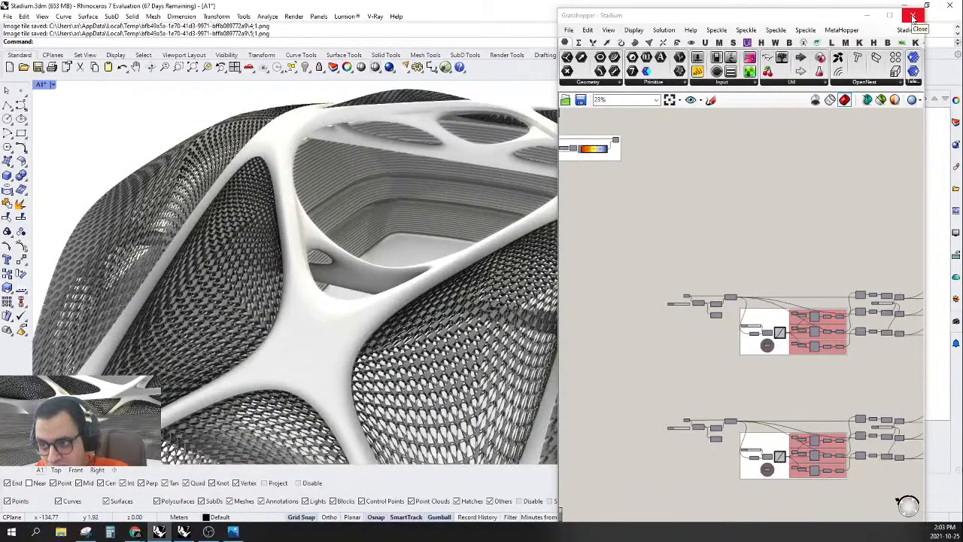
# Step: Close the Stadium.3dm model without saving its changes, leaving the Stadium1.0 file to work in
pyautogui.scroll(-3, 692, 193)
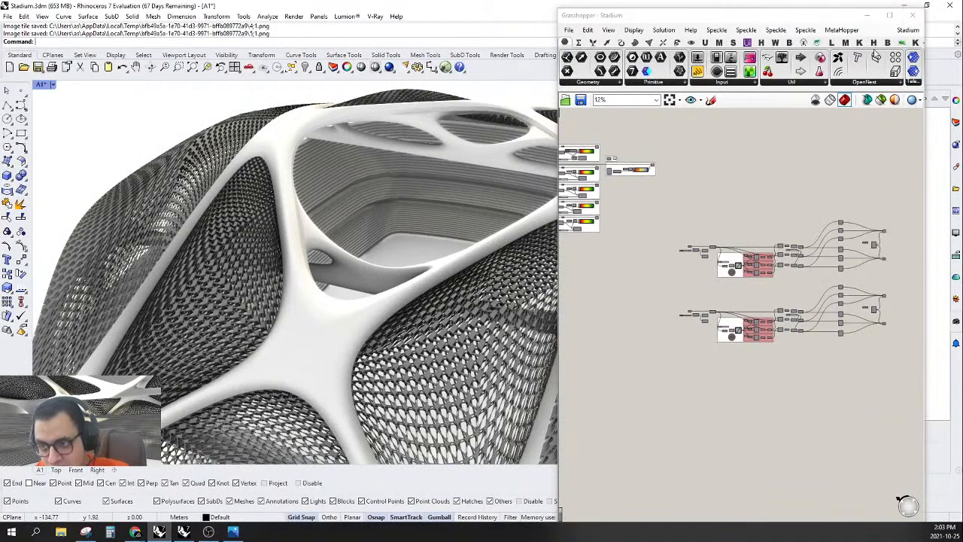
pyautogui.click(910, 33)
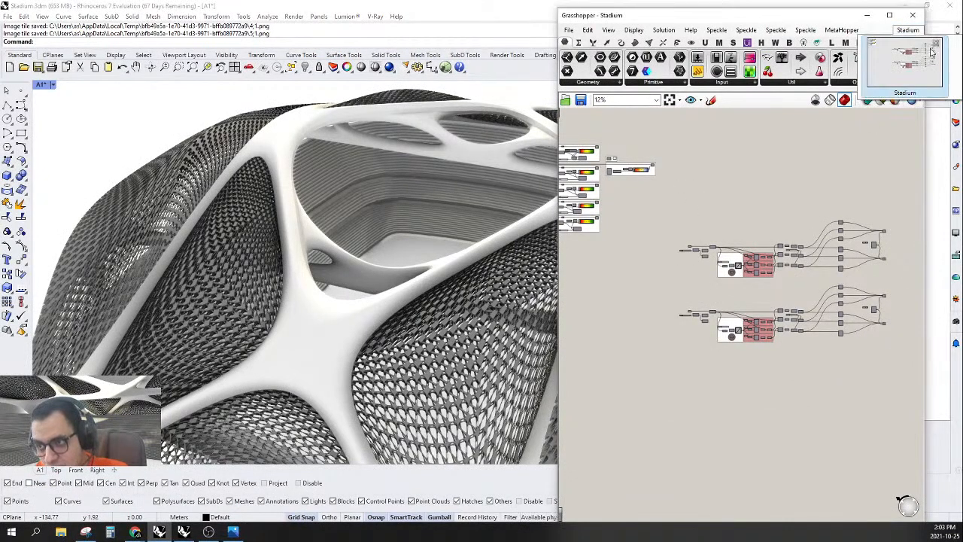
pyautogui.click(935, 44)
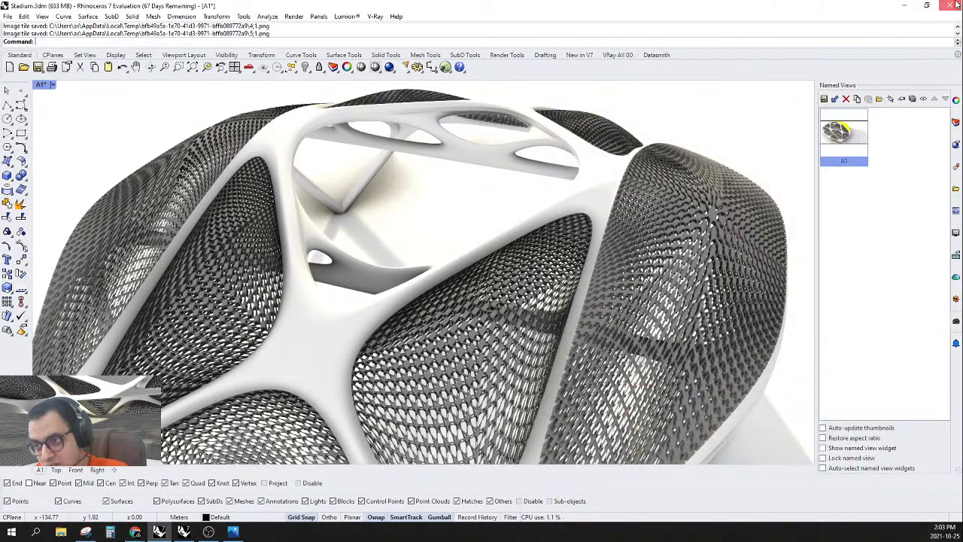
pyautogui.click(951, 5)
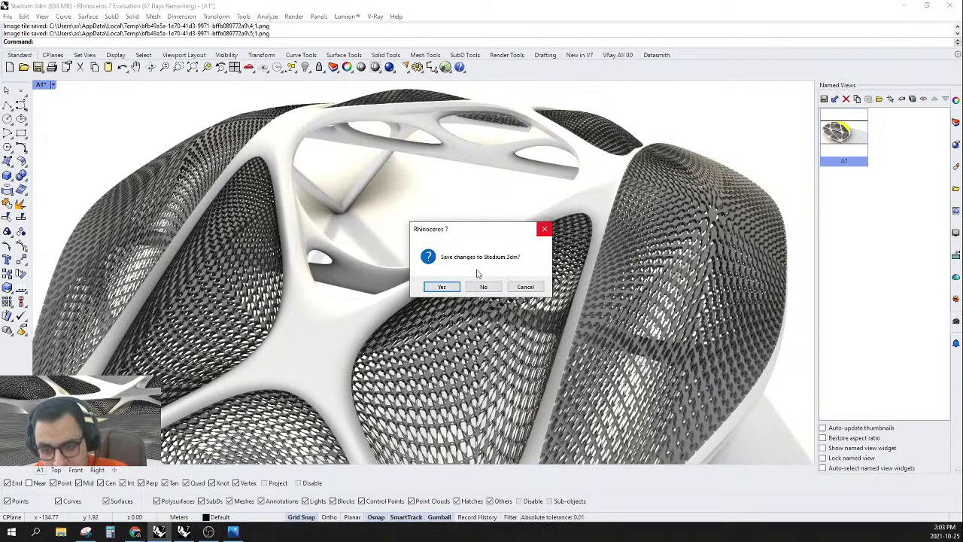
pyautogui.click(497, 290)
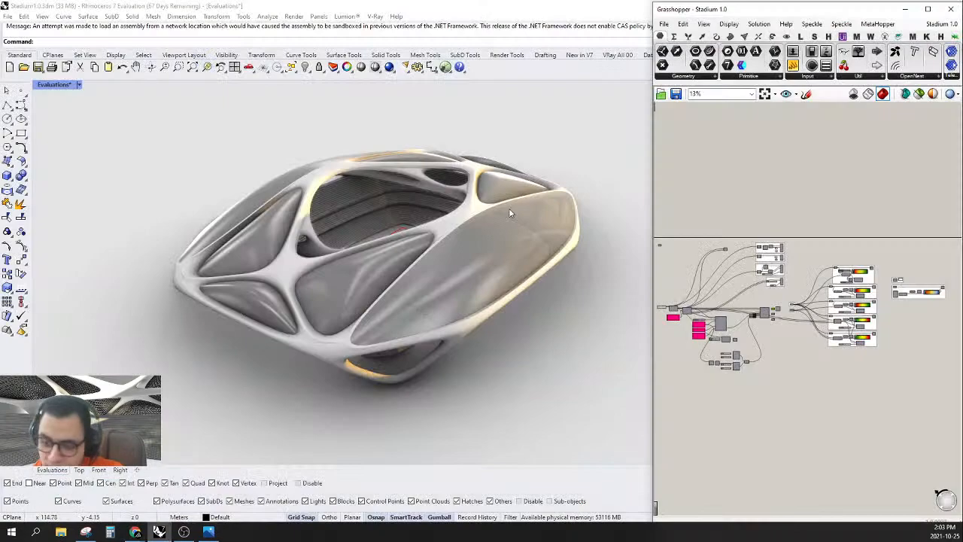
# Step: Examine the stadium roof, its frame and its stands in Stadium1.0 from several angles and distances
pyautogui.moveTo(528, 217); pyautogui.dragTo(376, 252, button='right')
pyautogui.scroll(6, 554, 185)
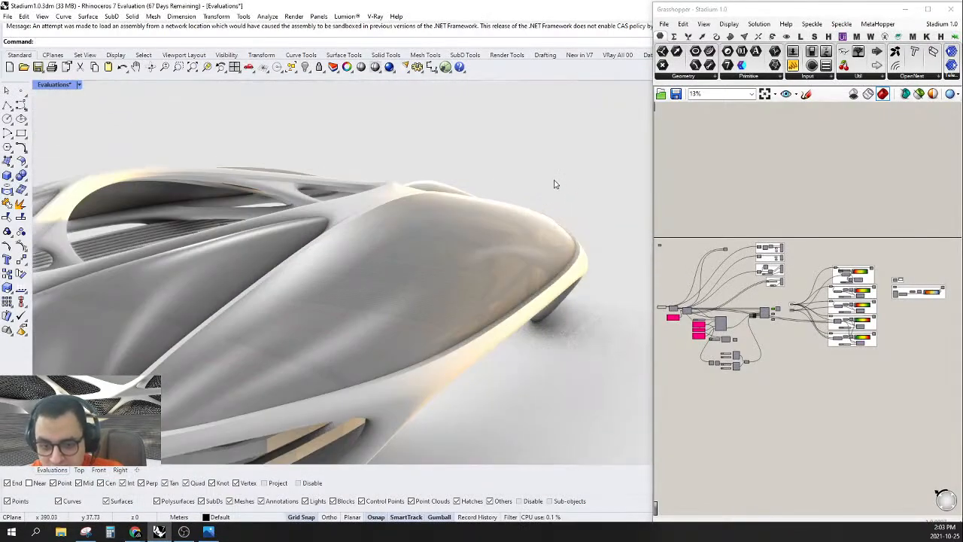
pyautogui.moveTo(554, 185); pyautogui.dragTo(520, 249, button='right')
pyautogui.scroll(-7, 467, 207)
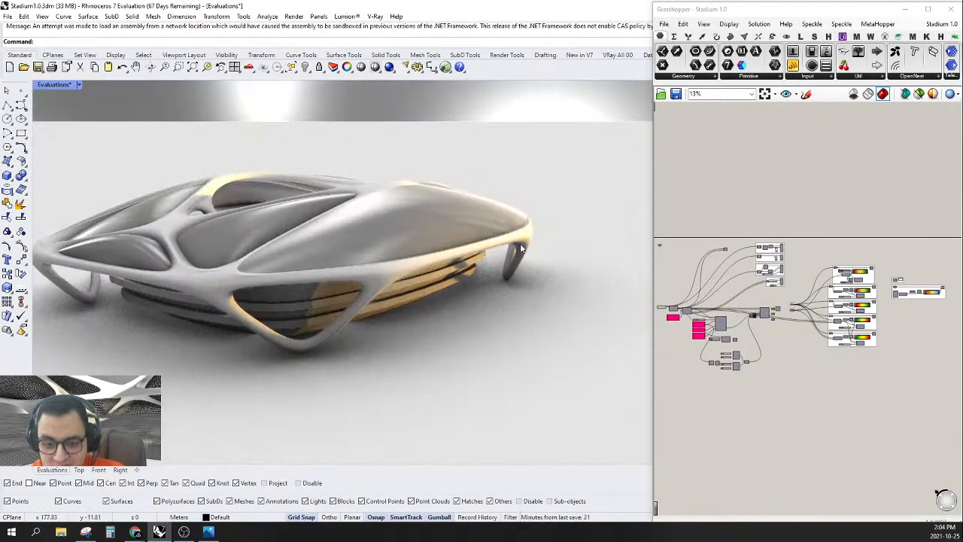
pyautogui.scroll(-8, 521, 249)
pyautogui.moveTo(519, 246); pyautogui.dragTo(452, 267, button='right')
pyautogui.scroll(9, 494, 243)
pyautogui.scroll(-7, 469, 250)
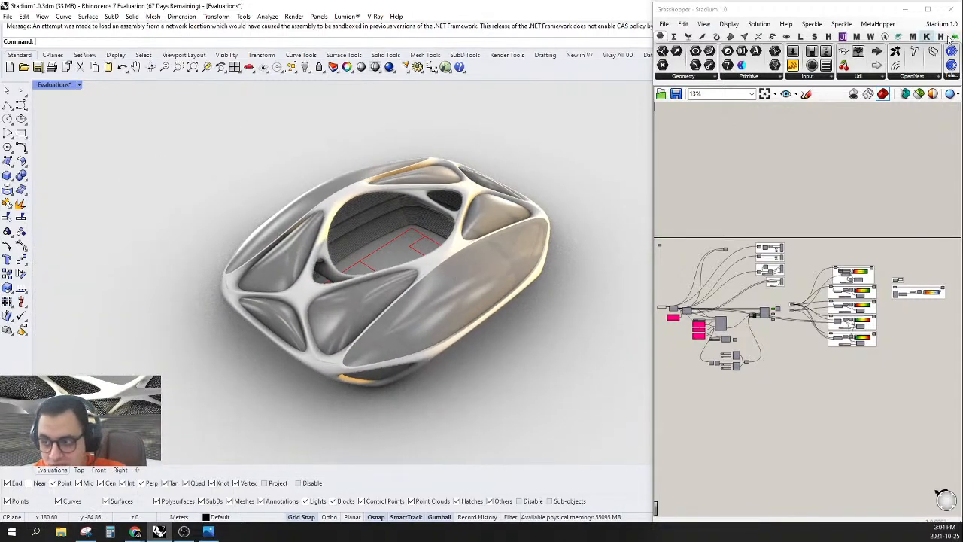
# Step: Look over the Stadium 1.0 Grasshopper definition and collapse its window to reveal the full viewport
pyautogui.moveTo(839, 239); pyautogui.dragTo(855, 206, button='right')
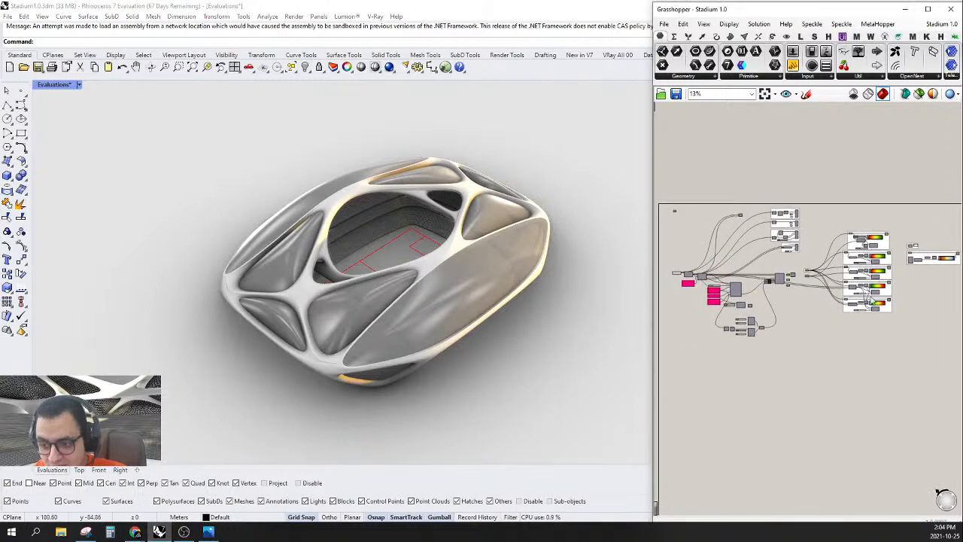
pyautogui.scroll(6, 777, 259)
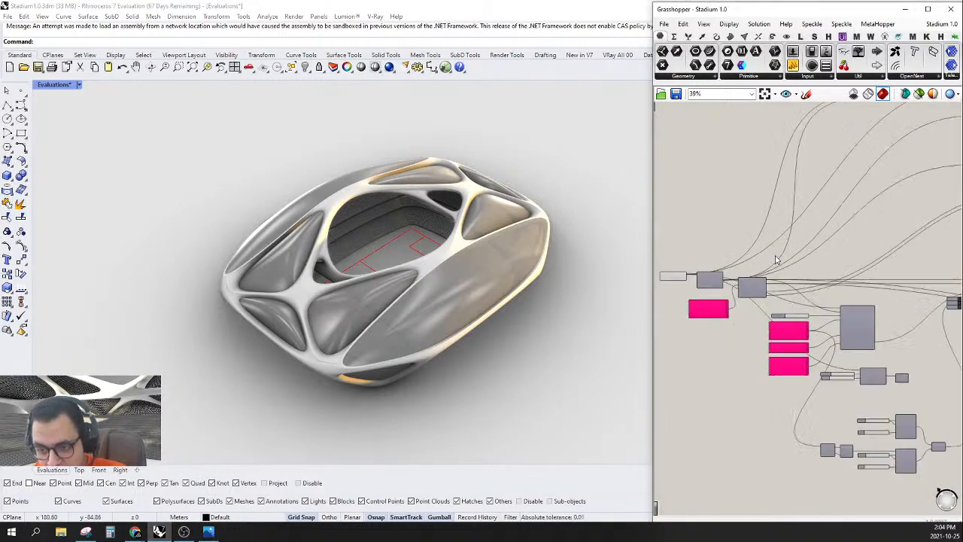
pyautogui.scroll(2, 776, 259)
pyautogui.scroll(-4, 776, 260)
pyautogui.moveTo(653, 331); pyautogui.dragTo(636, 297)
pyautogui.doubleClick(787, 13)
# Step: Switch the Evaluations viewport to the Shaded display mode
pyautogui.scroll(-7, 632, 284)
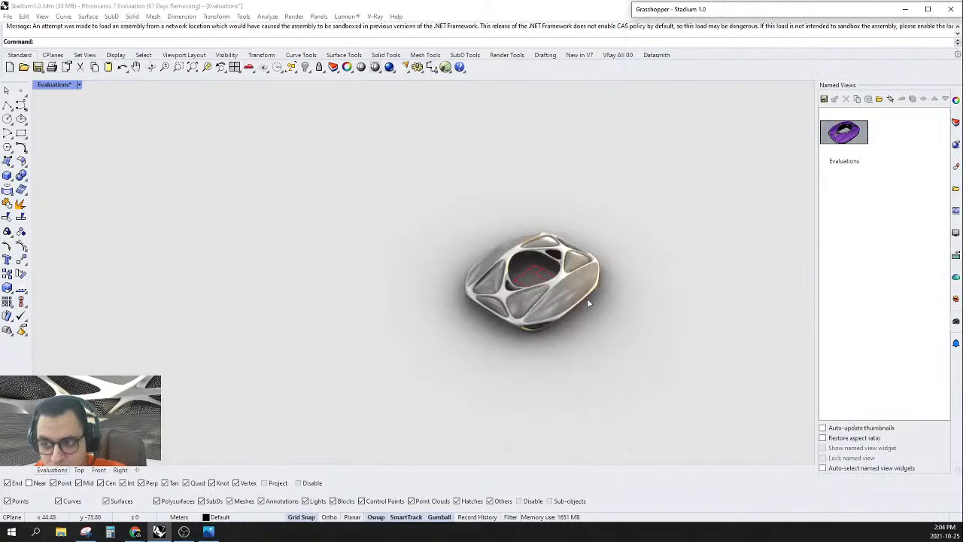
pyautogui.moveTo(587, 299); pyautogui.dragTo(601, 261, button='right')
pyautogui.scroll(10, 601, 259)
pyautogui.moveTo(375, 333); pyautogui.dragTo(243, 216, button='right')
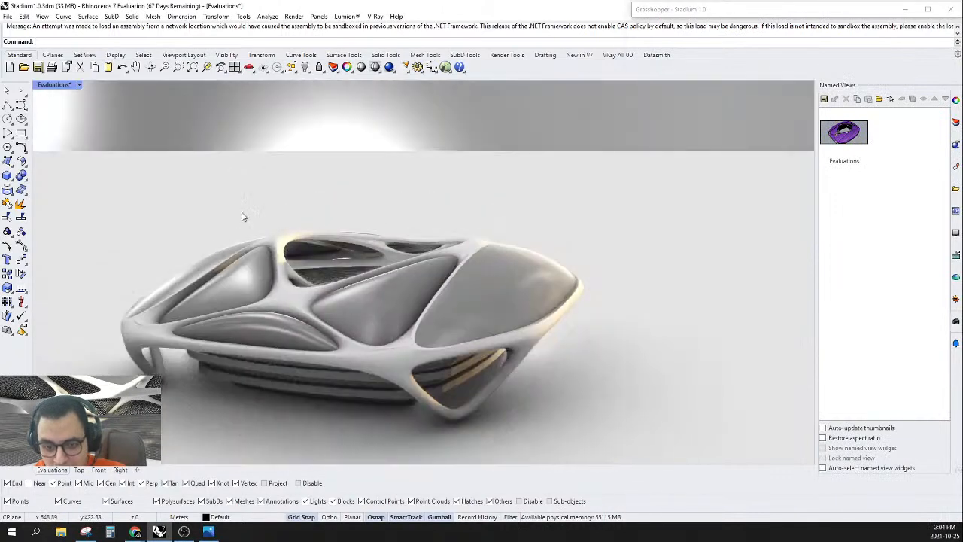
pyautogui.click(78, 85)
pyautogui.click(64, 132)
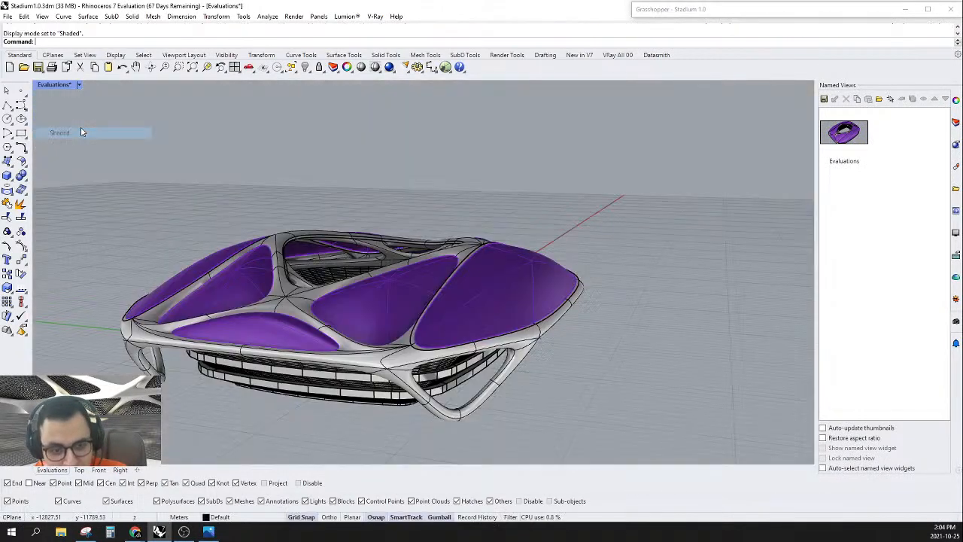
# Step: Delete the large purple SubD panel on the near side of the roof and the thin SubD strip bordering its opening
pyautogui.moveTo(544, 310); pyautogui.dragTo(635, 208, button='right')
pyautogui.scroll(-5, 612, 267)
pyautogui.scroll(6, 611, 267)
pyautogui.click(635, 207)
pyautogui.scroll(5, 637, 212)
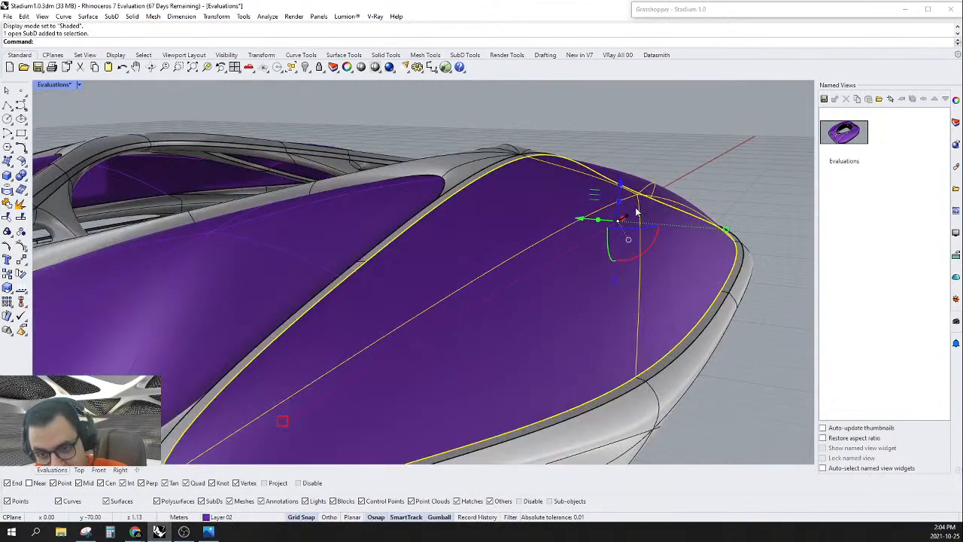
pyautogui.press('Delete')
pyautogui.scroll(3, 721, 282)
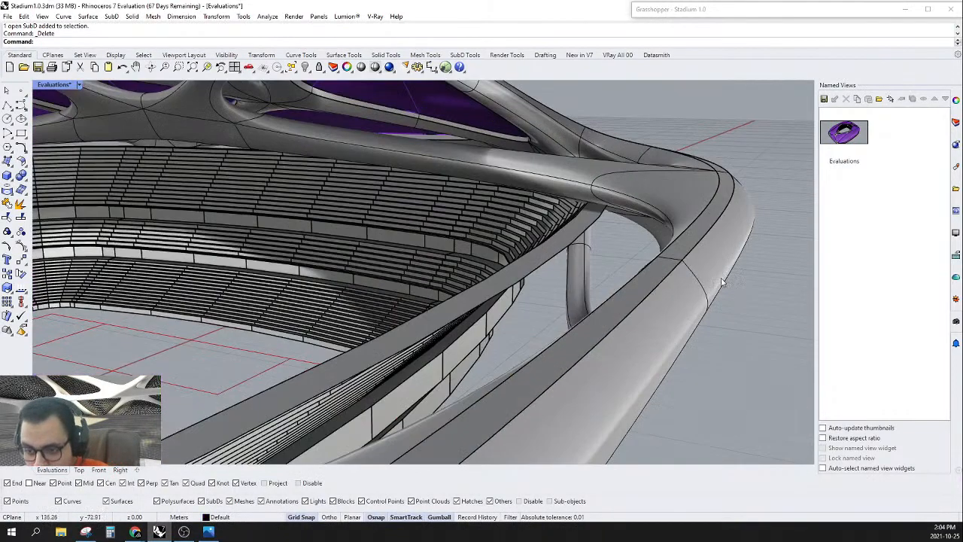
pyautogui.click(682, 260)
pyautogui.press('Delete')
# Step: Delete the smaller purple SubD panel next to the opened side of the roof frame
pyautogui.scroll(-8, 682, 260)
pyautogui.moveTo(682, 260); pyautogui.dragTo(611, 285, button='right')
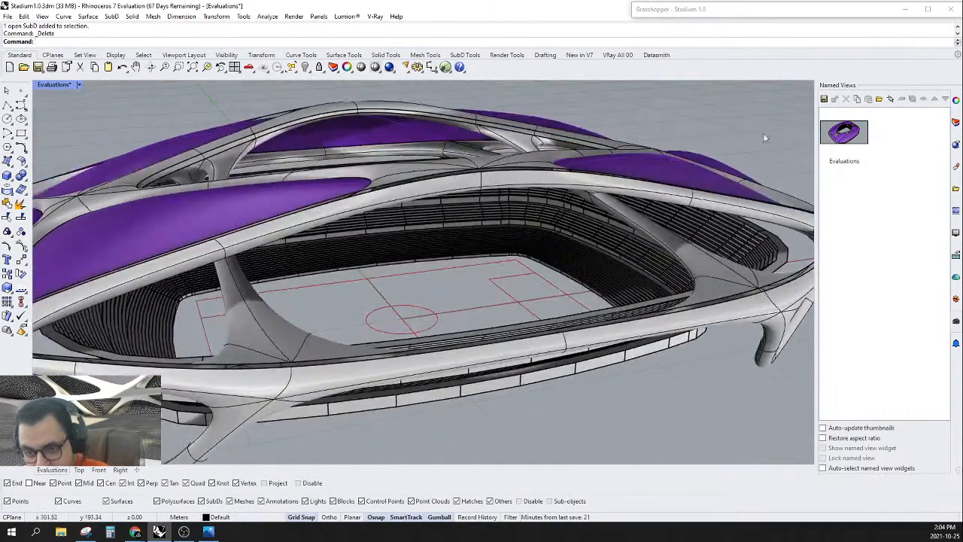
pyautogui.scroll(8, 480, 292)
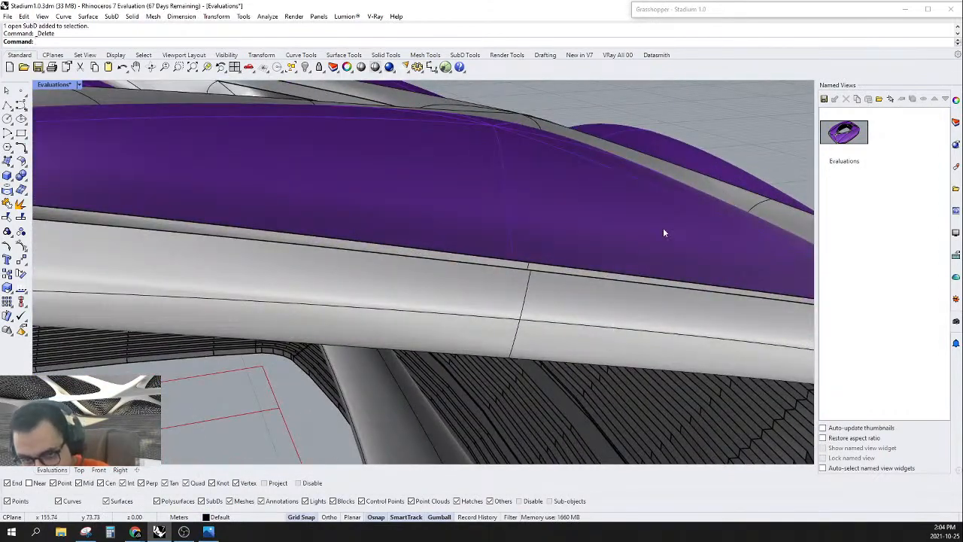
pyautogui.scroll(-3, 557, 256)
pyautogui.moveTo(557, 256); pyautogui.dragTo(578, 255, button='right')
pyautogui.click(570, 215)
pyautogui.press('Delete')
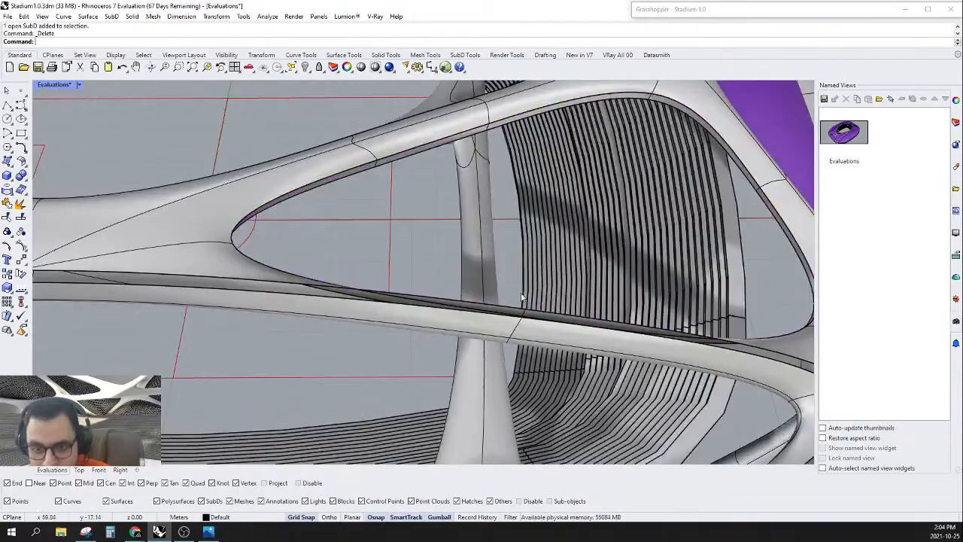
# Step: Limit selection to edges and stitch the two facing SubD edge loops along the frame gap around the opened side, using the Average location
pyautogui.moveTo(522, 300); pyautogui.dragTo(499, 211, button='right')
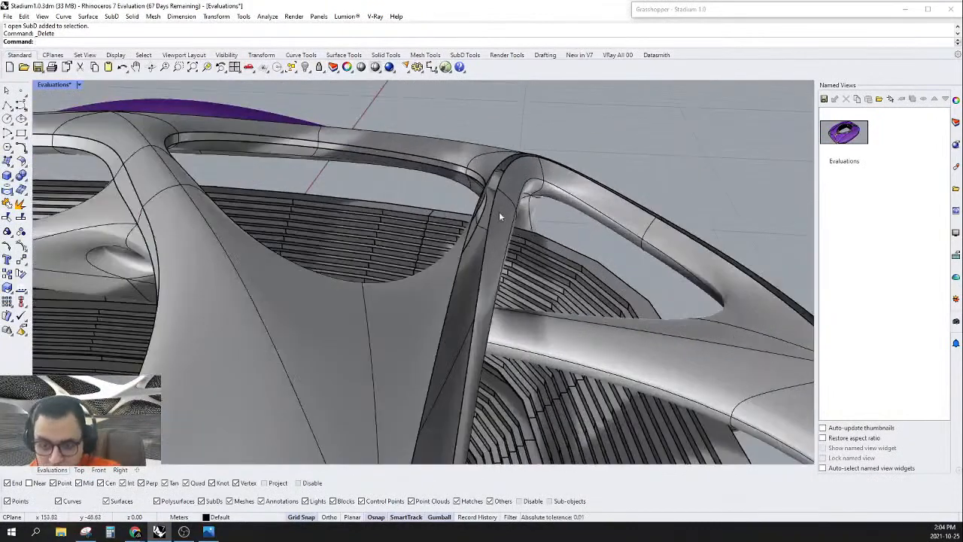
pyautogui.click(464, 55)
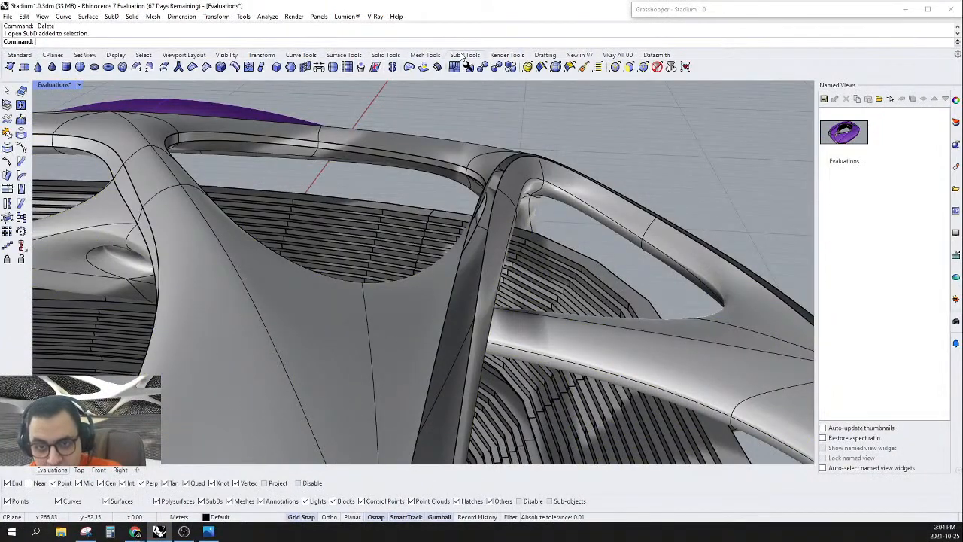
pyautogui.click(615, 67)
pyautogui.doubleClick(498, 191)
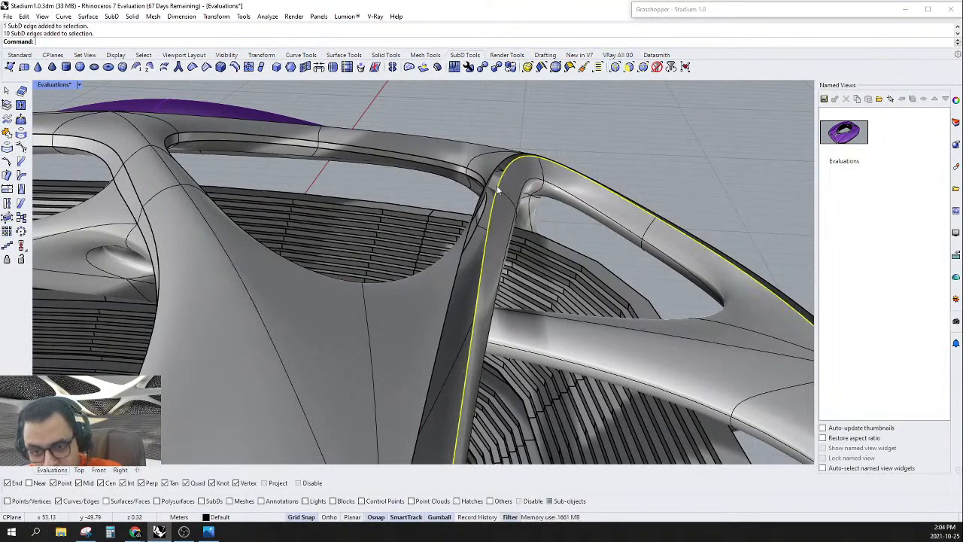
pyautogui.keyDown('shift'); pyautogui.click(494, 176); pyautogui.keyUp('shift')
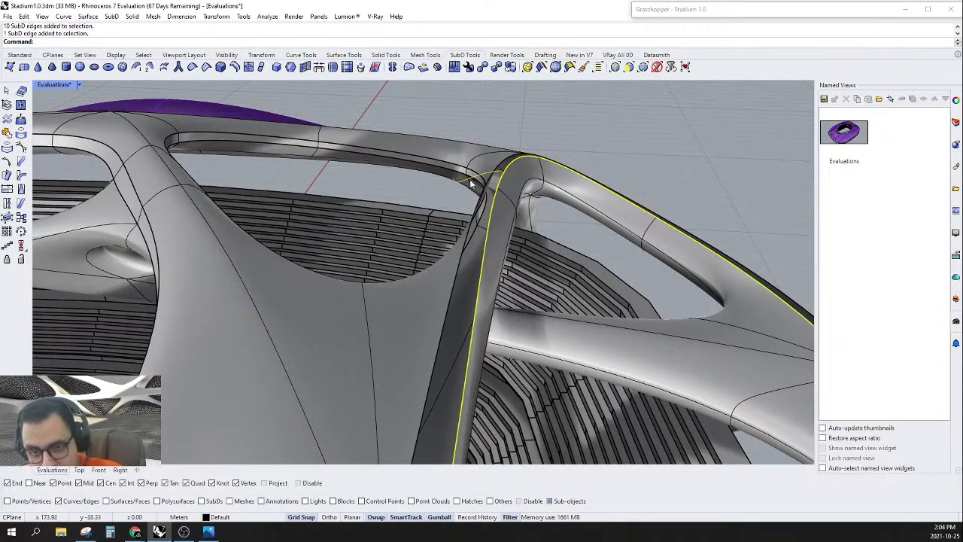
pyautogui.scroll(2, 472, 180)
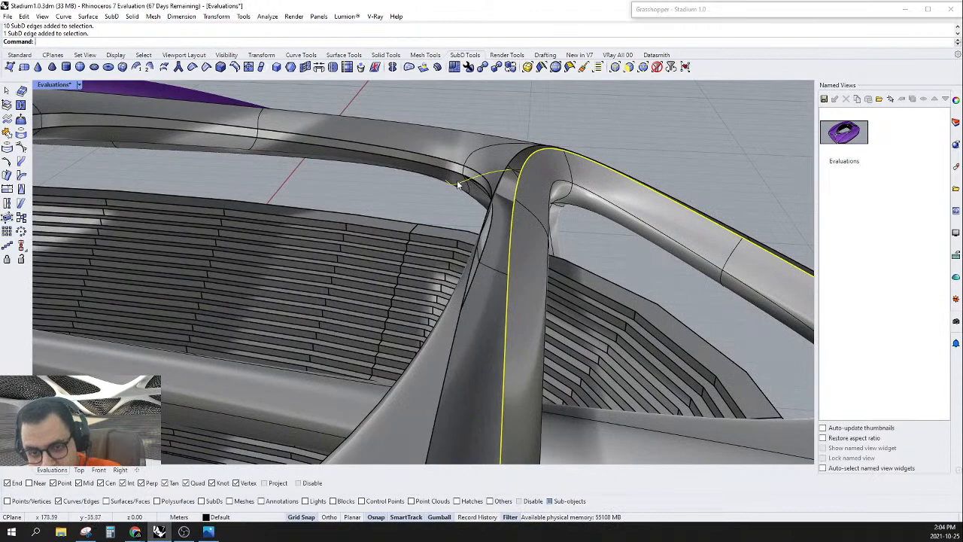
pyautogui.keyDown('ctrl'); pyautogui.click(456, 185); pyautogui.keyUp('ctrl')
pyautogui.keyDown('shift'); pyautogui.doubleClick(500, 178); pyautogui.keyUp('shift')
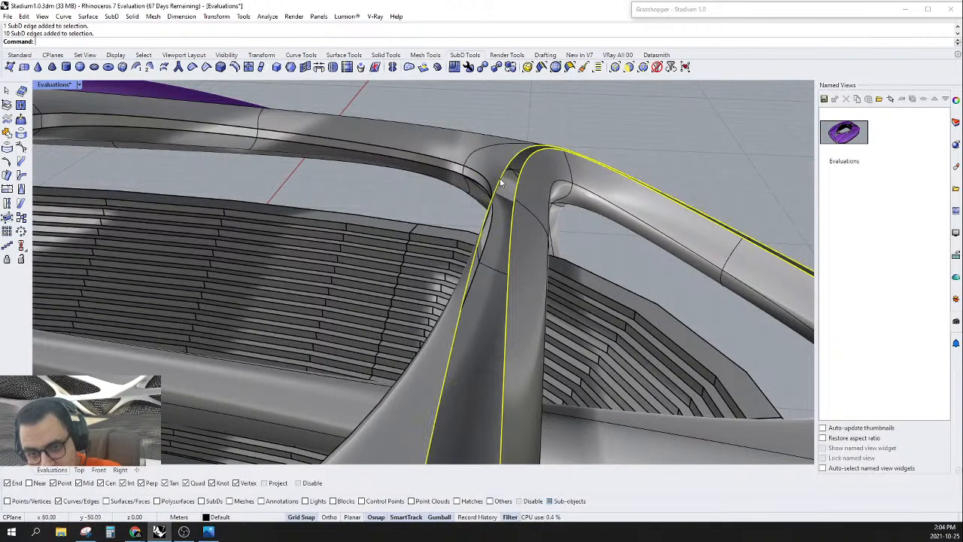
pyautogui.scroll(-6, 500, 177)
pyautogui.moveTo(500, 177); pyautogui.dragTo(447, 169, button='right')
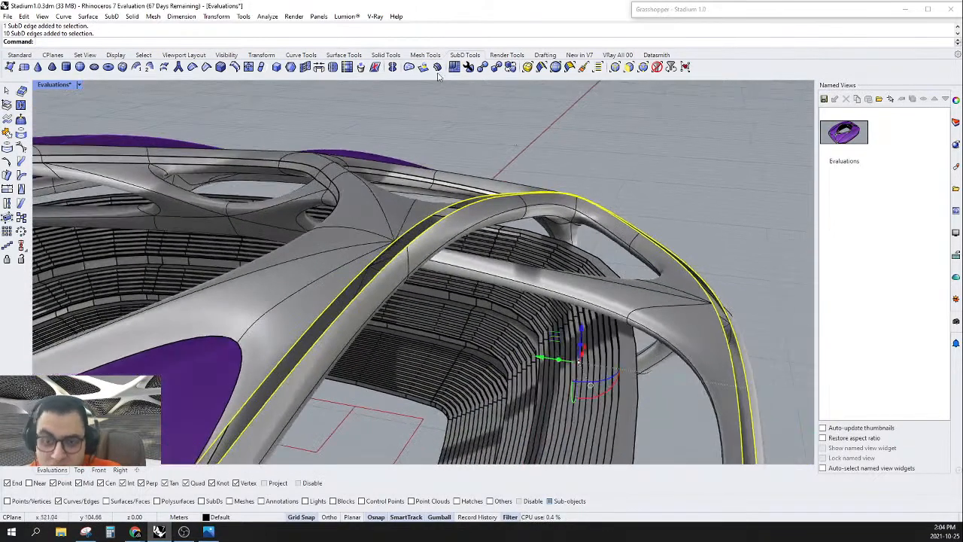
pyautogui.click(304, 67)
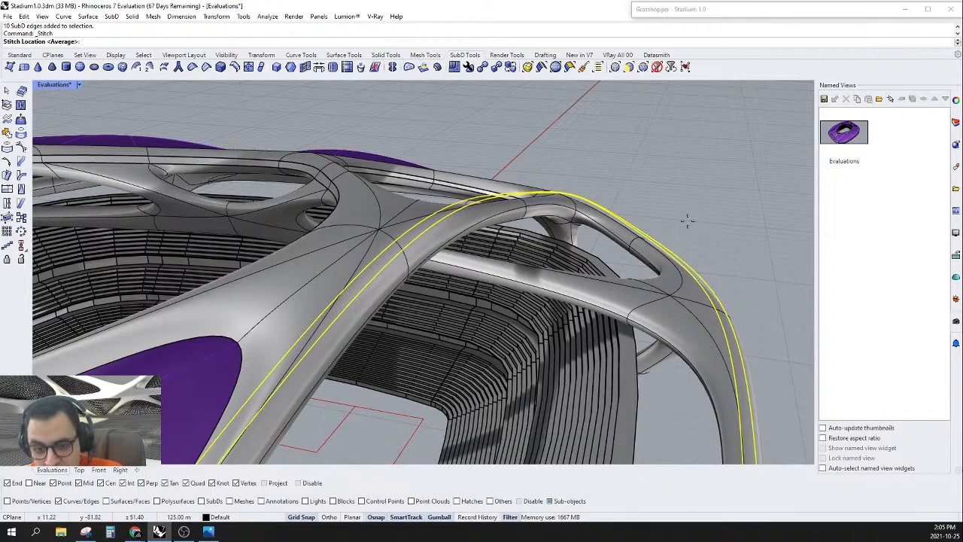
pyautogui.press('Return')
pyautogui.moveTo(592, 195); pyautogui.dragTo(564, 259, button='right')
pyautogui.scroll(-8, 768, 204)
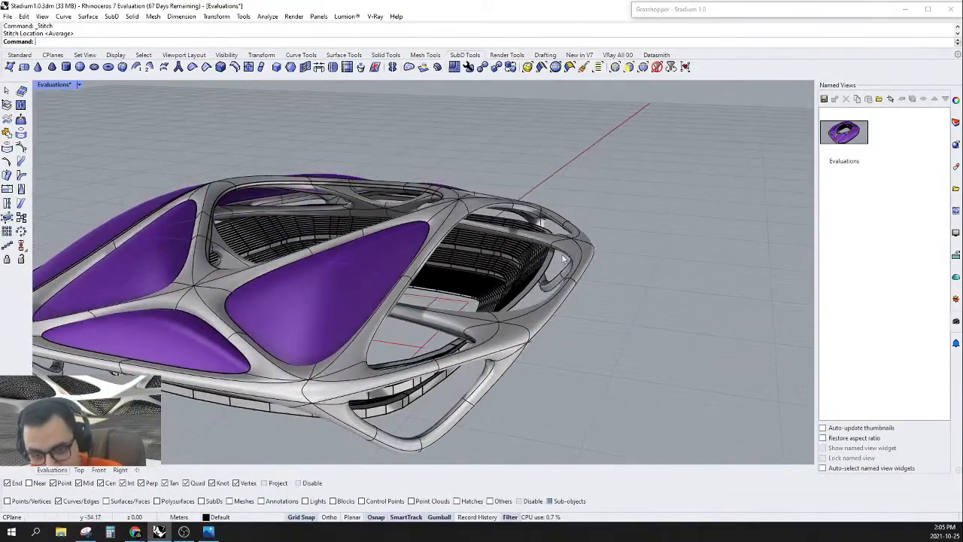
# Step: Clear the edge selection filter and delete the large purple SubD panel on the opposite side together with its bordering strip
pyautogui.moveTo(632, 245); pyautogui.dragTo(717, 224, button='right')
pyautogui.scroll(5, 489, 269)
pyautogui.scroll(4, 604, 219)
pyautogui.scroll(-8, 605, 218)
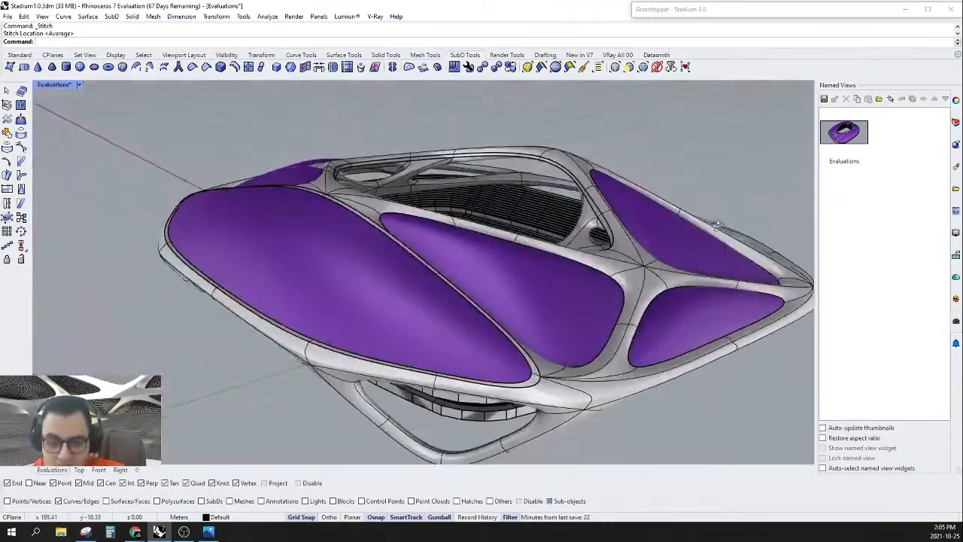
pyautogui.scroll(8, 415, 260)
pyautogui.moveTo(416, 260); pyautogui.dragTo(374, 239, button='right')
pyautogui.press('Delete')
pyautogui.press('Delete')
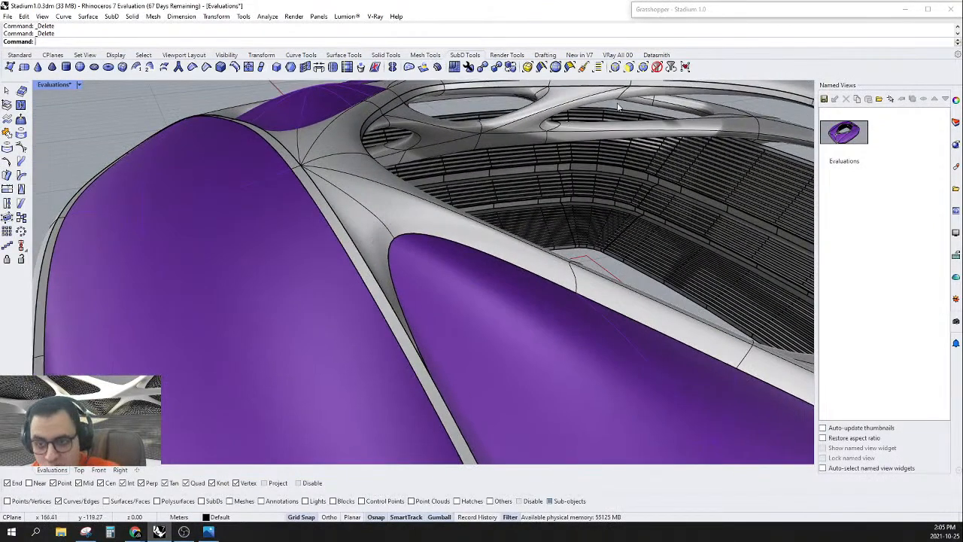
pyautogui.click(656, 67)
pyautogui.click(285, 307)
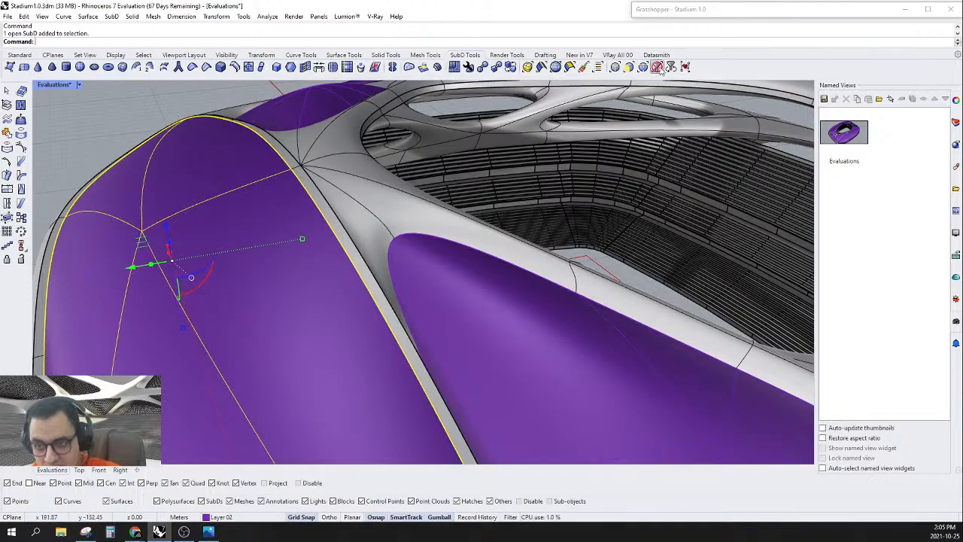
pyautogui.keyDown('shift'); pyautogui.click(351, 253); pyautogui.keyUp('shift')
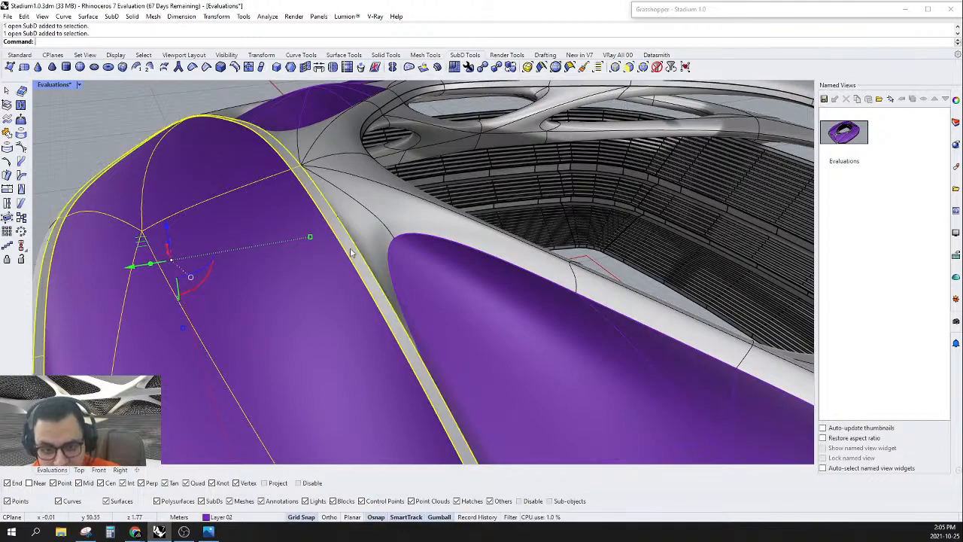
pyautogui.press('Delete')
# Step: Limit selection to edges again and stitch the facing edge loops around the opposite side's opening at their Average location
pyautogui.scroll(-8, 351, 254)
pyautogui.moveTo(351, 253); pyautogui.dragTo(558, 118, button='right')
pyautogui.scroll(7, 504, 238)
pyautogui.click(614, 67)
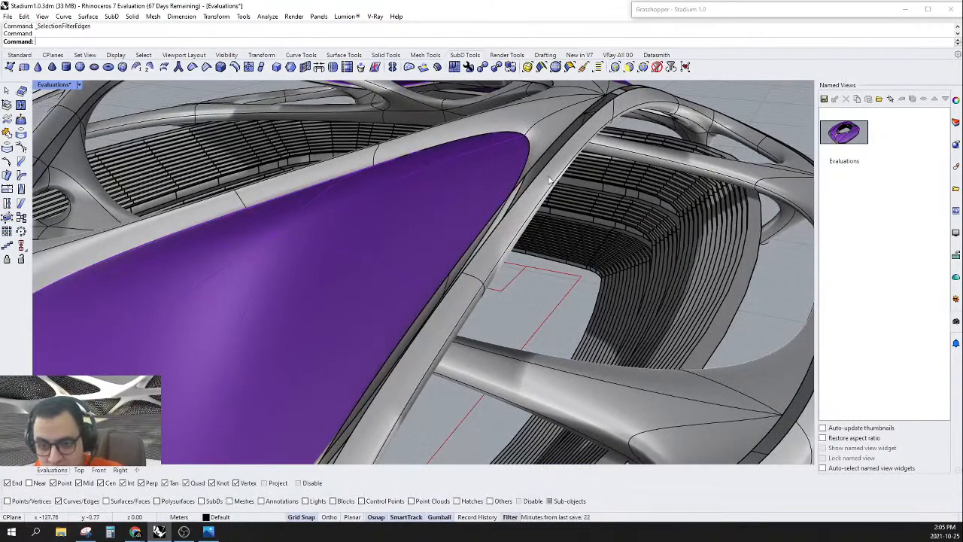
pyautogui.click(545, 173)
pyautogui.doubleClick(545, 173)
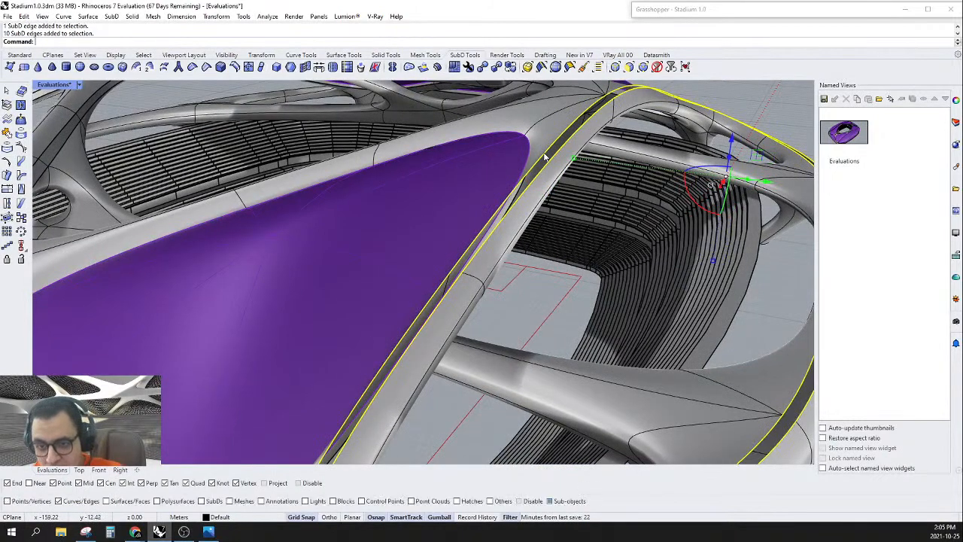
pyautogui.moveTo(545, 173); pyautogui.dragTo(592, 148, button='right')
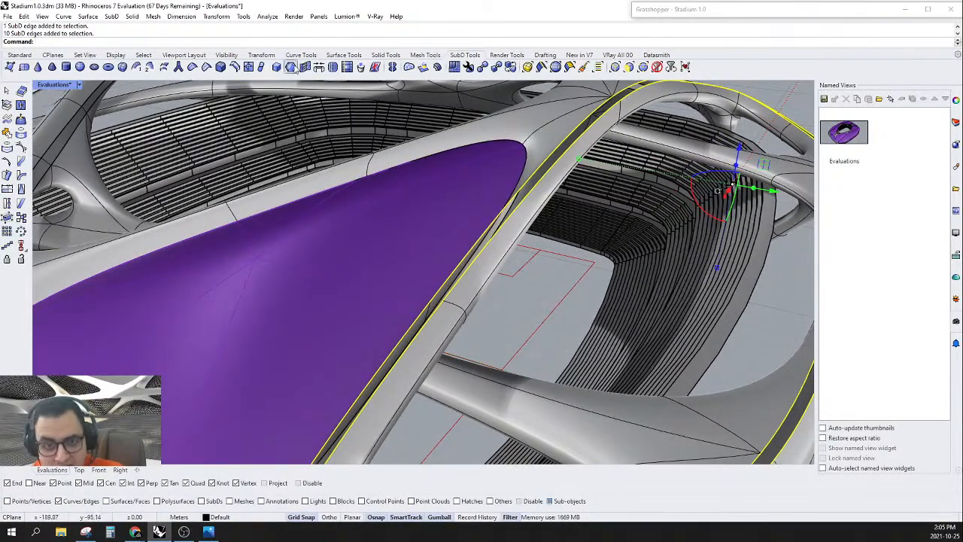
pyautogui.click(306, 67)
pyautogui.rightClick(617, 188)
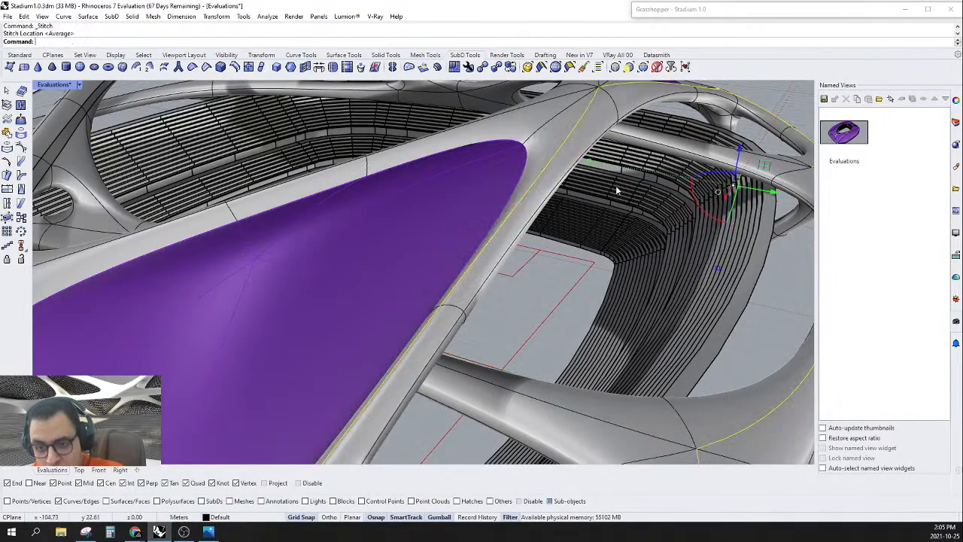
pyautogui.scroll(-10, 617, 189)
pyautogui.press('Escape')
pyautogui.moveTo(600, 223); pyautogui.dragTo(576, 261, button='right')
pyautogui.scroll(7, 527, 256)
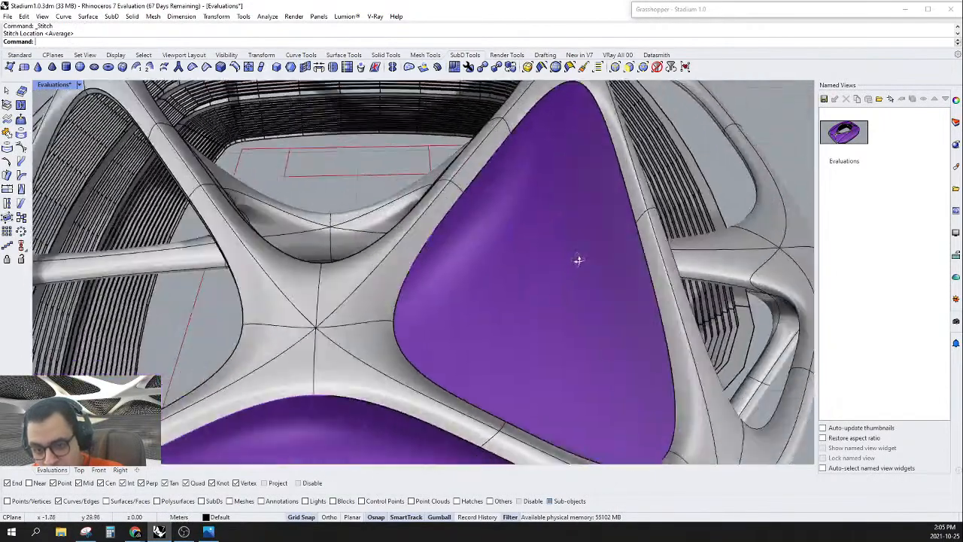
pyautogui.scroll(-7, 587, 252)
pyautogui.scroll(10, 652, 262)
pyautogui.moveTo(605, 226); pyautogui.dragTo(561, 200, button='right')
pyautogui.click(615, 67)
pyautogui.scroll(2, 562, 224)
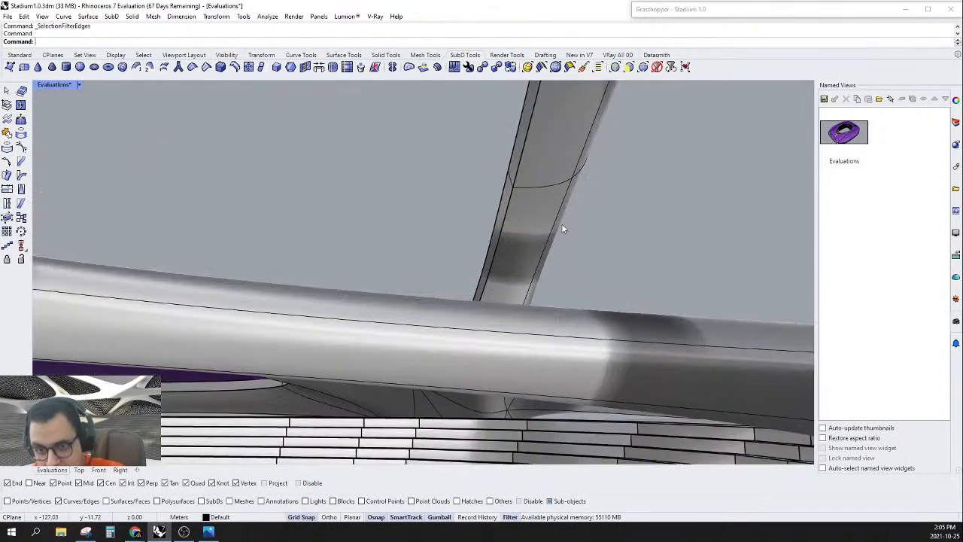
pyautogui.doubleClick(548, 183)
pyautogui.moveTo(548, 184); pyautogui.dragTo(519, 188, button='right')
pyautogui.click(513, 195)
pyautogui.press('Escape')
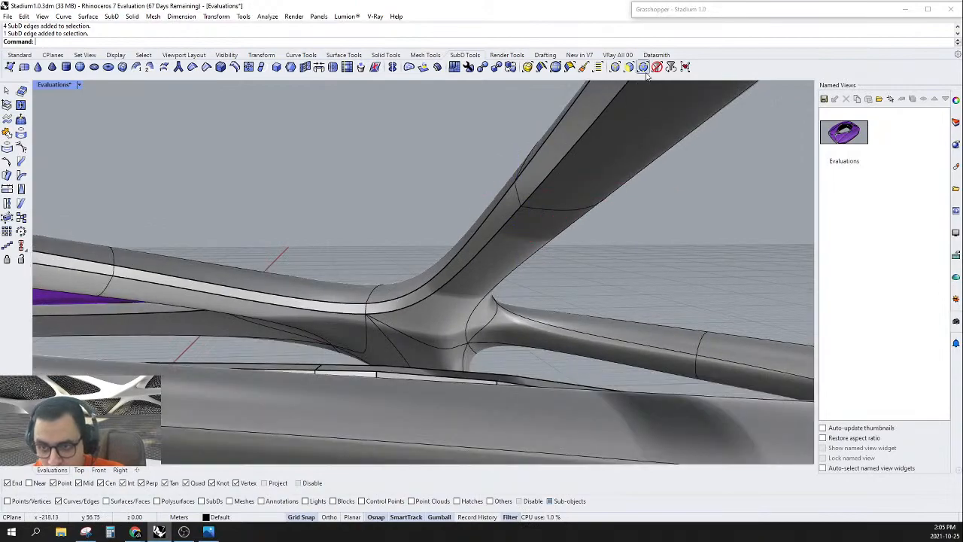
# Step: Clear the edge selection filter and join the SubD border strip around the triangular opening to the roof frame with creased joined edges
pyautogui.click(660, 67)
pyautogui.click(542, 177)
pyautogui.scroll(-11, 570, 217)
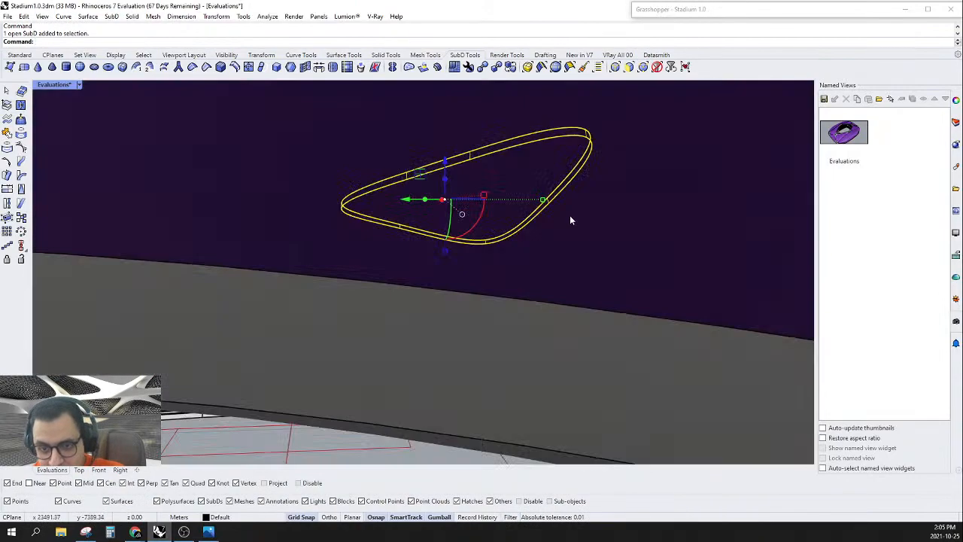
pyautogui.moveTo(504, 215); pyautogui.dragTo(708, 268, button='right')
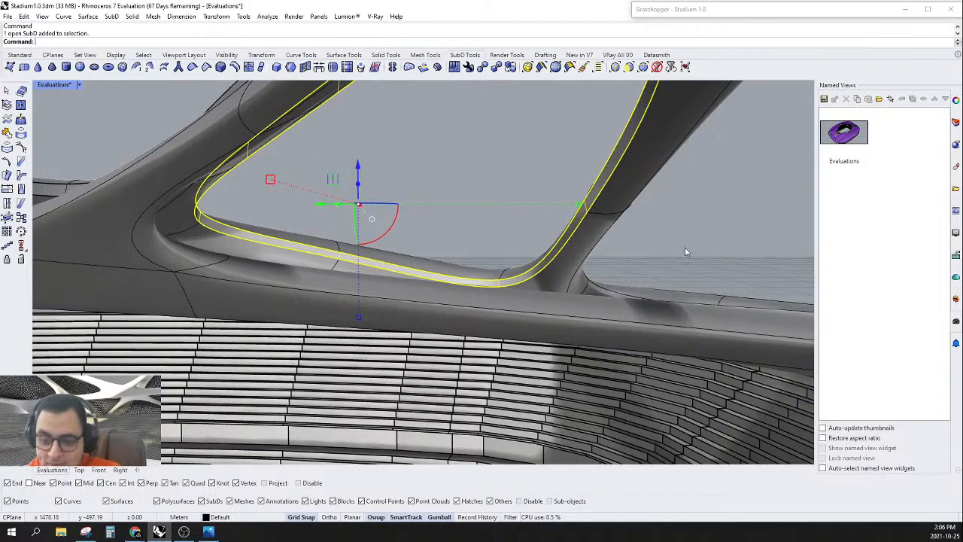
pyautogui.click(616, 189)
pyautogui.moveTo(617, 188); pyautogui.dragTo(620, 231, button='right')
pyautogui.scroll(3, 567, 296)
pyautogui.moveTo(576, 183); pyautogui.dragTo(529, 171, button='right')
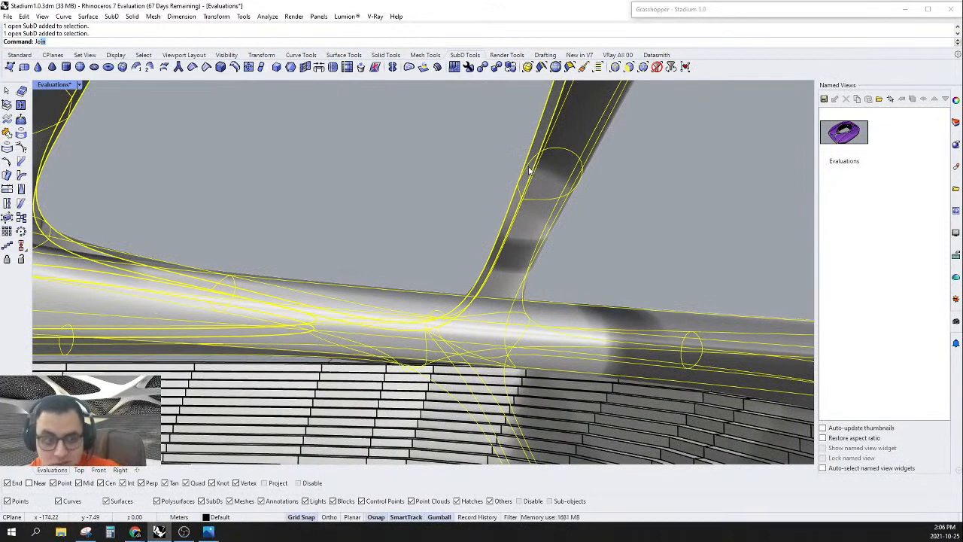
pyautogui.press('Return')
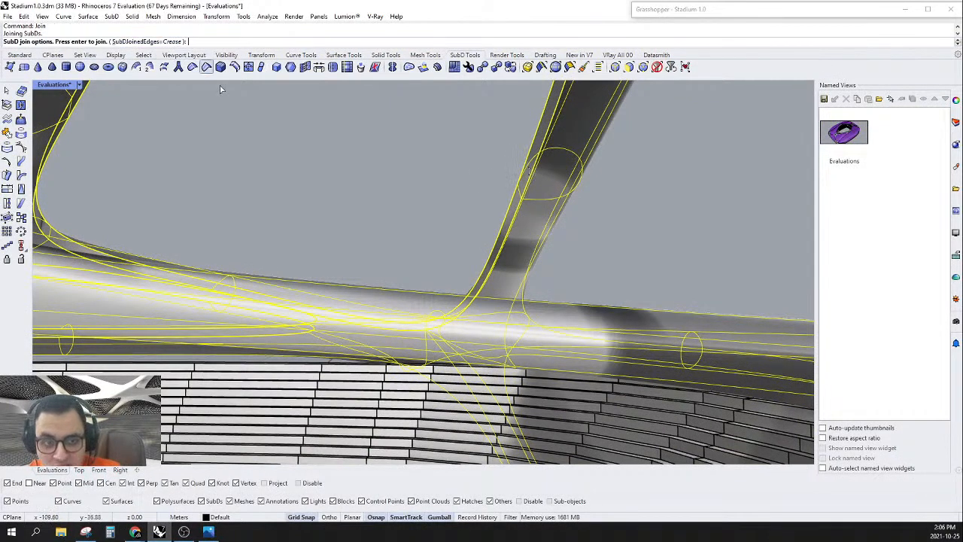
pyautogui.press('Return')
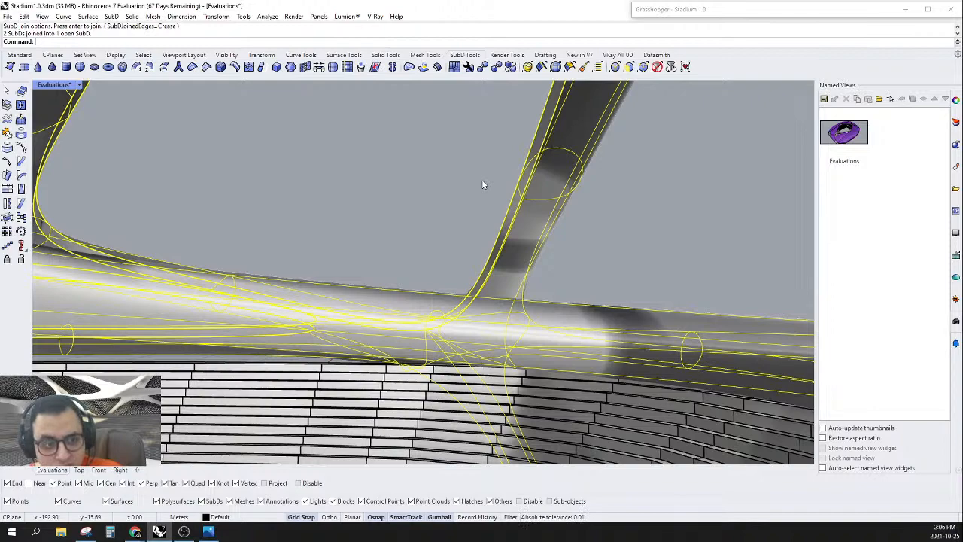
pyautogui.press('Return')
pyautogui.press('Escape')
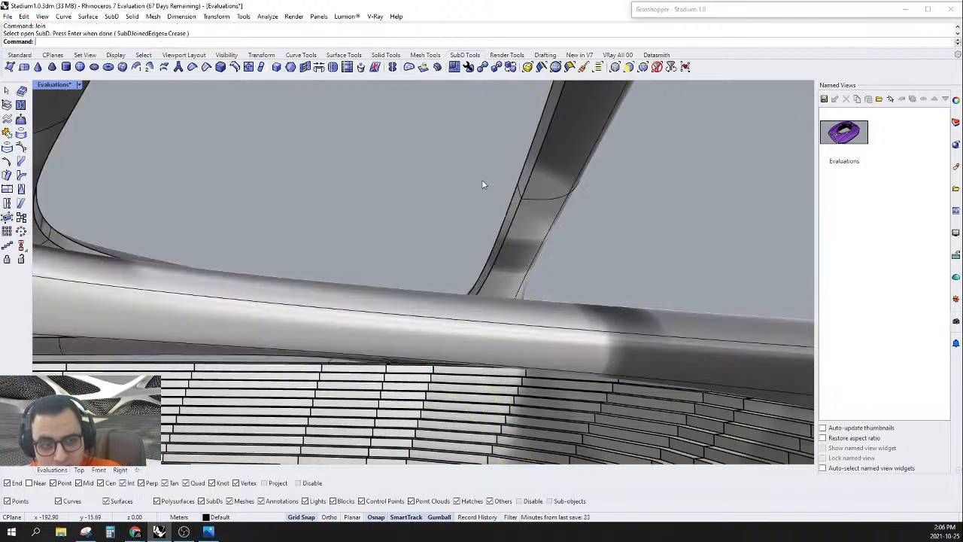
# Step: Limit selection to edges and, in flat SubD display, insert an edge loop across the middle of the long beam above the stands with proportional offset
pyautogui.moveTo(483, 183); pyautogui.dragTo(619, 205, button='right')
pyautogui.click(617, 68)
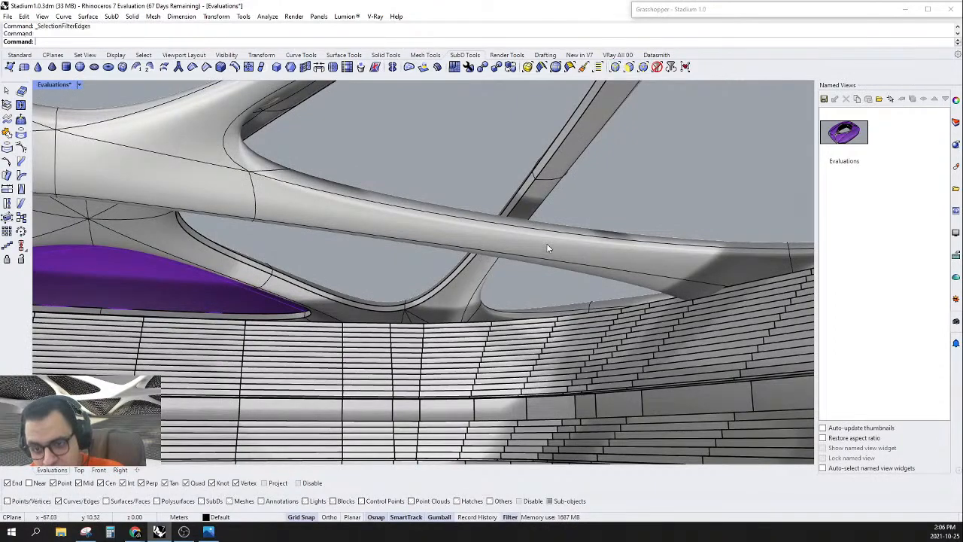
pyautogui.moveTo(546, 247); pyautogui.dragTo(581, 210, button='right')
pyautogui.moveTo(578, 270); pyautogui.dragTo(578, 268)
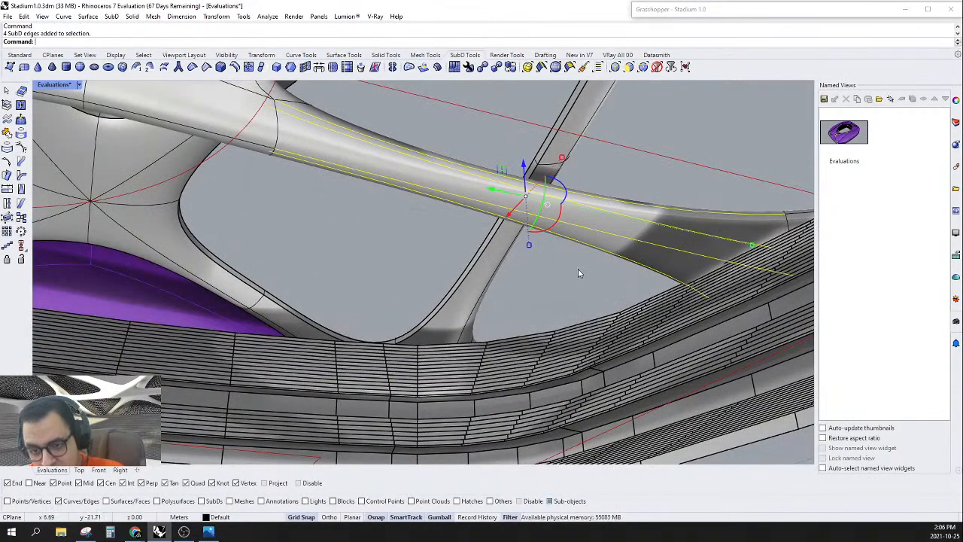
pyautogui.scroll(10, 460, 281)
pyautogui.scroll(-5, 460, 281)
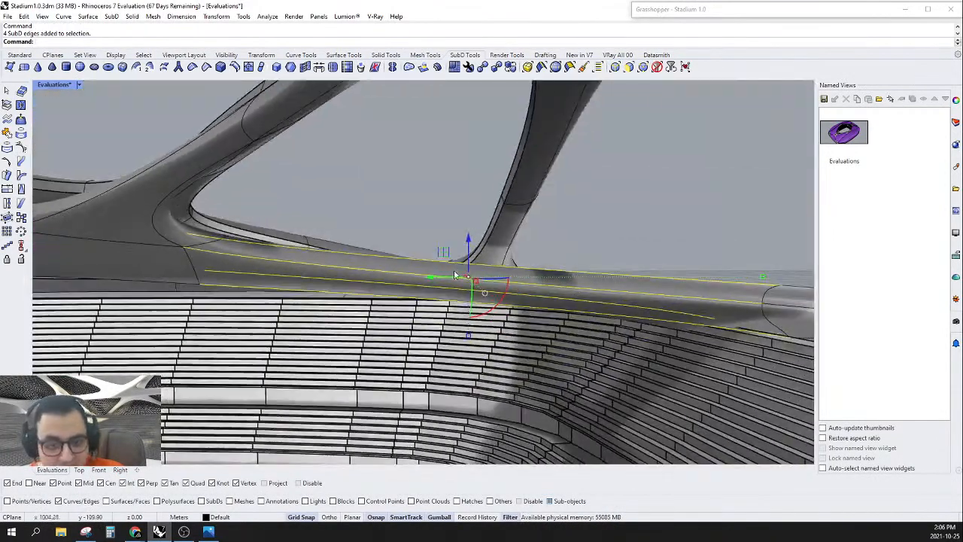
pyautogui.click(235, 67)
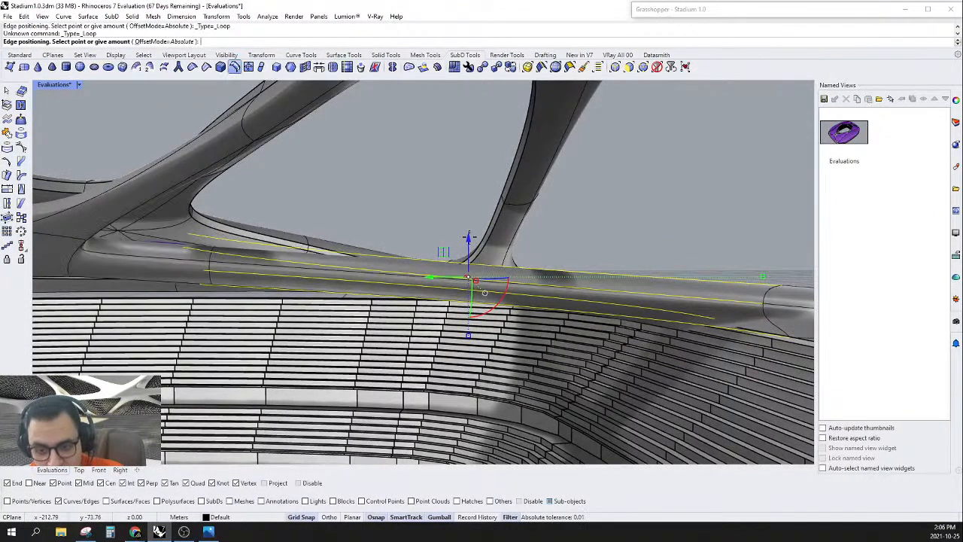
pyautogui.click(164, 42)
pyautogui.moveTo(466, 271); pyautogui.dragTo(508, 254, button='right')
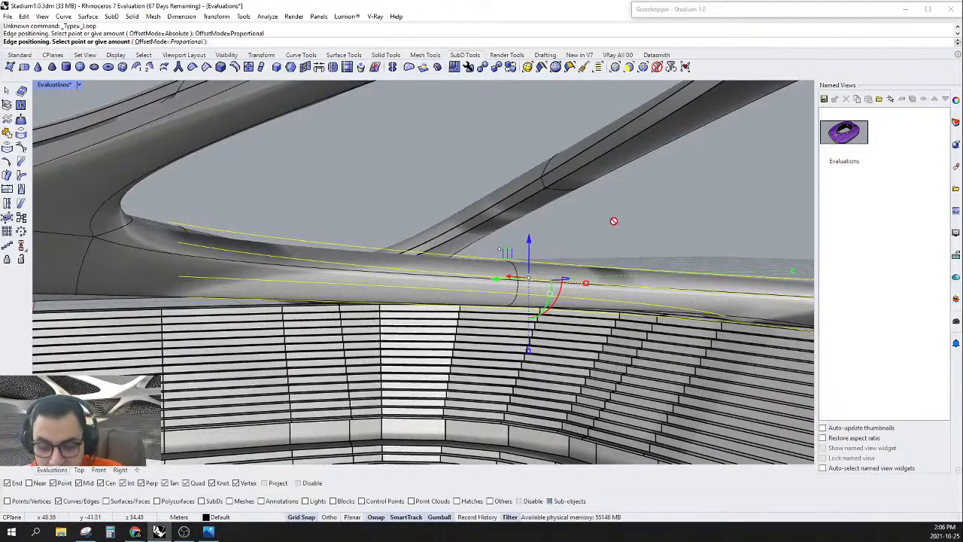
pyautogui.press('Tab')
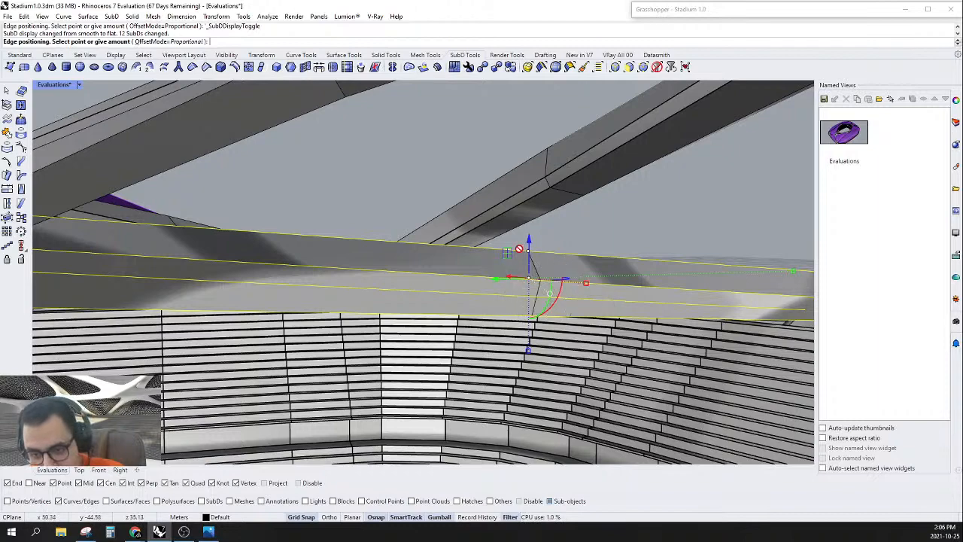
pyautogui.click(528, 250)
# Step: Bevel the cross-section edge loops of the long beam and the diagonal beam behind it together, using 1 segment and proportional offset
pyautogui.moveTo(593, 246); pyautogui.dragTo(583, 244, button='right')
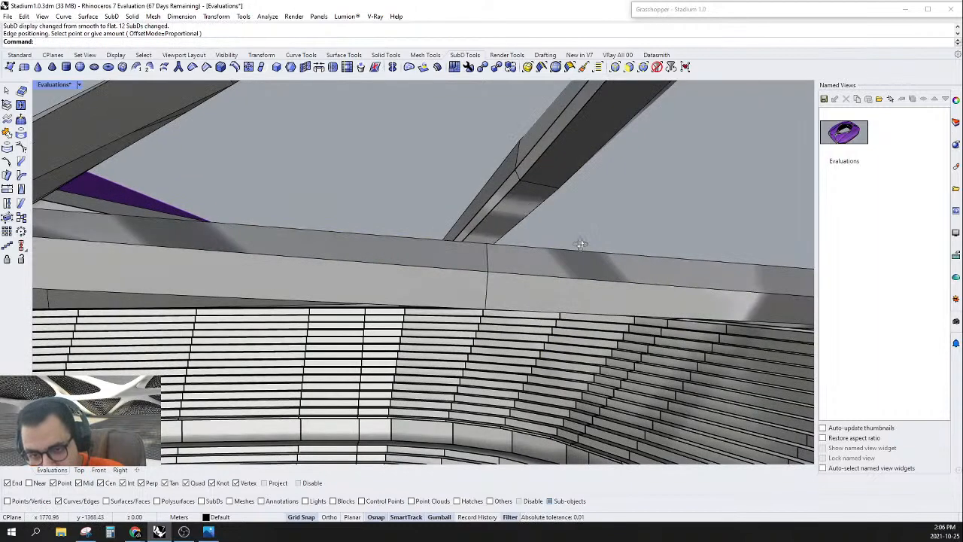
pyautogui.scroll(-3, 582, 244)
pyautogui.scroll(-4, 582, 244)
pyautogui.scroll(3, 559, 203)
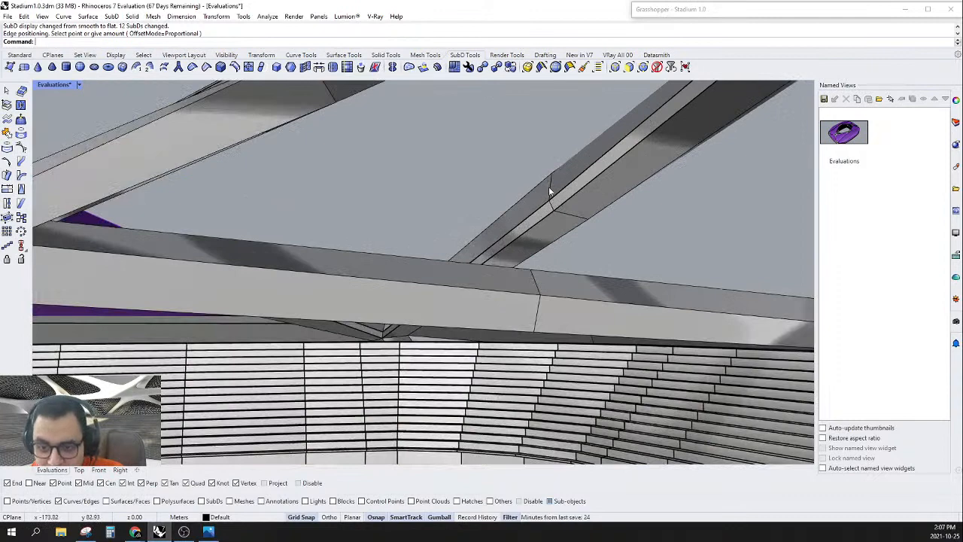
pyautogui.doubleClick(550, 190)
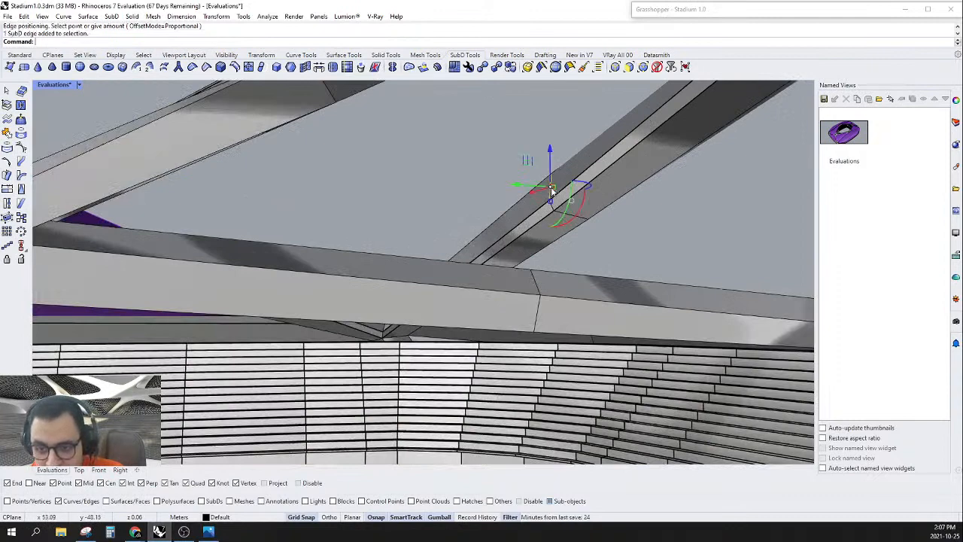
pyautogui.keyDown('shift'); pyautogui.doubleClick(536, 287); pyautogui.keyUp('shift')
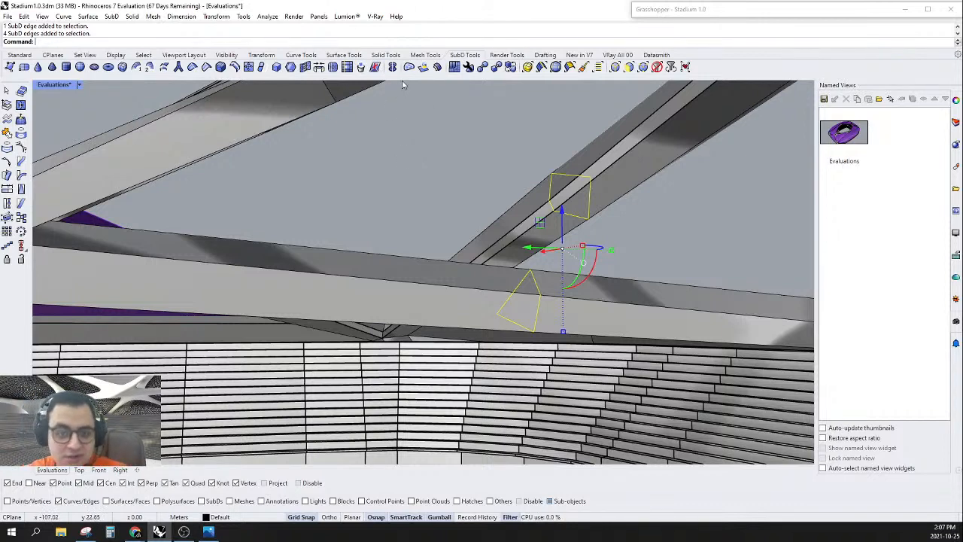
pyautogui.click(222, 68)
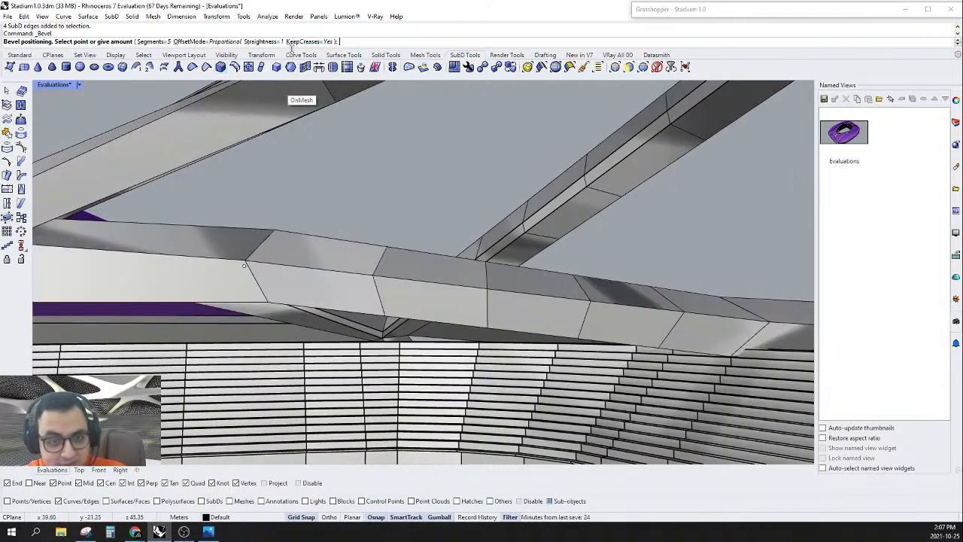
pyautogui.click(154, 42)
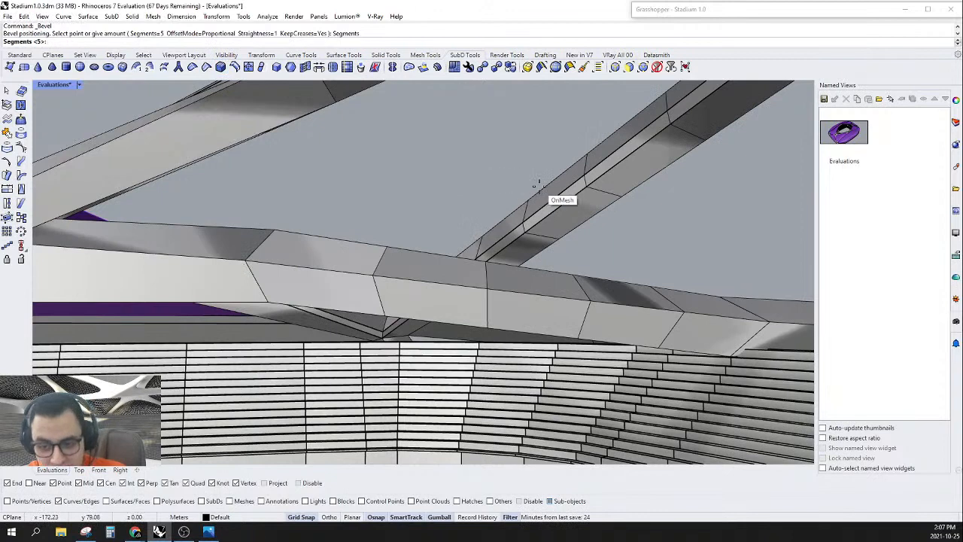
pyautogui.write('1')
pyautogui.press('Return')
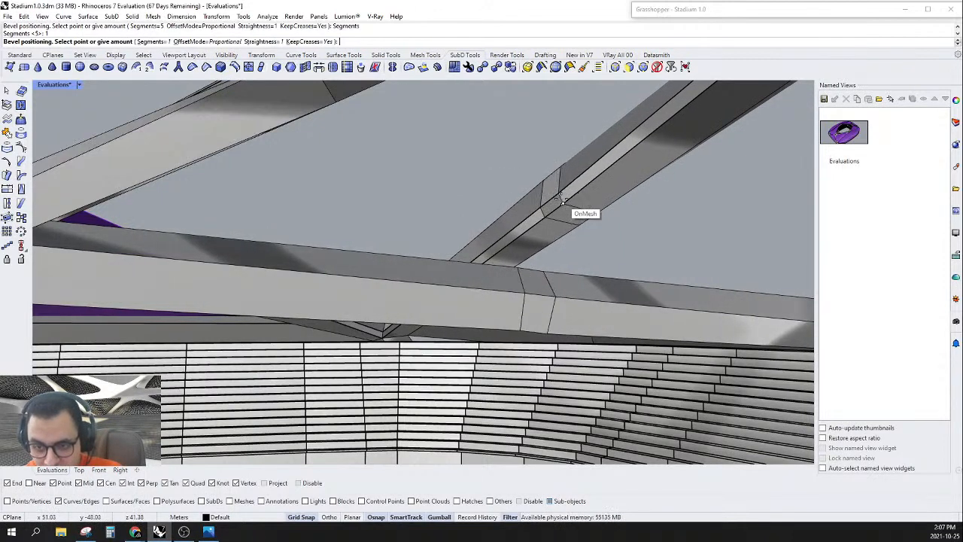
pyautogui.moveTo(564, 197); pyautogui.dragTo(553, 324, button='right')
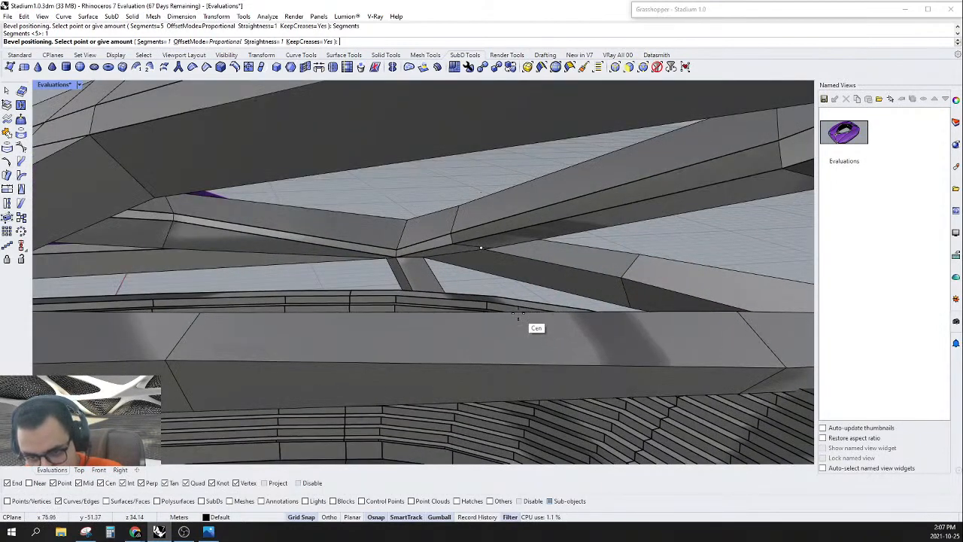
pyautogui.moveTo(509, 320); pyautogui.dragTo(563, 151, button='right')
pyautogui.click(493, 305)
# Step: Bridge the facing SubD faces between the beveled loops of the two beams with 1 segment, Join on and Crease off
pyautogui.keyDown('ctrl'); pyautogui.keyDown('shift'); pyautogui.click(538, 220); pyautogui.keyUp('shift'); pyautogui.keyUp('ctrl')
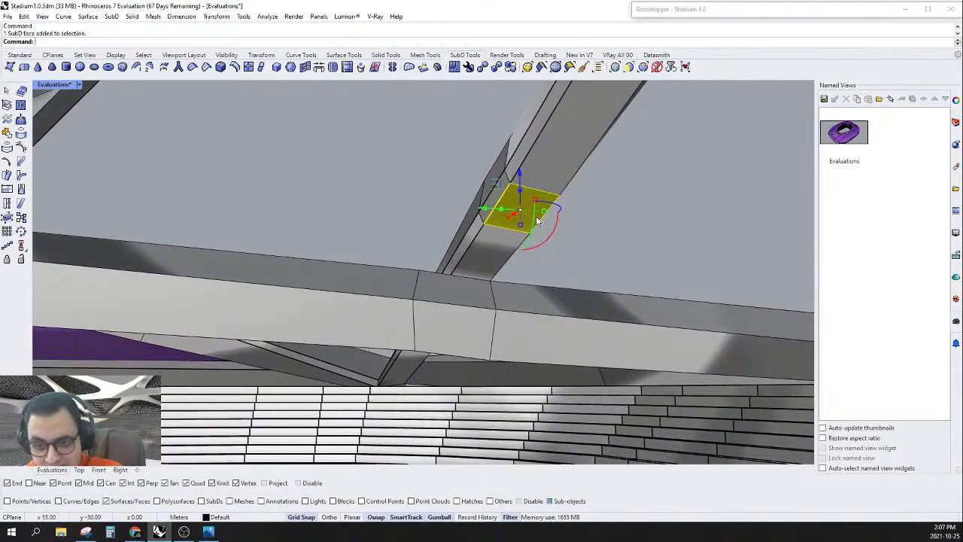
pyautogui.moveTo(468, 290); pyautogui.dragTo(656, 274, button='right')
pyautogui.keyDown('ctrl'); pyautogui.keyDown('shift'); pyautogui.click(525, 262); pyautogui.keyUp('shift'); pyautogui.keyUp('ctrl')
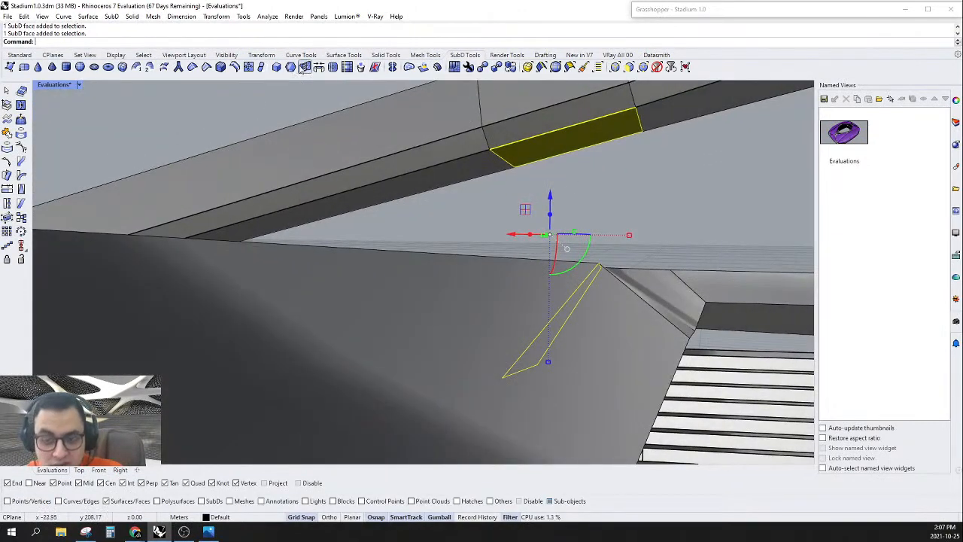
pyautogui.moveTo(310, 156); pyautogui.dragTo(331, 187, button='right')
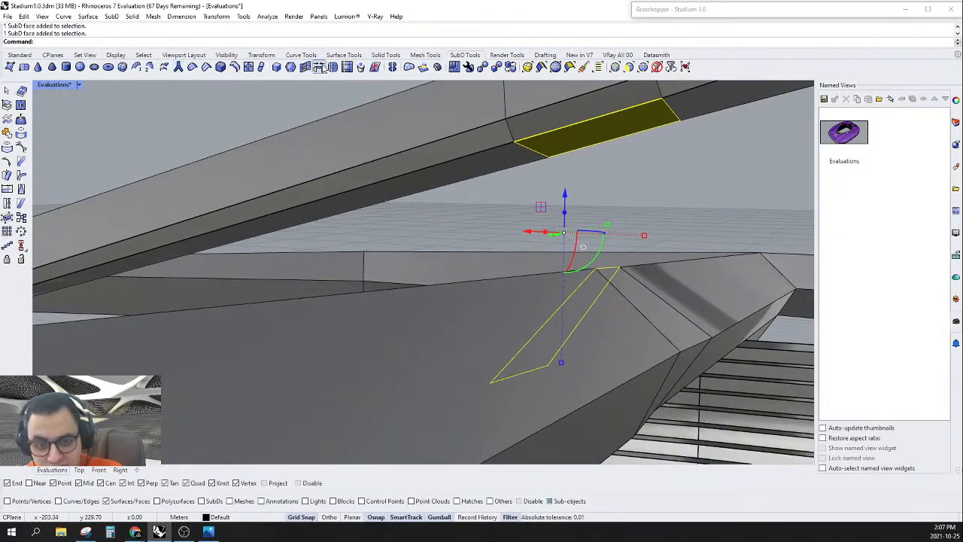
pyautogui.click(319, 66)
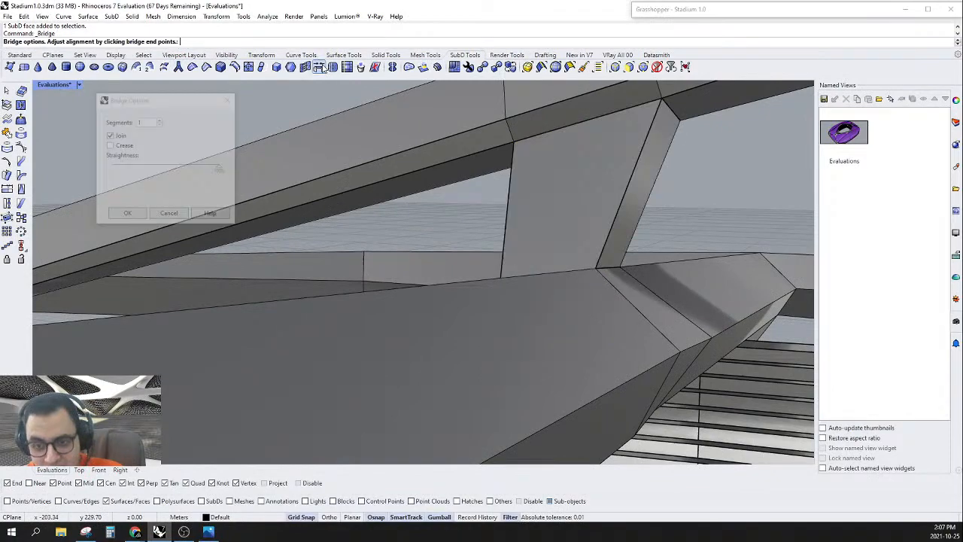
pyautogui.click(127, 215)
# Step: Limit selection to edges and crease the two long edges bounding the narrow face of the new connecting strut
pyautogui.moveTo(133, 215); pyautogui.dragTo(483, 224, button='right')
pyautogui.scroll(-4, 482, 224)
pyautogui.scroll(3, 605, 166)
pyautogui.moveTo(572, 162); pyautogui.dragTo(524, 237, button='right')
pyautogui.click(524, 236)
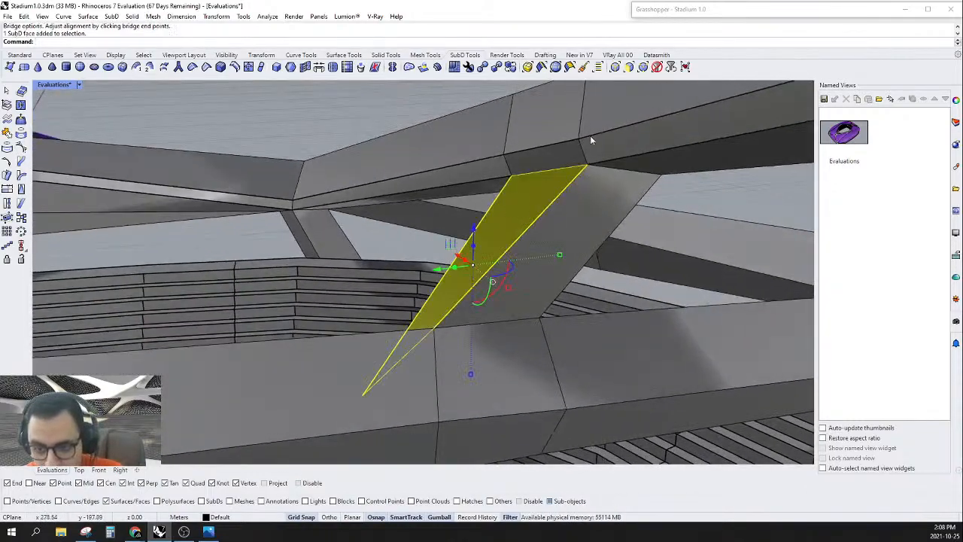
pyautogui.press('Escape')
pyautogui.click(532, 231)
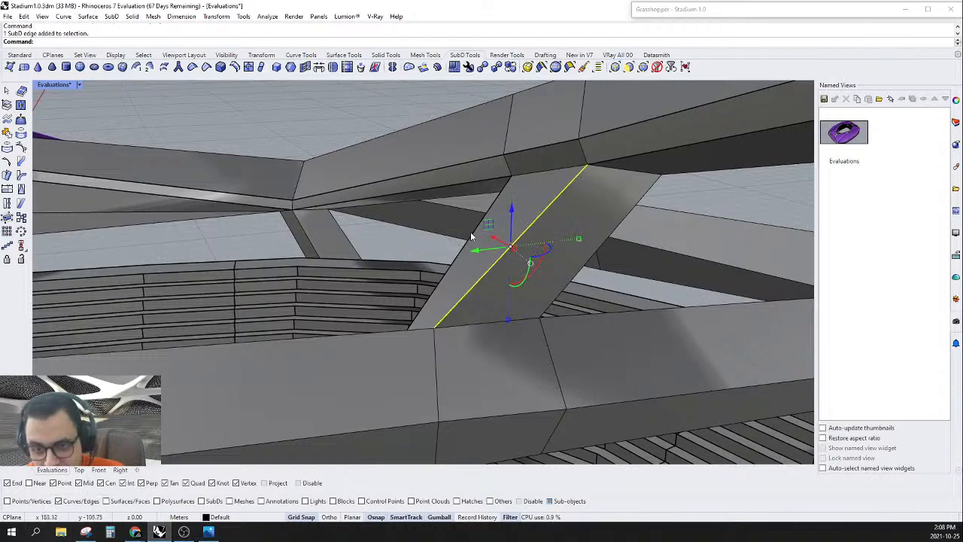
pyautogui.click(191, 68)
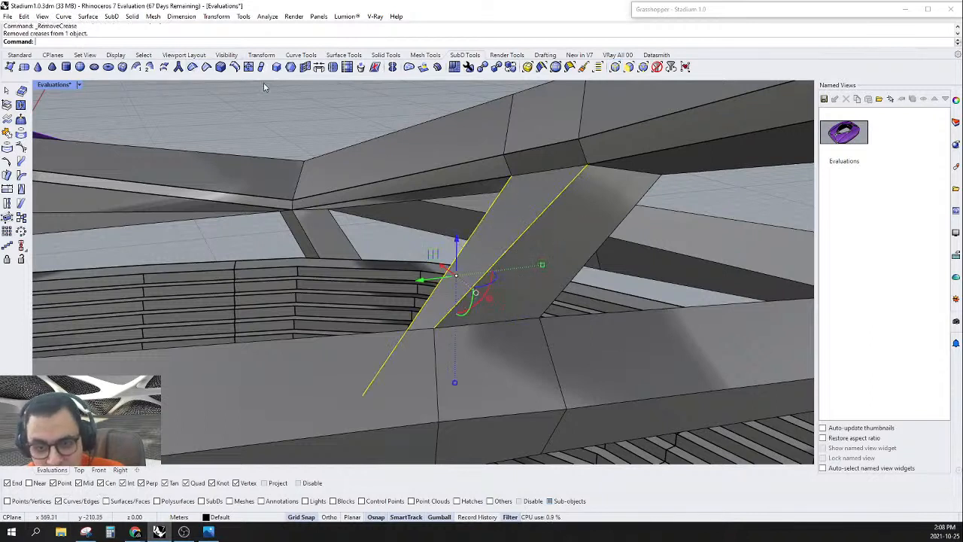
pyautogui.click(549, 170)
pyautogui.click(399, 117)
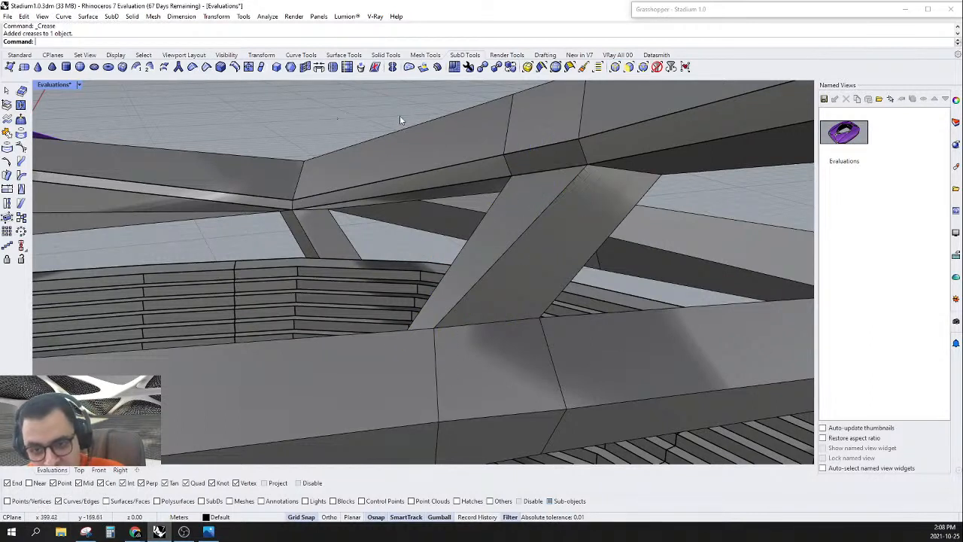
# Step: Switch the SubD display back to smooth and check the new strut within the whole roof frame
pyautogui.press('Tab')
pyautogui.moveTo(400, 115); pyautogui.dragTo(583, 171, button='right')
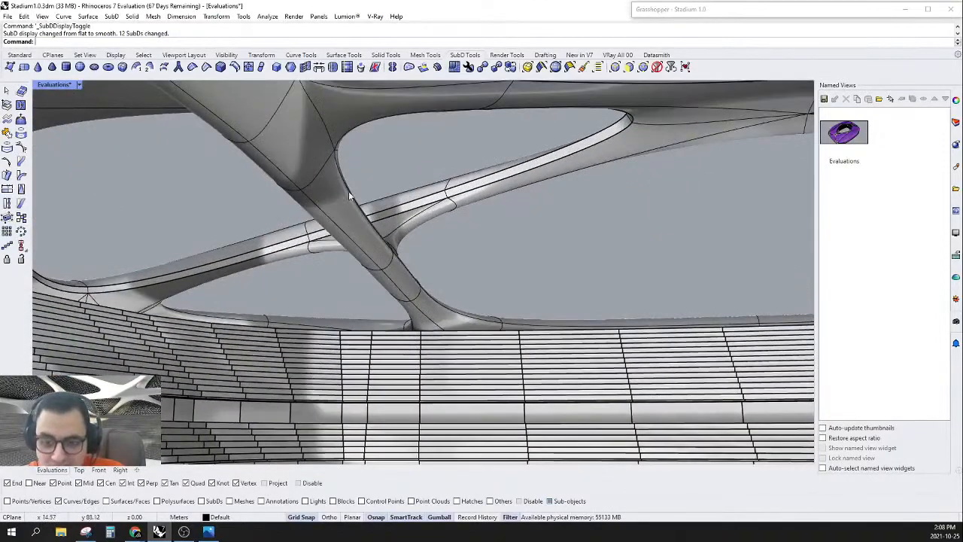
pyautogui.moveTo(538, 138); pyautogui.dragTo(394, 160, button='right')
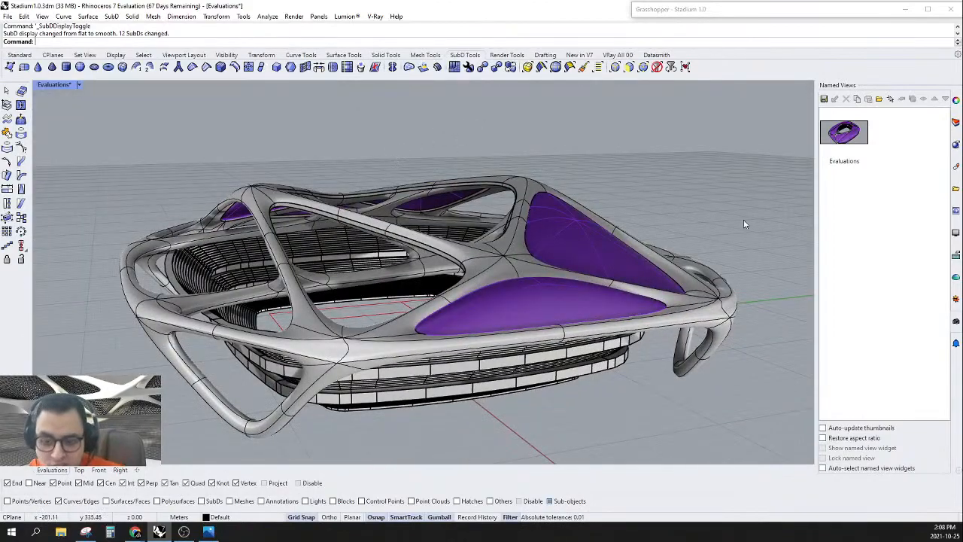
# Step: Clear the edge selection filter and delete further purple SubD cladding panels from the roof frame's large openings
pyautogui.moveTo(744, 224); pyautogui.dragTo(393, 349, button='right')
pyautogui.click(555, 316)
pyautogui.press('Delete')
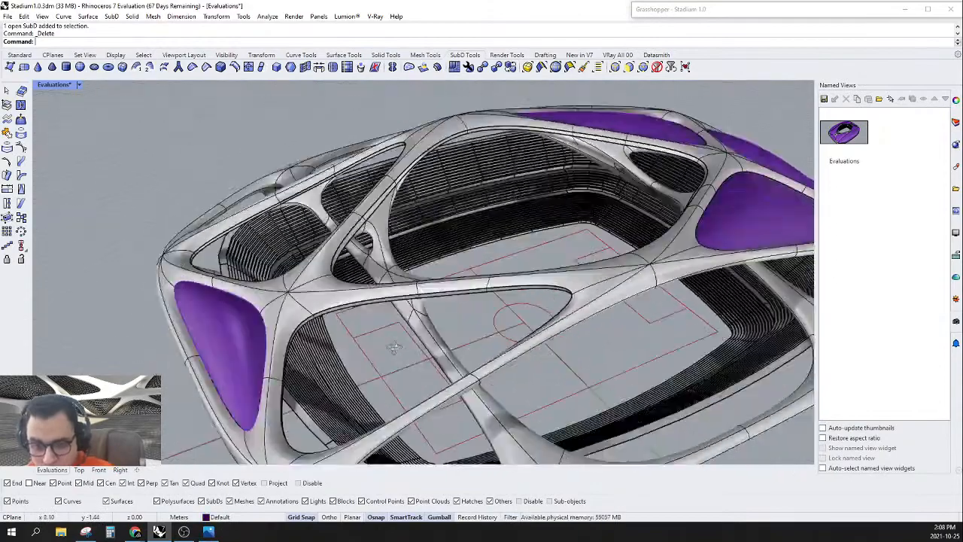
pyautogui.scroll(-5, 393, 349)
pyautogui.scroll(5, 578, 236)
pyautogui.click(495, 291)
pyautogui.keyDown('shift'); pyautogui.click(413, 168); pyautogui.keyUp('shift')
pyautogui.moveTo(414, 168); pyautogui.dragTo(640, 308, button='right')
pyautogui.press('Delete')
# Step: Delete the two loose border strips lining the large triangular roof openings beside the purple end panel
pyautogui.scroll(5, 571, 256)
pyautogui.scroll(2, 483, 333)
pyautogui.click(487, 352)
pyautogui.scroll(6, 733, 200)
pyautogui.scroll(-5, 734, 200)
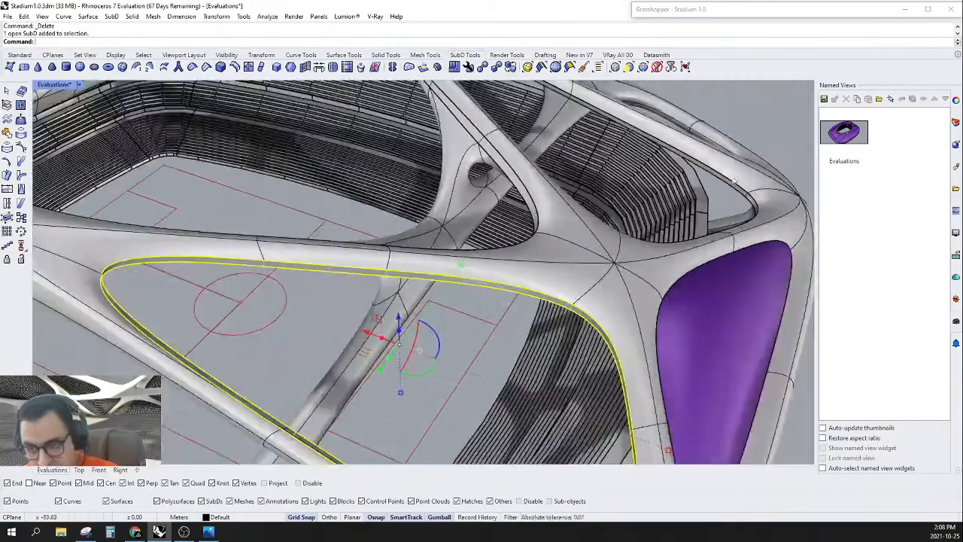
pyautogui.scroll(5, 737, 203)
pyautogui.keyDown('shift'); pyautogui.click(744, 204); pyautogui.keyUp('shift')
pyautogui.scroll(-5, 711, 248)
pyautogui.scroll(-3, 711, 249)
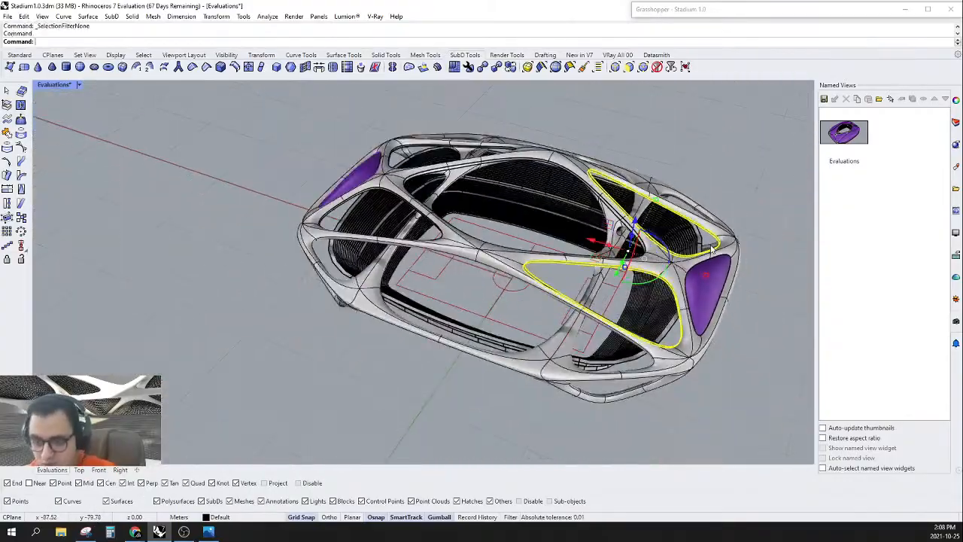
pyautogui.press('Delete')
# Step: Delete the loose border strip running along the long beam beside the central strut
pyautogui.moveTo(711, 250); pyautogui.dragTo(276, 250, button='right')
pyautogui.scroll(7, 276, 249)
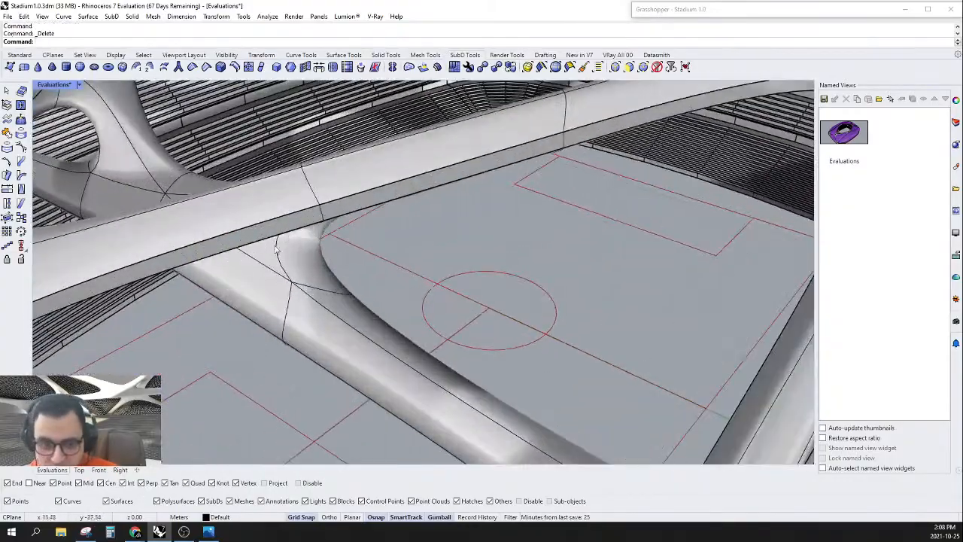
pyautogui.click(310, 220)
pyautogui.press('Delete')
# Step: Examine the edges of the remaining roof openings for loose border strips separate from the frame
pyautogui.scroll(-8, 477, 309)
pyautogui.moveTo(301, 312); pyautogui.dragTo(422, 357, button='right')
pyautogui.scroll(8, 402, 361)
pyautogui.scroll(-5, 526, 271)
pyautogui.moveTo(444, 280); pyautogui.dragTo(563, 256, button='right')
pyautogui.scroll(5, 508, 246)
pyautogui.click(504, 243)
pyautogui.scroll(-6, 553, 259)
pyautogui.scroll(8, 431, 280)
pyautogui.press('Escape')
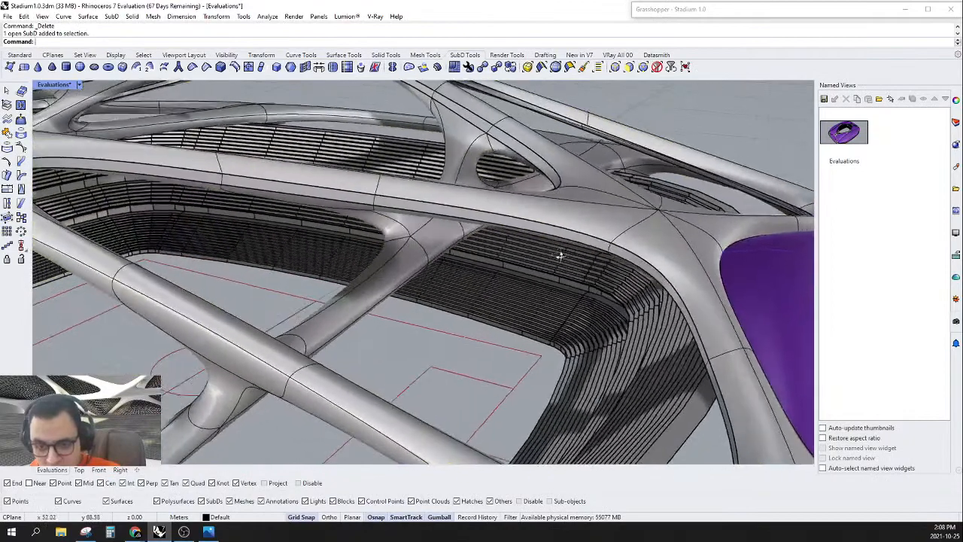
pyautogui.scroll(4, 592, 244)
pyautogui.click(592, 245)
pyautogui.press('Escape')
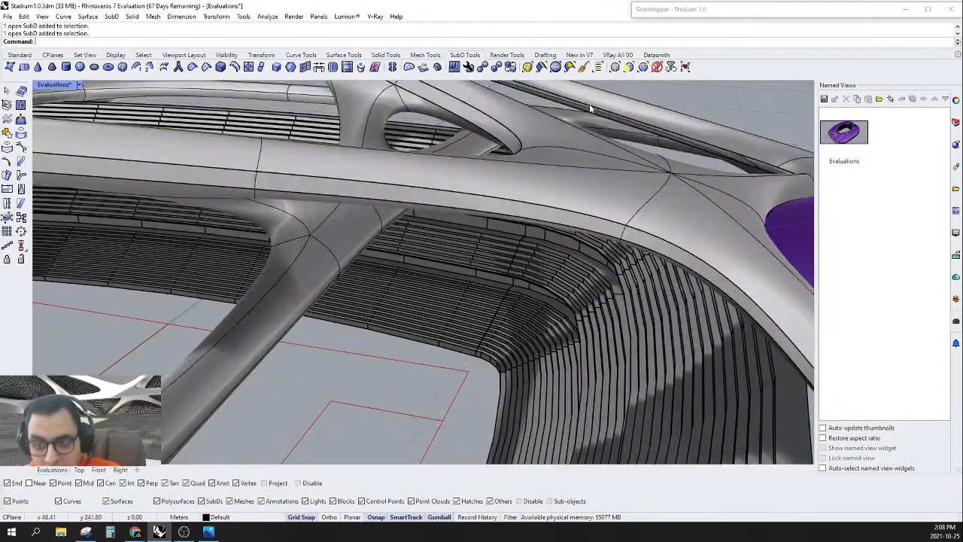
# Step: Limit selection to faces, extract the face loop lining the large triangular opening as a separate SubD, and clear the selection filter
pyautogui.click(630, 69)
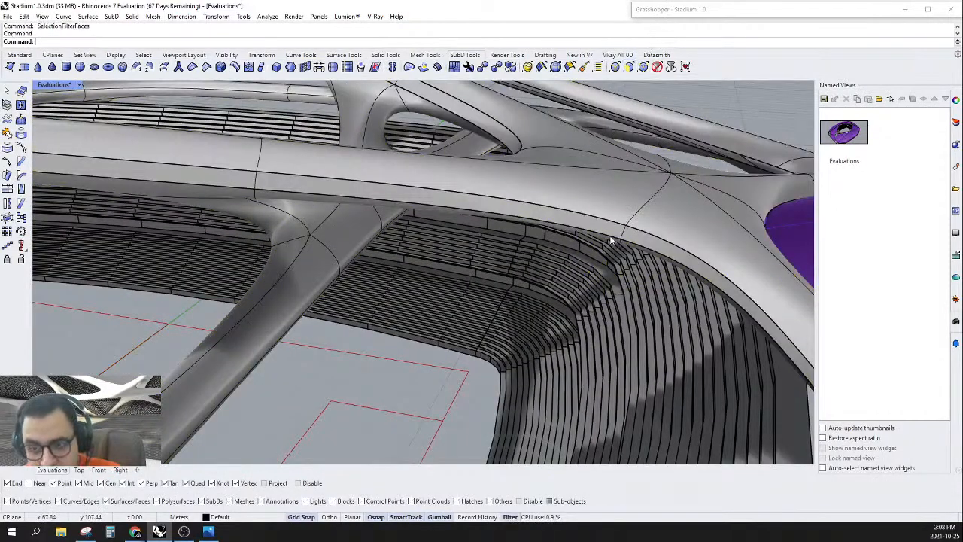
pyautogui.click(609, 230)
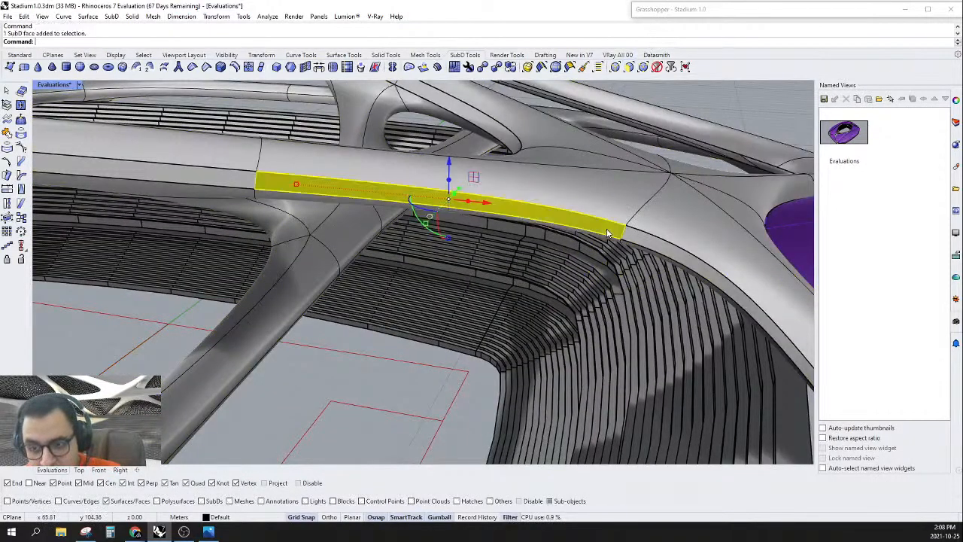
pyautogui.doubleClick(249, 180)
pyautogui.scroll(-5, 609, 212)
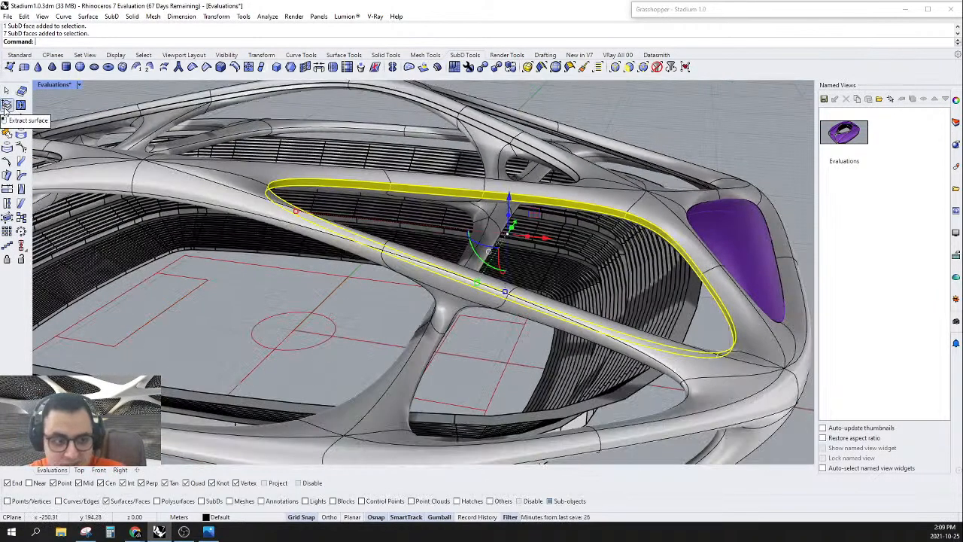
pyautogui.click(6, 105)
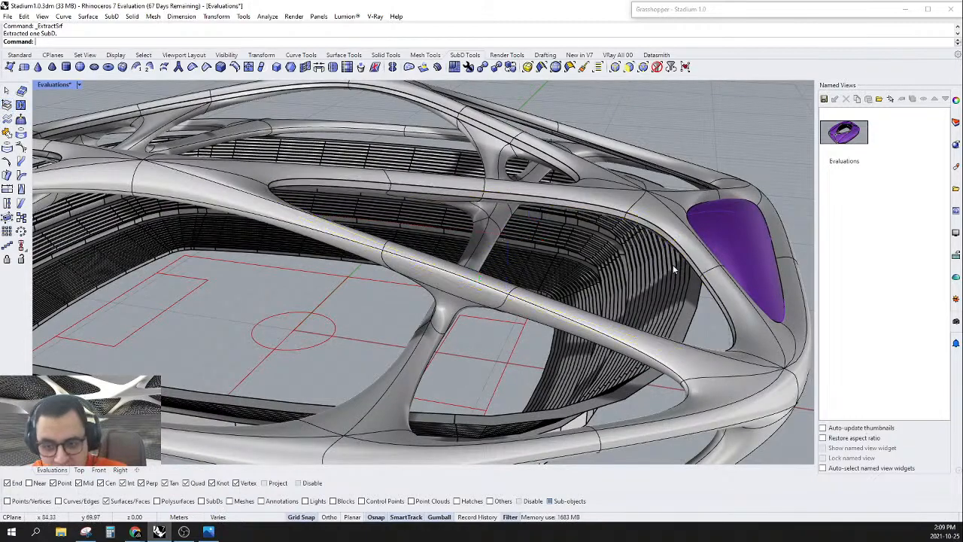
pyautogui.moveTo(624, 270); pyautogui.dragTo(666, 272, button='right')
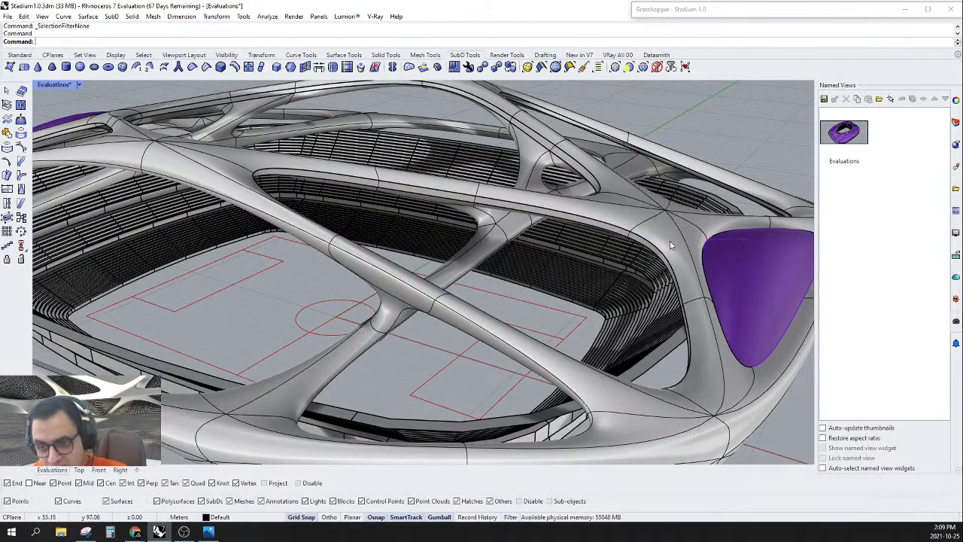
# Step: Start a Reflect on the roof frame SubD and switch the SubD display to flat
pyautogui.click(672, 245)
pyautogui.moveTo(596, 217); pyautogui.dragTo(422, 105, button='right')
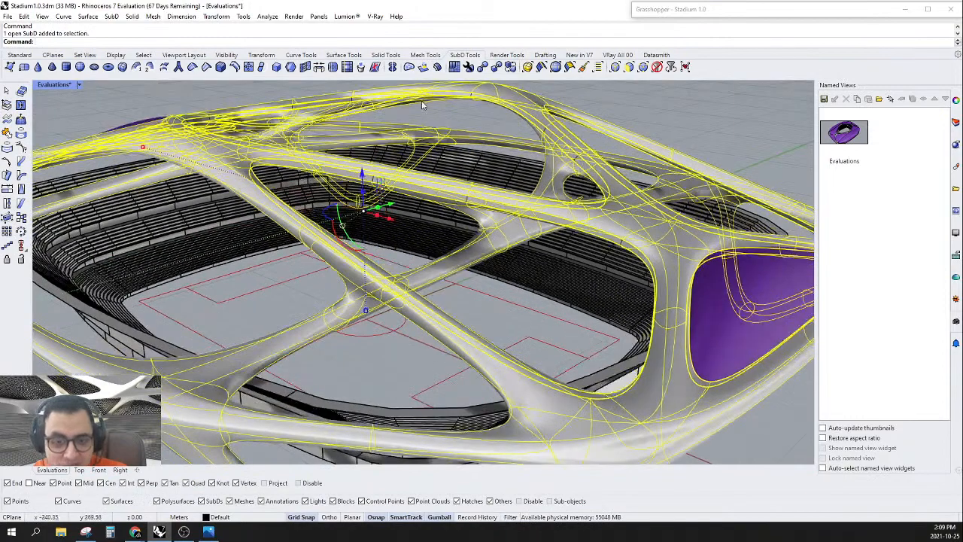
pyautogui.click(392, 67)
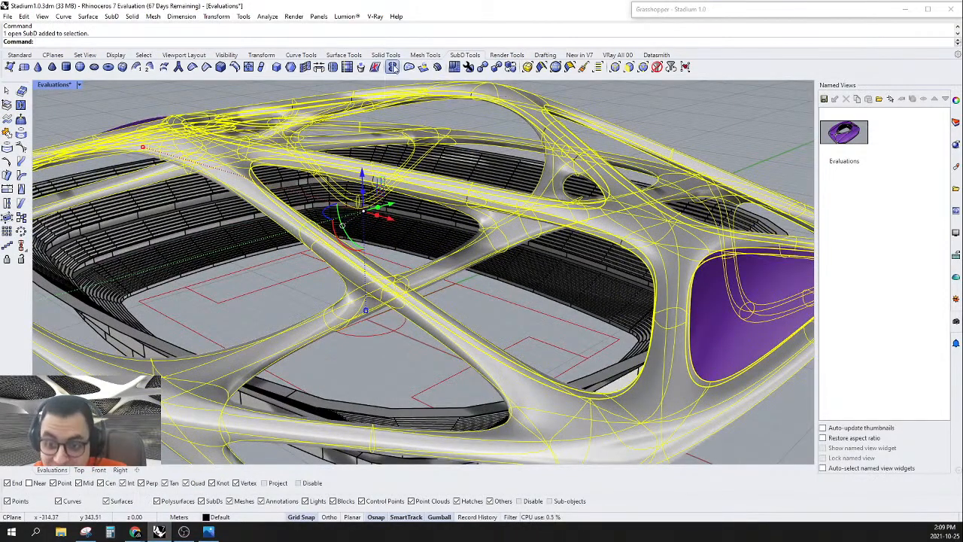
pyautogui.moveTo(556, 276); pyautogui.dragTo(574, 322, button='right')
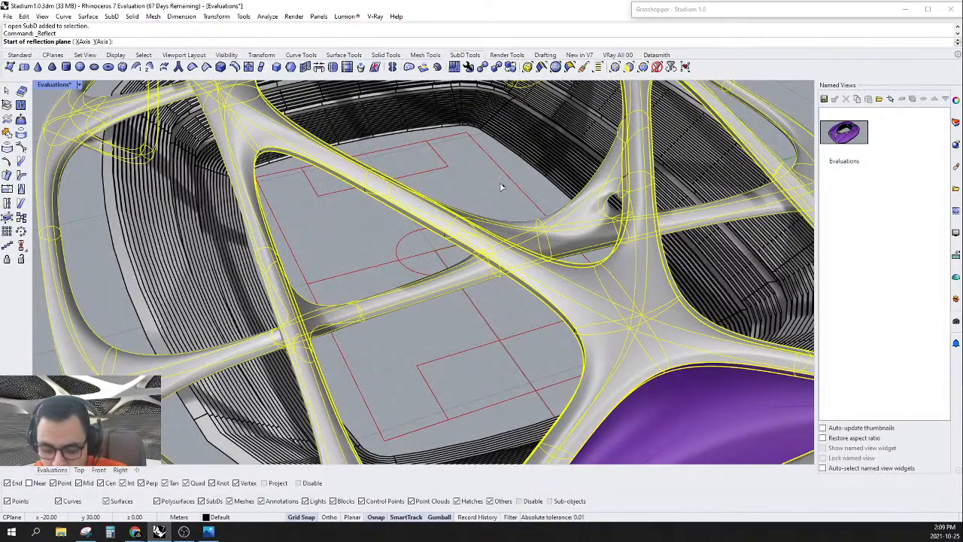
pyautogui.press('Tab')
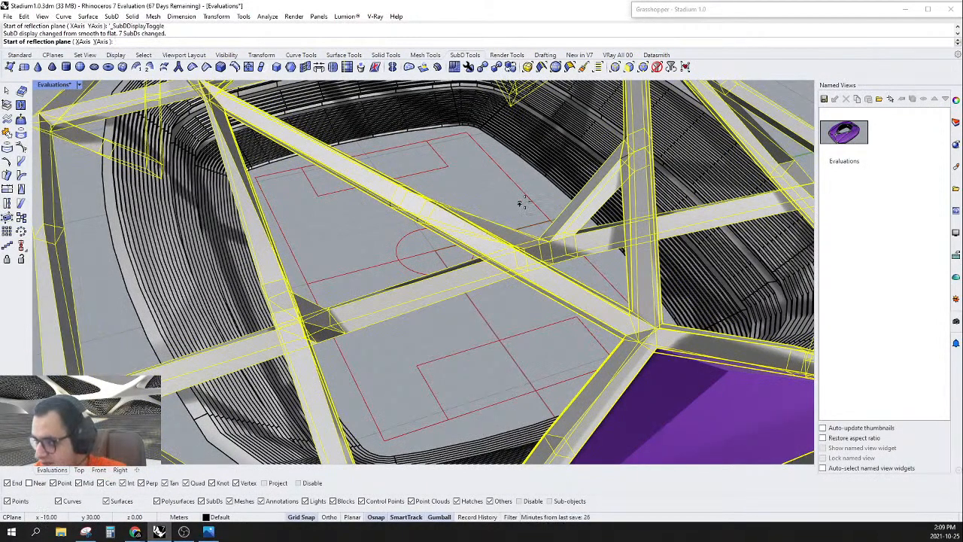
pyautogui.moveTo(520, 203); pyautogui.dragTo(527, 268, button='right')
# Step: Try to reflect the frame across a plane through the central strut joint with the default primary side, and undo it
pyautogui.click(545, 283)
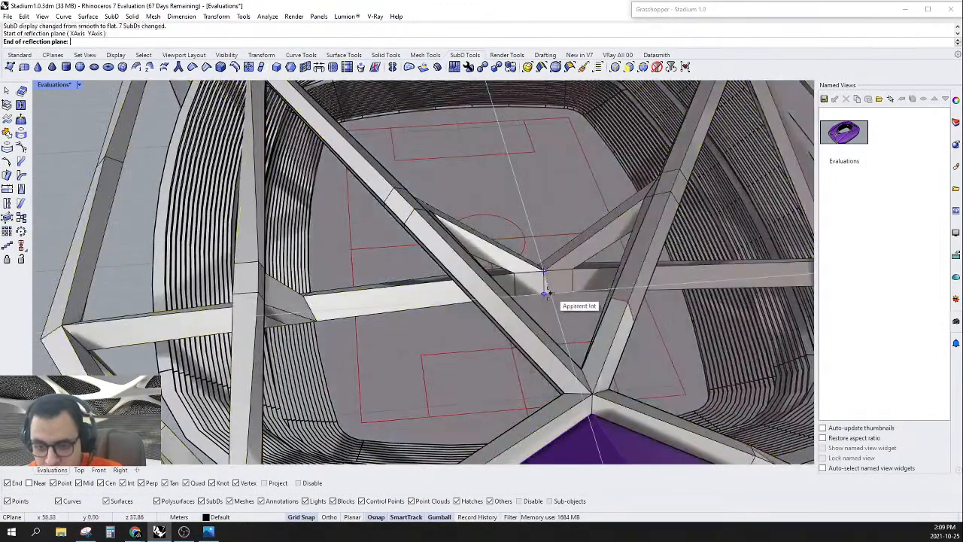
pyautogui.click(543, 292)
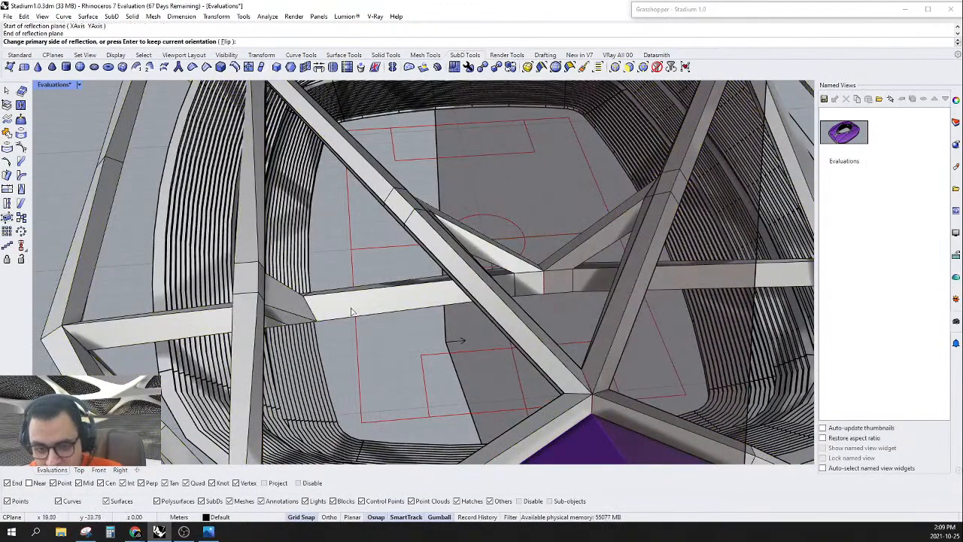
pyautogui.press('Return')
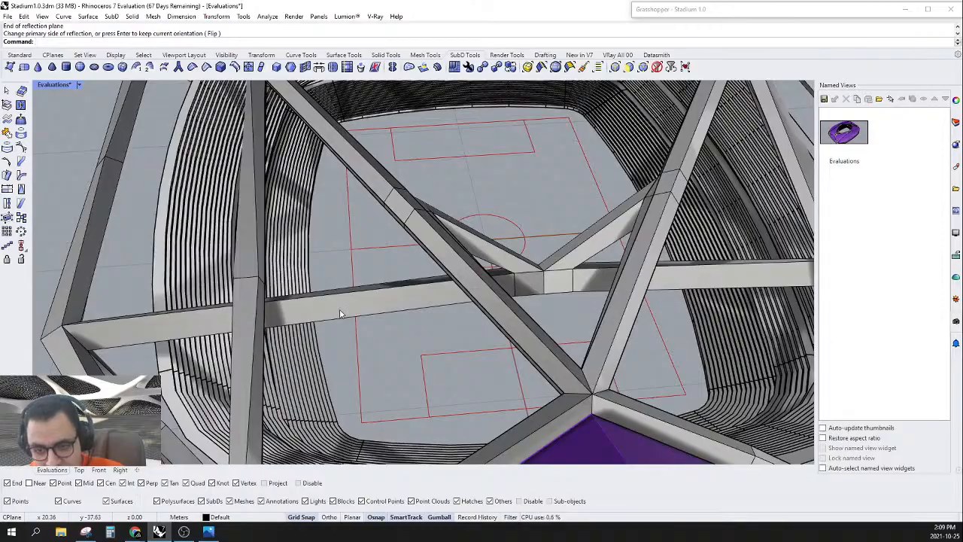
pyautogui.scroll(-5, 338, 313)
pyautogui.moveTo(472, 345); pyautogui.dragTo(463, 254, button='right')
pyautogui.scroll(5, 527, 293)
pyautogui.hotkey('ctrl', 'z')
# Step: Reselect the frame, retry Reflect with a plane starting at the upper vertex of the central strut joint, and undo it
pyautogui.scroll(-5, 569, 258)
pyautogui.click(452, 277)
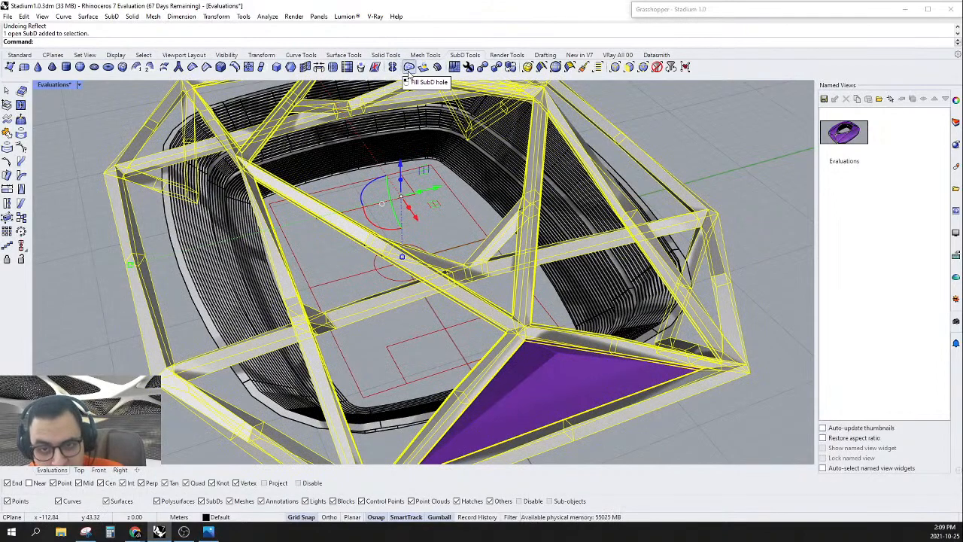
pyautogui.click(393, 67)
pyautogui.scroll(3, 467, 264)
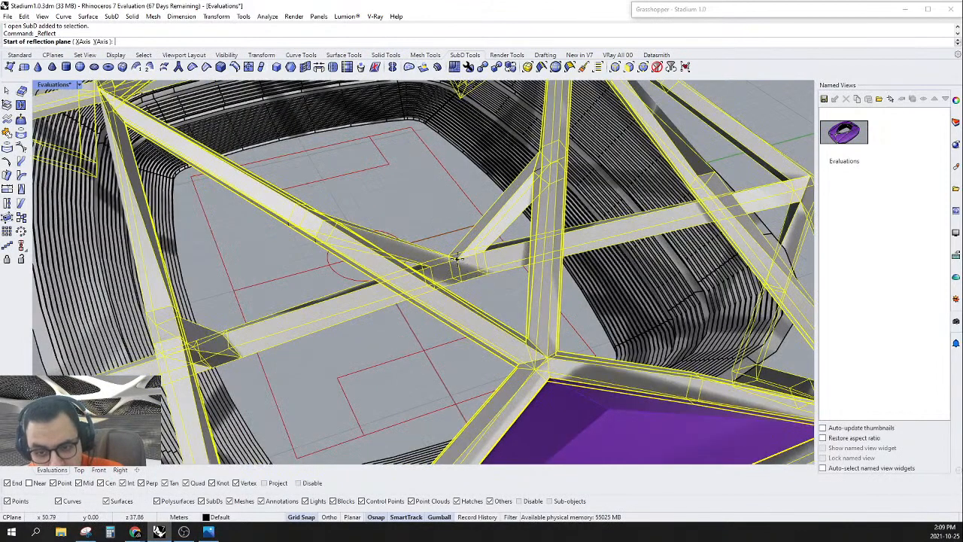
pyautogui.click(457, 258)
pyautogui.click(487, 292)
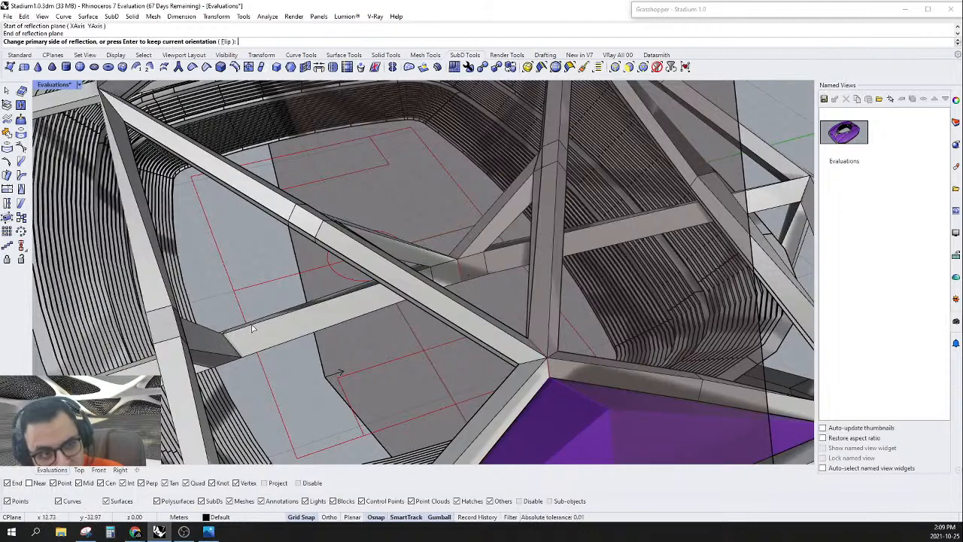
pyautogui.press('Return')
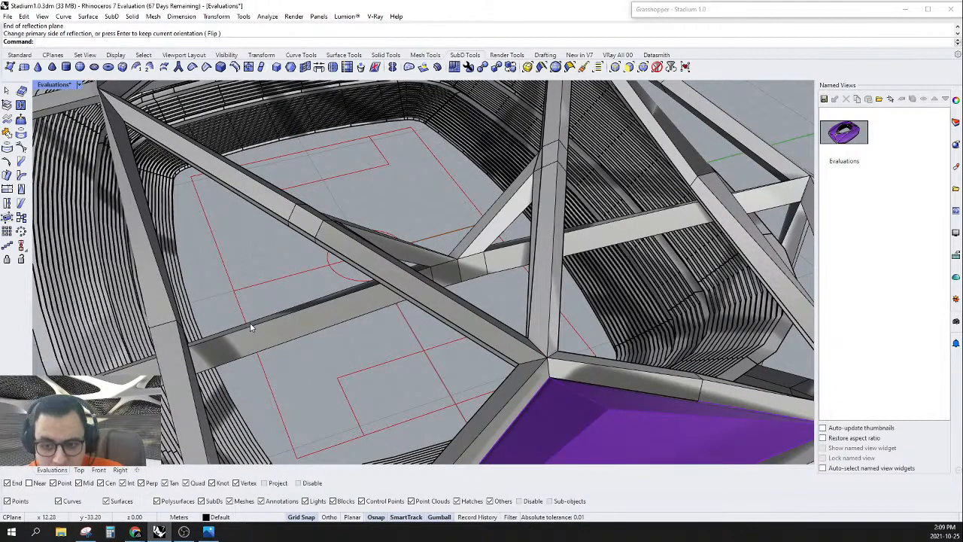
pyautogui.moveTo(405, 316); pyautogui.dragTo(458, 307, button='right')
pyautogui.hotkey('ctrl', 'z')
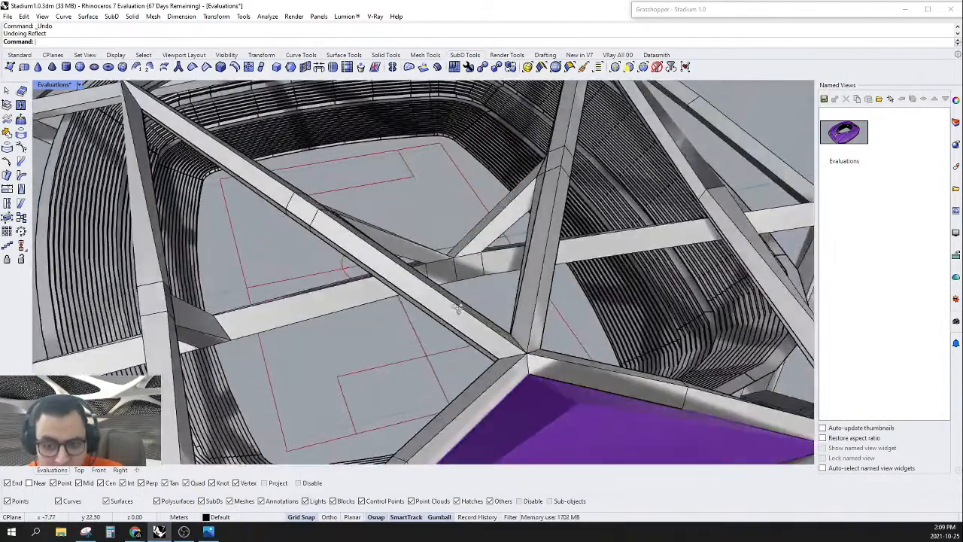
# Step: Try reflecting the frame again across a plane set by two vertices of the central joint, check the whole roof, and undo it
pyautogui.click(454, 256)
pyautogui.press('Escape')
pyautogui.click(455, 286)
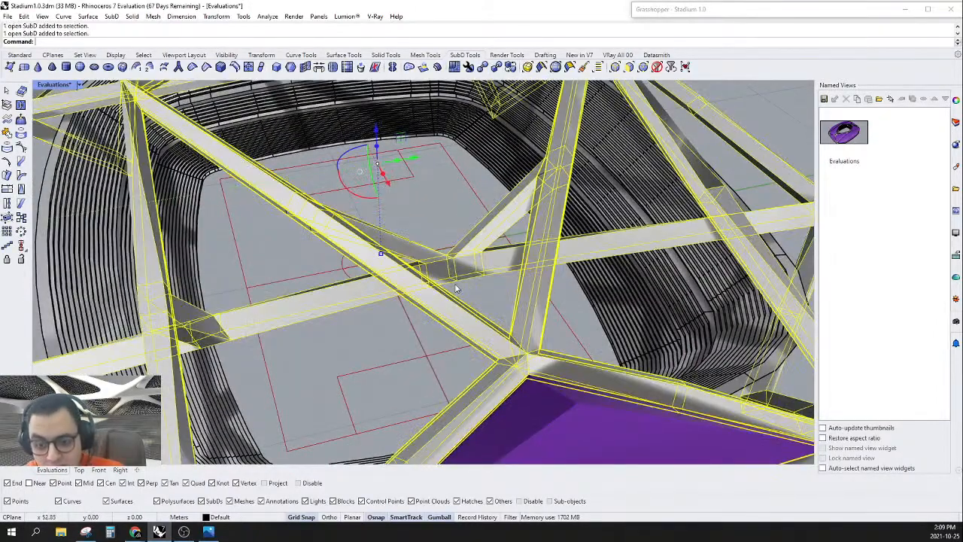
pyautogui.click(392, 68)
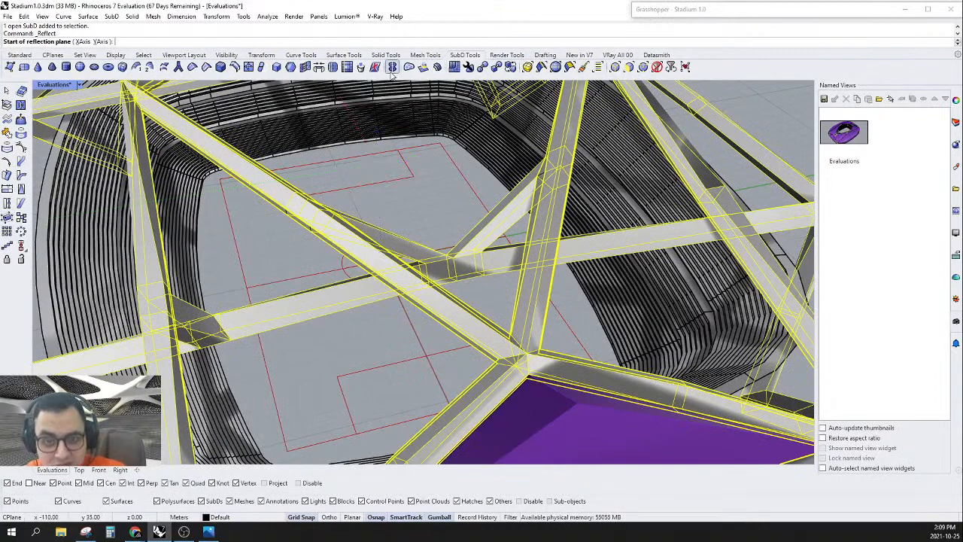
pyautogui.click(455, 255)
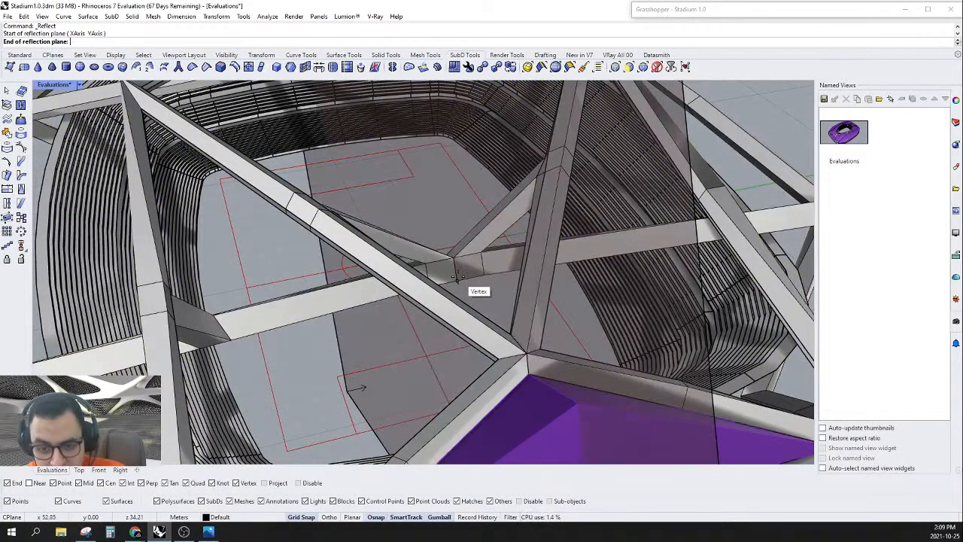
pyautogui.click(302, 263)
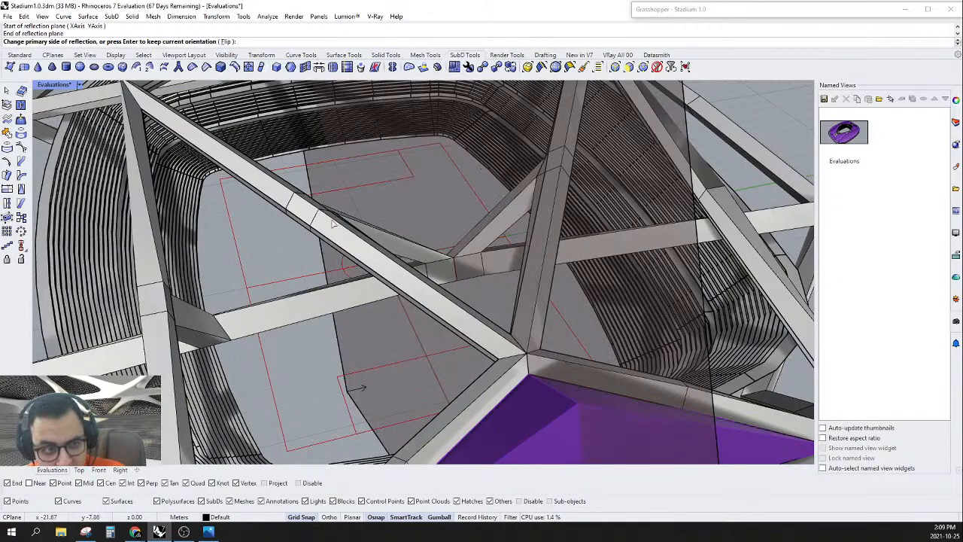
pyautogui.press('Return')
pyautogui.moveTo(346, 249); pyautogui.dragTo(560, 270, button='right')
pyautogui.scroll(-10, 546, 228)
pyautogui.scroll(7, 561, 271)
pyautogui.moveTo(497, 301); pyautogui.dragTo(618, 112, button='right')
pyautogui.scroll(-8, 601, 274)
pyautogui.hotkey('ctrl', 'z')
# Step: Clear the selection filter, try reflecting the frame from the opposite side with the plane picked from the joint's lower to upper vertex, and undo it
pyautogui.scroll(8, 527, 272)
pyautogui.scroll(5, 461, 269)
pyautogui.click(656, 67)
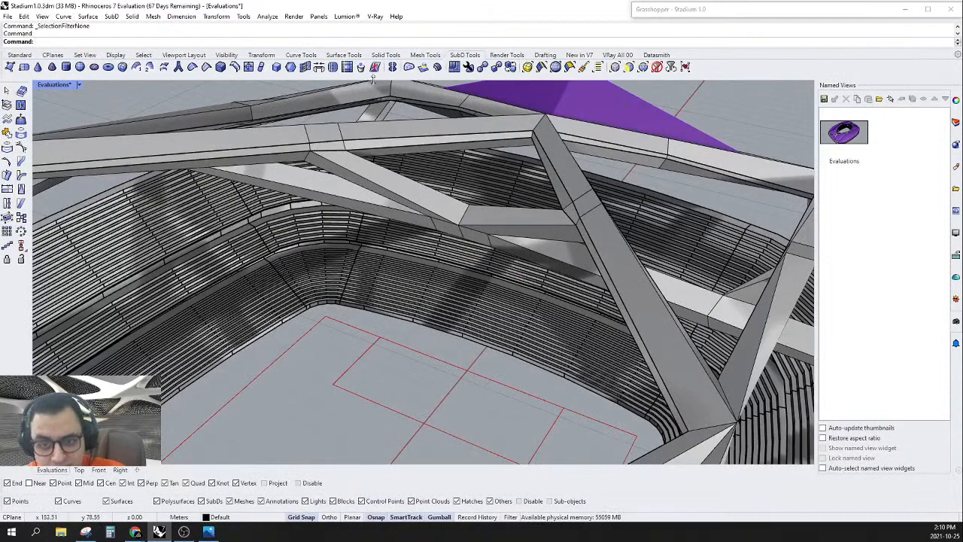
pyautogui.click(392, 67)
pyautogui.click(461, 213)
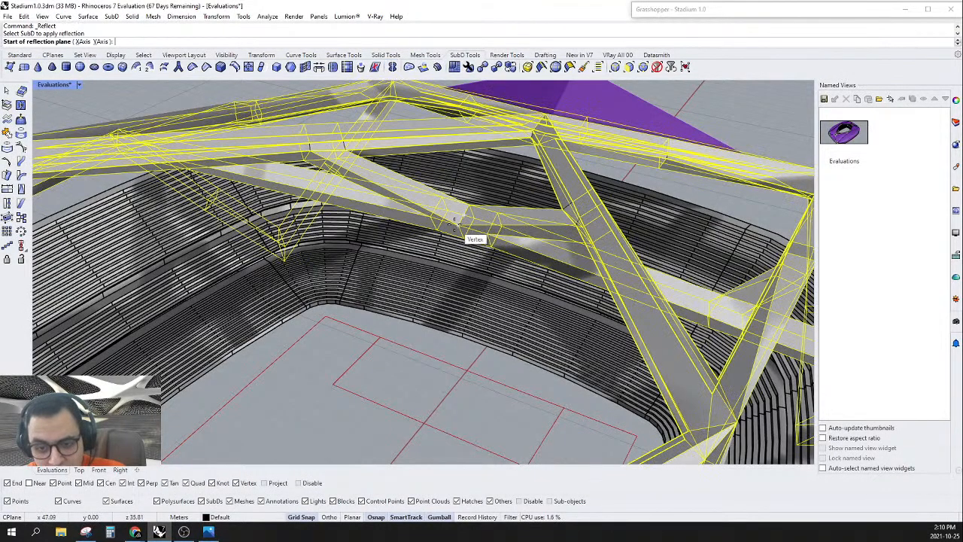
pyautogui.click(454, 222)
pyautogui.click(467, 205)
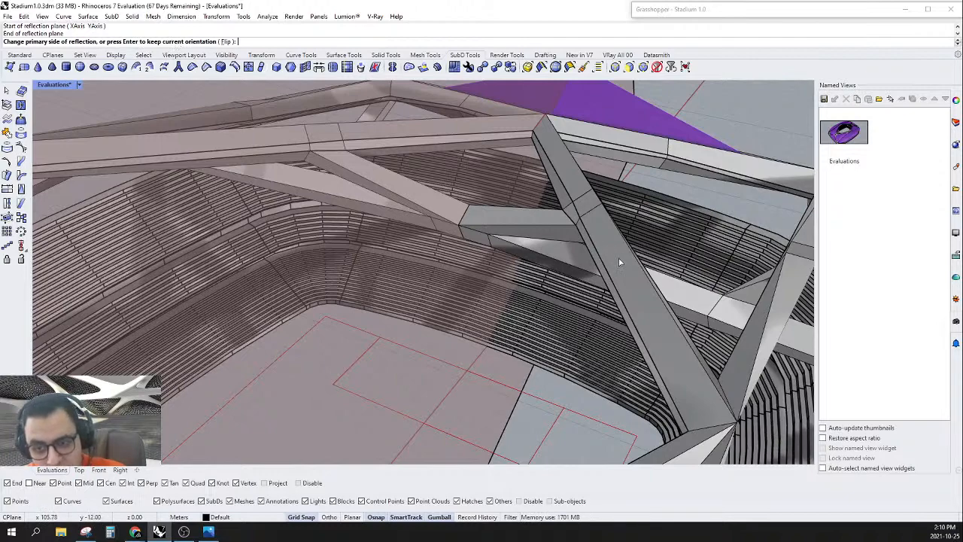
pyautogui.moveTo(619, 262); pyautogui.dragTo(547, 264, button='right')
pyautogui.press('Return')
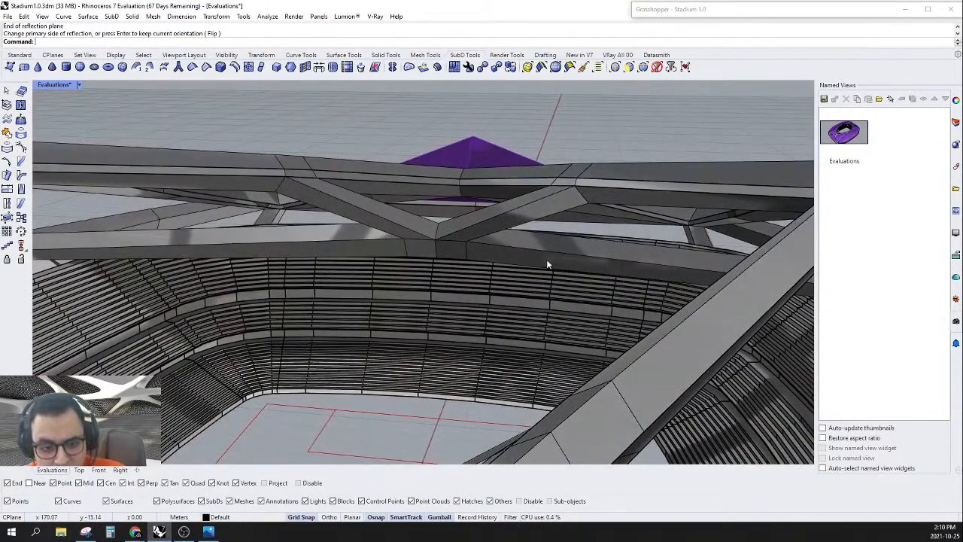
pyautogui.hotkey('ctrl', 'z')
pyautogui.moveTo(546, 259); pyautogui.dragTo(531, 230, button='right')
pyautogui.click(533, 228)
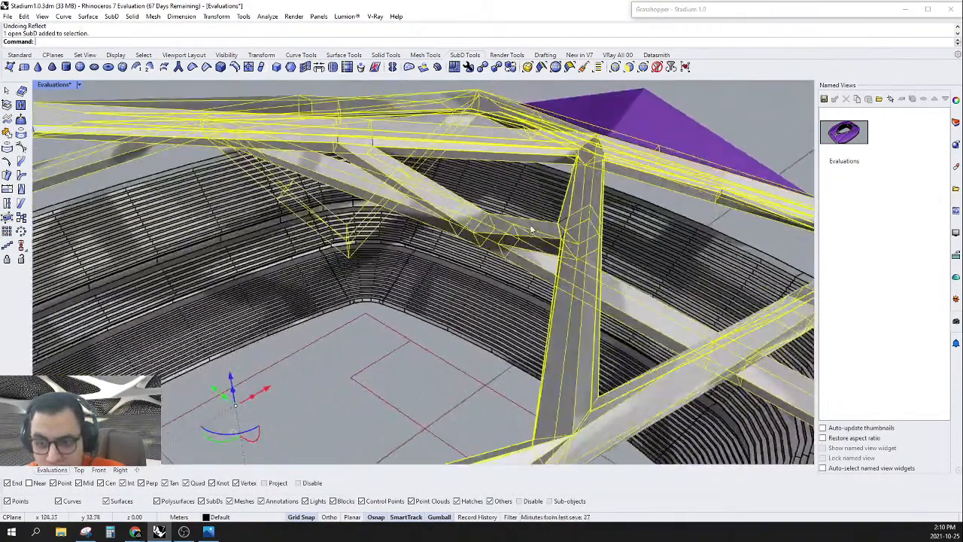
pyautogui.click(657, 68)
pyautogui.click(477, 228)
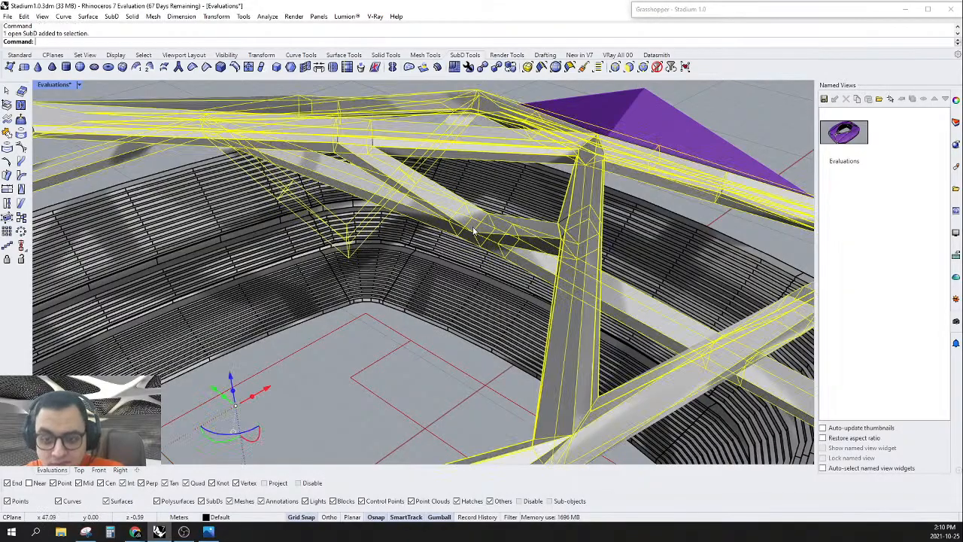
pyautogui.press('Escape')
pyautogui.moveTo(489, 236); pyautogui.dragTo(422, 249, button='right')
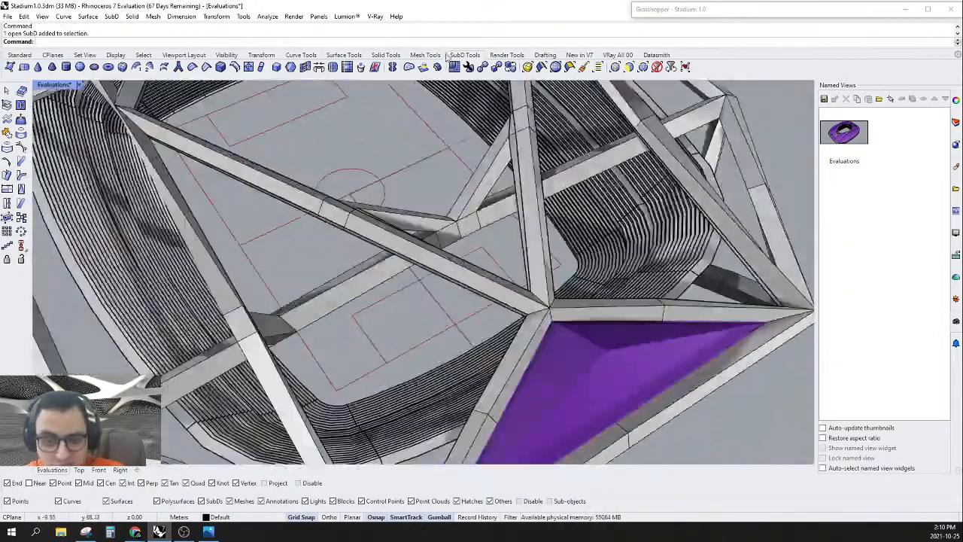
# Step: Try reflecting the roof frame across a plane through two vertices of the central strut joint, keeping the current orientation, and undo it
pyautogui.click(391, 68)
pyautogui.click(431, 233)
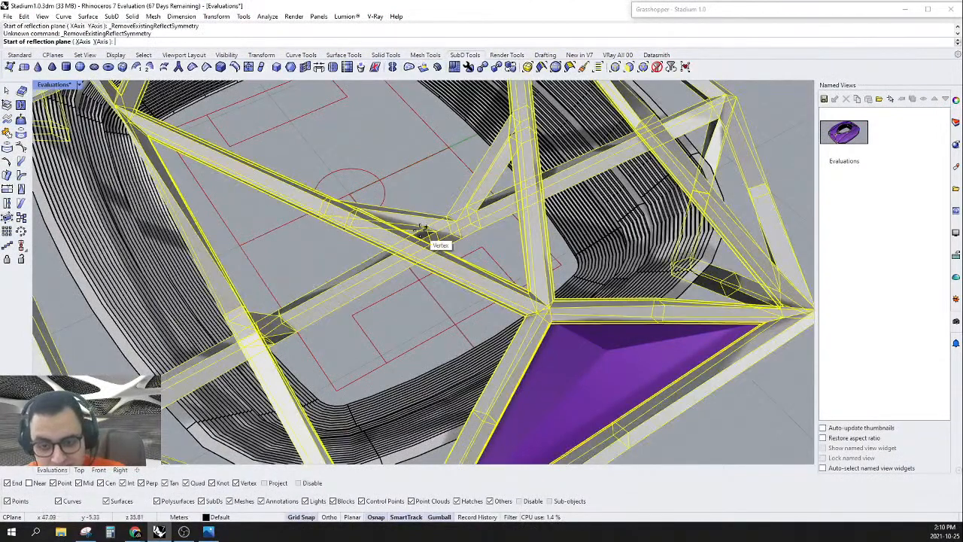
pyautogui.click(455, 220)
pyautogui.click(461, 237)
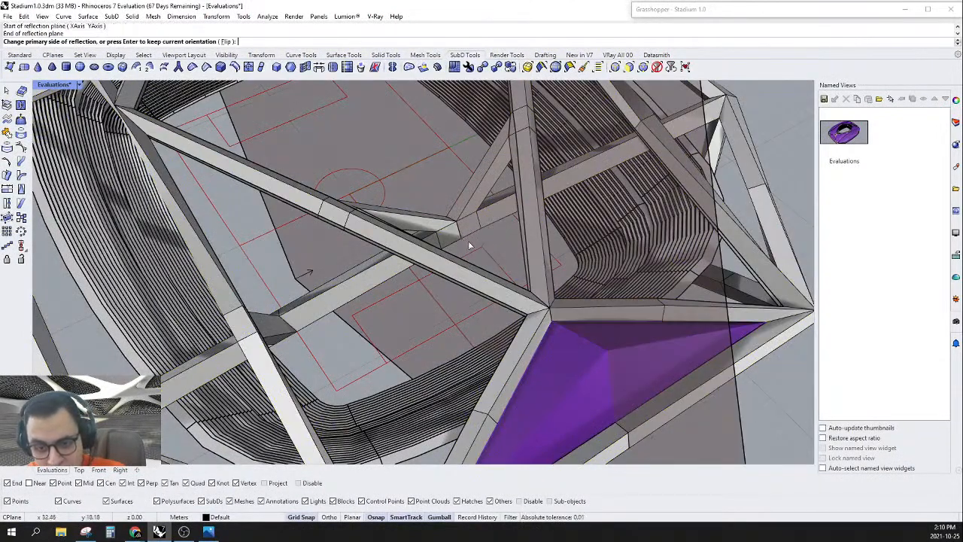
pyautogui.rightClick(363, 260)
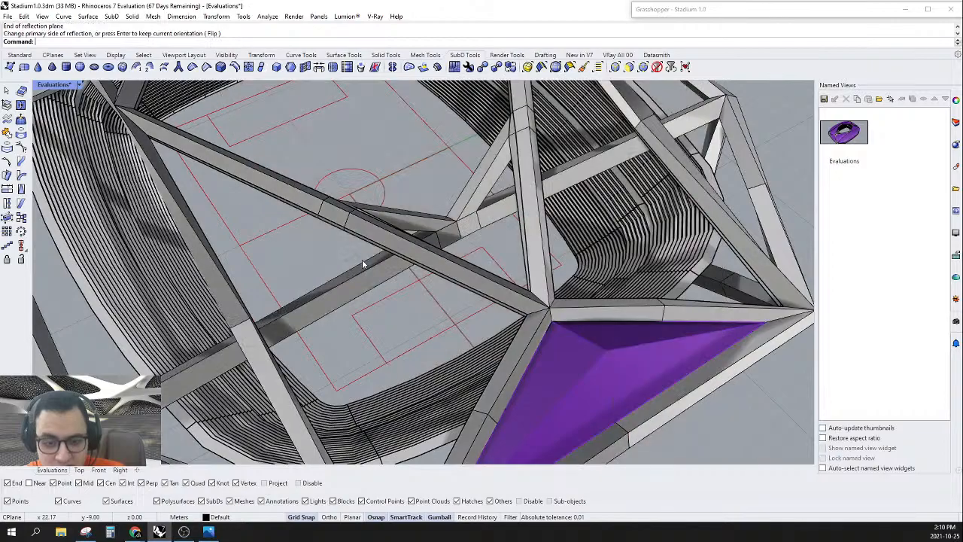
pyautogui.moveTo(363, 259); pyautogui.dragTo(466, 90, button='right')
pyautogui.hotkey('ctrl', 'z')
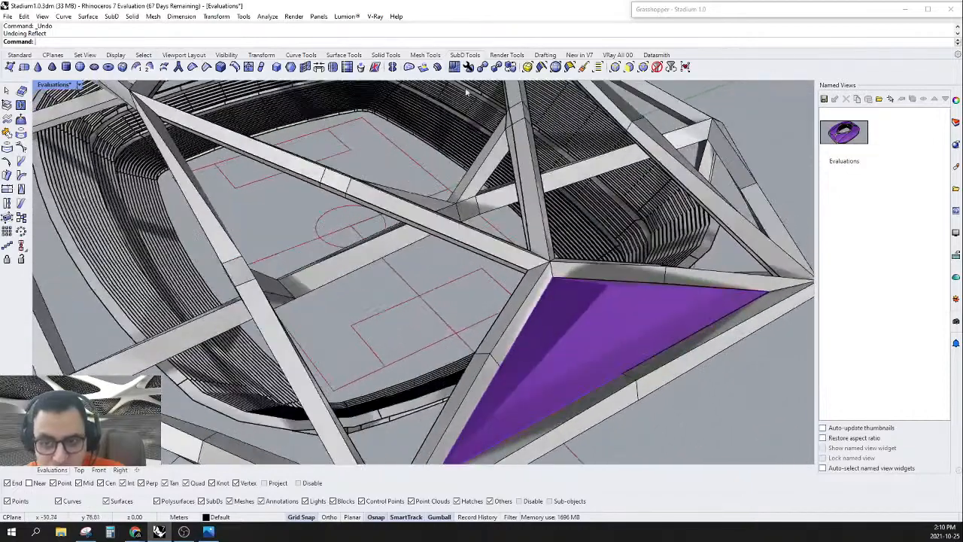
# Step: Retry Reflect with the plane picked from the strut joint's upper to lower vertex, check the roof's far side, and undo the reflection
pyautogui.click(392, 67)
pyautogui.click(452, 203)
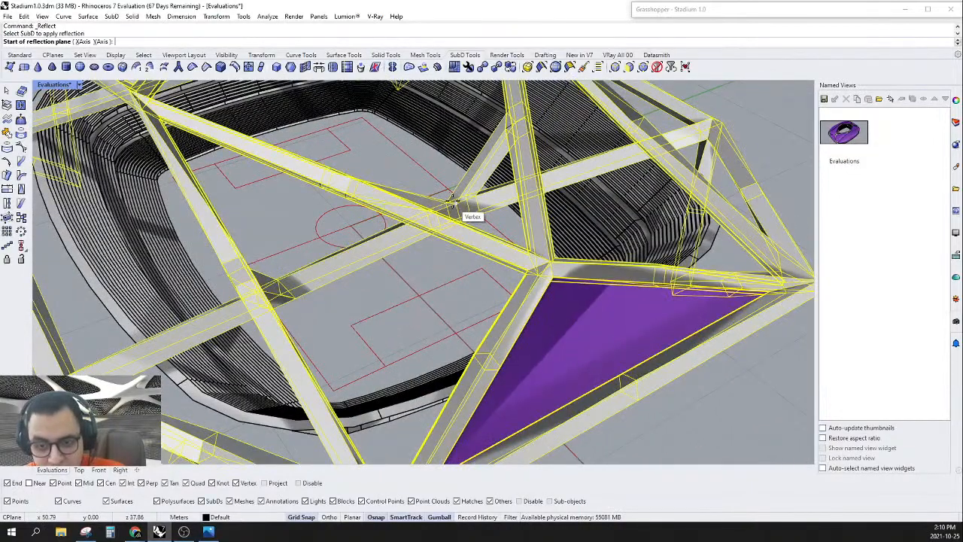
pyautogui.press('Return')
pyautogui.click(455, 203)
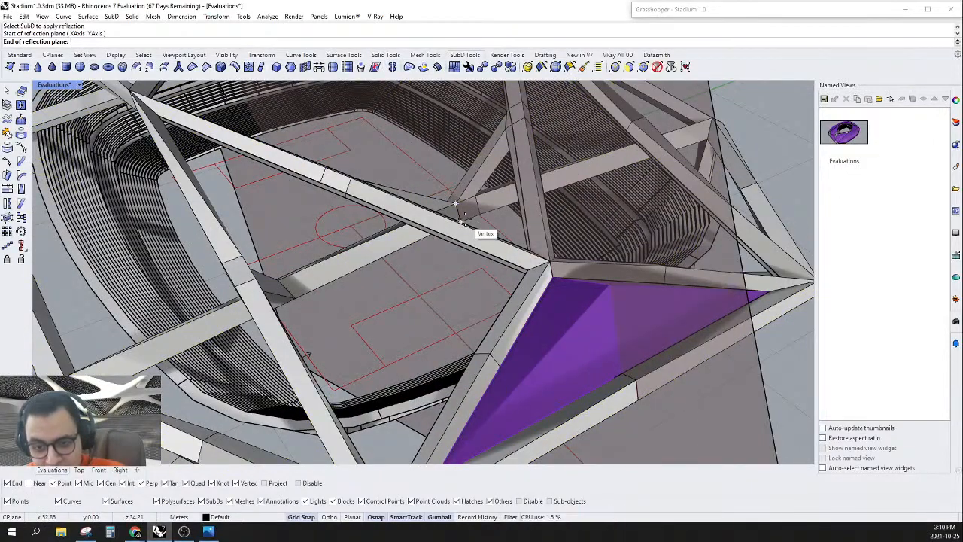
pyautogui.click(463, 220)
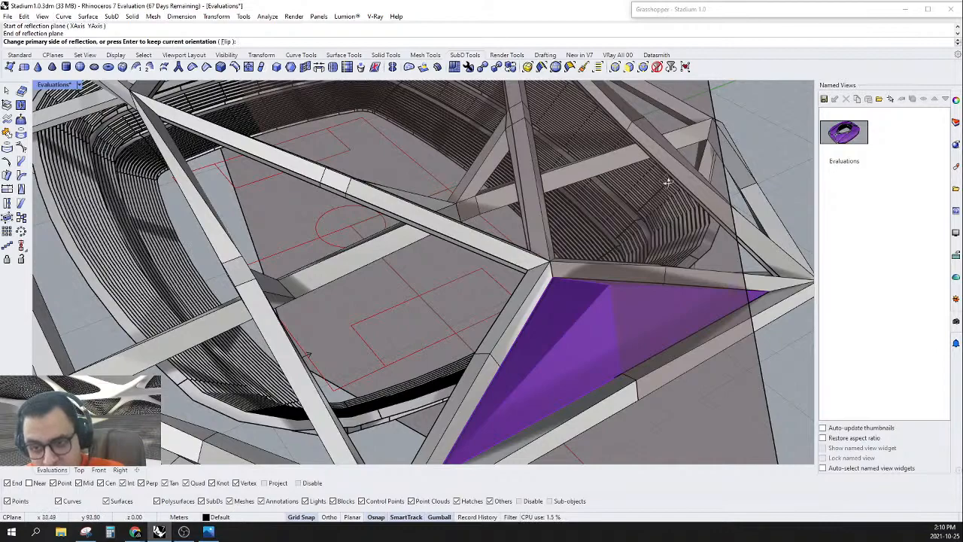
pyautogui.moveTo(668, 181); pyautogui.dragTo(617, 186, button='right')
pyautogui.press('Return')
pyautogui.moveTo(615, 230); pyautogui.dragTo(411, 197, button='right')
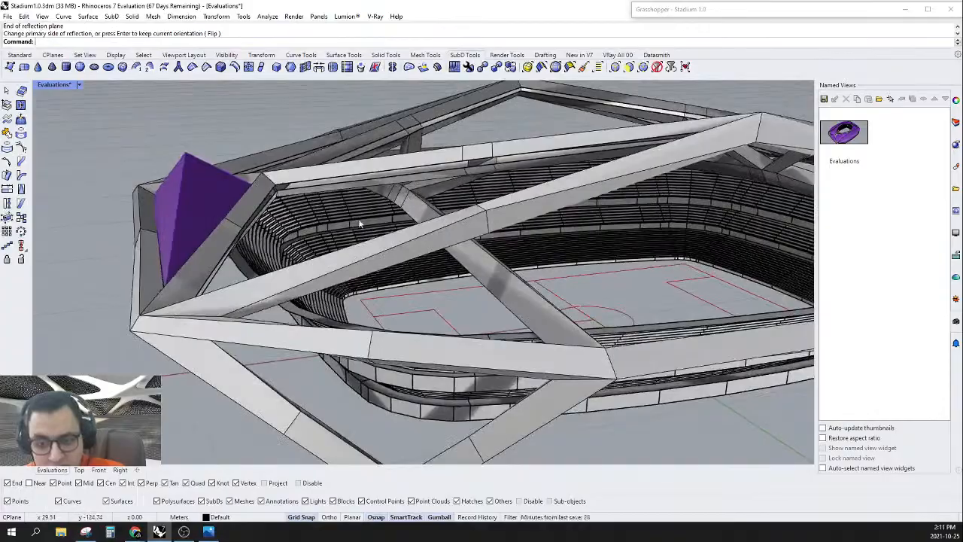
pyautogui.moveTo(359, 224); pyautogui.dragTo(578, 223, button='right')
pyautogui.hotkey('ctrl', 'z')
# Step: Select the roof frame and switch the SubD display from flat to smooth
pyautogui.scroll(-5, 588, 231)
pyautogui.scroll(-7, 483, 275)
pyautogui.scroll(7, 461, 214)
pyautogui.moveTo(460, 214); pyautogui.dragTo(530, 255, button='right')
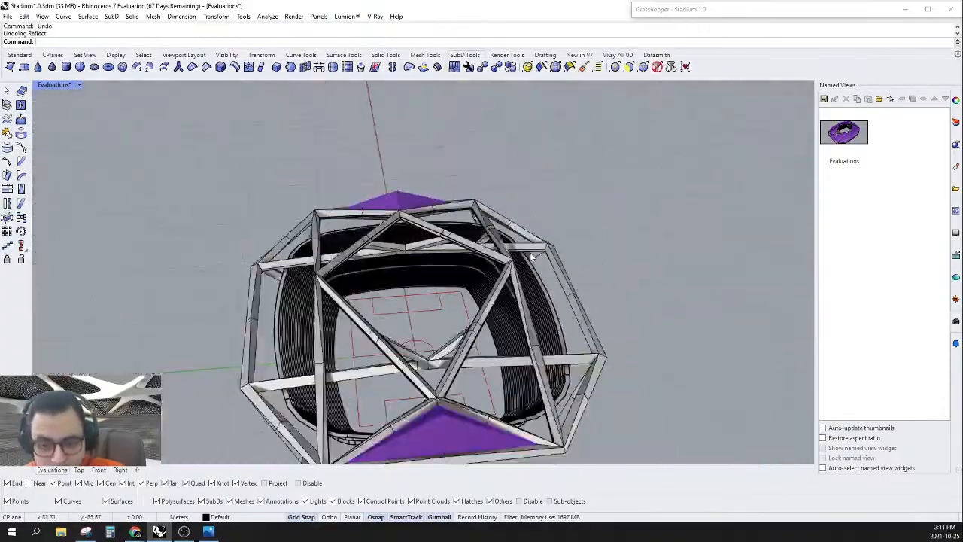
pyautogui.scroll(10, 526, 248)
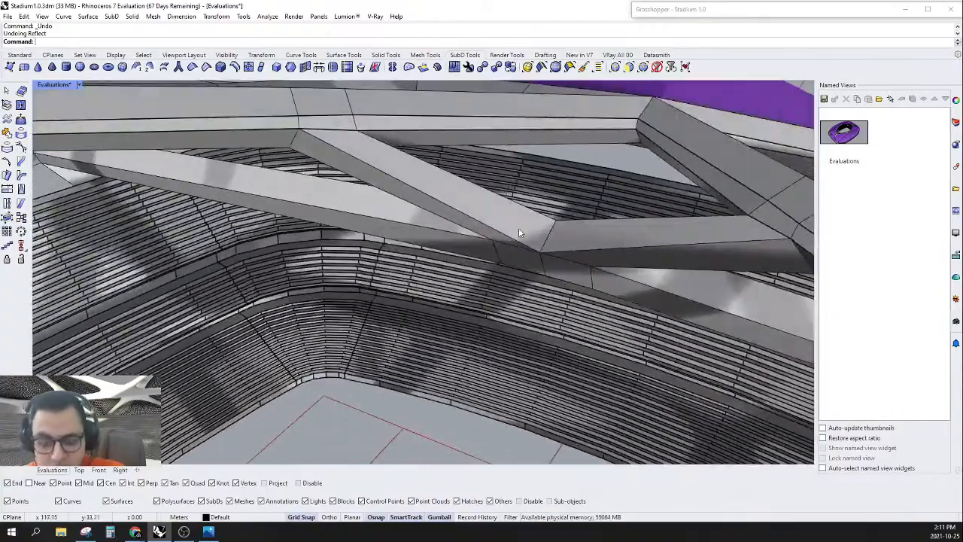
pyautogui.click(517, 225)
pyautogui.scroll(-6, 519, 225)
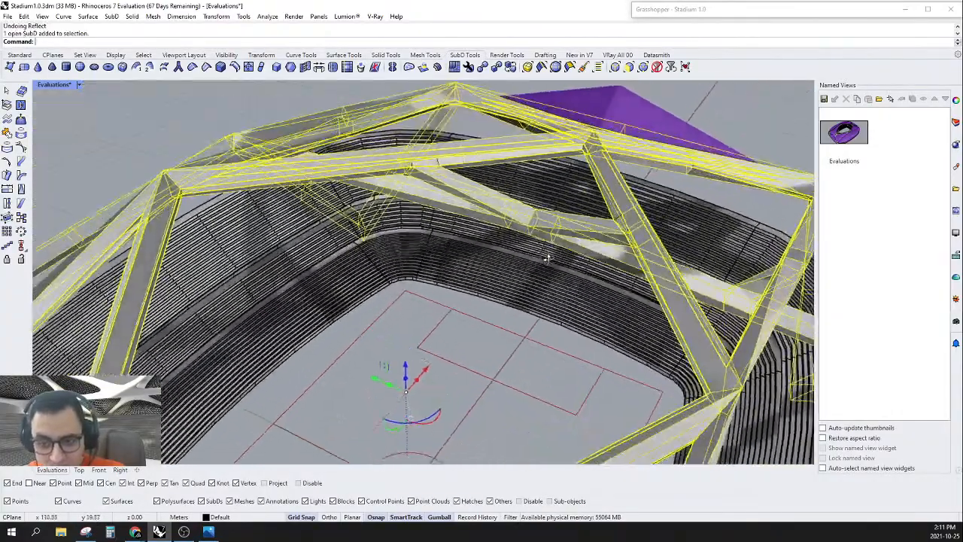
pyautogui.moveTo(546, 256); pyautogui.dragTo(604, 98, button='right')
pyautogui.press('Tab')
pyautogui.moveTo(568, 204); pyautogui.dragTo(600, 151, button='right')
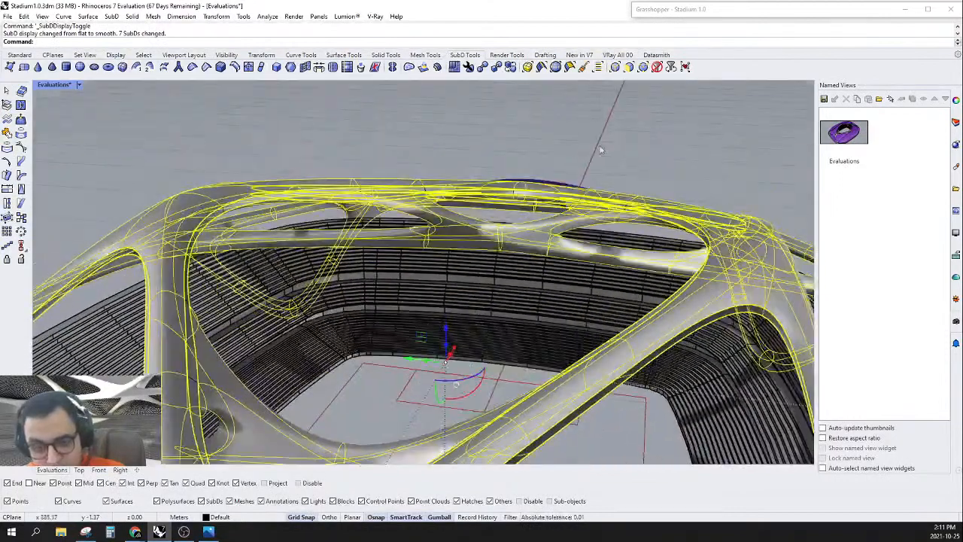
# Step: Reflect the frame across a vertical plane picked from two points on the pitch's lengthwise centreline, keeping the current primary side
pyautogui.click(392, 68)
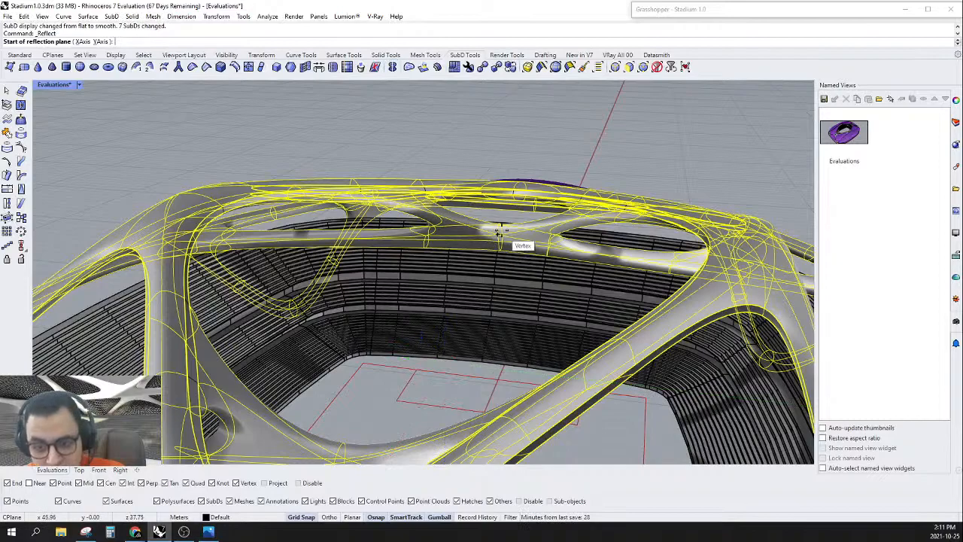
pyautogui.moveTo(502, 227); pyautogui.dragTo(475, 335, button='right')
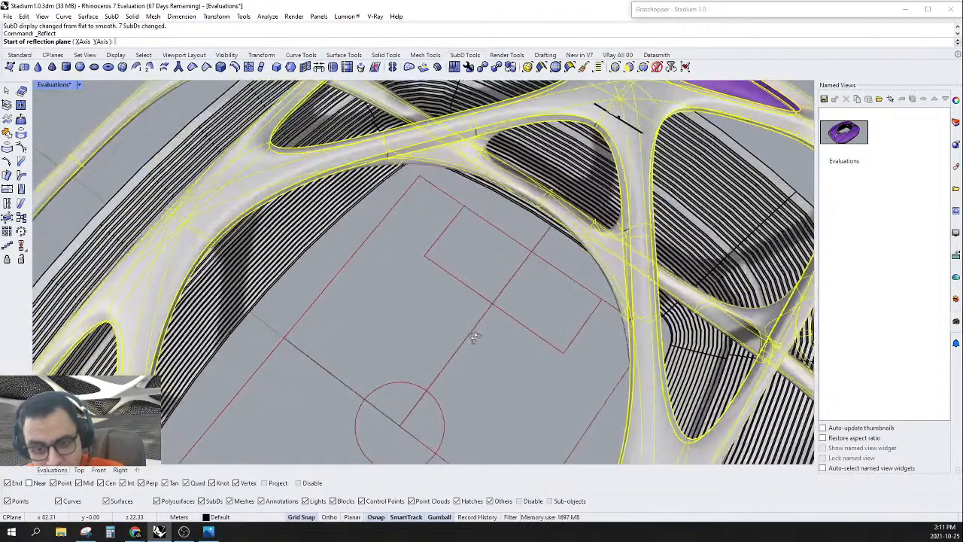
pyautogui.click(489, 307)
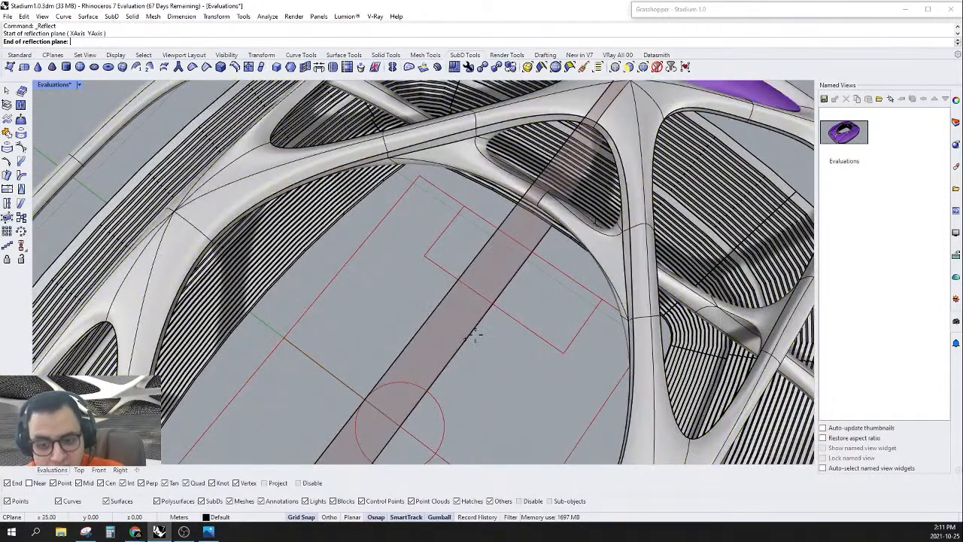
pyautogui.click(473, 338)
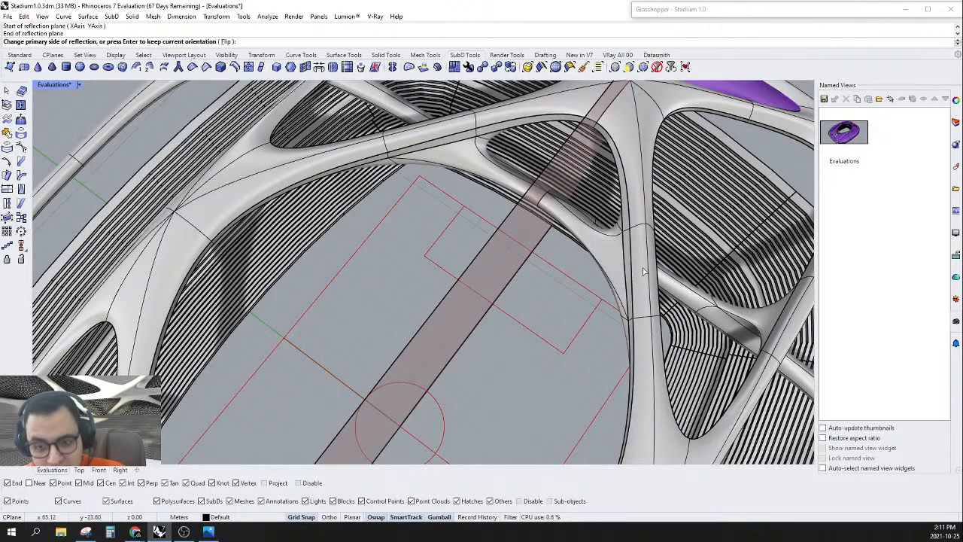
pyautogui.press('Return')
# Step: Examine the reflected smooth frame up close and from several sides to check its symmetry, joints and end struts
pyautogui.moveTo(643, 272); pyautogui.dragTo(632, 232, button='right')
pyautogui.scroll(-5, 581, 210)
pyautogui.rightClick(589, 238)
pyautogui.scroll(-5, 518, 305)
pyautogui.scroll(6, 559, 320)
pyautogui.scroll(6, 714, 219)
pyautogui.scroll(-8, 682, 218)
pyautogui.scroll(2, 672, 154)
pyautogui.scroll(4, 672, 154)
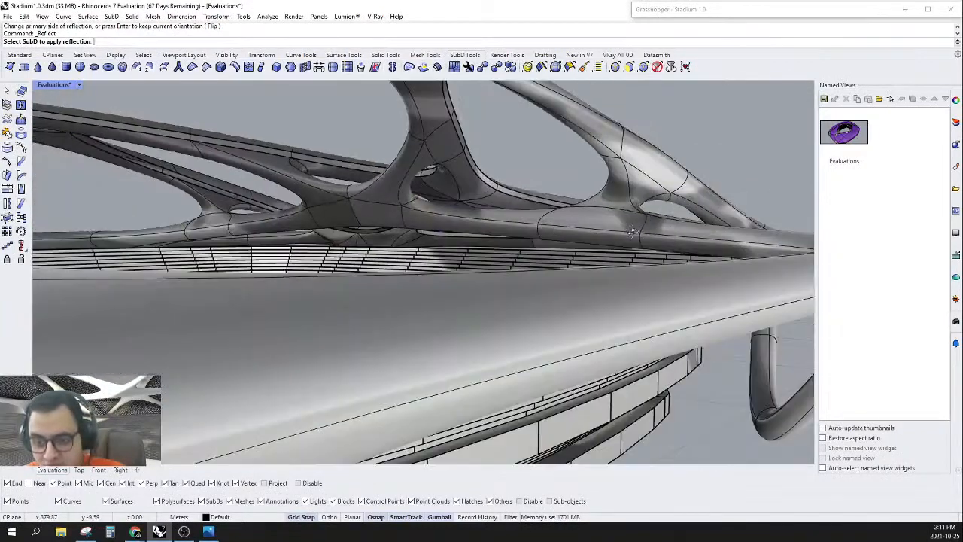
pyautogui.scroll(-8, 566, 252)
pyautogui.moveTo(566, 253); pyautogui.dragTo(499, 191, button='right')
pyautogui.scroll(5, 499, 191)
pyautogui.moveTo(678, 275); pyautogui.dragTo(666, 299, button='right')
pyautogui.scroll(-4, 622, 276)
pyautogui.scroll(-3, 666, 300)
pyautogui.scroll(6, 569, 292)
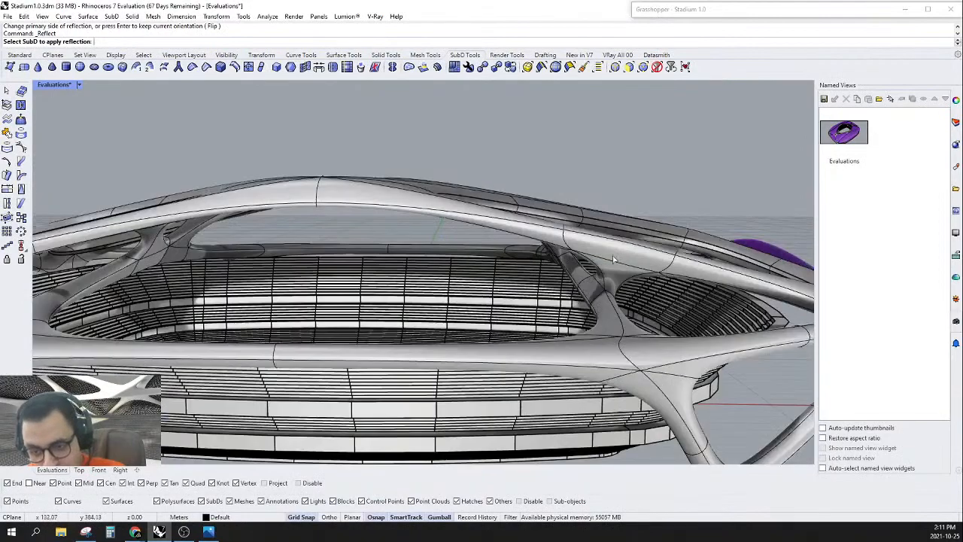
pyautogui.scroll(-8, 694, 266)
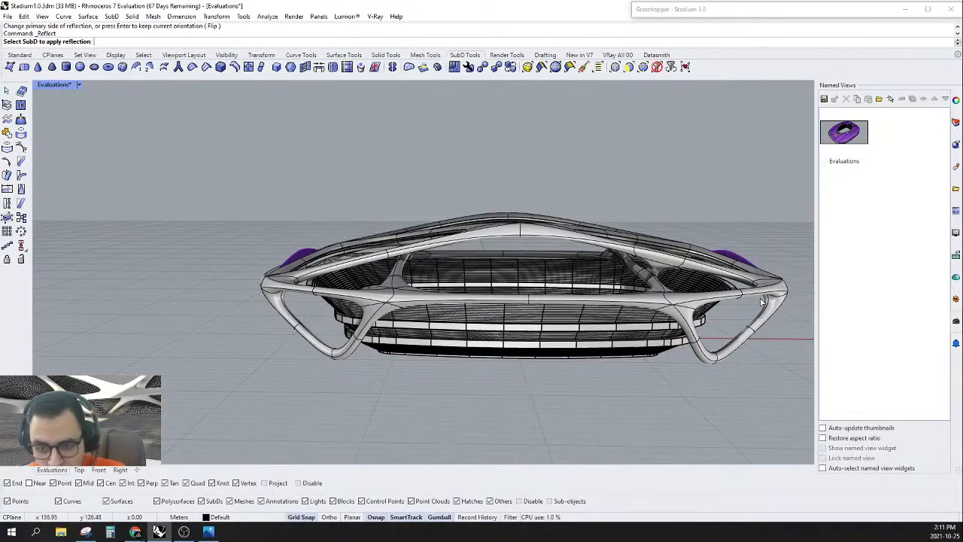
pyautogui.moveTo(513, 302); pyautogui.dragTo(587, 337, button='right')
# Step: Cancel the repeated Reflect command and select the reflected roof frame
pyautogui.press('Escape')
pyautogui.click(563, 294)
pyautogui.moveTo(563, 294); pyautogui.dragTo(608, 288, button='right')
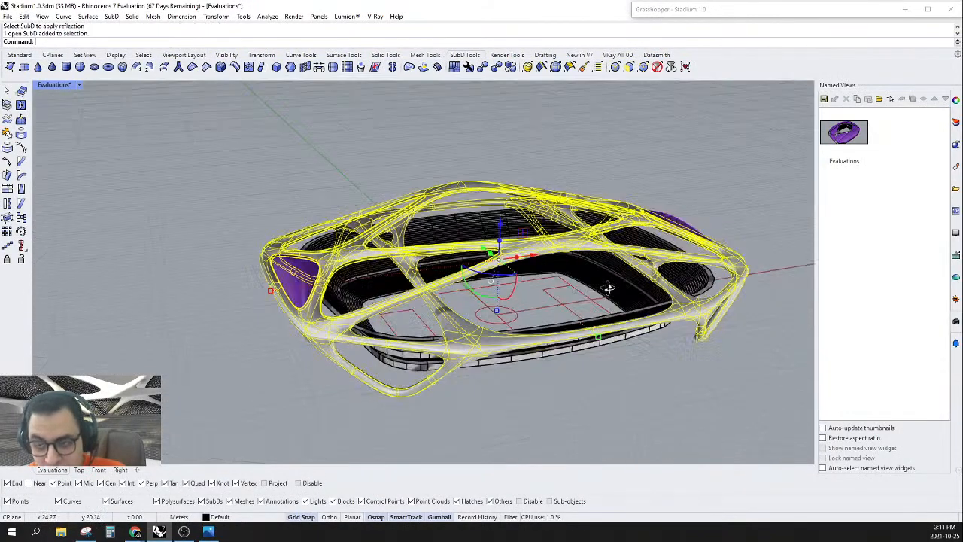
pyautogui.click(392, 67)
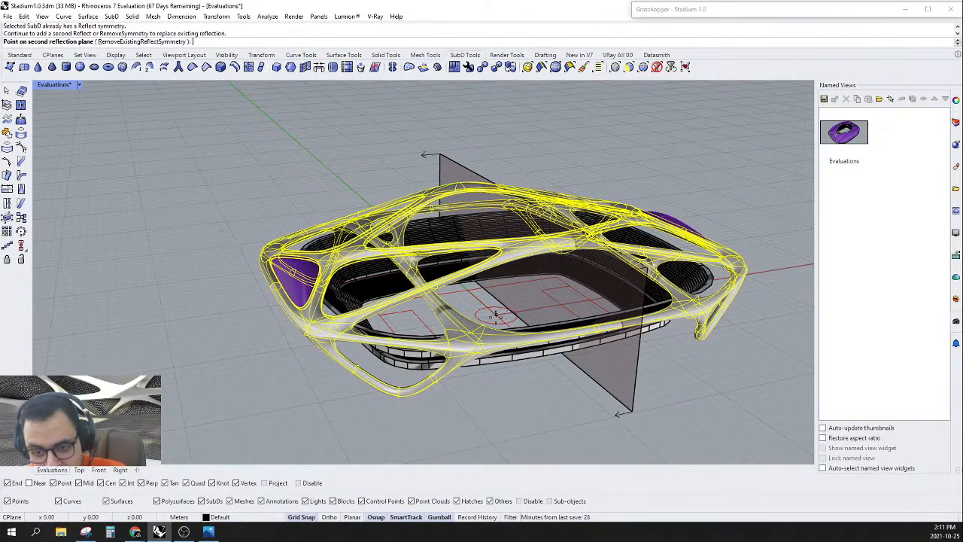
pyautogui.moveTo(510, 316); pyautogui.dragTo(507, 370, button='right')
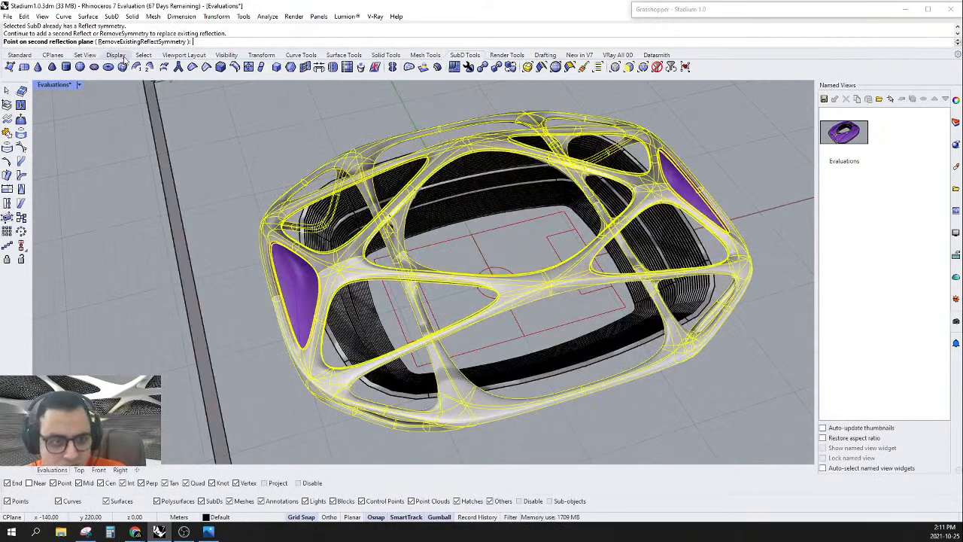
pyautogui.press('Escape')
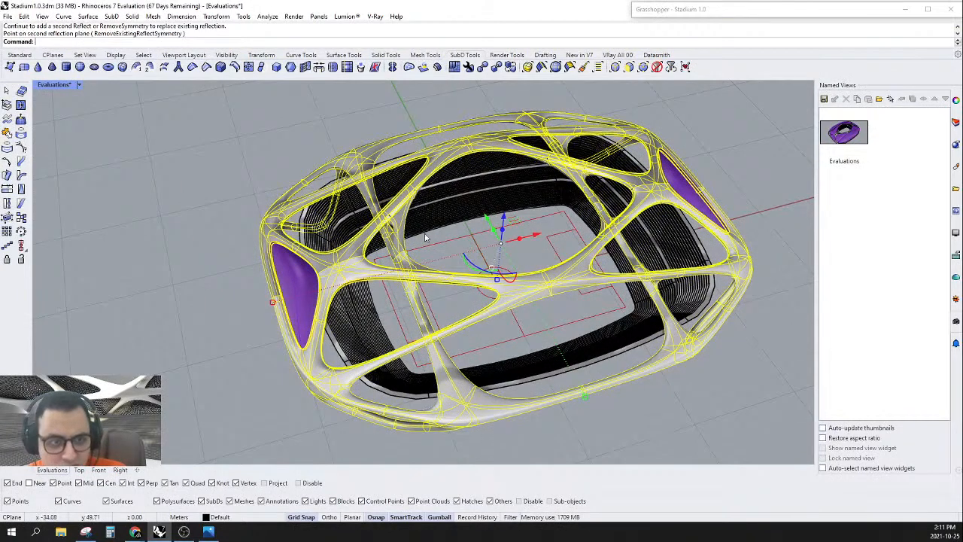
# Step: Start a second reflection on the selected frame and switch the SubD display back to flat
pyautogui.click(392, 67)
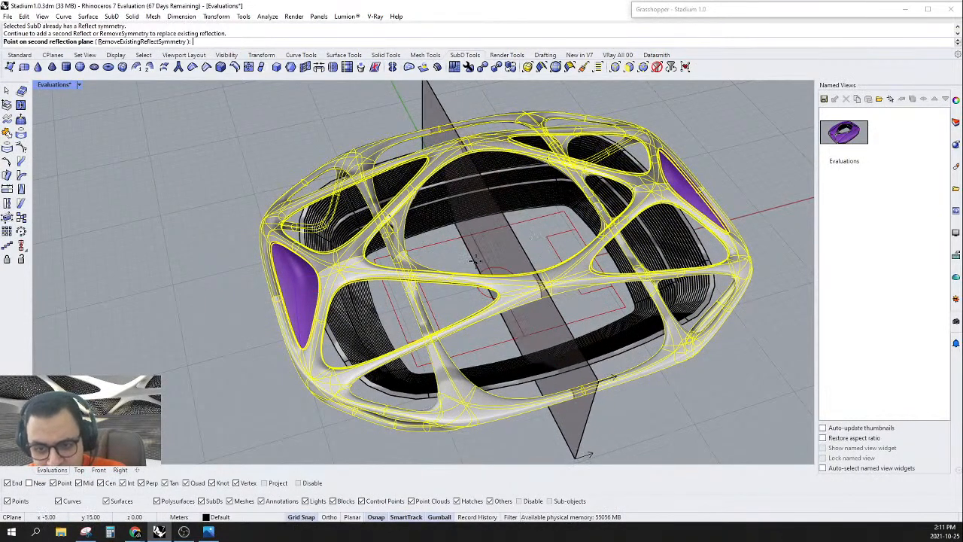
pyautogui.scroll(8, 485, 261)
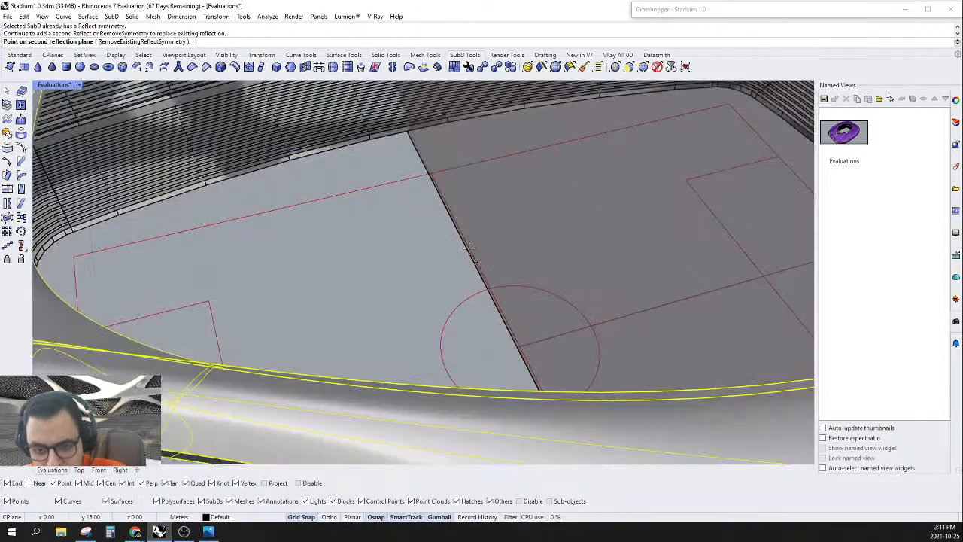
pyautogui.scroll(-3, 544, 303)
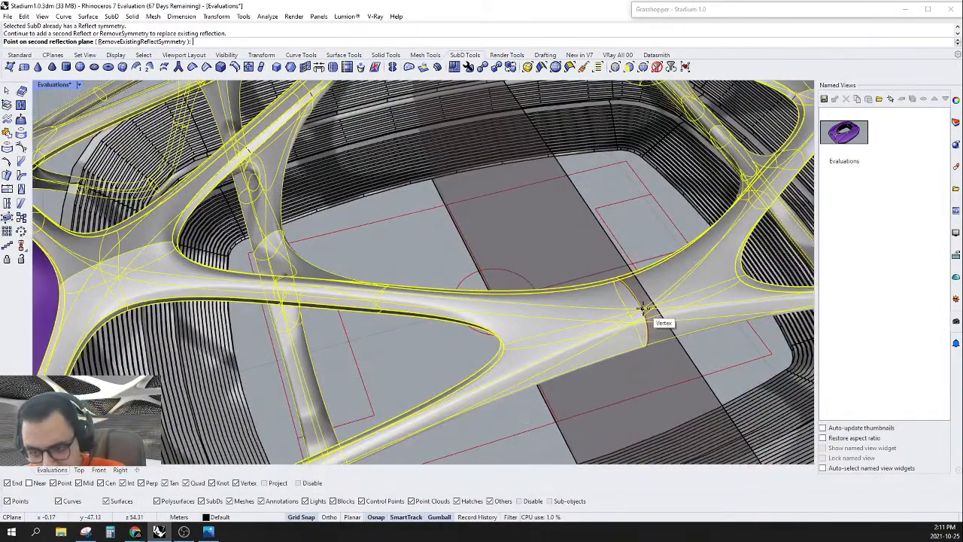
pyautogui.press('Tab')
pyautogui.scroll(-1, 647, 318)
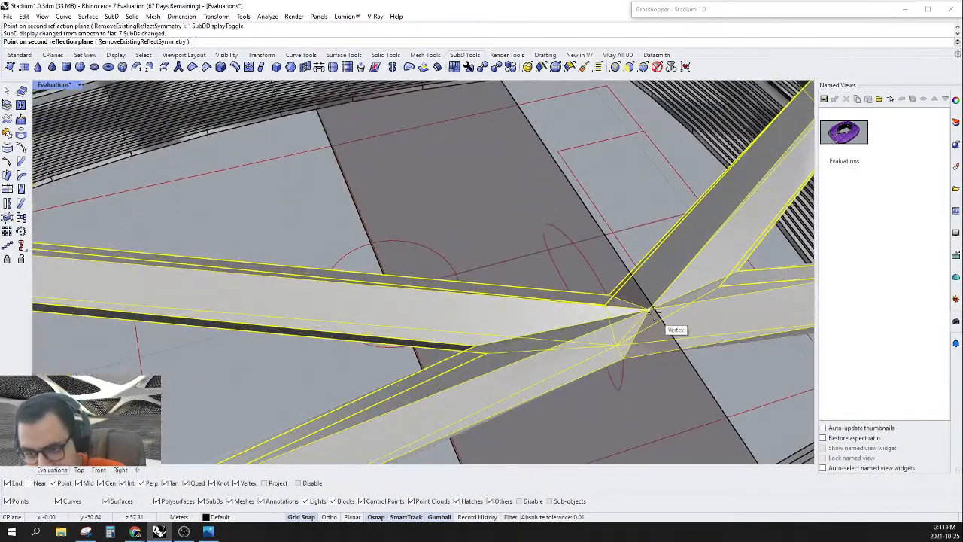
# Step: Try placing the second reflection plane through the frame vertex above the pitch's halfway line, keep the current orientation, and undo it
pyautogui.click(649, 315)
pyautogui.scroll(-6, 572, 294)
pyautogui.scroll(3, 652, 340)
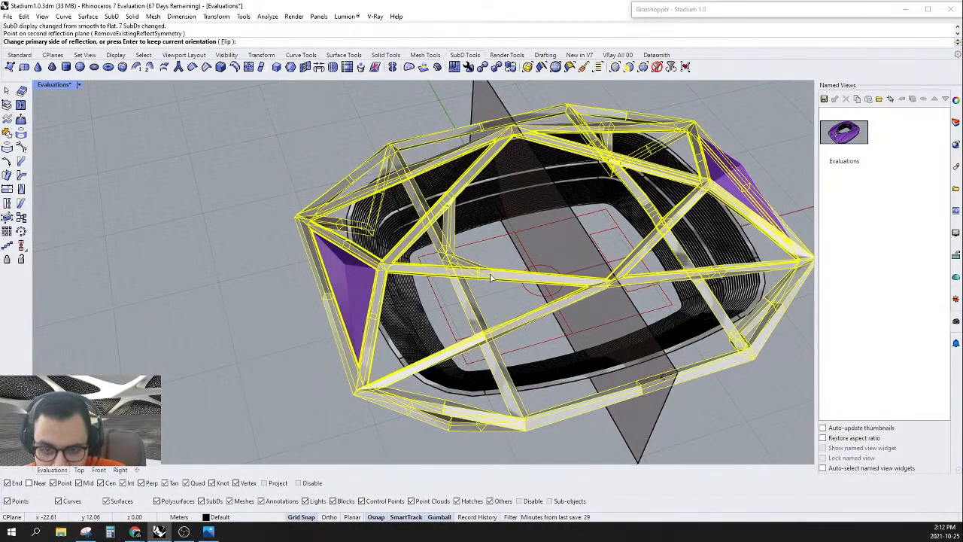
pyautogui.press('Return')
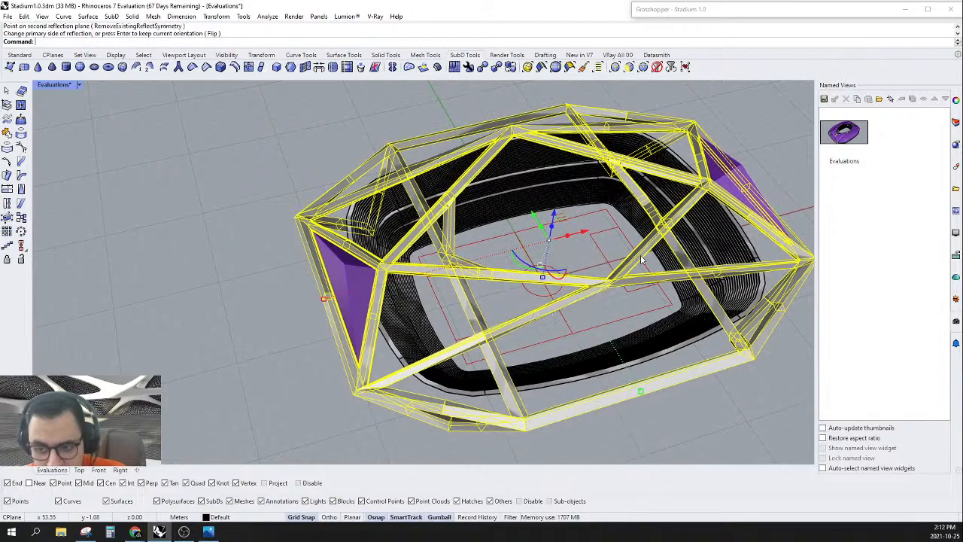
pyautogui.moveTo(641, 259); pyautogui.dragTo(621, 247, button='right')
pyautogui.press('Escape')
pyautogui.scroll(4, 642, 256)
pyautogui.moveTo(722, 260); pyautogui.dragTo(617, 303, button='right')
pyautogui.hotkey('ctrl', 'z')
pyautogui.press('Escape')
# Step: Remove the frame's existing reflection symmetry with Reflect's RemoveExistingReflectSymmetry option and end the command
pyautogui.scroll(2, 579, 279)
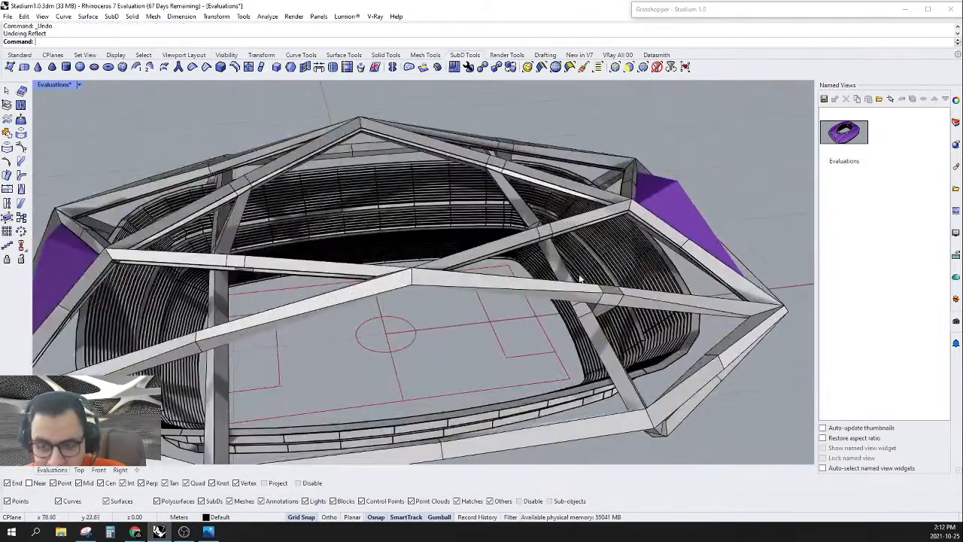
pyautogui.click(392, 66)
pyautogui.click(526, 277)
pyautogui.press('Return')
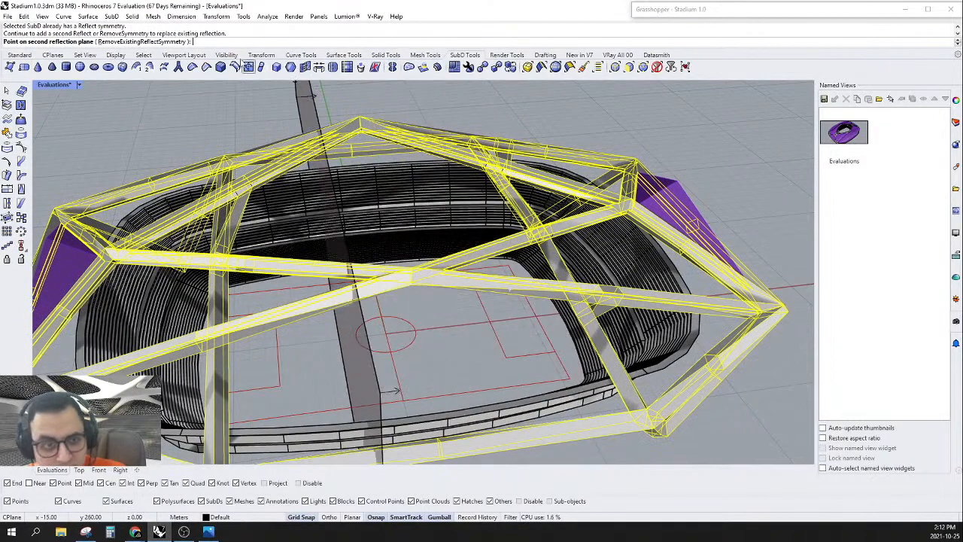
pyautogui.click(154, 42)
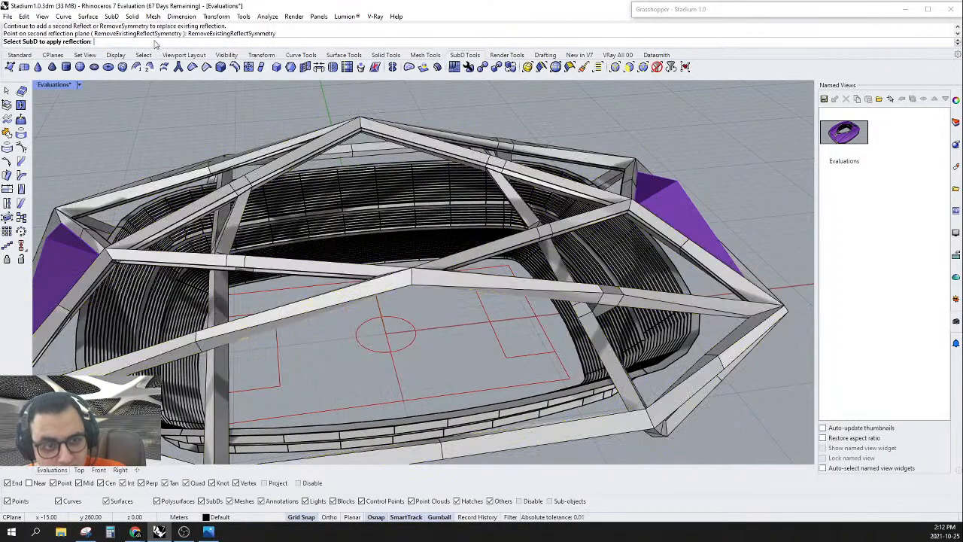
pyautogui.press('Escape')
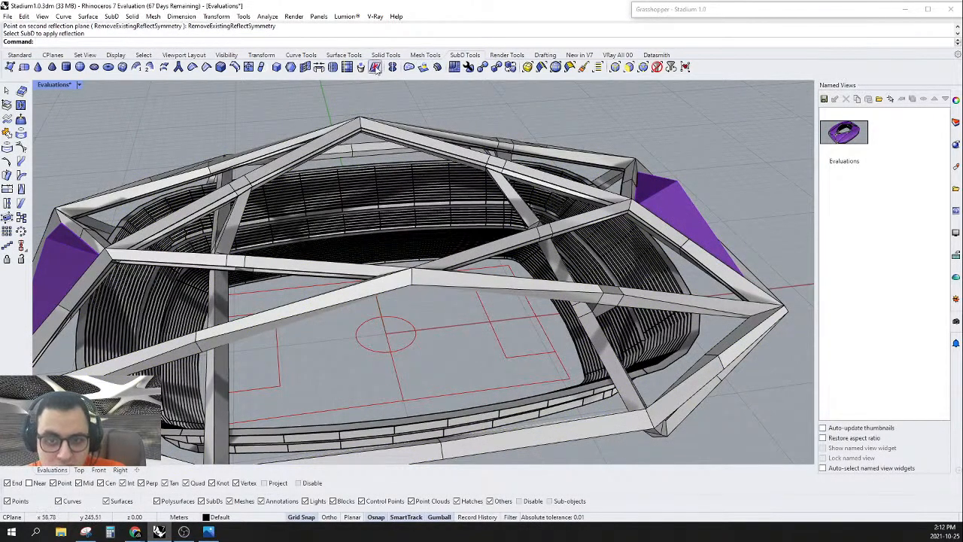
# Step: Reflect the roof frame across a plane through the two ridge vertices above the pitch's halfway line, keeping the current orientation
pyautogui.click(375, 66)
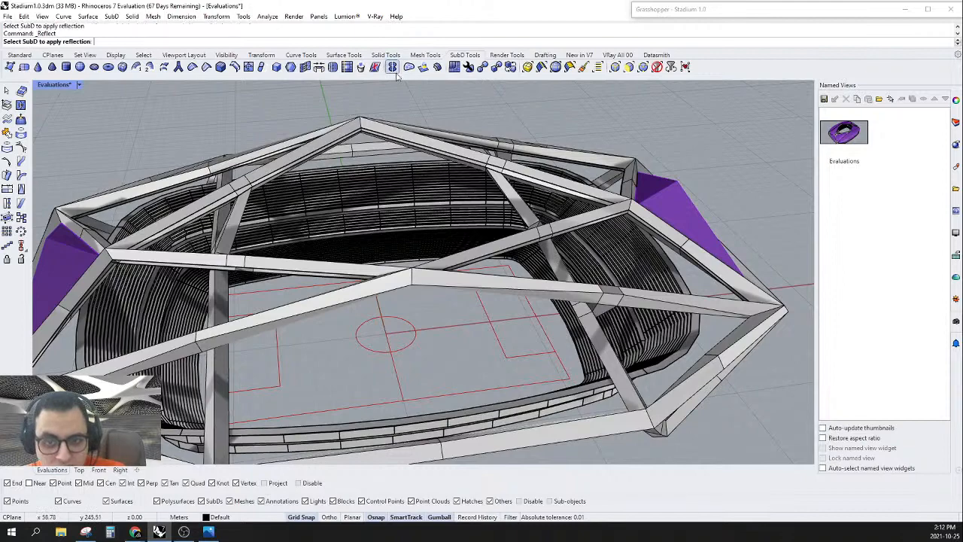
pyautogui.click(455, 263)
pyautogui.press('Return')
pyautogui.click(392, 67)
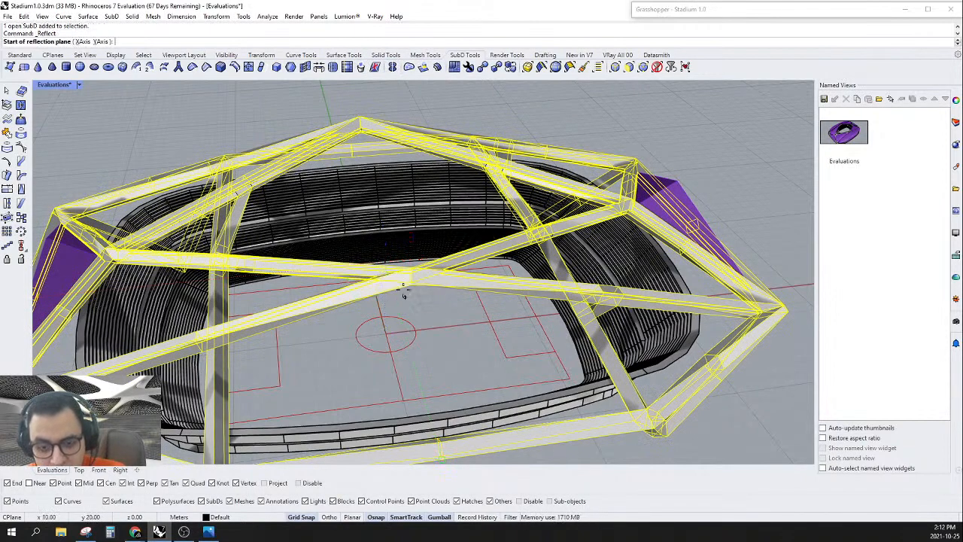
pyautogui.click(412, 272)
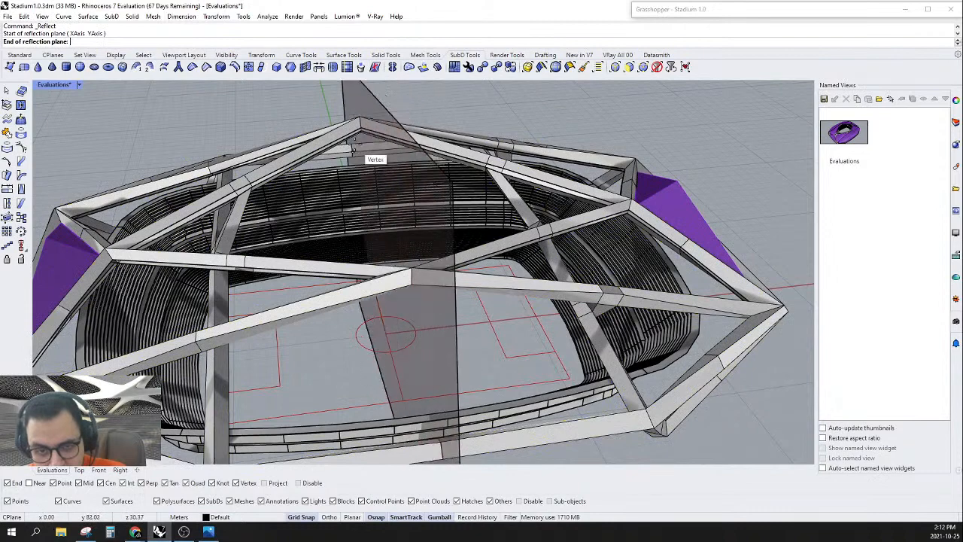
pyautogui.click(362, 121)
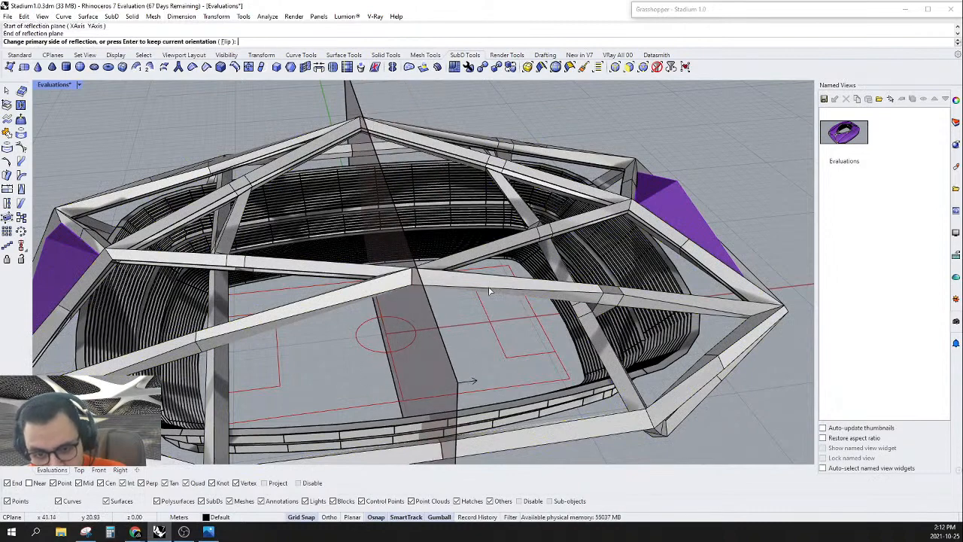
pyautogui.press('Return')
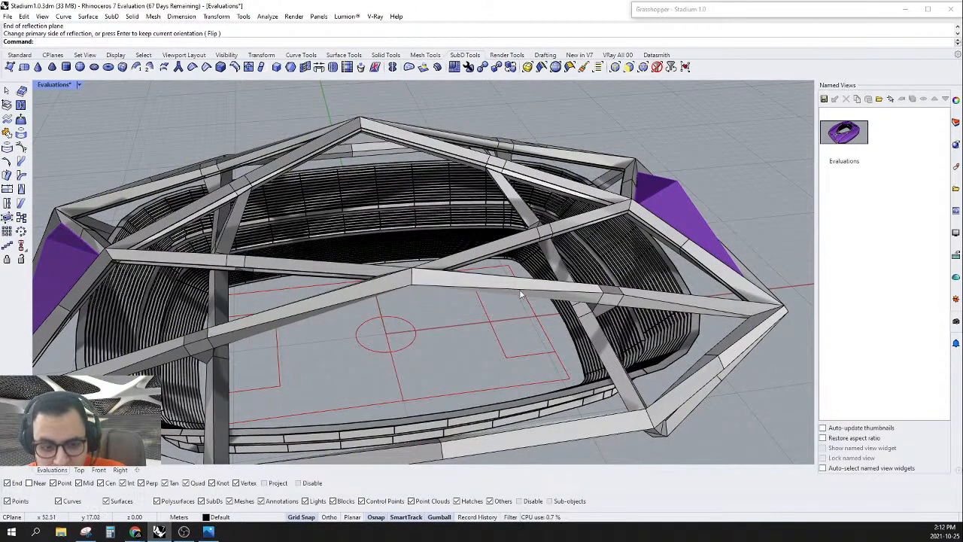
# Step: Select the reflected roof frame and remove its reflection symmetry
pyautogui.moveTo(520, 295); pyautogui.dragTo(487, 251, button='right')
pyautogui.press('Return')
pyautogui.click(433, 239)
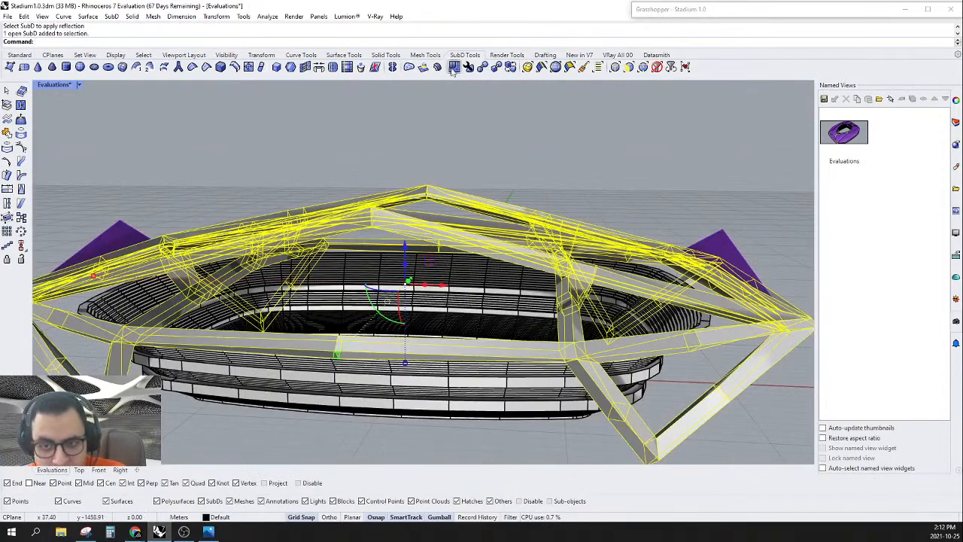
pyautogui.rightClick(392, 69)
pyautogui.press('Escape')
# Step: Switch the SubD display back to smooth and limit selection to sub-object edges
pyautogui.moveTo(421, 301); pyautogui.dragTo(442, 325, button='right')
pyautogui.press('Escape')
pyautogui.scroll(-5, 480, 364)
pyautogui.scroll(5, 442, 325)
pyautogui.press('Tab')
pyautogui.moveTo(523, 330); pyautogui.dragTo(204, 217, button='right')
pyautogui.scroll(5, 470, 250)
pyautogui.moveTo(421, 290); pyautogui.dragTo(328, 158, button='right')
pyautogui.scroll(-5, 560, 290)
pyautogui.moveTo(766, 388); pyautogui.dragTo(645, 385, button='right')
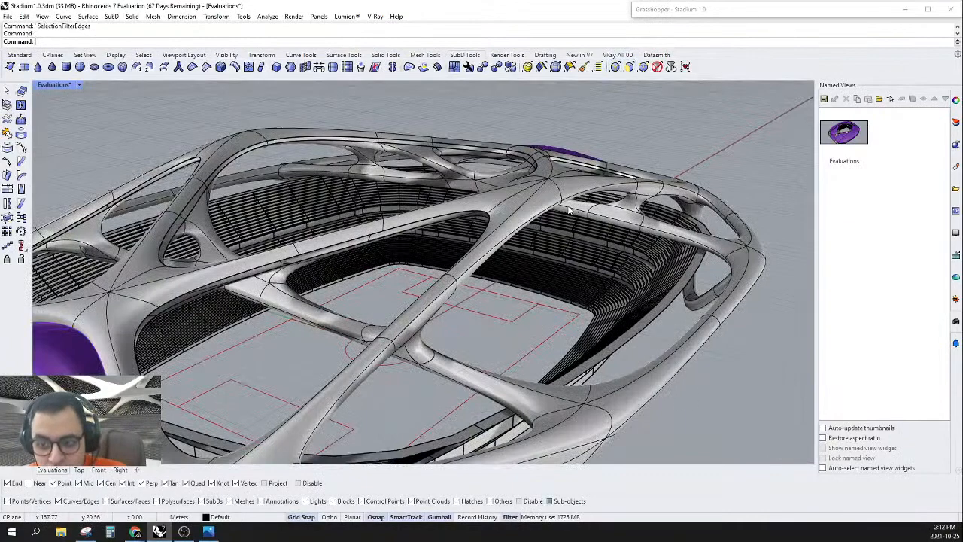
pyautogui.keyDown('ctrl'); pyautogui.keyDown('shift'); pyautogui.click(571, 209); pyautogui.keyUp('shift'); pyautogui.keyUp('ctrl')
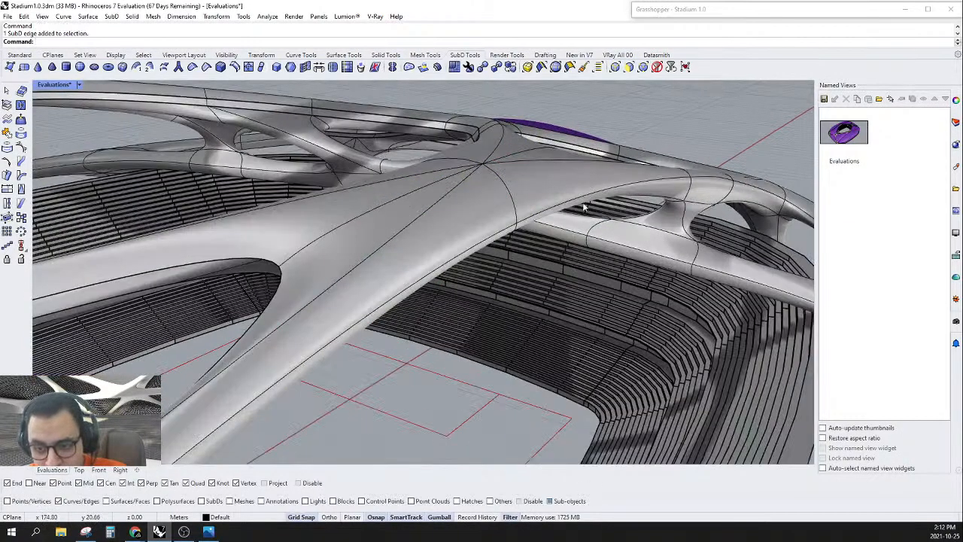
pyautogui.keyDown('ctrl'); pyautogui.keyDown('shift'); pyautogui.doubleClick(580, 200); pyautogui.keyUp('shift'); pyautogui.keyUp('ctrl')
pyautogui.scroll(-5, 579, 200)
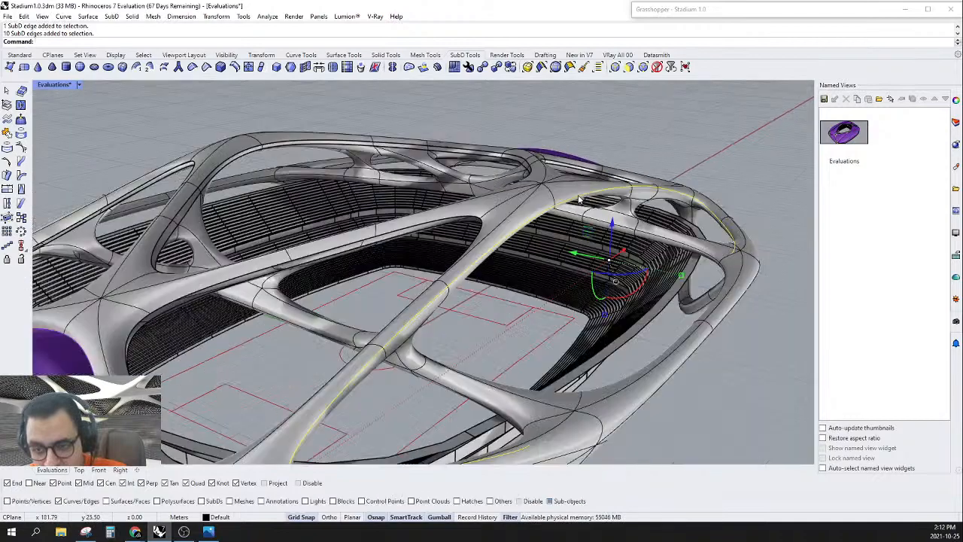
pyautogui.scroll(-2, 580, 200)
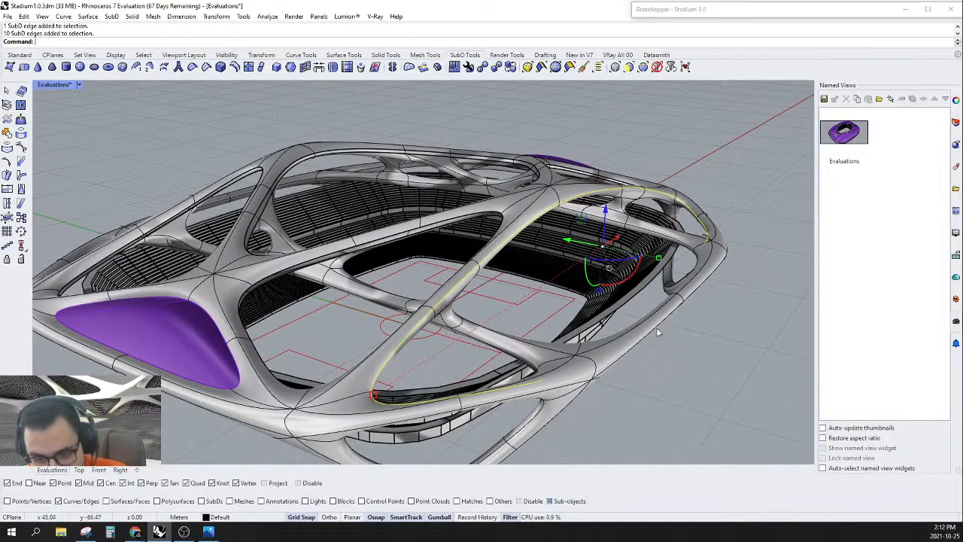
pyautogui.moveTo(657, 331); pyautogui.dragTo(716, 332, button='right')
pyautogui.scroll(5, 716, 335)
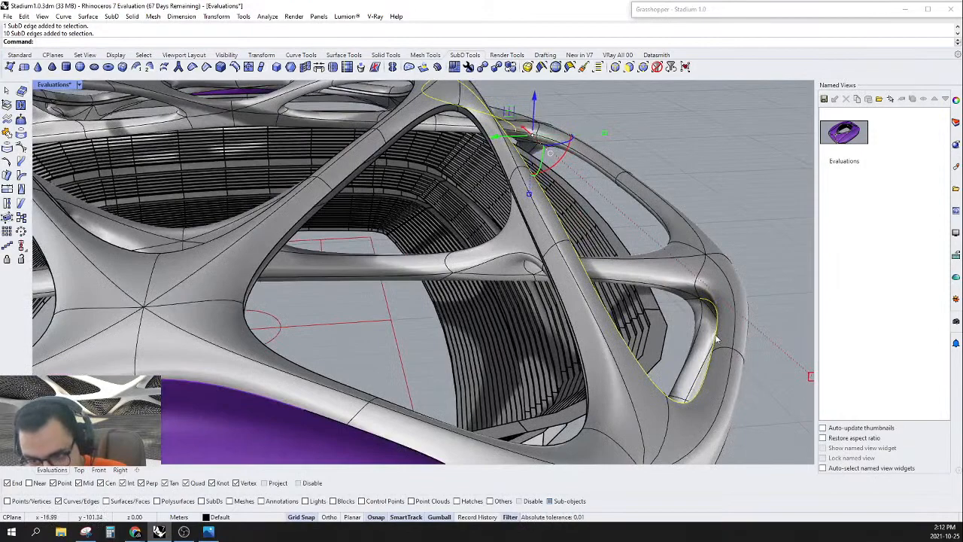
pyautogui.scroll(-3, 716, 339)
pyautogui.moveTo(716, 341); pyautogui.dragTo(659, 363, button='right')
pyautogui.press('Escape')
# Step: Crease the edge loop running along the long diagonal roof beam and around the outer rim of the side opening
pyautogui.click(423, 343)
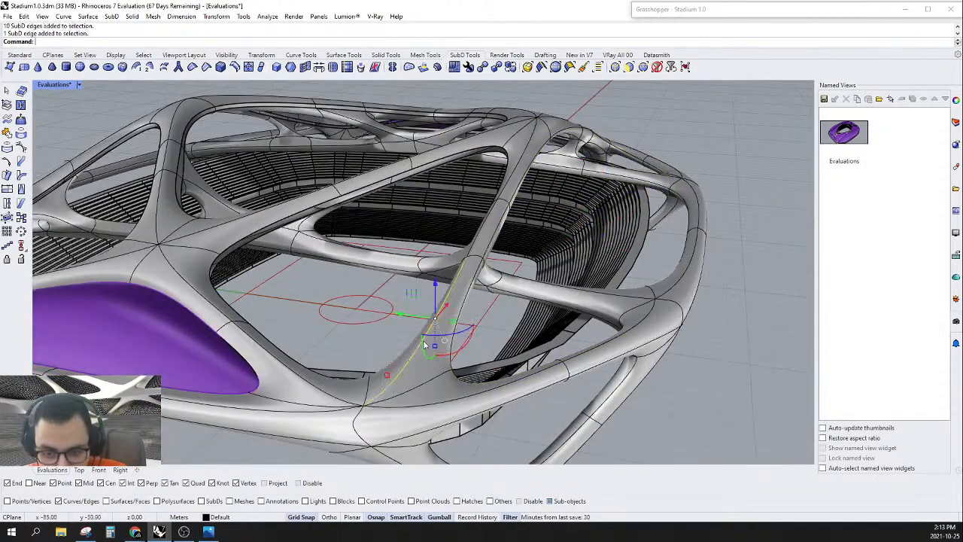
pyautogui.keyDown('shift'); pyautogui.click(470, 256); pyautogui.keyUp('shift')
pyautogui.scroll(5, 522, 262)
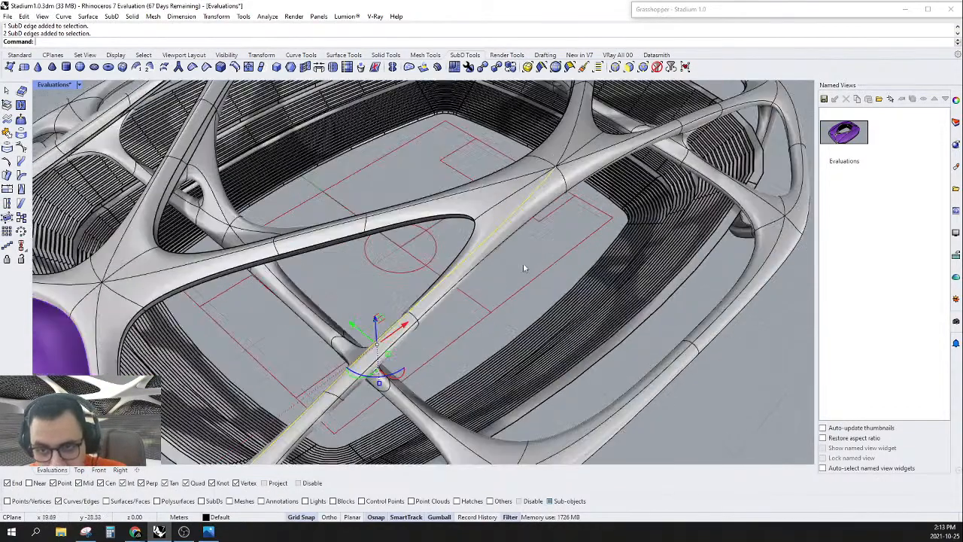
pyautogui.keyDown('shift'); pyautogui.click(559, 193); pyautogui.keyUp('shift')
pyautogui.keyDown('shift'); pyautogui.click(687, 136); pyautogui.keyUp('shift')
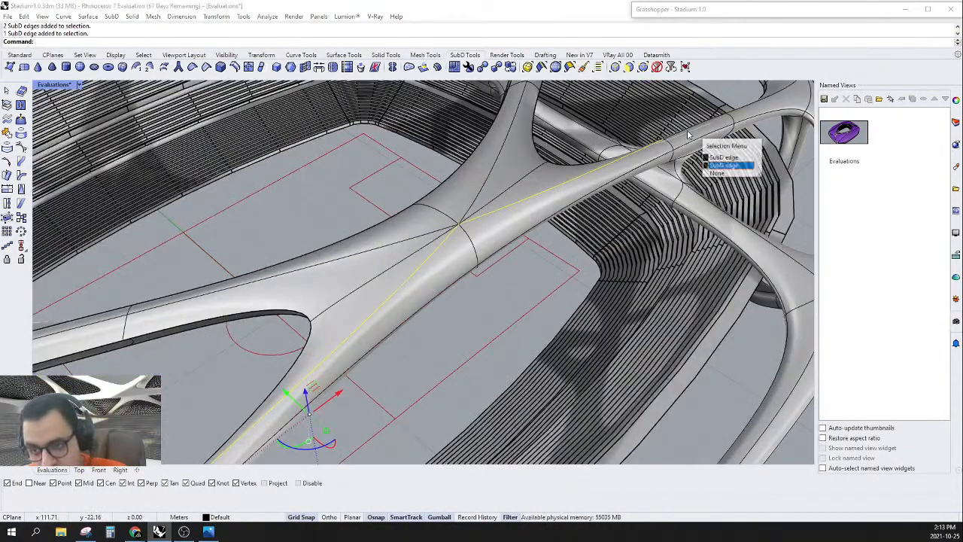
pyautogui.click(720, 175)
pyautogui.scroll(-7, 601, 225)
pyautogui.moveTo(602, 226); pyautogui.dragTo(677, 259, button='right')
pyautogui.scroll(7, 596, 209)
pyautogui.moveTo(594, 209); pyautogui.dragTo(600, 182, button='right')
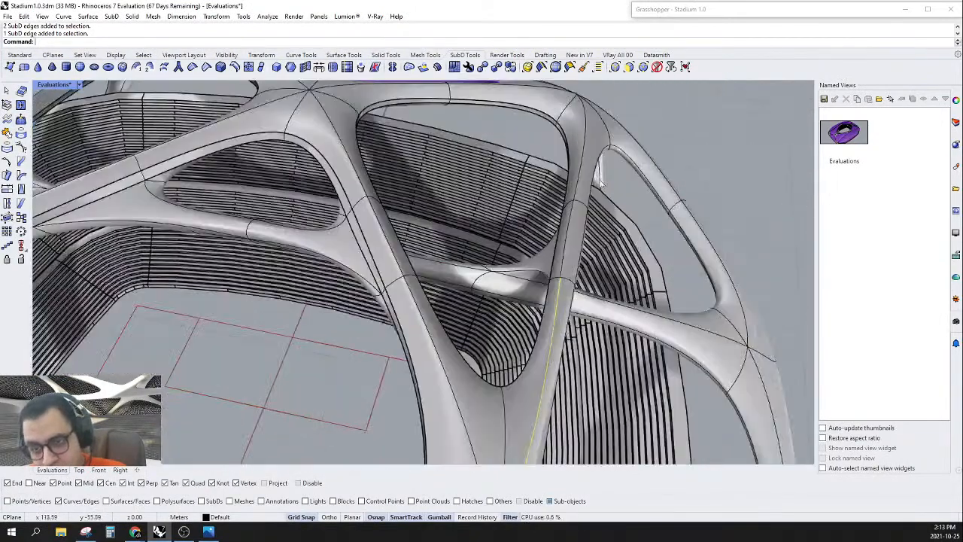
pyautogui.keyDown('shift'); pyautogui.doubleClick(567, 242); pyautogui.keyUp('shift')
pyautogui.scroll(-7, 566, 241)
pyautogui.scroll(7, 586, 218)
pyautogui.moveTo(611, 215); pyautogui.dragTo(550, 206, button='right')
pyautogui.scroll(-6, 551, 206)
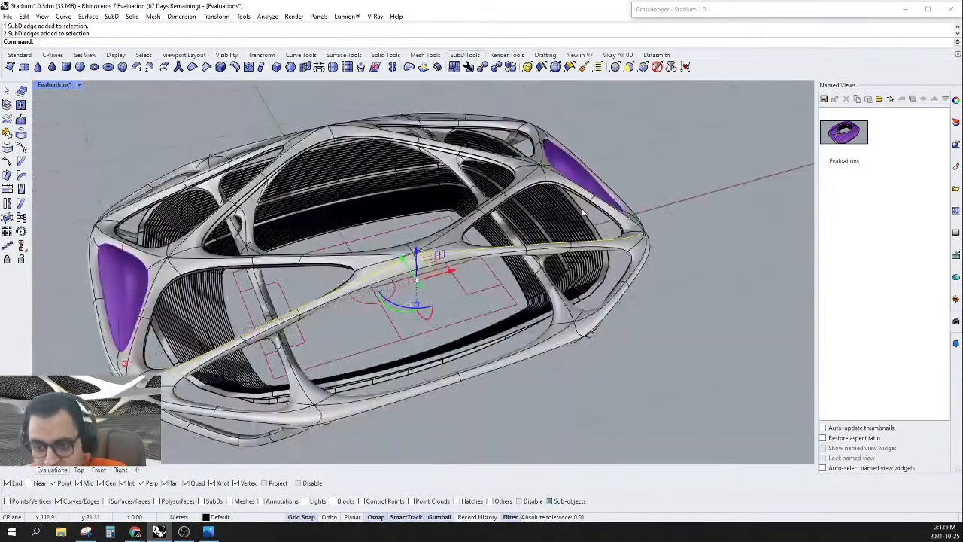
pyautogui.scroll(6, 660, 263)
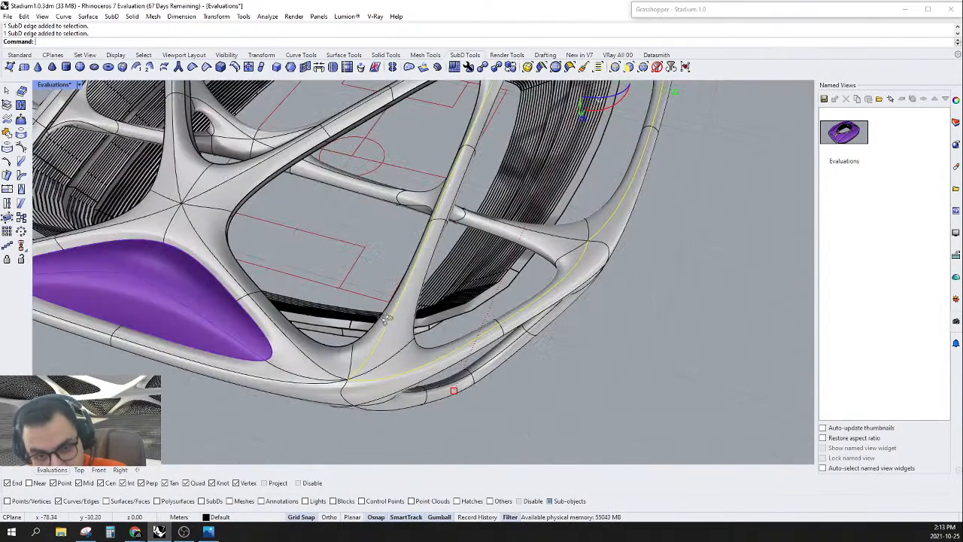
pyautogui.click(206, 67)
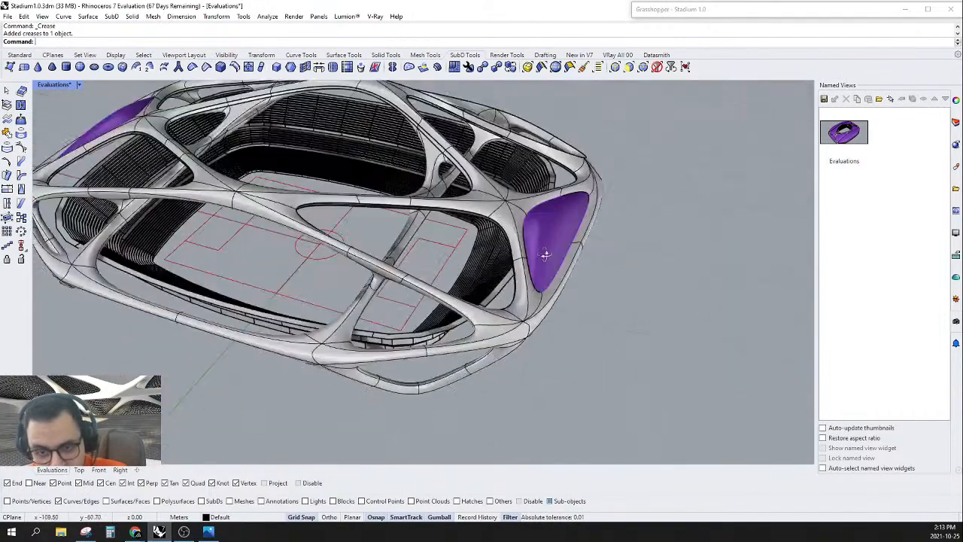
# Step: Bevel the creased edge loop, switching the SubD display to flat to place the bevel width at the frame's corner
pyautogui.moveTo(521, 229); pyautogui.dragTo(581, 318, button='right')
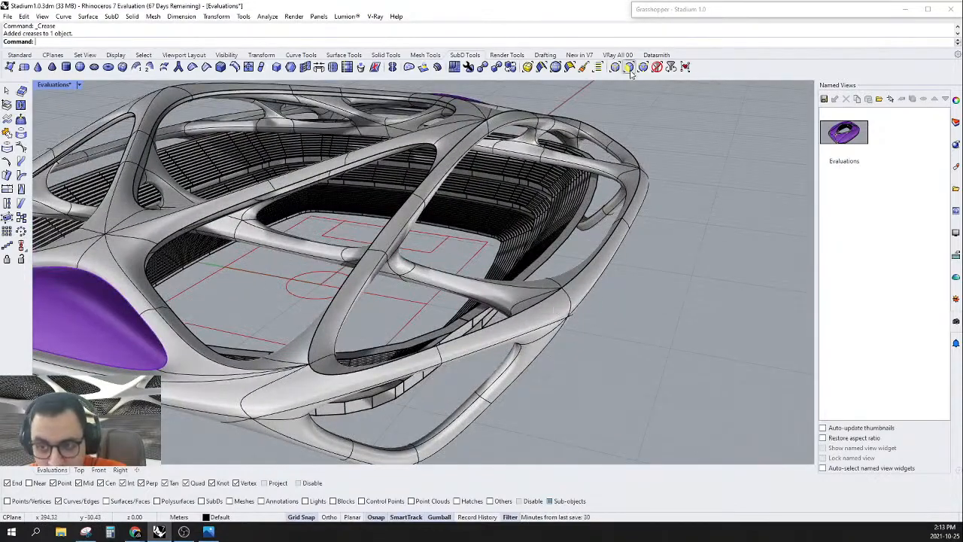
pyautogui.click(221, 67)
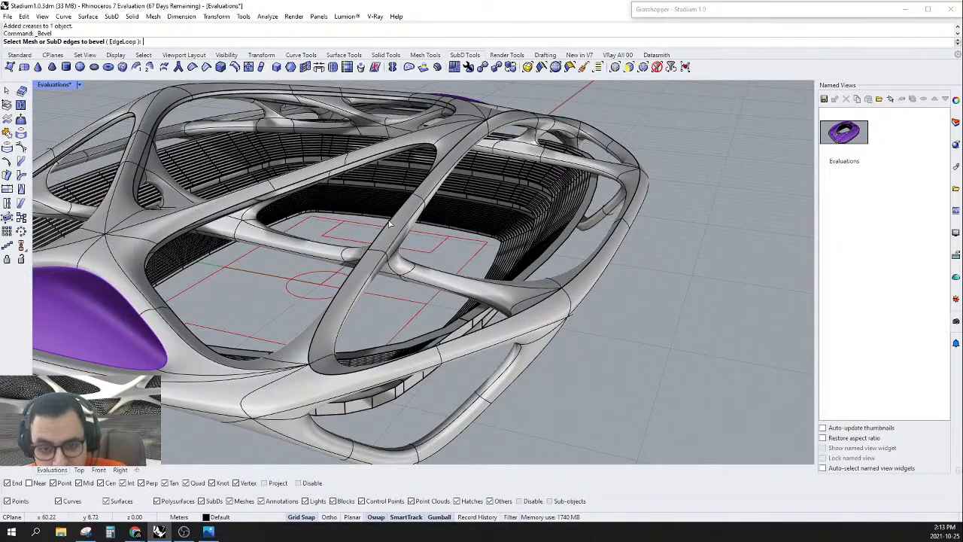
pyautogui.doubleClick(390, 225)
pyautogui.scroll(3, 554, 300)
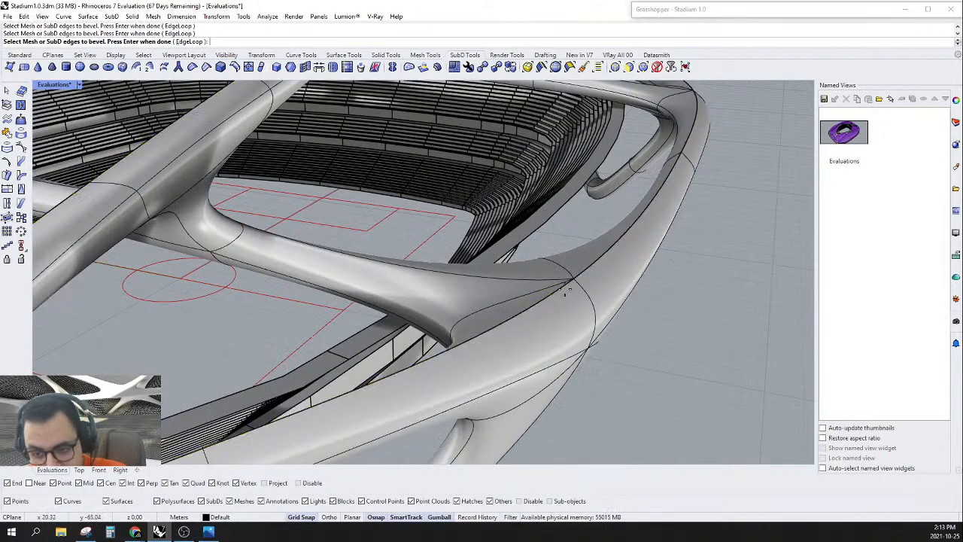
pyautogui.press('Return')
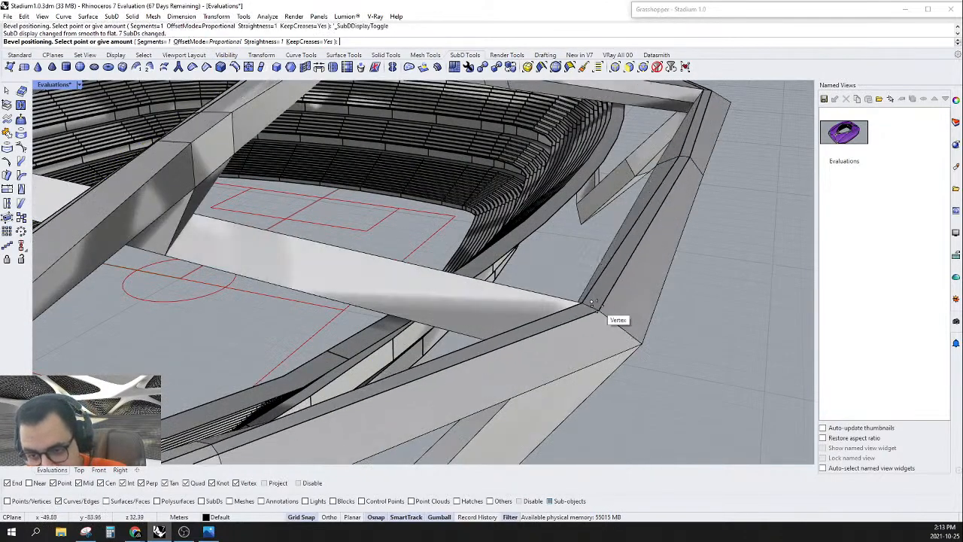
pyautogui.scroll(4, 592, 309)
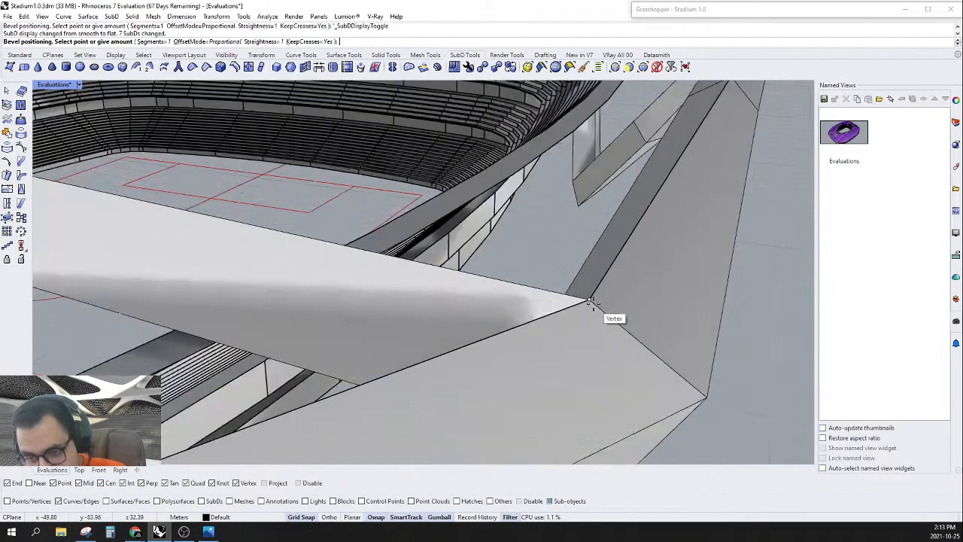
pyautogui.click(632, 335)
# Step: Limit selection to SubD faces for picking the bevelled strip
pyautogui.scroll(-6, 637, 329)
pyautogui.moveTo(637, 329); pyautogui.dragTo(669, 296, button='right')
pyautogui.scroll(3, 630, 252)
pyautogui.scroll(-4, 631, 251)
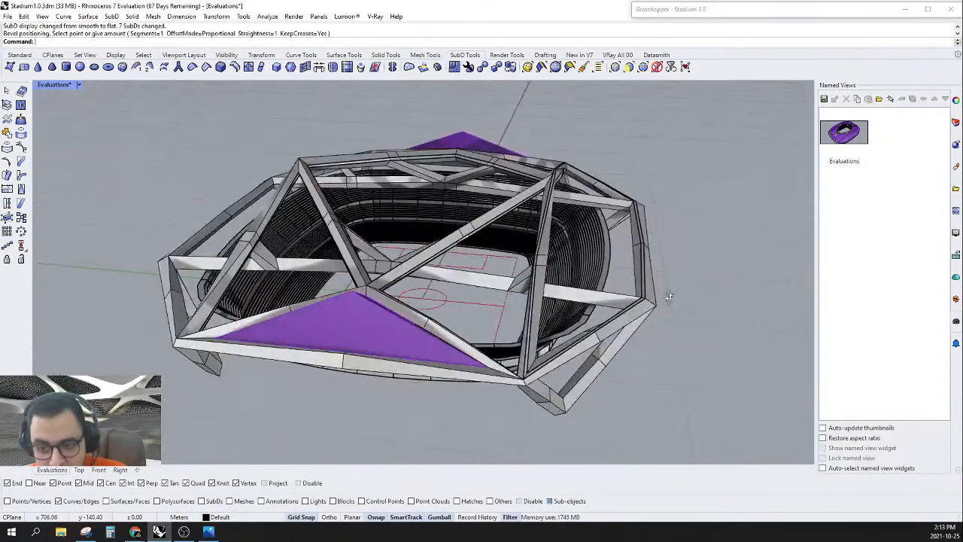
pyautogui.scroll(3, 557, 342)
pyautogui.click(631, 68)
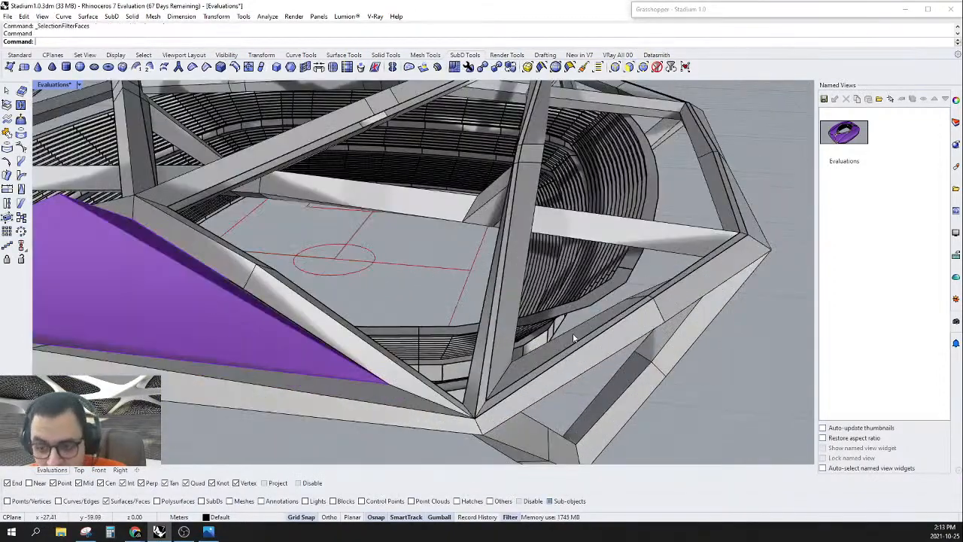
pyautogui.scroll(4, 590, 335)
pyautogui.click(634, 299)
pyautogui.scroll(-3, 634, 299)
pyautogui.scroll(3, 482, 331)
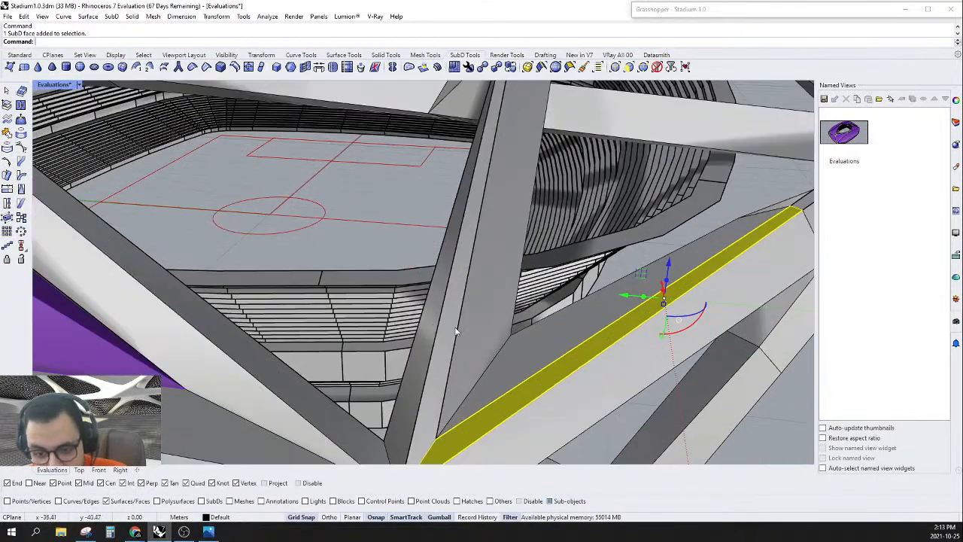
pyautogui.keyDown('shift'); pyautogui.doubleClick(453, 328); pyautogui.keyUp('shift')
pyautogui.scroll(-7, 477, 297)
pyautogui.click(6, 91)
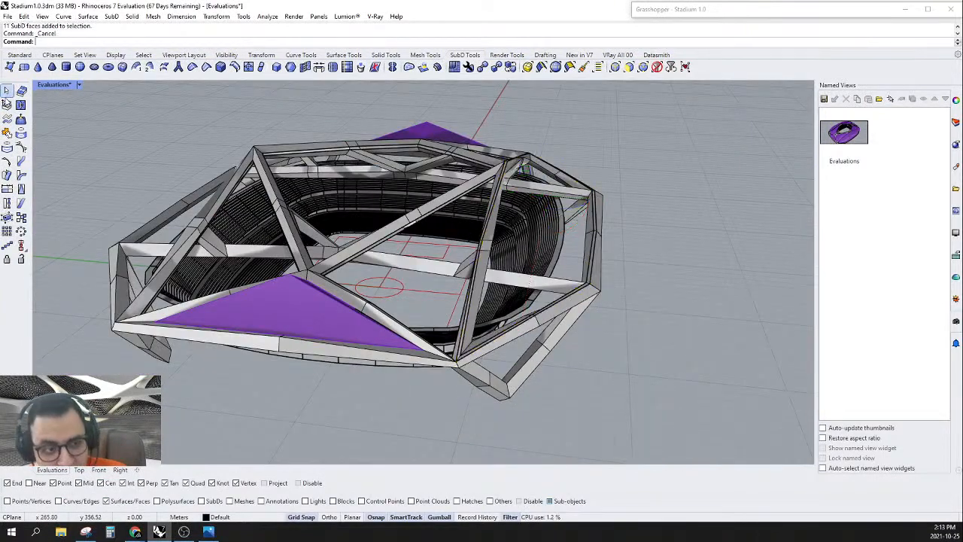
pyautogui.click(6, 104)
pyautogui.press('Escape')
# Step: Extract the full loop of narrow bevel faces from the frame as a separate SubD with ExtractSrf
pyautogui.scroll(5, 489, 324)
pyautogui.click(605, 372)
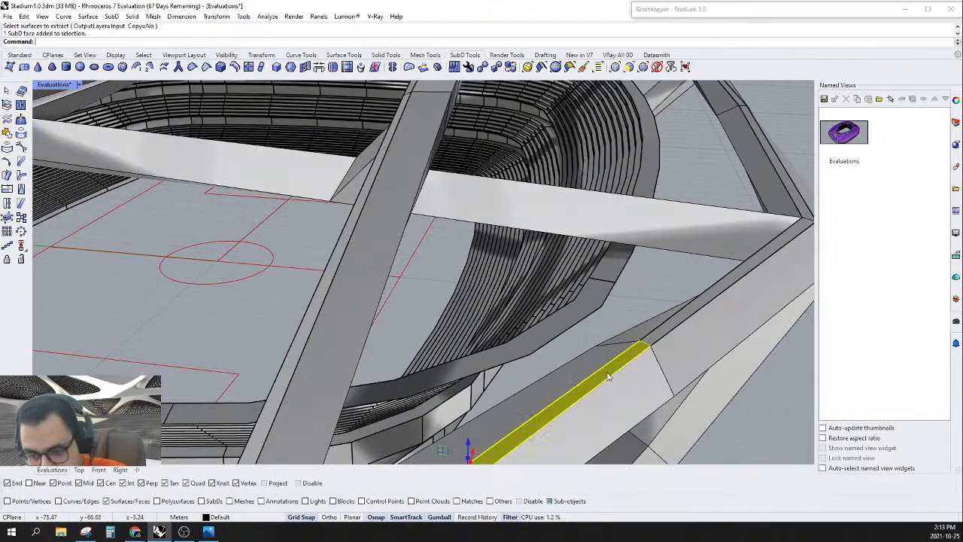
pyautogui.scroll(5, 653, 335)
pyautogui.keyDown('shift'); pyautogui.doubleClick(661, 322); pyautogui.keyUp('shift')
pyautogui.scroll(-7, 661, 321)
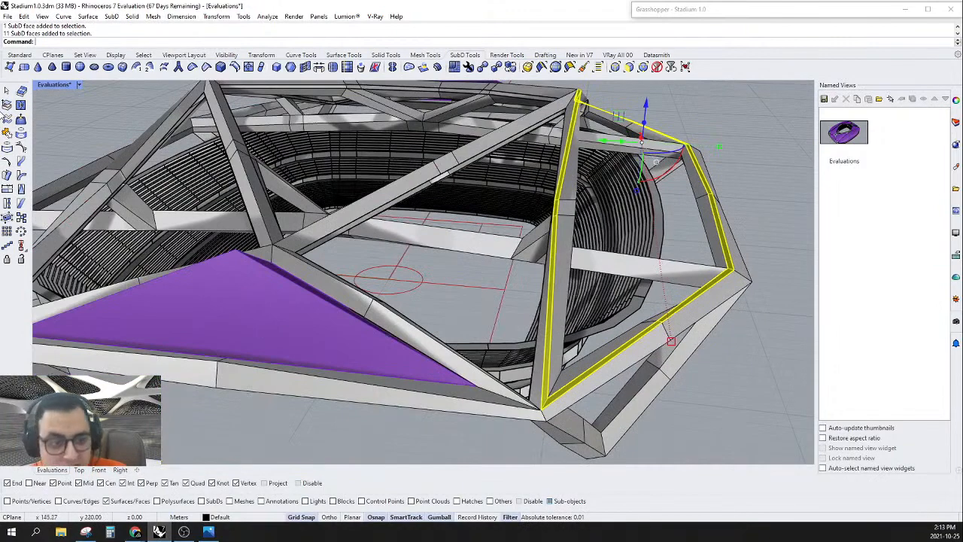
pyautogui.click(6, 104)
pyautogui.press('Escape')
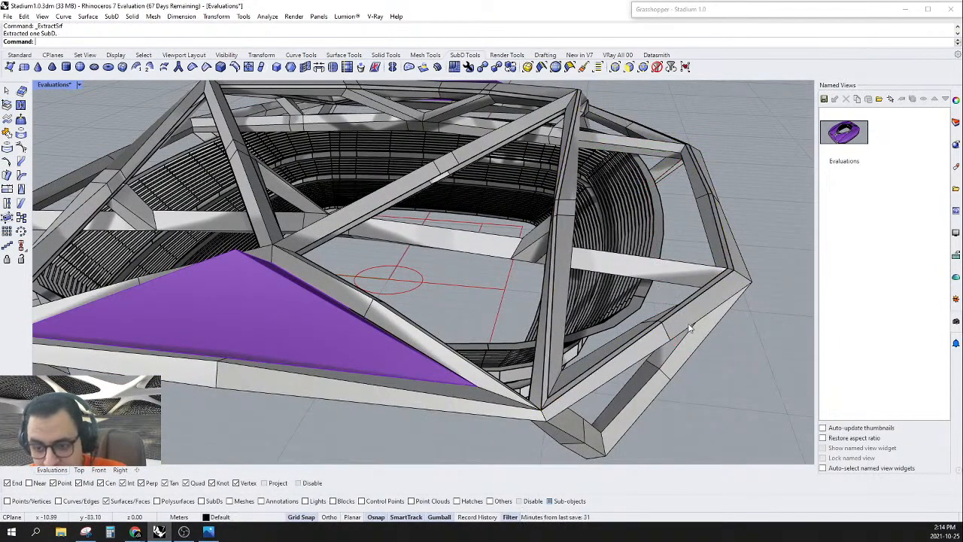
# Step: Clear the sub-object selection filter and select the whole roof frame
pyautogui.click(690, 323)
pyautogui.press('Escape')
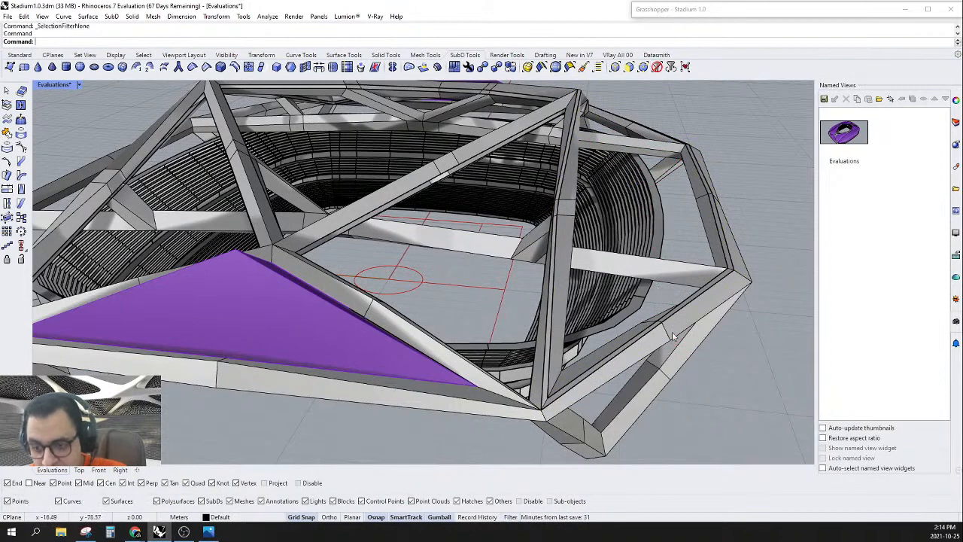
pyautogui.click(672, 331)
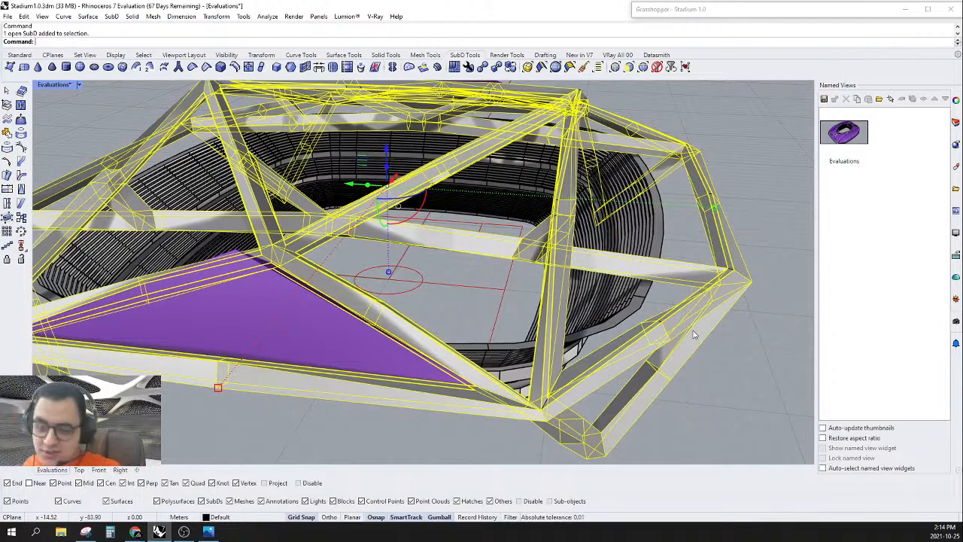
# Step: Reflect the roof frame across its lengthwise centreline, picking the plane at two frame vertices and keeping the current primary side
pyautogui.moveTo(685, 295); pyautogui.dragTo(640, 301, button='right')
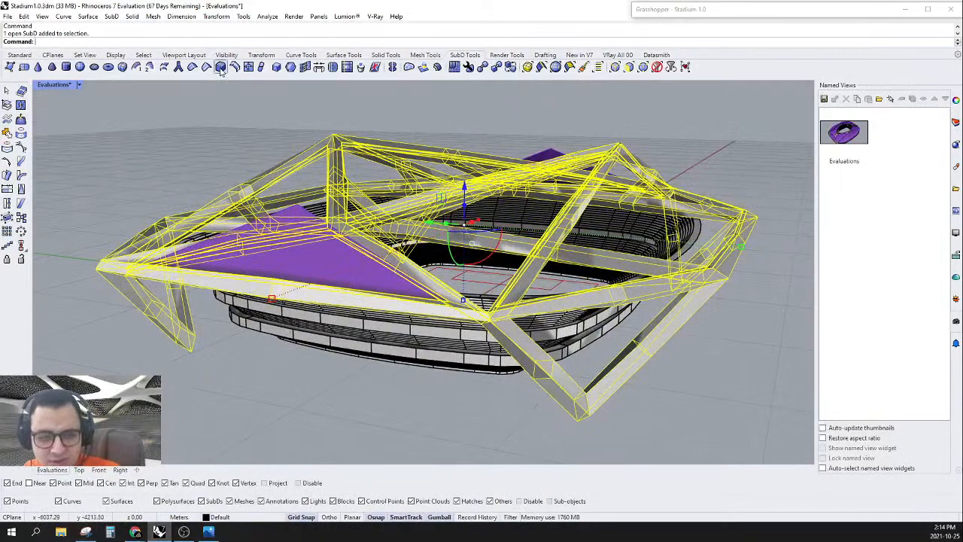
pyautogui.click(391, 67)
pyautogui.moveTo(512, 199); pyautogui.dragTo(279, 293, button='right')
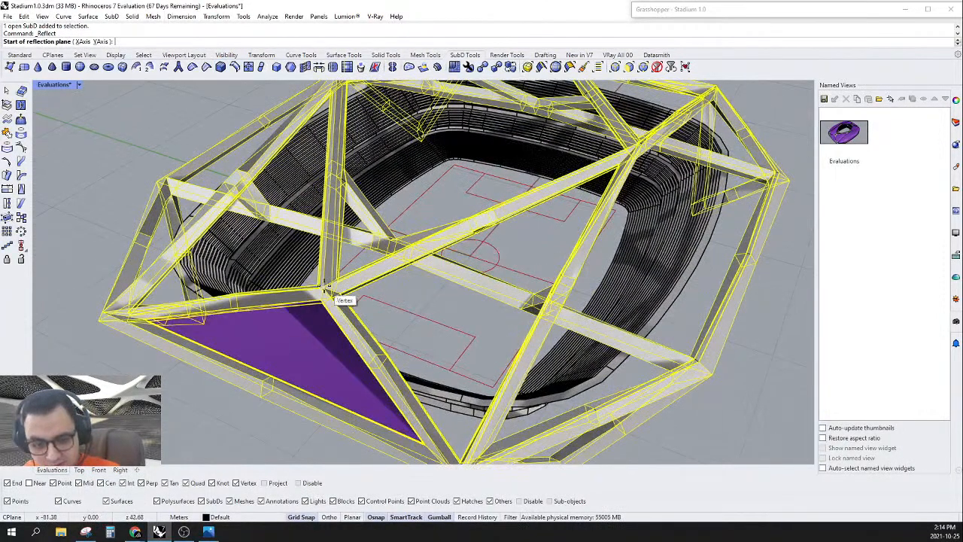
pyautogui.click(323, 289)
pyautogui.scroll(-5, 477, 221)
pyautogui.scroll(7, 514, 136)
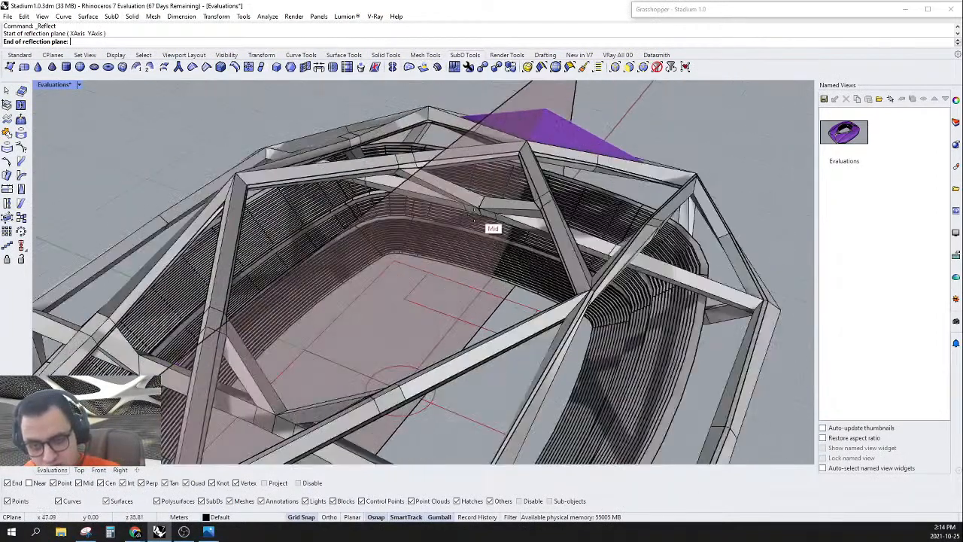
pyautogui.scroll(-2, 485, 213)
pyautogui.click(480, 209)
pyautogui.scroll(-3, 621, 190)
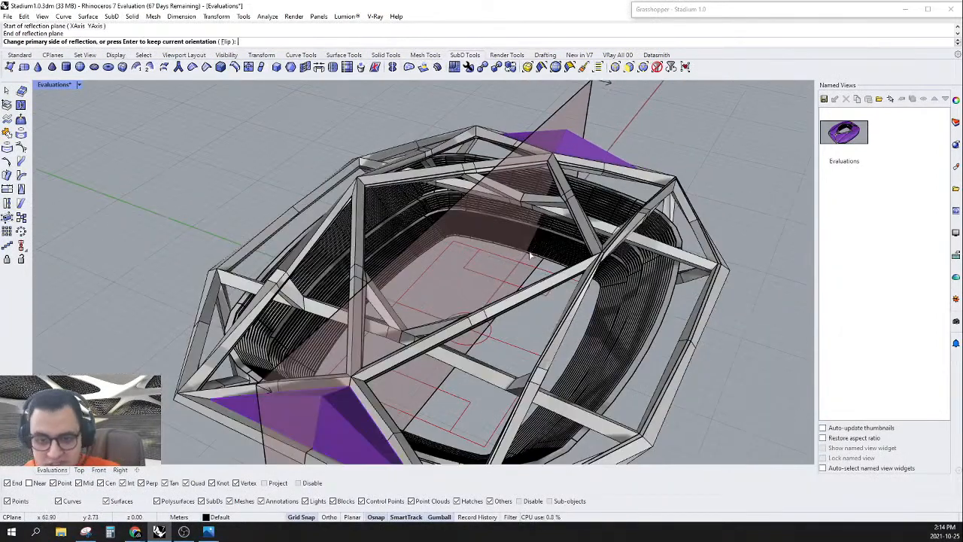
pyautogui.press('Return')
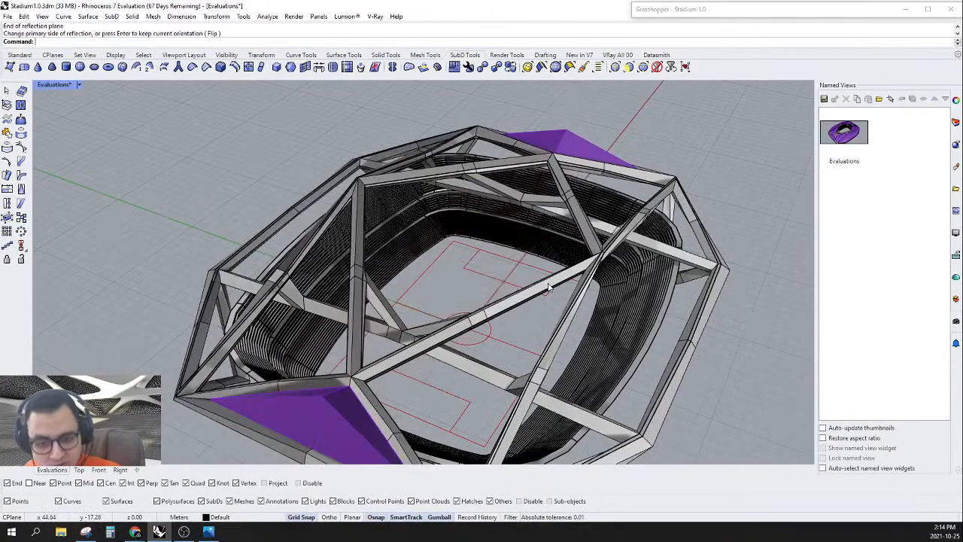
# Step: Switch the display of the SubDs from flat to smooth
pyautogui.moveTo(212, 365); pyautogui.dragTo(353, 335, button='right')
pyautogui.scroll(5, 222, 362)
pyautogui.scroll(-5, 350, 363)
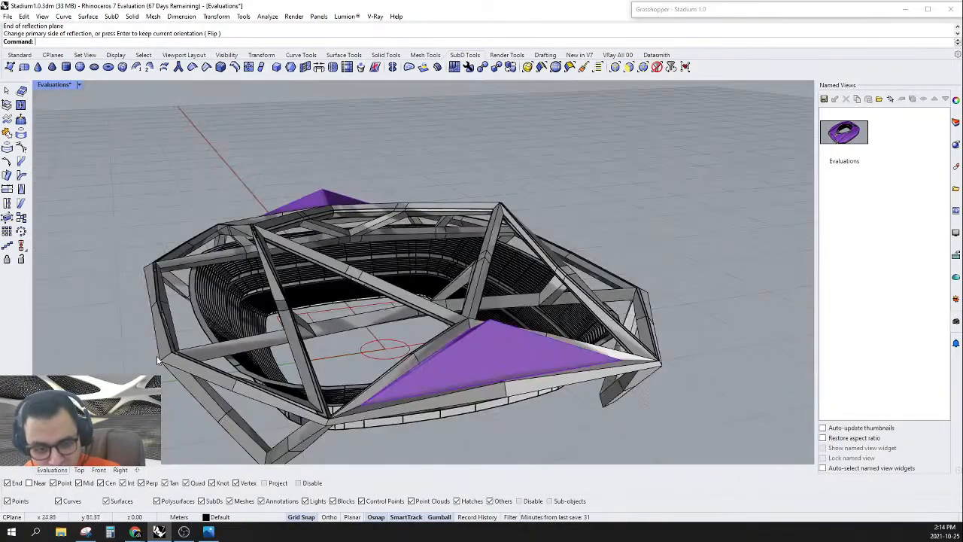
pyautogui.press('Return')
pyautogui.scroll(3, 444, 347)
pyautogui.press('Tab')
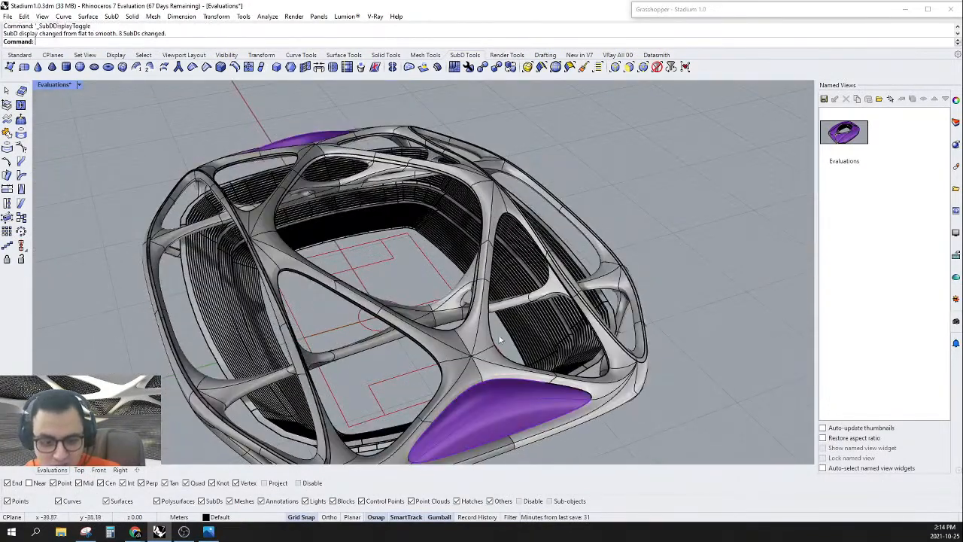
# Step: Examine the smoothed roof frame and how it meets the edges of the purple panel from several sides
pyautogui.scroll(3, 512, 403)
pyautogui.moveTo(512, 401); pyautogui.dragTo(644, 276, button='right')
pyautogui.scroll(6, 699, 200)
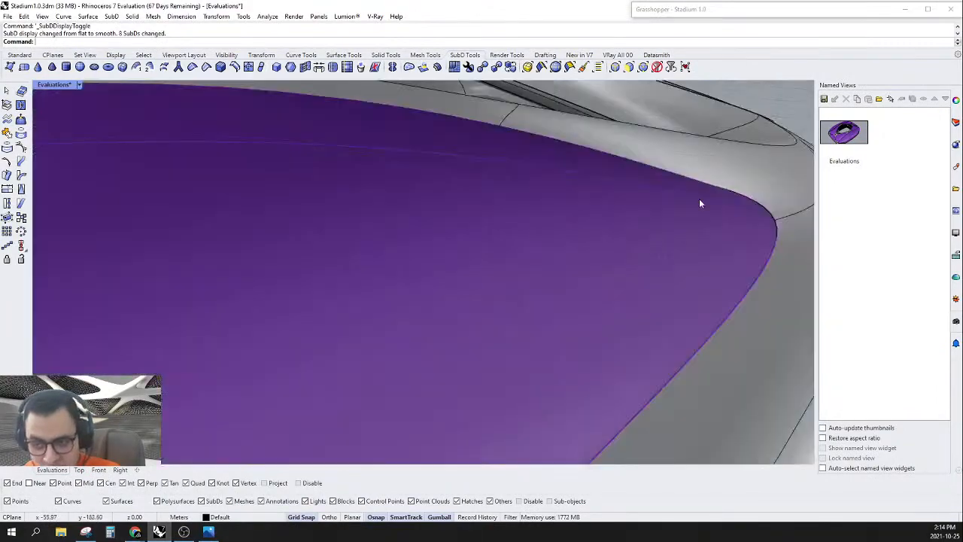
pyautogui.moveTo(699, 200)
pyautogui.mouseDown(button='right')
pyautogui.moveTo(689, 256)
pyautogui.moveTo(707, 204)
pyautogui.mouseUp(button='right')
pyautogui.scroll(-8, 707, 203)
pyautogui.scroll(4, 595, 309)
pyautogui.moveTo(594, 308); pyautogui.dragTo(503, 251, button='right')
pyautogui.scroll(-8, 585, 167)
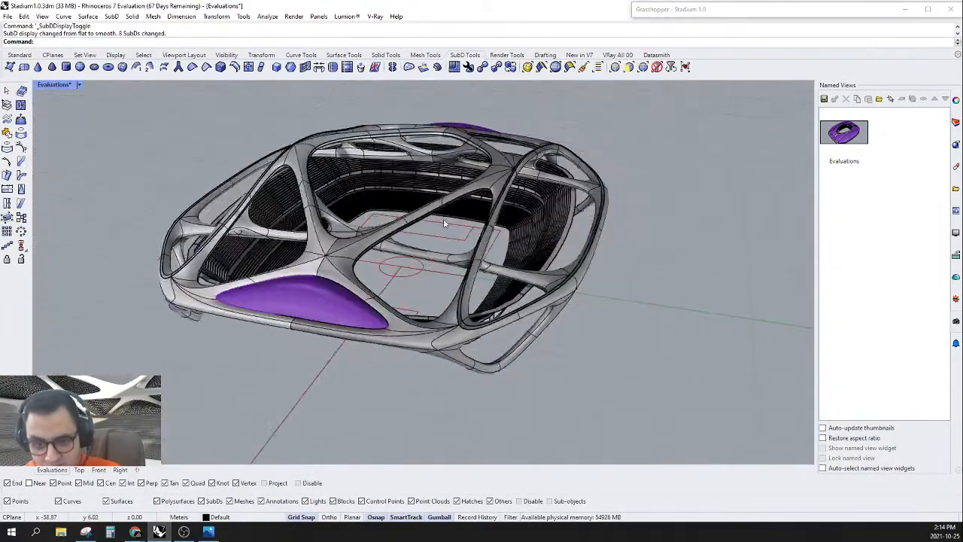
pyautogui.scroll(8, 503, 250)
pyautogui.scroll(-8, 502, 250)
pyautogui.scroll(10, 607, 241)
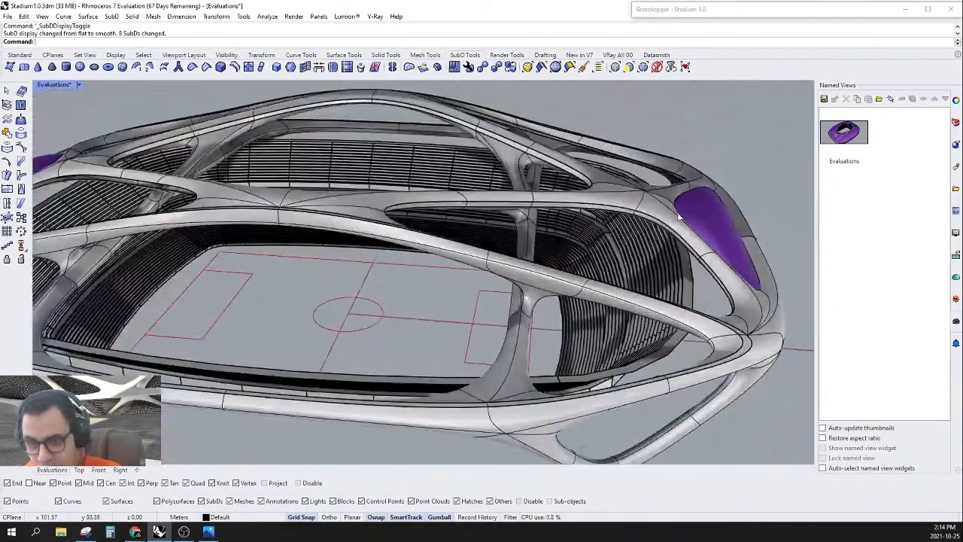
# Step: Try to reflect the roof frame again, replacing its existing reflection symmetry
pyautogui.click(606, 241)
pyautogui.scroll(-8, 607, 241)
pyautogui.moveTo(527, 256); pyautogui.dragTo(468, 325, button='right')
pyautogui.click(468, 325)
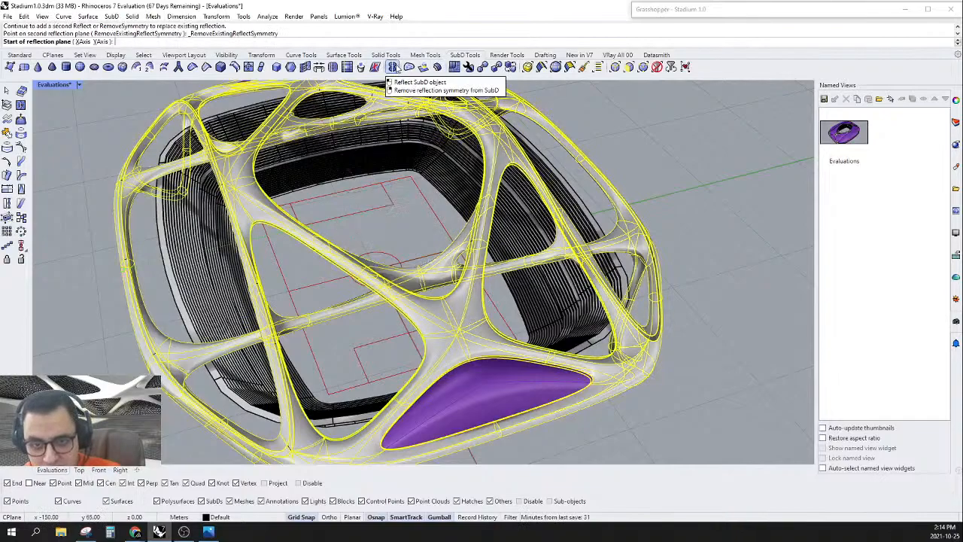
pyautogui.rightClick(392, 67)
pyautogui.scroll(6, 584, 248)
pyautogui.scroll(3, 585, 250)
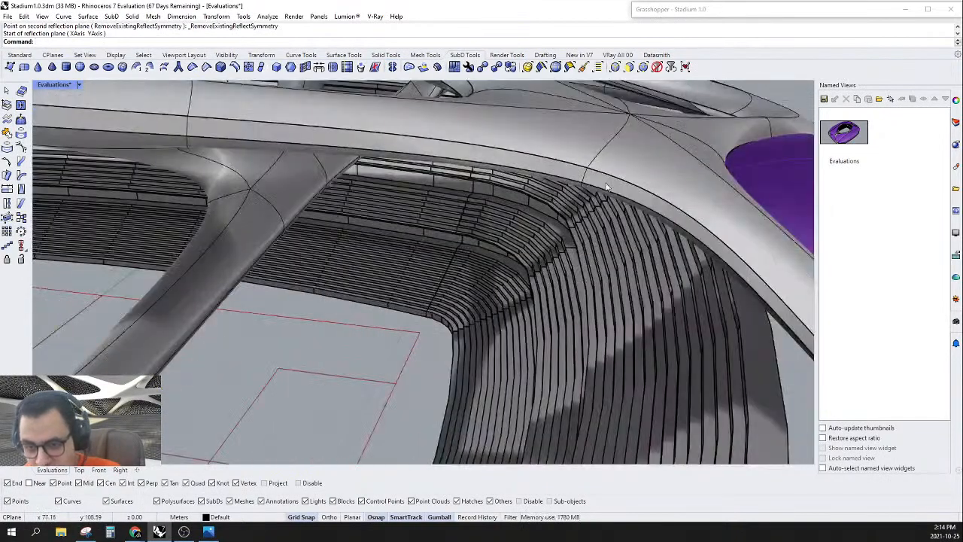
# Step: Mirror the extracted strip of the triangular opening beside the purple panel across the lengthwise centreline, keeping the original
pyautogui.click(605, 184)
pyautogui.scroll(-10, 600, 225)
pyautogui.moveTo(594, 262); pyautogui.dragTo(557, 291, button='right')
pyautogui.write('mi')
pyautogui.press('Return')
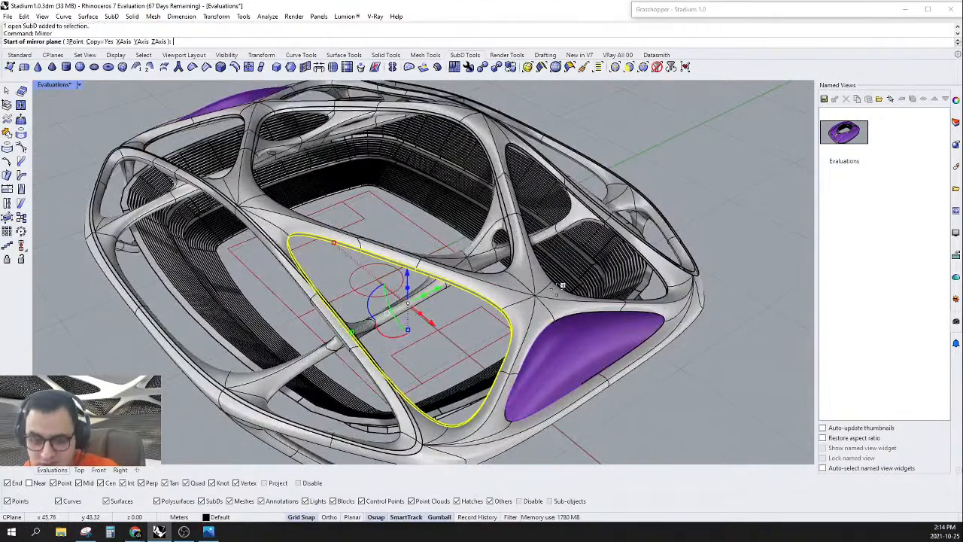
pyautogui.click(536, 295)
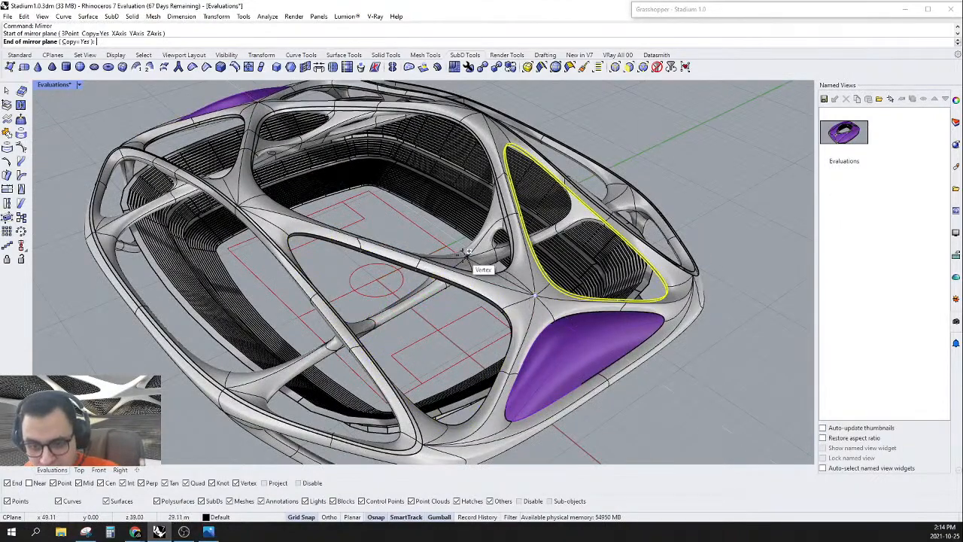
pyautogui.click(468, 252)
pyautogui.press('Escape')
# Step: Mirror both triangular edge strips across the stadium's transverse centreline to the opposite end, keeping the originals
pyautogui.scroll(5, 573, 282)
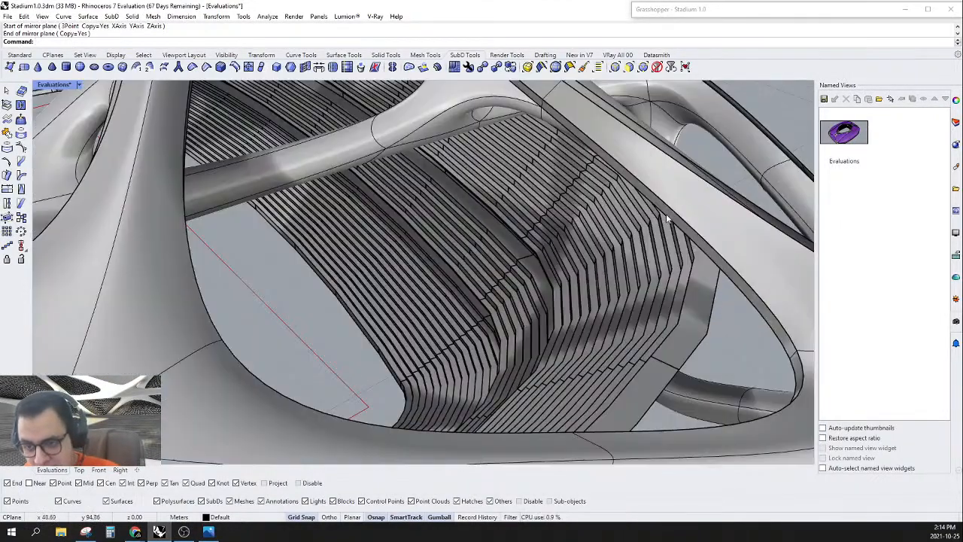
pyautogui.click(666, 214)
pyautogui.scroll(-5, 662, 225)
pyautogui.scroll(5, 525, 307)
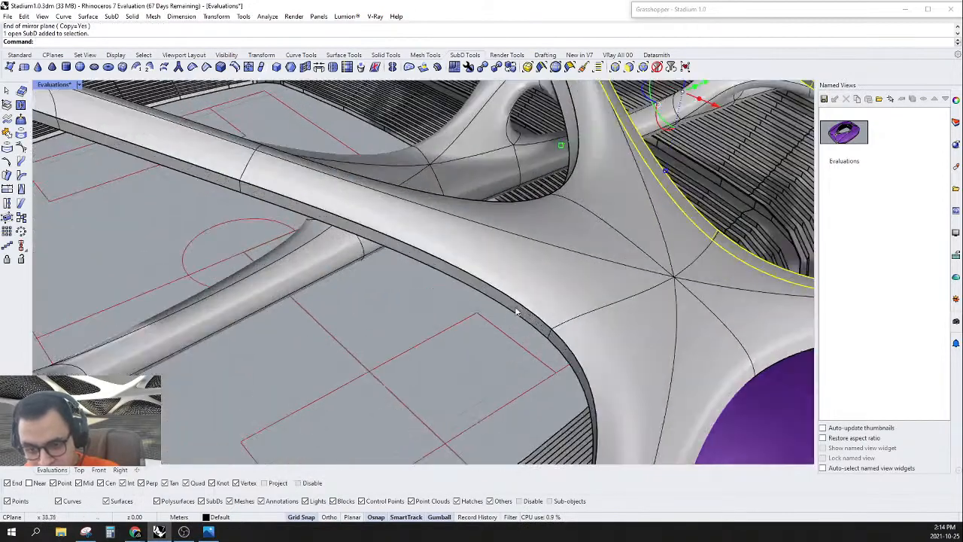
pyautogui.keyDown('shift'); pyautogui.click(518, 311); pyautogui.keyUp('shift')
pyautogui.scroll(-5, 518, 311)
pyautogui.moveTo(497, 304); pyautogui.dragTo(472, 266, button='right')
pyautogui.write('M')
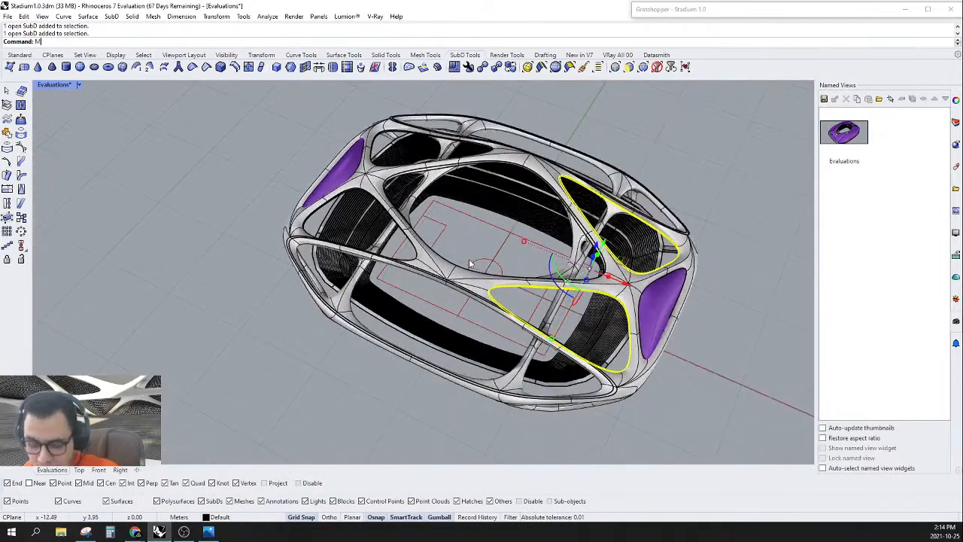
pyautogui.write('irror')
pyautogui.press('Return')
pyautogui.scroll(5, 469, 263)
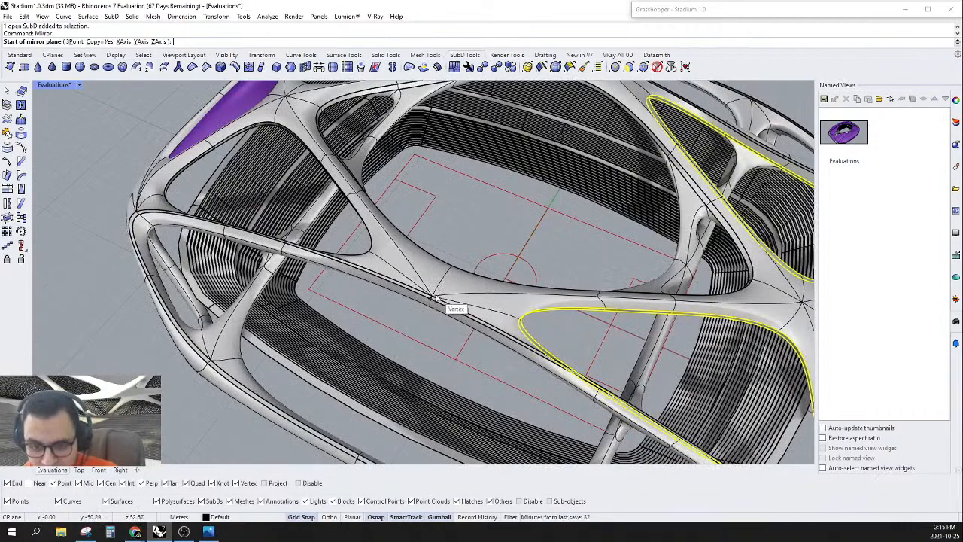
pyautogui.click(435, 297)
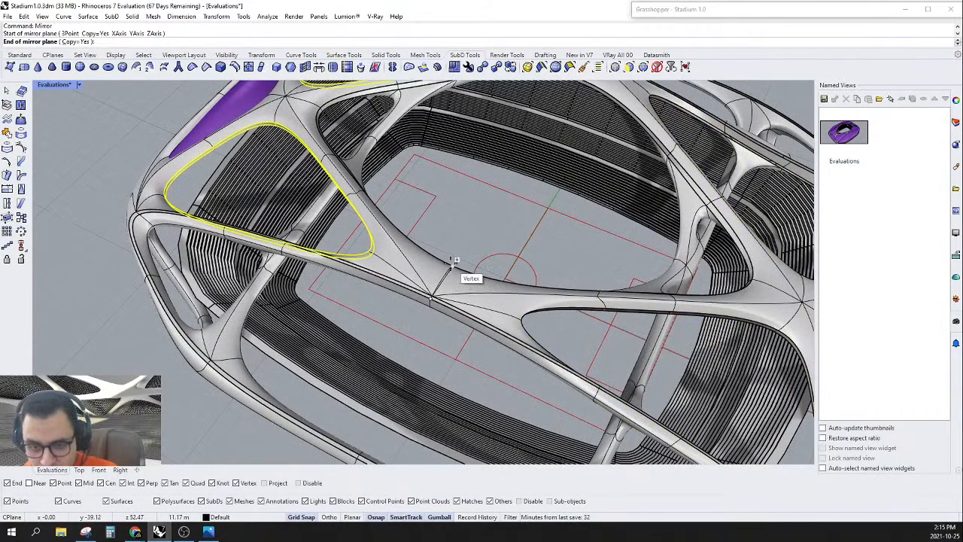
pyautogui.click(453, 263)
# Step: Mirror the edge strip of the long side opening across the lengthwise centreline, keeping the original
pyautogui.moveTo(456, 258); pyautogui.dragTo(520, 233, button='right')
pyautogui.scroll(5, 410, 214)
pyautogui.moveTo(410, 215); pyautogui.dragTo(511, 304, button='right')
pyautogui.scroll(-8, 515, 204)
pyautogui.scroll(6, 546, 161)
pyautogui.scroll(-6, 591, 212)
pyautogui.scroll(6, 533, 289)
pyautogui.scroll(-7, 551, 286)
pyautogui.scroll(7, 576, 224)
pyautogui.moveTo(576, 224); pyautogui.dragTo(609, 269, button='right')
pyautogui.click(698, 229)
pyautogui.scroll(-6, 699, 229)
pyautogui.scroll(3, 609, 269)
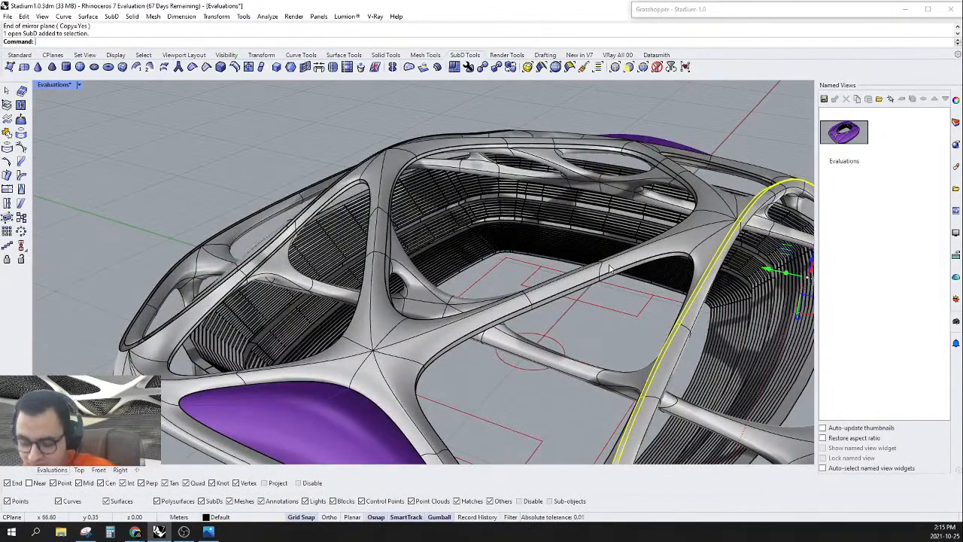
pyautogui.press('BackSpace')
pyautogui.press('BackSpace')
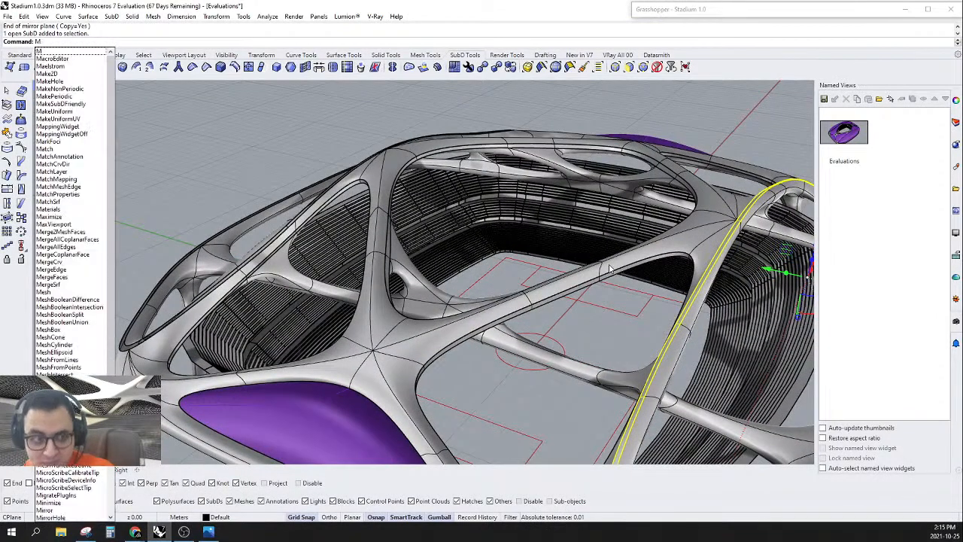
pyautogui.write('irror')
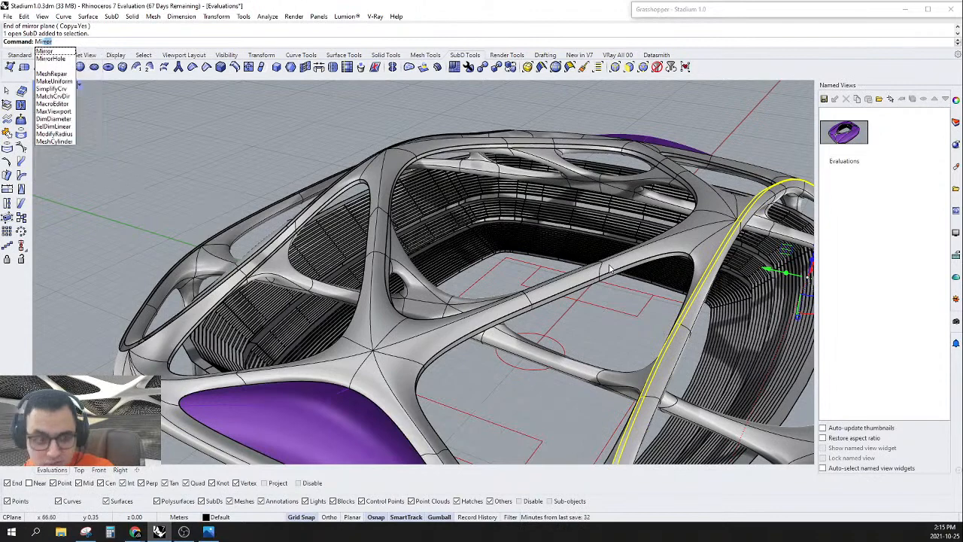
pyautogui.press('Return')
pyautogui.click(374, 349)
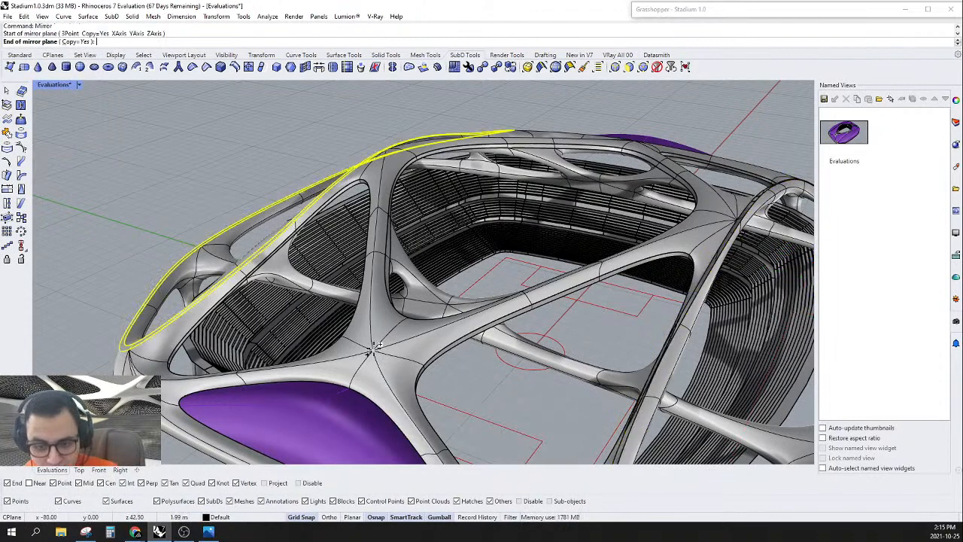
pyautogui.click(449, 300)
pyautogui.press('Escape')
# Step: Switch the SubD display to flat at the brace joint on the frame's side for picking vertices
pyautogui.scroll(-5, 497, 295)
pyautogui.moveTo(316, 324); pyautogui.dragTo(386, 327, button='right')
pyautogui.scroll(6, 387, 327)
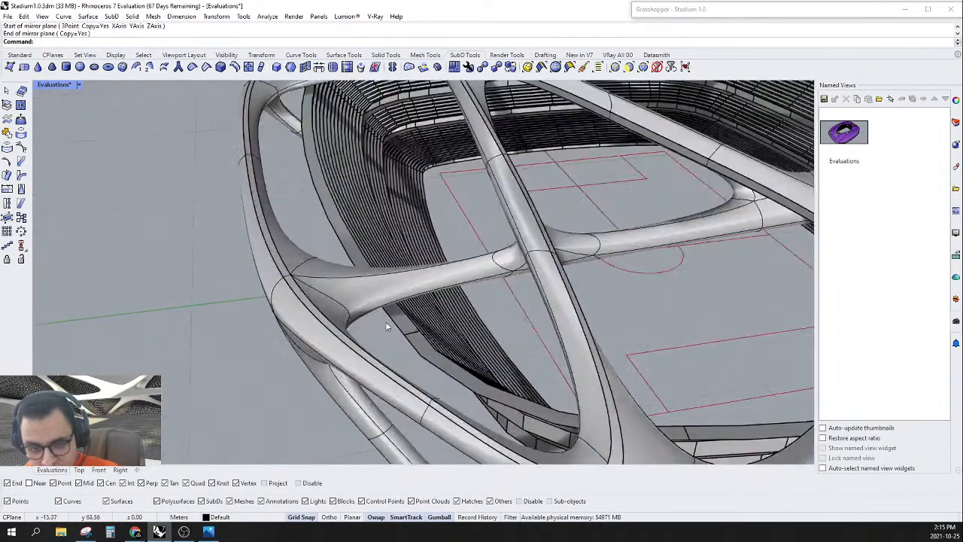
pyautogui.scroll(-6, 429, 295)
pyautogui.moveTo(430, 295); pyautogui.dragTo(412, 149, button='right')
pyautogui.scroll(6, 405, 237)
pyautogui.press('Tab')
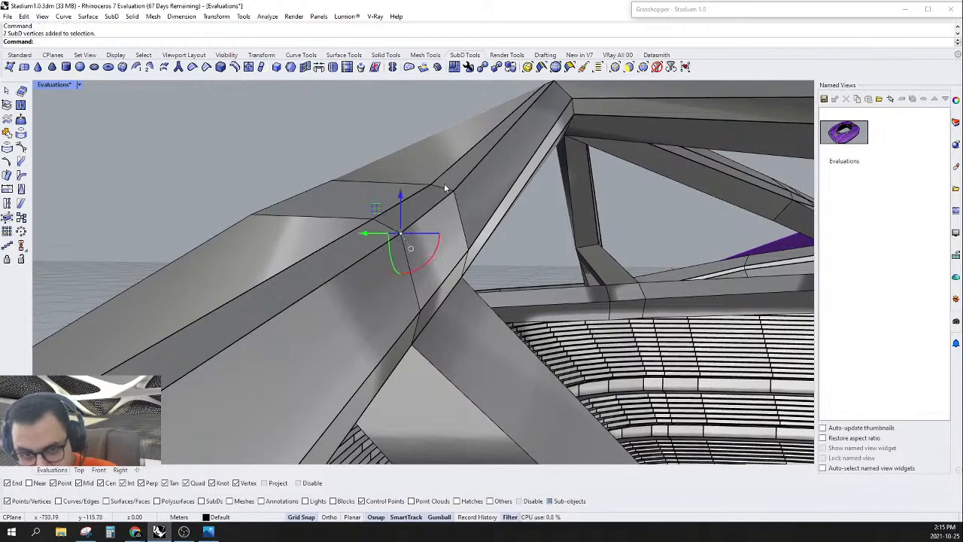
# Step: Add the matching SubD vertices at the brace joint on the frame's opposite side to the selection
pyautogui.scroll(-8, 460, 199)
pyautogui.moveTo(458, 199); pyautogui.dragTo(477, 267, button='right')
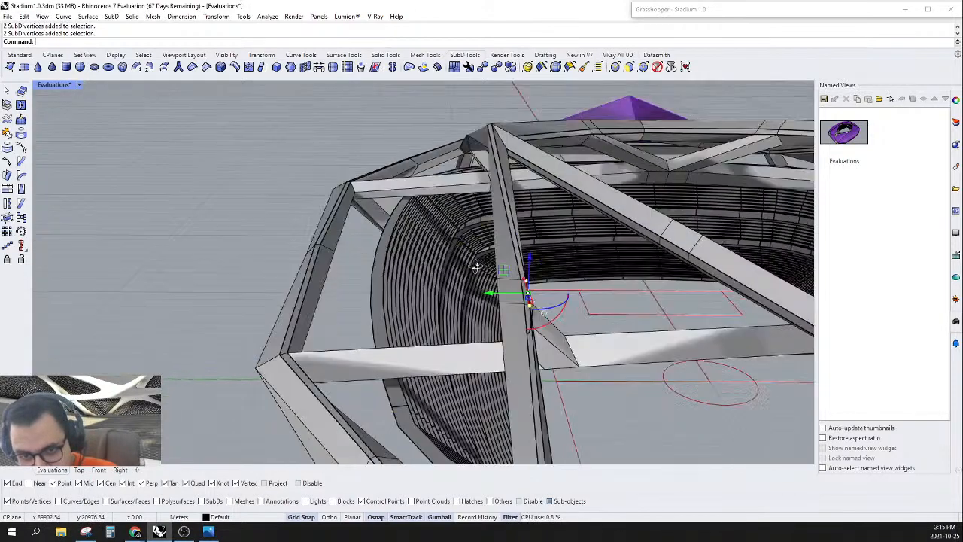
pyautogui.scroll(-4, 477, 267)
pyautogui.moveTo(403, 268); pyautogui.dragTo(715, 218, button='right')
pyautogui.scroll(5, 446, 301)
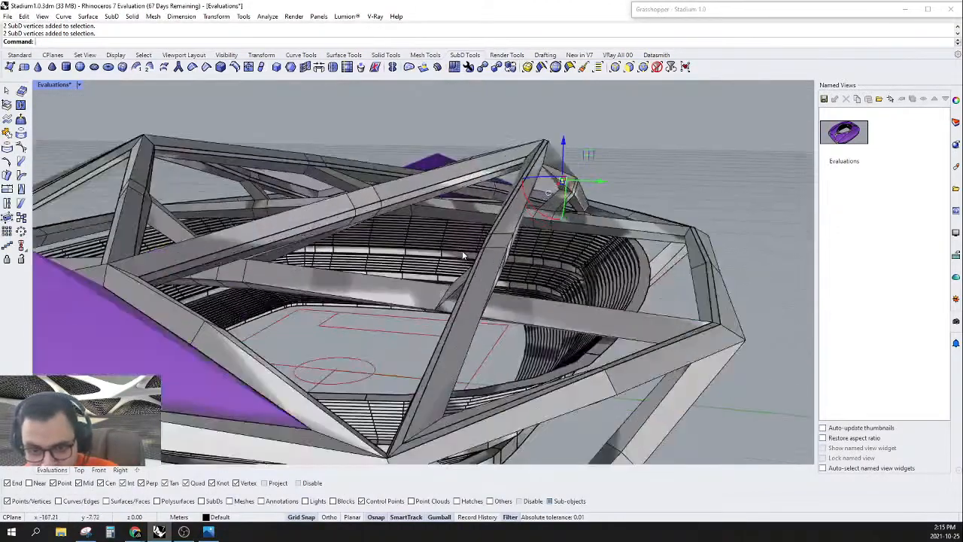
pyautogui.moveTo(447, 306); pyautogui.dragTo(509, 249, button='right')
pyautogui.scroll(6, 593, 240)
pyautogui.scroll(2, 498, 207)
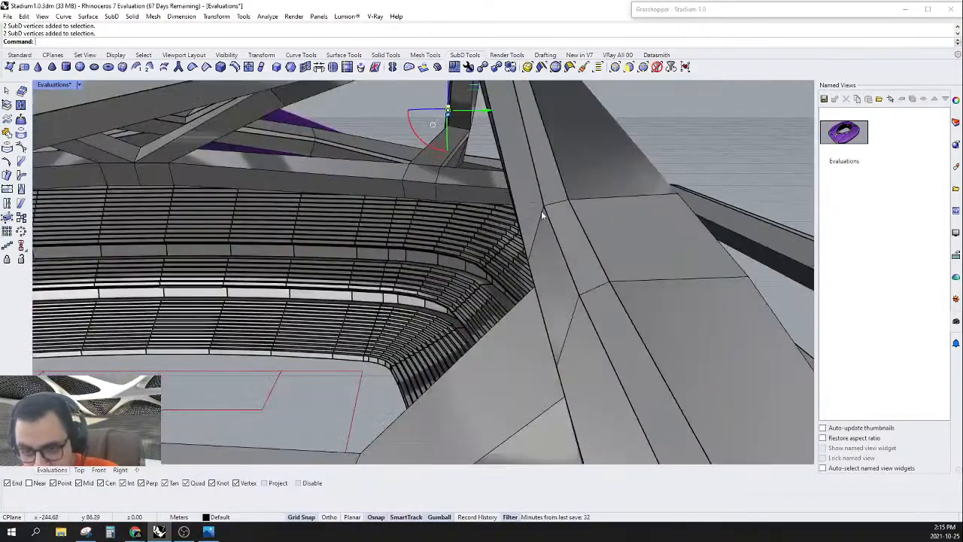
pyautogui.keyDown('ctrl'); pyautogui.keyDown('shift'); pyautogui.moveTo(526, 200); pyautogui.dragTo(562, 223); pyautogui.keyUp('shift'); pyautogui.keyUp('ctrl')
pyautogui.moveTo(617, 269); pyautogui.dragTo(524, 221, button='right')
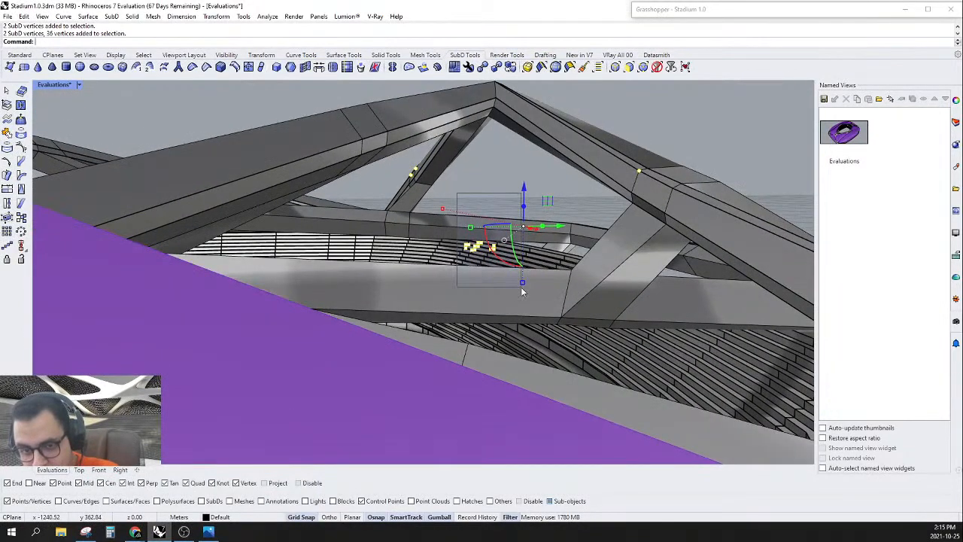
# Step: Show the Front view of the frame in Wireframe display mode
pyautogui.click(97, 470)
pyautogui.scroll(10, 174, 255)
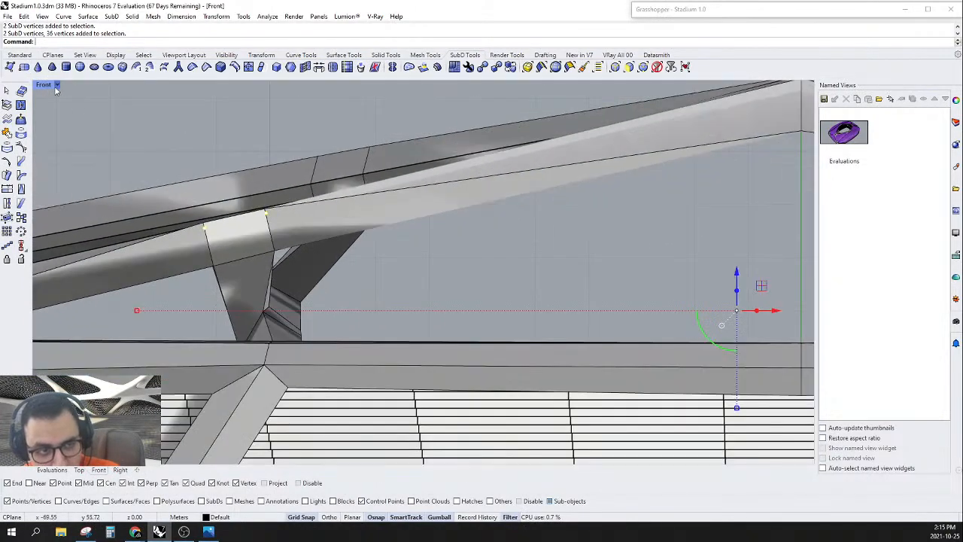
pyautogui.click(56, 85)
pyautogui.click(59, 124)
# Step: Add the remaining beam-edge vertices at the brace joints on both sides to the selection and return to the Evaluations view
pyautogui.scroll(10, 196, 226)
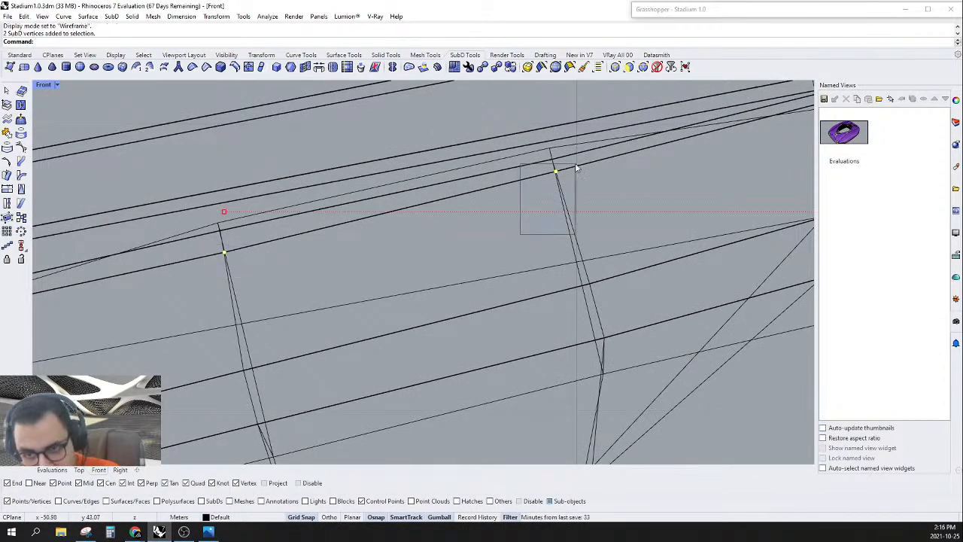
pyautogui.scroll(-10, 415, 180)
pyautogui.scroll(10, 397, 259)
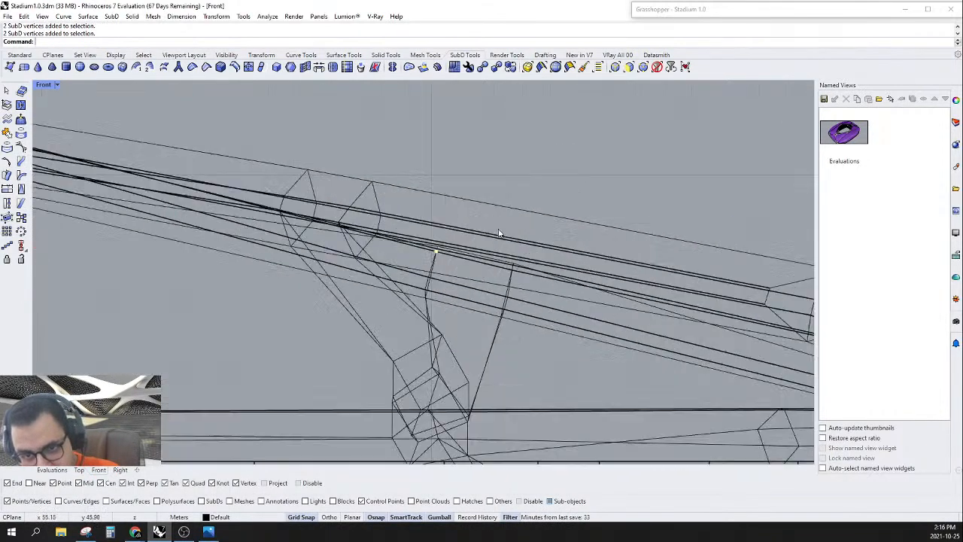
pyautogui.scroll(2, 399, 262)
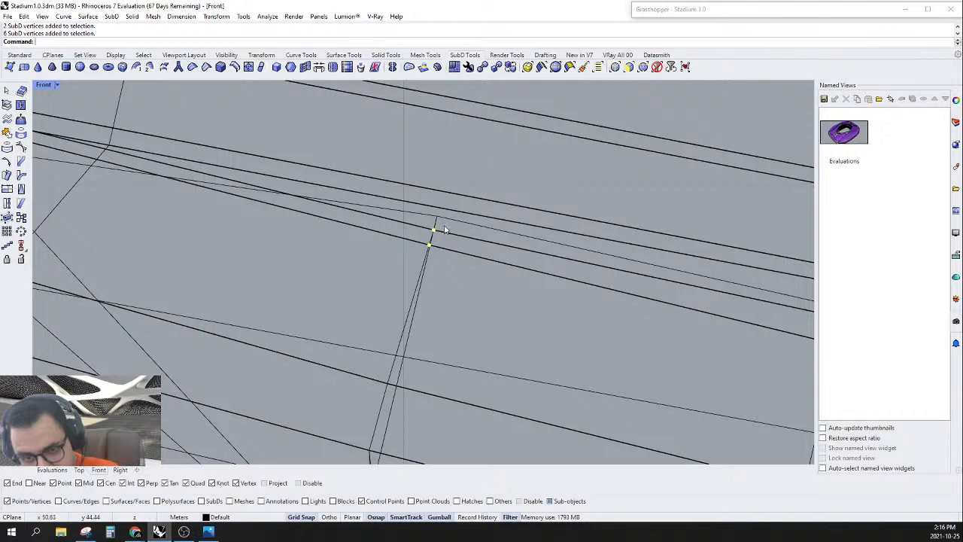
pyautogui.scroll(-3, 466, 240)
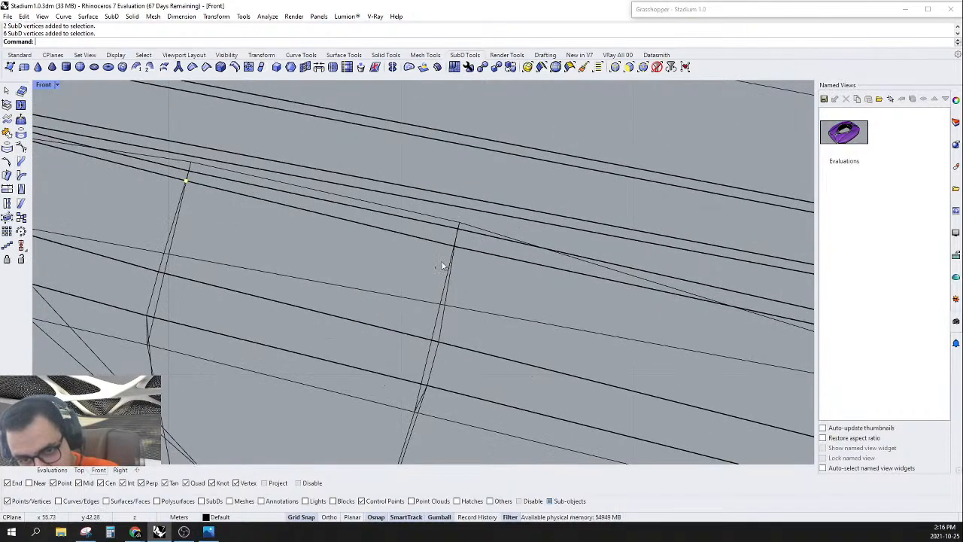
pyautogui.scroll(-4, 451, 240)
pyautogui.click(56, 473)
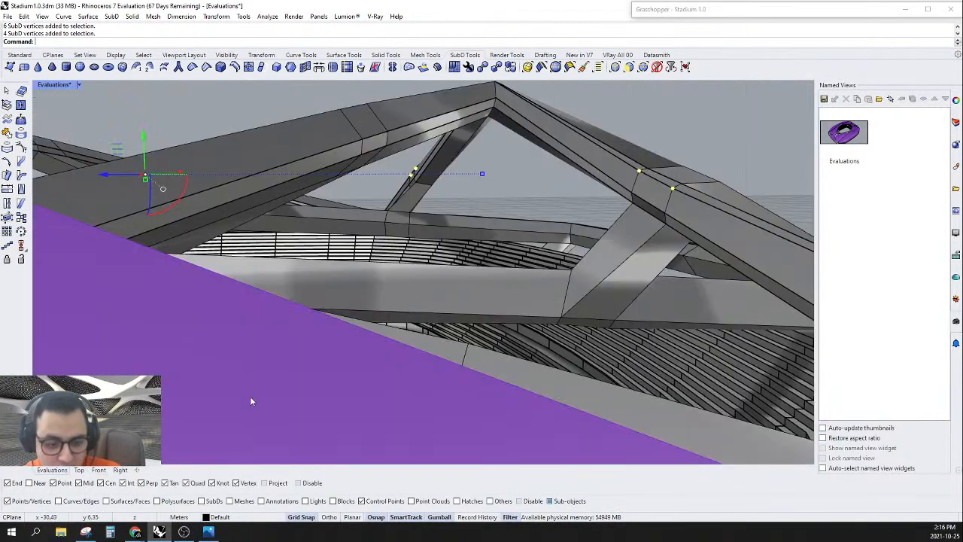
# Step: Try to raise the selected brace-joint vertices vertically with the gumball and undo the move
pyautogui.scroll(-5, 522, 292)
pyautogui.moveTo(522, 292)
pyautogui.mouseDown(button='right')
pyautogui.moveTo(427, 331)
pyautogui.moveTo(508, 350)
pyautogui.moveTo(189, 300)
pyautogui.moveTo(172, 356)
pyautogui.mouseUp(button='right')
pyautogui.scroll(5, 188, 301)
pyautogui.scroll(-7, 171, 356)
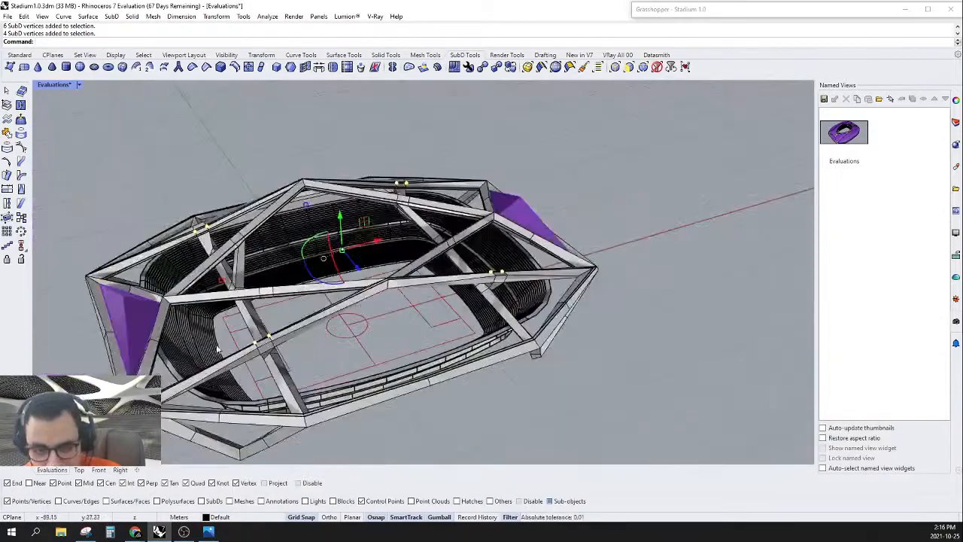
pyautogui.scroll(6, 373, 336)
pyautogui.moveTo(372, 336); pyautogui.dragTo(175, 285, button='right')
pyautogui.scroll(5, 183, 227)
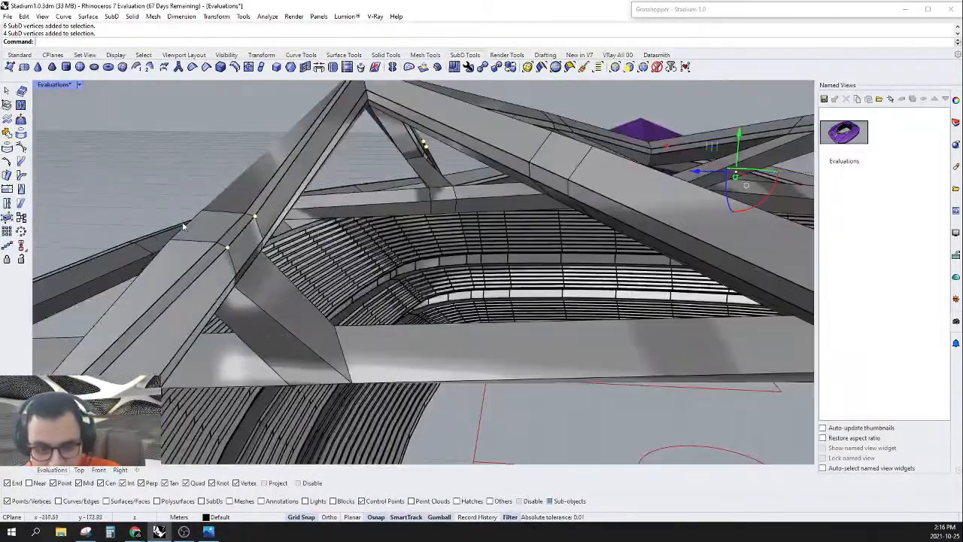
pyautogui.scroll(-8, 287, 244)
pyautogui.moveTo(425, 277); pyautogui.dragTo(405, 222, button='right')
pyautogui.scroll(5, 403, 199)
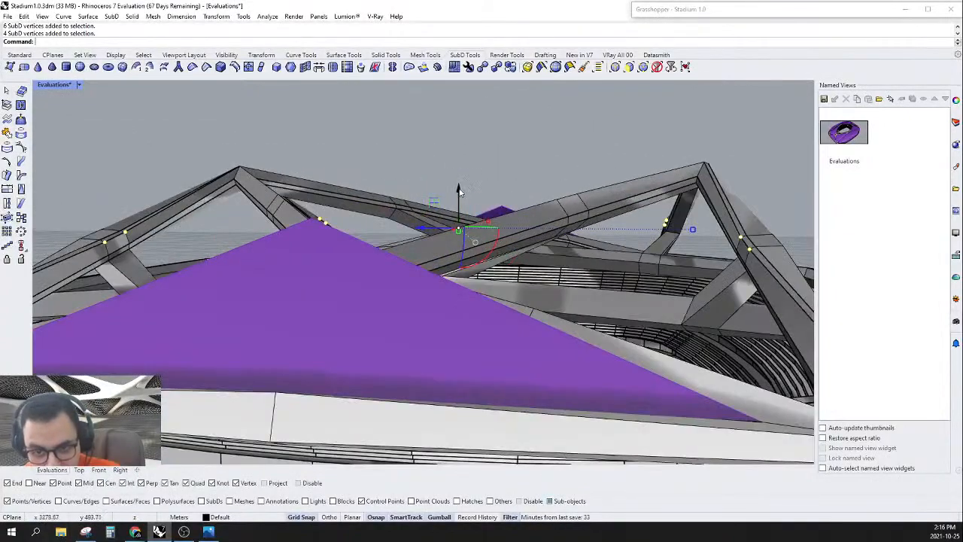
pyautogui.moveTo(460, 192); pyautogui.dragTo(459, 178)
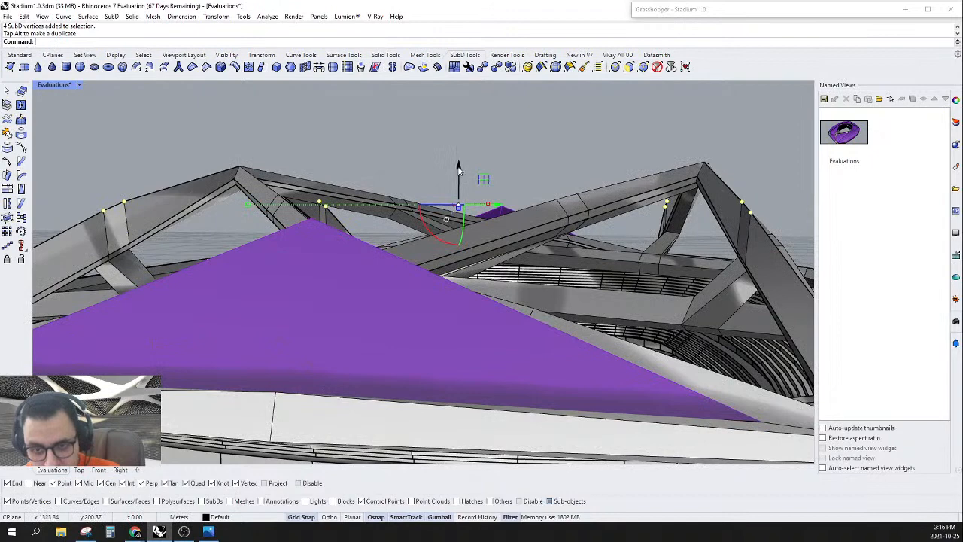
pyautogui.hotkey('ctrl', 'z')
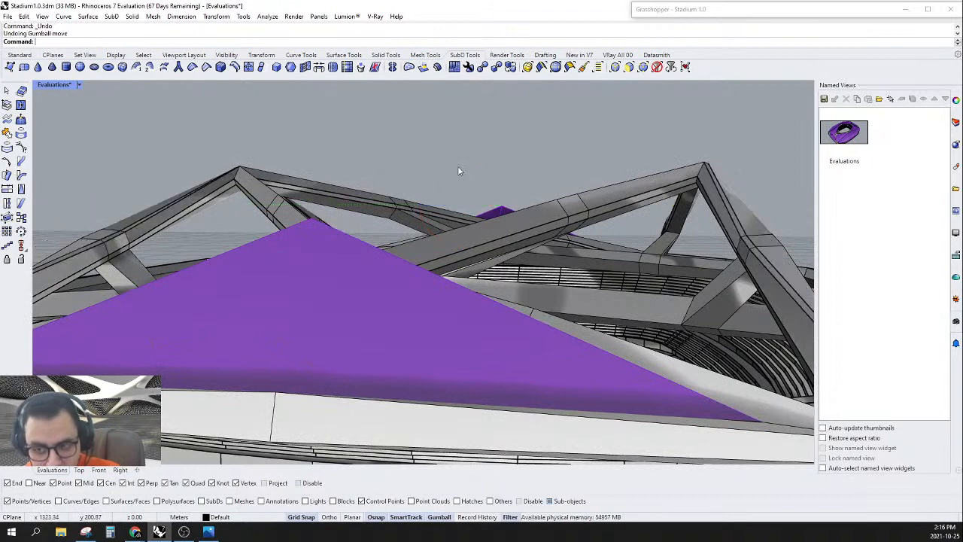
# Step: Examine the brace joints on both halves of the frame in the Top, Right and Front views
pyautogui.click(79, 470)
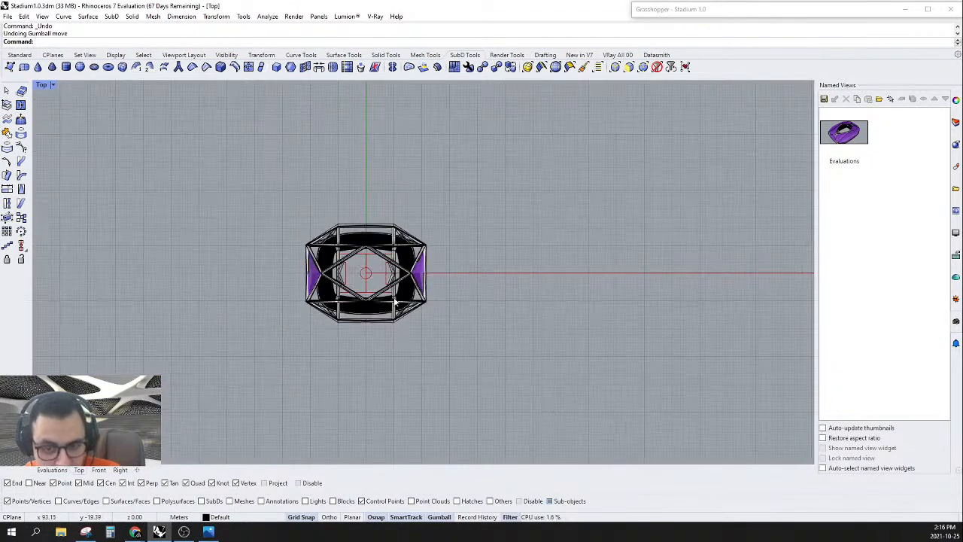
pyautogui.click(120, 470)
pyautogui.click(99, 470)
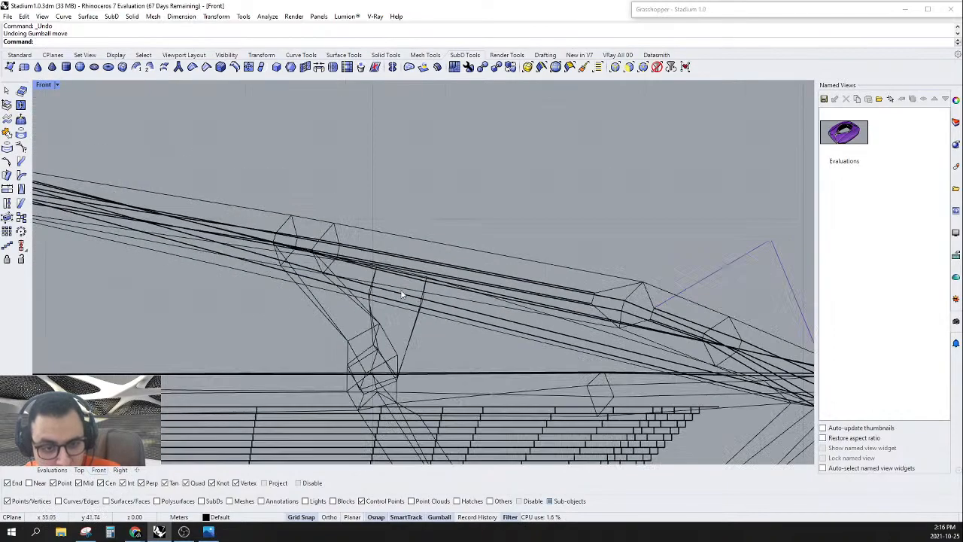
pyautogui.scroll(10, 419, 278)
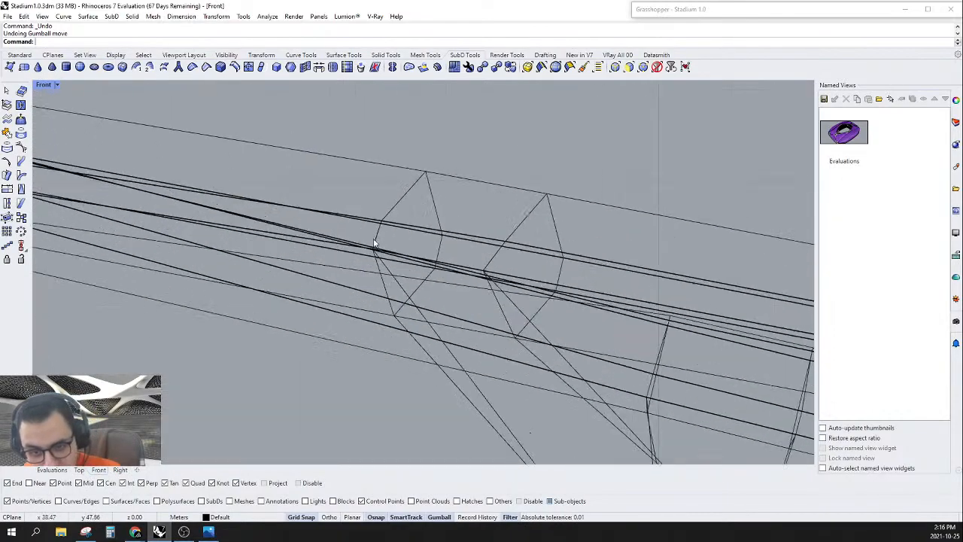
pyautogui.scroll(-15, 496, 245)
pyautogui.scroll(8, 308, 286)
pyautogui.scroll(8, 220, 260)
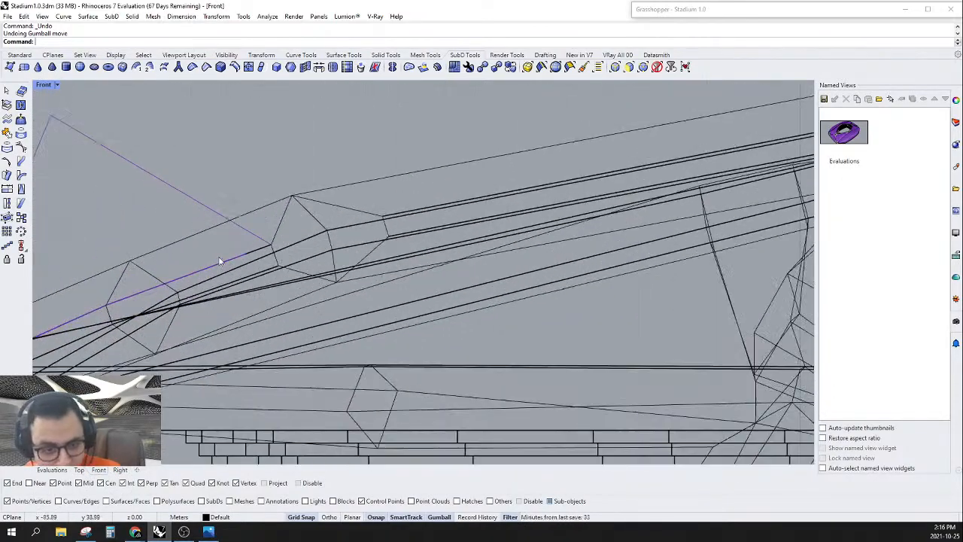
pyautogui.scroll(-8, 226, 261)
# Step: Select the SubD vertices on the beam's inner top edge at both seams of one brace joint in the Evaluations view
pyautogui.click(53, 470)
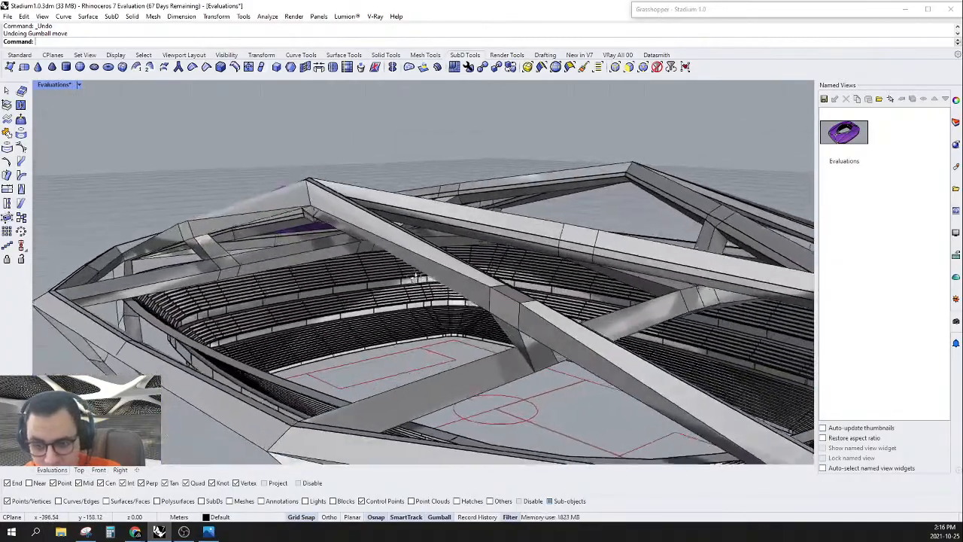
pyautogui.moveTo(415, 278); pyautogui.dragTo(486, 286, button='right')
pyautogui.scroll(-8, 522, 298)
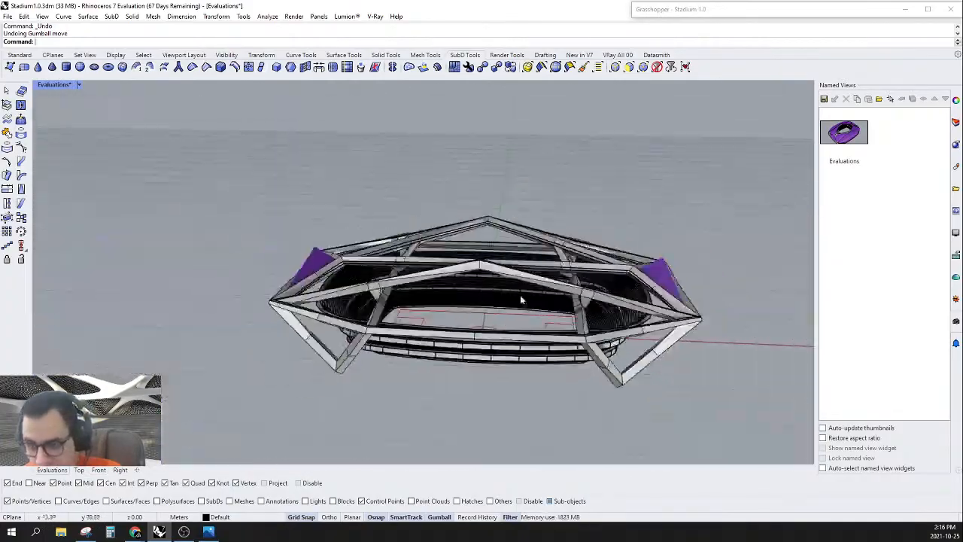
pyautogui.scroll(9, 623, 294)
pyautogui.moveTo(625, 294); pyautogui.dragTo(620, 321, button='right')
pyautogui.moveTo(410, 367); pyautogui.dragTo(381, 324, button='right')
pyautogui.scroll(8, 129, 256)
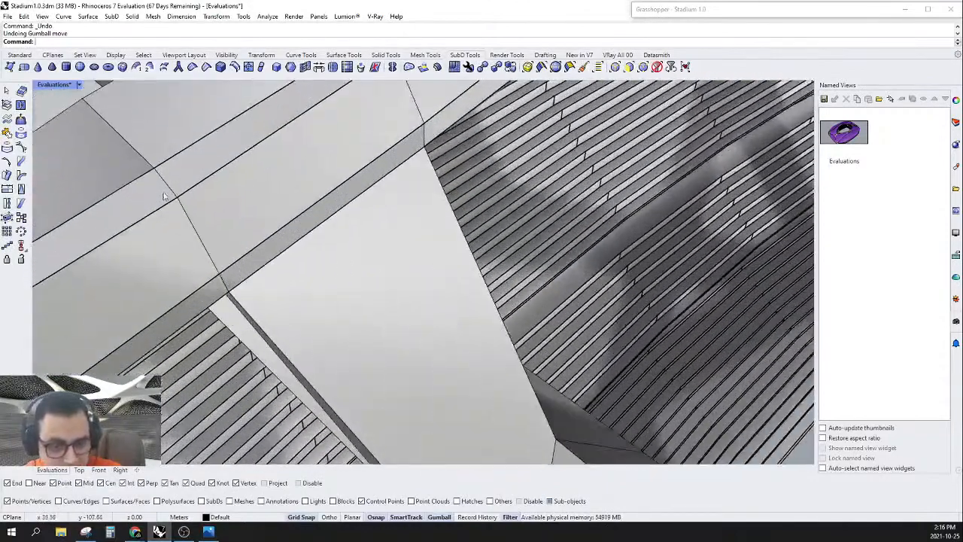
pyautogui.moveTo(158, 188); pyautogui.dragTo(200, 213)
pyautogui.scroll(5, 271, 126)
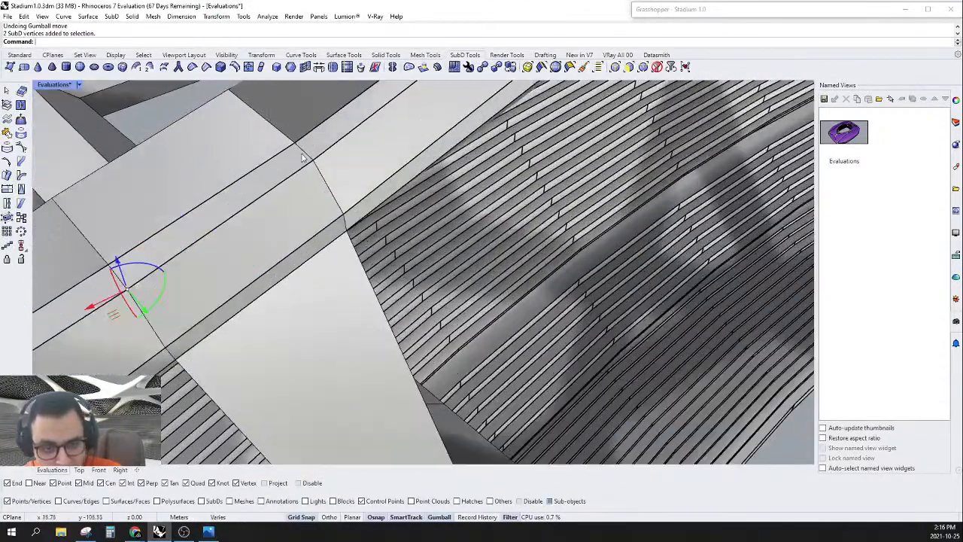
pyautogui.keyDown('shift'); pyautogui.moveTo(299, 152); pyautogui.dragTo(330, 170); pyautogui.keyUp('shift')
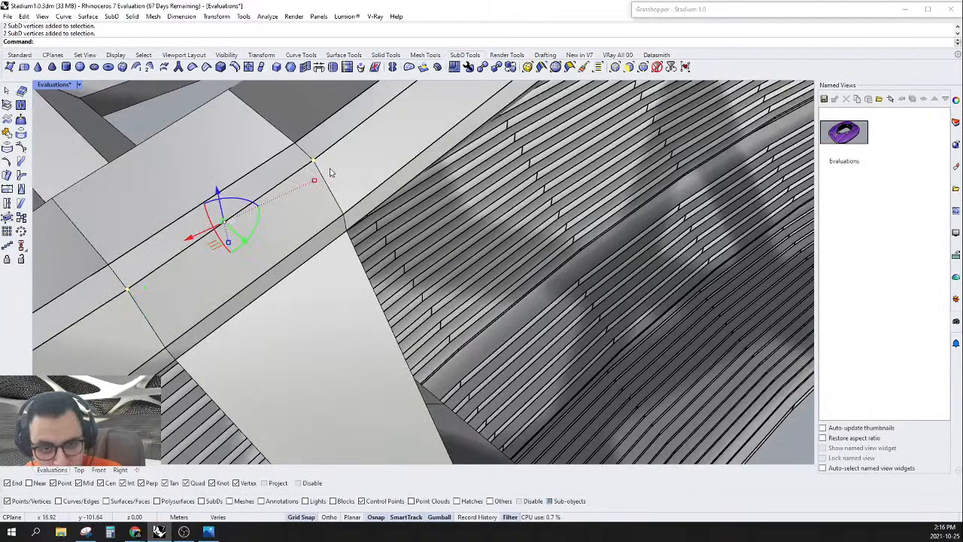
# Step: Add the overlapping vertices at both seams of the same brace joint to the selection in the Front view
pyautogui.click(120, 469)
pyautogui.scroll(-3, 309, 368)
pyautogui.scroll(6, 300, 301)
pyautogui.scroll(5, 250, 215)
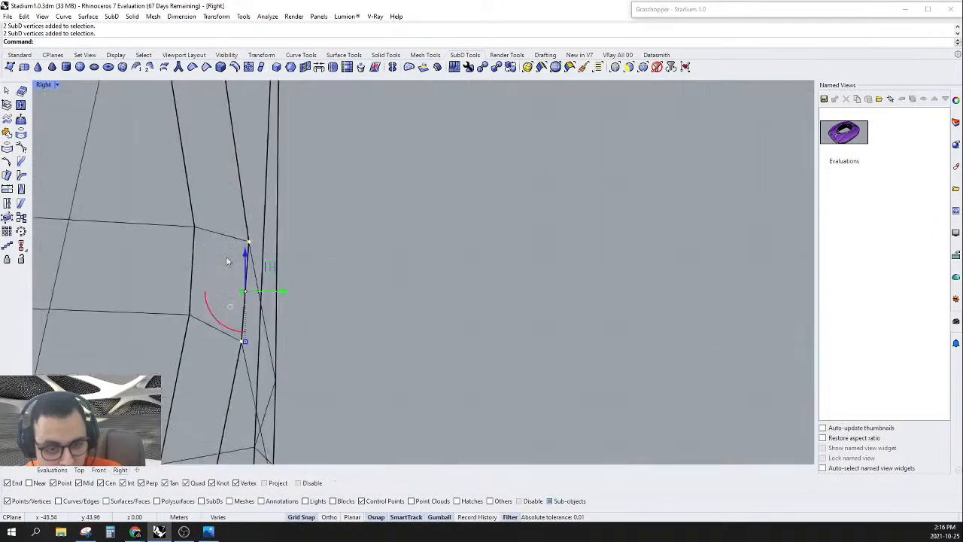
pyautogui.scroll(-1, 230, 263)
pyautogui.click(98, 470)
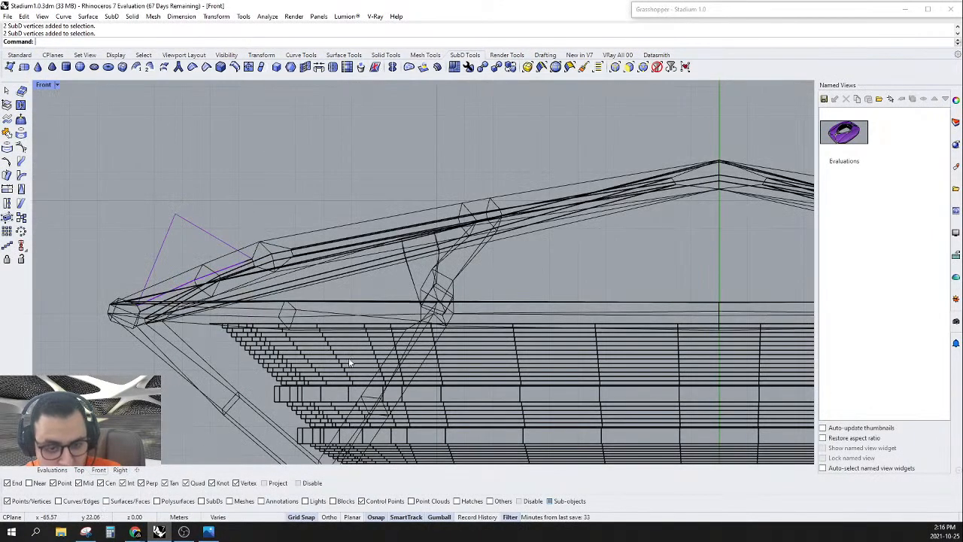
pyautogui.scroll(-3, 452, 248)
pyautogui.scroll(6, 518, 234)
pyautogui.scroll(6, 515, 229)
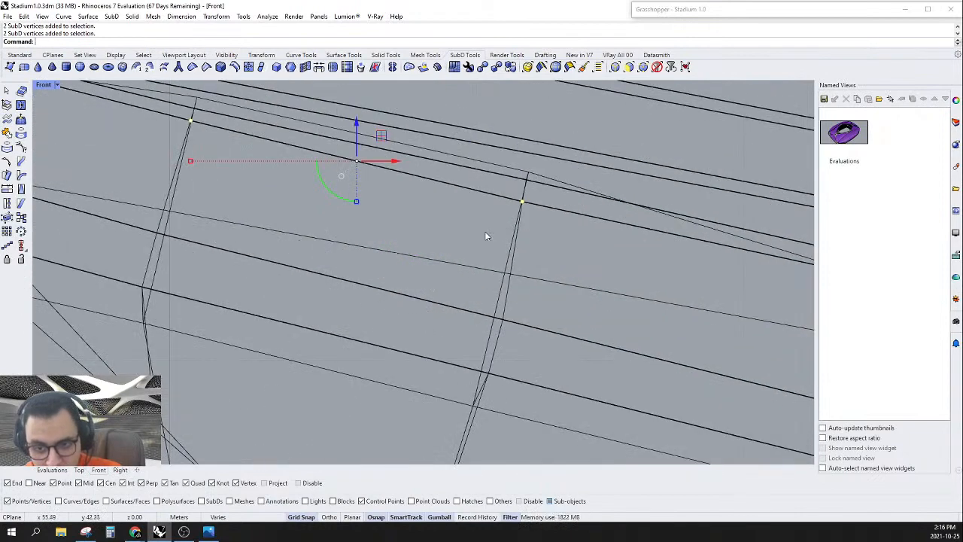
pyautogui.keyDown('shift'); pyautogui.moveTo(485, 231); pyautogui.dragTo(548, 197); pyautogui.keyUp('shift')
pyautogui.scroll(-6, 543, 218)
pyautogui.scroll(9, 376, 184)
pyautogui.keyDown('shift'); pyautogui.moveTo(276, 213); pyautogui.dragTo(348, 178); pyautogui.keyUp('shift')
pyautogui.scroll(-5, 587, 260)
pyautogui.scroll(-5, 606, 271)
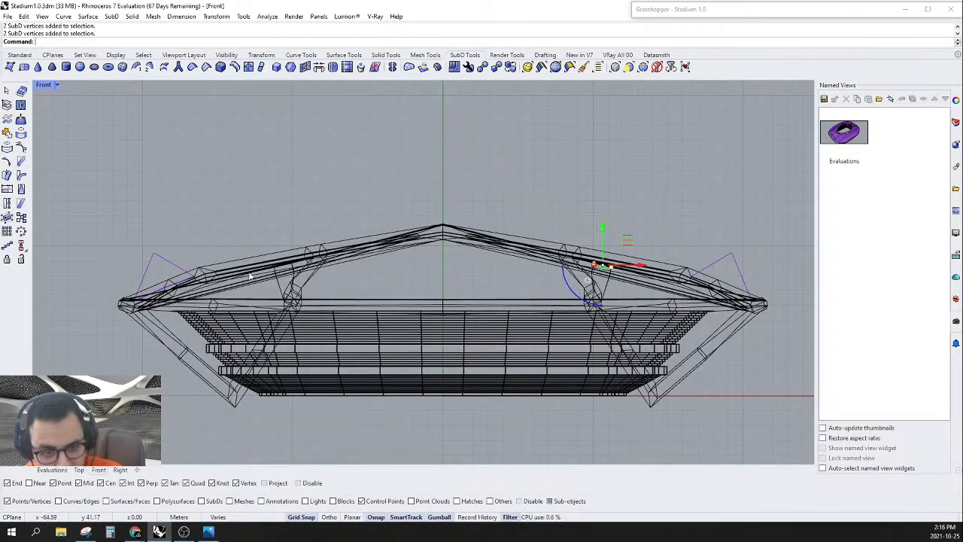
# Step: Add the matching brace-joint vertices on the frame's other half in the Front view and return to the Evaluations view
pyautogui.scroll(6, 297, 271)
pyautogui.scroll(-6, 304, 254)
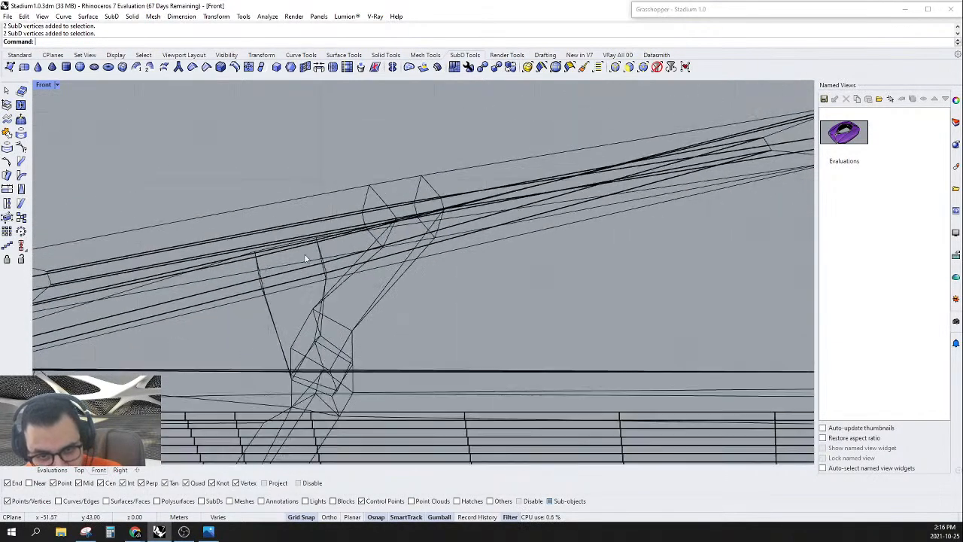
pyautogui.scroll(5, 618, 253)
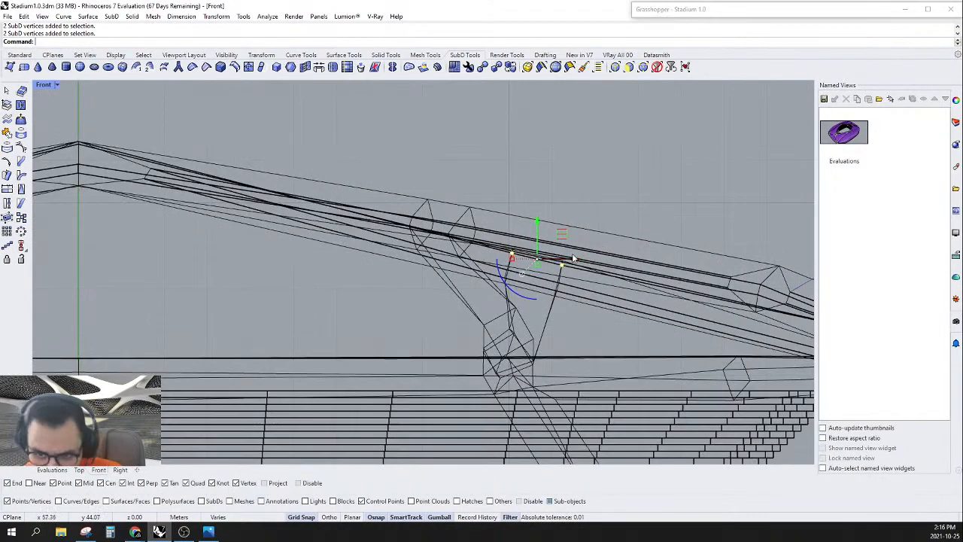
pyautogui.scroll(4, 573, 259)
pyautogui.scroll(-4, 580, 262)
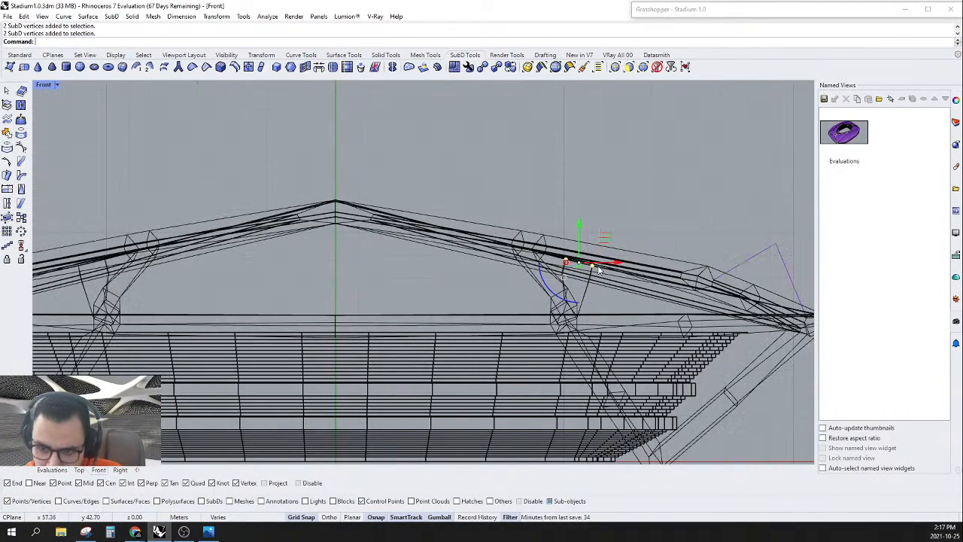
pyautogui.scroll(4, 583, 265)
pyautogui.scroll(-4, 586, 269)
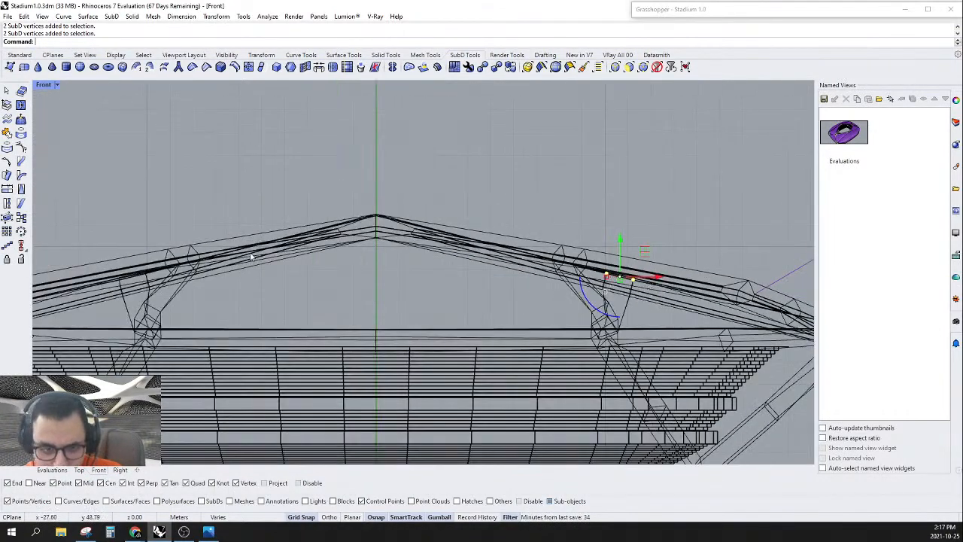
pyautogui.scroll(6, 48, 292)
pyautogui.scroll(6, 86, 282)
pyautogui.keyDown('shift'); pyautogui.moveTo(155, 300); pyautogui.dragTo(290, 238); pyautogui.keyUp('shift')
pyautogui.scroll(-4, 192, 268)
pyautogui.scroll(3, 527, 208)
pyautogui.keyDown('shift'); pyautogui.moveTo(527, 208); pyautogui.dragTo(600, 186); pyautogui.keyUp('shift')
pyautogui.click(51, 470)
# Step: Move the selected brace-joint vertices up by 1 m
pyautogui.scroll(-6, 326, 286)
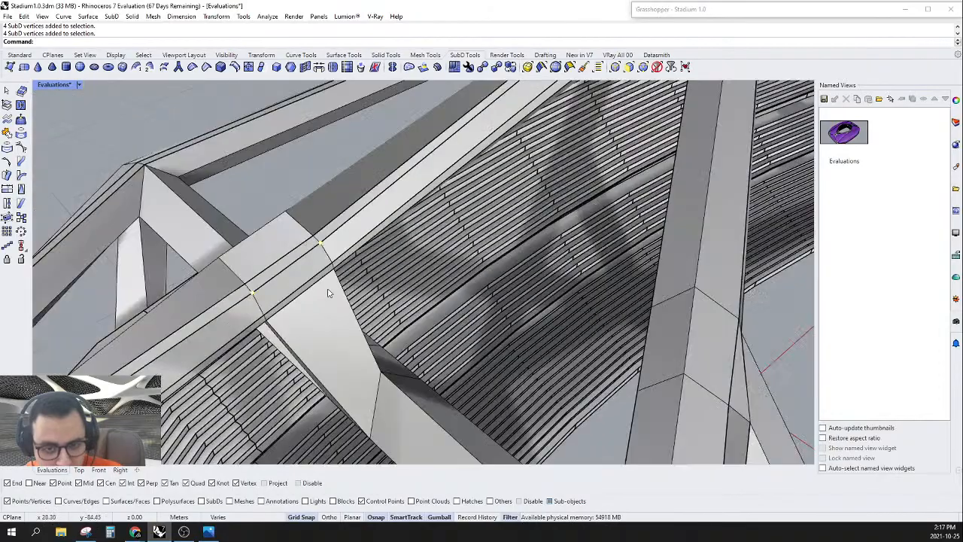
pyautogui.scroll(5, 427, 354)
pyautogui.scroll(6, 671, 227)
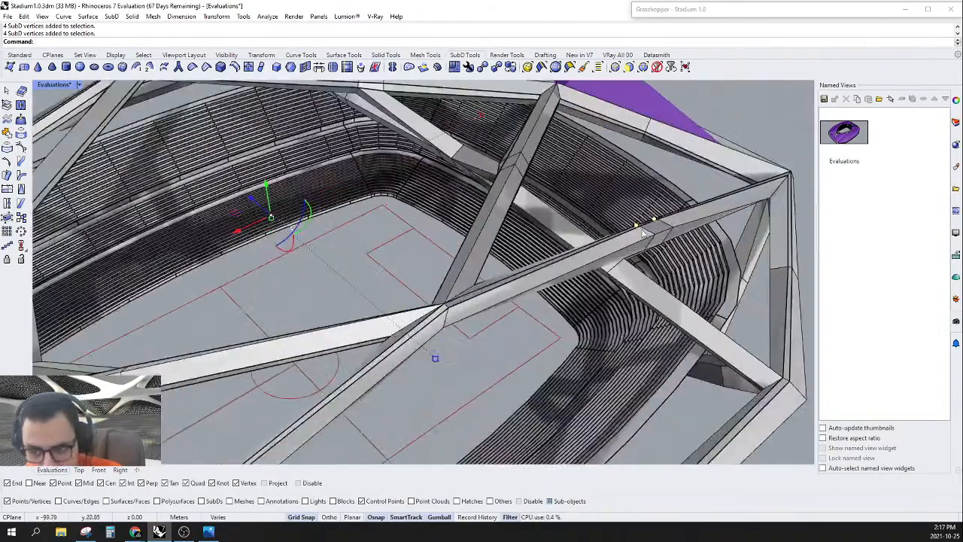
pyautogui.moveTo(671, 230); pyautogui.dragTo(429, 195, button='right')
pyautogui.scroll(-6, 336, 229)
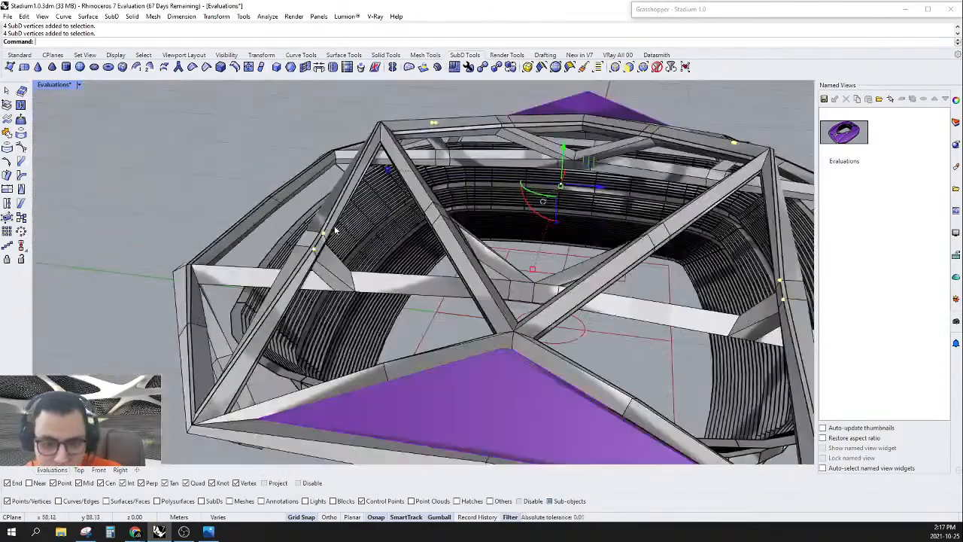
pyautogui.moveTo(558, 269); pyautogui.dragTo(582, 178, button='right')
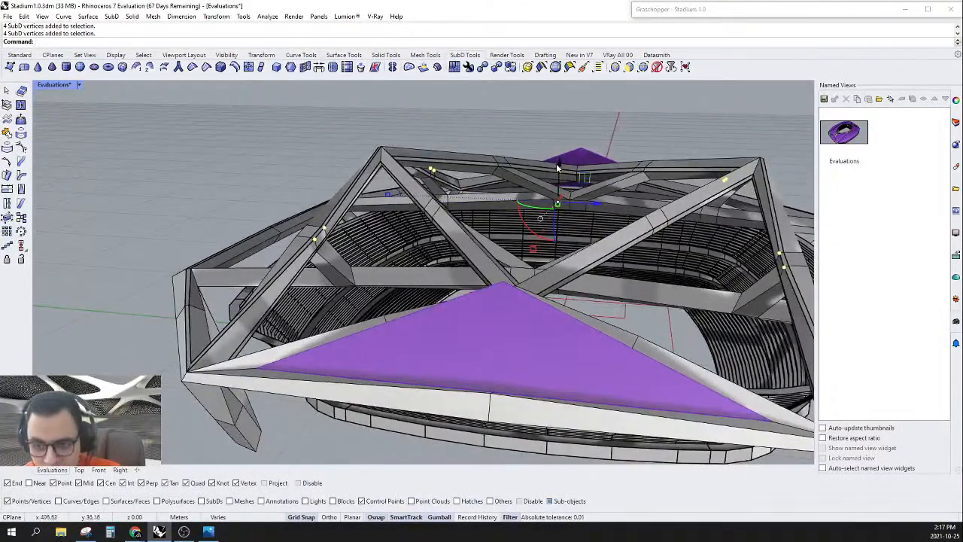
pyautogui.click(558, 164)
pyautogui.write('1')
pyautogui.press('Return')
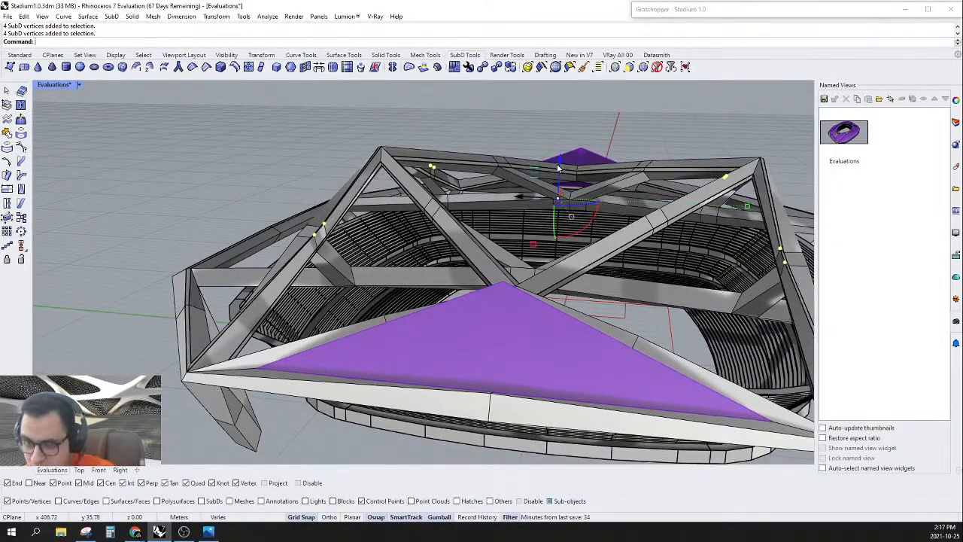
# Step: Examine the raised vertices at the brace joints from several angles
pyautogui.moveTo(722, 264); pyautogui.dragTo(676, 230, button='right')
pyautogui.scroll(3, 676, 231)
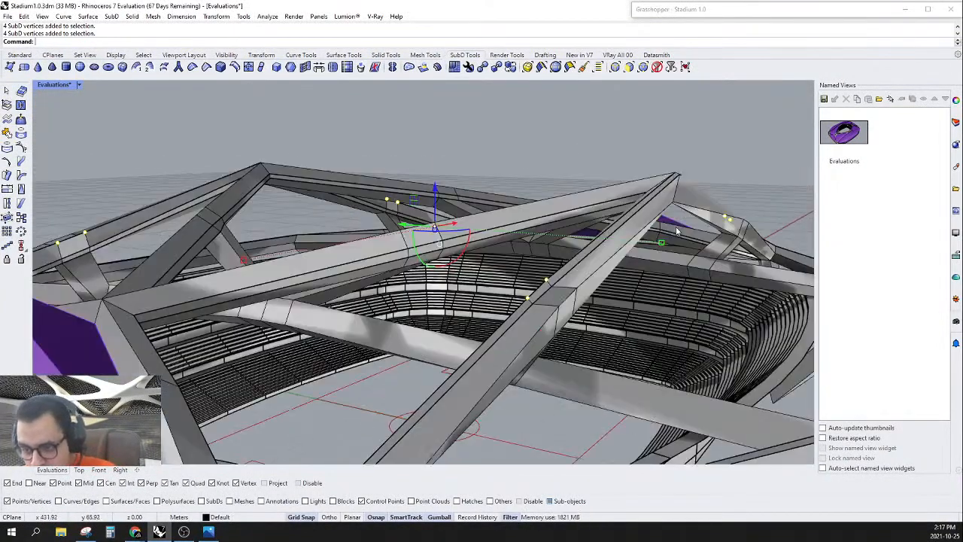
pyautogui.moveTo(534, 305); pyautogui.dragTo(643, 253, button='right')
pyautogui.scroll(-5, 651, 223)
pyautogui.scroll(8, 643, 253)
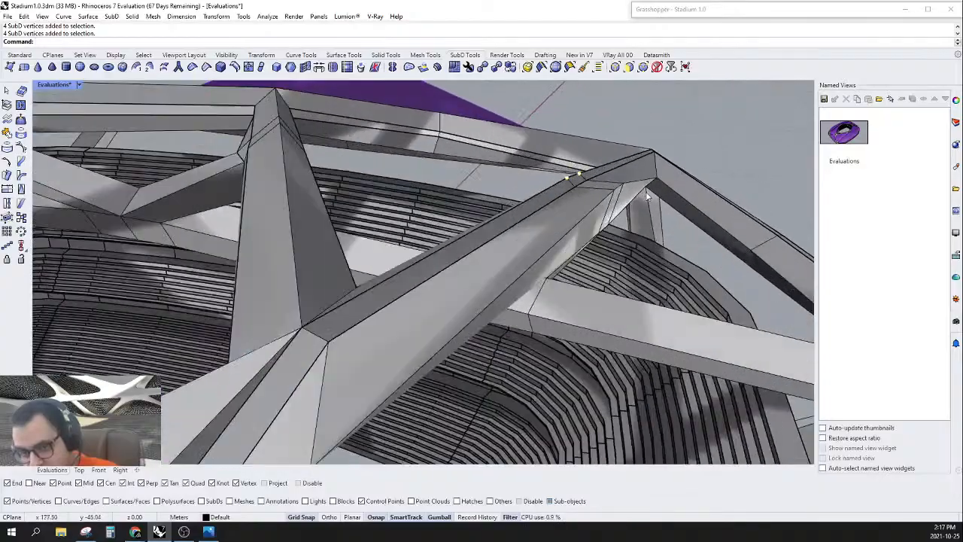
pyautogui.scroll(-10, 647, 195)
pyautogui.moveTo(625, 186); pyautogui.dragTo(572, 303, button='right')
pyautogui.scroll(6, 428, 198)
pyautogui.scroll(-8, 428, 198)
# Step: Preview the raised brace joints in smooth SubD display and switch back to flat
pyautogui.press('Tab')
pyautogui.scroll(8, 593, 194)
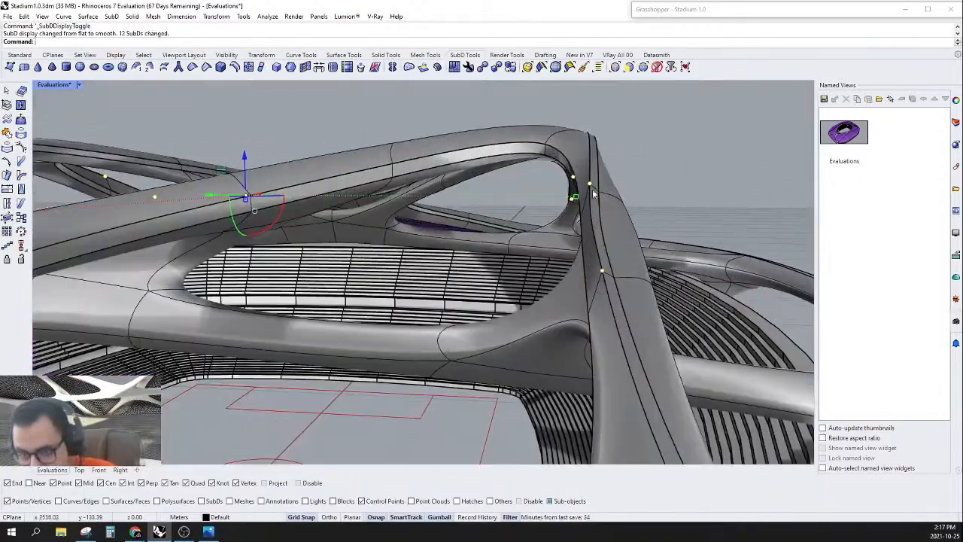
pyautogui.scroll(-4, 608, 204)
pyautogui.moveTo(608, 204); pyautogui.dragTo(570, 231, button='right')
pyautogui.scroll(-5, 581, 234)
pyautogui.scroll(5, 580, 254)
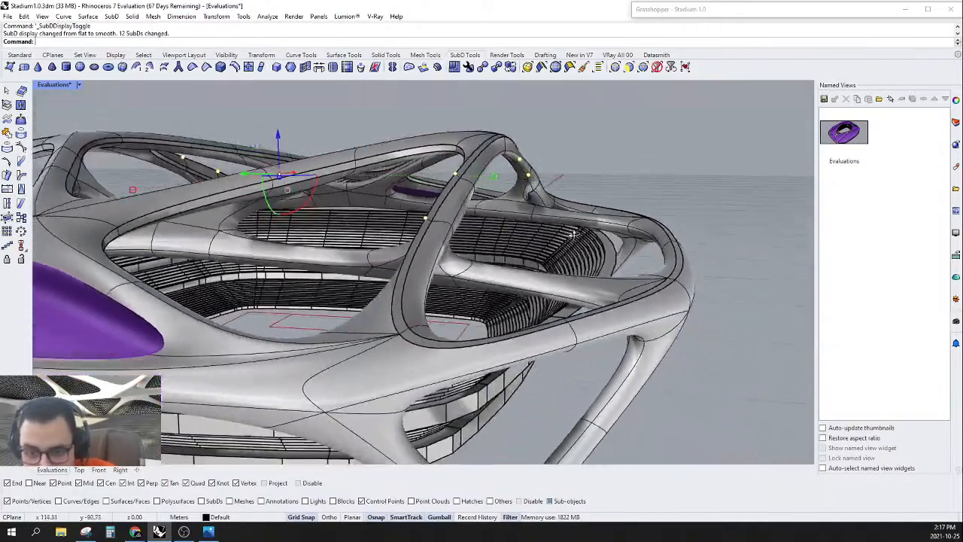
pyautogui.press('Tab')
# Step: Examine the flat frame from the side and inspect the outer rim's end profiles in the Right view
pyautogui.moveTo(512, 209); pyautogui.dragTo(460, 226, button='right')
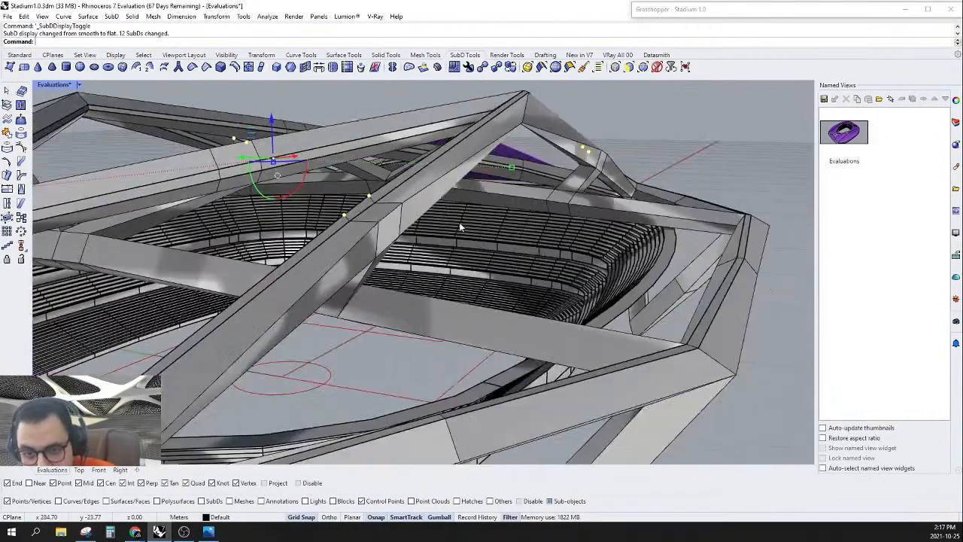
pyautogui.scroll(-3, 460, 227)
pyautogui.moveTo(619, 273); pyautogui.dragTo(646, 258, button='right')
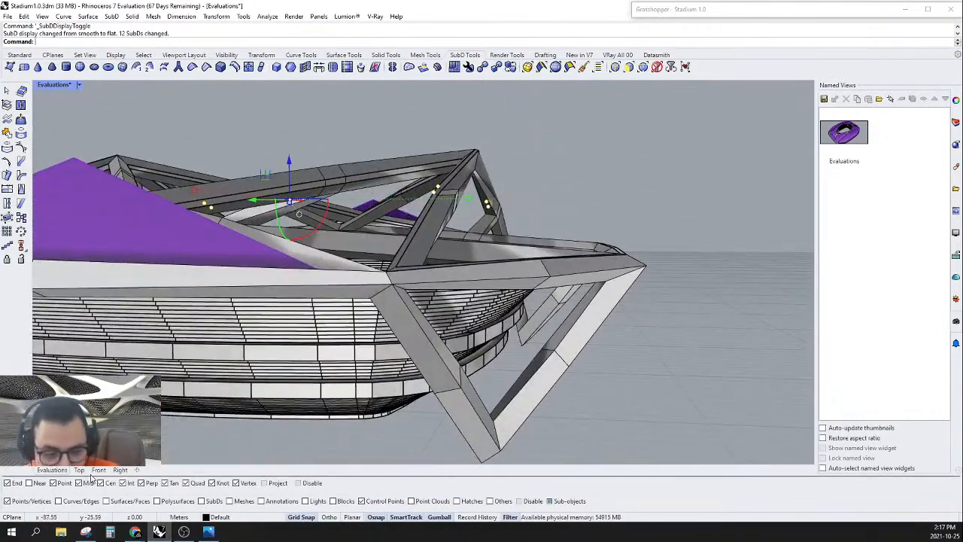
pyautogui.click(120, 470)
pyautogui.scroll(-6, 494, 325)
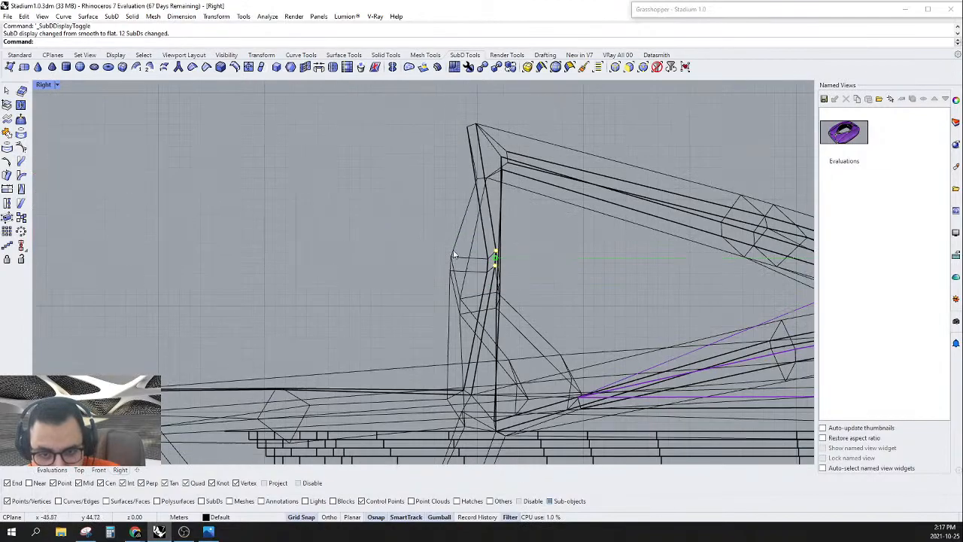
pyautogui.scroll(2, 557, 261)
pyautogui.scroll(5, 402, 231)
pyautogui.scroll(5, 403, 231)
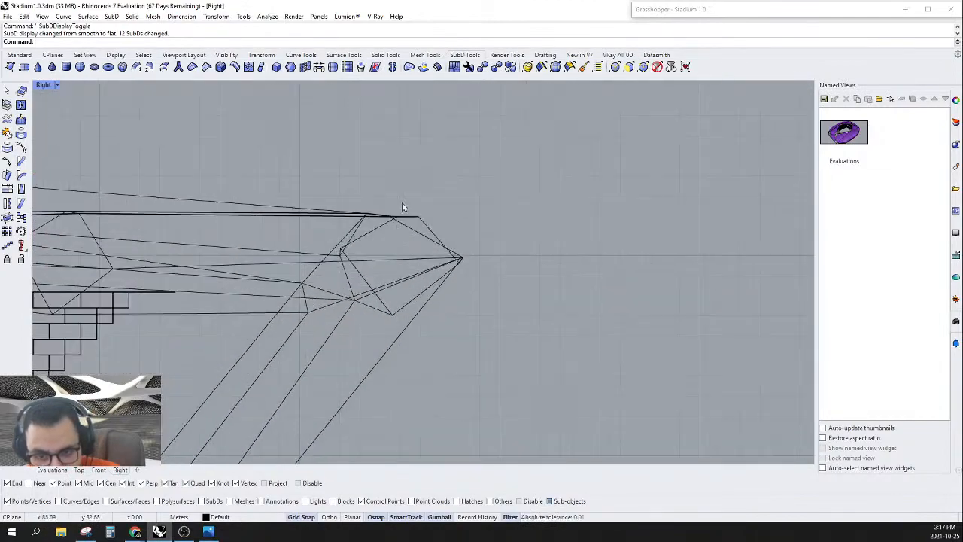
# Step: Examine the outer rim's curved corner up close in smooth SubD display in the Evaluations view
pyautogui.click(52, 470)
pyautogui.scroll(-5, 482, 253)
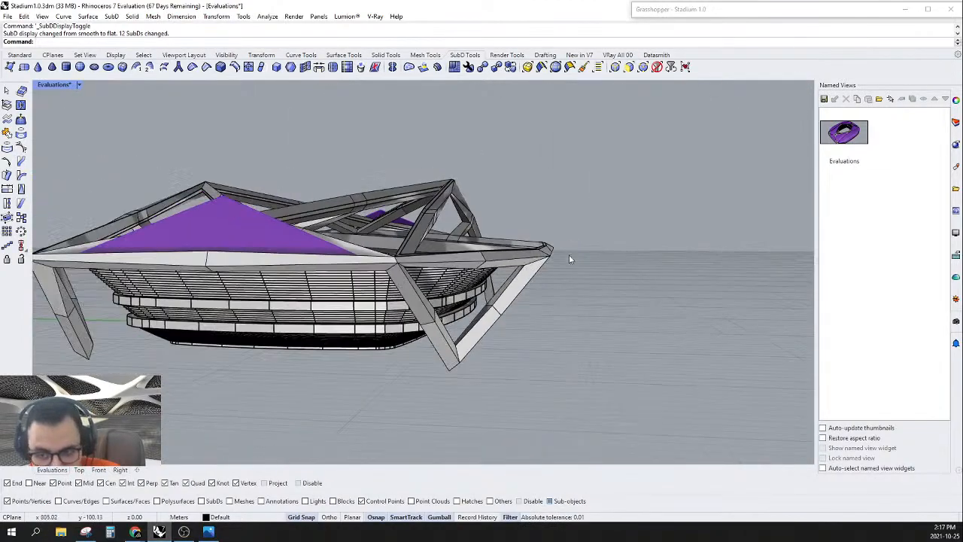
pyautogui.press('Tab')
pyautogui.moveTo(568, 255); pyautogui.dragTo(562, 224, button='right')
pyautogui.scroll(6, 543, 258)
pyautogui.scroll(5, 585, 237)
pyautogui.scroll(3, 564, 228)
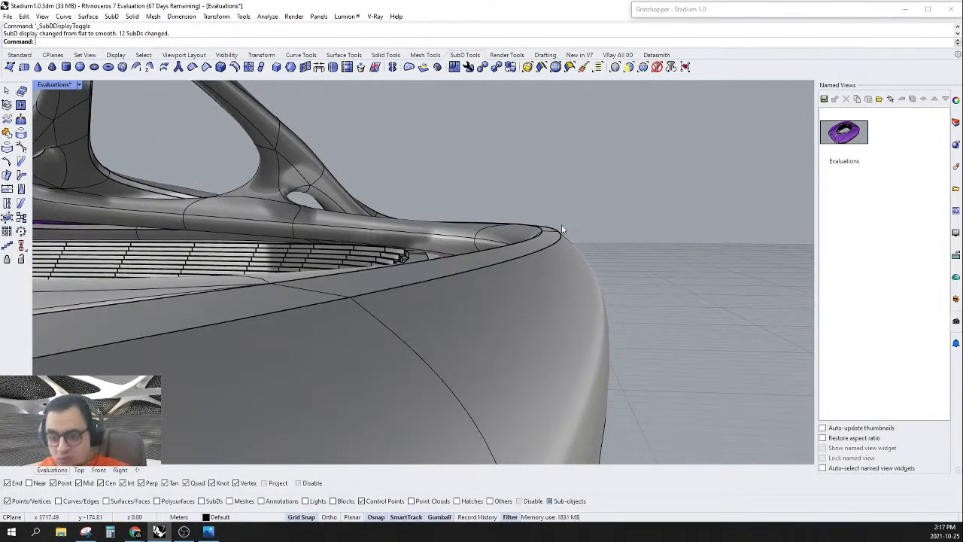
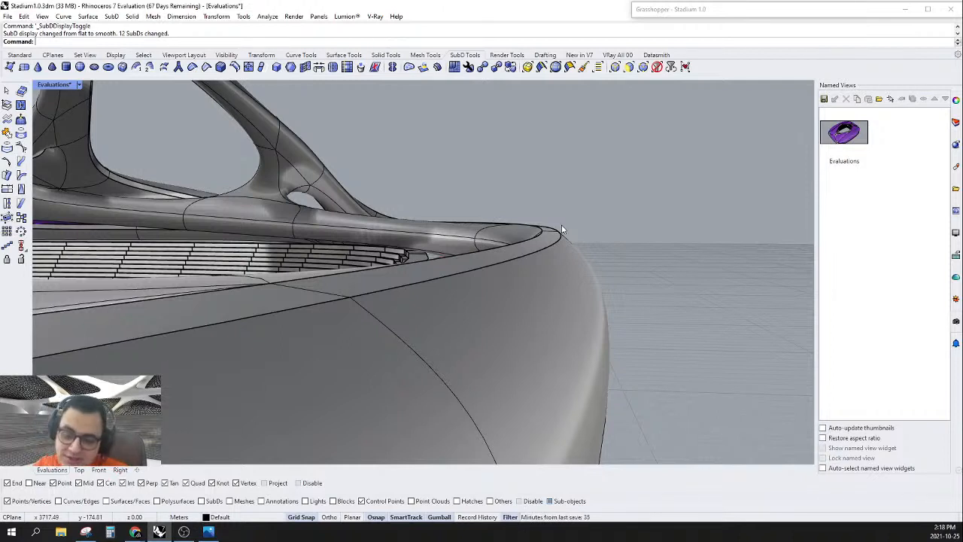
# Step: Show the SubDs flat in the Right view and select the outermost top vertices at one end of the rim
pyautogui.click(78, 469)
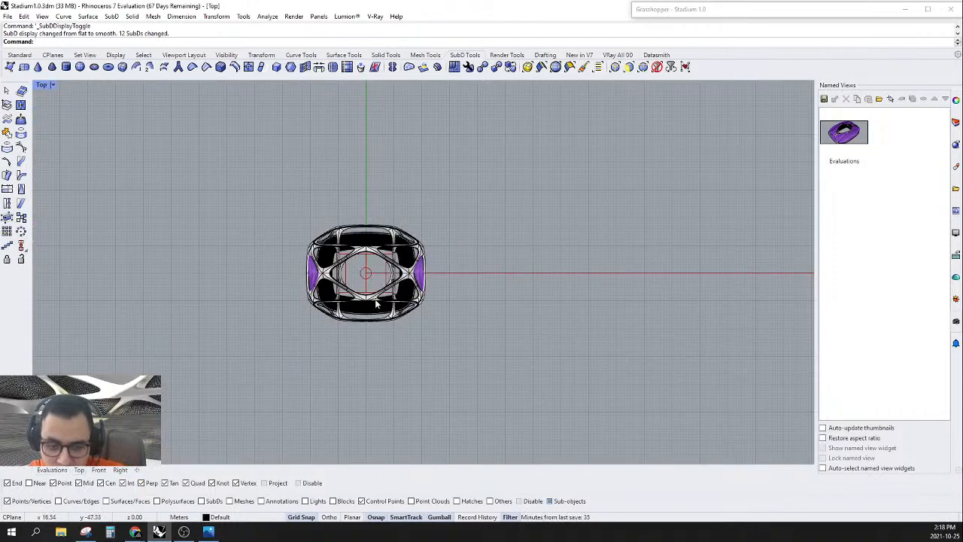
pyautogui.click(100, 470)
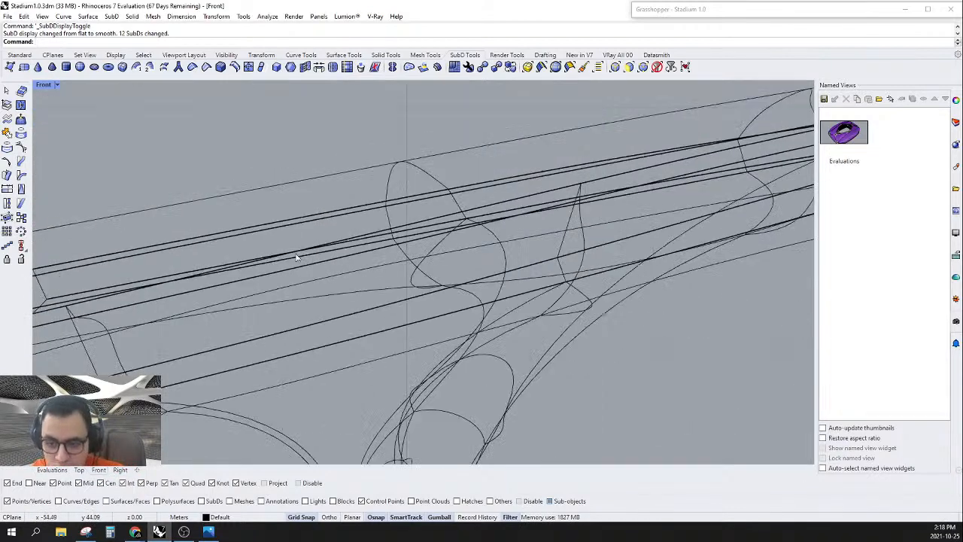
pyautogui.click(120, 470)
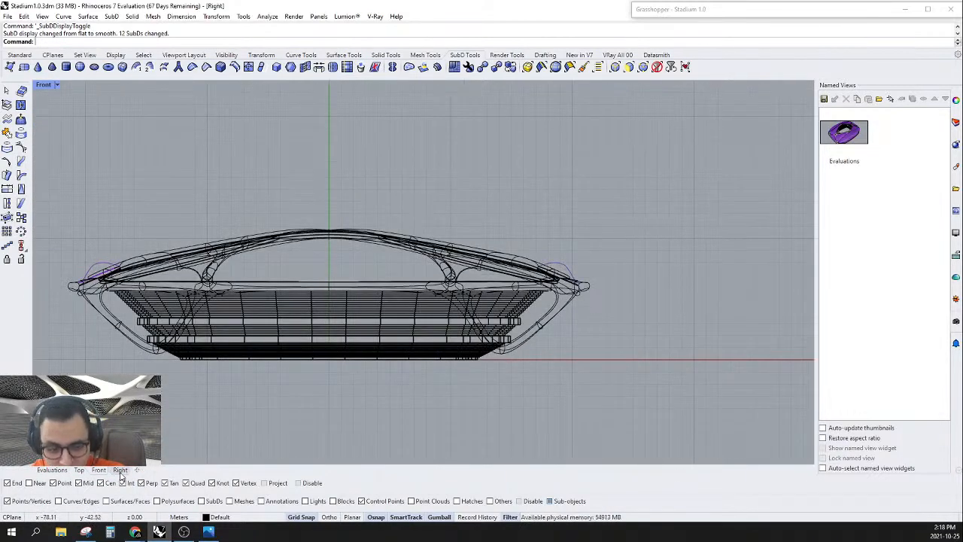
pyautogui.moveTo(554, 208); pyautogui.dragTo(694, 319)
pyautogui.press('Tab')
pyautogui.click(682, 291)
pyautogui.scroll(-8, 686, 289)
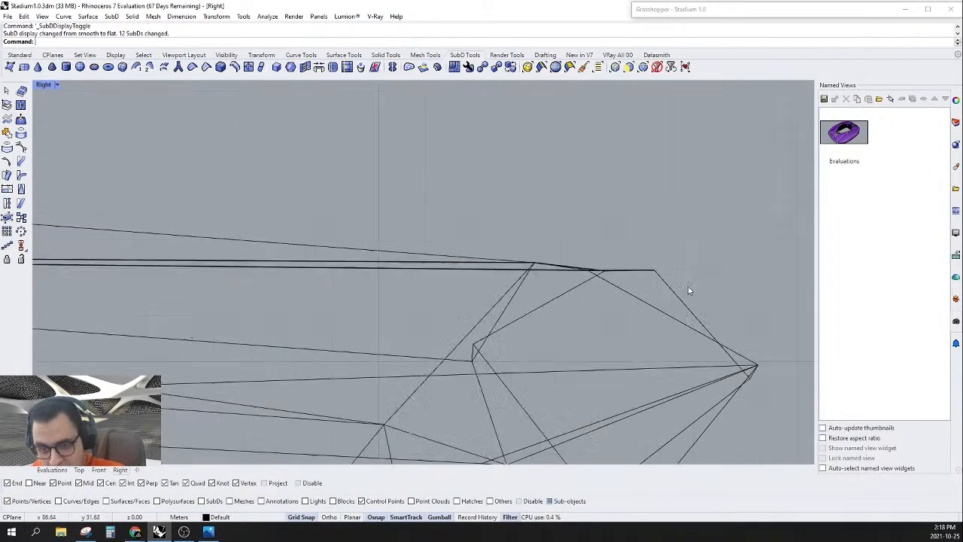
pyautogui.scroll(4, 689, 288)
pyautogui.moveTo(603, 230); pyautogui.dragTo(606, 231)
pyautogui.moveTo(678, 289); pyautogui.dragTo(678, 290)
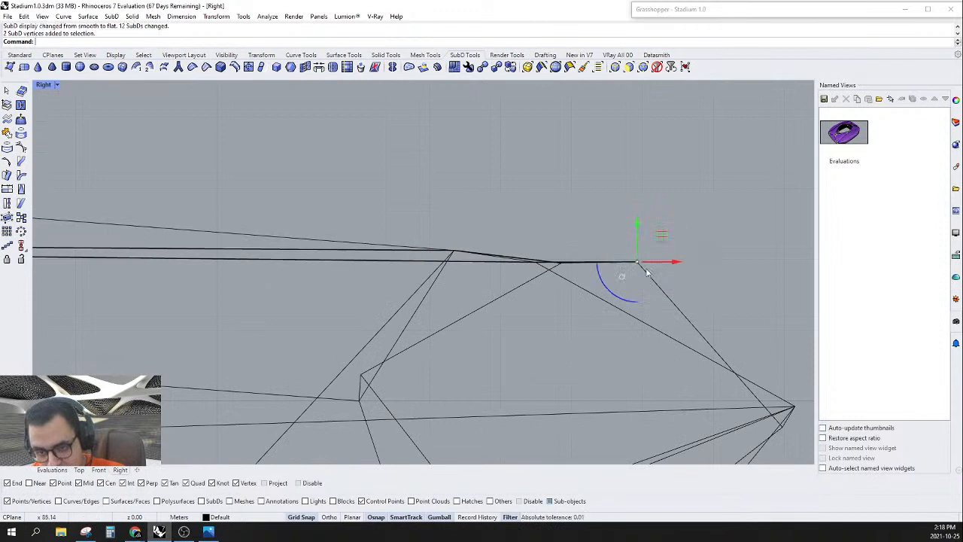
# Step: Add the matching outermost top vertices at the opposite end of the rim to the selection
pyautogui.scroll(2, 640, 254)
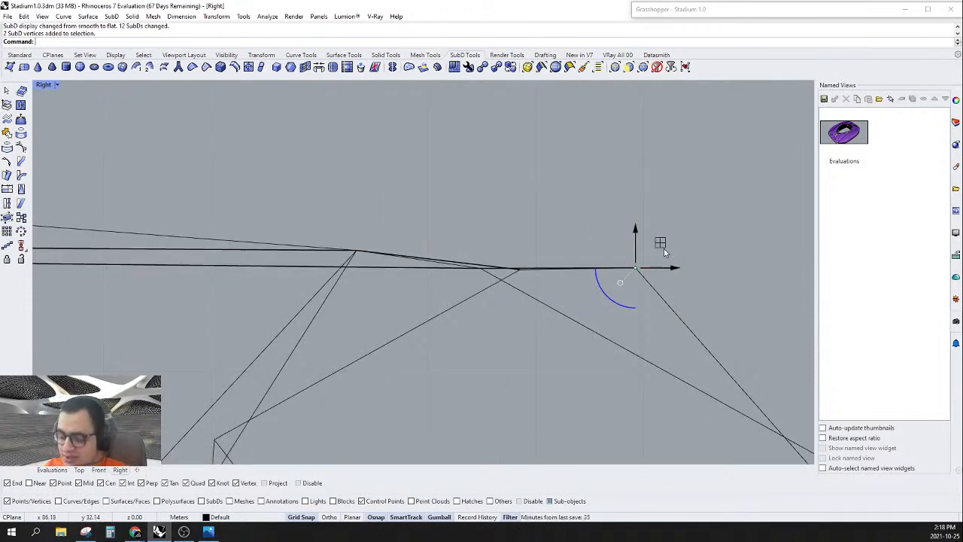
pyautogui.scroll(-5, 629, 260)
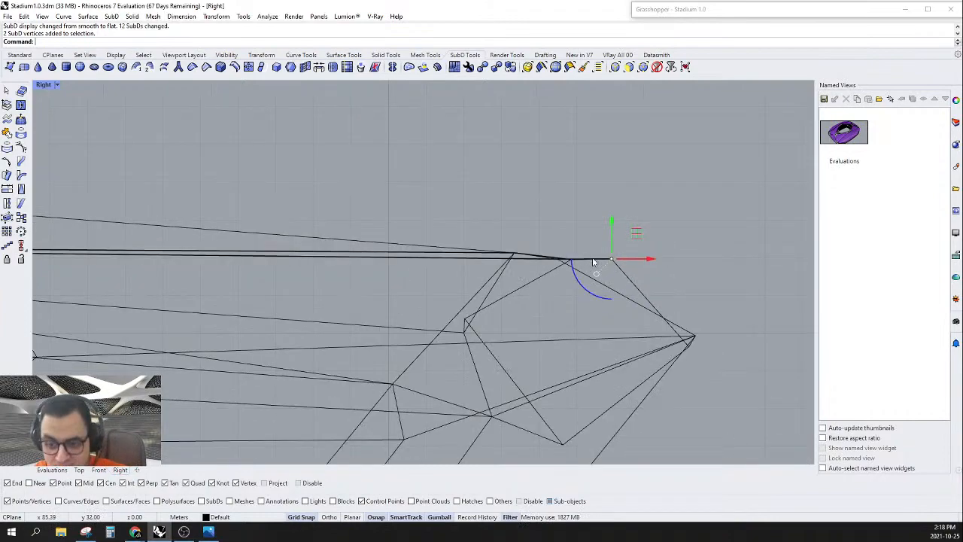
pyautogui.scroll(-5, 641, 280)
pyautogui.scroll(4, 186, 269)
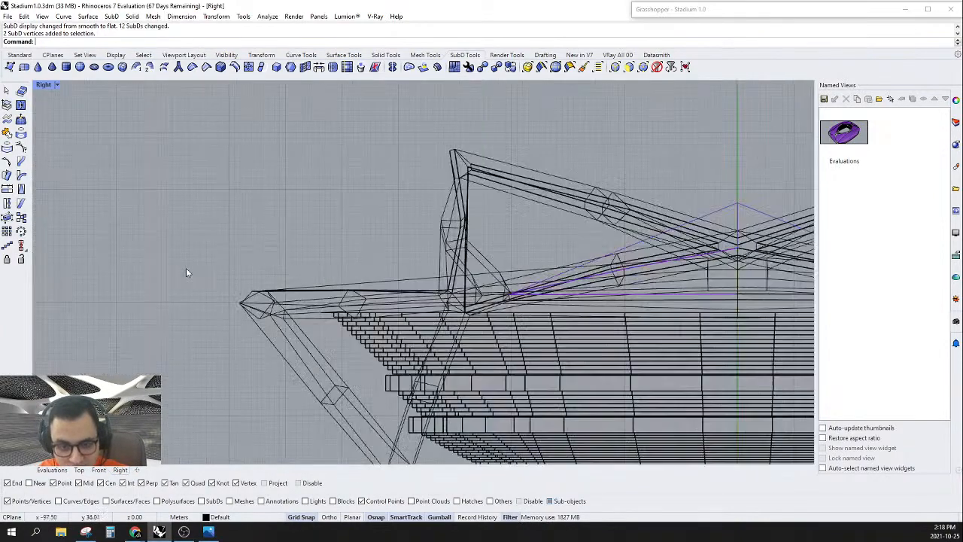
pyautogui.scroll(4, 282, 300)
pyautogui.moveTo(348, 295); pyautogui.dragTo(397, 335)
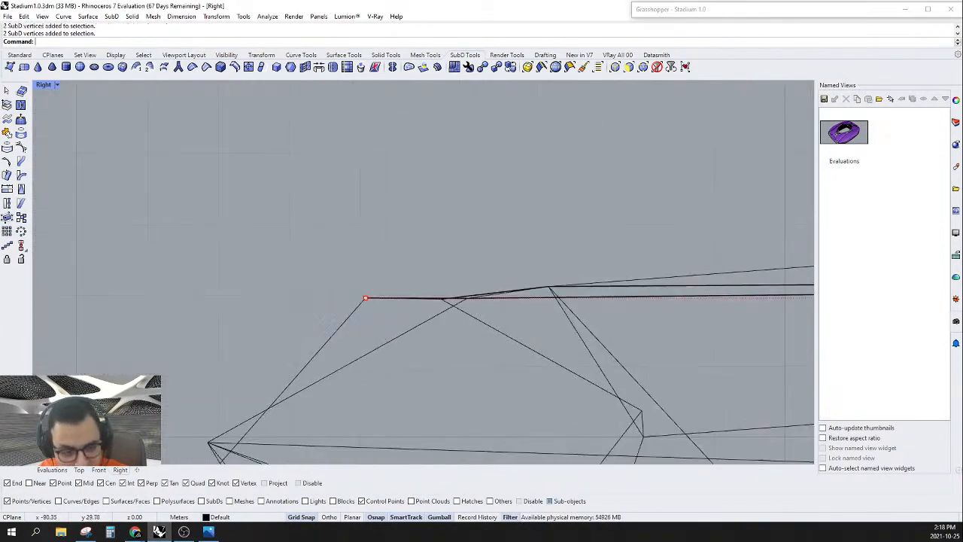
# Step: Add the upper vertex at the outer rim corner to the selection in the Evaluations view
pyautogui.click(52, 469)
pyautogui.scroll(-4, 370, 303)
pyautogui.moveTo(370, 303); pyautogui.dragTo(388, 338, button='right')
pyautogui.scroll(-2, 399, 251)
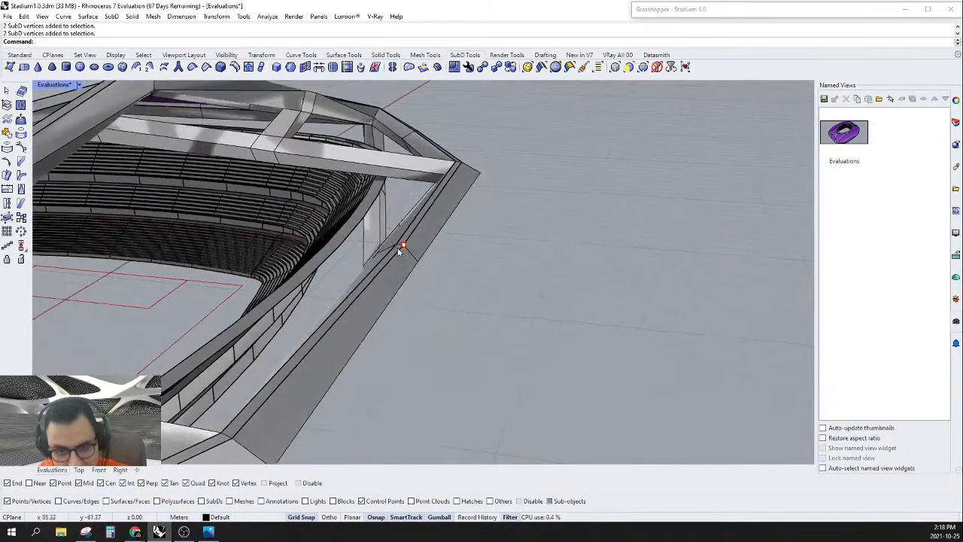
pyautogui.scroll(-4, 465, 275)
pyautogui.scroll(5, 474, 153)
pyautogui.scroll(2, 468, 154)
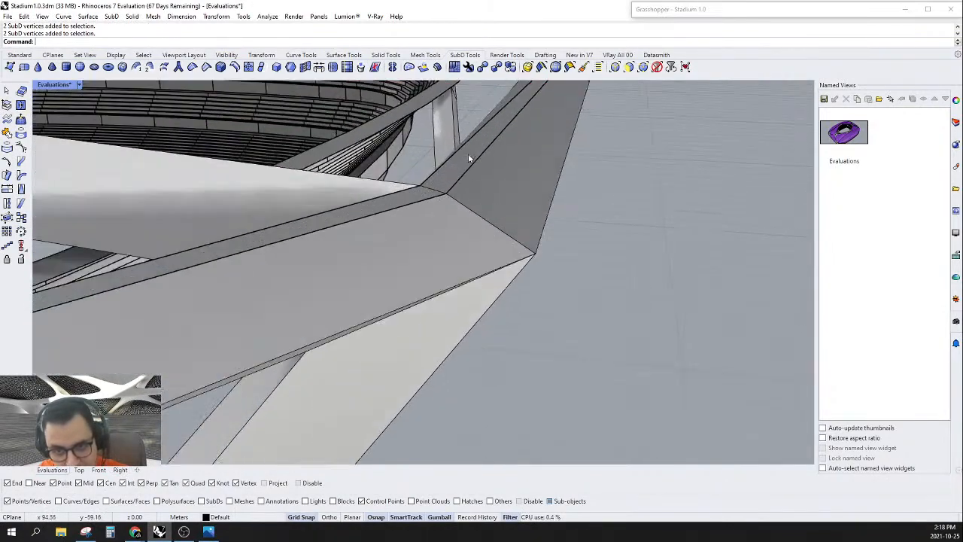
pyautogui.click(446, 196)
pyautogui.click(483, 227)
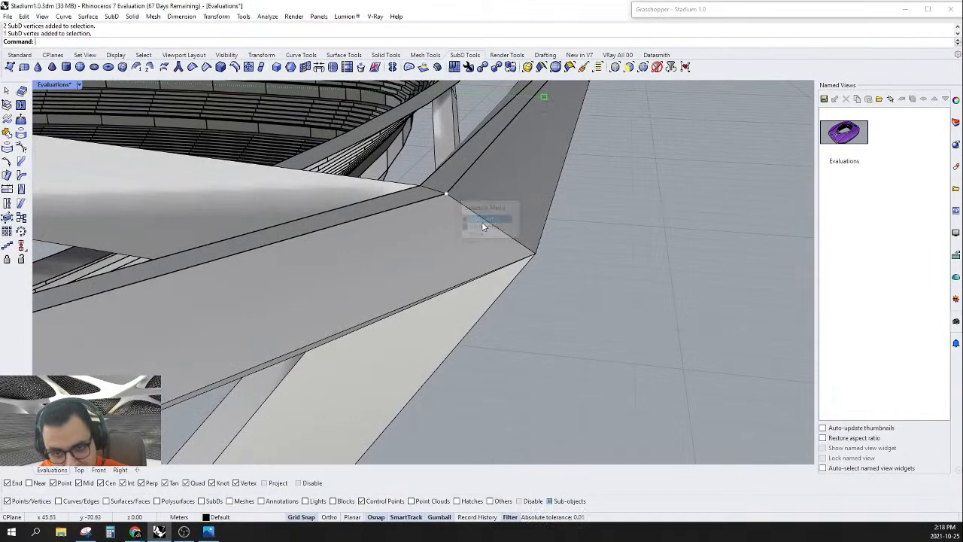
# Step: Add the vertices coinciding with that rim corner to the selection in the Right view
pyautogui.click(120, 469)
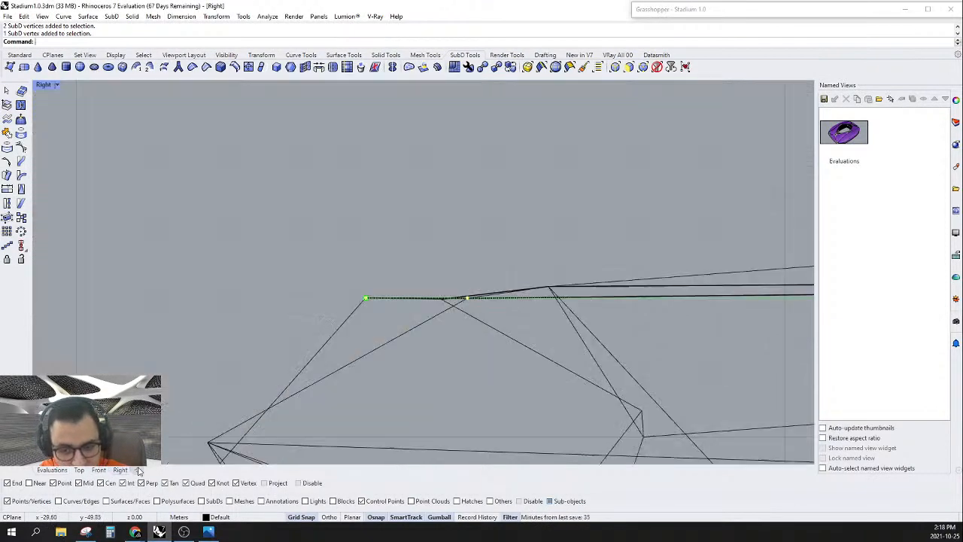
pyautogui.scroll(-5, 331, 278)
pyautogui.scroll(10, 329, 272)
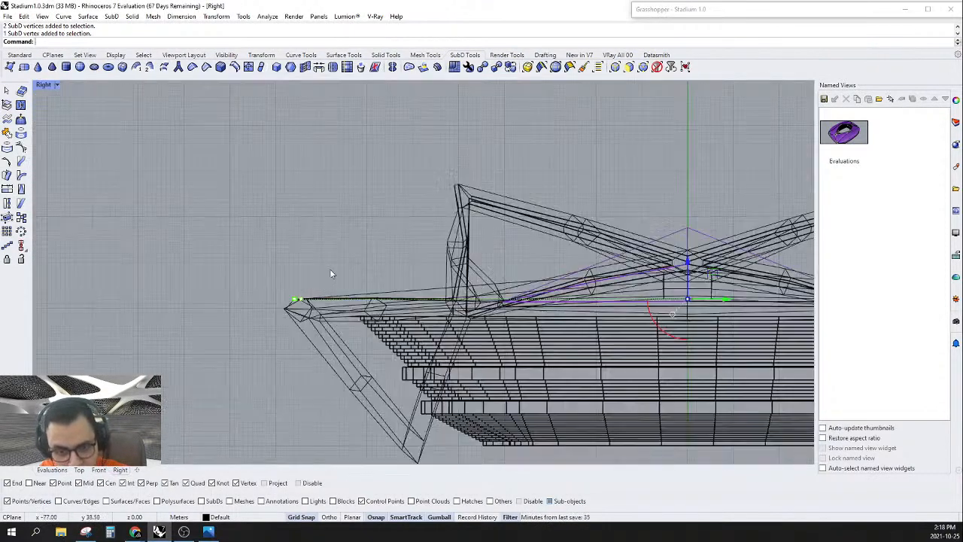
pyautogui.scroll(2, 316, 319)
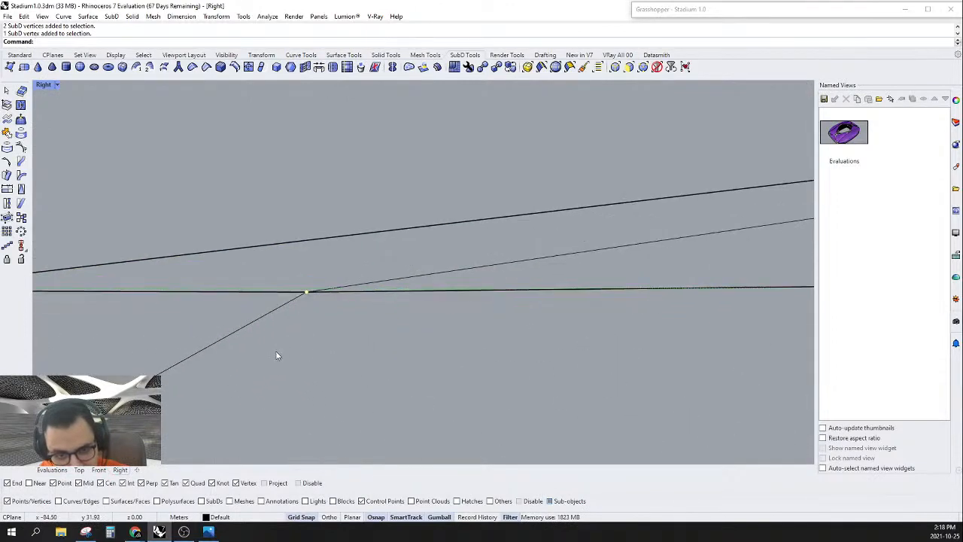
pyautogui.moveTo(276, 358); pyautogui.dragTo(340, 271)
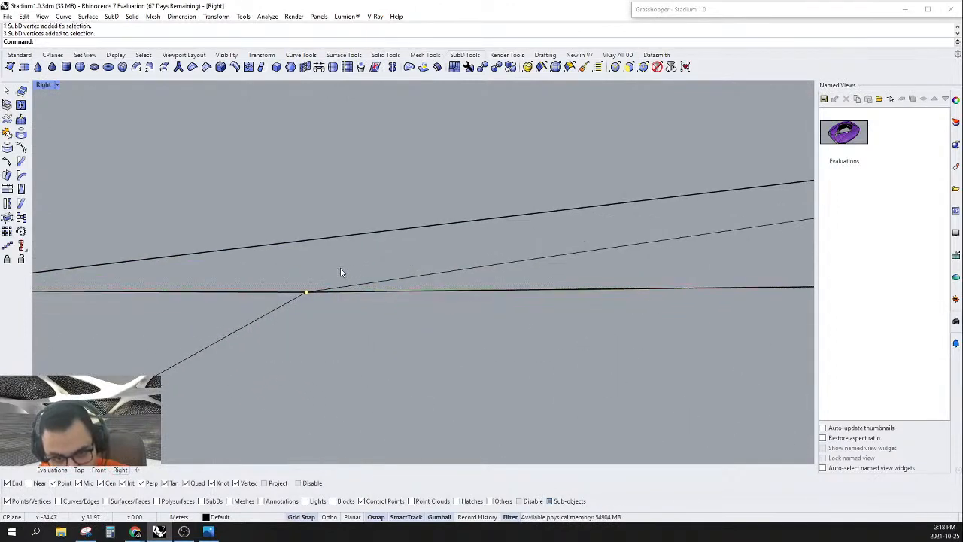
# Step: Add the mirrored upper corner vertices at the other end of the rim to the selection
pyautogui.scroll(-4, 286, 270)
pyautogui.scroll(3, 218, 268)
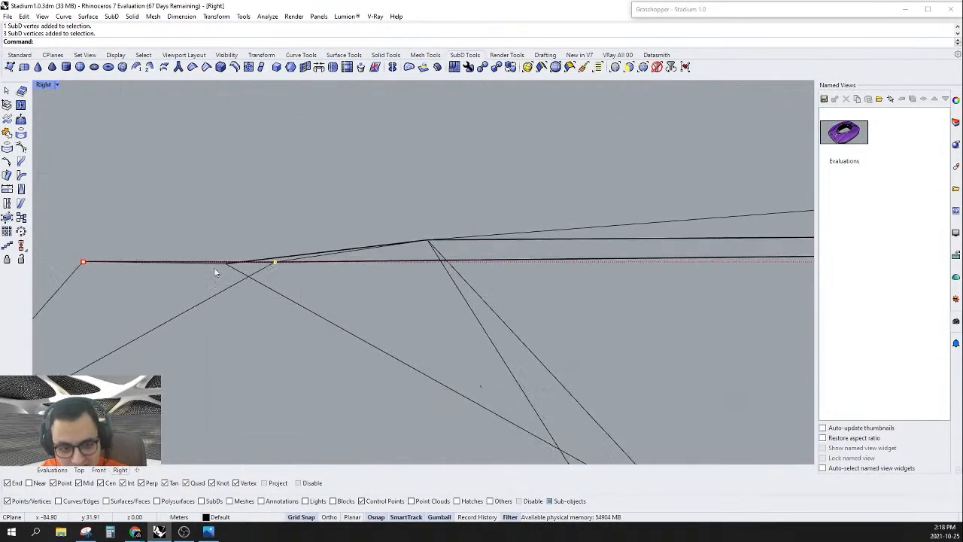
pyautogui.scroll(3, 287, 264)
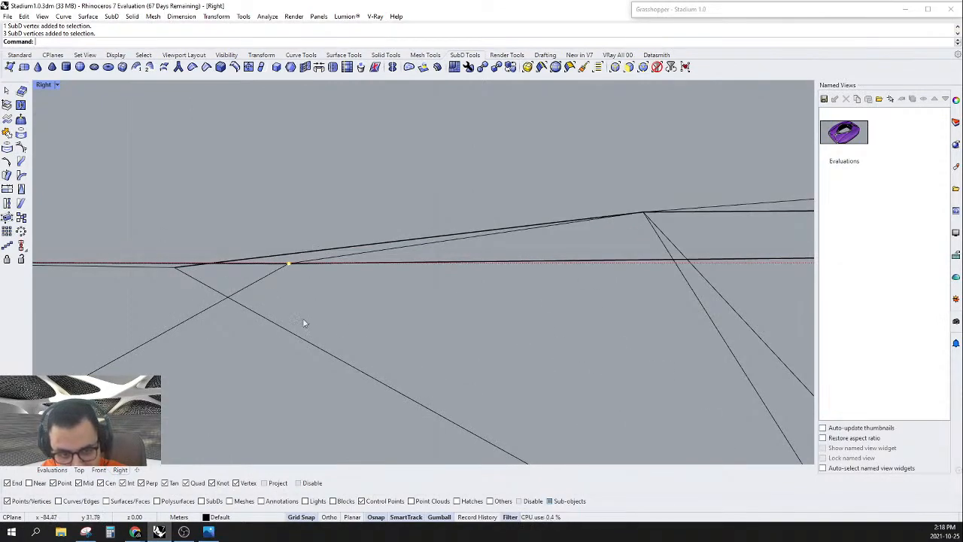
pyautogui.scroll(-8, 279, 267)
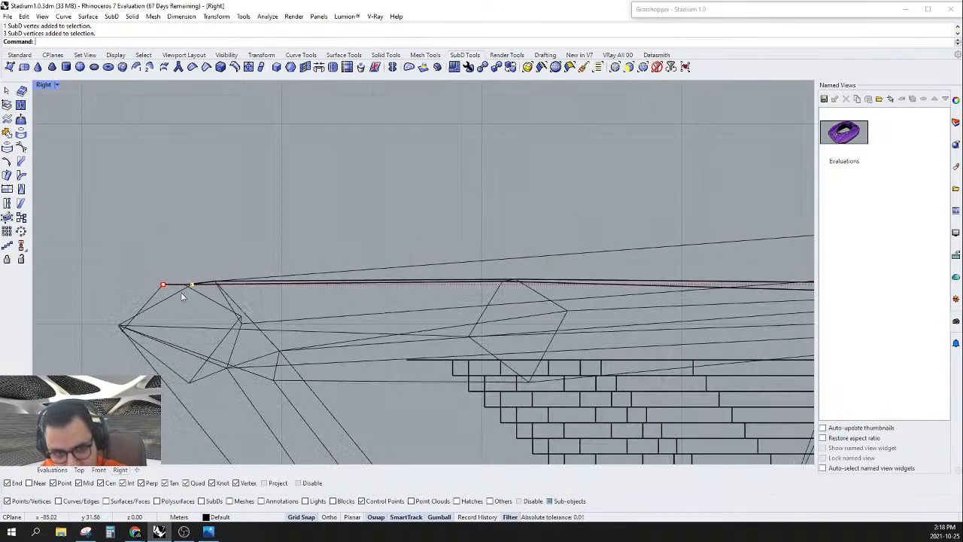
pyautogui.scroll(3, 401, 297)
pyautogui.scroll(8, 410, 298)
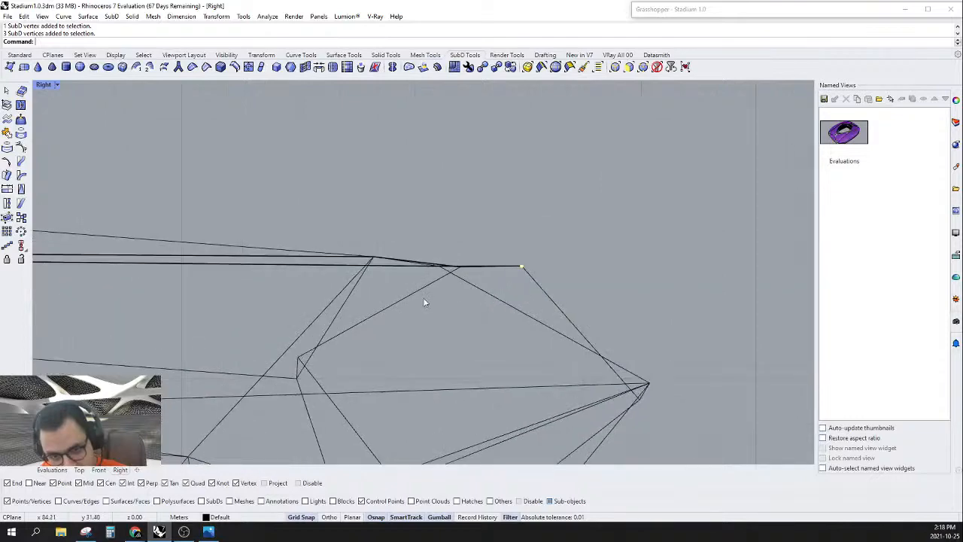
pyautogui.keyDown('shift'); pyautogui.moveTo(192, 278); pyautogui.dragTo(288, 197); pyautogui.keyUp('shift')
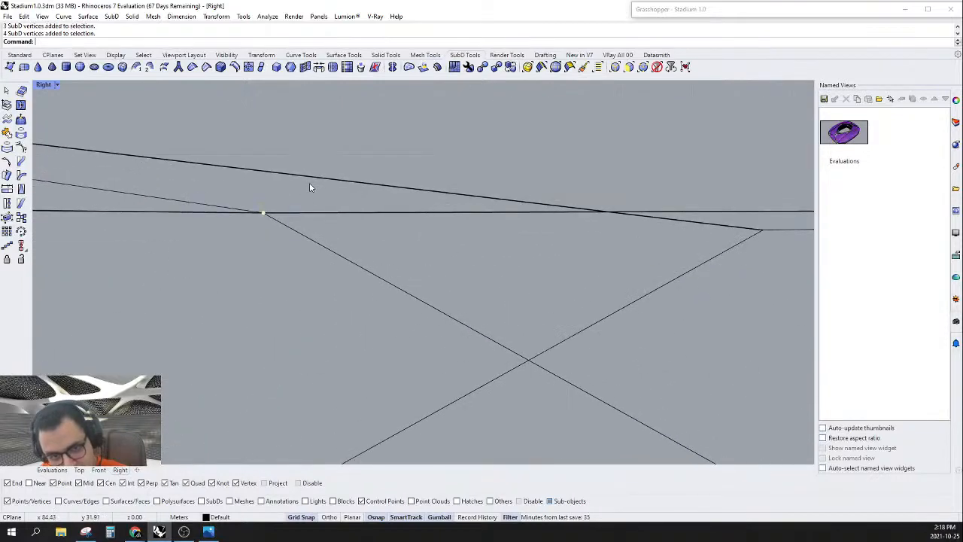
pyautogui.scroll(-4, 554, 259)
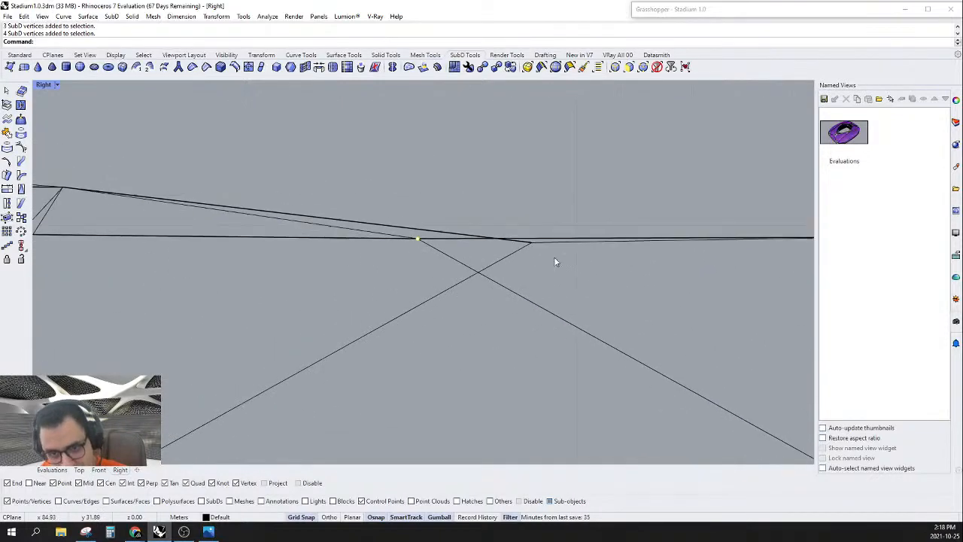
# Step: Check the selected upper rim vertices at both ends of the frame in the Evaluations view
pyautogui.click(53, 469)
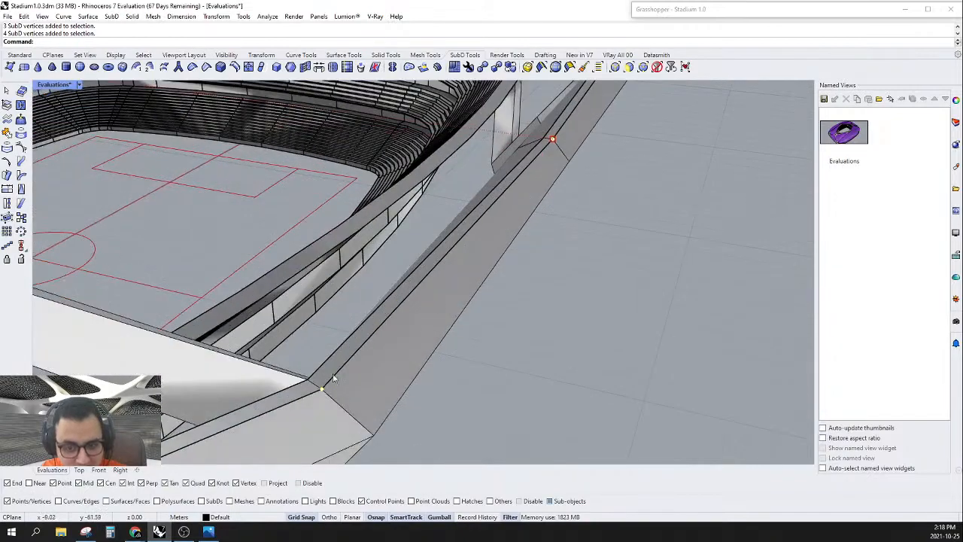
pyautogui.scroll(-4, 319, 397)
pyautogui.scroll(5, 469, 241)
pyautogui.keyDown('shift'); pyautogui.moveTo(469, 240); pyautogui.dragTo(417, 353, button='right'); pyautogui.keyUp('shift')
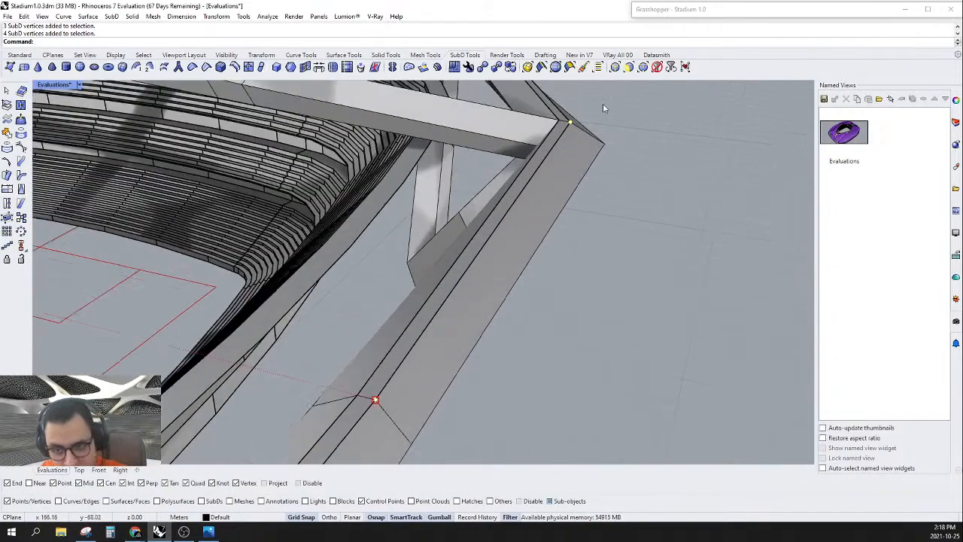
pyautogui.scroll(-8, 604, 120)
pyautogui.scroll(-6, 631, 194)
pyautogui.scroll(8, 522, 234)
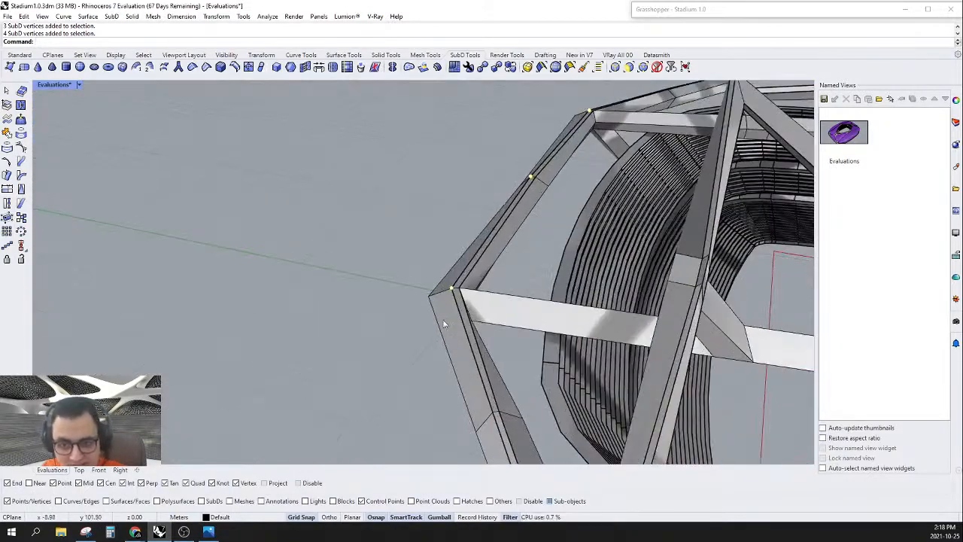
pyautogui.scroll(-6, 609, 94)
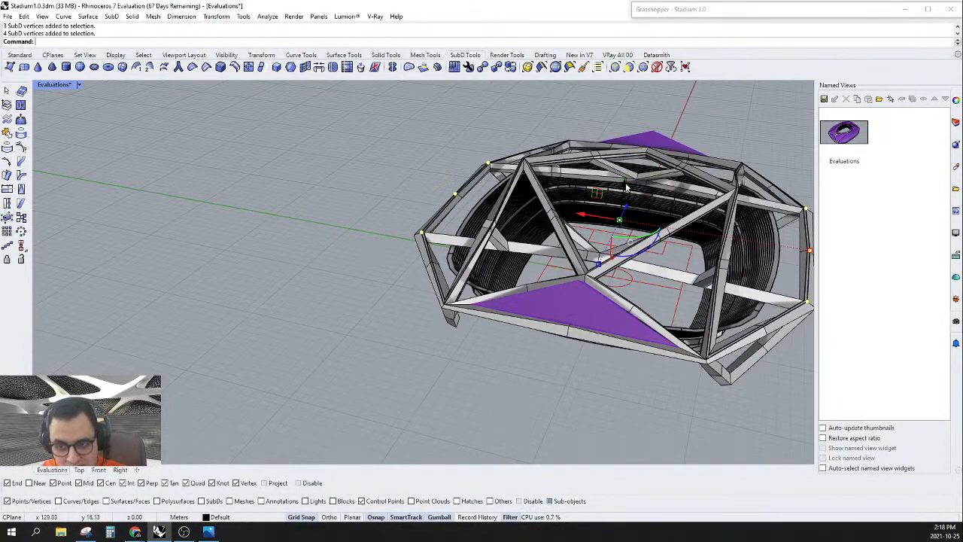
# Step: Level the selected upper rim vertices using a value of 0 on the gumball's vertical axis
pyautogui.click(625, 188)
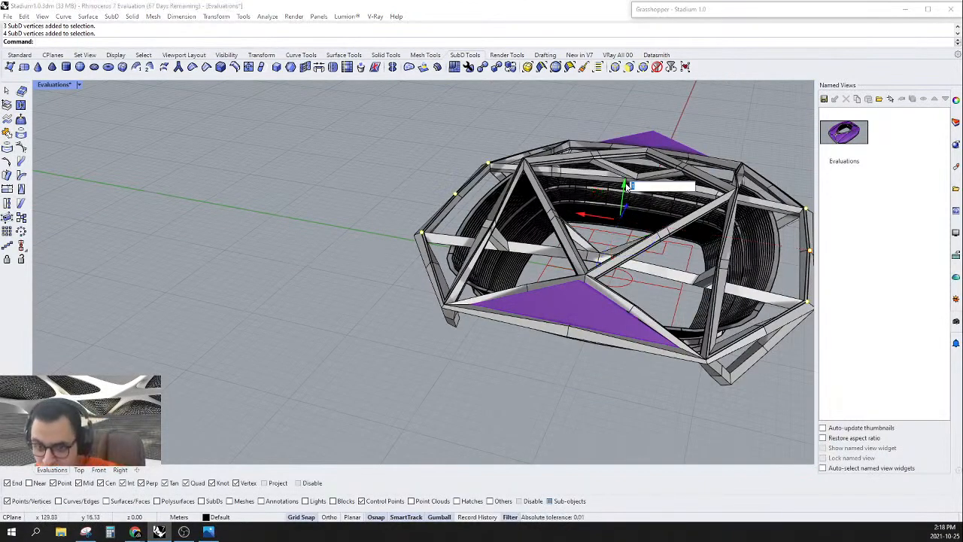
pyautogui.write('0')
pyautogui.press('Return')
pyautogui.moveTo(489, 282); pyautogui.dragTo(344, 264, button='right')
pyautogui.scroll(4, 344, 264)
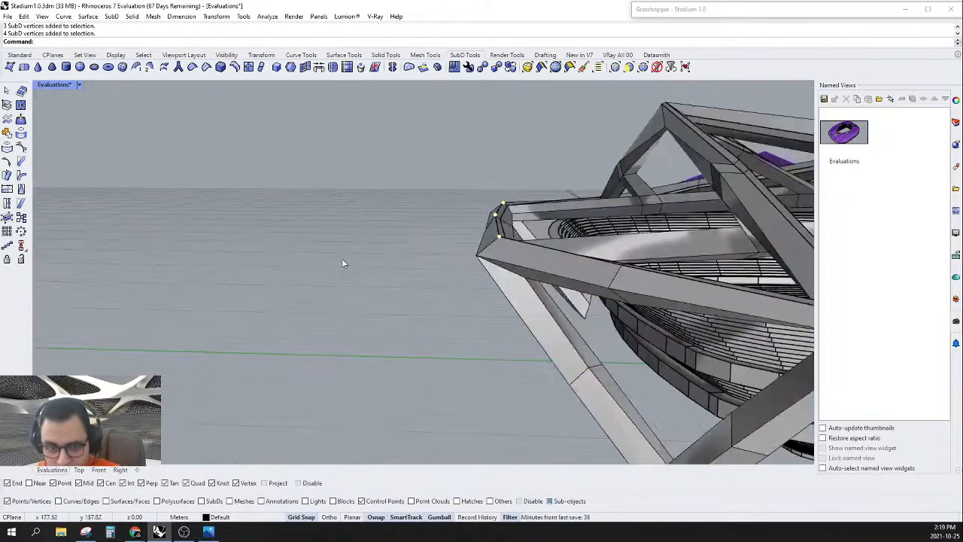
# Step: Inspect the levelled rim corners and brace joints around the roof frame from several angles
pyautogui.scroll(3, 557, 239)
pyautogui.moveTo(487, 214); pyautogui.dragTo(728, 254, button='right')
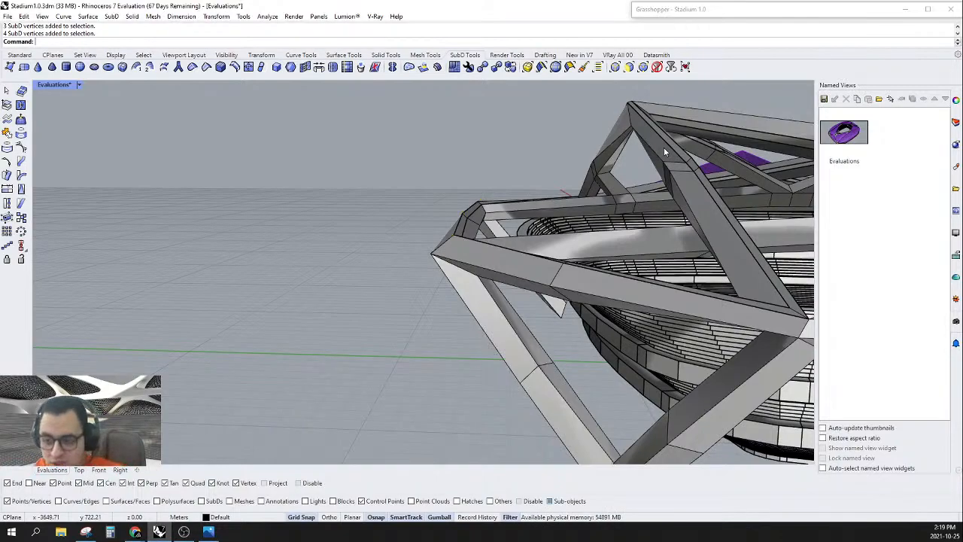
pyautogui.scroll(-5, 311, 282)
pyautogui.moveTo(590, 323); pyautogui.dragTo(563, 361, button='right')
pyautogui.scroll(-6, 280, 271)
pyautogui.scroll(10, 587, 265)
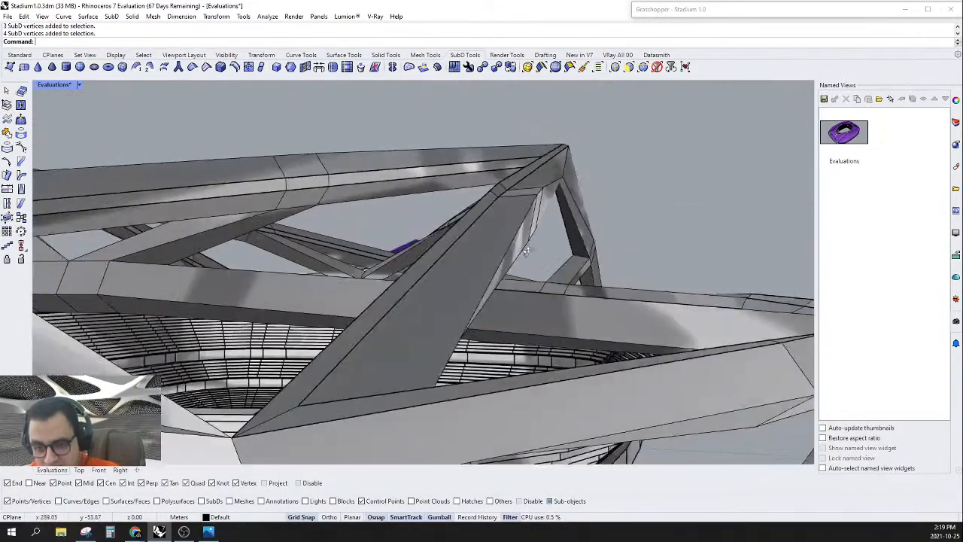
pyautogui.moveTo(526, 250); pyautogui.dragTo(603, 258, button='right')
pyautogui.scroll(5, 603, 257)
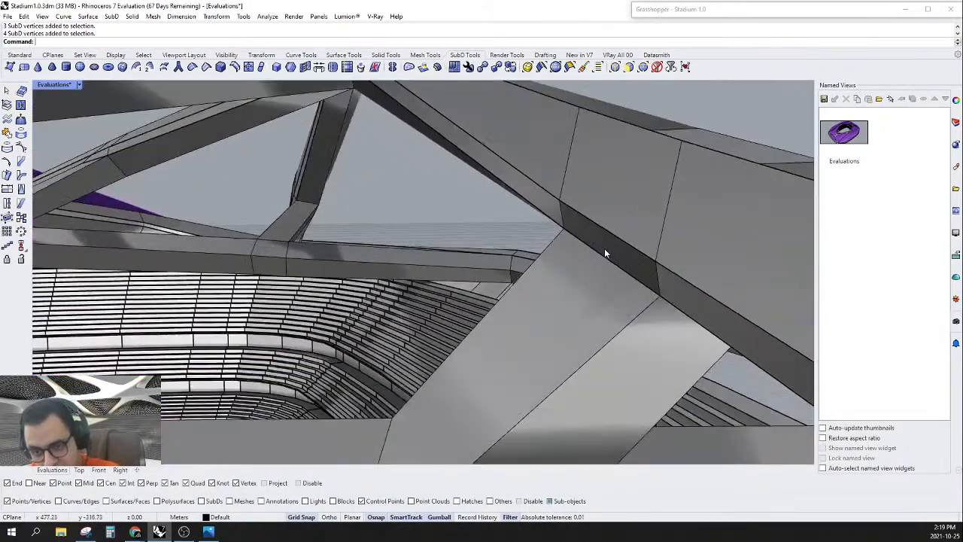
# Step: Turn off the sub-object selection filter and select a thin triangular SubD strip lining one of the roof openings
pyautogui.click(657, 67)
pyautogui.click(565, 229)
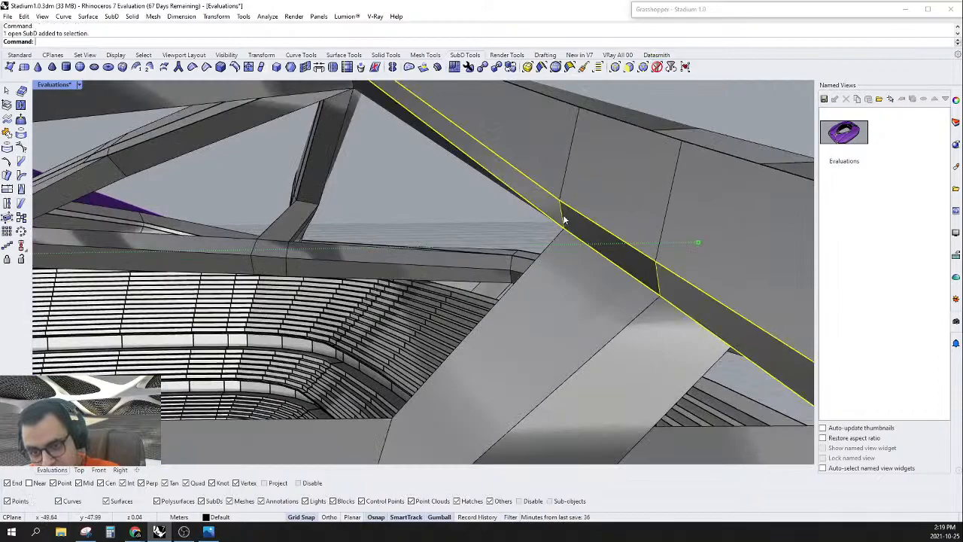
pyautogui.scroll(-10, 566, 229)
pyautogui.scroll(5, 518, 298)
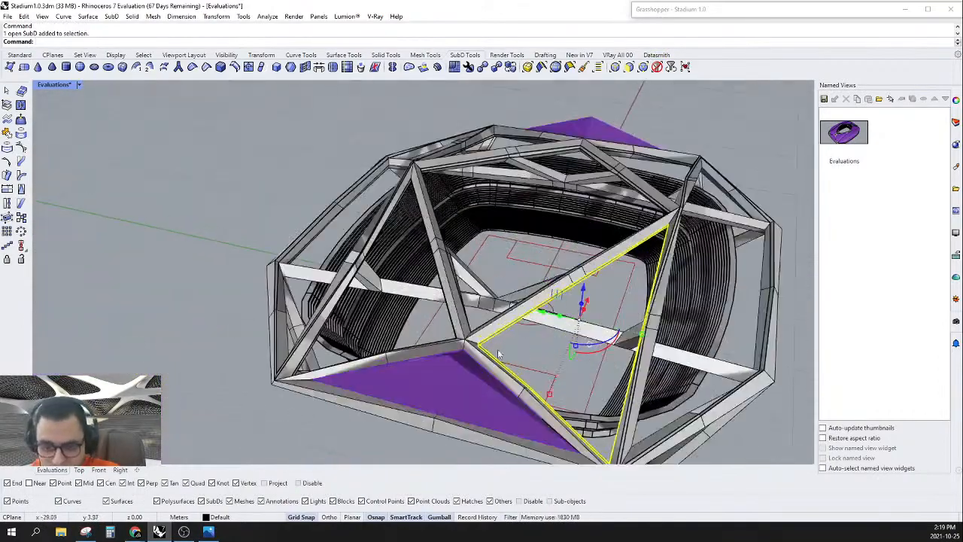
pyautogui.moveTo(517, 298); pyautogui.dragTo(346, 384, button='right')
pyautogui.scroll(6, 637, 271)
pyautogui.scroll(-8, 580, 269)
# Step: Select the purple infill panels at both ends of the roof frame and delete them
pyautogui.click(530, 274)
pyautogui.click(397, 344)
pyautogui.scroll(-8, 398, 344)
pyautogui.scroll(5, 583, 208)
pyautogui.keyDown('shift'); pyautogui.click(603, 199); pyautogui.keyUp('shift')
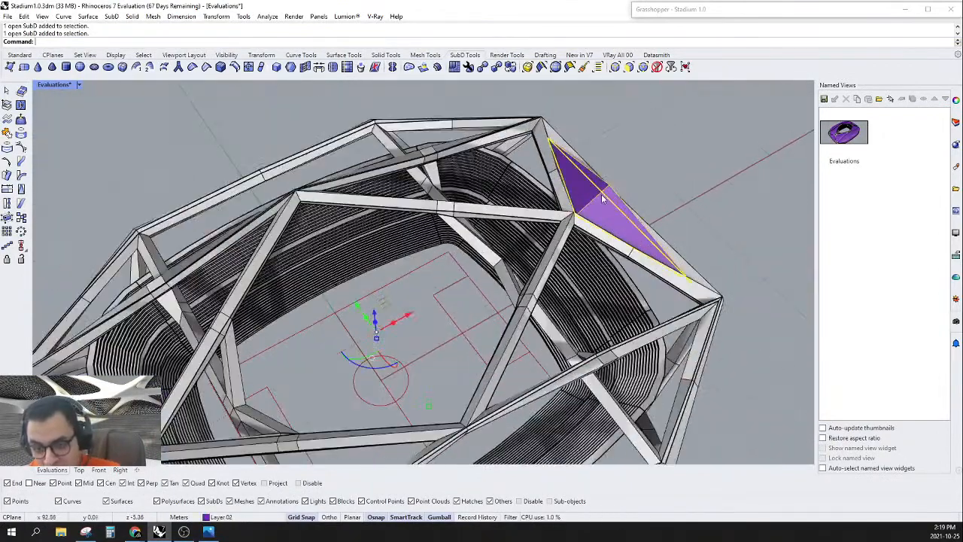
pyautogui.moveTo(603, 200); pyautogui.dragTo(599, 264, button='right')
pyautogui.scroll(-5, 680, 211)
pyautogui.press('Delete')
# Step: Isolate the thin triangular SubD strip lining the cleared end opening and switch the SubD display to smooth
pyautogui.scroll(6, 597, 310)
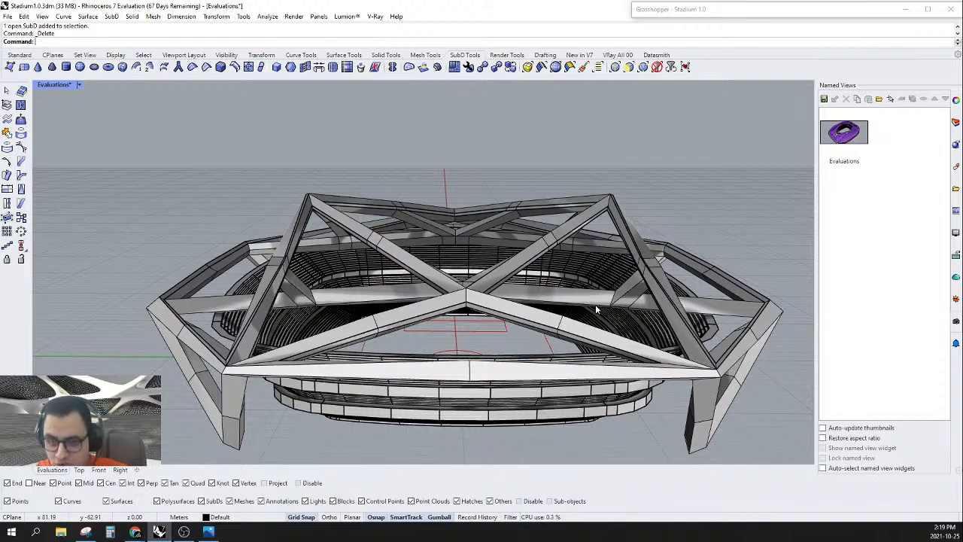
pyautogui.scroll(5, 568, 305)
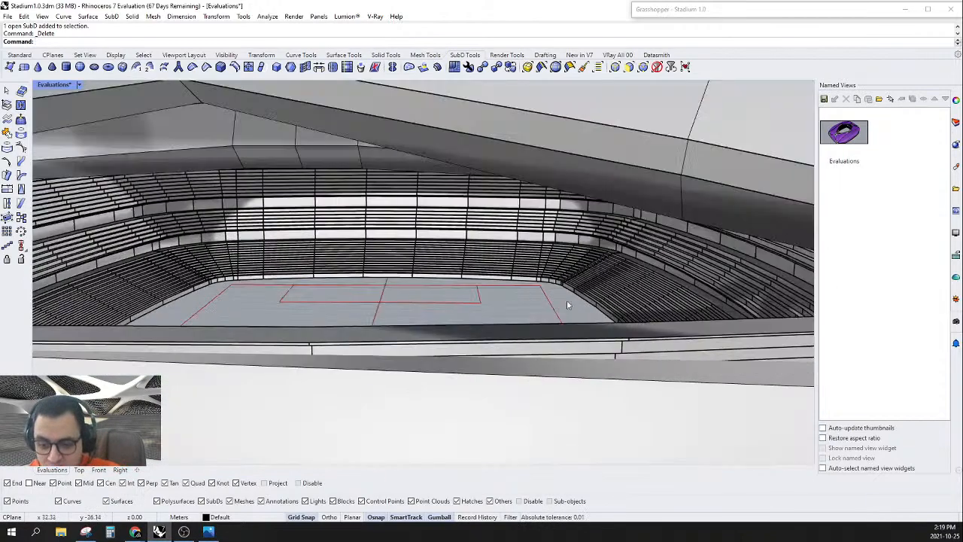
pyautogui.click(608, 159)
pyautogui.scroll(-5, 602, 165)
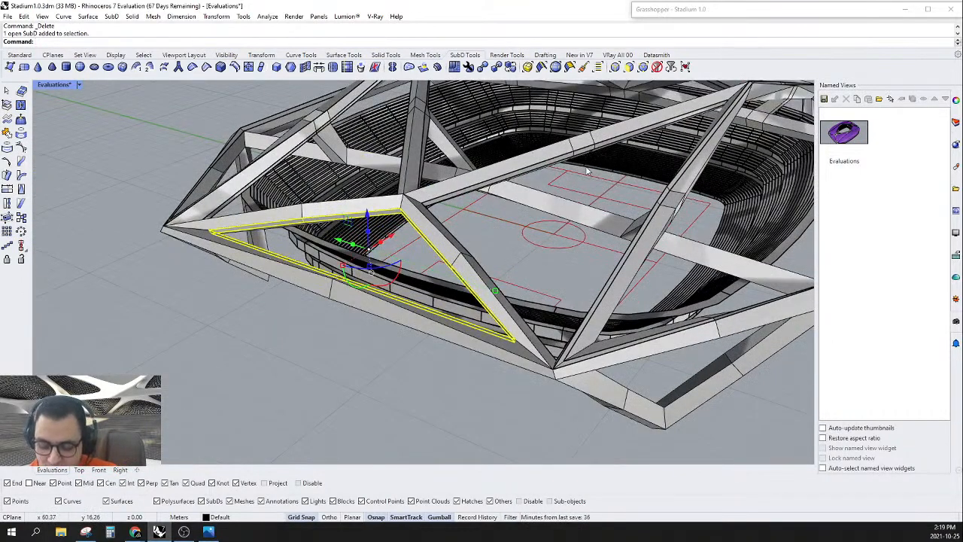
pyautogui.write('Isolate')
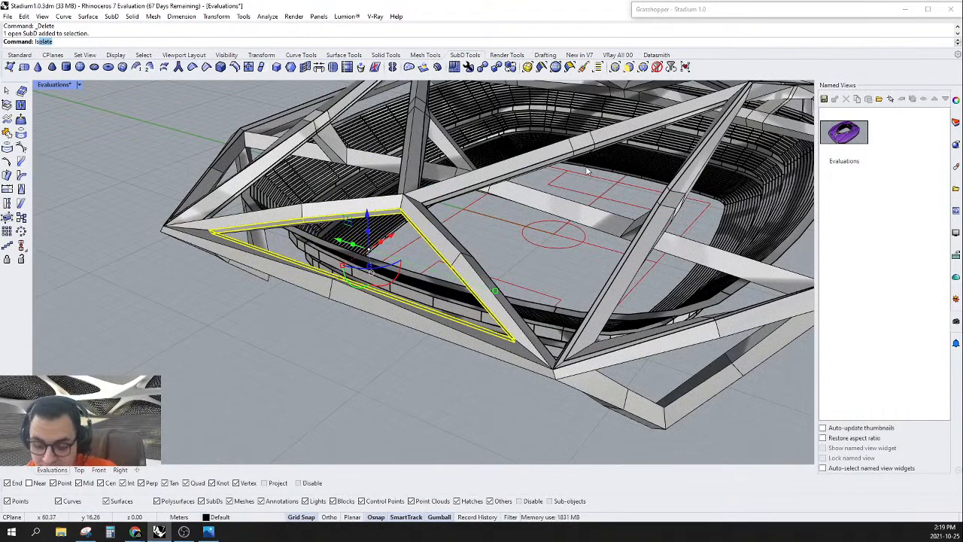
pyautogui.press('Return')
pyautogui.press('Escape')
pyautogui.scroll(-3, 496, 273)
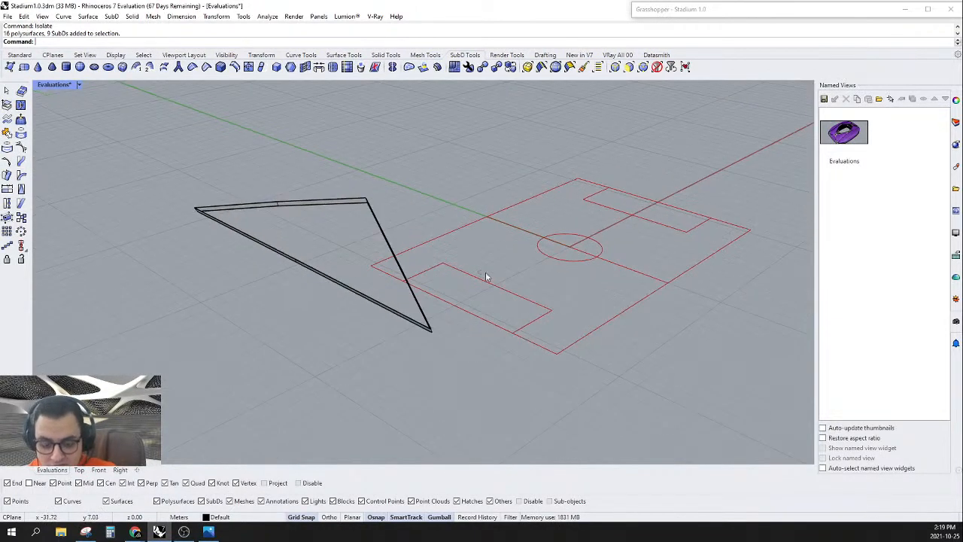
pyautogui.press('Tab')
pyautogui.scroll(8, 466, 259)
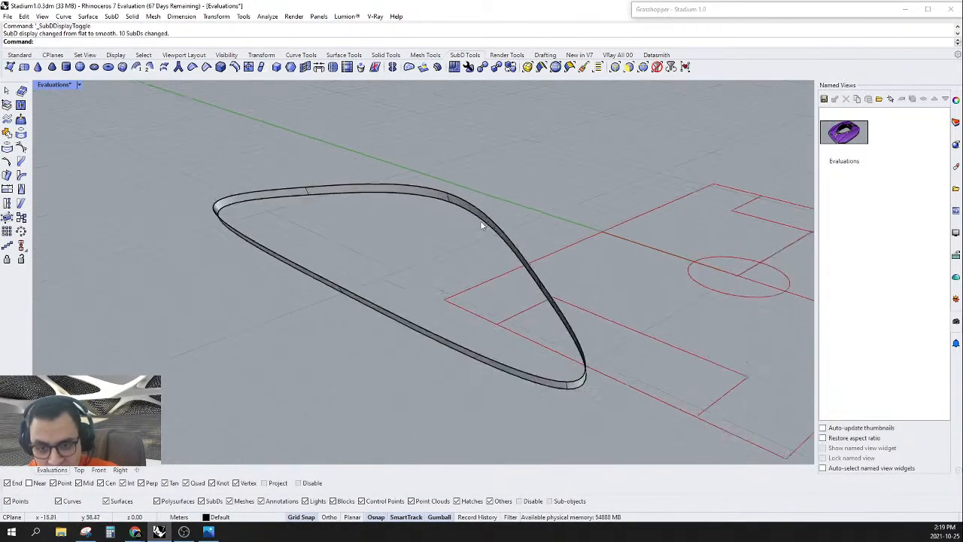
# Step: Fill the strip's lower edge loop with the Automatic patch style and extract the filled faces as a separate SubD
pyautogui.click(614, 67)
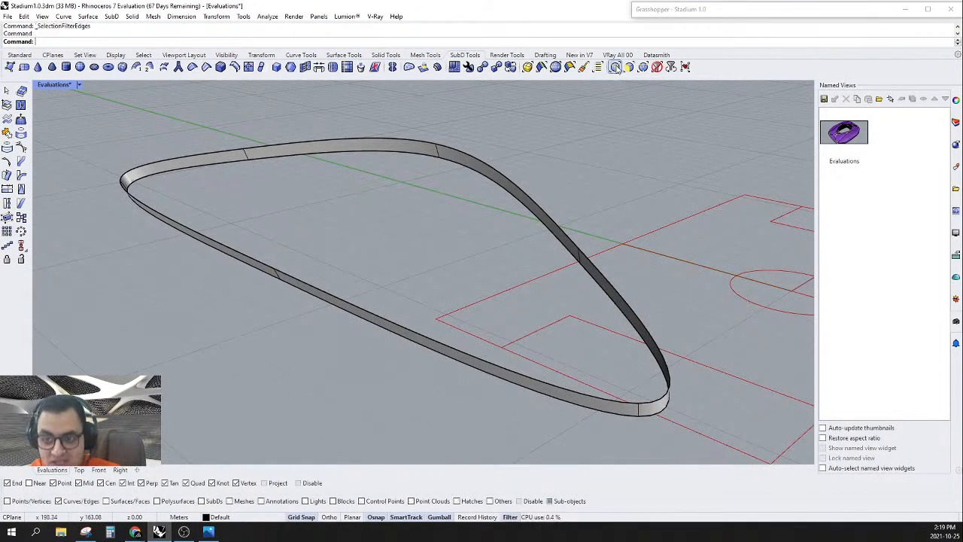
pyautogui.doubleClick(491, 183)
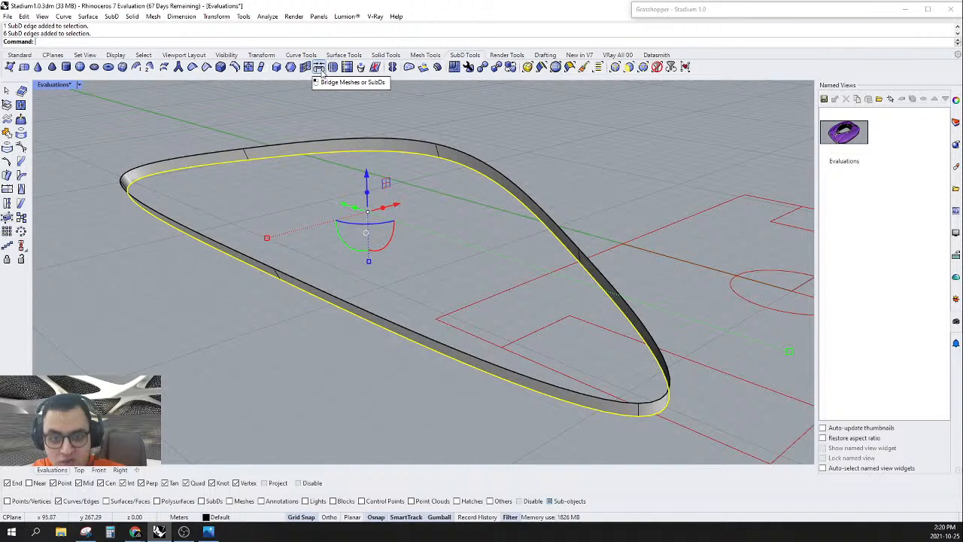
pyautogui.click(411, 69)
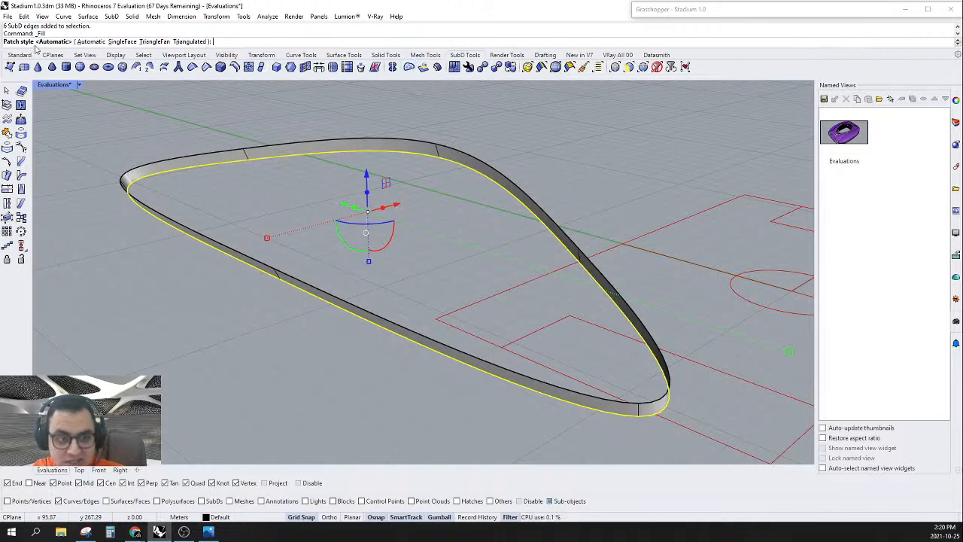
pyautogui.press('Return')
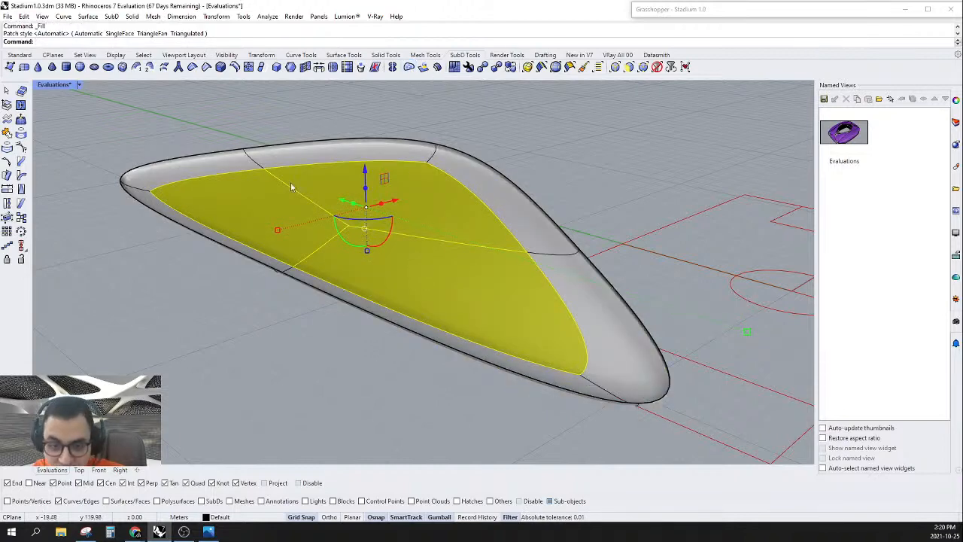
pyautogui.click(6, 107)
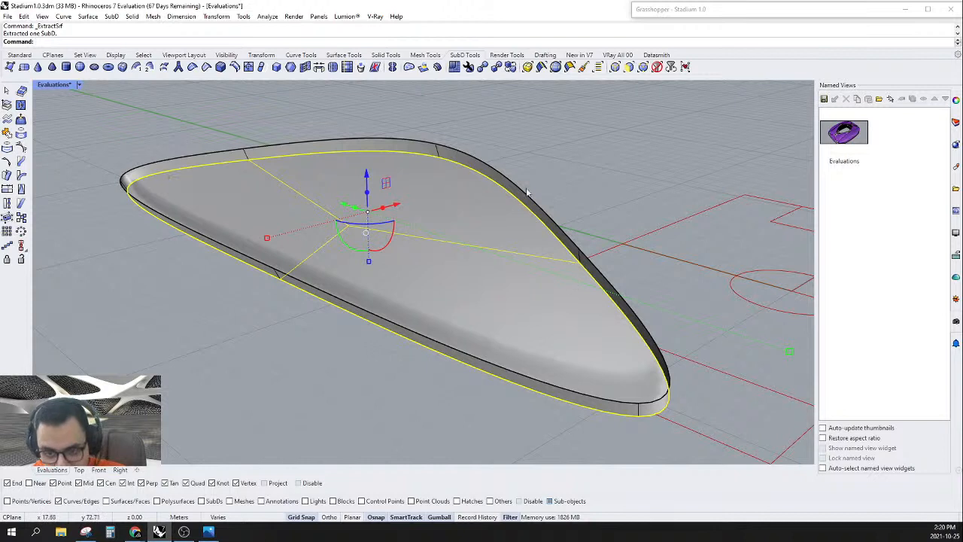
pyautogui.click(357, 372)
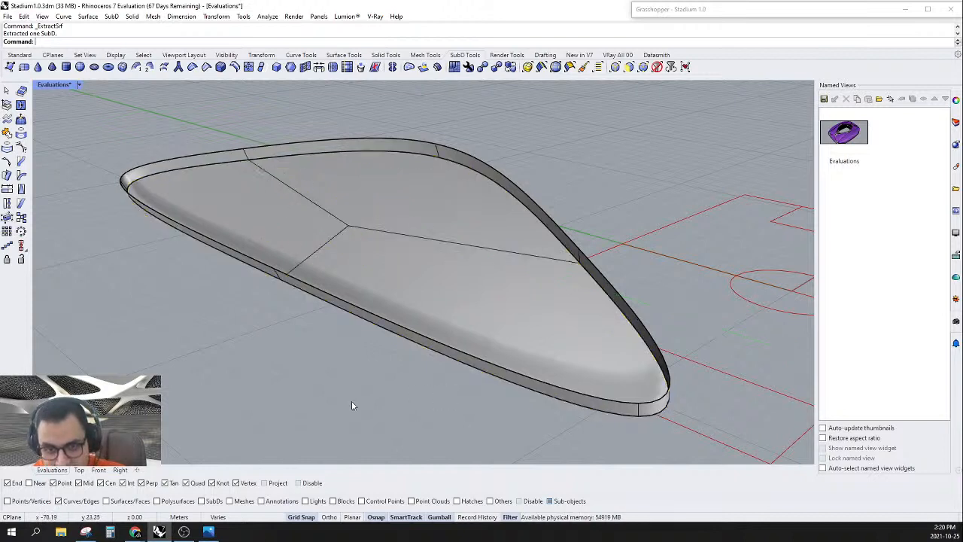
# Step: Try filling the strip's upper edge loop with the Automatic patch style, inspect the cap from several angles, and undo the fill
pyautogui.doubleClick(549, 219)
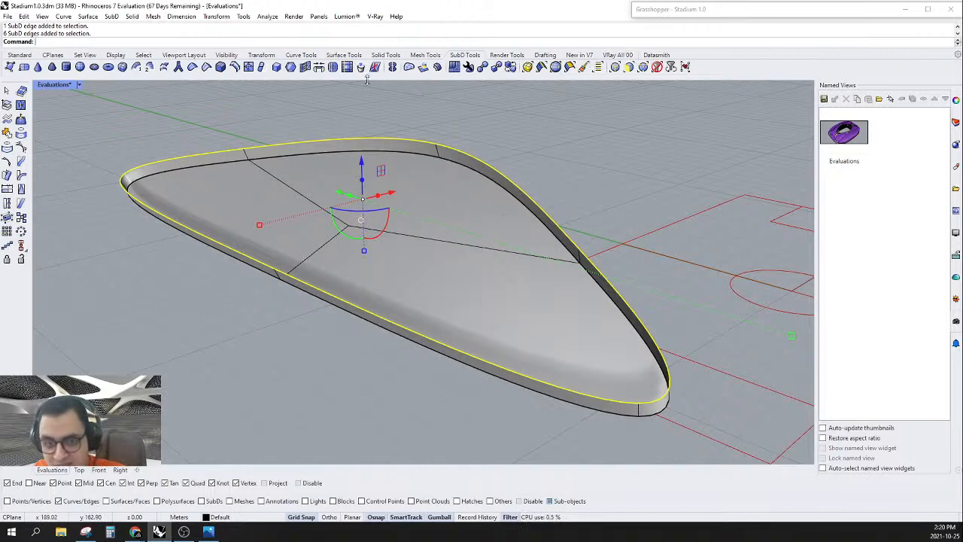
pyautogui.click(408, 66)
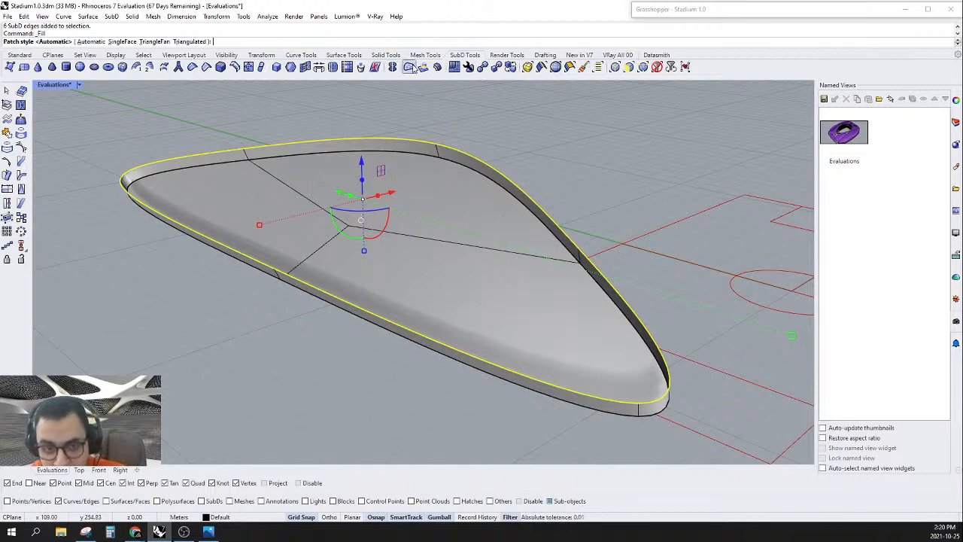
pyautogui.moveTo(361, 194); pyautogui.dragTo(418, 279, button='right')
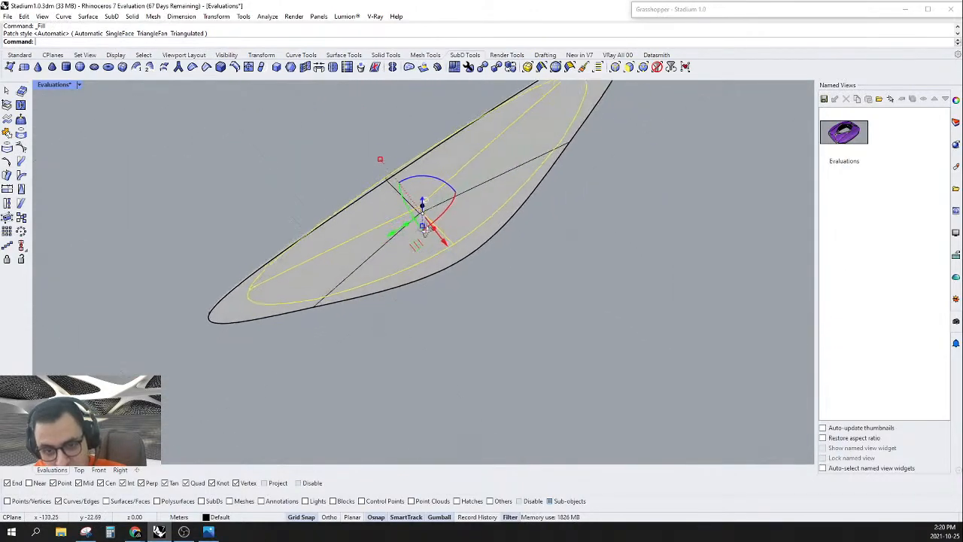
pyautogui.scroll(6, 432, 197)
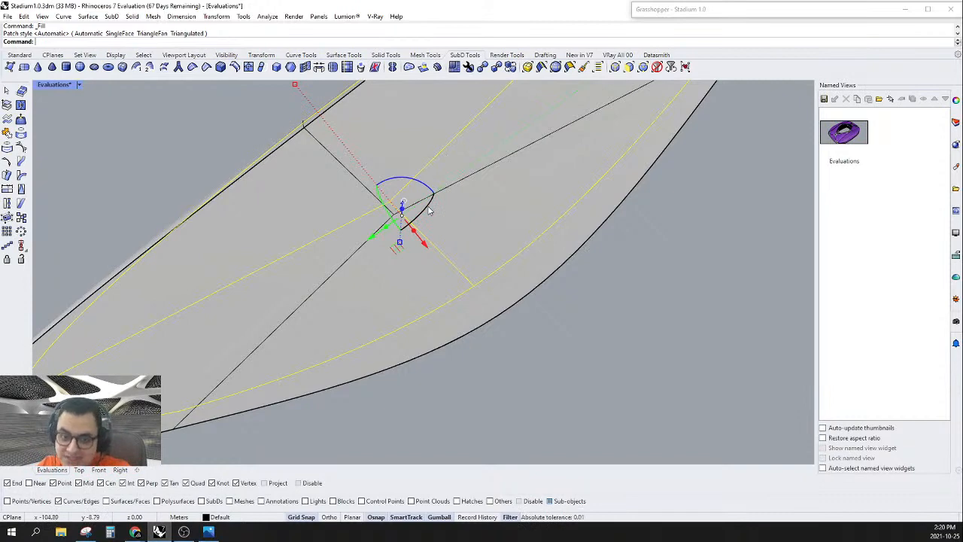
pyautogui.press('Escape')
pyautogui.scroll(-10, 432, 206)
pyautogui.moveTo(434, 204); pyautogui.dragTo(493, 372, button='right')
pyautogui.scroll(5, 480, 357)
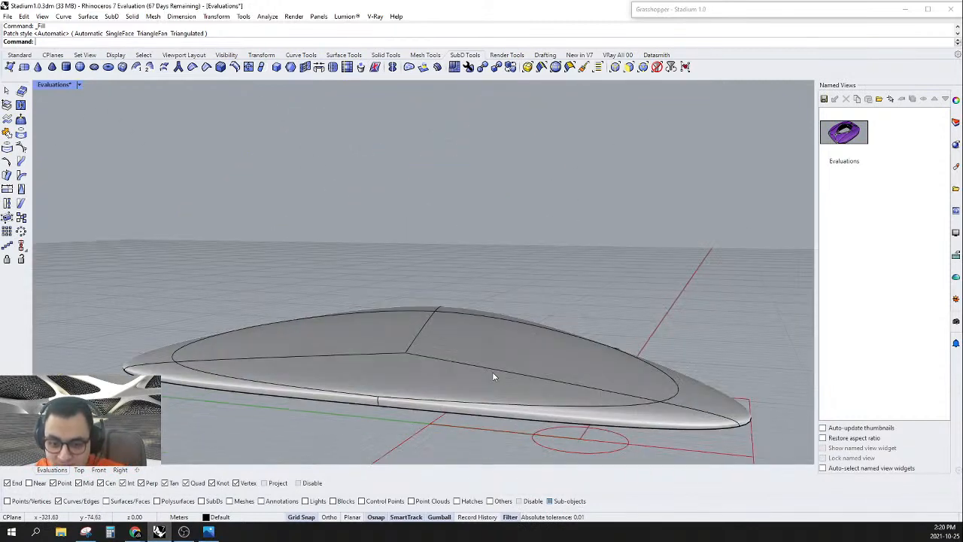
pyautogui.scroll(-6, 491, 374)
pyautogui.moveTo(486, 339); pyautogui.dragTo(483, 370, button='right')
pyautogui.scroll(6, 491, 347)
pyautogui.hotkey('ctrl', 'z')
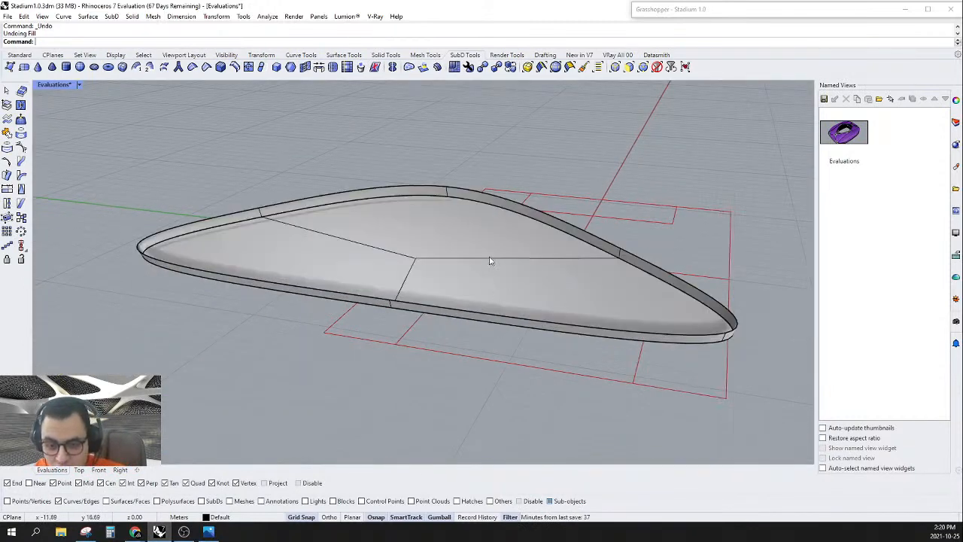
# Step: Try raising a copy of the lower infill panel above the strip and delete that copy
pyautogui.click(494, 226)
pyautogui.moveTo(494, 225); pyautogui.dragTo(384, 209, button='right')
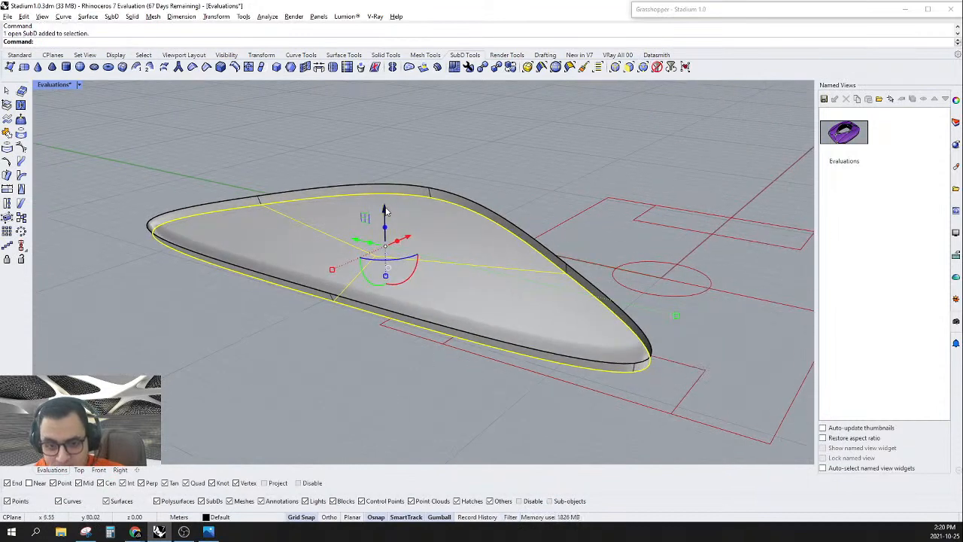
pyautogui.moveTo(385, 211); pyautogui.dragTo(386, 163)
pyautogui.click(375, 143)
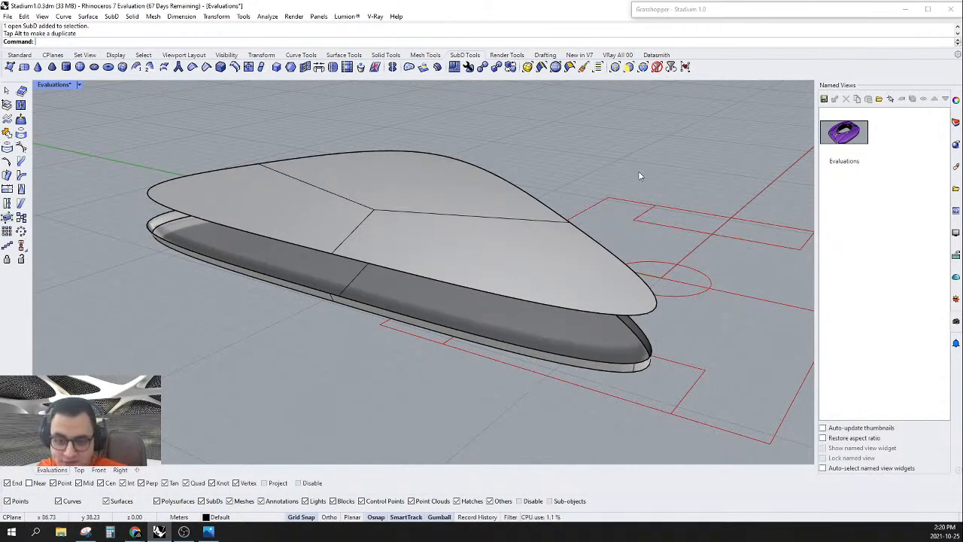
pyautogui.click(422, 241)
pyautogui.press('Delete')
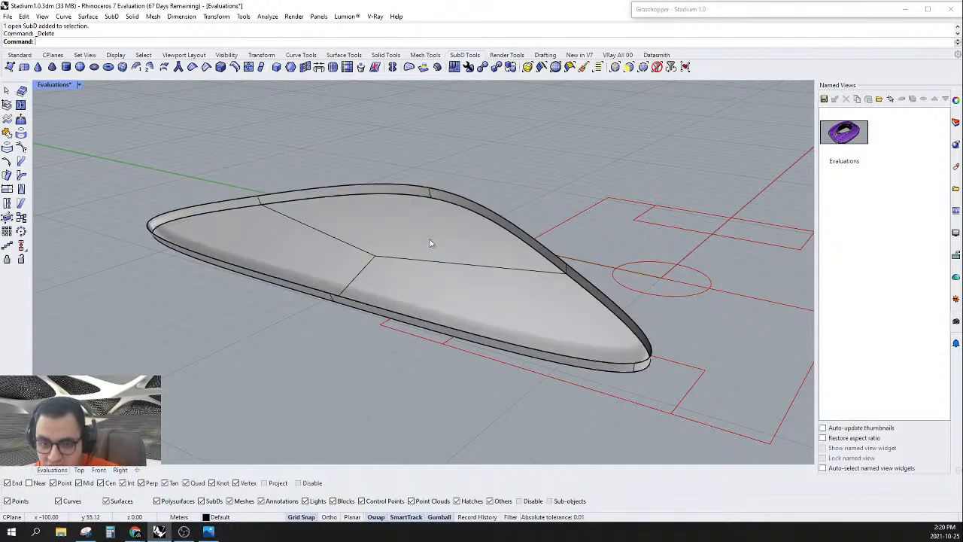
# Step: Flip the direction of the SubD edge strip around the lower infill panel
pyautogui.click(468, 275)
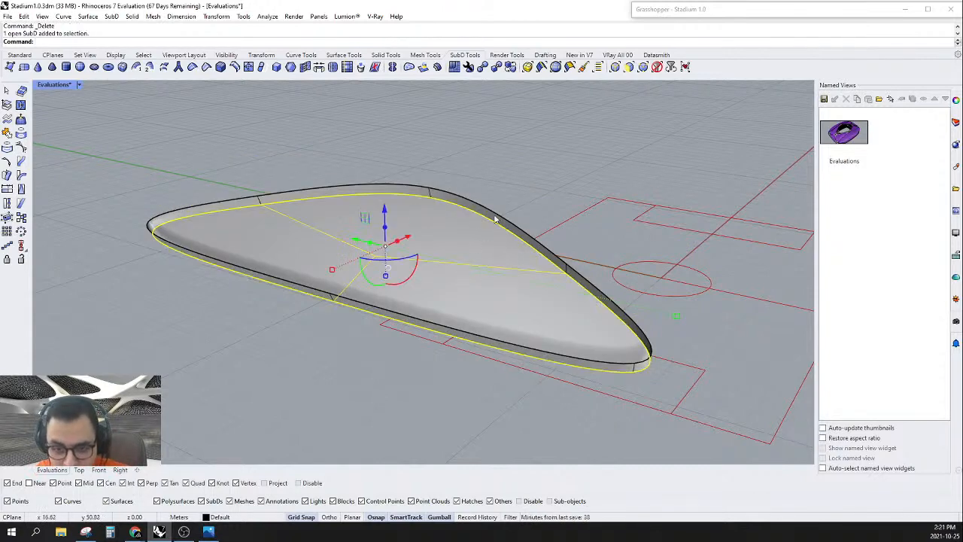
pyautogui.scroll(2, 476, 205)
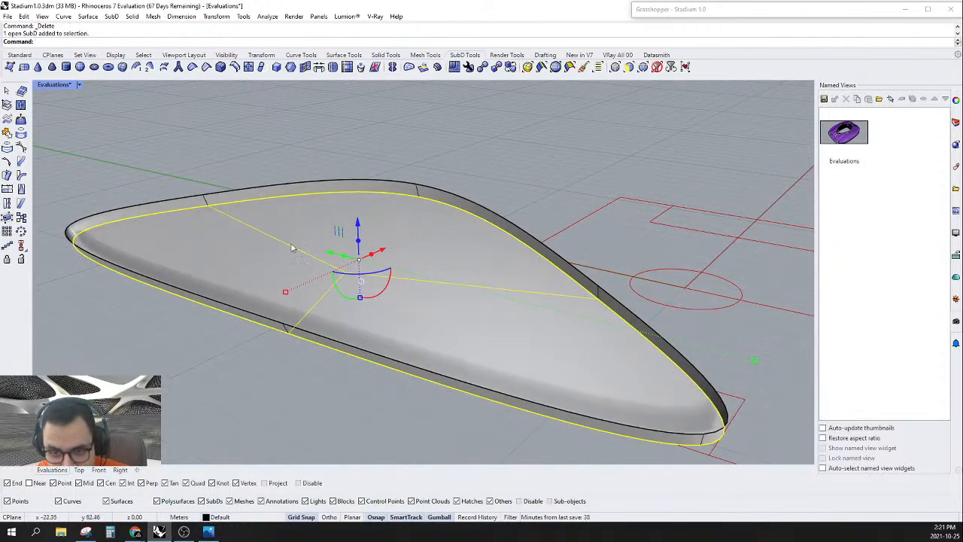
pyautogui.keyDown('shift'); pyautogui.click(534, 243); pyautogui.keyUp('shift')
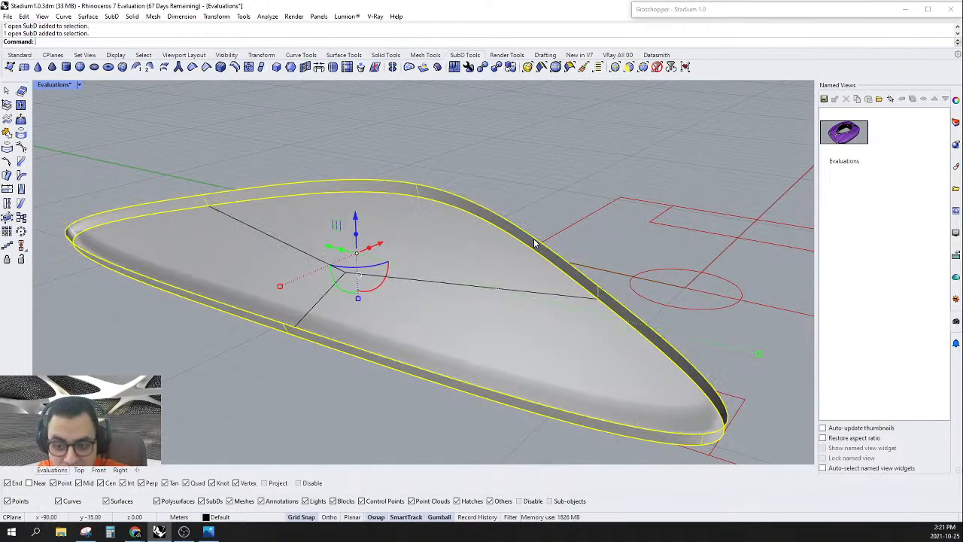
pyautogui.write('Fill')
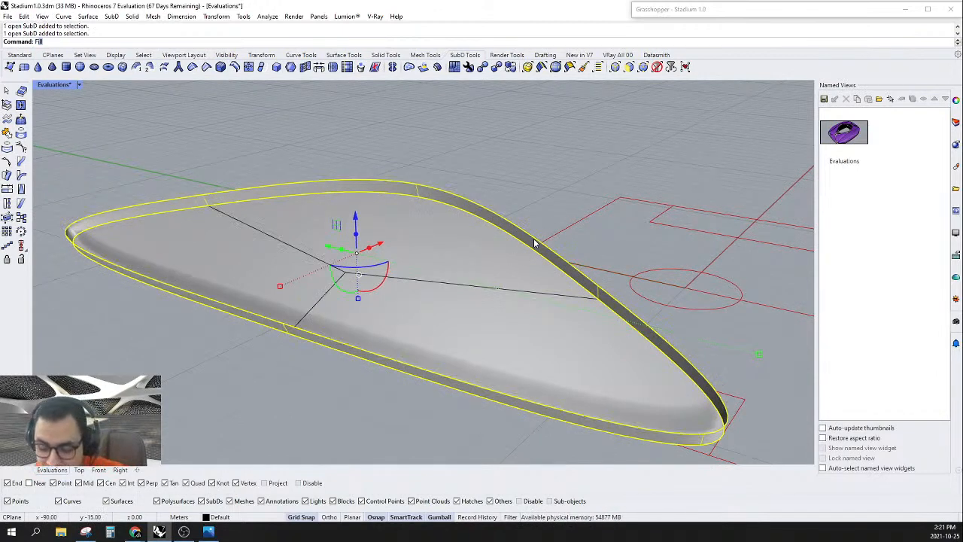
pyautogui.press('Return')
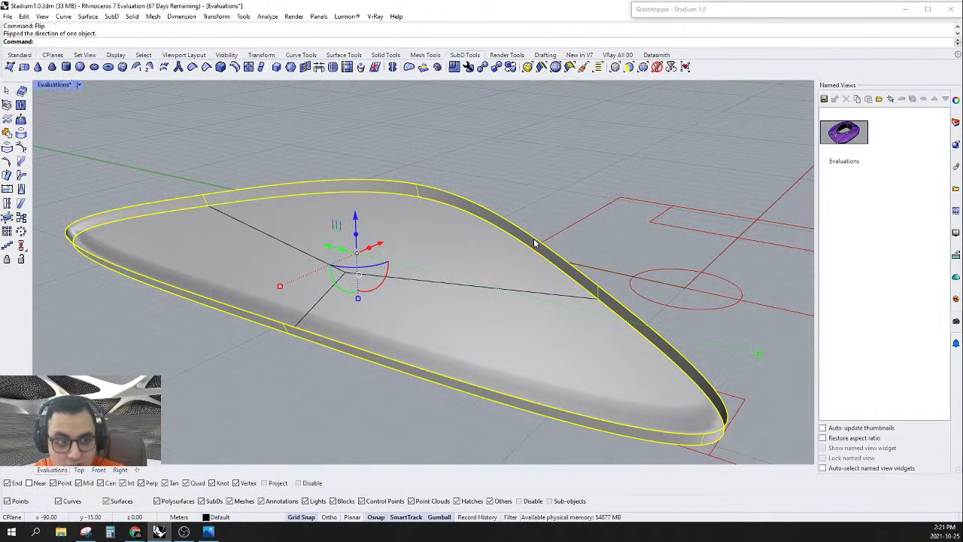
pyautogui.press('Escape')
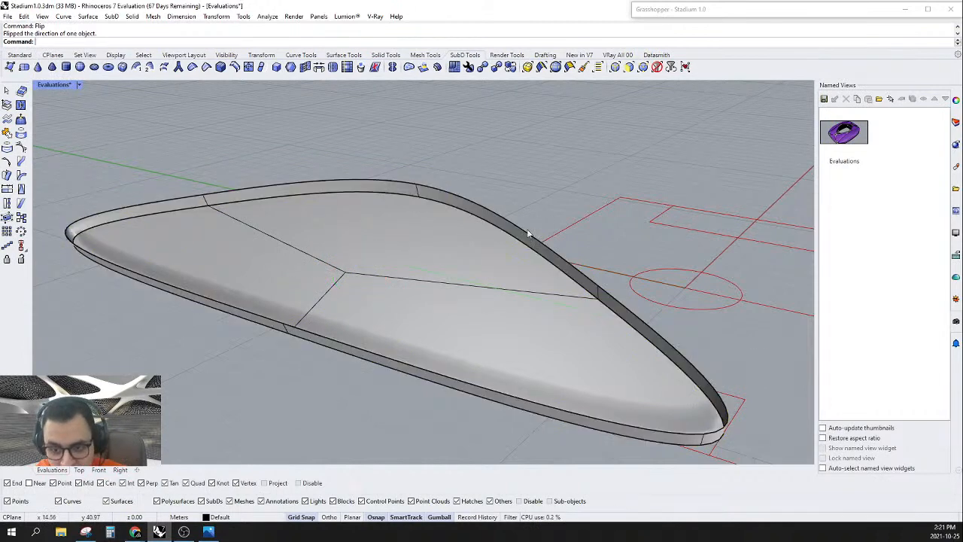
# Step: Fill the strip's upper edge loop with the Automatic patch style and extract the filled faces as a separate SubD
pyautogui.keyDown('ctrl'); pyautogui.keyDown('shift'); pyautogui.doubleClick(516, 224); pyautogui.keyUp('shift'); pyautogui.keyUp('ctrl')
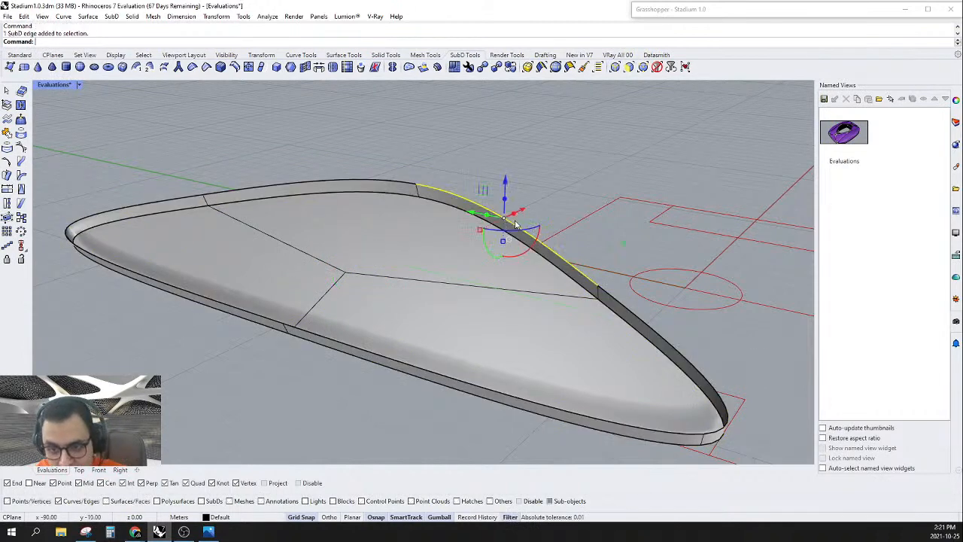
pyautogui.moveTo(333, 145); pyautogui.dragTo(330, 123, button='right')
pyautogui.click(407, 67)
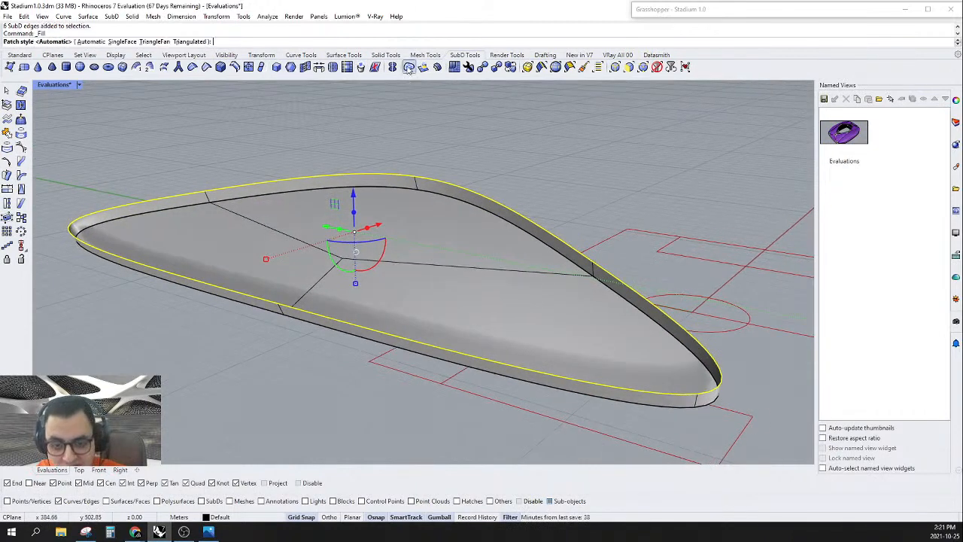
pyautogui.moveTo(338, 196); pyautogui.dragTo(276, 163, button='right')
pyautogui.scroll(6, 295, 214)
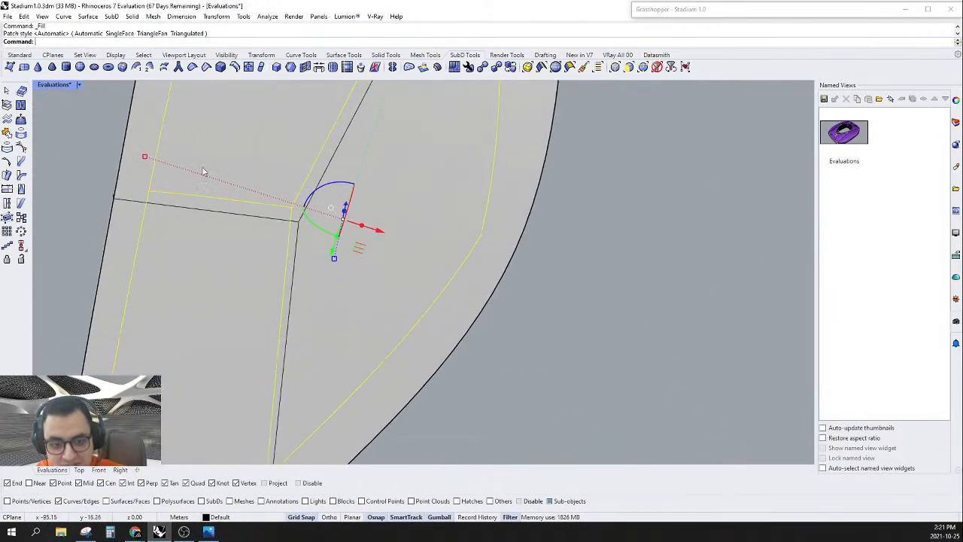
pyautogui.scroll(-5, 252, 326)
pyautogui.moveTo(331, 279); pyautogui.dragTo(376, 388, button='right')
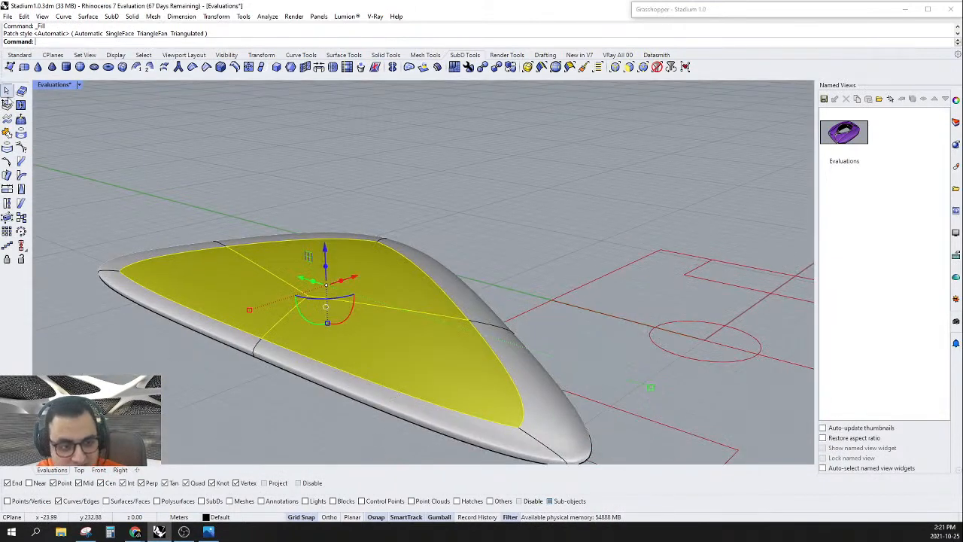
pyautogui.click(6, 106)
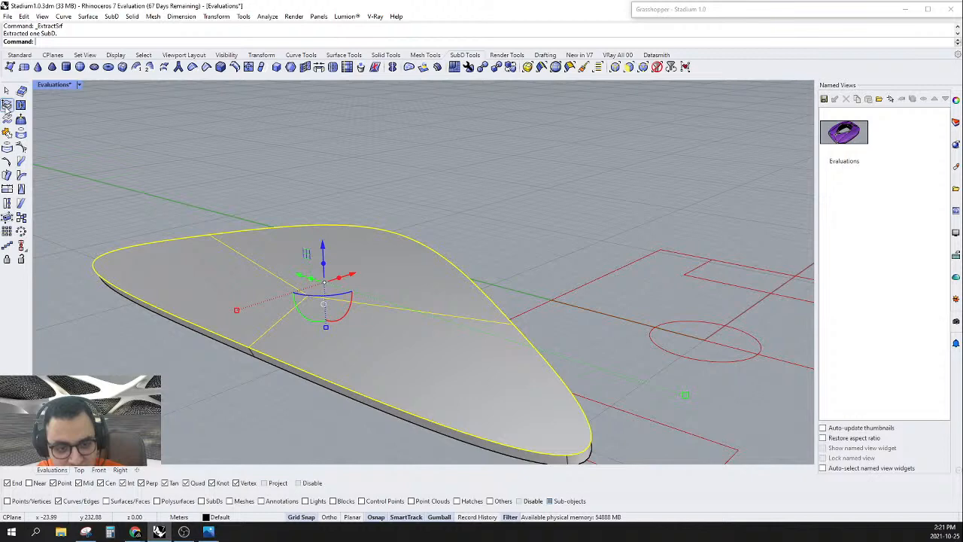
pyautogui.click(490, 179)
pyautogui.moveTo(490, 179); pyautogui.dragTo(518, 227, button='right')
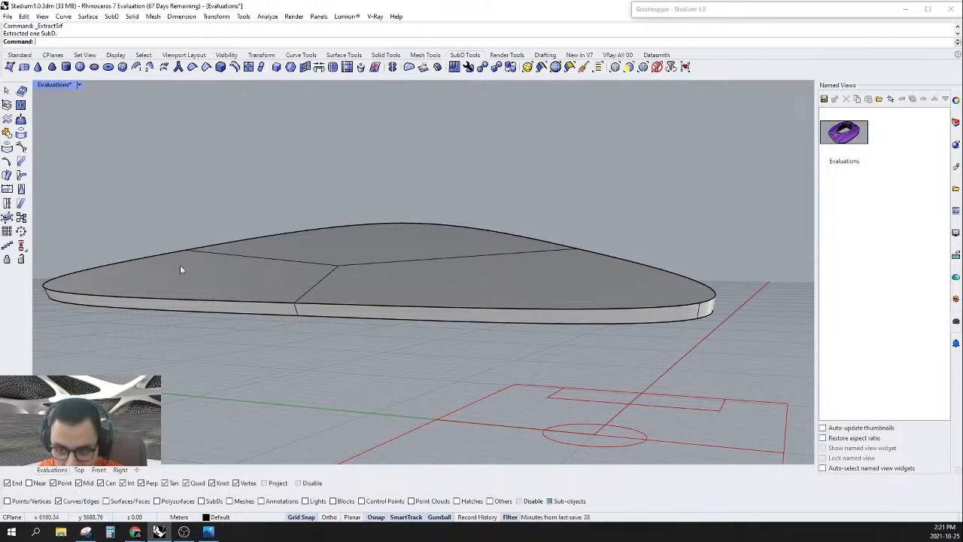
# Step: Try raising the central vertices of both infill panels together into a tall dome, with selection limited to vertices
pyautogui.moveTo(239, 244); pyautogui.dragTo(506, 301, button='right')
pyautogui.click(642, 67)
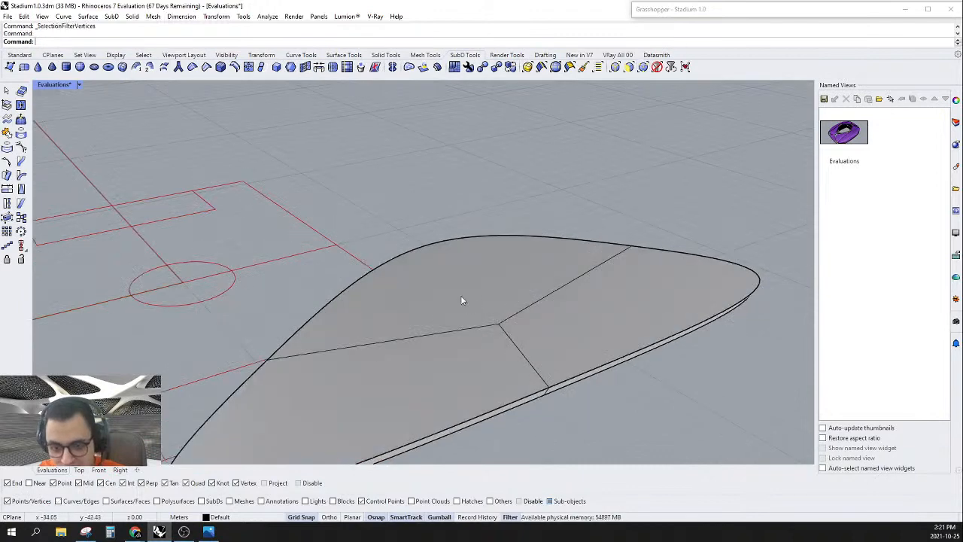
pyautogui.moveTo(522, 347); pyautogui.dragTo(523, 348)
pyautogui.moveTo(523, 348); pyautogui.dragTo(524, 253, button='right')
pyautogui.moveTo(526, 251); pyautogui.dragTo(525, 196)
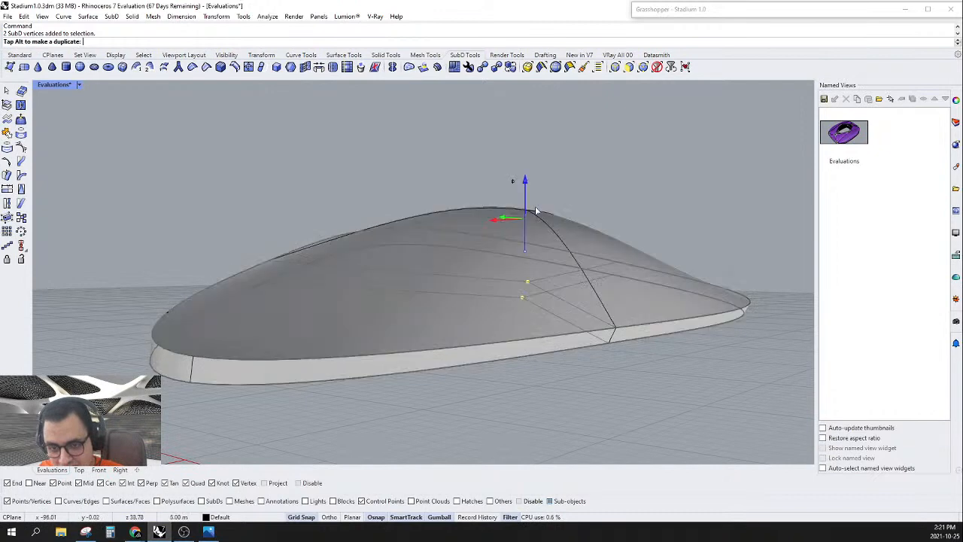
pyautogui.moveTo(548, 248)
pyautogui.mouseDown(button='right')
pyautogui.moveTo(660, 258)
pyautogui.moveTo(645, 247)
pyautogui.moveTo(637, 287)
pyautogui.moveTo(602, 267)
pyautogui.moveTo(580, 286)
pyautogui.moveTo(536, 290)
pyautogui.moveTo(528, 273)
pyautogui.moveTo(542, 352)
pyautogui.moveTo(452, 318)
pyautogui.moveTo(361, 255)
pyautogui.moveTo(509, 272)
pyautogui.moveTo(604, 232)
pyautogui.moveTo(600, 171)
pyautogui.mouseUp(button='right')
pyautogui.scroll(-2, 640, 279)
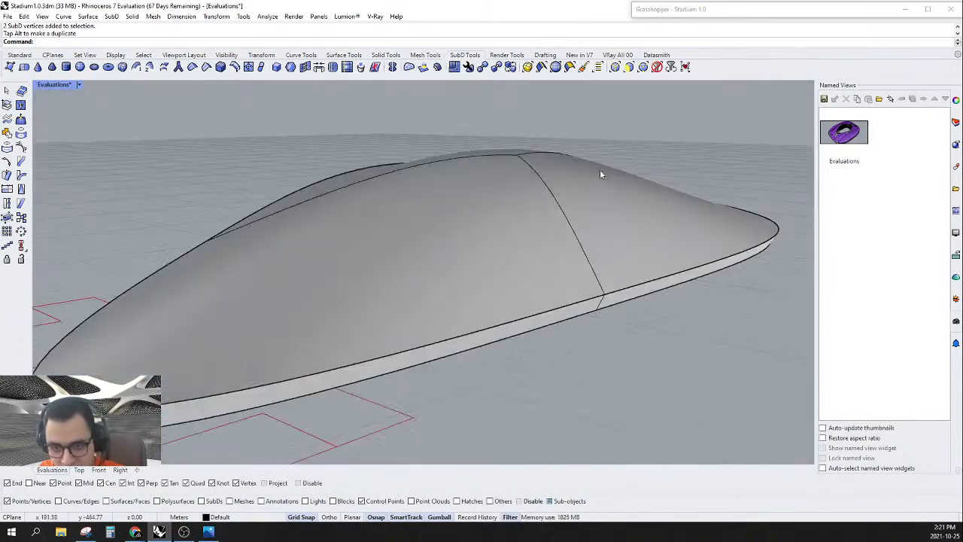
pyautogui.moveTo(572, 208); pyautogui.dragTo(643, 169, button='right')
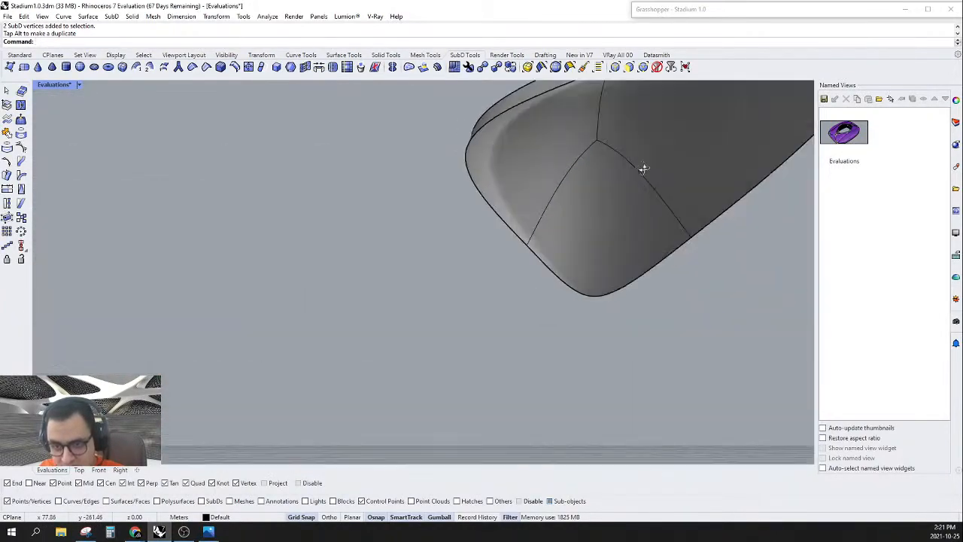
# Step: Lower the central vertices of both infill panels back to level, raise them 5 m, and apply a further vertical move
pyautogui.keyDown('ctrl'); pyautogui.keyDown('shift'); pyautogui.click(600, 140); pyautogui.keyUp('shift'); pyautogui.keyUp('ctrl')
pyautogui.moveTo(596, 139); pyautogui.dragTo(604, 235, button='right')
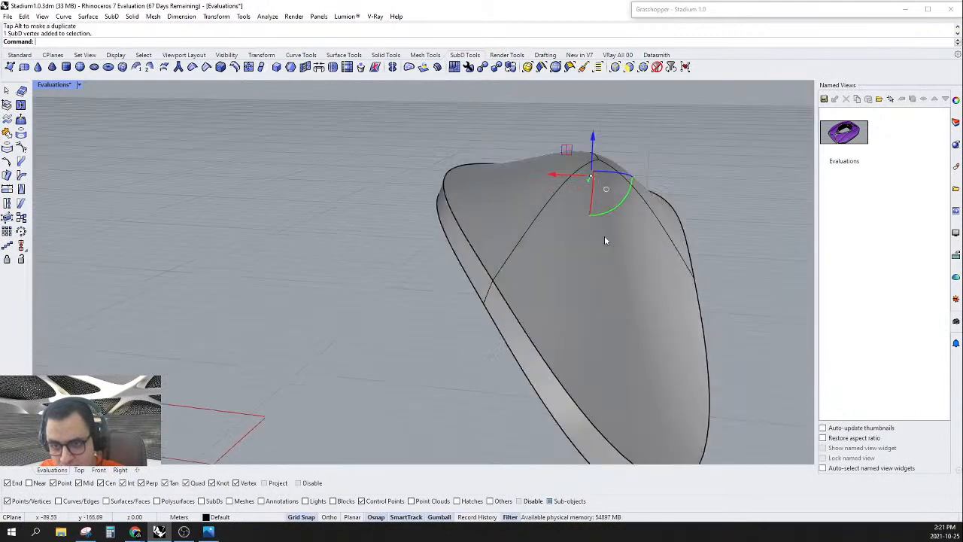
pyautogui.keyDown('ctrl'); pyautogui.keyDown('shift'); pyautogui.click(596, 164); pyautogui.keyUp('shift'); pyautogui.keyUp('ctrl')
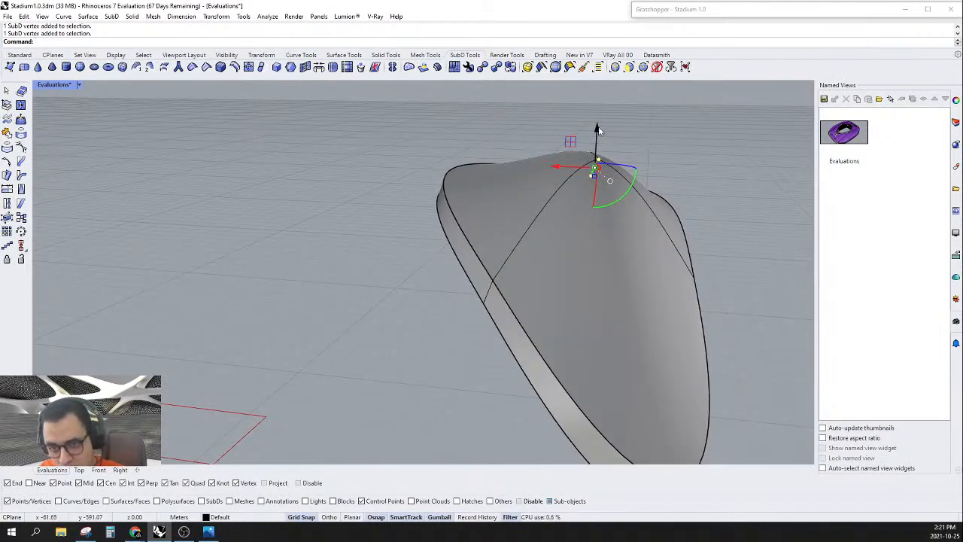
pyautogui.moveTo(599, 133); pyautogui.dragTo(596, 167)
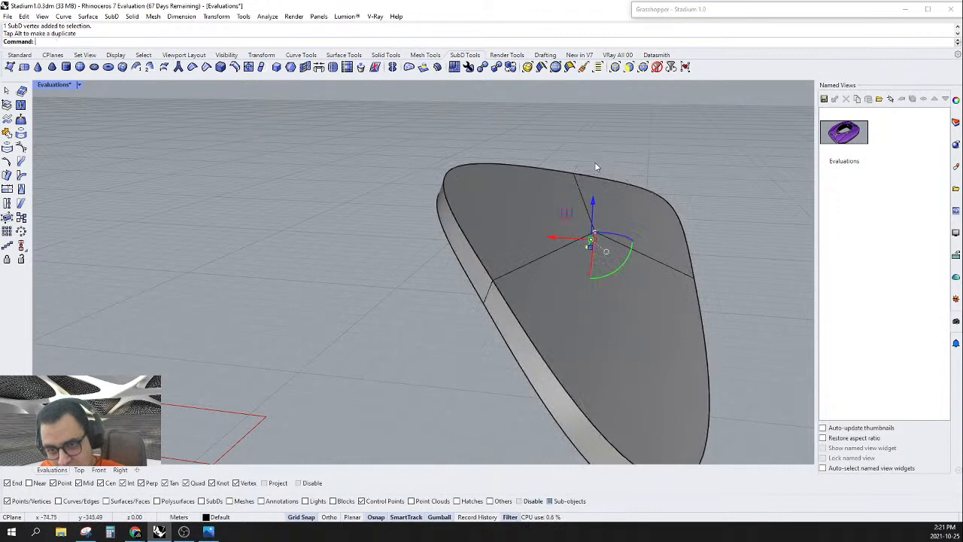
pyautogui.click(594, 208)
pyautogui.write('5')
pyautogui.press('Return')
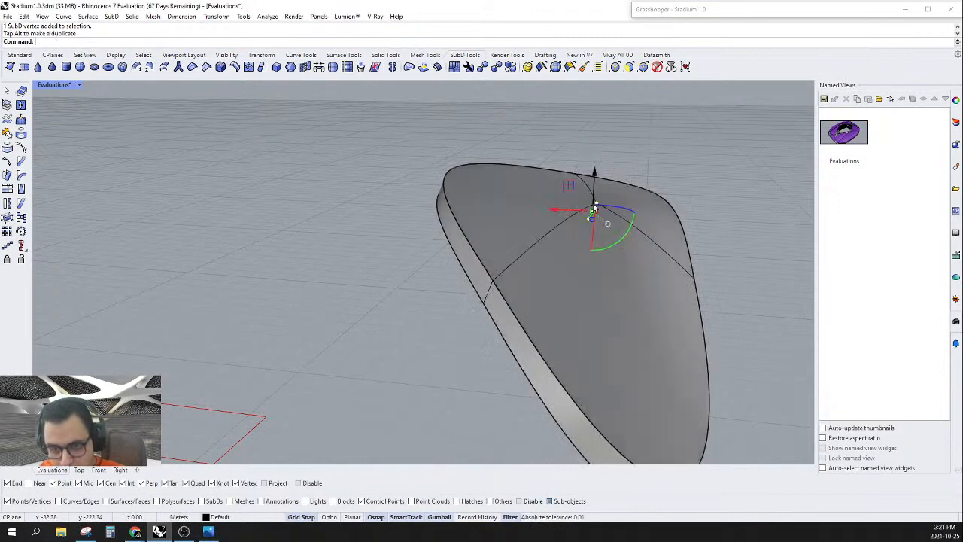
pyautogui.moveTo(580, 313); pyautogui.dragTo(559, 259, button='right')
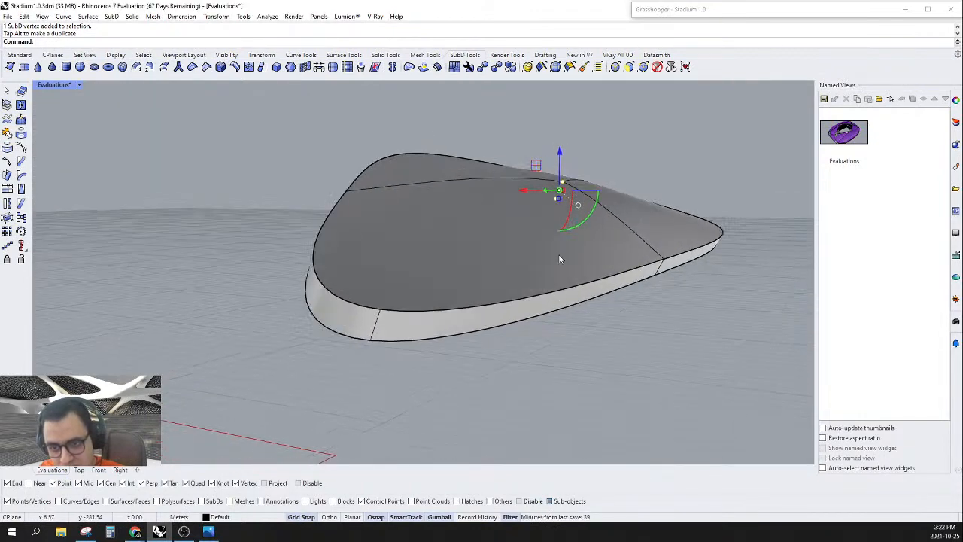
pyautogui.click(564, 155)
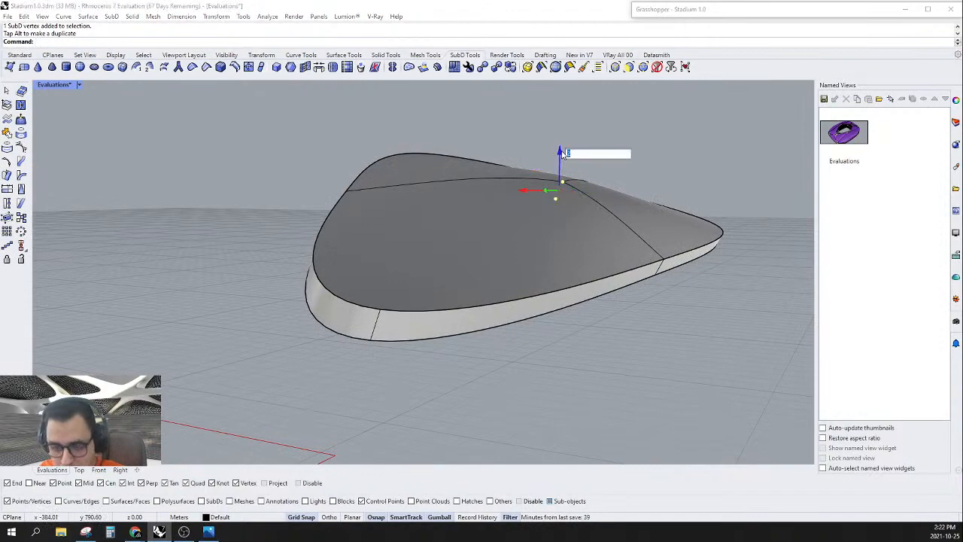
pyautogui.press('Return')
pyautogui.moveTo(594, 218); pyautogui.dragTo(591, 292, button='right')
pyautogui.press('Escape')
# Step: Show all hidden objects so the infill panels appear within the full stadium
pyautogui.scroll(-8, 603, 267)
pyautogui.scroll(-6, 597, 278)
pyautogui.write('Show')
pyautogui.press('Return')
pyautogui.scroll(6, 484, 340)
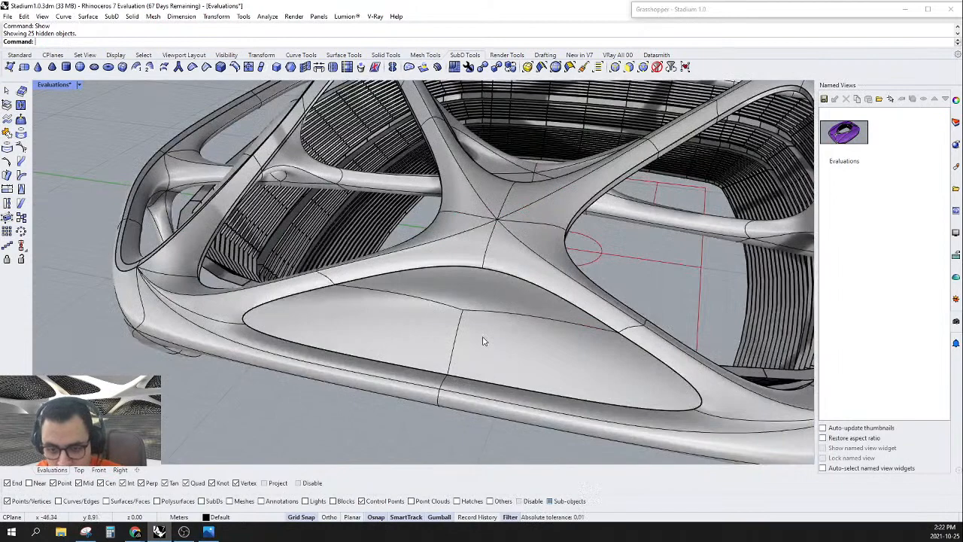
# Step: Clear the sub-object selection filter and assign both the upper and lower infill panels to Layer 02
pyautogui.click(656, 68)
pyautogui.click(511, 325)
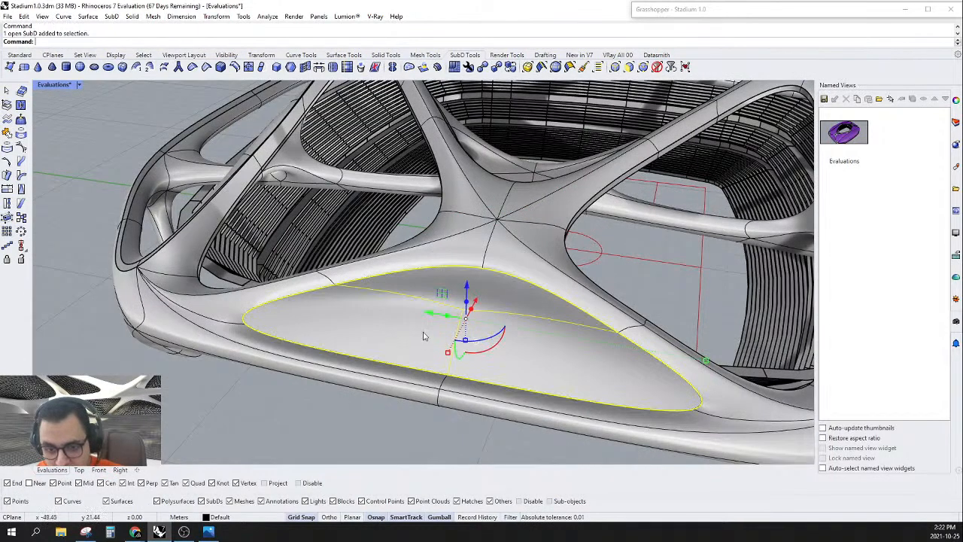
pyautogui.keyDown('shift'); pyautogui.click(430, 335); pyautogui.keyUp('shift')
pyautogui.scroll(-8, 531, 346)
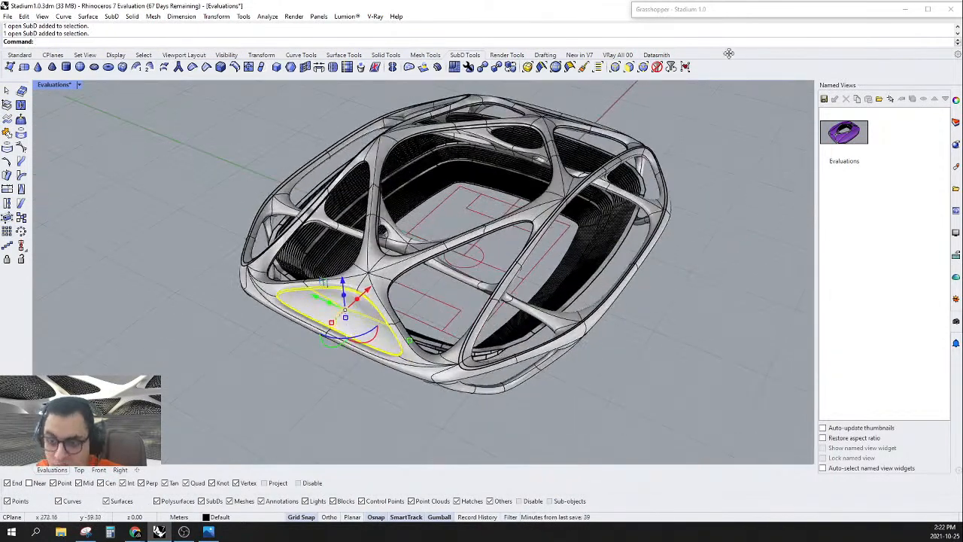
pyautogui.click(954, 122)
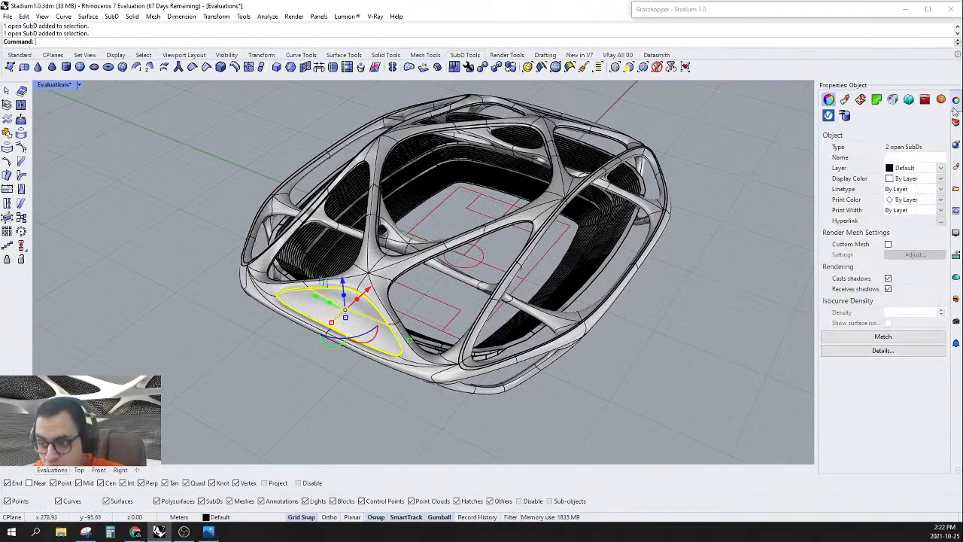
pyautogui.click(940, 169)
pyautogui.click(940, 168)
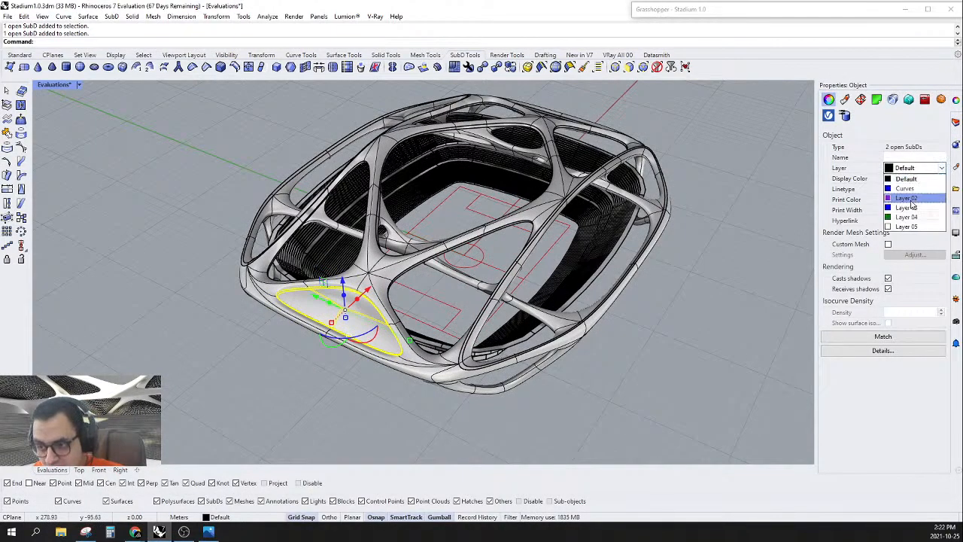
pyautogui.click(914, 204)
pyautogui.click(677, 312)
# Step: Switch to the Rendered display mode, select both infill panels, and examine them from inside and outside the stadium
pyautogui.scroll(5, 348, 348)
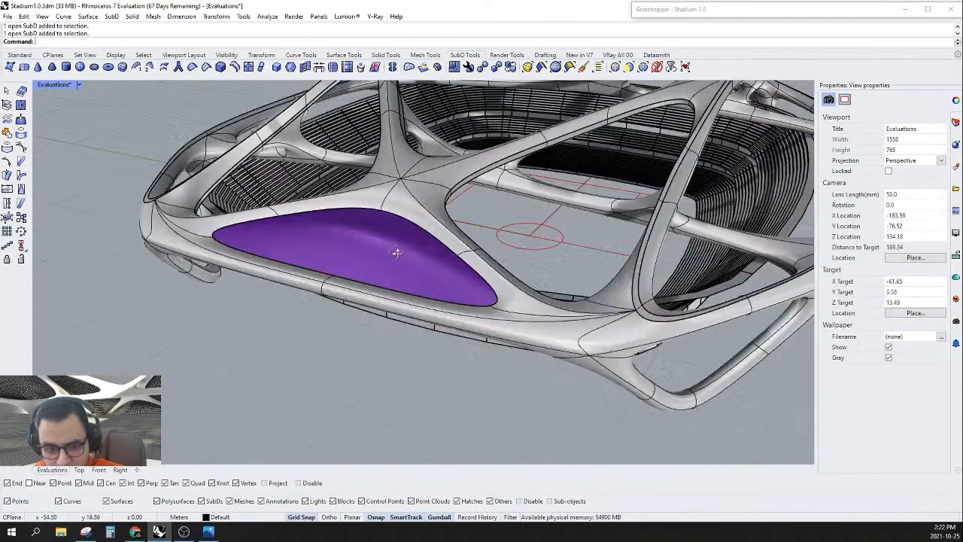
pyautogui.click(82, 84)
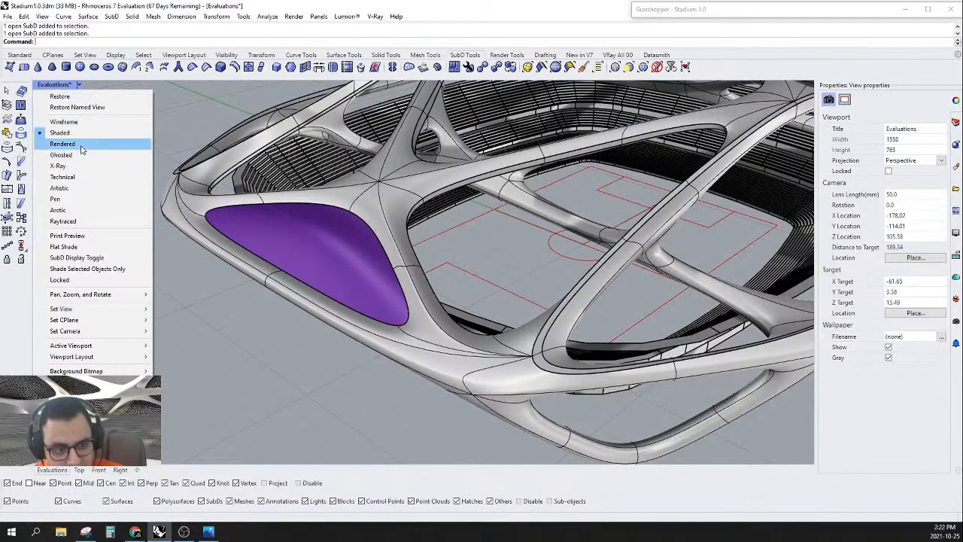
pyautogui.click(86, 143)
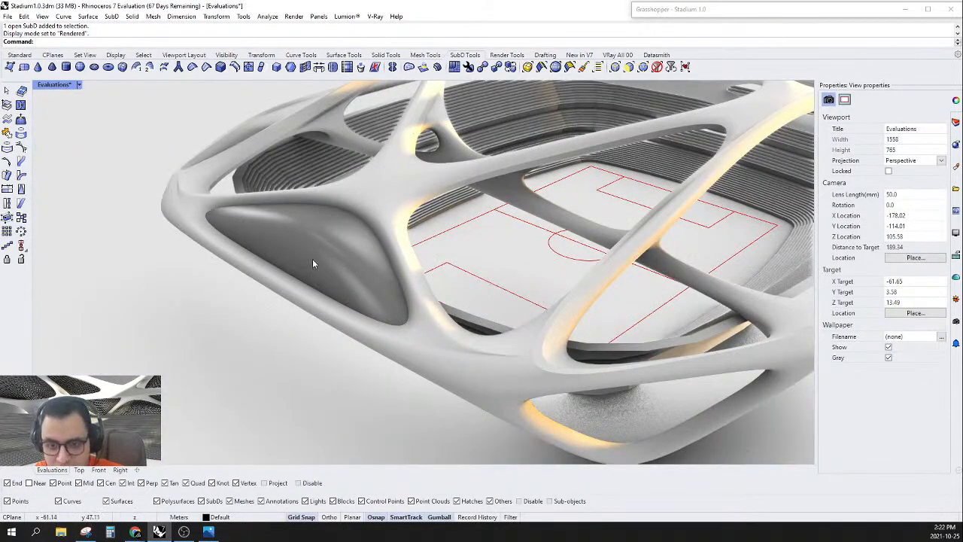
pyautogui.moveTo(352, 266); pyautogui.dragTo(546, 173, button='right')
pyautogui.scroll(8, 546, 173)
pyautogui.click(525, 179)
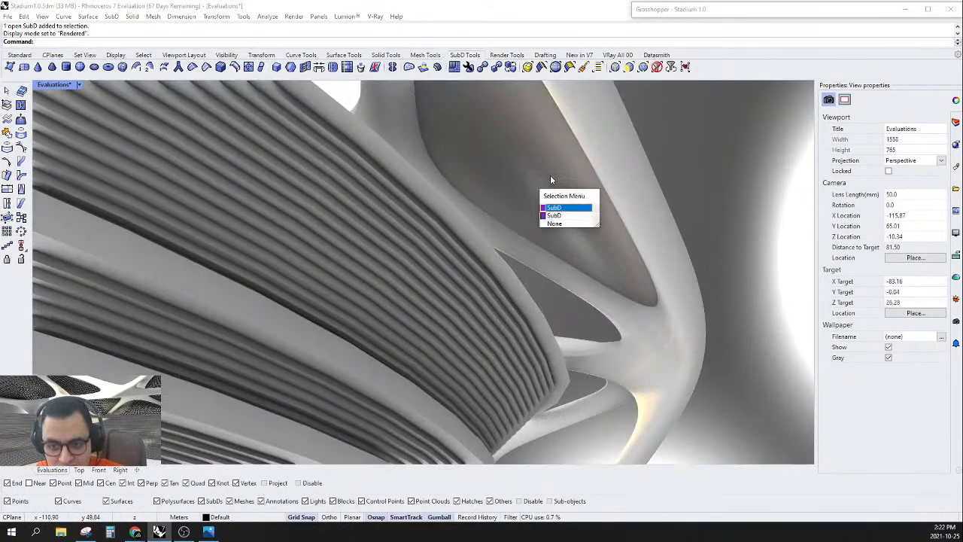
pyautogui.click(558, 215)
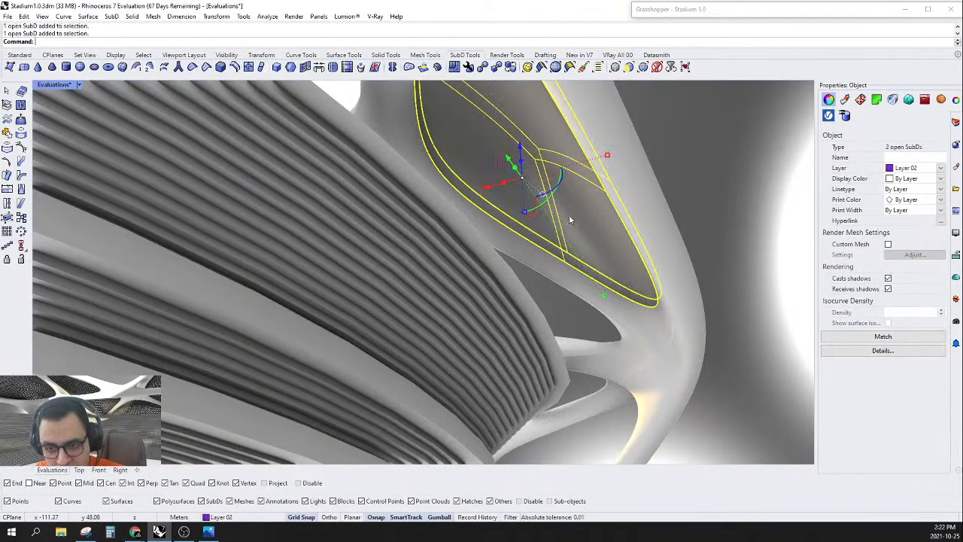
pyautogui.moveTo(605, 197); pyautogui.dragTo(445, 272, button='right')
pyautogui.scroll(-6, 524, 288)
pyautogui.scroll(-5, 362, 335)
pyautogui.scroll(4, 496, 301)
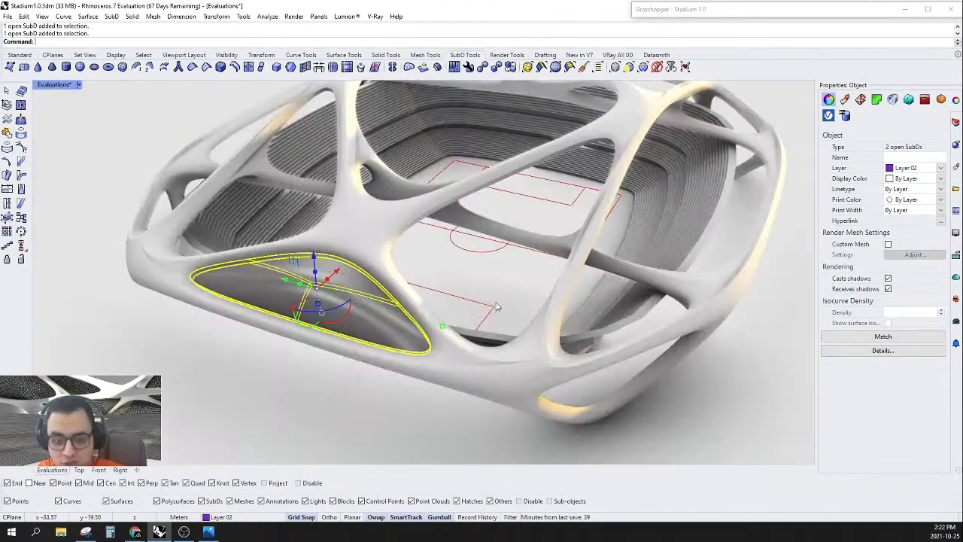
# Step: Examine the rendered roof frame around the infill panels, clear the selection, and return to the Shaded display mode
pyautogui.moveTo(498, 305); pyautogui.dragTo(548, 268, button='right')
pyautogui.scroll(-4, 425, 309)
pyautogui.scroll(4, 496, 275)
pyautogui.scroll(5, 498, 214)
pyautogui.moveTo(498, 214)
pyautogui.mouseDown(button='right')
pyautogui.moveTo(534, 243)
pyautogui.moveTo(505, 284)
pyautogui.mouseUp(button='right')
pyautogui.scroll(-5, 536, 241)
pyautogui.press('Escape')
pyautogui.click(55, 84)
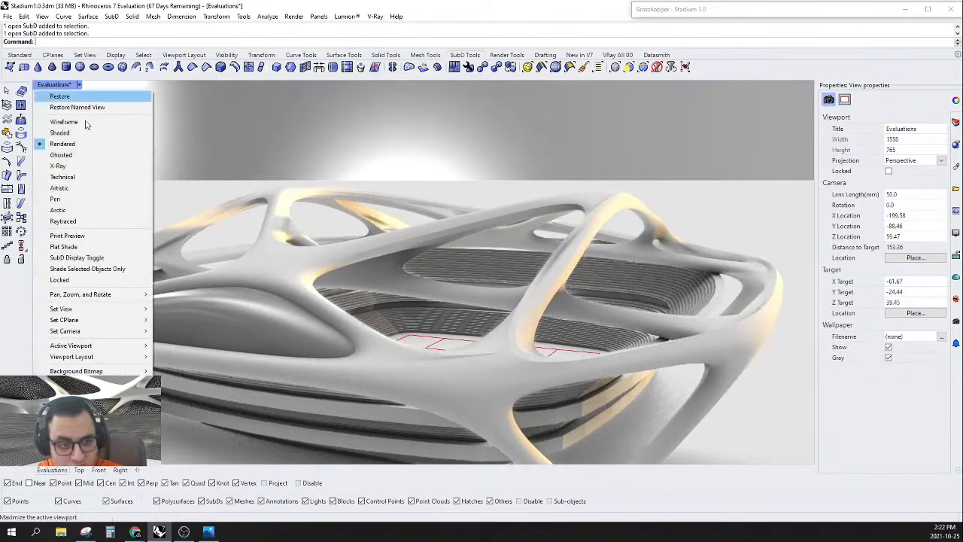
pyautogui.click(83, 132)
# Step: Inspect the roof arch beside the infill panel up close and switch the SubDs to flat display
pyautogui.scroll(6, 574, 282)
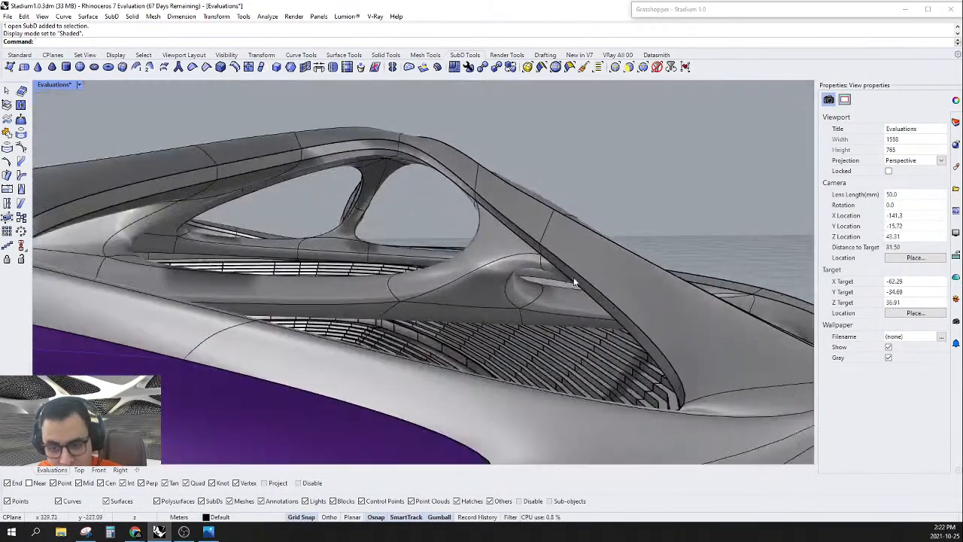
pyautogui.scroll(6, 574, 282)
pyautogui.moveTo(574, 282); pyautogui.dragTo(561, 231, button='right')
pyautogui.scroll(-8, 508, 242)
pyautogui.scroll(2, 559, 250)
pyautogui.press('Tab')
# Step: Select the matching mid-span edges on the sloping roof beams around the stadium
pyautogui.scroll(6, 561, 230)
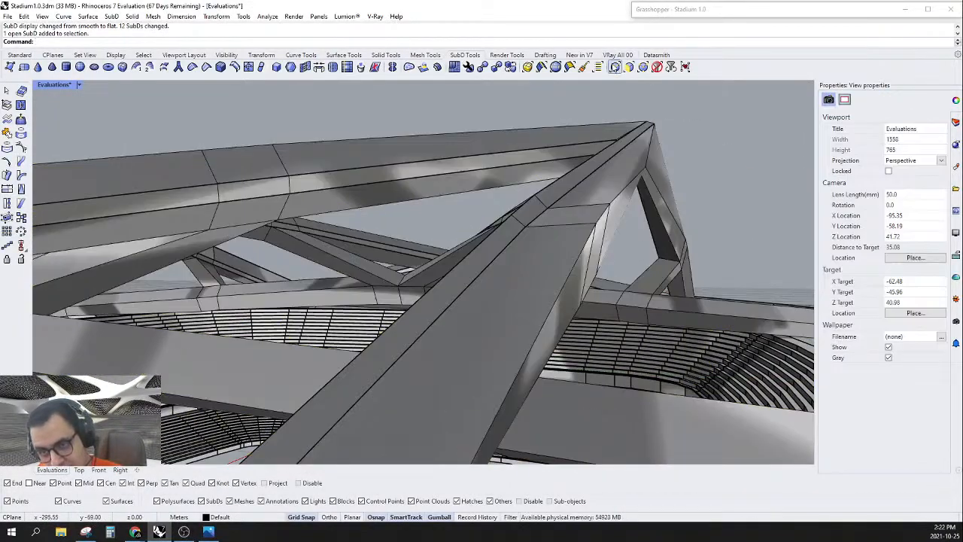
pyautogui.keyDown('ctrl'); pyautogui.keyDown('shift'); pyautogui.click(604, 215); pyautogui.keyUp('shift'); pyautogui.keyUp('ctrl')
pyautogui.scroll(-5, 438, 250)
pyautogui.moveTo(683, 260)
pyautogui.mouseDown(button='right')
pyautogui.moveTo(496, 263)
pyautogui.moveTo(306, 289)
pyautogui.moveTo(269, 284)
pyautogui.mouseUp(button='right')
pyautogui.scroll(4, 408, 187)
pyautogui.scroll(2, 456, 153)
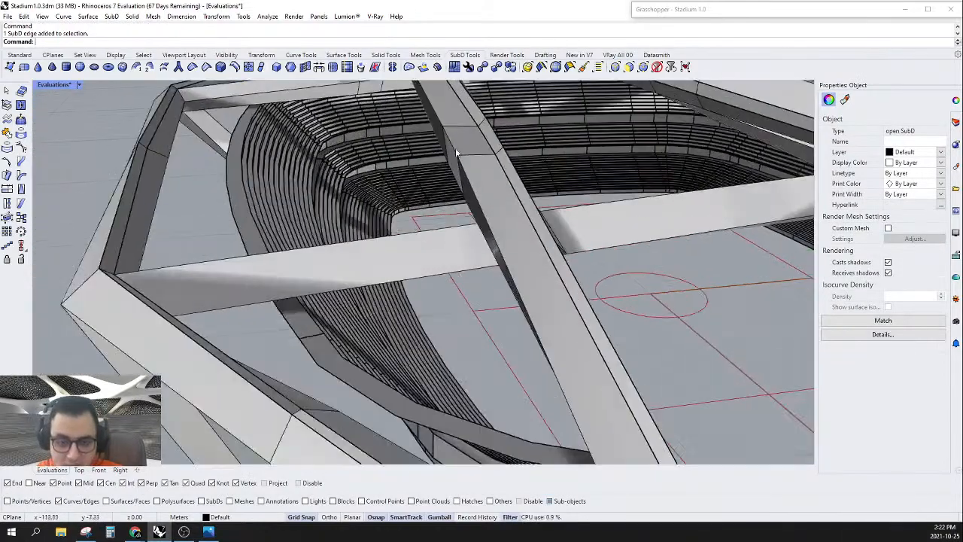
pyautogui.keyDown('ctrl'); pyautogui.keyDown('shift'); pyautogui.click(454, 148); pyautogui.keyUp('shift'); pyautogui.keyUp('ctrl')
pyautogui.scroll(-8, 453, 149)
pyautogui.scroll(8, 616, 195)
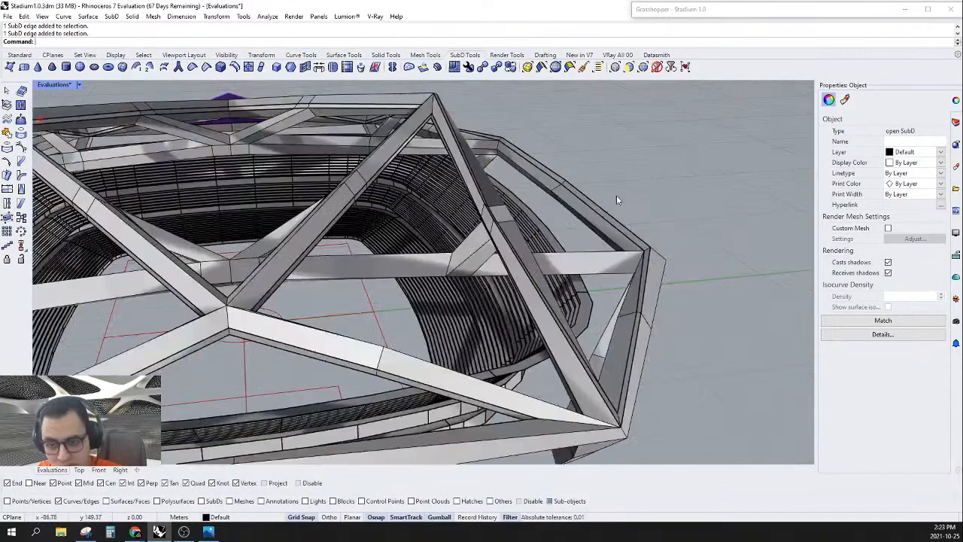
pyautogui.keyDown('ctrl'); pyautogui.keyDown('shift'); pyautogui.click(469, 217); pyautogui.keyUp('shift'); pyautogui.keyUp('ctrl')
pyautogui.scroll(-8, 457, 218)
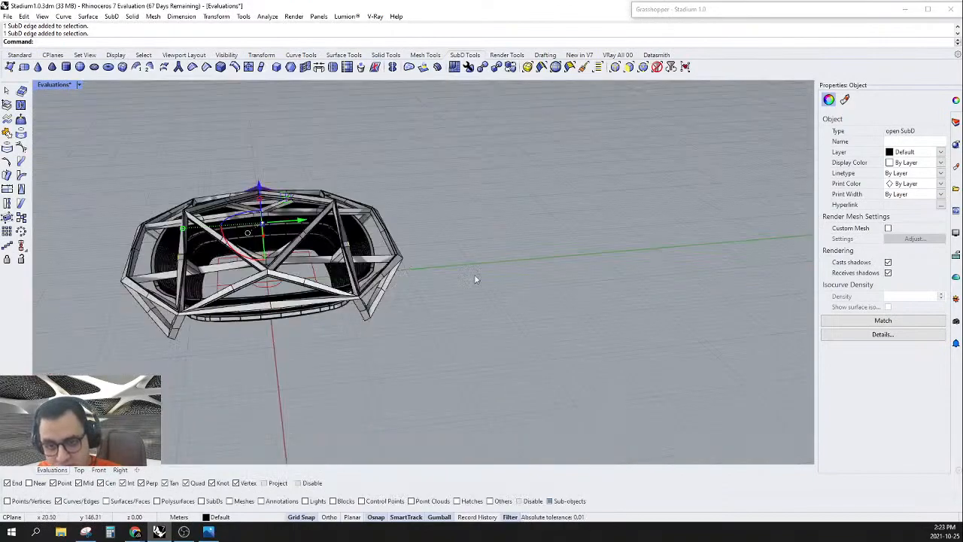
# Step: Move the selected beam edges down by 2 m and switch the SubDs to smooth display
pyautogui.moveTo(662, 280); pyautogui.dragTo(404, 271, button='right')
pyautogui.moveTo(699, 275); pyautogui.dragTo(553, 283, button='right')
pyautogui.scroll(8, 330, 313)
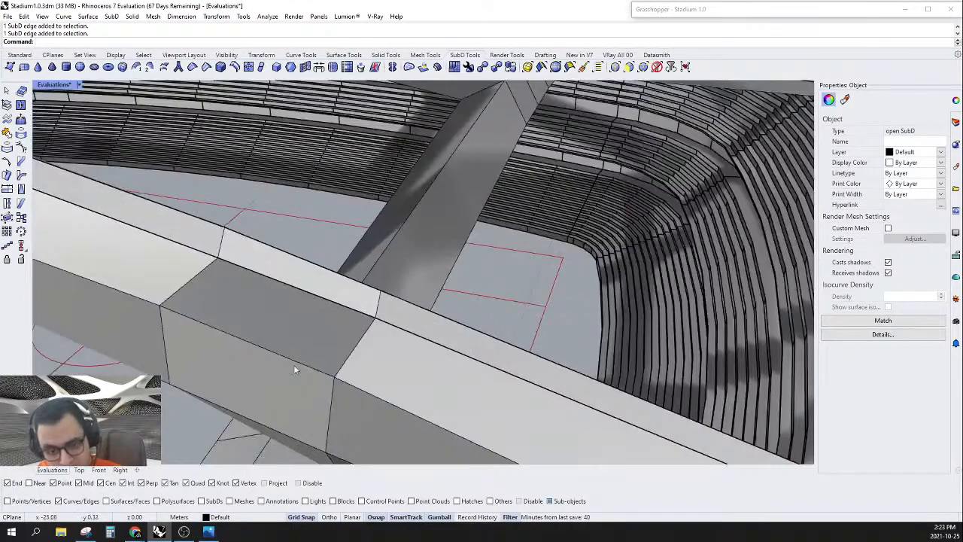
pyautogui.scroll(-8, 299, 370)
pyautogui.moveTo(594, 323); pyautogui.dragTo(409, 286, button='right')
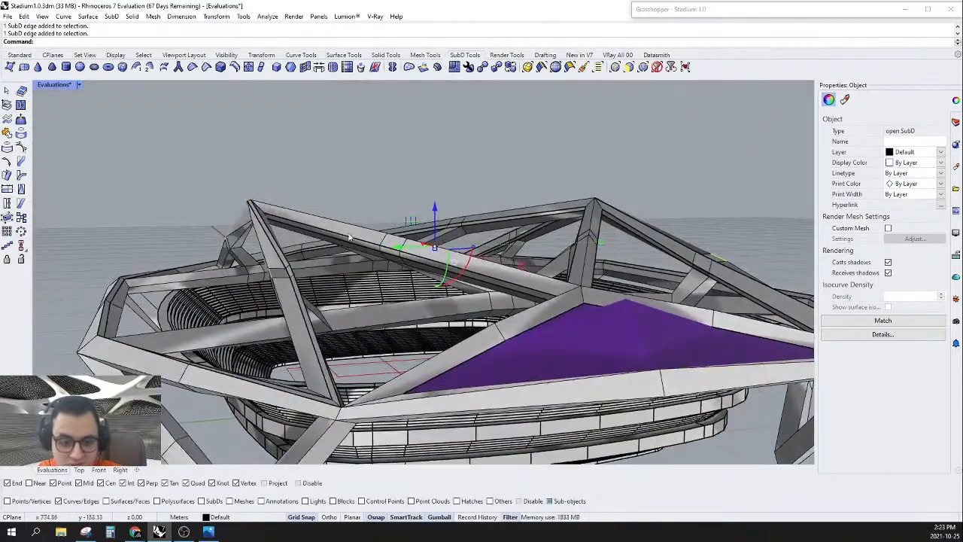
pyautogui.moveTo(656, 232); pyautogui.dragTo(577, 197, button='right')
pyautogui.click(576, 194)
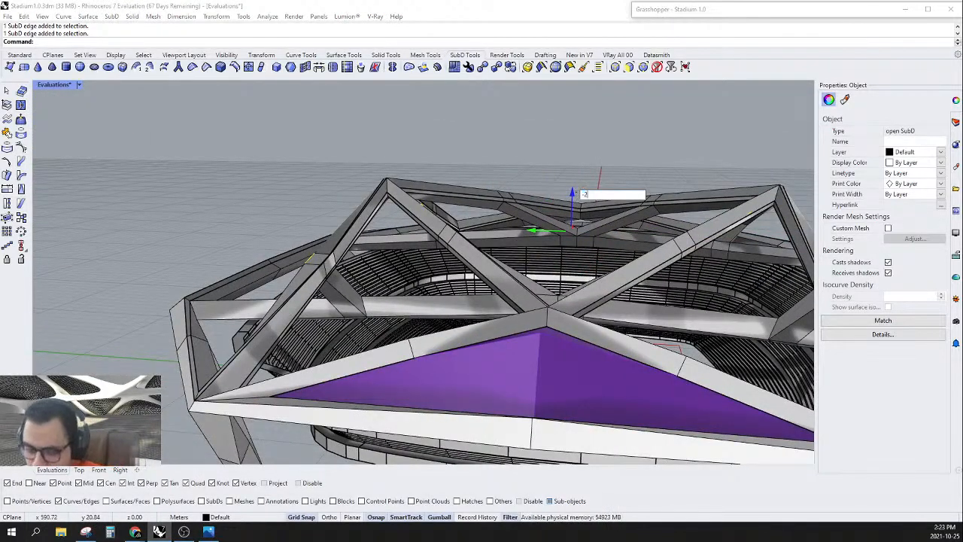
pyautogui.write('-2')
pyautogui.press('Return')
pyautogui.moveTo(336, 294); pyautogui.dragTo(306, 301, button='right')
pyautogui.scroll(3, 259, 356)
pyautogui.press('Tab')
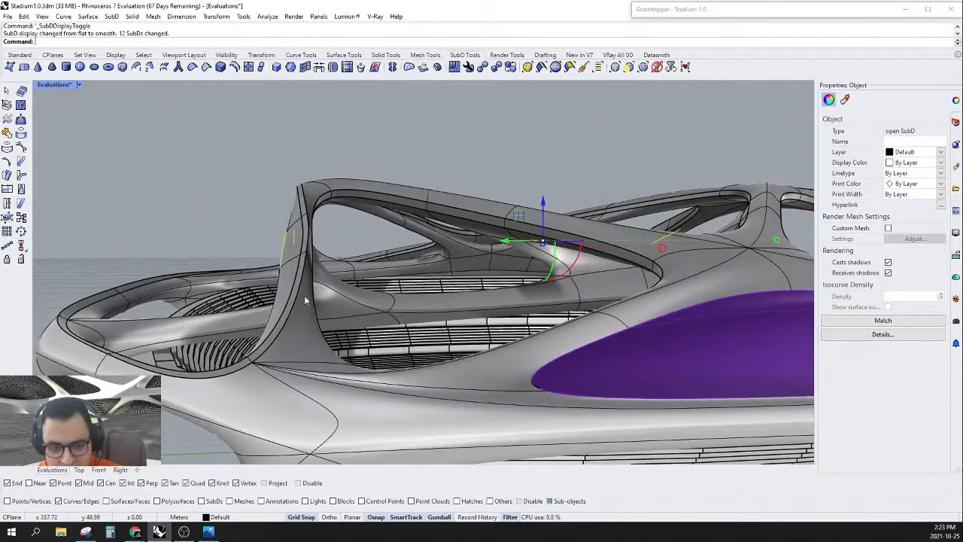
# Step: Select the parallel mid-span edges along the top strips of the sloping roof beams
pyautogui.moveTo(235, 145); pyautogui.dragTo(311, 260, button='right')
pyautogui.scroll(10, 326, 248)
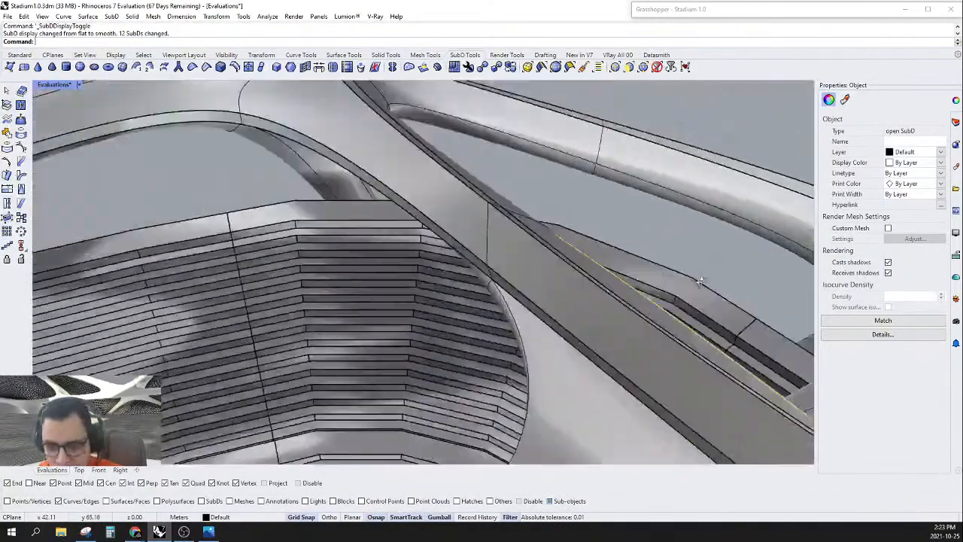
pyautogui.moveTo(700, 280); pyautogui.dragTo(763, 237, button='right')
pyautogui.moveTo(612, 167); pyautogui.dragTo(564, 240)
pyautogui.scroll(-10, 562, 240)
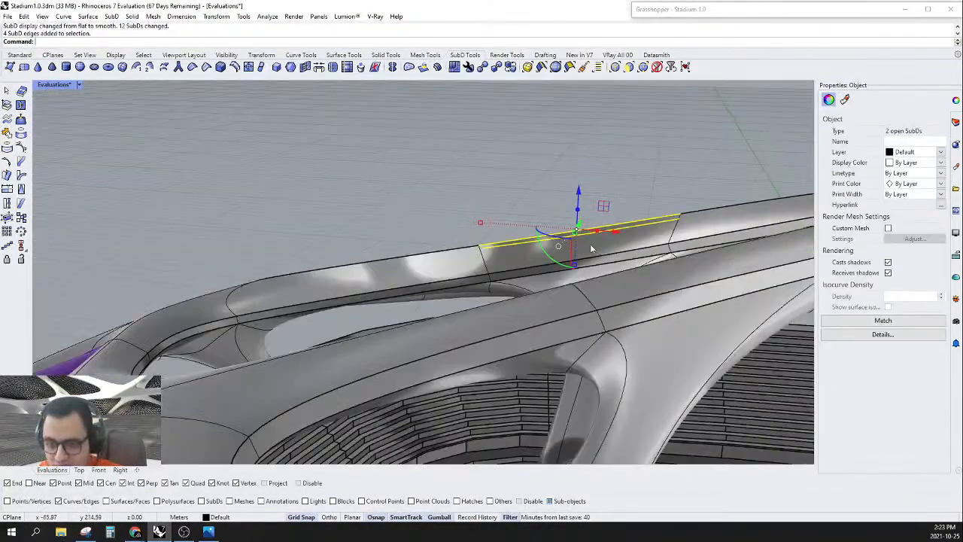
pyautogui.moveTo(616, 285); pyautogui.dragTo(522, 268, button='right')
pyautogui.scroll(10, 548, 272)
pyautogui.keyDown('shift'); pyautogui.click(458, 320); pyautogui.keyUp('shift')
pyautogui.scroll(-7, 459, 320)
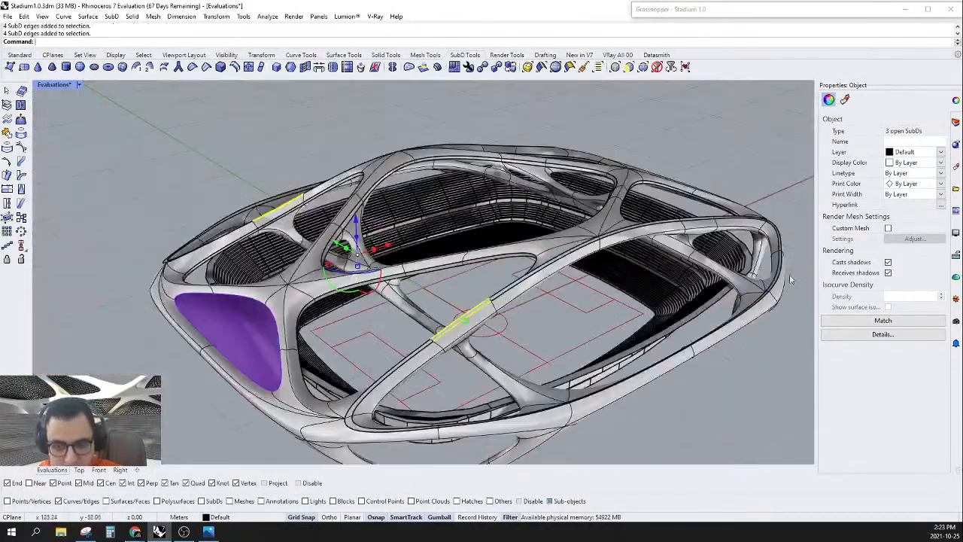
pyautogui.moveTo(760, 281); pyautogui.dragTo(676, 296, button='right')
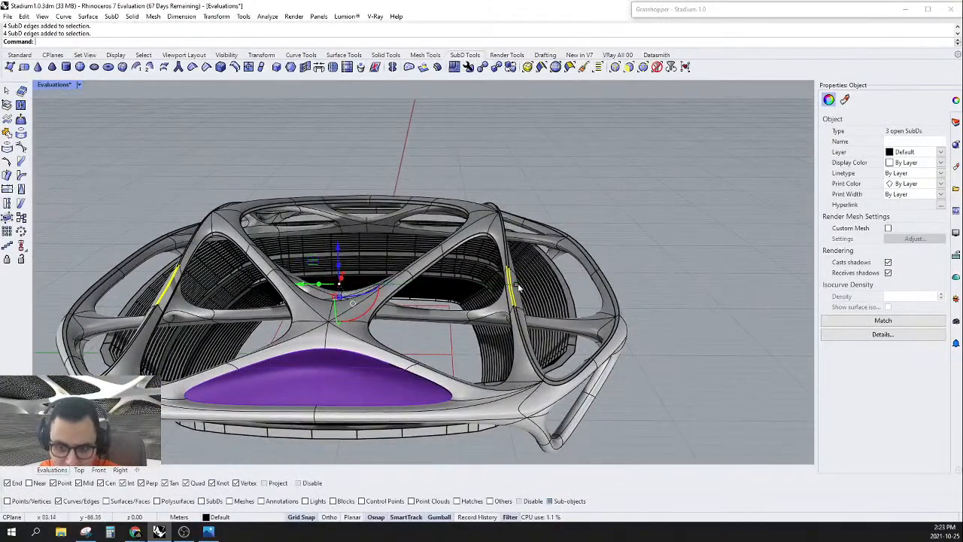
# Step: Try scaling the selected beam edges along the Y axis, check them in flat display, and undo the scale
pyautogui.moveTo(518, 288); pyautogui.dragTo(532, 286)
pyautogui.moveTo(533, 285); pyautogui.dragTo(638, 274, button='right')
pyautogui.scroll(5, 594, 282)
pyautogui.press('Tab')
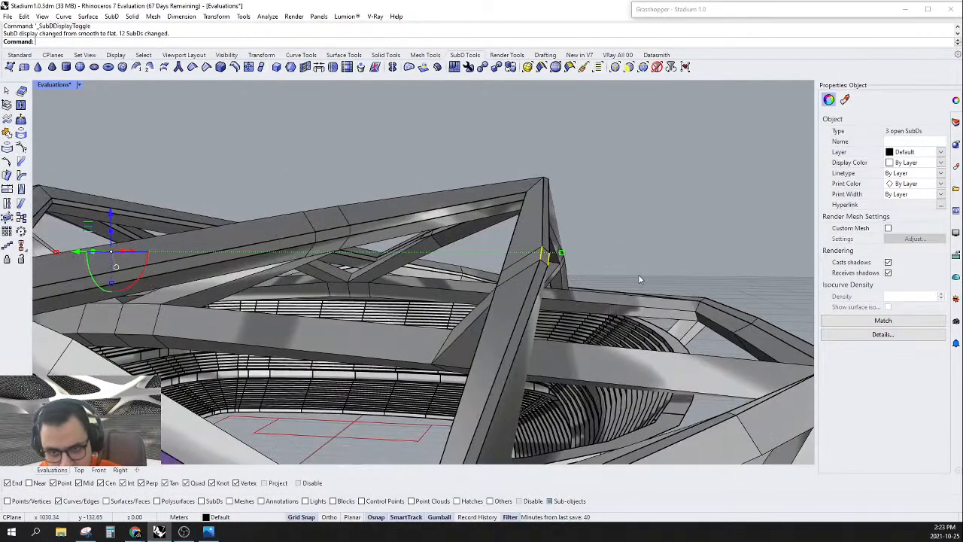
pyautogui.moveTo(578, 309)
pyautogui.mouseDown(button='right')
pyautogui.moveTo(616, 300)
pyautogui.moveTo(575, 316)
pyautogui.mouseUp(button='right')
pyautogui.scroll(-5, 616, 301)
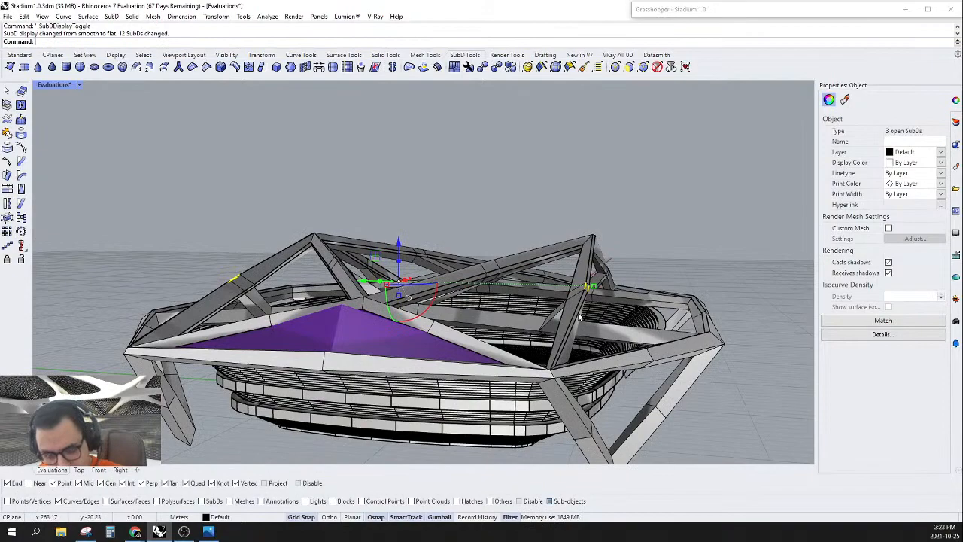
pyautogui.hotkey('ctrl', 'z')
# Step: Try moving the four mid-span edges of the sloping beam freehand along the Y axis, and undo the move
pyautogui.moveTo(591, 305); pyautogui.dragTo(673, 316, button='right')
pyautogui.scroll(6, 570, 258)
pyautogui.moveTo(570, 258); pyautogui.dragTo(607, 342, button='right')
pyautogui.scroll(3, 608, 343)
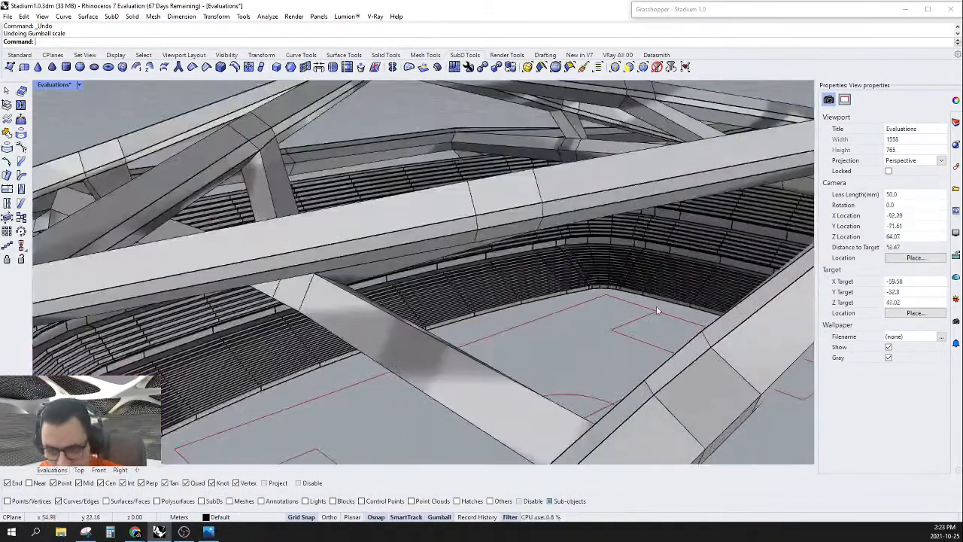
pyautogui.moveTo(659, 309); pyautogui.dragTo(652, 393)
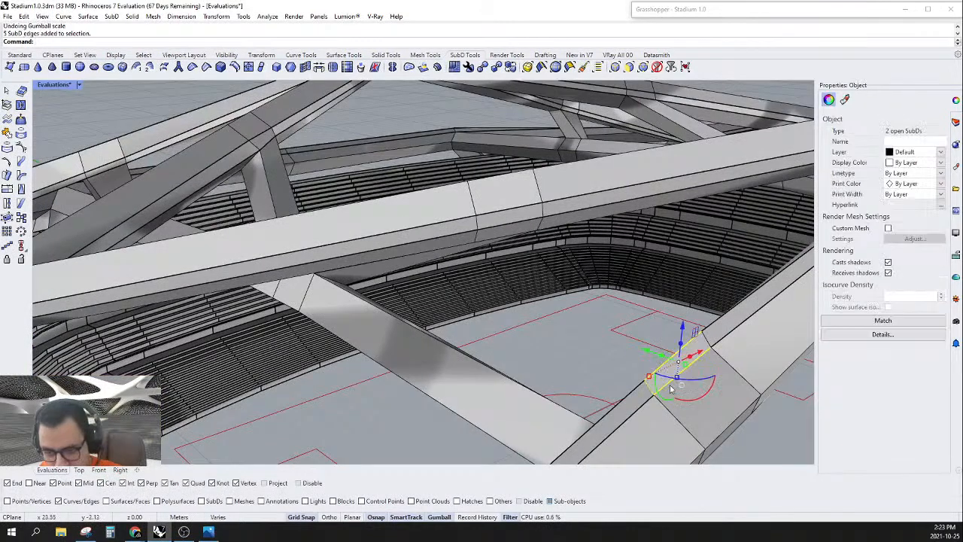
pyautogui.moveTo(671, 389); pyautogui.dragTo(671, 340, button='right')
pyautogui.click(671, 341)
pyautogui.moveTo(540, 301); pyautogui.dragTo(524, 378)
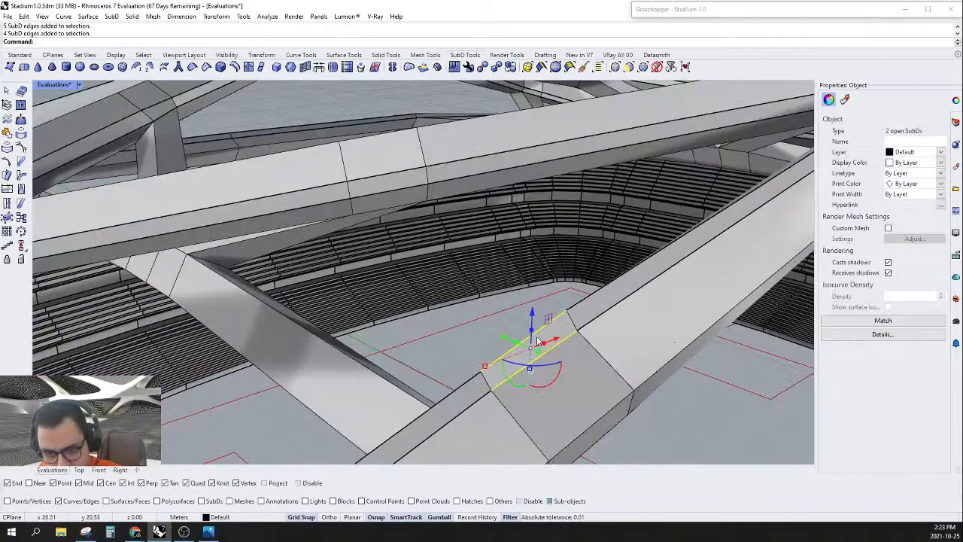
pyautogui.moveTo(537, 342); pyautogui.dragTo(570, 300, button='right')
pyautogui.moveTo(570, 299); pyautogui.dragTo(636, 296)
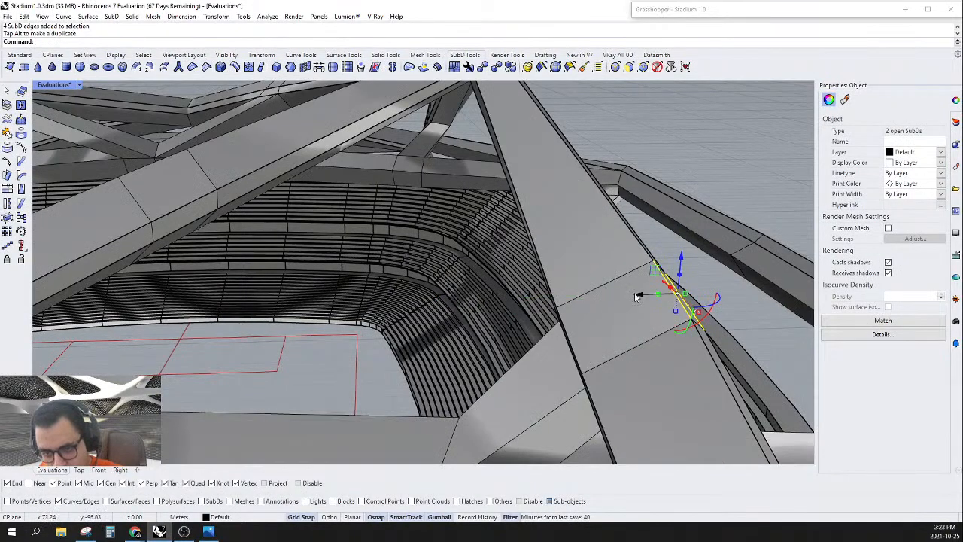
pyautogui.hotkey('ctrl', 'z')
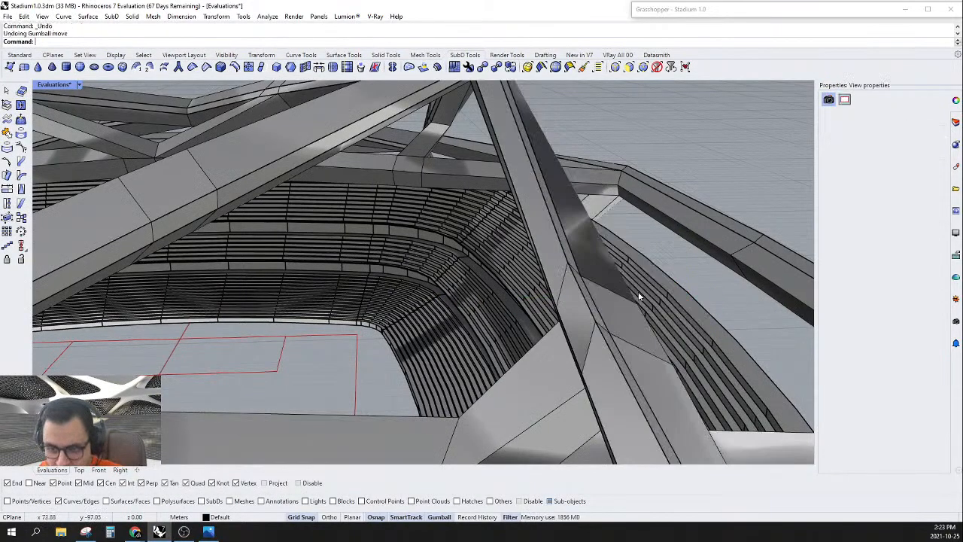
# Step: Reselect the four mid-span edges of that sloping beam and move them inward along Y by a numeric offset
pyautogui.moveTo(637, 296); pyautogui.dragTo(546, 344, button='right')
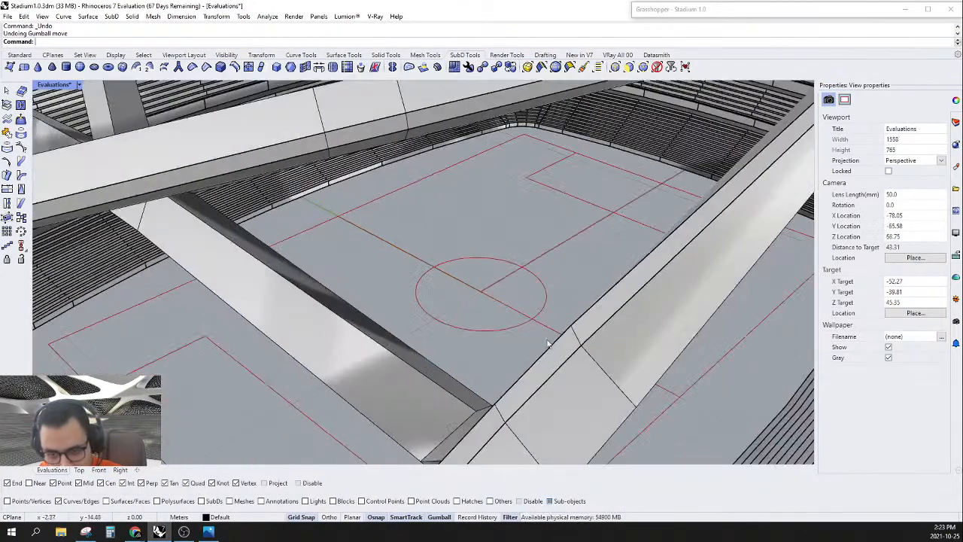
pyautogui.moveTo(542, 326); pyautogui.dragTo(511, 408)
pyautogui.moveTo(519, 403); pyautogui.dragTo(521, 337, button='right')
pyautogui.click(521, 337)
pyautogui.moveTo(543, 323); pyautogui.dragTo(531, 367)
pyautogui.moveTo(534, 367); pyautogui.dragTo(560, 304, button='right')
pyautogui.moveTo(548, 293); pyautogui.dragTo(546, 296)
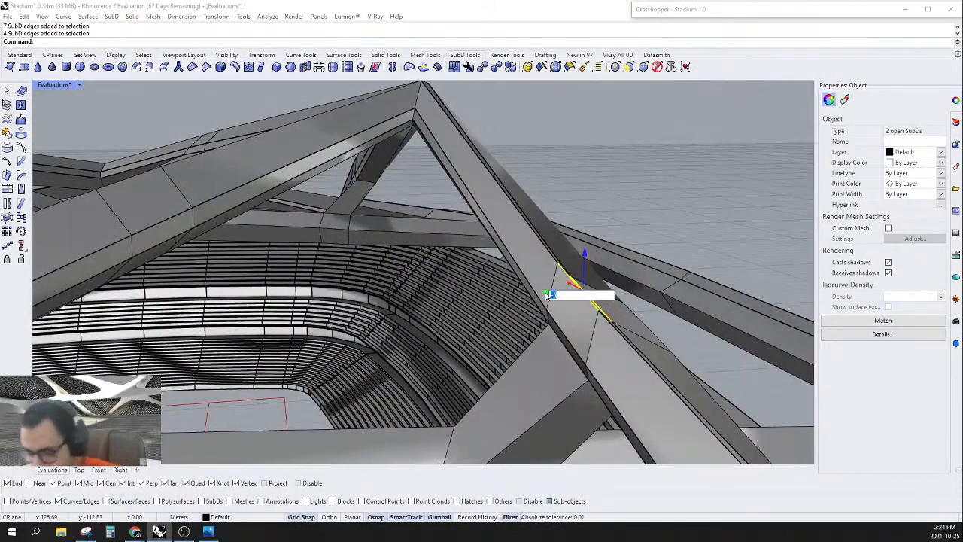
pyautogui.press('Return')
pyautogui.moveTo(620, 324); pyautogui.dragTo(656, 289, button='right')
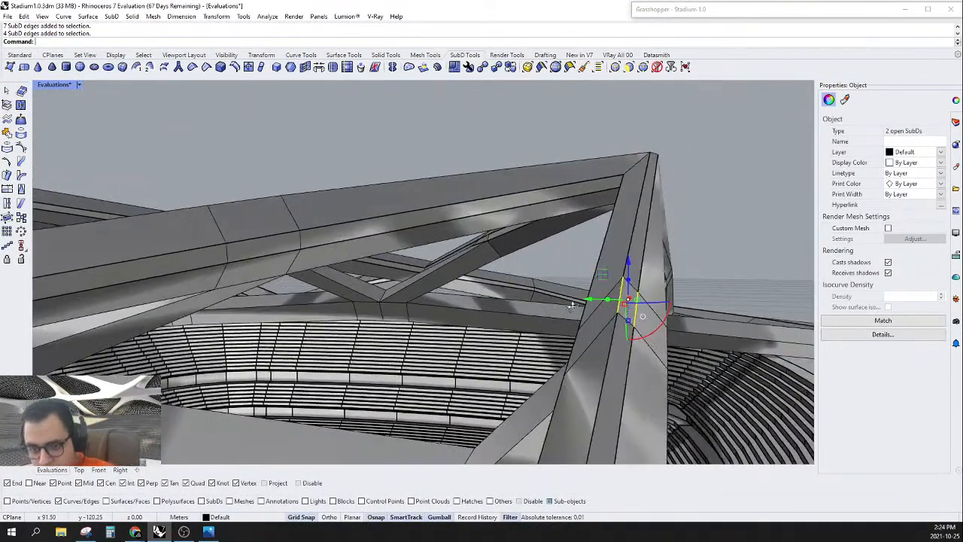
# Step: Select the four mid-span edges of the matching beam at the other end and apply the same Y offset
pyautogui.scroll(-8, 655, 290)
pyautogui.scroll(-6, 655, 290)
pyautogui.moveTo(429, 292); pyautogui.dragTo(291, 294, button='right')
pyautogui.scroll(-5, 464, 336)
pyautogui.scroll(7, 520, 235)
pyautogui.scroll(6, 452, 259)
pyautogui.scroll(-2, 291, 293)
pyautogui.scroll(-8, 291, 293)
pyautogui.scroll(7, 428, 329)
pyautogui.moveTo(534, 303); pyautogui.dragTo(443, 319, button='right')
pyautogui.scroll(-4, 492, 279)
pyautogui.scroll(4, 463, 294)
pyautogui.scroll(10, 430, 293)
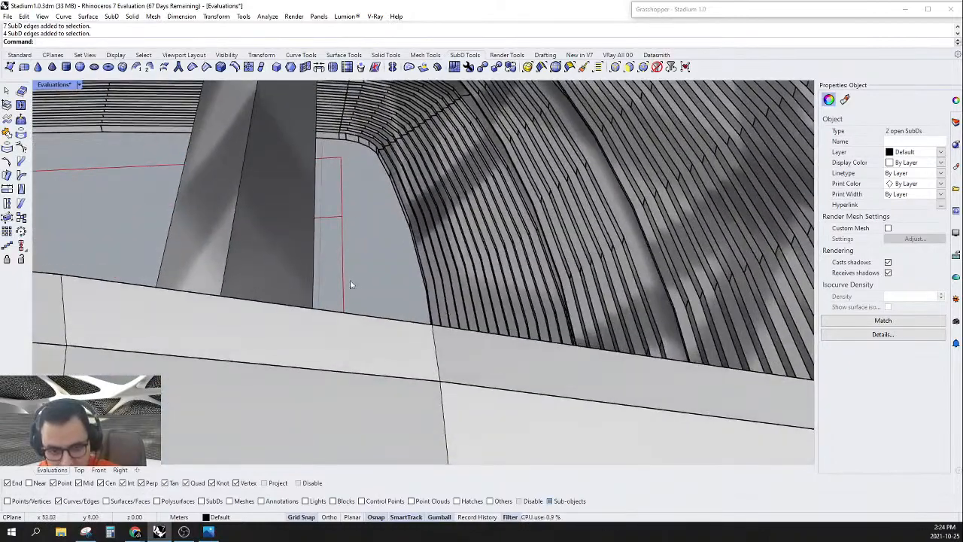
pyautogui.moveTo(353, 279); pyautogui.dragTo(340, 384)
pyautogui.scroll(-9, 386, 369)
pyautogui.moveTo(415, 358); pyautogui.dragTo(553, 336, button='right')
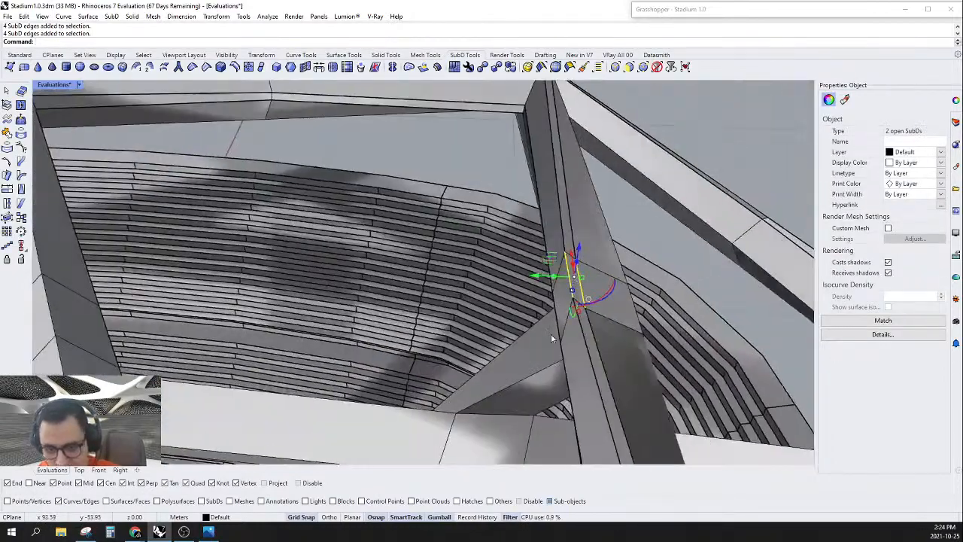
pyautogui.click(535, 277)
pyautogui.press('Return')
# Step: Examine the roof frame from the opposite side and locate the mid-span segment of the next matching beam
pyautogui.scroll(-8, 641, 236)
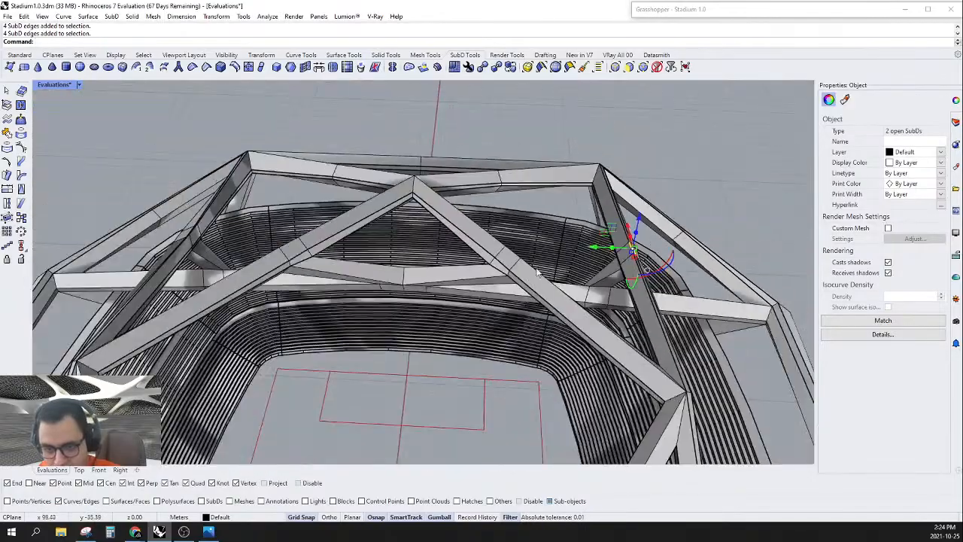
pyautogui.moveTo(583, 257); pyautogui.dragTo(672, 277, button='right')
pyautogui.scroll(-8, 542, 252)
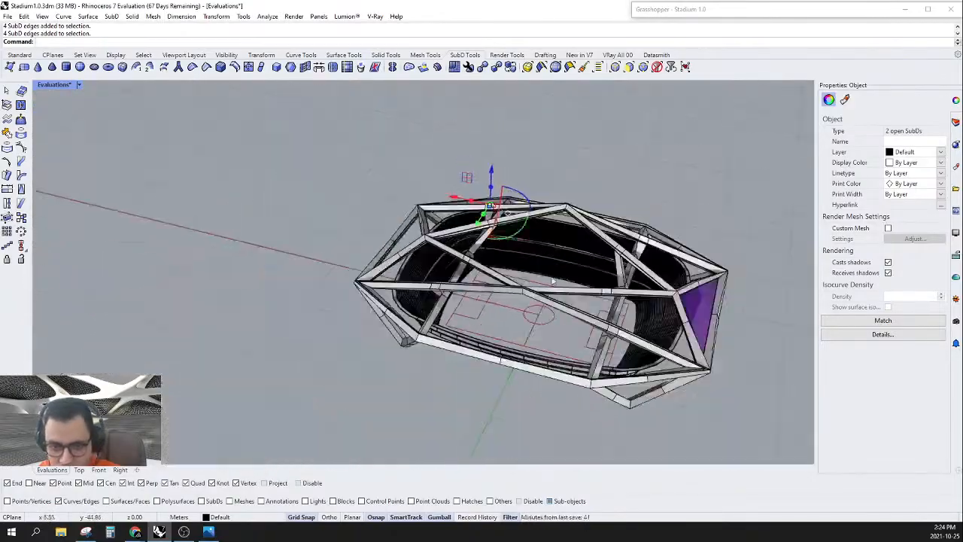
pyautogui.moveTo(519, 256); pyautogui.dragTo(263, 312, button='right')
pyautogui.scroll(9, 399, 286)
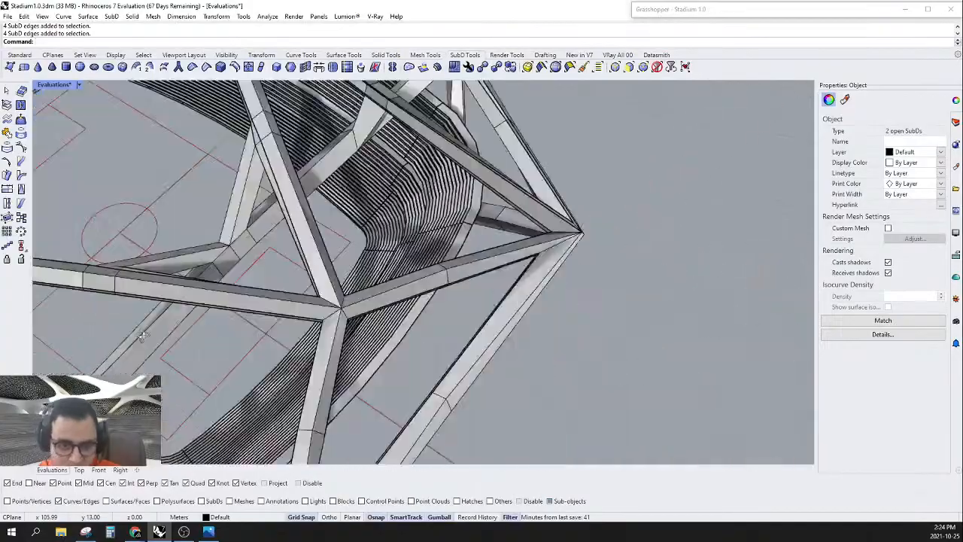
pyautogui.scroll(-5, 263, 313)
pyautogui.scroll(6, 323, 249)
pyautogui.moveTo(324, 240); pyautogui.dragTo(528, 347, button='right')
pyautogui.scroll(-2, 474, 220)
pyautogui.scroll(6, 500, 281)
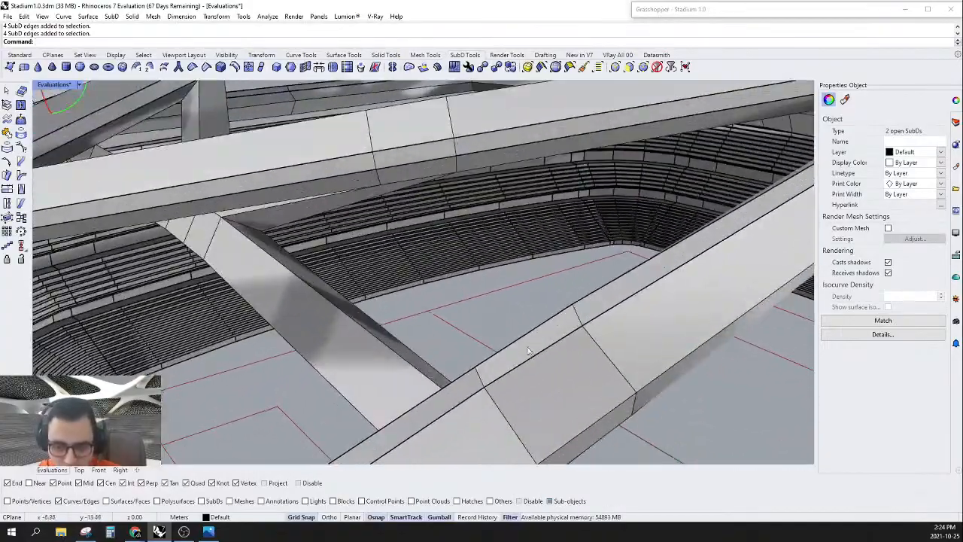
# Step: Move the selected beam-joint edges over the pitch sideways along the gumball's green axis
pyautogui.moveTo(546, 296); pyautogui.dragTo(490, 290, button='right')
pyautogui.click(493, 290)
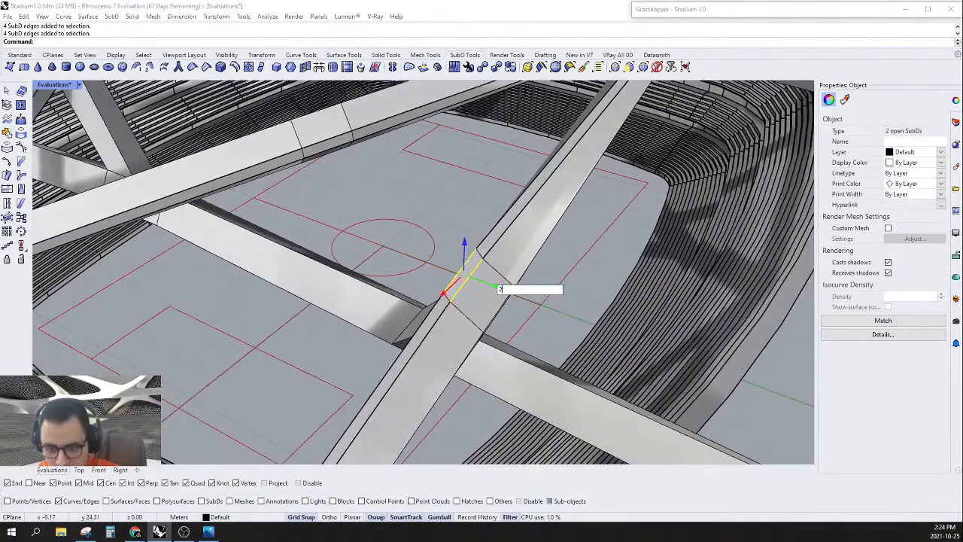
pyautogui.press('Return')
pyautogui.scroll(-8, 485, 292)
pyautogui.moveTo(485, 292); pyautogui.dragTo(592, 237, button='right')
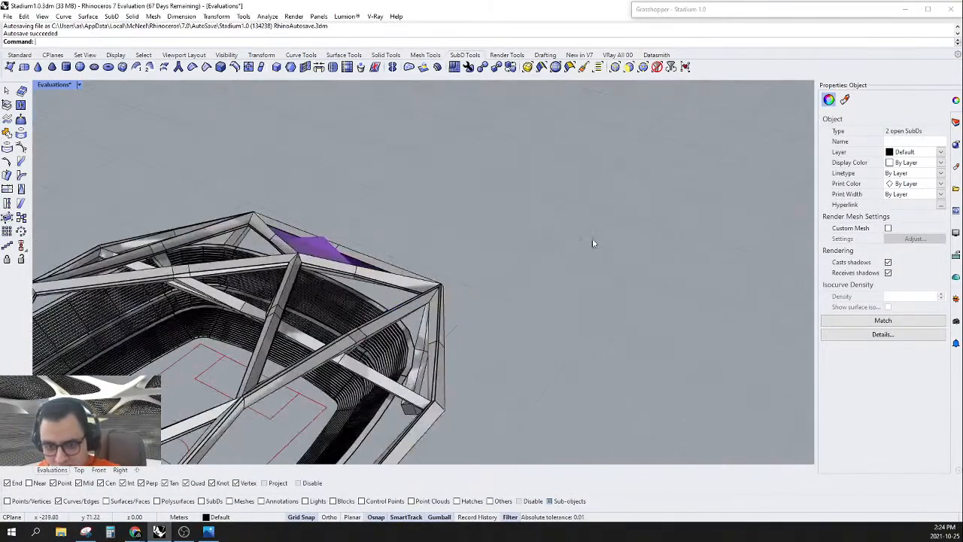
pyautogui.scroll(5, 444, 290)
pyautogui.moveTo(314, 334); pyautogui.dragTo(397, 344, button='right')
pyautogui.scroll(-8, 327, 327)
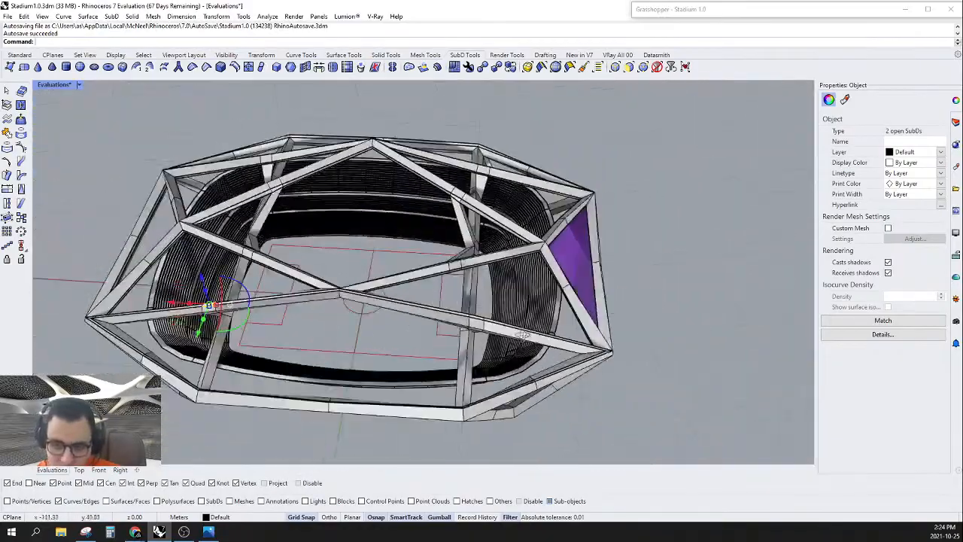
pyautogui.moveTo(326, 327); pyautogui.dragTo(452, 333, button='right')
pyautogui.scroll(6, 574, 449)
pyautogui.moveTo(558, 265); pyautogui.dragTo(542, 312)
pyautogui.moveTo(542, 312); pyautogui.dragTo(705, 275, button='right')
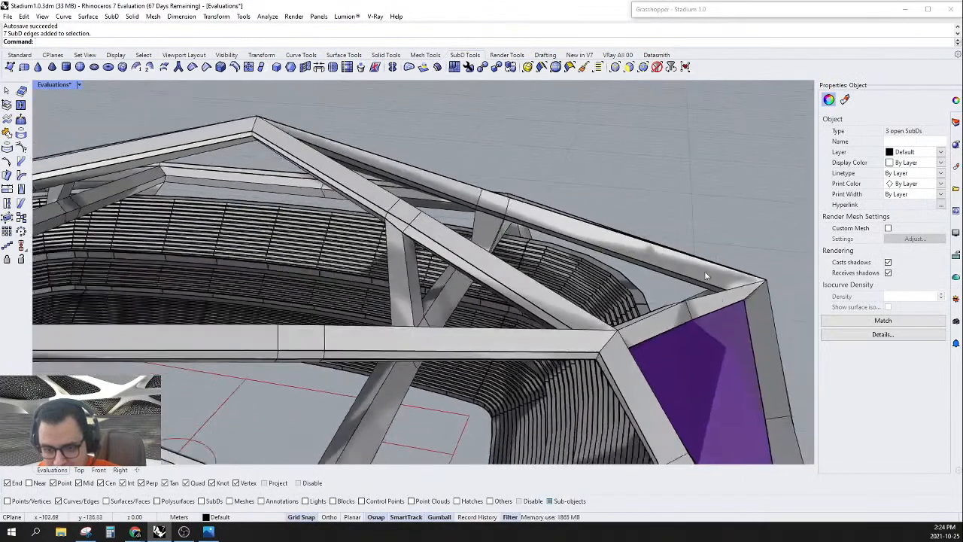
pyautogui.scroll(-3, 704, 275)
pyautogui.scroll(5, 501, 450)
pyautogui.click(541, 342)
# Step: Select the four edges on top of the next beam joint over the pitch and shift them along the gumball's green axis
pyautogui.scroll(6, 475, 346)
pyautogui.scroll(-5, 476, 346)
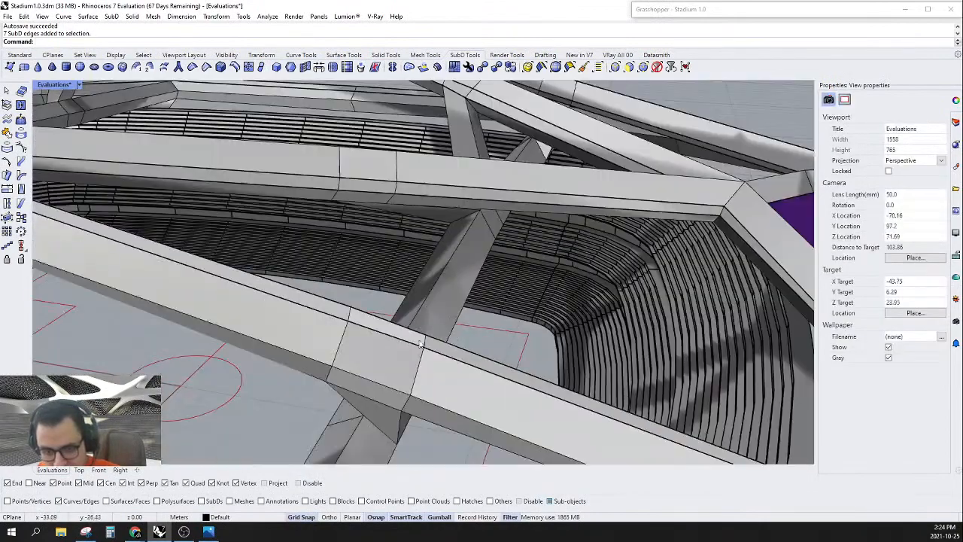
pyautogui.moveTo(422, 342); pyautogui.dragTo(331, 343, button='right')
pyautogui.scroll(4, 312, 263)
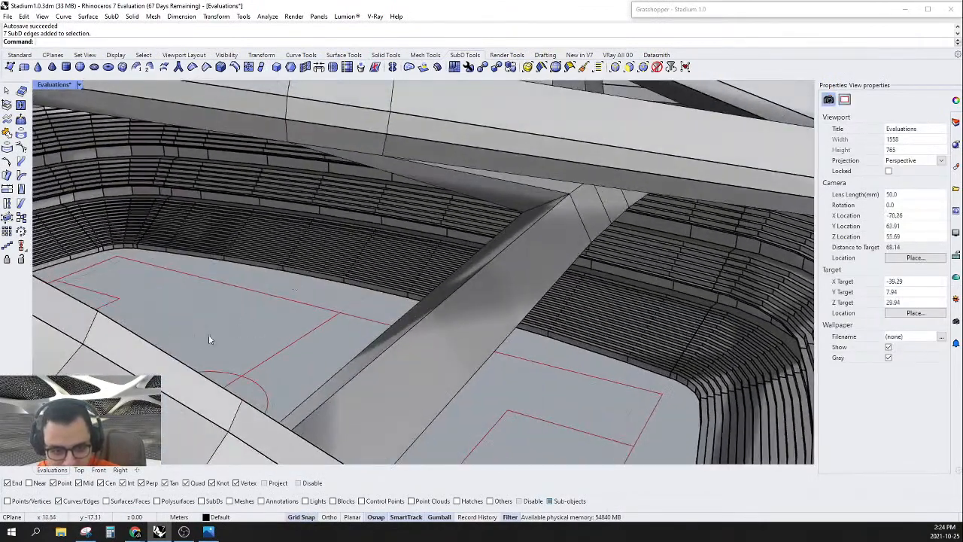
pyautogui.moveTo(141, 399); pyautogui.dragTo(140, 400)
pyautogui.scroll(-6, 288, 327)
pyautogui.moveTo(290, 327); pyautogui.dragTo(355, 337, button='right')
pyautogui.scroll(5, 236, 307)
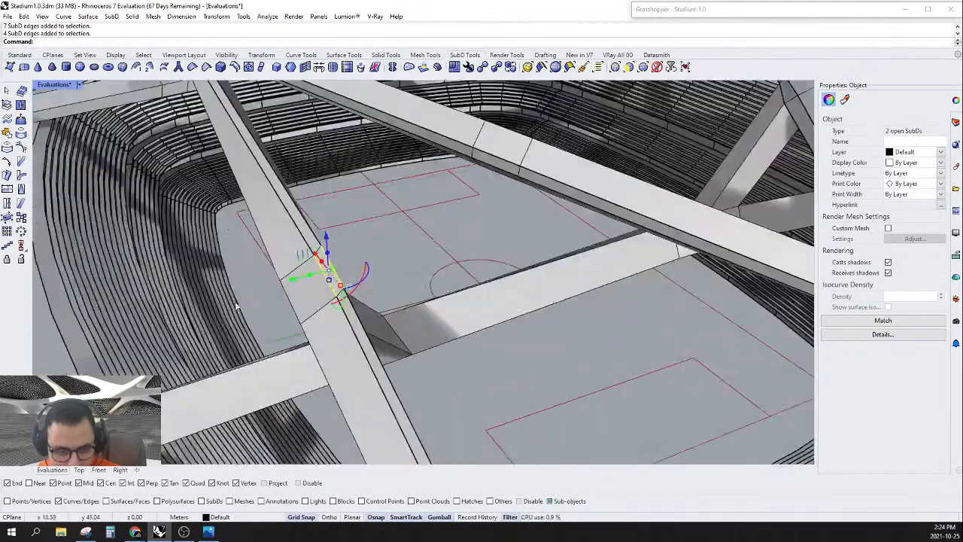
pyautogui.click(295, 282)
pyautogui.press('Return')
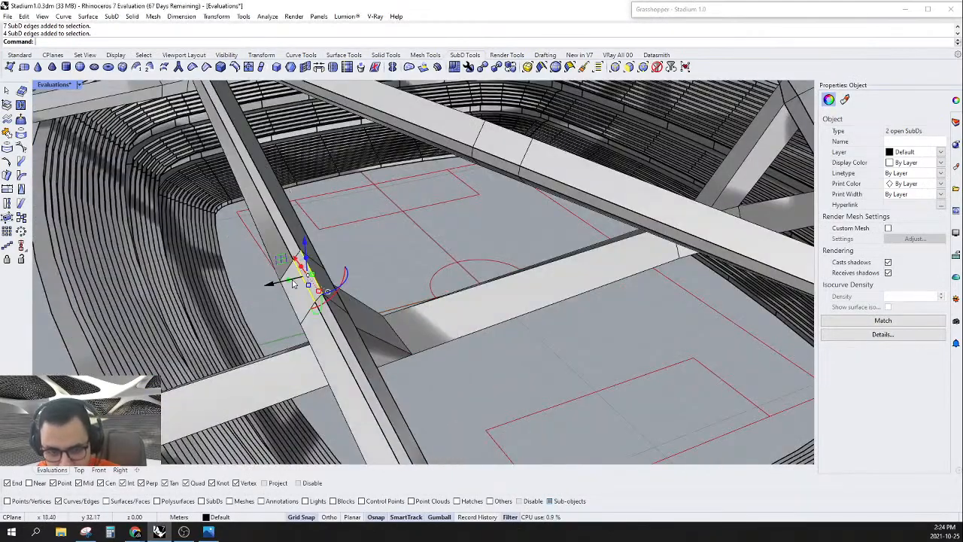
# Step: Deselect the edges and switch the SubD display of the roof structure from flat to smooth
pyautogui.press('Escape')
pyautogui.scroll(-8, 313, 291)
pyautogui.moveTo(314, 292); pyautogui.dragTo(615, 209, button='right')
pyautogui.press('Tab')
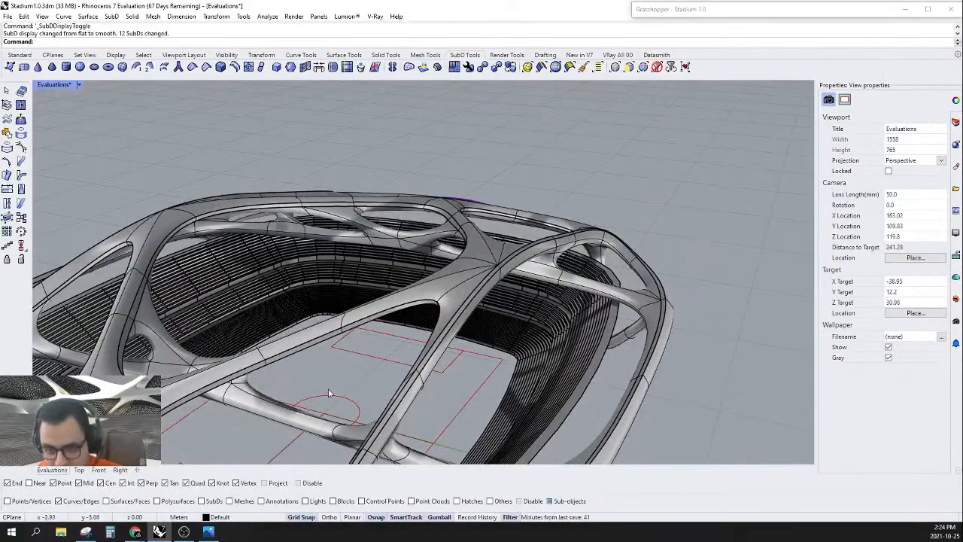
# Step: Examine the smoothed stadium roof frame from several sides, including the openings and beam joints
pyautogui.scroll(-8, 534, 216)
pyautogui.moveTo(534, 217); pyautogui.dragTo(598, 166, button='right')
pyautogui.scroll(12, 597, 166)
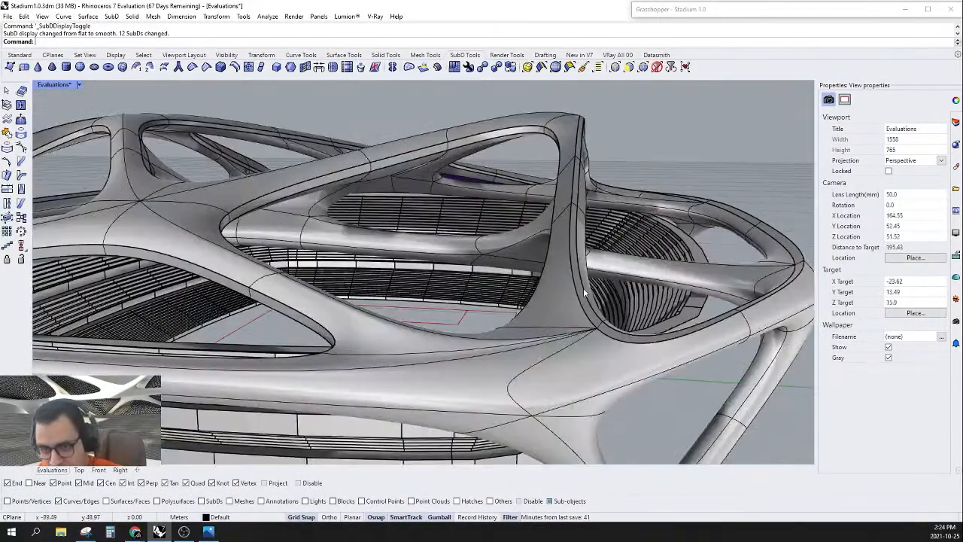
pyautogui.moveTo(583, 287); pyautogui.dragTo(653, 365, button='right')
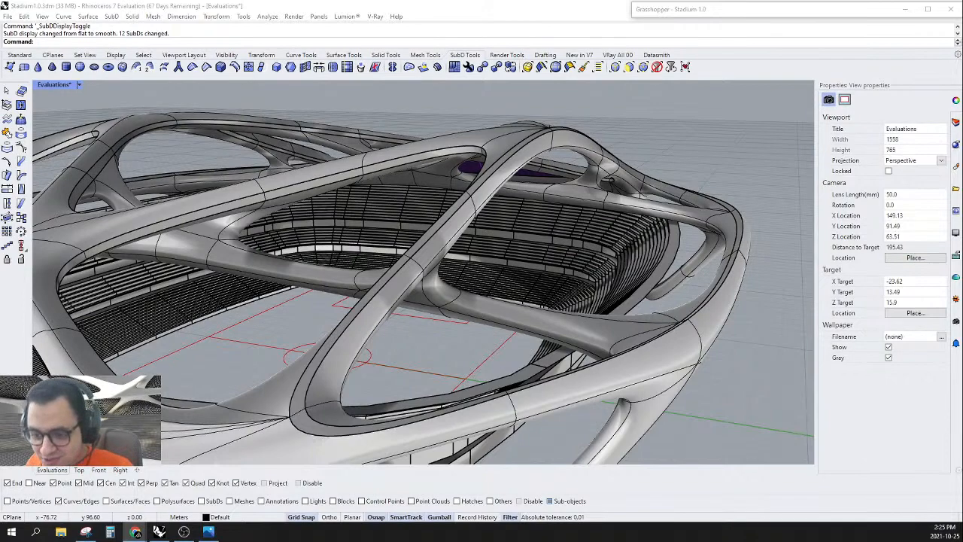
pyautogui.moveTo(756, 381); pyautogui.dragTo(411, 375, button='right')
pyautogui.scroll(-12, 683, 392)
pyautogui.scroll(8, 688, 391)
pyautogui.scroll(-6, 632, 331)
pyautogui.moveTo(632, 327); pyautogui.dragTo(626, 292, button='right')
pyautogui.scroll(7, 595, 316)
pyautogui.scroll(6, 638, 232)
pyautogui.scroll(2, 666, 207)
pyautogui.click(667, 209)
pyautogui.press('Escape')
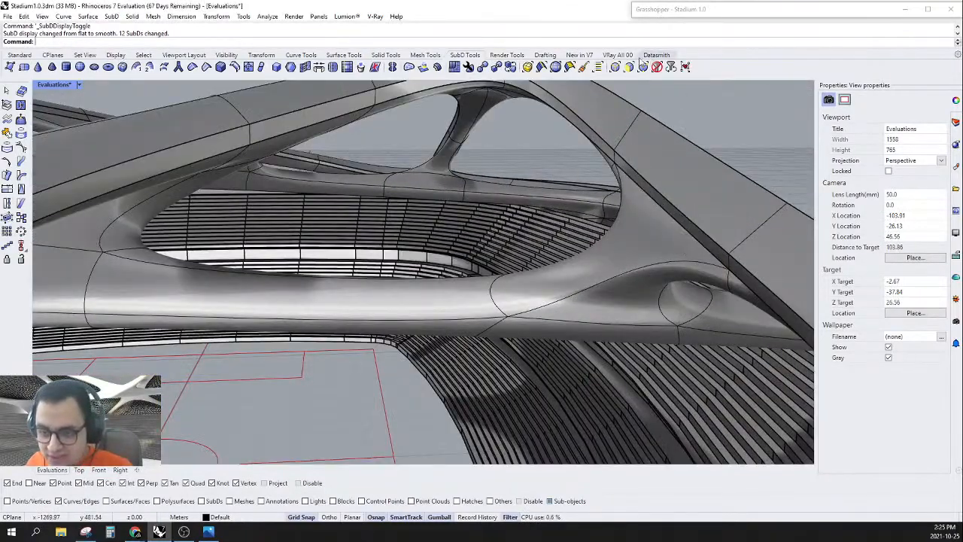
# Step: Clear the selection filter and try selecting the ring frames around neighbouring roof openings
pyautogui.click(656, 68)
pyautogui.scroll(4, 689, 236)
pyautogui.click(702, 231)
pyautogui.scroll(-8, 727, 267)
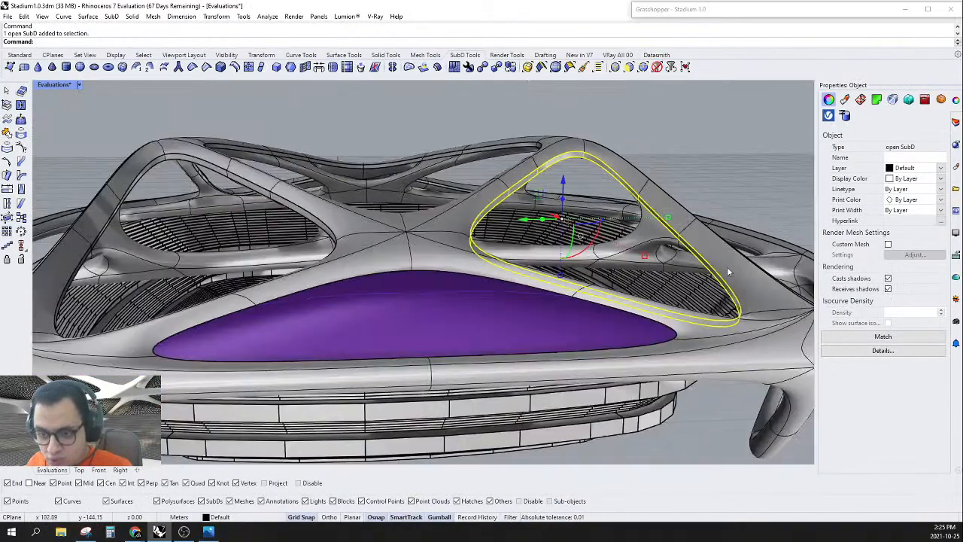
pyautogui.moveTo(727, 268); pyautogui.dragTo(640, 218, button='right')
pyautogui.scroll(6, 489, 183)
pyautogui.keyDown('shift'); pyautogui.click(633, 237); pyautogui.keyUp('shift')
pyautogui.scroll(-8, 634, 237)
pyautogui.scroll(6, 638, 222)
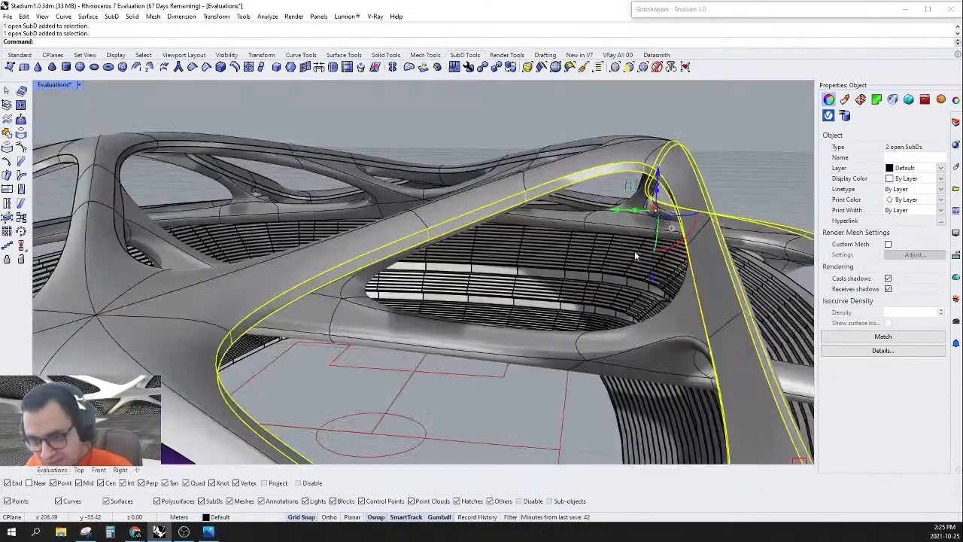
pyautogui.moveTo(636, 253); pyautogui.dragTo(639, 260, button='right')
pyautogui.scroll(-8, 634, 201)
pyautogui.press('Escape')
# Step: Select the ring frames of the two adjacent open roof bays beside the purple panel and isolate them
pyautogui.scroll(8, 587, 192)
pyautogui.click(589, 190)
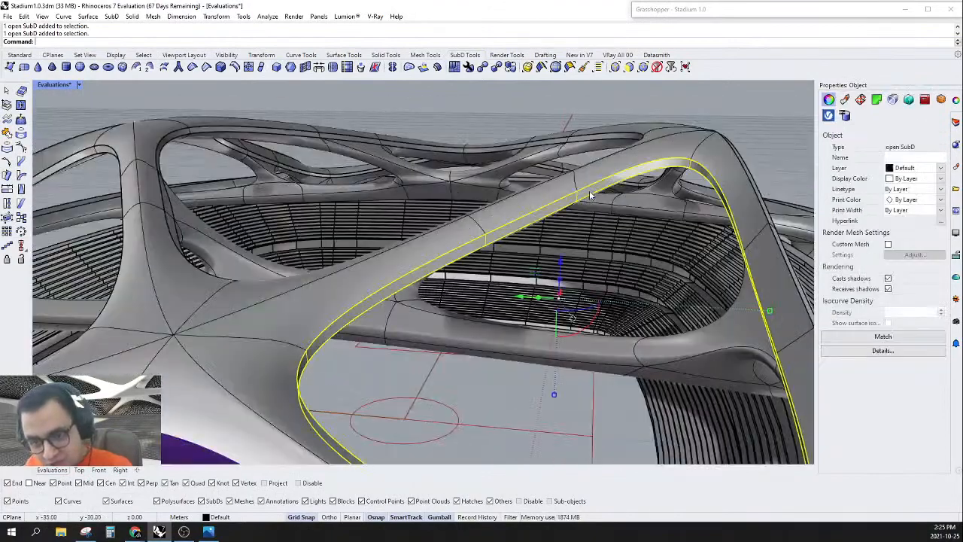
pyautogui.moveTo(589, 190); pyautogui.dragTo(651, 300, button='right')
pyautogui.keyDown('shift'); pyautogui.click(691, 194); pyautogui.keyUp('shift')
pyautogui.scroll(-8, 694, 197)
pyautogui.moveTo(439, 345); pyautogui.dragTo(539, 308, button='right')
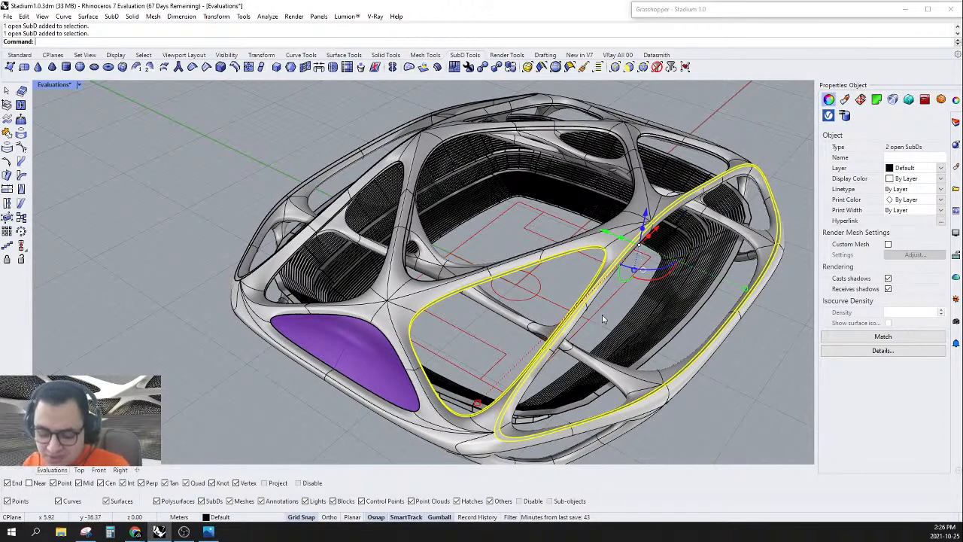
pyautogui.write('solate')
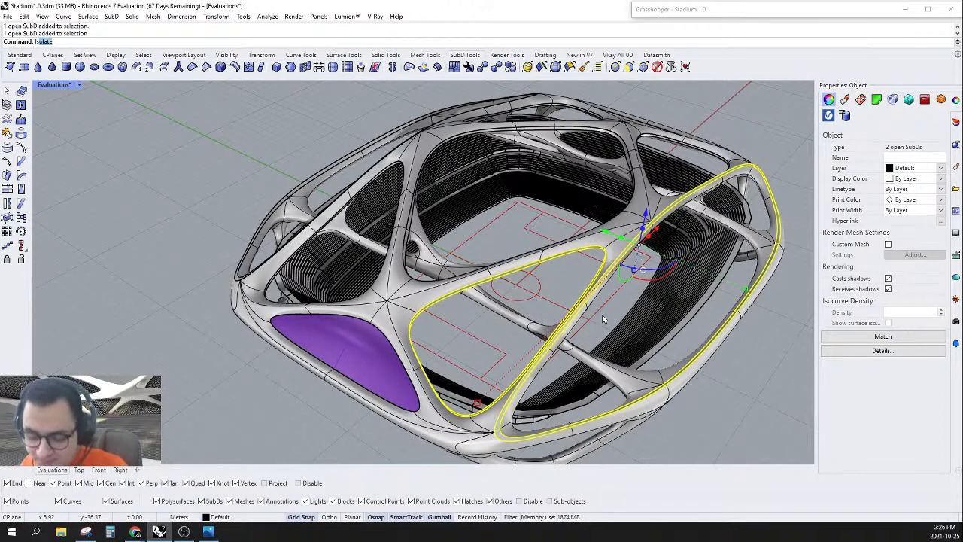
pyautogui.press('Return')
pyautogui.click(602, 316)
# Step: Fill the first ring frame's lower edge loop with an Automatic patch and extract that face as a separate SubD
pyautogui.moveTo(546, 385); pyautogui.dragTo(582, 369, button='right')
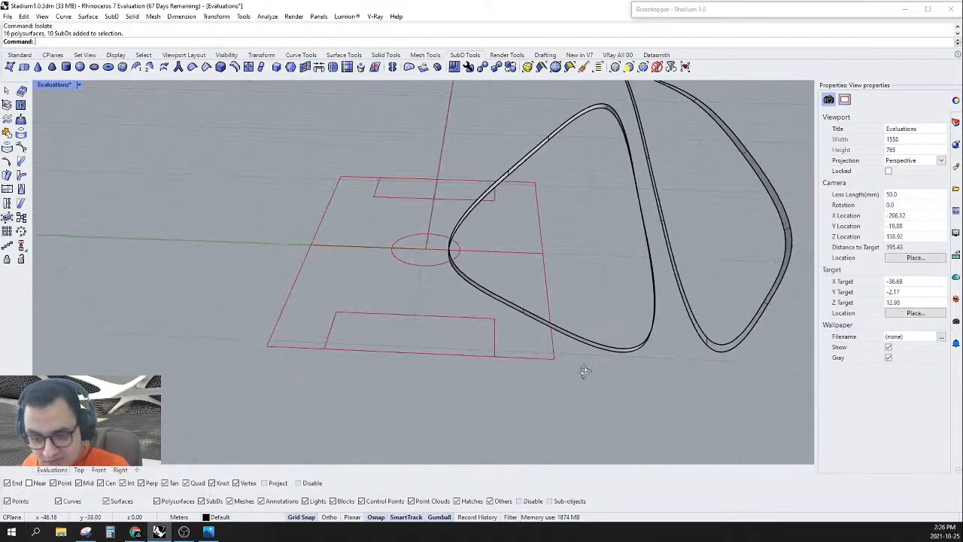
pyautogui.scroll(6, 642, 164)
pyautogui.moveTo(644, 197); pyautogui.dragTo(653, 177, button='right')
pyautogui.click(615, 70)
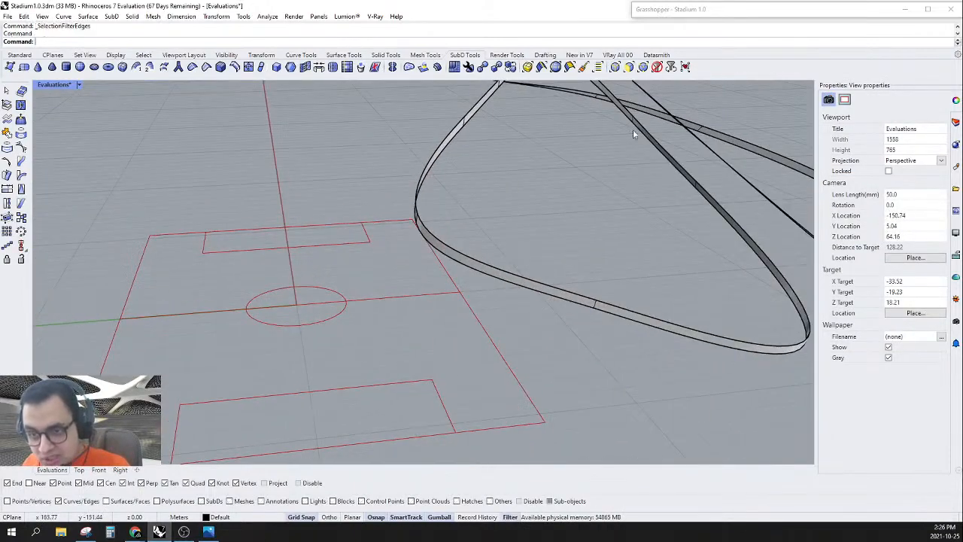
pyautogui.doubleClick(677, 167)
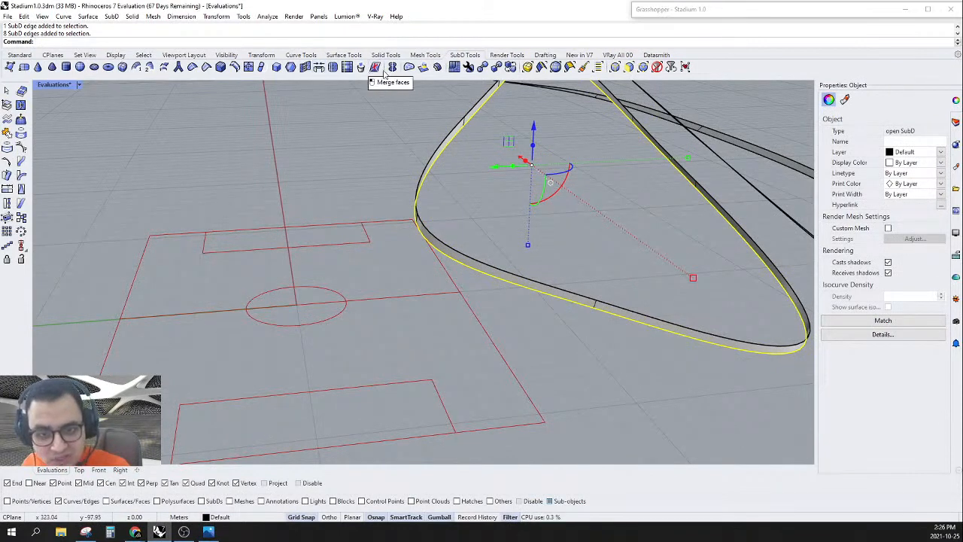
pyautogui.click(411, 69)
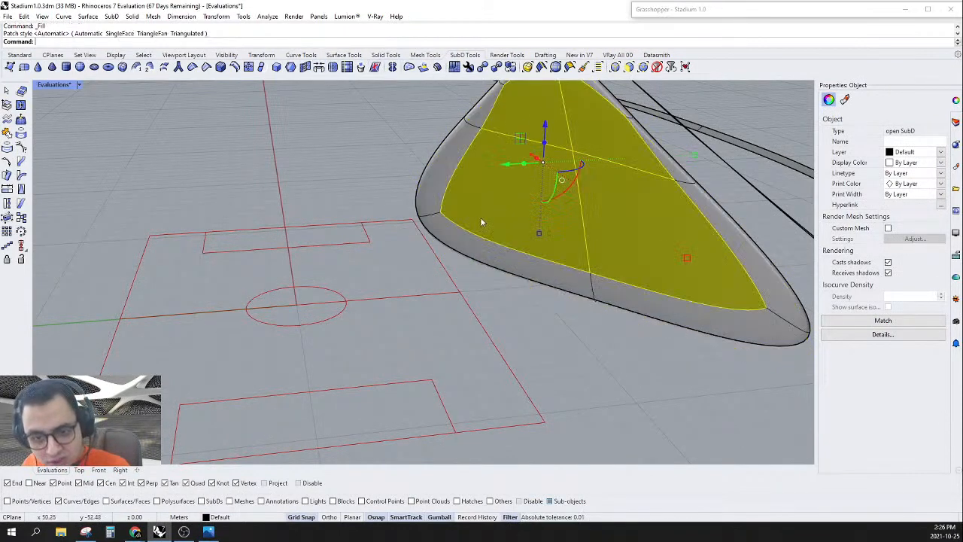
pyautogui.click(7, 105)
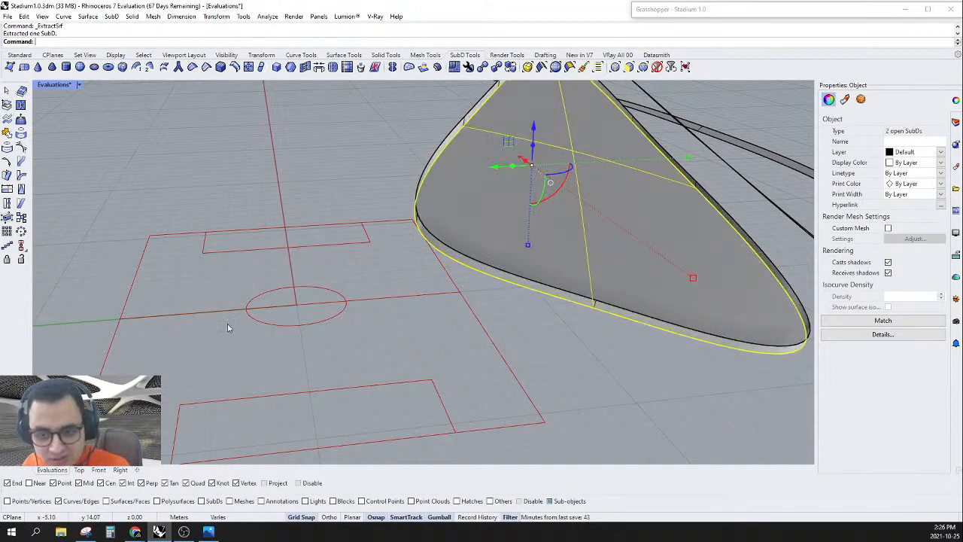
# Step: Remove the selection filter and flip the direction of the first ring frame SubD
pyautogui.moveTo(230, 326); pyautogui.dragTo(345, 227, button='right')
pyautogui.scroll(4, 344, 227)
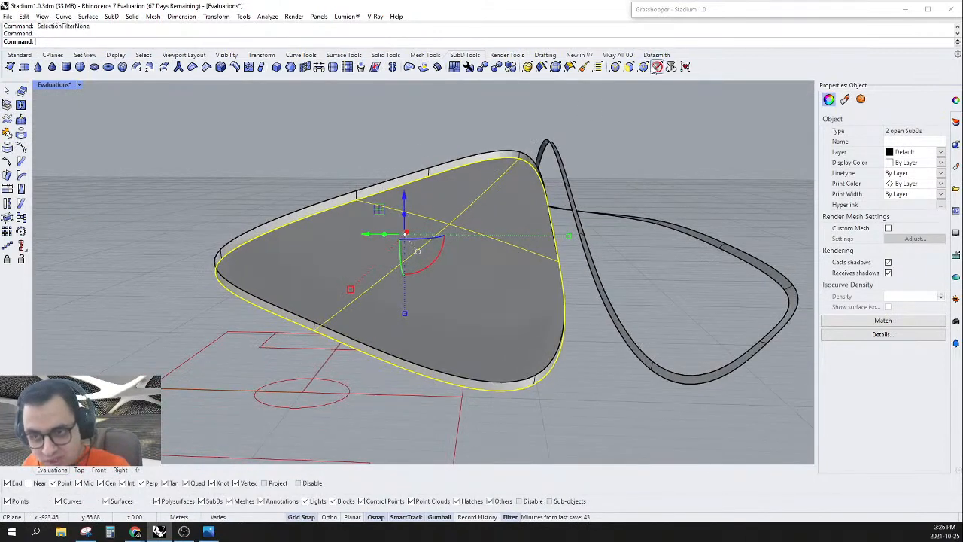
pyautogui.click(369, 194)
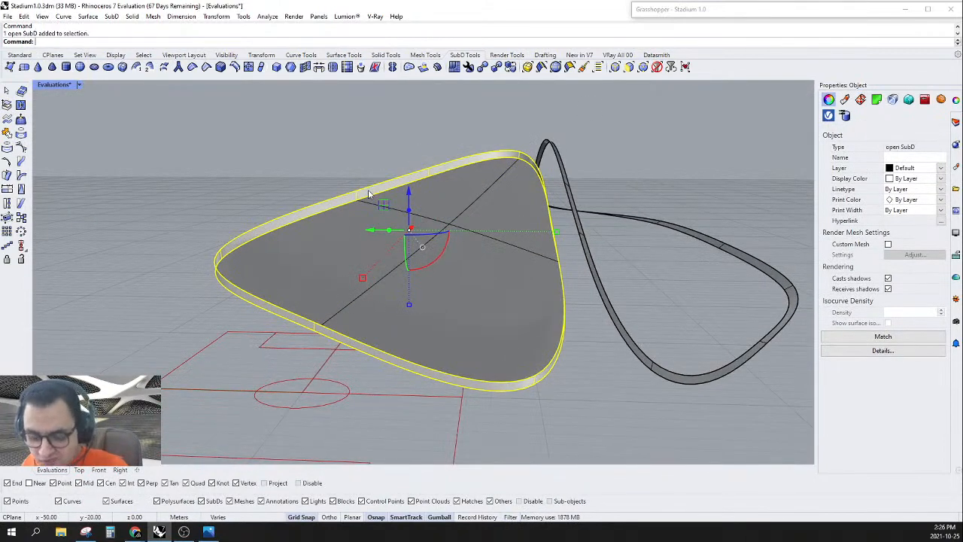
pyautogui.press('Return')
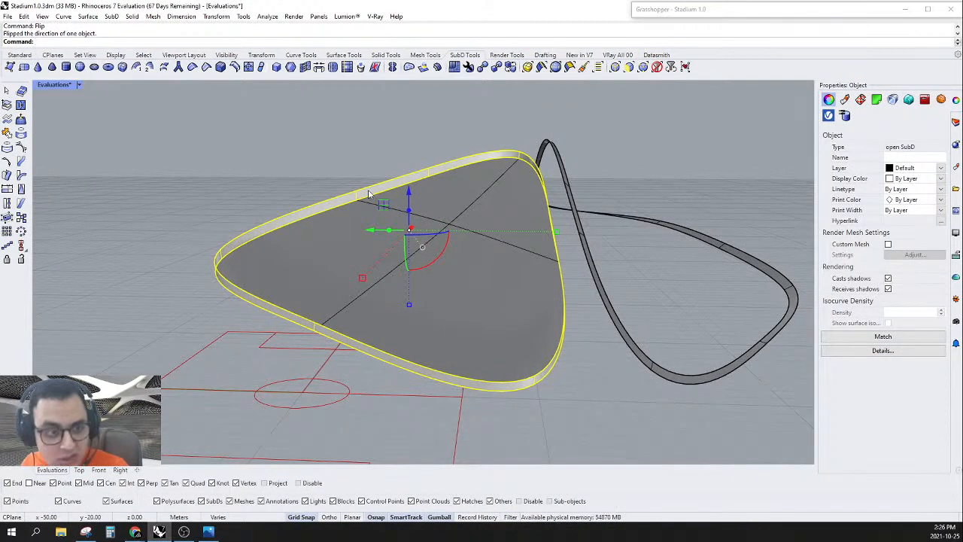
# Step: Fill the first ring frame's upper edge loop with an Automatic patch and extract the new face as a separate SubD
pyautogui.click(211, 143)
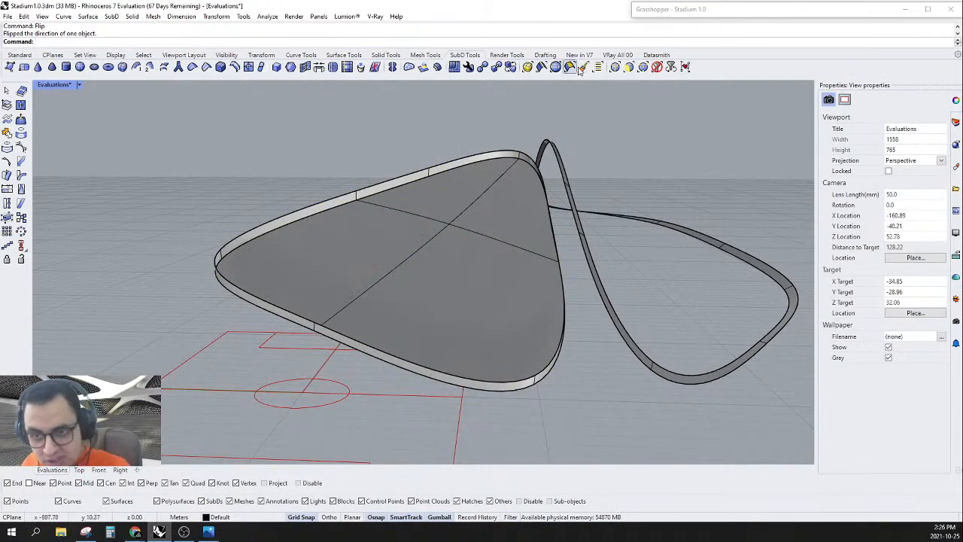
pyautogui.click(614, 67)
pyautogui.doubleClick(328, 201)
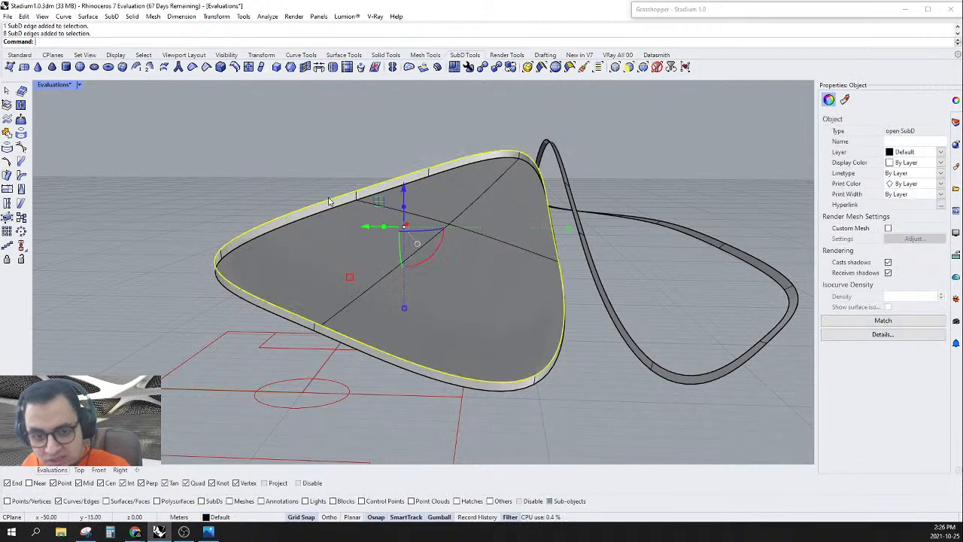
pyautogui.click(409, 69)
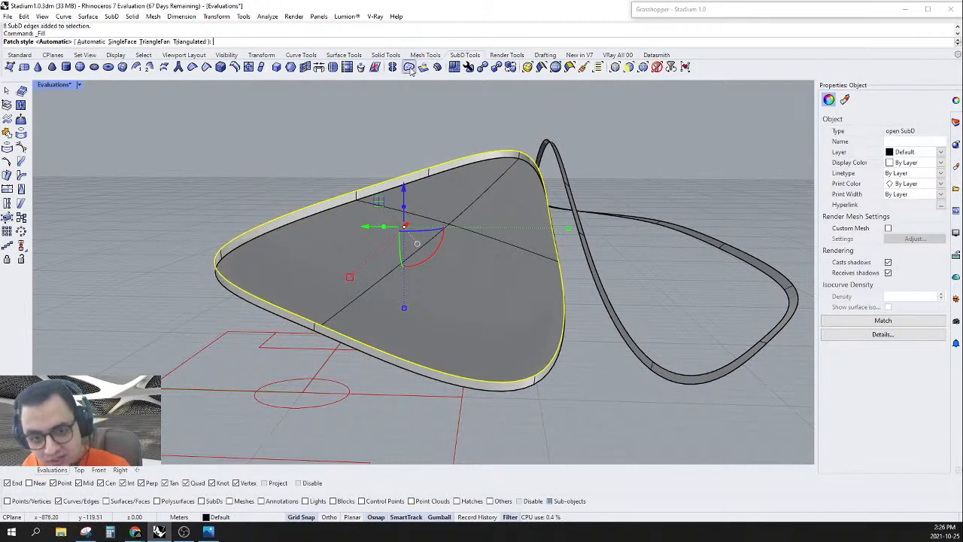
pyautogui.rightClick(339, 183)
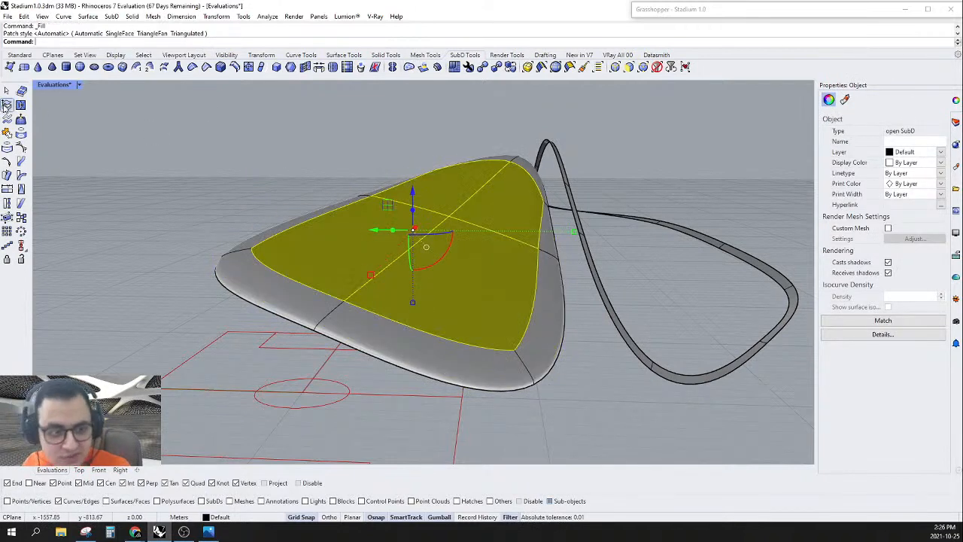
pyautogui.click(6, 107)
# Step: Select the centre vertices of the two extracted panels and raise them vertically to dome both surfaces
pyautogui.moveTo(213, 183); pyautogui.dragTo(445, 260, button='right')
pyautogui.moveTo(430, 282); pyautogui.dragTo(628, 110, button='right')
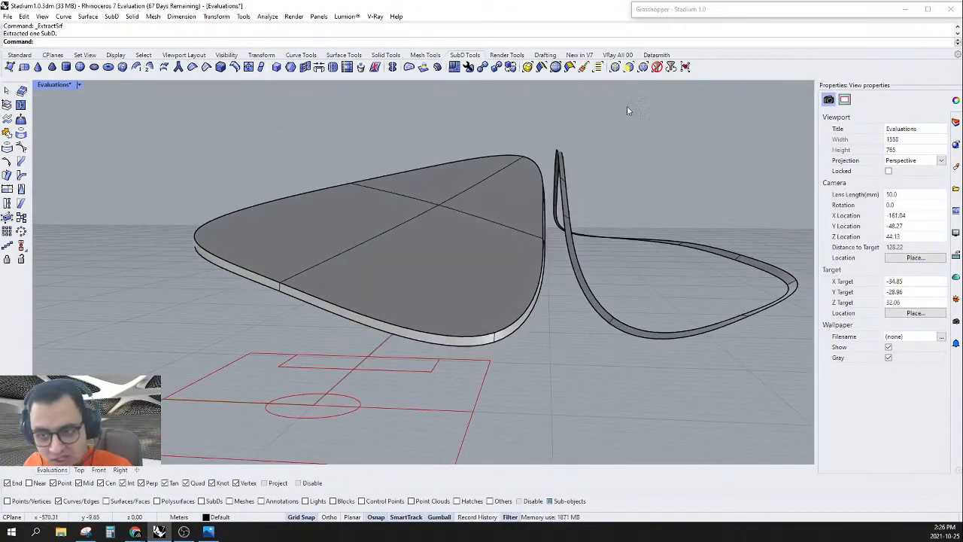
pyautogui.click(646, 69)
pyautogui.moveTo(496, 199); pyautogui.dragTo(392, 321, button='right')
pyautogui.moveTo(411, 279); pyautogui.dragTo(435, 231)
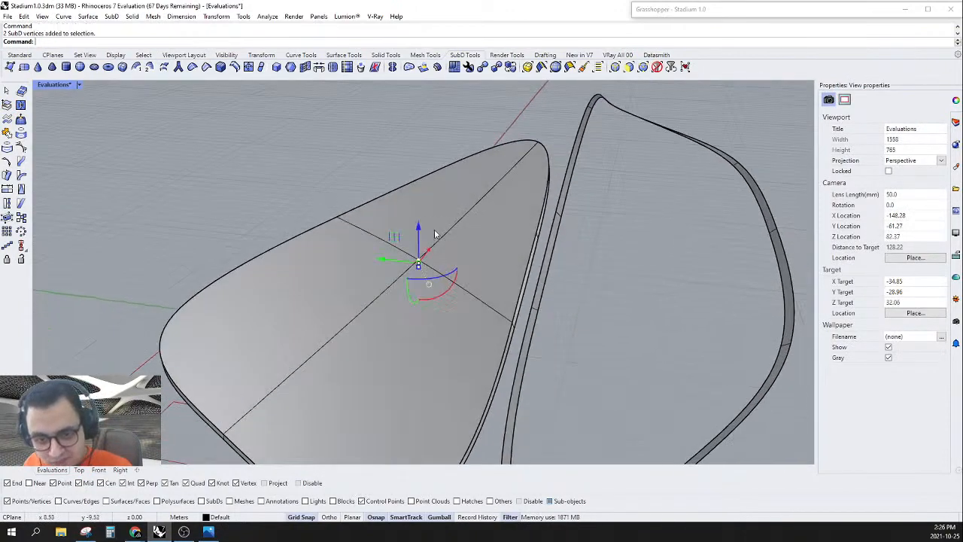
pyautogui.moveTo(438, 282); pyautogui.dragTo(434, 151, button='right')
pyautogui.click(435, 149)
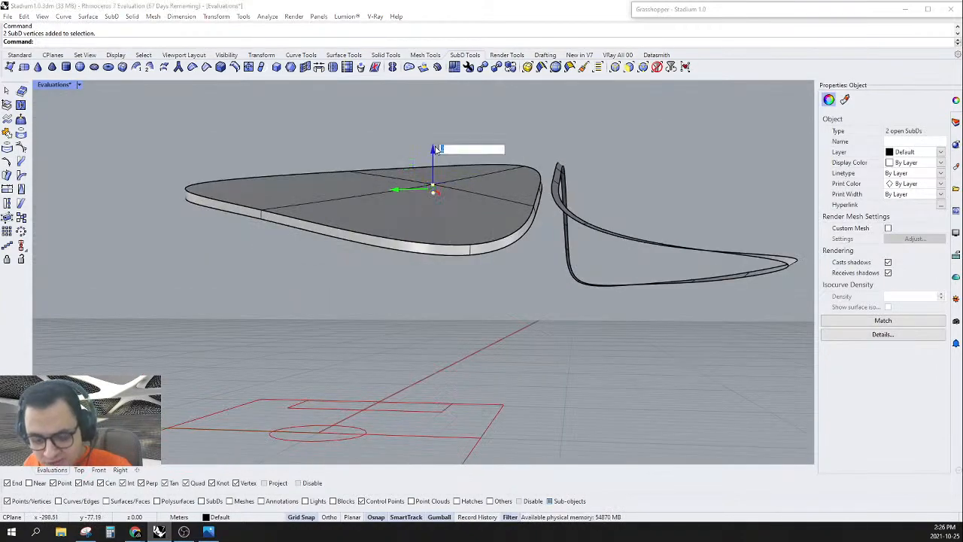
pyautogui.press('Escape')
pyautogui.press('Escape')
# Step: Examine the domed panels from above and below, along with the neighbouring open ring frame
pyautogui.scroll(10, 556, 233)
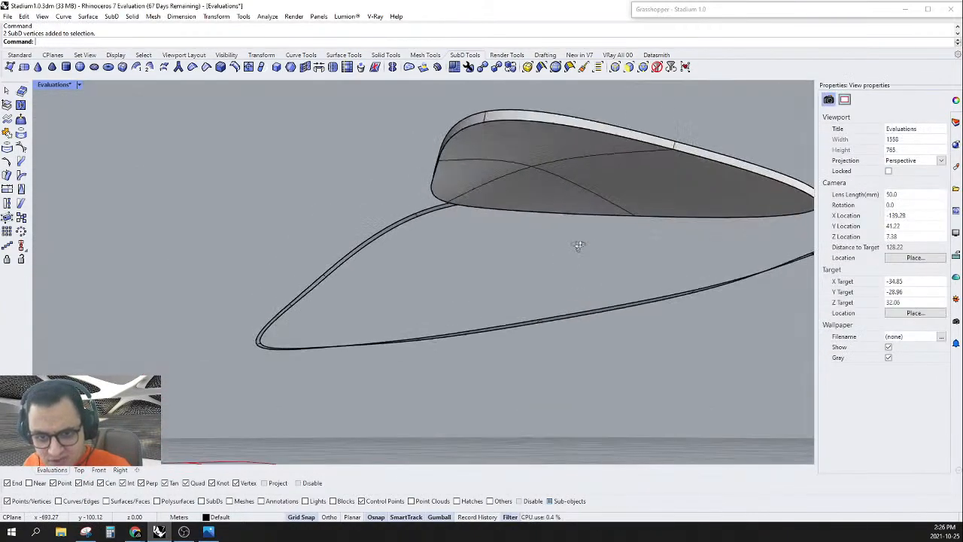
pyautogui.scroll(-4, 533, 253)
pyautogui.moveTo(543, 227); pyautogui.dragTo(575, 222, button='right')
pyautogui.scroll(-5, 508, 264)
pyautogui.scroll(5, 558, 223)
pyautogui.scroll(3, 558, 223)
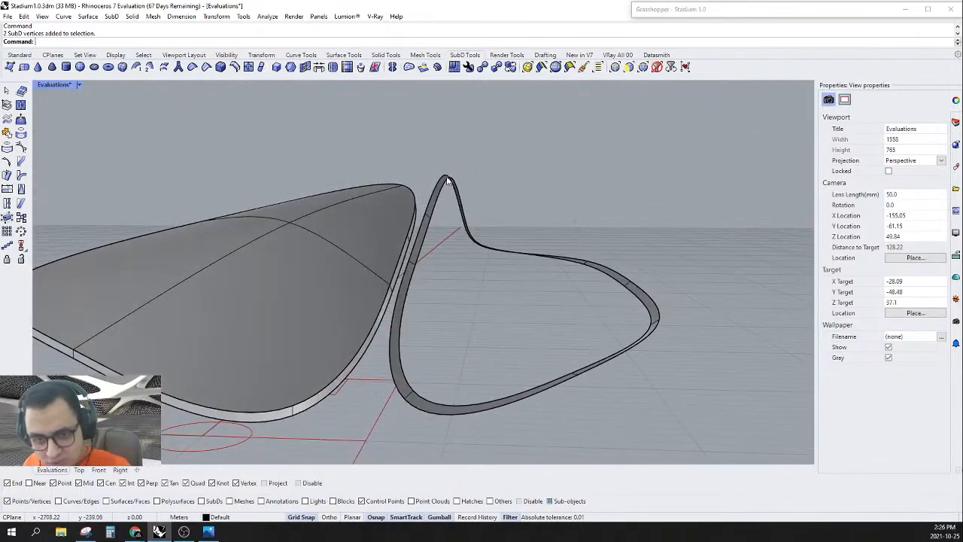
pyautogui.scroll(2, 446, 181)
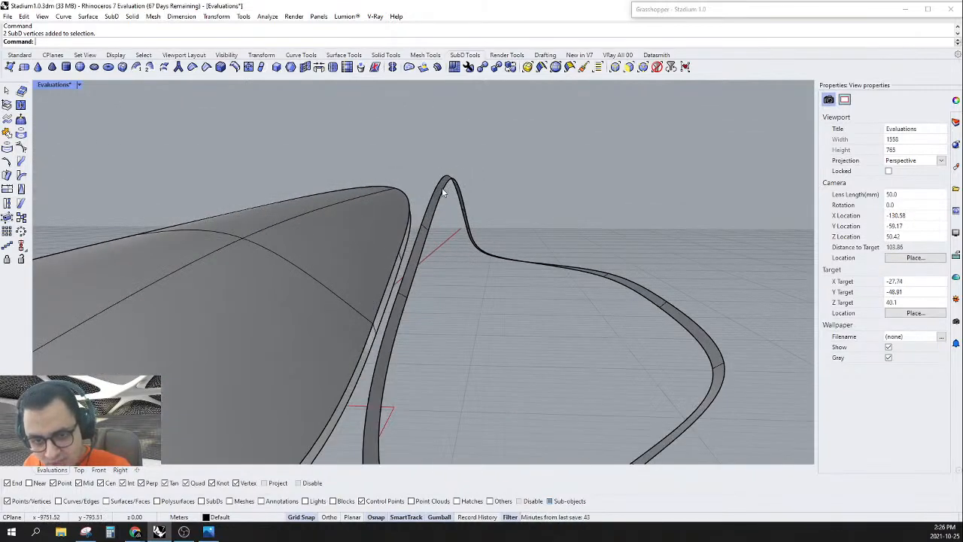
# Step: Fill the second ring frame's lower edge loop with an Automatic patch and extract the new face as a separate SubD
pyautogui.click(629, 68)
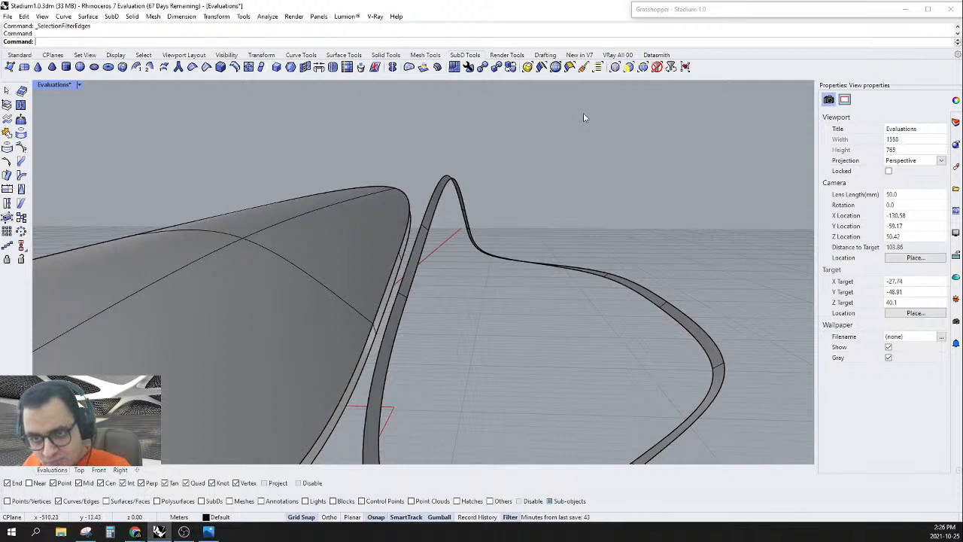
pyautogui.doubleClick(443, 195)
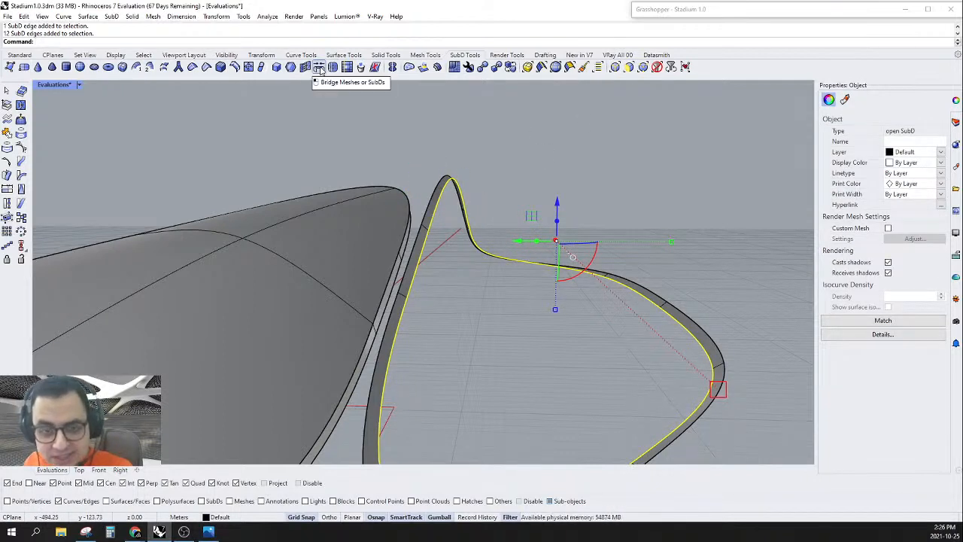
pyautogui.click(408, 68)
pyautogui.press('Return')
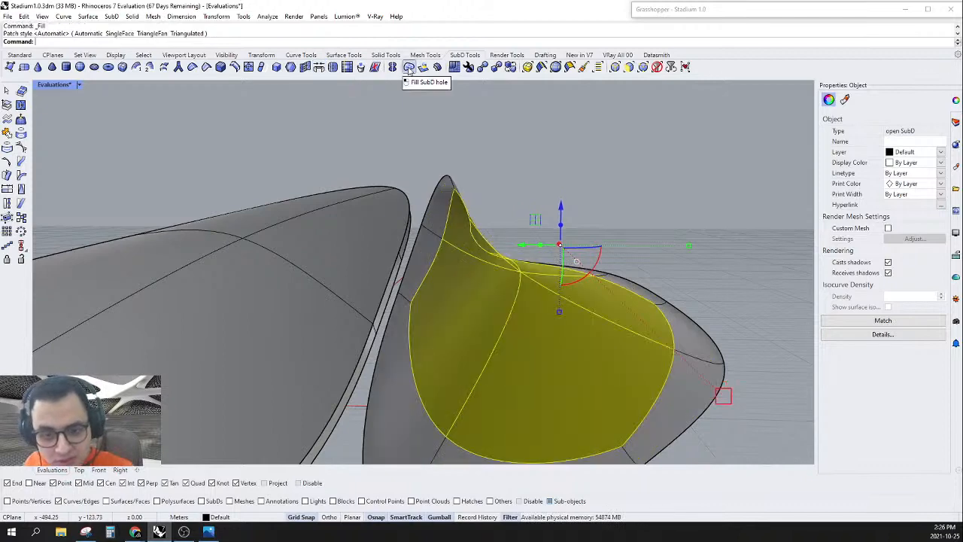
pyautogui.moveTo(652, 316); pyautogui.dragTo(41, 114, button='right')
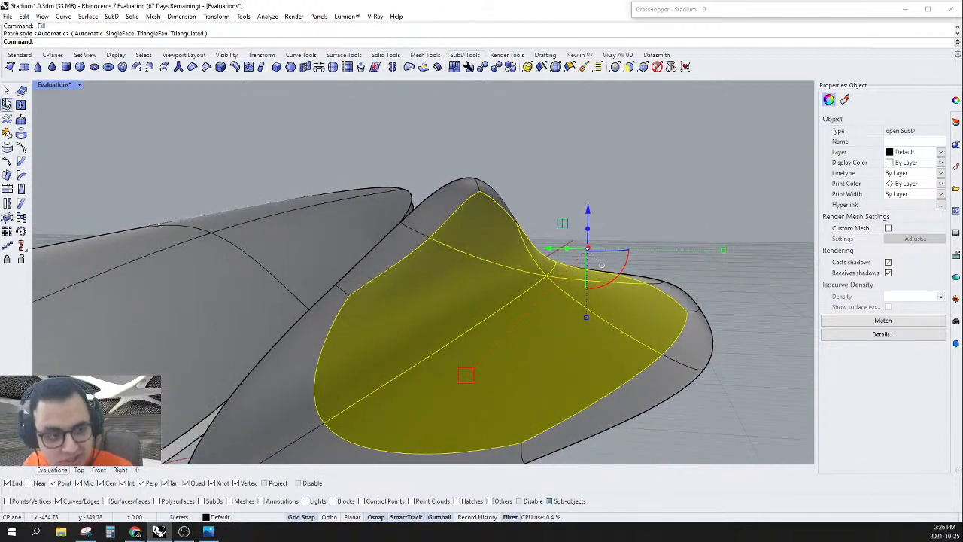
pyautogui.click(6, 104)
pyautogui.moveTo(324, 226); pyautogui.dragTo(422, 198, button='right')
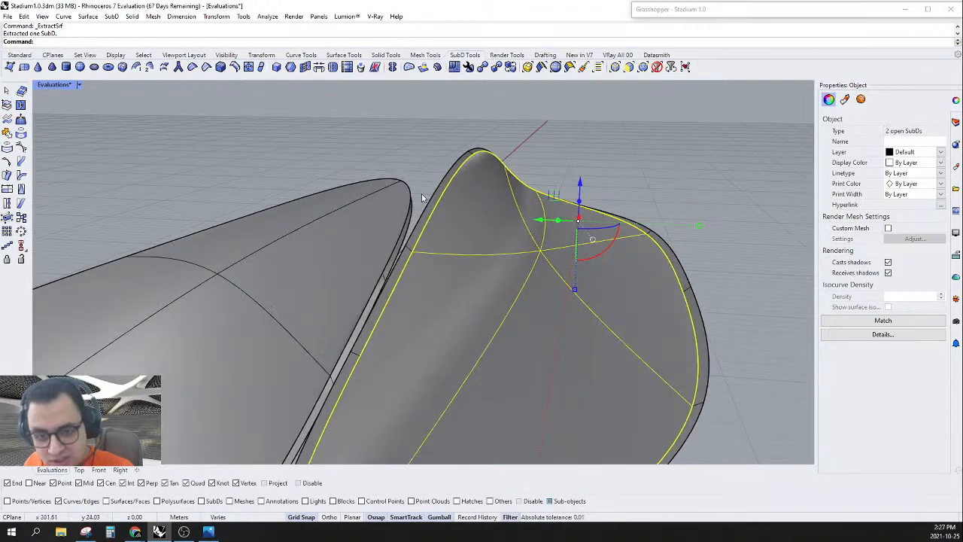
pyautogui.doubleClick(430, 200)
pyautogui.moveTo(564, 248); pyautogui.dragTo(684, 115, button='right')
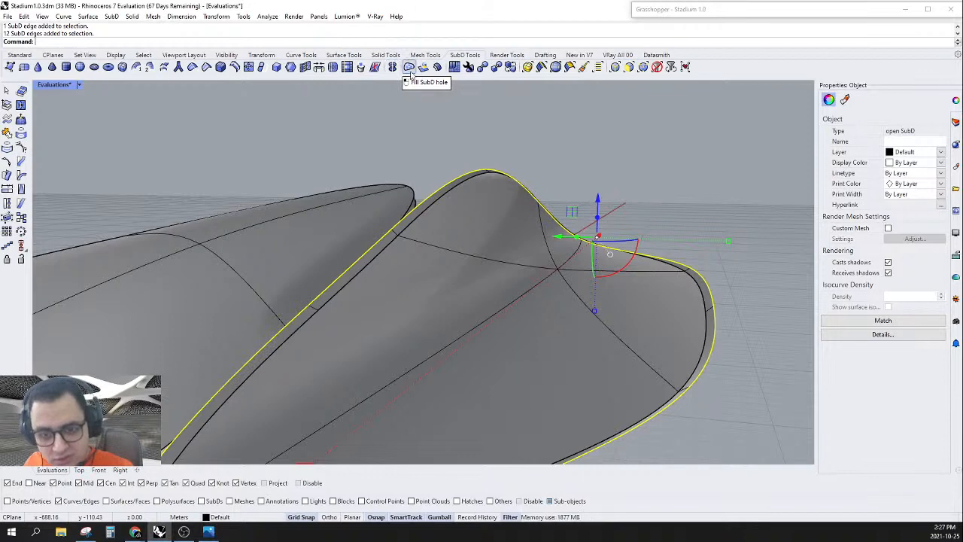
pyautogui.press('Escape')
pyautogui.scroll(3, 427, 198)
pyautogui.click(427, 199)
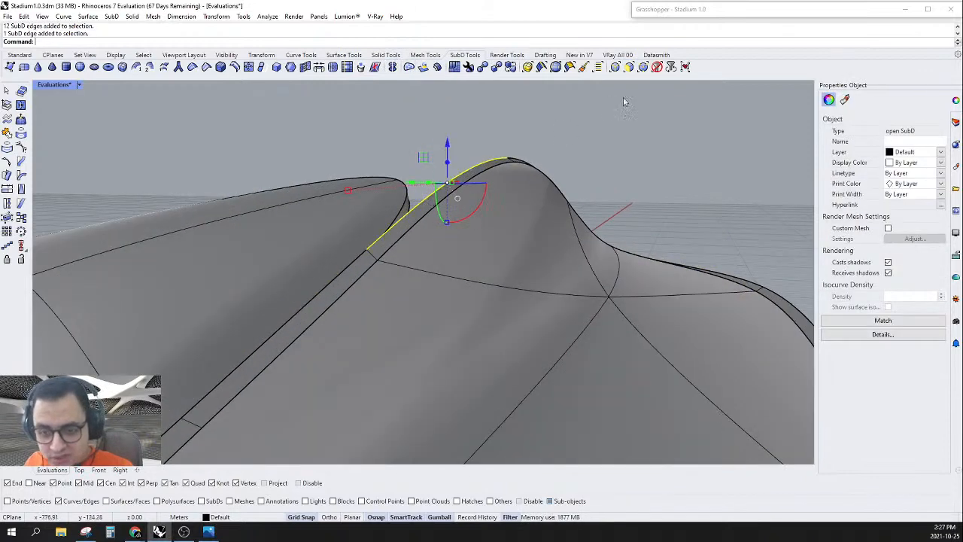
pyautogui.press('Escape')
# Step: Clear the edge selection filter and flip the direction of the second ring frame SubD
pyautogui.click(434, 200)
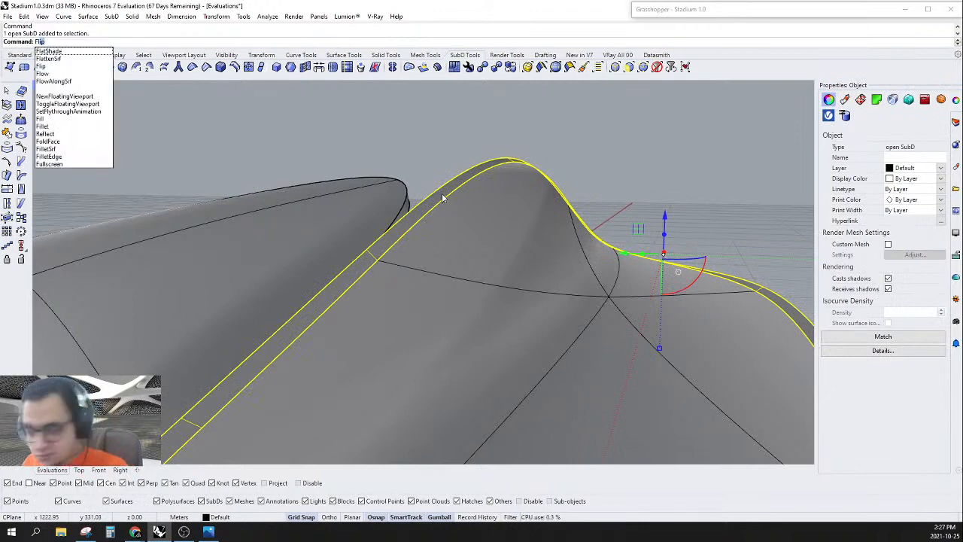
pyautogui.press('Return')
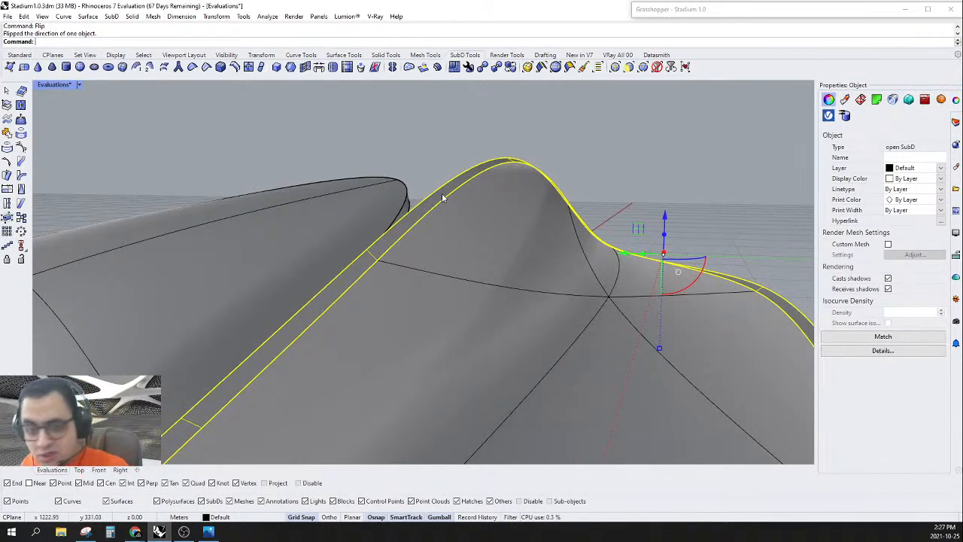
pyautogui.press('Escape')
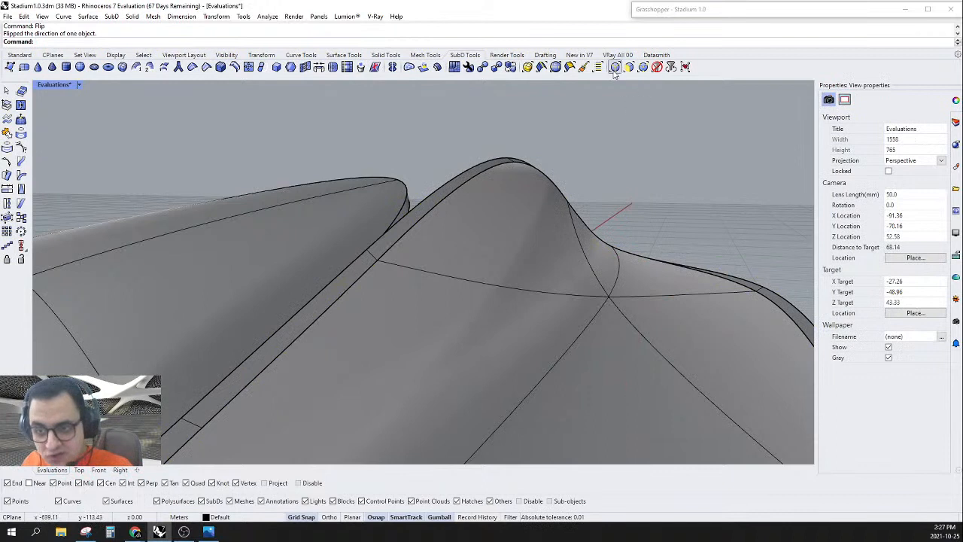
# Step: Fill the second ring frame's upper edge loop with an Automatic patch and extract that face as a separate SubD
pyautogui.click(615, 67)
pyautogui.doubleClick(402, 213)
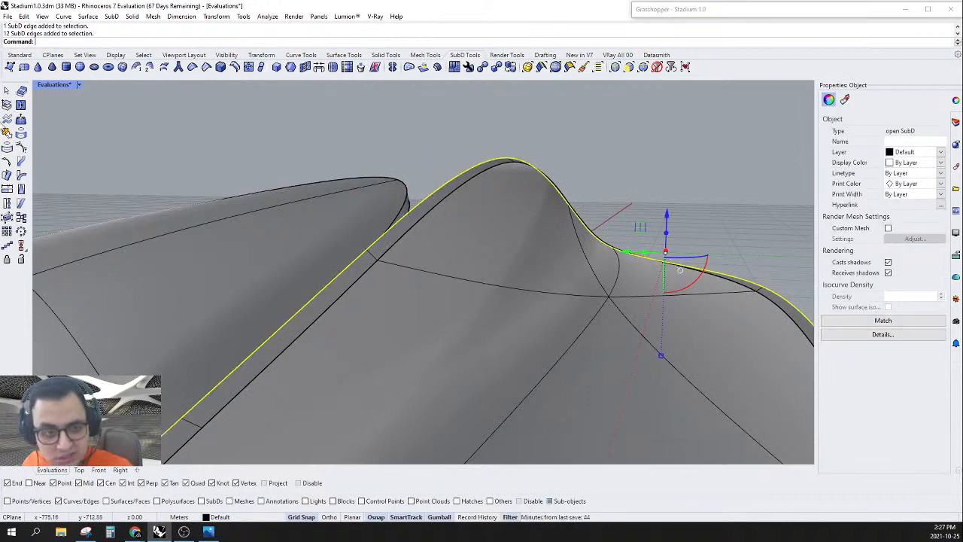
pyautogui.click(409, 67)
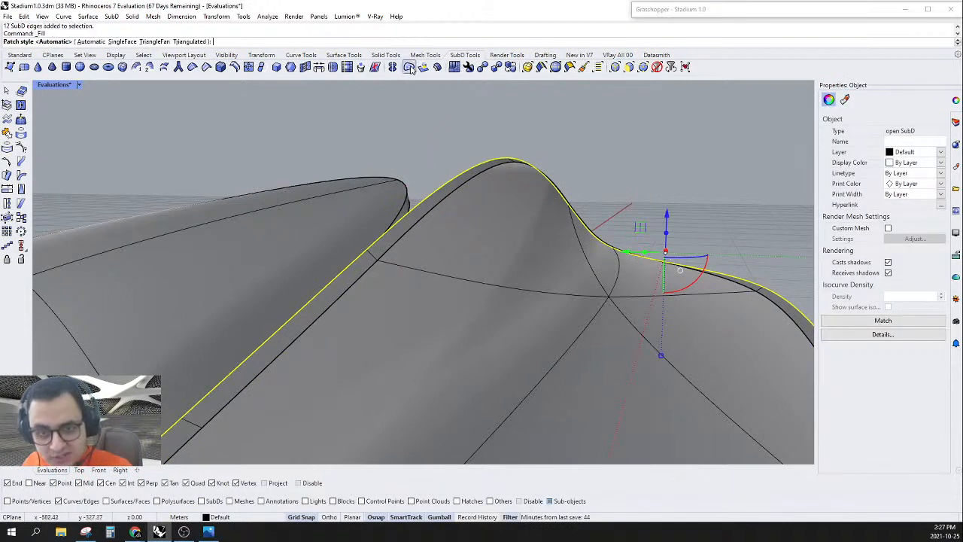
pyautogui.press('Return')
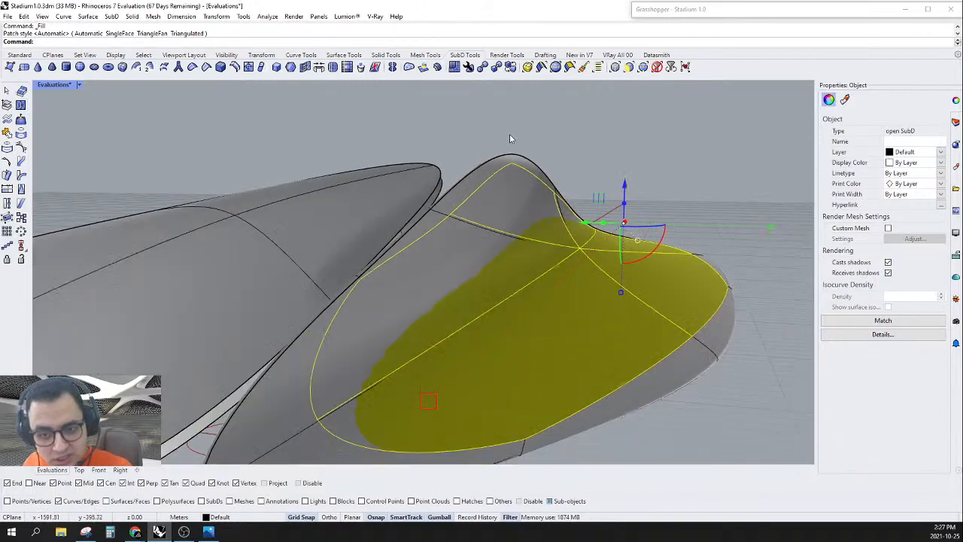
pyautogui.click(7, 107)
# Step: Select the centre vertices of the second ring's two extracted panels and raise them vertically to dome both surfaces
pyautogui.moveTo(493, 275); pyautogui.dragTo(594, 234, button='right')
pyautogui.scroll(6, 595, 240)
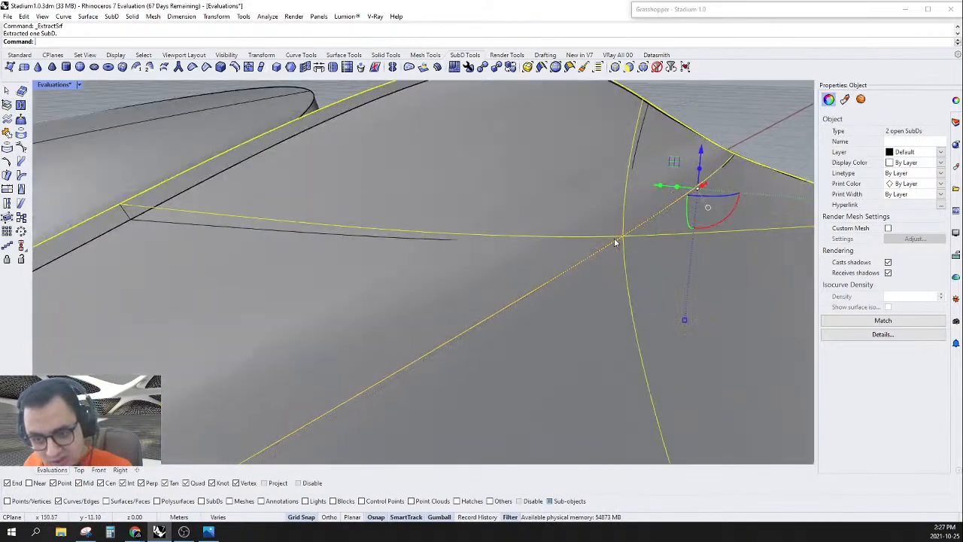
pyautogui.press('Escape')
pyautogui.moveTo(574, 207); pyautogui.dragTo(641, 262)
pyautogui.scroll(-5, 654, 286)
pyautogui.scroll(3, 616, 216)
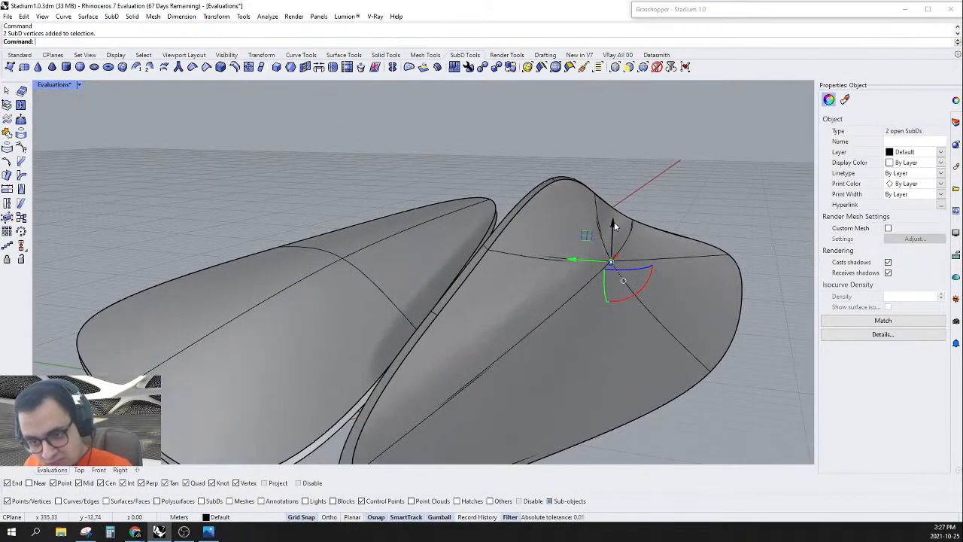
pyautogui.moveTo(614, 225); pyautogui.dragTo(613, 200)
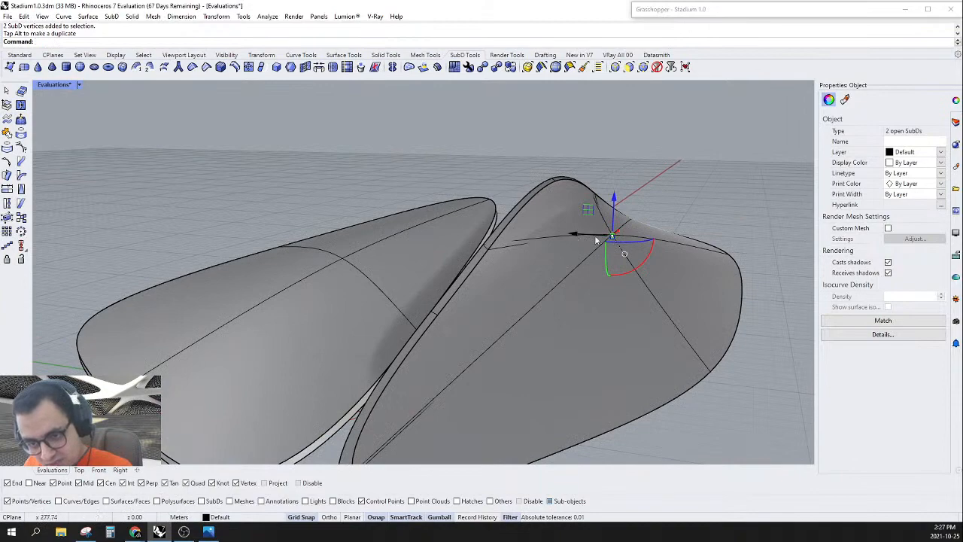
pyautogui.moveTo(595, 239); pyautogui.dragTo(602, 256, button='right')
pyautogui.moveTo(557, 143); pyautogui.dragTo(655, 197, button='right')
pyautogui.moveTo(630, 223); pyautogui.dragTo(631, 196)
pyautogui.moveTo(685, 265); pyautogui.dragTo(709, 261, button='right')
# Step: Shift the raised centre vertices horizontally along the Y axis away from the neighbouring panel and check the ring's pointed corner
pyautogui.scroll(4, 599, 180)
pyautogui.moveTo(599, 179); pyautogui.dragTo(556, 334, button='right')
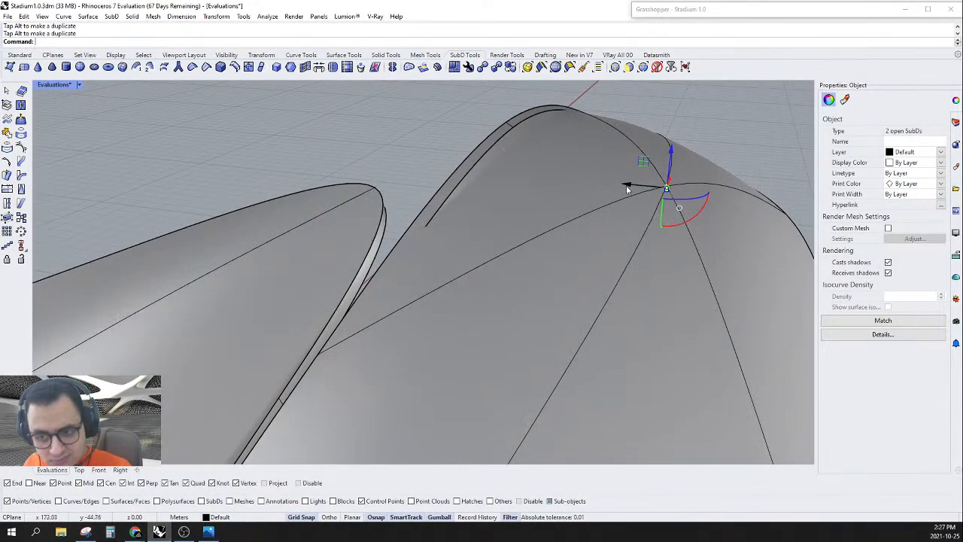
pyautogui.moveTo(626, 189); pyautogui.dragTo(682, 195)
pyautogui.moveTo(674, 289); pyautogui.dragTo(669, 218, button='right')
pyautogui.scroll(8, 399, 192)
pyautogui.scroll(1, 444, 217)
pyautogui.scroll(-7, 447, 212)
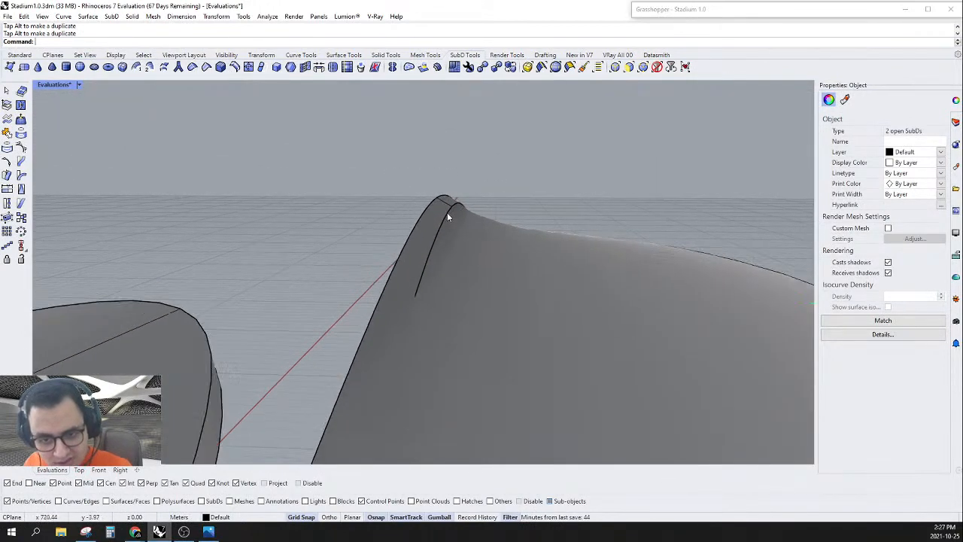
pyautogui.scroll(5, 447, 208)
pyautogui.scroll(-3, 419, 176)
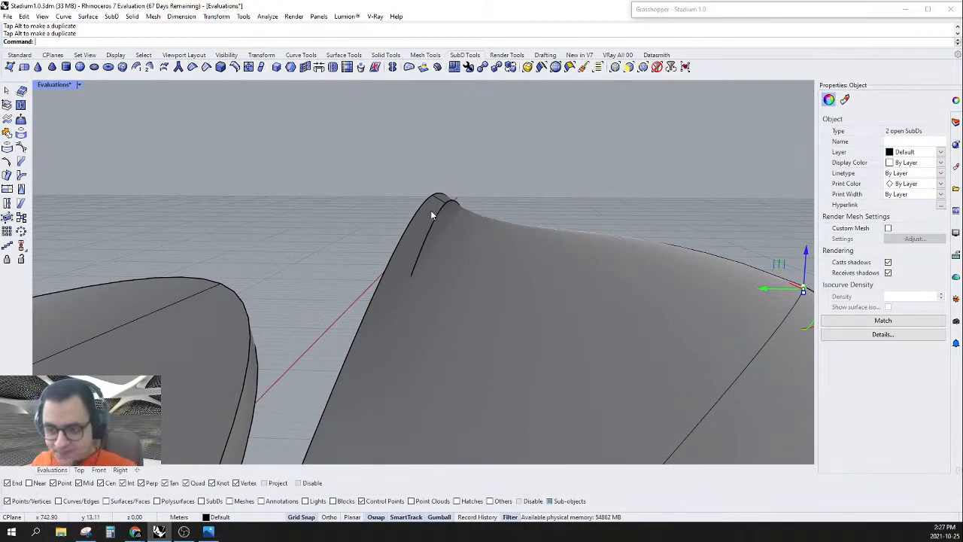
pyautogui.scroll(-6, 408, 215)
# Step: Move the centre vertices back along the Y axis toward the neighbouring panel and deselect them
pyautogui.moveTo(699, 341); pyautogui.dragTo(704, 276, button='right')
pyautogui.moveTo(678, 316); pyautogui.dragTo(646, 371, button='right')
pyautogui.moveTo(706, 272); pyautogui.dragTo(676, 263)
pyautogui.press('Escape')
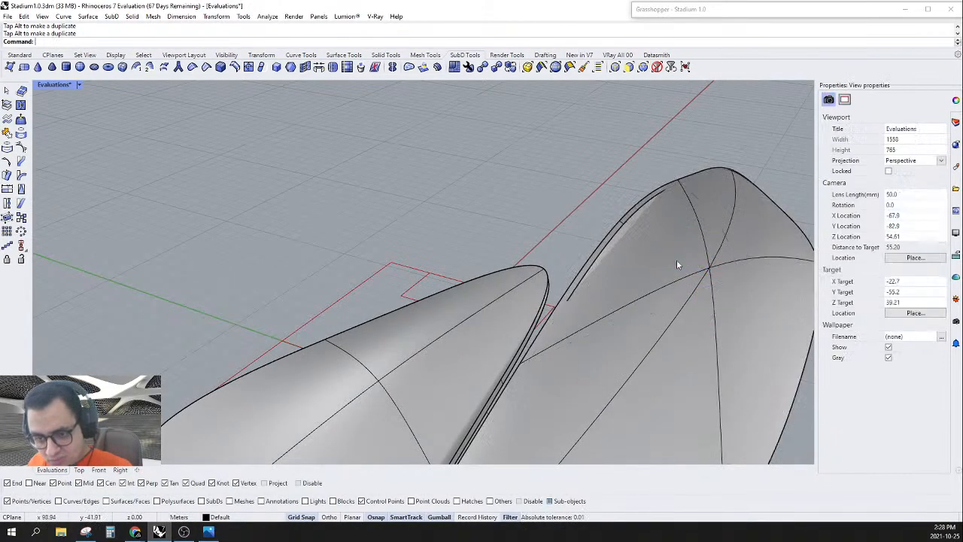
# Step: Examine both domed panels from above and the second panel's rim from below
pyautogui.moveTo(677, 264); pyautogui.dragTo(651, 298, button='right')
pyautogui.scroll(-10, 555, 277)
pyautogui.moveTo(555, 278); pyautogui.dragTo(575, 301, button='right')
pyautogui.scroll(10, 576, 301)
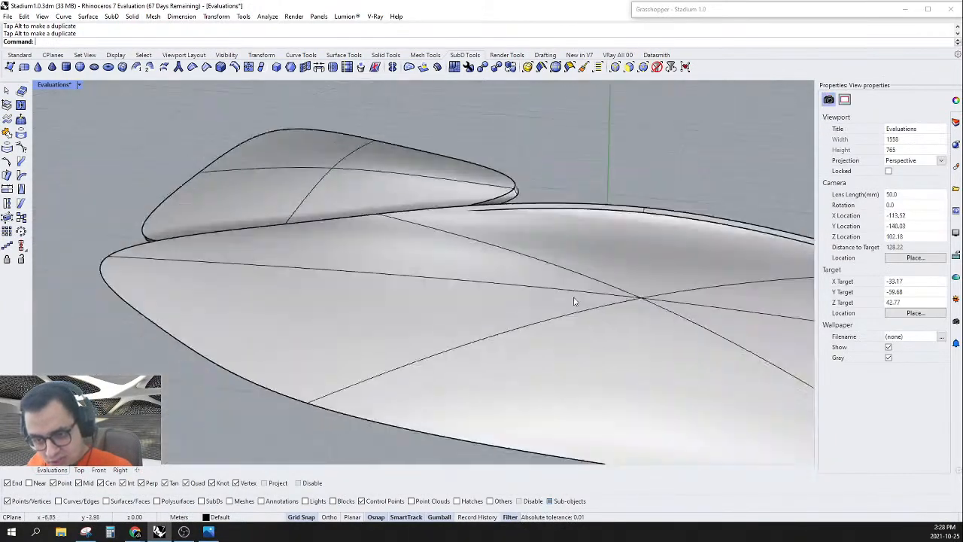
pyautogui.scroll(-6, 323, 281)
pyautogui.scroll(9, 180, 276)
pyautogui.moveTo(153, 279); pyautogui.dragTo(566, 263, button='right')
pyautogui.scroll(4, 506, 364)
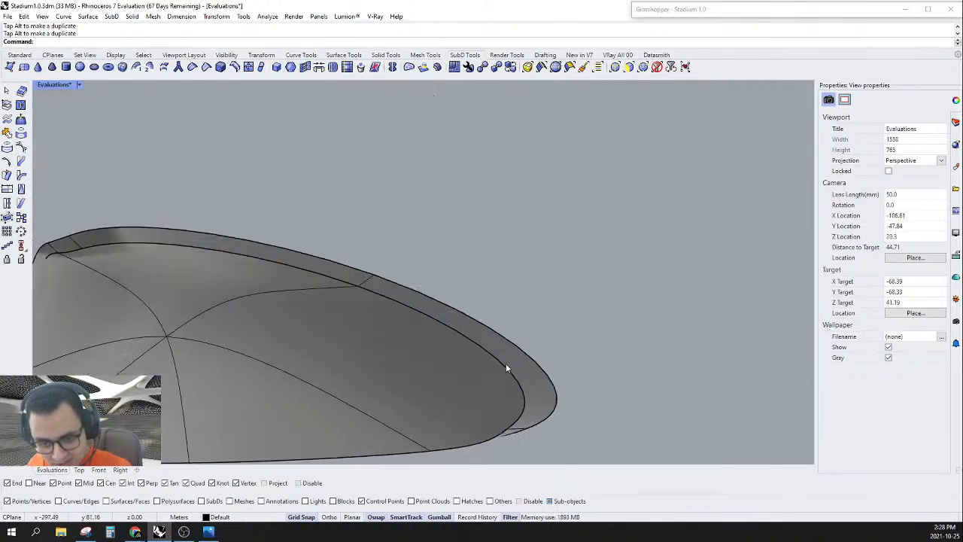
pyautogui.moveTo(506, 363); pyautogui.dragTo(511, 365, button='right')
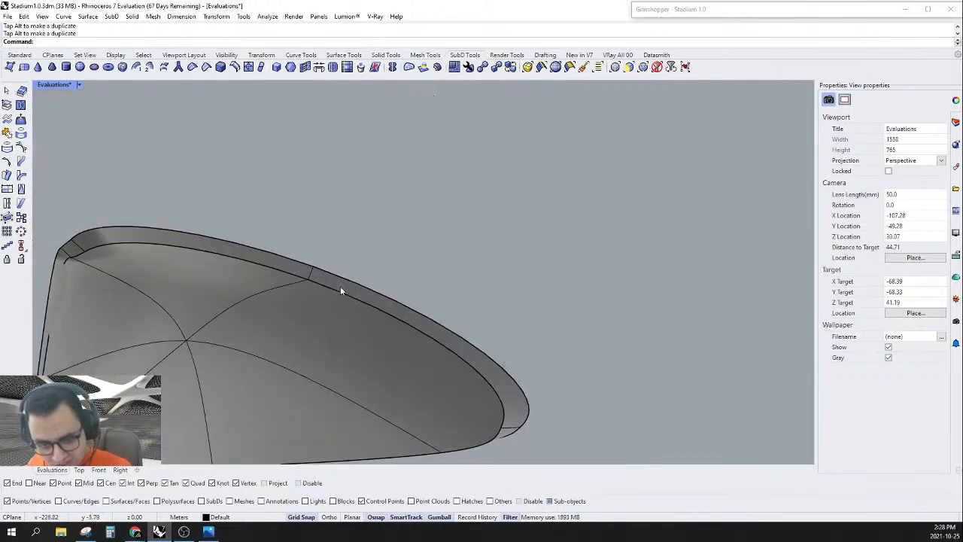
# Step: Switch all SubDs to flat display and view the faceted panels from several sides
pyautogui.press('Tab')
pyautogui.scroll(-5, 490, 286)
pyautogui.moveTo(490, 286); pyautogui.dragTo(429, 297, button='right')
pyautogui.moveTo(232, 350); pyautogui.dragTo(602, 341, button='right')
pyautogui.scroll(-8, 499, 360)
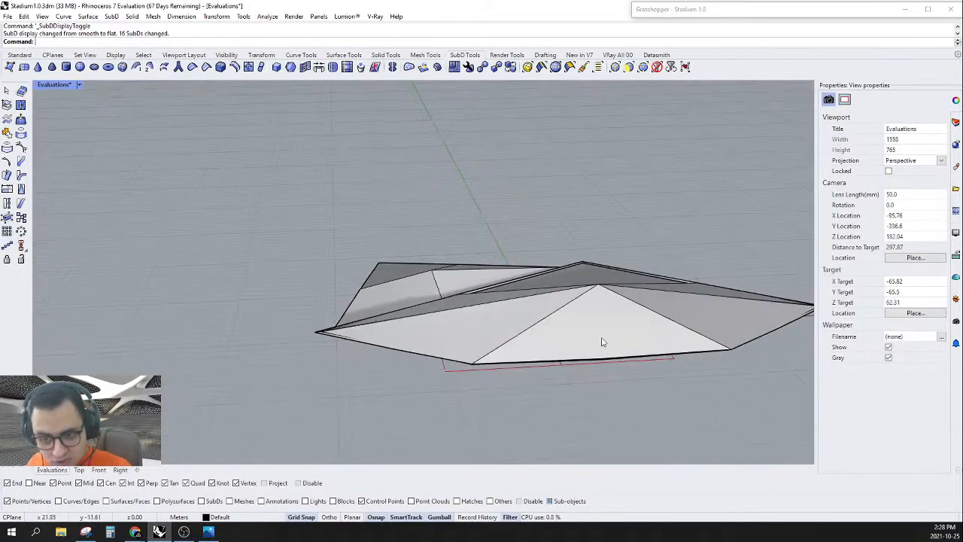
pyautogui.scroll(6, 564, 303)
pyautogui.scroll(-5, 564, 302)
pyautogui.moveTo(564, 303); pyautogui.dragTo(773, 264, button='right')
pyautogui.moveTo(526, 320); pyautogui.dragTo(595, 306, button='right')
pyautogui.scroll(6, 618, 312)
# Step: Show all hidden objects and inspect the roof frame joints where the panels meet the beams
pyautogui.write('how')
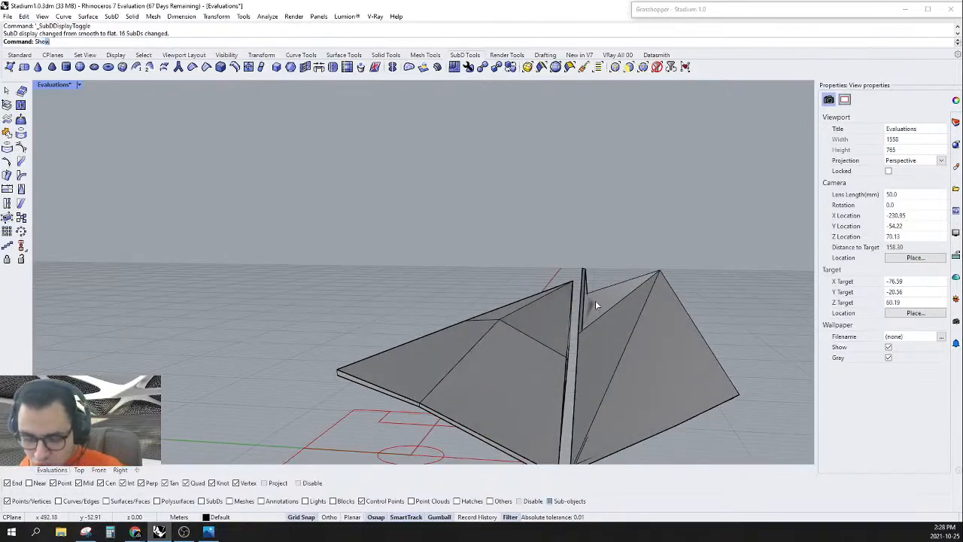
pyautogui.press('Return')
pyautogui.scroll(10, 595, 300)
pyautogui.scroll(-10, 566, 289)
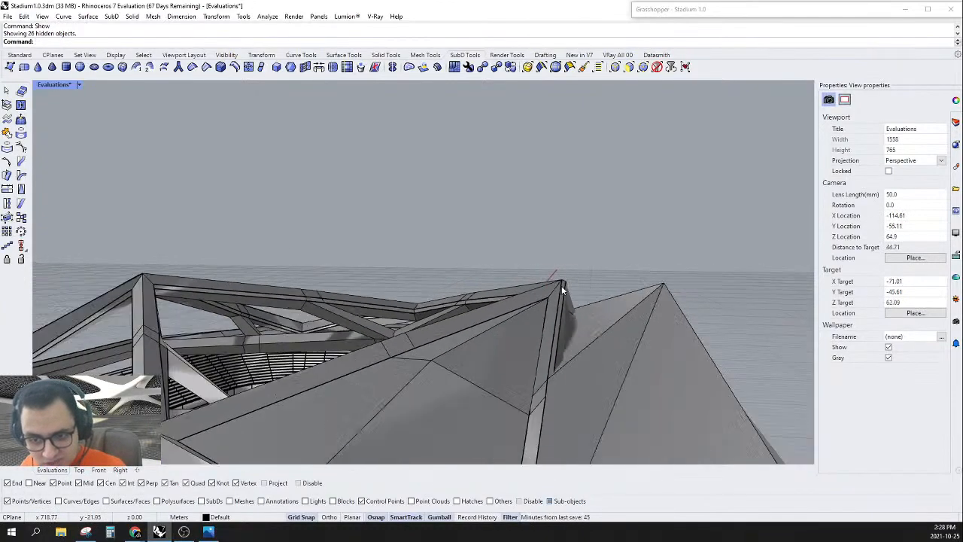
pyautogui.moveTo(618, 308); pyautogui.dragTo(650, 315, button='right')
pyautogui.scroll(5, 614, 252)
pyautogui.scroll(5, 615, 258)
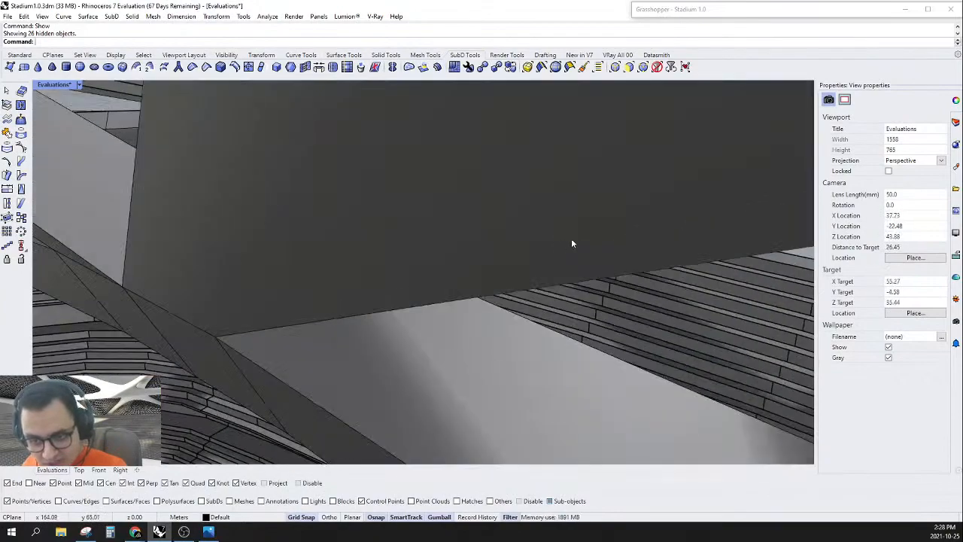
pyautogui.scroll(-1, 573, 242)
pyautogui.moveTo(584, 279); pyautogui.dragTo(599, 284, button='right')
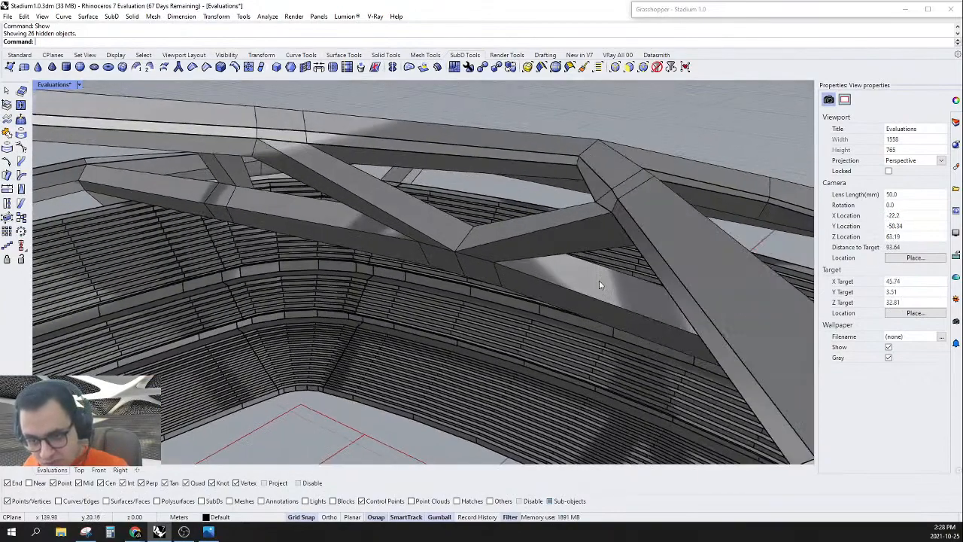
pyautogui.scroll(-3, 570, 270)
pyautogui.scroll(3, 617, 287)
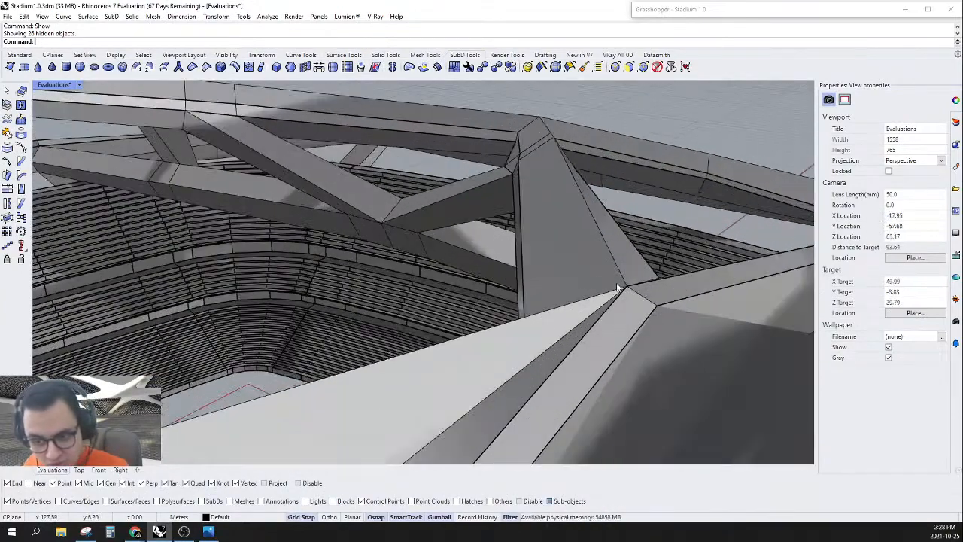
# Step: Restrict selection to vertices and select the overlapping SubD vertices at the roof joint beside the two panels
pyautogui.click(636, 67)
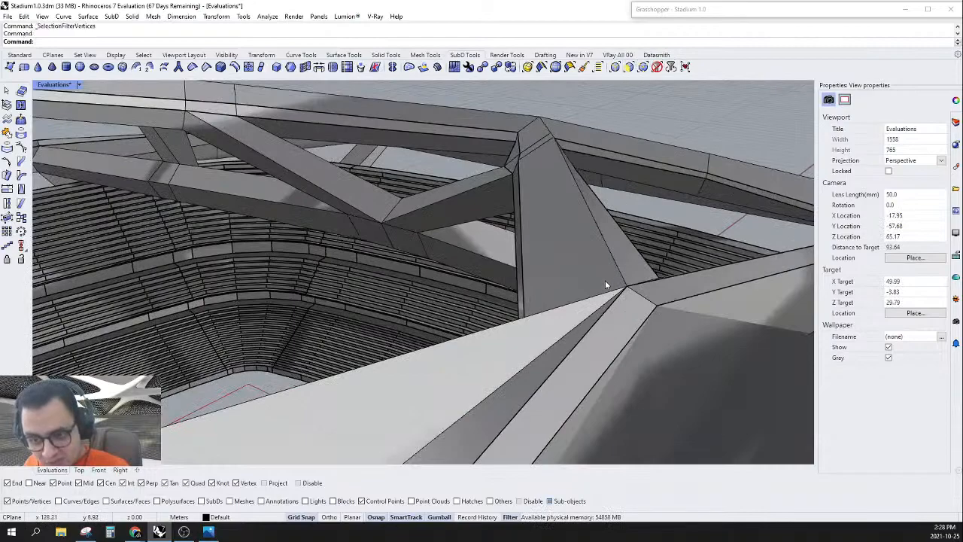
pyautogui.moveTo(606, 285); pyautogui.dragTo(579, 316, button='right')
pyautogui.scroll(-8, 546, 209)
pyautogui.scroll(8, 419, 318)
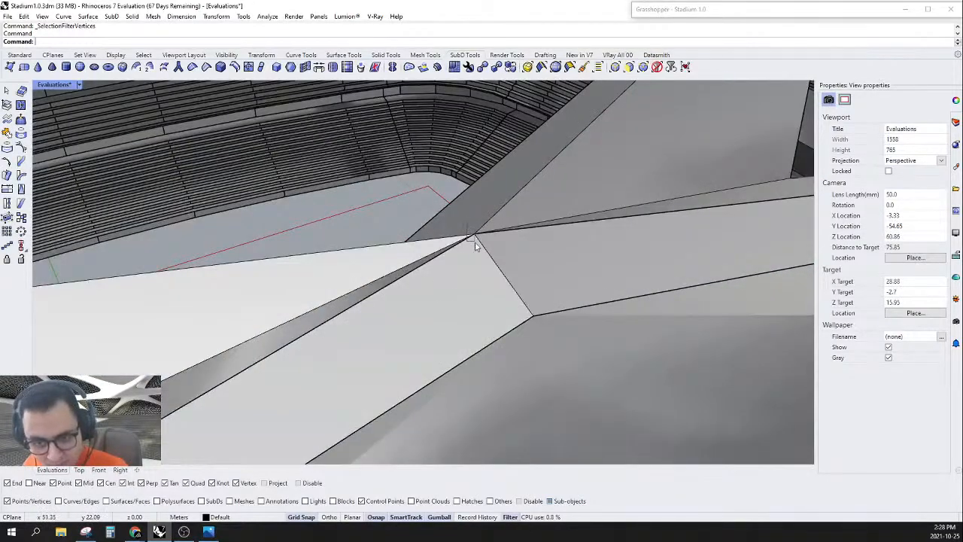
pyautogui.moveTo(485, 256); pyautogui.dragTo(498, 267)
pyautogui.scroll(-5, 508, 272)
pyautogui.moveTo(514, 277); pyautogui.dragTo(598, 290, button='right')
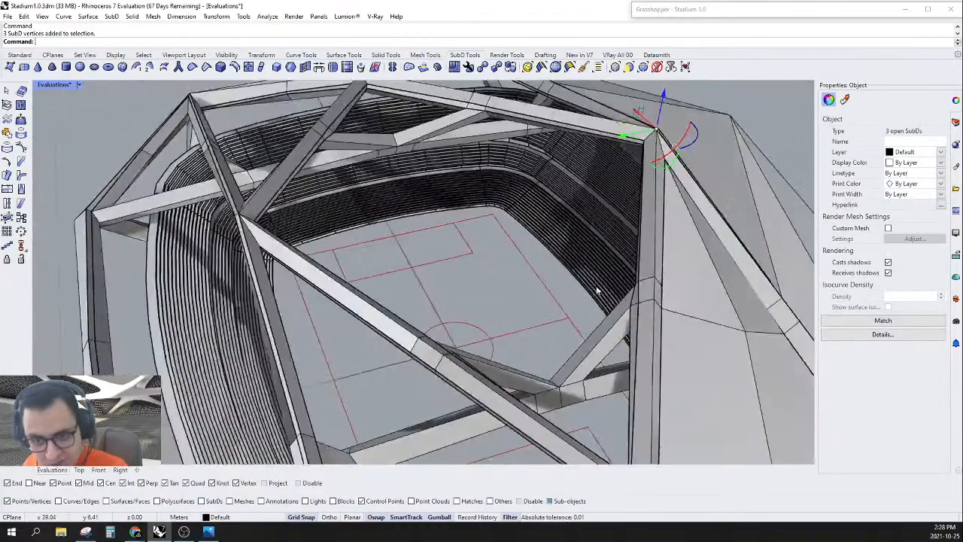
# Step: Add the vertices at the roof frame joint on the opposite side of the pitch to the selection
pyautogui.scroll(5, 224, 220)
pyautogui.scroll(-4, 223, 220)
pyautogui.moveTo(224, 221); pyautogui.dragTo(608, 228, button='right')
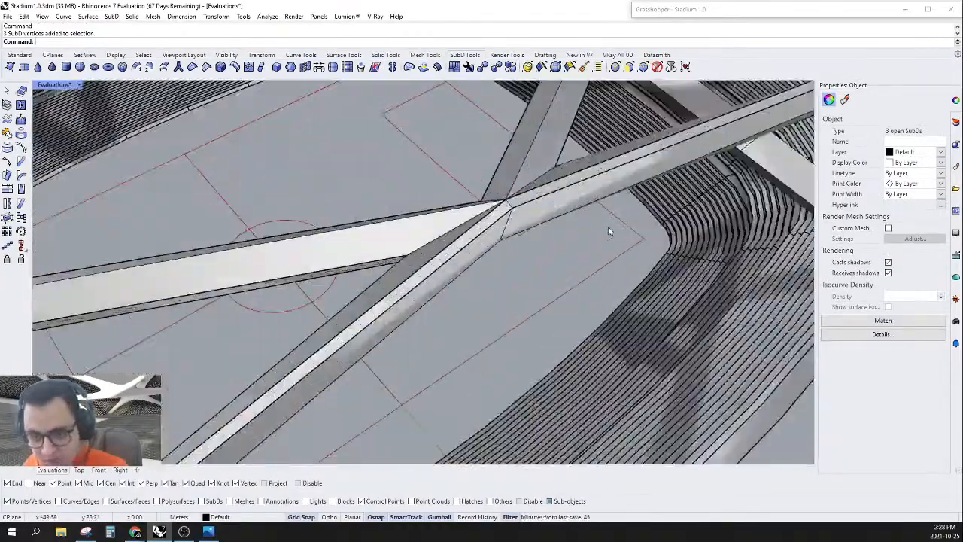
pyautogui.scroll(5, 505, 191)
pyautogui.keyDown('shift'); pyautogui.moveTo(515, 234); pyautogui.dragTo(516, 233); pyautogui.keyUp('shift')
pyautogui.scroll(-6, 516, 233)
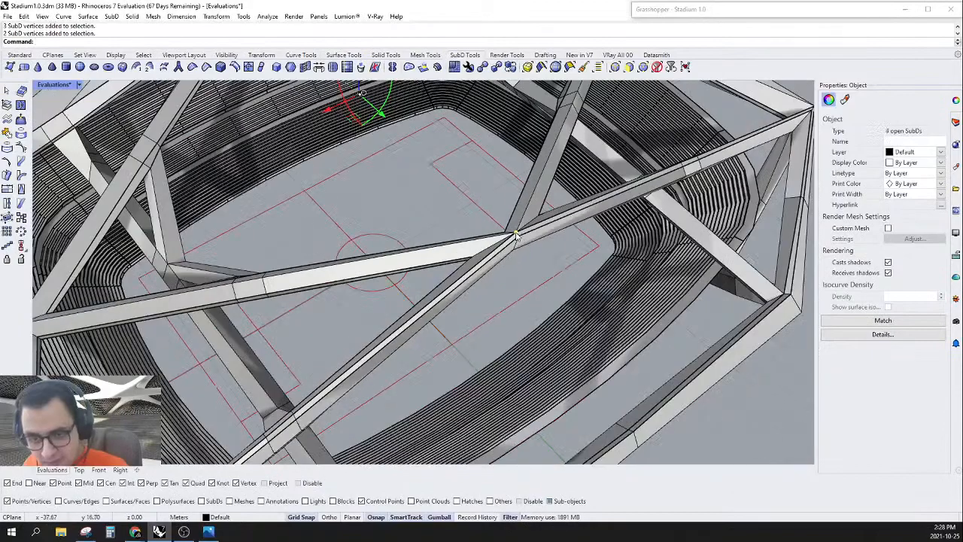
# Step: Raise the selected roof joint vertices on both sides of the pitch vertically by 1 m
pyautogui.moveTo(516, 233); pyautogui.dragTo(602, 206, button='right')
pyautogui.scroll(-4, 595, 203)
pyautogui.scroll(4, 520, 180)
pyautogui.click(454, 145)
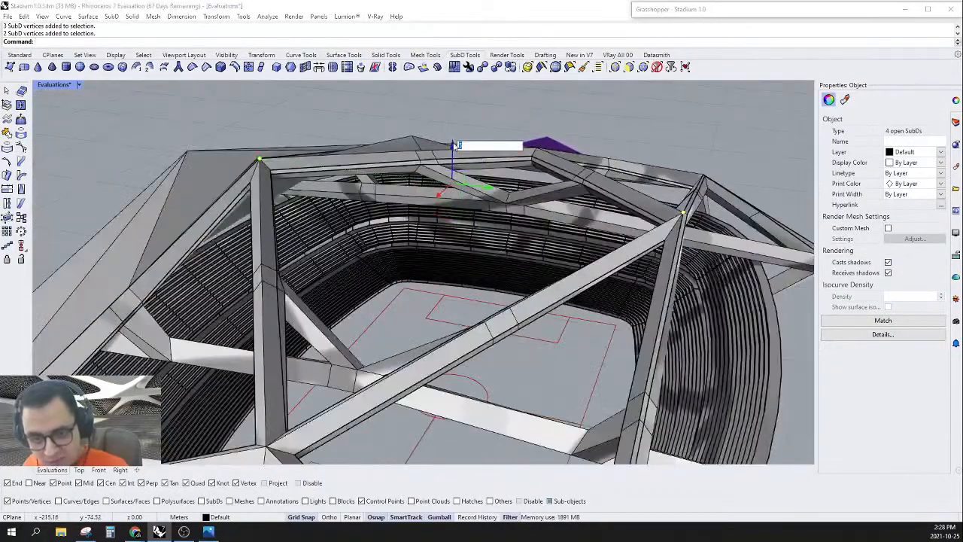
pyautogui.write('1')
pyautogui.press('Return')
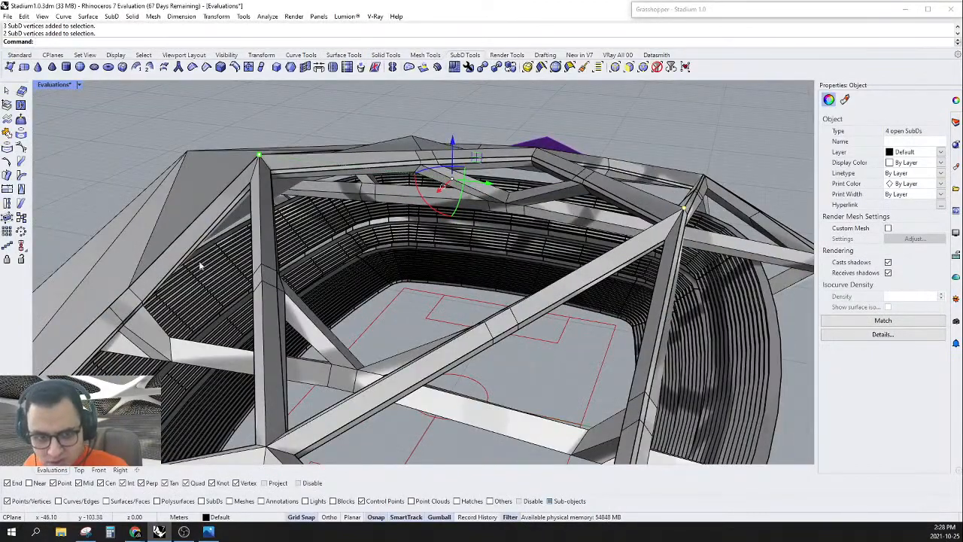
# Step: Switch the SubDs to smooth display and inspect the raised roof joints and adjoining panels from several sides
pyautogui.moveTo(201, 265); pyautogui.dragTo(378, 164, button='right')
pyautogui.press('Tab')
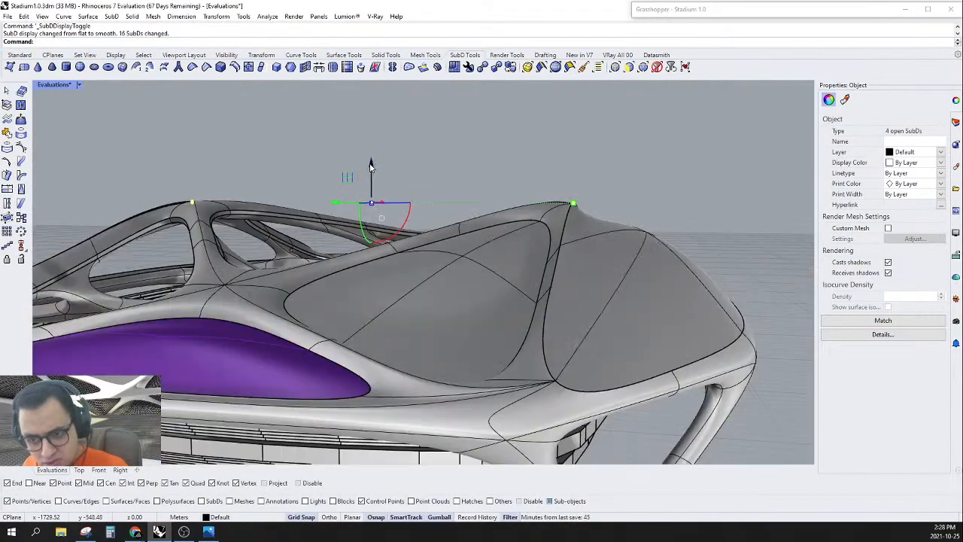
pyautogui.moveTo(370, 164); pyautogui.dragTo(461, 257, button='right')
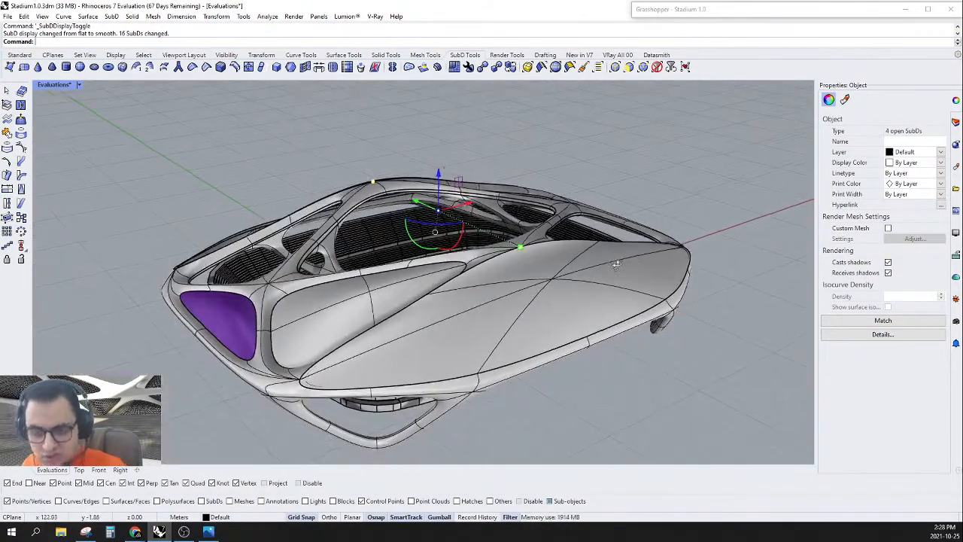
pyautogui.moveTo(579, 294); pyautogui.dragTo(548, 322, button='right')
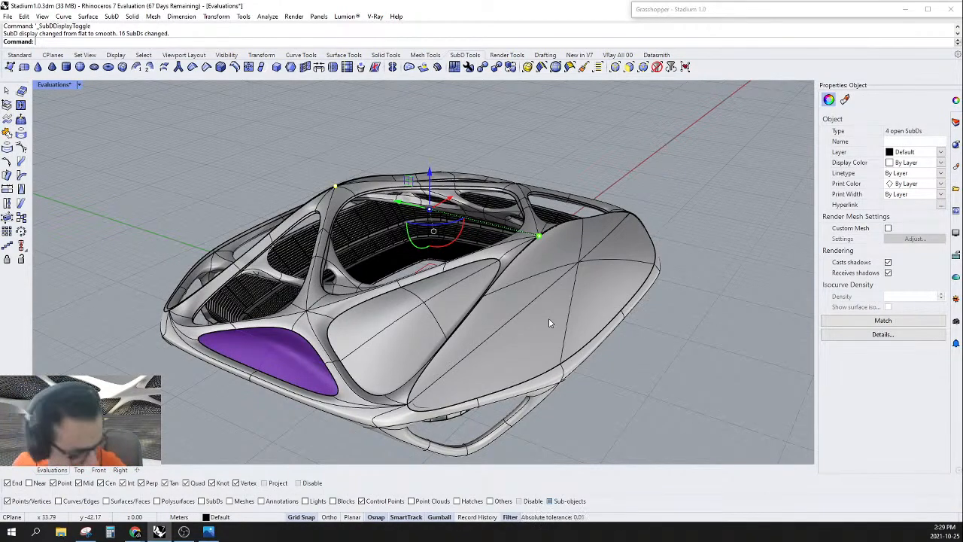
pyautogui.moveTo(550, 323); pyautogui.dragTo(531, 268, button='right')
pyautogui.press('Escape')
pyautogui.scroll(2, 584, 291)
pyautogui.moveTo(585, 292); pyautogui.dragTo(569, 223, button='right')
pyautogui.scroll(7, 569, 223)
pyautogui.moveTo(512, 209); pyautogui.dragTo(604, 290, button='right')
pyautogui.scroll(-6, 481, 206)
# Step: Compare the faceted and smooth shapes of the large end panel near the raised joint
pyautogui.press('Tab')
pyautogui.scroll(-6, 494, 281)
pyautogui.scroll(5, 563, 234)
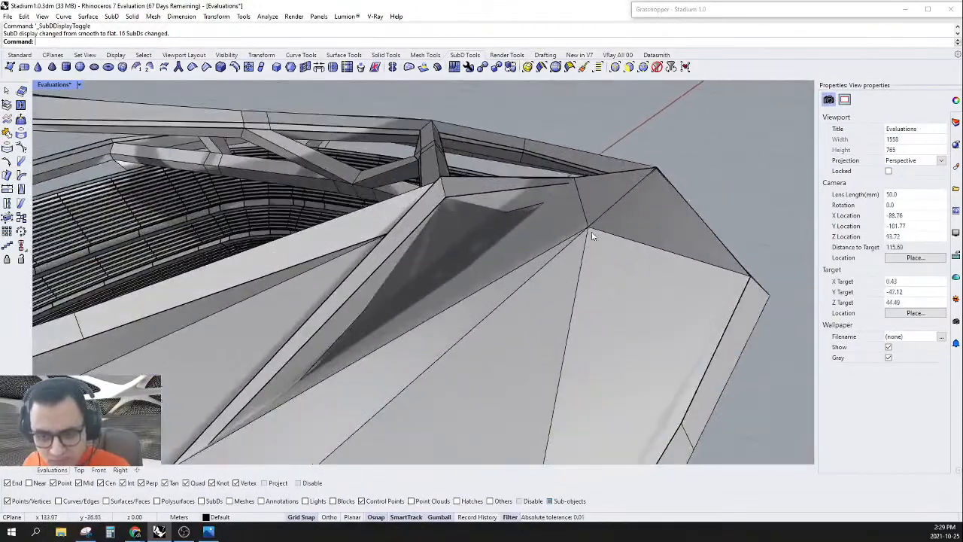
pyautogui.scroll(4, 571, 230)
pyautogui.scroll(-6, 543, 240)
pyautogui.moveTo(543, 242); pyautogui.dragTo(593, 256, button='right')
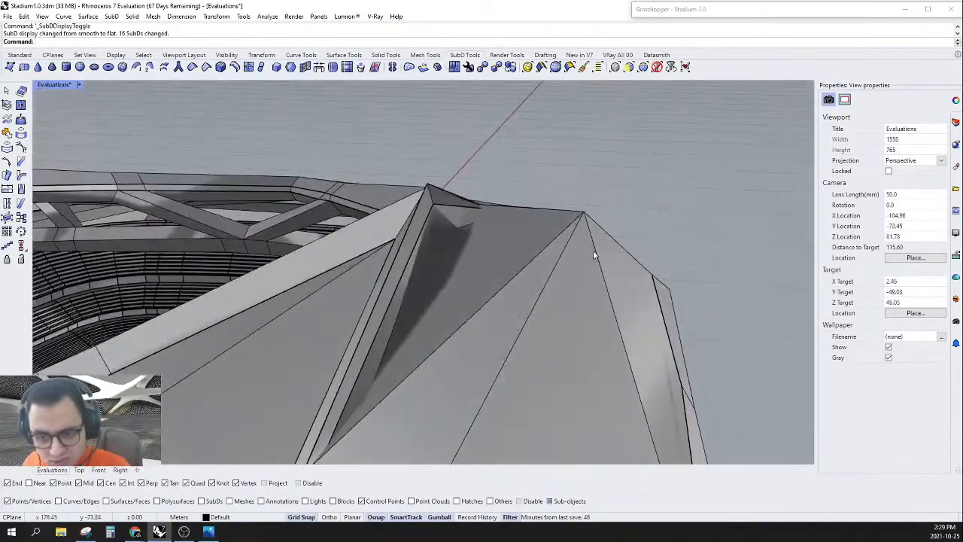
pyautogui.press('Tab')
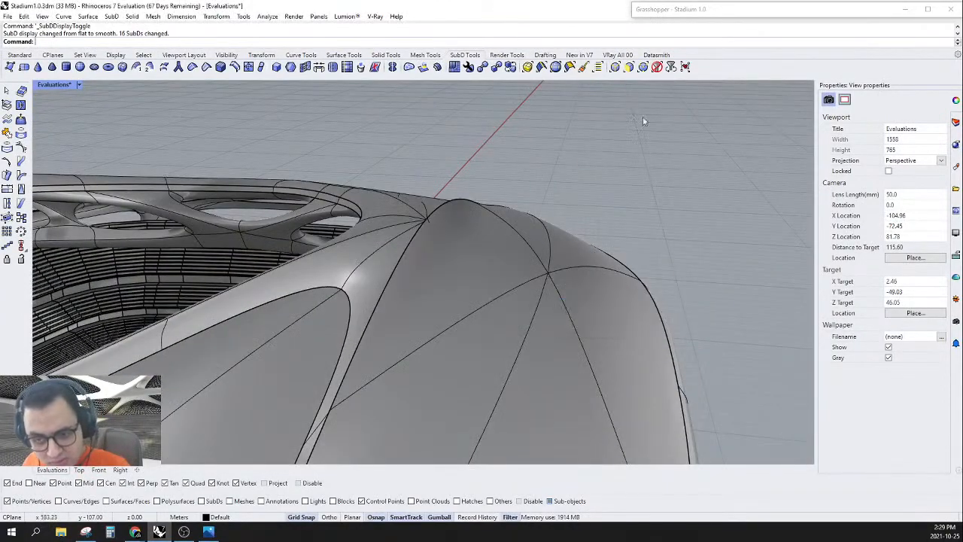
# Step: Clear the selection filter and delete the two SubD layers of the large panel beside the raised joint
pyautogui.click(657, 67)
pyautogui.click(521, 332)
pyautogui.keyDown('shift'); pyautogui.click(515, 273); pyautogui.keyUp('shift')
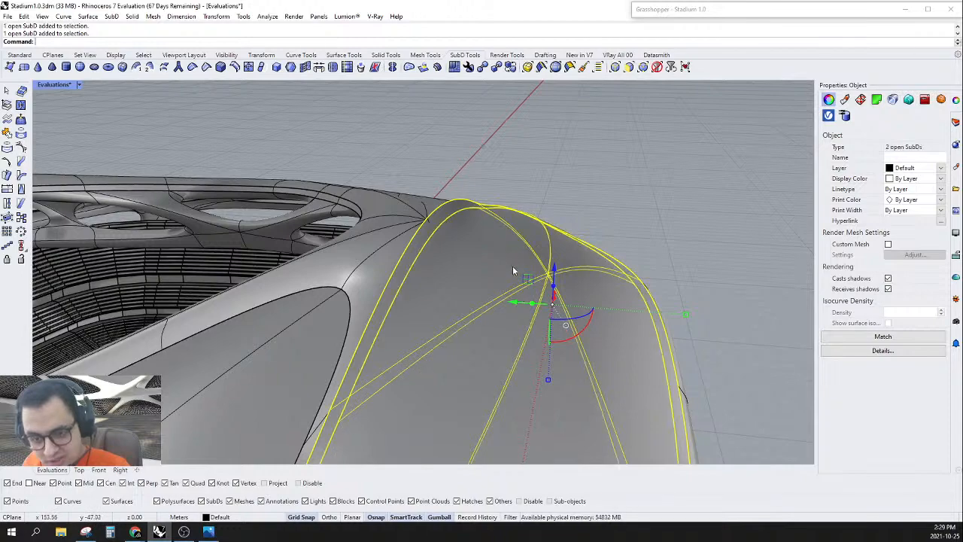
pyautogui.press('Delete')
# Step: Isolate the ring strip SubD that frames the emptied opening
pyautogui.moveTo(497, 274); pyautogui.dragTo(432, 229, button='right')
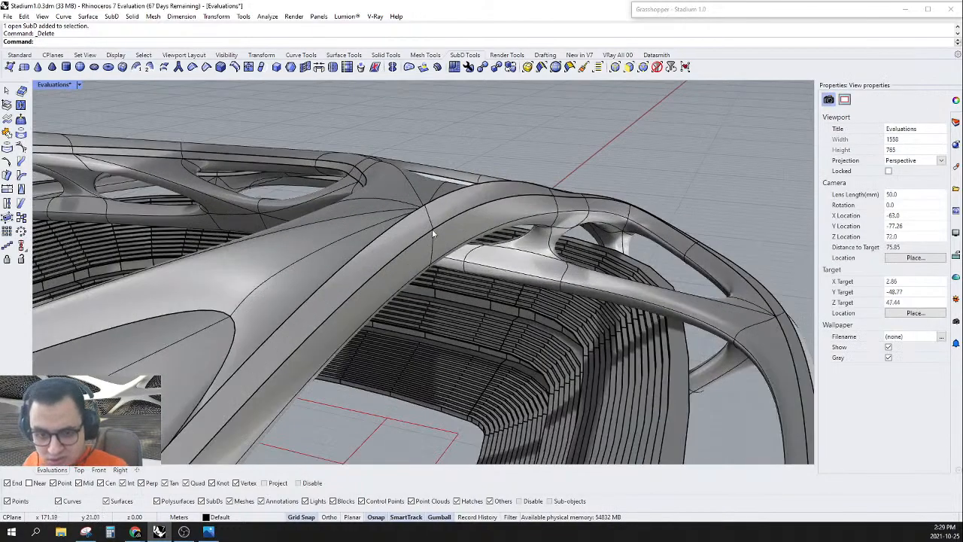
pyautogui.click(436, 219)
pyautogui.scroll(-3, 444, 216)
pyautogui.write('Isolate')
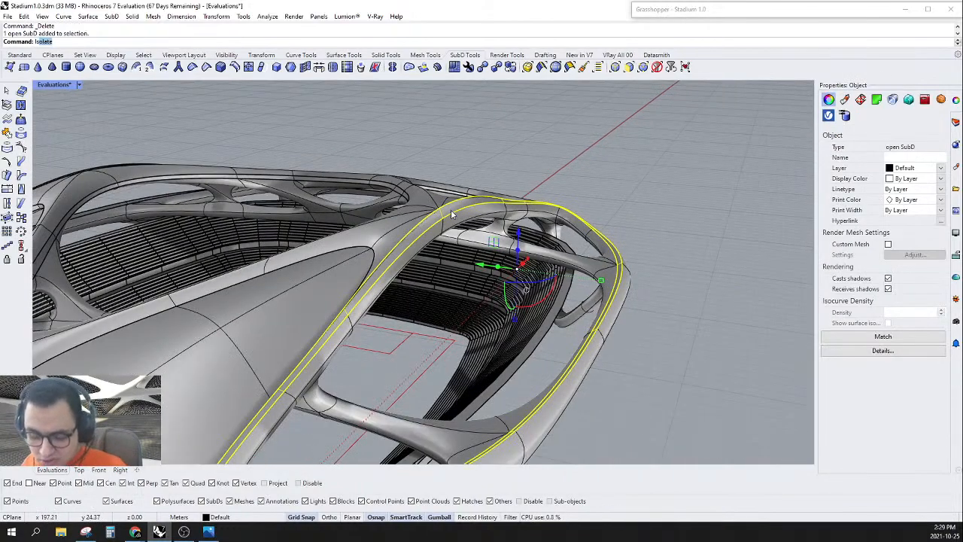
pyautogui.press('Return')
pyautogui.press('Escape')
pyautogui.scroll(-2, 450, 215)
pyautogui.moveTo(450, 216); pyautogui.dragTo(447, 238, button='right')
pyautogui.scroll(6, 434, 204)
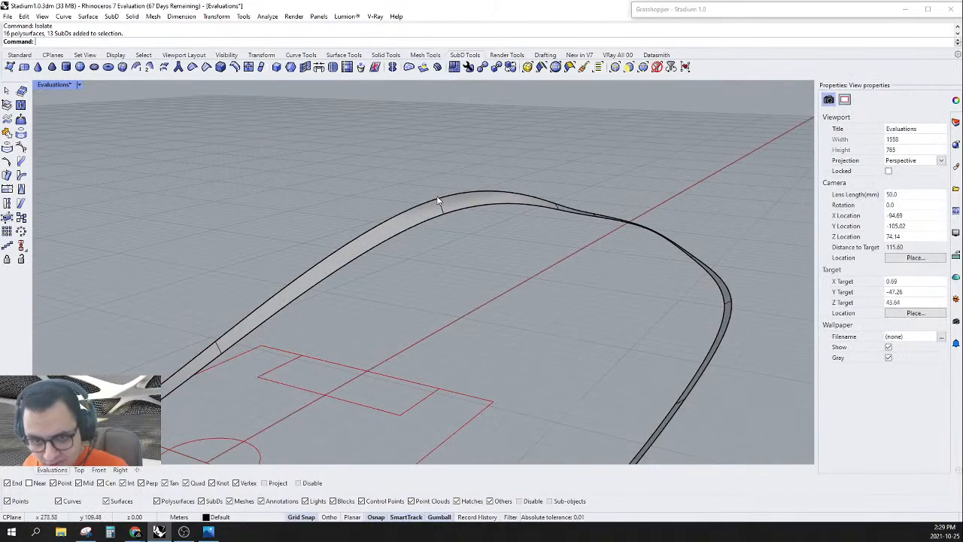
pyautogui.scroll(-3, 518, 221)
pyautogui.moveTo(544, 275); pyautogui.dragTo(507, 311, button='right')
pyautogui.scroll(5, 572, 275)
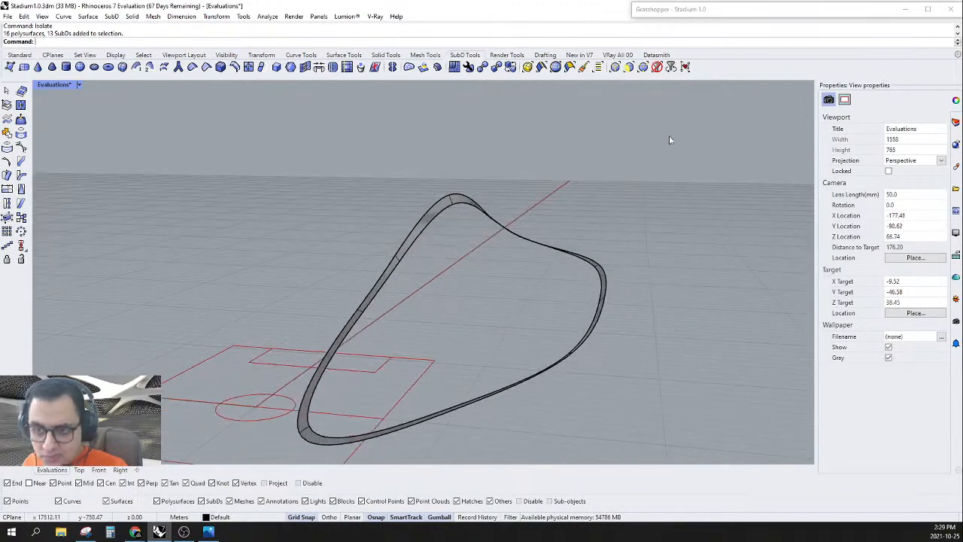
# Step: Try to fill the ring's outer edge loop with the Automatic patch style and extract the filled faces
pyautogui.click(615, 67)
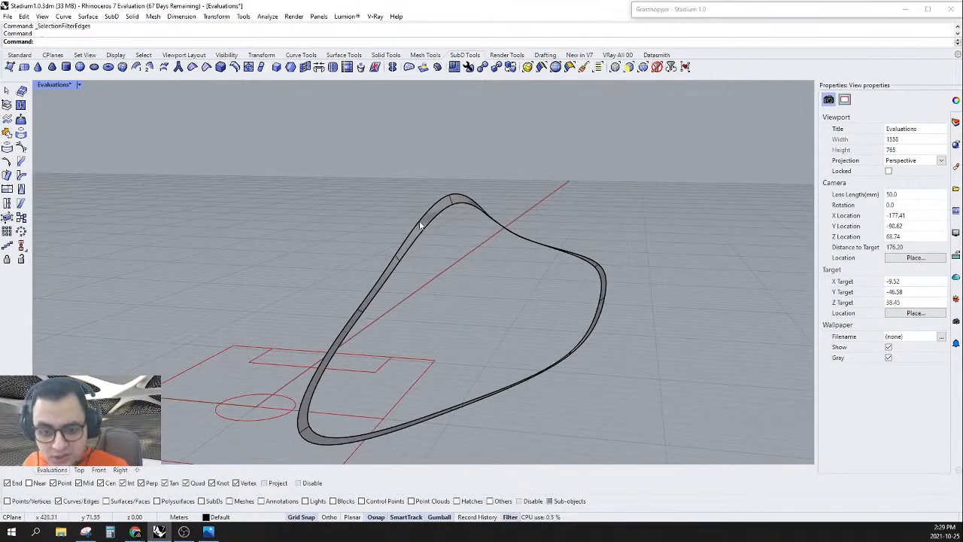
pyautogui.doubleClick(420, 222)
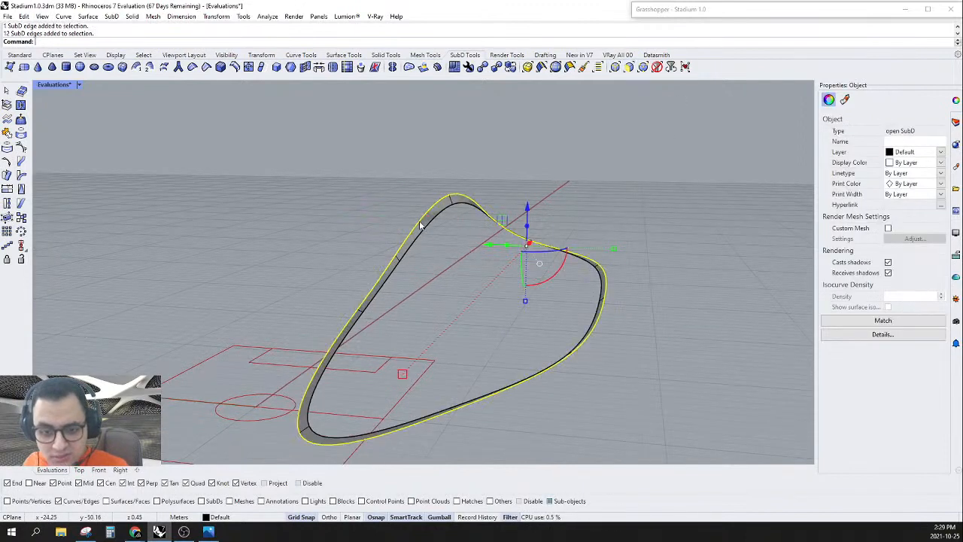
pyautogui.click(409, 67)
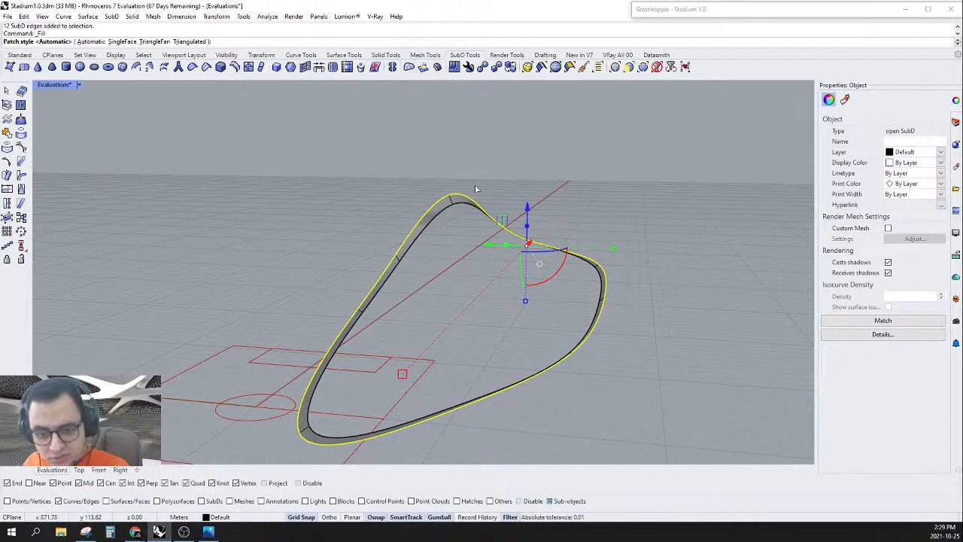
pyautogui.press('Return')
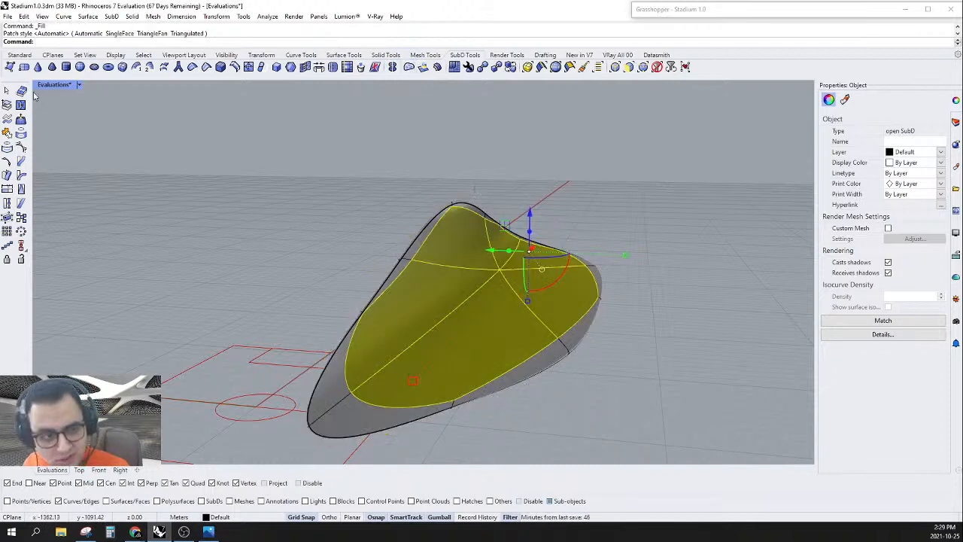
pyautogui.click(6, 105)
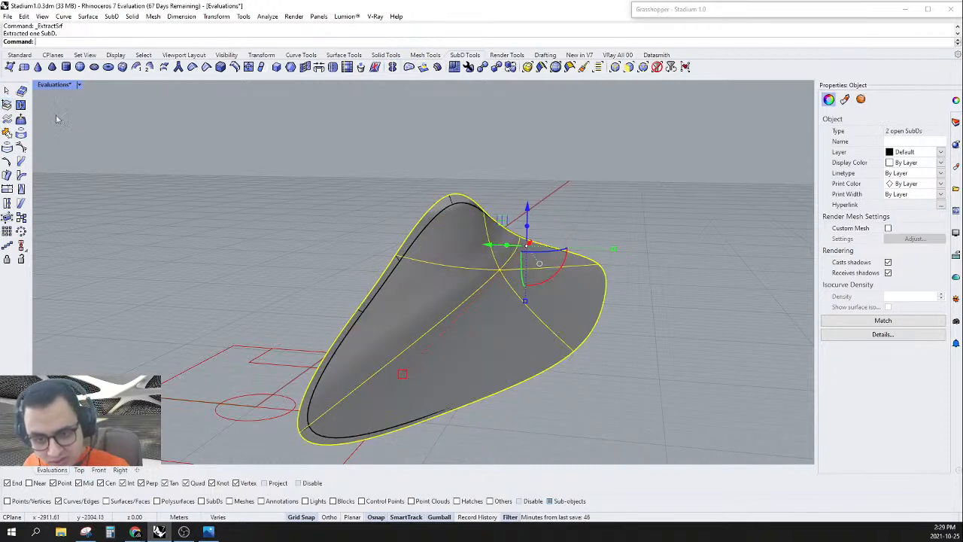
# Step: Undo the face extraction and the fill of the ring
pyautogui.hotkey('ctrl', 'z')
pyautogui.hotkey('ctrl', 'z')
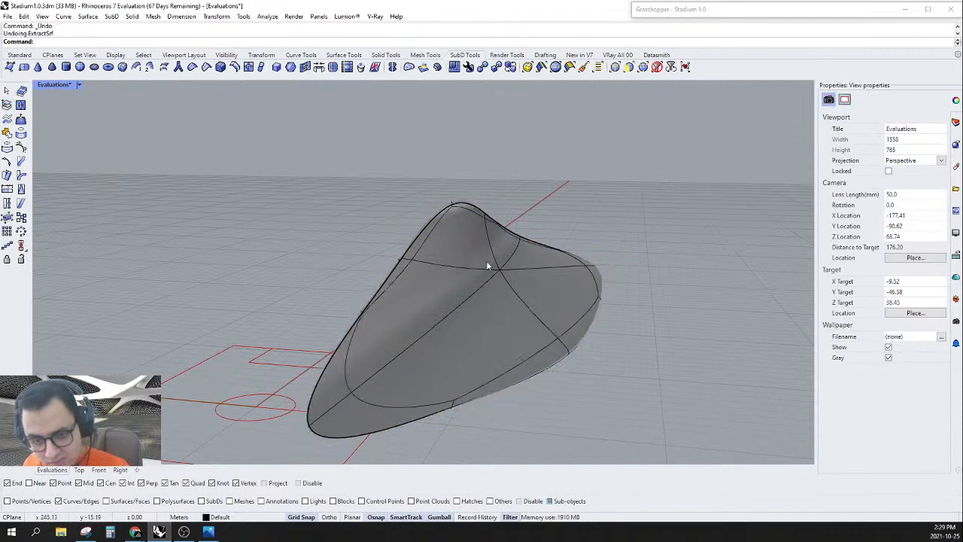
pyautogui.click(435, 213)
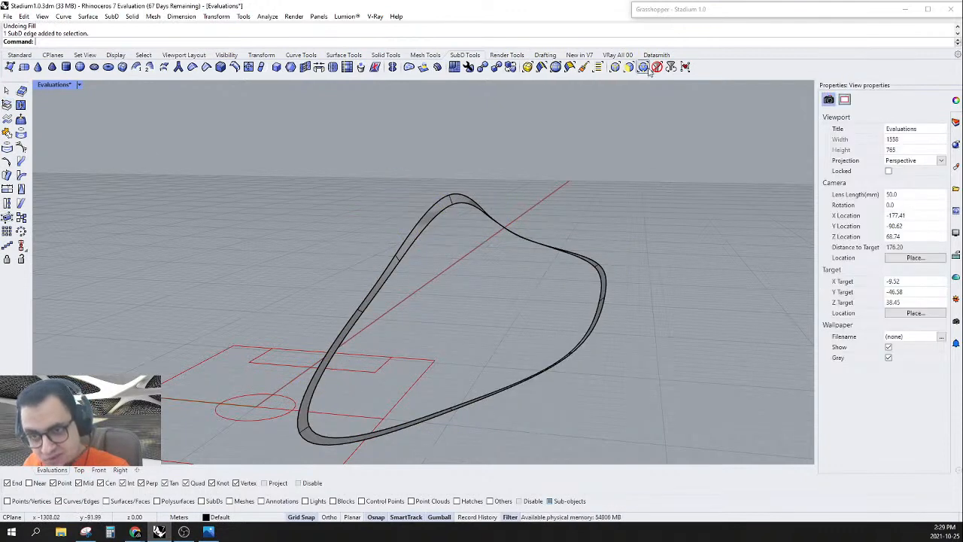
# Step: Clear the selection filter and flip the ring strip's direction
pyautogui.click(656, 67)
pyautogui.click(428, 218)
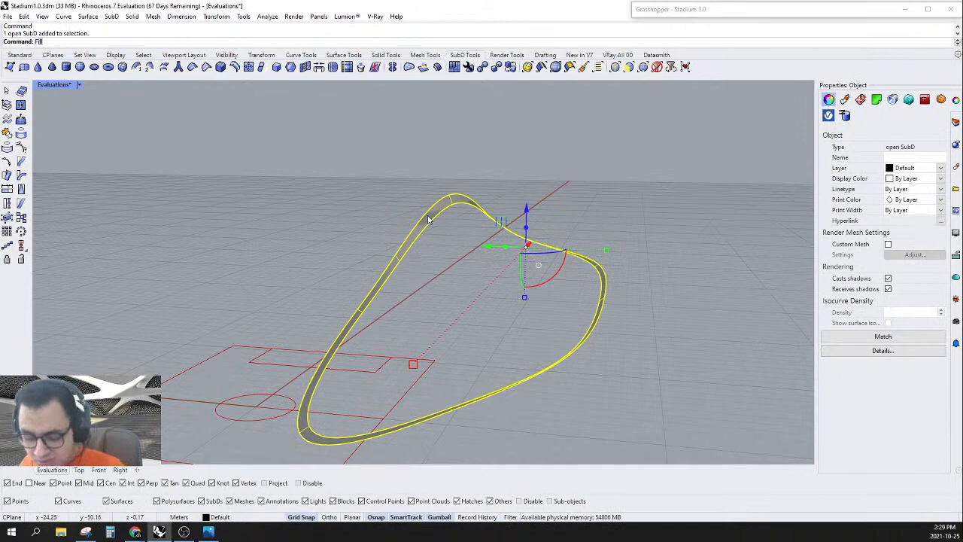
pyautogui.press('Return')
pyautogui.click(473, 184)
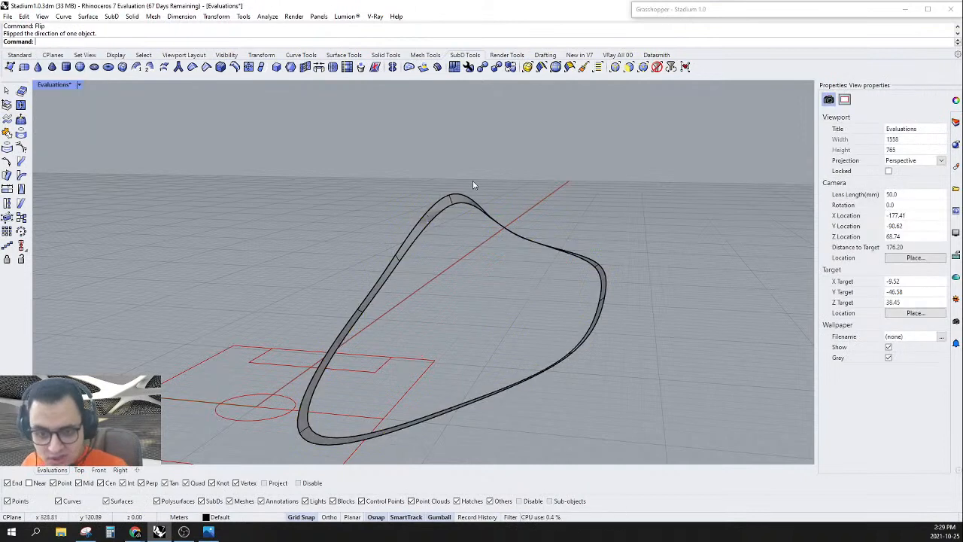
# Step: Fill the ring's outer edge loop with the Automatic patch style and extract the fill as a separate SubD
pyautogui.click(615, 67)
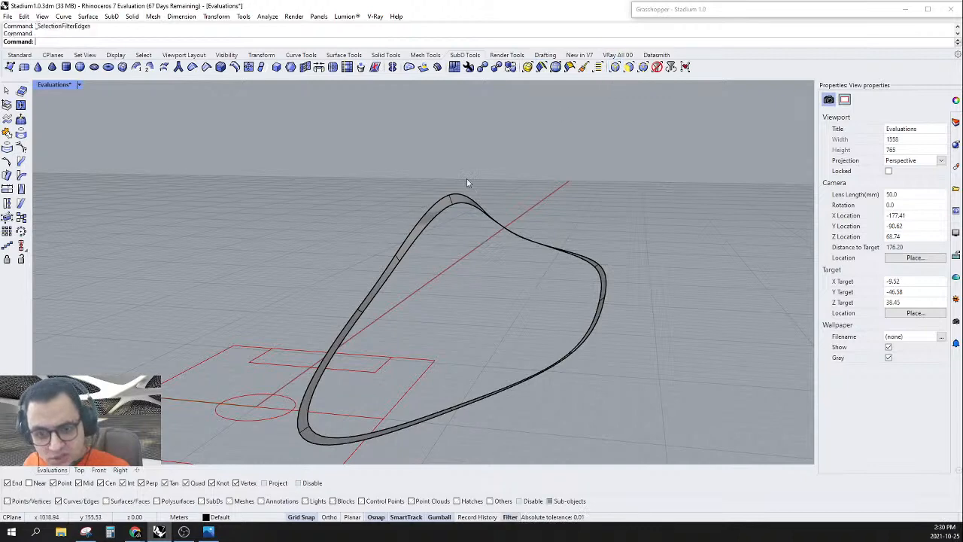
pyautogui.doubleClick(460, 198)
pyautogui.click(409, 67)
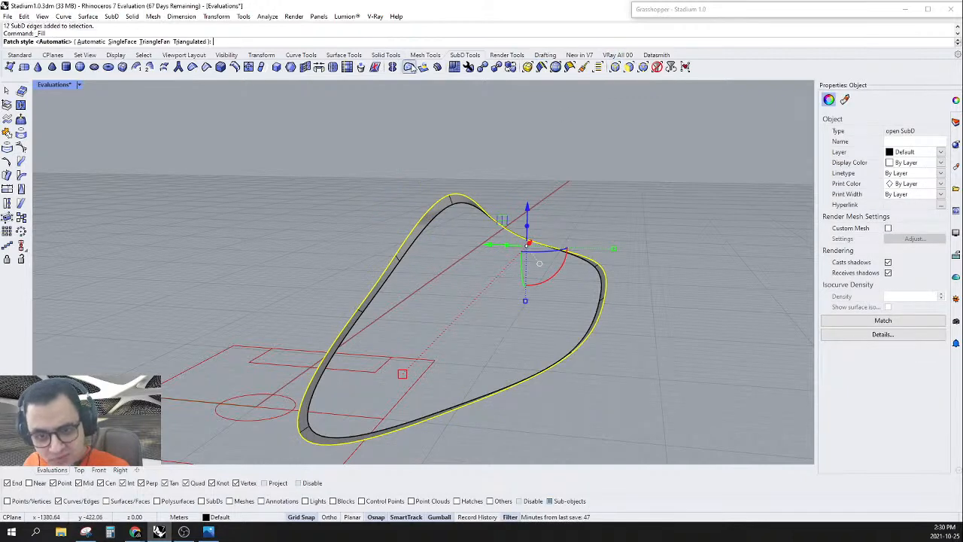
pyautogui.press('Return')
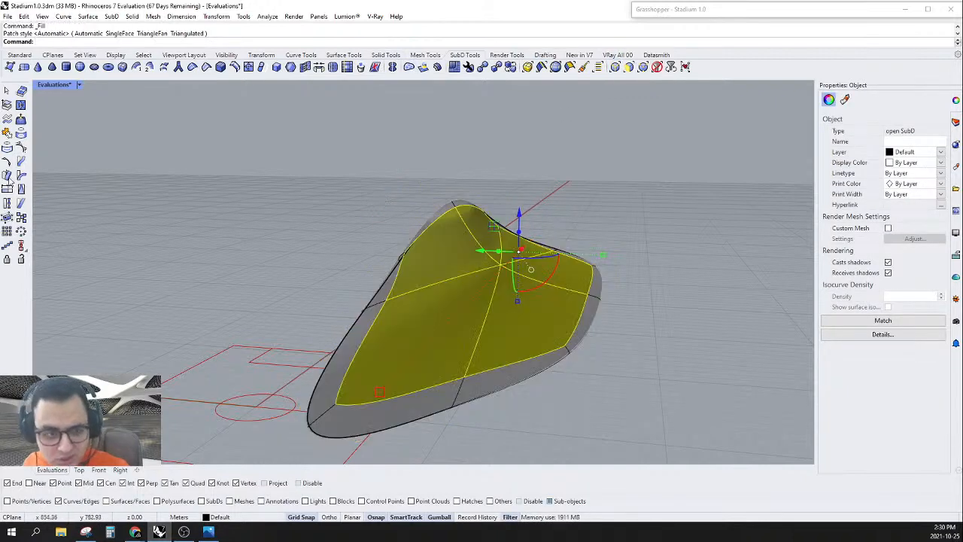
pyautogui.click(7, 106)
# Step: Flip the ring strip's direction again with the outer fill in place
pyautogui.moveTo(216, 211); pyautogui.dragTo(445, 232, button='right')
pyautogui.scroll(5, 446, 231)
pyautogui.moveTo(476, 270); pyautogui.dragTo(388, 300, button='right')
pyautogui.press('Escape')
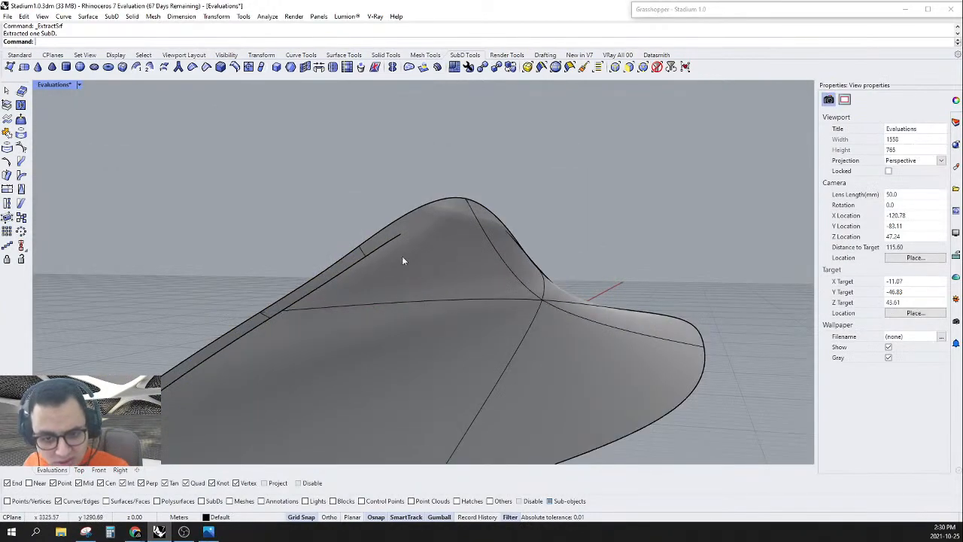
pyautogui.keyDown('ctrl'); pyautogui.keyDown('shift'); pyautogui.click(393, 239); pyautogui.keyUp('shift'); pyautogui.keyUp('ctrl')
pyautogui.click(653, 134)
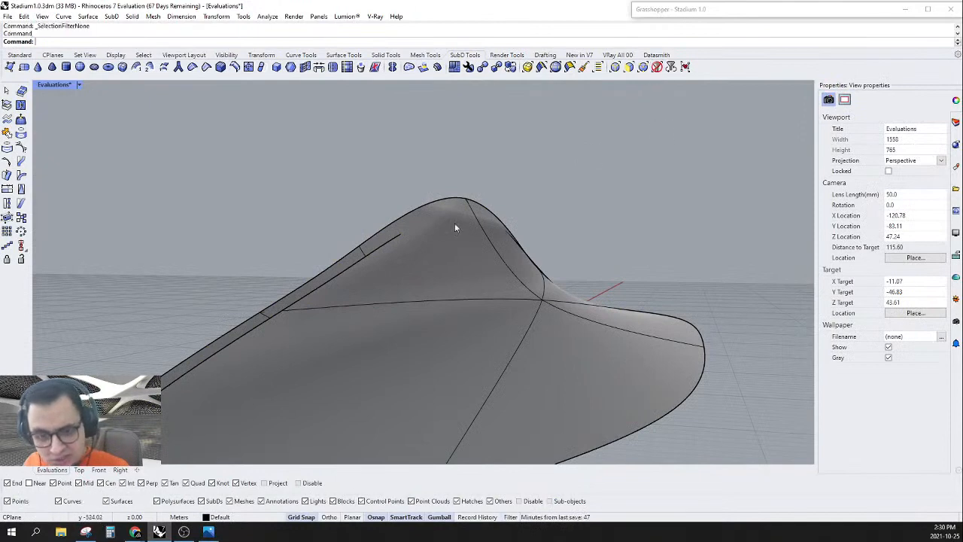
pyautogui.click(367, 252)
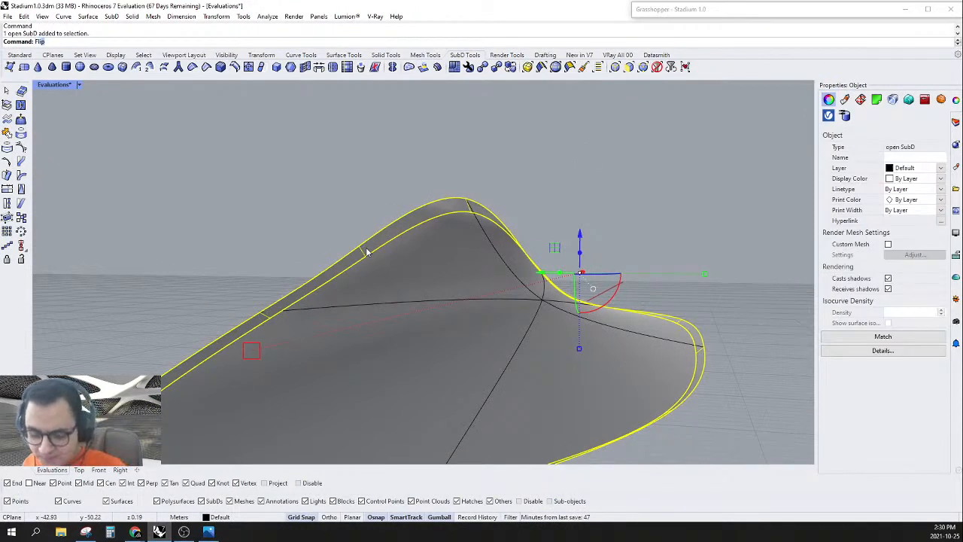
pyautogui.moveTo(367, 252); pyautogui.dragTo(432, 239, button='right')
pyautogui.press('Escape')
# Step: Fill the ring's inner edge loop with the Automatic patch style and extract it as a second panel layer
pyautogui.scroll(5, 435, 228)
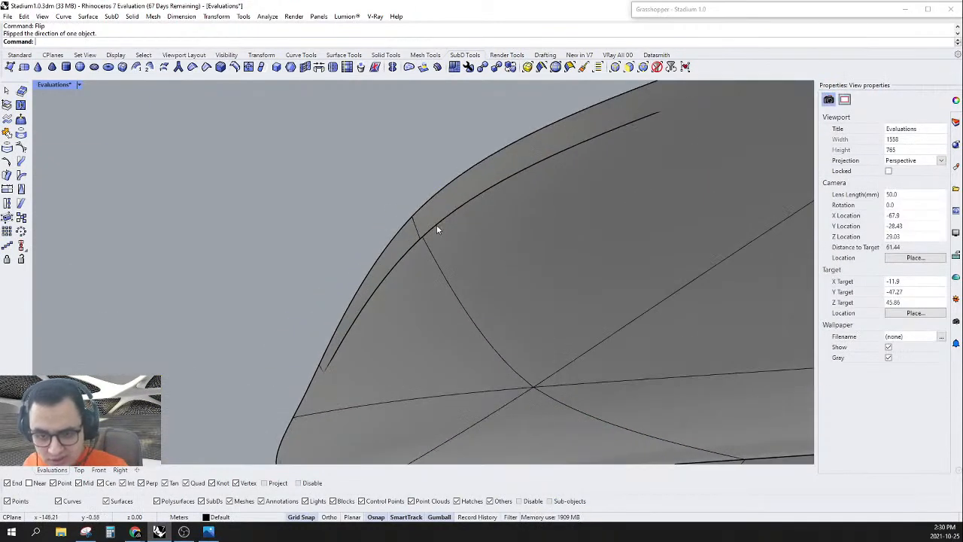
pyautogui.click(616, 69)
pyautogui.doubleClick(497, 186)
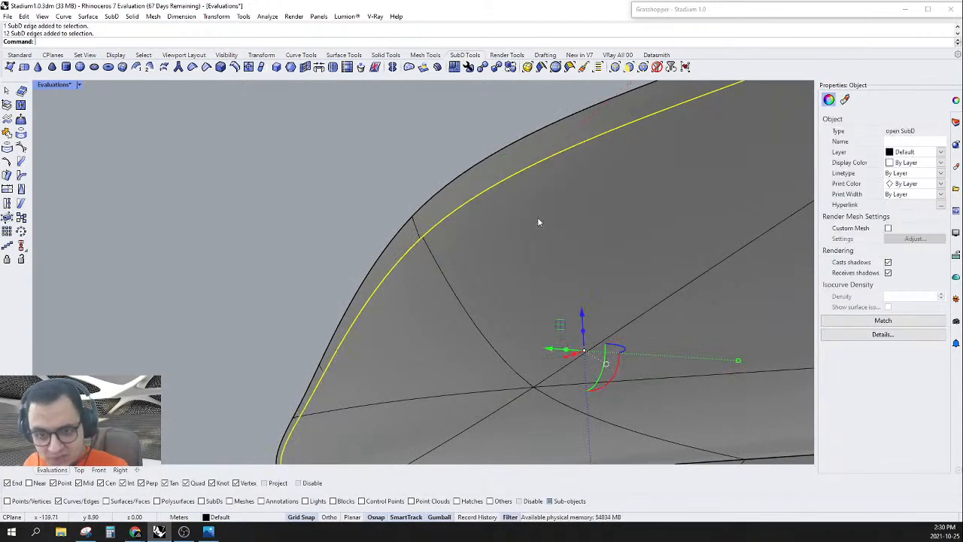
pyautogui.moveTo(537, 218); pyautogui.dragTo(507, 247, button='right')
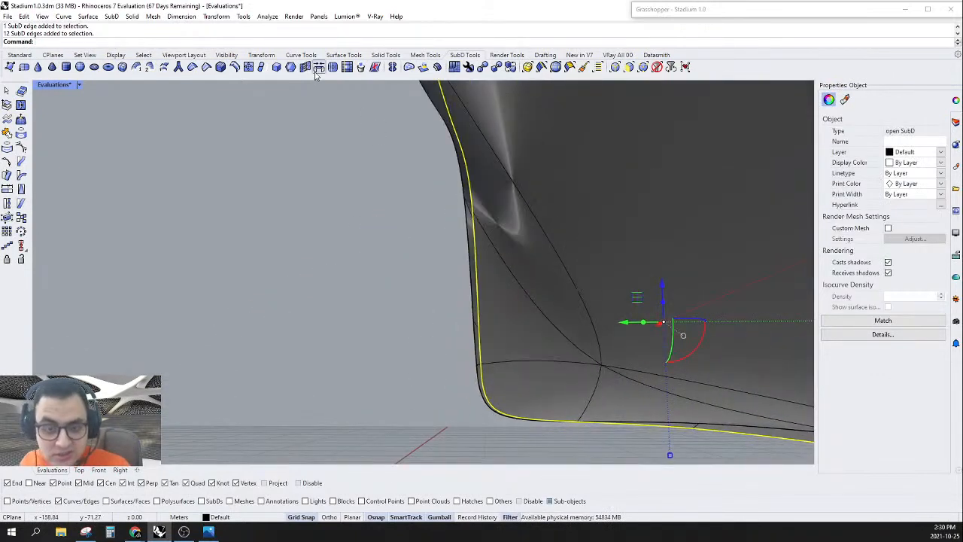
pyautogui.click(409, 68)
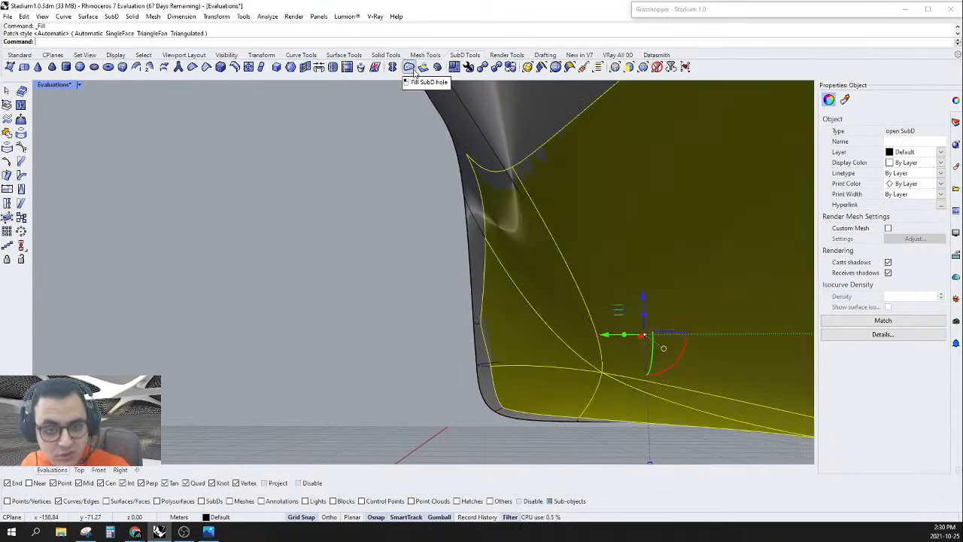
pyautogui.click(8, 106)
# Step: Raise the overlapping centre vertices of both fill panel layers vertically to form a dome
pyautogui.scroll(-8, 339, 275)
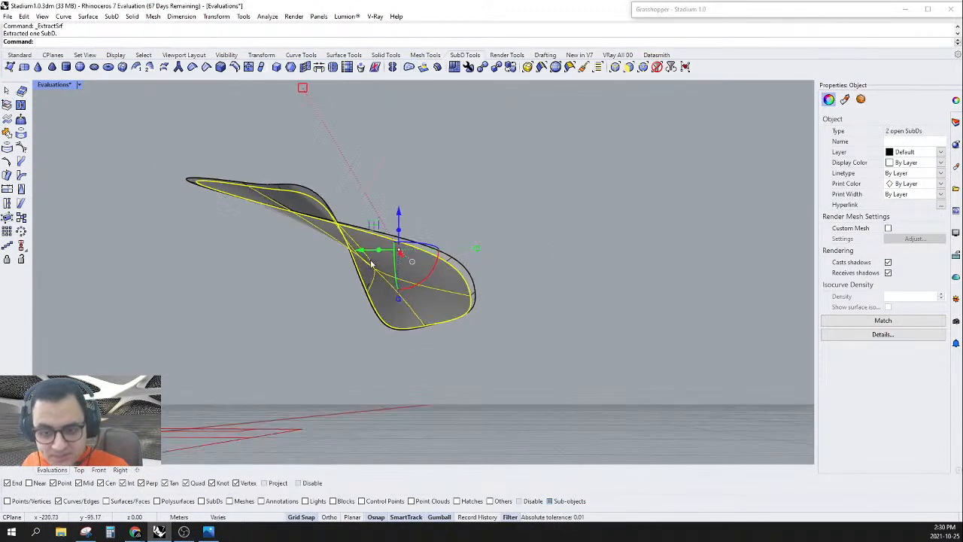
pyautogui.moveTo(339, 237); pyautogui.dragTo(364, 290, button='right')
pyautogui.press('Escape')
pyautogui.scroll(4, 364, 290)
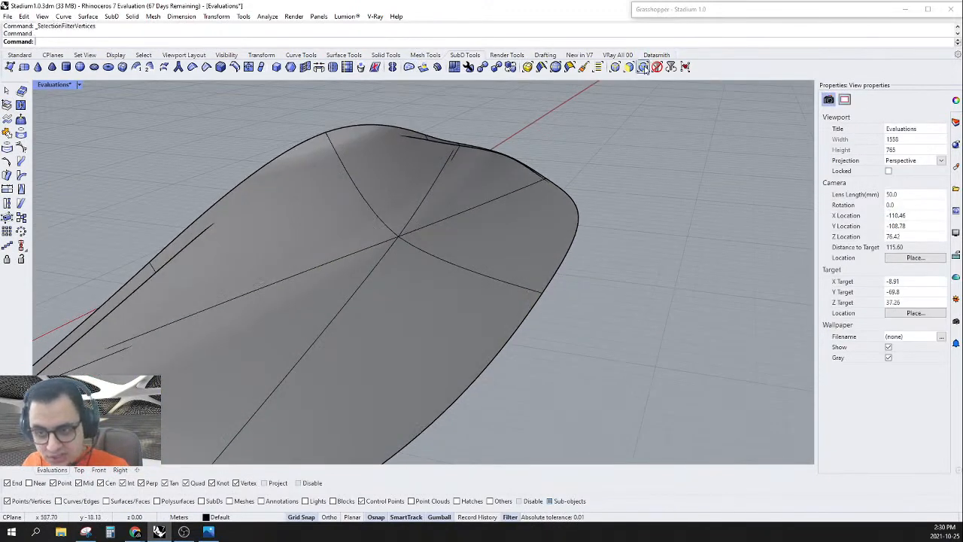
pyautogui.click(398, 237)
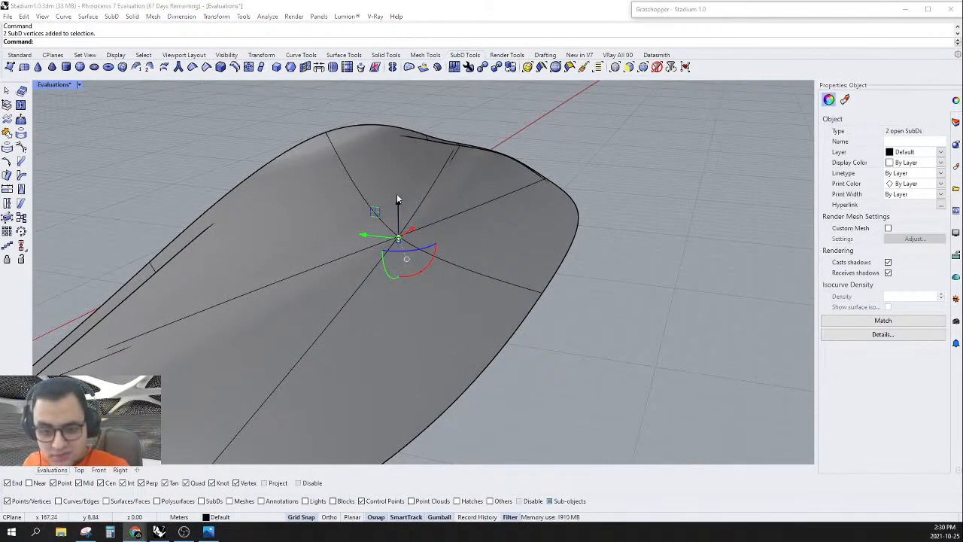
pyautogui.moveTo(398, 197); pyautogui.dragTo(404, 141)
pyautogui.moveTo(385, 195); pyautogui.dragTo(212, 329, button='right')
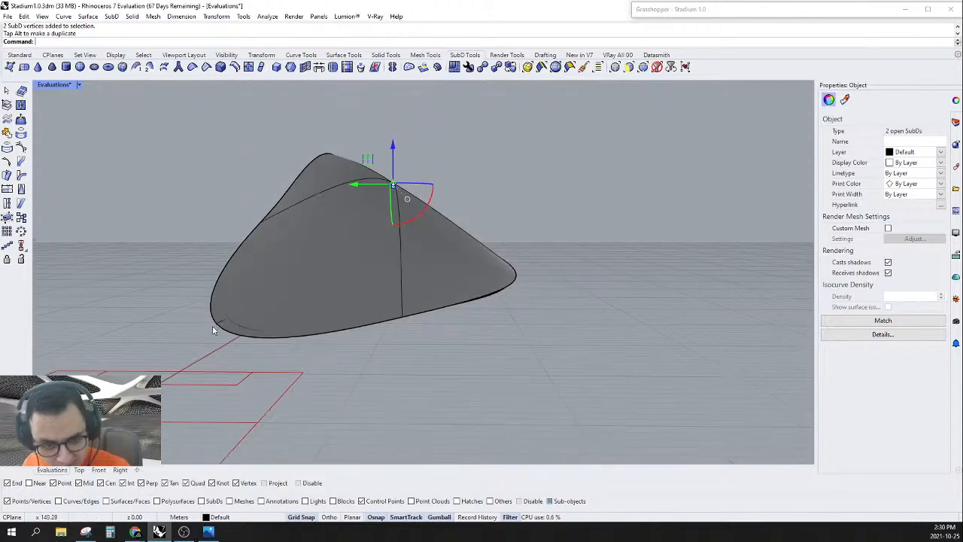
# Step: Clear the vertex selection and show all hidden stadium objects around the domed panel
pyautogui.scroll(3, 217, 326)
pyautogui.moveTo(264, 348); pyautogui.dragTo(485, 318, button='right')
pyautogui.press('Escape')
pyautogui.write('Show')
pyautogui.press('Return')
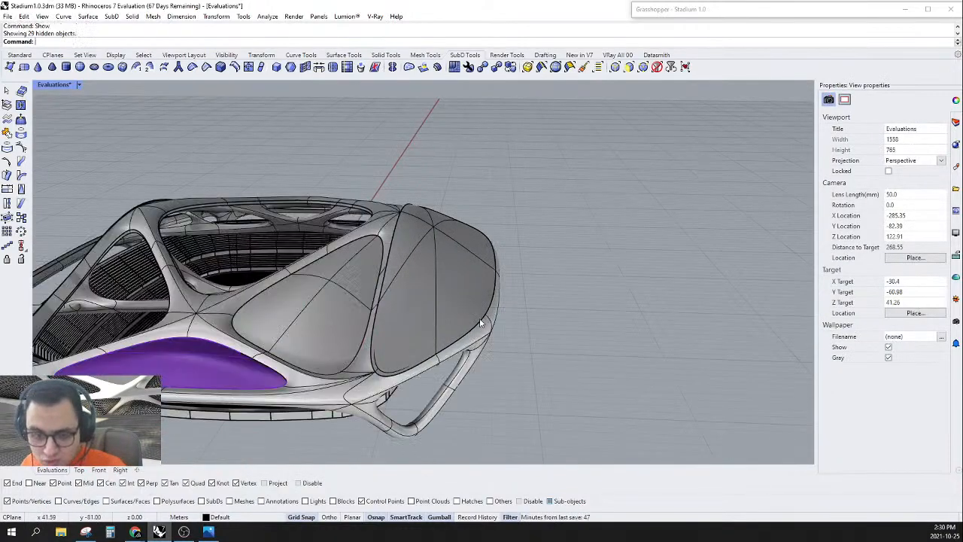
pyautogui.scroll(4, 419, 351)
pyautogui.moveTo(419, 354); pyautogui.dragTo(280, 248, button='right')
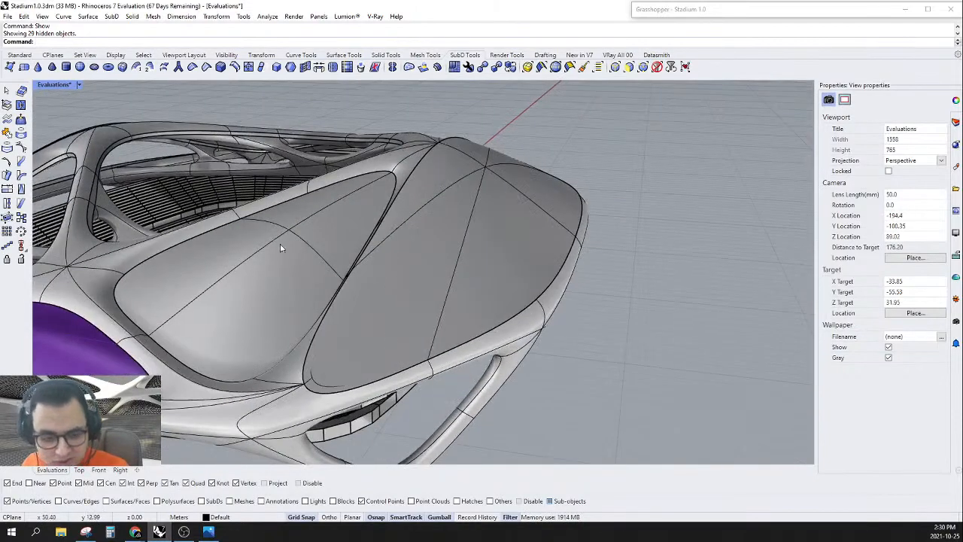
# Step: Examine the new panel's corner against the roof frame joint in Wireframe display and switch back to Shaded
pyautogui.click(78, 84)
pyautogui.click(75, 123)
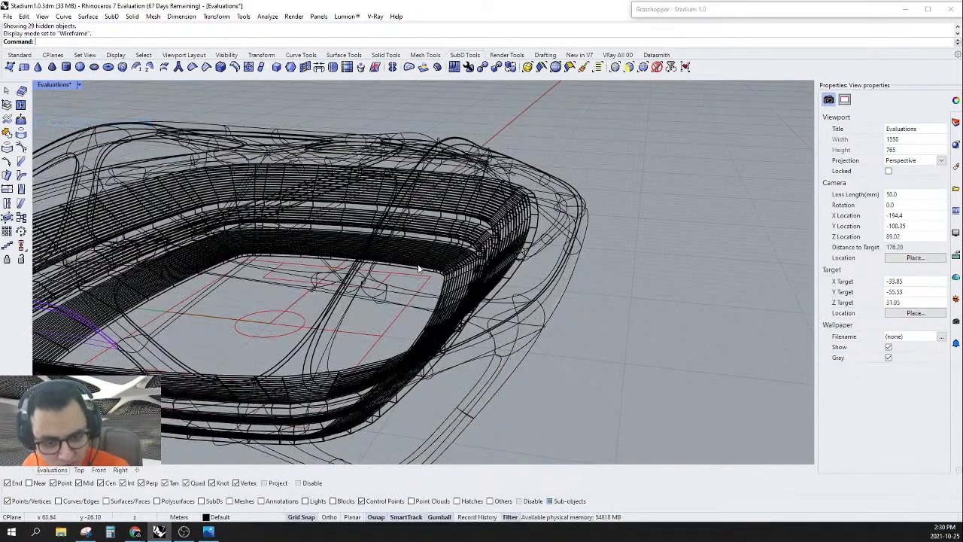
pyautogui.moveTo(226, 271); pyautogui.dragTo(256, 286, button='right')
pyautogui.scroll(10, 256, 287)
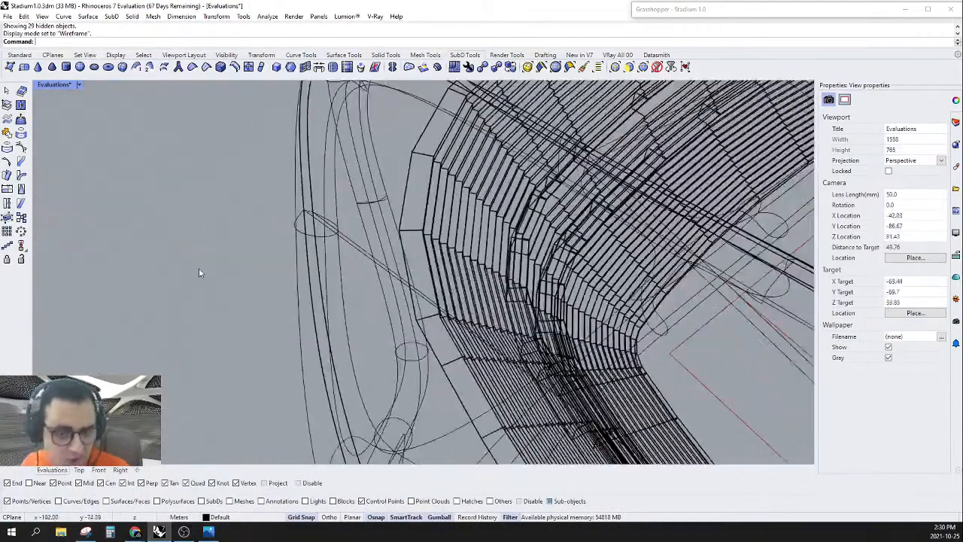
pyautogui.scroll(5, 239, 165)
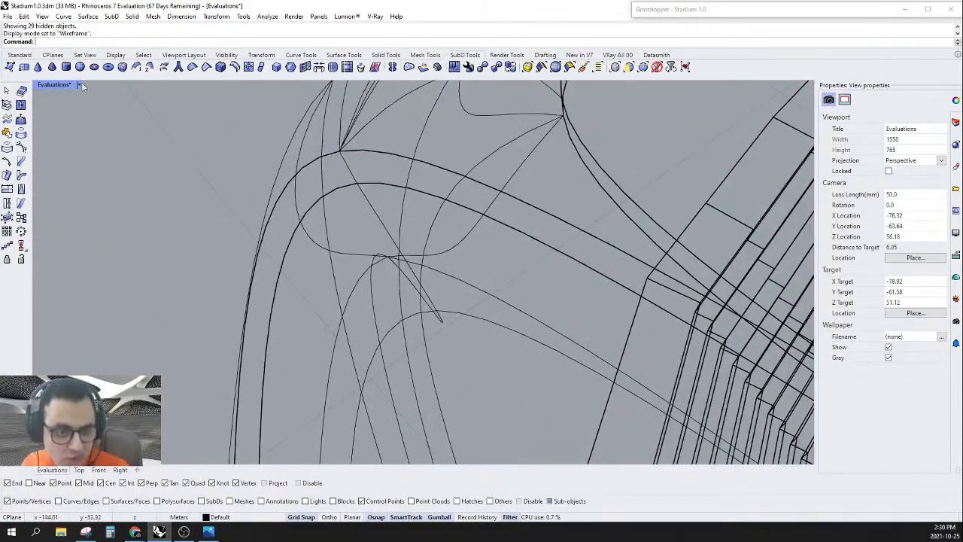
pyautogui.click(78, 84)
pyautogui.click(79, 134)
pyautogui.scroll(-3, 87, 143)
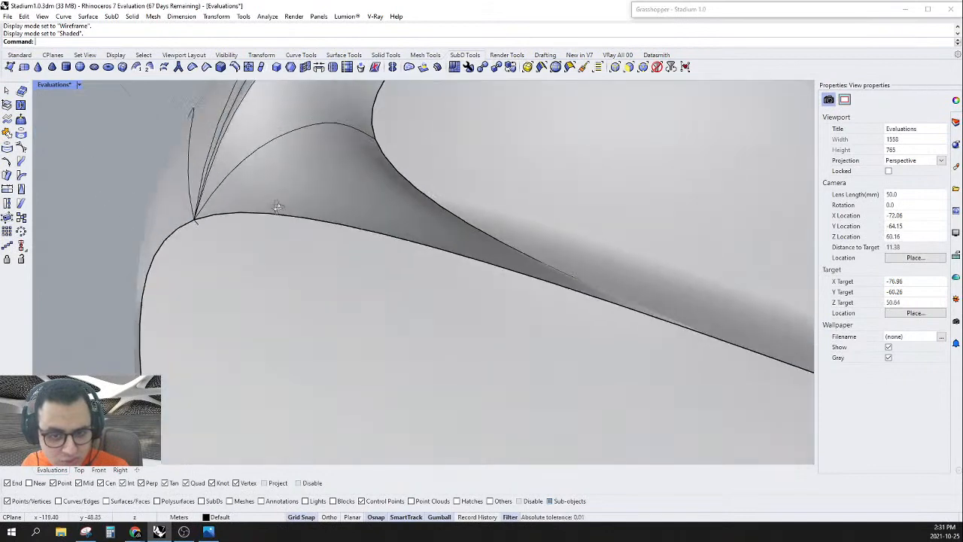
pyautogui.moveTo(277, 207); pyautogui.dragTo(258, 200, button='right')
# Step: Inspect the panel corner in X-Ray and Technical display modes, and return the perspective view to Shaded
pyautogui.click(70, 85)
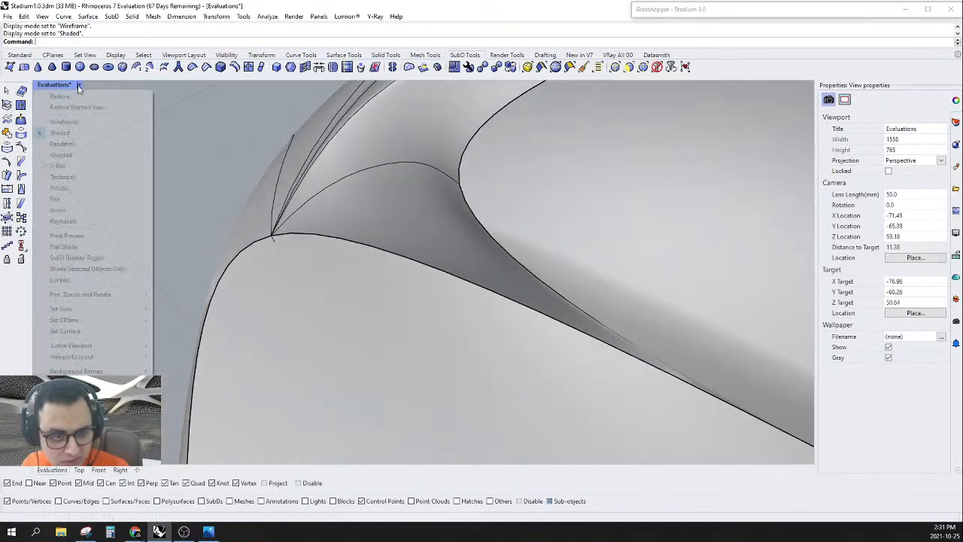
pyautogui.click(59, 166)
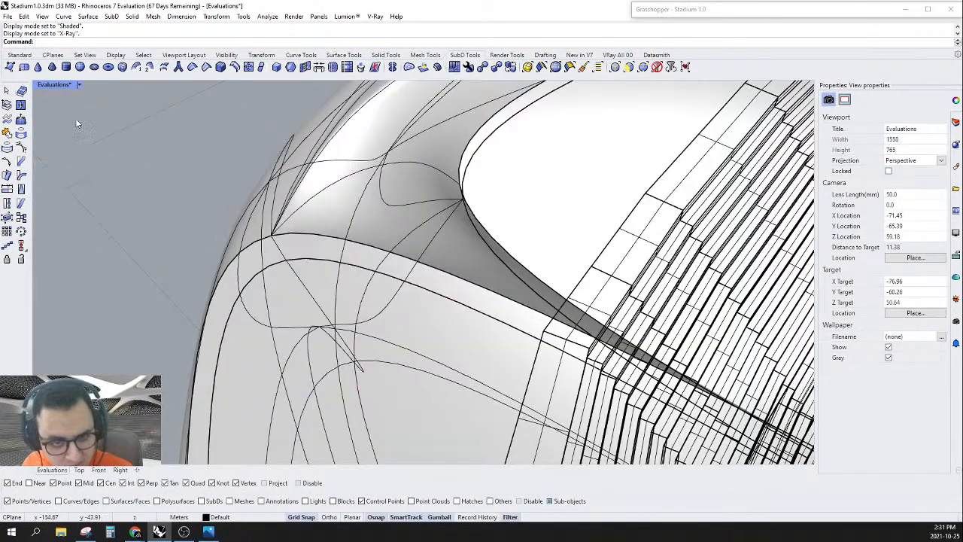
pyautogui.click(80, 86)
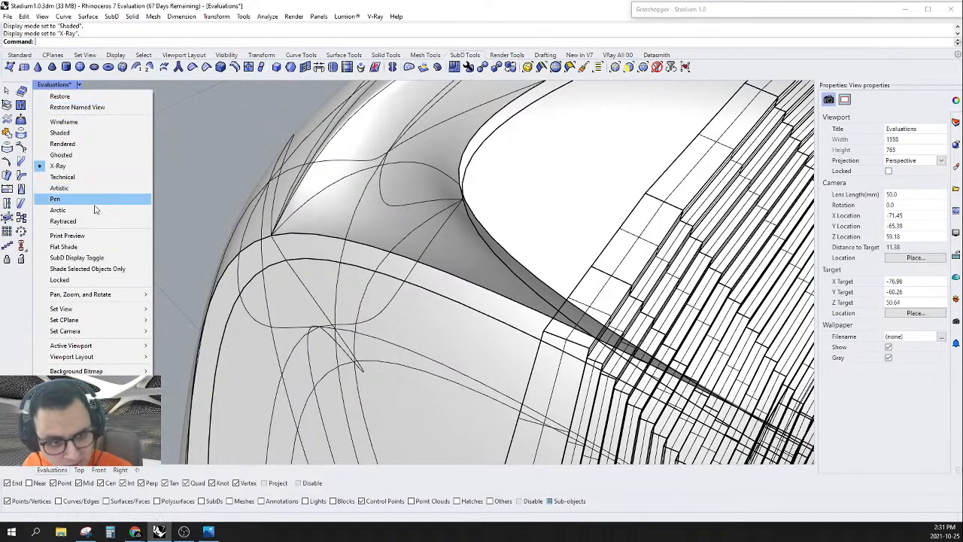
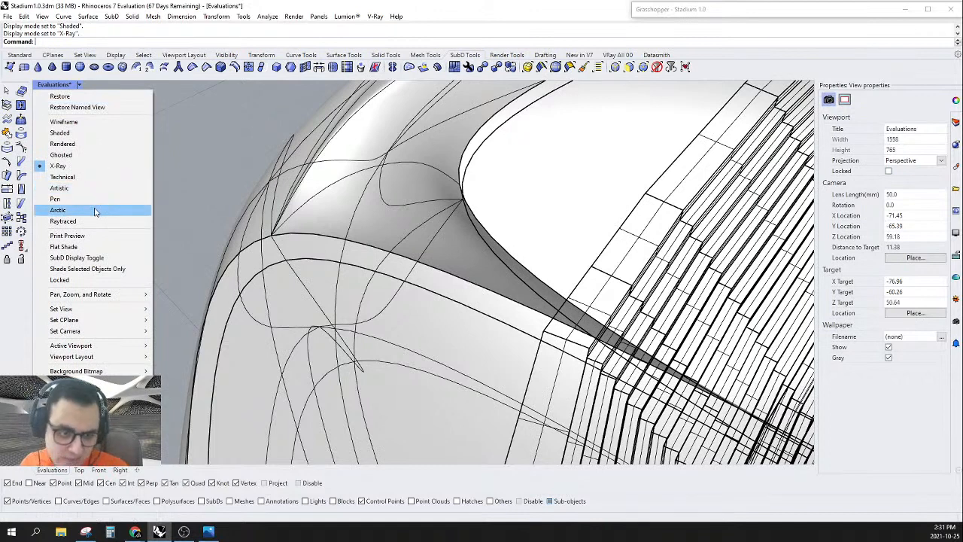
pyautogui.click(89, 176)
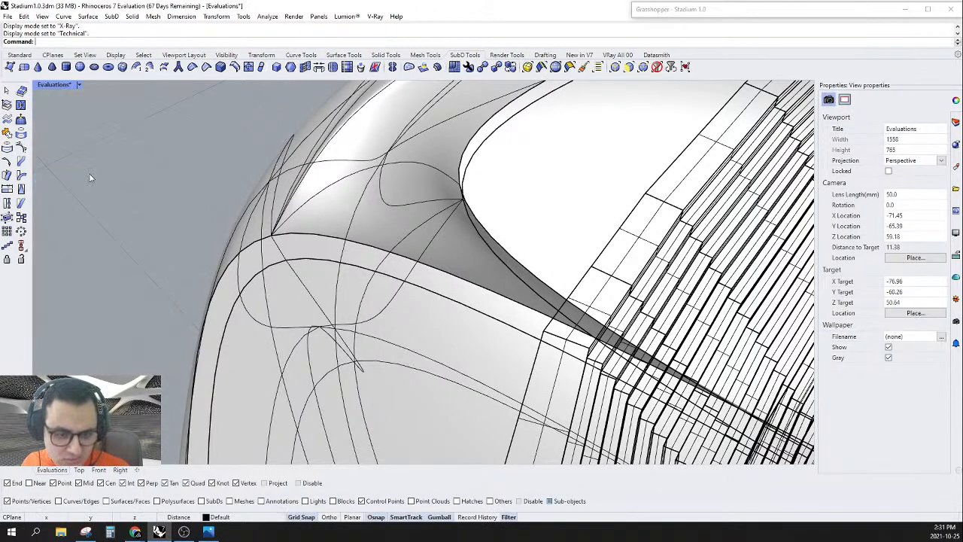
pyautogui.scroll(-12, 90, 174)
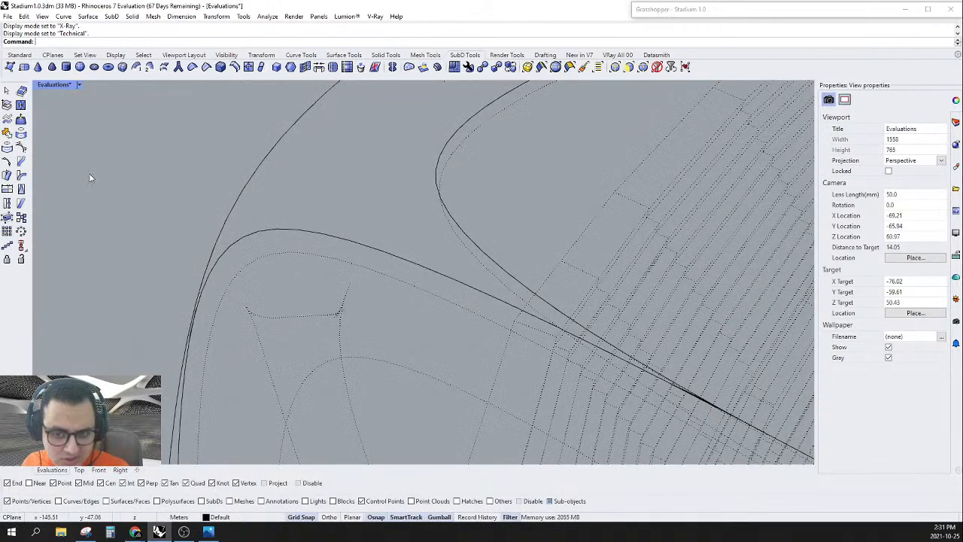
pyautogui.click(78, 86)
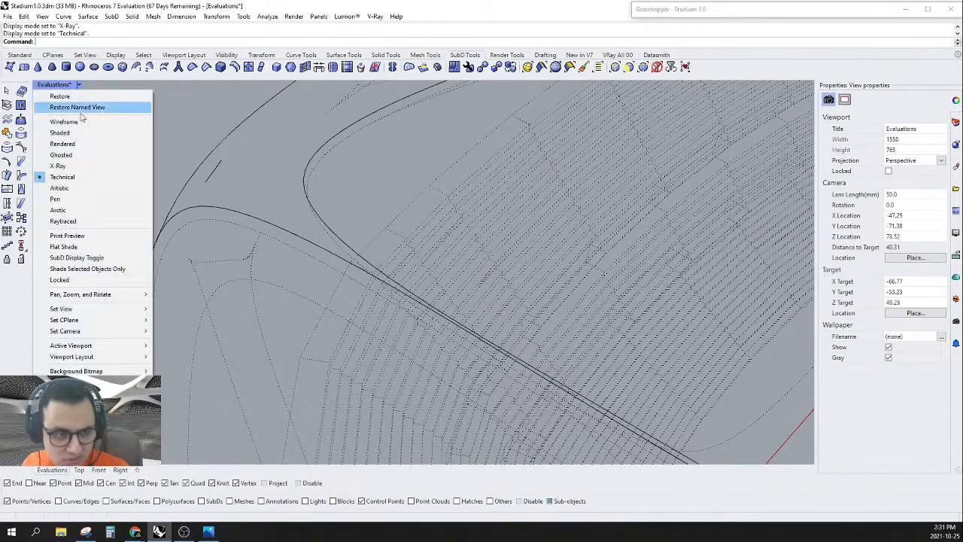
pyautogui.click(59, 133)
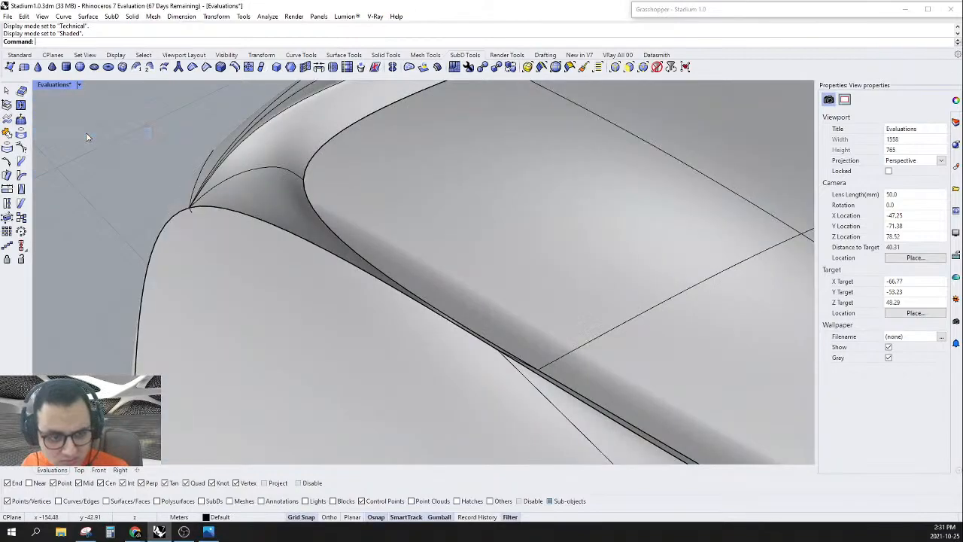
pyautogui.scroll(5, 109, 232)
pyautogui.scroll(-18, 126, 209)
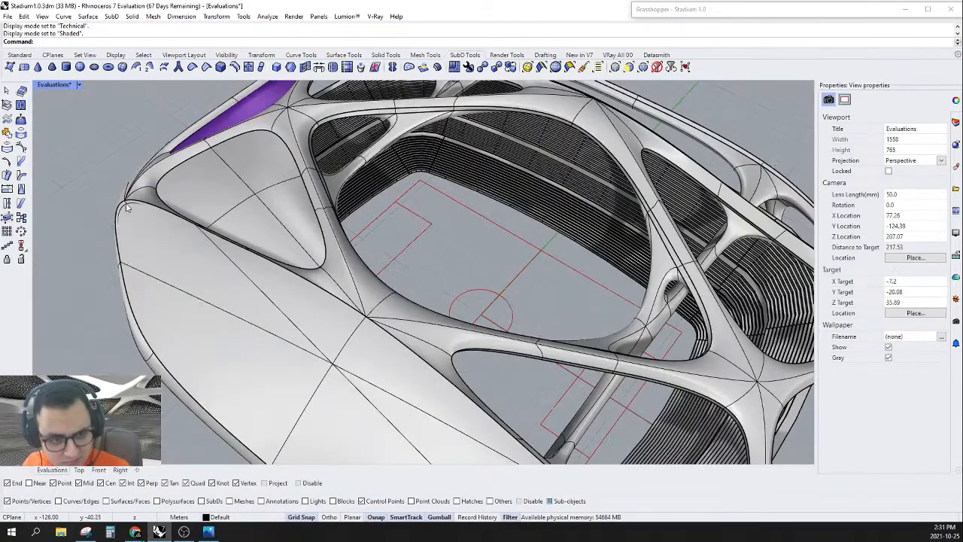
pyautogui.scroll(3, 126, 256)
pyautogui.moveTo(126, 256); pyautogui.dragTo(120, 256, button='right')
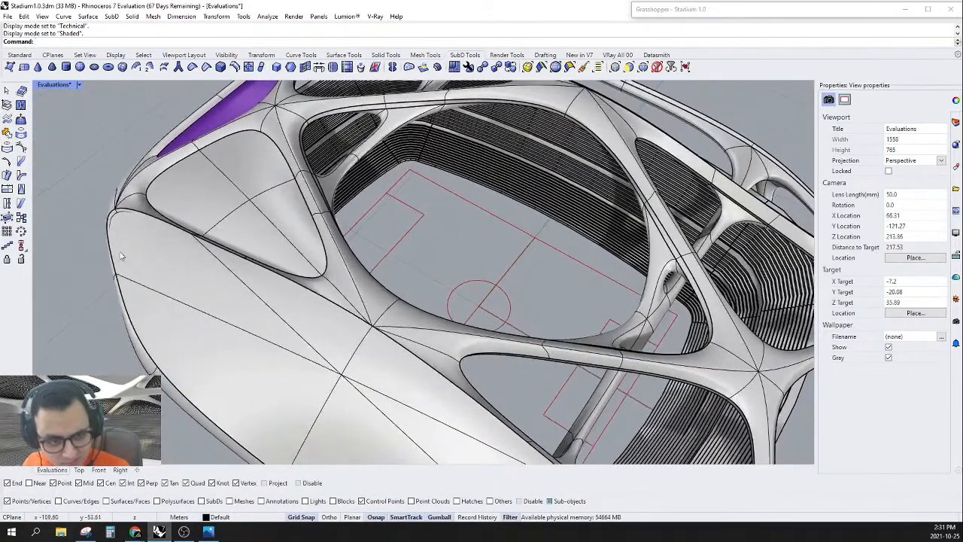
# Step: Show the stadium's panel corner in the Top view with Wireframe display and flat SubD display
pyautogui.click(79, 469)
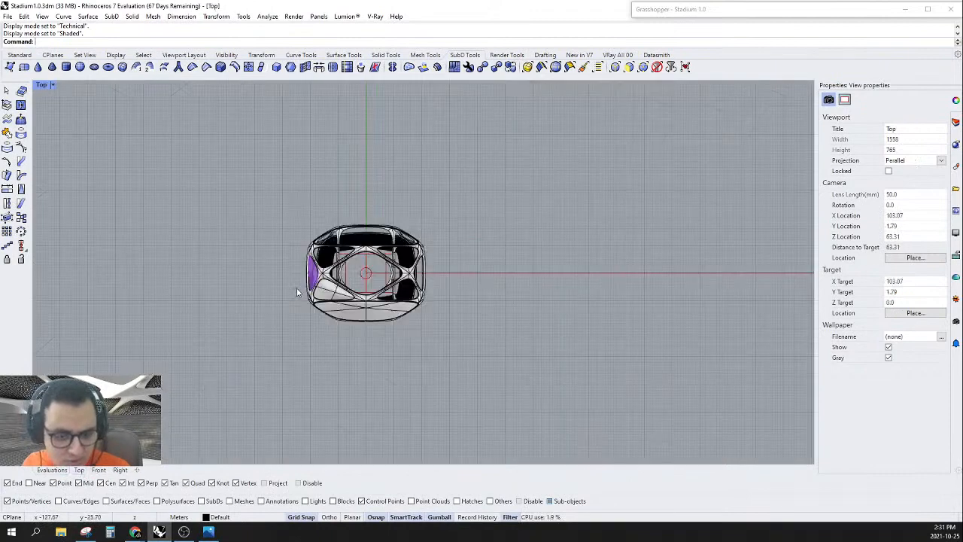
pyautogui.scroll(12, 296, 290)
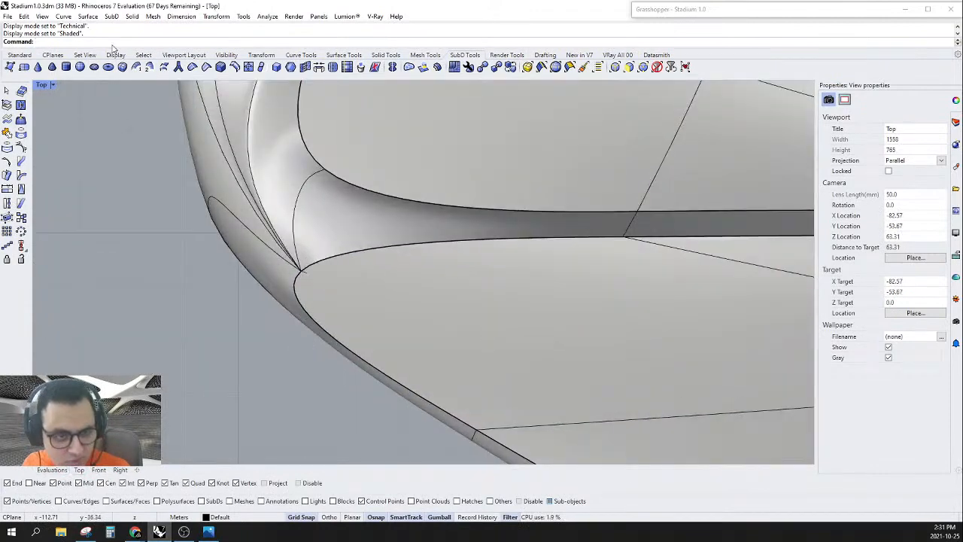
pyautogui.click(52, 85)
pyautogui.click(61, 122)
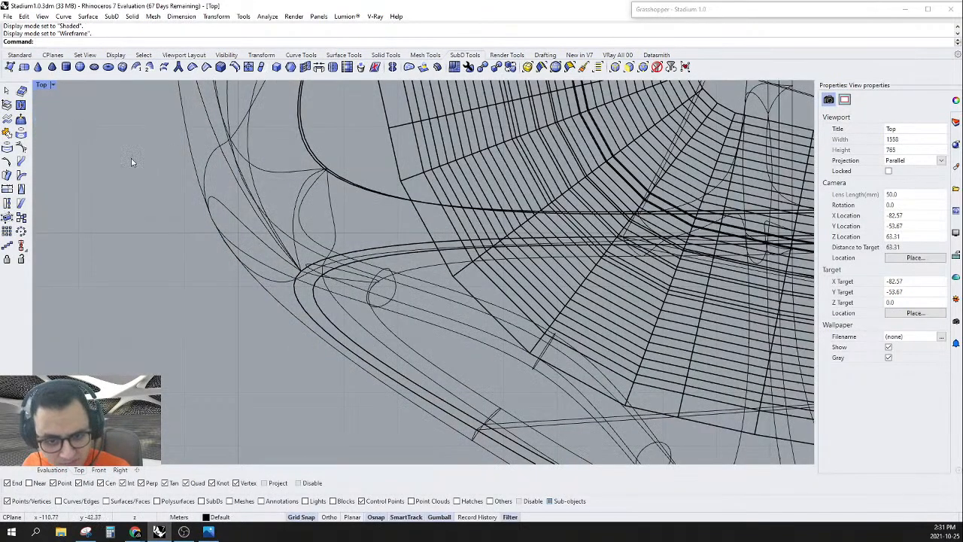
pyautogui.scroll(2, 130, 162)
pyautogui.press('Tab')
pyautogui.scroll(5, 163, 245)
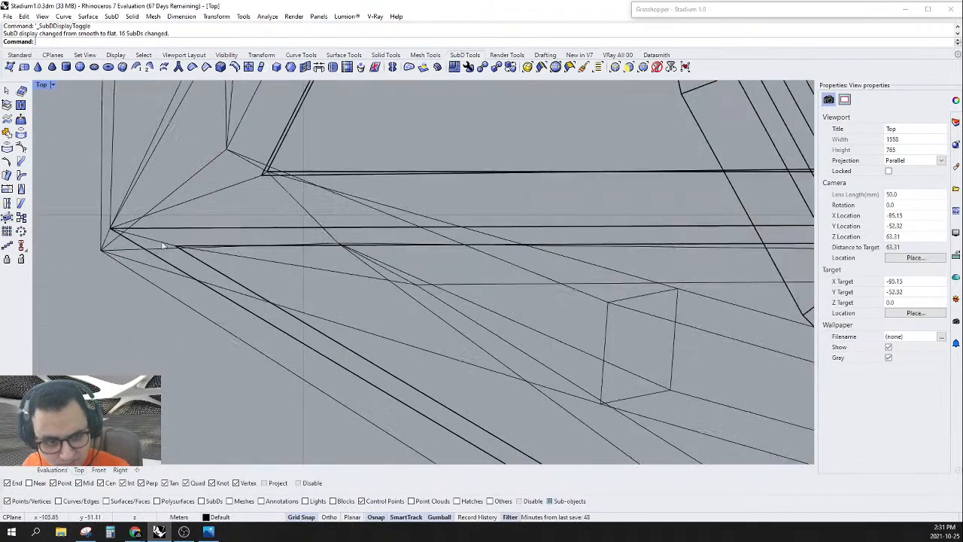
pyautogui.scroll(3, 163, 245)
# Step: Select the overlapping inner ring corner vertices at all four corners of the roof plan, adding each corner to the selection
pyautogui.moveTo(205, 250); pyautogui.dragTo(263, 318)
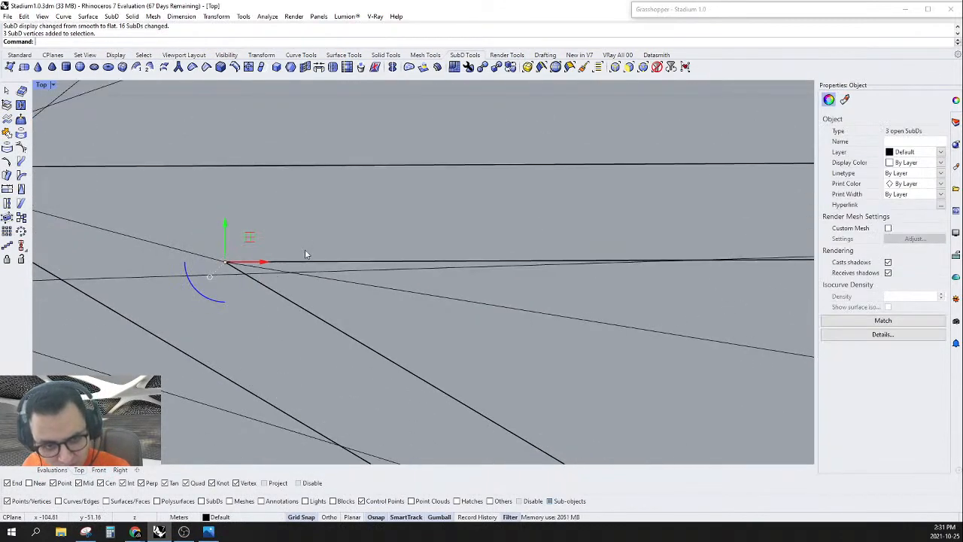
pyautogui.scroll(-5, 256, 252)
pyautogui.scroll(4, 203, 250)
pyautogui.scroll(-8, 125, 238)
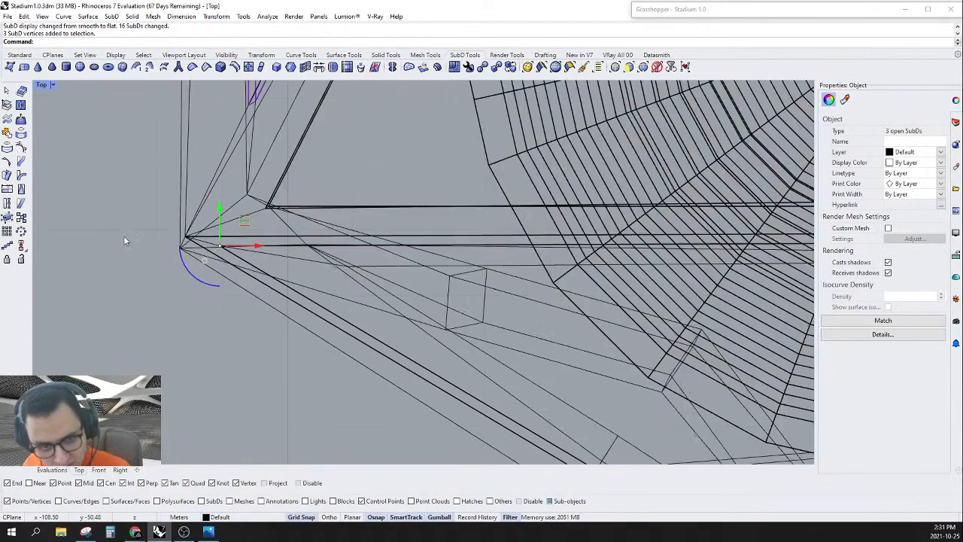
pyautogui.scroll(6, 404, 209)
pyautogui.scroll(9, 423, 227)
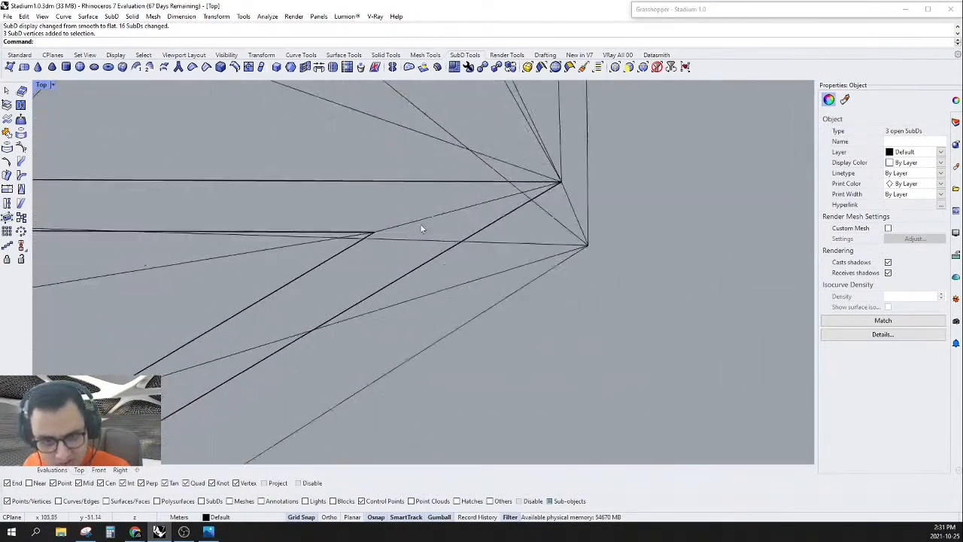
pyautogui.keyDown('shift'); pyautogui.moveTo(299, 223); pyautogui.dragTo(427, 305); pyautogui.keyUp('shift')
pyautogui.scroll(-10, 437, 315)
pyautogui.scroll(-8, 425, 342)
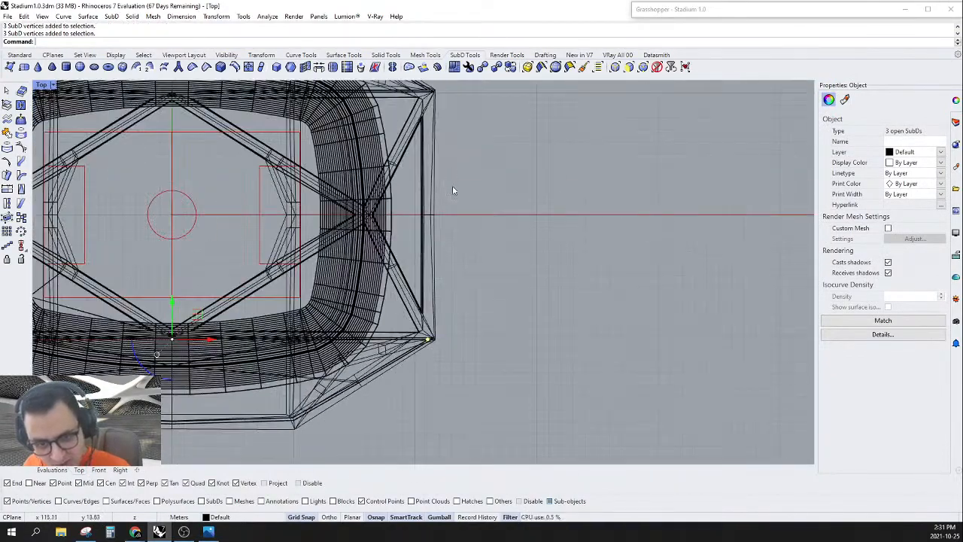
pyautogui.scroll(12, 452, 194)
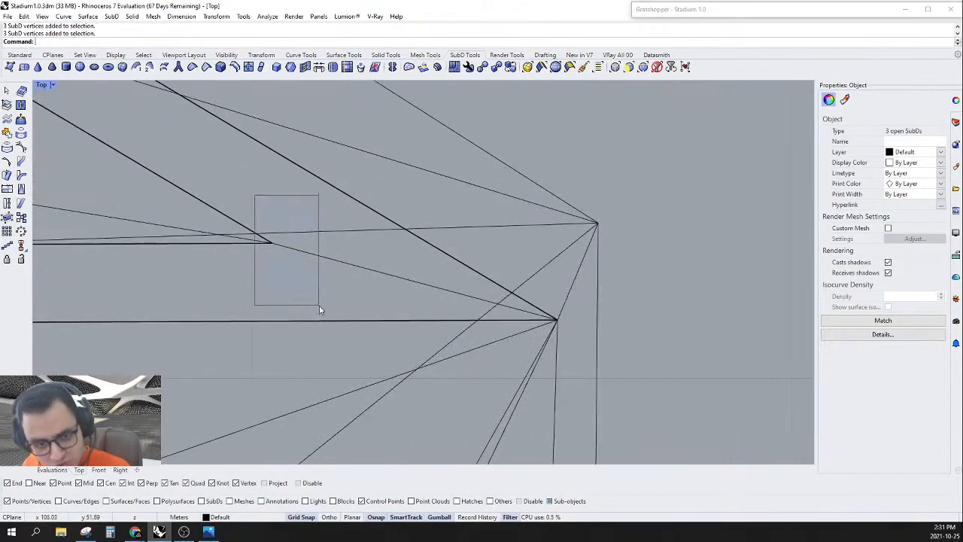
pyautogui.keyDown('shift'); pyautogui.moveTo(319, 308); pyautogui.dragTo(319, 309); pyautogui.keyUp('shift')
pyautogui.scroll(-10, 452, 286)
pyautogui.scroll(8, 226, 271)
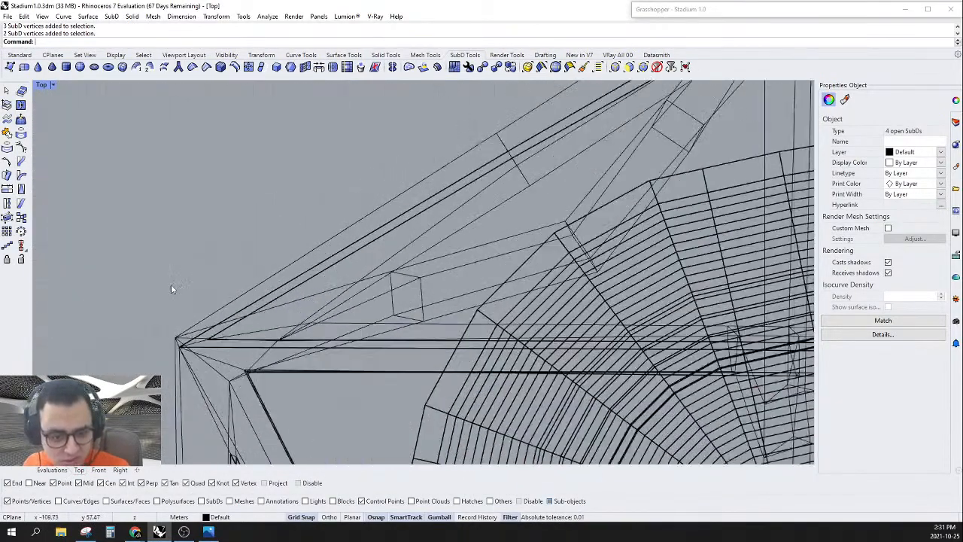
pyautogui.scroll(3, 162, 316)
pyautogui.scroll(-2, 192, 401)
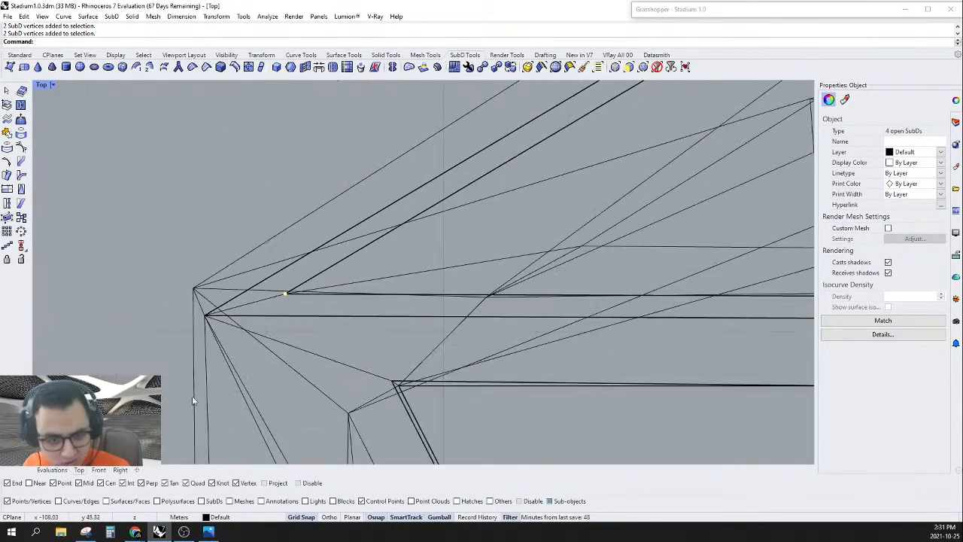
# Step: Move the selected corner vertices vertically by an exact distance in the perspective view
pyautogui.click(63, 471)
pyautogui.scroll(-10, 449, 287)
pyautogui.moveTo(446, 286); pyautogui.dragTo(461, 248, button='right')
pyautogui.scroll(7, 459, 277)
pyautogui.scroll(5, 462, 226)
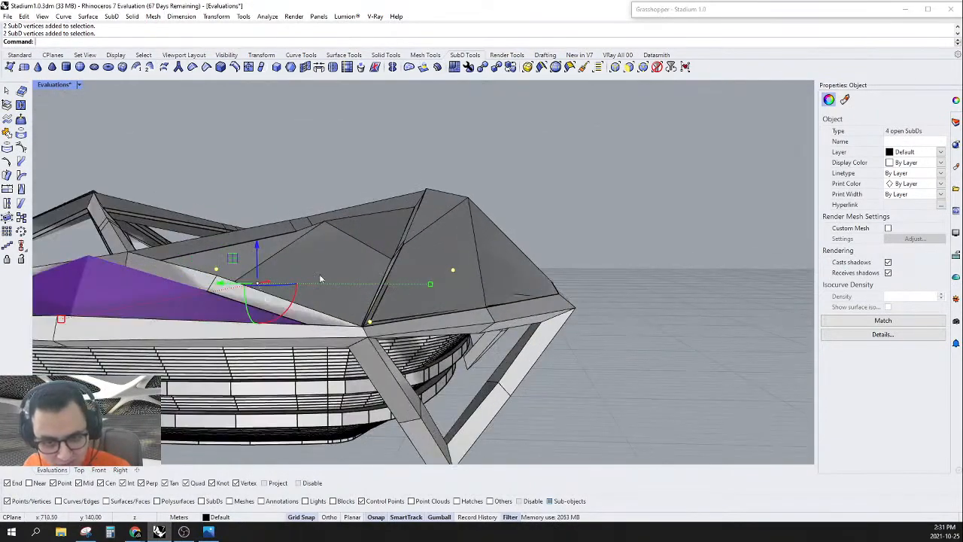
pyautogui.click(255, 239)
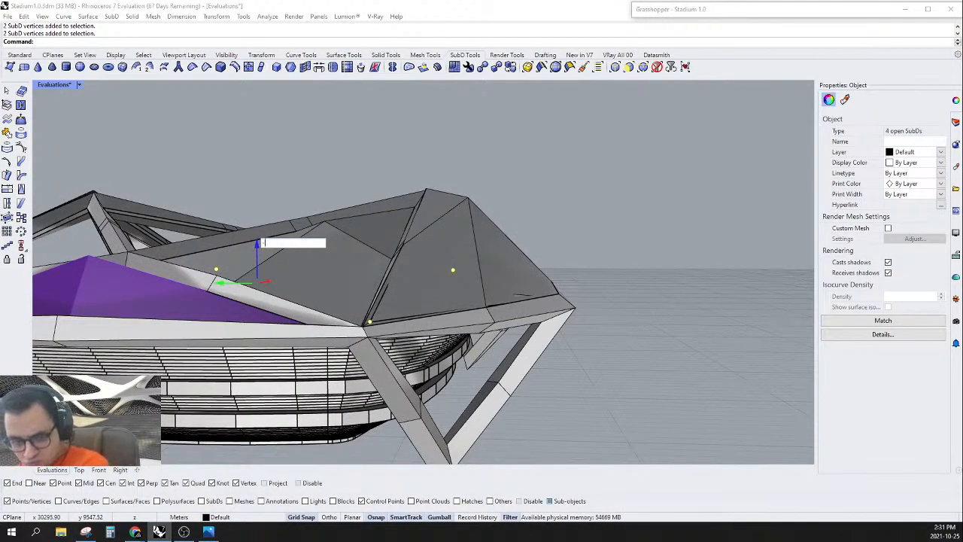
pyautogui.press('Return')
# Step: Restore the smooth SubD display and review the adjusted corner vertices in the perspective and Top views
pyautogui.moveTo(519, 354); pyautogui.dragTo(446, 407, button='right')
pyautogui.press('Tab')
pyautogui.moveTo(602, 312); pyautogui.dragTo(545, 242, button='right')
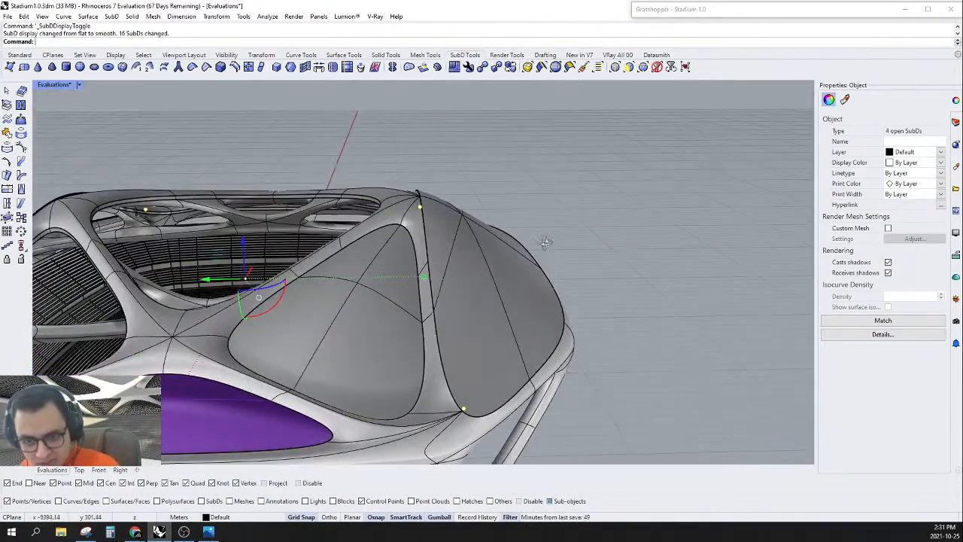
pyautogui.scroll(3, 399, 323)
pyautogui.click(84, 470)
pyautogui.scroll(-15, 365, 344)
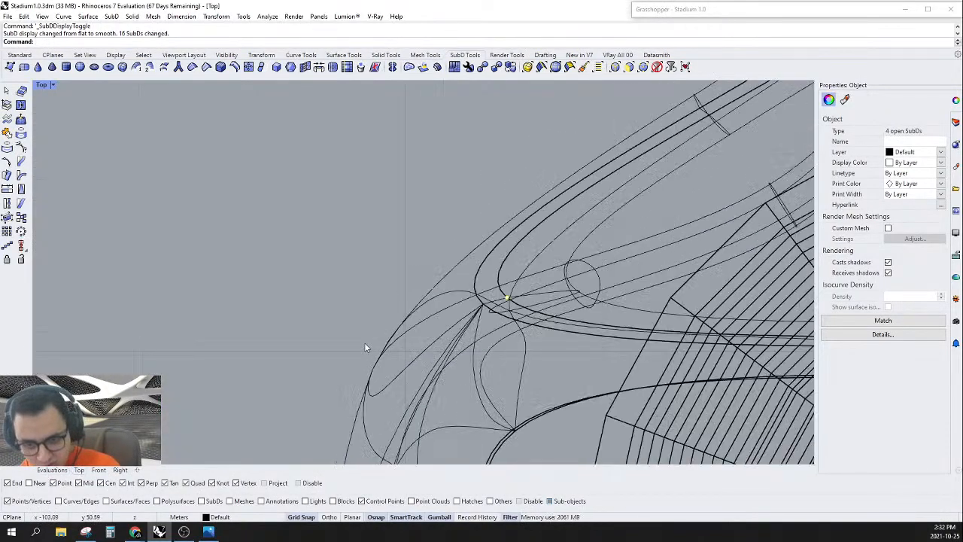
# Step: Select the two overlapping vertices at the crown of the large side panel in the perspective view
pyautogui.hotkey('ctrl', 'Tab')
pyautogui.moveTo(484, 203); pyautogui.dragTo(310, 280, button='right')
pyautogui.press('Escape')
pyautogui.scroll(3, 532, 271)
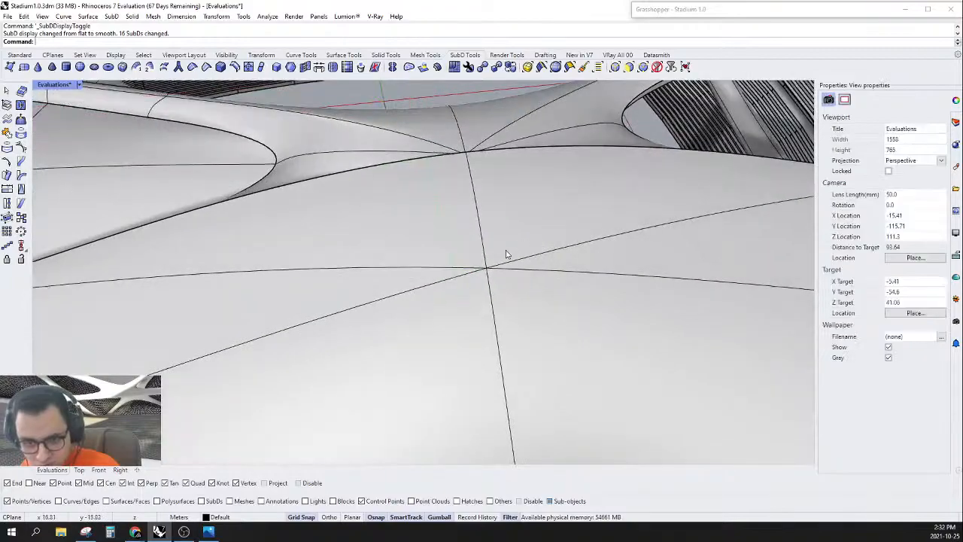
pyautogui.moveTo(486, 271); pyautogui.dragTo(488, 274)
pyautogui.moveTo(487, 274); pyautogui.dragTo(590, 240, button='right')
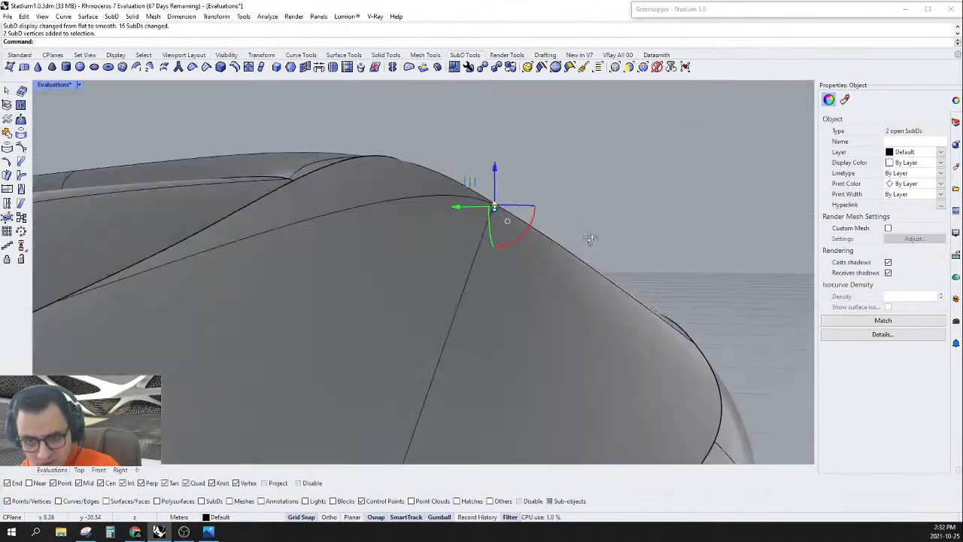
# Step: Move the selected crown vertices vertically by the last-used distance, and move them -5 m along the Y axis
pyautogui.moveTo(513, 245); pyautogui.dragTo(516, 348, button='right')
pyautogui.scroll(-5, 516, 348)
pyautogui.scroll(5, 482, 308)
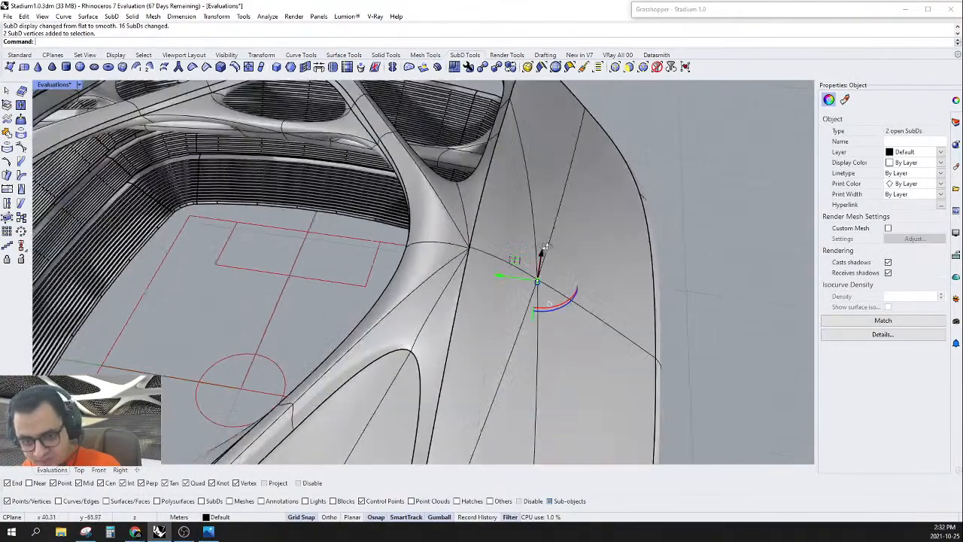
pyautogui.moveTo(538, 263); pyautogui.dragTo(533, 237, button='right')
pyautogui.moveTo(533, 239); pyautogui.dragTo(537, 239)
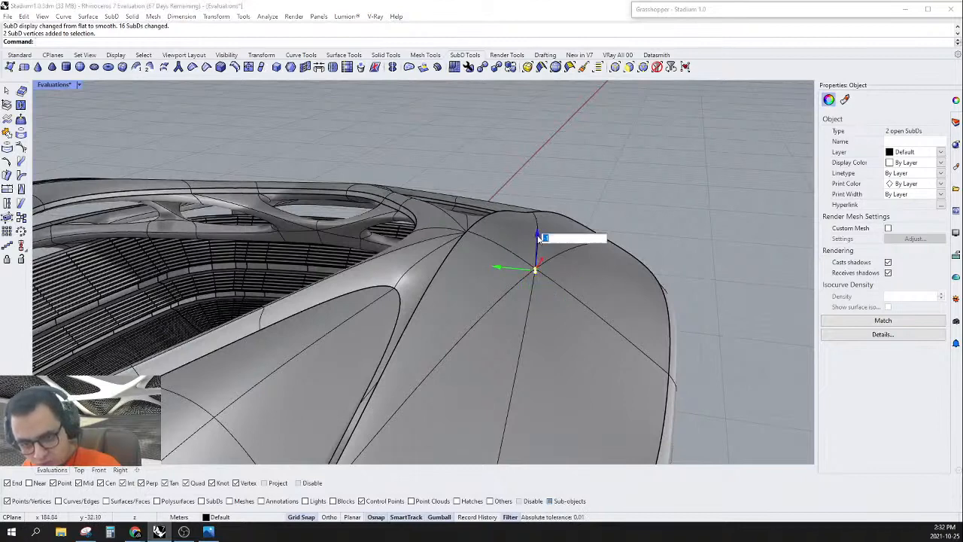
pyautogui.press('Return')
pyautogui.moveTo(539, 243); pyautogui.dragTo(570, 208, button='right')
pyautogui.click(500, 238)
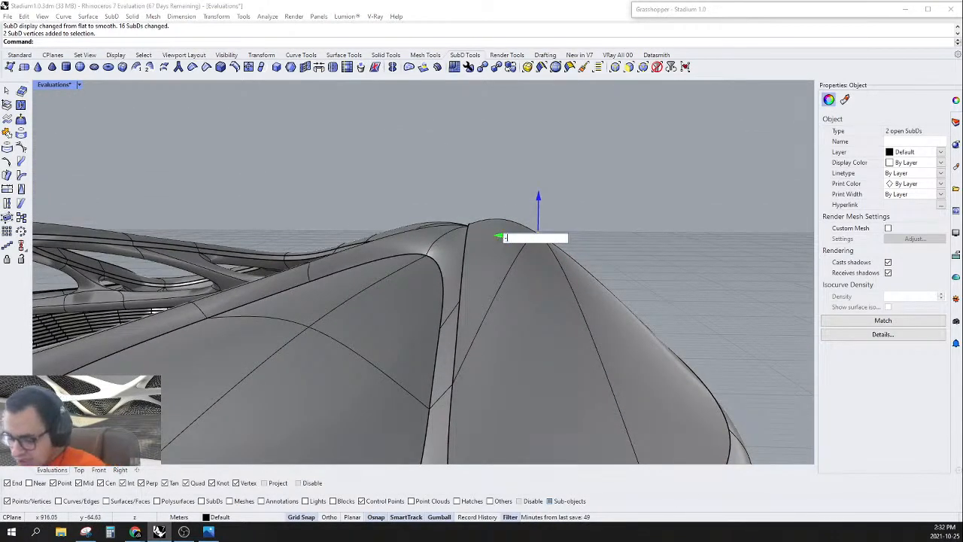
pyautogui.write('-5')
pyautogui.press('Return')
pyautogui.moveTo(501, 238); pyautogui.dragTo(547, 255, button='right')
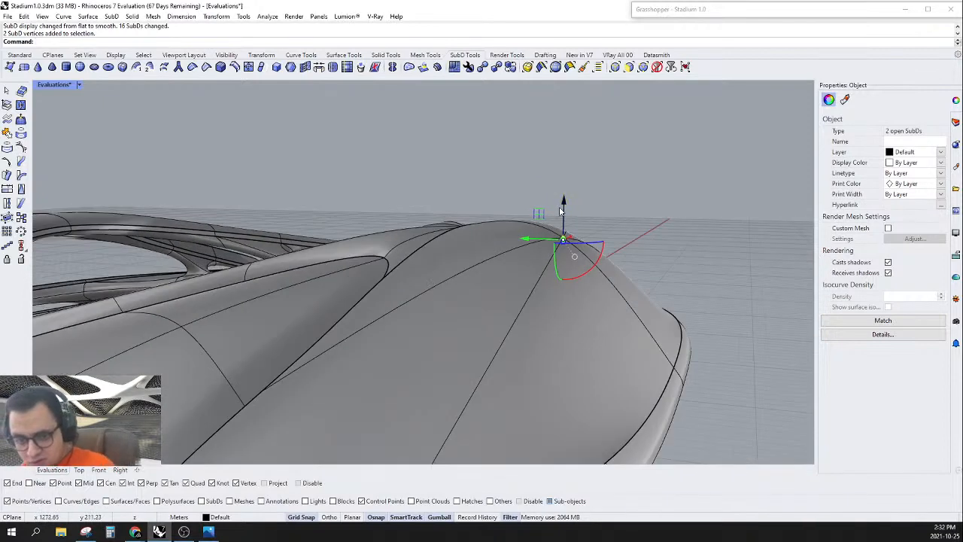
# Step: Lower the selected crown vertices of the large side panel by 1 m twice
pyautogui.scroll(-5, 515, 404)
pyautogui.moveTo(532, 370); pyautogui.dragTo(575, 248, button='right')
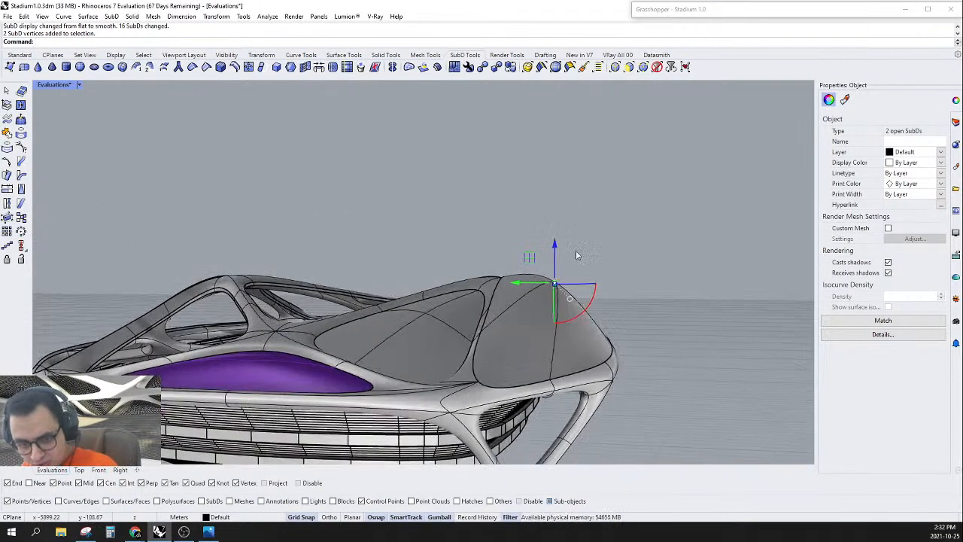
pyautogui.scroll(5, 576, 248)
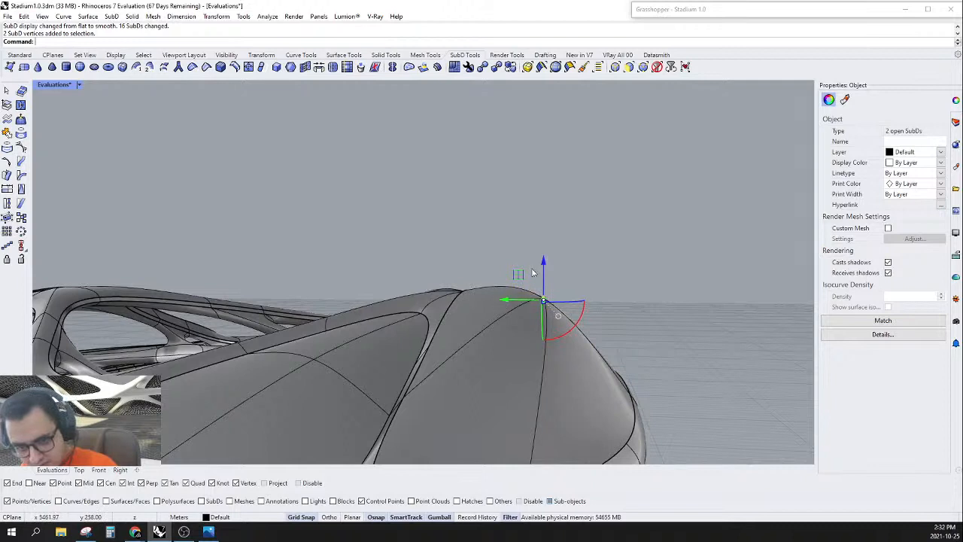
pyautogui.click(544, 266)
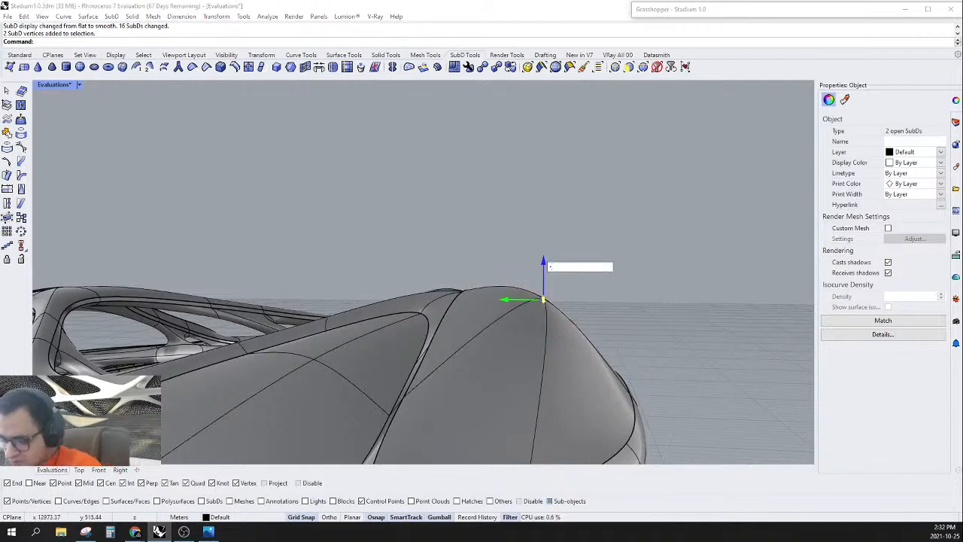
pyautogui.write('-1')
pyautogui.press('Return')
pyautogui.click(543, 269)
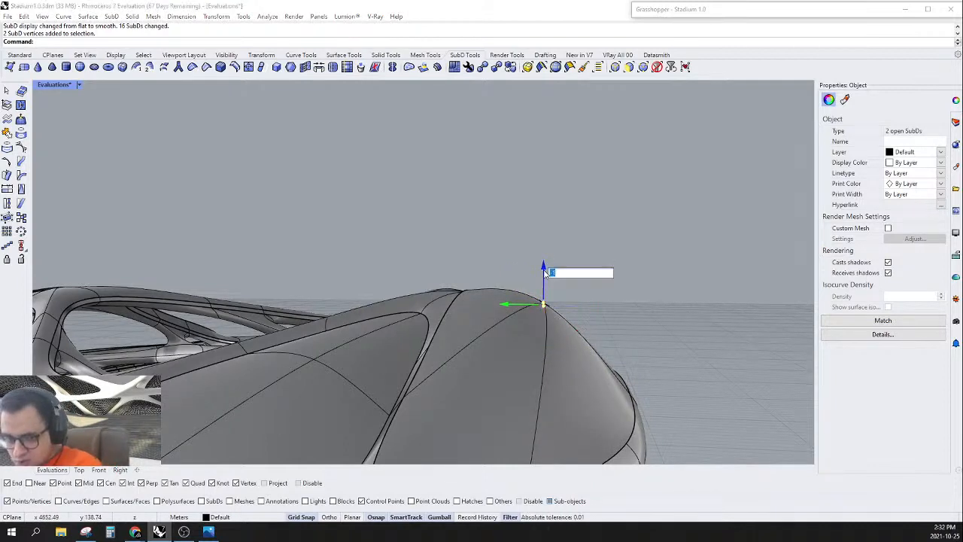
pyautogui.press('Return')
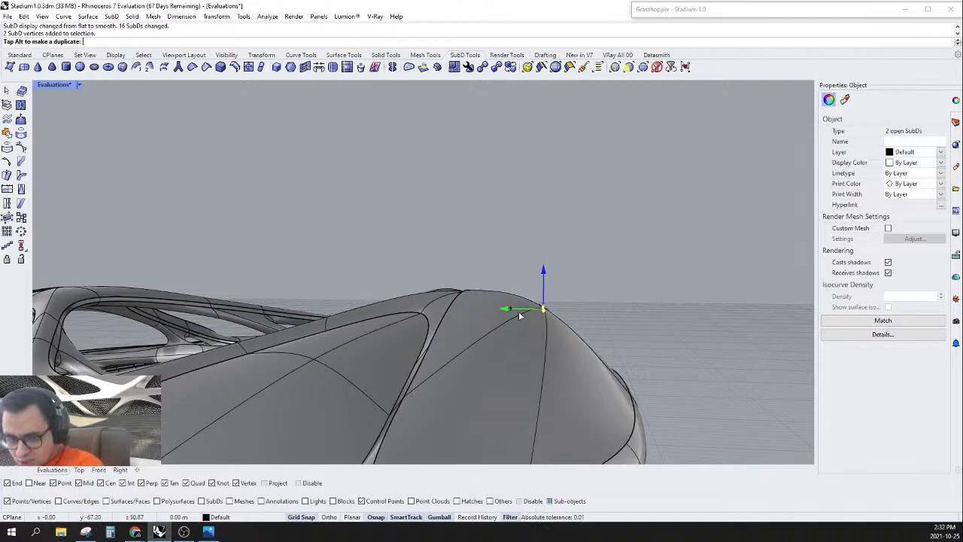
# Step: Shift the crown vertices slightly outward along the Y axis and clear the selection
pyautogui.moveTo(519, 316); pyautogui.dragTo(533, 318)
pyautogui.moveTo(582, 339); pyautogui.dragTo(520, 335, button='right')
pyautogui.scroll(-8, 582, 373)
pyautogui.click(584, 375)
# Step: Reselect the two crown vertices, turn off Grid Snap, lower them slightly freehand, and clear the selection
pyautogui.scroll(8, 583, 374)
pyautogui.moveTo(445, 283); pyautogui.dragTo(502, 267, button='right')
pyautogui.moveTo(538, 295); pyautogui.dragTo(540, 297)
pyautogui.moveTo(539, 296); pyautogui.dragTo(518, 233, button='right')
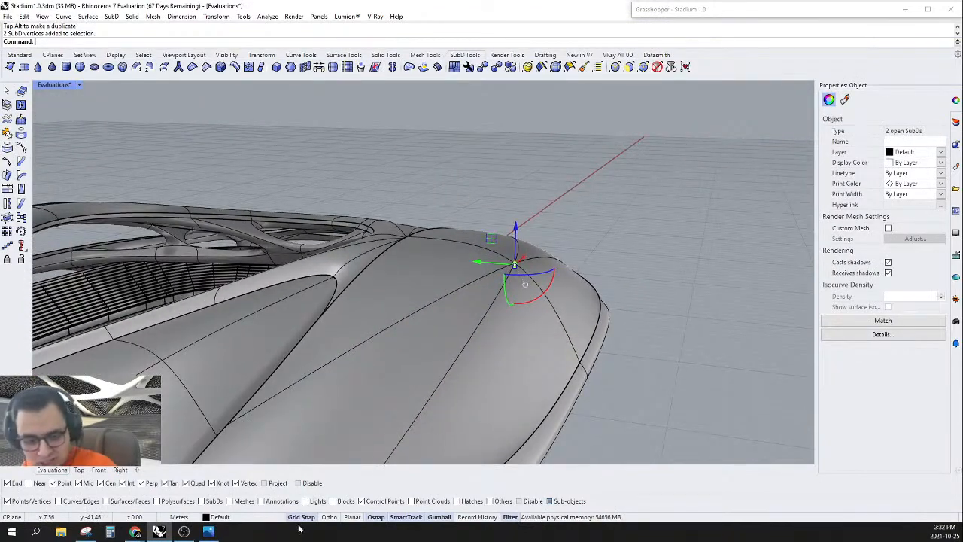
pyautogui.moveTo(423, 434); pyautogui.dragTo(561, 219, button='right')
pyautogui.scroll(3, 526, 215)
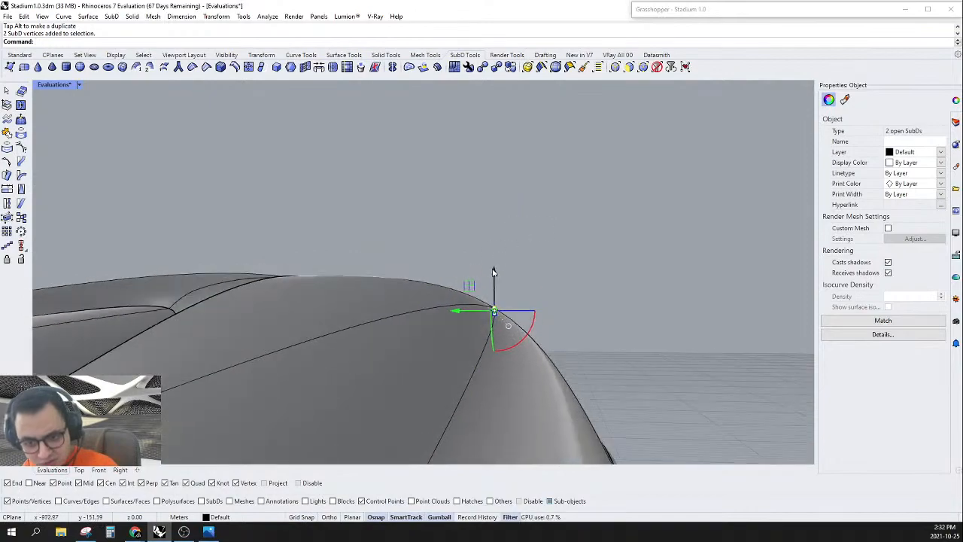
pyautogui.moveTo(494, 273); pyautogui.dragTo(494, 295)
pyautogui.moveTo(552, 295); pyautogui.dragTo(555, 338, button='right')
pyautogui.scroll(-4, 481, 348)
pyautogui.click(585, 324)
pyautogui.scroll(-6, 557, 335)
pyautogui.scroll(4, 583, 344)
pyautogui.scroll(2, 583, 341)
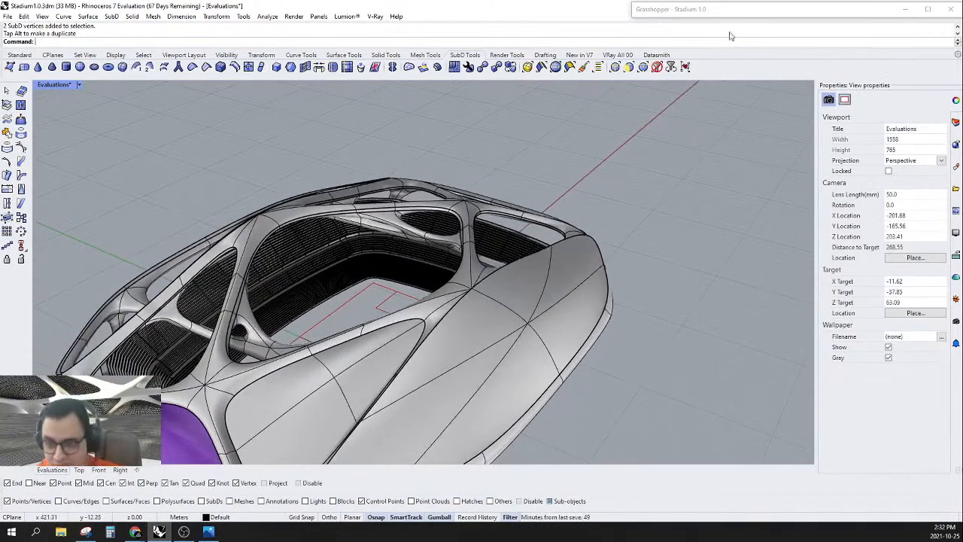
# Step: Remove the vertex-only selection filter and assign both layers of the large side panel and neighbouring triangular panel to Layer 02
pyautogui.click(658, 68)
pyautogui.click(507, 338)
pyautogui.scroll(-6, 507, 337)
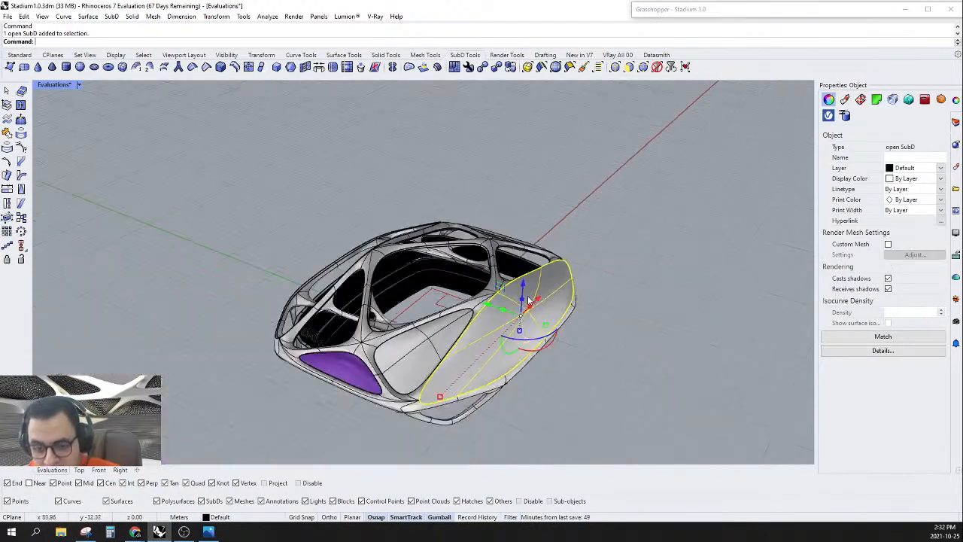
pyautogui.scroll(6, 482, 369)
pyautogui.keyDown('shift'); pyautogui.click(486, 317); pyautogui.keyUp('shift')
pyautogui.moveTo(485, 317); pyautogui.dragTo(423, 369, button='right')
pyautogui.keyDown('shift'); pyautogui.click(418, 334); pyautogui.keyUp('shift')
pyautogui.keyDown('shift'); pyautogui.click(419, 300); pyautogui.keyUp('shift')
pyautogui.write('Mirror')
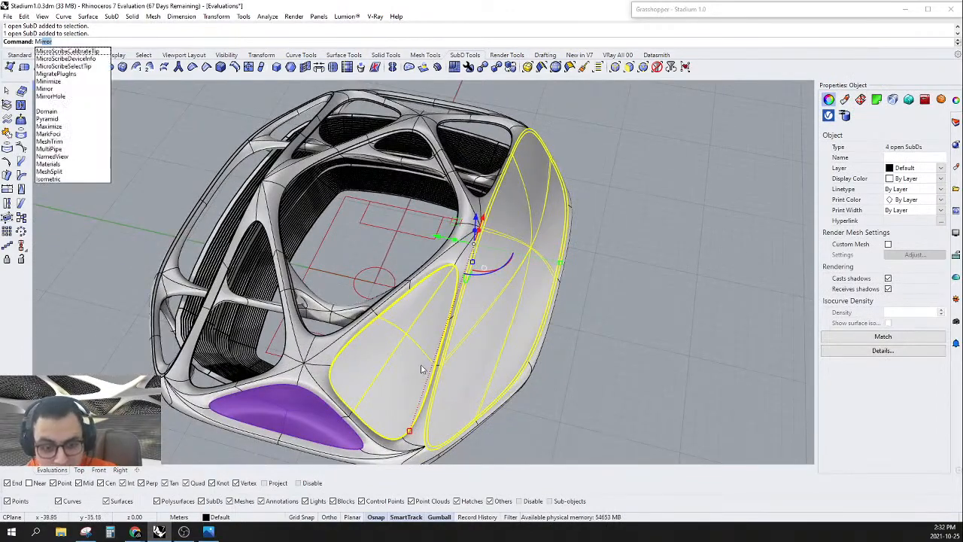
pyautogui.click(932, 167)
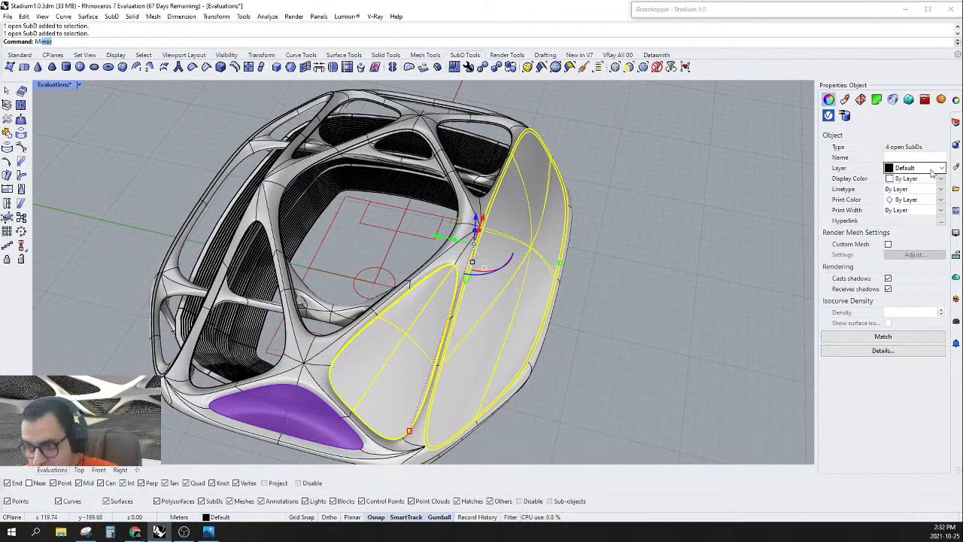
pyautogui.click(915, 202)
pyautogui.scroll(-4, 533, 273)
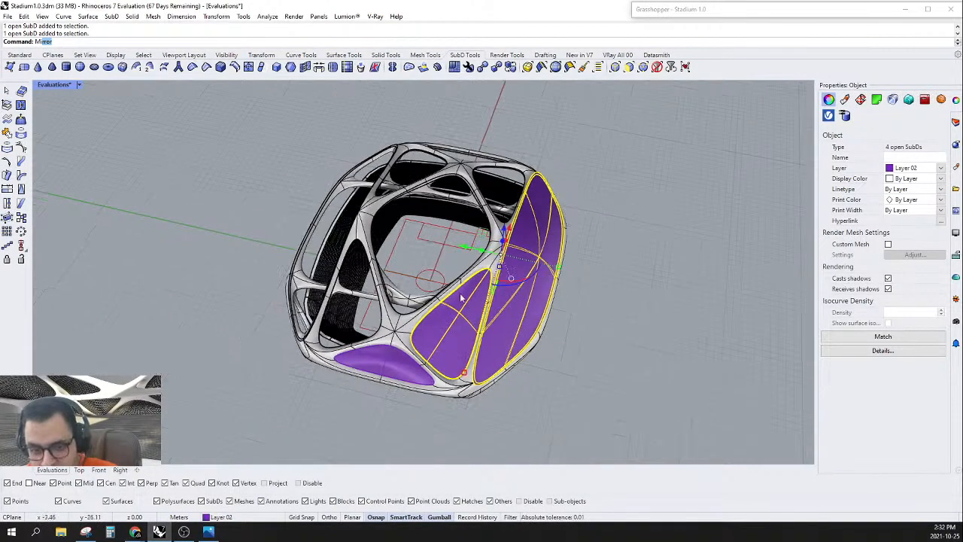
# Step: Mirror the four selected panels to the stadium's opposite side, using a plane from the end frame joint along the X axis
pyautogui.scroll(4, 445, 302)
pyautogui.moveTo(437, 304); pyautogui.dragTo(406, 297, button='right')
pyautogui.write('Mi')
pyautogui.press('Return')
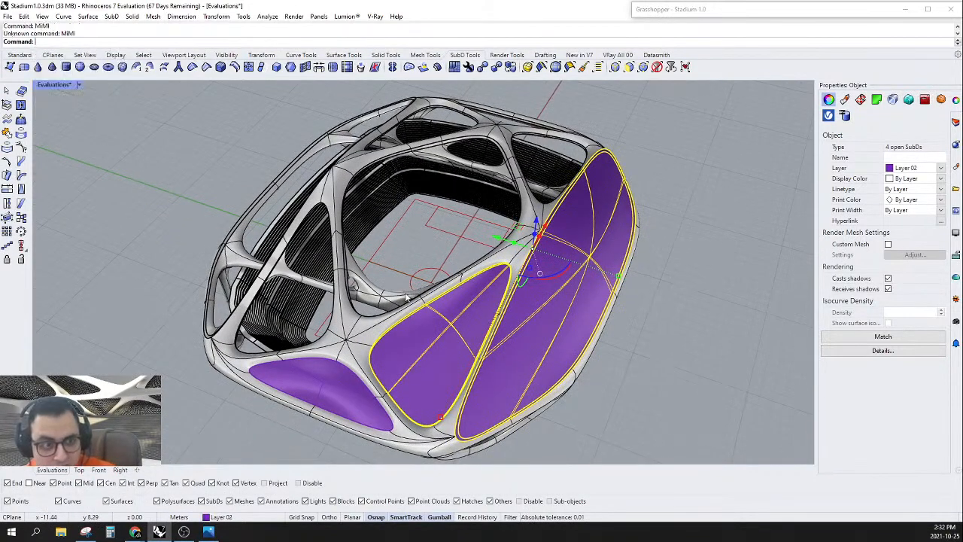
pyautogui.press('Return')
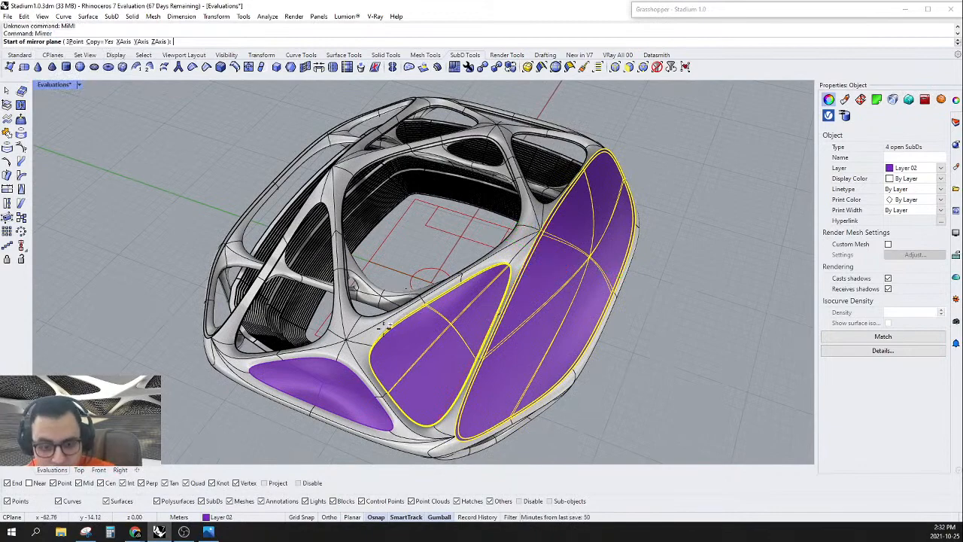
pyautogui.click(347, 340)
pyautogui.click(383, 298)
pyautogui.scroll(-3, 383, 298)
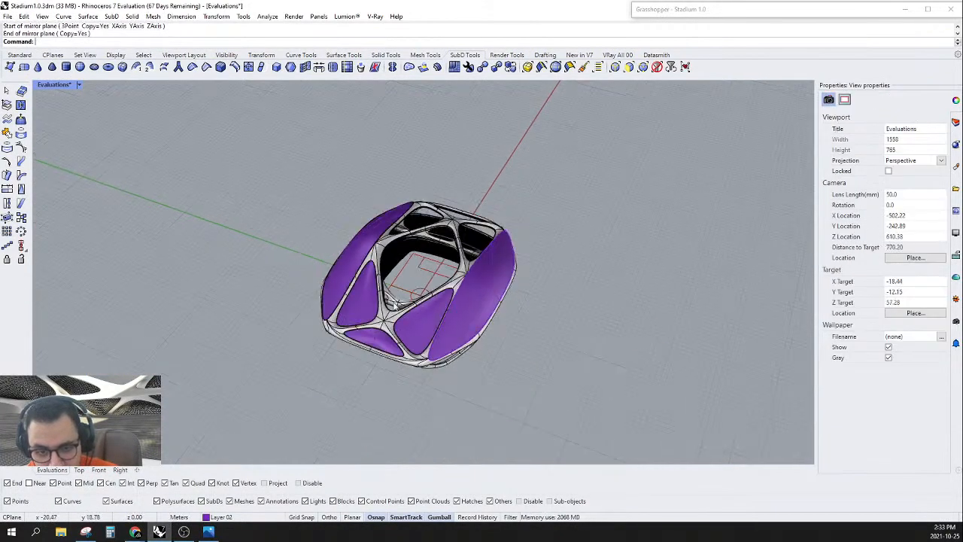
# Step: Mirror both layers of the two triangular panels and the end panel to the roof's other end, across the Y-direction centre line
pyautogui.scroll(5, 341, 237)
pyautogui.click(371, 295)
pyautogui.keyDown('shift'); pyautogui.click(388, 354); pyautogui.keyUp('shift')
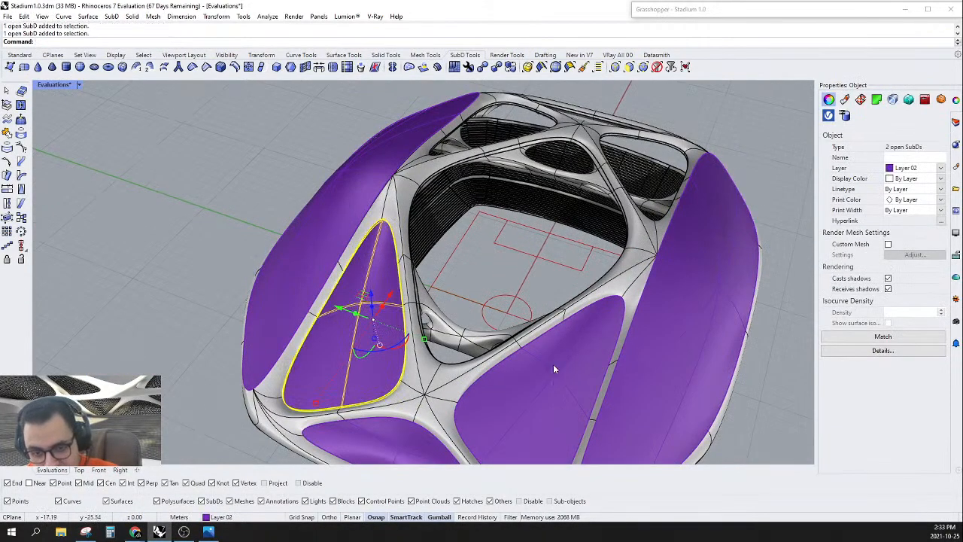
pyautogui.keyDown('shift'); pyautogui.click(555, 370); pyautogui.keyUp('shift')
pyautogui.keyDown('shift'); pyautogui.click(575, 339); pyautogui.keyUp('shift')
pyautogui.scroll(-5, 566, 329)
pyautogui.scroll(7, 501, 422)
pyautogui.keyDown('shift'); pyautogui.click(494, 396); pyautogui.keyUp('shift')
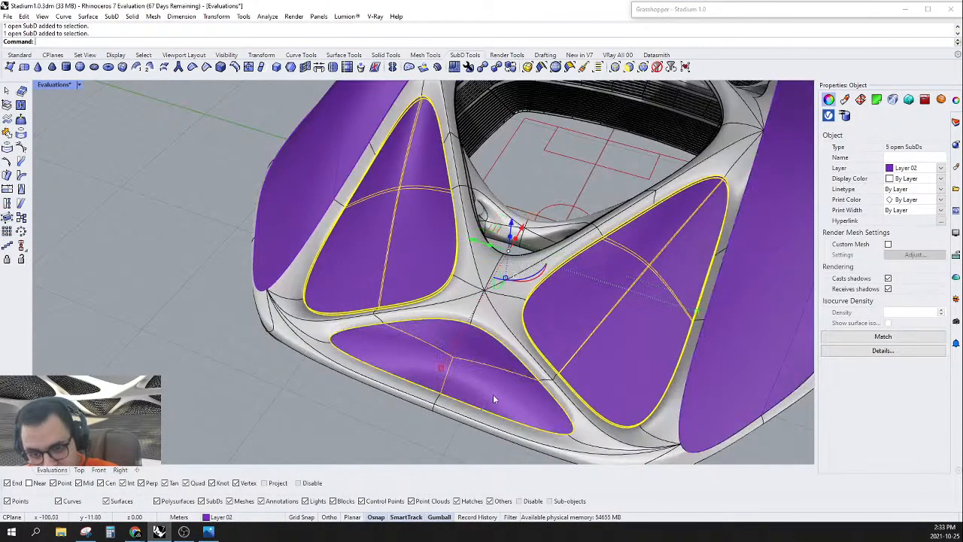
pyautogui.keyDown('shift'); pyautogui.click(485, 386); pyautogui.keyUp('shift')
pyautogui.scroll(-7, 487, 384)
pyautogui.moveTo(594, 378); pyautogui.dragTo(474, 371, button='right')
pyautogui.scroll(4, 494, 344)
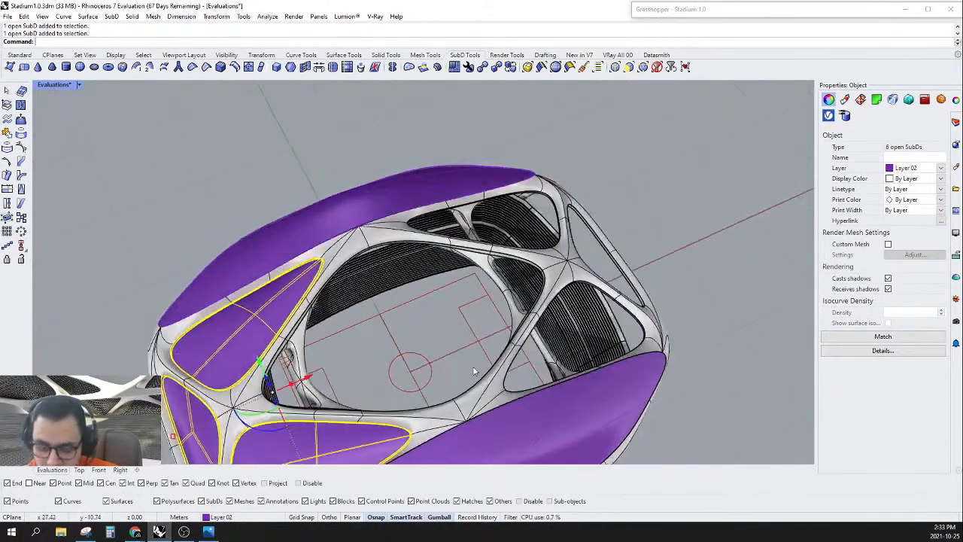
pyautogui.press('Return')
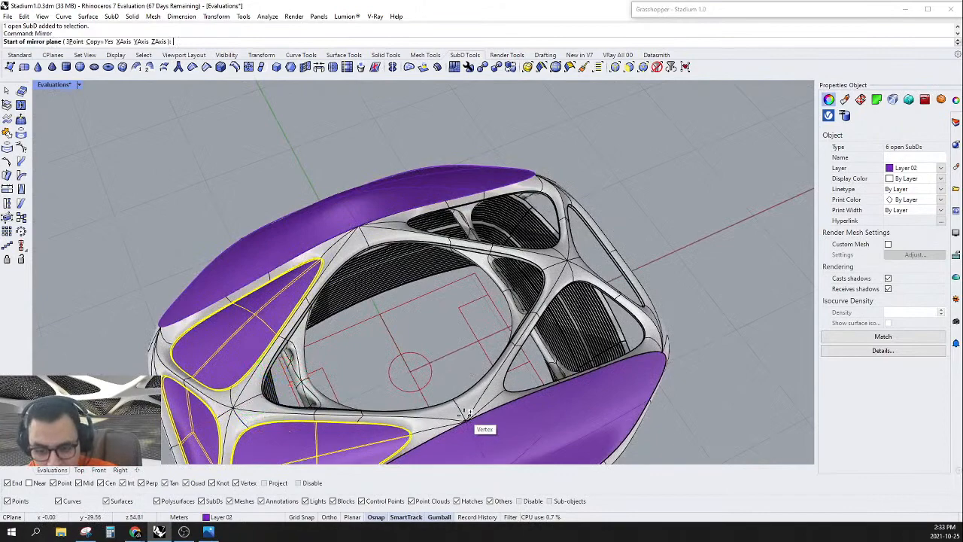
pyautogui.click(467, 417)
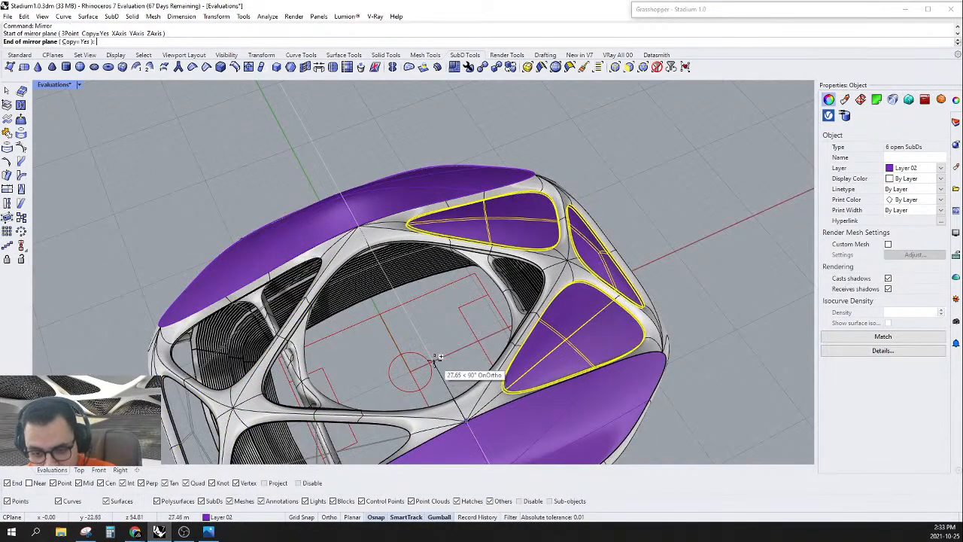
pyautogui.click(430, 354)
# Step: Examine how the mirrored panels meet the roof frame, especially at the joint beside the large side panel's upper edge
pyautogui.moveTo(430, 355); pyautogui.dragTo(583, 294, button='right')
pyautogui.scroll(8, 508, 251)
pyautogui.moveTo(647, 287); pyautogui.dragTo(737, 294, button='right')
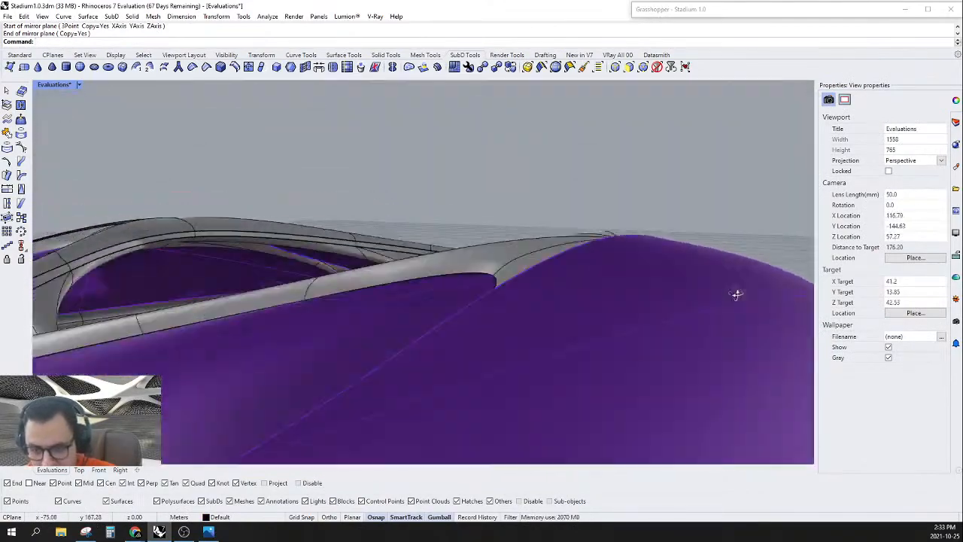
pyautogui.scroll(-8, 584, 251)
pyautogui.moveTo(585, 251); pyautogui.dragTo(292, 302, button='right')
pyautogui.scroll(5, 289, 302)
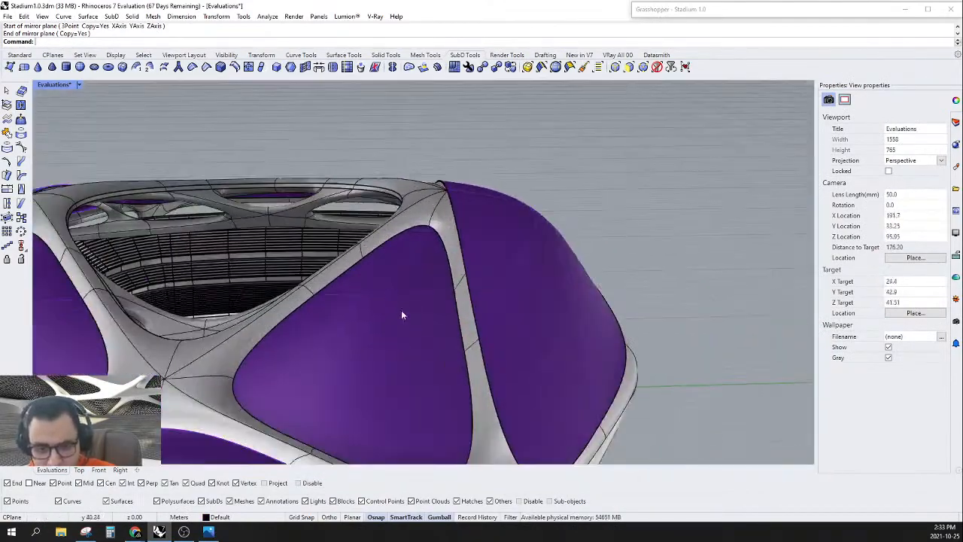
pyautogui.moveTo(402, 316); pyautogui.dragTo(604, 258, button='right')
pyautogui.scroll(-6, 605, 283)
pyautogui.scroll(5, 557, 312)
pyautogui.scroll(5, 590, 240)
pyautogui.scroll(4, 578, 237)
pyautogui.scroll(6, 485, 154)
pyautogui.moveTo(486, 155)
pyautogui.mouseDown(button='right')
pyautogui.moveTo(512, 181)
pyautogui.moveTo(496, 170)
pyautogui.mouseUp(button='right')
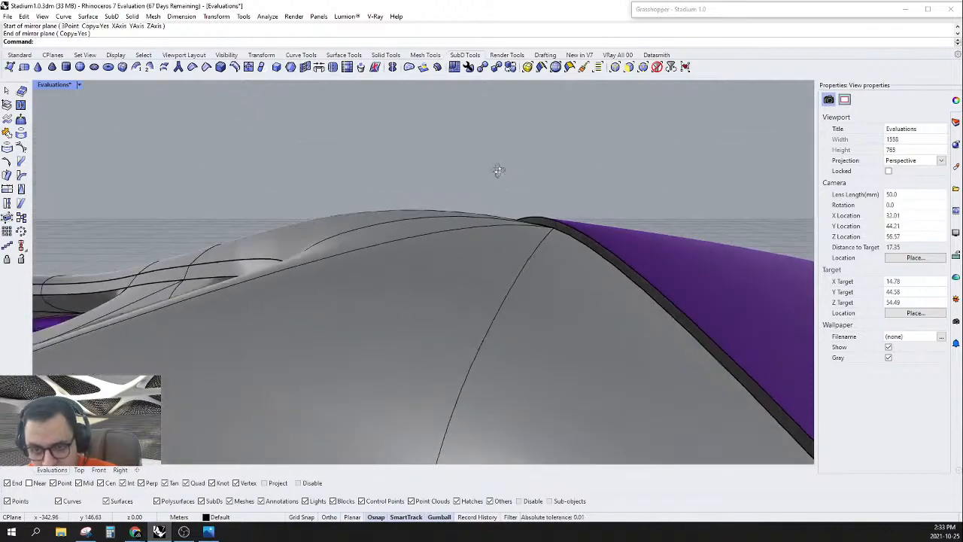
pyautogui.scroll(8, 575, 215)
pyautogui.scroll(-8, 562, 241)
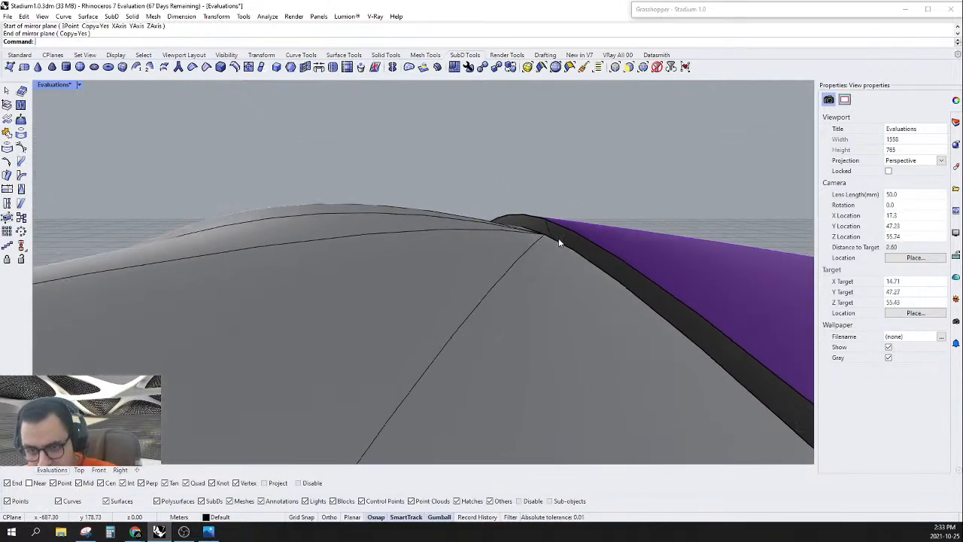
pyautogui.scroll(4, 571, 274)
# Step: Switch the SubDs to flat display and examine the gap between frame and large side panel at the joint vertex
pyautogui.press('Tab')
pyautogui.scroll(-5, 601, 269)
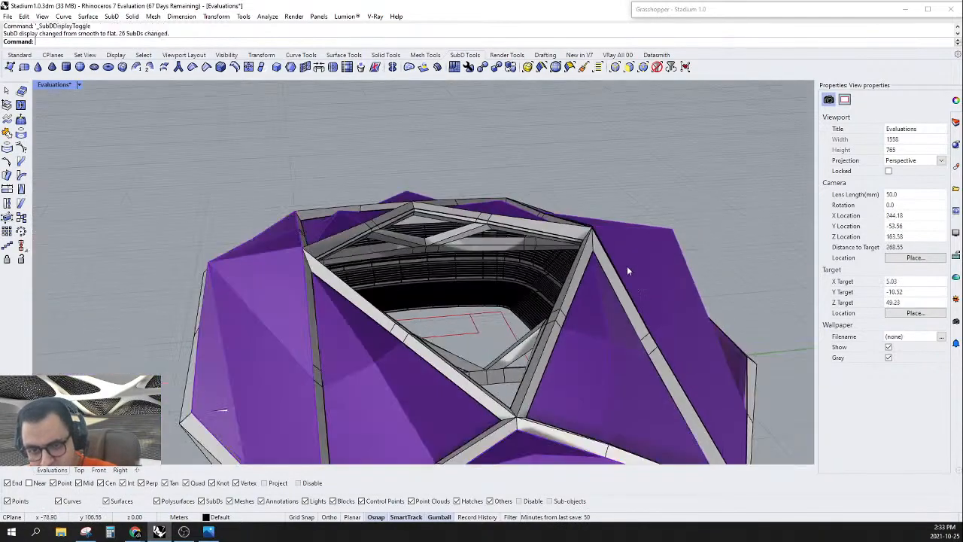
pyautogui.scroll(10, 550, 212)
pyautogui.scroll(-5, 599, 102)
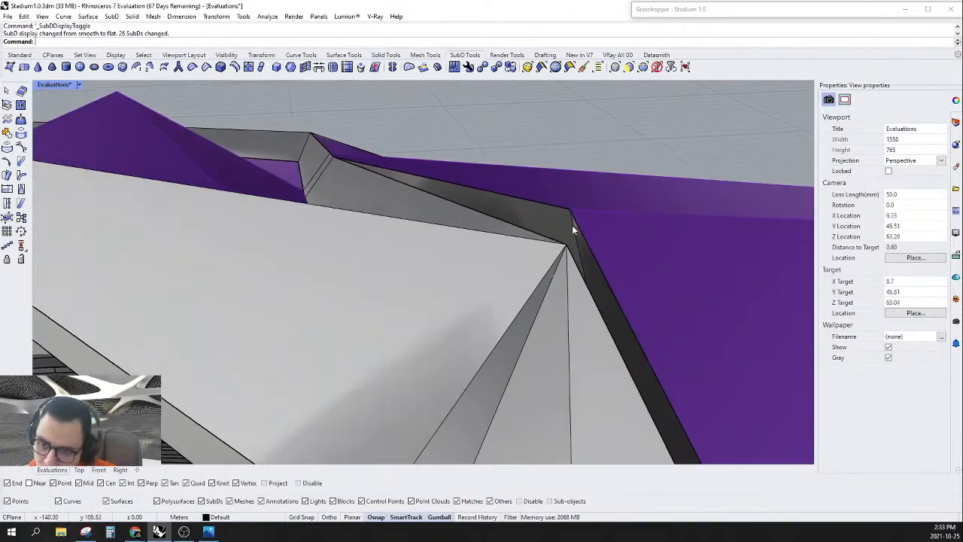
pyautogui.scroll(-4, 576, 218)
pyautogui.scroll(8, 575, 219)
pyautogui.moveTo(573, 222); pyautogui.dragTo(501, 229, button='right')
pyautogui.moveTo(468, 180); pyautogui.dragTo(471, 192, button='right')
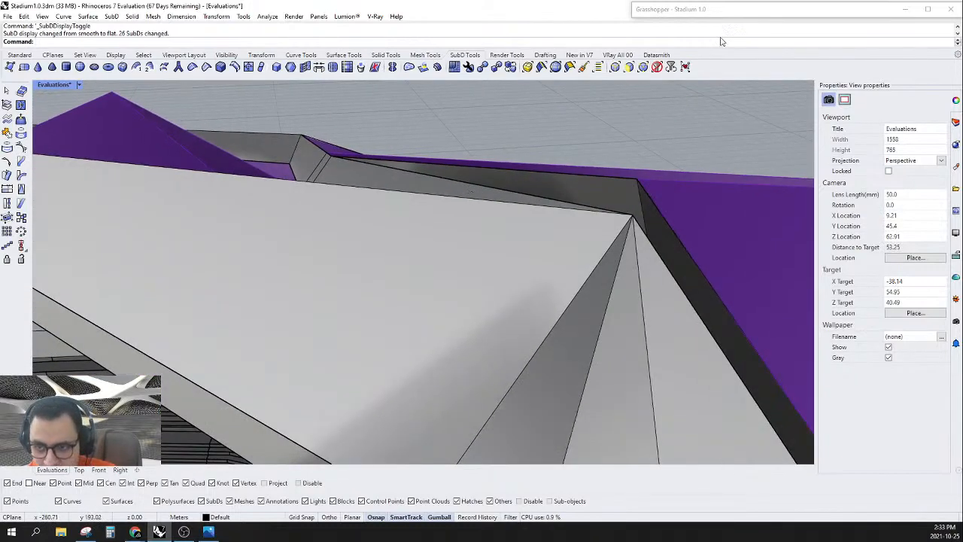
# Step: Move the large side panel's two overlapping vertices beside the roof opening down onto the frame joint vertex
pyautogui.moveTo(644, 187); pyautogui.dragTo(535, 221, button='right')
pyautogui.scroll(4, 535, 224)
pyautogui.moveTo(454, 214); pyautogui.dragTo(521, 265)
pyautogui.scroll(-6, 522, 266)
pyautogui.moveTo(523, 265); pyautogui.dragTo(537, 291, button='right')
pyautogui.scroll(9, 343, 278)
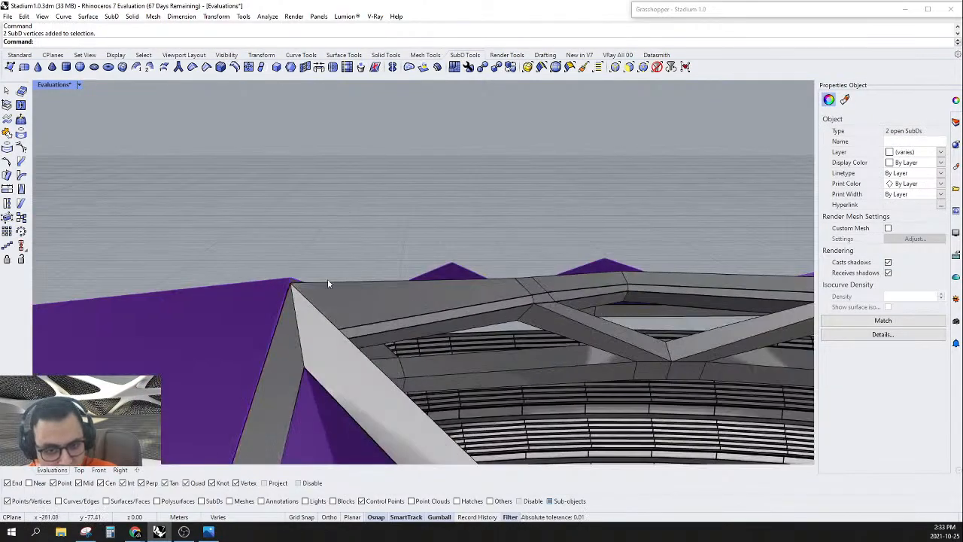
pyautogui.scroll(-9, 249, 287)
pyautogui.moveTo(598, 321); pyautogui.dragTo(667, 254, button='right')
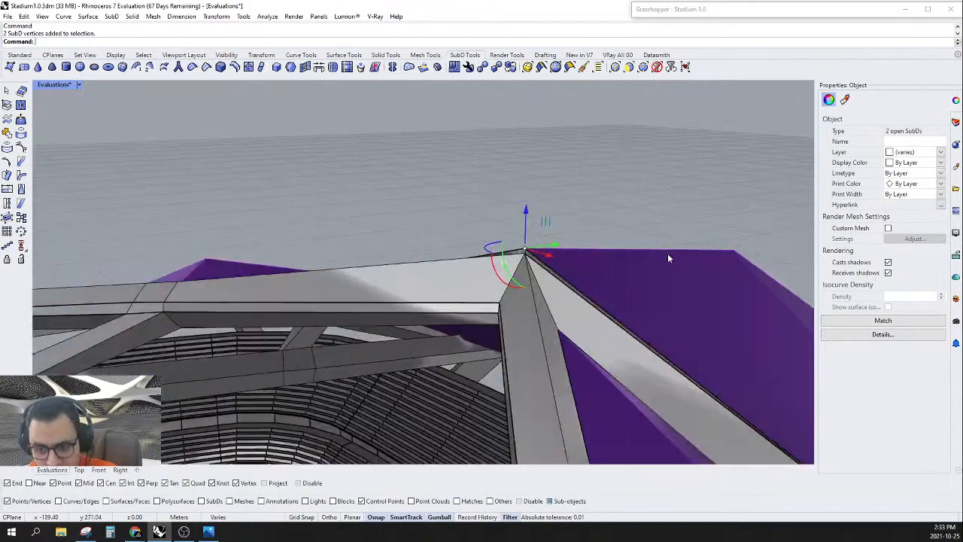
pyautogui.scroll(5, 529, 262)
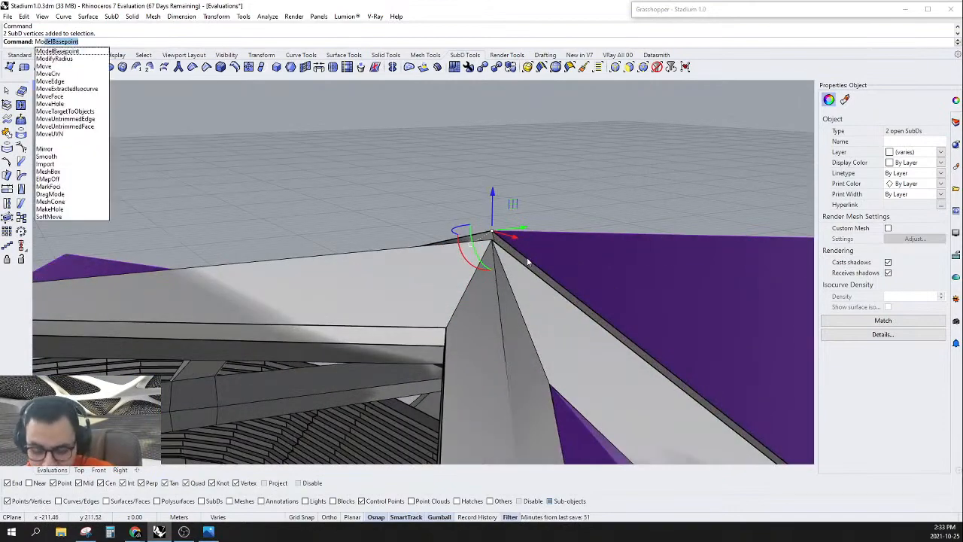
pyautogui.click(492, 229)
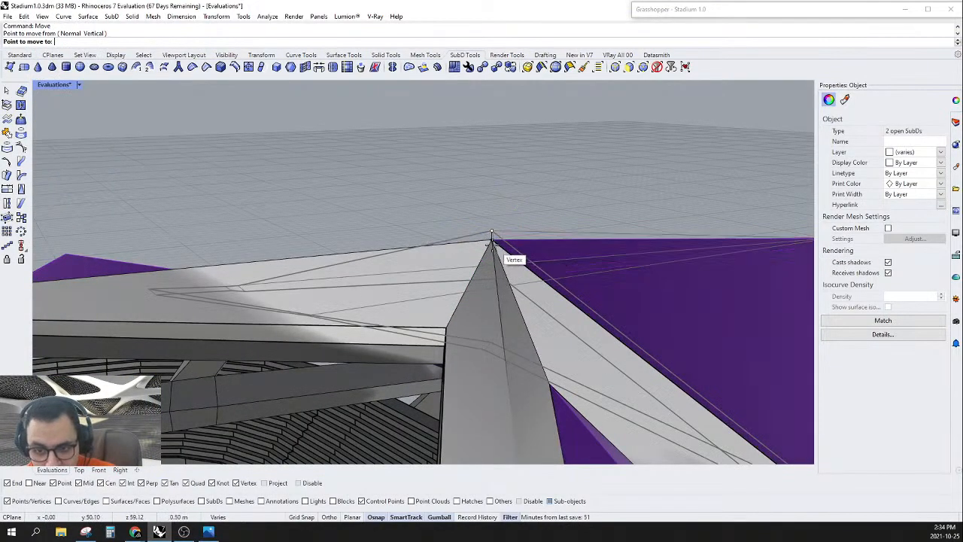
# Step: Move the matching vertices of the opposite large side panel down onto that side's frame joint vertex
pyautogui.scroll(-6, 534, 245)
pyautogui.moveTo(530, 248); pyautogui.dragTo(369, 269, button='right')
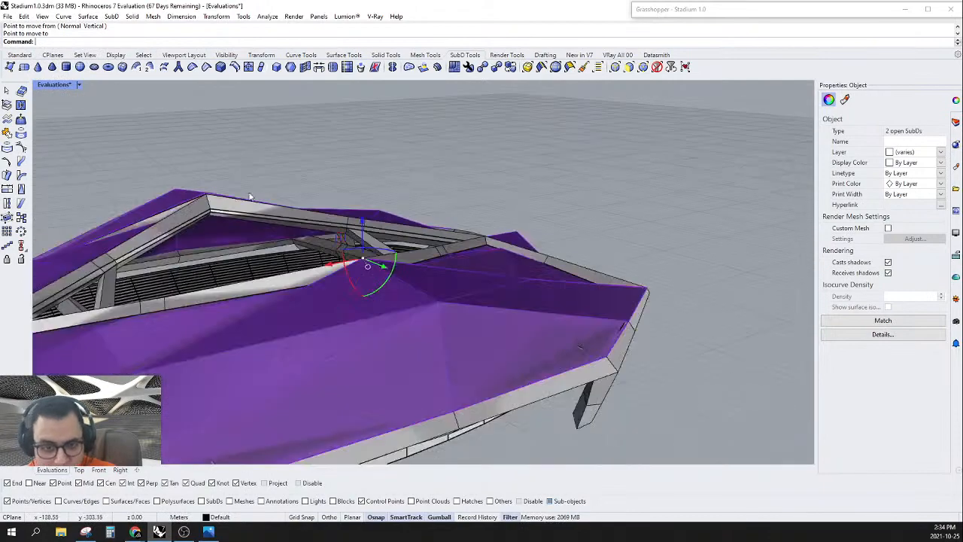
pyautogui.scroll(8, 220, 185)
pyautogui.scroll(10, 315, 174)
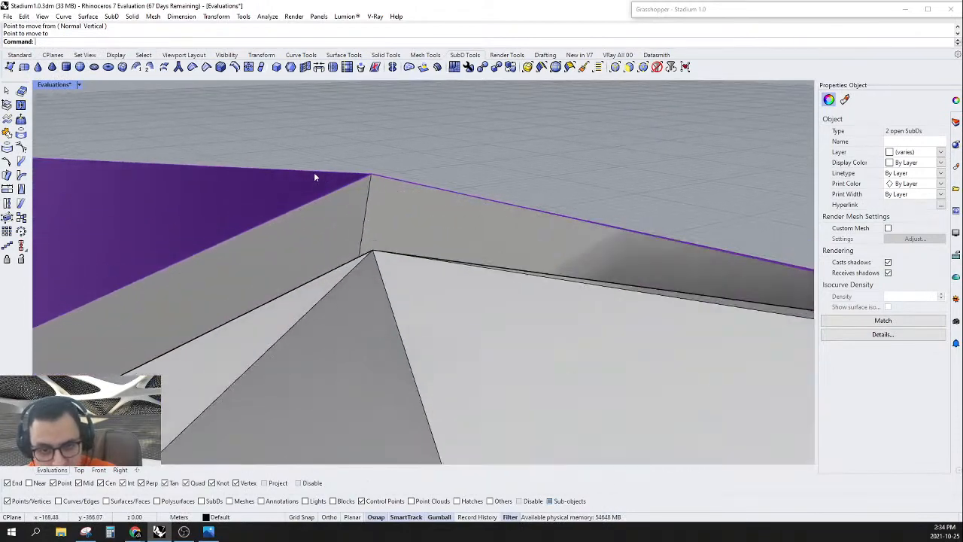
pyautogui.moveTo(322, 139); pyautogui.dragTo(443, 199)
pyautogui.rightClick(373, 176)
pyautogui.click(372, 176)
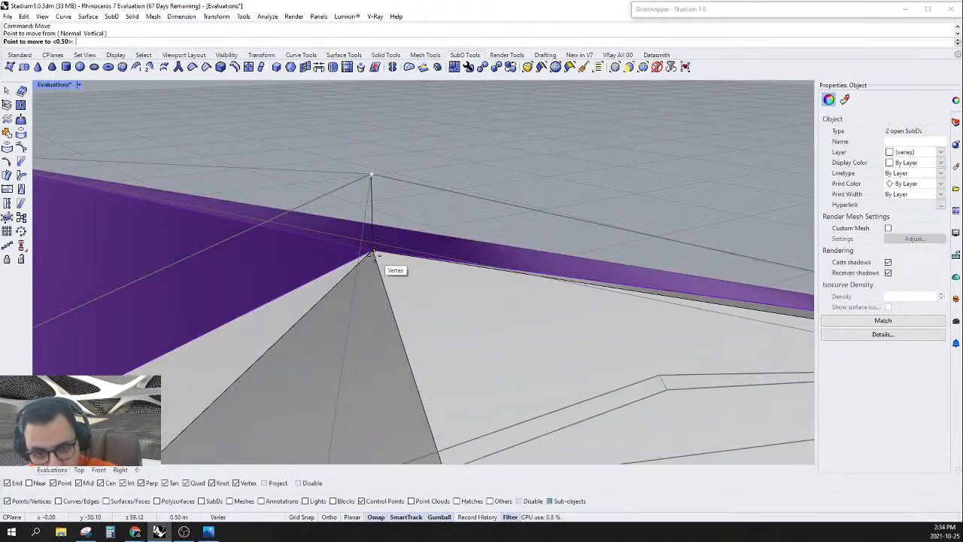
pyautogui.press('Escape')
# Step: Switch all SubDs back to smooth display with the whole stadium in view
pyautogui.scroll(-15, 400, 241)
pyautogui.moveTo(406, 248); pyautogui.dragTo(249, 346, button='right')
pyautogui.scroll(5, 426, 261)
pyautogui.press('Tab')
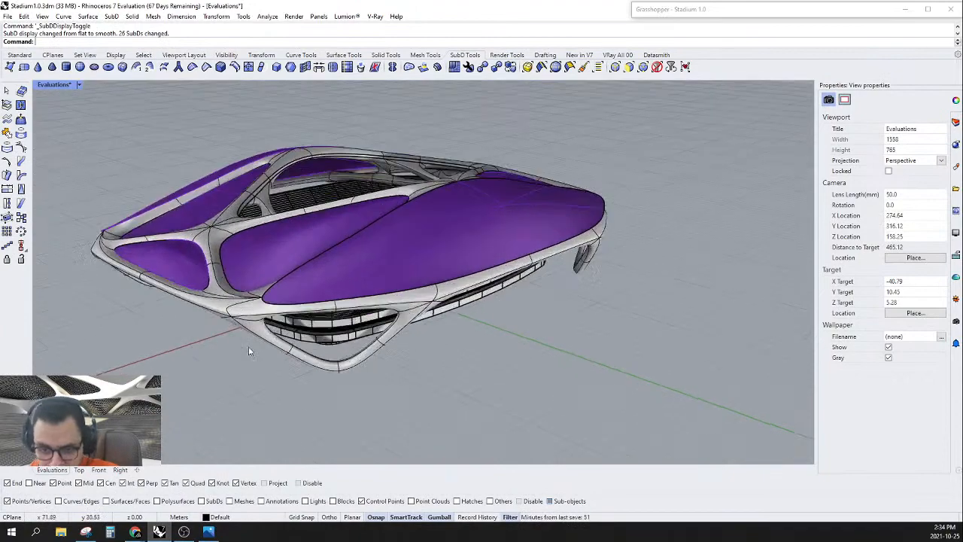
# Step: Crease the edge loops at the lowest tips of the V-shaped frame legs and compare flat and smooth display
pyautogui.scroll(6, 452, 323)
pyautogui.moveTo(451, 324); pyautogui.dragTo(432, 369, button='right')
pyautogui.scroll(-6, 419, 338)
pyautogui.scroll(6, 419, 338)
pyautogui.keyDown('ctrl'); pyautogui.keyDown('shift'); pyautogui.moveTo(415, 385); pyautogui.dragTo(442, 305); pyautogui.keyUp('shift'); pyautogui.keyUp('ctrl')
pyautogui.press('Escape')
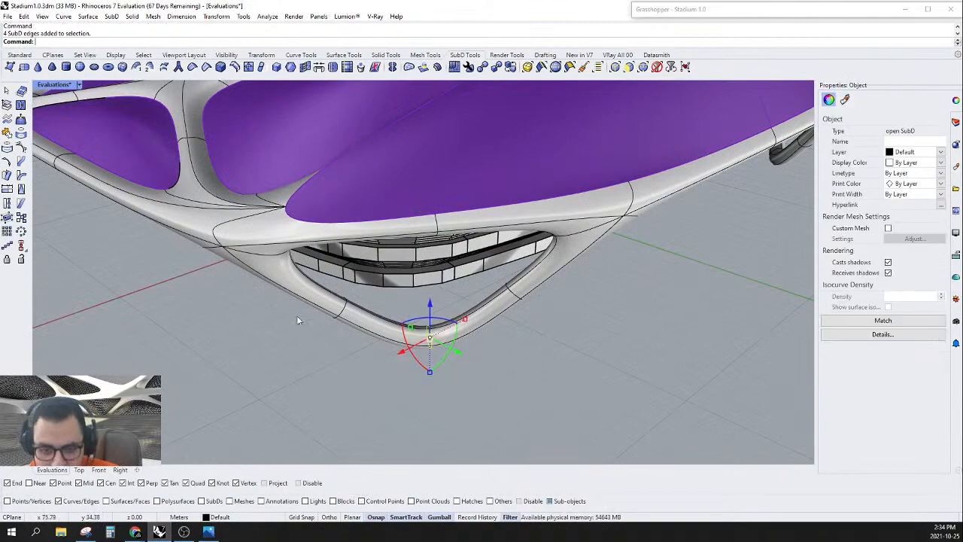
pyautogui.moveTo(296, 315); pyautogui.dragTo(404, 293, button='right')
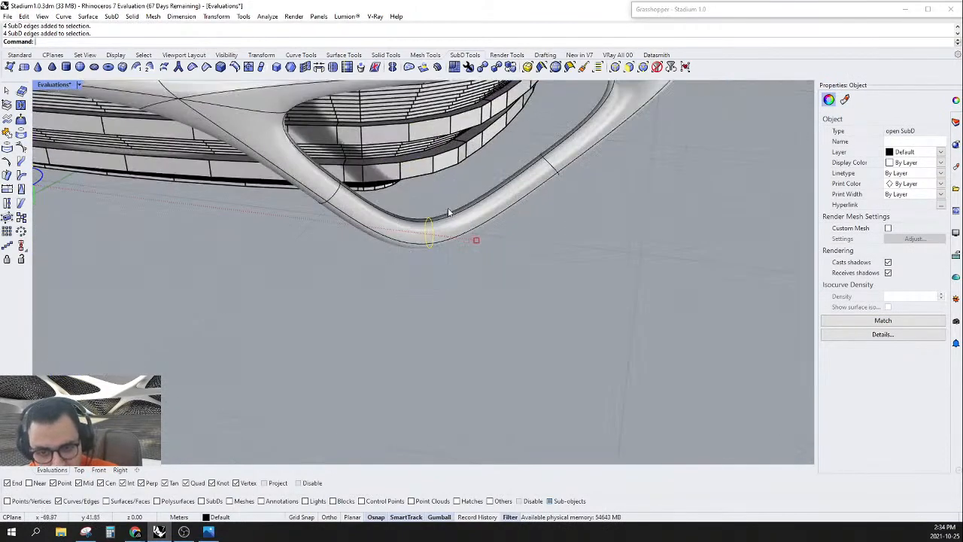
pyautogui.scroll(-6, 448, 212)
pyautogui.moveTo(547, 235); pyautogui.dragTo(510, 314, button='right')
pyautogui.scroll(6, 565, 346)
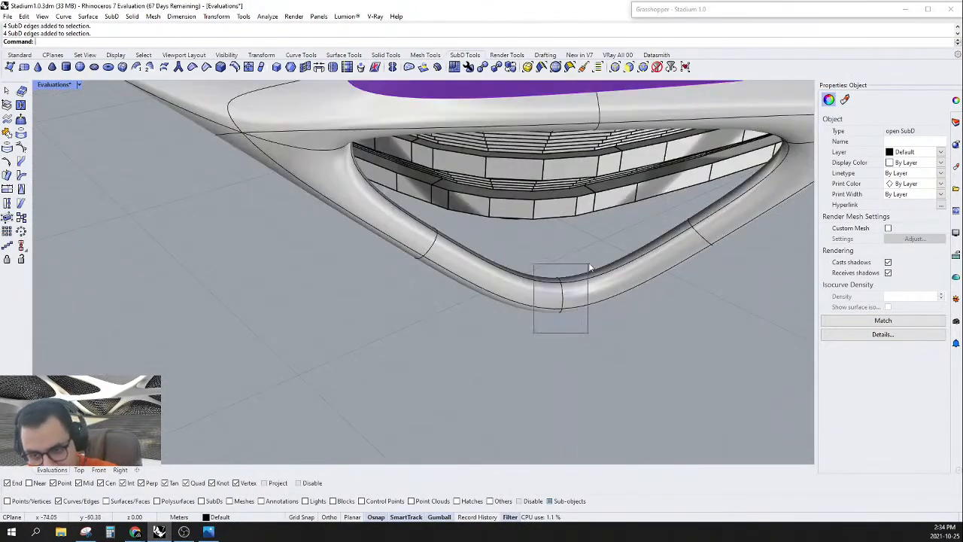
pyautogui.keyDown('shift'); pyautogui.moveTo(589, 264); pyautogui.dragTo(591, 263); pyautogui.keyUp('shift')
pyautogui.scroll(-8, 295, 341)
pyautogui.scroll(7, 540, 254)
pyautogui.moveTo(540, 255); pyautogui.dragTo(477, 277, button='right')
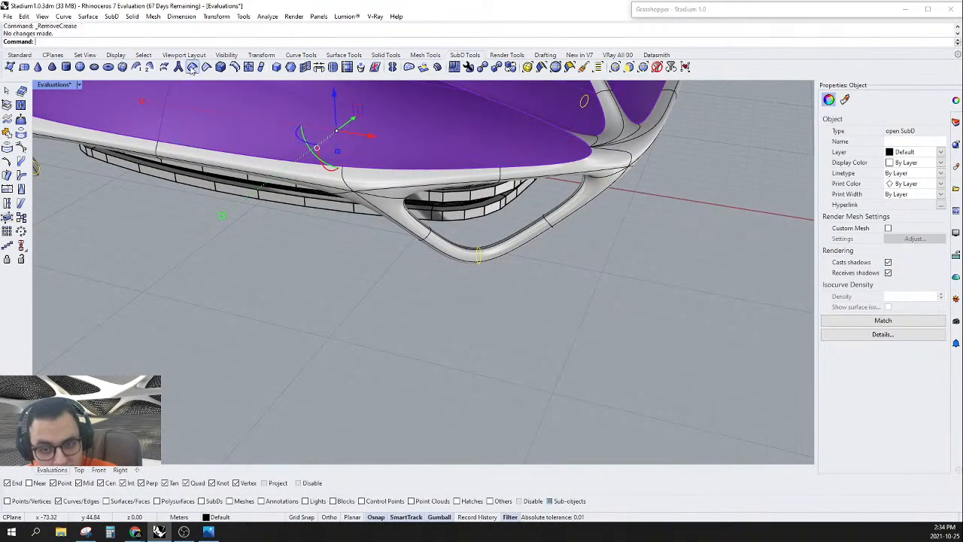
pyautogui.click(464, 337)
pyautogui.moveTo(464, 338); pyautogui.dragTo(582, 307, button='right')
pyautogui.scroll(-6, 690, 281)
pyautogui.press('Tab')
pyautogui.press('Tab')
# Step: Crease the inner edge loops around the openings of the four V-shaped frame legs
pyautogui.scroll(10, 595, 247)
pyautogui.scroll(4, 595, 248)
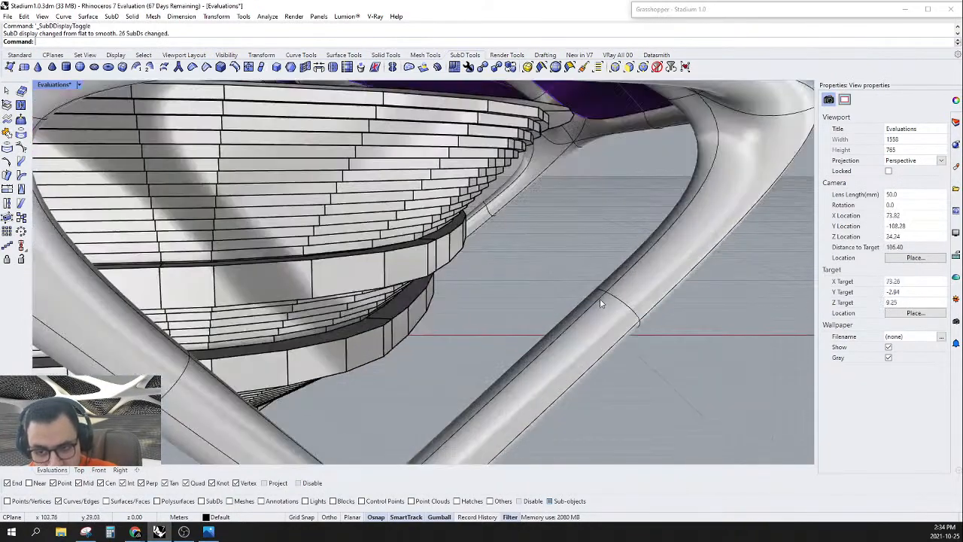
pyautogui.doubleClick(598, 301)
pyautogui.scroll(-8, 598, 301)
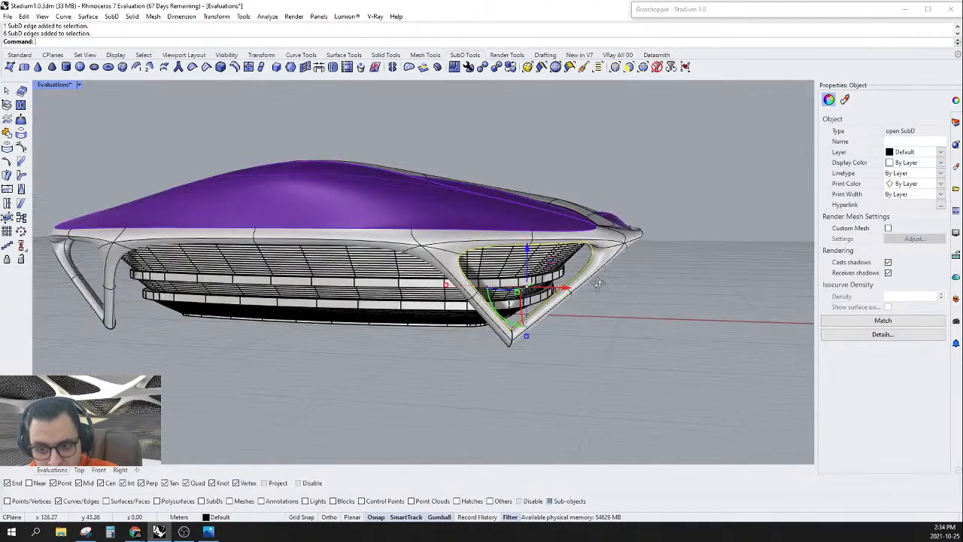
pyautogui.moveTo(456, 275); pyautogui.dragTo(541, 209, button='right')
pyautogui.scroll(8, 648, 194)
pyautogui.scroll(-12, 656, 248)
pyautogui.moveTo(484, 276); pyautogui.dragTo(560, 290, button='right')
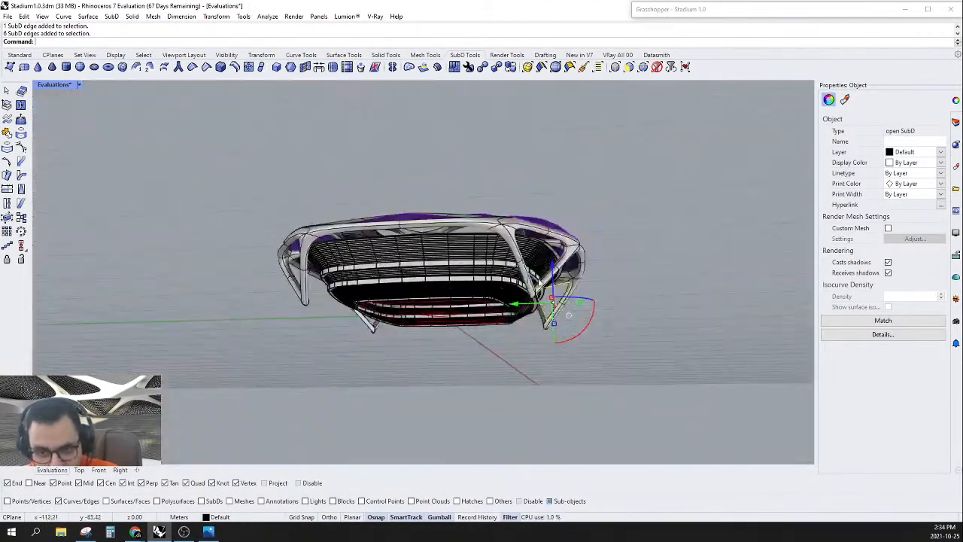
pyautogui.scroll(12, 653, 204)
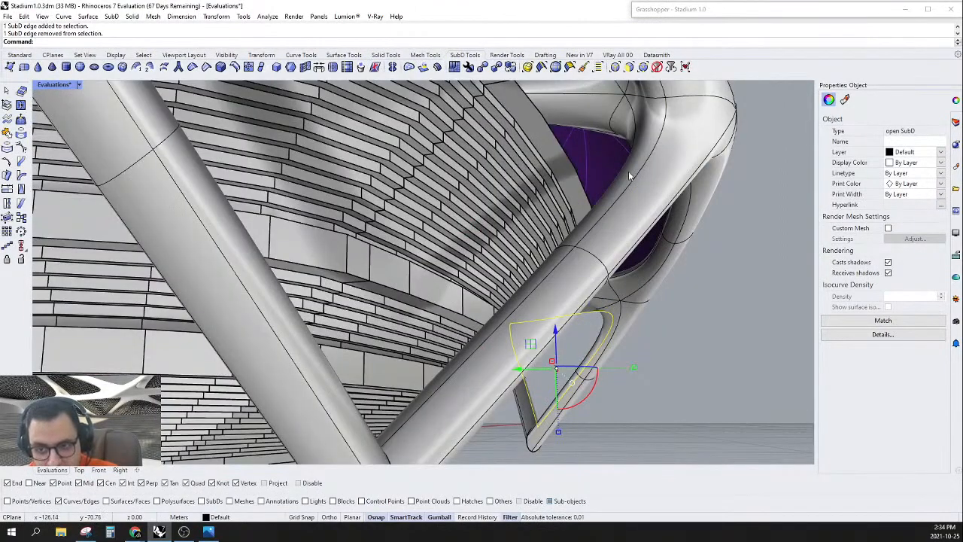
pyautogui.keyDown('shift'); pyautogui.doubleClick(630, 173); pyautogui.keyUp('shift')
pyautogui.scroll(-10, 632, 226)
pyautogui.moveTo(535, 242); pyautogui.dragTo(485, 215, button='right')
pyautogui.scroll(8, 634, 130)
pyautogui.keyDown('shift'); pyautogui.doubleClick(649, 141); pyautogui.keyUp('shift')
pyautogui.scroll(-10, 649, 142)
pyautogui.scroll(8, 479, 196)
pyautogui.scroll(4, 481, 205)
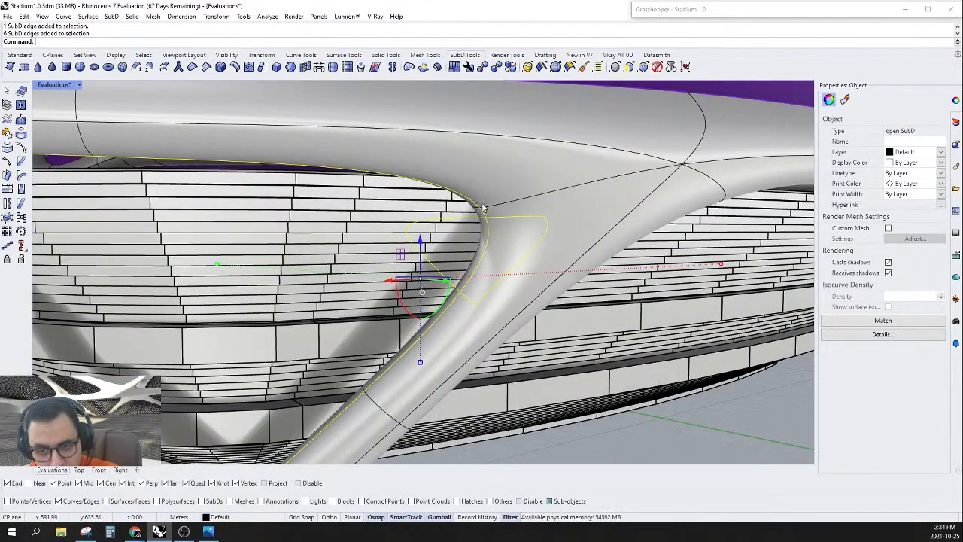
pyautogui.scroll(-12, 484, 208)
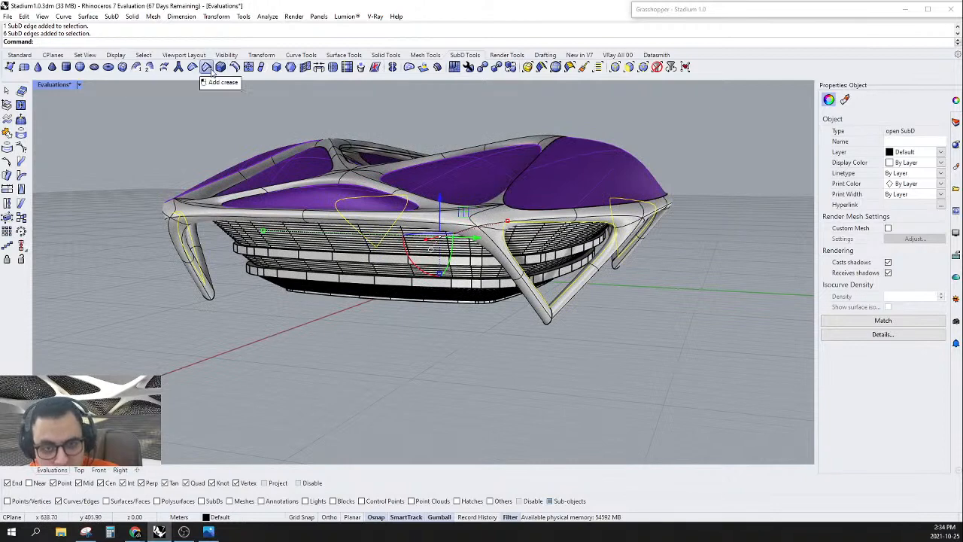
pyautogui.scroll(5, 577, 215)
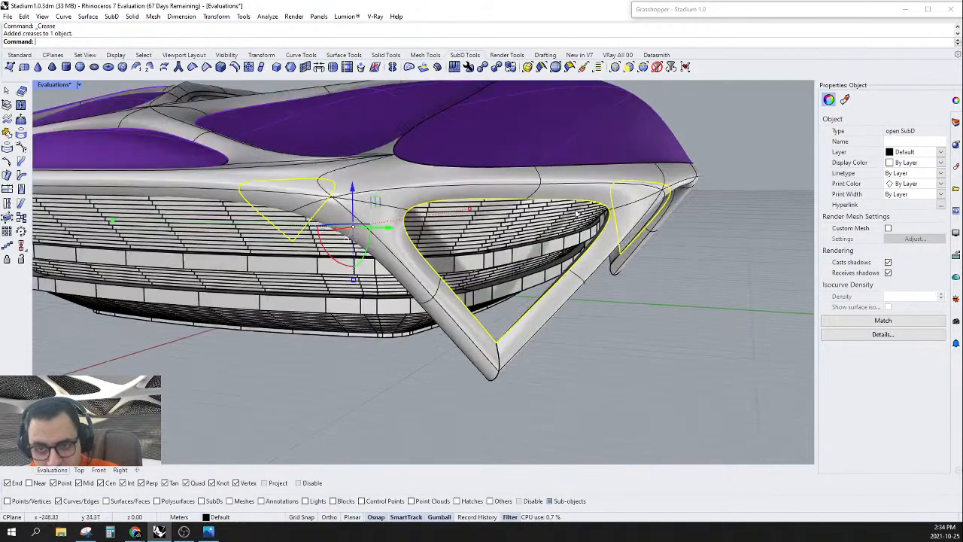
pyautogui.click(221, 67)
pyautogui.scroll(8, 527, 227)
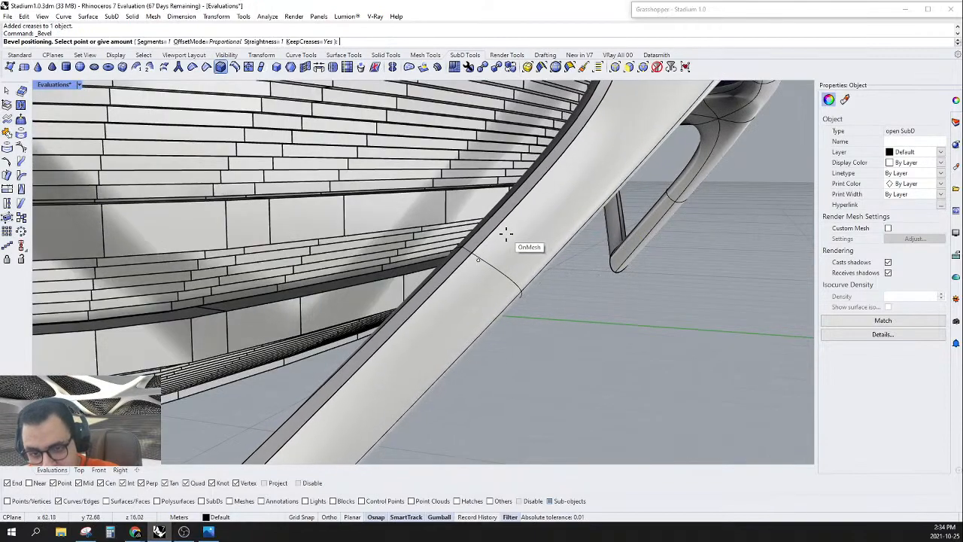
pyautogui.press('Escape')
pyautogui.scroll(-12, 510, 243)
pyautogui.moveTo(521, 278); pyautogui.dragTo(386, 366, button='right')
pyautogui.press('Tab')
pyautogui.press('Tab')
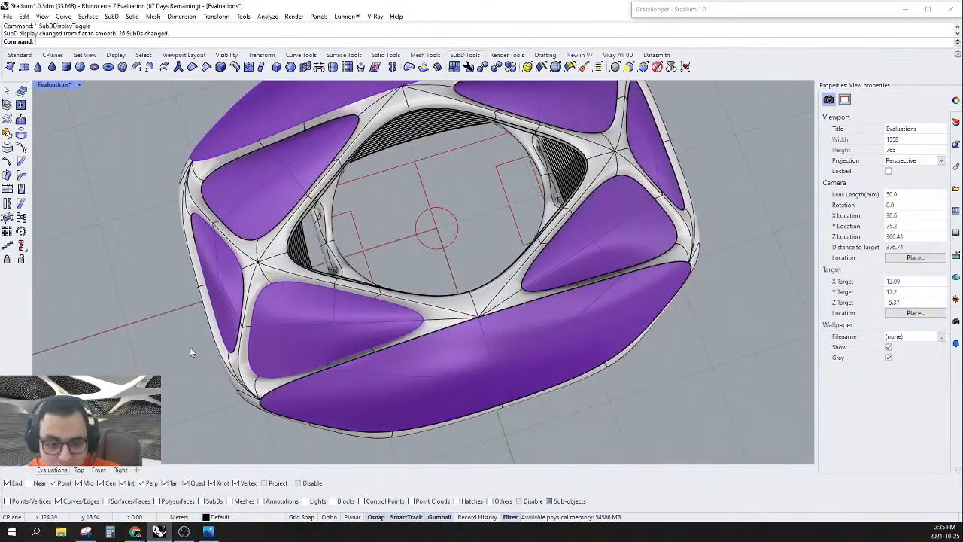
pyautogui.moveTo(191, 351); pyautogui.dragTo(392, 265, button='right')
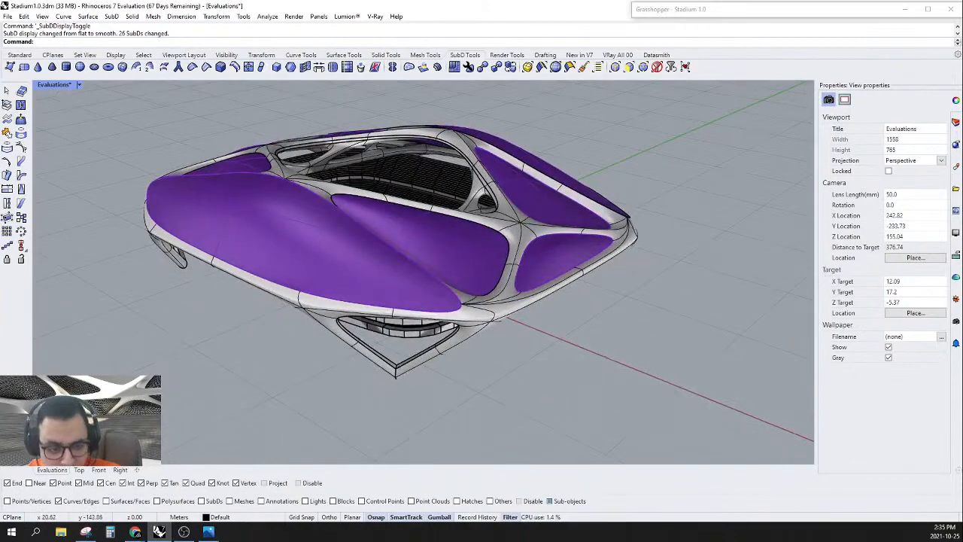
# Step: In the Top view, scale the middle vertices of both long sides outward along the Y axis and restore smooth display
pyautogui.click(81, 471)
pyautogui.scroll(-7, 392, 268)
pyautogui.scroll(18, 444, 274)
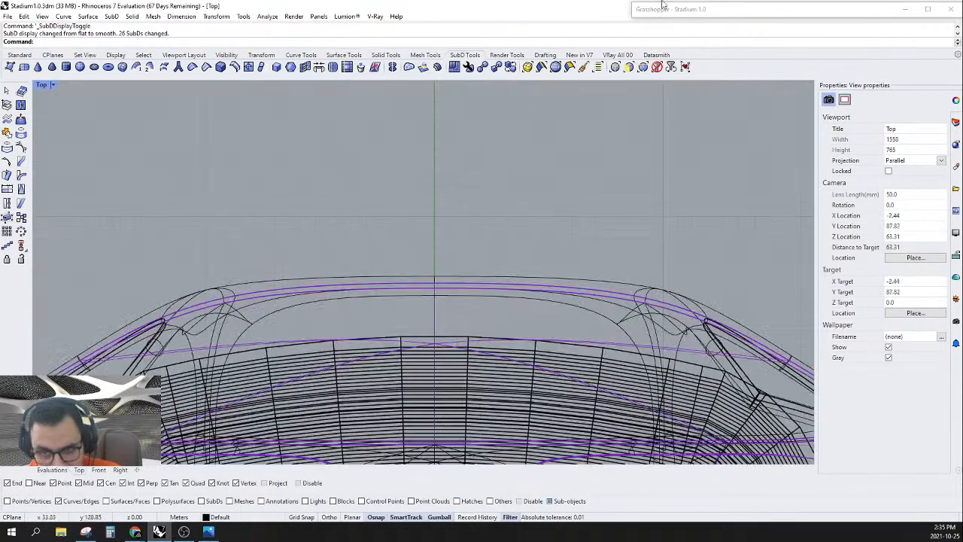
pyautogui.moveTo(462, 300); pyautogui.dragTo(464, 302)
pyautogui.scroll(-14, 477, 181)
pyautogui.scroll(17, 471, 188)
pyautogui.click(434, 202)
pyautogui.scroll(-10, 466, 181)
pyautogui.moveTo(474, 302); pyautogui.dragTo(491, 175, button='right')
pyautogui.scroll(2, 467, 372)
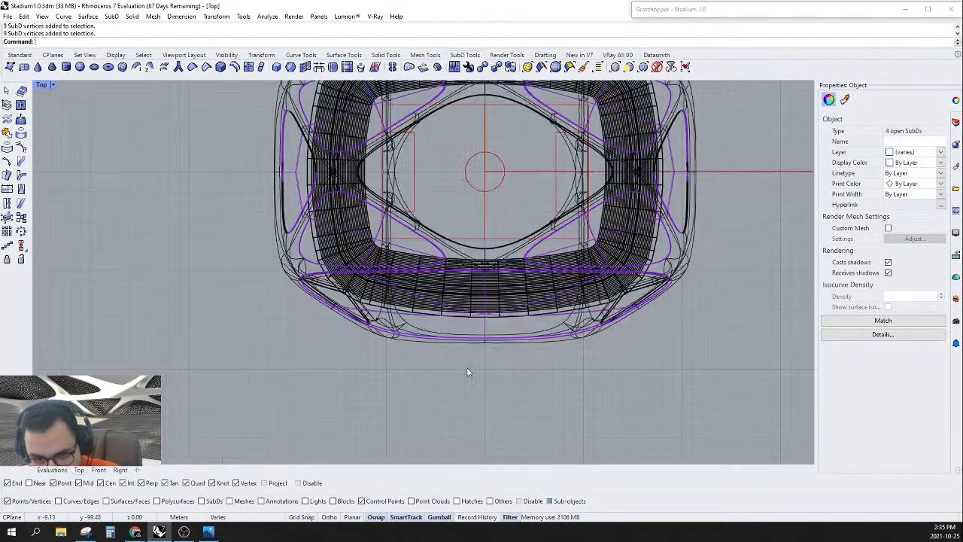
pyautogui.scroll(6, 486, 350)
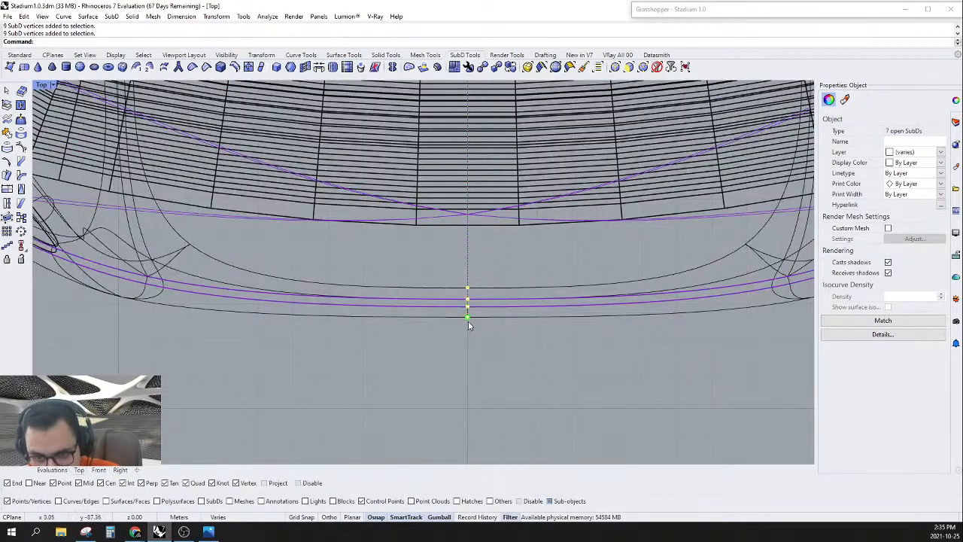
pyautogui.moveTo(468, 320); pyautogui.dragTo(470, 342)
pyautogui.click(517, 366)
pyautogui.scroll(-4, 492, 349)
pyautogui.scroll(-4, 491, 351)
pyautogui.press('Tab')
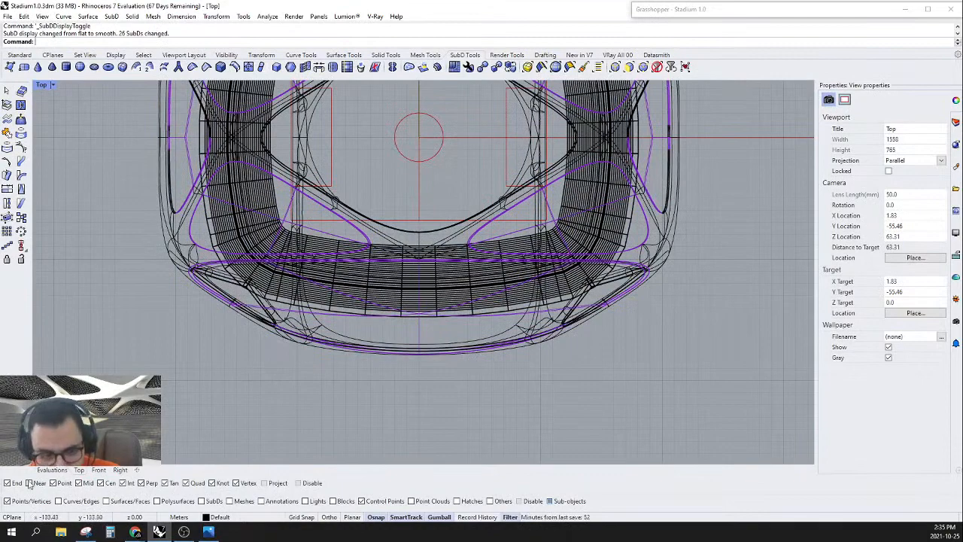
# Step: In the Top view, scale the middle vertices of both short ends outward along the X axis
pyautogui.click(50, 470)
pyautogui.moveTo(415, 393)
pyautogui.mouseDown(button='right')
pyautogui.moveTo(529, 399)
pyautogui.moveTo(609, 385)
pyautogui.moveTo(675, 275)
pyautogui.mouseUp(button='right')
pyautogui.scroll(5, 675, 274)
pyautogui.scroll(-8, 656, 192)
pyautogui.moveTo(482, 256); pyautogui.dragTo(634, 164, button='right')
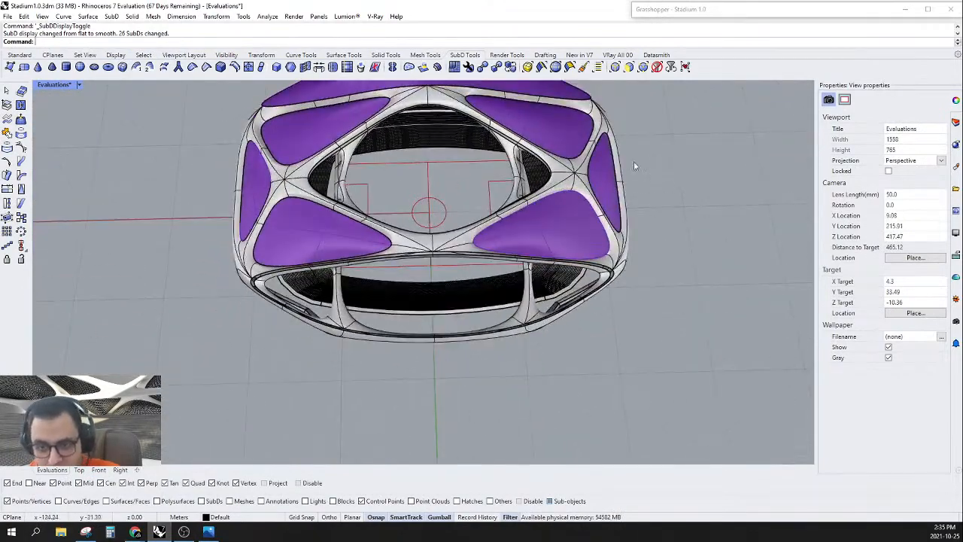
pyautogui.click(79, 469)
pyautogui.scroll(-5, 441, 313)
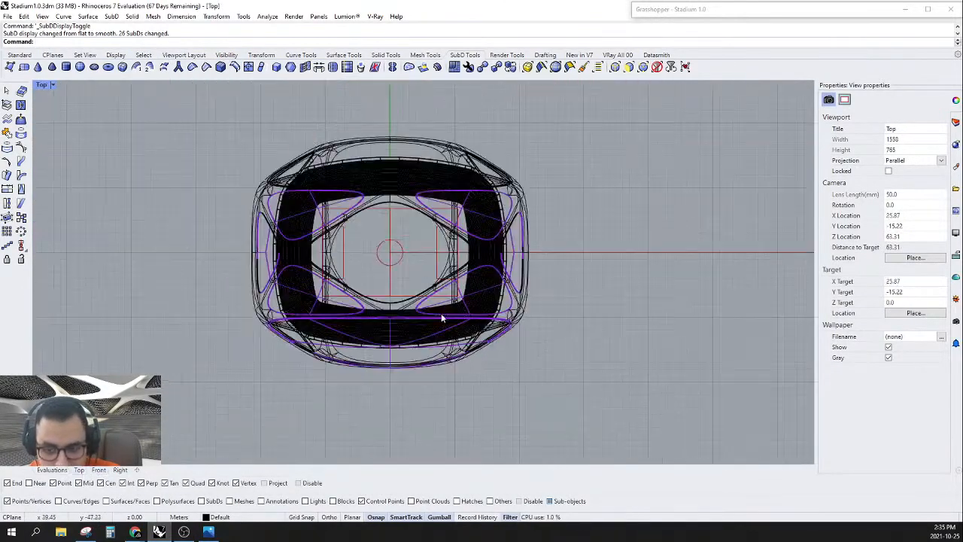
pyautogui.scroll(6, 595, 217)
pyautogui.moveTo(547, 239); pyautogui.dragTo(548, 239)
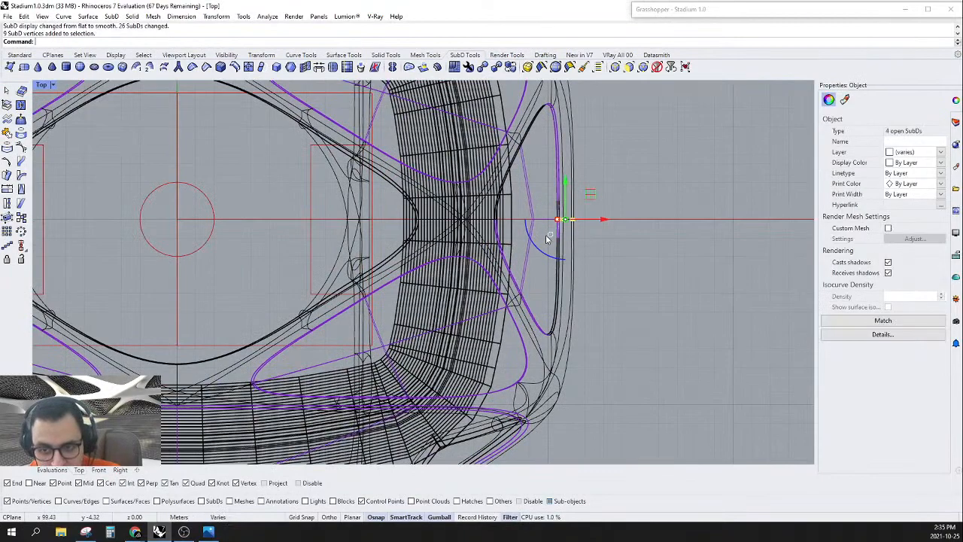
pyautogui.scroll(-4, 452, 233)
pyautogui.scroll(6, 325, 224)
pyautogui.moveTo(332, 216); pyautogui.dragTo(249, 247)
pyautogui.scroll(-4, 233, 252)
pyautogui.scroll(5, 260, 245)
pyautogui.scroll(-4, 259, 244)
pyautogui.click(235, 265)
pyautogui.moveTo(258, 283); pyautogui.dragTo(278, 303, button='right')
# Step: Examine the reshaped stadium from above, from below and around the roof panels and frame legs
pyautogui.scroll(-6, 206, 340)
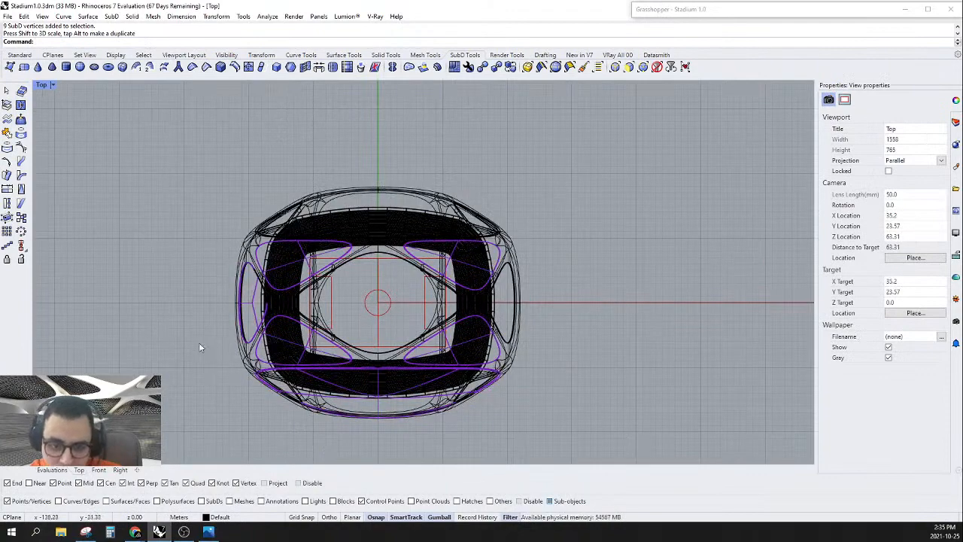
pyautogui.scroll(2, 199, 347)
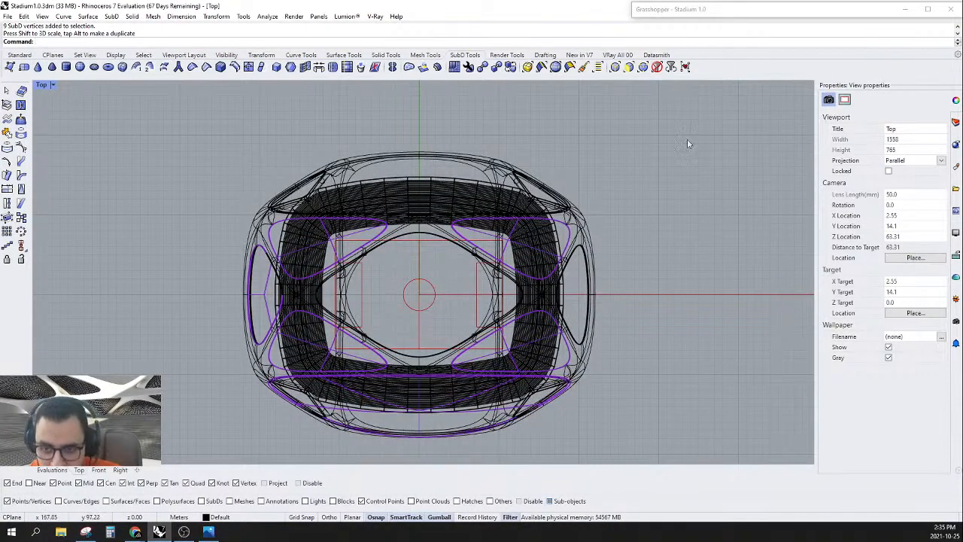
pyautogui.scroll(2, 286, 200)
pyautogui.scroll(-4, 215, 285)
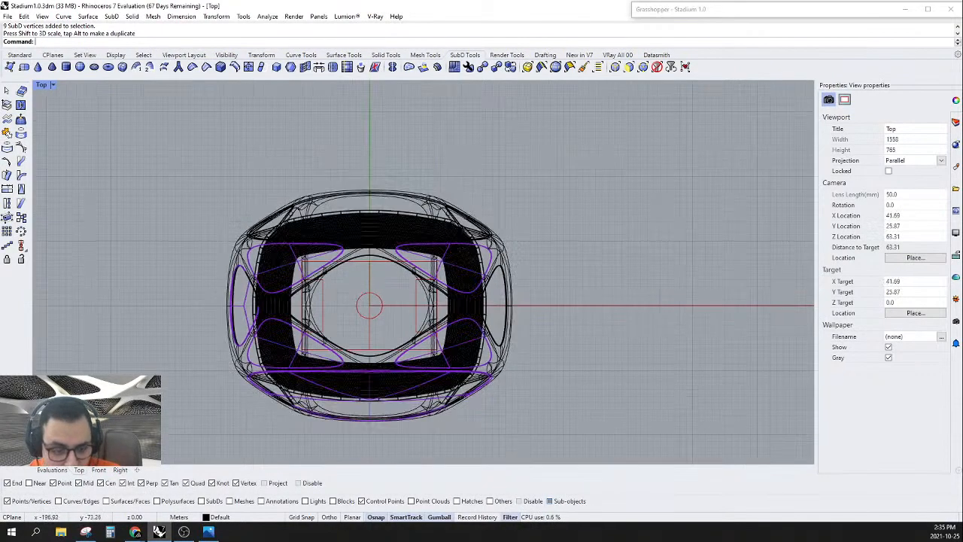
pyautogui.click(51, 469)
pyautogui.moveTo(444, 311); pyautogui.dragTo(765, 180, button='right')
pyautogui.scroll(7, 498, 251)
pyautogui.scroll(7, 531, 300)
pyautogui.scroll(-8, 532, 301)
pyautogui.scroll(-5, 569, 229)
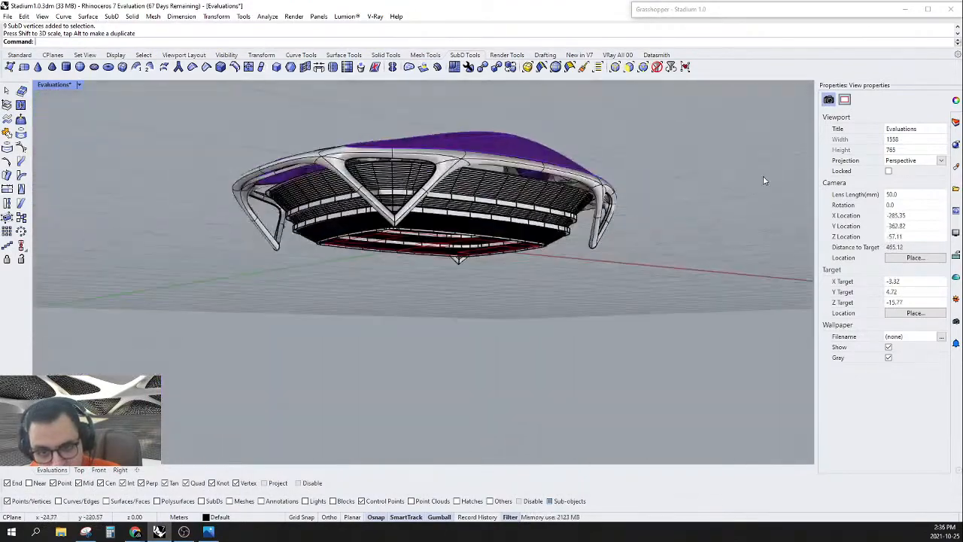
pyautogui.scroll(5, 503, 217)
pyautogui.moveTo(500, 215); pyautogui.dragTo(518, 287, button='right')
pyautogui.scroll(-6, 430, 271)
pyautogui.scroll(4, 517, 286)
pyautogui.moveTo(338, 248); pyautogui.dragTo(428, 223, button='right')
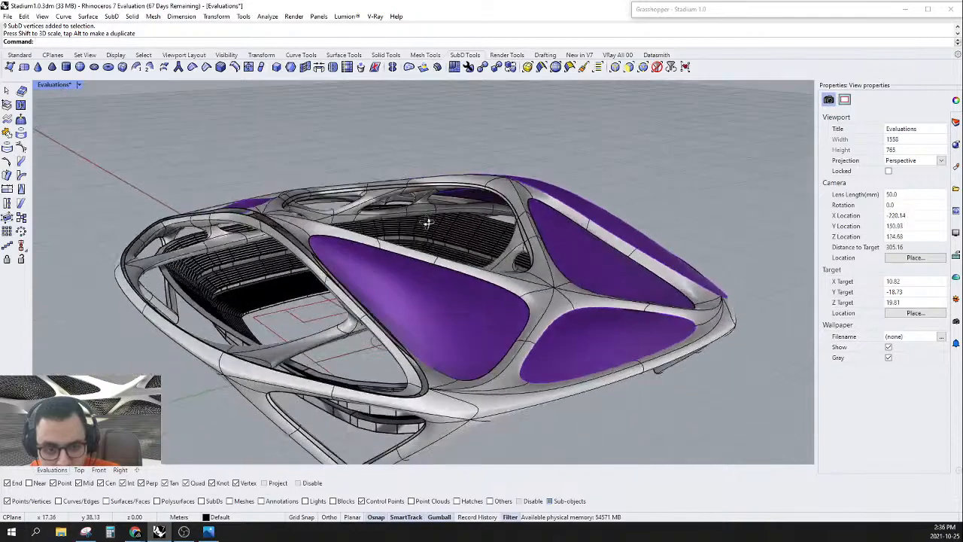
# Step: Mirror the three open SubDs of the large roof panel on one long side across the stadium's centre to the opposite side, keeping the originals
pyautogui.scroll(8, 558, 202)
pyautogui.moveTo(556, 201); pyautogui.dragTo(528, 224, button='right')
pyautogui.click(527, 225)
pyautogui.click(594, 197)
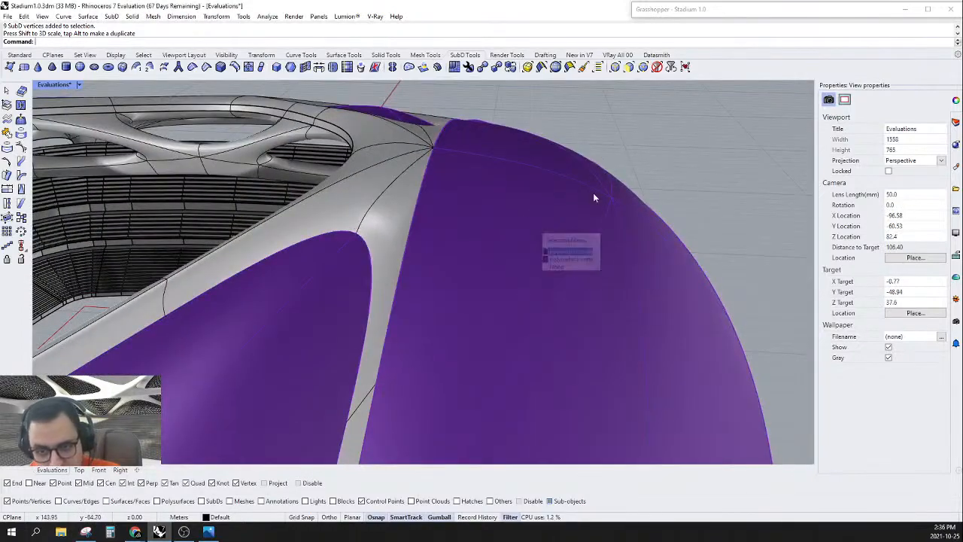
pyautogui.click(561, 203)
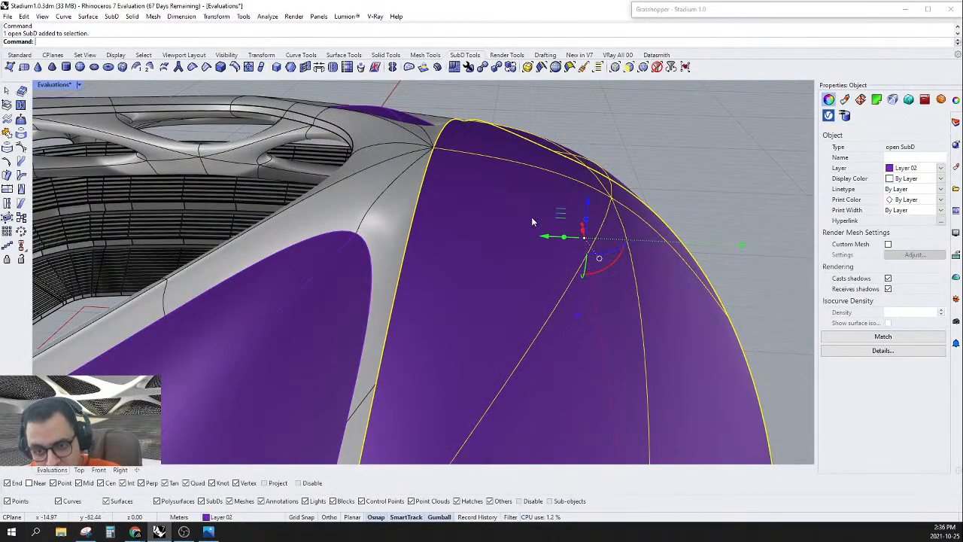
pyautogui.keyDown('shift'); pyautogui.click(532, 222); pyautogui.keyUp('shift')
pyautogui.scroll(-8, 542, 233)
pyautogui.moveTo(553, 251); pyautogui.dragTo(526, 256, button='right')
pyautogui.scroll(9, 499, 222)
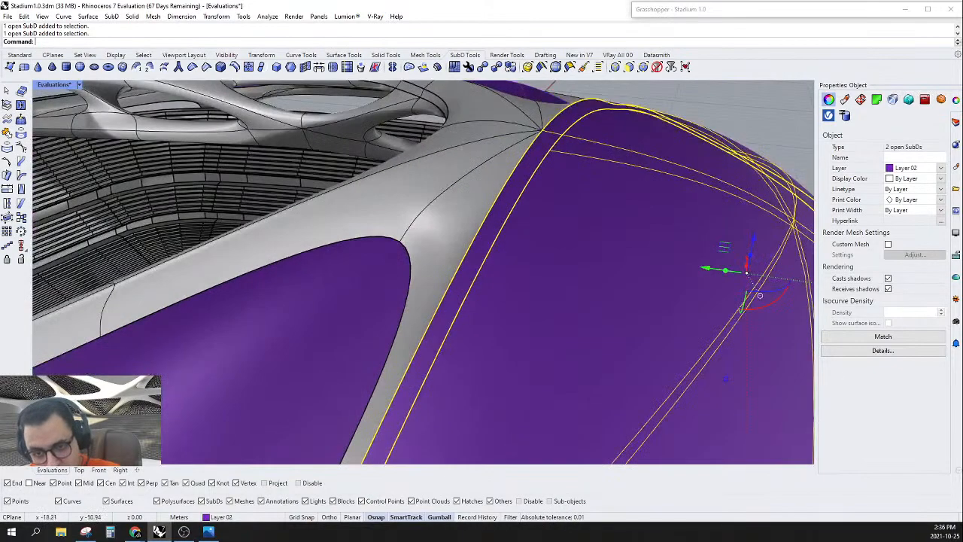
pyautogui.scroll(-9, 498, 222)
pyautogui.moveTo(613, 241); pyautogui.dragTo(612, 263, button='right')
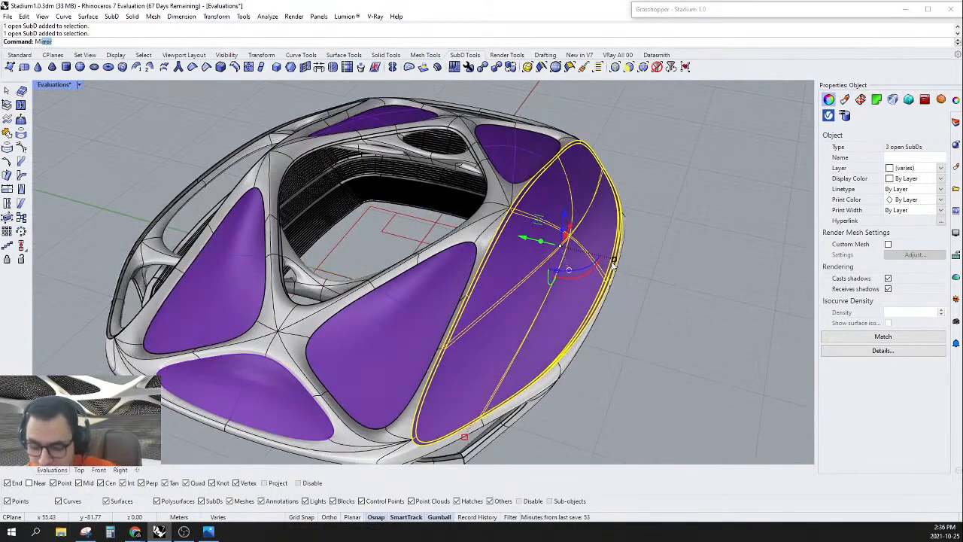
pyautogui.click(277, 333)
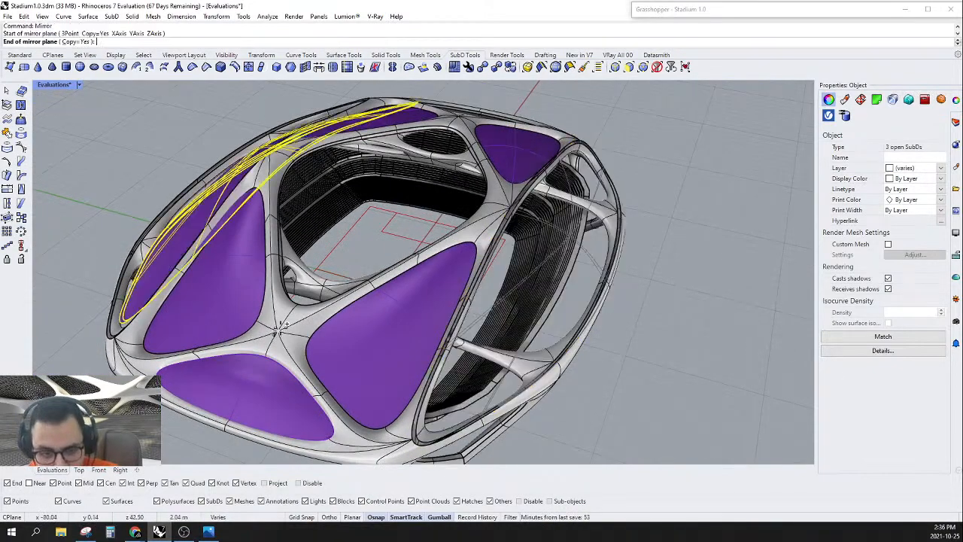
pyautogui.click(326, 294)
pyautogui.scroll(-5, 331, 296)
pyautogui.press('Escape')
pyautogui.moveTo(331, 296); pyautogui.dragTo(347, 348, button='right')
pyautogui.scroll(8, 316, 306)
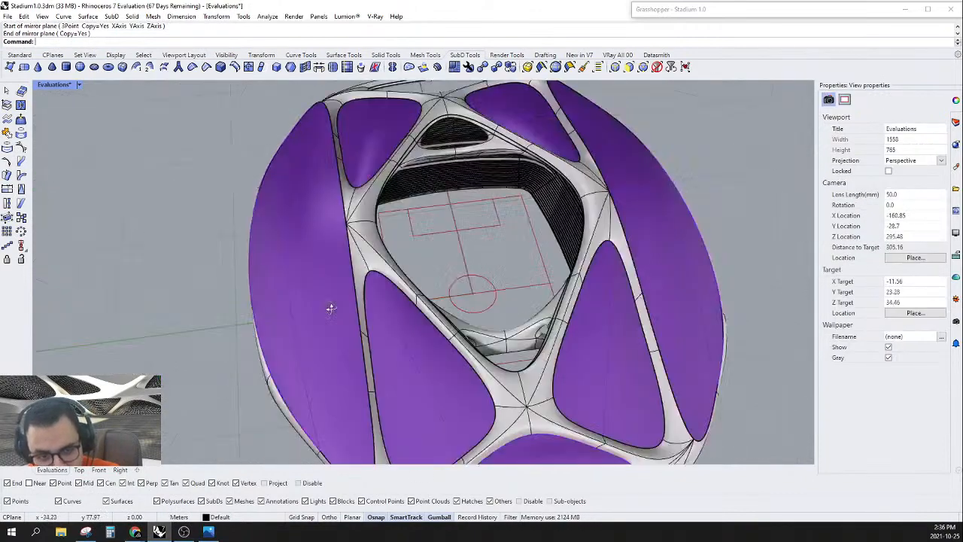
pyautogui.moveTo(329, 307); pyautogui.dragTo(614, 246, button='right')
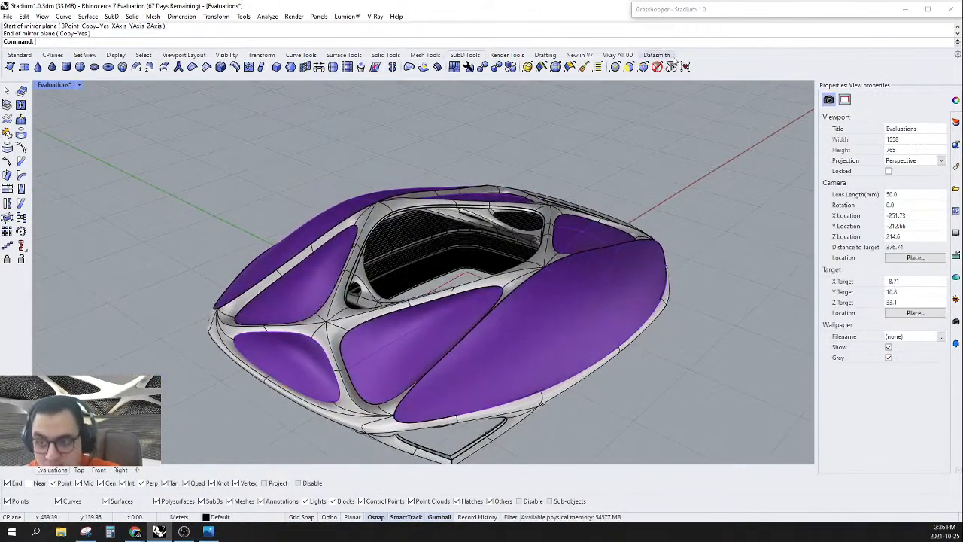
# Step: Switch to Grasshopper and turn off the viewport preview of all components in the Stadium 1.0 definition
pyautogui.doubleClick(691, 14)
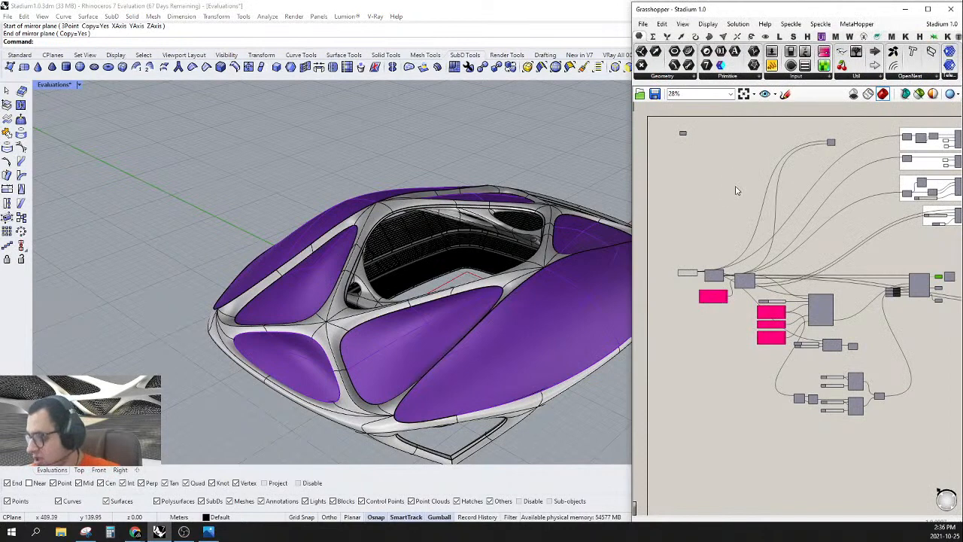
pyautogui.scroll(-6, 778, 295)
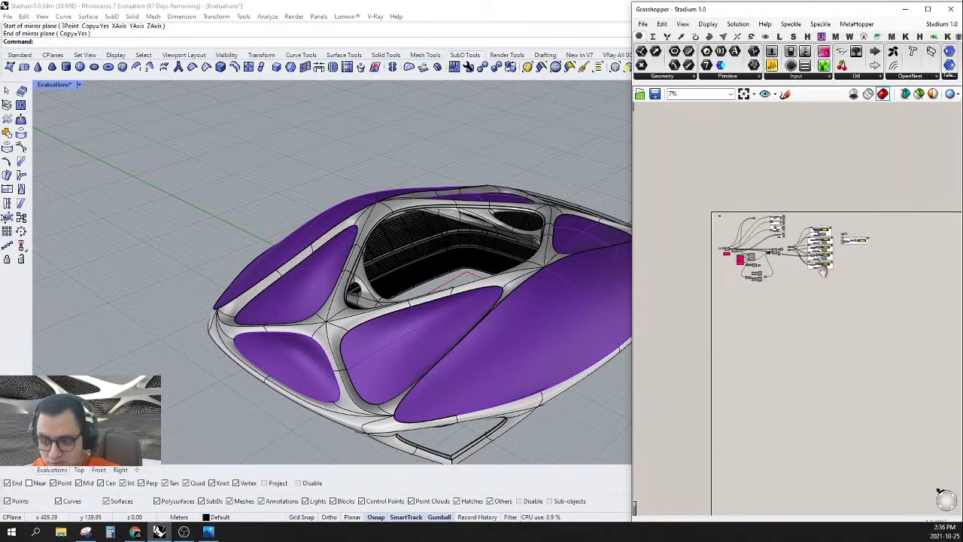
pyautogui.moveTo(723, 243); pyautogui.dragTo(933, 167)
pyautogui.rightClick(770, 182)
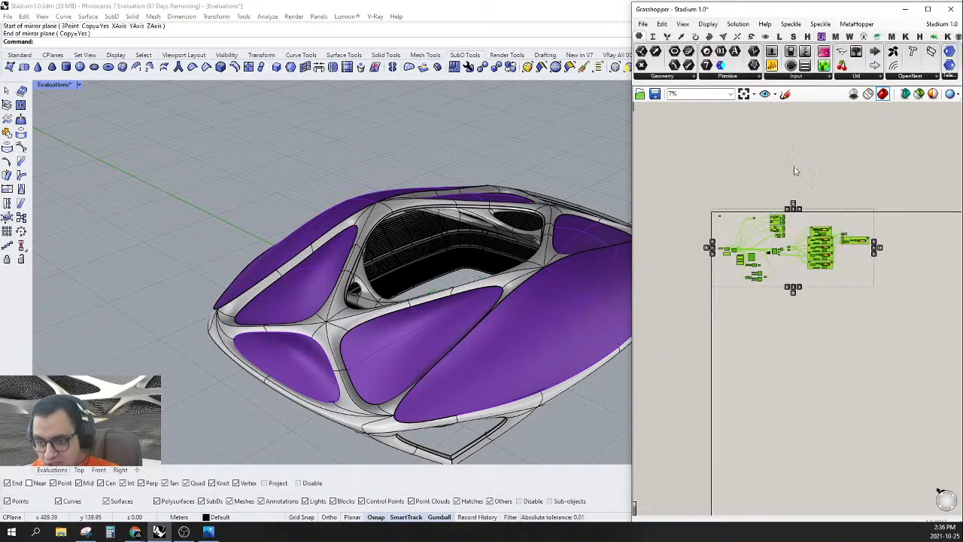
# Step: Examine the stadium from above with its complete set of roof panels
pyautogui.scroll(-8, 414, 297)
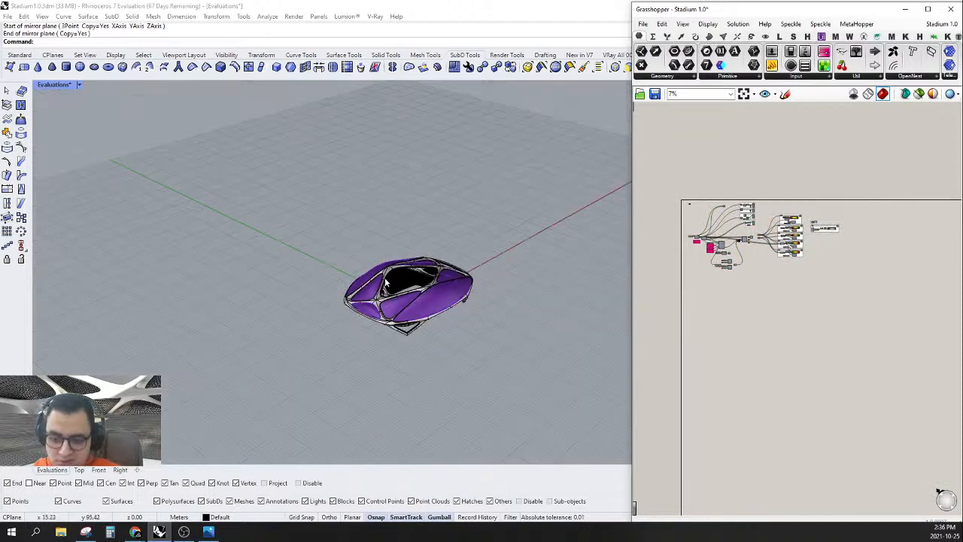
pyautogui.scroll(7, 434, 315)
pyautogui.moveTo(433, 318); pyautogui.dragTo(501, 313, button='right')
pyautogui.scroll(3, 380, 354)
pyautogui.scroll(-7, 442, 317)
pyautogui.scroll(-4, 501, 312)
pyautogui.scroll(5, 402, 318)
pyautogui.moveTo(441, 325); pyautogui.dragTo(468, 320, button='right')
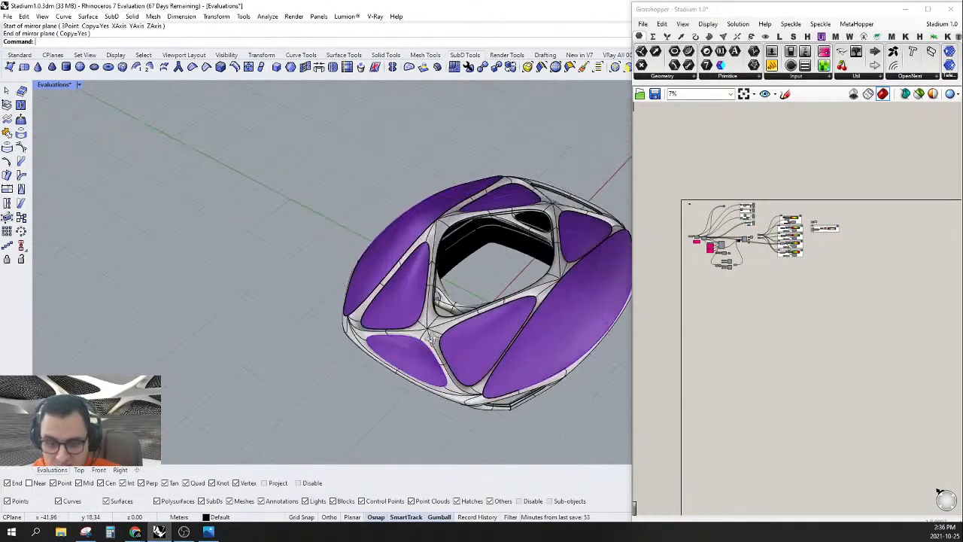
# Step: With grid snap on, draw a SubD box of 3 × 3 × 3 faces on a 35 × 35 m base, starting on the Y axis at Y 300
pyautogui.scroll(-6, 464, 305)
pyautogui.scroll(10, 340, 227)
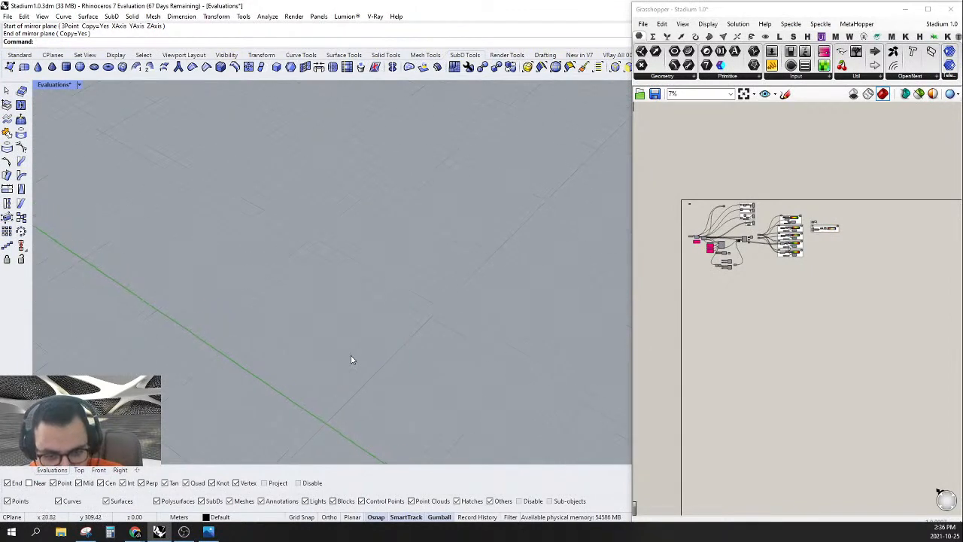
pyautogui.moveTo(315, 334); pyautogui.dragTo(216, 355, button='right')
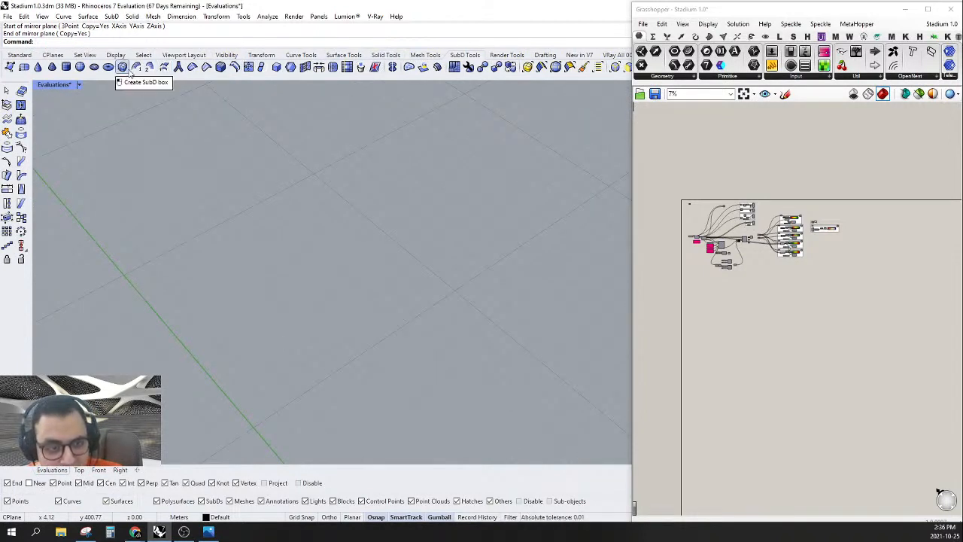
pyautogui.click(122, 66)
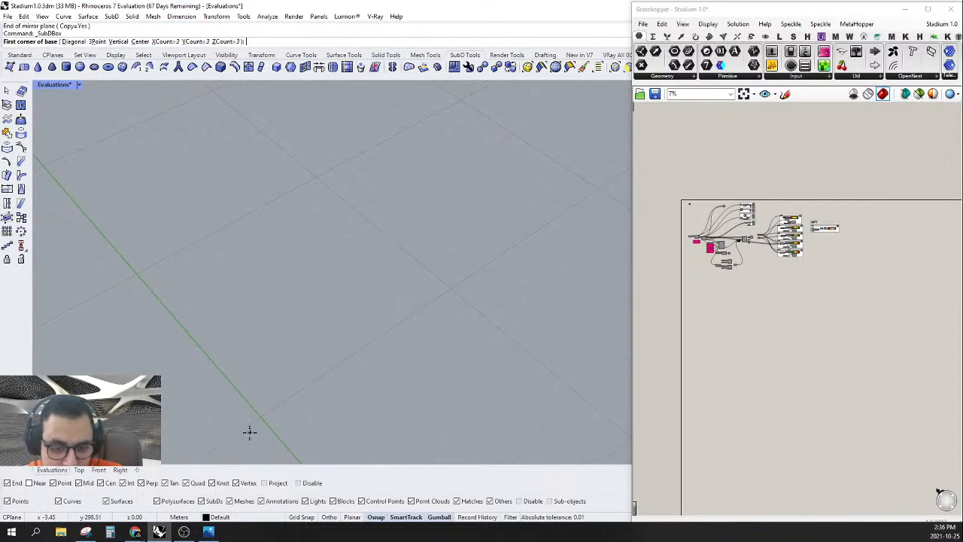
pyautogui.click(302, 518)
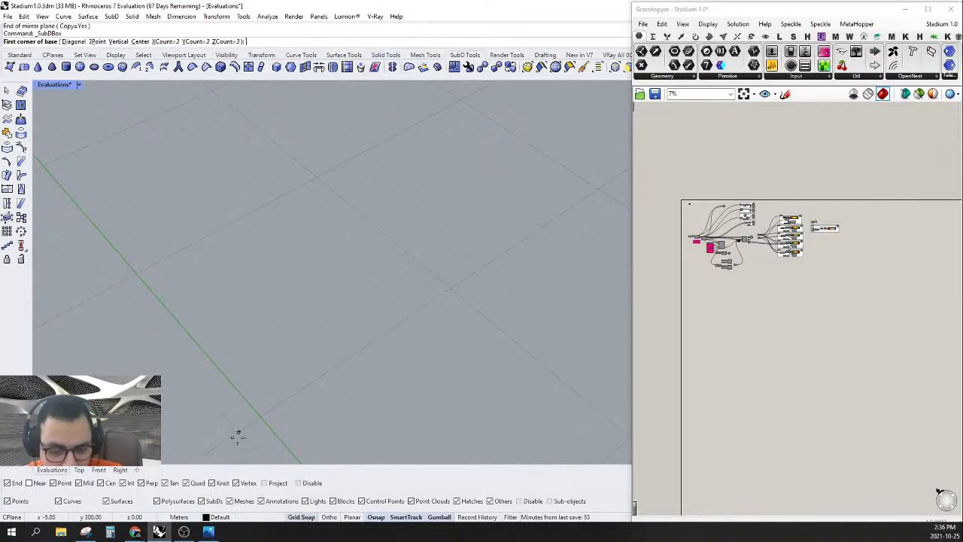
pyautogui.click(259, 416)
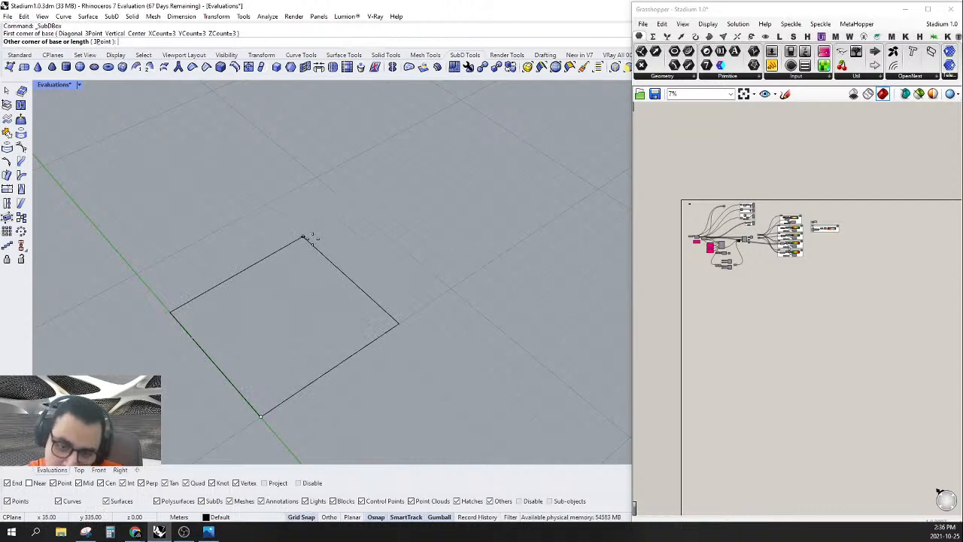
pyautogui.click(303, 238)
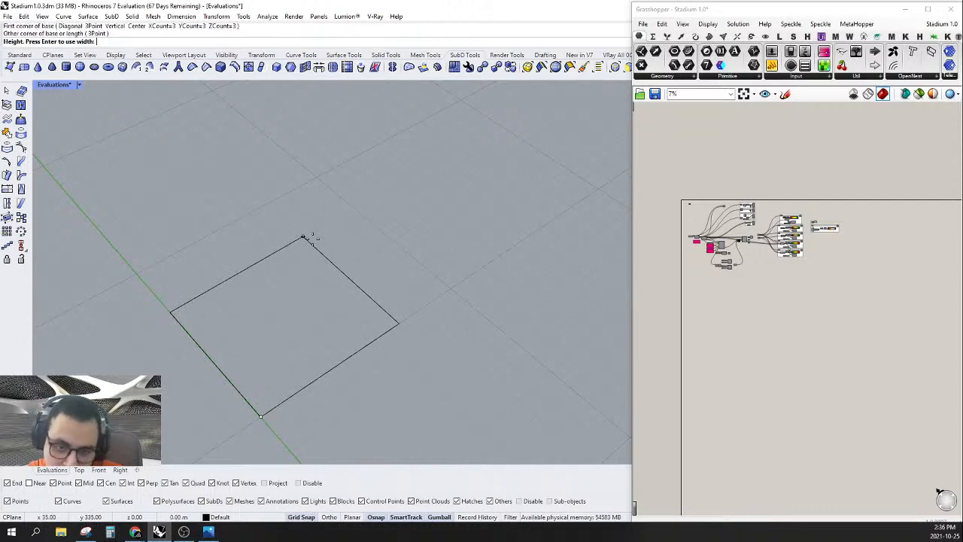
pyautogui.click(332, 189)
# Step: Examine the rounded shape and face divisions of the new SubD box from above and from the side
pyautogui.moveTo(331, 188); pyautogui.dragTo(388, 278, button='right')
pyautogui.scroll(5, 388, 278)
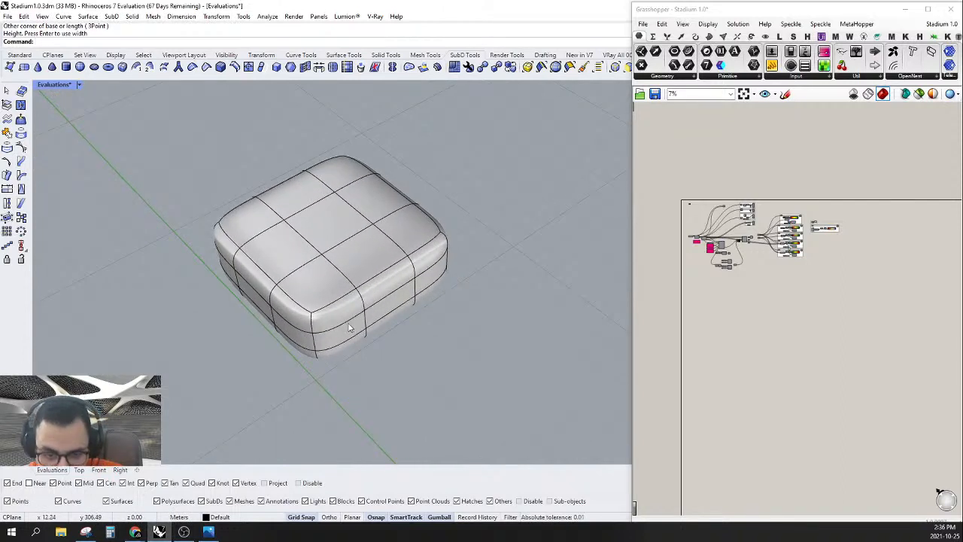
pyautogui.scroll(-8, 349, 328)
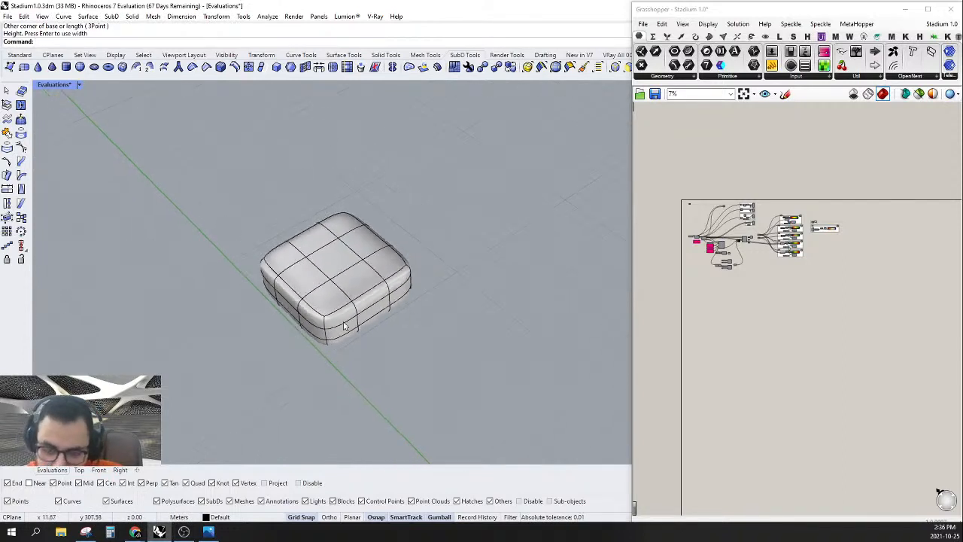
pyautogui.moveTo(385, 321); pyautogui.dragTo(347, 339, button='right')
pyautogui.scroll(10, 461, 131)
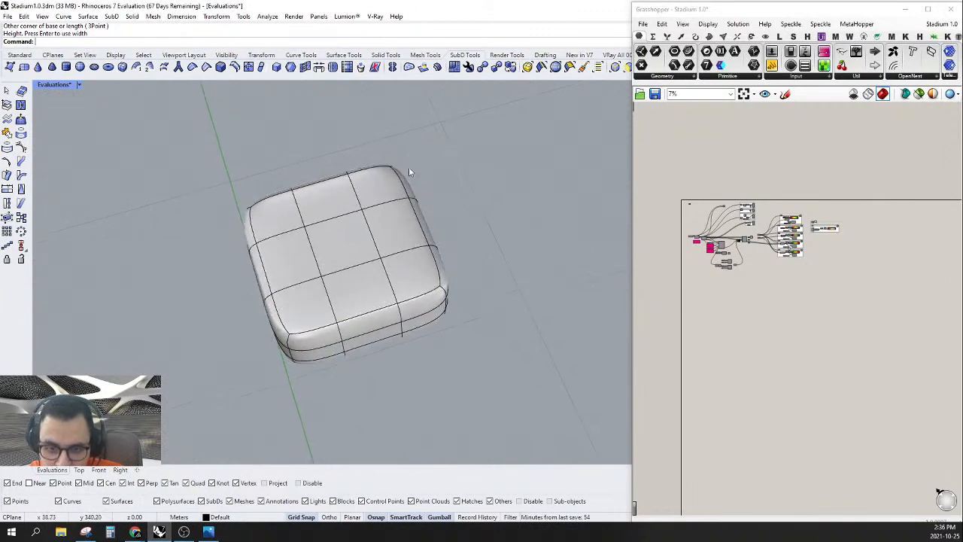
pyautogui.scroll(-10, 367, 190)
pyautogui.moveTo(406, 215); pyautogui.dragTo(353, 194, button='right')
pyautogui.scroll(2, 353, 195)
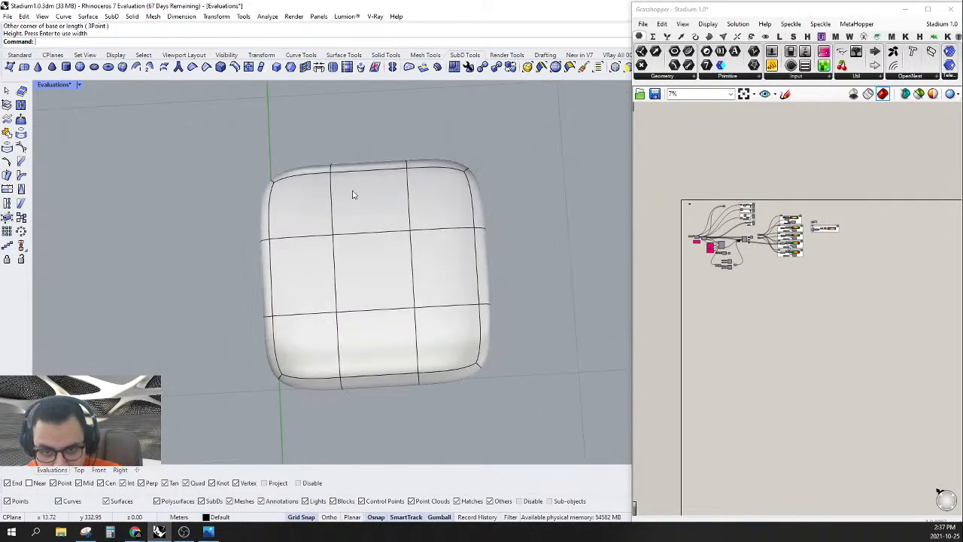
pyautogui.moveTo(379, 107); pyautogui.dragTo(203, 439)
pyautogui.scroll(-9, 328, 327)
pyautogui.keyDown('shift'); pyautogui.moveTo(328, 326); pyautogui.dragTo(435, 154, button='right'); pyautogui.keyUp('shift')
pyautogui.click(413, 235)
pyautogui.scroll(2, 413, 236)
pyautogui.moveTo(413, 241); pyautogui.dragTo(495, 92, button='right')
pyautogui.scroll(11, 386, 264)
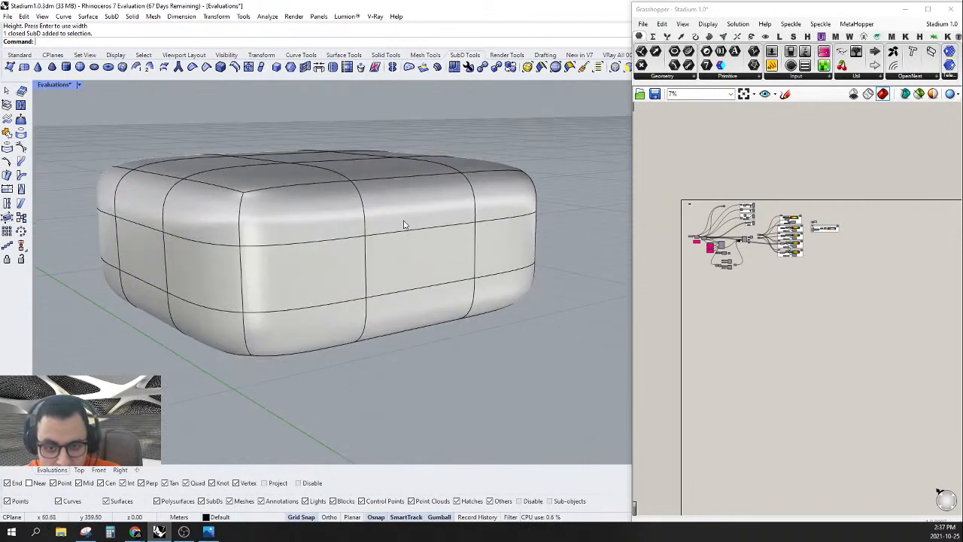
# Step: Switch all SubDs to flat display and hide the whole stadium, leaving only the SubD box
pyautogui.press('Tab')
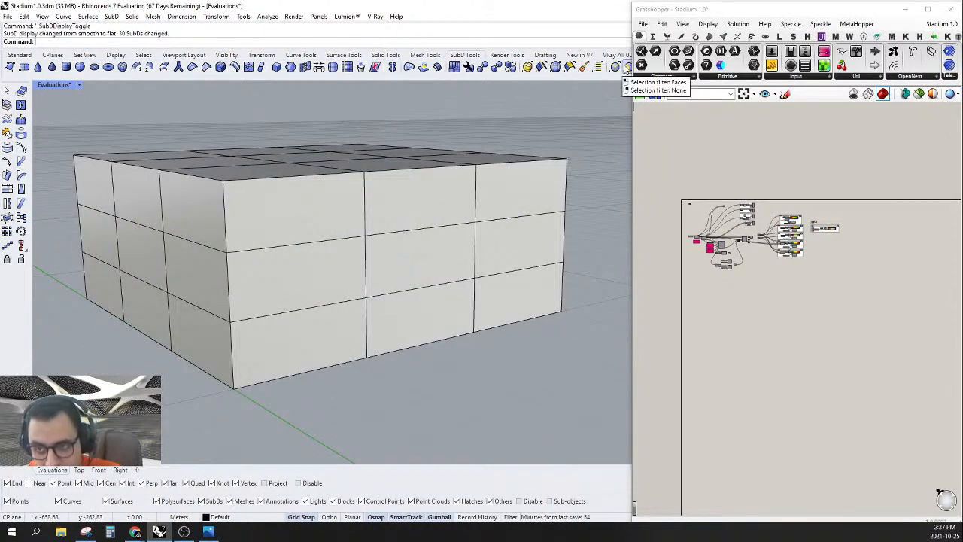
pyautogui.moveTo(484, 322); pyautogui.dragTo(450, 314, button='right')
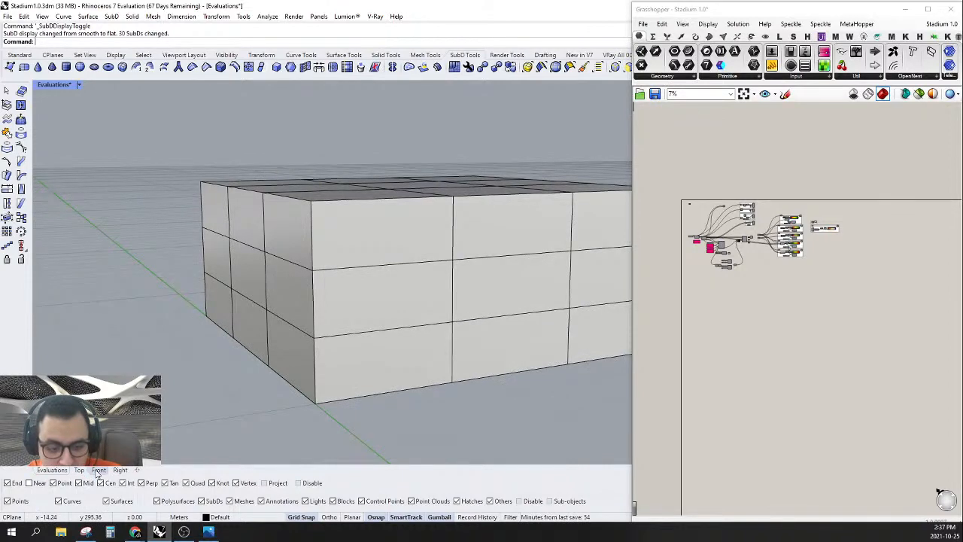
pyautogui.scroll(-20, 291, 235)
pyautogui.moveTo(391, 207); pyautogui.dragTo(494, 321, button='right')
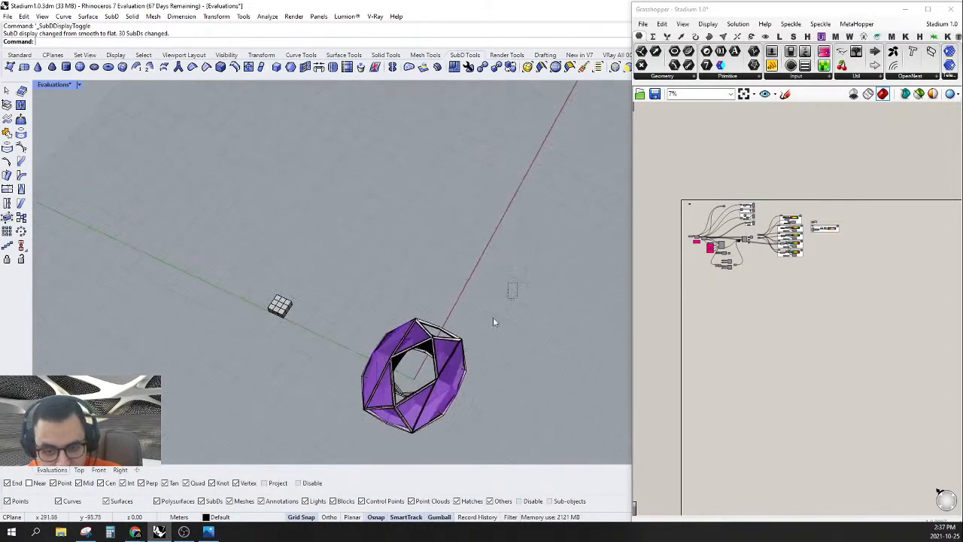
pyautogui.moveTo(516, 235); pyautogui.dragTo(332, 418)
pyautogui.write('Hide')
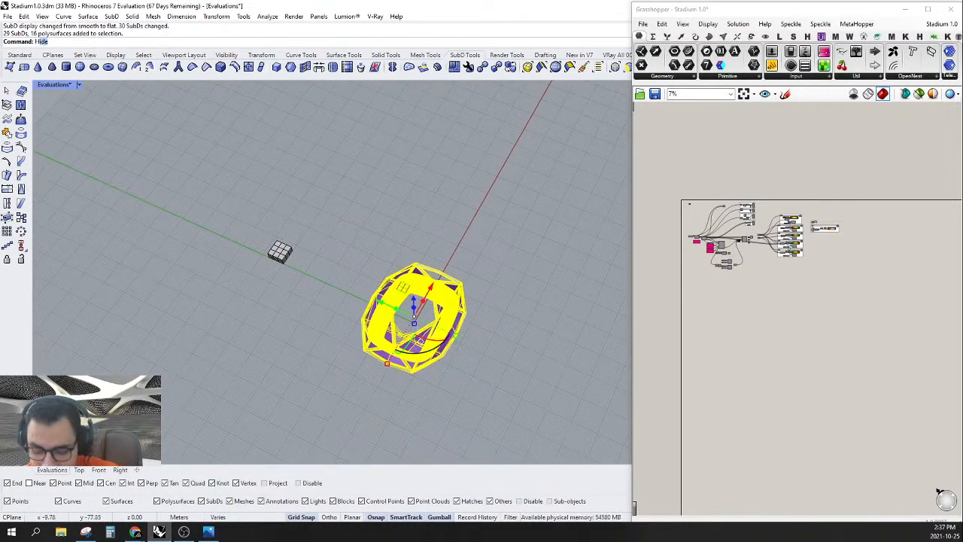
pyautogui.press('Return')
# Step: In the Front view, move the SubD box far along the negative X axis
pyautogui.scroll(8, 319, 234)
pyautogui.moveTo(225, 351); pyautogui.dragTo(177, 285, button='right')
pyautogui.keyDown('shift'); pyautogui.moveTo(202, 154); pyautogui.dragTo(278, 282, button='right'); pyautogui.keyUp('shift')
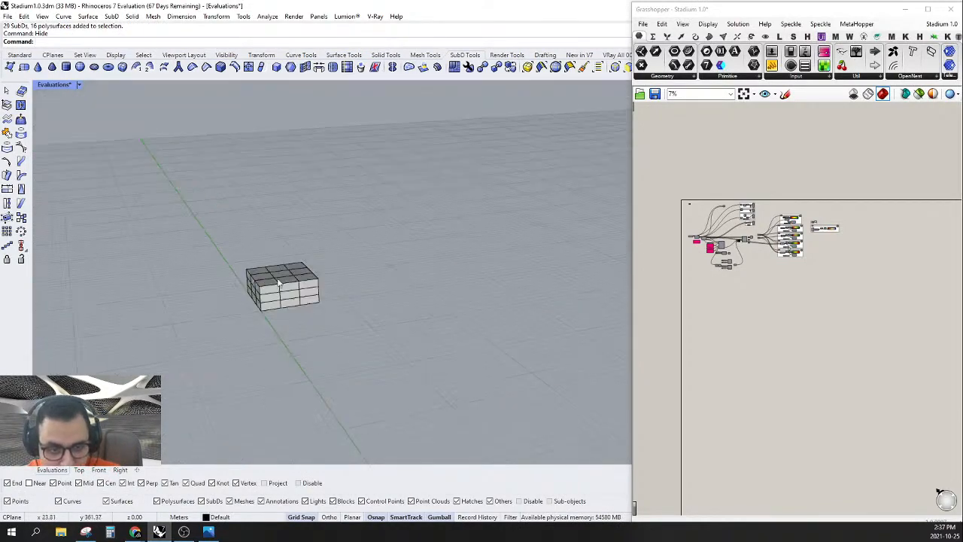
pyautogui.scroll(6, 279, 283)
pyautogui.click(441, 142)
pyautogui.scroll(-3, 493, 213)
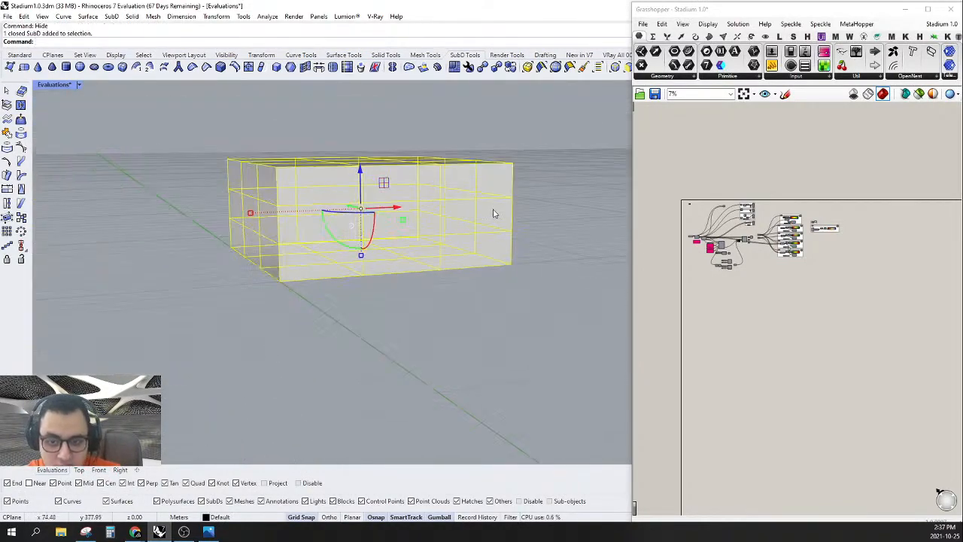
pyautogui.press('Escape')
pyautogui.click(96, 471)
pyautogui.scroll(10, 342, 316)
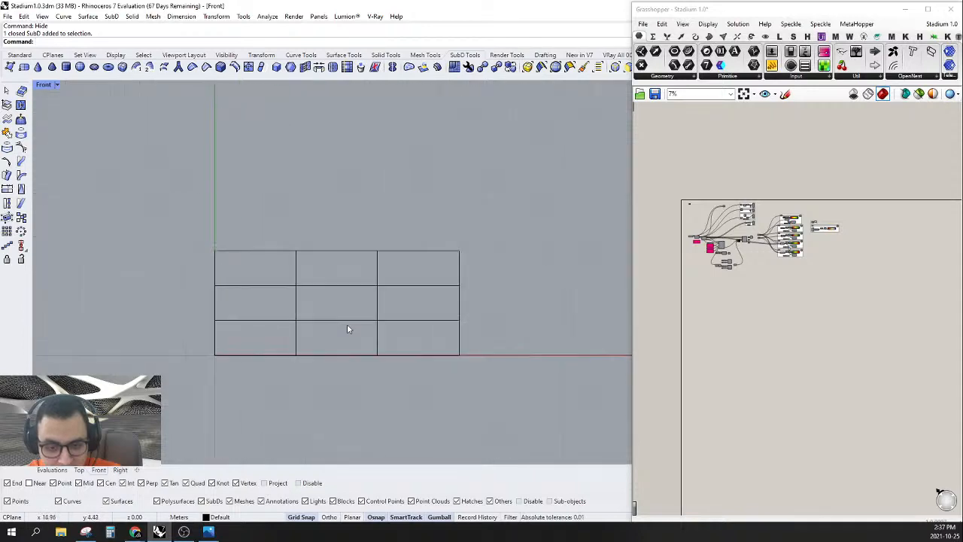
pyautogui.scroll(-5, 513, 269)
pyautogui.scroll(-4, 514, 269)
pyautogui.click(489, 270)
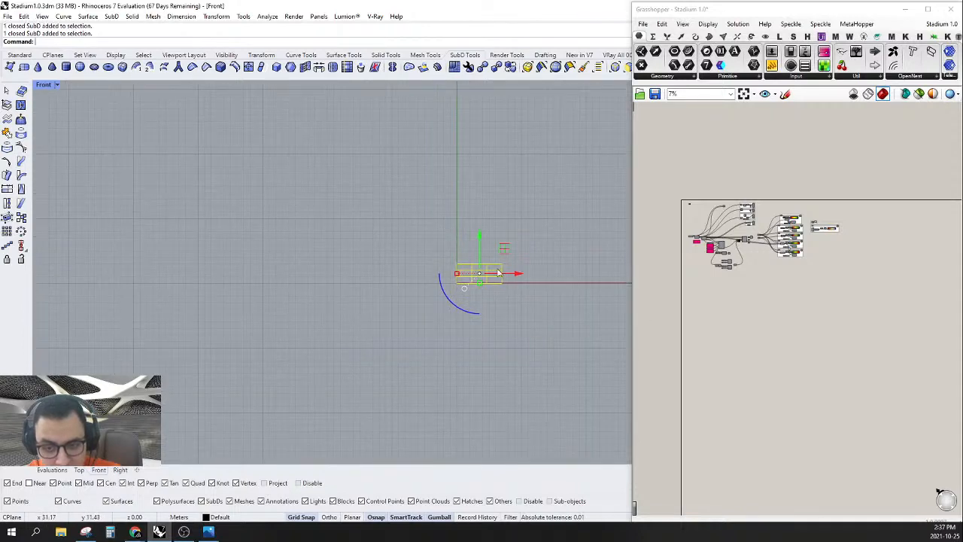
pyautogui.moveTo(520, 273); pyautogui.dragTo(199, 276)
pyautogui.scroll(-4, 327, 290)
pyautogui.moveTo(153, 279); pyautogui.dragTo(250, 281, button='right')
pyautogui.scroll(20, 301, 283)
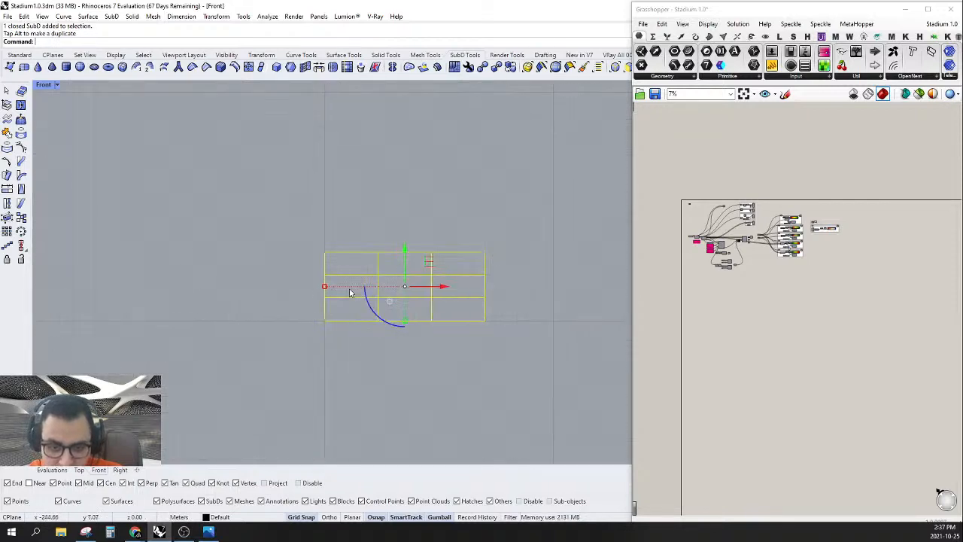
# Step: Restrict the selection filter to SubD faces and collapse the Grasshopper window
pyautogui.scroll(-1, 377, 271)
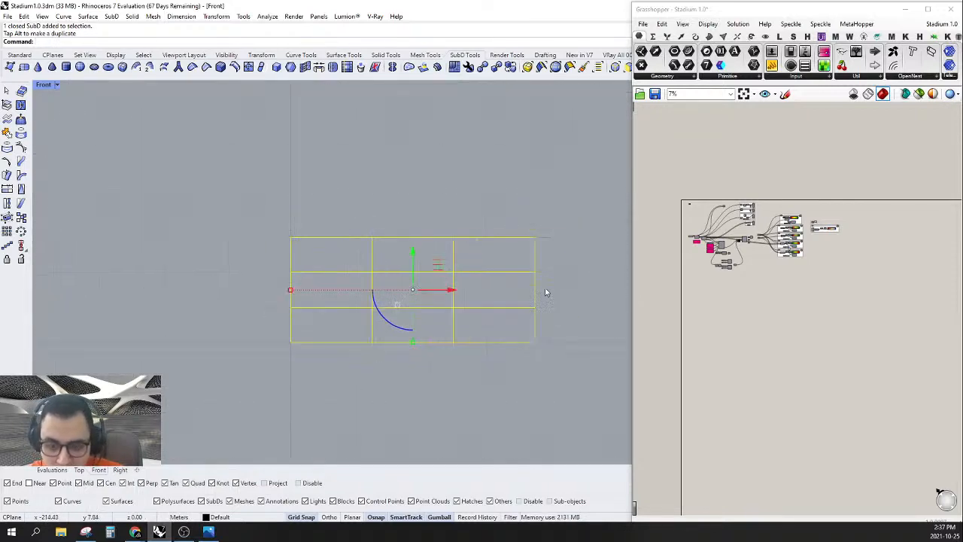
pyautogui.moveTo(546, 292); pyautogui.dragTo(510, 266, button='right')
pyautogui.click(939, 494)
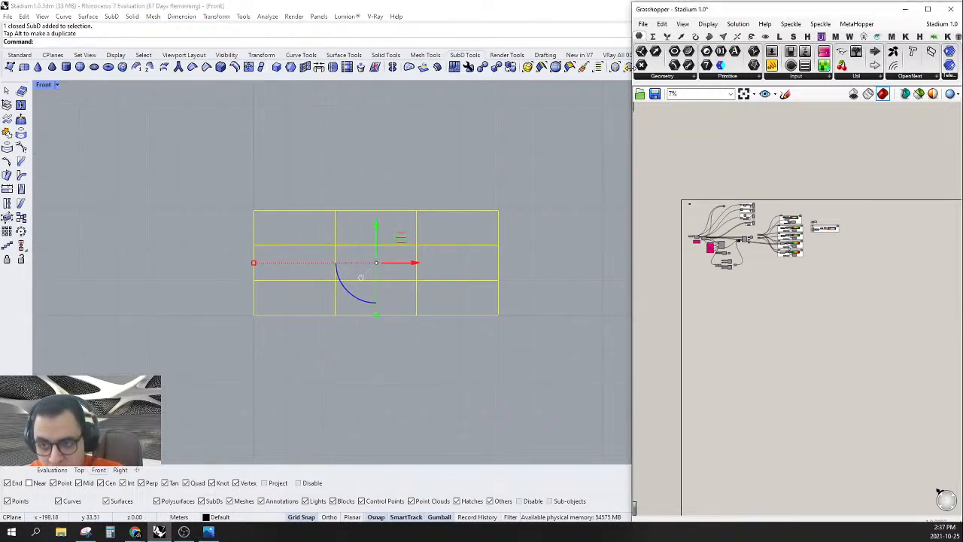
pyautogui.click(627, 70)
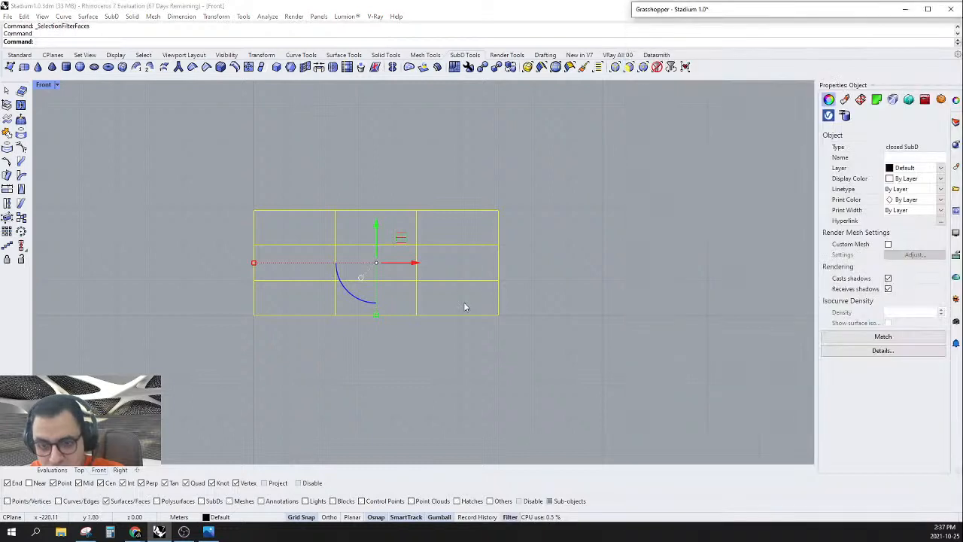
# Step: Delete all the side faces of the SubD box, keeping only its top and bottom grids, and switch to the Evaluations view
pyautogui.click(668, 194)
pyautogui.moveTo(668, 194); pyautogui.dragTo(116, 303)
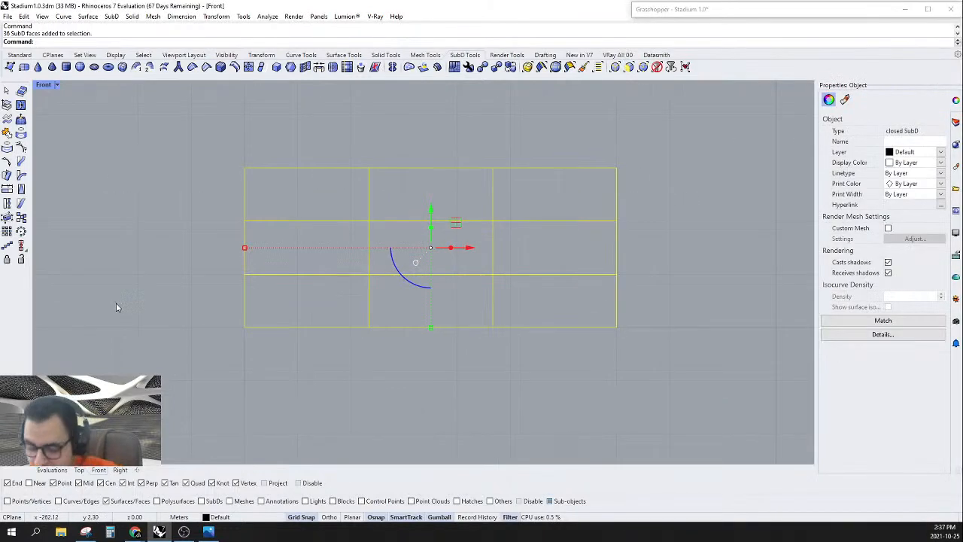
pyautogui.press('Delete')
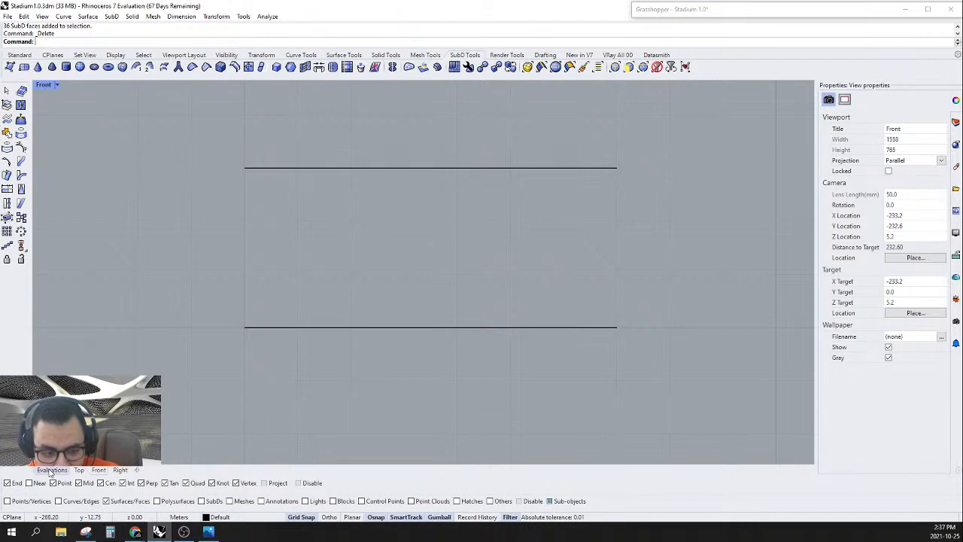
pyautogui.click(51, 470)
pyautogui.scroll(10, 282, 316)
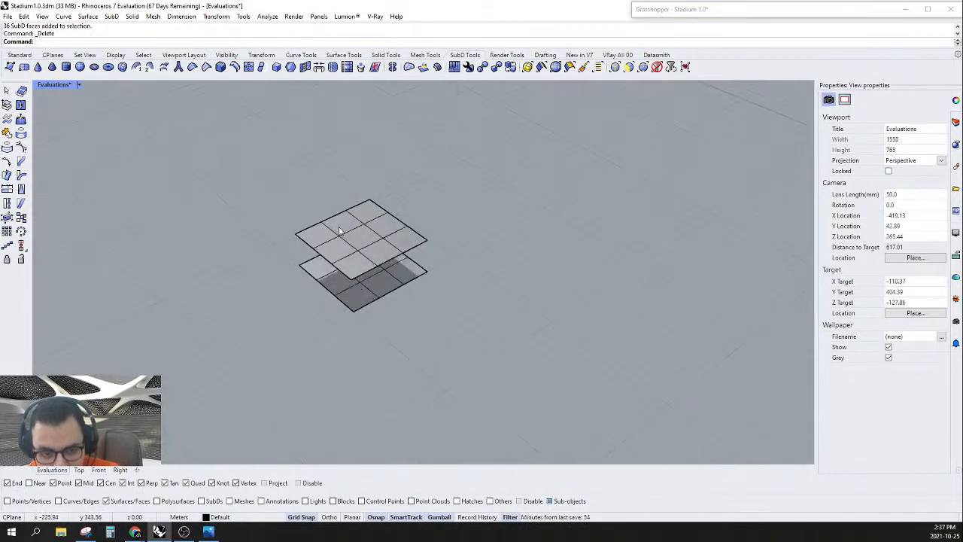
pyautogui.moveTo(338, 232); pyautogui.dragTo(383, 330, button='right')
pyautogui.scroll(-8, 416, 254)
pyautogui.scroll(5, 383, 330)
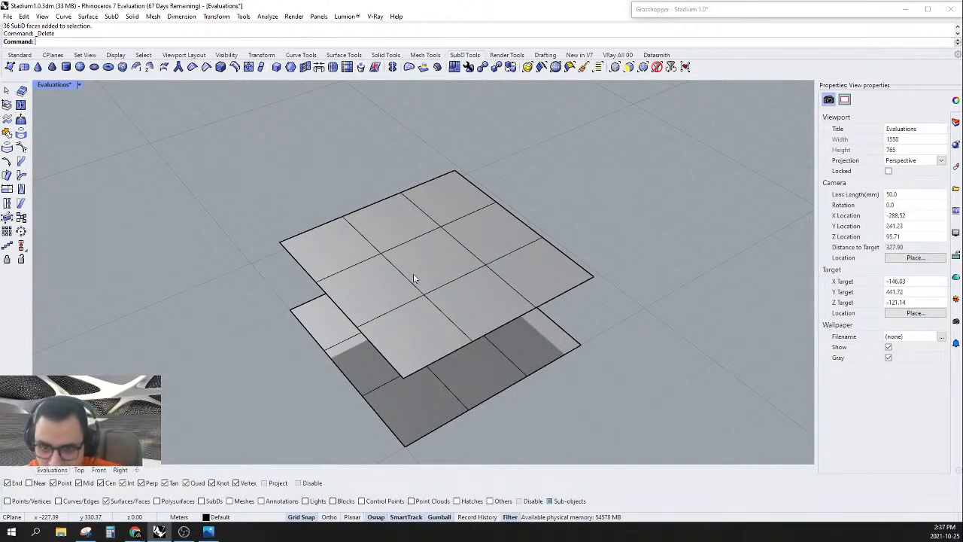
pyautogui.click(456, 203)
pyautogui.keyDown('shift'); pyautogui.click(409, 226); pyautogui.keyUp('shift')
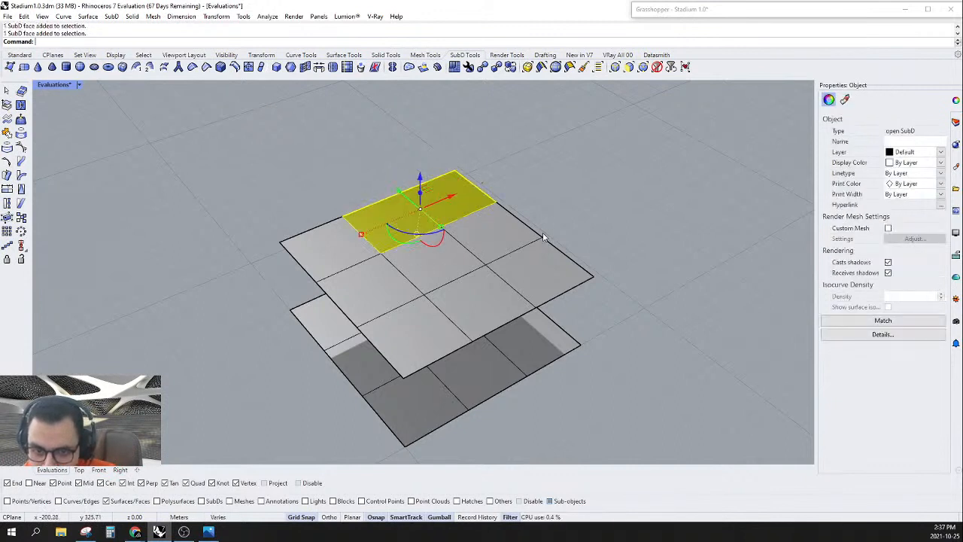
pyautogui.keyDown('shift'); pyautogui.click(495, 233); pyautogui.keyUp('shift')
pyautogui.keyDown('shift'); pyautogui.click(419, 271); pyautogui.keyUp('shift')
pyautogui.keyDown('shift'); pyautogui.click(320, 240); pyautogui.keyUp('shift')
pyautogui.keyDown('shift'); pyautogui.click(548, 271); pyautogui.keyUp('shift')
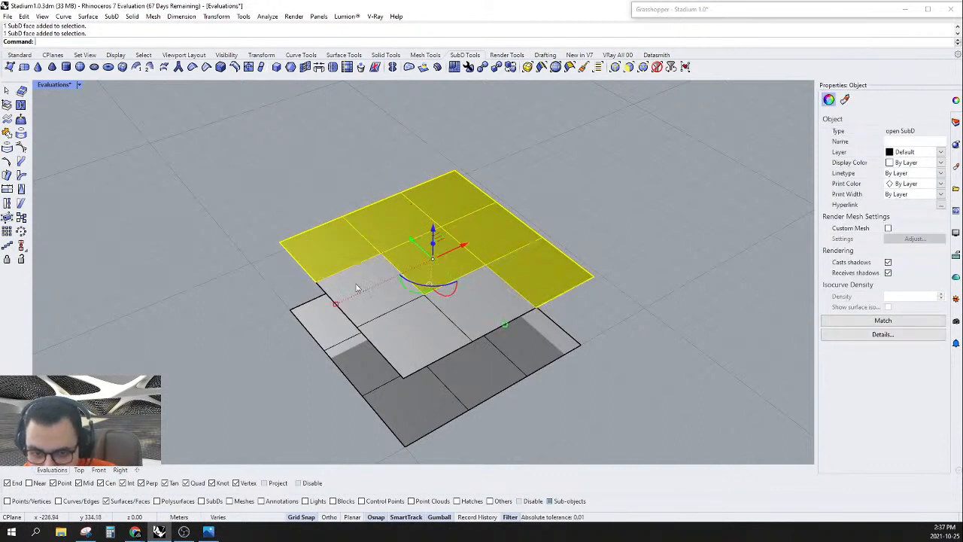
pyautogui.keyDown('shift'); pyautogui.click(357, 286); pyautogui.keyUp('shift')
pyautogui.keyDown('shift'); pyautogui.click(484, 300); pyautogui.keyUp('shift')
pyautogui.moveTo(577, 288); pyautogui.dragTo(531, 288, button='right')
pyautogui.scroll(-10, 531, 289)
pyautogui.scroll(8, 442, 350)
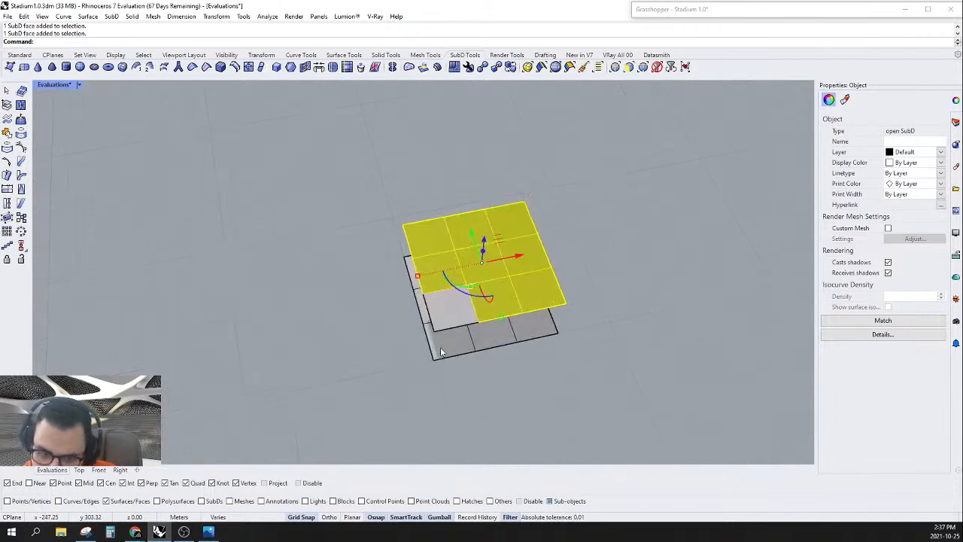
pyautogui.scroll(4, 517, 272)
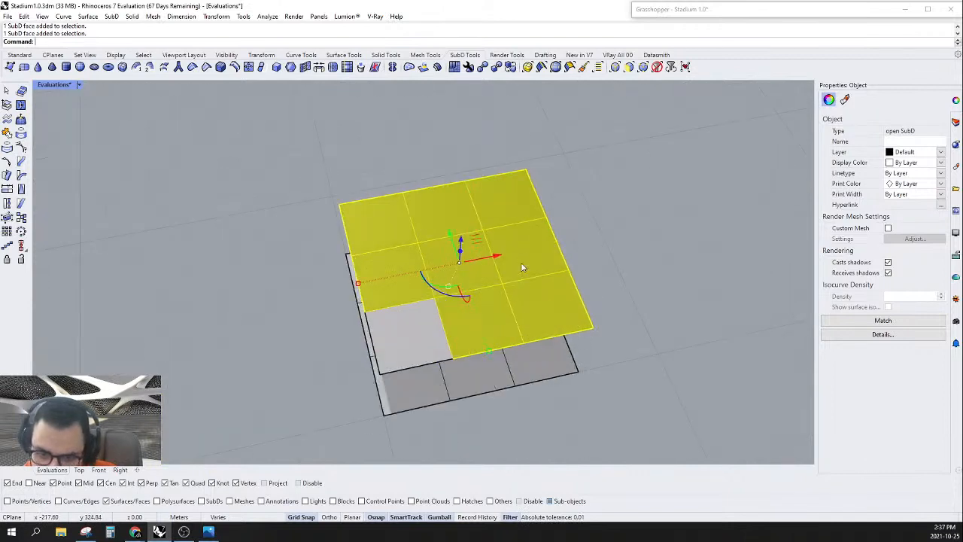
# Step: Delete the two-by-two block of faces at the far right corner of the SubD's top grid
pyautogui.press('Delete')
pyautogui.click(470, 263)
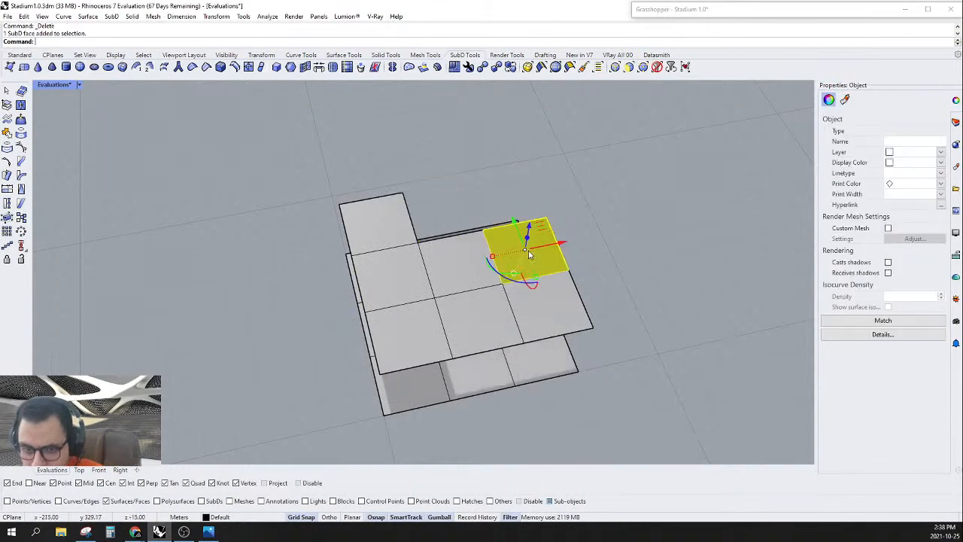
pyautogui.click(522, 254)
pyautogui.press('Delete')
pyautogui.click(448, 256)
pyautogui.press('Delete')
# Step: Delete the remaining matching faces of the bottom grid so both layers form the same L shape
pyautogui.click(518, 277)
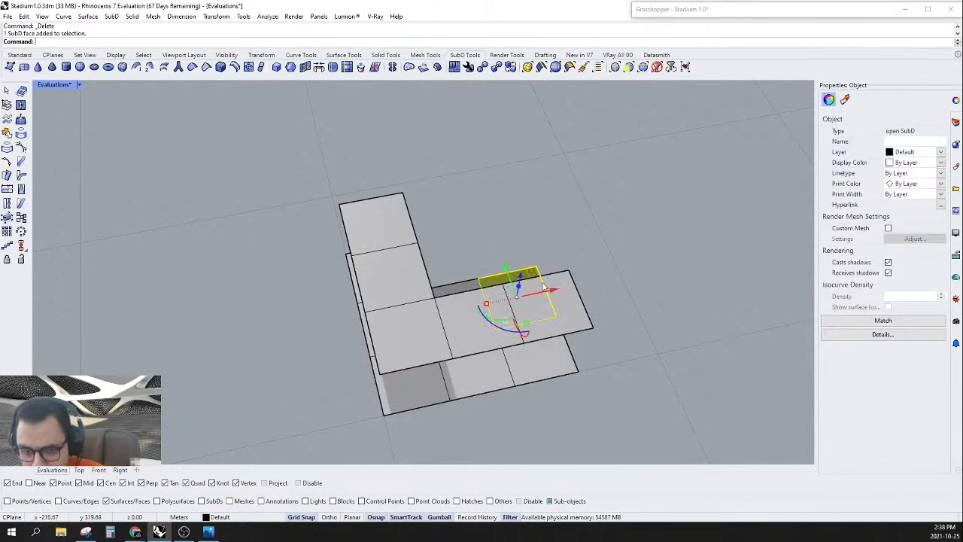
pyautogui.moveTo(518, 278); pyautogui.dragTo(548, 327, button='right')
pyautogui.press('Delete')
pyautogui.scroll(-8, 456, 303)
pyautogui.scroll(7, 336, 281)
pyautogui.click(354, 260)
pyautogui.press('Delete')
pyautogui.scroll(-8, 450, 284)
pyautogui.scroll(6, 531, 308)
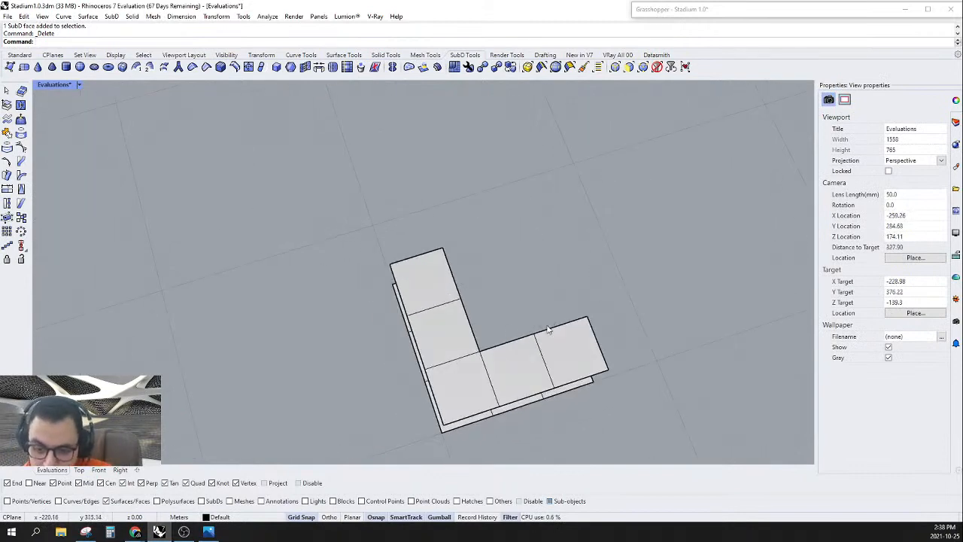
pyautogui.scroll(-5, 550, 329)
pyautogui.scroll(5, 526, 331)
# Step: Show the L-shaped SubD in the Top view and restrict the selection filter to SubD vertices
pyautogui.click(79, 470)
pyautogui.scroll(-12, 515, 310)
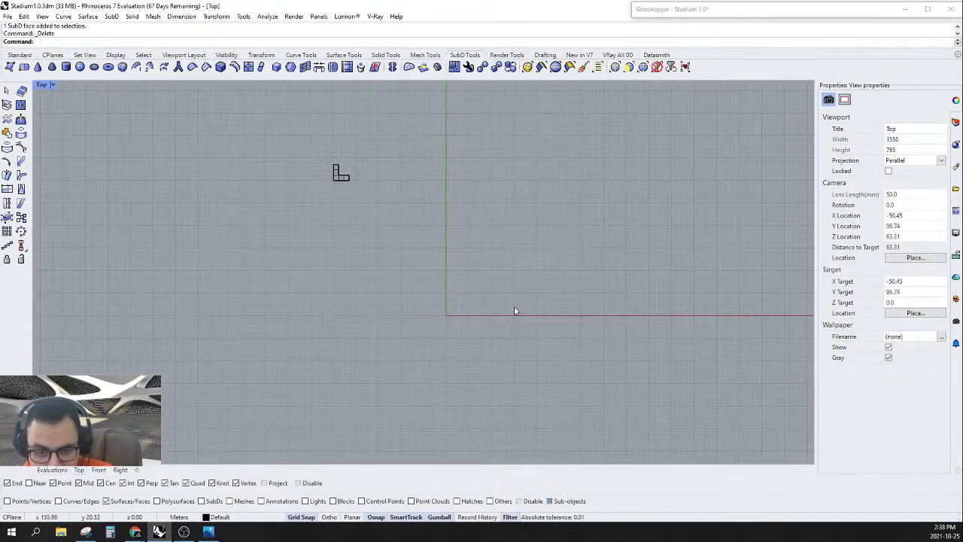
pyautogui.scroll(9, 398, 231)
pyautogui.scroll(10, 399, 234)
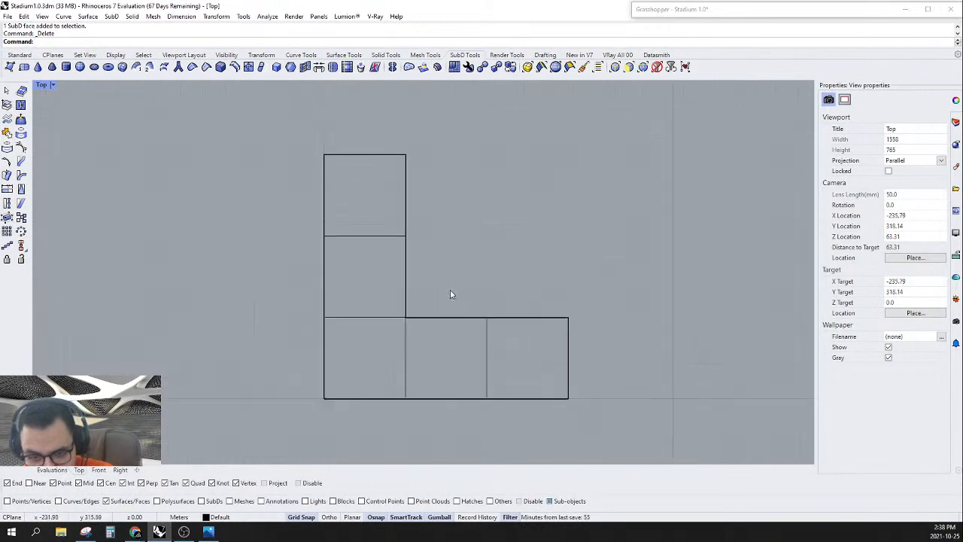
pyautogui.moveTo(526, 277); pyautogui.dragTo(569, 286, button='right')
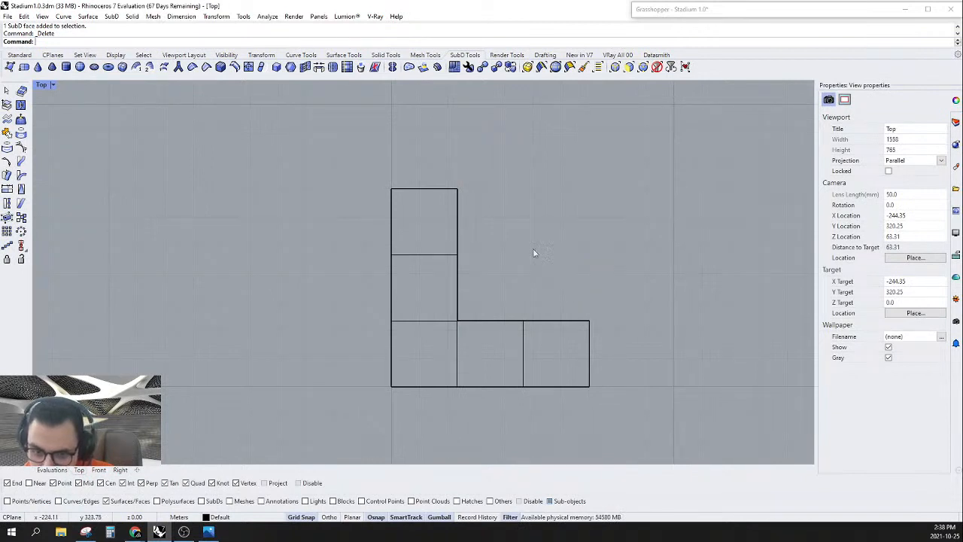
pyautogui.scroll(2, 459, 387)
pyautogui.scroll(-2, 301, 422)
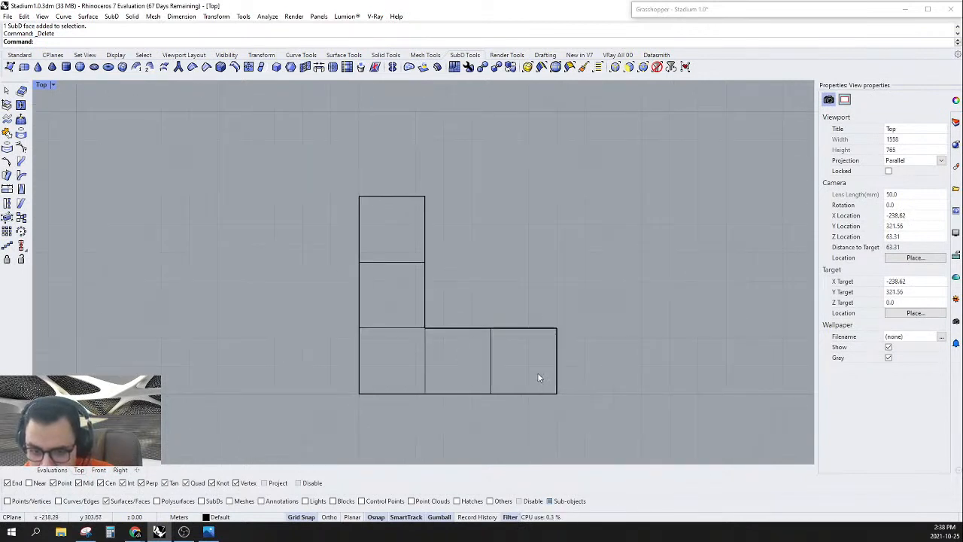
pyautogui.moveTo(374, 144); pyautogui.dragTo(595, 377)
pyautogui.click(631, 66)
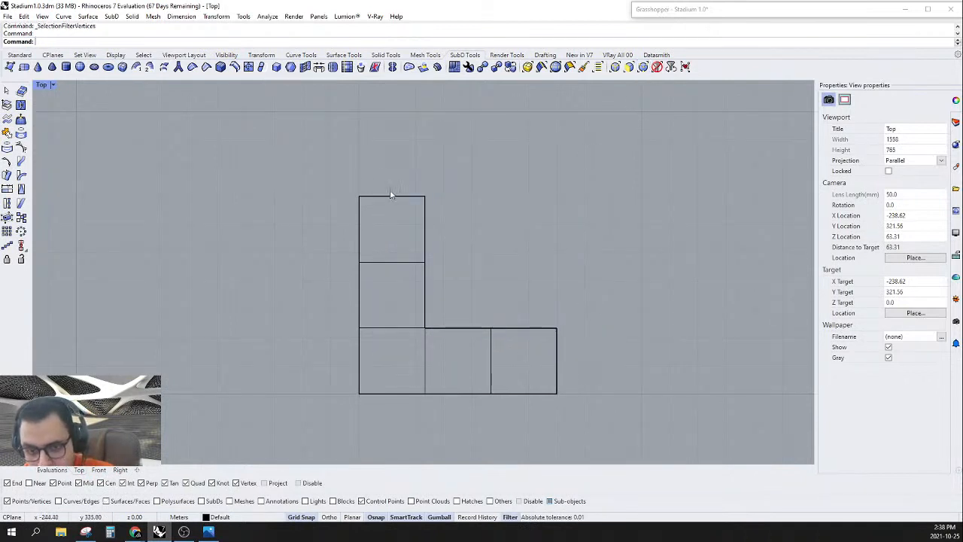
# Step: Try to flatten the L's end and inner-edge vertices diagonally with Scale1D, based at the inner corner, entering 0
pyautogui.moveTo(348, 175); pyautogui.dragTo(397, 225)
pyautogui.keyDown('shift'); pyautogui.moveTo(395, 169); pyautogui.dragTo(490, 360); pyautogui.keyUp('shift')
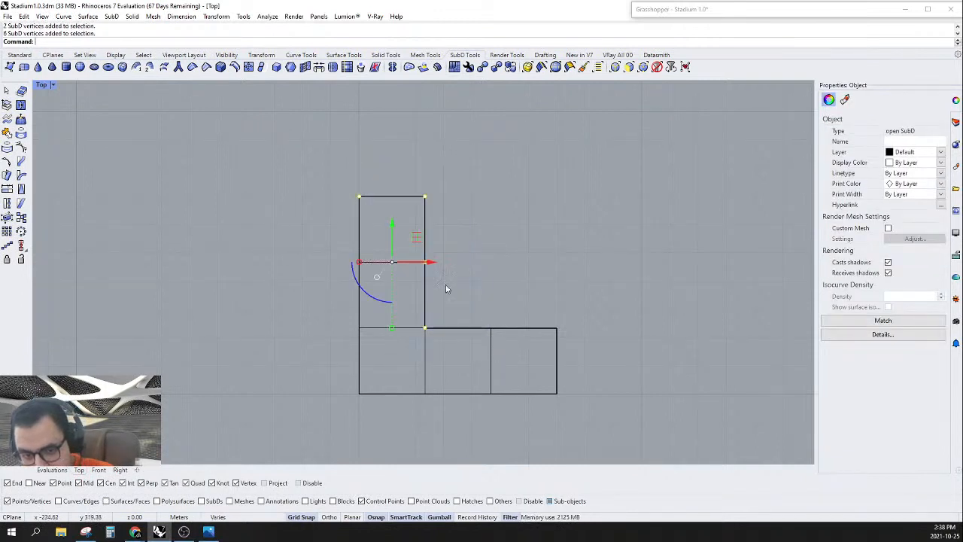
pyautogui.keyDown('shift'); pyautogui.moveTo(442, 283); pyautogui.dragTo(617, 432); pyautogui.keyUp('shift')
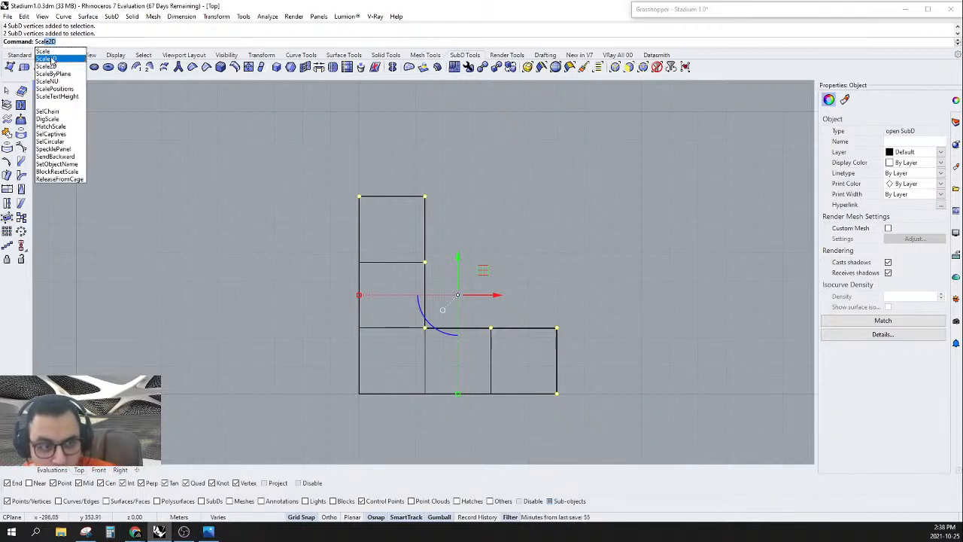
pyautogui.click(46, 58)
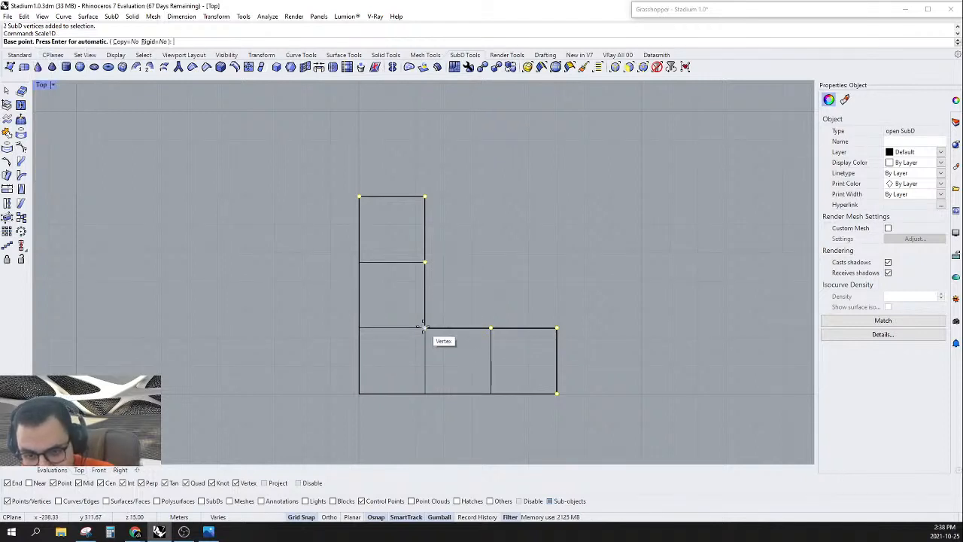
pyautogui.click(425, 327)
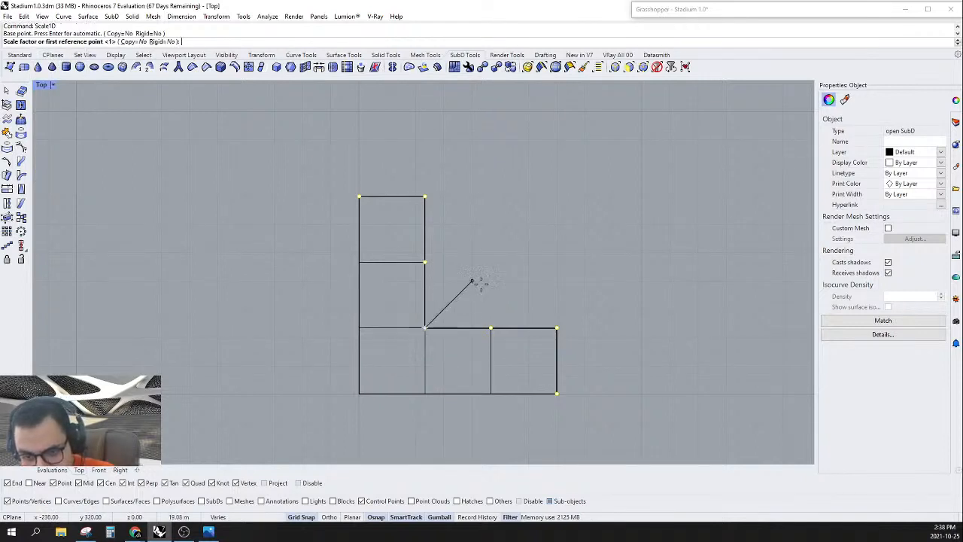
pyautogui.click(557, 196)
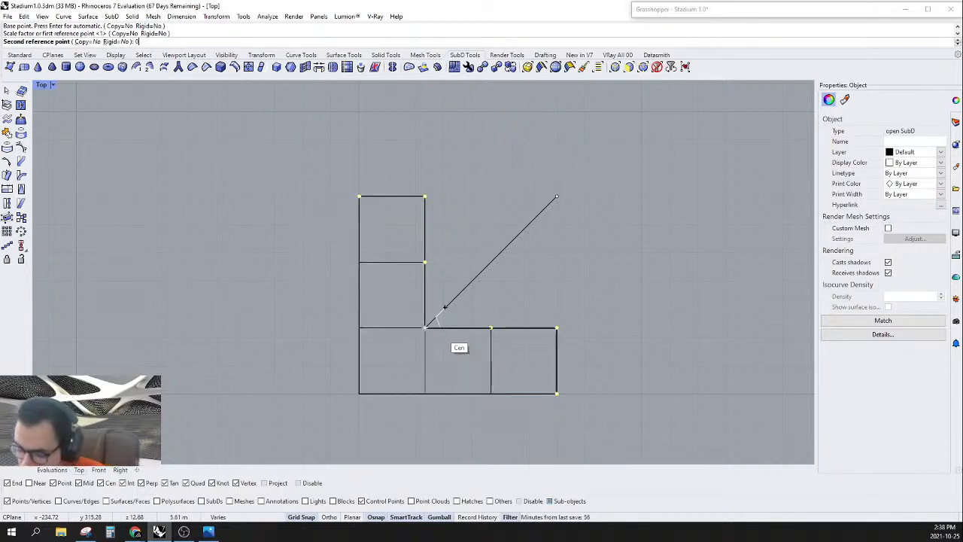
pyautogui.write('0')
pyautogui.press('Return')
pyautogui.click(464, 302)
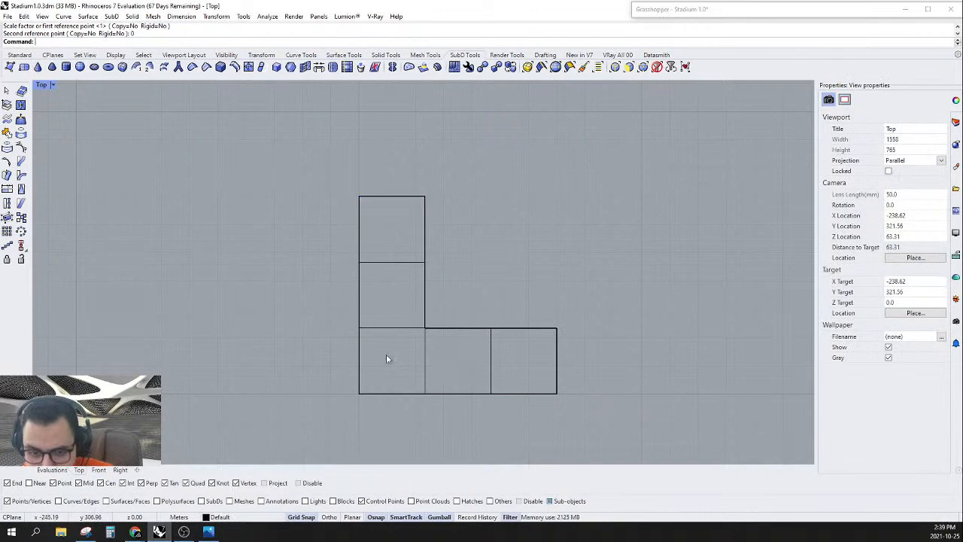
# Step: Delete the outer corner vertices at both ends of the L to turn its end faces into triangles
pyautogui.moveTo(386, 354); pyautogui.dragTo(475, 157)
pyautogui.click(436, 214)
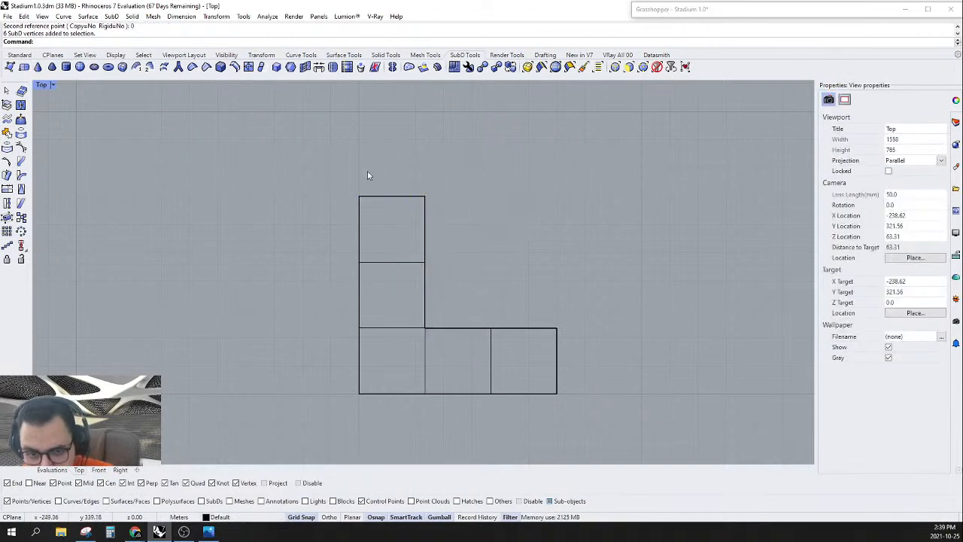
pyautogui.moveTo(472, 242); pyautogui.dragTo(473, 238)
pyautogui.press('Delete')
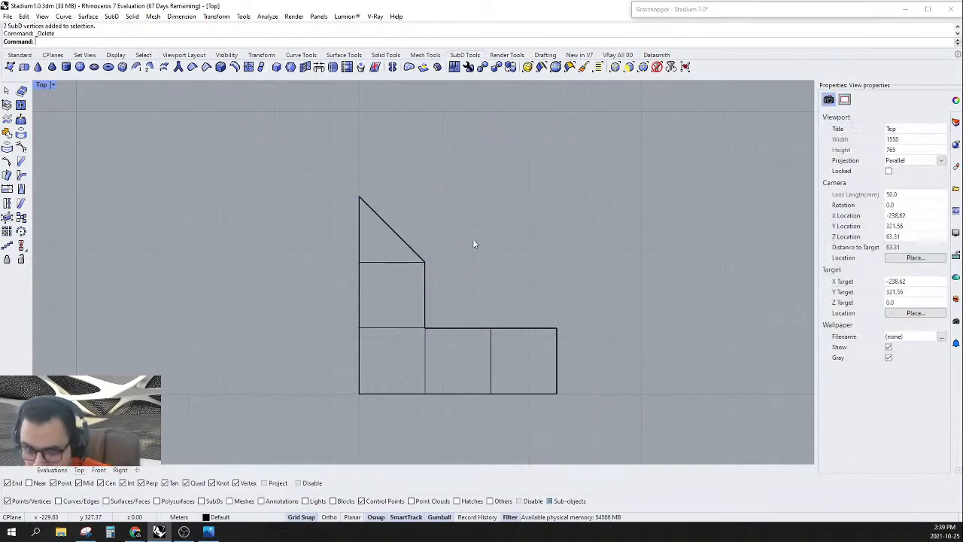
pyautogui.moveTo(525, 307); pyautogui.dragTo(639, 380)
pyautogui.press('Delete')
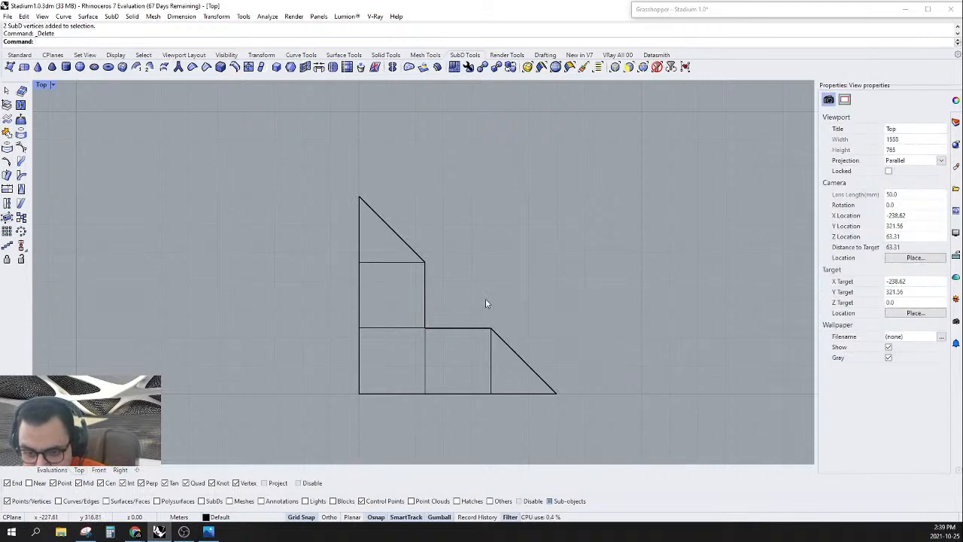
# Step: Try deleting the vertices at the L's inner corner and undo the deletion
pyautogui.moveTo(425, 342); pyautogui.dragTo(448, 354)
pyautogui.press('Delete')
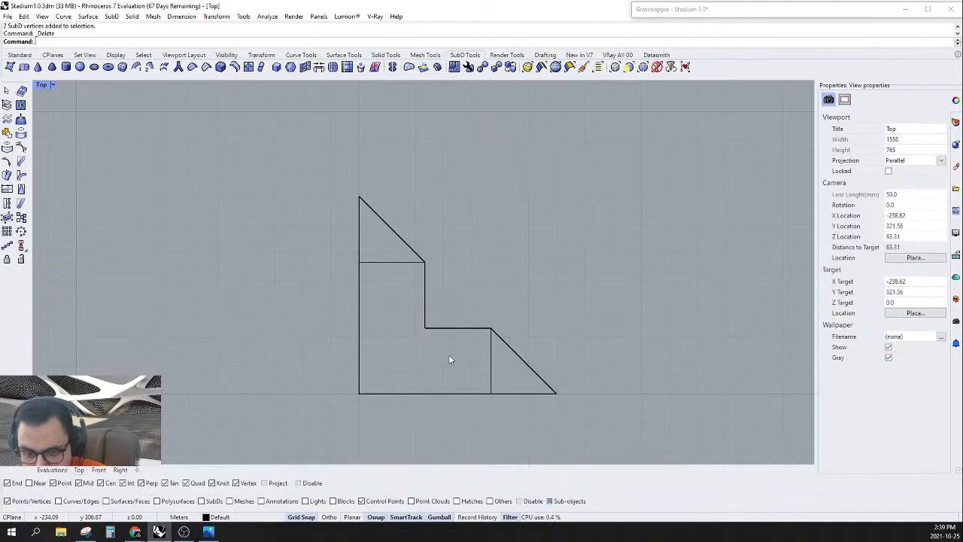
pyautogui.hotkey('ctrl', 'z')
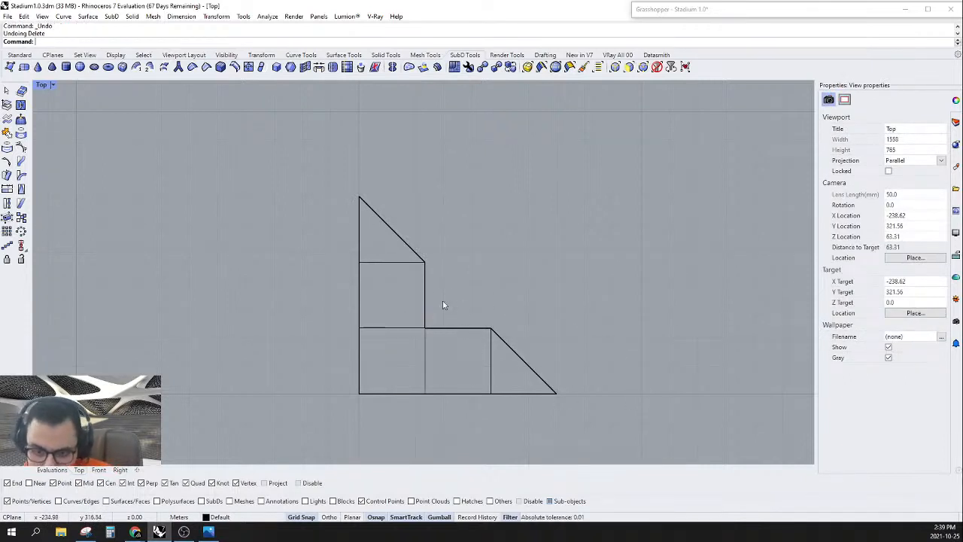
# Step: Try moving the L's inner corner vertices outward along Y and undo the move
pyautogui.scroll(3, 429, 308)
pyautogui.moveTo(381, 312); pyautogui.dragTo(451, 354)
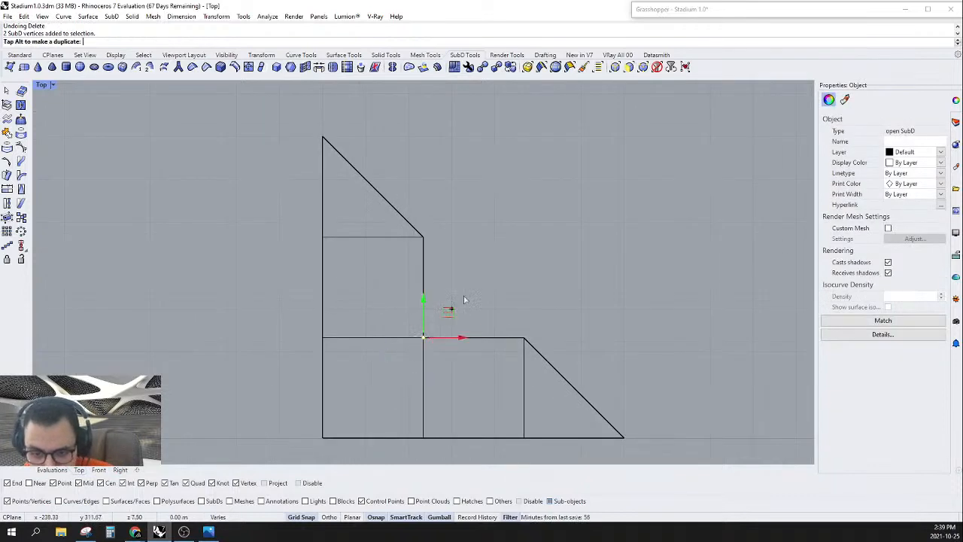
pyautogui.moveTo(464, 300)
pyautogui.mouseDown()
pyautogui.moveTo(531, 268)
pyautogui.moveTo(486, 264)
pyautogui.moveTo(476, 299)
pyautogui.moveTo(457, 301)
pyautogui.mouseUp()
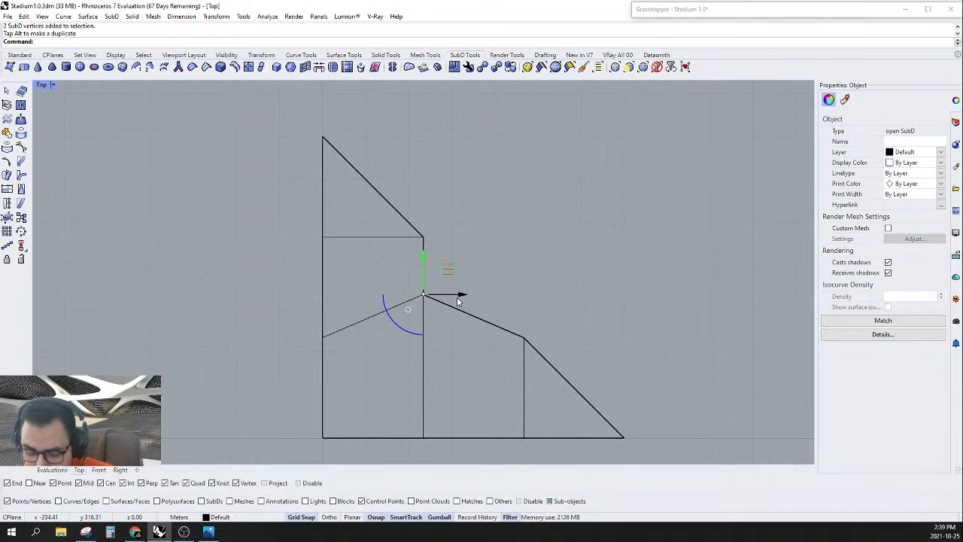
pyautogui.hotkey('ctrl', 'z')
# Step: Select the four vertices on the L's horizontal inner edge and try shifting them along Y
pyautogui.moveTo(401, 353); pyautogui.dragTo(449, 318)
pyautogui.scroll(-4, 538, 309)
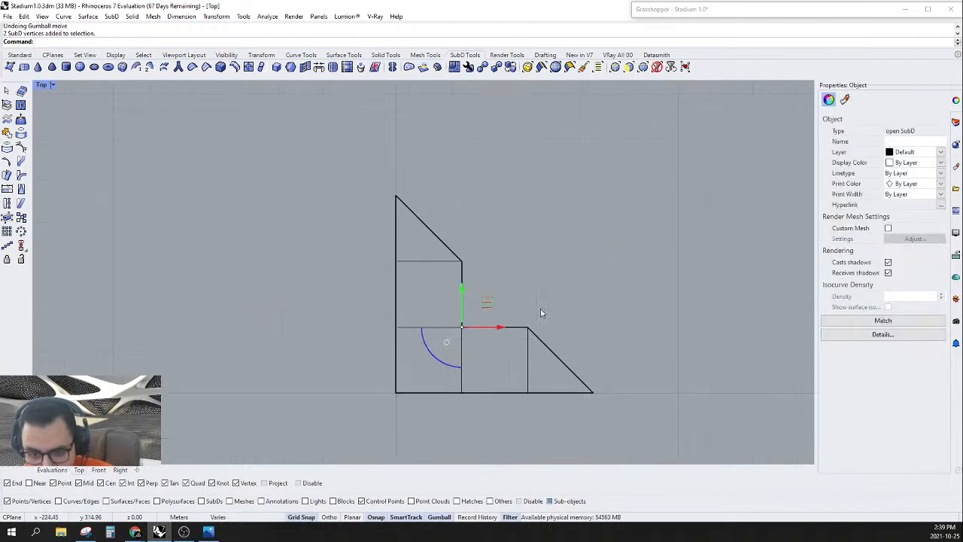
pyautogui.scroll(4, 534, 321)
pyautogui.click(561, 315)
pyautogui.moveTo(566, 313); pyautogui.dragTo(331, 367)
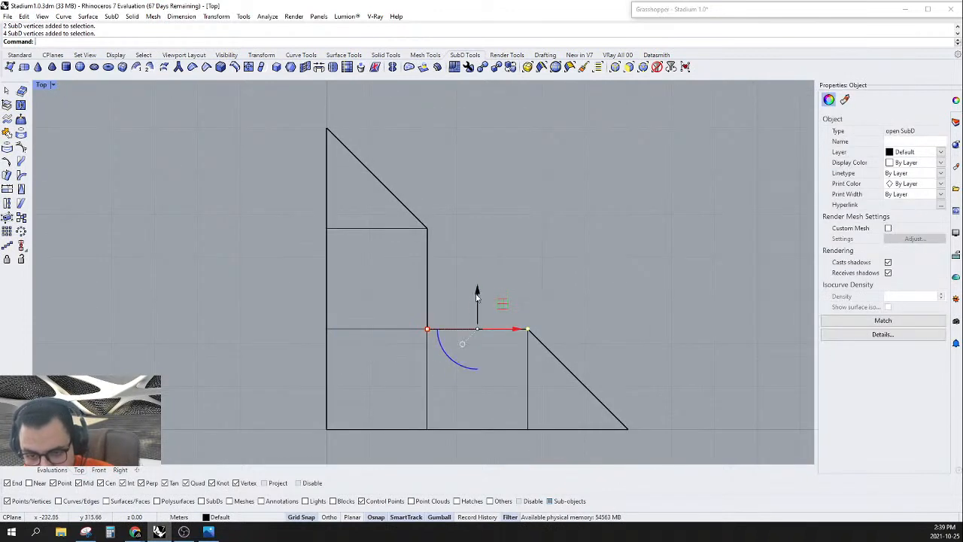
pyautogui.moveTo(476, 298); pyautogui.dragTo(480, 318)
pyautogui.scroll(2, 551, 374)
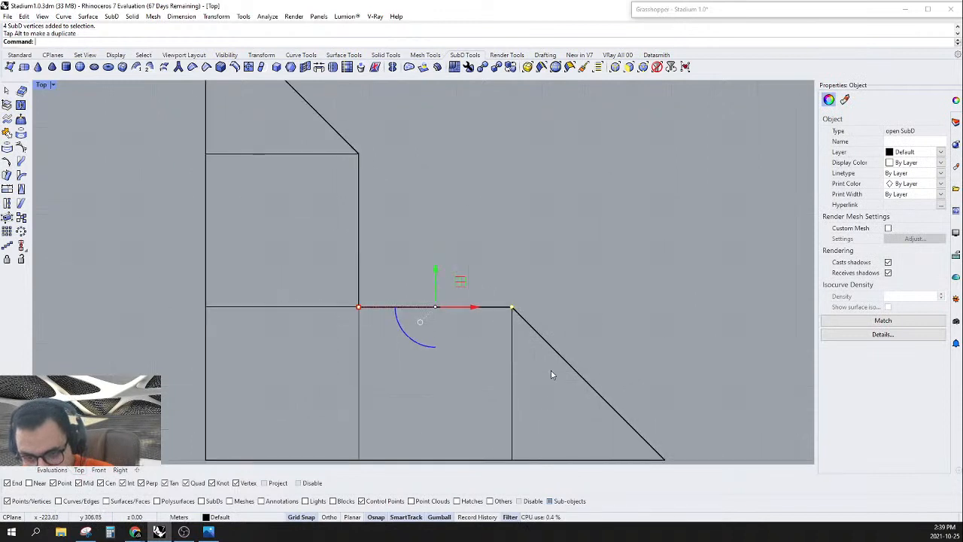
# Step: Move the four vertices on the L's horizontal inner edge diagonally along the slanted end edge, snapping from the edge's outer vertex
pyautogui.press('Return')
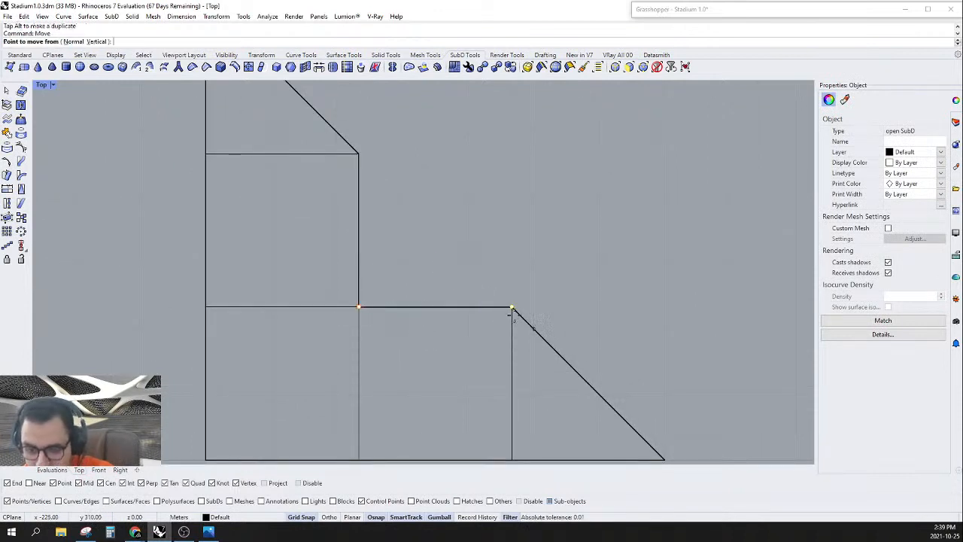
pyautogui.click(511, 307)
pyautogui.click(530, 328)
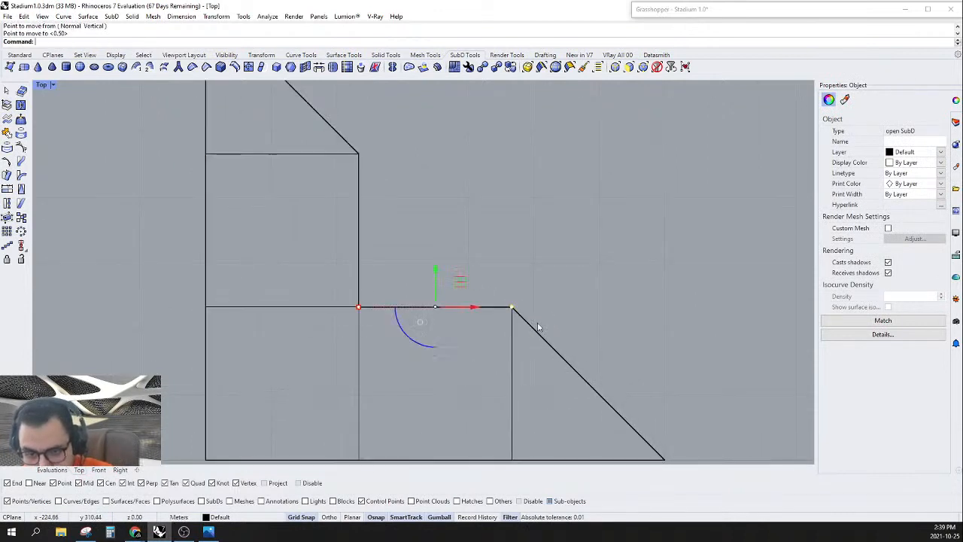
pyautogui.press('Return')
pyautogui.press('Return')
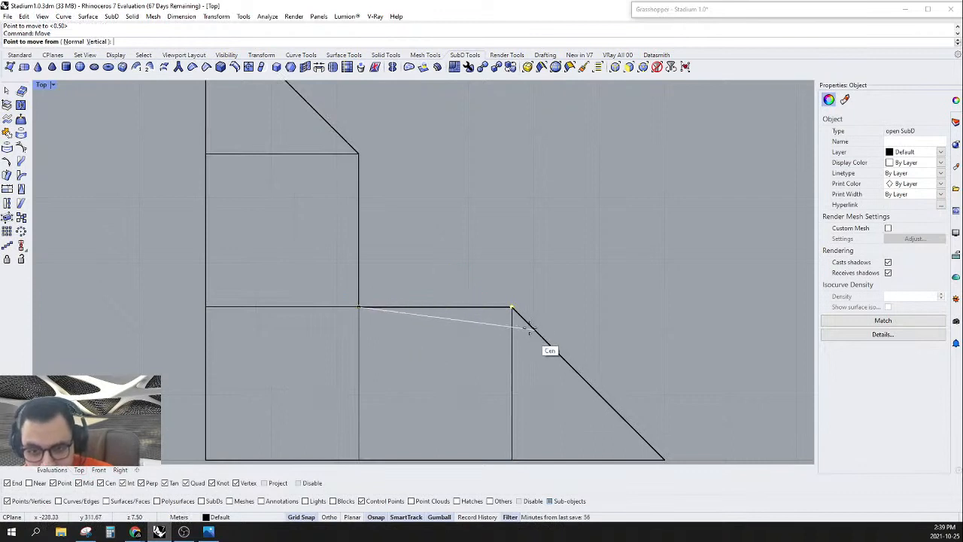
pyautogui.click(514, 310)
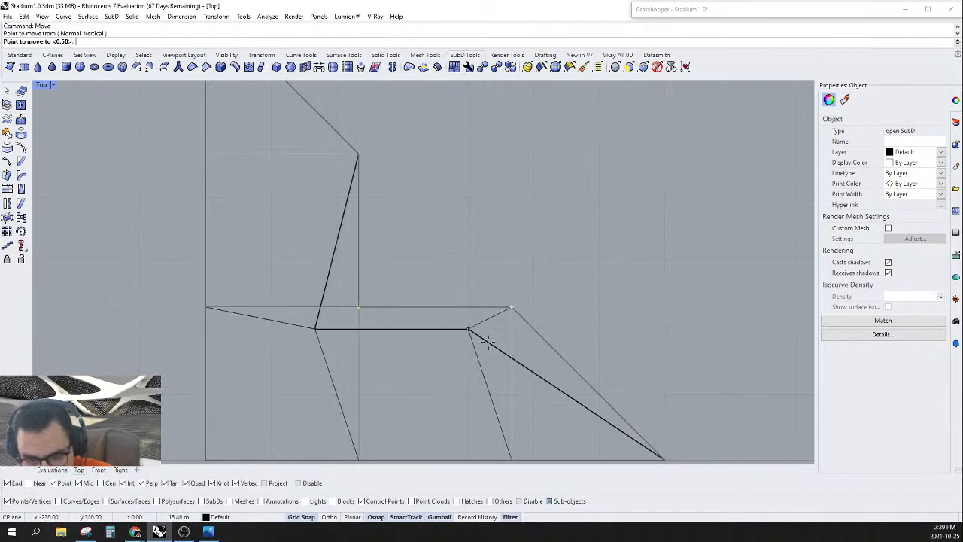
pyautogui.click(534, 330)
# Step: Move the four vertices on the L's vertical inner edge diagonally up along the other slanted end edge
pyautogui.moveTo(405, 271); pyautogui.dragTo(480, 346, button='right')
pyautogui.scroll(-2, 480, 346)
pyautogui.moveTo(430, 197); pyautogui.dragTo(509, 420)
pyautogui.rightClick(502, 411)
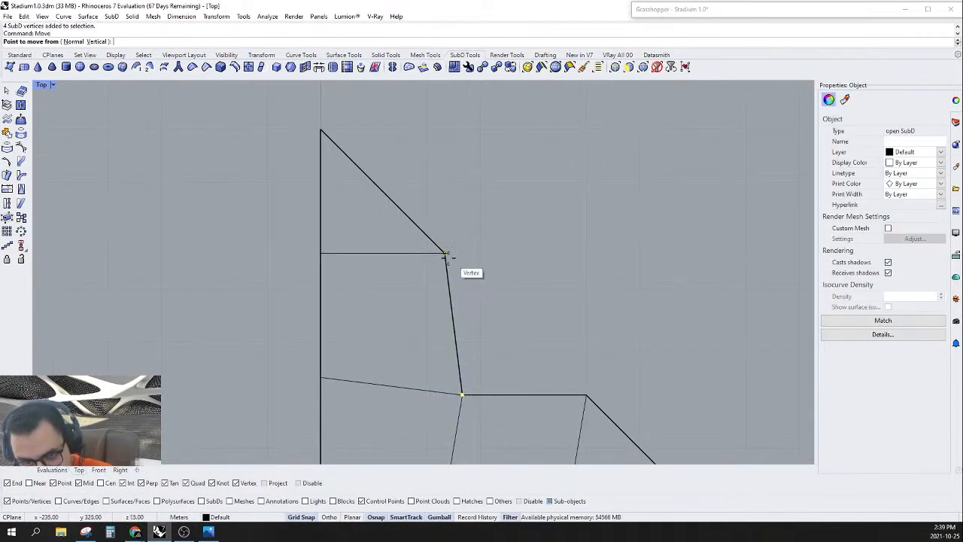
pyautogui.click(444, 254)
pyautogui.click(427, 235)
pyautogui.moveTo(502, 344); pyautogui.dragTo(476, 299, button='right')
pyautogui.scroll(-2, 476, 298)
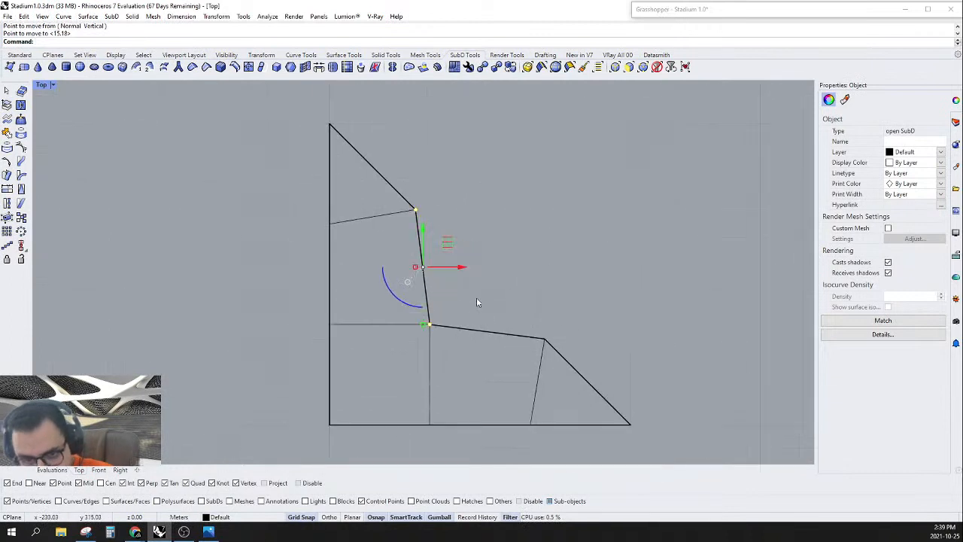
# Step: Move the L's inner corner vertices diagonally outward beyond the straight line between the two tips
pyautogui.moveTo(408, 346); pyautogui.dragTo(519, 272)
pyautogui.scroll(-2, 511, 362)
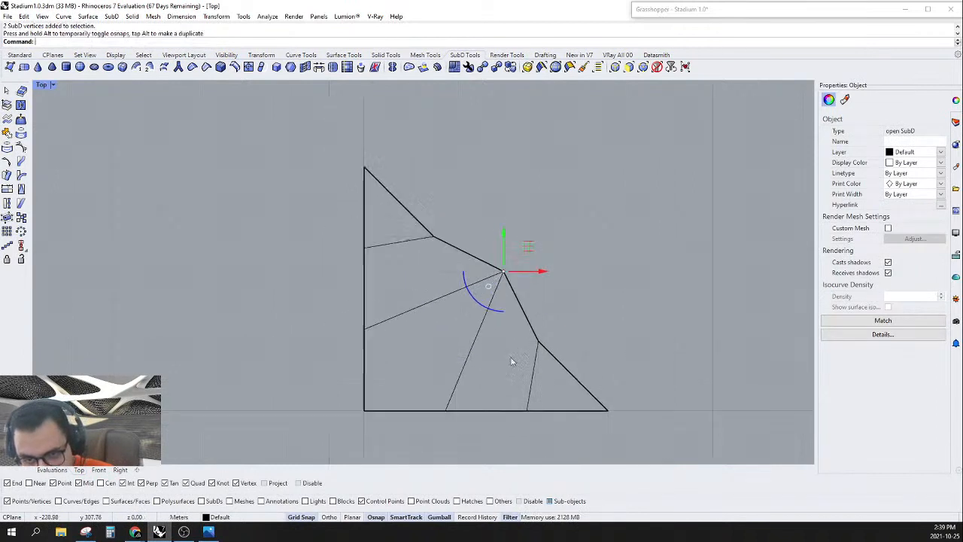
pyautogui.scroll(-2, 512, 361)
pyautogui.click(586, 279)
pyautogui.scroll(2, 536, 266)
pyautogui.scroll(-4, 536, 266)
pyautogui.scroll(4, 498, 302)
pyautogui.scroll(-4, 360, 195)
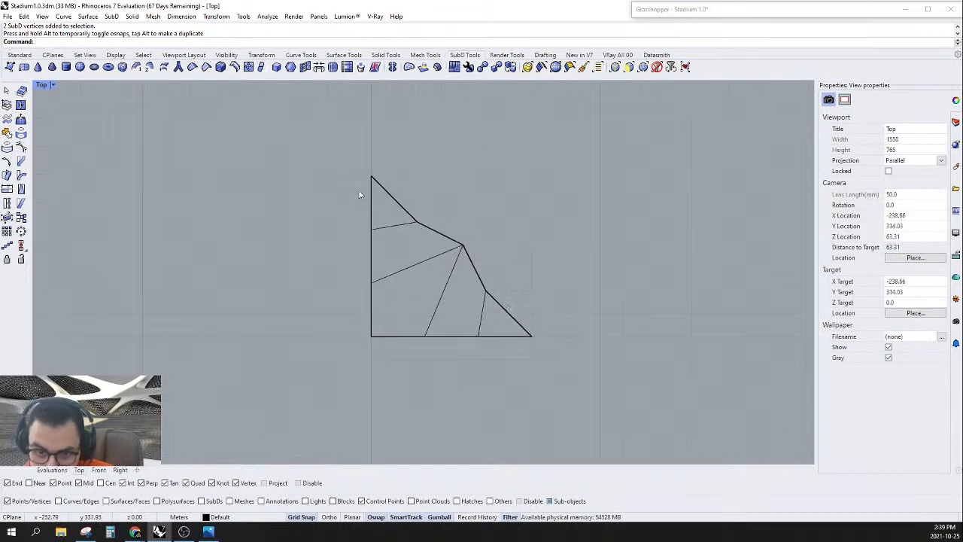
# Step: Select all vertices along the bent diagonal side, including both tips, and leave out those on the straight vertical side
pyautogui.moveTo(353, 149); pyautogui.dragTo(589, 339)
pyautogui.scroll(2, 462, 248)
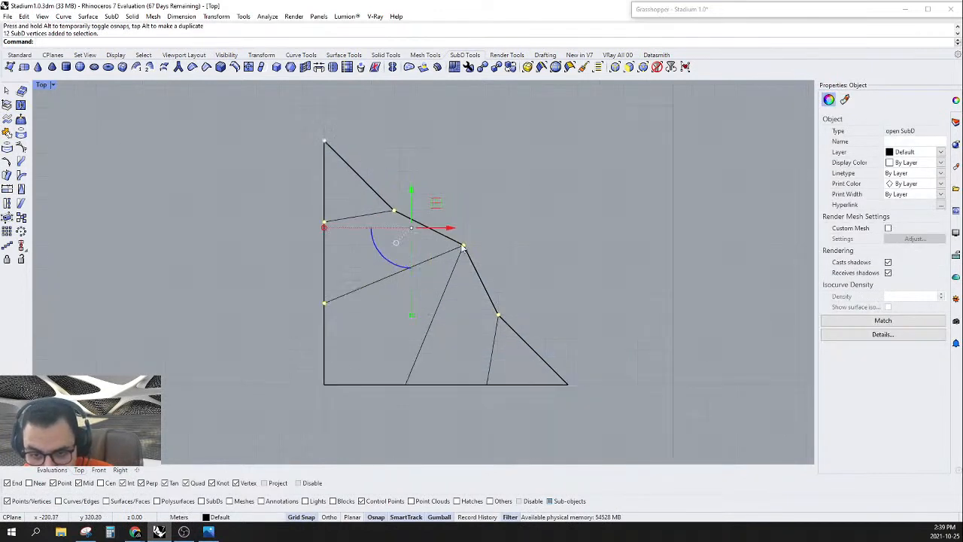
pyautogui.scroll(-2, 548, 319)
pyautogui.keyDown('shift'); pyautogui.moveTo(547, 400); pyautogui.dragTo(591, 338); pyautogui.keyUp('shift')
pyautogui.scroll(1, 555, 309)
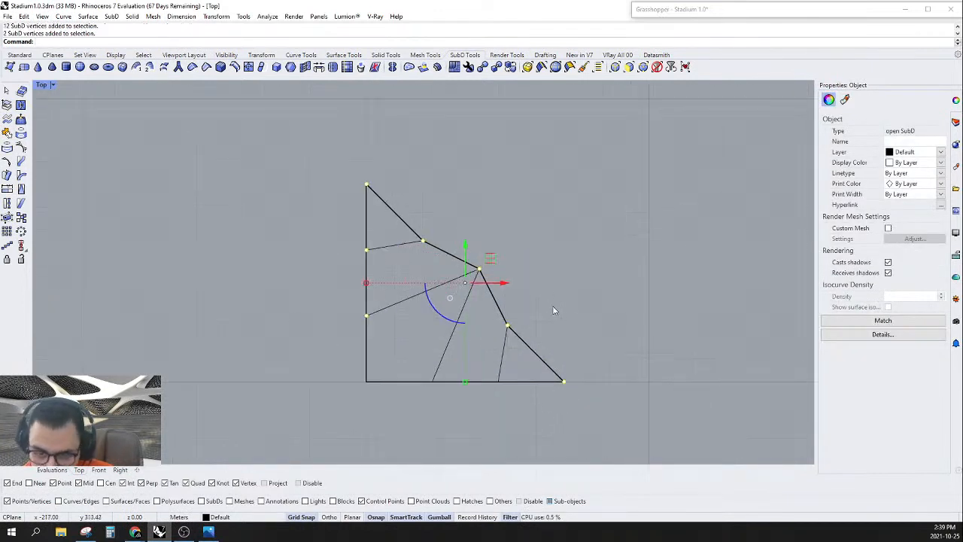
pyautogui.keyDown('ctrl'); pyautogui.moveTo(319, 250); pyautogui.dragTo(388, 340); pyautogui.keyUp('ctrl')
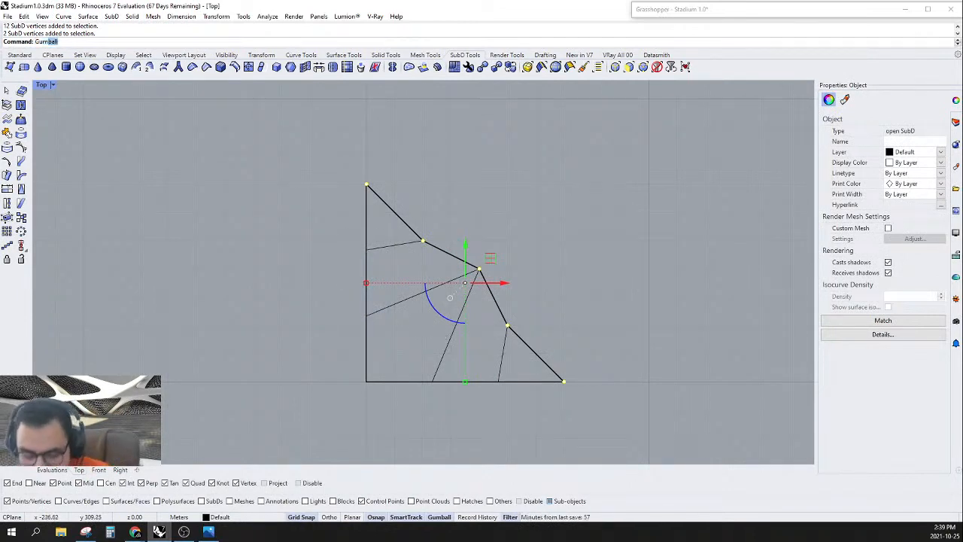
pyautogui.press('Return')
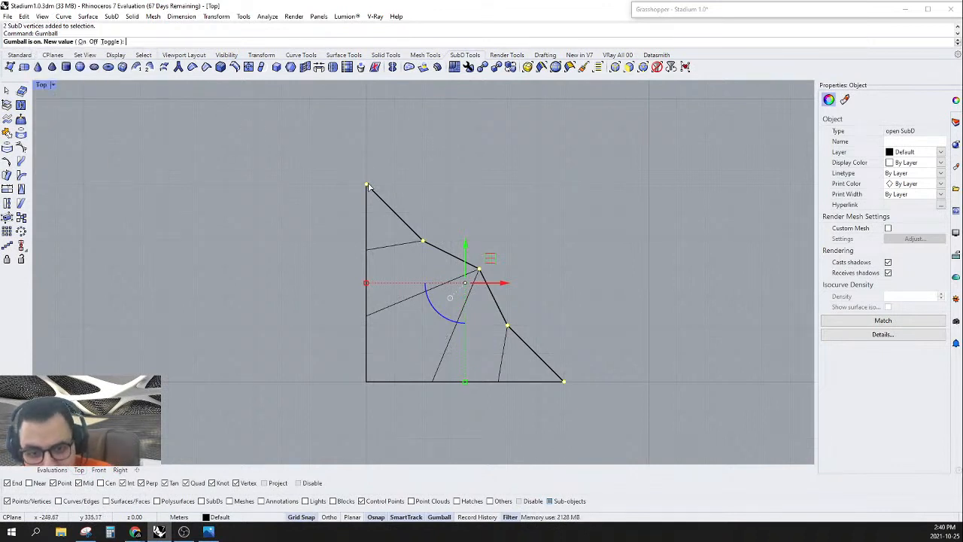
pyautogui.moveTo(545, 228); pyautogui.dragTo(534, 237, button='right')
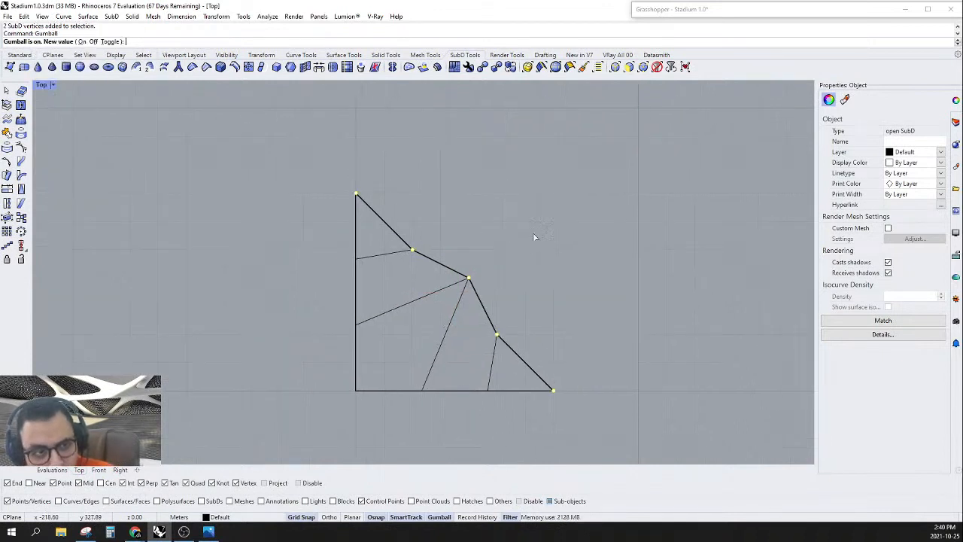
pyautogui.press('Return')
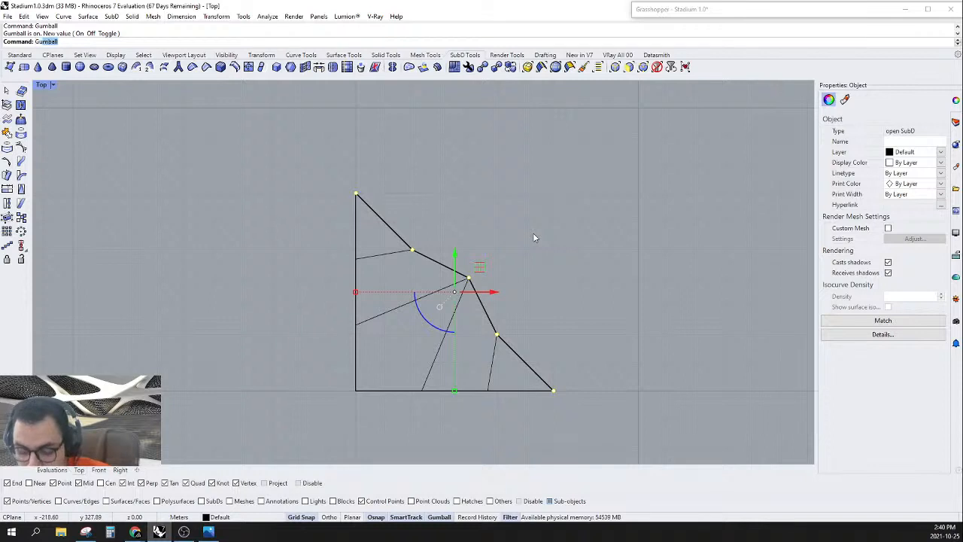
# Step: Relocate the gumball onto the line between the two tips and scale the selected vertices to 0 across it to straighten the side
pyautogui.write('Gum')
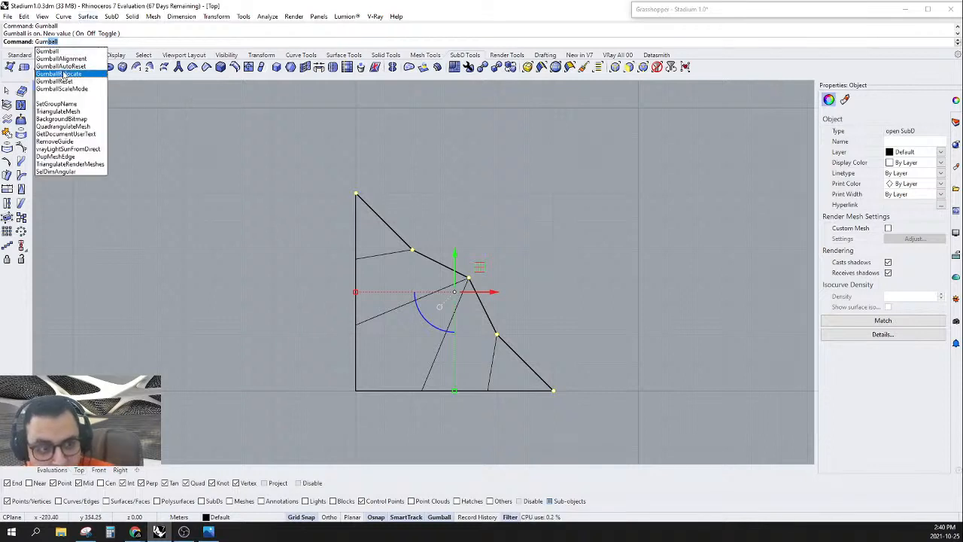
pyautogui.click(57, 62)
pyautogui.click(354, 193)
pyautogui.click(555, 390)
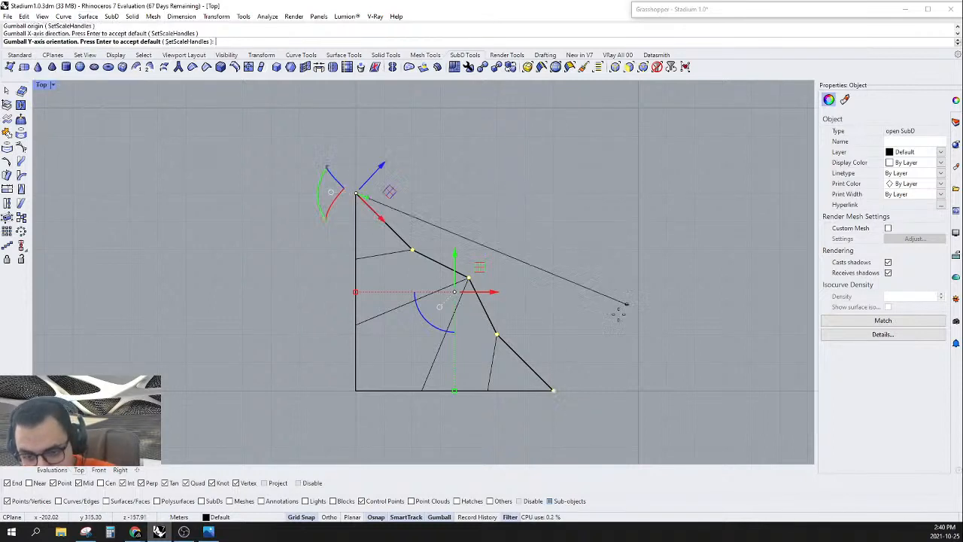
pyautogui.click(310, 213)
pyautogui.click(286, 264)
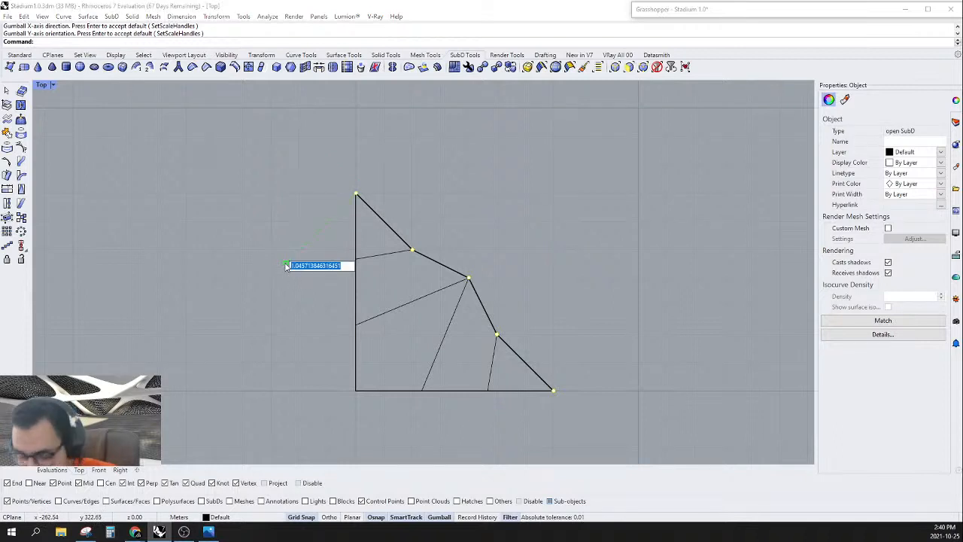
pyautogui.write('0')
pyautogui.press('Return')
pyautogui.press('Escape')
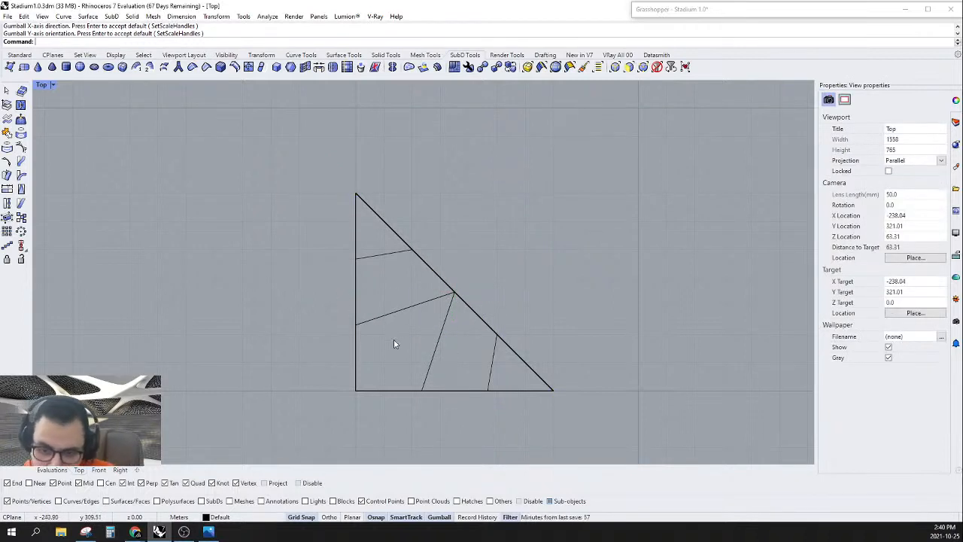
# Step: Examine the straightened triangular piece and its two layers in the perspective and Top views
pyautogui.click(53, 469)
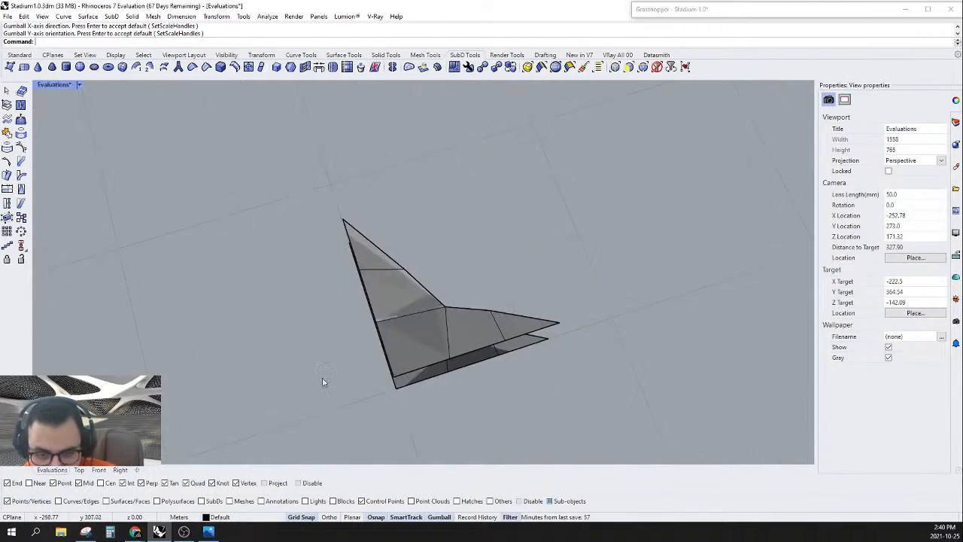
pyautogui.moveTo(323, 383); pyautogui.dragTo(415, 251, button='right')
pyautogui.moveTo(470, 356); pyautogui.dragTo(477, 299, button='right')
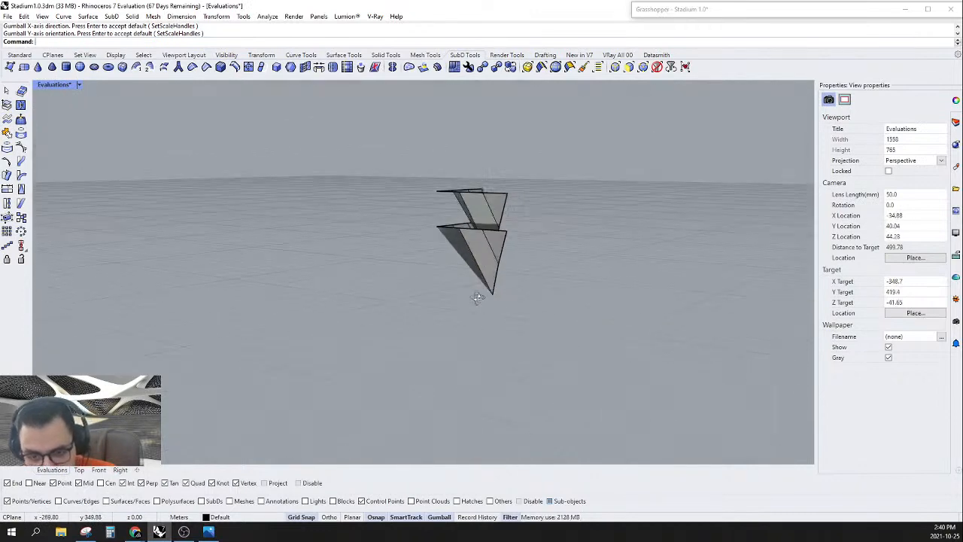
pyautogui.scroll(4, 510, 245)
pyautogui.scroll(-2, 509, 245)
pyautogui.moveTo(508, 260); pyautogui.dragTo(570, 293, button='right')
pyautogui.moveTo(610, 200); pyautogui.dragTo(288, 419)
pyautogui.scroll(-6, 581, 296)
pyautogui.press('Escape')
pyautogui.moveTo(610, 228); pyautogui.dragTo(416, 427)
pyautogui.moveTo(608, 401); pyautogui.dragTo(624, 387, button='right')
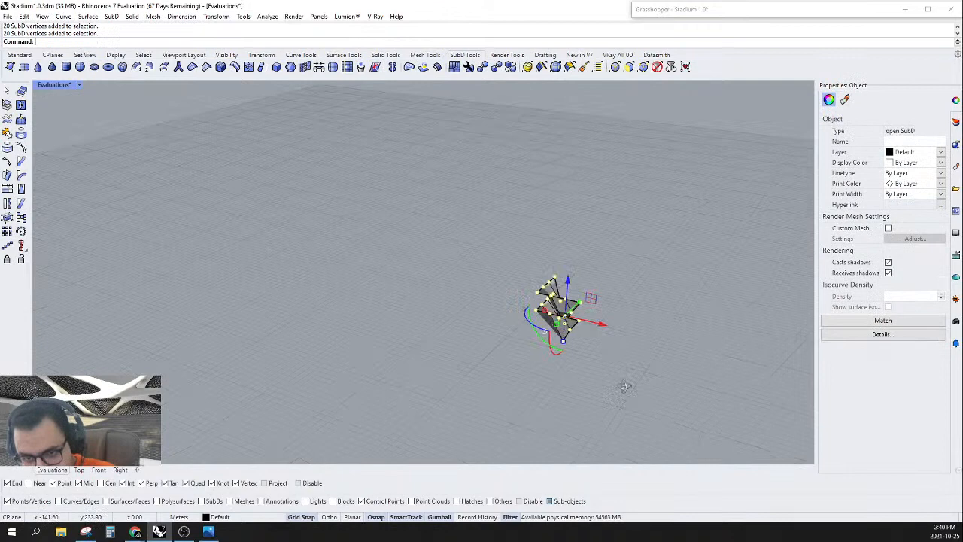
pyautogui.click(79, 469)
pyautogui.scroll(-6, 519, 310)
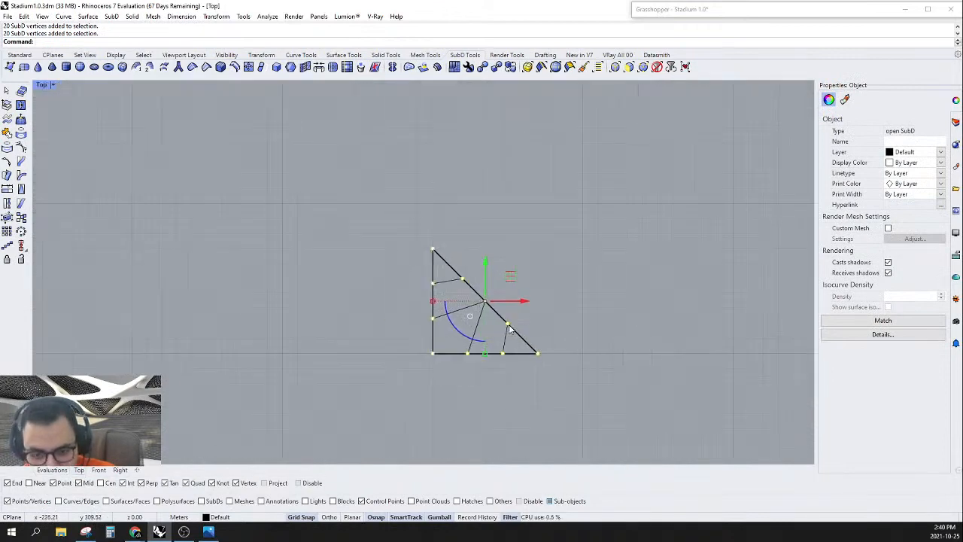
pyautogui.scroll(4, 569, 287)
pyautogui.click(584, 232)
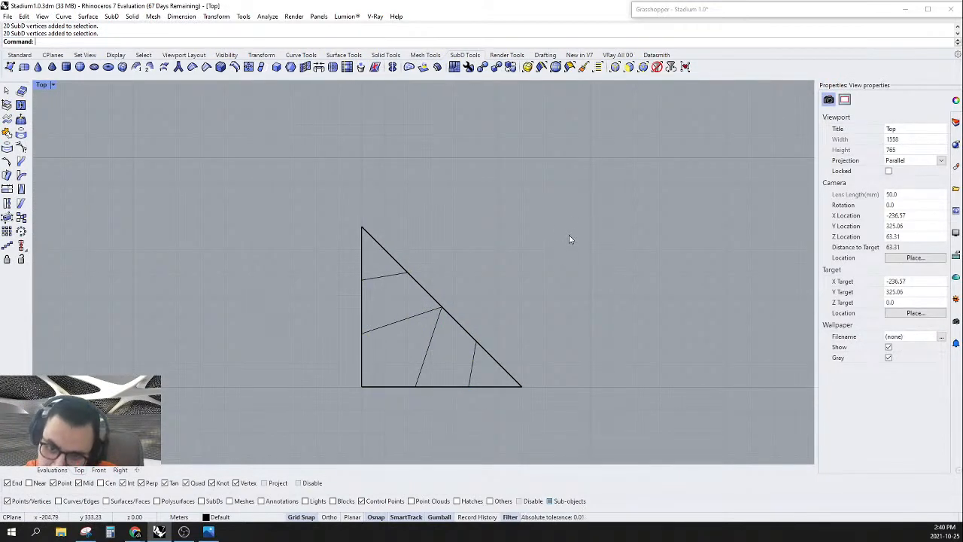
# Step: Undo the vertex moves and earlier deletions until the piece is back to its square three-by-three grid
pyautogui.hotkey('ctrl', 'z')
pyautogui.hotkey('ctrl', 'z')
pyautogui.hotkey('ctrl', 'z')
pyautogui.hotkey('ctrl', 'z')
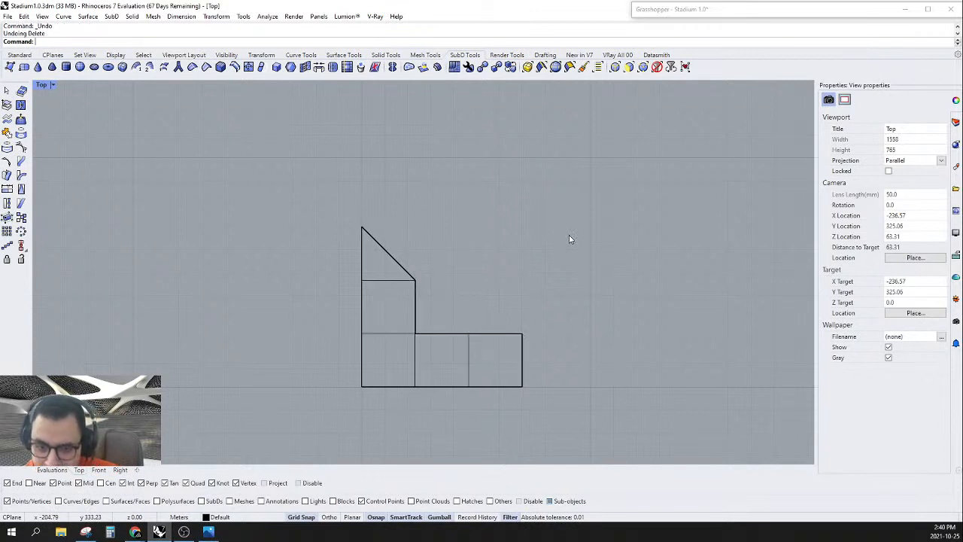
pyautogui.hotkey('ctrl', 'z')
pyautogui.hotkey('ctrl', 'z')
pyautogui.hotkey('ctrl', 'z')
pyautogui.hotkey('ctrl', 'z')
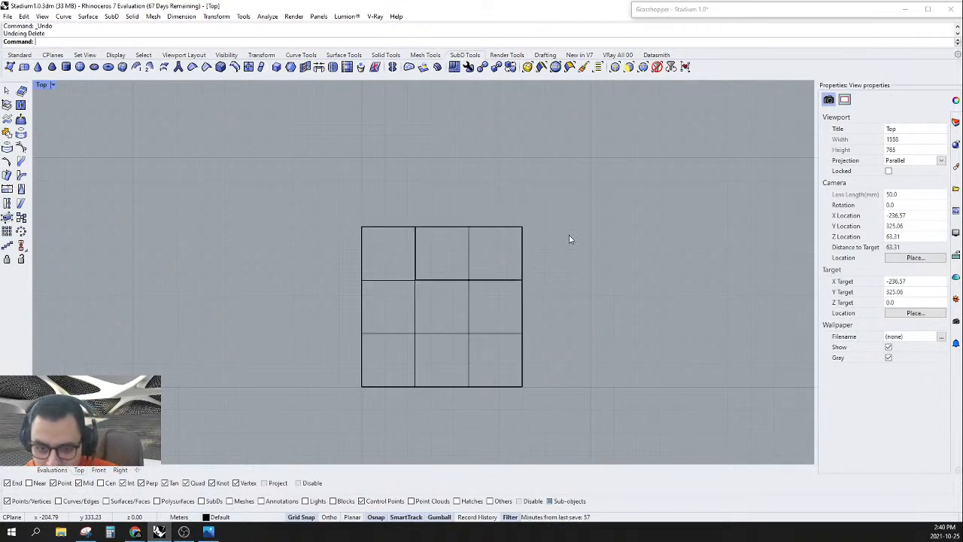
# Step: Restrict selection to faces and delete the three faces around the outer corner of the upper layer in the perspective view
pyautogui.click(53, 470)
pyautogui.moveTo(580, 318); pyautogui.dragTo(447, 309, button='right')
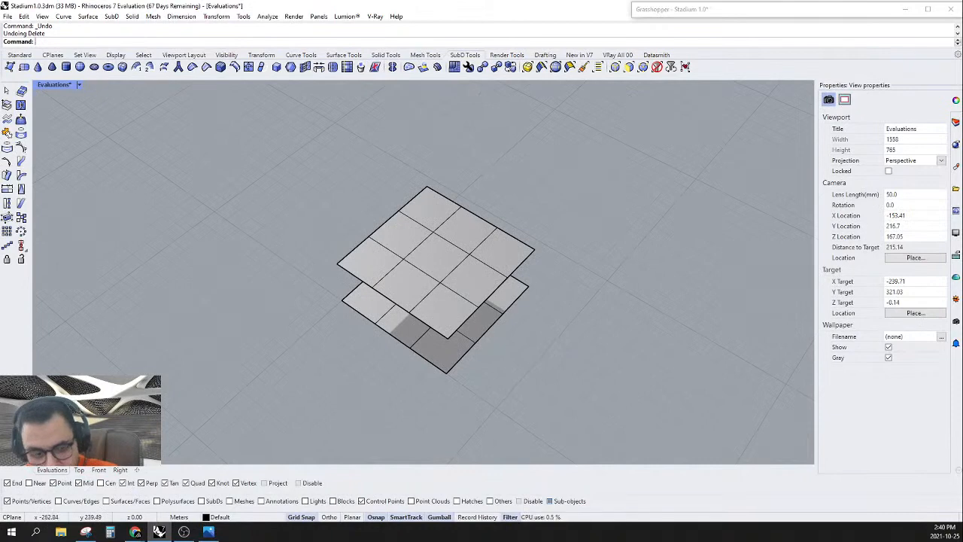
pyautogui.click(633, 70)
pyautogui.click(501, 257)
pyautogui.keyDown('shift'); pyautogui.click(468, 233); pyautogui.keyUp('shift')
pyautogui.keyDown('shift'); pyautogui.click(480, 287); pyautogui.keyUp('shift')
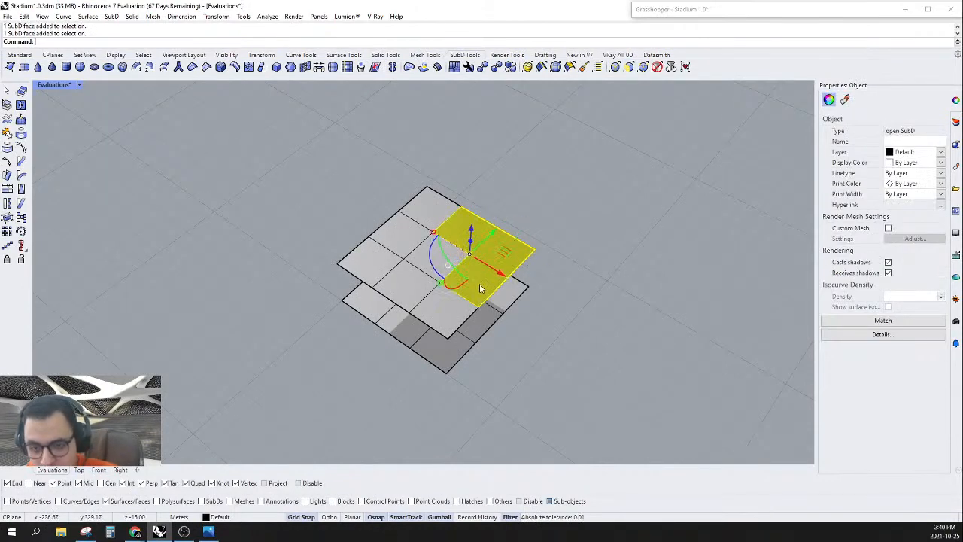
pyautogui.press('Delete')
# Step: Delete the three matching corner faces from the lower layer to give it the same stepped outline
pyautogui.click(496, 296)
pyautogui.keyDown('shift'); pyautogui.click(473, 272); pyautogui.keyUp('shift')
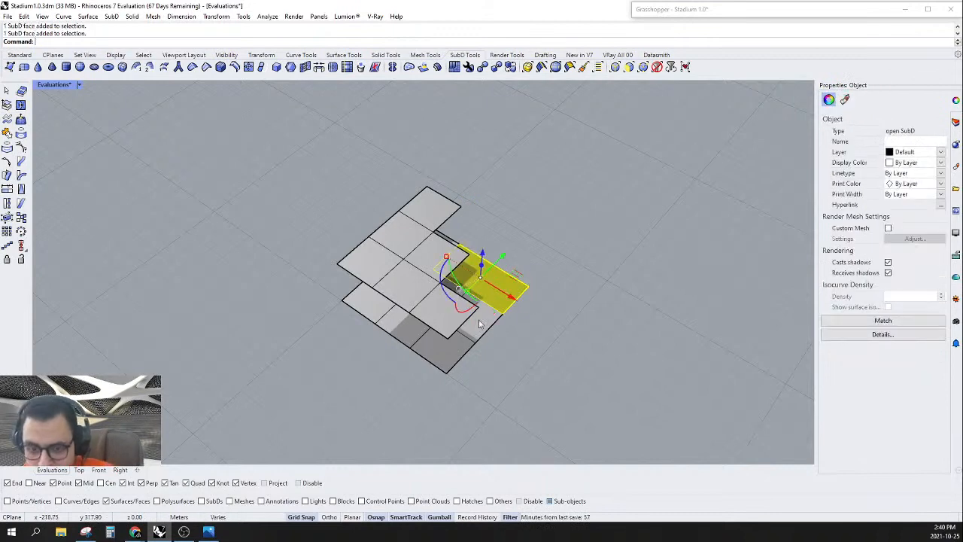
pyautogui.keyDown('shift'); pyautogui.click(480, 322); pyautogui.keyUp('shift')
pyautogui.press('Delete')
# Step: Show the stepped piece in the Top view and restrict selection to vertices
pyautogui.moveTo(449, 344)
pyautogui.mouseDown(button='right')
pyautogui.moveTo(397, 349)
pyautogui.moveTo(426, 353)
pyautogui.moveTo(443, 340)
pyautogui.mouseUp(button='right')
pyautogui.scroll(2, 406, 274)
pyautogui.click(79, 470)
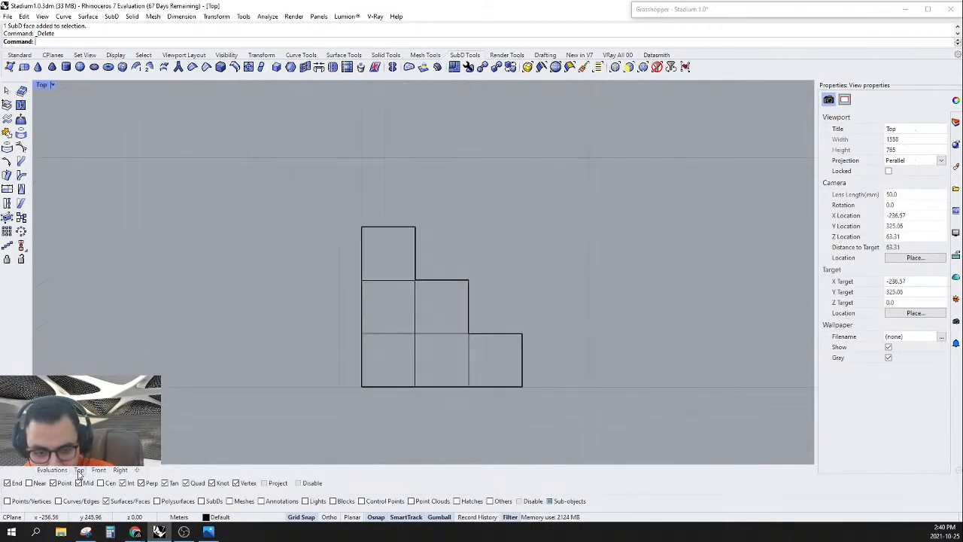
pyautogui.moveTo(393, 204); pyautogui.dragTo(490, 306)
pyautogui.click(643, 66)
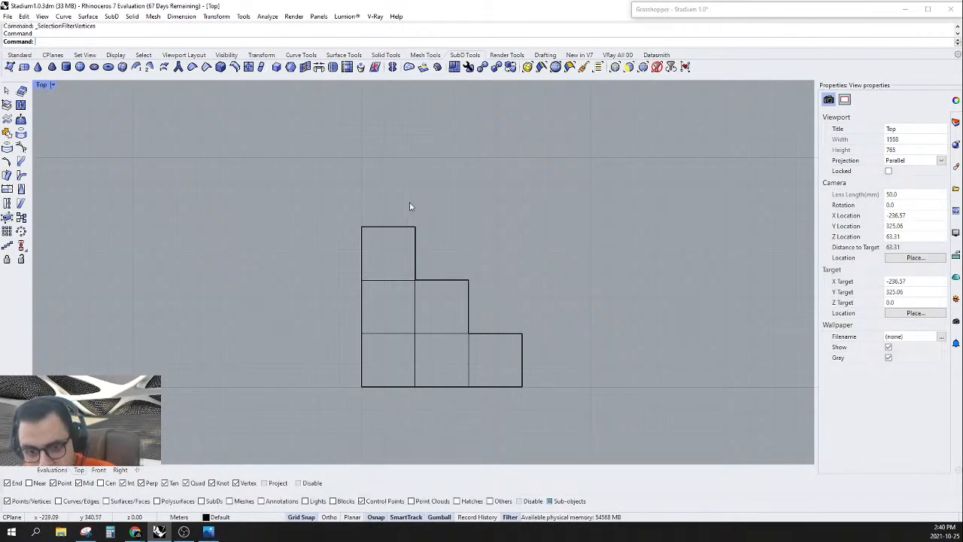
# Step: Select the vertices of the stepped side and try relocating the gumball to the diagonal between the piece's two far corners
pyautogui.moveTo(403, 204); pyautogui.dragTo(557, 359)
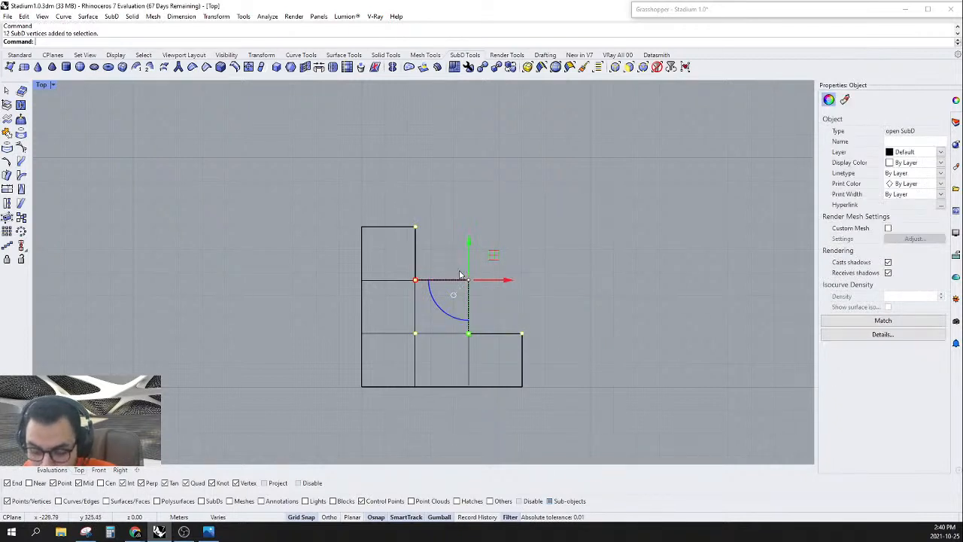
pyautogui.write('GumballRelocate')
pyautogui.press('Return')
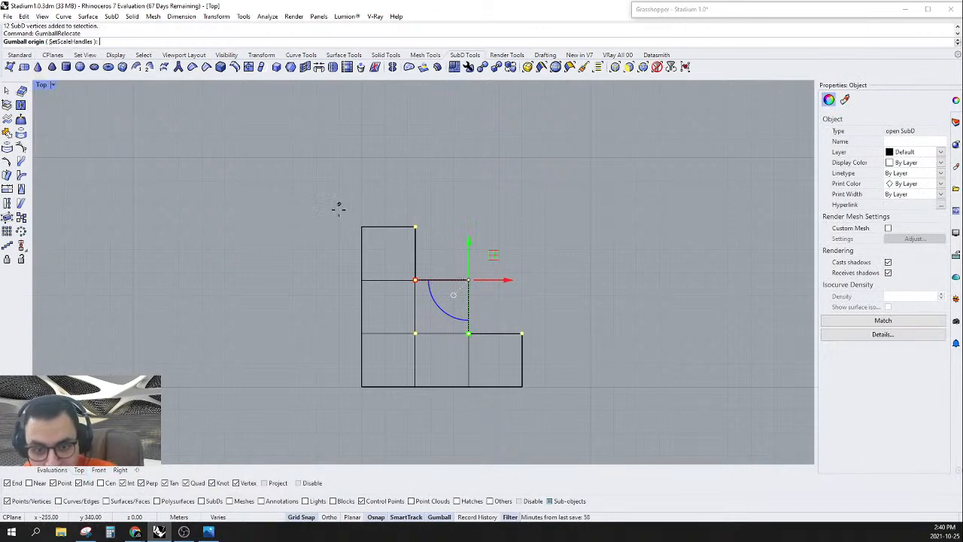
pyautogui.click(362, 226)
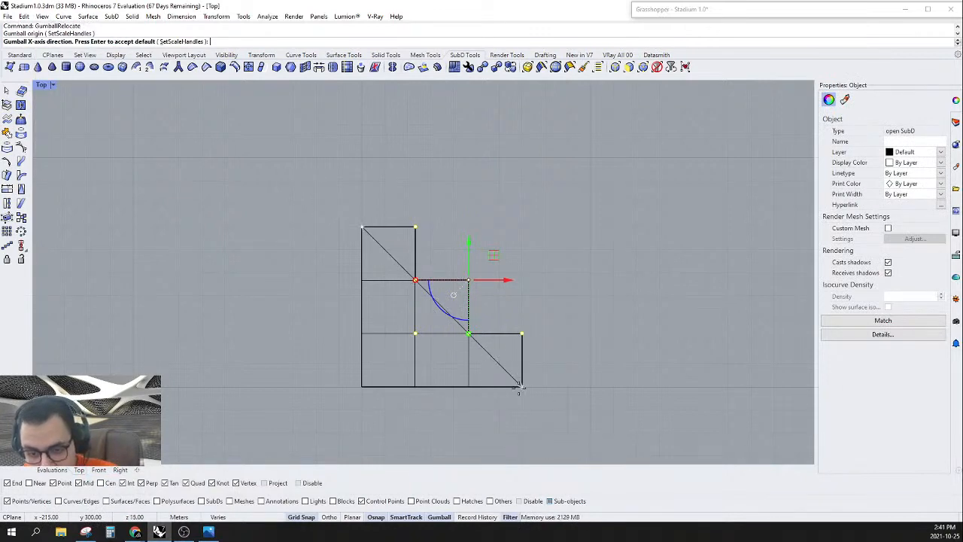
pyautogui.click(519, 389)
pyautogui.press('Return')
pyautogui.press('Escape')
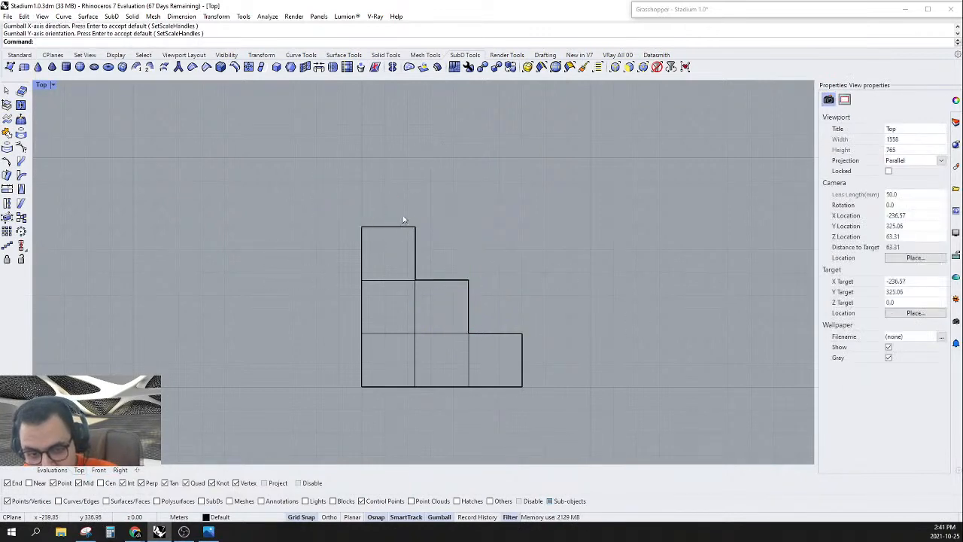
# Step: Select all vertices of the stepped side and relocate the gumball to the upper corner with its X axis along the diagonal
pyautogui.moveTo(443, 256); pyautogui.dragTo(444, 257)
pyautogui.keyDown('shift'); pyautogui.moveTo(425, 291); pyautogui.dragTo(451, 314); pyautogui.keyUp('shift')
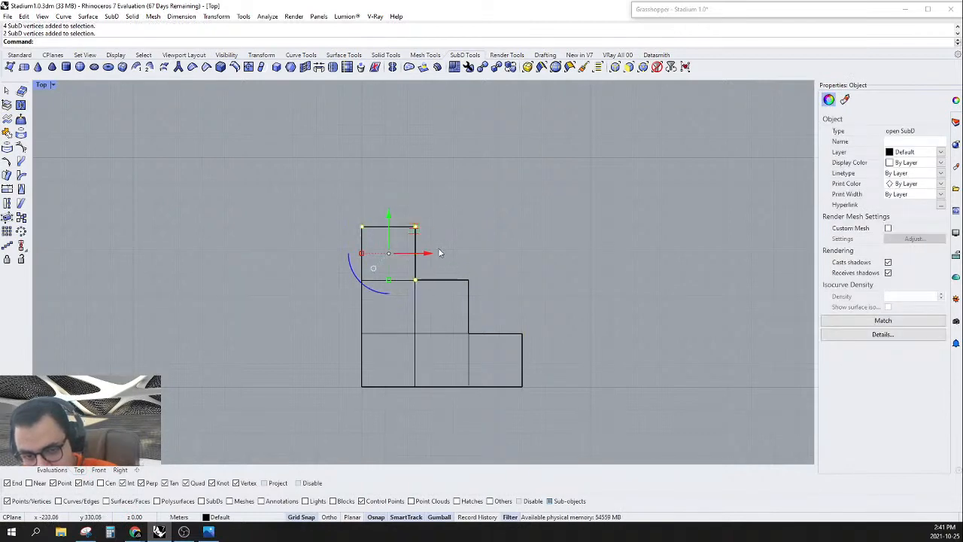
pyautogui.keyDown('shift'); pyautogui.moveTo(438, 248); pyautogui.dragTo(488, 313); pyautogui.keyUp('shift')
pyautogui.keyDown('shift'); pyautogui.moveTo(557, 345); pyautogui.dragTo(561, 401); pyautogui.keyUp('shift')
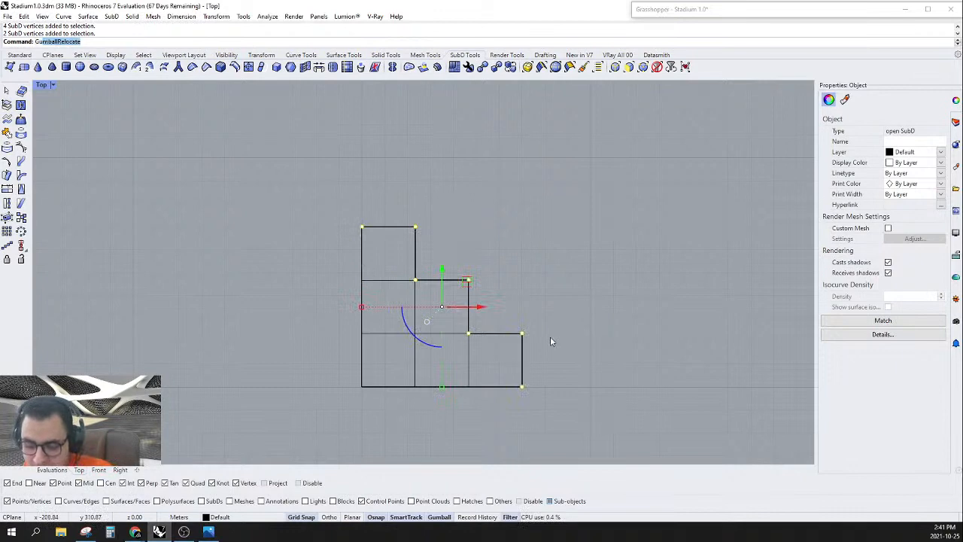
pyautogui.press('Return')
pyautogui.click(362, 226)
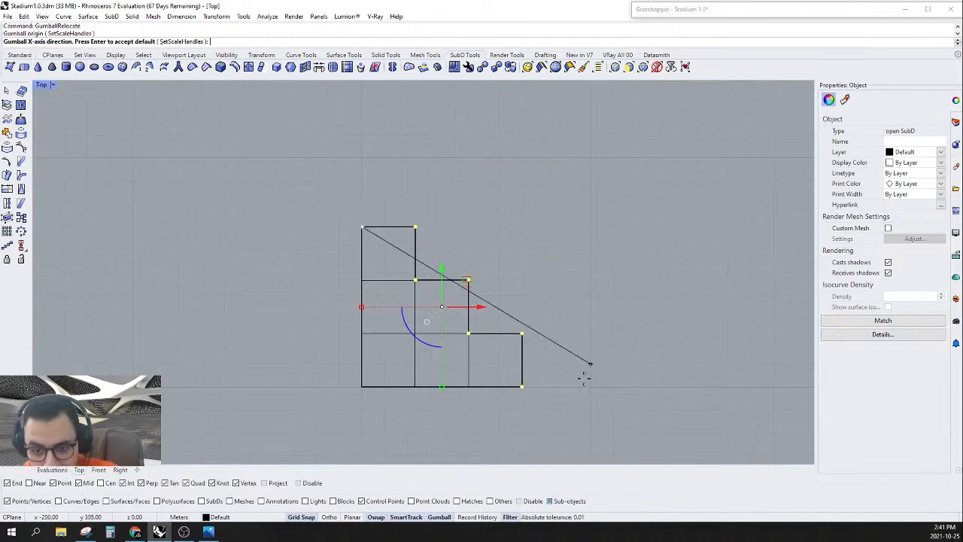
pyautogui.click(523, 386)
pyautogui.click(557, 316)
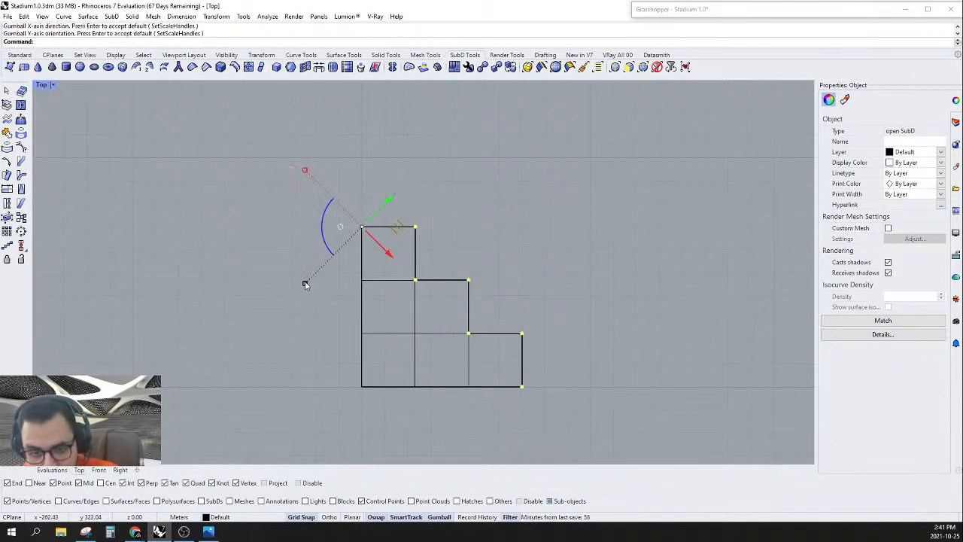
# Step: Flatten the selected vertices onto the diagonal by scaling them to 0 perpendicular to it
pyautogui.click(305, 284)
pyautogui.write('0')
pyautogui.press('Return')
pyautogui.press('Escape')
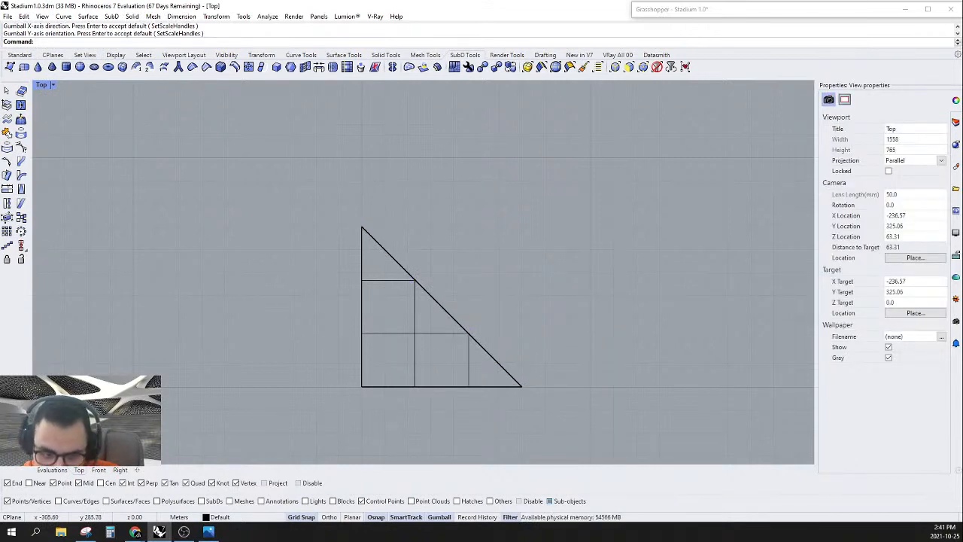
# Step: Restrict selection to edges in the perspective view and try selecting the open boundary edges of both triangular layers individually
pyautogui.click(62, 472)
pyautogui.moveTo(376, 339); pyautogui.dragTo(561, 350, button='right')
pyautogui.click(521, 300)
pyautogui.click(549, 330)
pyautogui.click(563, 325)
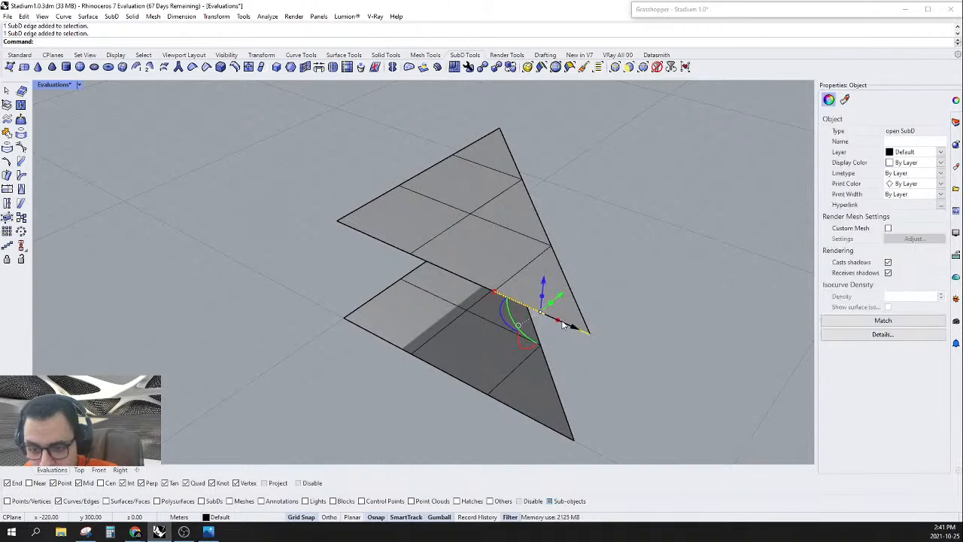
pyautogui.keyDown('shift'); pyautogui.click(382, 243); pyautogui.keyUp('shift')
pyautogui.keyDown('shift'); pyautogui.click(451, 381); pyautogui.keyUp('shift')
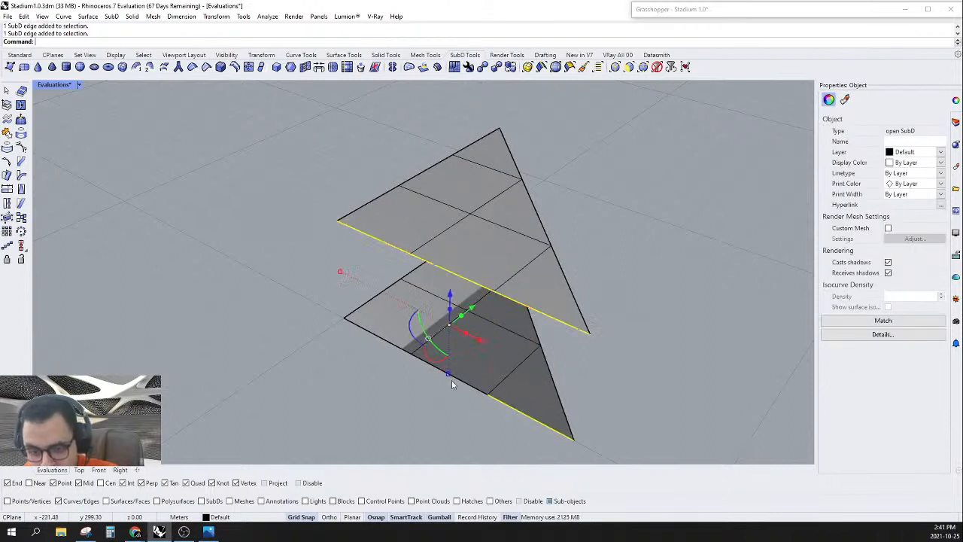
pyautogui.moveTo(544, 378); pyautogui.dragTo(552, 369, button='right')
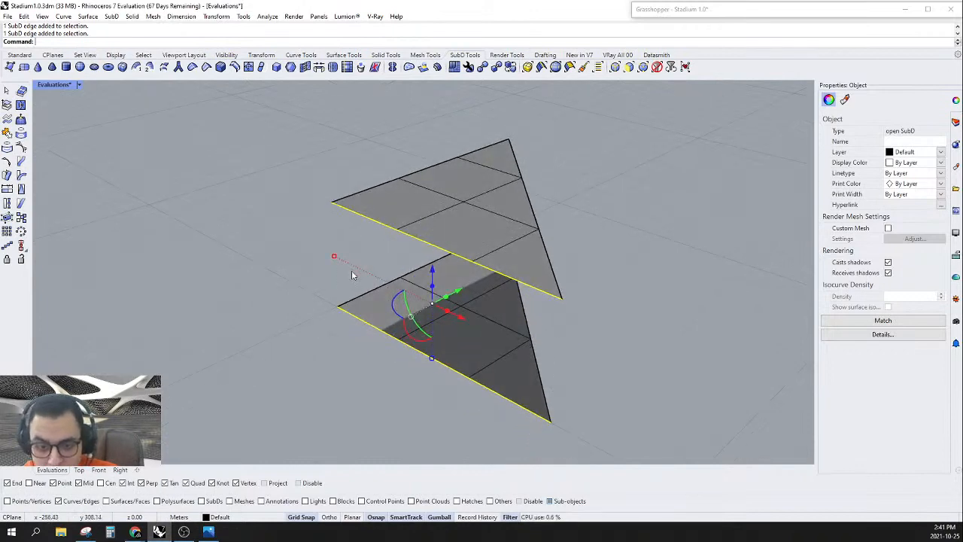
pyautogui.press('Escape')
# Step: Bridge the full boundary edge loops of the lower and upper triangular layers with 5 segments, Join and Crease enabled
pyautogui.doubleClick(442, 362)
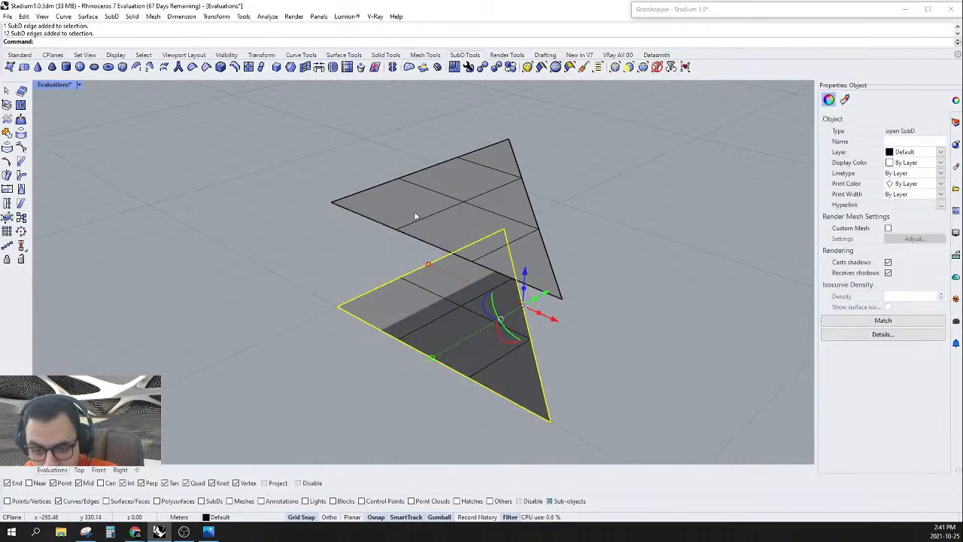
pyautogui.keyDown('shift'); pyautogui.doubleClick(502, 276); pyautogui.keyUp('shift')
pyautogui.moveTo(502, 276); pyautogui.dragTo(484, 234, button='right')
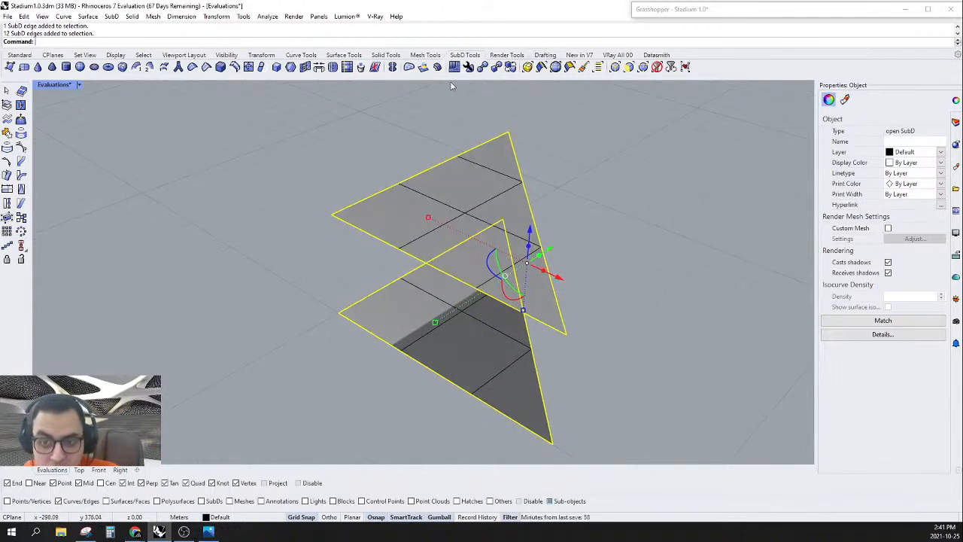
pyautogui.click(318, 70)
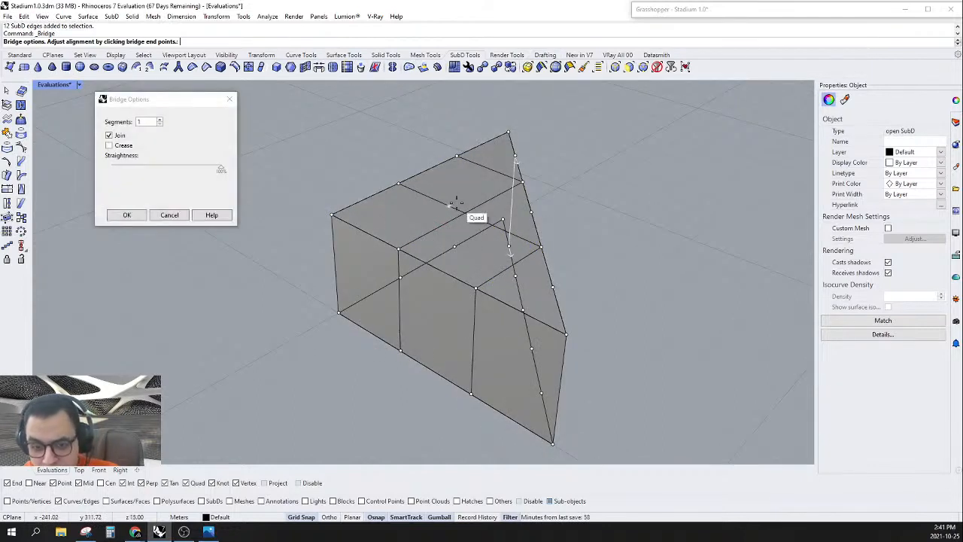
pyautogui.click(110, 146)
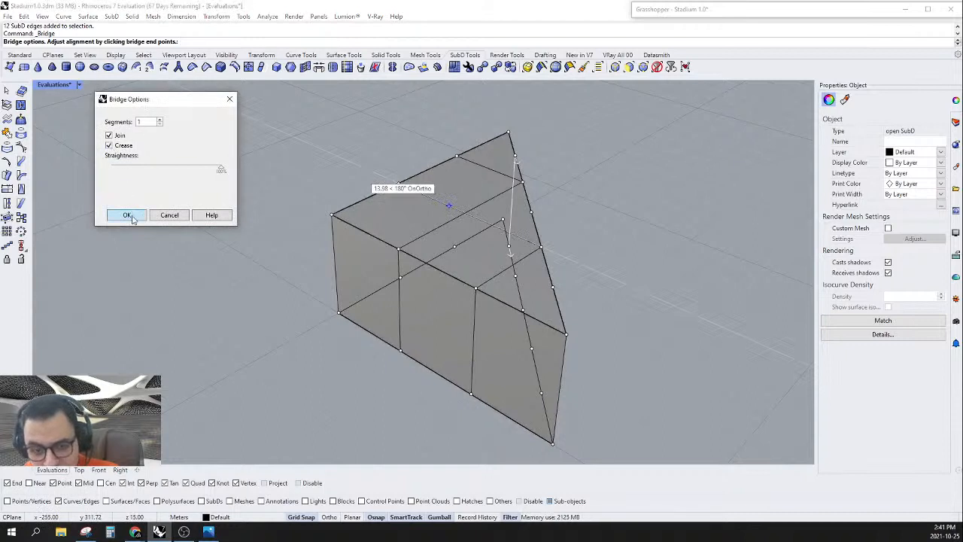
pyautogui.click(160, 121)
pyautogui.click(161, 120)
pyautogui.click(160, 120)
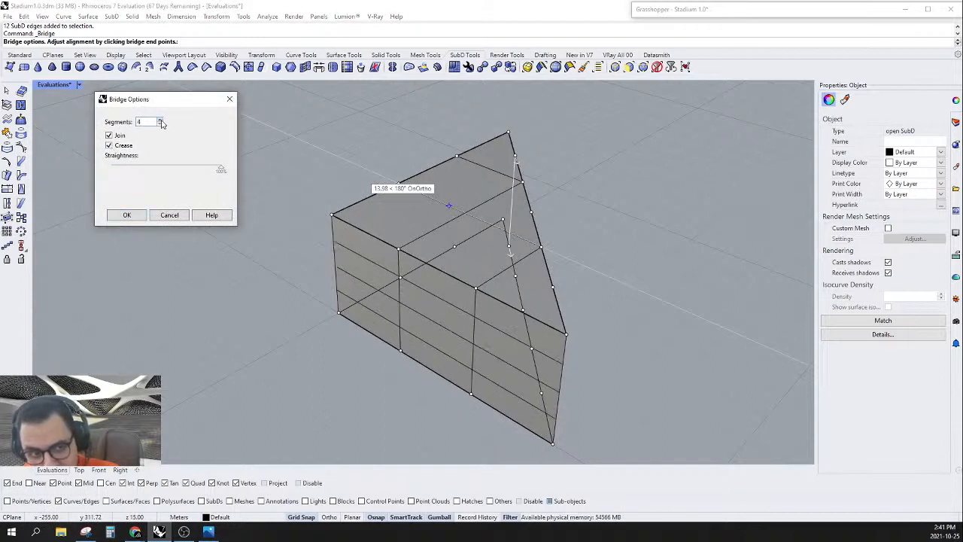
pyautogui.click(160, 121)
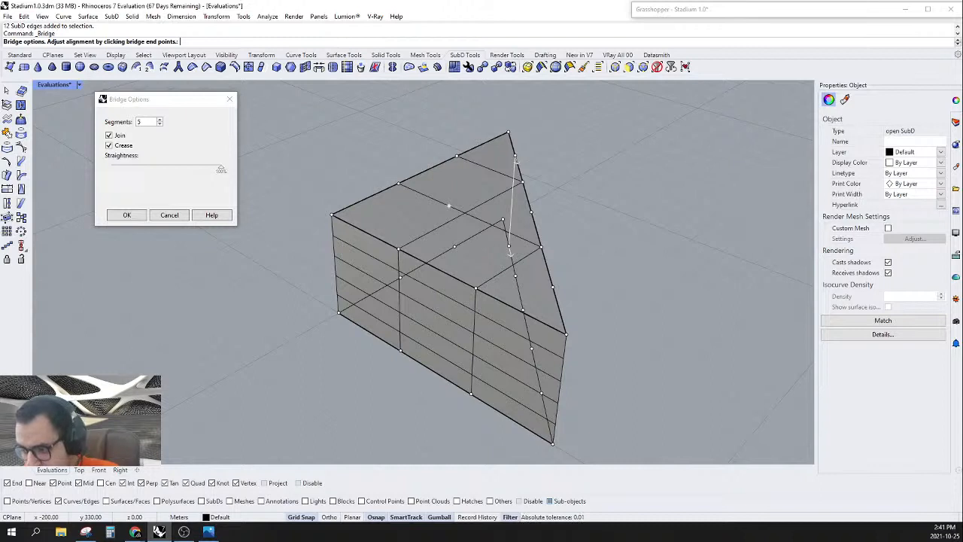
pyautogui.press('Return')
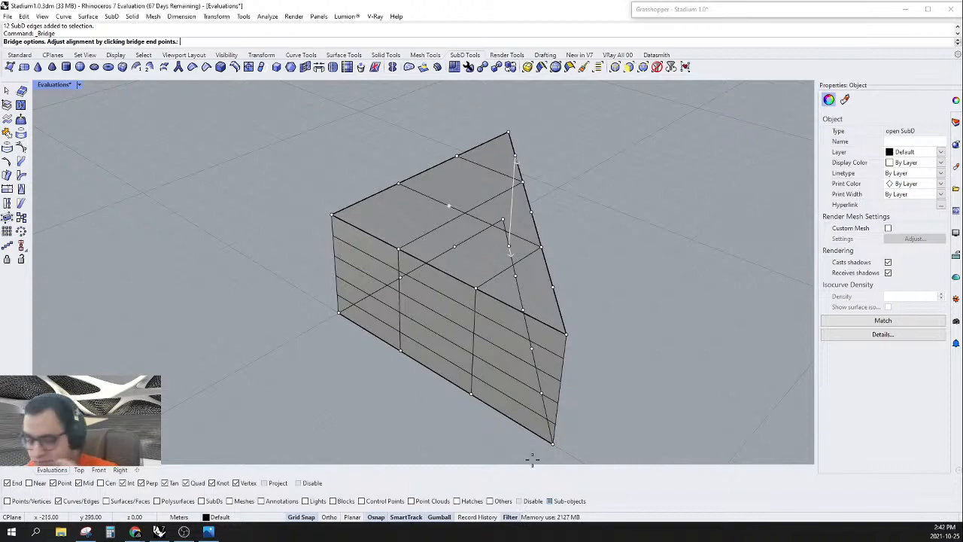
pyautogui.moveTo(411, 311); pyautogui.dragTo(467, 347, button='right')
pyautogui.press('Return')
# Step: Show the closed triangular piece in the Top view with free space around it
pyautogui.moveTo(501, 303); pyautogui.dragTo(243, 408, button='right')
pyautogui.scroll(-8, 398, 325)
pyautogui.click(79, 469)
pyautogui.scroll(-3, 364, 366)
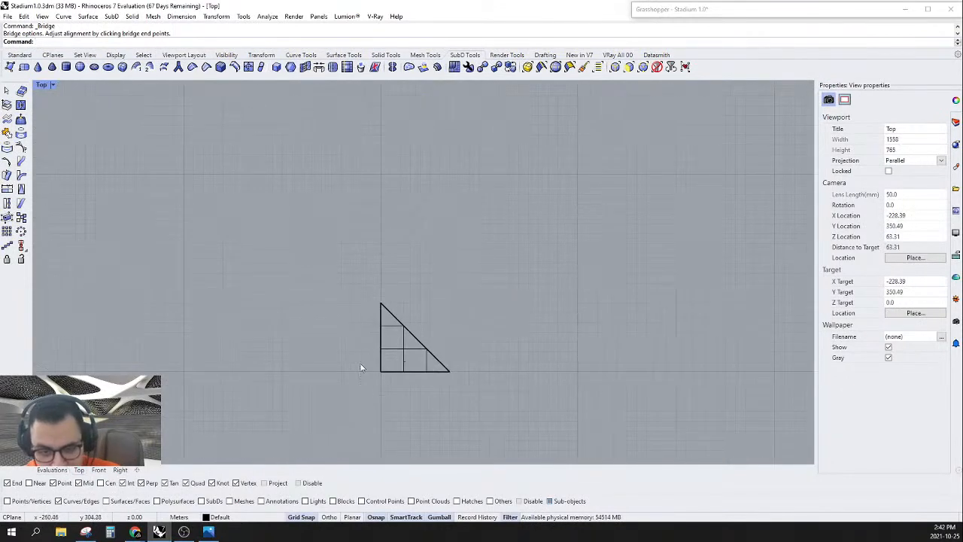
# Step: Try to duplicate the triangular piece along the X axis from a selection of its edges, and undo the copy
pyautogui.moveTo(361, 406); pyautogui.dragTo(588, 245)
pyautogui.scroll(2, 438, 374)
pyautogui.scroll(-4, 361, 389)
pyautogui.scroll(4, 399, 337)
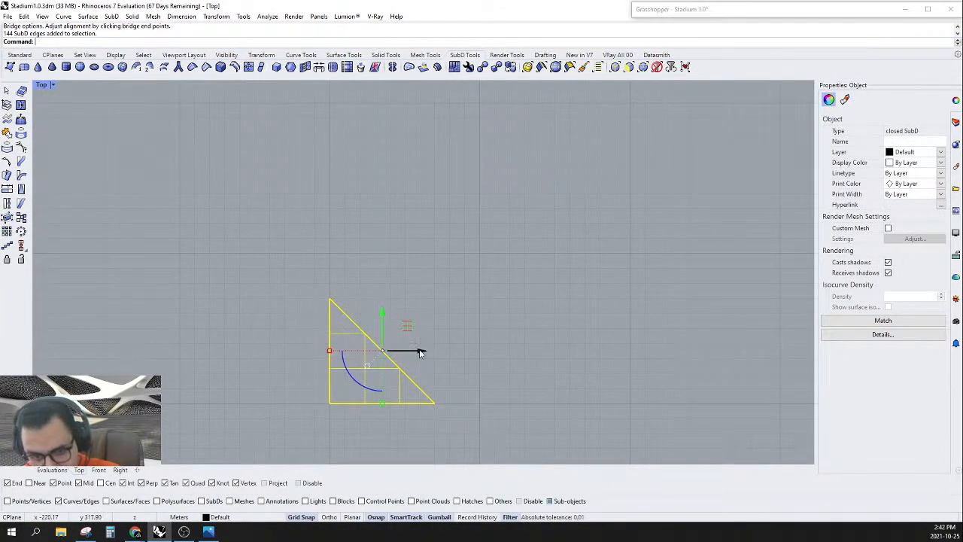
pyautogui.moveTo(419, 353); pyautogui.dragTo(548, 350)
pyautogui.hotkey('ctrl', 'z')
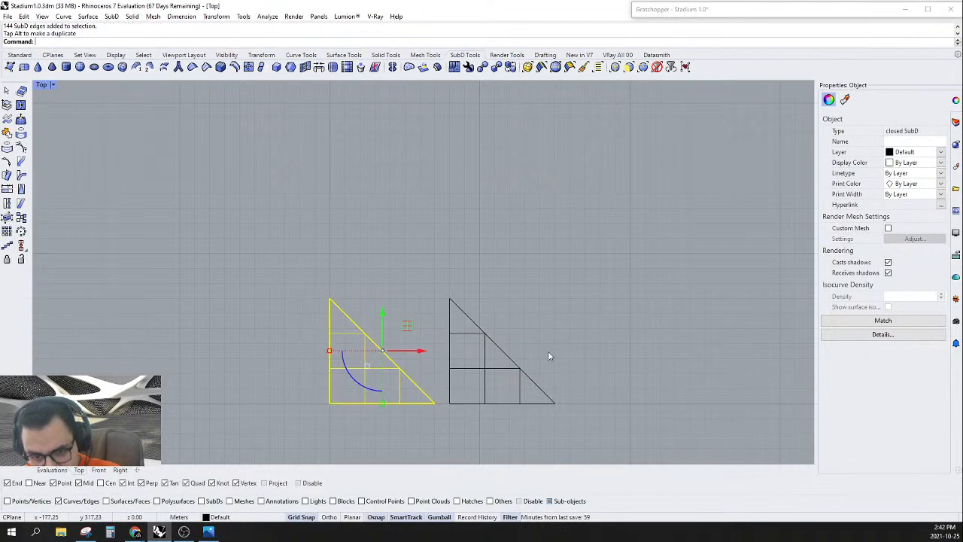
pyautogui.click(548, 352)
pyautogui.moveTo(560, 255); pyautogui.dragTo(284, 438)
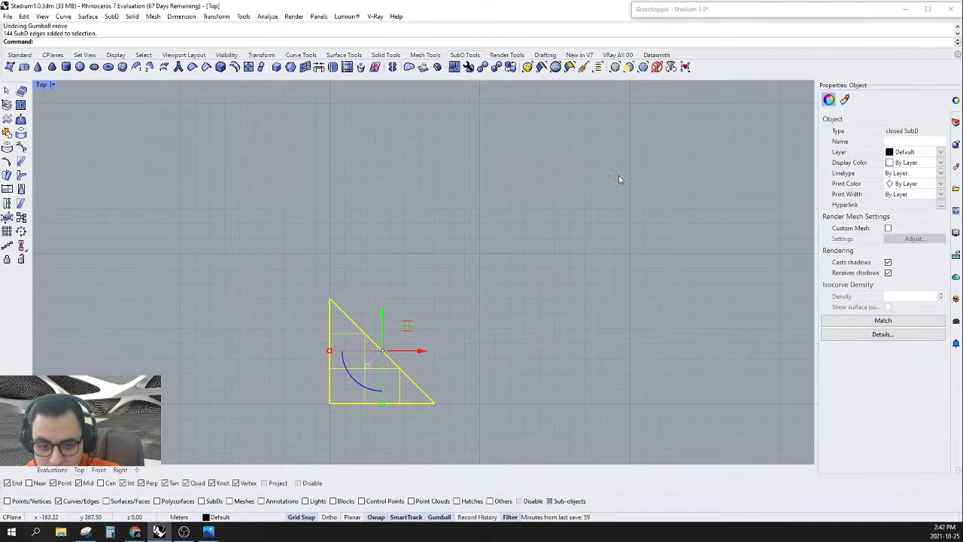
# Step: Restore whole-object selection, duplicate the triangular piece along X, shift the copy along Y and rotate it 180° to face the original's diagonal
pyautogui.click(656, 67)
pyautogui.click(583, 243)
pyautogui.moveTo(552, 229); pyautogui.dragTo(263, 455)
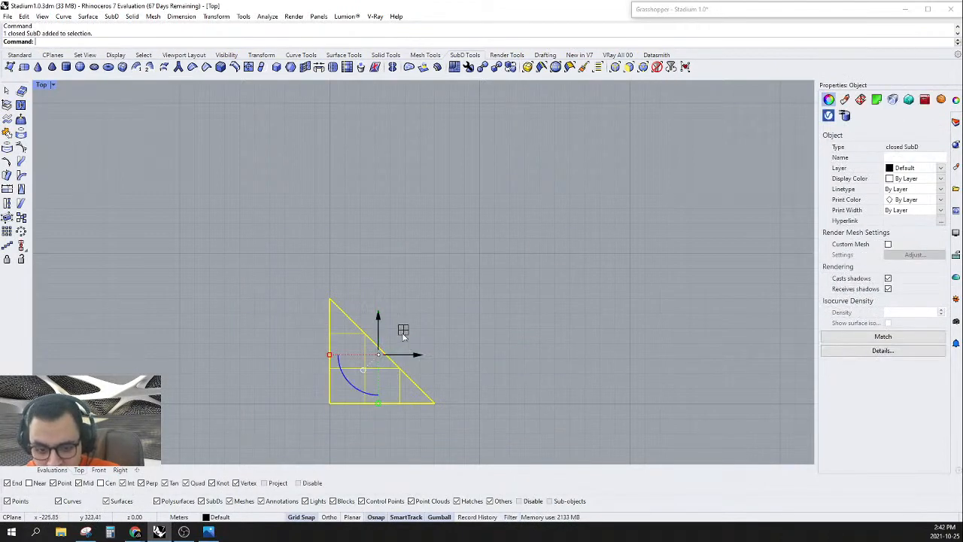
pyautogui.press('alt')
pyautogui.moveTo(415, 363); pyautogui.dragTo(521, 354)
pyautogui.moveTo(483, 320); pyautogui.dragTo(483, 261)
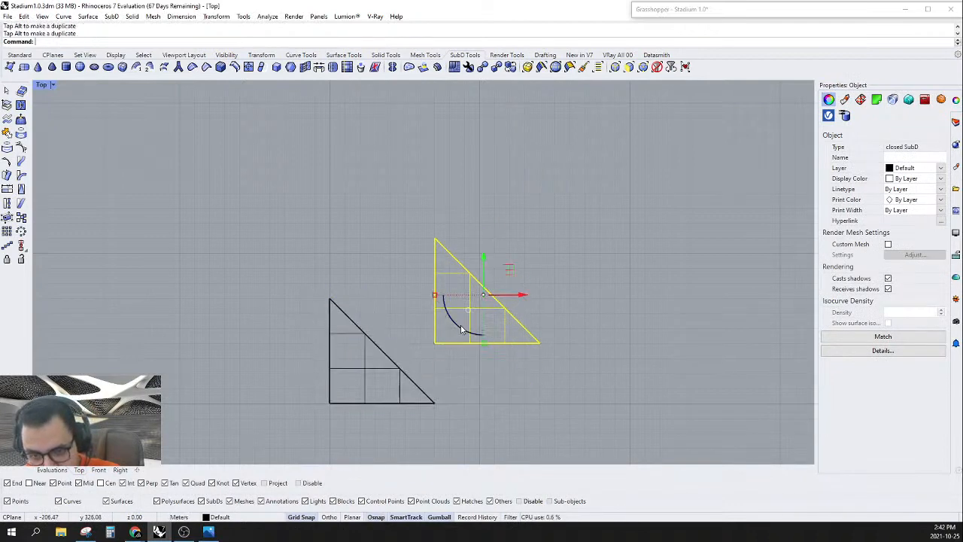
pyautogui.moveTo(453, 322); pyautogui.dragTo(541, 197)
# Step: Move the rotated copy toward the original in the perspective view, placing its lower sharp corner at X -205, Y 310
pyautogui.click(47, 471)
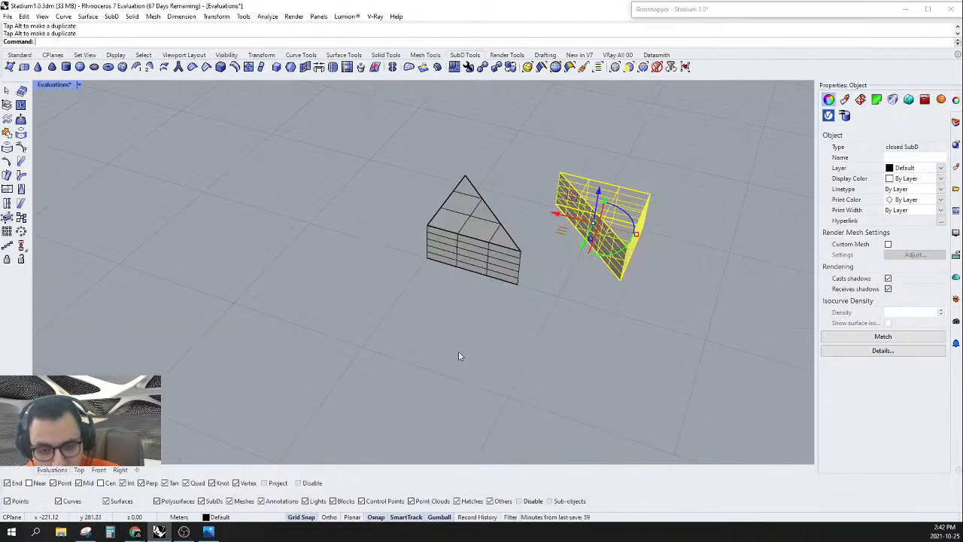
pyautogui.moveTo(458, 351); pyautogui.dragTo(609, 346, button='right')
pyautogui.scroll(5, 680, 317)
pyautogui.write('m')
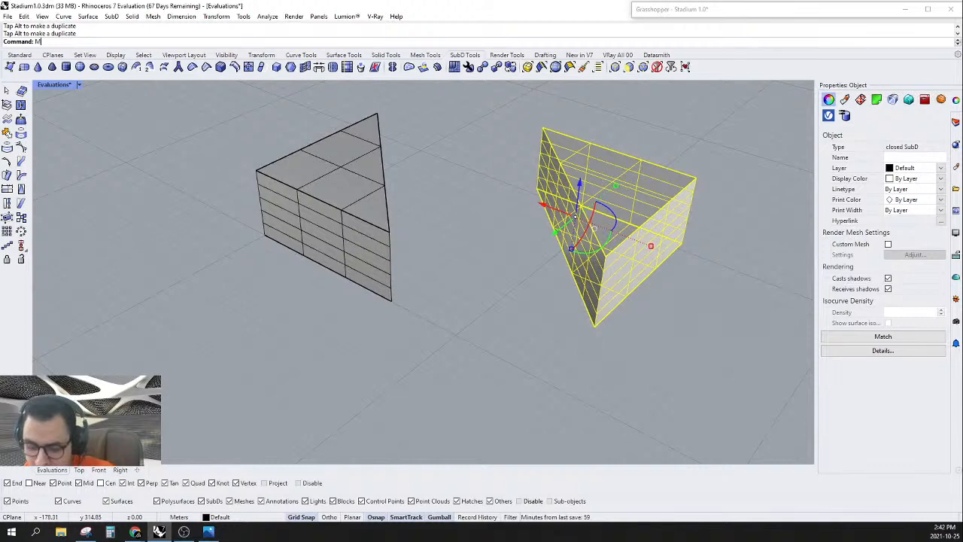
pyautogui.press('Return')
pyautogui.click(594, 325)
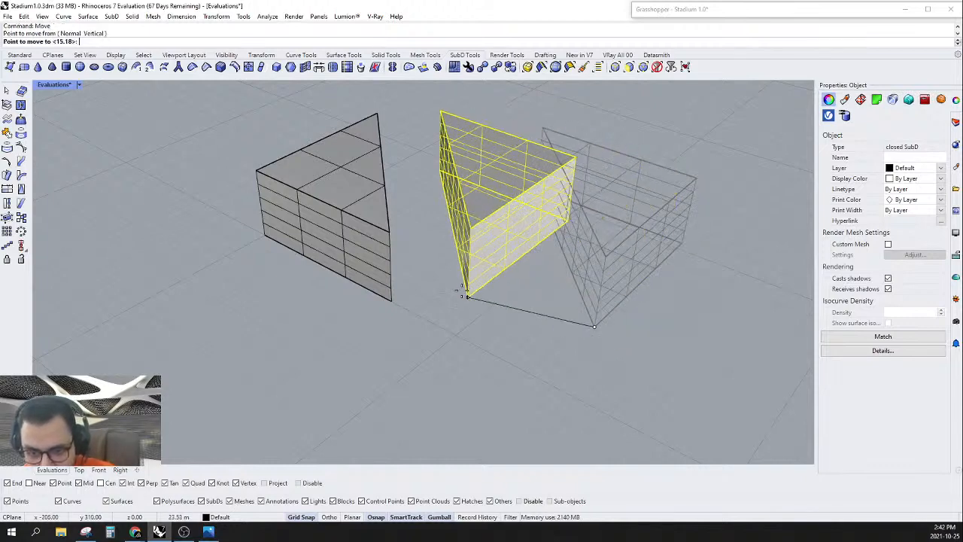
pyautogui.click(467, 296)
pyautogui.moveTo(379, 316); pyautogui.dragTo(301, 313, button='right')
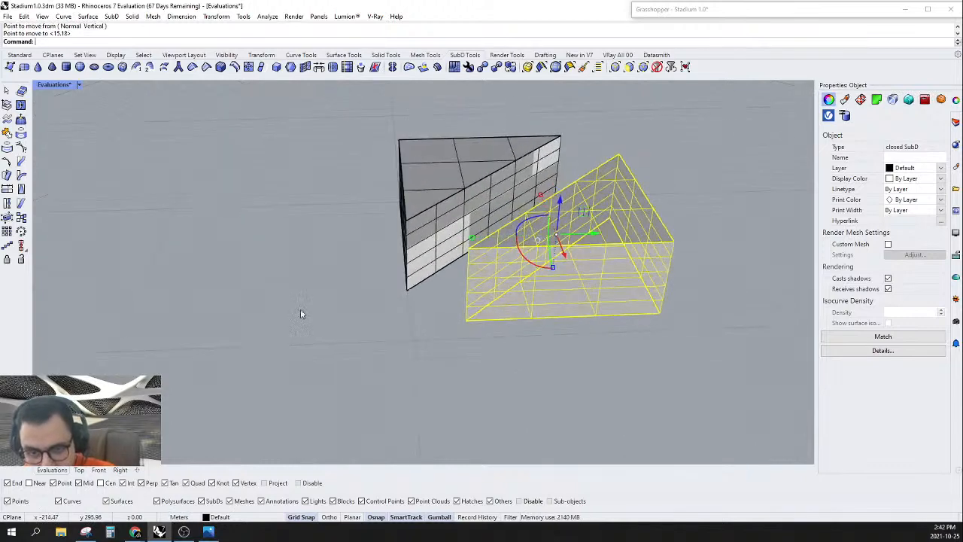
pyautogui.click(301, 312)
# Step: Move the copy by the base of its right-angle corner to the grid intersection at X -200, Y 350
pyautogui.scroll(4, 653, 303)
pyautogui.moveTo(683, 309); pyautogui.dragTo(463, 189, button='right')
pyautogui.scroll(4, 474, 274)
pyautogui.moveTo(475, 275); pyautogui.dragTo(339, 350, button='right')
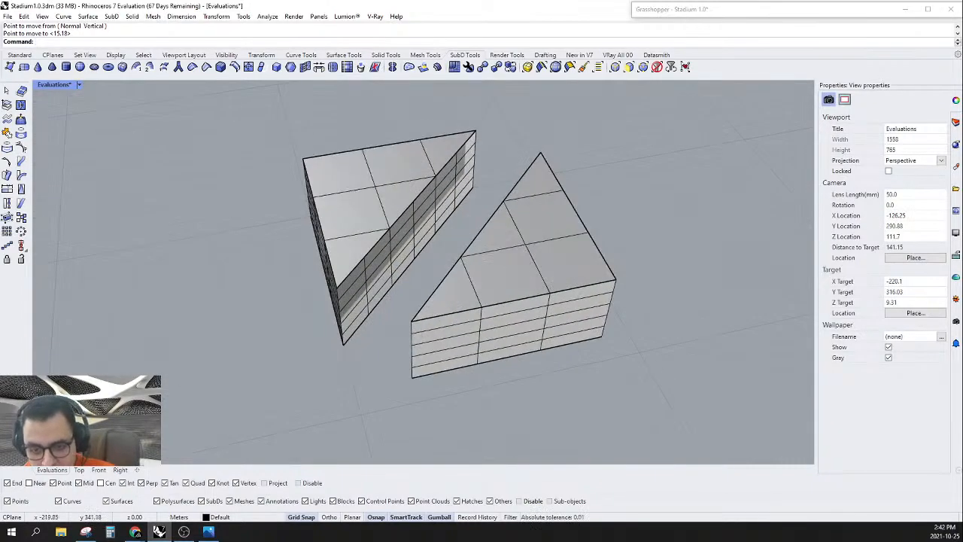
pyautogui.click(526, 302)
pyautogui.scroll(-4, 535, 306)
pyautogui.scroll(4, 591, 351)
pyautogui.scroll(2, 591, 350)
pyautogui.write('m')
pyautogui.press('Return')
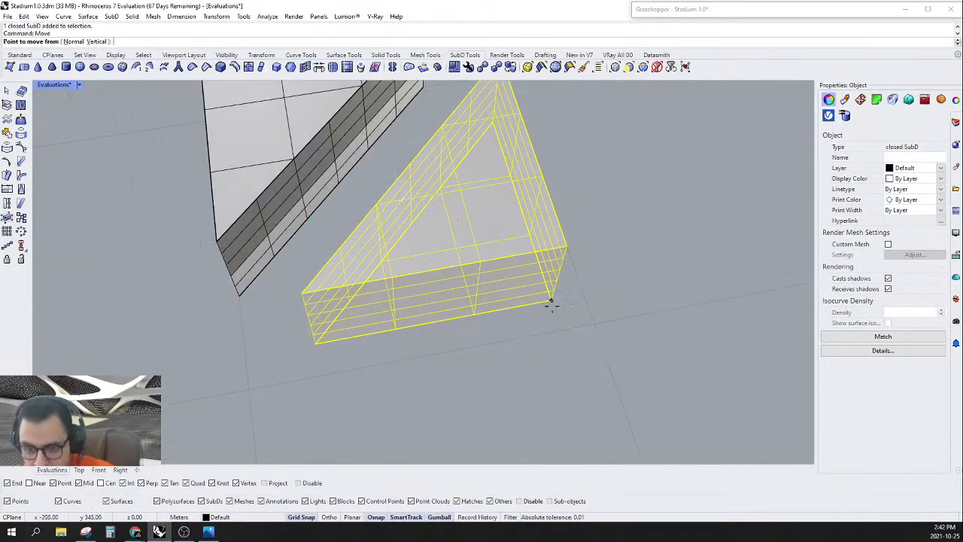
pyautogui.click(553, 303)
pyautogui.click(590, 324)
pyautogui.scroll(-6, 586, 325)
pyautogui.click(407, 277)
# Step: Examine the spacing between the two triangular pieces in the perspective view and in the Top view
pyautogui.moveTo(407, 277); pyautogui.dragTo(481, 241, button='right')
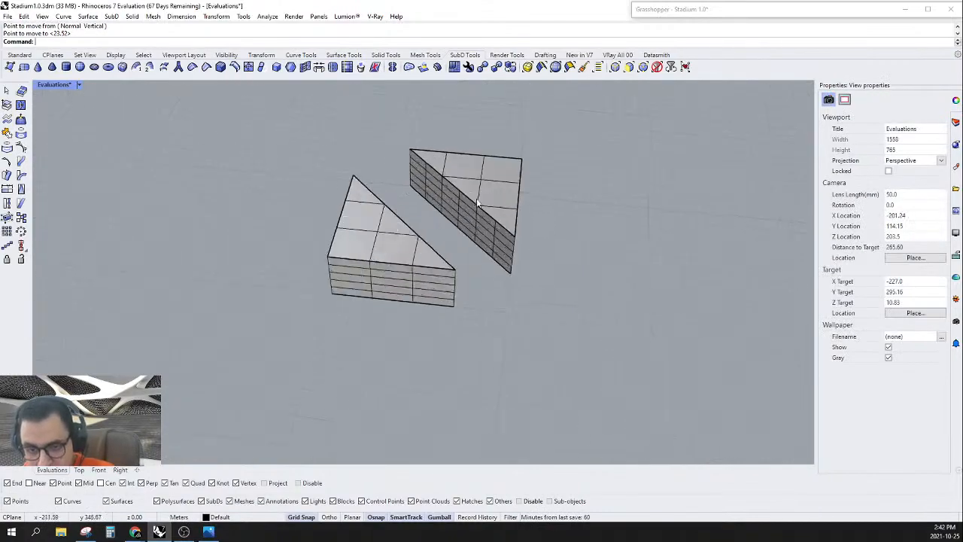
pyautogui.scroll(5, 470, 218)
pyautogui.moveTo(465, 301)
pyautogui.mouseDown(button='right')
pyautogui.moveTo(387, 243)
pyautogui.moveTo(476, 306)
pyautogui.mouseUp(button='right')
pyautogui.scroll(-4, 448, 336)
pyautogui.moveTo(444, 340); pyautogui.dragTo(400, 327, button='right')
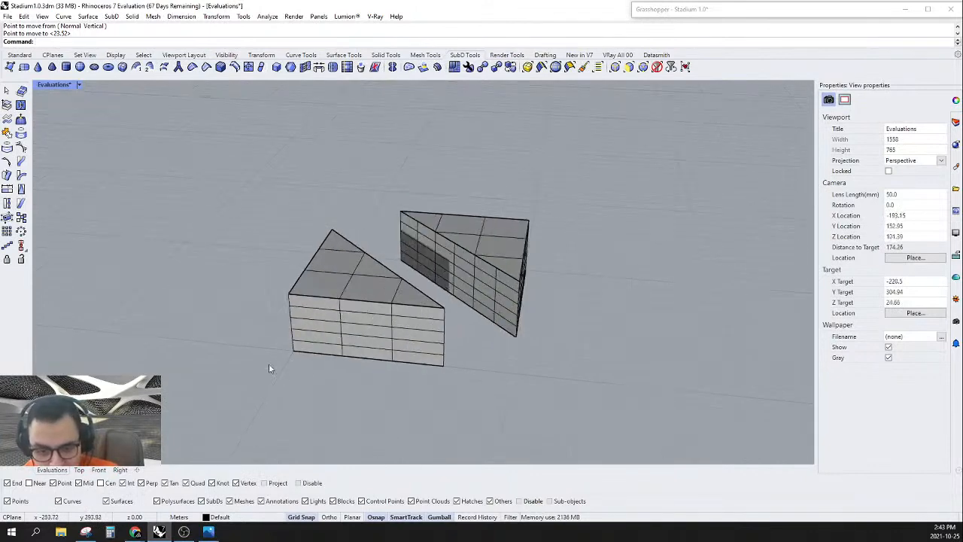
pyautogui.click(79, 470)
pyautogui.scroll(-3, 529, 263)
pyautogui.scroll(5, 436, 368)
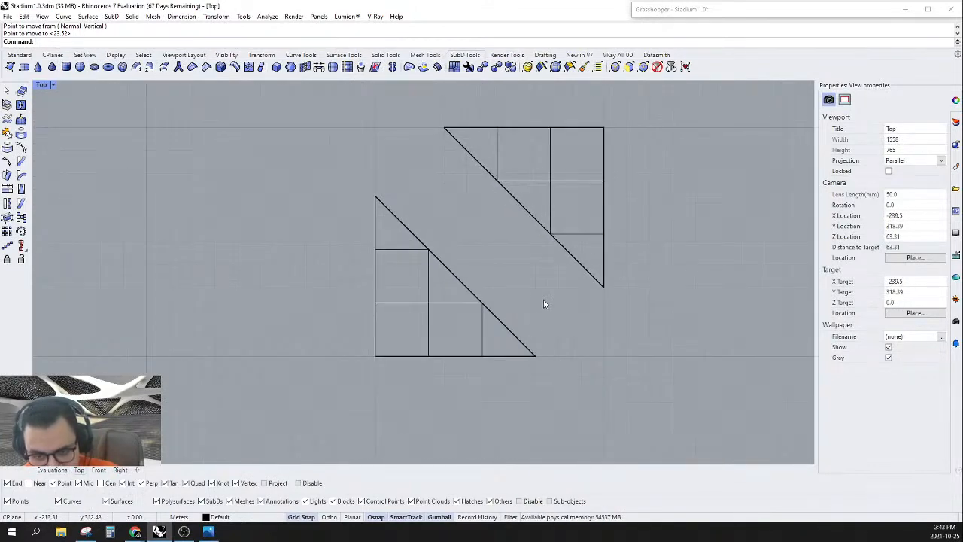
# Step: Scale the original triangular piece with Scale2D from its right-angle corner so that its straight sides are 20 m long
pyautogui.moveTo(543, 299); pyautogui.dragTo(361, 371)
pyautogui.write('cale2D')
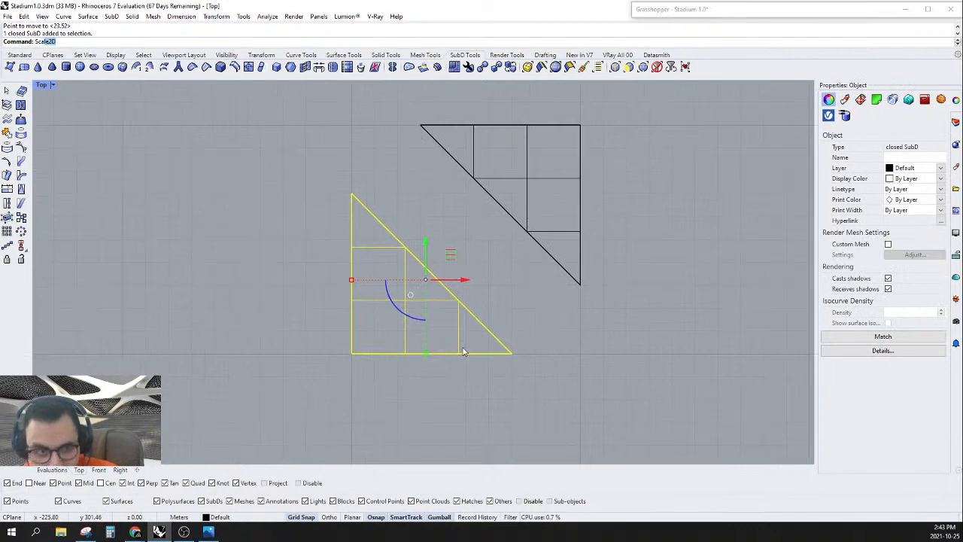
pyautogui.press('Return')
pyautogui.click(351, 354)
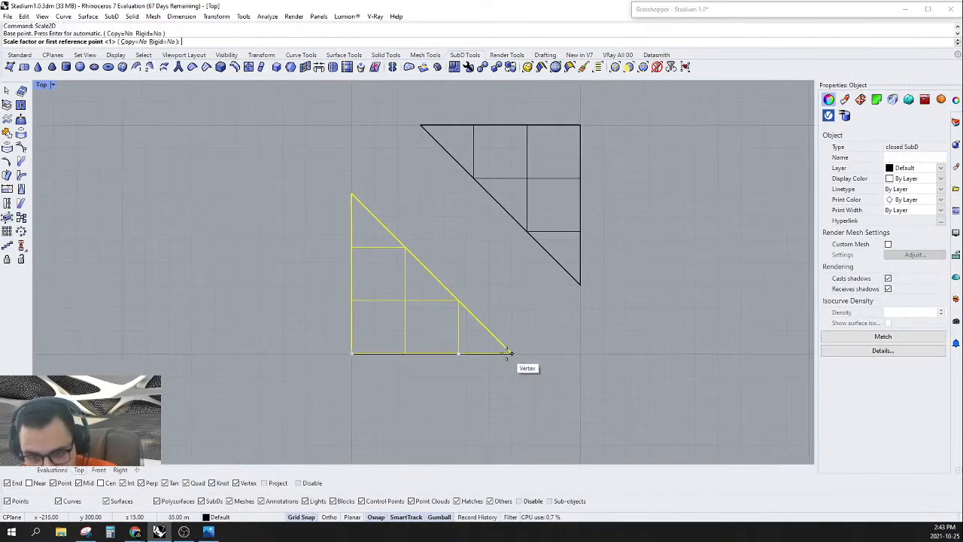
pyautogui.click(512, 353)
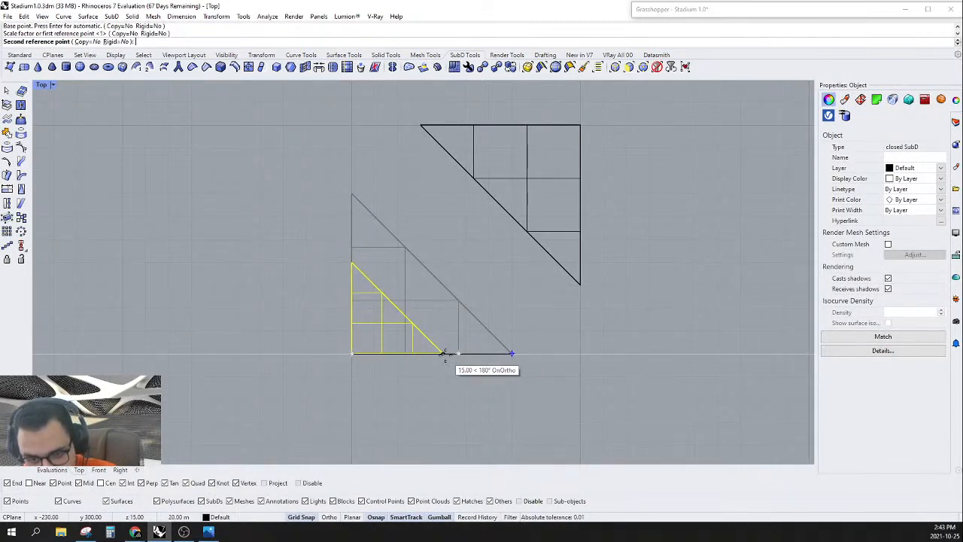
pyautogui.click(444, 354)
pyautogui.scroll(-4, 493, 352)
pyautogui.click(609, 181)
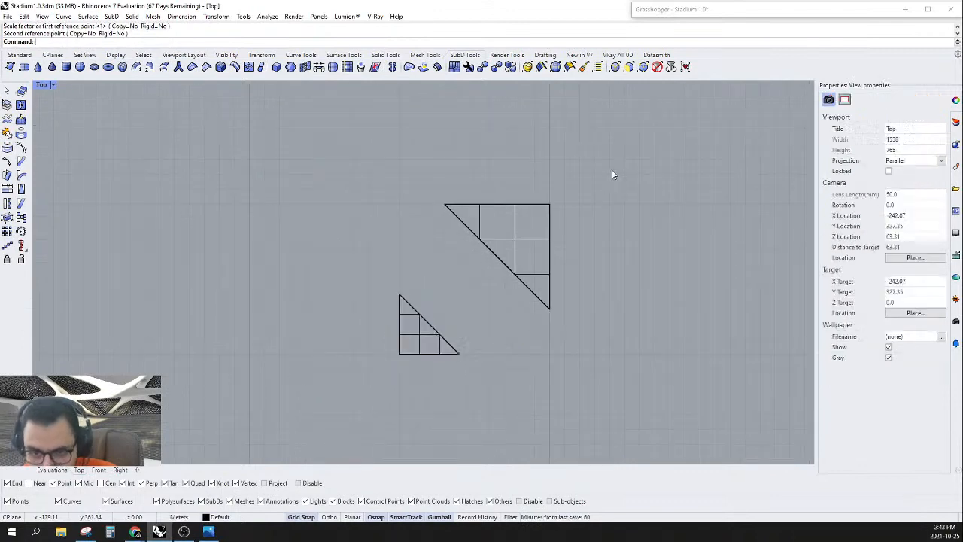
# Step: Scale the other triangular piece with Scale2D from its right-angle corner, bringing its outer sharp corner to X -220, Y 350
pyautogui.moveTo(612, 169); pyautogui.dragTo(454, 321)
pyautogui.scroll(3, 572, 238)
pyautogui.press('Return')
pyautogui.click(512, 201)
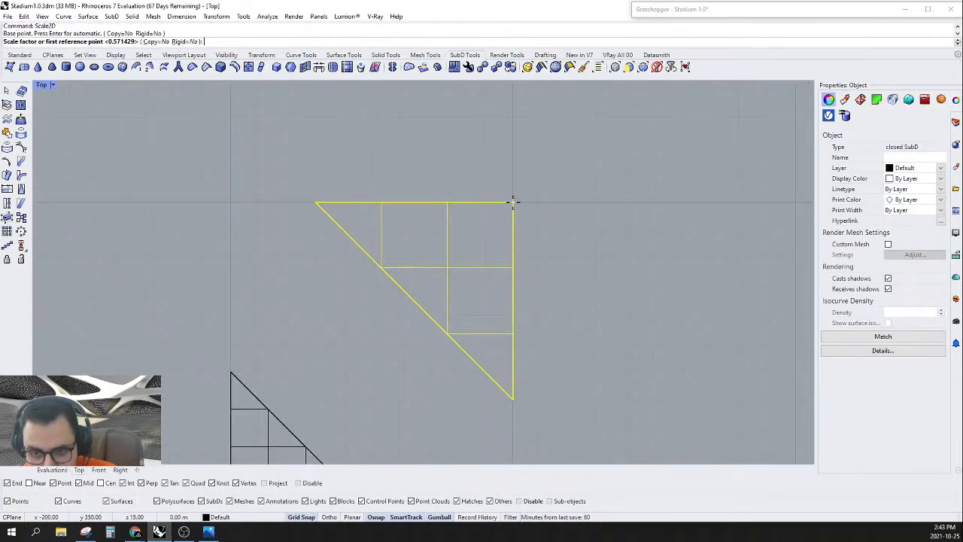
pyautogui.click(316, 202)
pyautogui.click(398, 202)
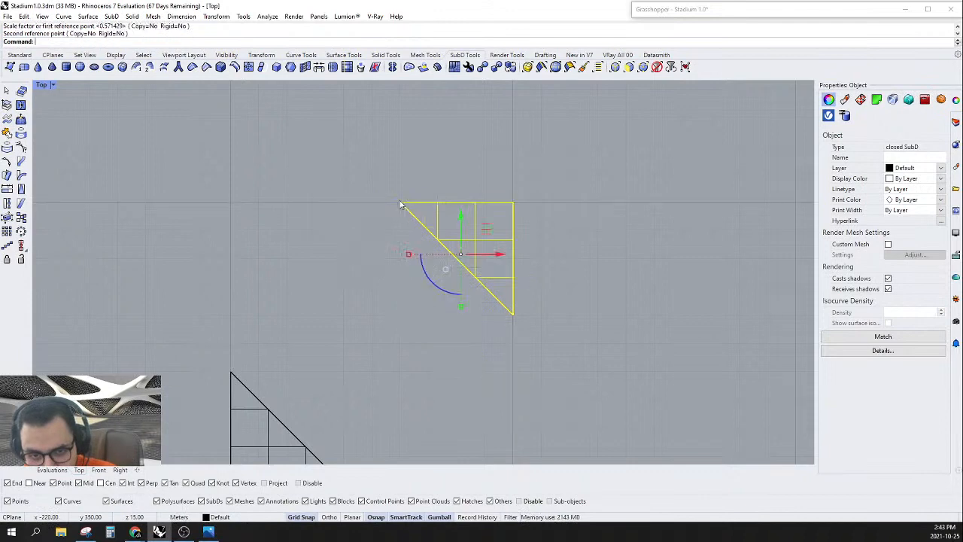
pyautogui.press('Escape')
pyautogui.scroll(-3, 501, 211)
pyautogui.scroll(3, 433, 327)
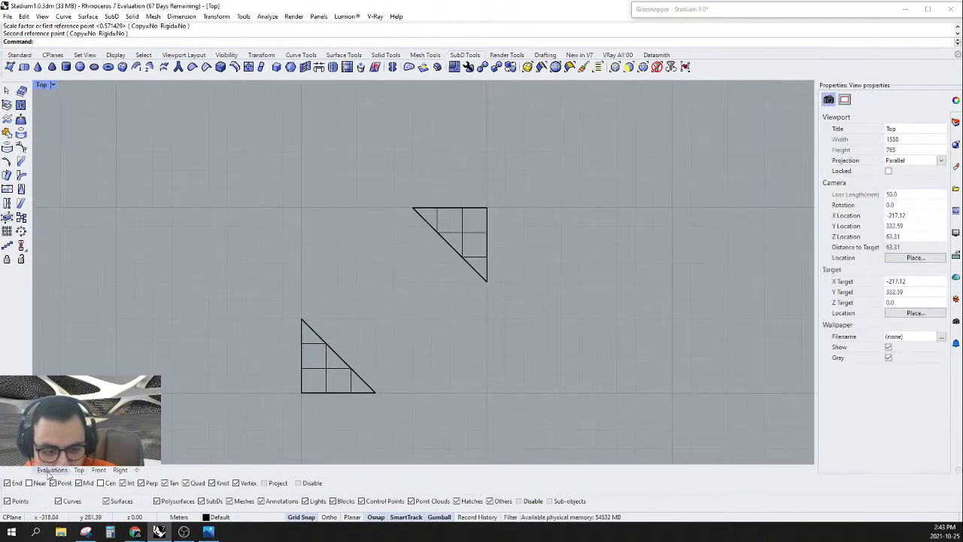
# Step: Duplicate both triangular pieces with a 90-degree rotation about their common centre so that four pieces form the corners of a square
pyautogui.moveTo(549, 179); pyautogui.dragTo(218, 450)
pyautogui.press('alt')
pyautogui.moveTo(368, 336); pyautogui.dragTo(308, 254)
pyautogui.press('Escape')
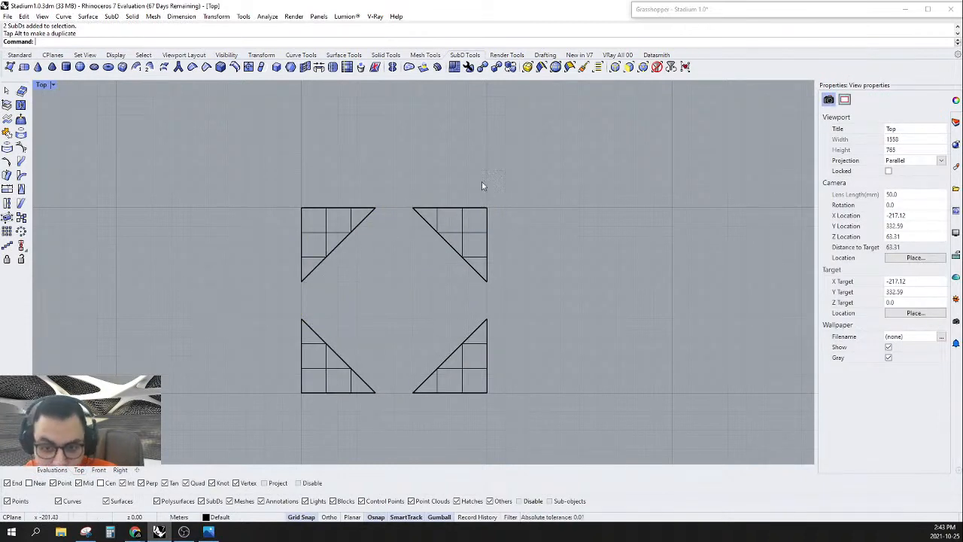
# Step: Examine the four triangular pieces and their inner diagonal walls in the perspective view
pyautogui.click(66, 471)
pyautogui.moveTo(307, 421); pyautogui.dragTo(653, 281, button='right')
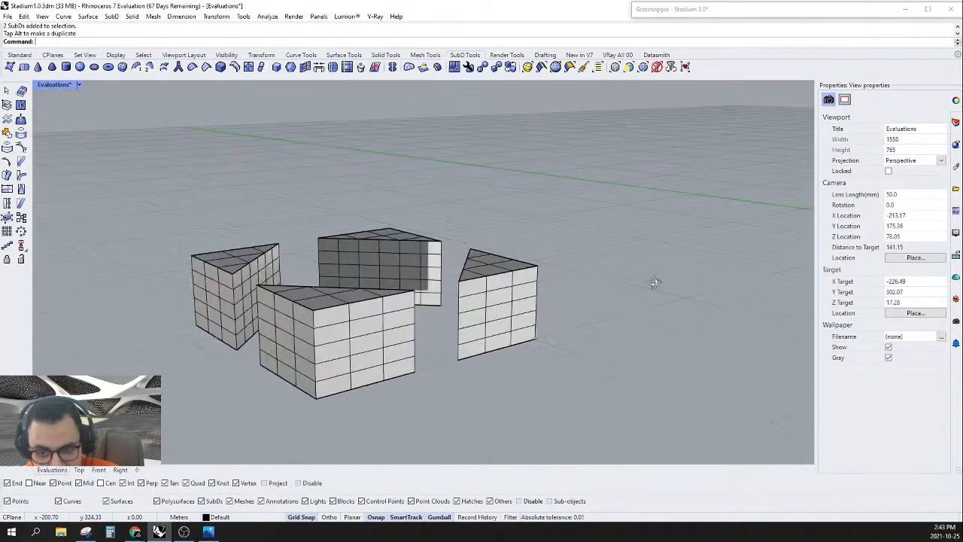
pyautogui.scroll(5, 268, 274)
pyautogui.moveTo(268, 274); pyautogui.dragTo(611, 265, button='right')
pyautogui.scroll(-7, 563, 335)
pyautogui.scroll(5, 563, 335)
pyautogui.click(602, 262)
pyautogui.press('Escape')
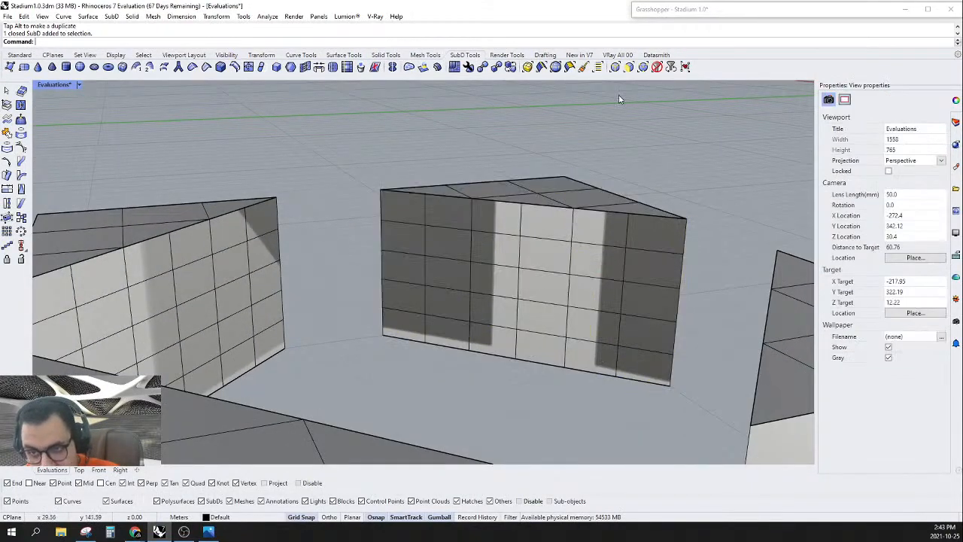
# Step: Restrict selection to faces and select four faces on one piece's diagonal wall, second column from each end, in rows two and four
pyautogui.click(629, 67)
pyautogui.click(595, 271)
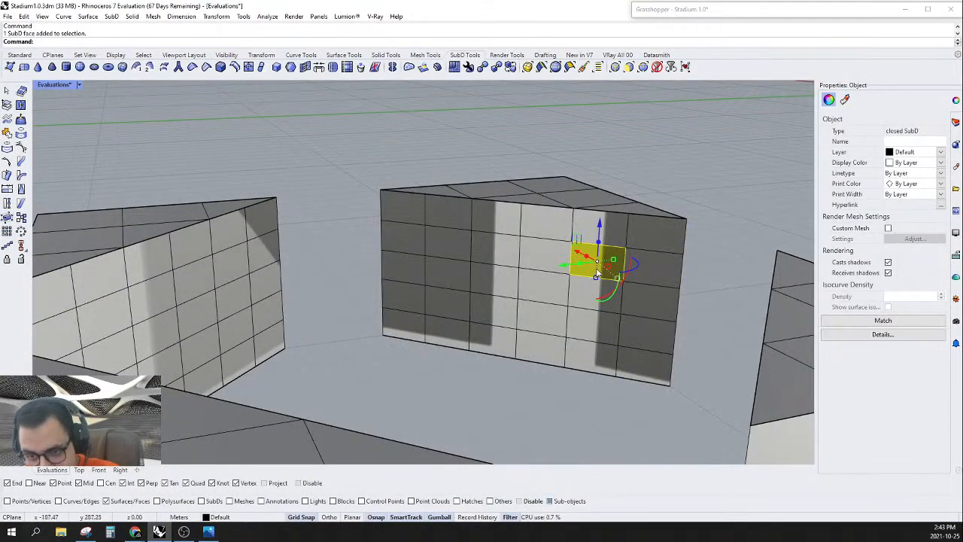
pyautogui.scroll(3, 572, 258)
pyautogui.scroll(-2, 562, 254)
pyautogui.keyDown('shift'); pyautogui.click(427, 244); pyautogui.keyUp('shift')
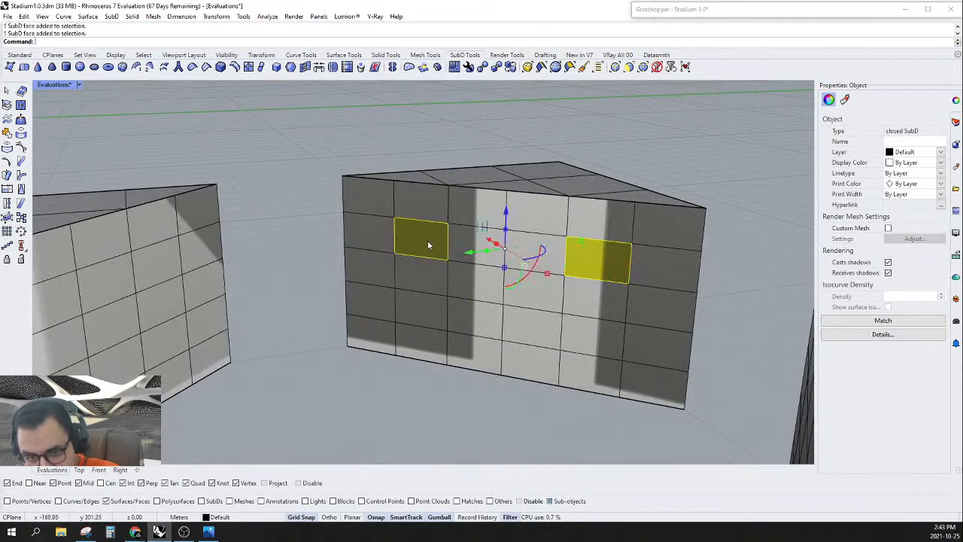
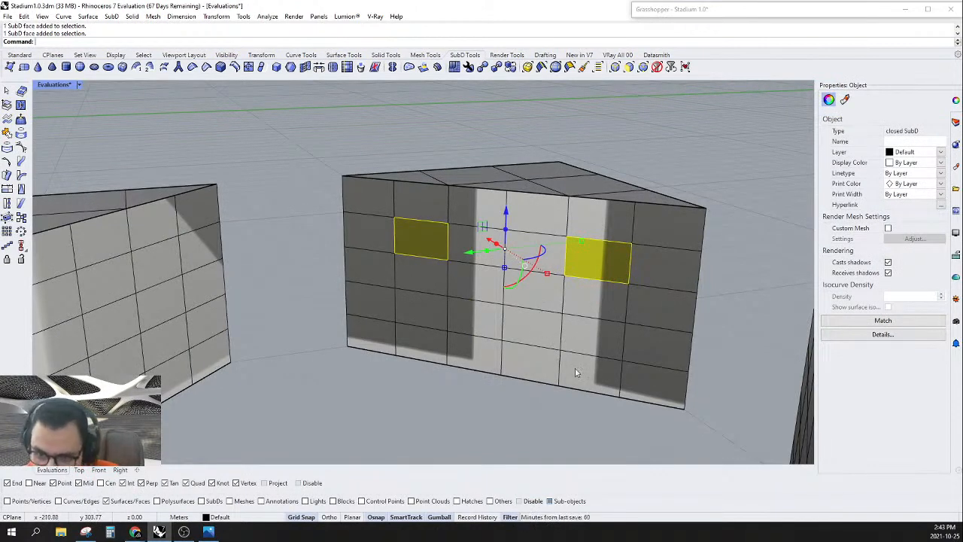
pyautogui.keyDown('shift'); pyautogui.click(586, 348); pyautogui.keyUp('shift')
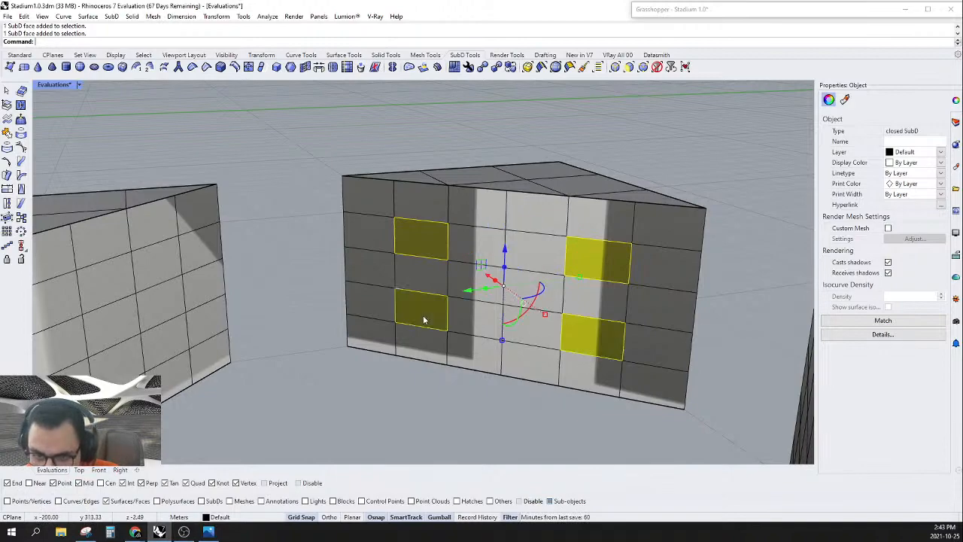
pyautogui.moveTo(424, 320); pyautogui.dragTo(565, 236, button='right')
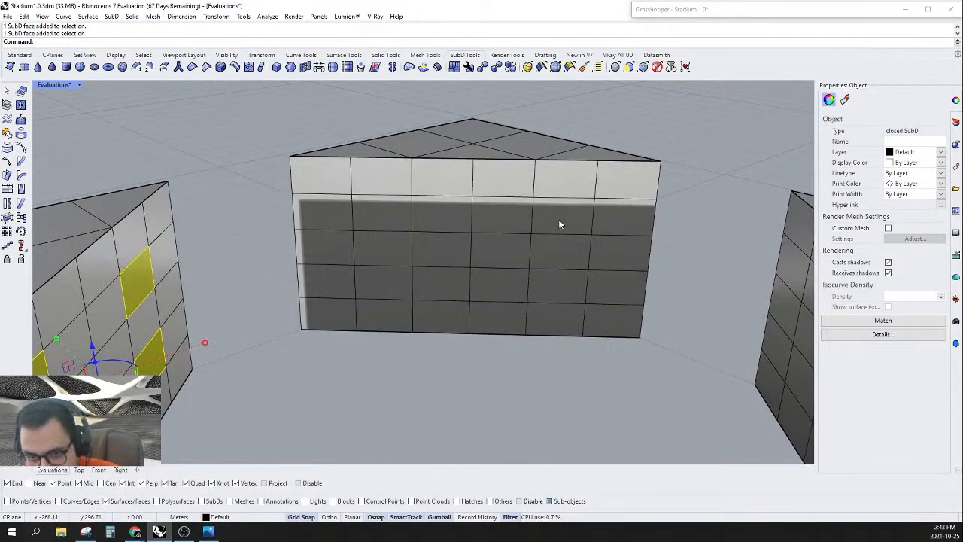
# Step: Add the four matching faces on the adjacent piece's diagonal wall to the selection, excluding the extra face in the edge column
pyautogui.keyDown('ctrl'); pyautogui.keyDown('shift'); pyautogui.click(558, 221); pyautogui.keyUp('shift'); pyautogui.keyUp('ctrl')
pyautogui.keyDown('ctrl'); pyautogui.keyDown('shift'); pyautogui.click(341, 283); pyautogui.keyUp('shift'); pyautogui.keyUp('ctrl')
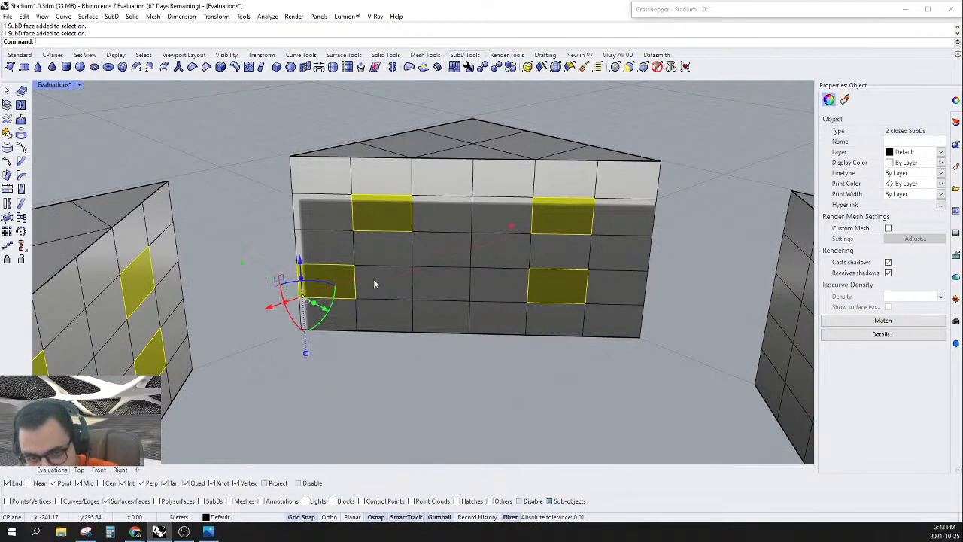
pyautogui.keyDown('ctrl'); pyautogui.keyDown('shift'); pyautogui.click(374, 284); pyautogui.keyUp('shift'); pyautogui.keyUp('ctrl')
pyautogui.click(326, 284)
pyautogui.scroll(-6, 326, 285)
pyautogui.scroll(3, 328, 284)
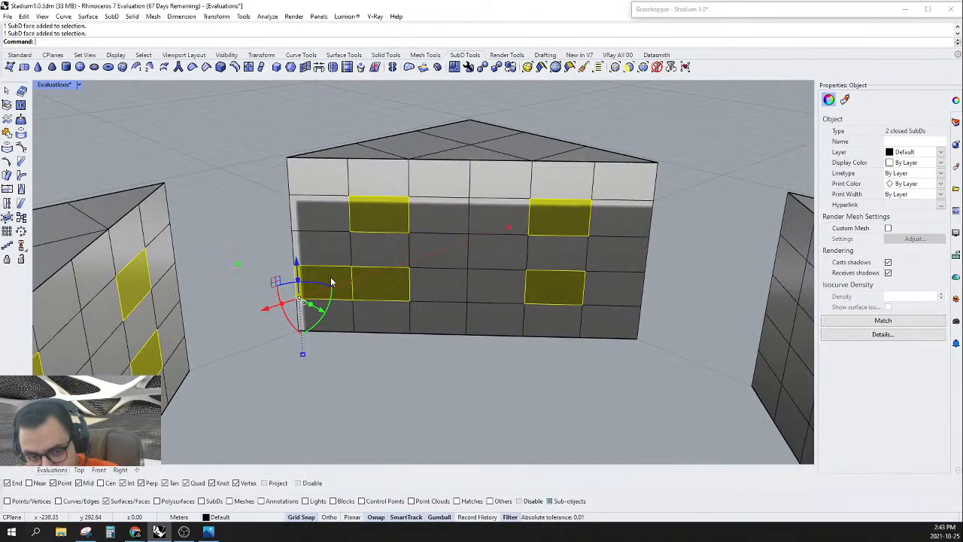
pyautogui.keyDown('ctrl'); pyautogui.keyDown('shift'); pyautogui.click(330, 278); pyautogui.keyUp('shift'); pyautogui.keyUp('ctrl')
# Step: Add the four matching faces on the third piece's diagonal wall to the selection
pyautogui.moveTo(330, 278); pyautogui.dragTo(635, 248, button='right')
pyautogui.keyDown('ctrl'); pyautogui.keyDown('shift'); pyautogui.click(667, 226); pyautogui.keyUp('shift'); pyautogui.keyUp('ctrl')
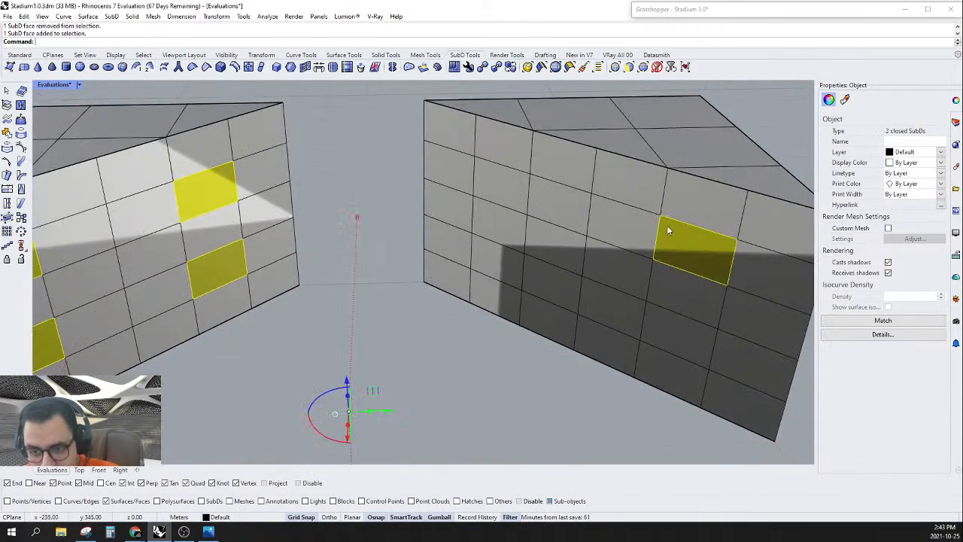
pyautogui.keyDown('ctrl'); pyautogui.keyDown('shift'); pyautogui.click(518, 197); pyautogui.keyUp('shift'); pyautogui.keyUp('ctrl')
pyautogui.scroll(-8, 519, 274)
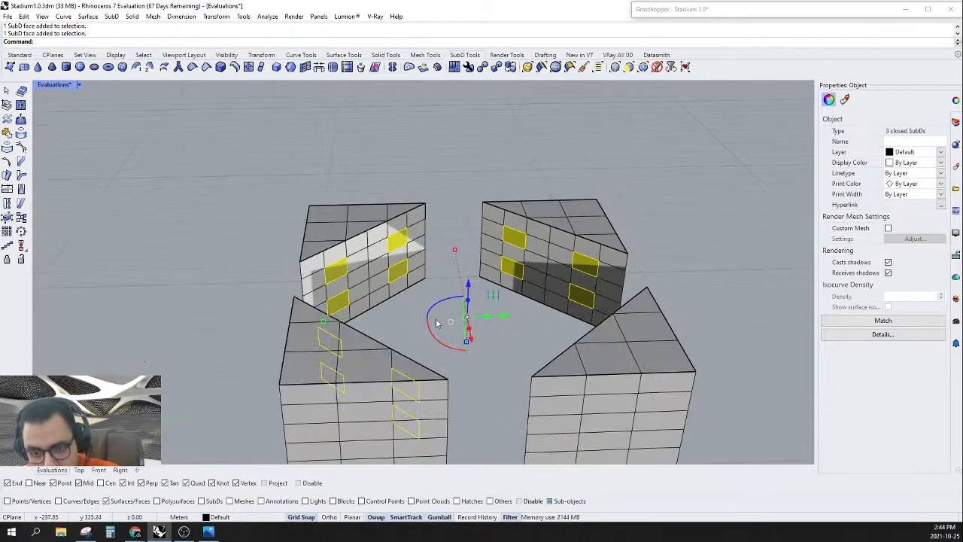
# Step: Add the four matching faces on the fourth piece's diagonal wall to complete the selection across all pieces
pyautogui.moveTo(436, 320); pyautogui.dragTo(501, 242, button='right')
pyautogui.scroll(5, 437, 235)
pyautogui.keyDown('ctrl'); pyautogui.keyDown('shift'); pyautogui.click(497, 261); pyautogui.keyUp('shift'); pyautogui.keyUp('ctrl')
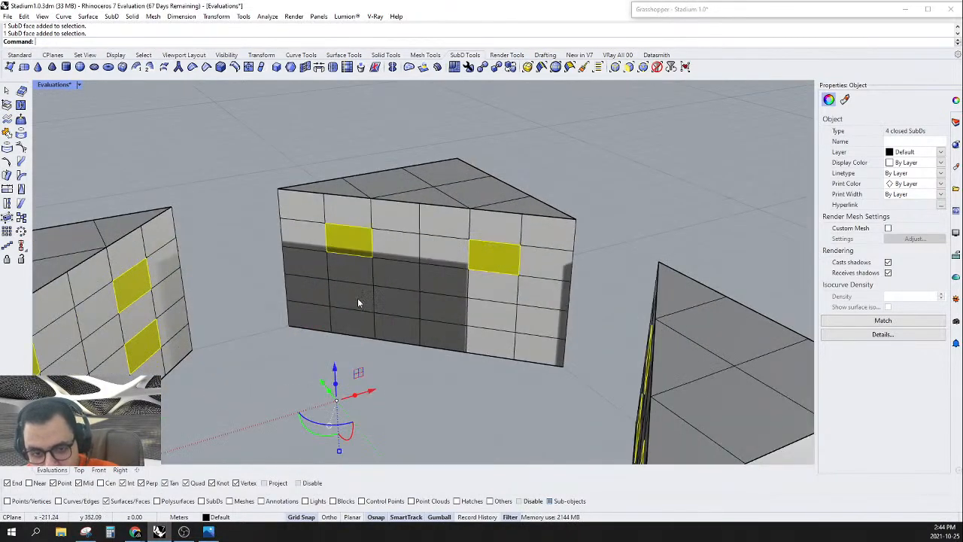
pyautogui.moveTo(495, 324); pyautogui.dragTo(637, 323, button='right')
pyautogui.scroll(-9, 570, 340)
pyautogui.scroll(5, 443, 279)
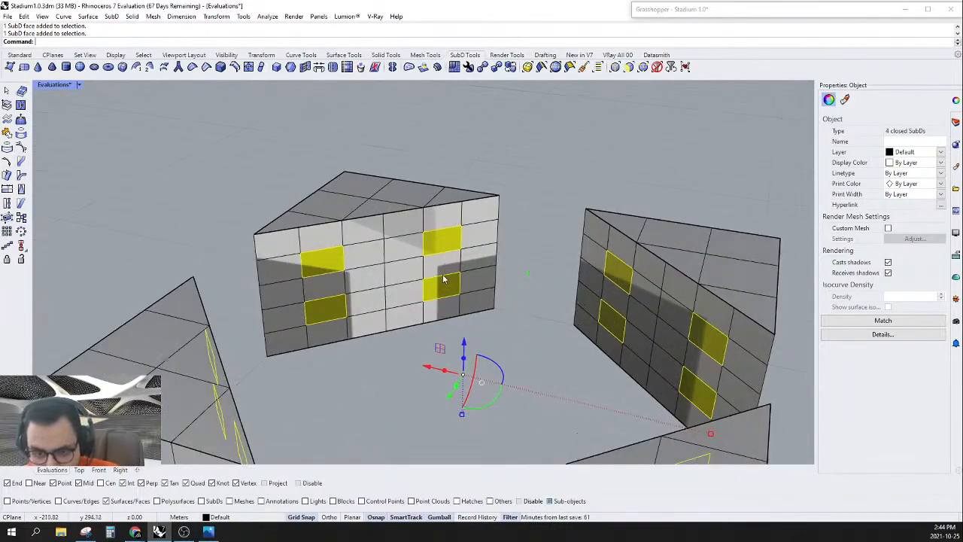
# Step: Clear the selection and start a Bridge between the nearest row-two faces on the diagonal walls of two adjacent pieces
pyautogui.moveTo(443, 279)
pyautogui.mouseDown(button='right')
pyautogui.moveTo(505, 331)
pyautogui.moveTo(513, 368)
pyautogui.moveTo(492, 272)
pyautogui.moveTo(531, 256)
pyautogui.moveTo(453, 285)
pyautogui.mouseUp(button='right')
pyautogui.click(513, 372)
pyautogui.click(586, 257)
pyautogui.keyDown('shift'); pyautogui.click(370, 251); pyautogui.keyUp('shift')
pyautogui.scroll(-5, 475, 239)
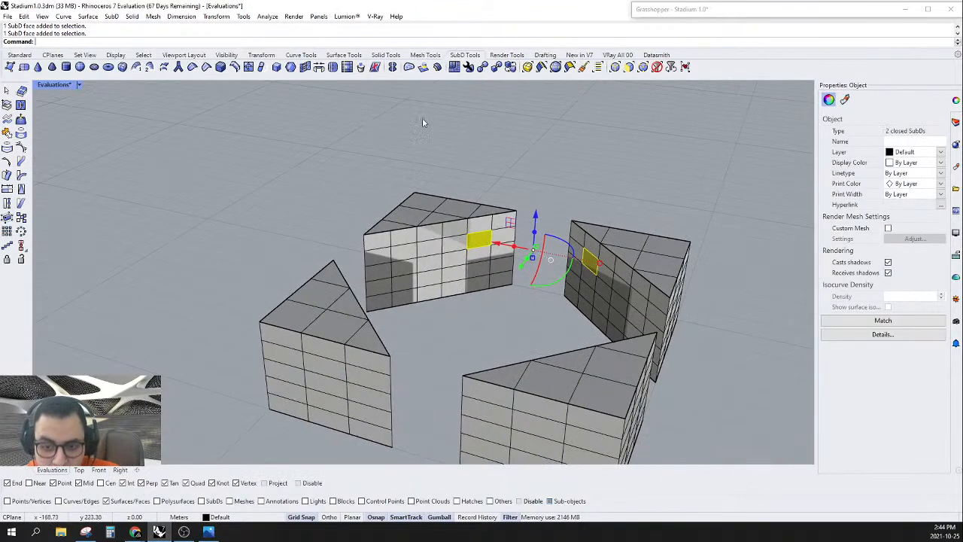
pyautogui.click(319, 68)
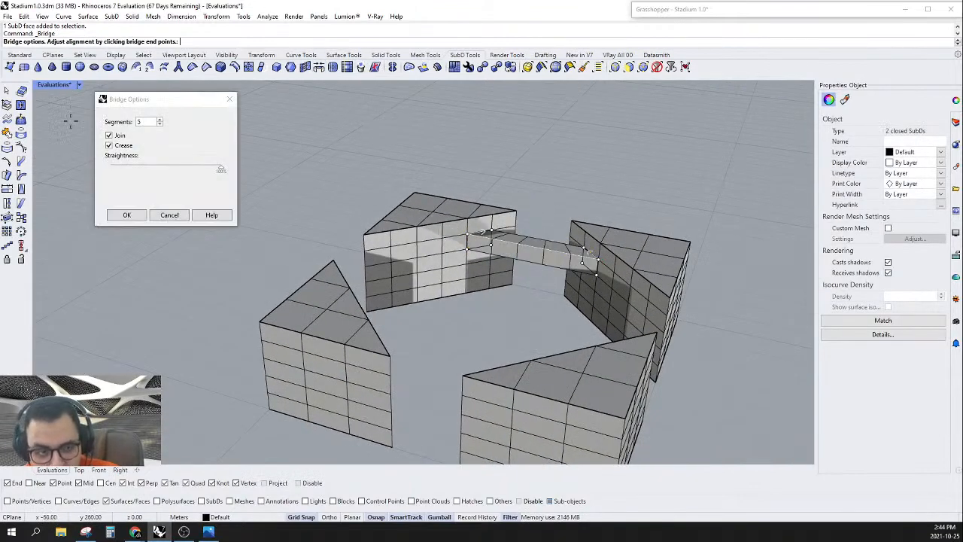
pyautogui.click(160, 126)
pyautogui.click(160, 125)
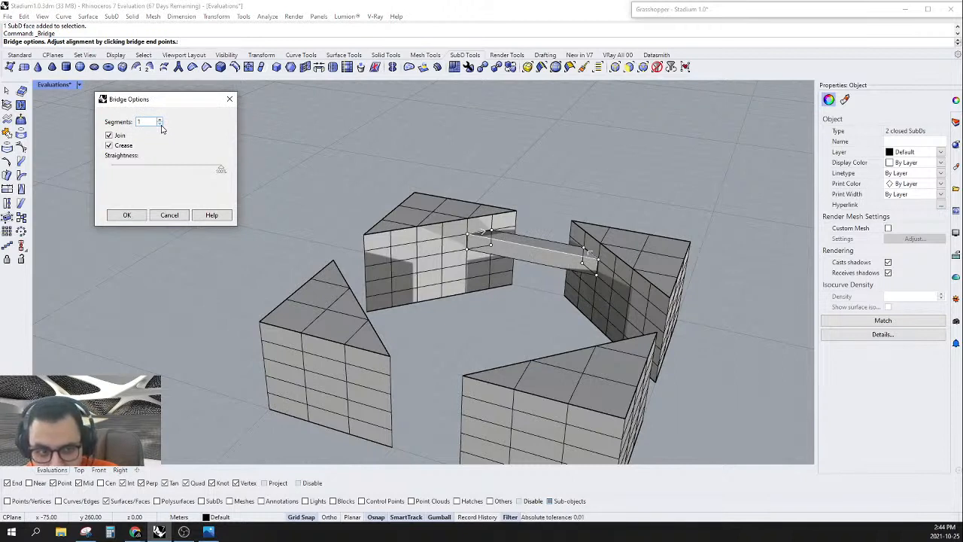
pyautogui.press('Escape')
# Step: Delete three of the four triangular SubD blocks, keeping a single block to work on
pyautogui.scroll(5, 434, 306)
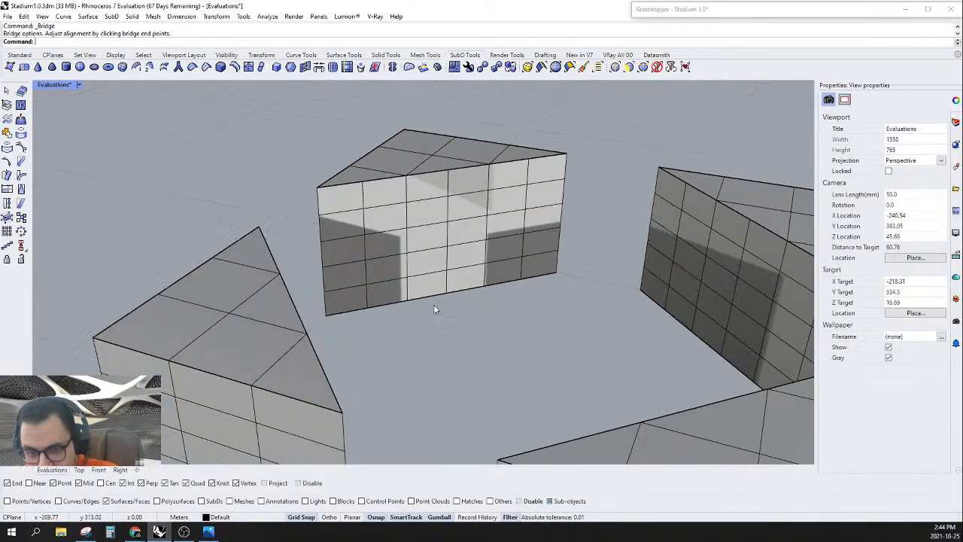
pyautogui.moveTo(434, 305); pyautogui.dragTo(521, 319, button='right')
pyautogui.scroll(-5, 451, 255)
pyautogui.scroll(3, 455, 241)
pyautogui.scroll(-5, 458, 228)
pyautogui.scroll(-3, 635, 296)
pyautogui.moveTo(733, 415); pyautogui.dragTo(426, 310)
pyautogui.moveTo(426, 310); pyautogui.dragTo(572, 328, button='right')
pyautogui.press('Delete')
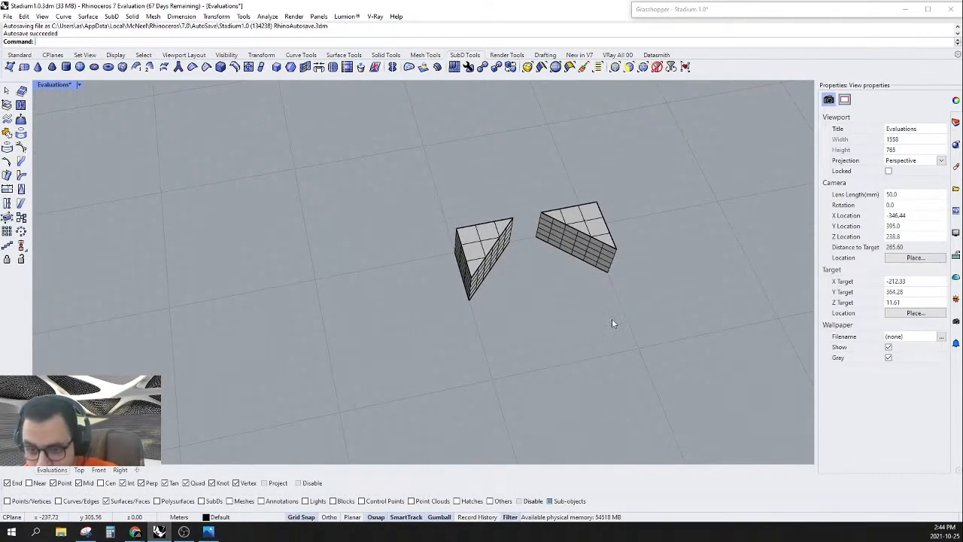
pyautogui.moveTo(646, 326); pyautogui.dragTo(525, 166)
pyautogui.press('Delete')
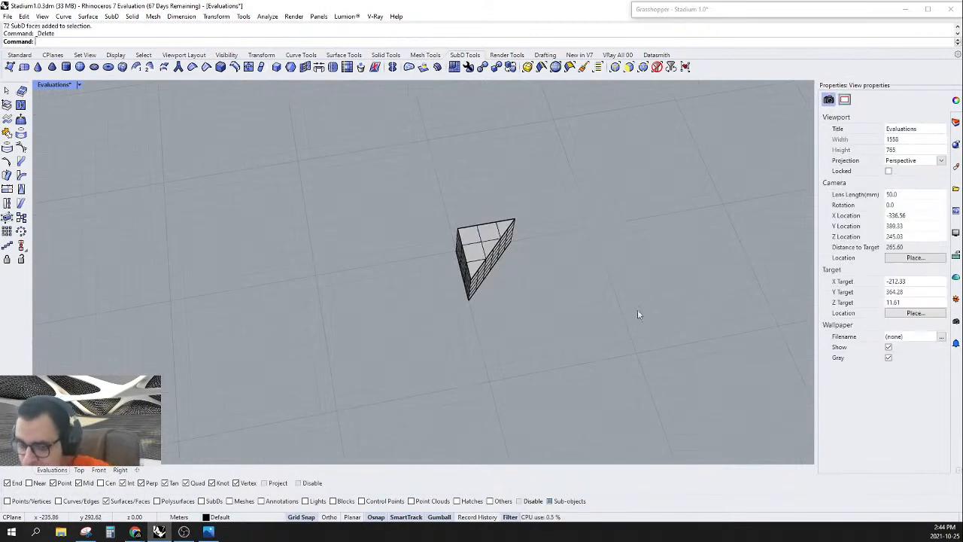
pyautogui.moveTo(638, 316); pyautogui.dragTo(468, 193, button='right')
pyautogui.scroll(6, 475, 285)
pyautogui.moveTo(505, 322); pyautogui.dragTo(509, 353, button='right')
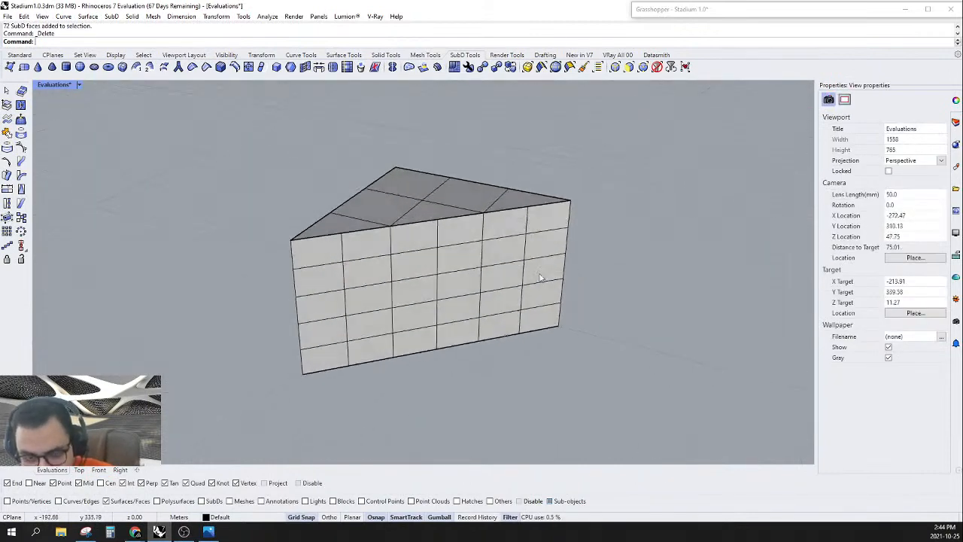
pyautogui.keyDown('shift'); pyautogui.moveTo(444, 426); pyautogui.dragTo(511, 304, button='right'); pyautogui.keyUp('shift')
pyautogui.scroll(2, 533, 158)
pyautogui.keyDown('shift'); pyautogui.moveTo(535, 143); pyautogui.dragTo(589, 238, button='right'); pyautogui.keyUp('shift')
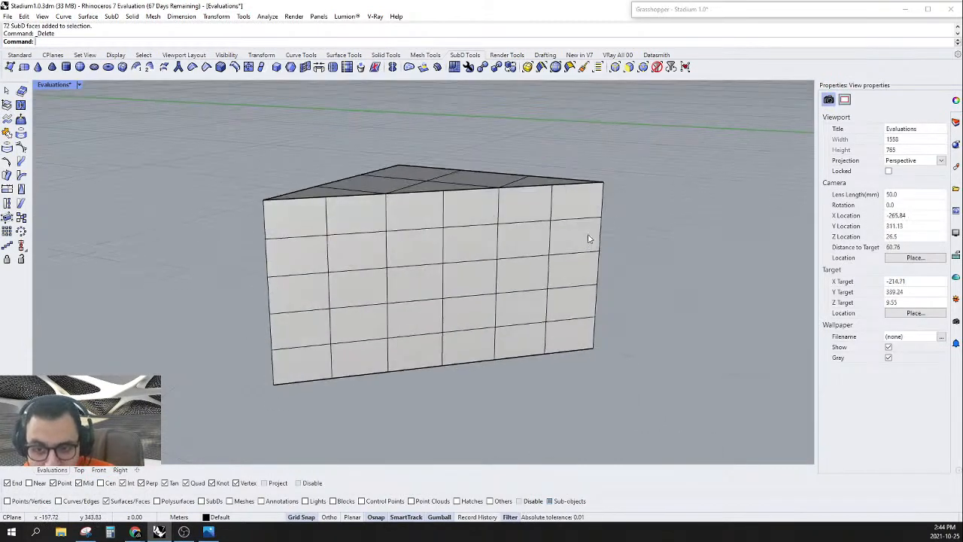
pyautogui.keyDown('ctrl'); pyautogui.keyDown('shift'); pyautogui.click(573, 238); pyautogui.keyUp('shift'); pyautogui.keyUp('ctrl')
pyautogui.keyDown('ctrl'); pyautogui.keyDown('shift'); pyautogui.click(524, 242); pyautogui.keyUp('shift'); pyautogui.keyUp('ctrl')
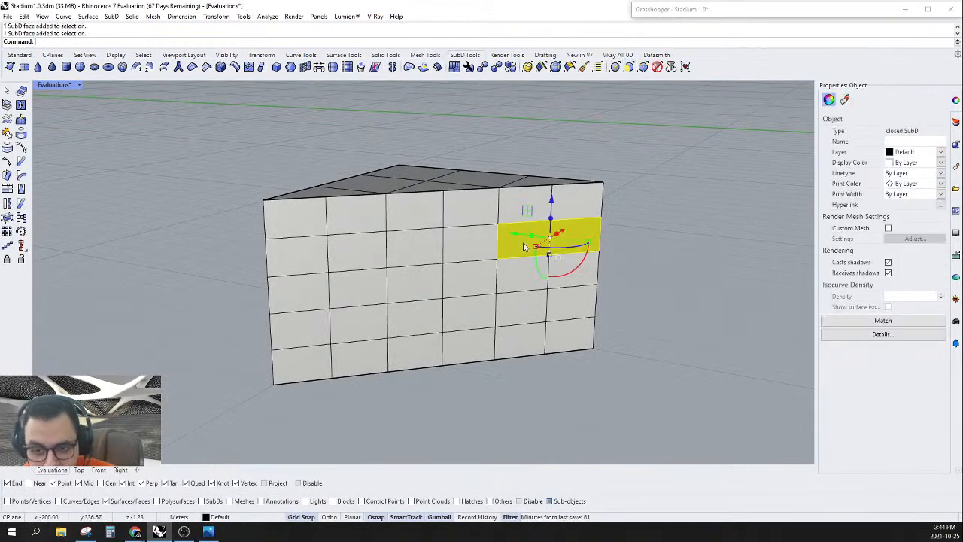
pyautogui.keyDown('ctrl'); pyautogui.keyDown('shift'); pyautogui.click(469, 245); pyautogui.keyUp('shift'); pyautogui.keyUp('ctrl')
pyautogui.keyDown('ctrl'); pyautogui.keyDown('shift'); pyautogui.click(415, 247); pyautogui.keyUp('shift'); pyautogui.keyUp('ctrl')
pyautogui.keyDown('ctrl'); pyautogui.keyDown('shift'); pyautogui.click(359, 252); pyautogui.keyUp('shift'); pyautogui.keyUp('ctrl')
pyautogui.keyDown('ctrl'); pyautogui.keyDown('shift'); pyautogui.click(294, 258); pyautogui.keyUp('shift'); pyautogui.keyUp('ctrl')
pyautogui.moveTo(301, 264); pyautogui.dragTo(483, 280, button='right')
pyautogui.scroll(-4, 483, 280)
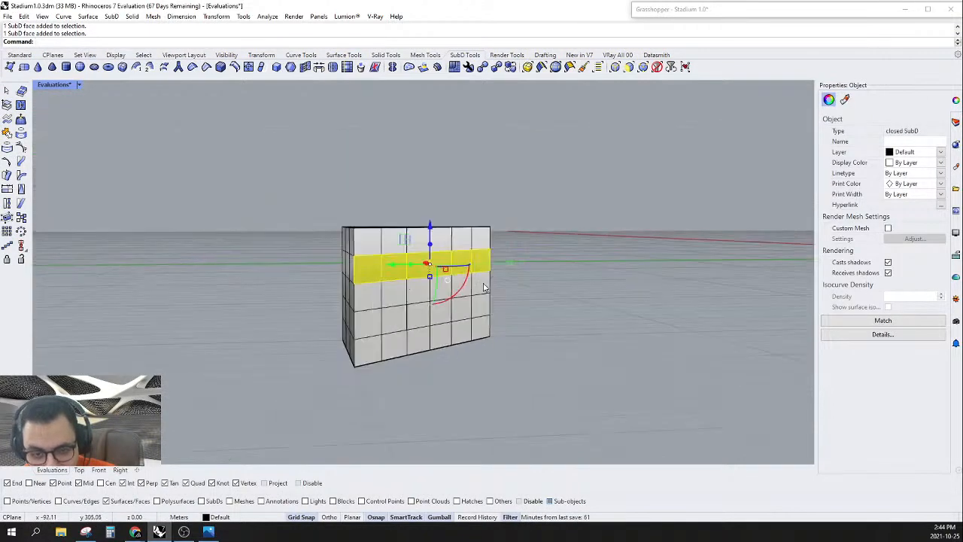
pyautogui.scroll(6, 485, 276)
pyautogui.keyDown('ctrl'); pyautogui.keyDown('shift'); pyautogui.click(485, 276); pyautogui.keyUp('shift'); pyautogui.keyUp('ctrl')
pyautogui.keyDown('ctrl'); pyautogui.keyDown('shift'); pyautogui.click(455, 281); pyautogui.keyUp('shift'); pyautogui.keyUp('ctrl')
pyautogui.keyDown('ctrl'); pyautogui.keyDown('shift'); pyautogui.click(417, 285); pyautogui.keyUp('shift'); pyautogui.keyUp('ctrl')
pyautogui.keyDown('ctrl'); pyautogui.keyDown('shift'); pyautogui.click(344, 293); pyautogui.keyUp('shift'); pyautogui.keyUp('ctrl')
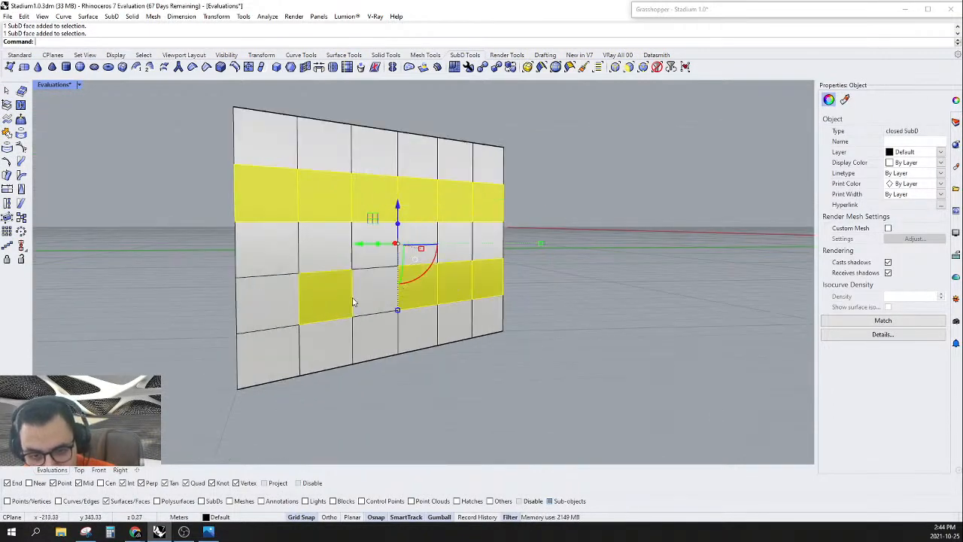
pyautogui.keyDown('ctrl'); pyautogui.keyDown('shift'); pyautogui.click(374, 295); pyautogui.keyUp('shift'); pyautogui.keyUp('ctrl')
pyautogui.keyDown('ctrl'); pyautogui.keyDown('shift'); pyautogui.click(270, 308); pyautogui.keyUp('shift'); pyautogui.keyUp('ctrl')
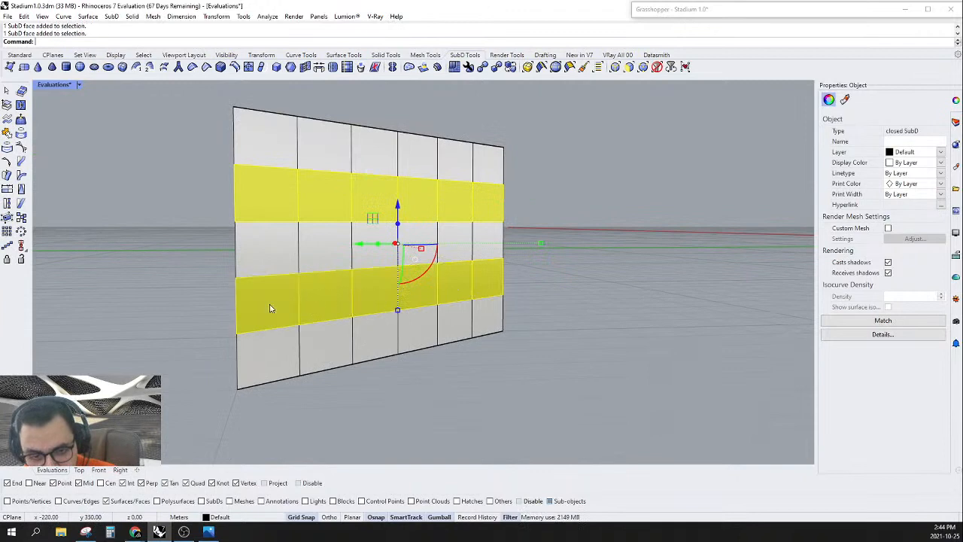
pyautogui.click(206, 66)
pyautogui.moveTo(464, 190); pyautogui.dragTo(565, 183, button='right')
pyautogui.press('Escape')
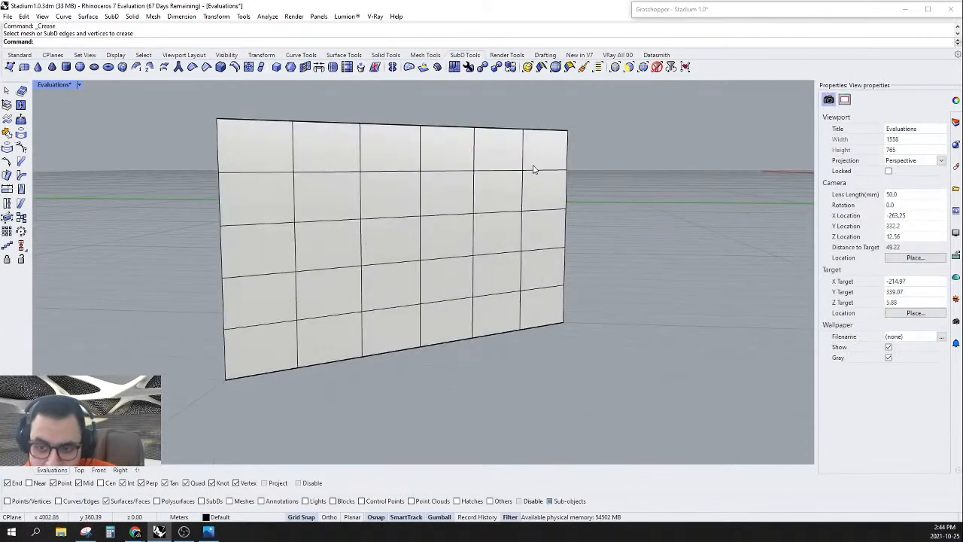
# Step: Crease all four horizontal edge loops between the face rows around the remaining triangular block
pyautogui.doubleClick(556, 171)
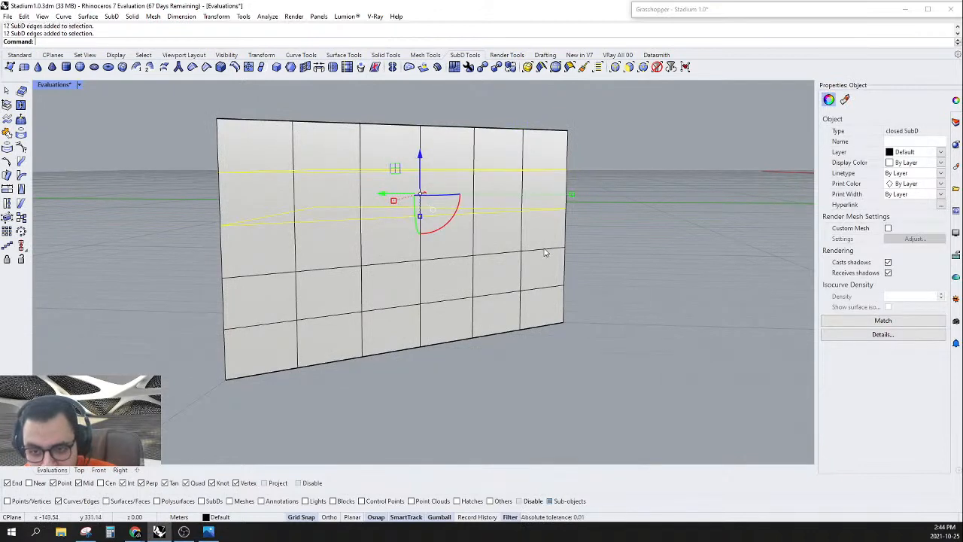
pyautogui.keyDown('shift'); pyautogui.doubleClick(542, 249); pyautogui.keyUp('shift')
pyautogui.keyDown('shift'); pyautogui.doubleClick(550, 293); pyautogui.keyUp('shift')
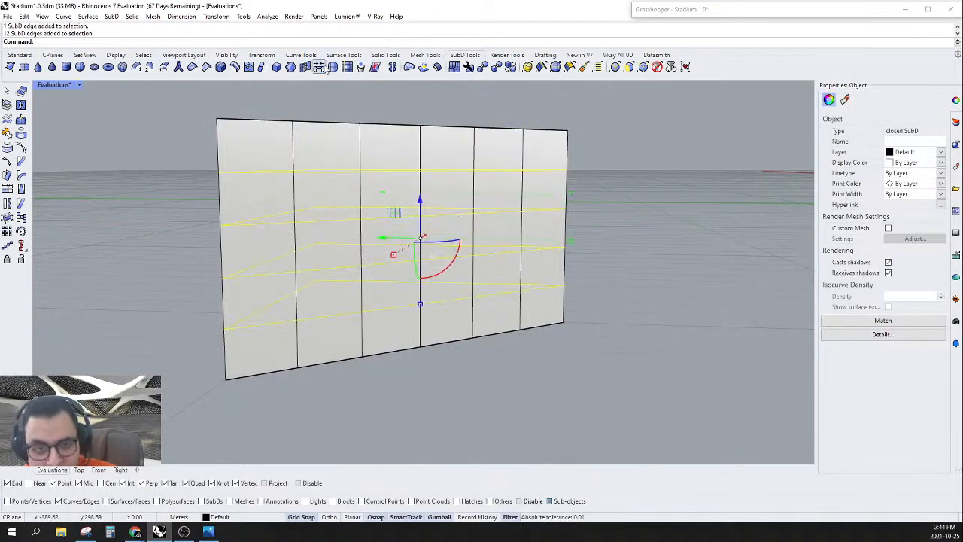
pyautogui.click(207, 68)
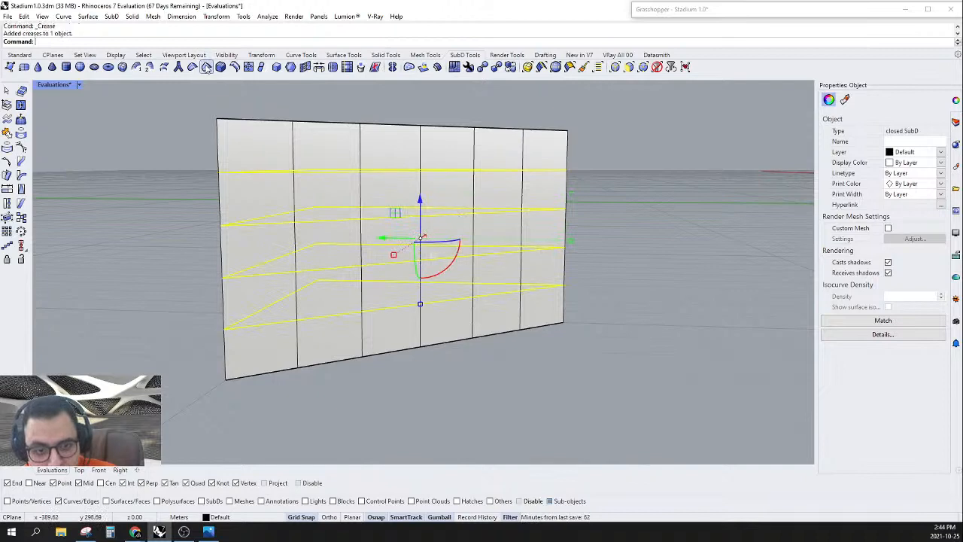
pyautogui.click(124, 253)
# Step: Delete all faces of the two shorter side walls, keeping the long wall and the two triangular caps
pyautogui.moveTo(126, 254); pyautogui.dragTo(459, 313, button='right')
pyautogui.scroll(-4, 450, 316)
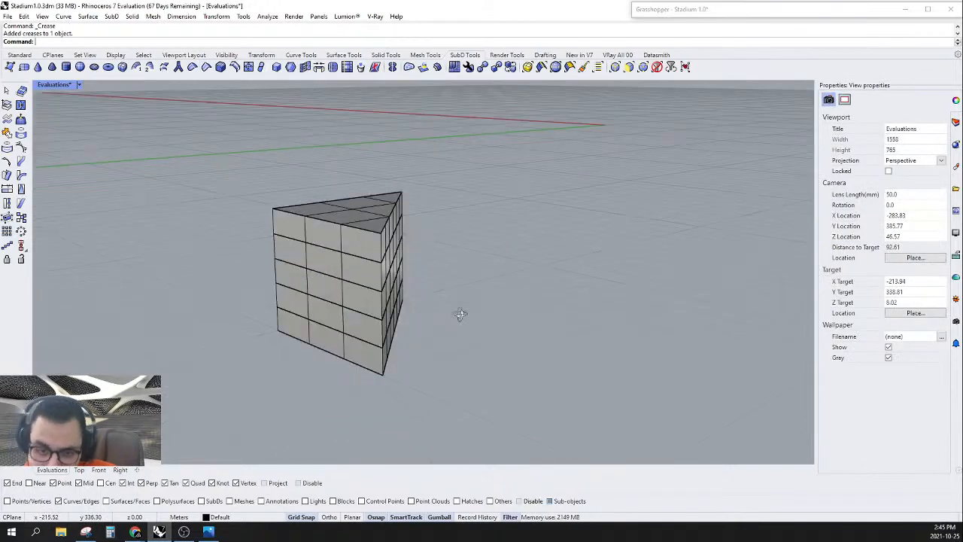
pyautogui.scroll(4, 347, 291)
pyautogui.moveTo(363, 218); pyautogui.dragTo(274, 268, button='right')
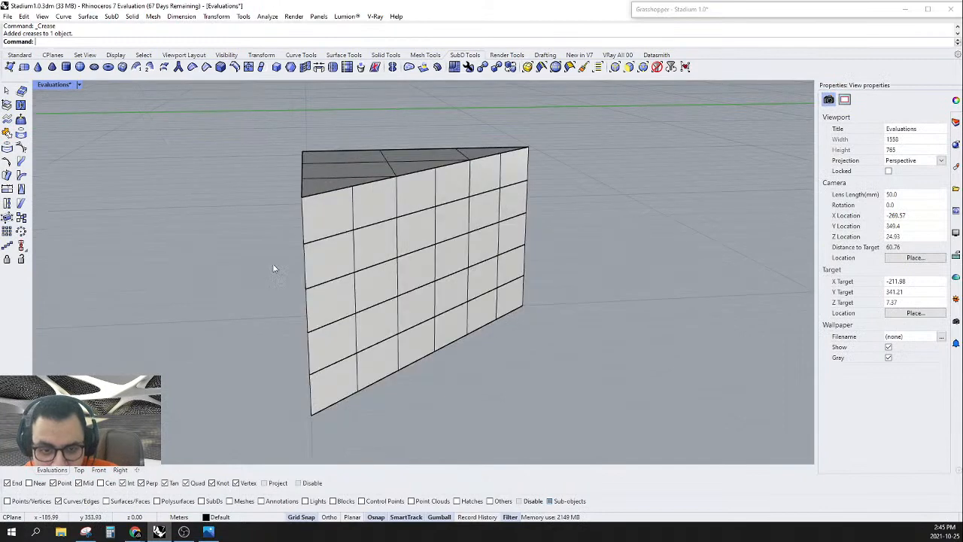
pyautogui.click(629, 68)
pyautogui.moveTo(227, 139); pyautogui.dragTo(323, 468)
pyautogui.moveTo(322, 469); pyautogui.dragTo(592, 409, button='right')
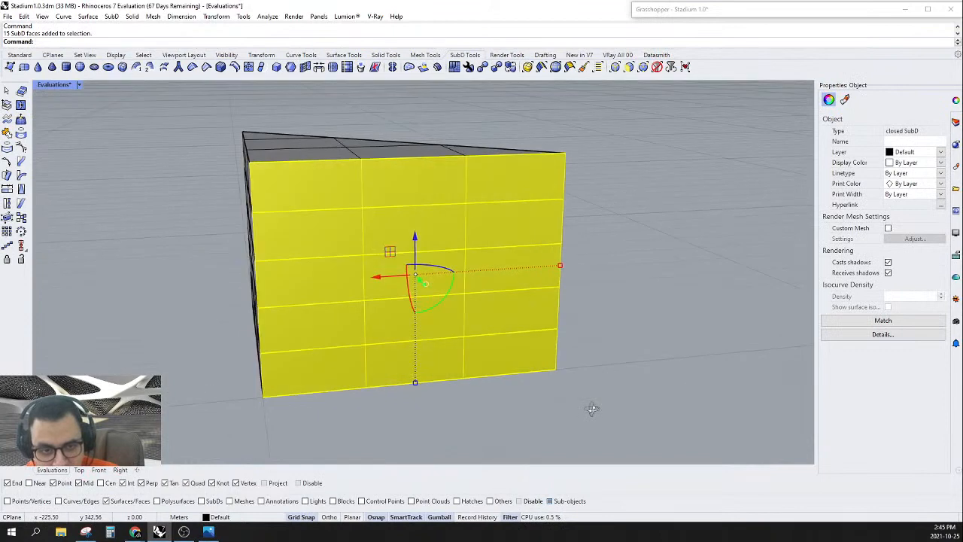
pyautogui.moveTo(209, 106); pyautogui.dragTo(292, 464)
pyautogui.moveTo(293, 464); pyautogui.dragTo(489, 455, button='right')
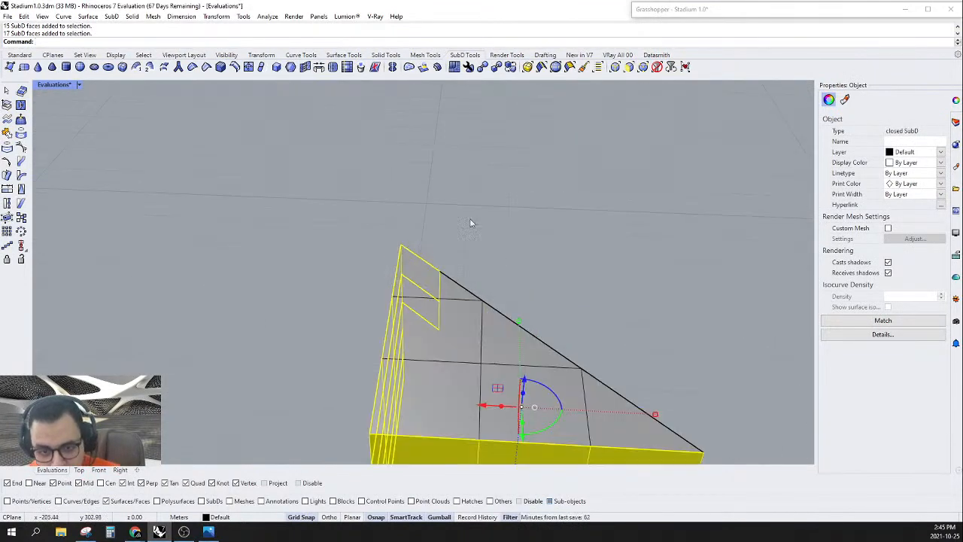
pyautogui.moveTo(430, 346); pyautogui.dragTo(556, 233, button='right')
pyautogui.press('Delete')
pyautogui.moveTo(611, 282); pyautogui.dragTo(498, 287, button='right')
pyautogui.moveTo(497, 211); pyautogui.dragTo(641, 67, button='right')
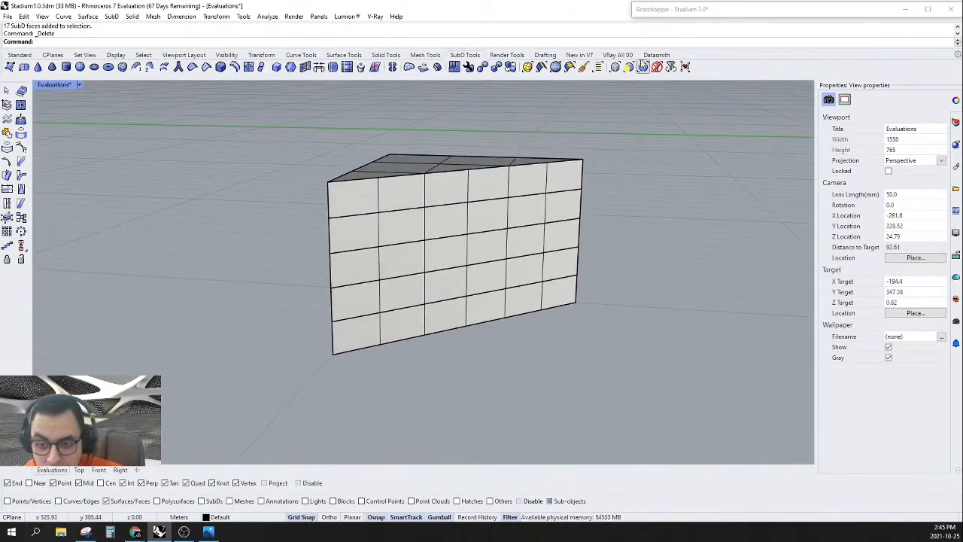
pyautogui.scroll(-6, 486, 197)
pyautogui.moveTo(483, 195); pyautogui.dragTo(526, 329, button='right')
pyautogui.moveTo(361, 360); pyautogui.dragTo(631, 96)
pyautogui.scroll(-6, 395, 228)
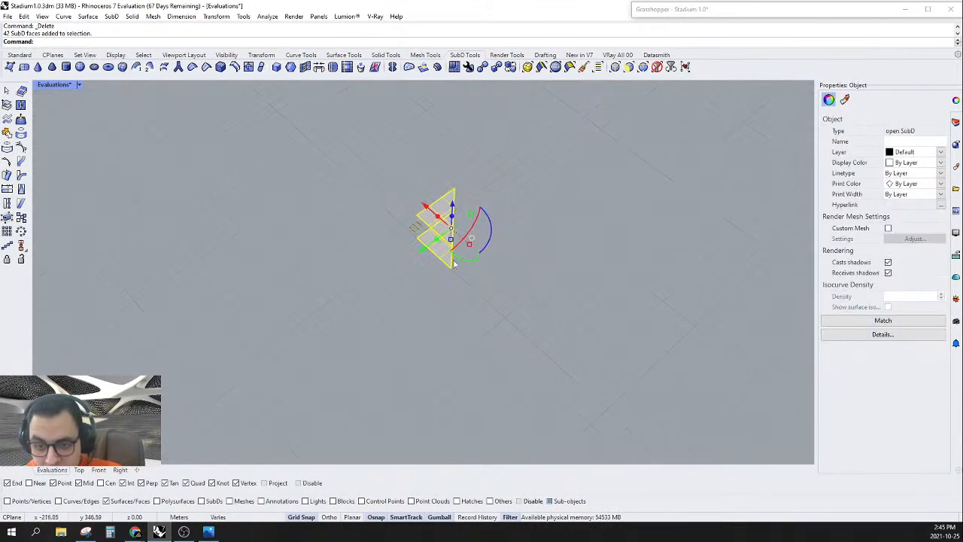
pyautogui.moveTo(410, 233); pyautogui.dragTo(494, 313, button='right')
pyautogui.moveTo(75, 473); pyautogui.dragTo(307, 255, button='right')
pyautogui.click(308, 256)
pyautogui.scroll(6, 442, 218)
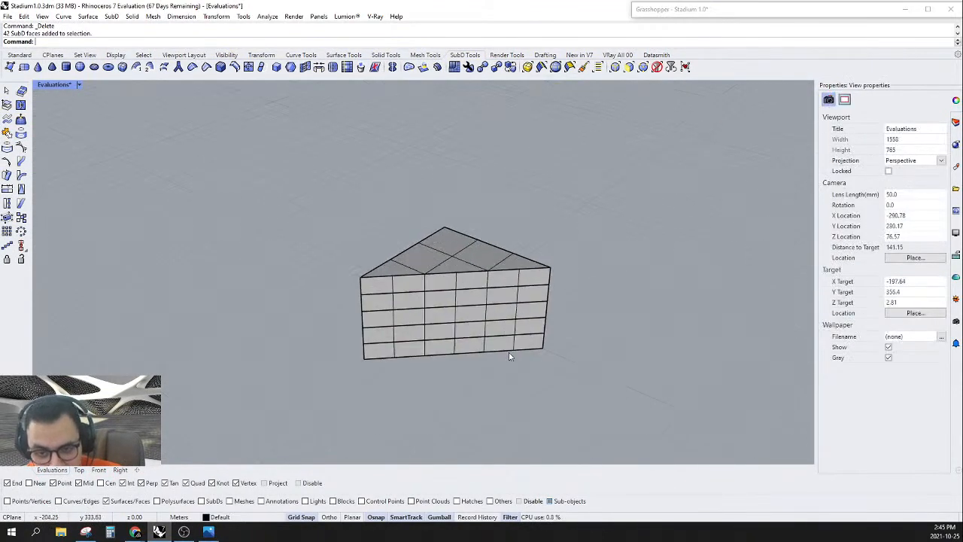
pyautogui.moveTo(512, 354); pyautogui.dragTo(553, 361, button='right')
pyautogui.scroll(-5, 647, 339)
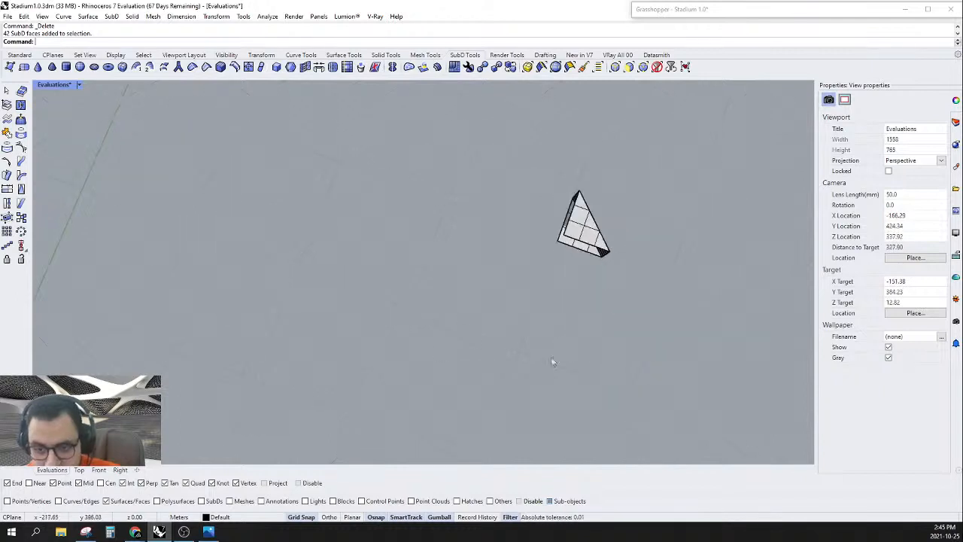
pyautogui.moveTo(453, 331); pyautogui.dragTo(668, 131)
pyautogui.scroll(-6, 436, 264)
pyautogui.moveTo(519, 207); pyautogui.dragTo(472, 145, button='right')
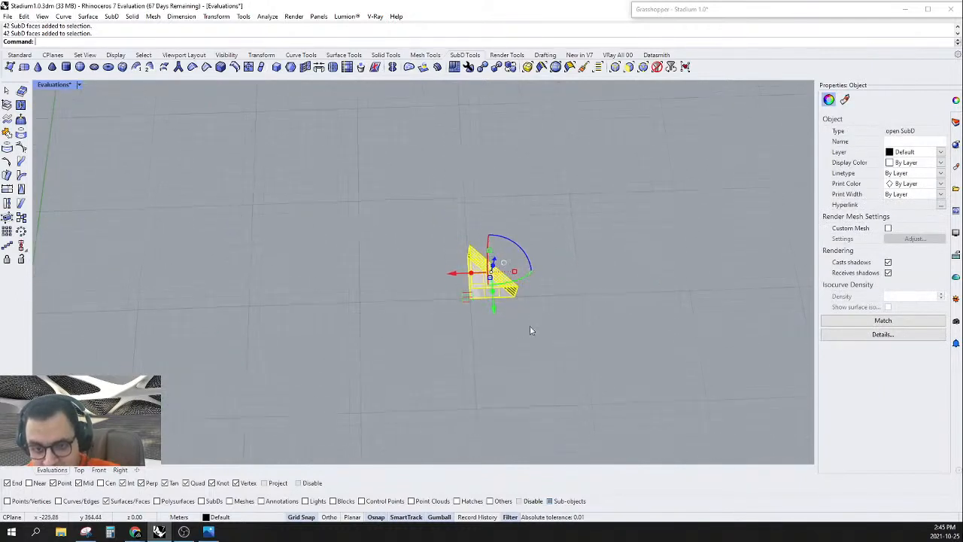
pyautogui.press('Escape')
# Step: Duplicate the whole open SubD in the Top view, placing the copy diagonally toward negative X and negative Y
pyautogui.moveTo(370, 347); pyautogui.dragTo(616, 185)
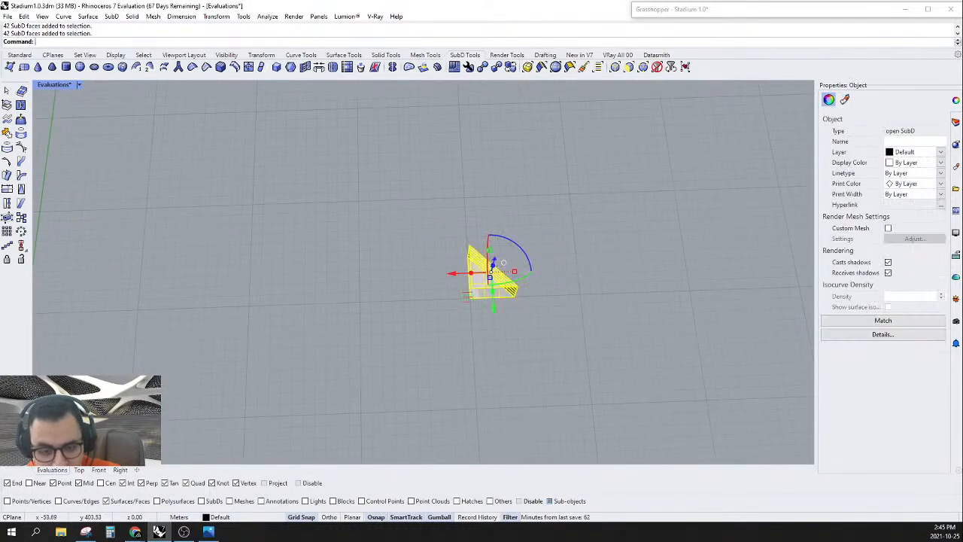
pyautogui.click(80, 469)
pyautogui.scroll(-4, 327, 351)
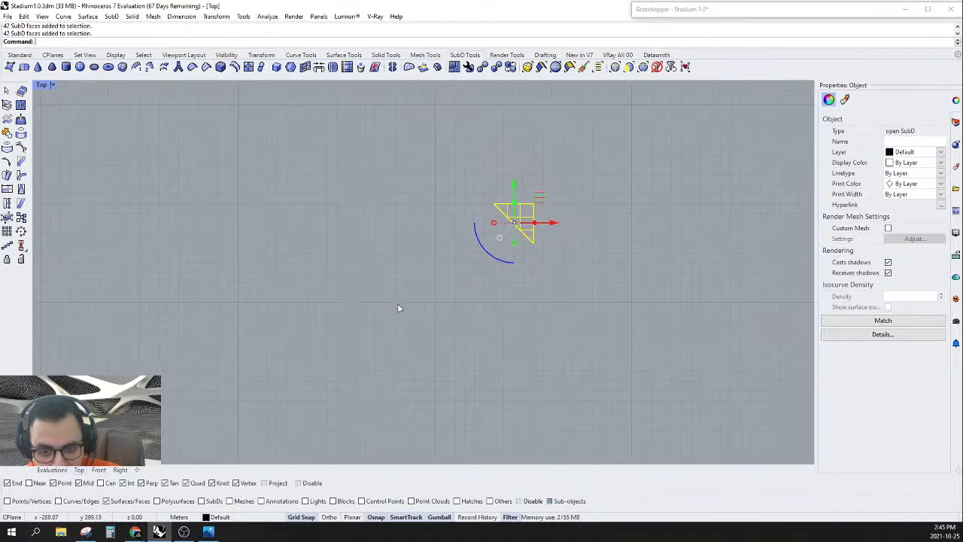
pyautogui.scroll(1, 541, 222)
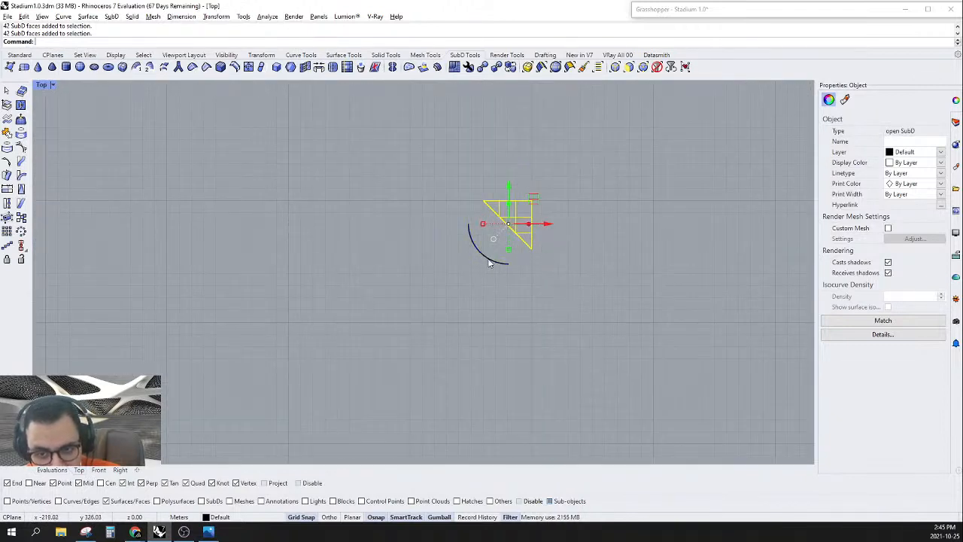
pyautogui.moveTo(535, 208); pyautogui.dragTo(446, 313)
pyautogui.click(477, 278)
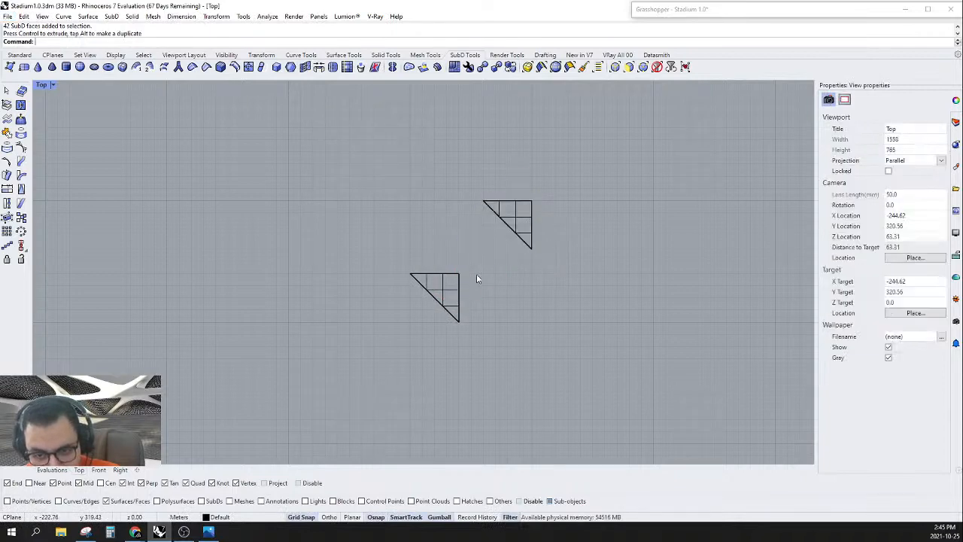
# Step: Rotate the copied SubD 180 degrees about its vertical axis in the Evaluations view
pyautogui.moveTo(336, 371); pyautogui.dragTo(331, 376)
pyautogui.click(61, 471)
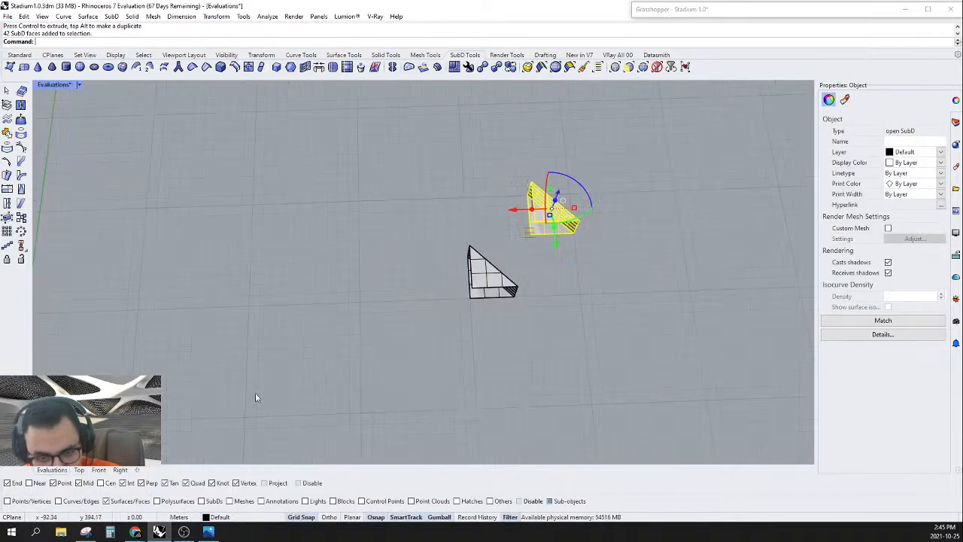
pyautogui.moveTo(331, 346); pyautogui.dragTo(464, 280, button='right')
pyautogui.scroll(4, 580, 243)
pyautogui.moveTo(572, 294); pyautogui.dragTo(575, 242, button='right')
pyautogui.scroll(-5, 575, 242)
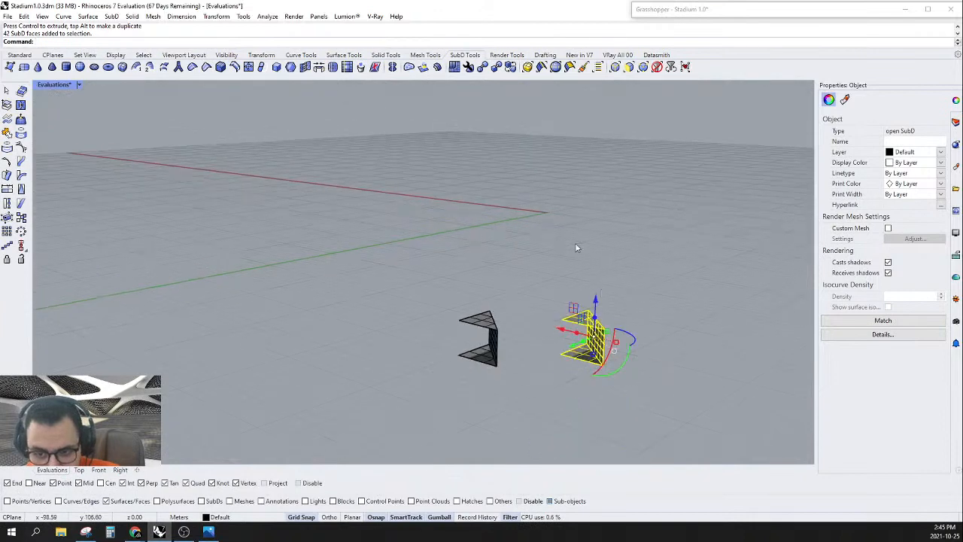
pyautogui.scroll(6, 628, 360)
pyautogui.moveTo(628, 362); pyautogui.dragTo(616, 363, button='right')
pyautogui.click(614, 360)
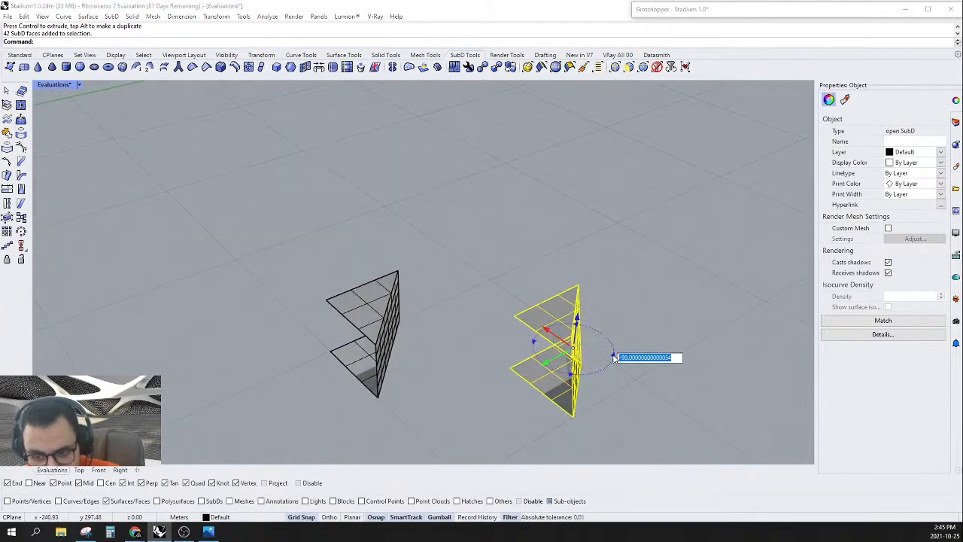
pyautogui.write('180')
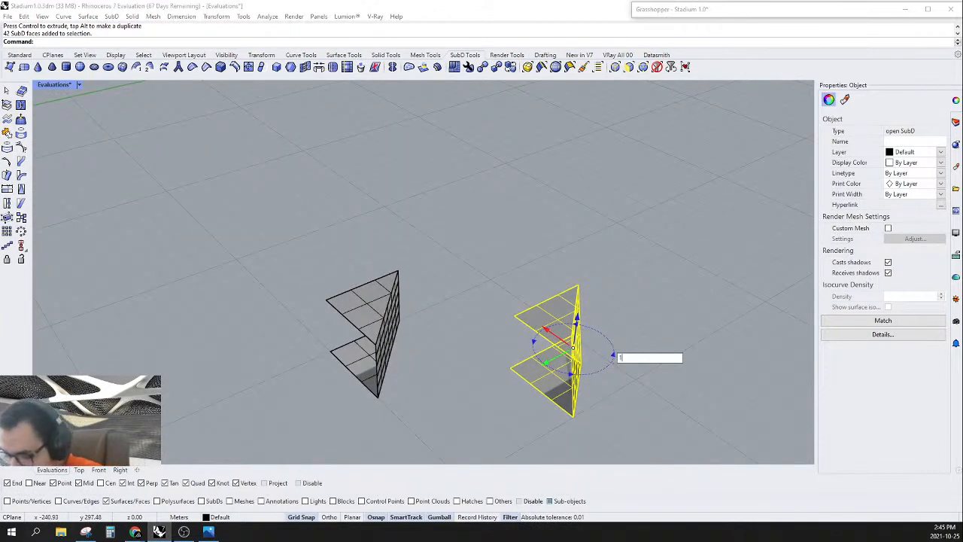
pyautogui.press('Return')
pyautogui.click(644, 385)
# Step: Turn off the sub-object selection filter and move the rotated SubD from its lower cap's corner vertex to the nearby grid point
pyautogui.scroll(6, 645, 387)
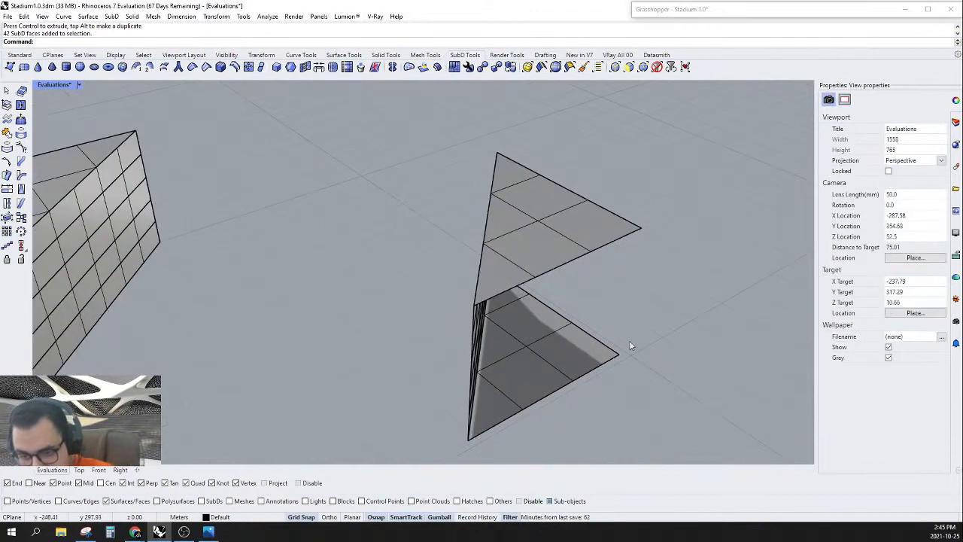
pyautogui.click(605, 364)
pyautogui.click(704, 172)
pyautogui.click(657, 67)
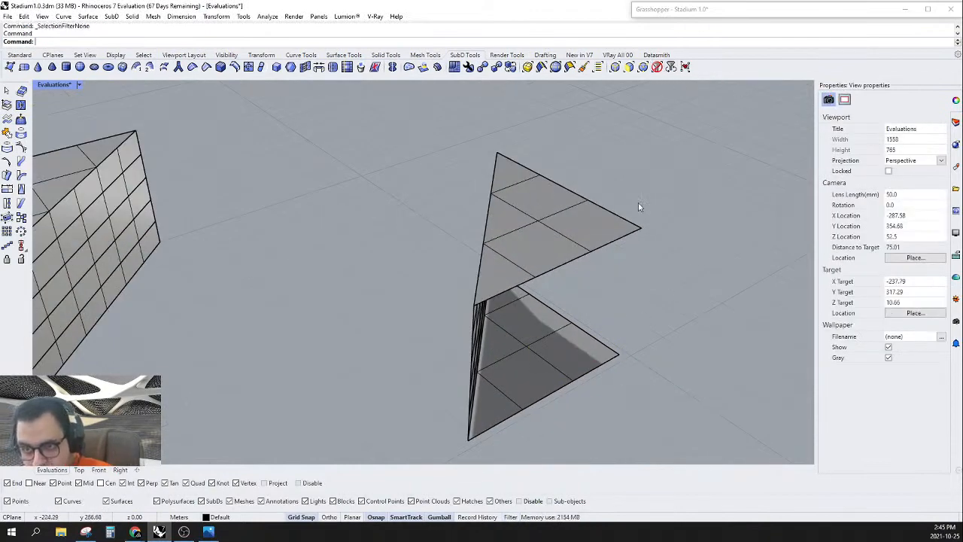
pyautogui.click(580, 354)
pyautogui.write('m')
pyautogui.press('Return')
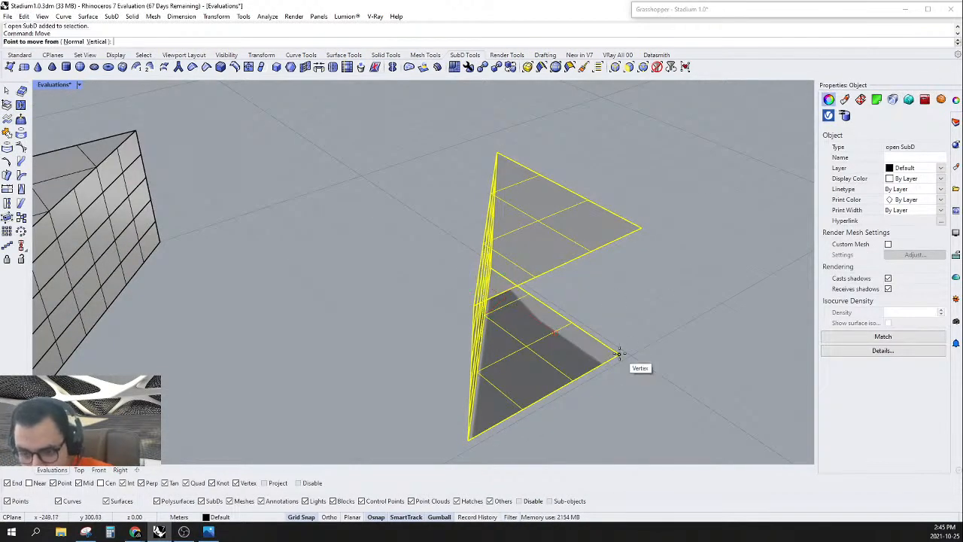
pyautogui.click(618, 353)
pyautogui.scroll(5, 630, 356)
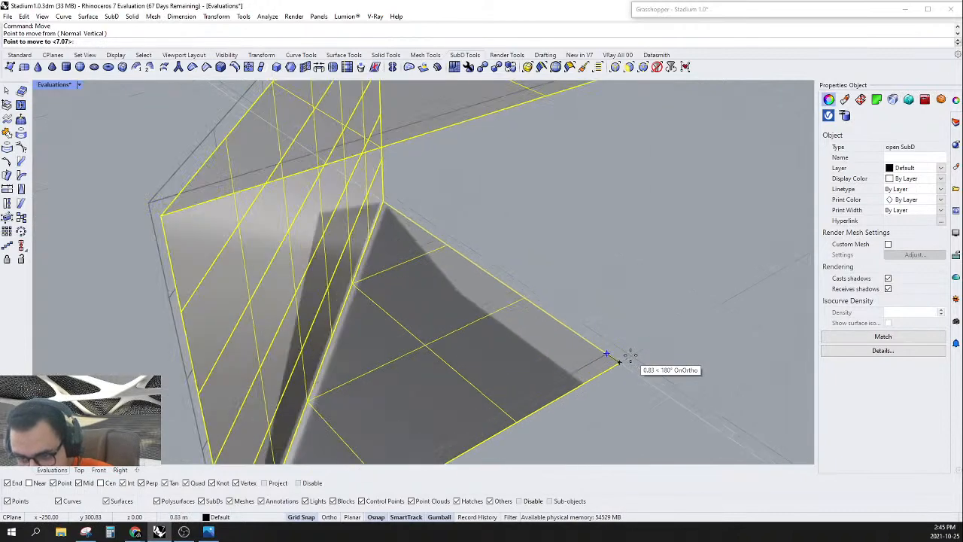
pyautogui.click(634, 359)
pyautogui.scroll(-7, 685, 355)
pyautogui.scroll(-8, 684, 351)
pyautogui.click(611, 343)
# Step: Select both open SubDs and rotate duplicates of them about the vertical axis to form a ring of four inward-facing blocks
pyautogui.moveTo(612, 344); pyautogui.dragTo(708, 275, button='right')
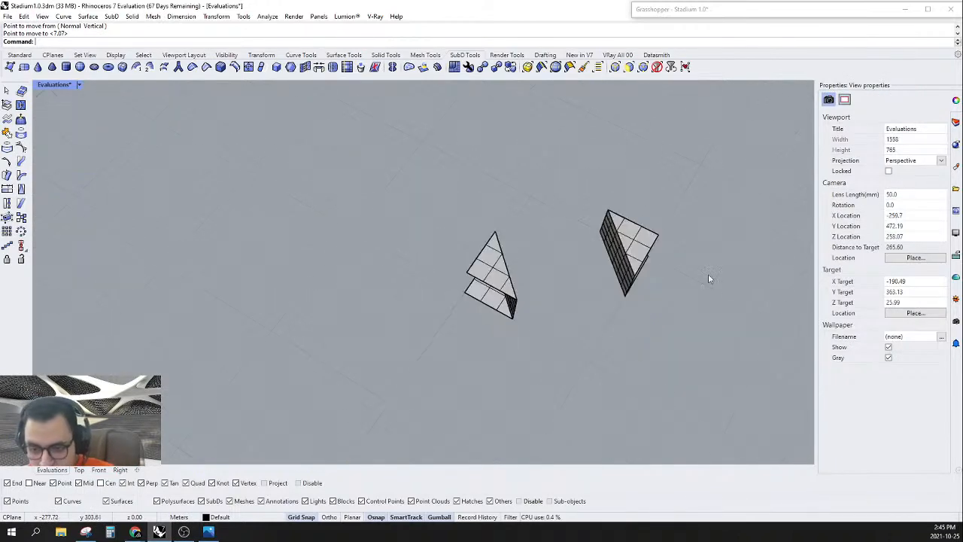
pyautogui.moveTo(708, 274); pyautogui.dragTo(305, 394)
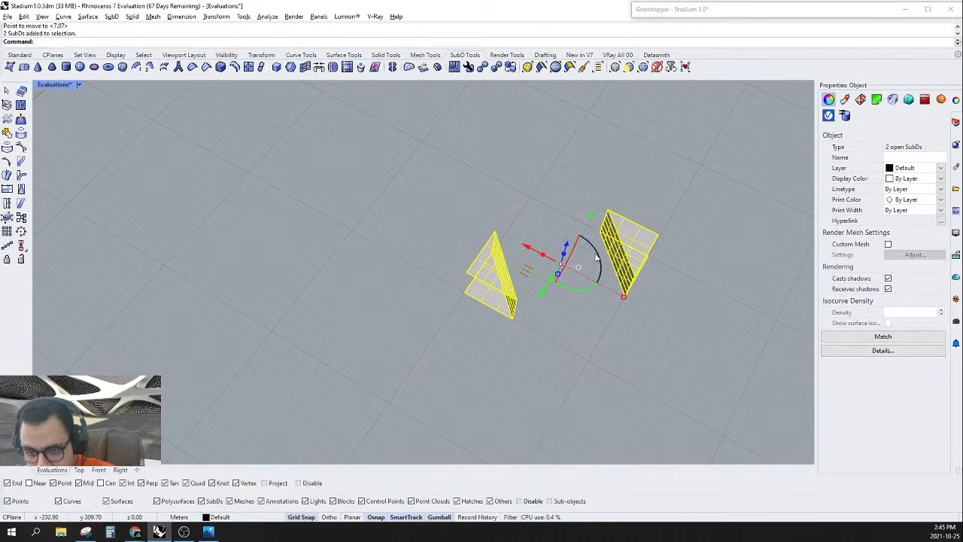
pyautogui.moveTo(595, 257); pyautogui.dragTo(585, 328)
pyautogui.click(606, 283)
pyautogui.scroll(6, 623, 273)
pyautogui.moveTo(535, 278); pyautogui.dragTo(517, 257, button='right')
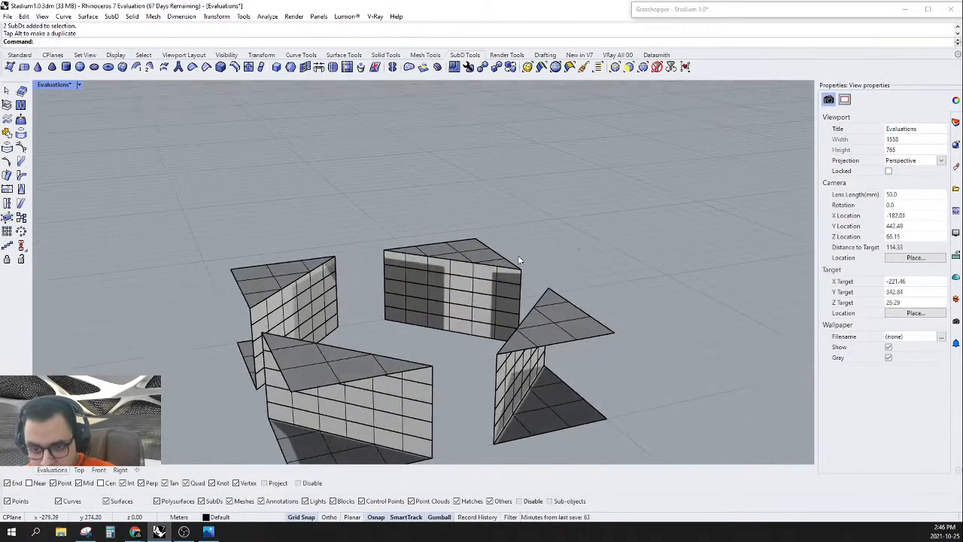
# Step: Bridge matching second-row wall faces of two adjacent blocks with 1 segment, with Join and Crease enabled
pyautogui.scroll(5, 325, 331)
pyautogui.scroll(8, 466, 286)
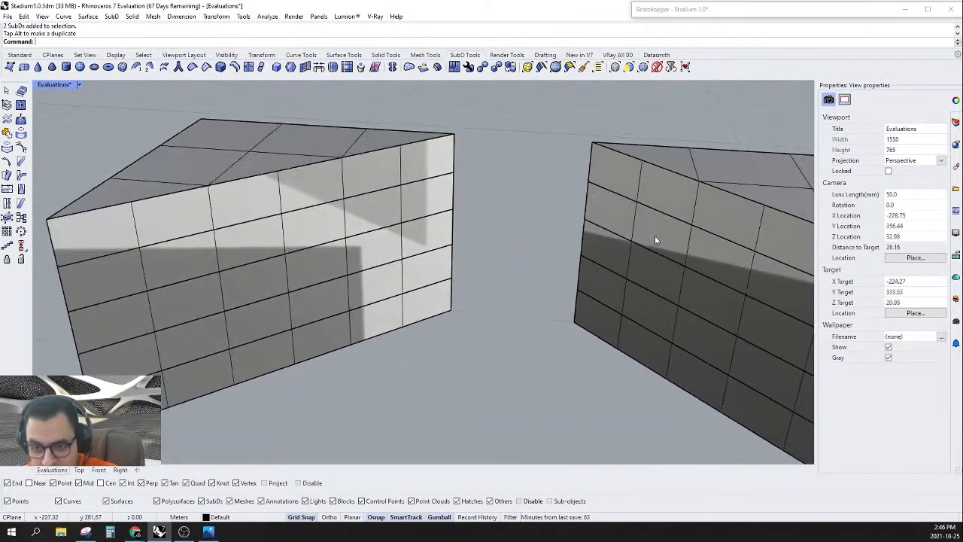
pyautogui.click(607, 215)
pyautogui.press('Escape')
pyautogui.click(629, 67)
pyautogui.click(656, 224)
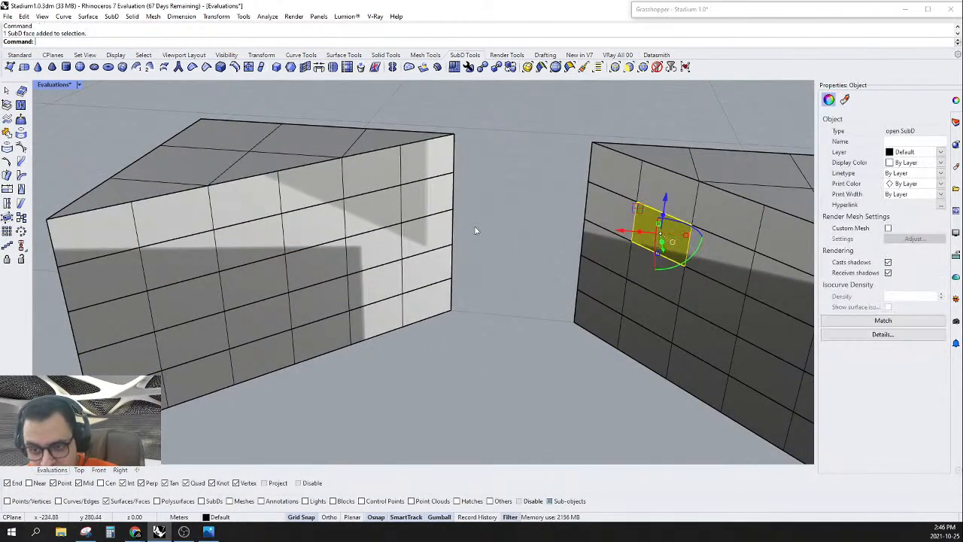
pyautogui.keyDown('shift'); pyautogui.click(382, 219); pyautogui.keyUp('shift')
pyautogui.click(319, 67)
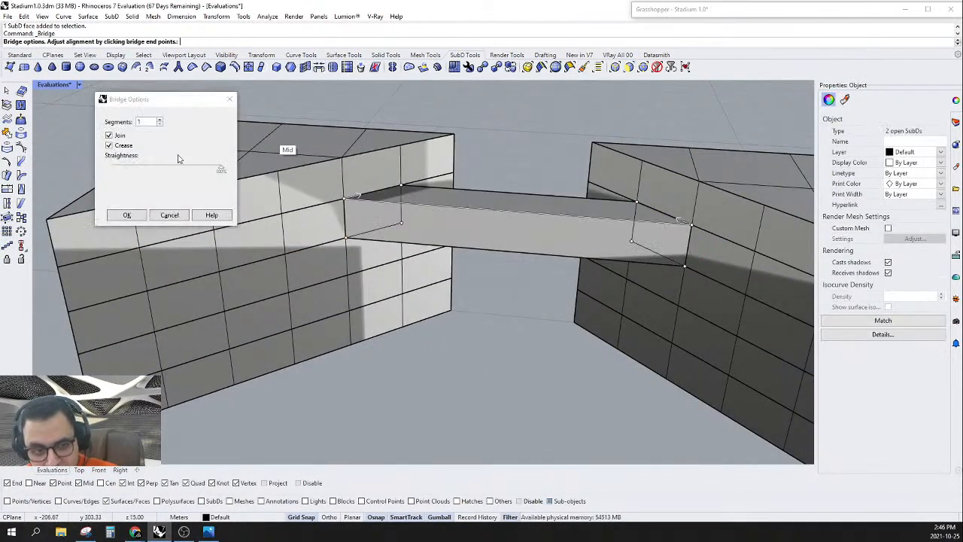
pyautogui.click(125, 216)
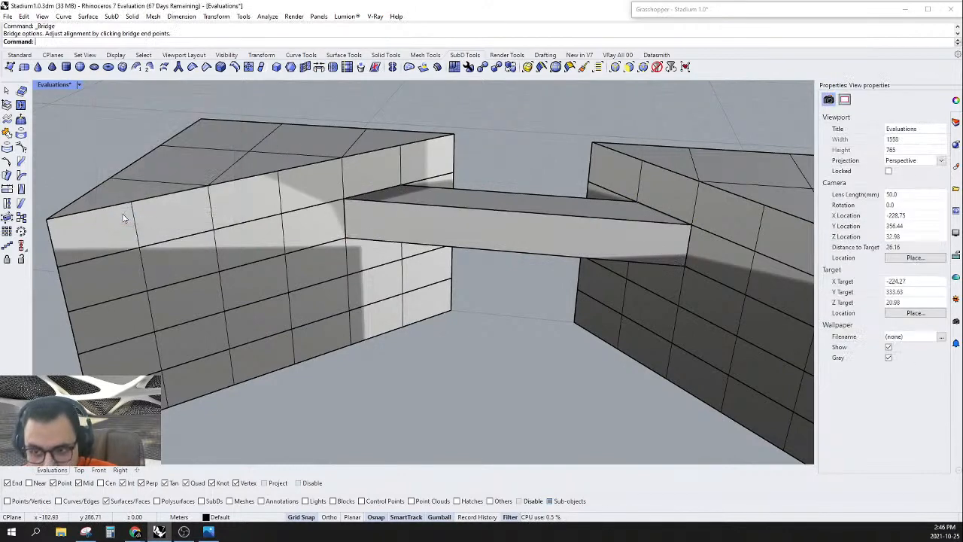
# Step: Switch the SubD display to flat, inspect the bridge's connection to the wall, and undo the creased bridge
pyautogui.press('Tab')
pyautogui.scroll(-2, 429, 245)
pyautogui.scroll(4, 376, 229)
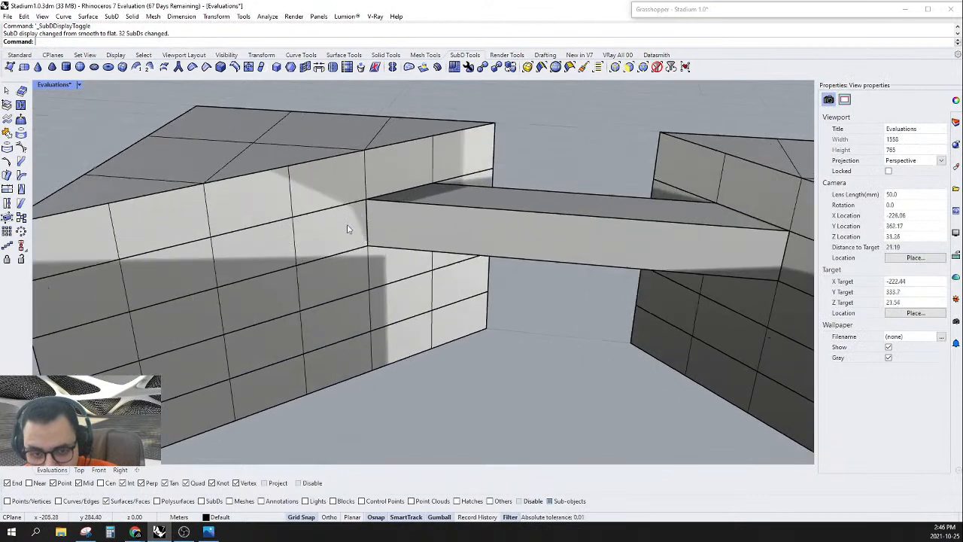
pyautogui.scroll(-2, 367, 219)
pyautogui.scroll(2, 369, 216)
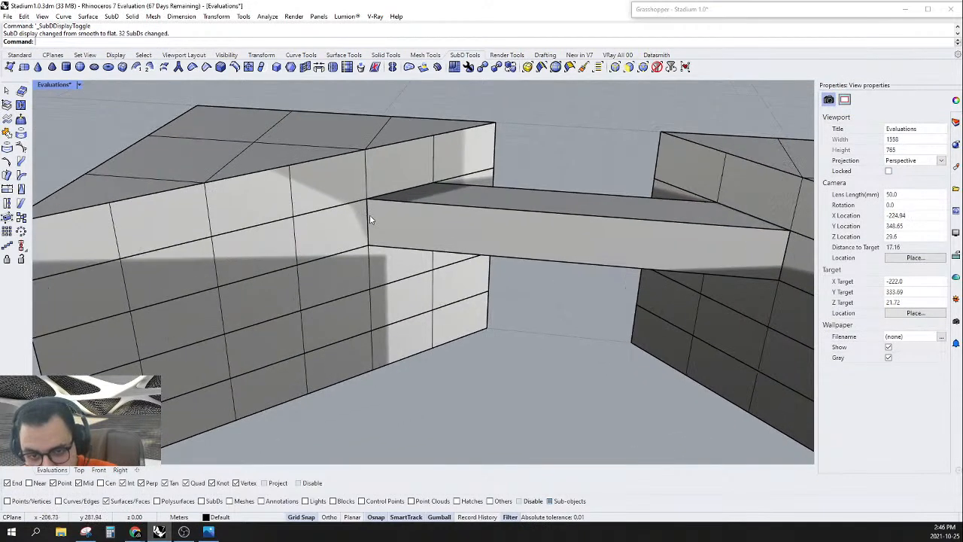
pyautogui.click(369, 216)
pyautogui.scroll(-2, 367, 218)
pyautogui.scroll(2, 367, 219)
pyautogui.press('Escape')
pyautogui.scroll(-2, 367, 219)
pyautogui.hotkey('ctrl', 'z')
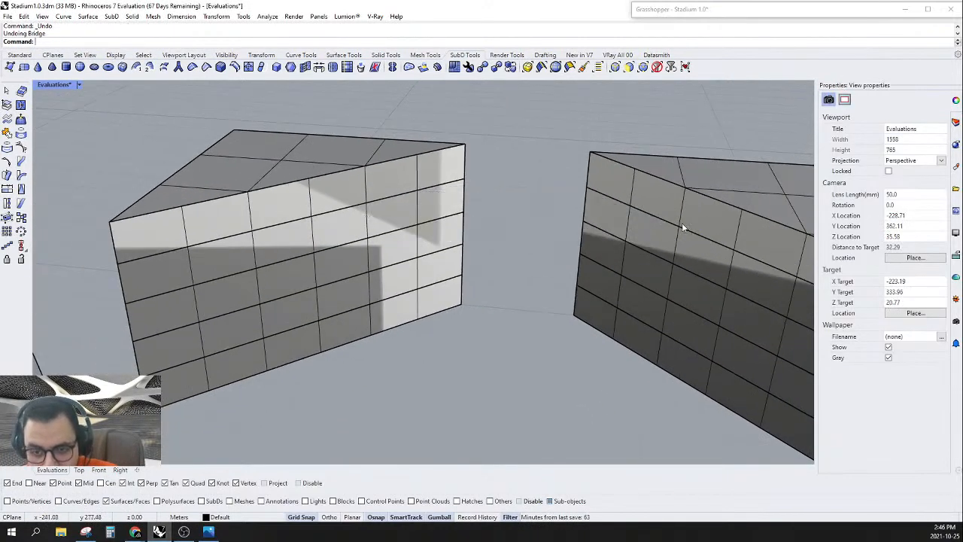
# Step: Bridge the same two wall faces with 1 segment, joined but with Crease off, and switch the SubDs to smooth display
pyautogui.click(643, 237)
pyautogui.keyDown('shift'); pyautogui.click(403, 195); pyautogui.keyUp('shift')
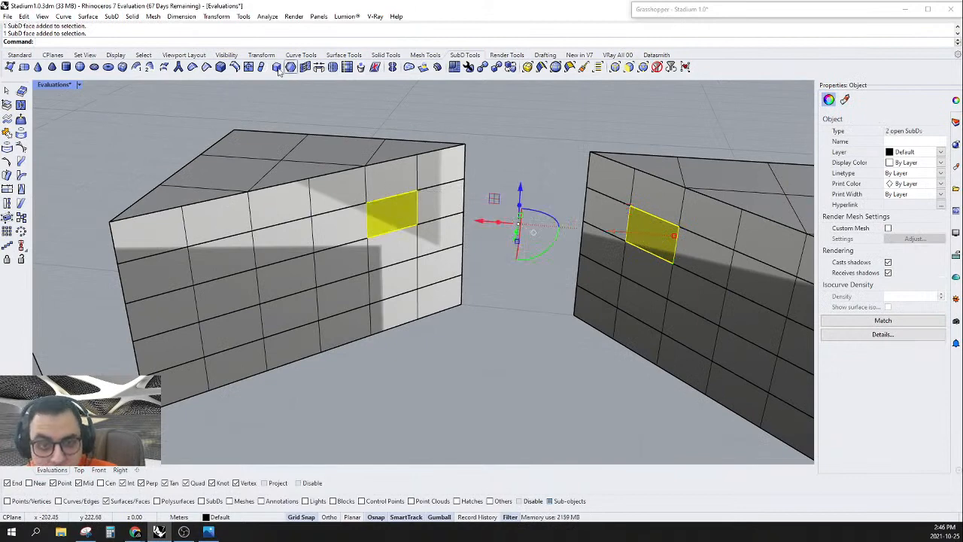
pyautogui.click(319, 68)
pyautogui.click(109, 146)
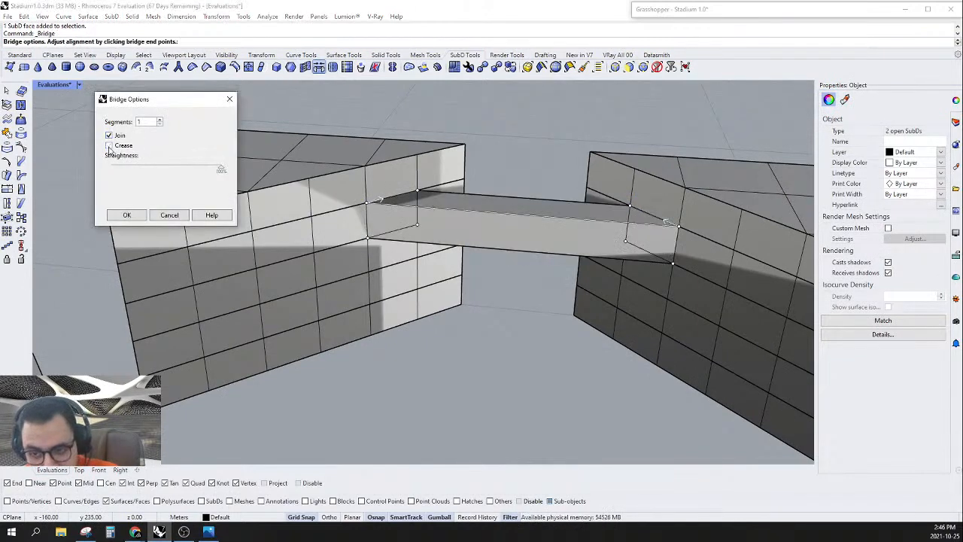
pyautogui.click(128, 216)
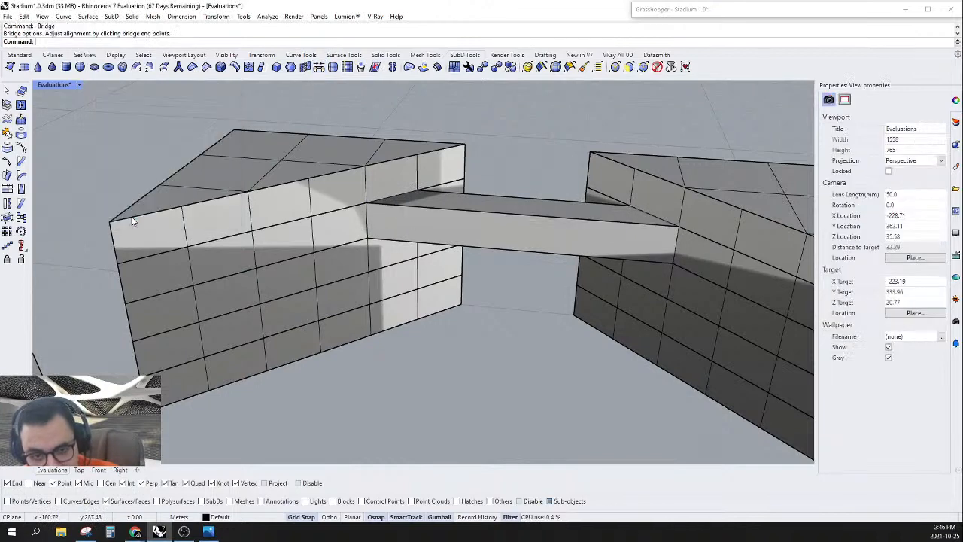
pyautogui.moveTo(443, 281); pyautogui.dragTo(459, 303, button='right')
pyautogui.press('Tab')
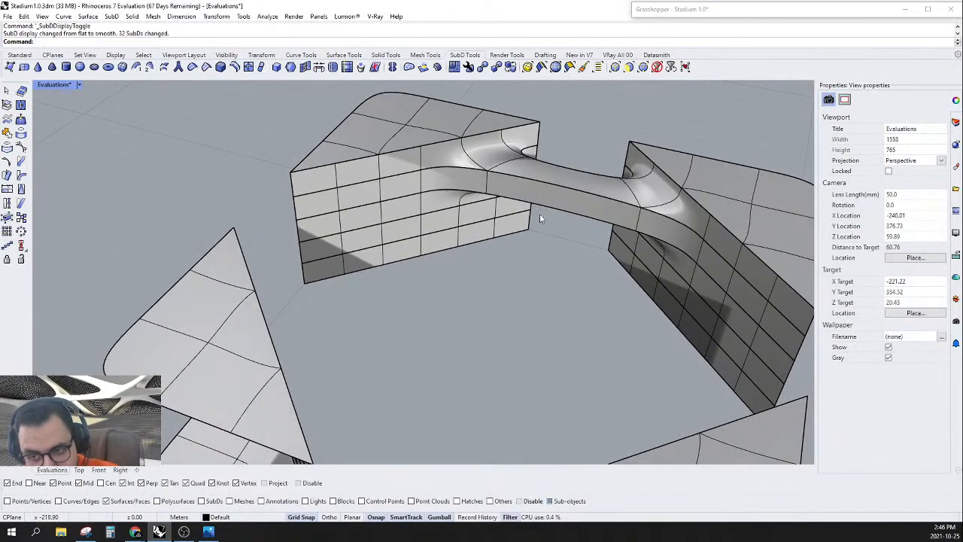
# Step: Bridge a second-row face on the other half of the bridged block's wall to the matching face of the next block
pyautogui.scroll(-8, 540, 213)
pyautogui.moveTo(502, 140); pyautogui.dragTo(528, 166, button='right')
pyautogui.scroll(9, 528, 166)
pyautogui.moveTo(552, 201); pyautogui.dragTo(587, 155, button='right')
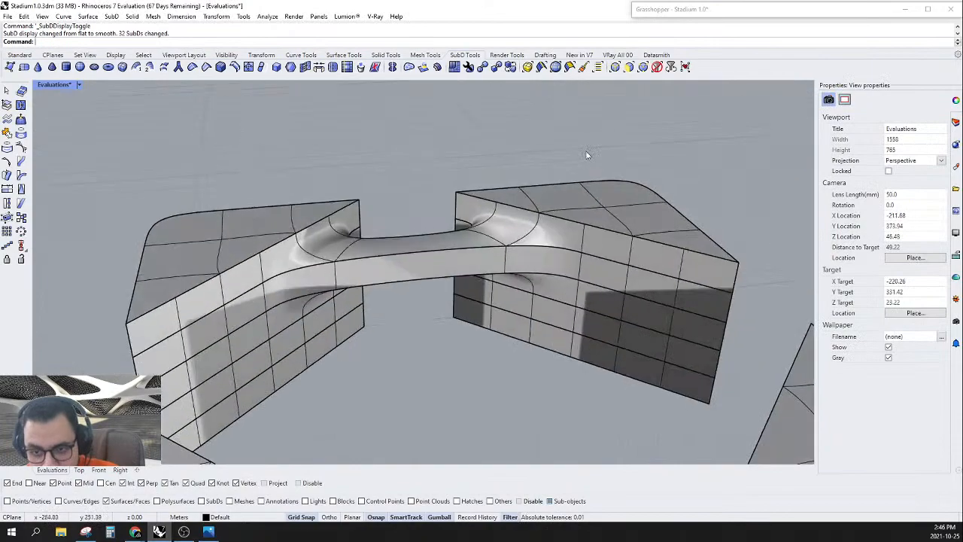
pyautogui.keyDown('shift'); pyautogui.moveTo(589, 327); pyautogui.dragTo(602, 237, button='right'); pyautogui.keyUp('shift')
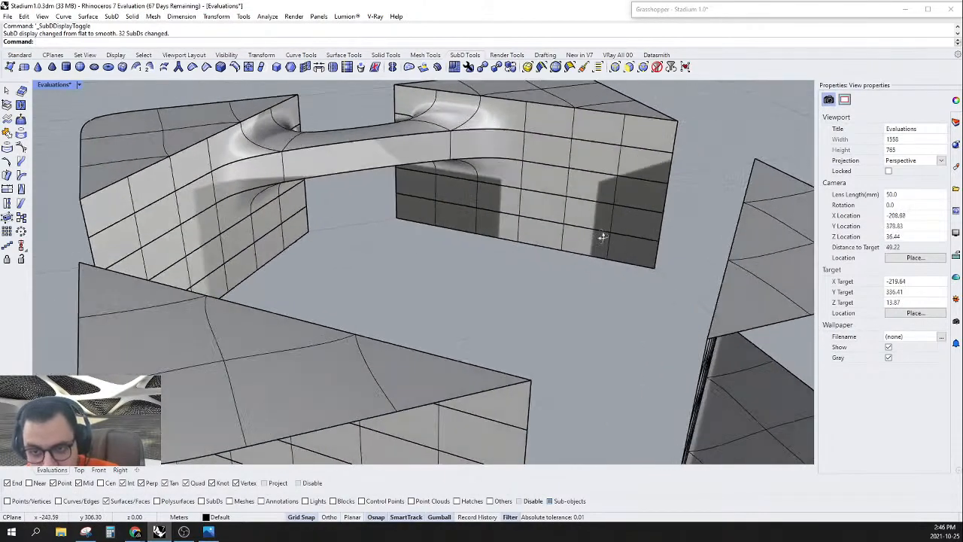
pyautogui.keyDown('ctrl'); pyautogui.keyDown('shift'); pyautogui.click(606, 157); pyautogui.keyUp('shift'); pyautogui.keyUp('ctrl')
pyautogui.scroll(-7, 602, 162)
pyautogui.moveTo(583, 167); pyautogui.dragTo(652, 225, button='right')
pyautogui.scroll(6, 568, 166)
pyautogui.keyDown('ctrl'); pyautogui.keyDown('shift'); pyautogui.click(581, 178); pyautogui.keyUp('shift'); pyautogui.keyUp('ctrl')
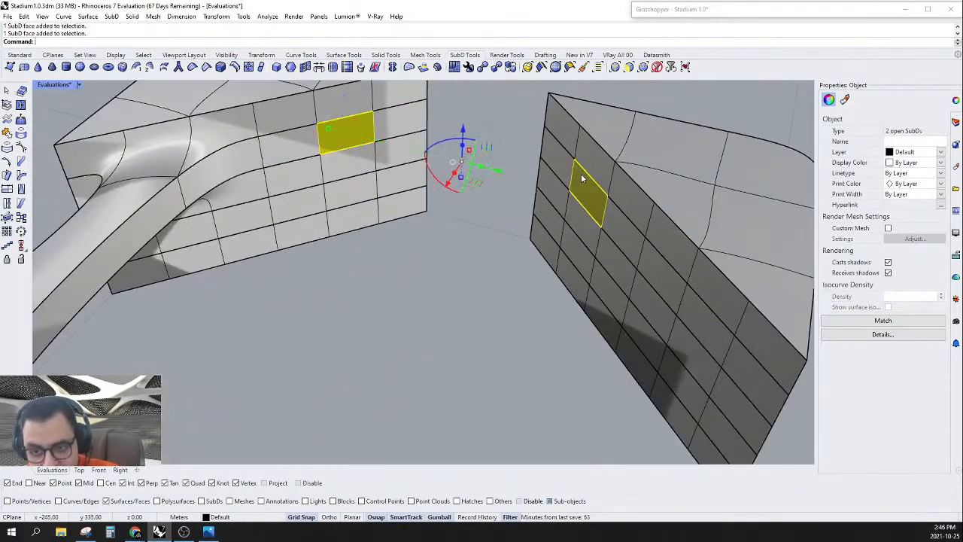
pyautogui.scroll(-8, 565, 179)
pyautogui.moveTo(565, 218); pyautogui.dragTo(585, 265, button='right')
pyautogui.scroll(3, 600, 237)
pyautogui.moveTo(589, 211); pyautogui.dragTo(597, 201, button='right')
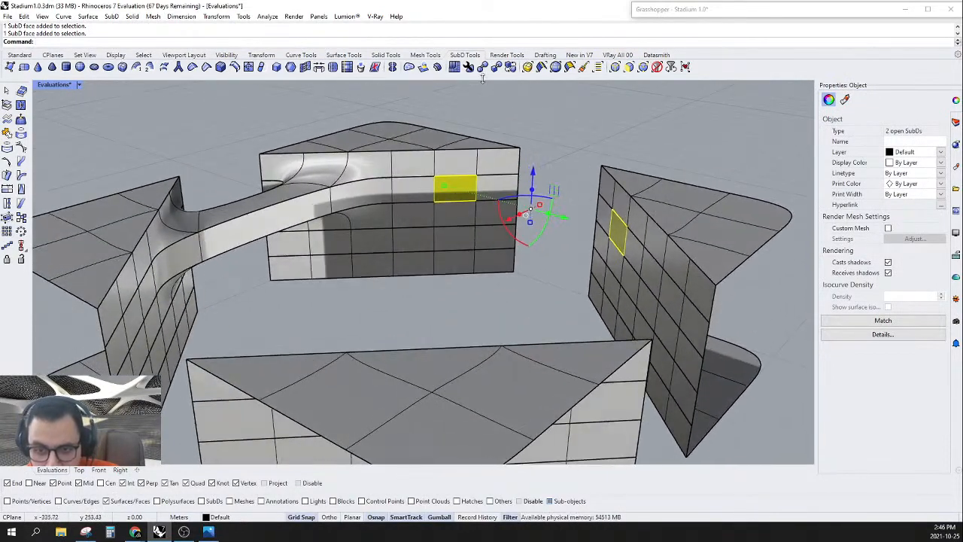
pyautogui.click(319, 69)
pyautogui.press('Return')
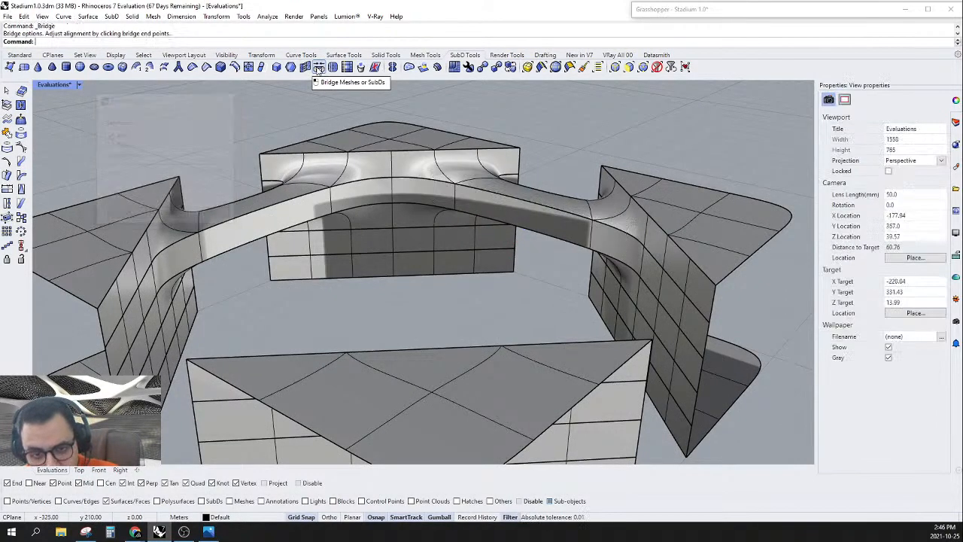
# Step: Undo the second bridge between the adjacent blocks
pyautogui.moveTo(453, 193); pyautogui.dragTo(585, 211, button='right')
pyautogui.hotkey('ctrl', 'z')
pyautogui.scroll(-6, 444, 229)
pyautogui.scroll(5, 540, 194)
pyautogui.scroll(-5, 585, 215)
# Step: Switch the SubDs back to flat display and leave no wall face selected
pyautogui.press('Tab')
pyautogui.moveTo(615, 267); pyautogui.dragTo(617, 242, button='right')
pyautogui.keyDown('ctrl'); pyautogui.keyDown('shift'); pyautogui.click(640, 260); pyautogui.keyUp('shift'); pyautogui.keyUp('ctrl')
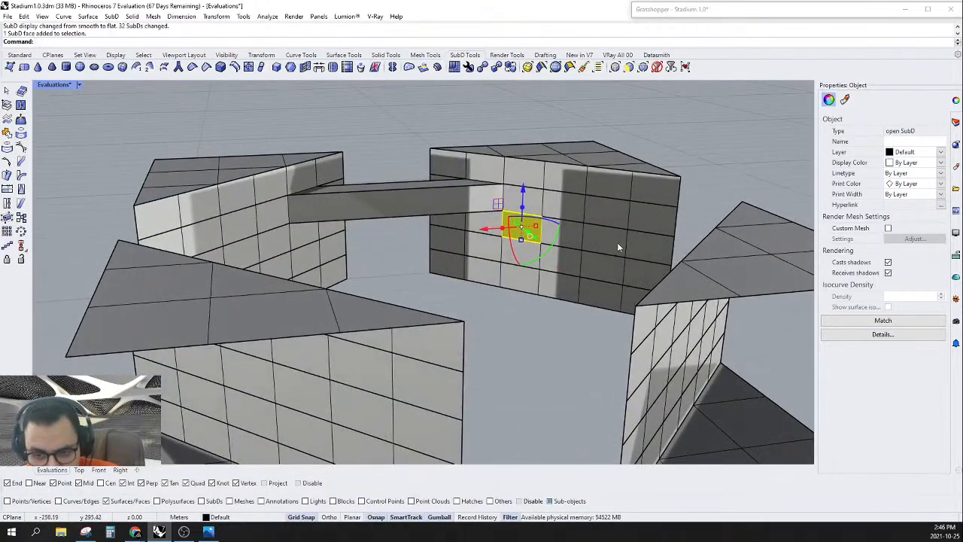
pyautogui.press('Escape')
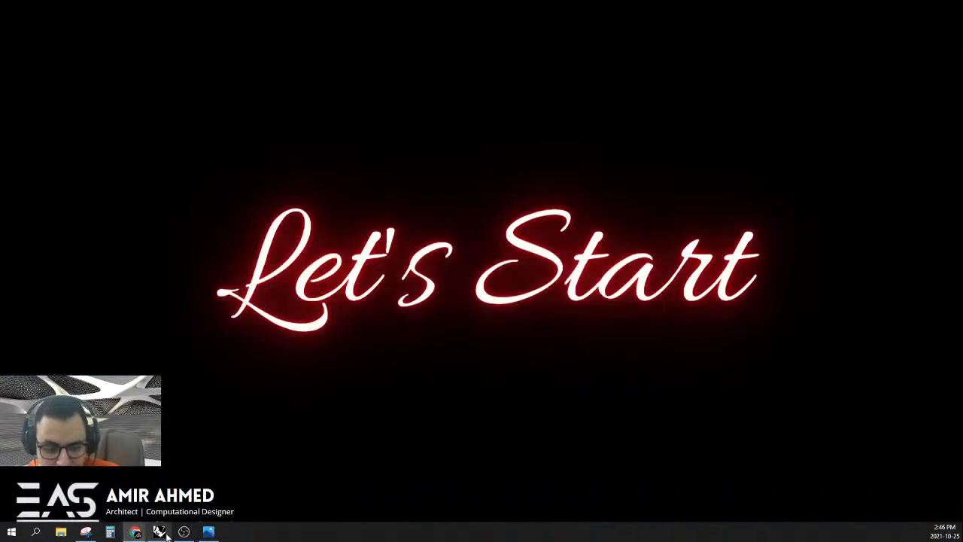
# Step: Exit the full-screen Canva presentation in the browser and minimize the browser window to reveal the desktop
pyautogui.moveTo(136, 534)
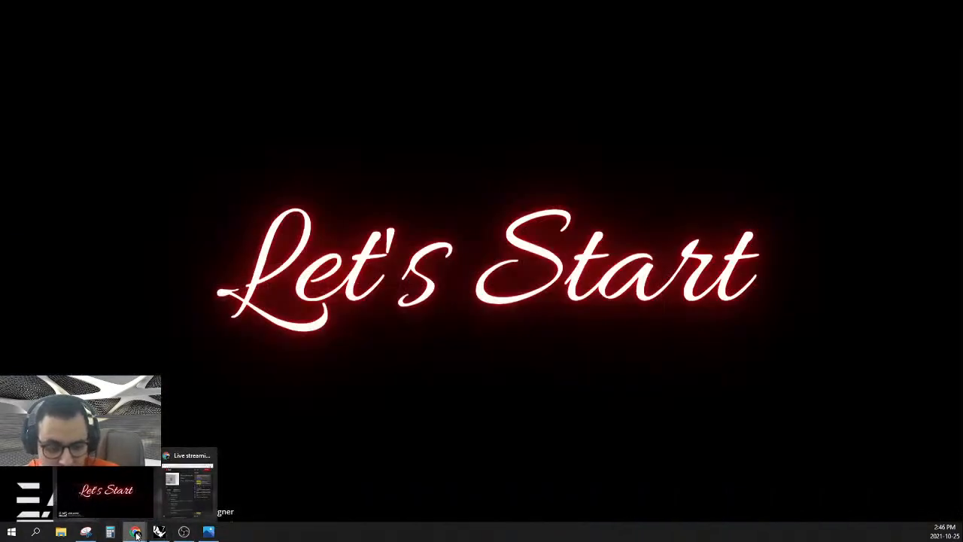
pyautogui.click(147, 482)
pyautogui.press('Escape')
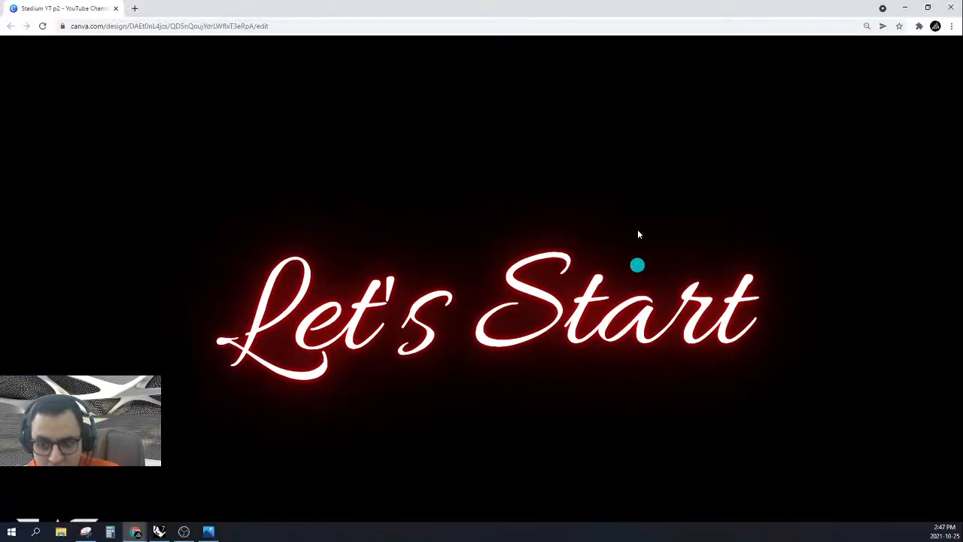
pyautogui.click(905, 8)
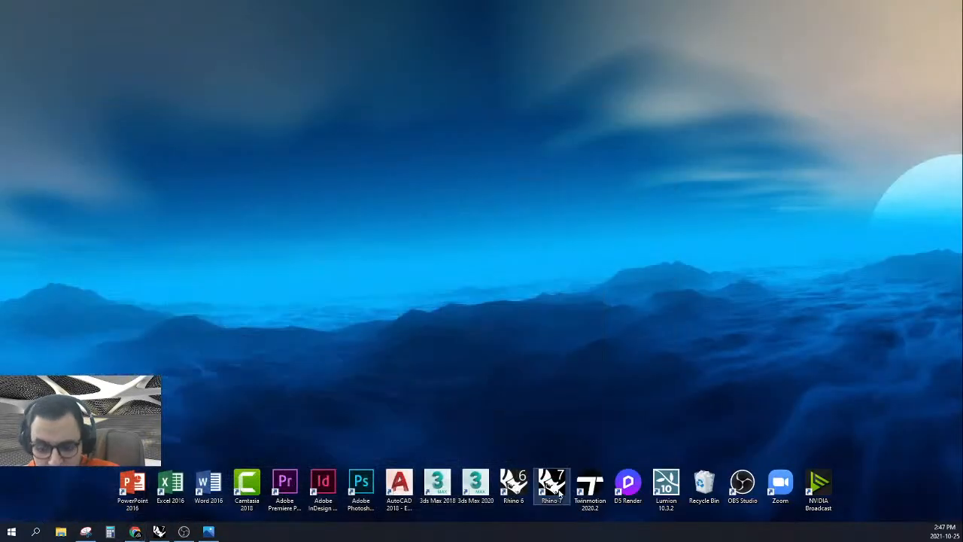
# Step: Launch another Rhino 7 session and open the recent file Stadium.3dm
pyautogui.click(555, 485)
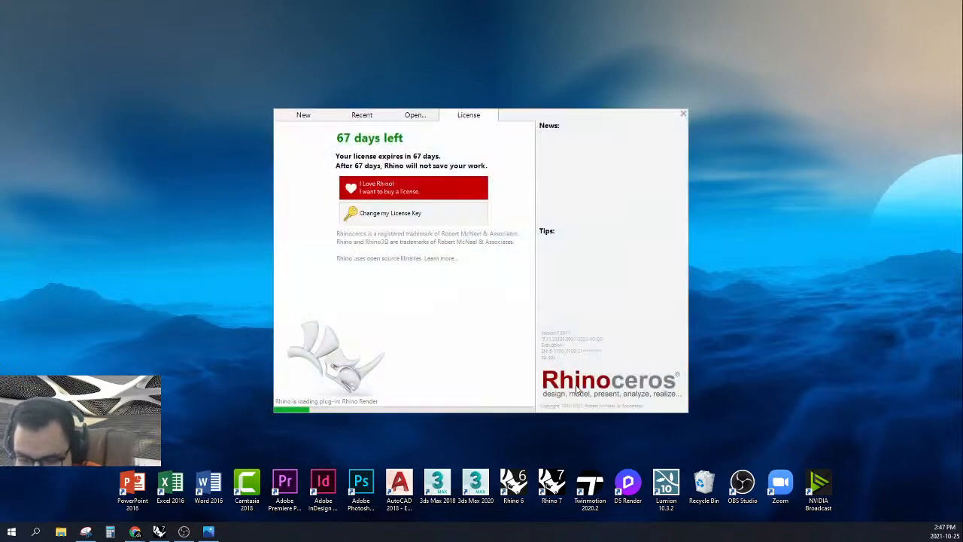
pyautogui.click(364, 114)
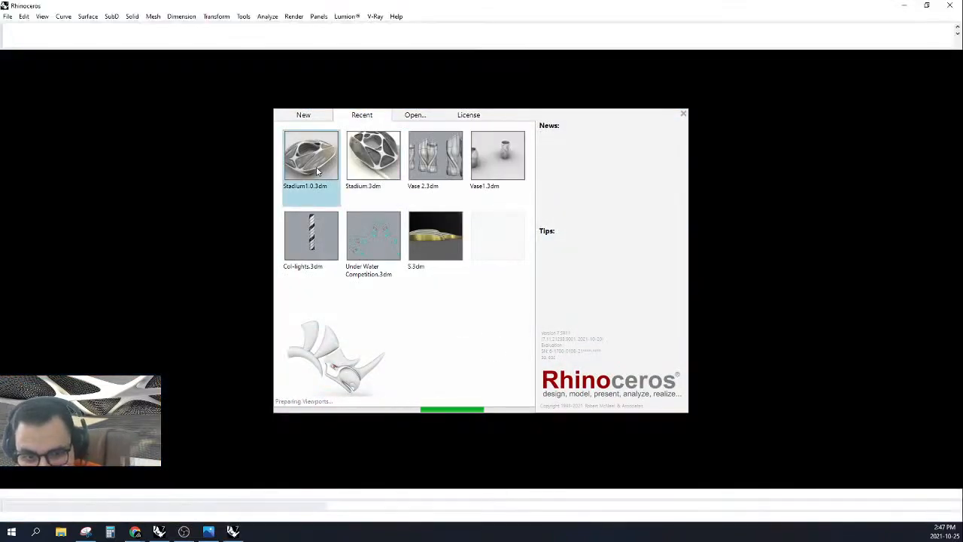
pyautogui.click(358, 173)
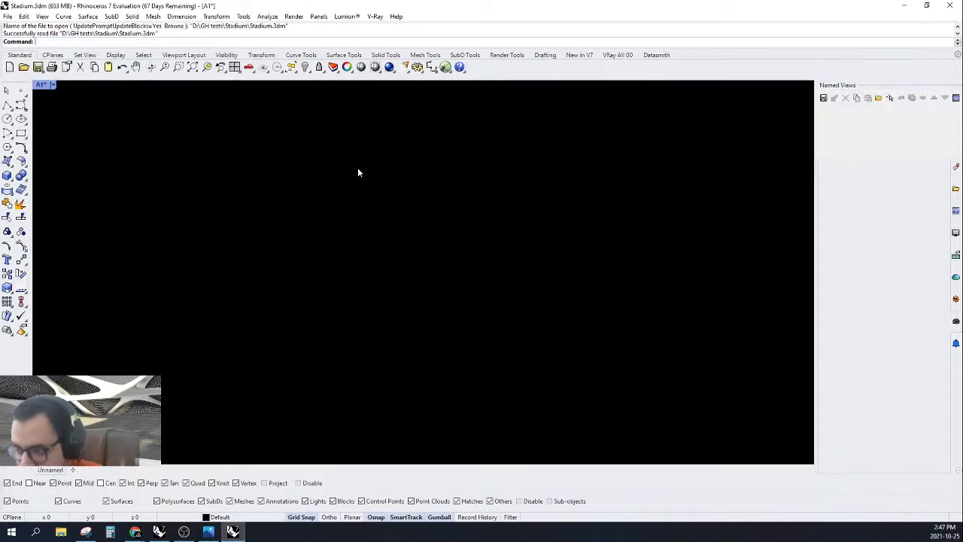
# Step: Turn on the Units to Morph layer and bring its unit blocks into close view
pyautogui.scroll(-5, 423, 358)
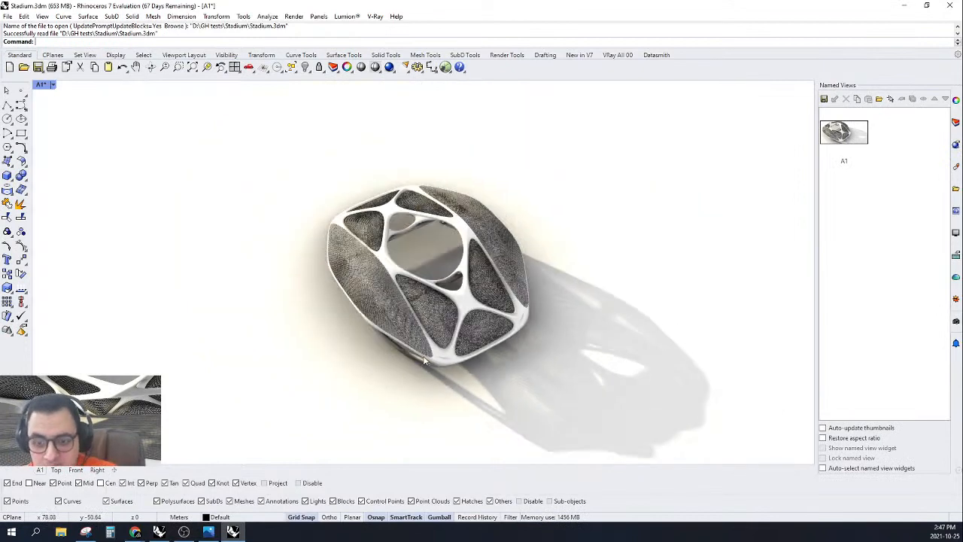
pyautogui.moveTo(423, 358); pyautogui.dragTo(545, 226, button='right')
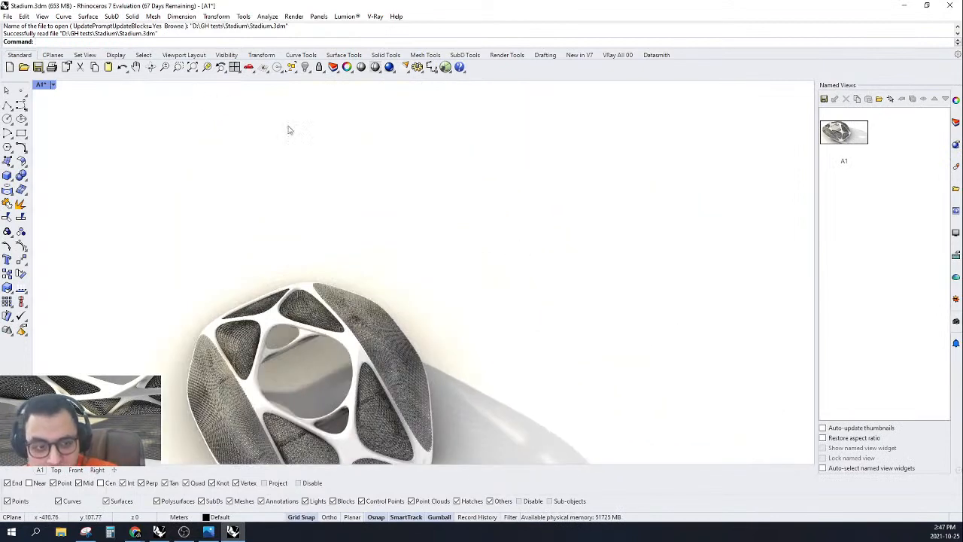
pyautogui.click(954, 123)
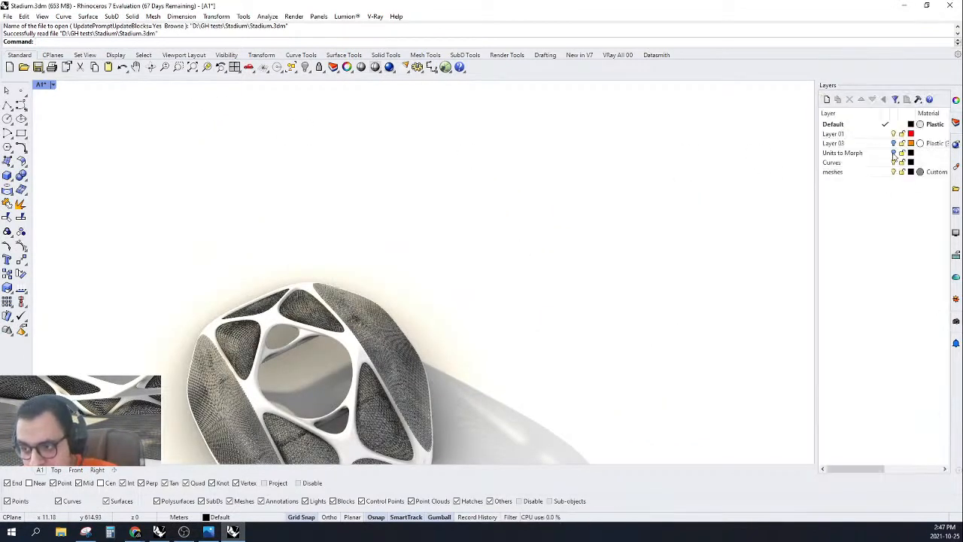
pyautogui.click(894, 153)
pyautogui.scroll(-2, 741, 169)
pyautogui.keyDown('shift'); pyautogui.moveTo(767, 158); pyautogui.dragTo(625, 204, button='right'); pyautogui.keyUp('shift')
pyautogui.scroll(5, 602, 241)
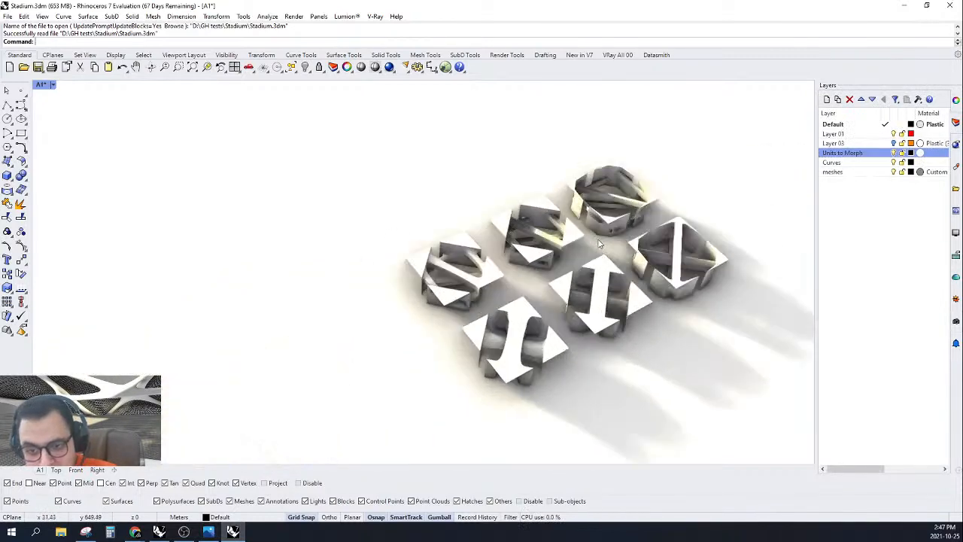
# Step: Set the viewport of the reference units to Shaded display and examine how the diagonal bridges connect their blocks
pyautogui.scroll(2, 600, 243)
pyautogui.click(50, 84)
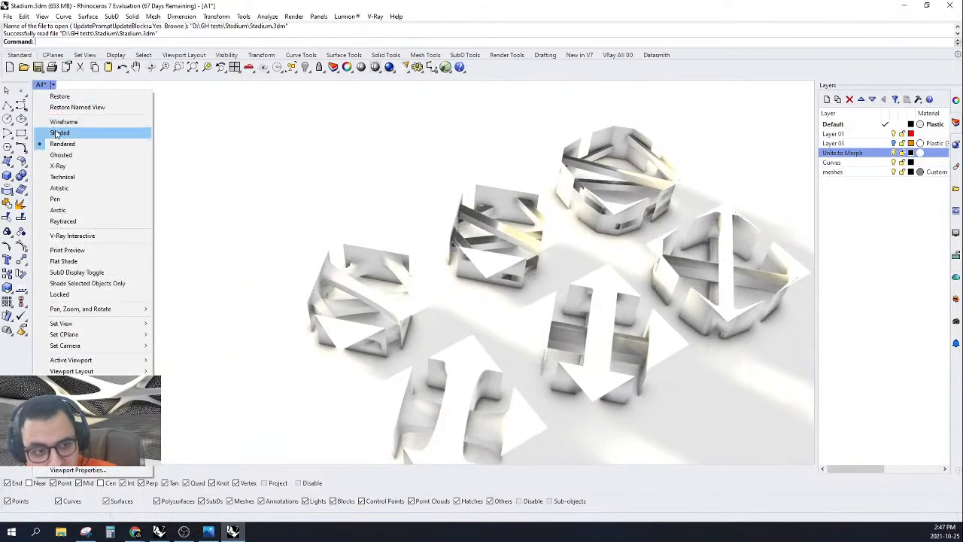
pyautogui.click(59, 132)
pyautogui.moveTo(120, 211)
pyautogui.mouseDown(button='right')
pyautogui.moveTo(172, 262)
pyautogui.moveTo(535, 239)
pyautogui.moveTo(640, 208)
pyautogui.mouseUp(button='right')
pyautogui.scroll(-4, 640, 209)
pyautogui.scroll(9, 323, 257)
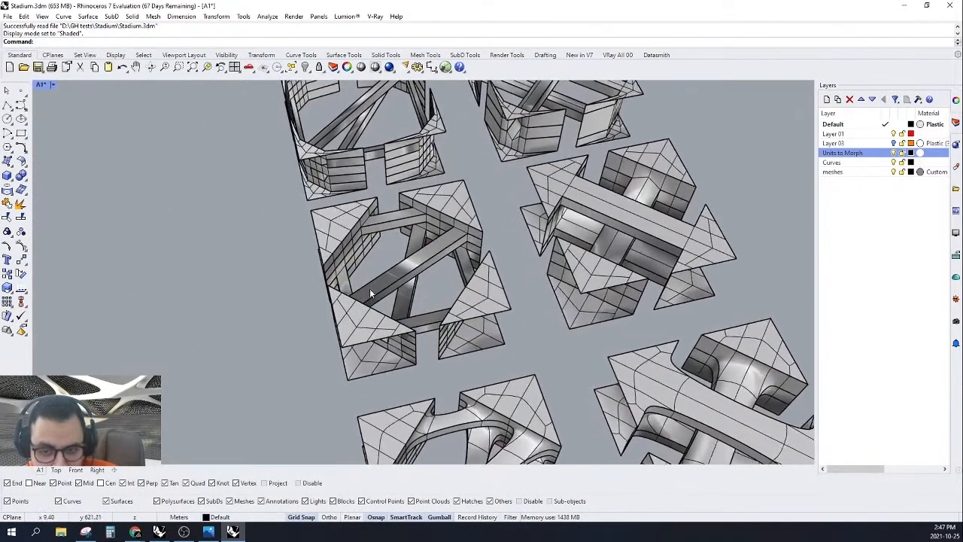
pyautogui.scroll(6, 387, 268)
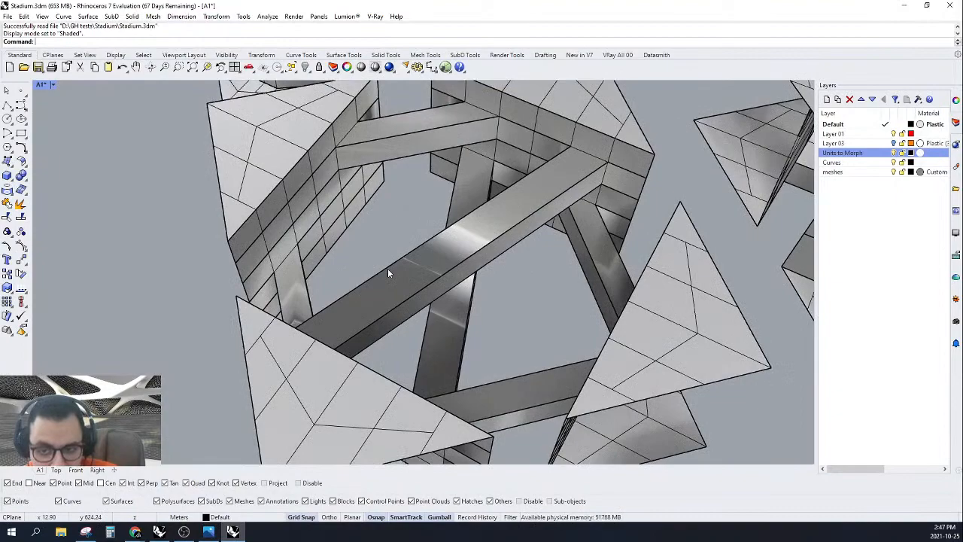
pyautogui.scroll(-10, 387, 268)
pyautogui.scroll(8, 415, 298)
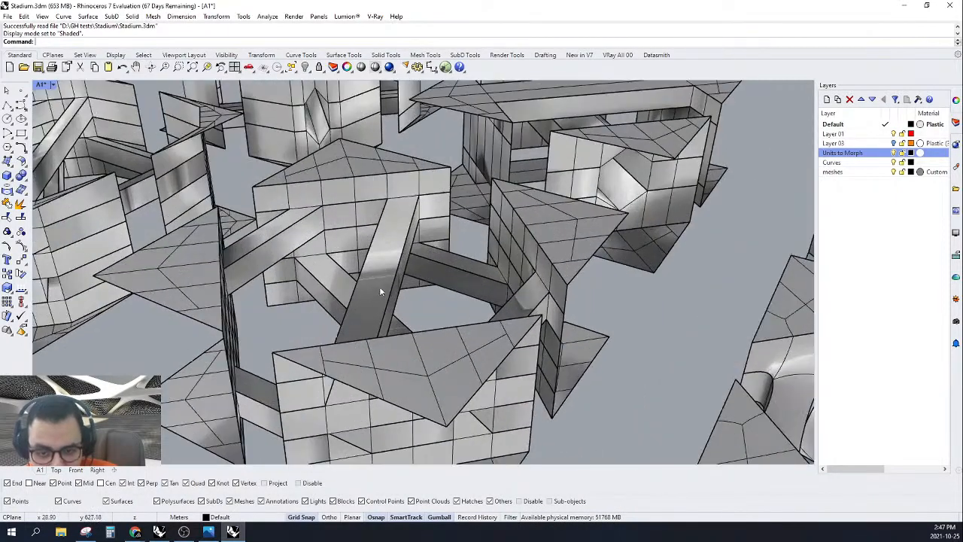
# Step: Switch to the Rhino session with Stadium1.0.3dm and bridge an upper wall face of one block to the diagonally opposite block
pyautogui.click(208, 532)
pyautogui.scroll(-5, 453, 333)
pyautogui.scroll(8, 549, 249)
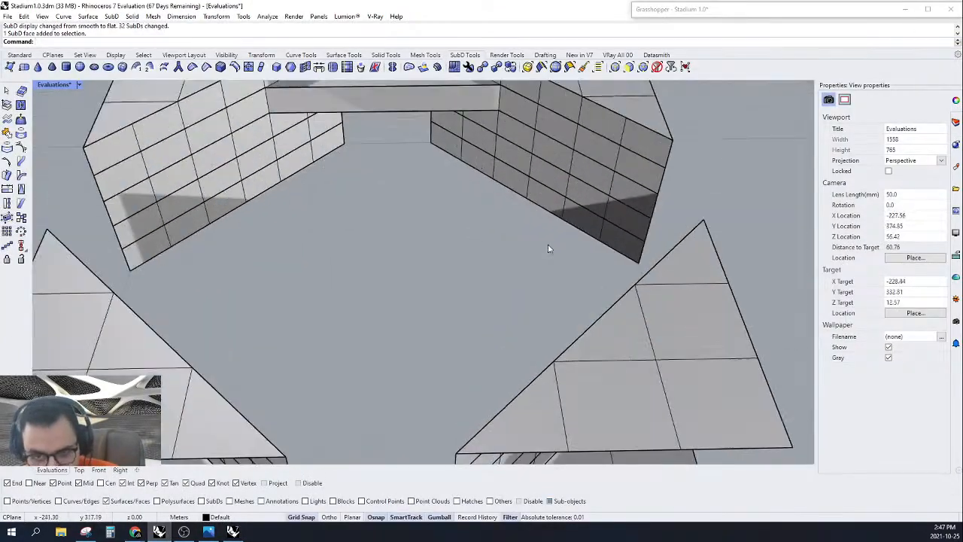
pyautogui.moveTo(548, 249); pyautogui.dragTo(572, 226, button='right')
pyautogui.click(526, 165)
pyautogui.moveTo(526, 166); pyautogui.dragTo(346, 218, button='right')
pyautogui.keyDown('shift'); pyautogui.click(381, 151); pyautogui.keyUp('shift')
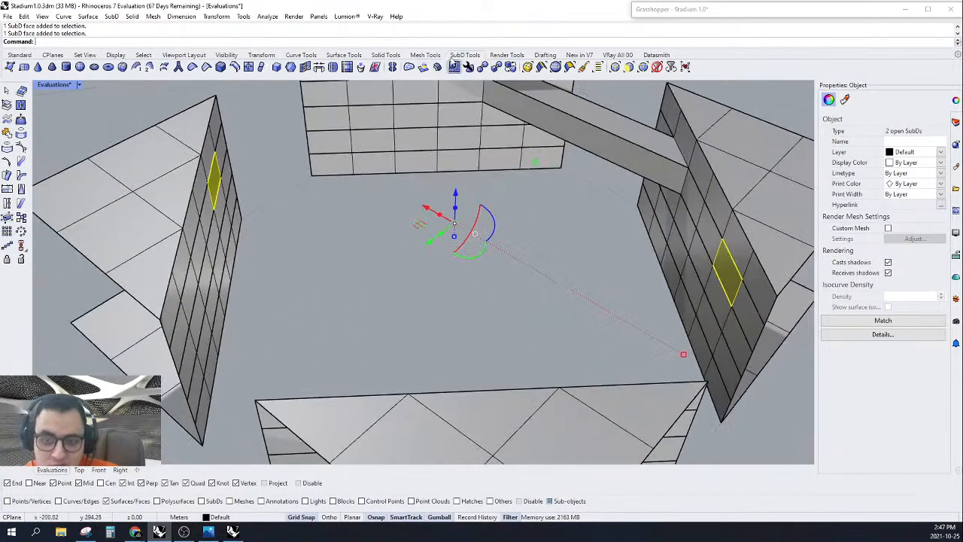
pyautogui.click(319, 67)
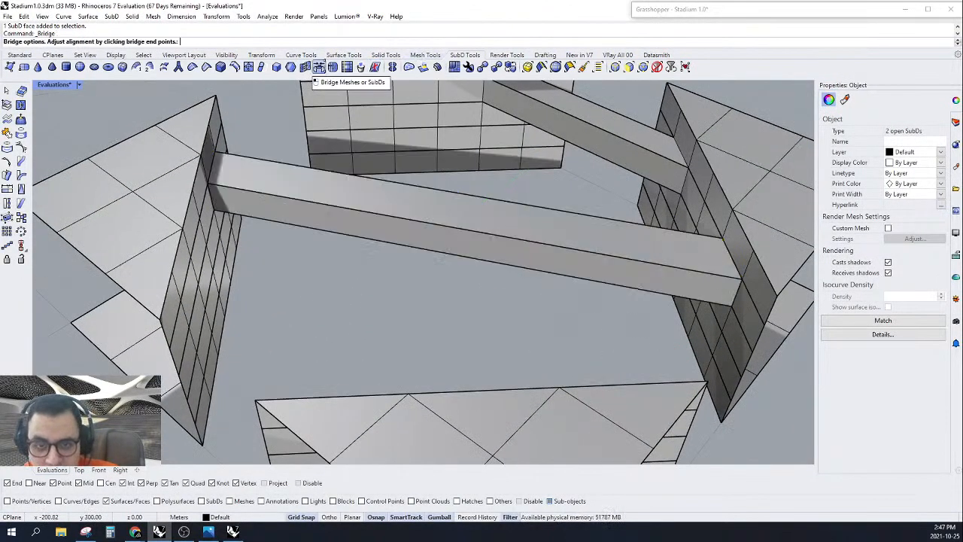
pyautogui.click(134, 215)
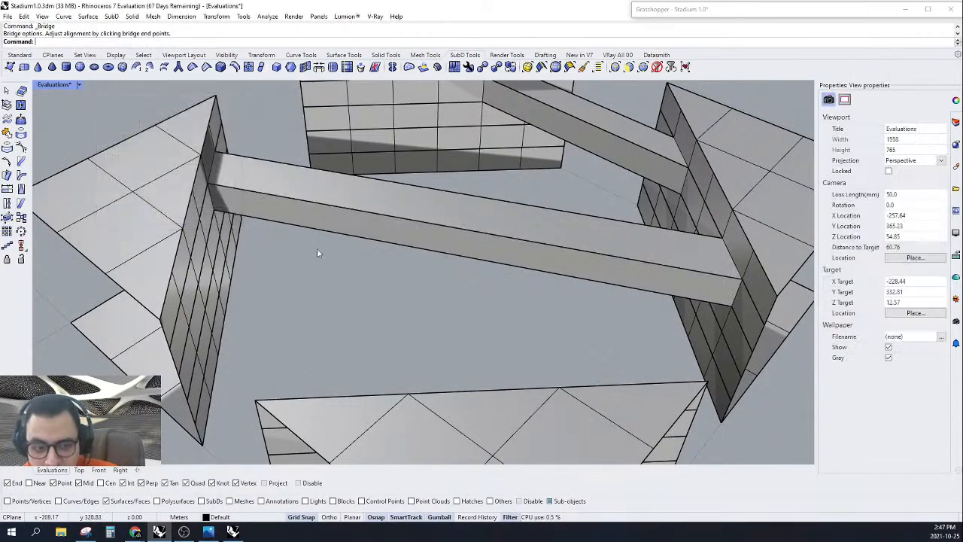
# Step: Switch the SubDs to smooth display
pyautogui.moveTo(318, 250); pyautogui.dragTo(228, 252, button='right')
pyautogui.press('Tab')
pyautogui.scroll(-4, 301, 248)
pyautogui.moveTo(300, 250); pyautogui.dragTo(458, 214, button='right')
# Step: Bridge a wall face beneath the diagonal's end to the matching wall face of the adjacent block
pyautogui.keyDown('ctrl'); pyautogui.keyDown('shift'); pyautogui.click(454, 217); pyautogui.keyUp('shift'); pyautogui.keyUp('ctrl')
pyautogui.moveTo(498, 255); pyautogui.dragTo(454, 251, button='right')
pyautogui.scroll(7, 490, 270)
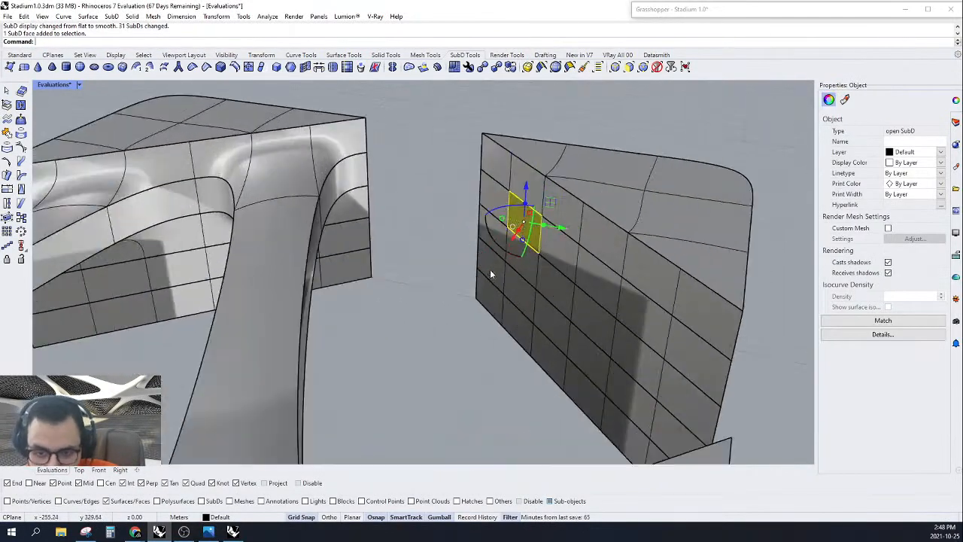
pyautogui.keyDown('ctrl'); pyautogui.keyDown('shift'); pyautogui.click(519, 298); pyautogui.keyUp('shift'); pyautogui.keyUp('ctrl')
pyautogui.moveTo(520, 298); pyautogui.dragTo(348, 200, button='right')
pyautogui.keyDown('ctrl'); pyautogui.keyDown('shift'); pyautogui.click(447, 312); pyautogui.keyUp('shift'); pyautogui.keyUp('ctrl')
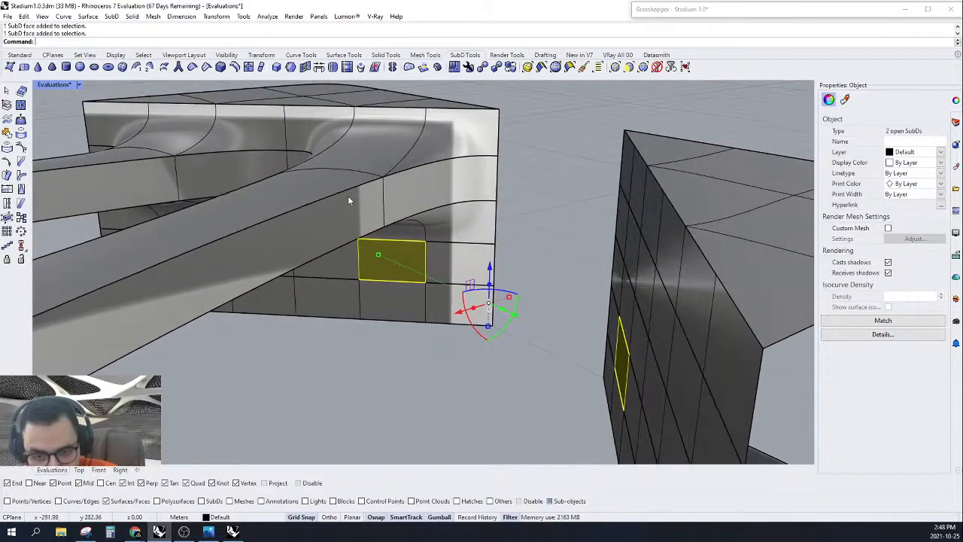
pyautogui.click(319, 69)
pyautogui.rightClick(398, 190)
pyautogui.scroll(-8, 531, 251)
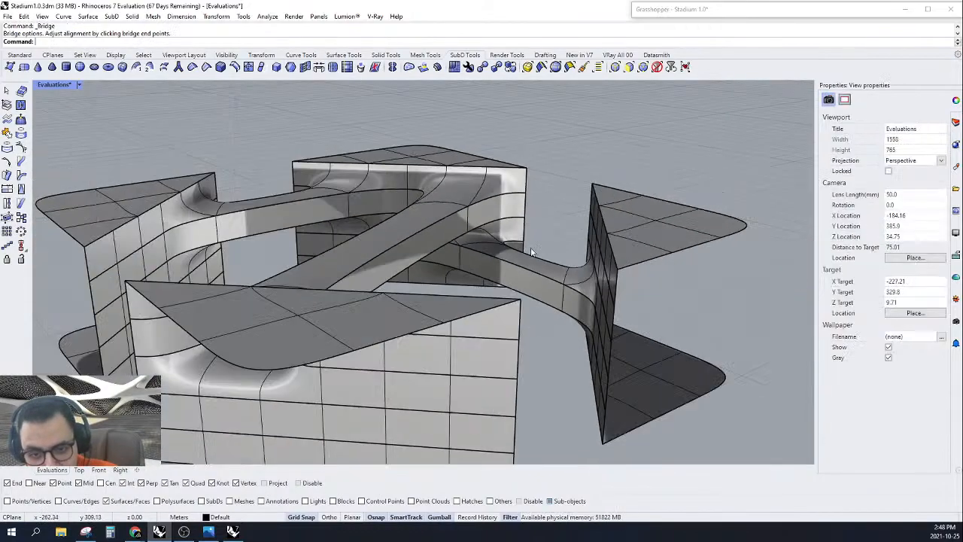
# Step: Return the SubDs to flat display
pyautogui.moveTo(533, 252); pyautogui.dragTo(641, 276, button='right')
pyautogui.scroll(4, 602, 325)
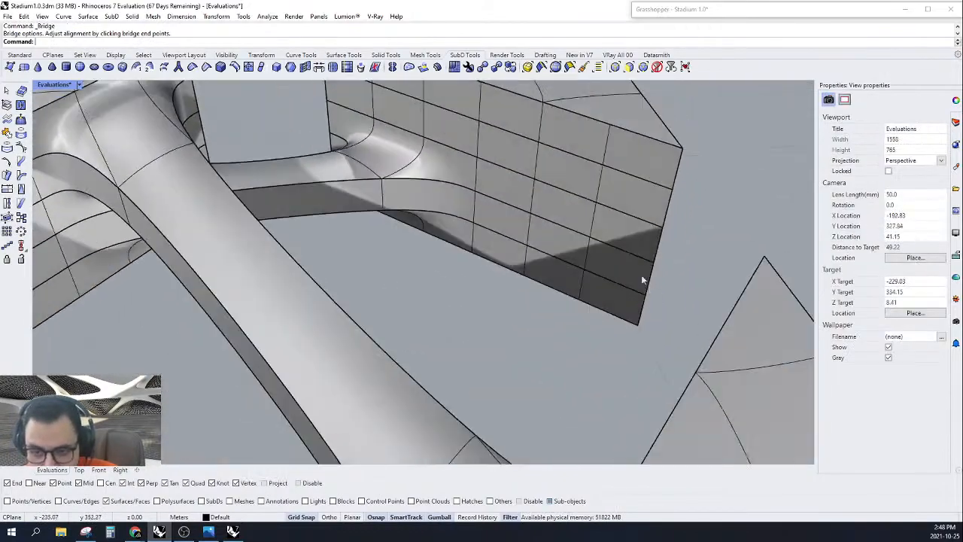
pyautogui.scroll(-8, 637, 279)
pyautogui.moveTo(511, 286); pyautogui.dragTo(457, 285, button='right')
pyautogui.scroll(6, 426, 248)
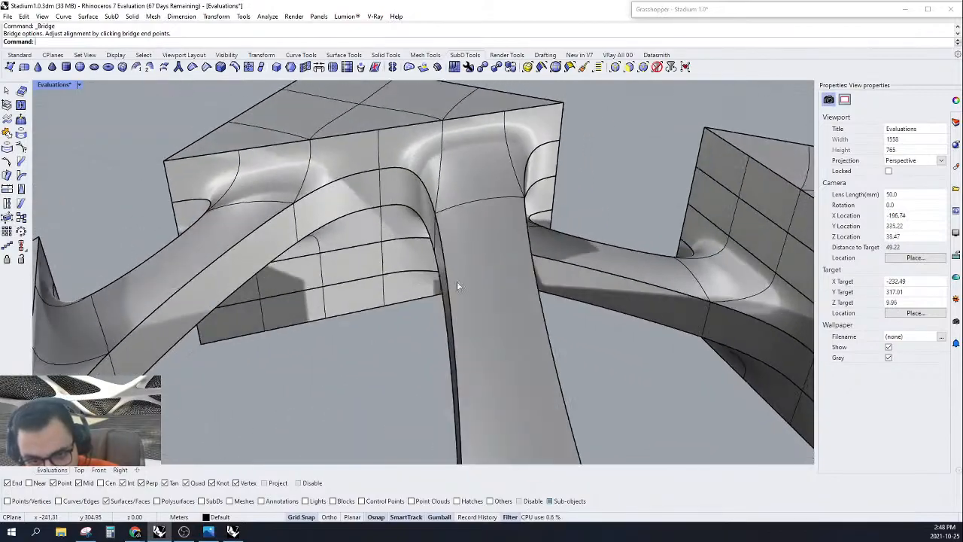
pyautogui.click(365, 272)
pyautogui.press('Tab')
# Step: Bridge lower wall faces of the two opposite blocks as a second, crossing diagonal, and turn smooth SubD display back on
pyautogui.moveTo(366, 271); pyautogui.dragTo(371, 201, button='right')
pyautogui.scroll(-8, 524, 215)
pyautogui.scroll(4, 461, 253)
pyautogui.scroll(4, 461, 254)
pyautogui.click(413, 251)
pyautogui.scroll(-5, 535, 241)
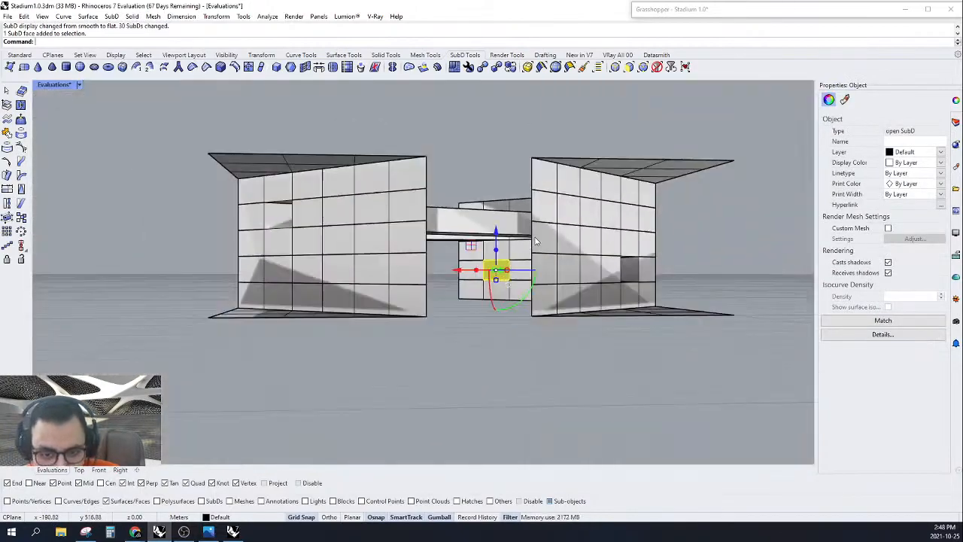
pyautogui.scroll(5, 536, 240)
pyautogui.keyDown('shift'); pyautogui.click(391, 268); pyautogui.keyUp('shift')
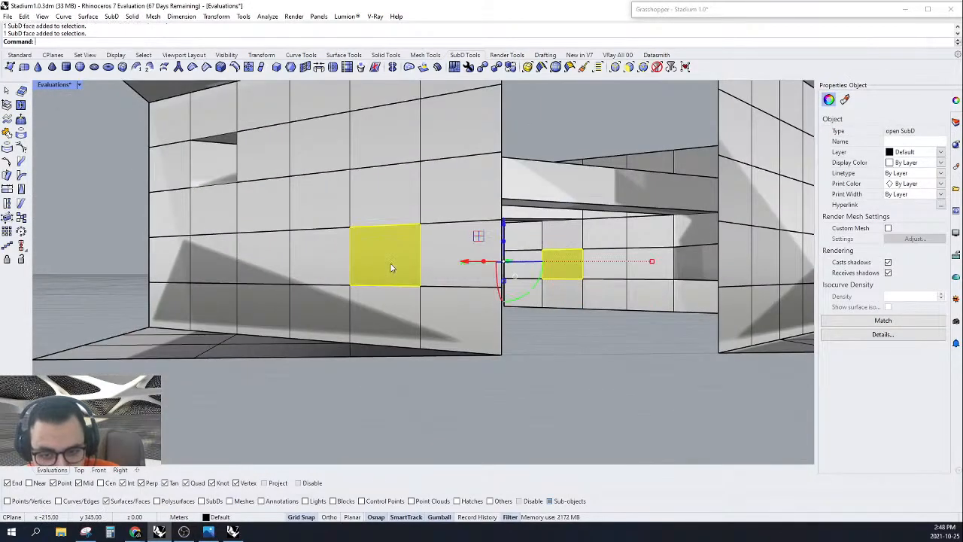
pyautogui.click(319, 70)
pyautogui.press('Return')
pyautogui.moveTo(479, 190); pyautogui.dragTo(539, 171, button='right')
pyautogui.press('Tab')
pyautogui.scroll(-3, 538, 171)
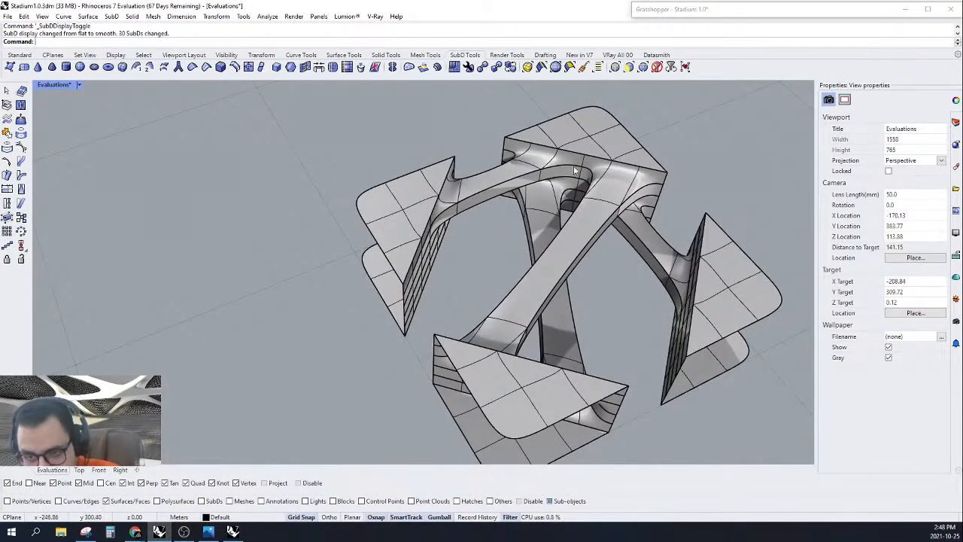
# Step: Bridge wall faces of two adjacent, unconnected blocks with 1 segment and Join enabled
pyautogui.moveTo(664, 289); pyautogui.dragTo(714, 334, button='right')
pyautogui.scroll(8, 669, 207)
pyautogui.moveTo(669, 209); pyautogui.dragTo(696, 181, button='right')
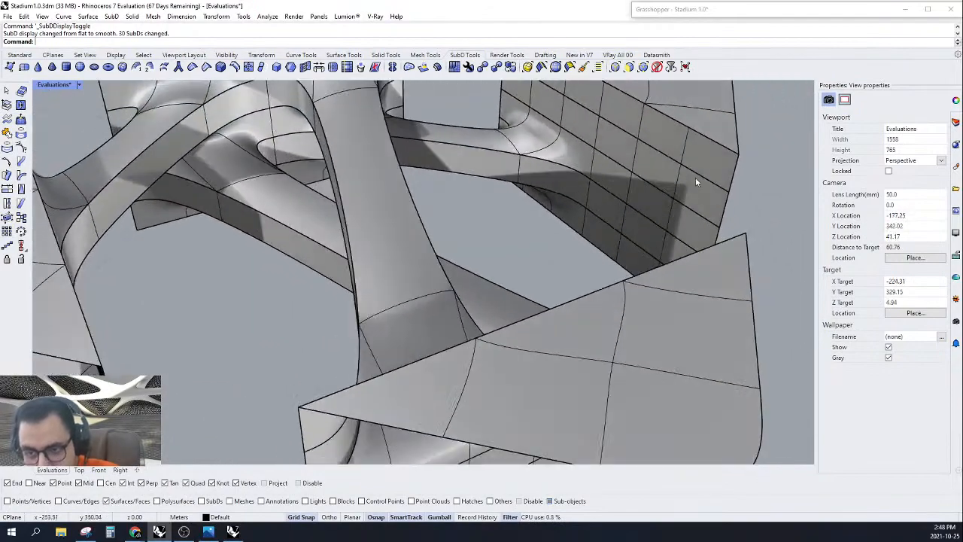
pyautogui.click(661, 180)
pyautogui.moveTo(645, 208); pyautogui.dragTo(594, 275, button='right')
pyautogui.keyDown('shift'); pyautogui.click(596, 230); pyautogui.keyUp('shift')
pyautogui.click(319, 67)
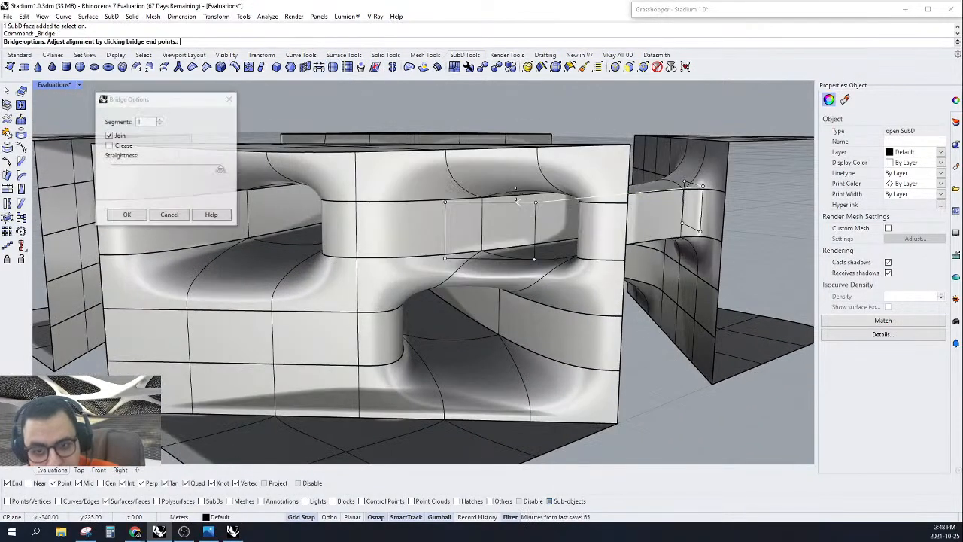
pyautogui.press('Return')
pyautogui.moveTo(604, 232); pyautogui.dragTo(640, 295, button='right')
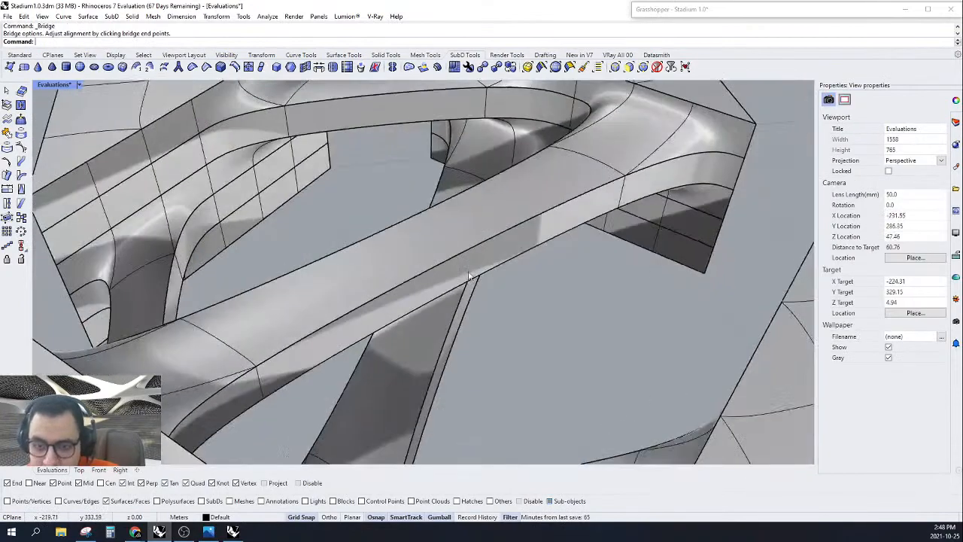
# Step: Bridge wall faces across the last open side so that all four neighbouring blocks are connected
pyautogui.scroll(-8, 512, 286)
pyautogui.moveTo(471, 284); pyautogui.dragTo(526, 291, button='right')
pyautogui.scroll(8, 519, 252)
pyautogui.moveTo(513, 232); pyautogui.dragTo(359, 231, button='right')
pyautogui.scroll(-5, 359, 231)
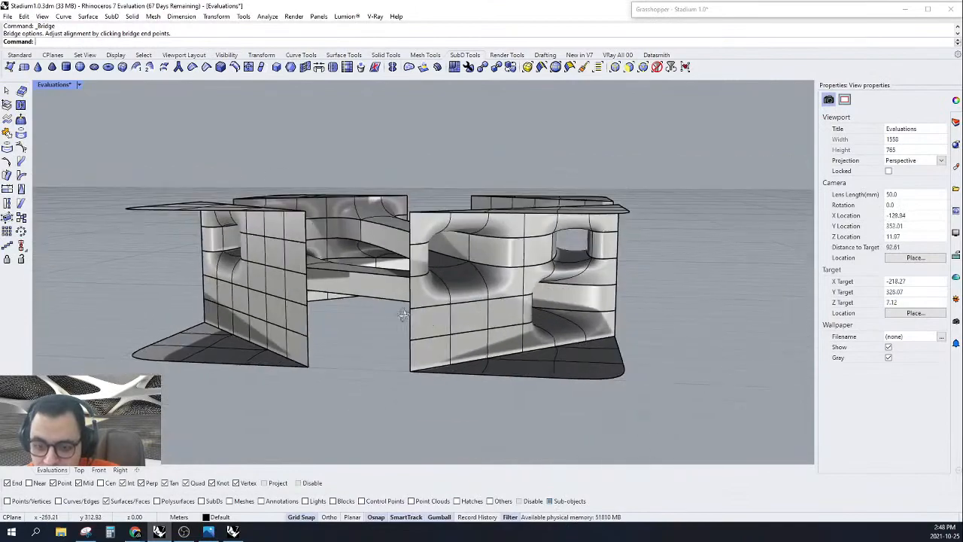
pyautogui.click(333, 301)
pyautogui.moveTo(332, 301); pyautogui.dragTo(278, 231, button='right')
pyautogui.keyDown('shift'); pyautogui.click(320, 304); pyautogui.keyUp('shift')
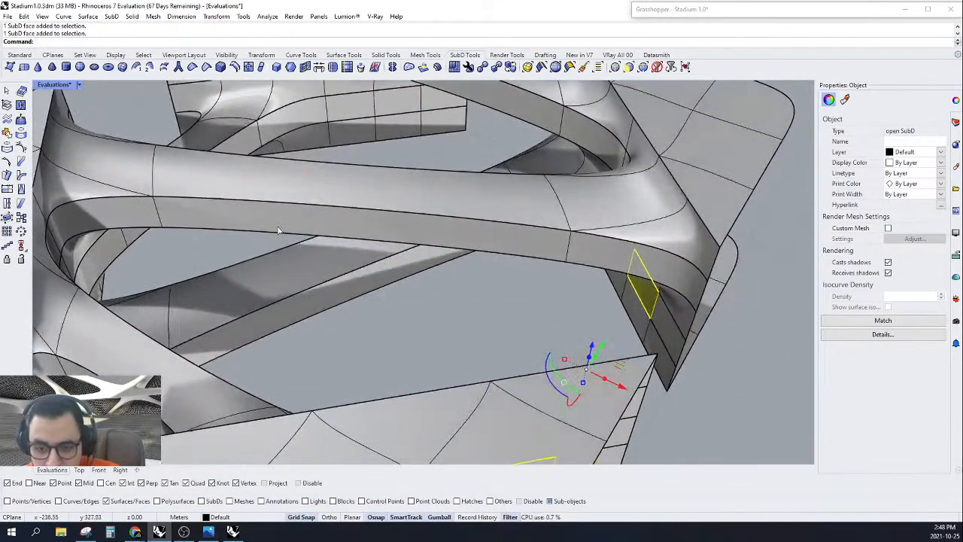
pyautogui.click(318, 71)
pyautogui.scroll(-5, 423, 197)
pyautogui.press('Return')
pyautogui.moveTo(423, 219); pyautogui.dragTo(366, 323, button='right')
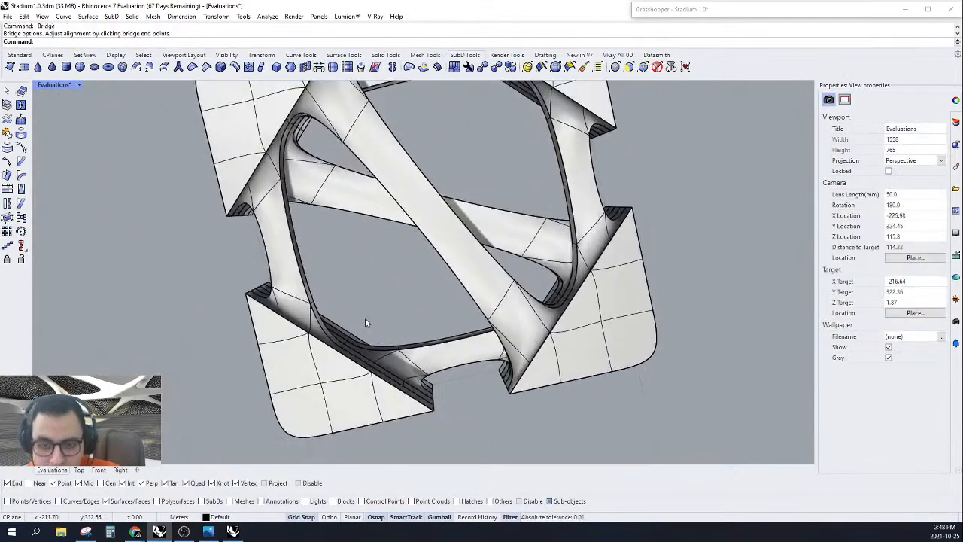
# Step: Show the unit in the Top view with the SubDs in flat display
pyautogui.scroll(-4, 366, 322)
pyautogui.scroll(2, 444, 258)
pyautogui.moveTo(480, 245); pyautogui.dragTo(452, 96, button='right')
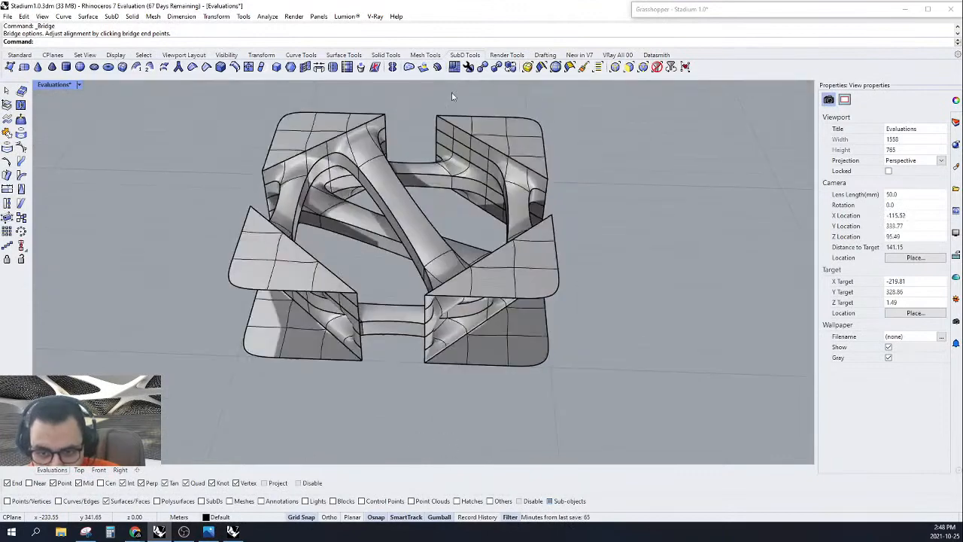
pyautogui.click(79, 469)
pyautogui.scroll(4, 519, 353)
pyautogui.scroll(2, 526, 371)
pyautogui.press('Tab')
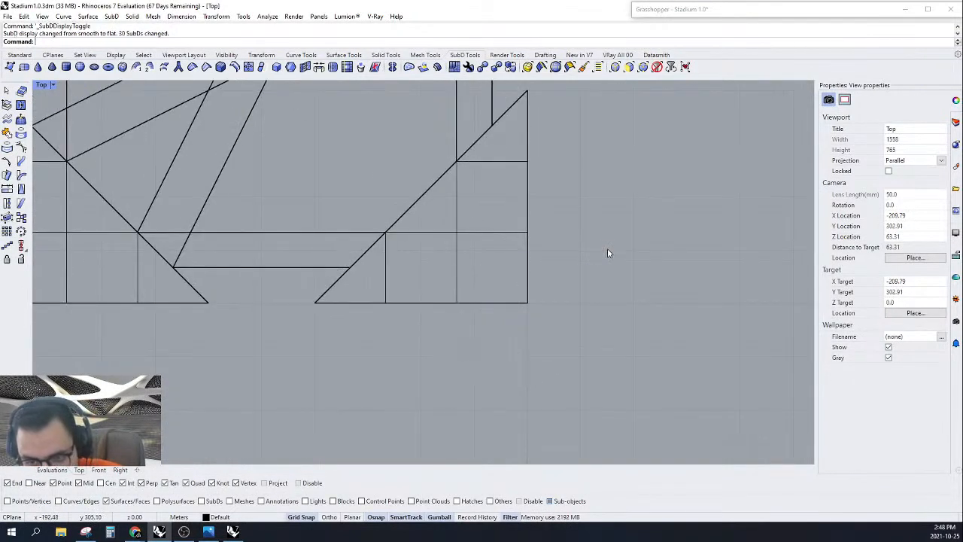
# Step: Crease the outer corner vertices of all four blocks and switch the SubDs to smooth display
pyautogui.click(643, 67)
pyautogui.moveTo(578, 261); pyautogui.dragTo(579, 262)
pyautogui.scroll(-8, 575, 308)
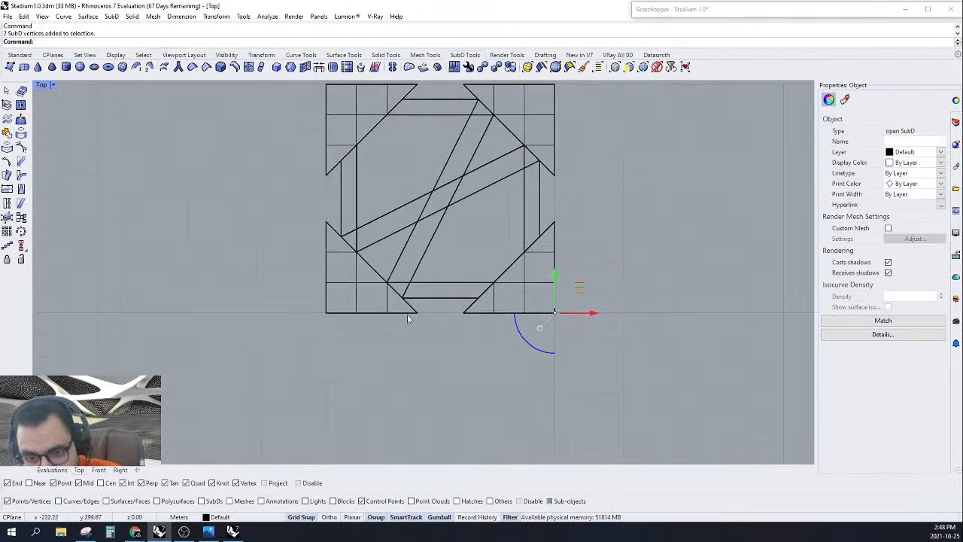
pyautogui.scroll(6, 324, 318)
pyautogui.keyDown('shift'); pyautogui.moveTo(309, 329); pyautogui.dragTo(344, 280); pyautogui.keyUp('shift')
pyautogui.scroll(-9, 339, 311)
pyautogui.scroll(8, 327, 170)
pyautogui.keyDown('shift'); pyautogui.moveTo(317, 180); pyautogui.dragTo(359, 235); pyautogui.keyUp('shift')
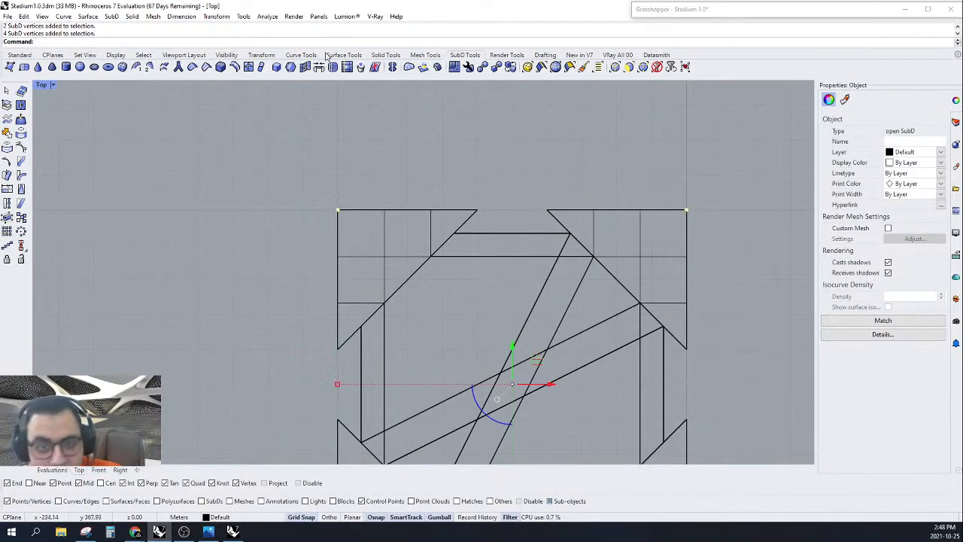
pyautogui.click(192, 67)
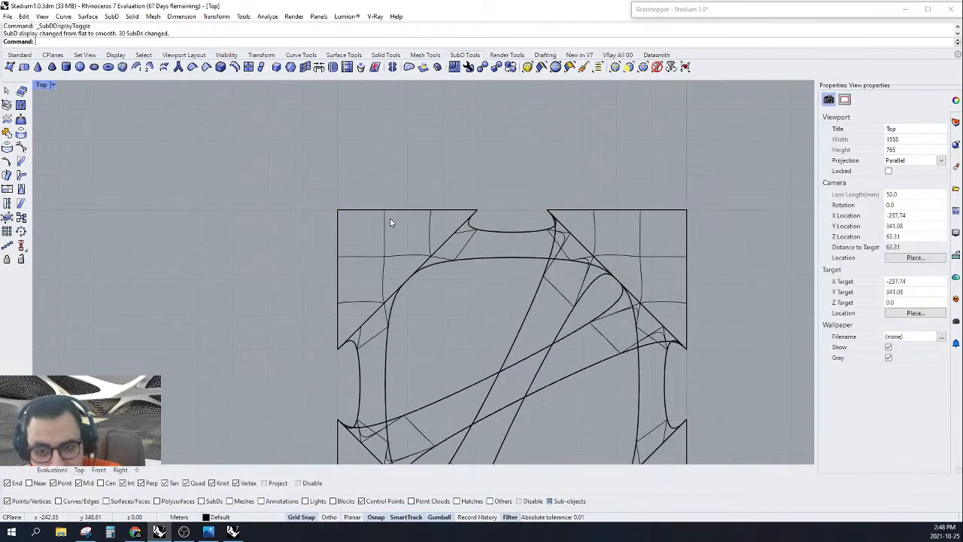
# Step: Return to the Evaluations perspective view and inspect the unit's sharp outer corners and bridges
pyautogui.scroll(-3, 390, 218)
pyautogui.click(41, 472)
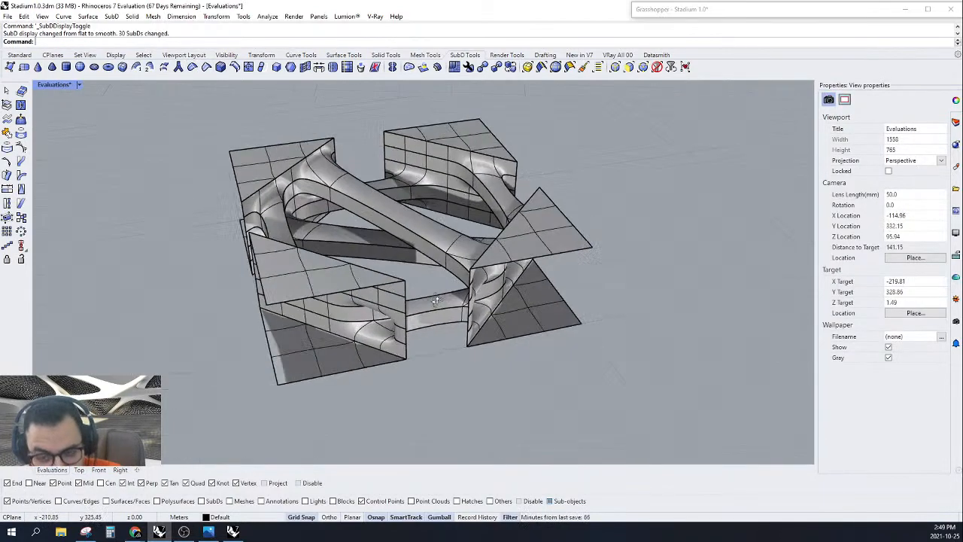
pyautogui.moveTo(272, 301); pyautogui.dragTo(354, 356, button='right')
pyautogui.scroll(-8, 451, 305)
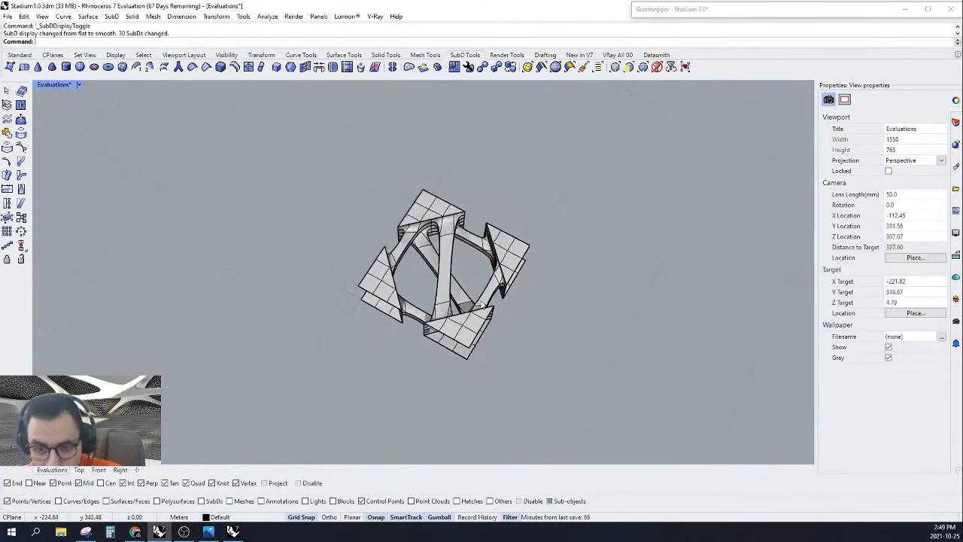
pyautogui.moveTo(451, 305); pyautogui.dragTo(531, 314, button='right')
pyautogui.scroll(5, 542, 292)
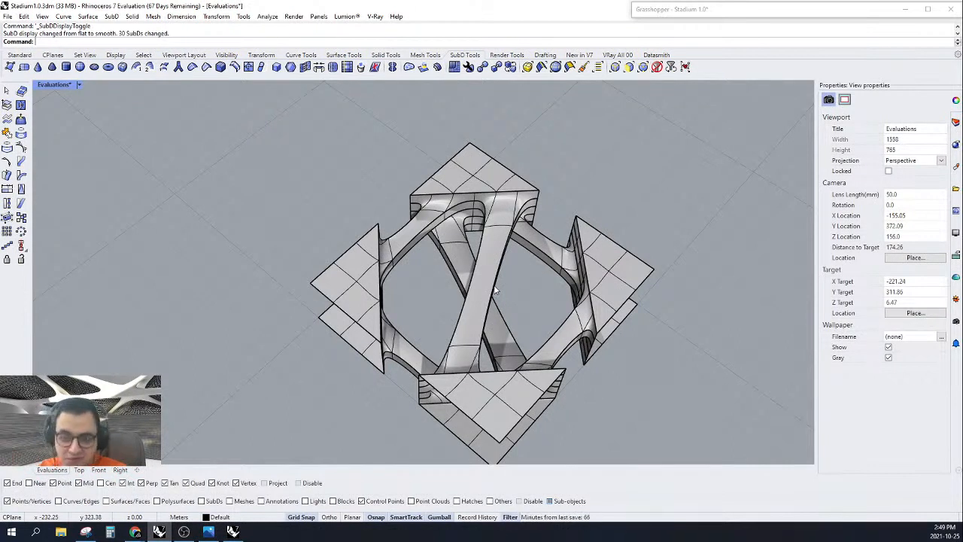
# Step: Switch to the Grasshopper window and bring an empty canvas area beside the existing definition into view
pyautogui.doubleClick(759, 15)
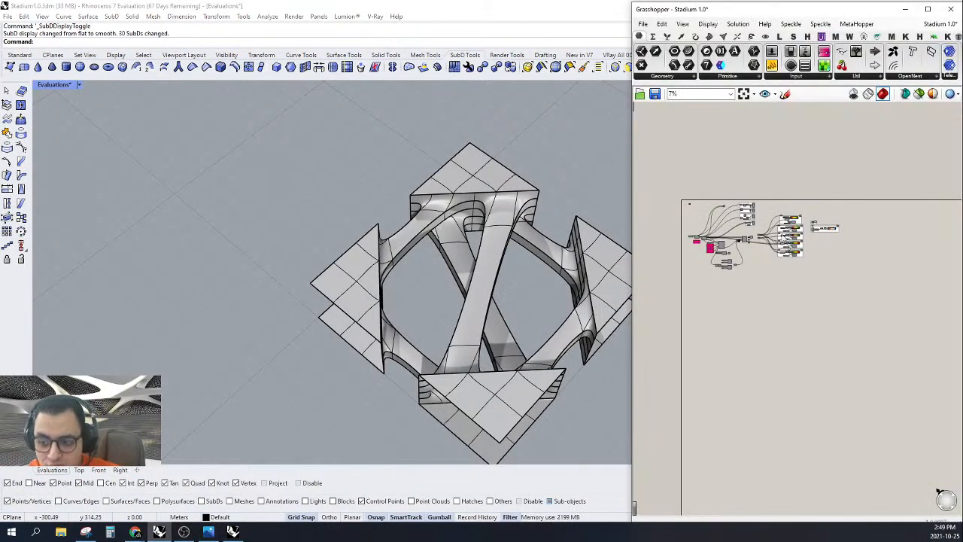
pyautogui.moveTo(806, 264); pyautogui.dragTo(755, 253, button='right')
pyautogui.scroll(3, 760, 254)
pyautogui.moveTo(814, 263)
pyautogui.mouseDown(button='right')
pyautogui.moveTo(848, 257)
pyautogui.moveTo(806, 279)
pyautogui.mouseUp(button='right')
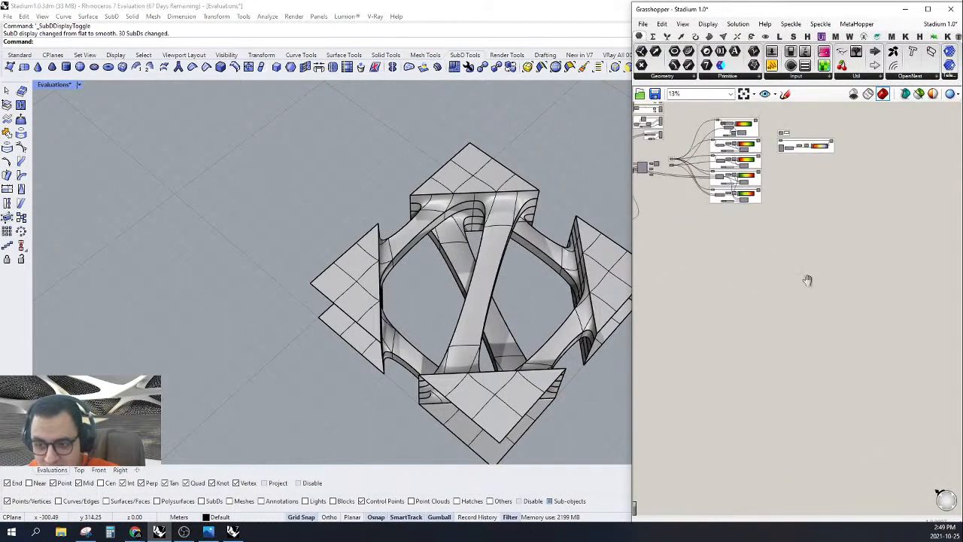
pyautogui.scroll(1, 782, 282)
# Step: Place a Mesh parameter on the empty canvas area and duplicate it below the first one
pyautogui.click(675, 77)
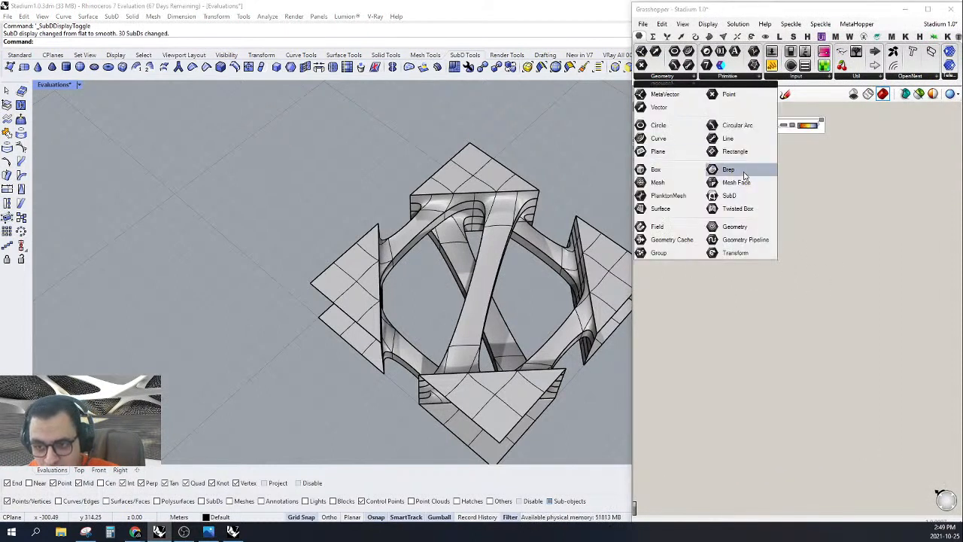
pyautogui.click(677, 183)
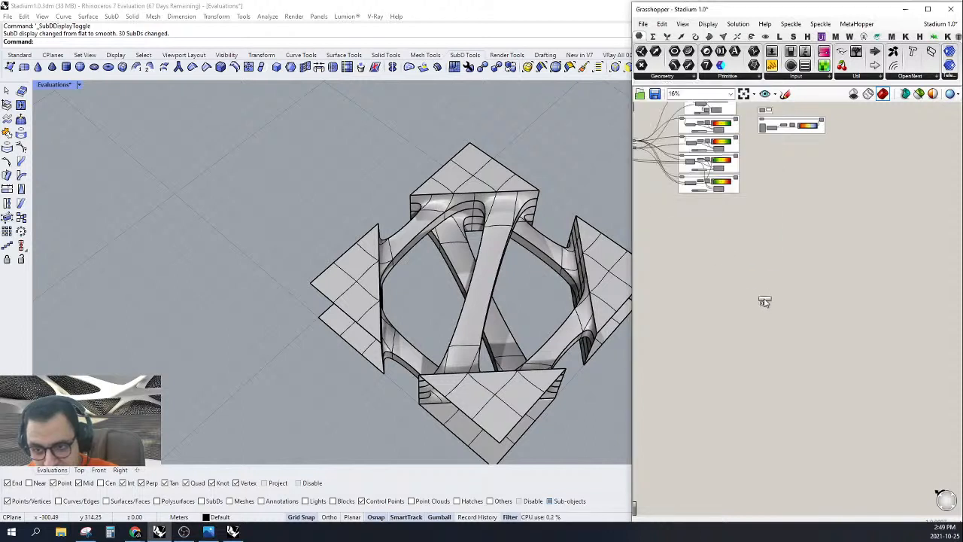
pyautogui.click(763, 301)
pyautogui.moveTo(764, 294); pyautogui.dragTo(761, 328)
pyautogui.hotkey('ctrl', 'c')
pyautogui.hotkey('ctrl', 'v')
# Step: Add a Tween Two Meshes component beside the two Mesh parameters
pyautogui.doubleClick(829, 311)
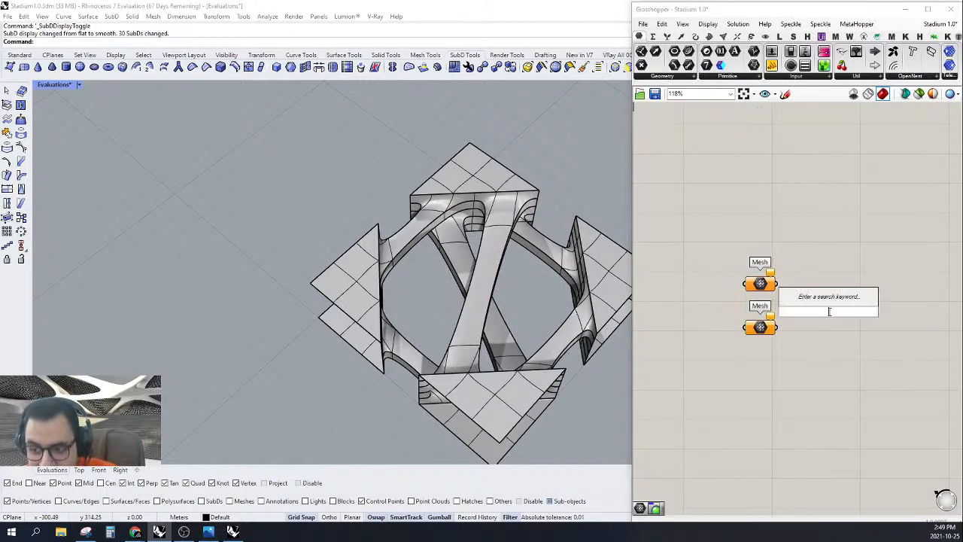
pyautogui.write('TWEE T')
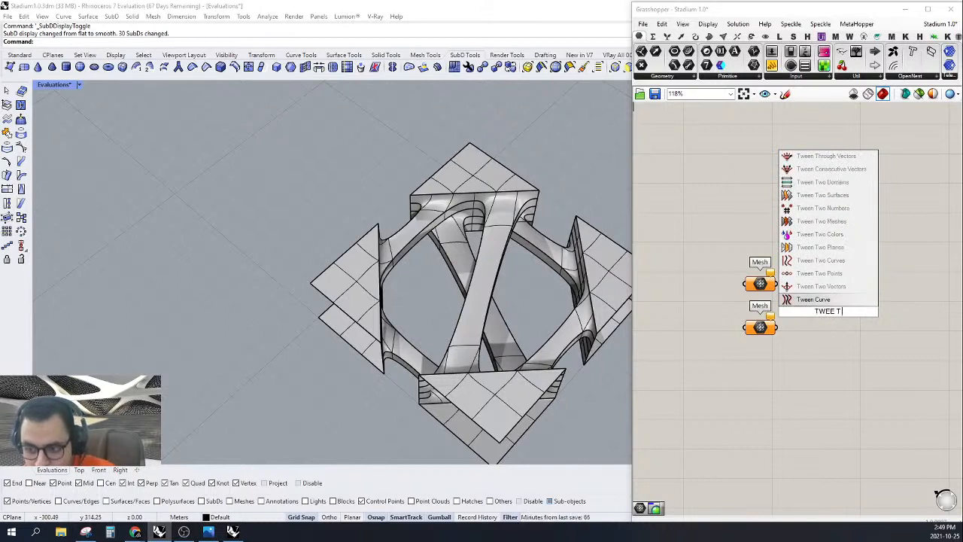
pyautogui.write(' M')
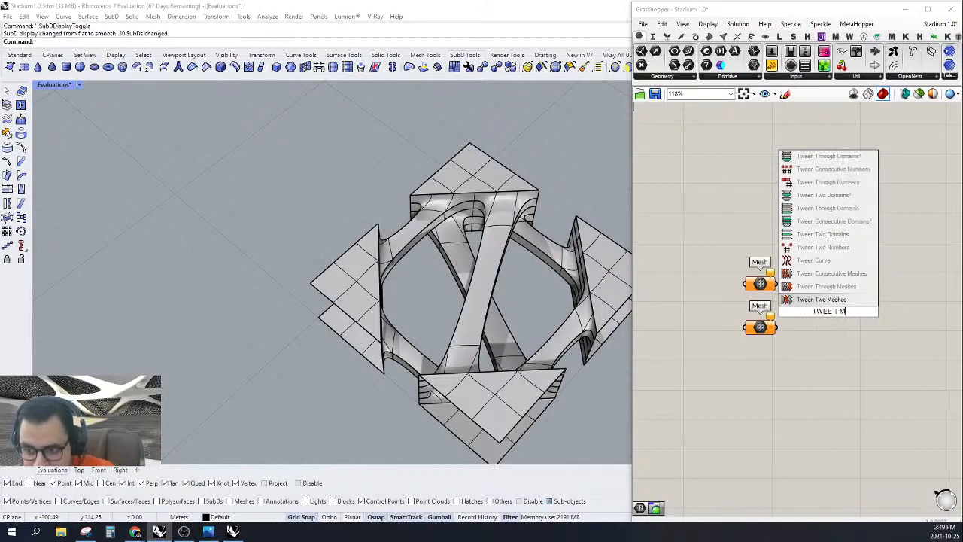
pyautogui.click(821, 301)
# Step: Connect the first Mesh parameter to input A and the second to input B of Tween Two Meshes
pyautogui.scroll(3, 824, 310)
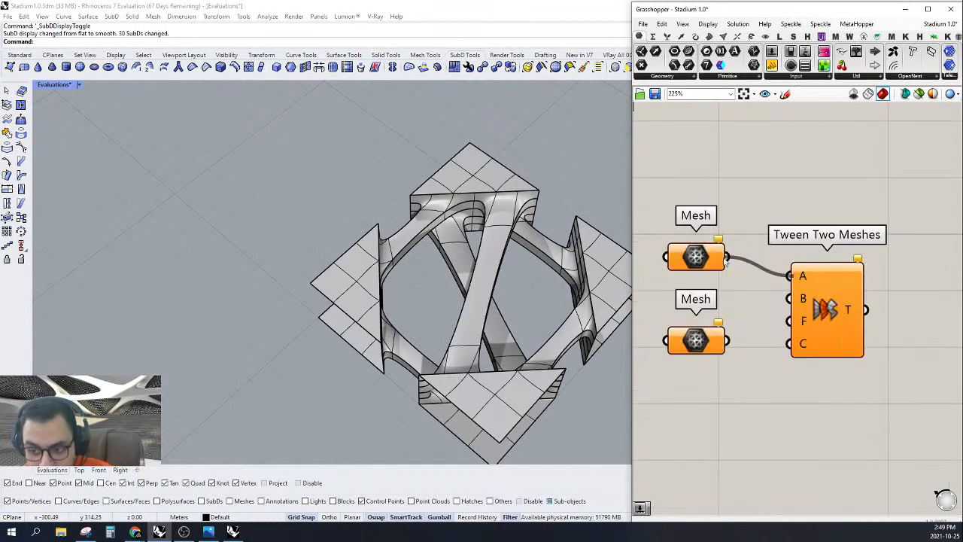
pyautogui.moveTo(840, 321); pyautogui.dragTo(870, 302)
pyautogui.click(689, 258)
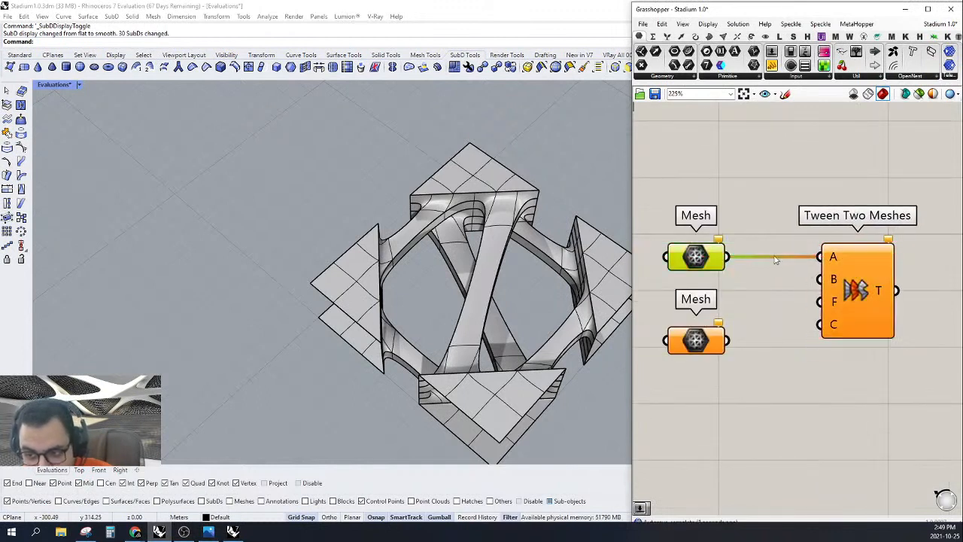
pyautogui.moveTo(820, 280); pyautogui.dragTo(731, 343)
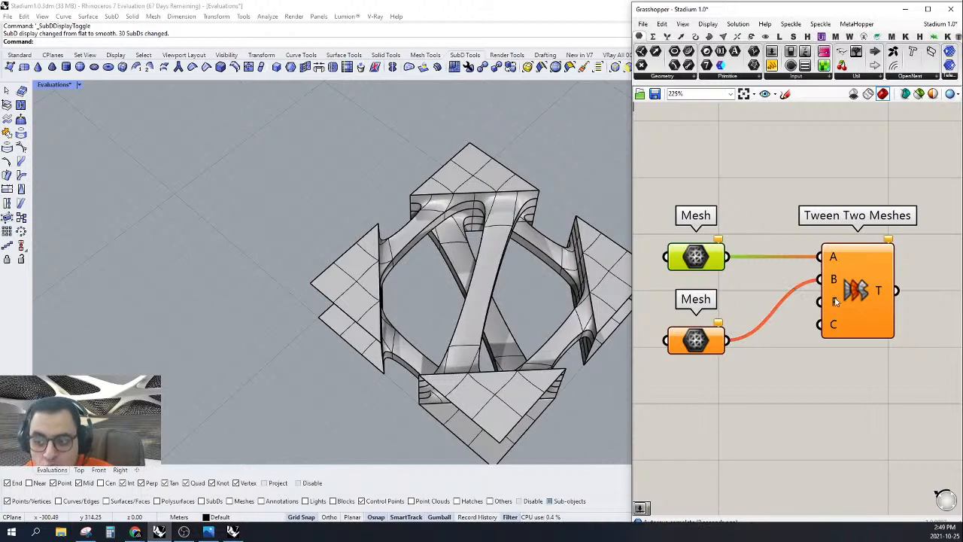
pyautogui.moveTo(835, 302)
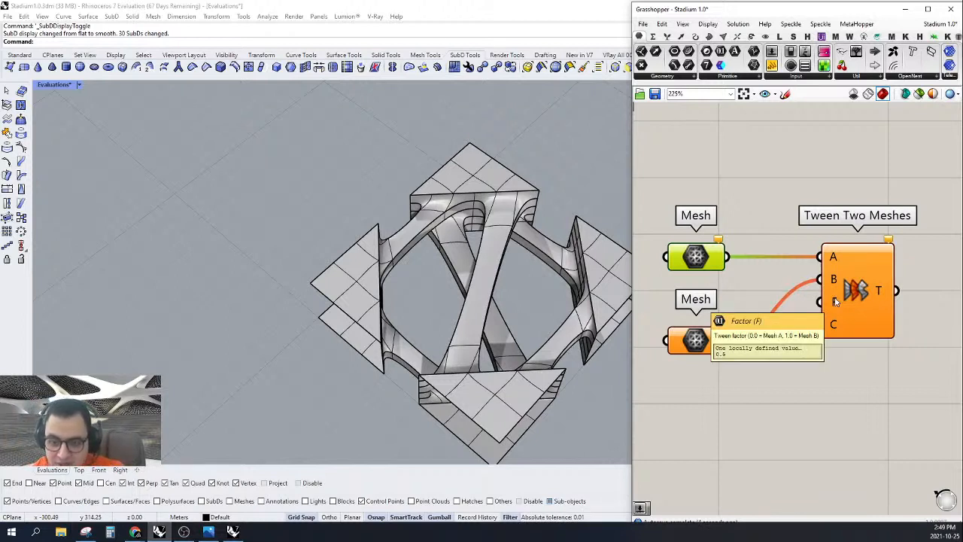
pyautogui.click(786, 384)
# Step: Inspect the bridged SubD unit from several angles in the Rhino perspective view
pyautogui.scroll(-8, 422, 323)
pyautogui.moveTo(421, 323); pyautogui.dragTo(310, 352, button='right')
pyautogui.scroll(6, 314, 331)
pyautogui.moveTo(419, 303); pyautogui.dragTo(496, 265, button='right')
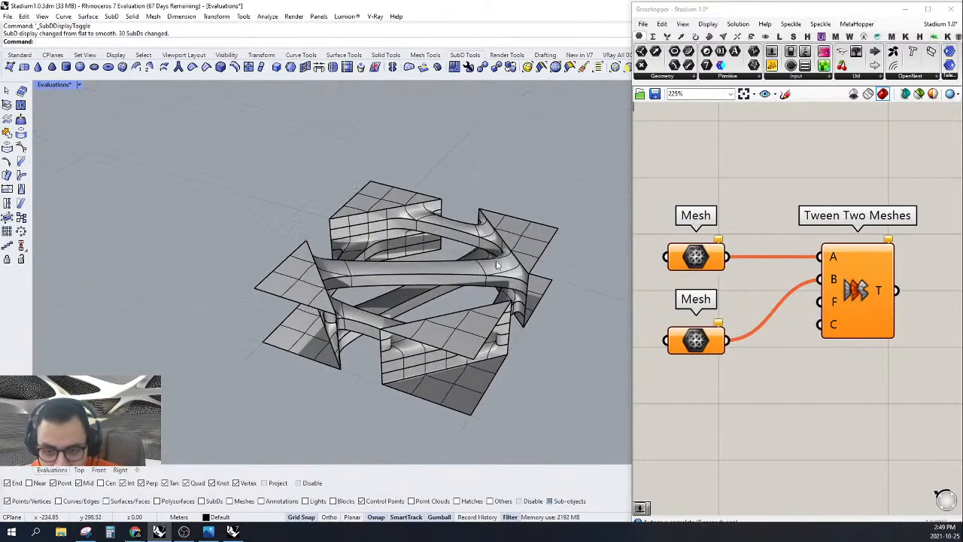
pyautogui.scroll(-5, 490, 360)
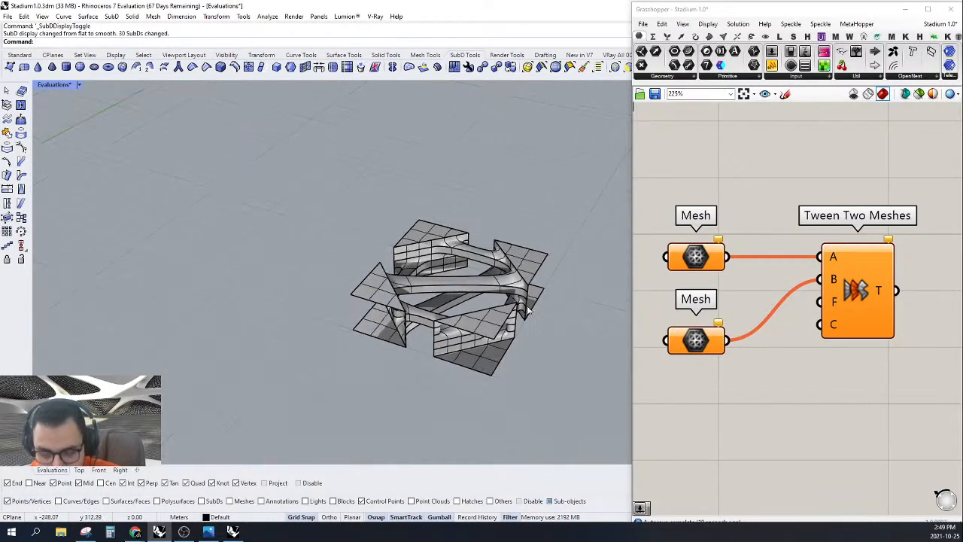
pyautogui.moveTo(485, 353); pyautogui.dragTo(433, 339, button='right')
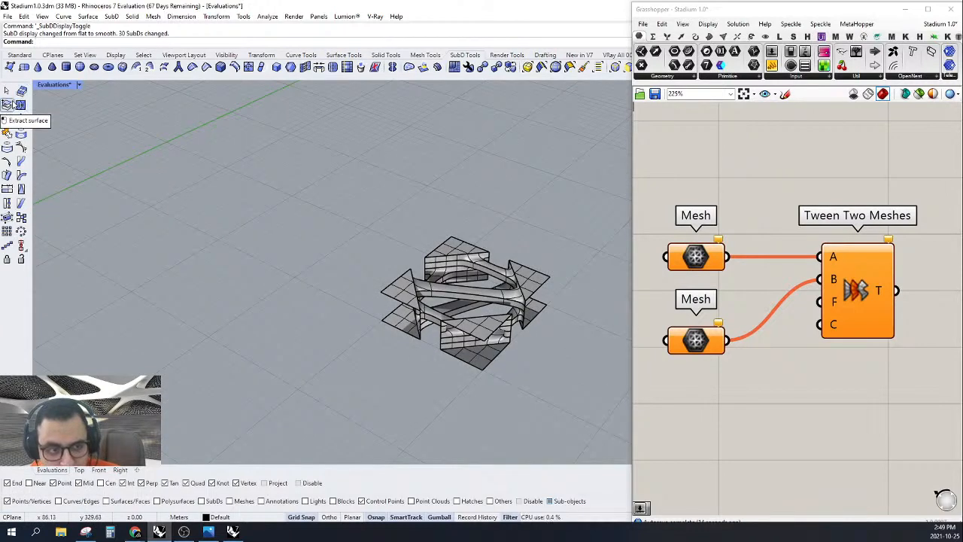
# Step: Start extracting surfaces from the unit and show it in the Top view
pyautogui.click(21, 91)
pyautogui.moveTo(519, 293); pyautogui.dragTo(547, 273, button='right')
pyautogui.scroll(-5, 524, 316)
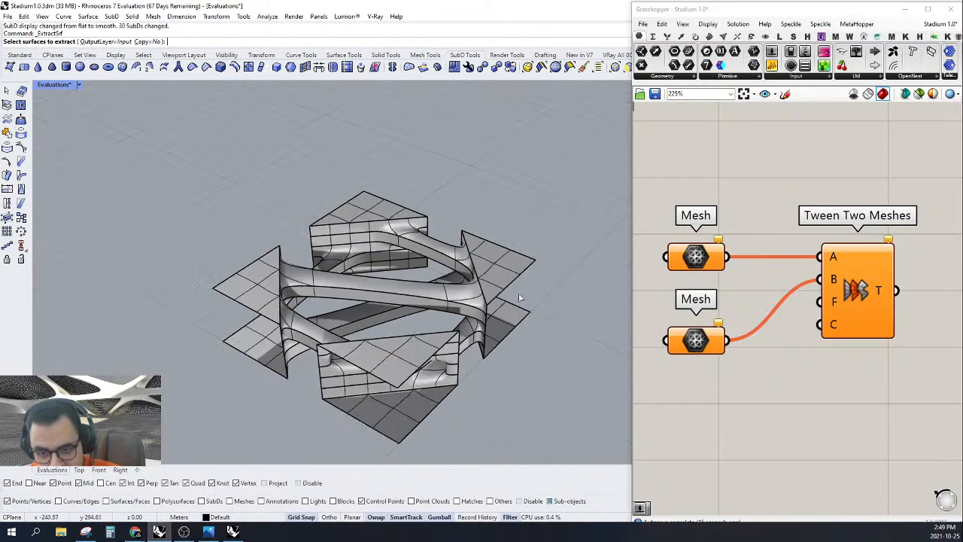
pyautogui.moveTo(485, 292); pyautogui.dragTo(460, 339, button='right')
pyautogui.click(79, 470)
pyautogui.scroll(-8, 410, 223)
pyautogui.scroll(10, 411, 223)
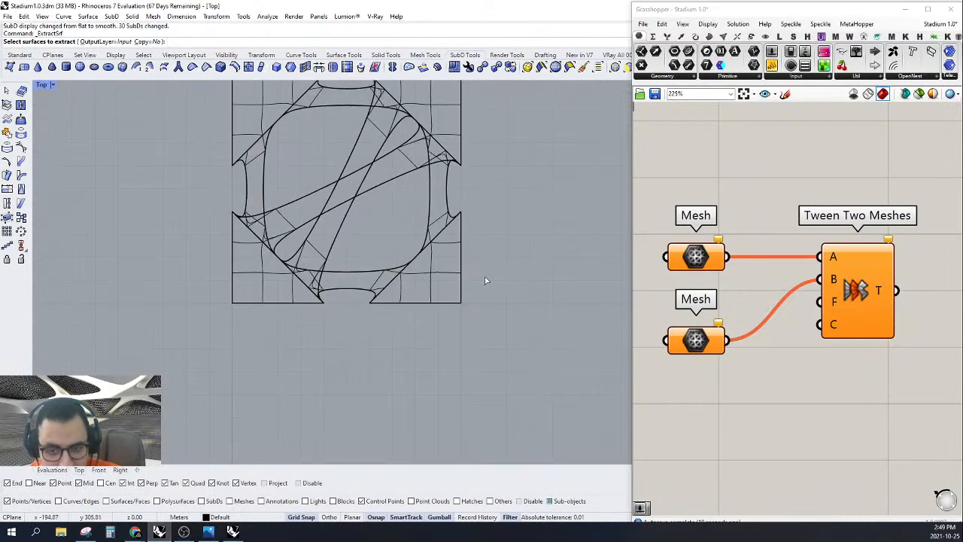
# Step: Collapse the Grasshopper window and start a brush selection near the outer corner of the unit's upper-right block
pyautogui.doubleClick(721, 13)
pyautogui.scroll(-5, 636, 285)
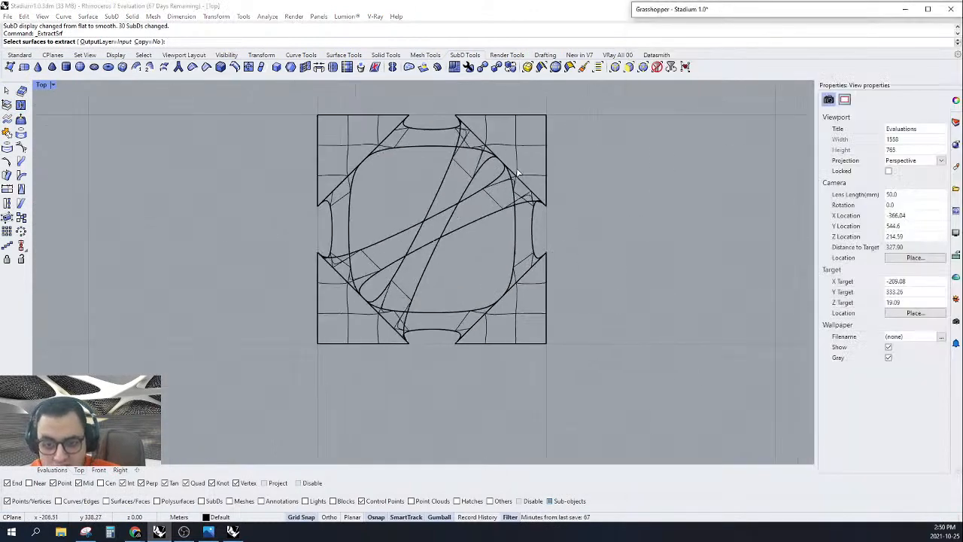
pyautogui.scroll(2, 608, 194)
pyautogui.scroll(-2, 552, 155)
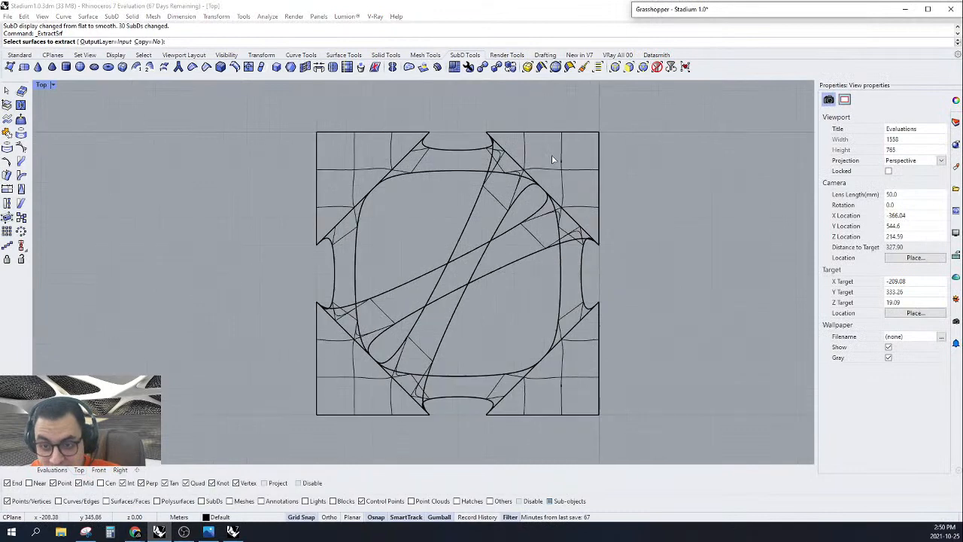
pyautogui.click(583, 66)
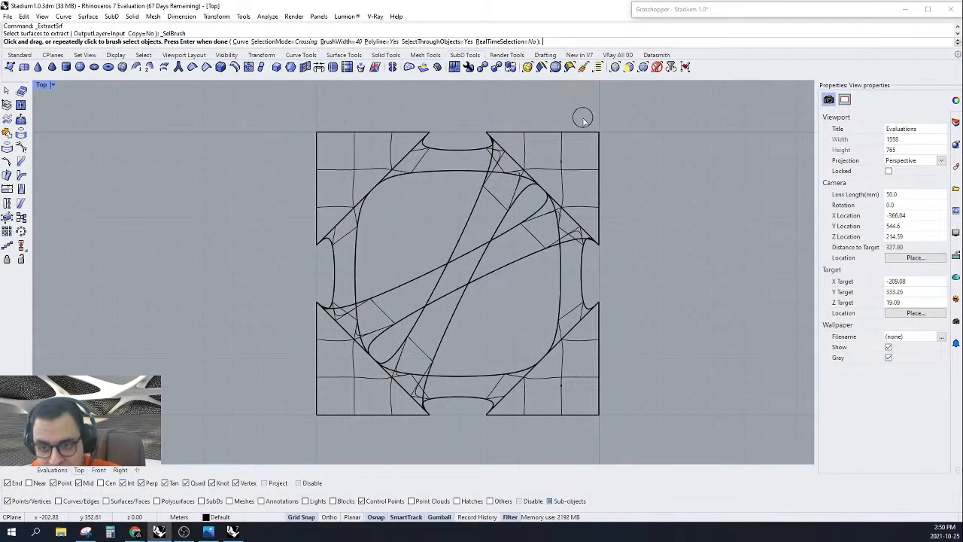
pyautogui.scroll(2, 617, 135)
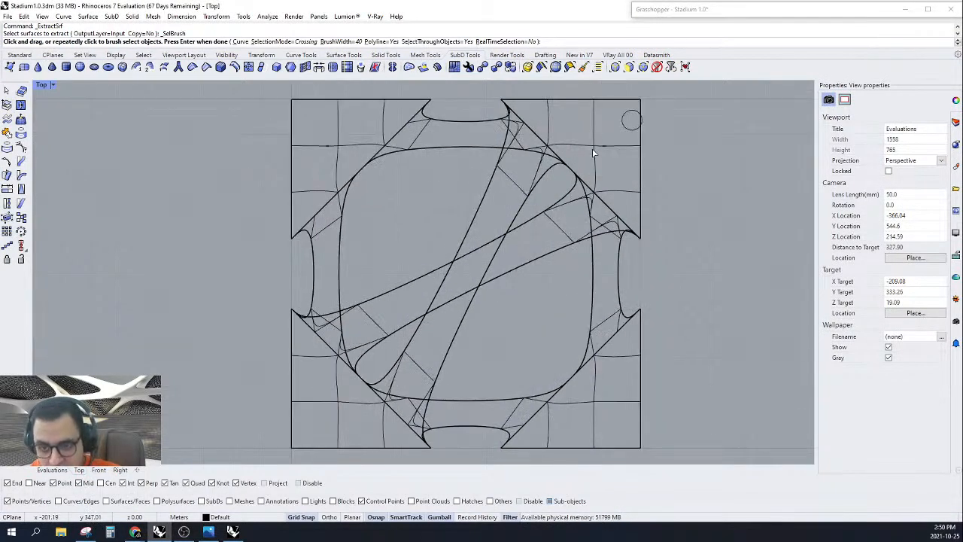
pyautogui.scroll(-2, 519, 219)
pyautogui.scroll(3, 622, 142)
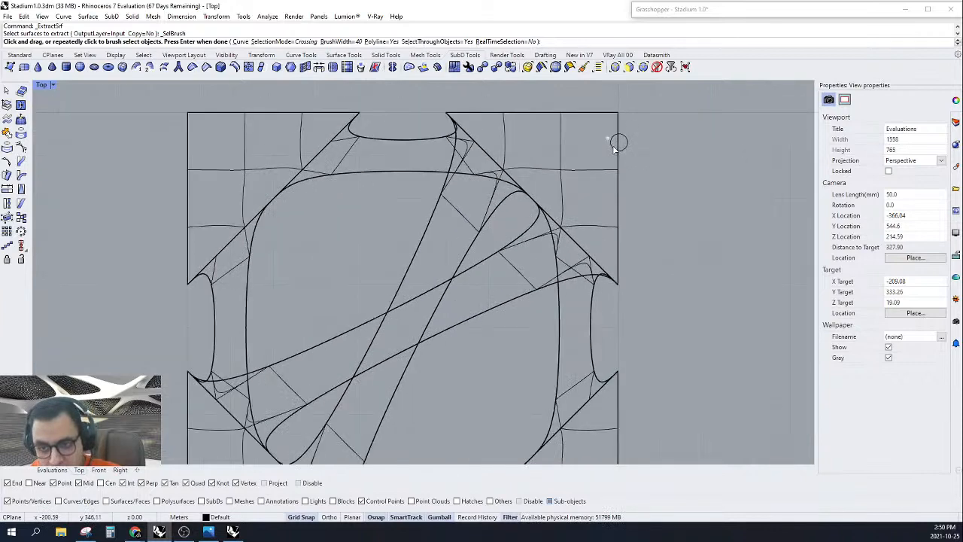
pyautogui.scroll(-1, 615, 147)
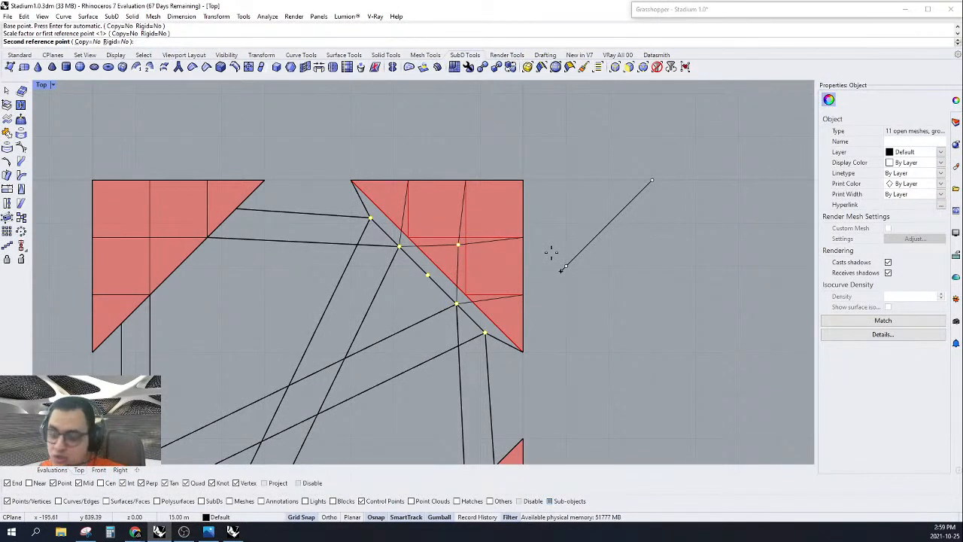
# Step: Try to scale the selected diagonal-edge vertices of the upper-right mesh block in 2D about a point outside the block
pyautogui.click(551, 252)
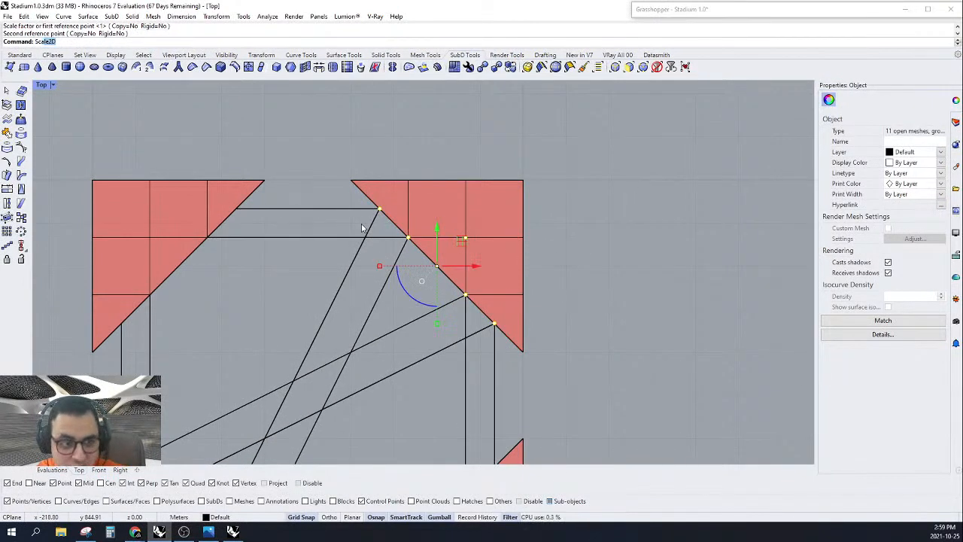
pyautogui.press('Return')
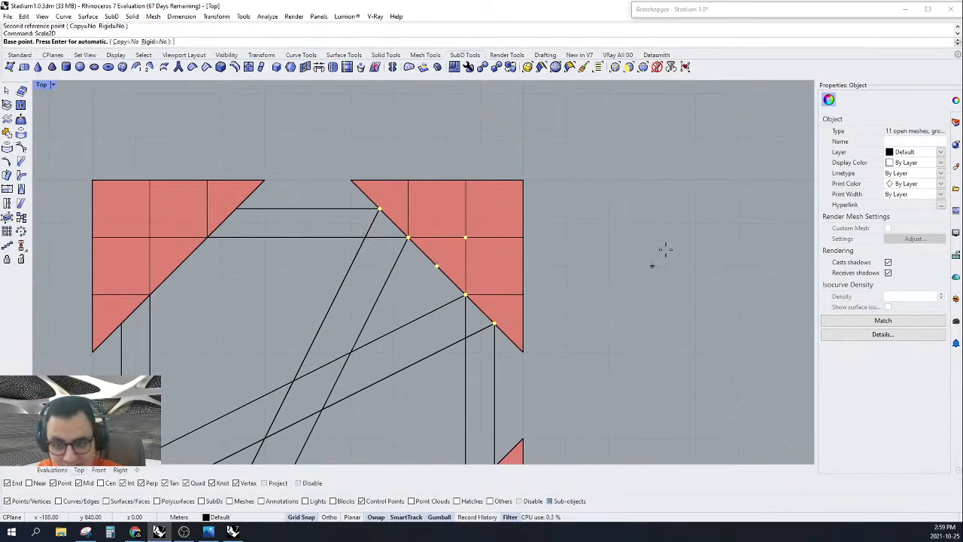
pyautogui.click(693, 182)
pyautogui.click(610, 267)
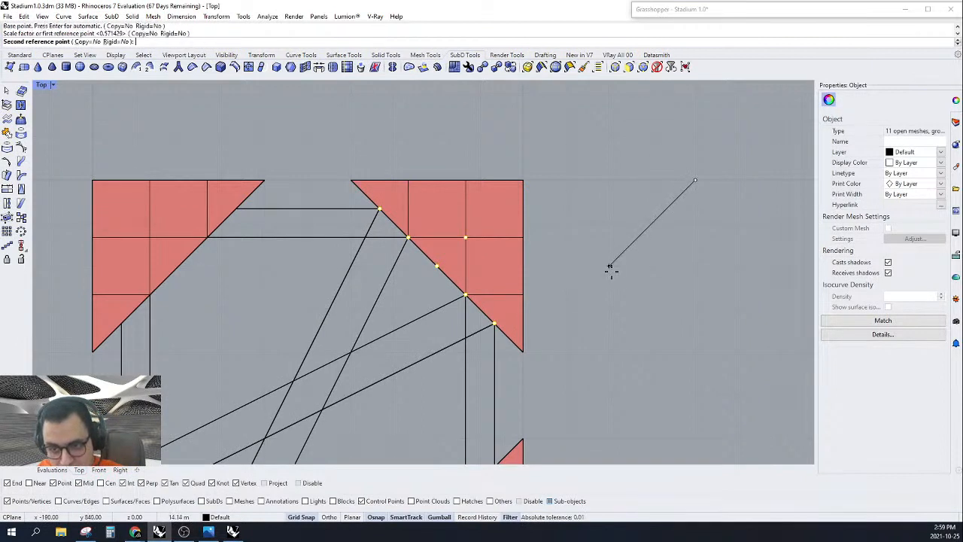
pyautogui.click(649, 224)
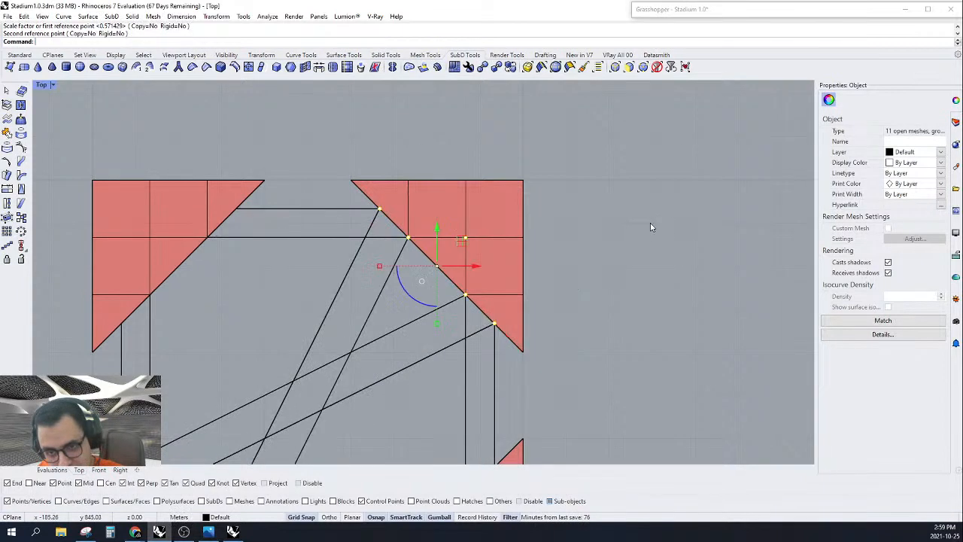
# Step: Try a 2D scale of the selected vertices toward the upper-right block's outer corner and undo it
pyautogui.press('Return')
pyautogui.click(522, 181)
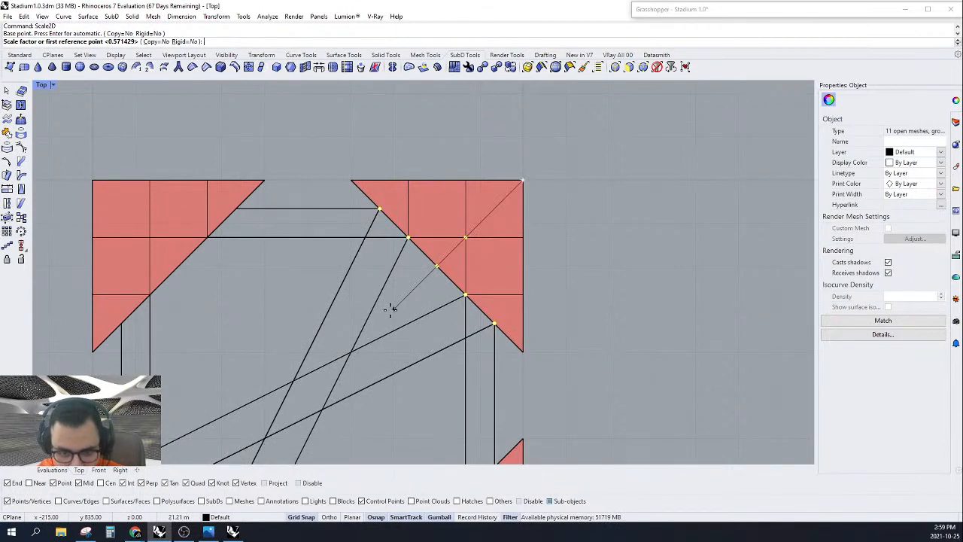
pyautogui.click(309, 394)
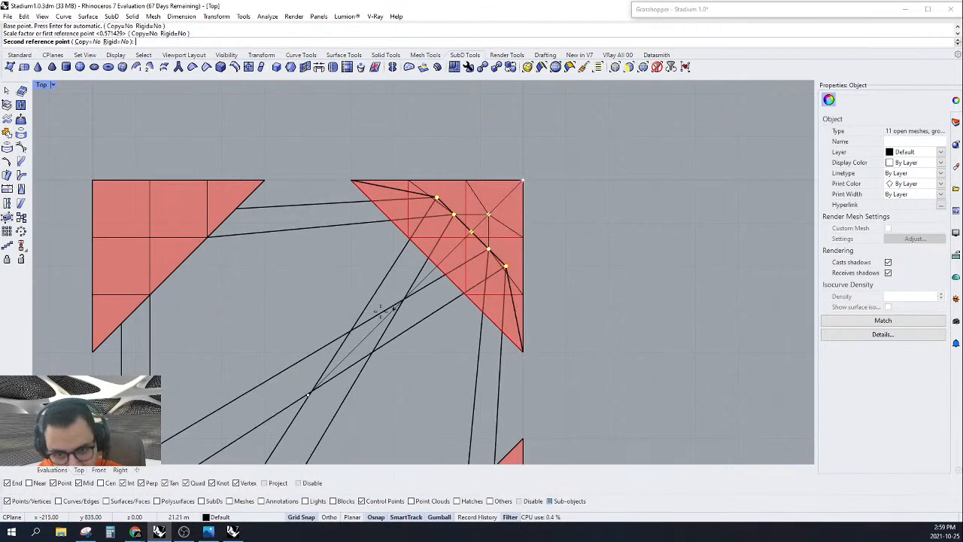
pyautogui.click(396, 310)
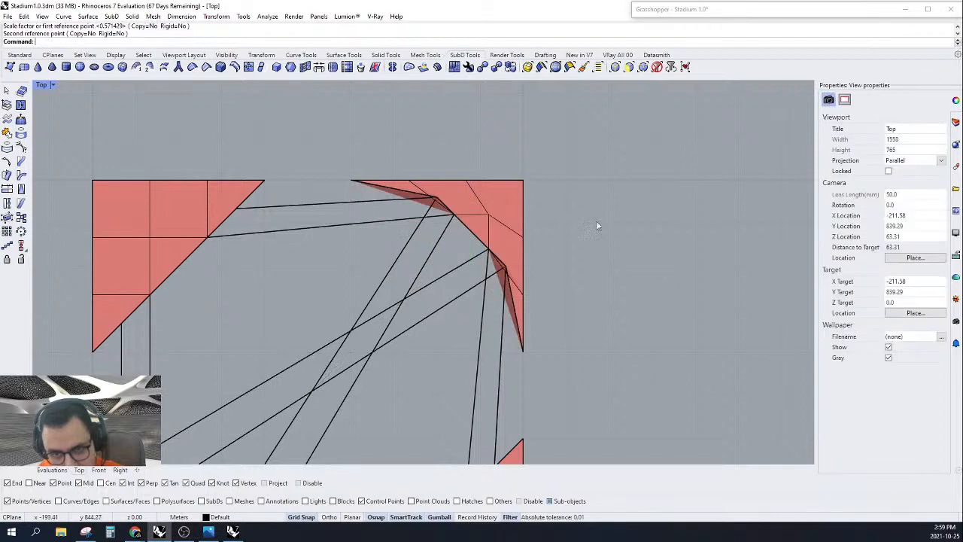
pyautogui.scroll(2, 571, 225)
pyautogui.scroll(2, 556, 258)
pyautogui.scroll(-3, 557, 258)
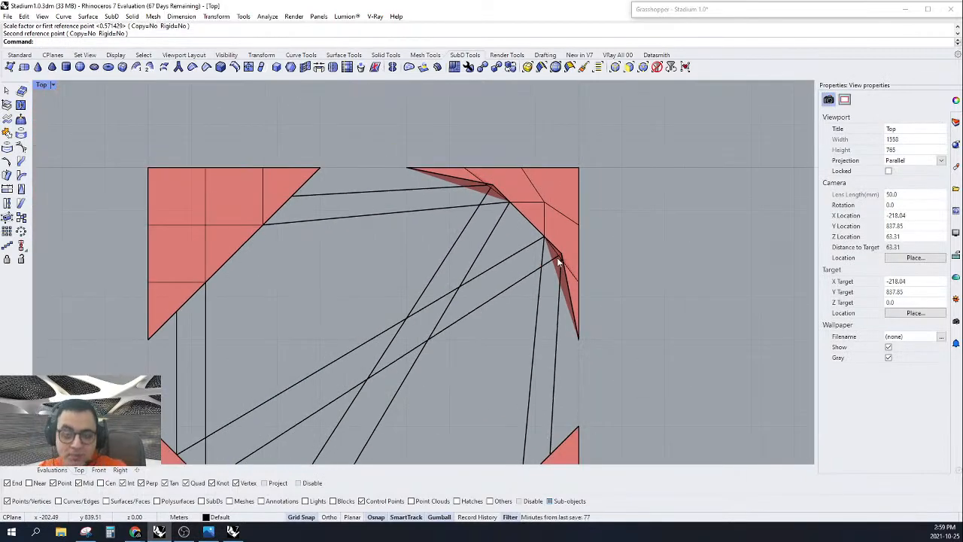
pyautogui.hotkey('ctrl', 'z')
# Step: Brush-select the upper-right block's vertices along its diagonal, outer edges and interior, leaving out its three corners
pyautogui.scroll(2, 526, 164)
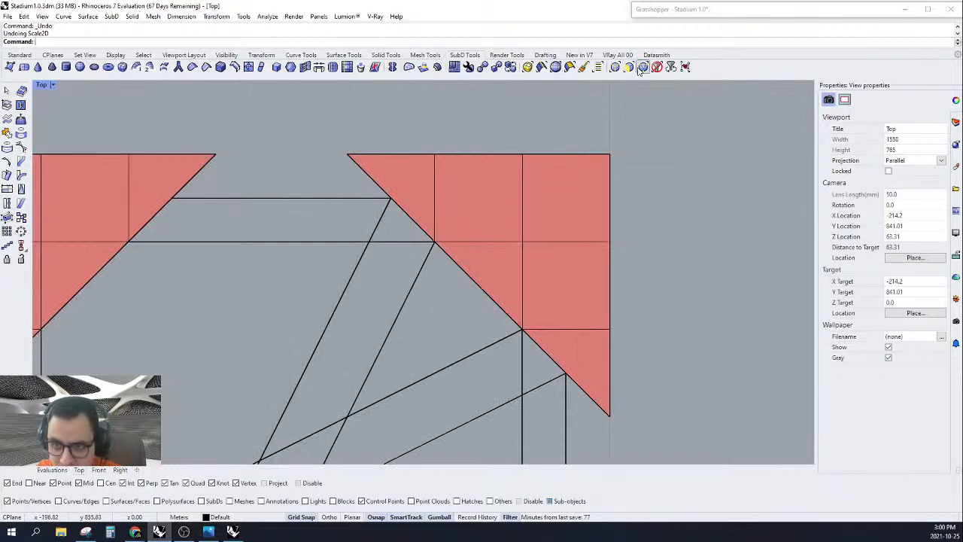
pyautogui.click(583, 67)
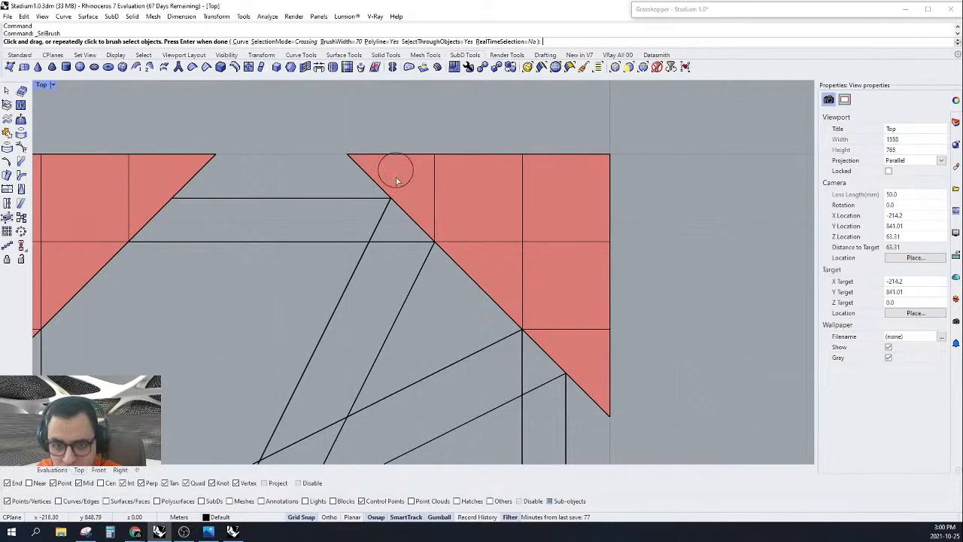
pyautogui.moveTo(386, 198); pyautogui.dragTo(570, 385)
pyautogui.click(569, 385)
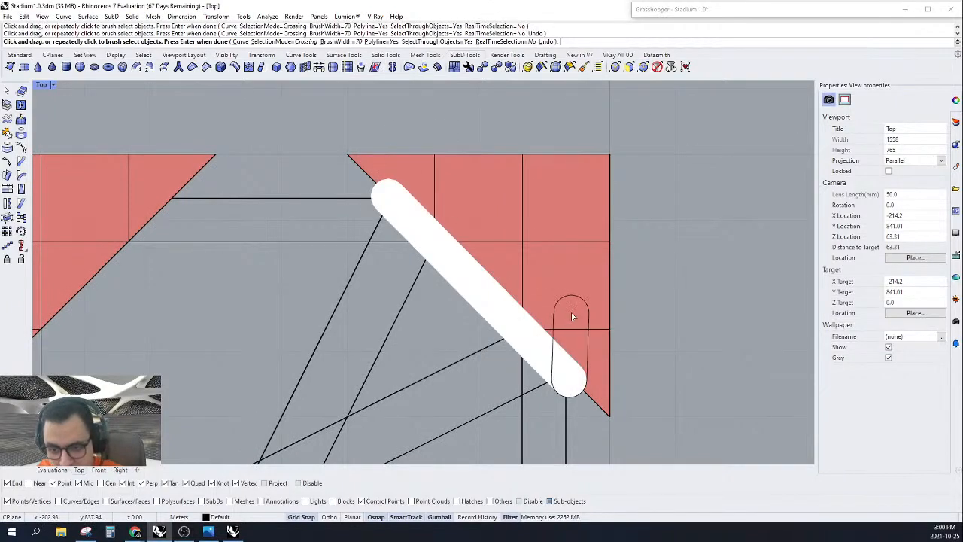
pyautogui.click(608, 326)
pyautogui.click(612, 252)
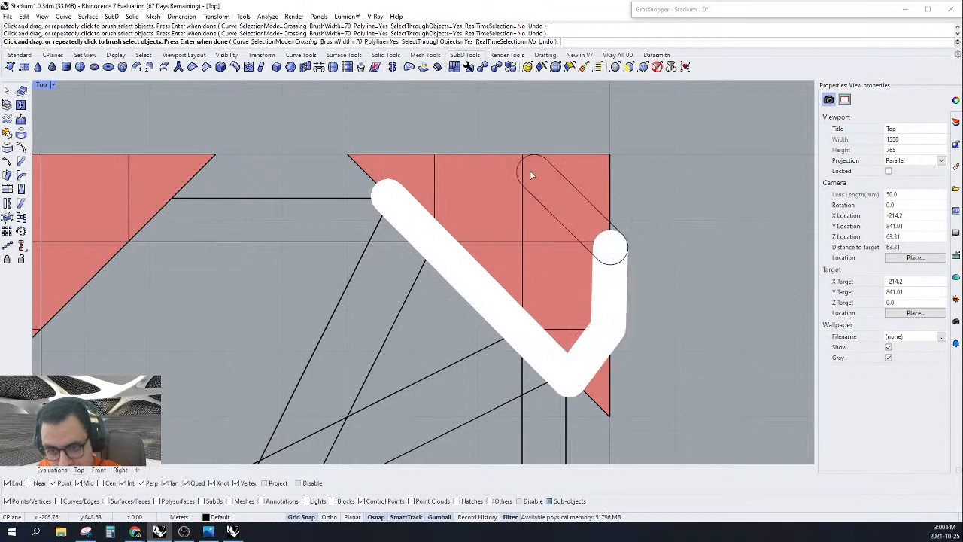
pyautogui.click(522, 160)
pyautogui.click(427, 152)
pyautogui.click(529, 259)
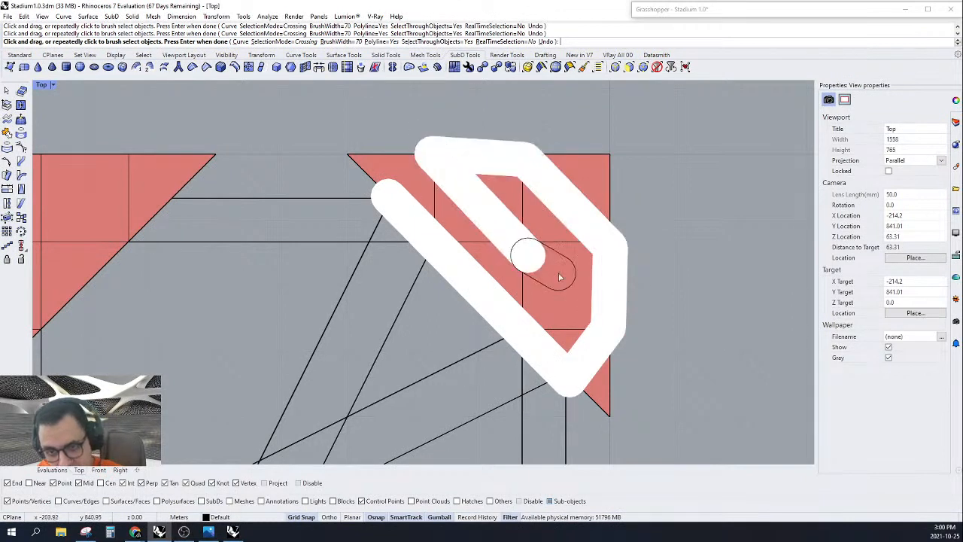
pyautogui.press('Return')
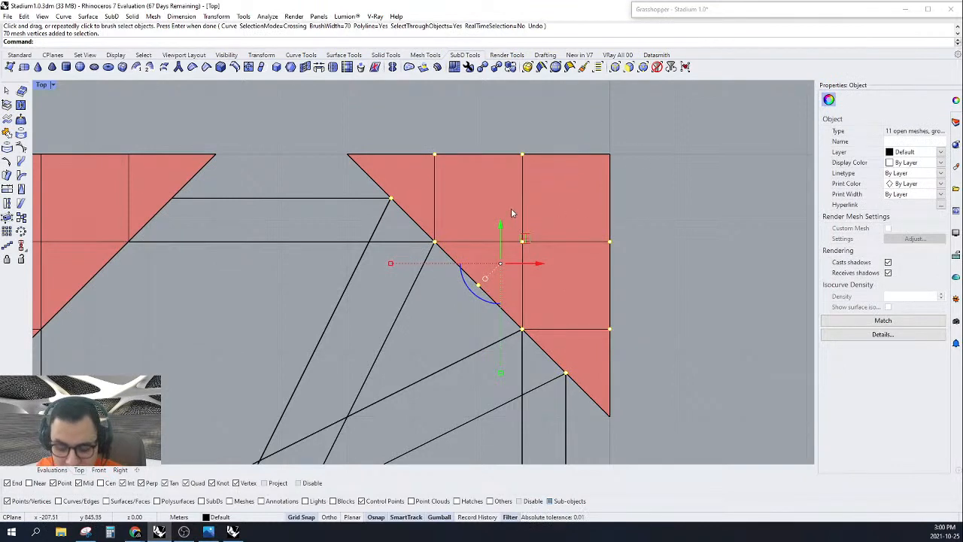
# Step: Try to scale the selected upper-right block vertices in 2D about its outer corner, referenced from the diagonal's midpoint, and undo it
pyautogui.write('Scale2D')
pyautogui.press('Return')
pyautogui.click(609, 154)
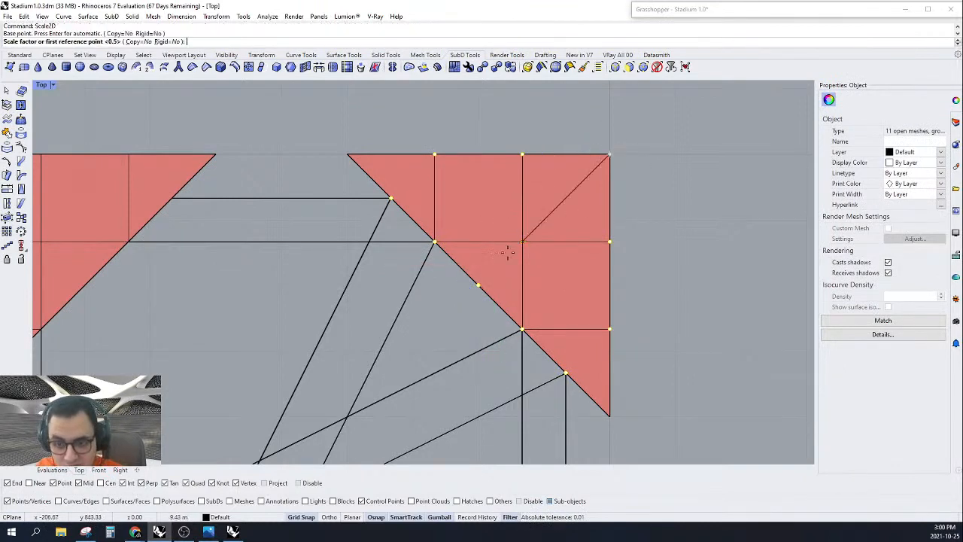
pyautogui.click(478, 285)
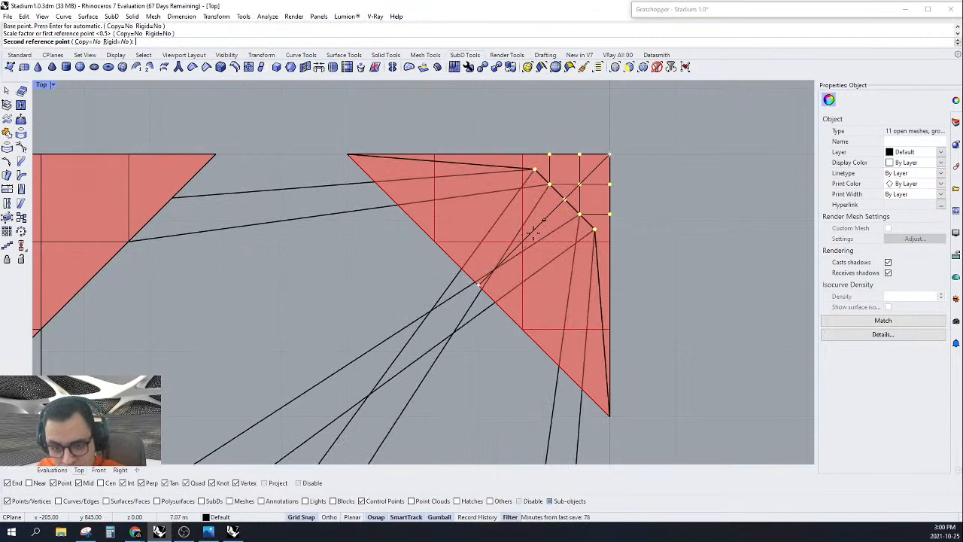
pyautogui.click(533, 232)
pyautogui.scroll(2, 579, 200)
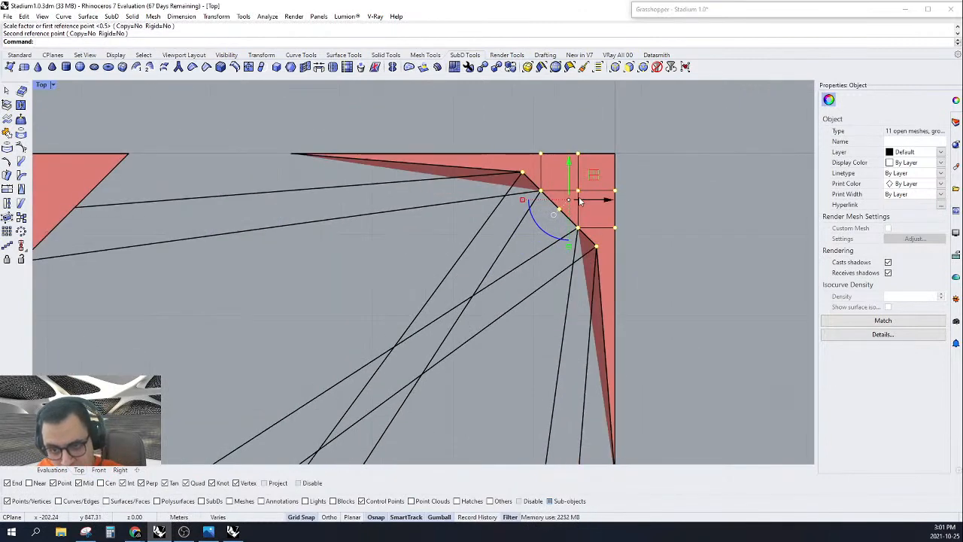
pyautogui.scroll(-3, 580, 200)
pyautogui.scroll(15, 534, 183)
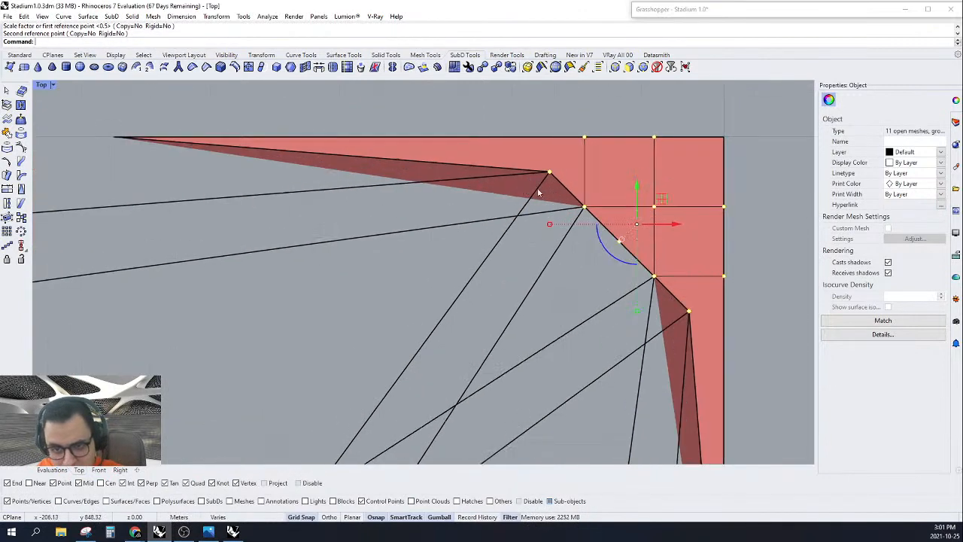
pyautogui.scroll(-8, 536, 182)
pyautogui.scroll(-3, 536, 182)
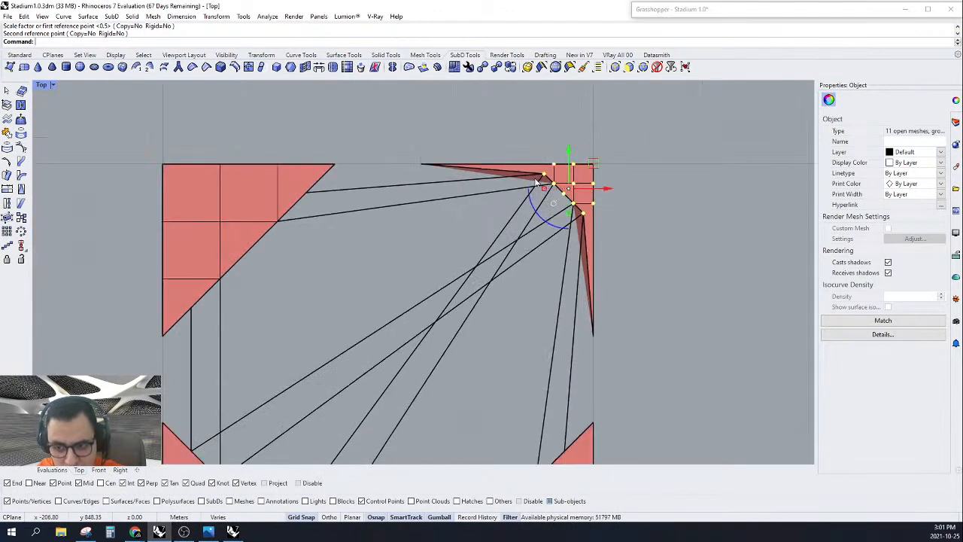
pyautogui.scroll(-3, 536, 182)
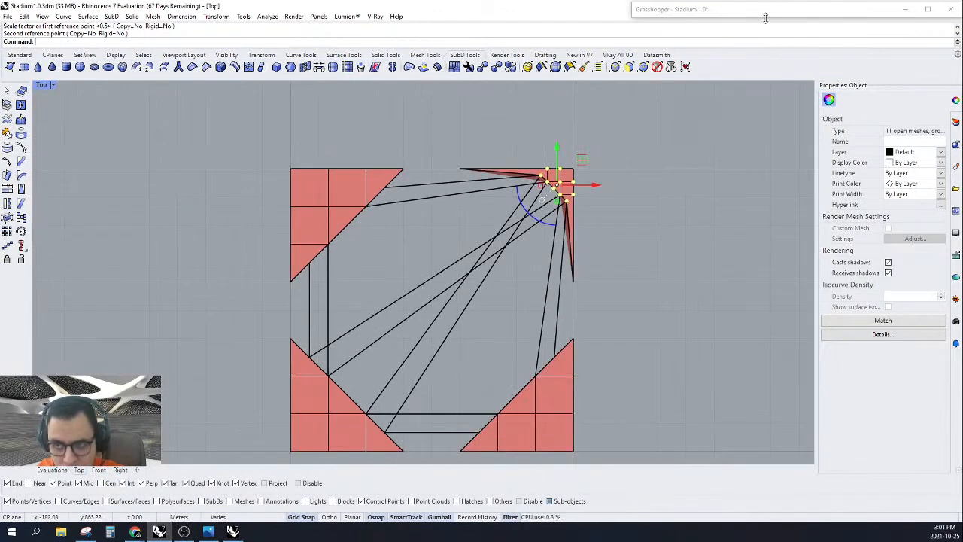
pyautogui.scroll(-1, 608, 142)
pyautogui.scroll(3, 509, 198)
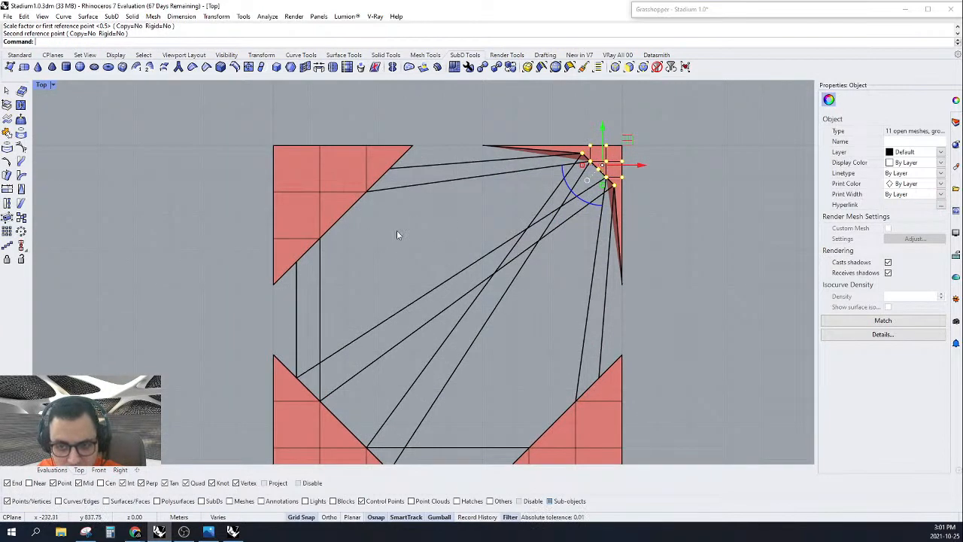
pyautogui.hotkey('ctrl', 'z')
pyautogui.scroll(1, 489, 155)
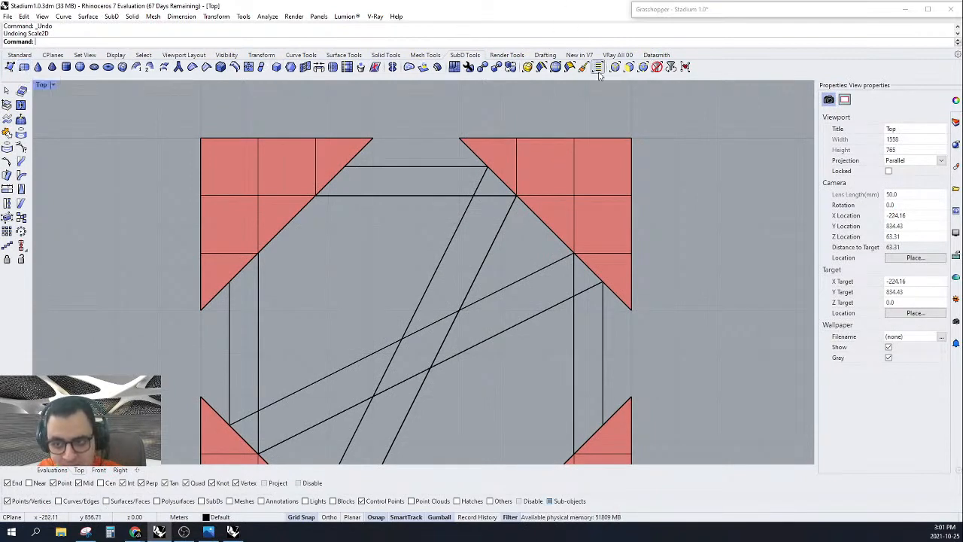
pyautogui.click(570, 66)
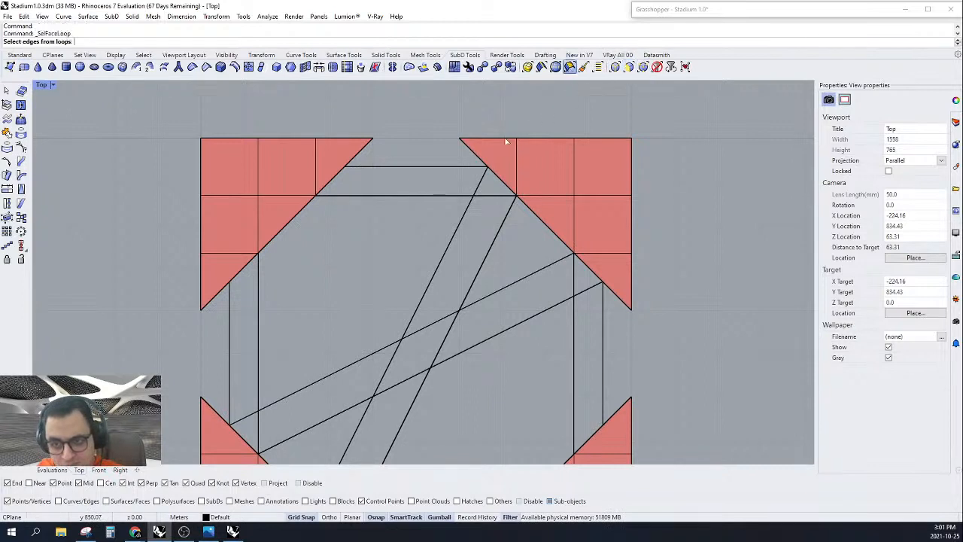
pyautogui.click(569, 66)
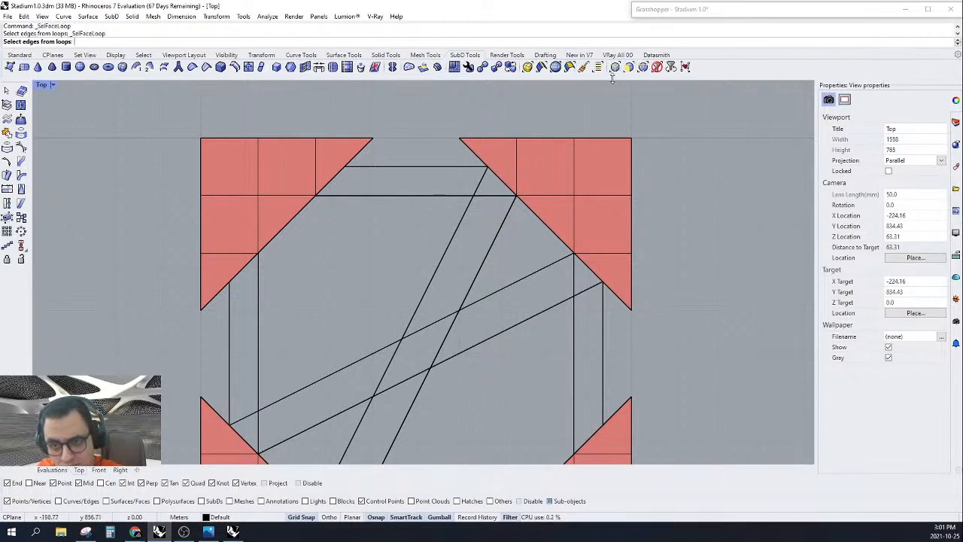
pyautogui.click(583, 67)
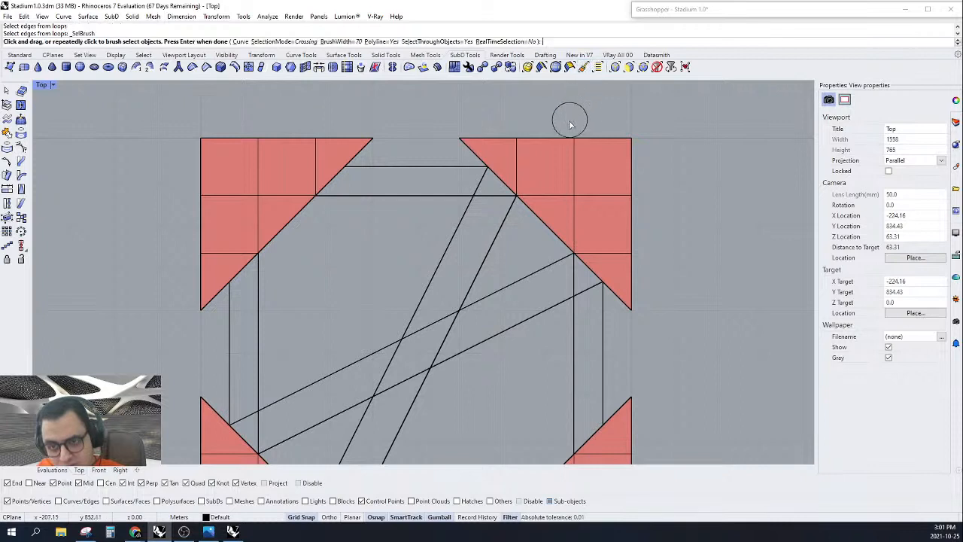
pyautogui.moveTo(575, 138)
pyautogui.mouseDown()
pyautogui.moveTo(513, 149)
pyautogui.moveTo(502, 172)
pyautogui.moveTo(537, 218)
pyautogui.moveTo(605, 268)
pyautogui.moveTo(625, 251)
pyautogui.moveTo(625, 198)
pyautogui.moveTo(579, 190)
pyautogui.mouseUp()
pyautogui.press('Return')
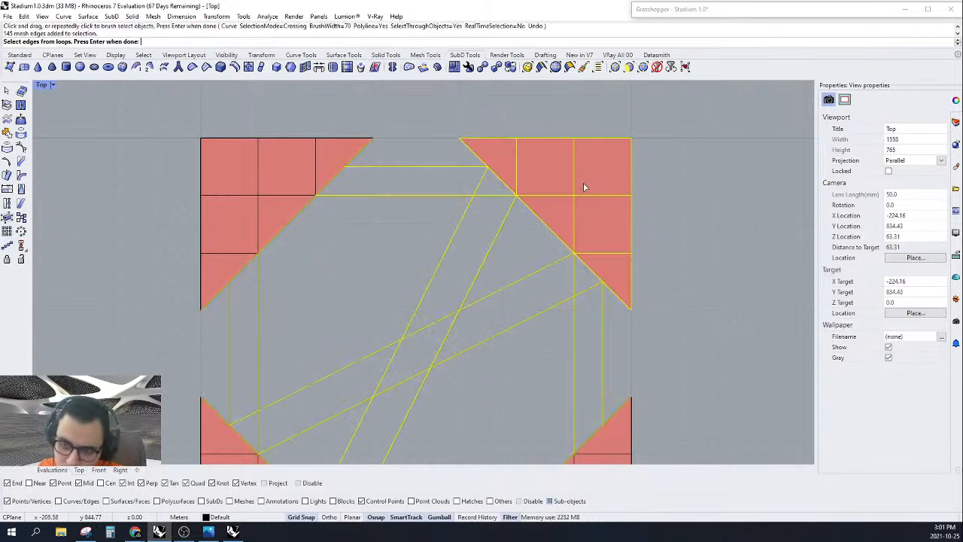
pyautogui.press('Escape')
# Step: Restrict selection to vertices and brush-select the upper-right block's diagonal, edge and interior vertices, leaving out its three corners
pyautogui.click(647, 70)
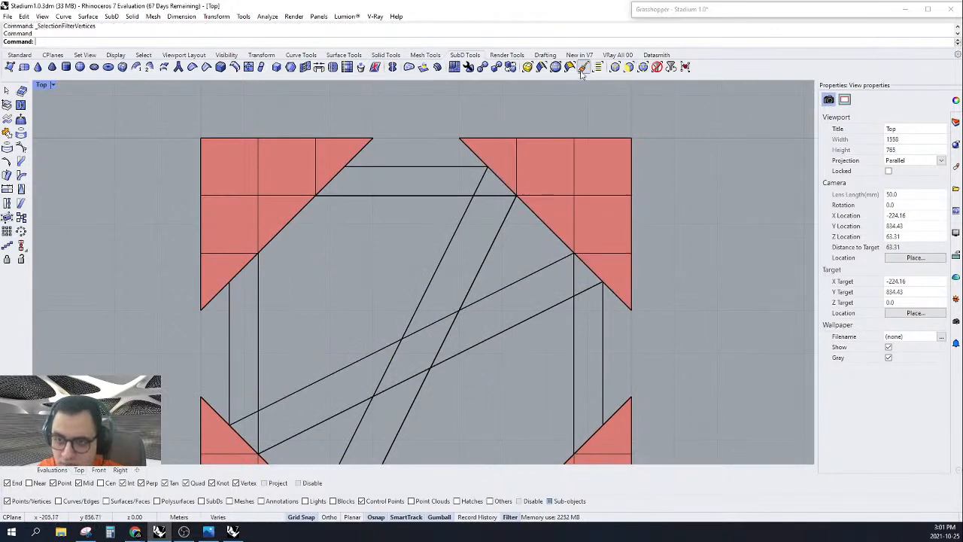
pyautogui.moveTo(497, 167); pyautogui.dragTo(494, 190)
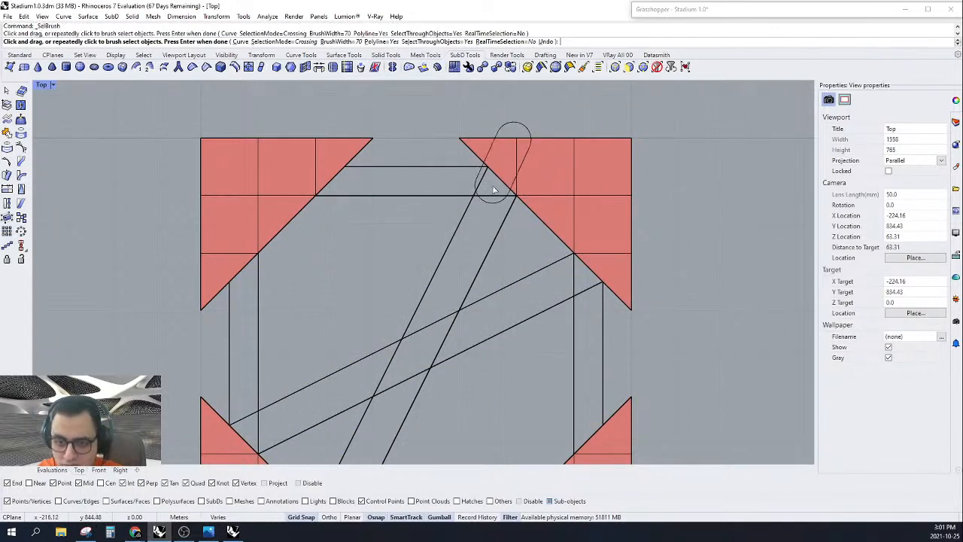
pyautogui.click(498, 171)
pyautogui.click(601, 276)
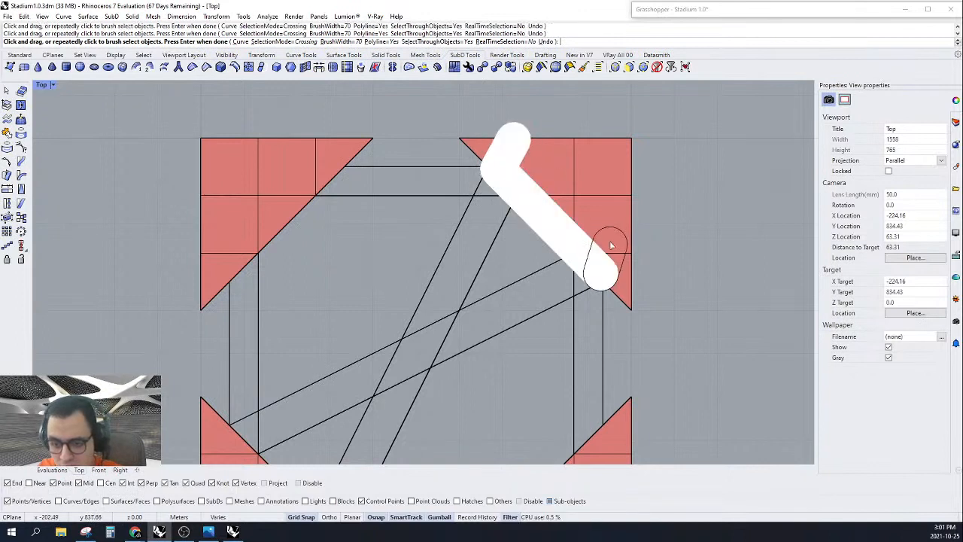
pyautogui.click(623, 193)
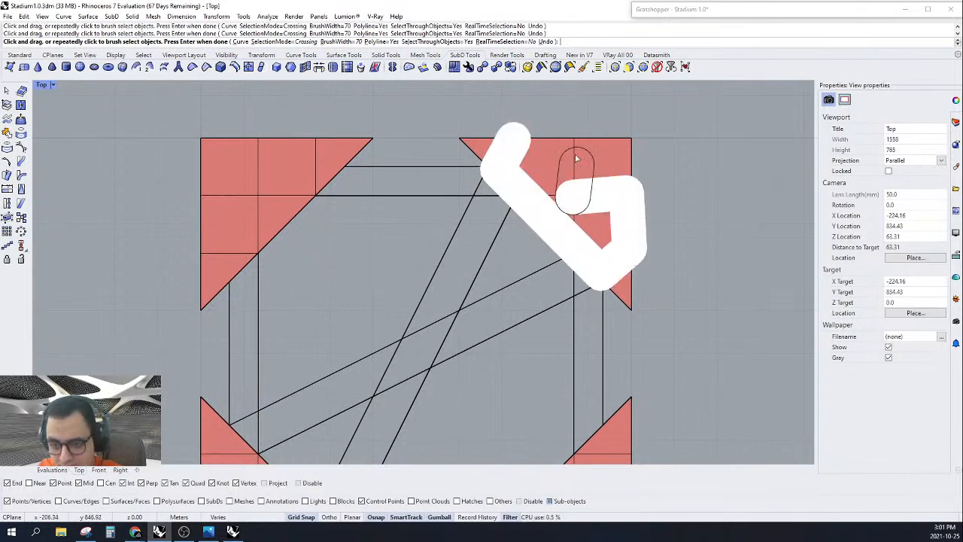
pyautogui.press('Return')
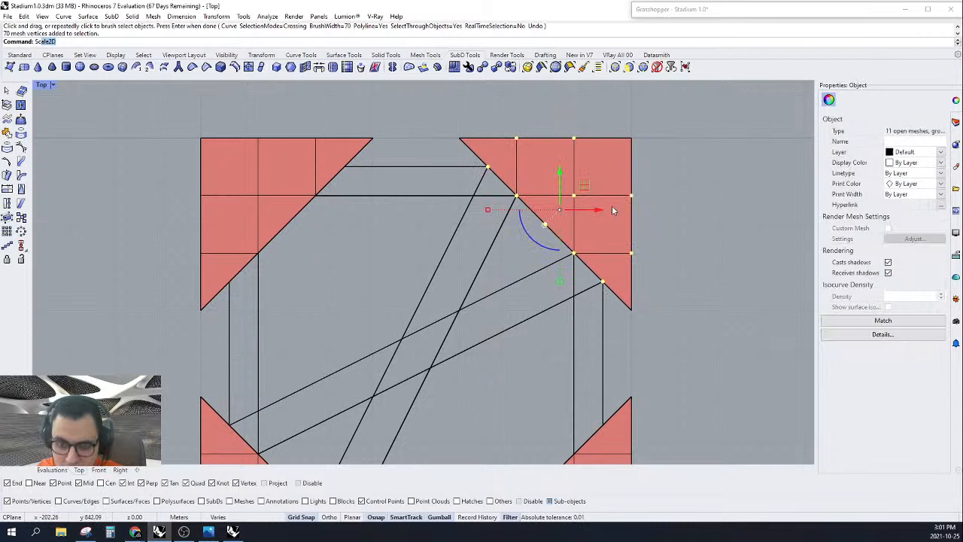
# Step: Try scaling the selected vertices in 2D to about 0.54 about the upper-right block's outer corner, using the diagonal's midpoint as reference
pyautogui.press('Return')
pyautogui.click(631, 139)
pyautogui.click(545, 224)
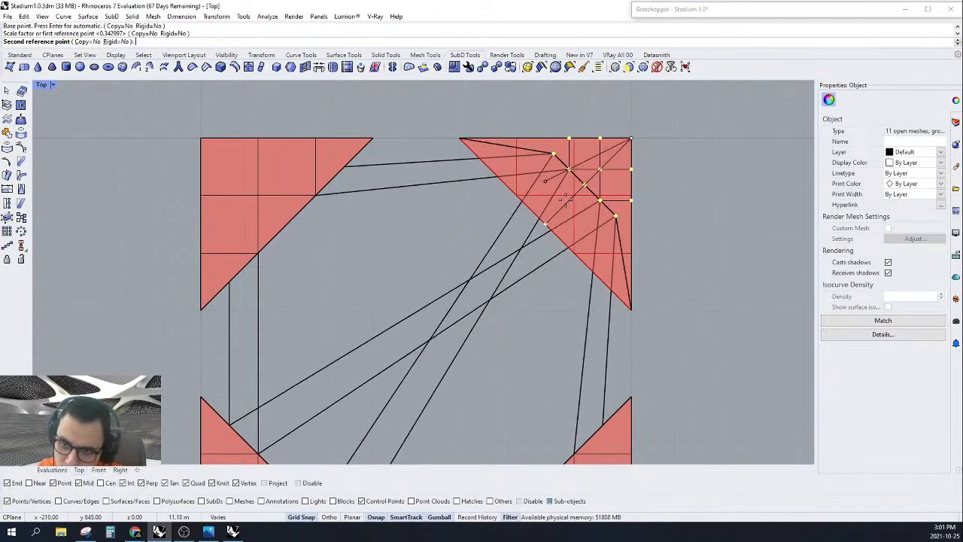
pyautogui.click(585, 185)
pyautogui.click(634, 185)
pyautogui.scroll(-3, 633, 184)
pyautogui.scroll(3, 645, 155)
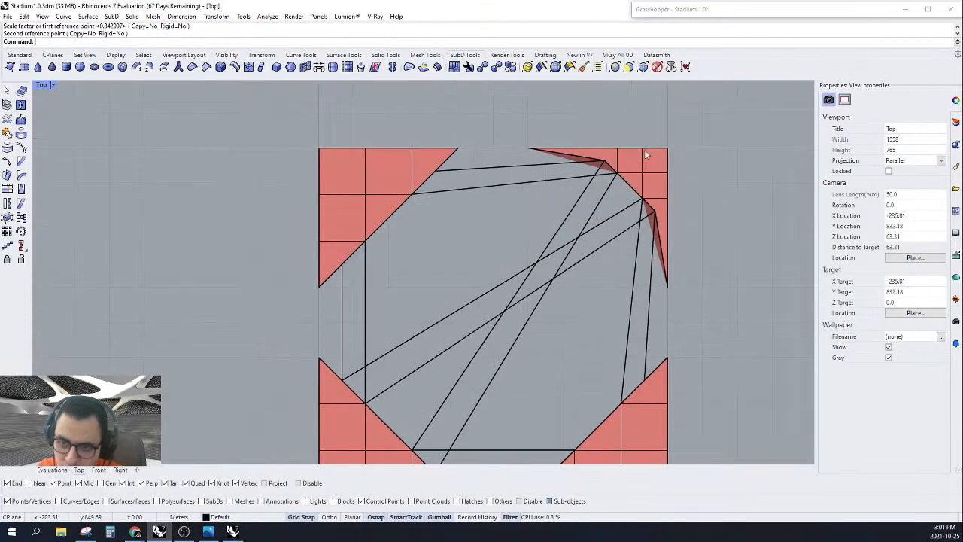
pyautogui.scroll(6, 602, 142)
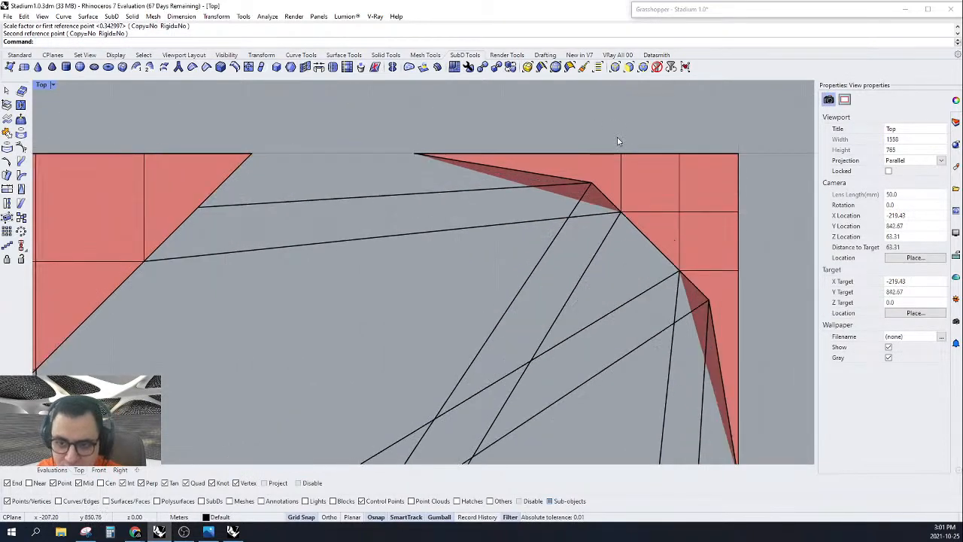
pyautogui.scroll(-6, 606, 133)
pyautogui.moveTo(712, 166); pyautogui.dragTo(671, 137, button='right')
pyautogui.moveTo(581, 215); pyautogui.dragTo(613, 240, button='right')
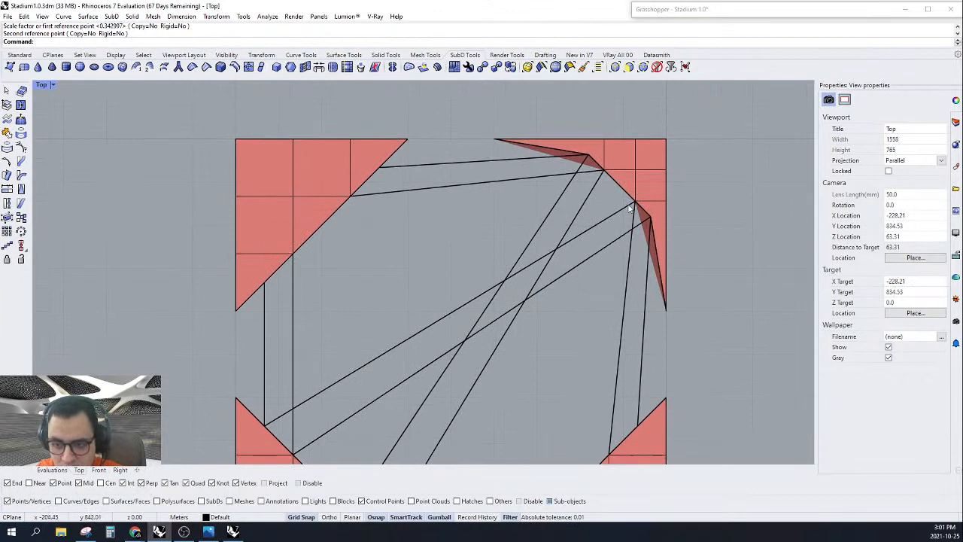
pyautogui.moveTo(561, 175); pyautogui.dragTo(545, 168, button='right')
# Step: Expand Grasshopper, turn off the preview of both Mesh parameters feeding Tween Two Meshes, and collapse its window again
pyautogui.click(827, 14)
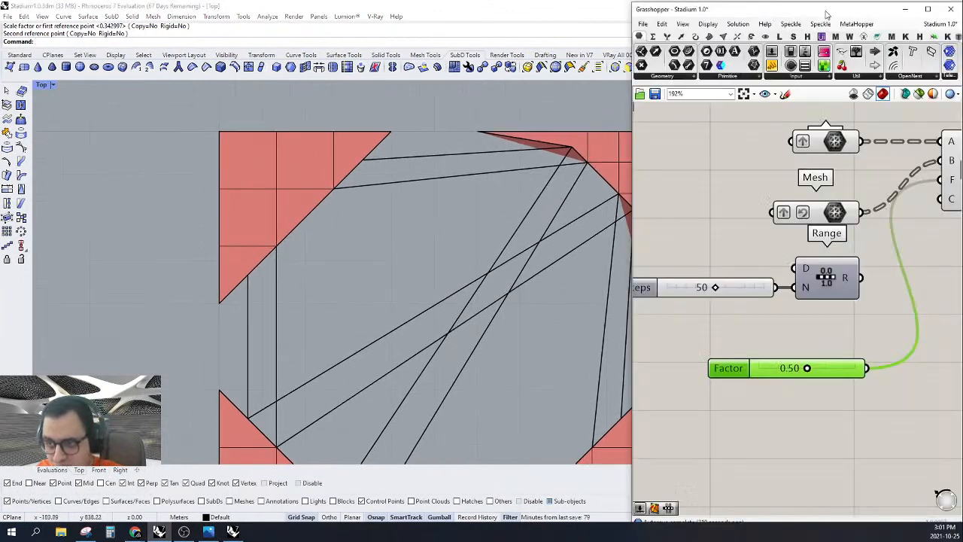
pyautogui.scroll(-3, 641, 210)
pyautogui.moveTo(825, 347); pyautogui.dragTo(699, 138)
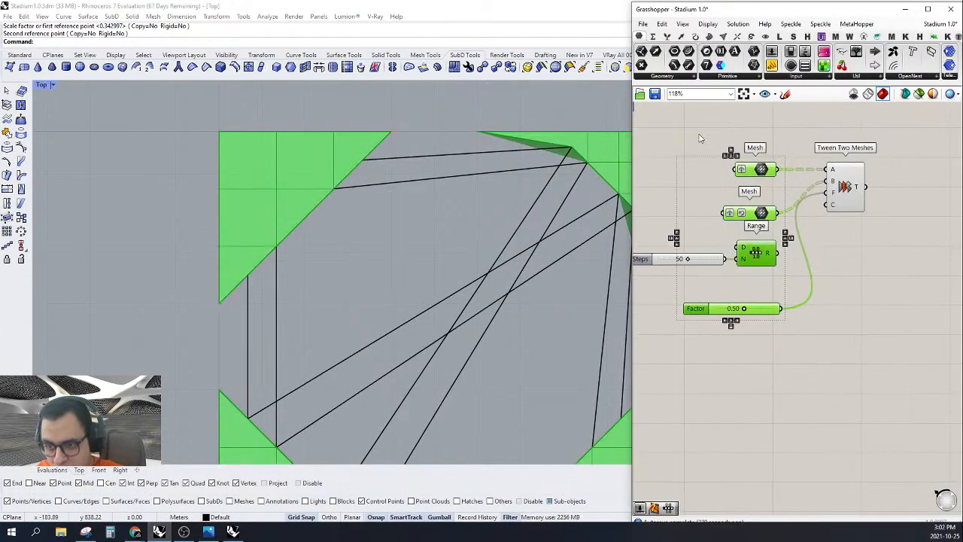
pyautogui.middleClick(753, 124)
pyautogui.click(767, 140)
pyautogui.click(761, 116)
pyautogui.moveTo(745, 150); pyautogui.dragTo(794, 152, button='right')
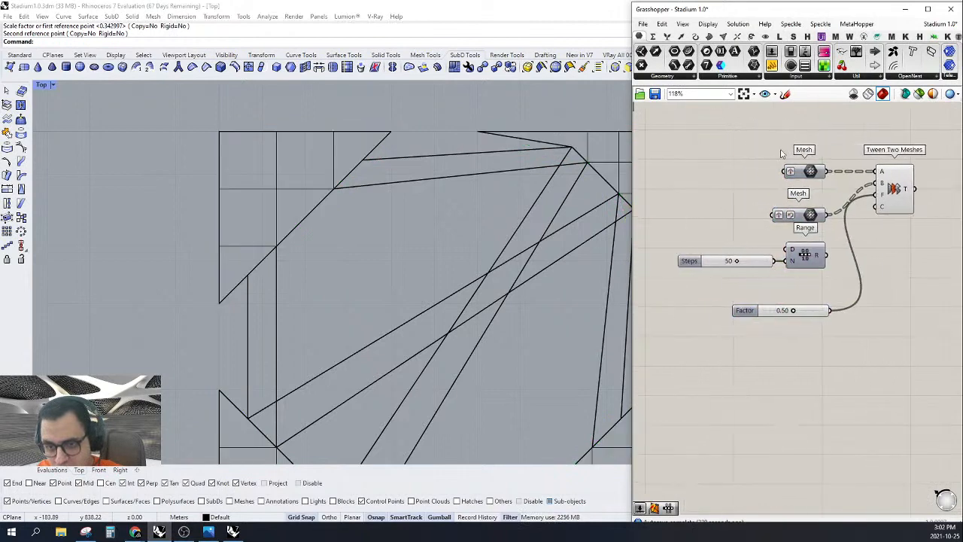
pyautogui.scroll(-8, 470, 180)
pyautogui.scroll(3, 516, 178)
pyautogui.scroll(-2, 372, 208)
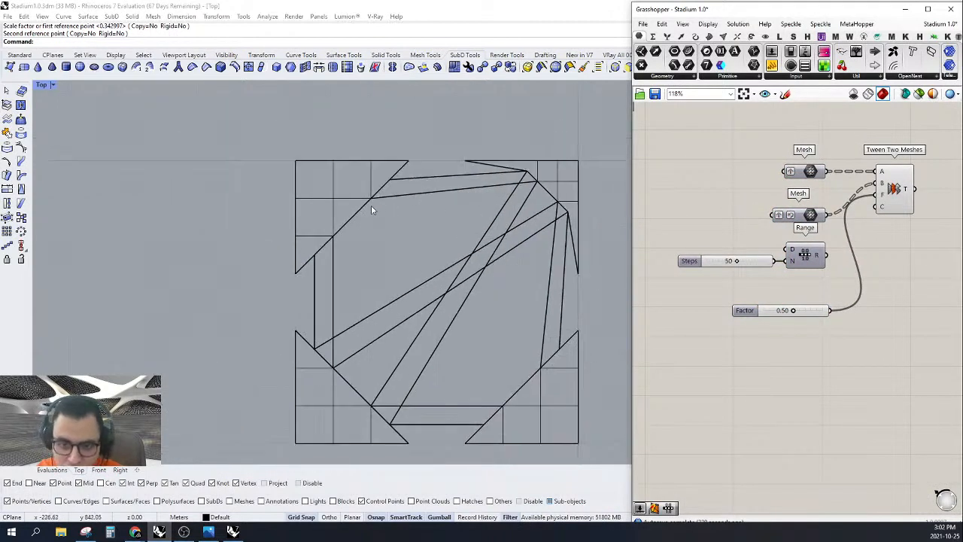
pyautogui.scroll(4, 396, 122)
pyautogui.doubleClick(741, 5)
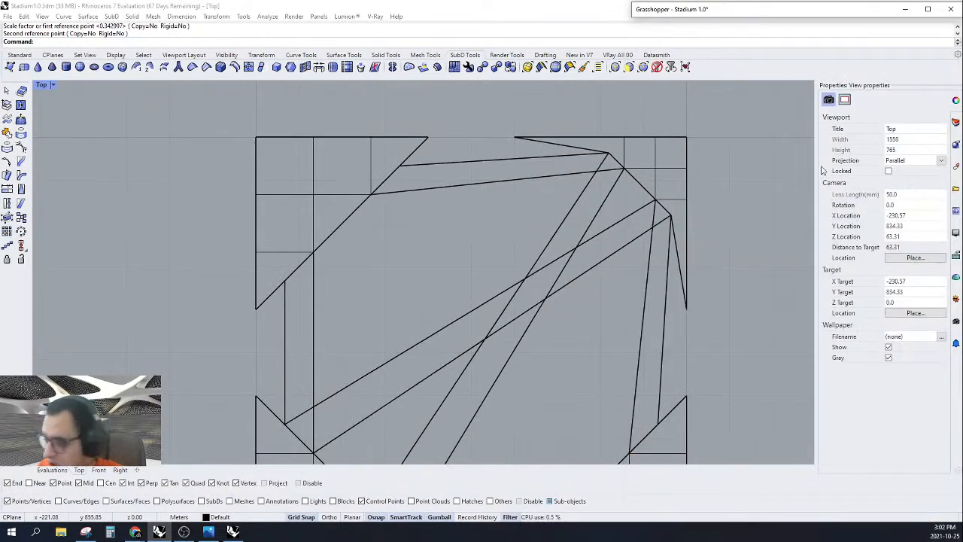
# Step: Restrict selection to vertices and brush-select the upper-left block's diagonal, edge and interior vertices, leaving out its three corners
pyautogui.click(643, 67)
pyautogui.click(583, 68)
pyautogui.moveTo(401, 164); pyautogui.dragTo(294, 277)
pyautogui.moveTo(312, 189); pyautogui.dragTo(370, 145)
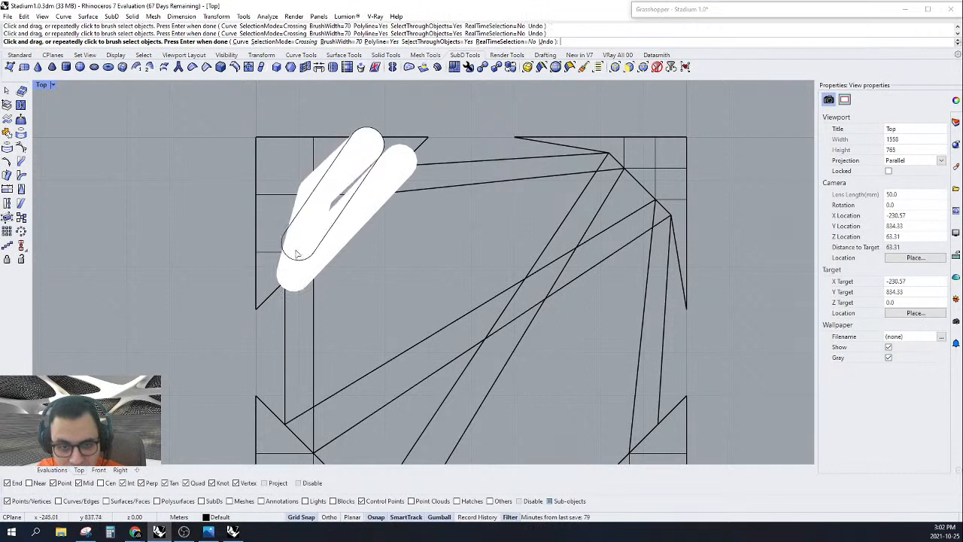
pyautogui.moveTo(293, 258); pyautogui.dragTo(398, 232)
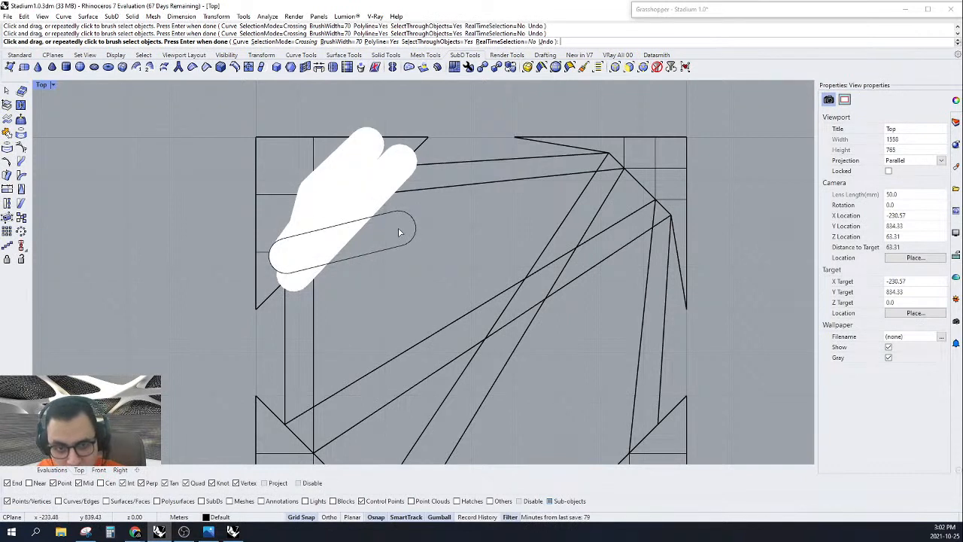
pyautogui.moveTo(307, 120)
pyautogui.mouseDown()
pyautogui.moveTo(286, 223)
pyautogui.moveTo(263, 249)
pyautogui.moveTo(245, 238)
pyautogui.moveTo(253, 208)
pyautogui.moveTo(265, 253)
pyautogui.mouseUp()
pyautogui.press('Return')
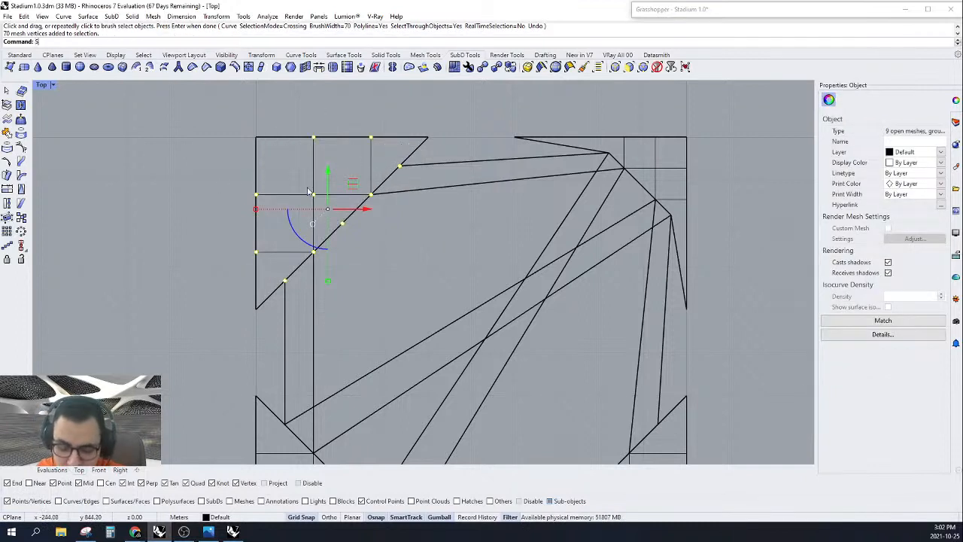
# Step: Try a 2D scale of the selected vertices about the upper-left block's outer corner, and undo the scaling of both upper blocks
pyautogui.press('Return')
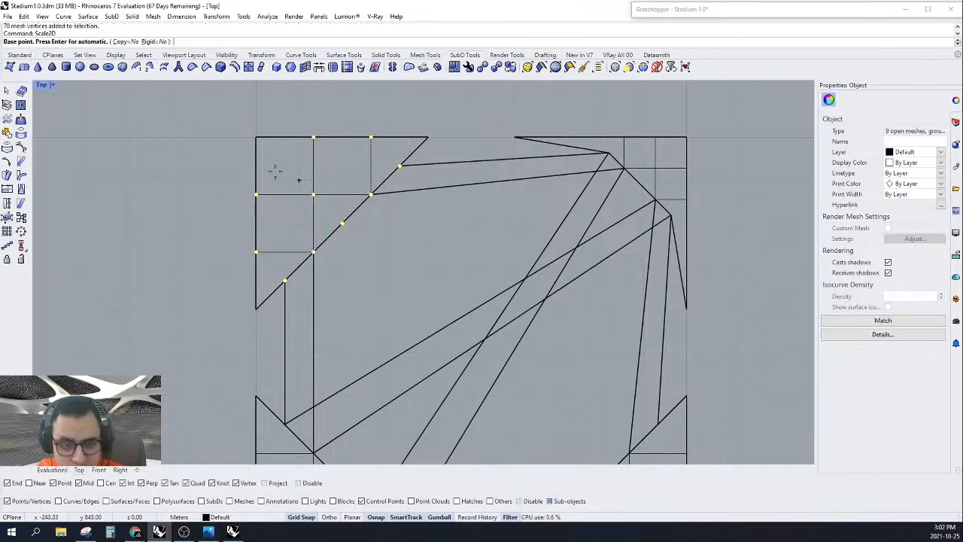
pyautogui.click(255, 139)
pyautogui.click(342, 223)
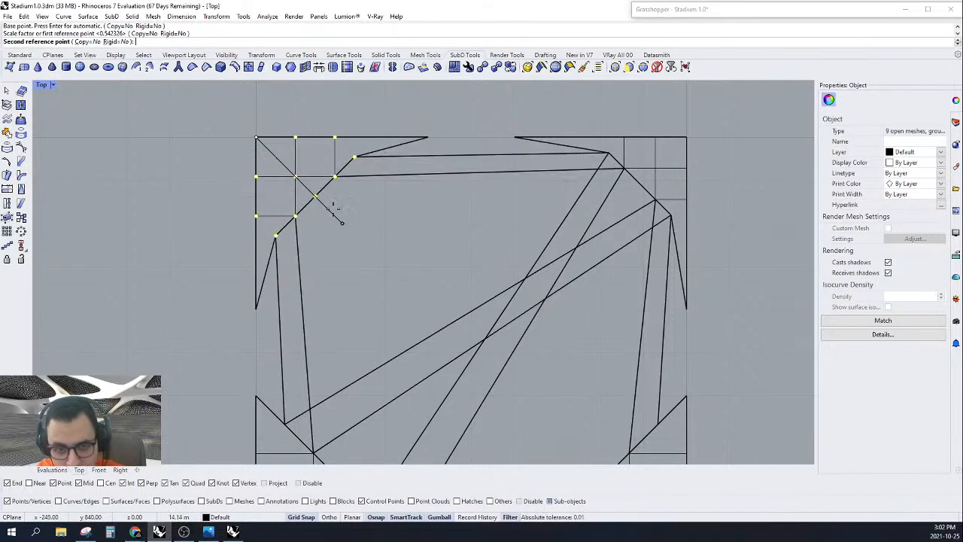
pyautogui.click(325, 201)
pyautogui.scroll(-4, 473, 182)
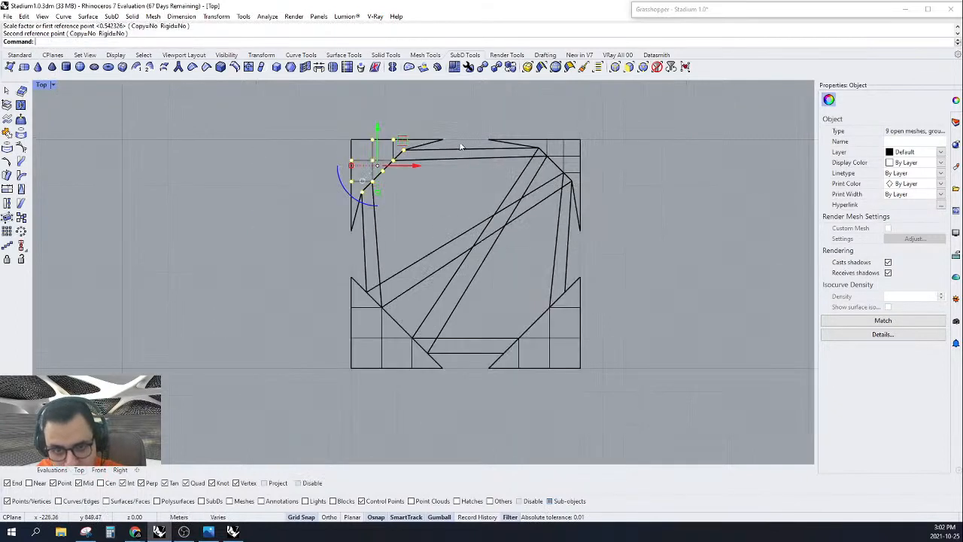
pyautogui.scroll(3, 478, 127)
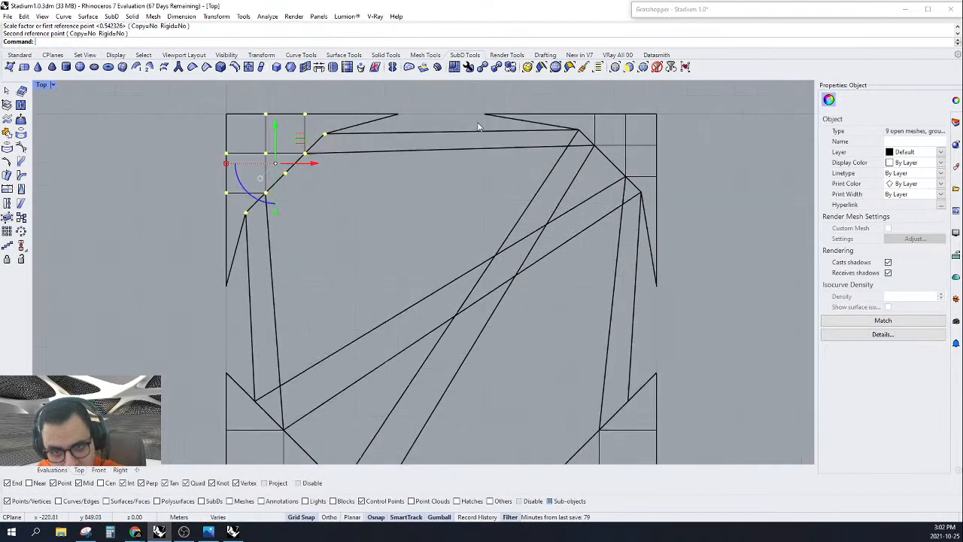
pyautogui.hotkey('ctrl', 'z')
pyautogui.scroll(1, 611, 178)
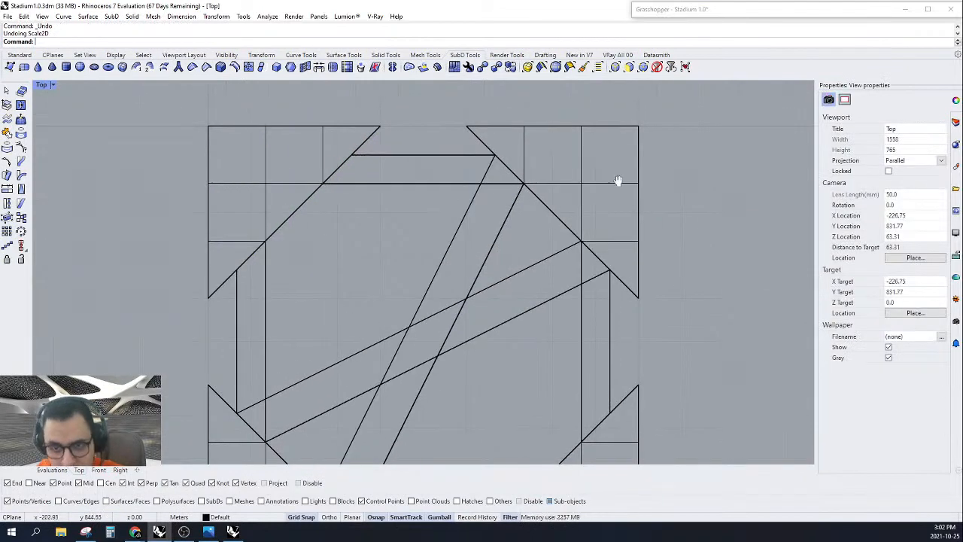
pyautogui.scroll(3, 610, 176)
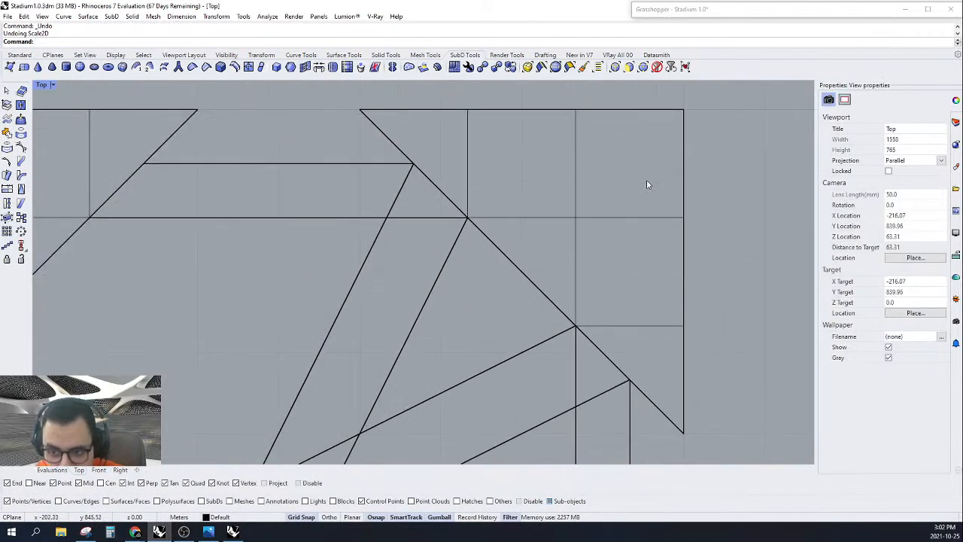
# Step: Restrict selection to vertices and brush-select the upper-right block's diagonal, edge and interior vertices, leaving out its three corners
pyautogui.scroll(-2, 629, 164)
pyautogui.scroll(2, 565, 246)
pyautogui.scroll(-4, 556, 239)
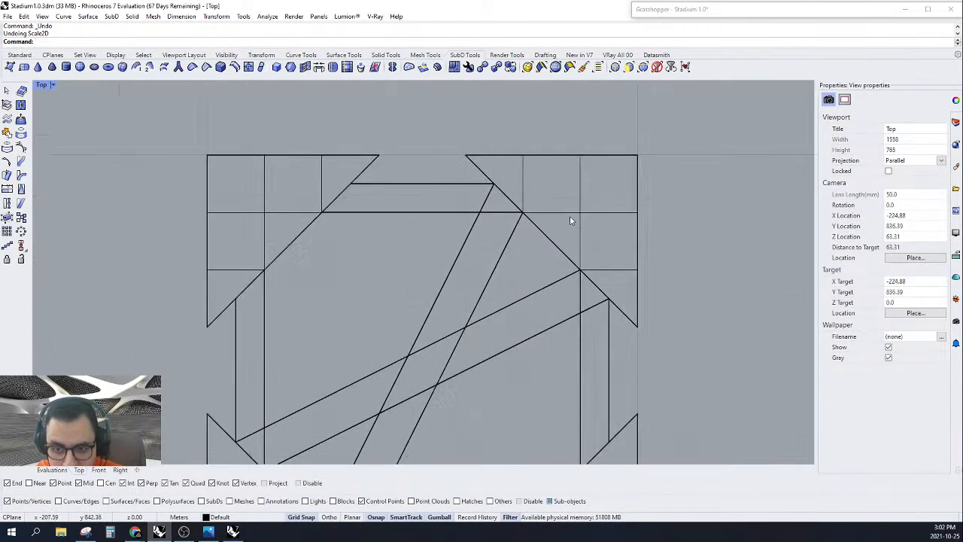
pyautogui.click(644, 67)
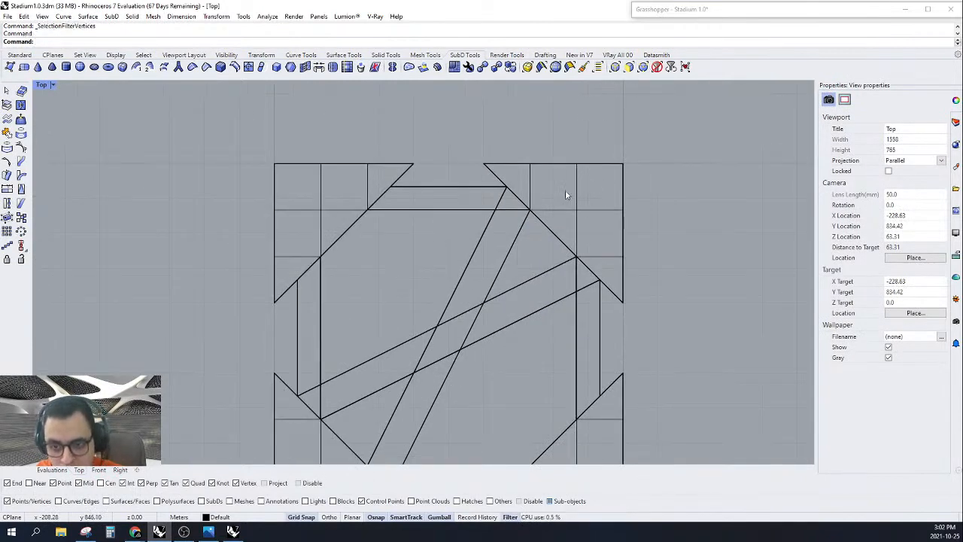
pyautogui.click(583, 68)
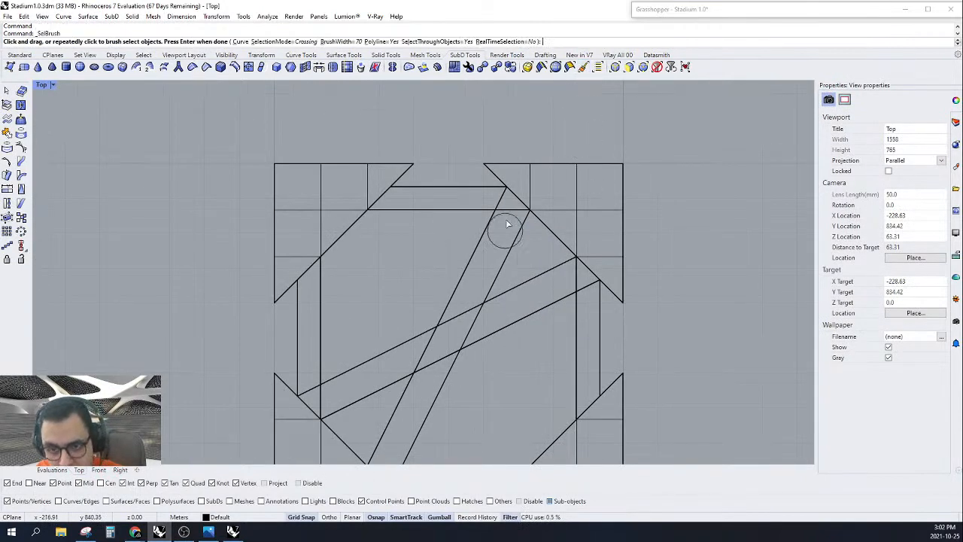
pyautogui.moveTo(510, 187)
pyautogui.mouseDown()
pyautogui.moveTo(596, 274)
pyautogui.moveTo(634, 217)
pyautogui.moveTo(588, 198)
pyautogui.moveTo(576, 159)
pyautogui.moveTo(533, 170)
pyautogui.moveTo(585, 228)
pyautogui.mouseUp()
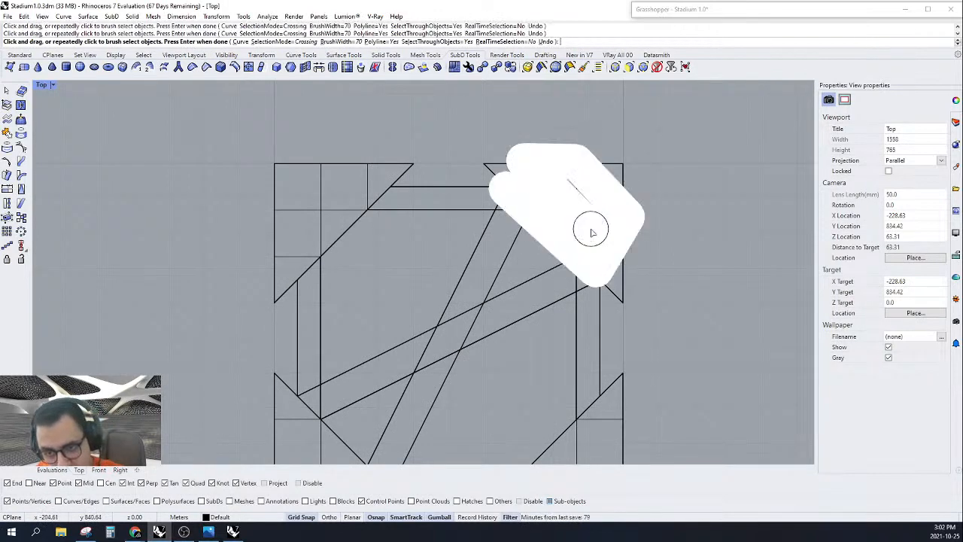
pyautogui.press('Return')
# Step: Scale the selected vertices in 2D by 0.5 about the upper-right block's outer corner, using the diagonal's midpoint as reference
pyautogui.scroll(1, 615, 185)
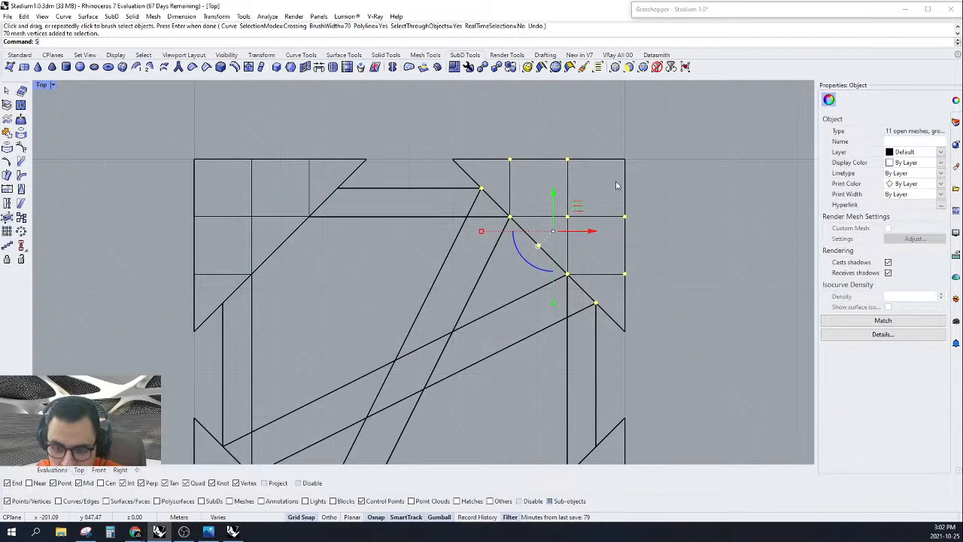
pyautogui.write('Scale2D')
pyautogui.press('Return')
pyautogui.click(625, 160)
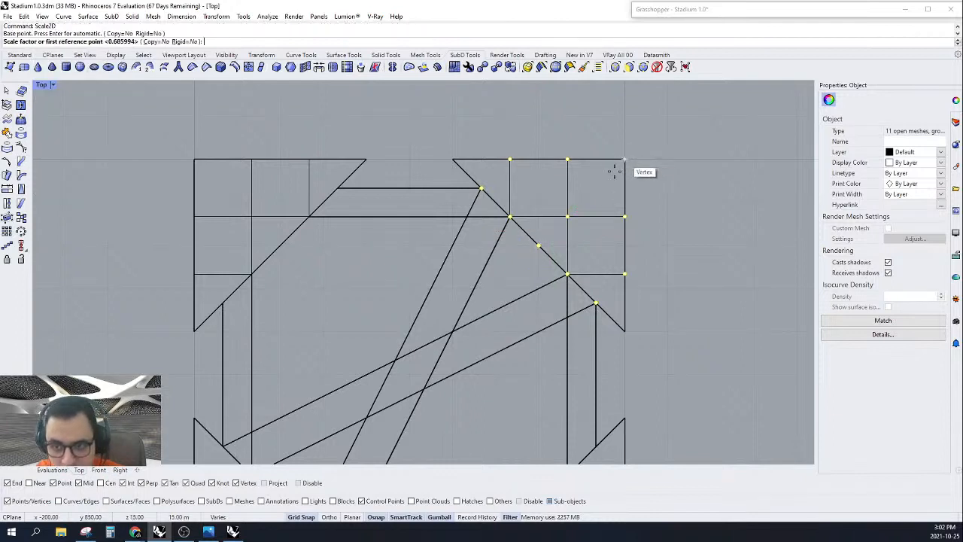
pyautogui.click(539, 244)
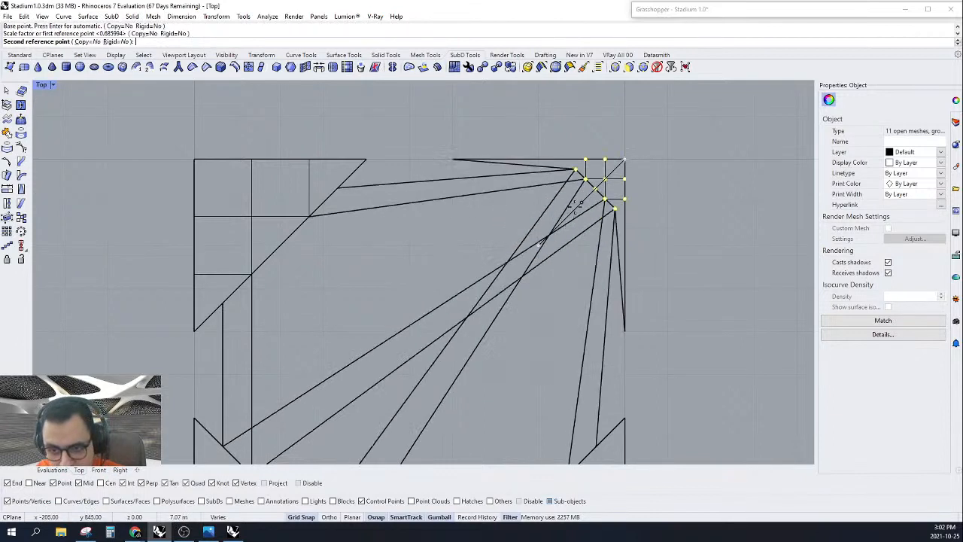
pyautogui.scroll(4, 581, 200)
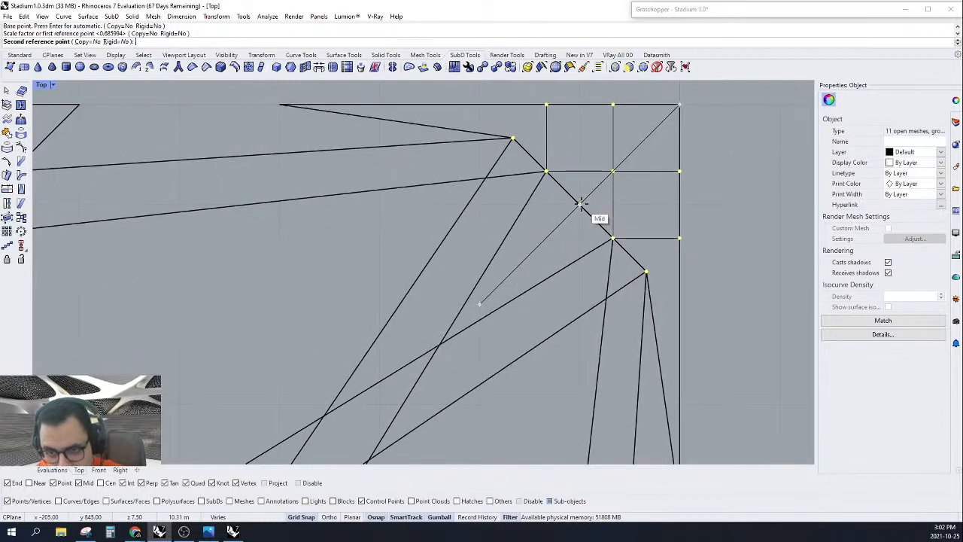
pyautogui.click(582, 201)
pyautogui.scroll(-3, 602, 204)
pyautogui.scroll(4, 605, 198)
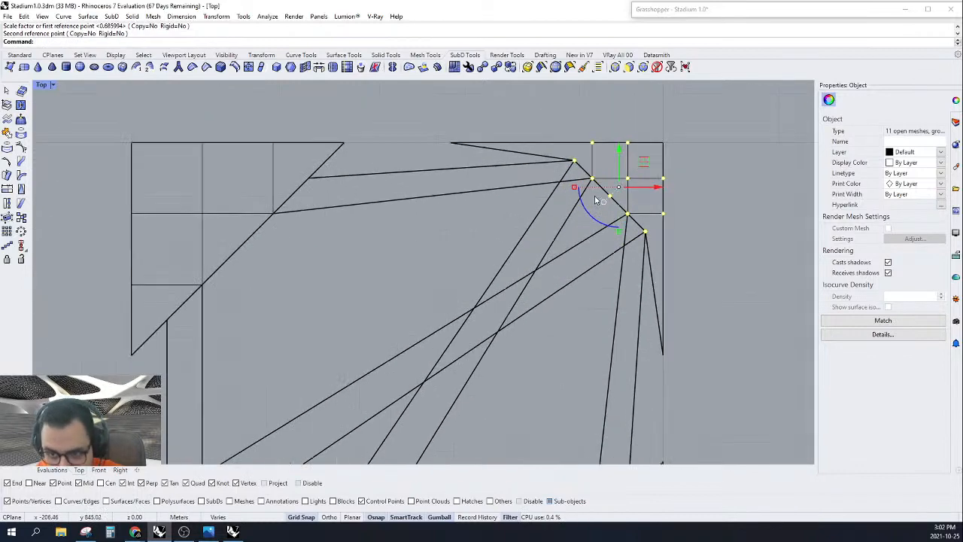
# Step: Restrict selection to vertices and select the upper-left block's diagonal, edge and interior vertices, leaving out its three corners
pyautogui.scroll(-4, 626, 218)
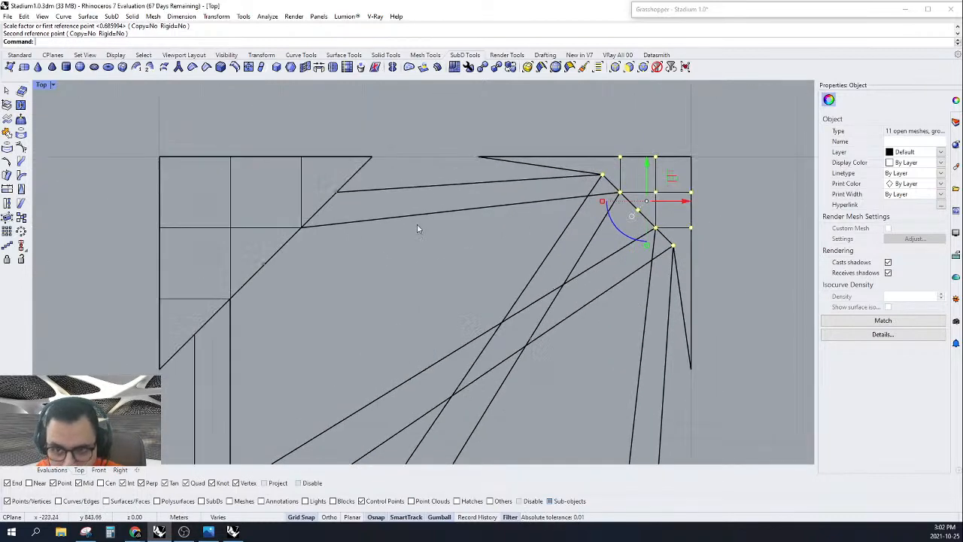
pyautogui.scroll(3, 421, 230)
pyautogui.scroll(-3, 421, 251)
pyautogui.scroll(-3, 421, 251)
pyautogui.scroll(5, 264, 260)
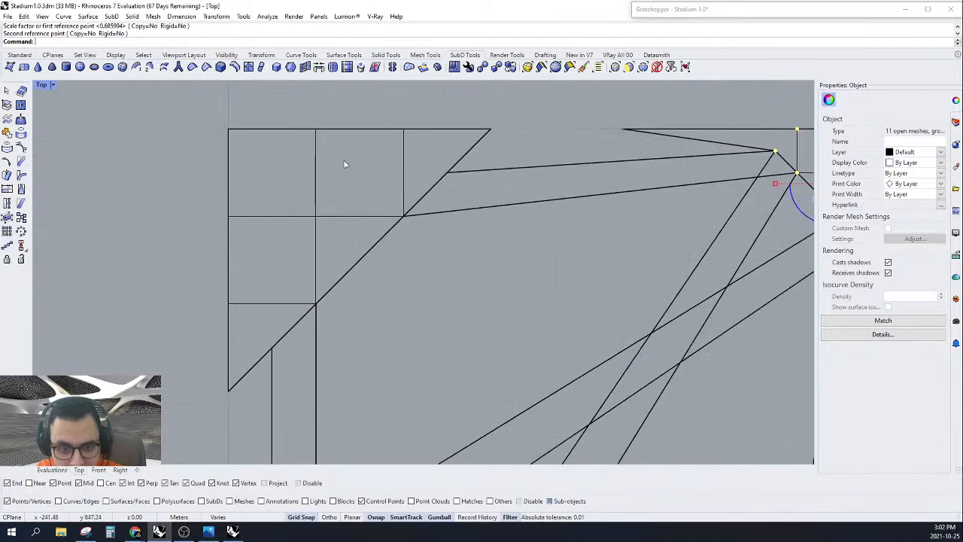
pyautogui.click(643, 67)
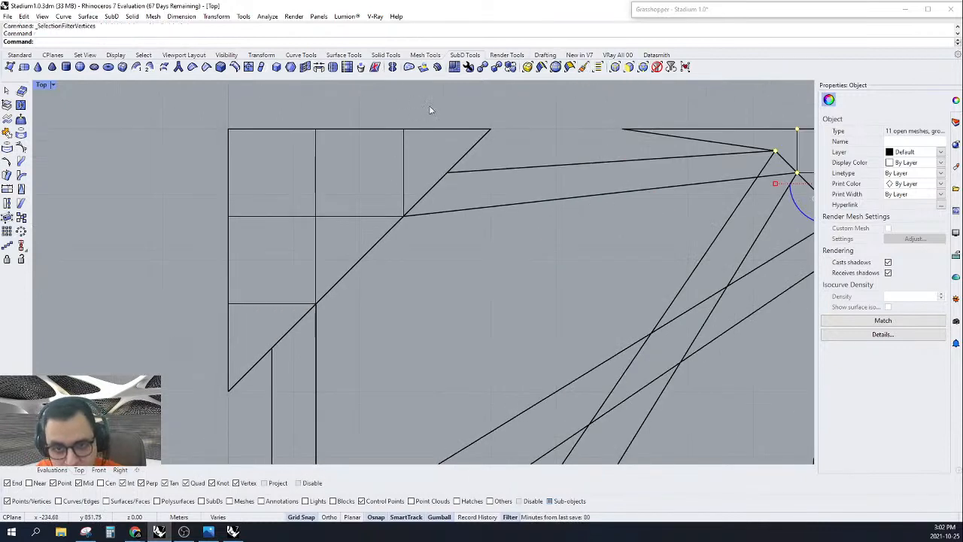
pyautogui.moveTo(430, 111); pyautogui.dragTo(340, 278)
pyautogui.moveTo(458, 102); pyautogui.dragTo(276, 339)
pyautogui.keyDown('shift'); pyautogui.moveTo(270, 192); pyautogui.dragTo(185, 323); pyautogui.keyUp('shift')
pyautogui.scroll(-4, 443, 221)
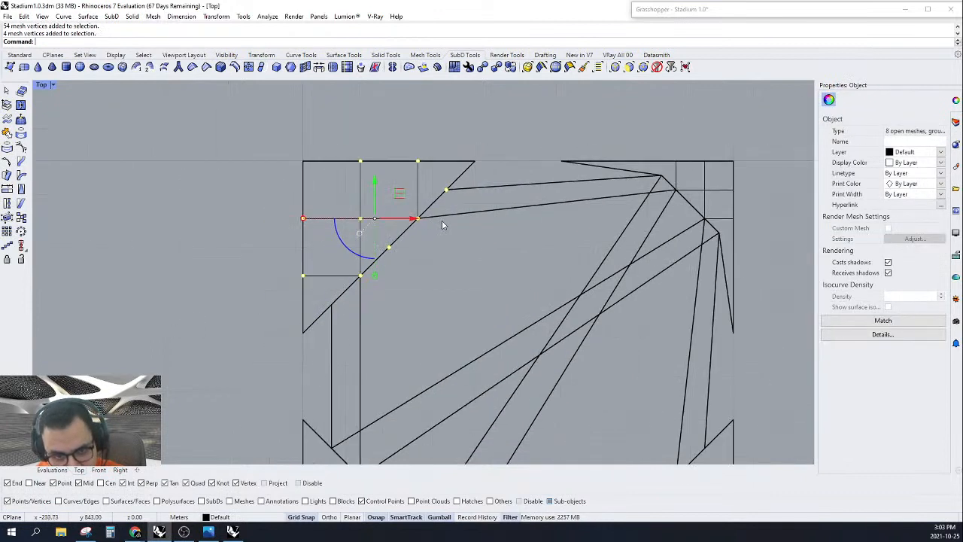
pyautogui.scroll(2, 333, 189)
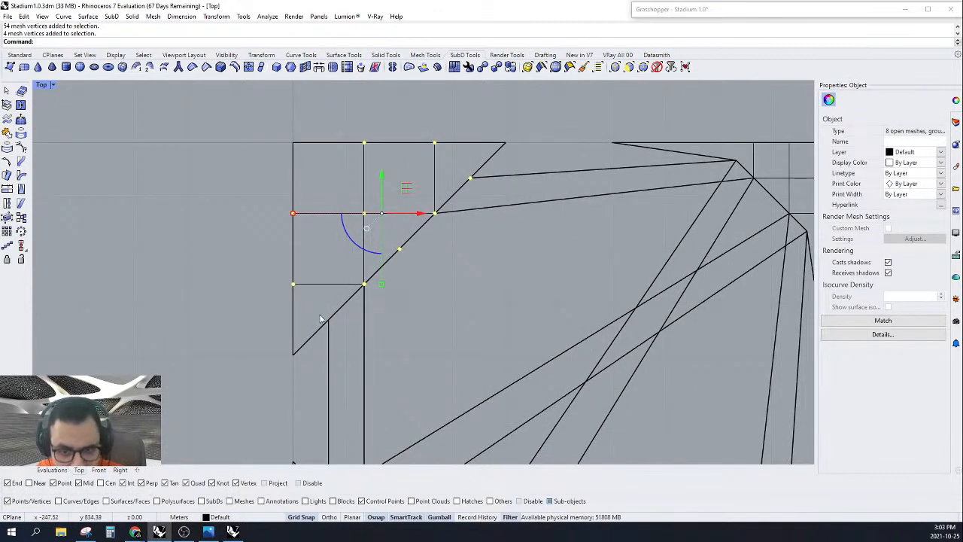
pyautogui.keyDown('shift'); pyautogui.moveTo(330, 322); pyautogui.dragTo(323, 309); pyautogui.keyUp('shift')
# Step: Scale the selected vertices in 2D by 0.5 about the upper-left block's outer corner, using the diagonal's midpoint as reference, and deselect them
pyautogui.write('S')
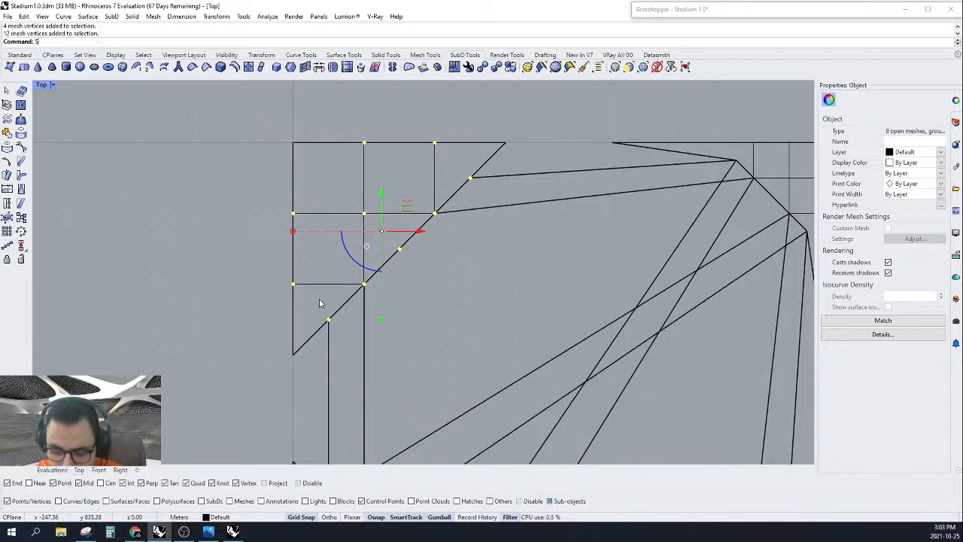
pyautogui.write('cale2D')
pyautogui.press('Return')
pyautogui.click(294, 142)
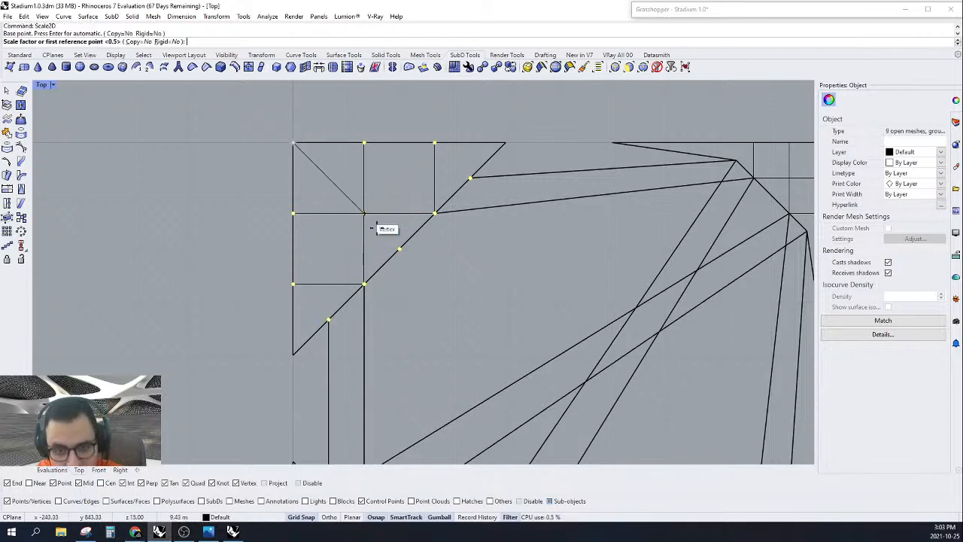
pyautogui.click(400, 249)
pyautogui.click(346, 196)
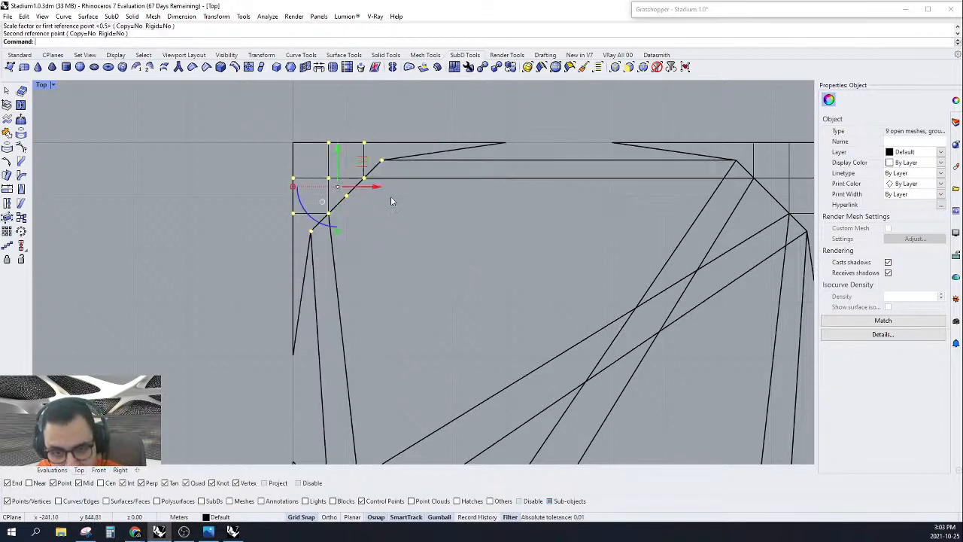
pyautogui.scroll(-10, 392, 197)
pyautogui.press('Escape')
# Step: Brush-select the lower-right block's vertices along its diagonal, interior and bottom edge, plus the upper one on its right edge
pyautogui.scroll(6, 460, 314)
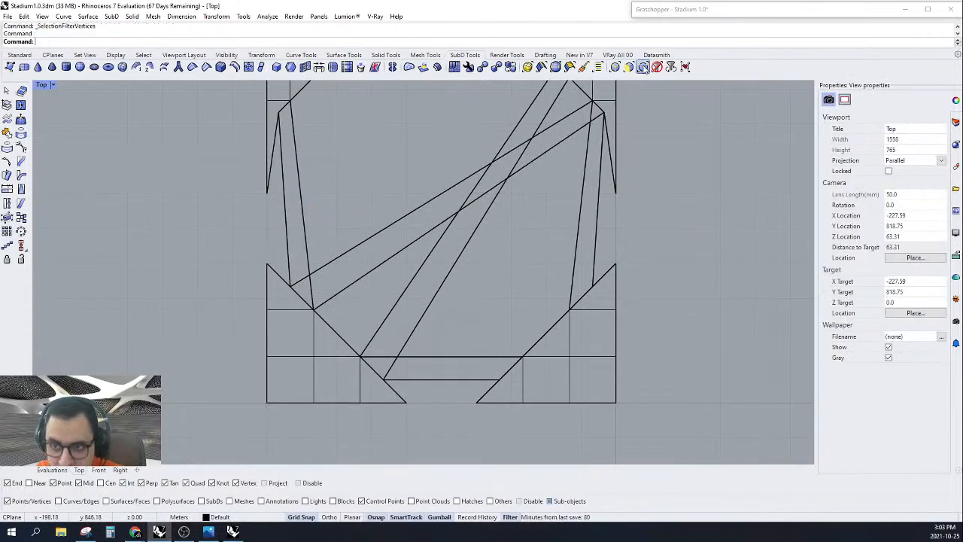
pyautogui.click(584, 66)
pyautogui.moveTo(590, 286); pyautogui.dragTo(506, 383)
pyautogui.click(506, 384)
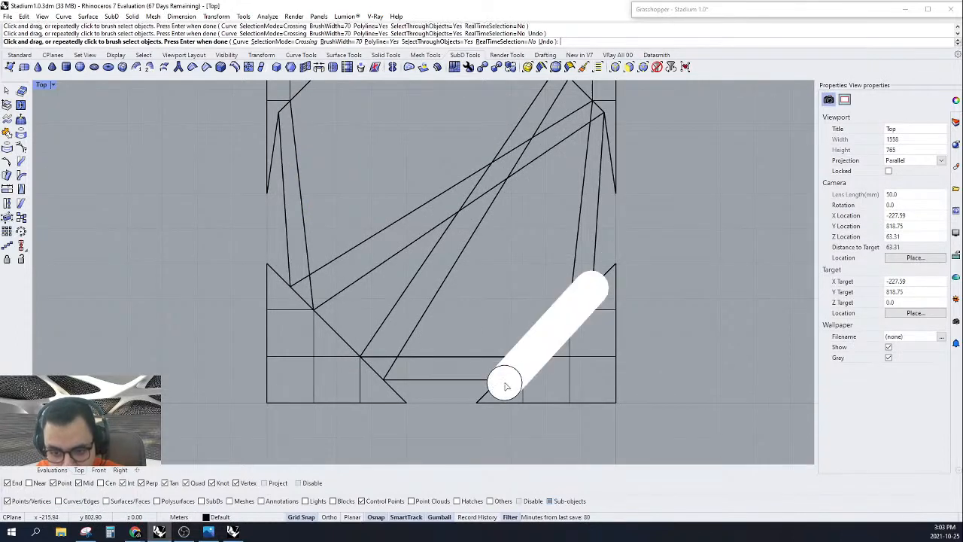
pyautogui.click(553, 407)
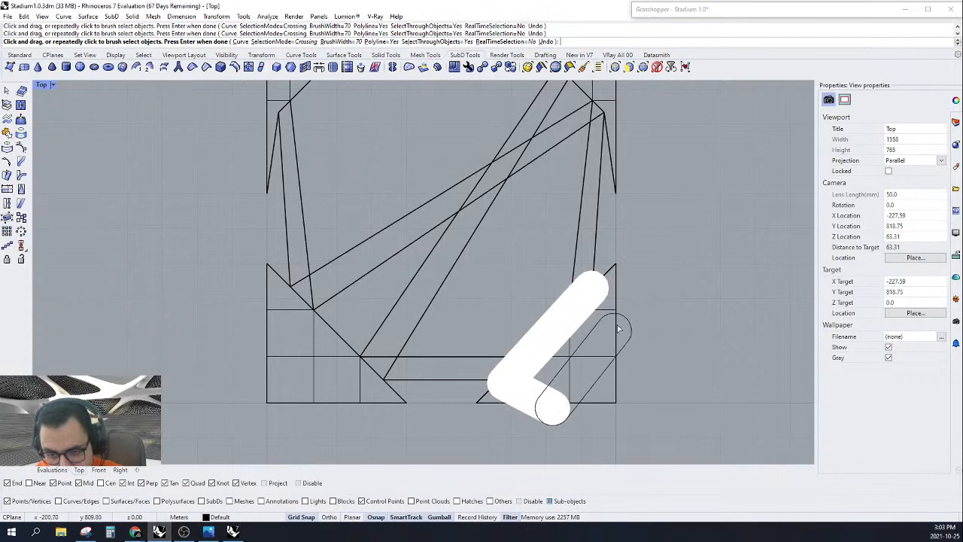
pyautogui.click(605, 301)
pyautogui.press('Return')
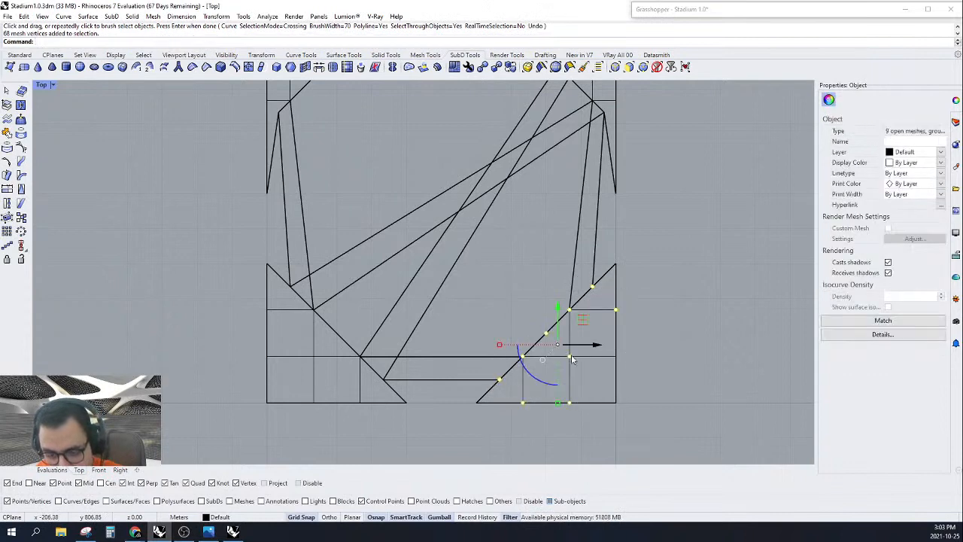
# Step: Try a 2D scale of the selected vertices to about 0.34 about the lower-right block's outer corner, and undo it
pyautogui.write('S')
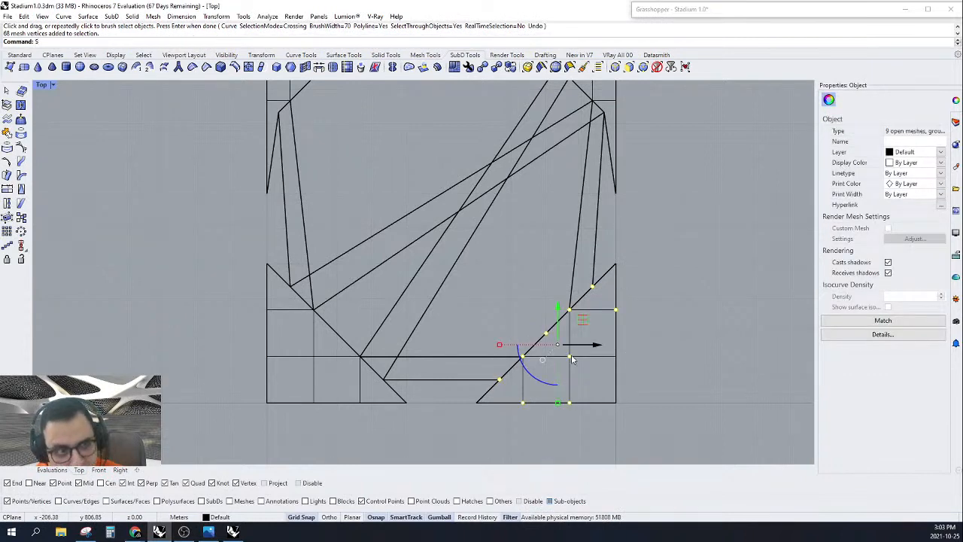
pyautogui.write('cale2D')
pyautogui.press('Return')
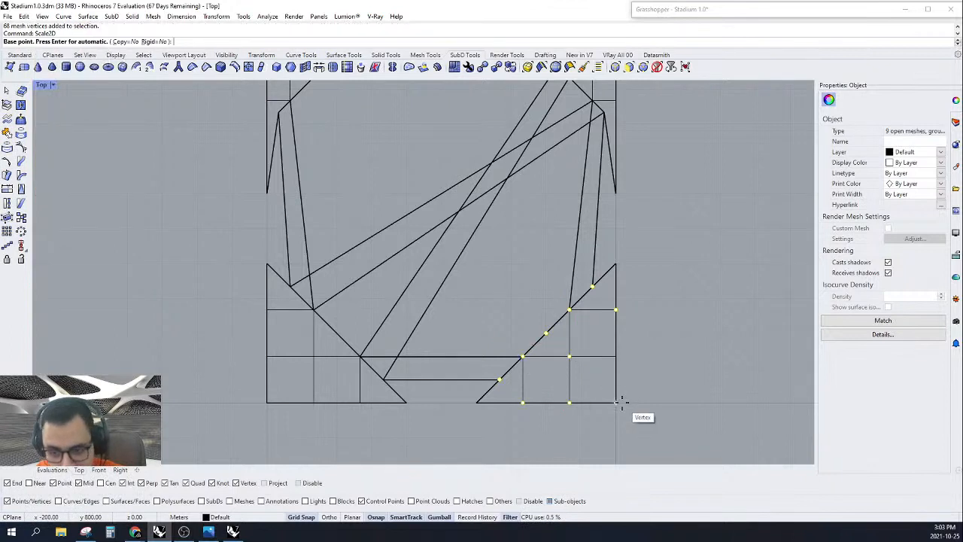
pyautogui.click(616, 402)
pyautogui.click(546, 333)
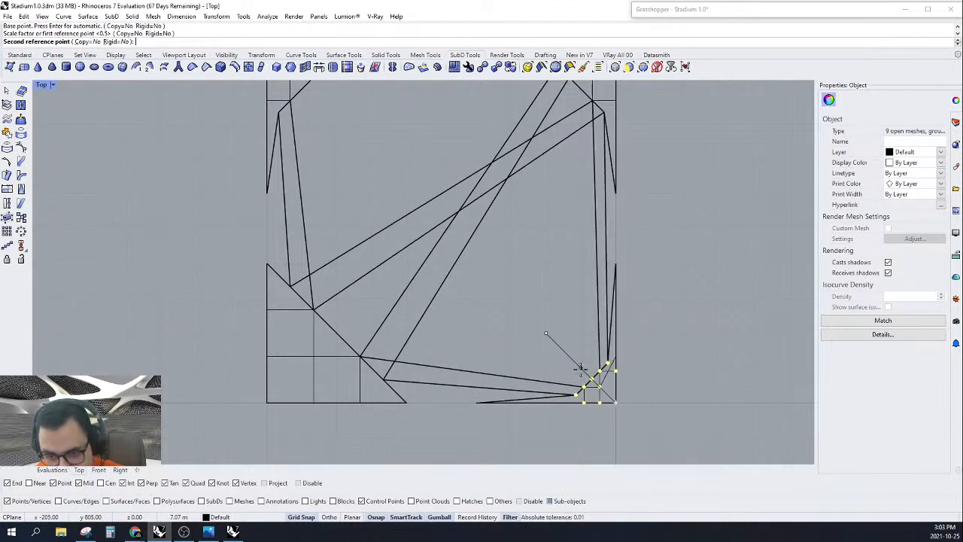
pyautogui.scroll(3, 579, 367)
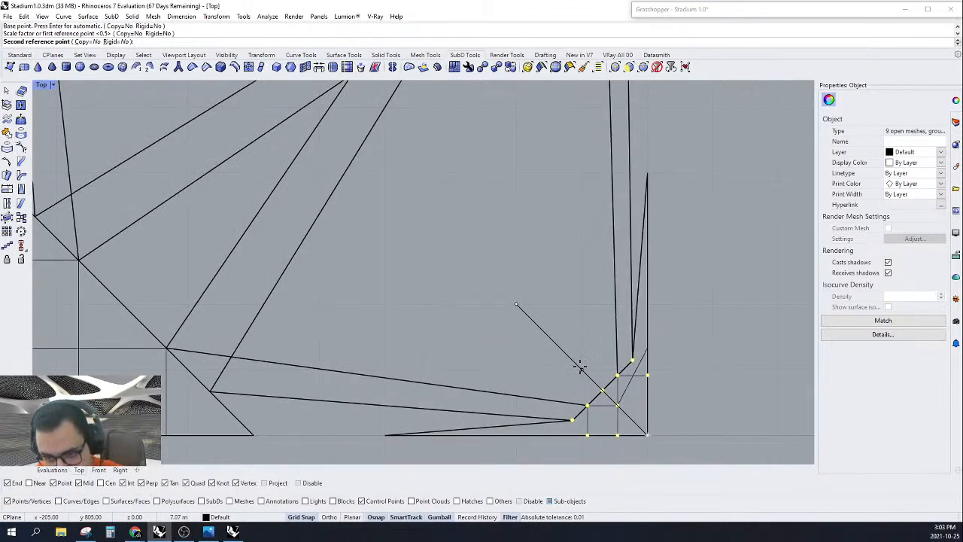
pyautogui.click(579, 367)
pyautogui.scroll(-3, 594, 380)
pyautogui.scroll(2, 415, 376)
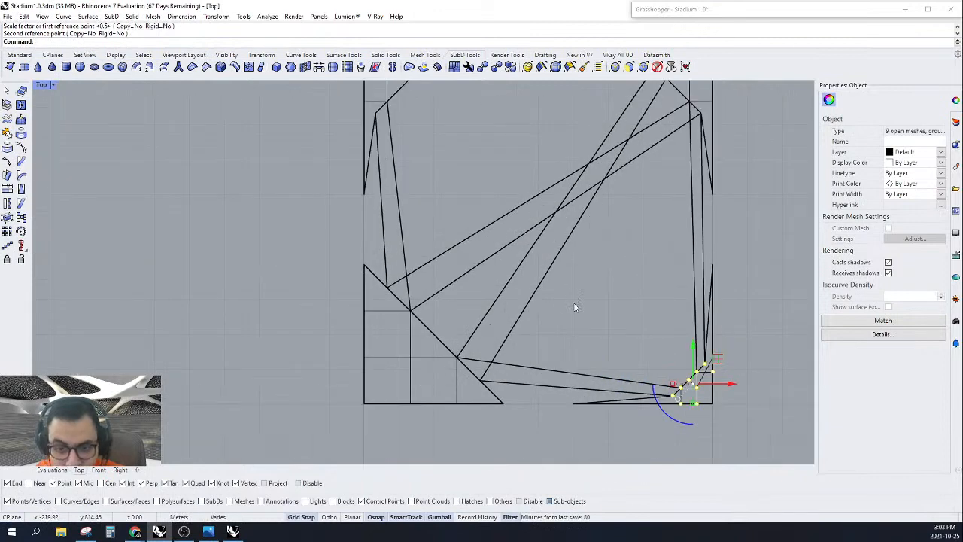
pyautogui.moveTo(574, 307); pyautogui.dragTo(574, 345, button='right')
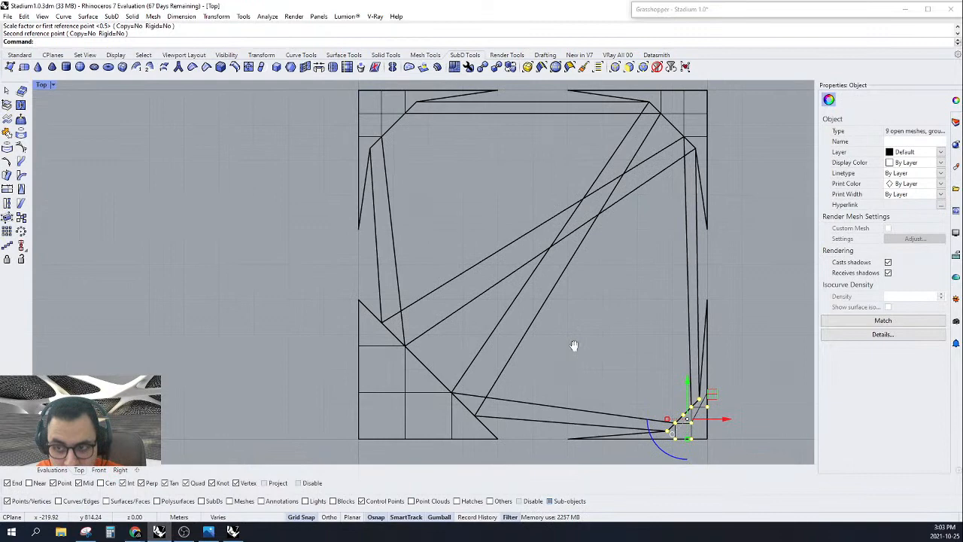
pyautogui.scroll(-1, 688, 406)
pyautogui.hotkey('ctrl', 'z')
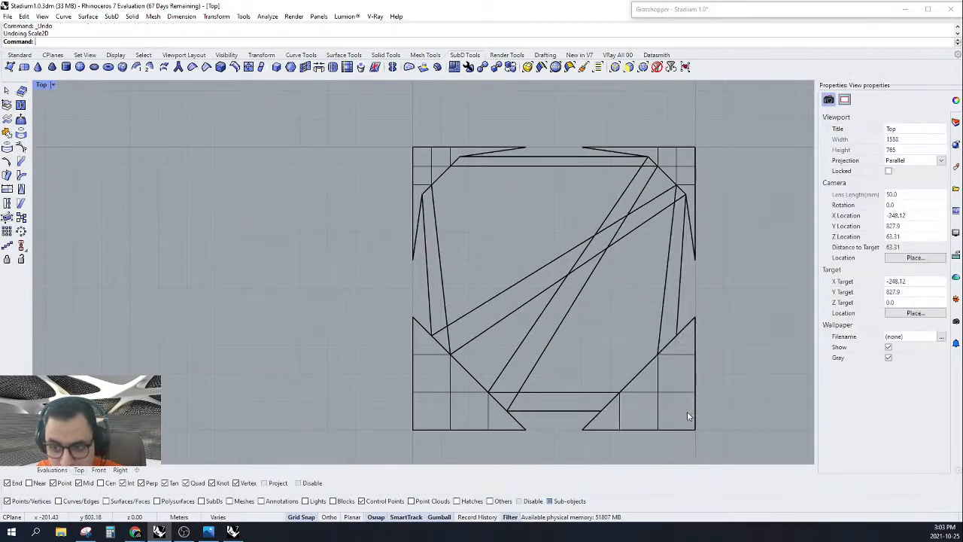
# Step: Restrict selection to vertices and brush-select the lower-right block's edge, interior and diagonal vertices, except the diagonal's uppermost ones
pyautogui.scroll(3, 681, 395)
pyautogui.moveTo(676, 382); pyautogui.dragTo(651, 354, button='right')
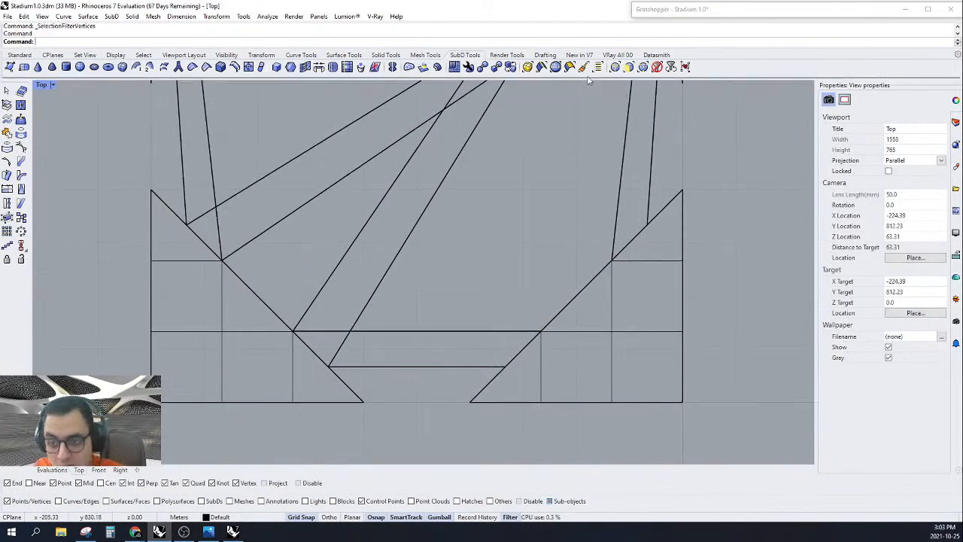
pyautogui.click(644, 67)
pyautogui.moveTo(695, 261)
pyautogui.mouseDown()
pyautogui.moveTo(594, 260)
pyautogui.moveTo(511, 369)
pyautogui.moveTo(563, 407)
pyautogui.moveTo(641, 412)
pyautogui.moveTo(703, 322)
pyautogui.moveTo(618, 331)
pyautogui.mouseUp()
pyautogui.press('Return')
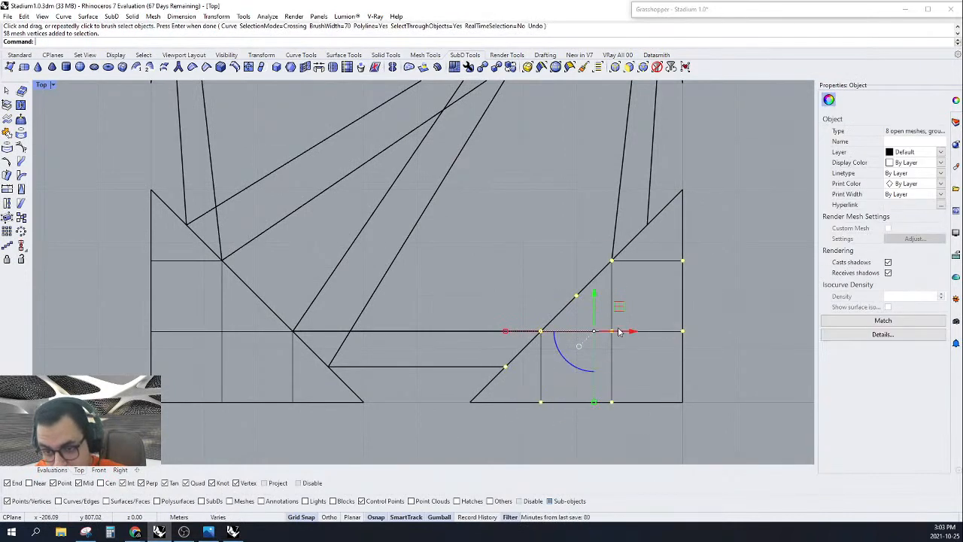
# Step: Try scaling the selected lower-right vertices in 2D to half size about the block's outer corner, and undo the scaling
pyautogui.press('Return')
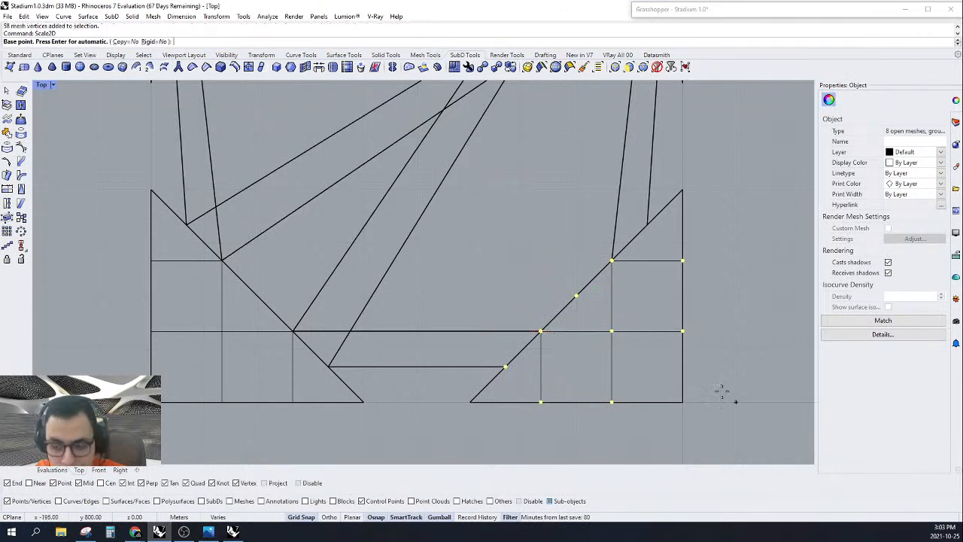
pyautogui.click(679, 403)
pyautogui.click(577, 298)
pyautogui.click(629, 350)
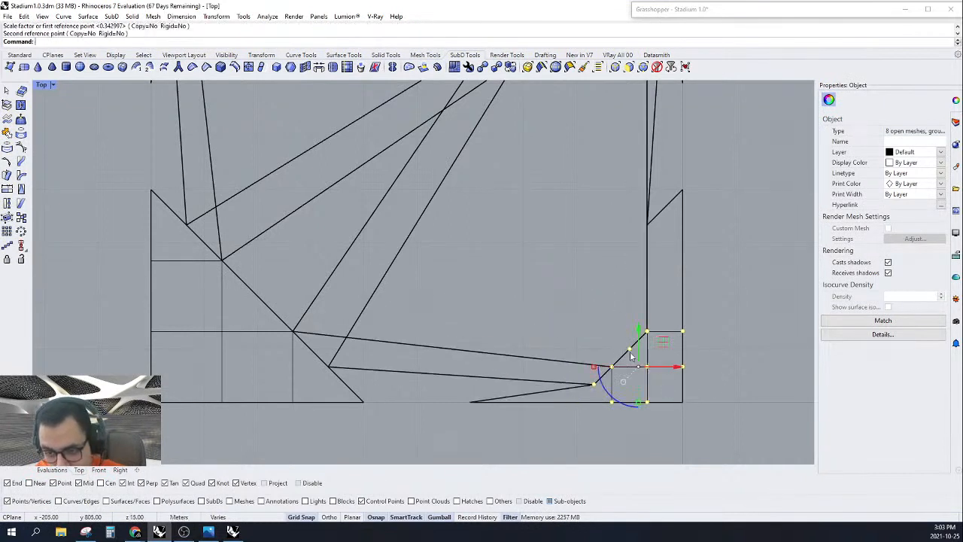
pyautogui.press('Escape')
pyautogui.scroll(-4, 636, 364)
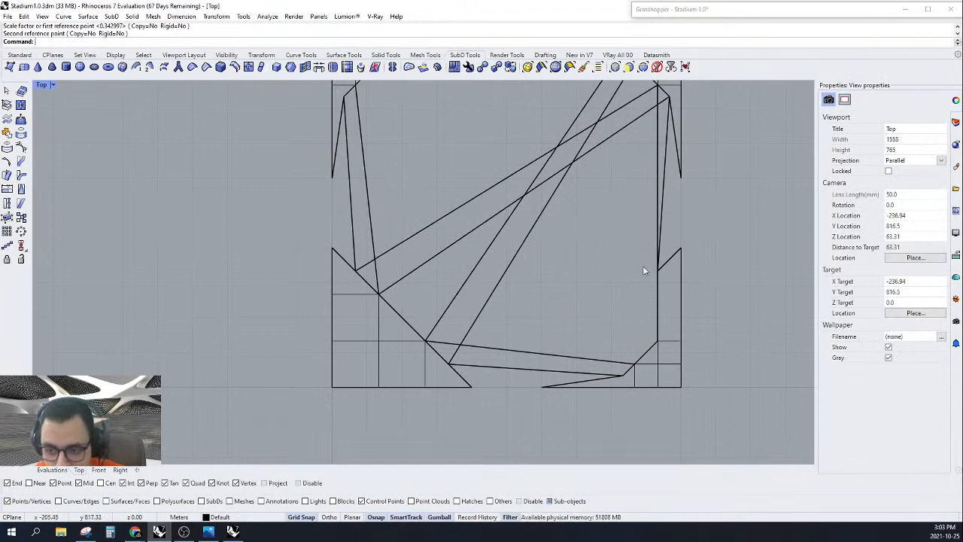
pyautogui.hotkey('ctrl', 'z')
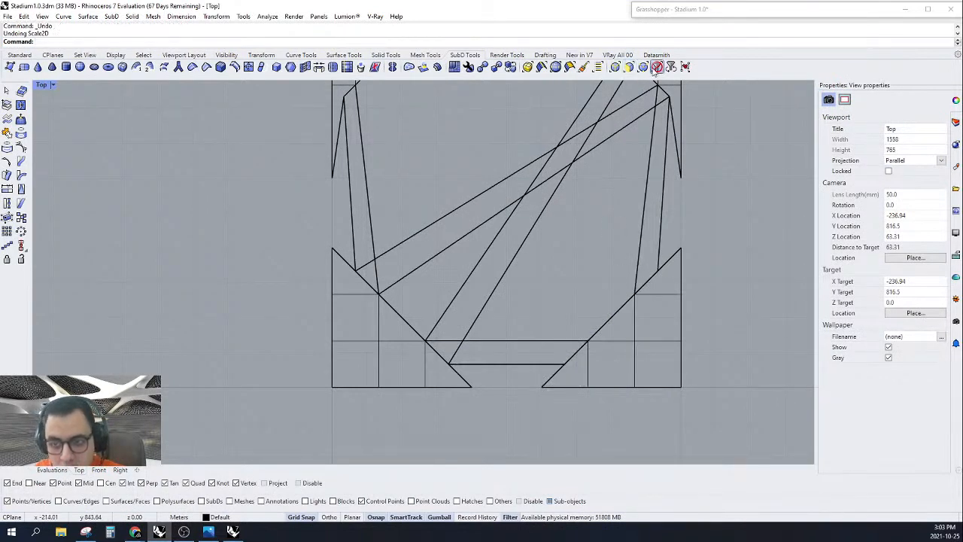
# Step: Brush-select the lower-right block's vertices on the diagonal, interior and outer edges, leaving out its outer corner and two tips
pyautogui.click(583, 67)
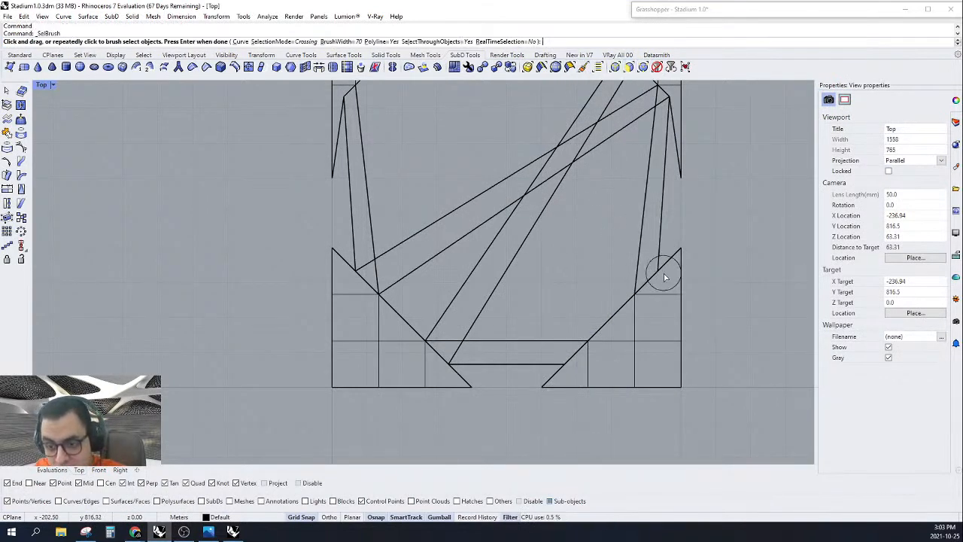
pyautogui.moveTo(662, 269)
pyautogui.mouseDown()
pyautogui.moveTo(609, 346)
pyautogui.moveTo(569, 364)
pyautogui.mouseUp()
pyautogui.click(568, 360)
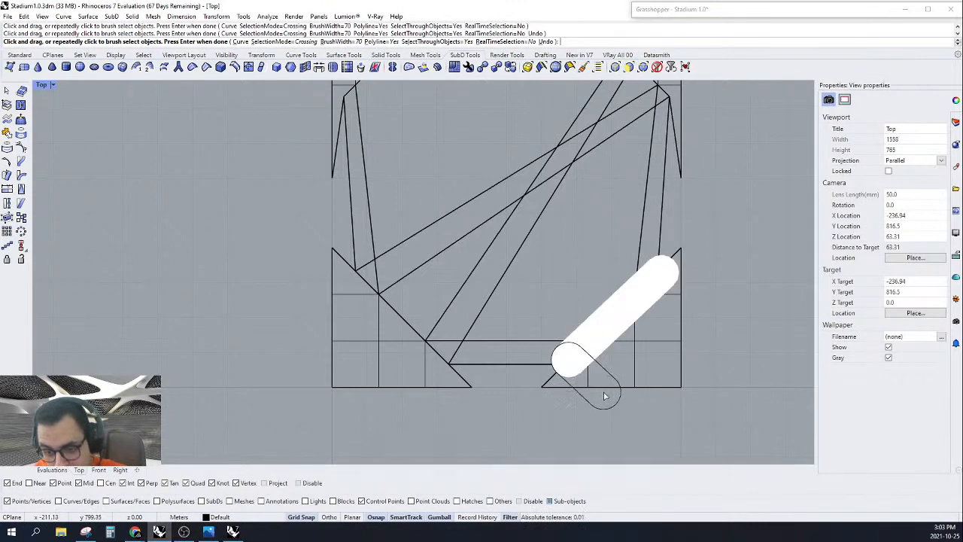
pyautogui.click(602, 387)
pyautogui.click(648, 380)
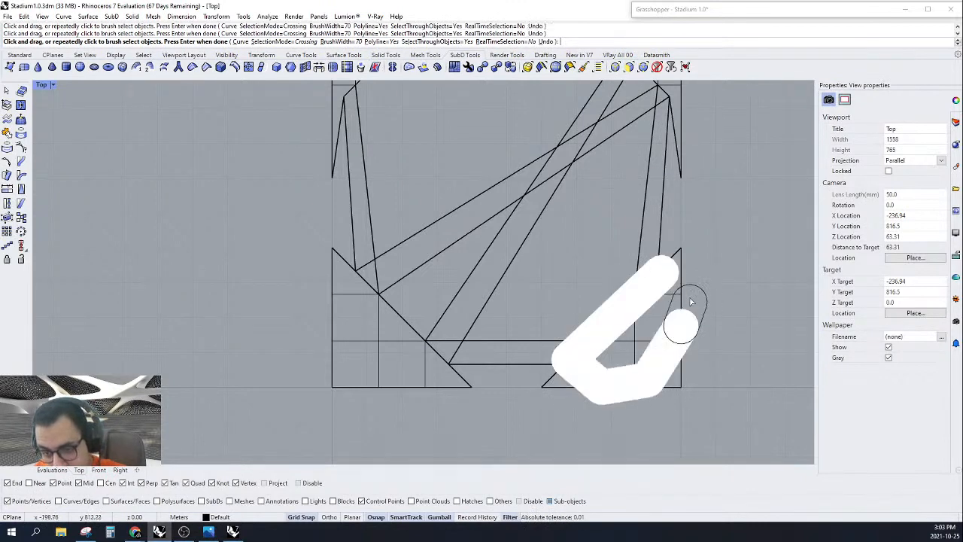
pyautogui.press('Return')
pyautogui.scroll(3, 655, 363)
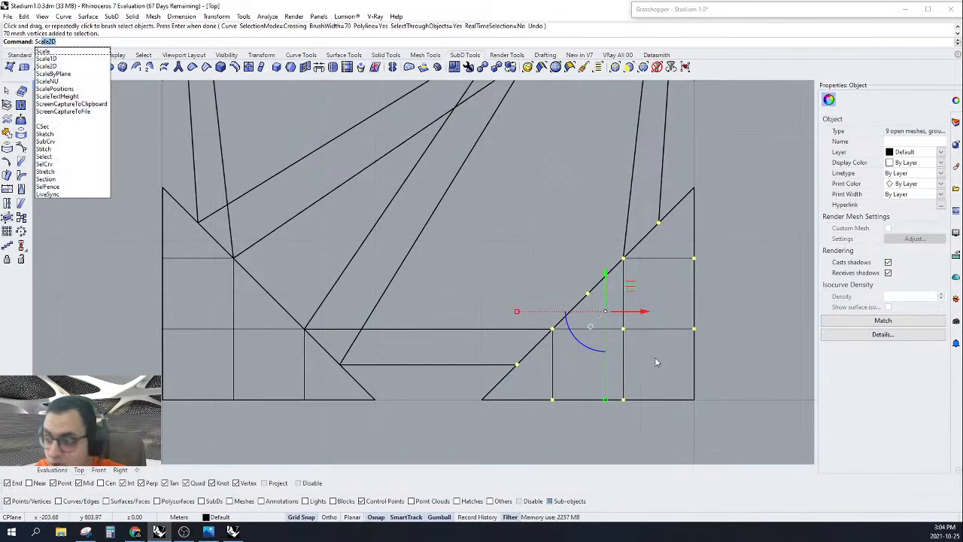
# Step: Scale the selected lower-right vertices in 2D to half size about the block's outer corner, referencing the diagonal's midpoint
pyautogui.press('Return')
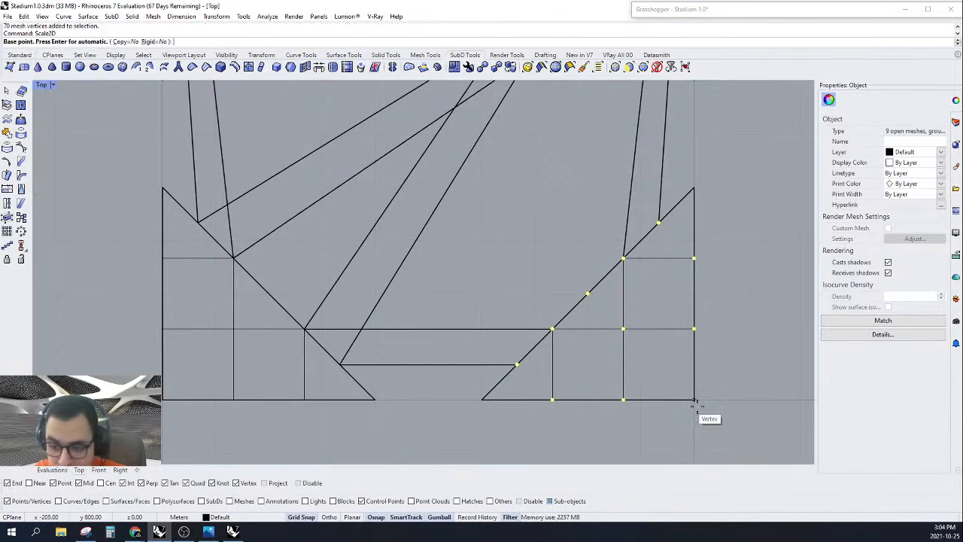
pyautogui.click(693, 399)
pyautogui.click(588, 293)
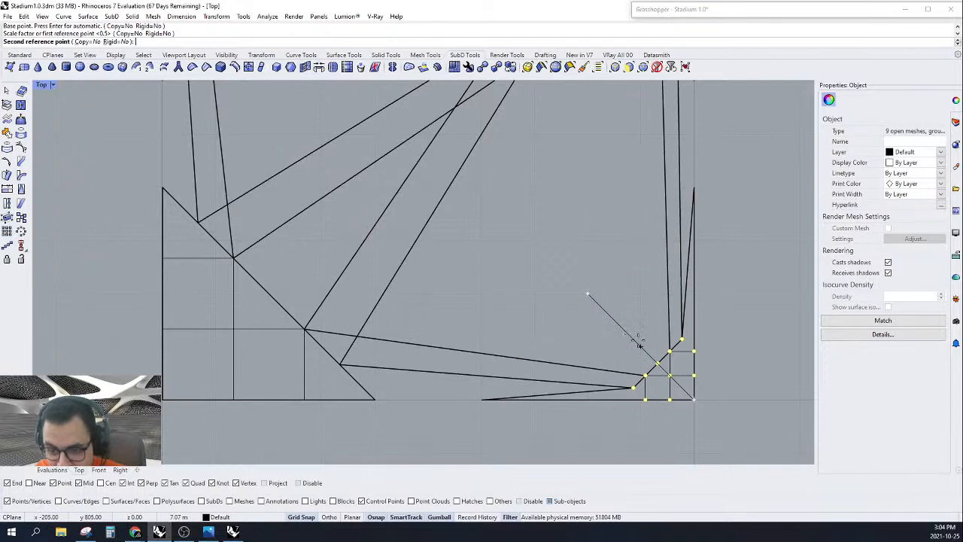
pyautogui.click(640, 346)
pyautogui.press('Escape')
# Step: Restrict selection to vertices and brush-select the lower-left block's diagonal, interior and outer-edge vertices, excluding its outer corner and tips
pyautogui.scroll(-10, 673, 349)
pyautogui.scroll(6, 569, 346)
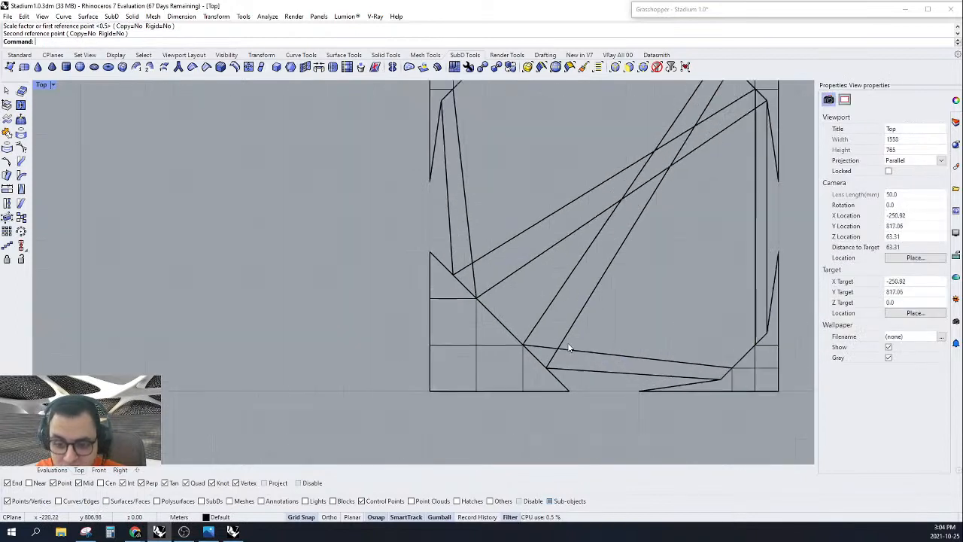
pyautogui.scroll(2, 531, 365)
pyautogui.click(645, 68)
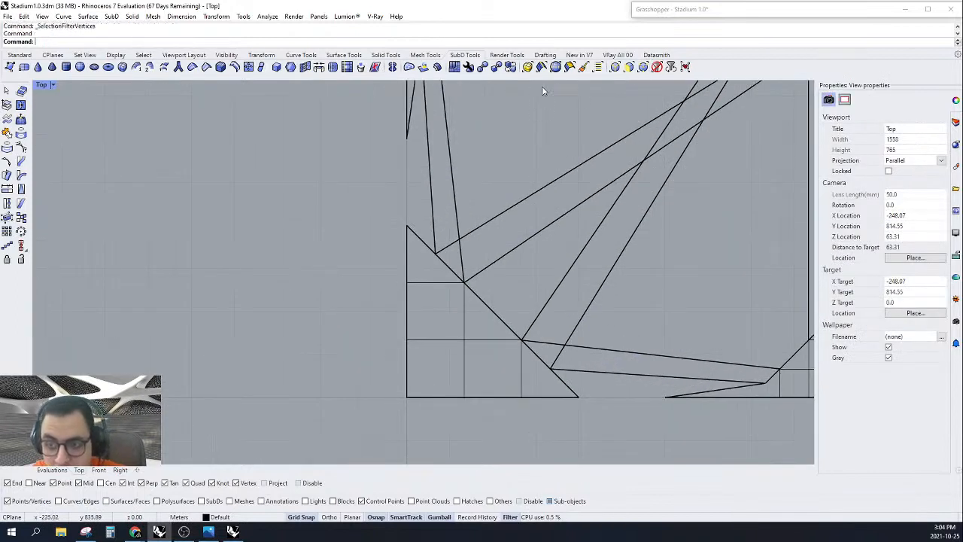
pyautogui.click(590, 67)
pyautogui.moveTo(554, 365)
pyautogui.mouseDown()
pyautogui.moveTo(440, 305)
pyautogui.moveTo(440, 252)
pyautogui.moveTo(408, 297)
pyautogui.moveTo(473, 404)
pyautogui.moveTo(519, 395)
pyautogui.moveTo(517, 338)
pyautogui.moveTo(409, 338)
pyautogui.moveTo(394, 355)
pyautogui.mouseUp()
pyautogui.press('Return')
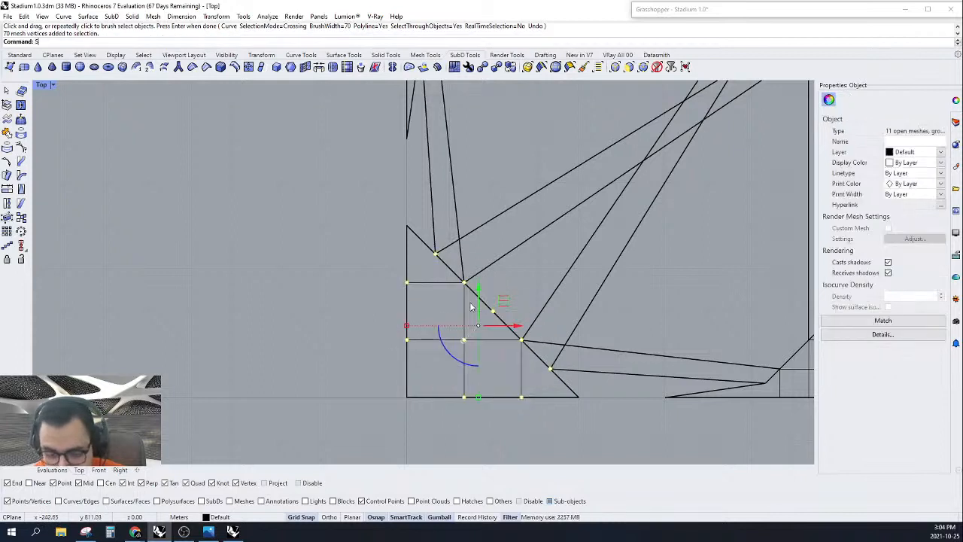
# Step: Scale the selected lower-left vertices in 2D to half size about the block's outer corner, referencing the diagonal's midpoint
pyautogui.press('Return')
pyautogui.click(405, 397)
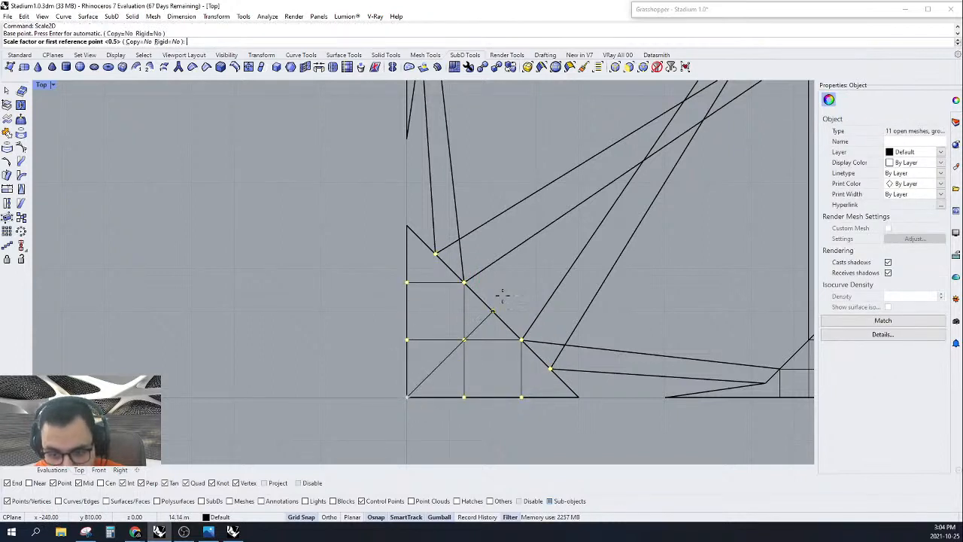
pyautogui.click(492, 311)
pyautogui.click(452, 355)
# Step: Compare the scaled unit with the tweened and unscaled ones in plan and in the Evaluations perspective view
pyautogui.scroll(-5, 534, 335)
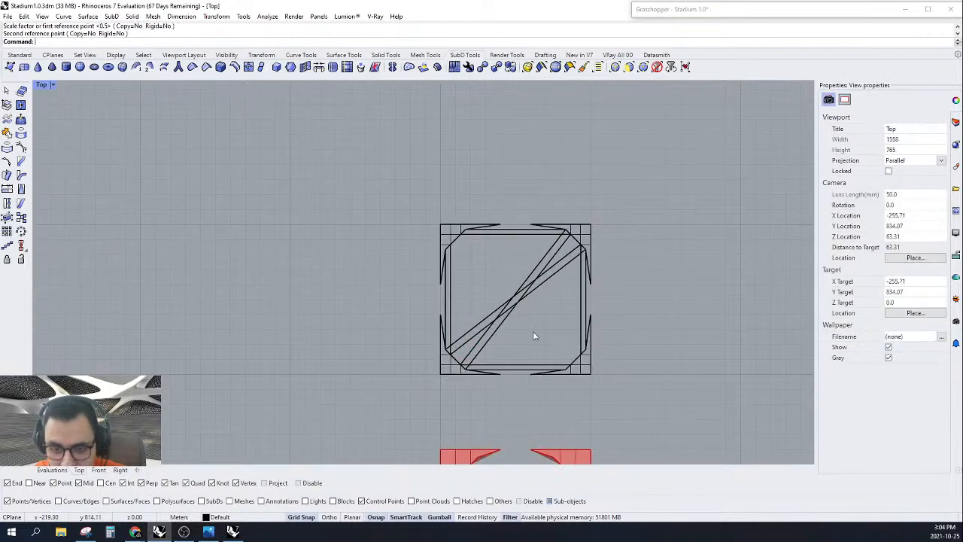
pyautogui.scroll(-4, 540, 249)
pyautogui.moveTo(579, 312); pyautogui.dragTo(583, 243, button='right')
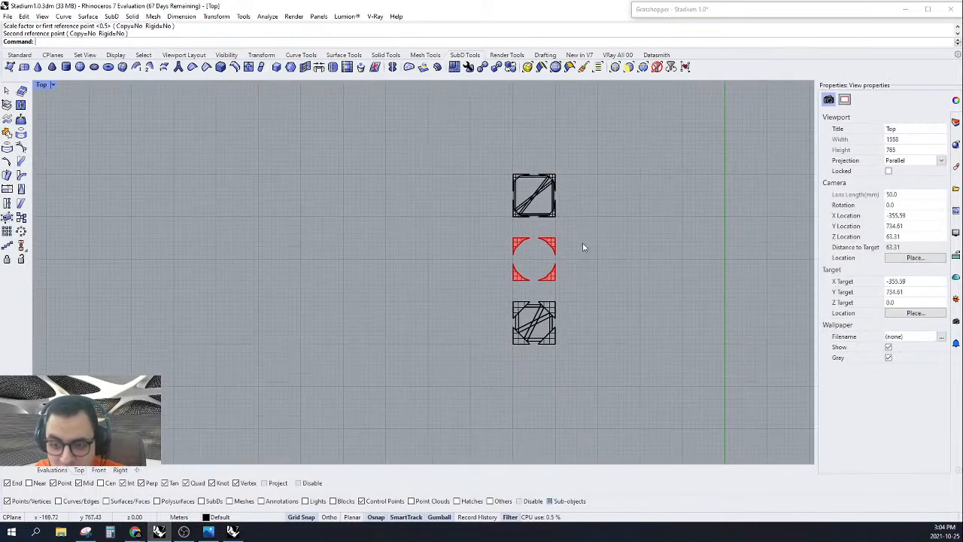
pyautogui.scroll(6, 570, 248)
pyautogui.scroll(-2, 570, 241)
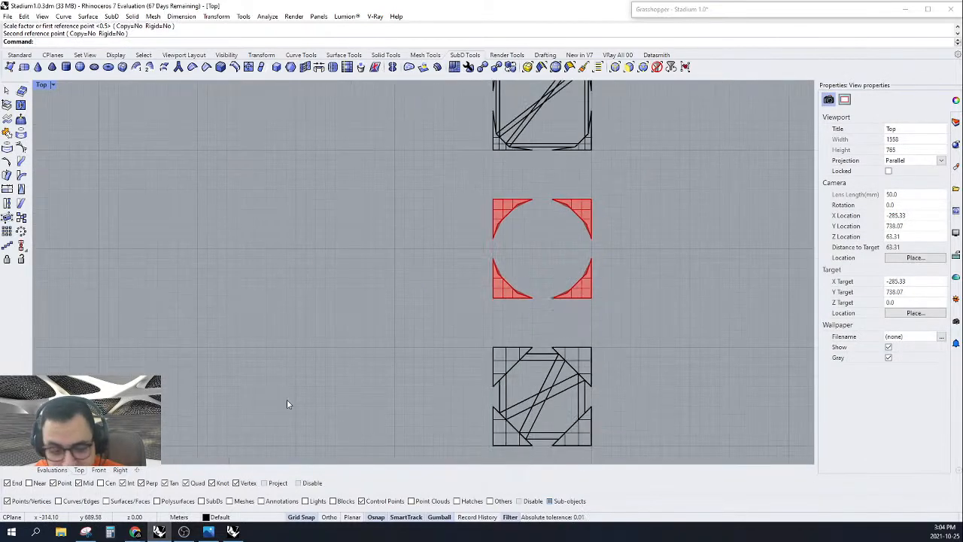
pyautogui.click(48, 470)
pyautogui.scroll(-9, 475, 271)
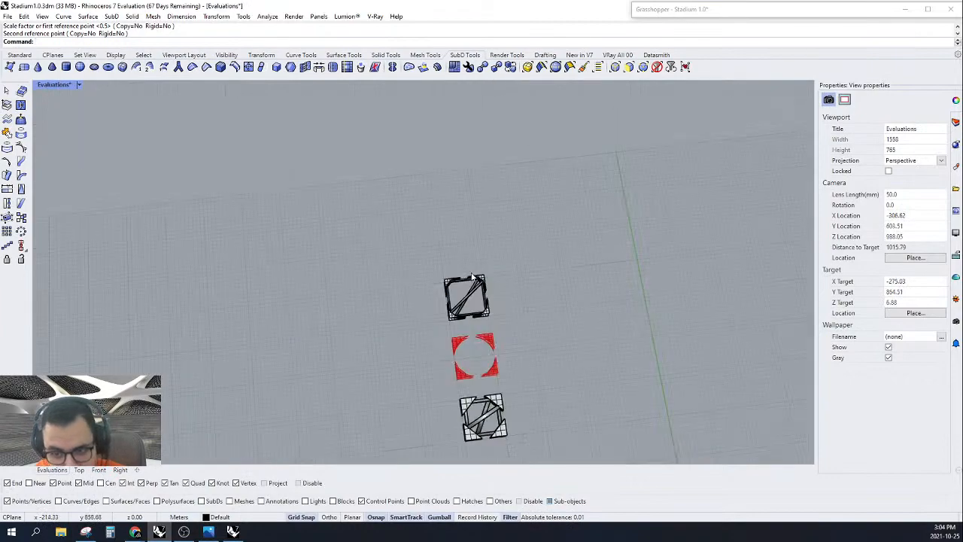
pyautogui.moveTo(468, 331); pyautogui.dragTo(591, 315, button='right')
pyautogui.scroll(7, 473, 259)
pyautogui.scroll(8, 473, 260)
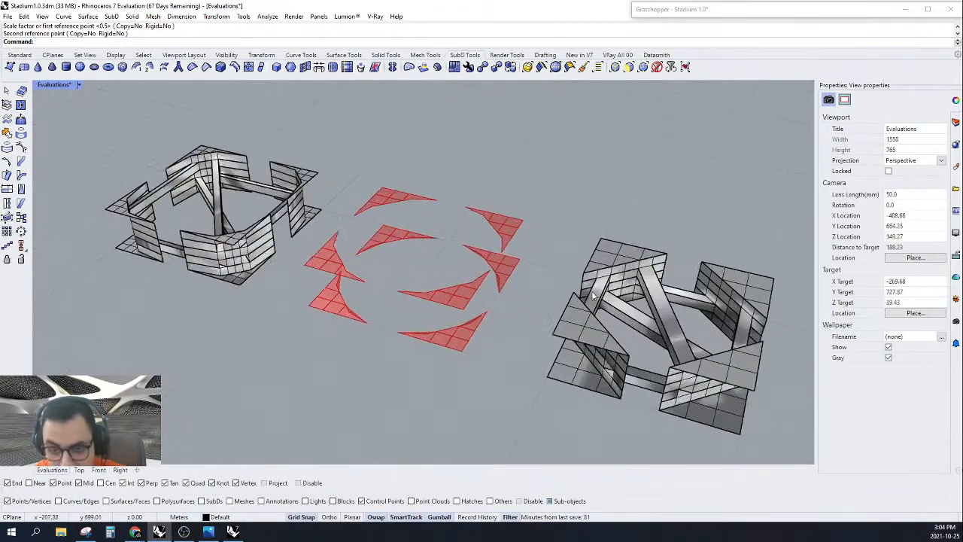
# Step: Switch to the Grasshopper definition and set the tween's Factor to 1.00
pyautogui.doubleClick(717, 17)
pyautogui.scroll(3, 749, 297)
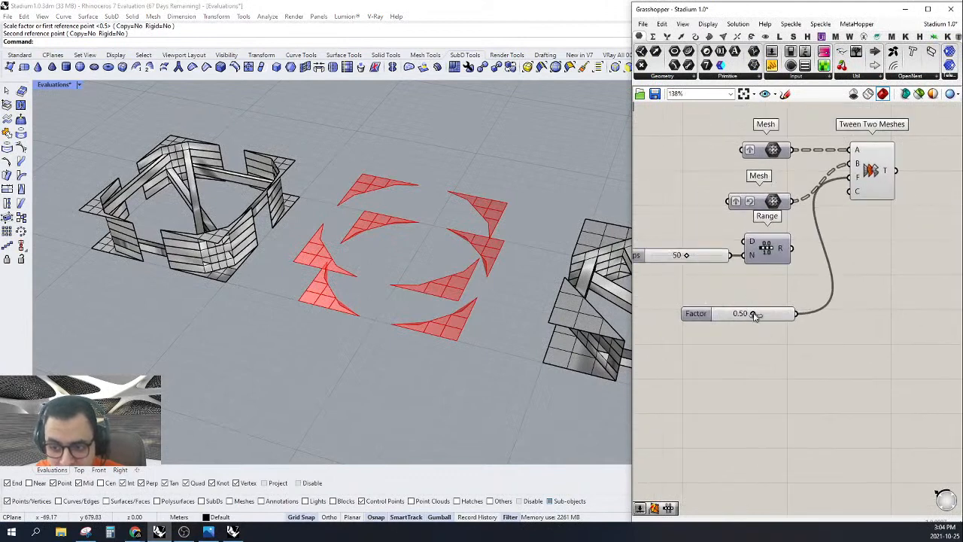
pyautogui.scroll(-3, 451, 264)
pyautogui.keyDown('shift'); pyautogui.moveTo(460, 270); pyautogui.dragTo(384, 269, button='right'); pyautogui.keyUp('shift')
pyautogui.moveTo(752, 314); pyautogui.dragTo(795, 333)
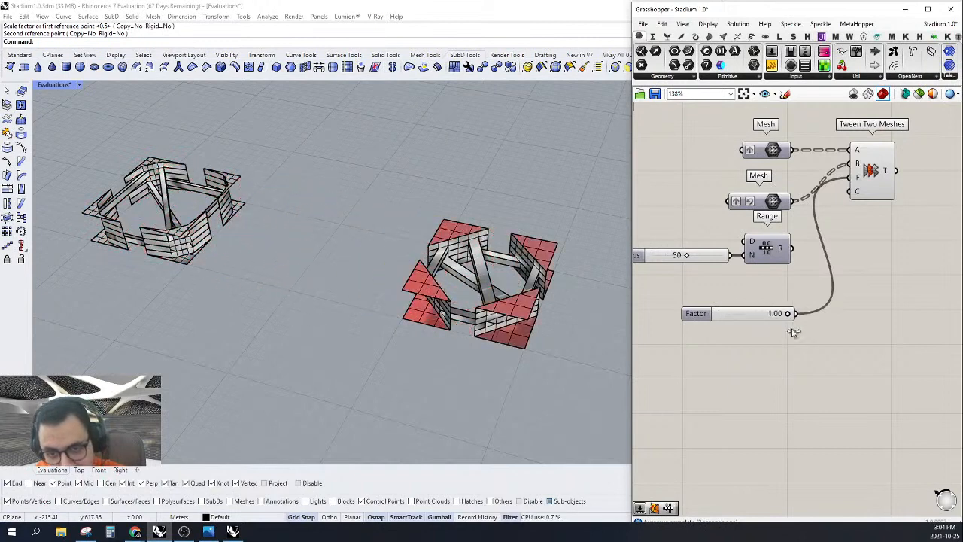
# Step: Duplicate the entire Tween Two Meshes definition, with its mesh parameters, range and sliders, below the original on the canvas
pyautogui.scroll(-3, 818, 267)
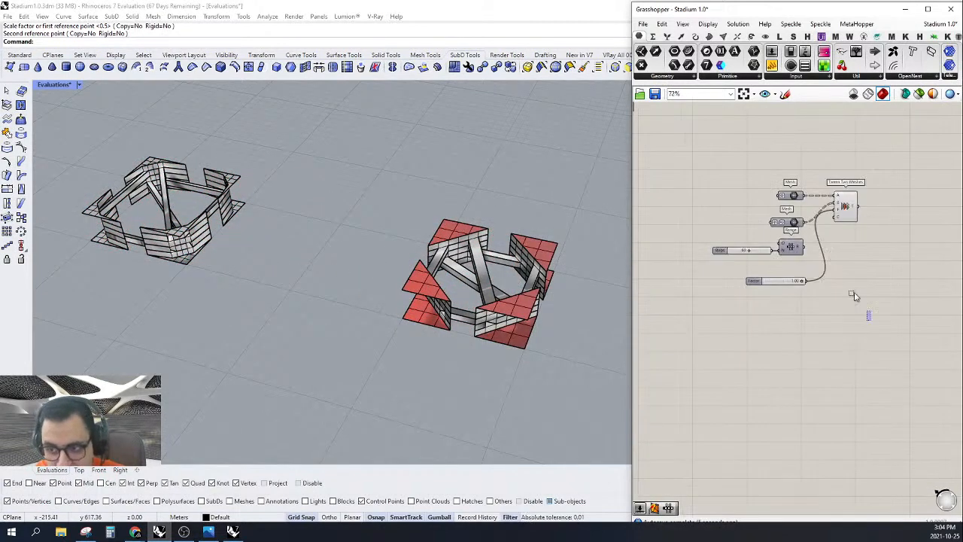
pyautogui.hotkey('ctrl', 'a')
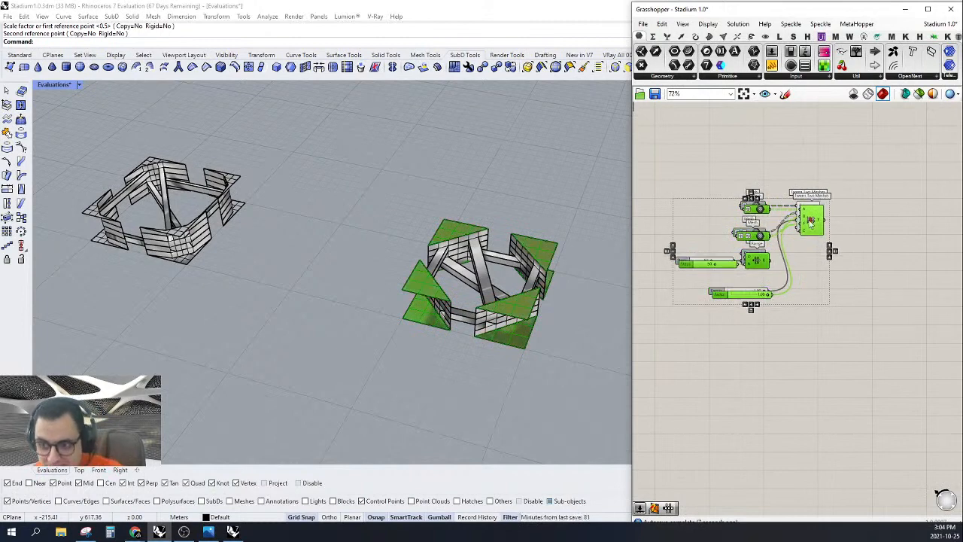
pyautogui.keyDown('alt'); pyautogui.moveTo(806, 219); pyautogui.dragTo(814, 355); pyautogui.keyUp('alt')
pyautogui.click(824, 312)
pyautogui.moveTo(824, 313); pyautogui.dragTo(859, 285, button='right')
pyautogui.scroll(1, 798, 321)
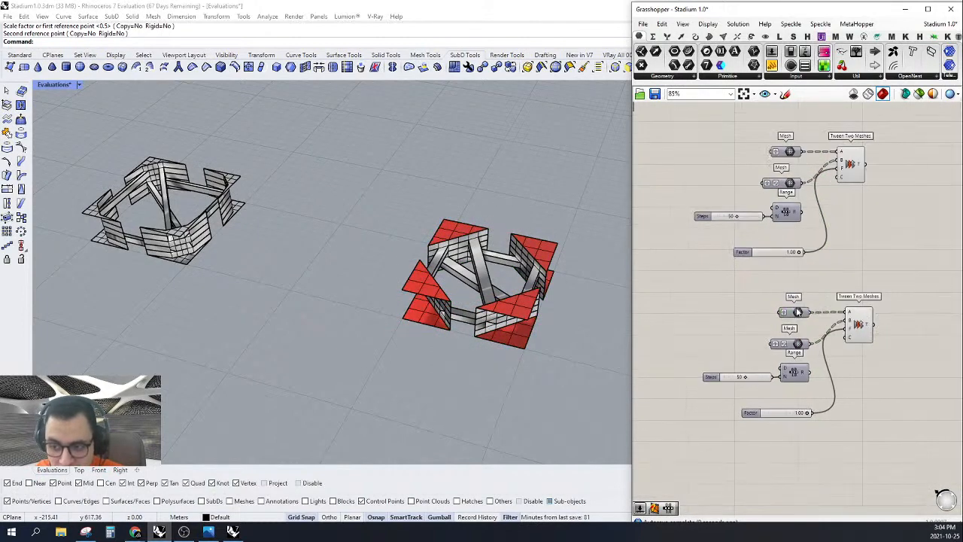
# Step: Reset Rhino's selection filter from vertices only to all object types, so that whole meshes can be picked
pyautogui.click(797, 310)
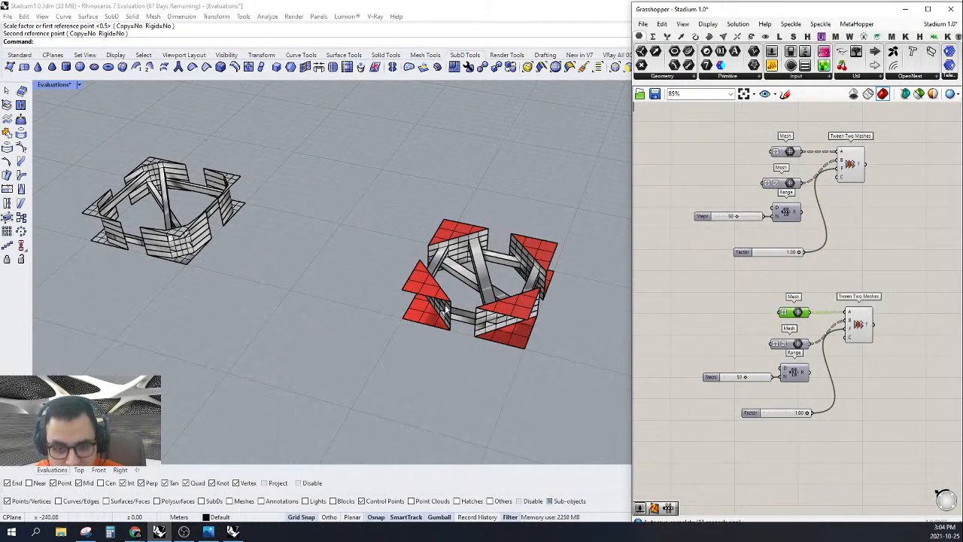
pyautogui.scroll(5, 446, 310)
pyautogui.scroll(-4, 476, 248)
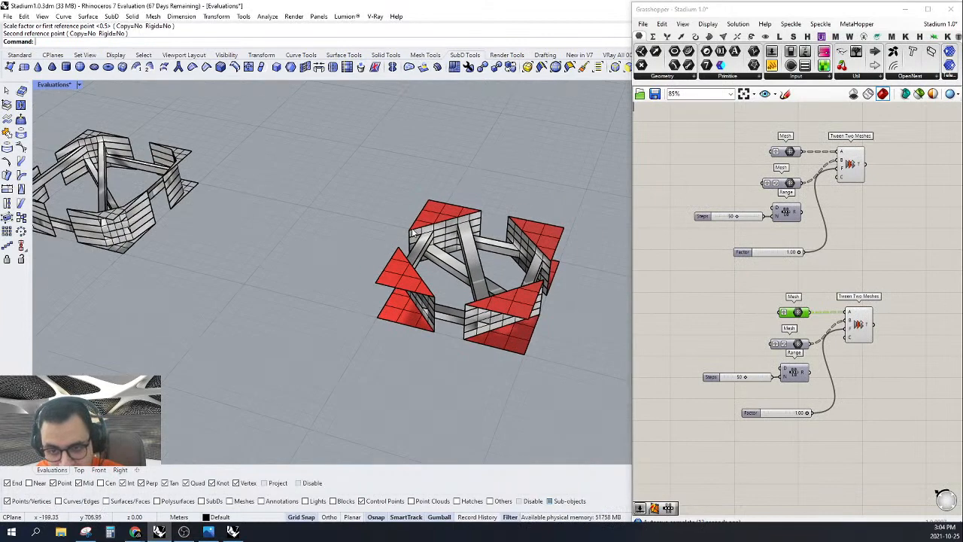
pyautogui.moveTo(412, 234); pyautogui.dragTo(408, 219, button='right')
pyautogui.moveTo(301, 150); pyautogui.dragTo(359, 221, button='right')
pyautogui.scroll(-5, 326, 202)
pyautogui.click(835, 311)
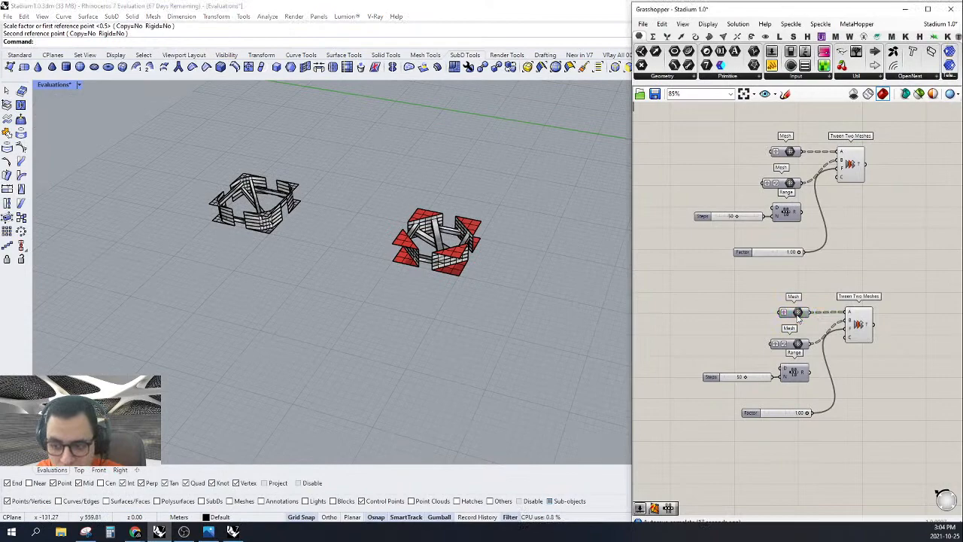
pyautogui.rightClick(797, 313)
pyautogui.doubleClick(717, 15)
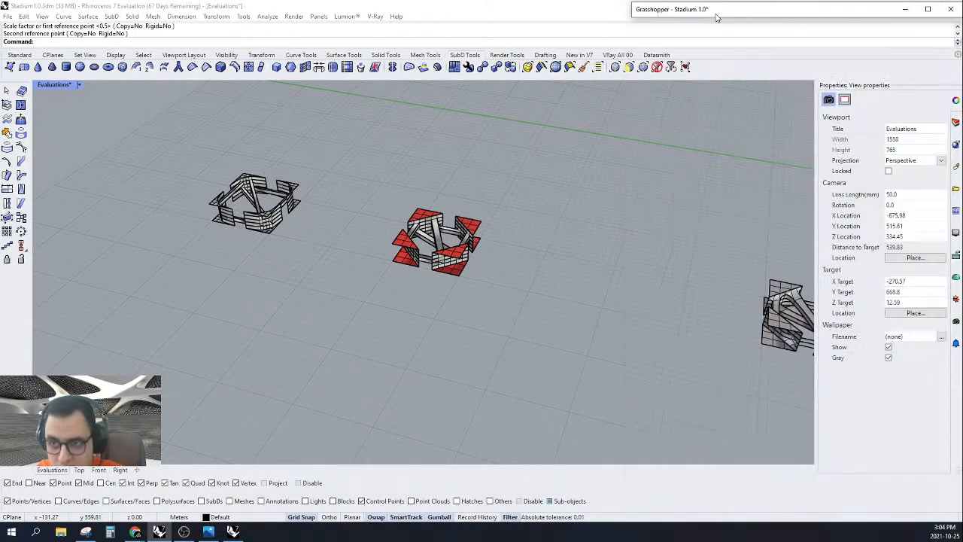
pyautogui.doubleClick(720, 9)
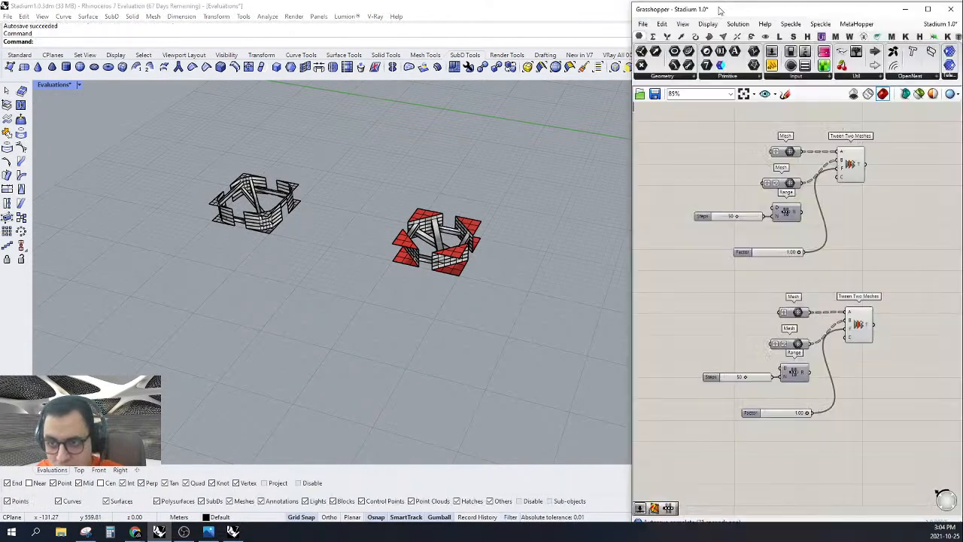
# Step: Reference the scaled unit's topmost strip mesh in the copied definition's first Mesh parameter, using Set Multiple Meshes
pyautogui.rightClick(797, 312)
pyautogui.click(816, 379)
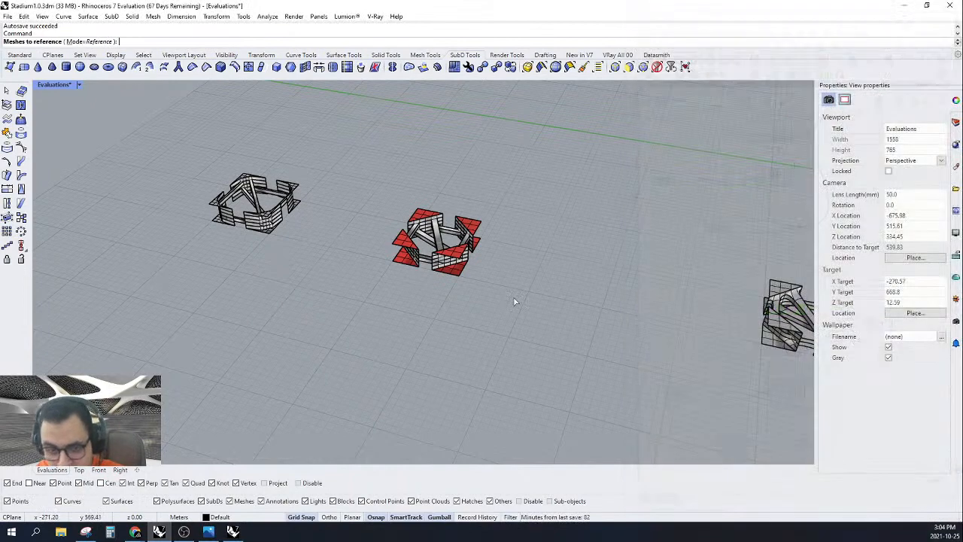
pyautogui.scroll(10, 264, 203)
pyautogui.click(226, 172)
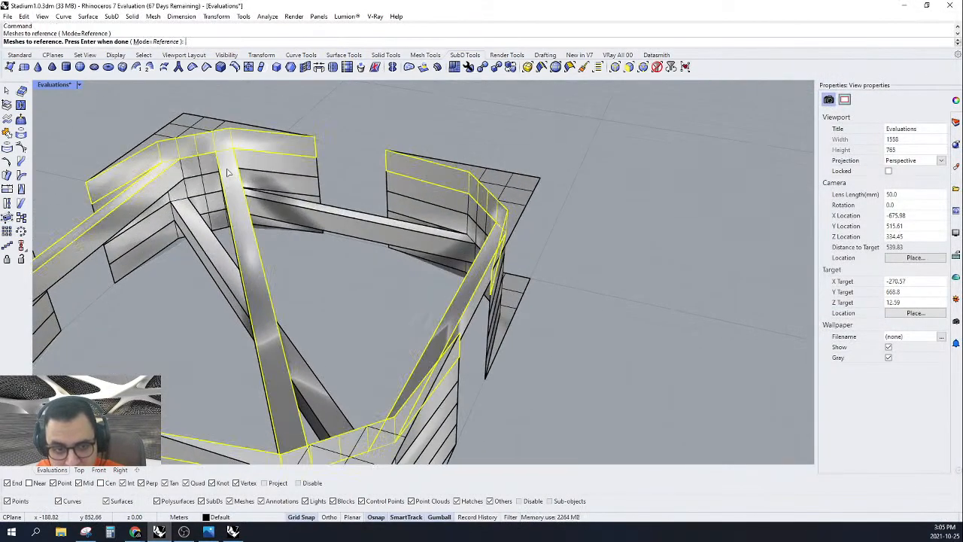
pyautogui.scroll(-10, 226, 173)
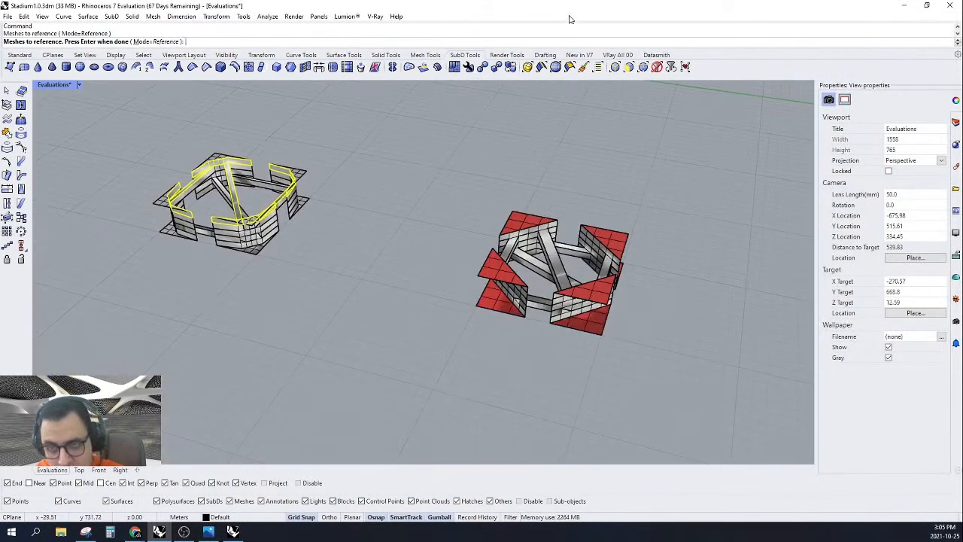
pyautogui.press('Return')
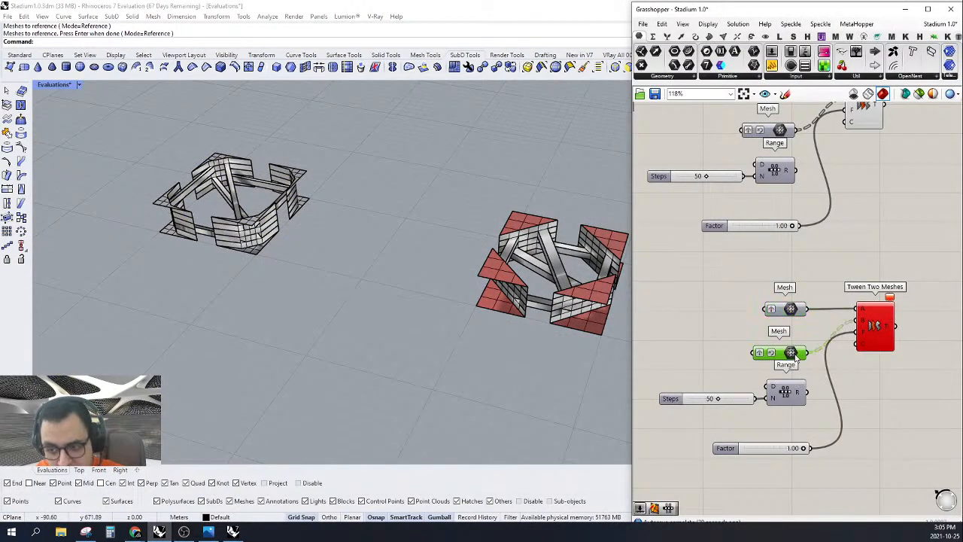
# Step: Reference the unscaled unit's topmost strip mesh in the copied definition's second Mesh parameter, and test the copied Factor up to 1.00
pyautogui.rightClick(796, 355)
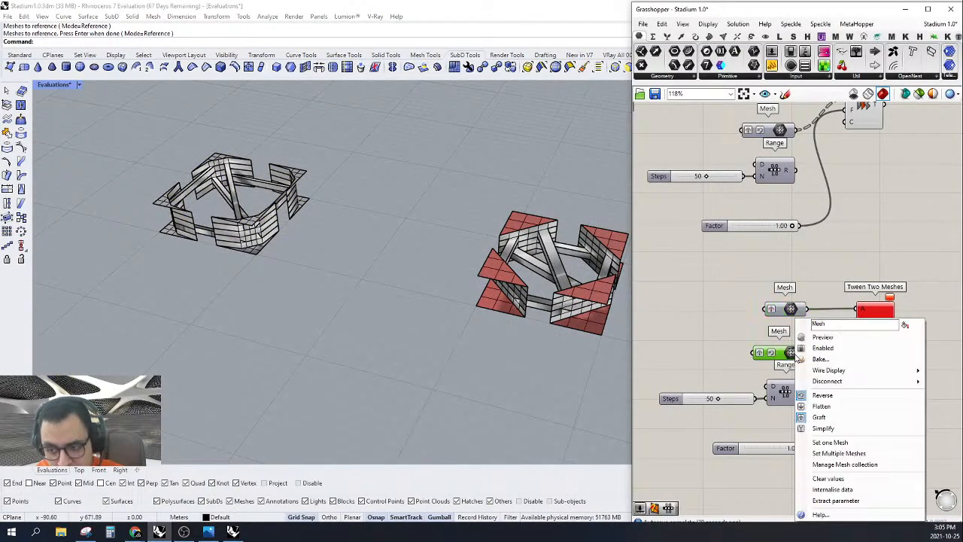
pyautogui.click(839, 453)
pyautogui.scroll(5, 525, 256)
pyautogui.click(524, 256)
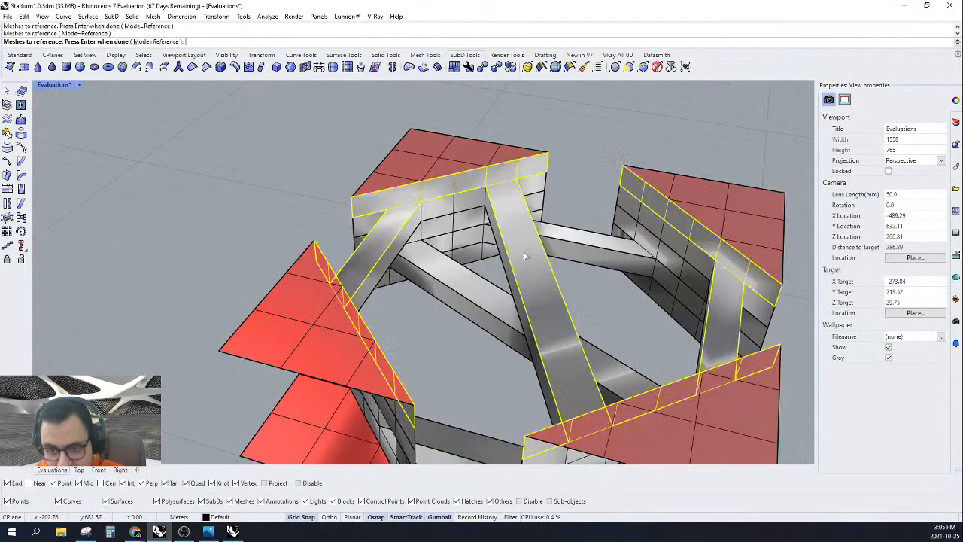
pyautogui.scroll(-5, 525, 255)
pyautogui.press('Return')
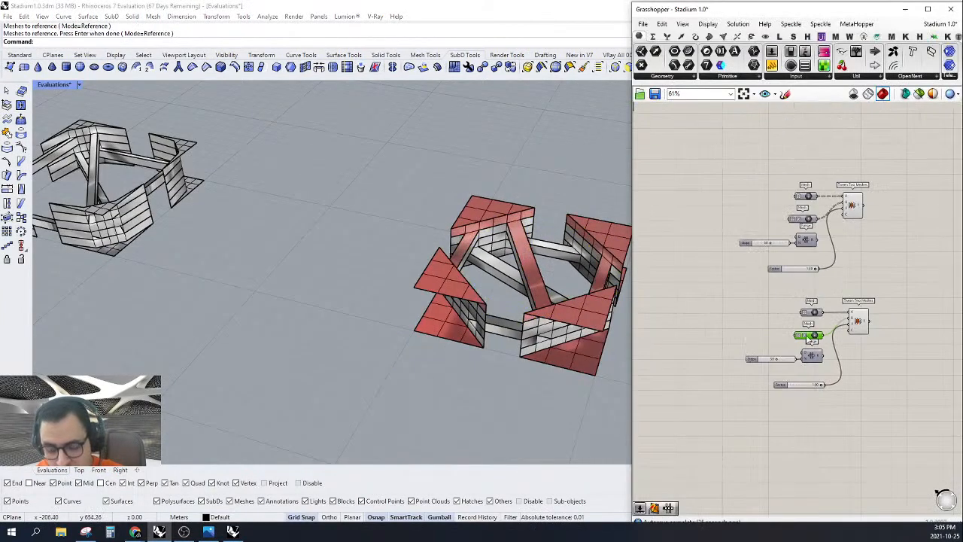
pyautogui.scroll(2, 809, 339)
pyautogui.moveTo(832, 400); pyautogui.dragTo(885, 398)
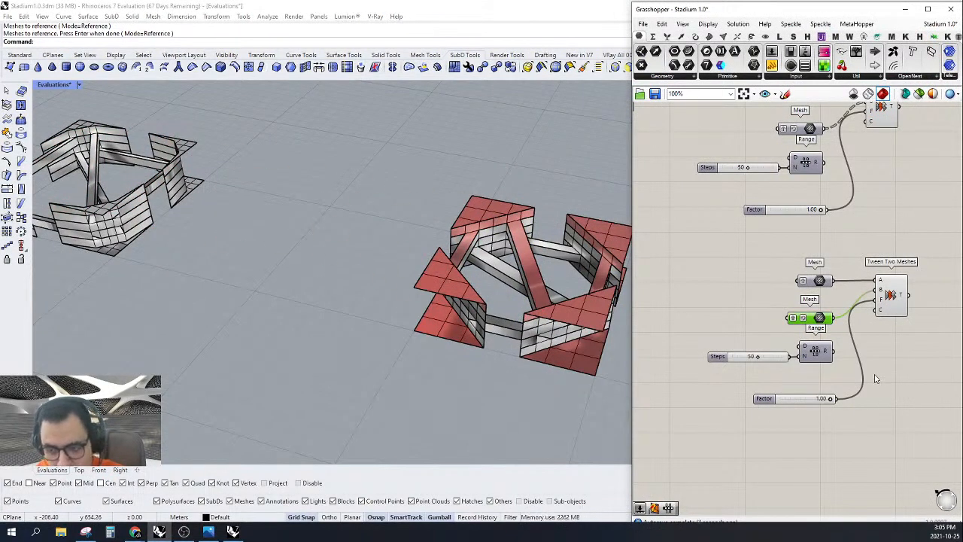
# Step: Reference the scaled unit's group of three strip meshes in the copied definition's first Mesh parameter, using Set Multiple Meshes
pyautogui.scroll(-5, 405, 226)
pyautogui.scroll(6, 215, 174)
pyautogui.scroll(4, 258, 300)
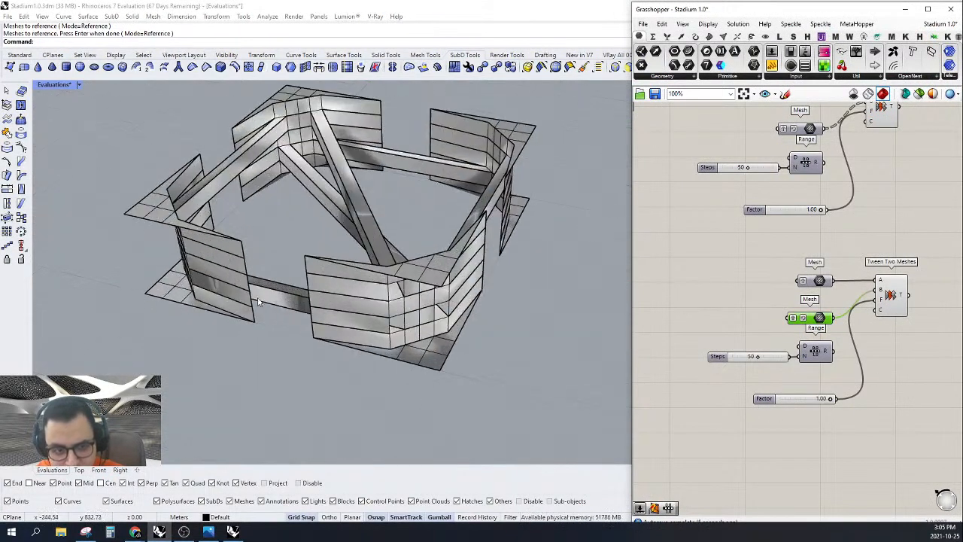
pyautogui.scroll(2, 349, 286)
pyautogui.click(350, 288)
pyautogui.scroll(-4, 349, 286)
pyautogui.scroll(5, 326, 151)
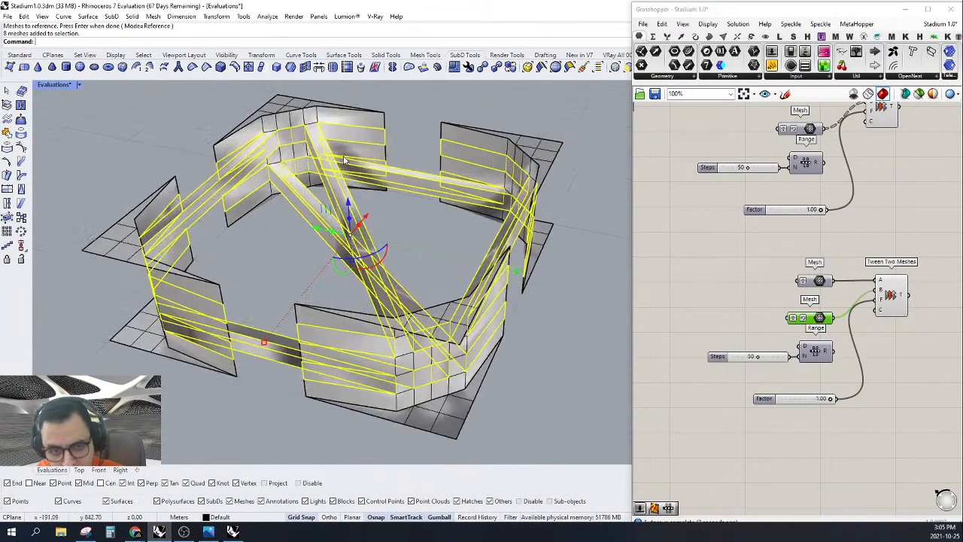
pyautogui.press('Escape')
pyautogui.click(323, 148)
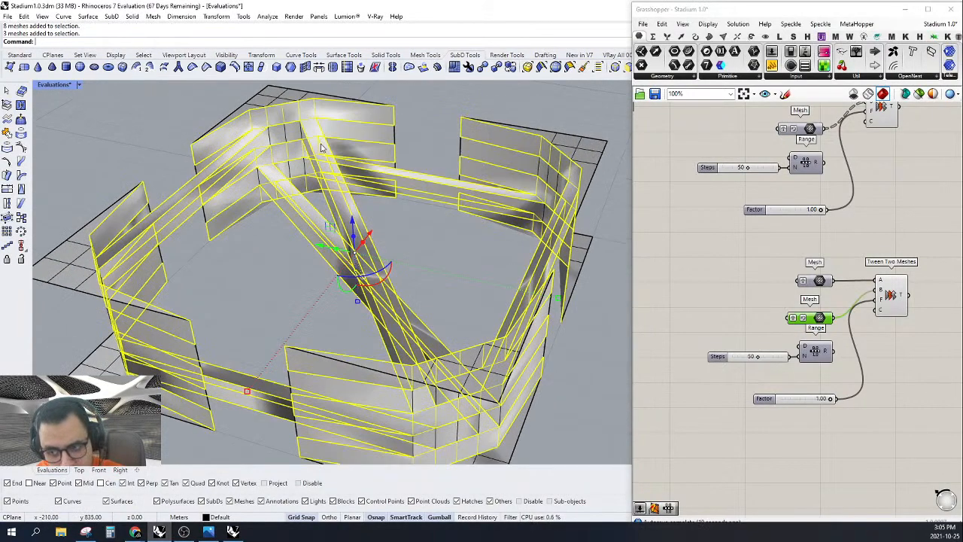
pyautogui.scroll(-5, 321, 148)
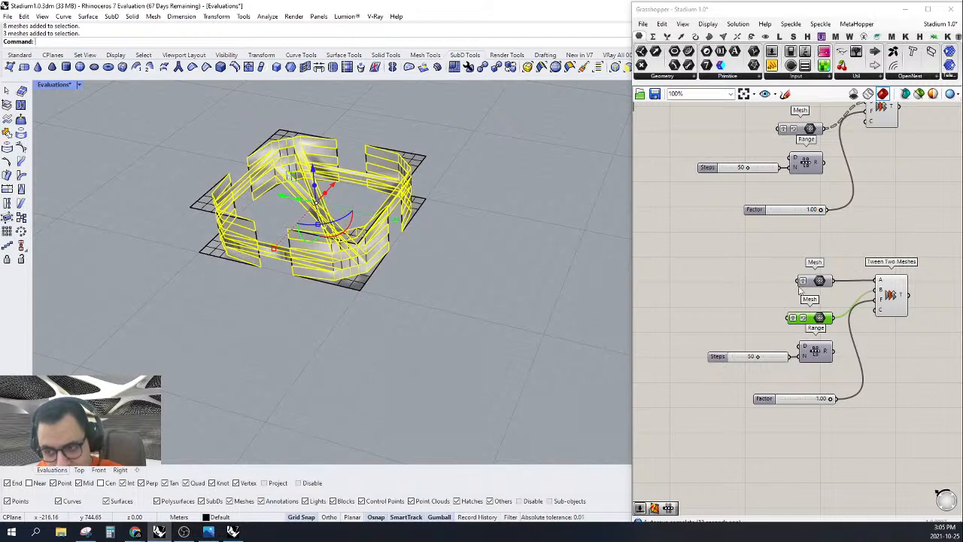
pyautogui.rightClick(820, 281)
pyautogui.click(865, 427)
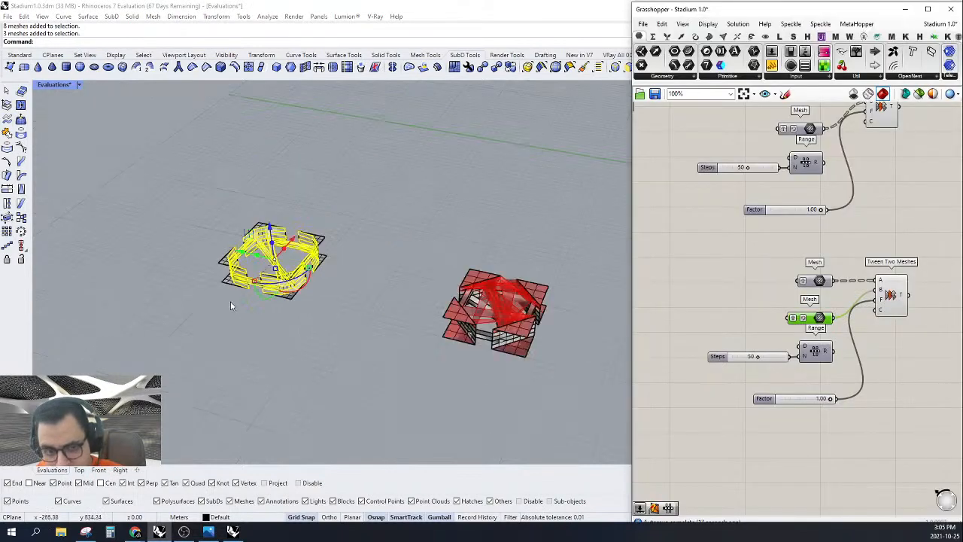
# Step: Reference the unscaled unit's matching group of three strip meshes in the copied definition's second Mesh parameter, using Set Multiple Meshes
pyautogui.click(574, 325)
pyautogui.scroll(5, 512, 315)
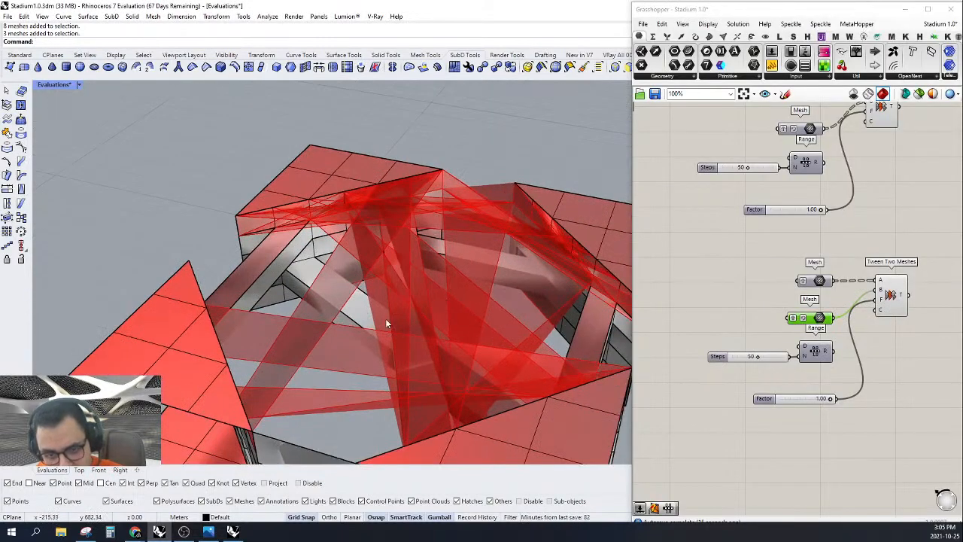
pyautogui.click(395, 278)
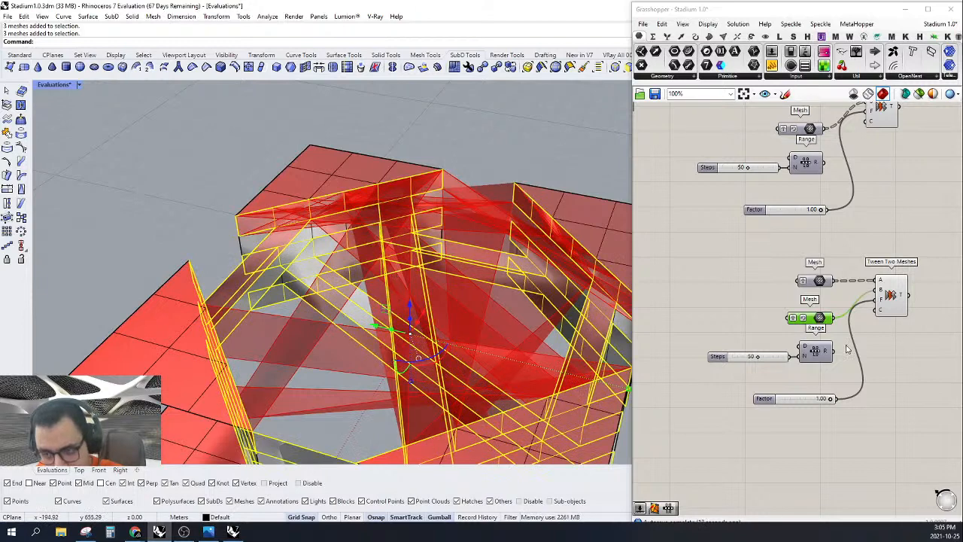
pyautogui.rightClick(820, 317)
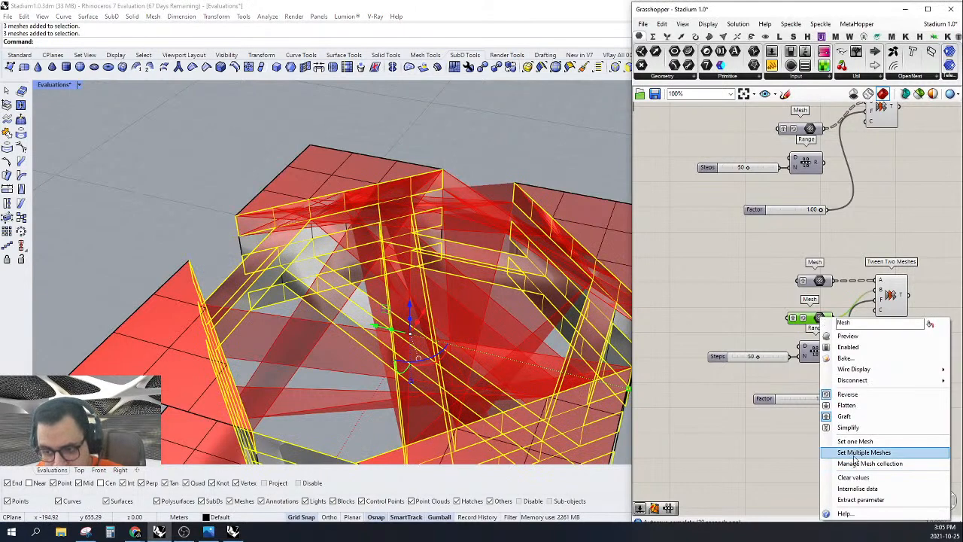
pyautogui.click(855, 459)
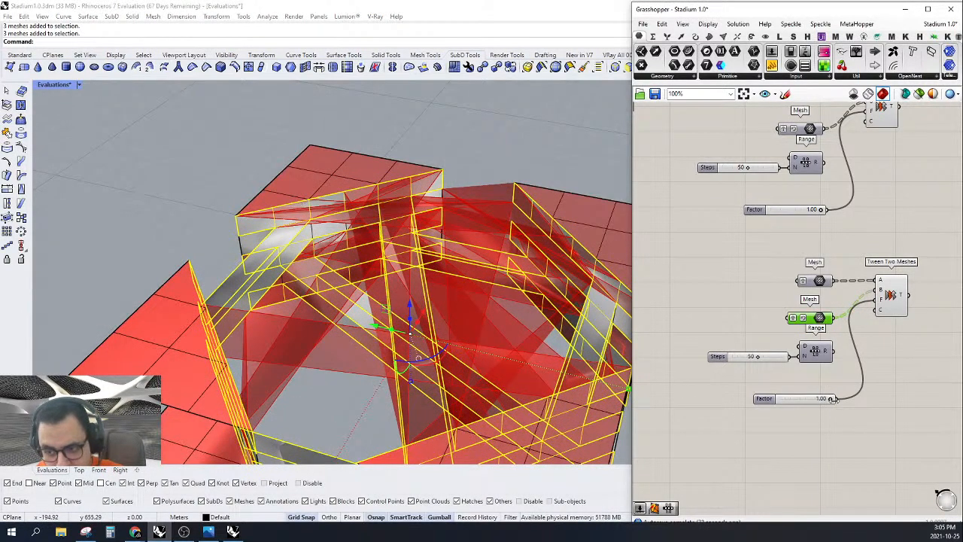
# Step: Test the strip morph by setting the copied definition's Factor to 0.00 and 0.52 while viewing both units
pyautogui.moveTo(831, 401); pyautogui.dragTo(761, 401)
pyautogui.click(525, 139)
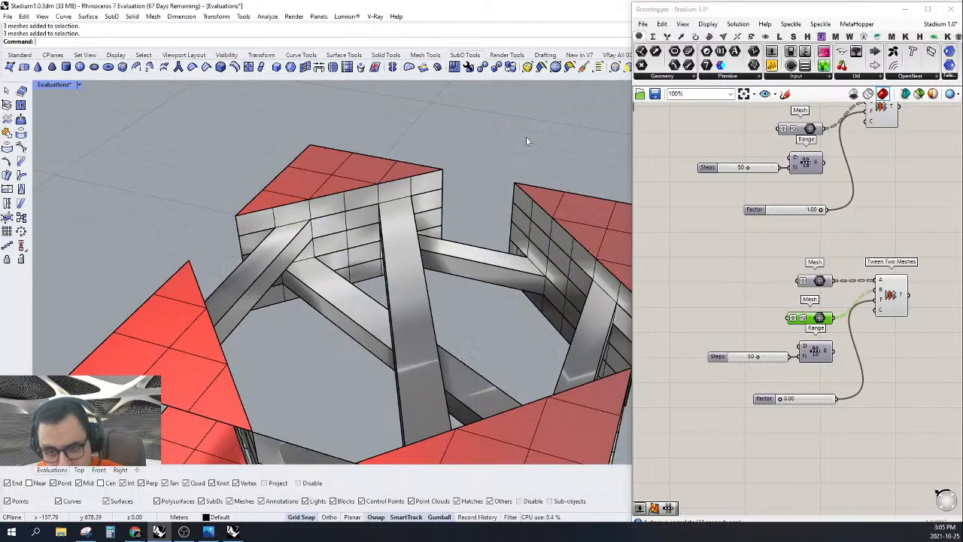
pyautogui.scroll(-10, 526, 139)
pyautogui.scroll(5, 123, 144)
pyautogui.scroll(-3, 121, 143)
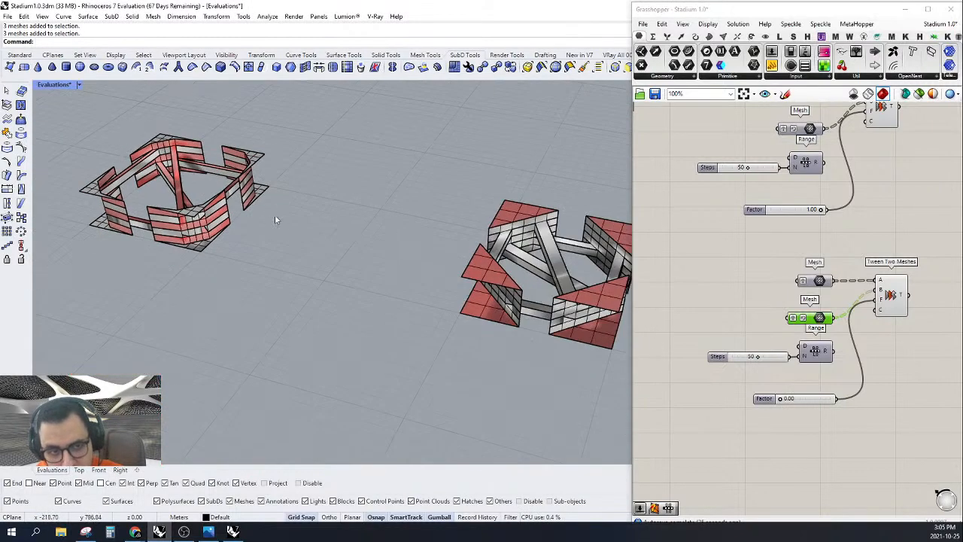
pyautogui.moveTo(782, 402); pyautogui.dragTo(807, 405)
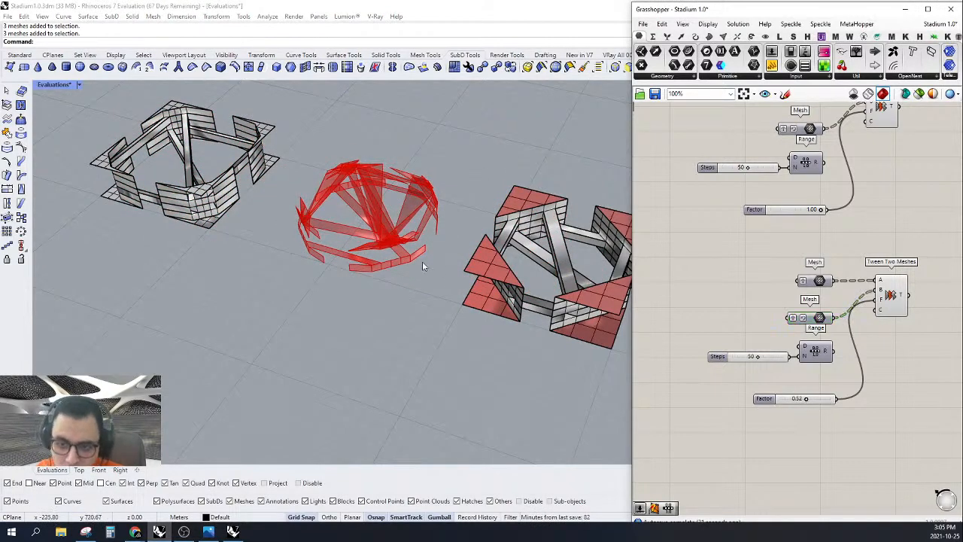
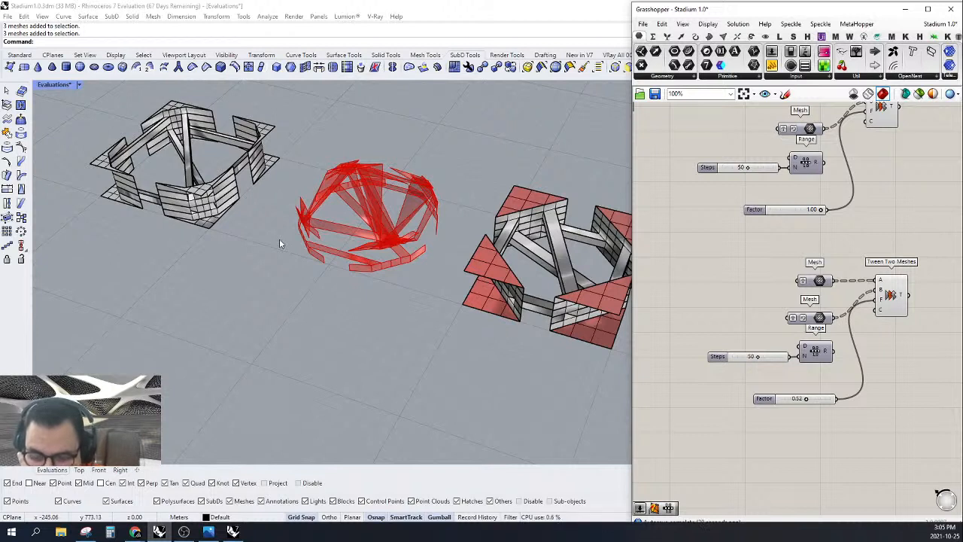
# Step: Turn off Reverse on the copied definition's second Mesh parameter and set its Factor to 0.00
pyautogui.rightClick(795, 316)
pyautogui.click(825, 397)
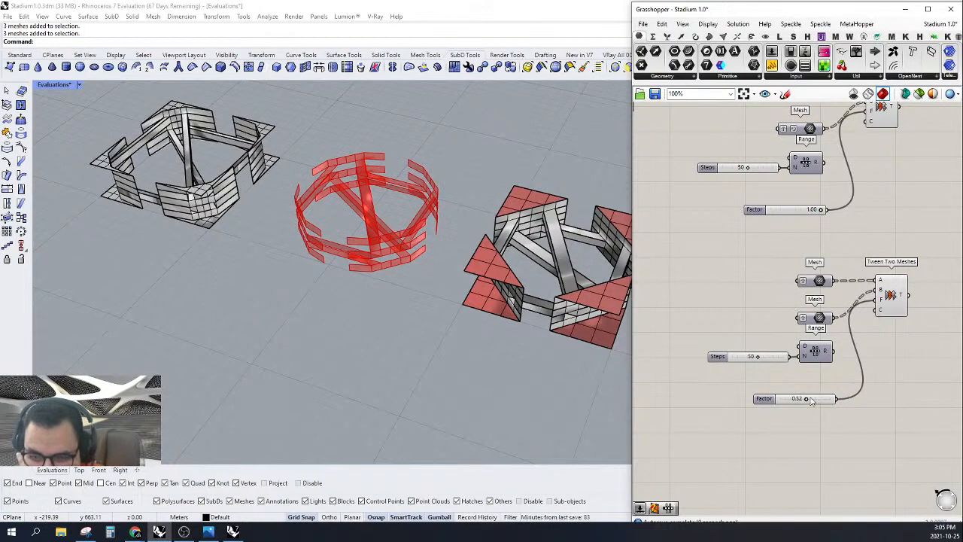
pyautogui.moveTo(808, 400); pyautogui.dragTo(753, 410)
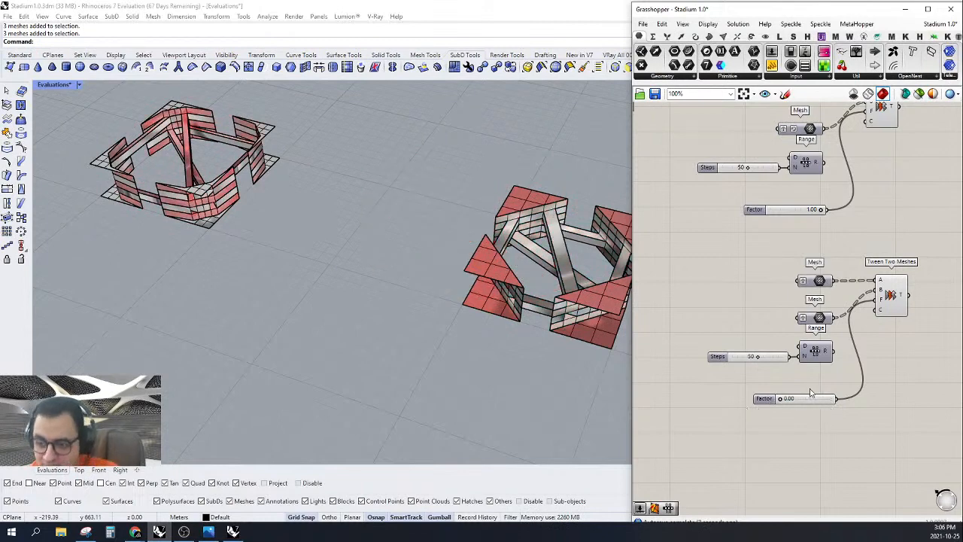
# Step: Examine the strips of the scaled and unscaled units from several angles and distances in the viewport
pyautogui.moveTo(811, 392); pyautogui.dragTo(770, 389, button='right')
pyautogui.scroll(-5, 375, 316)
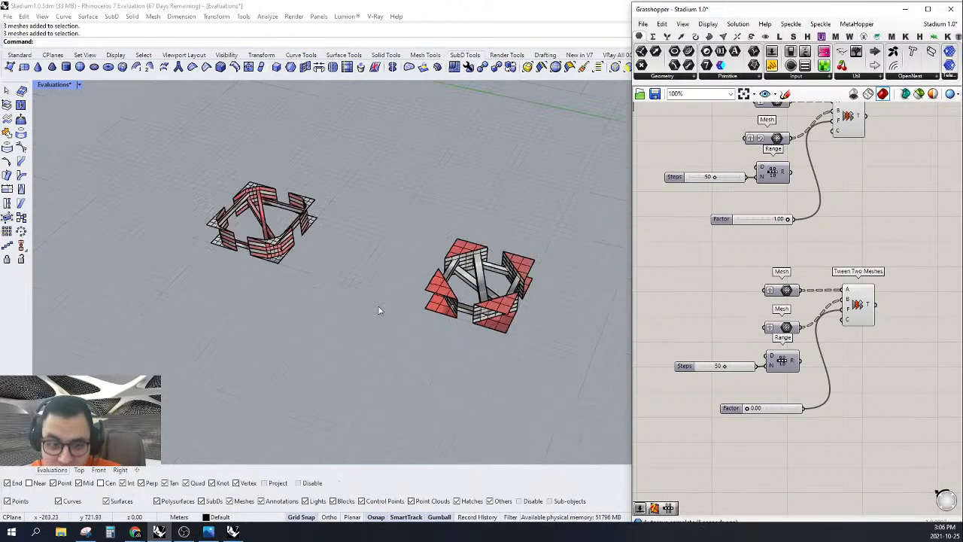
pyautogui.moveTo(378, 310); pyautogui.dragTo(406, 343, button='right')
pyautogui.scroll(8, 263, 232)
pyautogui.scroll(-6, 314, 258)
pyautogui.scroll(-6, 315, 258)
pyautogui.moveTo(331, 263); pyautogui.dragTo(379, 282, button='right')
pyautogui.scroll(6, 408, 303)
pyautogui.scroll(4, 507, 256)
pyautogui.moveTo(509, 258); pyautogui.dragTo(530, 247, button='right')
pyautogui.scroll(-2, 801, 328)
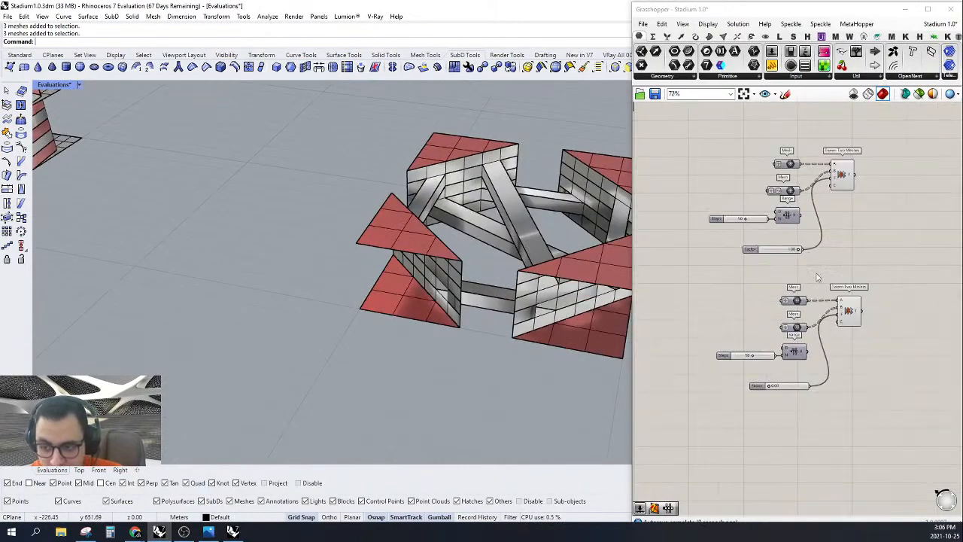
# Step: Turn on the preview of the Mesh parameters in both Tween Two Meshes definitions
pyautogui.moveTo(802, 149); pyautogui.dragTo(774, 414)
pyautogui.rightClick(699, 155)
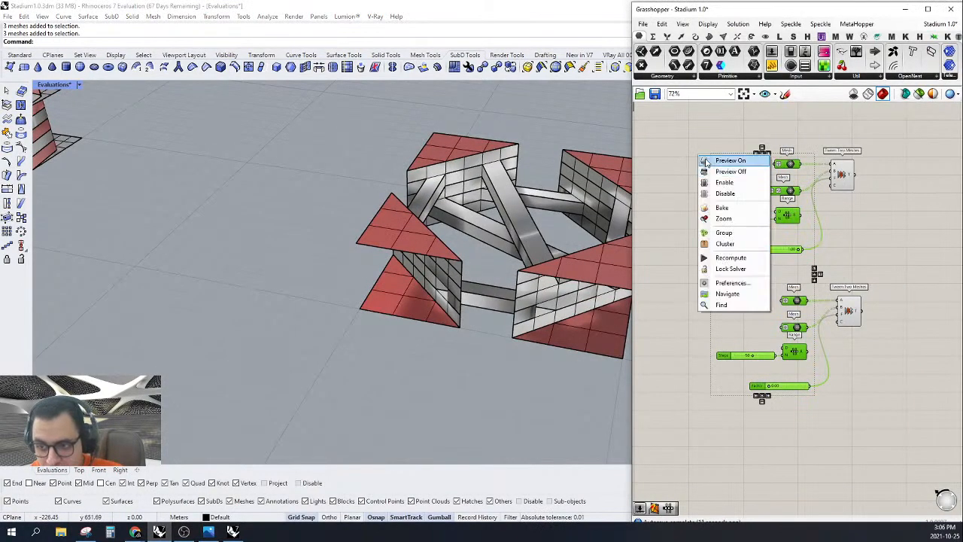
pyautogui.click(707, 161)
pyautogui.moveTo(734, 190); pyautogui.dragTo(764, 203, button='right')
pyautogui.scroll(-3, 412, 282)
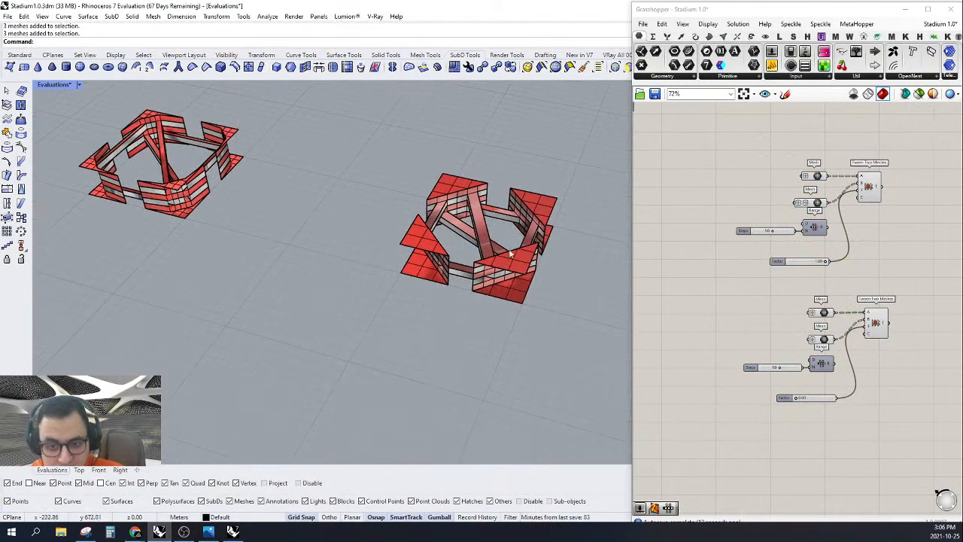
# Step: Highlight each definition's Mesh parameters in turn to check which parts of the two units they already reference
pyautogui.moveTo(766, 335); pyautogui.dragTo(775, 328, button='right')
pyautogui.moveTo(868, 270); pyautogui.dragTo(805, 346)
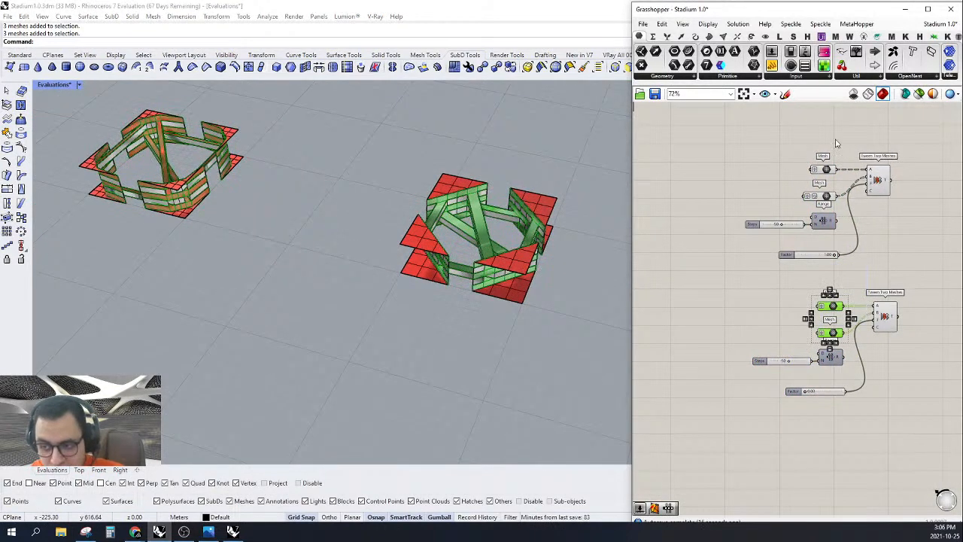
pyautogui.moveTo(835, 143); pyautogui.dragTo(803, 225)
pyautogui.scroll(5, 98, 192)
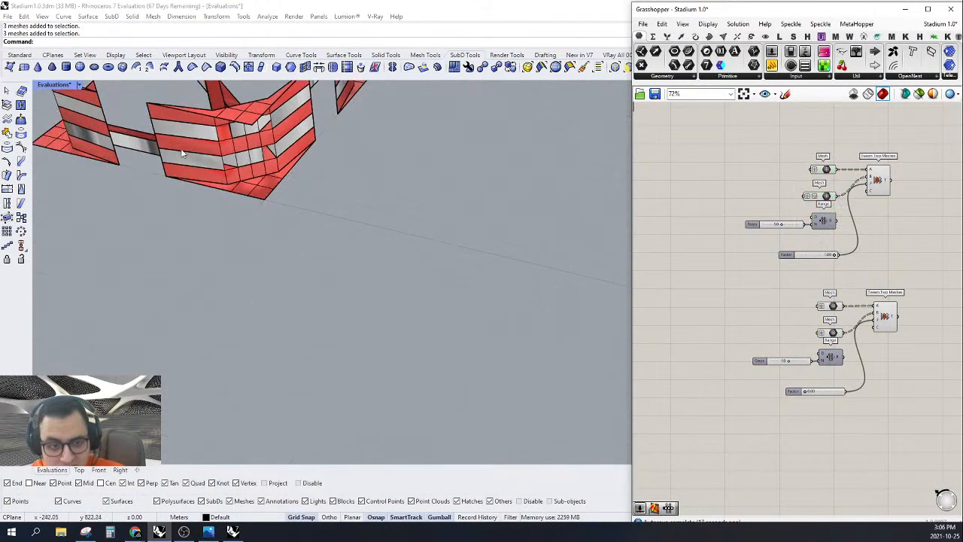
# Step: Duplicate the whole strip-morphing definition and place the copy below it as a third Tween Two Meshes setup
pyautogui.moveTo(780, 375); pyautogui.dragTo(693, 313, button='right')
pyautogui.moveTo(853, 363); pyautogui.dragTo(681, 212)
pyautogui.moveTo(710, 254); pyautogui.dragTo(754, 284, button='right')
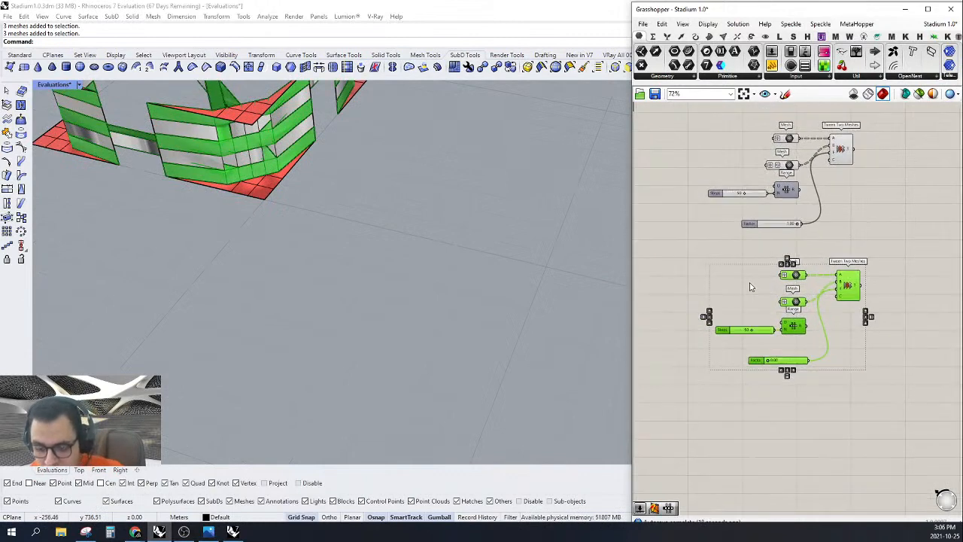
pyautogui.hotkey('ctrl', 'c')
pyautogui.hotkey('ctrl', 'v')
pyautogui.moveTo(854, 286); pyautogui.dragTo(849, 452)
pyautogui.click(838, 393)
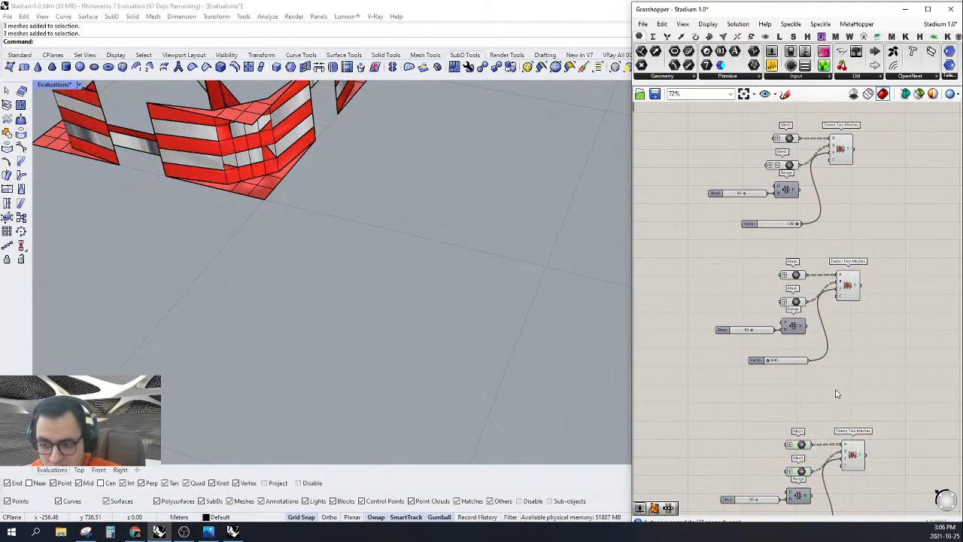
# Step: Reference the scaled unit's group of eight remaining strip meshes in the third definition's first Mesh parameter, using Set Multiple Meshes
pyautogui.scroll(-1, 838, 394)
pyautogui.scroll(-4, 346, 290)
pyautogui.scroll(8, 216, 218)
pyautogui.click(215, 224)
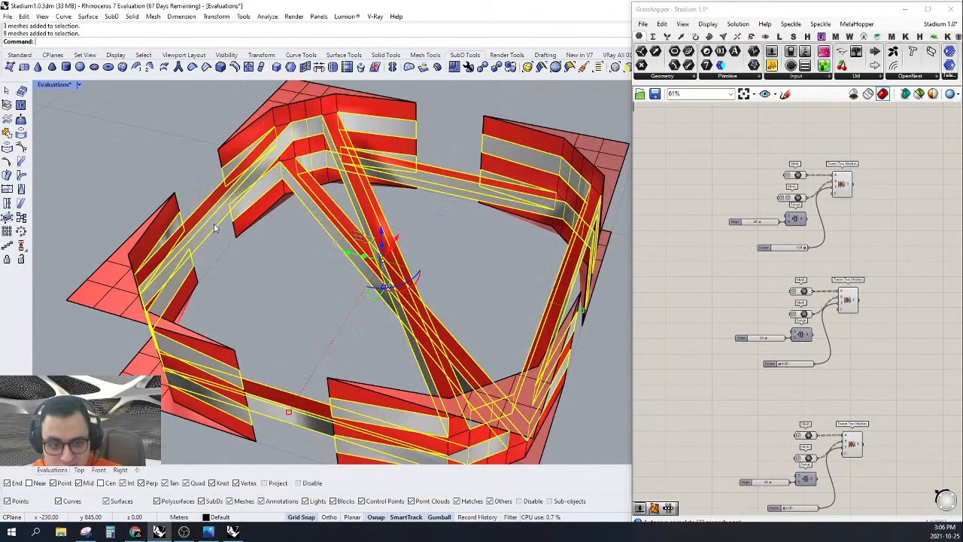
pyautogui.scroll(-7, 214, 224)
pyautogui.scroll(4, 805, 452)
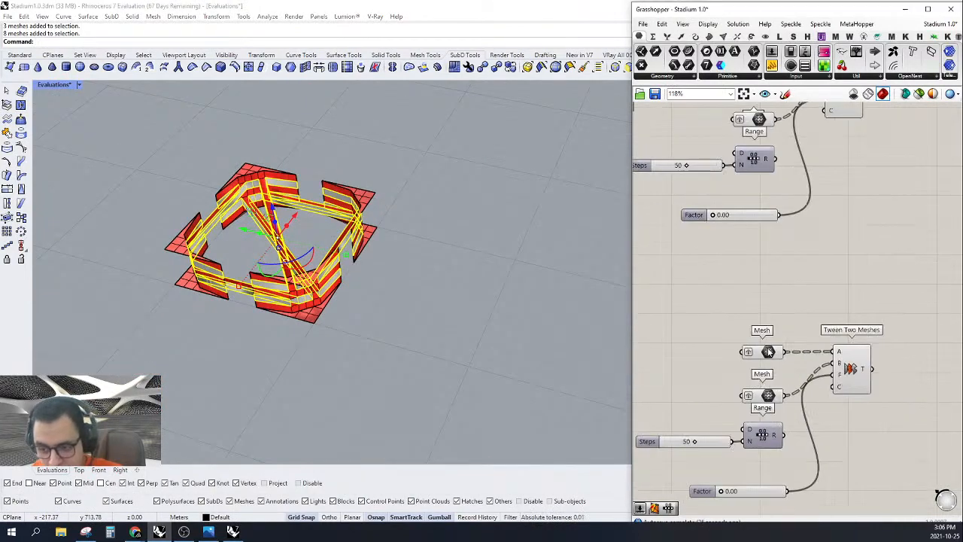
pyautogui.rightClick(767, 320)
pyautogui.click(810, 454)
pyautogui.scroll(-8, 302, 192)
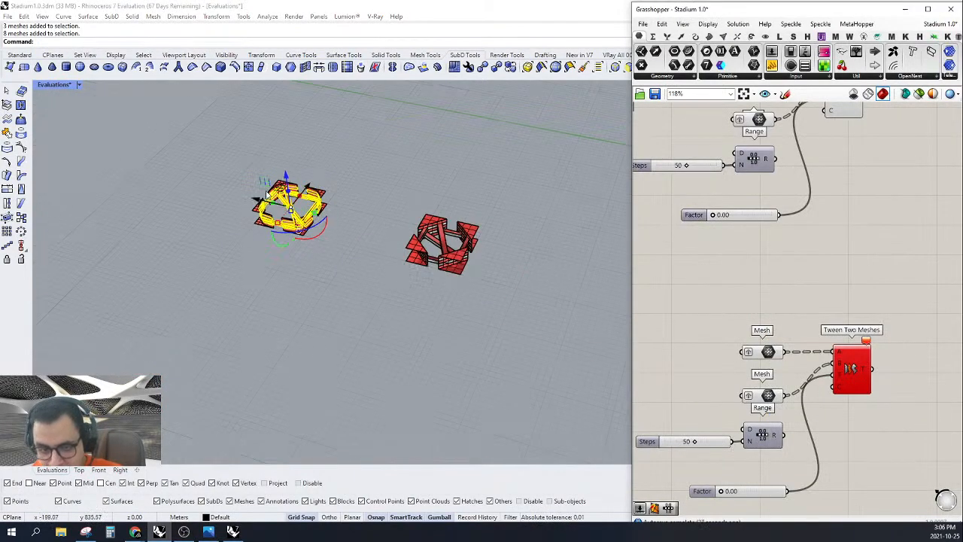
# Step: Reference the unscaled unit's corresponding eight strip meshes in the third definition's second Mesh parameter, using Set Multiple Meshes
pyautogui.scroll(5, 406, 231)
pyautogui.click(445, 252)
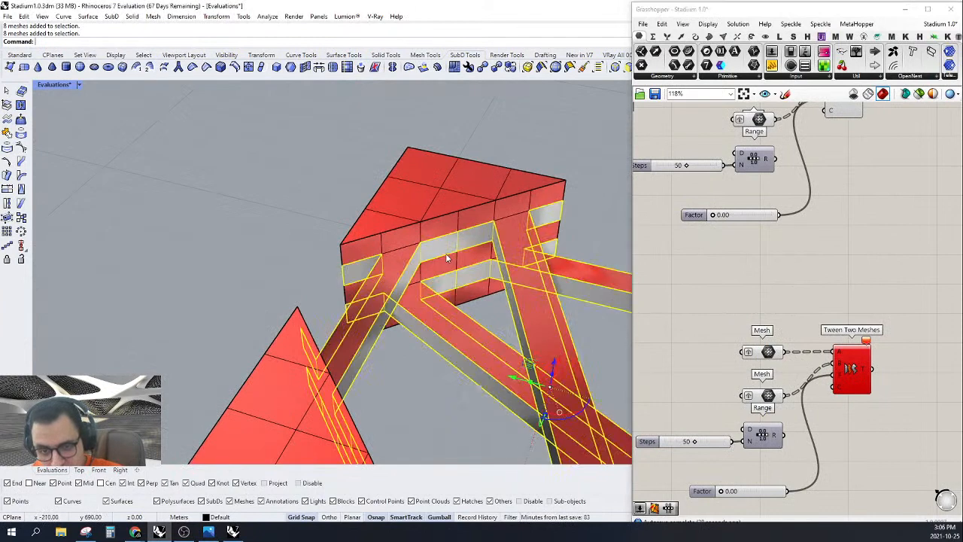
pyautogui.scroll(-6, 534, 246)
pyautogui.click(768, 395)
pyautogui.rightClick(768, 395)
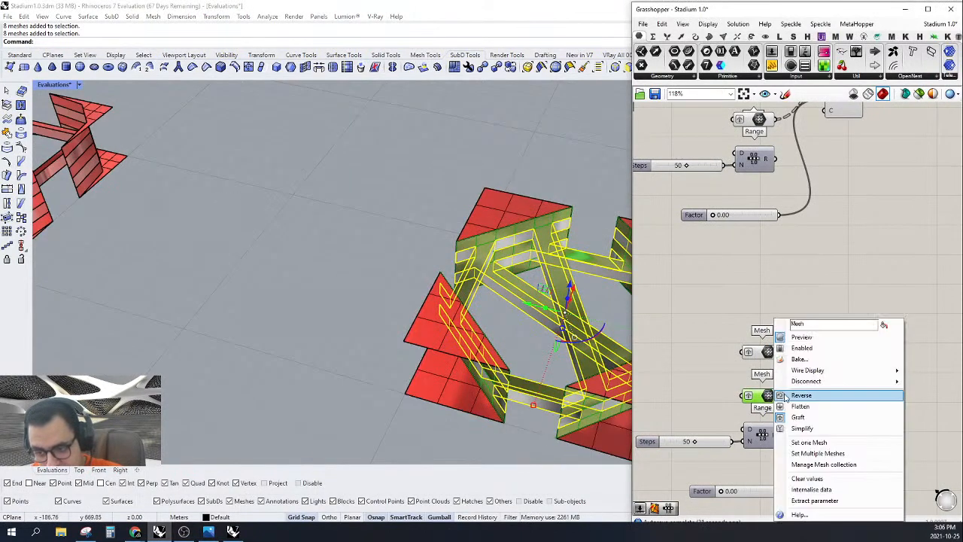
pyautogui.click(810, 457)
pyautogui.scroll(-7, 536, 240)
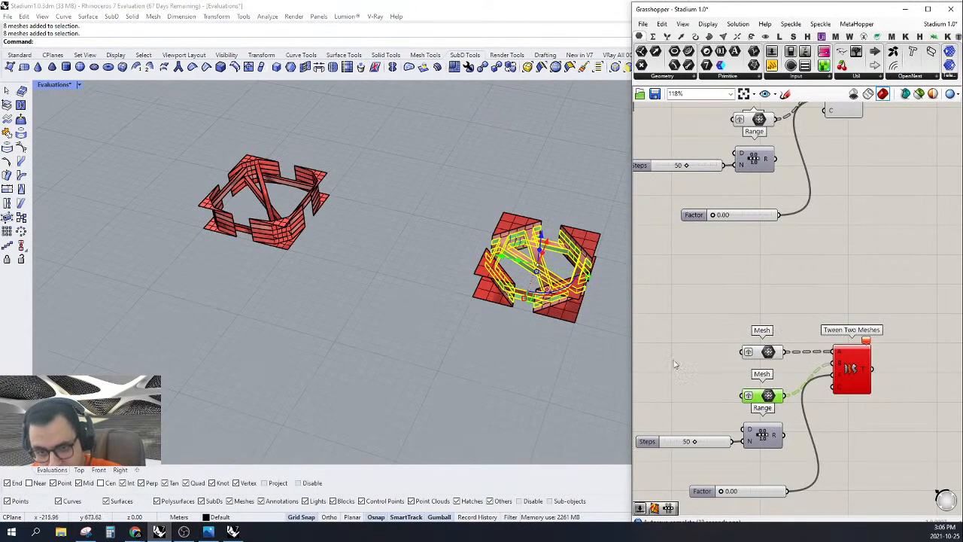
# Step: Turn on Reverse for the third definition's second Mesh parameter and test its Factor at 0.54 and 0.00
pyautogui.moveTo(745, 496); pyautogui.dragTo(736, 431, button='right')
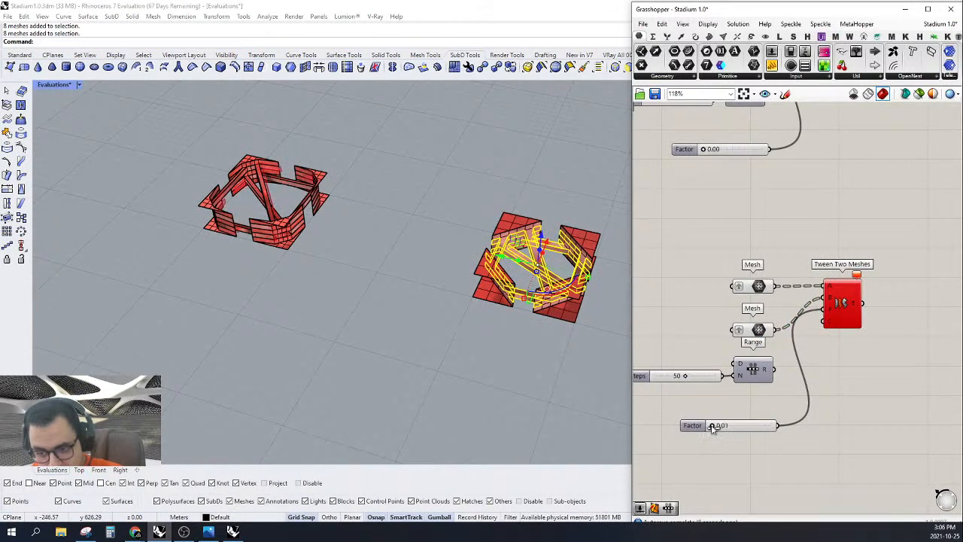
pyautogui.moveTo(713, 427); pyautogui.dragTo(744, 427)
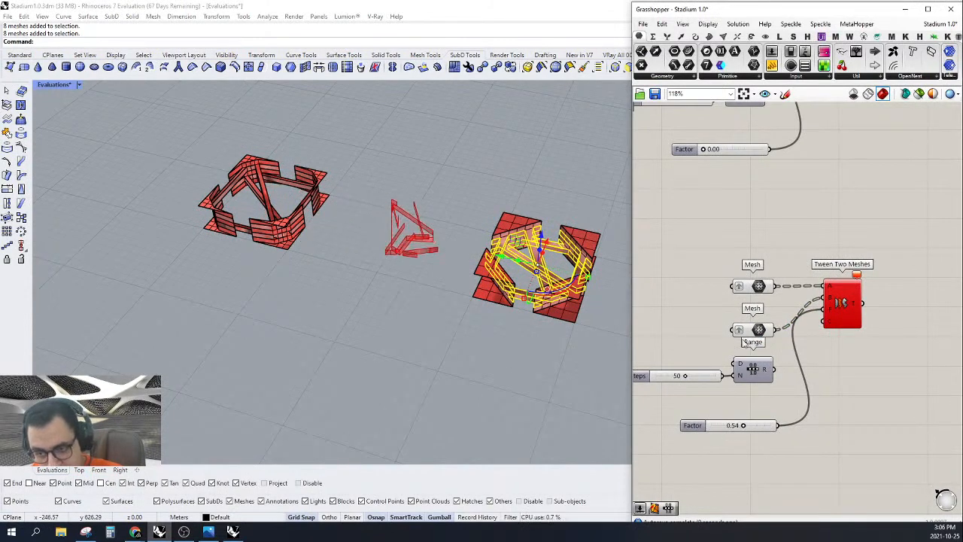
pyautogui.rightClick(745, 329)
pyautogui.click(763, 401)
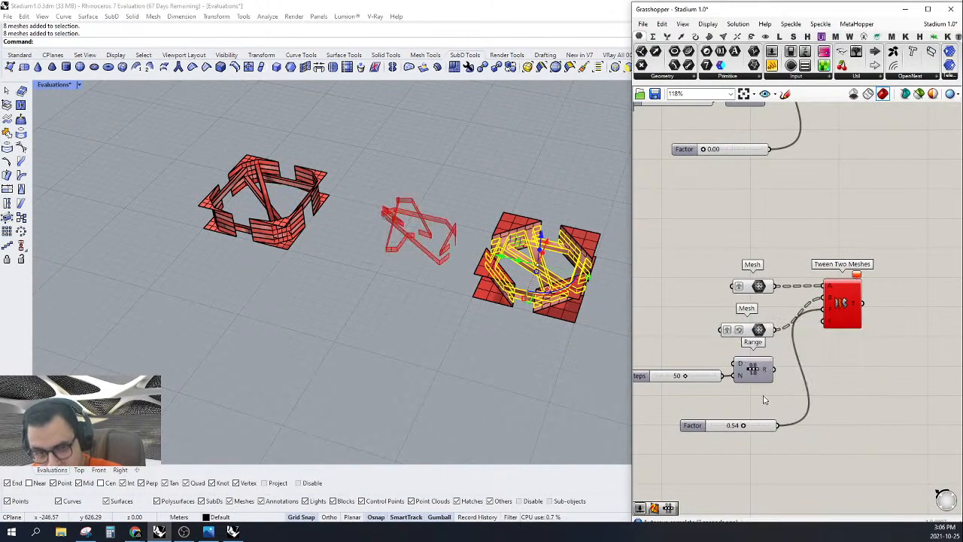
pyautogui.moveTo(742, 425); pyautogui.dragTo(701, 455)
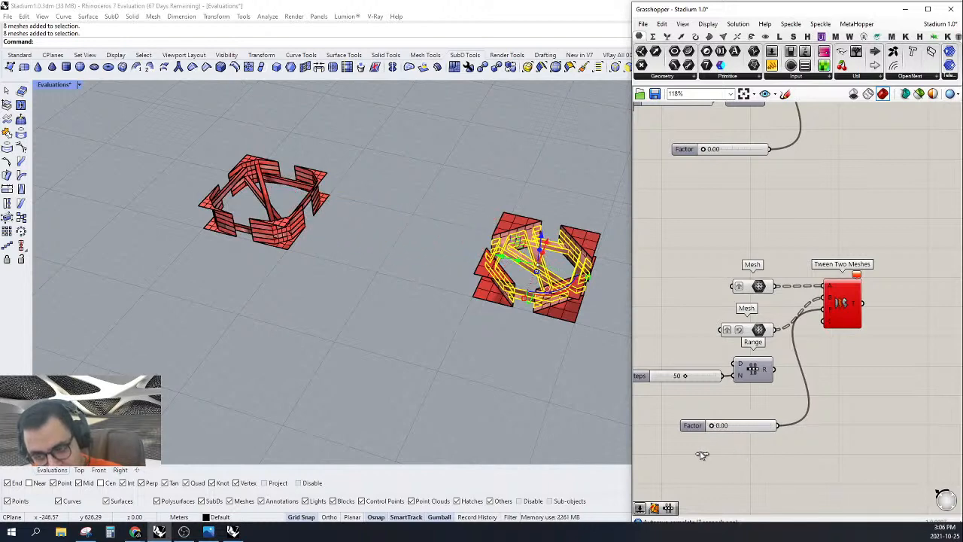
# Step: Delete the scaled unit's meshes from the Top view, keeping only the unscaled stadium unit
pyautogui.scroll(-5, 370, 372)
pyautogui.scroll(5, 400, 373)
pyautogui.moveTo(400, 371); pyautogui.dragTo(224, 213)
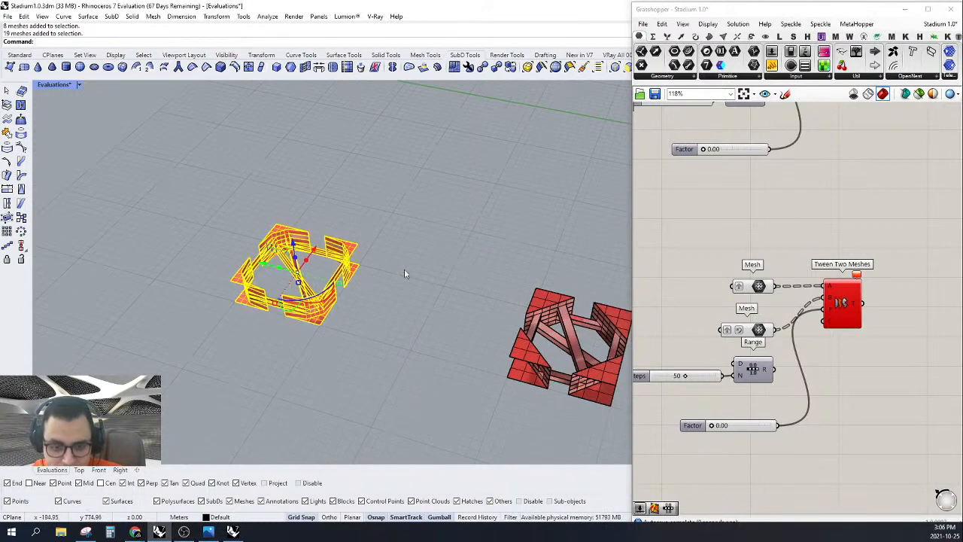
pyautogui.moveTo(404, 274); pyautogui.dragTo(354, 334, button='right')
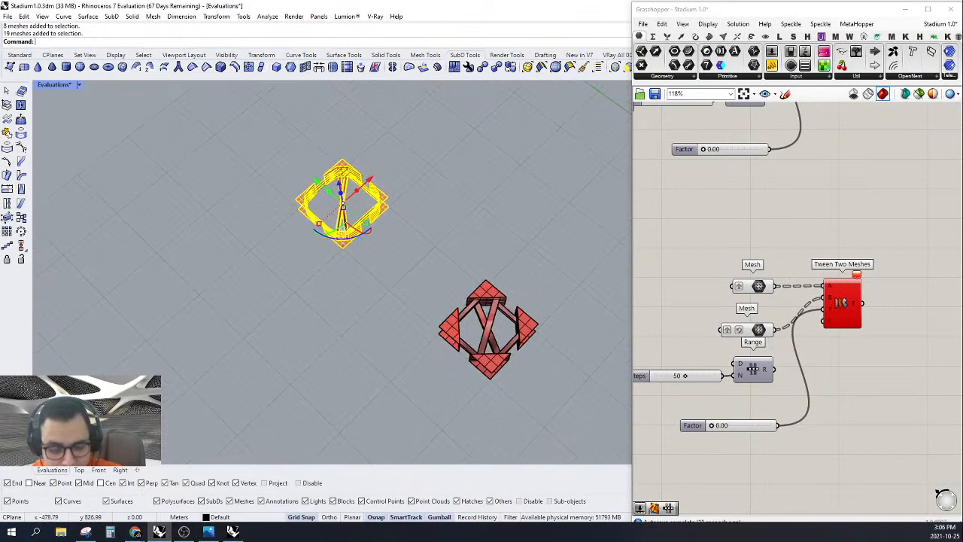
pyautogui.click(79, 469)
pyautogui.scroll(-8, 329, 305)
pyautogui.scroll(5, 374, 274)
pyautogui.moveTo(434, 302); pyautogui.dragTo(480, 243, button='right')
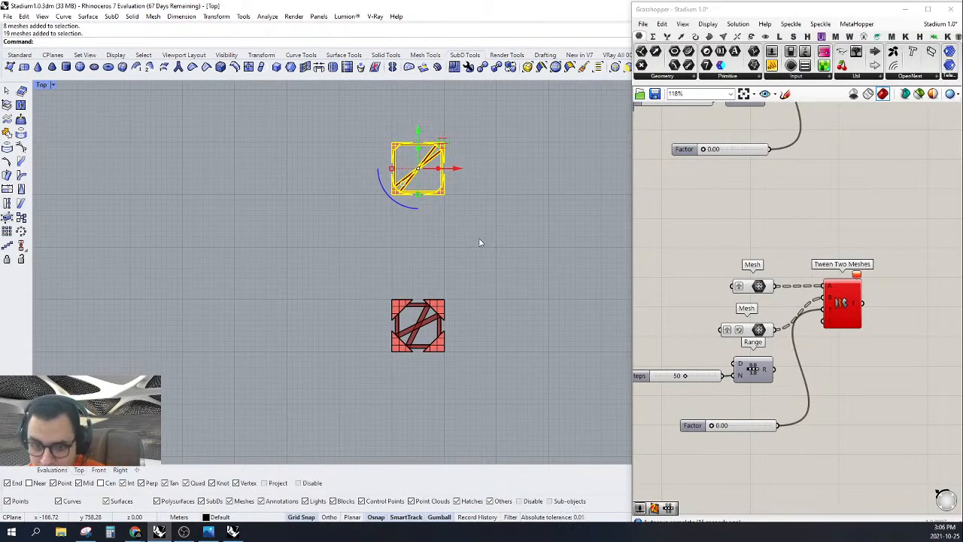
pyautogui.press('Escape')
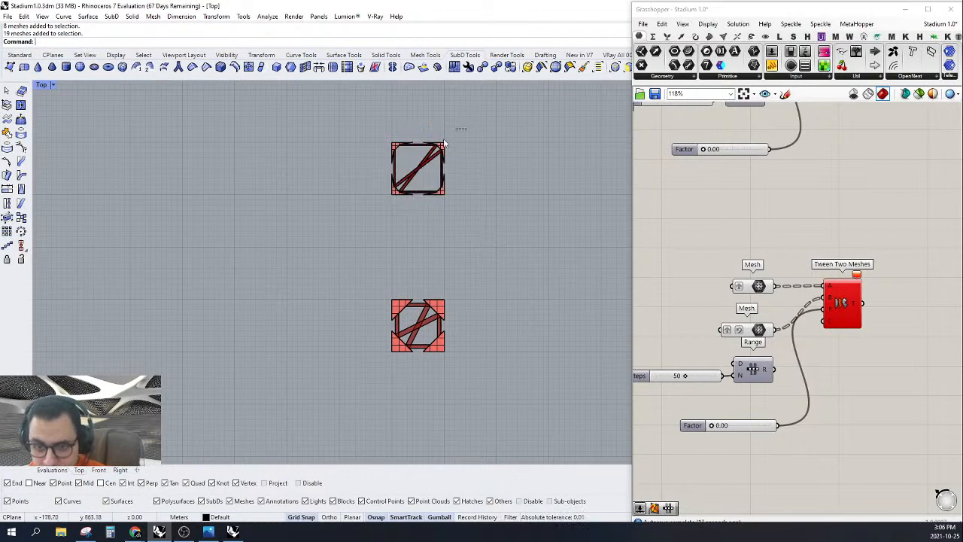
pyautogui.press('Delete')
# Step: Duplicate the unscaled unit in the Top view by moving a copy up along the Y axis, clear of the original
pyautogui.moveTo(289, 251); pyautogui.dragTo(284, 232, button='right')
pyautogui.click(414, 316)
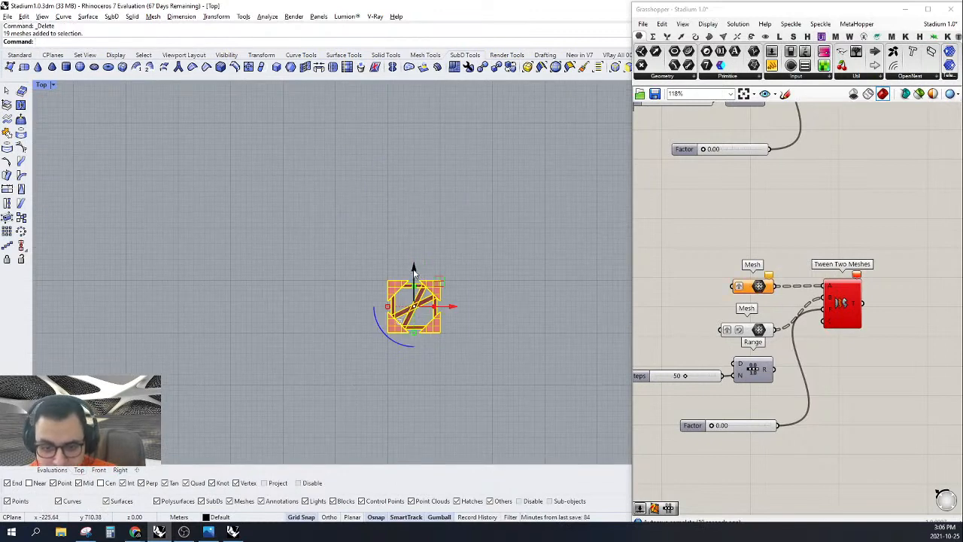
pyautogui.moveTo(413, 268); pyautogui.dragTo(413, 169)
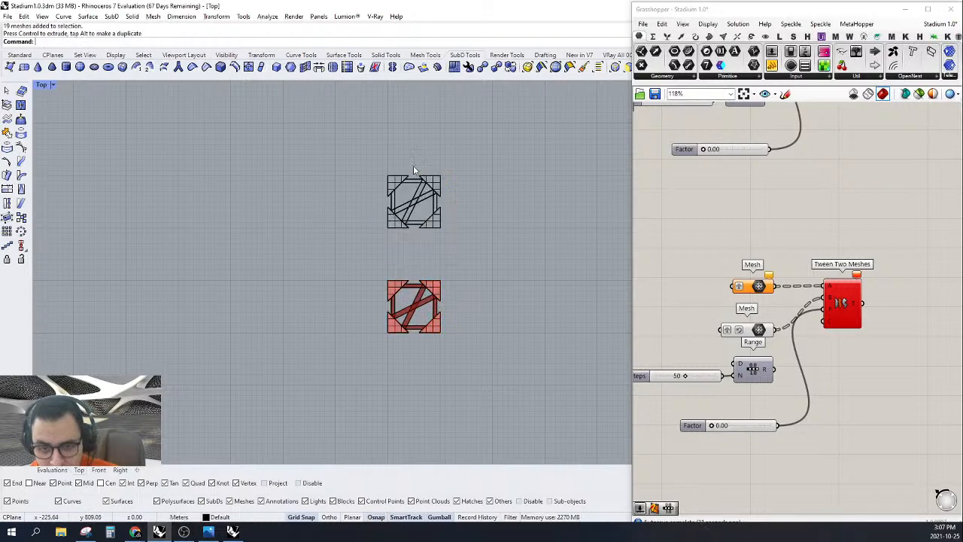
pyautogui.scroll(8, 447, 181)
pyautogui.scroll(-7, 432, 194)
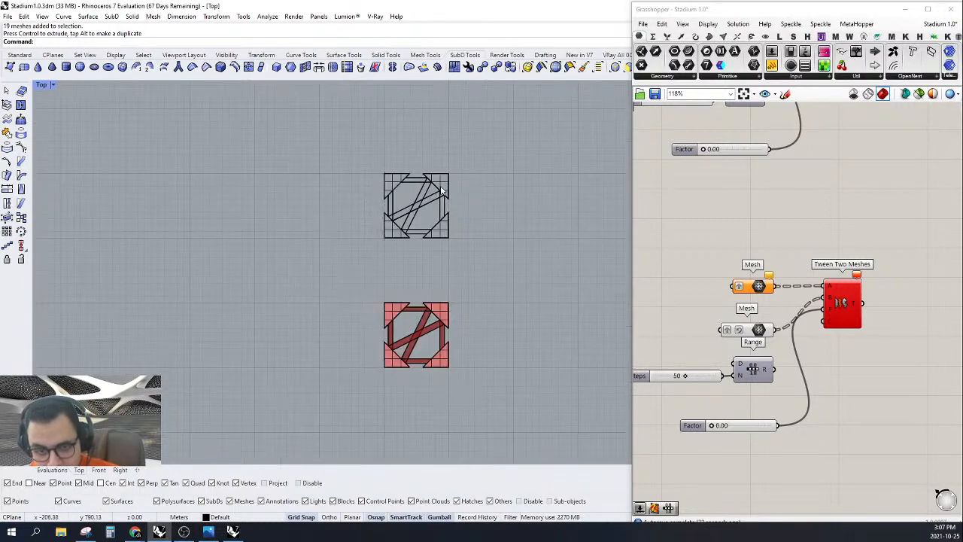
pyautogui.click(65, 469)
# Step: Swap the first definition's Mesh parameters between Tween inputs A and B, moving Range clear, and turn off Reverse on the A-side Mesh
pyautogui.scroll(-4, 752, 270)
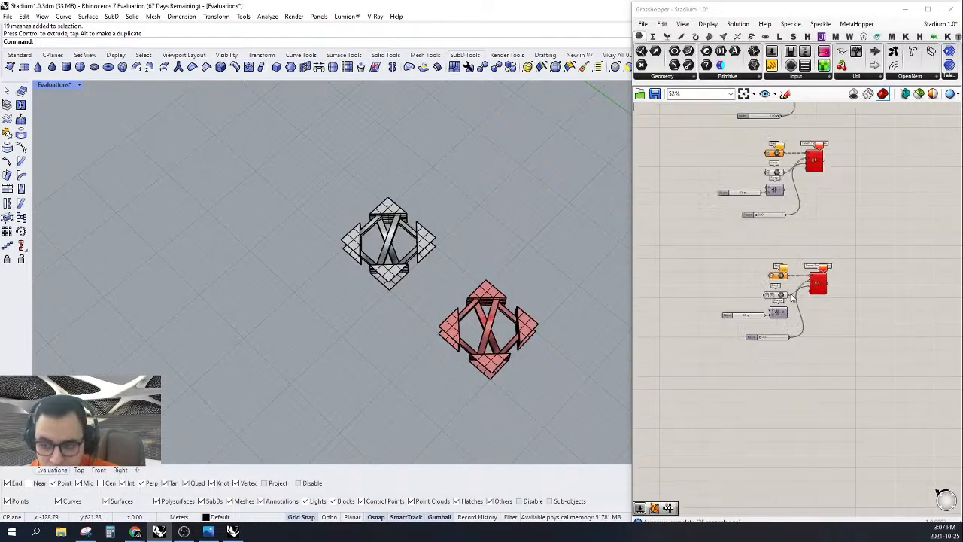
pyautogui.scroll(3, 750, 219)
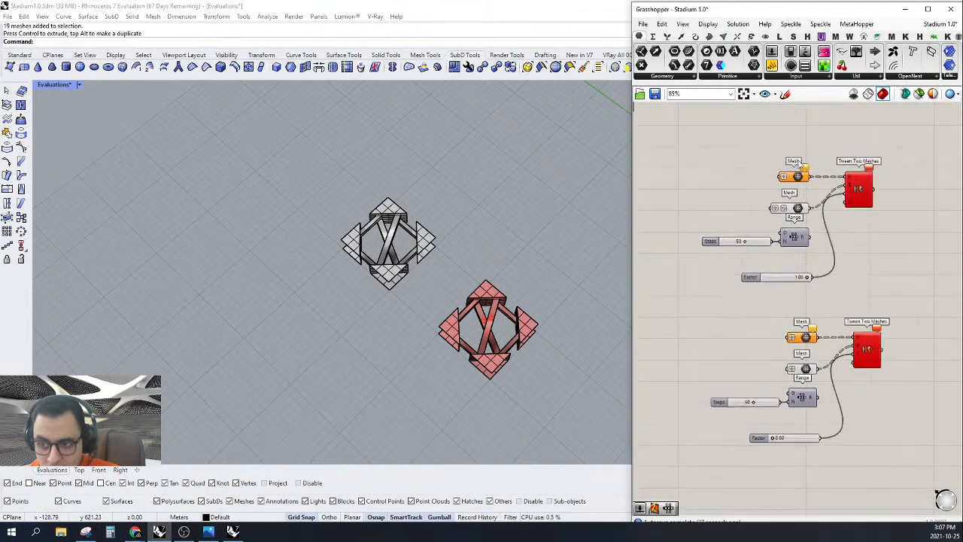
pyautogui.moveTo(757, 144); pyautogui.dragTo(813, 210)
pyautogui.moveTo(788, 230)
pyautogui.mouseDown(button='right')
pyautogui.moveTo(756, 211)
pyautogui.moveTo(766, 210)
pyautogui.moveTo(773, 225)
pyautogui.mouseUp(button='right')
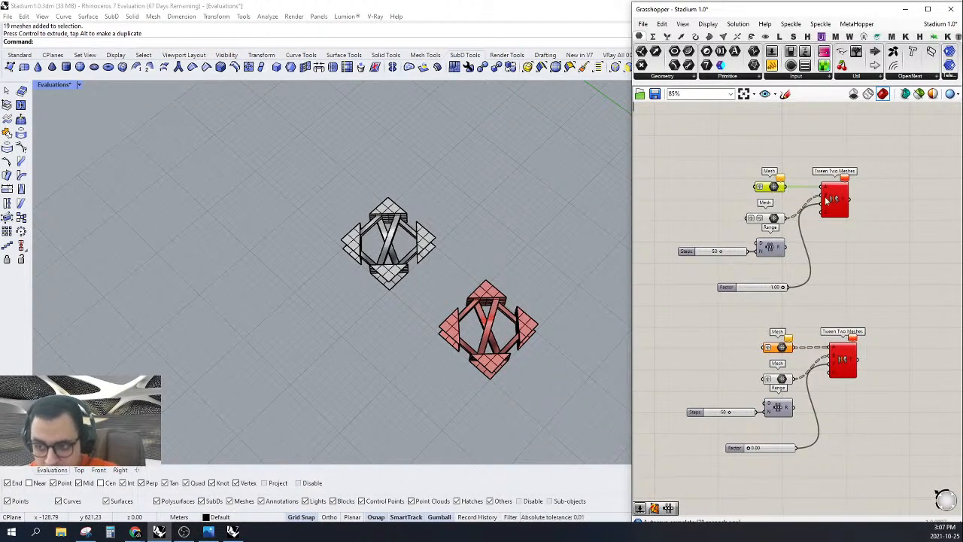
pyautogui.moveTo(792, 199); pyautogui.dragTo(774, 185)
pyautogui.scroll(2, 788, 256)
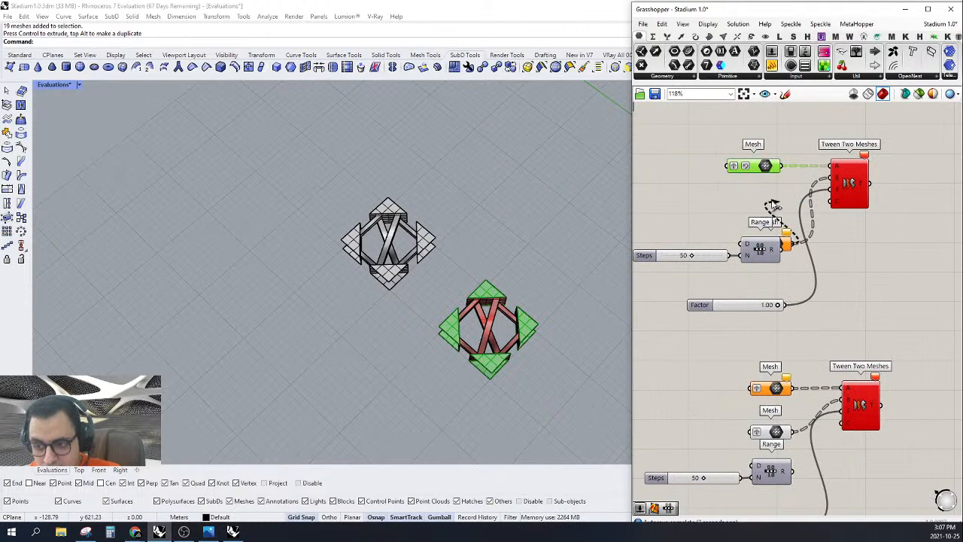
pyautogui.moveTo(782, 245); pyautogui.dragTo(785, 290)
pyautogui.moveTo(766, 219); pyautogui.dragTo(764, 200)
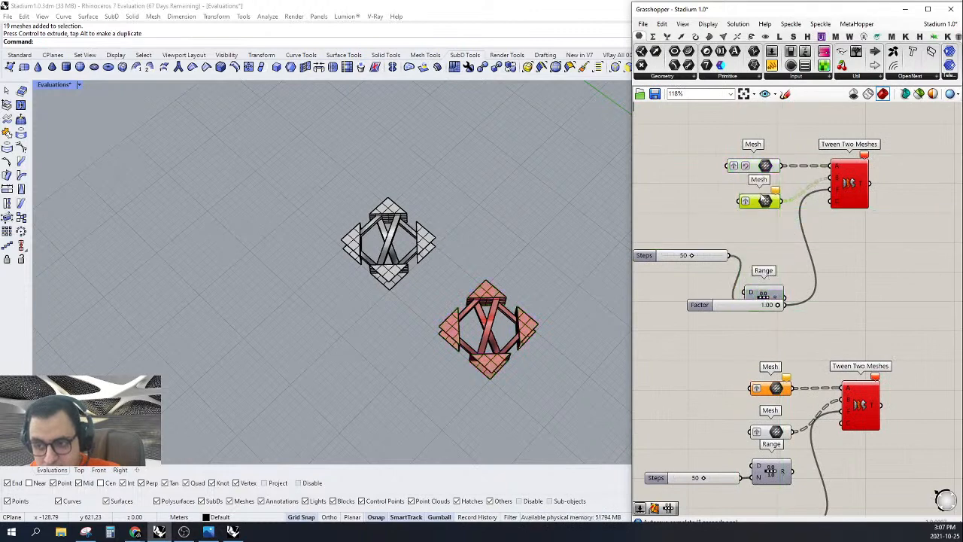
pyautogui.rightClick(742, 166)
pyautogui.click(778, 246)
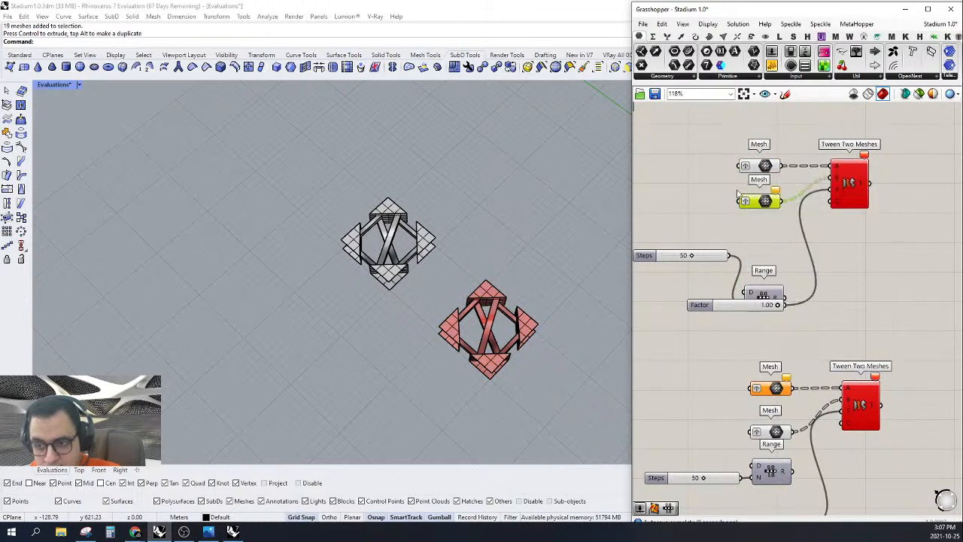
# Step: Reference the copied unit's eight corner meshes in the first definition's second Mesh parameter, using Set Multiple Meshes
pyautogui.moveTo(448, 182); pyautogui.dragTo(343, 312)
pyautogui.scroll(5, 344, 312)
pyautogui.moveTo(343, 312); pyautogui.dragTo(433, 302, button='right')
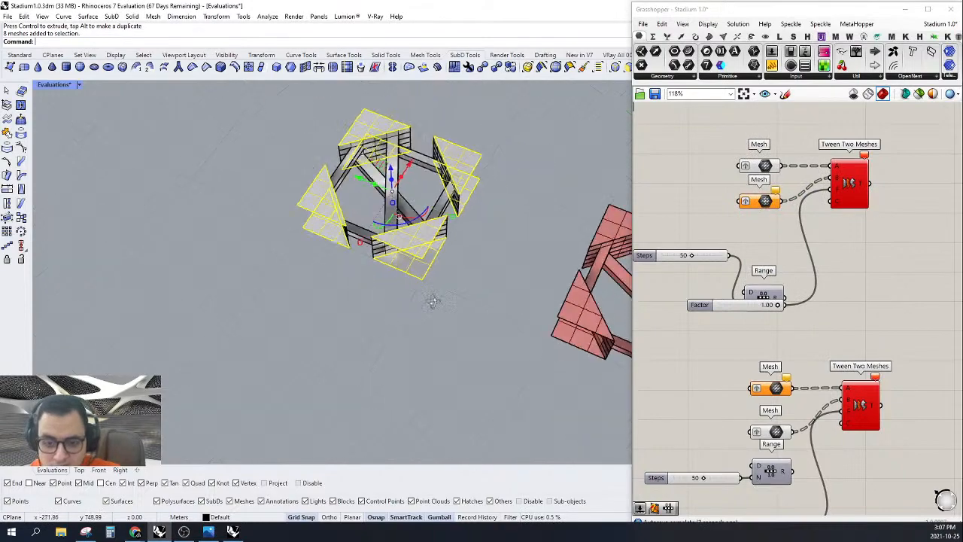
pyautogui.click(339, 273)
pyautogui.scroll(-5, 340, 273)
pyautogui.scroll(5, 346, 271)
pyautogui.click(400, 271)
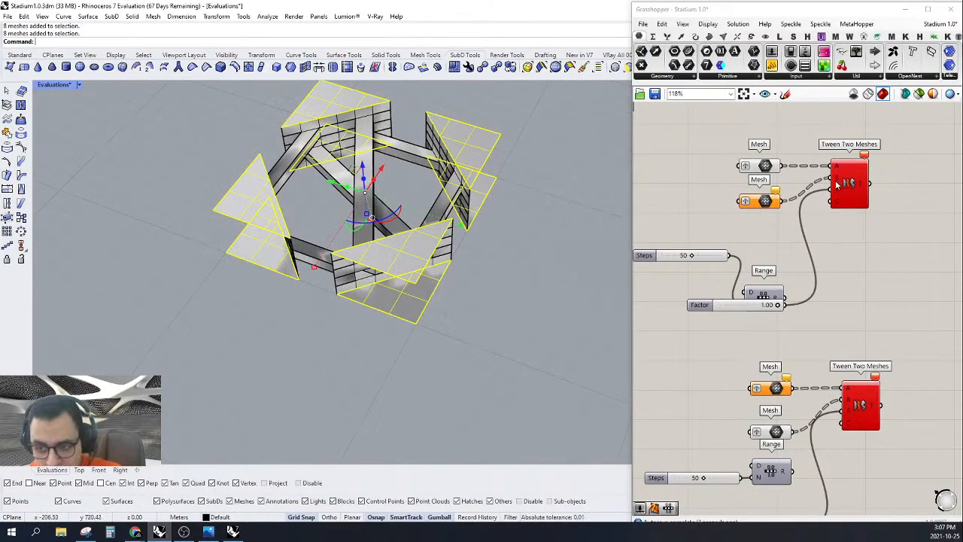
pyautogui.rightClick(766, 201)
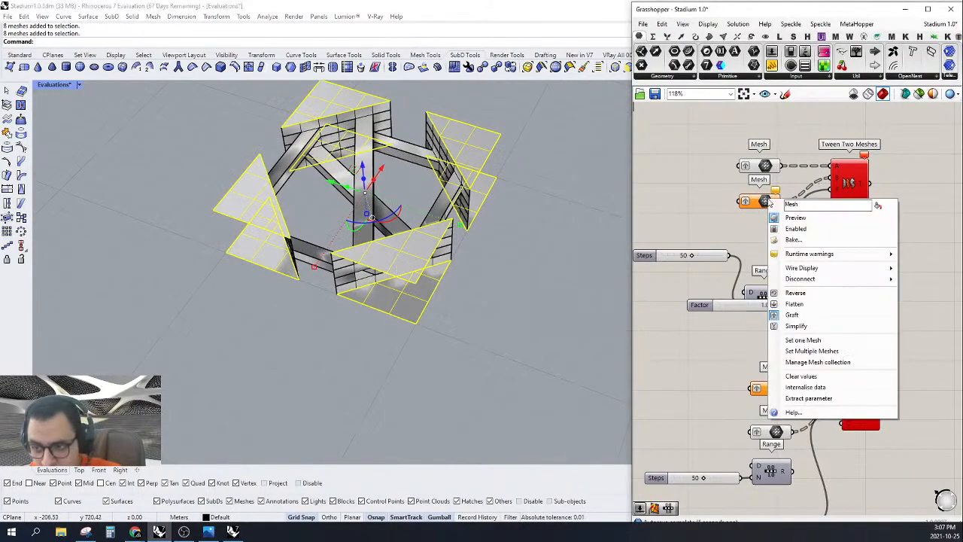
pyautogui.click(812, 353)
# Step: Place the first definition's Factor slider beneath its Mesh parameters, set it to 0.35, and turn on Reverse for the second Mesh
pyautogui.scroll(-8, 267, 222)
pyautogui.scroll(4, 368, 256)
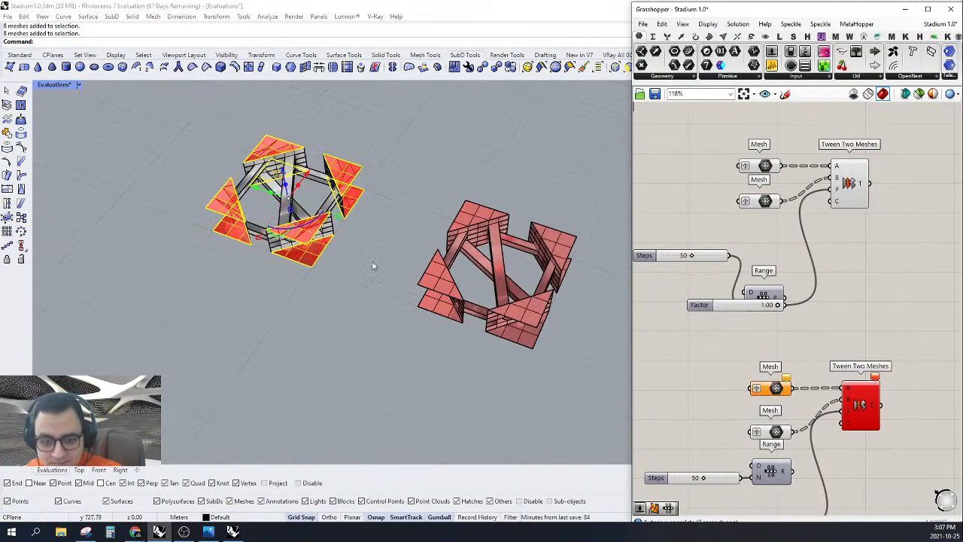
pyautogui.moveTo(374, 266); pyautogui.dragTo(375, 279, button='right')
pyautogui.scroll(-4, 375, 278)
pyautogui.scroll(-2, 766, 271)
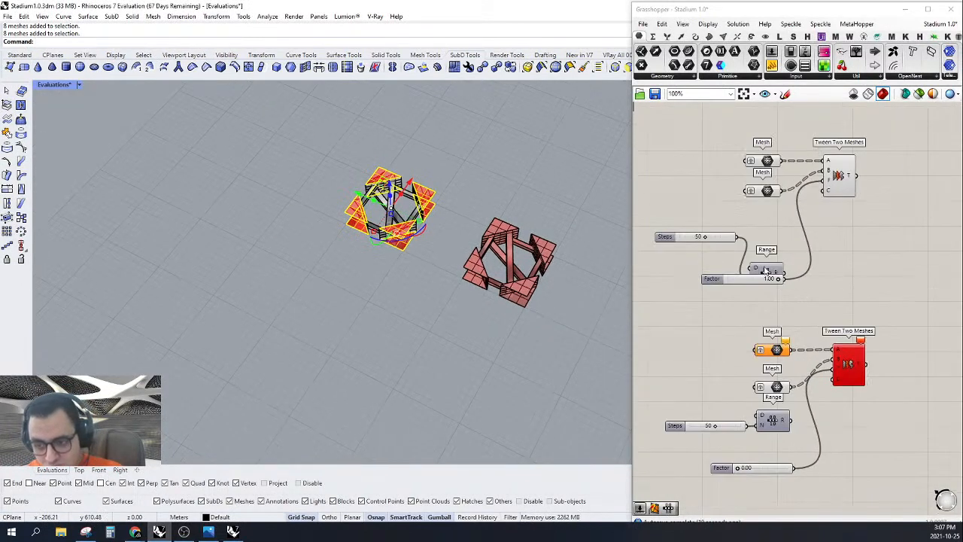
pyautogui.moveTo(763, 281); pyautogui.dragTo(753, 219)
pyautogui.rightClick(765, 192)
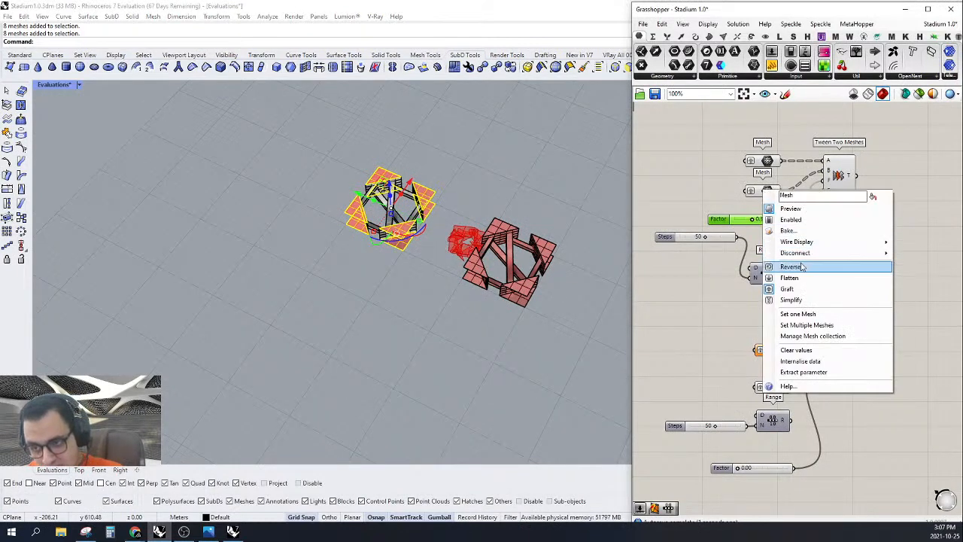
pyautogui.click(788, 276)
pyautogui.moveTo(779, 338); pyautogui.dragTo(802, 310, button='right')
# Step: Reference the copied unit's group of three strip meshes in the second definition's first Mesh parameter, using Set Multiple Meshes
pyautogui.click(799, 359)
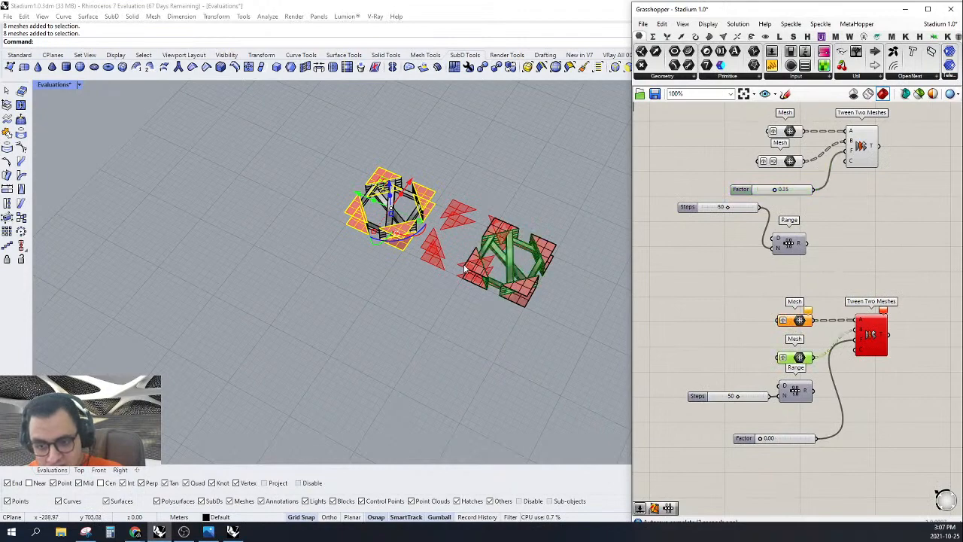
pyautogui.scroll(9, 515, 252)
pyautogui.scroll(-8, 543, 237)
pyautogui.scroll(10, 389, 186)
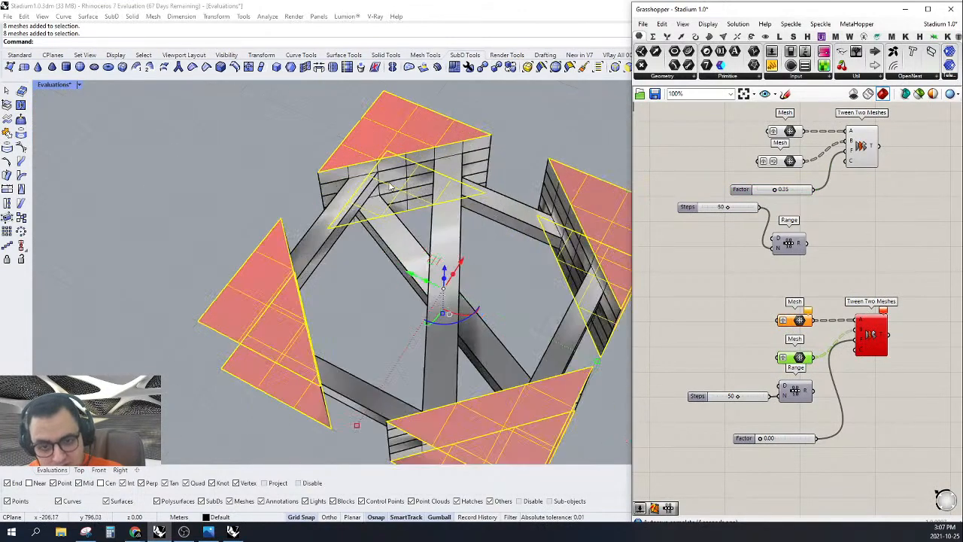
pyautogui.click(450, 222)
pyautogui.scroll(-2, 449, 223)
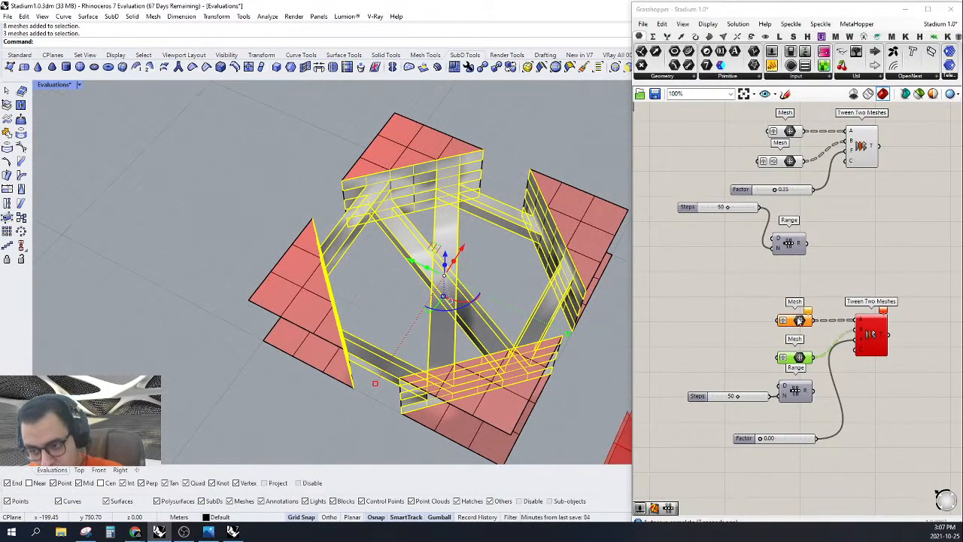
pyautogui.rightClick(800, 320)
pyautogui.click(836, 453)
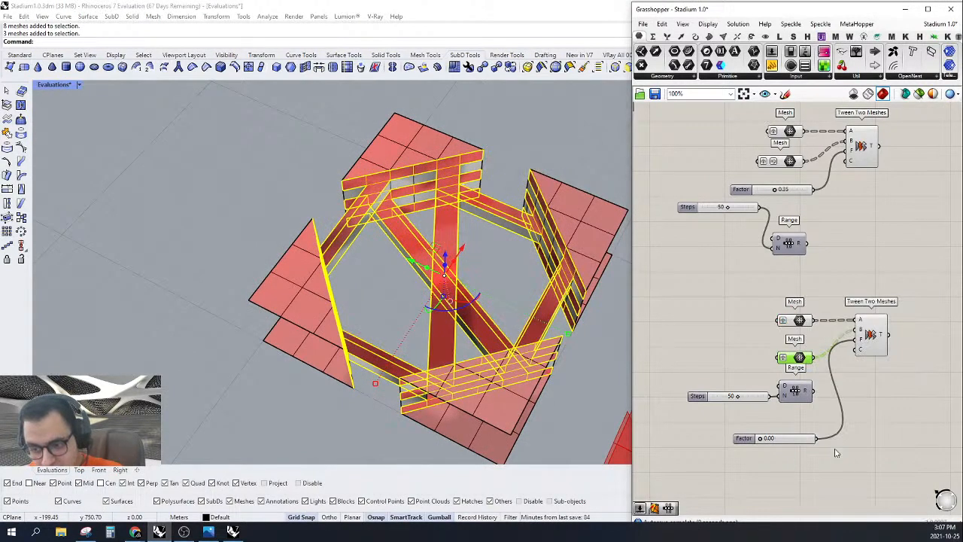
# Step: Turn on Reverse for the second definition's second Mesh parameter and test its Factor at 0.45 and 1.00
pyautogui.moveTo(761, 344); pyautogui.dragTo(752, 323, button='right')
pyautogui.scroll(-10, 507, 277)
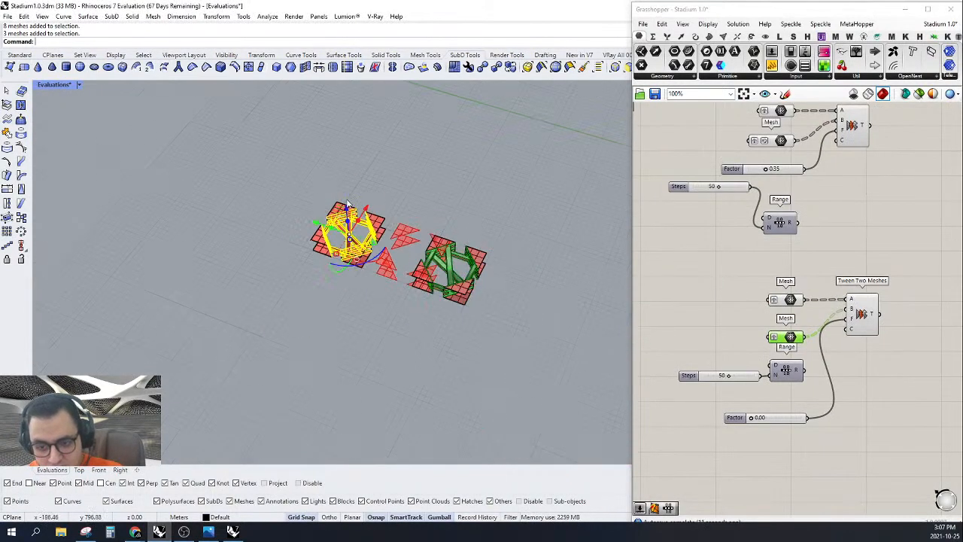
pyautogui.moveTo(765, 391); pyautogui.dragTo(727, 365, button='right')
pyautogui.moveTo(716, 392); pyautogui.dragTo(739, 403)
pyautogui.scroll(2, 733, 363)
pyautogui.rightClick(750, 294)
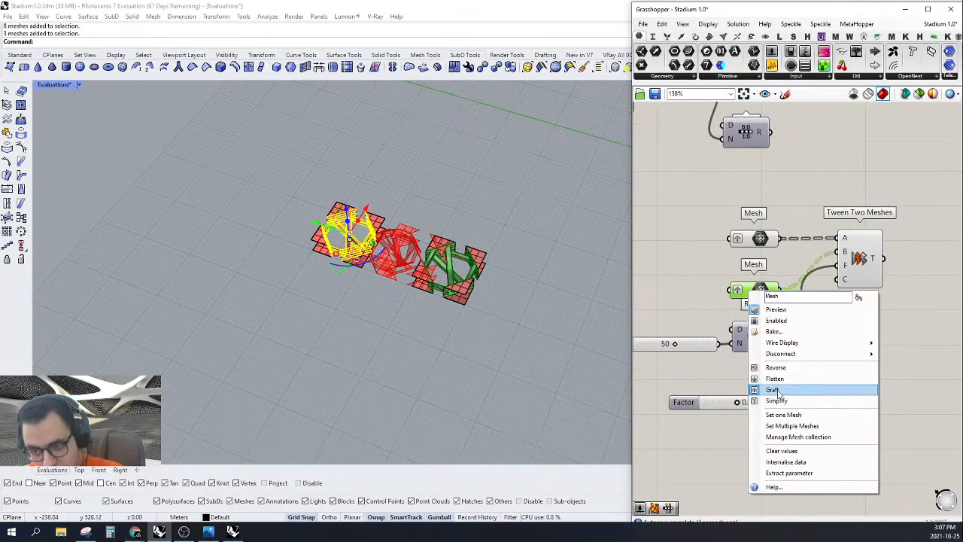
pyautogui.click(775, 368)
pyautogui.scroll(5, 427, 277)
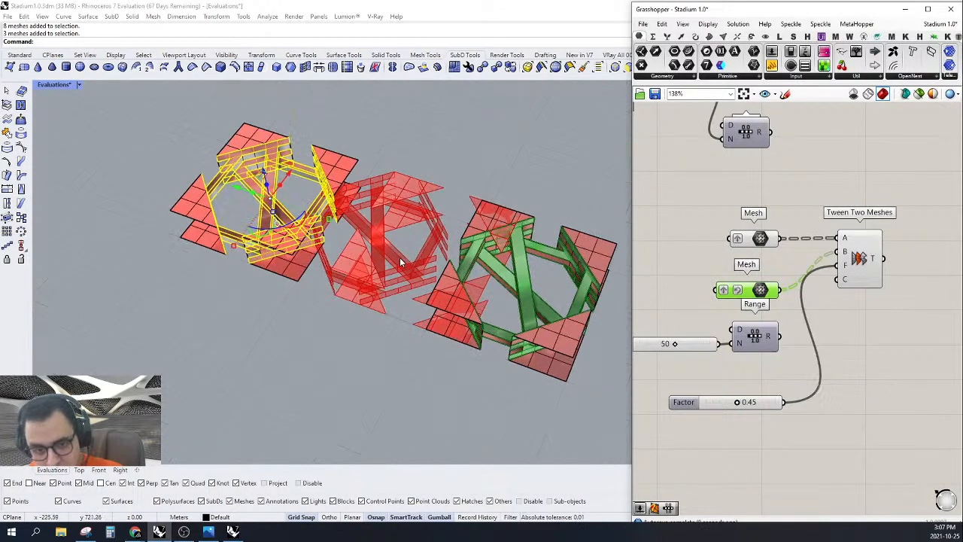
pyautogui.moveTo(743, 404); pyautogui.dragTo(799, 406)
pyautogui.scroll(-5, 799, 406)
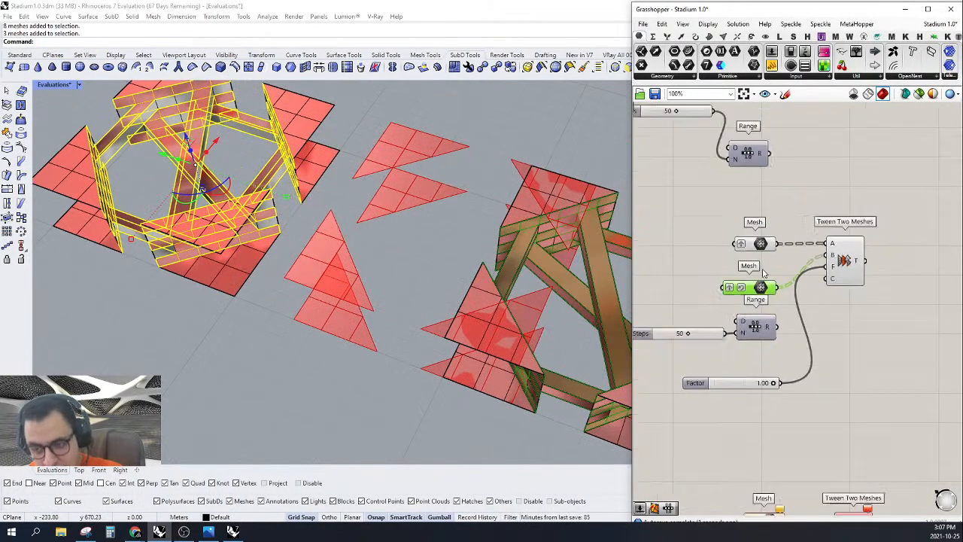
# Step: Reference the copied unit's eight remaining strip meshes in the third definition's first Mesh parameter, using Set Multiple Meshes
pyautogui.scroll(-3, 327, 244)
pyautogui.click(326, 336)
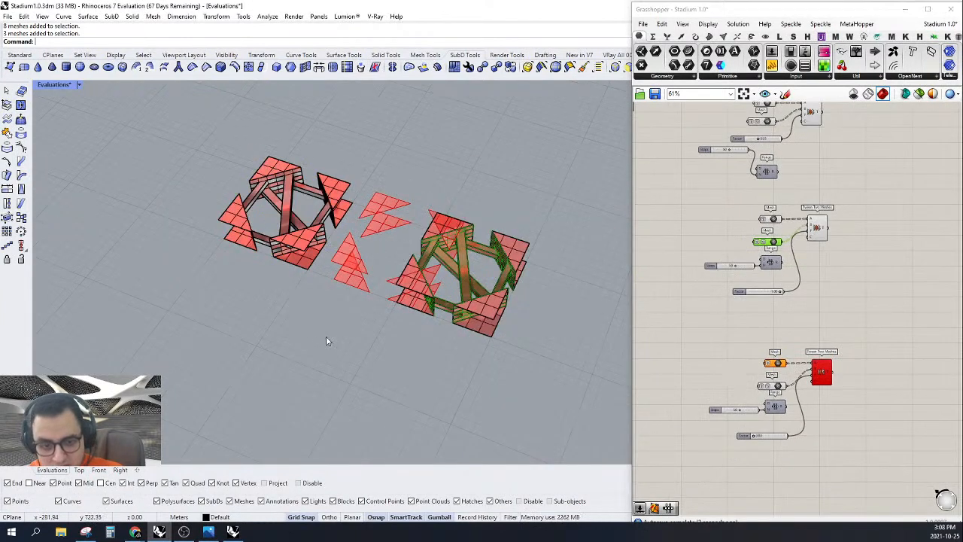
pyautogui.moveTo(326, 335); pyautogui.dragTo(410, 335, button='right')
pyautogui.moveTo(748, 371); pyautogui.dragTo(745, 329, button='right')
pyautogui.scroll(3, 744, 328)
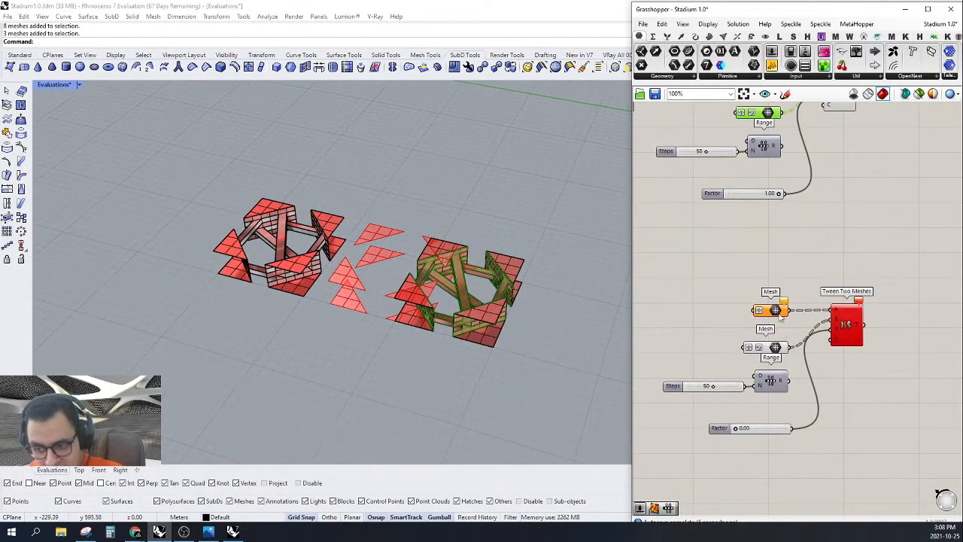
pyautogui.click(773, 308)
pyautogui.scroll(5, 290, 235)
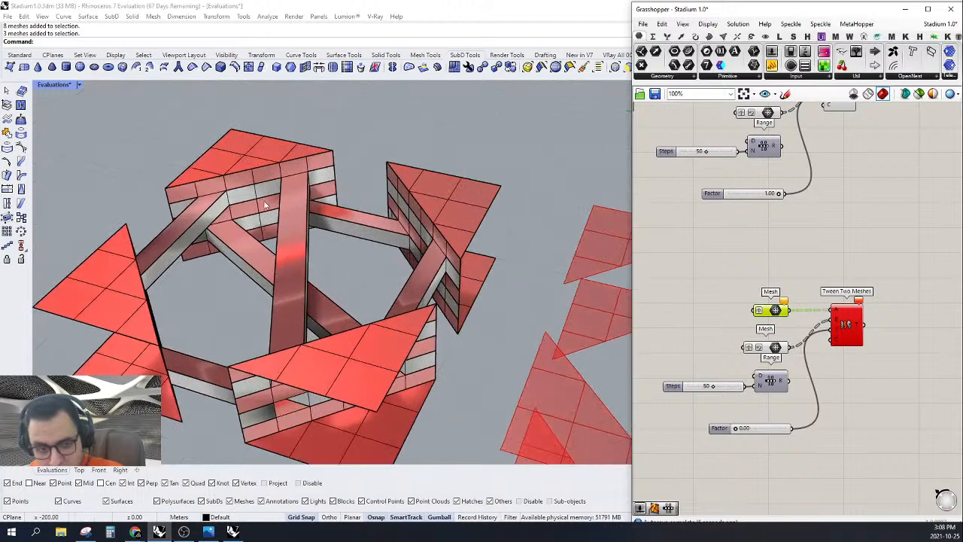
pyautogui.click(264, 200)
pyautogui.rightClick(770, 301)
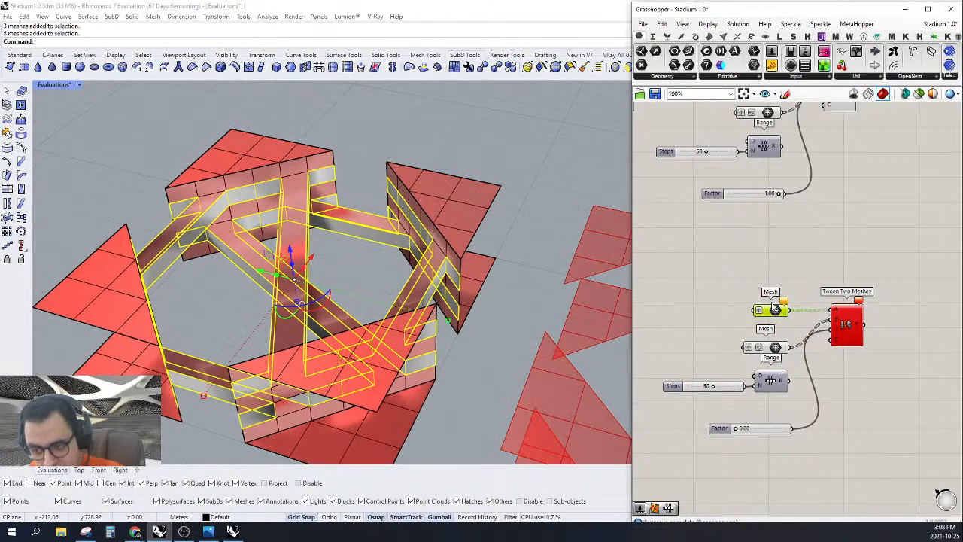
pyautogui.rightClick(769, 308)
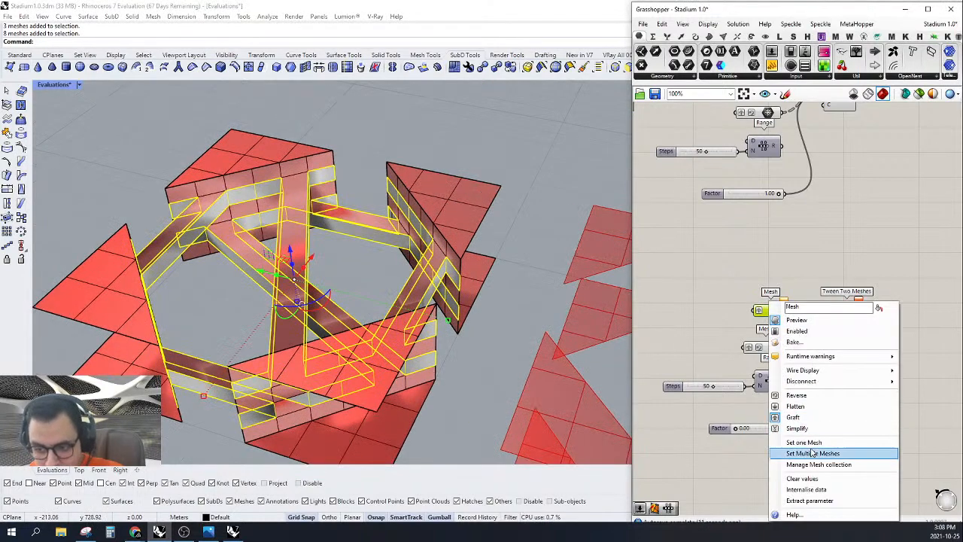
pyautogui.click(808, 453)
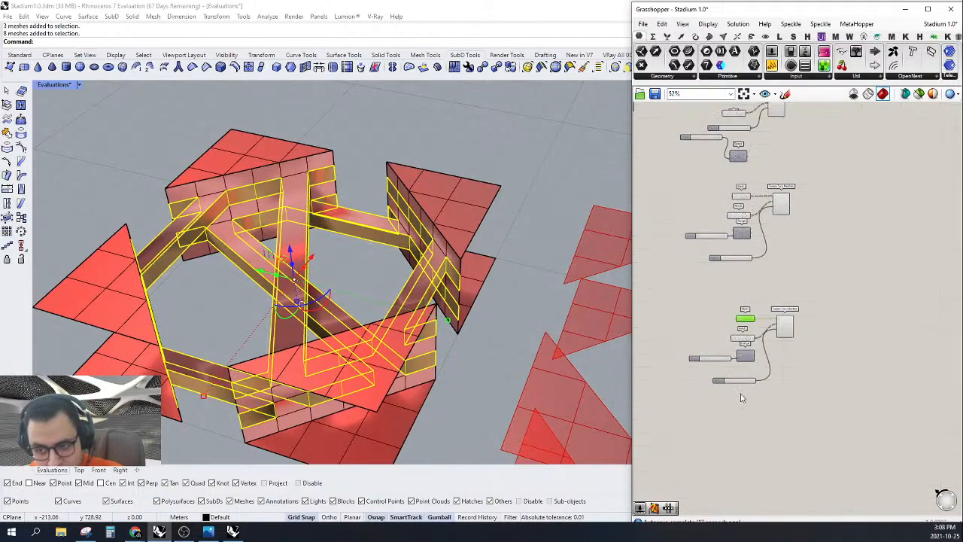
# Step: Set the third definition's Factor slider to 0.00
pyautogui.scroll(2, 734, 368)
pyautogui.moveTo(714, 378)
pyautogui.mouseDown()
pyautogui.moveTo(777, 380)
pyautogui.moveTo(705, 383)
pyautogui.mouseUp()
pyautogui.scroll(-7, 421, 243)
pyautogui.scroll(1, 519, 280)
pyautogui.scroll(-5, 768, 395)
pyautogui.scroll(3, 716, 346)
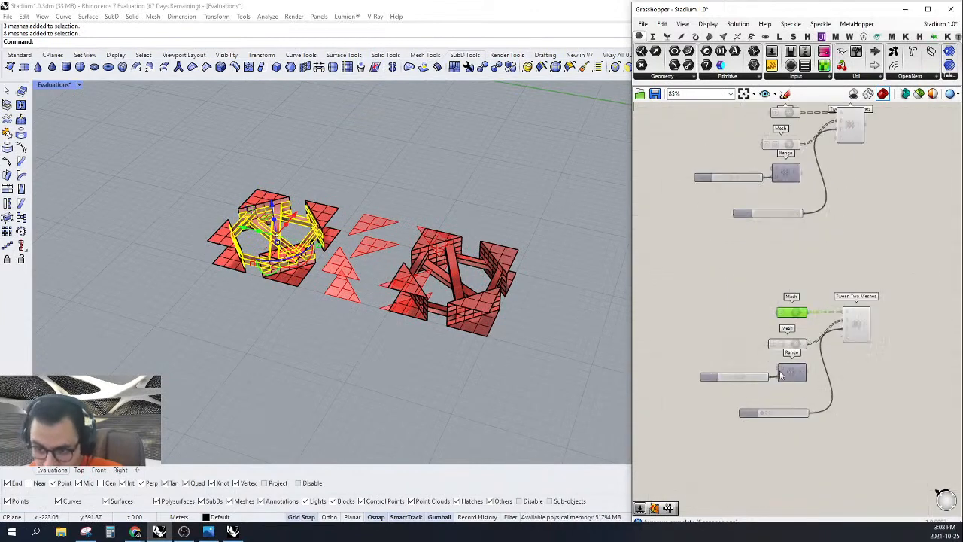
# Step: Delete the third definition's Steps slider and Range component, and highlight the meshes referenced by its second Mesh parameter
pyautogui.moveTo(799, 415); pyautogui.dragTo(670, 342)
pyautogui.scroll(2, 792, 388)
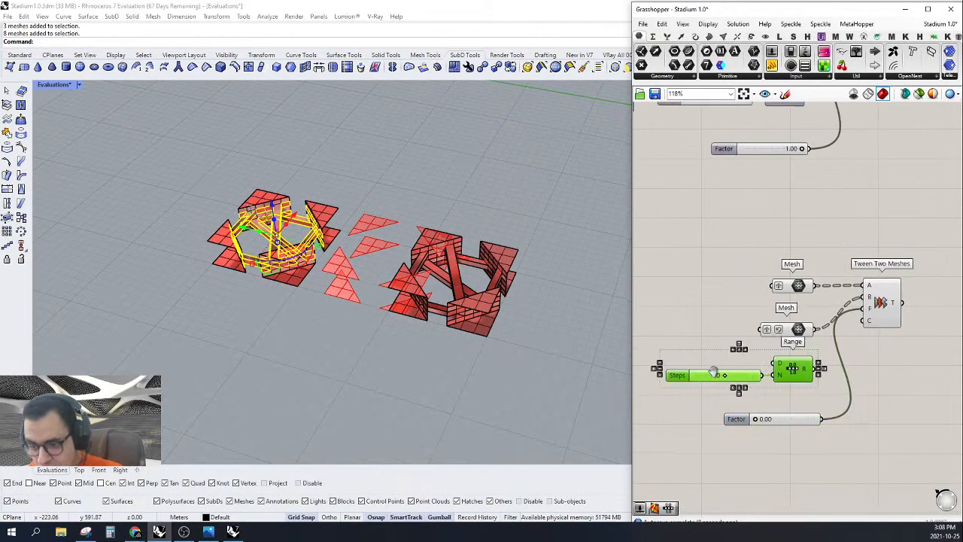
pyautogui.moveTo(714, 371); pyautogui.dragTo(730, 371, button='right')
pyautogui.press('Delete')
pyautogui.scroll(-4, 737, 337)
pyautogui.moveTo(738, 335); pyautogui.dragTo(731, 348, button='right')
pyautogui.scroll(5, 767, 346)
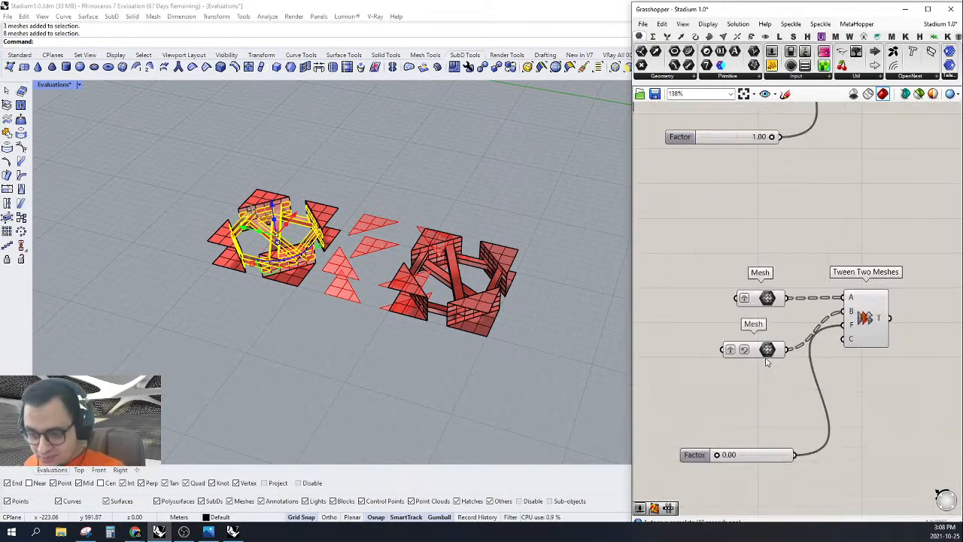
pyautogui.click(768, 346)
pyautogui.scroll(-8, 769, 355)
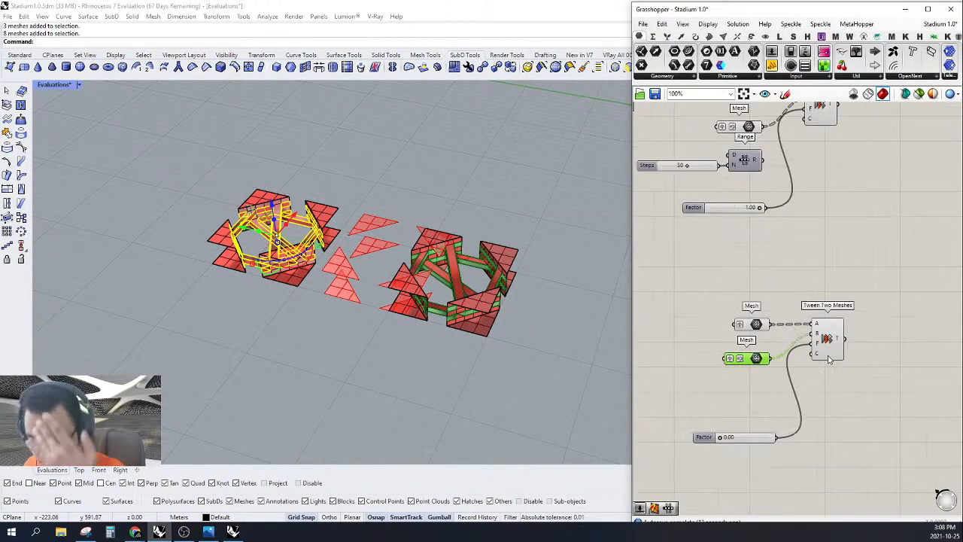
pyautogui.scroll(-5, 392, 310)
pyautogui.moveTo(402, 314); pyautogui.dragTo(386, 352, button='right')
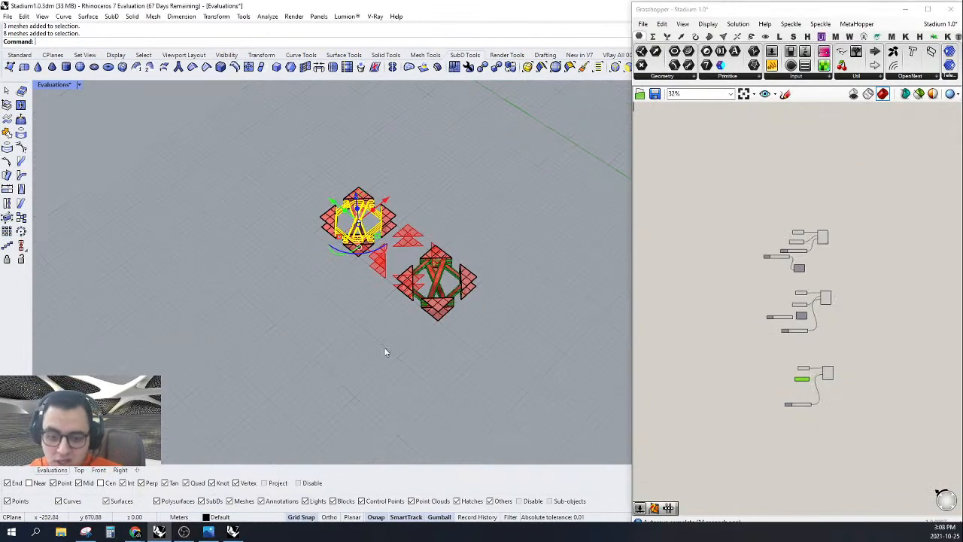
# Step: Delete the first definition's Steps slider and Range, and move the second definition's pair well away from its other components
pyautogui.scroll(4, 782, 306)
pyautogui.moveTo(677, 181); pyautogui.dragTo(785, 226)
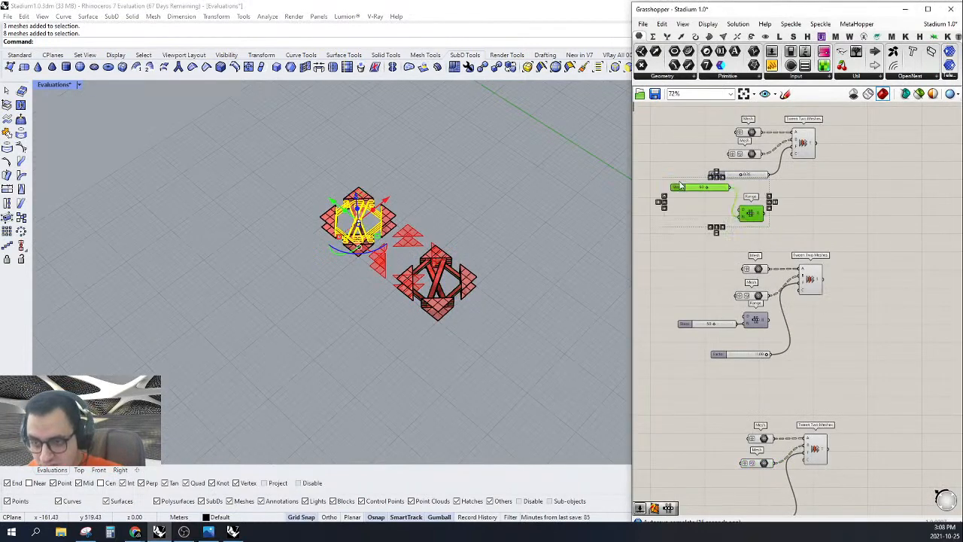
pyautogui.scroll(2, 747, 235)
pyautogui.press('Delete')
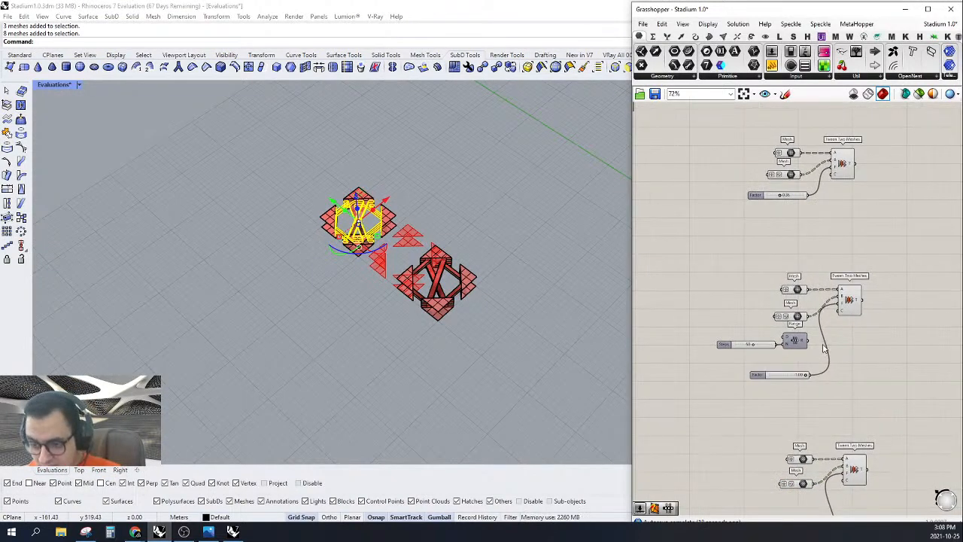
pyautogui.moveTo(808, 361); pyautogui.dragTo(729, 322)
pyautogui.moveTo(795, 342); pyautogui.dragTo(638, 287)
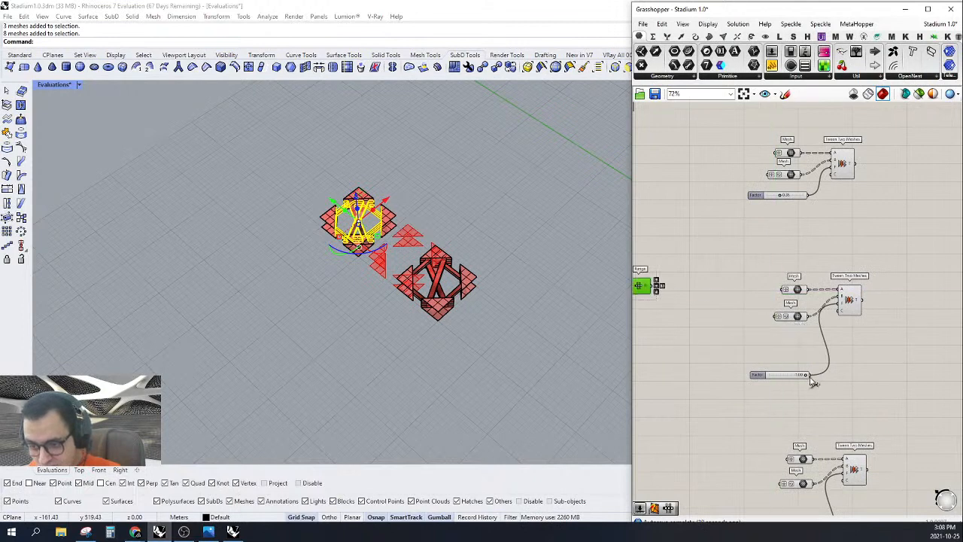
# Step: Connect the second definition's Factor slider to the first Tween Two Meshes too, and place it between the two definitions
pyautogui.moveTo(826, 176); pyautogui.dragTo(812, 200)
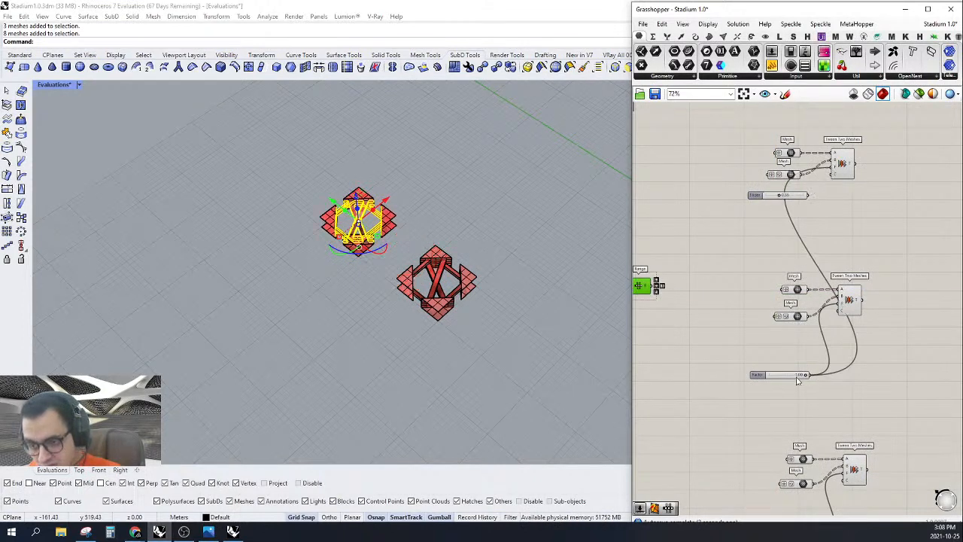
pyautogui.moveTo(787, 375); pyautogui.dragTo(715, 259)
# Step: Delete the first and third definitions' own Factor sliders and wire the shared Factor slider to the third Tween Two Meshes
pyautogui.click(756, 198)
pyautogui.moveTo(761, 244); pyautogui.dragTo(732, 257, button='right')
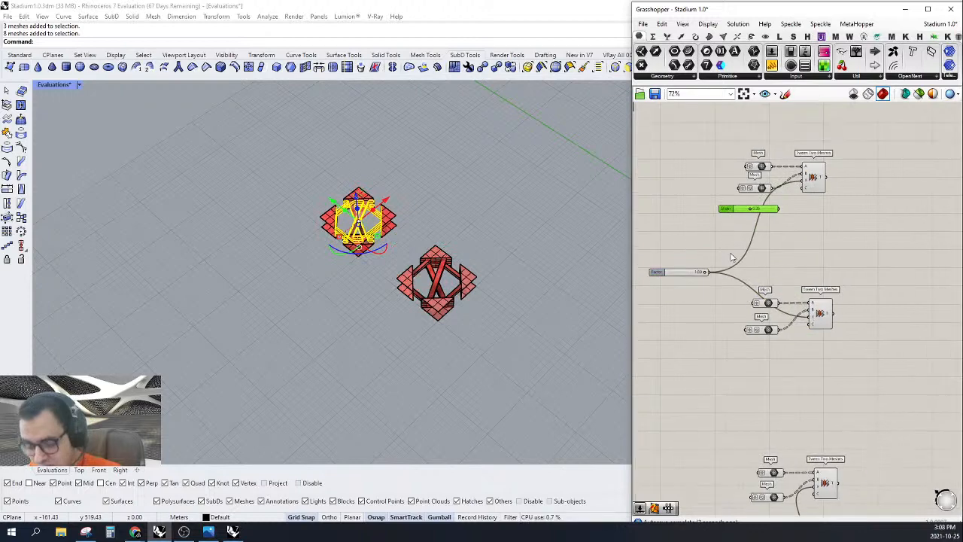
pyautogui.moveTo(771, 367); pyautogui.dragTo(753, 312, button='right')
pyautogui.moveTo(771, 447); pyautogui.dragTo(796, 401, button='right')
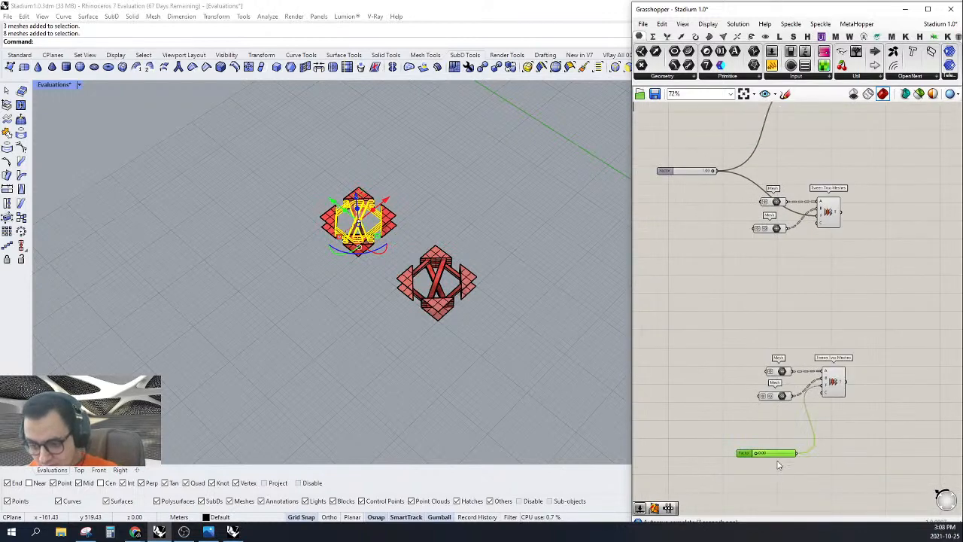
pyautogui.moveTo(777, 453); pyautogui.dragTo(735, 247)
pyautogui.moveTo(751, 242); pyautogui.dragTo(741, 349, button='right')
pyautogui.press('Delete')
pyautogui.moveTo(755, 279); pyautogui.dragTo(758, 273, button='right')
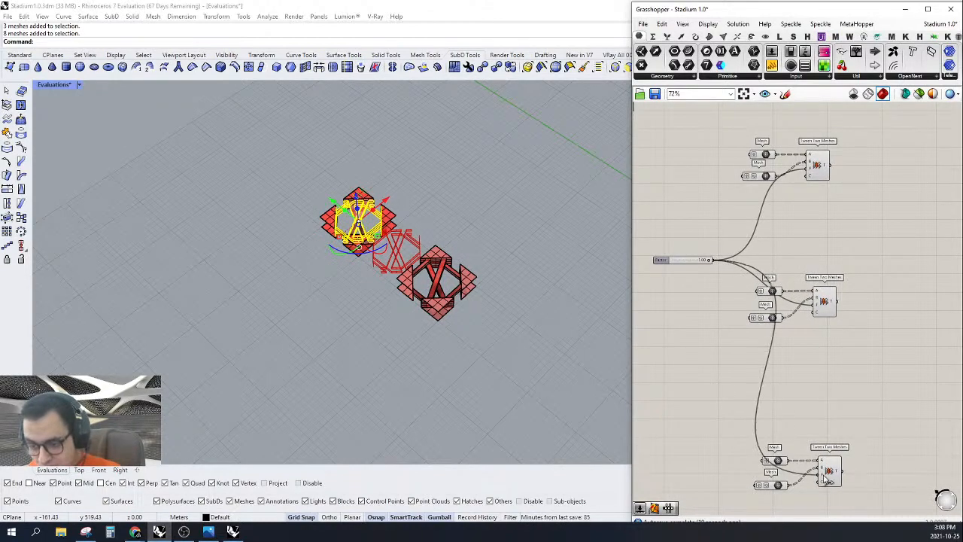
# Step: Deselect the strip meshes in the viewport and turn off the preview of the Mesh parameters in all three definitions
pyautogui.scroll(7, 403, 207)
pyautogui.click(402, 183)
pyautogui.scroll(-6, 499, 215)
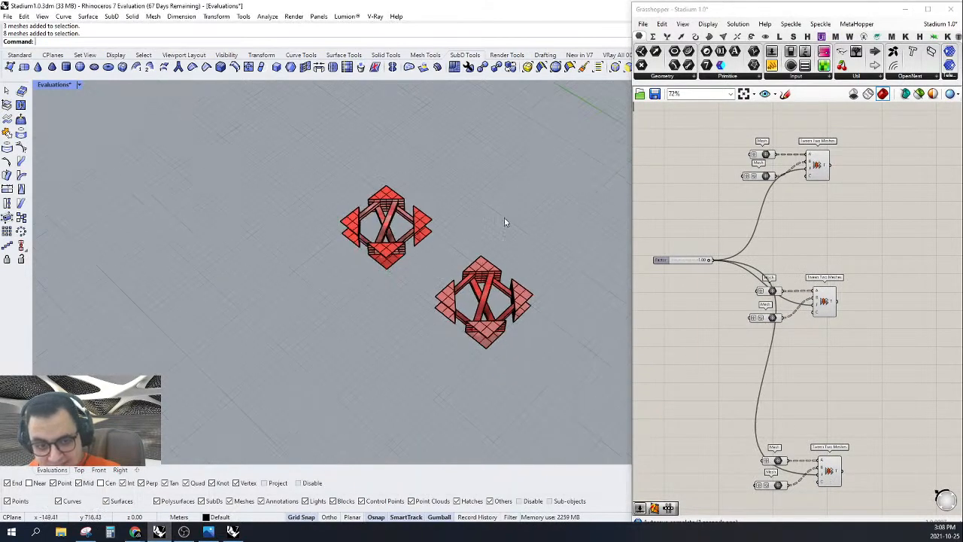
pyautogui.scroll(6, 389, 219)
pyautogui.scroll(-4, 377, 260)
pyautogui.moveTo(411, 318); pyautogui.dragTo(470, 302, button='right')
pyautogui.click(728, 292)
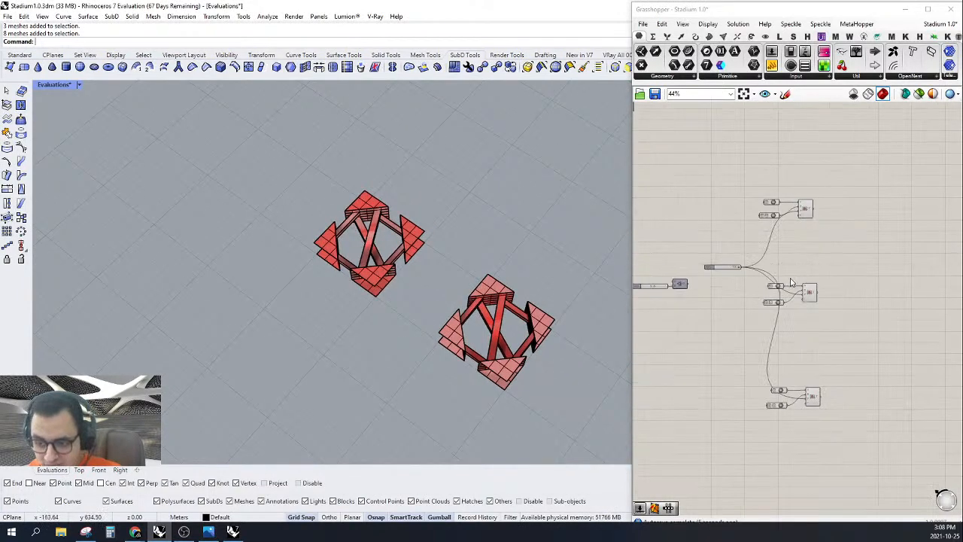
pyautogui.scroll(-2, 719, 323)
pyautogui.moveTo(725, 445); pyautogui.dragTo(796, 115)
pyautogui.middleClick(684, 139)
pyautogui.click(691, 153)
pyautogui.moveTo(711, 194); pyautogui.dragTo(768, 221, button='right')
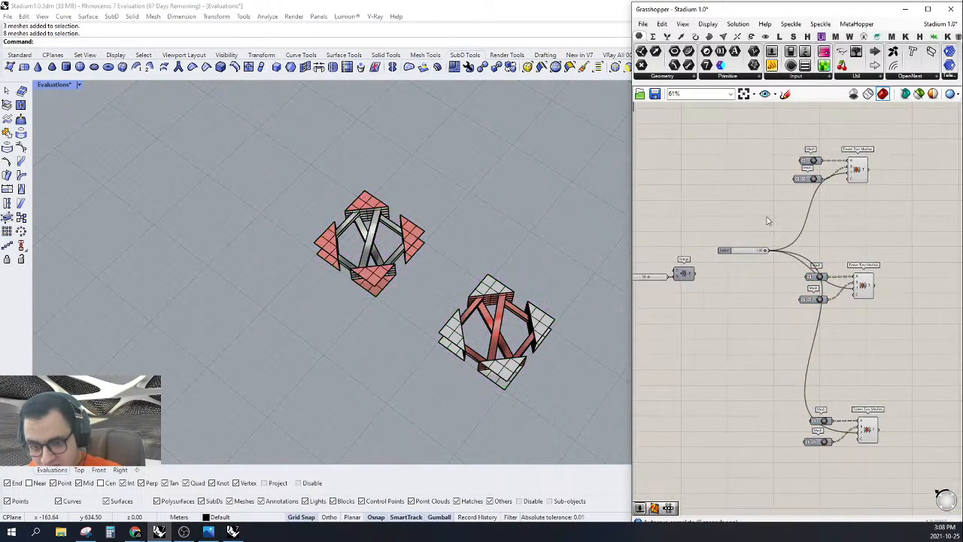
# Step: Test the shared Factor at 0.42 and 0.21, highlighting each Tween Two Meshes output in turn
pyautogui.moveTo(887, 251); pyautogui.dragTo(881, 248, button='right')
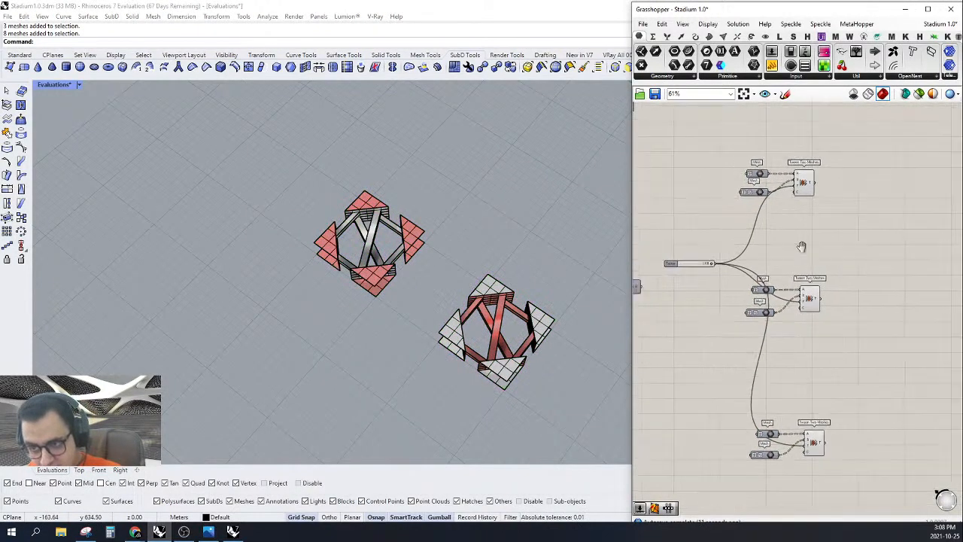
pyautogui.scroll(3, 741, 252)
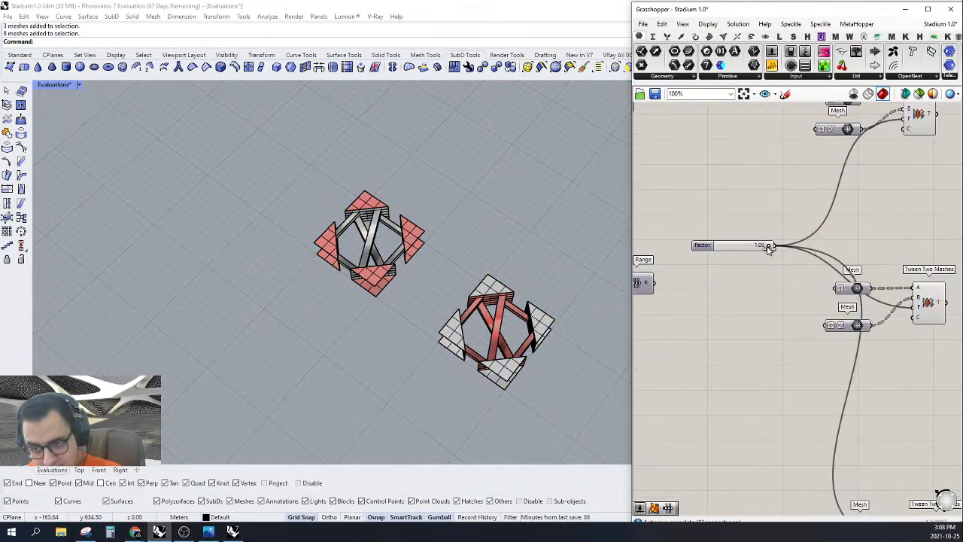
pyautogui.moveTo(768, 247); pyautogui.dragTo(741, 252)
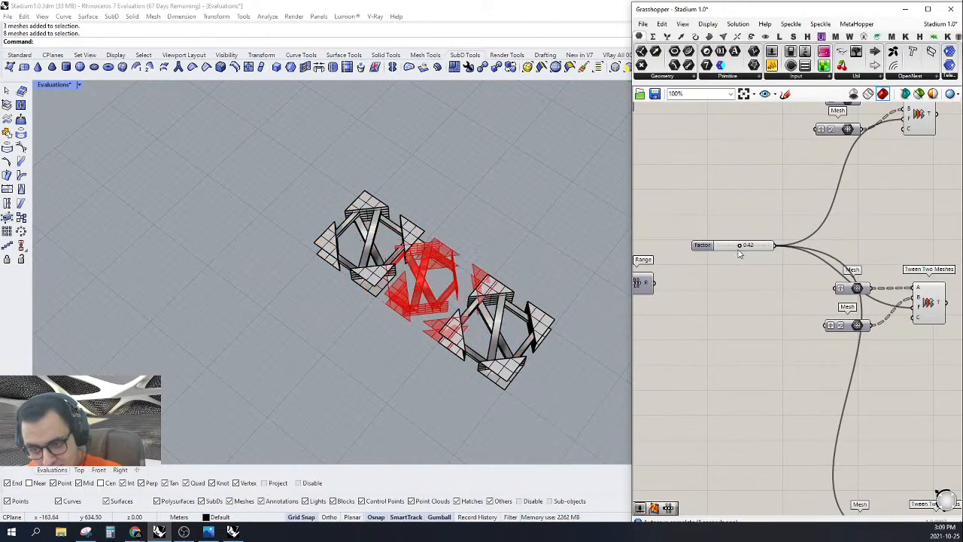
pyautogui.scroll(-5, 759, 253)
pyautogui.moveTo(841, 330); pyautogui.dragTo(796, 332, button='right')
pyautogui.scroll(3, 796, 332)
pyautogui.click(782, 412)
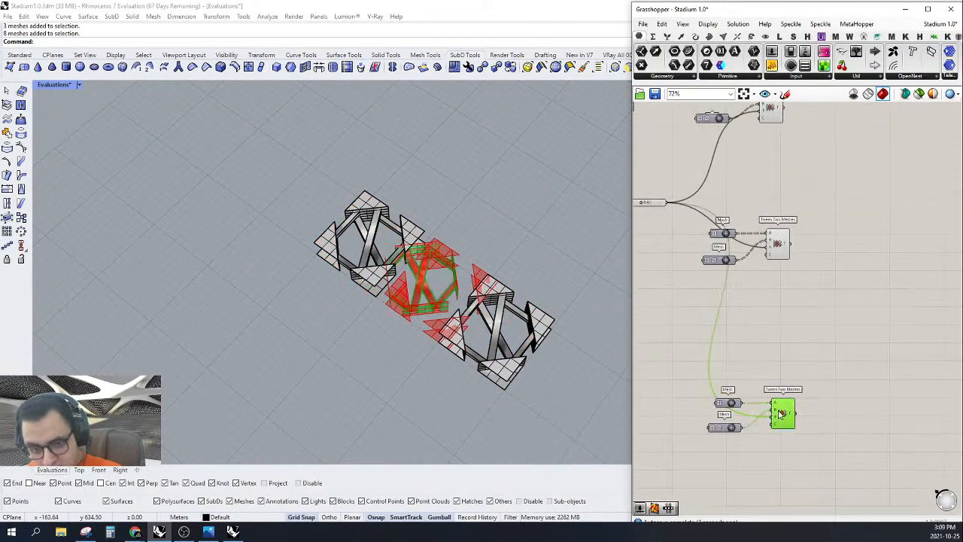
pyautogui.click(777, 253)
pyautogui.moveTo(784, 213); pyautogui.dragTo(806, 268, button='right')
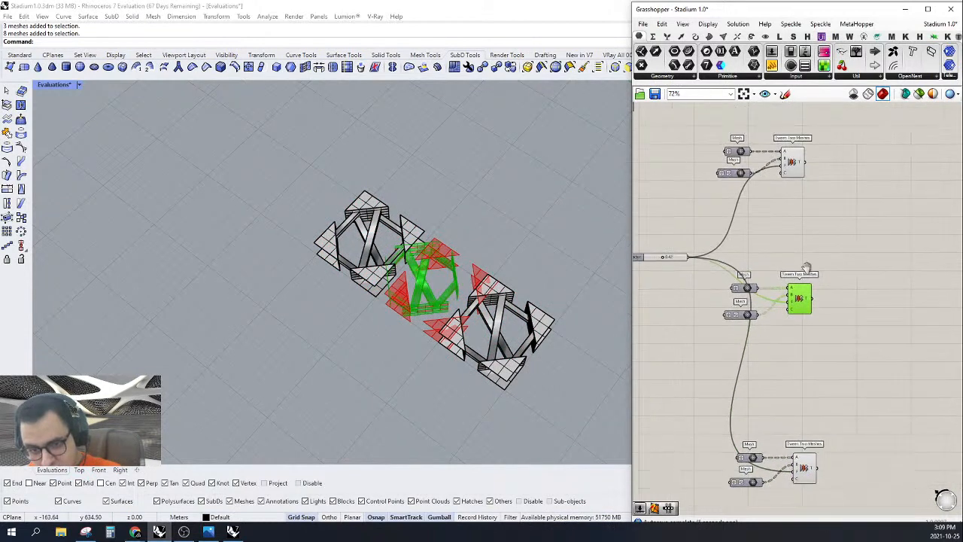
pyautogui.click(794, 158)
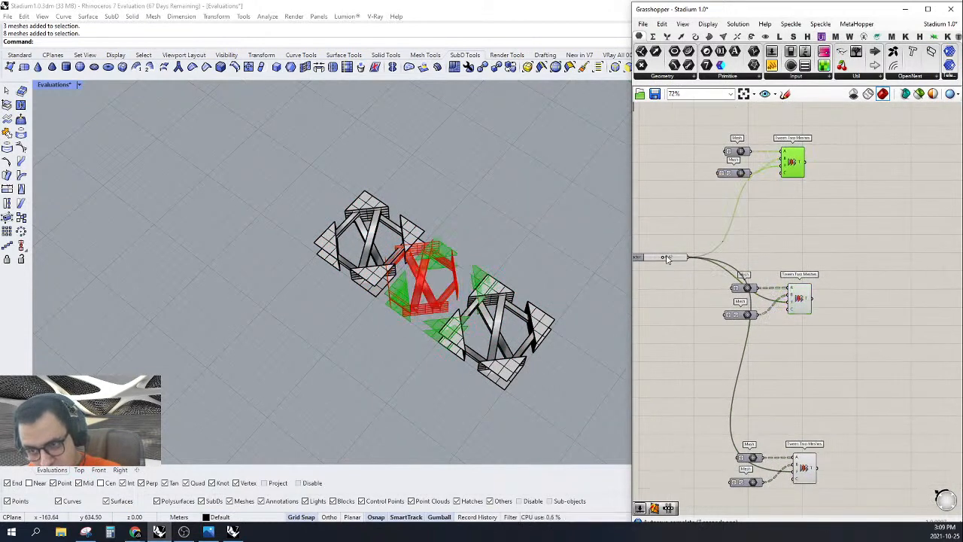
pyautogui.moveTo(665, 260); pyautogui.dragTo(656, 260)
# Step: Swap the first definition's A and B mesh connections and swap the positions of its two Mesh parameters to match
pyautogui.scroll(4, 759, 124)
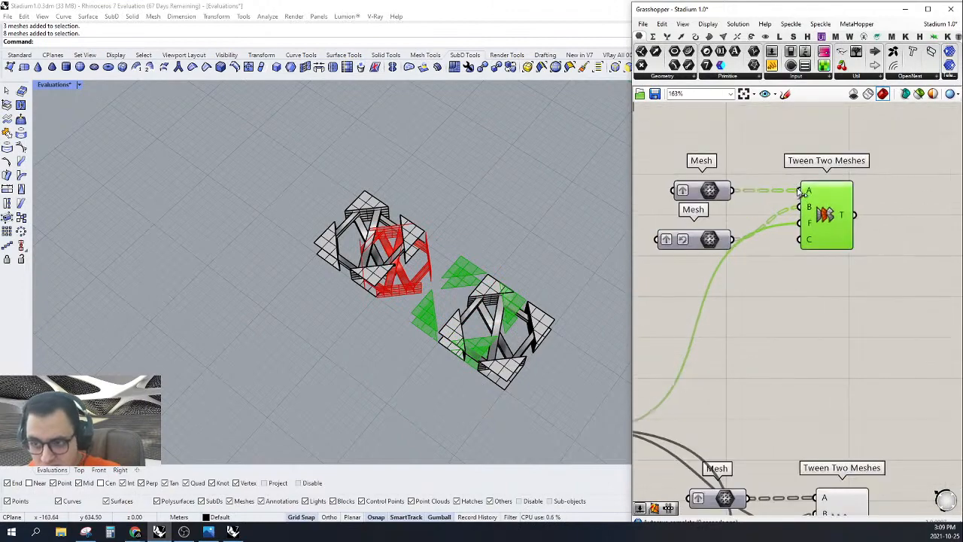
pyautogui.moveTo(736, 241); pyautogui.dragTo(734, 240)
pyautogui.moveTo(733, 191); pyautogui.dragTo(798, 208)
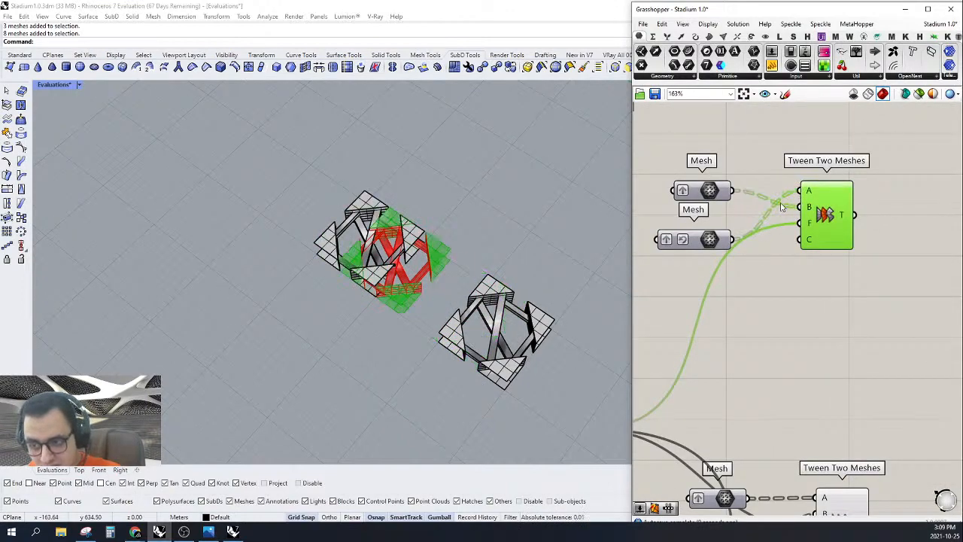
pyautogui.moveTo(710, 194); pyautogui.dragTo(710, 272)
pyautogui.moveTo(709, 240); pyautogui.dragTo(710, 194)
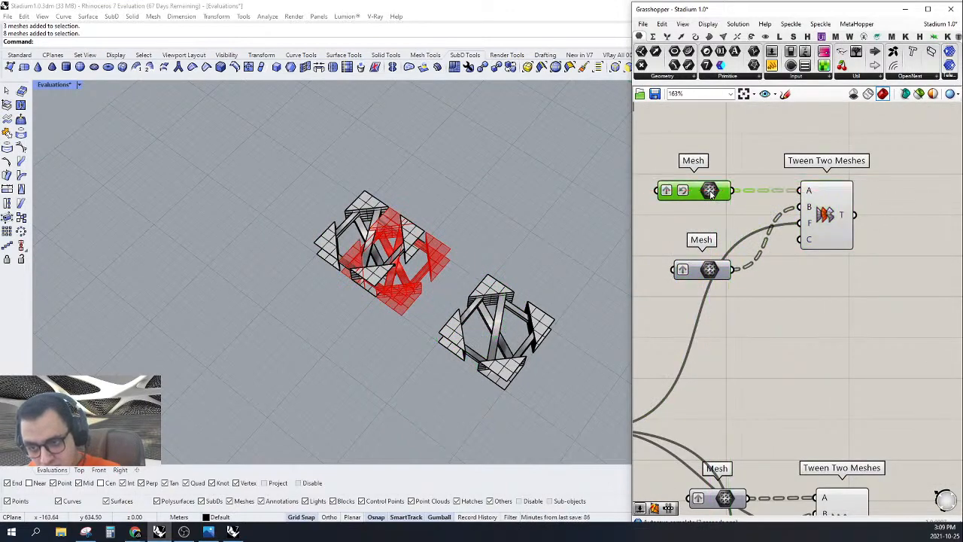
# Step: Turn off Reverse for the first definition's Mesh feeding A, turn it on for the one feeding B, and place that parameter closer beneath
pyautogui.rightClick(682, 191)
pyautogui.click(703, 264)
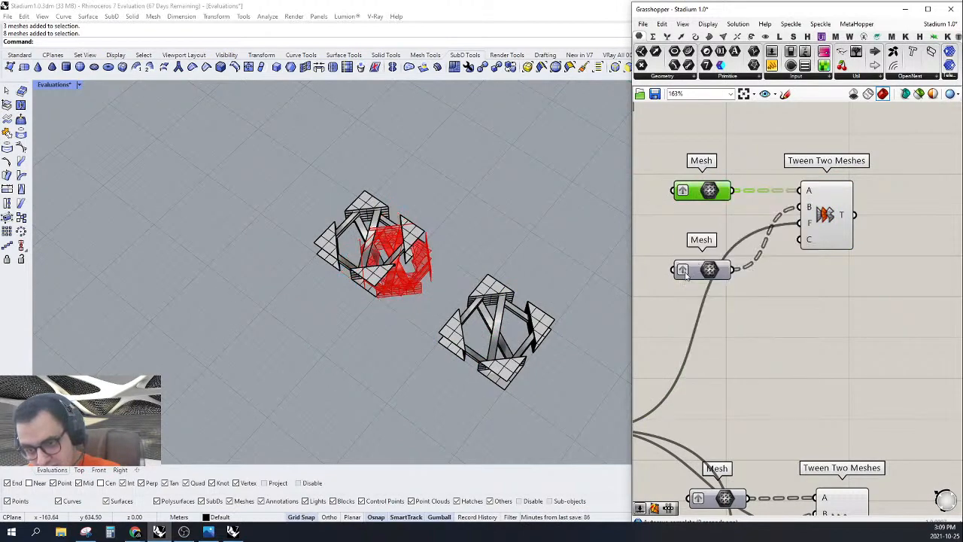
pyautogui.rightClick(686, 272)
pyautogui.click(727, 359)
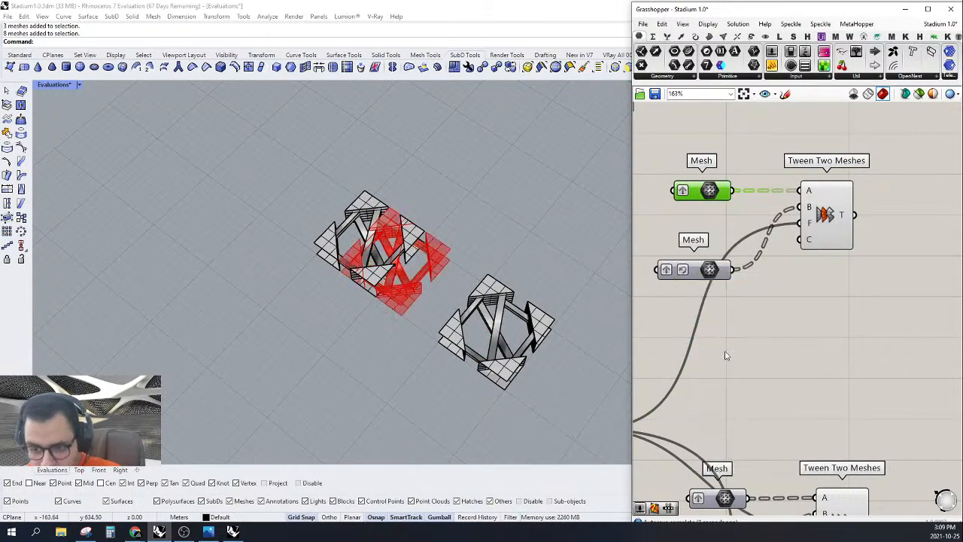
pyautogui.moveTo(703, 277); pyautogui.dragTo(703, 247)
# Step: Set the shared Factor slider to 0.49
pyautogui.scroll(1, 828, 256)
pyautogui.scroll(-4, 808, 331)
pyautogui.moveTo(783, 387); pyautogui.dragTo(836, 296, button='right')
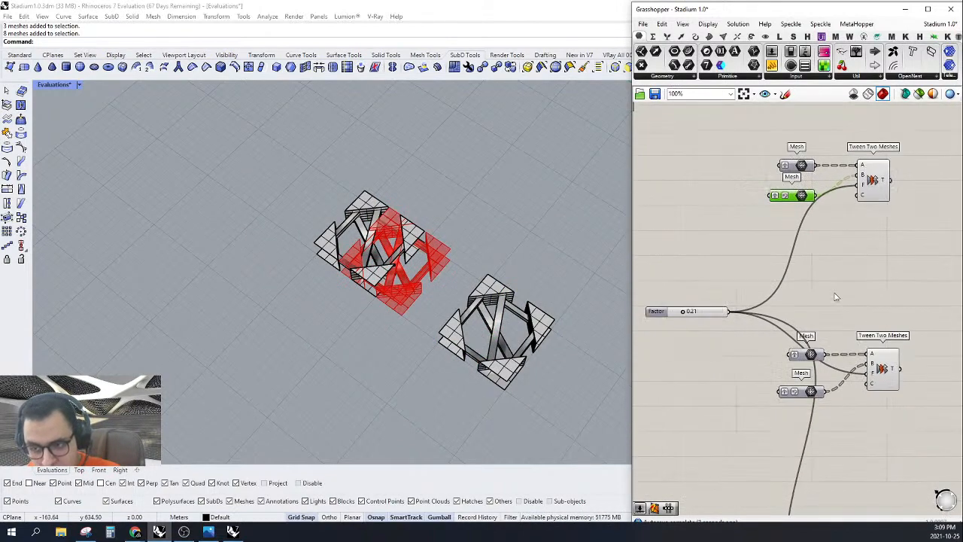
pyautogui.scroll(1, 668, 335)
pyautogui.moveTo(686, 310); pyautogui.dragTo(702, 322)
# Step: Move the copied unit's 19 meshes farther away from the original so the tweened unit has space on both sides
pyautogui.scroll(-6, 442, 276)
pyautogui.moveTo(455, 260); pyautogui.dragTo(331, 339, button='right')
pyautogui.scroll(6, 468, 237)
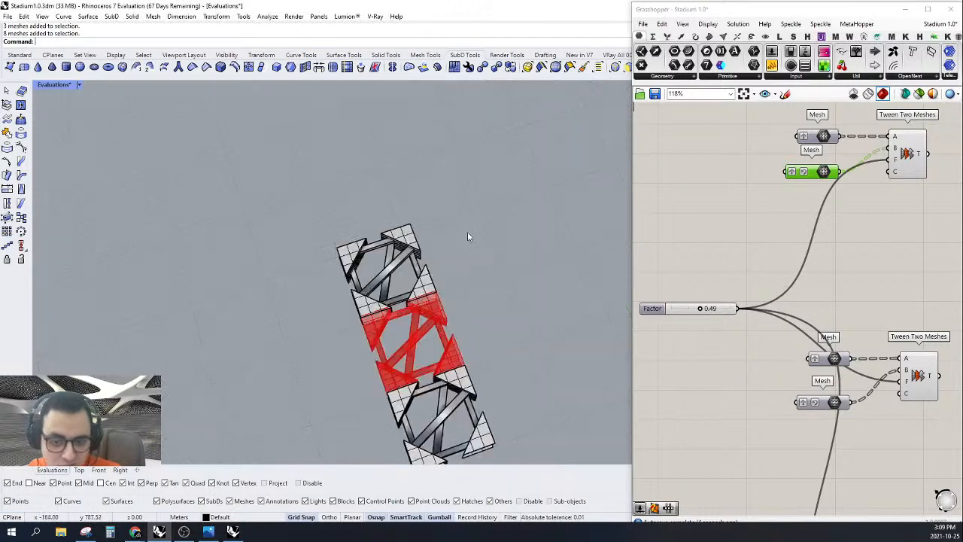
pyautogui.moveTo(317, 320); pyautogui.dragTo(317, 320)
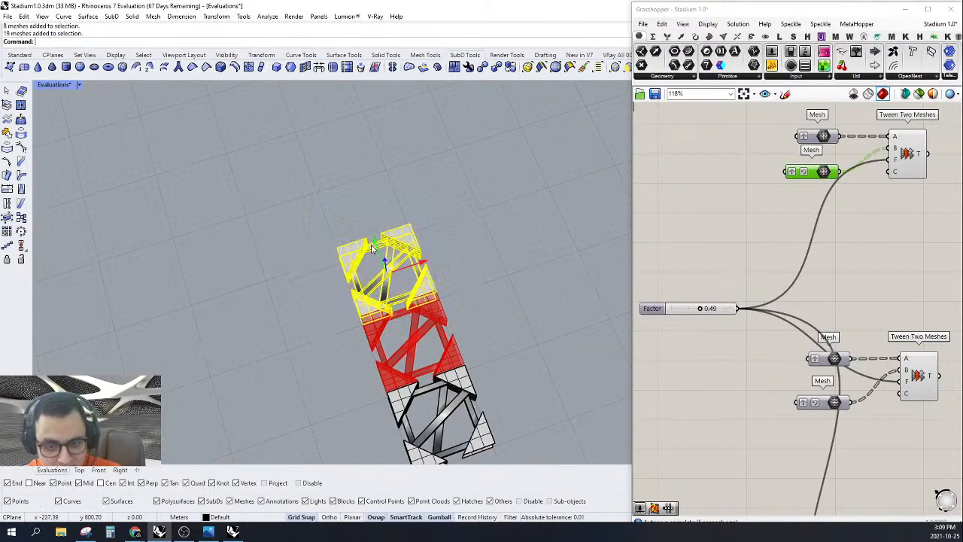
pyautogui.moveTo(370, 248); pyautogui.dragTo(345, 187)
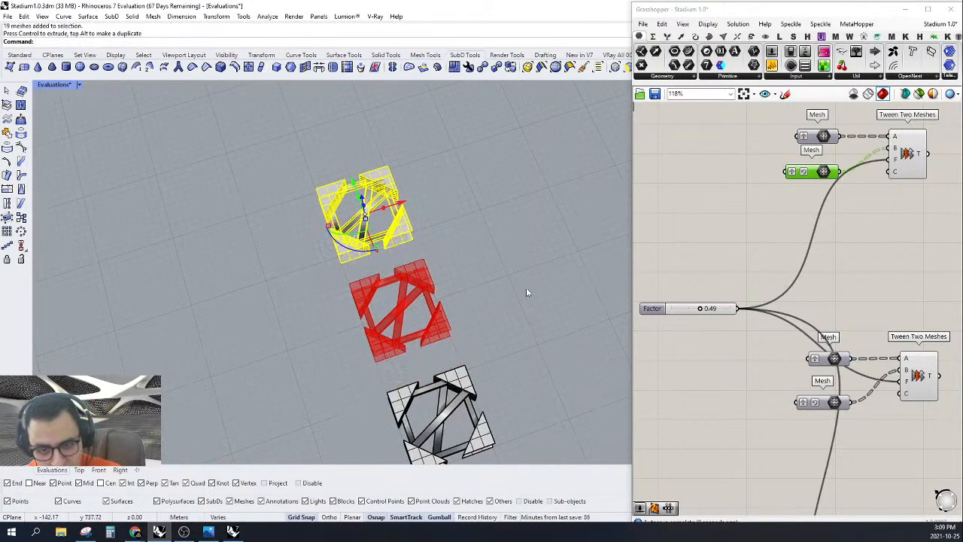
pyautogui.scroll(2, 709, 313)
pyautogui.scroll(-3, 710, 302)
pyautogui.moveTo(448, 267); pyautogui.dragTo(427, 294, button='right')
pyautogui.click(539, 232)
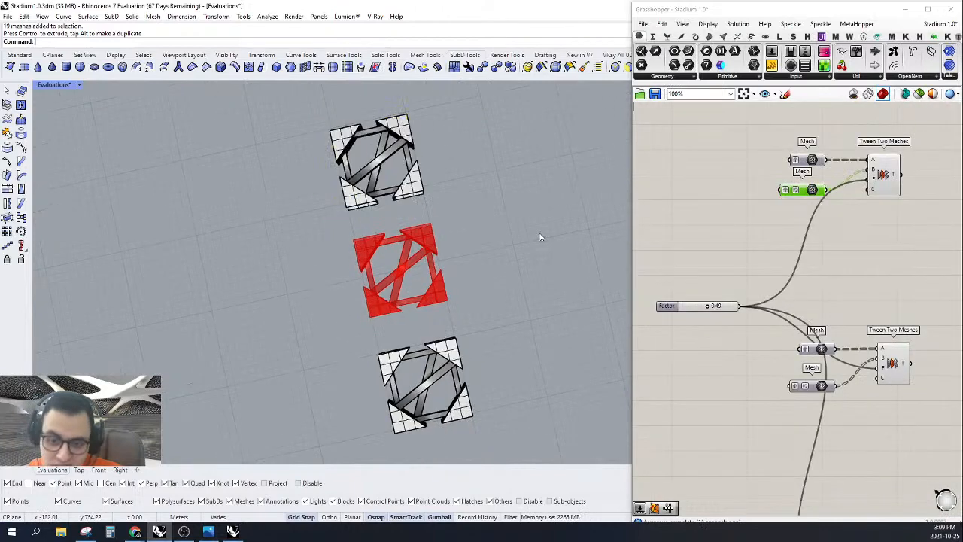
# Step: Switch to the Top view and examine the plan of the relocated copied unit up close
pyautogui.scroll(5, 393, 223)
pyautogui.click(79, 470)
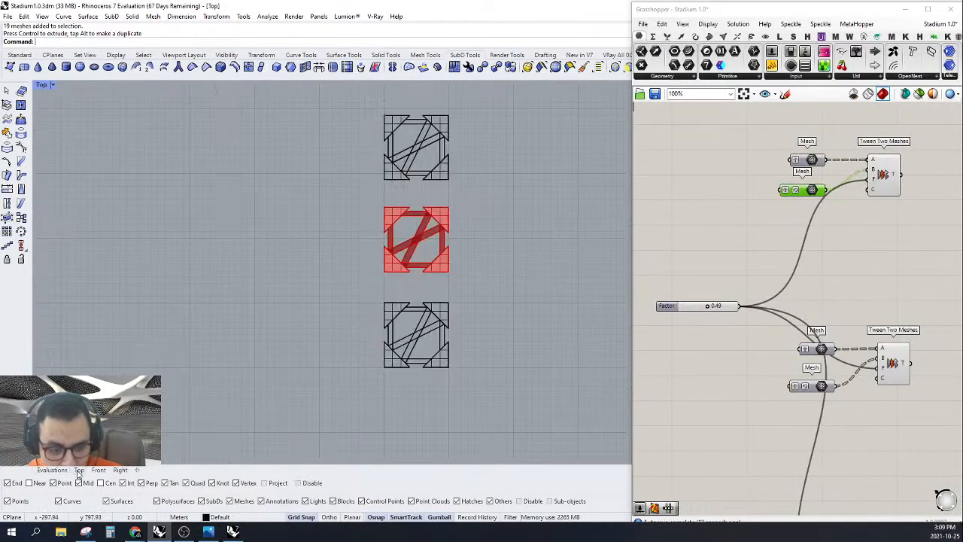
pyautogui.scroll(-6, 362, 309)
pyautogui.scroll(16, 387, 219)
pyautogui.scroll(4, 522, 200)
pyautogui.scroll(-2, 523, 205)
pyautogui.moveTo(524, 206); pyautogui.dragTo(502, 228, button='right')
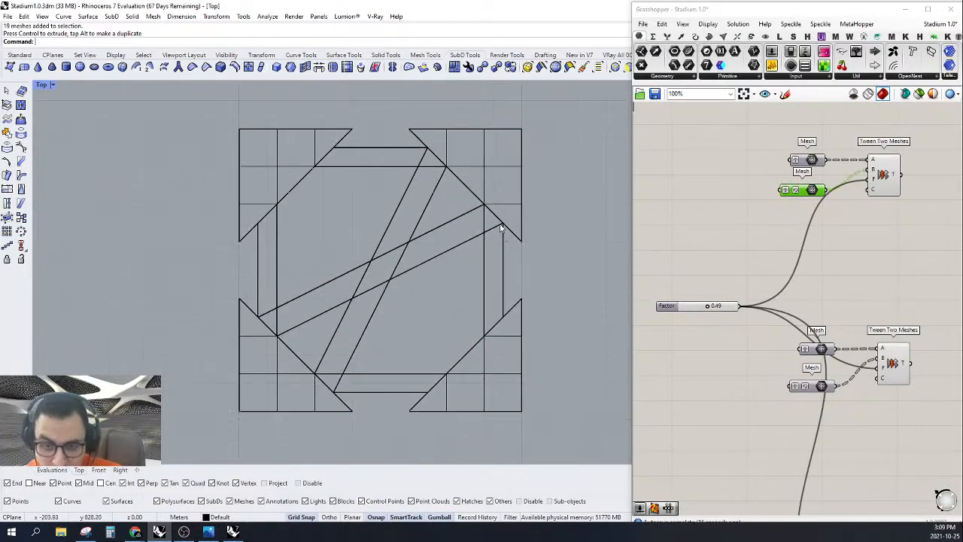
pyautogui.moveTo(468, 264); pyautogui.dragTo(474, 261, button='right')
pyautogui.moveTo(445, 299); pyautogui.dragTo(454, 310, button='right')
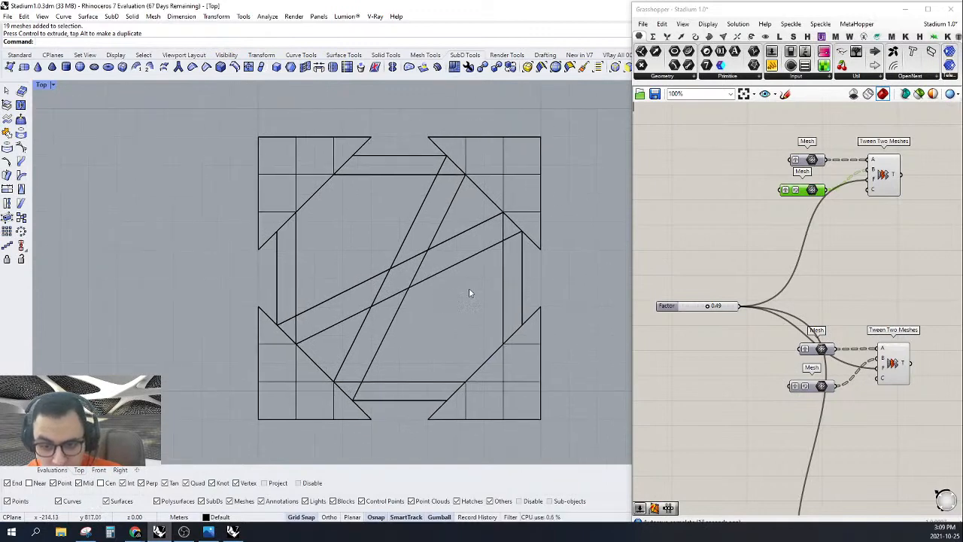
# Step: Collapse the Grasshopper window and restrict the Rhino selection filter to vertices
pyautogui.doubleClick(681, 10)
pyautogui.click(642, 66)
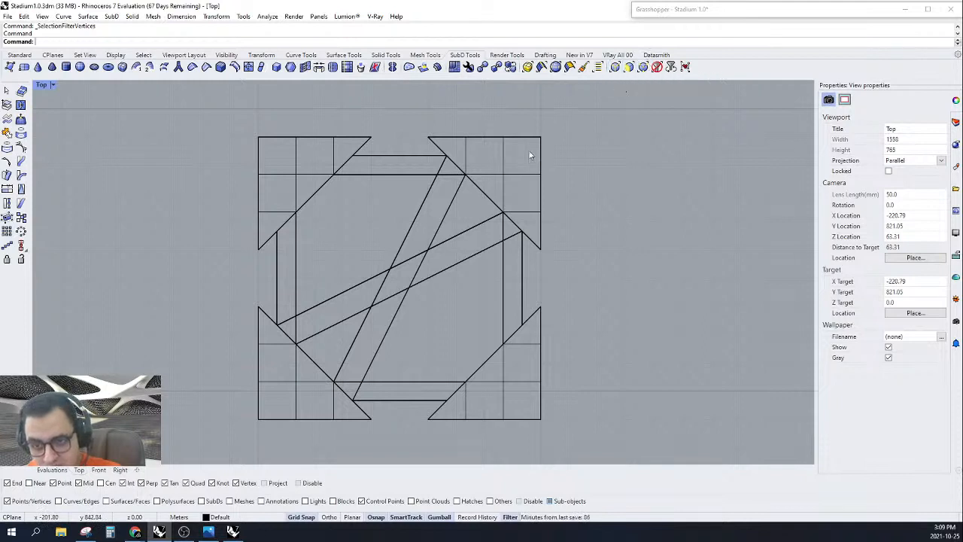
# Step: Start a brush selection and sweep it around the inner grid vertices of the copied unit's four corner pieces and across its diagonal
pyautogui.click(584, 67)
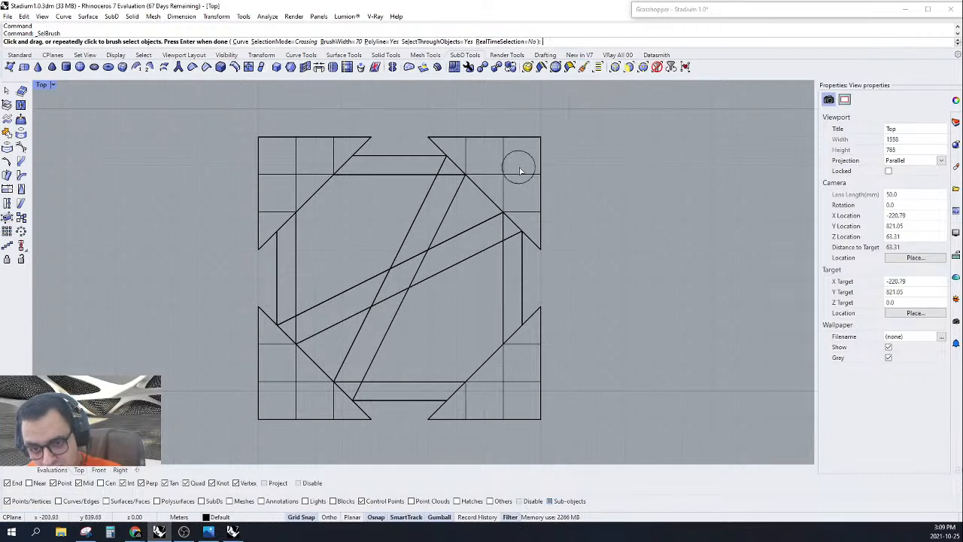
pyautogui.moveTo(519, 170); pyautogui.dragTo(515, 385)
pyautogui.click(514, 388)
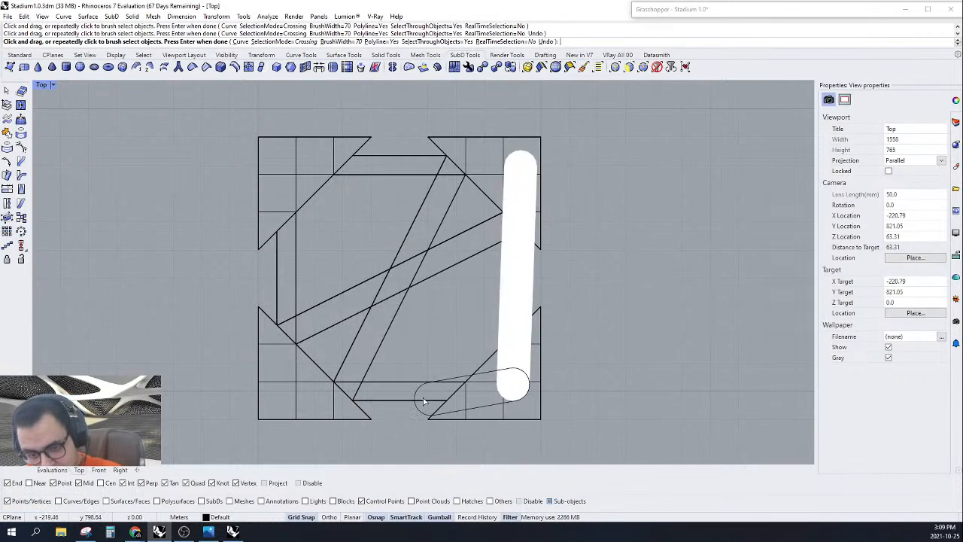
pyautogui.click(276, 389)
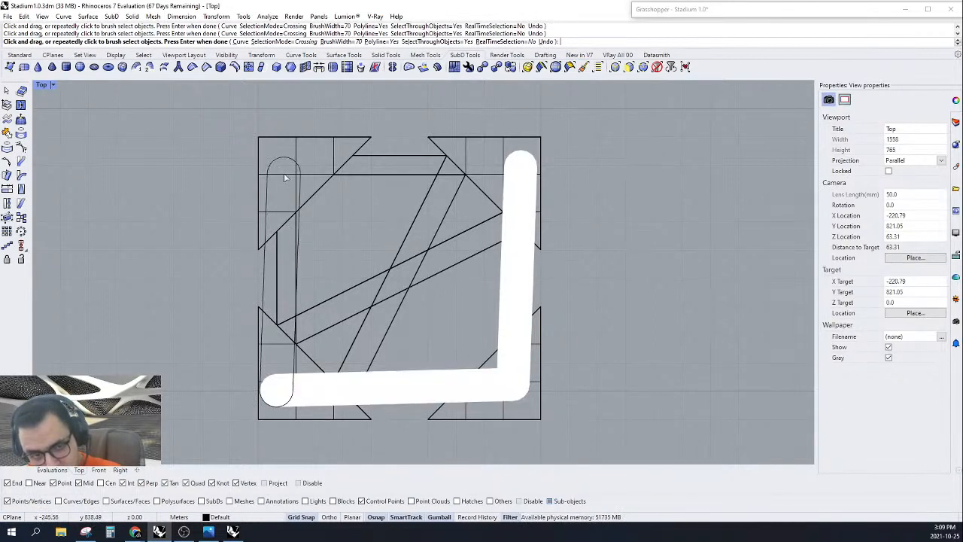
pyautogui.click(287, 172)
pyautogui.click(479, 169)
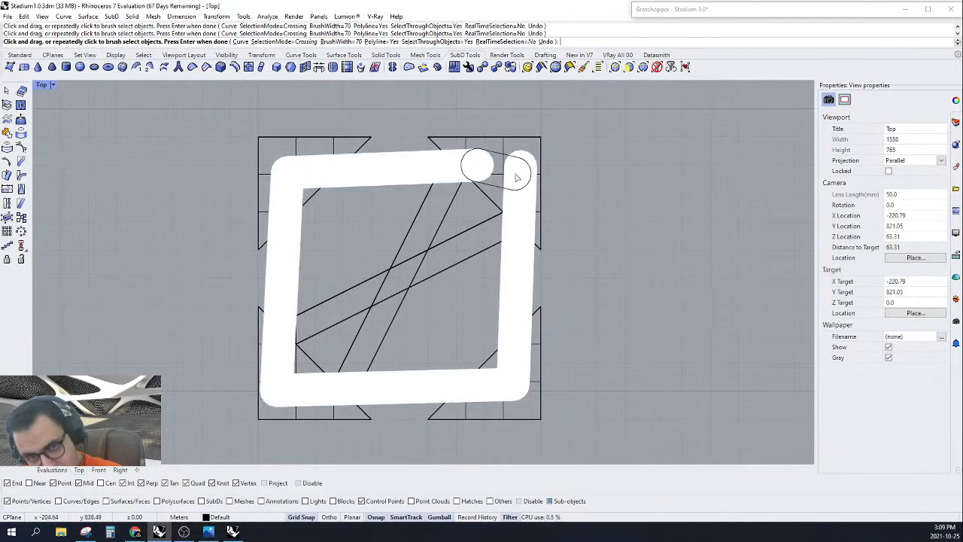
pyautogui.click(503, 211)
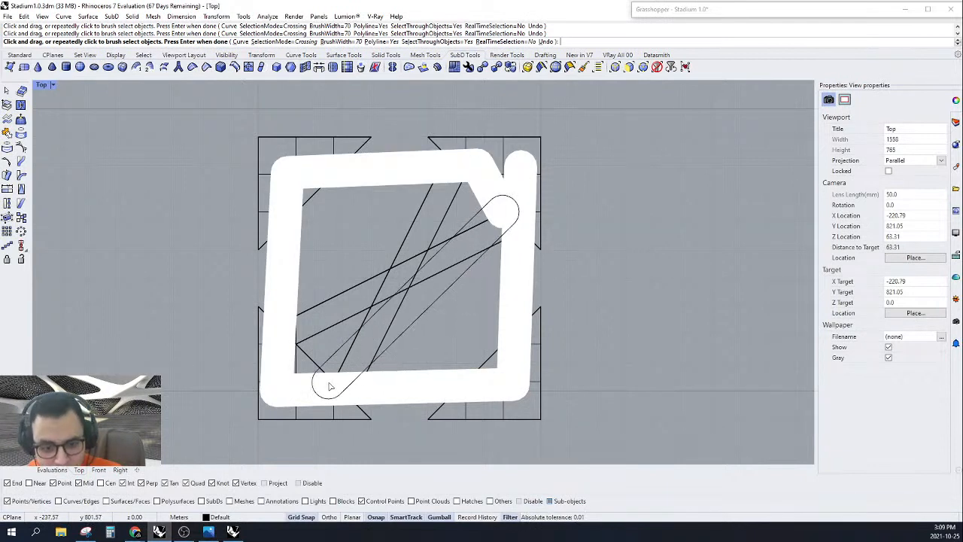
pyautogui.click(348, 373)
pyautogui.click(300, 332)
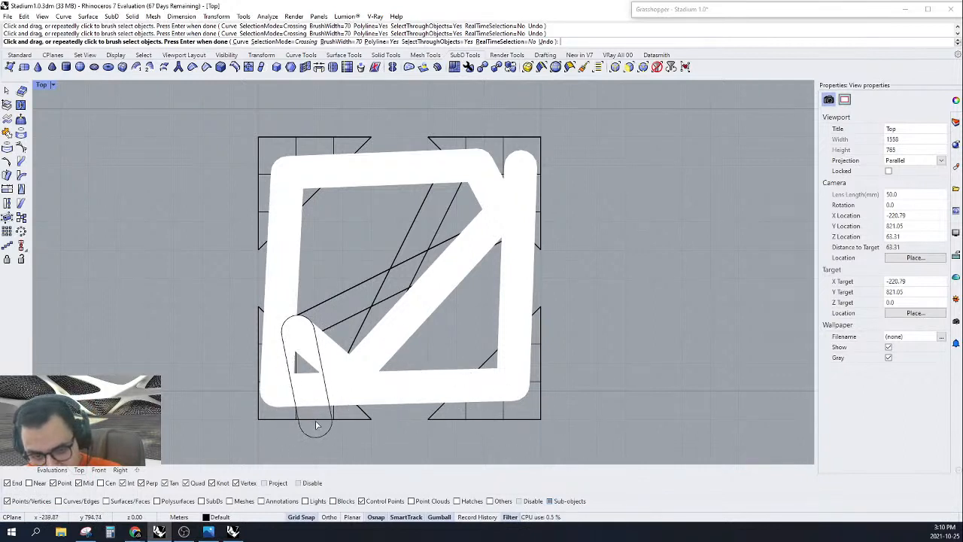
# Step: Extend the brush selection around the unit's outer edges, and add the missed vertices on the lower-left corner piece's outer edge
pyautogui.click(317, 413)
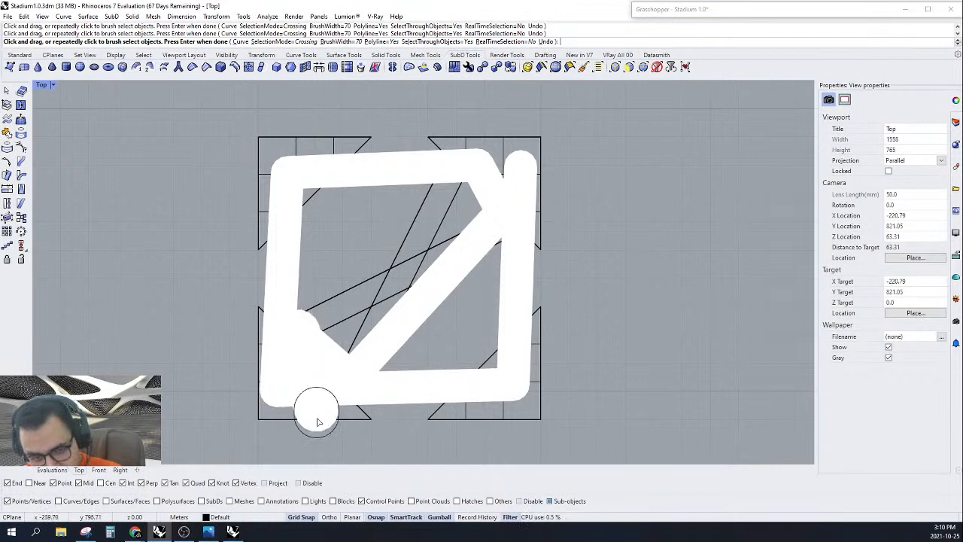
pyautogui.click(331, 449)
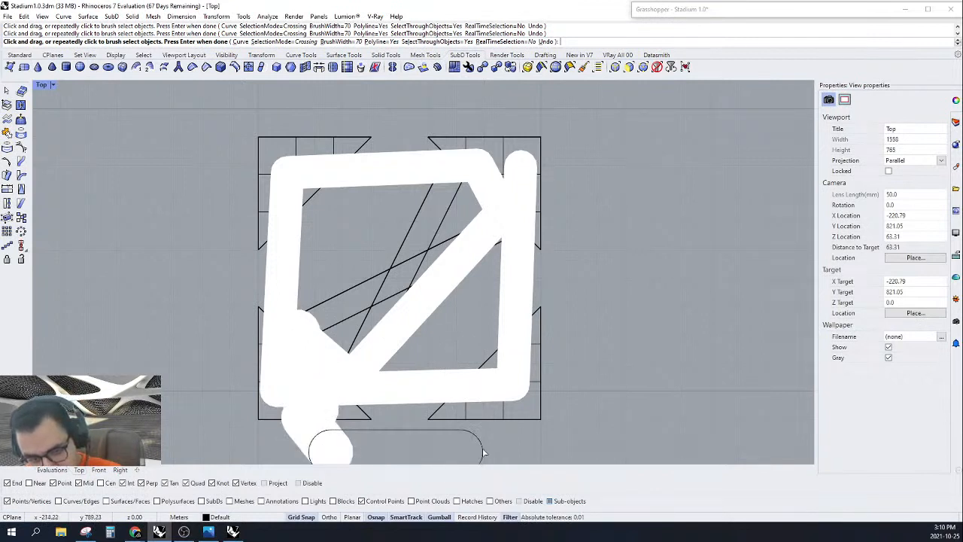
pyautogui.click(464, 448)
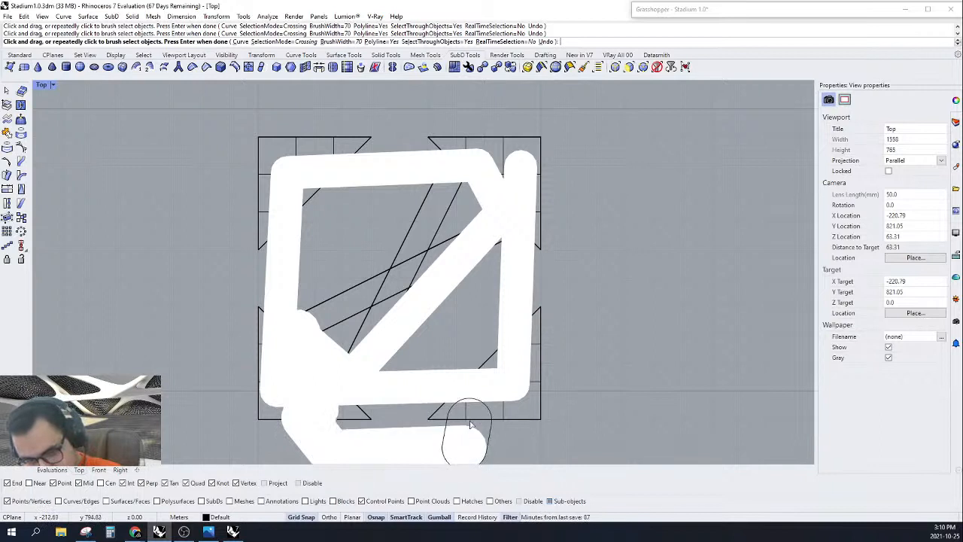
pyautogui.click(484, 414)
pyautogui.click(536, 377)
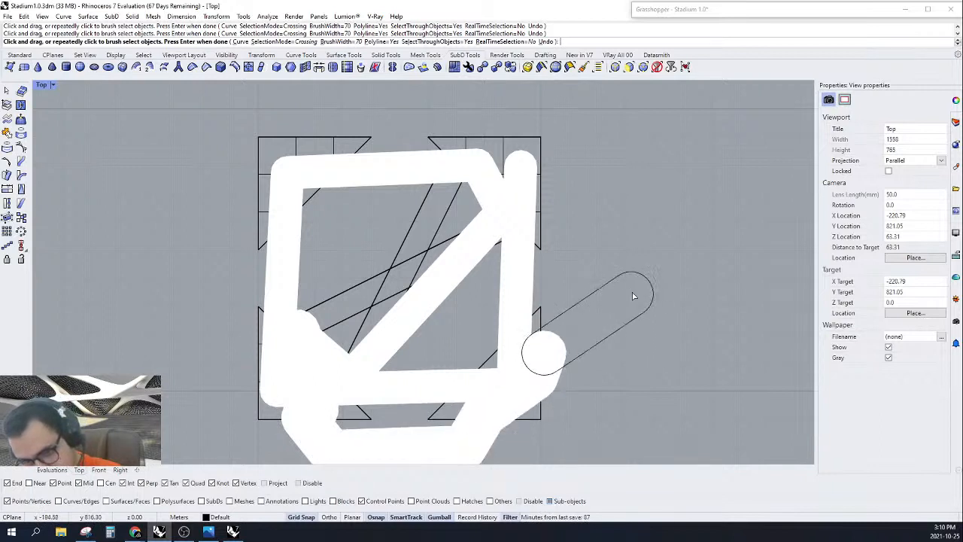
pyautogui.click(638, 285)
pyautogui.click(548, 189)
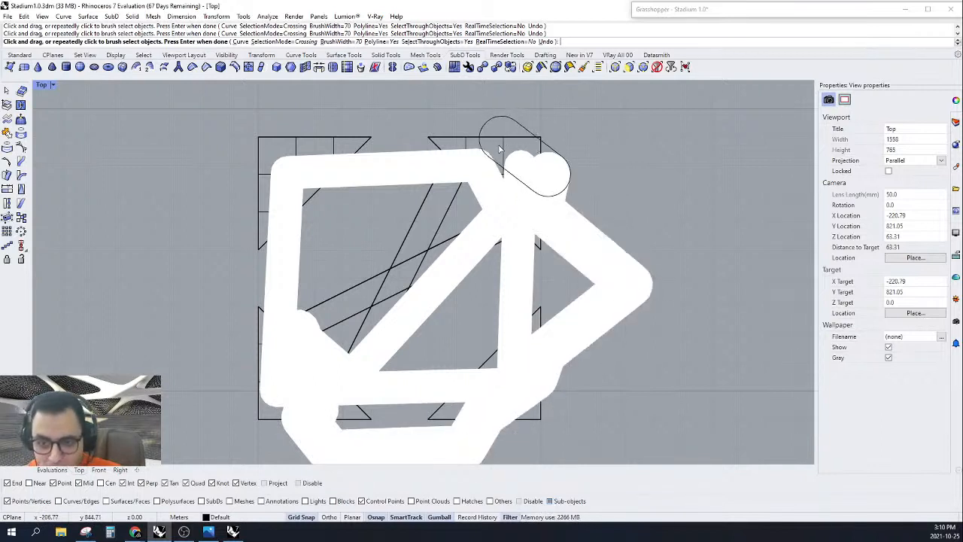
pyautogui.click(470, 115)
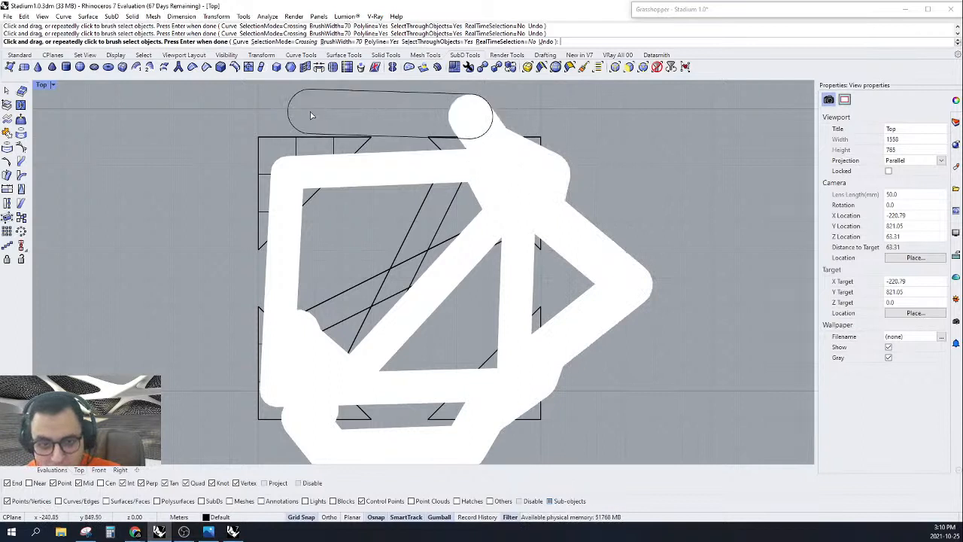
pyautogui.click(316, 109)
pyautogui.click(322, 142)
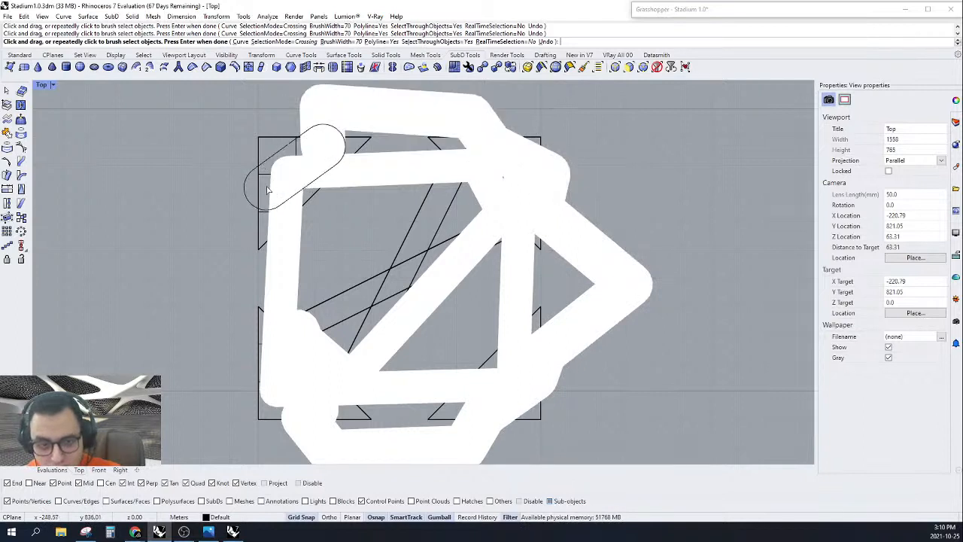
pyautogui.click(305, 134)
pyautogui.click(251, 241)
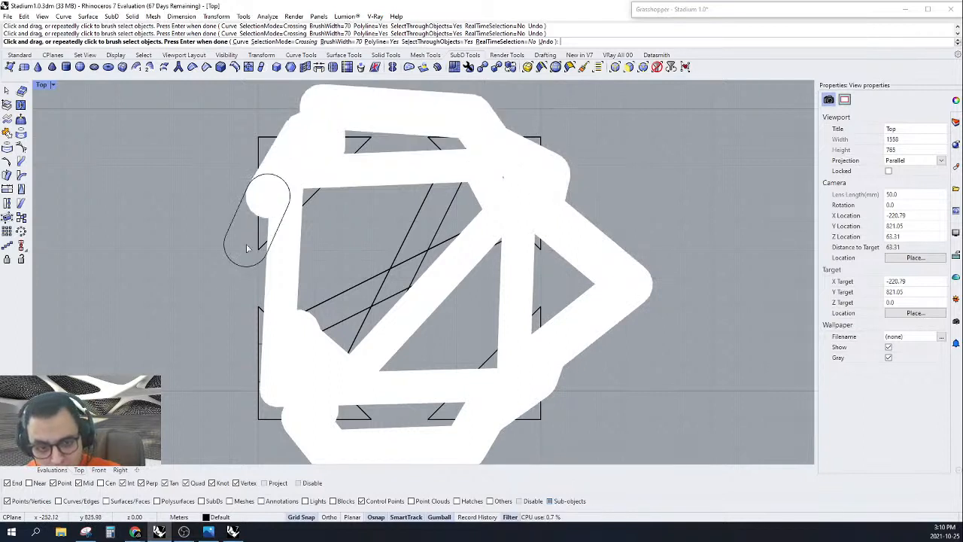
pyautogui.press('Return')
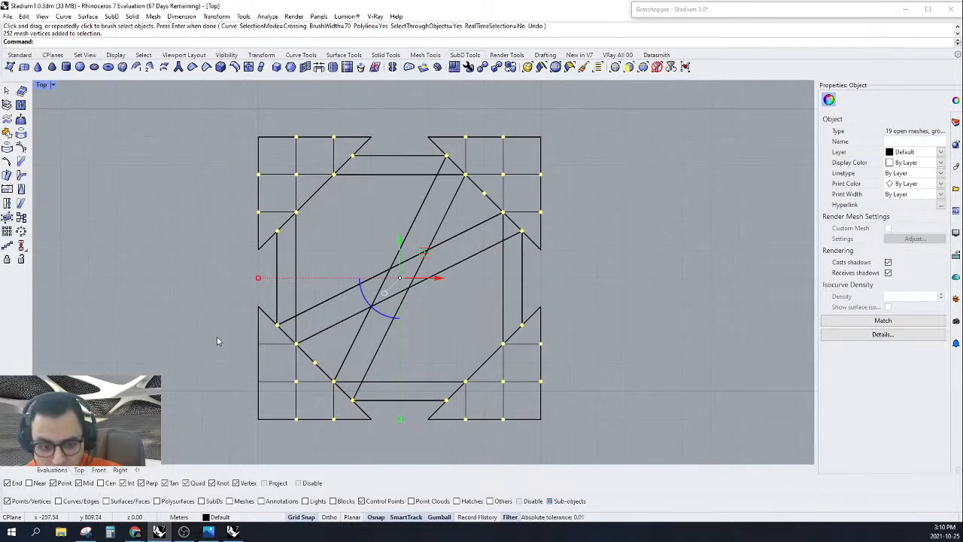
pyautogui.keyDown('shift'); pyautogui.moveTo(216, 338); pyautogui.dragTo(273, 404); pyautogui.keyUp('shift')
# Step: Try to scale the selected vertices with Scale2D about the centre of the unit
pyautogui.scroll(-4, 553, 319)
pyautogui.scroll(4, 484, 315)
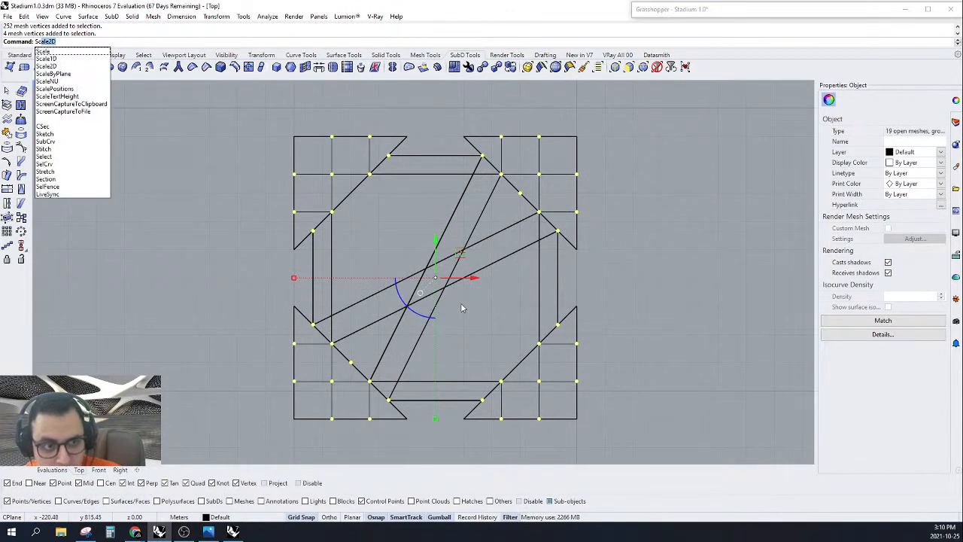
pyautogui.press('Return')
pyautogui.click(435, 277)
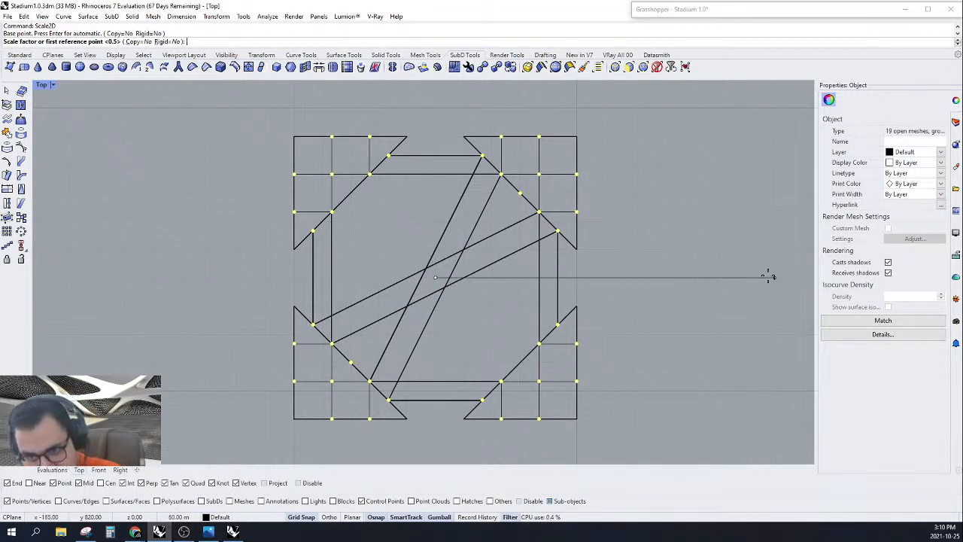
pyautogui.click(689, 279)
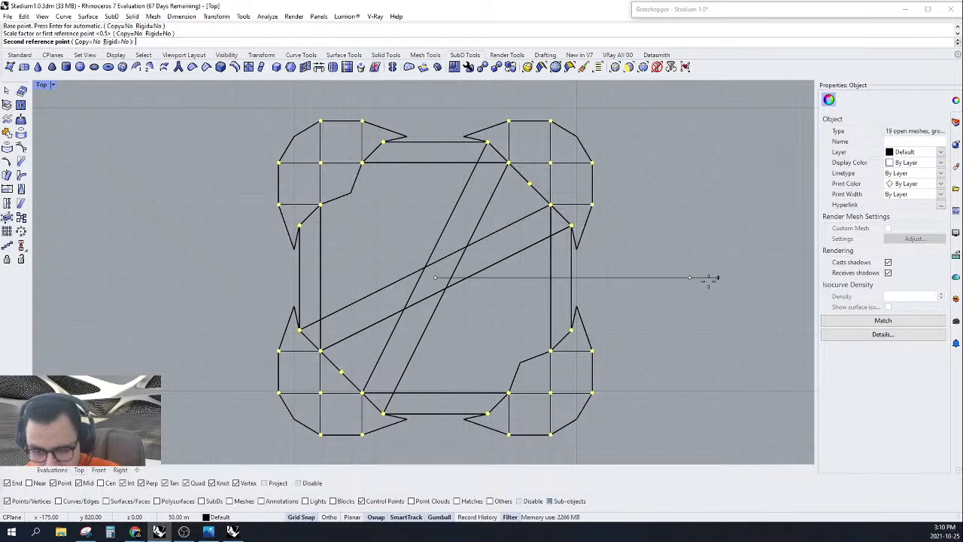
pyautogui.click(708, 279)
# Step: Remove the vertices along the outer edges of all four corner pieces from the selection, keeping the inner ones selected
pyautogui.keyDown('ctrl'); pyautogui.moveTo(498, 110); pyautogui.dragTo(611, 231); pyautogui.keyUp('ctrl')
pyautogui.keyDown('ctrl'); pyautogui.moveTo(315, 94); pyautogui.dragTo(383, 155); pyautogui.keyUp('ctrl')
pyautogui.keyDown('ctrl'); pyautogui.moveTo(254, 159); pyautogui.dragTo(307, 227); pyautogui.keyUp('ctrl')
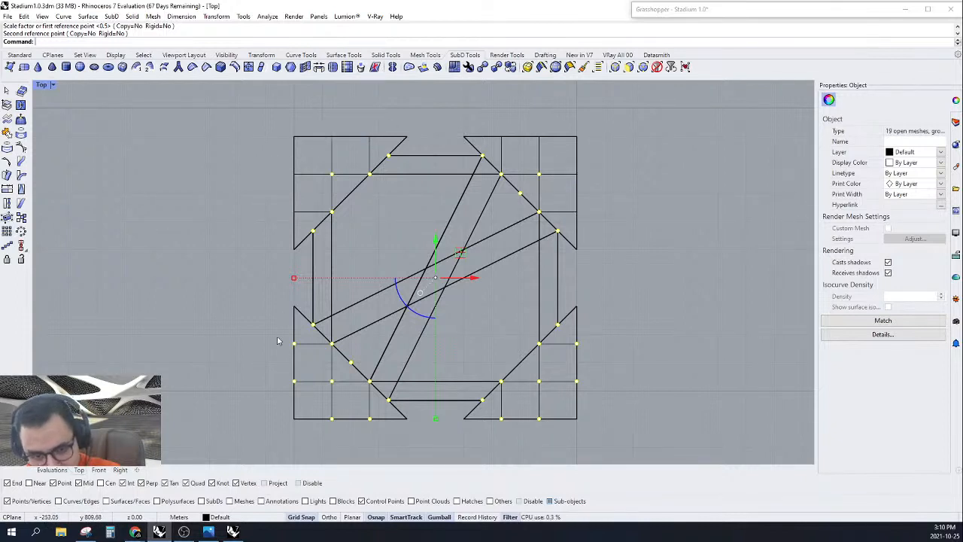
pyautogui.keyDown('ctrl'); pyautogui.moveTo(276, 336); pyautogui.dragTo(305, 402); pyautogui.keyUp('ctrl')
pyautogui.keyDown('ctrl'); pyautogui.moveTo(316, 449); pyautogui.dragTo(386, 411); pyautogui.keyUp('ctrl')
pyautogui.keyDown('ctrl'); pyautogui.moveTo(492, 446); pyautogui.dragTo(594, 337); pyautogui.keyUp('ctrl')
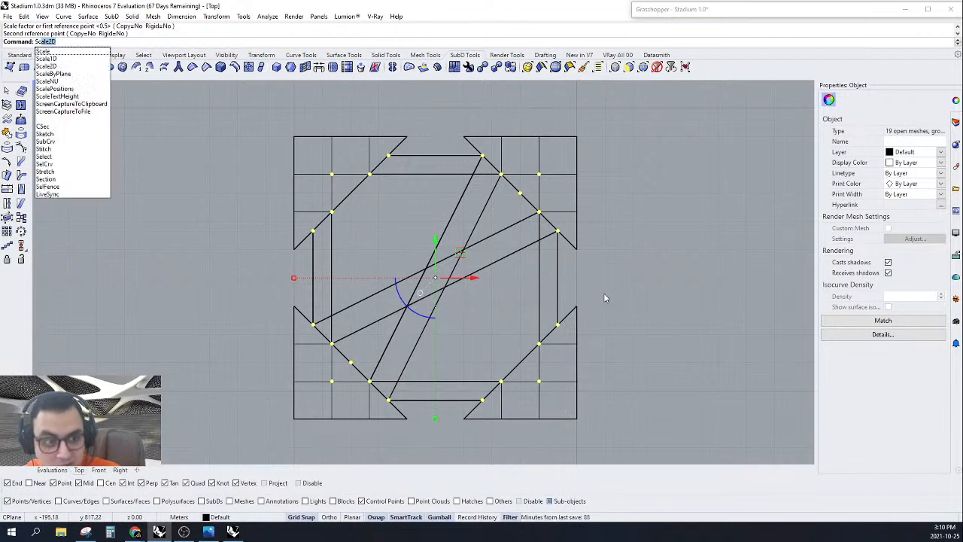
# Step: Try Scale2D about the unit's centre on the remaining inner vertices, using a first reference distance of 40 m
pyautogui.press('Return')
pyautogui.click(435, 277)
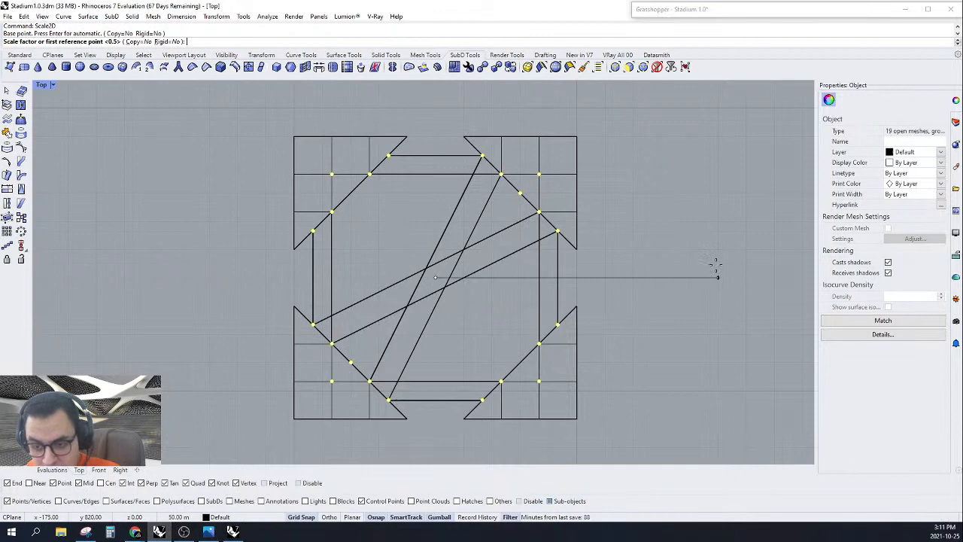
pyautogui.click(660, 277)
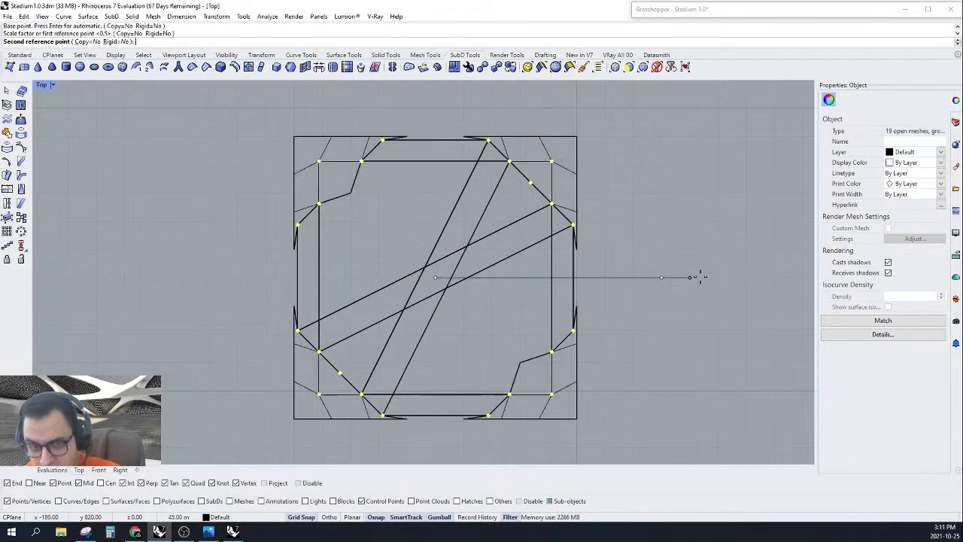
pyautogui.click(653, 279)
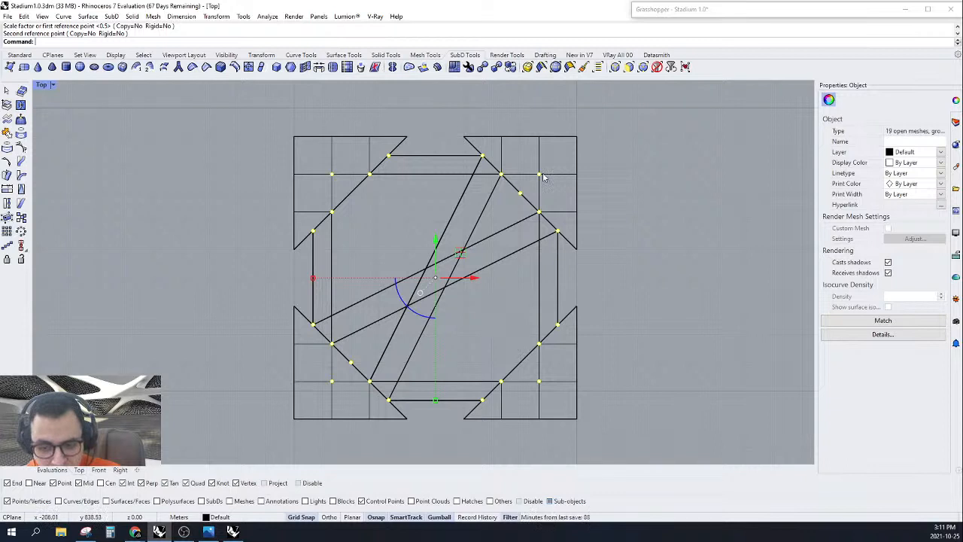
# Step: Select the mesh vertices of the upper-right corner block using the vertex filter and the selection brush
pyautogui.press('Escape')
pyautogui.scroll(3, 574, 155)
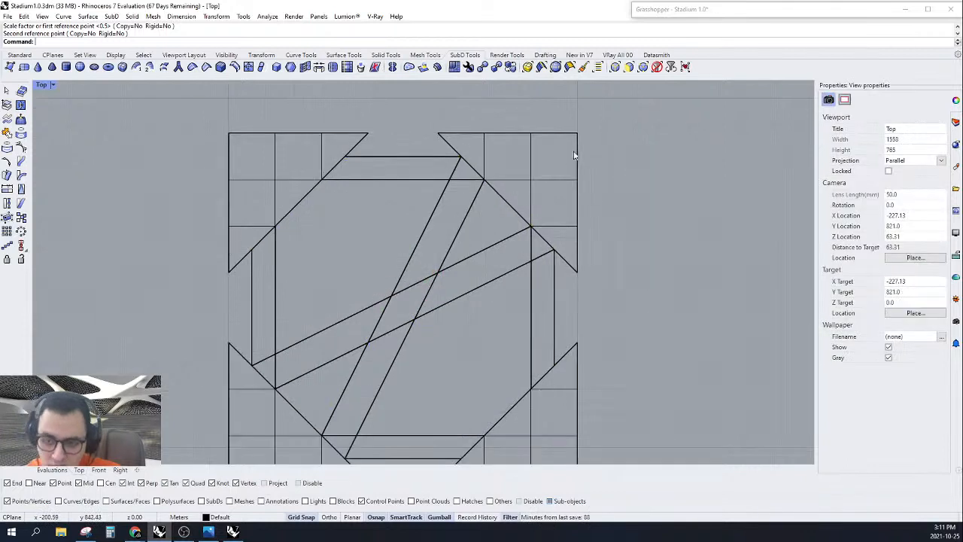
pyautogui.click(647, 69)
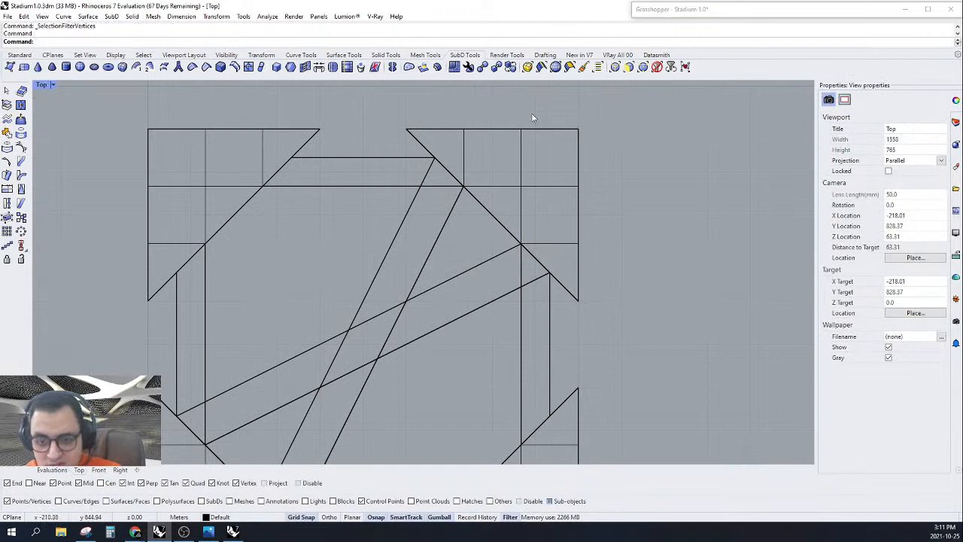
pyautogui.click(583, 67)
pyautogui.moveTo(425, 164)
pyautogui.mouseDown()
pyautogui.moveTo(516, 227)
pyautogui.moveTo(543, 276)
pyautogui.moveTo(537, 197)
pyautogui.moveTo(501, 146)
pyautogui.moveTo(502, 112)
pyautogui.moveTo(486, 177)
pyautogui.moveTo(584, 216)
pyautogui.moveTo(590, 239)
pyautogui.mouseUp()
pyautogui.press('Return')
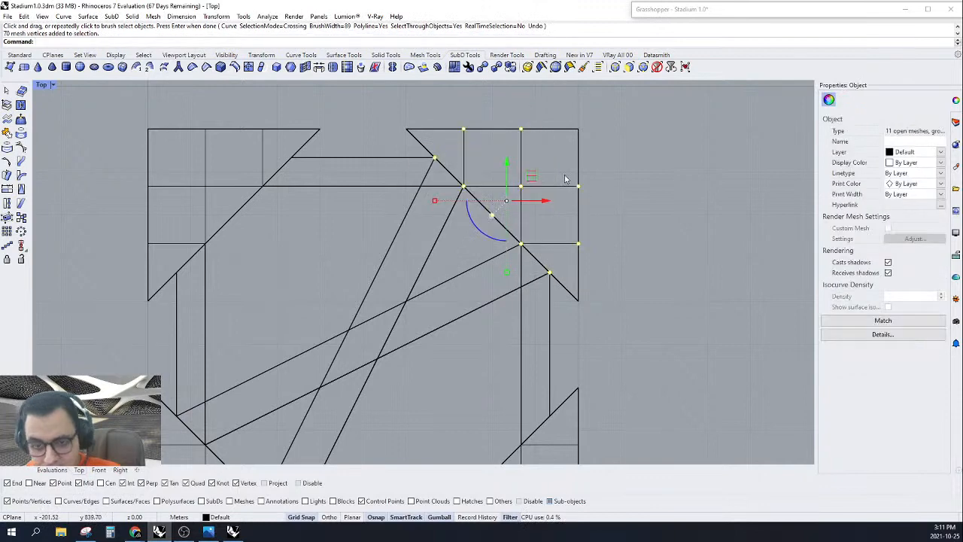
# Step: Try to scale the selected vertices with Scale2D from the block's outer corner, using the diagonal edge's midpoint as first reference
pyautogui.write('sc')
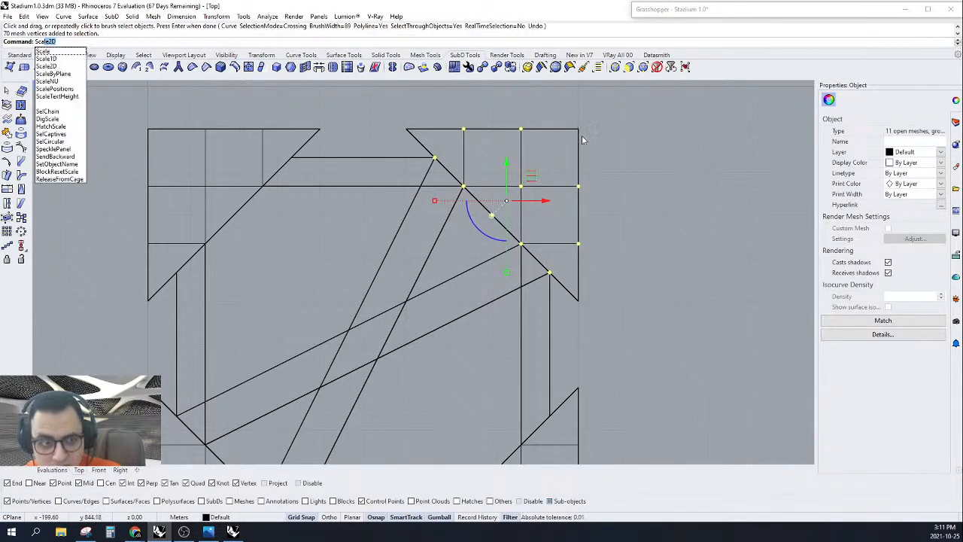
pyautogui.press('Return')
pyautogui.click(578, 130)
pyautogui.click(493, 215)
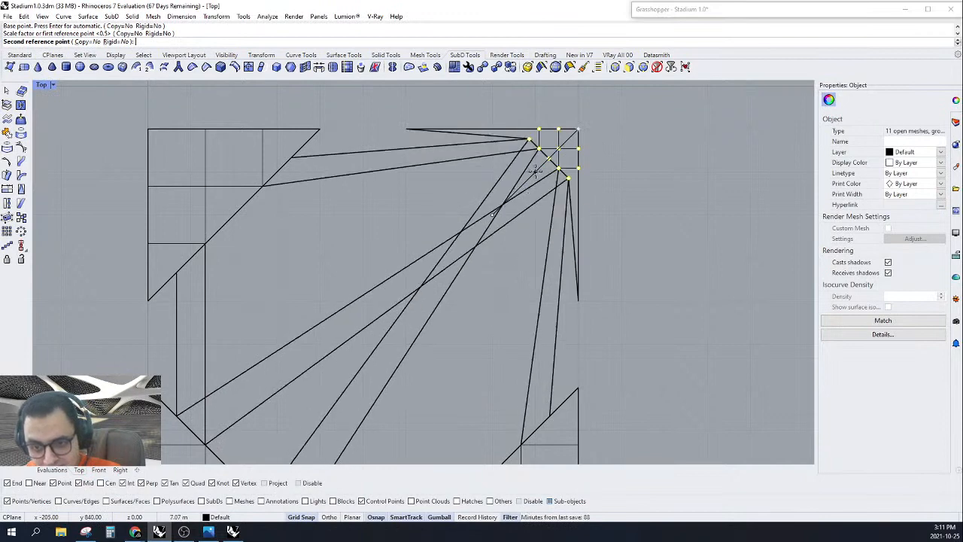
pyautogui.scroll(3, 534, 171)
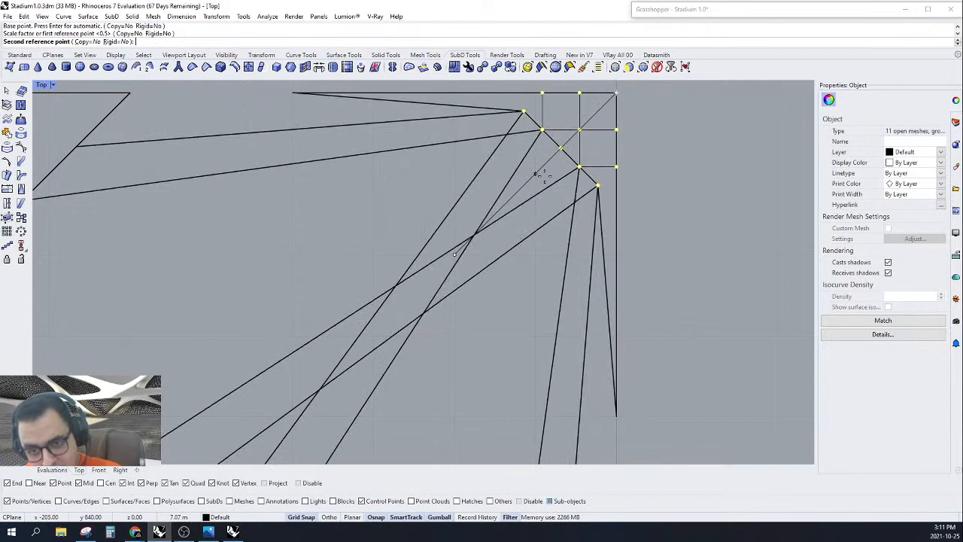
pyautogui.click(540, 158)
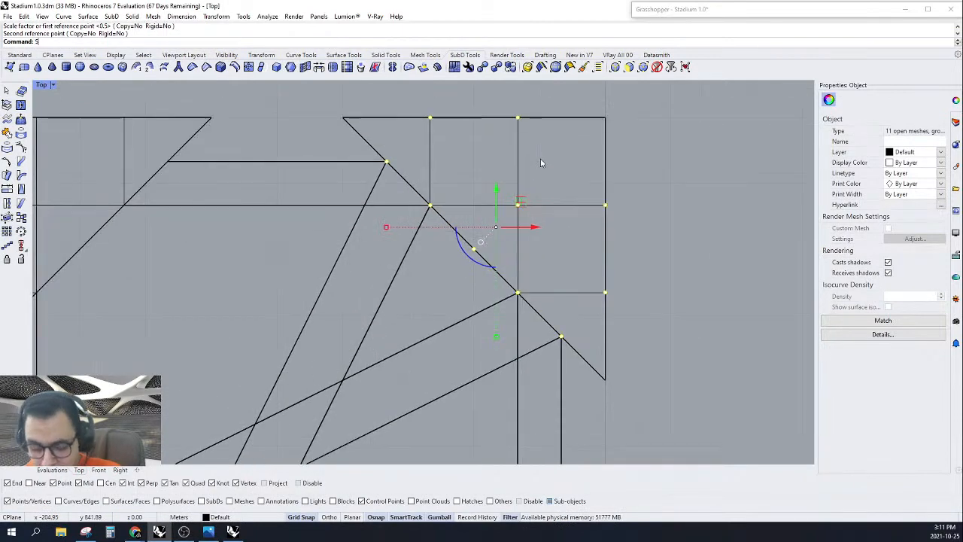
# Step: Scale the upper-right block's selected vertices in 2D to half size about its outer corner, and clear the selection
pyautogui.press('Return')
pyautogui.click(602, 117)
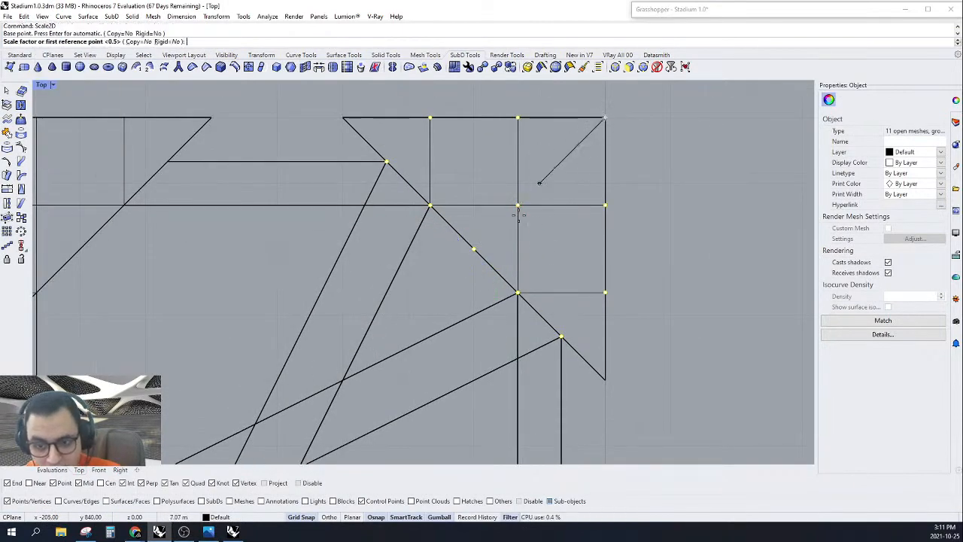
pyautogui.click(475, 249)
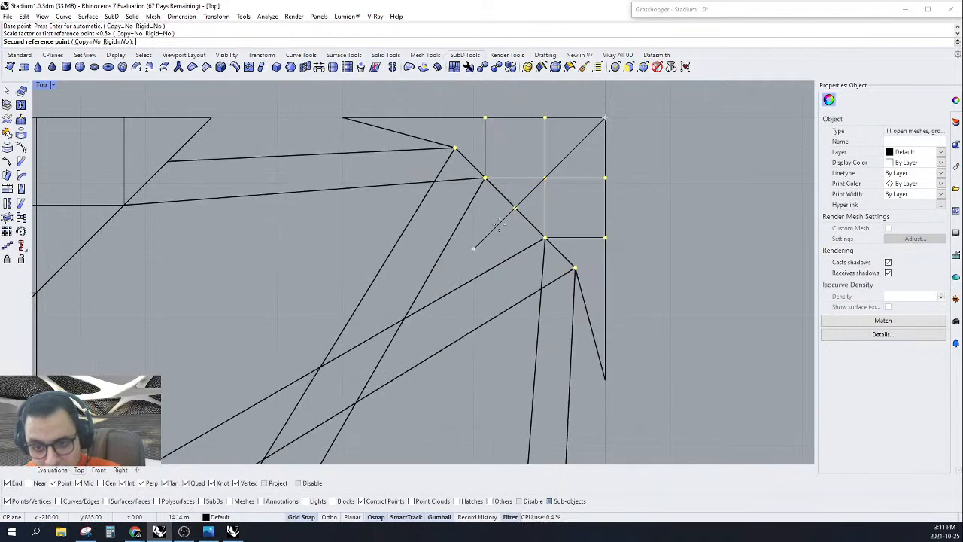
pyautogui.click(539, 184)
pyautogui.click(671, 198)
pyautogui.moveTo(173, 142); pyautogui.dragTo(535, 180, button='right')
pyautogui.scroll(-4, 534, 180)
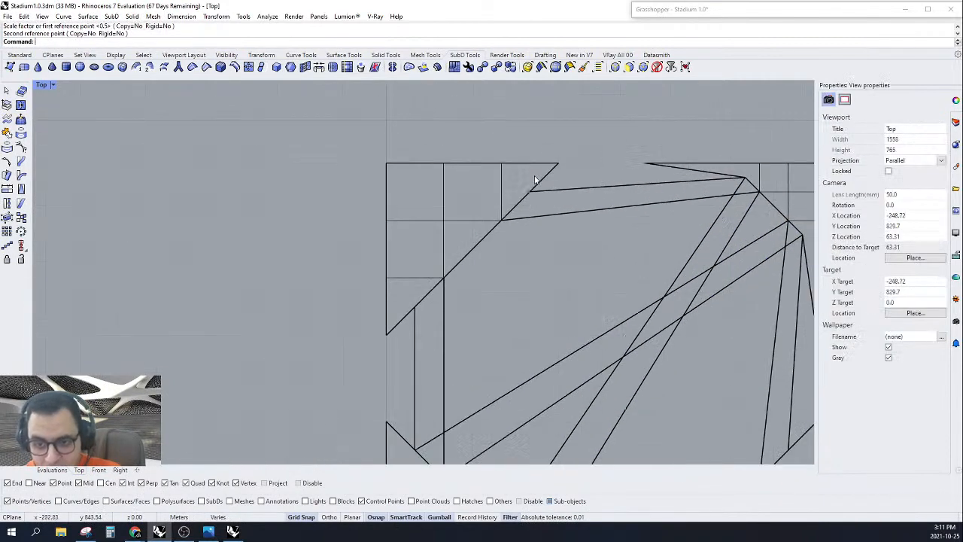
pyautogui.press('Return')
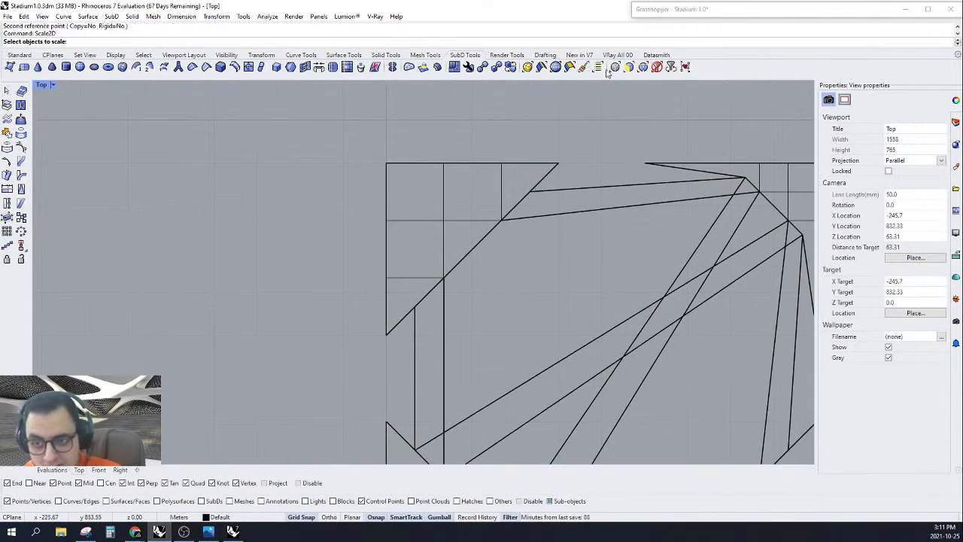
pyautogui.click(643, 66)
pyautogui.moveTo(565, 179); pyautogui.dragTo(341, 280)
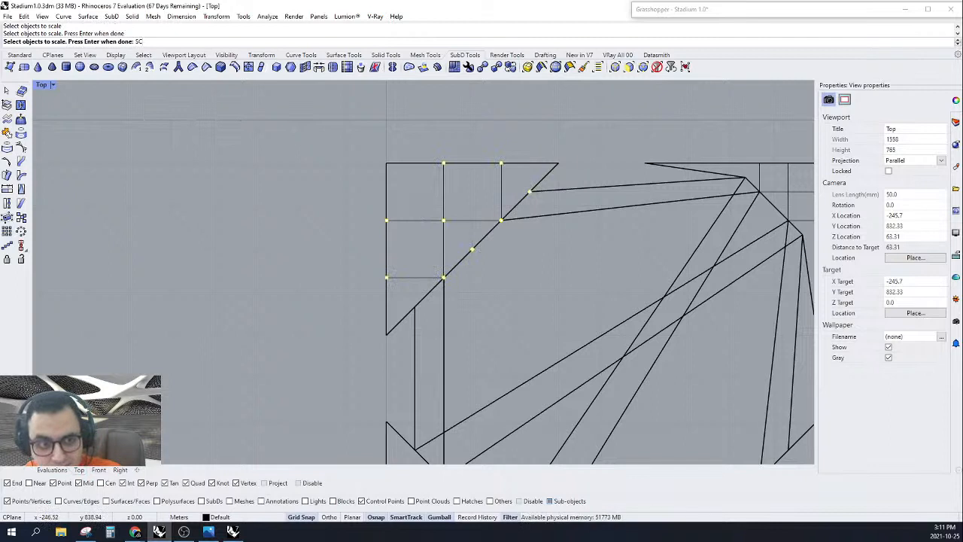
pyautogui.press('Escape')
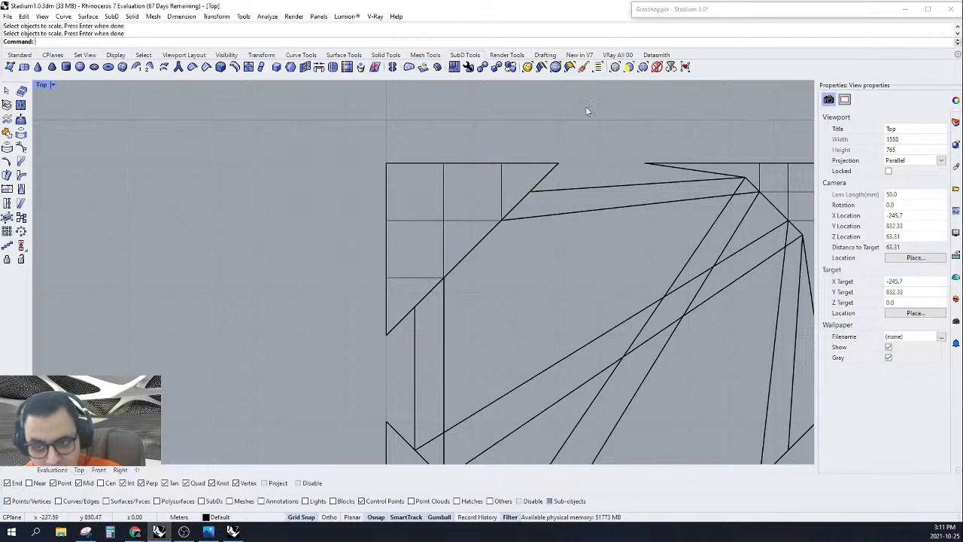
# Step: Select the upper-left corner block's mesh vertices and try to scale them in 2D about the block's outer corner
pyautogui.click(641, 67)
pyautogui.moveTo(535, 127); pyautogui.dragTo(372, 315)
pyautogui.write('scale')
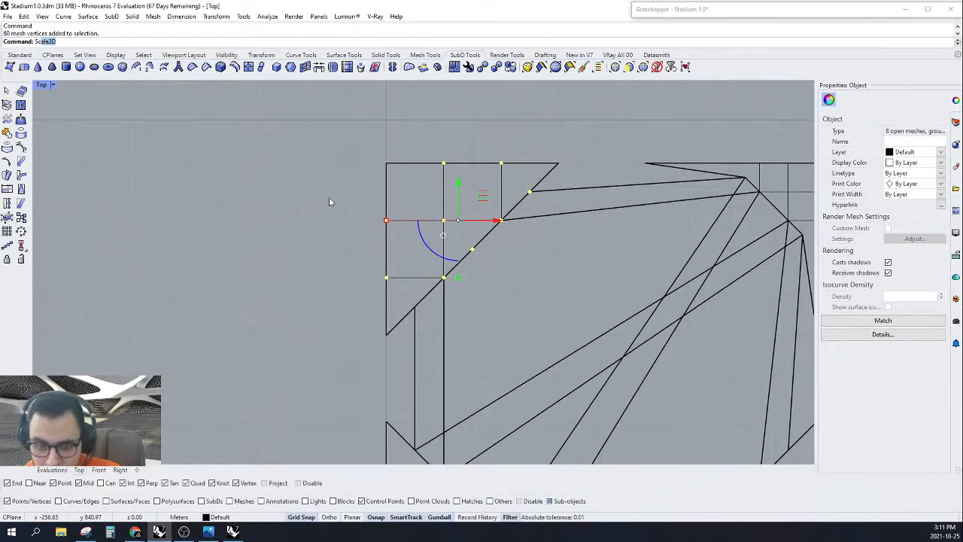
pyautogui.press('Return')
pyautogui.click(385, 162)
pyautogui.click(471, 249)
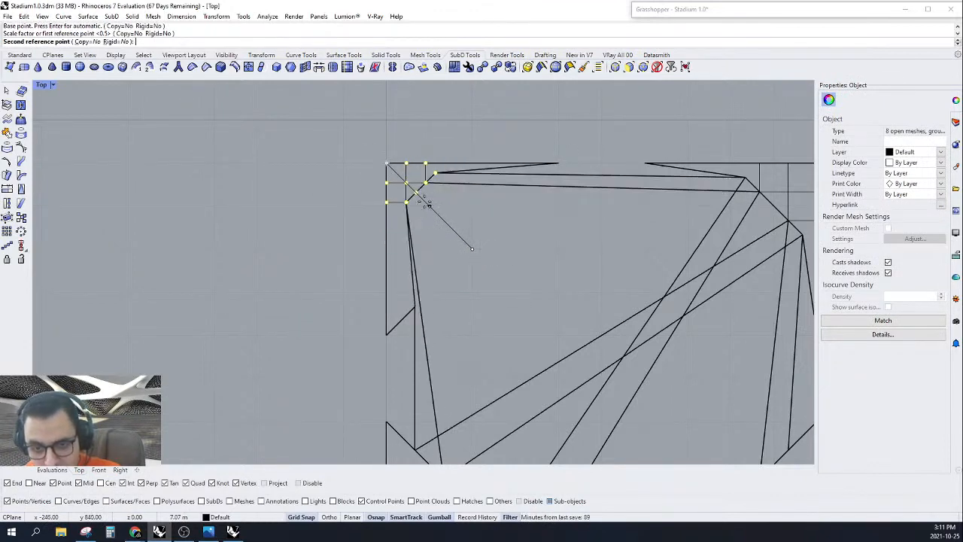
pyautogui.scroll(5, 426, 201)
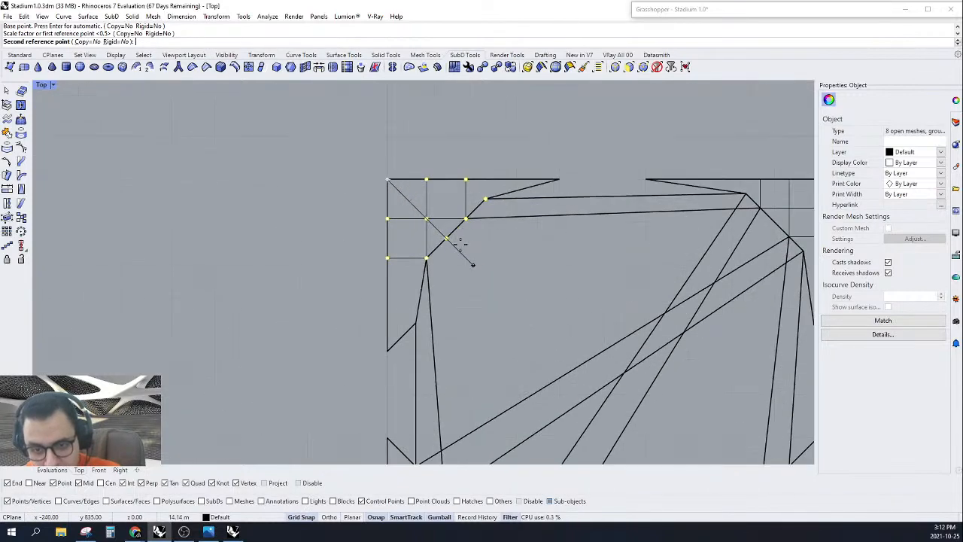
pyautogui.click(449, 256)
# Step: Add the missed vertices at the lower end of the upper-left block's diagonal edge to the selection
pyautogui.scroll(2, 414, 323)
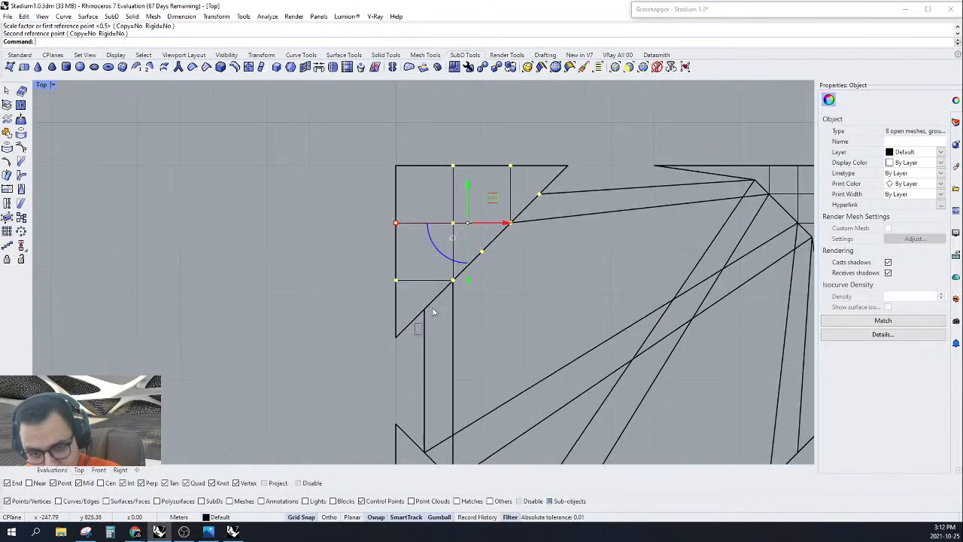
pyautogui.keyDown('shift'); pyautogui.moveTo(432, 309); pyautogui.dragTo(439, 300); pyautogui.keyUp('shift')
pyautogui.scroll(4, 459, 277)
# Step: Try to scale the extended upper-left vertex selection with Scale2D to half size about the block's outer corner
pyautogui.write('Scale2D')
pyautogui.press('Return')
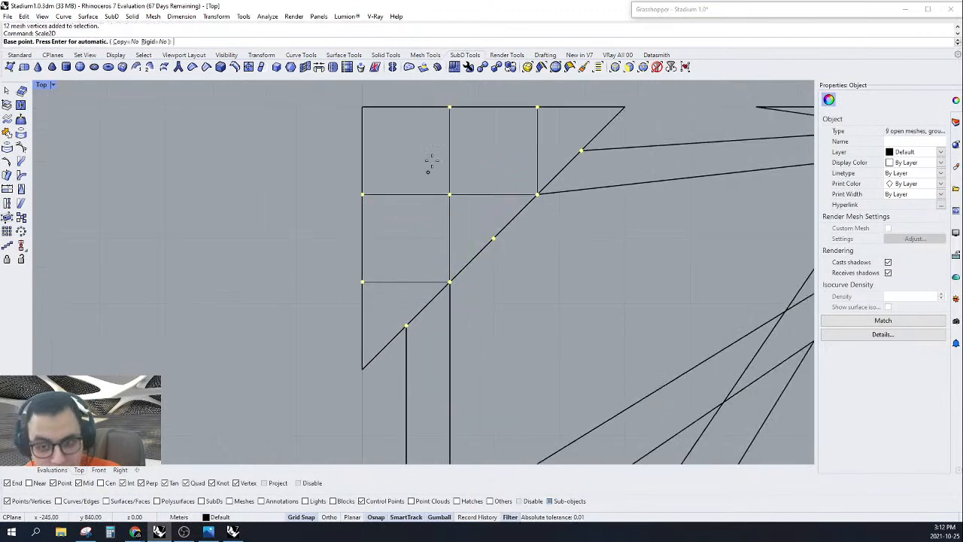
pyautogui.click(364, 109)
pyautogui.click(493, 239)
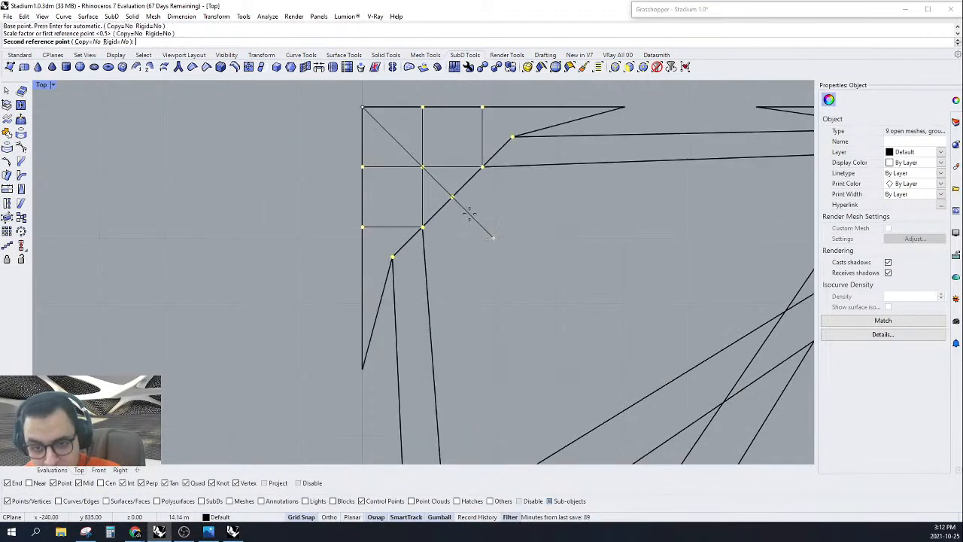
pyautogui.scroll(-6, 464, 215)
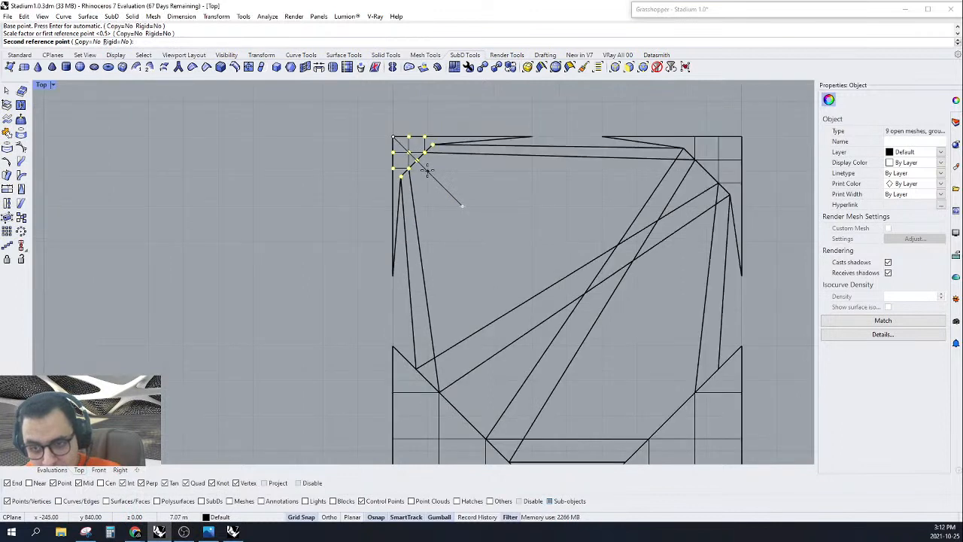
pyautogui.scroll(3, 427, 171)
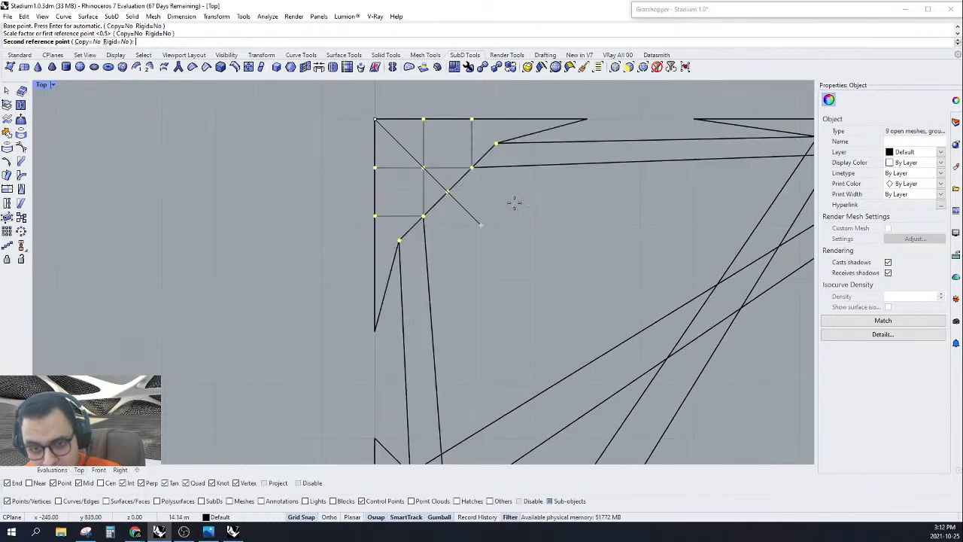
pyautogui.scroll(3, 469, 168)
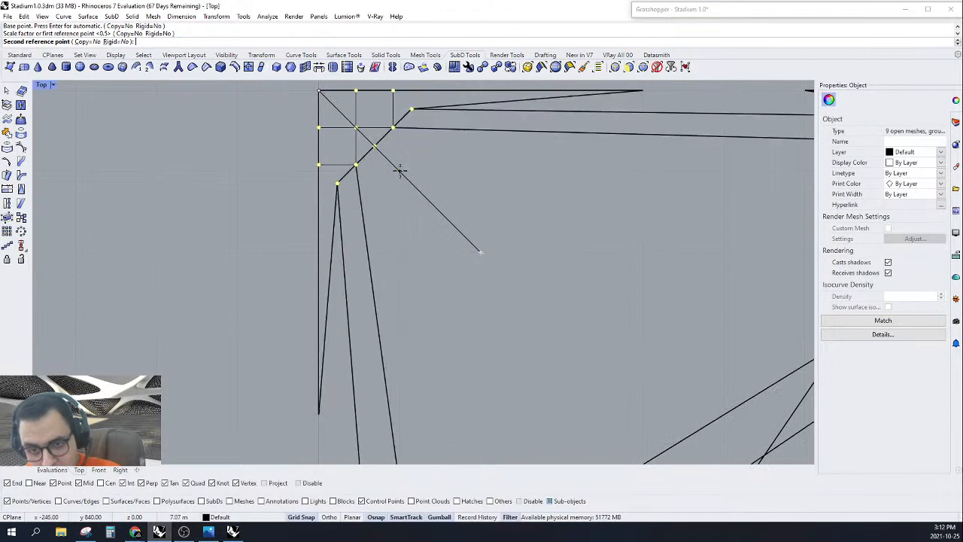
pyautogui.scroll(-2, 399, 170)
pyautogui.scroll(4, 419, 157)
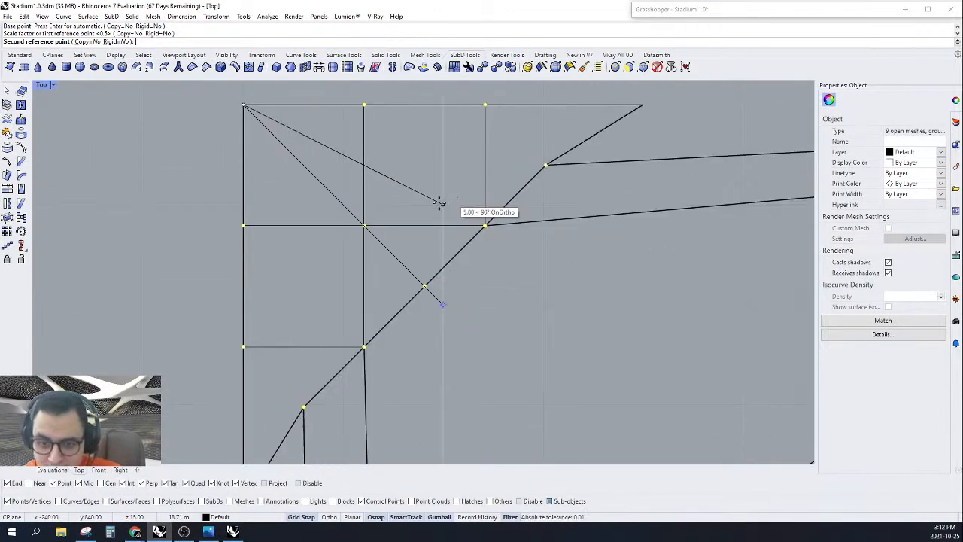
pyautogui.click(9, 483)
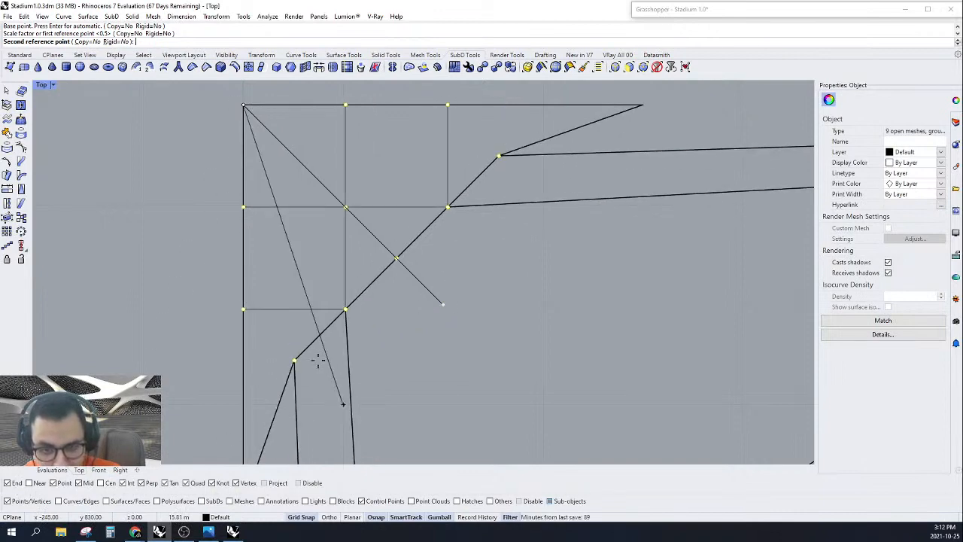
pyautogui.scroll(-10, 338, 203)
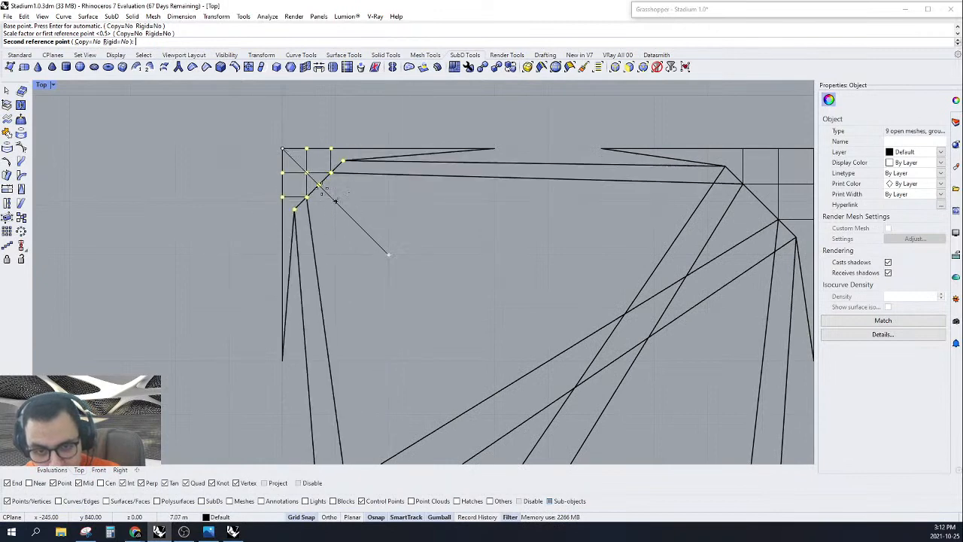
pyautogui.scroll(3, 335, 200)
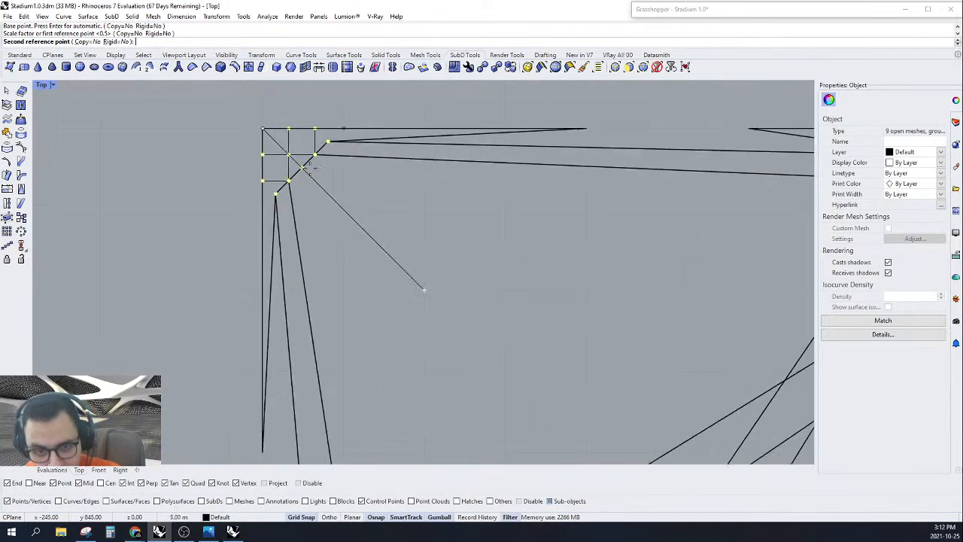
pyautogui.click(344, 211)
# Step: Cancel the repeated scaling of the upper-left vertices and undo the scaling of the upper-right block
pyautogui.scroll(2, 378, 211)
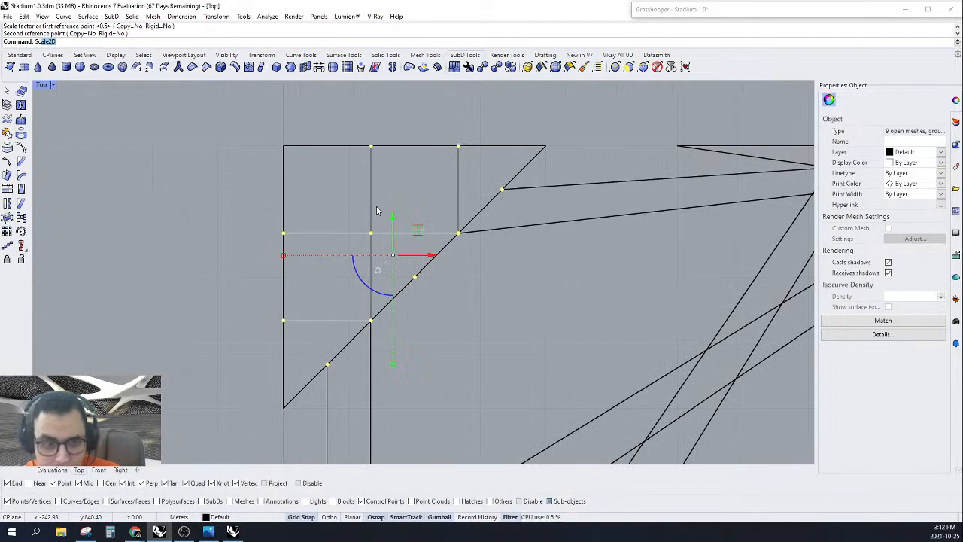
pyautogui.press('Return')
pyautogui.click(282, 145)
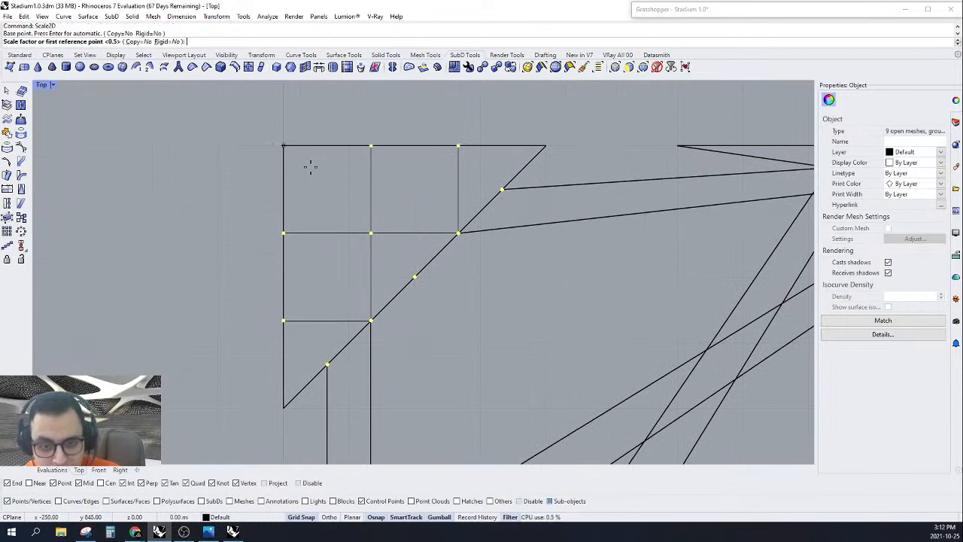
pyautogui.click(415, 277)
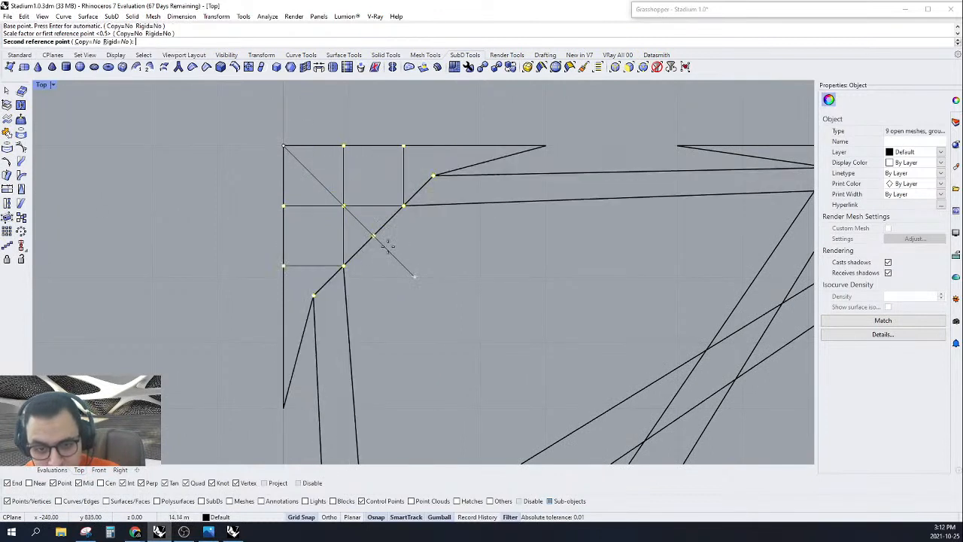
pyautogui.press('Escape')
pyautogui.scroll(-8, 358, 228)
pyautogui.press('Escape')
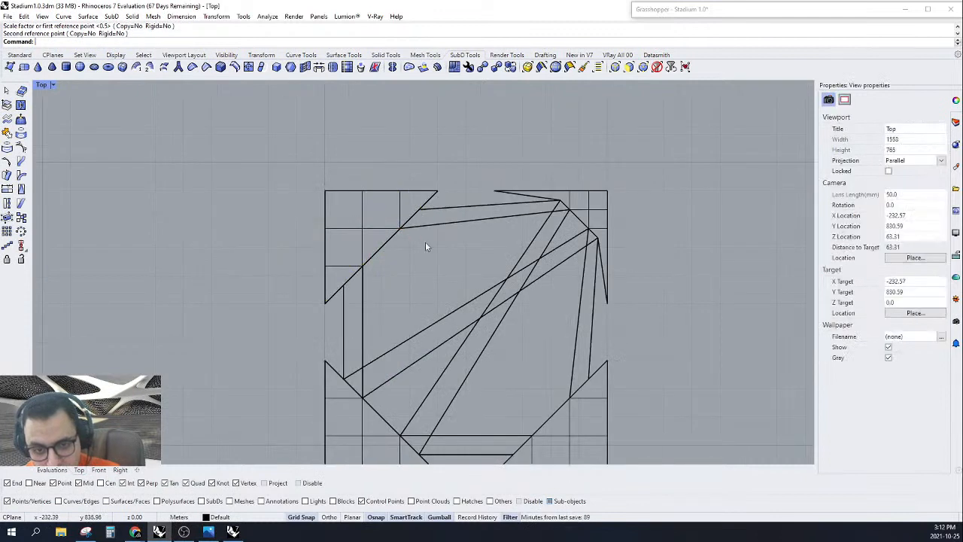
pyautogui.hotkey('ctrl', 'z')
# Step: Brush-select the upper-right corner block's mesh vertices again with the vertex filter on, including those along its diagonal edge
pyautogui.scroll(4, 606, 267)
pyautogui.click(642, 68)
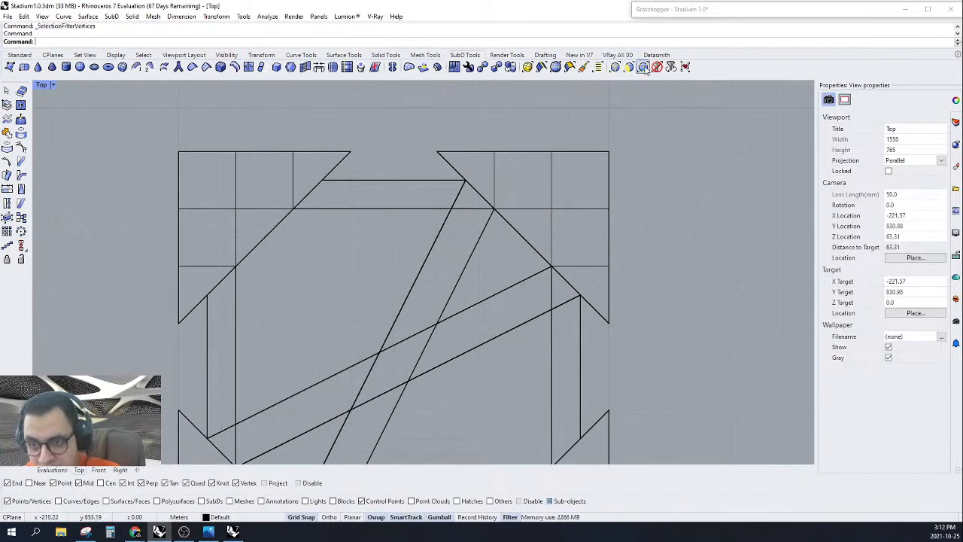
pyautogui.click(581, 67)
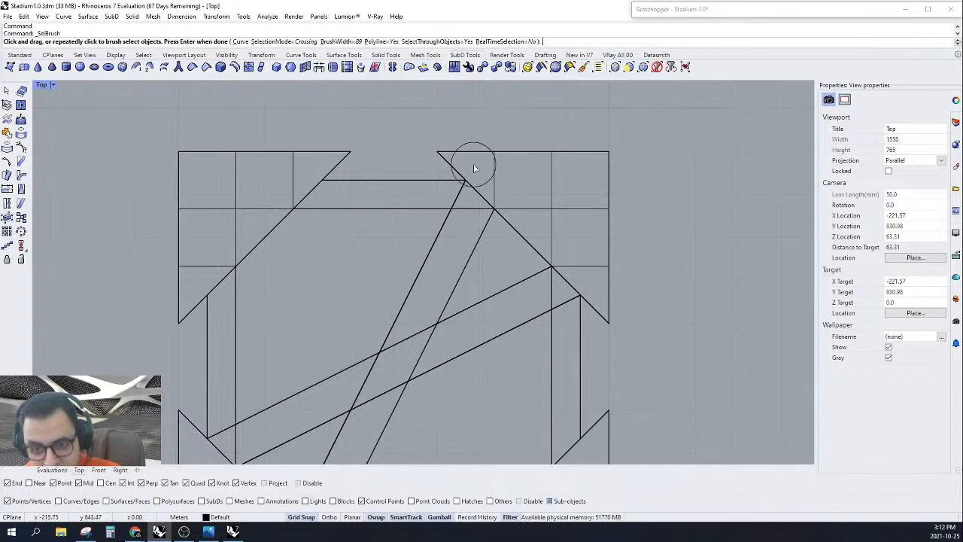
pyautogui.moveTo(485, 160)
pyautogui.mouseDown()
pyautogui.moveTo(555, 165)
pyautogui.moveTo(612, 221)
pyautogui.moveTo(617, 265)
pyautogui.mouseUp()
pyautogui.moveTo(571, 291)
pyautogui.mouseDown()
pyautogui.moveTo(482, 218)
pyautogui.moveTo(534, 192)
pyautogui.moveTo(561, 214)
pyautogui.mouseUp()
pyautogui.press('Return')
# Step: Scale the selected upper-right block vertices to half size about the block's outer corner with Scale2D, and clear the selection
pyautogui.write('Scale2D')
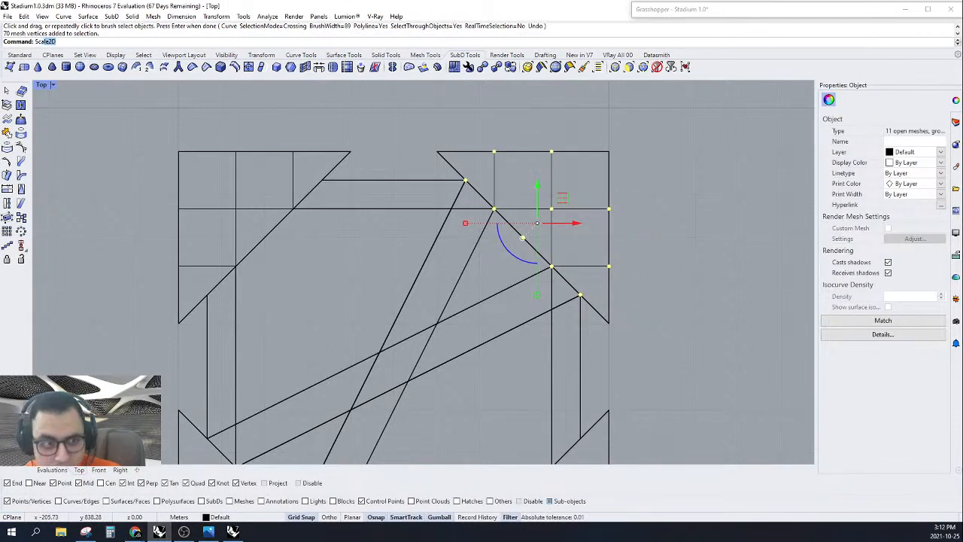
pyautogui.press('Return')
pyautogui.click(609, 151)
pyautogui.click(551, 266)
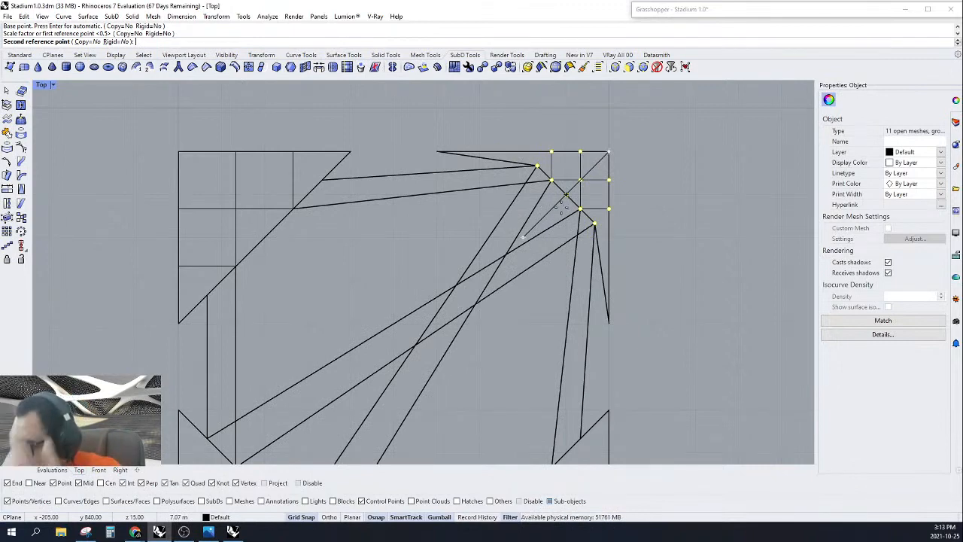
pyautogui.scroll(3, 566, 194)
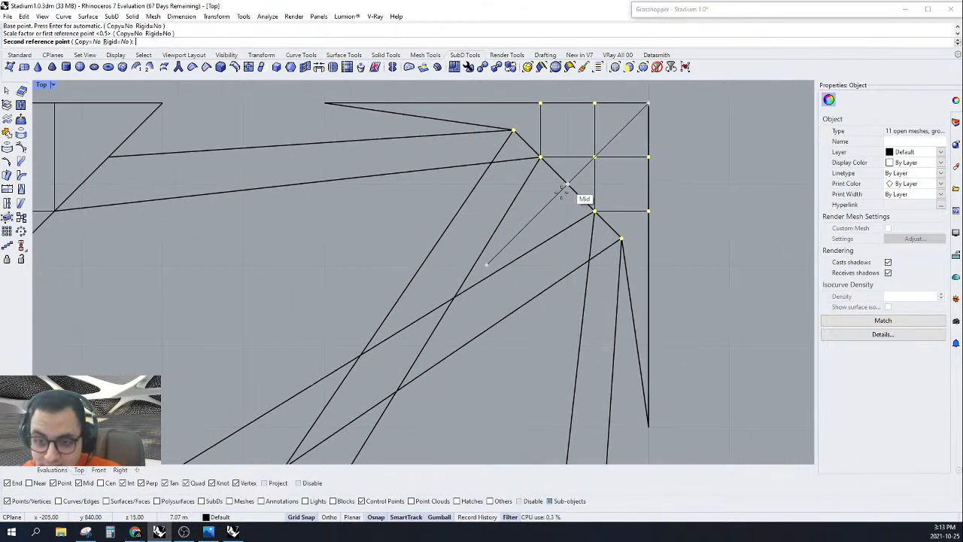
pyautogui.click(549, 207)
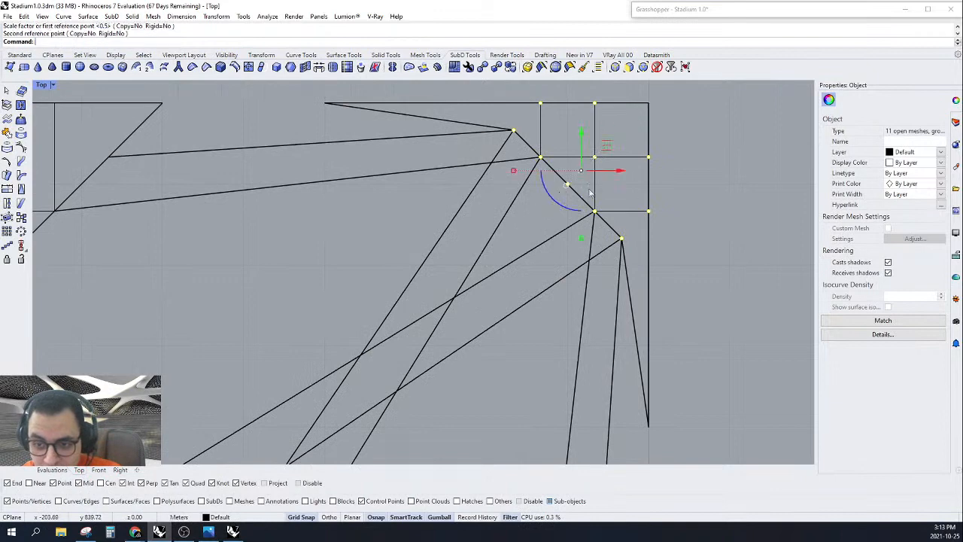
pyautogui.click(675, 187)
pyautogui.scroll(-8, 673, 187)
pyautogui.scroll(4, 400, 159)
pyautogui.rightClick(406, 159)
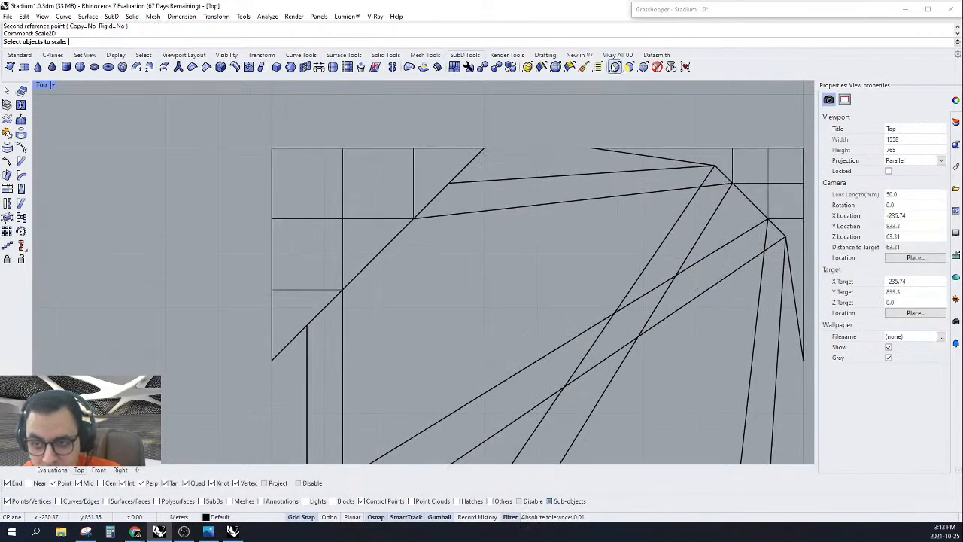
pyautogui.click(644, 68)
pyautogui.scroll(-5, 426, 148)
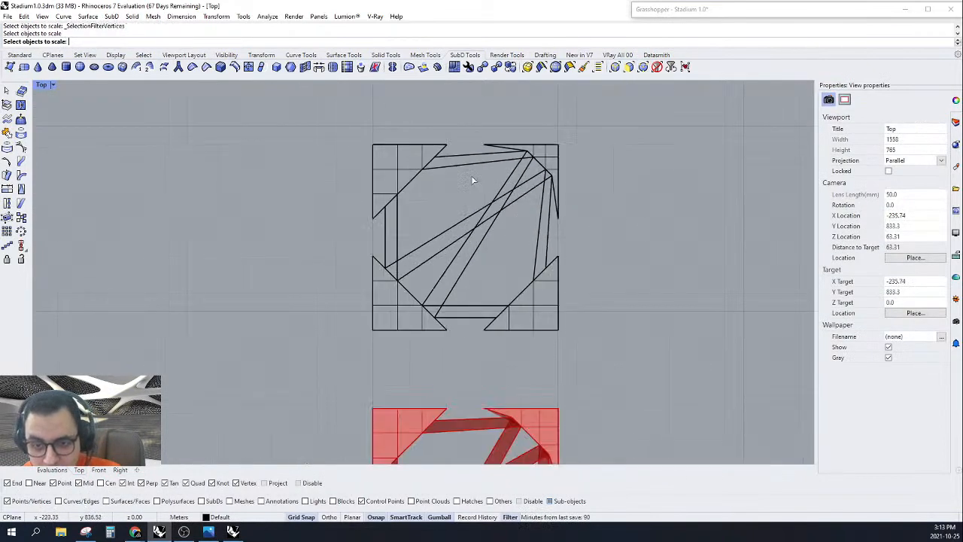
pyautogui.scroll(2, 511, 259)
pyautogui.moveTo(519, 235); pyautogui.dragTo(564, 289, button='right')
pyautogui.press('Escape')
pyautogui.moveTo(655, 278); pyautogui.dragTo(656, 266, button='right')
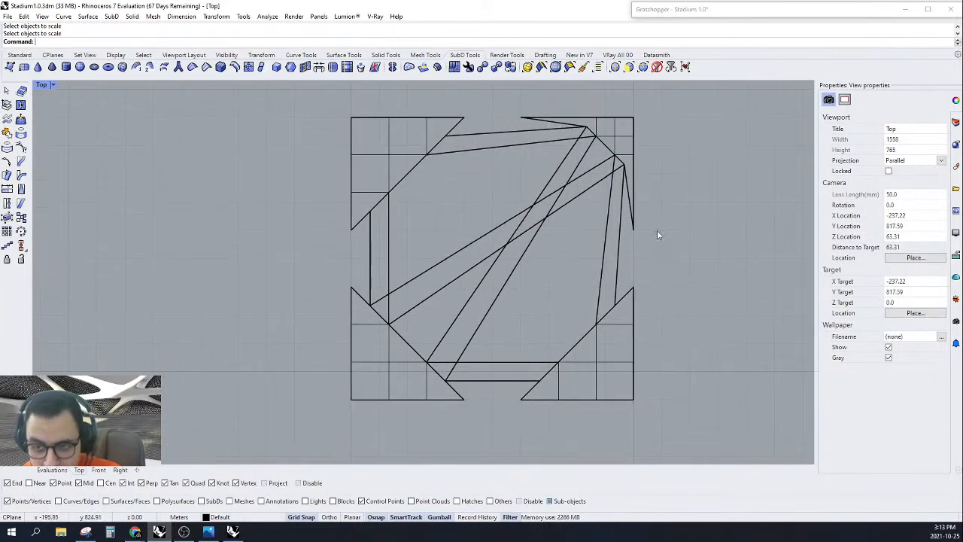
# Step: Select the lower-right corner block's mesh vertices with the vertex filter on, including those along its diagonal, right and lower edges
pyautogui.click(644, 67)
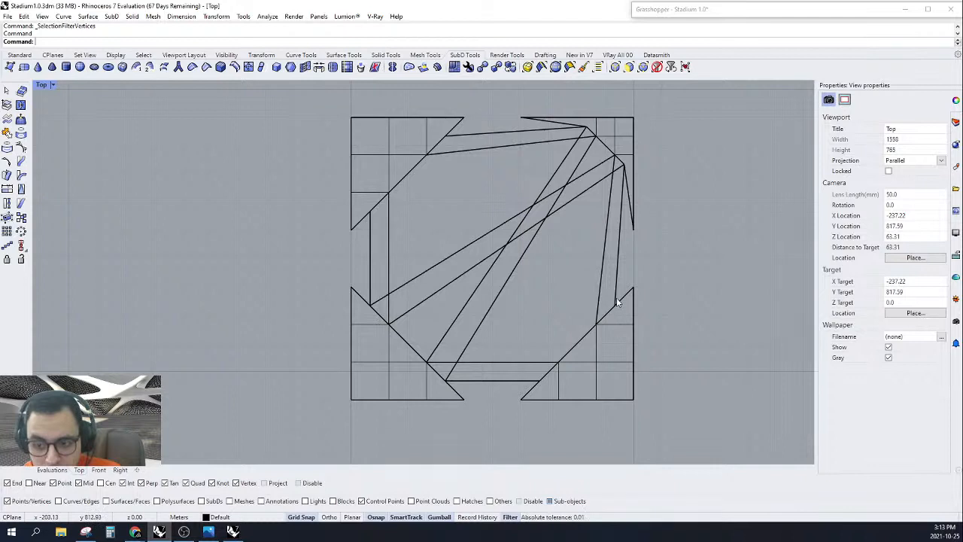
pyautogui.moveTo(630, 285); pyautogui.dragTo(535, 393)
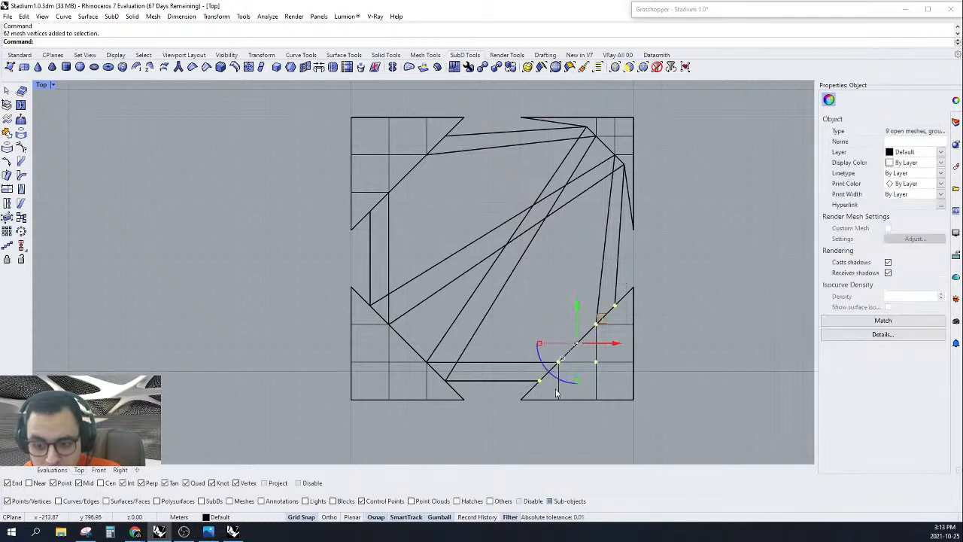
pyautogui.keyDown('shift'); pyautogui.moveTo(621, 312); pyautogui.dragTo(652, 375); pyautogui.keyUp('shift')
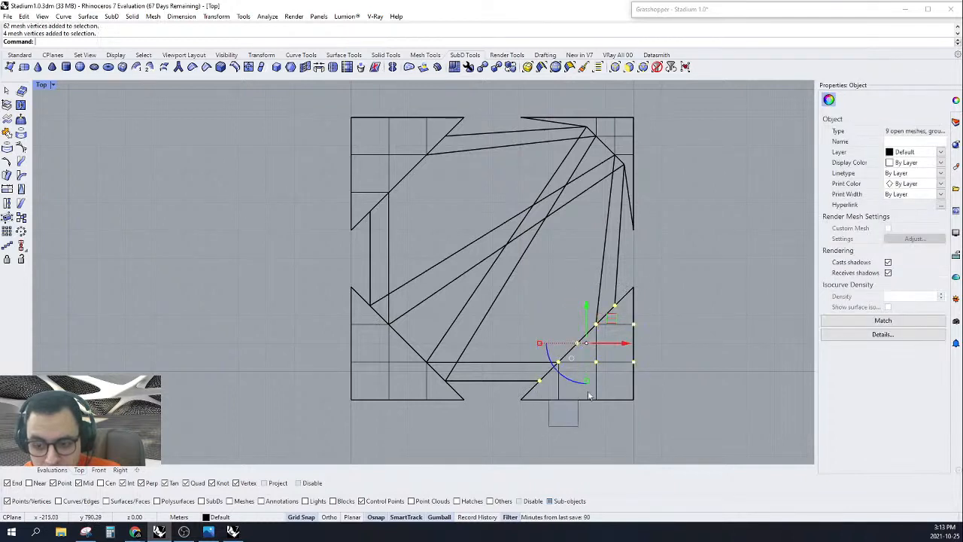
pyautogui.keyDown('shift'); pyautogui.moveTo(589, 397); pyautogui.dragTo(602, 381); pyautogui.keyUp('shift')
# Step: Scale the selected lower-right block vertices to half size about the block's outer corner with Scale2D, referencing the diagonal edge's midpoint
pyautogui.write('Scale2D')
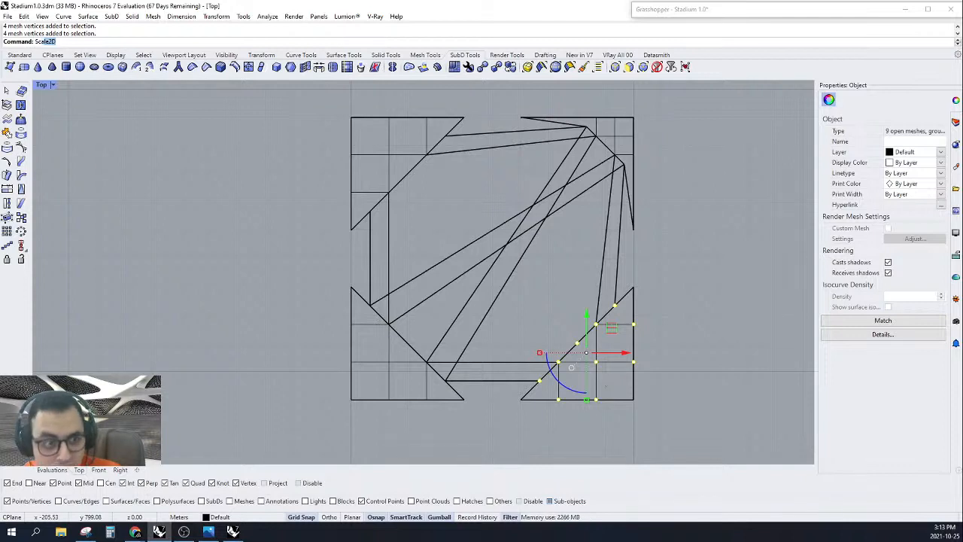
pyautogui.press('Return')
pyautogui.scroll(1, 626, 398)
pyautogui.click(626, 391)
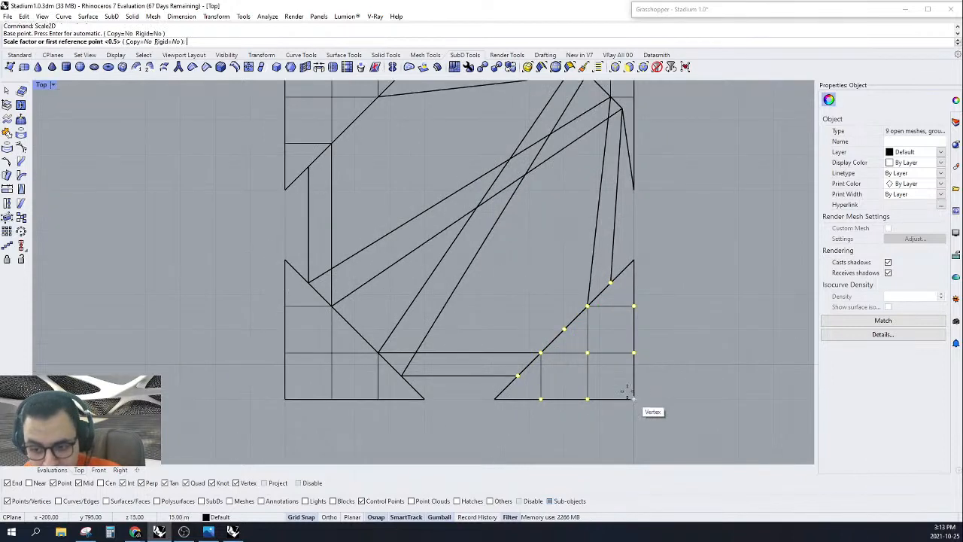
pyautogui.click(564, 329)
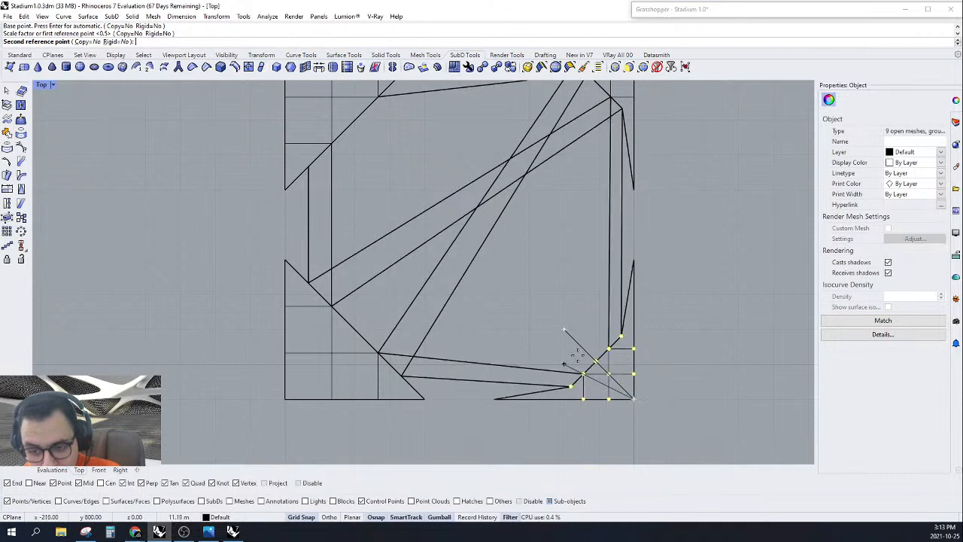
pyautogui.scroll(2, 586, 363)
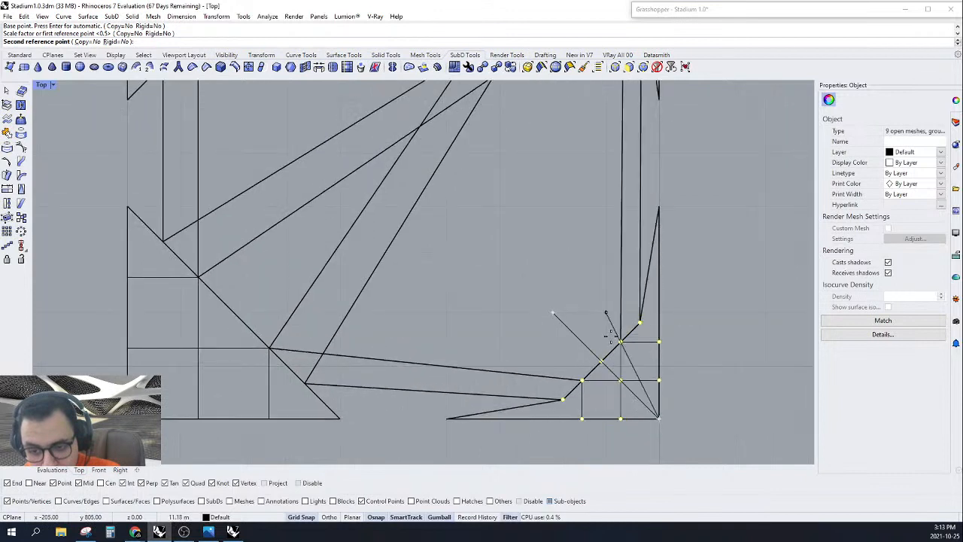
pyautogui.click(622, 378)
pyautogui.scroll(-4, 621, 378)
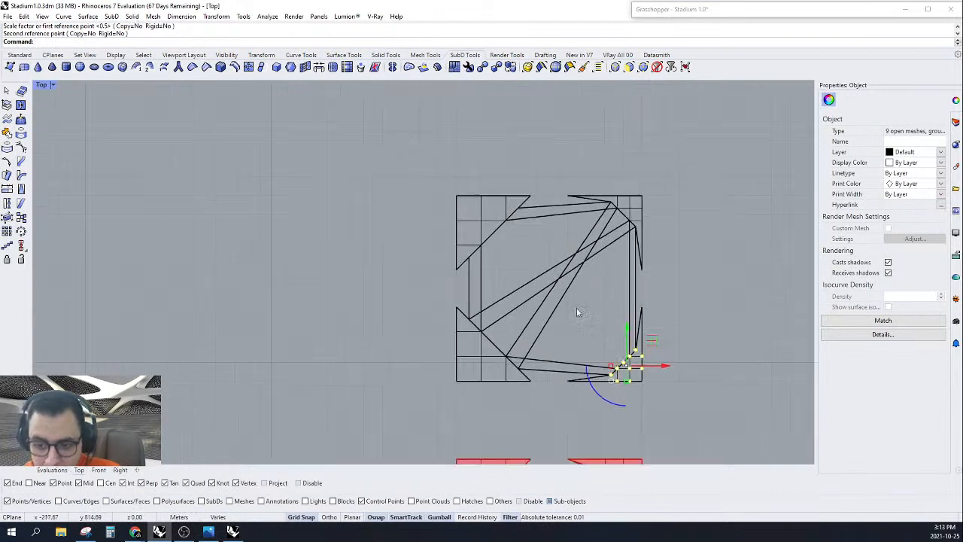
# Step: Select the upper-left corner block's mesh vertices, including those along its diagonal, upper and left edges
pyautogui.scroll(3, 495, 225)
pyautogui.moveTo(555, 175); pyautogui.dragTo(428, 318)
pyautogui.keyDown('shift'); pyautogui.moveTo(441, 174); pyautogui.dragTo(439, 177); pyautogui.keyUp('shift')
pyautogui.keyDown('shift'); pyautogui.moveTo(441, 188); pyautogui.dragTo(377, 290); pyautogui.keyUp('shift')
# Step: Try to scale the selected upper-left block vertices about the block's outer corner with Scale2D
pyautogui.write('Scale2D')
pyautogui.press('Return')
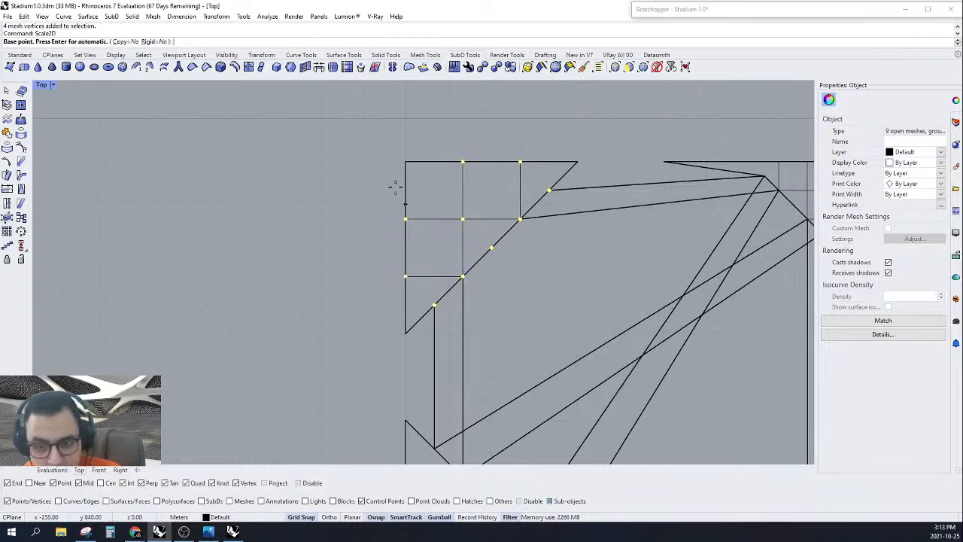
pyautogui.click(406, 163)
pyautogui.click(462, 219)
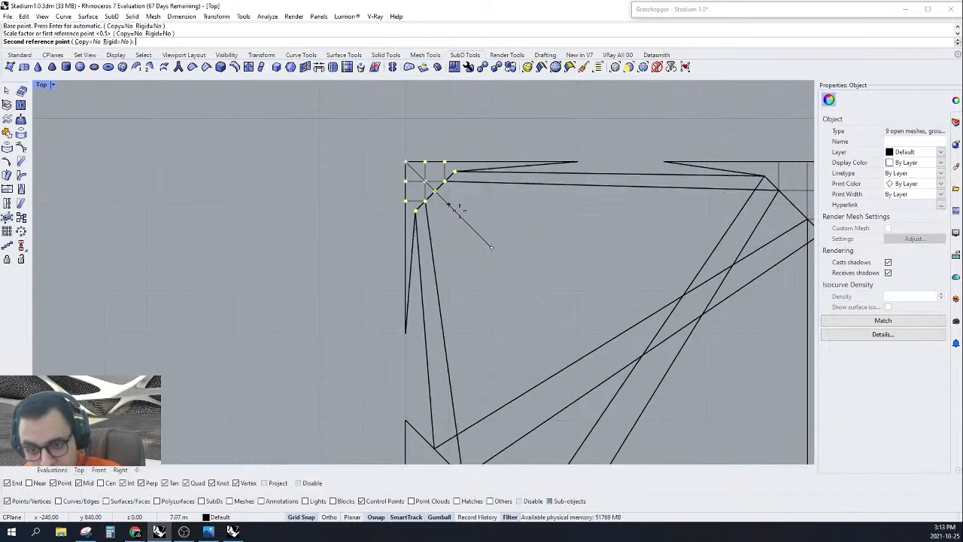
pyautogui.scroll(4, 449, 204)
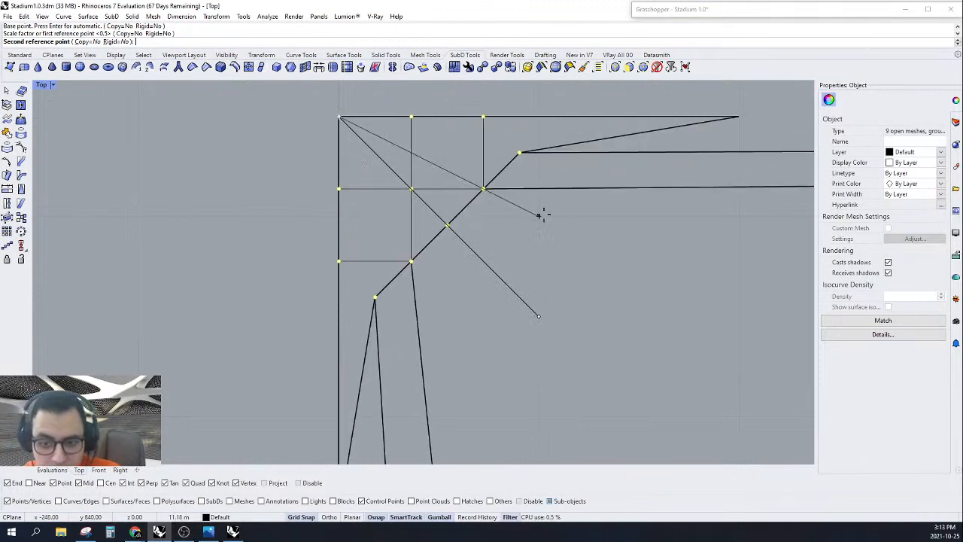
pyautogui.press('Escape')
# Step: Select the lower-left corner block's mesh vertices, including those along its diagonal, lower and left edges
pyautogui.scroll(-17, 486, 236)
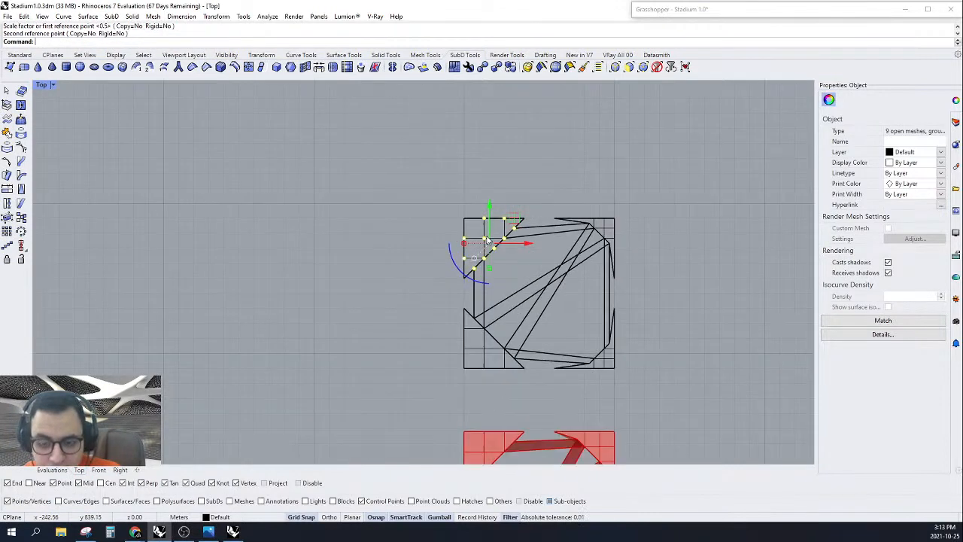
pyautogui.scroll(2, 574, 281)
pyautogui.scroll(-4, 574, 281)
pyautogui.scroll(4, 561, 359)
pyautogui.scroll(4, 516, 325)
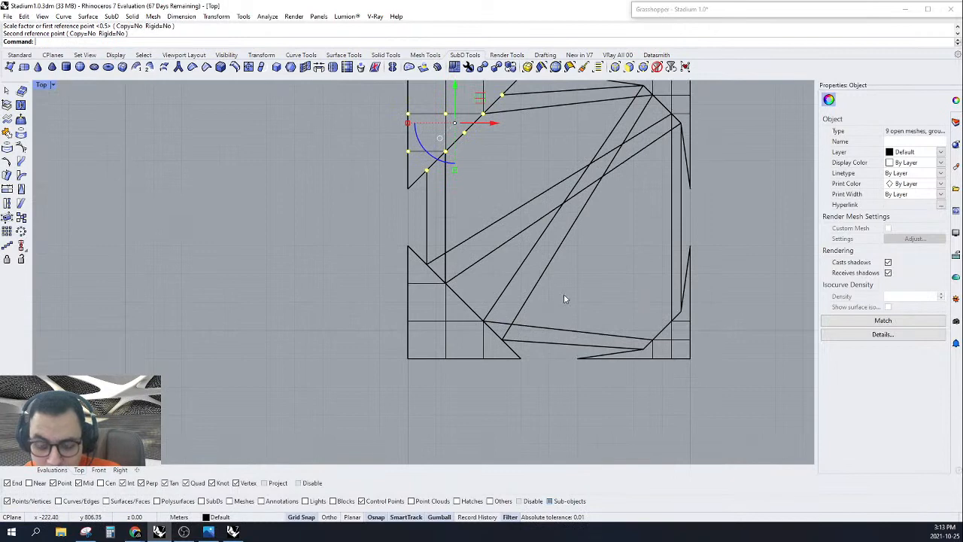
pyautogui.scroll(-8, 563, 292)
pyautogui.moveTo(569, 251); pyautogui.dragTo(532, 253, button='right')
pyautogui.scroll(10, 513, 292)
pyautogui.moveTo(583, 277); pyautogui.dragTo(393, 354)
pyautogui.keyDown('shift'); pyautogui.moveTo(452, 194); pyautogui.dragTo(389, 345); pyautogui.keyUp('shift')
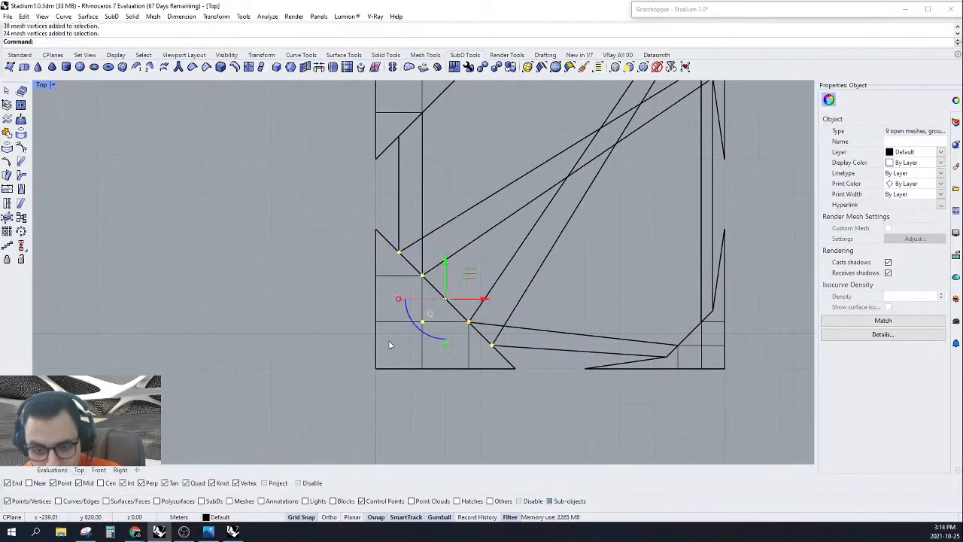
pyautogui.keyDown('shift'); pyautogui.moveTo(481, 414); pyautogui.dragTo(402, 343); pyautogui.keyUp('shift')
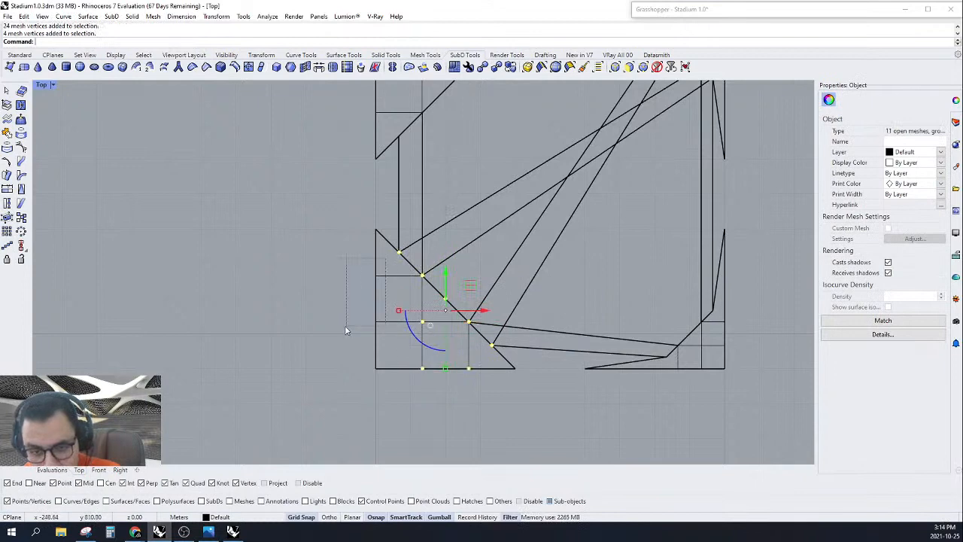
pyautogui.keyDown('shift'); pyautogui.moveTo(346, 329); pyautogui.dragTo(344, 327); pyautogui.keyUp('shift')
# Step: Try to scale the selected lower-left block vertices to half size about the block's outer corner with Scale2D, and clear the selection
pyautogui.write('Sca')
pyautogui.press('Return')
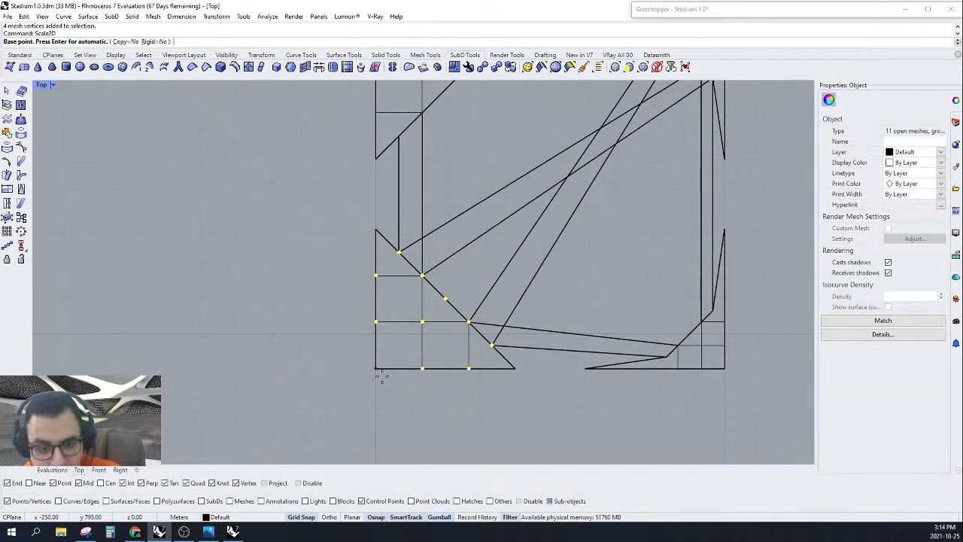
pyautogui.click(376, 368)
pyautogui.click(445, 299)
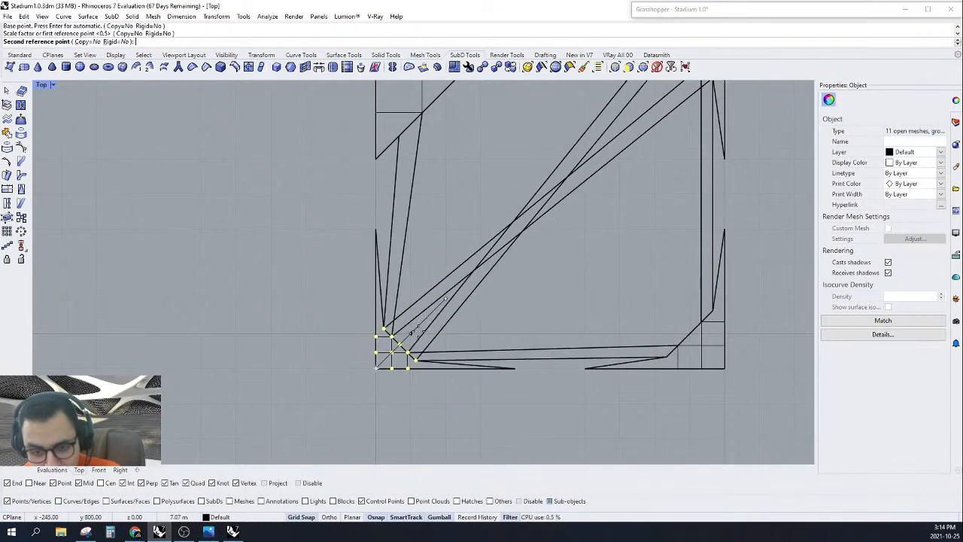
pyautogui.scroll(6, 391, 358)
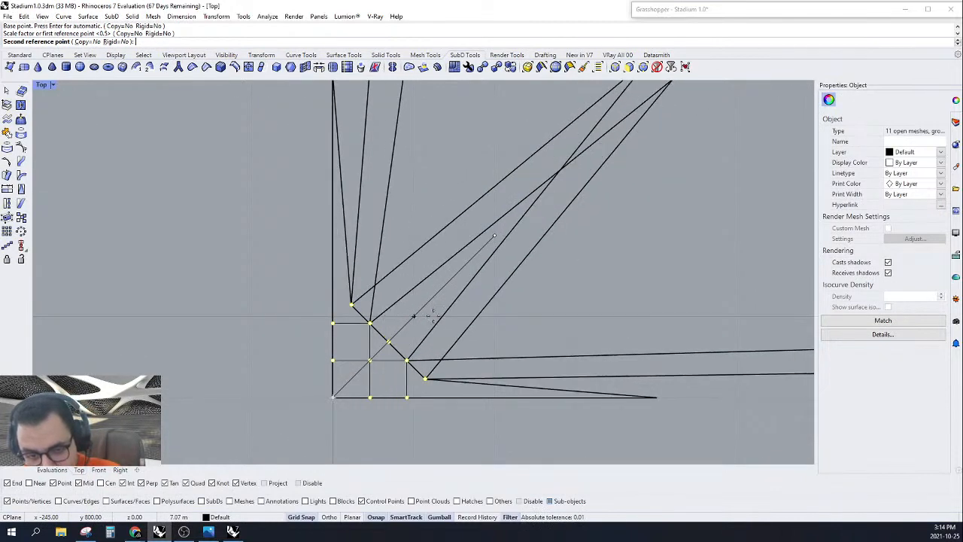
pyautogui.scroll(3, 413, 316)
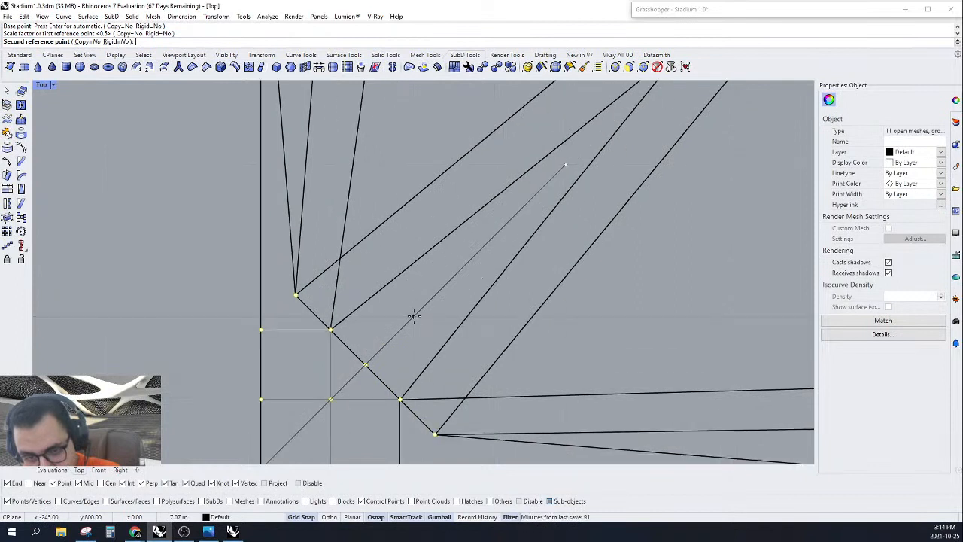
pyautogui.scroll(-3, 413, 316)
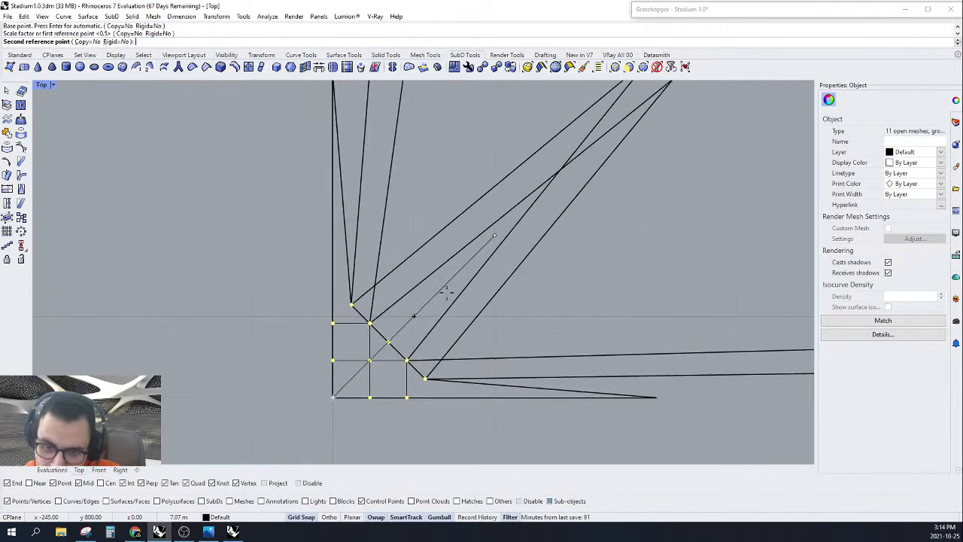
pyautogui.scroll(3, 462, 275)
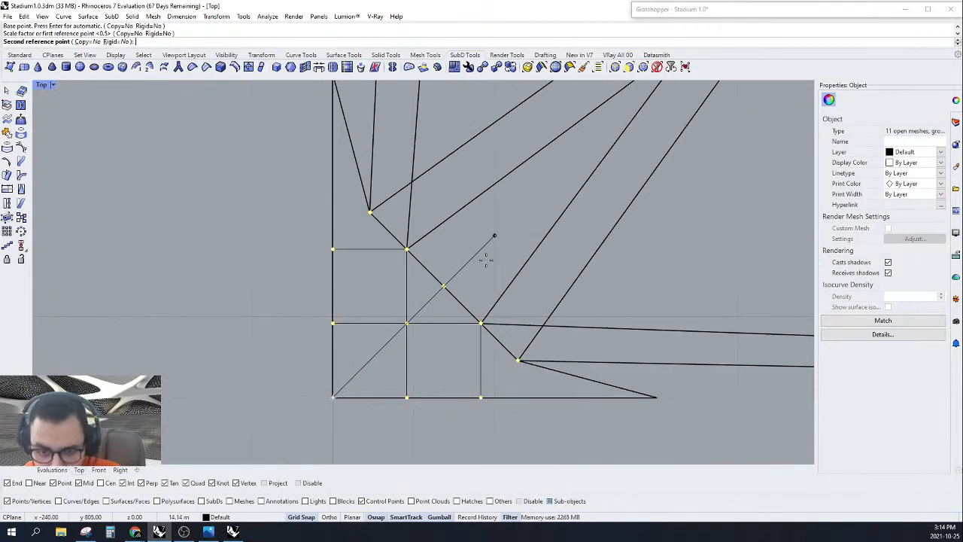
pyautogui.scroll(-5, 495, 236)
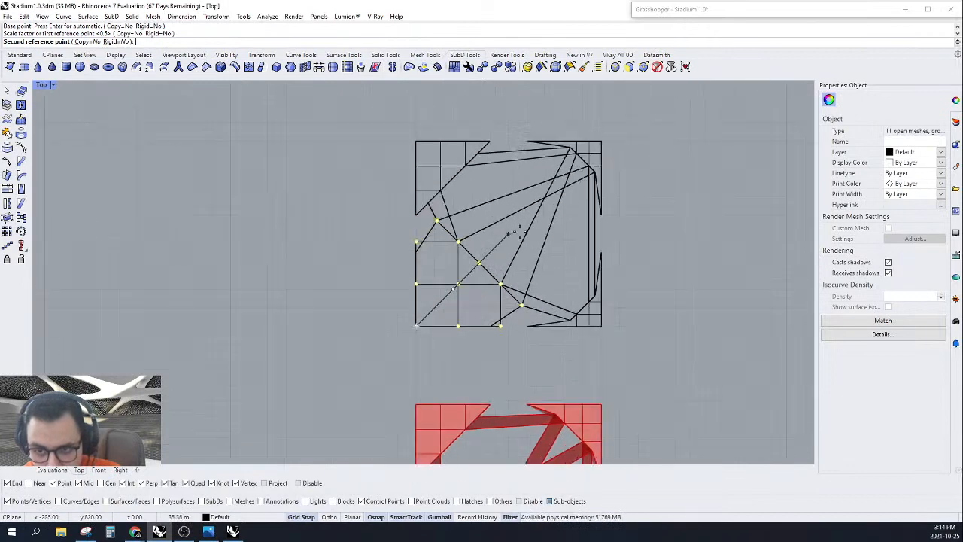
pyautogui.scroll(3, 509, 254)
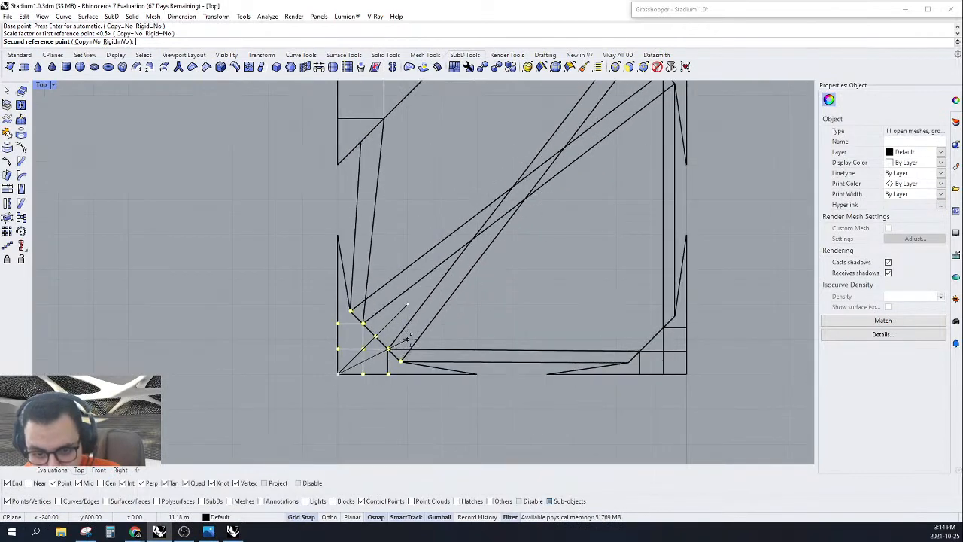
pyautogui.scroll(4, 407, 339)
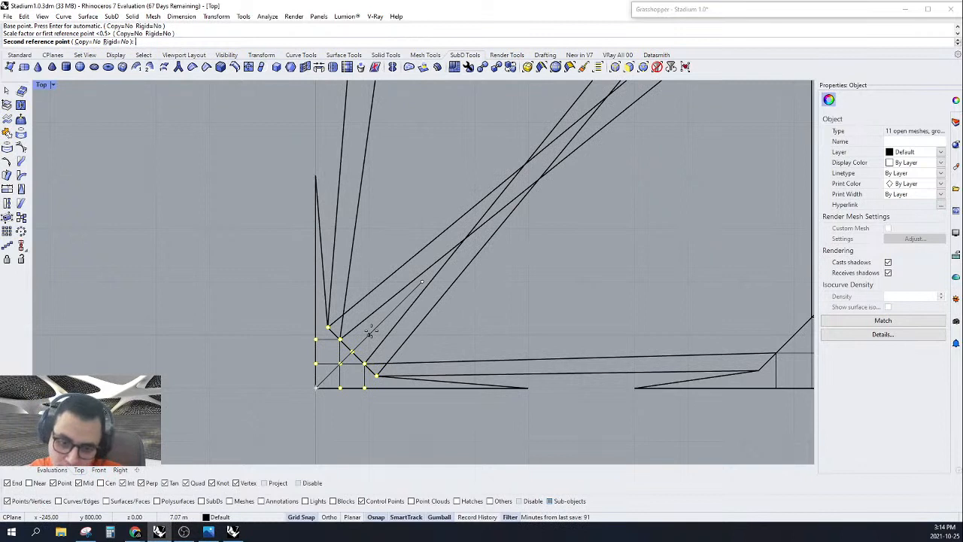
pyautogui.scroll(-5, 370, 331)
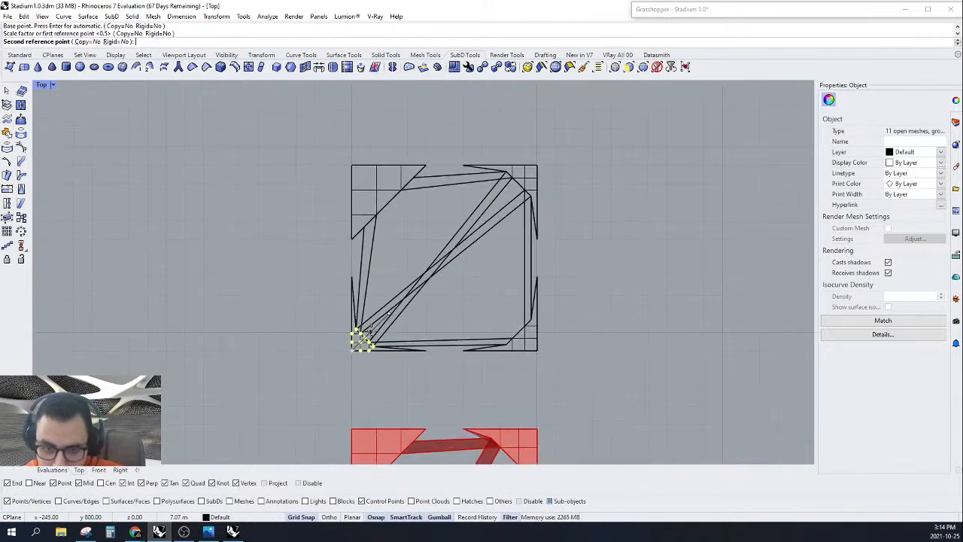
pyautogui.click(369, 331)
pyautogui.press('Escape')
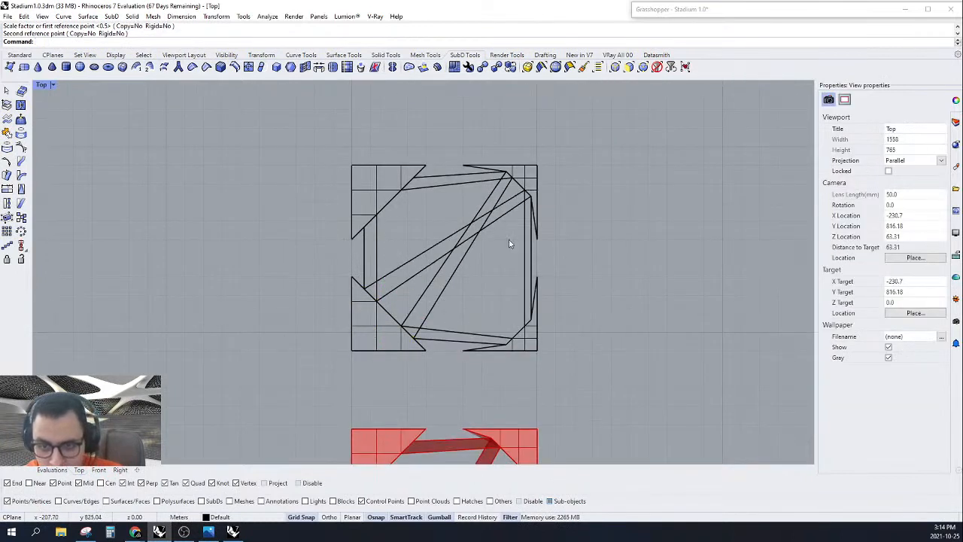
pyautogui.scroll(-2, 515, 226)
pyautogui.scroll(4, 450, 244)
pyautogui.moveTo(528, 289); pyautogui.dragTo(526, 323, button='right')
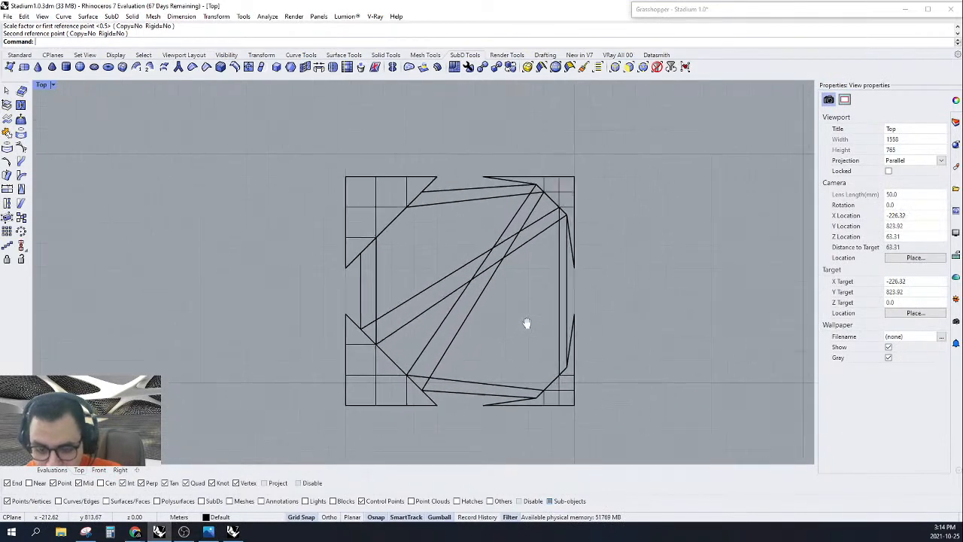
pyautogui.scroll(4, 595, 177)
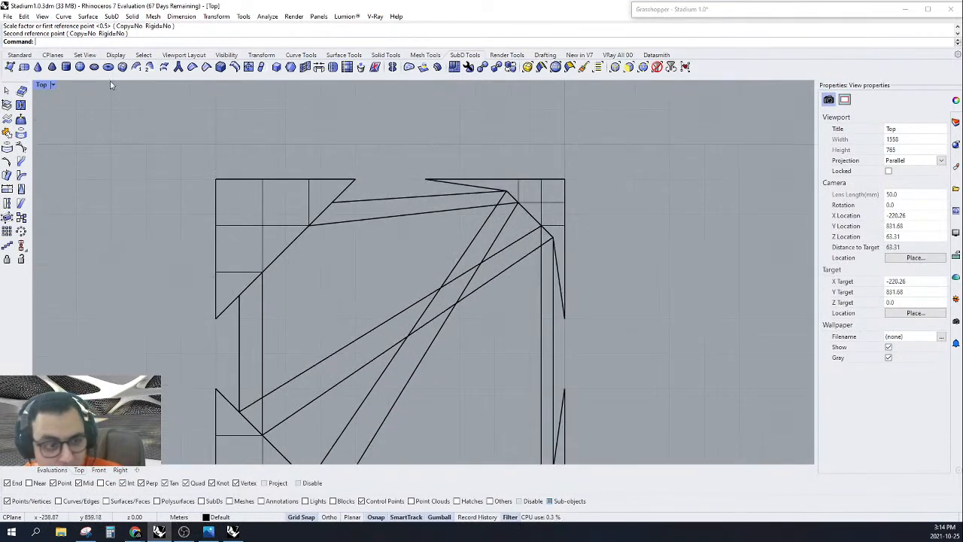
# Step: Draw a diagonal guide polyline about 20.6 m long from the upper-right corner block's outer corner inward across the block
pyautogui.click(19, 55)
pyautogui.click(7, 104)
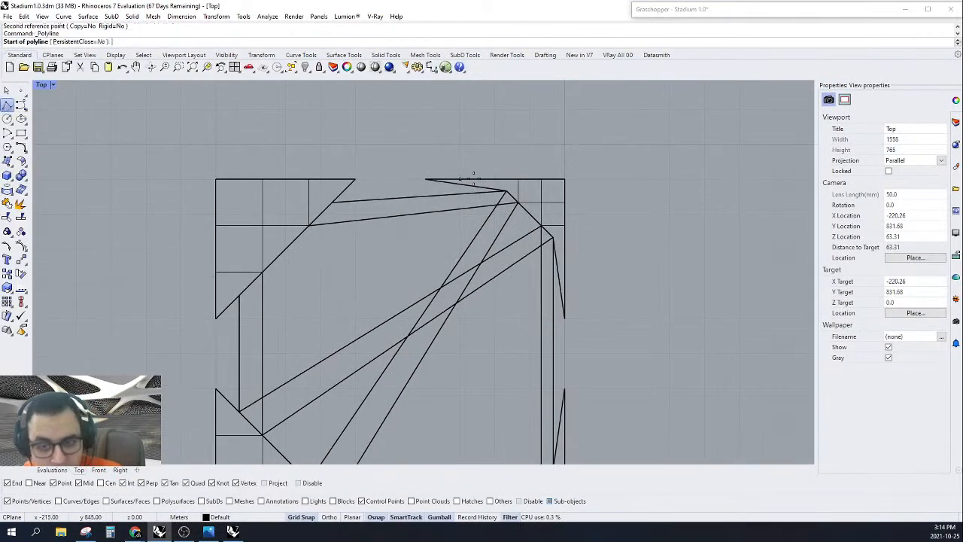
pyautogui.click(565, 180)
pyautogui.scroll(2, 505, 216)
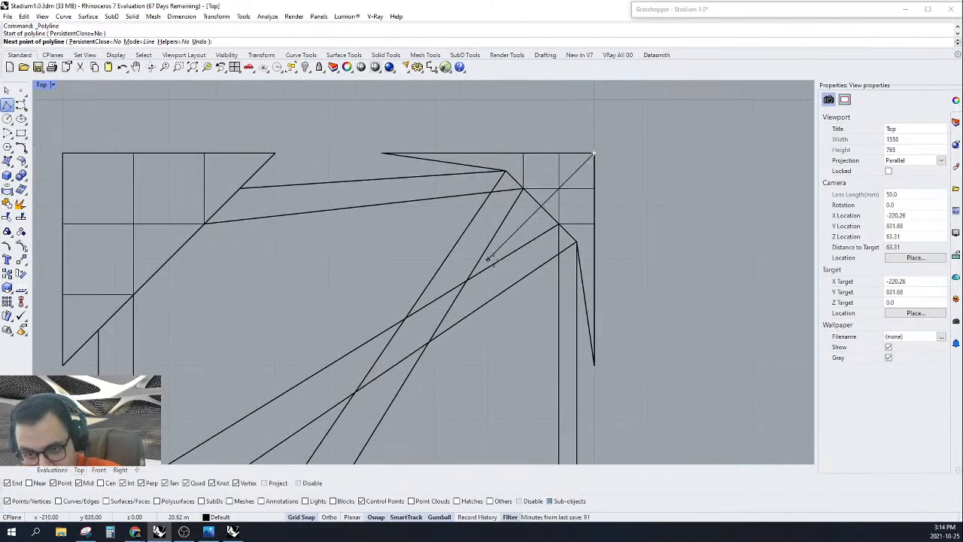
pyautogui.click(490, 259)
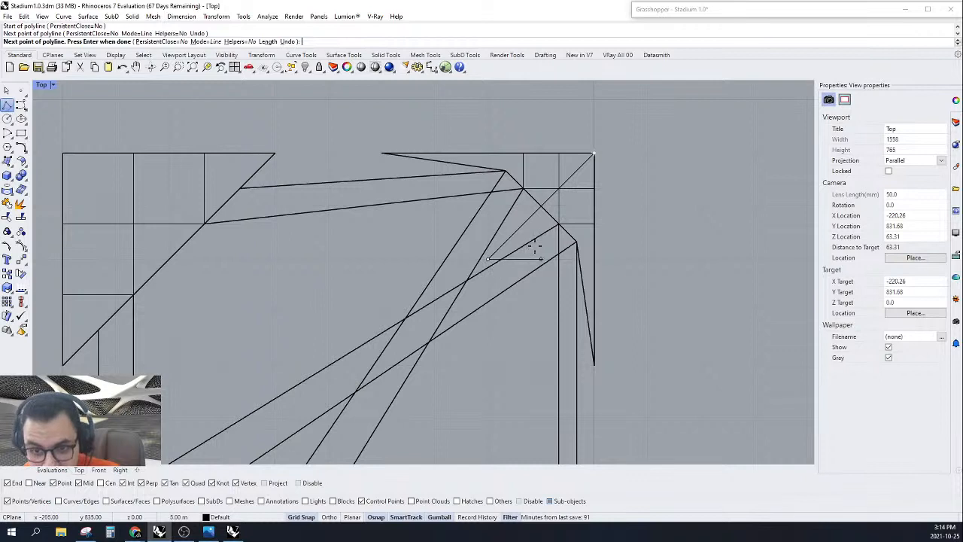
pyautogui.press('Return')
pyautogui.scroll(-2, 622, 180)
pyautogui.scroll(1, 504, 188)
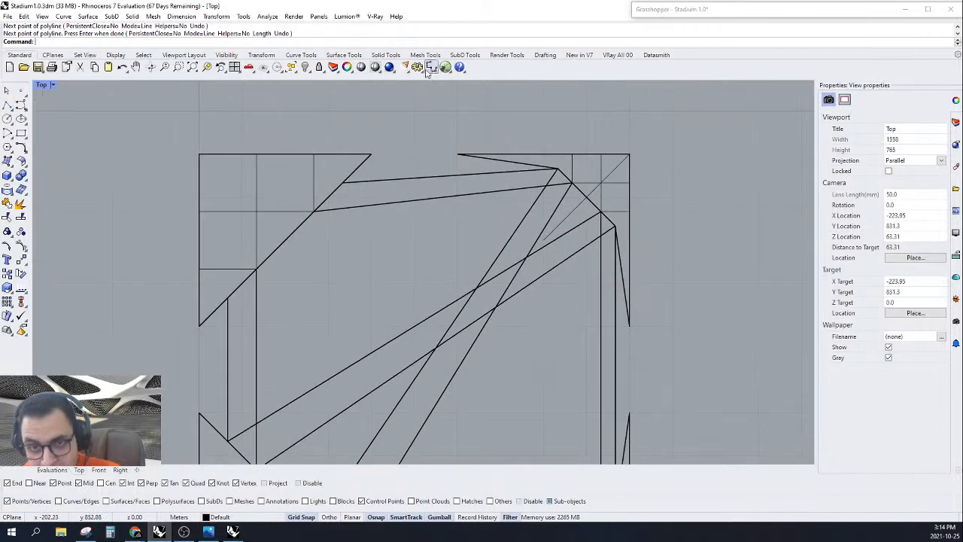
# Step: Turn off the vertex selection filter and mirror a copy of the diagonal guide line across the model's vertical centreline onto the upper-left block
pyautogui.click(464, 55)
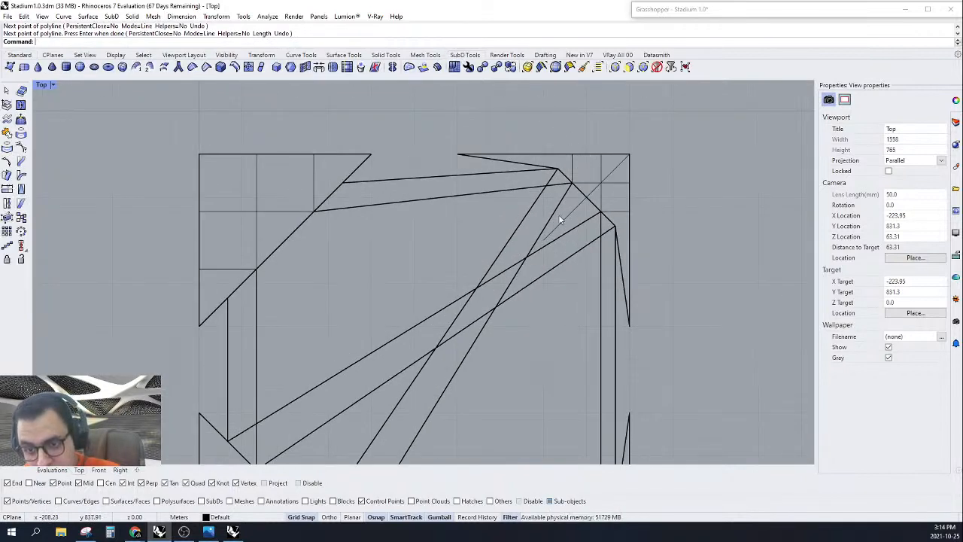
pyautogui.click(645, 68)
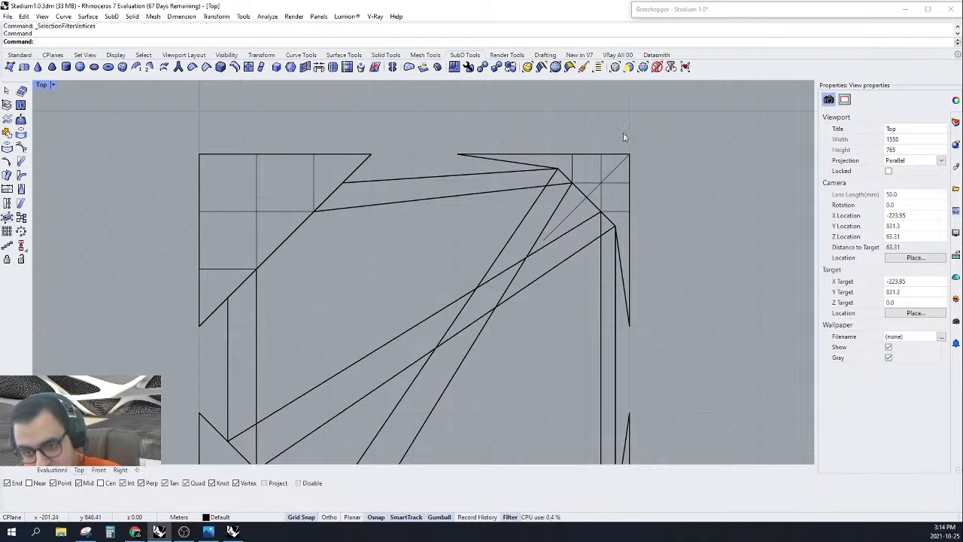
pyautogui.click(571, 209)
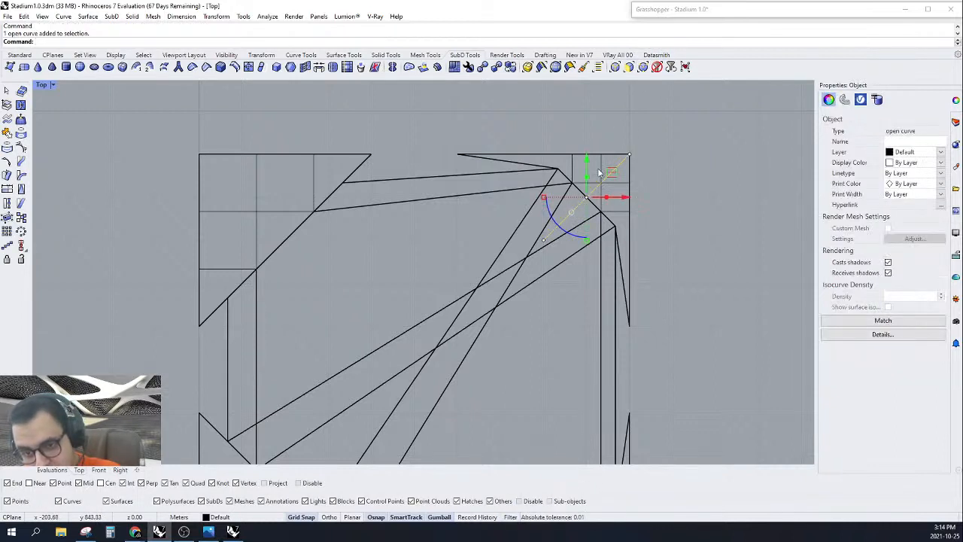
pyautogui.scroll(-3, 600, 173)
pyautogui.press('Return')
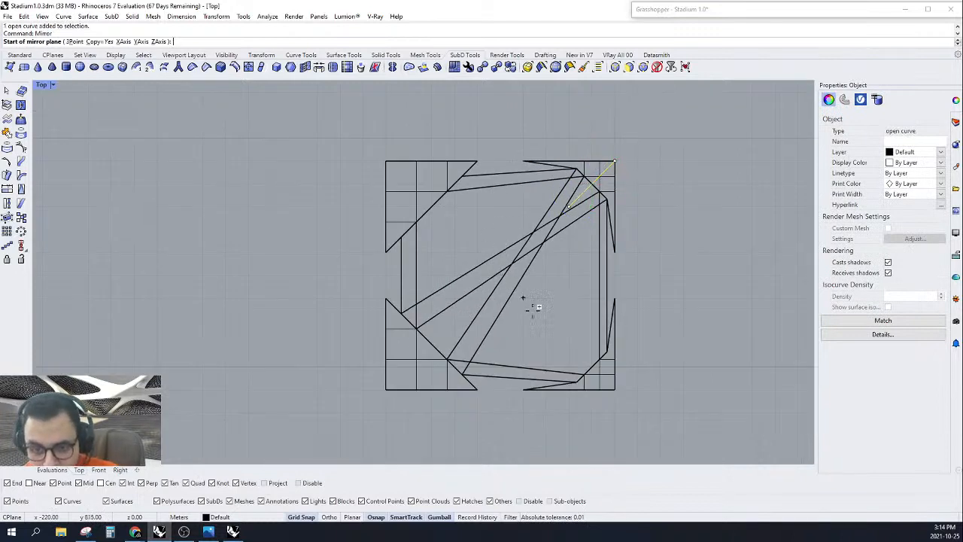
pyautogui.click(501, 391)
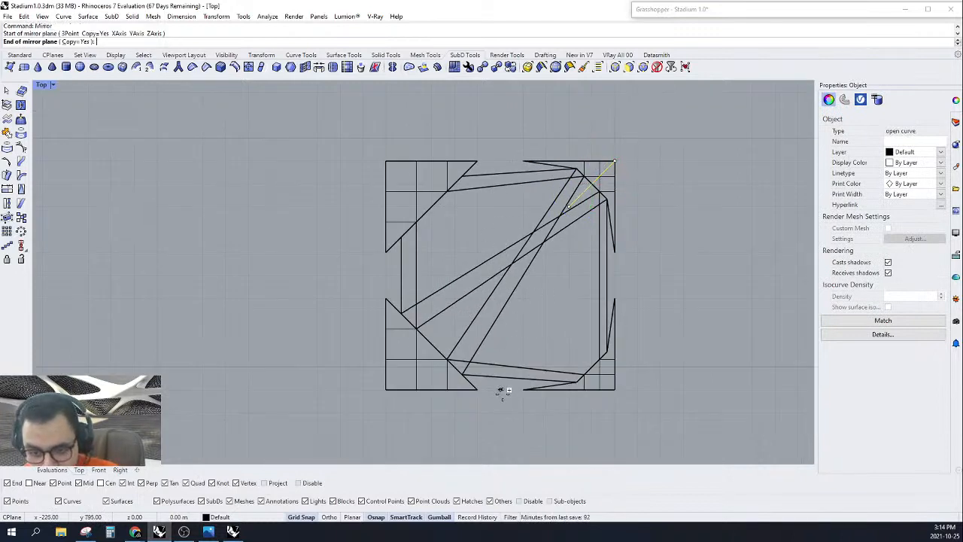
pyautogui.click(507, 122)
pyautogui.press('Escape')
pyautogui.scroll(5, 421, 172)
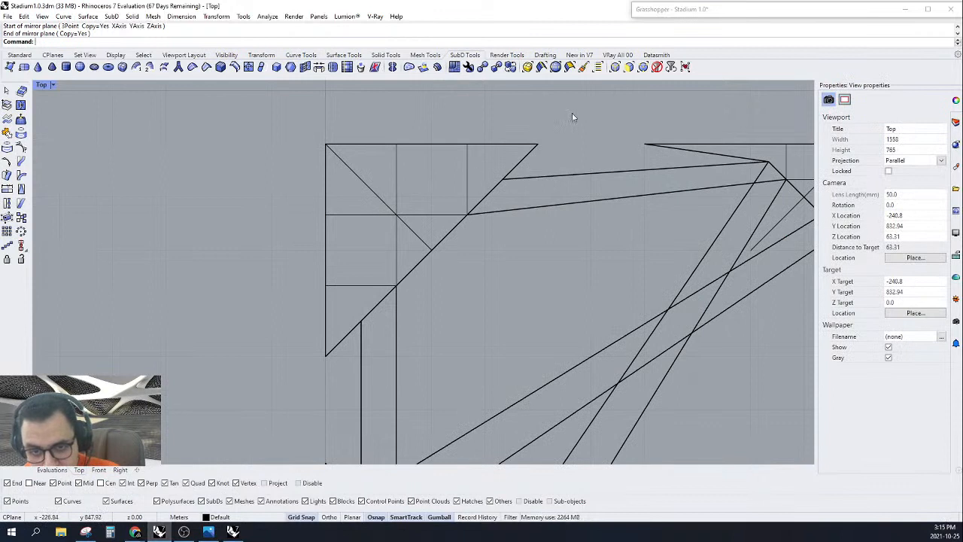
# Step: Restrict selection to vertices and select the upper-left block's mesh vertices, including those along its diagonal, upper and left edges
pyautogui.click(642, 67)
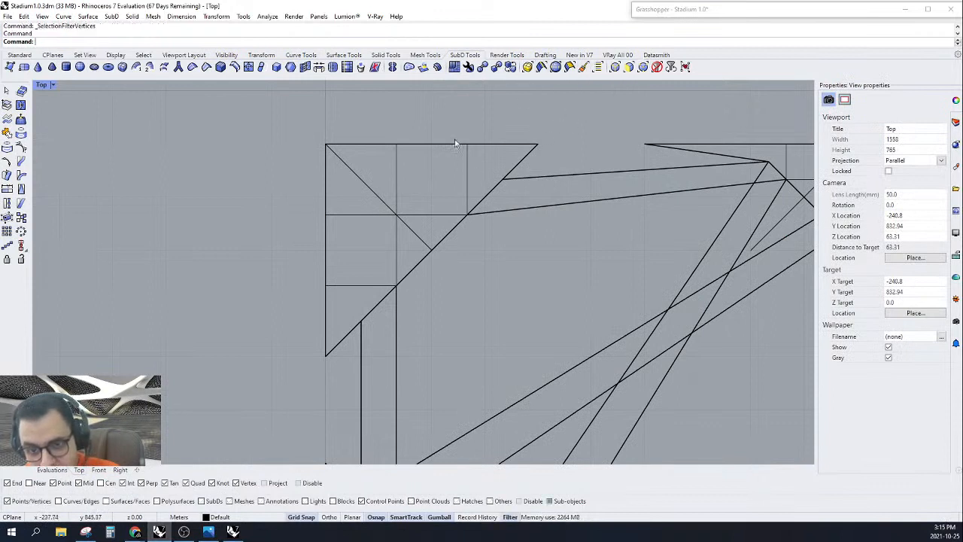
pyautogui.moveTo(442, 129); pyautogui.dragTo(491, 251)
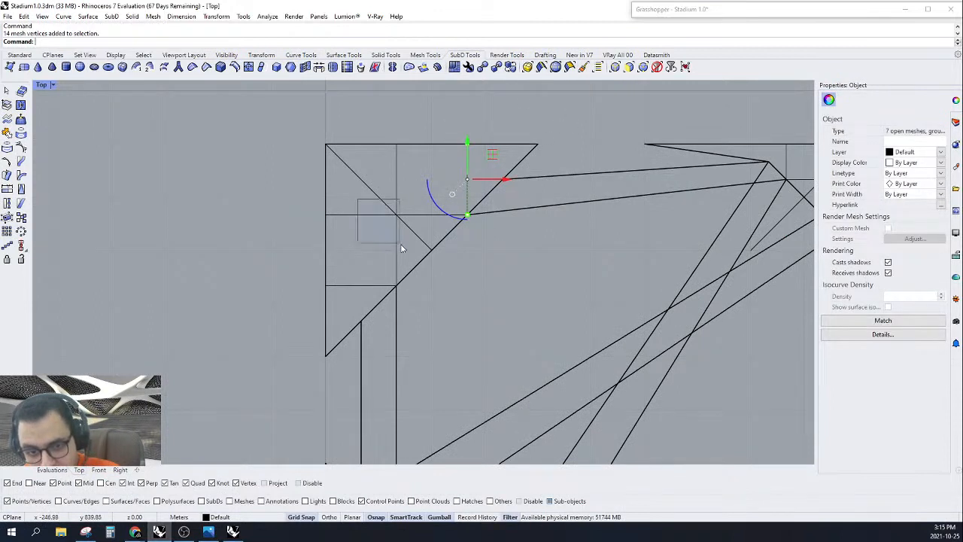
pyautogui.keyDown('shift'); pyautogui.moveTo(402, 248); pyautogui.dragTo(452, 272); pyautogui.keyUp('shift')
pyautogui.keyDown('shift'); pyautogui.moveTo(455, 163); pyautogui.dragTo(529, 233); pyautogui.keyUp('shift')
pyautogui.keyDown('shift'); pyautogui.moveTo(246, 181); pyautogui.dragTo(503, 329); pyautogui.keyUp('shift')
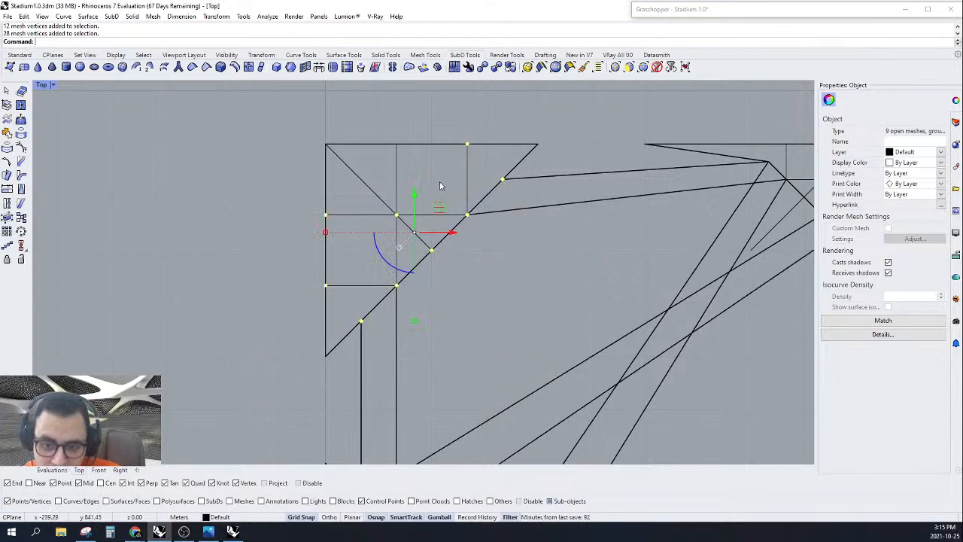
pyautogui.keyDown('shift'); pyautogui.moveTo(392, 125); pyautogui.dragTo(425, 180); pyautogui.keyUp('shift')
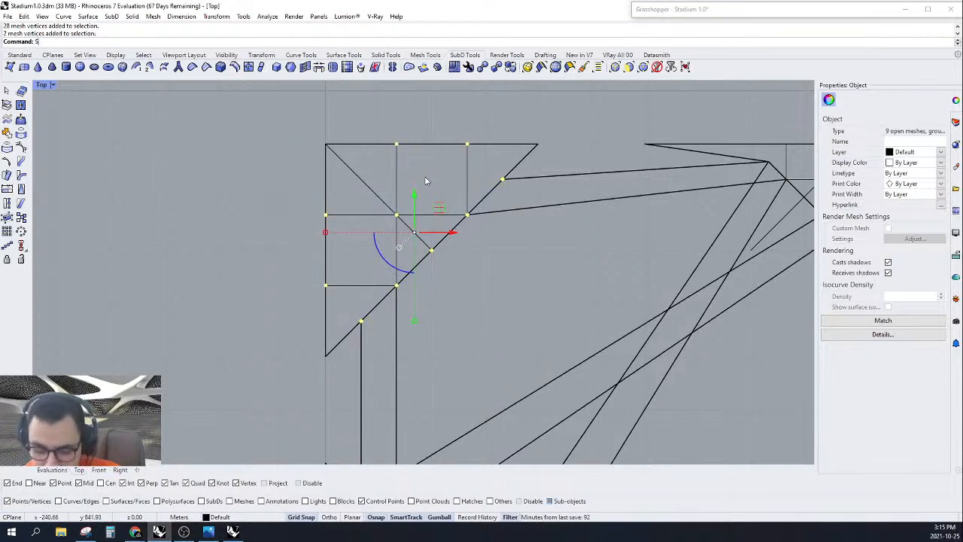
# Step: Scale the selected upper-left vertices to half size with Scale2D about the outer corner, referencing the guide line's inner end and midpoint
pyautogui.write('Scale2D')
pyautogui.press('Return')
pyautogui.click(325, 144)
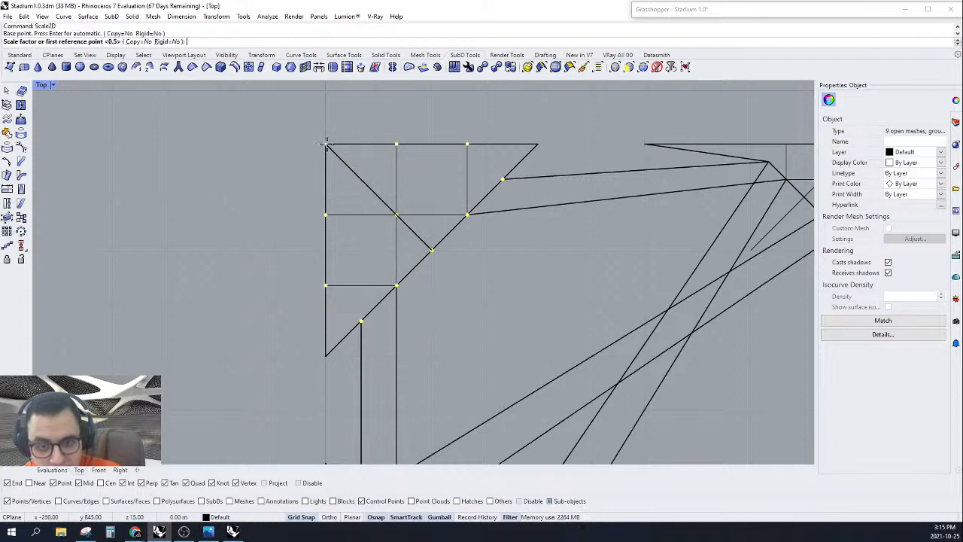
pyautogui.click(431, 249)
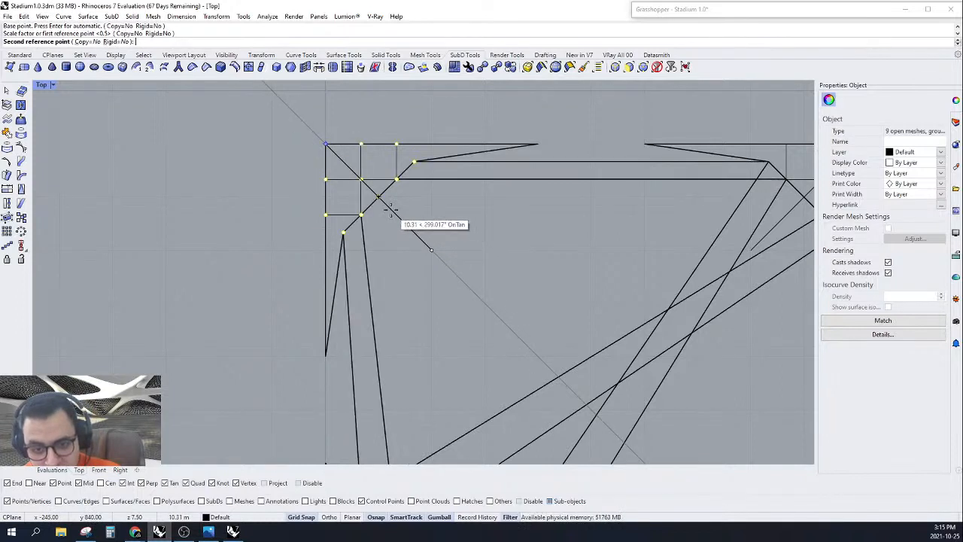
pyautogui.click(380, 198)
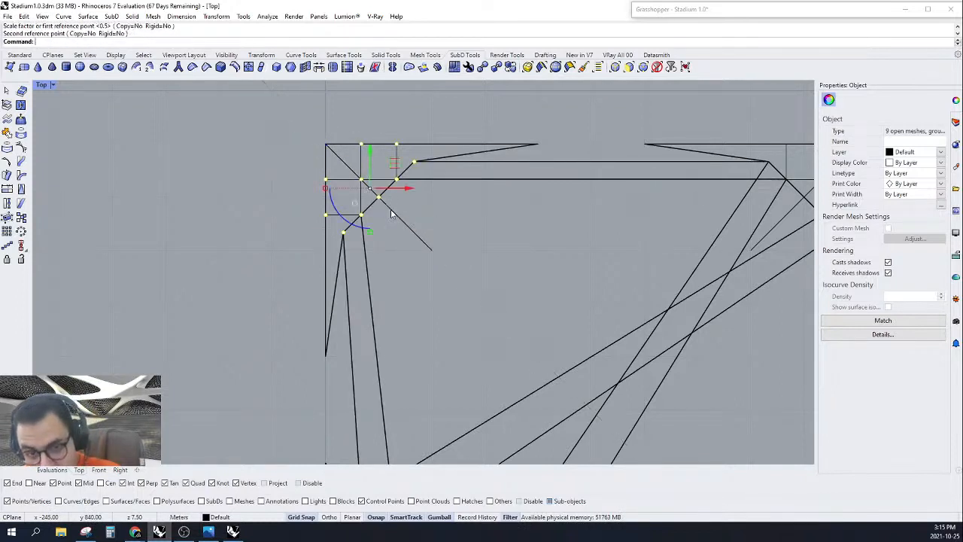
pyautogui.scroll(-4, 440, 199)
pyautogui.press('Escape')
pyautogui.moveTo(449, 266); pyautogui.dragTo(464, 237, button='right')
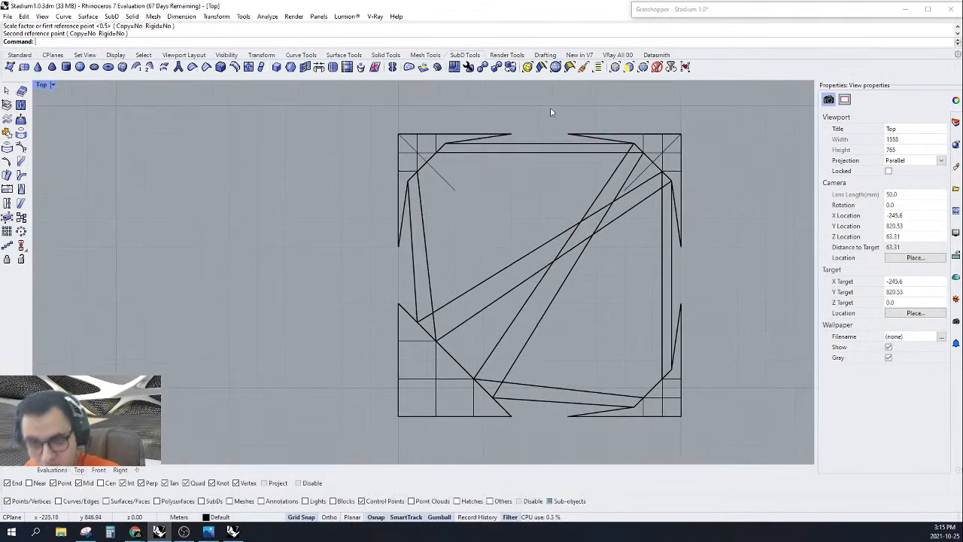
# Step: Remove the vertex selection filter and mirror a copy of the upper-left guide line across the horizontal centreline onto the lower-left block
pyautogui.click(656, 67)
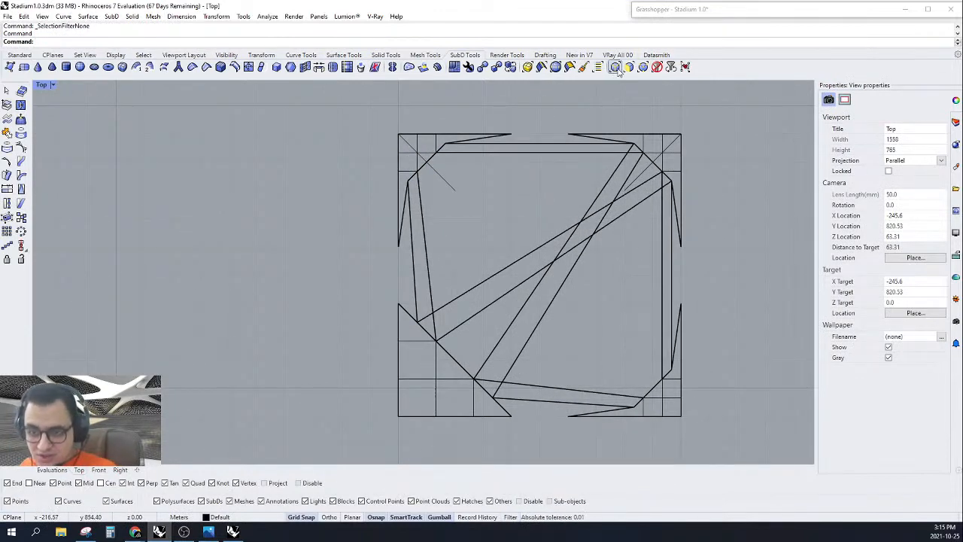
pyautogui.click(445, 180)
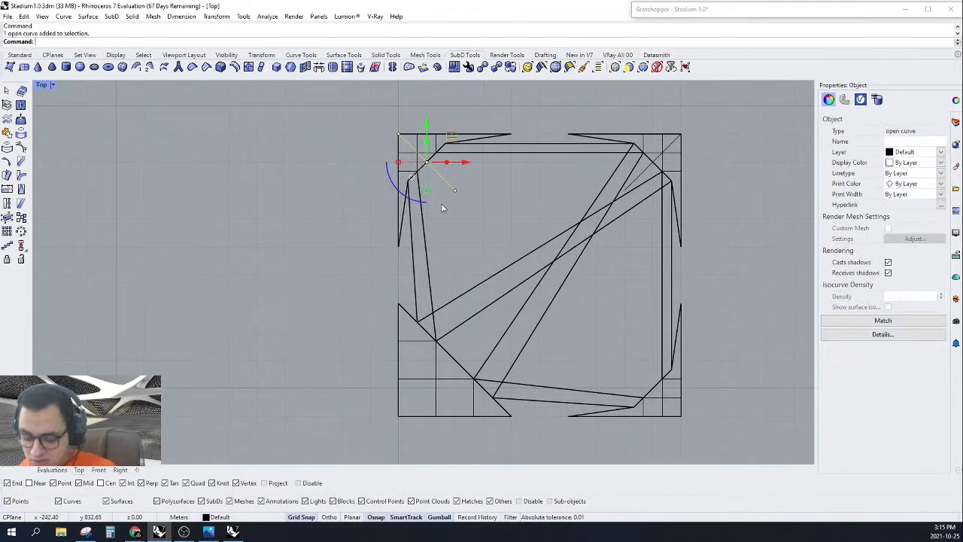
pyautogui.write('mi')
pyautogui.press('Return')
pyautogui.click(397, 274)
pyautogui.click(344, 274)
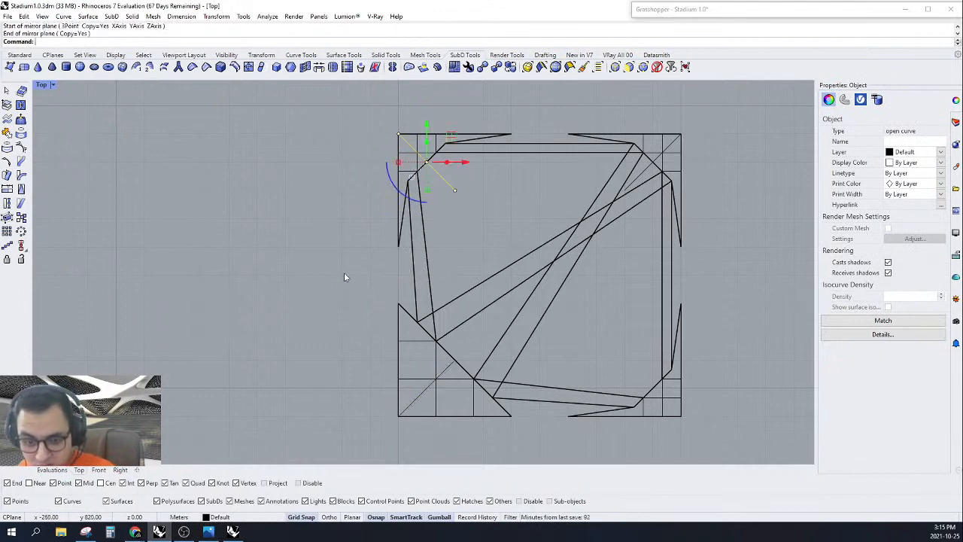
pyautogui.press('Escape')
pyautogui.scroll(2, 476, 442)
pyautogui.moveTo(547, 370); pyautogui.dragTo(556, 393, button='right')
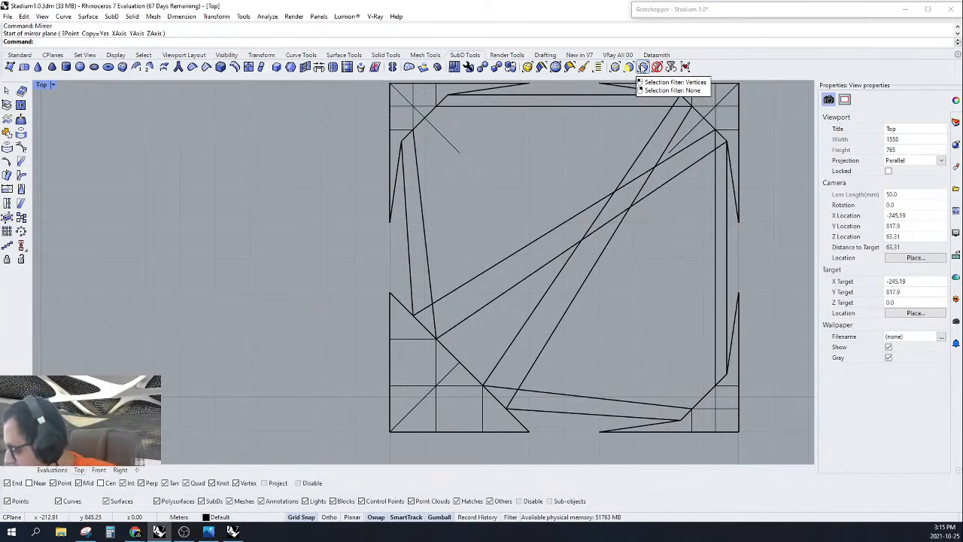
# Step: Restrict selection to vertices and select the lower-left block's mesh vertices along its diagonal and left edge
pyautogui.click(642, 66)
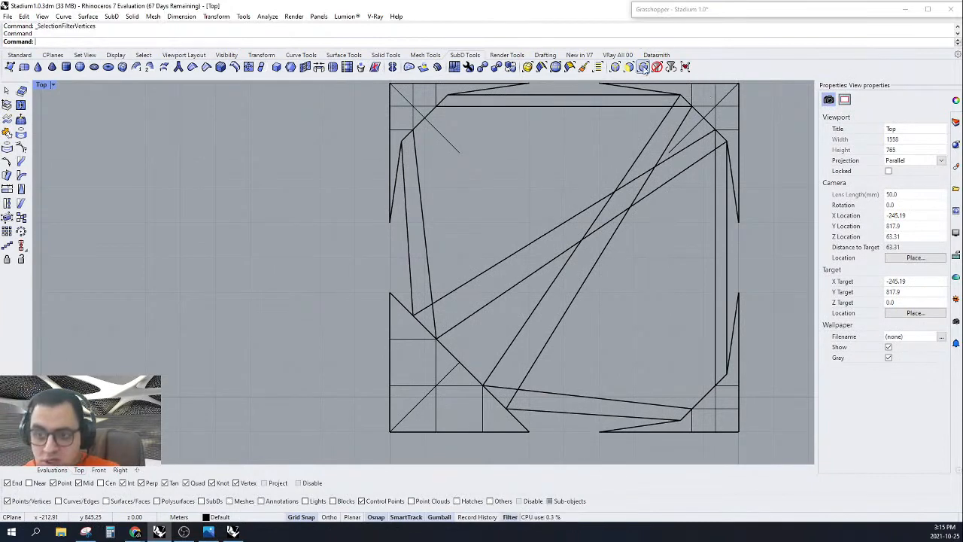
pyautogui.moveTo(555, 378); pyautogui.dragTo(573, 348, button='right')
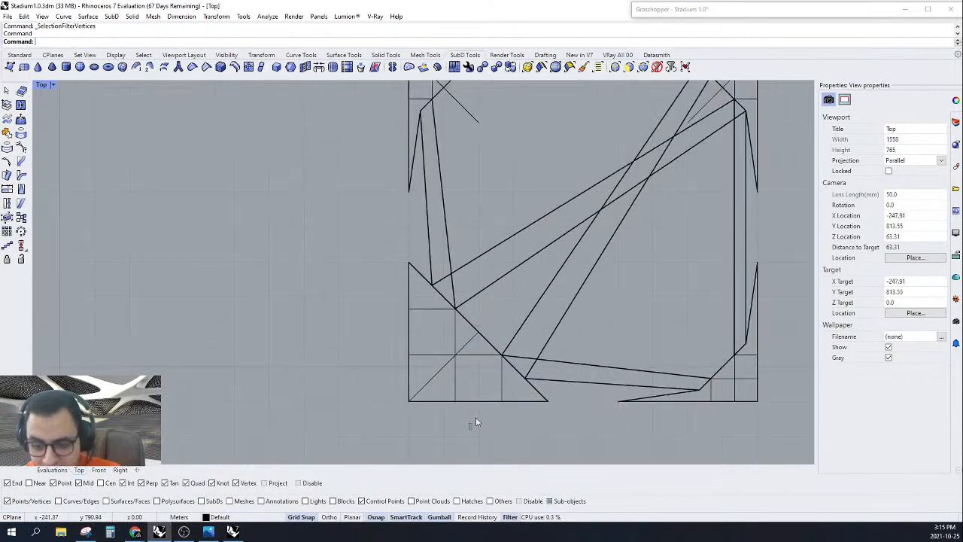
pyautogui.moveTo(476, 418); pyautogui.dragTo(548, 327)
pyautogui.keyDown('shift'); pyautogui.moveTo(383, 283); pyautogui.dragTo(495, 382); pyautogui.keyUp('shift')
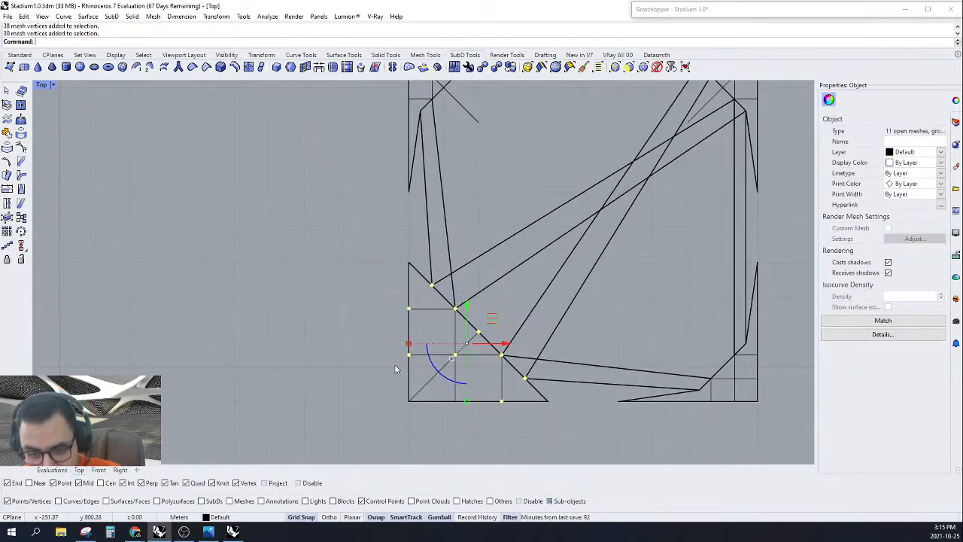
# Step: Try to scale the selected lower-left vertices with Scale2D about the outer corner using the guide line as reference, and undo it
pyautogui.scroll(3, 460, 374)
pyautogui.write('scale2d')
pyautogui.press('Return')
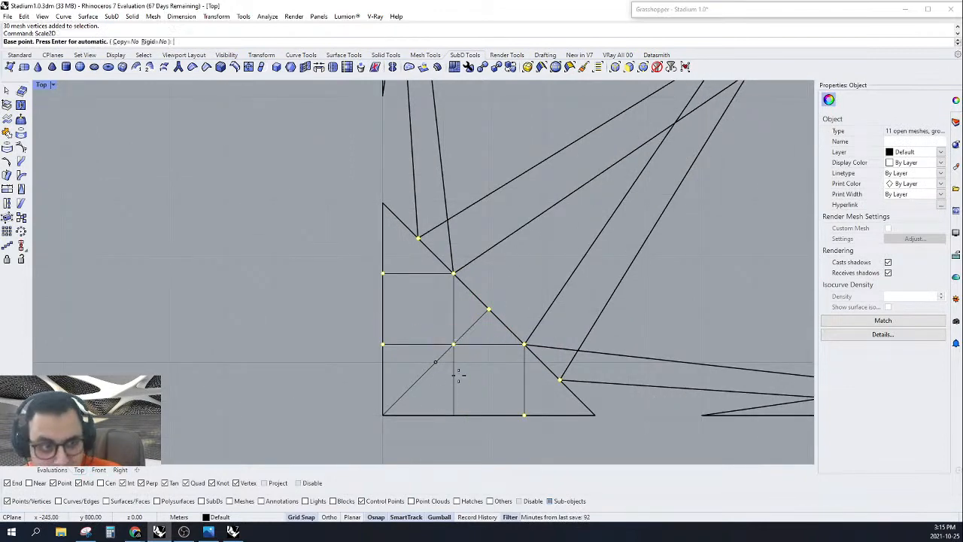
pyautogui.click(384, 414)
pyautogui.click(489, 310)
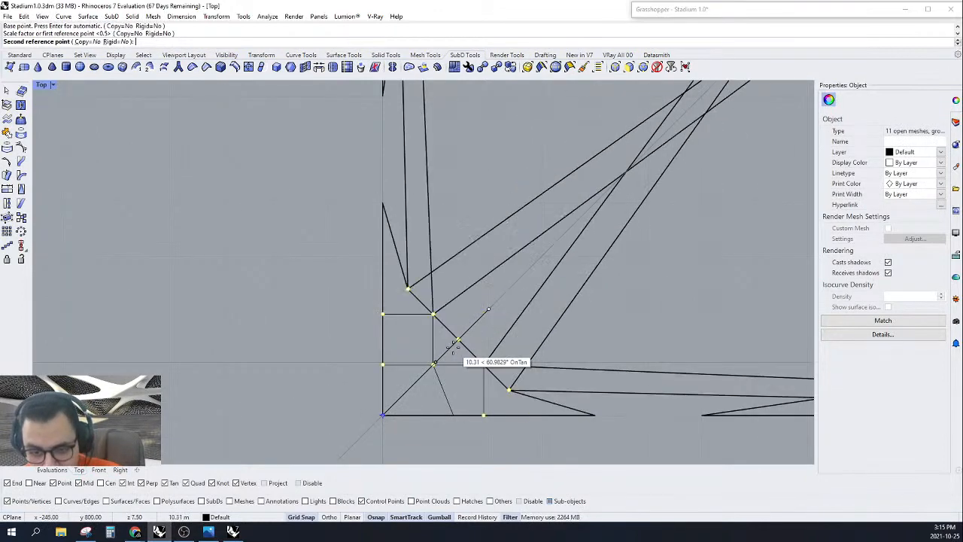
pyautogui.scroll(8, 433, 369)
pyautogui.click(478, 319)
pyautogui.scroll(-8, 469, 344)
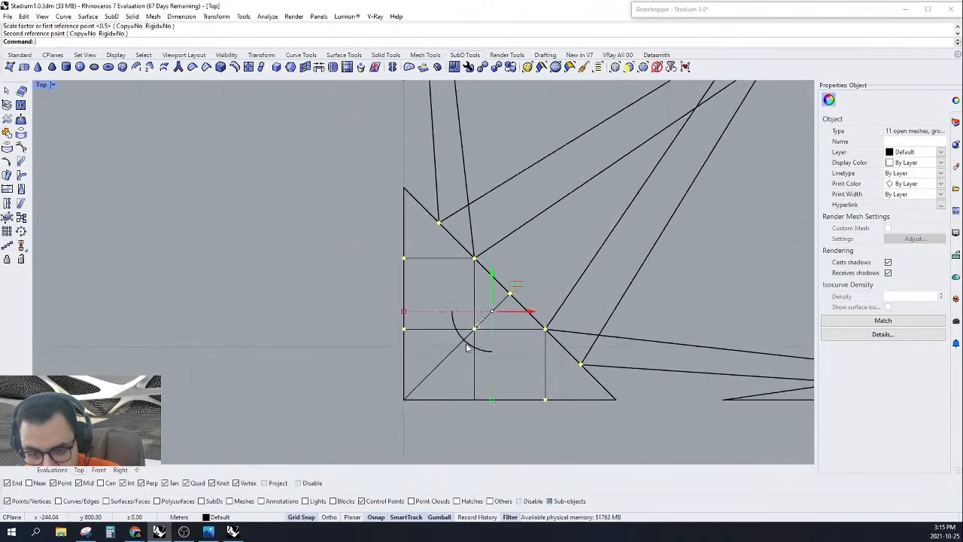
# Step: Clear the selection and reselect the lower-left block's mesh vertices, adding the missing ones along its lower edge
pyautogui.click(392, 385)
pyautogui.scroll(-1, 392, 389)
pyautogui.moveTo(364, 393); pyautogui.dragTo(579, 249)
pyautogui.keyDown('shift'); pyautogui.moveTo(444, 412); pyautogui.dragTo(539, 374); pyautogui.keyUp('shift')
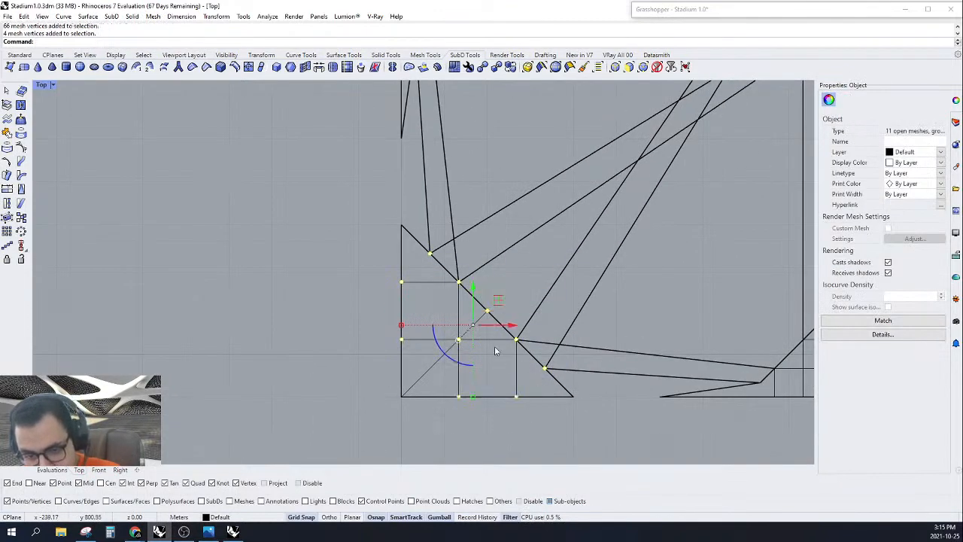
# Step: Try to scale the lower-left vertices to the guide line's midpoint with Scale2D, undo the scaling and clear the selection
pyautogui.press('Return')
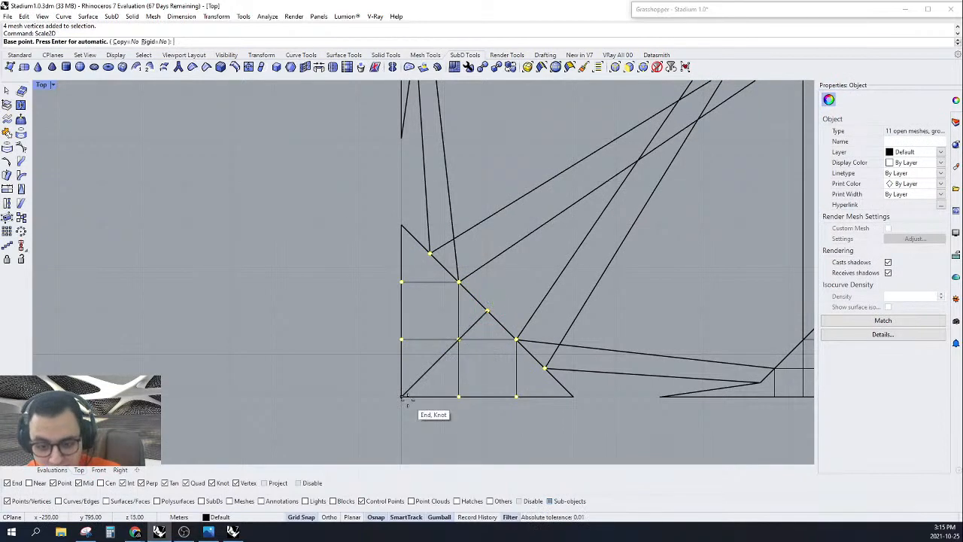
pyautogui.click(401, 397)
pyautogui.click(488, 308)
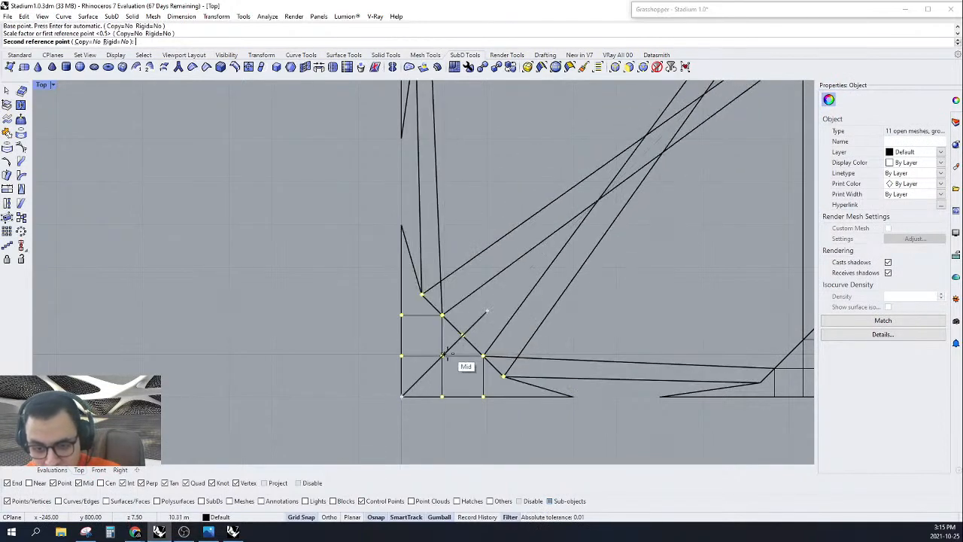
pyautogui.scroll(4, 443, 353)
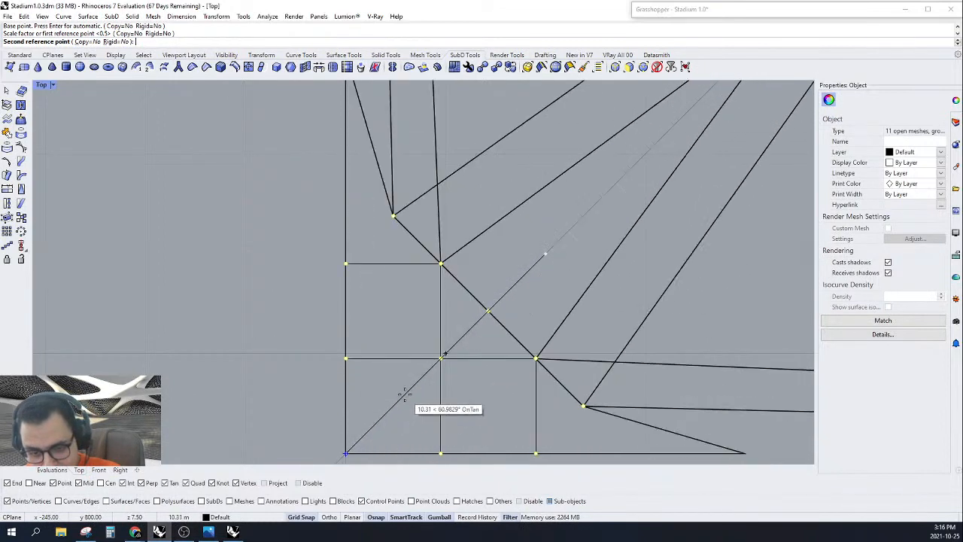
pyautogui.click(450, 354)
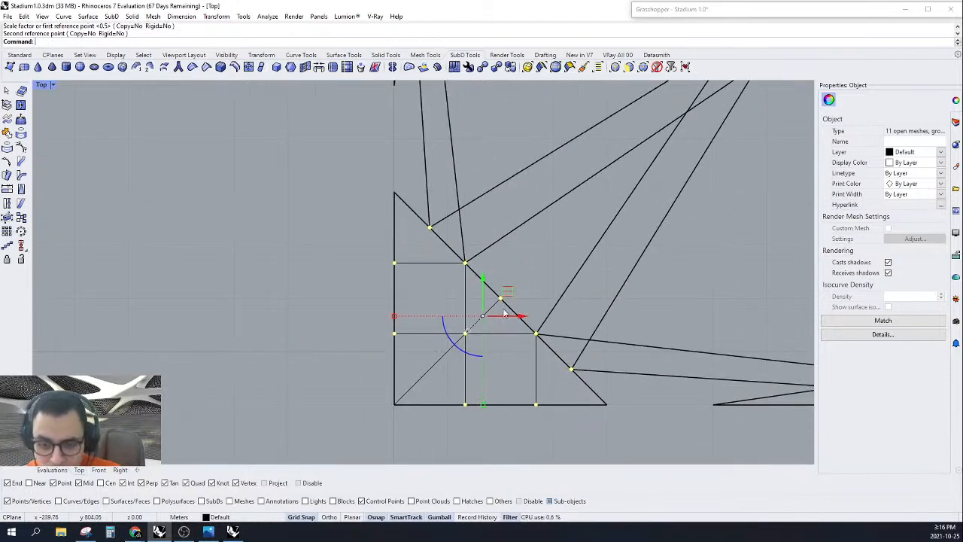
pyautogui.press('Escape')
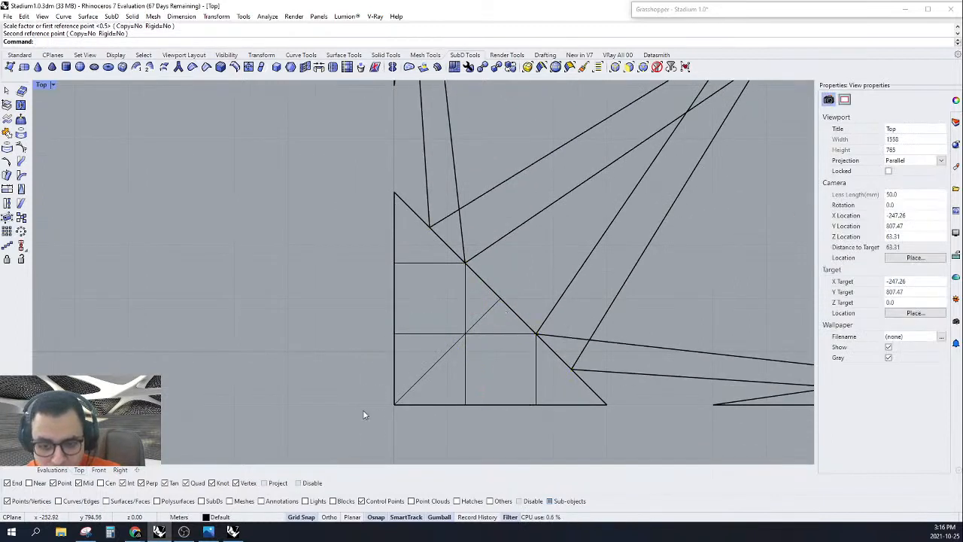
# Step: Select all the lower-left block's mesh vertices again except its outer corner and the tips of its left and lower edges
pyautogui.moveTo(411, 435); pyautogui.dragTo(609, 222)
pyautogui.moveTo(353, 203); pyautogui.dragTo(532, 377)
pyautogui.moveTo(518, 370); pyautogui.dragTo(494, 364, button='right')
pyautogui.scroll(-2, 495, 364)
pyautogui.scroll(2, 494, 364)
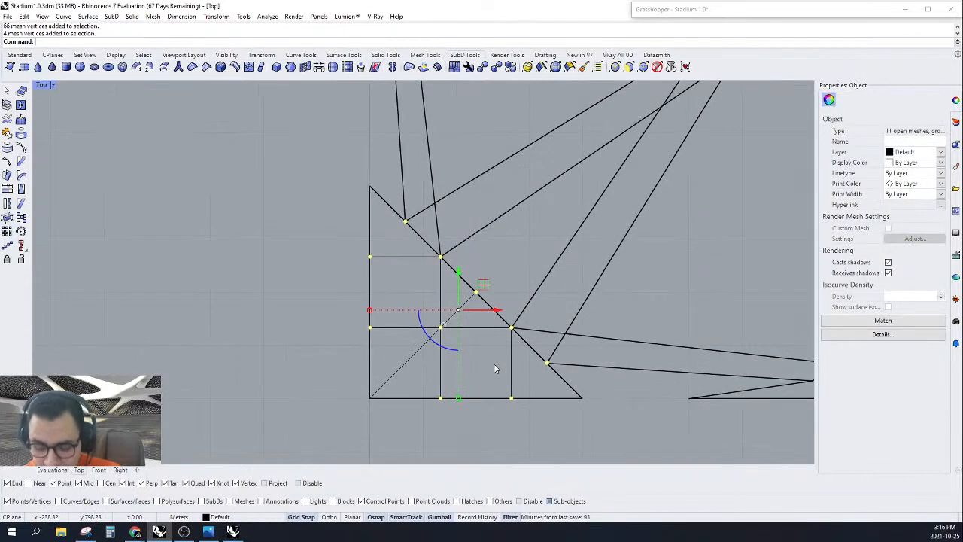
# Step: Scale the selected lower-left vertices with Scale2D about the outer corner, from the guide line's crossing with the diagonal edge to the inner grid vertex
pyautogui.write('ScSA')
pyautogui.press('BackSpace')
pyautogui.press('BackSpace')
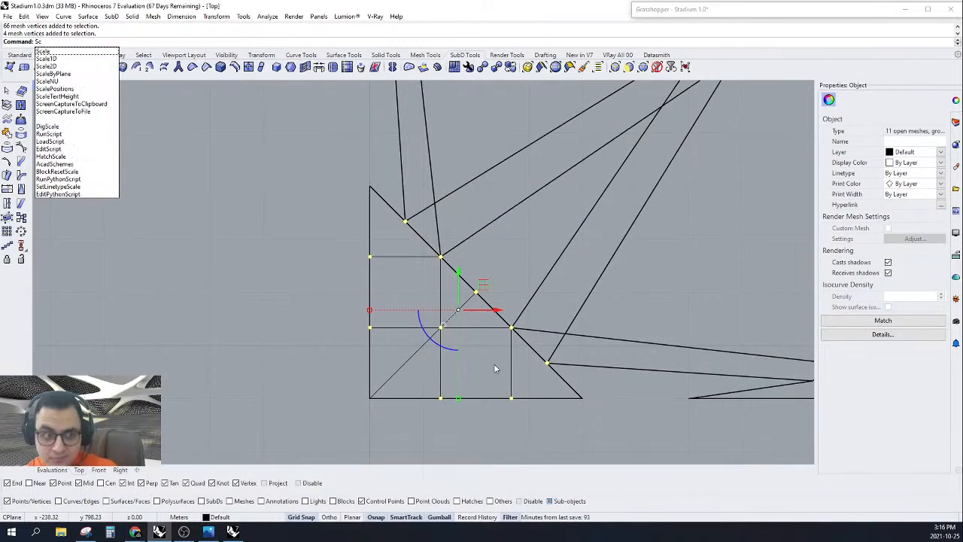
pyautogui.press('Down')
pyautogui.press('Down')
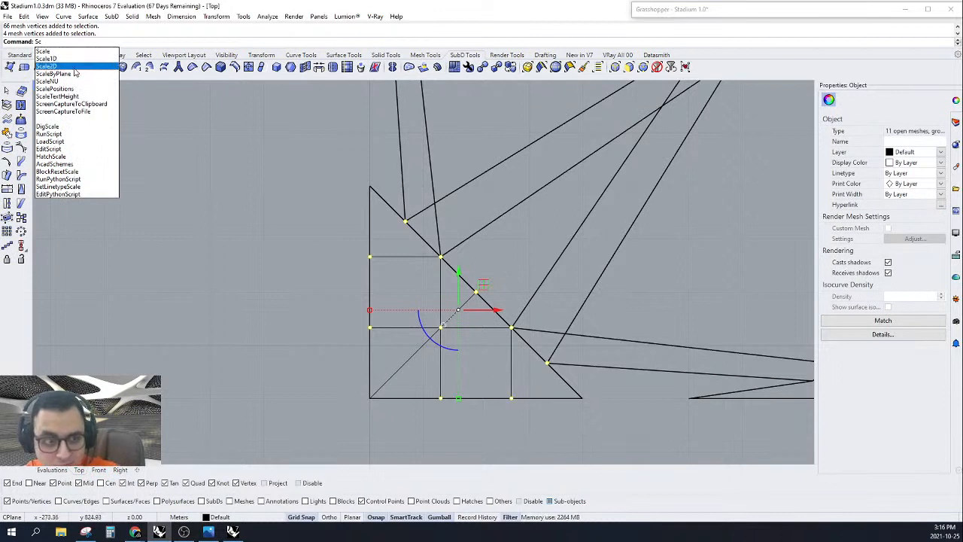
pyautogui.press('Return')
pyautogui.click(369, 397)
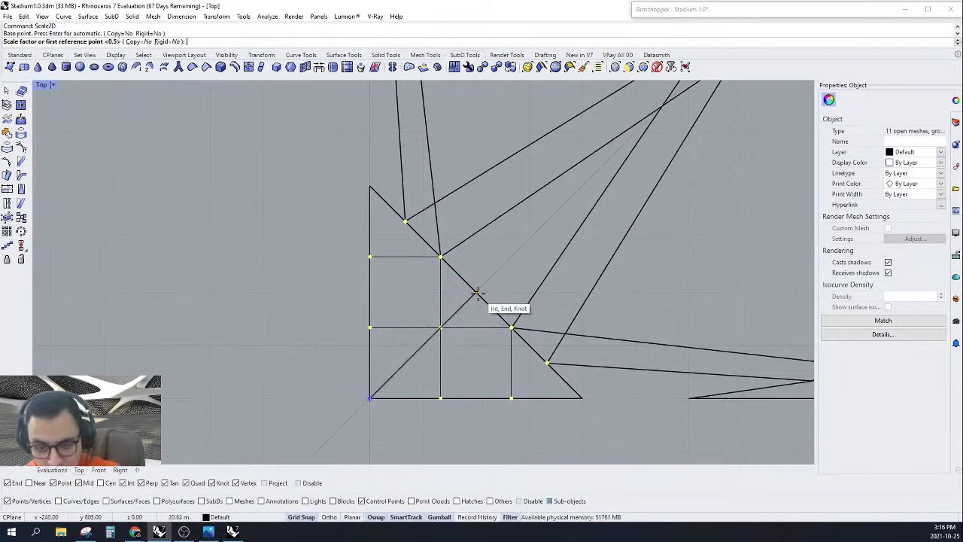
pyautogui.click(475, 291)
pyautogui.click(446, 329)
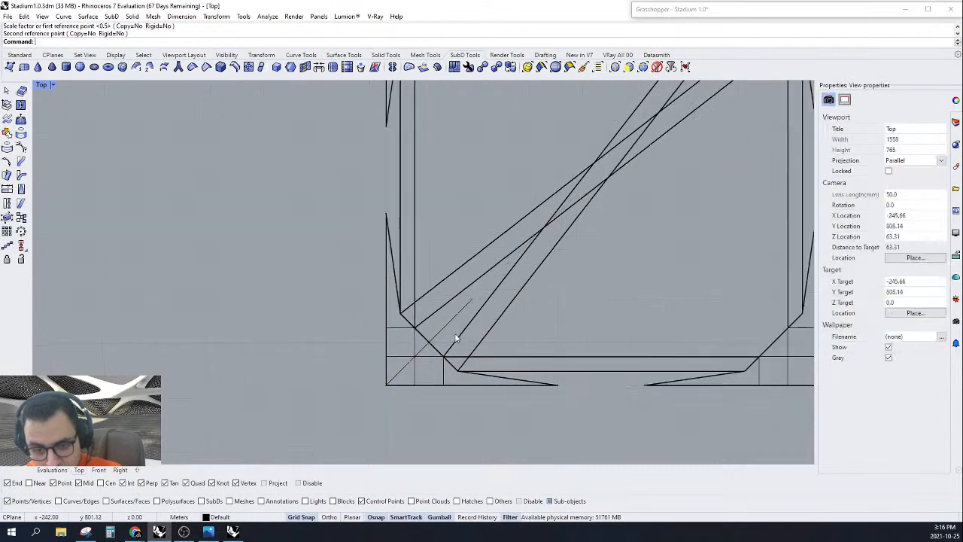
pyautogui.scroll(2, 448, 316)
pyautogui.scroll(-5, 434, 290)
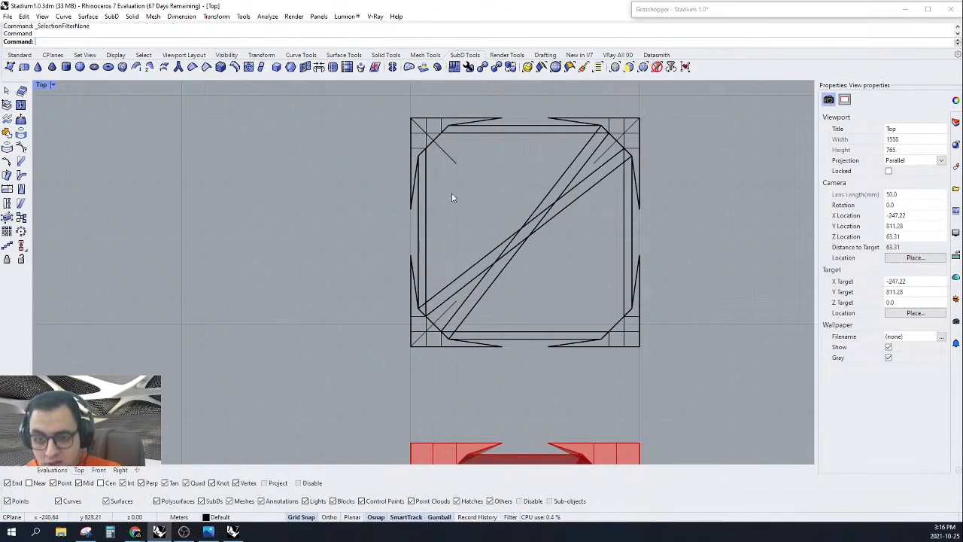
# Step: Delete the diagonal guide lines at the upper-left and lower-left corner blocks
pyautogui.click(449, 155)
pyautogui.keyDown('shift'); pyautogui.click(445, 313); pyautogui.keyUp('shift')
pyautogui.press('Delete')
pyautogui.scroll(-3, 428, 324)
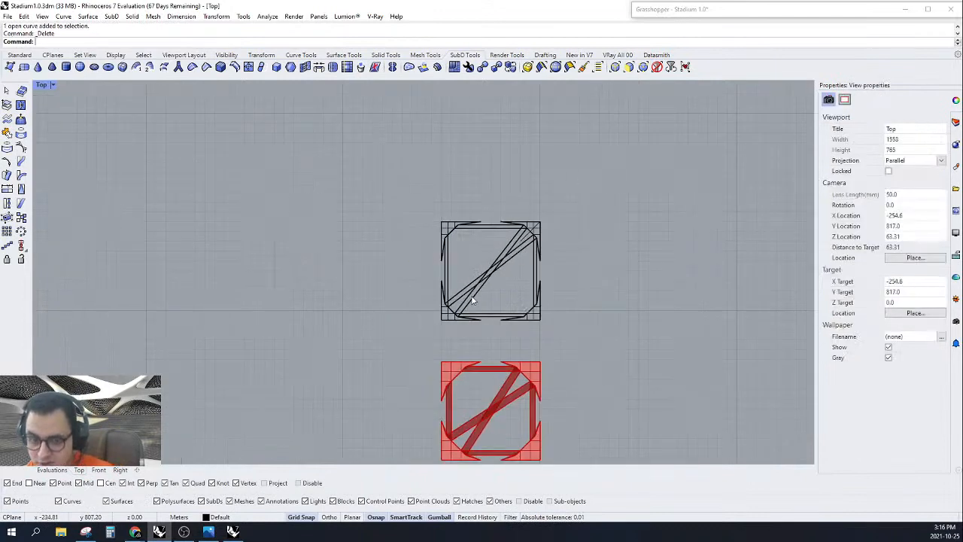
pyautogui.scroll(1, 419, 331)
pyautogui.moveTo(677, 155); pyautogui.dragTo(674, 135)
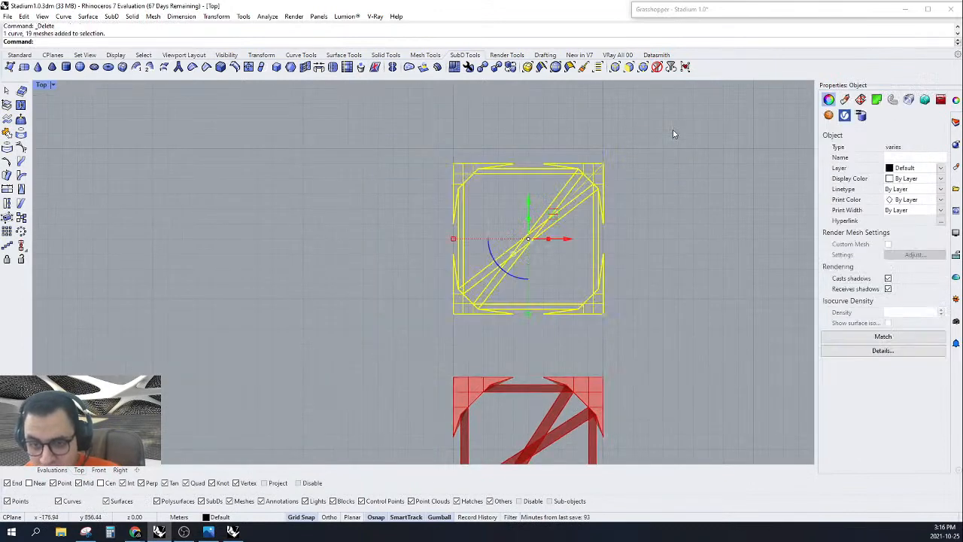
# Step: Clear the selection and set the Factor slider to 1.00 in Grasshopper
pyautogui.press('Escape')
pyautogui.scroll(-4, 662, 135)
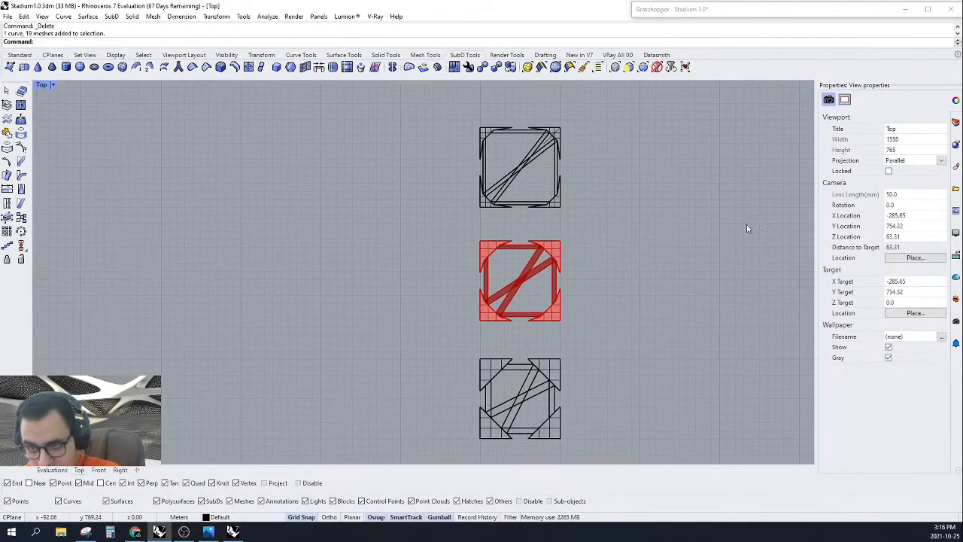
pyautogui.click(716, 12)
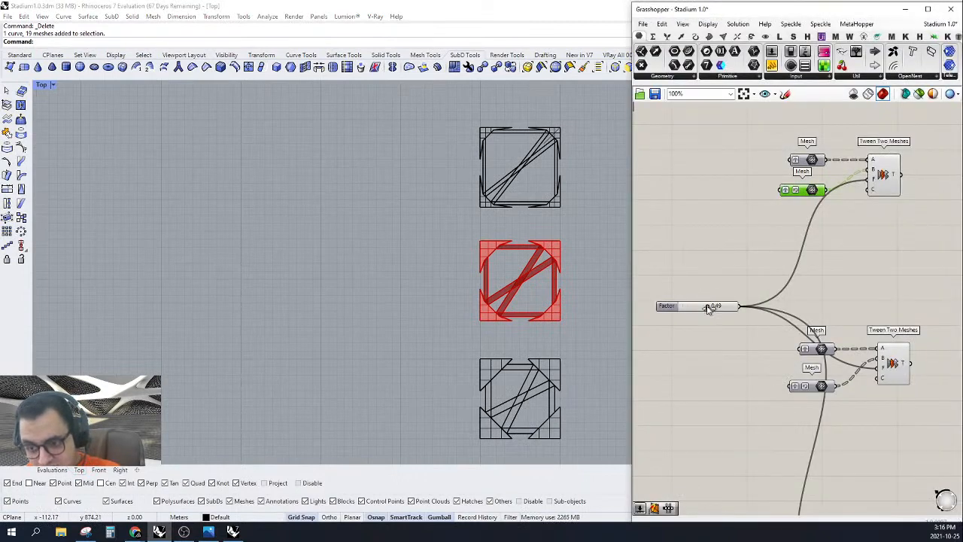
pyautogui.moveTo(710, 309); pyautogui.dragTo(741, 341)
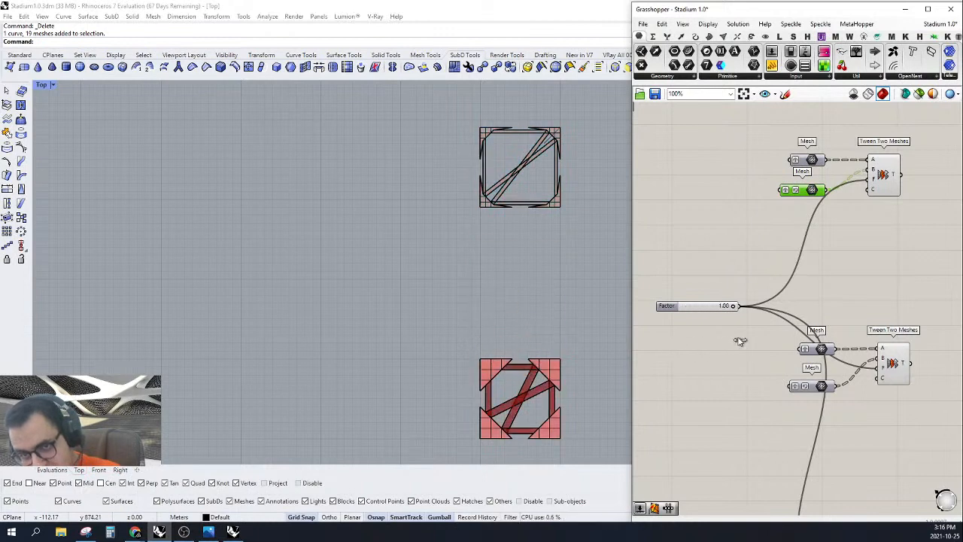
# Step: Delete the remaining diagonal guide line at the upper-right corner block in Rhino
pyautogui.scroll(8, 492, 161)
pyautogui.click(412, 203)
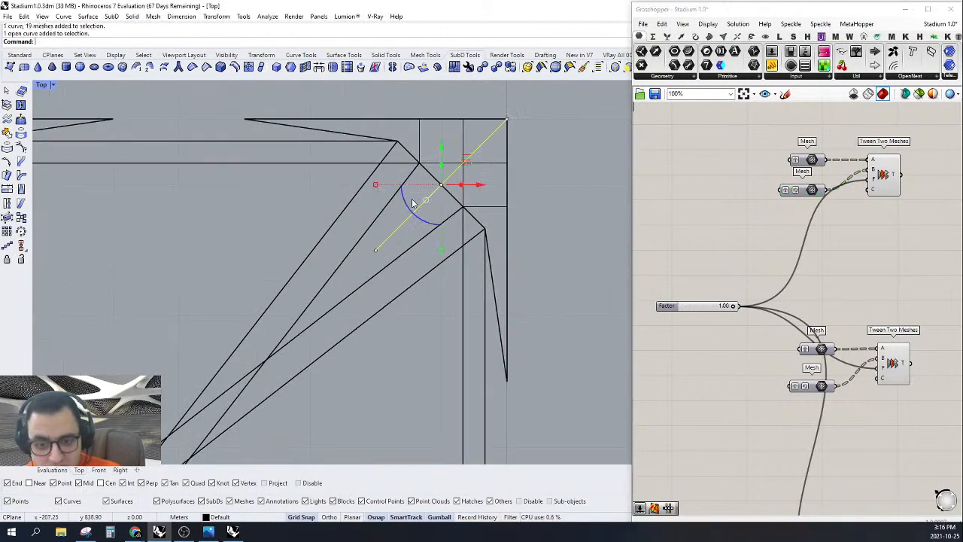
pyautogui.press('Delete')
pyautogui.scroll(-10, 412, 203)
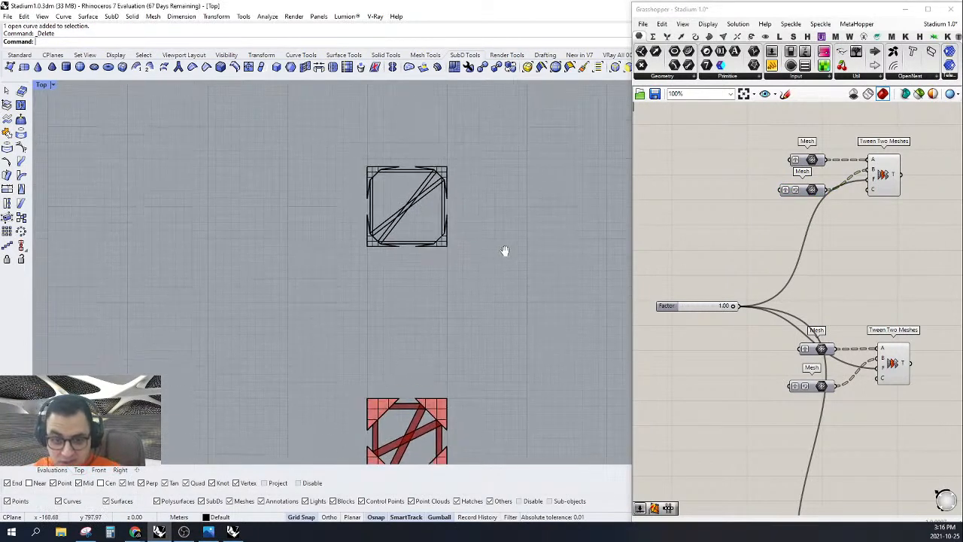
# Step: Move the uppermost stadium's meshes up about 5 m in the Top view, deselect them and save the file
pyautogui.moveTo(382, 215); pyautogui.dragTo(342, 286)
pyautogui.moveTo(409, 173); pyautogui.dragTo(409, 166)
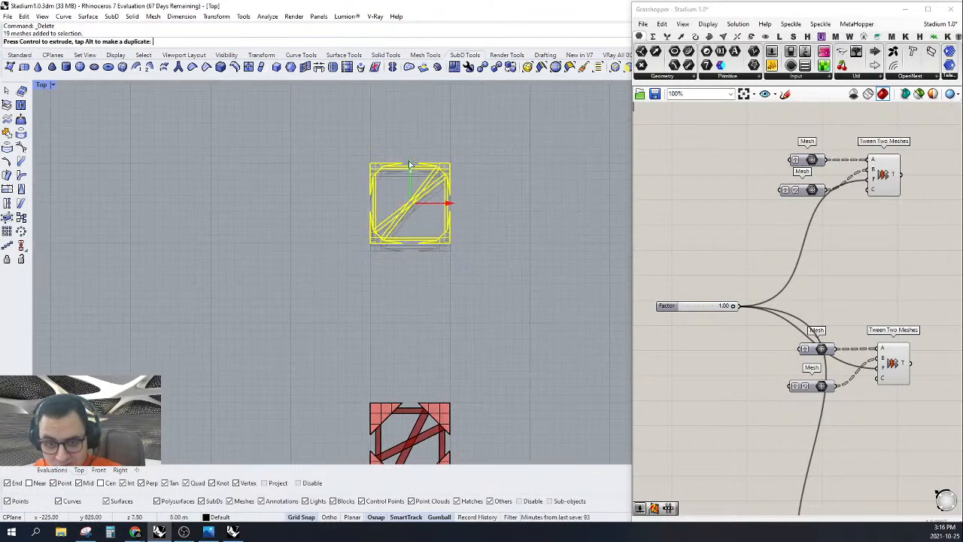
pyautogui.click(302, 162)
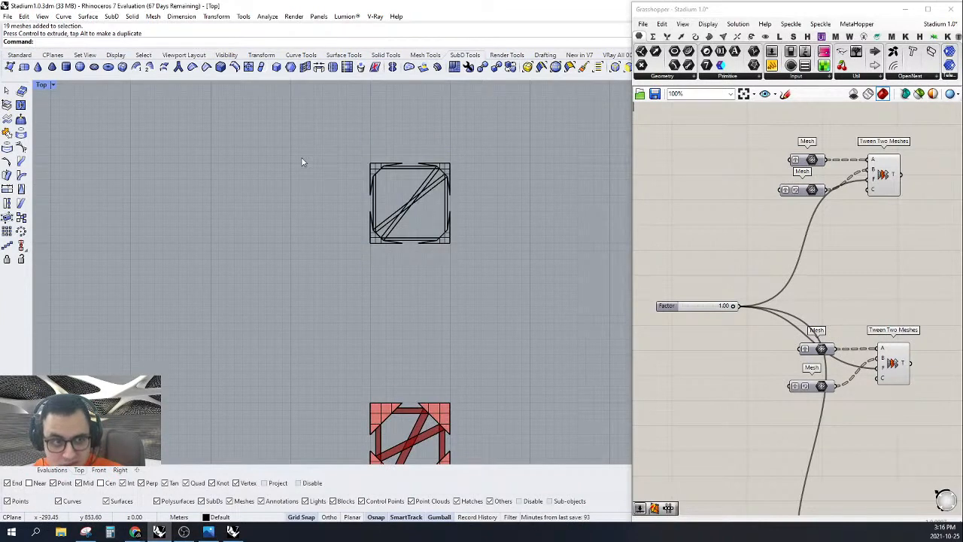
pyautogui.hotkey('ctrl', 's')
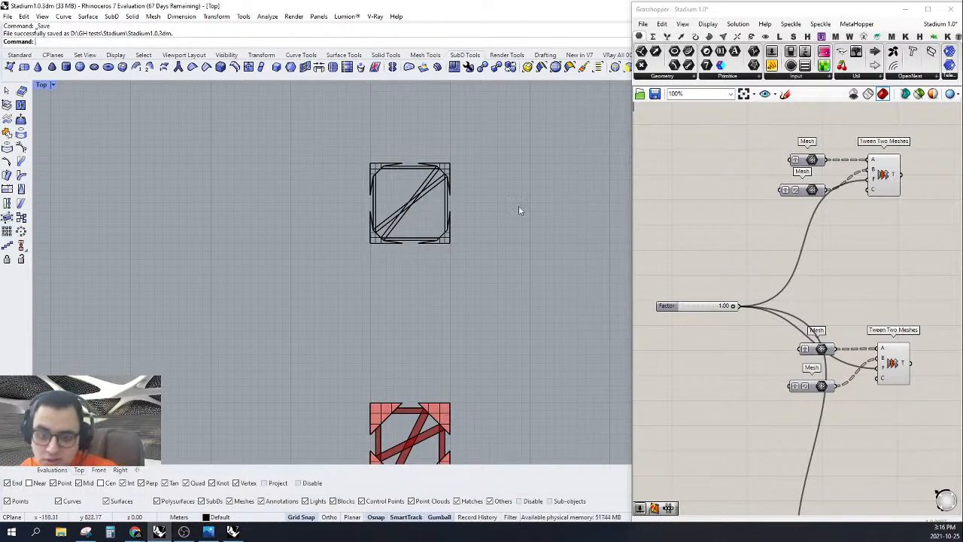
# Step: Move the lowest stadium's SubDs straight up so they sit closer below the red mesh preview
pyautogui.scroll(-10, 518, 206)
pyautogui.moveTo(534, 288); pyautogui.dragTo(505, 273, button='right')
pyautogui.moveTo(527, 338); pyautogui.dragTo(500, 292, button='right')
pyautogui.moveTo(502, 325); pyautogui.dragTo(392, 413)
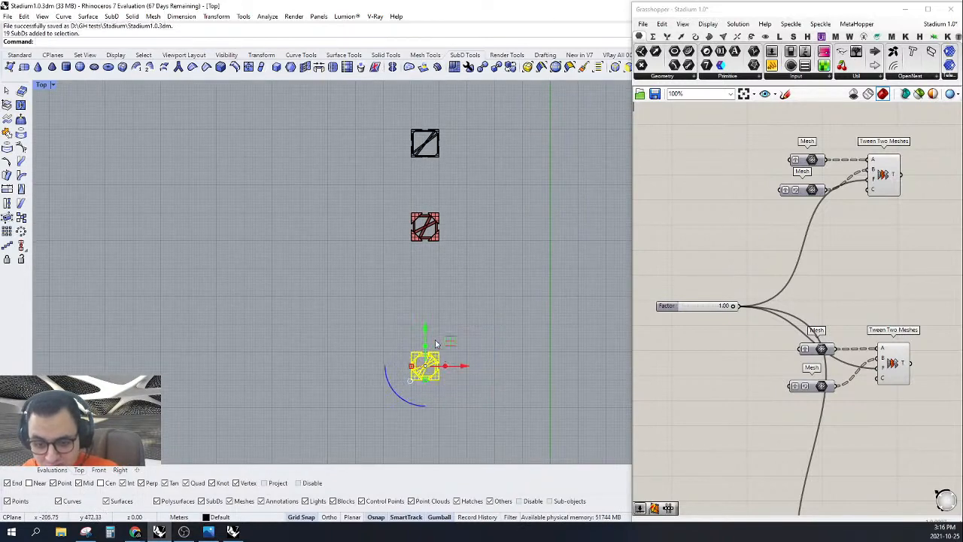
pyautogui.moveTo(432, 330); pyautogui.dragTo(428, 264)
pyautogui.press('Escape')
pyautogui.scroll(5, 431, 272)
pyautogui.scroll(-8, 501, 271)
pyautogui.moveTo(500, 227); pyautogui.dragTo(467, 287, button='right')
pyautogui.scroll(2, 453, 200)
pyautogui.moveTo(492, 206); pyautogui.dragTo(463, 210, button='right')
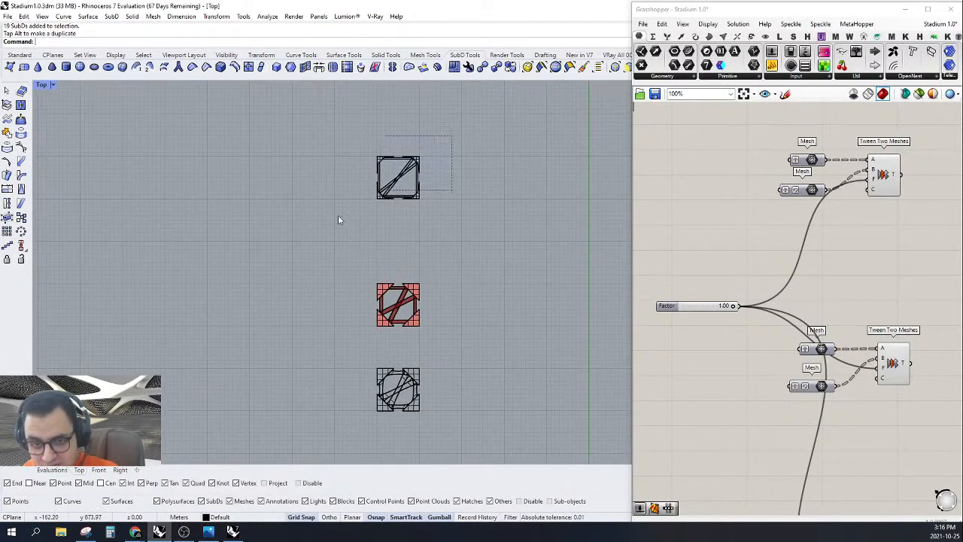
# Step: Switch to the Evaluations perspective view and examine the stadium variants and the red tween preview from several angles
pyautogui.moveTo(338, 216); pyautogui.dragTo(317, 225)
pyautogui.moveTo(442, 244); pyautogui.dragTo(482, 244, button='right')
pyautogui.click(359, 242)
pyautogui.click(47, 471)
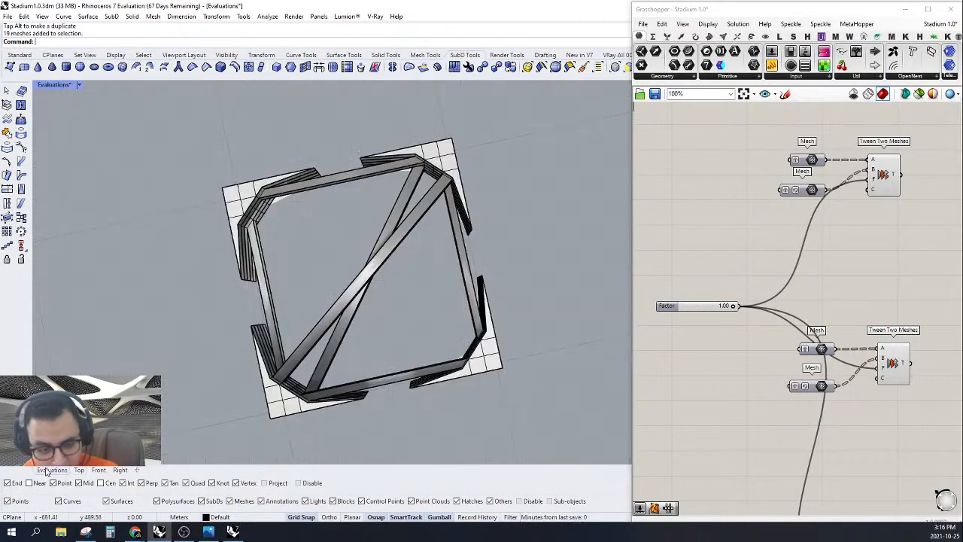
pyautogui.scroll(-5, 382, 273)
pyautogui.moveTo(382, 273); pyautogui.dragTo(430, 209, button='right')
pyautogui.scroll(-10, 429, 209)
pyautogui.scroll(7, 457, 273)
pyautogui.moveTo(457, 273); pyautogui.dragTo(544, 225, button='right')
pyautogui.scroll(5, 545, 226)
pyautogui.moveTo(509, 289); pyautogui.dragTo(507, 285, button='right')
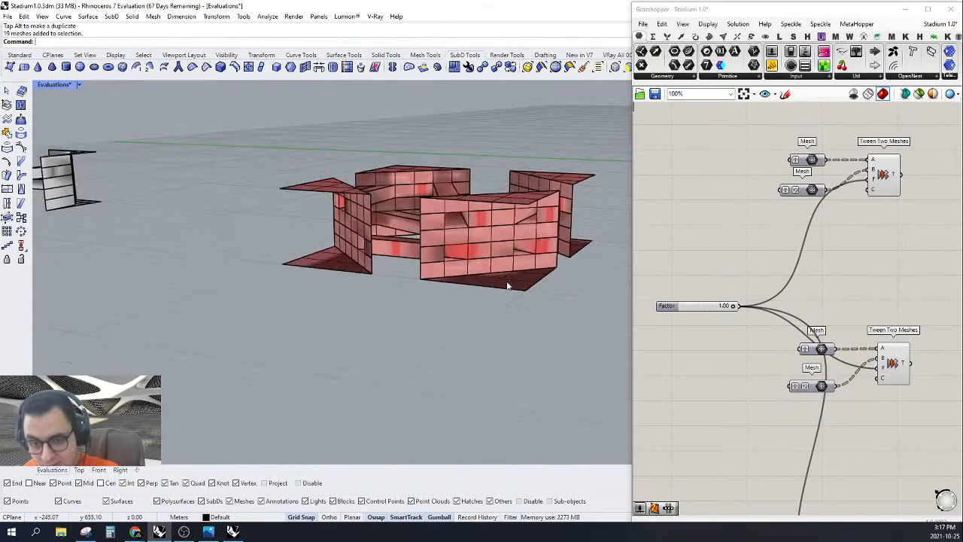
pyautogui.scroll(-3, 507, 286)
pyautogui.scroll(-4, 858, 218)
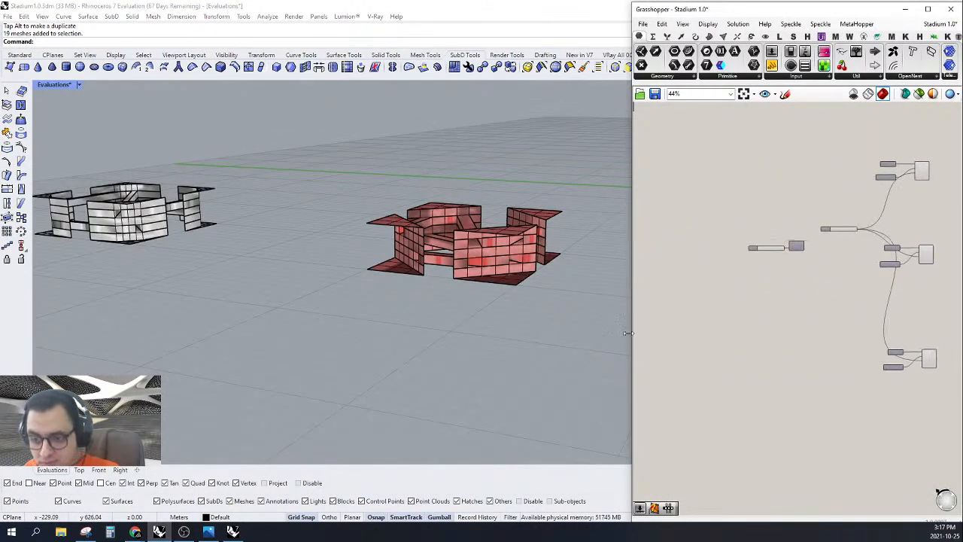
# Step: Widen the Grasshopper window towards the Rhino viewport and narrow its far edge to uncover Rhino's object properties
pyautogui.moveTo(631, 323); pyautogui.dragTo(546, 320)
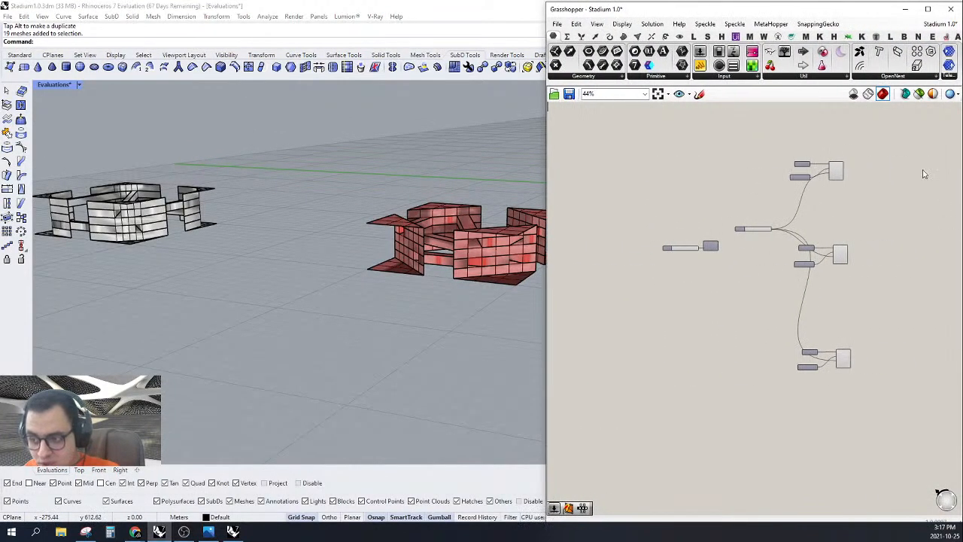
pyautogui.moveTo(886, 18); pyautogui.dragTo(871, 17)
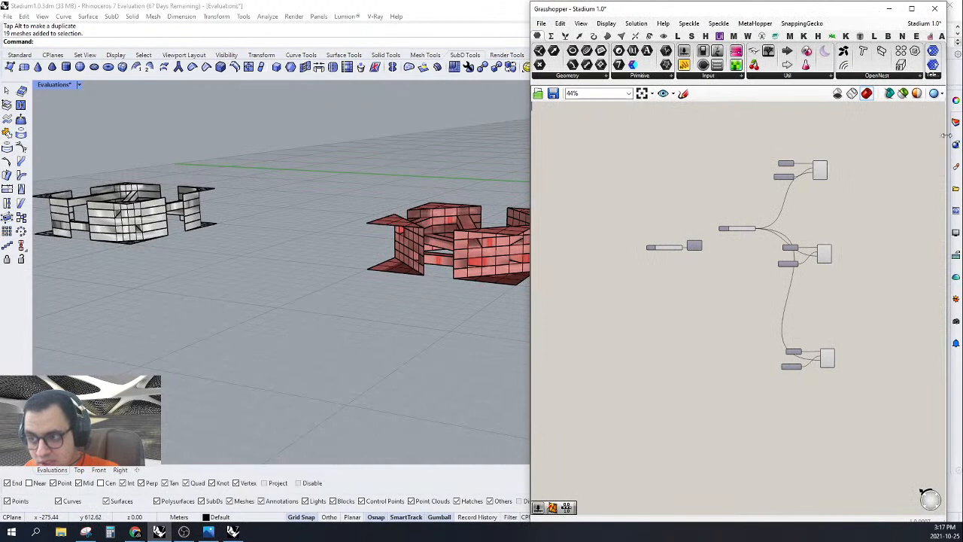
pyautogui.moveTo(947, 135); pyautogui.dragTo(877, 137)
pyautogui.scroll(-3, 771, 329)
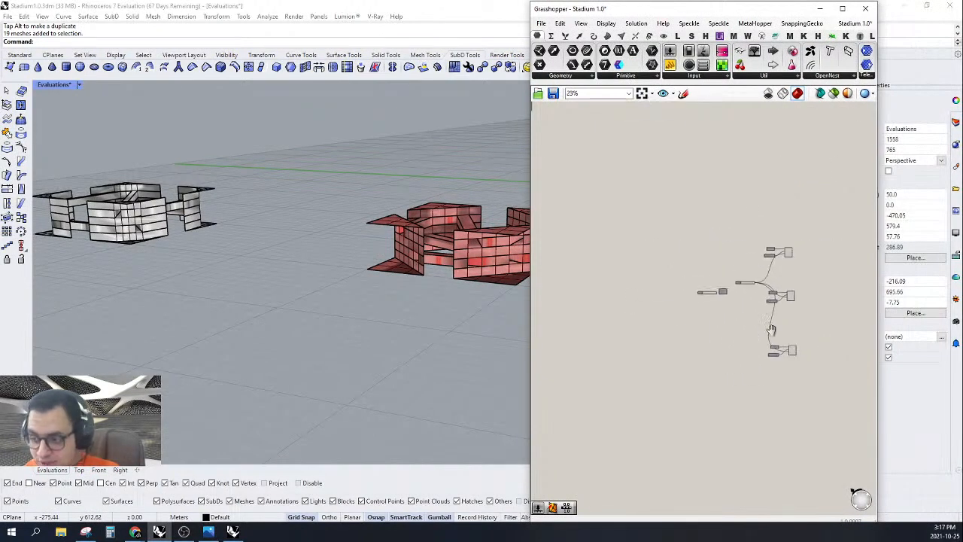
pyautogui.scroll(-2, 771, 329)
# Step: Show all hidden objects with the Show command in Rhino
pyautogui.scroll(-8, 370, 280)
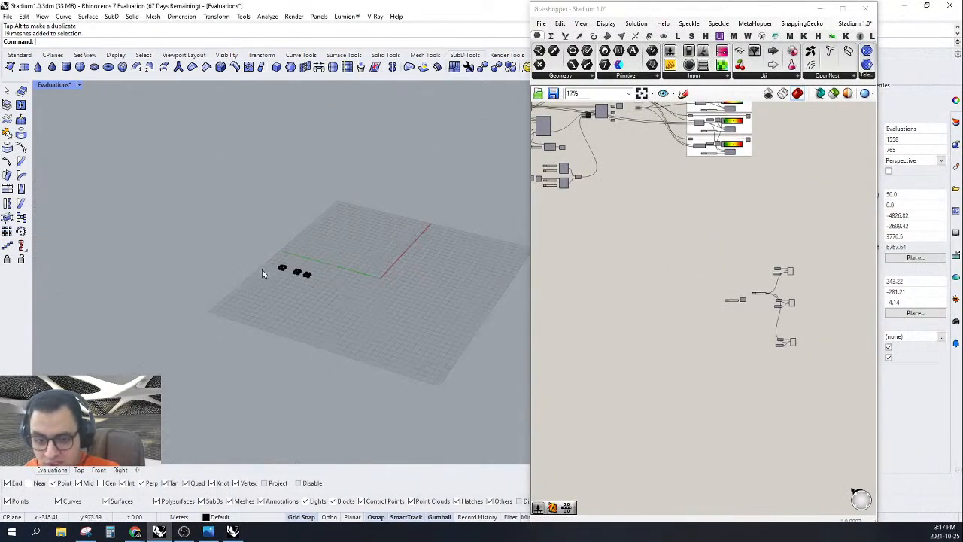
pyautogui.moveTo(261, 273); pyautogui.dragTo(384, 294, button='right')
pyautogui.press('Return')
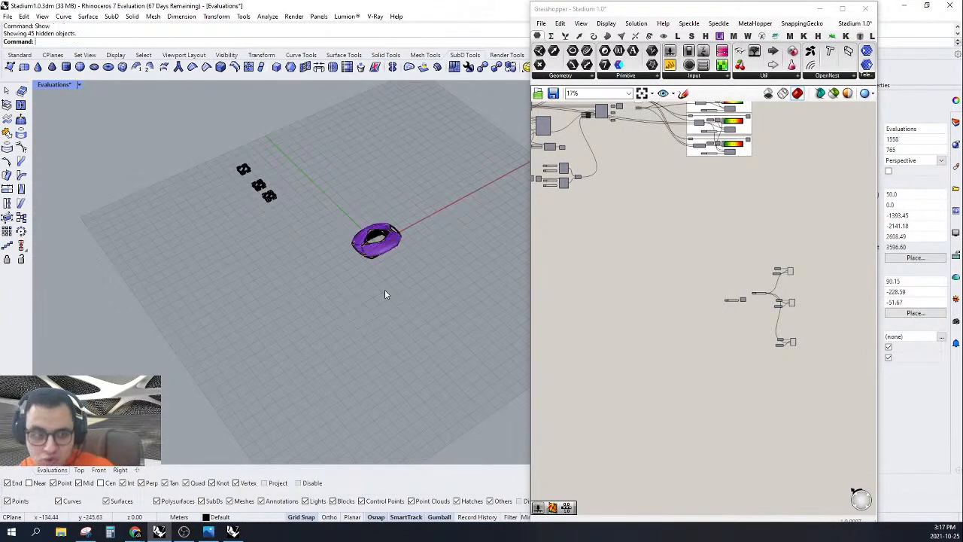
# Step: Select the two Layer 02 SubDs forming the small purple panel above the stadium's lower rim
pyautogui.scroll(8, 388, 259)
pyautogui.scroll(5, 431, 256)
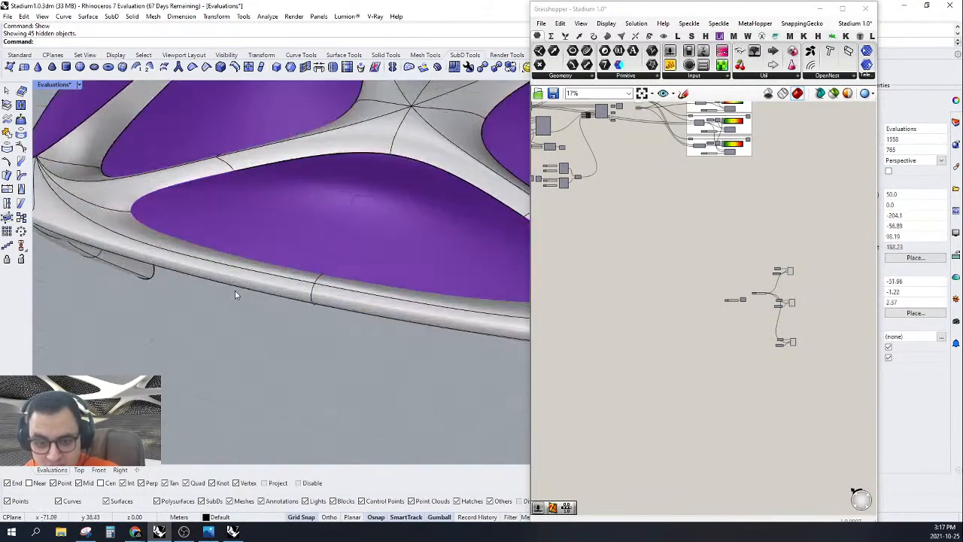
pyautogui.click(350, 230)
pyautogui.keyDown('shift'); pyautogui.click(309, 213); pyautogui.keyUp('shift')
pyautogui.scroll(-9, 309, 214)
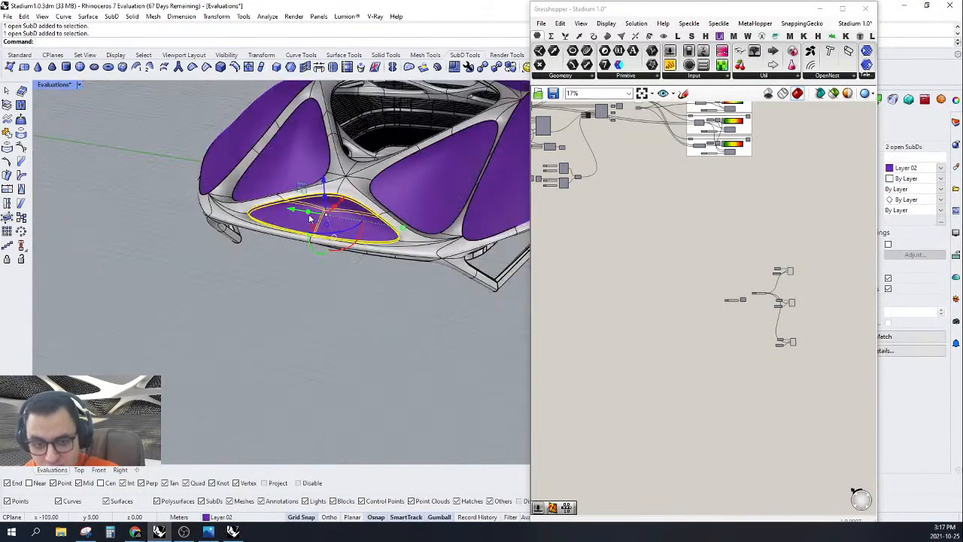
pyautogui.moveTo(309, 214); pyautogui.dragTo(279, 252, button='right')
# Step: Select the Tween Two Meshes components with their inputs and sliders in Grasshopper and move them farther away from the earlier definition
pyautogui.moveTo(865, 238); pyautogui.dragTo(734, 290, button='right')
pyautogui.scroll(1, 797, 249)
pyautogui.scroll(-4, 729, 284)
pyautogui.moveTo(733, 282); pyautogui.dragTo(536, 437)
pyautogui.moveTo(654, 397); pyautogui.dragTo(588, 404, button='right')
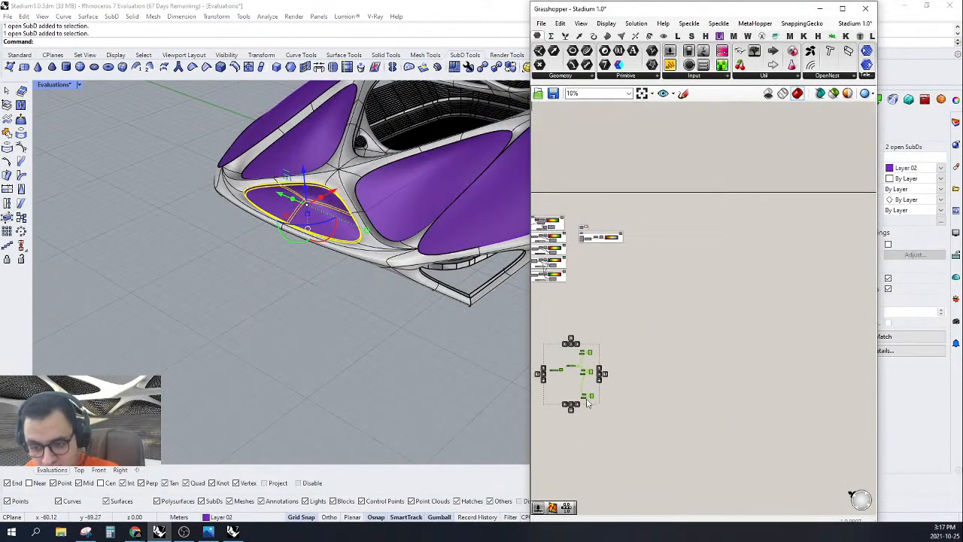
pyautogui.moveTo(599, 393); pyautogui.dragTo(795, 280)
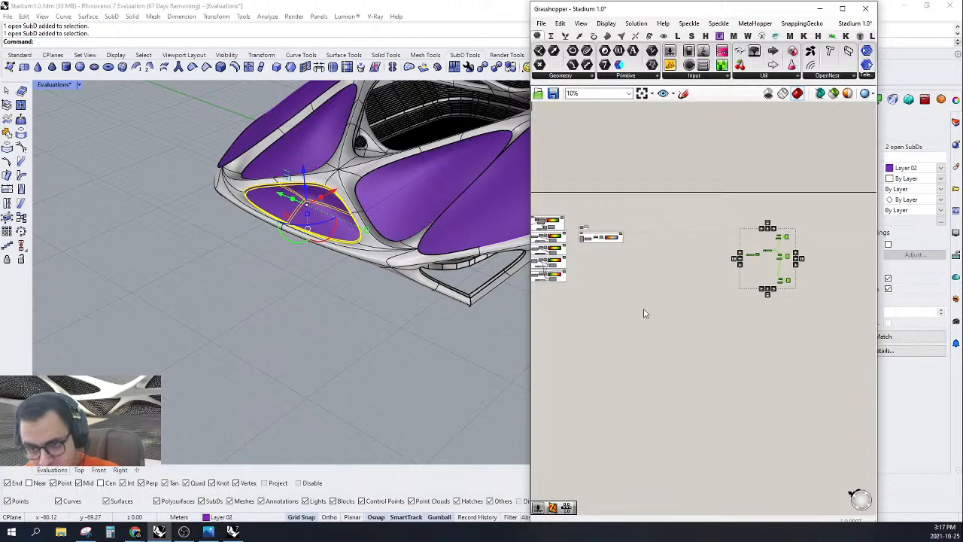
# Step: Narrow the Grasshopper window slightly and group all components of the earlier definition together, leaving out the tween components
pyautogui.moveTo(877, 271); pyautogui.dragTo(841, 271)
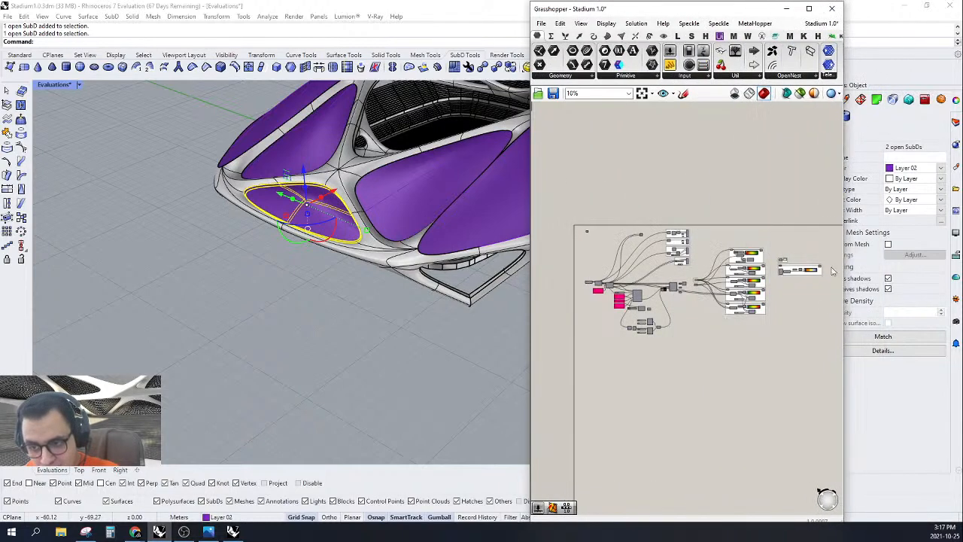
pyautogui.moveTo(823, 349); pyautogui.dragTo(483, 149)
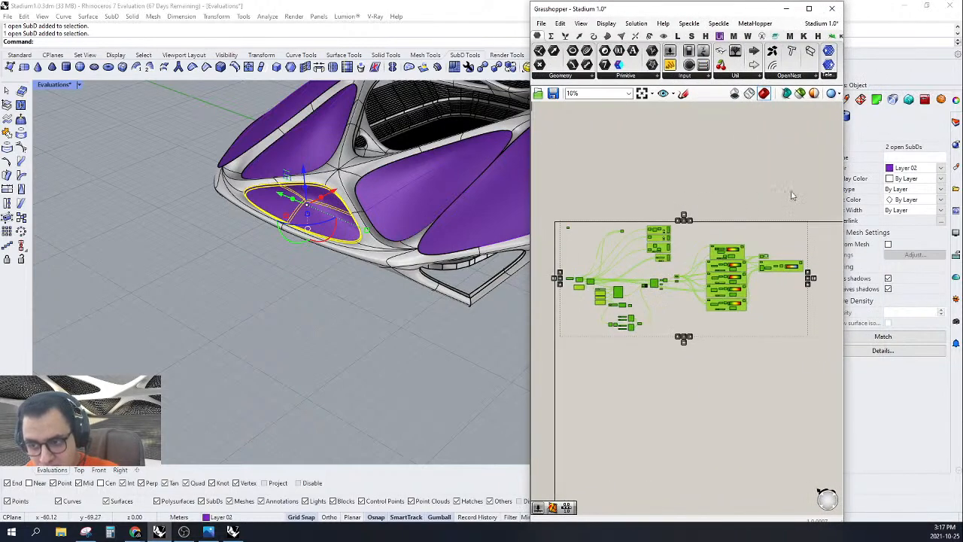
pyautogui.moveTo(822, 162); pyautogui.dragTo(573, 399)
pyautogui.hotkey('ctrl', 'g')
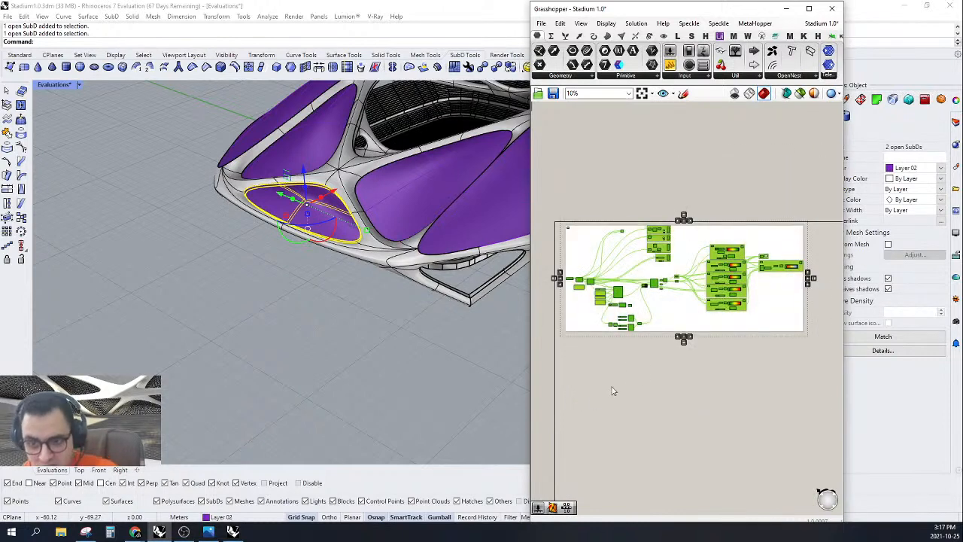
pyautogui.click(613, 389)
# Step: Add a SubD parameter in the empty canvas area beyond the Tween Two Meshes components
pyautogui.moveTo(664, 325); pyautogui.dragTo(679, 329, button='right')
pyautogui.moveTo(777, 334); pyautogui.dragTo(633, 309, button='right')
pyautogui.scroll(-2, 698, 313)
pyautogui.scroll(8, 741, 275)
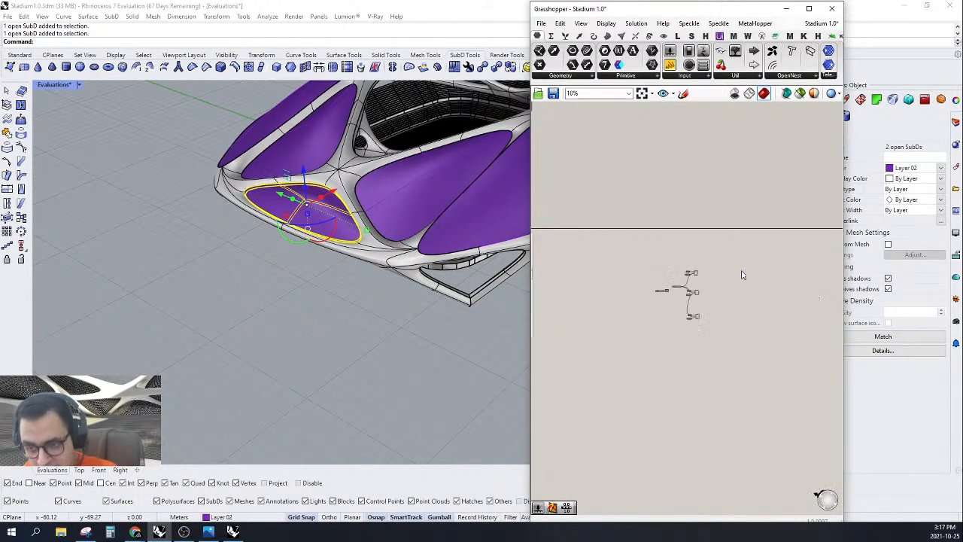
pyautogui.scroll(-3, 686, 254)
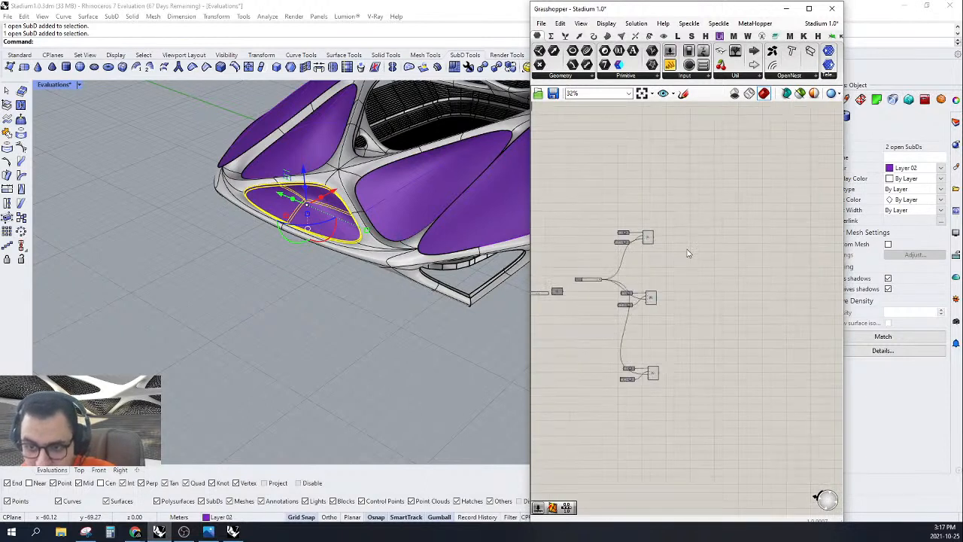
pyautogui.moveTo(688, 251); pyautogui.dragTo(677, 328, button='right')
pyautogui.scroll(3, 680, 279)
pyautogui.rightClick(677, 263)
pyautogui.click(689, 207)
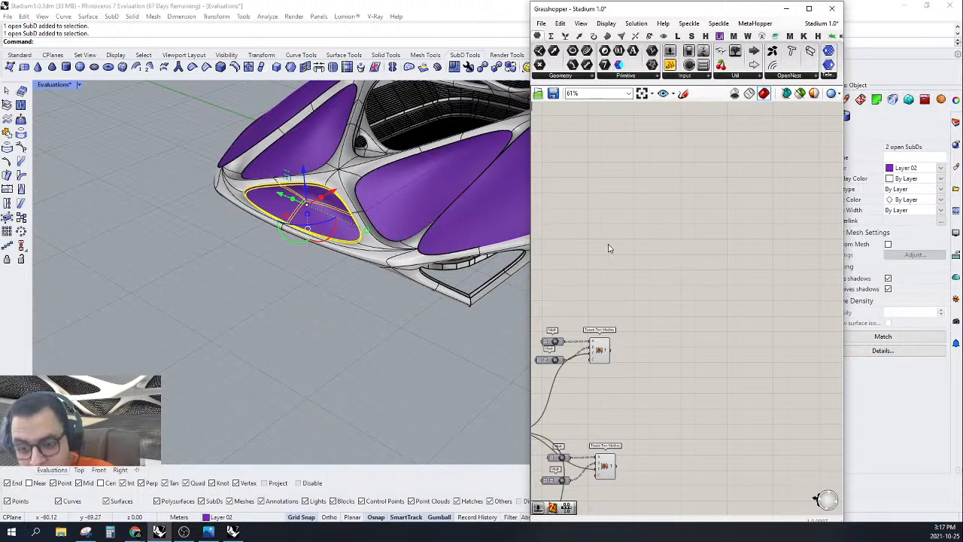
pyautogui.scroll(2, 797, 215)
pyautogui.moveTo(630, 348); pyautogui.dragTo(620, 265, button='right')
pyautogui.click(585, 74)
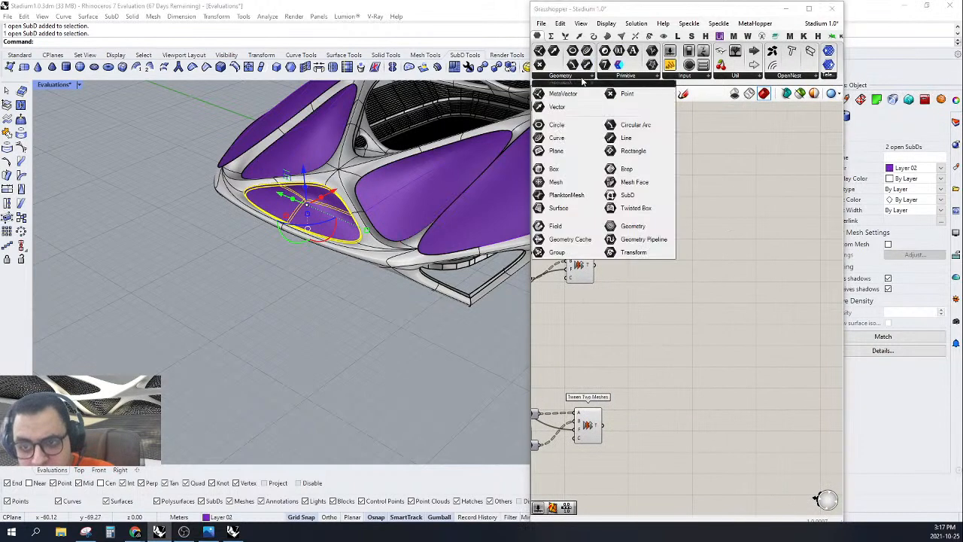
pyautogui.moveTo(611, 208); pyautogui.dragTo(718, 223)
# Step: Assign the two selected small purple panel SubDs to the SubD parameter as multiple SubDs
pyautogui.rightClick(718, 223)
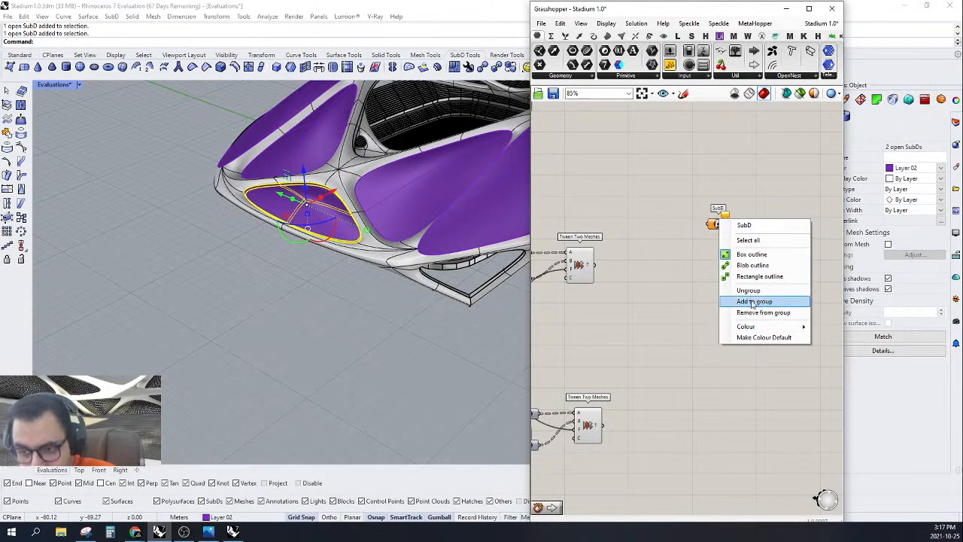
pyautogui.click(716, 228)
pyautogui.rightClick(717, 228)
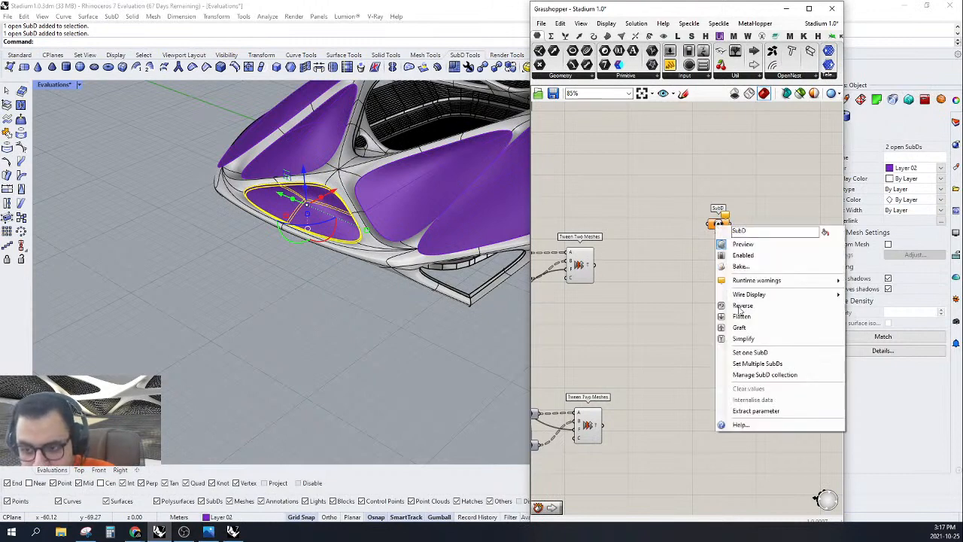
pyautogui.click(739, 364)
pyautogui.moveTo(784, 245); pyautogui.dragTo(679, 256, button='right')
pyautogui.scroll(2, 635, 243)
pyautogui.click(630, 240)
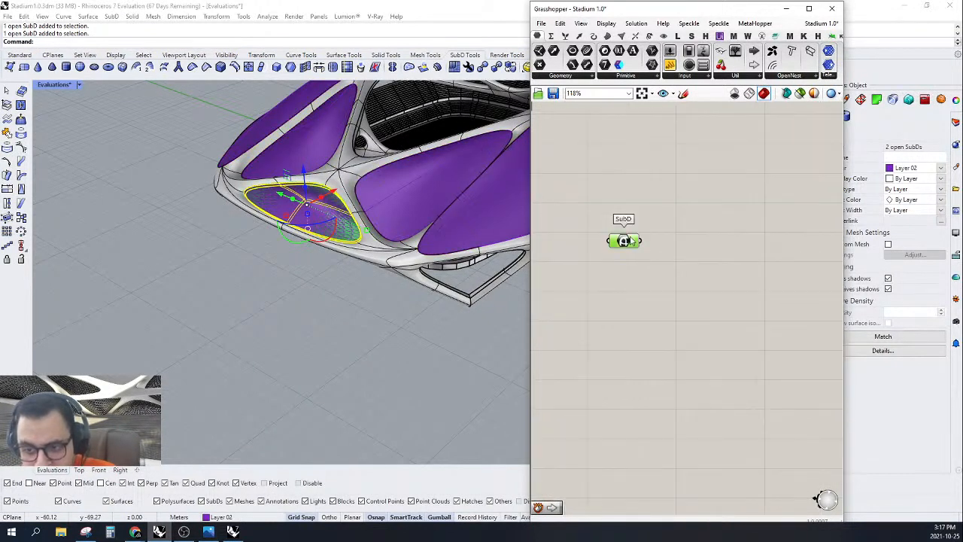
# Step: Select the two small purple panel SubDs in the Rhino viewport and hide them
pyautogui.scroll(-6, 326, 277)
pyautogui.click(326, 277)
pyautogui.moveTo(326, 278); pyautogui.dragTo(363, 237, button='right')
pyautogui.scroll(7, 384, 270)
pyautogui.scroll(8, 203, 236)
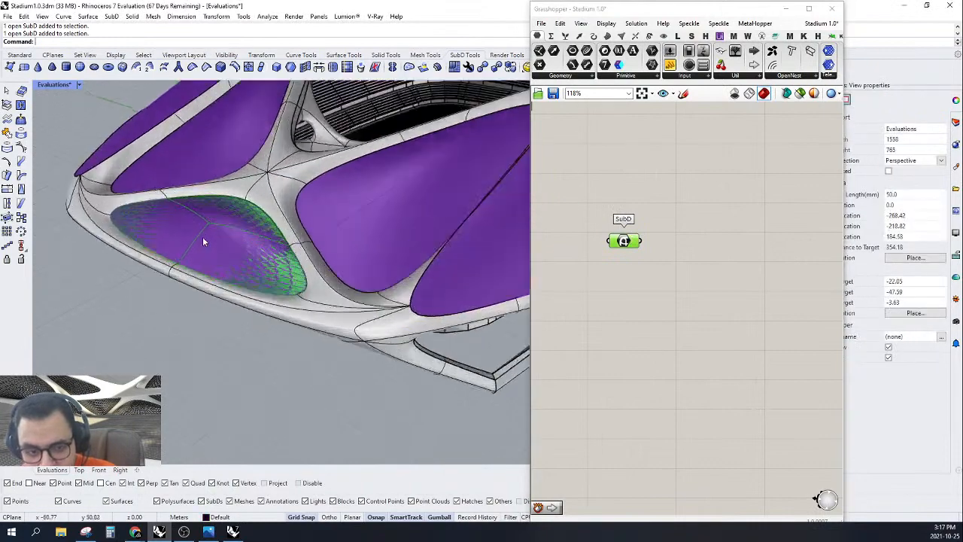
pyautogui.click(265, 271)
pyautogui.keyDown('shift'); pyautogui.click(265, 271); pyautogui.keyUp('shift')
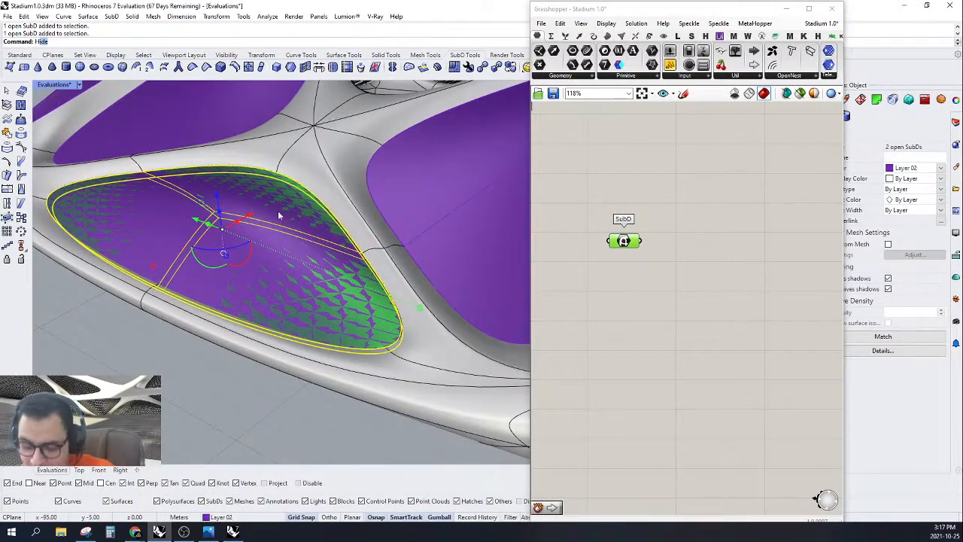
pyautogui.press('Return')
pyautogui.scroll(-8, 278, 215)
pyautogui.moveTo(278, 215); pyautogui.dragTo(225, 219, button='right')
# Step: Add a Relative Item component on the Grasshopper canvas, spaced well apart from the SubD parameter
pyautogui.click(735, 267)
pyautogui.moveTo(703, 225); pyautogui.dragTo(627, 232, button='right')
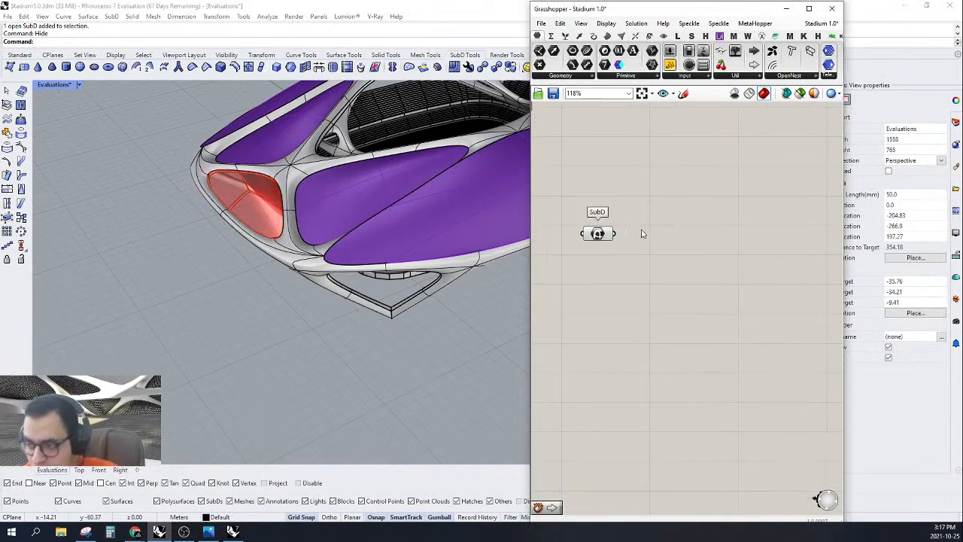
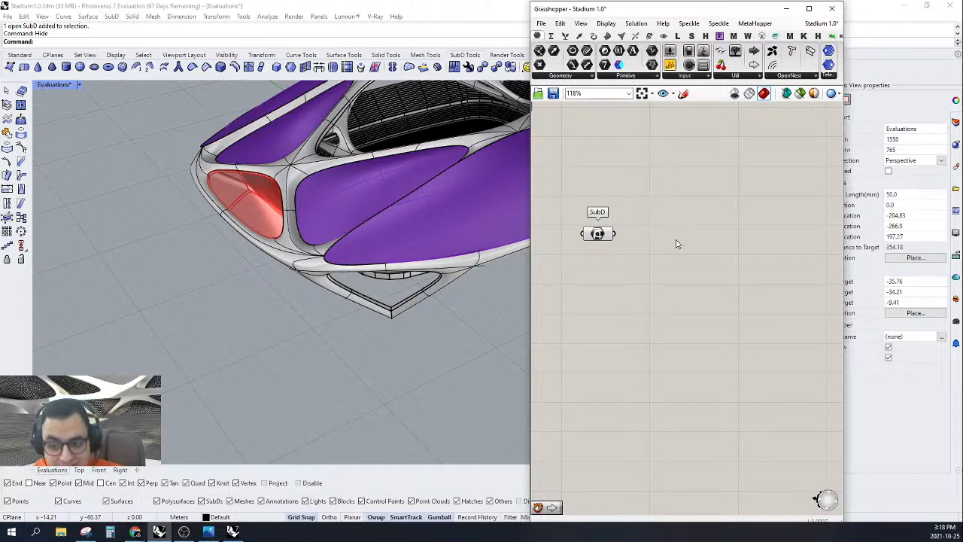
pyautogui.scroll(2, 676, 243)
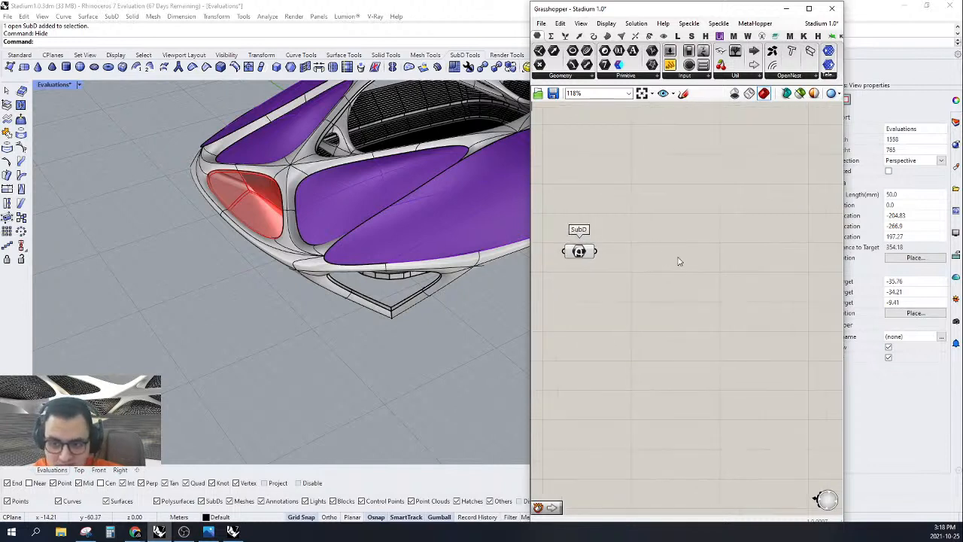
pyautogui.doubleClick(721, 257)
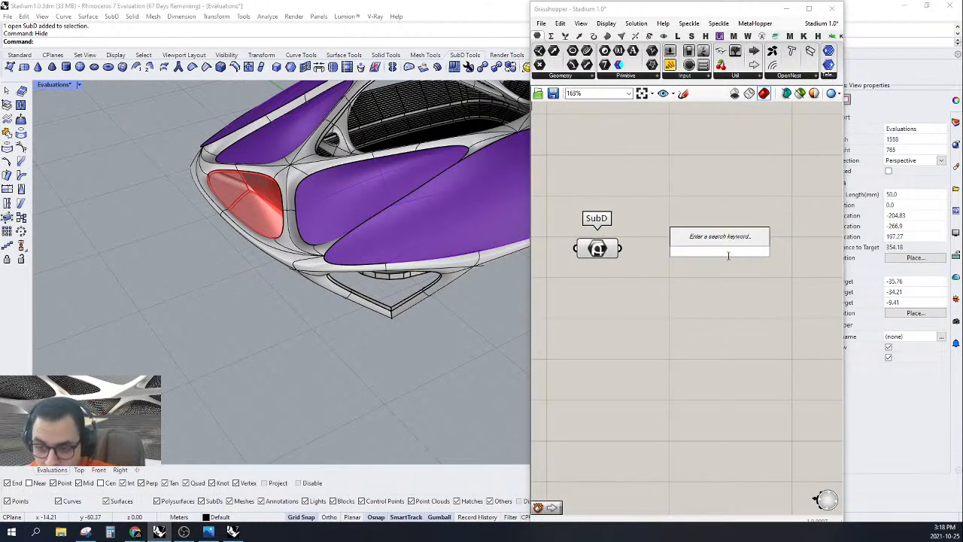
pyautogui.write('L')
pyautogui.press('BackSpace')
pyautogui.write('REL')
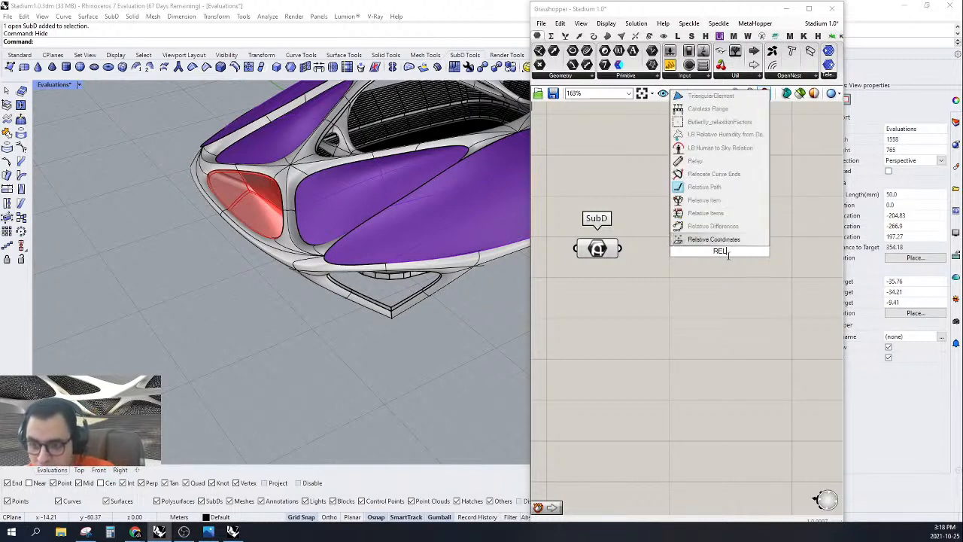
pyautogui.click(703, 200)
pyautogui.scroll(-2, 655, 264)
pyautogui.moveTo(654, 265); pyautogui.dragTo(737, 280)
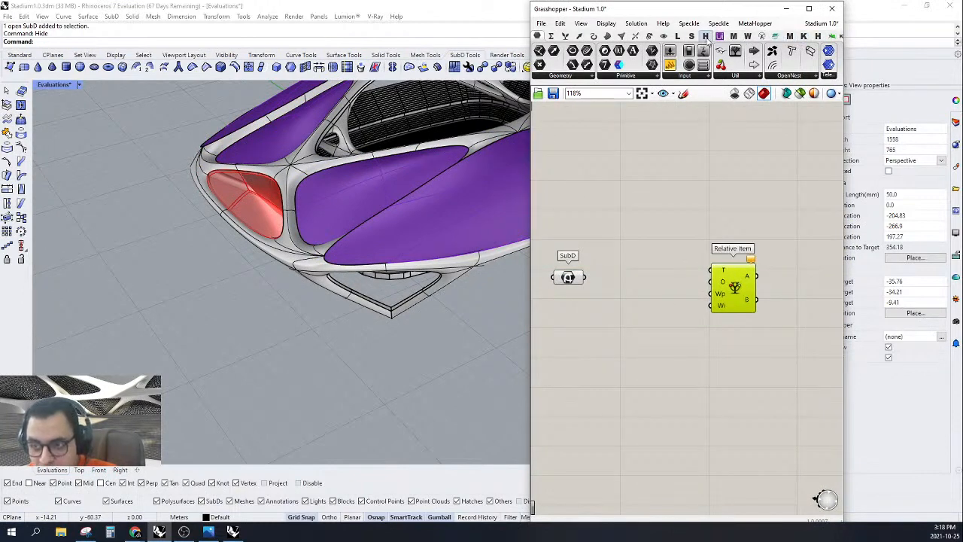
# Step: Widen the Grasshopper window and add LunchBox's Quad Panels component beside the SubD parameter
pyautogui.click(678, 36)
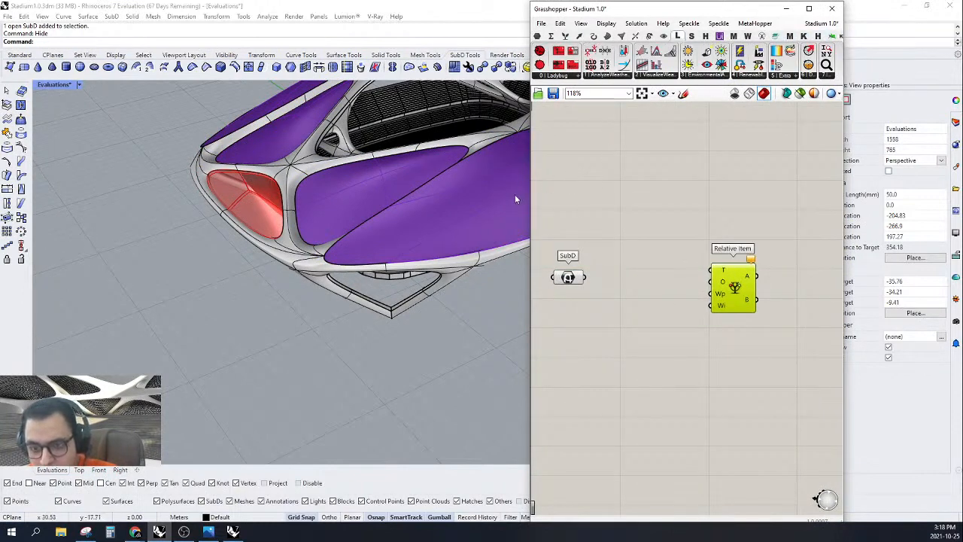
pyautogui.moveTo(530, 246); pyautogui.dragTo(408, 282)
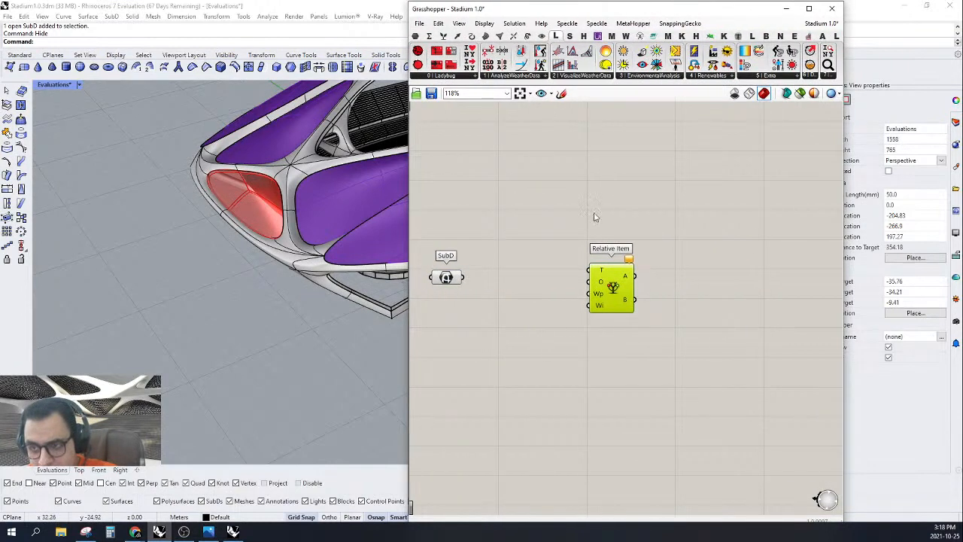
pyautogui.click(753, 36)
pyautogui.moveTo(611, 52); pyautogui.dragTo(485, 312)
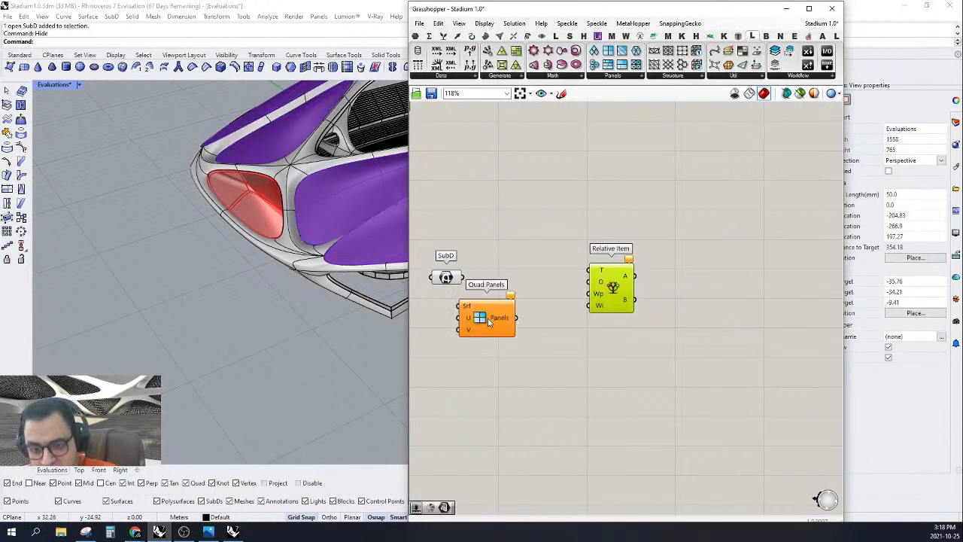
pyautogui.moveTo(486, 323); pyautogui.dragTo(621, 339, button='right')
pyautogui.scroll(3, 622, 323)
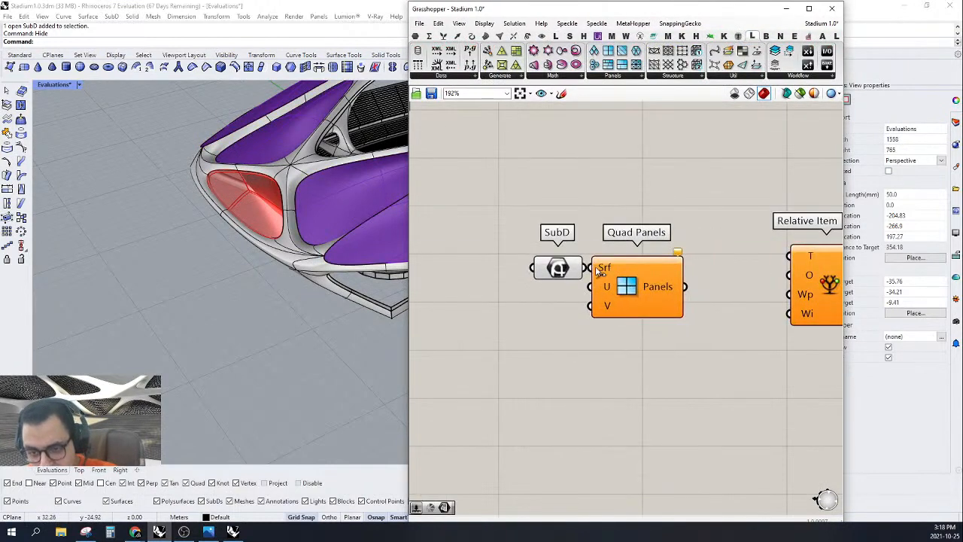
# Step: Move Quad Panels away from the SubD parameter and add a Deconstruct Brep component between them
pyautogui.moveTo(636, 286); pyautogui.dragTo(753, 260)
pyautogui.doubleClick(664, 231)
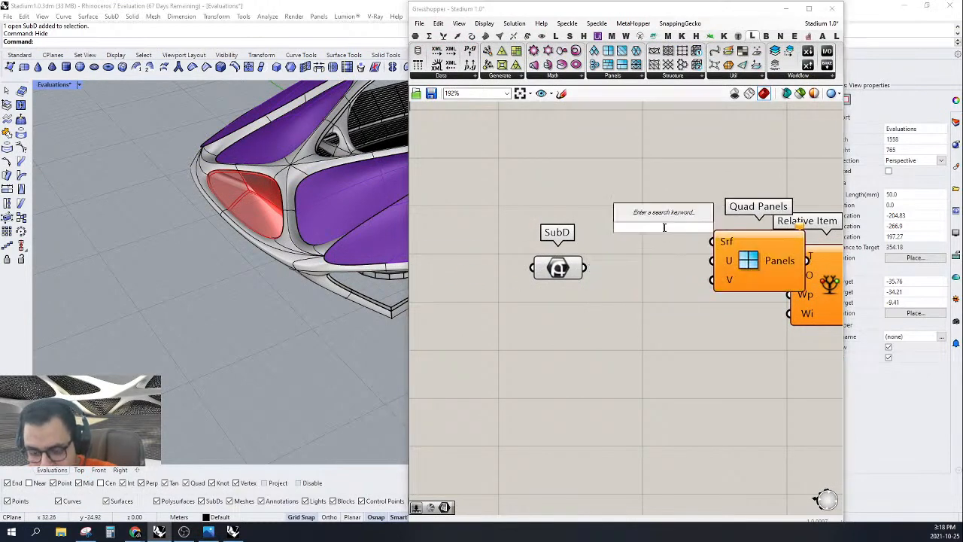
pyautogui.write('DE')
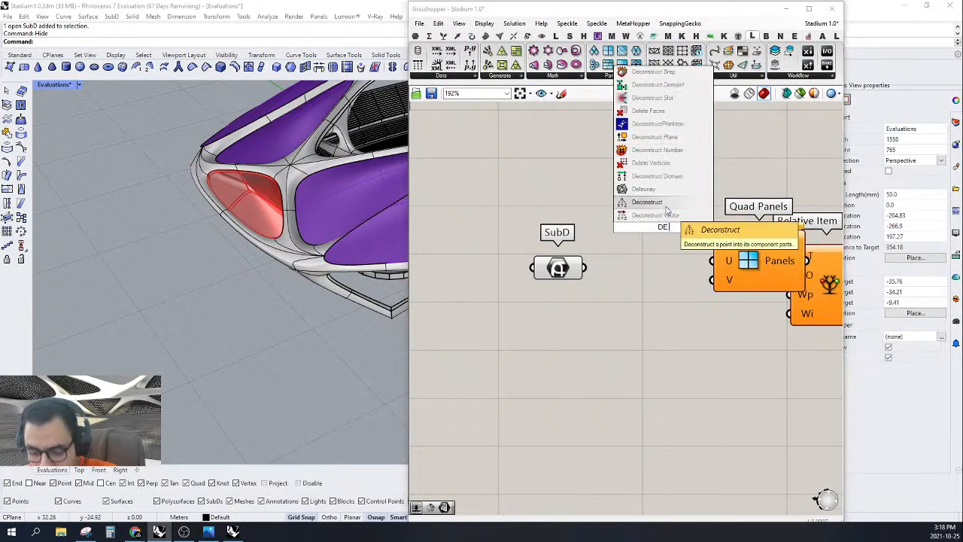
pyautogui.write('B')
pyautogui.click(657, 217)
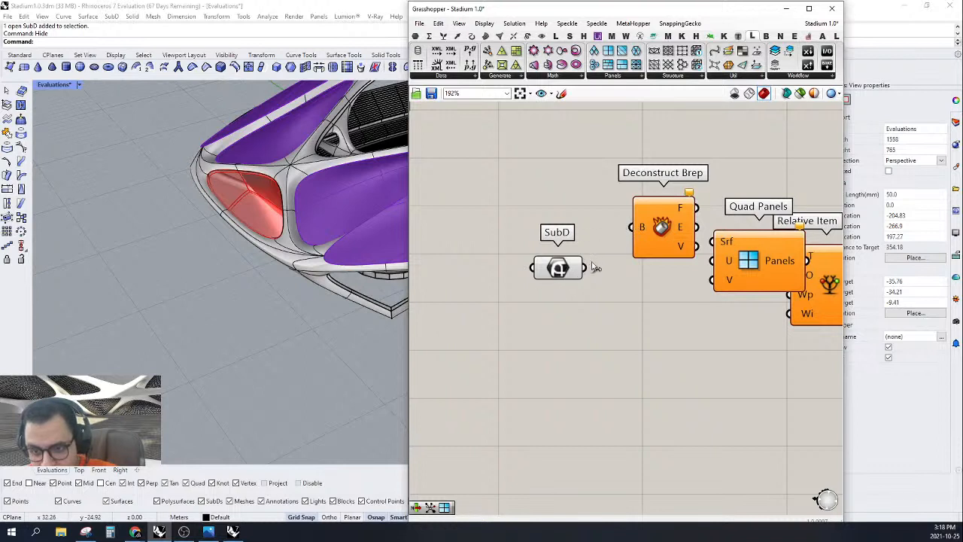
# Step: Connect the SubD parameter to Deconstruct Brep and its faces output to Quad Panels' Srf input, then move Relative Item farther away
pyautogui.moveTo(653, 226); pyautogui.dragTo(634, 247)
pyautogui.moveTo(614, 248); pyautogui.dragTo(635, 268)
pyautogui.moveTo(703, 286); pyautogui.dragTo(647, 292, button='right')
pyautogui.moveTo(657, 249); pyautogui.dragTo(614, 253)
pyautogui.moveTo(674, 266); pyautogui.dragTo(649, 273)
pyautogui.moveTo(757, 297); pyautogui.dragTo(693, 299, button='right')
pyautogui.moveTo(694, 299); pyautogui.dragTo(757, 310)
pyautogui.moveTo(757, 310); pyautogui.dragTo(695, 297, button='right')
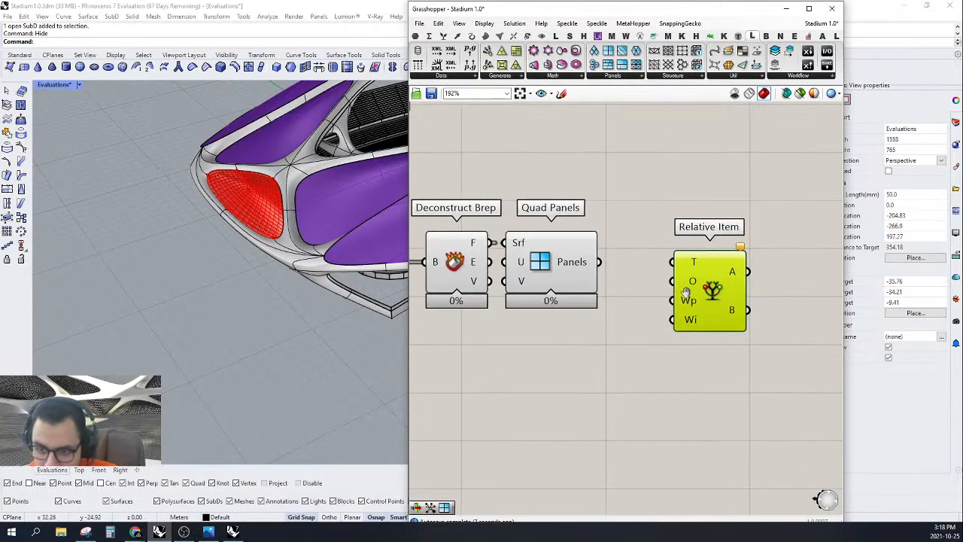
pyautogui.moveTo(713, 286); pyautogui.dragTo(782, 262)
pyautogui.moveTo(782, 262); pyautogui.dragTo(704, 220, button='right')
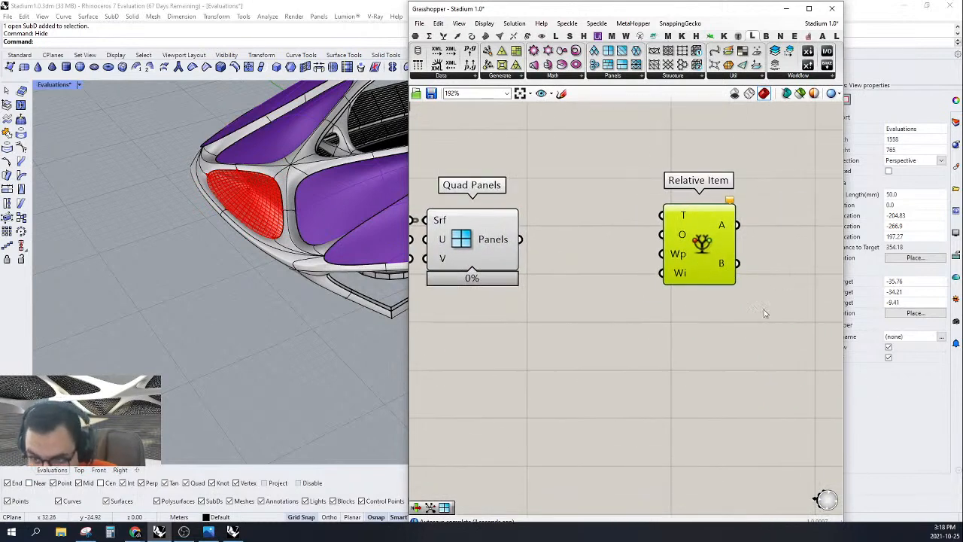
# Step: Examine the quad panels generated on the small stadium panel and the data structure of the Panels output
pyautogui.moveTo(159, 247); pyautogui.dragTo(288, 292, button='right')
pyautogui.scroll(6, 370, 251)
pyautogui.scroll(4, 248, 268)
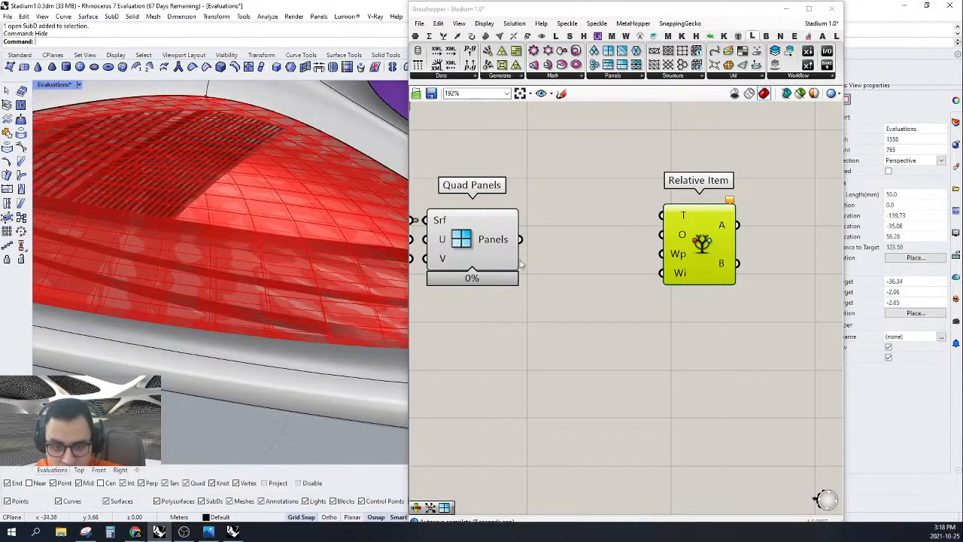
pyautogui.moveTo(588, 259); pyautogui.dragTo(659, 273, button='right')
pyautogui.moveTo(570, 269); pyautogui.dragTo(577, 269)
pyautogui.moveTo(669, 281); pyautogui.dragTo(623, 331, button='right')
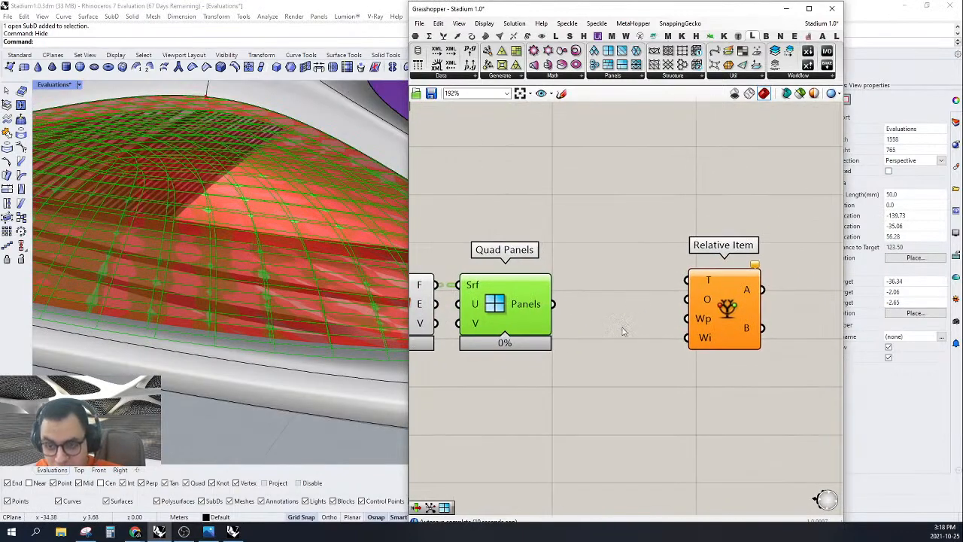
pyautogui.doubleClick(609, 258)
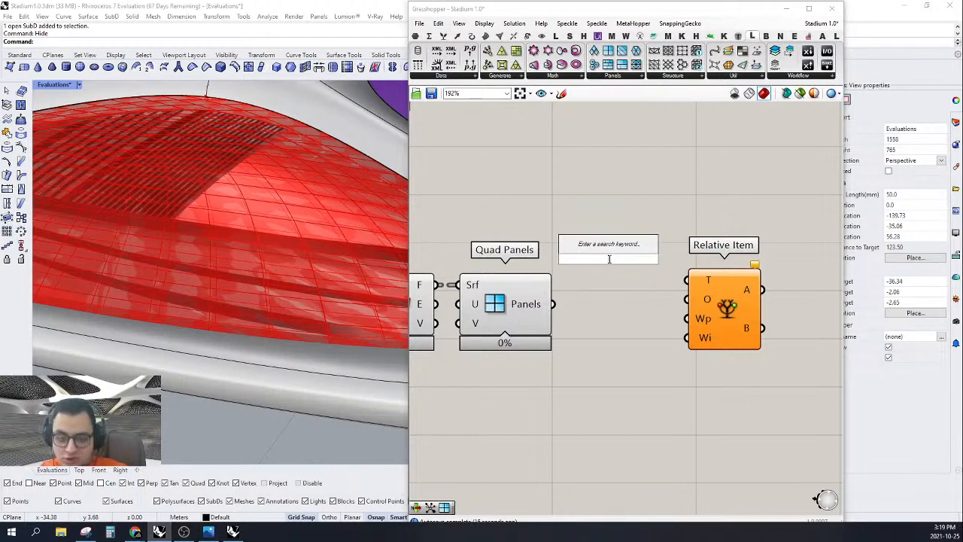
pyautogui.press('Escape')
pyautogui.moveTo(624, 319); pyautogui.dragTo(607, 329, button='right')
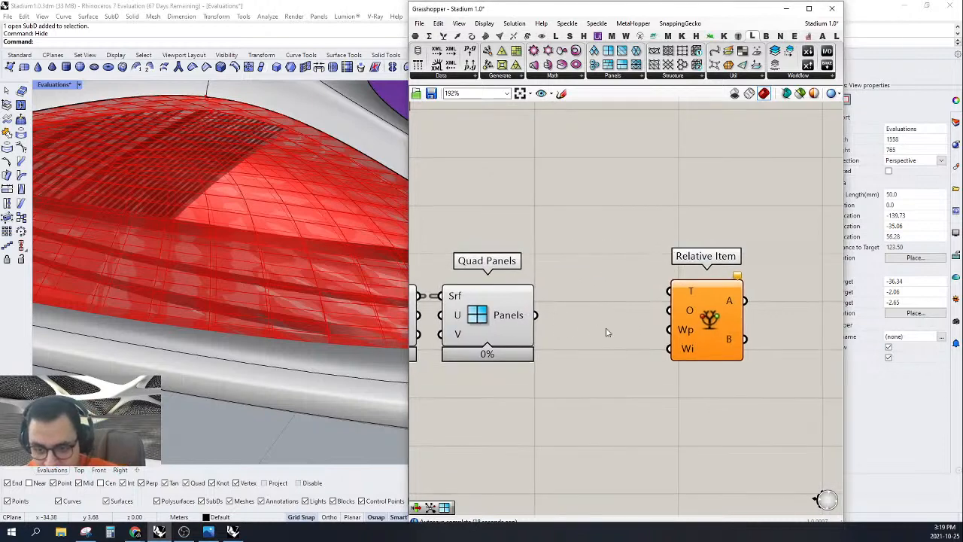
pyautogui.moveTo(516, 317)
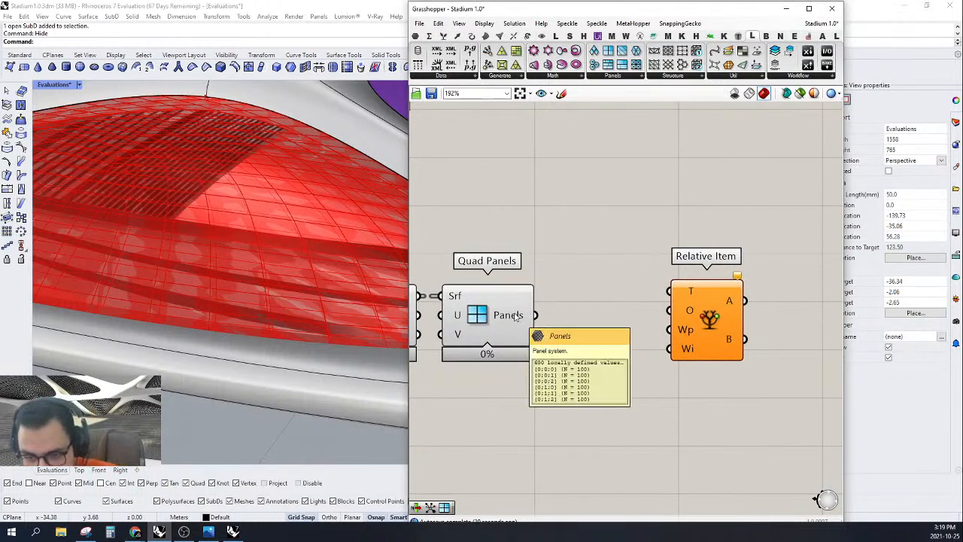
pyautogui.moveTo(595, 317); pyautogui.dragTo(571, 336, button='right')
# Step: Move Relative Item aside and add a Trim Tree component fed by the Quad Panels output
pyautogui.moveTo(703, 333); pyautogui.dragTo(783, 234)
pyautogui.moveTo(612, 353); pyautogui.dragTo(633, 342, button='right')
pyautogui.doubleClick(646, 319)
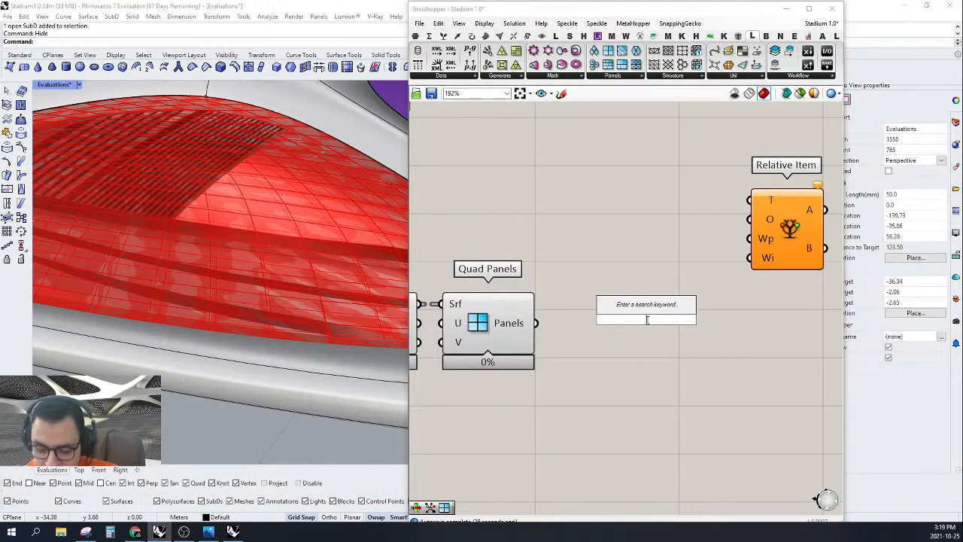
pyautogui.write('TRIM')
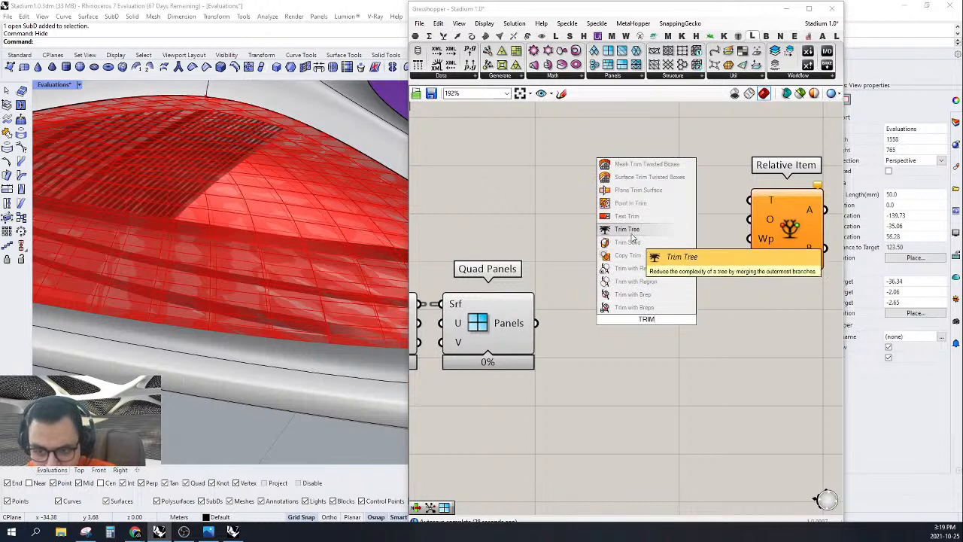
pyautogui.click(632, 237)
pyautogui.moveTo(615, 310); pyautogui.dragTo(532, 324)
# Step: Position Trim Tree above and beyond Quad Panels and set its T input to Simplify
pyautogui.moveTo(664, 327); pyautogui.dragTo(670, 247)
pyautogui.moveTo(675, 303); pyautogui.dragTo(662, 321, button='right')
pyautogui.moveTo(645, 257); pyautogui.dragTo(619, 265)
pyautogui.rightClick(589, 257)
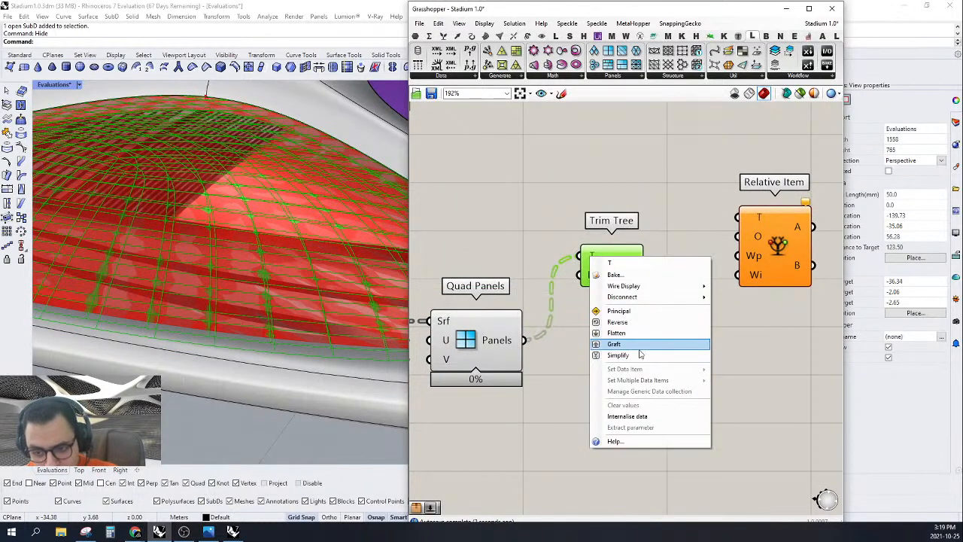
pyautogui.click(639, 355)
# Step: Add an Explode Tree component beside Trim Tree
pyautogui.moveTo(675, 252); pyautogui.dragTo(622, 281, button='right')
pyautogui.doubleClick(622, 279)
pyautogui.write('B')
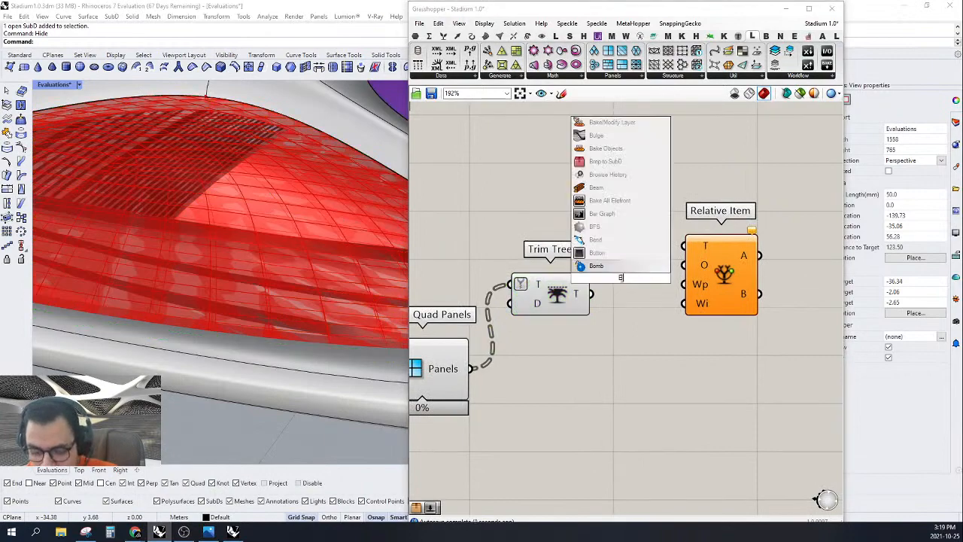
pyautogui.write('ANG')
pyautogui.click(617, 240)
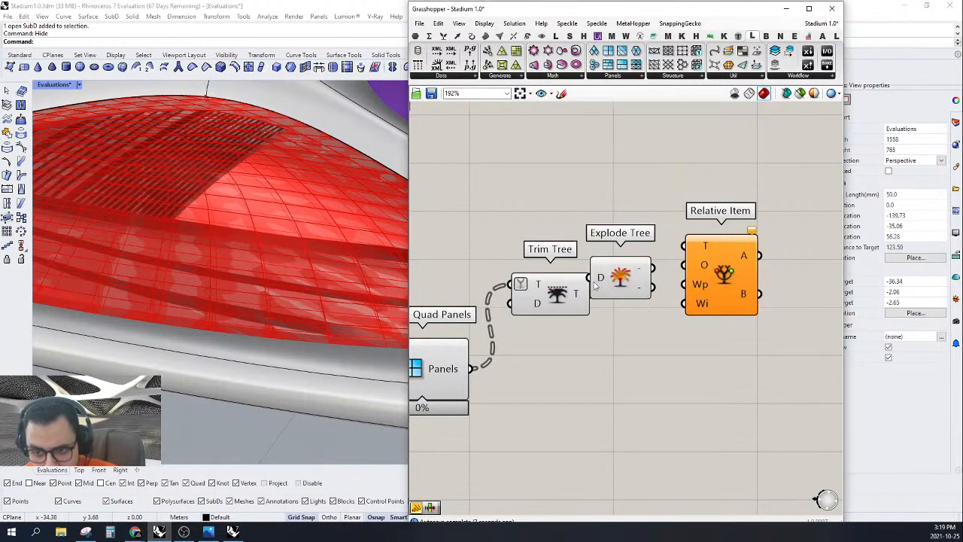
# Step: Connect Trim Tree's output to Explode Tree's D input and move Relative Item farther from them
pyautogui.moveTo(590, 280); pyautogui.dragTo(587, 293)
pyautogui.moveTo(619, 278); pyautogui.dragTo(630, 296)
pyautogui.moveTo(662, 334); pyautogui.dragTo(599, 344, button='right')
pyautogui.moveTo(659, 284); pyautogui.dragTo(723, 246)
pyautogui.moveTo(651, 330); pyautogui.dragTo(619, 324, button='right')
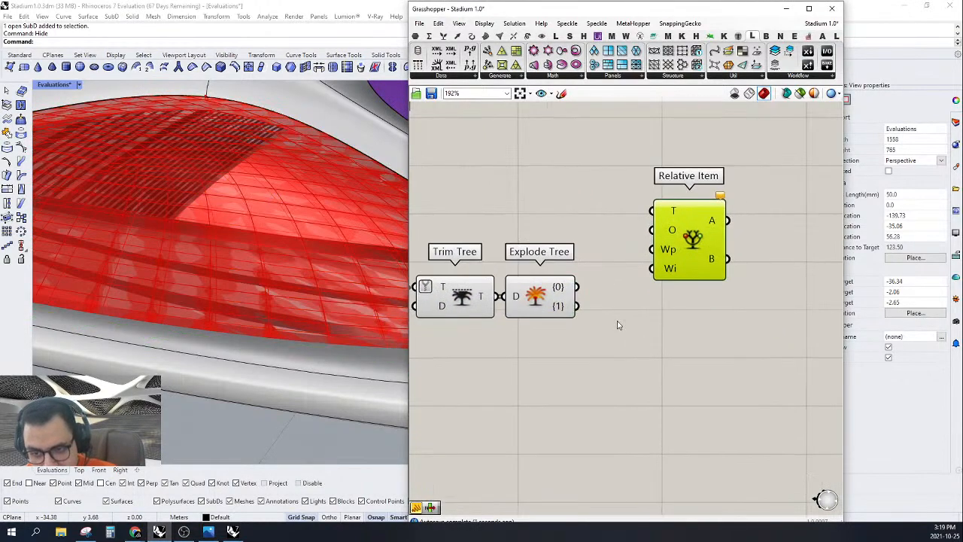
# Step: Set both Explode Tree outputs, {0} and {1}, to Graft and Simplify
pyautogui.rightClick(562, 290)
pyautogui.click(598, 342)
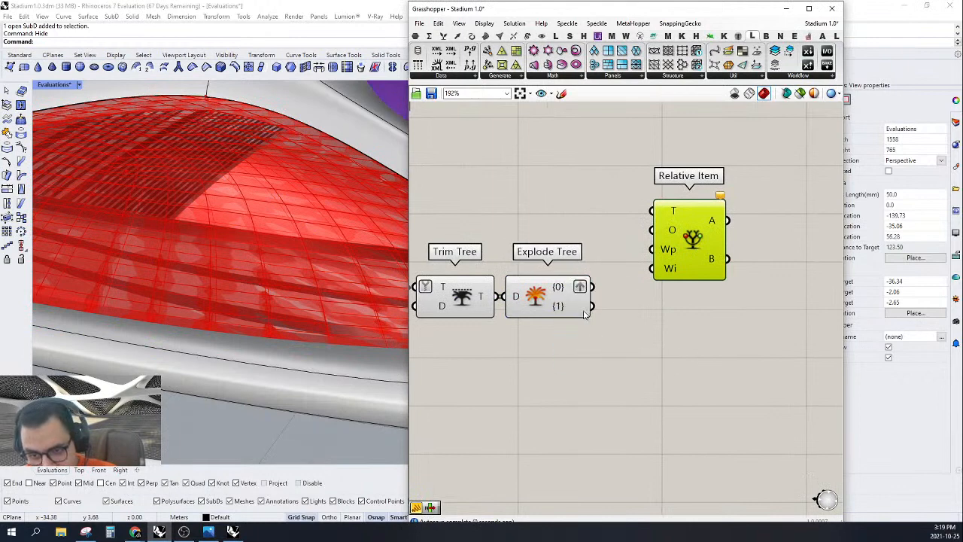
pyautogui.rightClick(584, 310)
pyautogui.click(607, 363)
pyautogui.rightClick(577, 287)
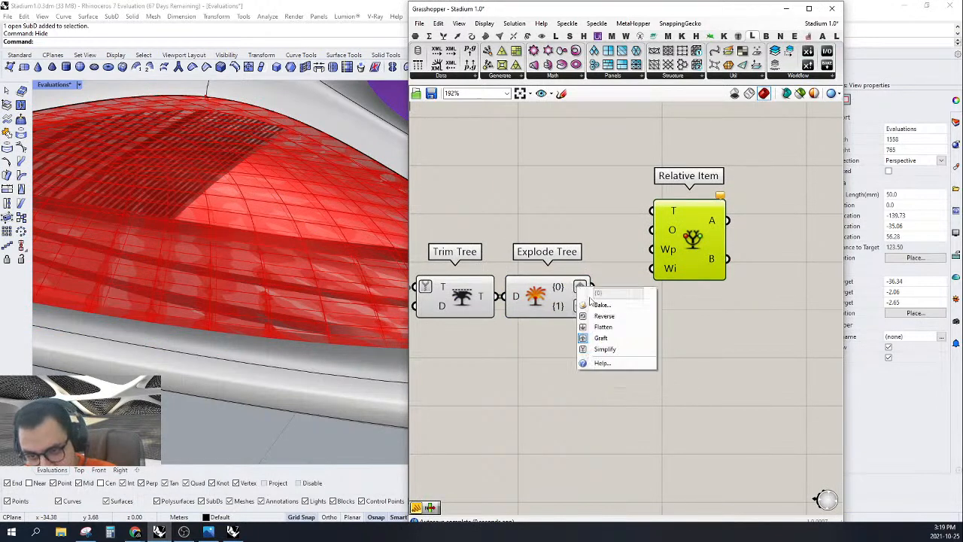
pyautogui.click(603, 350)
pyautogui.rightClick(595, 306)
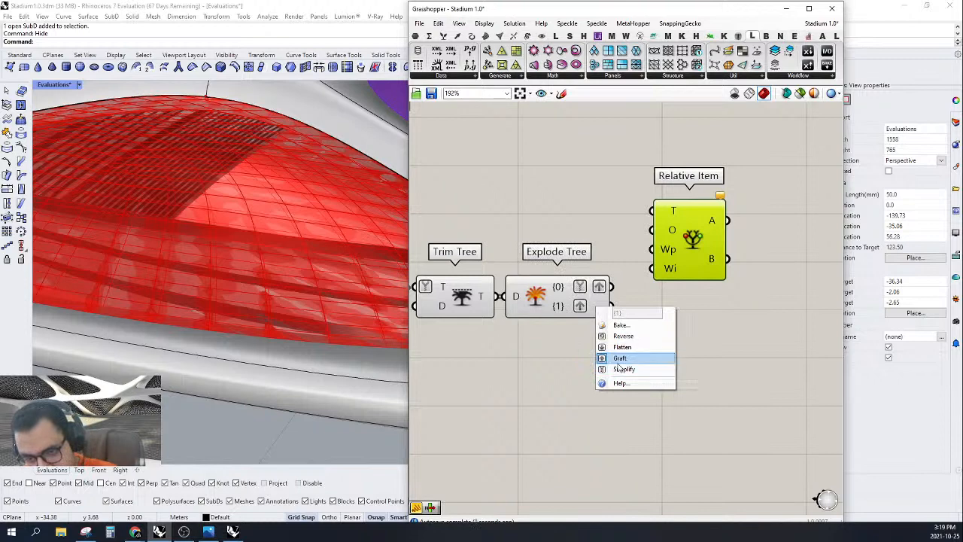
pyautogui.click(620, 366)
# Step: Move Relative Item farther away and add a Loft component whose C input takes both Explode Tree outputs
pyautogui.moveTo(704, 360); pyautogui.dragTo(661, 384, button='right')
pyautogui.moveTo(652, 295); pyautogui.dragTo(749, 291)
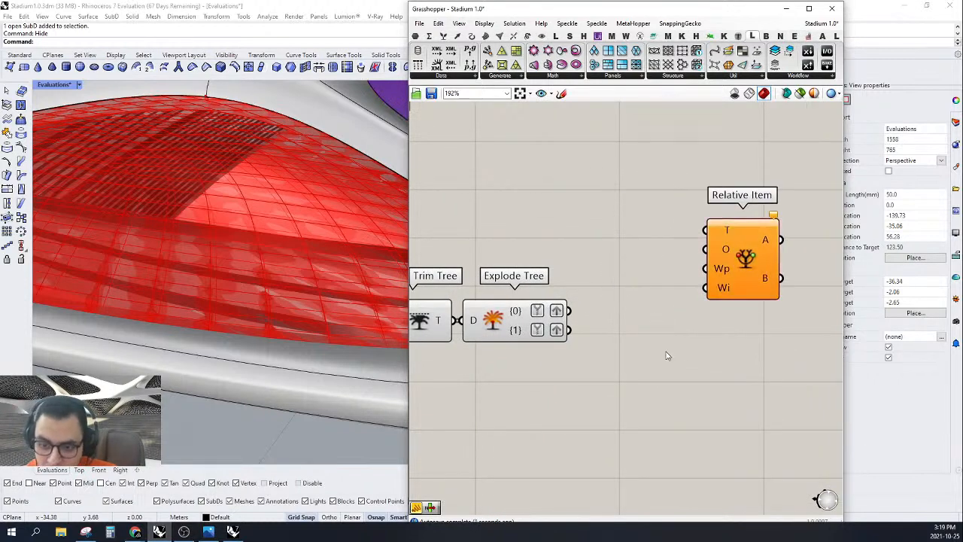
pyautogui.doubleClick(666, 351)
pyautogui.write('LOFT')
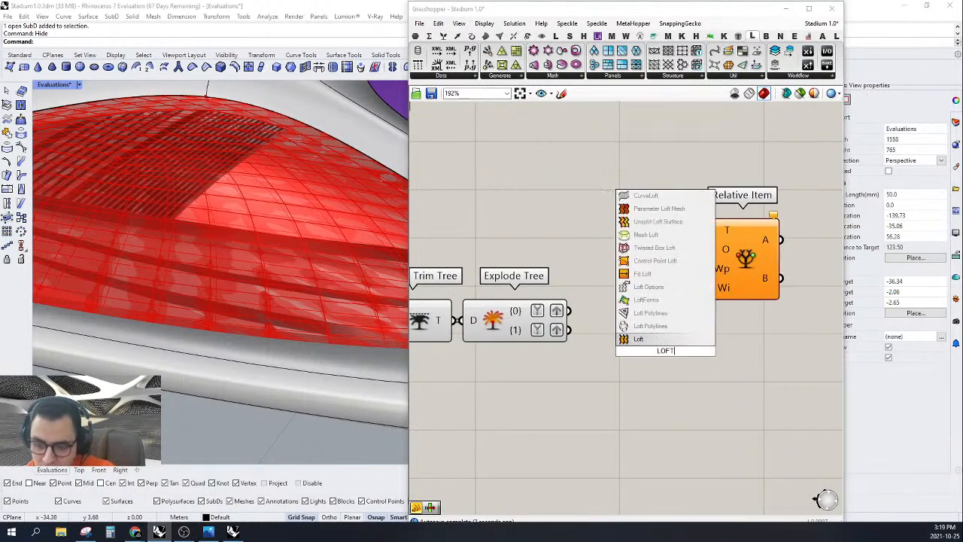
pyautogui.click(659, 340)
pyautogui.moveTo(613, 338); pyautogui.dragTo(658, 329)
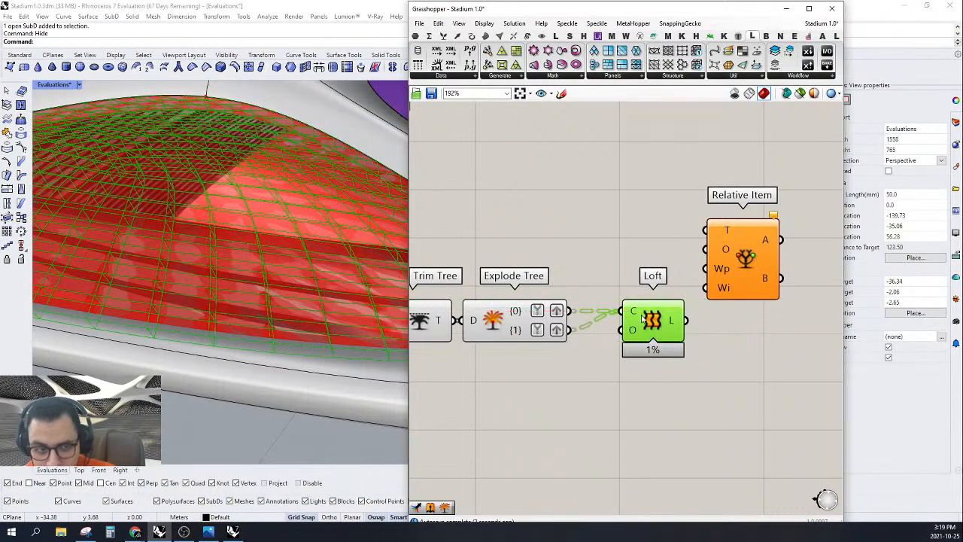
# Step: Place Loft closer to Explode Tree and move Trim Tree, Explode Tree and Loft together well above Quad Panels
pyautogui.scroll(-6, 350, 268)
pyautogui.scroll(-3, 350, 268)
pyautogui.scroll(-3, 680, 292)
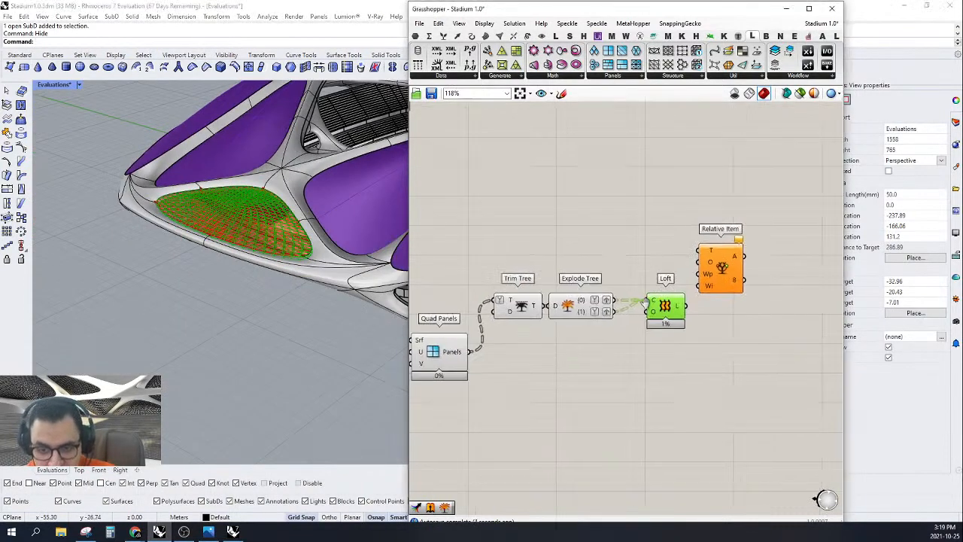
pyautogui.moveTo(677, 292); pyautogui.dragTo(661, 292)
pyautogui.moveTo(671, 316); pyautogui.dragTo(687, 322, button='right')
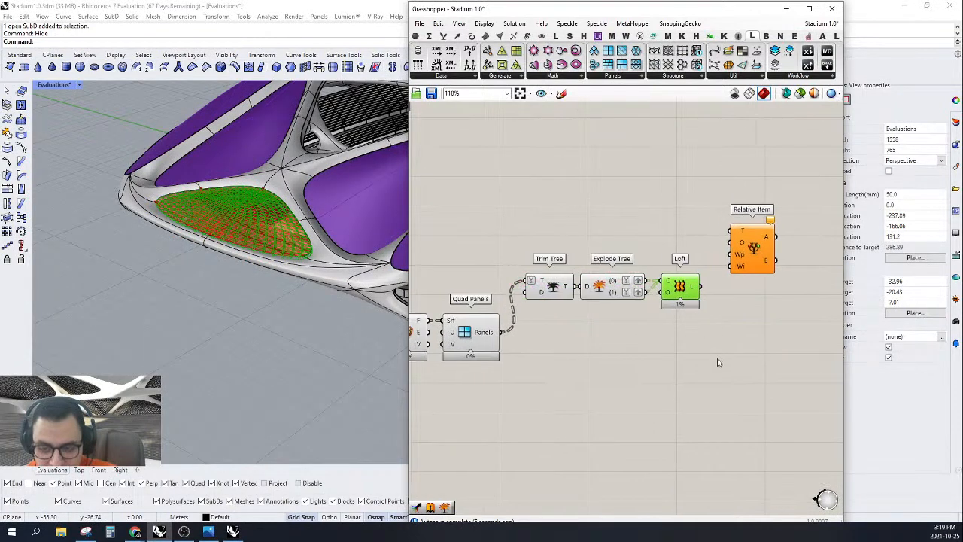
pyautogui.moveTo(707, 354); pyautogui.dragTo(561, 262)
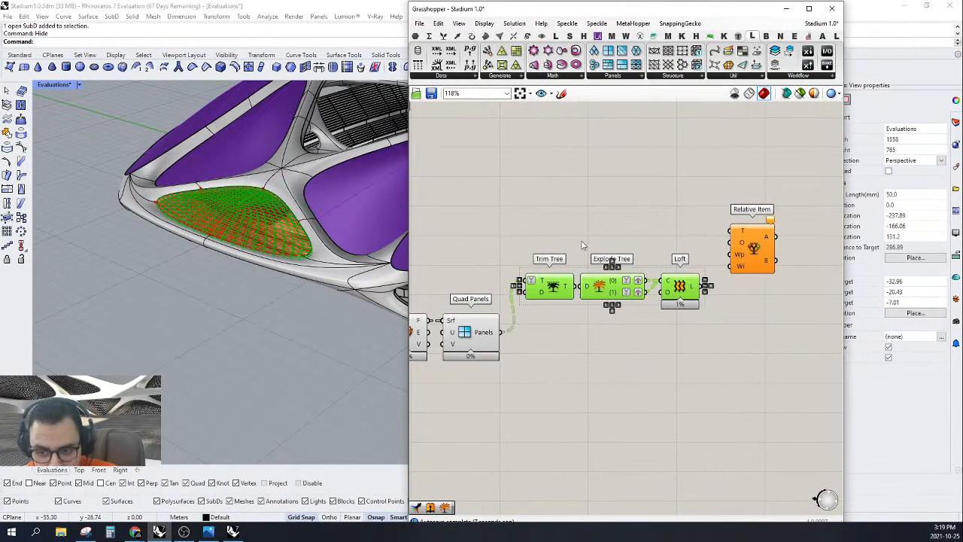
pyautogui.moveTo(530, 294); pyautogui.dragTo(558, 284, button='right')
pyautogui.moveTo(638, 266); pyautogui.dragTo(602, 254, button='right')
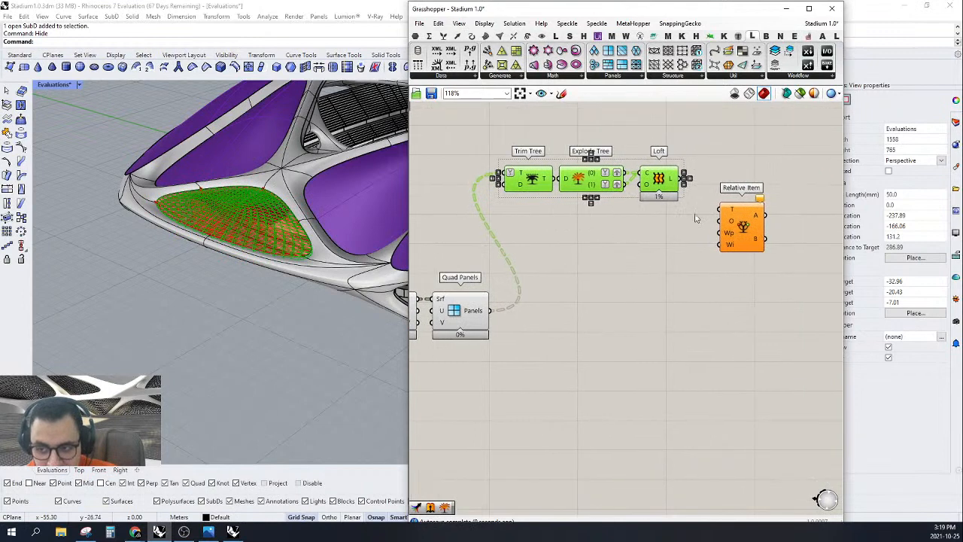
# Step: Connect the Quad Panels output, set to Simplify, to Relative Item's T input and align Relative Item level with Quad Panels
pyautogui.moveTo(721, 209); pyautogui.dragTo(487, 312)
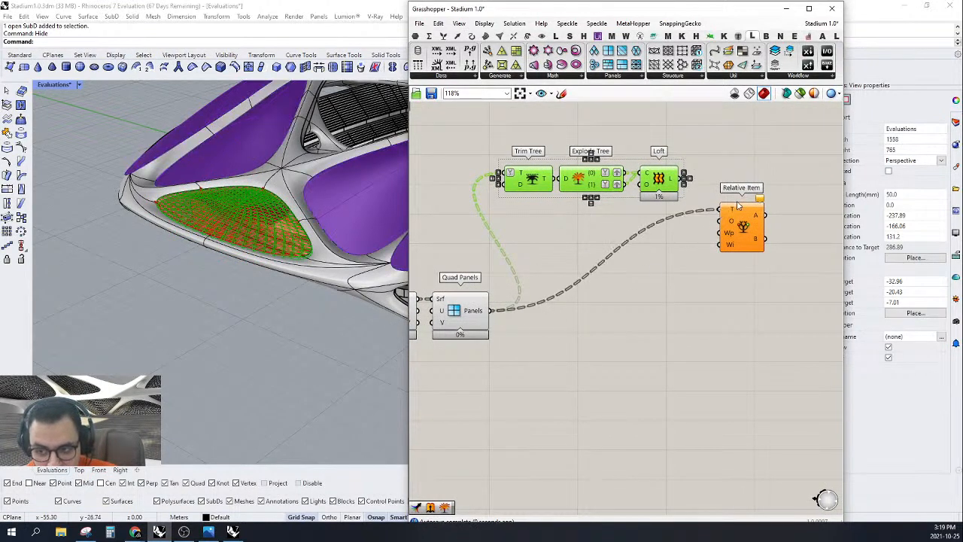
pyautogui.moveTo(728, 214)
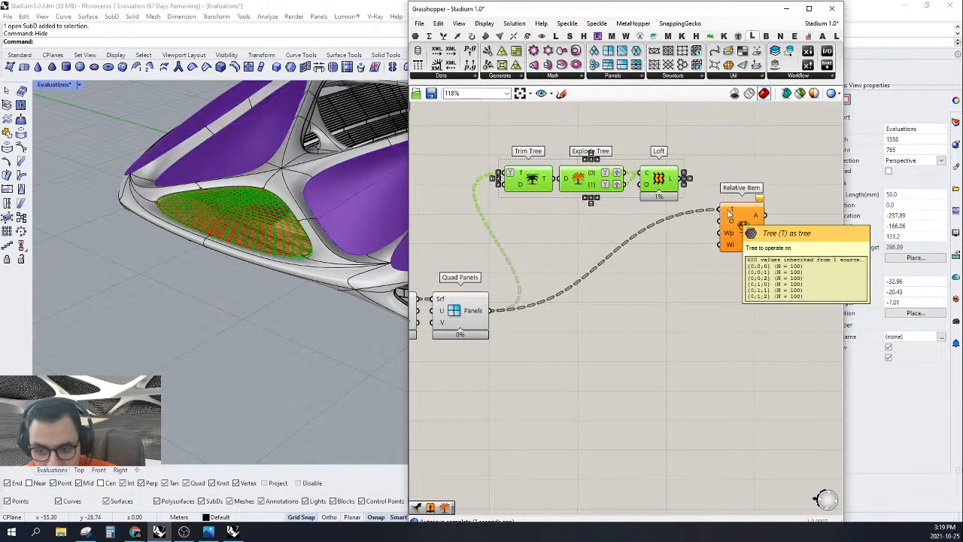
pyautogui.rightClick(481, 310)
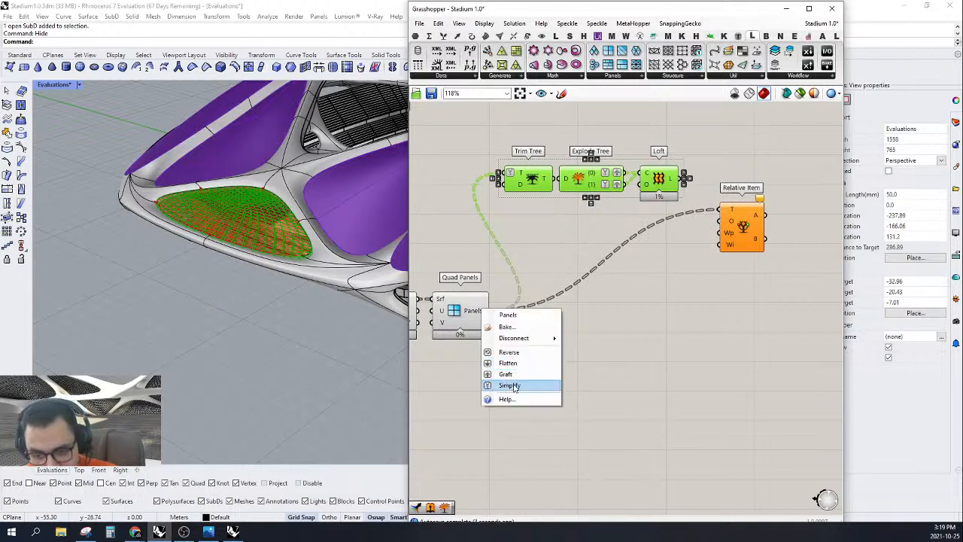
pyautogui.click(513, 385)
pyautogui.moveTo(738, 230); pyautogui.dragTo(716, 252, button='right')
pyautogui.moveTo(718, 248); pyautogui.dragTo(635, 347)
pyautogui.moveTo(611, 368); pyautogui.dragTo(683, 308, button='right')
# Step: Examine Relative Item's Offset input and the branch paths of Explode Tree's {0} output
pyautogui.scroll(2, 744, 301)
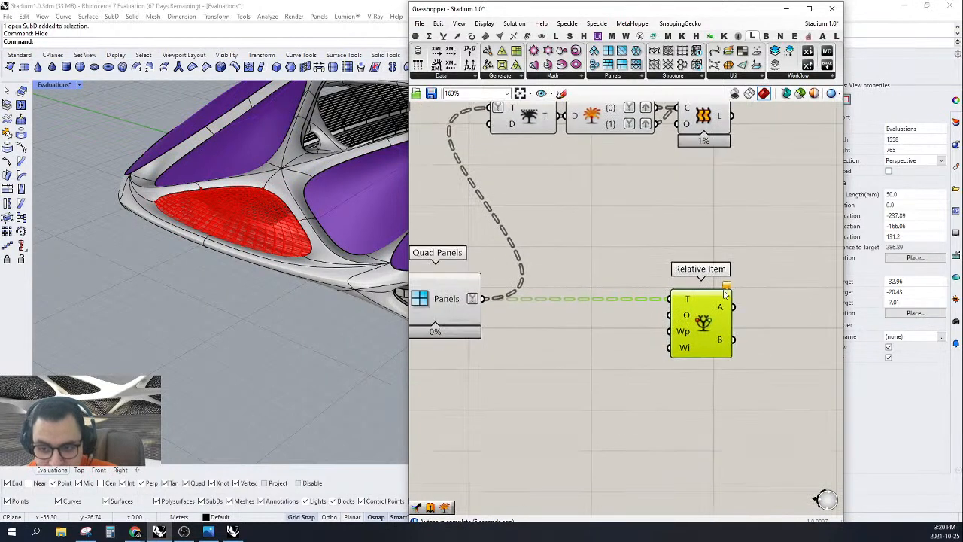
pyautogui.scroll(3, 683, 309)
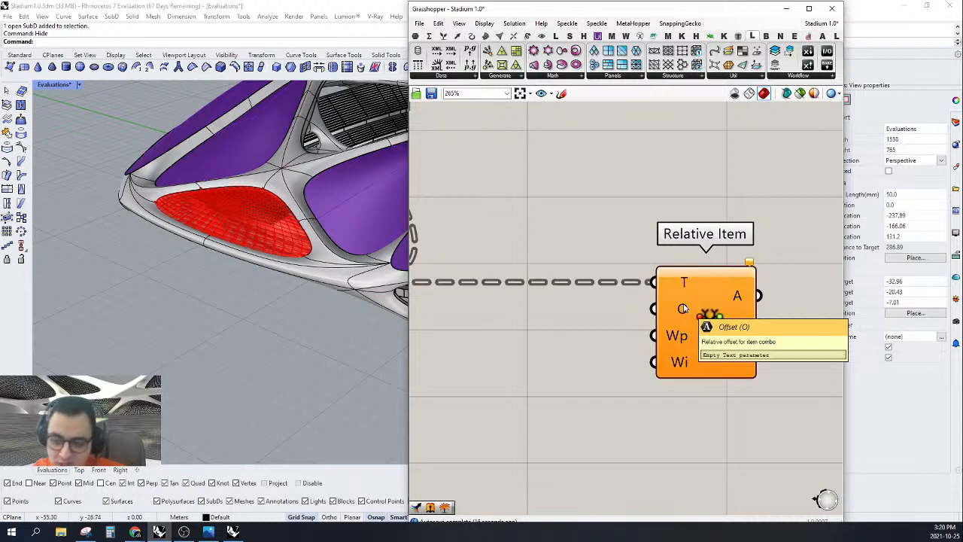
pyautogui.scroll(-3, 683, 309)
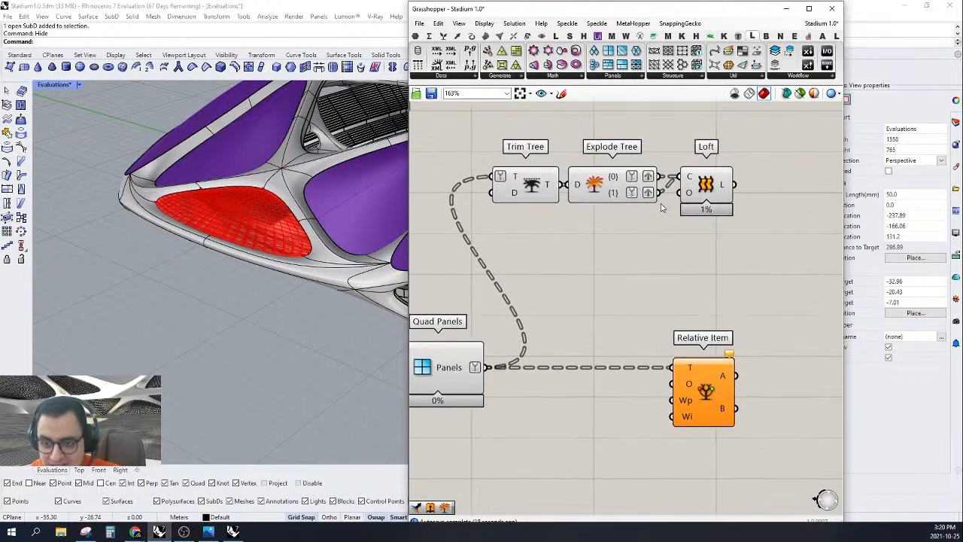
pyautogui.scroll(3, 616, 181)
pyautogui.moveTo(615, 179)
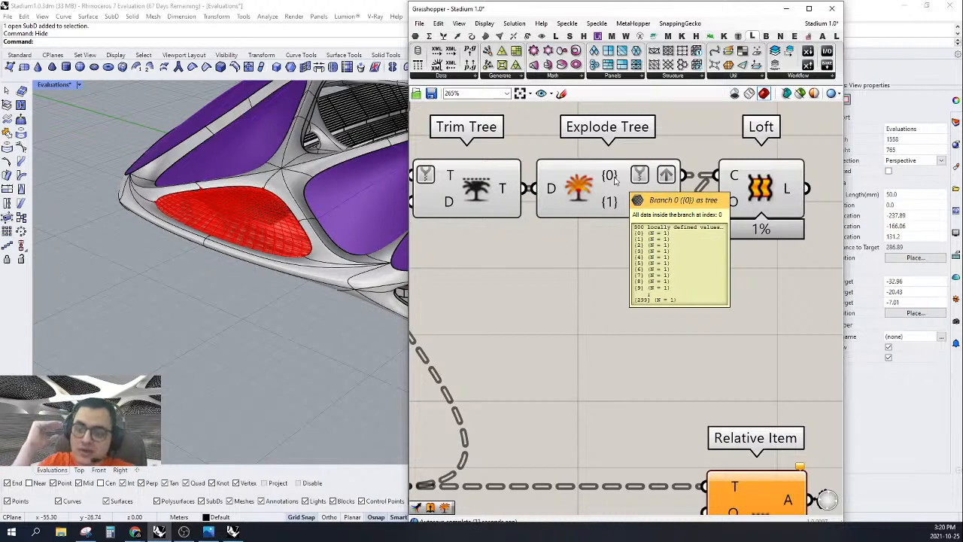
pyautogui.scroll(-5, 652, 205)
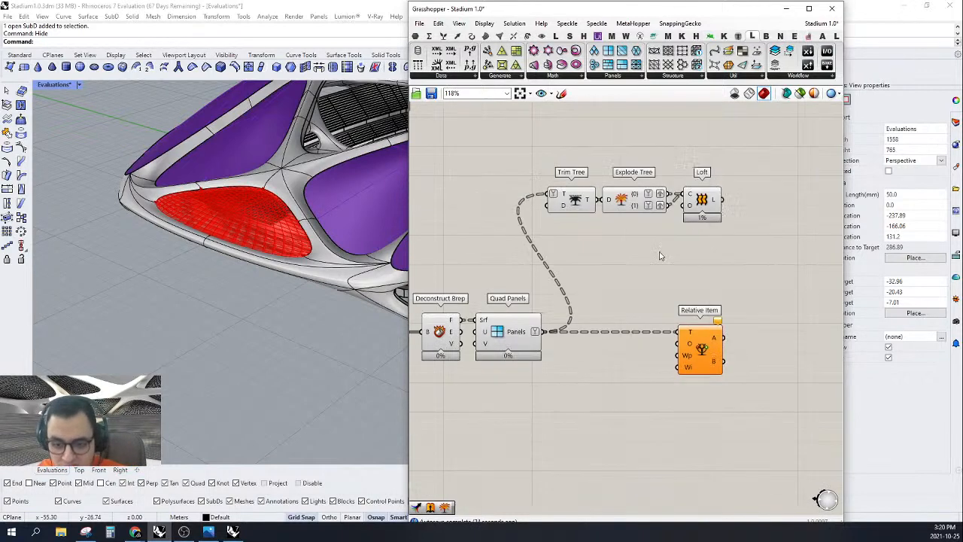
# Step: Add a Param Viewer between Quad Panels and Relative Item and feed it from the Panels output
pyautogui.scroll(2, 572, 330)
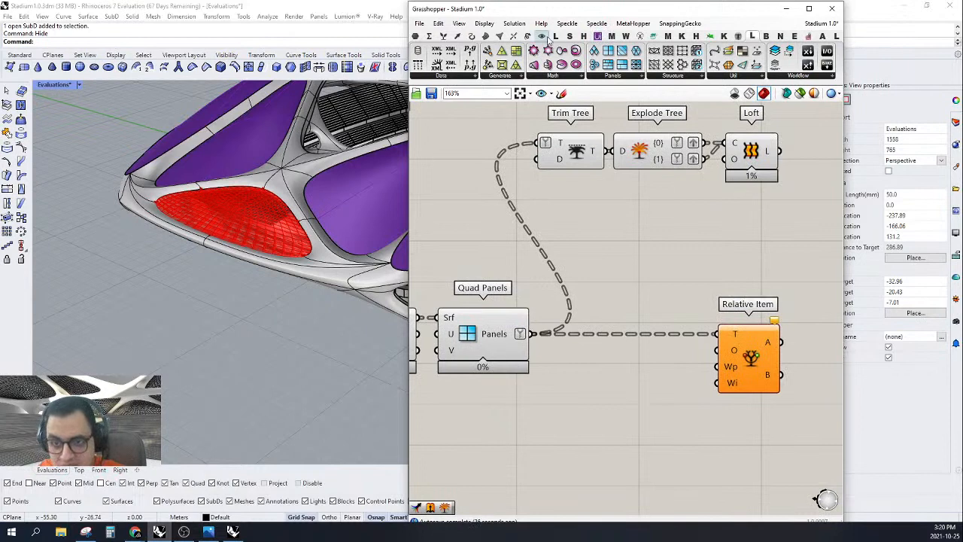
pyautogui.click(612, 36)
pyautogui.moveTo(666, 50); pyautogui.dragTo(651, 275)
pyautogui.moveTo(574, 276); pyautogui.dragTo(532, 333)
pyautogui.moveTo(621, 338); pyautogui.dragTo(580, 303, button='right')
pyautogui.moveTo(611, 235); pyautogui.dragTo(584, 234, button='right')
pyautogui.scroll(2, 584, 233)
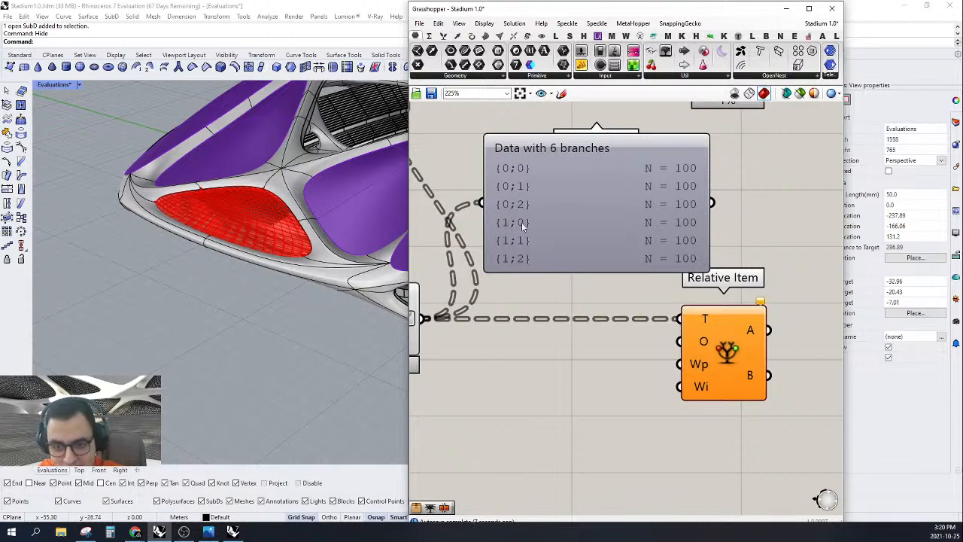
# Step: Select the two large adjoining purple SubD panels on the stadium's side and assign them as multiple SubDs to the SubD parameter
pyautogui.moveTo(607, 256); pyautogui.dragTo(692, 247, button='right')
pyautogui.scroll(-6, 151, 256)
pyautogui.scroll(5, 331, 229)
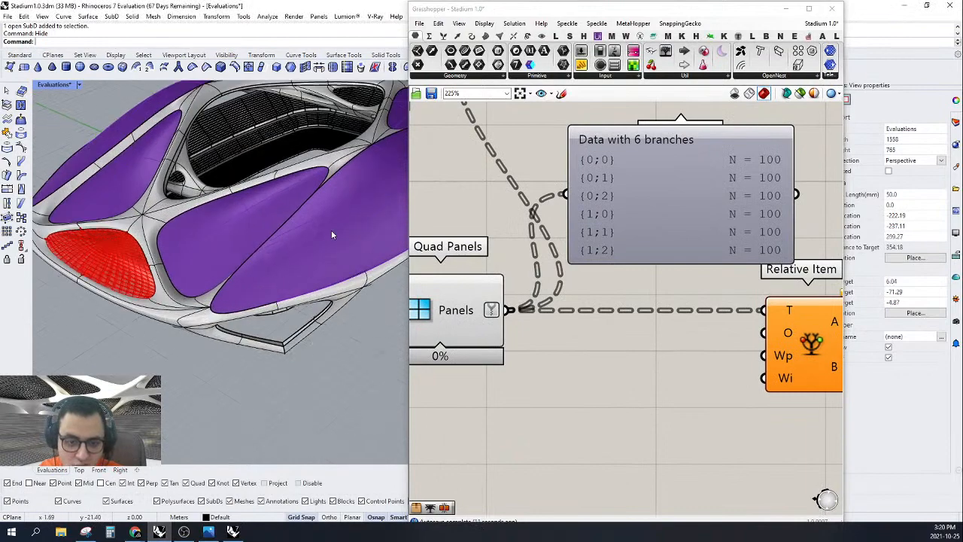
pyautogui.click(199, 244)
pyautogui.scroll(3, 278, 218)
pyautogui.scroll(-3, 570, 287)
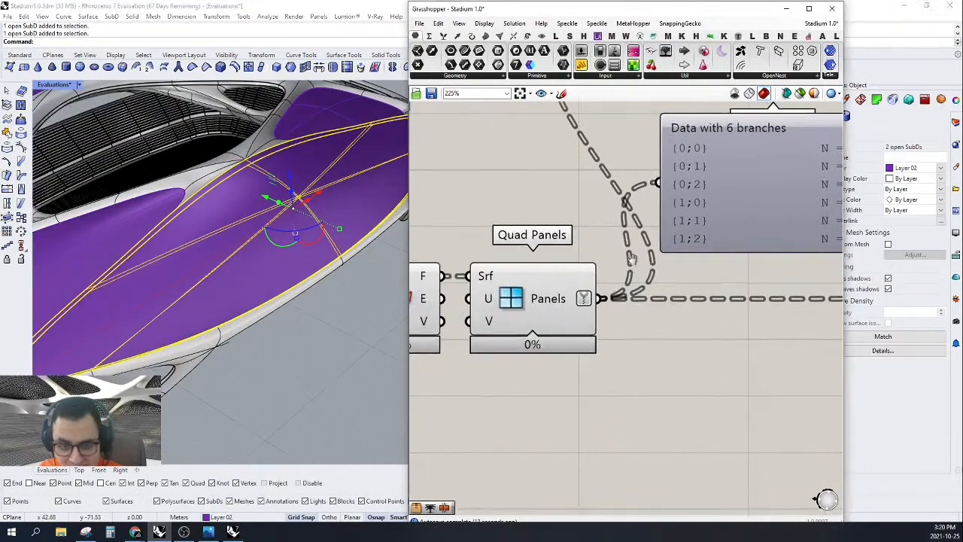
pyautogui.rightClick(569, 286)
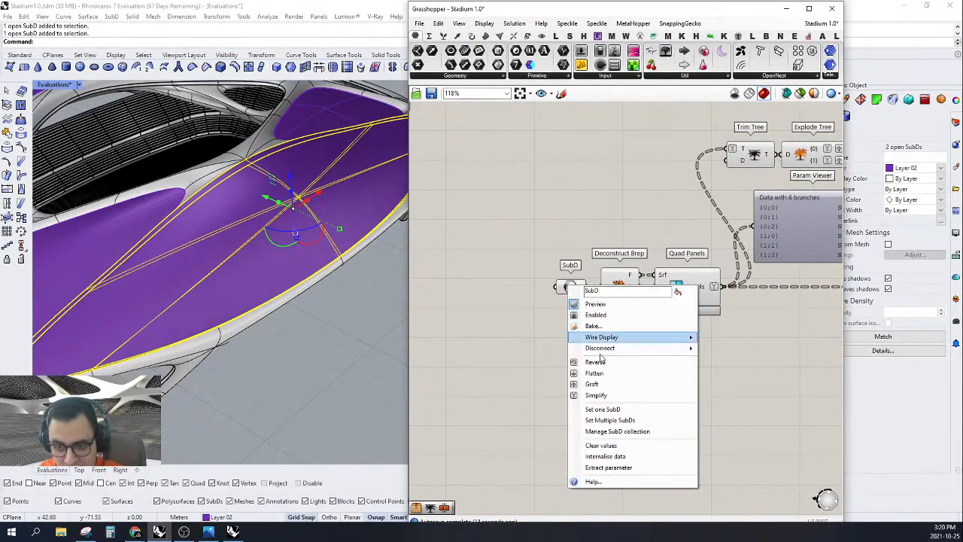
pyautogui.click(609, 420)
# Step: Enlarge the Param Viewer downward until it lists every branch of the panel data
pyautogui.moveTo(666, 387); pyautogui.dragTo(537, 321, button='right')
pyautogui.scroll(2, 597, 316)
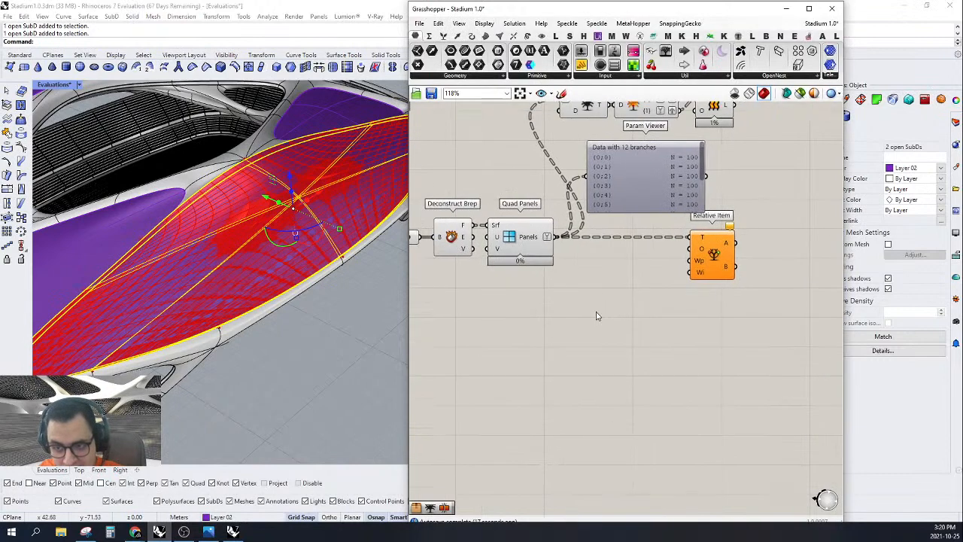
pyautogui.moveTo(644, 219); pyautogui.dragTo(644, 324)
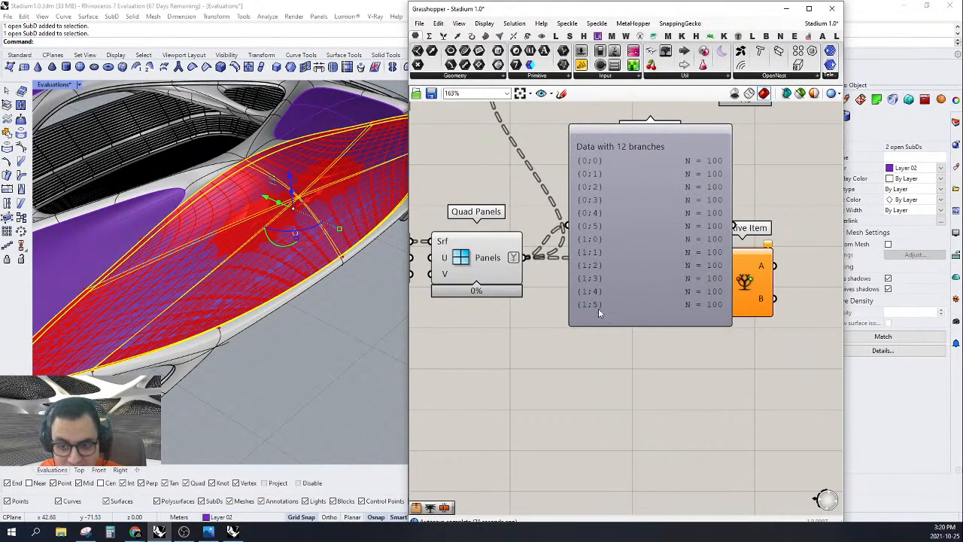
# Step: Compare the panelised SubD faces in the viewport with the branch paths listed in the Param Viewer
pyautogui.scroll(2, 371, 181)
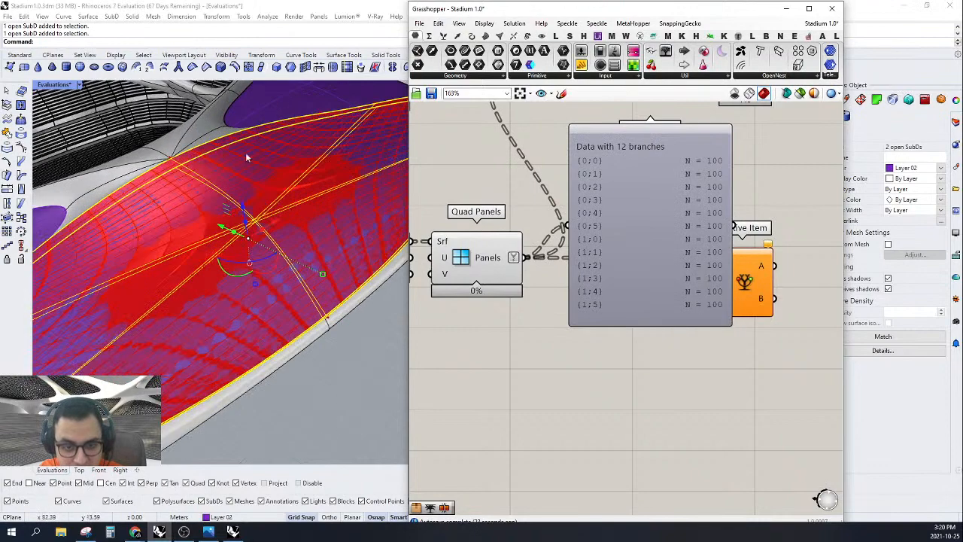
pyautogui.scroll(-2, 623, 405)
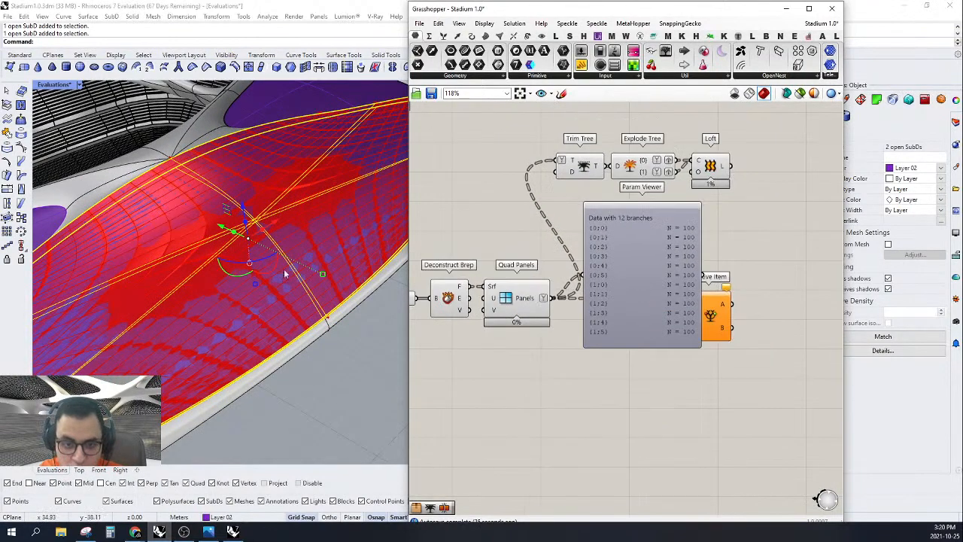
pyautogui.scroll(-6, 286, 274)
pyautogui.moveTo(292, 276); pyautogui.dragTo(339, 282, button='right')
pyautogui.moveTo(648, 302); pyautogui.dragTo(654, 317, button='right')
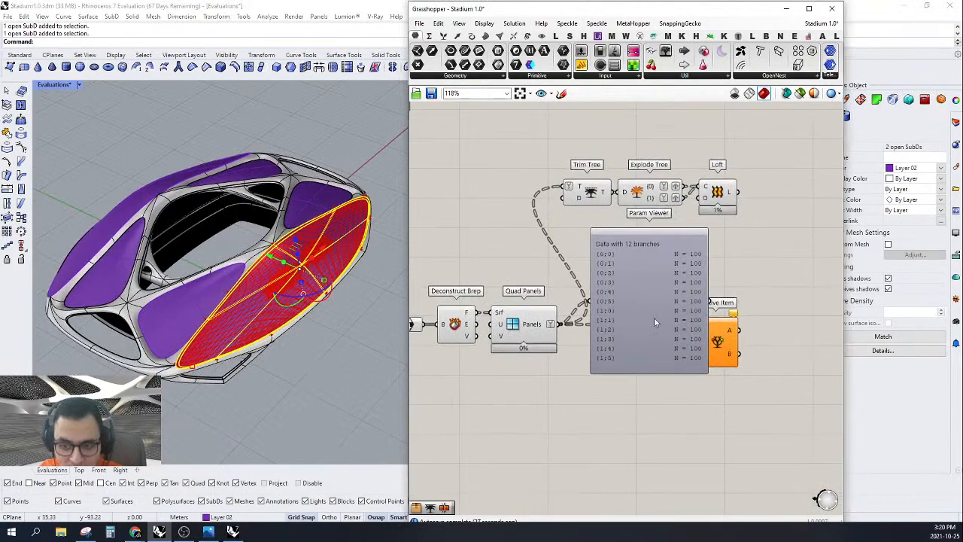
pyautogui.scroll(3, 625, 290)
pyautogui.moveTo(577, 269); pyautogui.dragTo(564, 255, button='right')
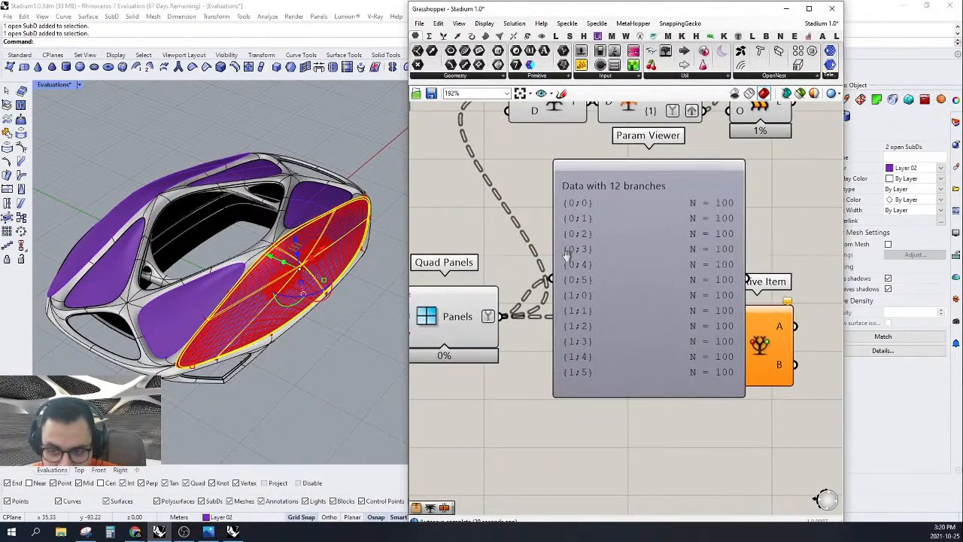
pyautogui.moveTo(612, 296)
pyautogui.mouseDown(button='right')
pyautogui.moveTo(620, 323)
pyautogui.moveTo(614, 289)
pyautogui.moveTo(625, 309)
pyautogui.mouseUp(button='right')
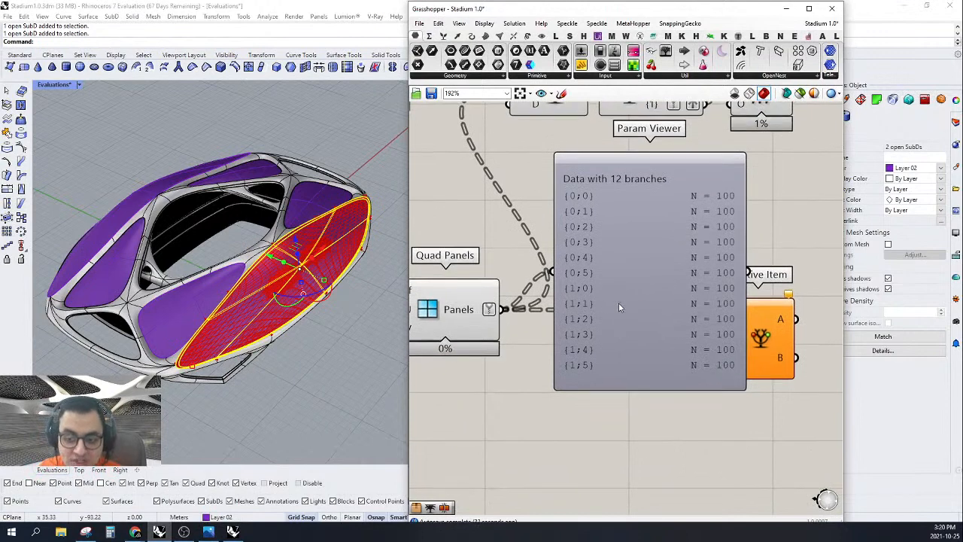
pyautogui.scroll(1, 620, 291)
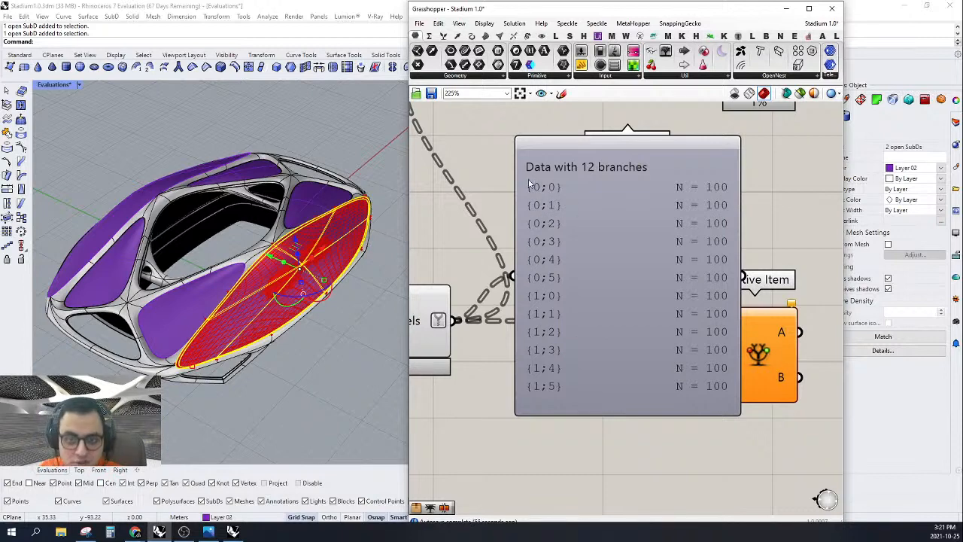
# Step: Add a Custom Path component in the free space below the Quad Panels wire and open its cluster for editing
pyautogui.scroll(-4, 529, 184)
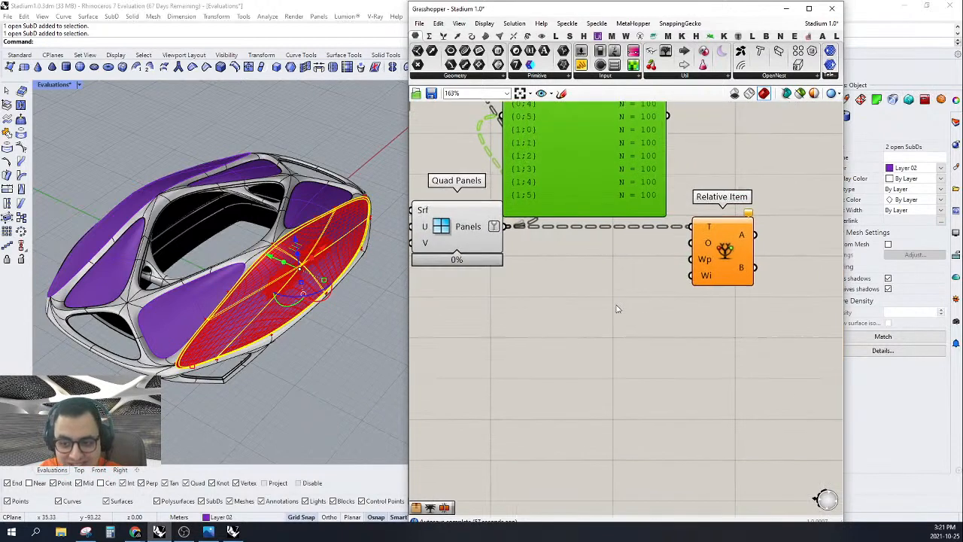
pyautogui.doubleClick(617, 308)
pyautogui.write('CUS')
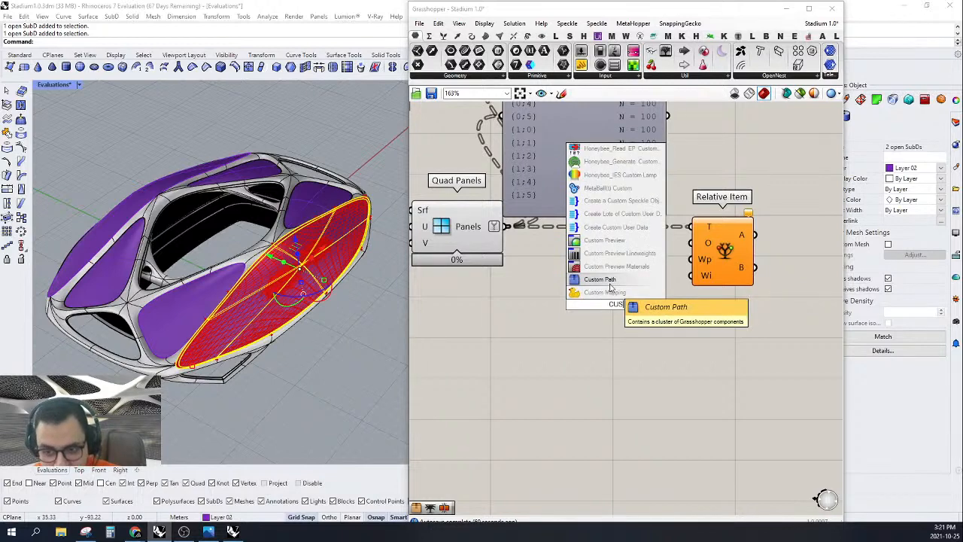
pyautogui.click(610, 283)
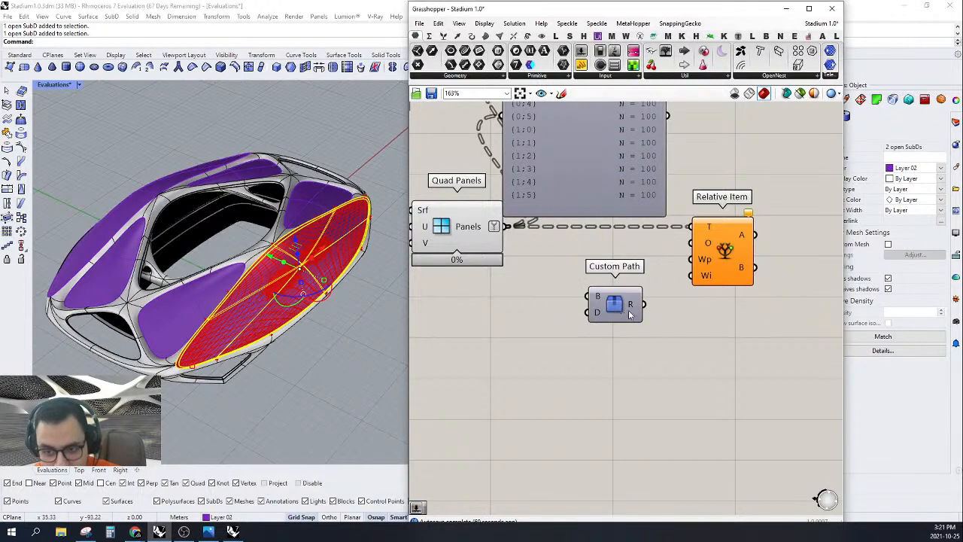
pyautogui.doubleClick(608, 310)
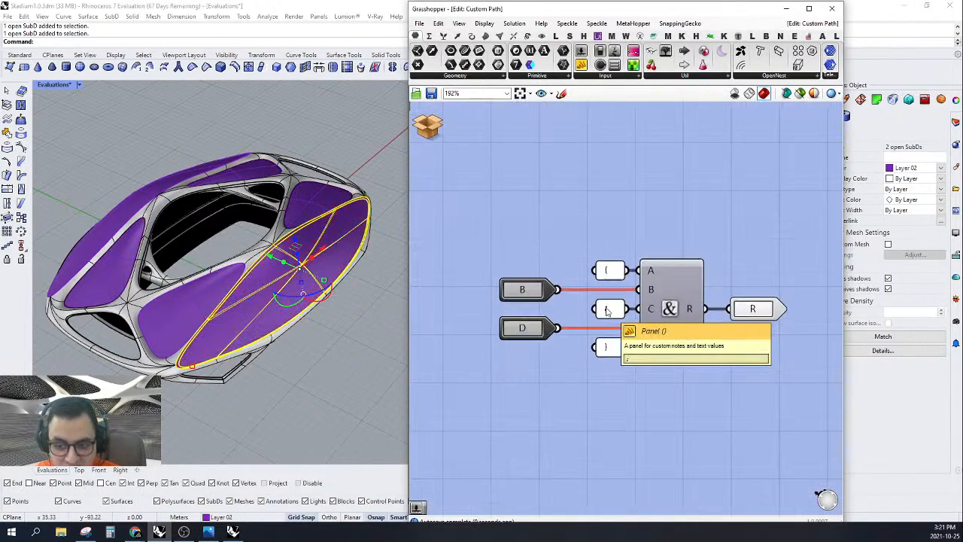
# Step: Examine the brace and semicolon panels feeding the concatenation inside the Custom Path cluster, and leave the cluster without saving changes
pyautogui.scroll(2, 609, 310)
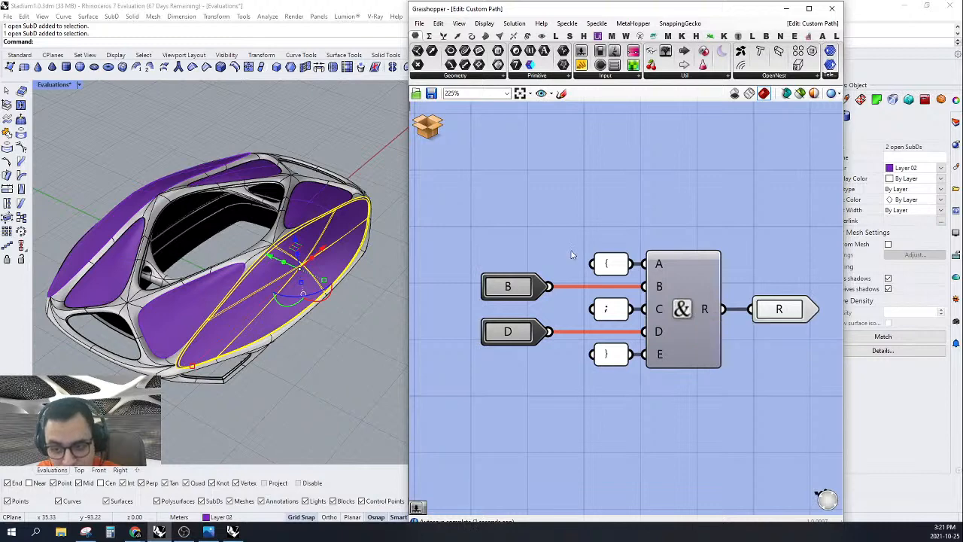
pyautogui.moveTo(556, 241); pyautogui.dragTo(639, 403)
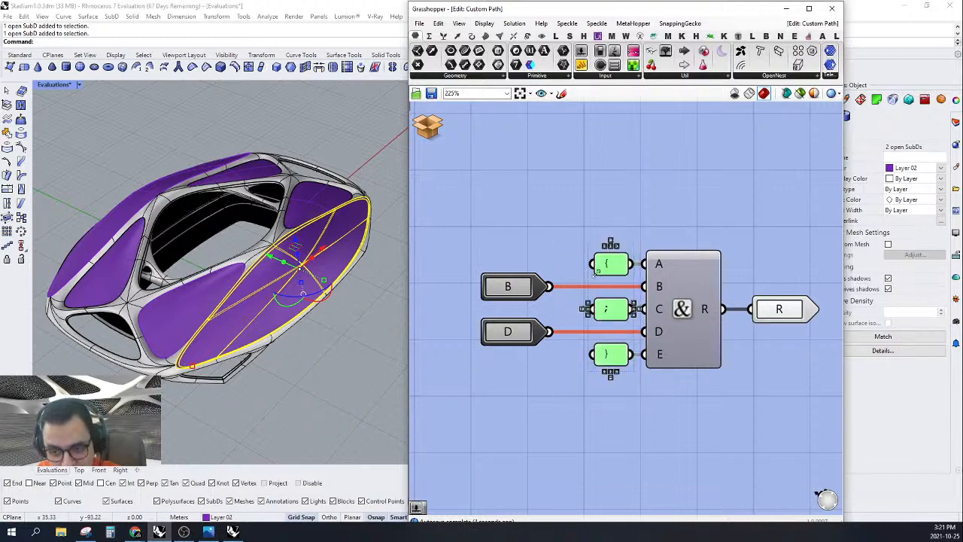
pyautogui.click(624, 222)
pyautogui.click(421, 133)
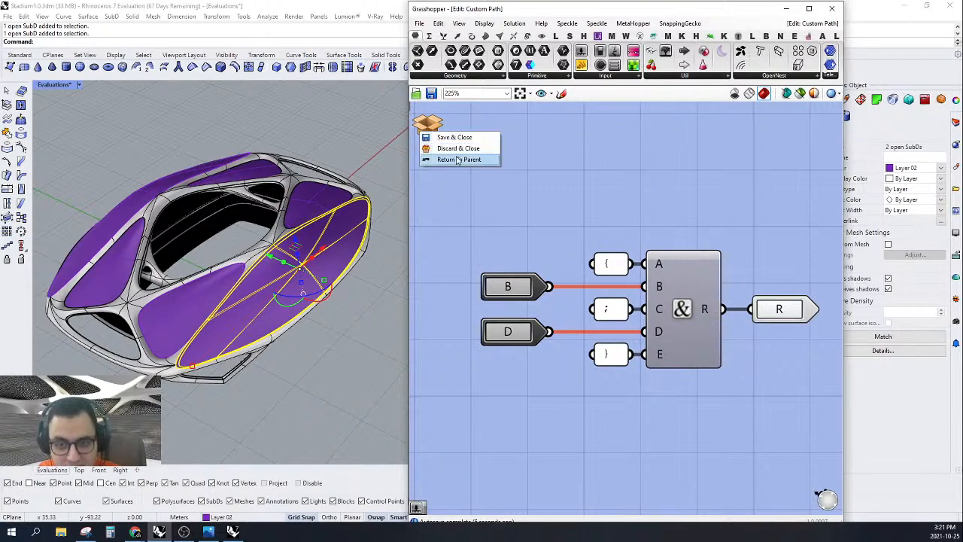
pyautogui.click(456, 146)
pyautogui.click(643, 291)
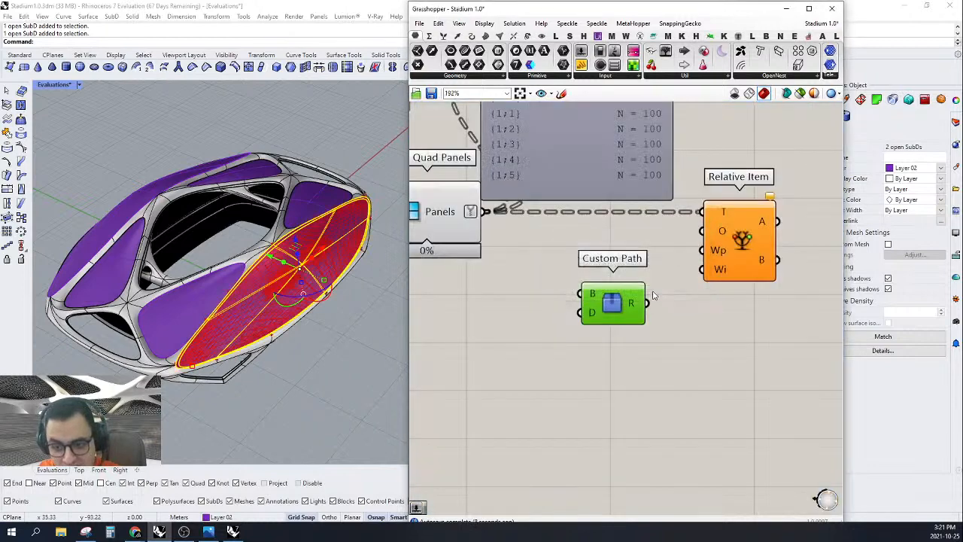
# Step: Add a panel containing 1 beside the Custom Path component and wire it into the B input
pyautogui.scroll(-3, 572, 204)
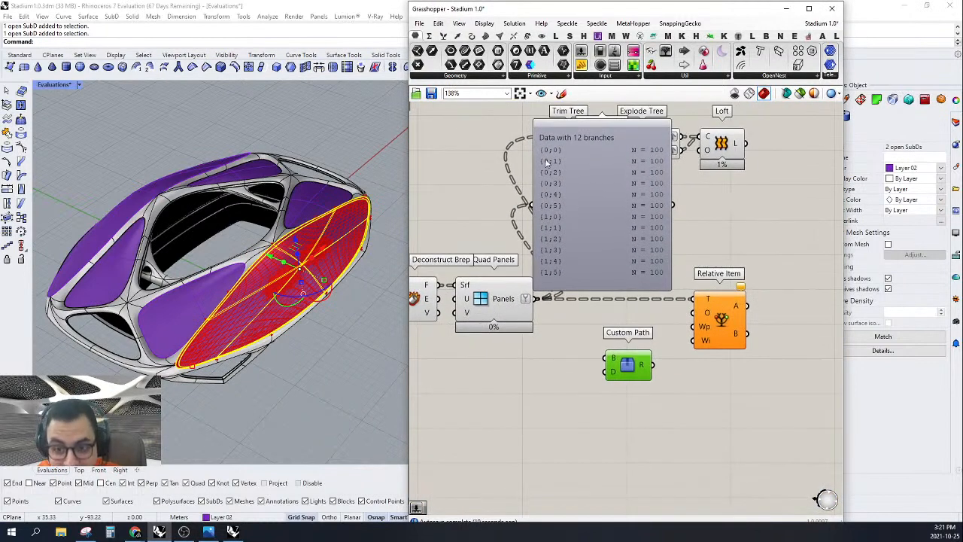
pyautogui.scroll(2, 547, 162)
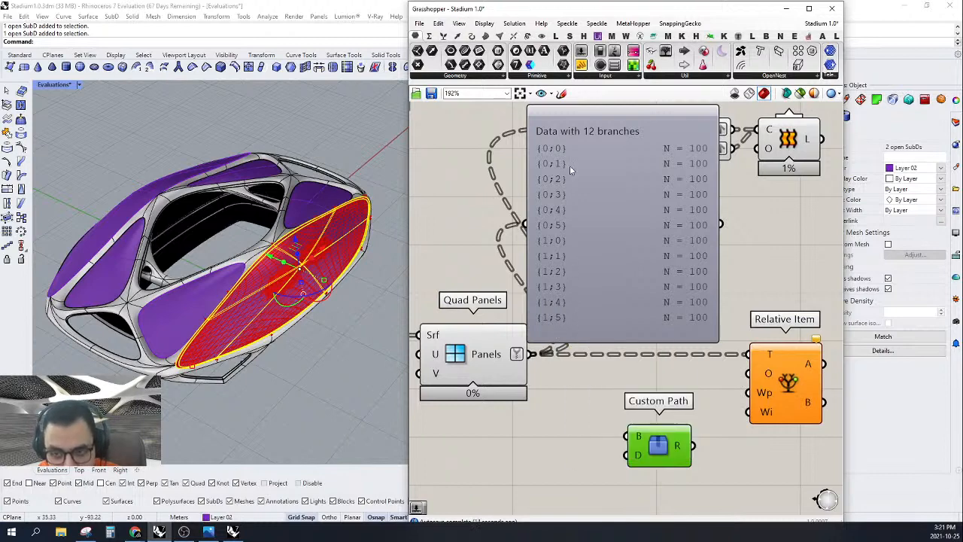
pyautogui.rightClick(629, 364)
pyautogui.click(598, 395)
pyautogui.moveTo(593, 458); pyautogui.dragTo(572, 383, button='right')
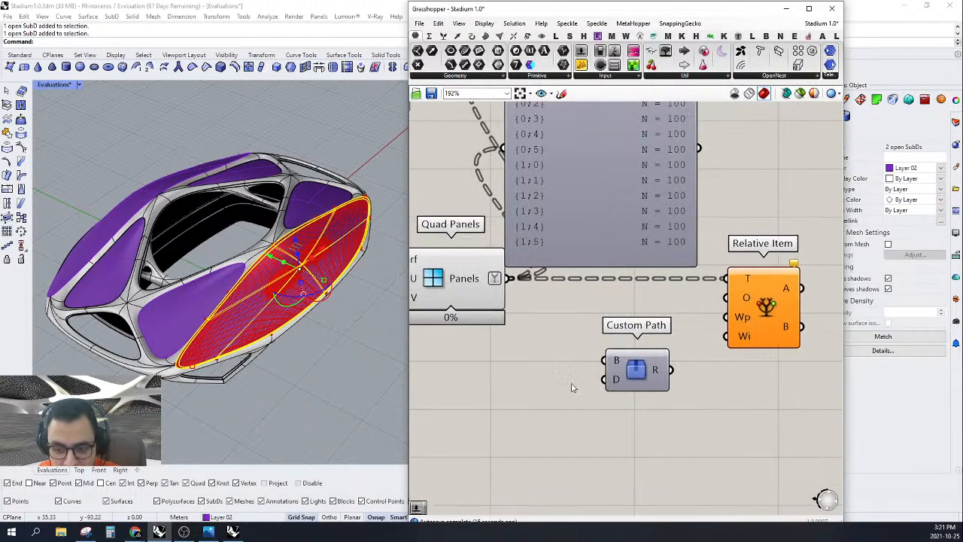
pyautogui.doubleClick(572, 383)
pyautogui.write('"')
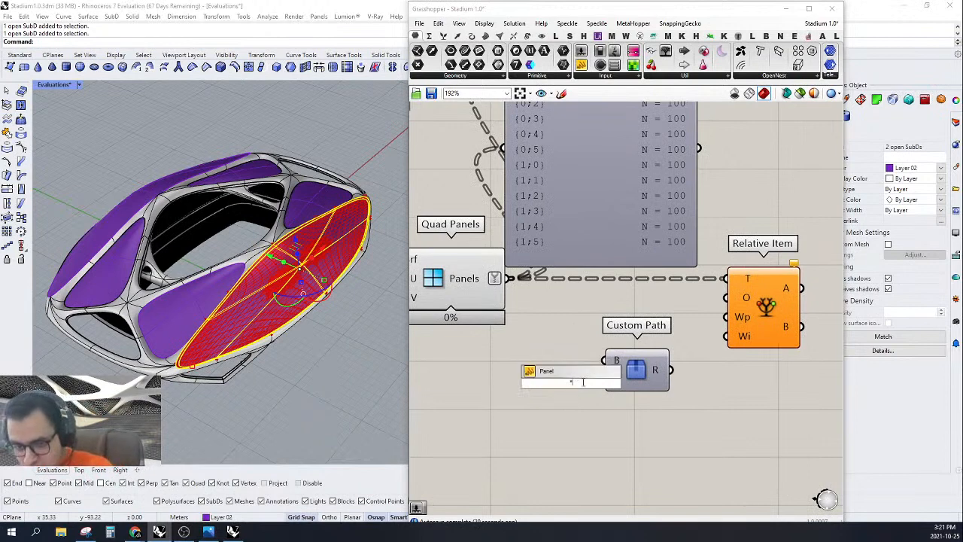
pyautogui.write('1')
pyautogui.press('Return')
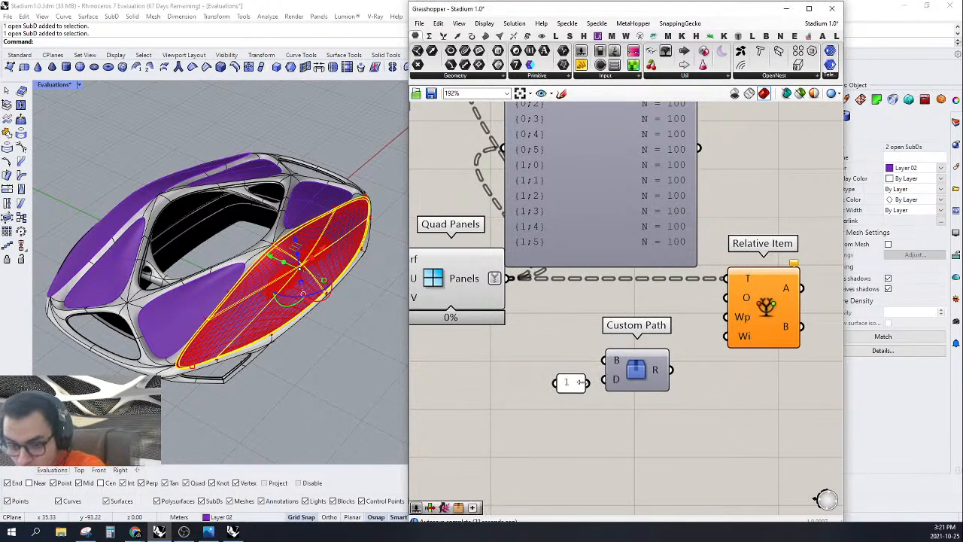
pyautogui.moveTo(604, 360); pyautogui.dragTo(642, 401)
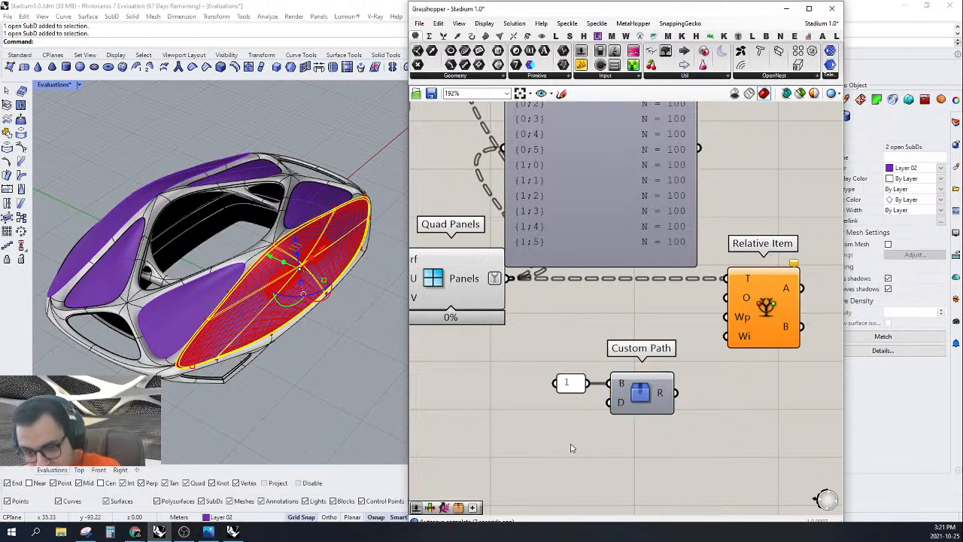
# Step: Feed Custom Path's D input from a new panel containing 0, and wire its R output into Relative Item's O input
pyautogui.doubleClick(570, 443)
pyautogui.write('0')
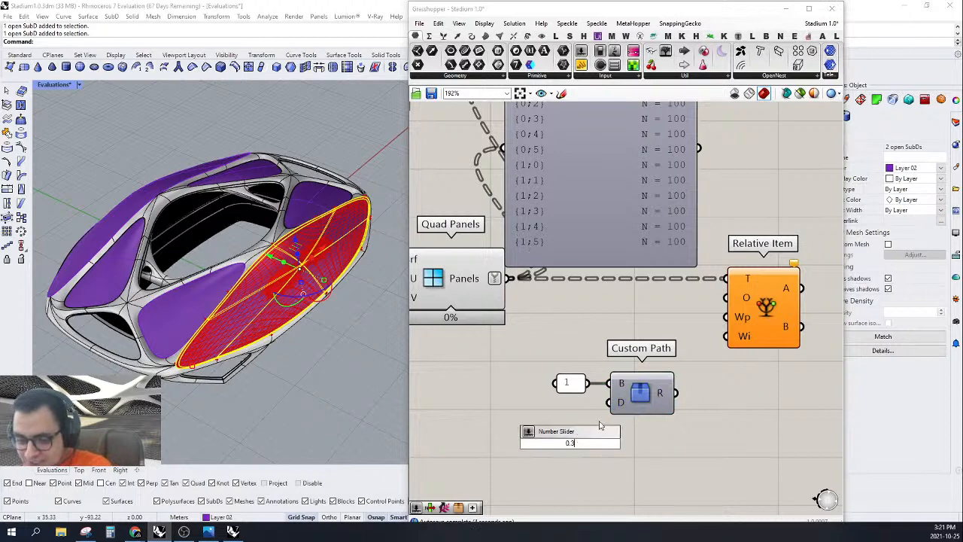
pyautogui.press('BackSpace')
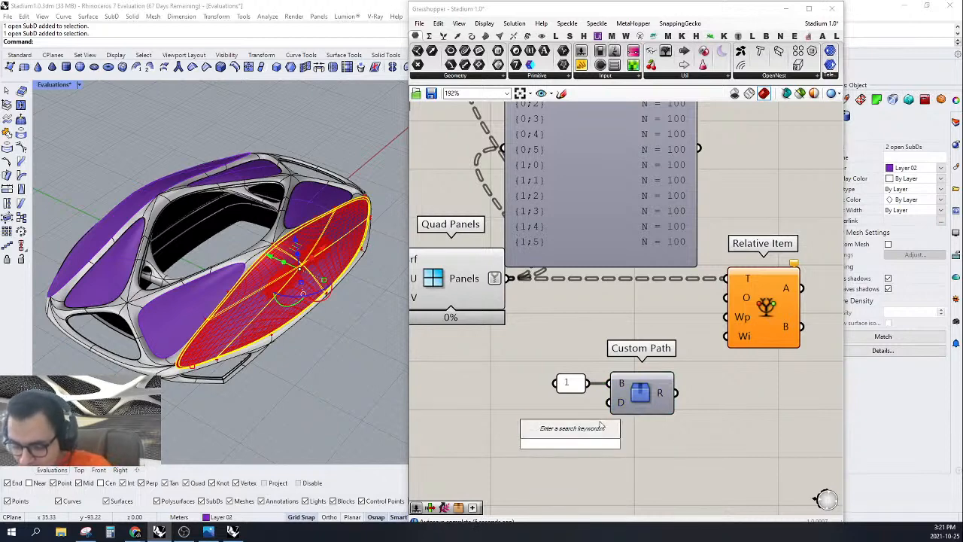
pyautogui.write('"0')
pyautogui.press('Return')
pyautogui.moveTo(611, 402); pyautogui.dragTo(586, 442)
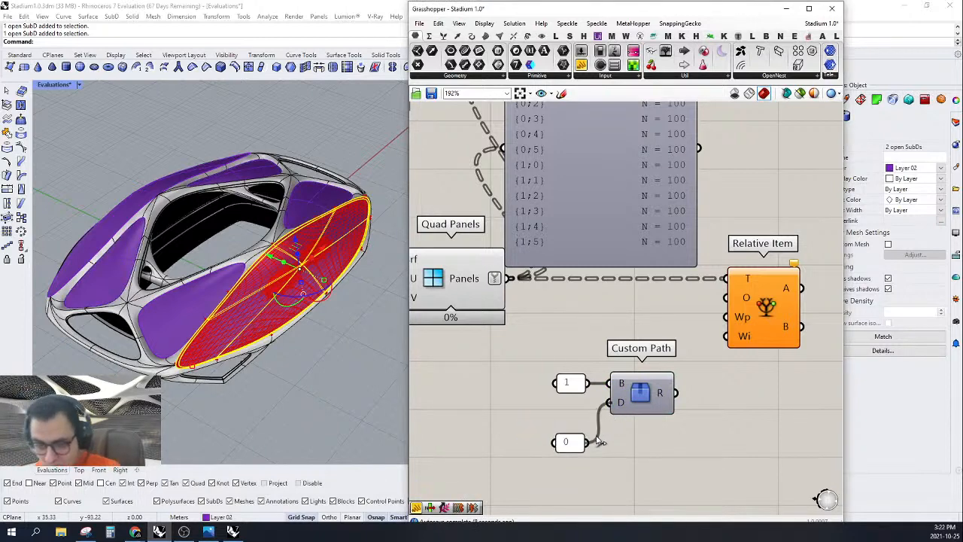
pyautogui.moveTo(675, 392); pyautogui.dragTo(709, 299)
# Step: Duplicate the existing Loft component into the free space near Relative Item
pyautogui.moveTo(770, 320); pyautogui.dragTo(636, 351, button='right')
pyautogui.doubleClick(728, 332)
pyautogui.scroll(-5, 756, 357)
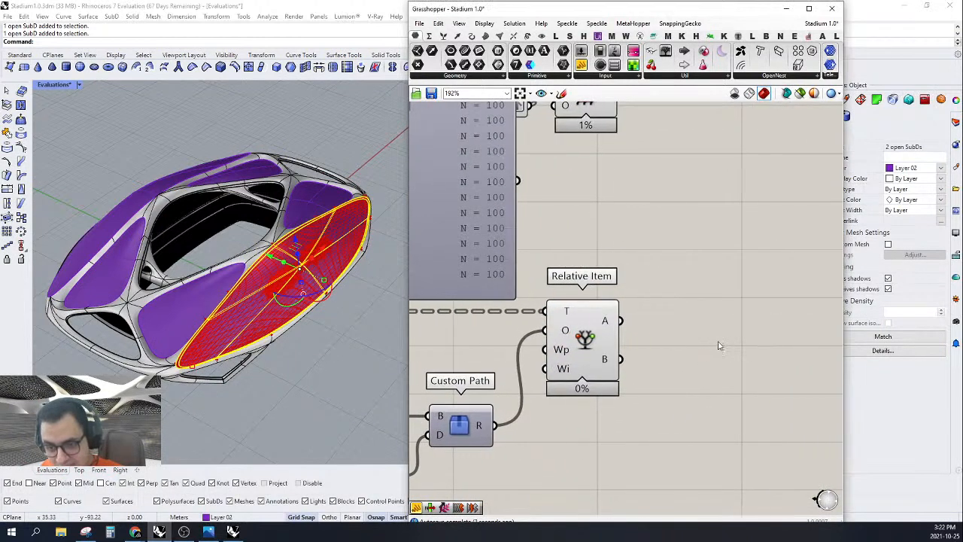
pyautogui.click(651, 214)
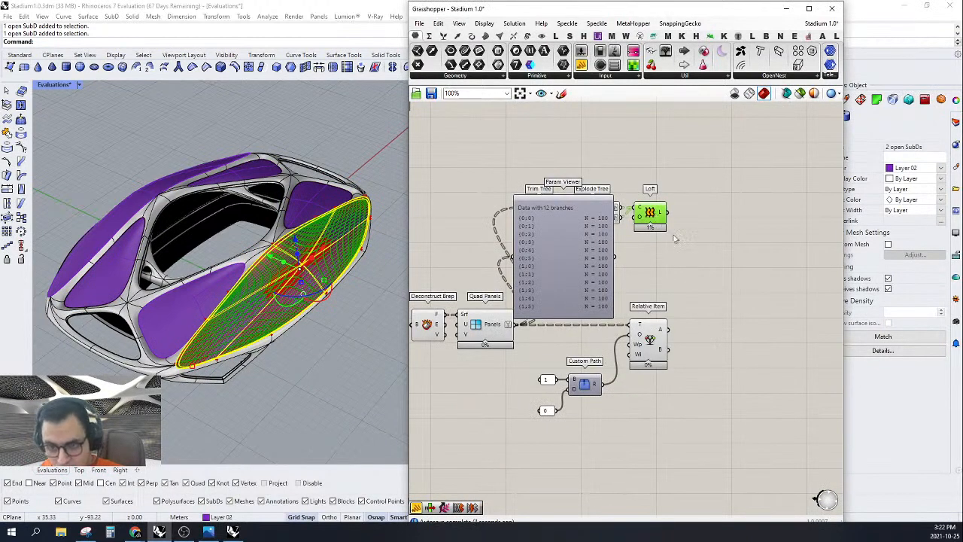
pyautogui.hotkey('ctrl', 'c')
pyautogui.hotkey('ctrl', 'v')
pyautogui.scroll(3, 662, 316)
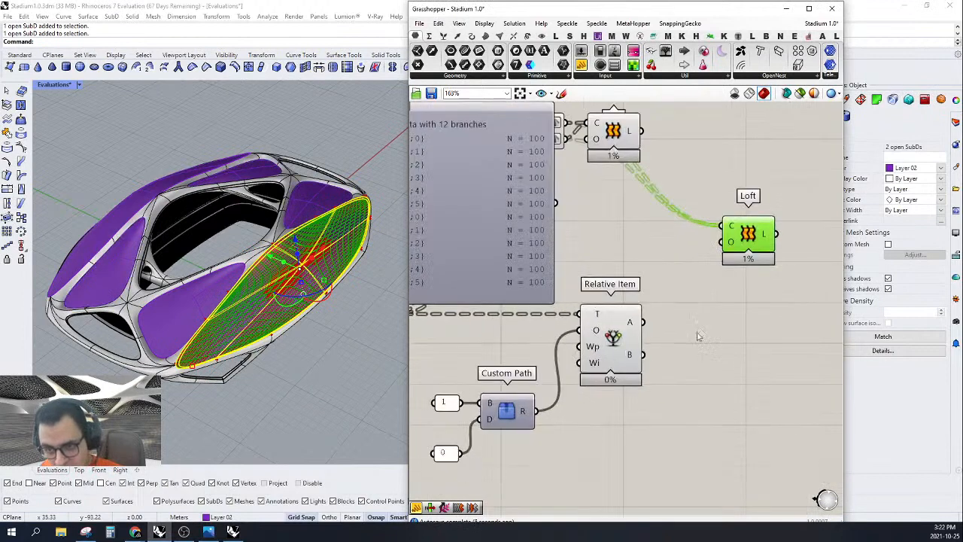
# Step: Graft Relative Item's A and B outputs and connect both to the C input of the copied Loft, placed beside it
pyautogui.rightClick(633, 323)
pyautogui.click(662, 376)
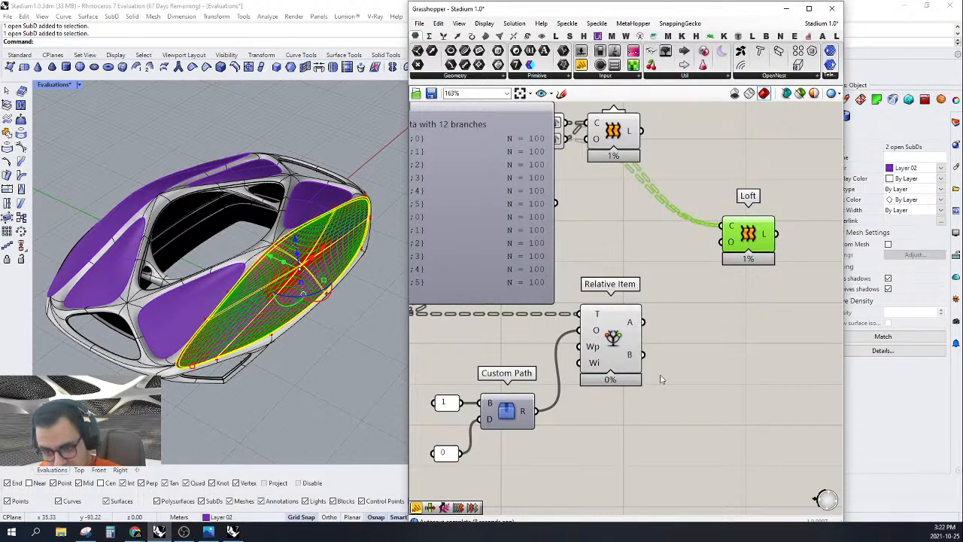
pyautogui.rightClick(654, 356)
pyautogui.click(669, 405)
pyautogui.moveTo(656, 322); pyautogui.dragTo(665, 356)
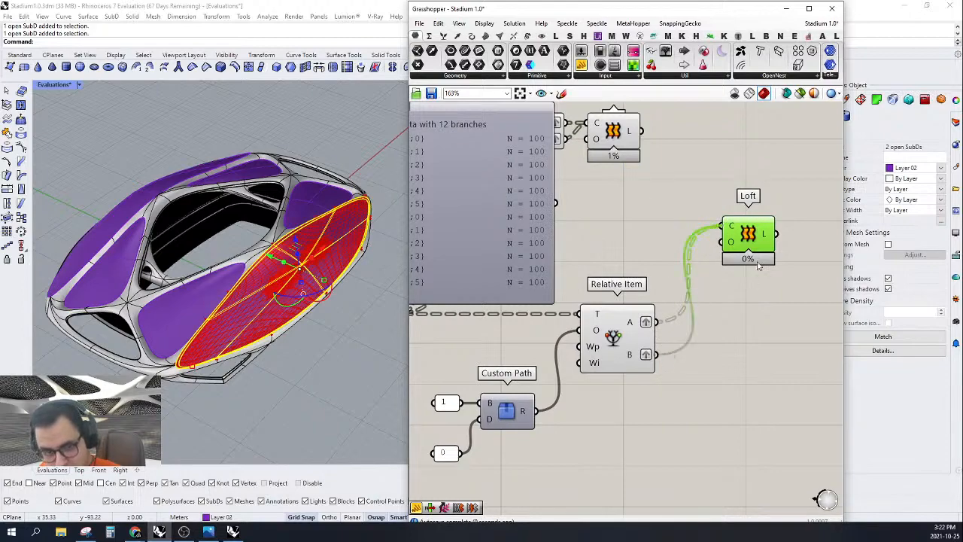
pyautogui.moveTo(758, 263); pyautogui.dragTo(749, 347)
# Step: Compare the Relative Item loft on the stadium panels with the Trim Tree branch's loft, moving the Param Viewer clear of that branch
pyautogui.scroll(3, 329, 301)
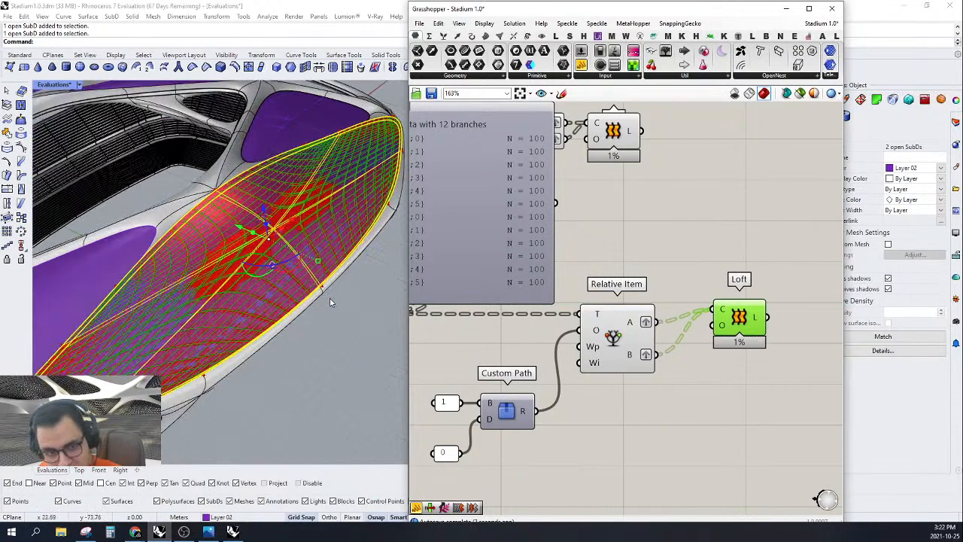
pyautogui.scroll(5, 274, 267)
pyautogui.scroll(-5, 265, 287)
pyautogui.moveTo(264, 288); pyautogui.dragTo(263, 264, button='right')
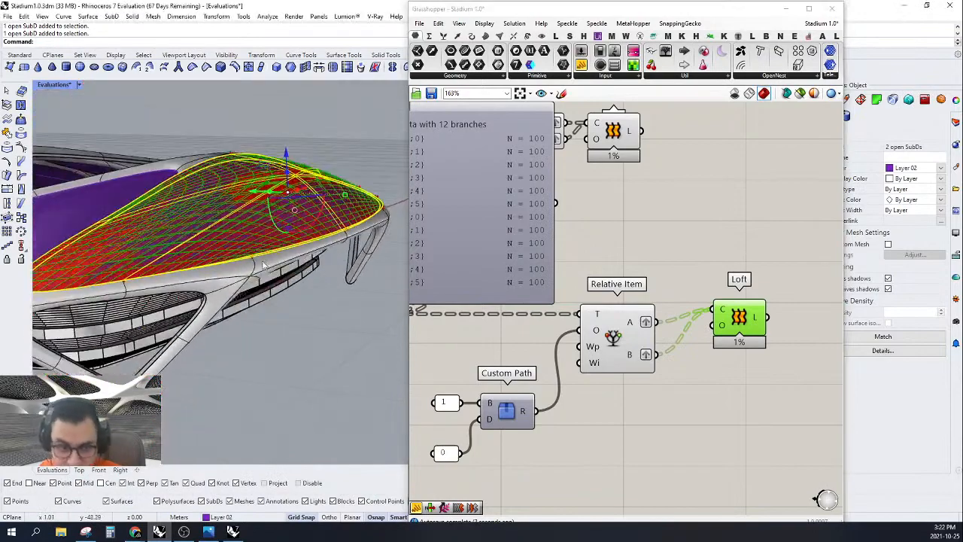
pyautogui.scroll(-4, 745, 350)
pyautogui.scroll(2, 610, 302)
pyautogui.moveTo(606, 279); pyautogui.dragTo(565, 134)
pyautogui.moveTo(594, 176); pyautogui.dragTo(639, 237, button='right')
pyautogui.moveTo(807, 243); pyautogui.dragTo(589, 306)
pyautogui.moveTo(684, 269); pyautogui.dragTo(648, 255, button='right')
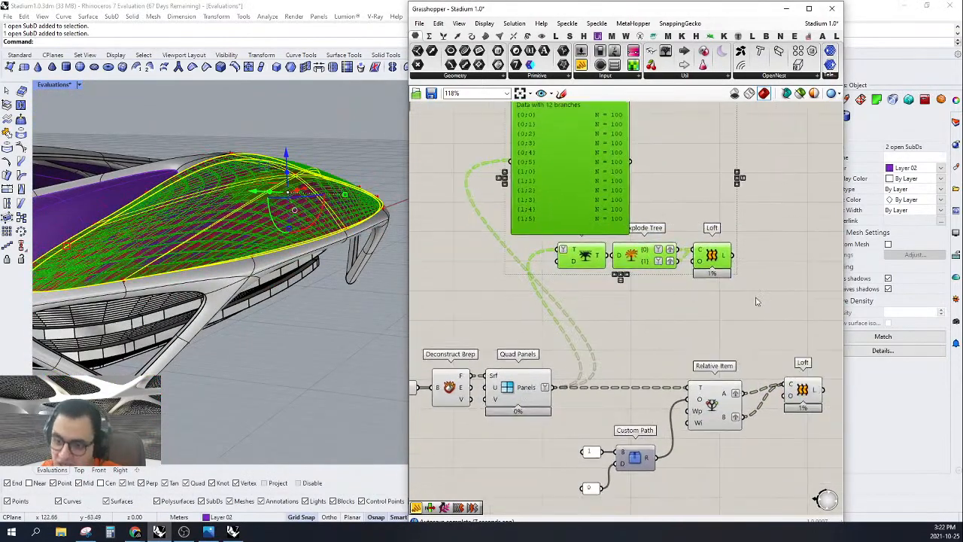
pyautogui.moveTo(714, 292); pyautogui.dragTo(709, 275, button='right')
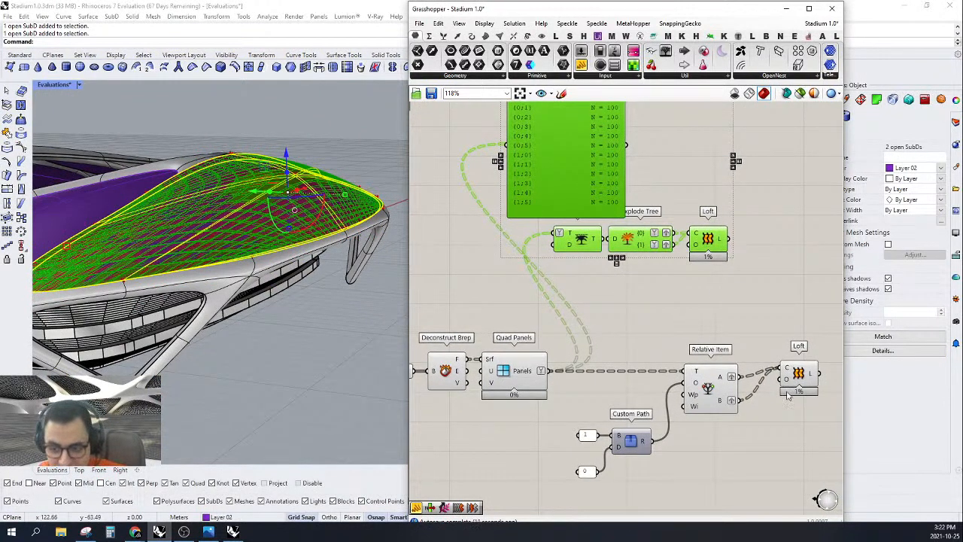
# Step: Place the new Loft closer to Relative Item and stack the 0 panel directly beneath the 1 panel
pyautogui.moveTo(798, 371); pyautogui.dragTo(776, 382)
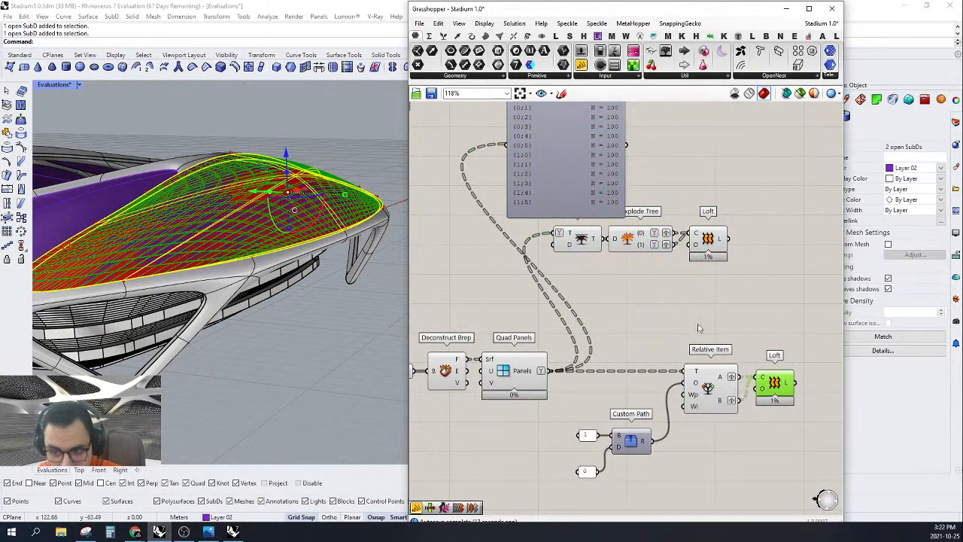
pyautogui.click(576, 185)
pyautogui.moveTo(695, 264); pyautogui.dragTo(697, 235, button='right')
pyautogui.scroll(1, 680, 453)
pyautogui.moveTo(687, 414); pyautogui.dragTo(656, 396, button='right')
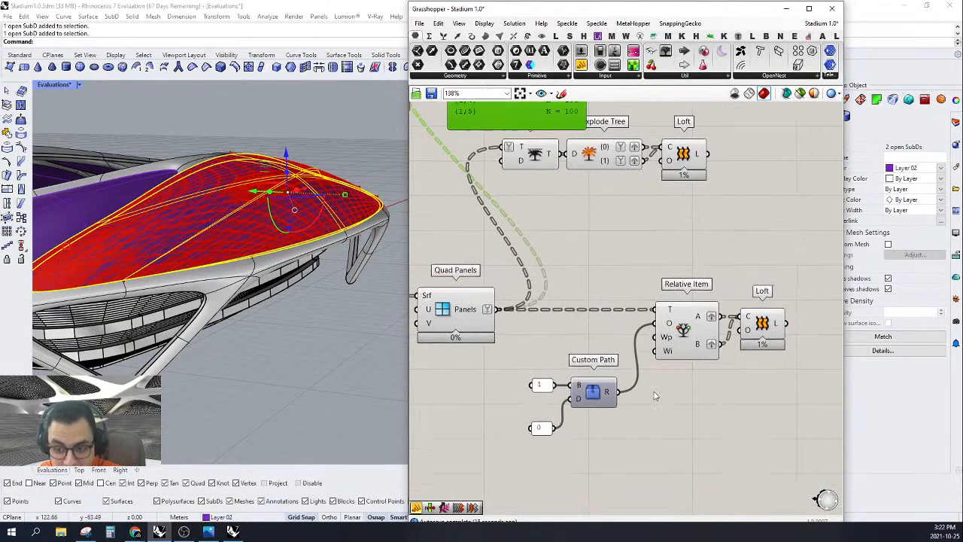
pyautogui.moveTo(698, 361); pyautogui.dragTo(703, 374, button='right')
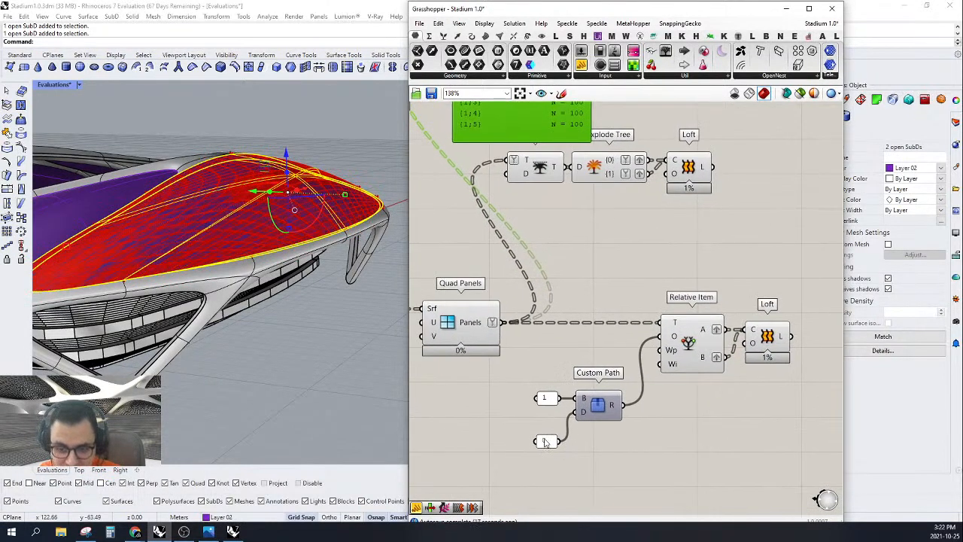
pyautogui.moveTo(546, 441); pyautogui.dragTo(547, 411)
pyautogui.click(686, 359)
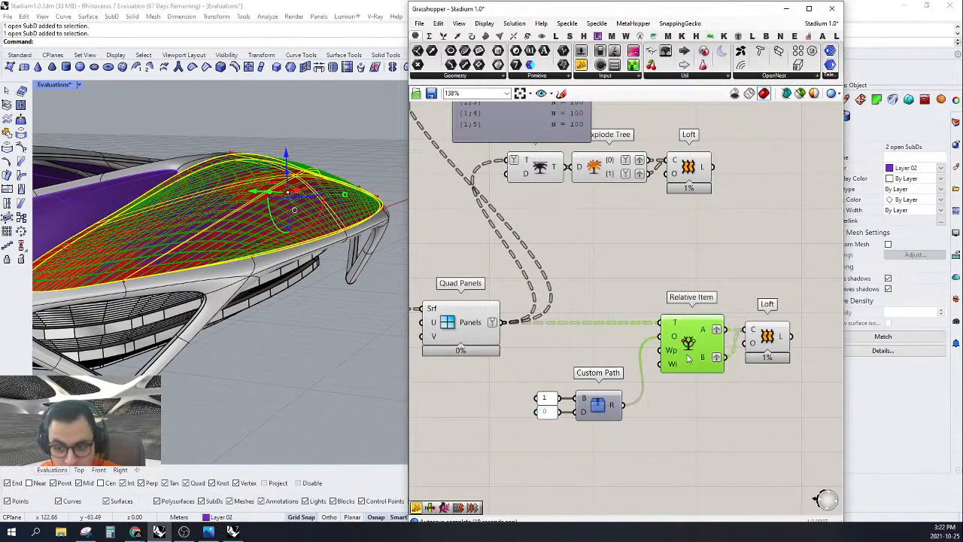
pyautogui.moveTo(765, 345)
pyautogui.mouseDown(button='right')
pyautogui.moveTo(744, 356)
pyautogui.moveTo(768, 358)
pyautogui.mouseUp(button='right')
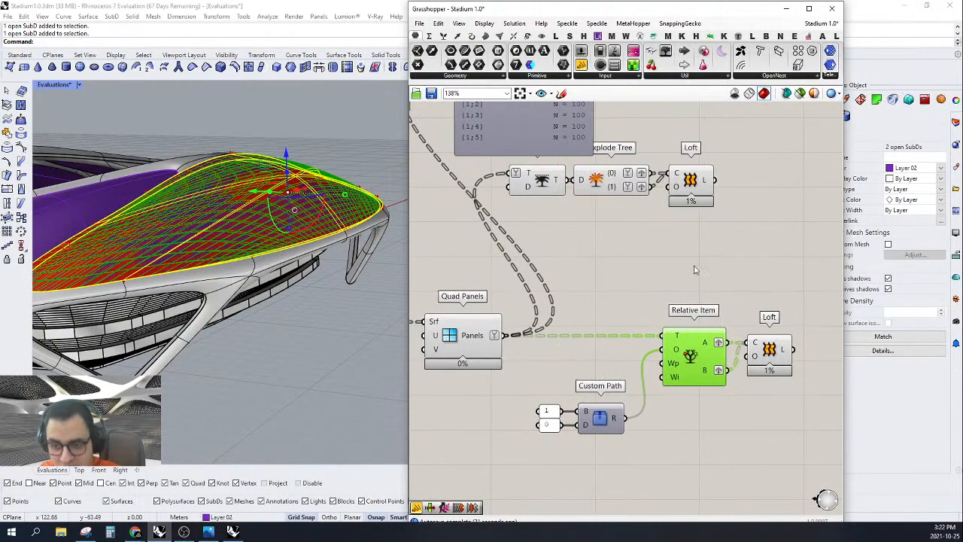
# Step: Nudge the original Loft closer to Explode Tree and delete the Param Viewer
pyautogui.moveTo(695, 270); pyautogui.dragTo(705, 312, button='right')
pyautogui.moveTo(715, 210); pyautogui.dragTo(707, 211)
pyautogui.moveTo(802, 366); pyautogui.dragTo(767, 321, button='right')
pyautogui.scroll(-1, 710, 344)
pyautogui.moveTo(649, 244); pyautogui.dragTo(679, 287, button='right')
pyautogui.click(577, 215)
pyautogui.moveTo(578, 216); pyautogui.dragTo(629, 188, button='right')
pyautogui.press('Delete')
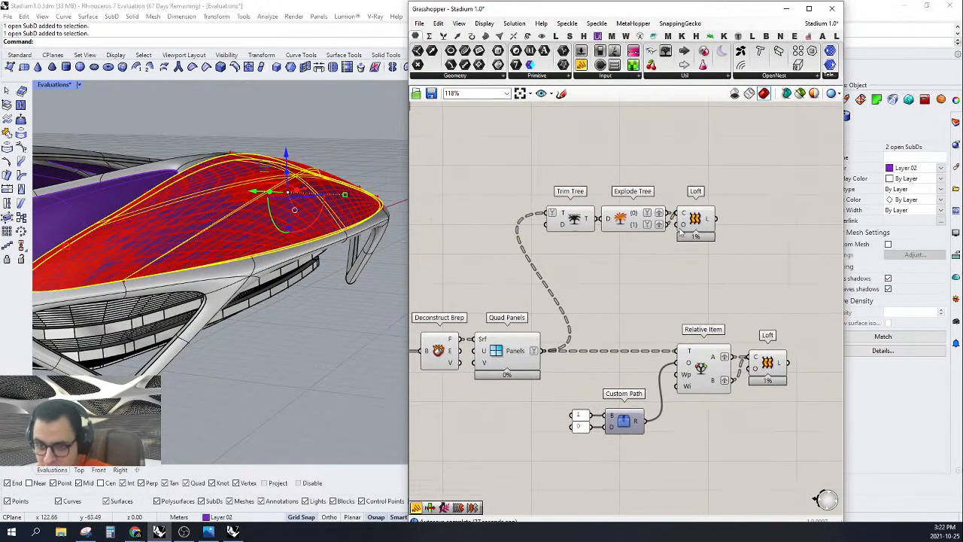
# Step: Shift the Trim Tree, Explode Tree and Loft chain away from Quad Panels and enclose the three components in a group
pyautogui.moveTo(754, 179); pyautogui.dragTo(436, 301)
pyautogui.moveTo(573, 216); pyautogui.dragTo(631, 224)
pyautogui.moveTo(831, 166); pyautogui.dragTo(518, 285)
pyautogui.moveTo(646, 282); pyautogui.dragTo(626, 294, button='right')
pyautogui.hotkey('ctrl', 'g')
pyautogui.click(624, 297)
# Step: Tuck Custom Path and its two panels beneath the Quad Panels wire, and bring Relative Item and its Loft closer to them
pyautogui.moveTo(684, 305); pyautogui.dragTo(710, 286, button='right')
pyautogui.moveTo(686, 357); pyautogui.dragTo(695, 346, button='right')
pyautogui.scroll(3, 696, 346)
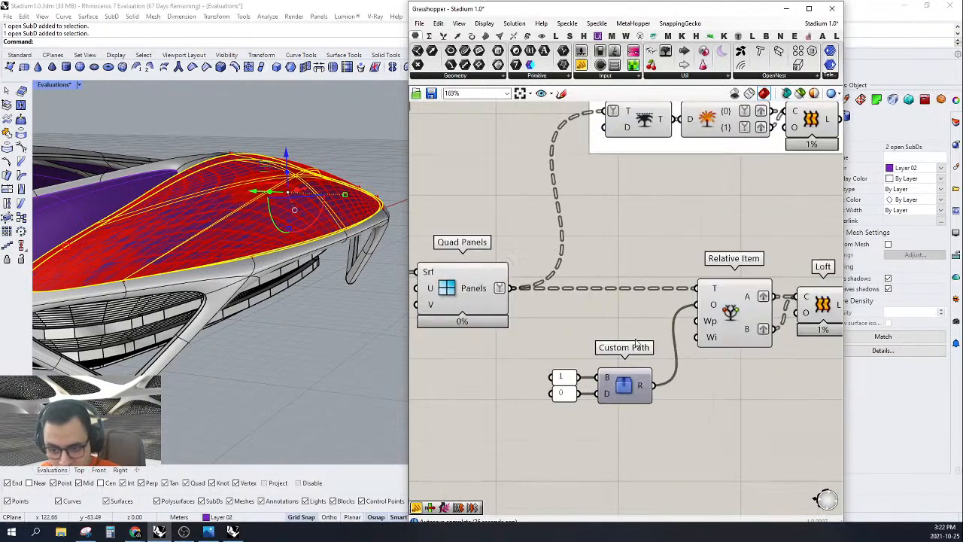
pyautogui.moveTo(645, 337); pyautogui.dragTo(544, 421)
pyautogui.moveTo(629, 393); pyautogui.dragTo(608, 341)
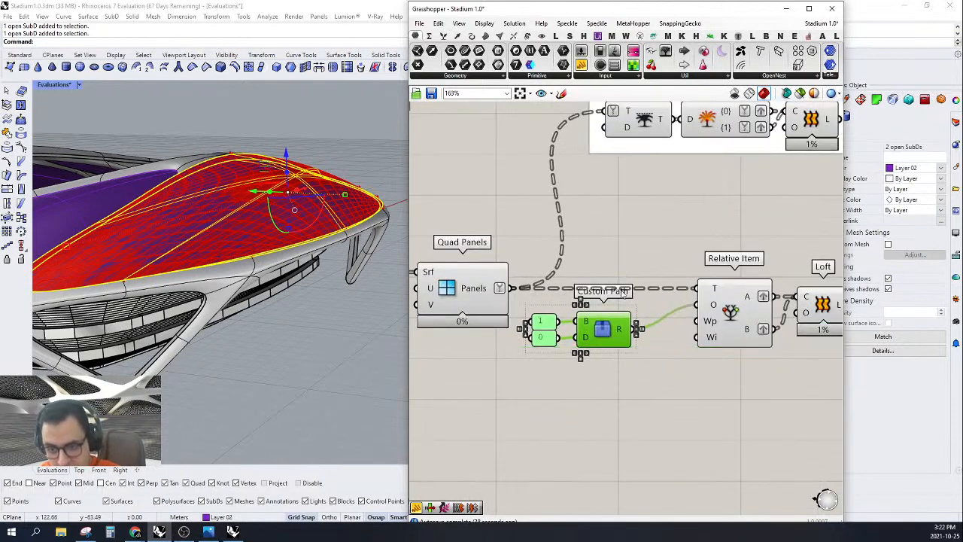
pyautogui.moveTo(714, 309); pyautogui.dragTo(665, 308)
pyautogui.click(719, 274)
pyautogui.moveTo(716, 283); pyautogui.dragTo(556, 315, button='right')
pyautogui.moveTo(674, 335); pyautogui.dragTo(625, 336)
# Step: Move the grouped Trim Tree chain so that its Loft lines up above the Relative Item Loft
pyautogui.moveTo(618, 260); pyautogui.dragTo(720, 278, button='right')
pyautogui.scroll(-1, 720, 278)
pyautogui.scroll(-1, 719, 278)
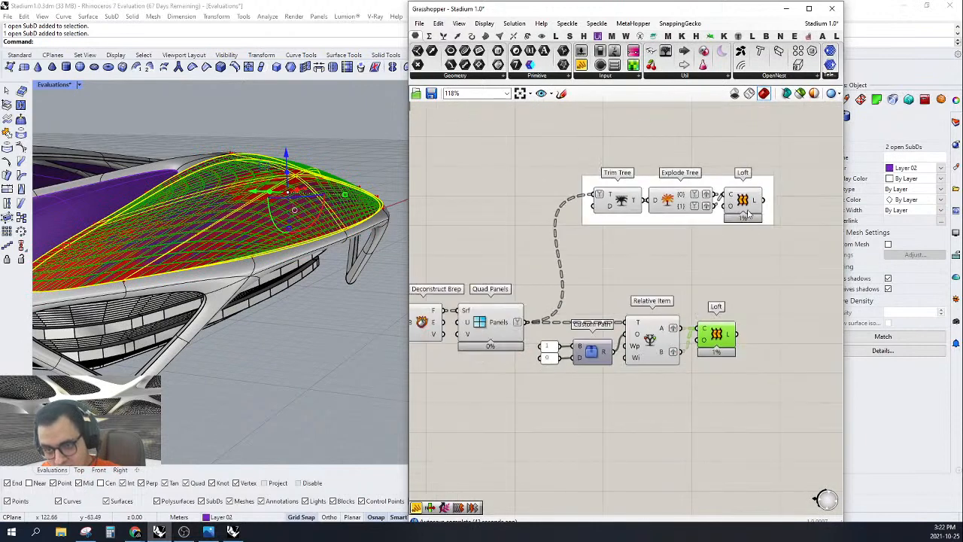
pyautogui.moveTo(778, 147); pyautogui.dragTo(481, 270)
pyautogui.moveTo(749, 188); pyautogui.dragTo(720, 211)
pyautogui.click(705, 169)
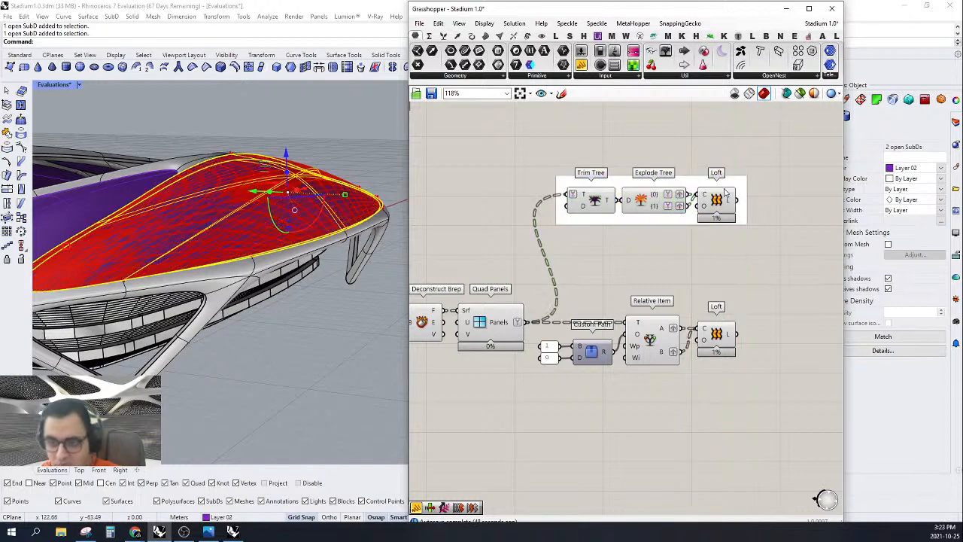
# Step: Turn off the preview of the grouped Trim Tree, Explode Tree and Loft components
pyautogui.moveTo(708, 264); pyautogui.dragTo(721, 285, button='right')
pyautogui.moveTo(768, 152); pyautogui.dragTo(505, 256)
pyautogui.rightClick(508, 157)
pyautogui.click(549, 174)
pyautogui.click(551, 173)
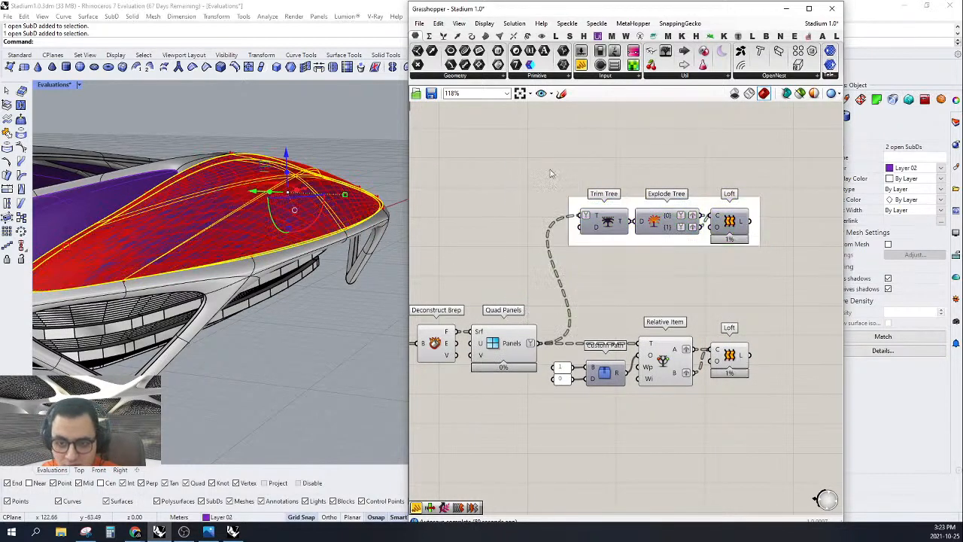
# Step: Select the SubD parameter feeding Deconstruct Brep and unhide the hidden objects in the stadium model
pyautogui.scroll(-4, 548, 195)
pyautogui.moveTo(489, 248); pyautogui.dragTo(586, 288, button='right')
pyautogui.scroll(3, 587, 289)
pyautogui.click(580, 293)
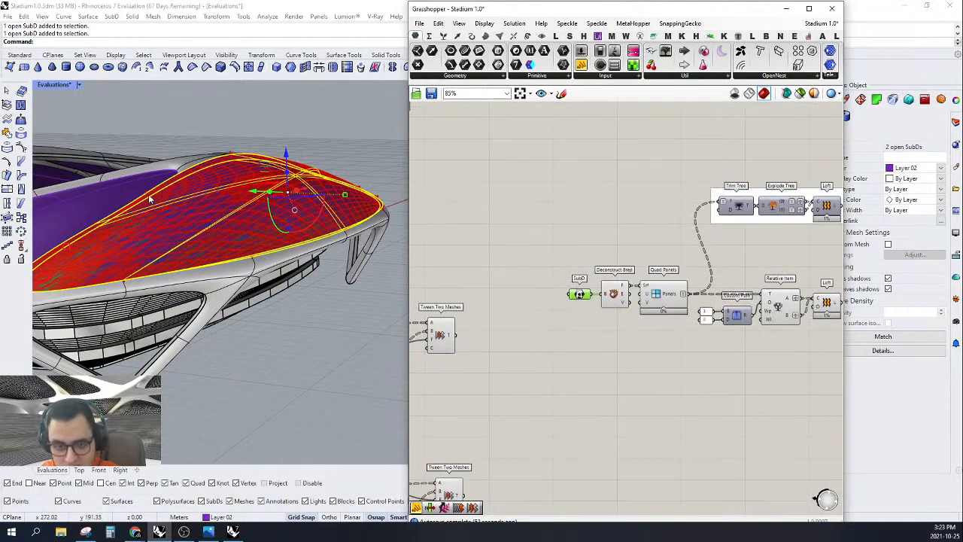
pyautogui.scroll(-4, 179, 275)
pyautogui.moveTo(177, 264); pyautogui.dragTo(187, 308, button='right')
pyautogui.scroll(4, 186, 299)
pyautogui.write('Show')
pyautogui.press('Return')
# Step: Select the two purple SubDs filling the stadium's corner opening and assign them to the SubD parameter as multiple SubDs
pyautogui.scroll(2, 188, 299)
pyautogui.click(195, 259)
pyautogui.keyDown('shift'); pyautogui.click(185, 251); pyautogui.keyUp('shift')
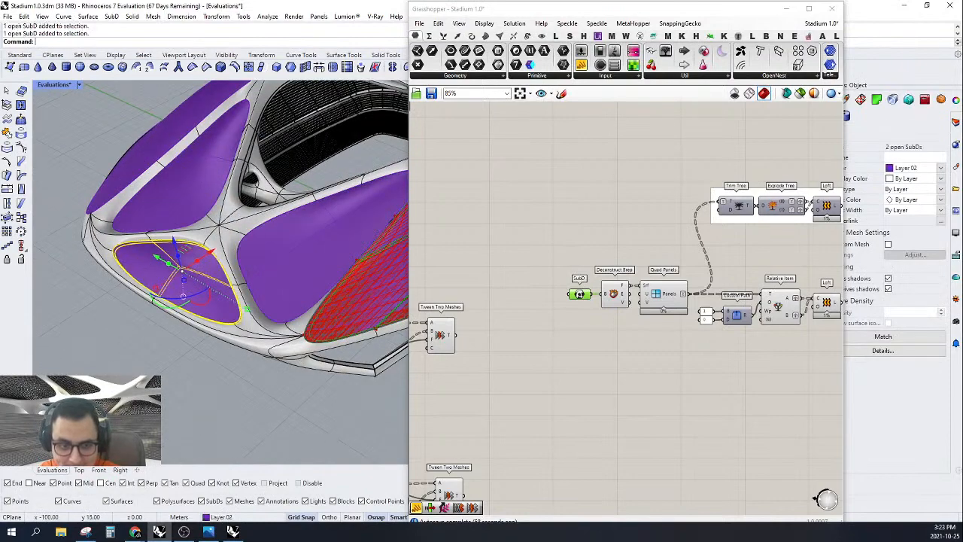
pyautogui.scroll(-6, 174, 289)
pyautogui.scroll(7, 331, 133)
pyautogui.moveTo(346, 119); pyautogui.dragTo(342, 208, button='right')
pyautogui.scroll(-4, 350, 204)
pyautogui.scroll(5, 221, 325)
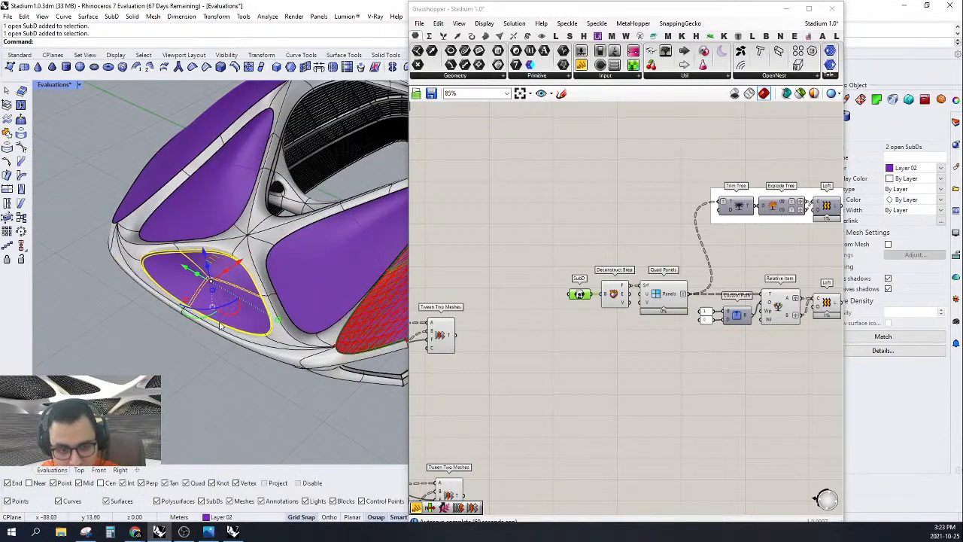
pyautogui.moveTo(220, 325); pyautogui.dragTo(222, 308, button='right')
pyautogui.moveTo(315, 261); pyautogui.dragTo(291, 294, button='right')
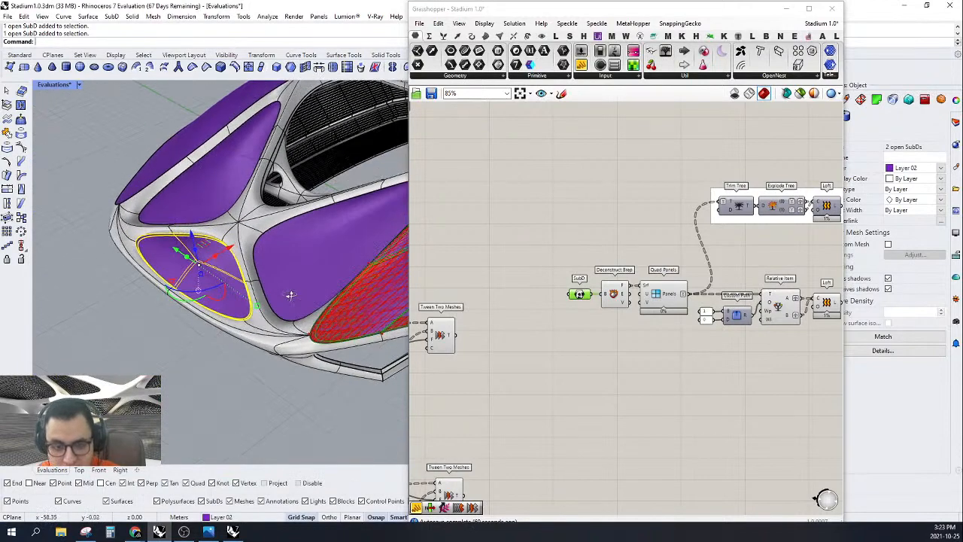
pyautogui.scroll(3, 585, 296)
pyautogui.rightClick(579, 294)
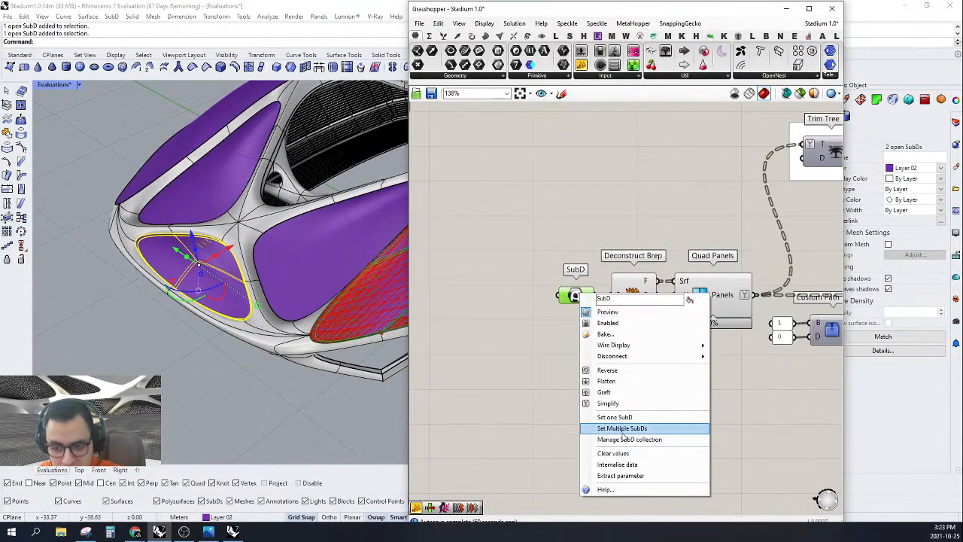
pyautogui.click(622, 428)
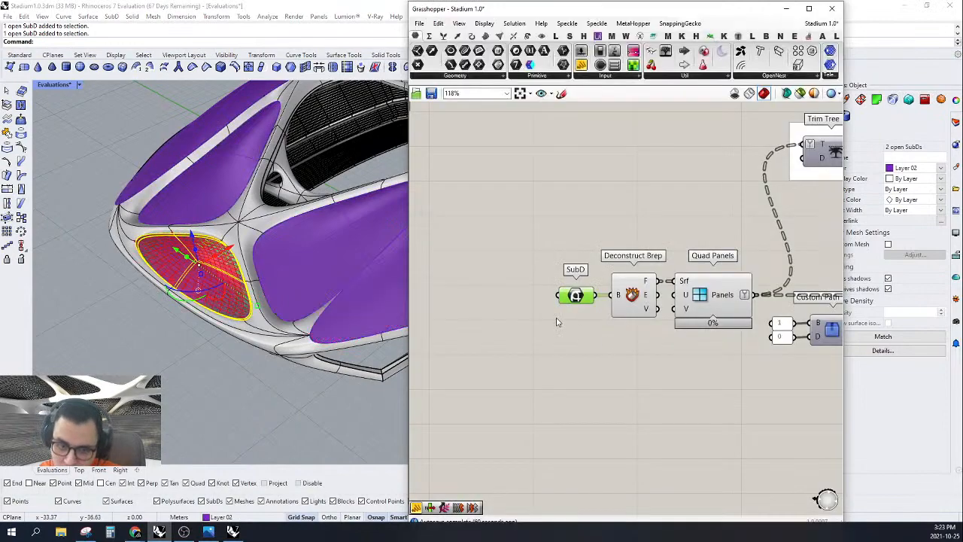
# Step: Hide the two selected corner SubDs in the model so only their Grasshopper preview fills the opening
pyautogui.scroll(-5, 611, 349)
pyautogui.scroll(1, 610, 349)
pyautogui.scroll(3, 220, 291)
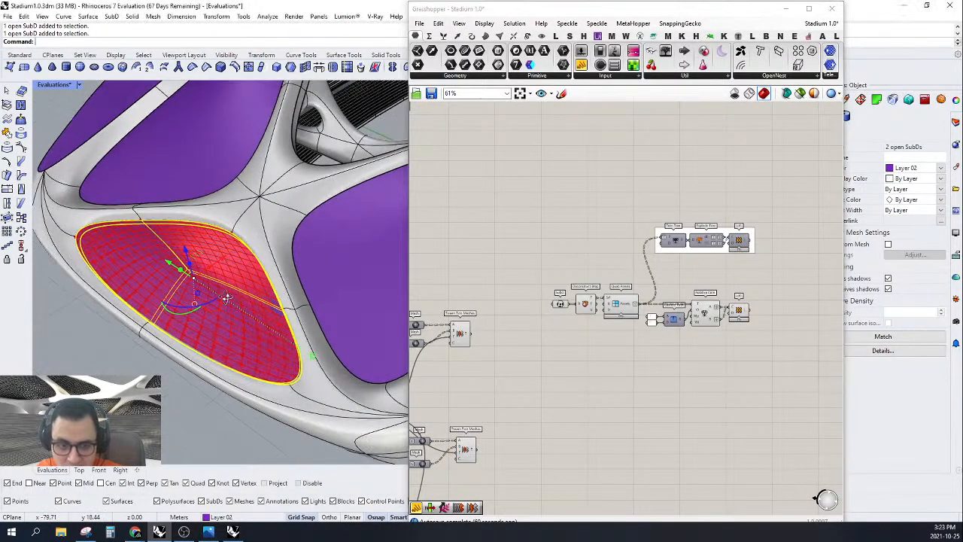
pyautogui.write('hide')
pyautogui.press('Return')
pyautogui.scroll(-5, 228, 300)
pyautogui.moveTo(228, 300); pyautogui.dragTo(372, 297, button='right')
pyautogui.scroll(-3, 371, 297)
pyautogui.scroll(5, 371, 297)
pyautogui.scroll(-1, 371, 297)
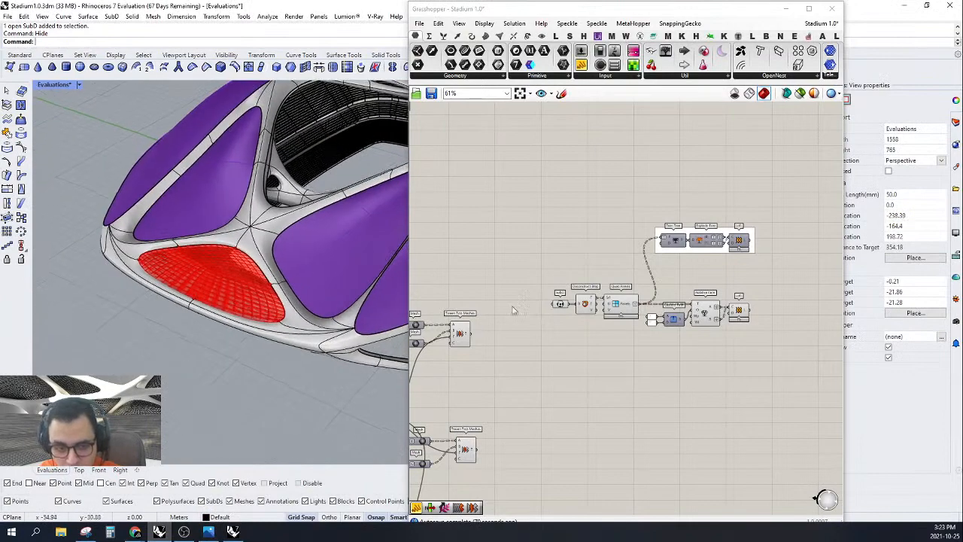
pyautogui.click(813, 94)
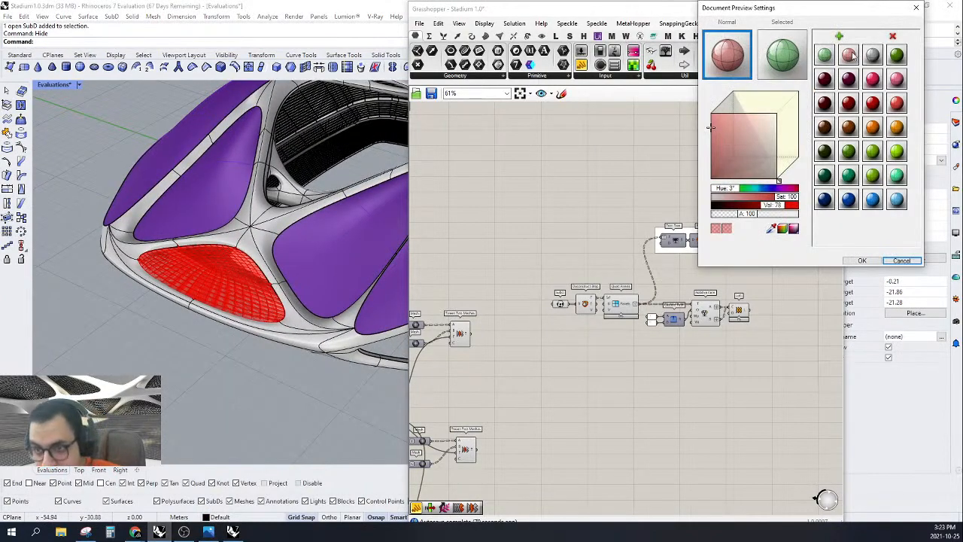
pyautogui.press('Escape')
pyautogui.click(78, 85)
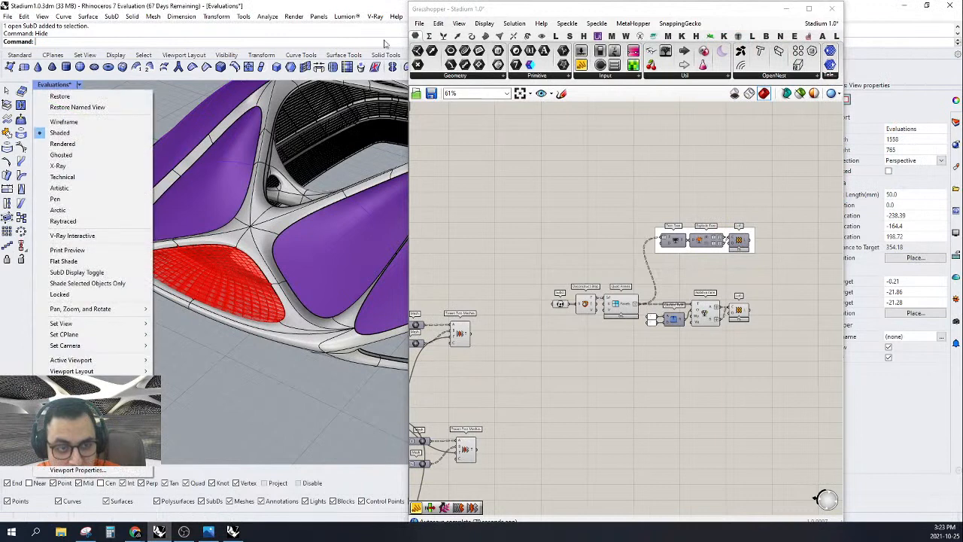
# Step: Collapse Grasshopper, set the Shaded display mode's background to Solid Color, and turn off its grid
pyautogui.doubleClick(486, 11)
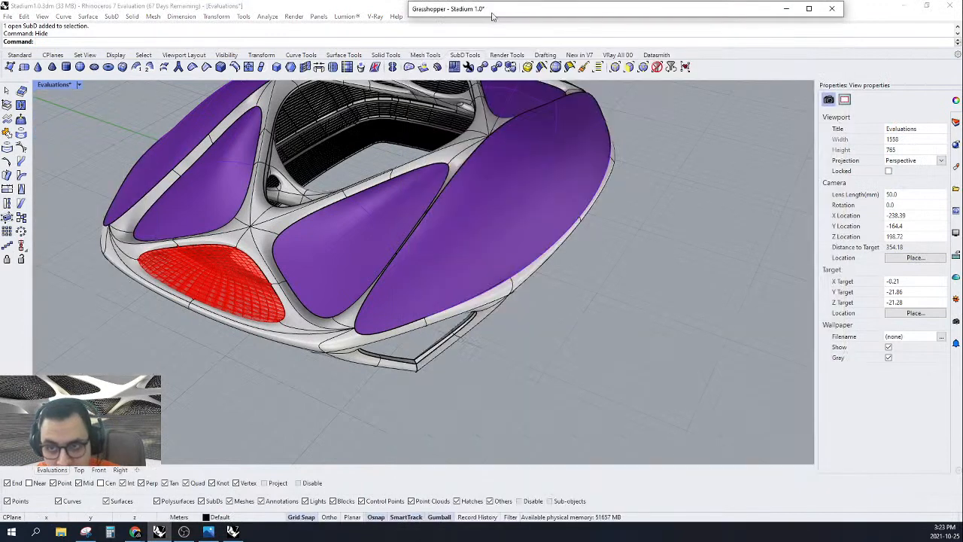
pyautogui.click(957, 124)
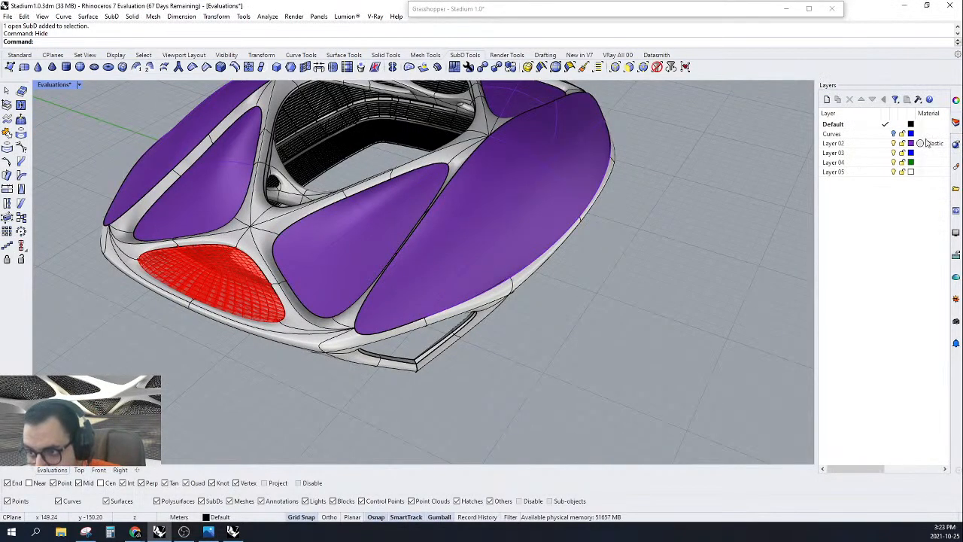
pyautogui.click(955, 234)
pyautogui.click(905, 133)
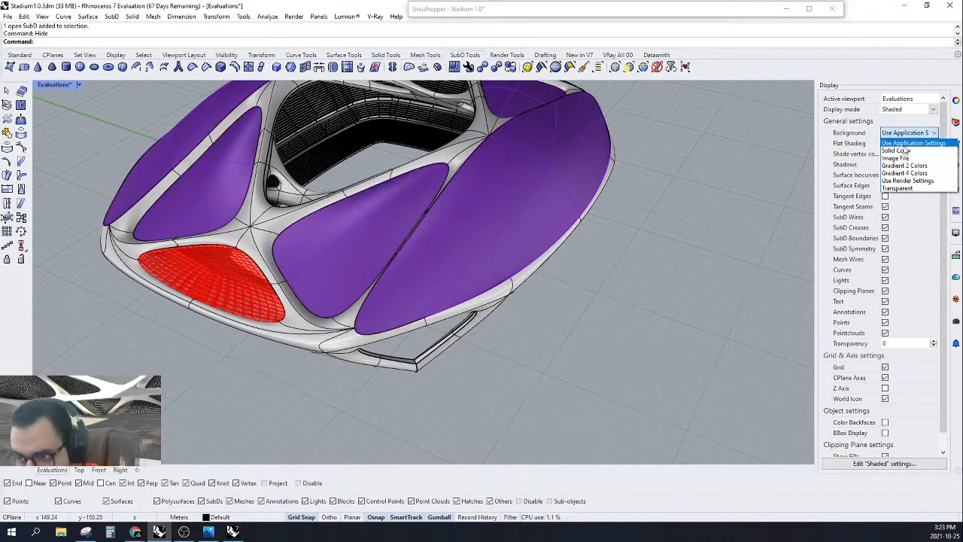
pyautogui.click(905, 153)
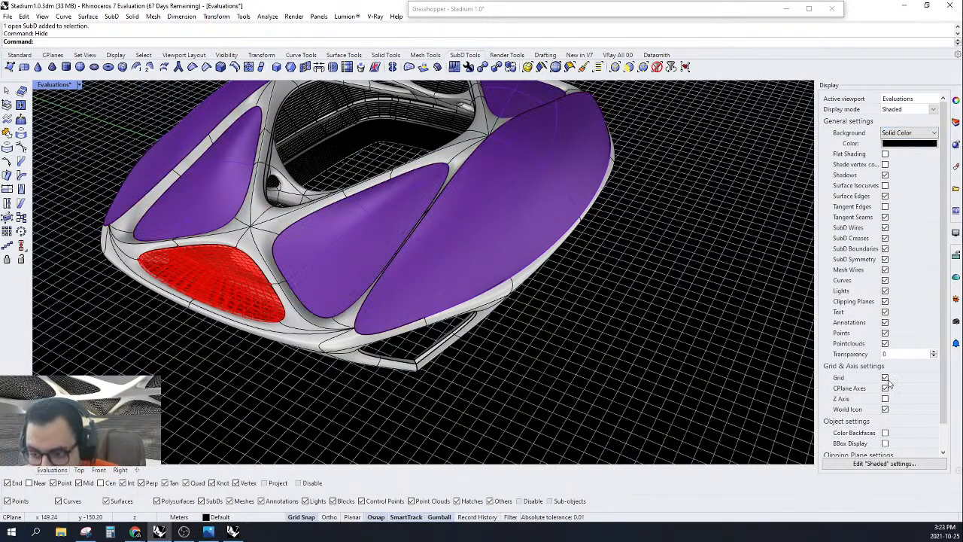
pyautogui.click(884, 378)
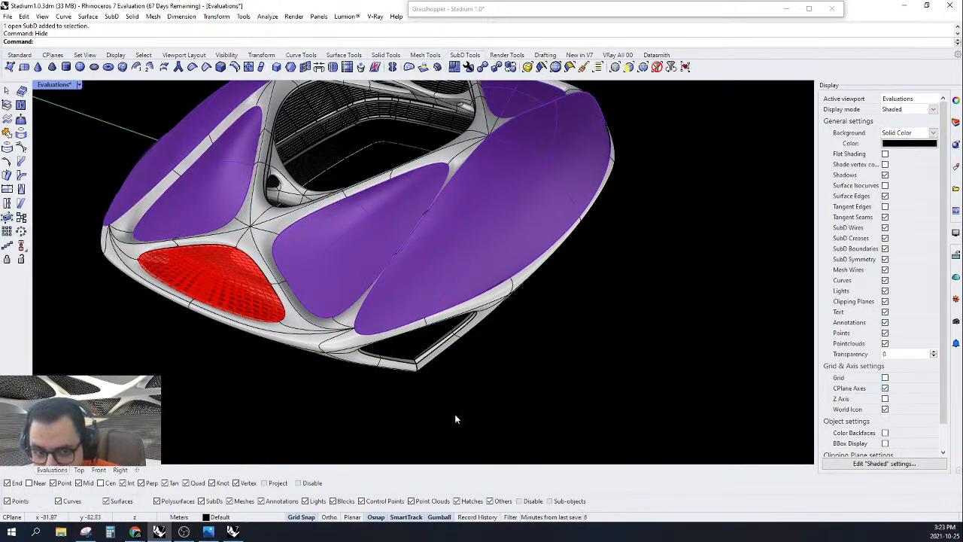
pyautogui.scroll(-10, 454, 419)
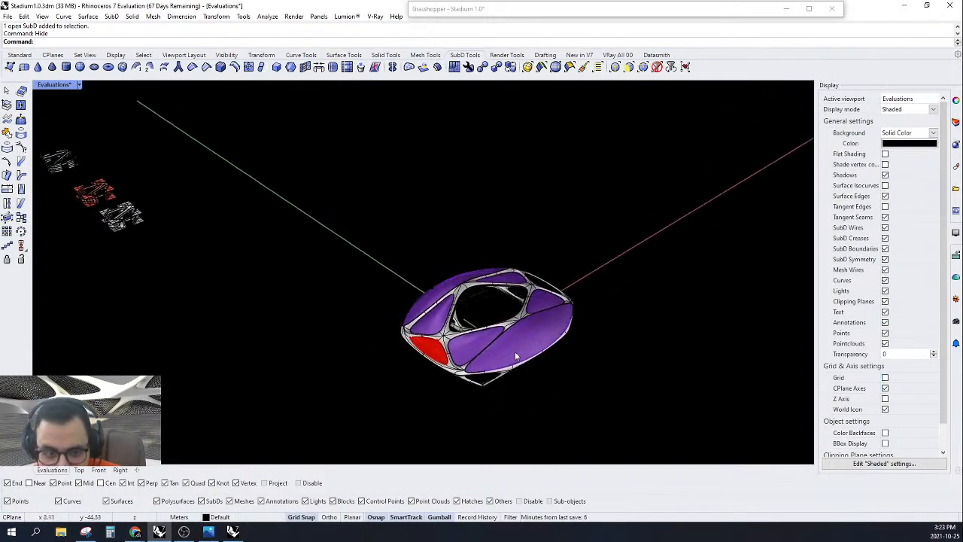
pyautogui.scroll(10, 514, 351)
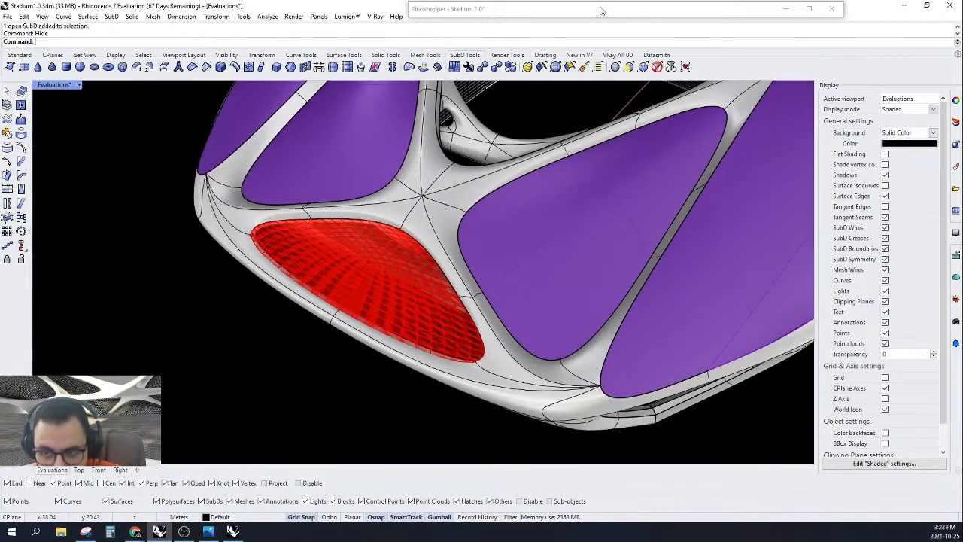
# Step: Expand Grasshopper and set the document's normal preview colour to the light grey preset
pyautogui.click(601, 10)
pyautogui.click(814, 95)
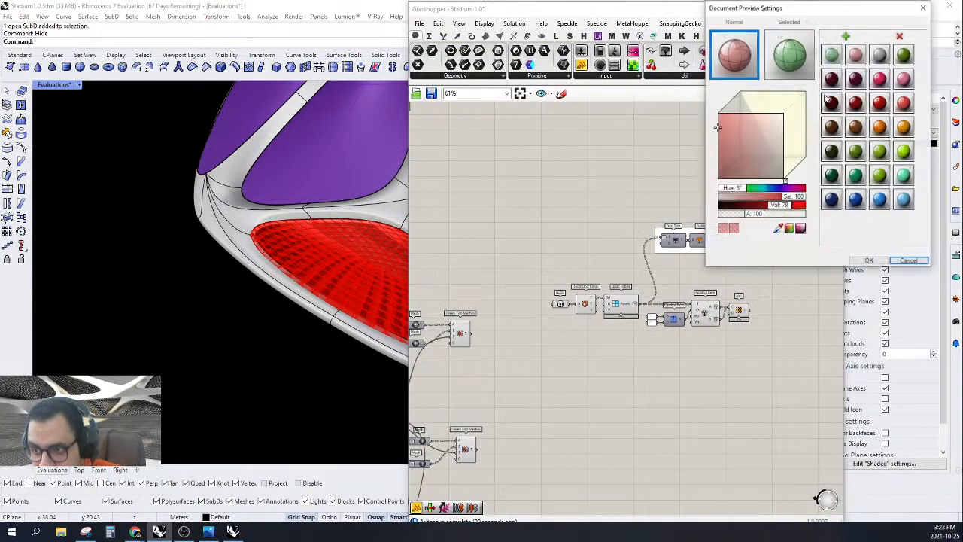
pyautogui.click(879, 54)
pyautogui.click(869, 260)
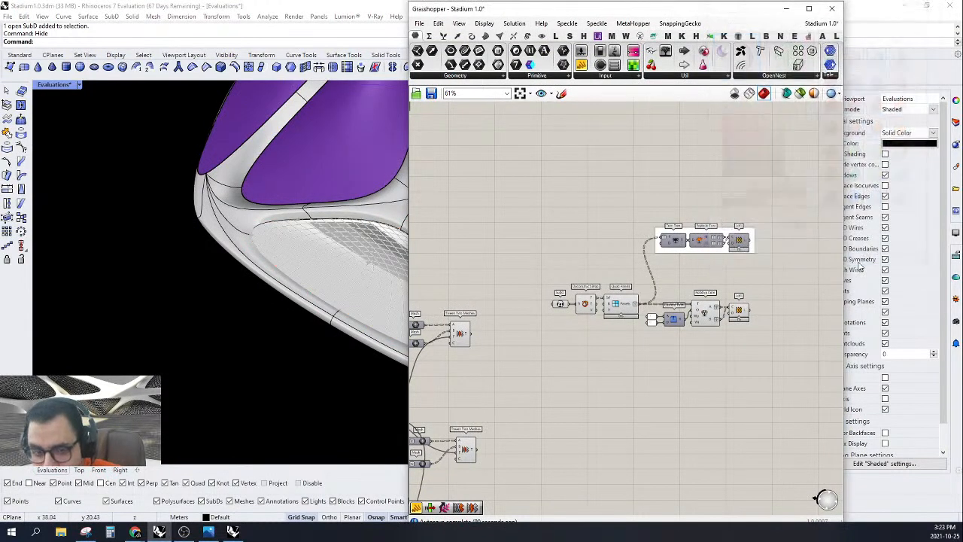
# Step: Minimise Grasshopper to look over the stadium's corner opening, and bring it back with the Grasshopper command
pyautogui.scroll(-2, 464, 275)
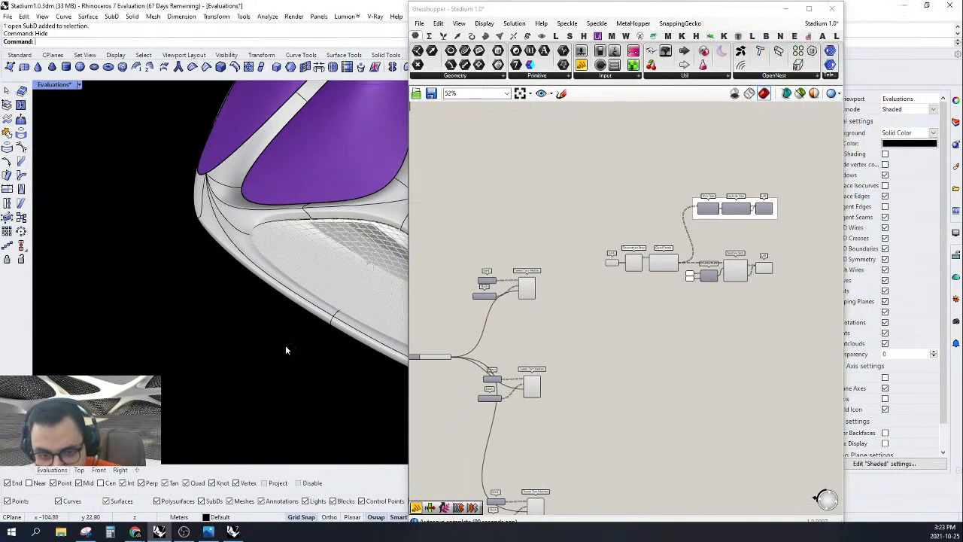
pyautogui.moveTo(286, 348); pyautogui.dragTo(427, 280, button='right')
pyautogui.click(785, 8)
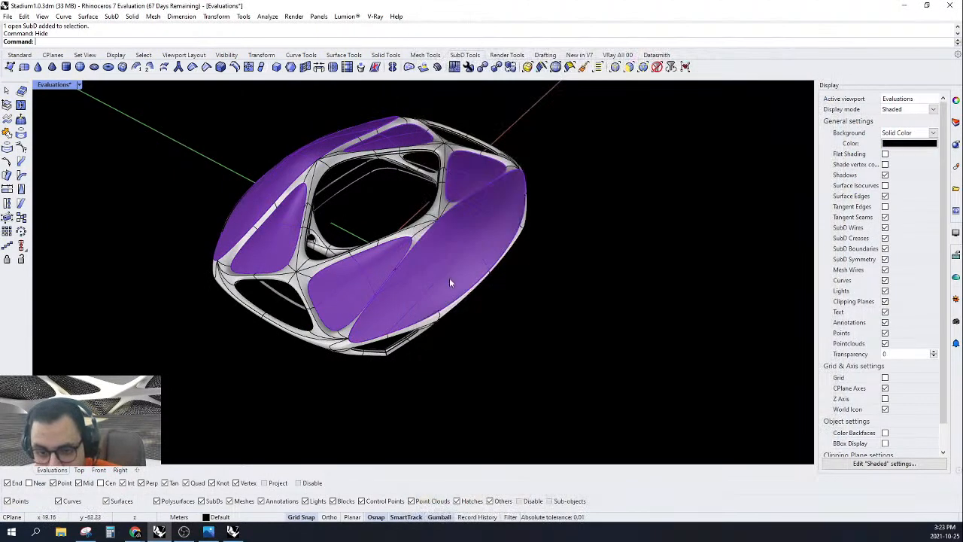
pyautogui.scroll(5, 279, 323)
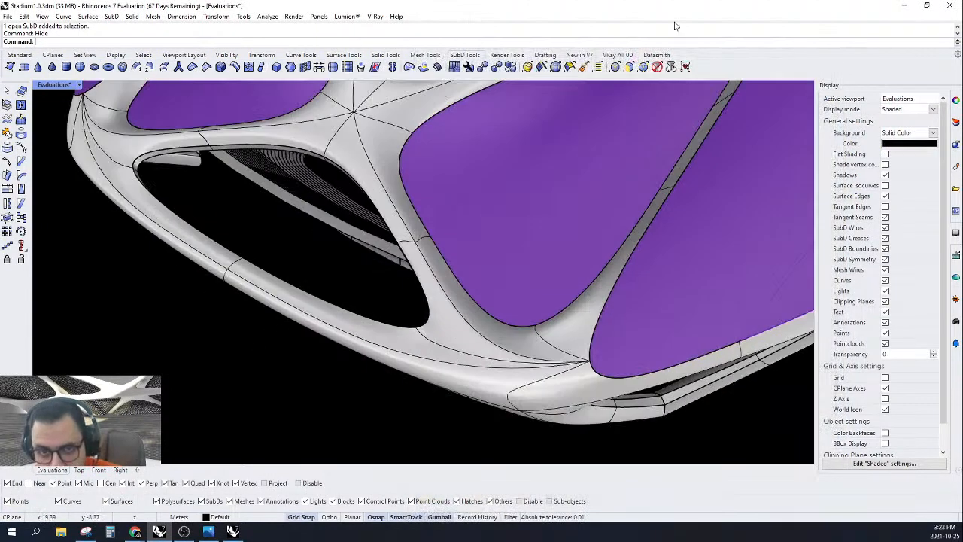
pyautogui.press('Return')
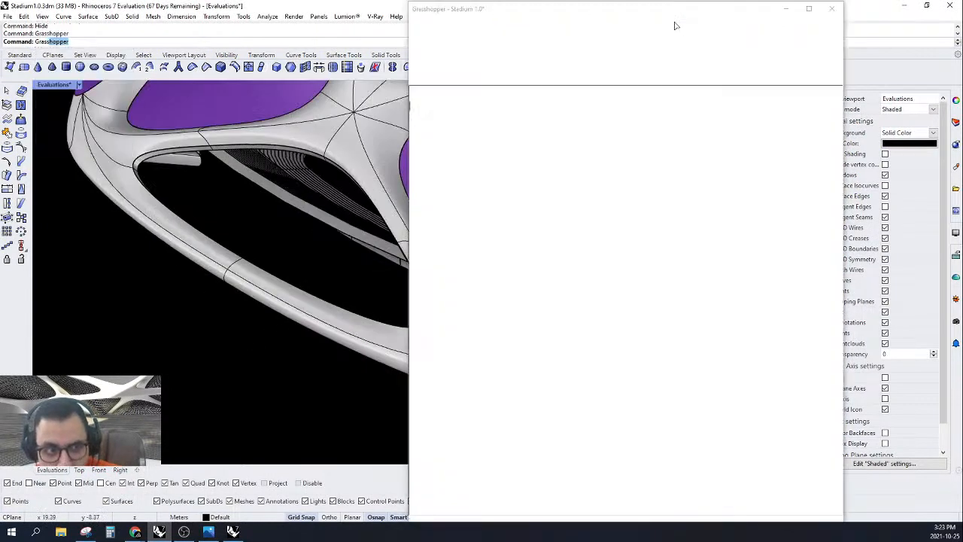
pyautogui.rightClick(766, 196)
pyautogui.scroll(4, 677, 256)
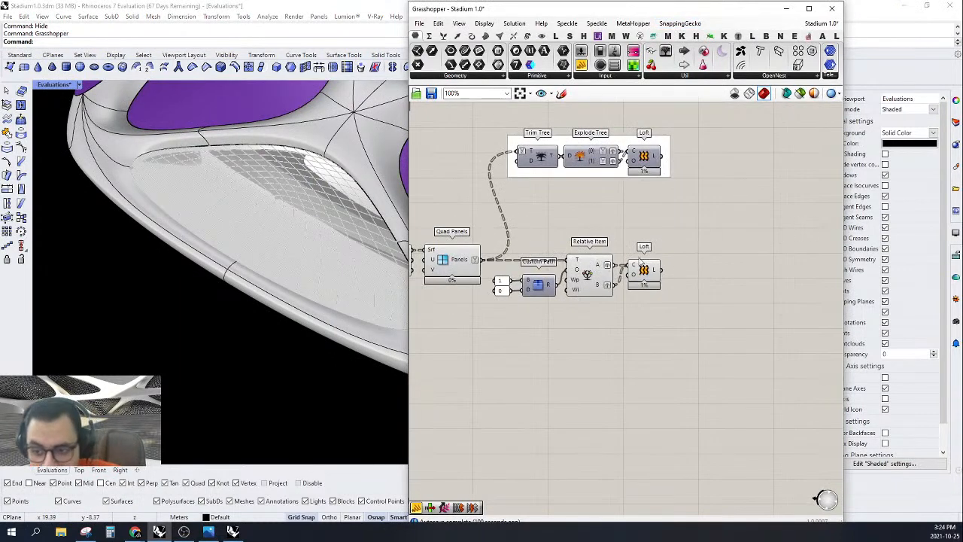
# Step: Select the Loft fed by Relative Item and examine its preview in the corner opening
pyautogui.click(656, 273)
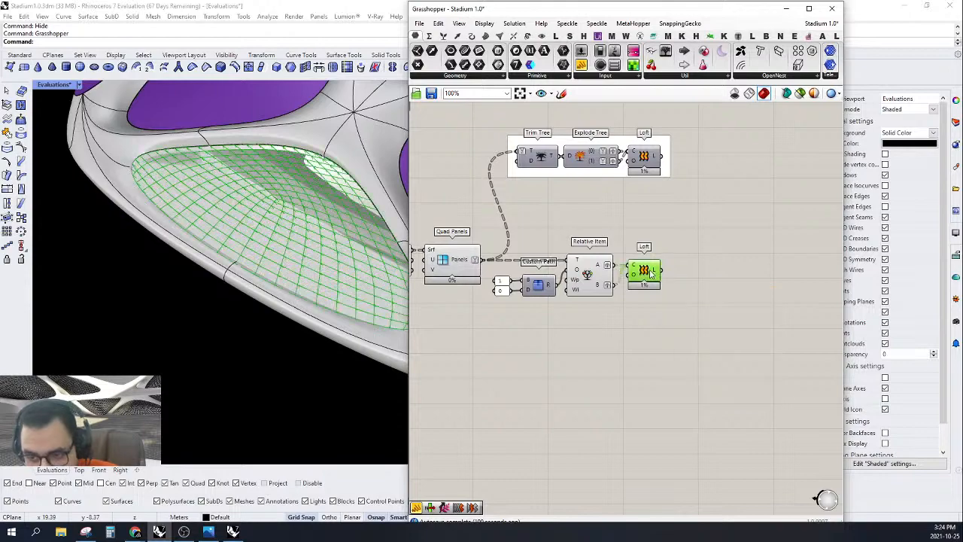
pyautogui.moveTo(135, 338); pyautogui.dragTo(309, 280, button='right')
pyautogui.scroll(8, 199, 237)
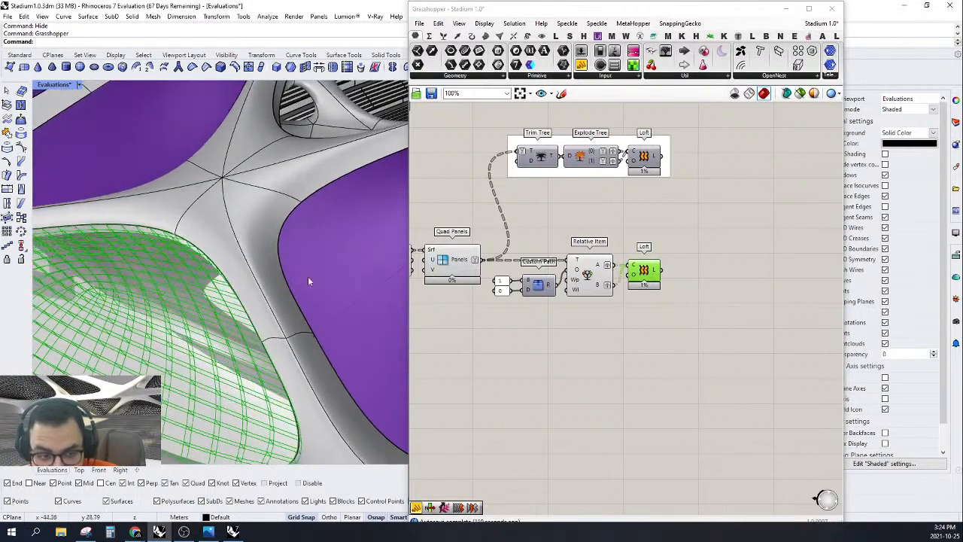
pyautogui.scroll(-4, 454, 305)
# Step: Turn off the preview of every component from SubD through Relative Item, leaving only the lower Loft previewed
pyautogui.moveTo(453, 305); pyautogui.dragTo(599, 281, button='right')
pyautogui.scroll(3, 599, 281)
pyautogui.moveTo(709, 306); pyautogui.dragTo(482, 221)
pyautogui.middleClick(512, 181)
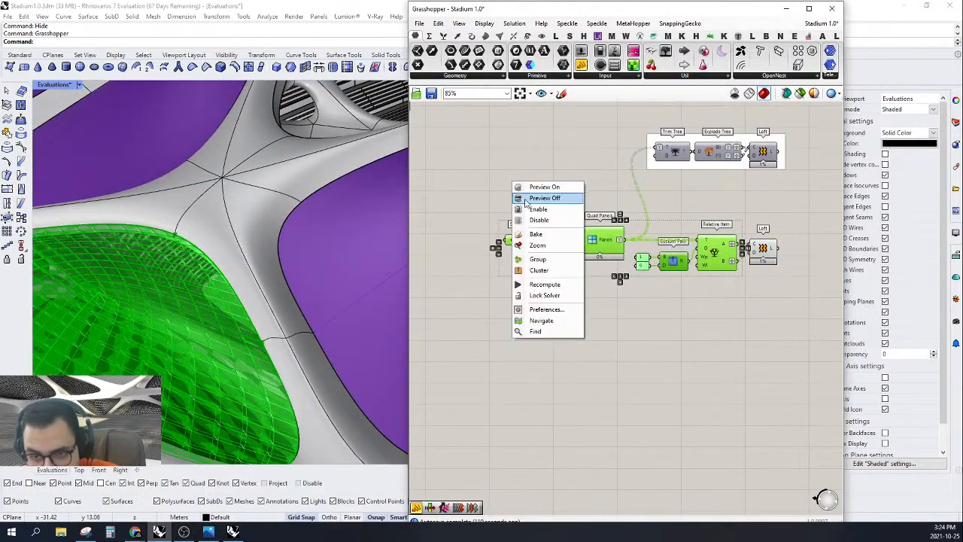
pyautogui.click(528, 197)
pyautogui.click(524, 182)
pyautogui.scroll(-8, 261, 235)
pyautogui.scroll(5, 262, 234)
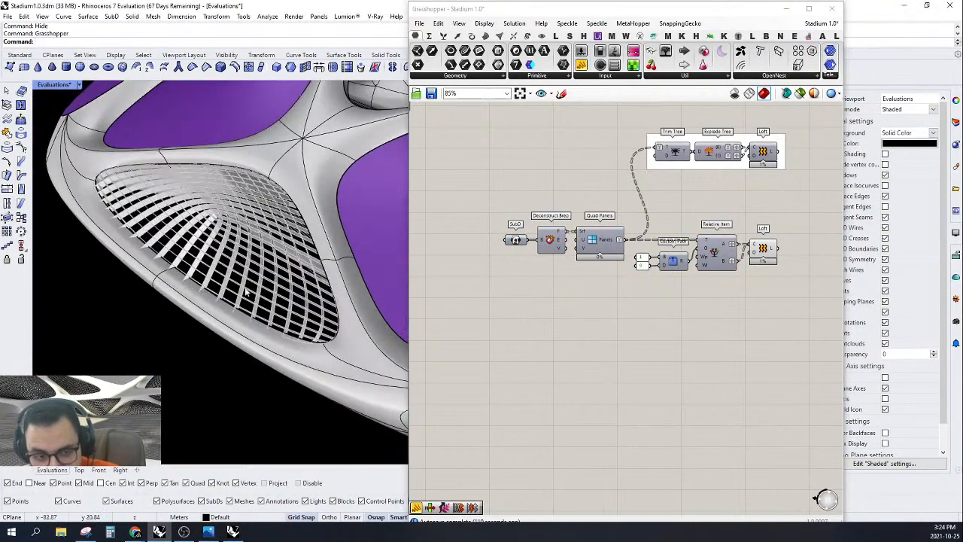
# Step: Select the frame SubD around the lofted strips and examine where they meet it in flat SubD display
pyautogui.moveTo(246, 279); pyautogui.dragTo(76, 278, button='right')
pyautogui.scroll(5, 76, 278)
pyautogui.click(166, 305)
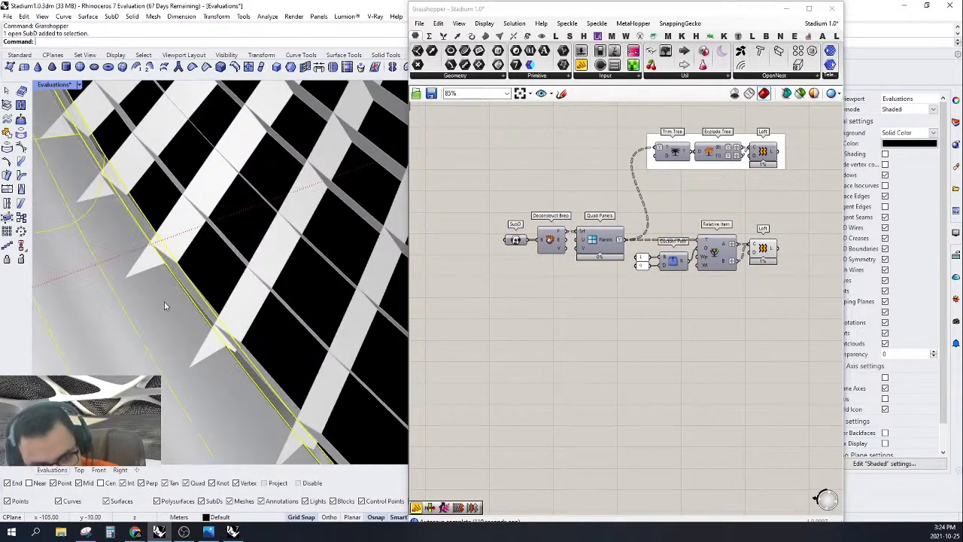
pyautogui.scroll(-10, 209, 301)
pyautogui.press('Tab')
pyautogui.scroll(5, 143, 272)
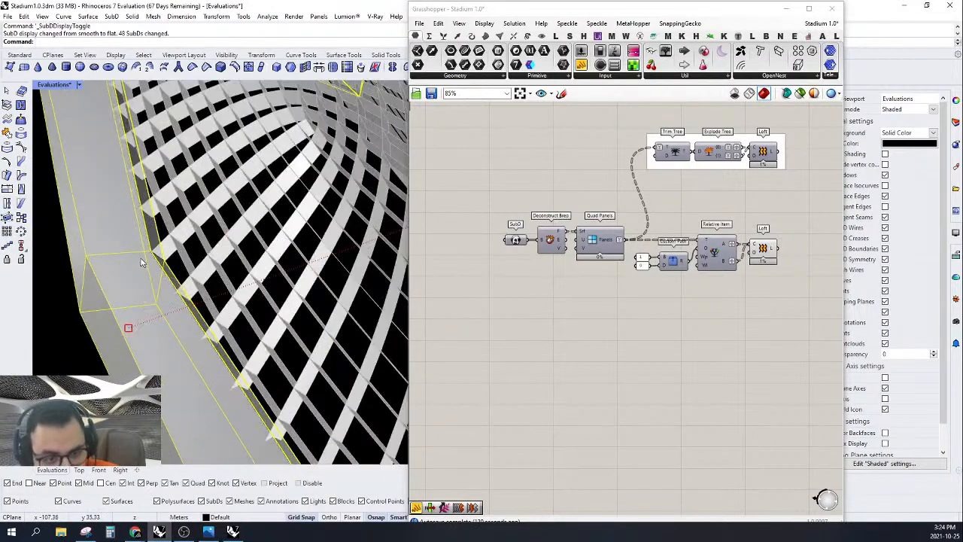
pyautogui.scroll(6, 145, 261)
pyautogui.scroll(-10, 169, 249)
pyautogui.scroll(4, 215, 263)
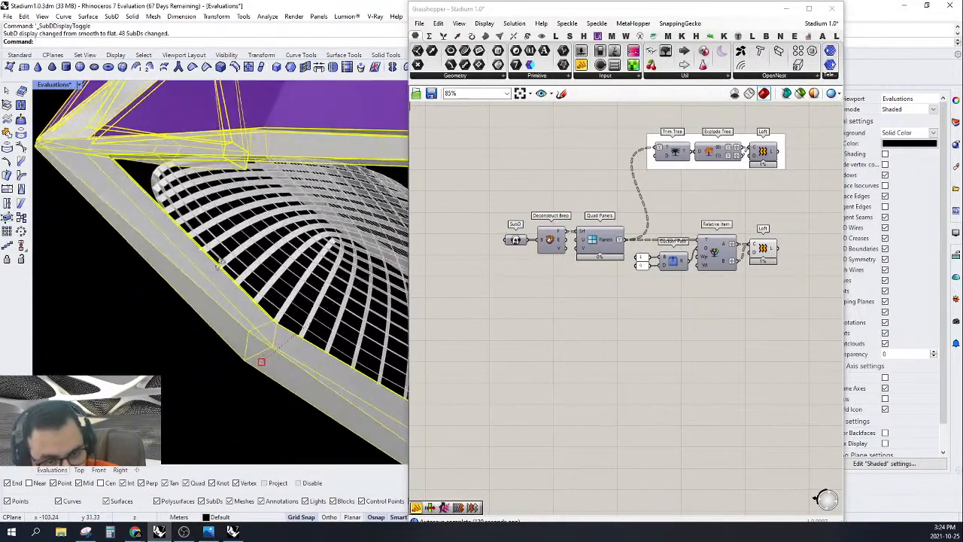
# Step: Return the SubDs to smooth display and inspect the thin edge SubD where the strips cross the frame
pyautogui.press('Tab')
pyautogui.moveTo(218, 265); pyautogui.dragTo(195, 292, button='right')
pyautogui.scroll(10, 195, 293)
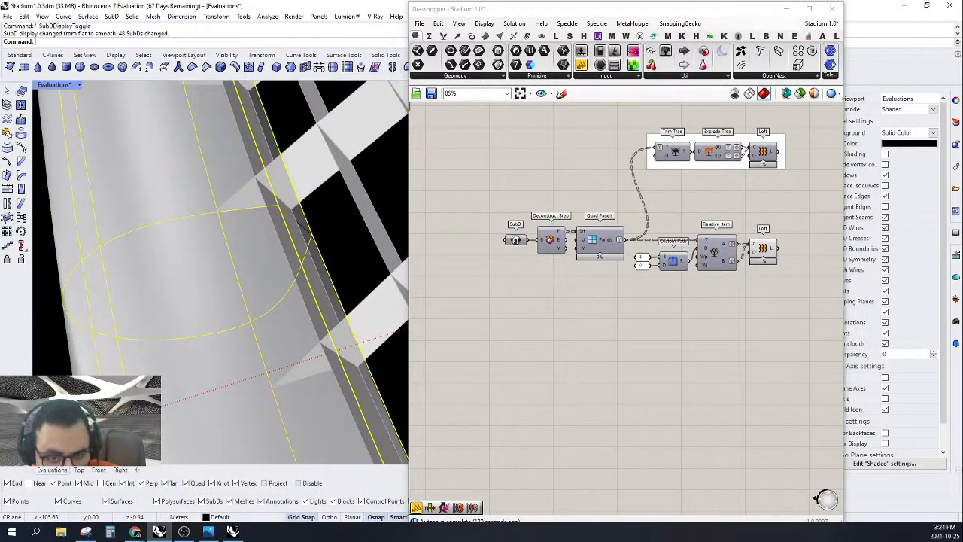
pyautogui.click(298, 225)
pyautogui.scroll(-5, 240, 231)
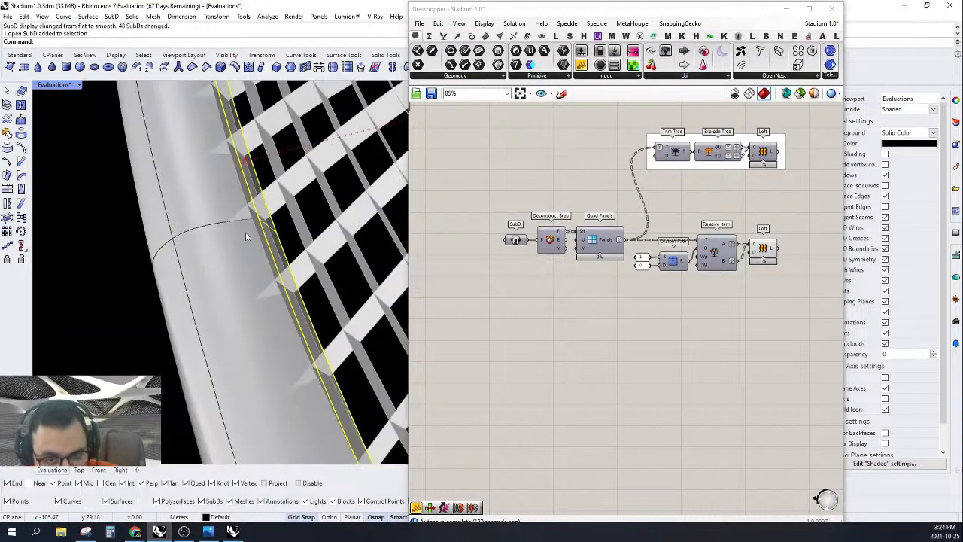
# Step: Turn off the preview of the Loft fed by Relative Item
pyautogui.moveTo(784, 277); pyautogui.dragTo(656, 214)
pyautogui.rightClick(655, 210)
pyautogui.click(674, 227)
pyautogui.click(671, 197)
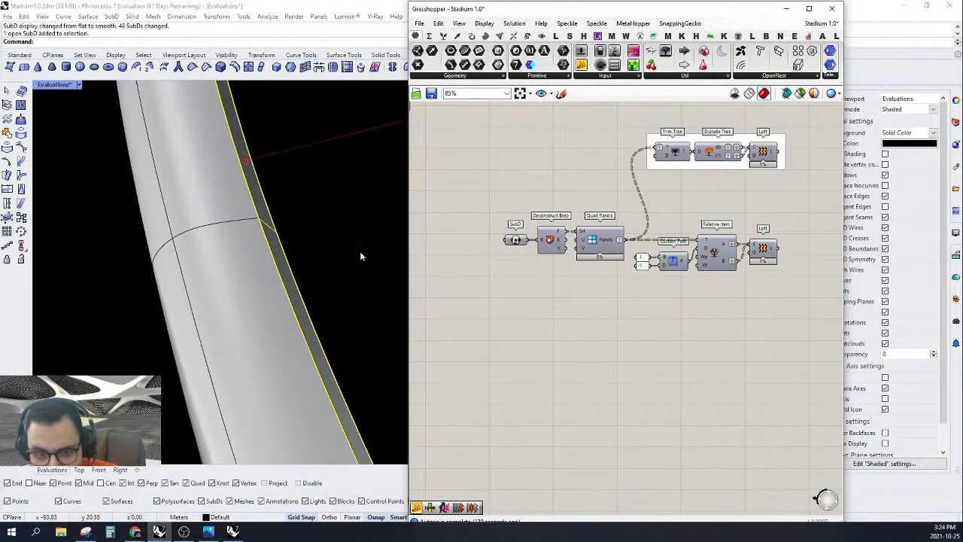
# Step: Clear the selection, toggle the SubD display to flat and back, and unhide the hidden corner SubDs
pyautogui.moveTo(359, 253); pyautogui.dragTo(227, 264, button='right')
pyautogui.click(226, 263)
pyautogui.press('Tab')
pyautogui.press('Tab')
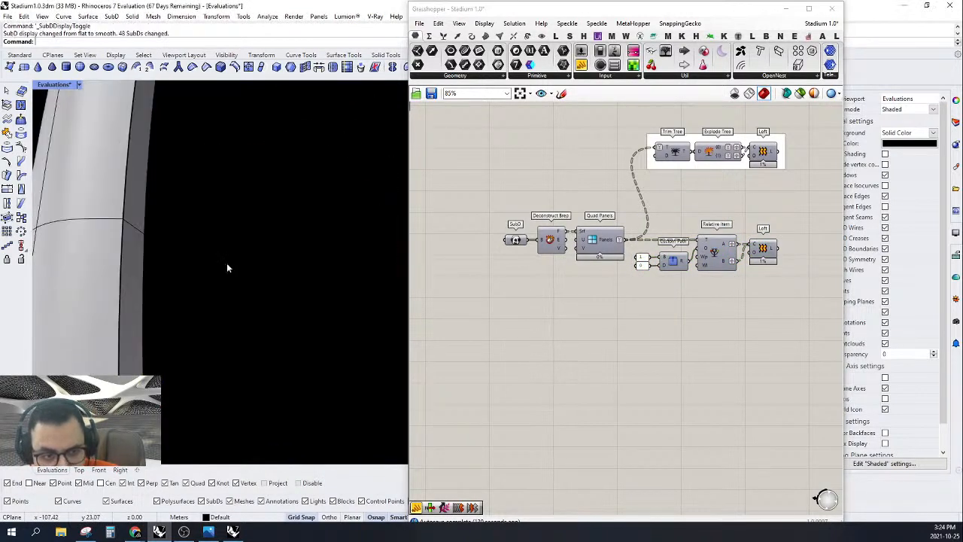
pyautogui.write('Show')
pyautogui.press('Return')
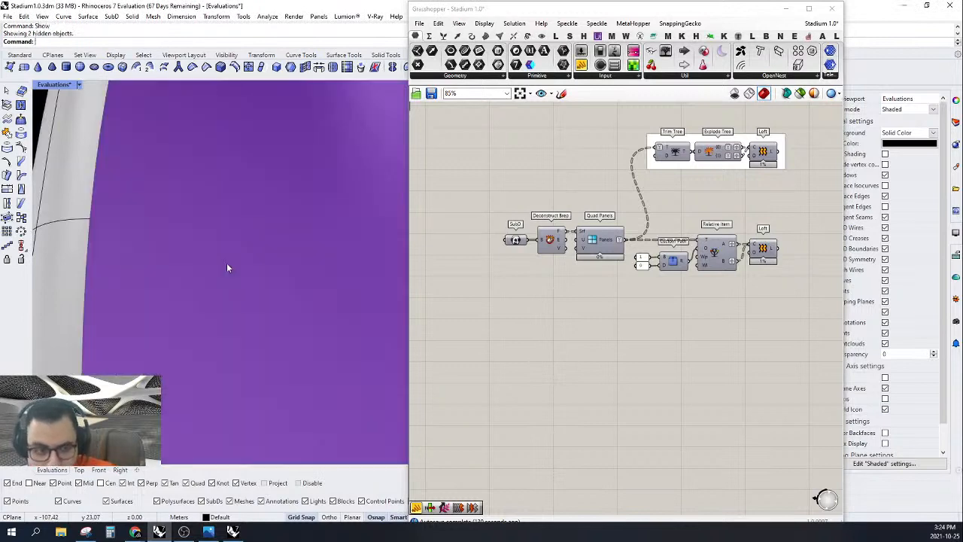
# Step: Set the viewport to Wireframe display around the frame's cross-section edge and collapse the Grasshopper window
pyautogui.moveTo(226, 268)
pyautogui.mouseDown(button='right')
pyautogui.moveTo(208, 271)
pyautogui.moveTo(234, 248)
pyautogui.moveTo(230, 270)
pyautogui.moveTo(170, 243)
pyautogui.moveTo(244, 271)
pyautogui.mouseUp(button='right')
pyautogui.scroll(-5, 171, 245)
pyautogui.scroll(-2, 183, 242)
pyautogui.scroll(-3, 183, 242)
pyautogui.scroll(3, 326, 338)
pyautogui.moveTo(278, 316)
pyautogui.mouseDown(button='right')
pyautogui.moveTo(264, 313)
pyautogui.moveTo(270, 318)
pyautogui.mouseUp(button='right')
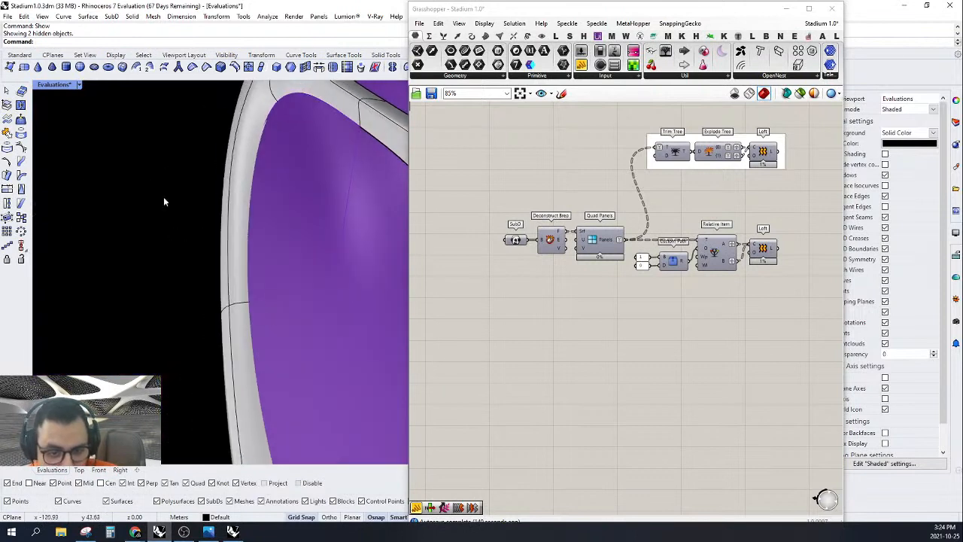
pyautogui.click(79, 85)
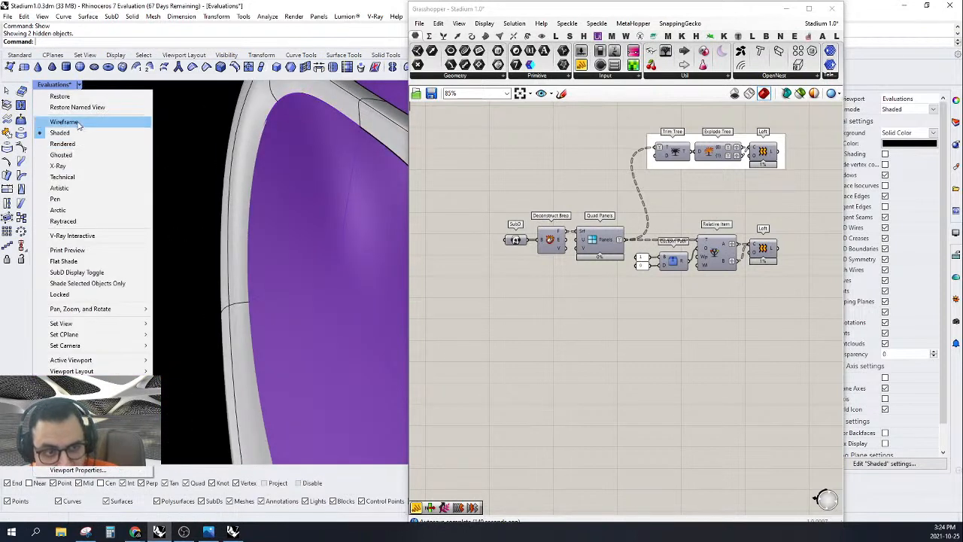
pyautogui.click(68, 123)
pyautogui.scroll(5, 267, 301)
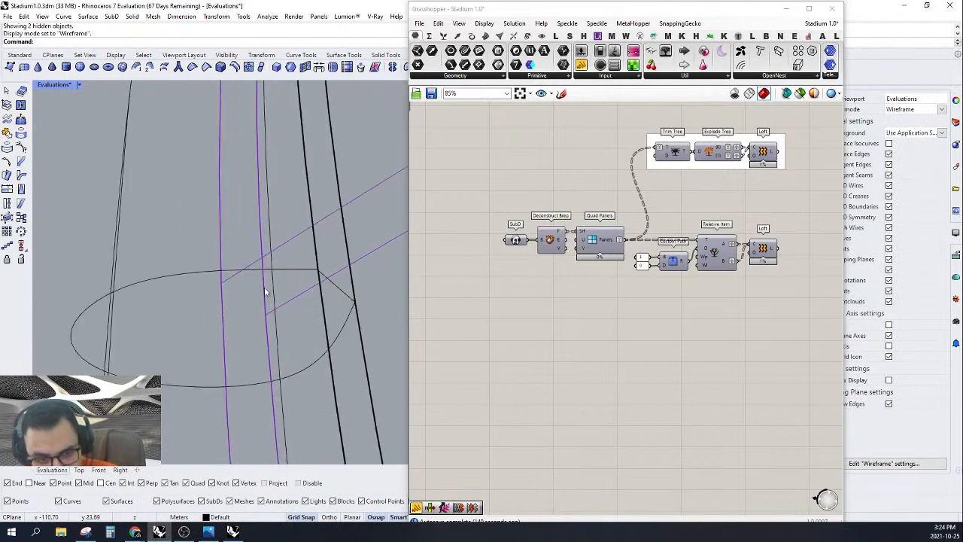
pyautogui.doubleClick(571, 13)
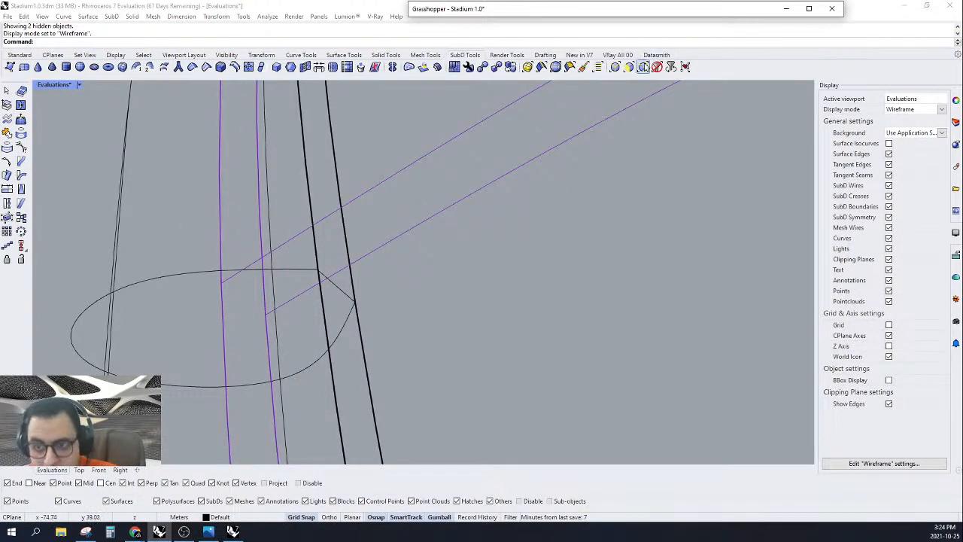
# Step: With only SubD vertices selectable, move the two purple border vertices onto the ends of the frame's short flat edge
pyautogui.click(643, 67)
pyautogui.moveTo(229, 269); pyautogui.dragTo(227, 264)
pyautogui.write('m')
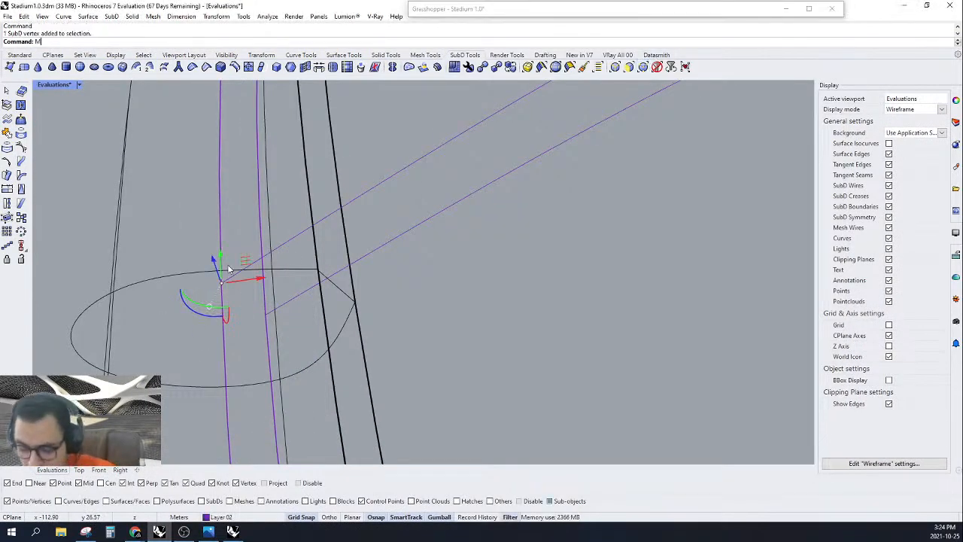
pyautogui.press('Return')
pyautogui.click(221, 283)
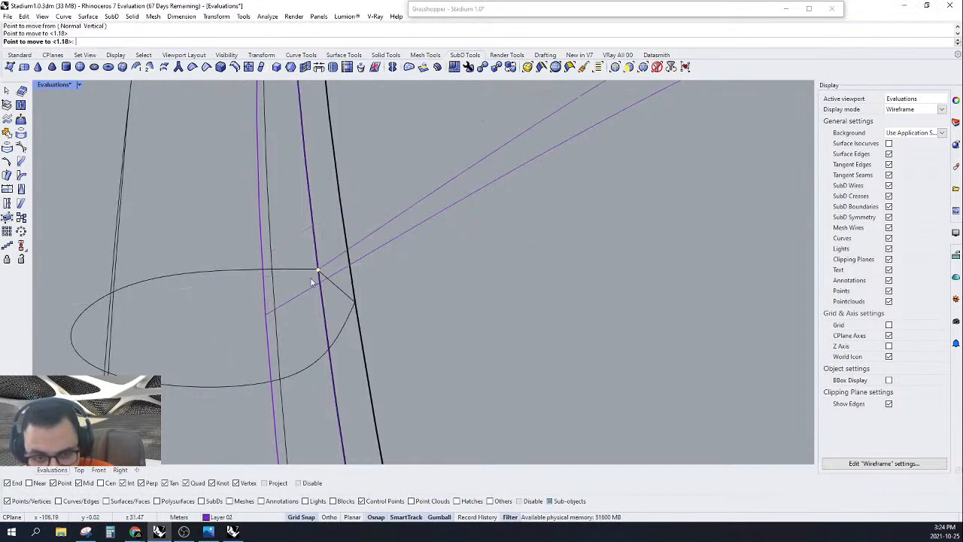
pyautogui.press('Return')
pyautogui.click(267, 319)
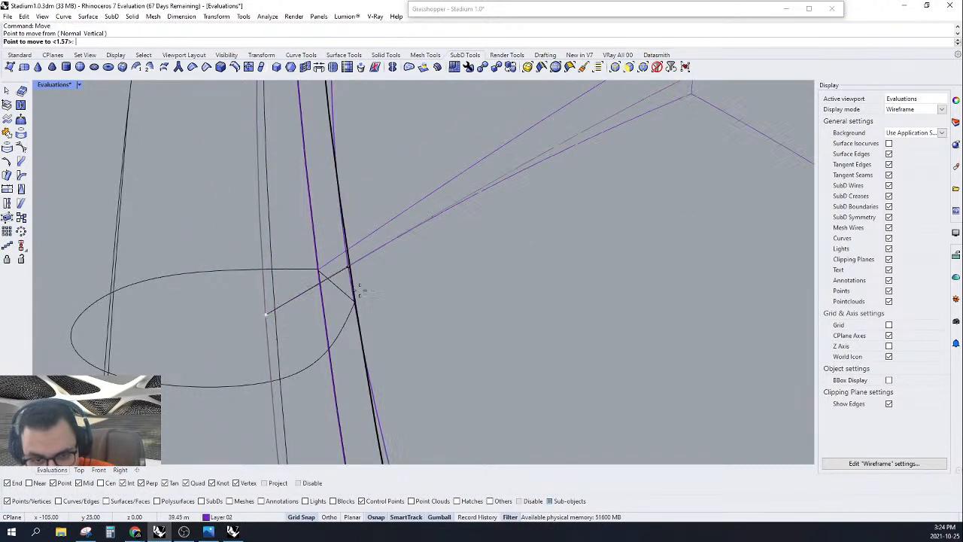
pyautogui.press('Escape')
# Step: Toggle the SubD display to flat and back, expand the Grasshopper window, and return the viewport to Shaded display
pyautogui.scroll(-12, 322, 297)
pyautogui.moveTo(324, 299); pyautogui.dragTo(351, 331, button='right')
pyautogui.scroll(6, 366, 321)
pyautogui.press('Tab')
pyautogui.press('Tab')
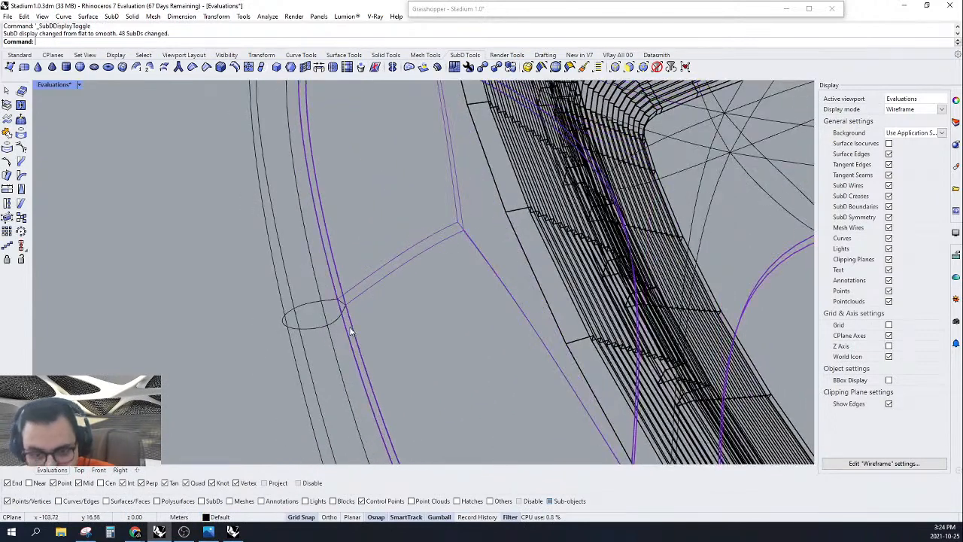
pyautogui.click(589, 10)
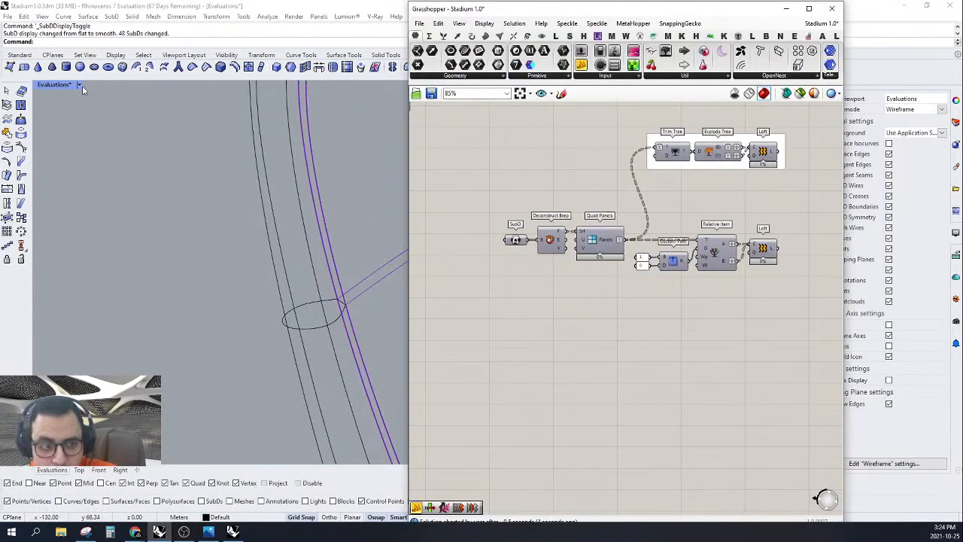
pyautogui.click(81, 86)
pyautogui.click(81, 136)
pyautogui.scroll(-8, 135, 162)
pyautogui.moveTo(173, 176)
pyautogui.mouseDown(button='right')
pyautogui.moveTo(194, 224)
pyautogui.moveTo(205, 224)
pyautogui.mouseUp(button='right')
pyautogui.scroll(3, 675, 249)
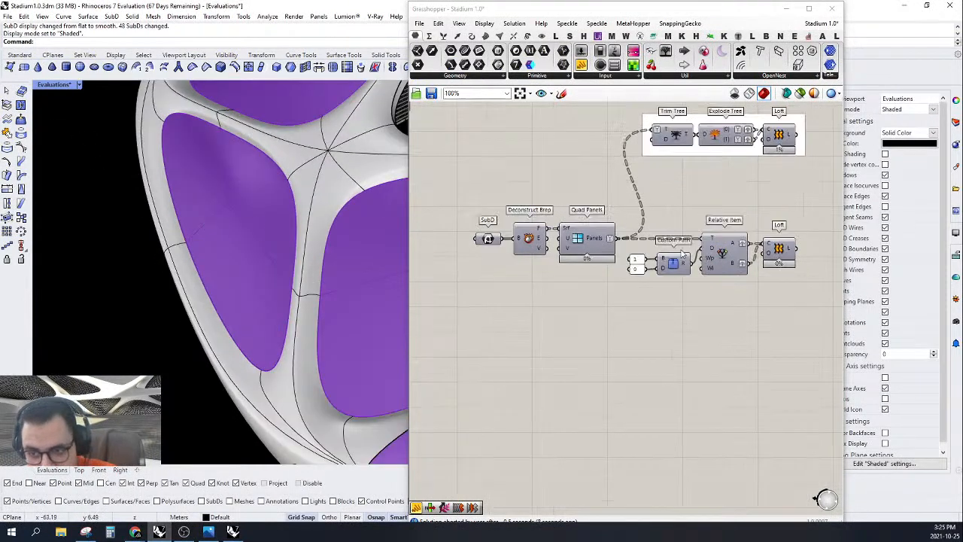
# Step: Turn on the preview of the Loft fed by Relative Item and inspect the small corner panel
pyautogui.rightClick(802, 251)
pyautogui.click(808, 271)
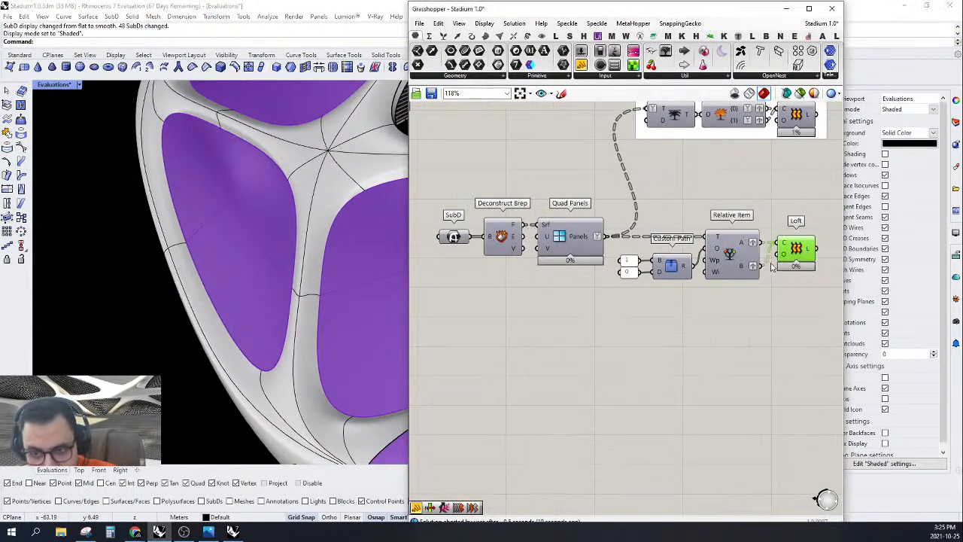
pyautogui.click(248, 212)
pyautogui.scroll(8, 247, 212)
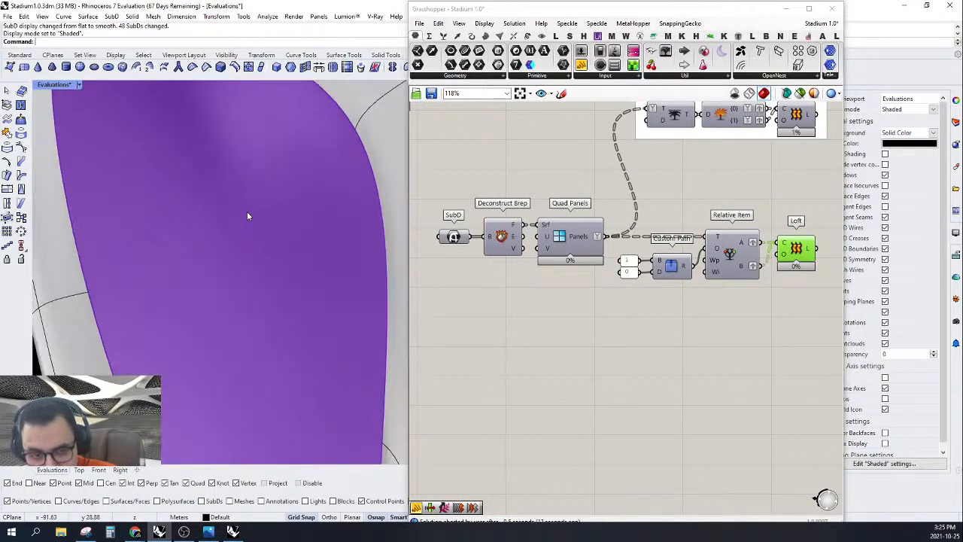
pyautogui.scroll(-8, 247, 212)
pyautogui.moveTo(709, 265); pyautogui.dragTo(693, 289, button='right')
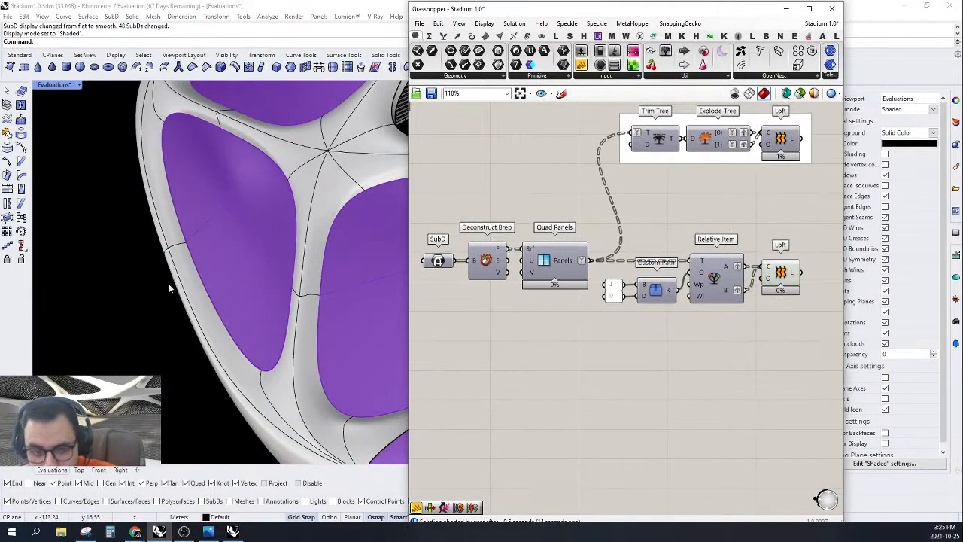
pyautogui.scroll(-8, 168, 286)
pyautogui.scroll(8, 231, 305)
# Step: Hide the purple SubDs that fill the small corner opening of the frame
pyautogui.doubleClick(546, 10)
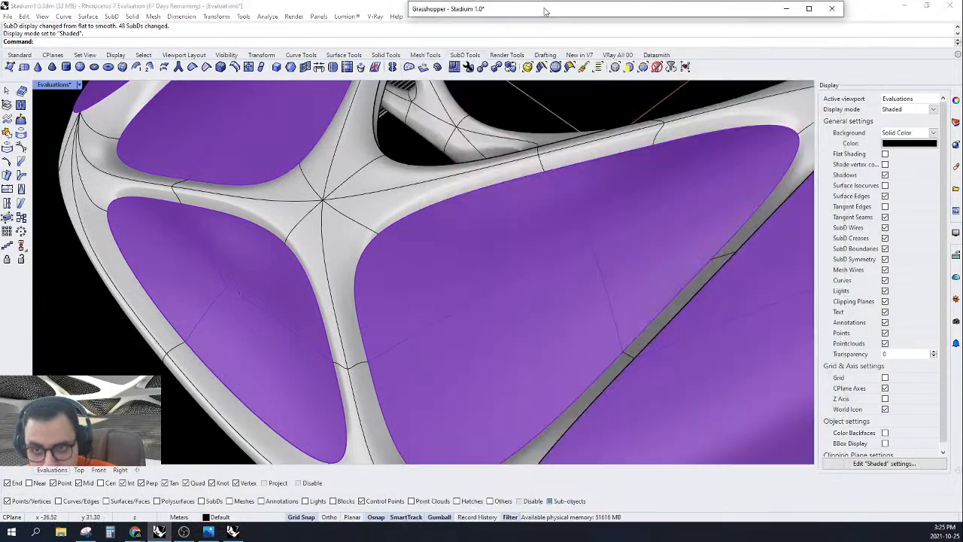
pyautogui.click(241, 282)
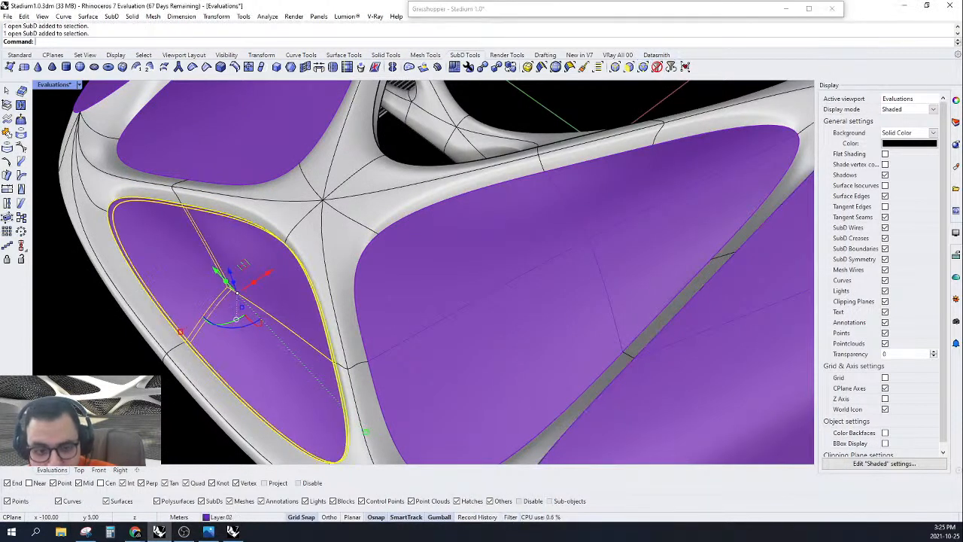
pyautogui.press('Return')
pyautogui.moveTo(213, 314); pyautogui.dragTo(189, 313, button='right')
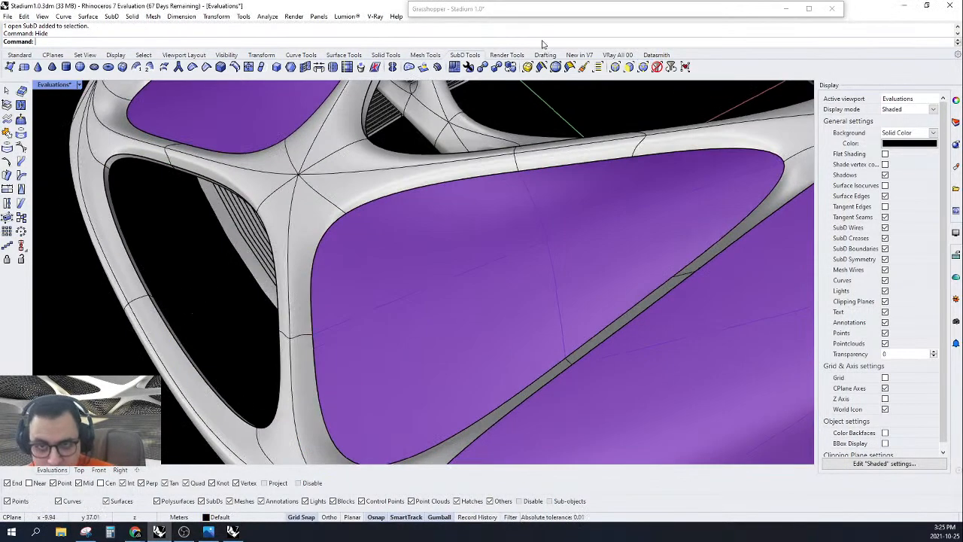
# Step: Simplify outputs A and B of Relative Item and move its Loft farther away from the component
pyautogui.doubleClick(609, 10)
pyautogui.scroll(-2, 657, 216)
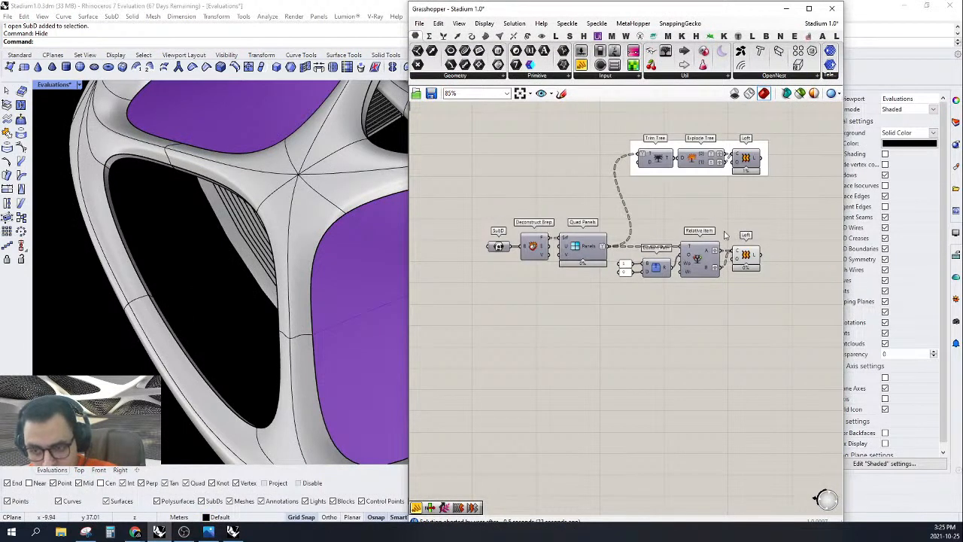
pyautogui.moveTo(725, 236); pyautogui.dragTo(687, 218, button='right')
pyautogui.scroll(2, 727, 259)
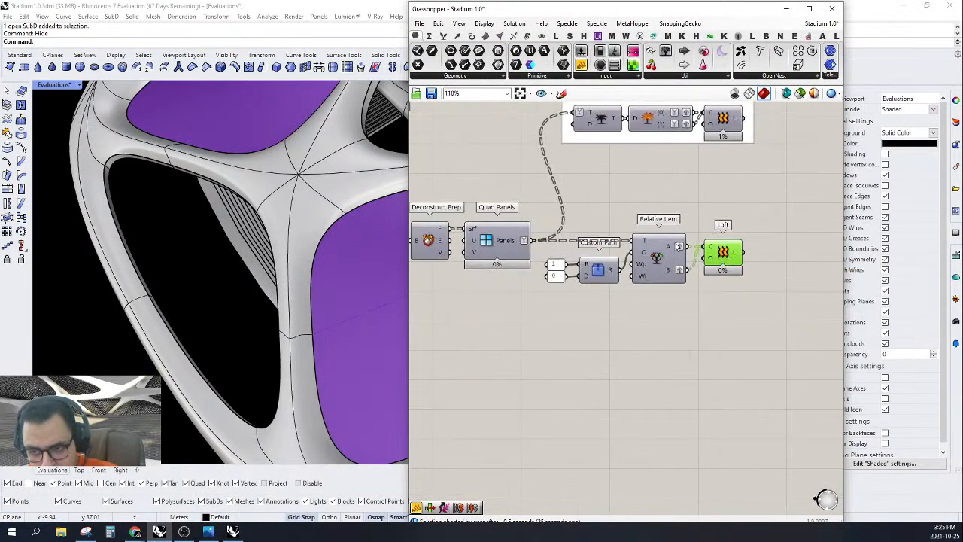
pyautogui.rightClick(678, 246)
pyautogui.click(696, 318)
pyautogui.rightClick(678, 272)
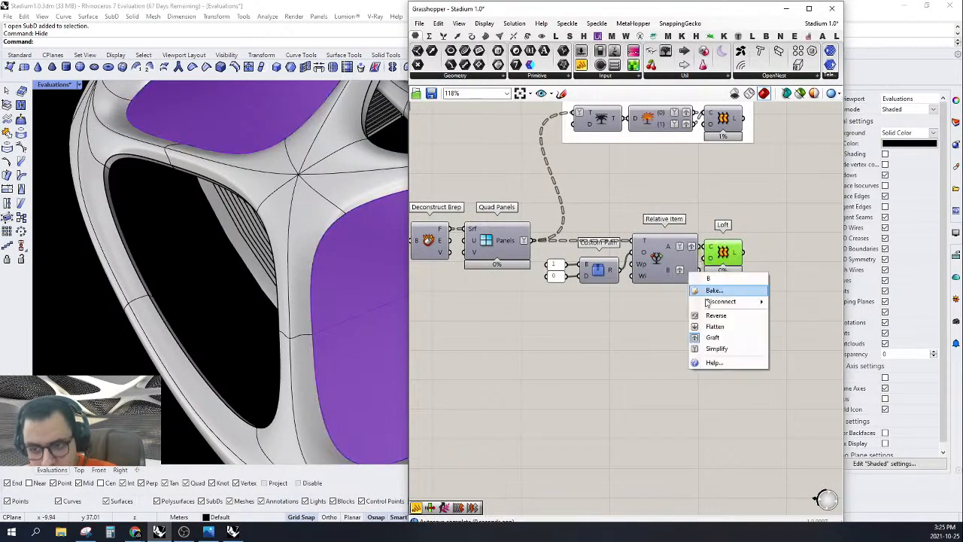
pyautogui.click(713, 343)
pyautogui.moveTo(723, 260); pyautogui.dragTo(752, 260)
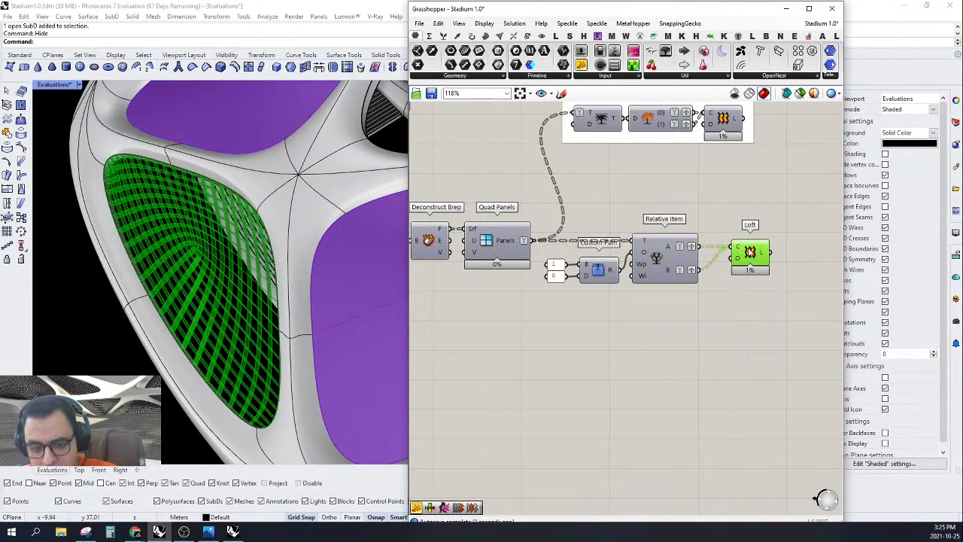
# Step: Inspect the lofted strips in the corner opening and lock the Grasshopper solver
pyautogui.click(707, 323)
pyautogui.scroll(-4, 300, 248)
pyautogui.moveTo(301, 248); pyautogui.dragTo(303, 173, button='right')
pyautogui.scroll(4, 315, 159)
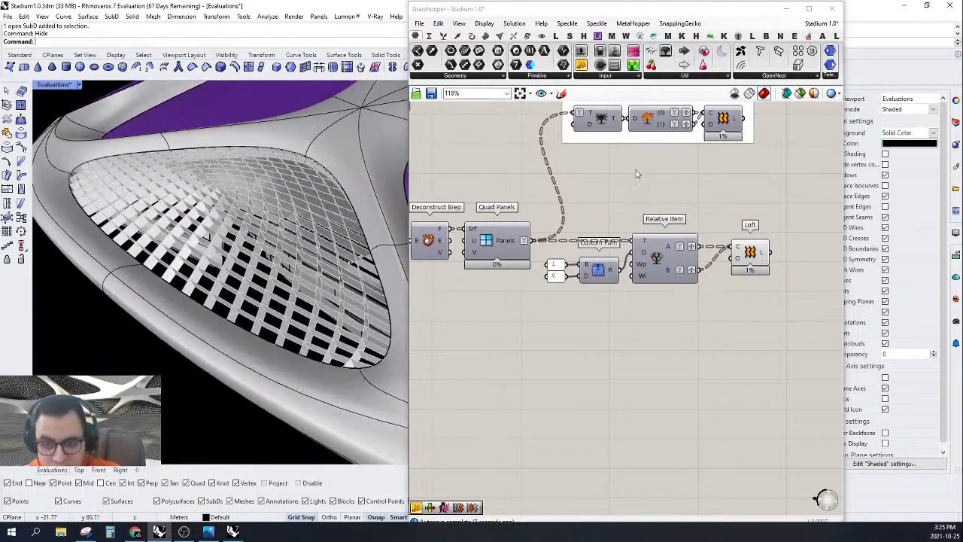
pyautogui.scroll(-3, 636, 174)
pyautogui.rightClick(682, 207)
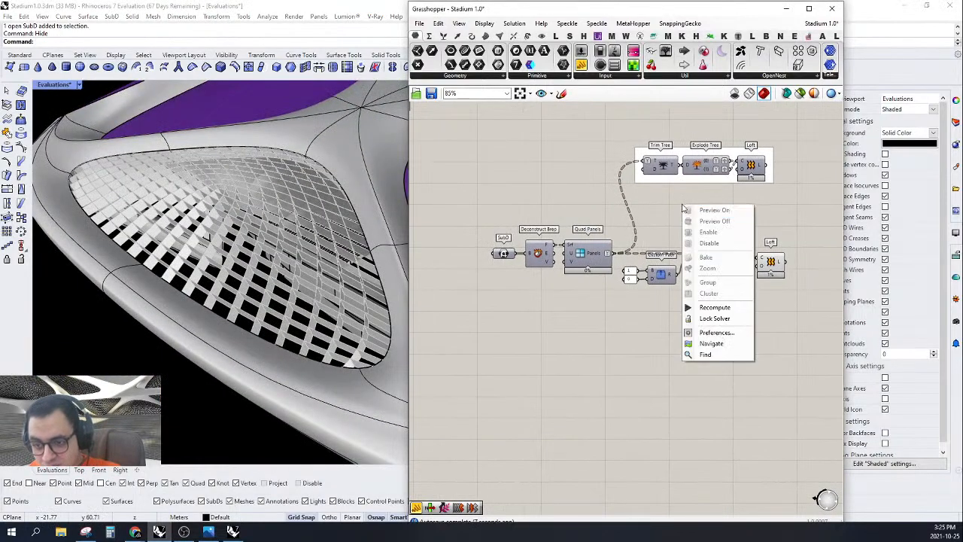
pyautogui.click(715, 318)
pyautogui.doubleClick(586, 181)
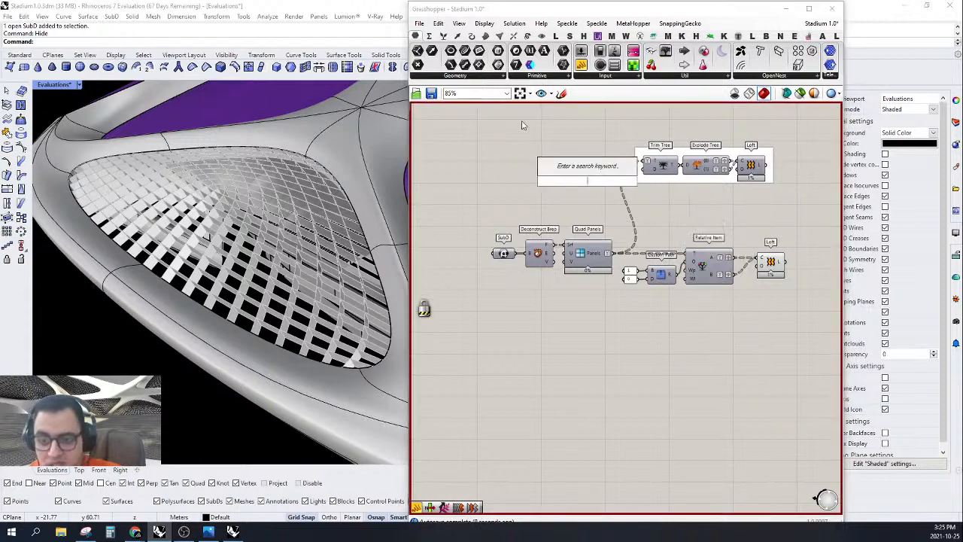
# Step: Open the Grasshopper definition Vertical Urbanism.gh from the Vertical Urbanism folder inside GH tests on drive D
pyautogui.click(419, 23)
pyautogui.click(431, 50)
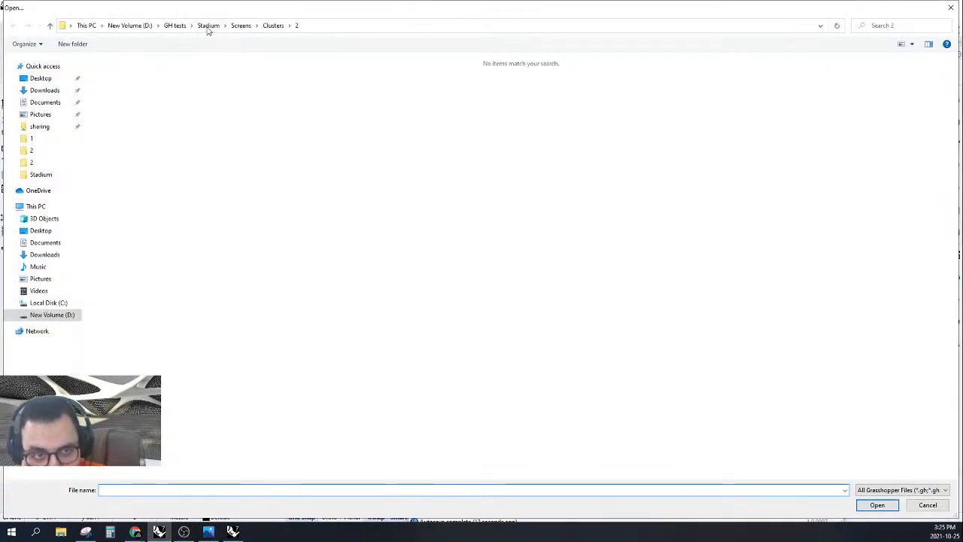
pyautogui.click(131, 26)
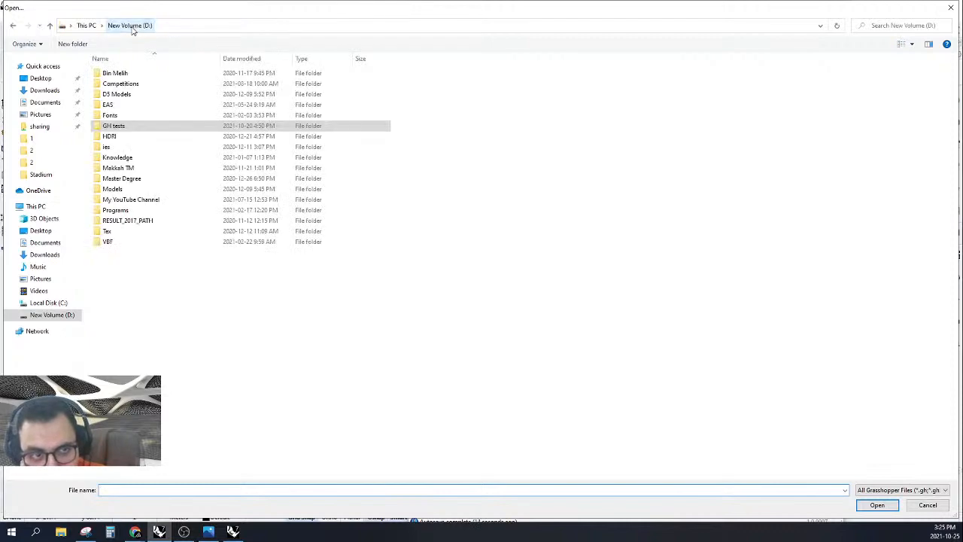
pyautogui.doubleClick(138, 126)
pyautogui.scroll(-10, 492, 269)
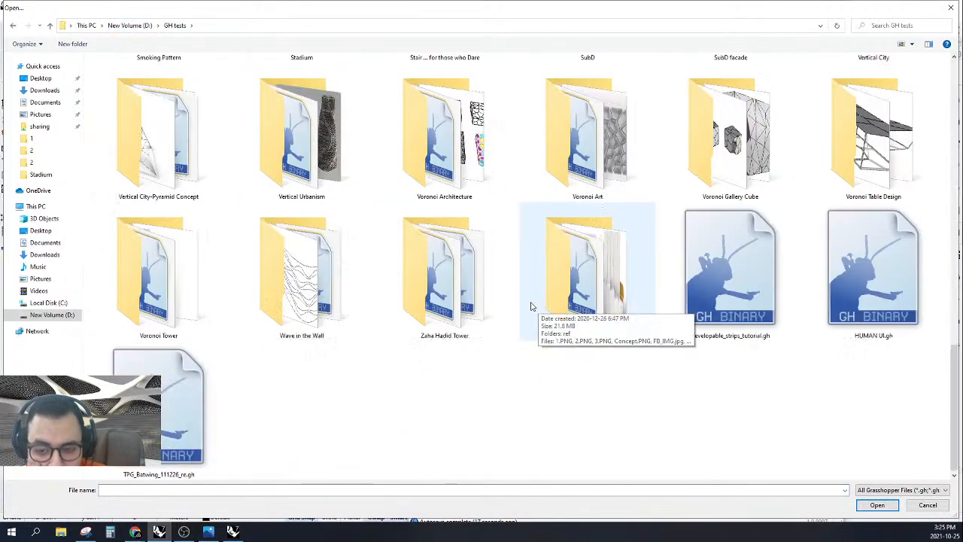
pyautogui.scroll(9, 530, 306)
pyautogui.scroll(-3, 525, 306)
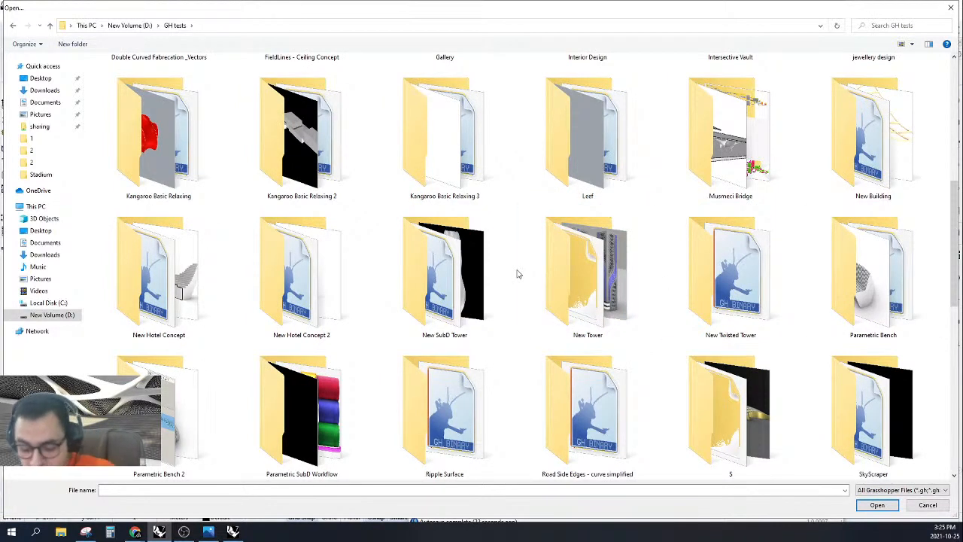
pyautogui.scroll(-6, 517, 274)
pyautogui.doubleClick(337, 307)
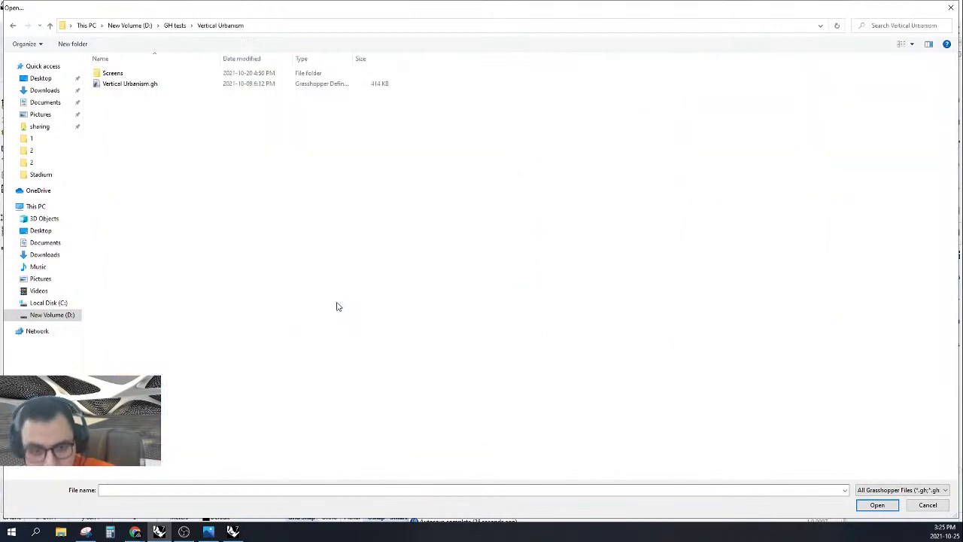
pyautogui.doubleClick(128, 85)
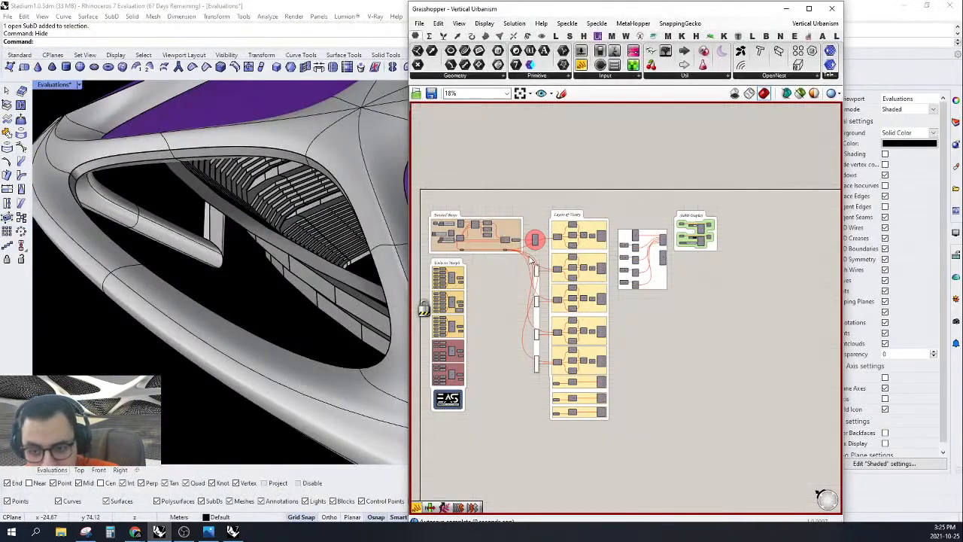
# Step: Copy the uppermost cluster with Brep and Box inputs and a TBox output, and close the Vertical Urbanism definition
pyautogui.scroll(5, 471, 239)
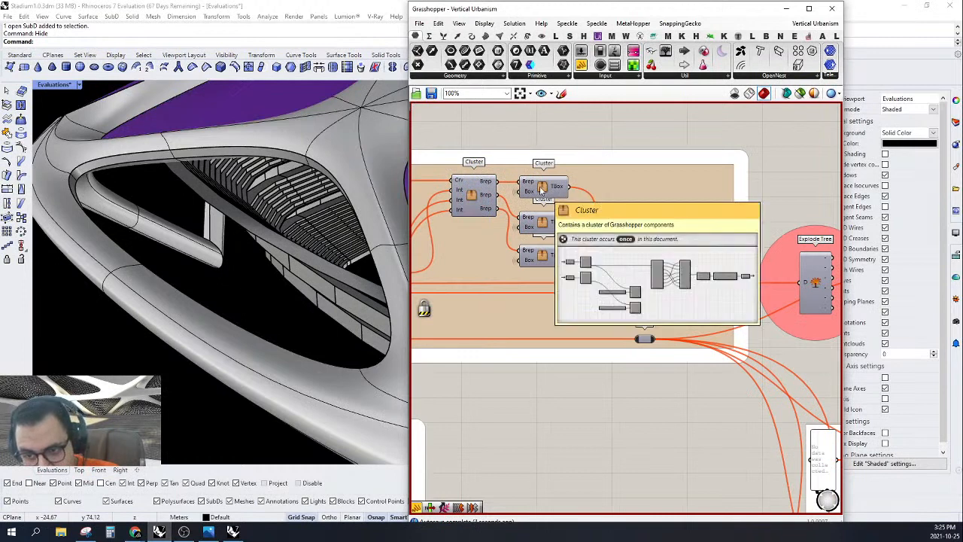
pyautogui.click(541, 191)
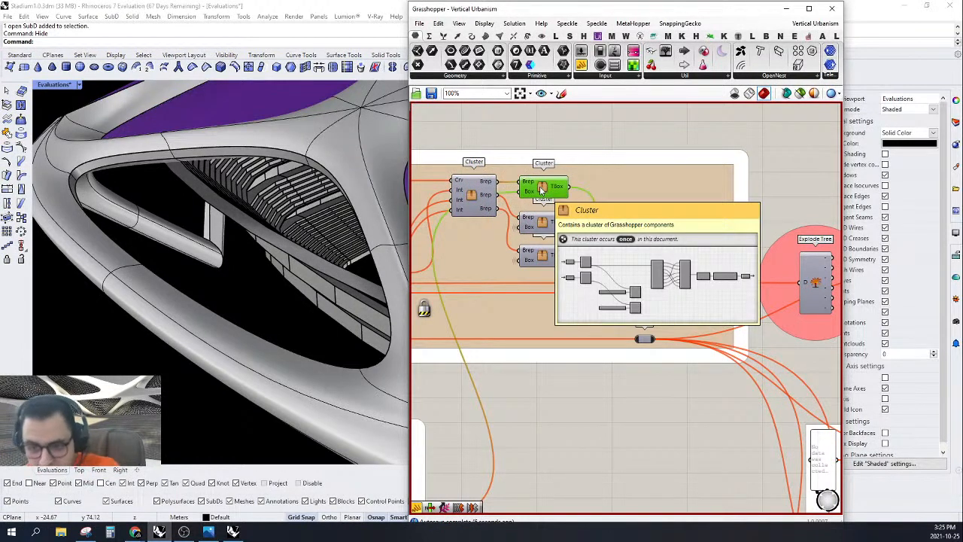
pyautogui.click(826, 29)
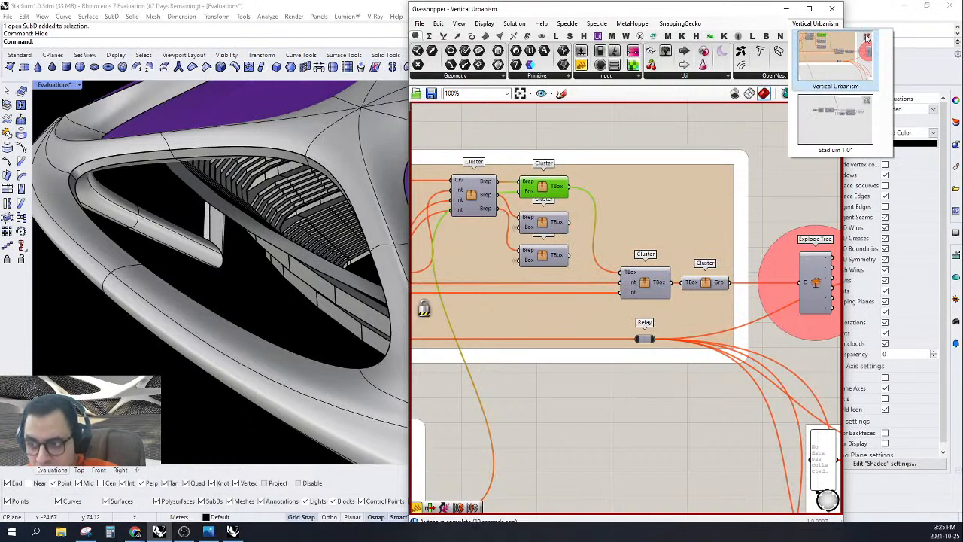
pyautogui.click(867, 38)
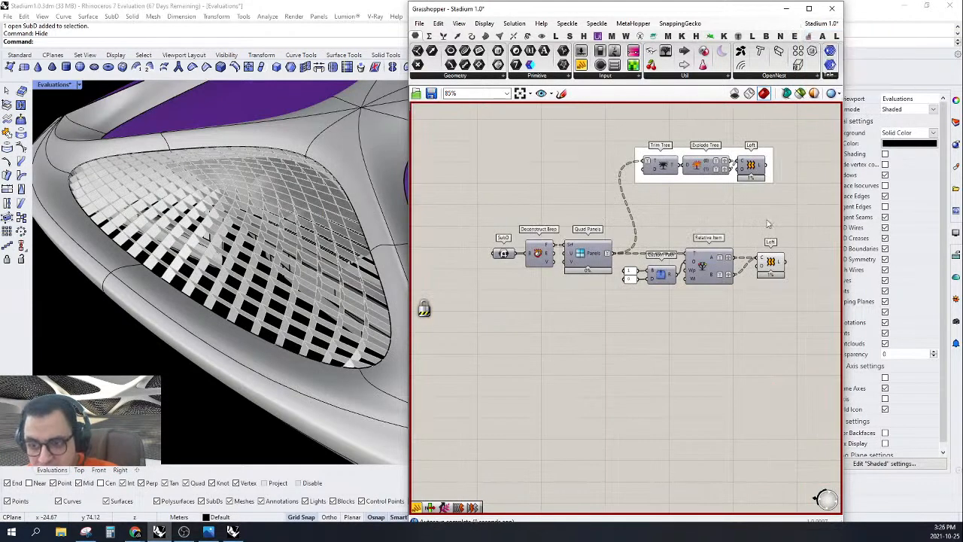
# Step: Paste the TBox cluster into the Stadium 1.0 definition and place it in free space beyond the two Lofts
pyautogui.moveTo(767, 223); pyautogui.dragTo(659, 242, button='right')
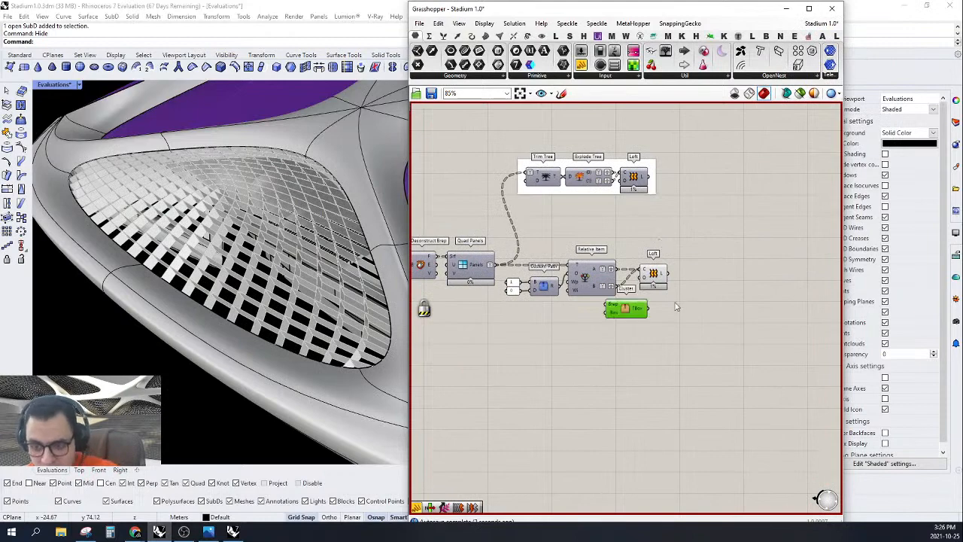
pyautogui.moveTo(628, 308); pyautogui.dragTo(789, 238)
pyautogui.moveTo(796, 248); pyautogui.dragTo(704, 250, button='right')
pyautogui.scroll(2, 703, 251)
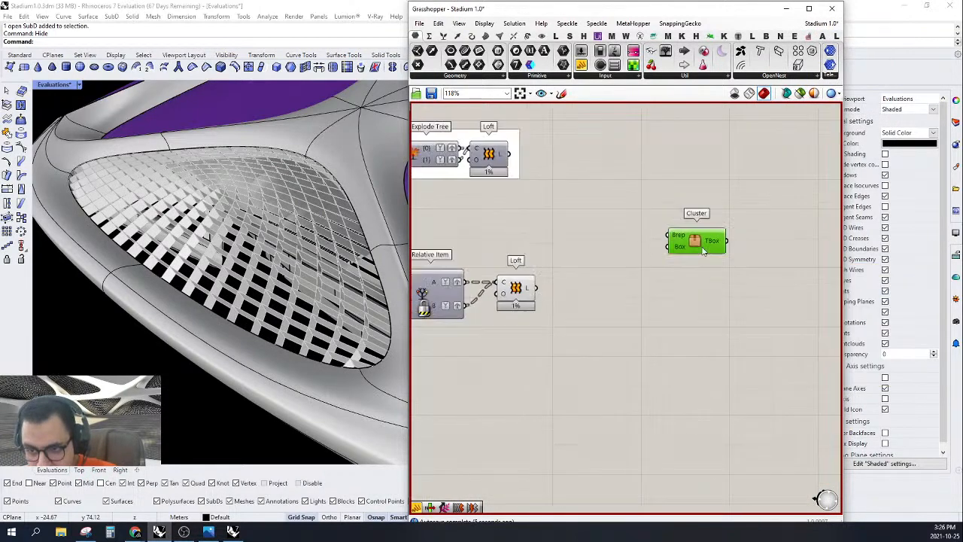
# Step: Unlock the Grasshopper solver and open the pasted TBox cluster for editing
pyautogui.scroll(-1, 640, 278)
pyautogui.rightClick(428, 311)
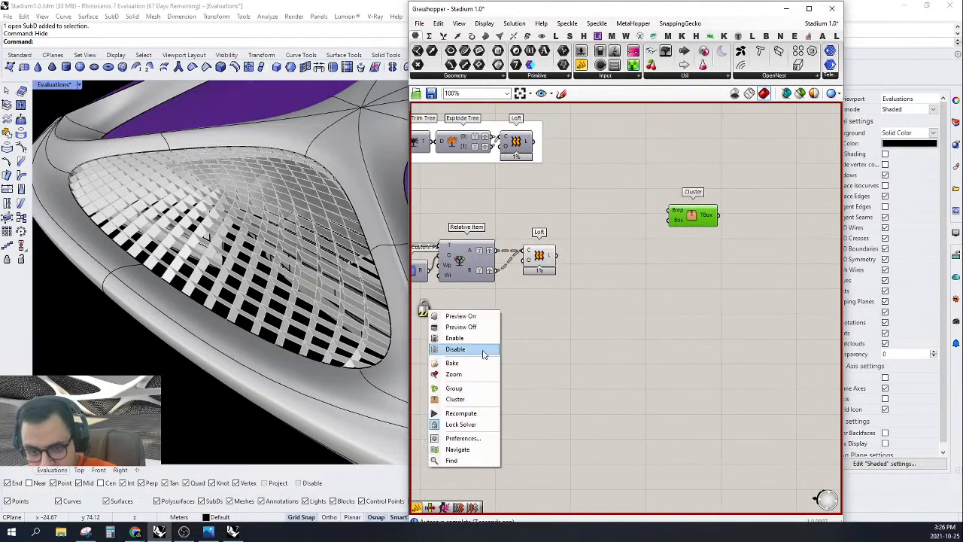
pyautogui.click(462, 425)
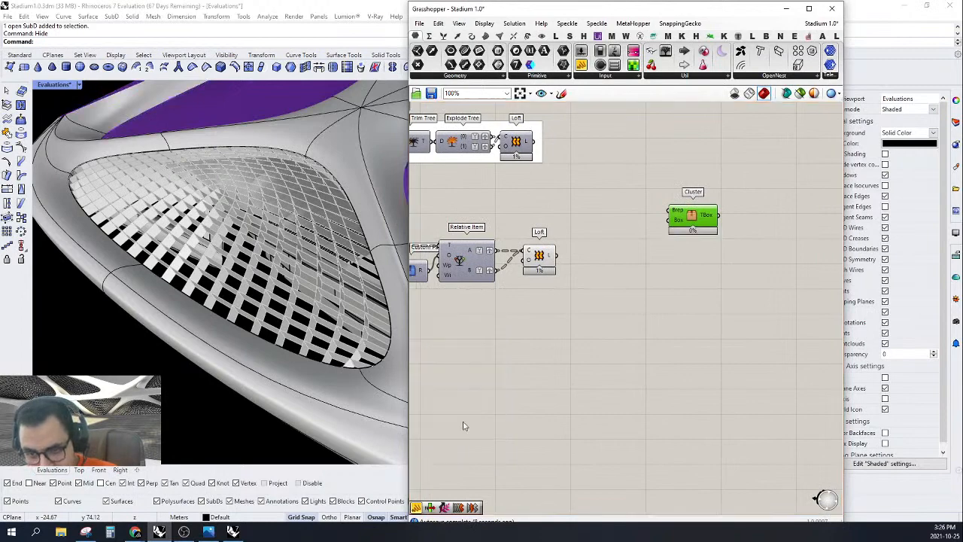
pyautogui.doubleClick(690, 215)
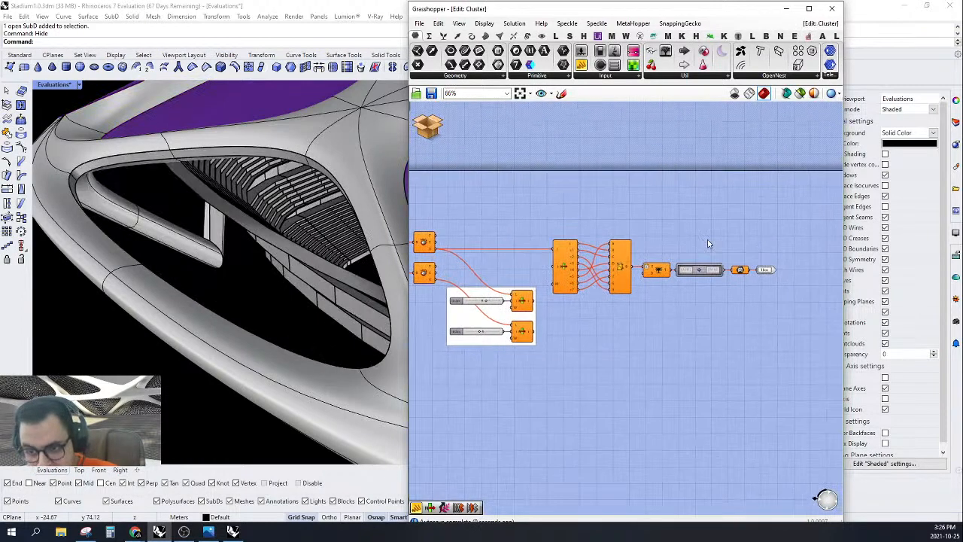
# Step: Delete the two components between the A–H box component and the output parameter, and wire output B directly to that parameter
pyautogui.scroll(2, 743, 260)
pyautogui.moveTo(754, 243); pyautogui.dragTo(692, 205)
pyautogui.moveTo(687, 202); pyautogui.dragTo(606, 335)
pyautogui.moveTo(604, 324); pyautogui.dragTo(662, 321, button='right')
pyautogui.press('Delete')
pyautogui.scroll(2, 788, 254)
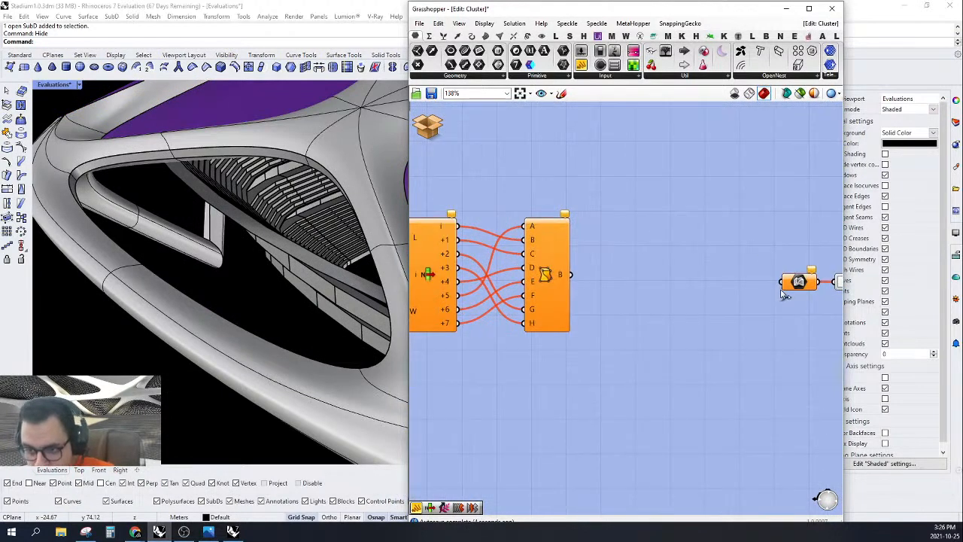
pyautogui.moveTo(550, 286); pyautogui.dragTo(576, 277)
# Step: Move the output parameter and the TBox cluster output close beside the A–H component, aligned with its B output
pyautogui.scroll(-4, 618, 267)
pyautogui.scroll(2, 734, 265)
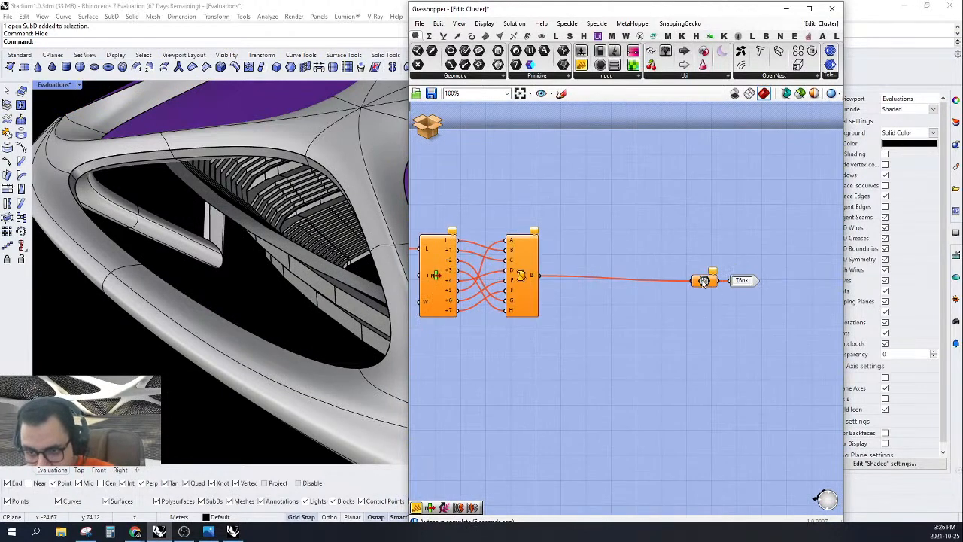
pyautogui.moveTo(704, 282); pyautogui.dragTo(570, 278)
pyautogui.moveTo(742, 281); pyautogui.dragTo(608, 277)
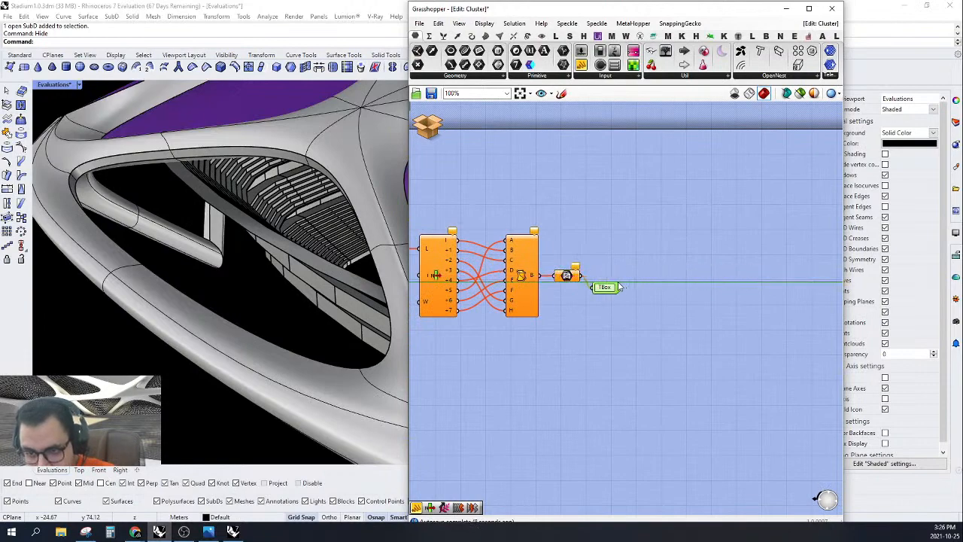
pyautogui.scroll(-1, 703, 256)
pyautogui.moveTo(707, 252); pyautogui.dragTo(803, 244, button='right')
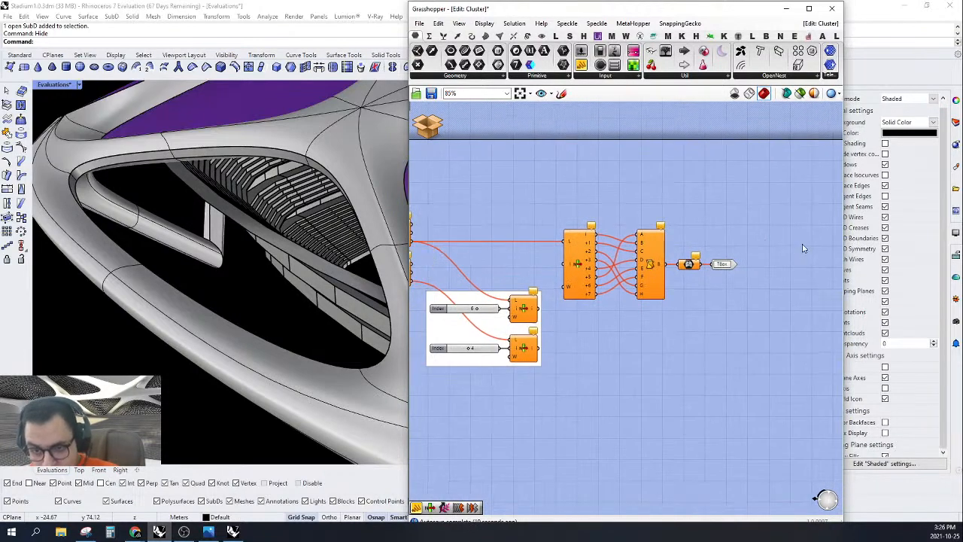
# Step: Check the Brep and Box inputs of the cluster, save its changes and return to the Stadium 1.0 definition
pyautogui.scroll(-3, 799, 244)
pyautogui.moveTo(639, 240); pyautogui.dragTo(701, 252, button='right')
pyautogui.scroll(2, 698, 252)
pyautogui.scroll(2, 661, 273)
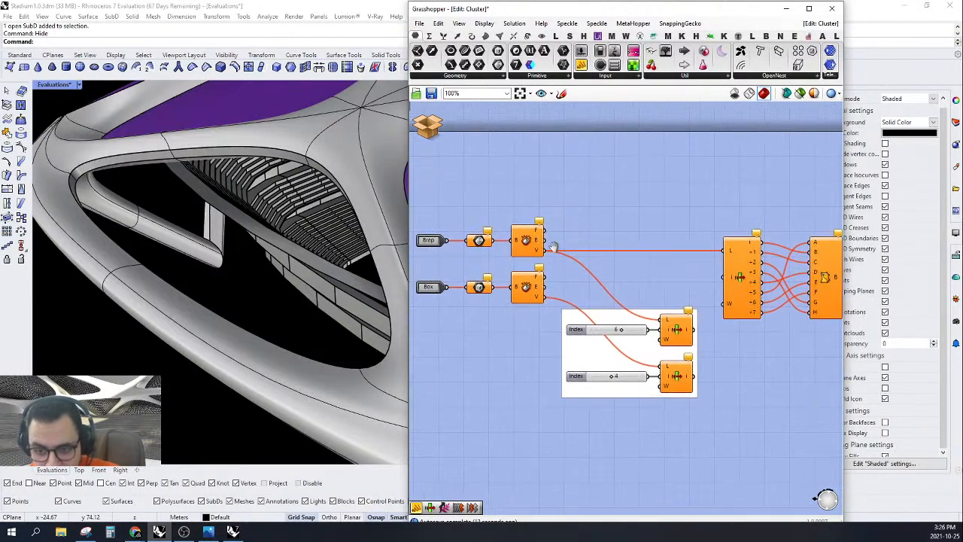
pyautogui.click(427, 125)
pyautogui.click(449, 130)
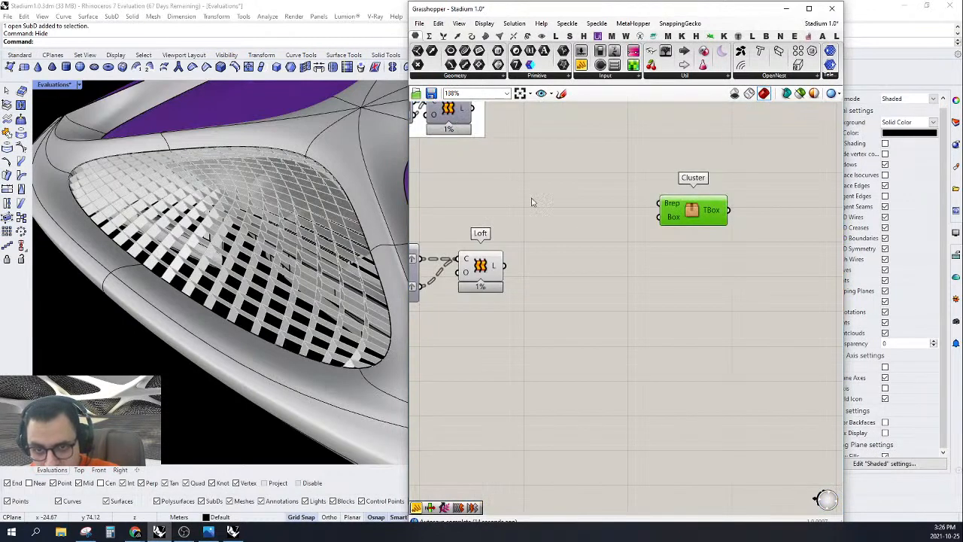
# Step: Place the TBox cluster beside the lower Loft, feed the Loft output into its Brep input, and highlight the Loft to check its geometry
pyautogui.moveTo(710, 216); pyautogui.dragTo(643, 279)
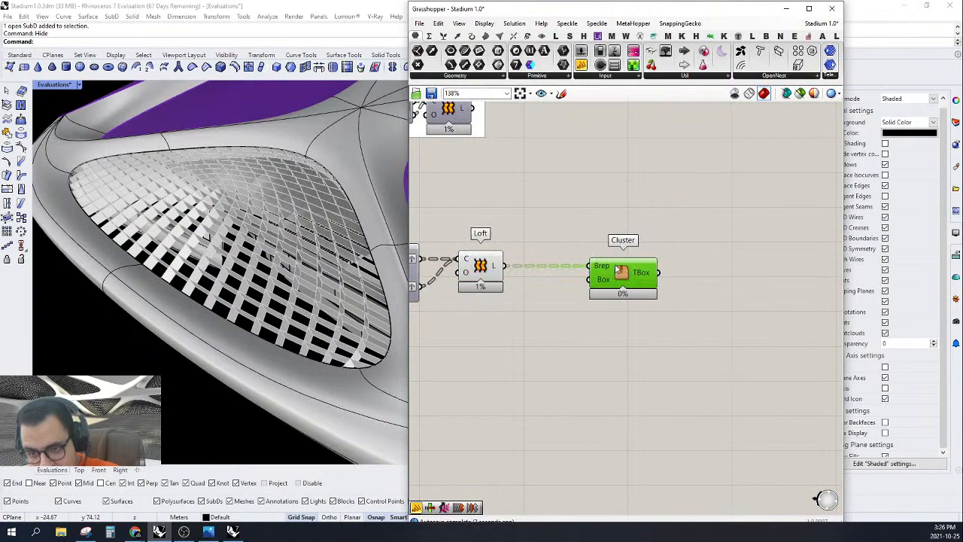
pyautogui.click(476, 268)
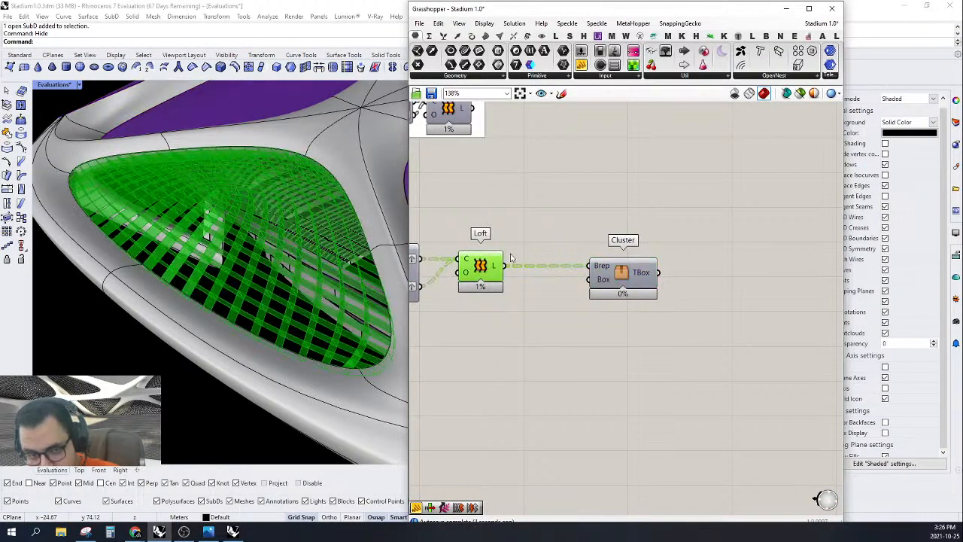
pyautogui.click(510, 257)
# Step: Open the cluster to check how the lofted Breps are processed, and return to the main definition without saving
pyautogui.doubleClick(614, 273)
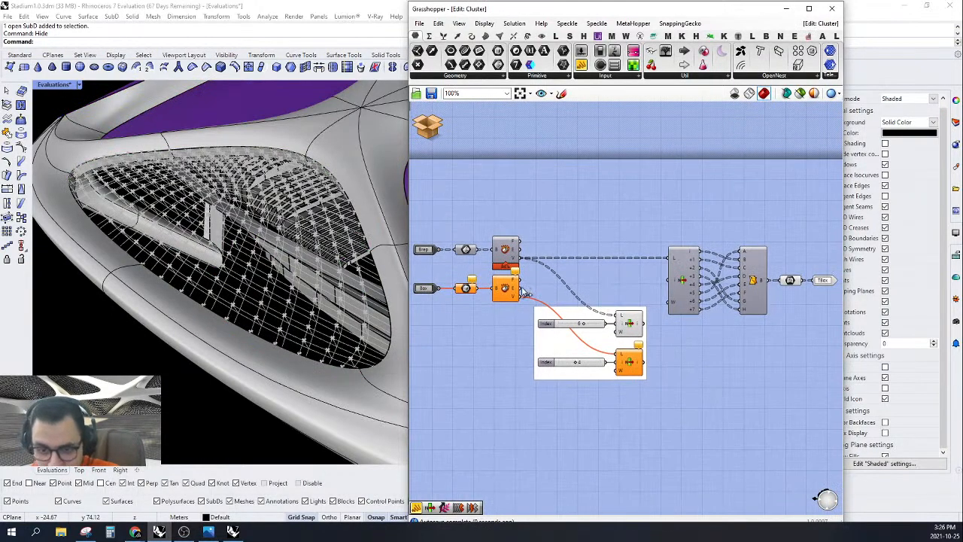
pyautogui.click(439, 127)
pyautogui.click(460, 142)
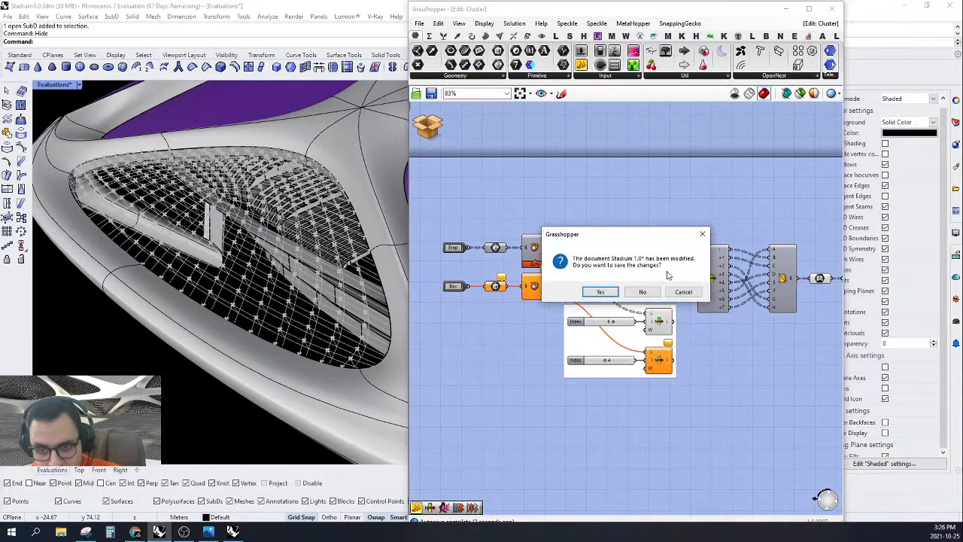
pyautogui.click(643, 292)
# Step: Compact the mesh tweening layout by moving the slider and the lower two Tween Two Meshes sets up beneath the first set
pyautogui.scroll(-5, 741, 284)
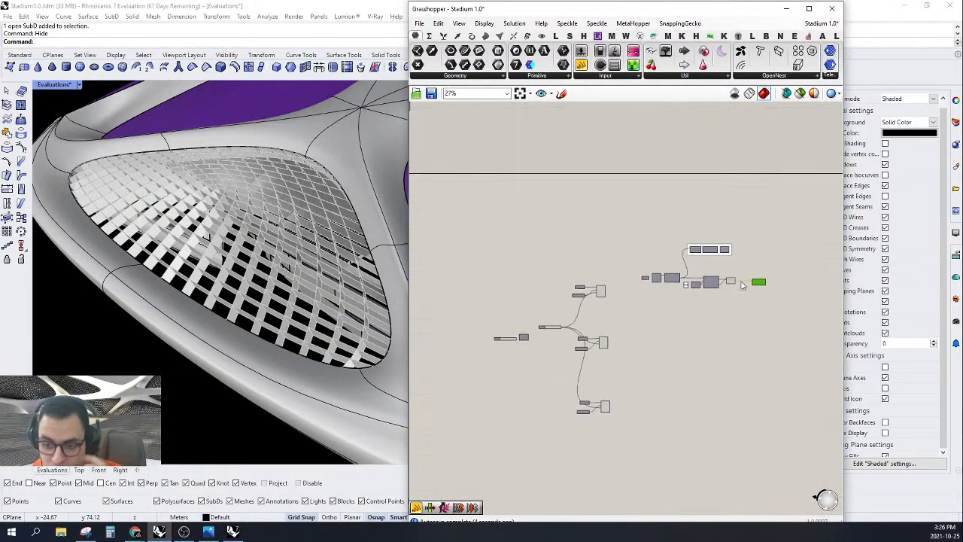
pyautogui.moveTo(594, 356); pyautogui.dragTo(659, 315, button='right')
pyautogui.scroll(2, 690, 280)
pyautogui.moveTo(691, 278); pyautogui.dragTo(592, 444)
pyautogui.scroll(3, 656, 353)
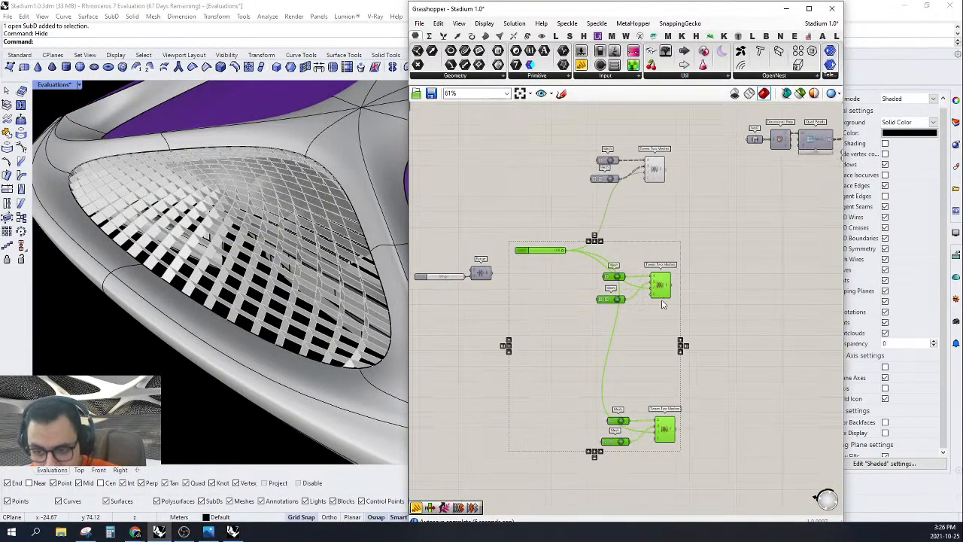
pyautogui.moveTo(662, 303); pyautogui.dragTo(662, 249)
pyautogui.click(703, 276)
pyautogui.moveTo(707, 313); pyautogui.dragTo(565, 466)
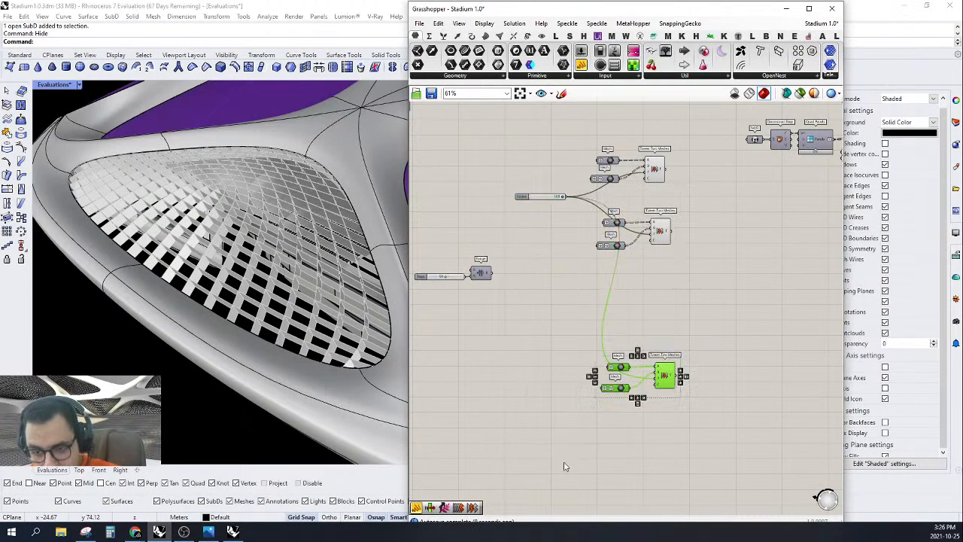
pyautogui.moveTo(668, 373); pyautogui.dragTo(668, 300)
pyautogui.click(552, 254)
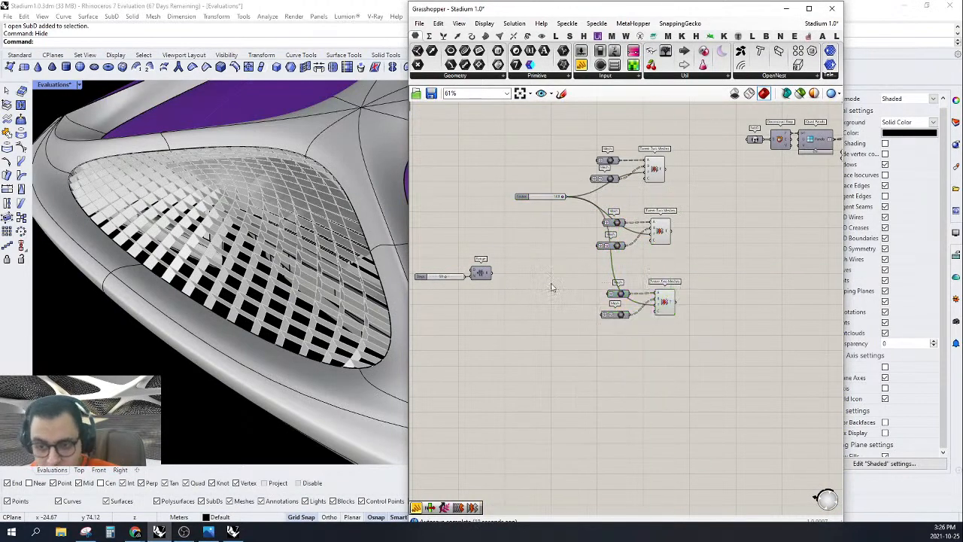
# Step: In the Top viewport, move the uppermost mesh module vertically onto the middle module so the two overlap
pyautogui.scroll(-4, 550, 322)
pyautogui.scroll(-5, 225, 298)
pyautogui.scroll(-12, 225, 299)
pyautogui.scroll(8, 170, 275)
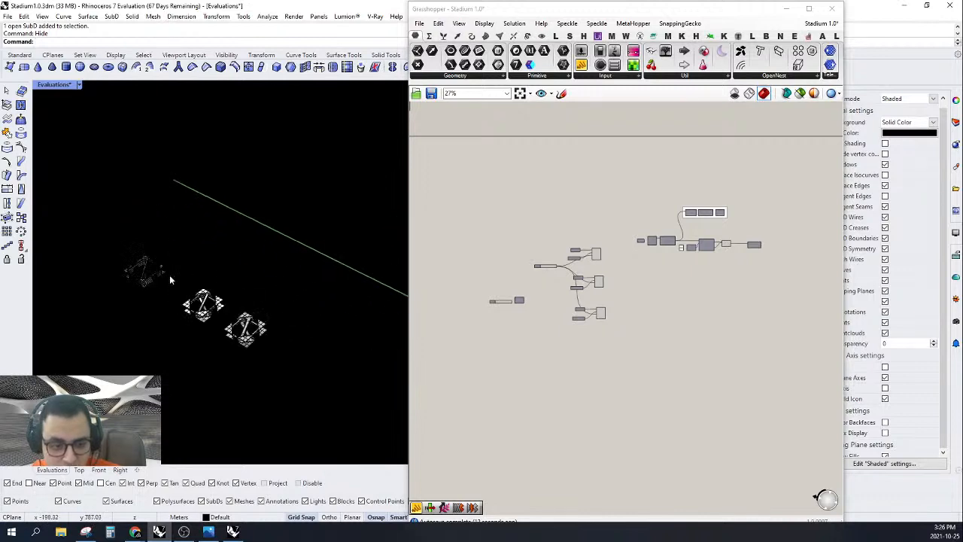
pyautogui.scroll(-3, 296, 350)
pyautogui.scroll(6, 226, 230)
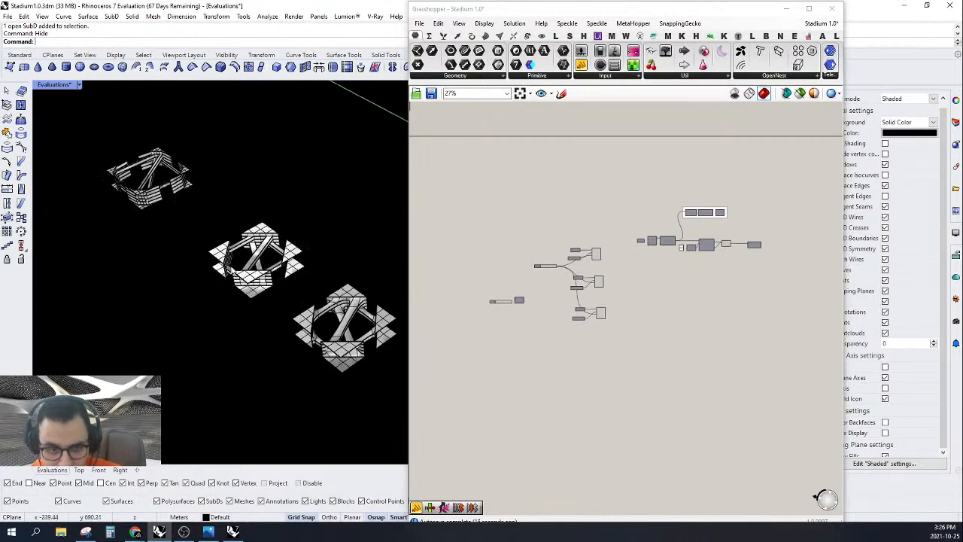
pyautogui.click(79, 469)
pyautogui.scroll(6, 303, 302)
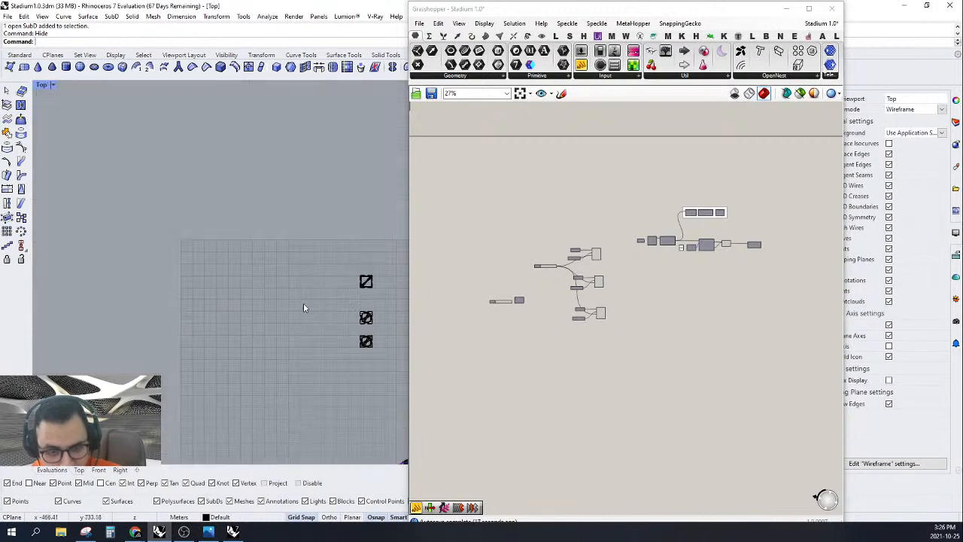
pyautogui.moveTo(272, 319); pyautogui.dragTo(233, 340, button='right')
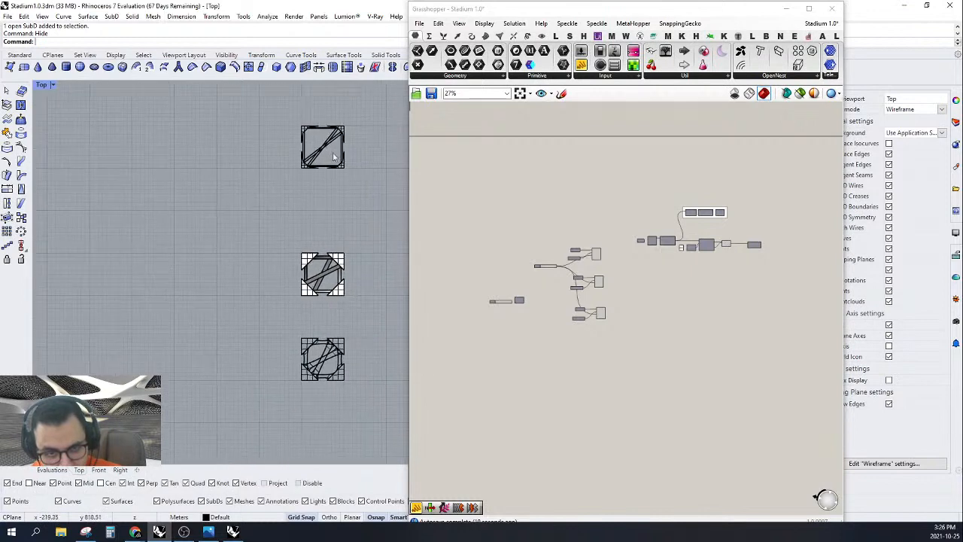
pyautogui.moveTo(376, 105); pyautogui.dragTo(212, 187)
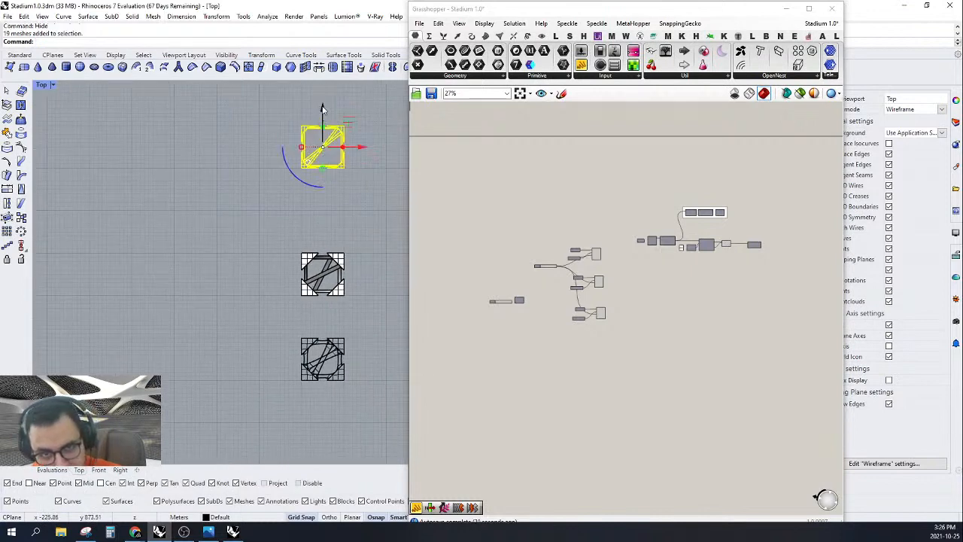
pyautogui.moveTo(321, 109); pyautogui.dragTo(310, 241)
pyautogui.scroll(5, 378, 230)
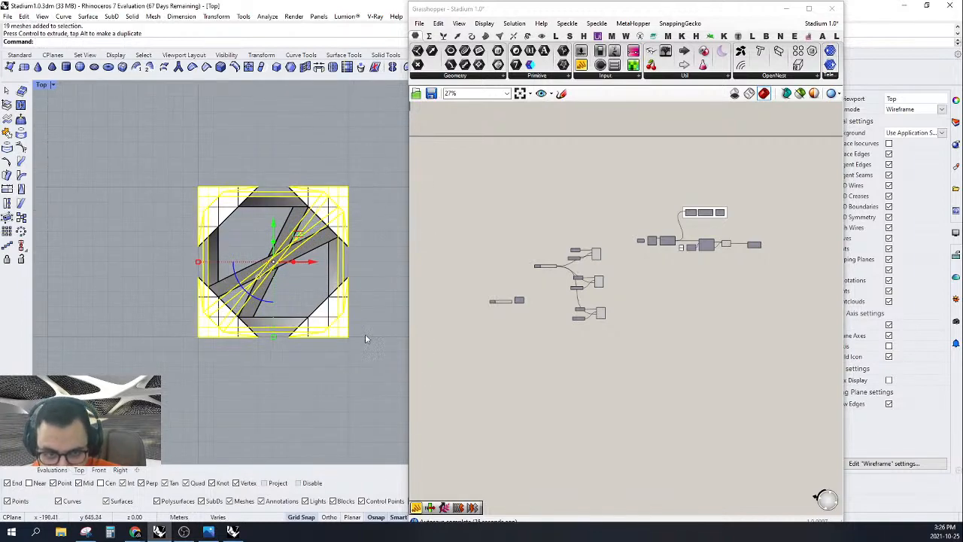
pyautogui.press('Escape')
pyautogui.scroll(3, 357, 256)
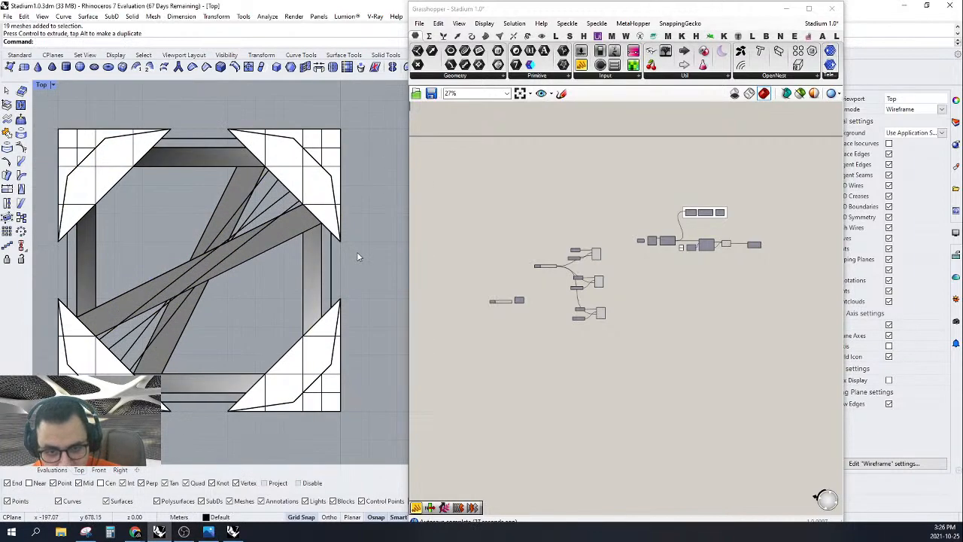
# Step: Turn off the preview of all Mesh parameters and the three Tween Two Meshes components
pyautogui.scroll(3, 521, 256)
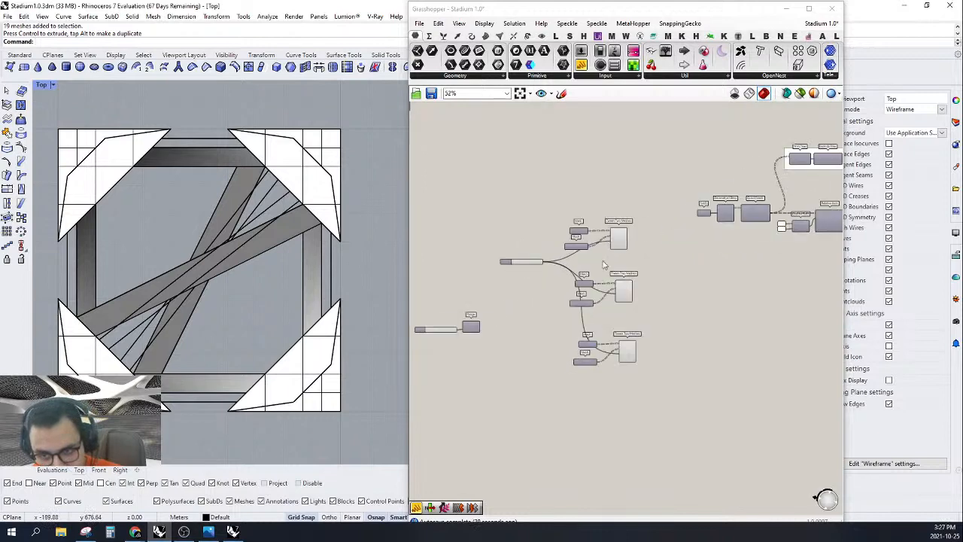
pyautogui.moveTo(570, 194); pyautogui.dragTo(699, 401)
pyautogui.rightClick(617, 187)
pyautogui.click(636, 202)
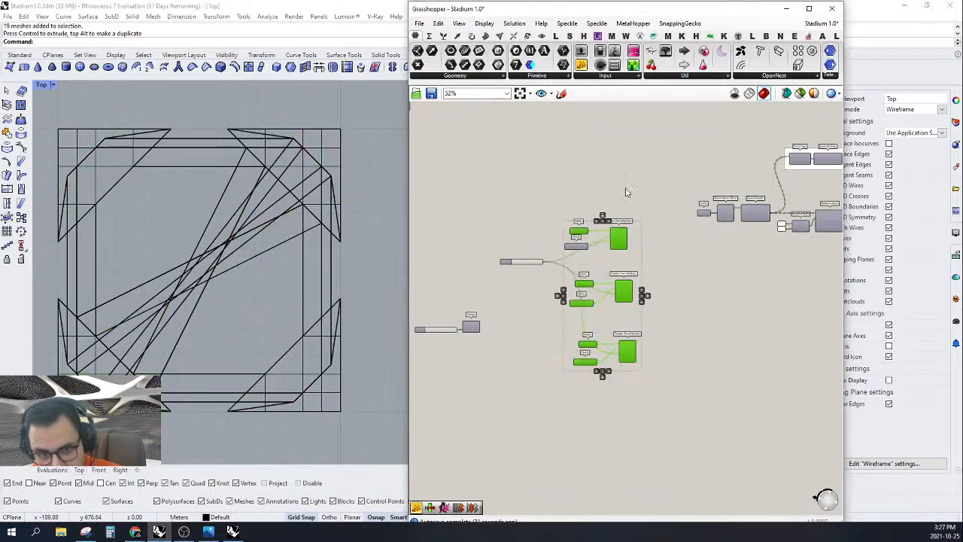
pyautogui.click(602, 188)
# Step: Examine the overlapped mesh modules in the shaded Evaluations viewport
pyautogui.click(54, 472)
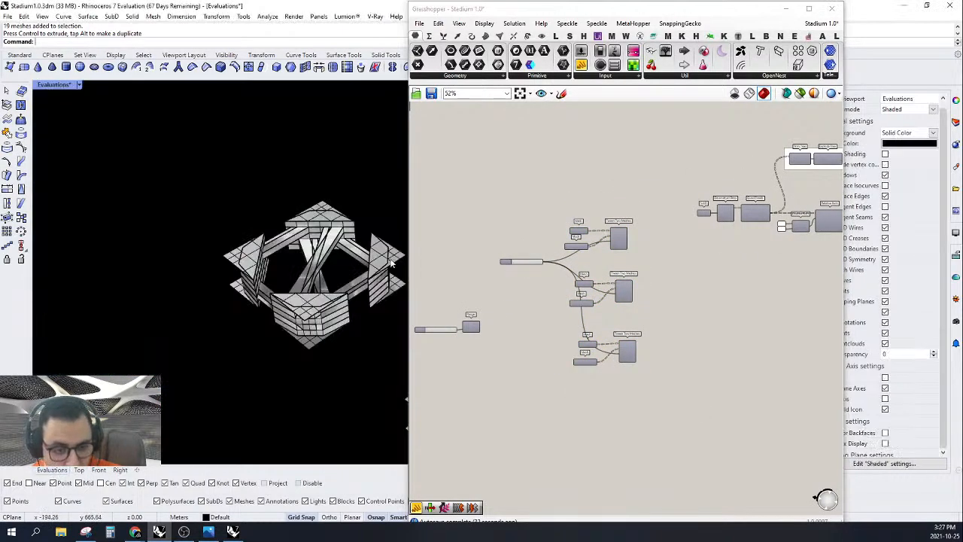
pyautogui.scroll(-8, 217, 309)
pyautogui.scroll(5, 218, 309)
pyautogui.scroll(4, 301, 246)
pyautogui.scroll(-5, 303, 246)
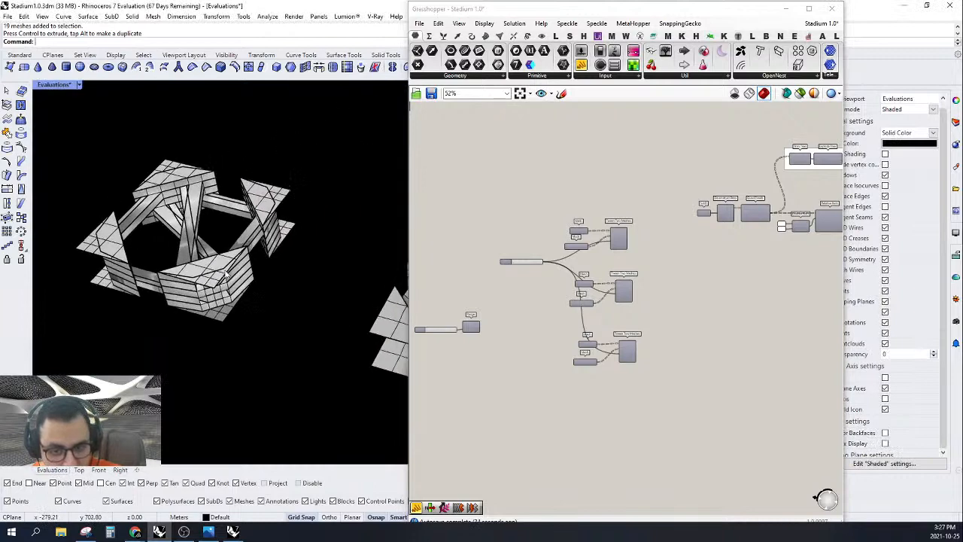
pyautogui.scroll(8, 343, 217)
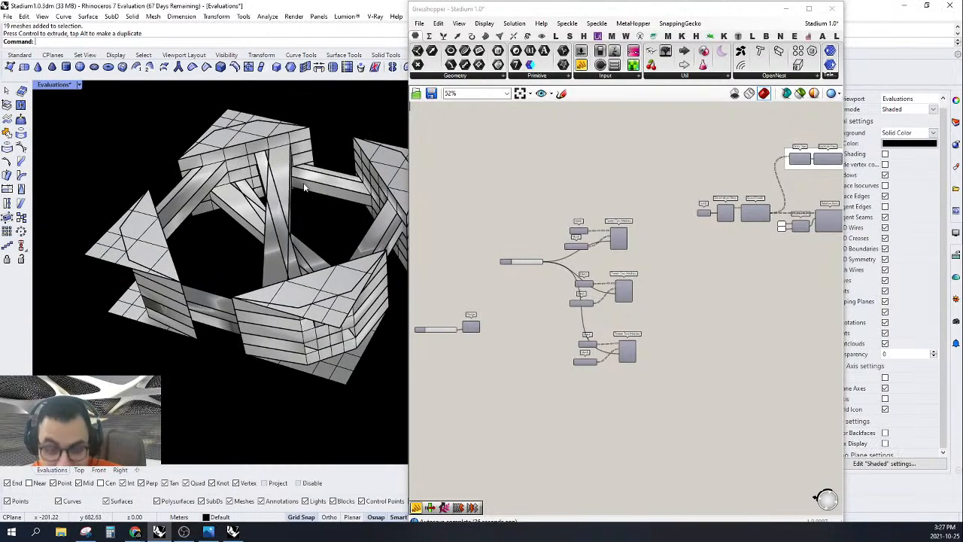
pyautogui.moveTo(338, 181); pyautogui.dragTo(299, 245, button='right')
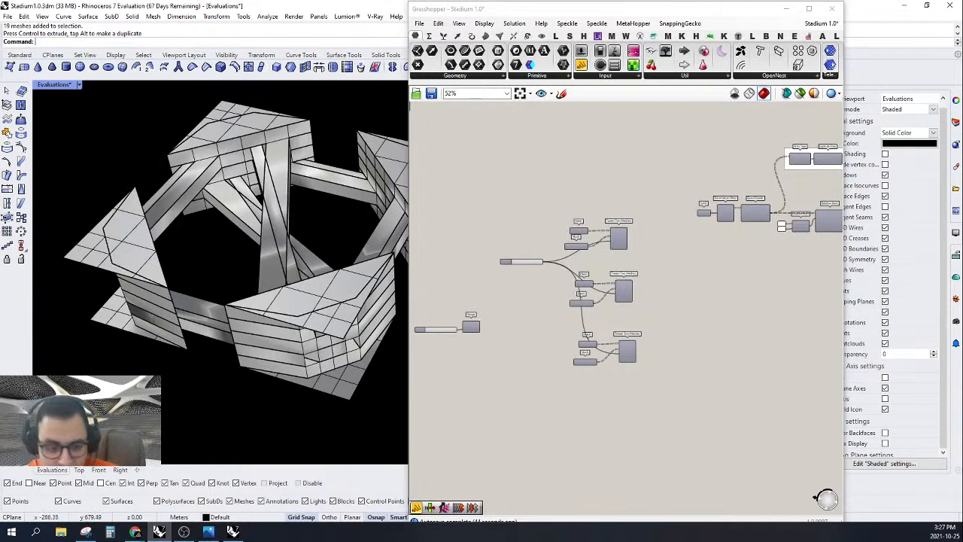
pyautogui.scroll(-5, 201, 317)
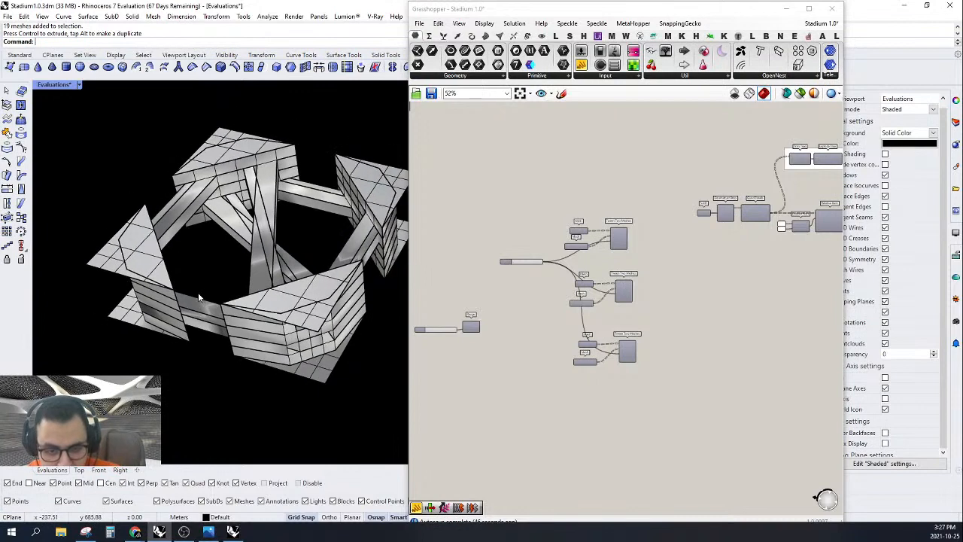
# Step: Add a Box parameter below the lowest Tween Two Meshes component and open its options
pyautogui.moveTo(547, 374); pyautogui.dragTo(516, 371, button='right')
pyautogui.click(477, 78)
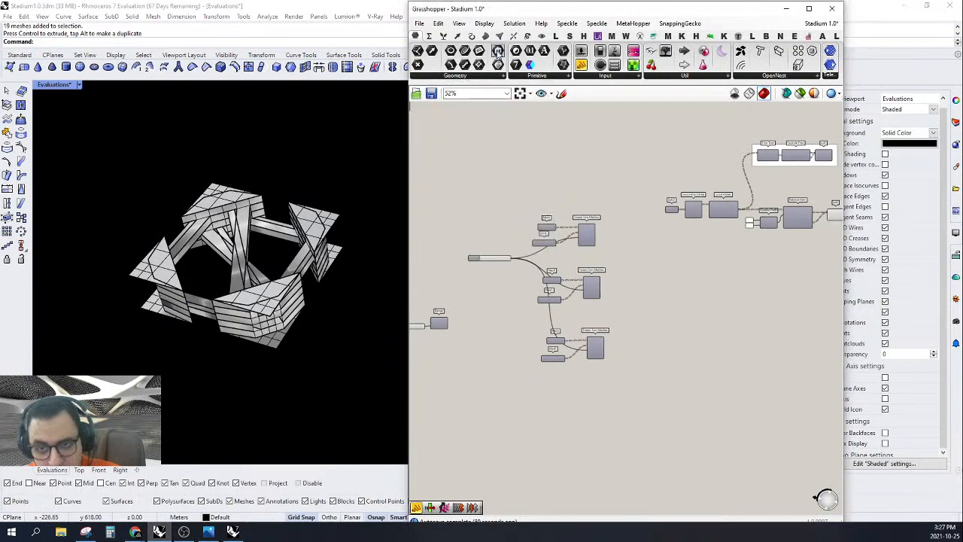
pyautogui.moveTo(497, 50); pyautogui.dragTo(594, 389)
pyautogui.scroll(5, 594, 391)
pyautogui.rightClick(598, 397)
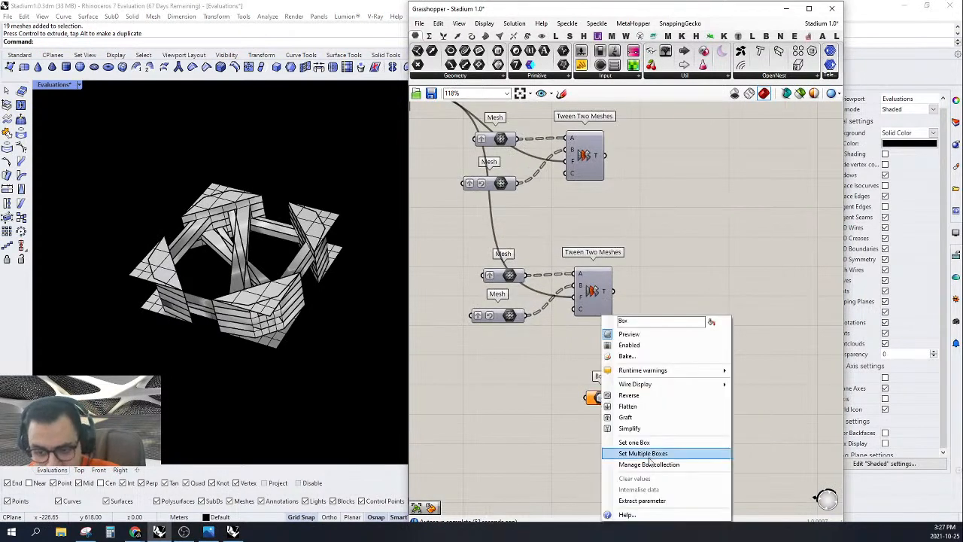
# Step: Define the Box parameter's reference box by drawing it corner to corner around the overlapped mesh modules, with height matching its width
pyautogui.click(646, 453)
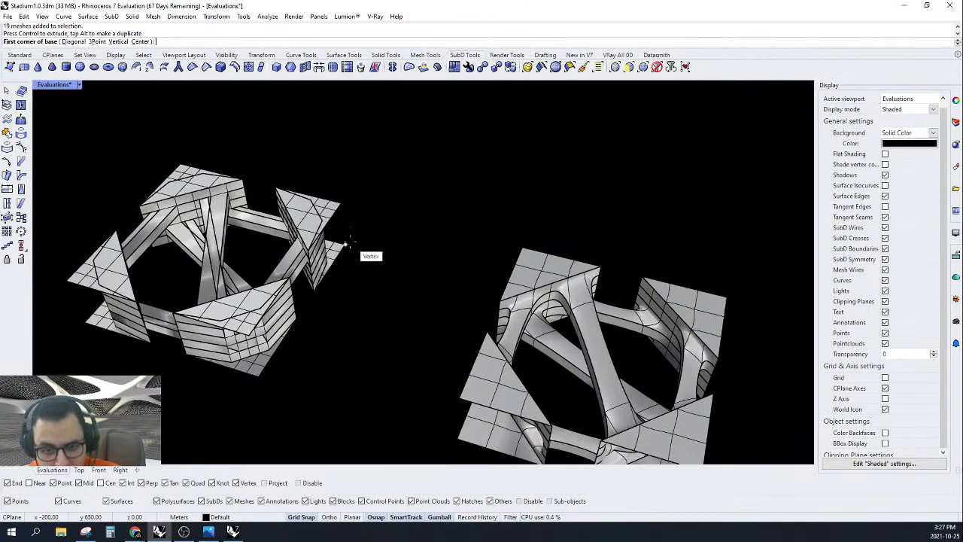
pyautogui.click(347, 243)
pyautogui.scroll(-2, 459, 258)
pyautogui.scroll(3, 178, 267)
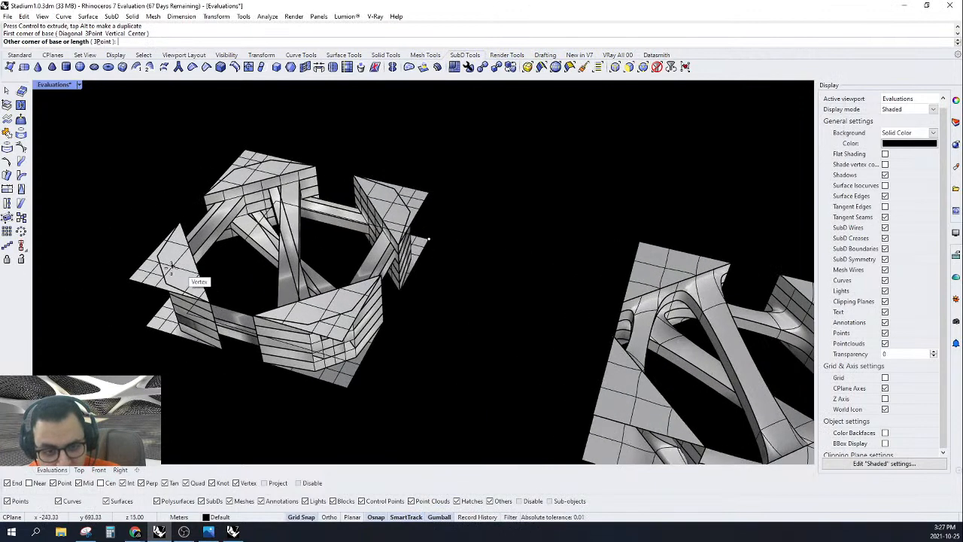
pyautogui.click(129, 278)
pyautogui.click(129, 278)
pyautogui.scroll(-9, 228, 297)
pyautogui.moveTo(231, 307); pyautogui.dragTo(221, 322, button='right')
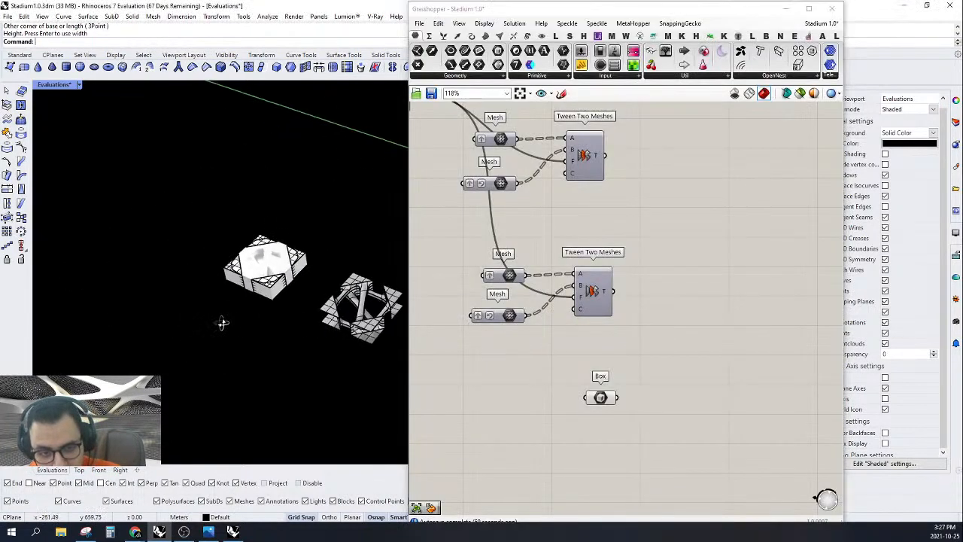
# Step: Place the Box parameter below the Loft that feeds the cluster and connect it to the cluster's lower input
pyautogui.scroll(-7, 615, 405)
pyautogui.moveTo(780, 364); pyautogui.dragTo(705, 358, button='right')
pyautogui.scroll(2, 708, 352)
pyautogui.moveTo(738, 275); pyautogui.dragTo(711, 263, button='right')
pyautogui.scroll(2, 695, 245)
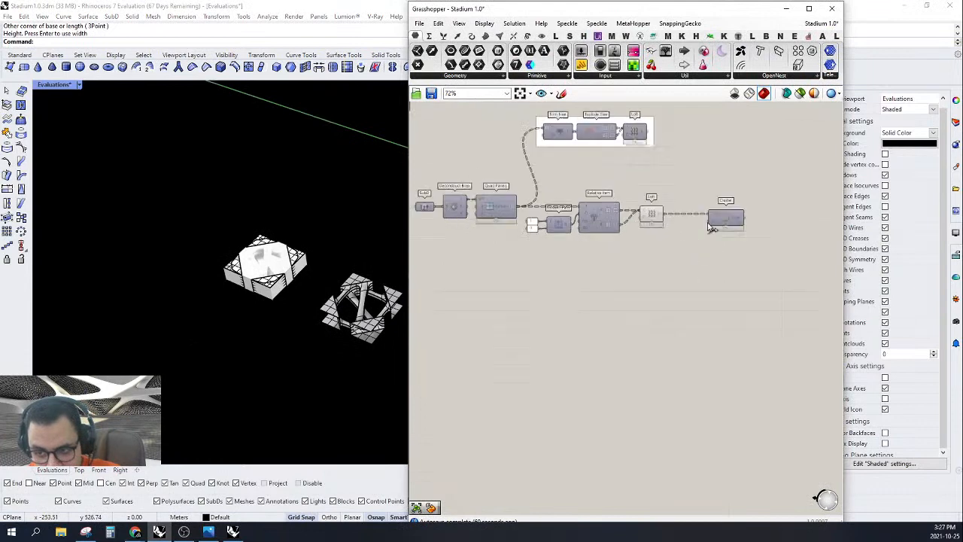
pyautogui.moveTo(708, 228); pyautogui.dragTo(735, 208, button='right')
pyautogui.scroll(-2, 741, 212)
pyautogui.moveTo(738, 202); pyautogui.dragTo(698, 248)
pyautogui.click(458, 377)
pyautogui.scroll(6, 726, 195)
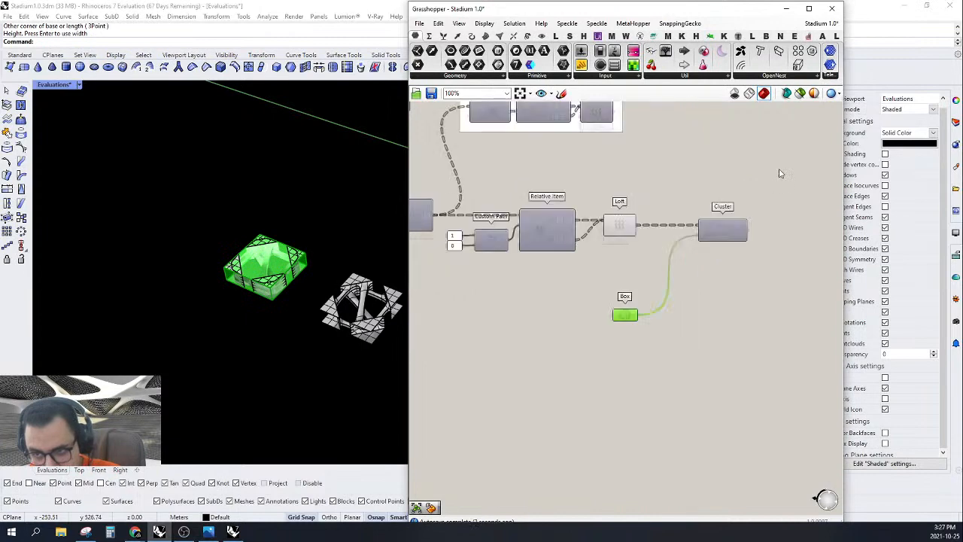
# Step: Open the cluster for editing and examine the boxes held by its final Twisted Box parameter on the stadium surface
pyautogui.click(726, 196)
pyautogui.doubleClick(677, 279)
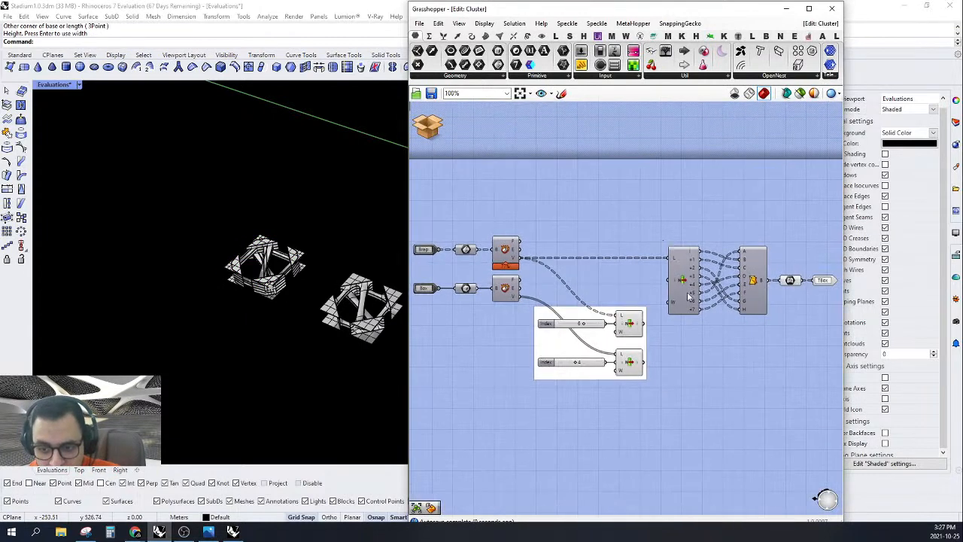
pyautogui.scroll(-1, 687, 297)
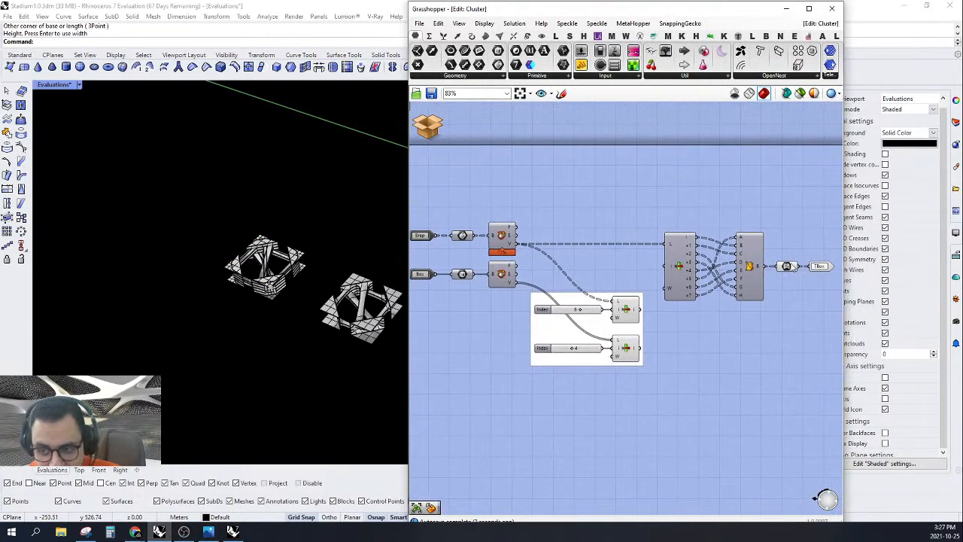
pyautogui.scroll(-15, 207, 282)
pyautogui.scroll(15, 217, 294)
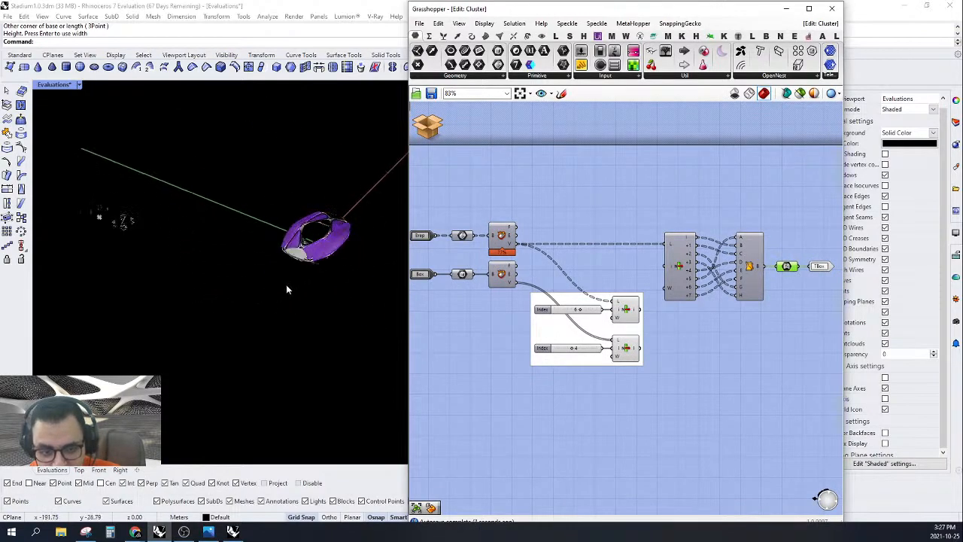
pyautogui.scroll(10, 303, 244)
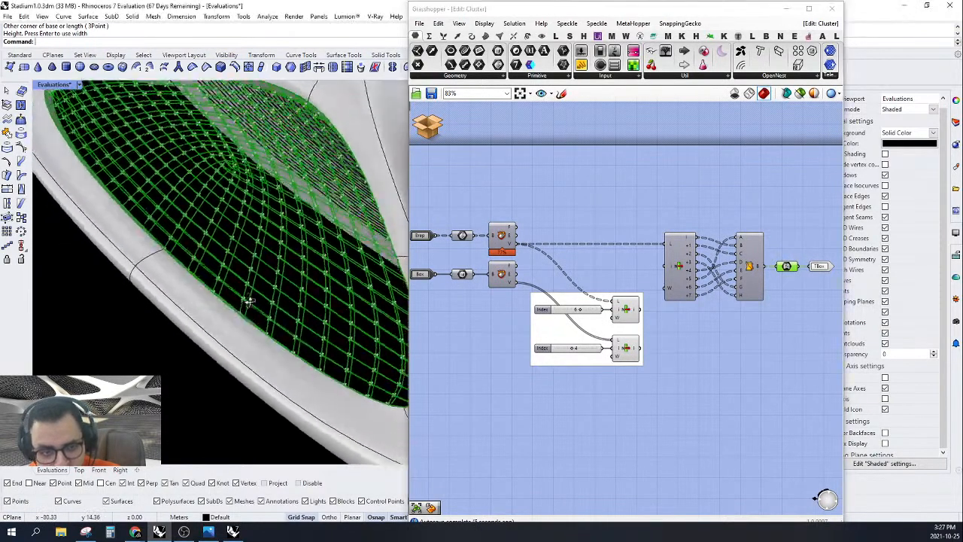
pyautogui.scroll(10, 273, 315)
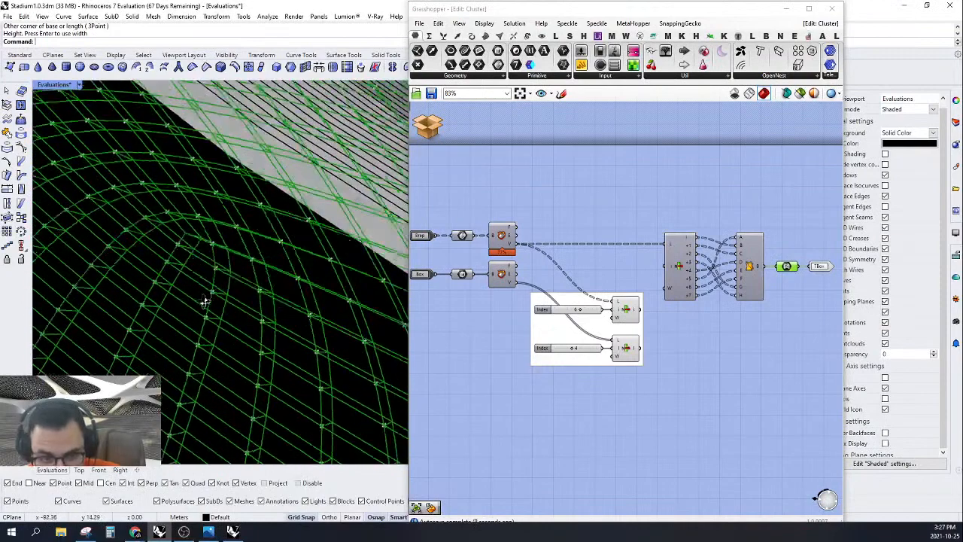
pyautogui.moveTo(215, 288); pyautogui.dragTo(209, 286, button='right')
pyautogui.moveTo(653, 300)
pyautogui.mouseDown(button='right')
pyautogui.moveTo(631, 292)
pyautogui.moveTo(644, 312)
pyautogui.mouseUp(button='right')
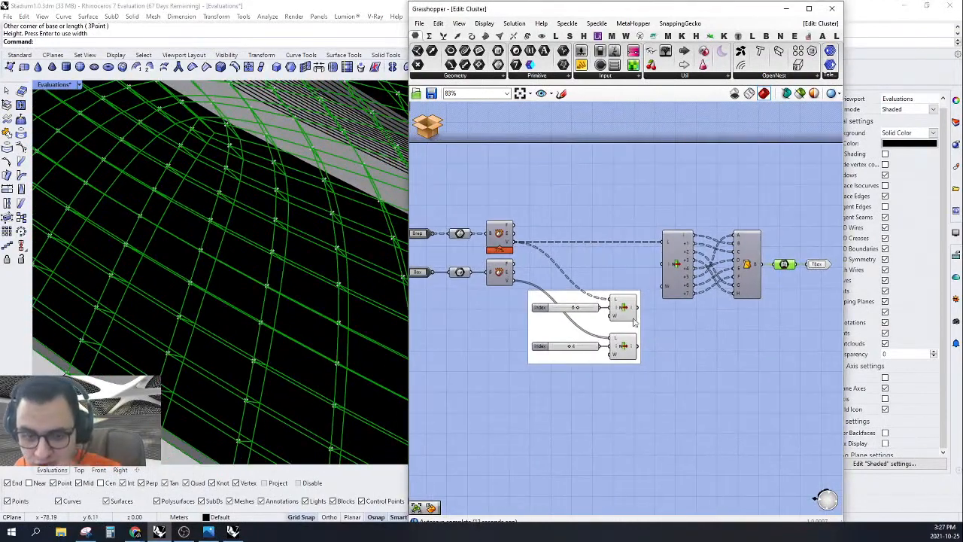
pyautogui.moveTo(710, 297); pyautogui.dragTo(705, 300, button='right')
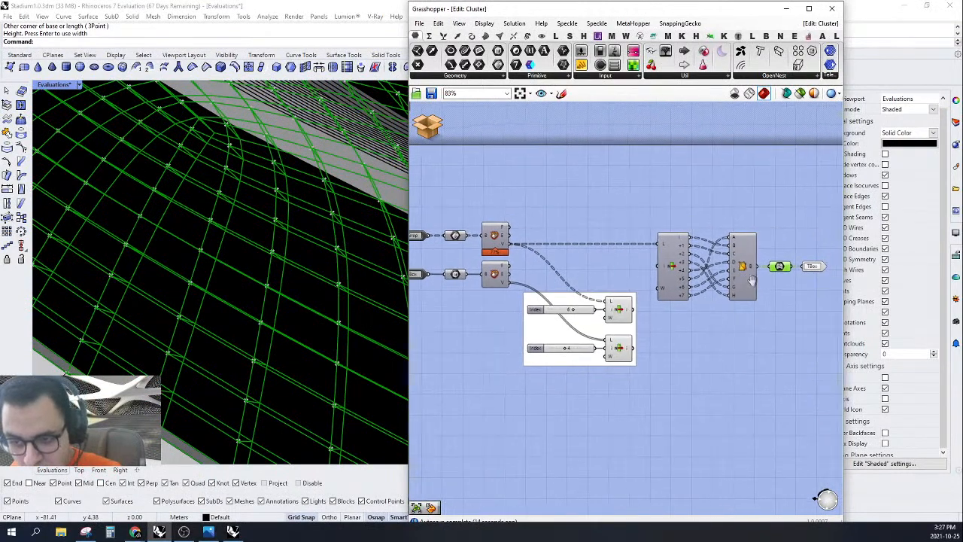
# Step: Inspect the vertices output of the upper Deconstruct Brep component and the Brep parameter that feeds it
pyautogui.click(505, 240)
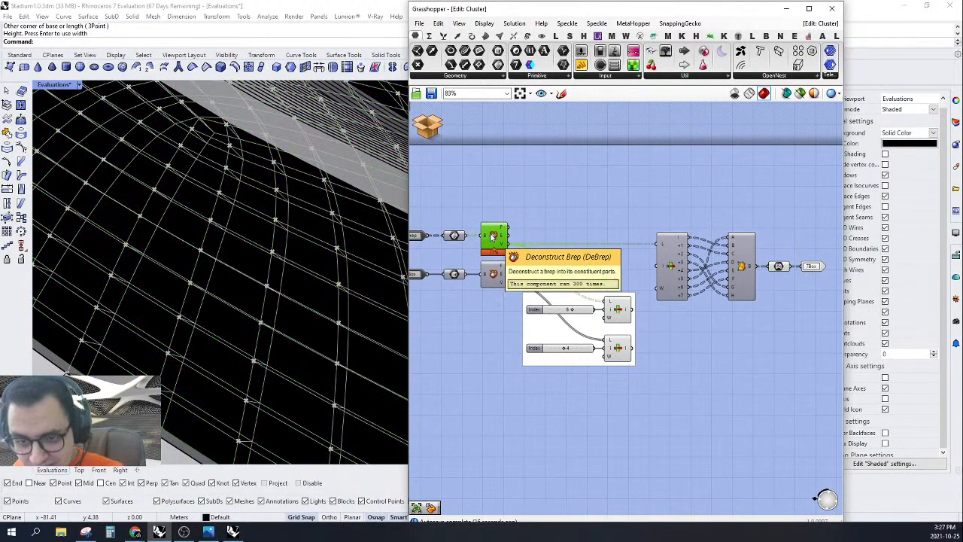
pyautogui.scroll(4, 504, 237)
pyautogui.moveTo(503, 235)
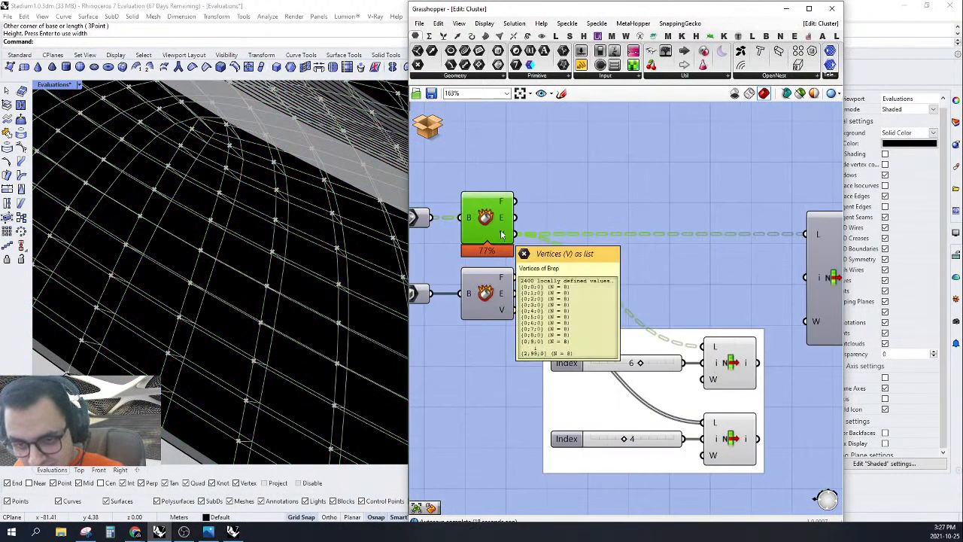
pyautogui.scroll(-2, 503, 235)
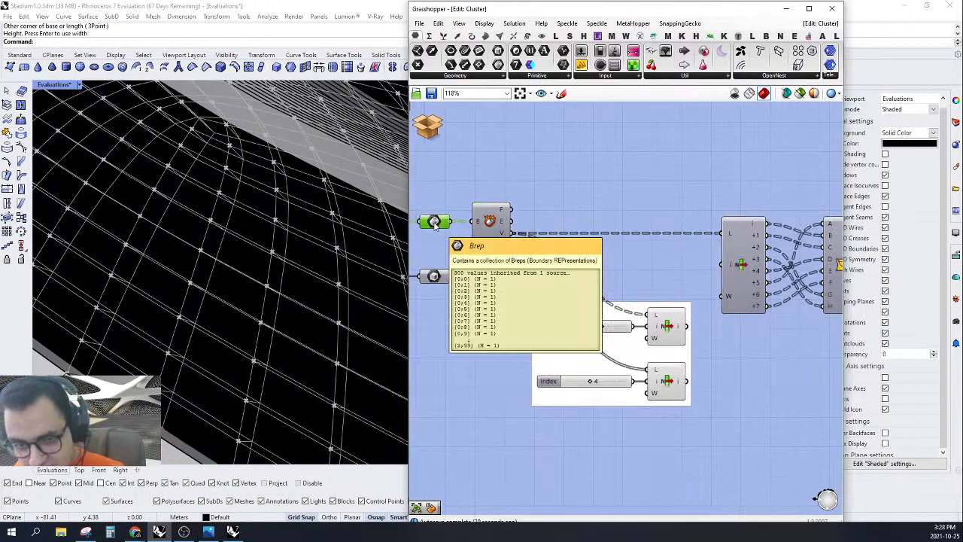
# Step: Preview the panels' Brep parameter briefly, hide it again, and turn on the preview of the lower Brep parameter fed by the box
pyautogui.rightClick(434, 223)
pyautogui.click(456, 241)
pyautogui.rightClick(434, 227)
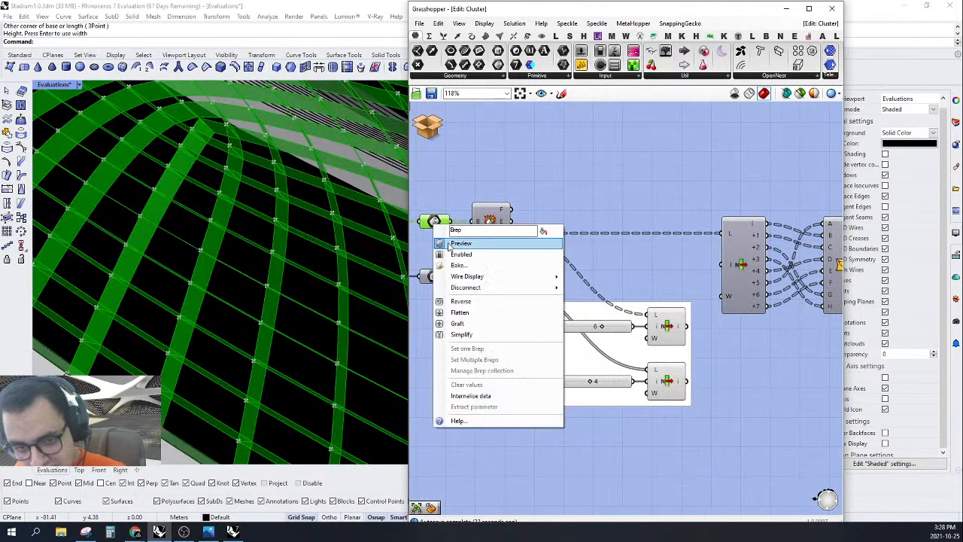
pyautogui.click(456, 242)
pyautogui.rightClick(440, 277)
pyautogui.click(452, 299)
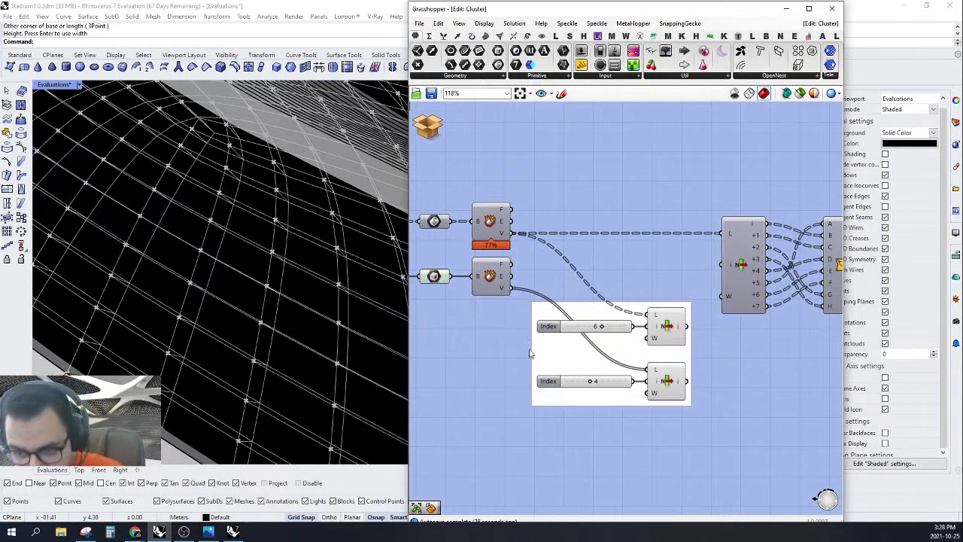
# Step: Review the List Item to Twisted Box wiring inside the cluster, and save and close it to return to the parent document
pyautogui.scroll(-1, 610, 315)
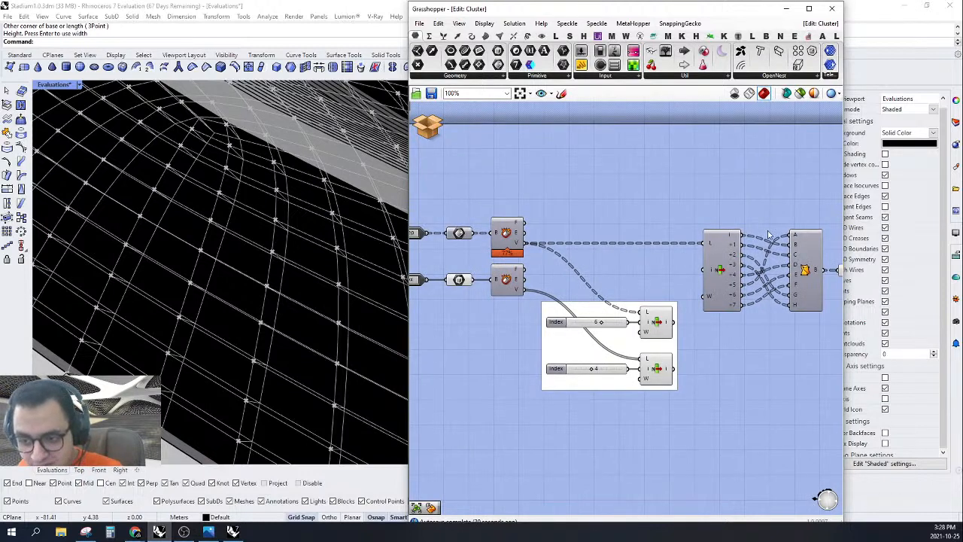
pyautogui.moveTo(768, 234); pyautogui.dragTo(675, 220, button='right')
pyautogui.scroll(1, 677, 230)
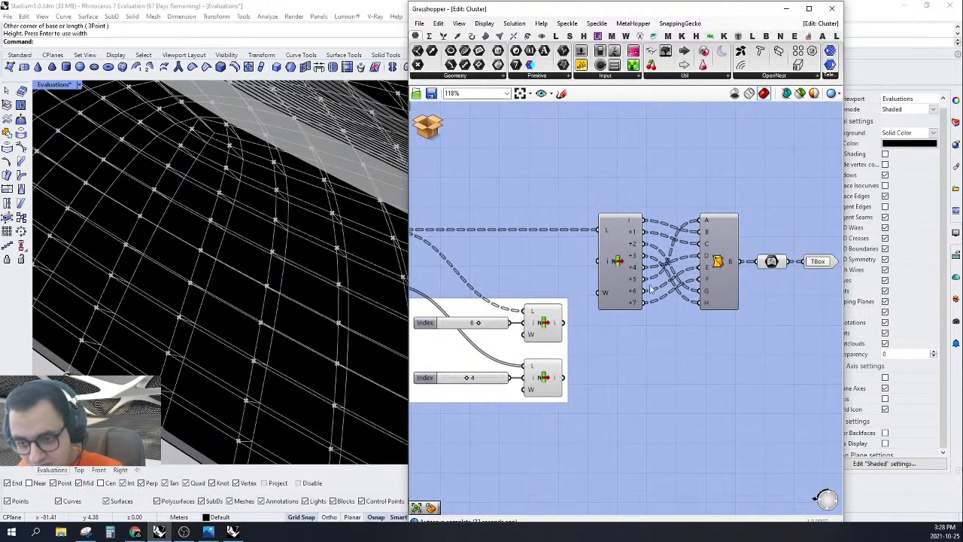
pyautogui.click(712, 269)
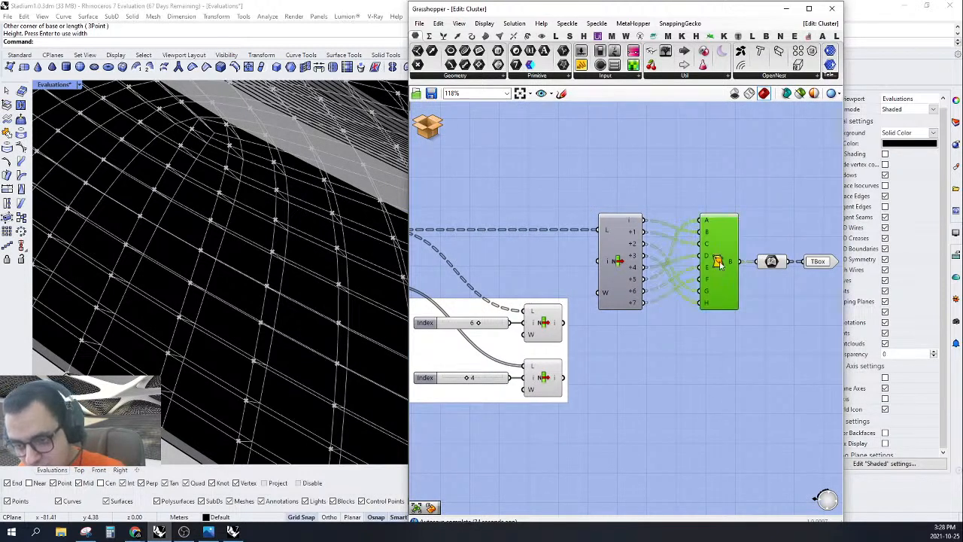
pyautogui.click(750, 199)
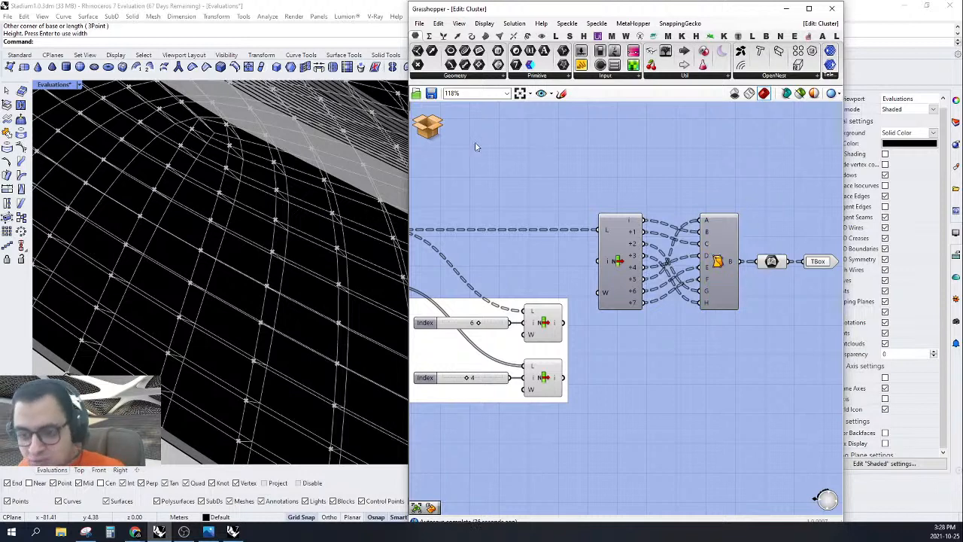
pyautogui.click(427, 126)
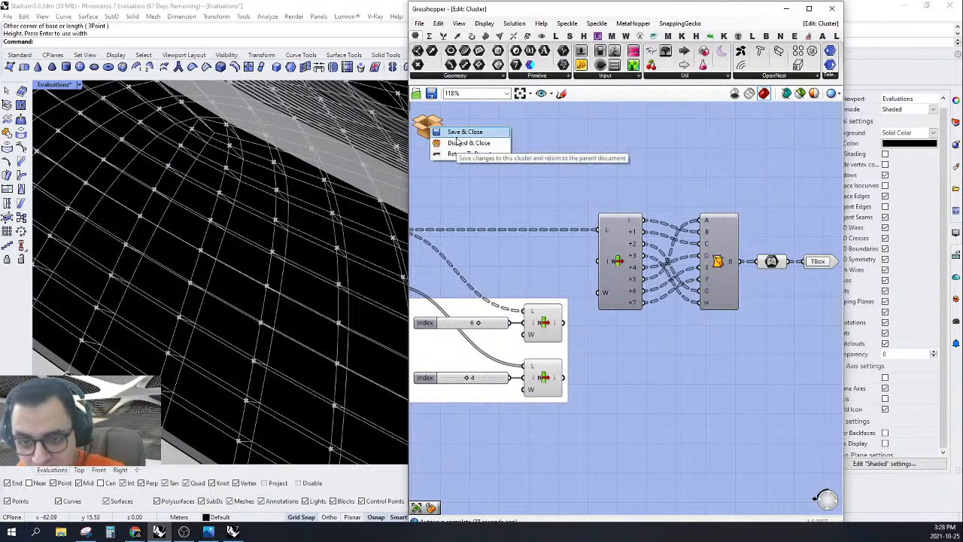
pyautogui.click(458, 133)
pyautogui.scroll(-3, 666, 335)
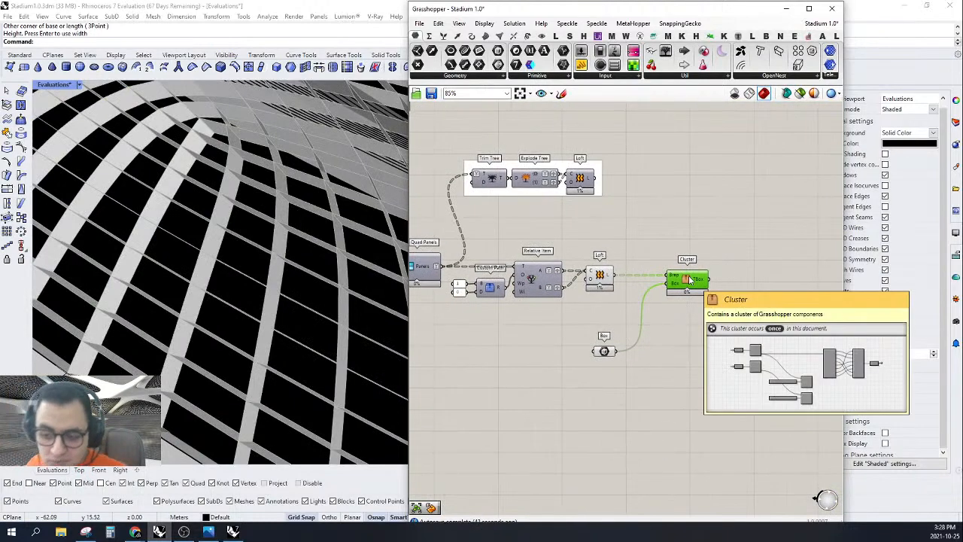
pyautogui.moveTo(687, 280); pyautogui.dragTo(693, 306, button='right')
pyautogui.scroll(1, 685, 281)
pyautogui.click(772, 299)
pyautogui.moveTo(745, 326); pyautogui.dragTo(775, 299, button='right')
pyautogui.click(704, 270)
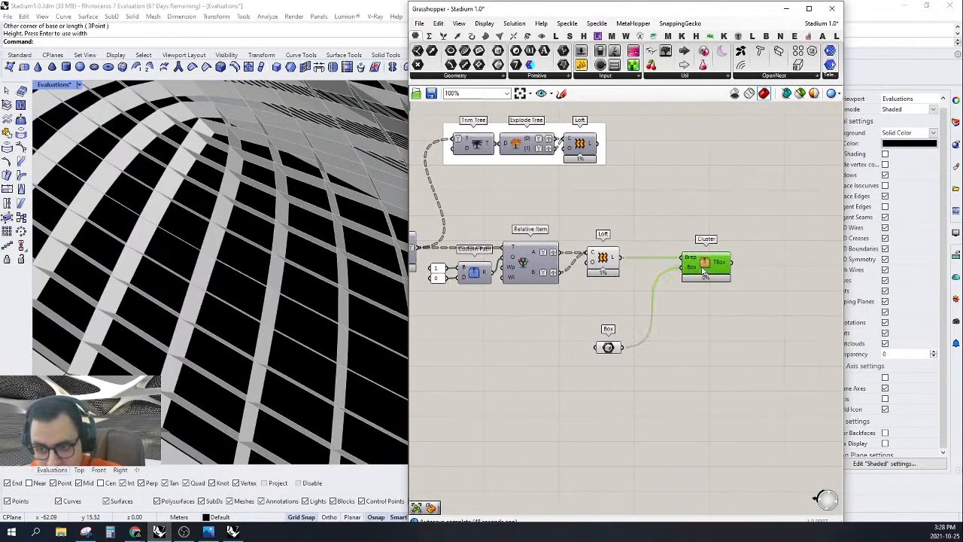
pyautogui.hotkey('alt', 'Tab')
pyautogui.click(811, 286)
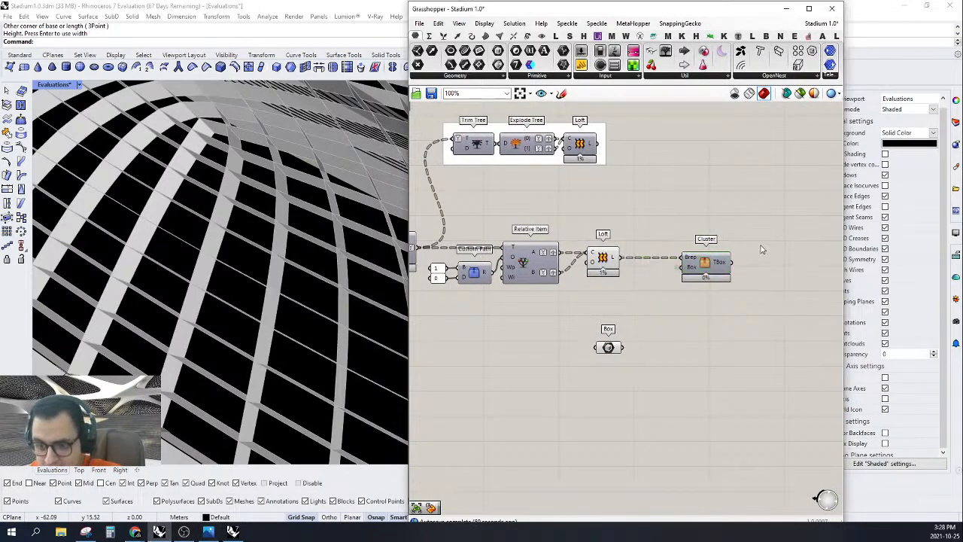
# Step: Turn off the preview of the Relative Item component and the Loft that feeds the Cluster
pyautogui.scroll(-3, 812, 285)
pyautogui.moveTo(700, 299); pyautogui.dragTo(620, 344)
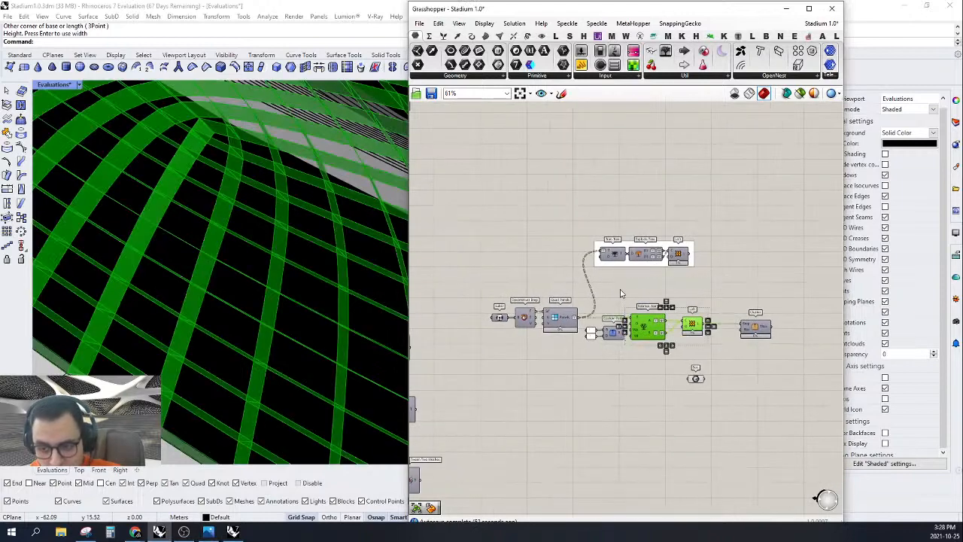
pyautogui.rightClick(620, 290)
pyautogui.click(648, 306)
pyautogui.click(741, 300)
# Step: Move the Factor slider, the Mesh parameters and the three mesh tween components into the free area below and past the Cluster
pyautogui.moveTo(753, 303); pyautogui.dragTo(764, 282, button='right')
pyautogui.moveTo(722, 291); pyautogui.dragTo(642, 344)
pyautogui.moveTo(659, 308); pyautogui.dragTo(505, 410)
pyautogui.scroll(-5, 684, 293)
pyautogui.scroll(2, 659, 318)
pyautogui.moveTo(527, 265); pyautogui.dragTo(414, 382)
pyautogui.moveTo(513, 282); pyautogui.dragTo(783, 356)
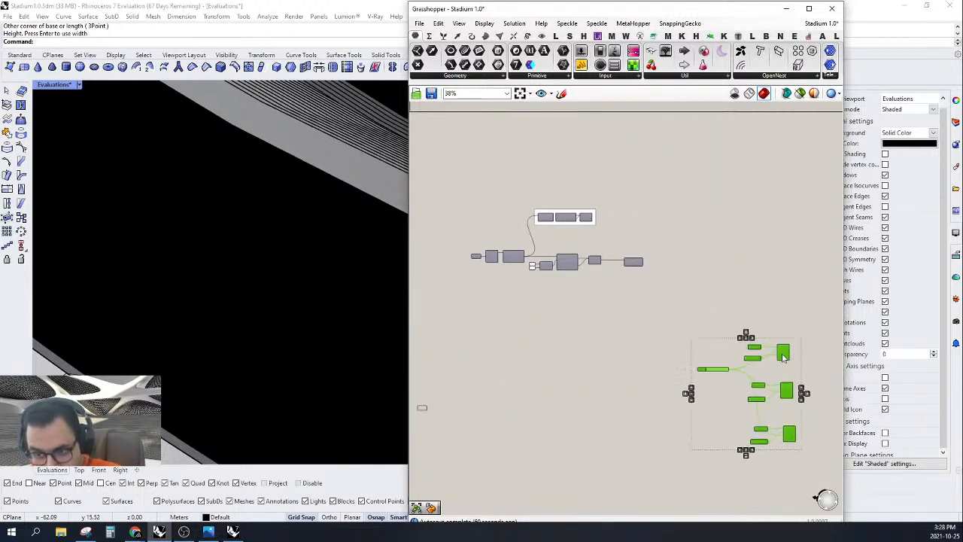
pyautogui.click(727, 310)
# Step: Move the Box parameter back near the Cluster, placing it just below and slightly before it
pyautogui.moveTo(650, 368); pyautogui.dragTo(710, 344, button='right')
pyautogui.moveTo(540, 349); pyautogui.dragTo(427, 429)
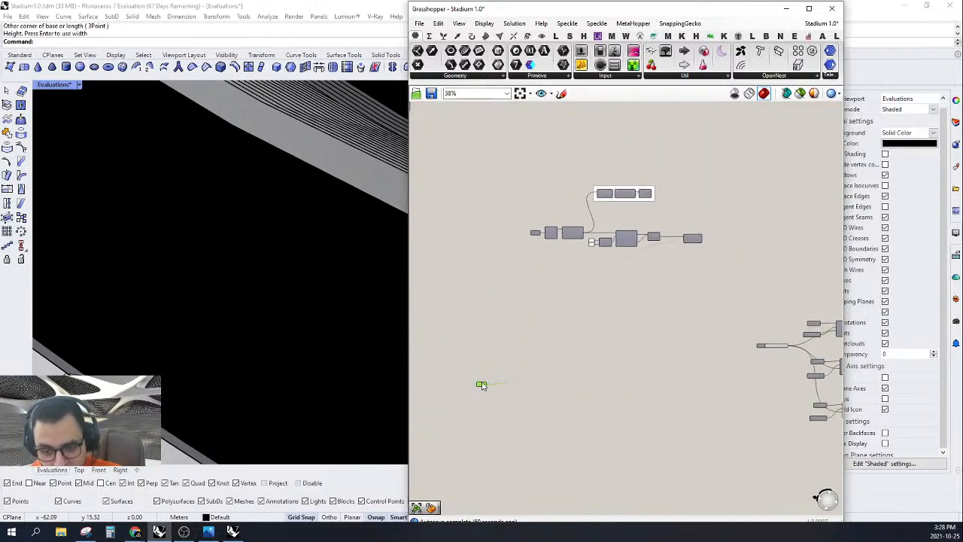
pyautogui.moveTo(482, 383); pyautogui.dragTo(704, 289)
pyautogui.scroll(6, 707, 279)
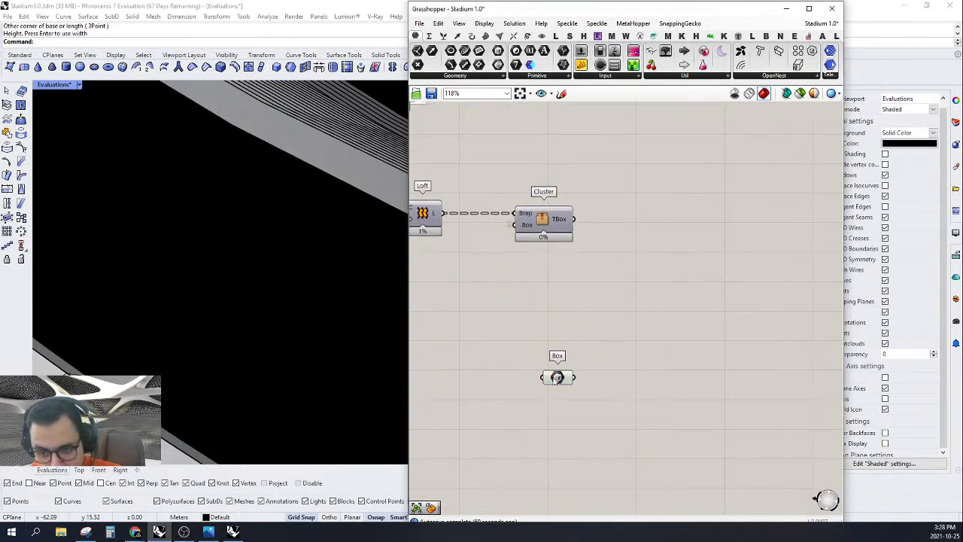
pyautogui.moveTo(556, 377); pyautogui.dragTo(486, 365)
# Step: Add a Tree Branch Check component after the Cluster, with the TBox output connected to its Data input
pyautogui.moveTo(561, 219)
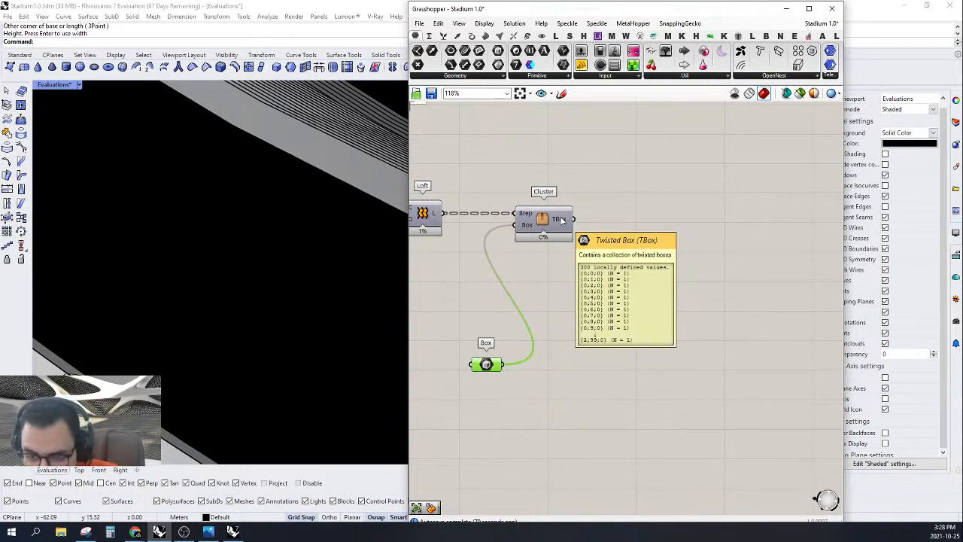
pyautogui.doubleClick(629, 231)
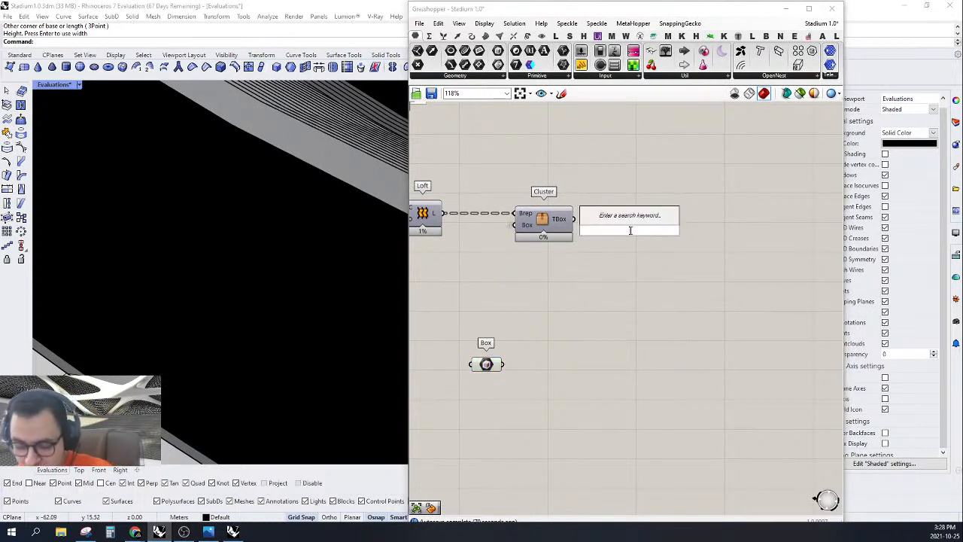
pyautogui.write('TRB')
pyautogui.press('BackSpace')
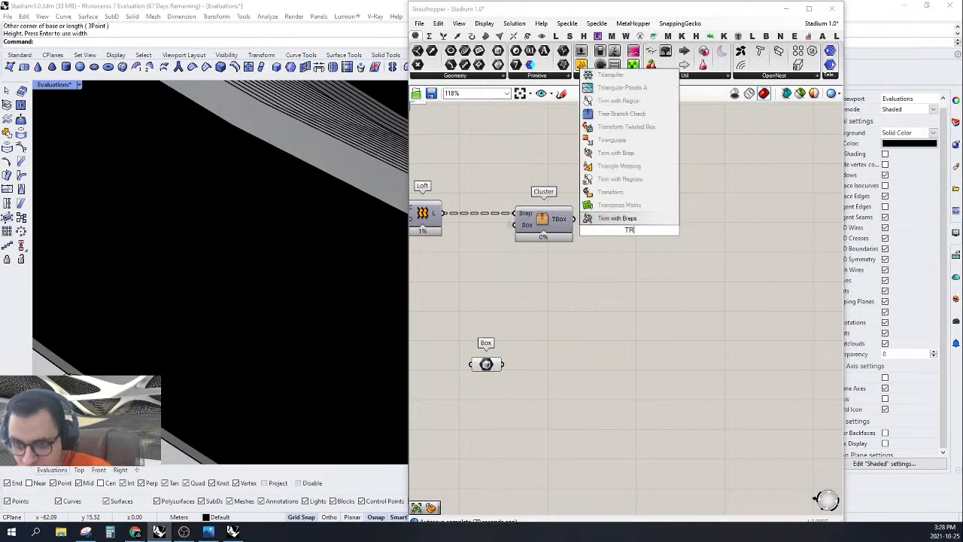
pyautogui.write('BR')
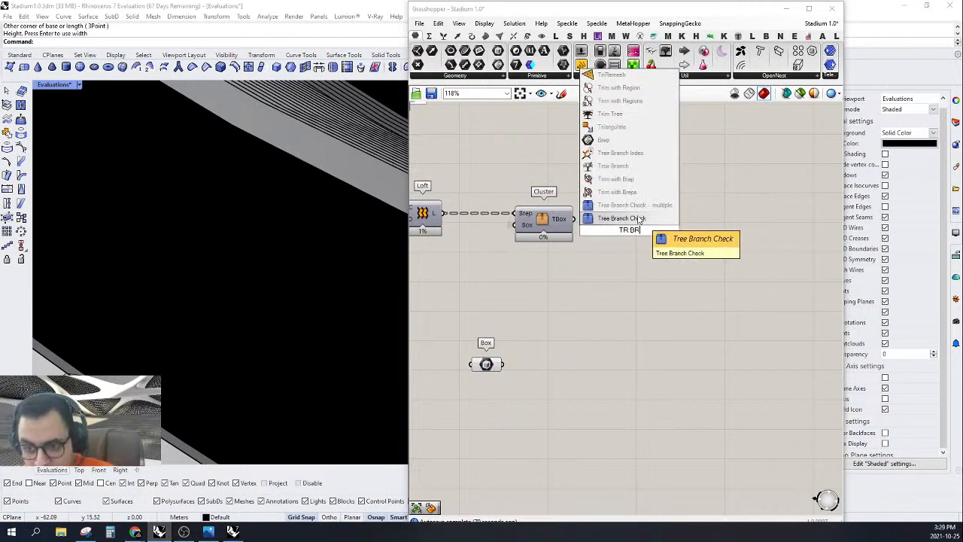
pyautogui.click(635, 219)
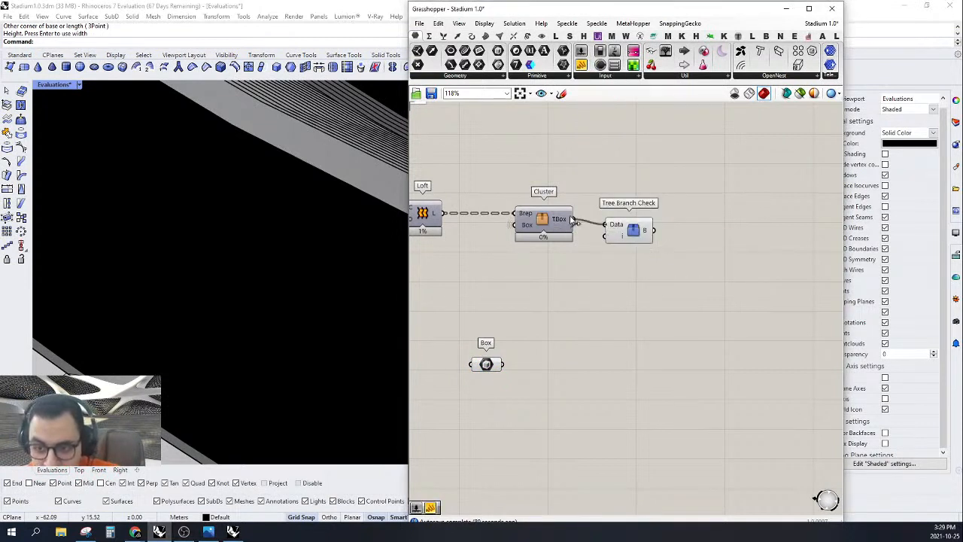
pyautogui.moveTo(645, 231); pyautogui.dragTo(722, 226)
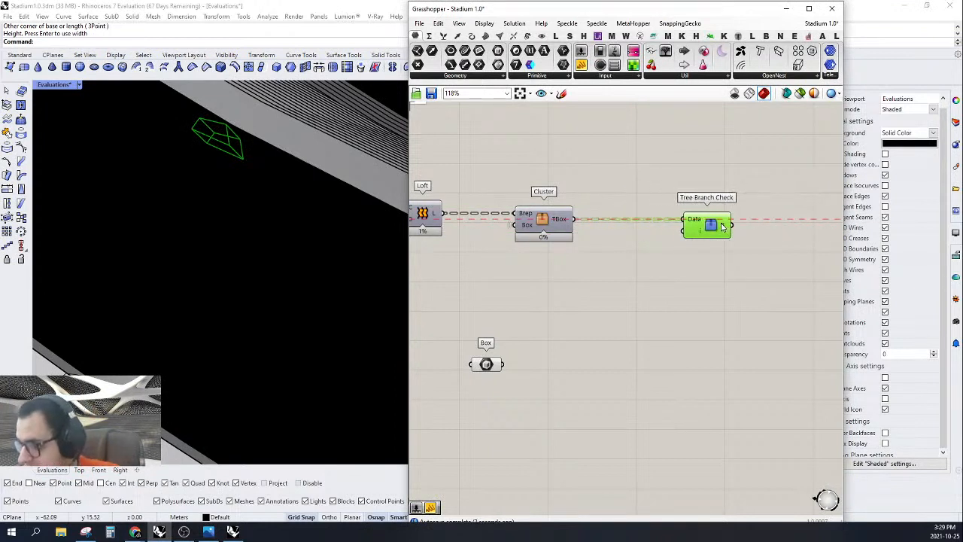
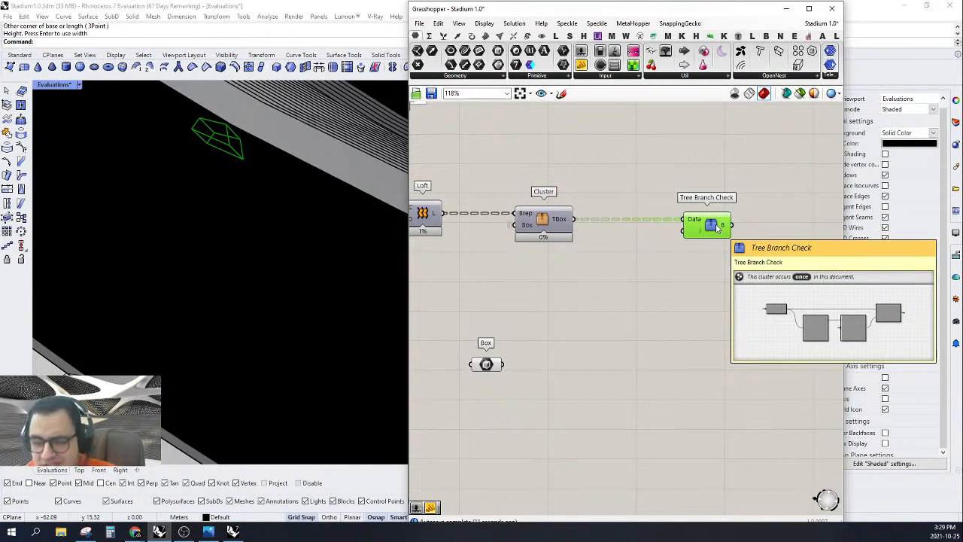
# Step: Examine the three mesh tween components and the Mesh parameters that feed them
pyautogui.scroll(-3, 711, 245)
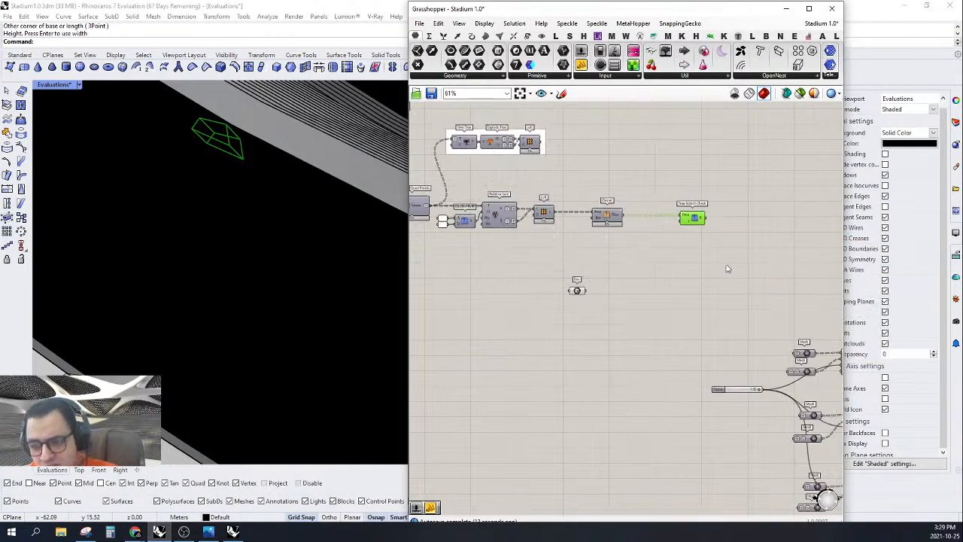
pyautogui.scroll(-2, 698, 261)
pyautogui.moveTo(761, 329); pyautogui.dragTo(697, 329, button='right')
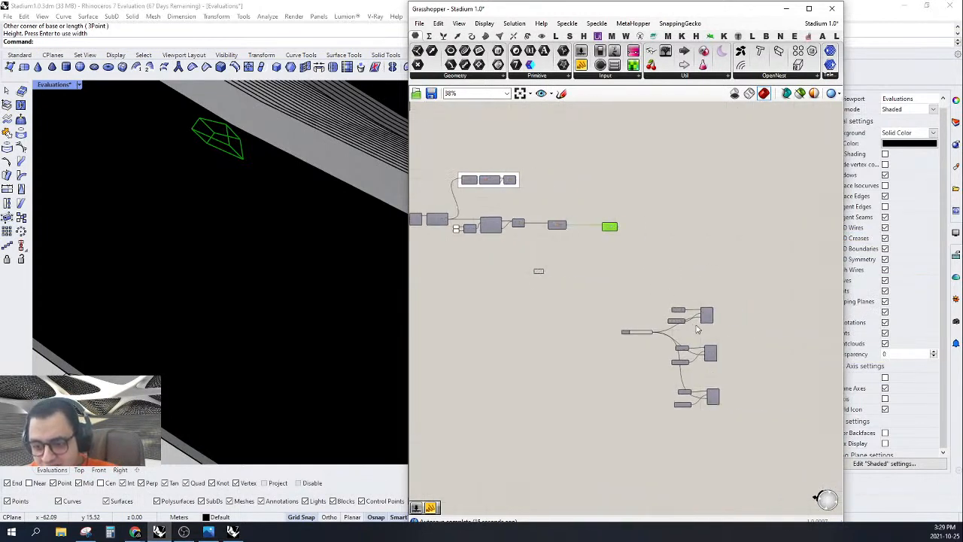
pyautogui.scroll(1, 698, 329)
pyautogui.moveTo(681, 269); pyautogui.dragTo(765, 465)
pyautogui.click(715, 295)
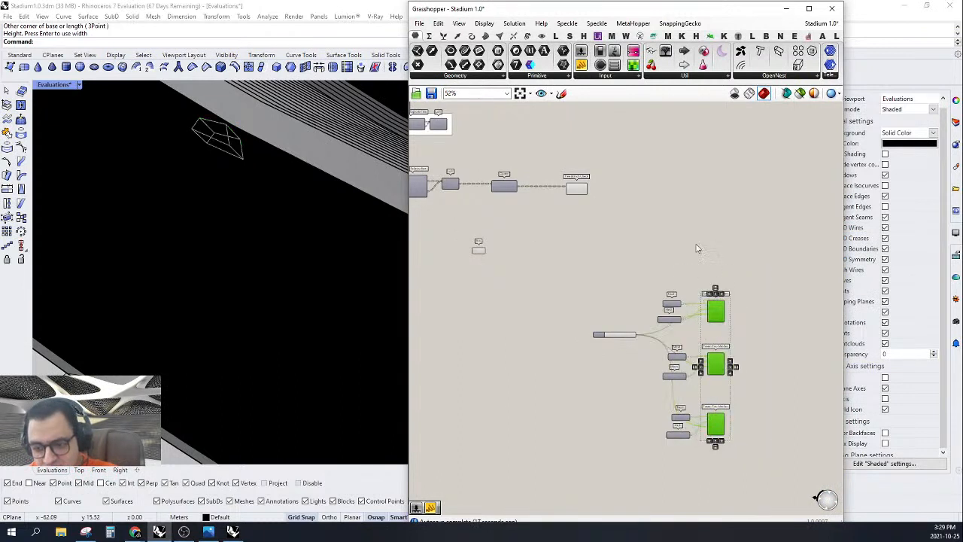
pyautogui.click(698, 249)
pyautogui.moveTo(648, 264); pyautogui.dragTo(680, 272, button='right')
pyautogui.moveTo(683, 463); pyautogui.dragTo(731, 288)
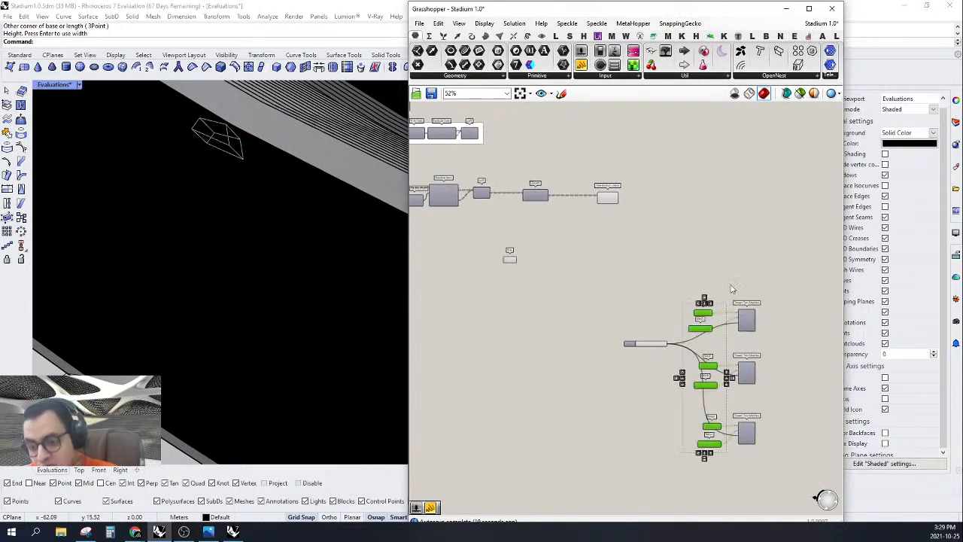
pyautogui.click(704, 304)
pyautogui.click(686, 269)
pyautogui.moveTo(660, 256); pyautogui.dragTo(668, 260, button='right')
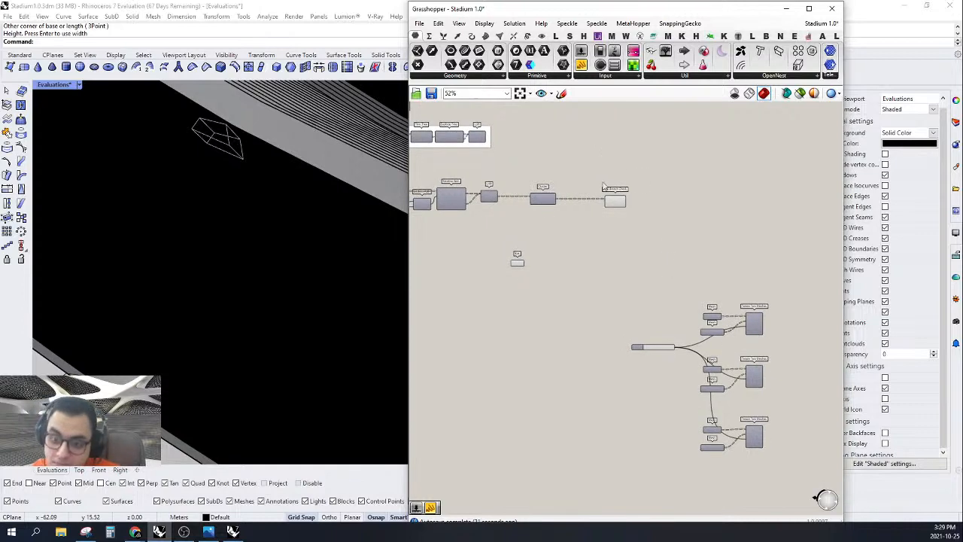
# Step: Examine the component wiring inside the Tree Branch Check cluster, and leave it with changes discarded and the document unsaved
pyautogui.scroll(4, 605, 184)
pyautogui.doubleClick(632, 247)
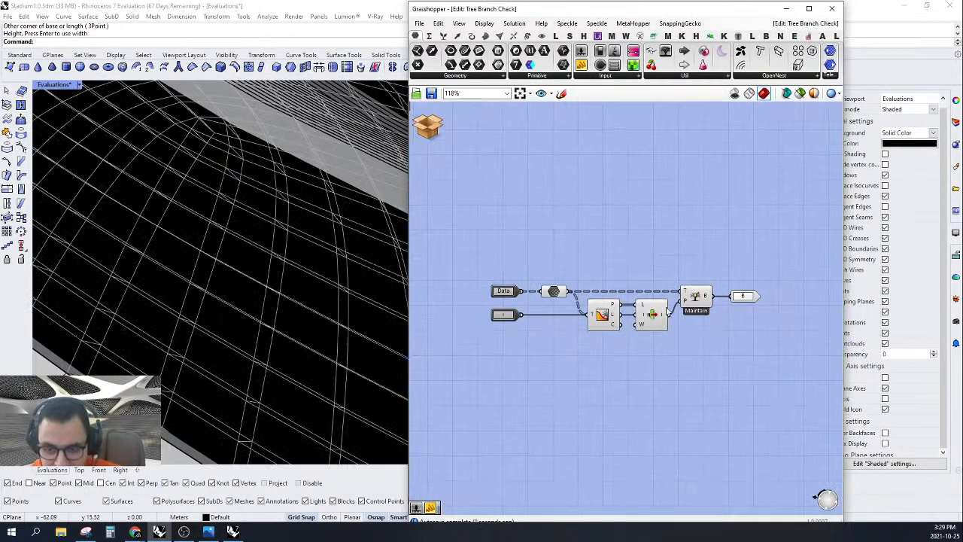
pyautogui.scroll(1, 649, 311)
pyautogui.moveTo(546, 250); pyautogui.dragTo(505, 303)
pyautogui.moveTo(519, 289)
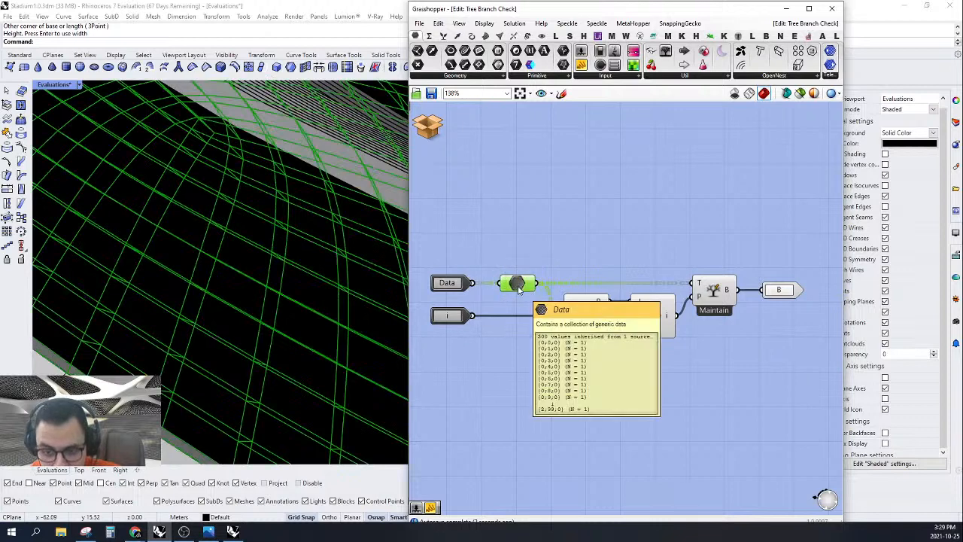
pyautogui.click(585, 318)
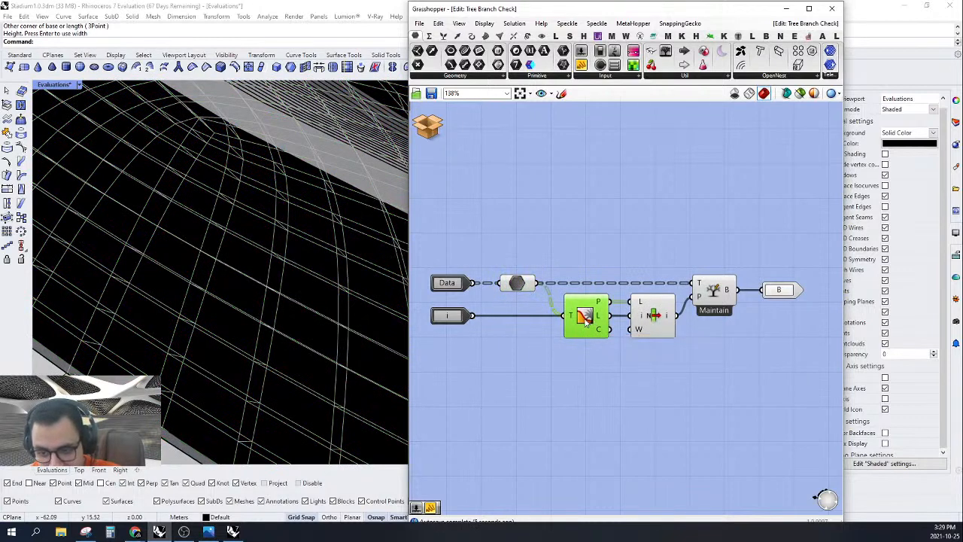
pyautogui.click(654, 317)
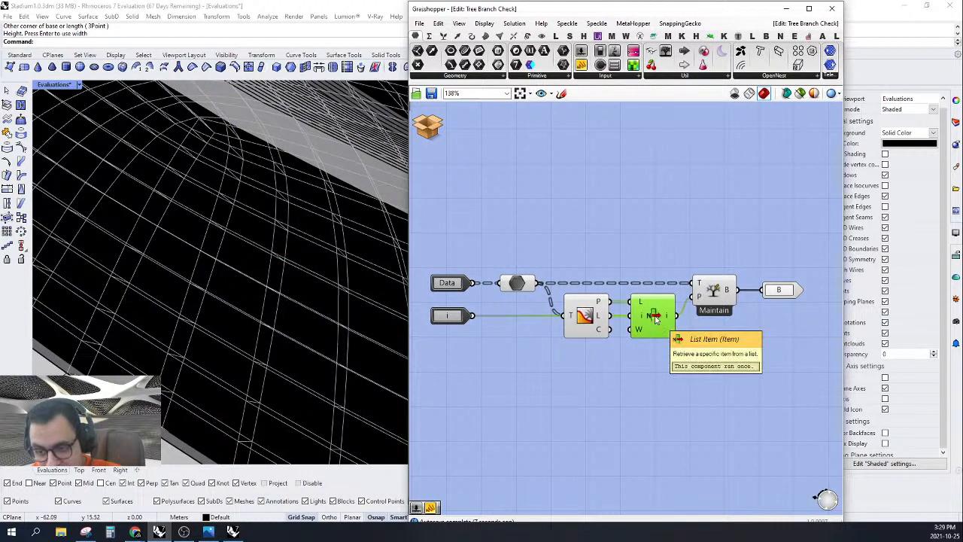
pyautogui.click(718, 294)
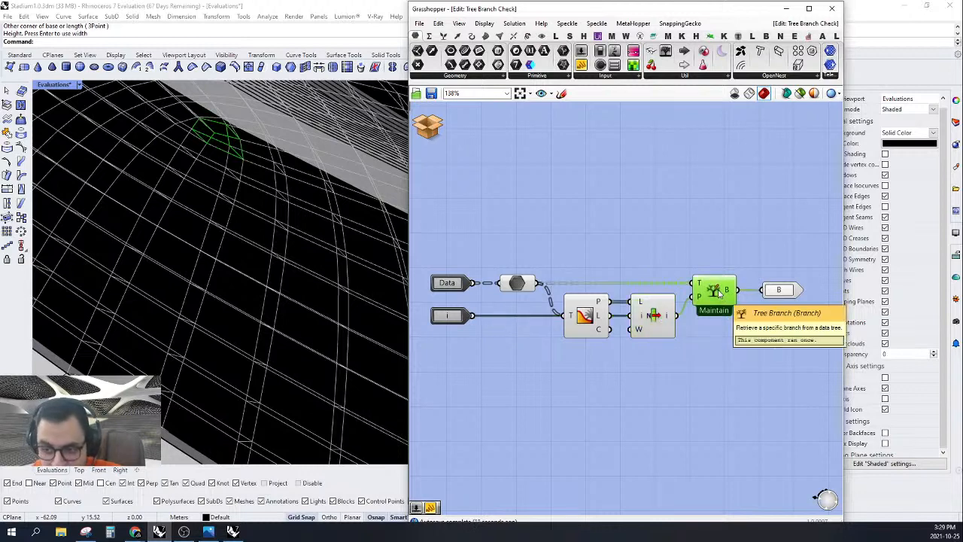
pyautogui.click(428, 127)
pyautogui.click(467, 140)
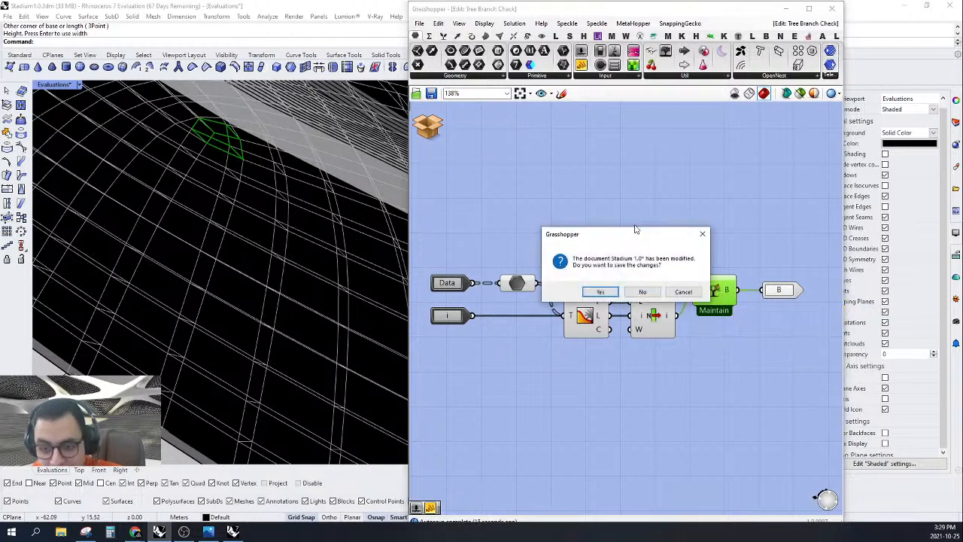
pyautogui.click(645, 293)
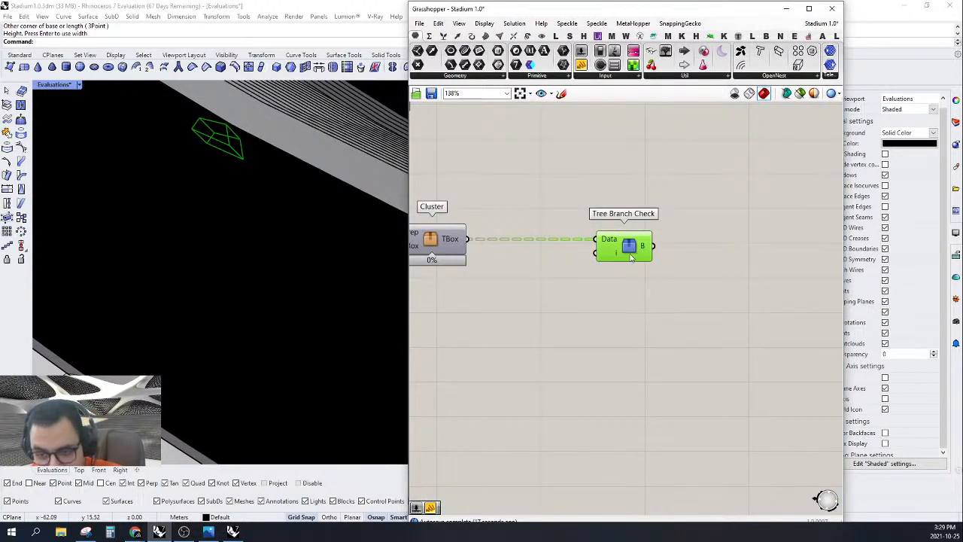
# Step: Move the Tree Branch Check component farther from the Cluster and check the extracted box within the whole stadium model
pyautogui.moveTo(630, 257); pyautogui.dragTo(690, 256)
pyautogui.scroll(-3, 677, 241)
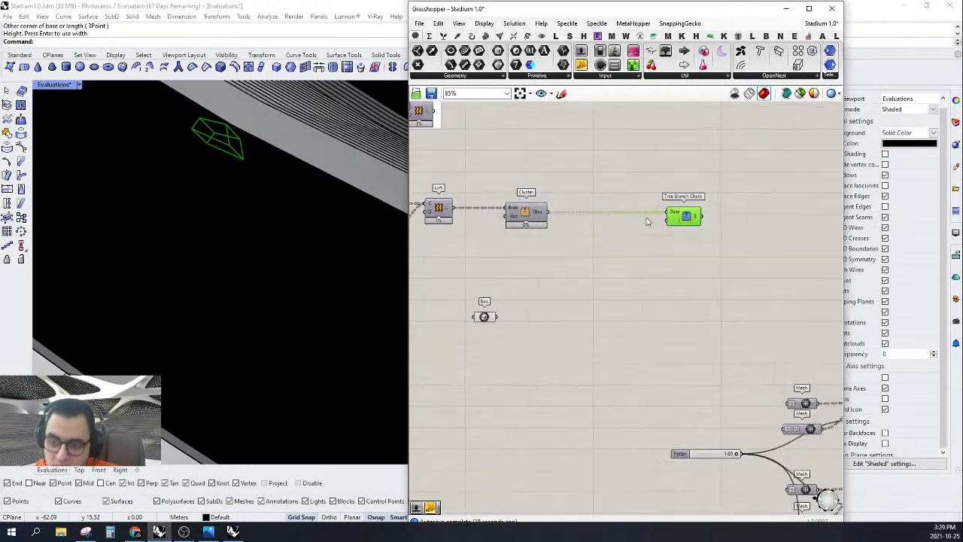
pyautogui.moveTo(647, 256)
pyautogui.mouseDown(button='right')
pyautogui.moveTo(672, 283)
pyautogui.moveTo(644, 268)
pyautogui.mouseUp(button='right')
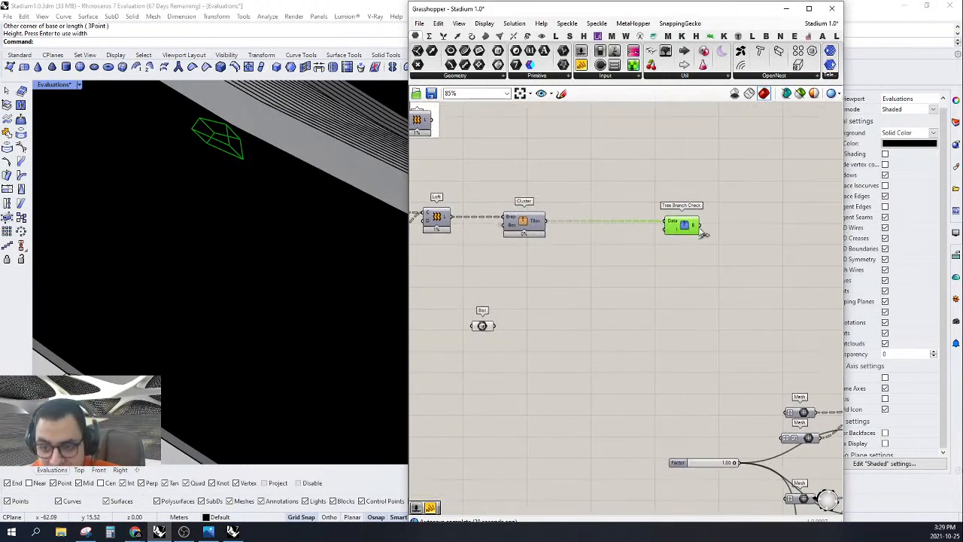
pyautogui.moveTo(671, 227)
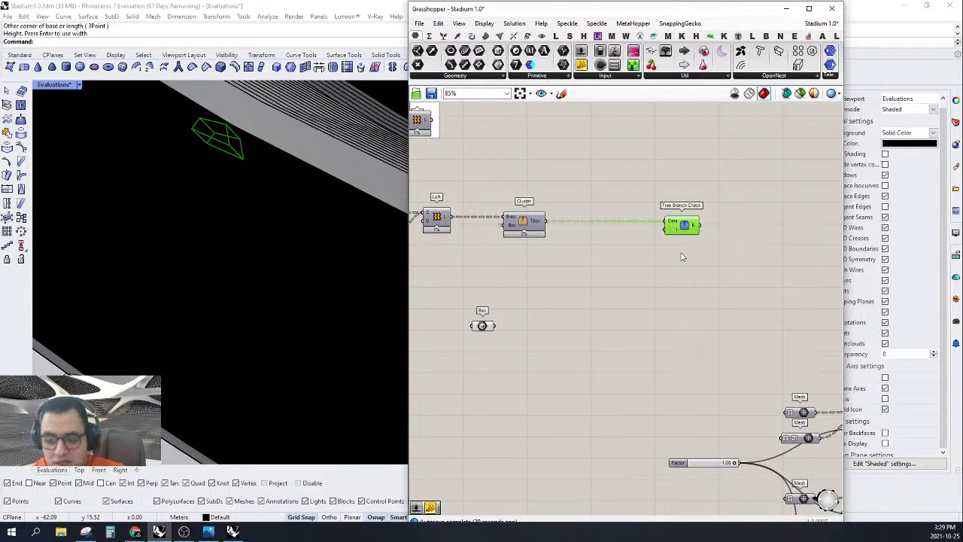
pyautogui.moveTo(683, 253); pyautogui.dragTo(695, 256, button='right')
pyautogui.scroll(-10, 361, 224)
pyautogui.scroll(2, 610, 226)
pyautogui.click(608, 224)
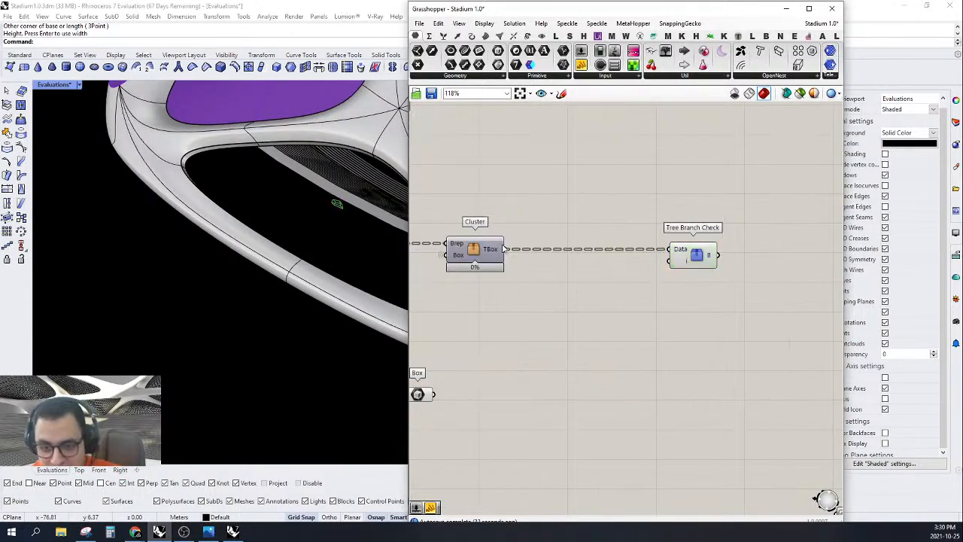
# Step: Insert a Trim Tree component between the Cluster's TBox output and the Tree Branch Check's Data input, with its tree input simplified
pyautogui.moveTo(491, 255)
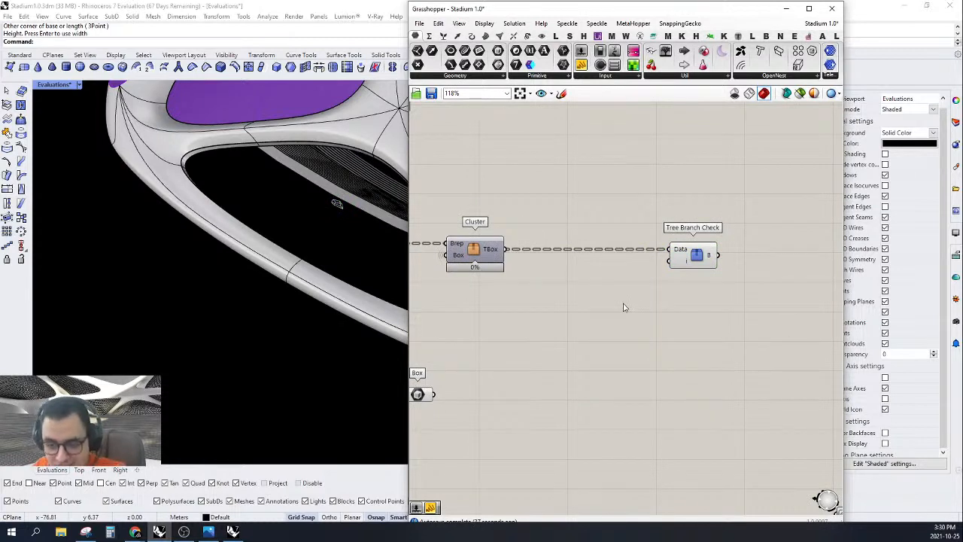
pyautogui.doubleClick(602, 287)
pyautogui.write('TRIM')
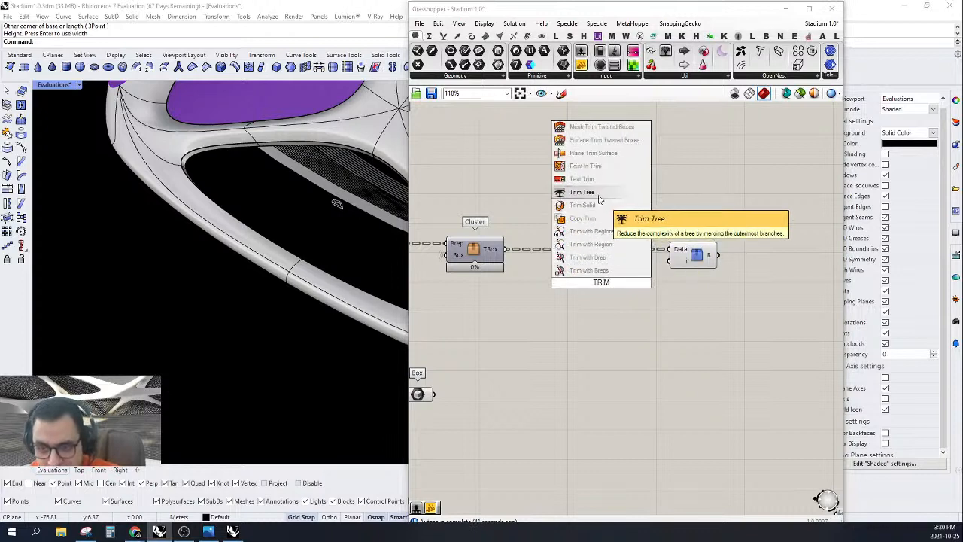
pyautogui.click(591, 193)
pyautogui.rightClick(587, 276)
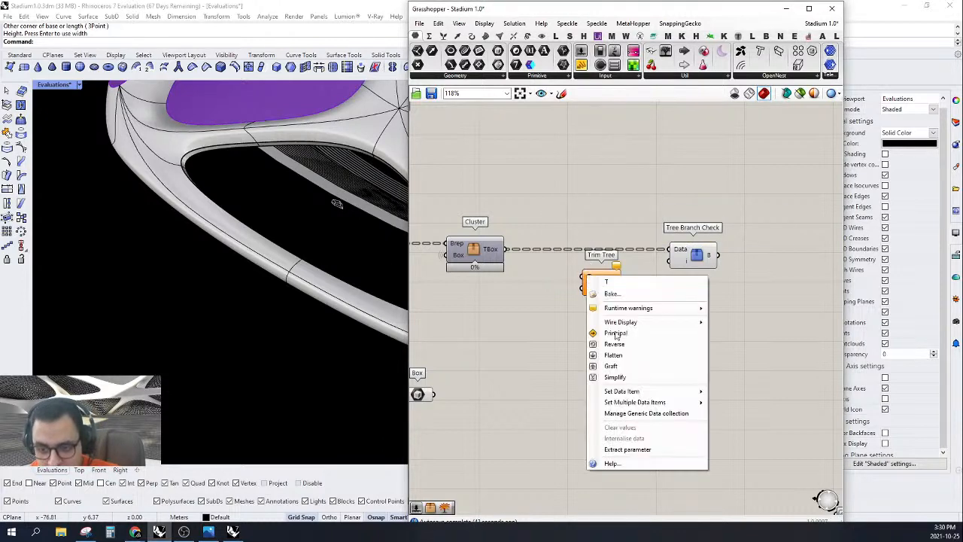
pyautogui.click(607, 377)
pyautogui.moveTo(573, 276); pyautogui.dragTo(504, 252)
pyautogui.moveTo(621, 282); pyautogui.dragTo(691, 252)
pyautogui.moveTo(339, 248); pyautogui.dragTo(316, 262, button='right')
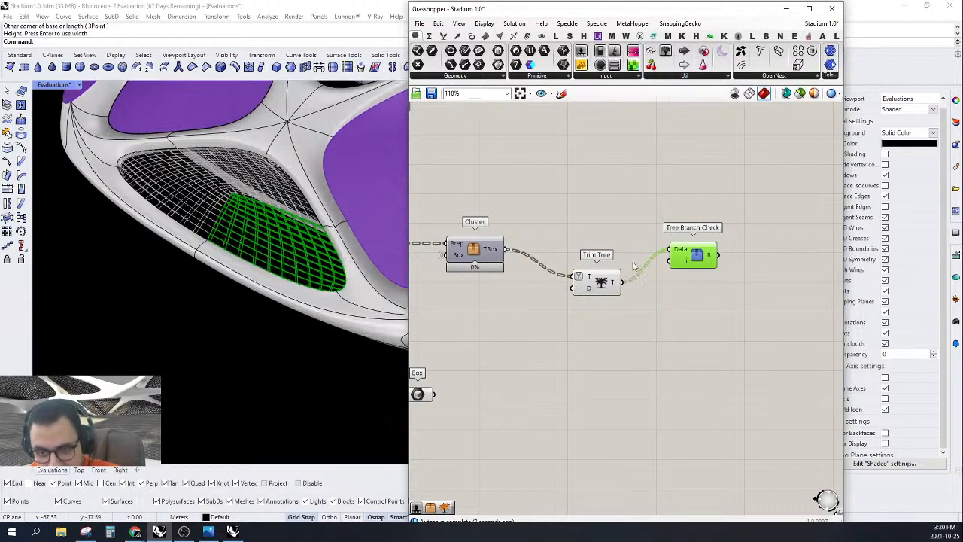
# Step: Line up the Trim Tree and Tree Branch Check components in a row after the Cluster
pyautogui.moveTo(608, 282); pyautogui.dragTo(603, 255)
pyautogui.moveTo(697, 259); pyautogui.dragTo(670, 264)
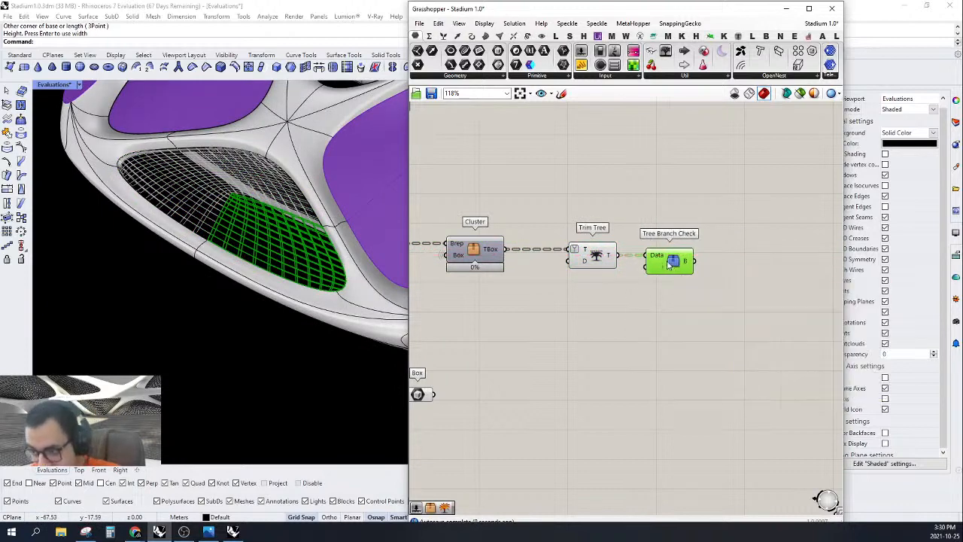
pyautogui.scroll(-3, 668, 259)
pyautogui.moveTo(652, 296); pyautogui.dragTo(677, 311, button='right')
pyautogui.scroll(2, 700, 280)
pyautogui.moveTo(704, 281); pyautogui.dragTo(659, 256, button='right')
pyautogui.scroll(-2, 652, 242)
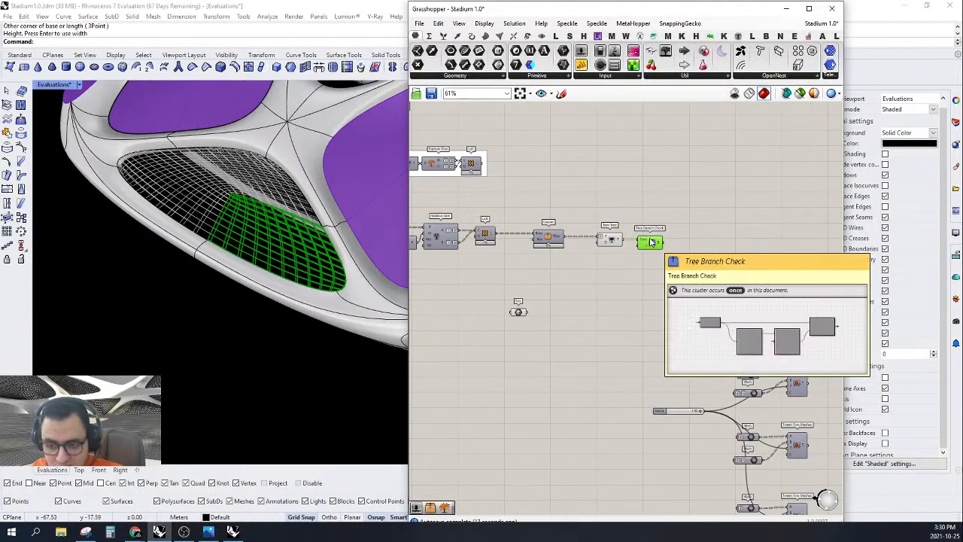
pyautogui.scroll(1, 653, 245)
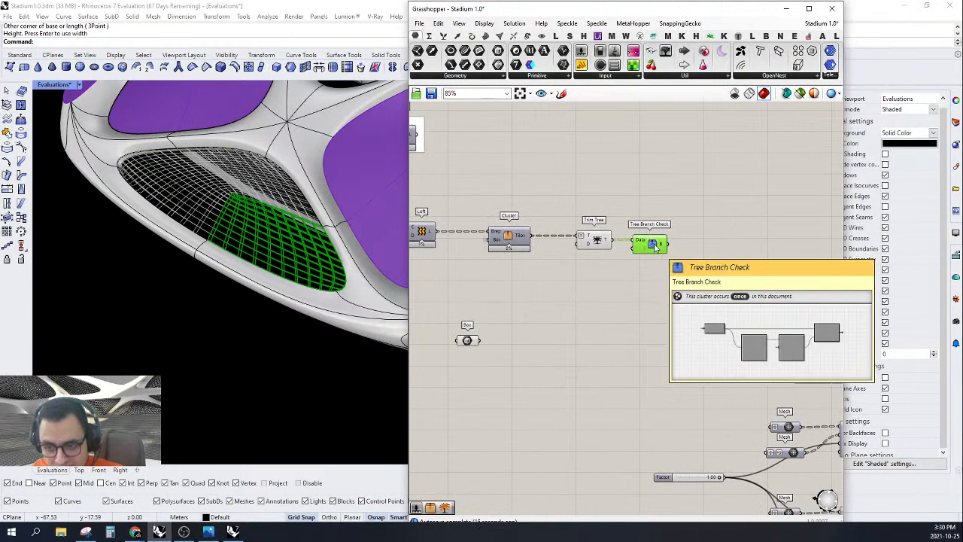
pyautogui.moveTo(598, 240); pyautogui.dragTo(581, 242)
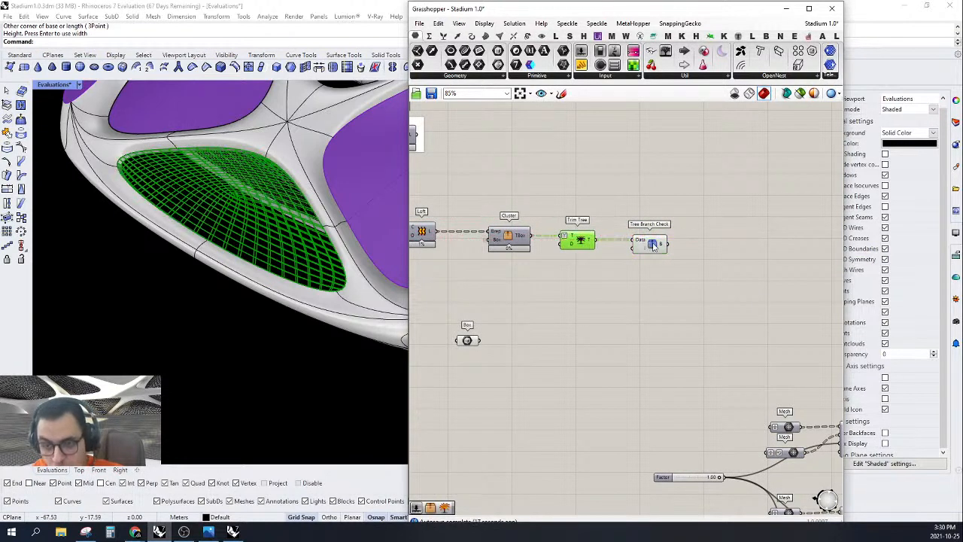
pyautogui.click(661, 294)
pyautogui.moveTo(674, 303); pyautogui.dragTo(714, 292, button='right')
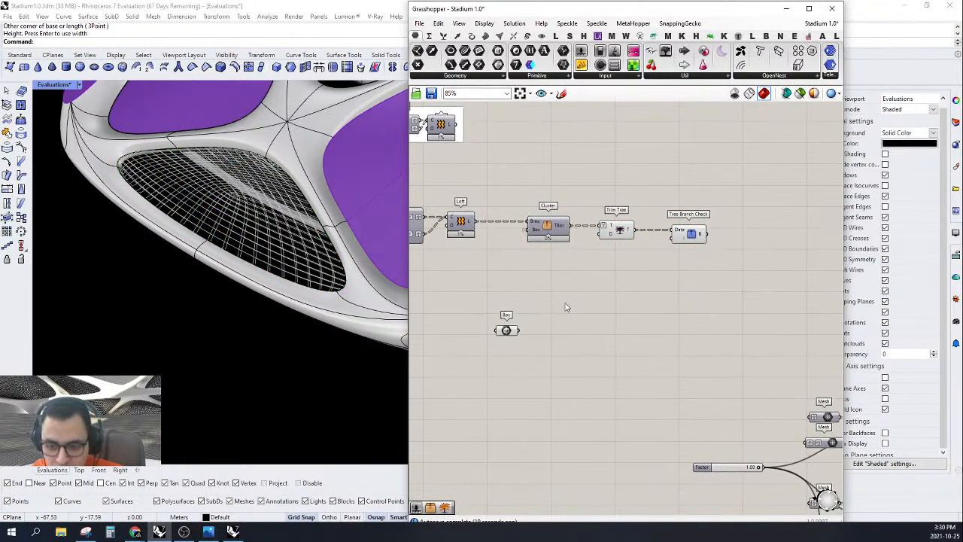
# Step: Add a Range component and feed its output to the F inputs of all three Tween Two Meshes components instead of the Factor slider
pyautogui.moveTo(547, 312)
pyautogui.mouseDown()
pyautogui.moveTo(488, 349)
pyautogui.moveTo(495, 331)
pyautogui.mouseUp()
pyautogui.moveTo(586, 314); pyautogui.dragTo(531, 284, button='right')
pyautogui.moveTo(672, 326)
pyautogui.mouseDown(button='right')
pyautogui.moveTo(627, 301)
pyautogui.moveTo(550, 152)
pyautogui.mouseUp(button='right')
pyautogui.moveTo(686, 252)
pyautogui.mouseDown(button='right')
pyautogui.moveTo(694, 269)
pyautogui.moveTo(717, 258)
pyautogui.mouseUp(button='right')
pyautogui.scroll(3, 694, 269)
pyautogui.doubleClick(692, 255)
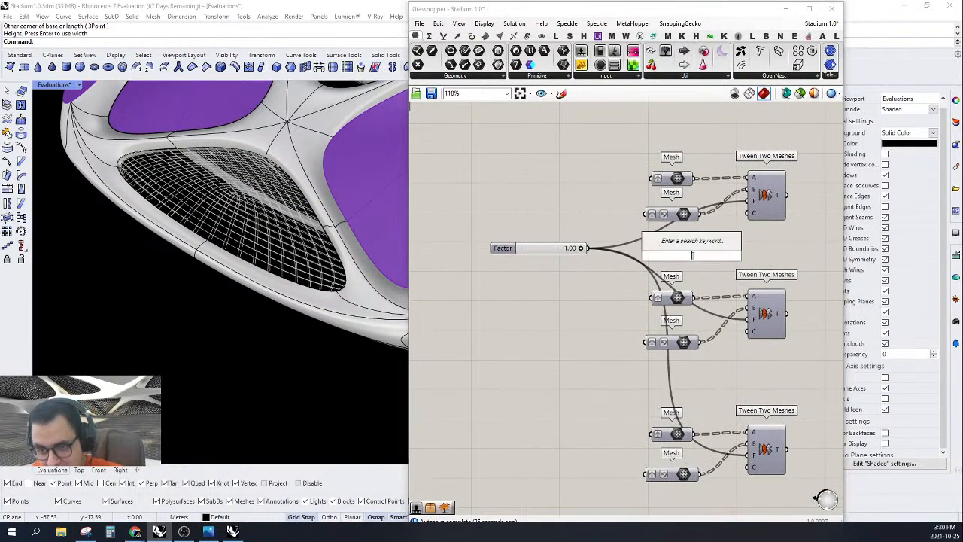
pyautogui.write('RAN')
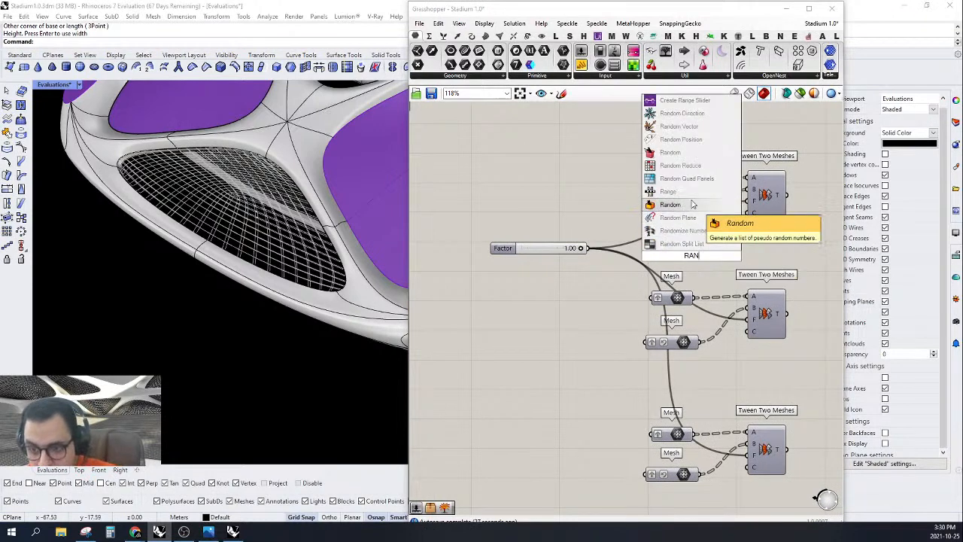
pyautogui.click(689, 197)
pyautogui.moveTo(747, 202); pyautogui.dragTo(659, 249)
pyautogui.moveTo(556, 250); pyautogui.dragTo(545, 403)
pyautogui.moveTo(687, 248); pyautogui.dragTo(750, 330)
pyautogui.moveTo(688, 251); pyautogui.dragTo(751, 455)
pyautogui.moveTo(664, 253); pyautogui.dragTo(544, 273)
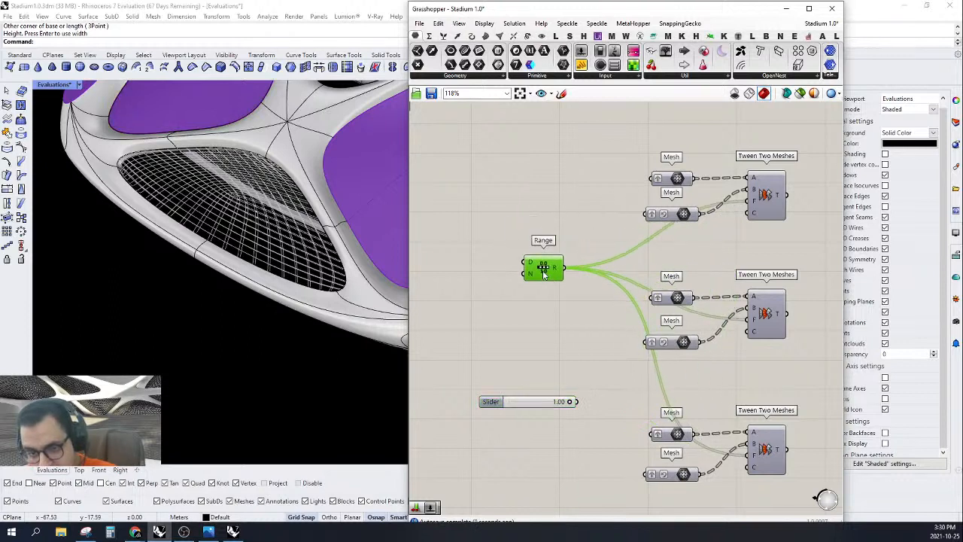
# Step: Add a number slider with the value 50 beside the Range component
pyautogui.moveTo(524, 313); pyautogui.dragTo(580, 318, button='right')
pyautogui.doubleClick(551, 269)
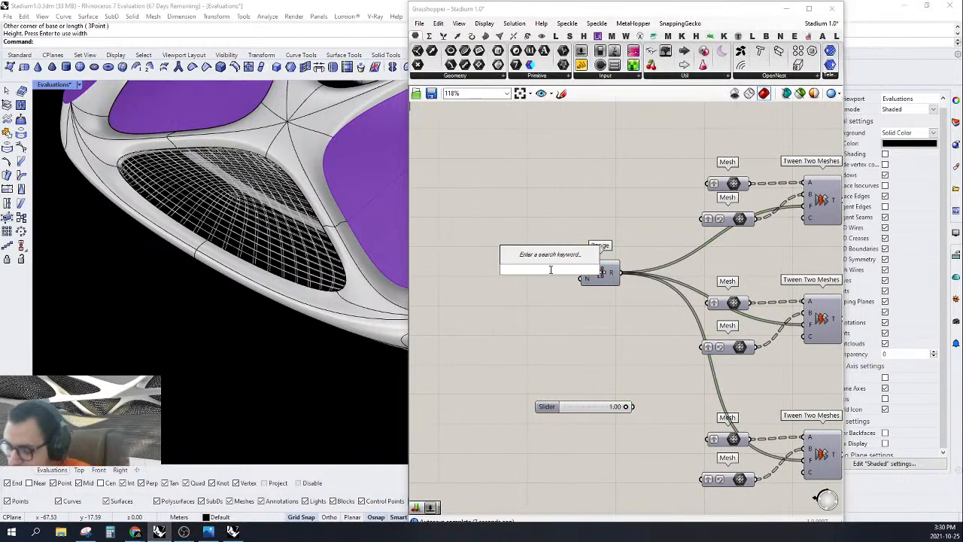
pyautogui.write('2')
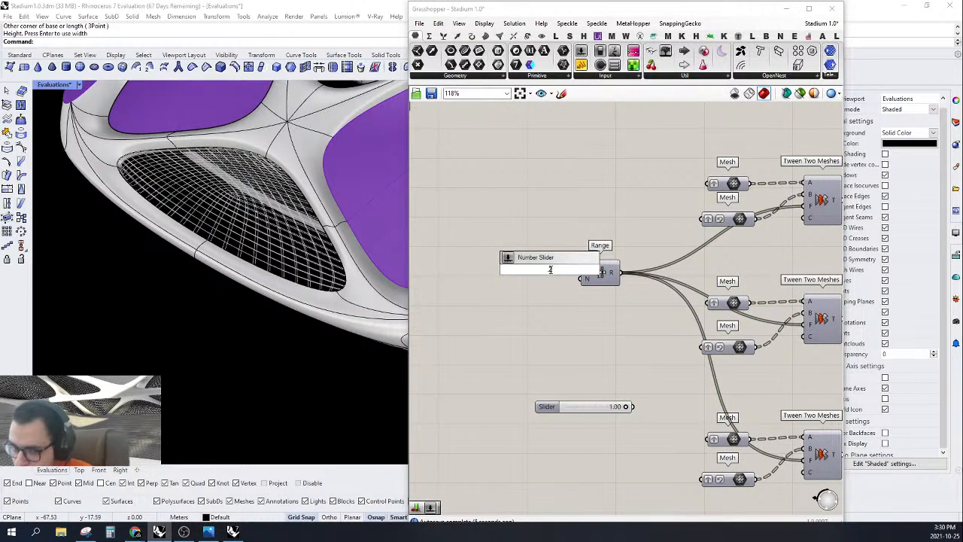
pyautogui.press('BackSpace')
pyautogui.write('50')
pyautogui.press('Return')
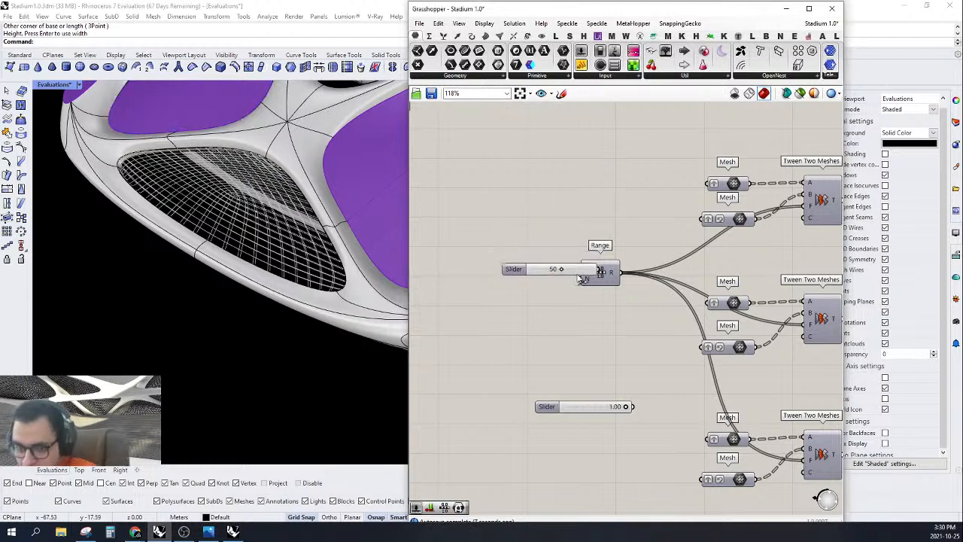
# Step: Set the new slider to 3 and connect it to the Range component's N input
pyautogui.moveTo(580, 273); pyautogui.dragTo(580, 270)
pyautogui.doubleClick(579, 278)
pyautogui.click(573, 286)
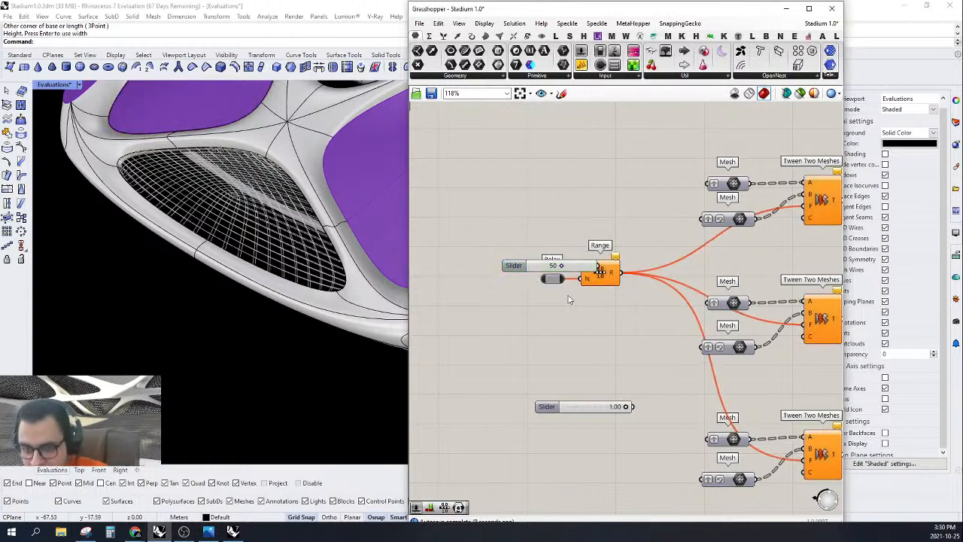
pyautogui.doubleClick(553, 265)
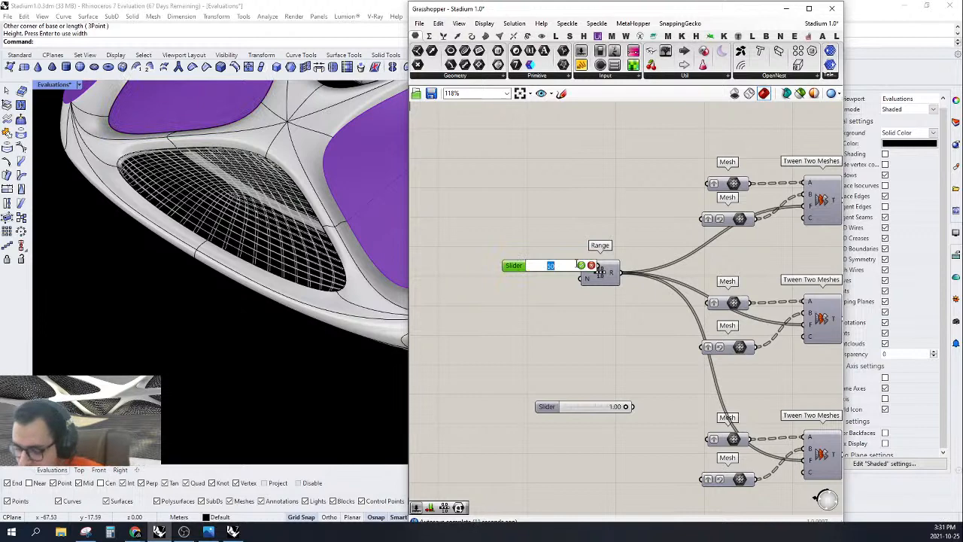
pyautogui.write('3')
pyautogui.press('Return')
pyautogui.moveTo(582, 266); pyautogui.dragTo(550, 276)
pyautogui.moveTo(566, 274); pyautogui.dragTo(578, 279)
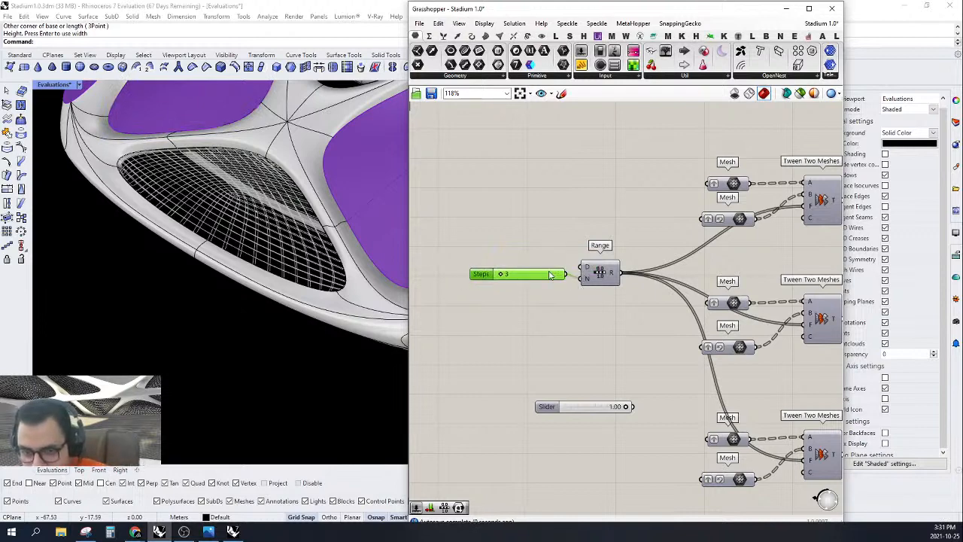
# Step: Turn on the preview of the three Tween Two Meshes components and zoom the viewport to their meshes
pyautogui.scroll(-5, 669, 276)
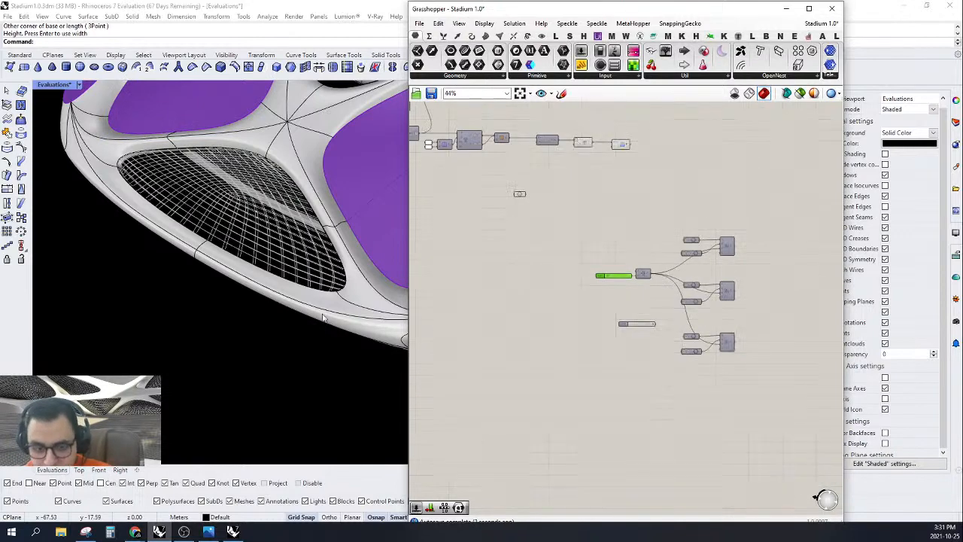
pyautogui.scroll(-10, 263, 306)
pyautogui.scroll(3, 708, 279)
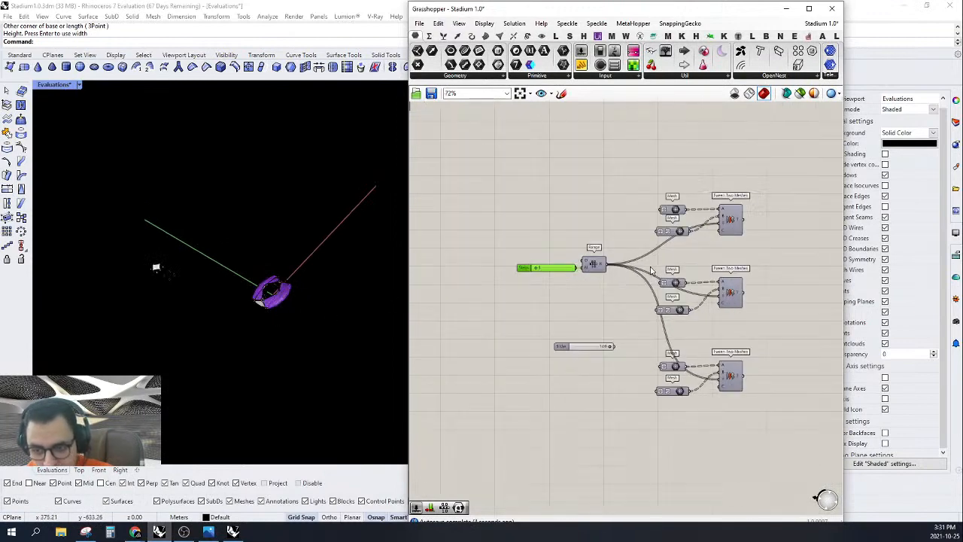
pyautogui.moveTo(800, 170); pyautogui.dragTo(760, 397)
pyautogui.rightClick(758, 176)
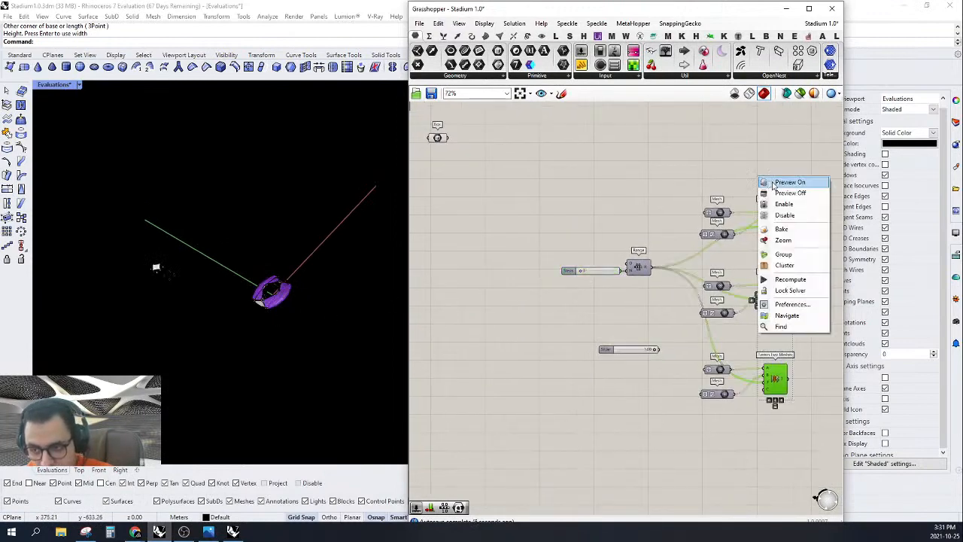
pyautogui.click(771, 181)
pyautogui.rightClick(755, 156)
pyautogui.click(780, 219)
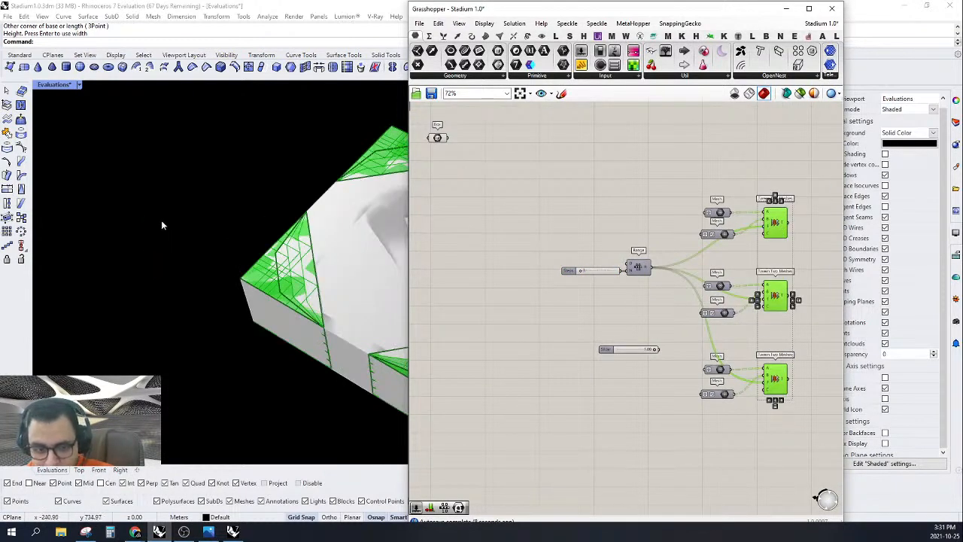
pyautogui.moveTo(161, 221); pyautogui.dragTo(364, 269, button='right')
pyautogui.scroll(-2, 688, 327)
pyautogui.moveTo(559, 211); pyautogui.dragTo(614, 253, button='right')
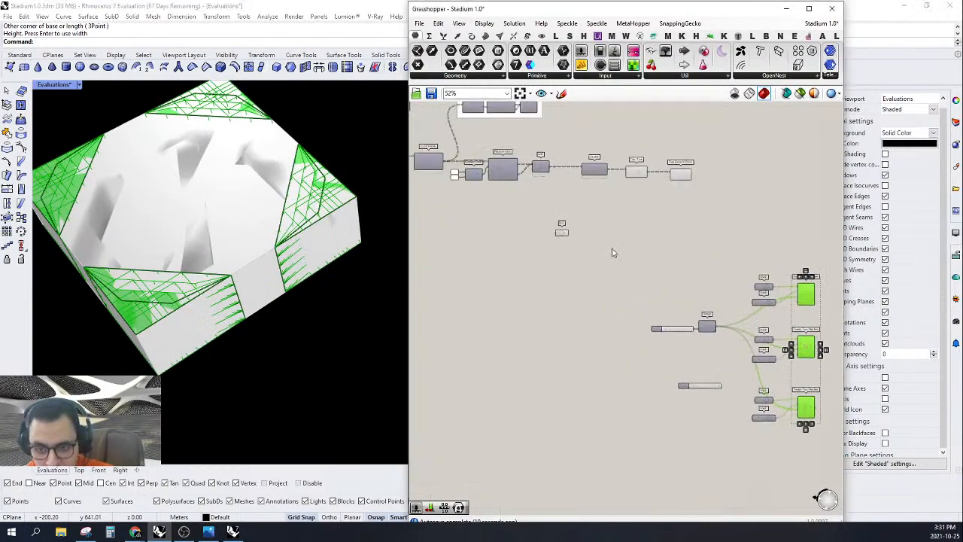
# Step: Turn off the preview of the Box parameter and inspect the tweened meshes in the viewport
pyautogui.moveTo(613, 253); pyautogui.dragTo(518, 212)
pyautogui.rightClick(520, 194)
pyautogui.click(538, 213)
pyautogui.moveTo(296, 256); pyautogui.dragTo(329, 263, button='right')
pyautogui.scroll(-7, 329, 264)
pyautogui.scroll(6, 357, 321)
pyautogui.moveTo(357, 321); pyautogui.dragTo(266, 342, button='right')
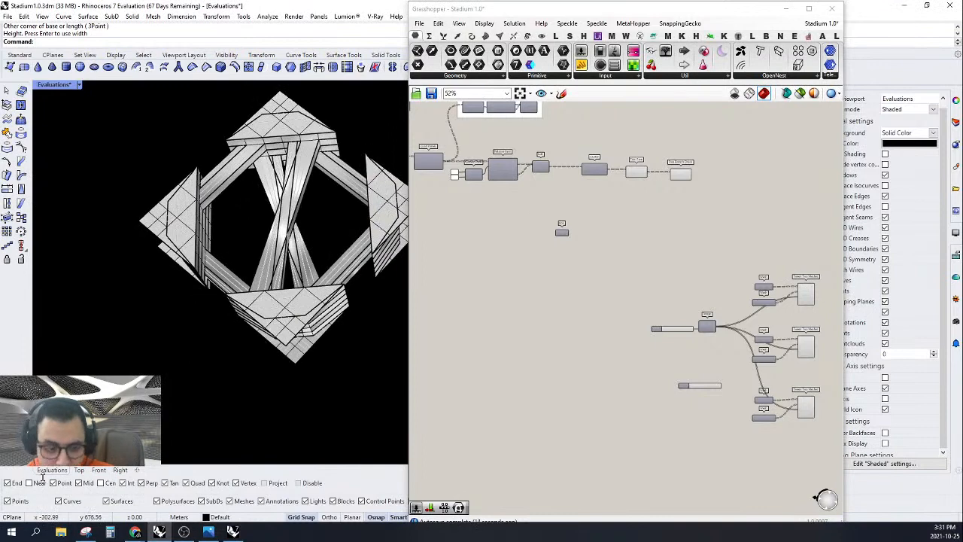
# Step: In the Top view, select all meshes of the overlapped end module and move them down along Y by one module length
pyautogui.click(79, 470)
pyautogui.scroll(-2, 350, 307)
pyautogui.scroll(8, 339, 284)
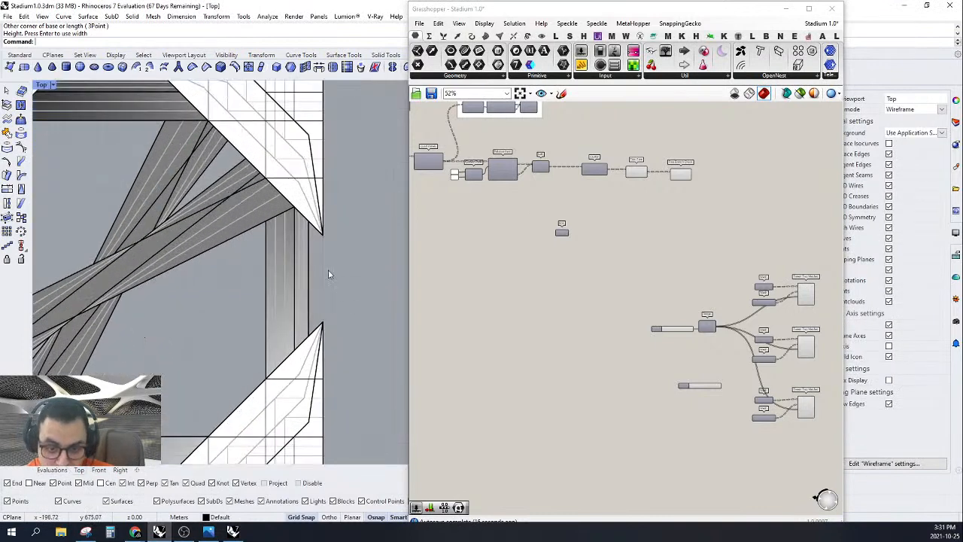
pyautogui.moveTo(339, 283); pyautogui.dragTo(294, 319)
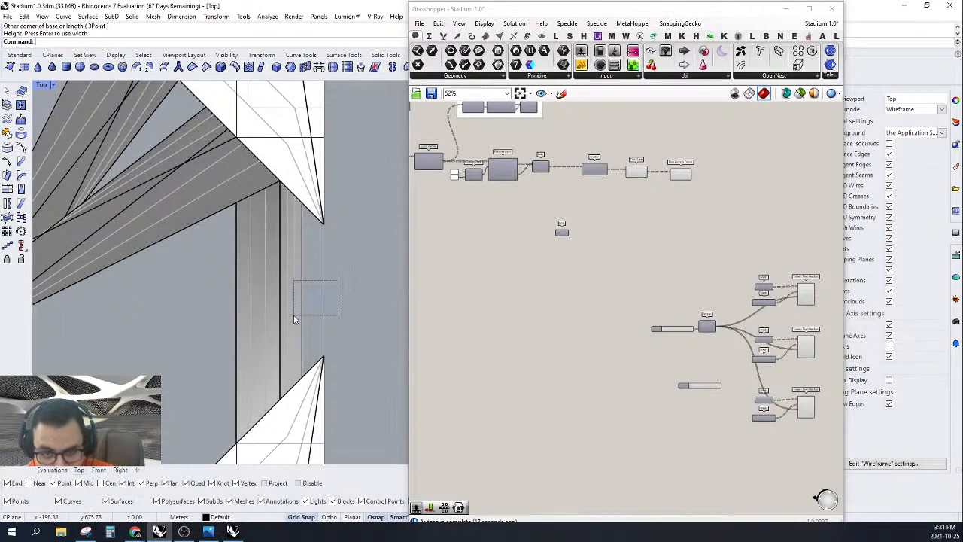
pyautogui.moveTo(350, 296)
pyautogui.mouseDown()
pyautogui.moveTo(286, 325)
pyautogui.moveTo(340, 297)
pyautogui.mouseUp()
pyautogui.scroll(6, 238, 321)
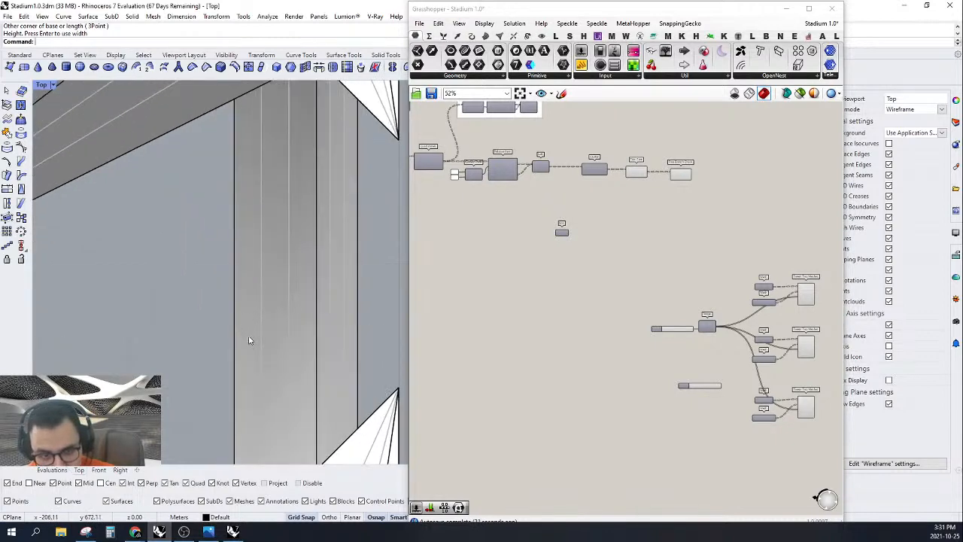
pyautogui.moveTo(253, 334); pyautogui.dragTo(192, 370)
pyautogui.scroll(-8, 294, 334)
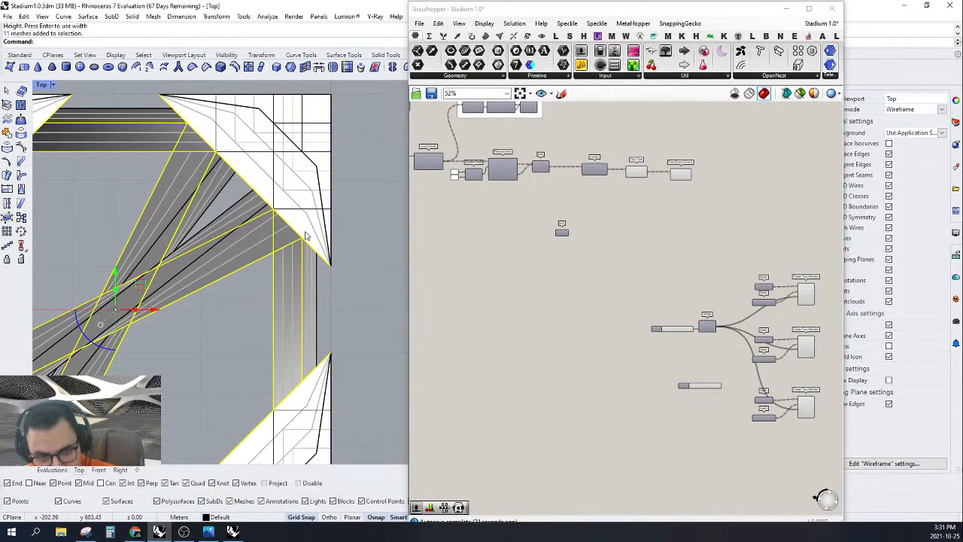
pyautogui.scroll(4, 306, 236)
pyautogui.keyDown('shift'); pyautogui.moveTo(155, 185); pyautogui.dragTo(154, 162); pyautogui.keyUp('shift')
pyautogui.scroll(-9, 301, 213)
pyautogui.scroll(-6, 327, 169)
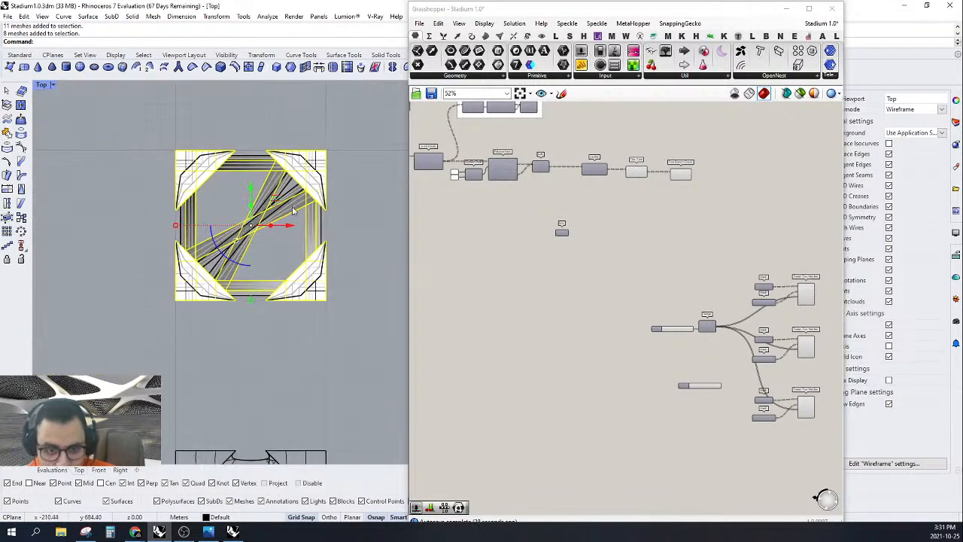
pyautogui.moveTo(267, 198); pyautogui.dragTo(267, 263)
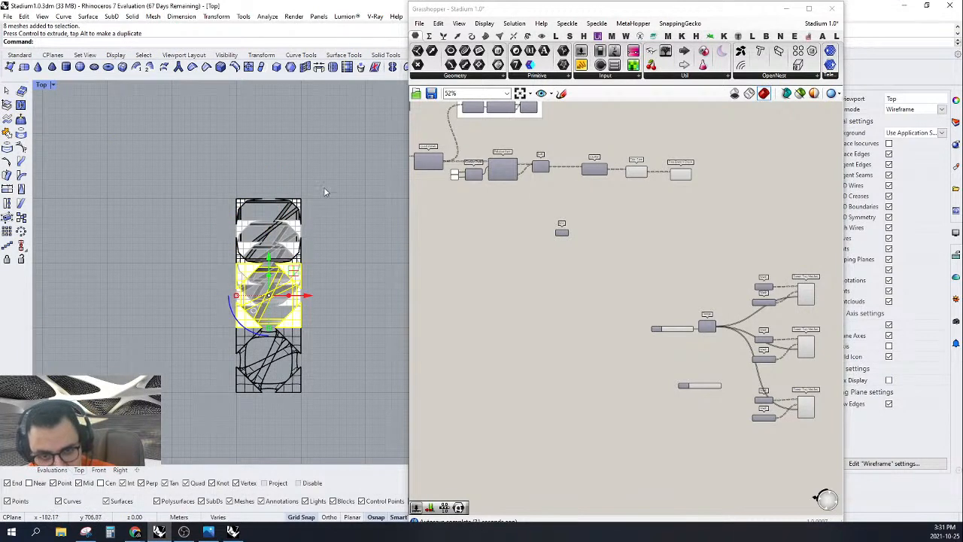
# Step: Move the uppermost mesh module farther up along Y and the middle module up by one module length to space them out
pyautogui.moveTo(323, 188); pyautogui.dragTo(178, 231)
pyautogui.moveTo(267, 193); pyautogui.dragTo(268, 80)
pyautogui.scroll(-3, 284, 119)
pyautogui.scroll(5, 284, 120)
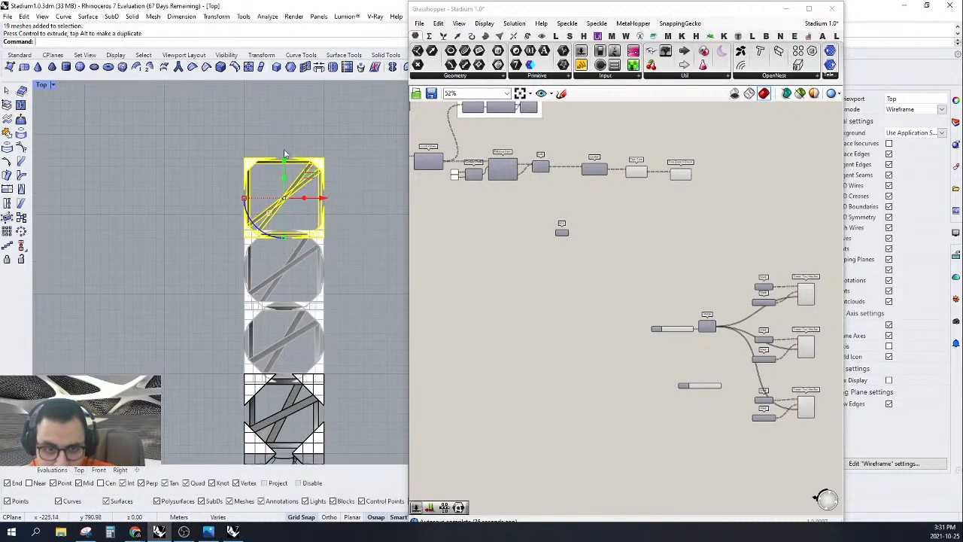
pyautogui.moveTo(284, 159); pyautogui.dragTo(285, 137)
pyautogui.scroll(-5, 304, 160)
pyautogui.scroll(4, 323, 257)
pyautogui.moveTo(337, 231); pyautogui.dragTo(220, 273)
pyautogui.moveTo(281, 237); pyautogui.dragTo(281, 186)
# Step: Set the Steps slider feeding the Range component to 20
pyautogui.moveTo(439, 279); pyautogui.dragTo(524, 303, button='right')
pyautogui.scroll(-2, 524, 304)
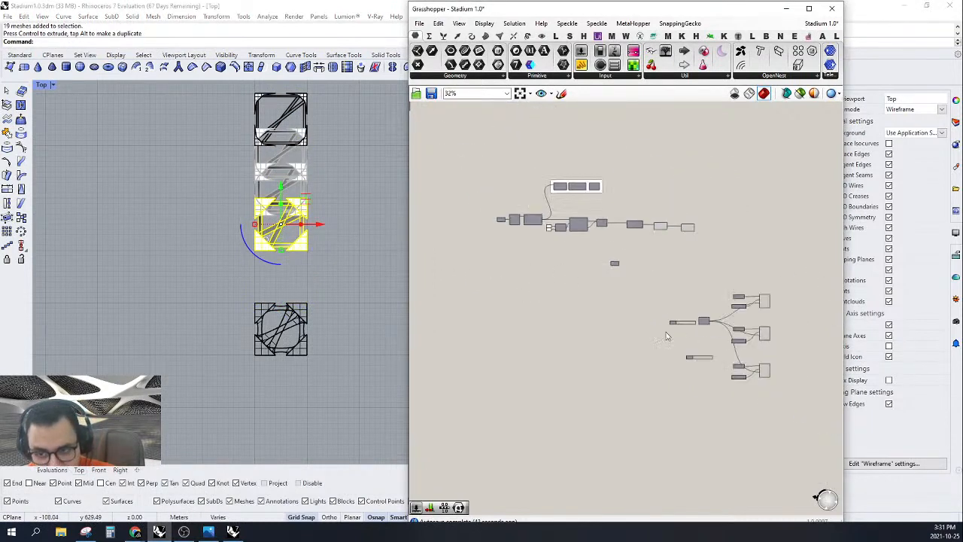
pyautogui.scroll(6, 519, 279)
pyautogui.scroll(1, 519, 279)
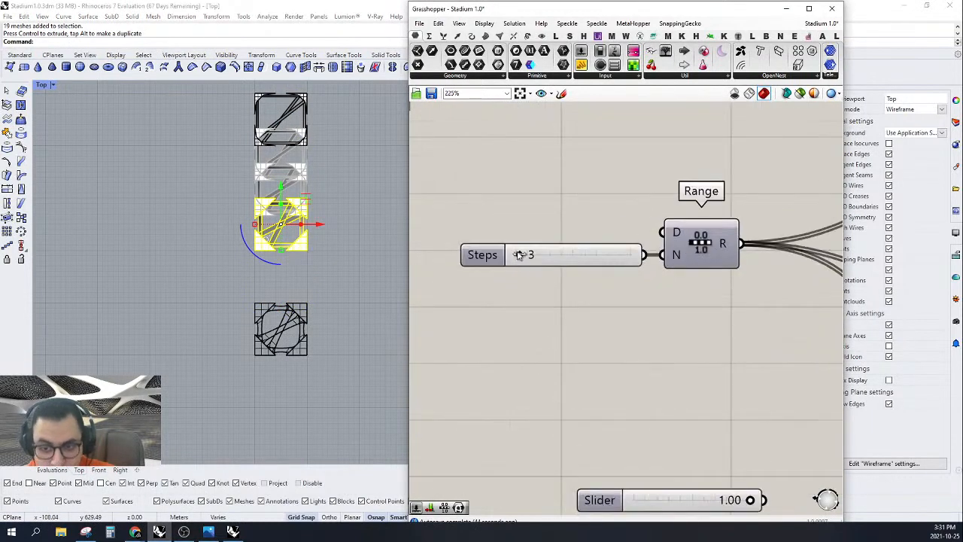
pyautogui.moveTo(516, 255); pyautogui.dragTo(539, 256)
pyautogui.scroll(-2, 537, 255)
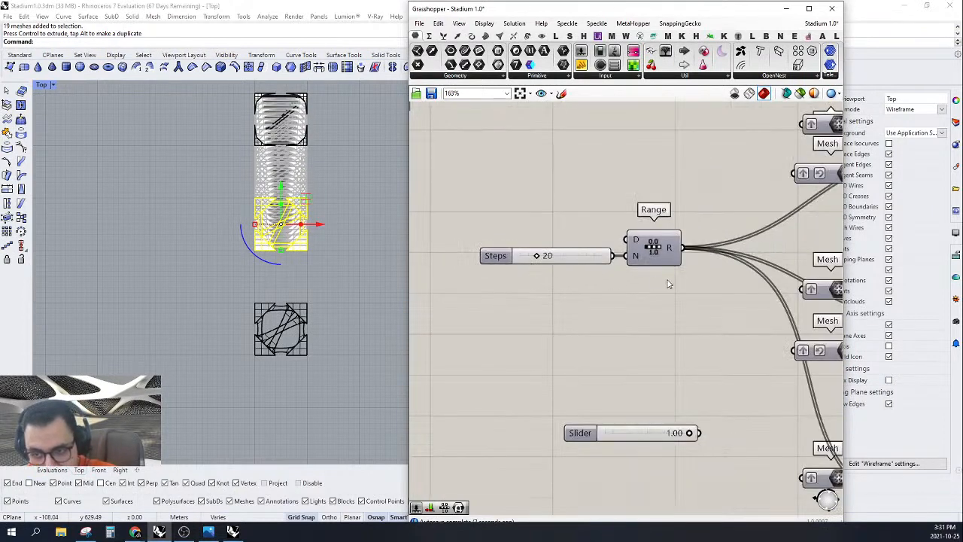
# Step: Add a Graph Mapper component near the Range component and shrink it to a compact size
pyautogui.moveTo(668, 283); pyautogui.dragTo(617, 301, button='right')
pyautogui.click(601, 265)
pyautogui.moveTo(645, 229); pyautogui.dragTo(583, 252, button='right')
pyautogui.doubleClick(583, 249)
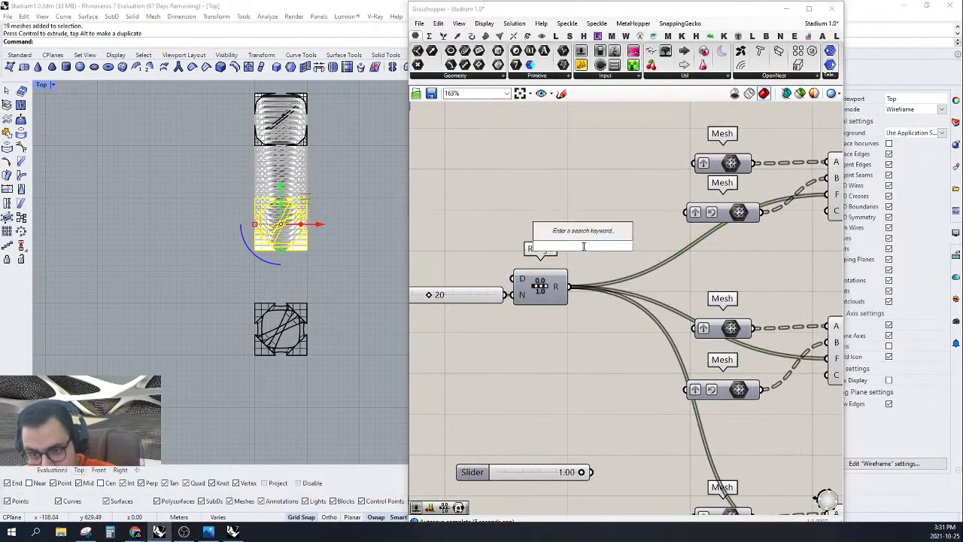
pyautogui.write('GRA')
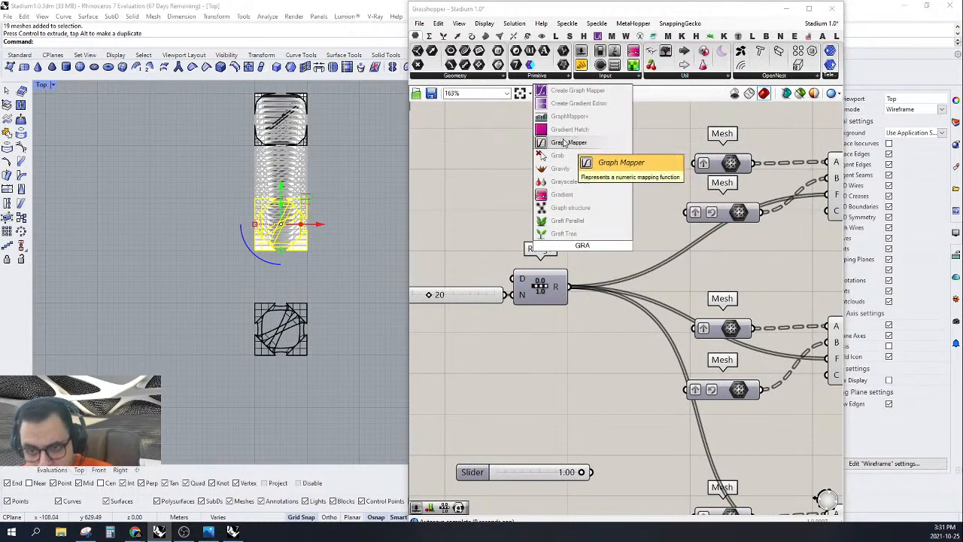
pyautogui.click(565, 142)
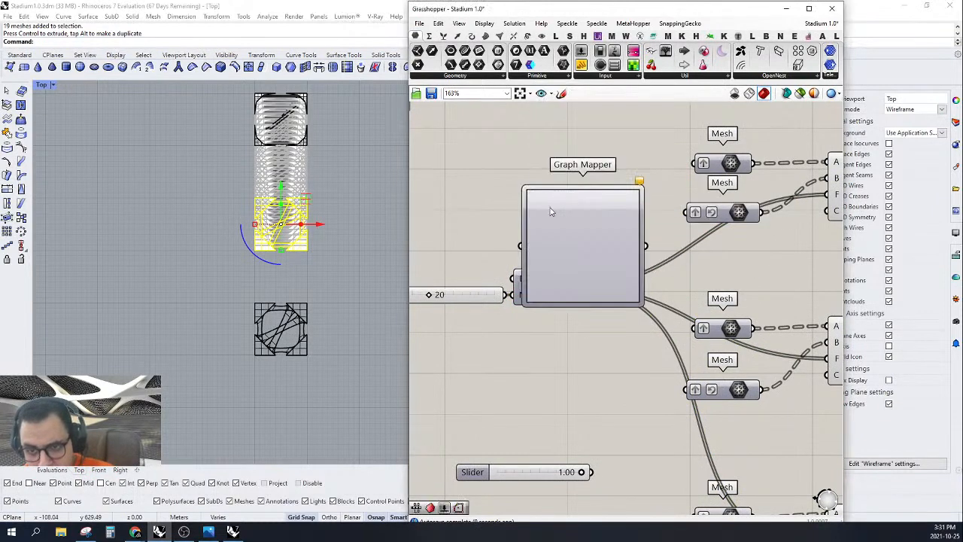
pyautogui.moveTo(526, 189); pyautogui.dragTo(673, 289)
pyautogui.scroll(1, 579, 249)
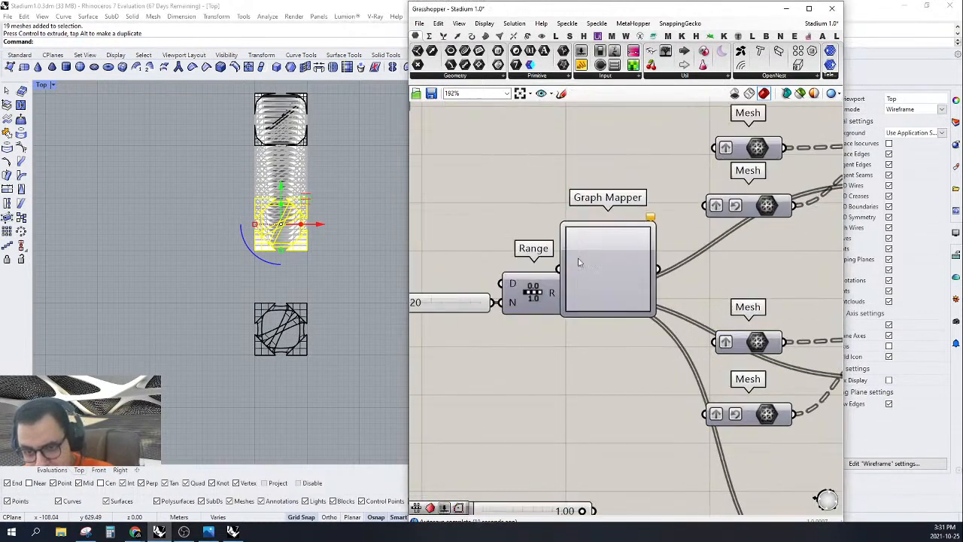
# Step: Place the Graph Mapper beside Range and route Range's output through it to all of the tween factor inputs
pyautogui.moveTo(582, 270); pyautogui.dragTo(598, 246)
pyautogui.scroll(-2, 597, 246)
pyautogui.moveTo(535, 237); pyautogui.dragTo(581, 260, button='right')
pyautogui.moveTo(583, 260); pyautogui.dragTo(518, 308)
pyautogui.click(575, 276)
pyautogui.moveTo(655, 265); pyautogui.dragTo(587, 264)
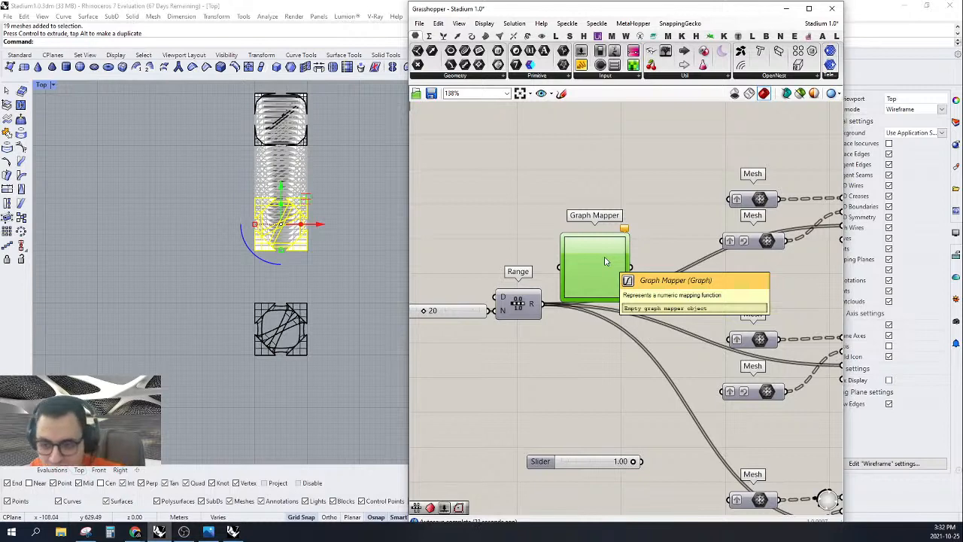
pyautogui.scroll(1, 558, 280)
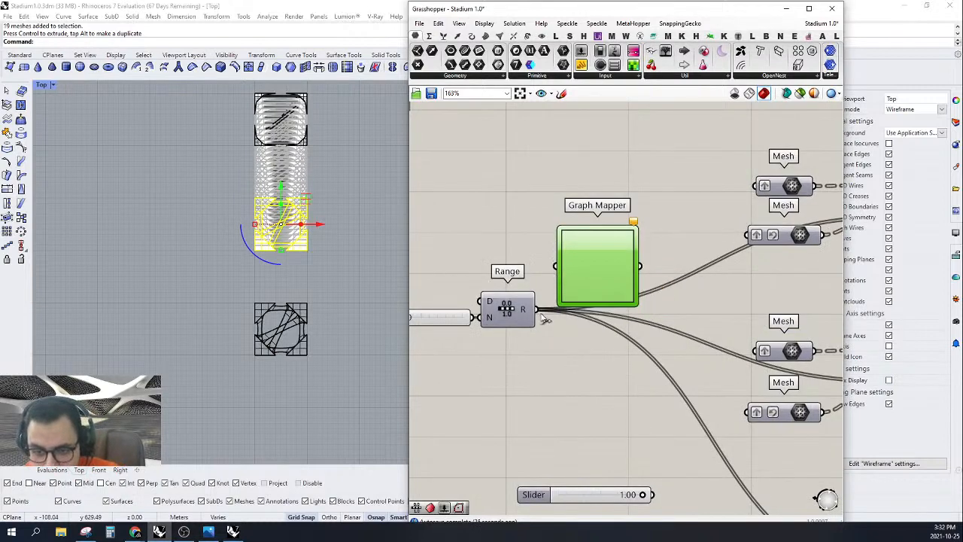
pyautogui.keyDown('ctrl'); pyautogui.keyDown('shift'); pyautogui.moveTo(536, 309); pyautogui.dragTo(640, 266); pyautogui.keyUp('shift'); pyautogui.keyUp('ctrl')
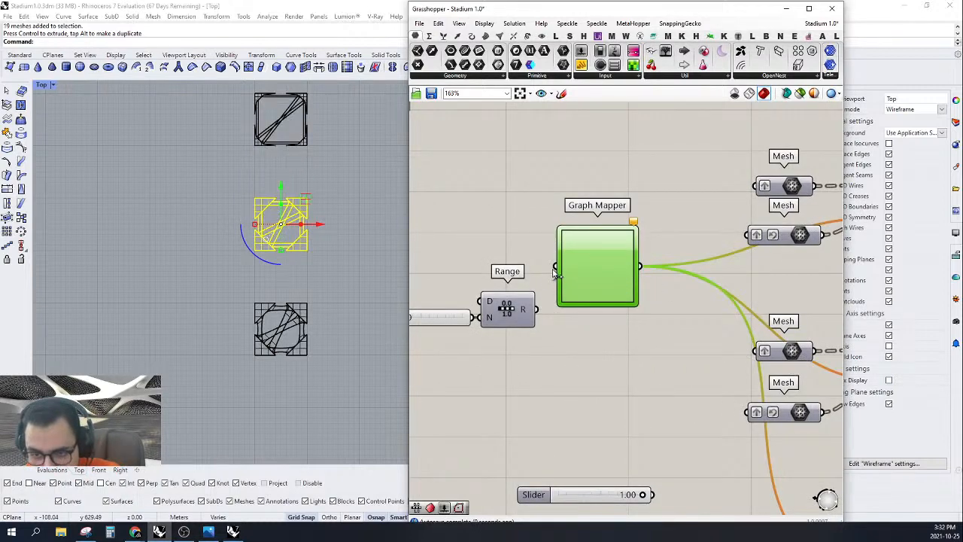
pyautogui.moveTo(555, 269); pyautogui.dragTo(536, 309)
pyautogui.moveTo(595, 266); pyautogui.dragTo(593, 309)
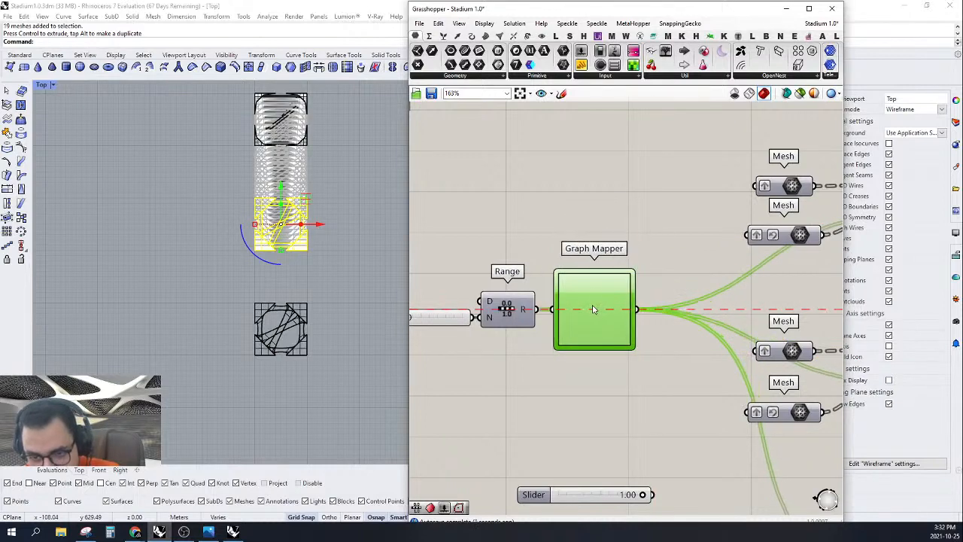
# Step: Set the Graph Mapper's graph type to Sine
pyautogui.rightClick(593, 309)
pyautogui.moveTo(656, 429)
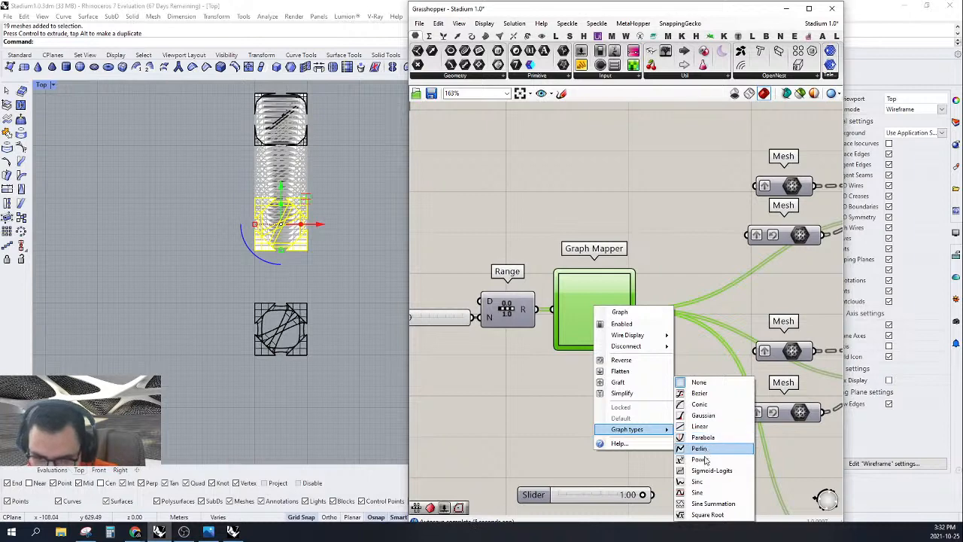
pyautogui.click(706, 492)
pyautogui.moveTo(641, 413)
pyautogui.mouseDown(button='right')
pyautogui.moveTo(659, 401)
pyautogui.moveTo(645, 408)
pyautogui.mouseUp(button='right')
pyautogui.click(640, 395)
pyautogui.scroll(2, 445, 324)
pyautogui.moveTo(651, 316); pyautogui.dragTo(642, 323, button='right')
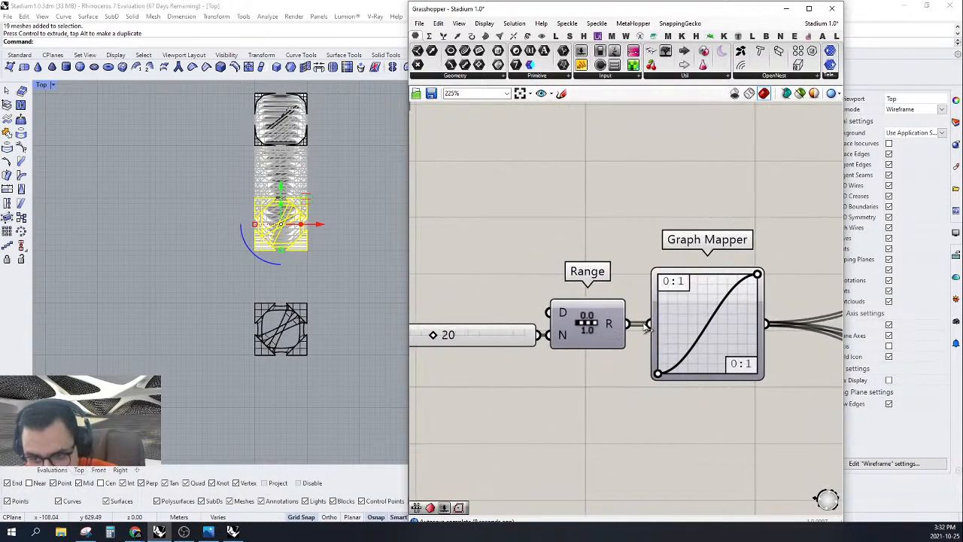
# Step: Move the Steps slider farther away from the Range component, keeping it connected to the N input
pyautogui.moveTo(637, 273); pyautogui.dragTo(481, 380)
pyautogui.moveTo(568, 347); pyautogui.dragTo(587, 319, button='right')
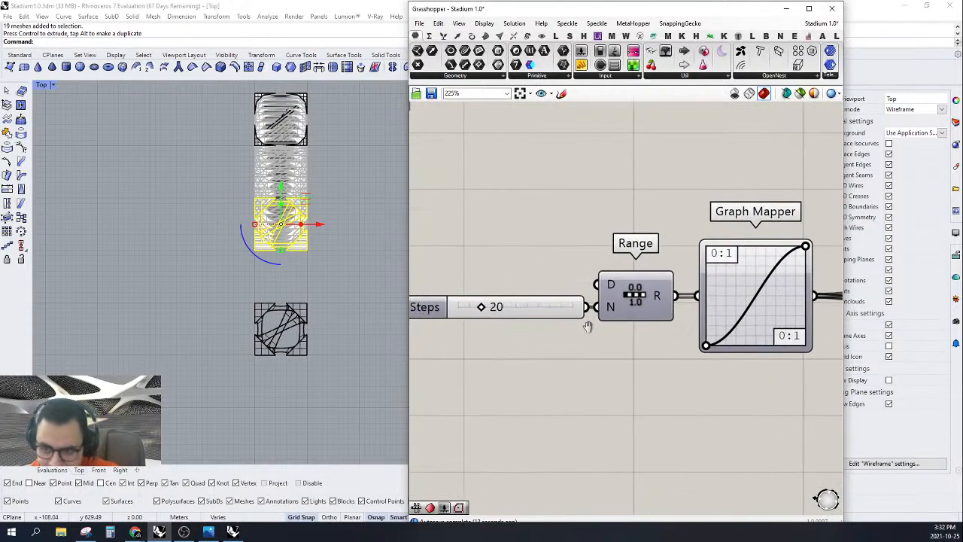
pyautogui.moveTo(553, 310); pyautogui.dragTo(526, 311)
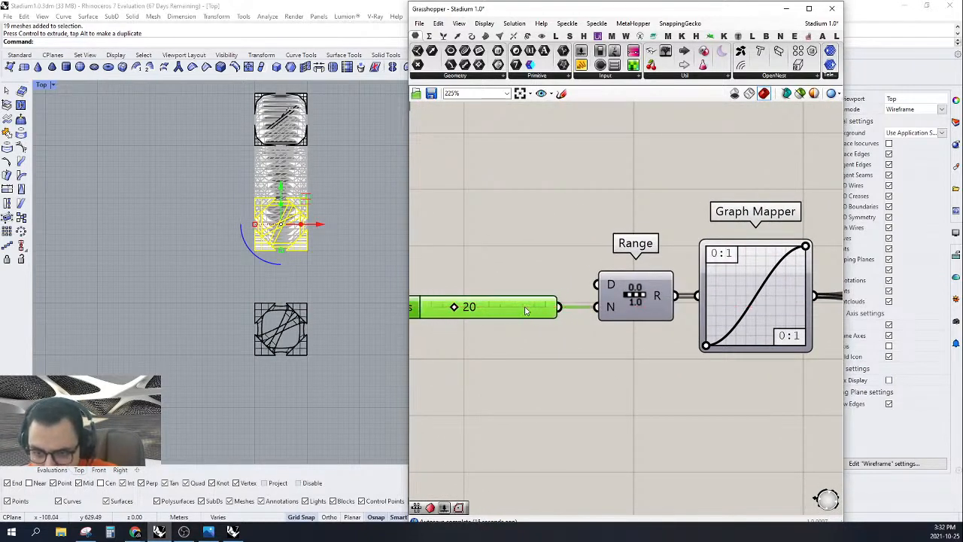
pyautogui.moveTo(556, 315)
pyautogui.mouseDown(button='right')
pyautogui.moveTo(602, 327)
pyautogui.moveTo(574, 316)
pyautogui.mouseUp(button='right')
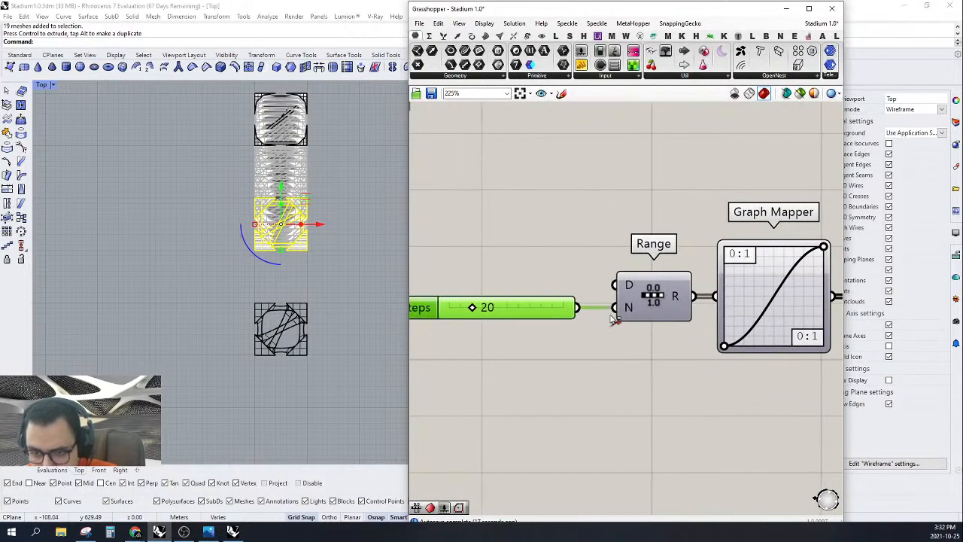
pyautogui.moveTo(610, 316)
pyautogui.keyDown('ctrl'); pyautogui.mouseDown()
pyautogui.moveTo(567, 316)
pyautogui.moveTo(614, 307)
pyautogui.mouseUp(); pyautogui.keyUp('ctrl')
# Step: Set the Steps slider to 1
pyautogui.moveTo(473, 308); pyautogui.dragTo(452, 316)
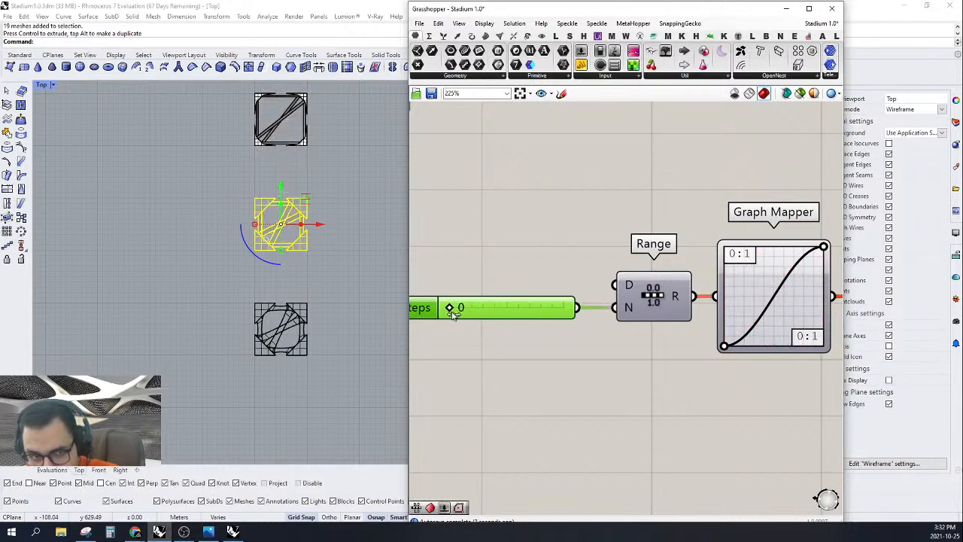
pyautogui.click(492, 267)
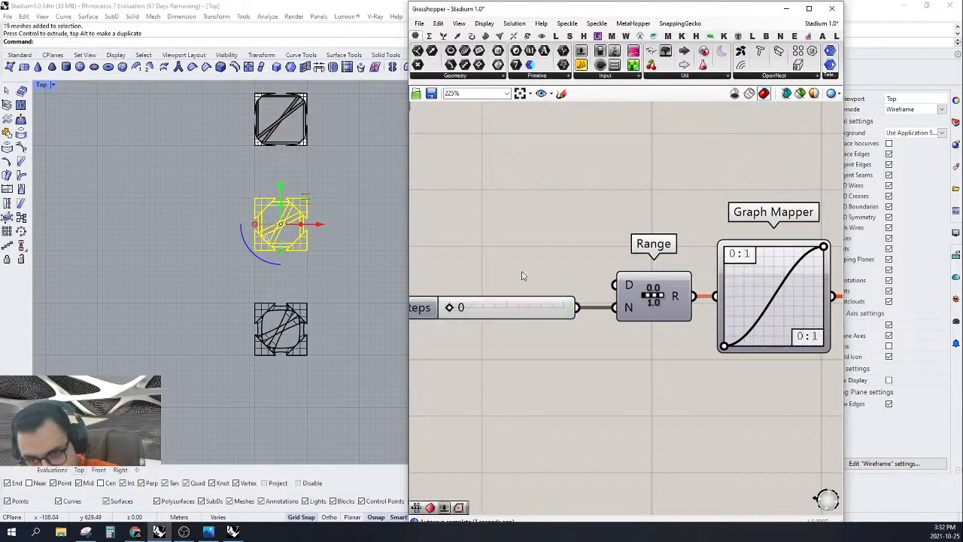
pyautogui.moveTo(504, 251); pyautogui.dragTo(530, 259, button='right')
pyautogui.doubleClick(530, 260)
pyautogui.click(494, 291)
pyautogui.scroll(5, 465, 322)
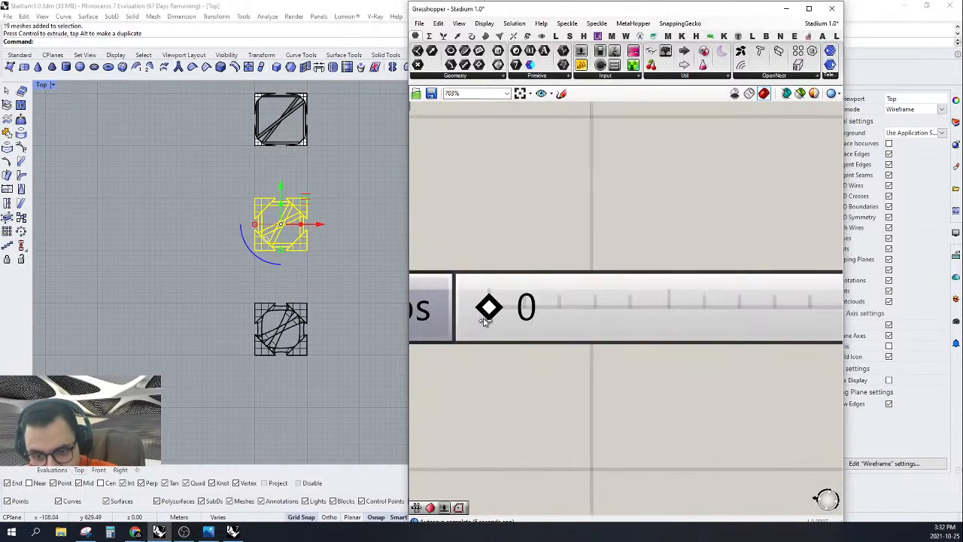
pyautogui.moveTo(482, 316); pyautogui.dragTo(485, 315)
pyautogui.scroll(-4, 485, 315)
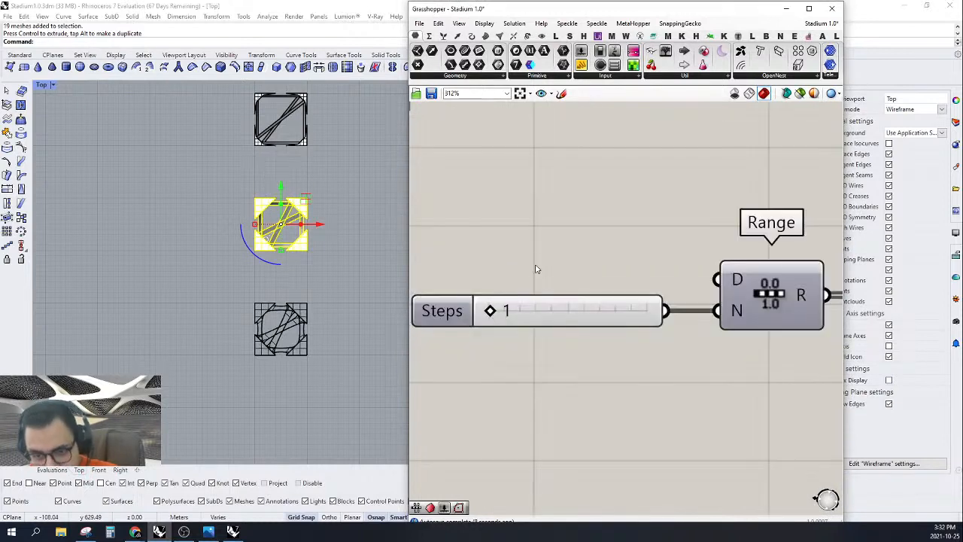
# Step: Add a Construct Domain component above the Steps slider and connect its output to Range's D input
pyautogui.doubleClick(533, 257)
pyautogui.write('D')
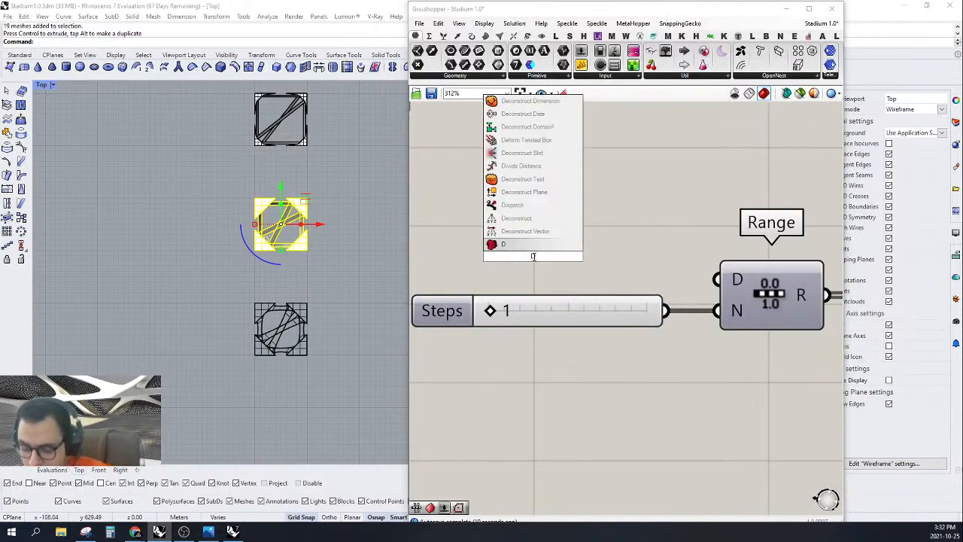
pyautogui.write('O')
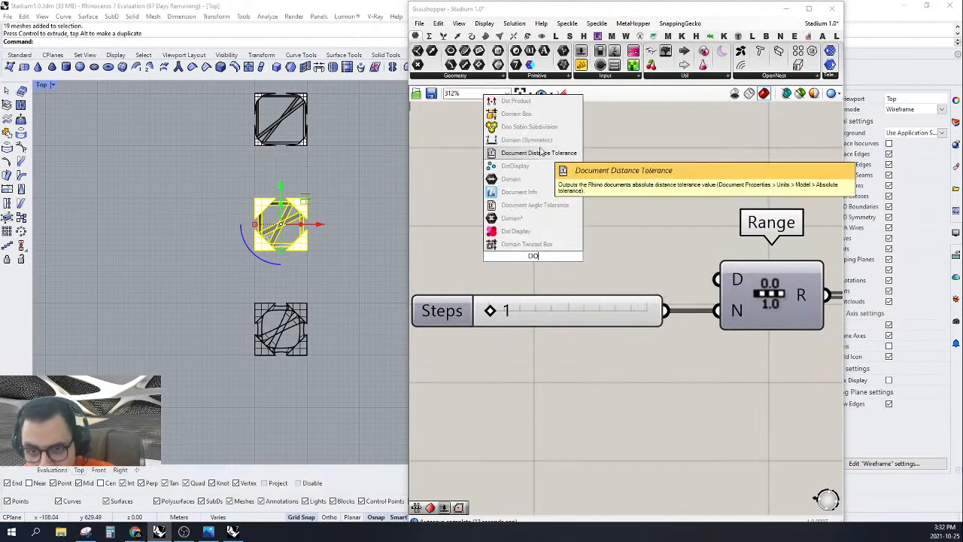
pyautogui.write(' CO')
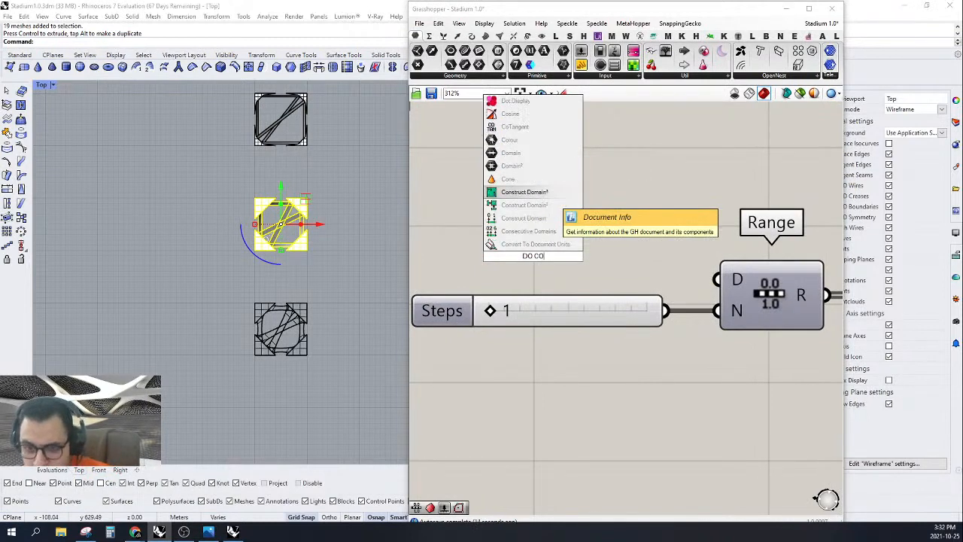
pyautogui.click(547, 220)
pyautogui.moveTo(585, 256); pyautogui.dragTo(716, 279)
pyautogui.moveTo(530, 271); pyautogui.dragTo(605, 252)
# Step: Create a 0.5 number slider, connect it to Construct Domain's B input and align it with that input
pyautogui.moveTo(534, 251); pyautogui.dragTo(608, 266, button='right')
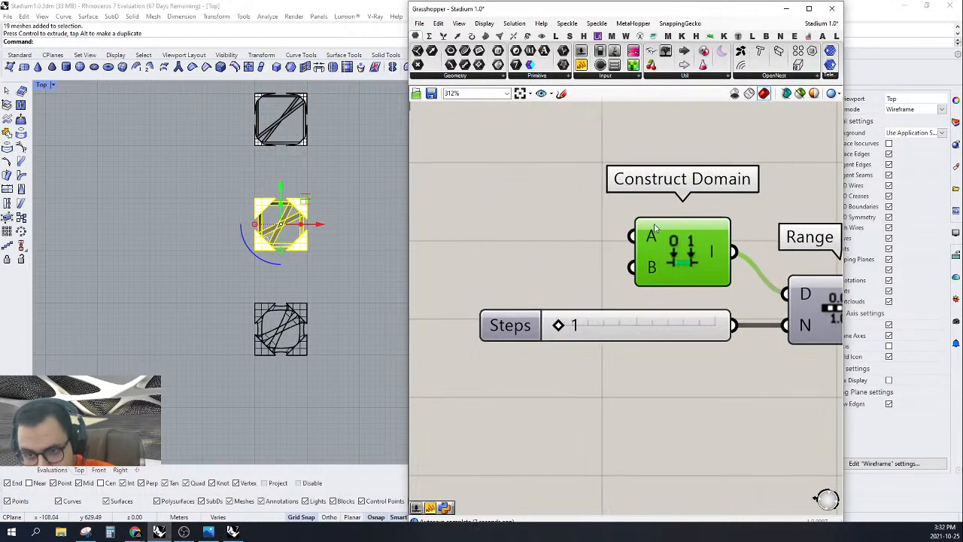
pyautogui.doubleClick(516, 259)
pyautogui.write('0.5')
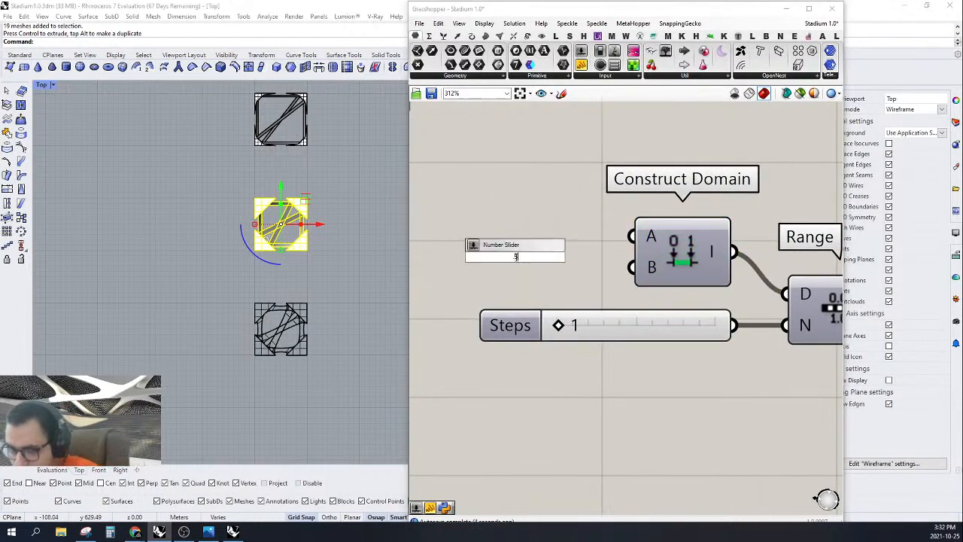
pyautogui.press('Return')
pyautogui.moveTo(643, 257); pyautogui.dragTo(639, 268)
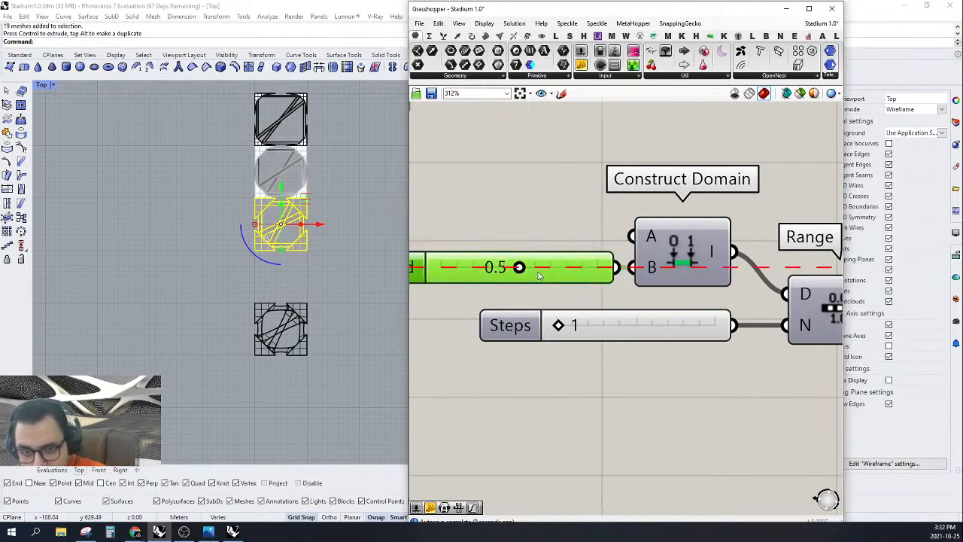
# Step: Lower the Domain end slider to 0.2 to test how it shifts the range along the Graph Mapper curve
pyautogui.scroll(-3, 594, 252)
pyautogui.scroll(-3, 594, 252)
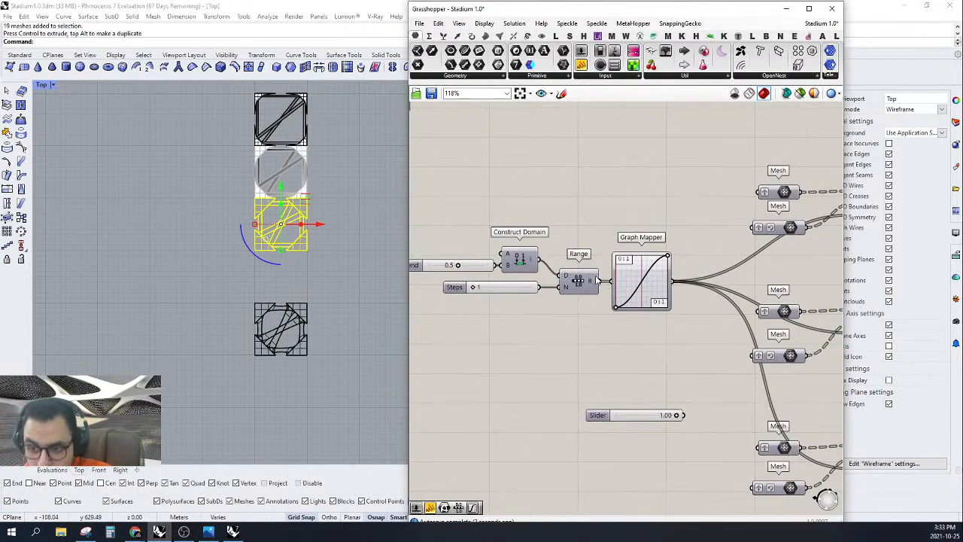
pyautogui.moveTo(681, 233); pyautogui.dragTo(600, 346)
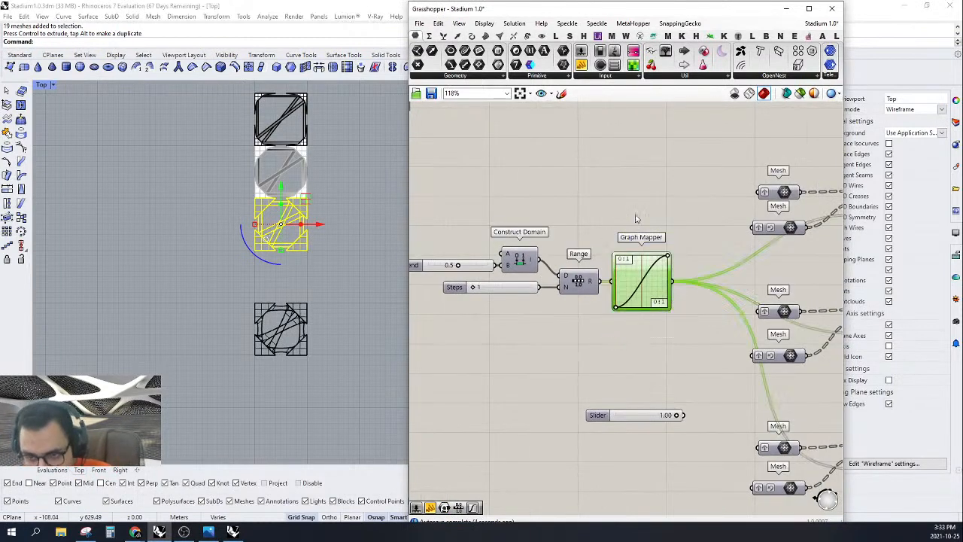
pyautogui.moveTo(700, 308); pyautogui.dragTo(750, 305, button='right')
pyautogui.scroll(3, 489, 281)
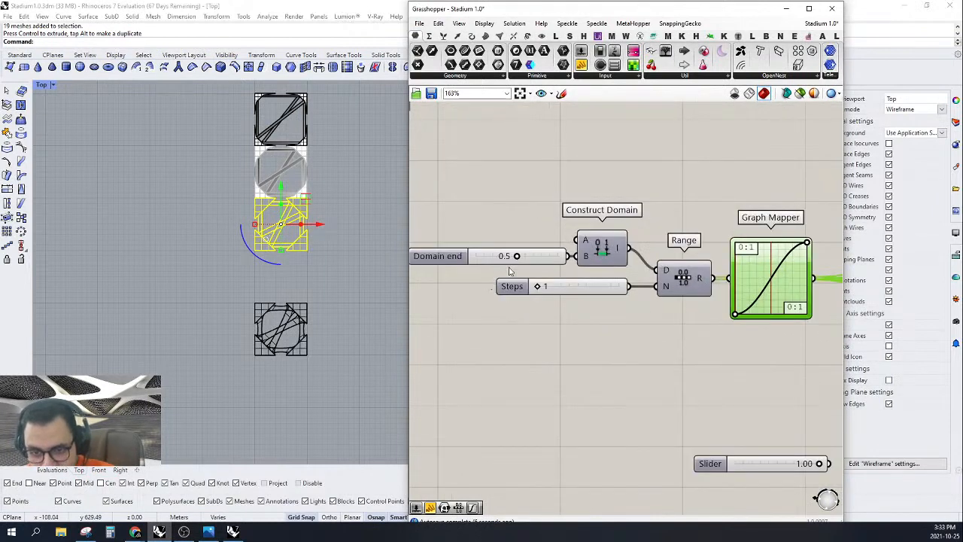
pyautogui.moveTo(517, 256); pyautogui.dragTo(473, 257)
pyautogui.moveTo(480, 257); pyautogui.dragTo(494, 258)
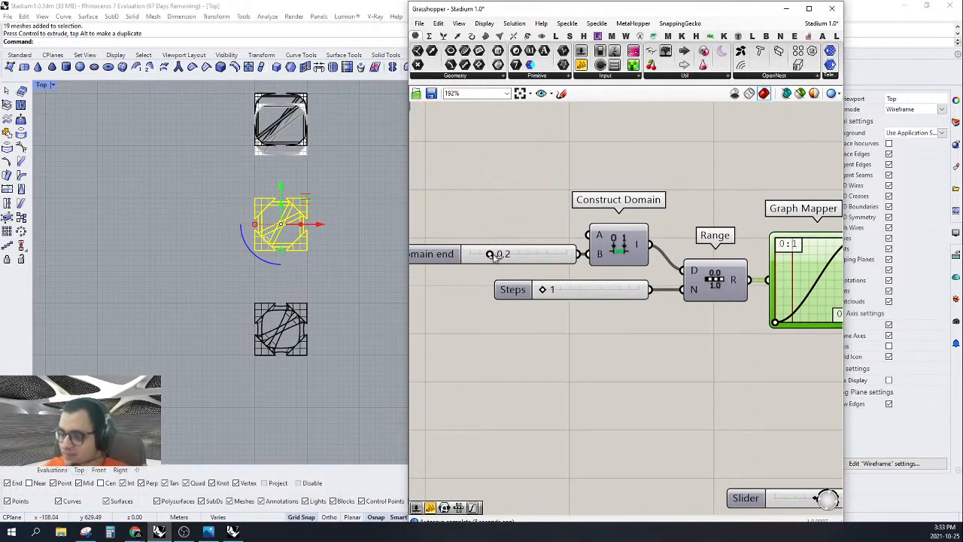
pyautogui.moveTo(721, 286); pyautogui.dragTo(570, 281, button='right')
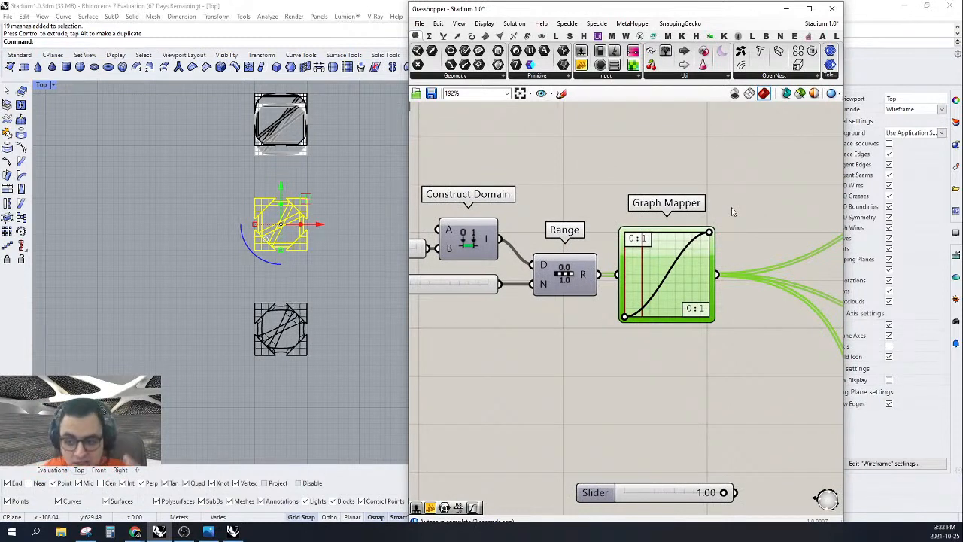
# Step: Try the Linear graph type on the Graph Mapper for comparison and return it to Sine
pyautogui.rightClick(683, 279)
pyautogui.moveTo(699, 303)
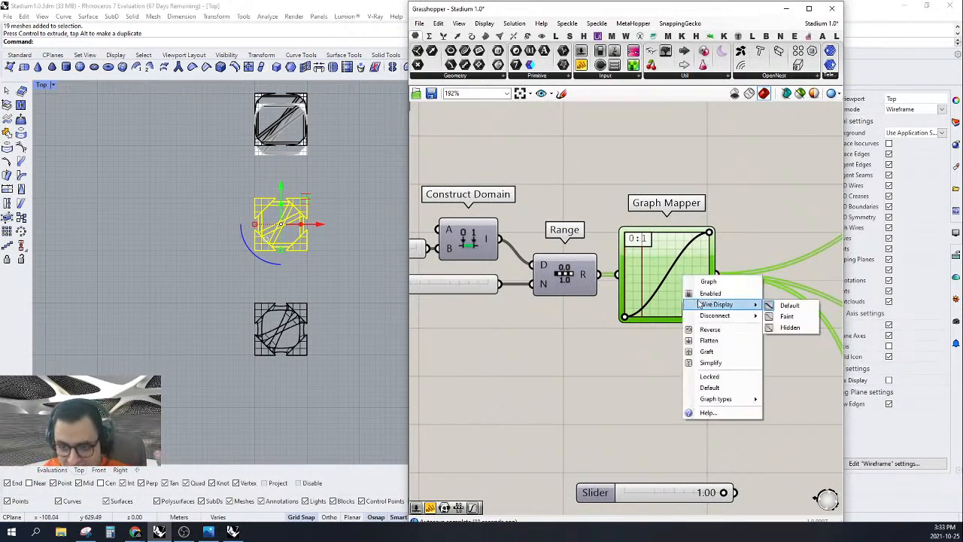
pyautogui.moveTo(717, 398)
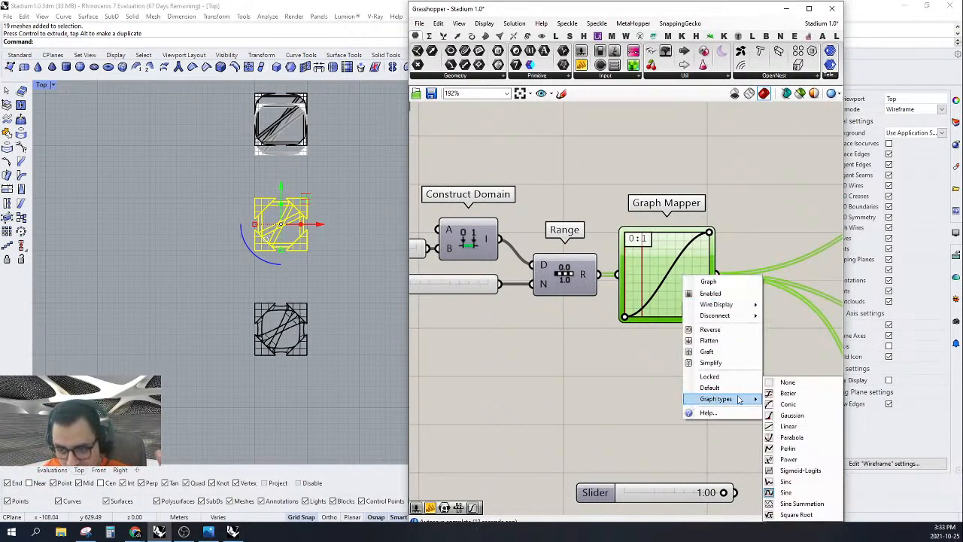
pyautogui.click(808, 427)
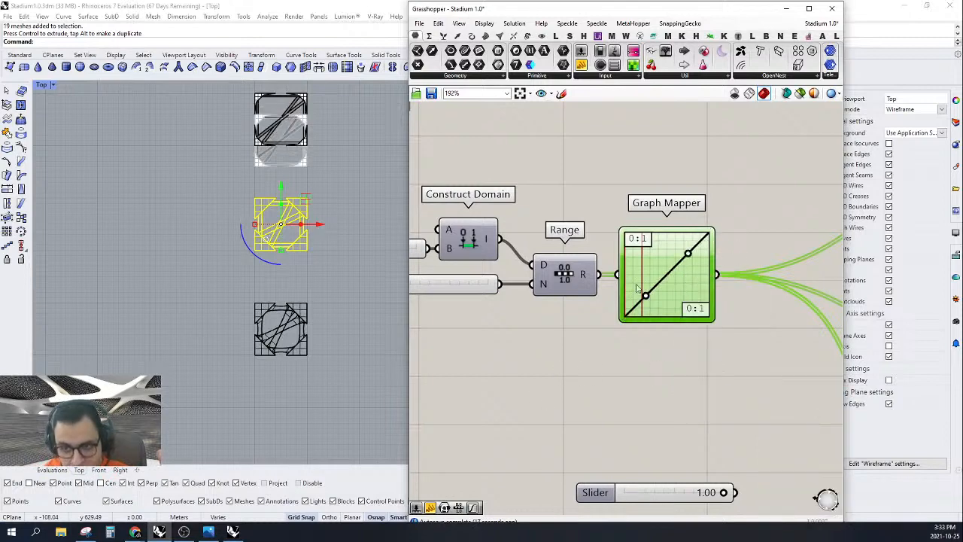
pyautogui.rightClick(664, 273)
pyautogui.moveTo(723, 395)
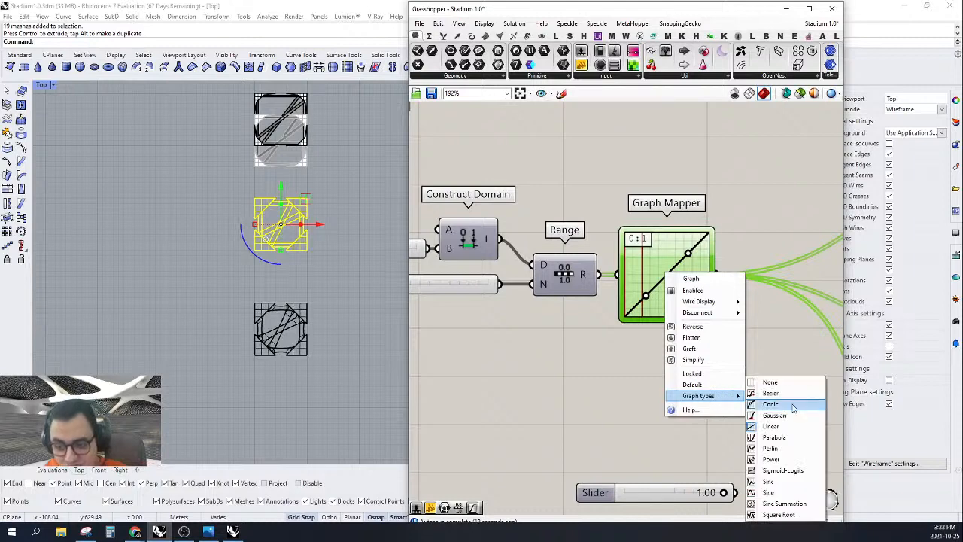
pyautogui.click(768, 492)
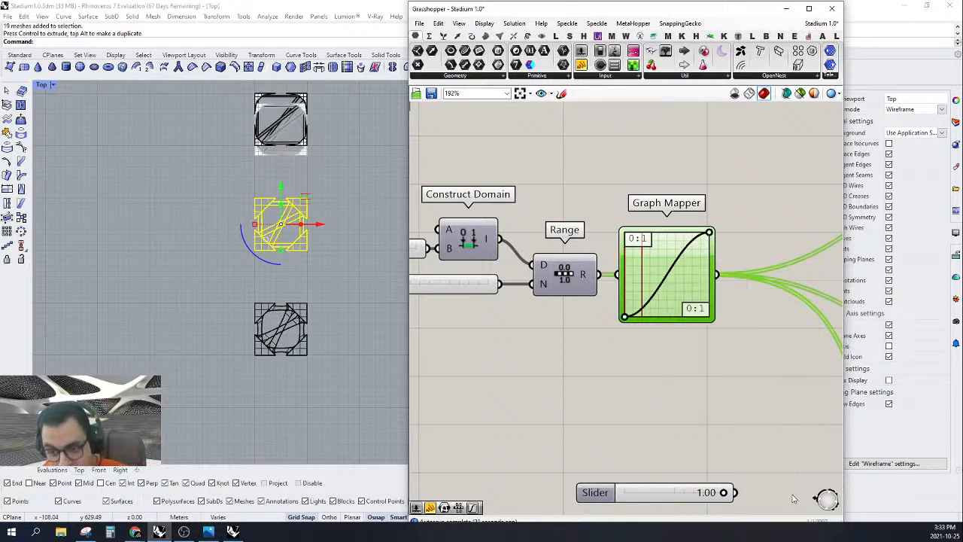
# Step: Set the Domain end slider to 0.5
pyautogui.moveTo(553, 380); pyautogui.dragTo(633, 369, button='right')
pyautogui.scroll(3, 466, 275)
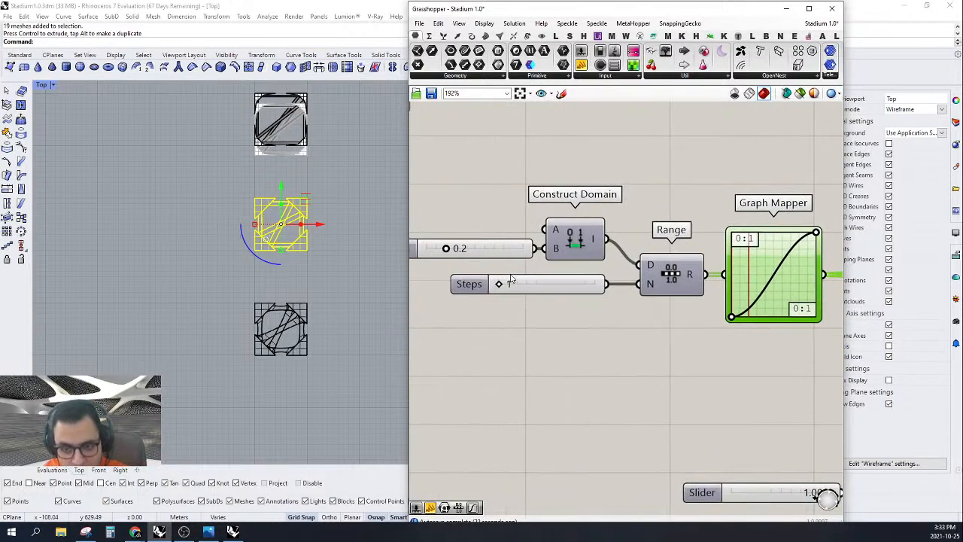
pyautogui.moveTo(452, 261); pyautogui.dragTo(494, 266)
pyautogui.moveTo(507, 271); pyautogui.dragTo(681, 275, button='right')
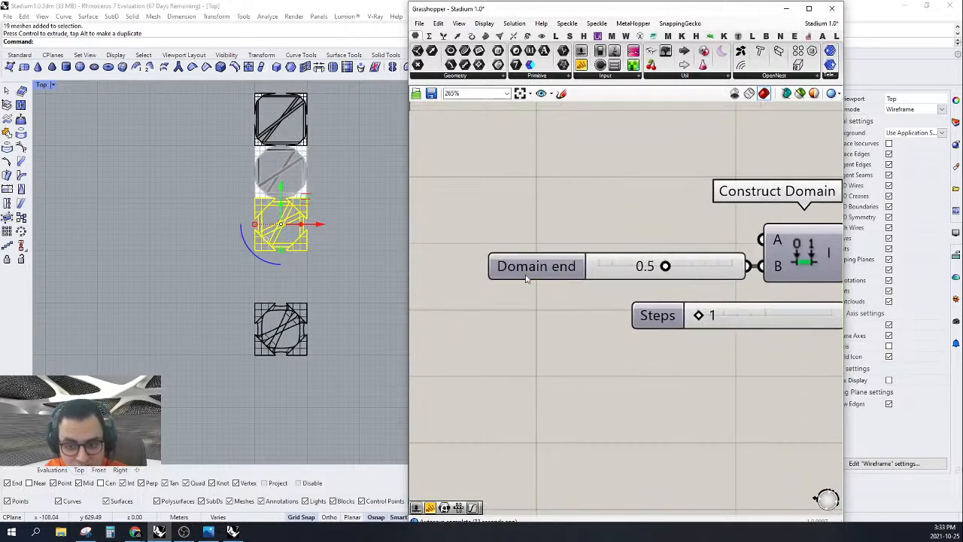
# Step: Set the Domain end slider to two decimal places and raise its value to 1.00
pyautogui.doubleClick(526, 279)
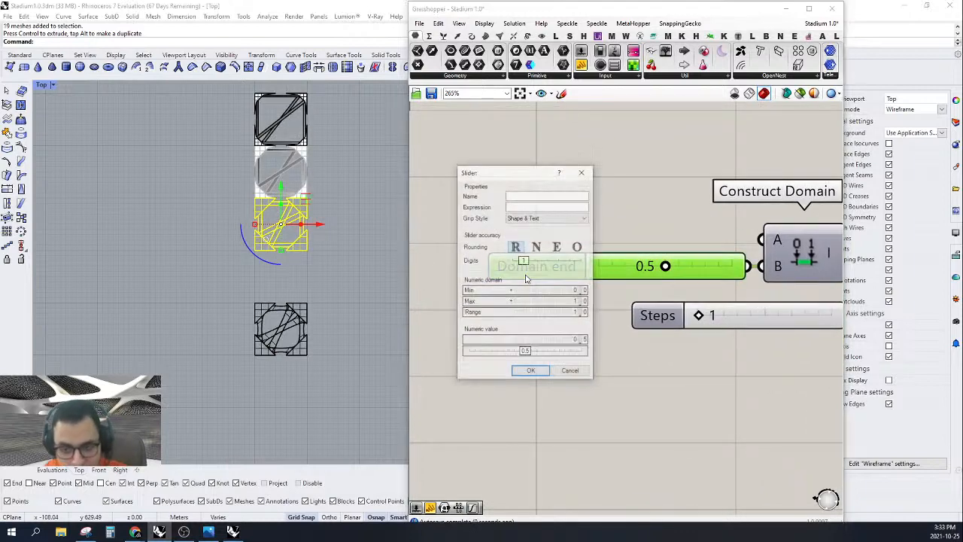
pyautogui.click(528, 374)
pyautogui.scroll(3, 526, 301)
pyautogui.moveTo(518, 269); pyautogui.dragTo(660, 272)
pyautogui.scroll(-3, 660, 272)
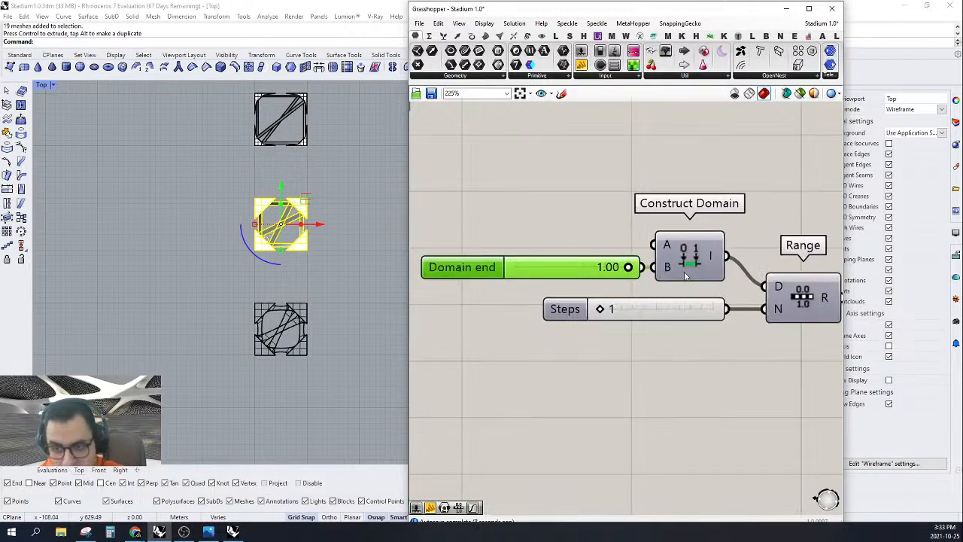
# Step: Raise the Steps slider feeding the Range component to 100
pyautogui.moveTo(621, 177); pyautogui.dragTo(693, 211, button='right')
pyautogui.moveTo(637, 194); pyautogui.dragTo(467, 288)
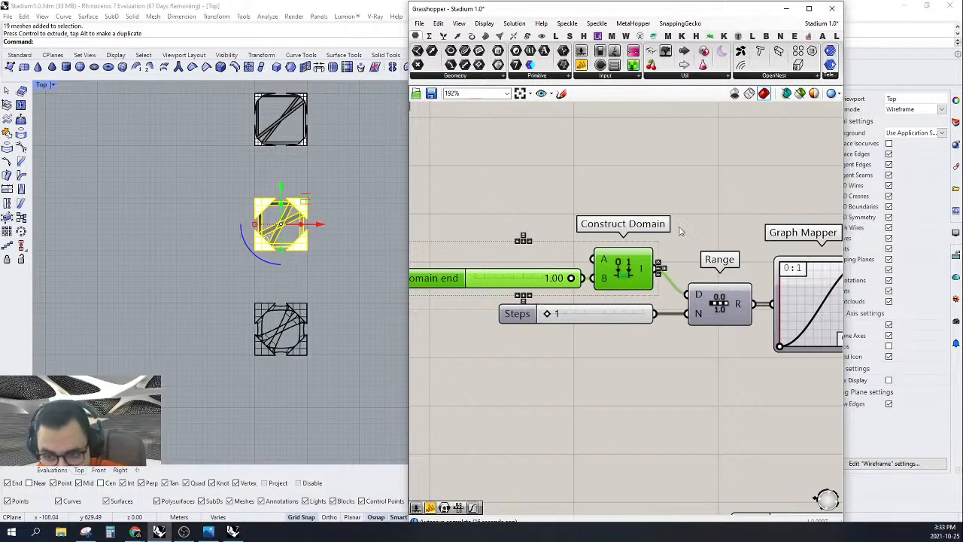
pyautogui.moveTo(681, 231); pyautogui.dragTo(627, 223, button='right')
pyautogui.scroll(-2, 625, 225)
pyautogui.scroll(2, 564, 293)
pyautogui.click(513, 295)
pyautogui.scroll(2, 513, 290)
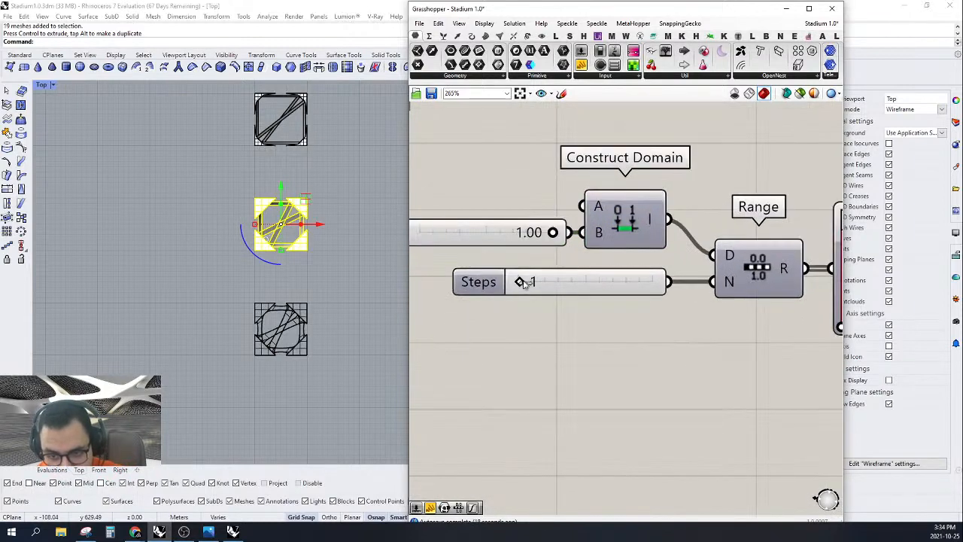
pyautogui.moveTo(520, 281); pyautogui.dragTo(658, 283)
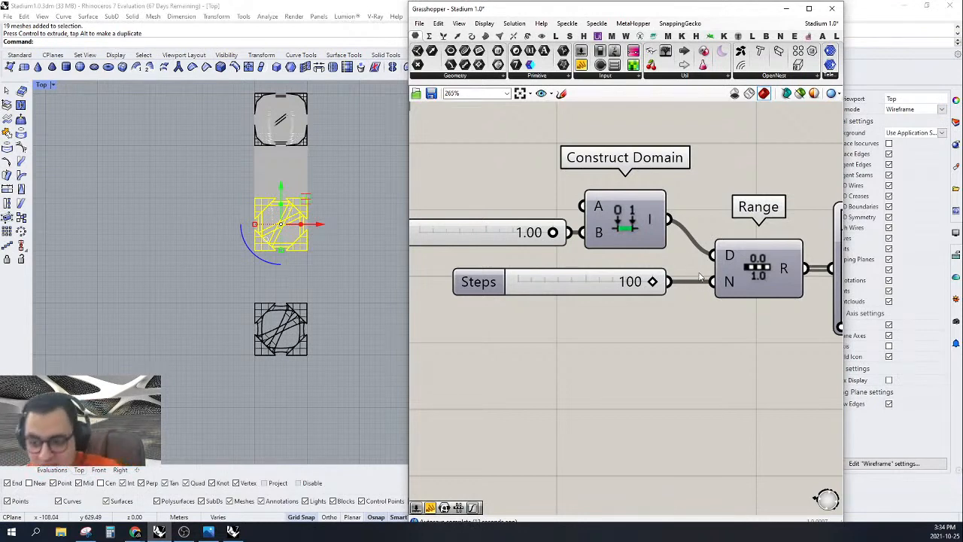
# Step: Try to wire the Tree Branch Check output directly to the Range's N input, then undo the connection
pyautogui.scroll(-3, 700, 277)
pyautogui.scroll(-3, 636, 255)
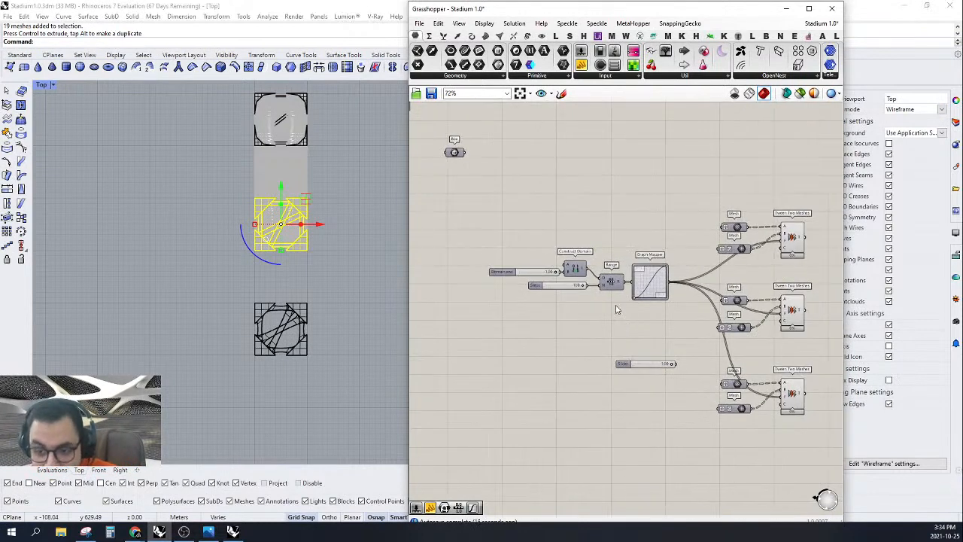
pyautogui.scroll(-2, 595, 316)
pyautogui.scroll(2, 594, 312)
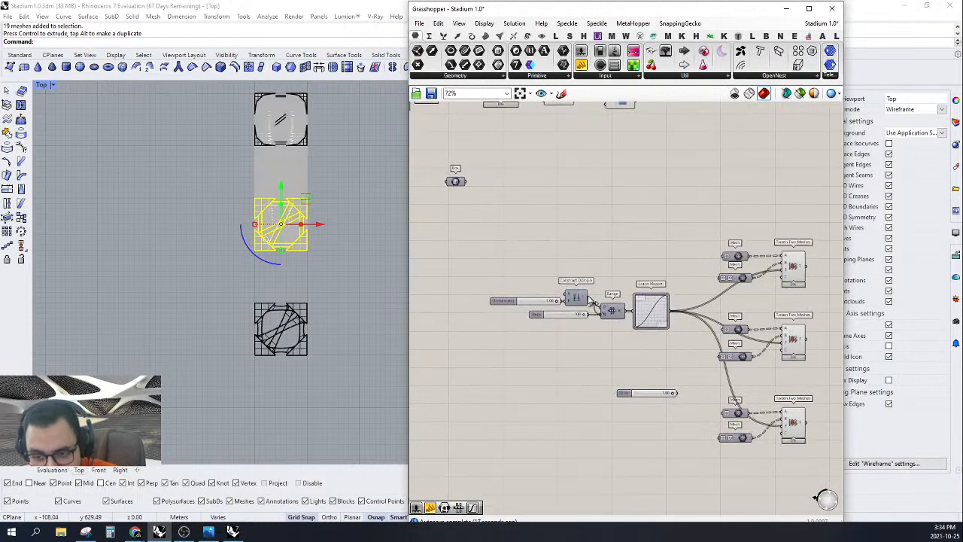
pyautogui.moveTo(592, 300); pyautogui.dragTo(643, 115)
pyautogui.scroll(2, 617, 331)
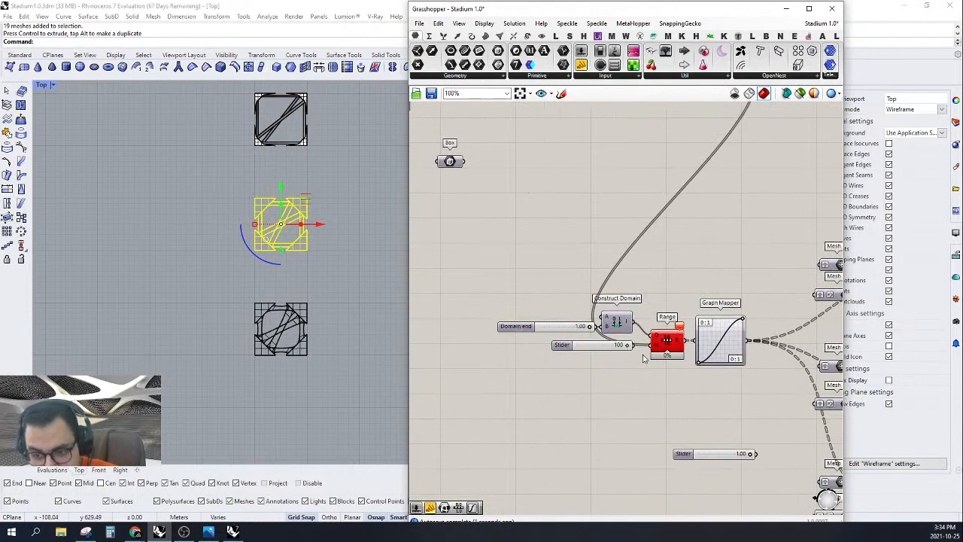
pyautogui.scroll(-2, 643, 358)
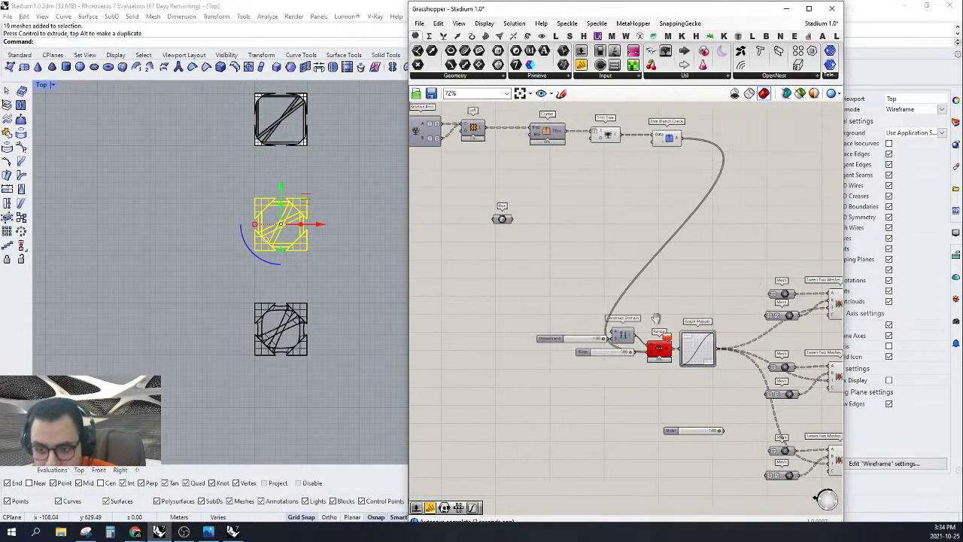
# Step: Add a List Length component and feed it the Trim Tree output
pyautogui.doubleClick(656, 270)
pyautogui.write('Li L')
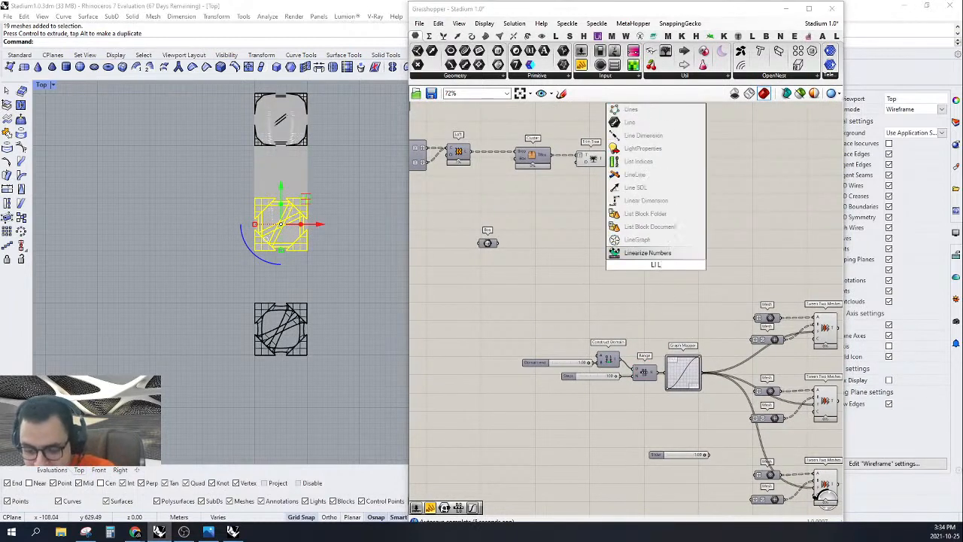
pyautogui.write('e')
pyautogui.click(648, 240)
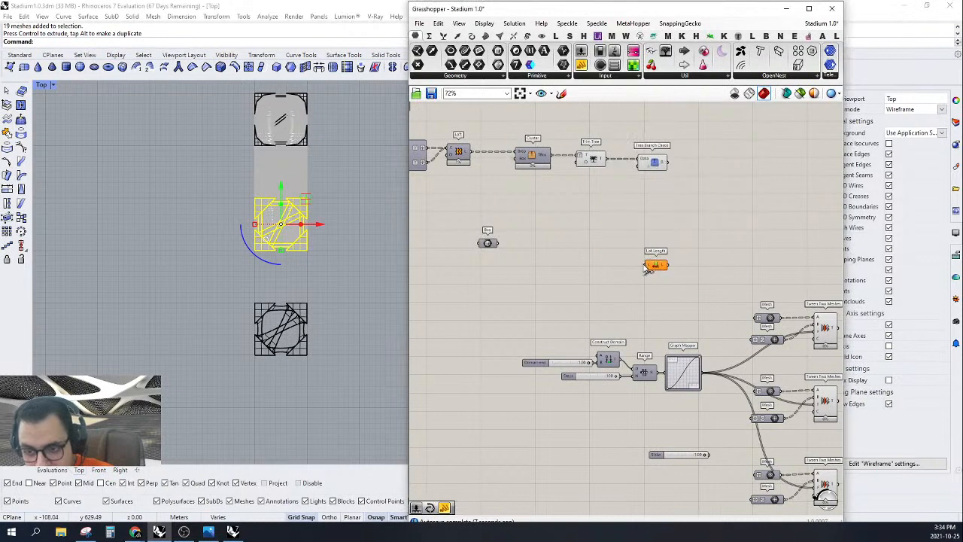
pyautogui.scroll(3, 662, 267)
# Step: Apply the expression X-1 to the List Length output and commit it
pyautogui.rightClick(661, 266)
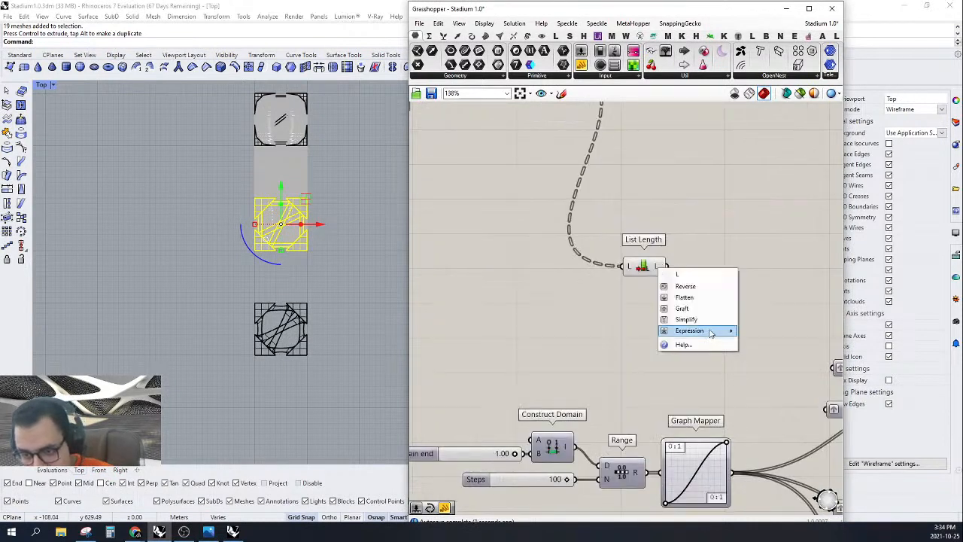
pyautogui.moveTo(700, 331)
pyautogui.click(764, 342)
pyautogui.write('x')
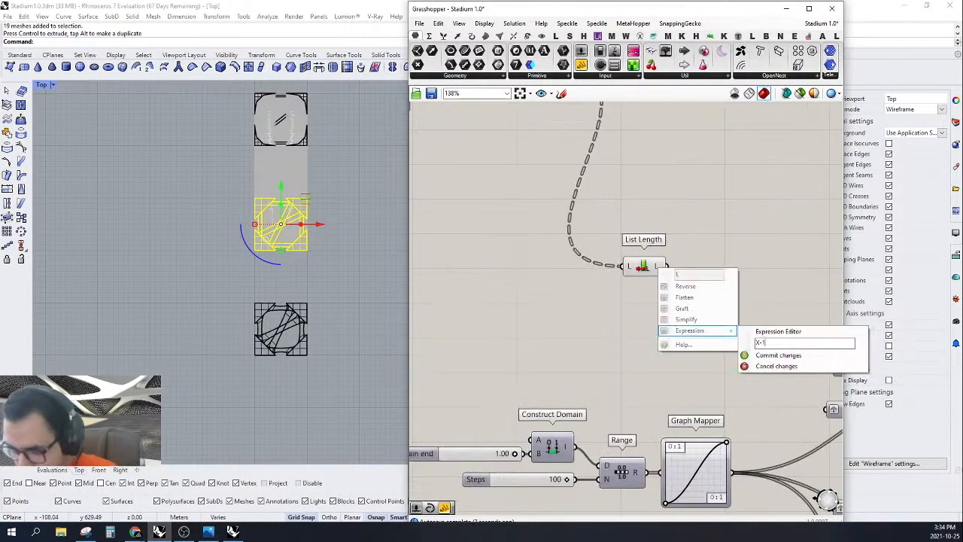
pyautogui.write('-1')
pyautogui.click(778, 355)
# Step: Connect the List Length output to the Range's N input in place of the Steps slider and set that slider aside
pyautogui.moveTo(659, 274); pyautogui.dragTo(568, 293)
pyautogui.moveTo(568, 294); pyautogui.dragTo(653, 252, button='right')
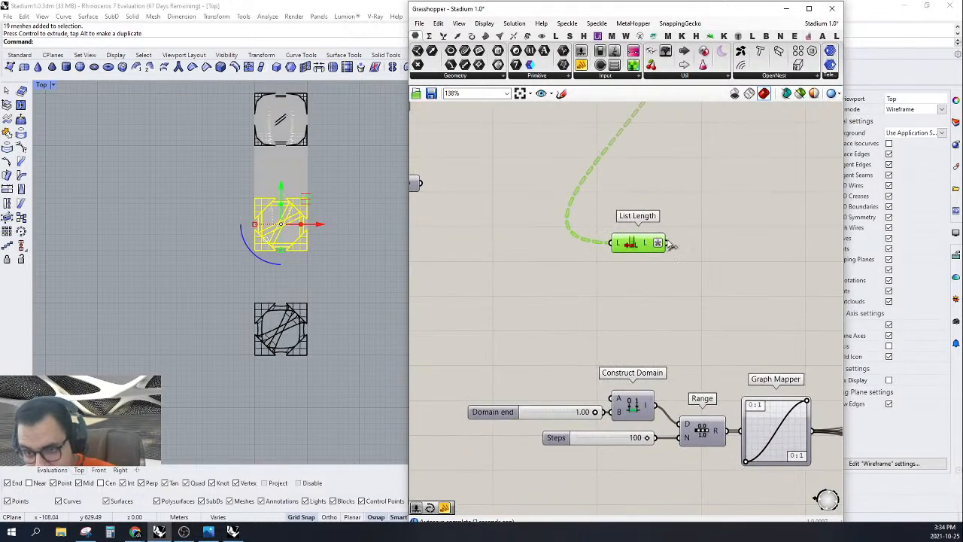
pyautogui.moveTo(667, 243); pyautogui.dragTo(680, 449)
pyautogui.moveTo(599, 441); pyautogui.dragTo(508, 451)
pyautogui.moveTo(581, 439); pyautogui.dragTo(629, 426, button='right')
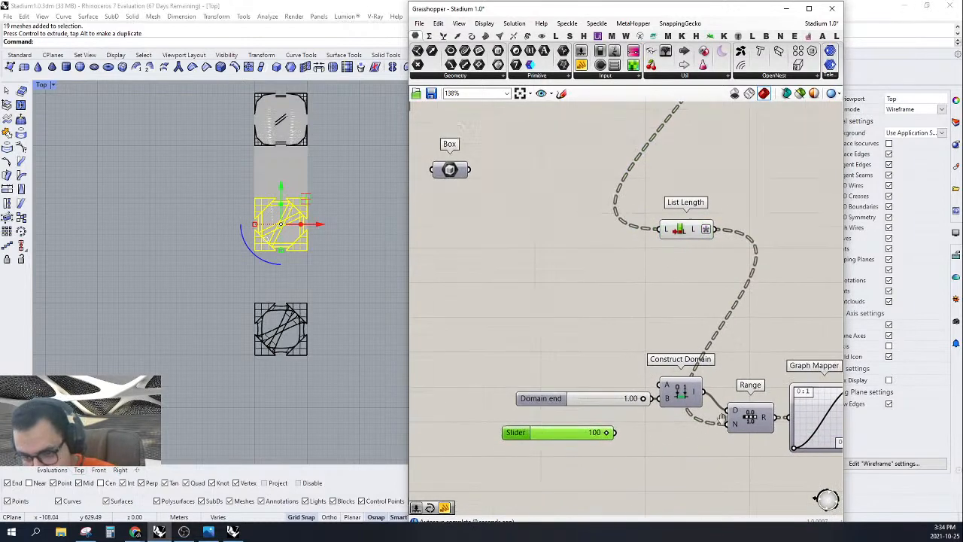
# Step: Replace Construct Domain and its Domain end slider with a new integer slider wired to the Range's D input
pyautogui.moveTo(702, 419); pyautogui.dragTo(601, 349)
pyautogui.moveTo(647, 376); pyautogui.dragTo(636, 368, button='right')
pyautogui.press('Delete')
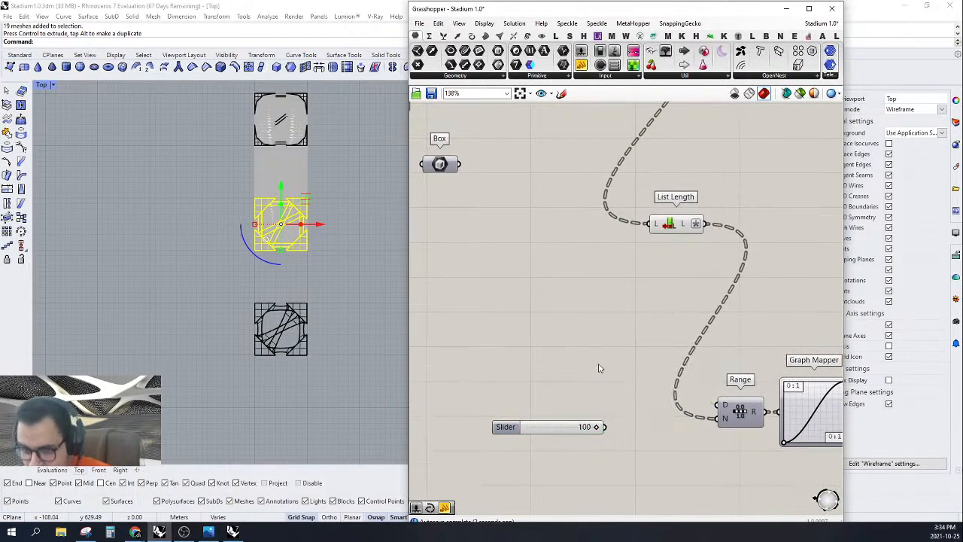
pyautogui.doubleClick(599, 363)
pyautogui.write('5')
pyautogui.press('Return')
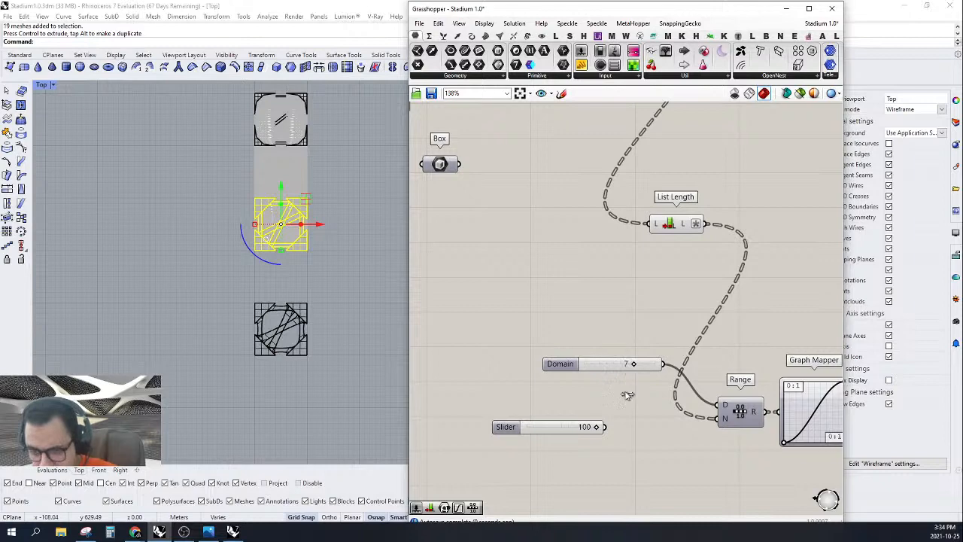
# Step: Set the Domain slider to 4 and inspect the tweened meshes in the Top viewport
pyautogui.moveTo(627, 395)
pyautogui.mouseDown()
pyautogui.moveTo(595, 389)
pyautogui.moveTo(623, 382)
pyautogui.moveTo(613, 383)
pyautogui.mouseUp()
pyautogui.scroll(6, 295, 147)
pyautogui.scroll(-4, 302, 181)
pyautogui.moveTo(302, 184); pyautogui.dragTo(301, 237, button='right')
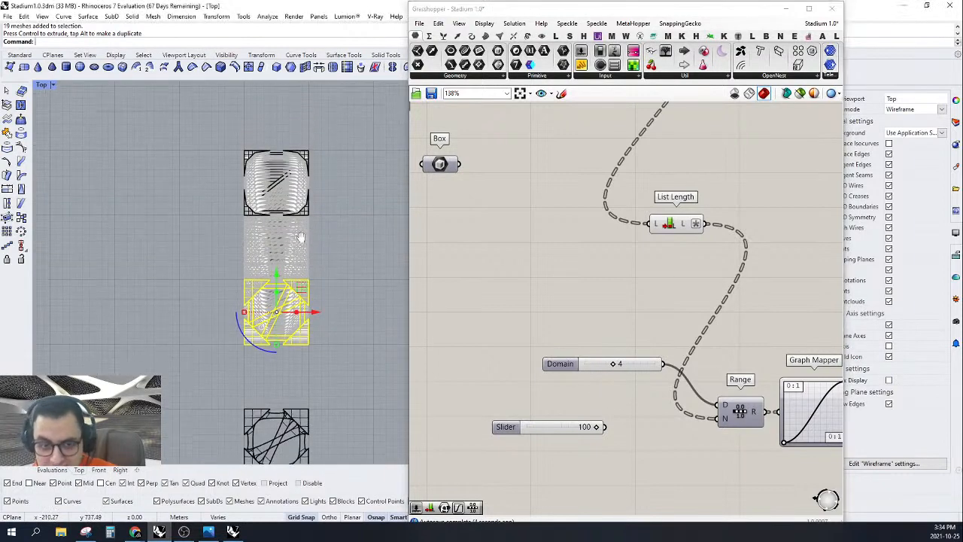
pyautogui.scroll(1, 282, 214)
pyautogui.scroll(2, 680, 370)
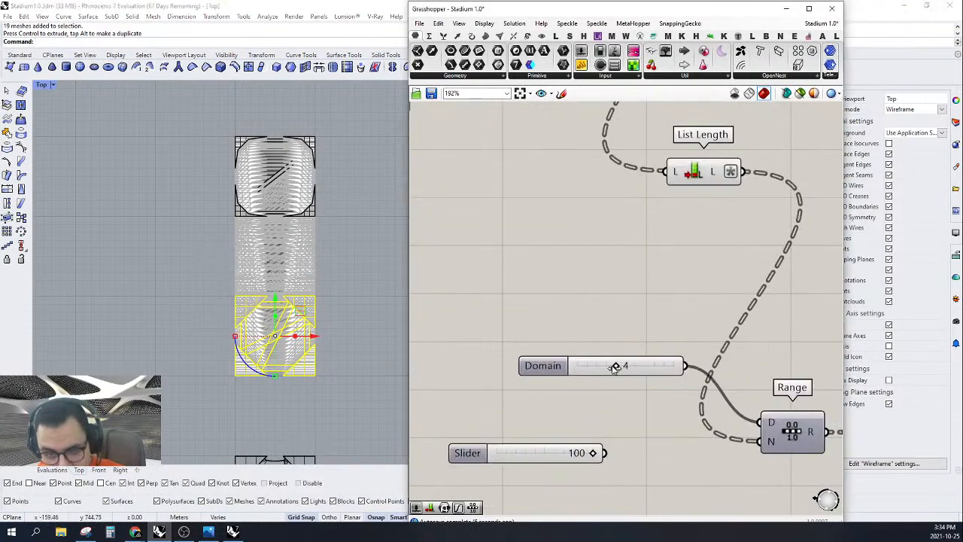
pyautogui.moveTo(615, 366)
pyautogui.mouseDown()
pyautogui.moveTo(591, 367)
pyautogui.moveTo(638, 366)
pyautogui.moveTo(615, 366)
pyautogui.mouseUp()
pyautogui.moveTo(675, 395); pyautogui.dragTo(623, 332, button='right')
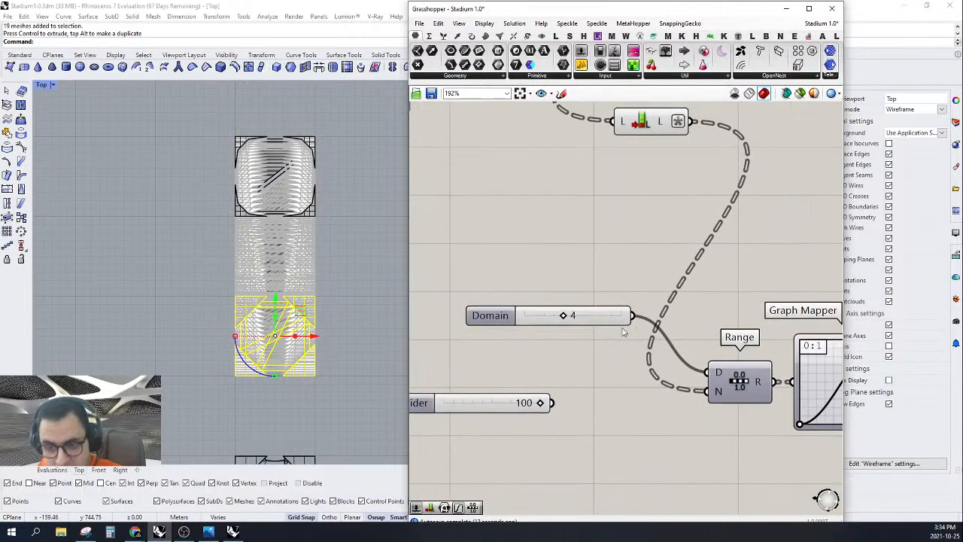
# Step: Line up the Domain slider and List Length with the Range's D and N inputs and delete the unused 100 slider
pyautogui.moveTo(615, 321); pyautogui.dragTo(647, 377)
pyautogui.click(519, 404)
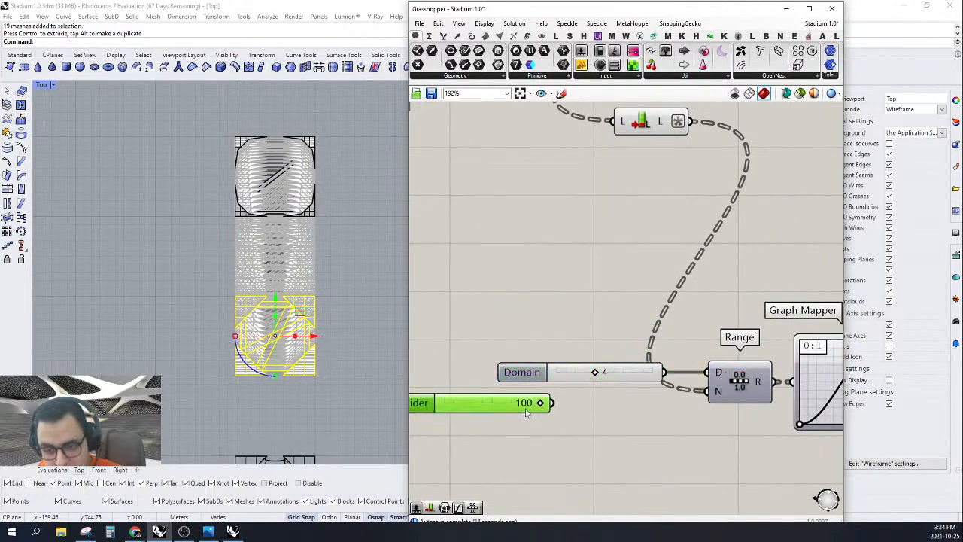
pyautogui.moveTo(574, 424); pyautogui.dragTo(591, 389, button='right')
pyautogui.scroll(-3, 592, 389)
pyautogui.moveTo(640, 203); pyautogui.dragTo(624, 384)
pyautogui.scroll(-6, 628, 333)
pyautogui.moveTo(629, 333); pyautogui.dragTo(554, 310, button='right')
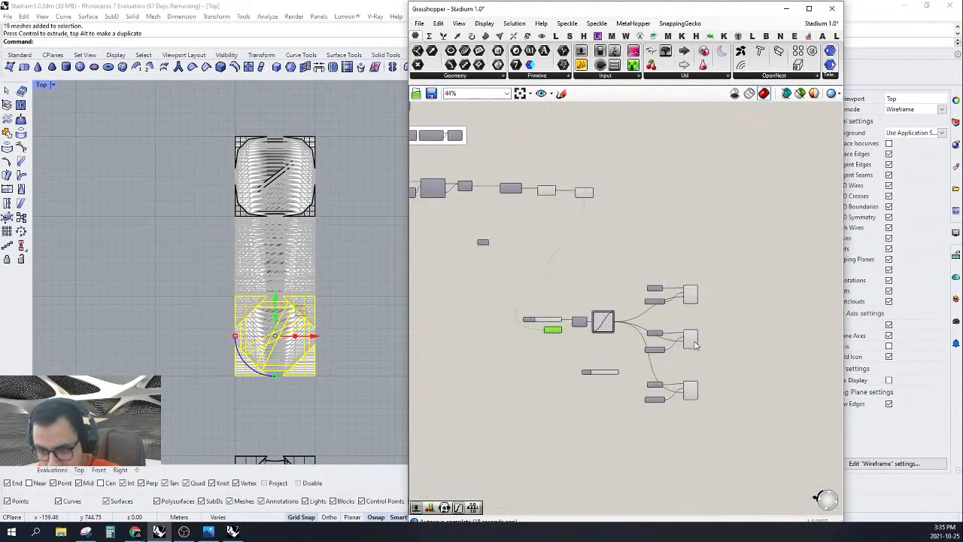
# Step: Move the whole tweening group up beyond the Tree Branch Check component and delete the unconnected 1.00 slider
pyautogui.scroll(2, 690, 338)
pyautogui.moveTo(734, 249); pyautogui.dragTo(429, 472)
pyautogui.moveTo(574, 328); pyautogui.dragTo(676, 265)
pyautogui.click(677, 290)
pyautogui.moveTo(692, 299); pyautogui.dragTo(649, 337)
pyautogui.moveTo(648, 366); pyautogui.dragTo(623, 397, button='right')
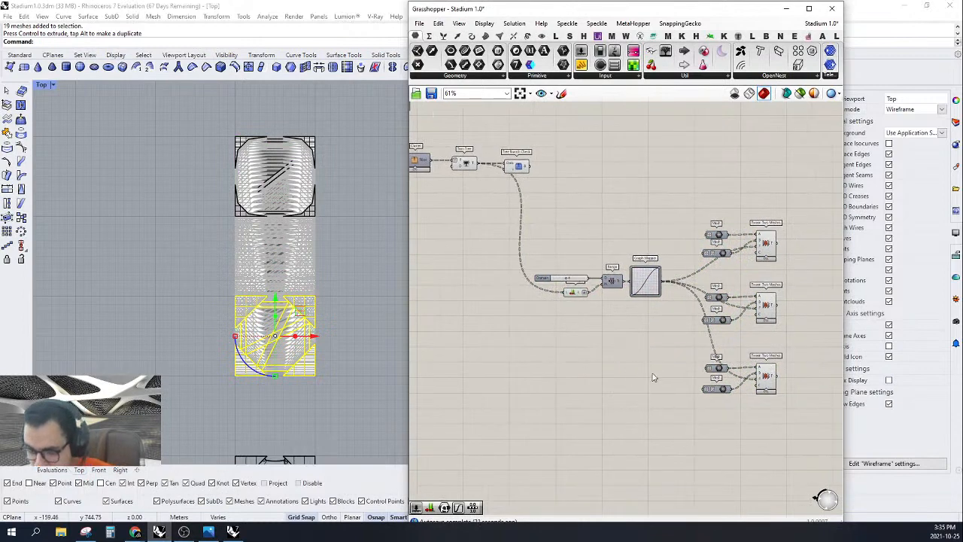
# Step: Nudge the three Tween Two Meshes components into line with their Mesh inputs
pyautogui.scroll(4, 653, 378)
pyautogui.moveTo(730, 391); pyautogui.dragTo(731, 388)
pyautogui.moveTo(710, 320); pyautogui.dragTo(697, 355, button='right')
pyautogui.moveTo(719, 302); pyautogui.dragTo(719, 303)
pyautogui.moveTo(717, 217); pyautogui.dragTo(718, 218)
pyautogui.click(758, 276)
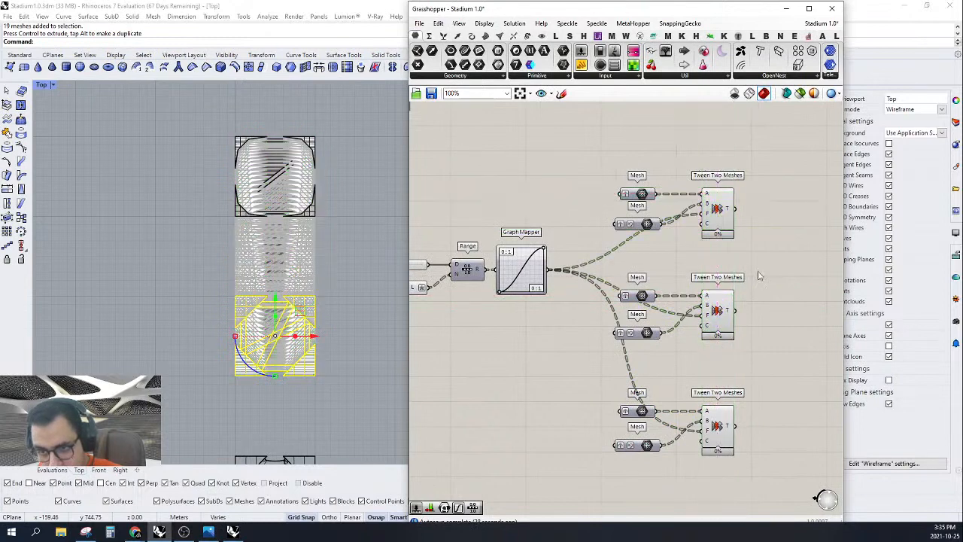
pyautogui.scroll(-1, 758, 276)
# Step: Review the wiring from List Length and the Domain slider through Range and Graph Mapper to the Tween Two Meshes components
pyautogui.moveTo(612, 275); pyautogui.dragTo(690, 282, button='right')
pyautogui.moveTo(669, 239); pyautogui.dragTo(622, 259, button='right')
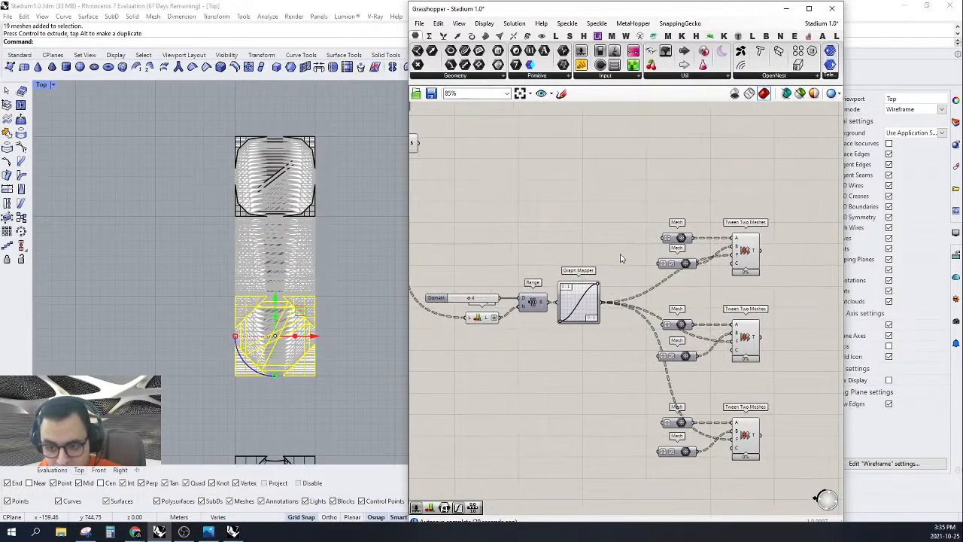
pyautogui.moveTo(568, 283); pyautogui.dragTo(616, 328, button='right')
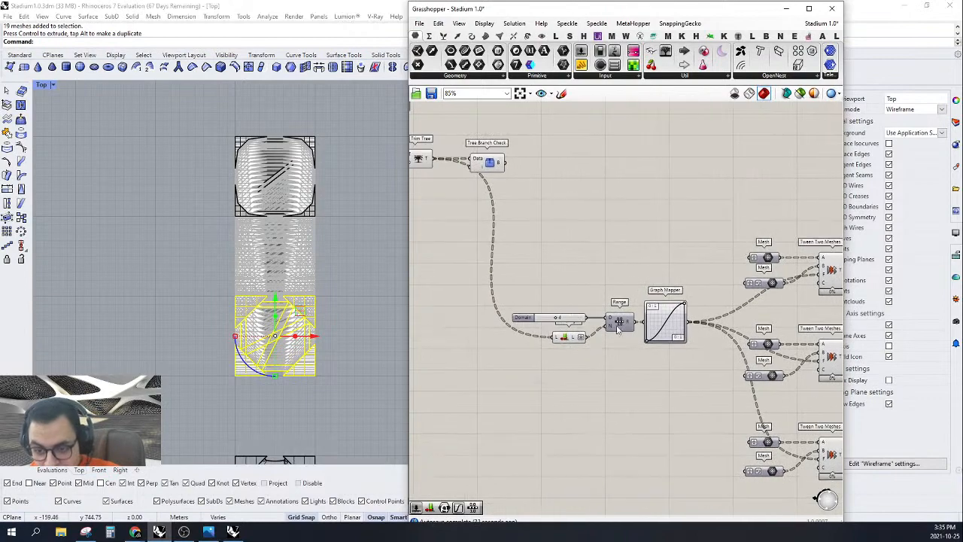
pyautogui.scroll(3, 585, 319)
pyautogui.click(568, 319)
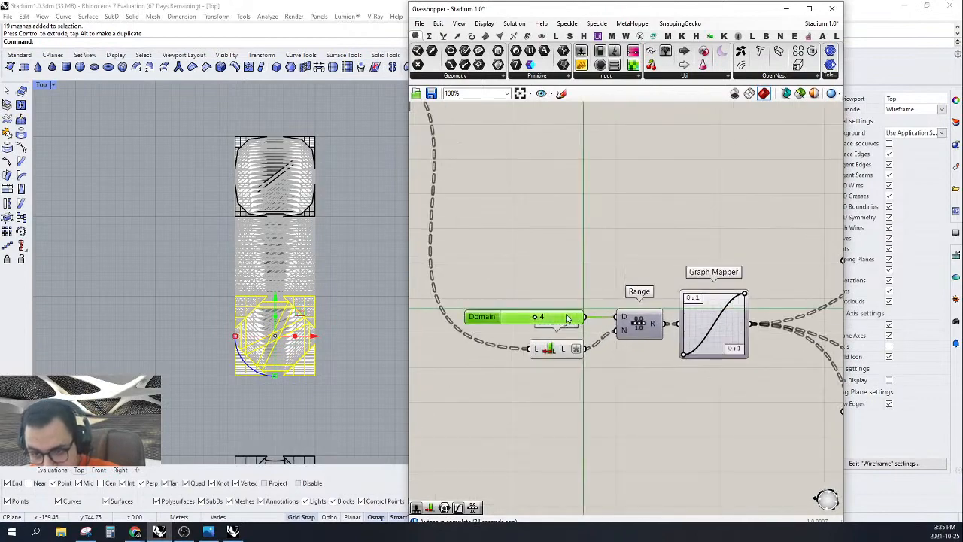
pyautogui.click(587, 288)
pyautogui.scroll(-3, 581, 331)
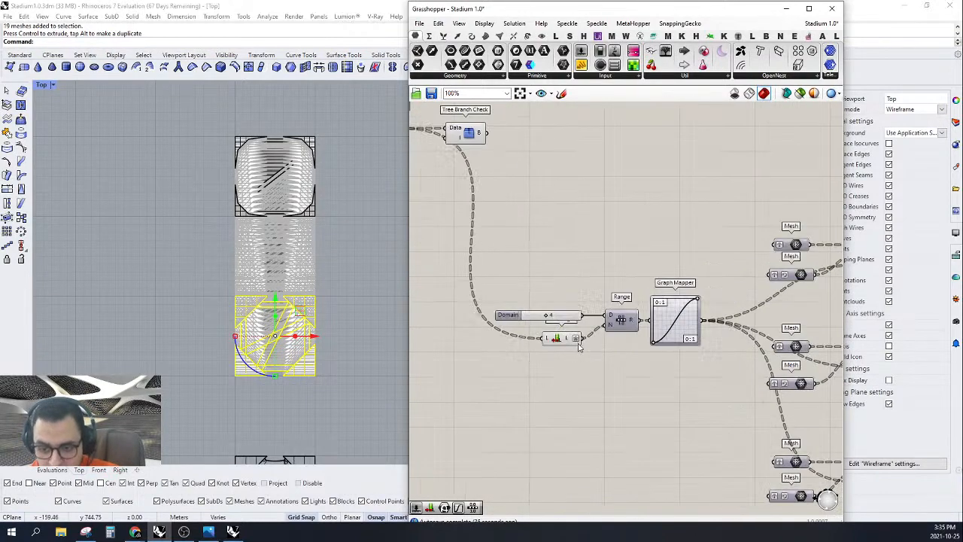
pyautogui.scroll(2, 580, 344)
pyautogui.scroll(-4, 566, 343)
pyautogui.moveTo(641, 338); pyautogui.dragTo(604, 340, button='right')
pyautogui.moveTo(719, 296); pyautogui.dragTo(668, 287, button='right')
pyautogui.scroll(2, 710, 285)
pyautogui.scroll(-4, 488, 274)
# Step: Delete the Tree Branch Check component and inspect the data structure of the Trim Tree output
pyautogui.moveTo(583, 288); pyautogui.dragTo(642, 314, button='right')
pyautogui.moveTo(563, 256); pyautogui.dragTo(659, 272, button='right')
pyautogui.moveTo(599, 223); pyautogui.dragTo(519, 273)
pyautogui.moveTo(530, 279); pyautogui.dragTo(538, 254, button='right')
pyautogui.press('Delete')
pyautogui.moveTo(559, 253)
pyautogui.mouseDown(button='right')
pyautogui.moveTo(579, 252)
pyautogui.moveTo(567, 248)
pyautogui.mouseUp(button='right')
pyautogui.scroll(2, 520, 245)
pyautogui.moveTo(512, 215)
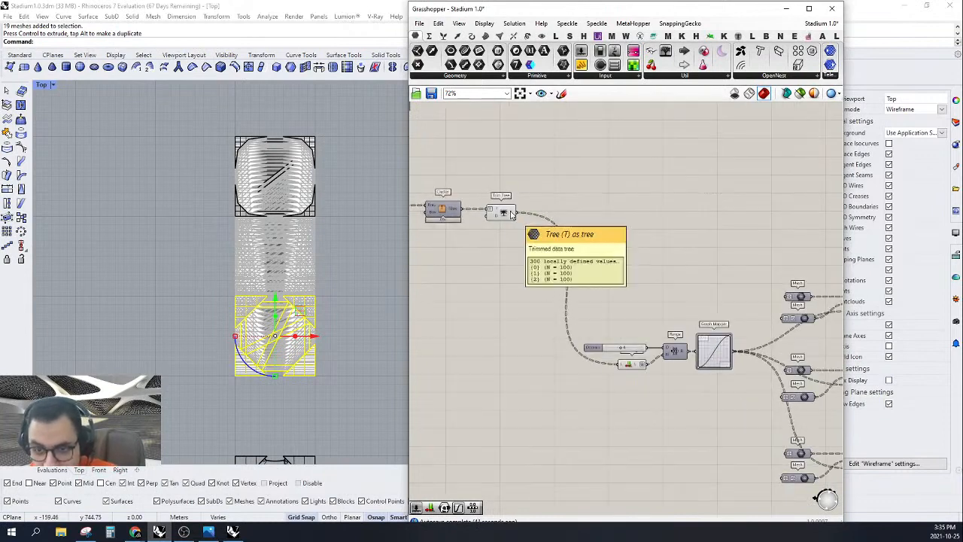
pyautogui.doubleClick(666, 214)
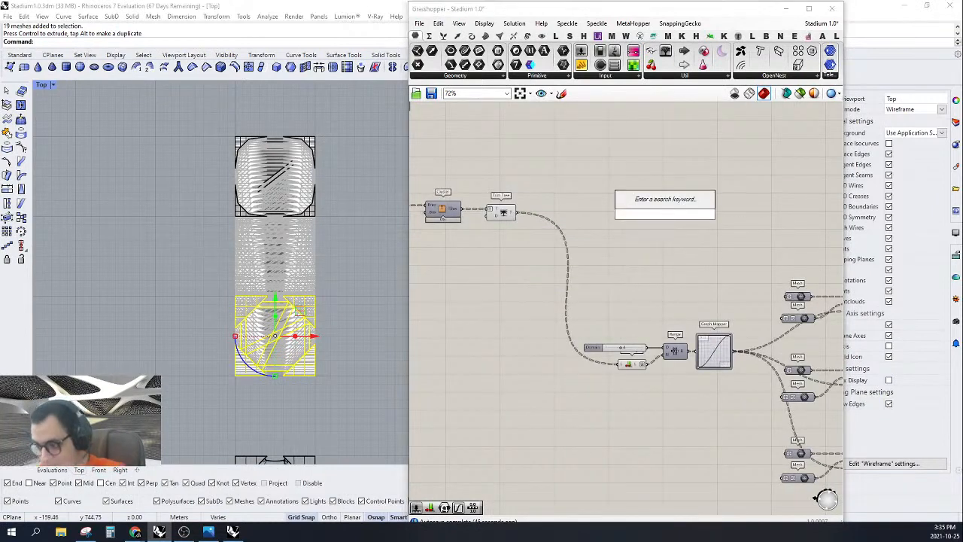
pyautogui.hotkey('alt', 'Tab')
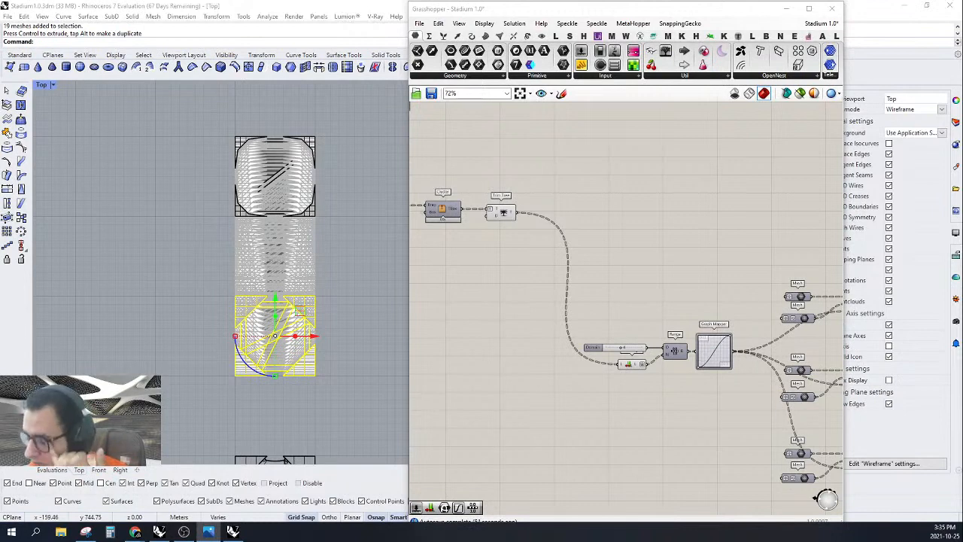
pyautogui.doubleClick(703, 241)
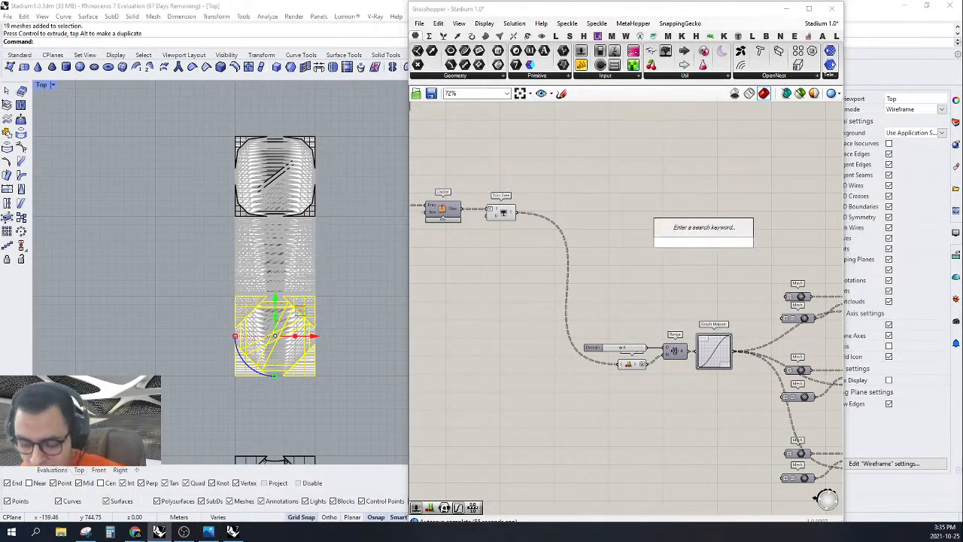
pyautogui.write('TWI')
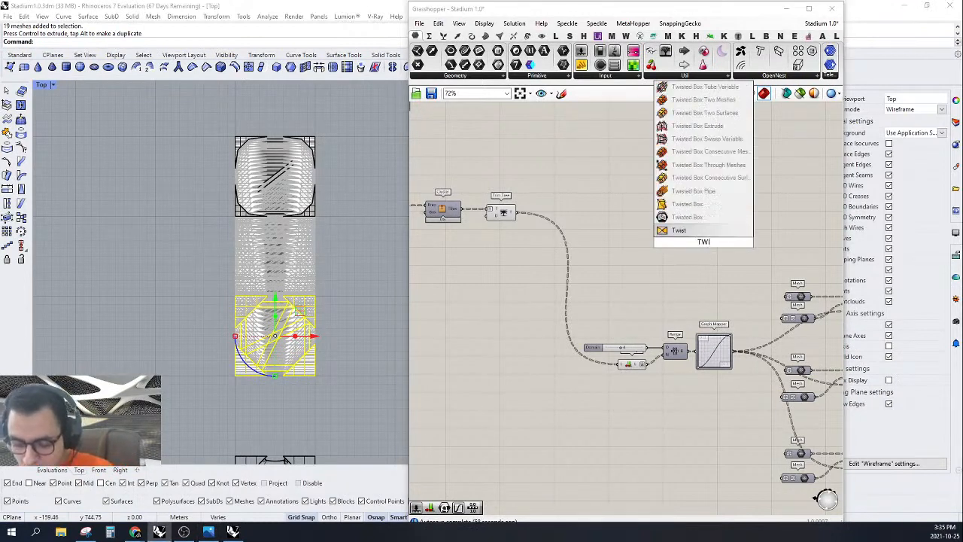
pyautogui.press('Escape')
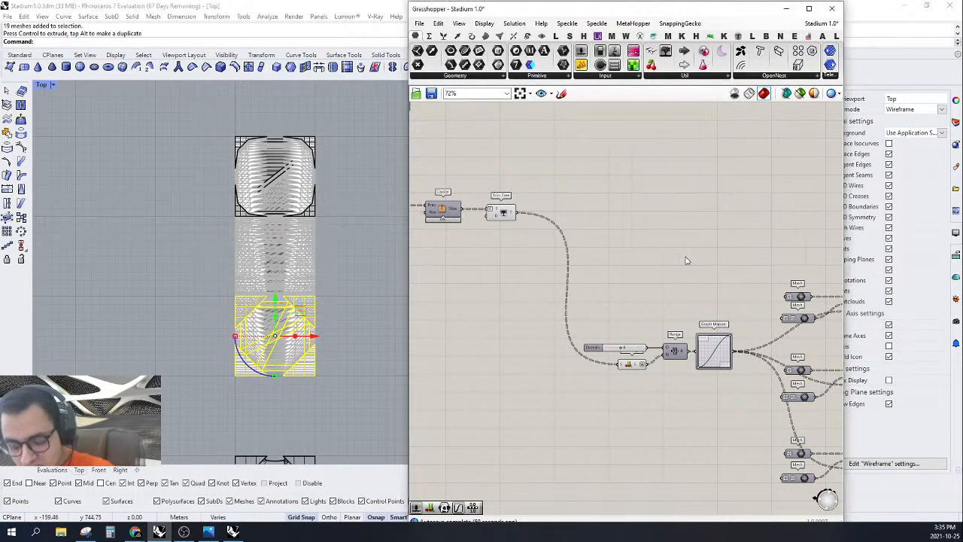
# Step: Add a Morph To Twisted Box component and place it above the Tween Two Meshes components
pyautogui.doubleClick(685, 256)
pyautogui.write('MOR')
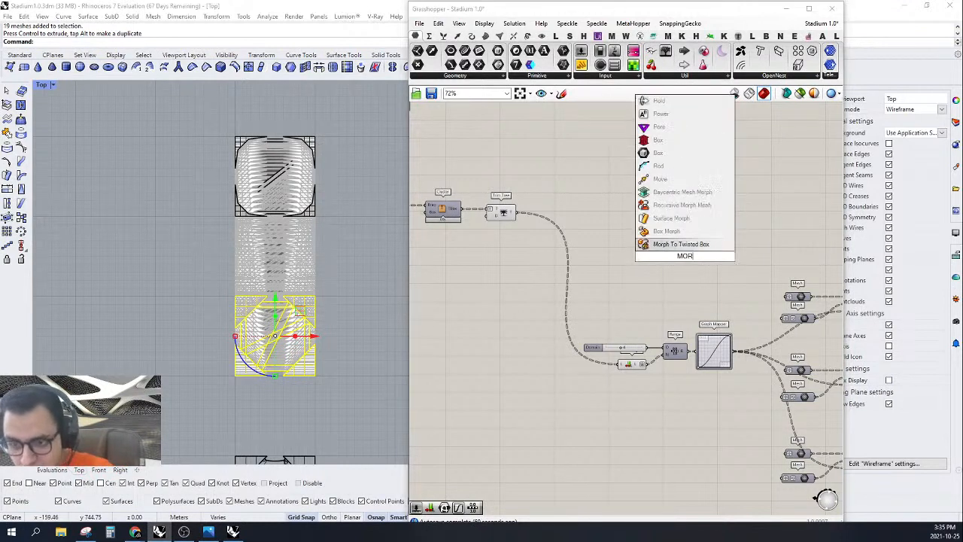
pyautogui.click(682, 244)
pyautogui.moveTo(700, 257); pyautogui.dragTo(620, 277, button='right')
pyautogui.moveTo(621, 277); pyautogui.dragTo(812, 223)
pyautogui.moveTo(802, 250); pyautogui.dragTo(705, 262, button='right')
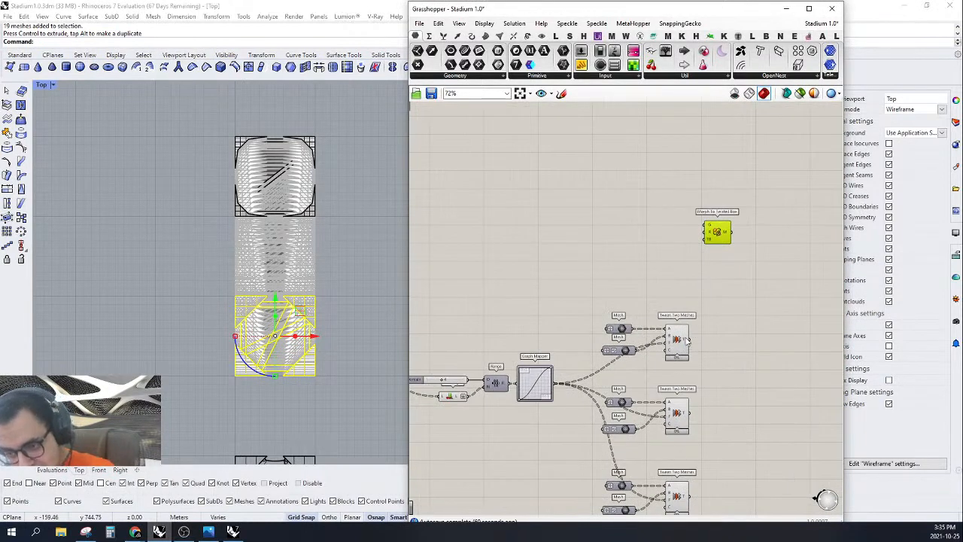
# Step: Connect the uppermost Tween Two Meshes output to the morph's geometry input and the Trim Tree output to its TB input
pyautogui.scroll(3, 686, 340)
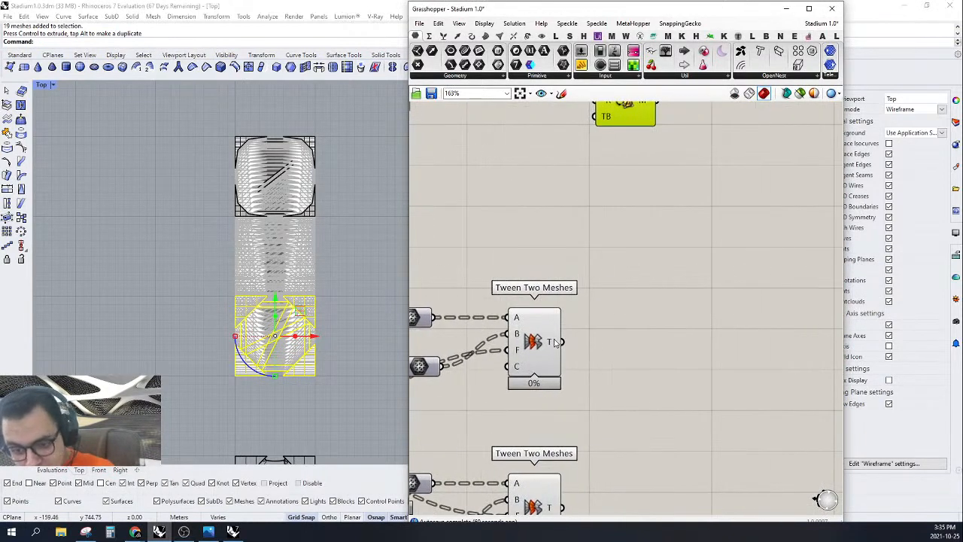
pyautogui.moveTo(555, 343)
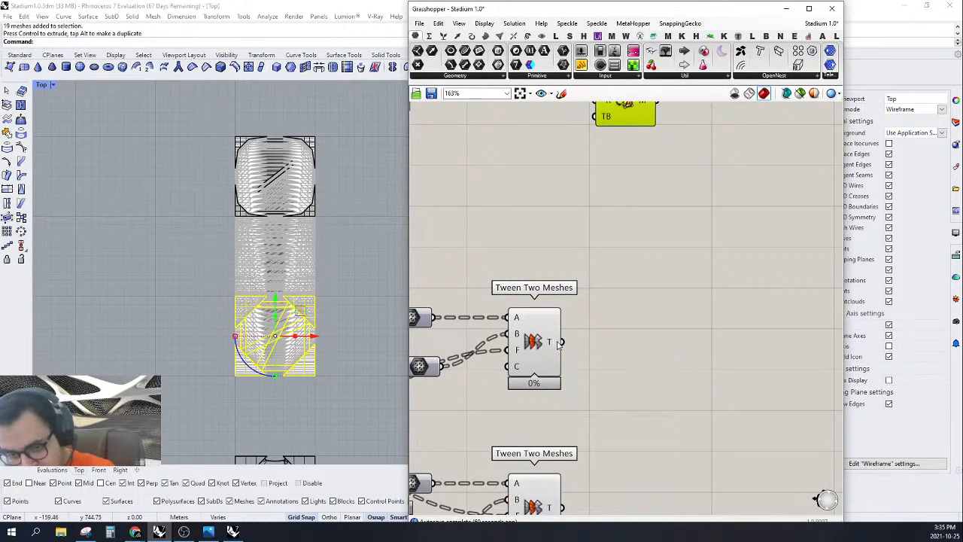
pyautogui.scroll(-2, 555, 342)
pyautogui.moveTo(560, 341); pyautogui.dragTo(652, 221)
pyautogui.scroll(-2, 745, 243)
pyautogui.moveTo(698, 252); pyautogui.dragTo(474, 264, button='right')
pyautogui.moveTo(831, 271); pyautogui.dragTo(747, 239, button='right')
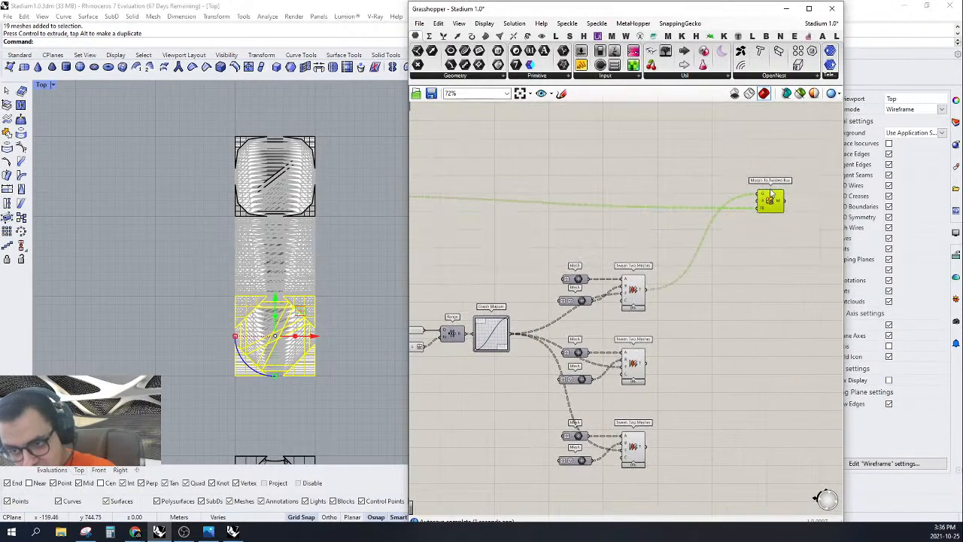
# Step: Connect the Box parameter below the tween components to the reference input of Morph To Twisted Box
pyautogui.moveTo(765, 201); pyautogui.dragTo(782, 487)
pyautogui.moveTo(704, 446); pyautogui.dragTo(476, 422, button='right')
pyautogui.click(694, 315)
pyautogui.moveTo(683, 294); pyautogui.dragTo(745, 318, button='right')
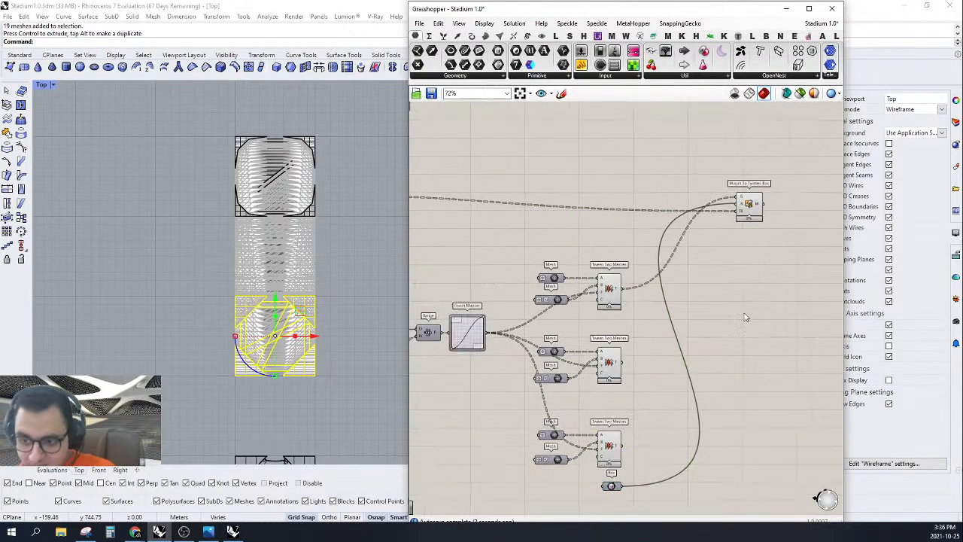
# Step: Examine the Morph To Twisted Box result on the stadium facade up close in the Evaluations viewport
pyautogui.click(750, 214)
pyautogui.scroll(-20, 192, 279)
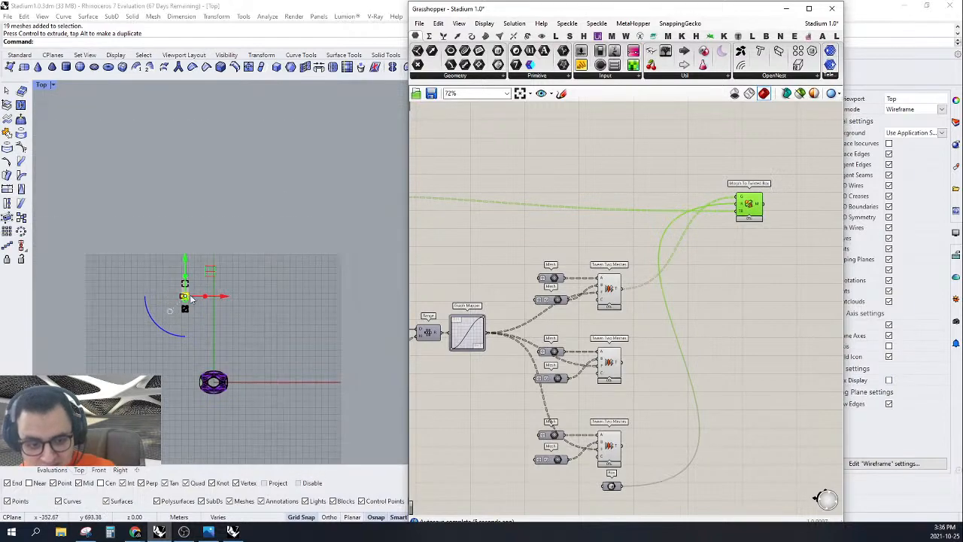
pyautogui.scroll(10, 180, 409)
pyautogui.scroll(5, 268, 351)
pyautogui.click(52, 469)
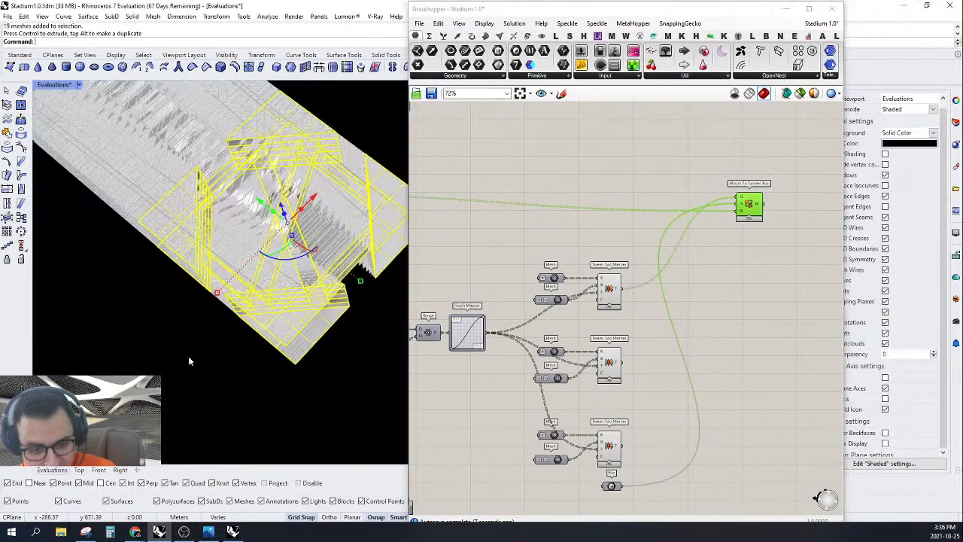
pyautogui.rightClick(739, 202)
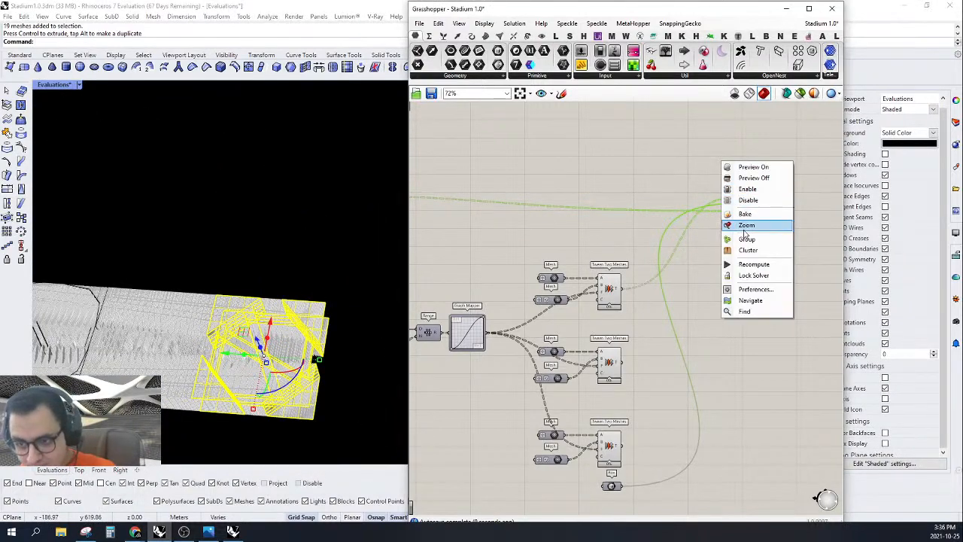
pyautogui.click(746, 225)
pyautogui.scroll(8, 337, 258)
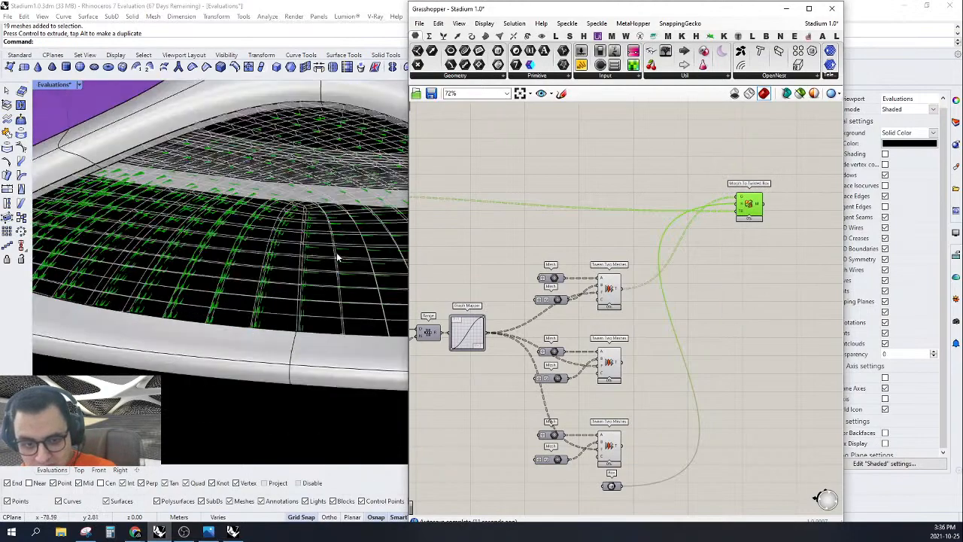
pyautogui.moveTo(299, 245); pyautogui.dragTo(296, 310, button='right')
pyautogui.scroll(5, 243, 263)
pyautogui.scroll(-8, 243, 263)
pyautogui.scroll(-3, 292, 232)
pyautogui.scroll(3, 275, 260)
pyautogui.scroll(-10, 295, 310)
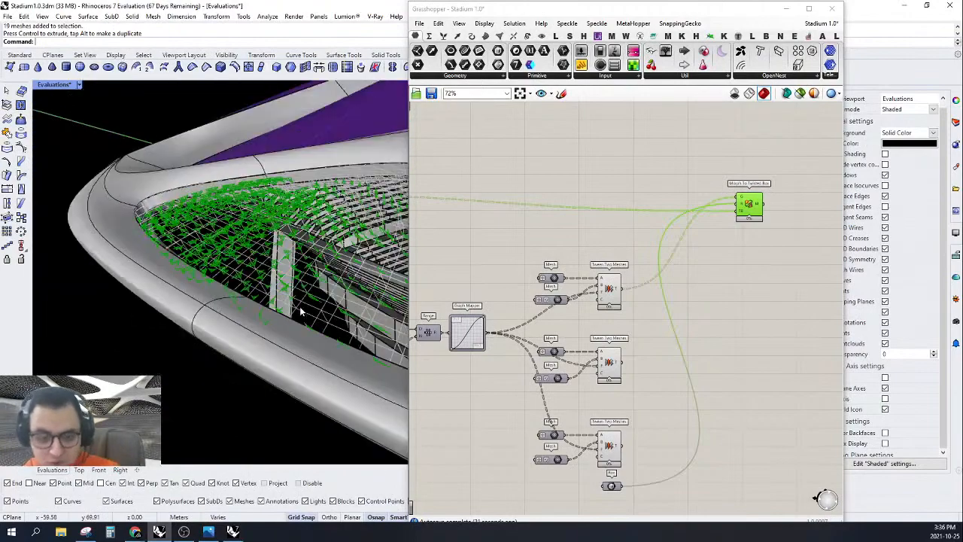
# Step: In the Top viewport, move the uppermost mesh module straight down onto the module below it so the two overlap
pyautogui.click(79, 470)
pyautogui.scroll(-5, 214, 174)
pyautogui.scroll(3, 215, 174)
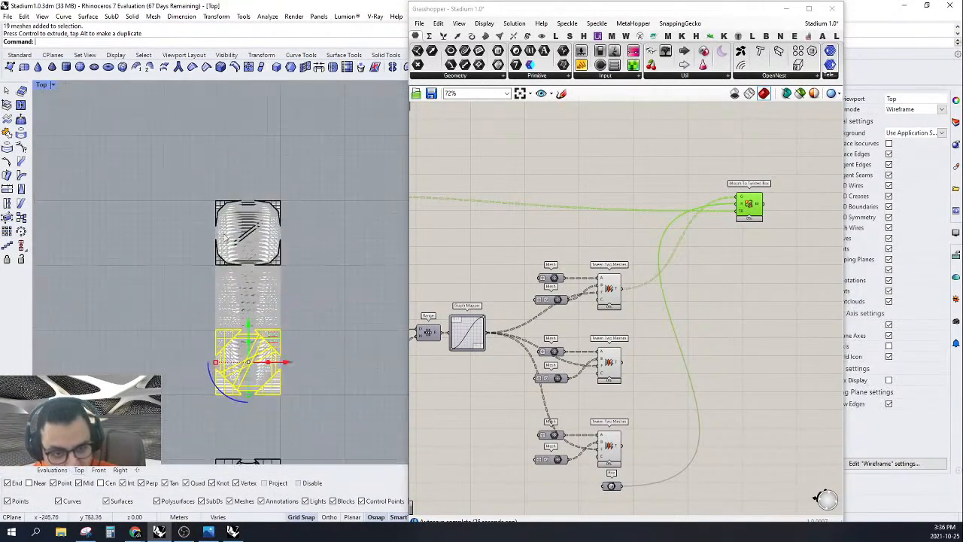
pyautogui.click(311, 233)
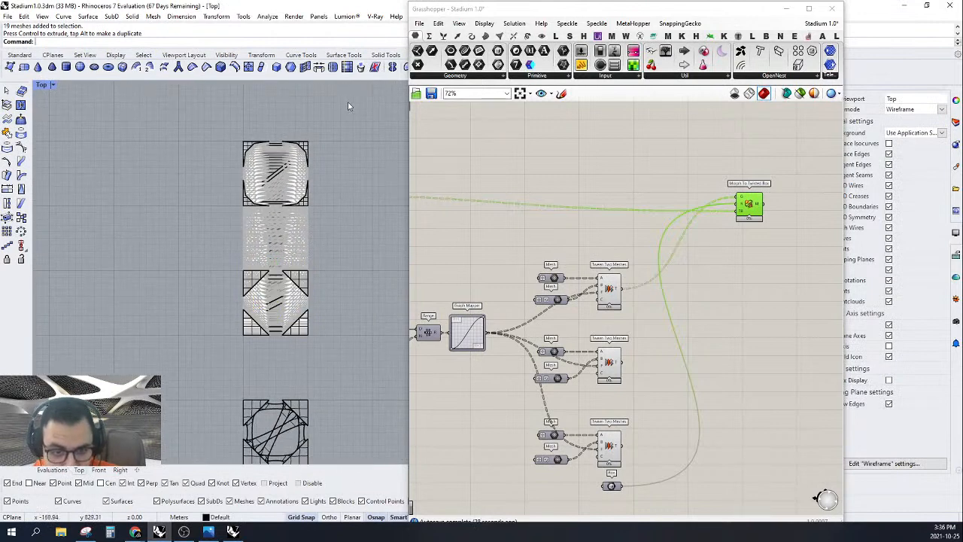
pyautogui.moveTo(348, 102); pyautogui.dragTo(143, 240)
pyautogui.moveTo(274, 135); pyautogui.dragTo(241, 280)
pyautogui.click(185, 314)
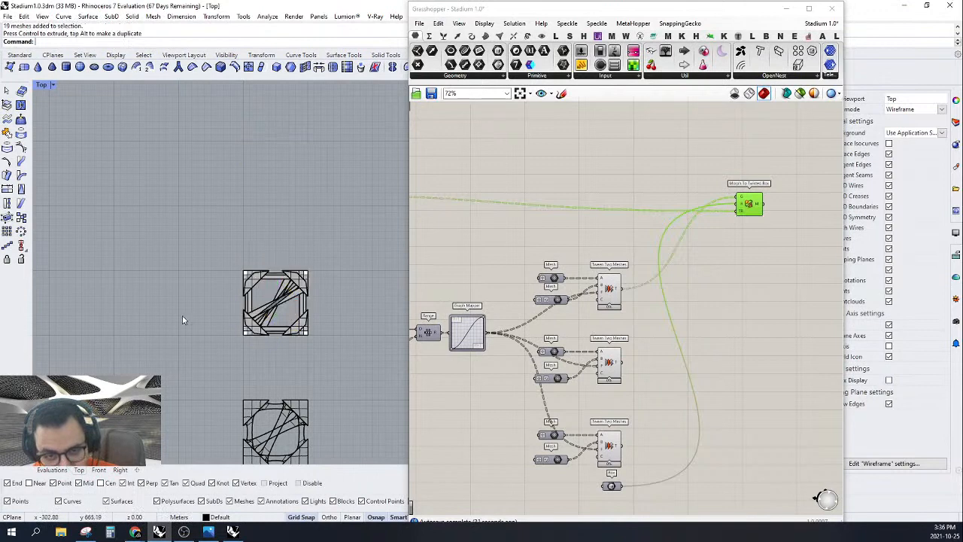
pyautogui.scroll(-5, 657, 274)
pyautogui.scroll(4, 591, 310)
pyautogui.scroll(3, 680, 430)
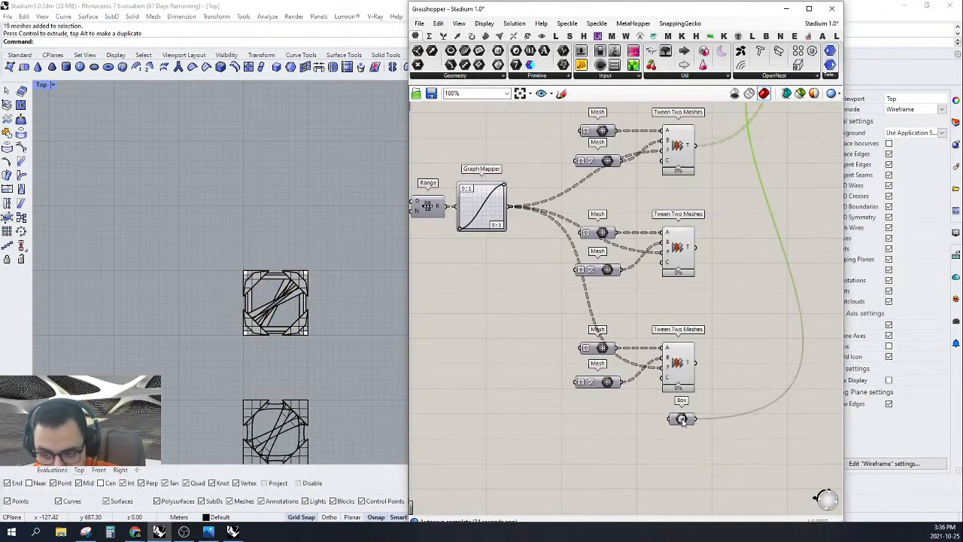
# Step: Preview the Box parameter to check the reference box against the overlapping modules, and hide its preview again
pyautogui.click(681, 419)
pyautogui.rightClick(681, 418)
pyautogui.click(718, 347)
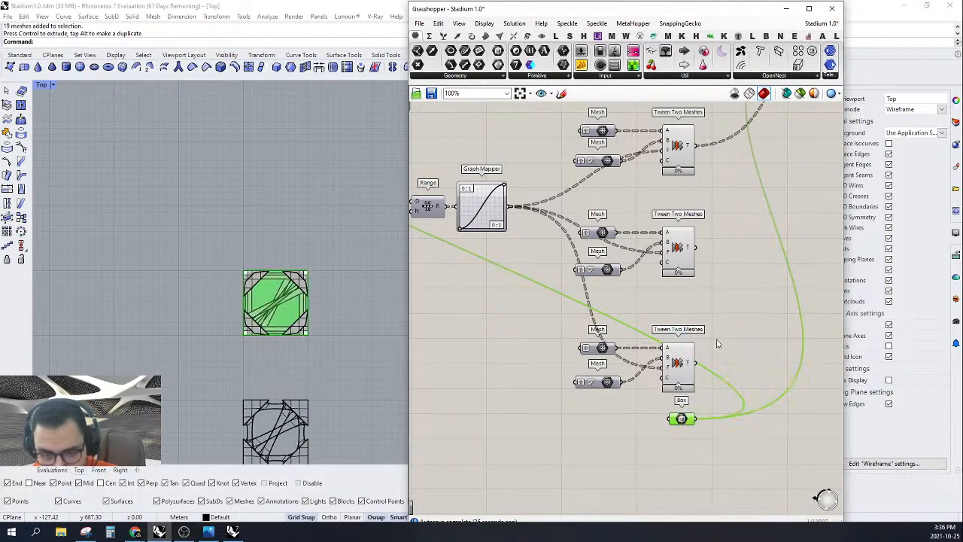
pyautogui.moveTo(702, 410); pyautogui.dragTo(656, 434)
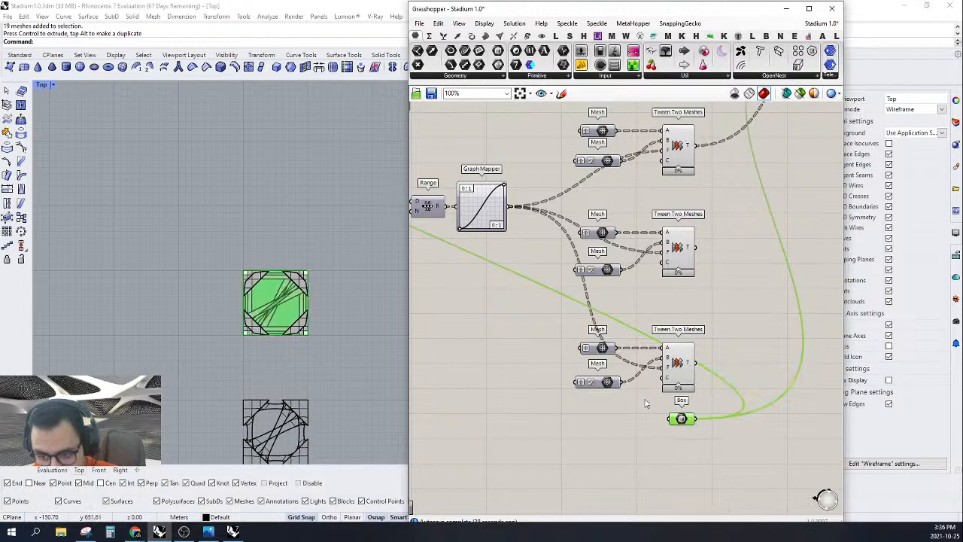
pyautogui.middleClick(645, 404)
pyautogui.click(664, 381)
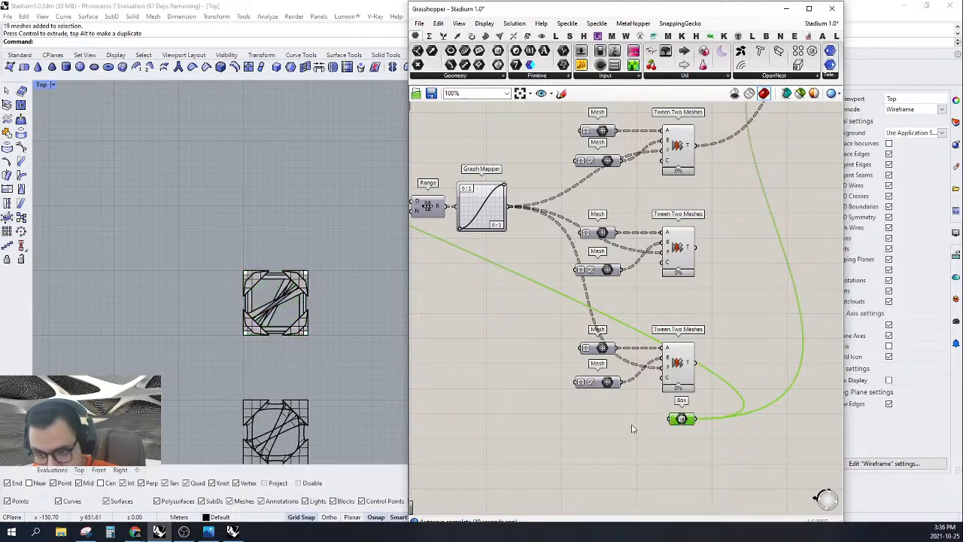
pyautogui.click(632, 426)
# Step: Examine the morphed modules in the stadium's facade opening from several angles in the Evaluations viewport
pyautogui.scroll(-15, 116, 257)
pyautogui.moveTo(180, 271); pyautogui.dragTo(250, 204, button='right')
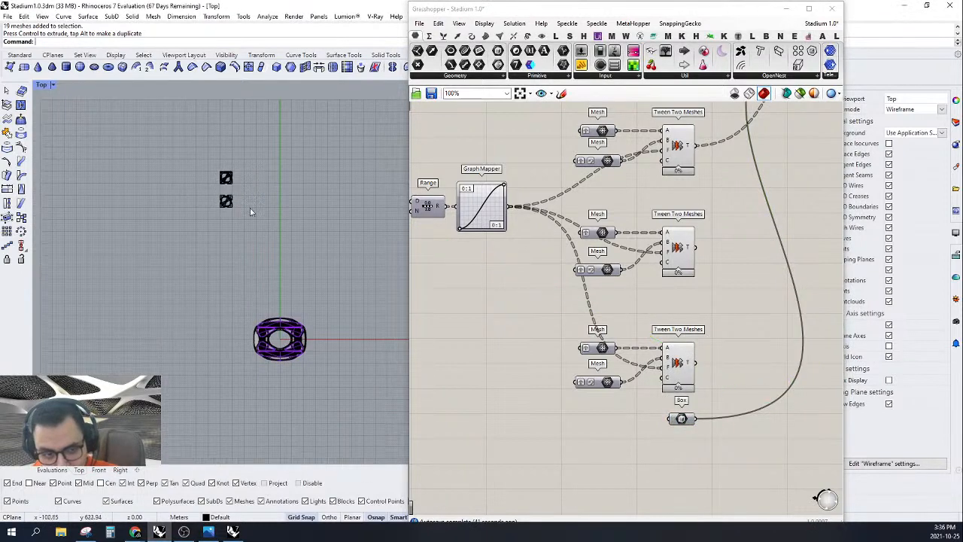
pyautogui.click(47, 470)
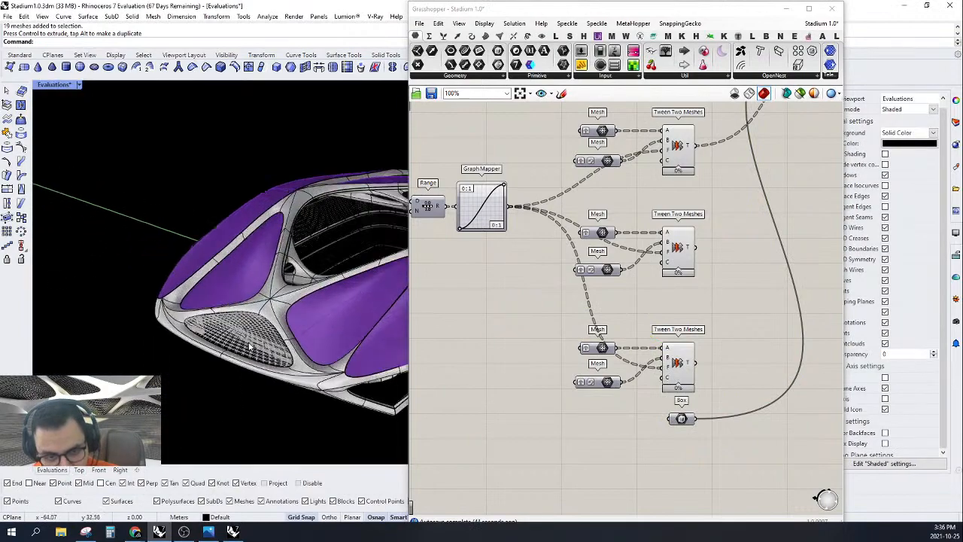
pyautogui.scroll(10, 251, 345)
pyautogui.scroll(-2, 251, 338)
pyautogui.moveTo(251, 337); pyautogui.dragTo(246, 301, button='right')
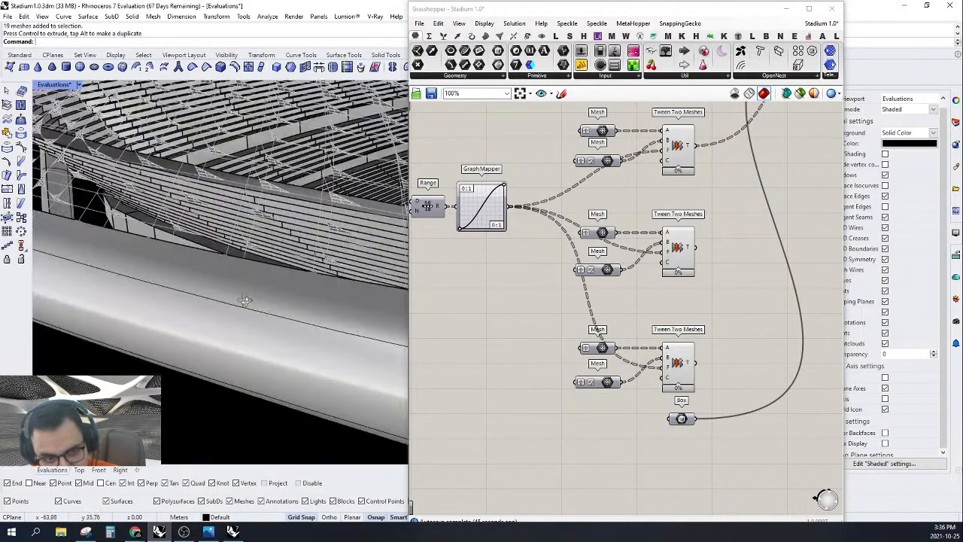
pyautogui.scroll(-7, 244, 300)
pyautogui.scroll(6, 257, 246)
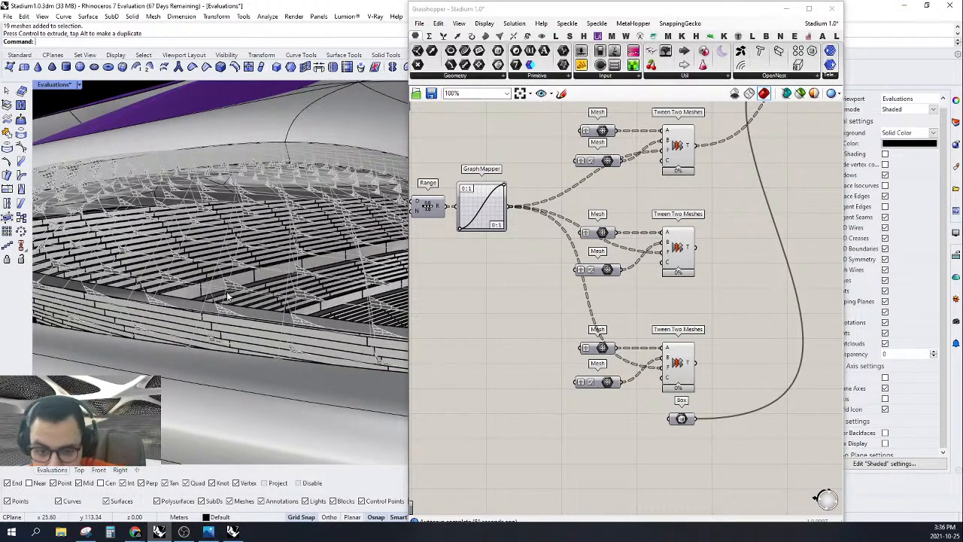
pyautogui.scroll(-6, 250, 316)
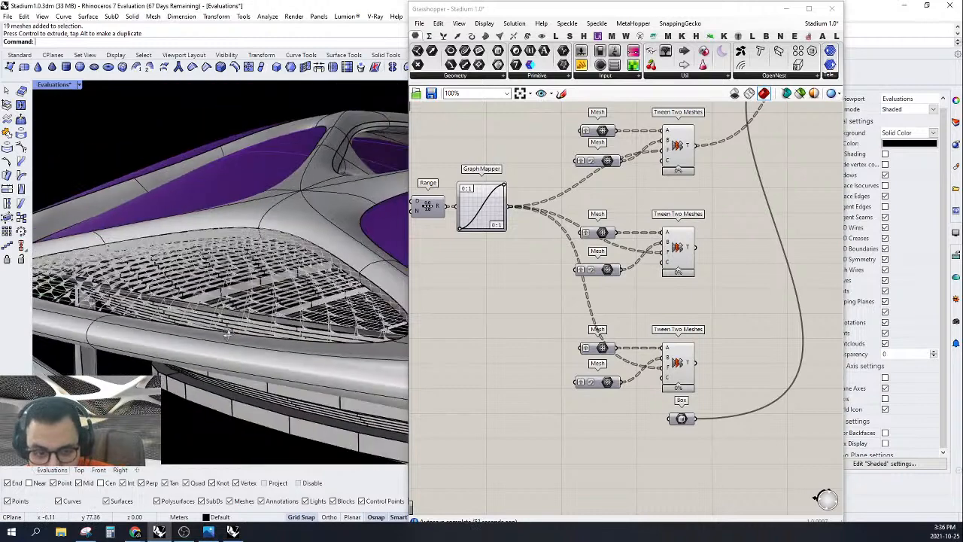
pyautogui.moveTo(250, 315); pyautogui.dragTo(201, 322, button='right')
pyautogui.scroll(-3, 649, 326)
# Step: Open the Cluster feeding Trim Tree for editing and examine the wiring between List Item and the Twisted Box corners
pyautogui.moveTo(543, 266); pyautogui.dragTo(633, 333, button='right')
pyautogui.scroll(5, 529, 216)
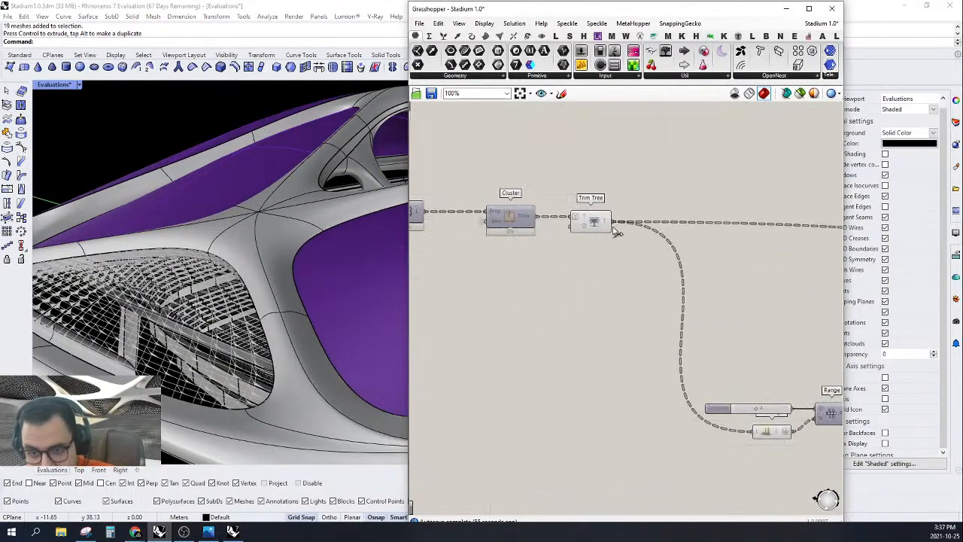
pyautogui.doubleClick(529, 215)
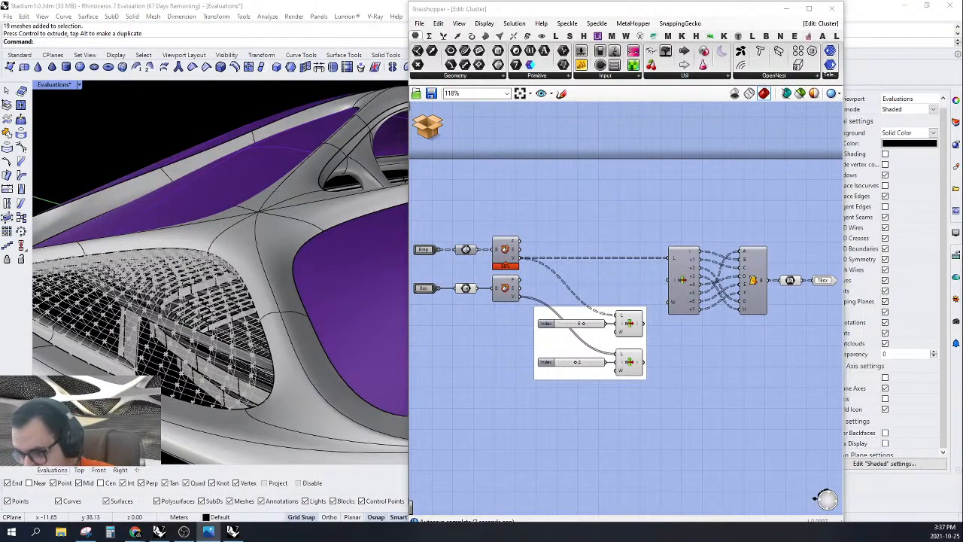
pyautogui.scroll(2, 833, 308)
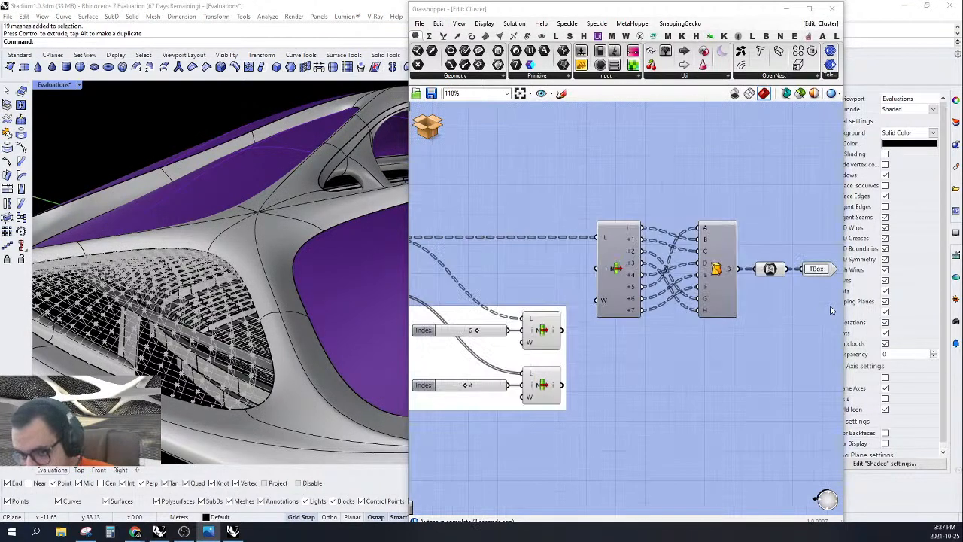
pyautogui.moveTo(740, 296); pyautogui.dragTo(701, 290, button='right')
pyautogui.scroll(2, 643, 244)
pyautogui.moveTo(623, 253); pyautogui.dragTo(611, 239, button='right')
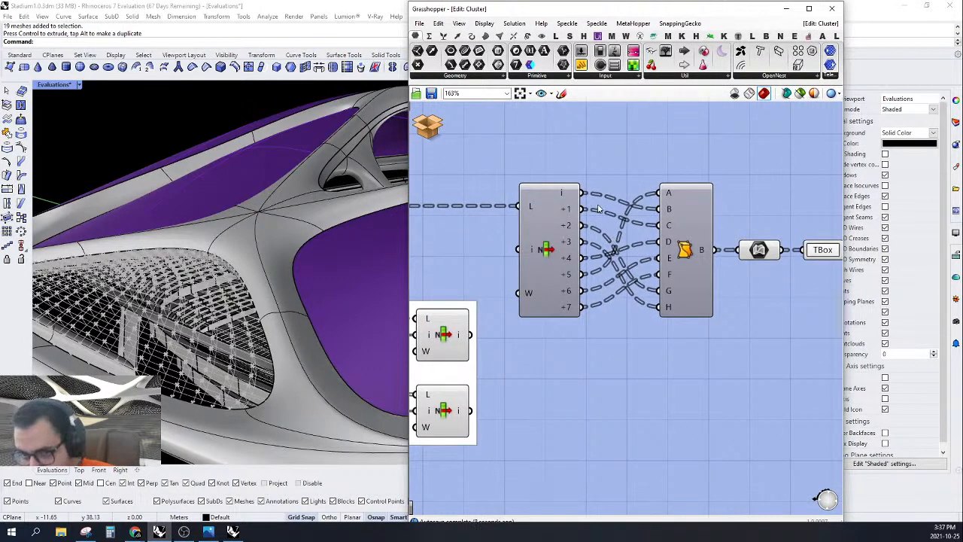
pyautogui.scroll(1, 600, 209)
# Step: Disconnect all eight wires between the List Item outputs and the Twisted Box corner inputs A to H
pyautogui.moveTo(670, 191); pyautogui.dragTo(572, 287)
pyautogui.moveTo(672, 257); pyautogui.dragTo(578, 268)
pyautogui.keyDown('ctrl'); pyautogui.moveTo(669, 231); pyautogui.dragTo(578, 211); pyautogui.keyUp('ctrl')
pyautogui.keyDown('ctrl'); pyautogui.moveTo(661, 207); pyautogui.dragTo(577, 192); pyautogui.keyUp('ctrl')
pyautogui.keyDown('ctrl'); pyautogui.moveTo(669, 270); pyautogui.dragTo(563, 315); pyautogui.keyUp('ctrl')
pyautogui.keyDown('ctrl'); pyautogui.moveTo(669, 289); pyautogui.dragTo(575, 336); pyautogui.keyUp('ctrl')
pyautogui.keyDown('ctrl'); pyautogui.moveTo(667, 310); pyautogui.dragTo(577, 230); pyautogui.keyUp('ctrl')
pyautogui.keyDown('ctrl'); pyautogui.moveTo(669, 327); pyautogui.dragTo(577, 248); pyautogui.keyUp('ctrl')
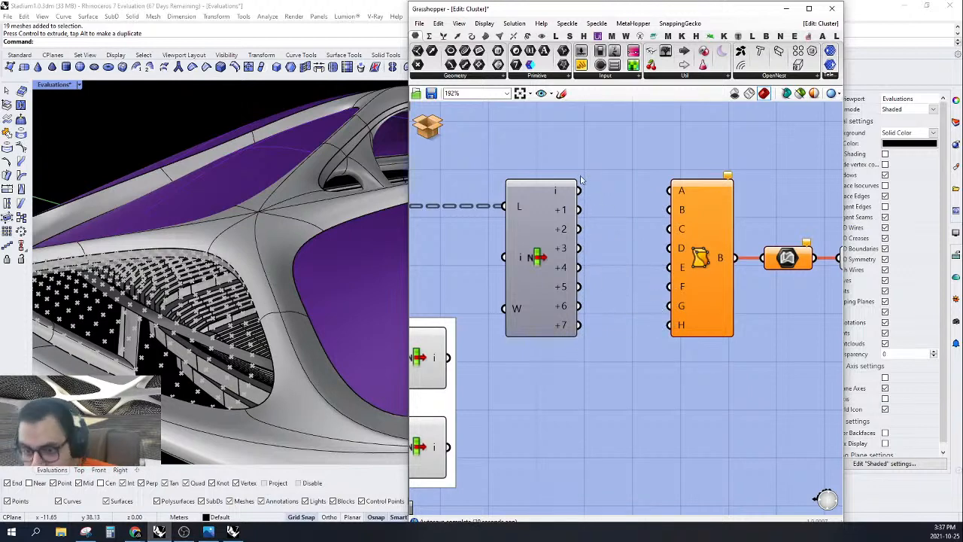
# Step: Connect List Item output i to Twisted Box corner G, +1 to C, +2 to A and +3 to B
pyautogui.moveTo(579, 191); pyautogui.dragTo(669, 305)
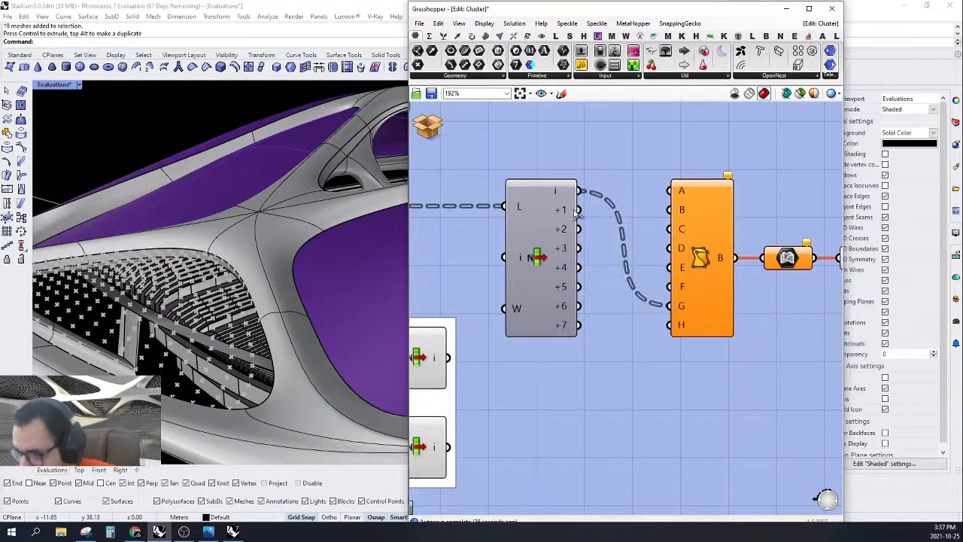
pyautogui.moveTo(580, 211); pyautogui.dragTo(669, 229)
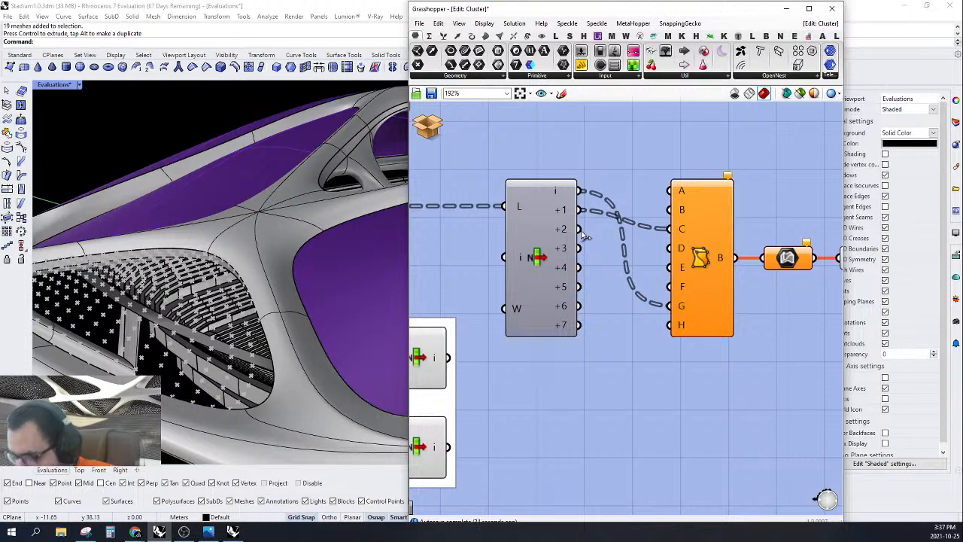
pyautogui.moveTo(580, 228); pyautogui.dragTo(668, 191)
pyautogui.moveTo(580, 249); pyautogui.dragTo(668, 228)
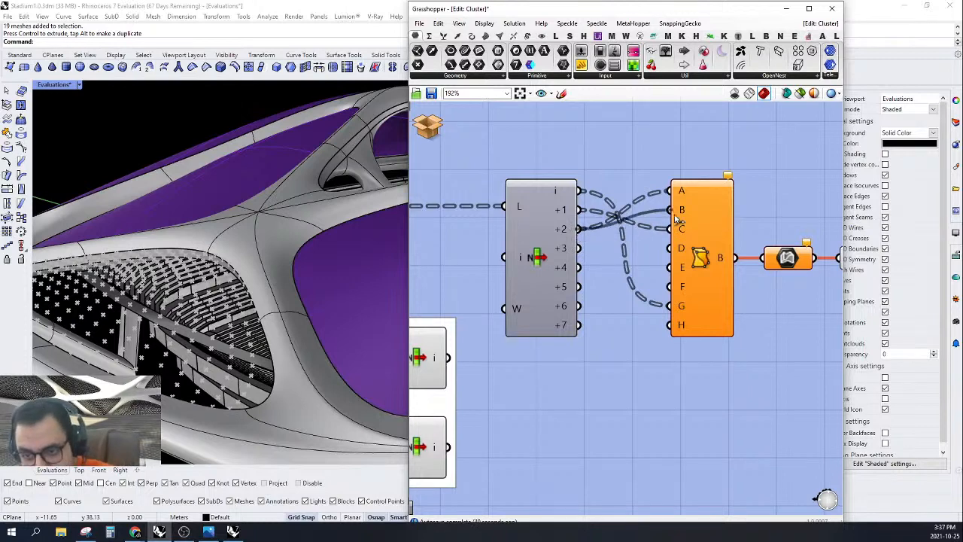
pyautogui.moveTo(580, 250); pyautogui.dragTo(647, 209)
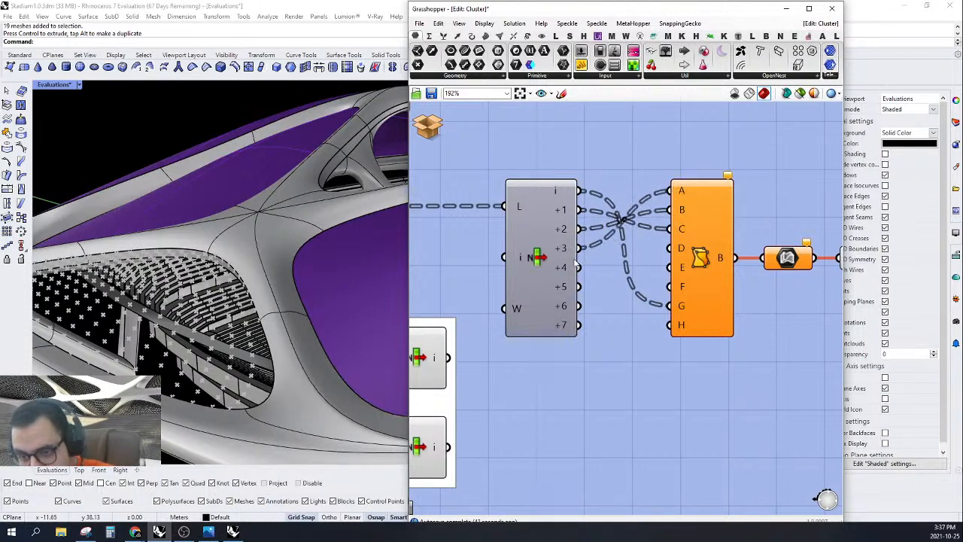
# Step: Connect List Item output +4 to Twisted Box corner D, +5 to H, +6 to E and +7 to F
pyautogui.moveTo(579, 267); pyautogui.dragTo(669, 248)
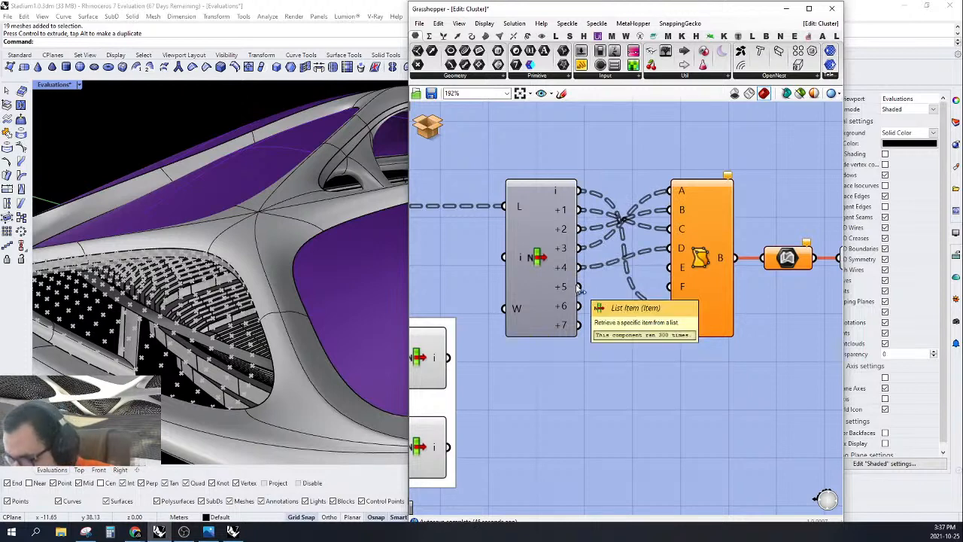
pyautogui.moveTo(580, 287); pyautogui.dragTo(669, 325)
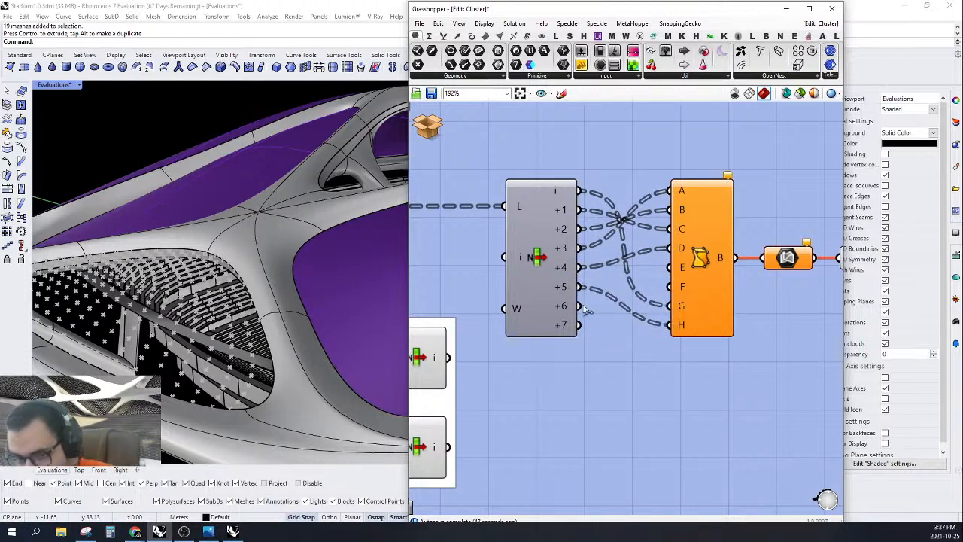
pyautogui.moveTo(580, 306)
pyautogui.mouseDown()
pyautogui.moveTo(668, 268)
pyautogui.moveTo(580, 325)
pyautogui.mouseUp()
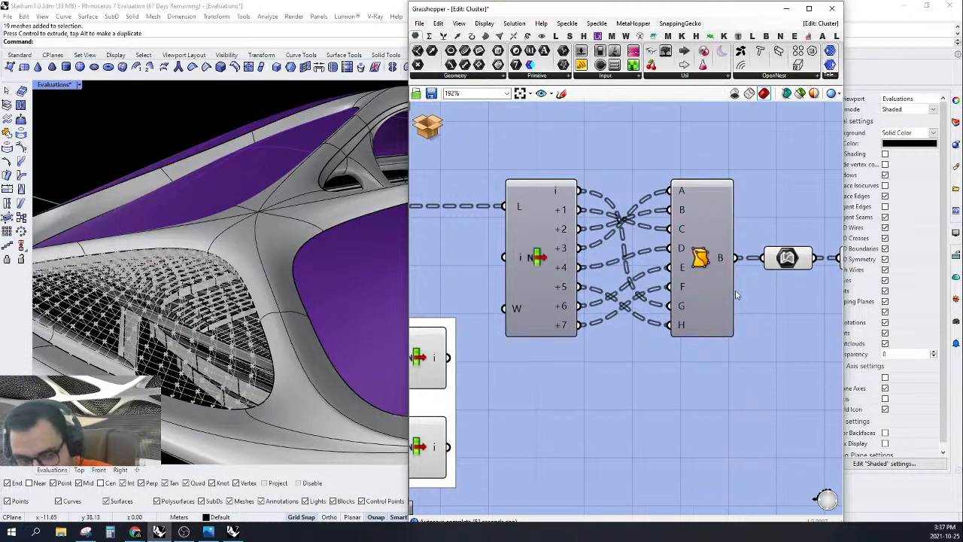
# Step: Save the rewired cluster and return to the parent Stadium 1.0 definition
pyautogui.scroll(-5, 737, 296)
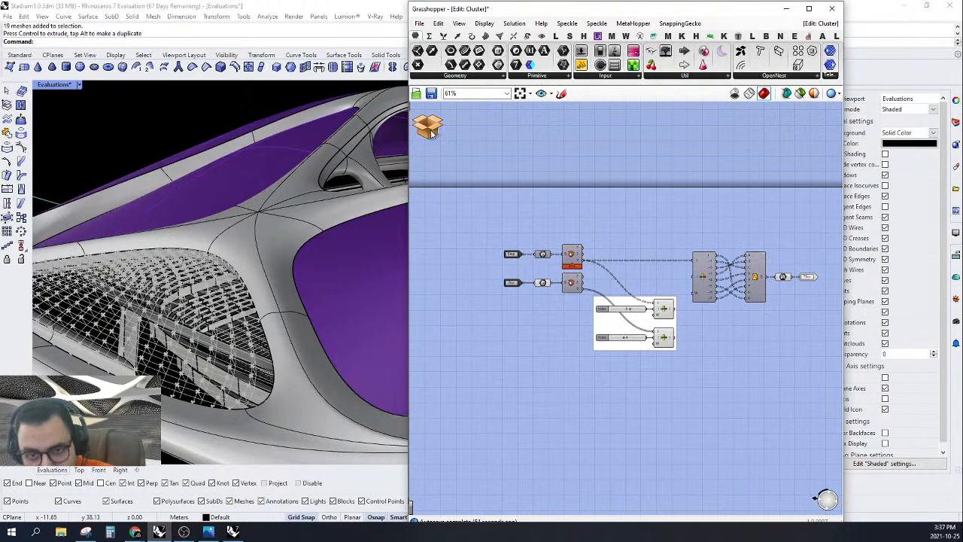
pyautogui.click(432, 132)
pyautogui.moveTo(627, 200); pyautogui.dragTo(531, 317)
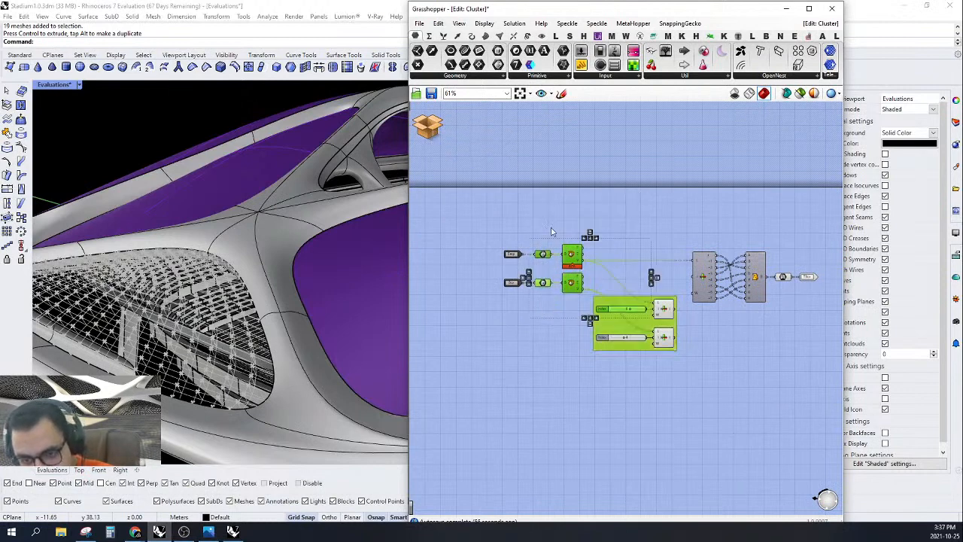
pyautogui.rightClick(554, 217)
pyautogui.click(572, 221)
pyautogui.click(430, 128)
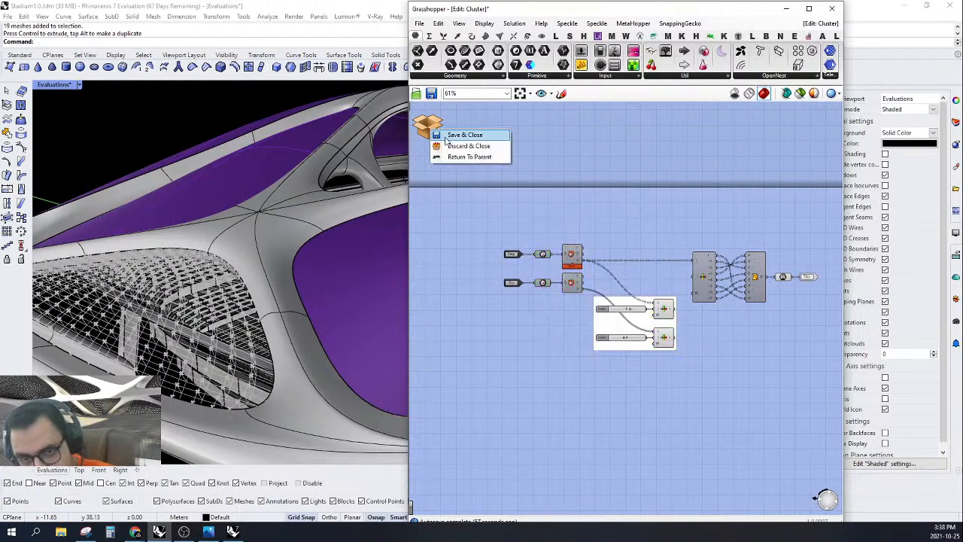
pyautogui.click(455, 136)
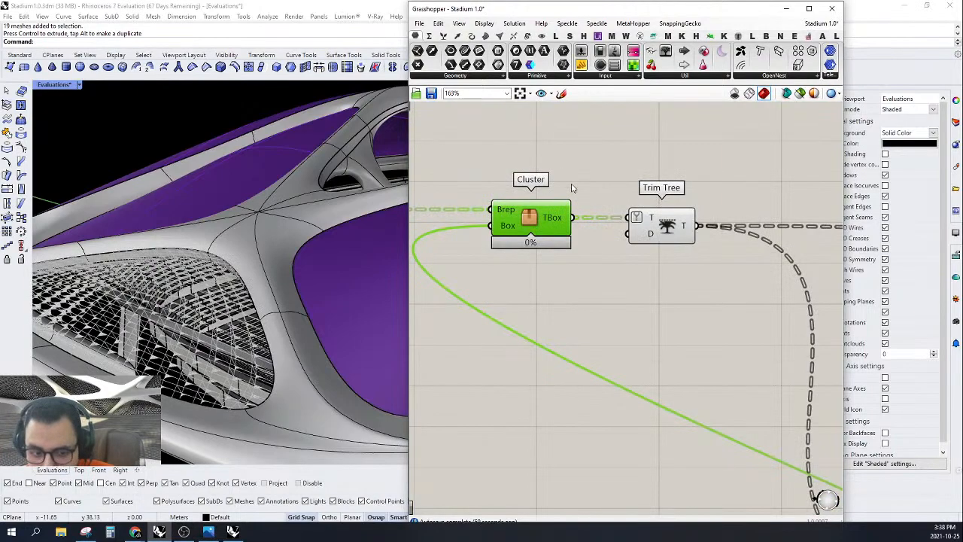
# Step: Delete all of the stadium's SubDs and polysurfaces from the Rhino model
pyautogui.scroll(8, 164, 403)
pyautogui.scroll(-3, 163, 264)
pyautogui.moveTo(164, 267); pyautogui.dragTo(292, 351, button='right')
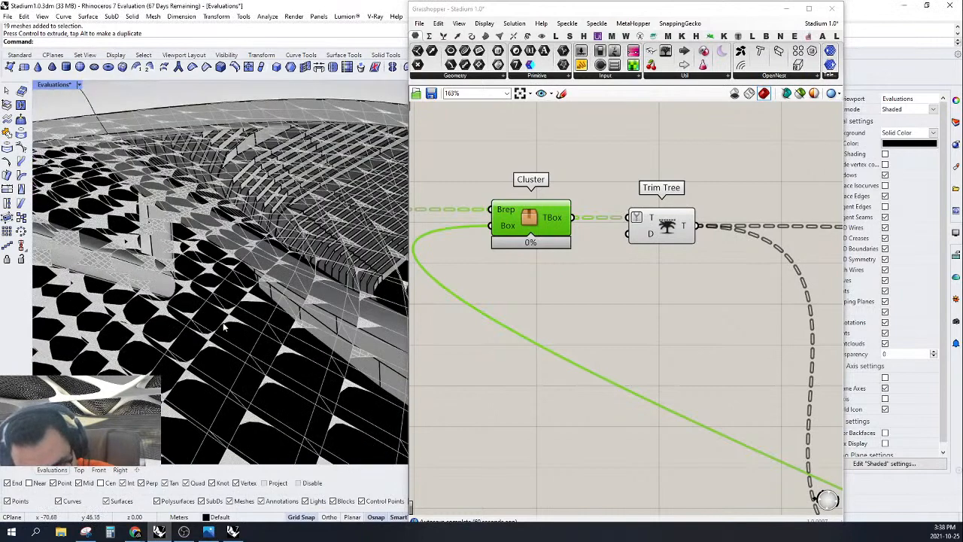
pyautogui.moveTo(246, 317); pyautogui.dragTo(288, 316, button='right')
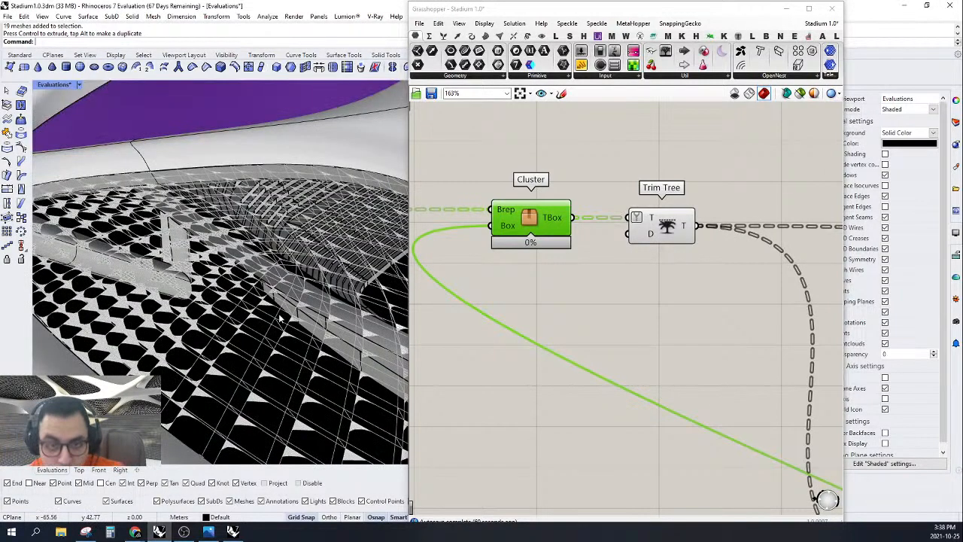
pyautogui.scroll(-10, 290, 300)
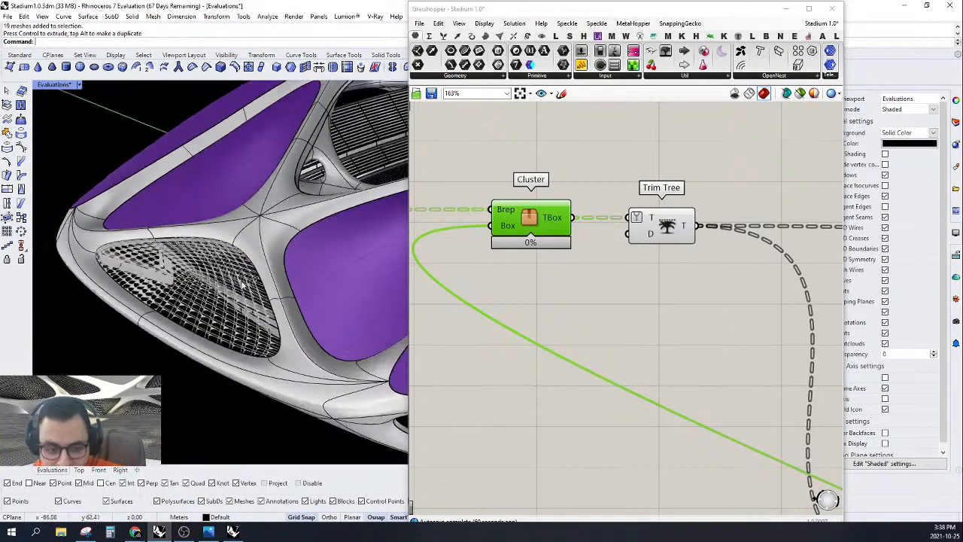
pyautogui.moveTo(301, 267); pyautogui.dragTo(417, 175)
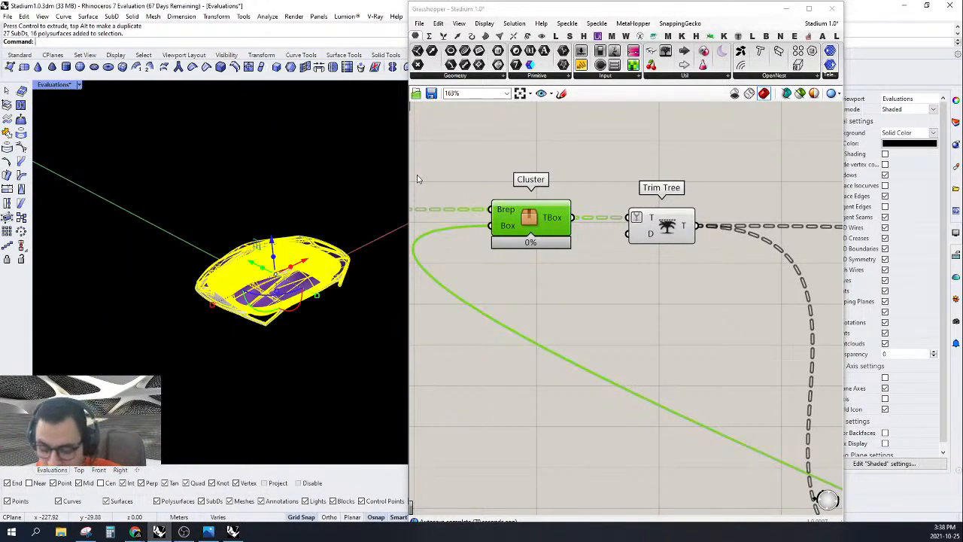
pyautogui.press('Delete')
# Step: Highlight the Trim Tree's twisted boxes in the viewport and examine how they cover the facade panel
pyautogui.scroll(4, 243, 305)
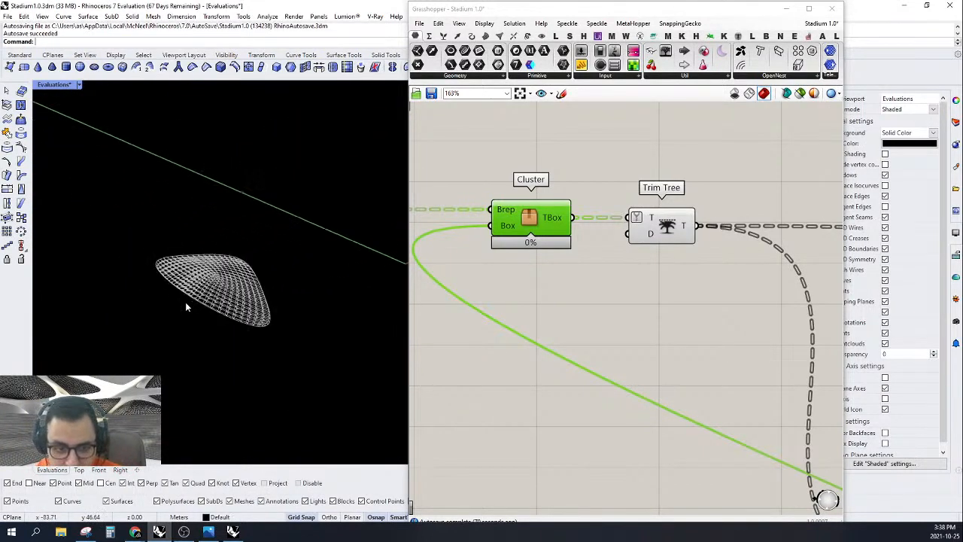
pyautogui.scroll(4, 188, 308)
pyautogui.click(665, 228)
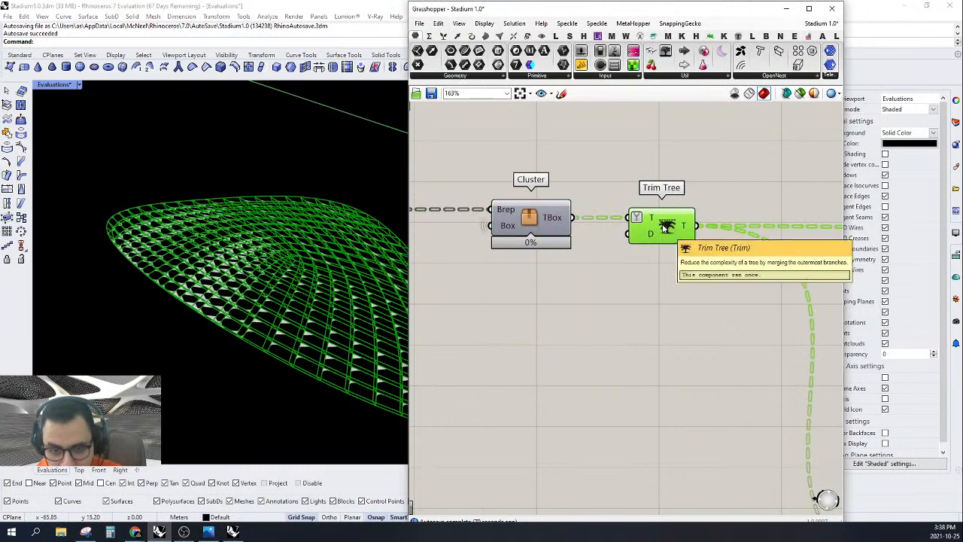
pyautogui.scroll(-4, 594, 257)
pyautogui.scroll(-5, 630, 208)
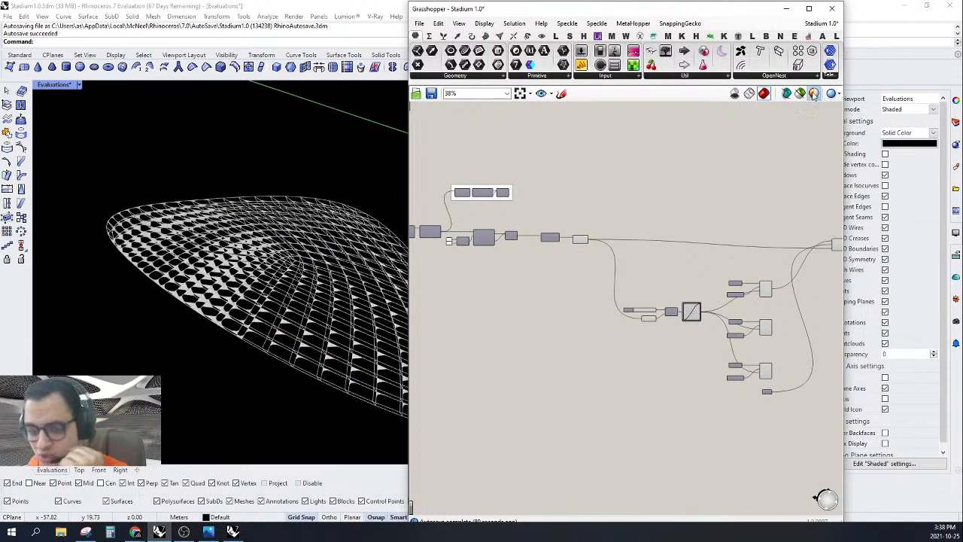
# Step: Try two opaque red materials for the document's normal preview, and apply the translucent red one
pyautogui.scroll(9, 219, 328)
pyautogui.click(813, 93)
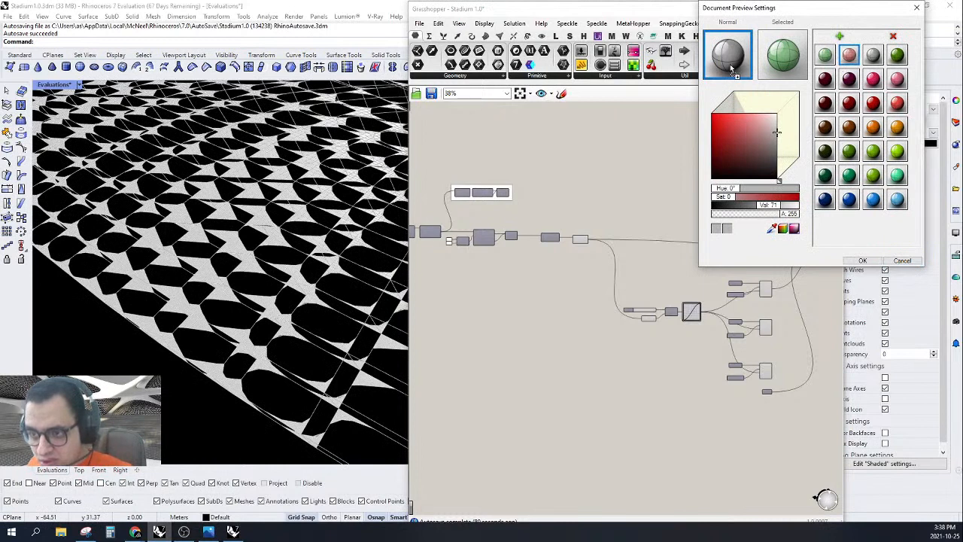
pyautogui.moveTo(729, 64); pyautogui.dragTo(731, 65)
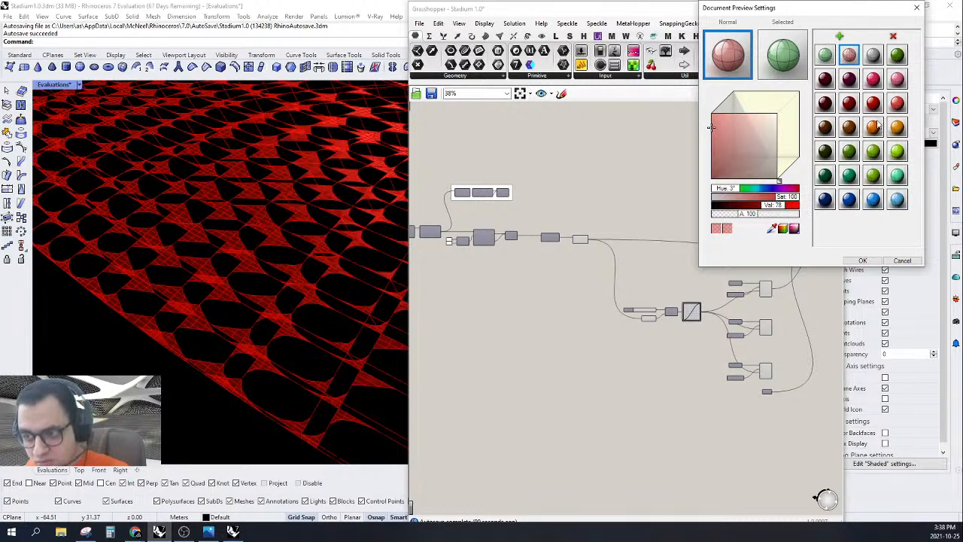
pyautogui.moveTo(873, 103); pyautogui.dragTo(731, 56)
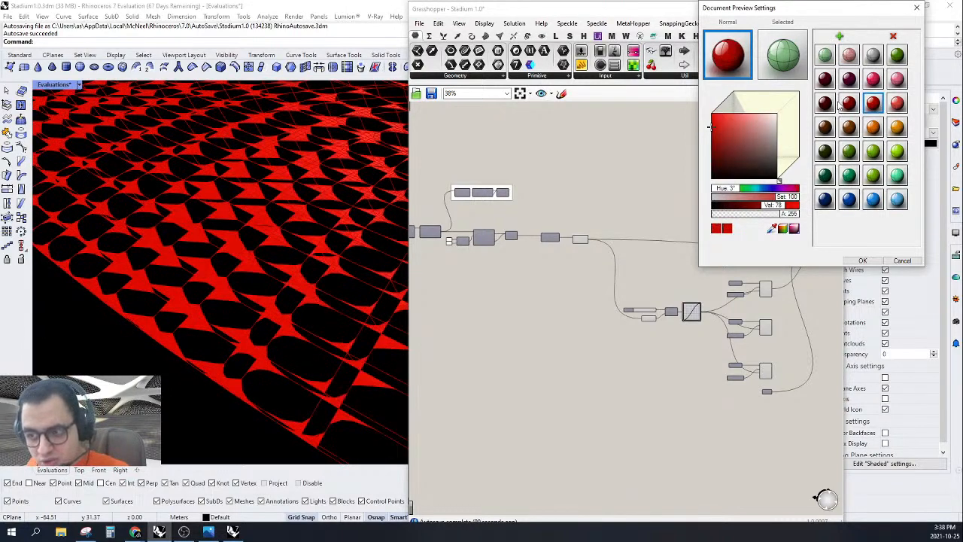
pyautogui.moveTo(849, 103); pyautogui.dragTo(729, 64)
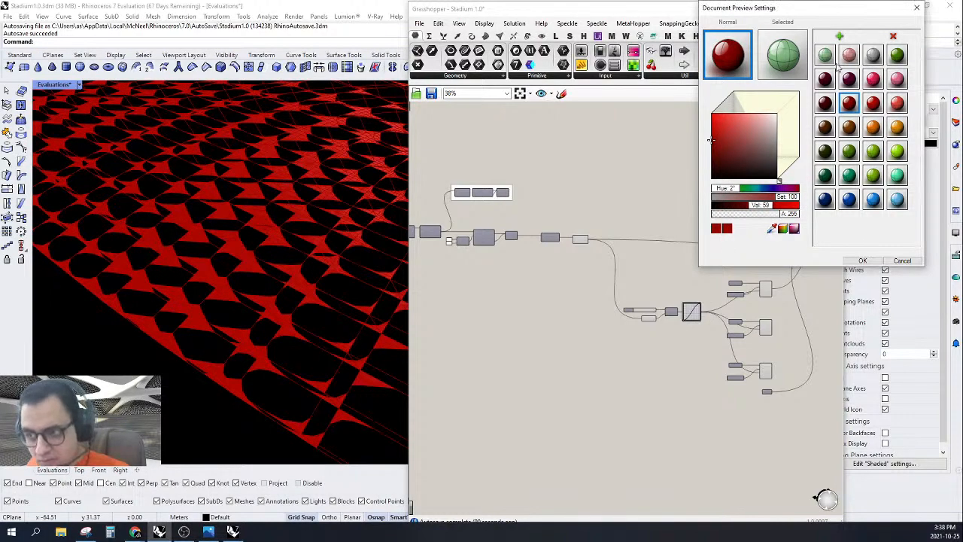
pyautogui.moveTo(848, 55); pyautogui.dragTo(752, 58)
pyautogui.click(862, 260)
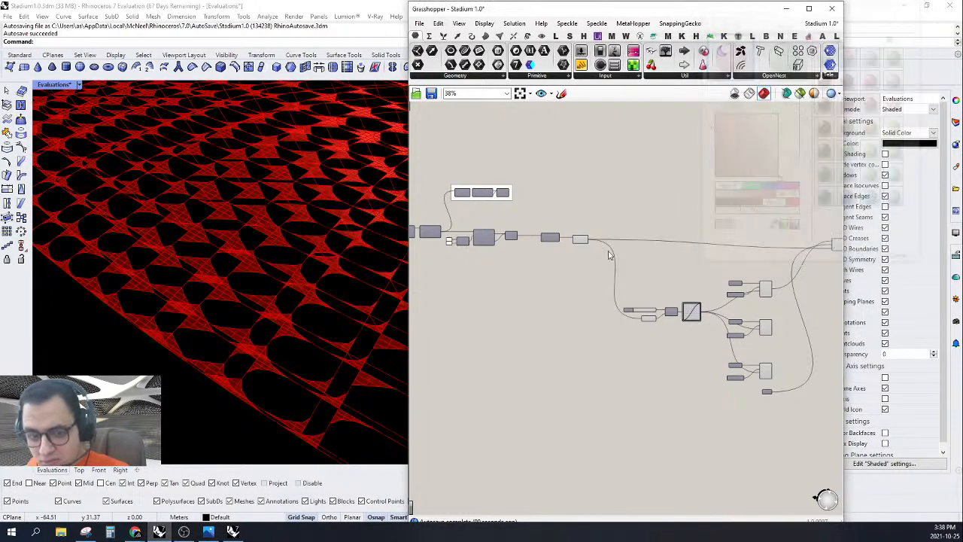
# Step: Narrow the Grasshopper window and examine the morphed modules across the facade panel from several distances and angles
pyautogui.scroll(-6, 283, 242)
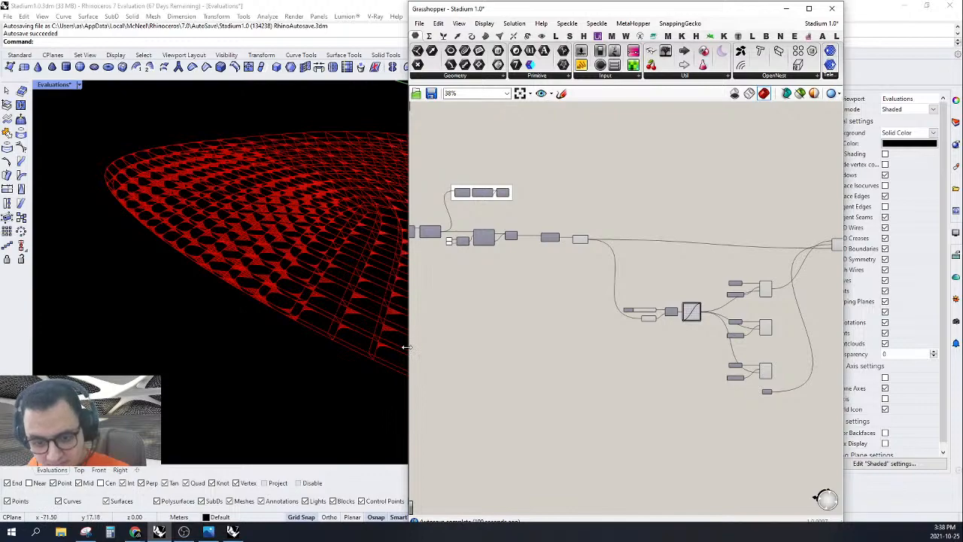
pyautogui.moveTo(405, 347); pyautogui.dragTo(506, 346)
pyautogui.scroll(5, 349, 226)
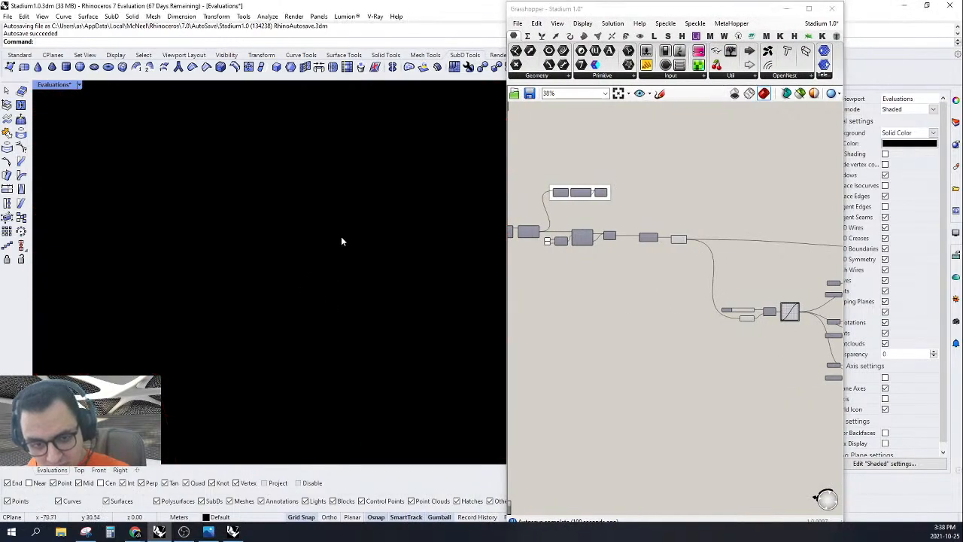
pyautogui.scroll(-6, 341, 241)
pyautogui.moveTo(332, 291); pyautogui.dragTo(408, 239, button='right')
pyautogui.scroll(10, 432, 357)
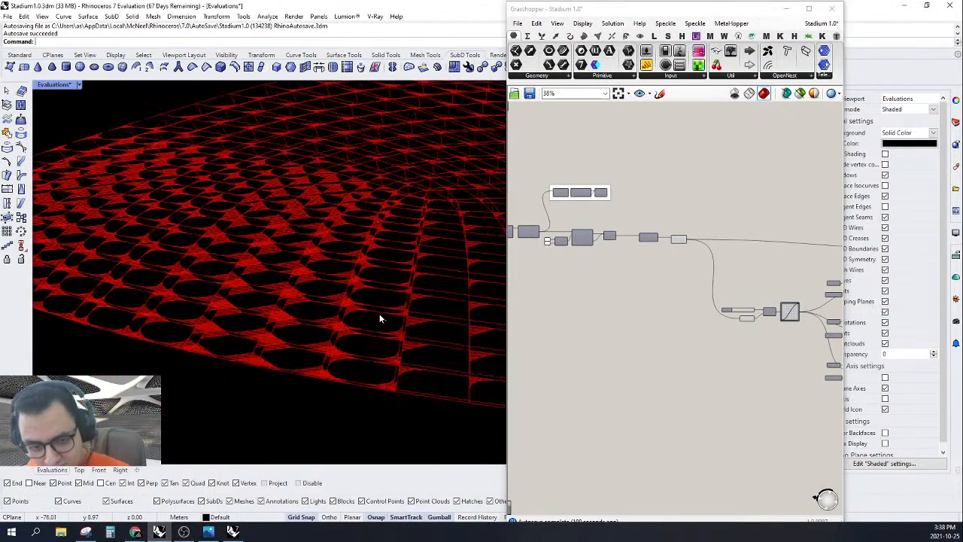
pyautogui.scroll(3, 307, 295)
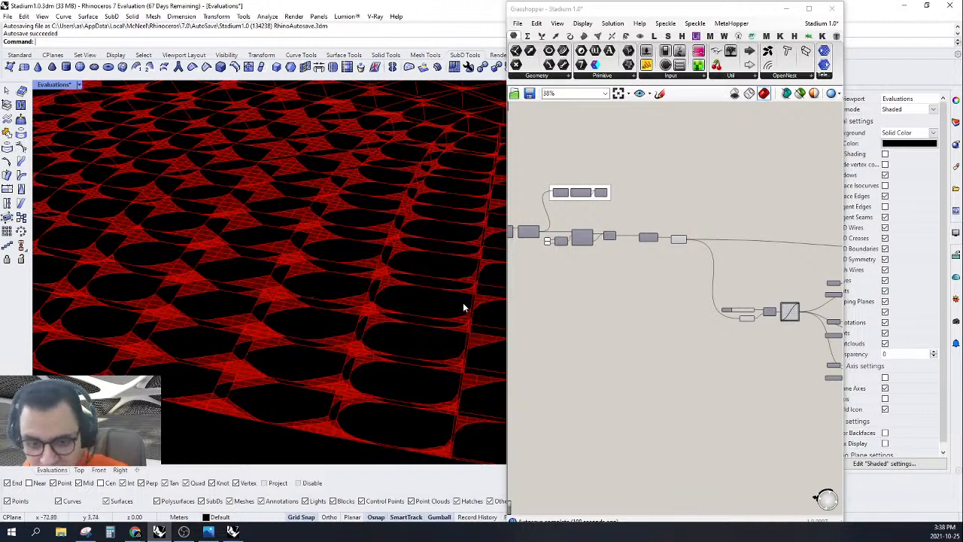
pyautogui.moveTo(463, 304); pyautogui.dragTo(324, 330, button='right')
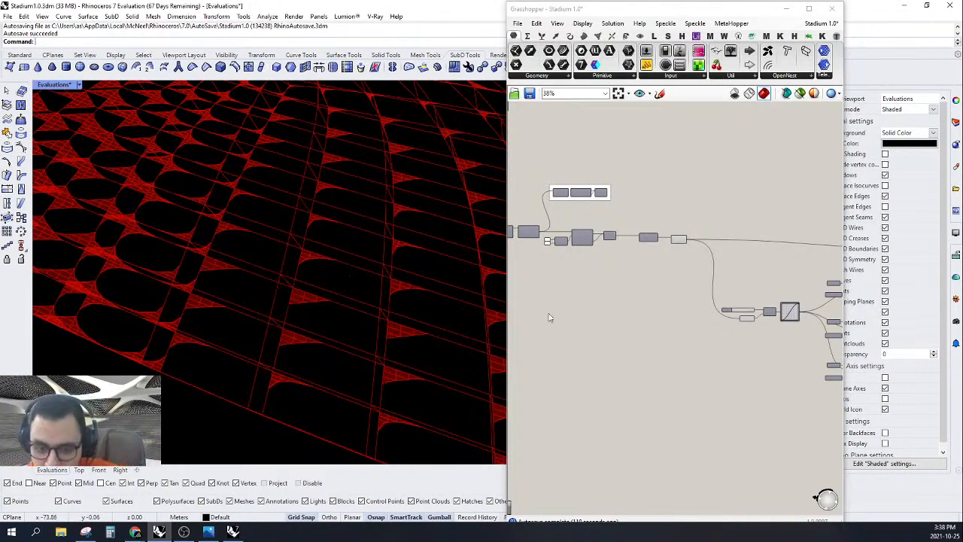
pyautogui.scroll(-5, 274, 271)
pyautogui.scroll(9, 274, 272)
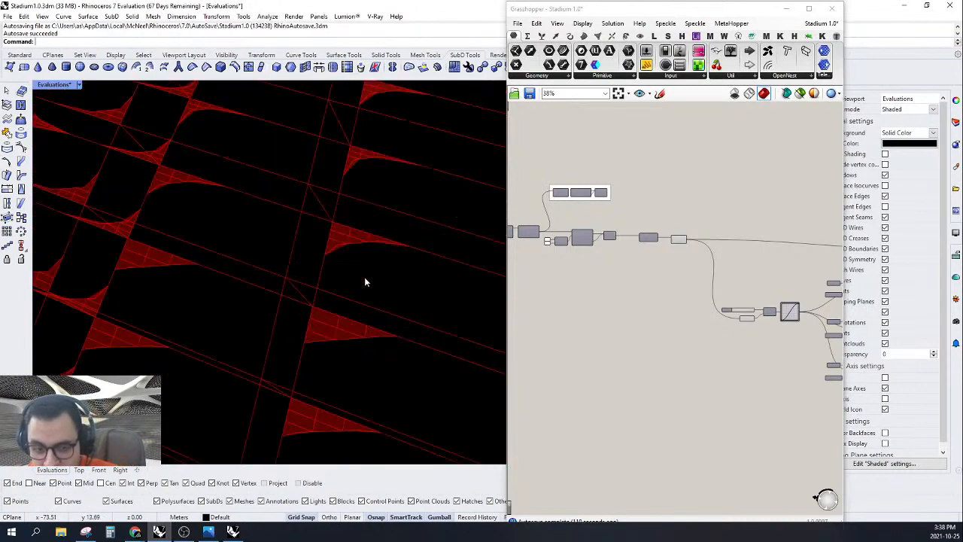
pyautogui.scroll(-5, 295, 247)
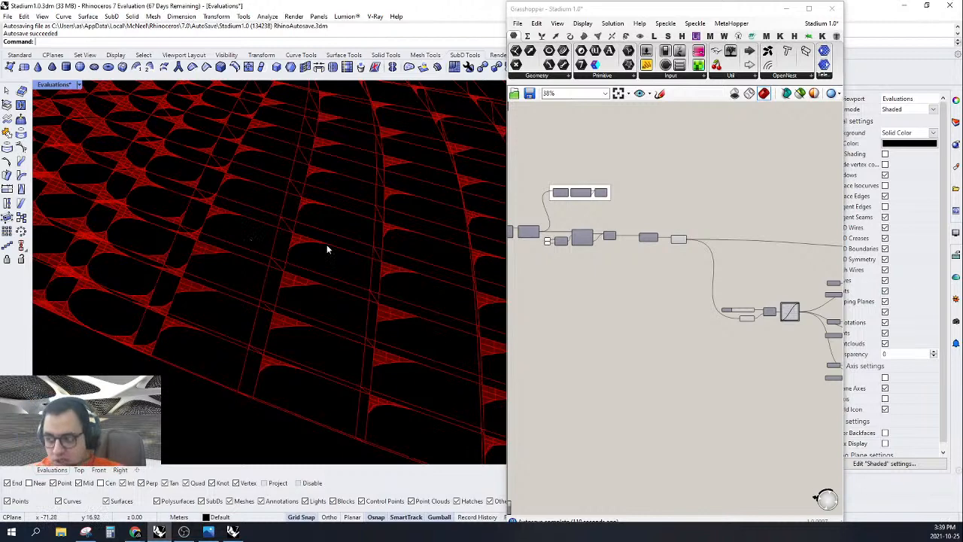
# Step: Insert a Group component between the first Tween Two Meshes output T and the Morph To Twisted Box input G
pyautogui.scroll(-3, 639, 342)
pyautogui.moveTo(692, 341); pyautogui.dragTo(599, 314, button='right')
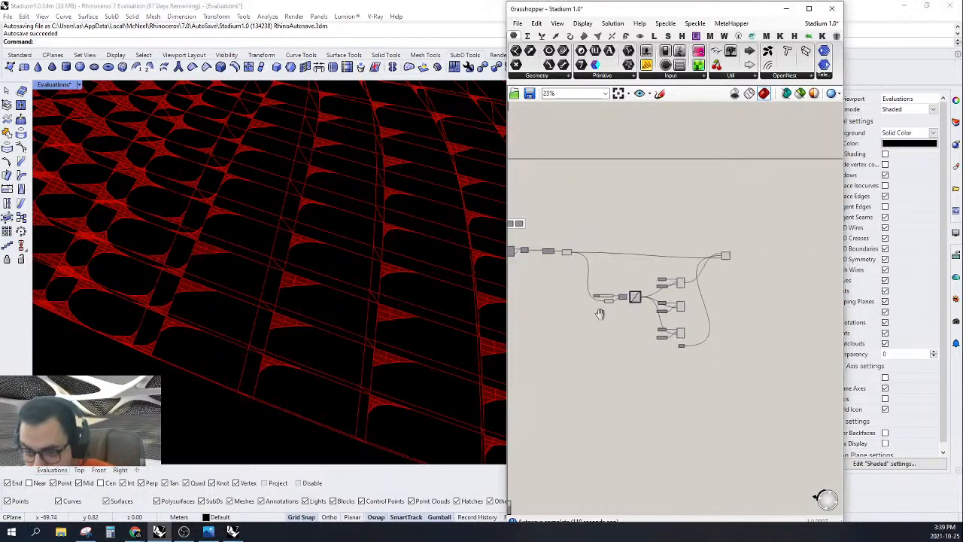
pyautogui.scroll(3, 686, 301)
pyautogui.scroll(3, 701, 299)
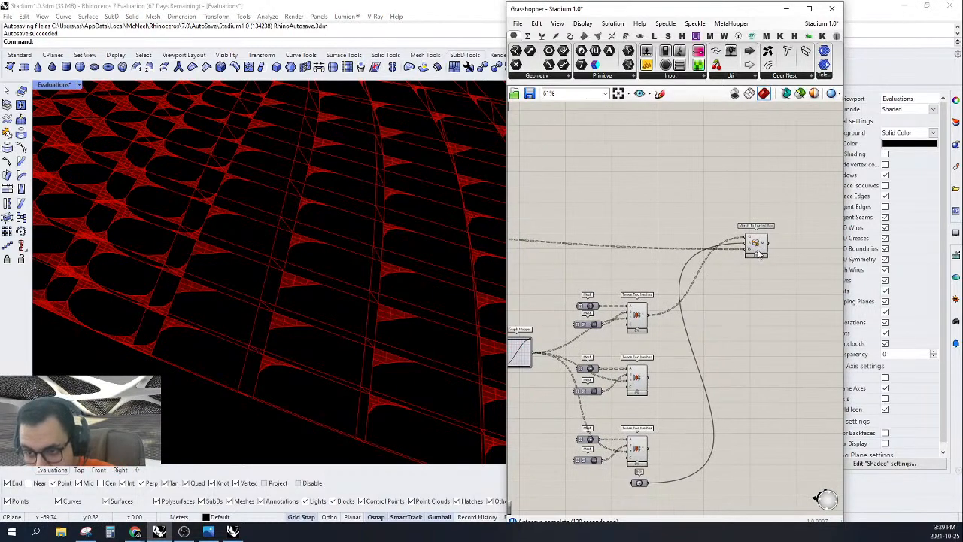
pyautogui.click(758, 248)
pyautogui.scroll(3, 740, 312)
pyautogui.doubleClick(739, 308)
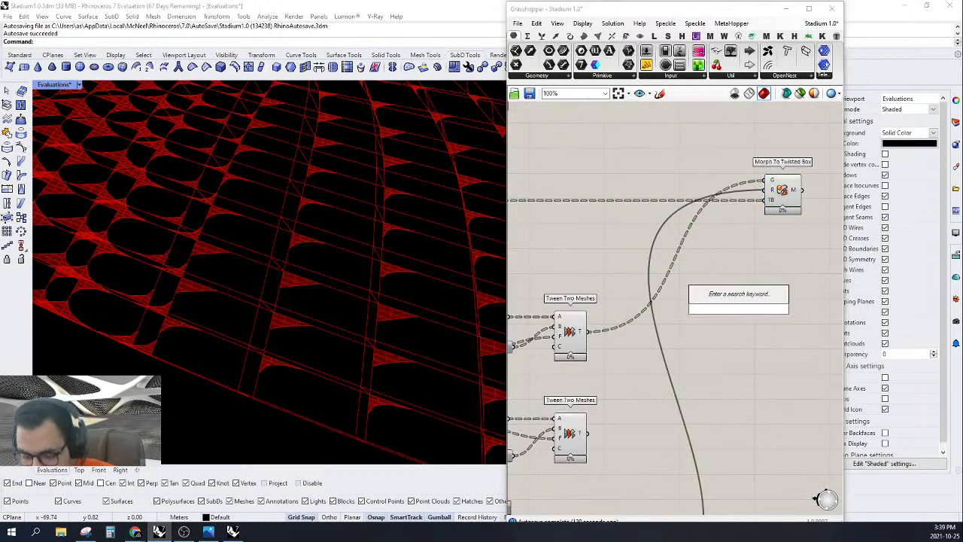
pyautogui.write('group')
pyautogui.click(728, 318)
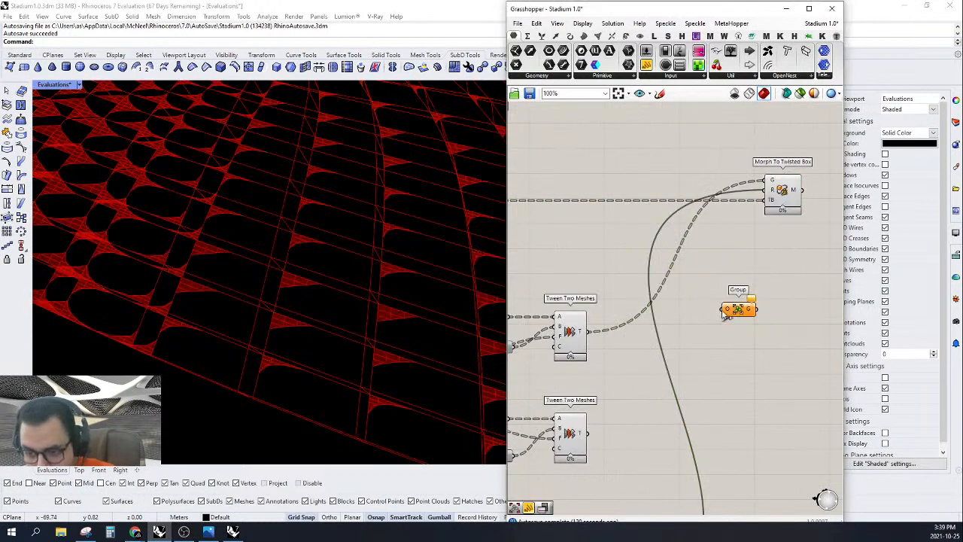
pyautogui.moveTo(741, 312); pyautogui.dragTo(771, 184)
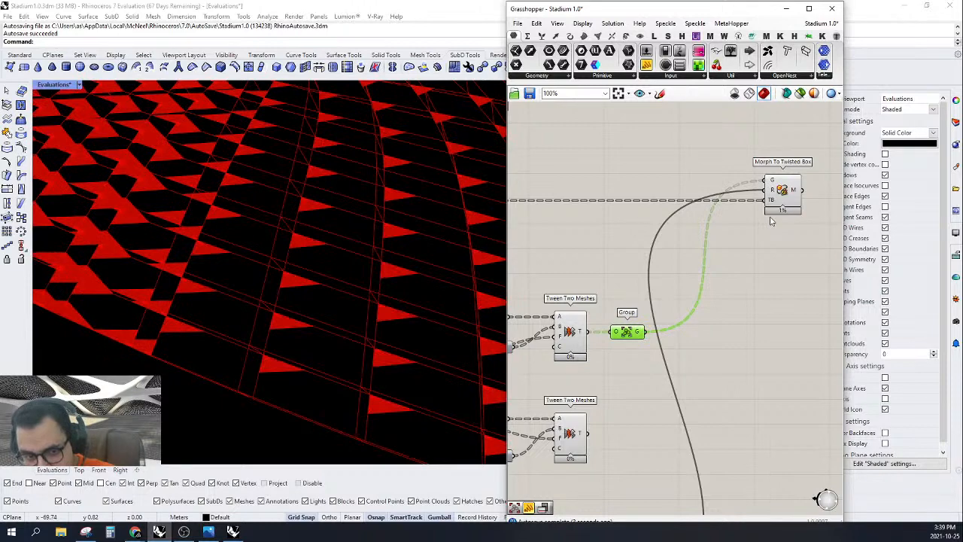
# Step: Check the Trim Tree output's data structure and graft the TB input of Morph To Twisted Box
pyautogui.scroll(-3, 775, 230)
pyautogui.scroll(3, 778, 230)
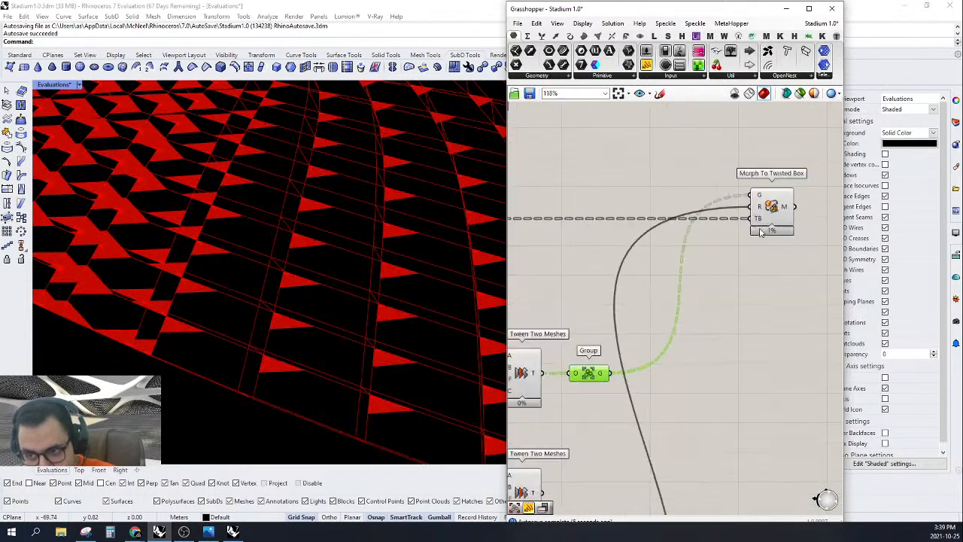
pyautogui.scroll(-3, 775, 231)
pyautogui.scroll(-5, 775, 231)
pyautogui.scroll(7, 586, 228)
pyautogui.moveTo(566, 218)
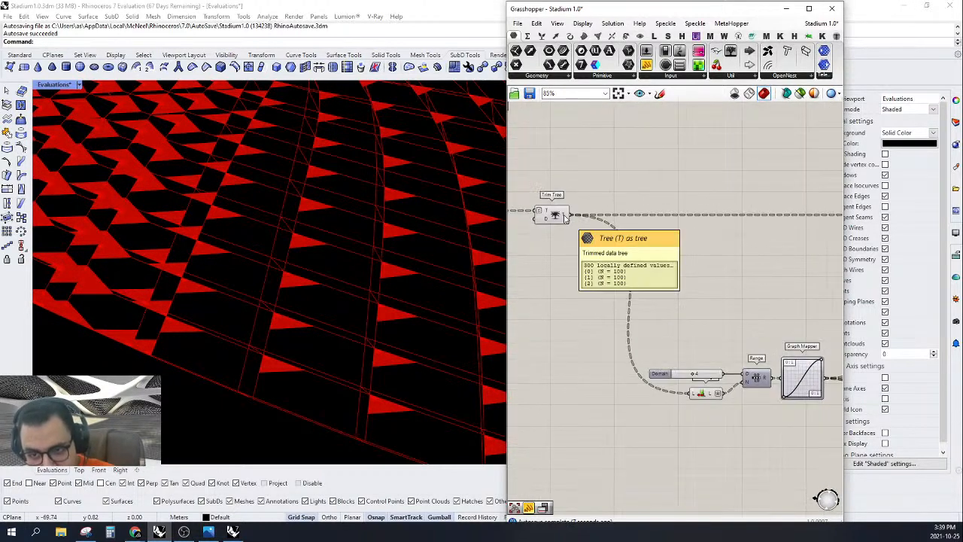
pyautogui.scroll(-5, 565, 218)
pyautogui.scroll(9, 752, 236)
pyautogui.rightClick(687, 235)
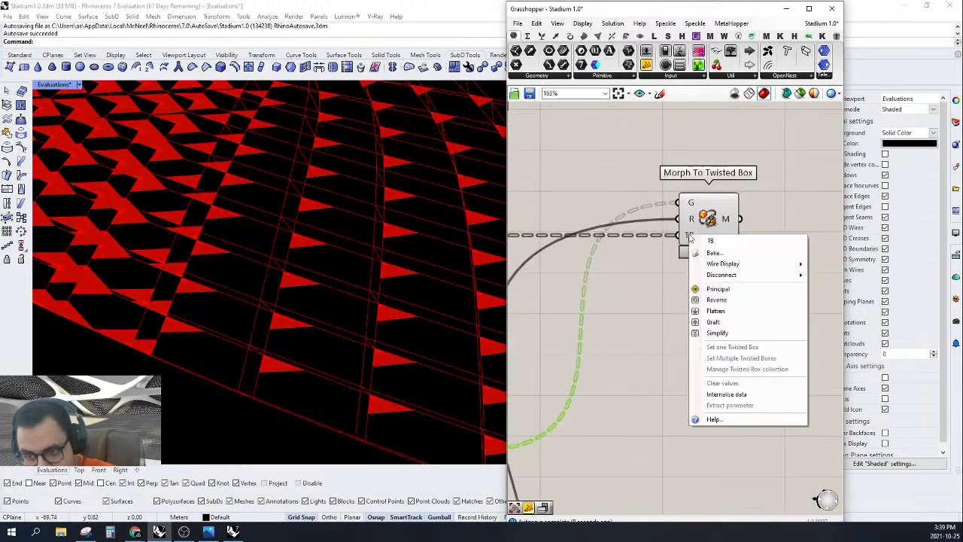
pyautogui.click(718, 322)
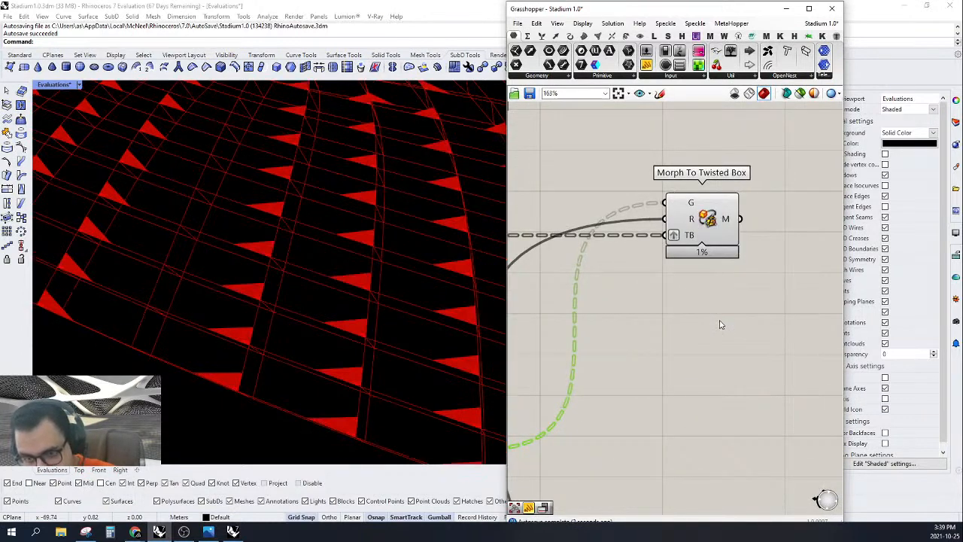
# Step: Check the data structure of the first Tween Two Meshes output T and move the Group component farther from it
pyautogui.moveTo(708, 302); pyautogui.dragTo(754, 210, button='right')
pyautogui.scroll(-3, 752, 214)
pyautogui.scroll(3, 586, 287)
pyautogui.click(568, 293)
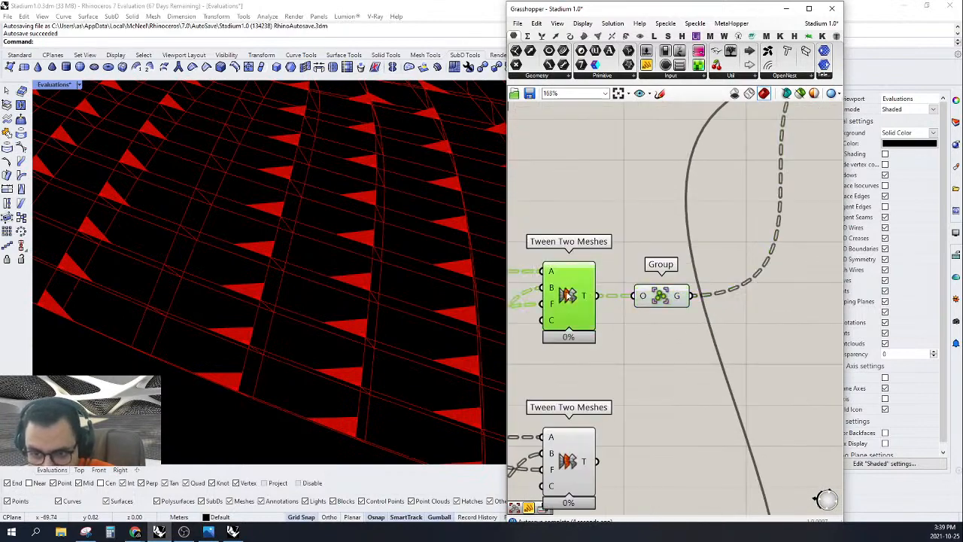
pyautogui.scroll(-2, 713, 338)
pyautogui.scroll(-4, 323, 336)
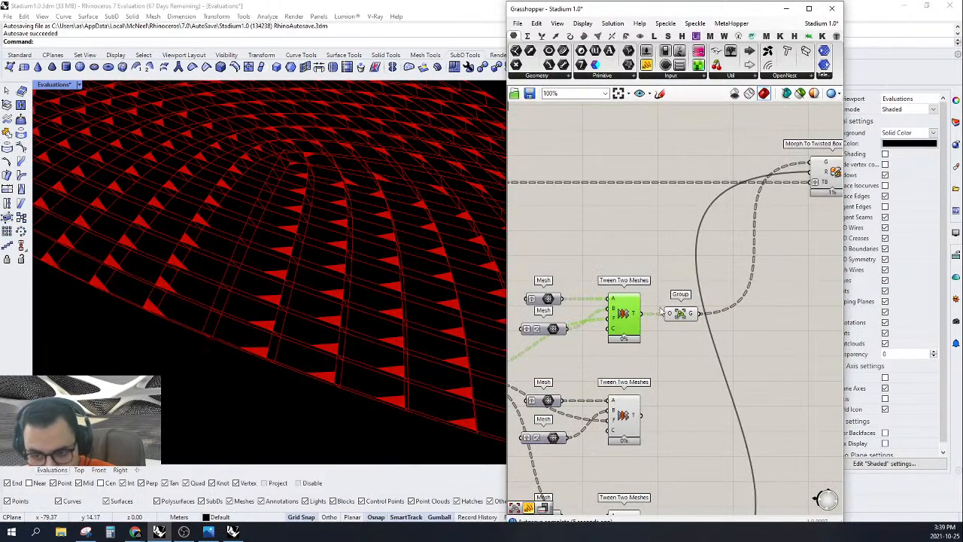
pyautogui.scroll(3, 663, 312)
pyautogui.click(668, 309)
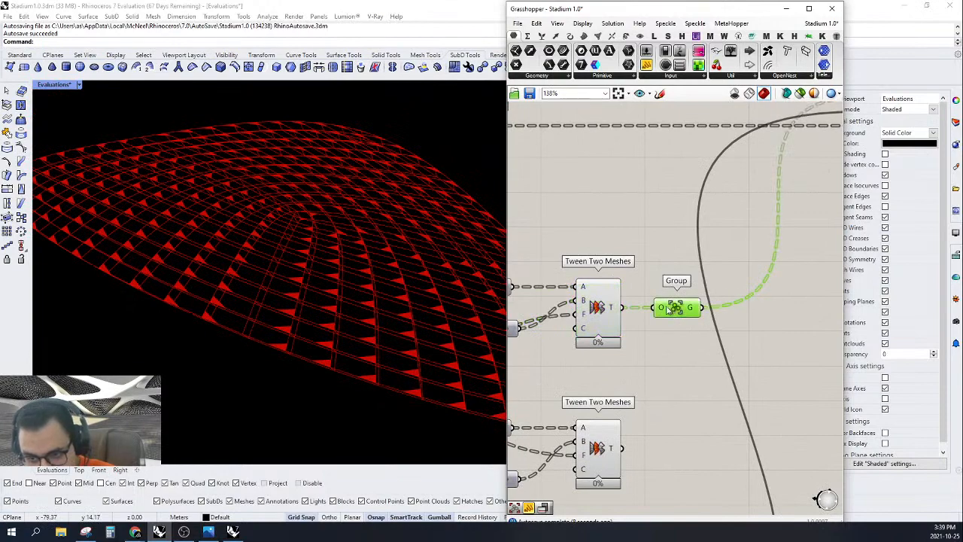
pyautogui.moveTo(668, 309); pyautogui.dragTo(683, 309)
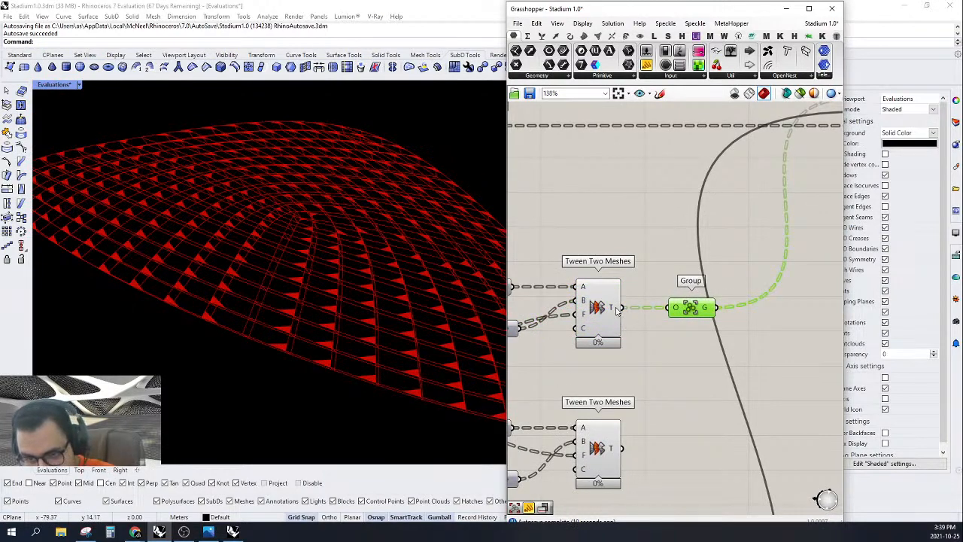
pyautogui.moveTo(617, 310)
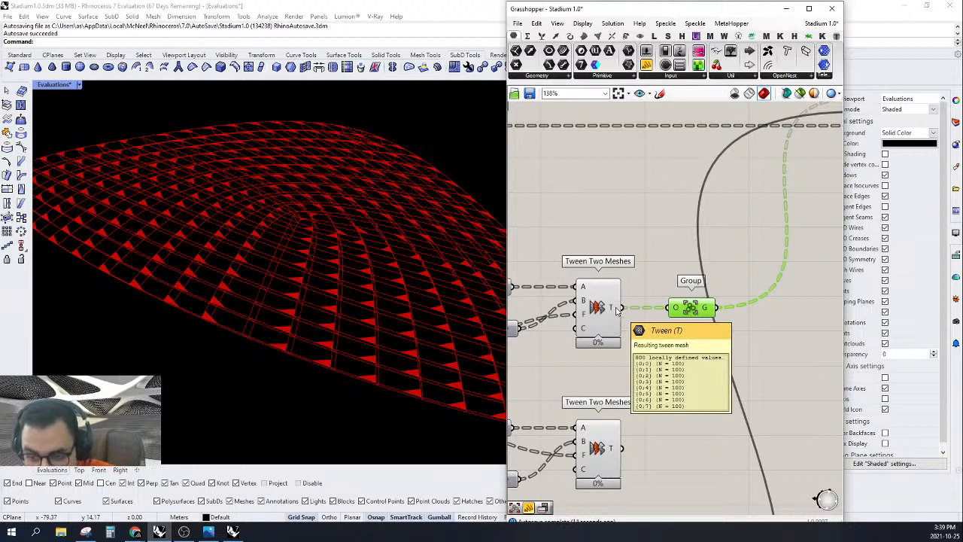
pyautogui.moveTo(694, 329); pyautogui.dragTo(656, 329, button='right')
pyautogui.moveTo(656, 308); pyautogui.dragTo(731, 308)
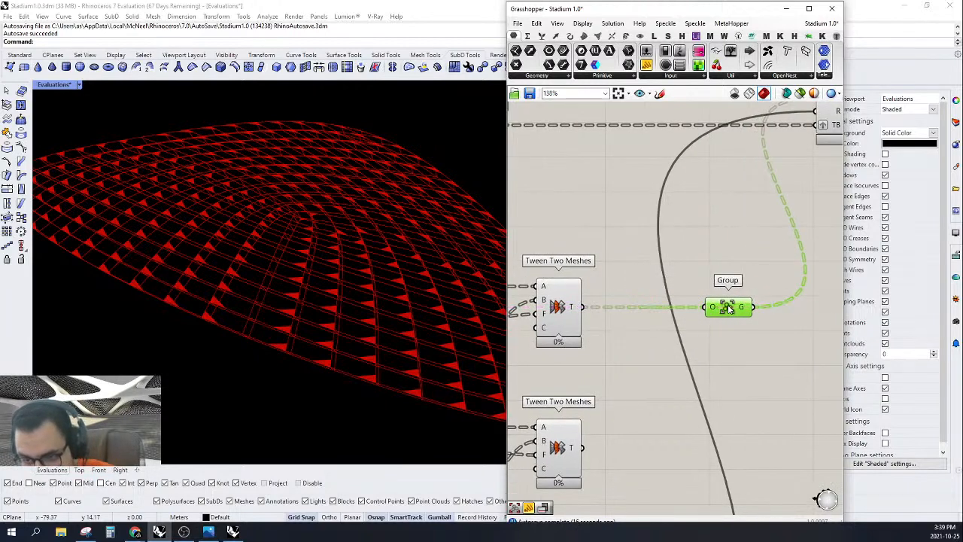
# Step: Simplify the data tree on the first Tween Two Meshes output T
pyautogui.moveTo(713, 303)
pyautogui.mouseDown(button='right')
pyautogui.moveTo(679, 298)
pyautogui.moveTo(696, 308)
pyautogui.mouseUp(button='right')
pyautogui.moveTo(585, 310)
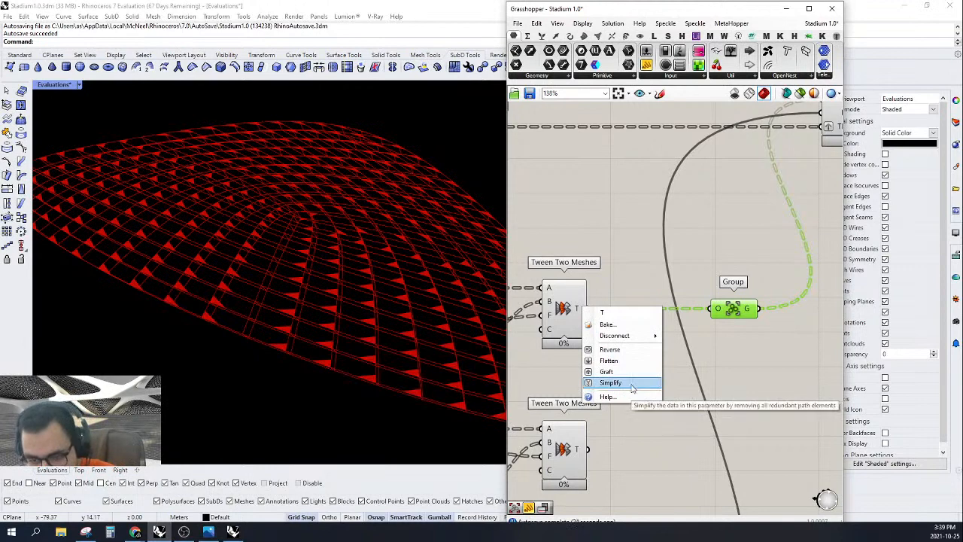
pyautogui.click(632, 388)
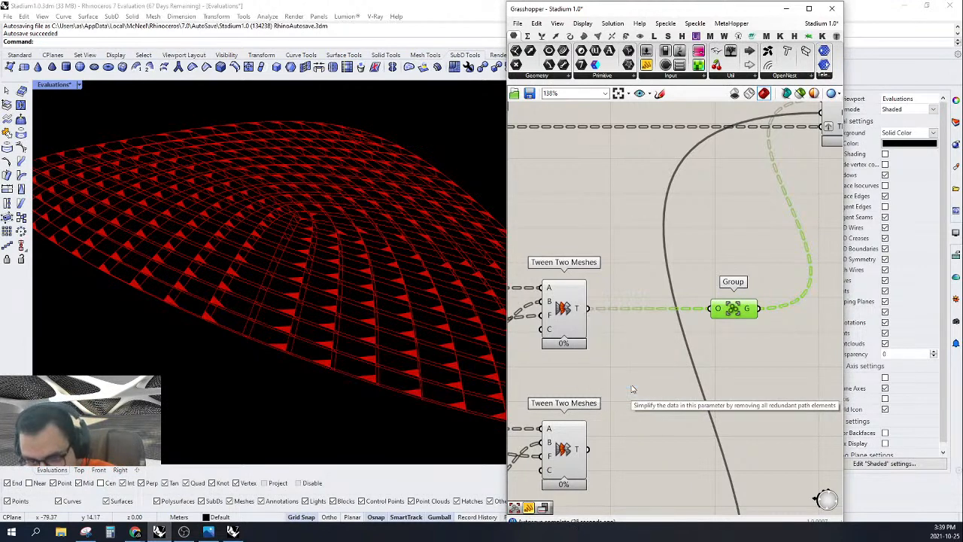
# Step: Insert a Flip Matrix component between the first Tween Two Meshes output T and the Group input O, aligned in a row
pyautogui.click(641, 335)
pyautogui.doubleClick(641, 335)
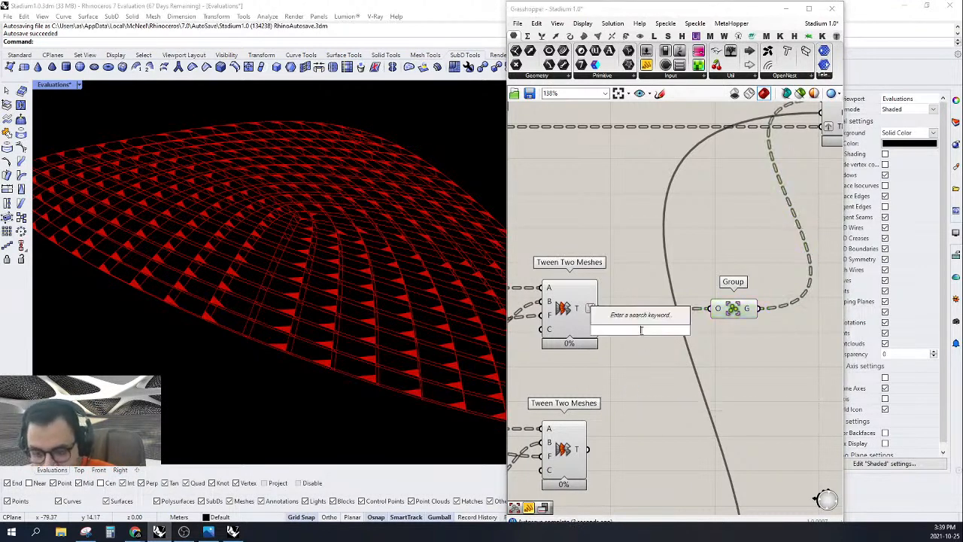
pyautogui.write('RE')
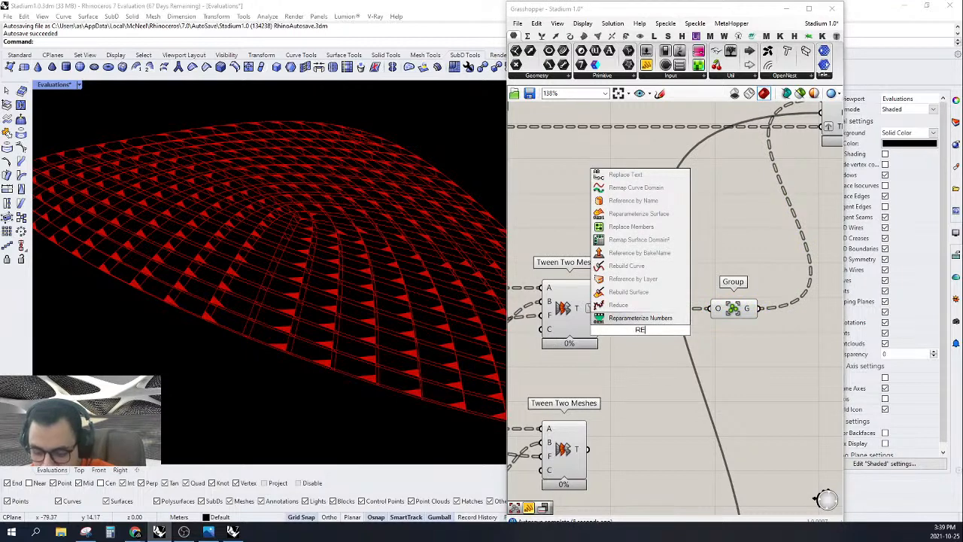
pyautogui.press('BackSpace')
pyautogui.press('BackSpace')
pyautogui.write('FLIP')
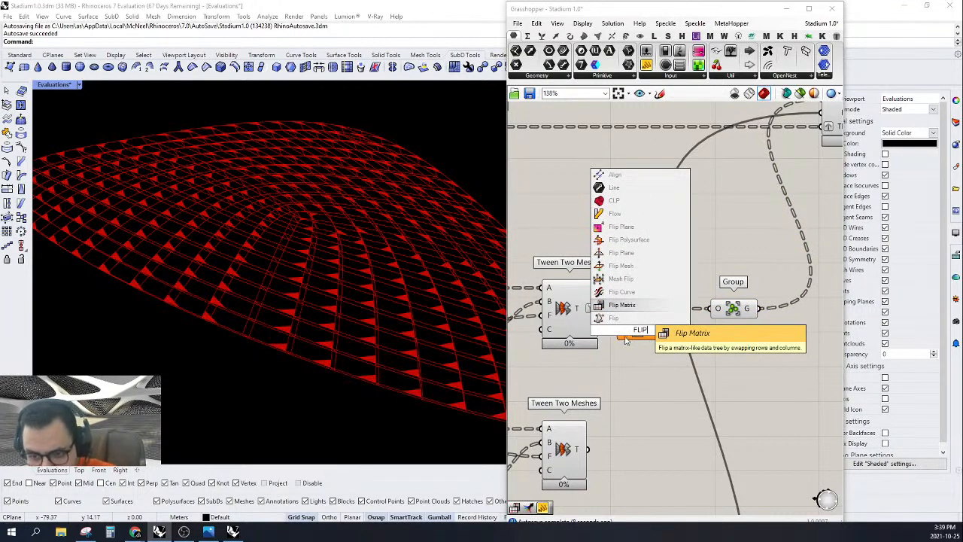
pyautogui.press('Return')
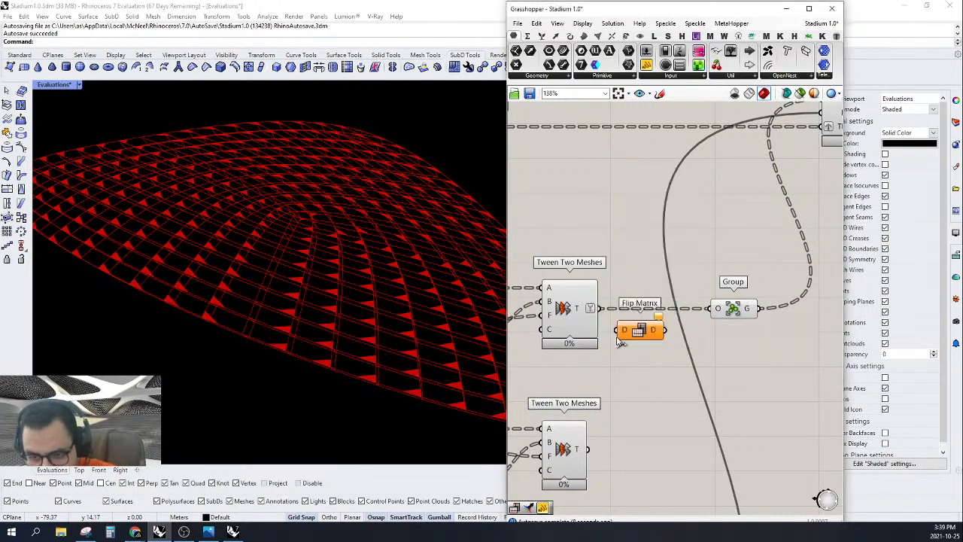
pyautogui.moveTo(593, 308); pyautogui.dragTo(720, 309)
pyautogui.moveTo(654, 330)
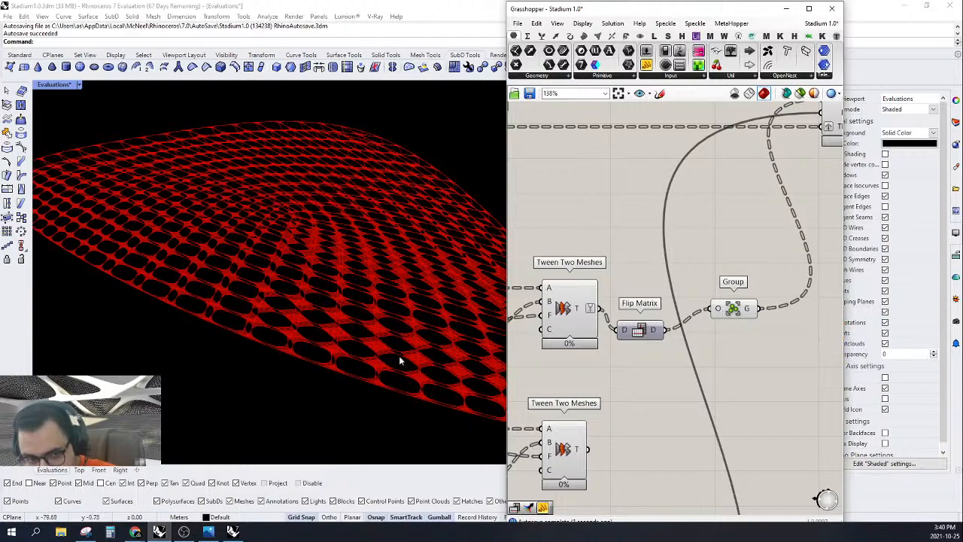
pyautogui.scroll(5, 313, 336)
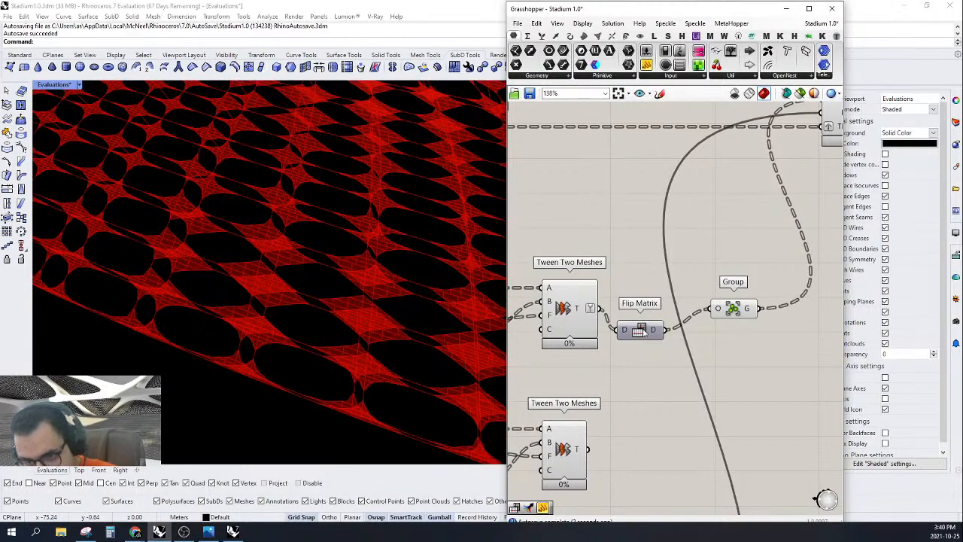
pyautogui.moveTo(641, 333); pyautogui.dragTo(657, 316)
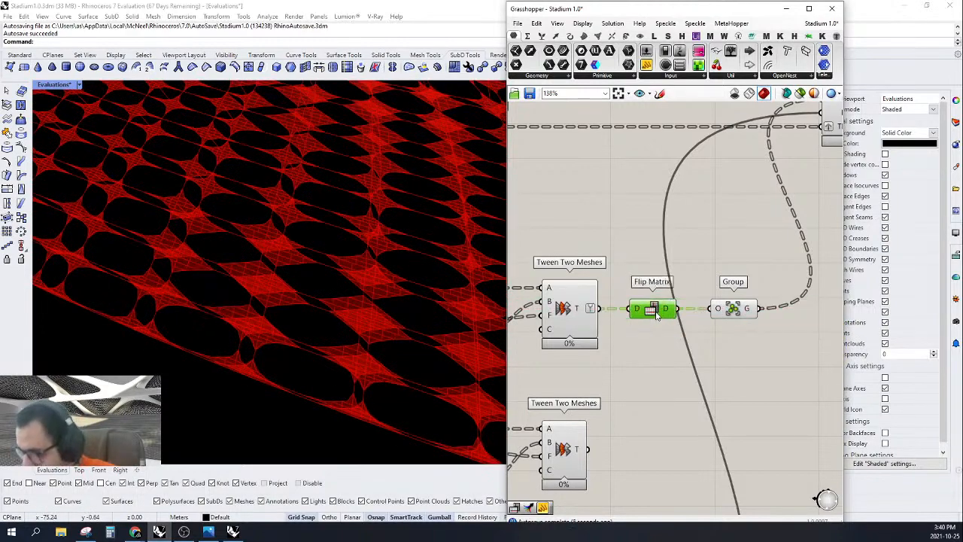
# Step: Hide the wire feeding the R input of Morph To Twisted Box
pyautogui.scroll(-3, 657, 316)
pyautogui.moveTo(708, 304); pyautogui.dragTo(648, 307)
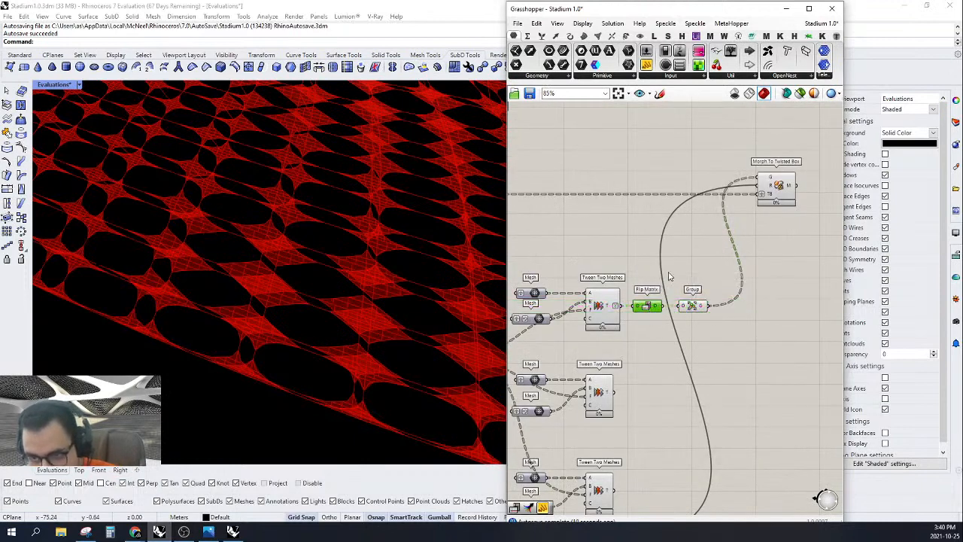
pyautogui.rightClick(756, 185)
pyautogui.rightClick(762, 185)
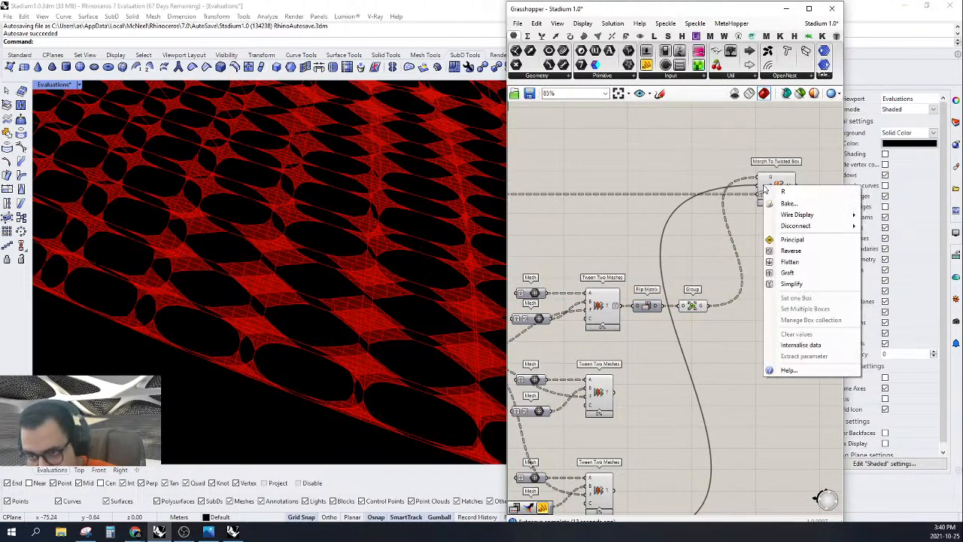
pyautogui.click(722, 156)
pyautogui.scroll(5, 754, 174)
pyautogui.scroll(3, 775, 196)
pyautogui.rightClick(761, 206)
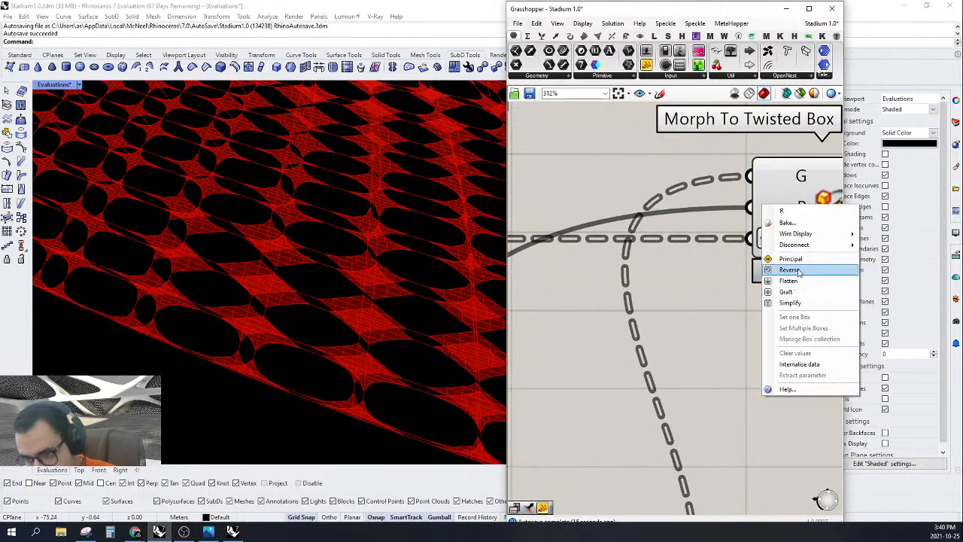
pyautogui.moveTo(825, 237)
pyautogui.click(888, 257)
pyautogui.scroll(-10, 795, 257)
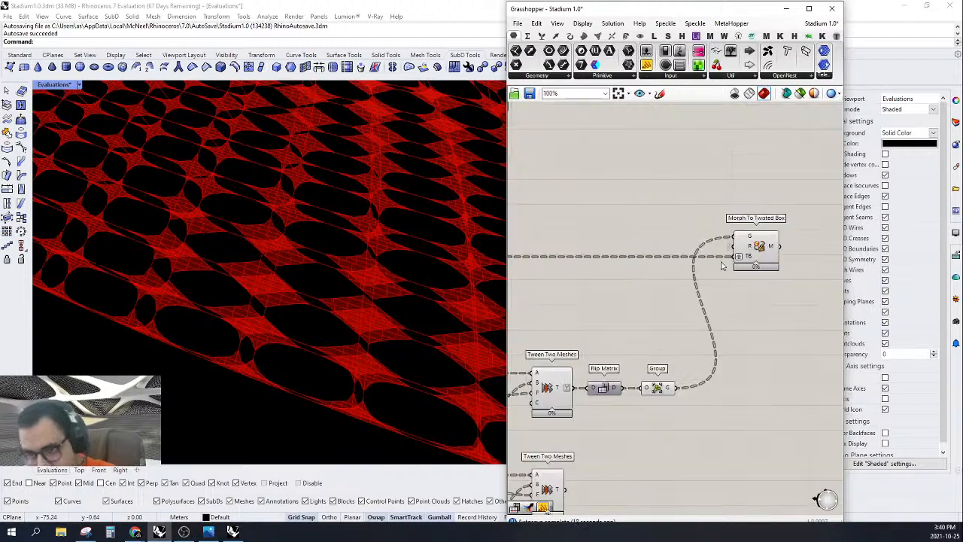
pyautogui.scroll(3, 796, 257)
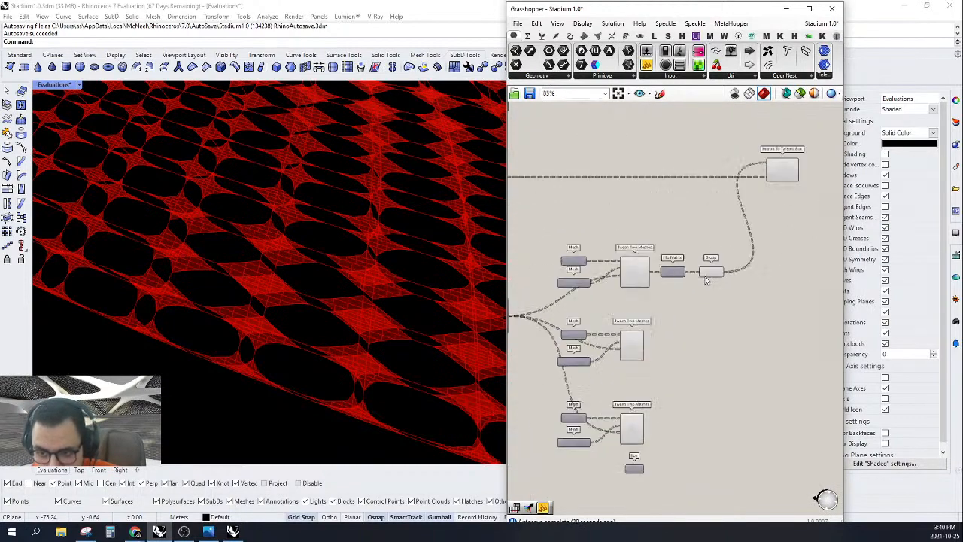
pyautogui.moveTo(713, 225); pyautogui.dragTo(630, 290)
pyautogui.moveTo(700, 291); pyautogui.dragTo(680, 297, button='right')
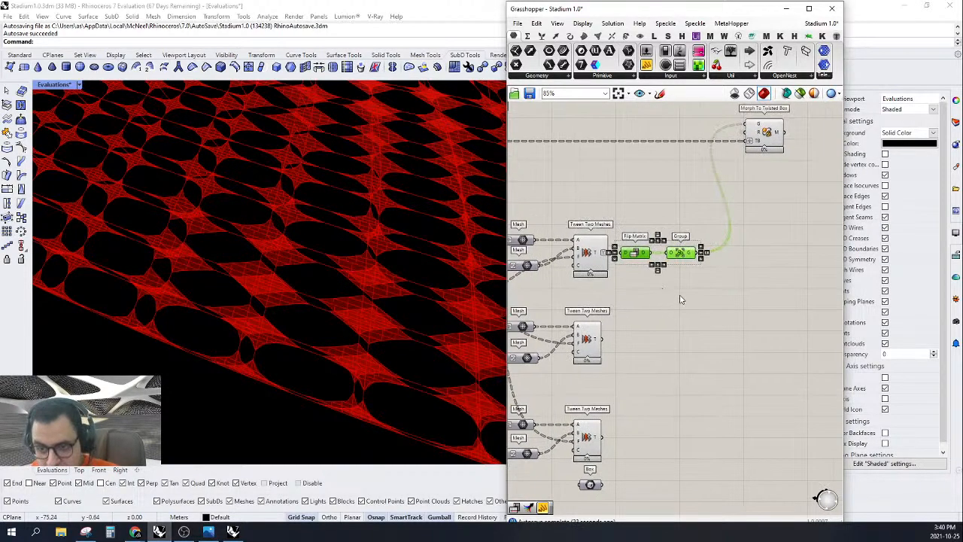
pyautogui.moveTo(771, 153); pyautogui.dragTo(743, 241, button='right')
pyautogui.moveTo(778, 277); pyautogui.dragTo(707, 174)
pyautogui.scroll(-4, 714, 271)
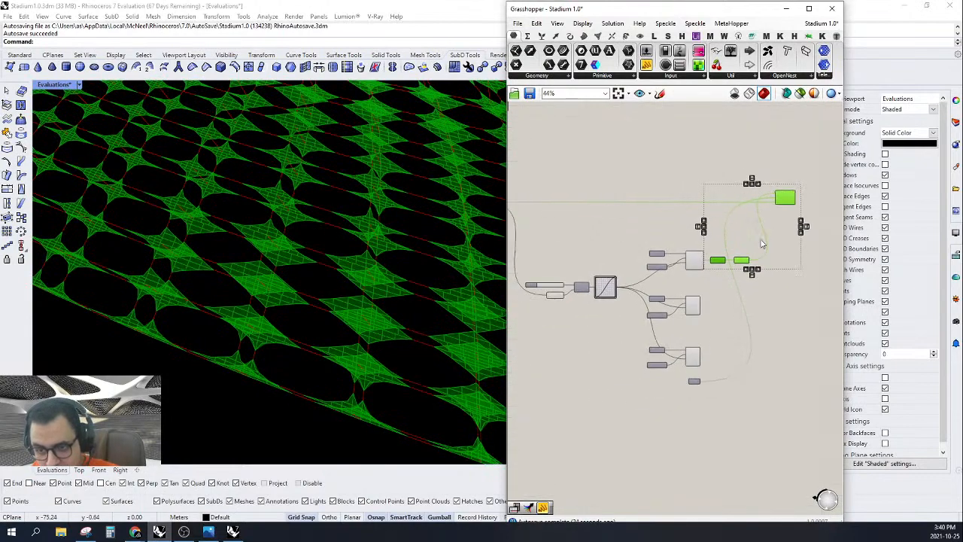
pyautogui.moveTo(713, 267); pyautogui.dragTo(716, 257, button='right')
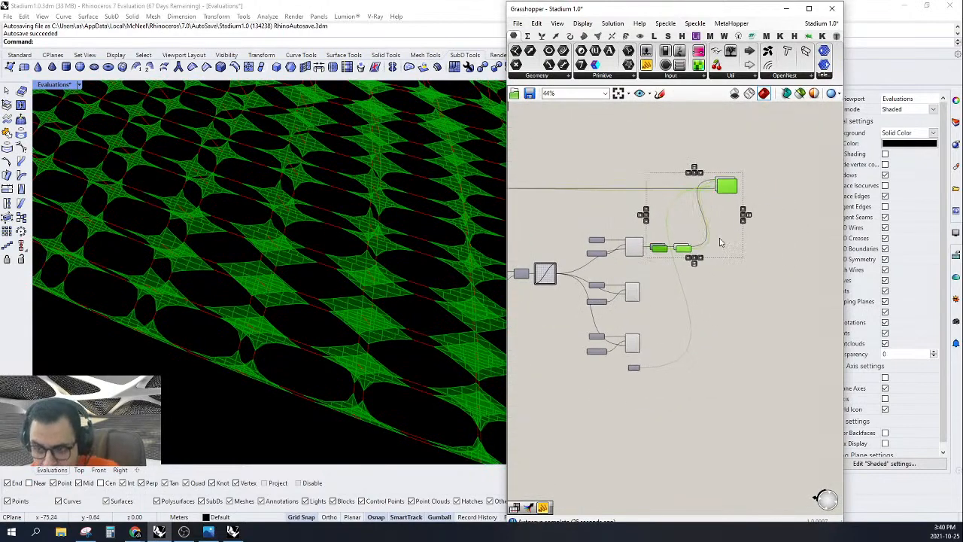
pyautogui.scroll(2, 732, 194)
pyautogui.keyDown('alt'); pyautogui.moveTo(730, 185); pyautogui.dragTo(743, 286); pyautogui.keyUp('alt')
pyautogui.hotkey('ctrl', 'z')
pyautogui.hotkey('ctrl', 'z')
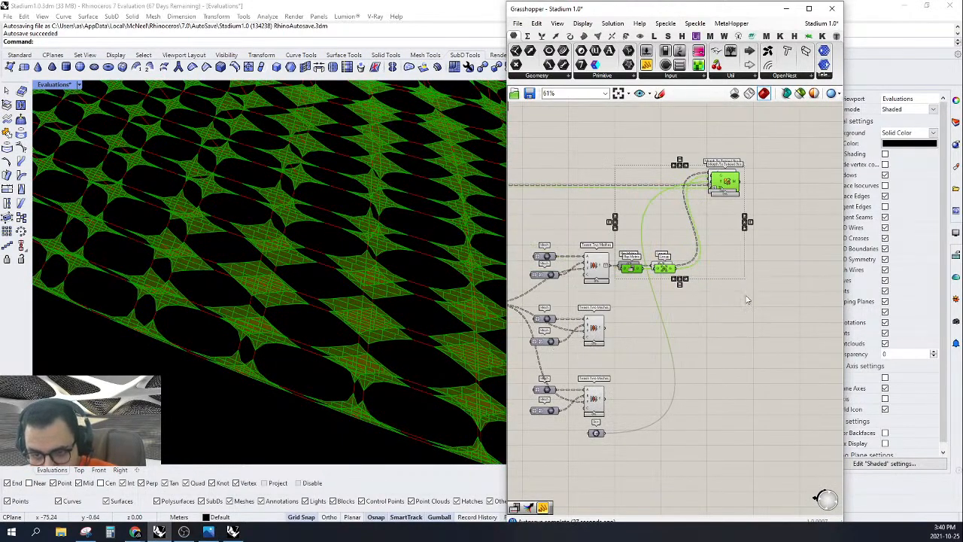
# Step: Move the Morph To Twisted Box component farther away from the Group component
pyautogui.moveTo(749, 147); pyautogui.dragTo(701, 192)
pyautogui.click(766, 212)
pyautogui.moveTo(729, 176); pyautogui.dragTo(820, 176)
pyautogui.moveTo(724, 281); pyautogui.dragTo(684, 261, button='right')
# Step: Duplicate the Flip Matrix, Group and Morph To Twisted Box chain and feed the copy from the second Tween Two Meshes output T
pyautogui.moveTo(665, 216); pyautogui.dragTo(588, 275)
pyautogui.moveTo(596, 285); pyautogui.dragTo(554, 305, button='right')
pyautogui.keyDown('shift'); pyautogui.click(735, 177); pyautogui.keyUp('shift')
pyautogui.moveTo(715, 221); pyautogui.dragTo(726, 214, button='right')
pyautogui.hotkey('ctrl', 'c')
pyautogui.hotkey('ctrl', 'v')
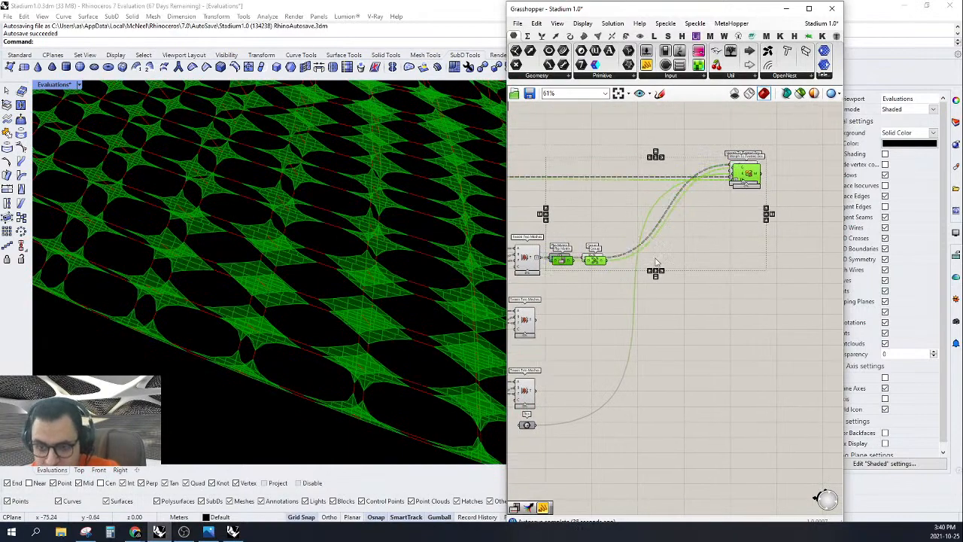
pyautogui.moveTo(564, 265); pyautogui.dragTo(585, 341)
pyautogui.scroll(3, 541, 279)
pyautogui.moveTo(528, 303); pyautogui.dragTo(529, 306)
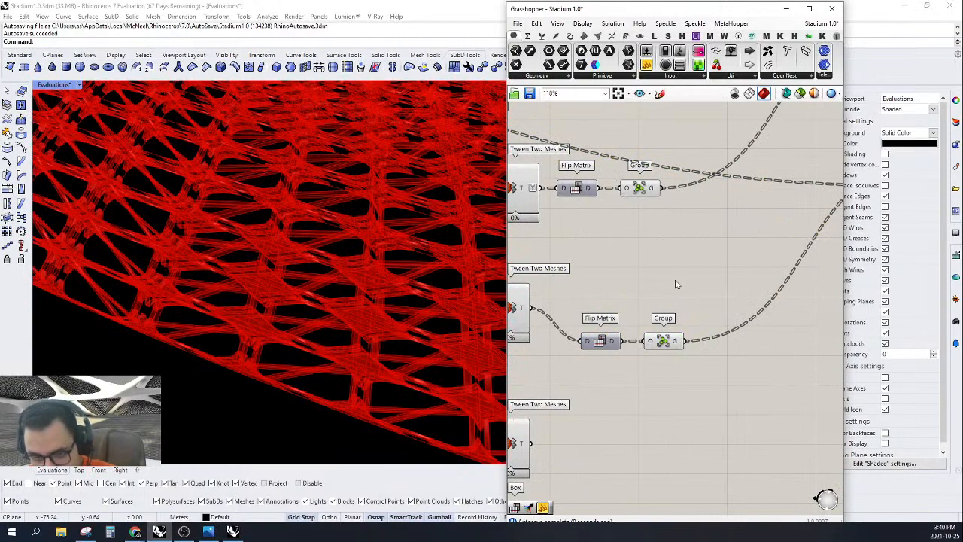
# Step: Align the copied Flip Matrix and Group with the second tween row, and the copied Morph To Twisted Box under the original
pyautogui.moveTo(599, 344); pyautogui.dragTo(576, 311)
pyautogui.moveTo(659, 348); pyautogui.dragTo(648, 314)
pyautogui.scroll(-4, 684, 301)
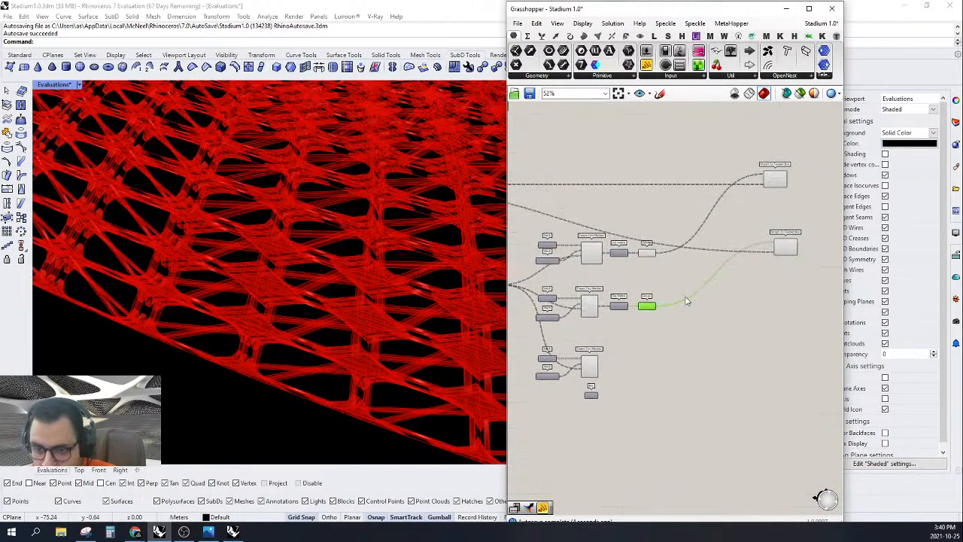
pyautogui.moveTo(790, 253); pyautogui.dragTo(779, 256)
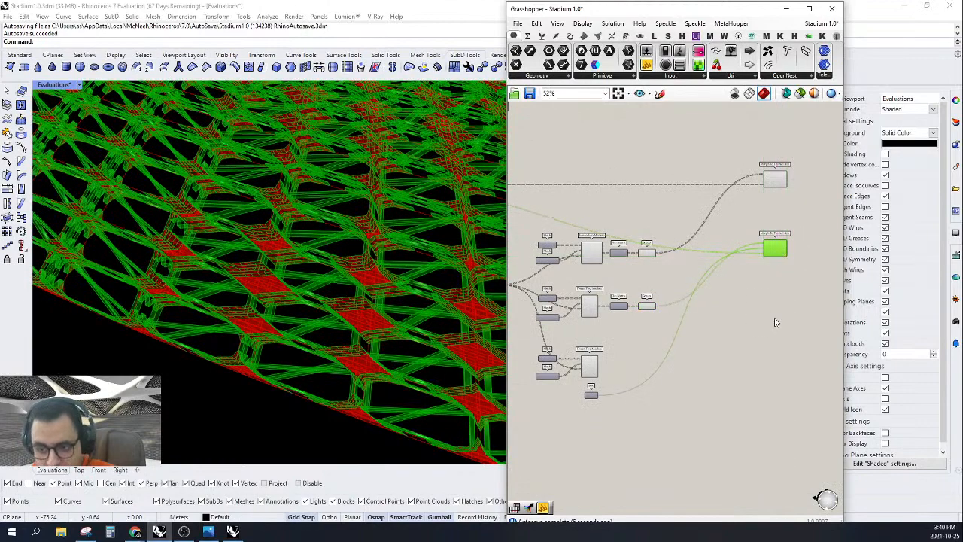
# Step: Duplicate the second Flip Matrix, Group and Morph To Twisted Box chain and feed the copy from the third Tween Two Meshes output T
pyautogui.moveTo(775, 317); pyautogui.dragTo(745, 236)
pyautogui.keyDown('shift'); pyautogui.moveTo(649, 329); pyautogui.dragTo(622, 295); pyautogui.keyUp('shift')
pyautogui.moveTo(646, 338); pyautogui.dragTo(655, 320, button='right')
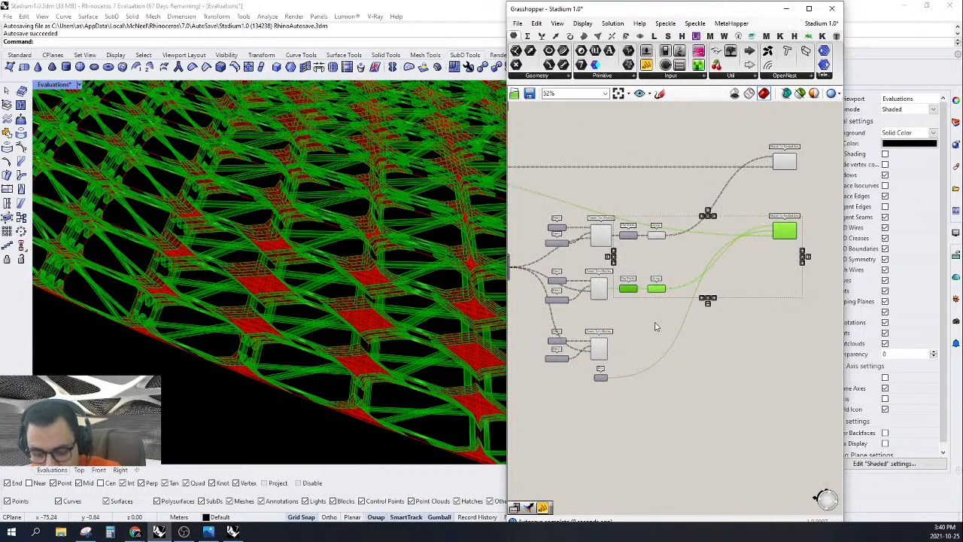
pyautogui.hotkey('ctrl', 'c')
pyautogui.hotkey('ctrl', 'v')
pyautogui.moveTo(628, 292); pyautogui.dragTo(631, 338)
pyautogui.scroll(4, 625, 360)
pyautogui.click(690, 288)
pyautogui.scroll(-4, 656, 355)
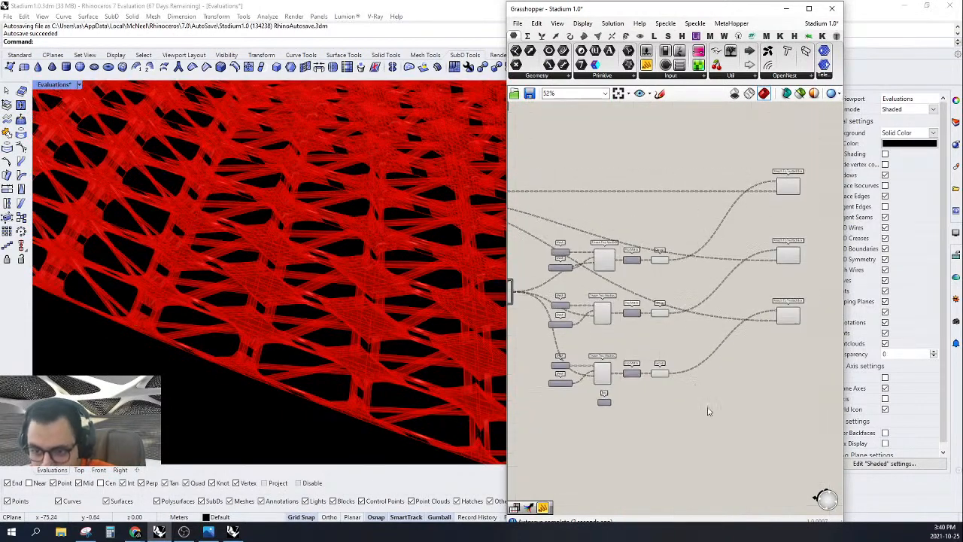
# Step: Turn off the preview of the three Tween Two Meshes, Flip Matrix and Group rows and the Box parameter
pyautogui.moveTo(707, 406); pyautogui.dragTo(575, 198)
pyautogui.rightClick(617, 208)
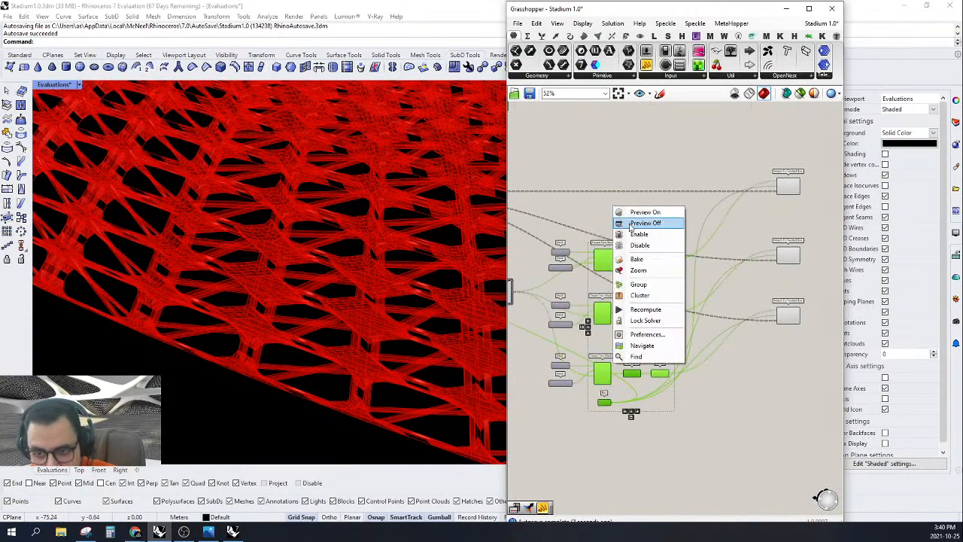
pyautogui.click(632, 221)
pyautogui.scroll(-3, 432, 317)
# Step: Set the document's normal preview colour to an opaque grey with hue 0, saturation 0, value 71 and alpha 255
pyautogui.moveTo(769, 172); pyautogui.dragTo(757, 173, button='right')
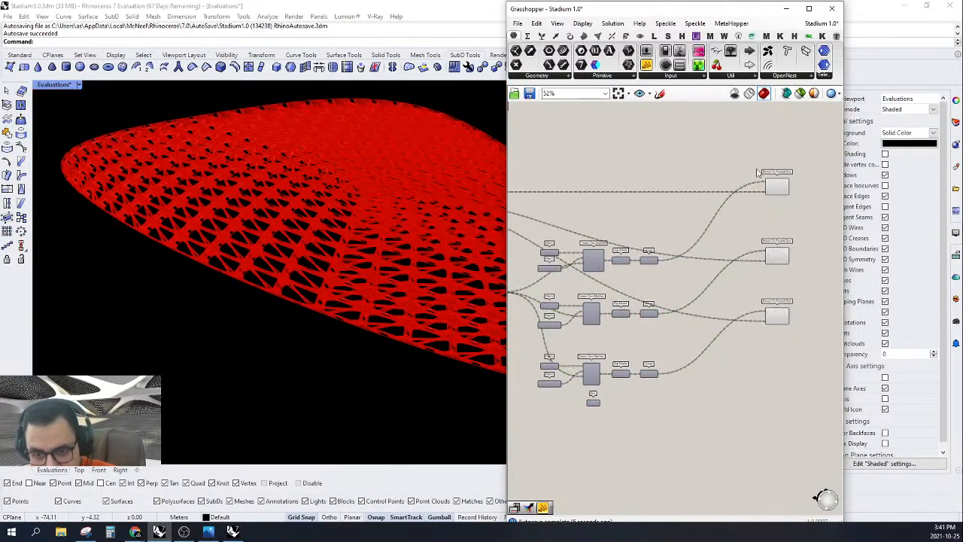
pyautogui.click(832, 94)
pyautogui.click(851, 136)
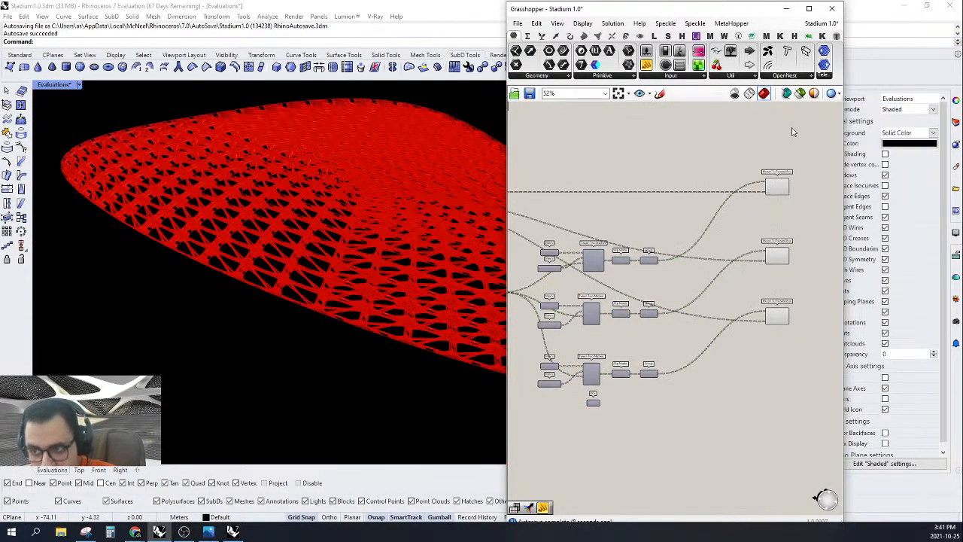
pyautogui.moveTo(819, 119); pyautogui.dragTo(767, 126, button='right')
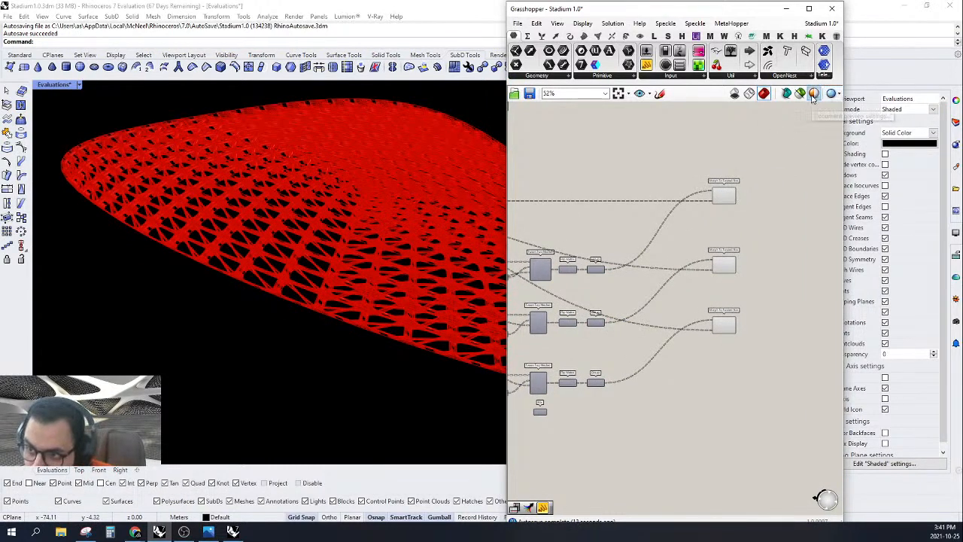
pyautogui.click(814, 93)
pyautogui.click(779, 134)
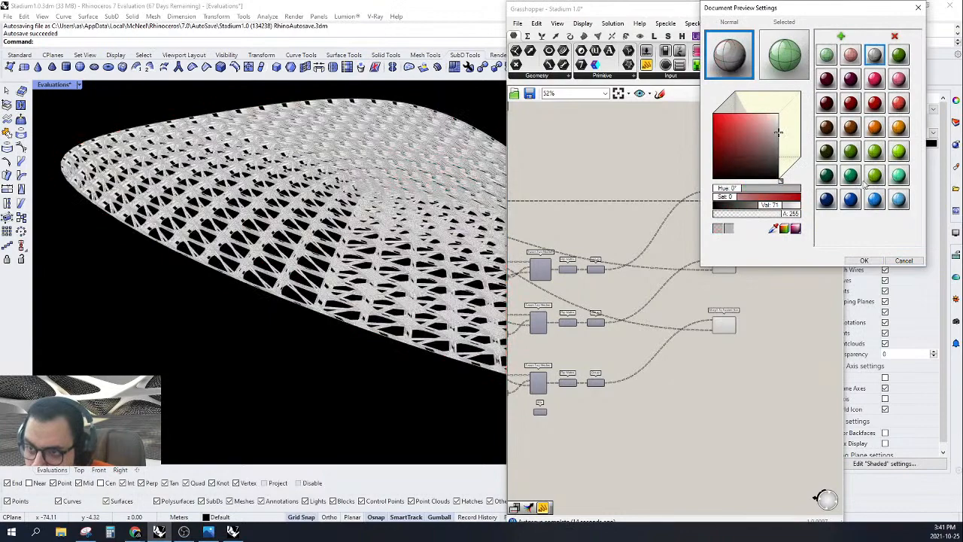
pyautogui.click(864, 261)
# Step: Examine the morphed lattice modules on the facade panel, close up and as a whole, from several angles
pyautogui.scroll(5, 429, 316)
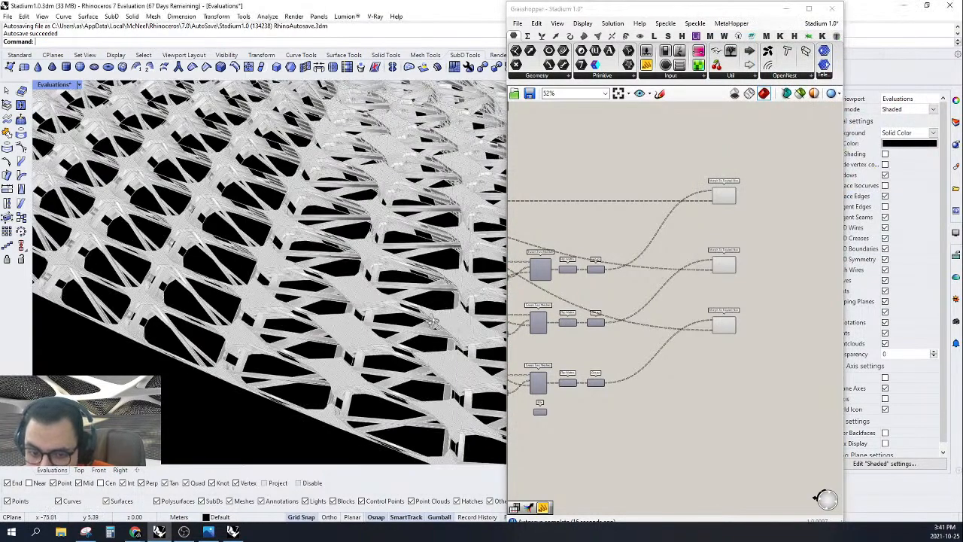
pyautogui.moveTo(428, 320); pyautogui.dragTo(400, 319, button='right')
pyautogui.click(649, 421)
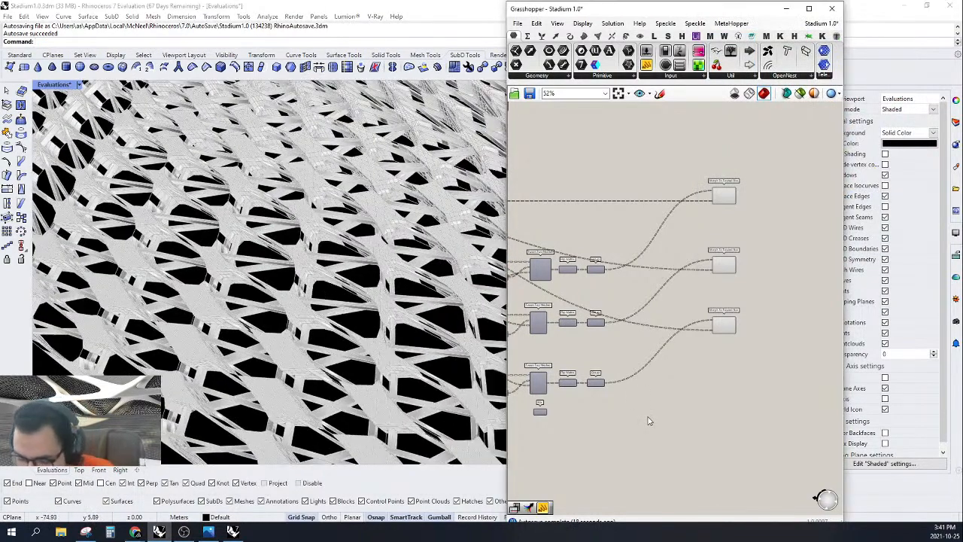
pyautogui.moveTo(177, 373); pyautogui.dragTo(226, 376, button='right')
pyautogui.scroll(-8, 250, 300)
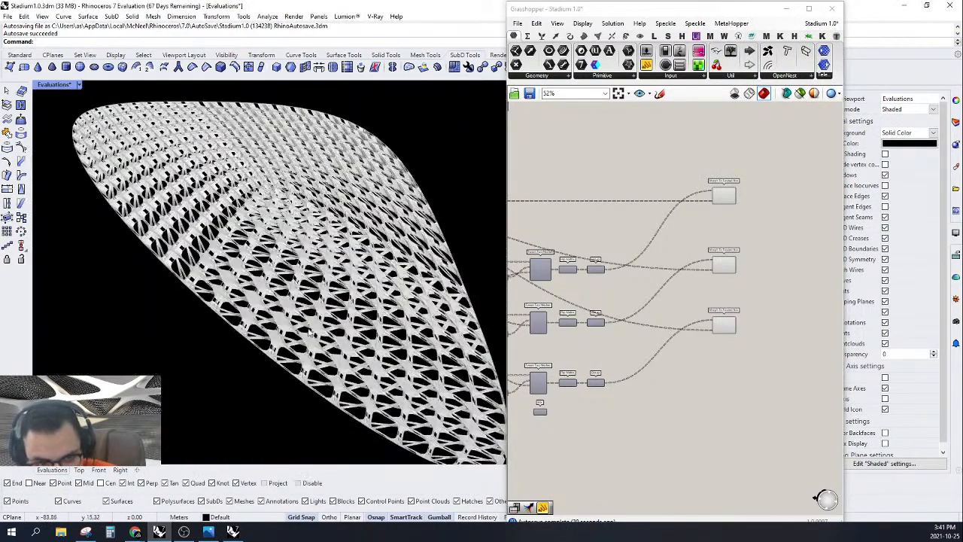
pyautogui.scroll(12, 250, 293)
pyautogui.scroll(-6, 330, 321)
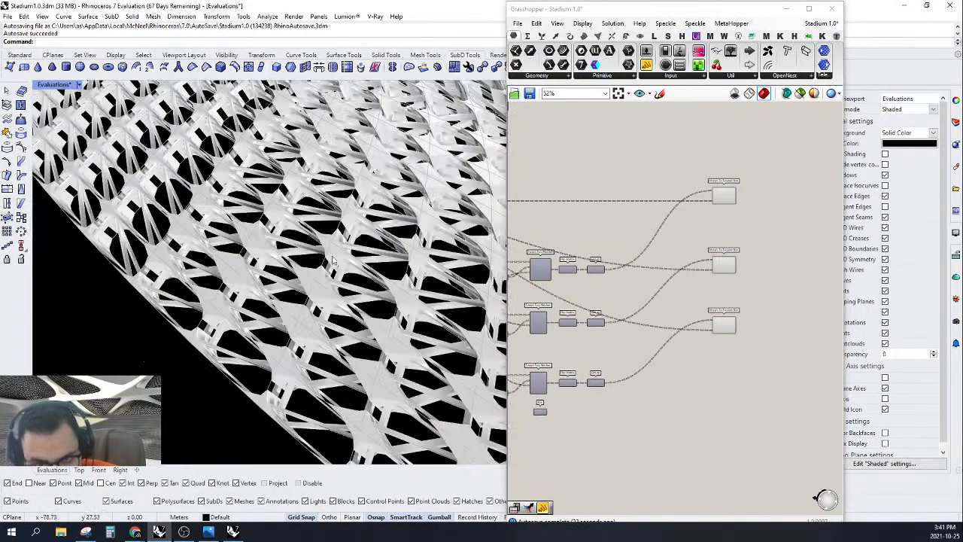
pyautogui.scroll(12, 340, 183)
pyautogui.scroll(-9, 340, 184)
pyautogui.moveTo(246, 226); pyautogui.dragTo(258, 234, button='right')
pyautogui.scroll(-7, 261, 235)
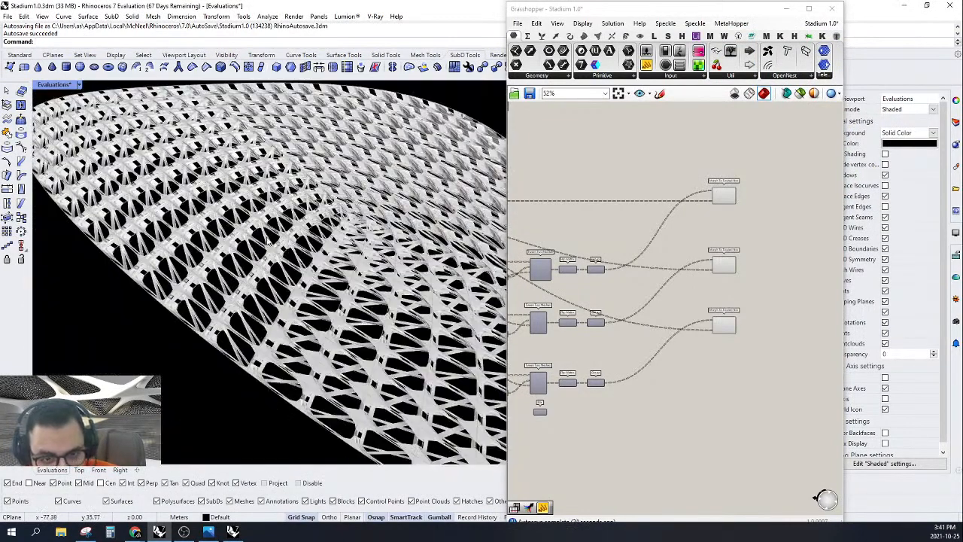
pyautogui.moveTo(309, 267); pyautogui.dragTo(355, 307, button='right')
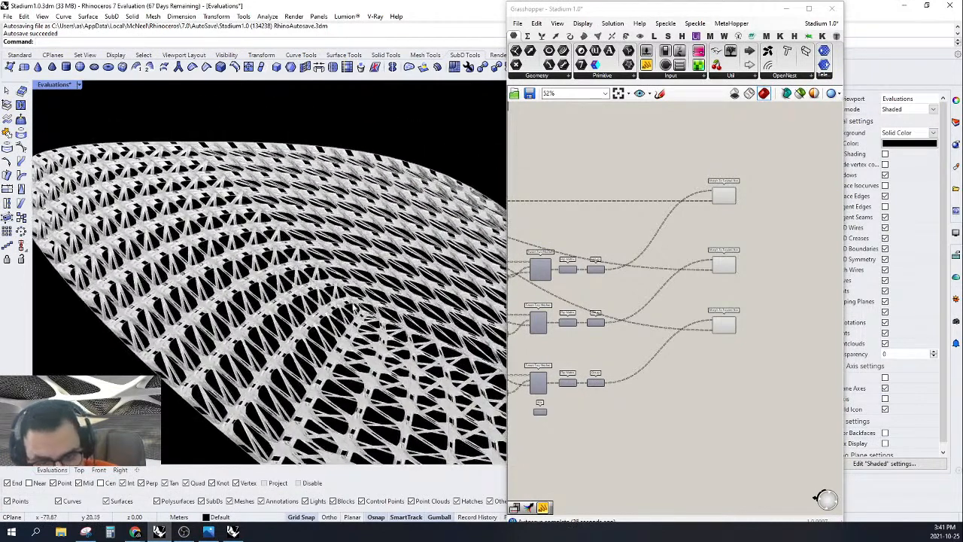
# Step: Switch to the Top view of the facade panel and set its display mode to Shaded
pyautogui.click(79, 470)
pyautogui.scroll(5, 305, 276)
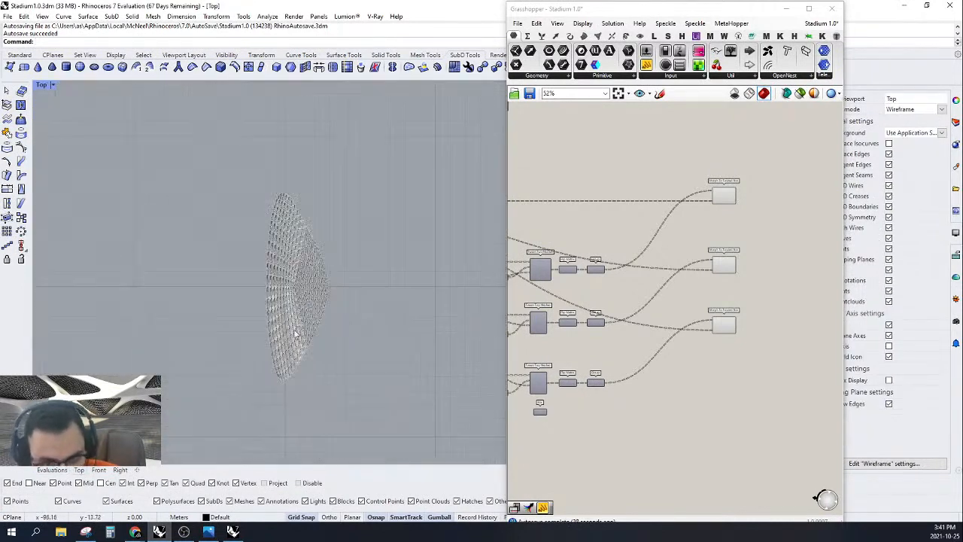
pyautogui.scroll(4, 197, 129)
pyautogui.scroll(-2, 55, 101)
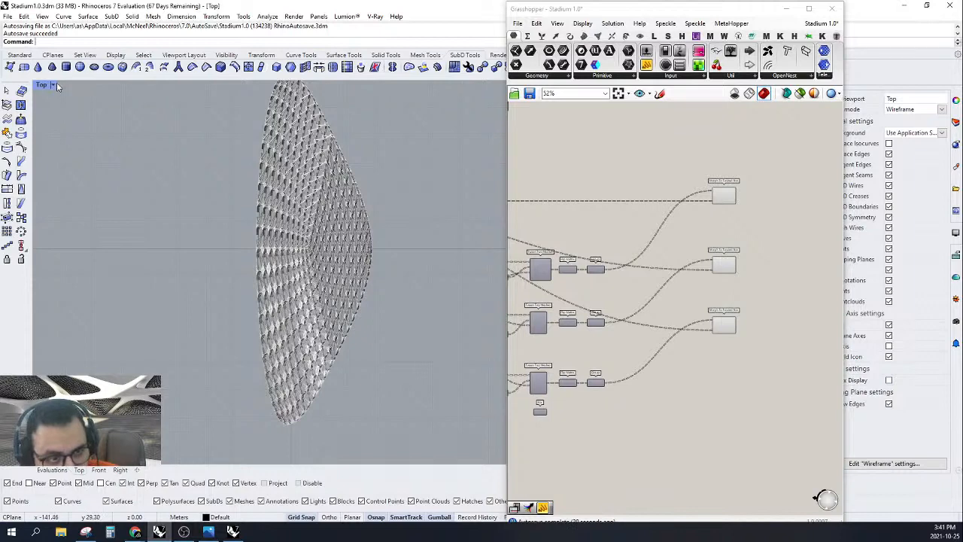
pyautogui.click(53, 85)
pyautogui.click(68, 132)
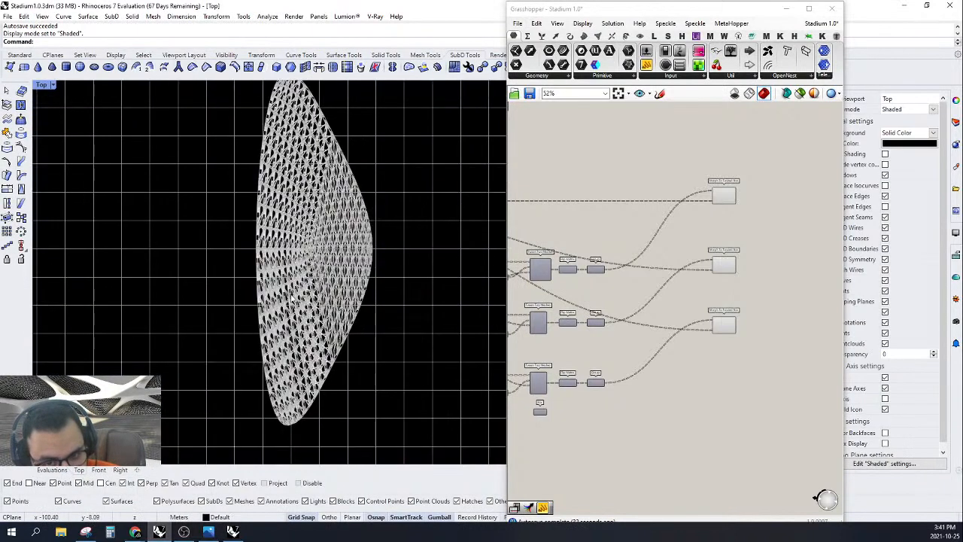
# Step: Collapse the Grasshopper window and turn off the grid and CPlane axes in the Top viewport
pyautogui.click(608, 8)
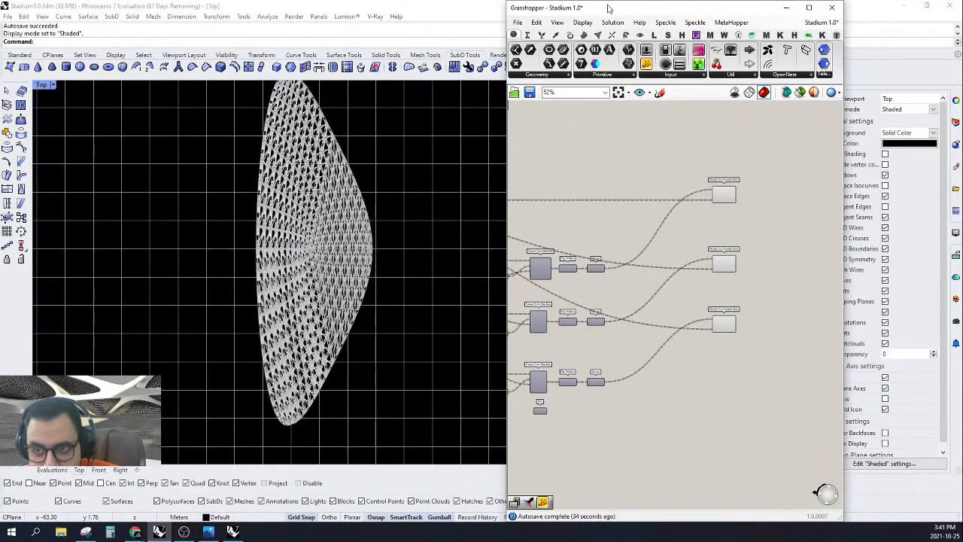
pyautogui.doubleClick(612, 12)
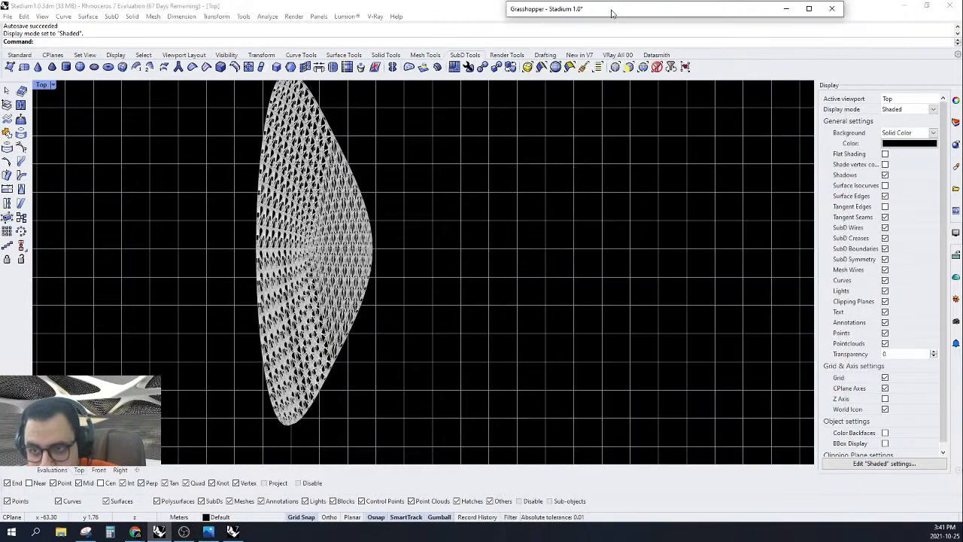
pyautogui.click(886, 378)
pyautogui.click(885, 389)
pyautogui.scroll(-6, 598, 316)
pyautogui.moveTo(620, 293); pyautogui.dragTo(566, 283, button='right')
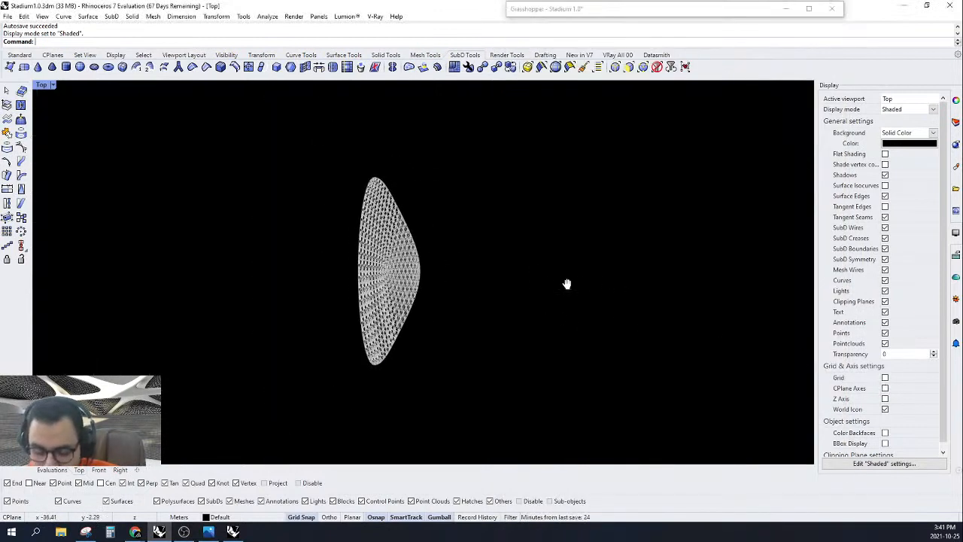
# Step: Show all hidden objects and assign the triangular purple SubD panel below the curved end panel to the definition's SubD parameter
pyautogui.hotkey('ctrl', 'alt', 'h')
pyautogui.click(507, 380)
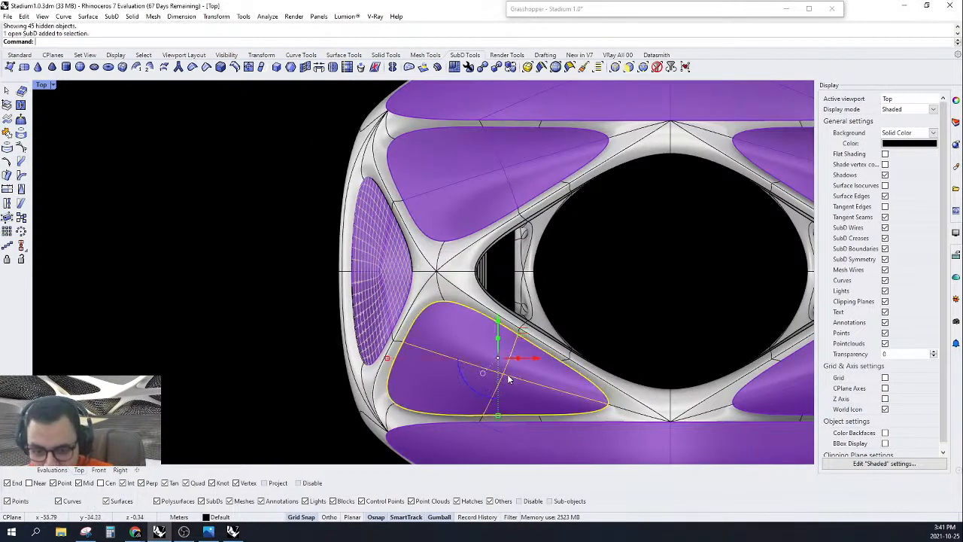
pyautogui.click(458, 330)
pyautogui.doubleClick(637, 12)
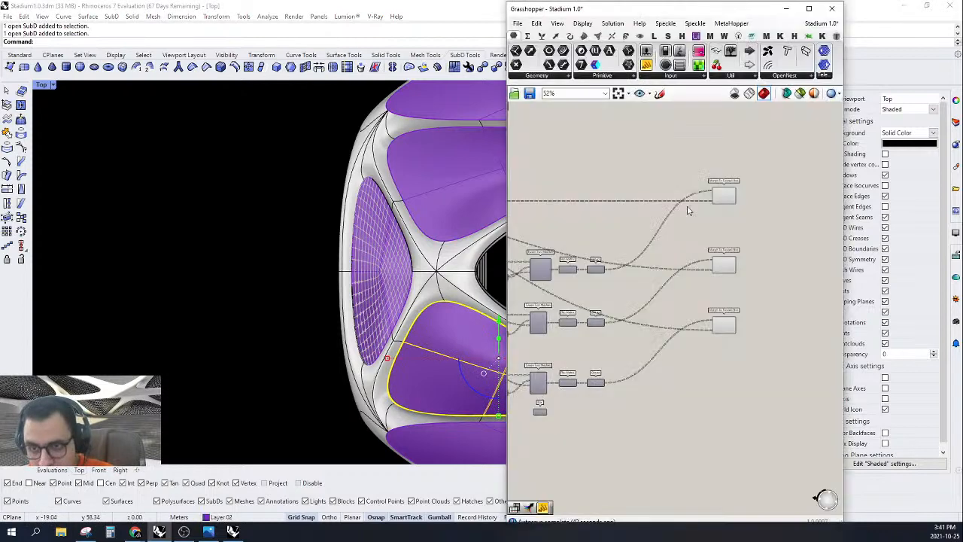
pyautogui.scroll(-3, 600, 262)
pyautogui.moveTo(600, 262); pyautogui.dragTo(805, 275, button='right')
pyautogui.moveTo(564, 263); pyautogui.dragTo(729, 274, button='right')
pyautogui.scroll(4, 671, 250)
pyautogui.scroll(3, 671, 249)
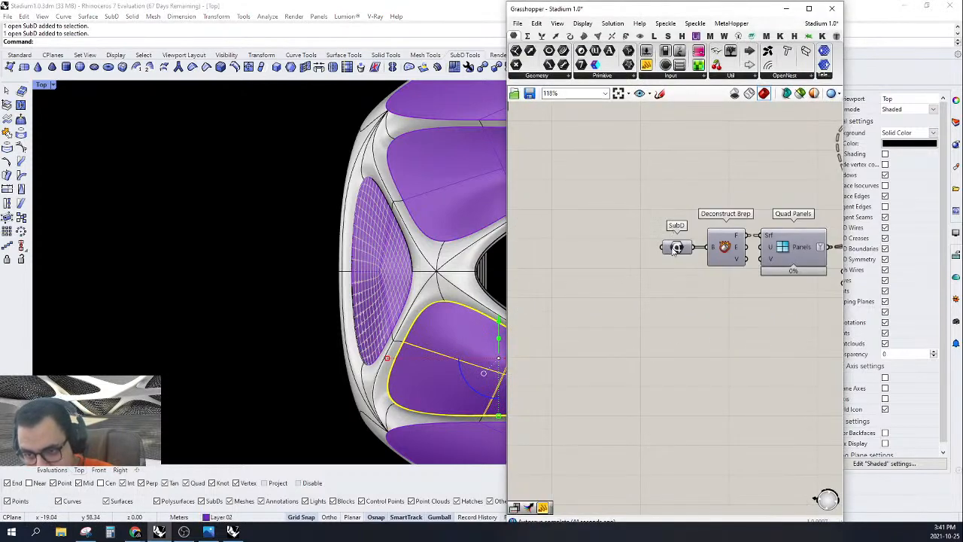
pyautogui.rightClick(674, 248)
pyautogui.click(708, 383)
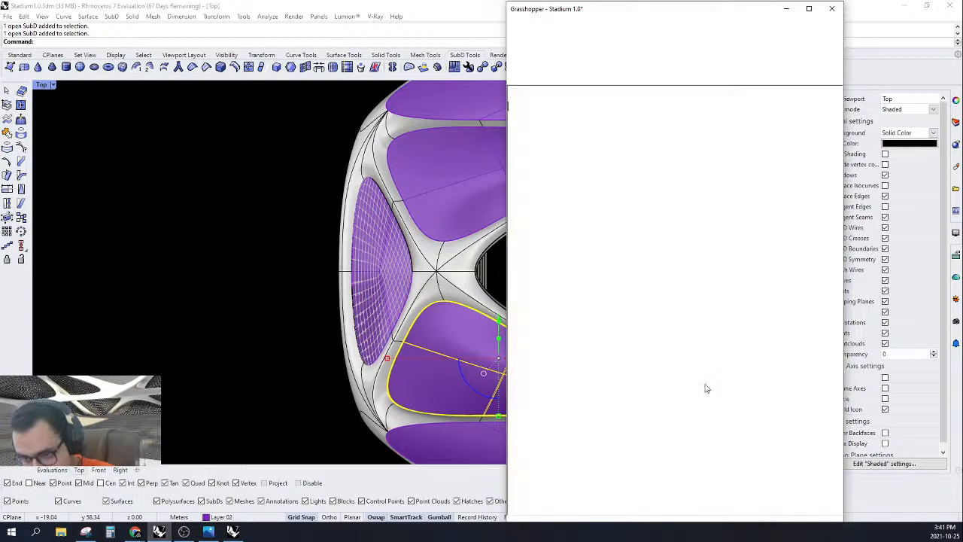
pyautogui.press('Return')
# Step: Hide the selected triangular SubD panel and all other Rhino objects, leaving only the Grasshopper preview
pyautogui.scroll(-3, 706, 352)
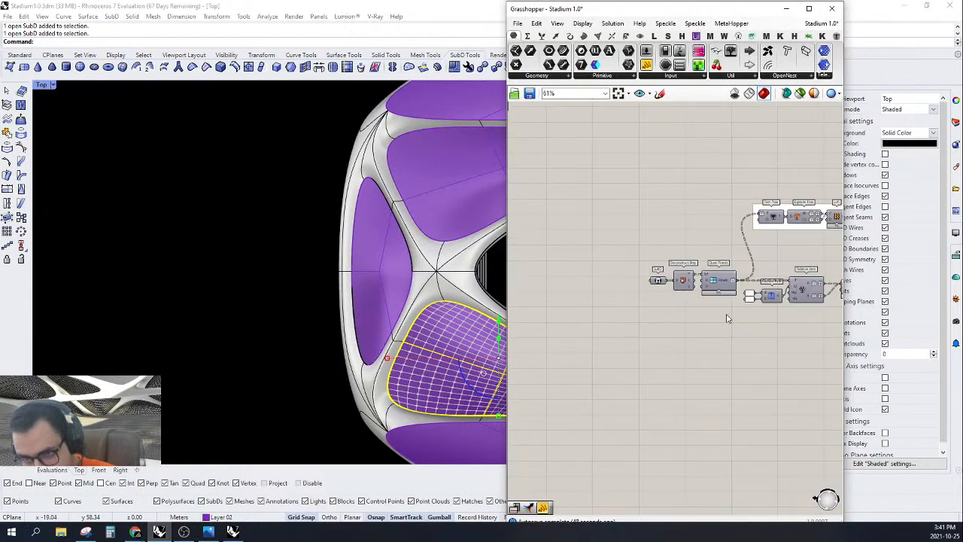
pyautogui.scroll(-2, 257, 276)
pyautogui.press('Return')
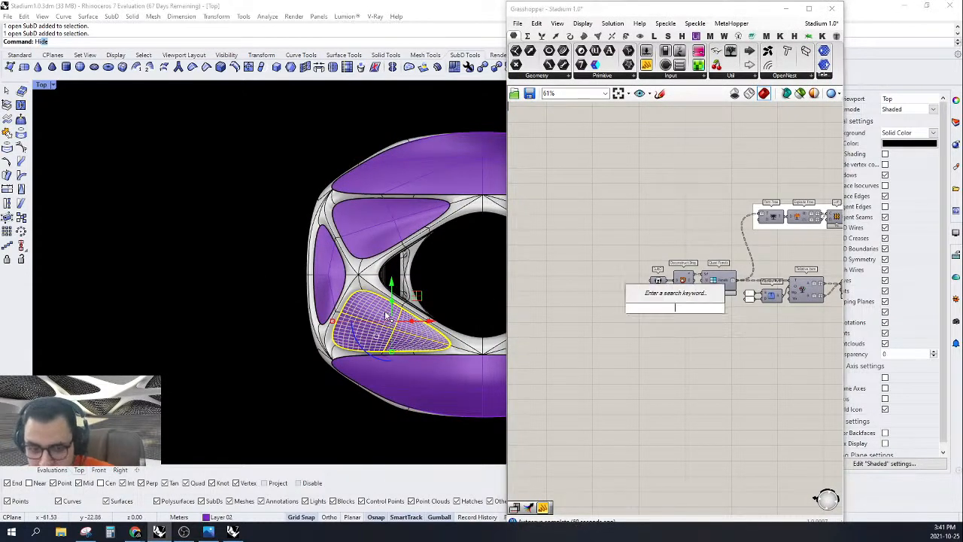
pyautogui.press('Escape')
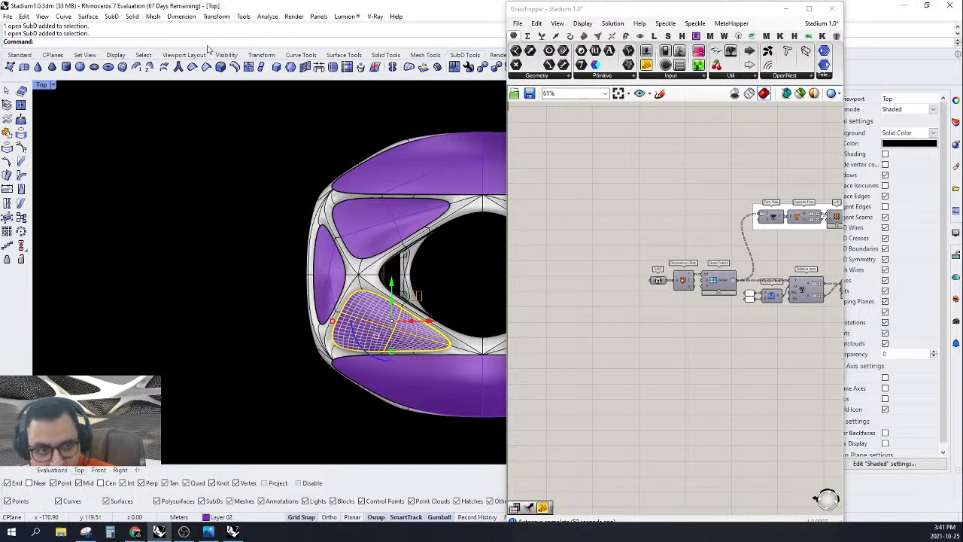
pyautogui.press('Return')
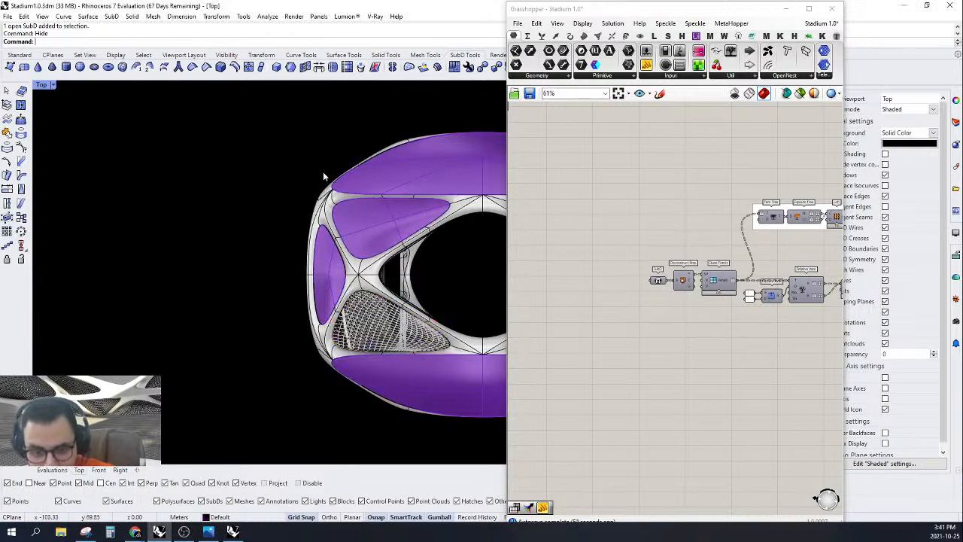
pyautogui.scroll(-5, 255, 295)
pyautogui.hotkey('ctrl', 'a')
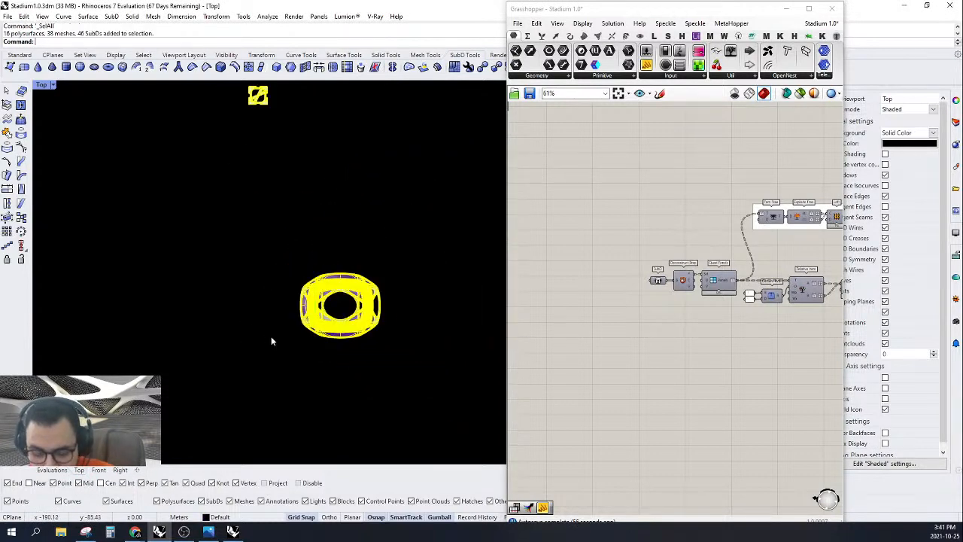
pyautogui.press('Return')
pyautogui.scroll(8, 271, 323)
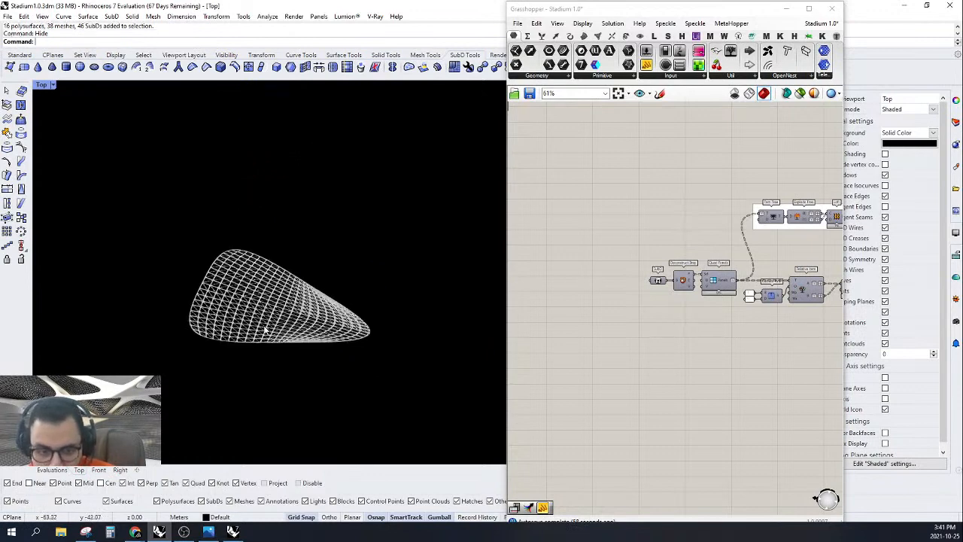
# Step: Turn off the preview of the Trim Tree component after the twisted box Cluster
pyautogui.scroll(-4, 555, 275)
pyautogui.scroll(5, 820, 293)
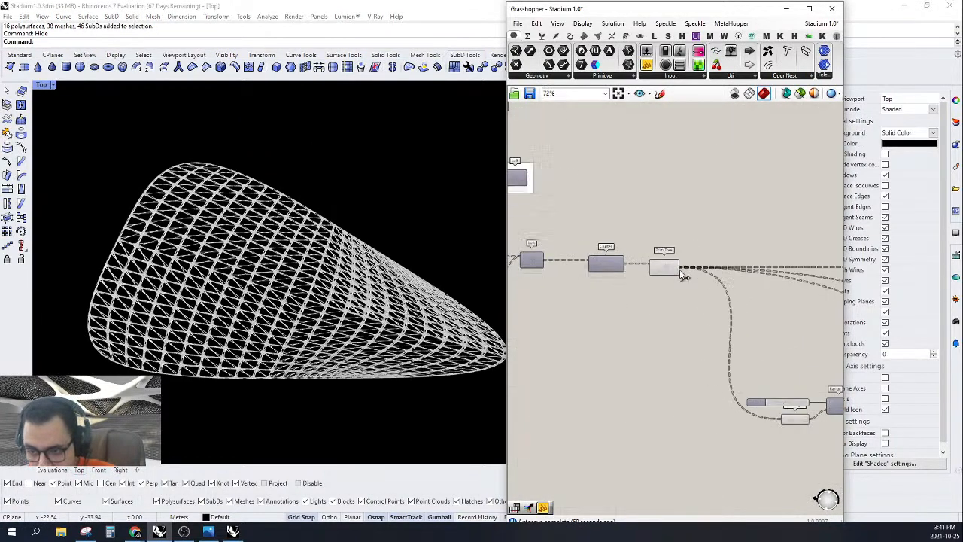
pyautogui.click(666, 268)
pyautogui.rightClick(652, 198)
pyautogui.click(665, 209)
# Step: Turn off the preview of the Domain slider, list length and Range components that feed the Graph Mapper
pyautogui.scroll(-5, 700, 274)
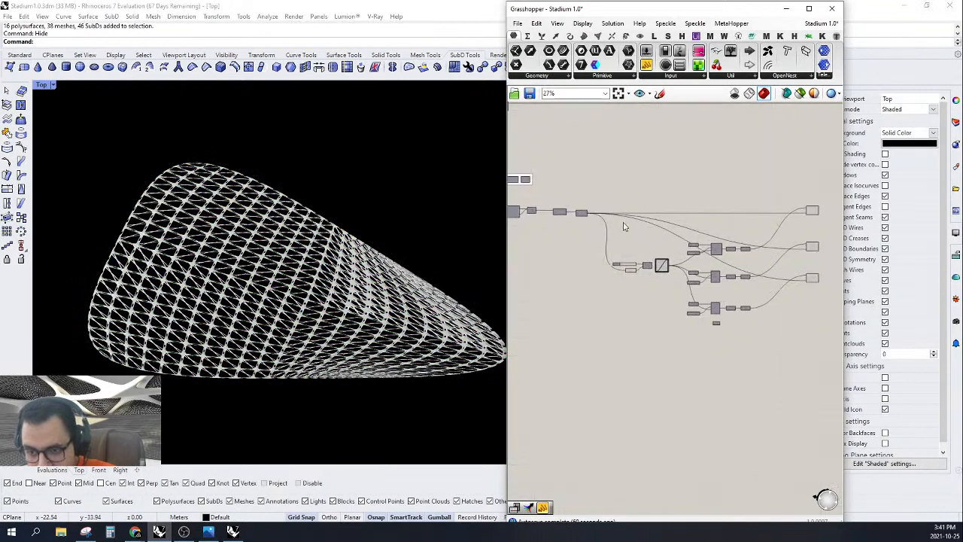
pyautogui.moveTo(698, 273); pyautogui.dragTo(747, 265, button='right')
pyautogui.scroll(3, 634, 294)
pyautogui.moveTo(667, 319); pyautogui.dragTo(614, 243)
pyautogui.rightClick(615, 241)
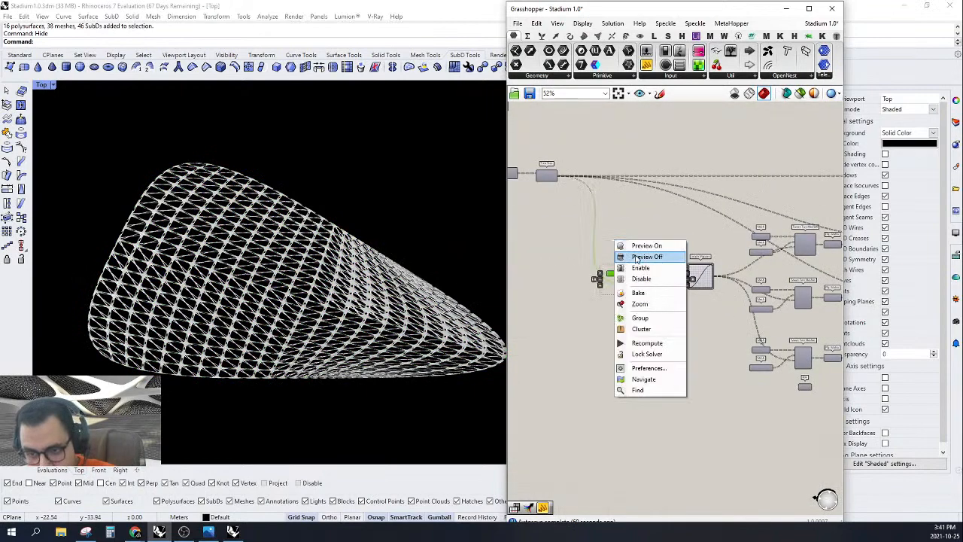
pyautogui.click(641, 258)
pyautogui.click(612, 209)
# Step: Examine the morphed lattice on the triangular panel in the Top view, from its wide end to its narrow tip
pyautogui.scroll(3, 638, 271)
pyautogui.scroll(1, 639, 272)
pyautogui.scroll(8, 300, 295)
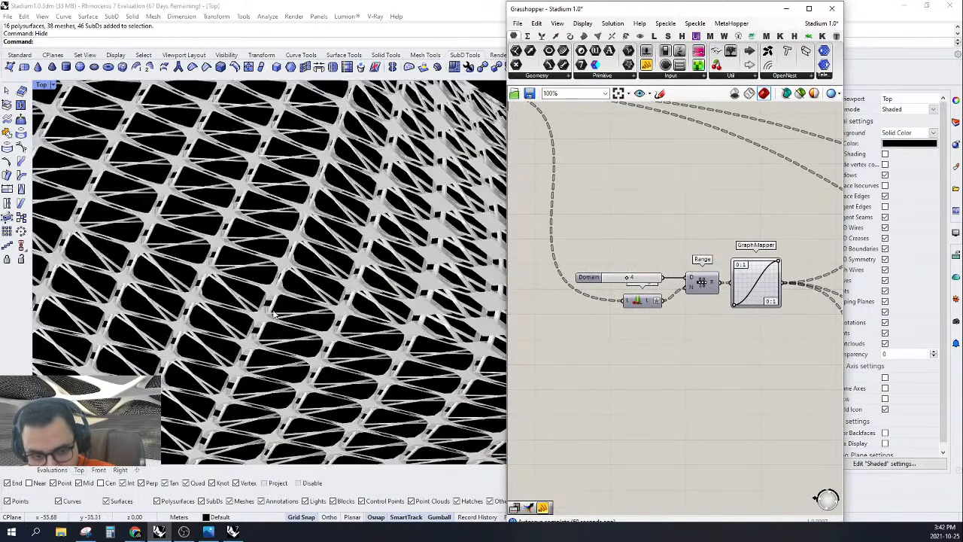
pyautogui.scroll(-8, 299, 295)
pyautogui.scroll(-4, 322, 281)
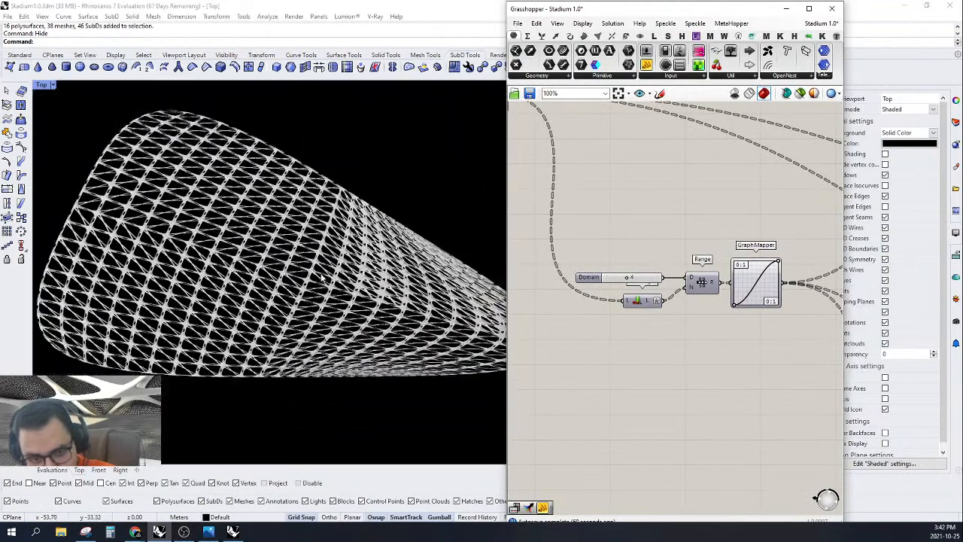
pyautogui.scroll(5, 322, 282)
pyautogui.scroll(-4, 322, 281)
pyautogui.moveTo(324, 281); pyautogui.dragTo(282, 282, button='right')
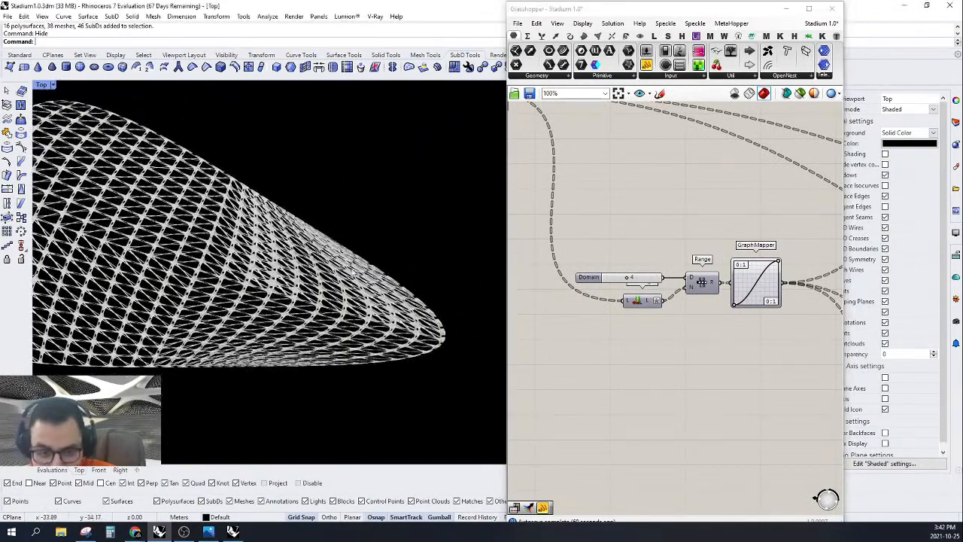
# Step: Add a Tree Branch Check - multiple component beside the grouped Trim Tree, Explode Tree and Loft chain
pyautogui.scroll(-4, 729, 303)
pyautogui.moveTo(583, 194); pyautogui.dragTo(709, 337, button='right')
pyautogui.scroll(3, 710, 336)
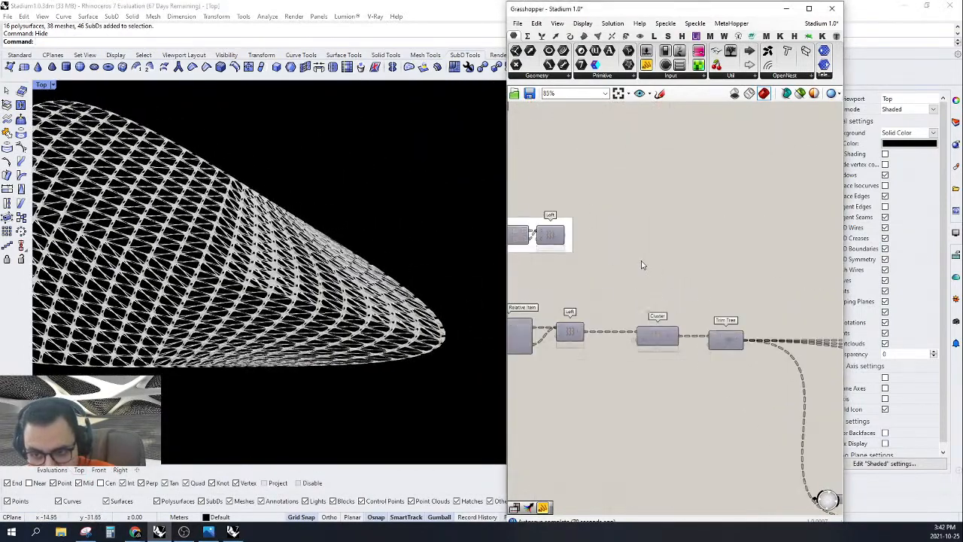
pyautogui.moveTo(616, 242); pyautogui.dragTo(735, 246, button='right')
pyautogui.doubleClick(735, 246)
pyautogui.write('TR BR')
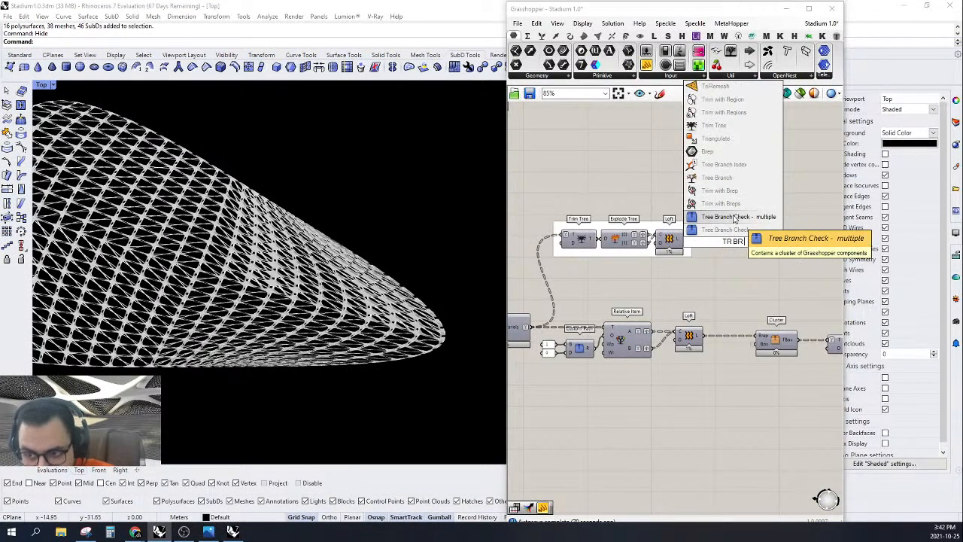
pyautogui.click(726, 203)
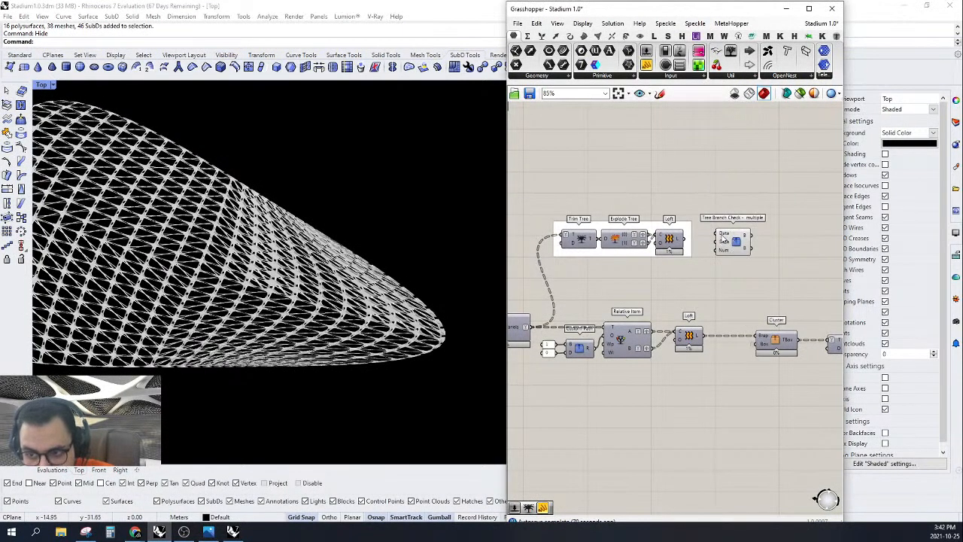
# Step: Wire the Relative Item Loft and Quad Panels outputs into the two Data inputs of Tree Branch Check - multiple
pyautogui.moveTo(716, 234); pyautogui.dragTo(702, 339)
pyautogui.moveTo(718, 253); pyautogui.dragTo(780, 228)
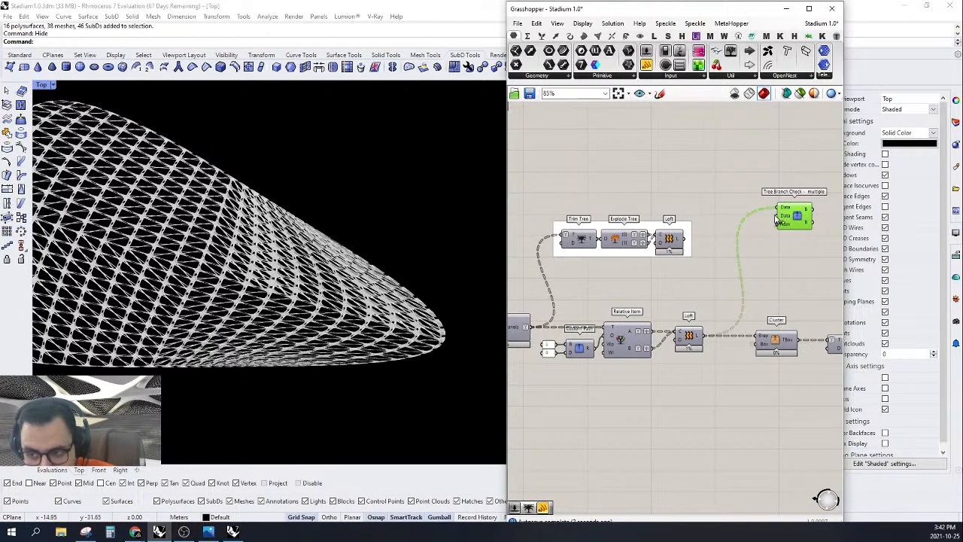
pyautogui.scroll(-2, 780, 218)
pyautogui.moveTo(526, 304); pyautogui.dragTo(791, 216)
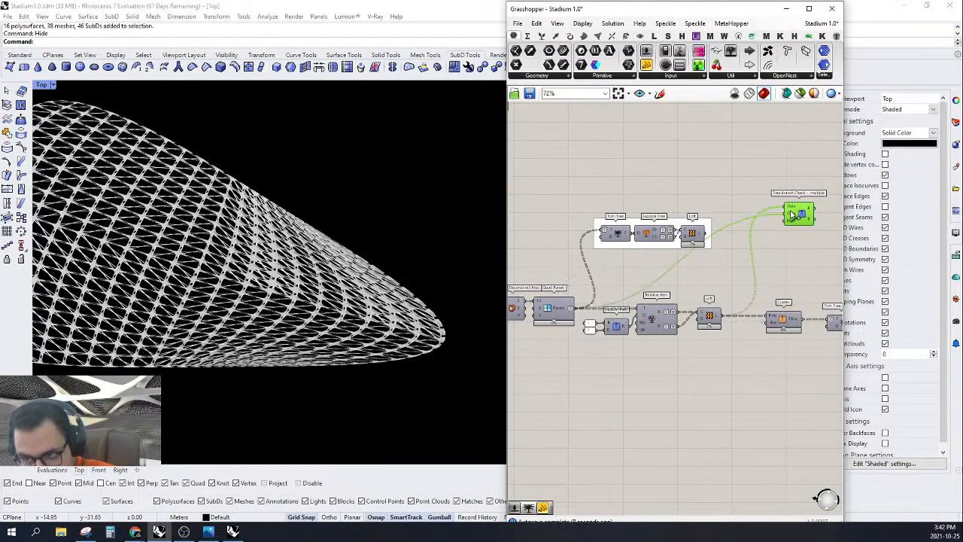
# Step: Add a number slider, connect it to the Num input of Tree Branch Check - multiple, and set it to 0
pyautogui.doubleClick(737, 194)
pyautogui.write('5')
pyautogui.press('Return')
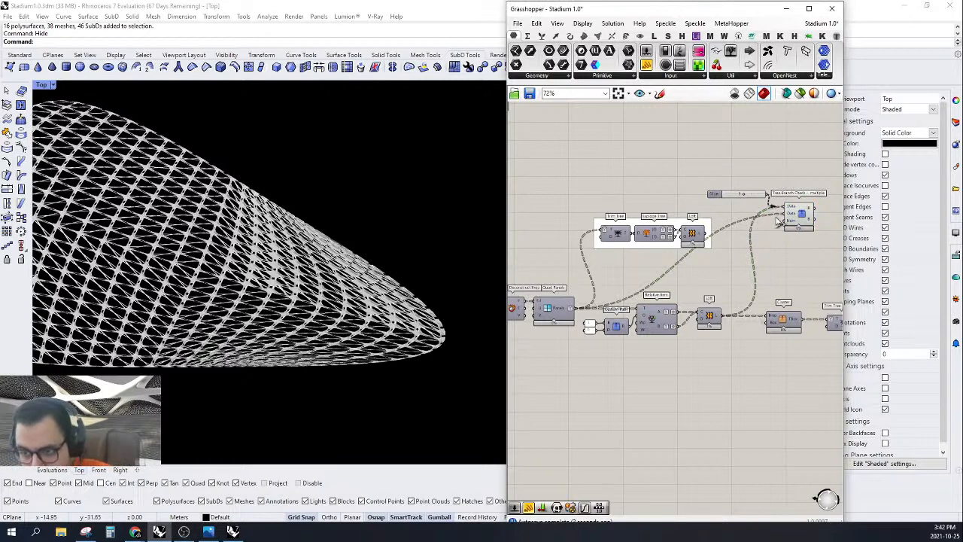
pyautogui.click(790, 222)
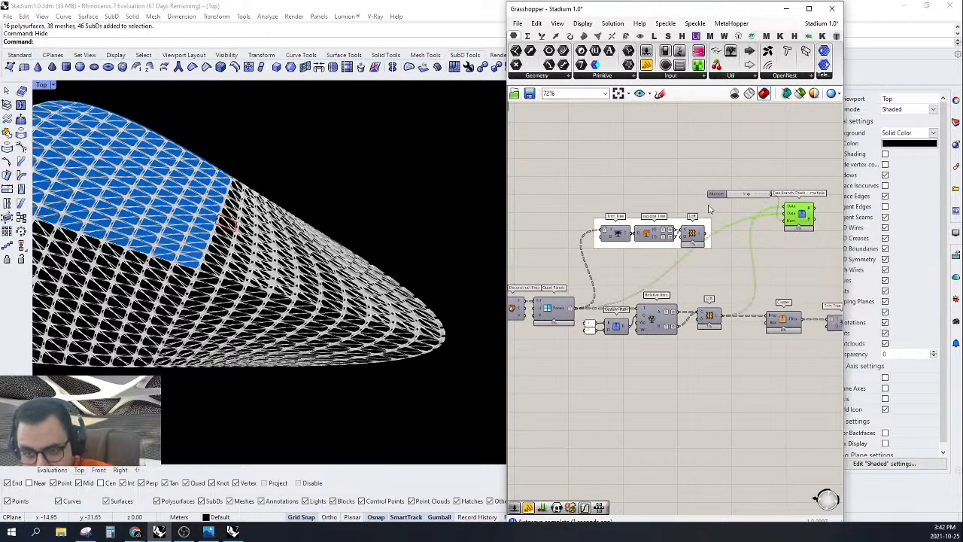
pyautogui.scroll(3, 730, 201)
pyautogui.moveTo(767, 189); pyautogui.dragTo(731, 191)
pyautogui.scroll(-3, 729, 193)
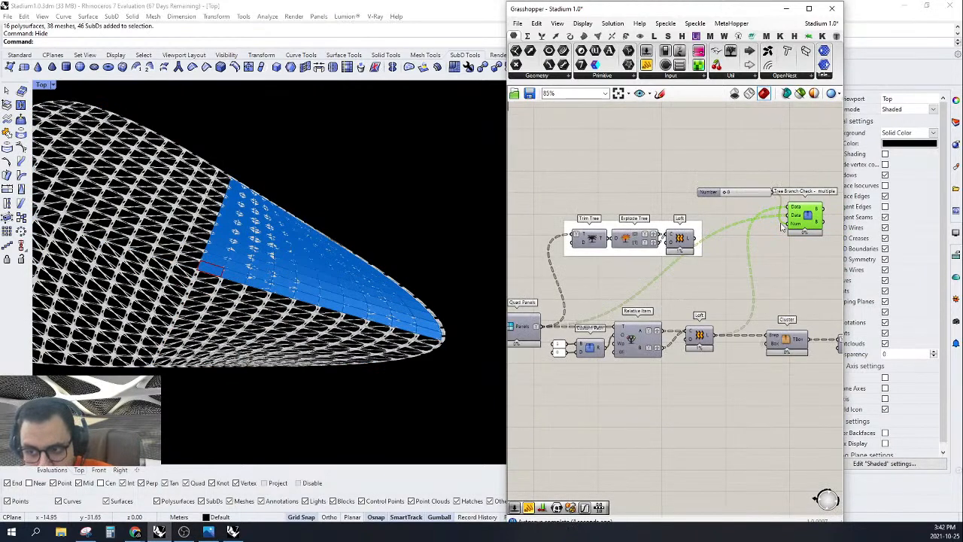
# Step: Disconnect Quad Panels from Tree Branch Check - multiple and feed its first Data input from the Trim Tree after the Cluster
pyautogui.moveTo(787, 215); pyautogui.dragTo(550, 326)
pyautogui.moveTo(692, 288); pyautogui.dragTo(647, 294, button='right')
pyautogui.moveTo(698, 263); pyautogui.dragTo(660, 269, button='right')
pyautogui.moveTo(726, 230); pyautogui.dragTo(701, 258, button='right')
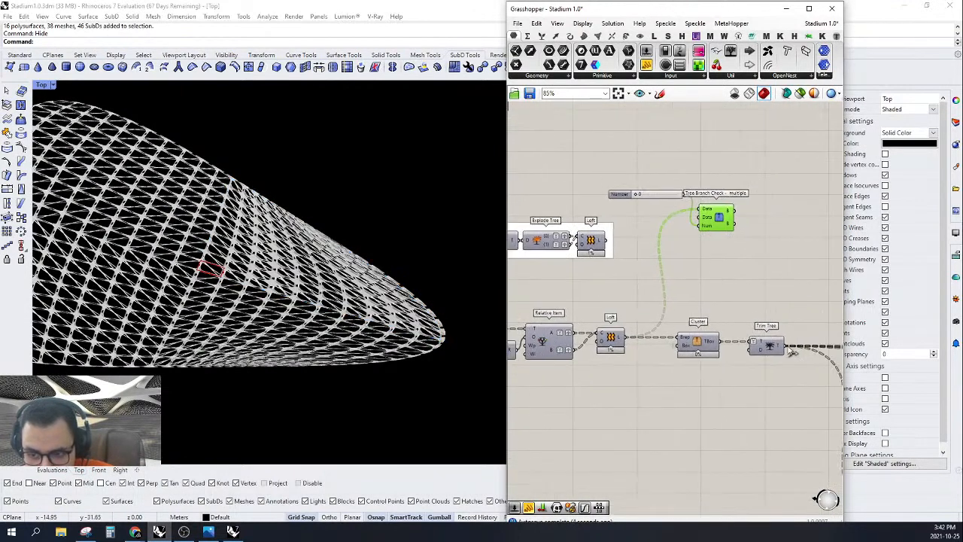
pyautogui.moveTo(785, 346); pyautogui.dragTo(762, 215)
# Step: Examine the red-outlined branch of boxes against the morphed lattice around it in the Top view
pyautogui.scroll(5, 363, 292)
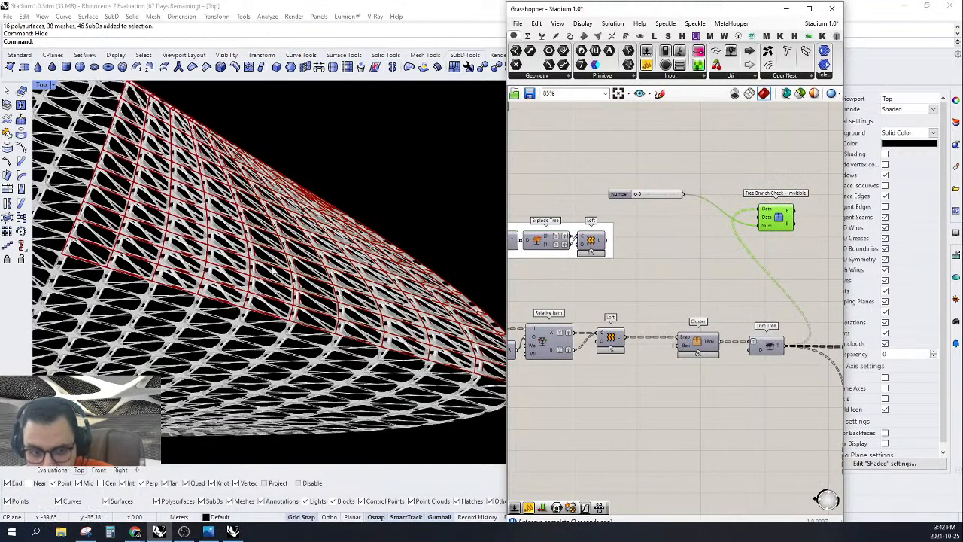
pyautogui.scroll(-5, 288, 274)
pyautogui.scroll(4, 250, 213)
pyautogui.scroll(4, 344, 291)
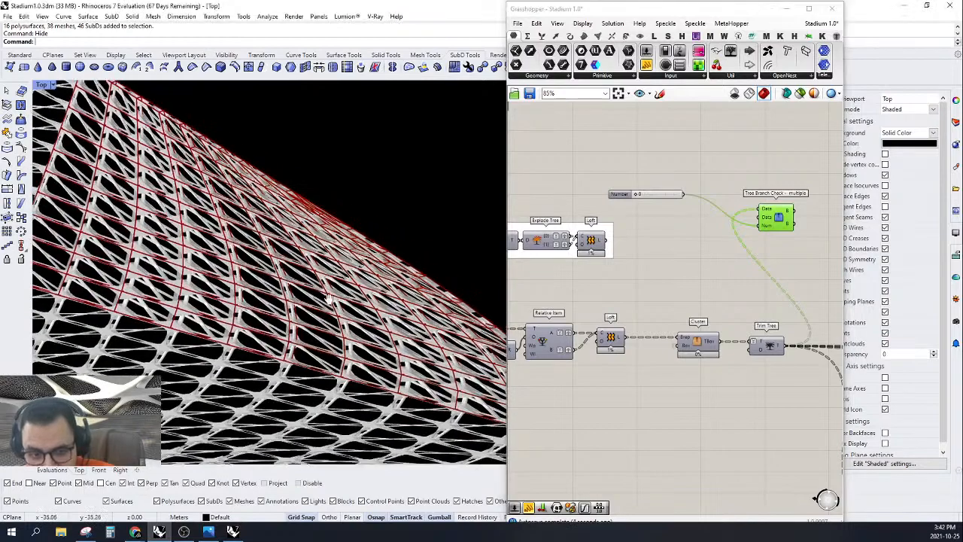
pyautogui.scroll(-5, 313, 340)
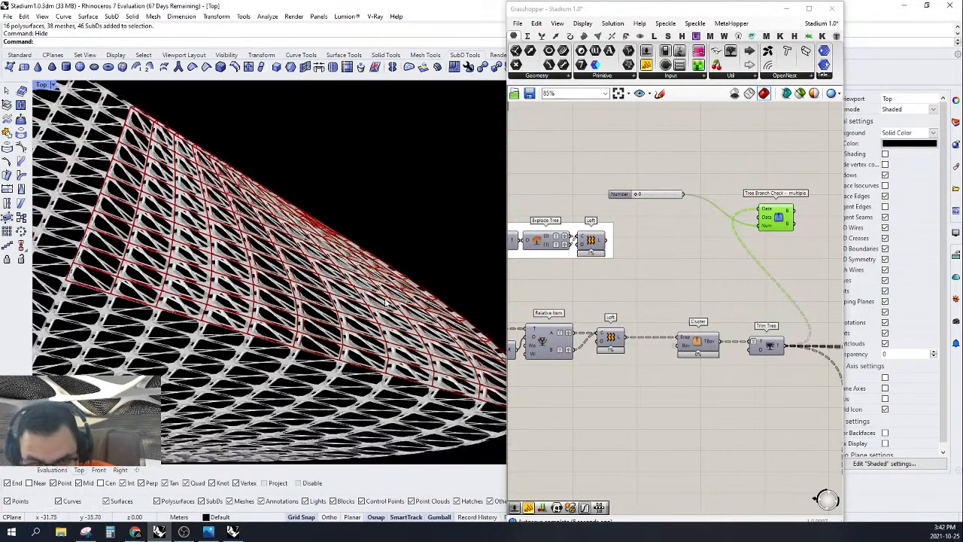
pyautogui.scroll(10, 252, 317)
pyautogui.scroll(-5, 185, 280)
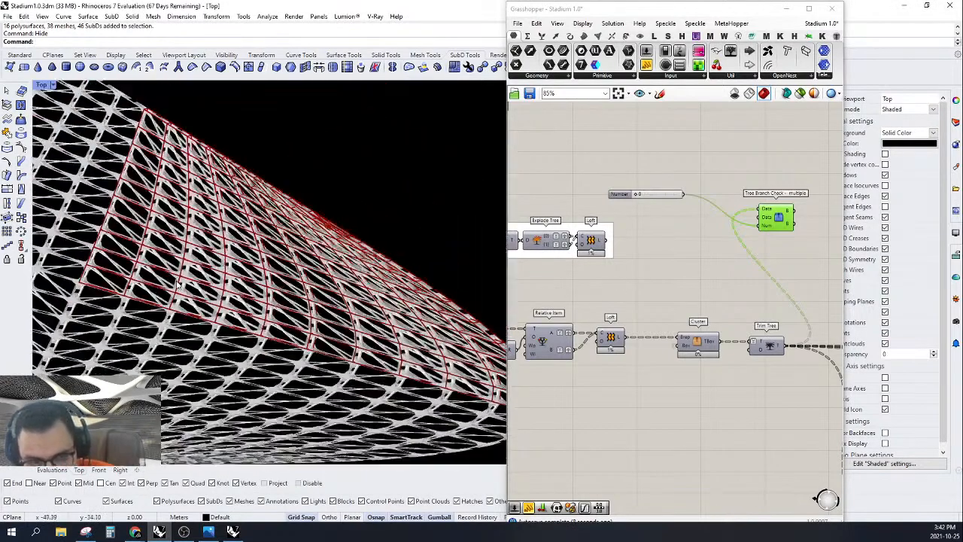
pyautogui.scroll(5, 153, 273)
pyautogui.scroll(-5, 274, 273)
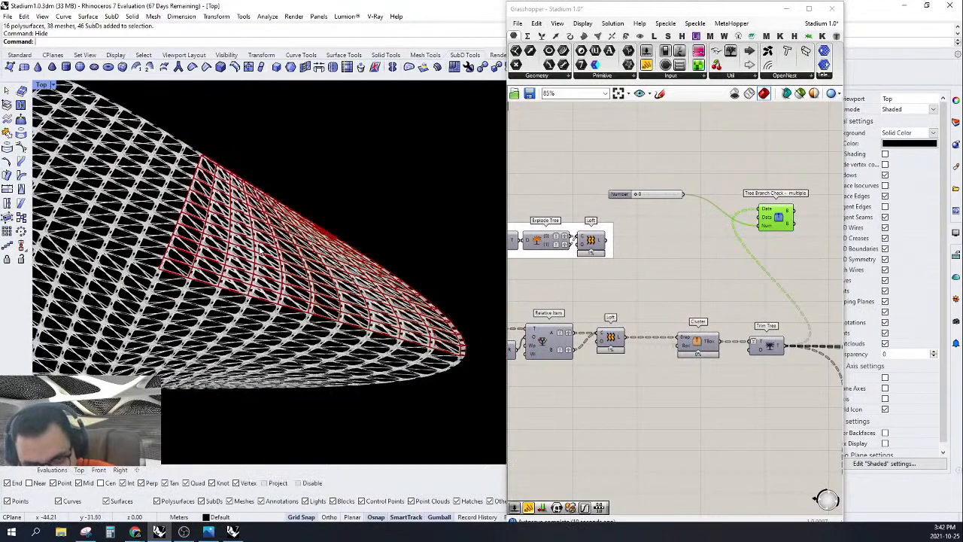
pyautogui.scroll(-6, 632, 273)
pyautogui.scroll(7, 700, 338)
# Step: Try the Domain slider at 1 and 2, checking the lattice inside and around the outlined branch
pyautogui.scroll(8, 714, 350)
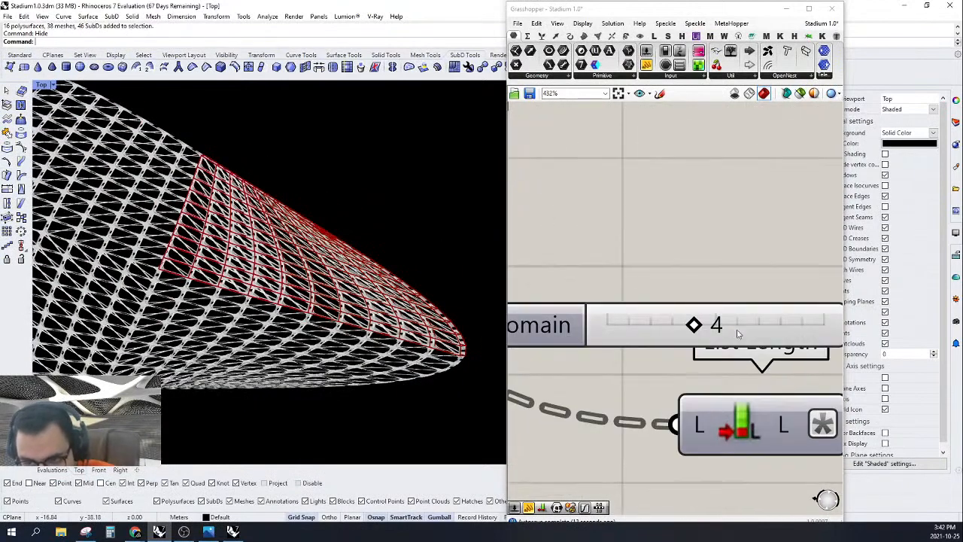
pyautogui.moveTo(674, 327); pyautogui.dragTo(629, 327)
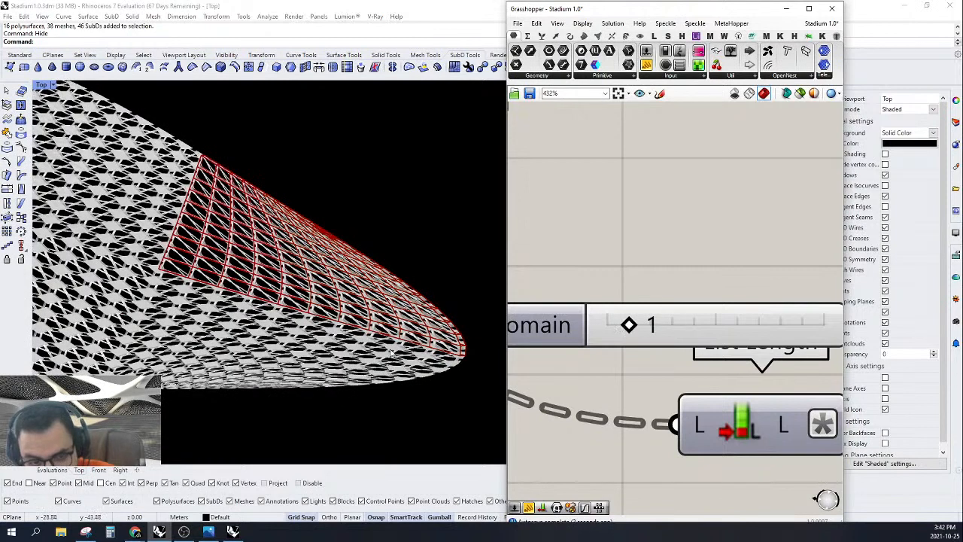
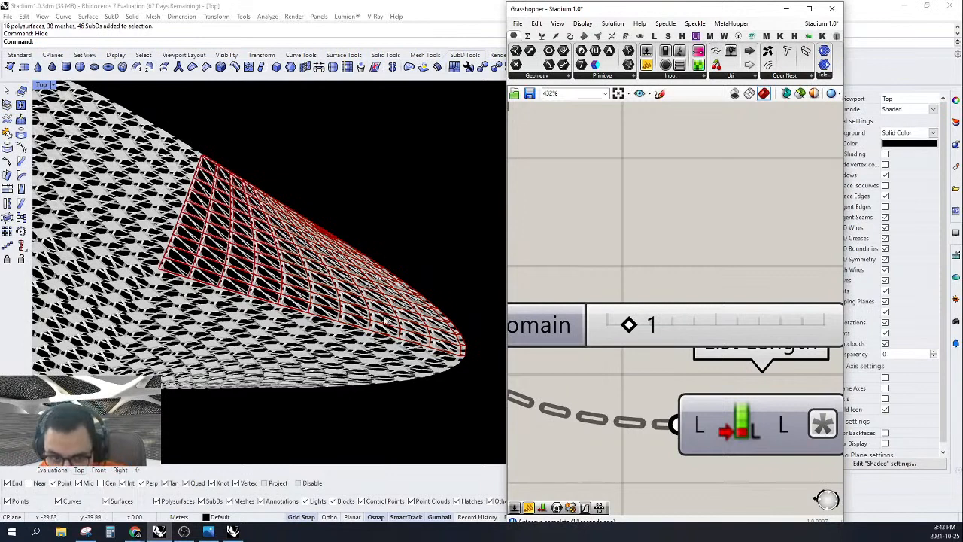
pyautogui.moveTo(628, 324); pyautogui.dragTo(650, 324)
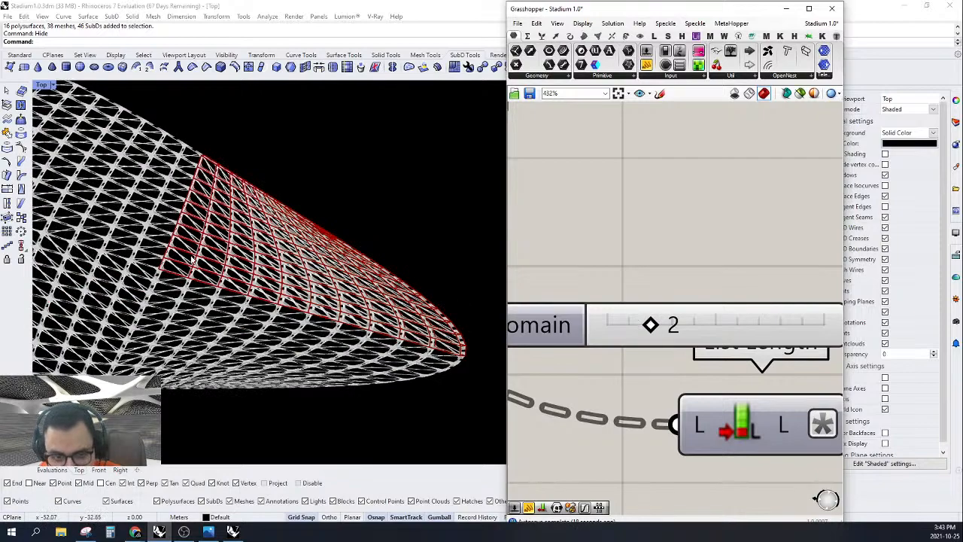
pyautogui.scroll(4, 192, 260)
pyautogui.scroll(-4, 193, 260)
pyautogui.scroll(8, 319, 292)
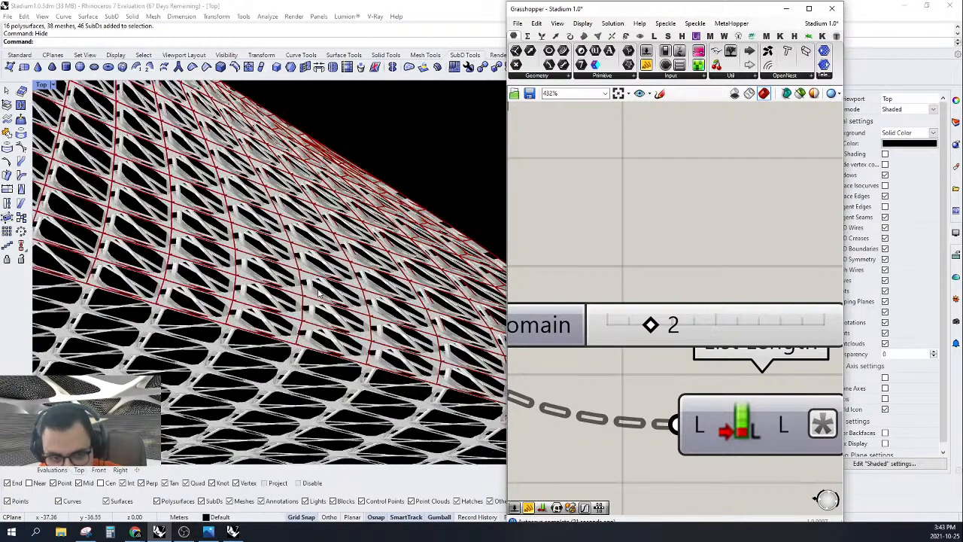
pyautogui.scroll(-6, 338, 293)
pyautogui.scroll(2, 439, 292)
pyautogui.scroll(-2, 438, 291)
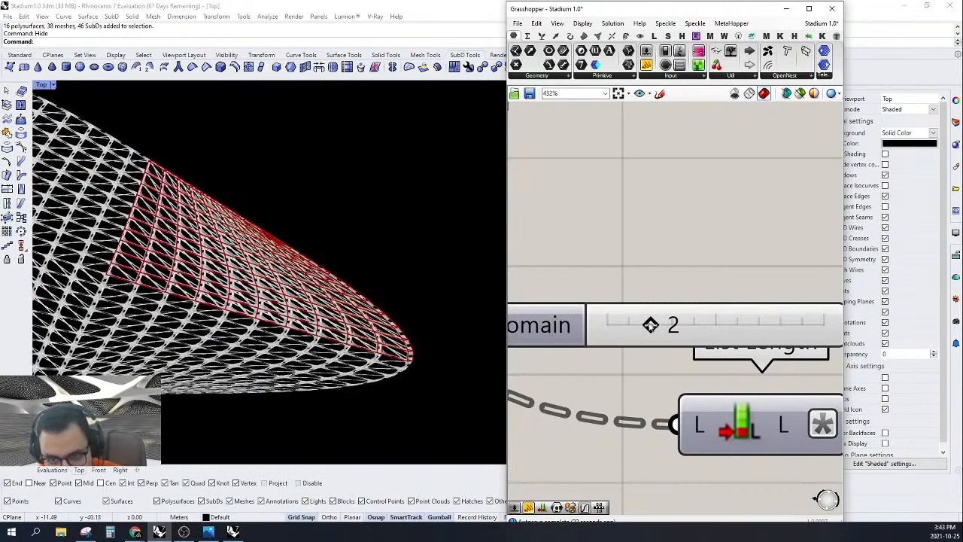
# Step: Try the Domain slider at 1 and 8, inspecting the lattice along the outlined branch's border
pyautogui.moveTo(651, 324); pyautogui.dragTo(645, 327)
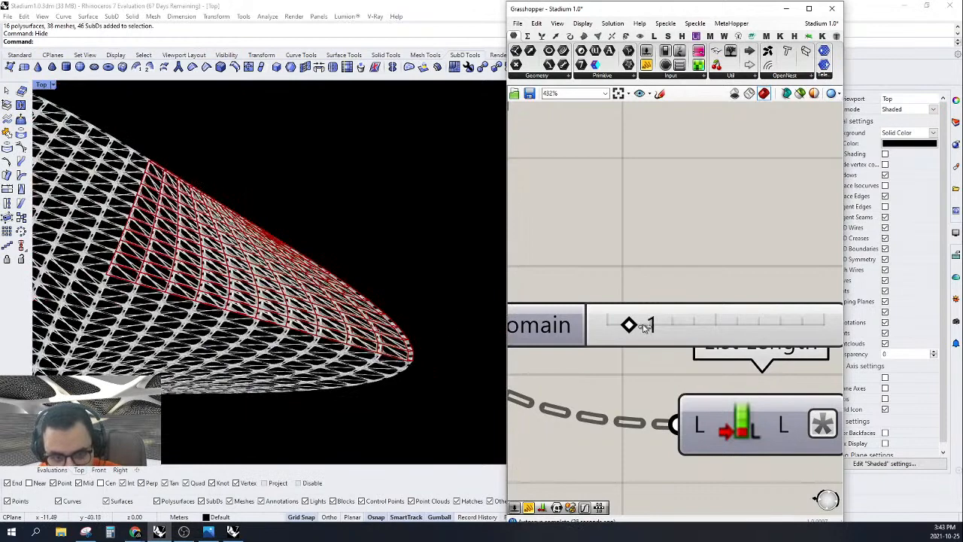
pyautogui.scroll(6, 157, 272)
pyautogui.scroll(-4, 86, 286)
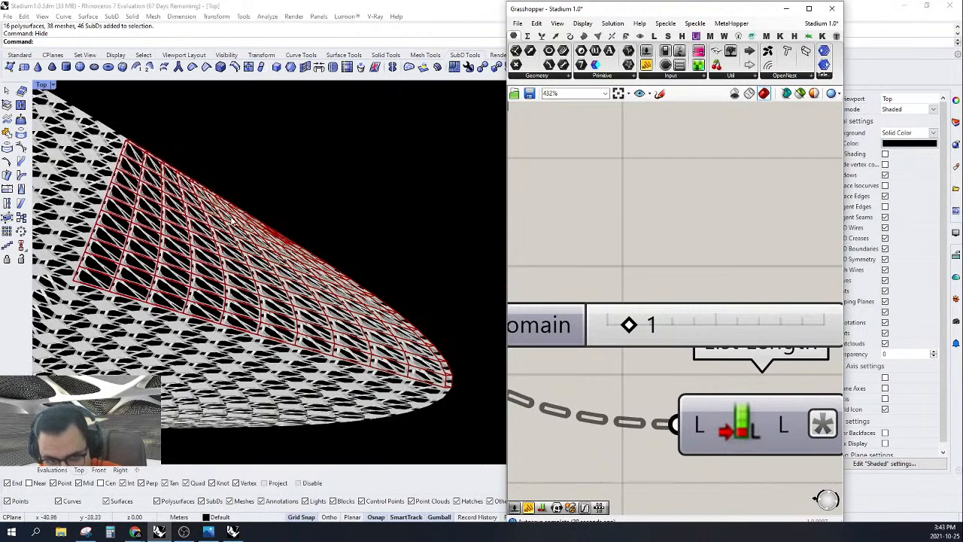
pyautogui.moveTo(625, 329); pyautogui.dragTo(773, 320)
pyautogui.scroll(-7, 277, 286)
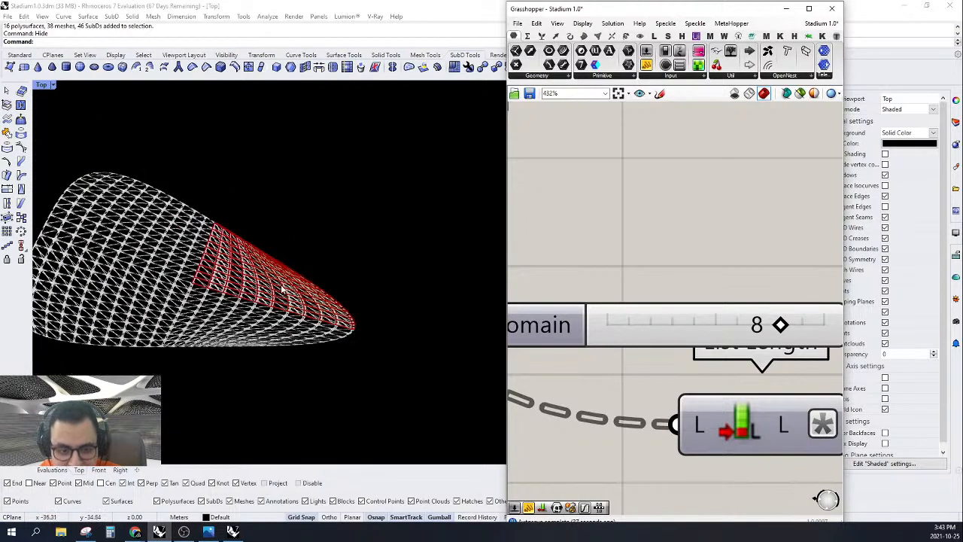
pyautogui.scroll(10, 167, 353)
pyautogui.scroll(-9, 158, 364)
pyautogui.scroll(5, 197, 230)
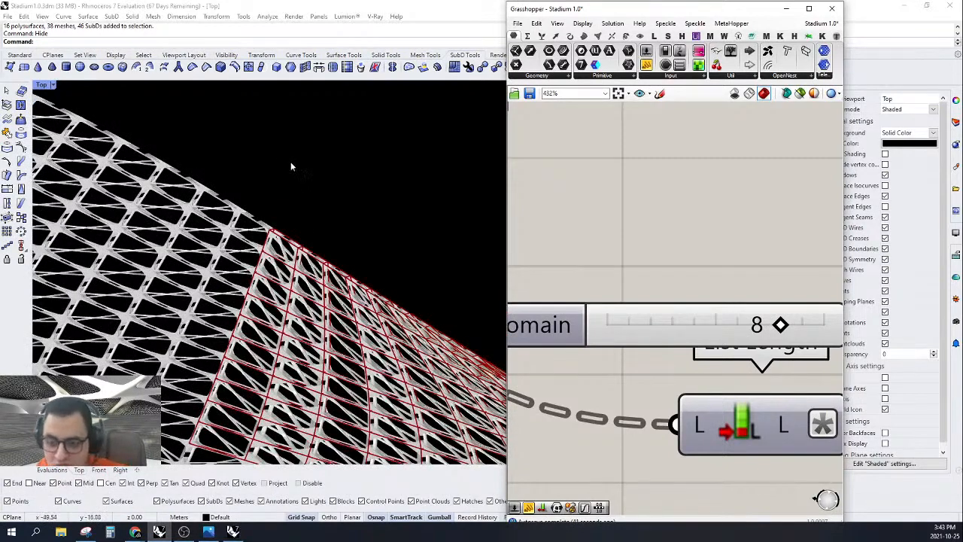
pyautogui.scroll(-3, 291, 167)
pyautogui.scroll(-4, 606, 309)
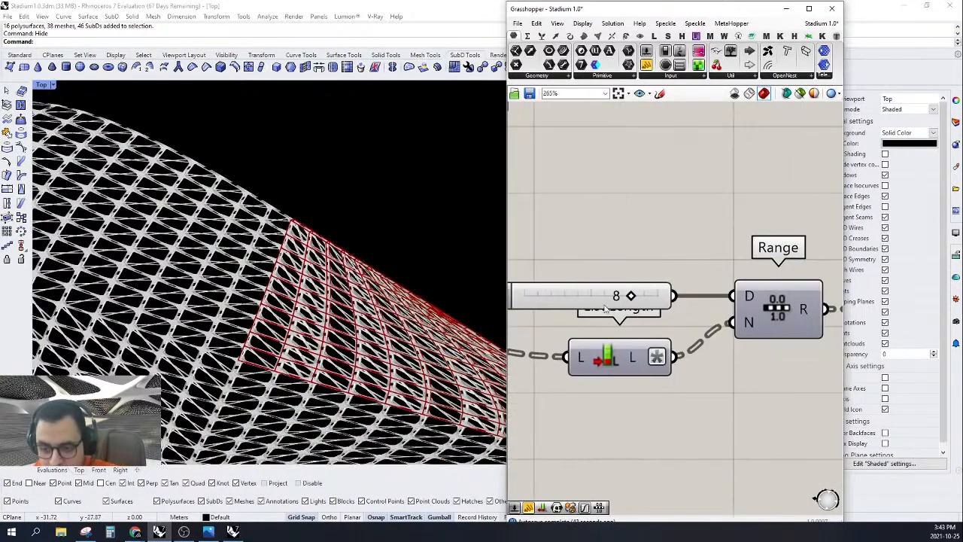
# Step: Flatten the output of the List Length component that feeds the Range, and shift the component slightly
pyautogui.moveTo(623, 357); pyautogui.dragTo(611, 347, button='right')
pyautogui.rightClick(599, 352)
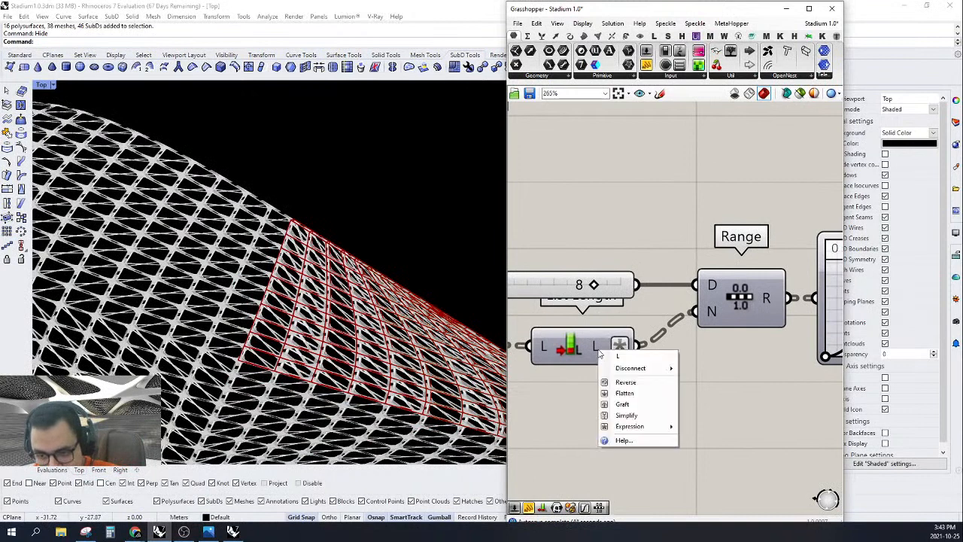
pyautogui.click(611, 392)
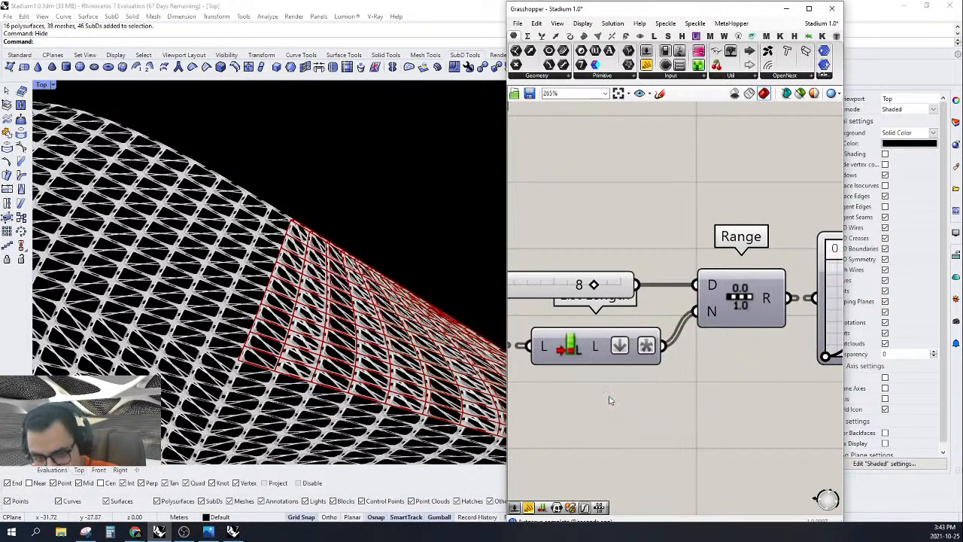
pyautogui.moveTo(593, 354); pyautogui.dragTo(569, 340)
pyautogui.scroll(-5, 612, 337)
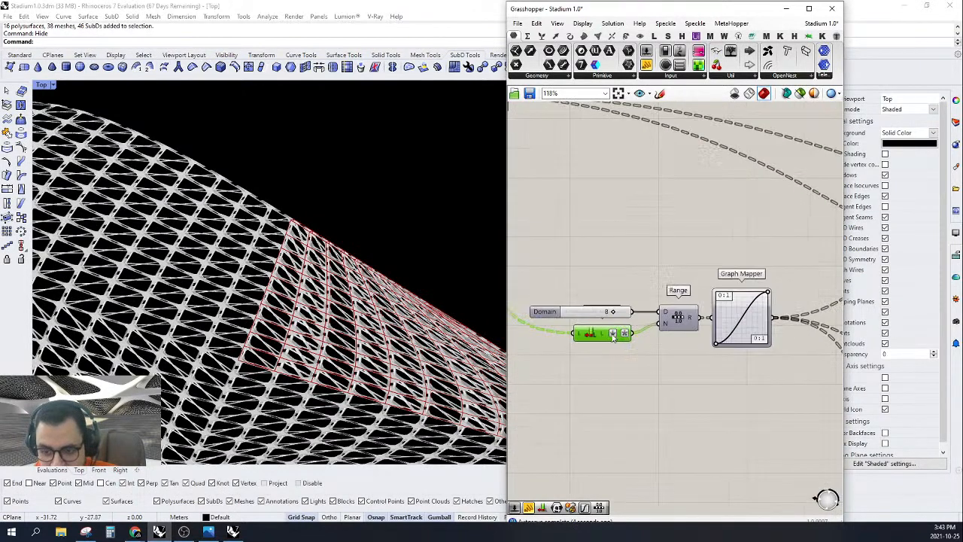
# Step: Set the Domain slider feeding the Range to 5
pyautogui.scroll(5, 612, 337)
pyautogui.moveTo(611, 303); pyautogui.dragTo(576, 303)
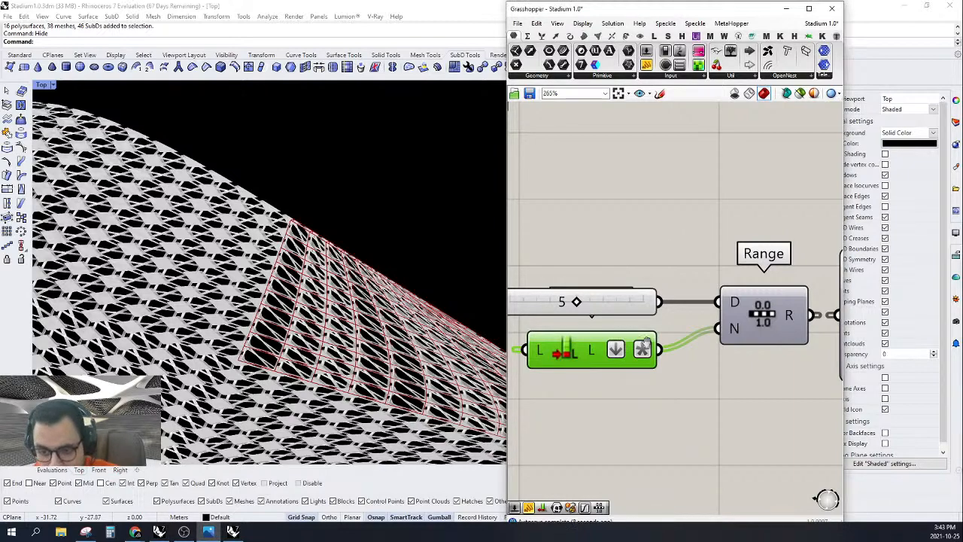
pyautogui.moveTo(631, 341); pyautogui.dragTo(761, 318, button='right')
pyautogui.moveTo(707, 281)
pyautogui.mouseDown()
pyautogui.moveTo(683, 280)
pyautogui.moveTo(703, 280)
pyautogui.mouseUp()
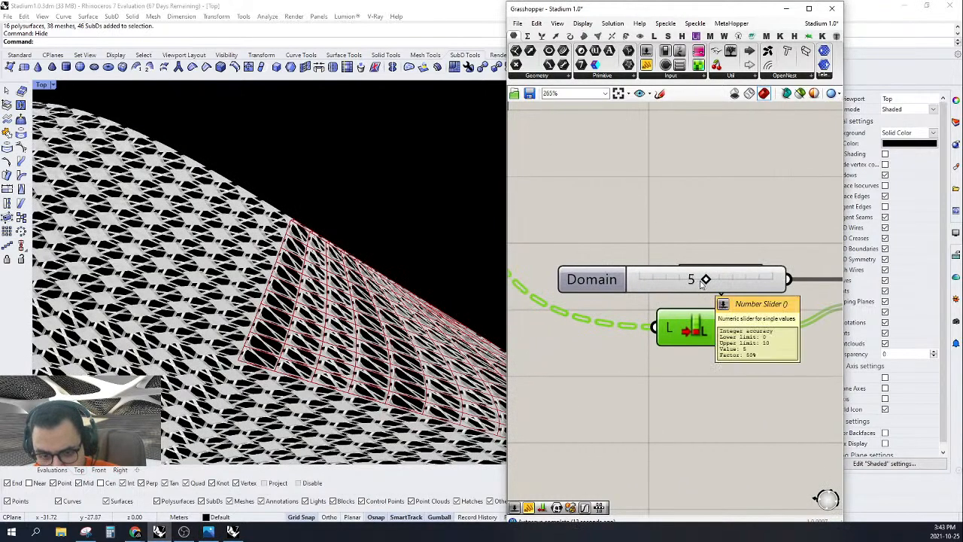
# Step: Remove the flatten from the List Length output and flatten its L input instead
pyautogui.scroll(-5, 703, 286)
pyautogui.moveTo(830, 273); pyautogui.dragTo(775, 249, button='right')
pyautogui.scroll(3, 720, 266)
pyautogui.moveTo(539, 263); pyautogui.dragTo(838, 254, button='right')
pyautogui.scroll(2, 629, 265)
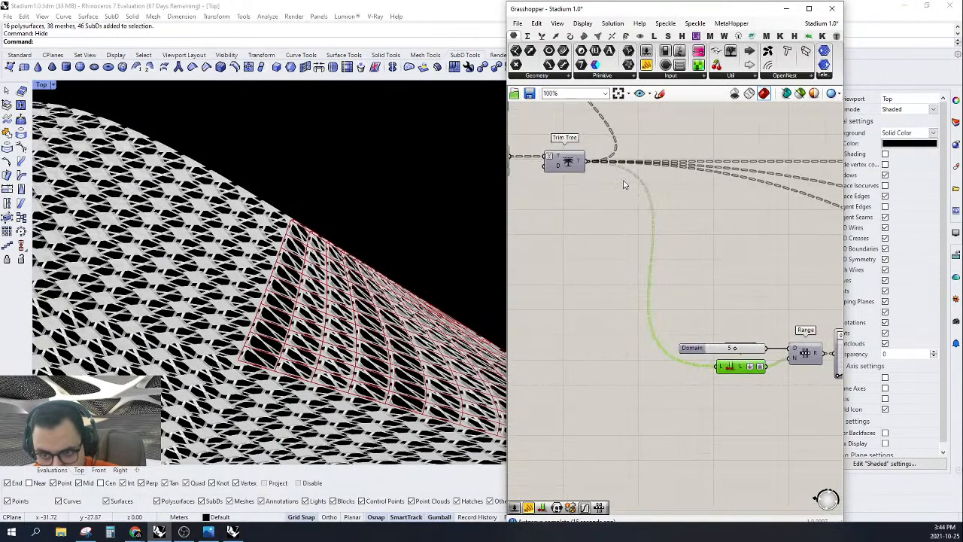
pyautogui.moveTo(622, 182); pyautogui.dragTo(562, 172, button='right')
pyautogui.moveTo(617, 218); pyautogui.dragTo(575, 228, button='right')
pyautogui.scroll(2, 650, 365)
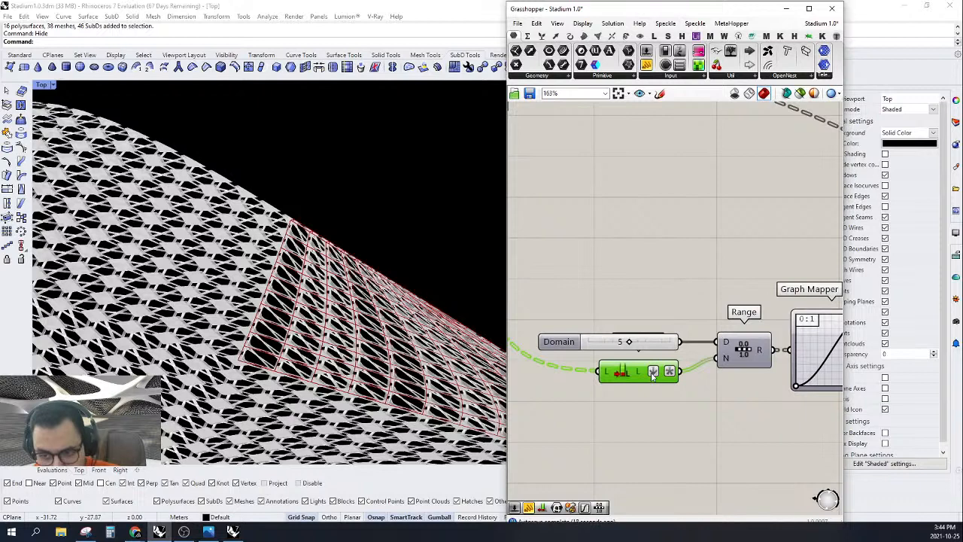
pyautogui.rightClick(652, 373)
pyautogui.click(677, 418)
pyautogui.scroll(2, 641, 383)
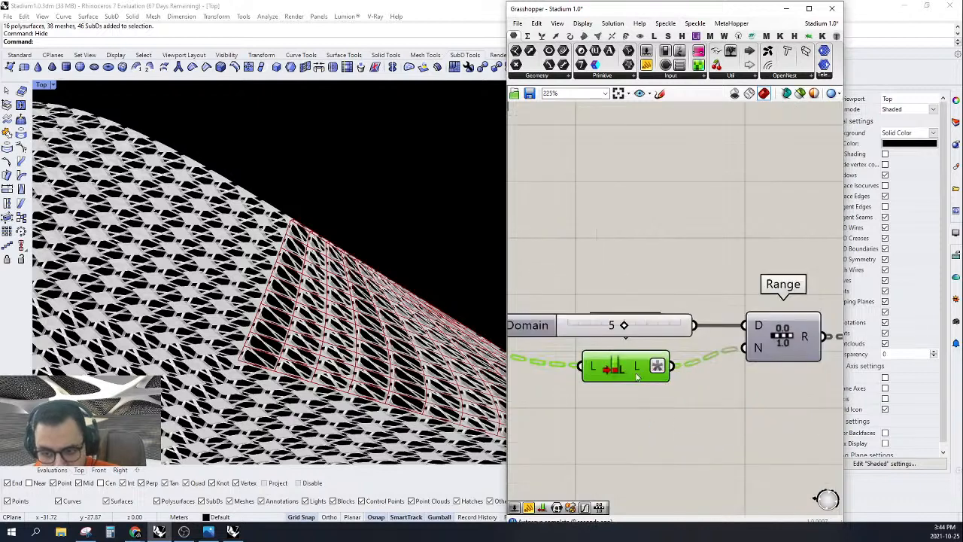
pyautogui.rightClick(591, 366)
pyautogui.click(623, 410)
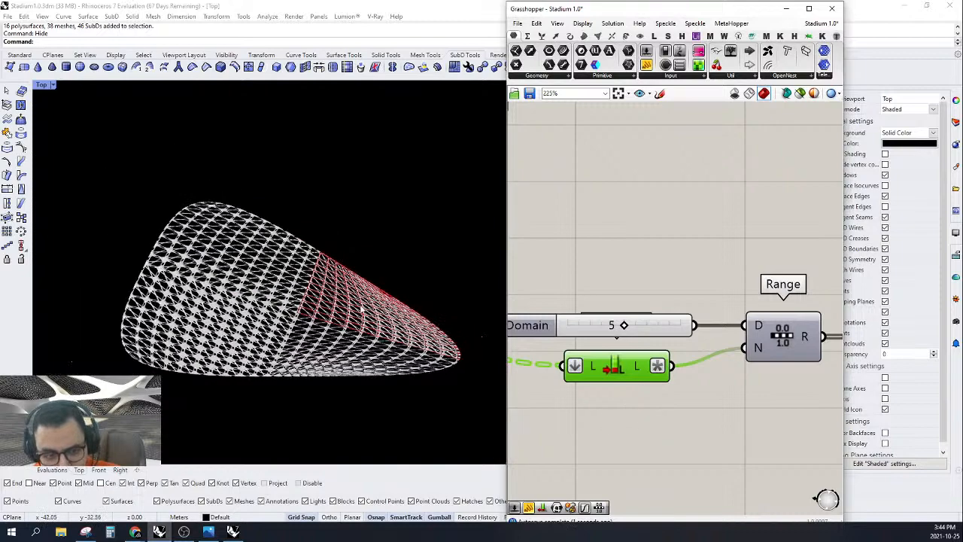
# Step: Set the Domain slider to 10 and align the List Length component beneath it
pyautogui.scroll(1, 594, 325)
pyautogui.moveTo(630, 325); pyautogui.dragTo(771, 325)
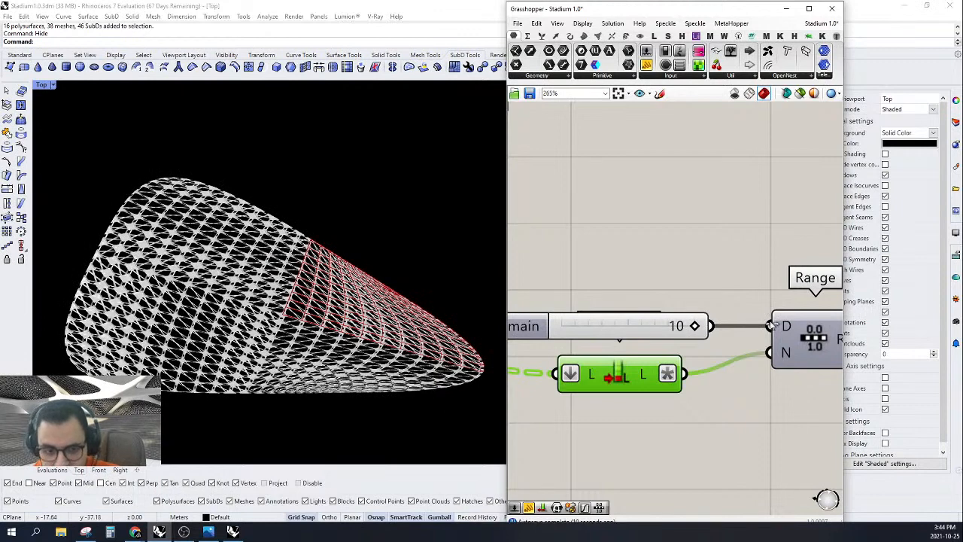
pyautogui.moveTo(614, 386); pyautogui.dragTo(639, 388)
# Step: Examine the module gradation across the whole panel in the Top view, including the outlined branch
pyautogui.scroll(3, 261, 289)
pyautogui.scroll(-1, 261, 289)
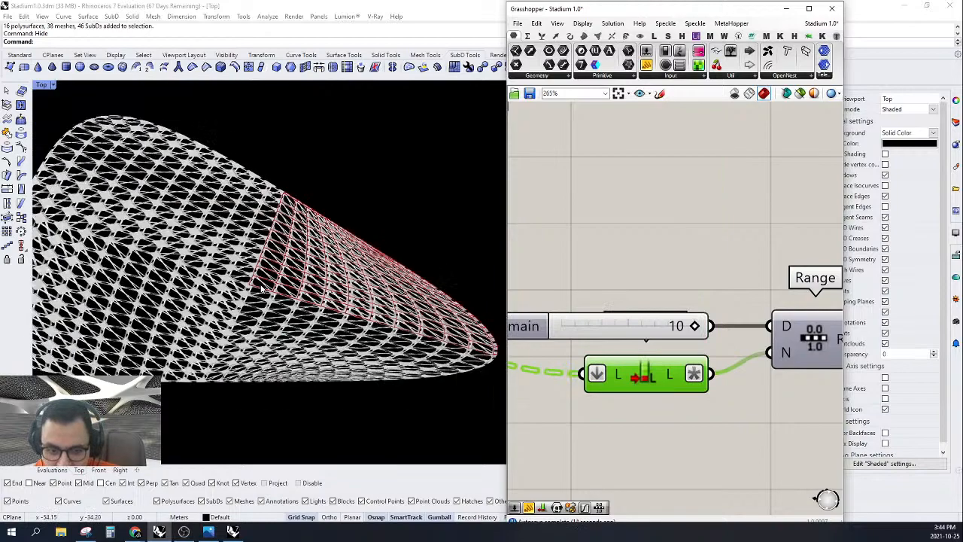
pyautogui.scroll(-3, 350, 330)
pyautogui.scroll(3, 226, 329)
pyautogui.scroll(-2, 237, 151)
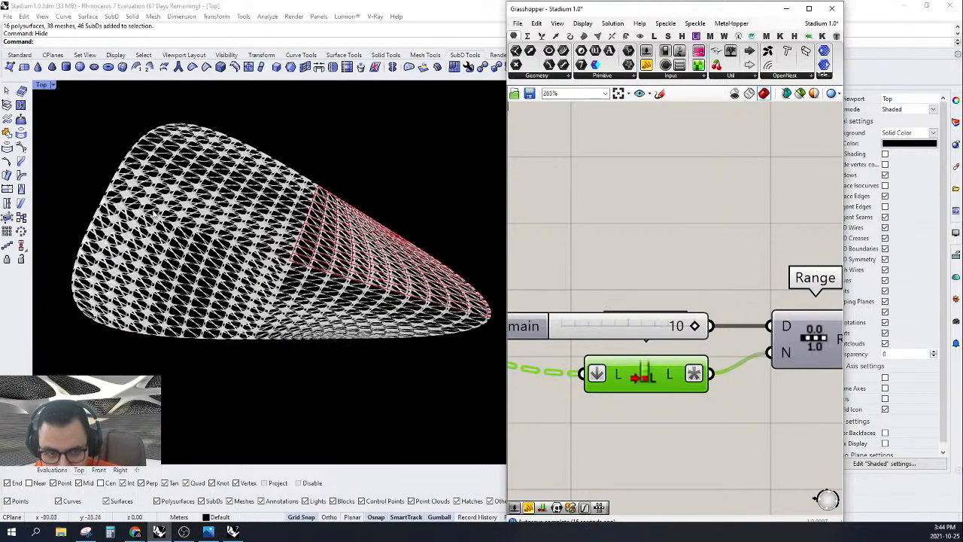
pyautogui.moveTo(380, 281); pyautogui.dragTo(361, 290, button='right')
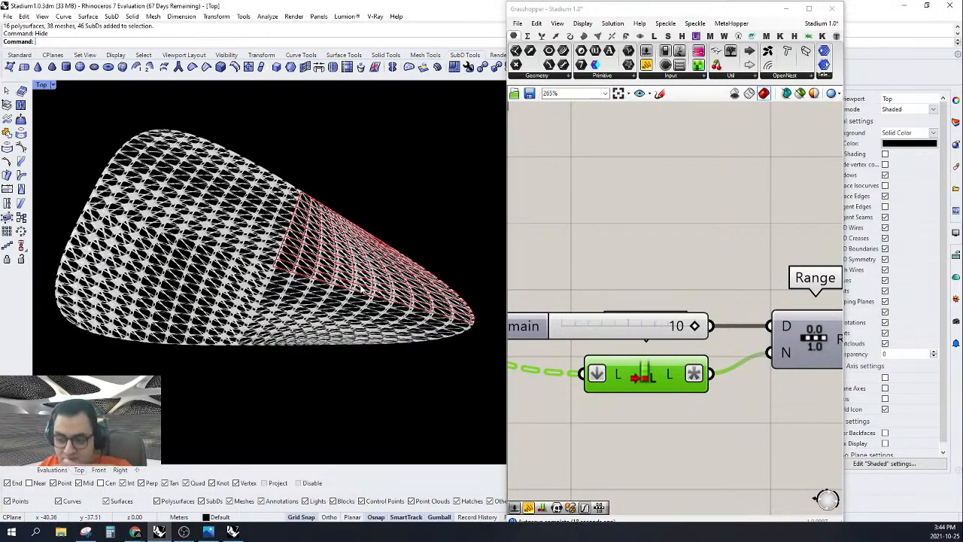
pyautogui.scroll(-6, 647, 354)
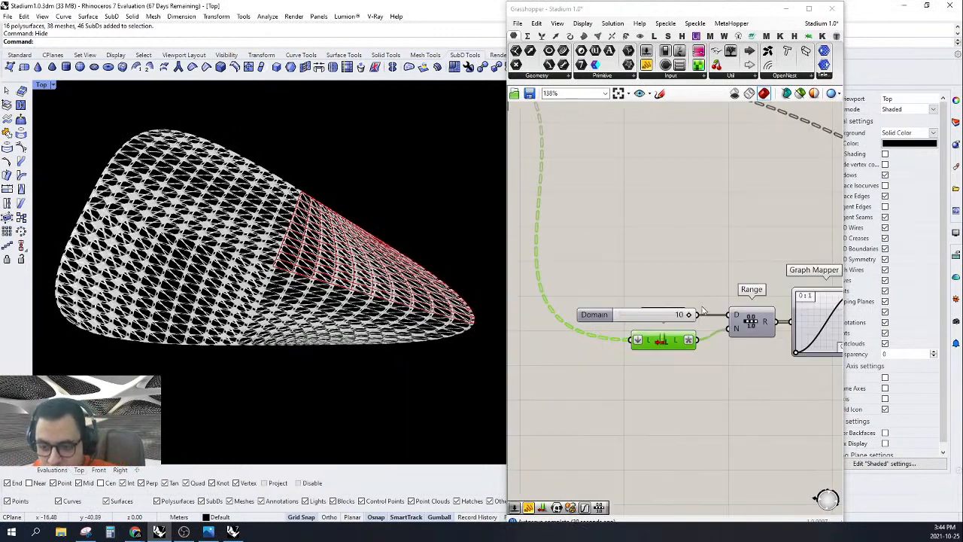
pyautogui.scroll(2, 679, 212)
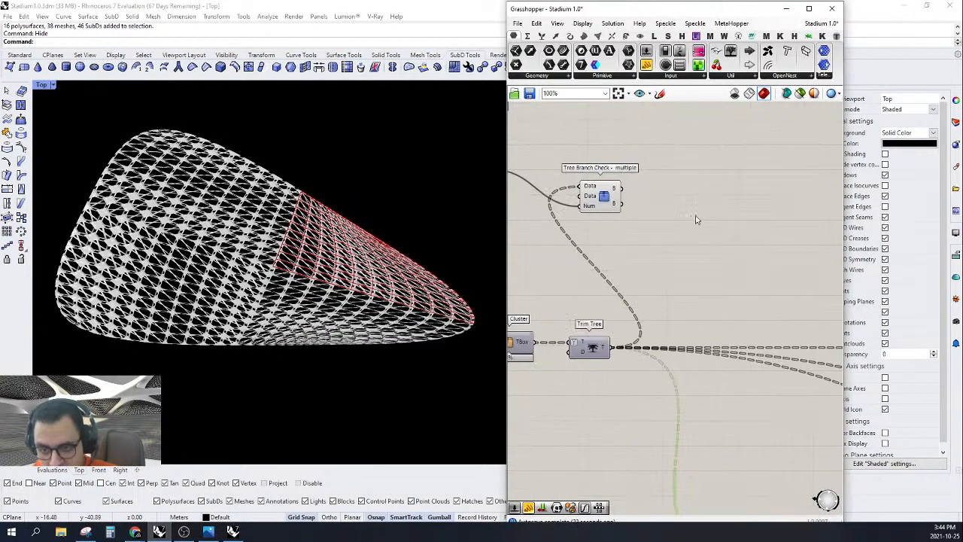
pyautogui.doubleClick(685, 235)
pyautogui.write('ex')
pyautogui.press('Escape')
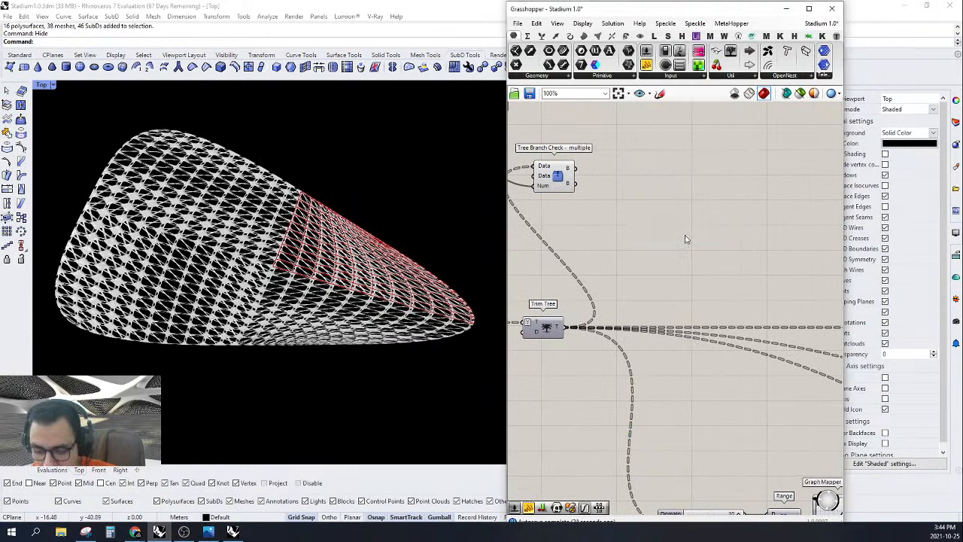
# Step: Add a List Item component near the Tree Branch Check and feed its L input from the Trim Tree output
pyautogui.doubleClick(685, 236)
pyautogui.write('list item')
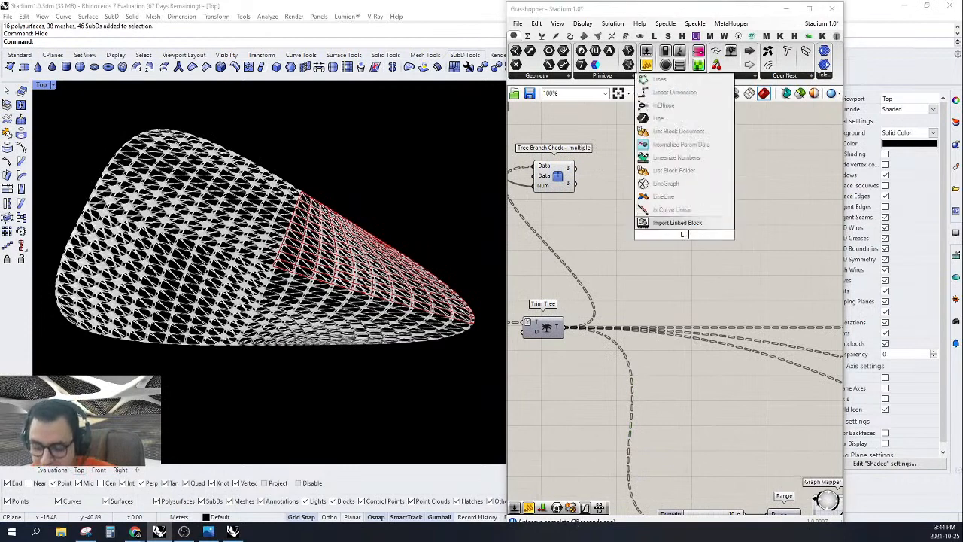
pyautogui.press('Return')
pyautogui.moveTo(672, 226); pyautogui.dragTo(565, 338)
pyautogui.moveTo(684, 242); pyautogui.dragTo(734, 216)
# Step: Add an Index slider wired to the List Item's index input and set it to 0
pyautogui.doubleClick(678, 255)
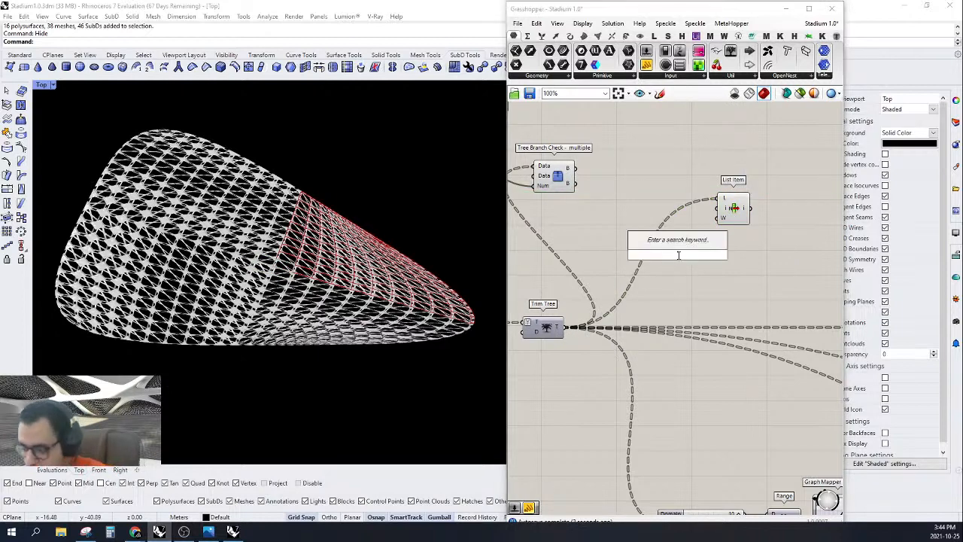
pyautogui.write('5')
pyautogui.press('Return')
pyautogui.moveTo(718, 208); pyautogui.dragTo(743, 221)
pyautogui.click(735, 221)
pyautogui.moveTo(687, 255); pyautogui.dragTo(662, 256)
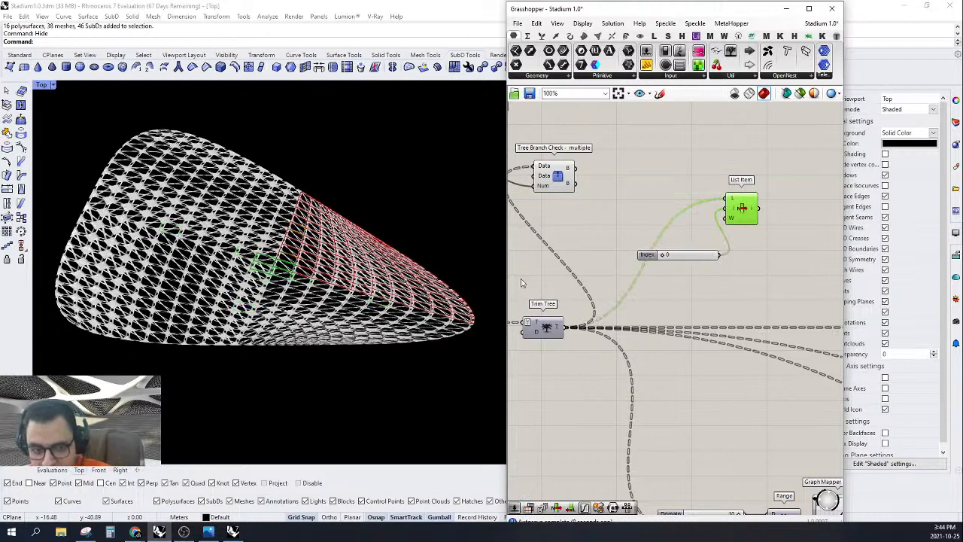
pyautogui.scroll(5, 300, 281)
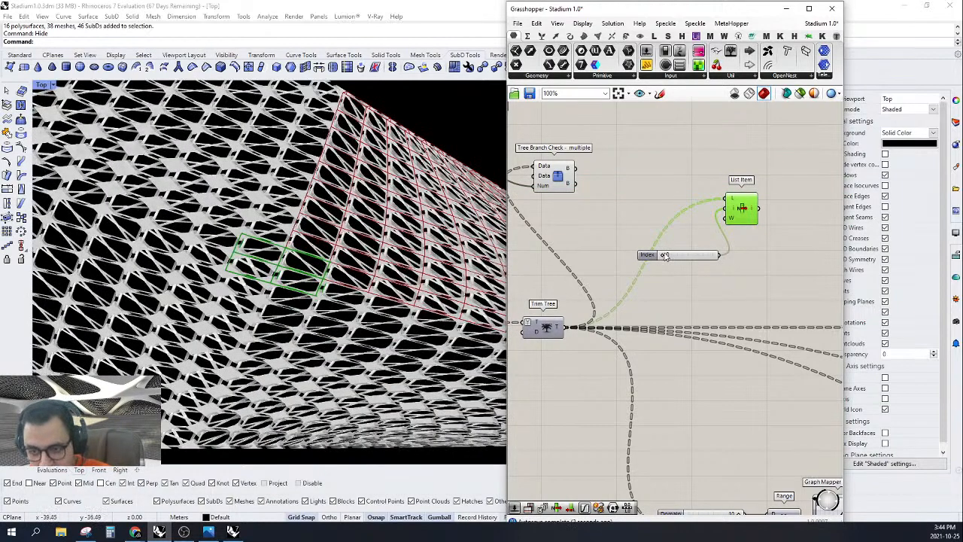
pyautogui.moveTo(663, 257); pyautogui.dragTo(642, 257)
# Step: Turn off the preview of the morphed mesh modules and turn on the preview of the Trim Tree component's boxes
pyautogui.scroll(-8, 672, 266)
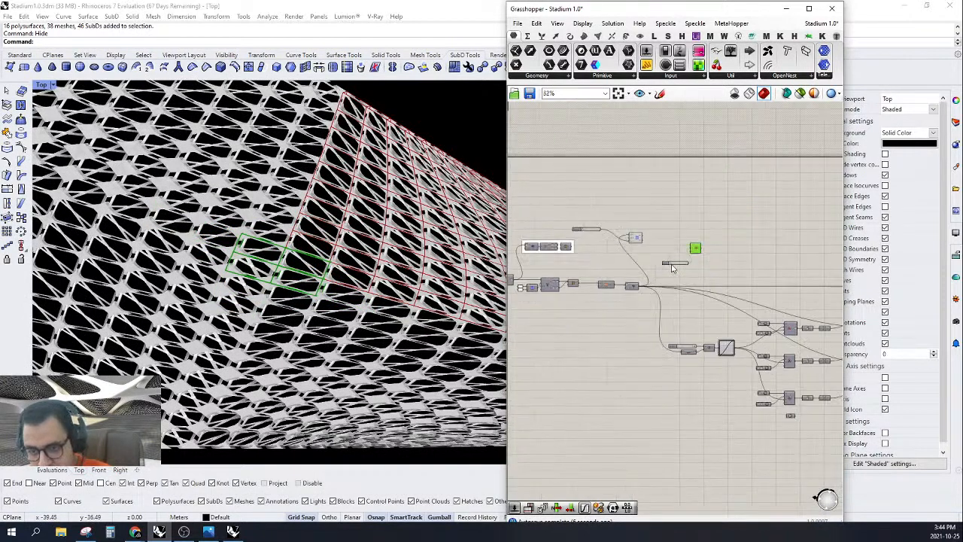
pyautogui.moveTo(685, 229); pyautogui.dragTo(672, 322)
pyautogui.rightClick(664, 198)
pyautogui.click(673, 213)
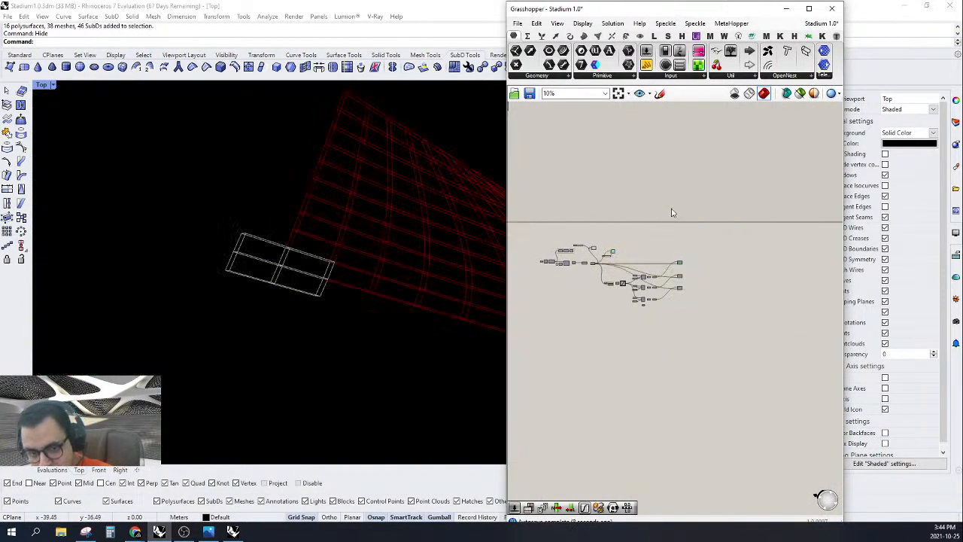
pyautogui.scroll(3, 688, 249)
pyautogui.scroll(6, 646, 286)
pyautogui.click(651, 278)
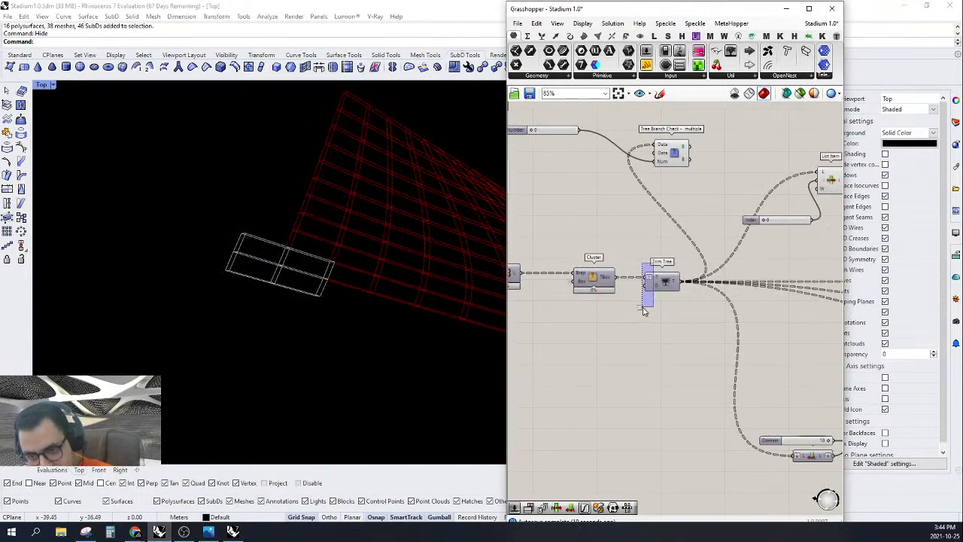
pyautogui.rightClick(636, 255)
pyautogui.click(658, 260)
# Step: Set the List Item's Index slider to 4 and finally 6, comparing which boxes are picked in each branch
pyautogui.moveTo(681, 252); pyautogui.dragTo(640, 300, button='right')
pyautogui.click(755, 218)
pyautogui.scroll(1, 689, 259)
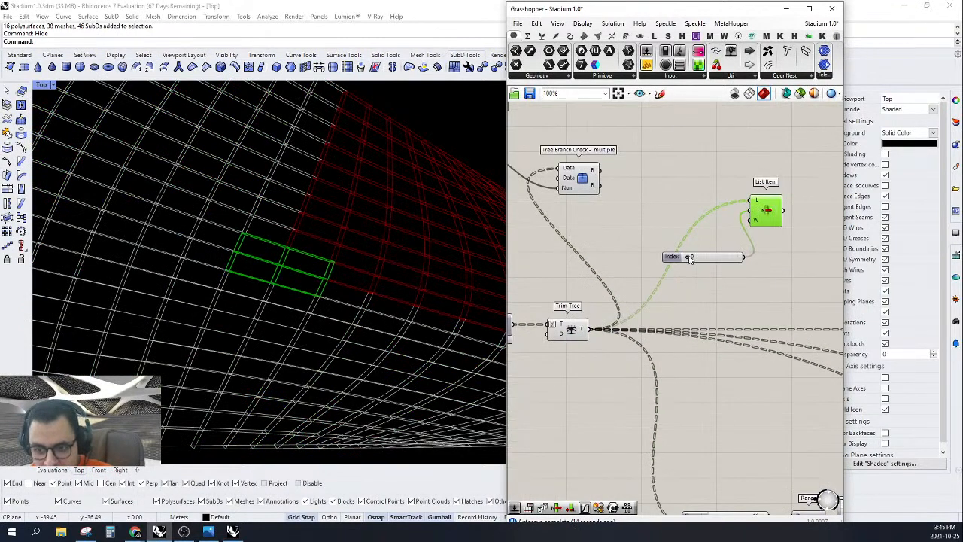
pyautogui.moveTo(689, 259); pyautogui.dragTo(708, 258)
pyautogui.scroll(-3, 213, 249)
pyautogui.moveTo(371, 303); pyautogui.dragTo(340, 301, button='right')
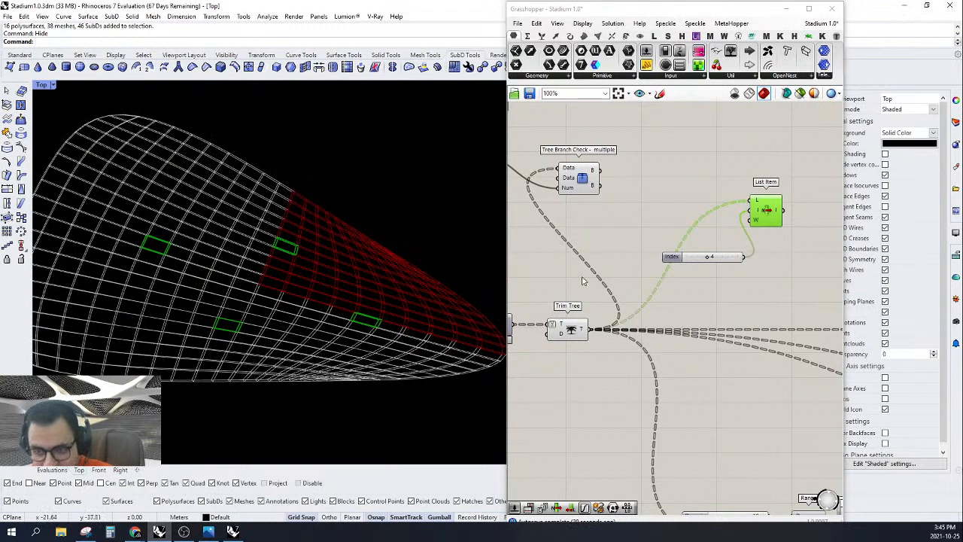
pyautogui.scroll(3, 730, 235)
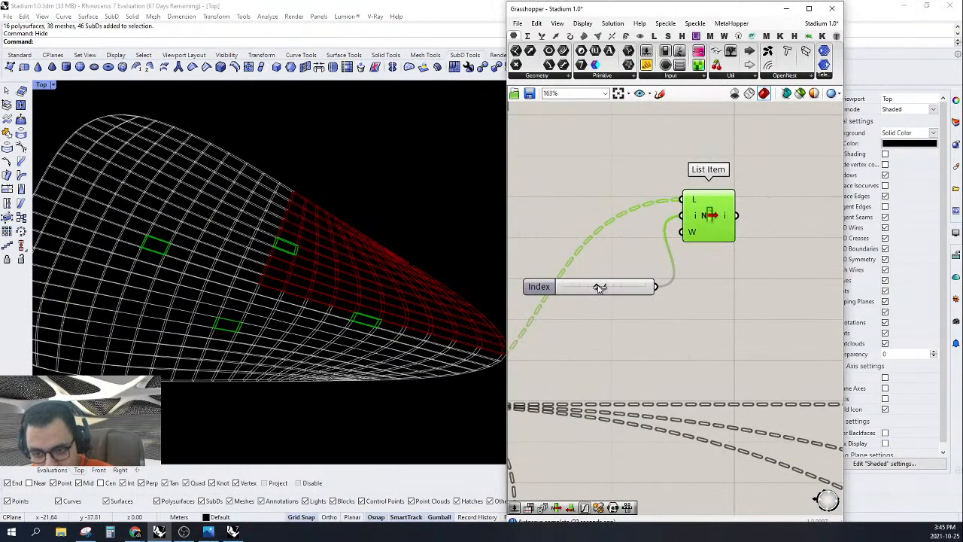
pyautogui.moveTo(599, 288); pyautogui.dragTo(612, 287)
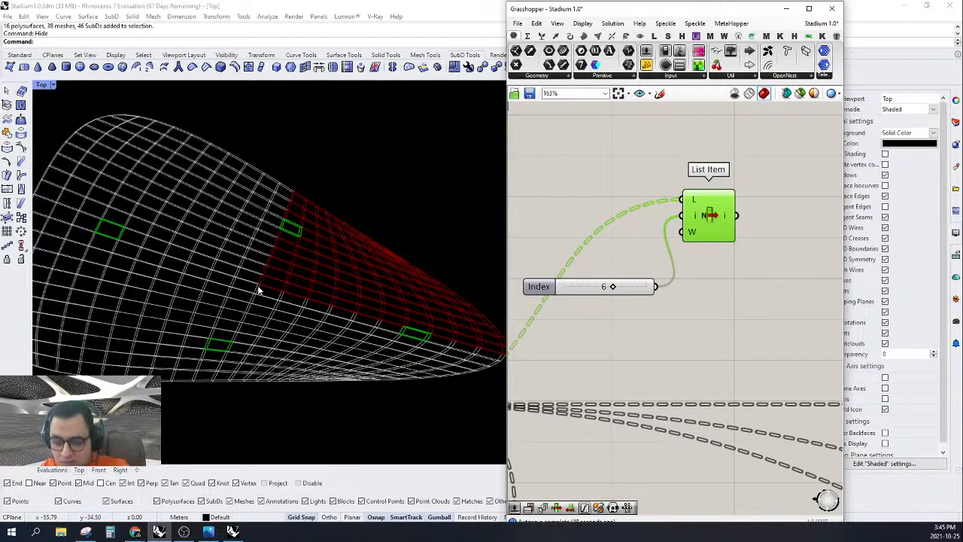
# Step: Turn the preview of the three morph components back on
pyautogui.scroll(-8, 693, 290)
pyautogui.moveTo(700, 283); pyautogui.dragTo(596, 286, button='right')
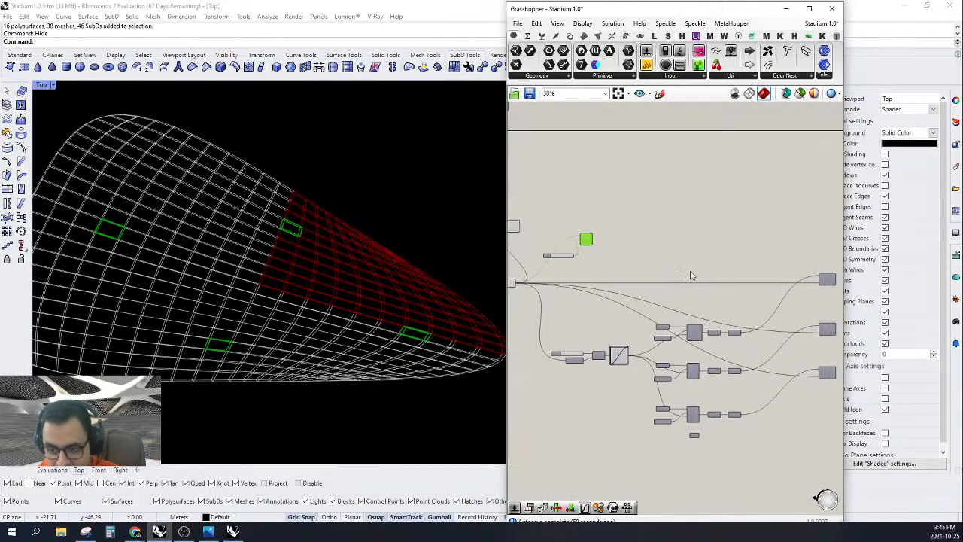
pyautogui.scroll(2, 690, 257)
pyautogui.moveTo(835, 304); pyautogui.dragTo(702, 286, button='right')
pyautogui.moveTo(736, 175); pyautogui.dragTo(678, 411)
pyautogui.rightClick(644, 180)
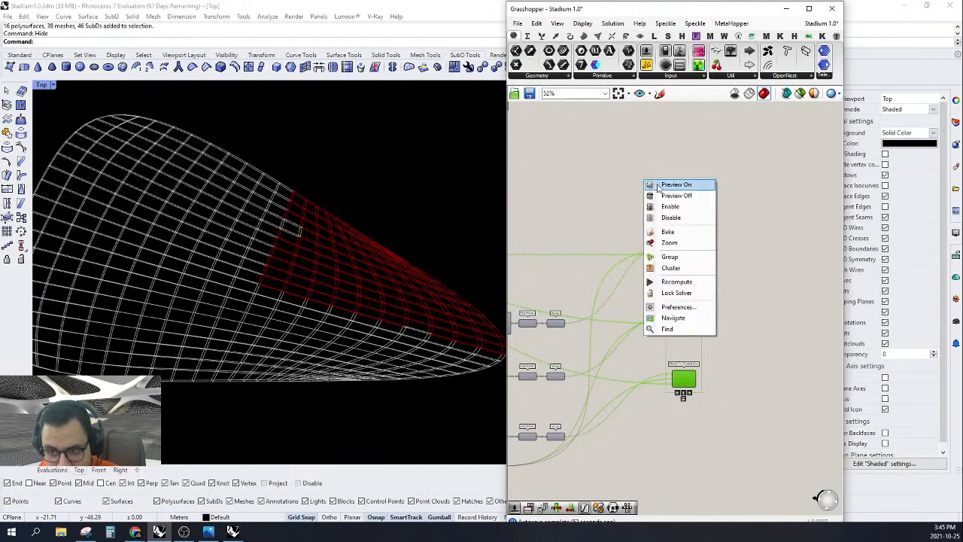
pyautogui.click(655, 186)
pyautogui.moveTo(633, 227); pyautogui.dragTo(692, 201, button='right')
pyautogui.click(652, 210)
# Step: Turn off the preview of the Trim Tree, Tree Branch Check and List Item components
pyautogui.scroll(-4, 712, 273)
pyautogui.moveTo(610, 272); pyautogui.dragTo(772, 286, button='right')
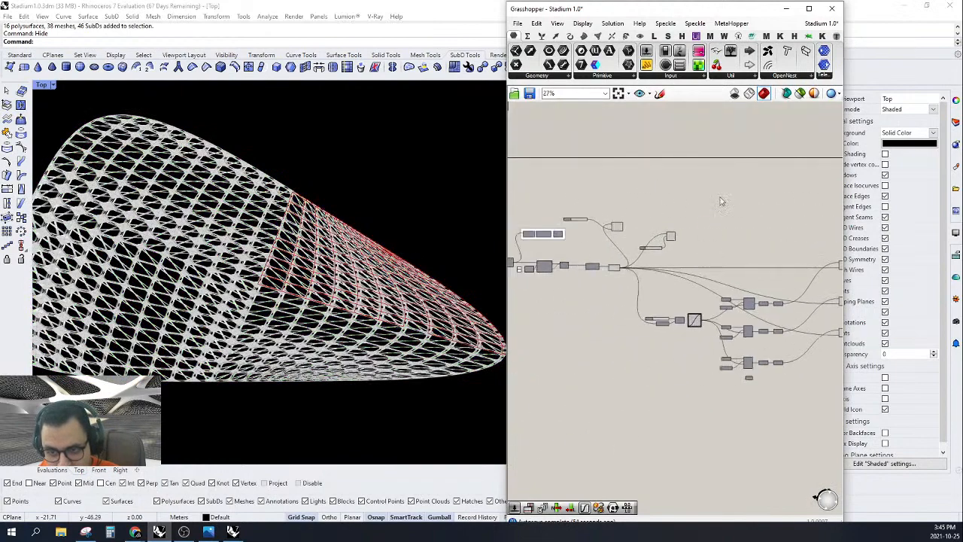
pyautogui.moveTo(722, 190); pyautogui.dragTo(559, 336)
pyautogui.rightClick(608, 149)
pyautogui.click(625, 170)
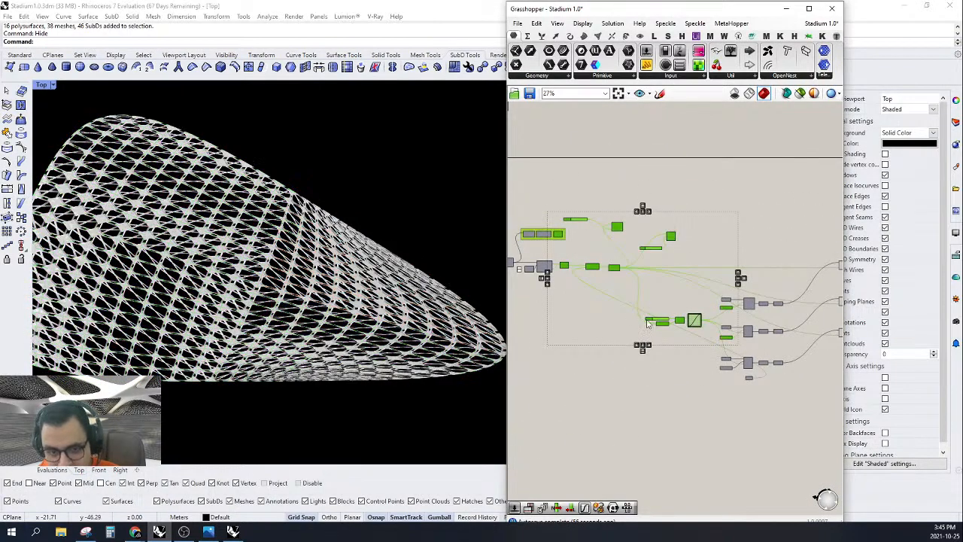
# Step: Keep the Domain slider at 10 and inspect how the module gradation runs across the joints between the panel's branches
pyautogui.moveTo(675, 292); pyautogui.dragTo(653, 248, button='right')
pyautogui.scroll(3, 652, 249)
pyautogui.click(652, 250)
pyautogui.moveTo(644, 313); pyautogui.dragTo(670, 324, button='right')
pyautogui.scroll(3, 670, 324)
pyautogui.scroll(3, 654, 288)
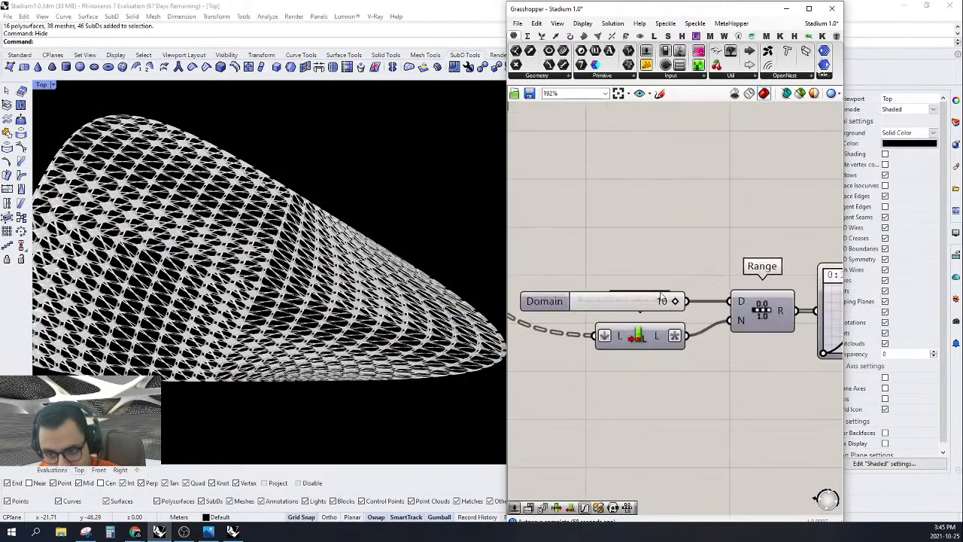
pyautogui.moveTo(675, 301); pyautogui.dragTo(701, 303)
pyautogui.scroll(3, 286, 376)
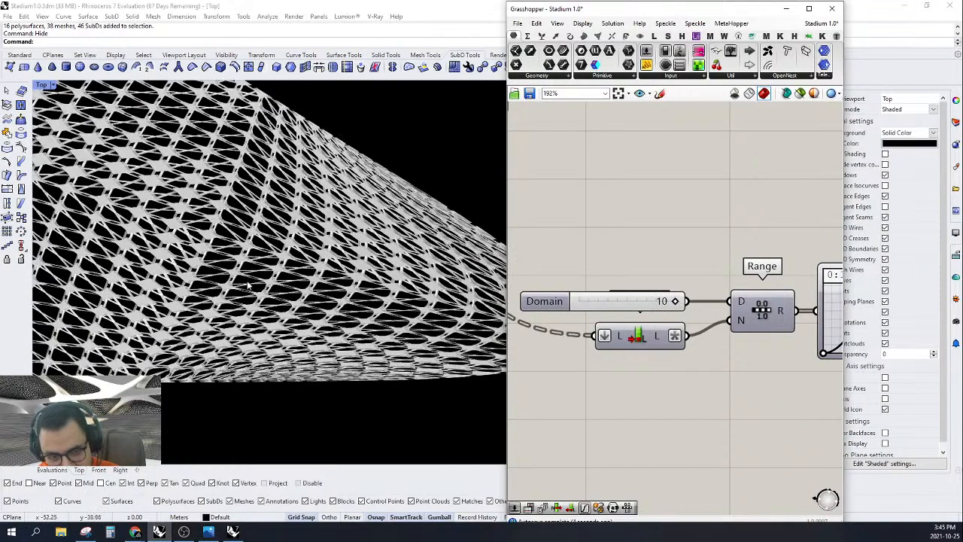
pyautogui.scroll(-3, 412, 367)
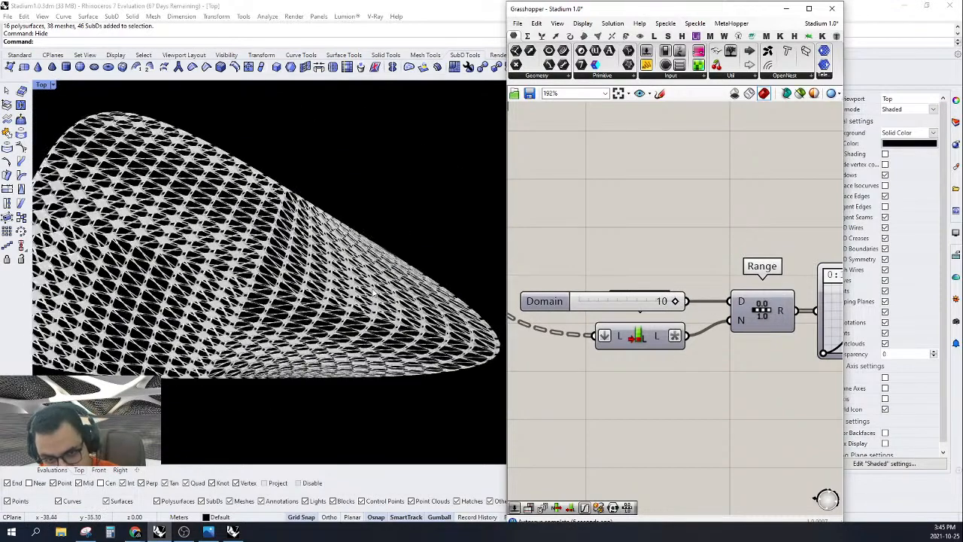
pyautogui.scroll(3, 378, 313)
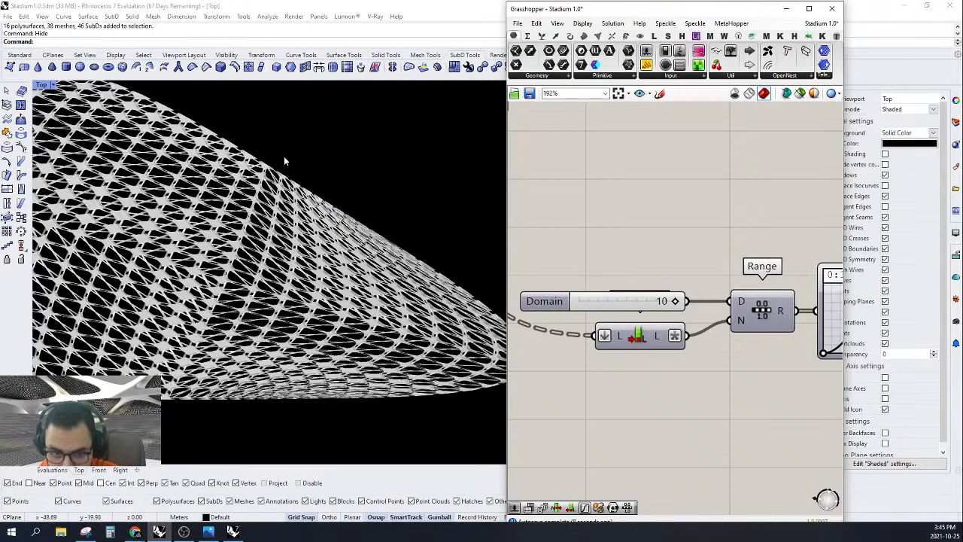
pyautogui.scroll(-3, 458, 229)
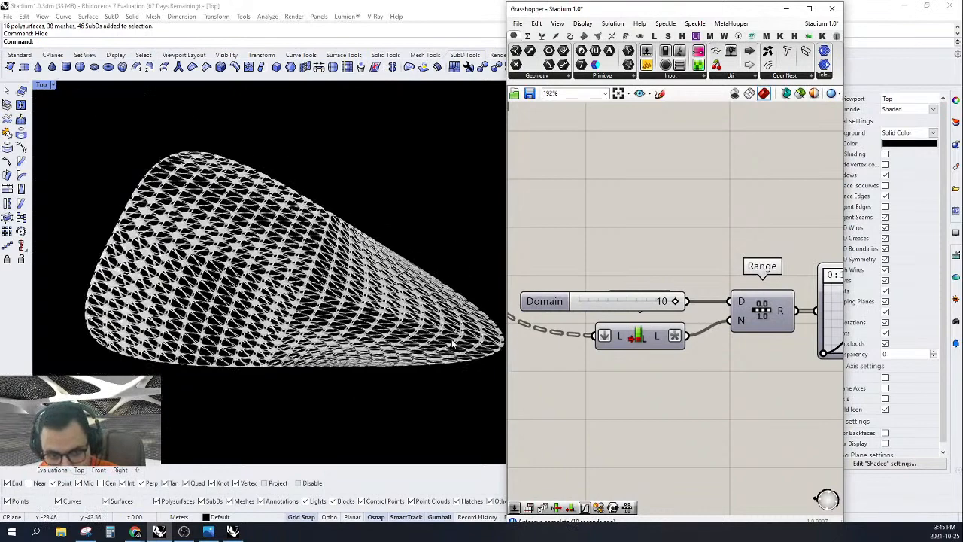
pyautogui.scroll(3, 304, 314)
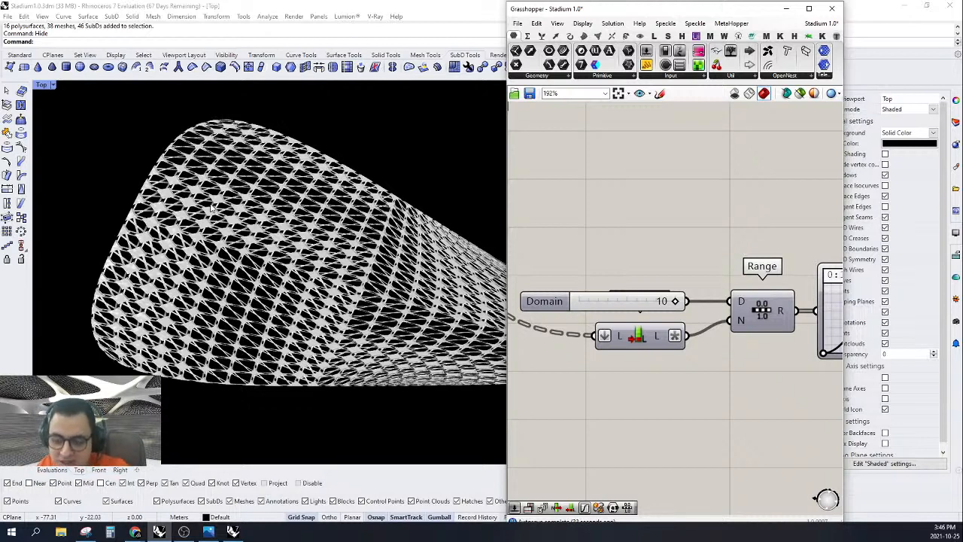
# Step: Move the List Item and its Index slider directly beneath the Tree Branch Check component
pyautogui.scroll(-5, 629, 239)
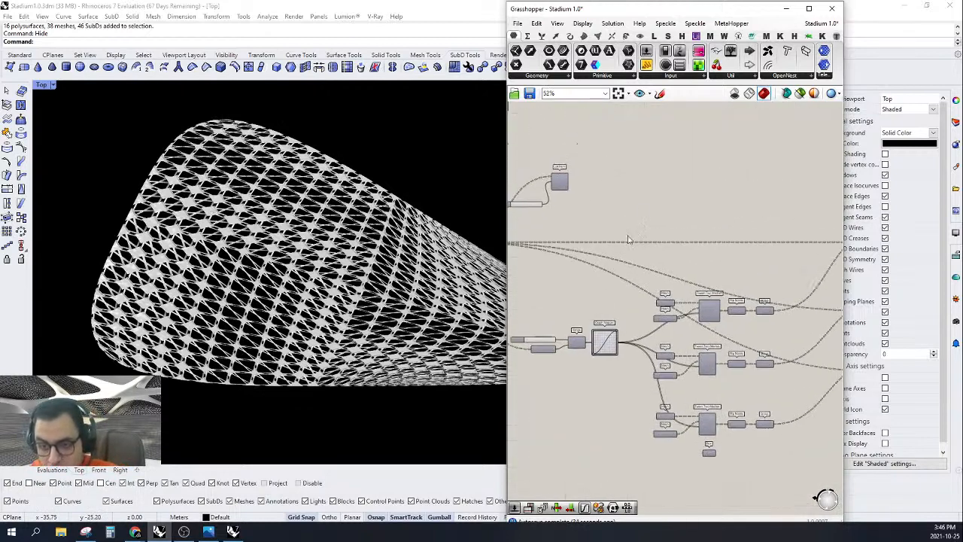
pyautogui.moveTo(629, 240); pyautogui.dragTo(737, 274, button='right')
pyautogui.scroll(3, 592, 268)
pyautogui.click(552, 282)
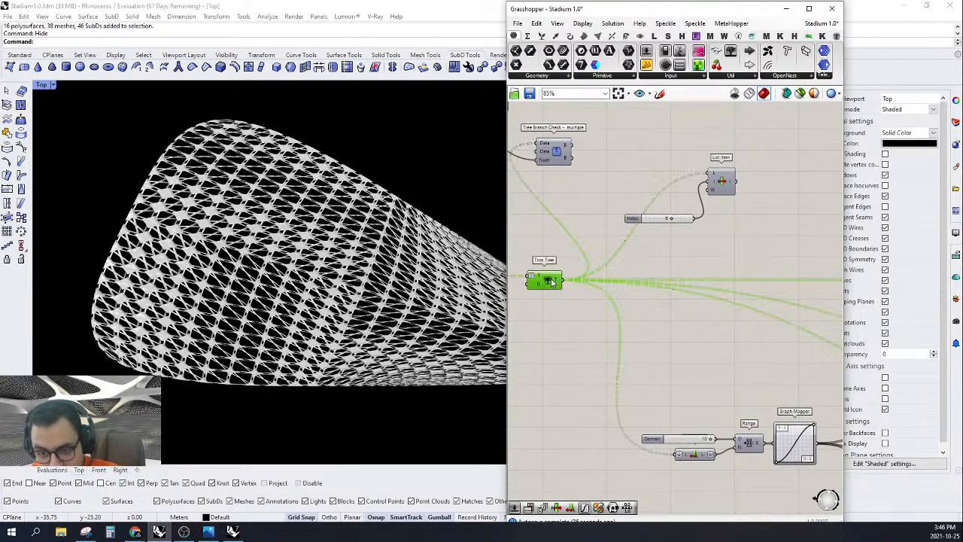
pyautogui.moveTo(740, 208); pyautogui.dragTo(681, 241, button='right')
pyautogui.moveTo(709, 273); pyautogui.dragTo(550, 161)
pyautogui.scroll(-2, 671, 170)
pyautogui.moveTo(672, 171); pyautogui.dragTo(686, 204, button='right')
pyautogui.moveTo(718, 170); pyautogui.dragTo(626, 278)
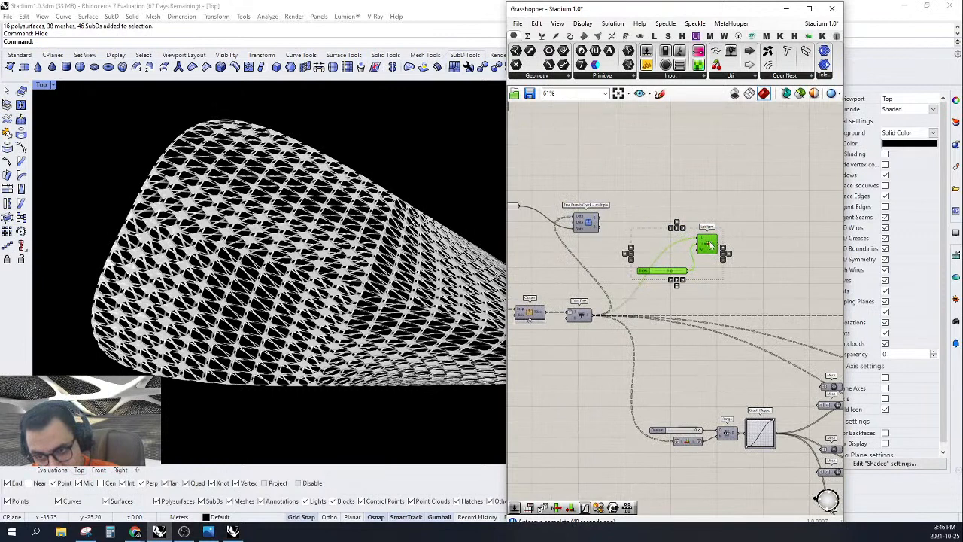
pyautogui.moveTo(709, 244); pyautogui.dragTo(590, 243)
# Step: Space out the Tree Branch Check and List Item components and line up their Number and Index sliders beside them
pyautogui.moveTo(586, 222); pyautogui.dragTo(673, 249, button='right')
pyautogui.scroll(3, 673, 249)
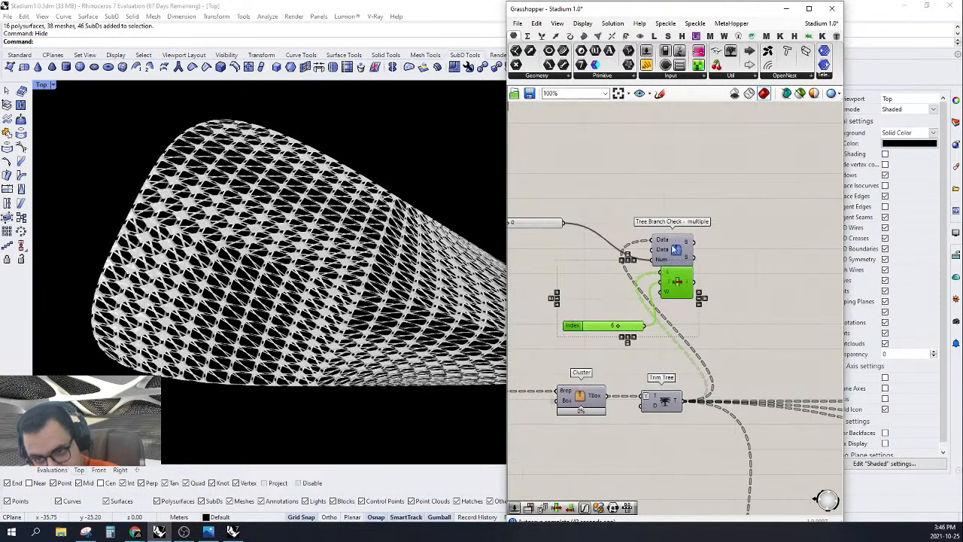
pyautogui.moveTo(675, 251); pyautogui.dragTo(672, 216)
pyautogui.moveTo(677, 288); pyautogui.dragTo(677, 268)
pyautogui.moveTo(597, 330); pyautogui.dragTo(558, 268)
pyautogui.moveTo(568, 289); pyautogui.dragTo(654, 298, button='right')
pyautogui.moveTo(628, 237); pyautogui.dragTo(663, 235)
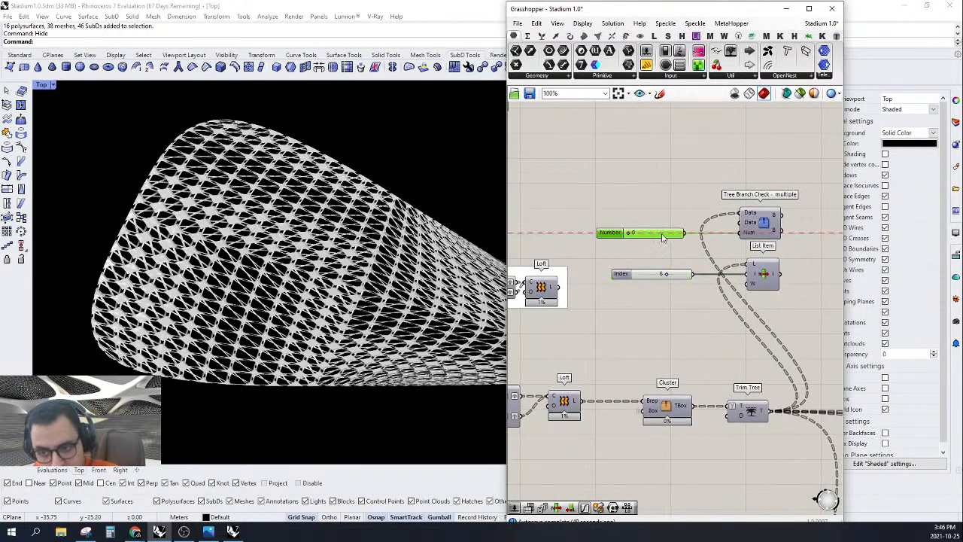
# Step: Group the Tree Branch Check, List Item and their two sliders, and give the group a blob outline
pyautogui.scroll(-3, 694, 228)
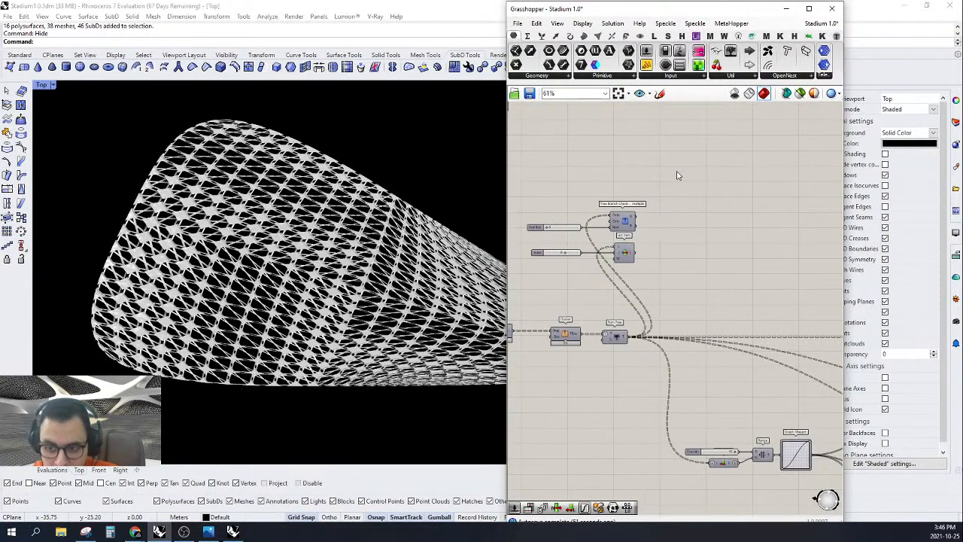
pyautogui.moveTo(676, 175); pyautogui.dragTo(522, 281)
pyautogui.moveTo(522, 281); pyautogui.dragTo(646, 285, button='right')
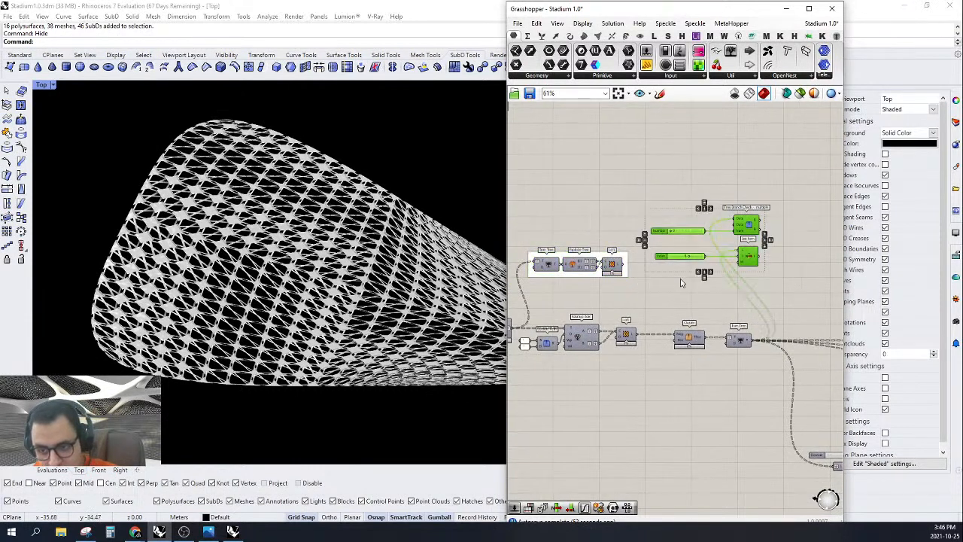
pyautogui.hotkey('ctrl', 'g')
pyautogui.scroll(2, 610, 305)
pyautogui.write('t')
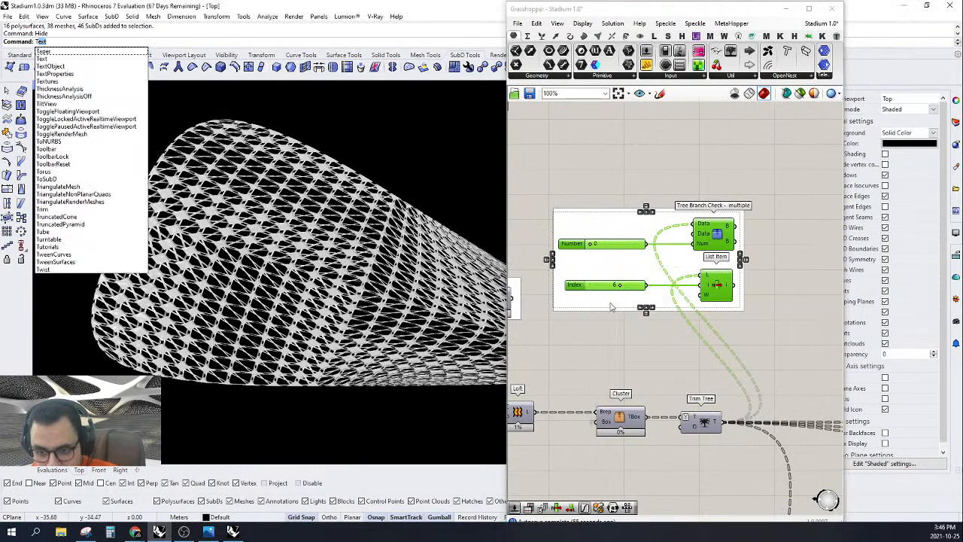
pyautogui.press('Escape')
pyautogui.rightClick(607, 273)
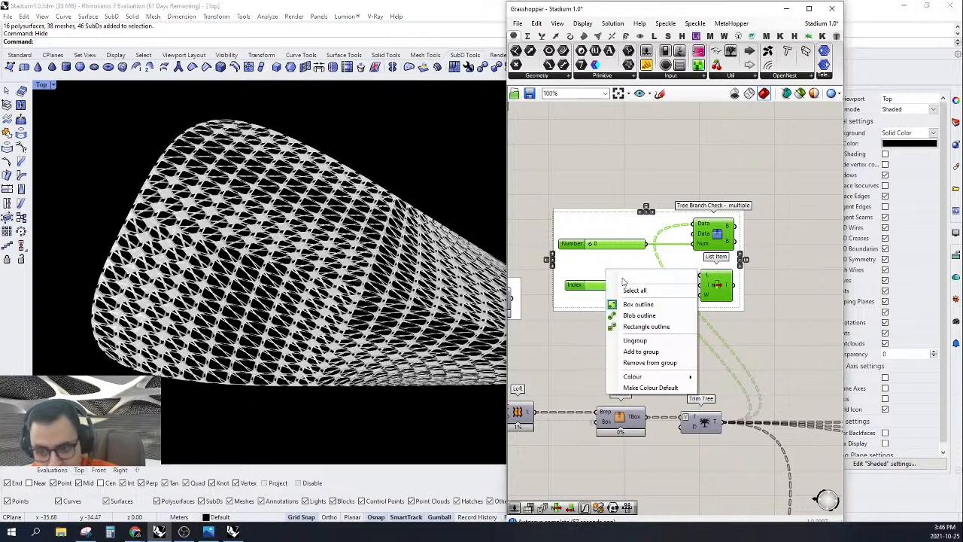
pyautogui.click(636, 315)
pyautogui.scroll(-4, 604, 282)
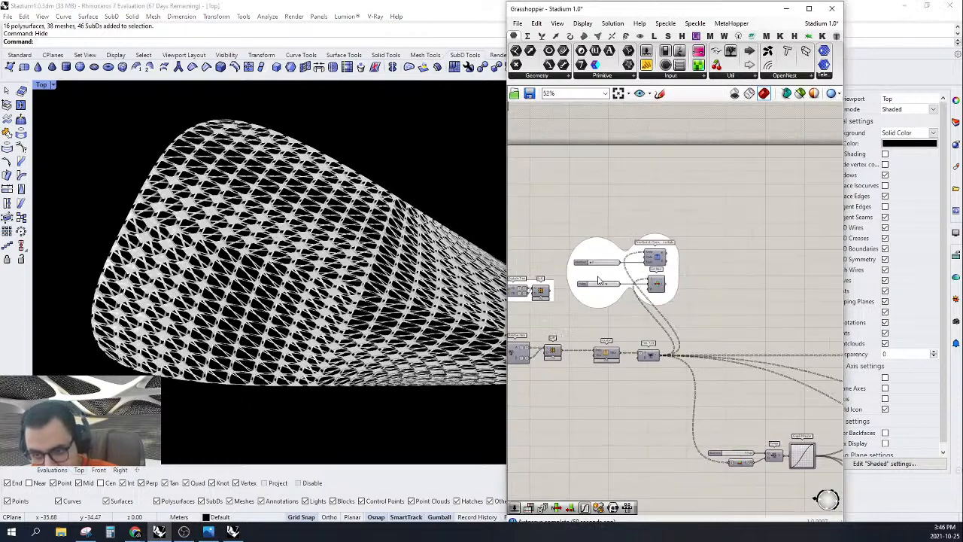
# Step: Move the Number and Index sliders closer to the Tree Branch Check and List Item components inside their group
pyautogui.scroll(4, 562, 249)
pyautogui.moveTo(562, 249); pyautogui.dragTo(645, 258, button='right')
pyautogui.click(645, 267)
pyautogui.keyDown('shift'); pyautogui.click(627, 308); pyautogui.keyUp('shift')
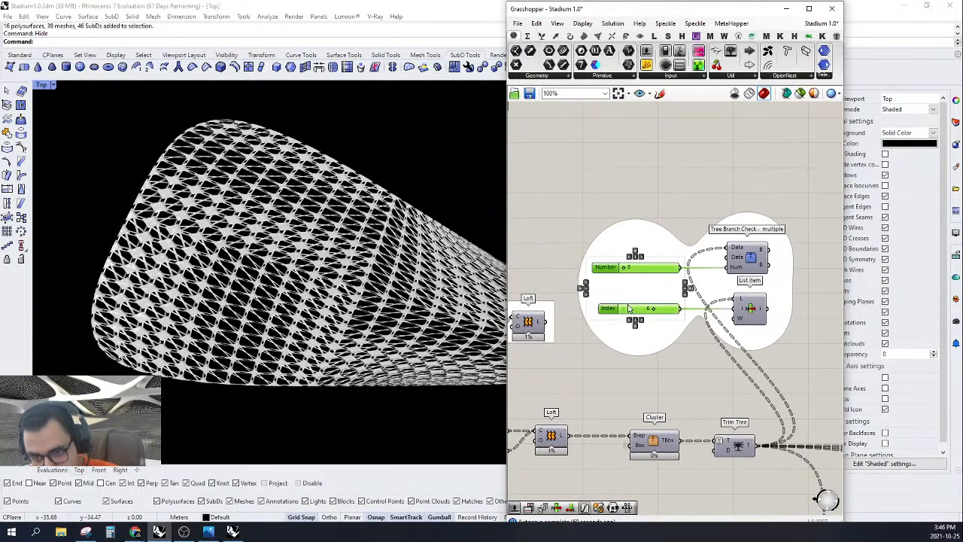
pyautogui.moveTo(626, 310); pyautogui.dragTo(662, 315)
pyautogui.click(567, 156)
pyautogui.scroll(-5, 645, 233)
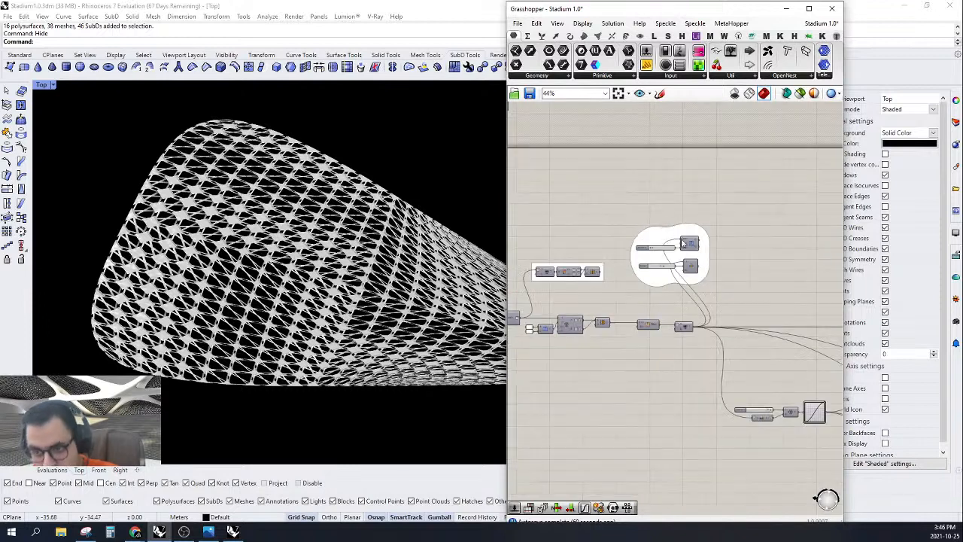
pyautogui.moveTo(728, 239); pyautogui.dragTo(586, 242, button='right')
pyautogui.scroll(3, 601, 350)
pyautogui.moveTo(595, 324); pyautogui.dragTo(718, 312, button='right')
pyautogui.scroll(1, 711, 310)
pyautogui.click(647, 287)
pyautogui.moveTo(659, 295)
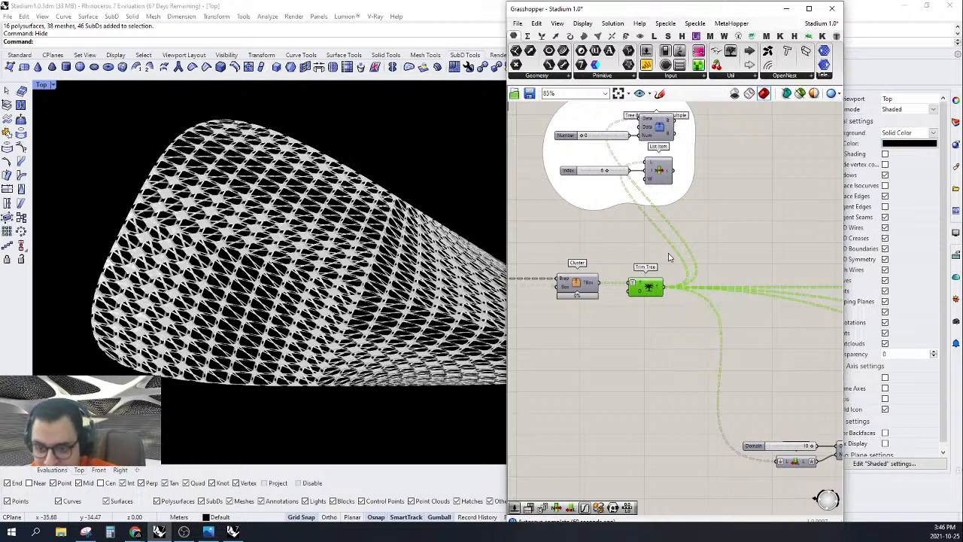
pyautogui.scroll(-3, 679, 256)
pyautogui.moveTo(669, 266); pyautogui.dragTo(744, 292, button='right')
pyautogui.moveTo(598, 301); pyautogui.dragTo(707, 298, button='right')
pyautogui.scroll(3, 633, 284)
pyautogui.moveTo(634, 284); pyautogui.dragTo(635, 258)
pyautogui.doubleClick(638, 258)
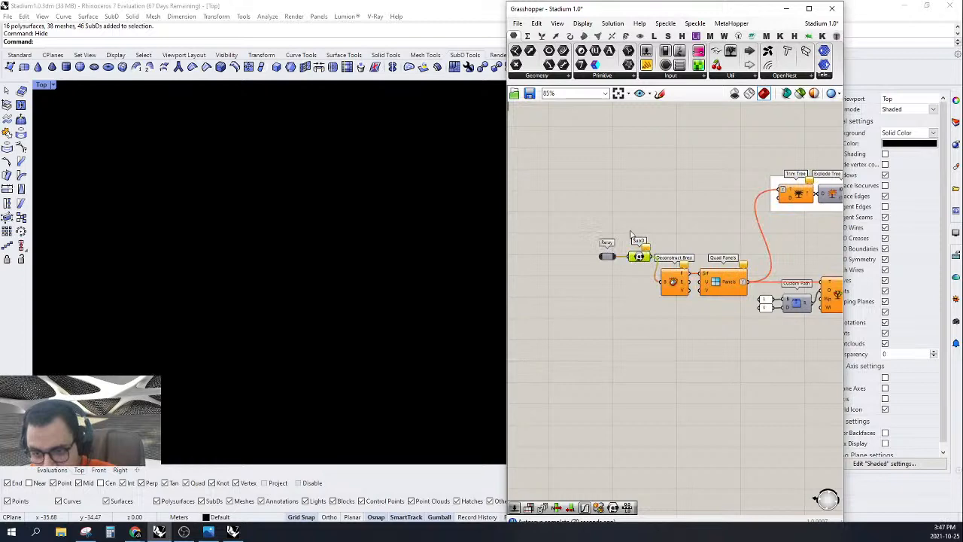
pyautogui.hotkey('ctrl', 'z')
# Step: Move the SubD parameter farther away from Deconstruct Brep to leave space on the wire between them
pyautogui.scroll(1, 643, 233)
pyautogui.moveTo(640, 260); pyautogui.dragTo(577, 290)
pyautogui.scroll(-3, 617, 283)
pyautogui.scroll(2, 652, 292)
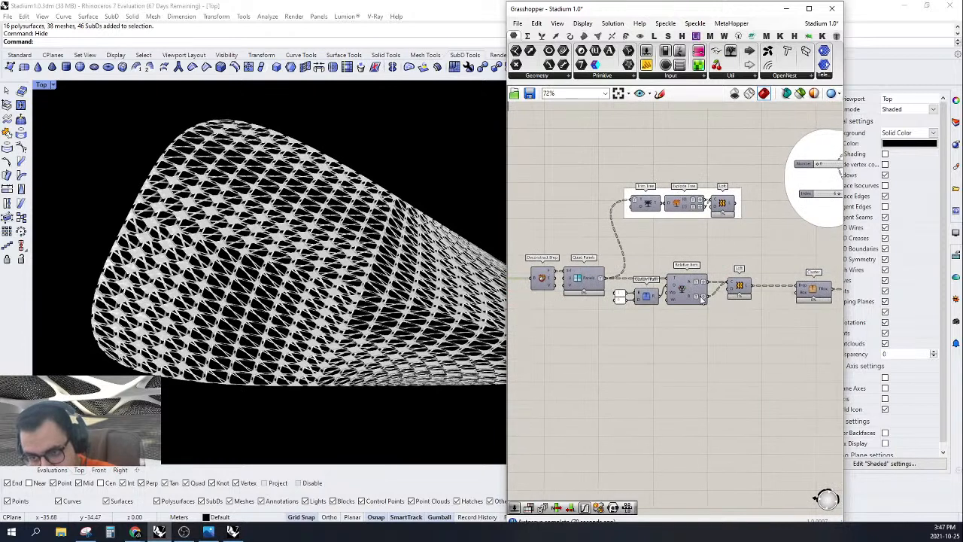
pyautogui.scroll(-3, 662, 241)
pyautogui.moveTo(695, 258); pyautogui.dragTo(731, 279, button='right')
pyautogui.scroll(2, 732, 279)
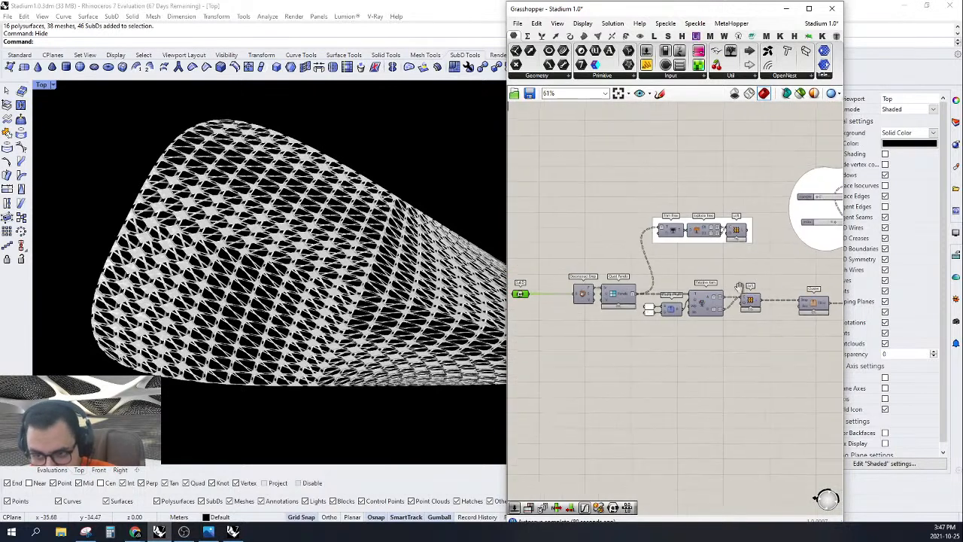
# Step: Insert a second SubD parameter between the existing SubD and Deconstruct Brep, and turn off its preview
pyautogui.click(544, 77)
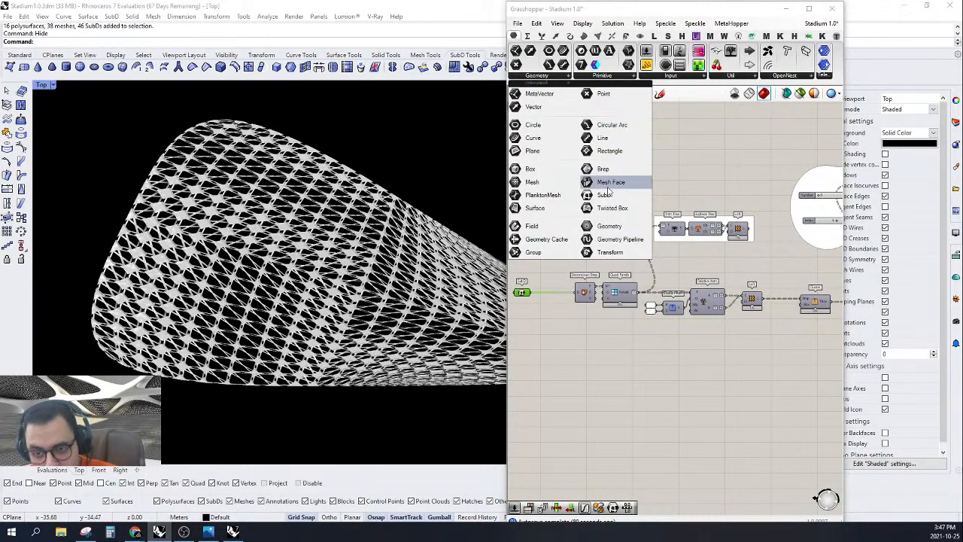
pyautogui.click(604, 194)
pyautogui.scroll(2, 761, 262)
pyautogui.click(789, 275)
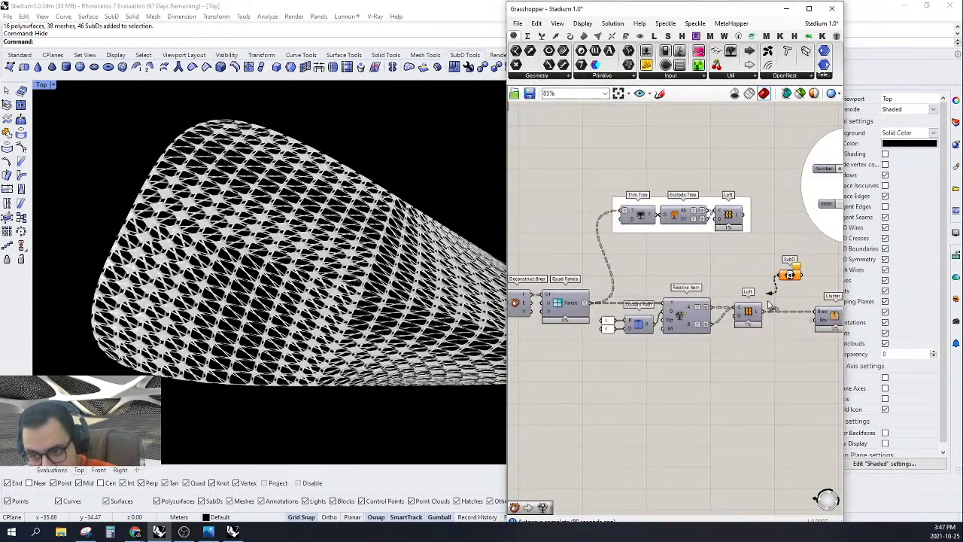
pyautogui.moveTo(769, 306); pyautogui.dragTo(610, 305)
pyautogui.rightClick(614, 301)
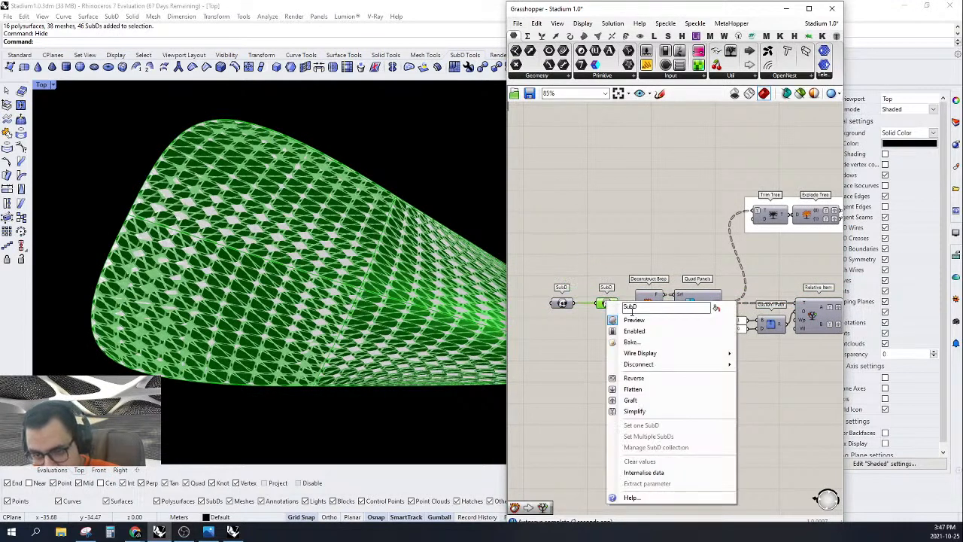
pyautogui.click(629, 320)
# Step: Insert a Brep parameter between the Loft that follows Relative Item and the existing Cluster's Brep input
pyautogui.scroll(-4, 626, 301)
pyautogui.scroll(3, 774, 285)
pyautogui.moveTo(761, 286); pyautogui.dragTo(743, 298, button='right')
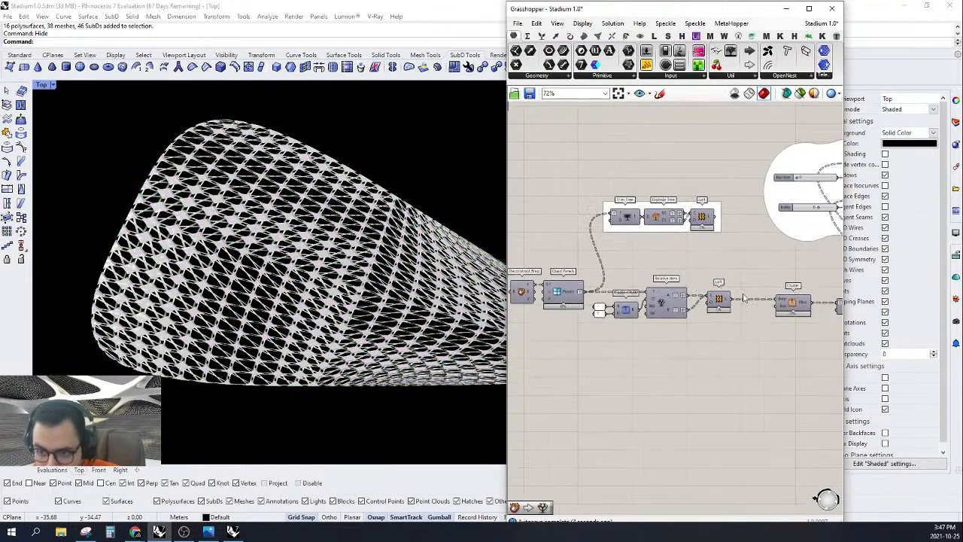
pyautogui.click(554, 78)
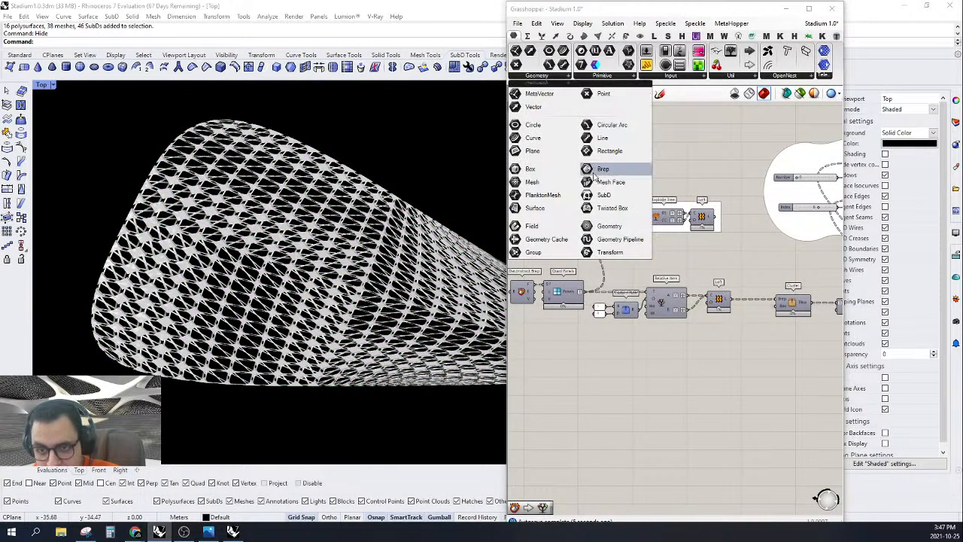
pyautogui.moveTo(595, 172); pyautogui.dragTo(764, 267)
pyautogui.moveTo(736, 300); pyautogui.dragTo(733, 299)
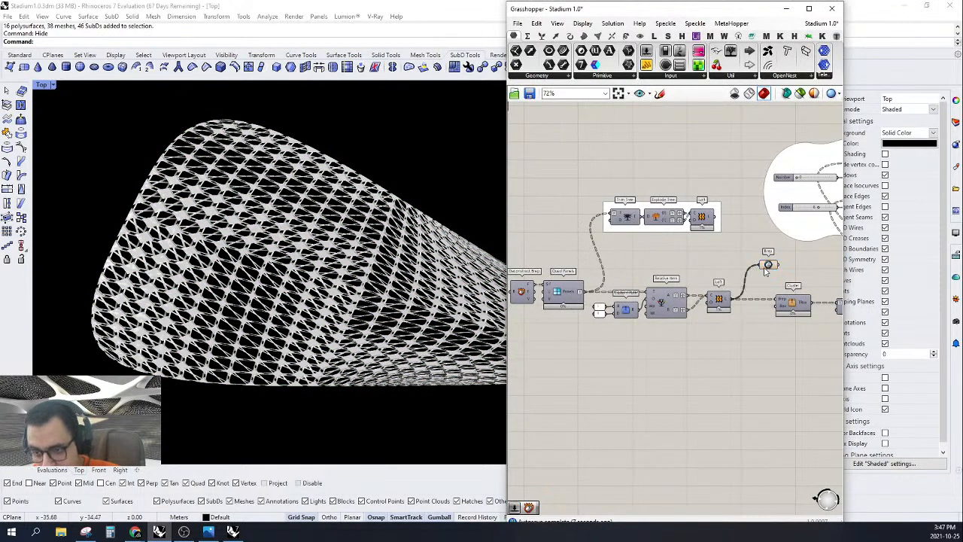
pyautogui.moveTo(766, 267); pyautogui.dragTo(517, 182)
pyautogui.scroll(3, 771, 288)
pyautogui.scroll(-3, 749, 308)
# Step: Try to cluster all panelling components from the second SubD parameter through the new Brep parameter, including the grouped Trim Tree branch
pyautogui.click(748, 337)
pyautogui.scroll(-2, 715, 285)
pyautogui.keyDown('shift'); pyautogui.moveTo(592, 267); pyautogui.dragTo(557, 336); pyautogui.keyUp('shift')
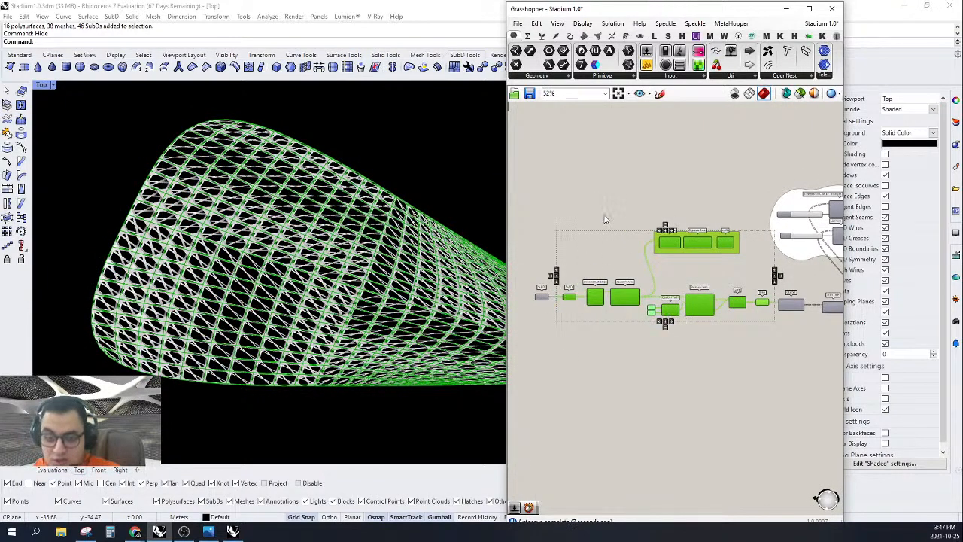
pyautogui.rightClick(624, 201)
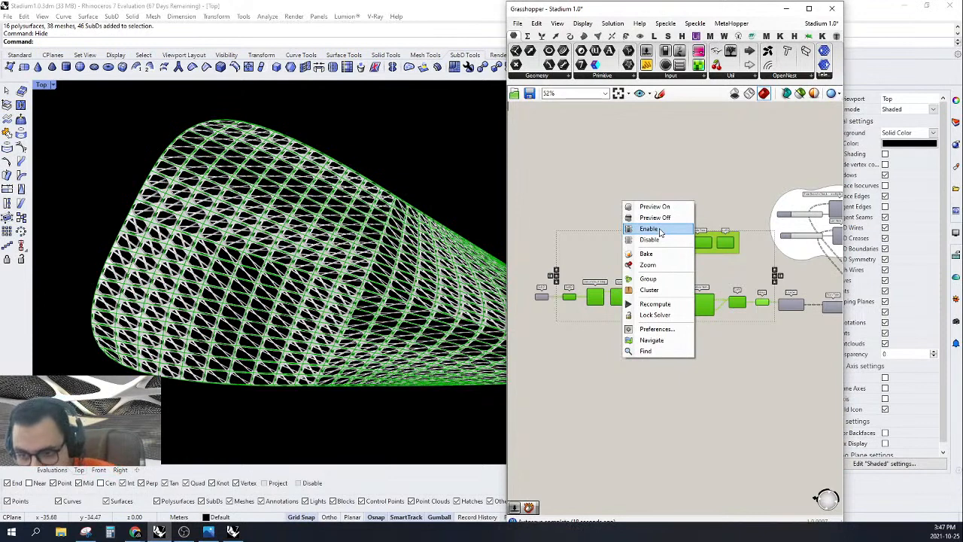
pyautogui.click(657, 291)
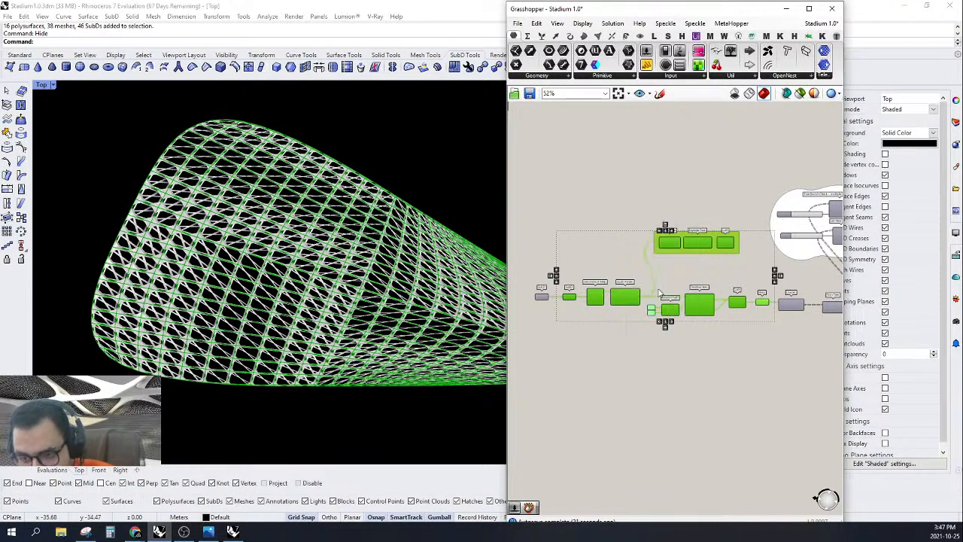
pyautogui.scroll(2, 683, 281)
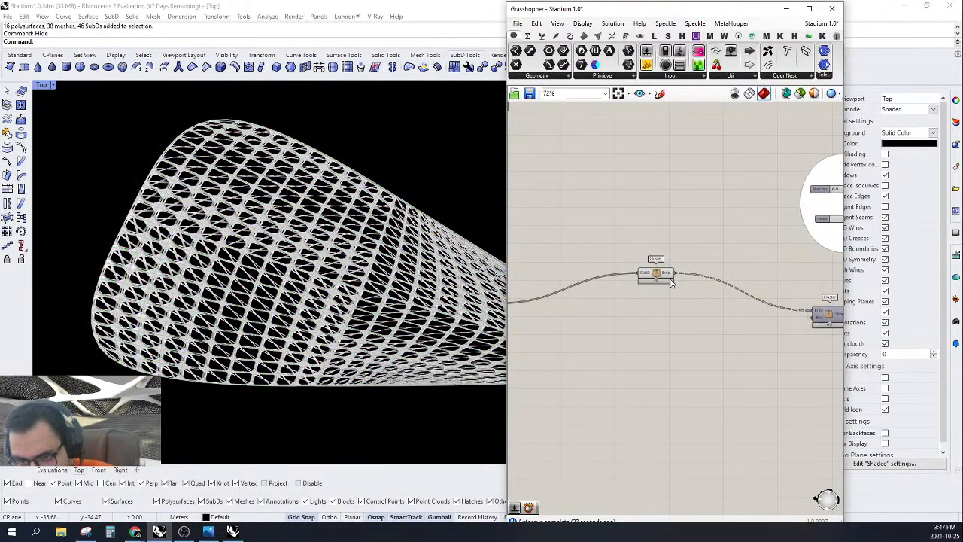
pyautogui.scroll(-3, 726, 273)
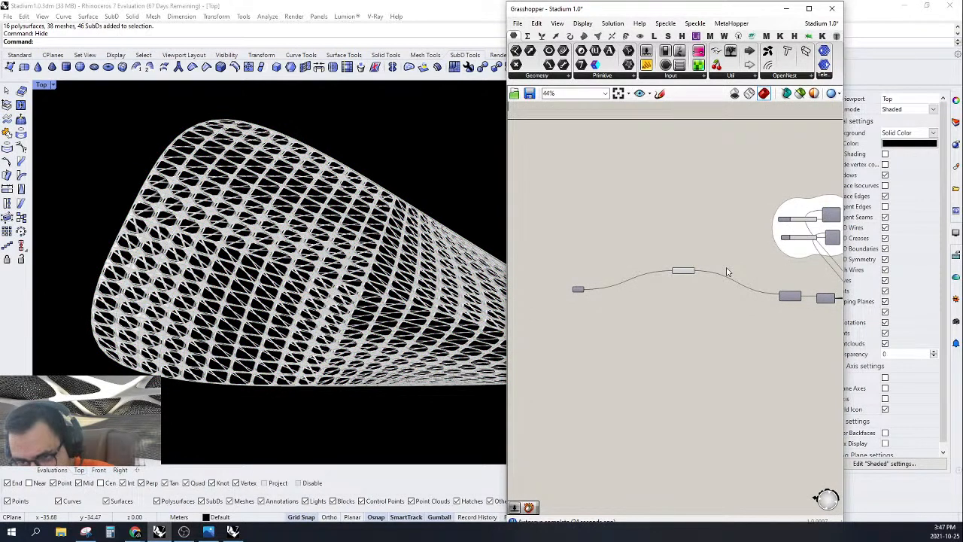
pyautogui.hotkey('ctrl', 'z')
pyautogui.scroll(4, 631, 311)
pyautogui.click(617, 324)
pyautogui.moveTo(650, 293); pyautogui.dragTo(716, 298, button='right')
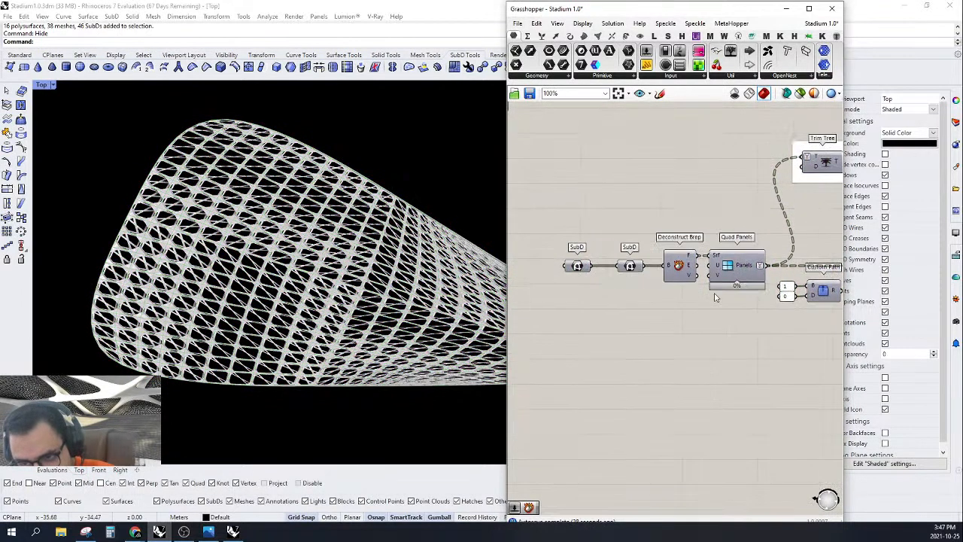
# Step: Add an Integer parameter and connect it to both the U and V inputs of Quad Panels
pyautogui.scroll(3, 716, 297)
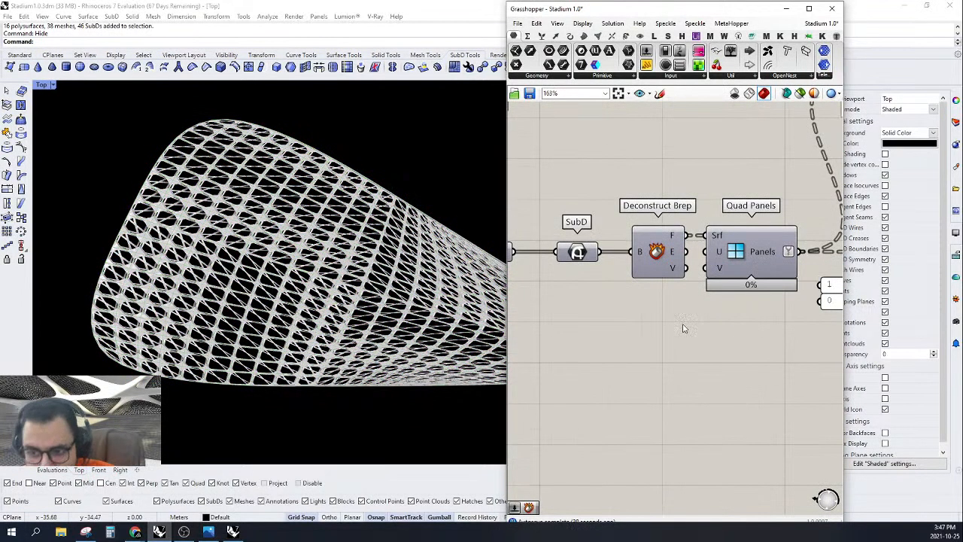
pyautogui.moveTo(637, 327); pyautogui.dragTo(686, 336, button='right')
pyautogui.moveTo(584, 70); pyautogui.dragTo(623, 346)
# Step: Create a number slider set to 10 and connect it to the Integer parameter driving the panel divisions
pyautogui.moveTo(530, 362); pyautogui.dragTo(630, 343, button='right')
pyautogui.doubleClick(569, 328)
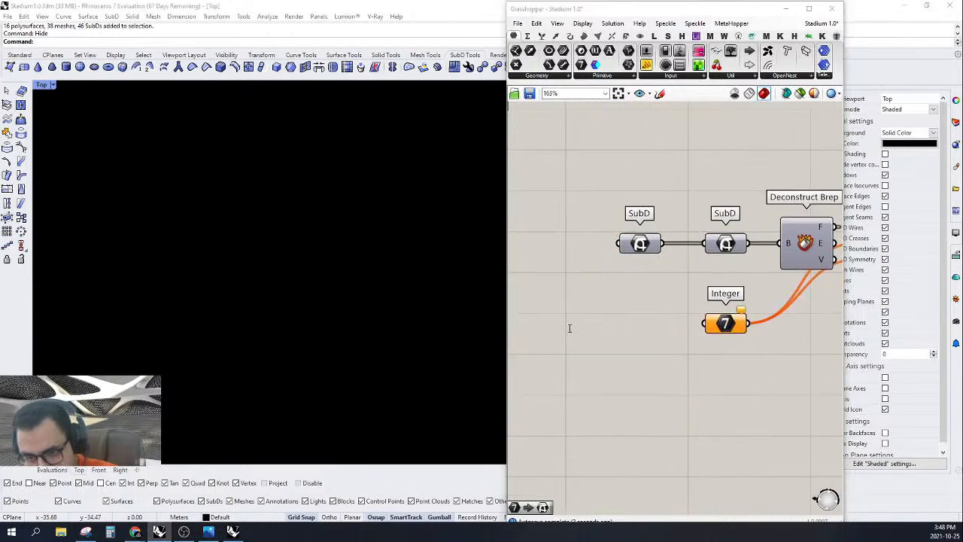
pyautogui.write('15')
pyautogui.press('Return')
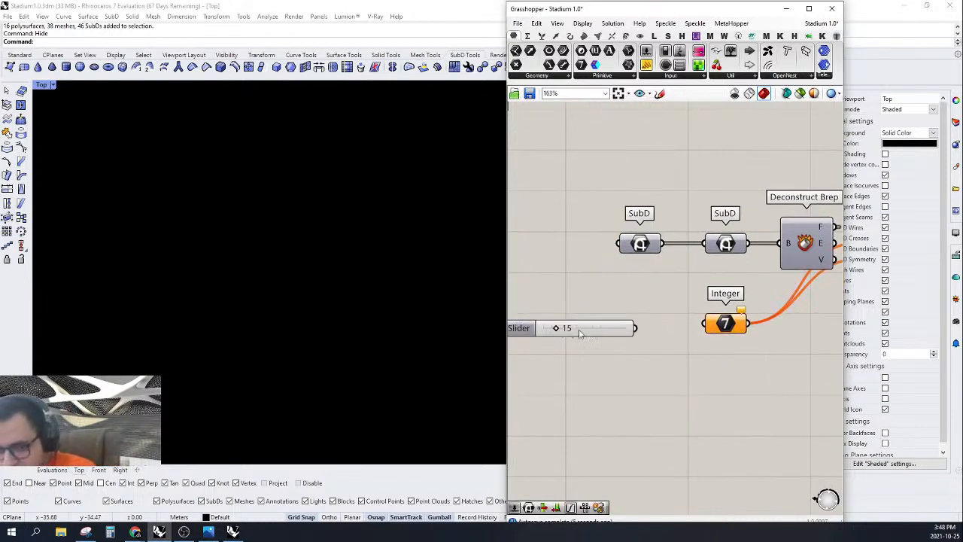
pyautogui.doubleClick(579, 331)
pyautogui.write('10')
pyautogui.press('Return')
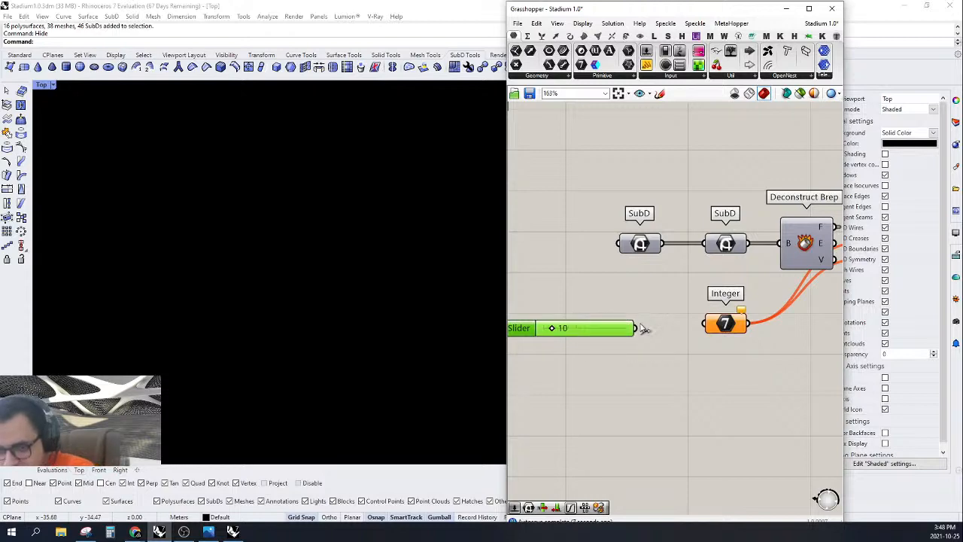
pyautogui.moveTo(643, 329); pyautogui.dragTo(698, 332)
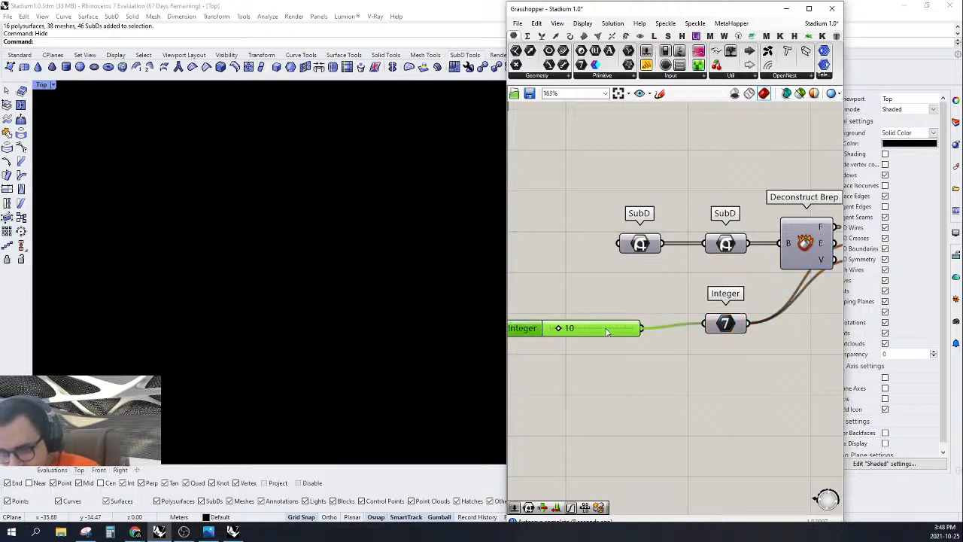
pyautogui.moveTo(610, 329); pyautogui.dragTo(634, 326)
# Step: Combine the components between the first SubD parameter and the existing cluster, including the Integer parameter and the Trim Tree group, into a cluster
pyautogui.scroll(-5, 798, 254)
pyautogui.moveTo(797, 204); pyautogui.dragTo(663, 339)
pyautogui.hotkey('ctrl', 'z')
pyautogui.scroll(-2, 664, 323)
pyautogui.click(665, 323)
pyautogui.moveTo(747, 291); pyautogui.dragTo(718, 305, button='right')
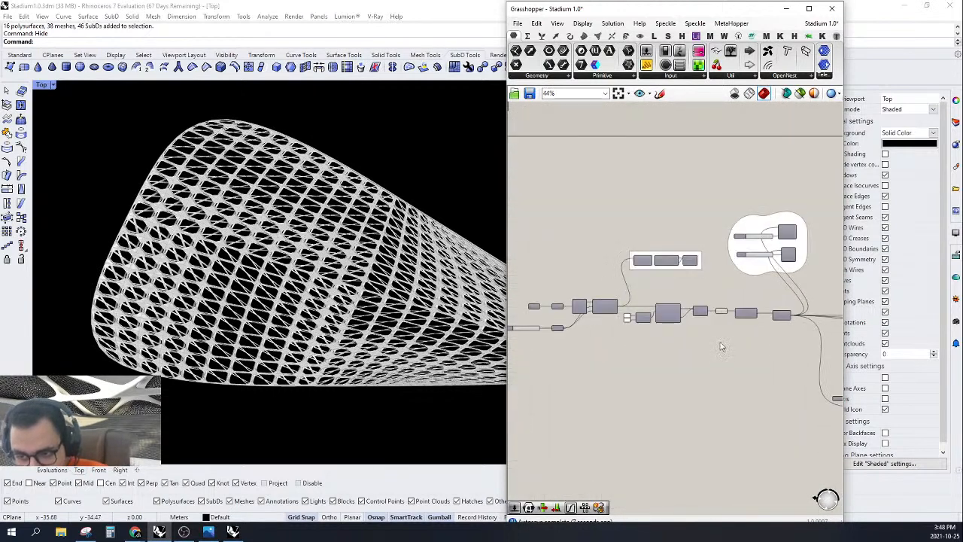
pyautogui.moveTo(721, 346); pyautogui.dragTo(557, 243)
pyautogui.middleClick(589, 213)
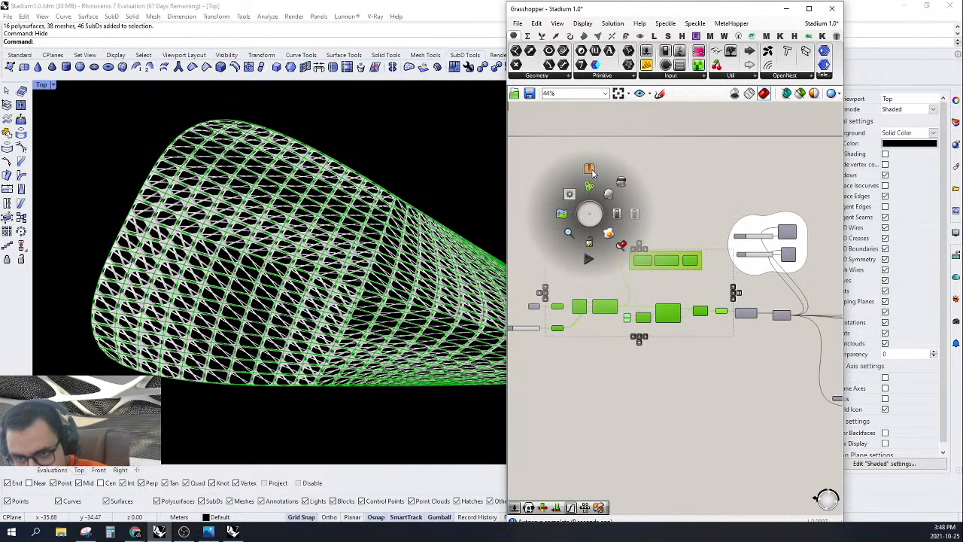
pyautogui.click(693, 197)
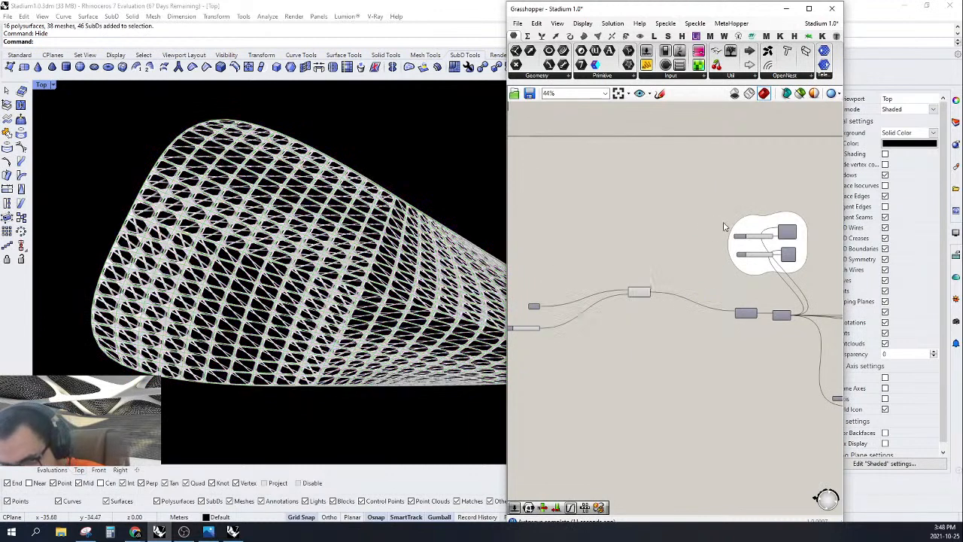
# Step: Move the new cluster beside the existing one, and line up the SubD parameter and Integer slider next to its inputs
pyautogui.scroll(2, 625, 335)
pyautogui.moveTo(644, 276); pyautogui.dragTo(742, 304)
pyautogui.scroll(-4, 745, 303)
pyautogui.moveTo(684, 274); pyautogui.dragTo(543, 405)
pyautogui.scroll(4, 719, 292)
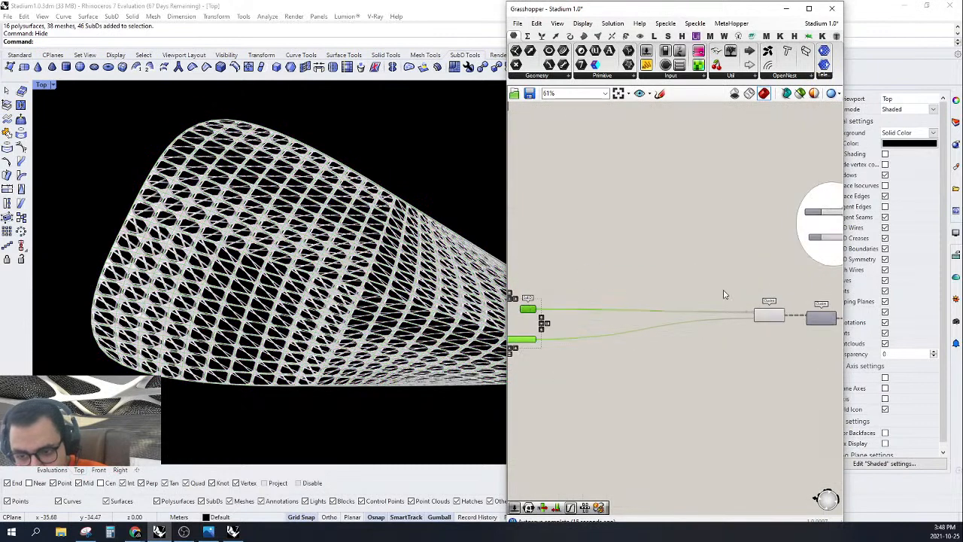
pyautogui.moveTo(529, 313); pyautogui.dragTo(730, 297)
pyautogui.scroll(5, 785, 323)
pyautogui.click(753, 230)
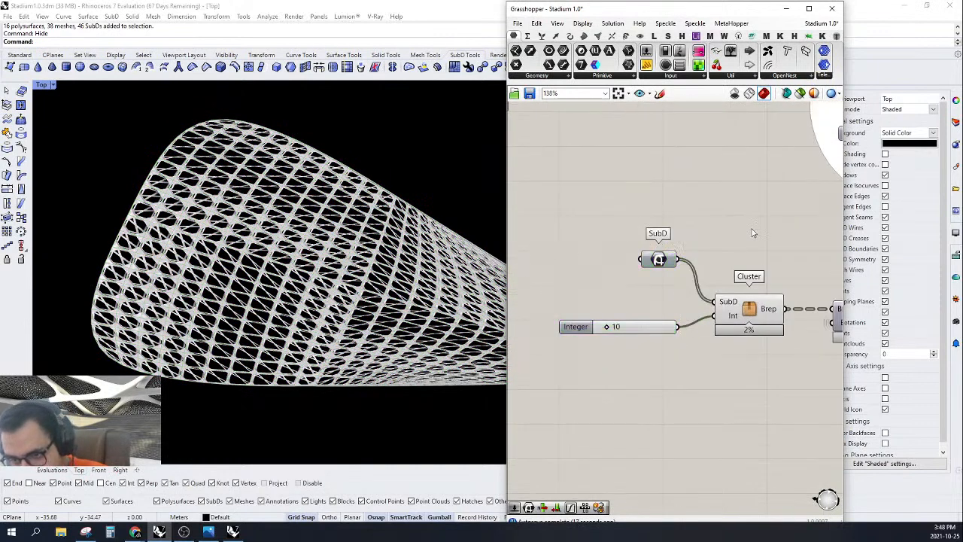
pyautogui.moveTo(661, 344); pyautogui.dragTo(562, 327, button='right')
pyautogui.click(572, 301)
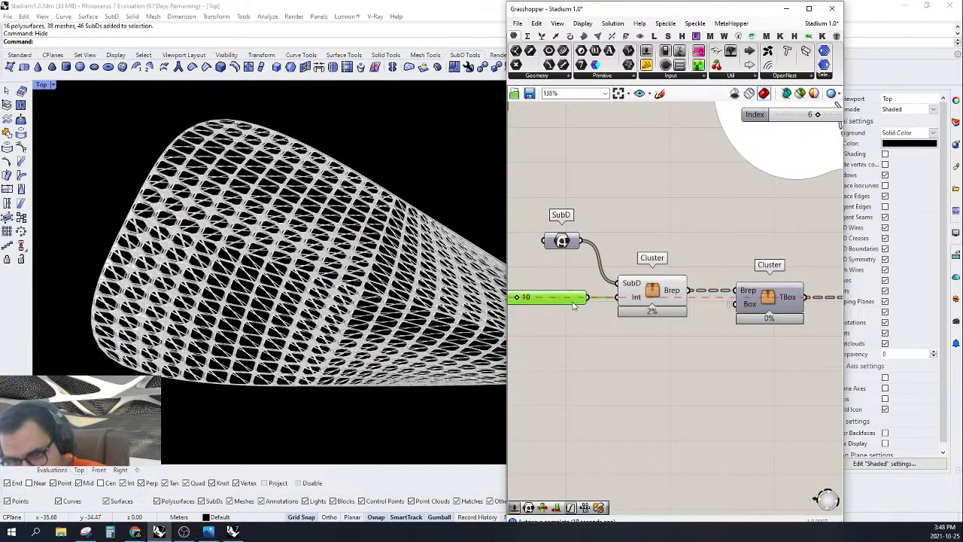
# Step: Add a Center component to the canvas above the Trim Tree output wires
pyautogui.scroll(-4, 644, 296)
pyautogui.scroll(-3, 644, 295)
pyautogui.moveTo(696, 296); pyautogui.dragTo(697, 264, button='right')
pyautogui.scroll(2, 677, 271)
pyautogui.scroll(5, 348, 288)
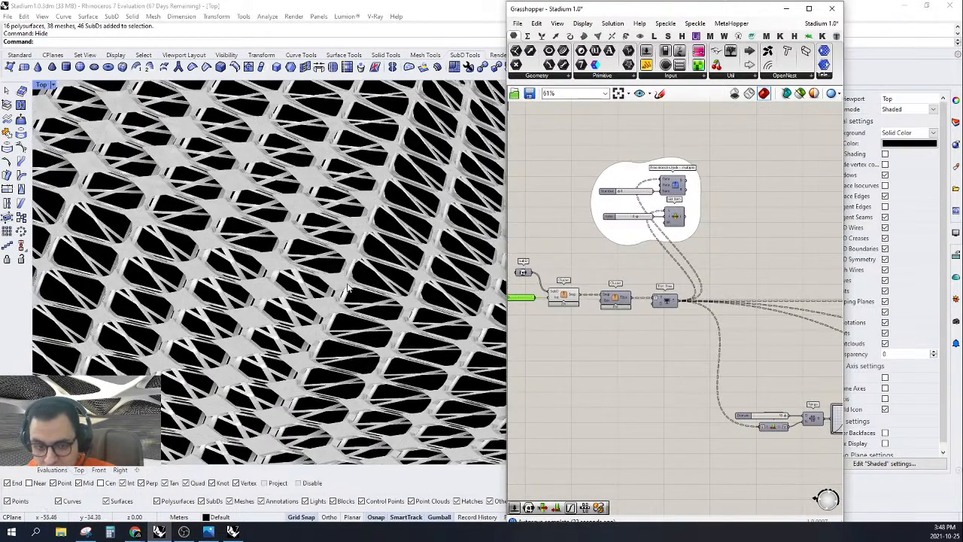
pyautogui.moveTo(757, 264); pyautogui.dragTo(727, 258, button='right')
pyautogui.doubleClick(726, 254)
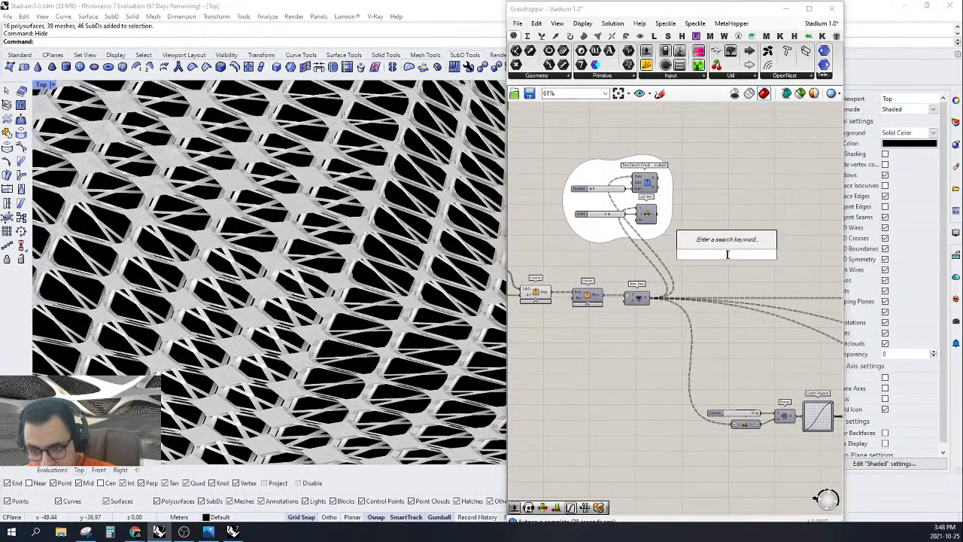
pyautogui.write('CEN')
pyautogui.click(703, 216)
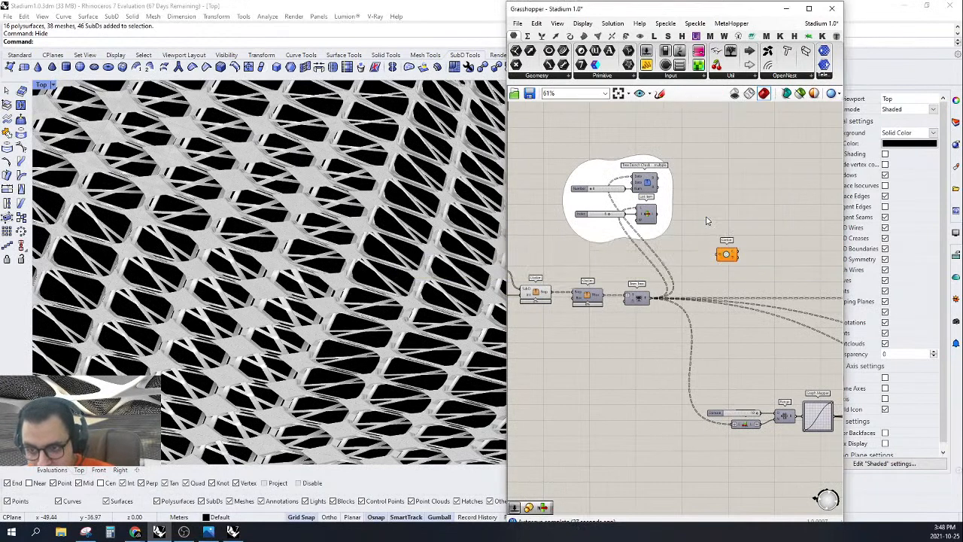
# Step: Adjust the Center component's position above the Trim Tree output and locate it in the component library
pyautogui.scroll(3, 728, 271)
pyautogui.moveTo(728, 274); pyautogui.dragTo(721, 275)
pyautogui.moveTo(686, 319); pyautogui.dragTo(716, 311, button='right')
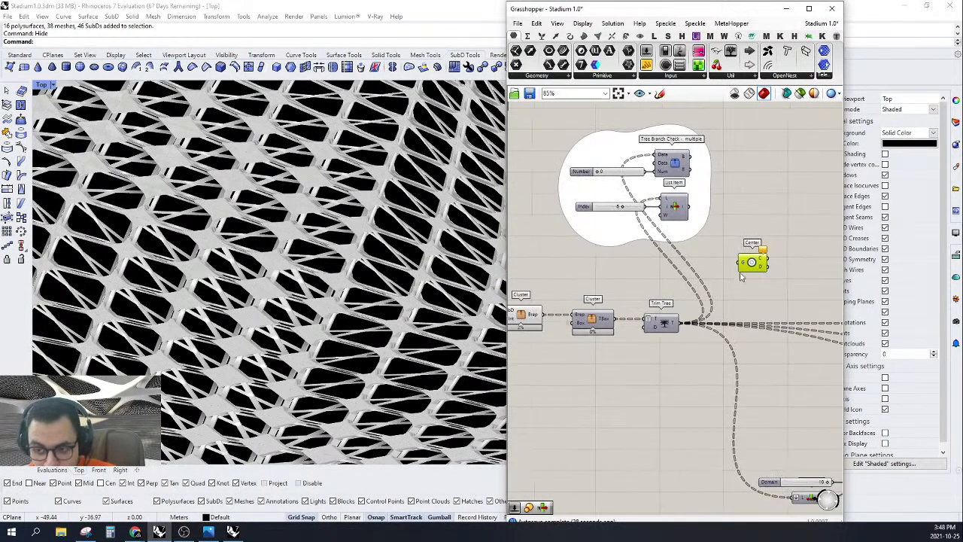
pyautogui.moveTo(744, 265); pyautogui.dragTo(735, 267)
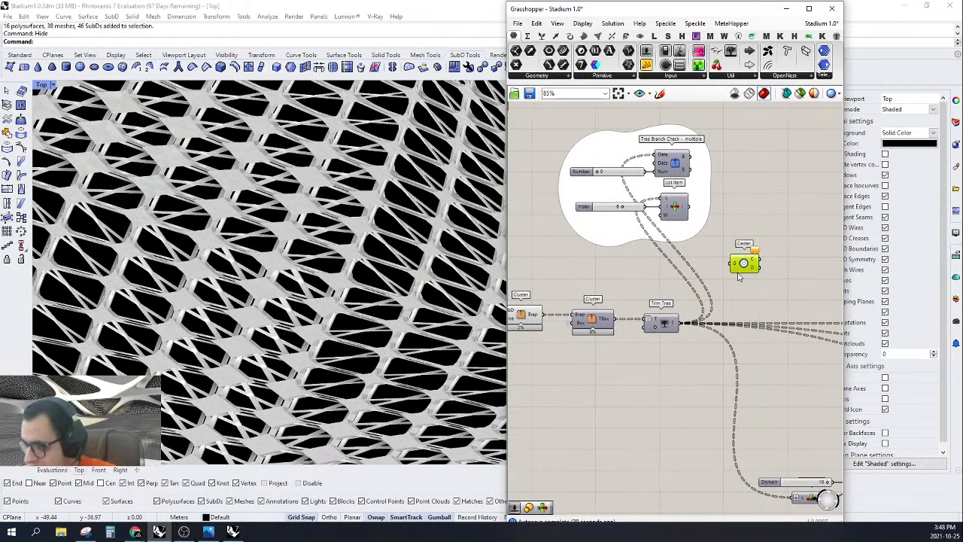
pyautogui.moveTo(738, 277); pyautogui.dragTo(742, 272, button='right')
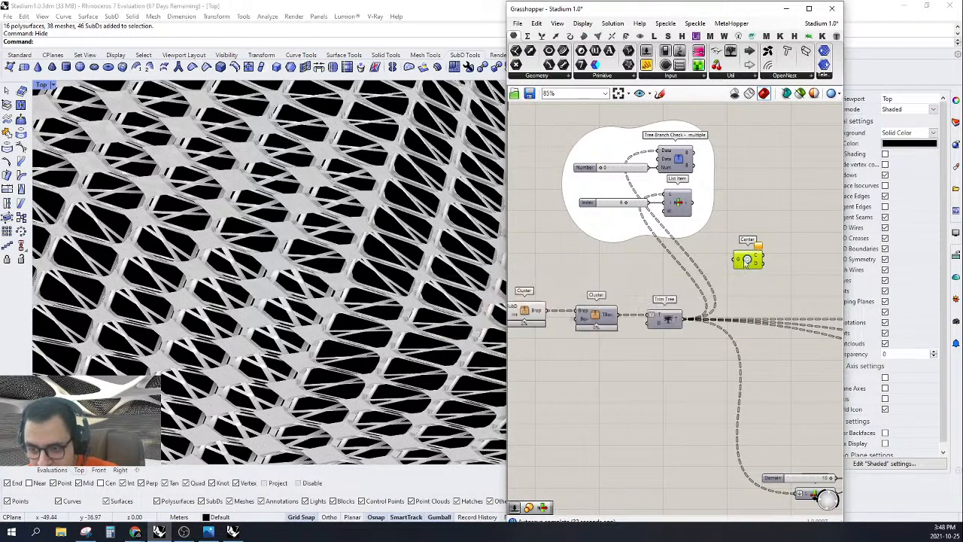
pyautogui.moveTo(749, 261); pyautogui.dragTo(745, 263)
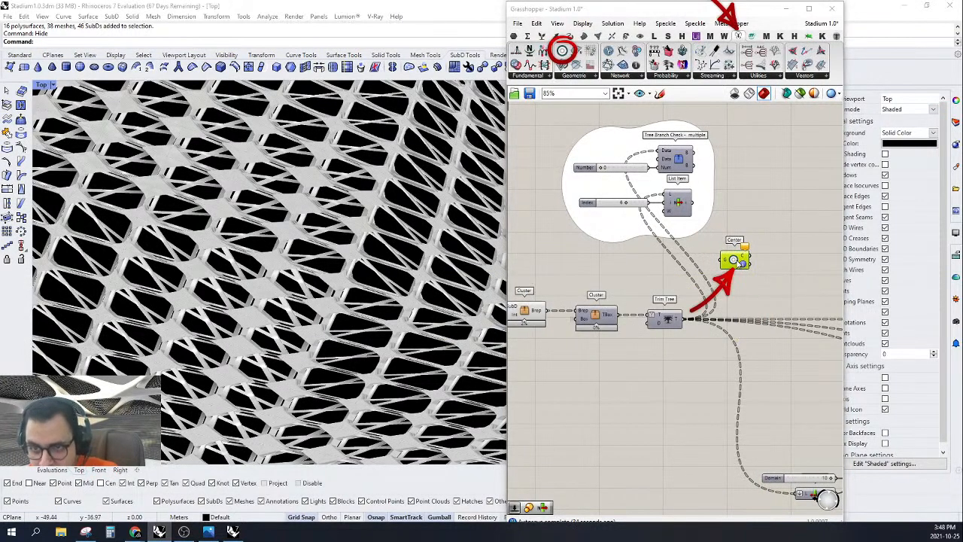
pyautogui.moveTo(739, 40)
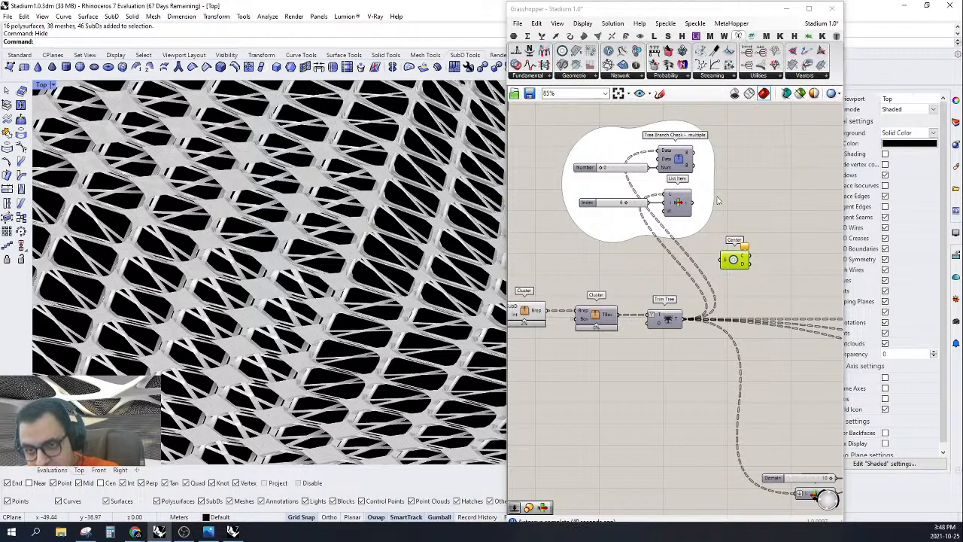
# Step: Connect the SubD parameter to the Center component's G input and reposition the component beside Trim Tree
pyautogui.moveTo(768, 241); pyautogui.dragTo(664, 281)
pyautogui.moveTo(681, 306); pyautogui.dragTo(504, 303, button='right')
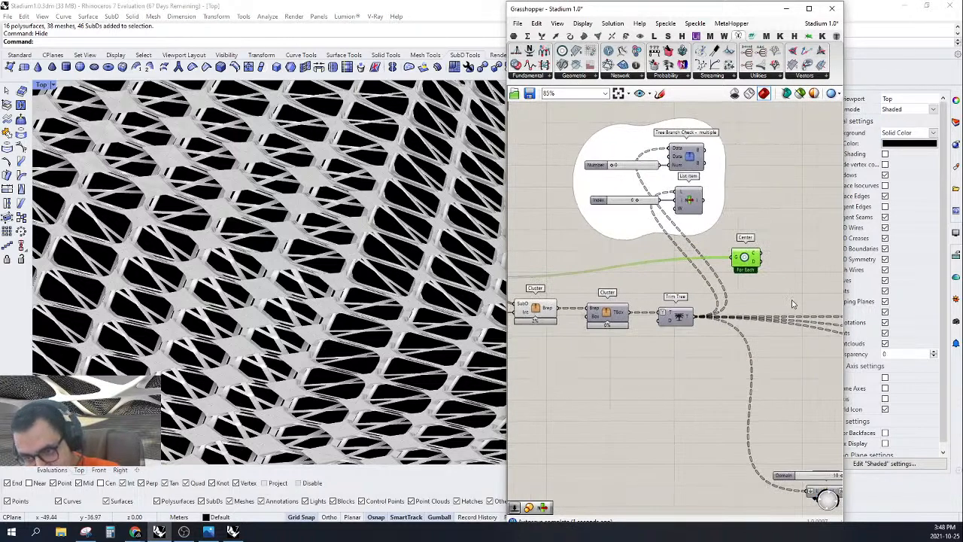
pyautogui.scroll(2, 767, 262)
pyautogui.moveTo(767, 261); pyautogui.dragTo(649, 286, button='right')
pyautogui.moveTo(628, 283); pyautogui.dragTo(652, 311)
pyautogui.moveTo(666, 336); pyautogui.dragTo(708, 295, button='right')
pyautogui.moveTo(760, 276); pyautogui.dragTo(727, 291, button='right')
pyautogui.click(769, 262)
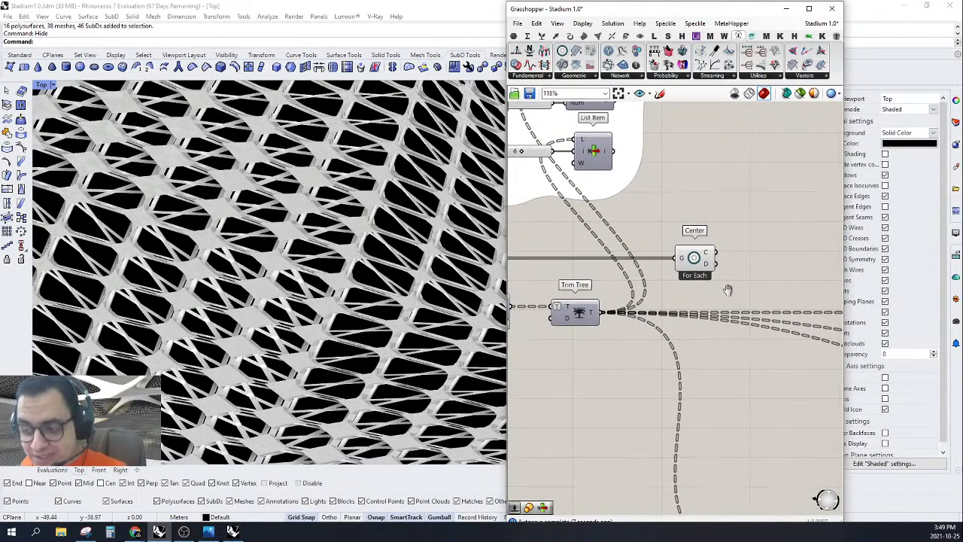
# Step: Find the Twisted Box Centers component with the keywords "TW BO CE" and add it below the Center component
pyautogui.doubleClick(744, 292)
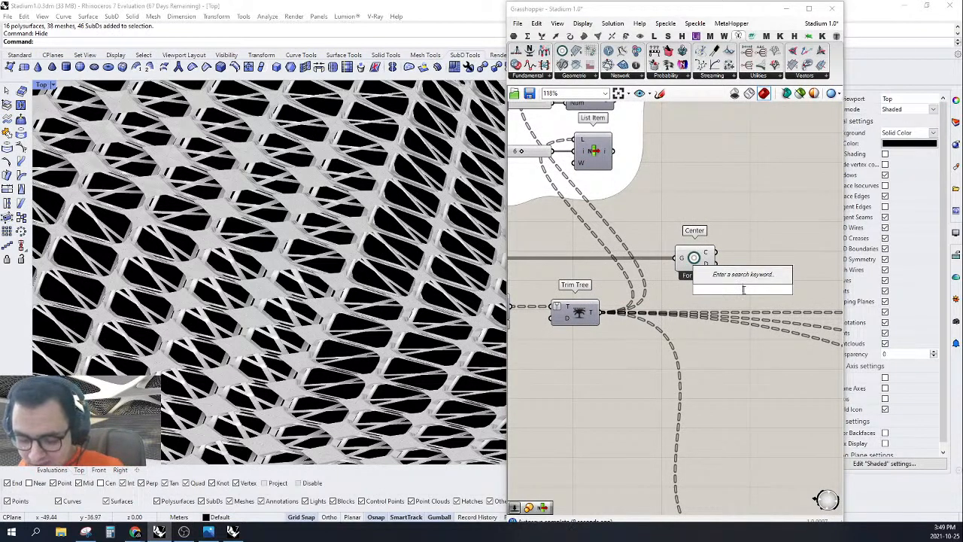
pyautogui.write('t')
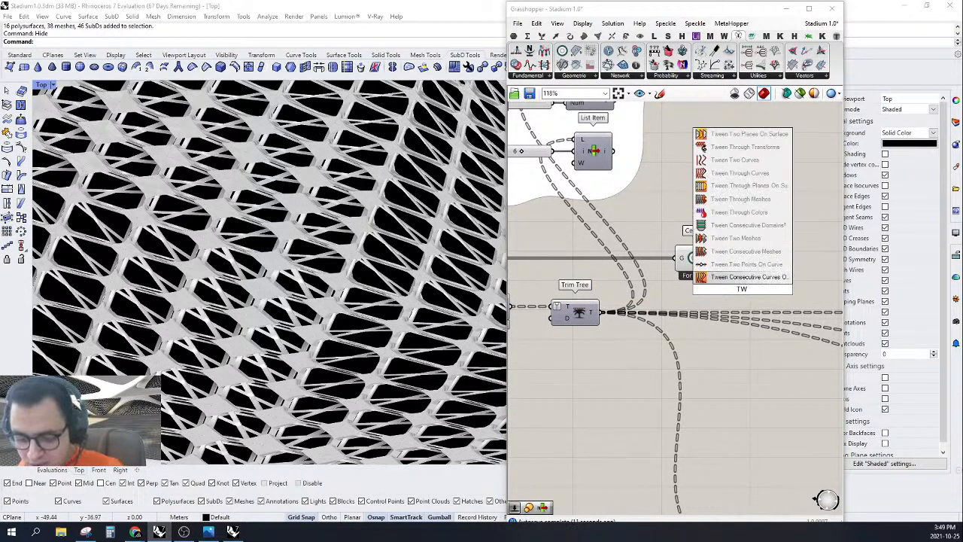
pyautogui.write('W BO')
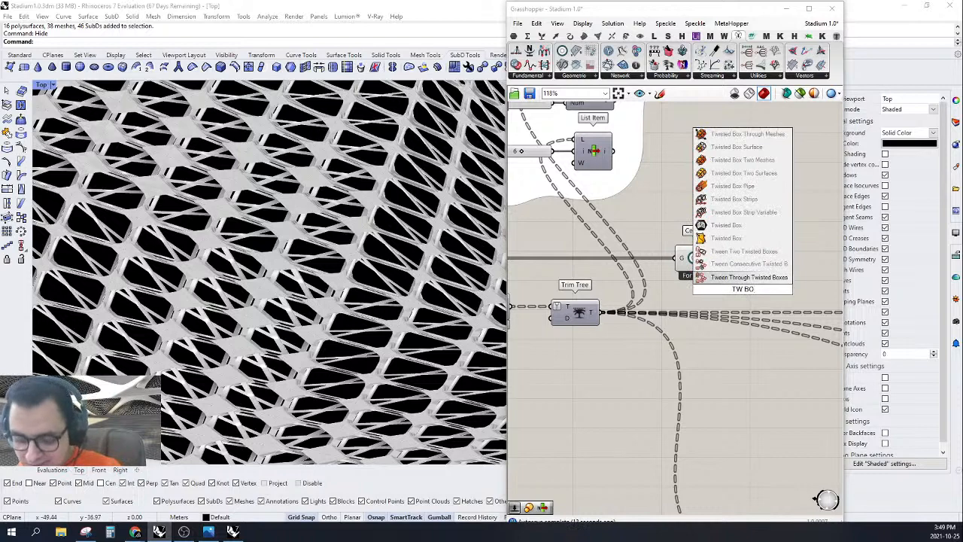
pyautogui.write('CE')
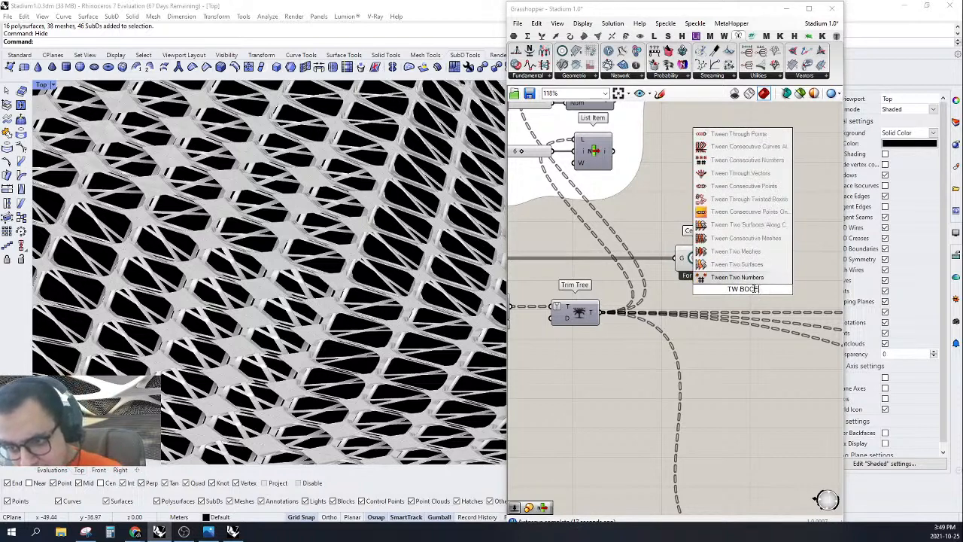
pyautogui.click(743, 289)
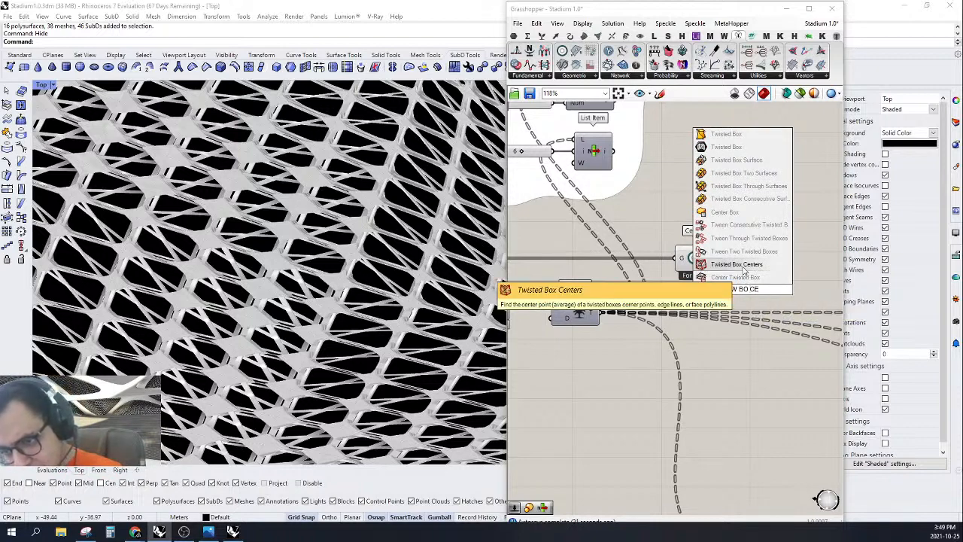
pyautogui.click(743, 270)
# Step: Connect the Trim Tree output to the TB input of Twisted Box Centers and move the component closer to Trim Tree
pyautogui.scroll(3, 747, 299)
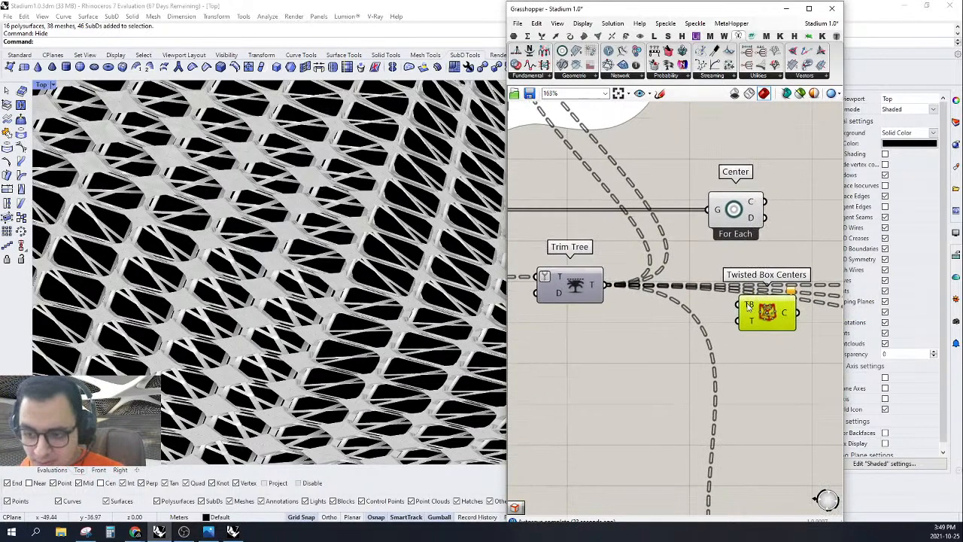
pyautogui.moveTo(697, 290); pyautogui.dragTo(596, 284)
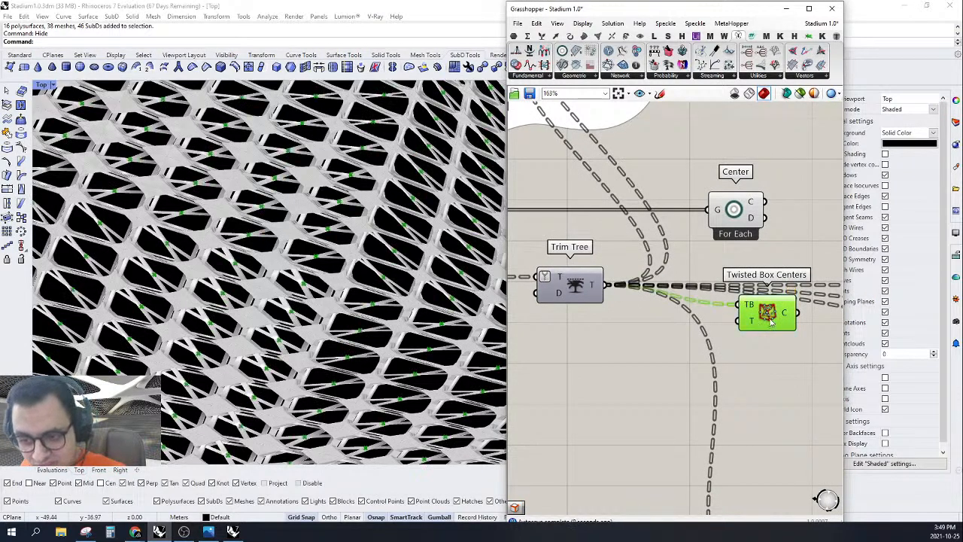
pyautogui.moveTo(771, 322); pyautogui.dragTo(728, 322)
pyautogui.scroll(-10, 253, 253)
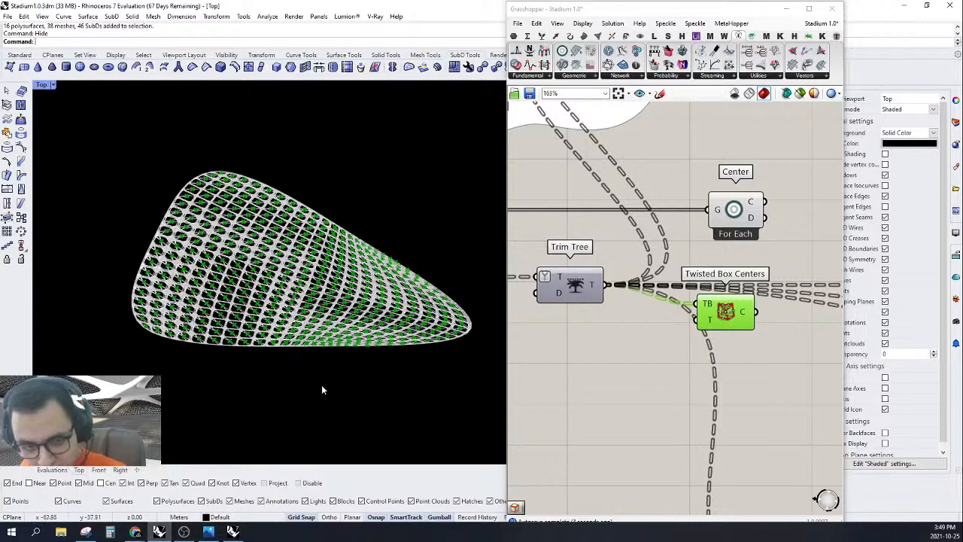
# Step: Arrange the Center and Twisted Box Centers components one above the other, clear of the Trim Tree output wires
pyautogui.moveTo(783, 319); pyautogui.dragTo(732, 366, button='right')
pyautogui.moveTo(737, 291); pyautogui.dragTo(690, 331, button='right')
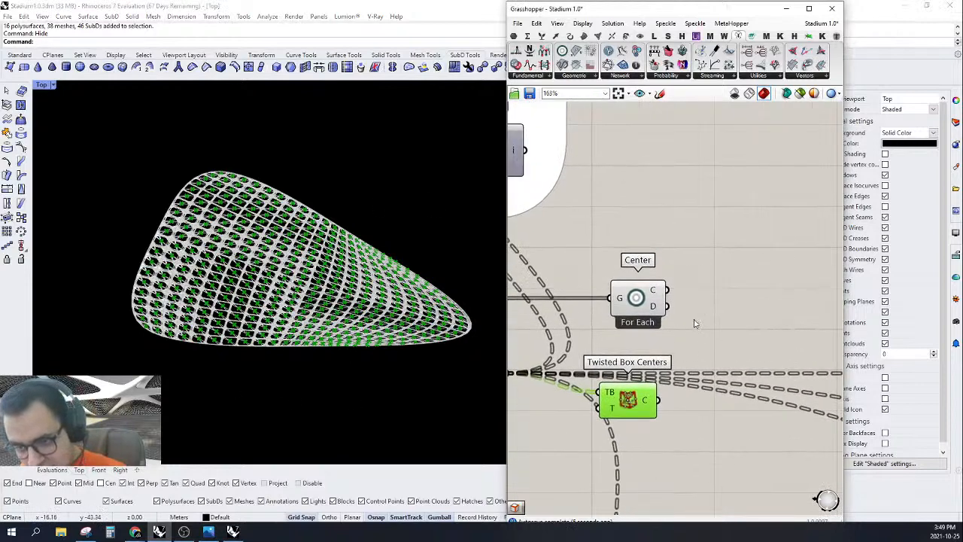
pyautogui.moveTo(694, 323); pyautogui.dragTo(657, 248)
pyautogui.moveTo(688, 390); pyautogui.dragTo(748, 384, button='right')
pyautogui.moveTo(703, 397); pyautogui.dragTo(713, 314)
# Step: Shift the tree-check group upward and move the SubD parameter level with the Center component's input
pyautogui.scroll(-4, 601, 319)
pyautogui.moveTo(602, 319); pyautogui.dragTo(790, 340, button='right')
pyautogui.moveTo(813, 167); pyautogui.dragTo(649, 293)
pyautogui.moveTo(711, 282); pyautogui.dragTo(711, 226)
pyautogui.moveTo(593, 330); pyautogui.dragTo(590, 305)
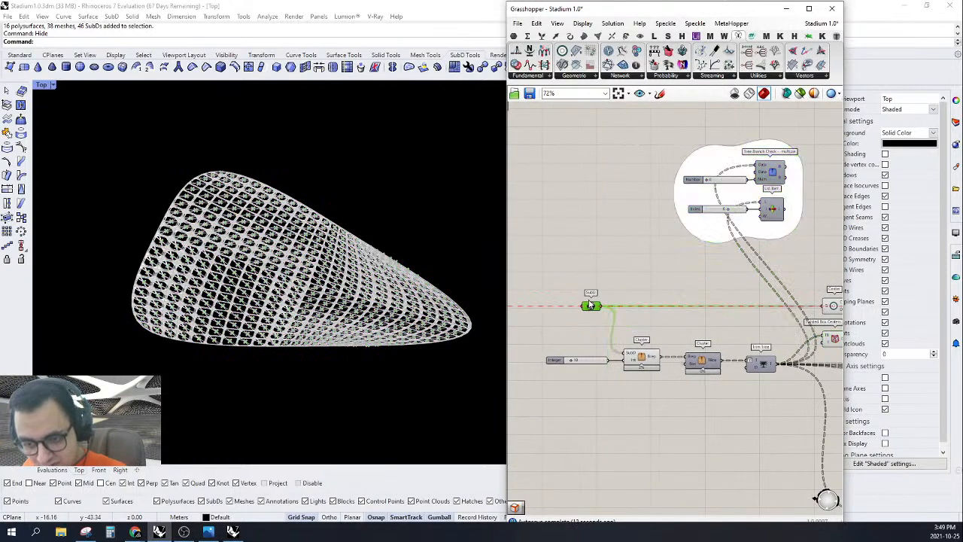
# Step: Align Twisted Box Centers directly beneath the Center component with a small gap between them
pyautogui.moveTo(688, 327); pyautogui.dragTo(563, 305, button='right')
pyautogui.rightClick(785, 311)
pyautogui.moveTo(781, 292); pyautogui.dragTo(653, 291, button='right')
pyautogui.click(630, 286)
pyautogui.scroll(2, 630, 286)
pyautogui.scroll(2, 654, 315)
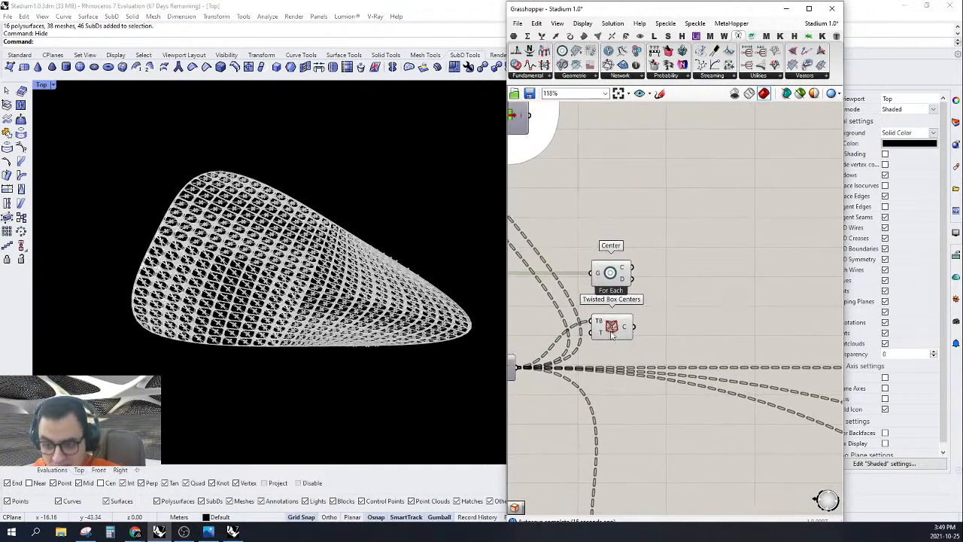
pyautogui.click(610, 335)
pyautogui.moveTo(612, 336); pyautogui.dragTo(613, 337)
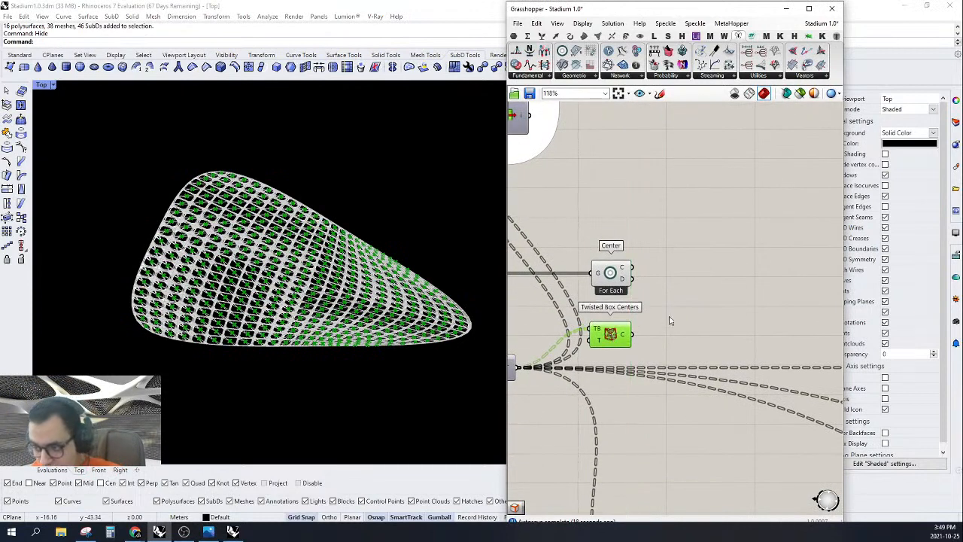
# Step: Add a Param Viewer and inspect the data structure of the Trim Tree output and of the Twisted Box Centers output
pyautogui.moveTo(670, 318); pyautogui.dragTo(715, 228, button='right')
pyautogui.scroll(-1, 736, 206)
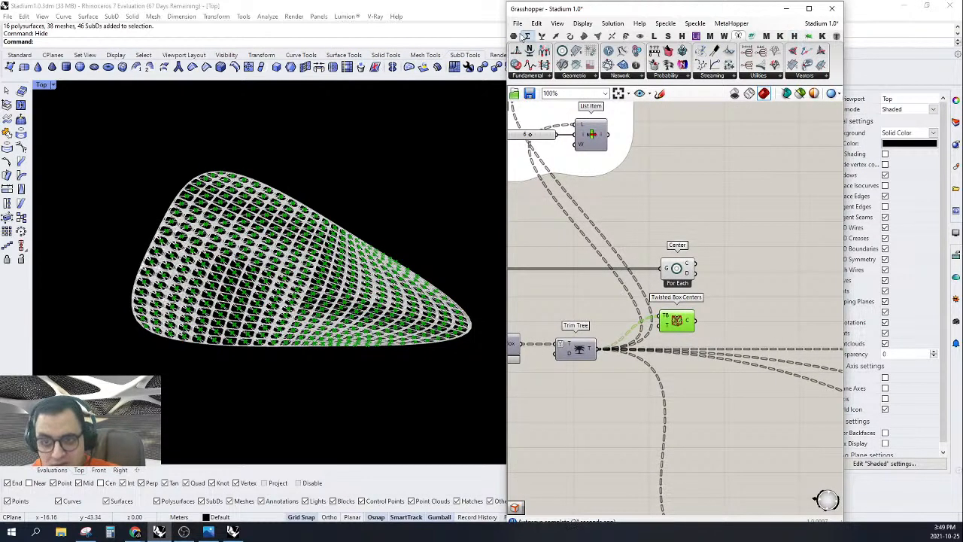
pyautogui.click(612, 36)
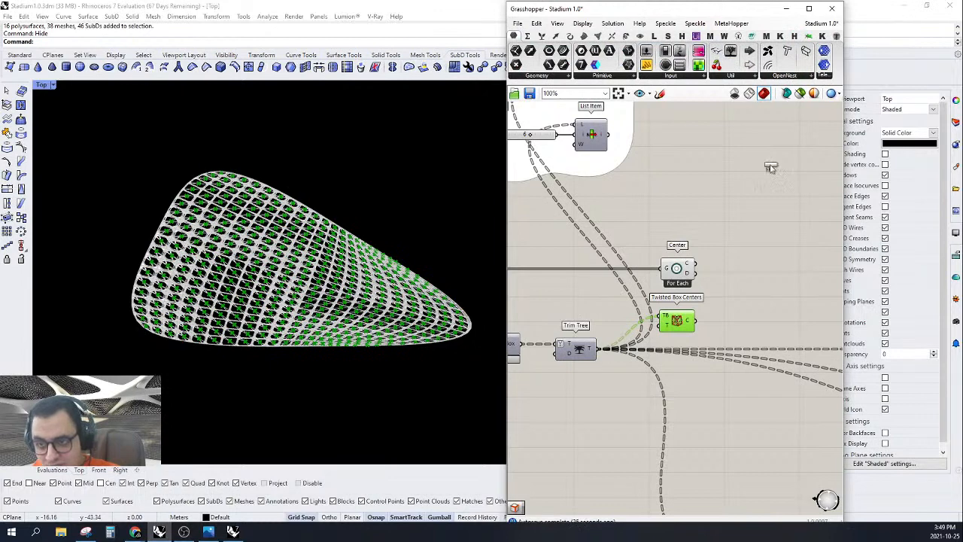
pyautogui.moveTo(771, 167); pyautogui.dragTo(786, 248)
pyautogui.moveTo(737, 250); pyautogui.dragTo(596, 350)
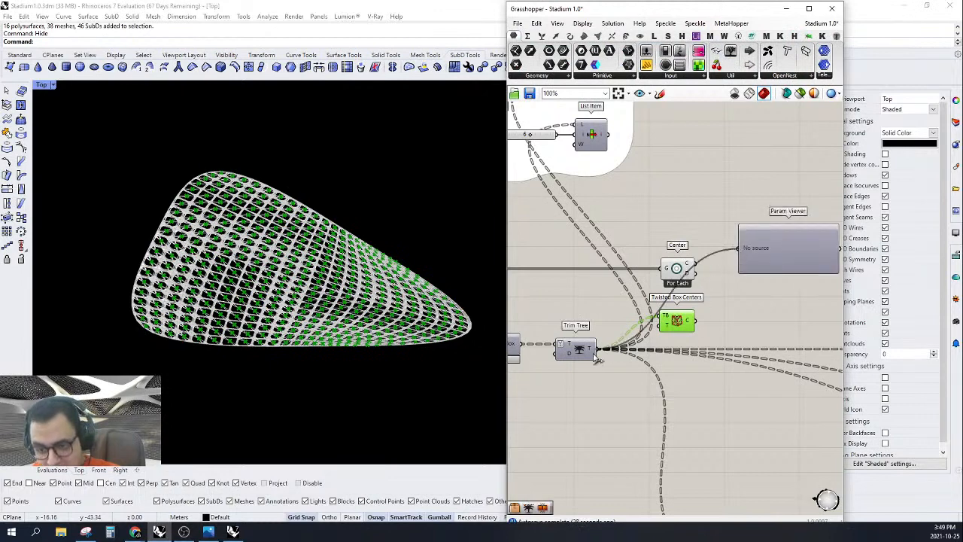
pyautogui.moveTo(719, 300); pyautogui.dragTo(743, 238, button='right')
pyautogui.scroll(1, 681, 254)
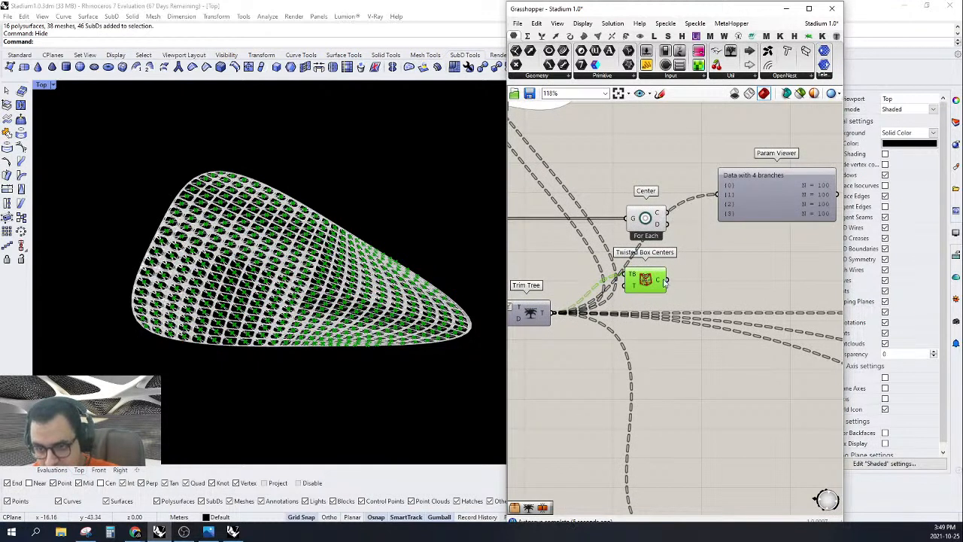
pyautogui.moveTo(666, 280); pyautogui.dragTo(722, 190)
pyautogui.moveTo(815, 199); pyautogui.dragTo(769, 203, button='right')
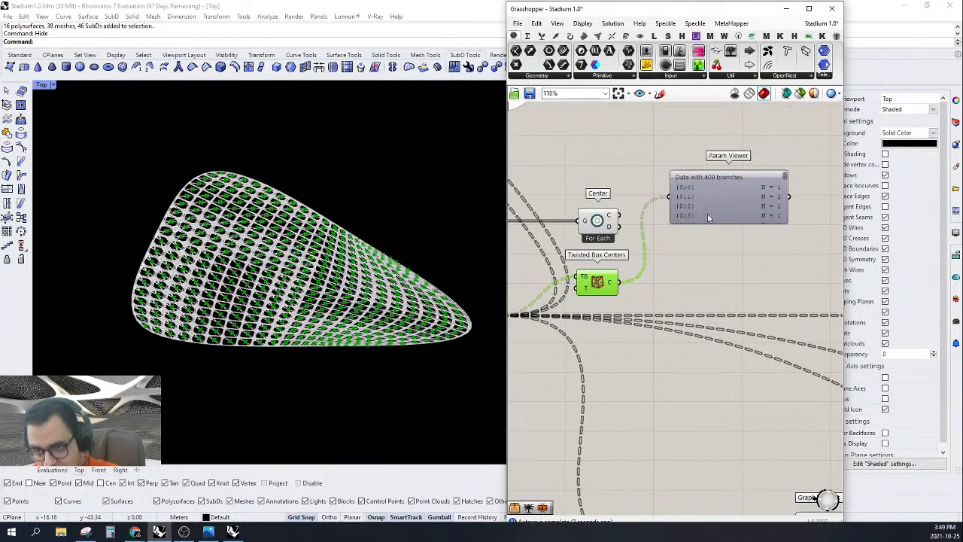
pyautogui.moveTo(707, 215); pyautogui.dragTo(734, 233, button='right')
pyautogui.moveTo(735, 276); pyautogui.dragTo(709, 273, button='right')
# Step: Add a new Trim Tree component below the Param Viewer and simplify its T input
pyautogui.doubleClick(711, 277)
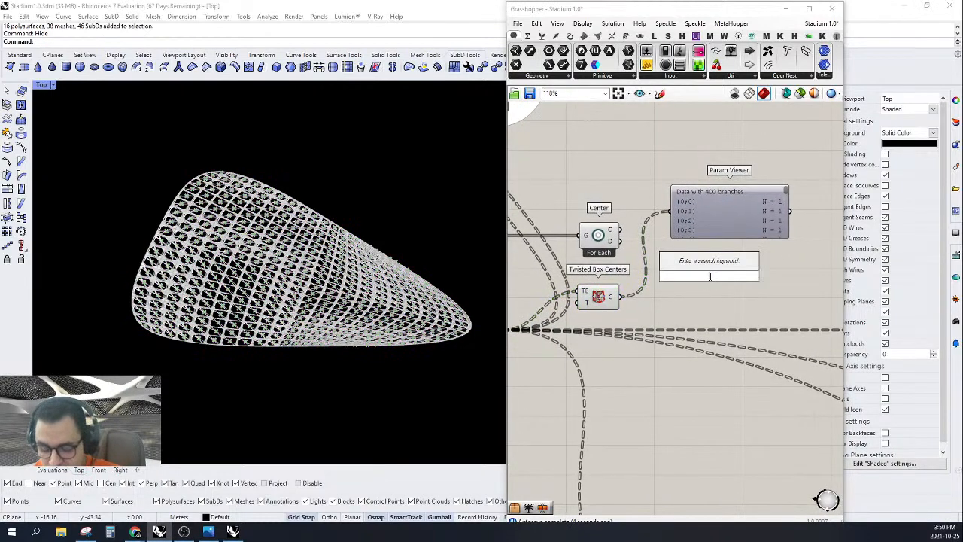
pyautogui.write('TRIM')
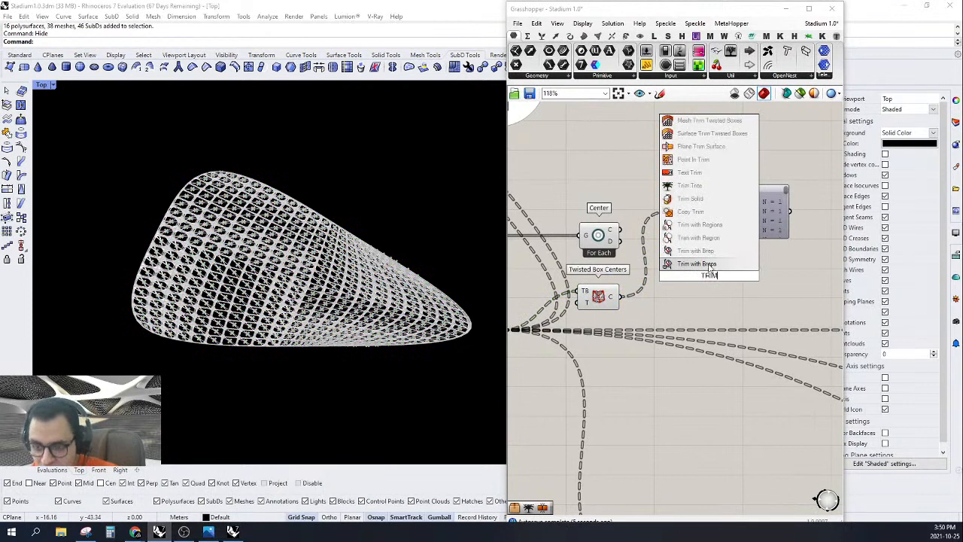
pyautogui.click(697, 198)
pyautogui.rightClick(692, 276)
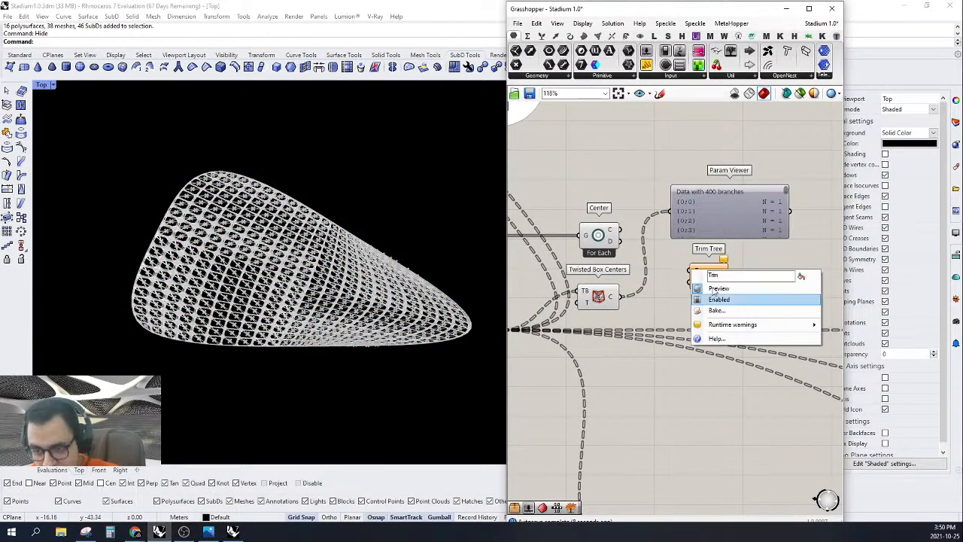
pyautogui.click(691, 256)
pyautogui.rightClick(694, 274)
pyautogui.click(718, 346)
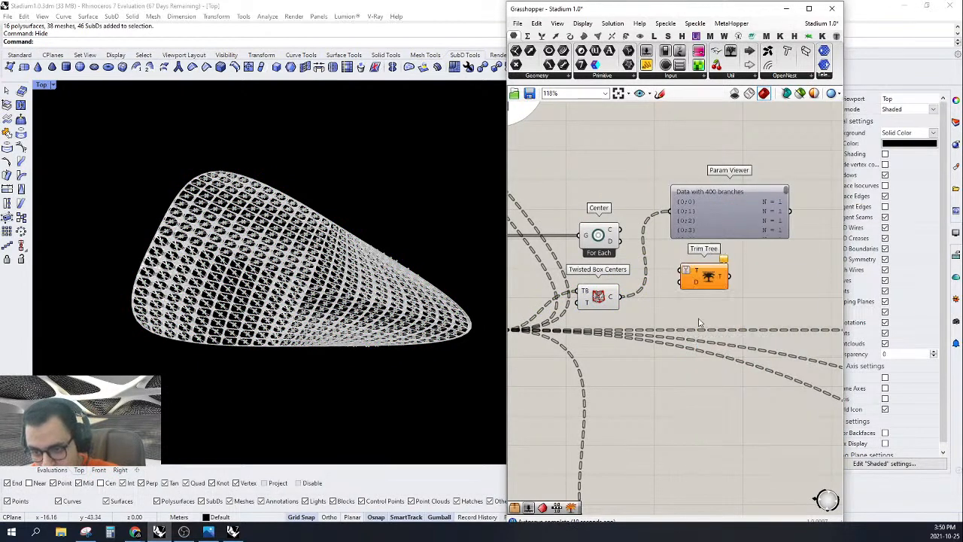
# Step: Place the new Trim Tree beside Twisted Box Centers, wire the C output into it, and connect its output to the Param Viewer
pyautogui.moveTo(707, 277); pyautogui.dragTo(677, 218)
pyautogui.moveTo(716, 223); pyautogui.dragTo(632, 253, button='right')
pyautogui.moveTo(673, 242); pyautogui.dragTo(754, 237)
pyautogui.moveTo(684, 299); pyautogui.dragTo(719, 293, button='right')
pyautogui.moveTo(750, 227); pyautogui.dragTo(762, 216)
pyautogui.moveTo(735, 281)
pyautogui.mouseDown(button='right')
pyautogui.moveTo(767, 268)
pyautogui.moveTo(707, 288)
pyautogui.moveTo(749, 273)
pyautogui.mouseUp(button='right')
pyautogui.doubleClick(750, 278)
pyautogui.press('Escape')
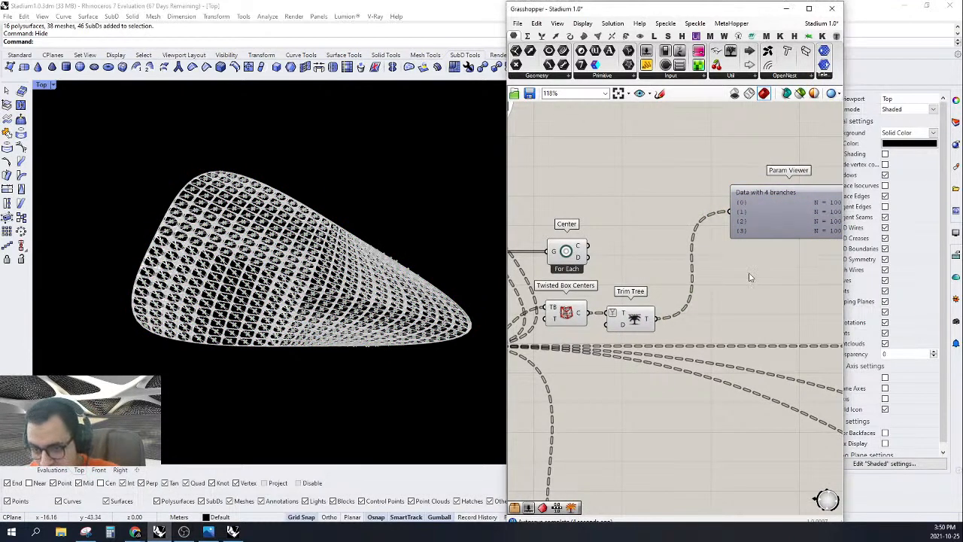
pyautogui.doubleClick(736, 297)
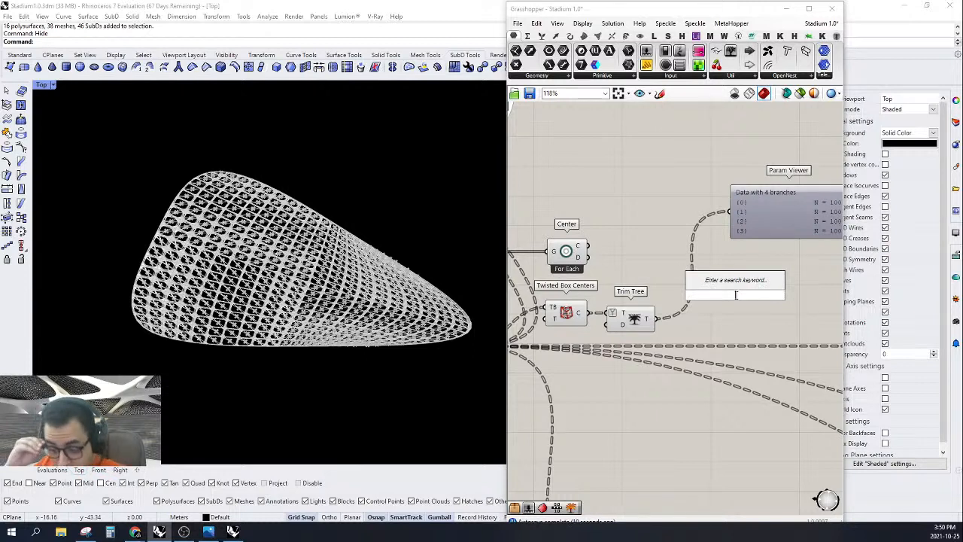
pyautogui.write('TRI')
pyautogui.click(733, 183)
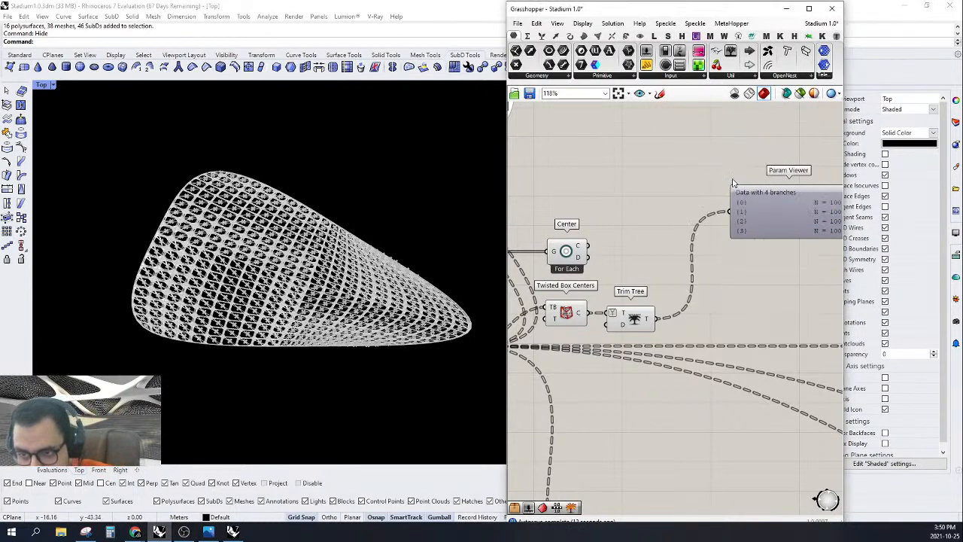
# Step: Duplicate the Tree Branch Check - multiple component and place the copy above the Param Viewer
pyautogui.scroll(-4, 752, 260)
pyautogui.moveTo(607, 143); pyautogui.dragTo(644, 170, button='right')
pyautogui.scroll(2, 644, 170)
pyautogui.click(644, 170)
pyautogui.moveTo(752, 232); pyautogui.dragTo(686, 216, button='right')
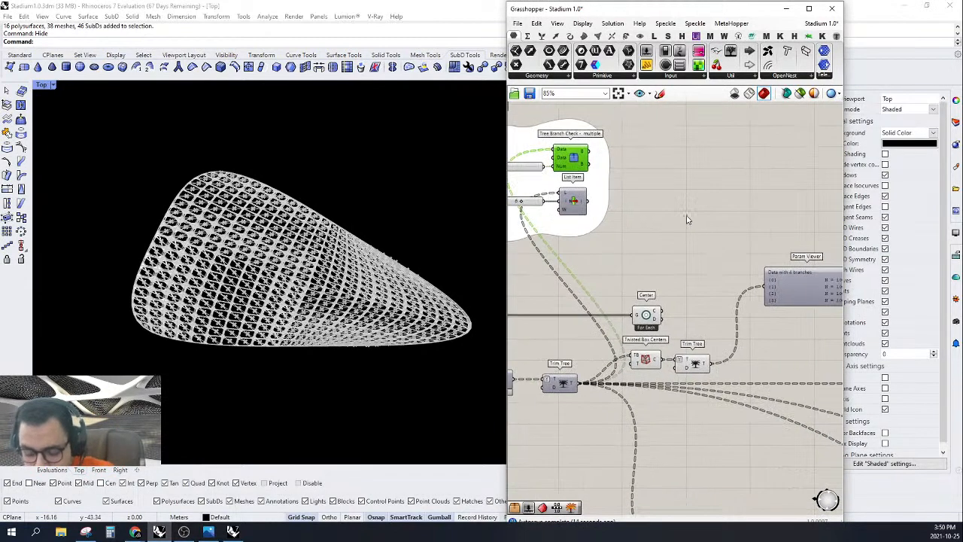
pyautogui.hotkey('ctrl', 'v')
pyautogui.moveTo(575, 163); pyautogui.dragTo(792, 192)
# Step: Wire the new Trim Tree output to the copied Tree Branch Check's first Data input and Center's C output to the second
pyautogui.moveTo(781, 232); pyautogui.dragTo(766, 207, button='right')
pyautogui.moveTo(760, 159); pyautogui.dragTo(697, 345)
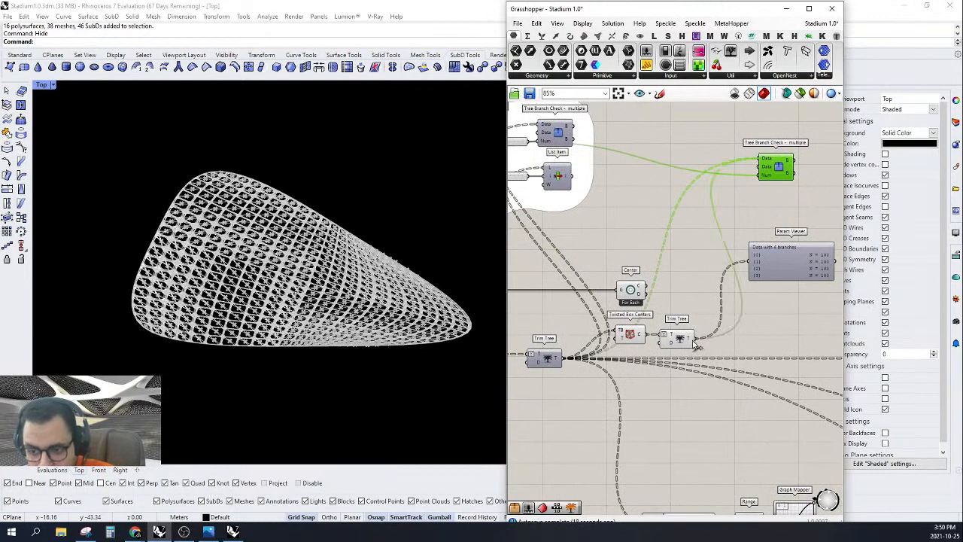
pyautogui.moveTo(778, 168); pyautogui.dragTo(776, 160)
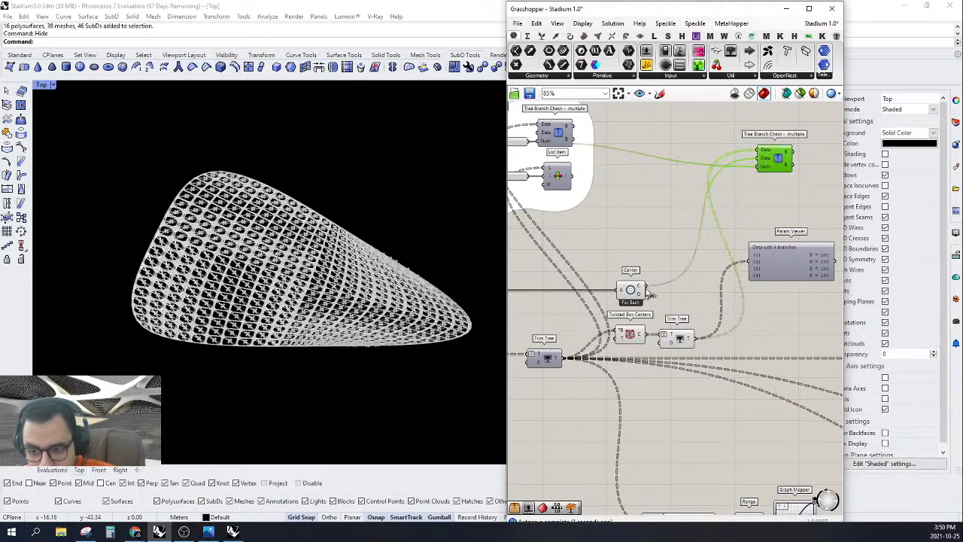
pyautogui.click(653, 215)
# Step: Add a number slider with value 5 and connect it to the Num input of the copied Tree Branch Check
pyautogui.moveTo(653, 215); pyautogui.dragTo(662, 226, button='right')
pyautogui.doubleClick(632, 226)
pyautogui.write('5')
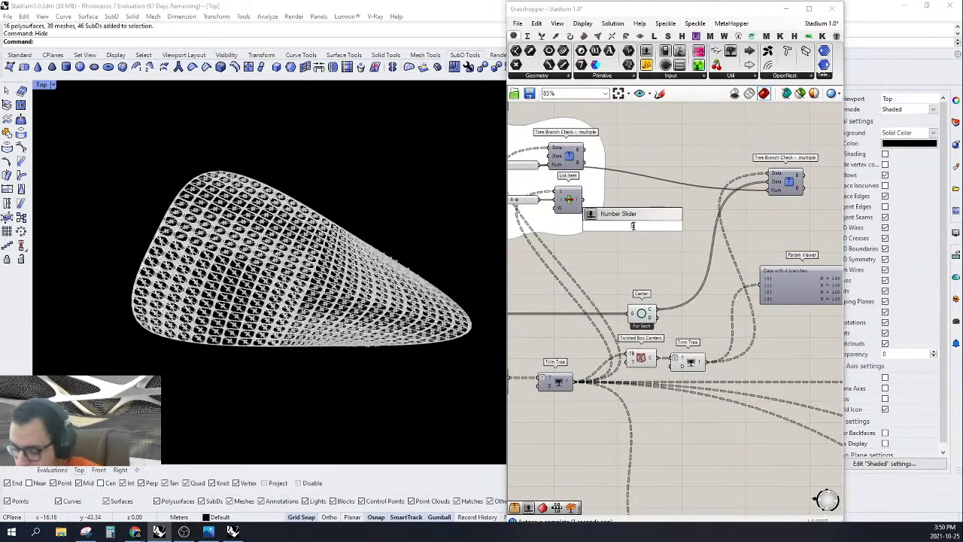
pyautogui.press('Return')
pyautogui.scroll(2, 805, 194)
pyautogui.moveTo(753, 190); pyautogui.dragTo(719, 205)
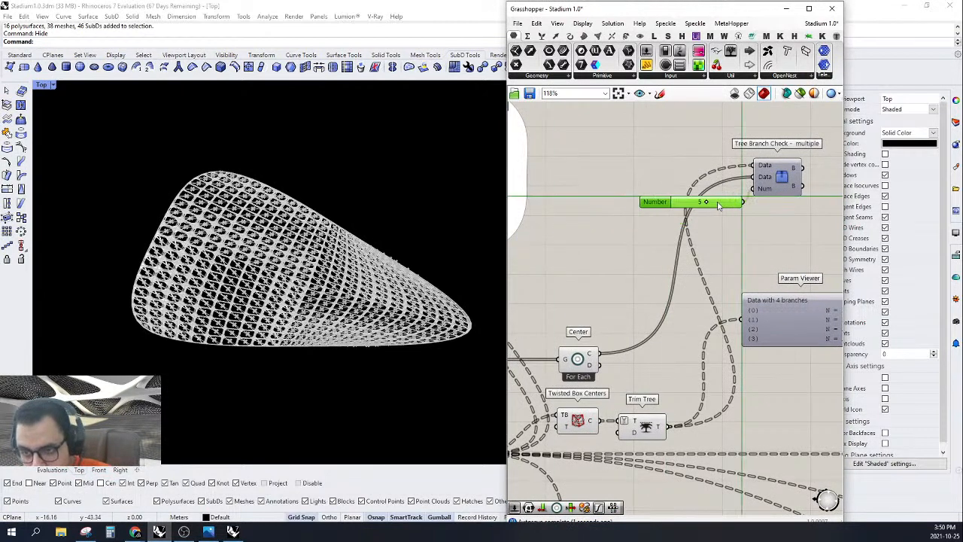
# Step: Turn on the preview of the copied Tree Branch Check and select it to check its points on the façade
pyautogui.rightClick(786, 170)
pyautogui.click(800, 191)
pyautogui.moveTo(697, 192); pyautogui.dragTo(666, 199, button='right')
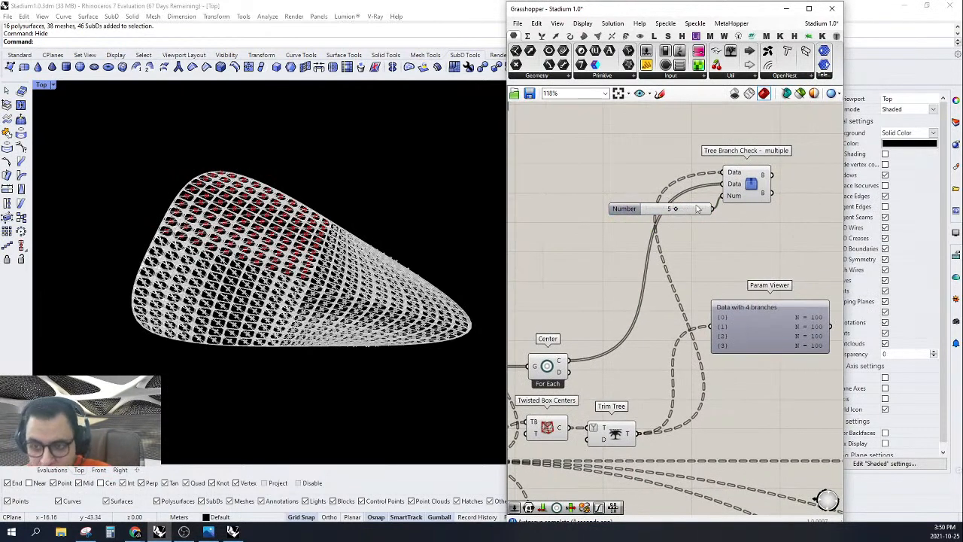
pyautogui.click(738, 193)
pyautogui.moveTo(354, 277); pyautogui.dragTo(363, 258, button='right')
pyautogui.scroll(-6, 711, 271)
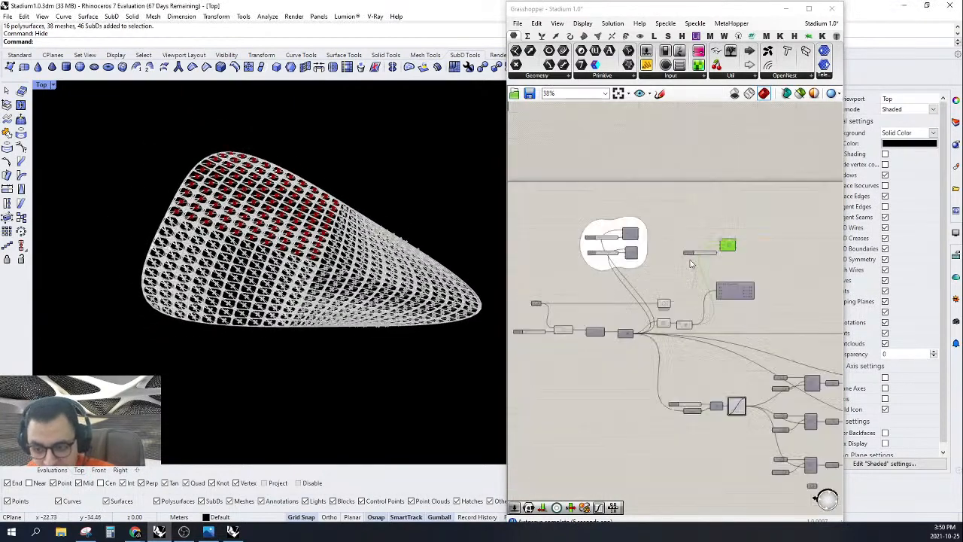
# Step: Turn off the preview of the surrounding and downstream components so only the copied Tree Branch Check is displayed
pyautogui.scroll(-4, 691, 264)
pyautogui.moveTo(836, 293); pyautogui.dragTo(733, 270, button='right')
pyautogui.moveTo(725, 243); pyautogui.dragTo(671, 332)
pyautogui.rightClick(666, 231)
pyautogui.click(685, 249)
pyautogui.moveTo(650, 242); pyautogui.dragTo(748, 261, button='right')
pyautogui.scroll(3, 662, 278)
pyautogui.moveTo(704, 320); pyautogui.dragTo(752, 319, button='right')
pyautogui.moveTo(794, 354); pyautogui.dragTo(558, 267)
pyautogui.rightClick(562, 249)
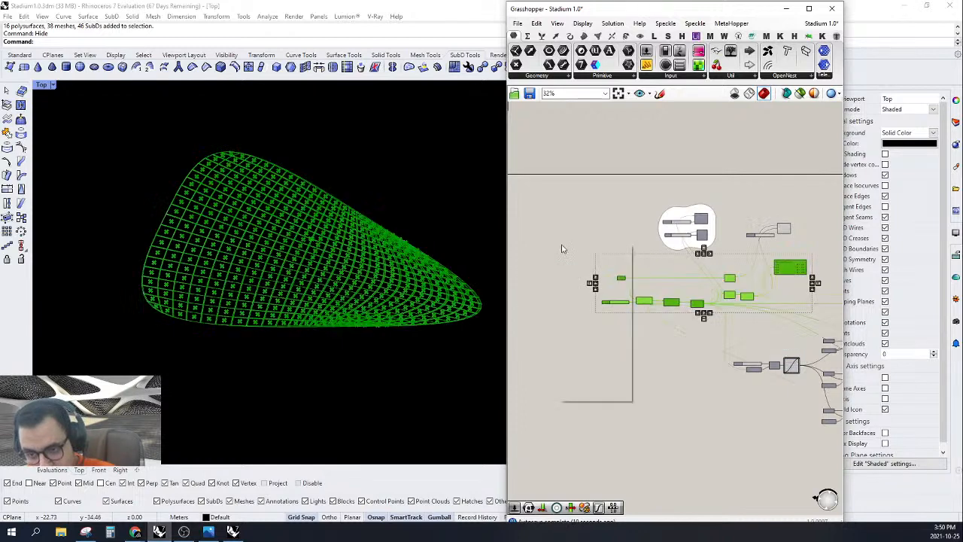
pyautogui.click(579, 266)
pyautogui.click(561, 234)
pyautogui.moveTo(613, 257); pyautogui.dragTo(571, 261, button='right')
pyautogui.scroll(3, 740, 246)
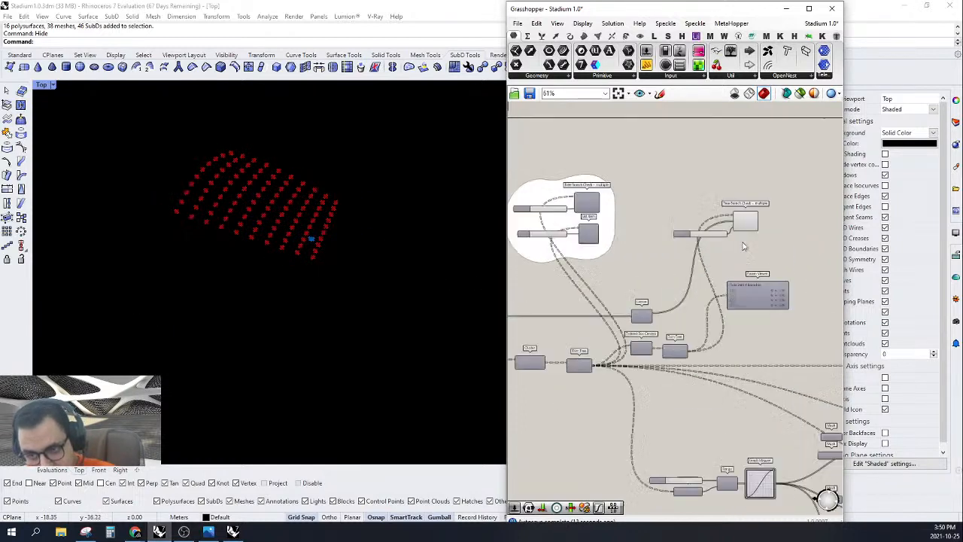
# Step: Set the Center component to compute one center For All geometry
pyautogui.moveTo(785, 245); pyautogui.dragTo(768, 236, button='right')
pyautogui.scroll(6, 623, 304)
pyautogui.rightClick(624, 303)
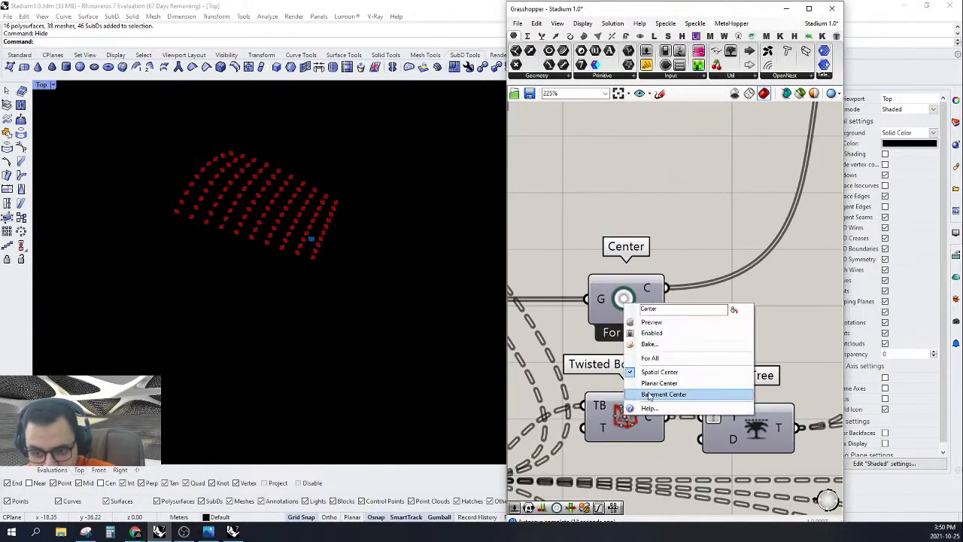
pyautogui.click(649, 358)
# Step: Examine the branch's box center points against the overall SubD center in the Top viewport
pyautogui.scroll(4, 328, 241)
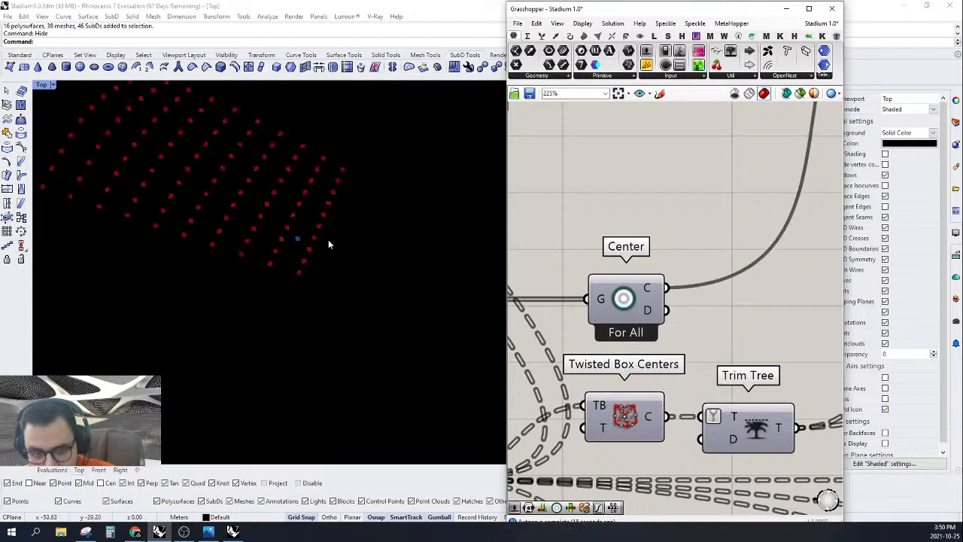
pyautogui.scroll(-4, 326, 245)
pyautogui.moveTo(296, 298); pyautogui.dragTo(328, 299, button='right')
pyautogui.scroll(-8, 334, 300)
pyautogui.scroll(-5, 636, 301)
pyautogui.moveTo(677, 300); pyautogui.dragTo(653, 333, button='right')
pyautogui.scroll(3, 737, 224)
pyautogui.moveTo(737, 224); pyautogui.dragTo(622, 239, button='right')
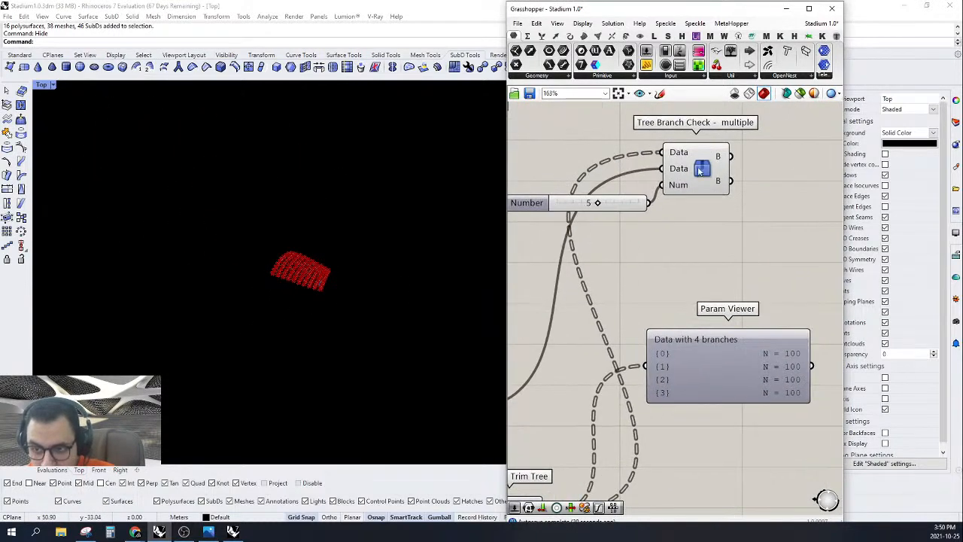
pyautogui.click(700, 168)
pyautogui.scroll(10, 343, 260)
pyautogui.scroll(-8, 339, 299)
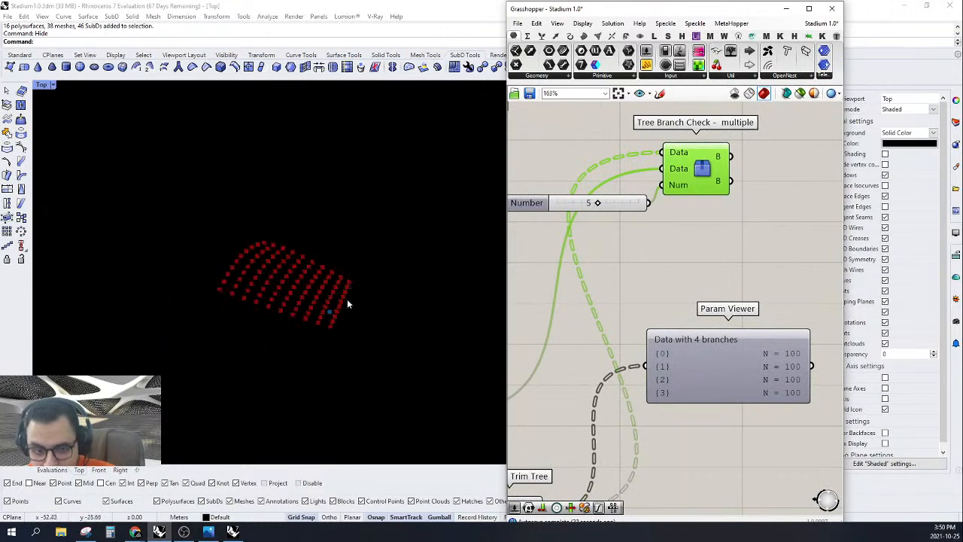
pyautogui.scroll(-3, 706, 234)
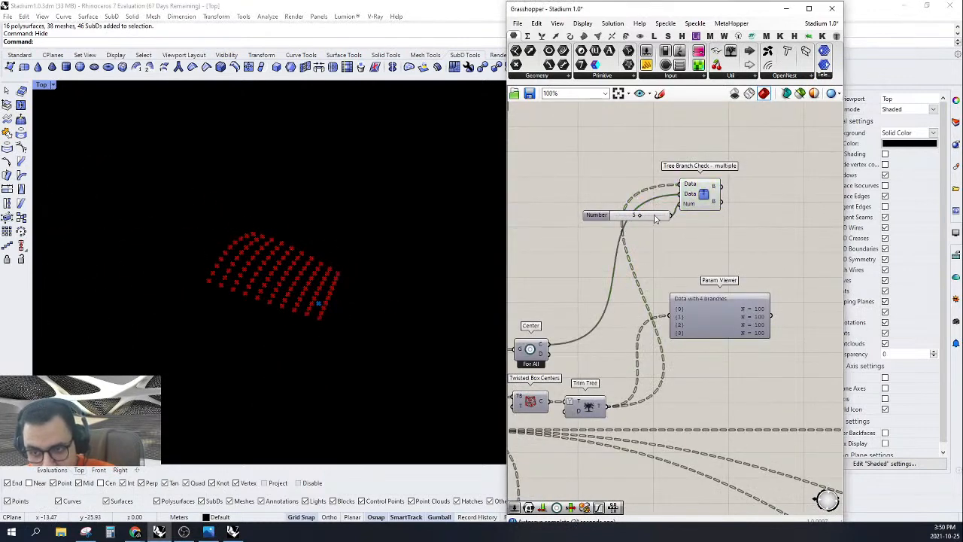
# Step: Align the copied Tree Branch Check's Num input level with the Number slider
pyautogui.moveTo(655, 218); pyautogui.dragTo(709, 193)
pyautogui.moveTo(729, 231); pyautogui.dragTo(726, 234, button='right')
pyautogui.scroll(3, 706, 232)
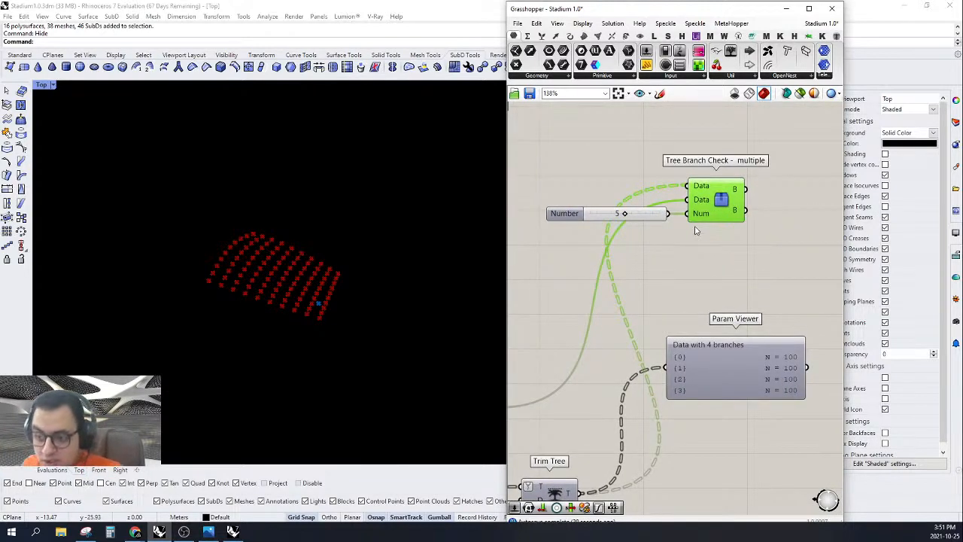
# Step: Set the copied Tree Branch Check's Number slider to 0 to preview another branch of points
pyautogui.scroll(-3, 370, 275)
pyautogui.scroll(7, 355, 286)
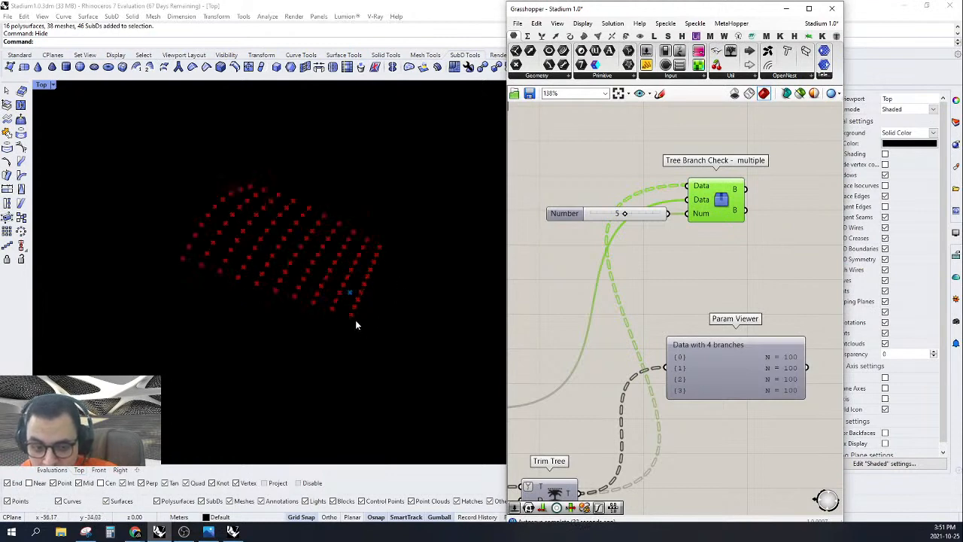
pyautogui.scroll(-4, 350, 287)
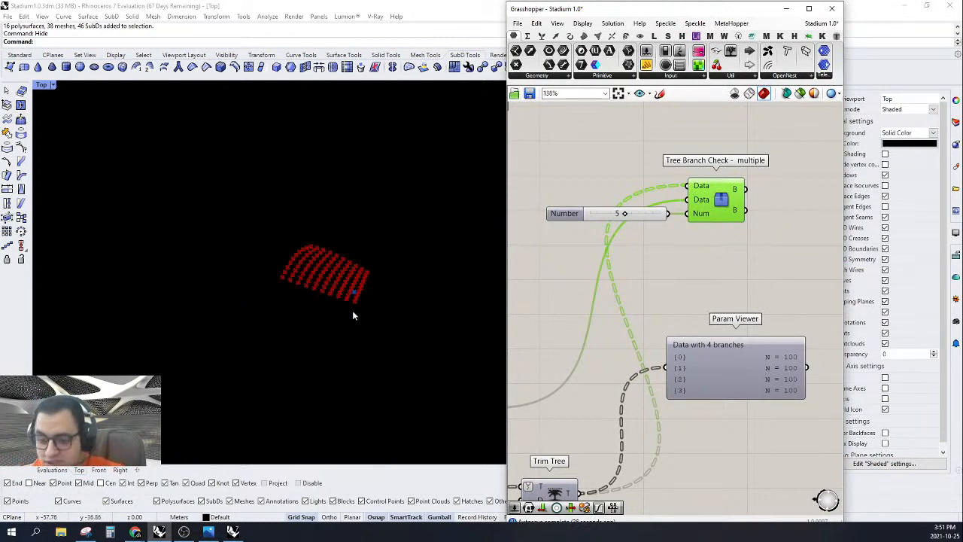
pyautogui.scroll(3, 356, 282)
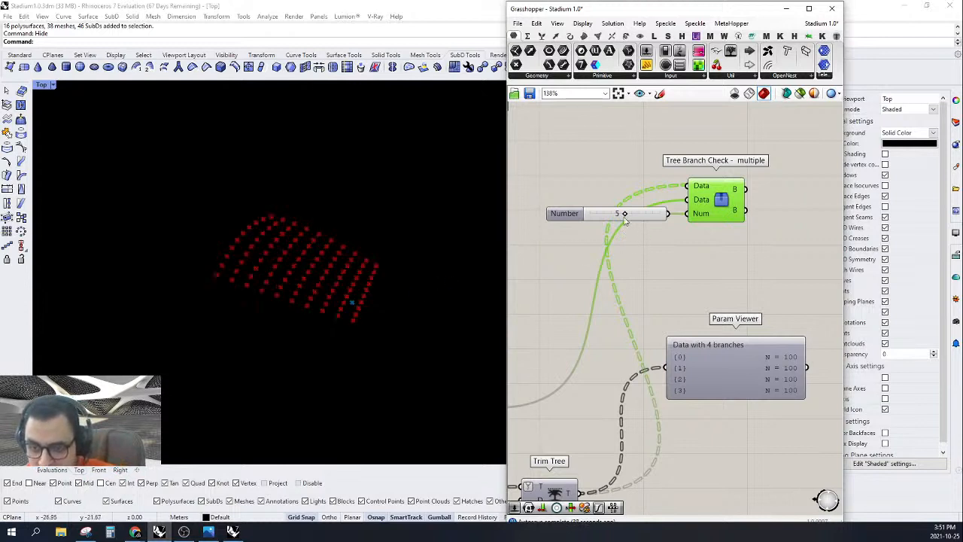
pyautogui.moveTo(624, 215); pyautogui.dragTo(592, 214)
pyautogui.scroll(-4, 777, 210)
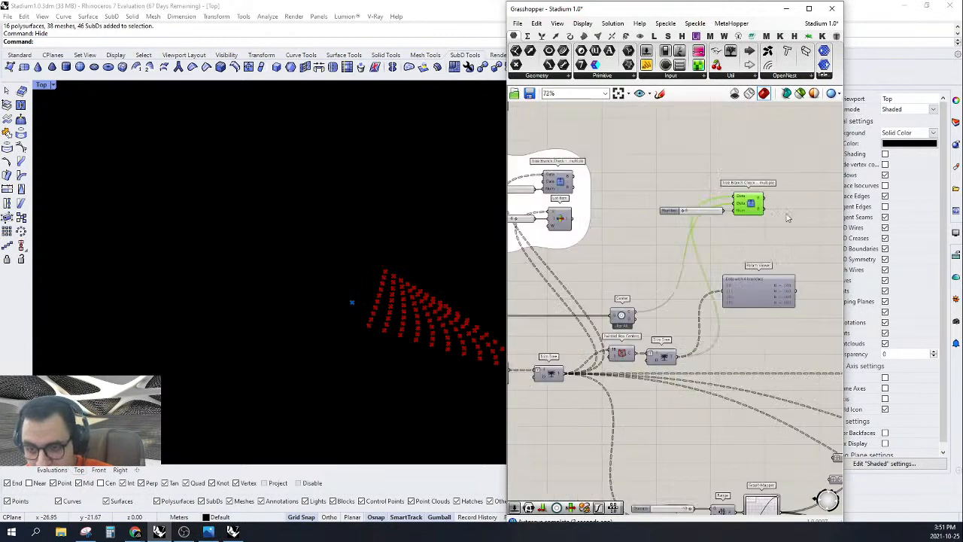
# Step: Delete the Param Viewer connected to the new Trim Tree
pyautogui.moveTo(788, 217); pyautogui.dragTo(749, 204, button='right')
pyautogui.scroll(3, 680, 220)
pyautogui.moveTo(705, 263); pyautogui.dragTo(698, 207, button='right')
pyautogui.click(711, 264)
pyautogui.moveTo(711, 267); pyautogui.dragTo(735, 261, button='right')
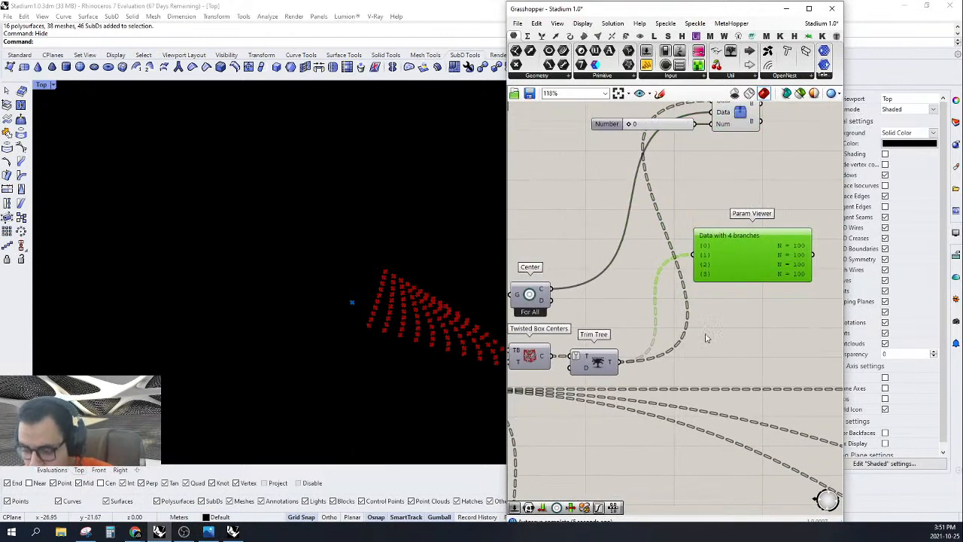
pyautogui.press('Delete')
# Step: Add a Pull Point component to the right of the Trim Tree that trims the twisted box centers
pyautogui.doubleClick(720, 295)
pyautogui.write('BULL')
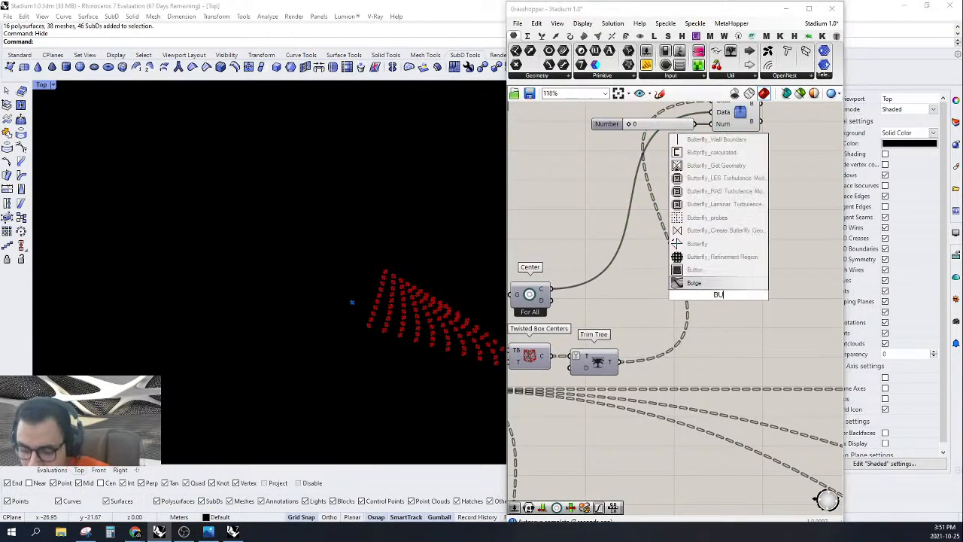
pyautogui.press('BackSpace')
pyautogui.press('BackSpace')
pyautogui.press('BackSpace')
pyautogui.press('BackSpace')
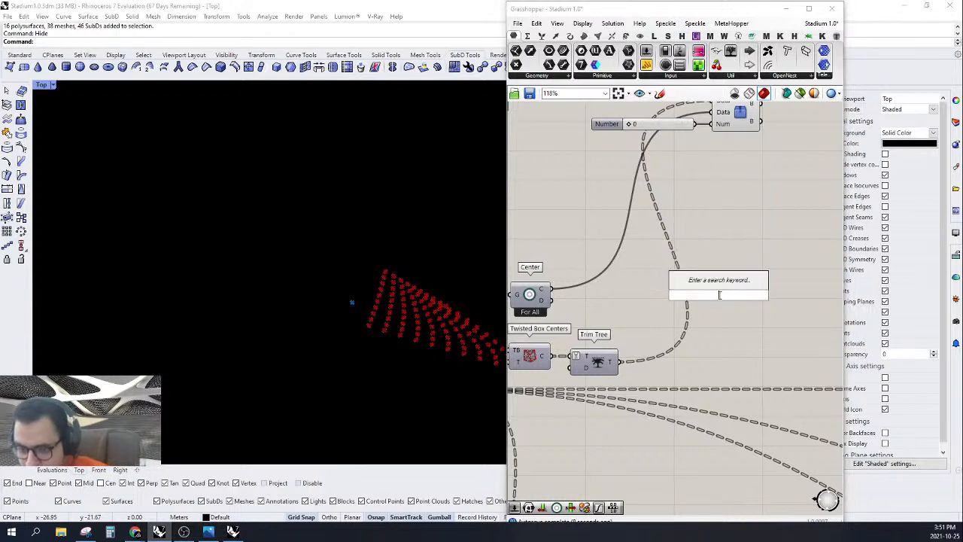
pyautogui.write('PU')
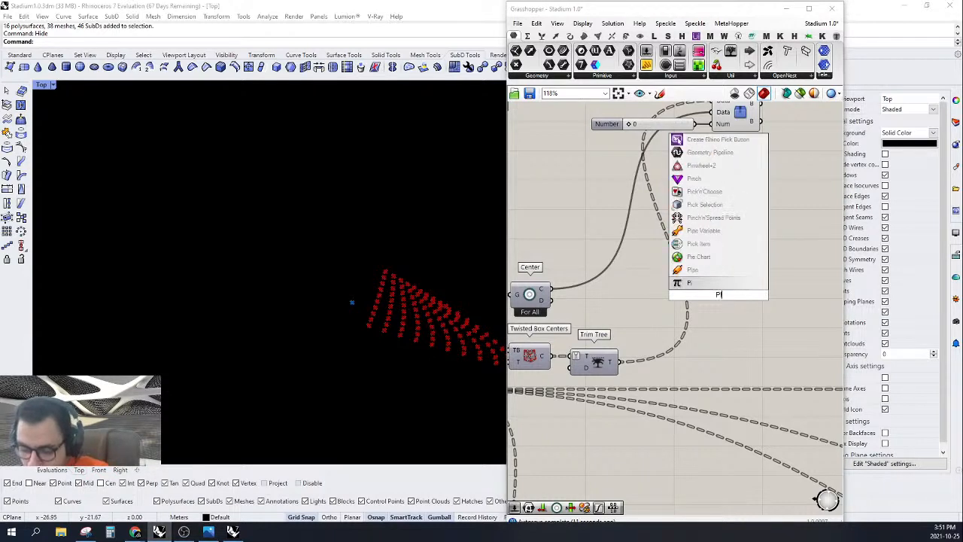
pyautogui.write('LL')
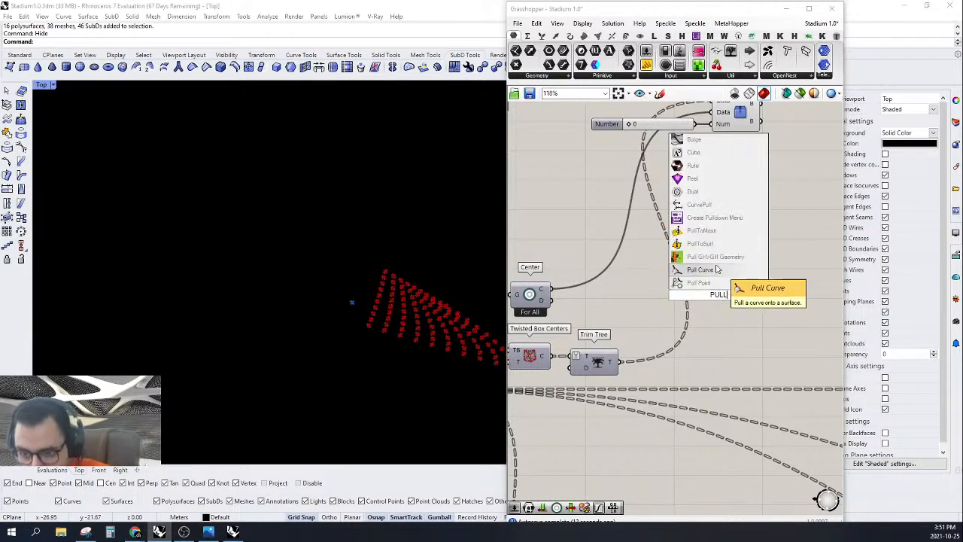
pyautogui.click(722, 284)
pyautogui.moveTo(716, 310); pyautogui.dragTo(735, 321, button='right')
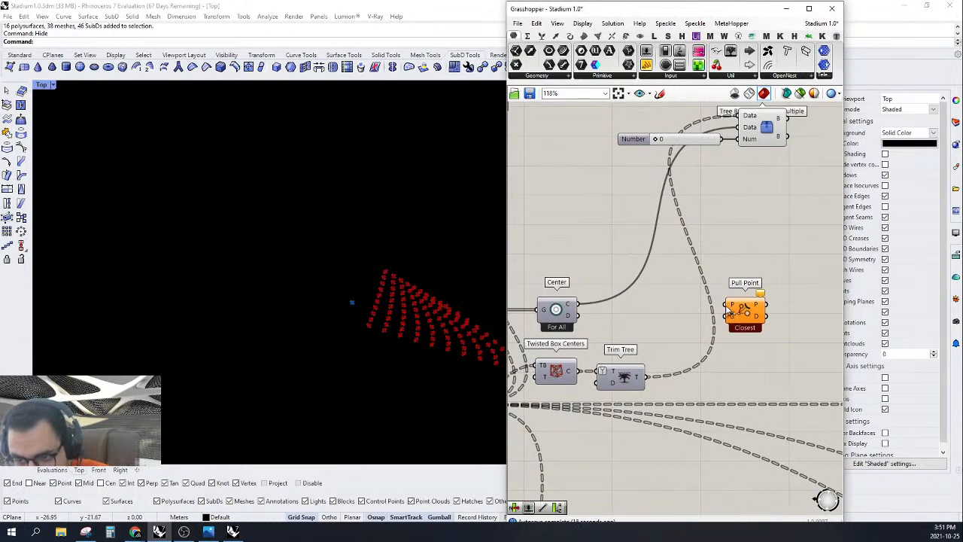
# Step: Connect the SubD Center's C output to Pull Point's P input and the trimmed twisted box centers to its G input
pyautogui.scroll(3, 728, 316)
pyautogui.moveTo(725, 302); pyautogui.dragTo(523, 308)
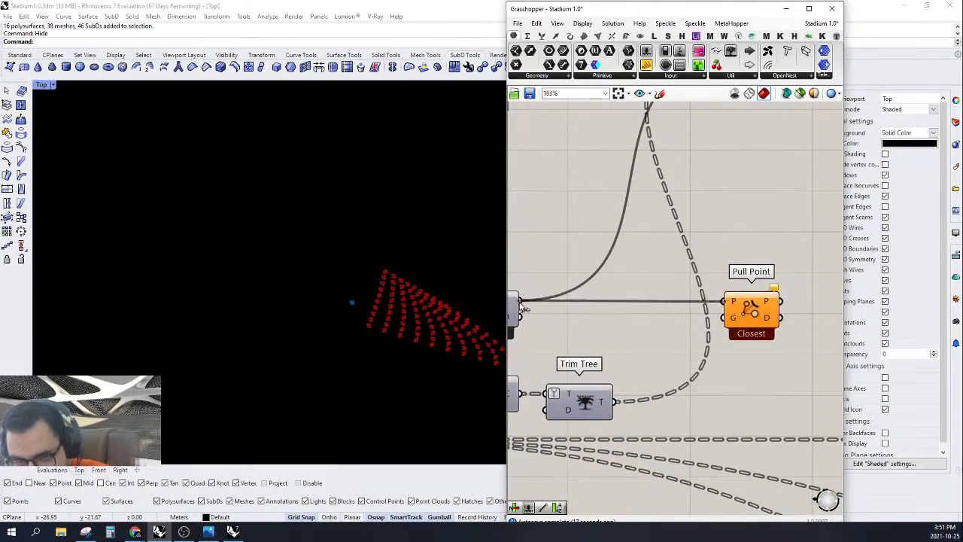
pyautogui.moveTo(752, 312); pyautogui.dragTo(616, 401)
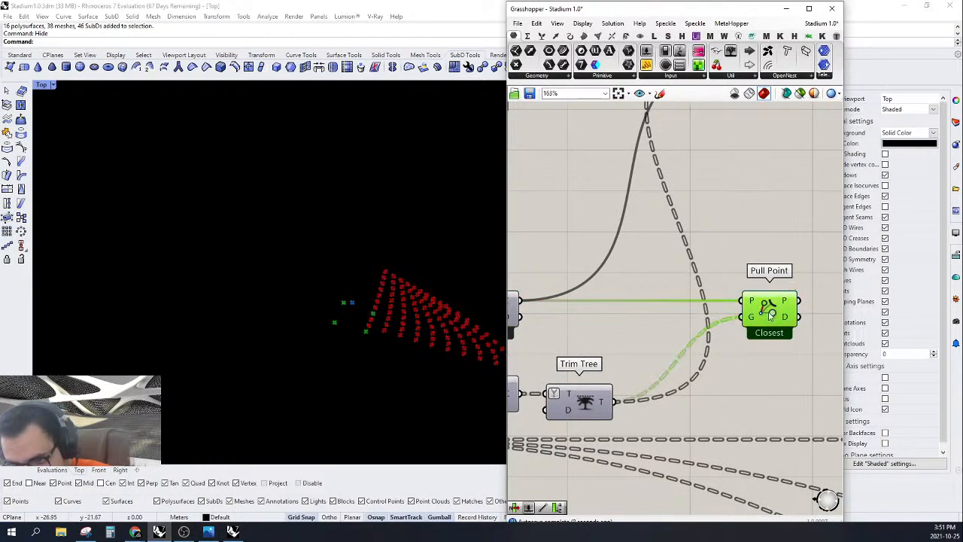
pyautogui.moveTo(769, 313); pyautogui.dragTo(731, 310)
pyautogui.moveTo(735, 326); pyautogui.dragTo(688, 307, button='right')
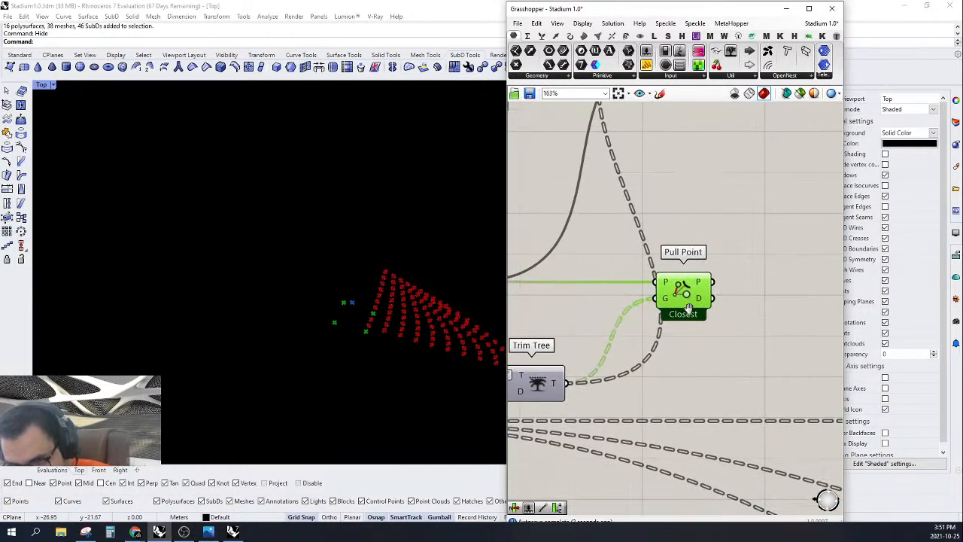
# Step: Turn off Closest Only on Pull Point so it measures to all the box centers, and nudge the component back toward its inputs
pyautogui.scroll(3, 688, 308)
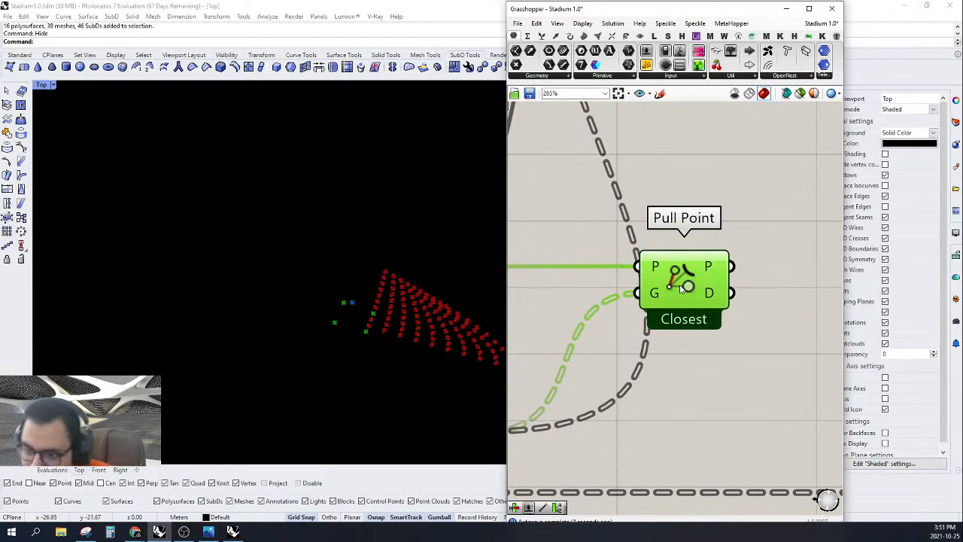
pyautogui.rightClick(681, 288)
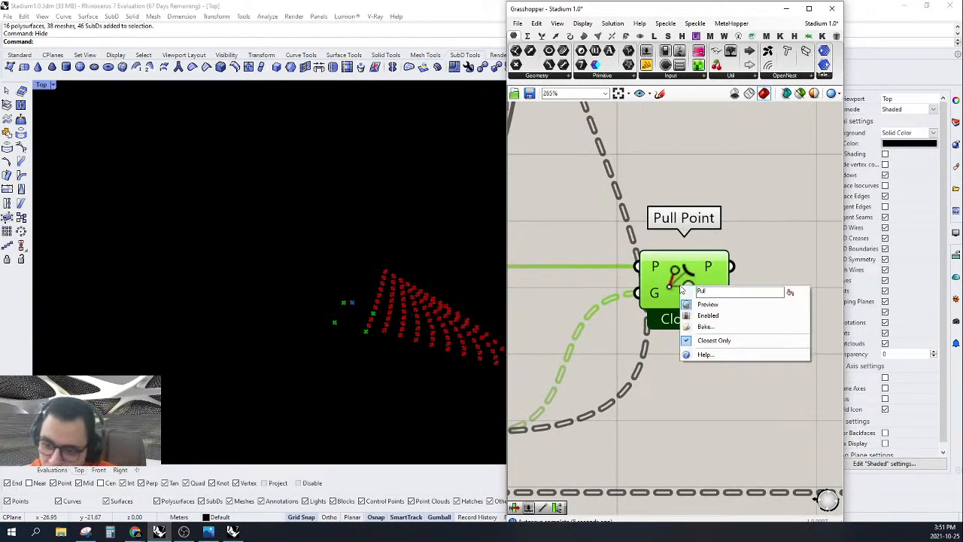
pyautogui.click(711, 340)
pyautogui.scroll(-3, 654, 285)
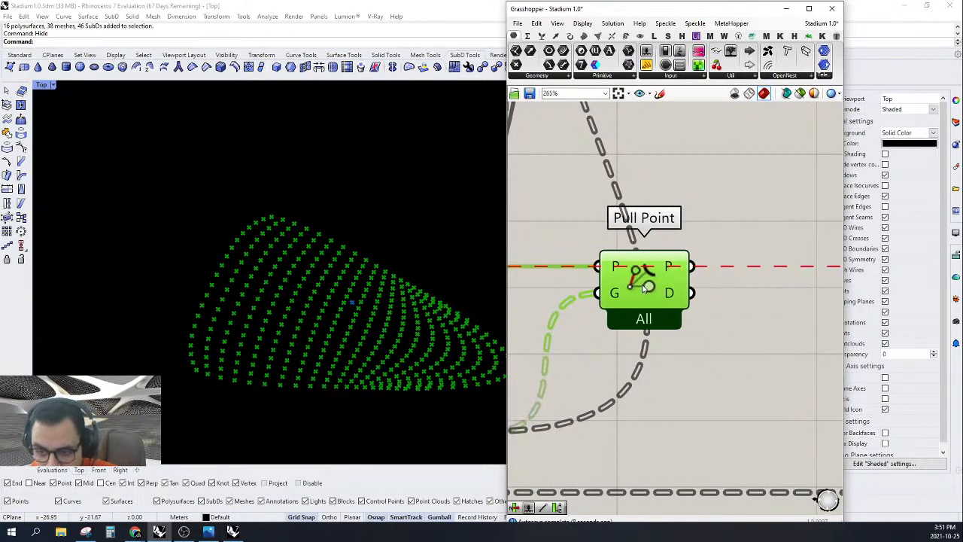
pyautogui.scroll(-4, 647, 288)
pyautogui.moveTo(673, 303); pyautogui.dragTo(640, 238, button='right')
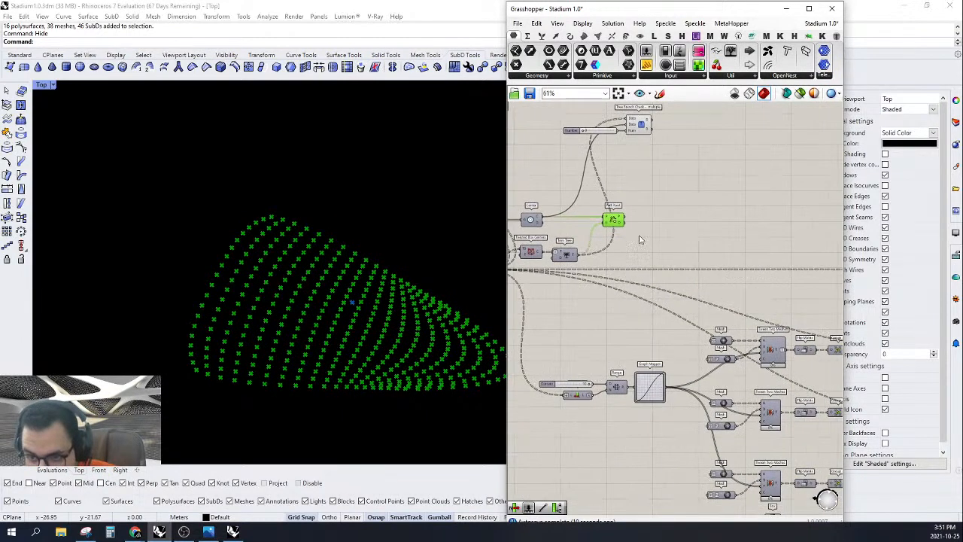
pyautogui.scroll(2, 622, 226)
pyautogui.moveTo(613, 218); pyautogui.dragTo(606, 218)
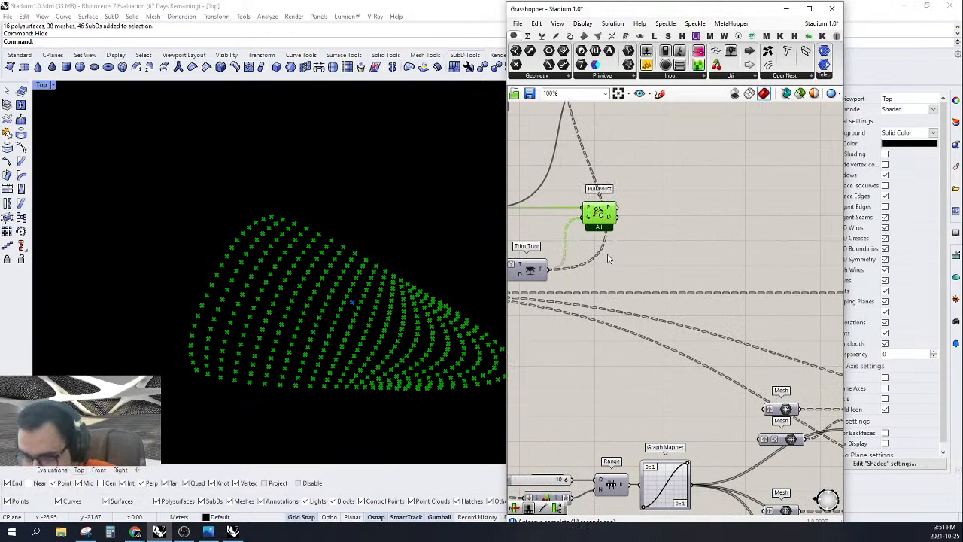
# Step: Add a Sort List component beside Pull Point for ordering by its Distance output
pyautogui.scroll(-3, 710, 241)
pyautogui.moveTo(687, 263); pyautogui.dragTo(729, 288, button='right')
pyautogui.scroll(2, 652, 323)
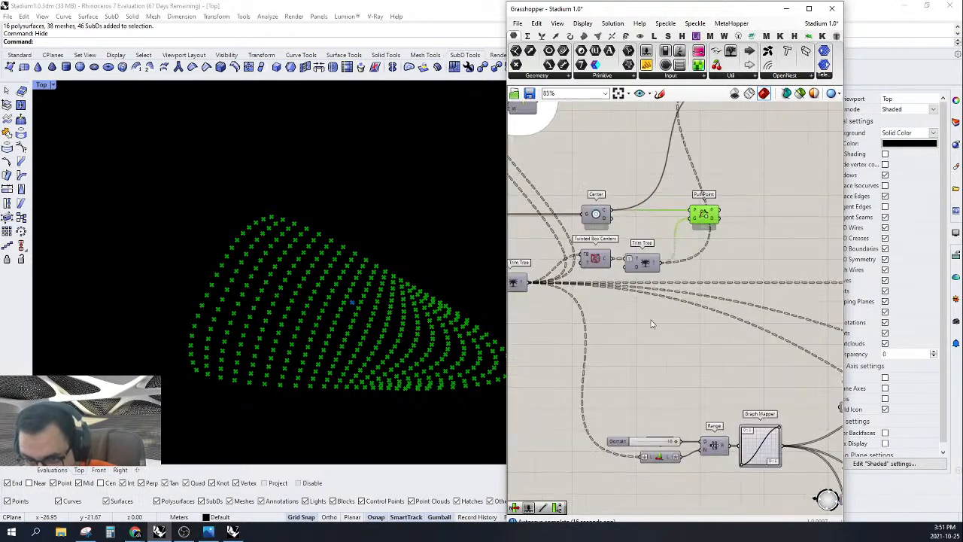
pyautogui.click(651, 323)
pyautogui.moveTo(711, 220)
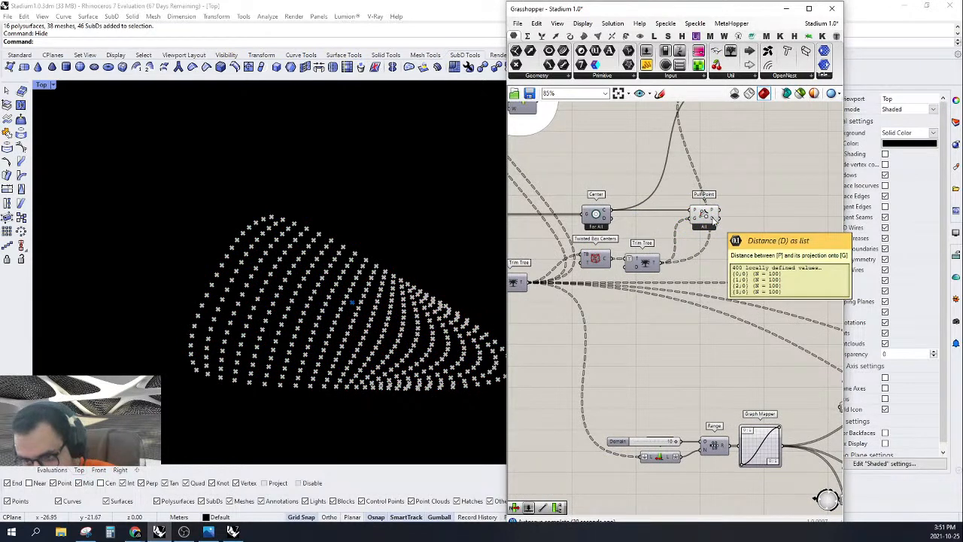
pyautogui.doubleClick(736, 245)
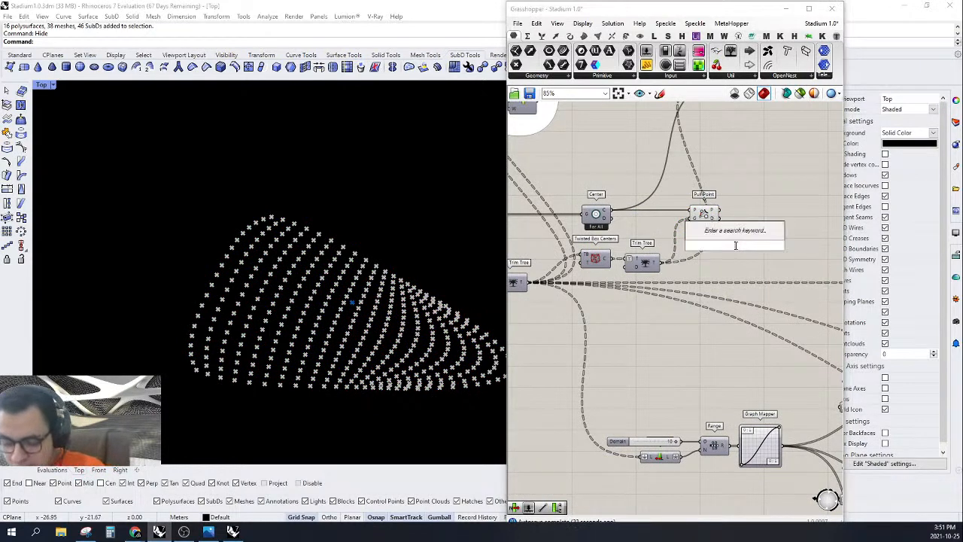
pyautogui.write('SORT')
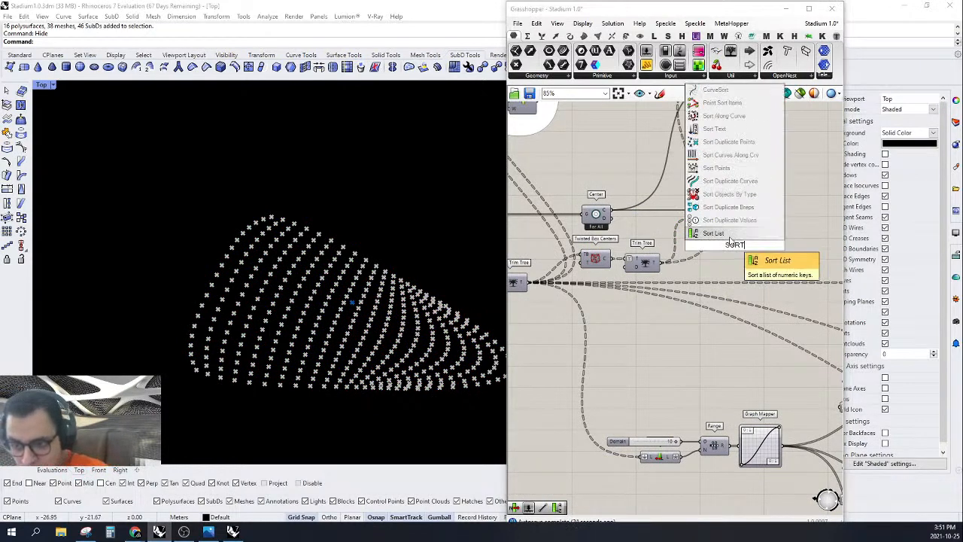
pyautogui.press('Return')
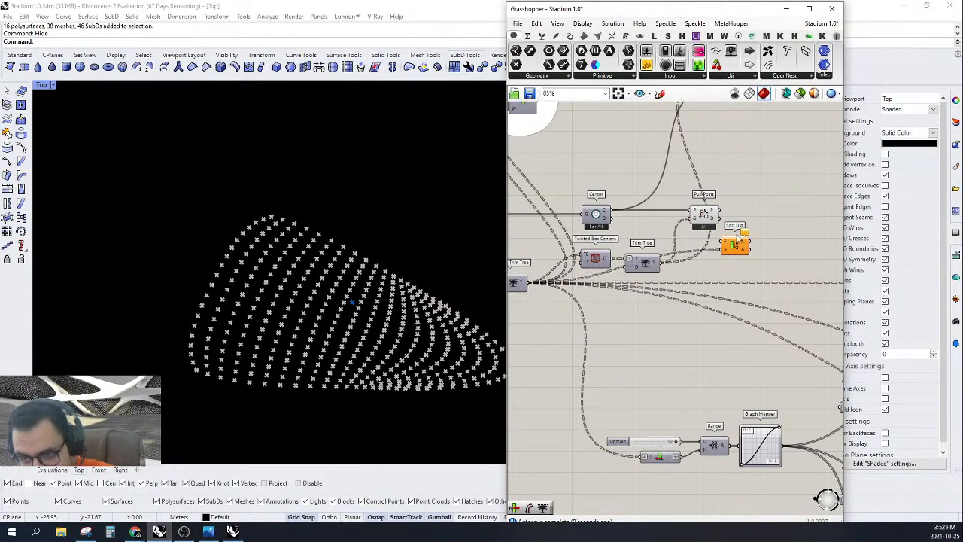
# Step: Connect Pull Point's D output to Sort List's K input and the trimmed twisted boxes to its A input
pyautogui.moveTo(738, 242); pyautogui.dragTo(716, 194)
pyautogui.scroll(3, 761, 292)
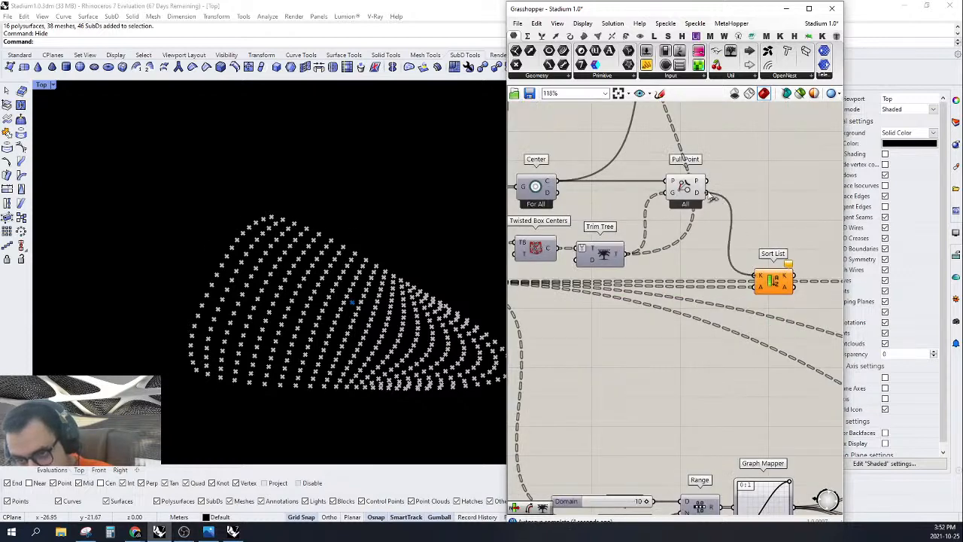
pyautogui.moveTo(773, 285); pyautogui.dragTo(740, 280)
pyautogui.moveTo(795, 283); pyautogui.dragTo(681, 284, button='right')
# Step: Add a List Item component and connect Sort List's sorted A output to its L input
pyautogui.click(697, 254)
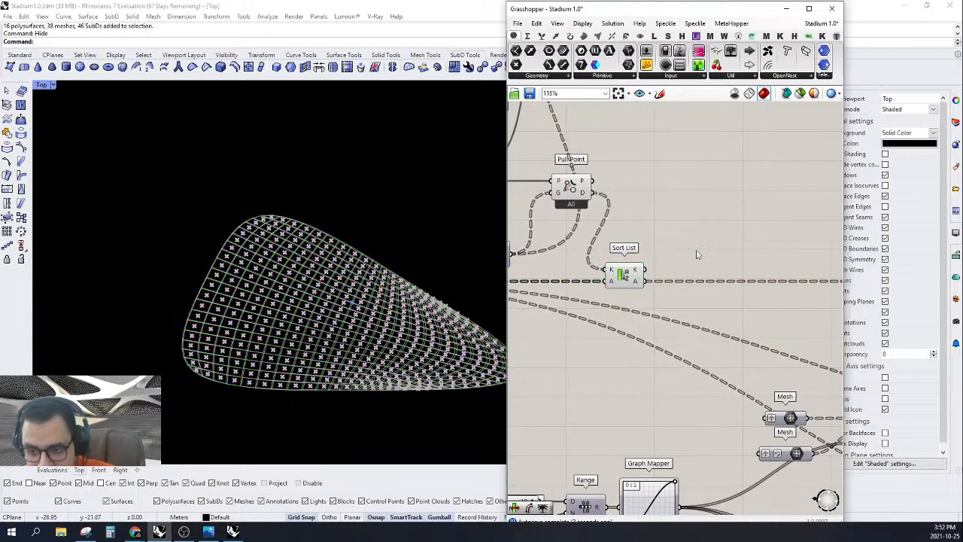
pyautogui.doubleClick(698, 254)
pyautogui.write('list it')
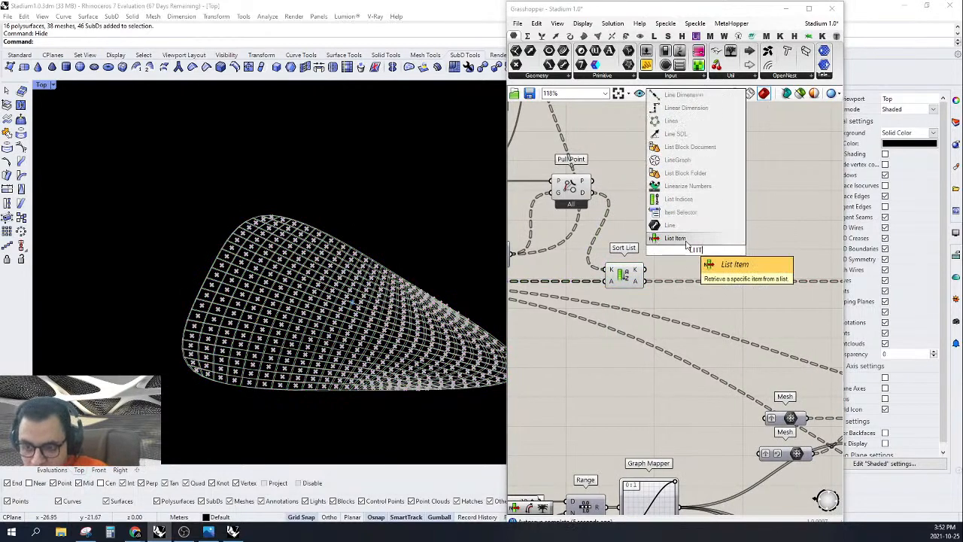
pyautogui.click(685, 239)
pyautogui.moveTo(698, 250); pyautogui.dragTo(730, 292)
pyautogui.moveTo(686, 352); pyautogui.dragTo(731, 326, button='right')
# Step: Drive the List Item's index with a new slider set to 10 to preview one sorted box per branch
pyautogui.doubleClick(681, 365)
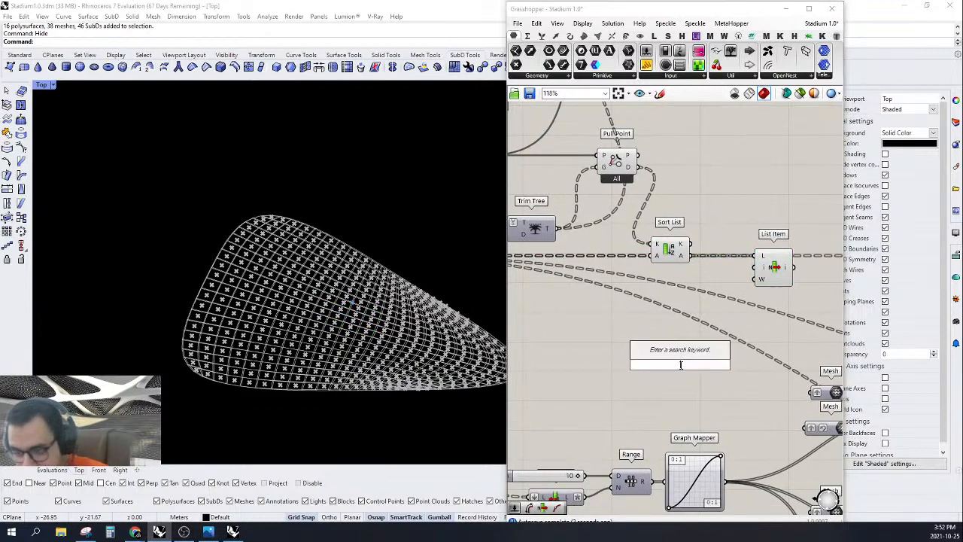
pyautogui.write('5')
pyautogui.press('Return')
pyautogui.moveTo(747, 331); pyautogui.dragTo(729, 364)
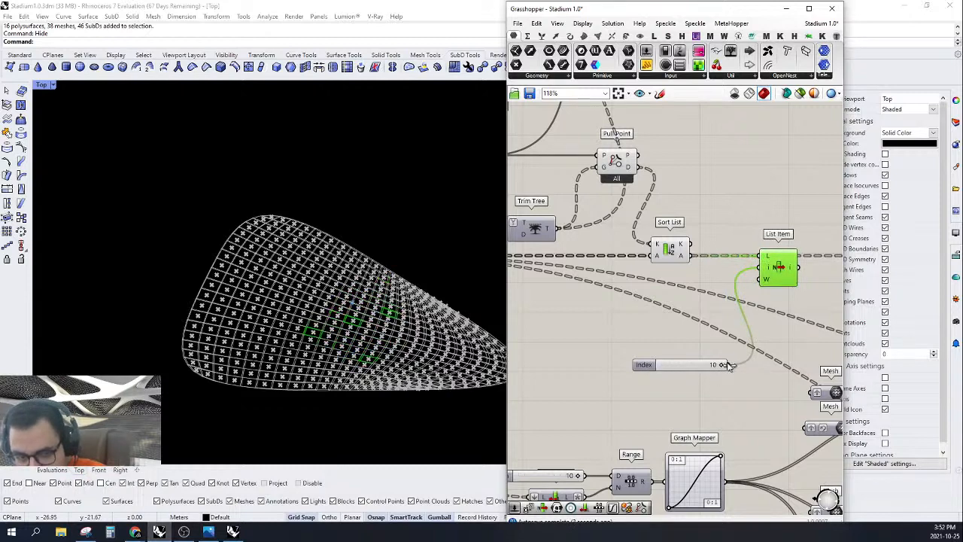
pyautogui.scroll(-4, 747, 366)
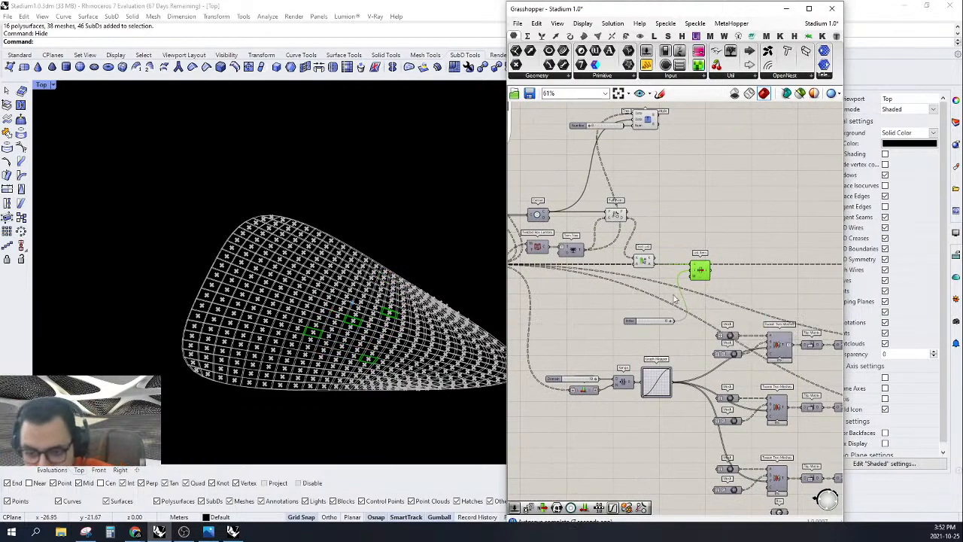
# Step: Delete the test List Item together with its Index slider
pyautogui.scroll(2, 655, 301)
pyautogui.moveTo(712, 348); pyautogui.dragTo(671, 217)
pyautogui.moveTo(677, 270); pyautogui.dragTo(675, 232, button='right')
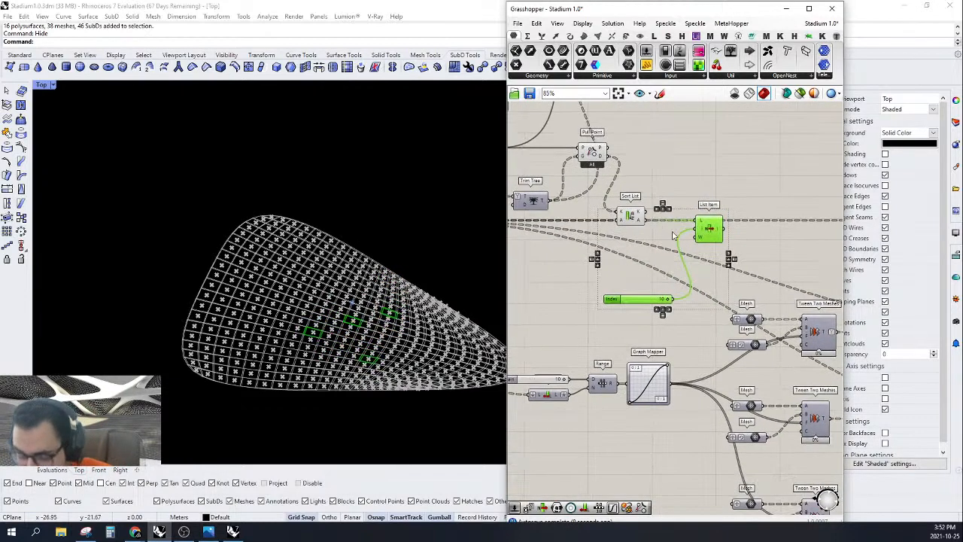
pyautogui.press('Delete')
# Step: Connect Sort List's sorted A output to the List Length input that feeds the Range, replacing the unsorted boxes
pyautogui.moveTo(671, 279); pyautogui.dragTo(675, 271, button='right')
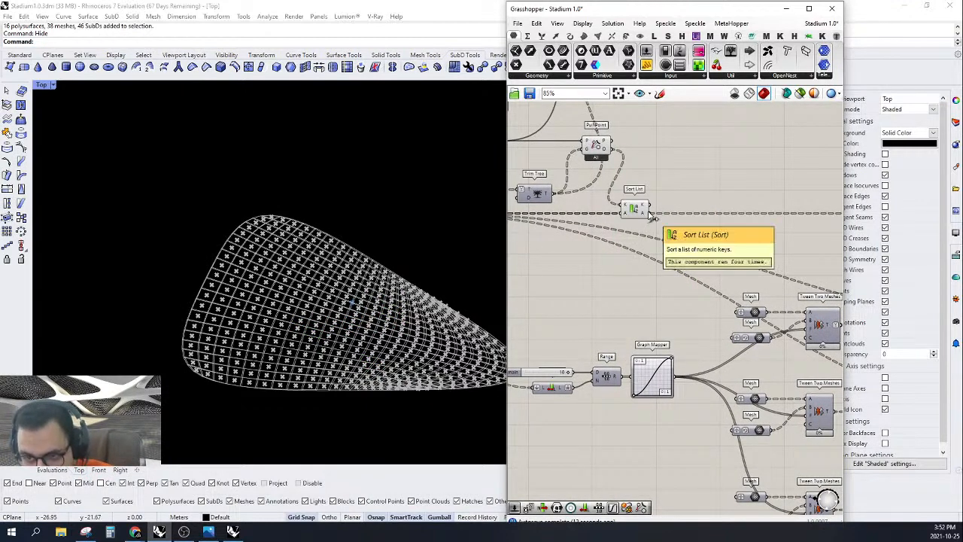
pyautogui.moveTo(649, 214); pyautogui.dragTo(533, 389)
pyautogui.scroll(-1, 628, 294)
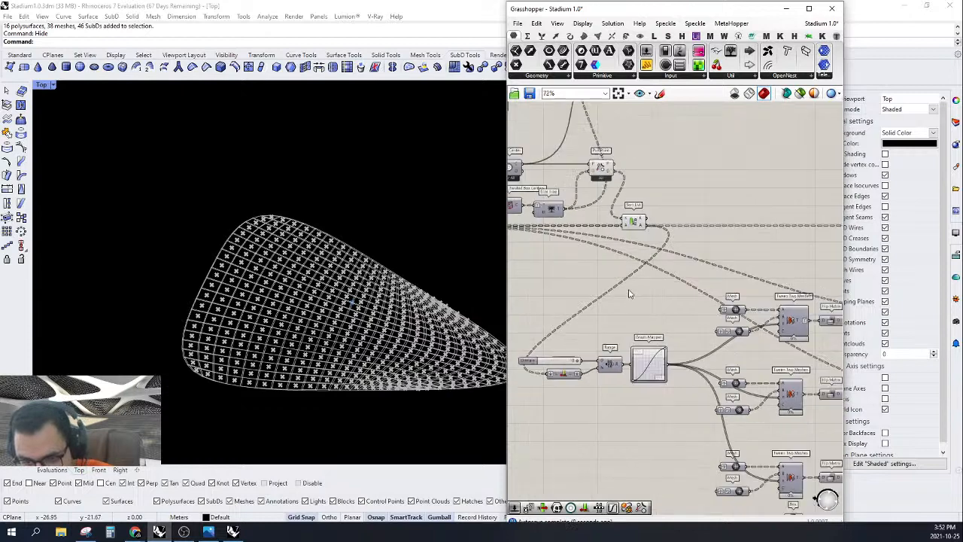
pyautogui.scroll(-4, 631, 294)
pyautogui.moveTo(678, 305); pyautogui.dragTo(674, 278, button='right')
pyautogui.scroll(1, 642, 298)
pyautogui.scroll(2, 566, 289)
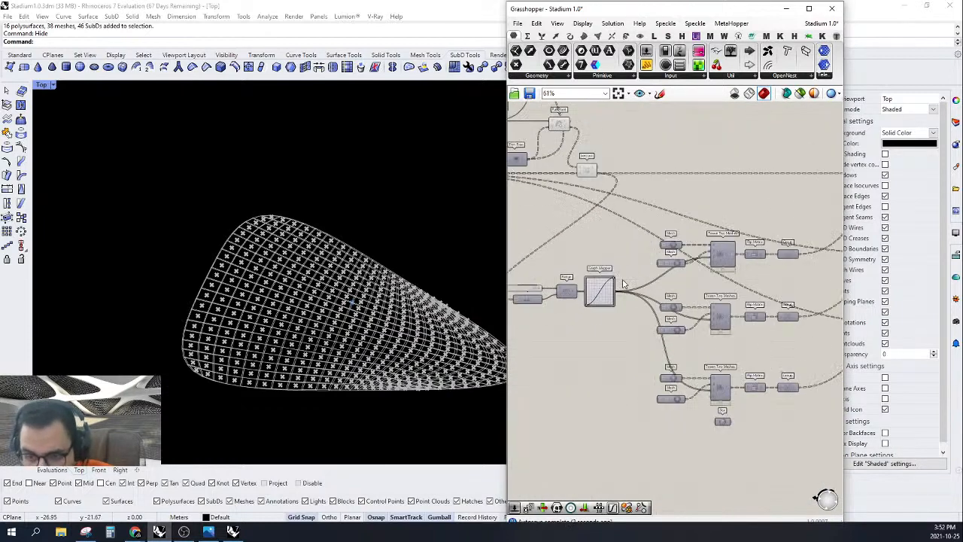
# Step: Move Sort List slightly up off the long twisted box wire running behind it
pyautogui.moveTo(667, 212); pyautogui.dragTo(599, 248, button='right')
pyautogui.scroll(-1, 610, 245)
pyautogui.moveTo(539, 218); pyautogui.dragTo(582, 226, button='right')
pyautogui.scroll(4, 580, 224)
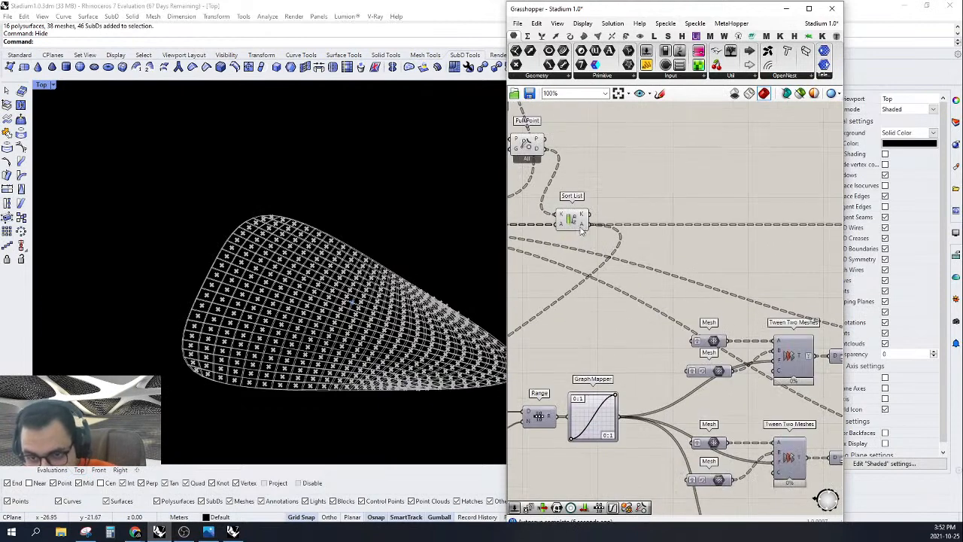
pyautogui.scroll(-7, 583, 226)
pyautogui.scroll(2, 584, 228)
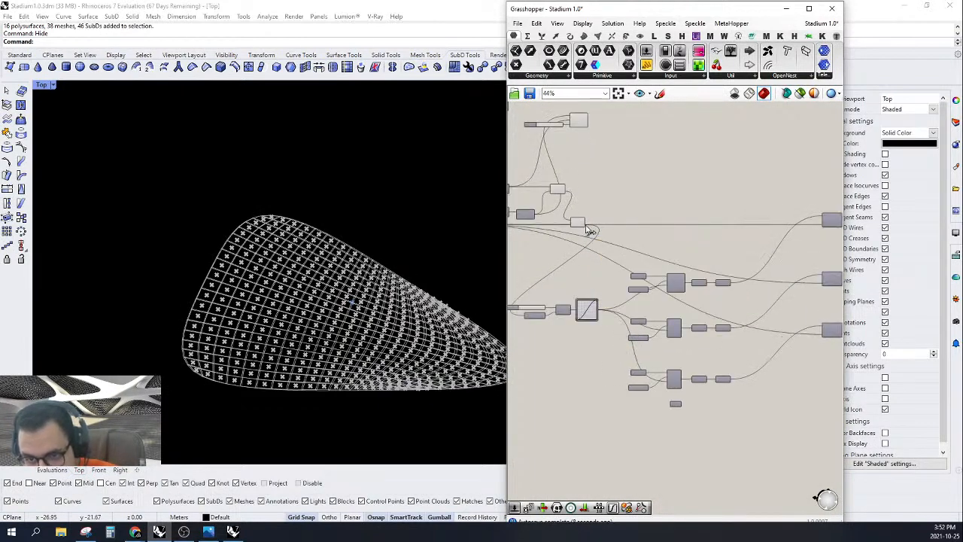
pyautogui.moveTo(638, 234); pyautogui.dragTo(760, 243, button='right')
pyautogui.scroll(3, 707, 230)
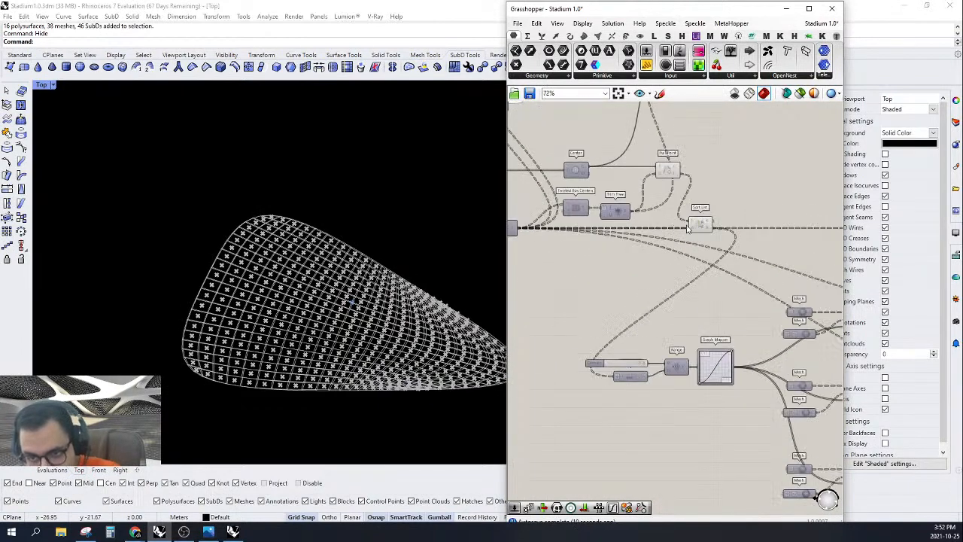
pyautogui.moveTo(700, 224); pyautogui.dragTo(700, 211)
pyautogui.moveTo(548, 242); pyautogui.dragTo(510, 247, button='right')
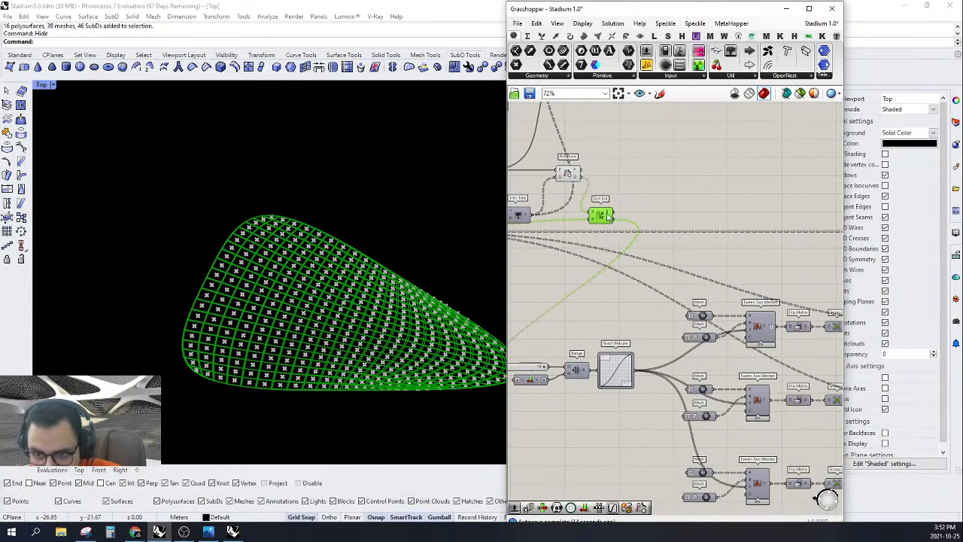
# Step: Connect Sort List's sorted A output to the twisted box inputs of the three morph components, replacing the unsorted boxes
pyautogui.moveTo(607, 213); pyautogui.dragTo(833, 234)
pyautogui.scroll(-2, 615, 230)
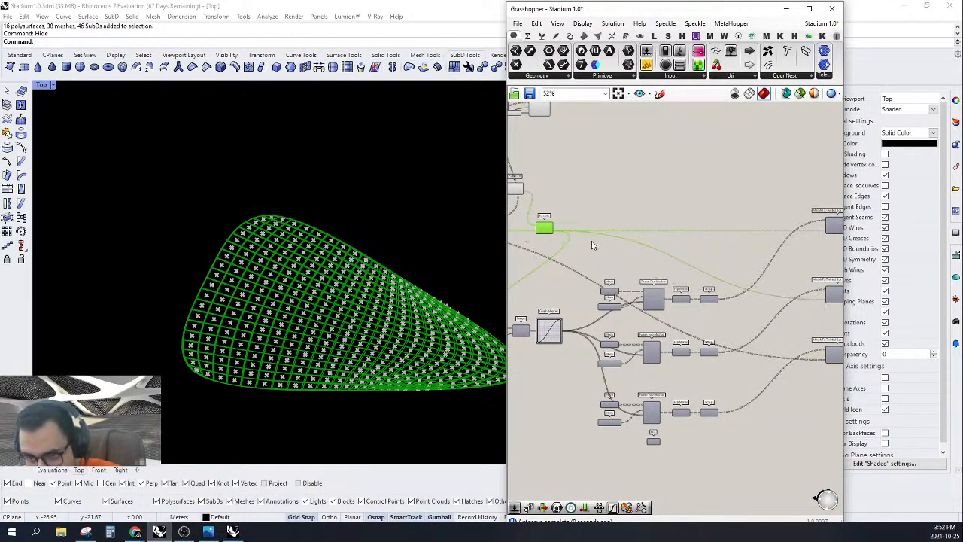
pyautogui.moveTo(839, 351); pyautogui.dragTo(834, 355)
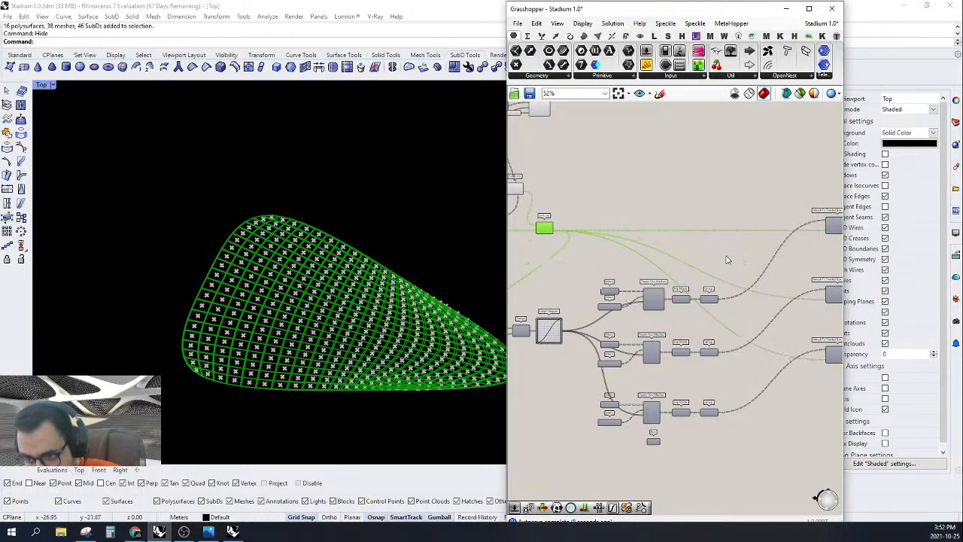
pyautogui.scroll(2, 727, 259)
pyautogui.moveTo(727, 260); pyautogui.dragTo(832, 245, button='right')
pyautogui.scroll(-4, 653, 211)
pyautogui.moveTo(688, 223); pyautogui.dragTo(744, 267, button='right')
pyautogui.scroll(4, 733, 248)
pyautogui.moveTo(752, 225); pyautogui.dragTo(765, 280, button='right')
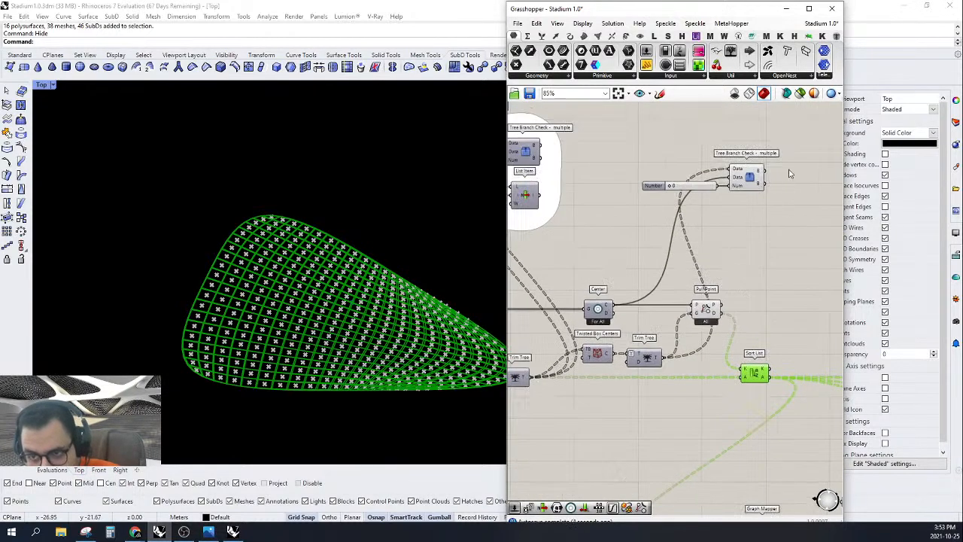
# Step: Move the Tree Branch Check component and its Number slider together down and to the left, closer to Pull Point
pyautogui.moveTo(789, 174); pyautogui.dragTo(638, 194)
pyautogui.moveTo(754, 180); pyautogui.dragTo(715, 237)
pyautogui.click(736, 176)
pyautogui.moveTo(793, 228); pyautogui.dragTo(707, 203, button='right')
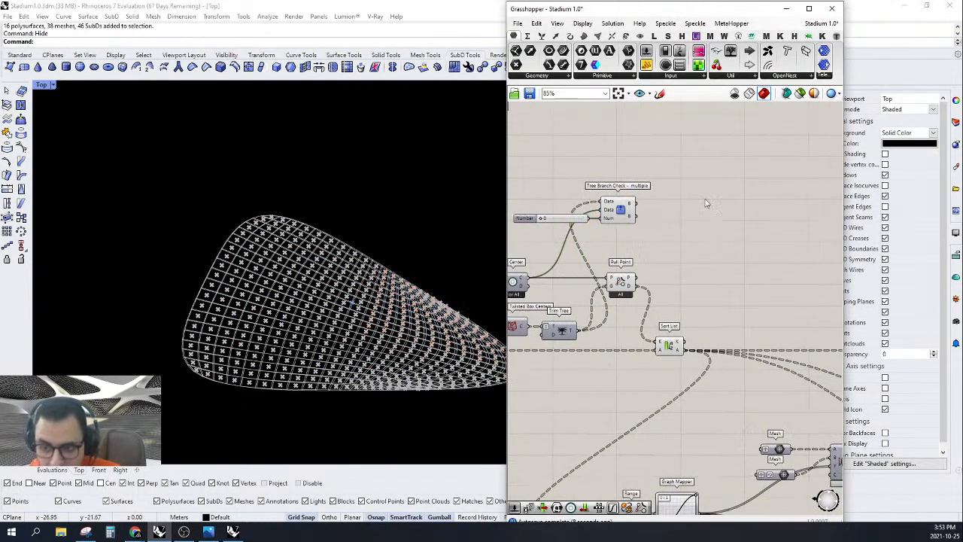
# Step: Turn off the preview of the components from Center and Sort List through the mesh tweening groups
pyautogui.scroll(-4, 682, 251)
pyautogui.moveTo(794, 324); pyautogui.dragTo(732, 296, button='right')
pyautogui.moveTo(752, 290); pyautogui.dragTo(754, 289, button='right')
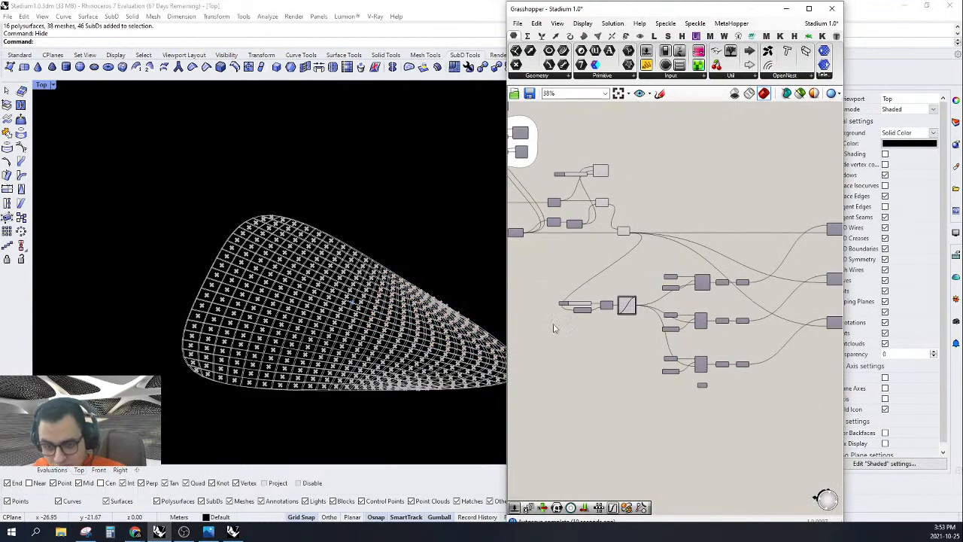
pyautogui.scroll(-2, 686, 359)
pyautogui.moveTo(775, 409); pyautogui.dragTo(588, 144)
pyautogui.rightClick(668, 197)
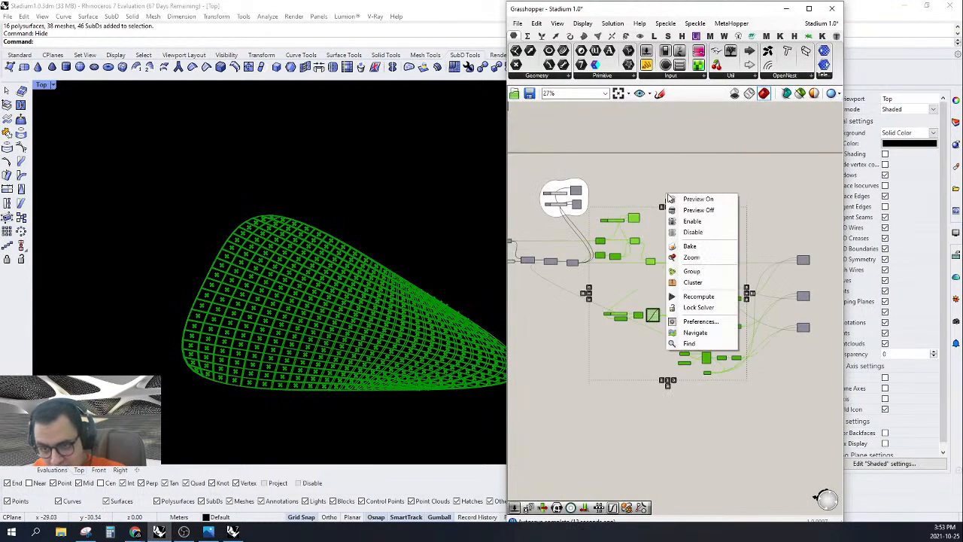
pyautogui.click(686, 213)
pyautogui.click(778, 241)
# Step: Turn on the preview of the three morph components at the end of the definition
pyautogui.scroll(2, 818, 306)
pyautogui.moveTo(822, 201); pyautogui.dragTo(786, 347)
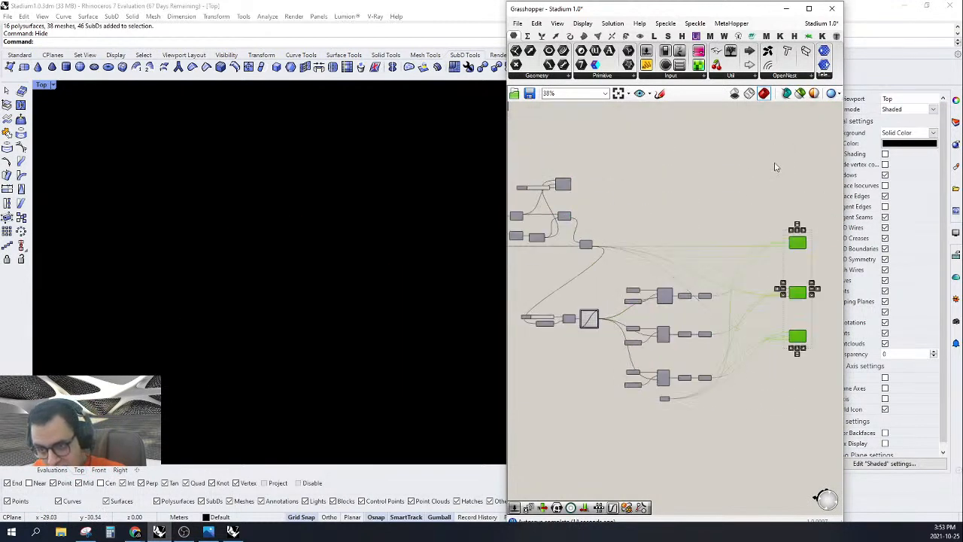
pyautogui.rightClick(776, 165)
pyautogui.click(801, 169)
# Step: Try the values 2, 3 and 4 on the Domain slider that feeds the Range
pyautogui.scroll(5, 523, 319)
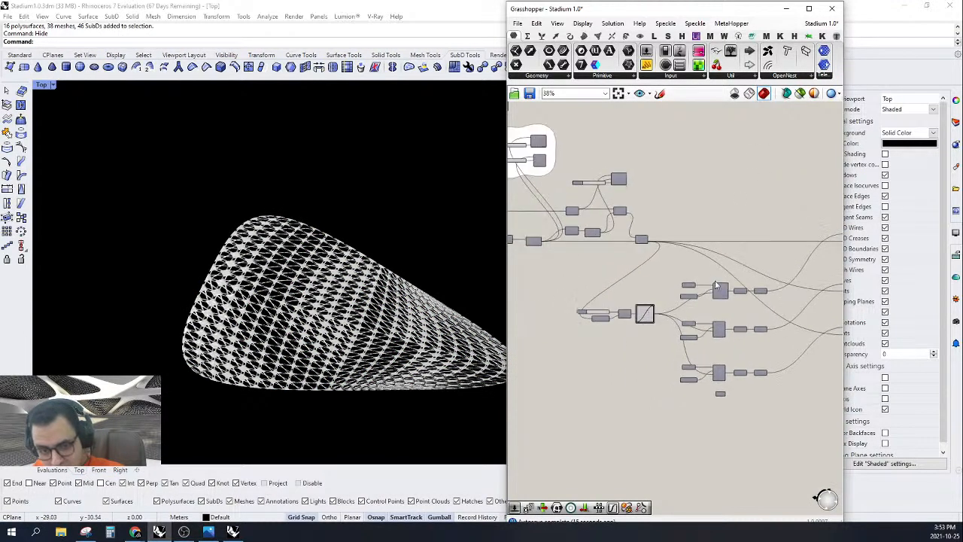
pyautogui.doubleClick(627, 312)
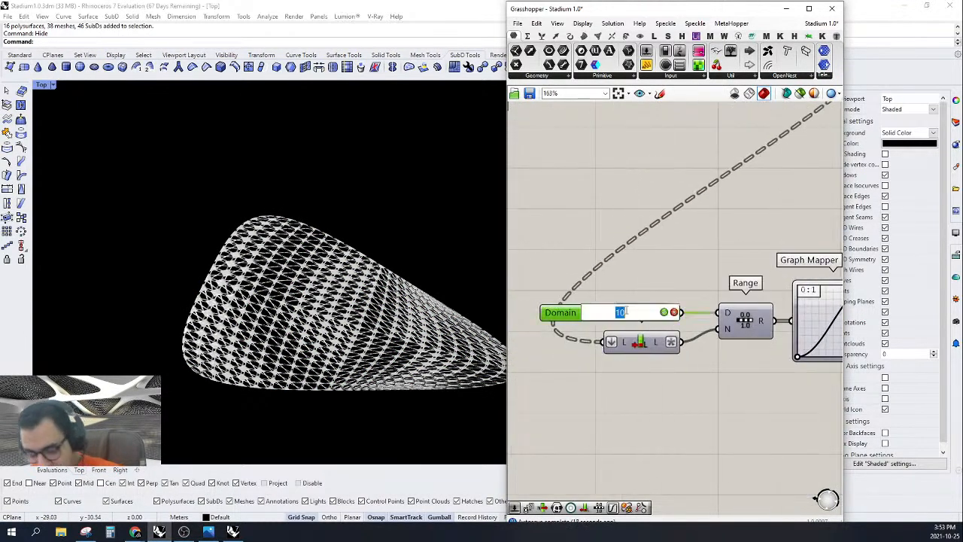
pyautogui.write('2')
pyautogui.press('Return')
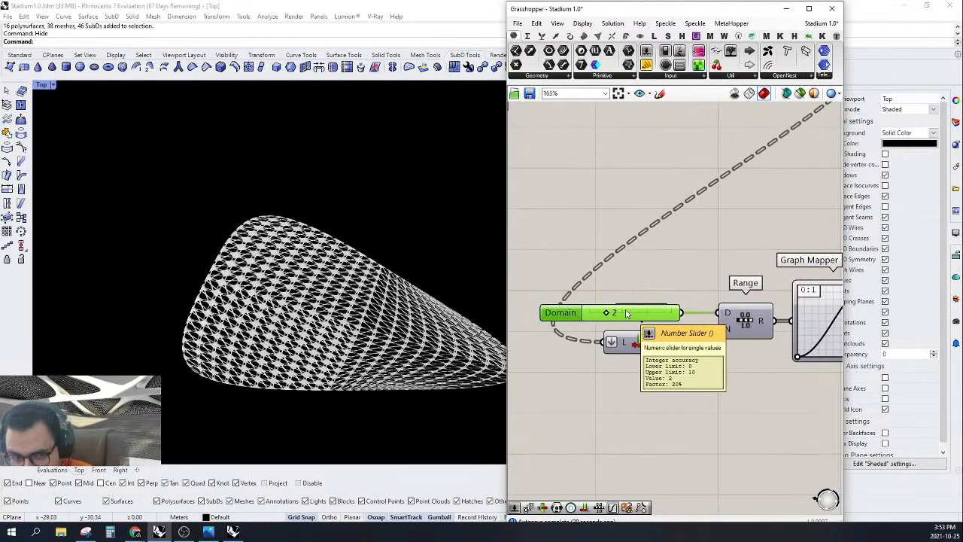
pyautogui.doubleClick(627, 313)
pyautogui.press('Escape')
pyautogui.doubleClick(621, 313)
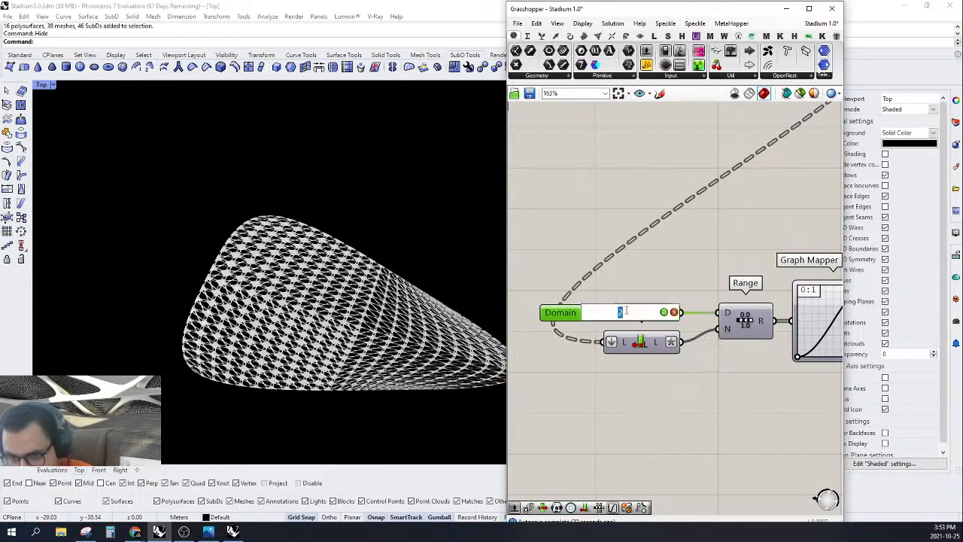
pyautogui.write('3')
pyautogui.press('Return')
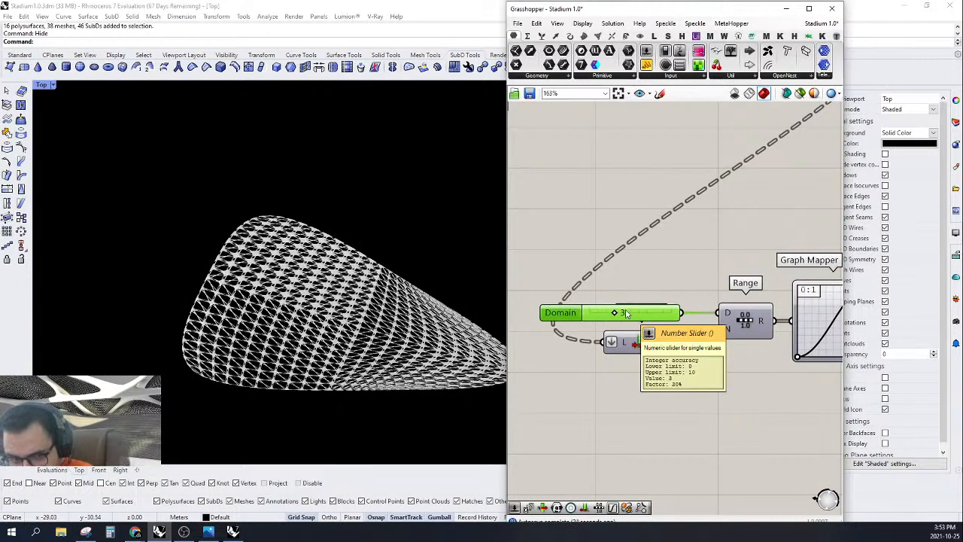
pyautogui.scroll(3, 617, 307)
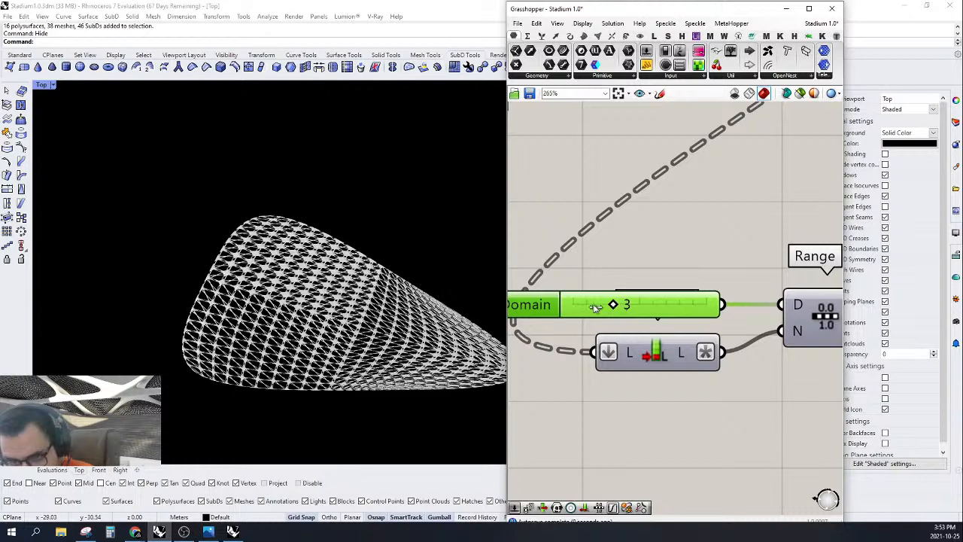
pyautogui.moveTo(594, 306); pyautogui.dragTo(634, 305)
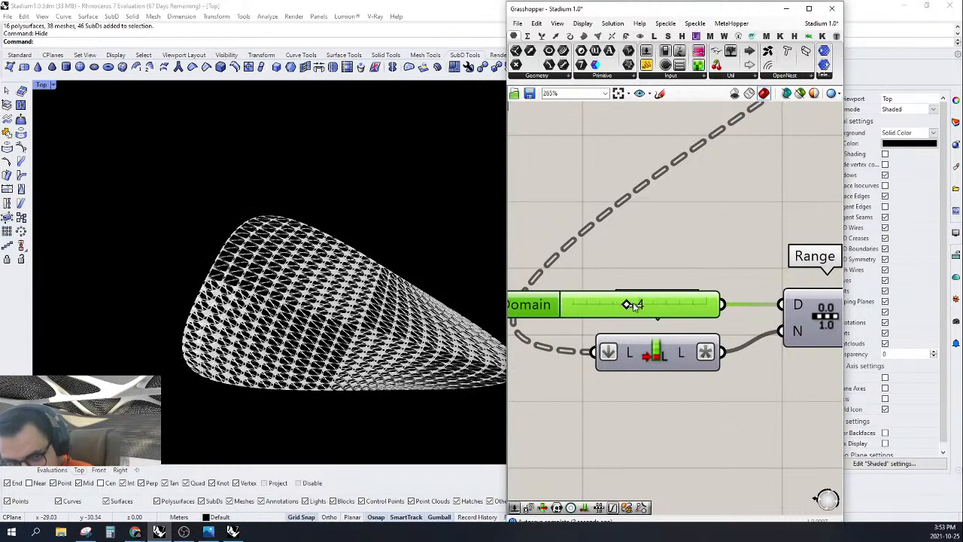
pyautogui.scroll(-6, 635, 304)
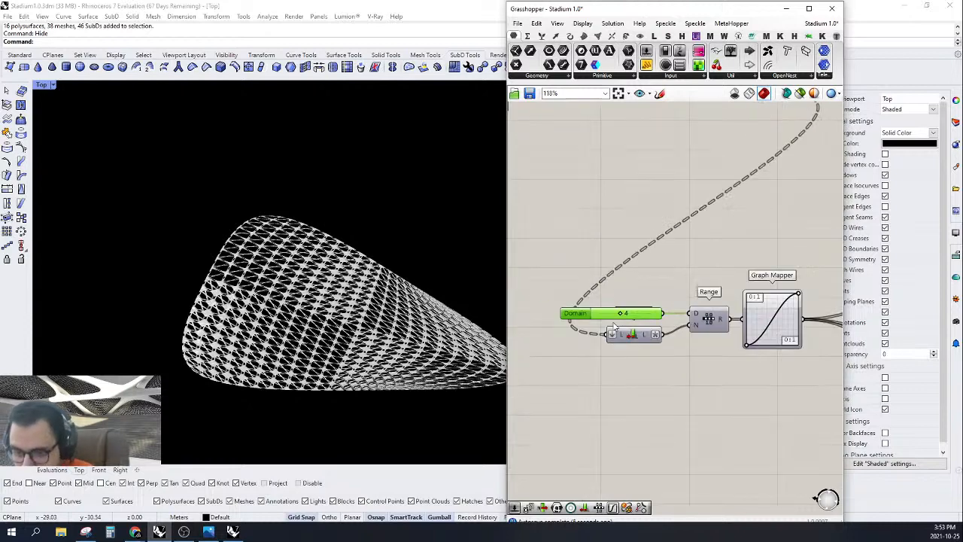
# Step: Move Pull Point and Sort List together to the right, away from Trim Tree
pyautogui.moveTo(662, 293); pyautogui.dragTo(617, 275, button='right')
pyautogui.scroll(3, 602, 384)
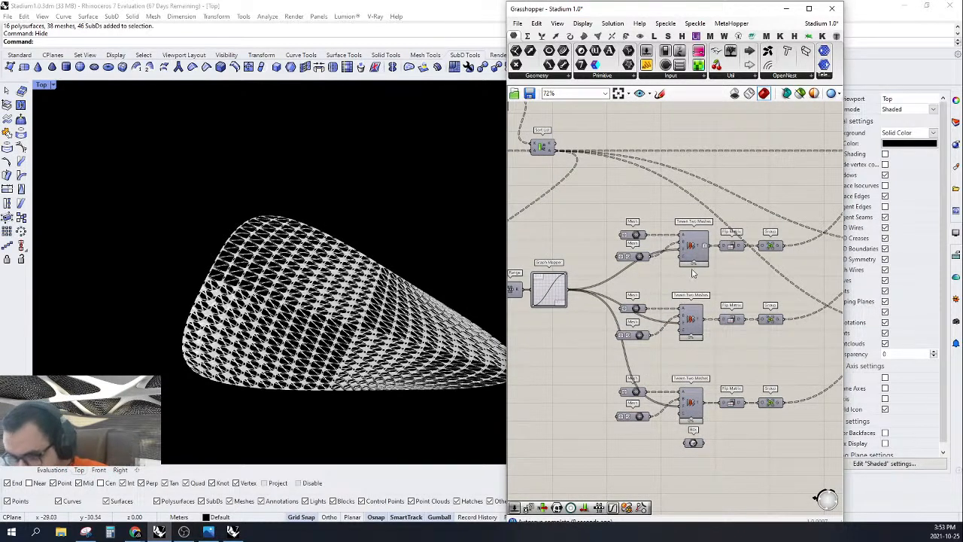
pyautogui.moveTo(693, 273); pyautogui.dragTo(726, 317, button='right')
pyautogui.moveTo(526, 143); pyautogui.dragTo(688, 258, button='right')
pyautogui.moveTo(759, 230); pyautogui.dragTo(677, 335)
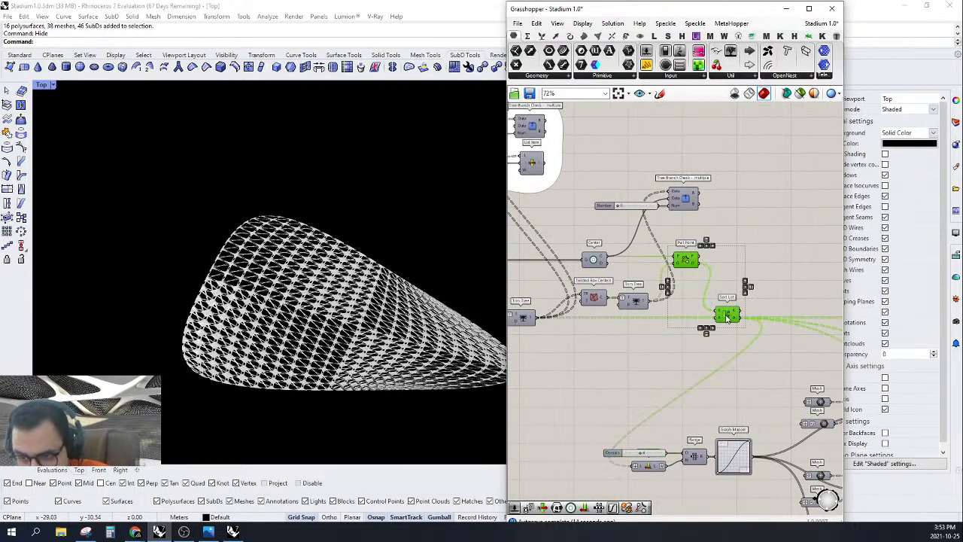
pyautogui.moveTo(727, 317); pyautogui.dragTo(763, 314)
pyautogui.click(805, 243)
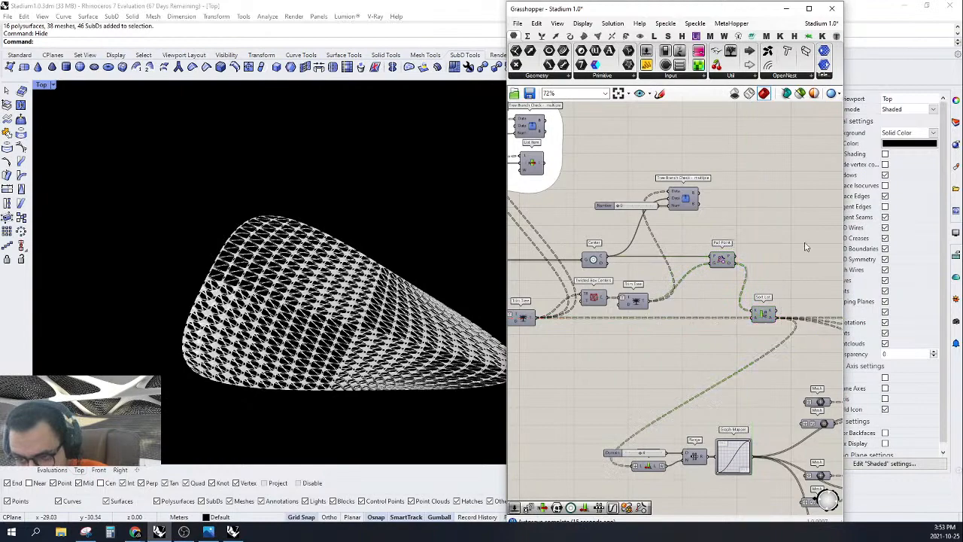
# Step: Flatten the T output of the Trim Tree that supplies the twisted boxes
pyautogui.moveTo(684, 284); pyautogui.dragTo(736, 305, button='right')
pyautogui.scroll(3, 382, 344)
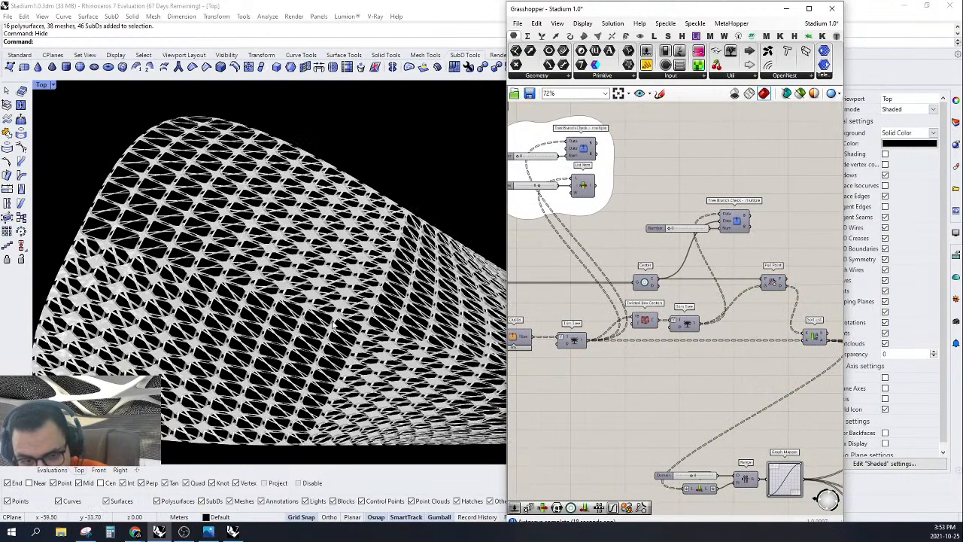
pyautogui.moveTo(715, 389); pyautogui.dragTo(619, 355, button='right')
pyautogui.scroll(2, 703, 310)
pyautogui.moveTo(722, 312); pyautogui.dragTo(789, 311, button='right')
pyautogui.scroll(-3, 665, 294)
pyautogui.scroll(3, 605, 313)
pyautogui.moveTo(651, 305); pyautogui.dragTo(617, 312, button='right')
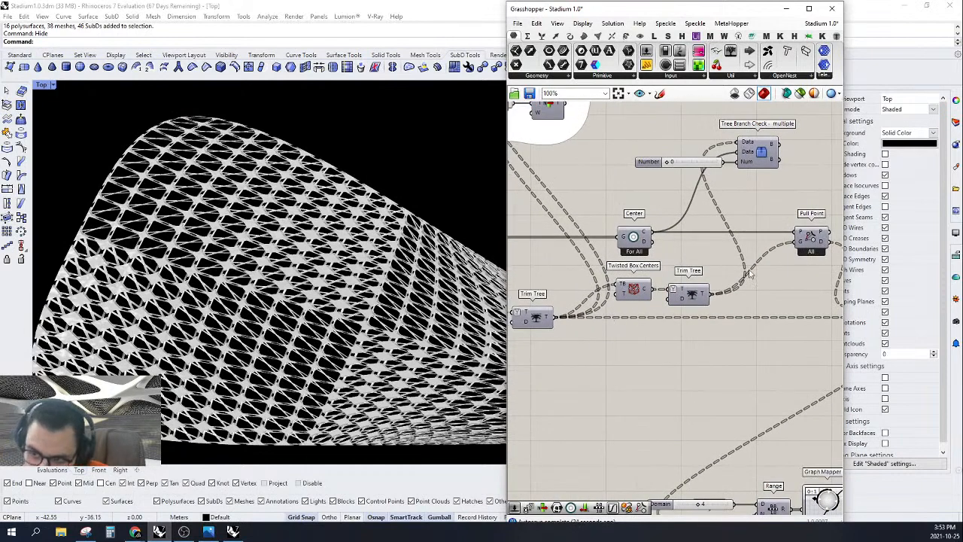
pyautogui.moveTo(748, 271); pyautogui.dragTo(702, 260, button='right')
pyautogui.moveTo(647, 286); pyautogui.dragTo(698, 295, button='right')
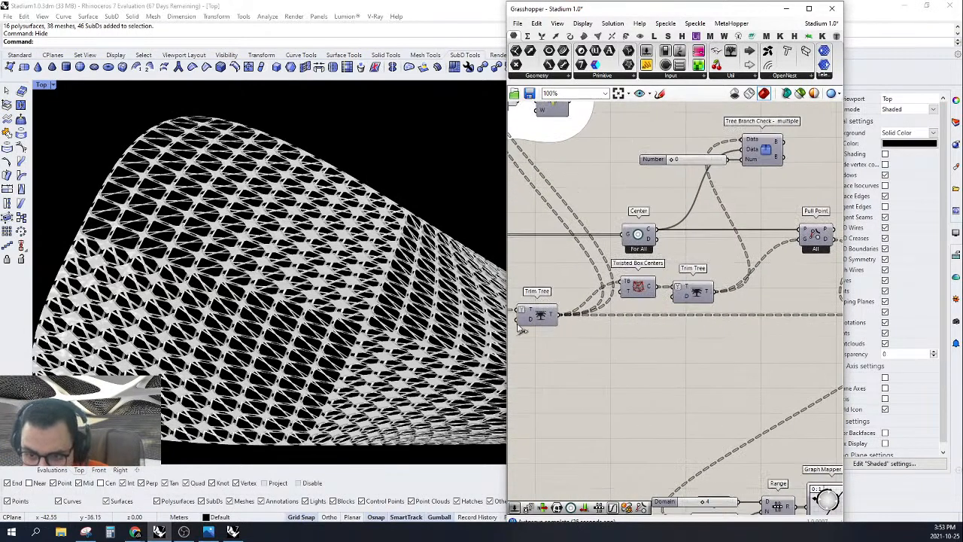
pyautogui.rightClick(555, 317)
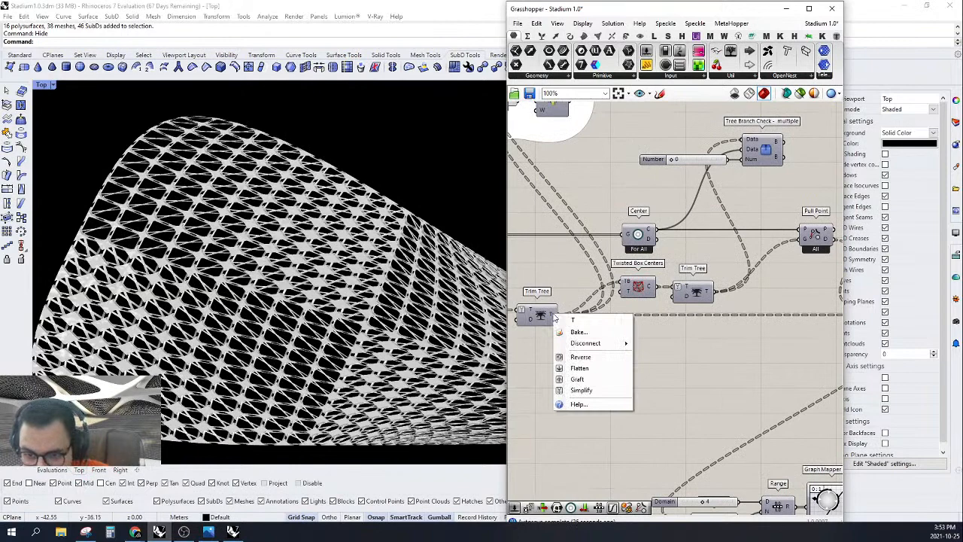
pyautogui.click(579, 368)
# Step: Flatten the C output of Twisted Box Centers
pyautogui.scroll(-3, 600, 340)
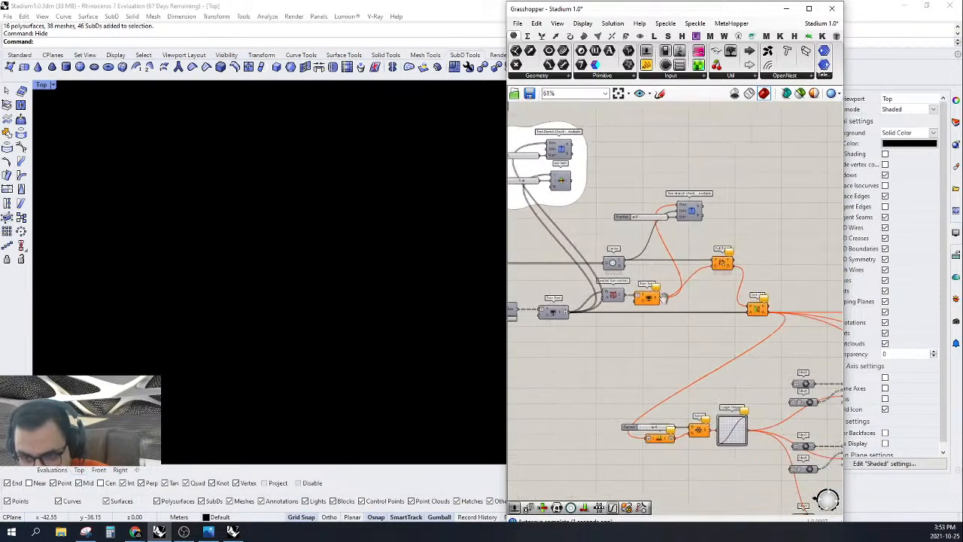
pyautogui.scroll(2, 677, 290)
pyautogui.moveTo(722, 297); pyautogui.dragTo(718, 309, button='right')
pyautogui.scroll(2, 654, 317)
pyautogui.moveTo(619, 324); pyautogui.dragTo(643, 324)
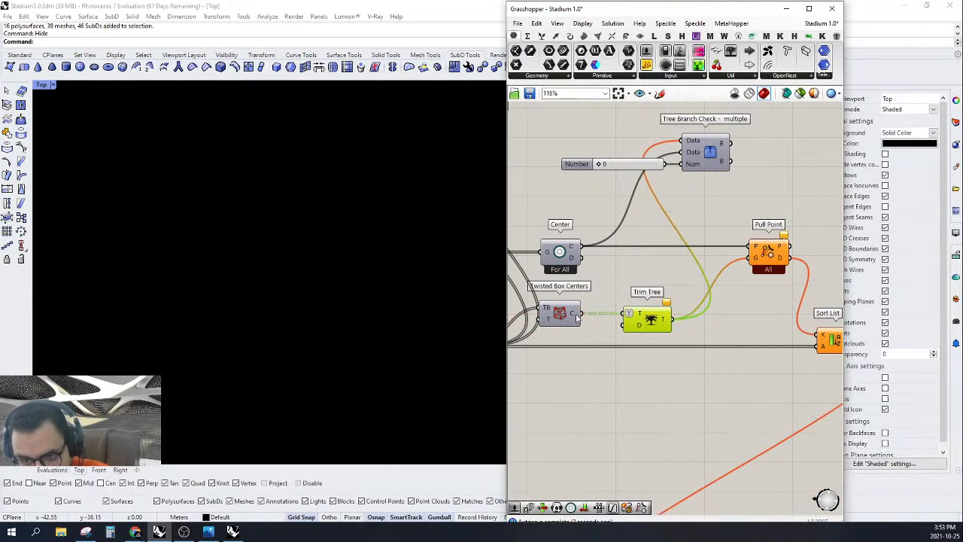
pyautogui.rightClick(576, 318)
pyautogui.click(580, 368)
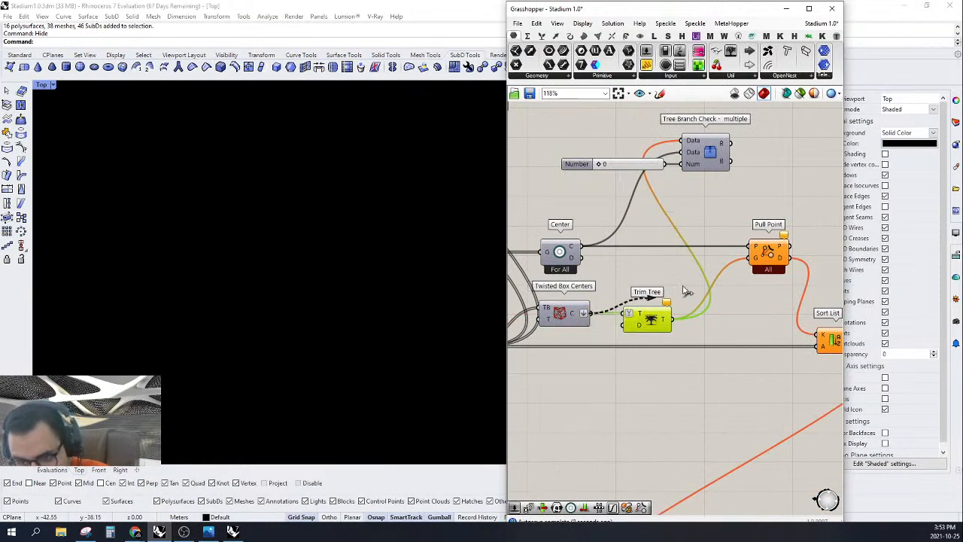
# Step: Feed the flattened box centers directly into Pull Point's G input and delete the bypassed Trim Tree
pyautogui.moveTo(745, 258); pyautogui.dragTo(701, 263)
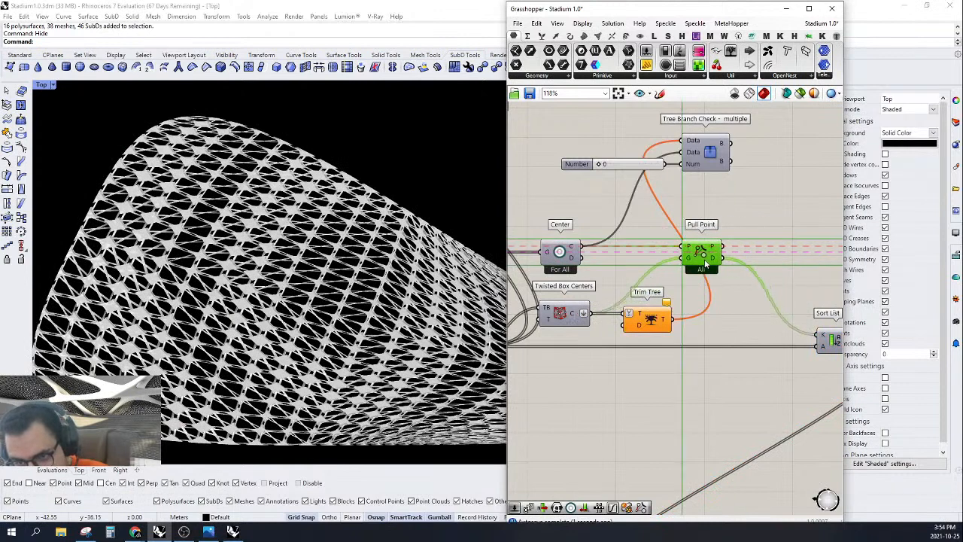
pyautogui.moveTo(661, 331); pyautogui.dragTo(672, 331)
pyautogui.moveTo(700, 333); pyautogui.dragTo(724, 334, button='right')
pyautogui.press('Delete')
# Step: Move Pull Point slightly left, closer to Center and Twisted Box Centers
pyautogui.scroll(-1, 712, 262)
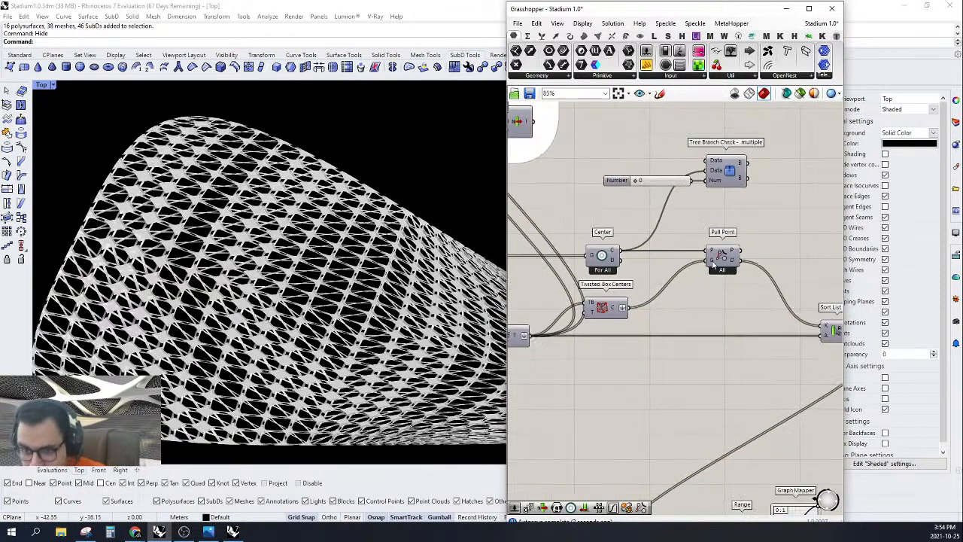
pyautogui.moveTo(719, 262); pyautogui.dragTo(692, 255, button='right')
pyautogui.scroll(-1, 691, 256)
pyautogui.scroll(2, 691, 254)
pyautogui.moveTo(693, 247); pyautogui.dragTo(674, 247)
# Step: Move Sort List left along its wire, closer to Pull Point
pyautogui.moveTo(701, 261); pyautogui.dragTo(718, 272, button='right')
pyautogui.scroll(-8, 191, 324)
pyautogui.scroll(6, 300, 348)
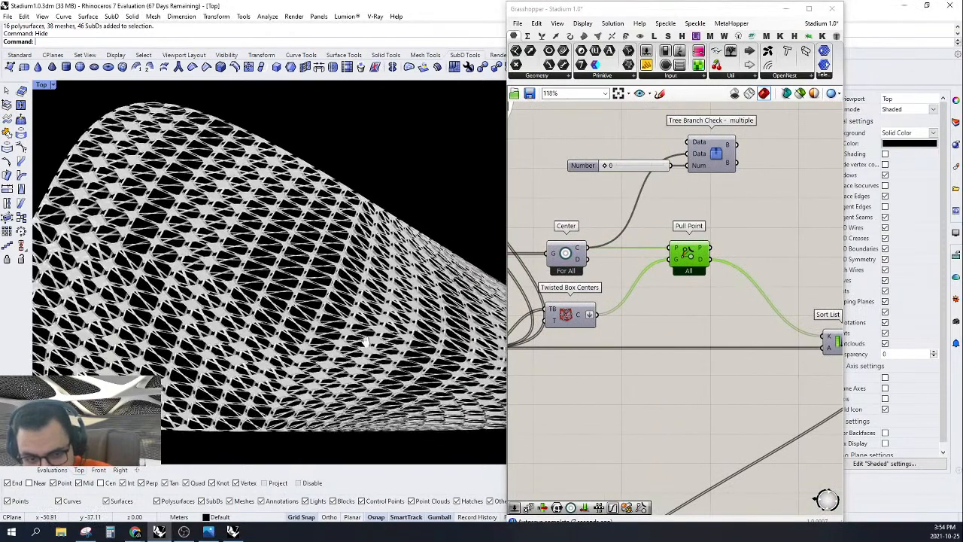
pyautogui.scroll(-3, 594, 275)
pyautogui.moveTo(680, 332); pyautogui.dragTo(671, 292, button='right')
pyautogui.moveTo(656, 245); pyautogui.dragTo(704, 261, button='right')
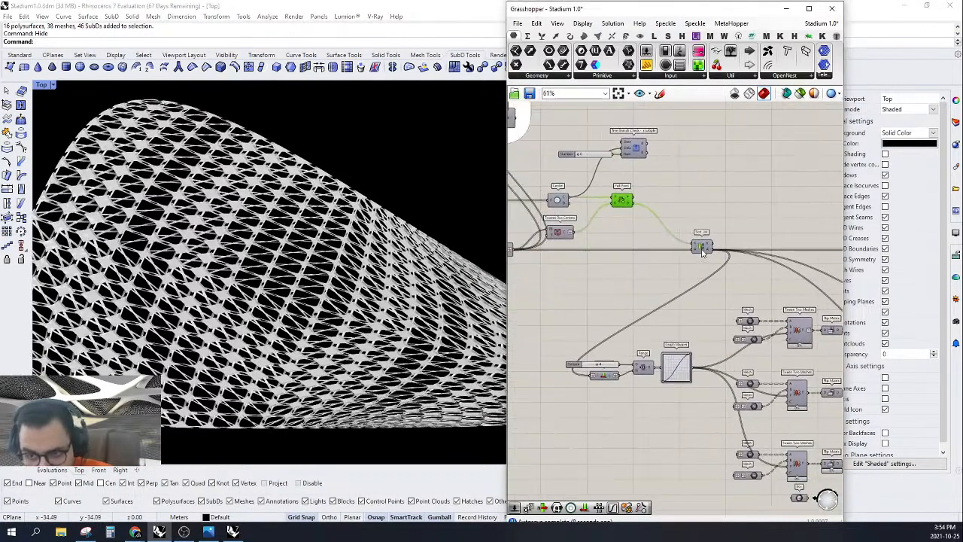
pyautogui.scroll(1, 705, 251)
pyautogui.moveTo(704, 249); pyautogui.dragTo(668, 250)
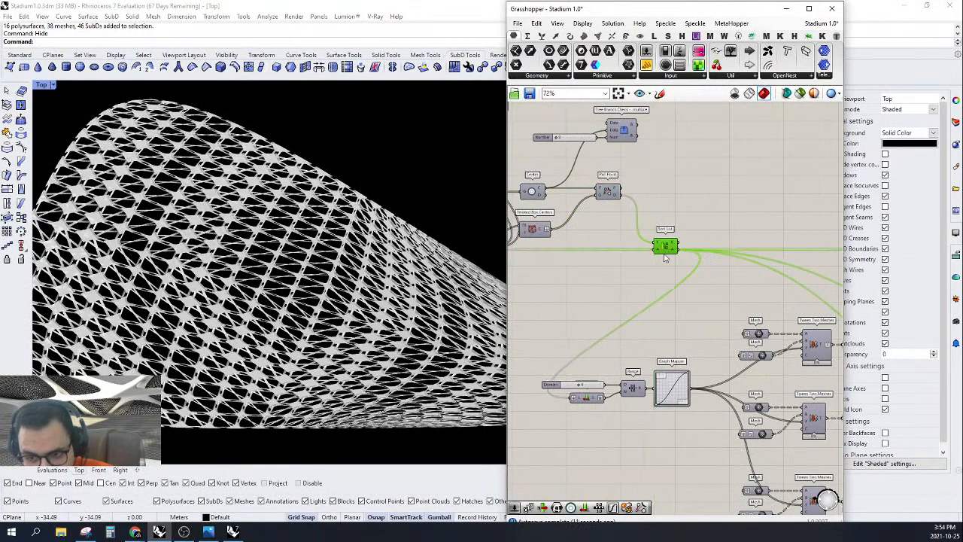
# Step: Set the Domain slider that feeds the Range to 2
pyautogui.moveTo(662, 268); pyautogui.dragTo(704, 269, button='right')
pyautogui.scroll(5, 354, 358)
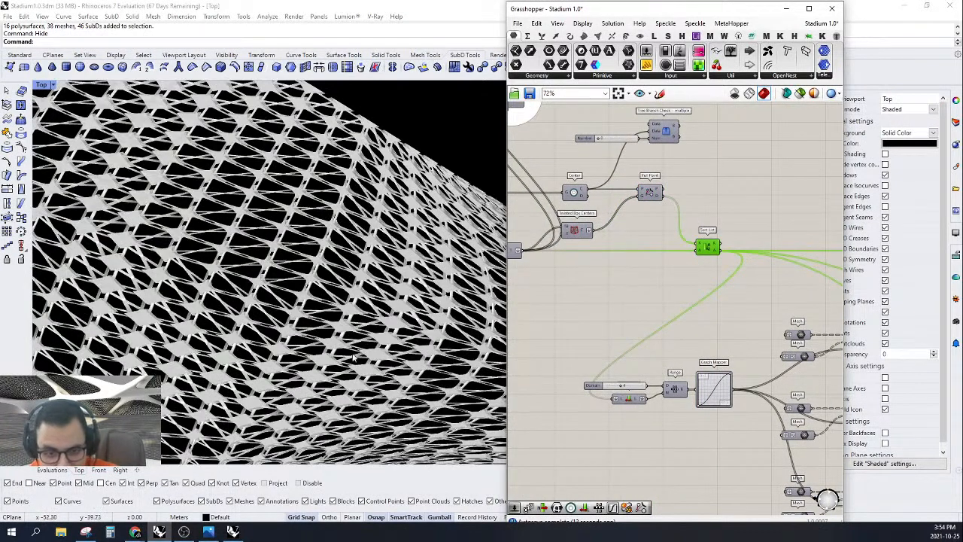
pyautogui.scroll(-7, 351, 310)
pyautogui.scroll(4, 632, 327)
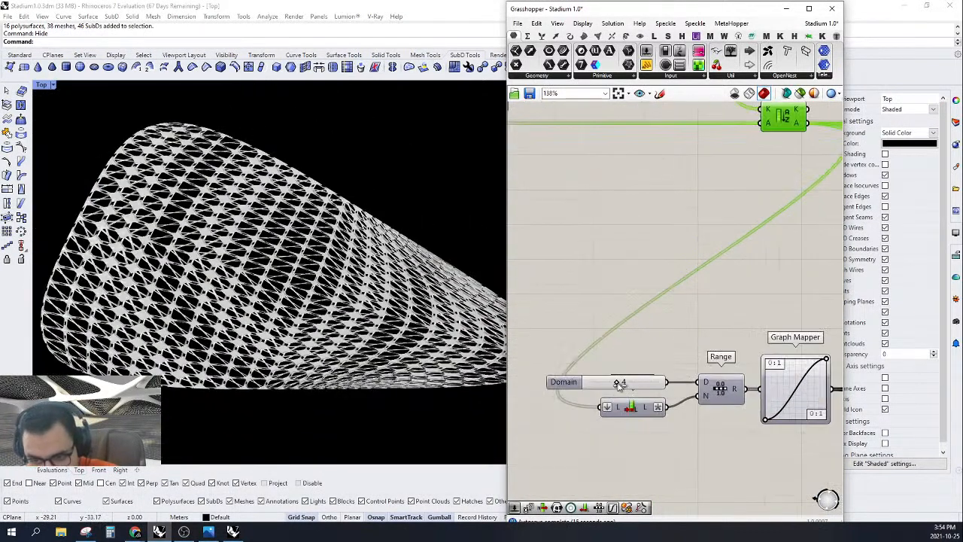
pyautogui.moveTo(620, 383); pyautogui.dragTo(603, 396)
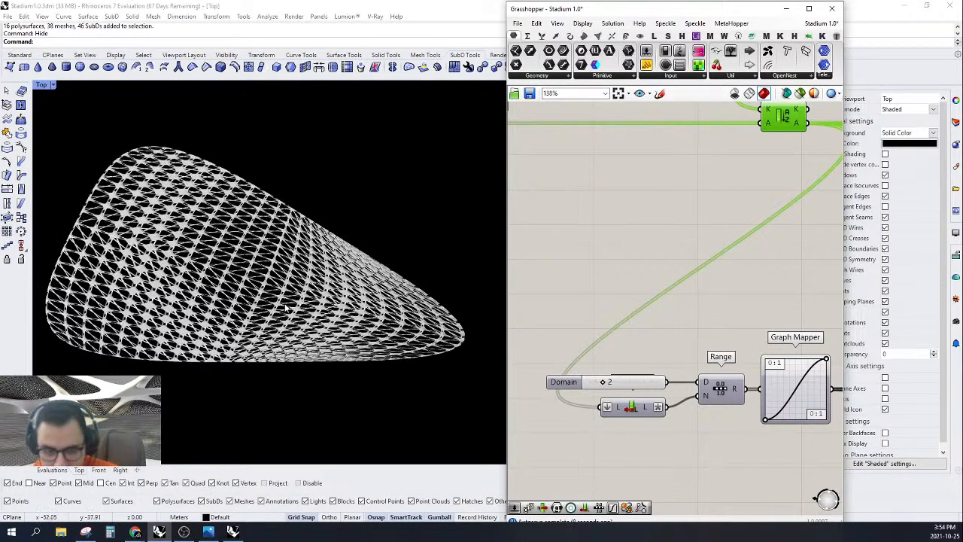
# Step: Try the Domain slider at 1 to compare the façade pattern, and return it to 2
pyautogui.scroll(5, 264, 289)
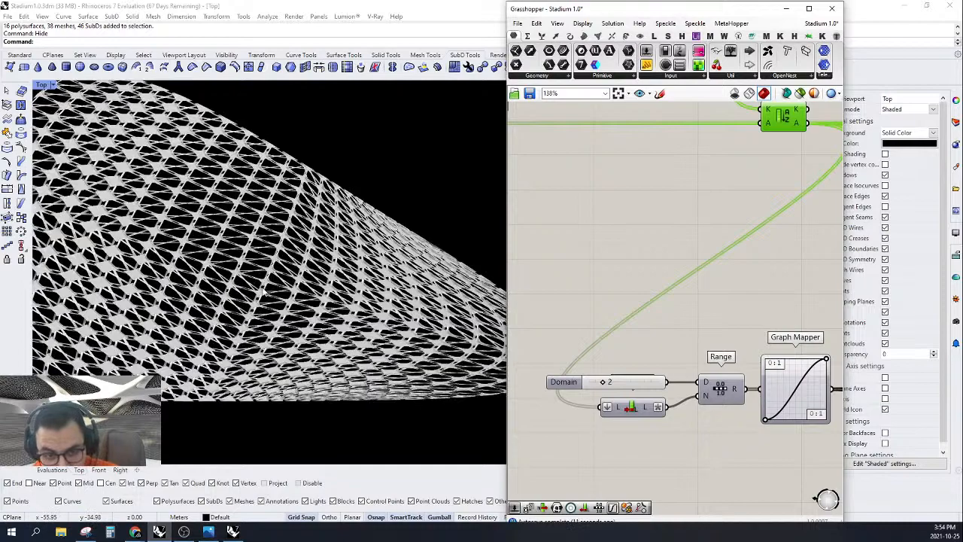
pyautogui.scroll(-2, 319, 280)
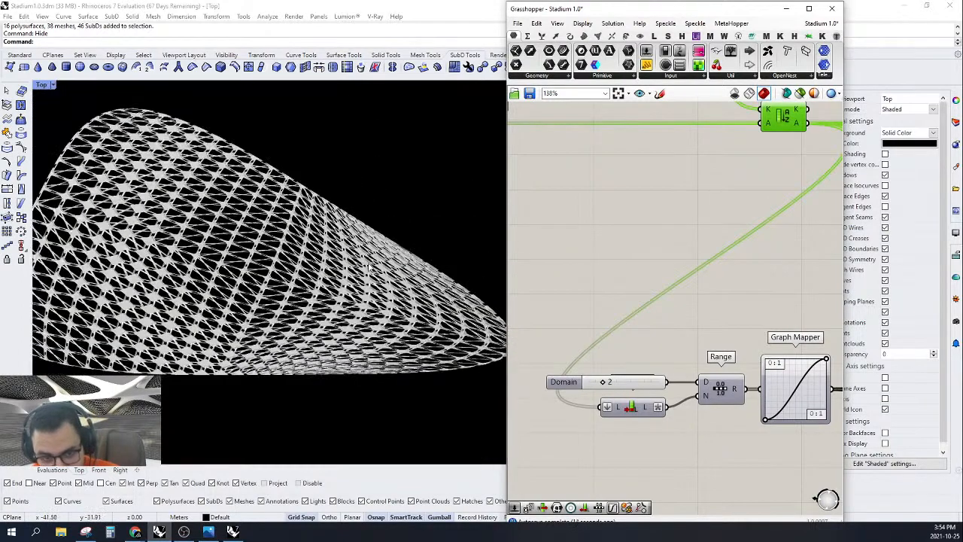
pyautogui.scroll(-3, 333, 352)
pyautogui.scroll(3, 609, 384)
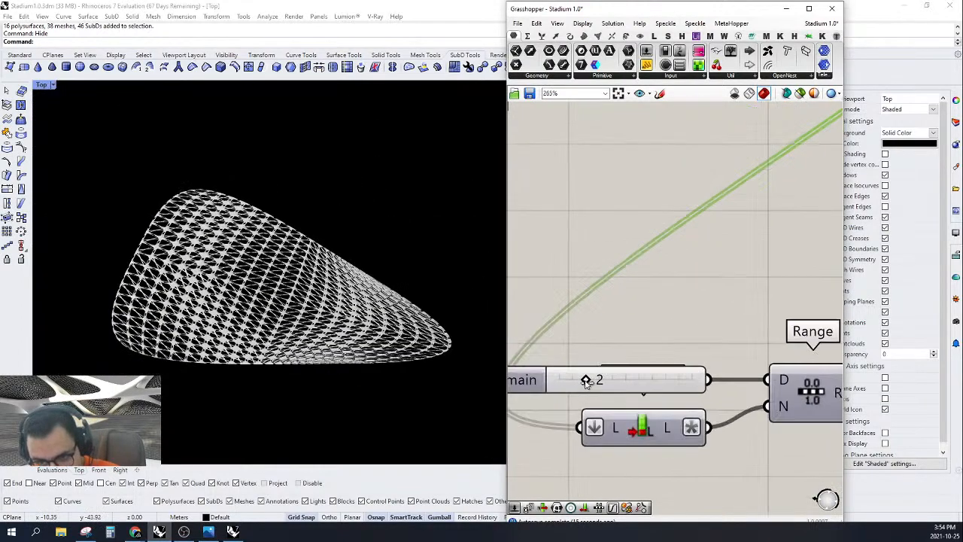
pyautogui.moveTo(573, 383); pyautogui.dragTo(569, 383)
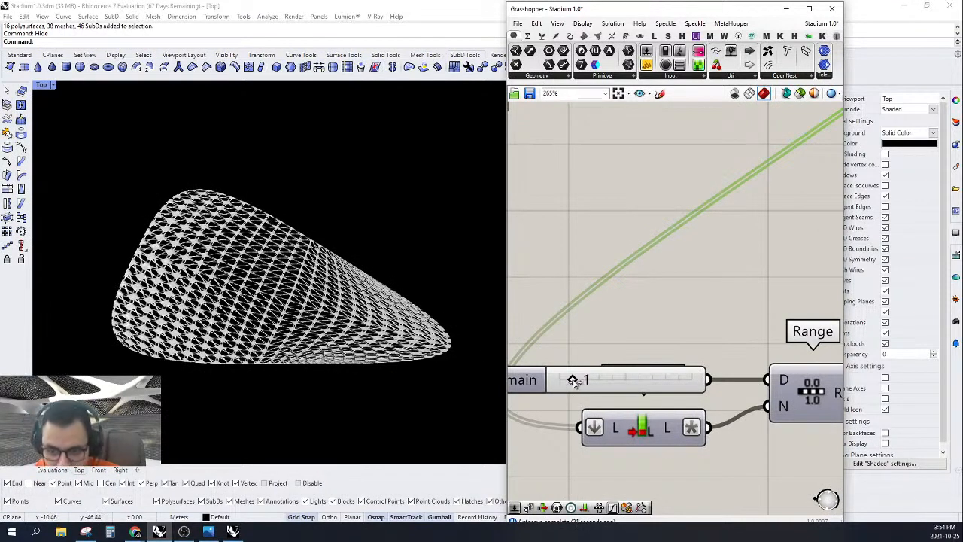
pyautogui.moveTo(573, 382); pyautogui.dragTo(590, 396)
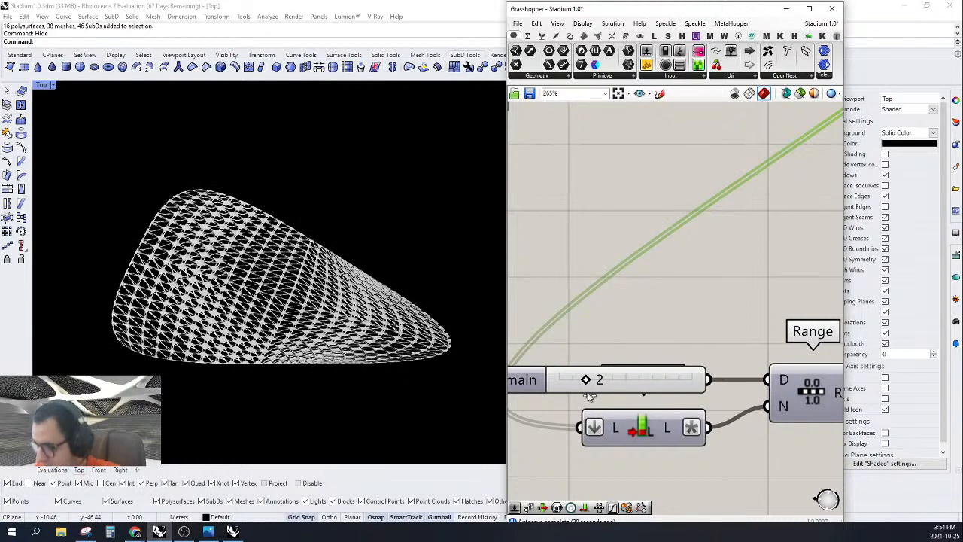
# Step: Group the Number slider together with the Tree Branch Check - multiple component above Center and Pull Point
pyautogui.moveTo(591, 397)
pyautogui.mouseDown()
pyautogui.moveTo(599, 391)
pyautogui.moveTo(589, 387)
pyautogui.mouseUp()
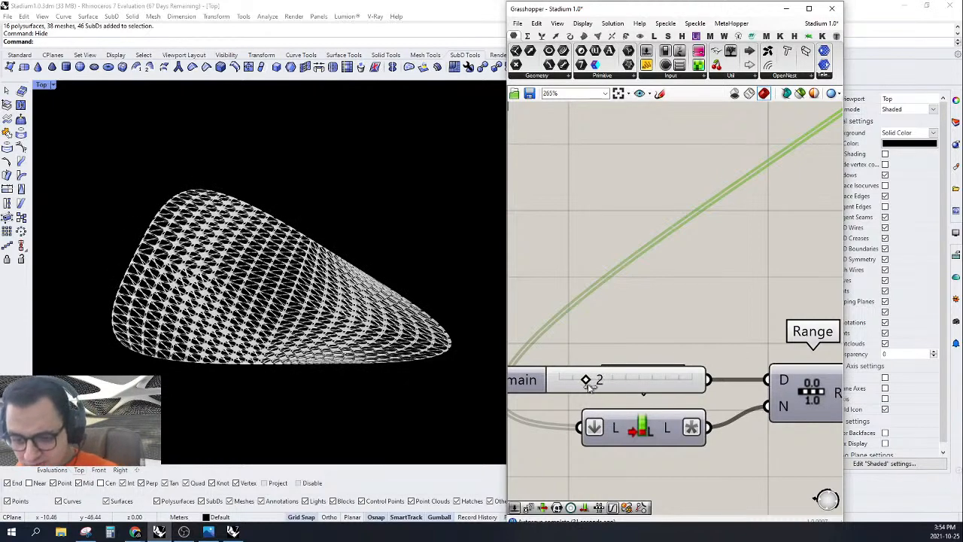
pyautogui.scroll(-8, 630, 355)
pyautogui.moveTo(678, 333); pyautogui.dragTo(644, 310, button='right')
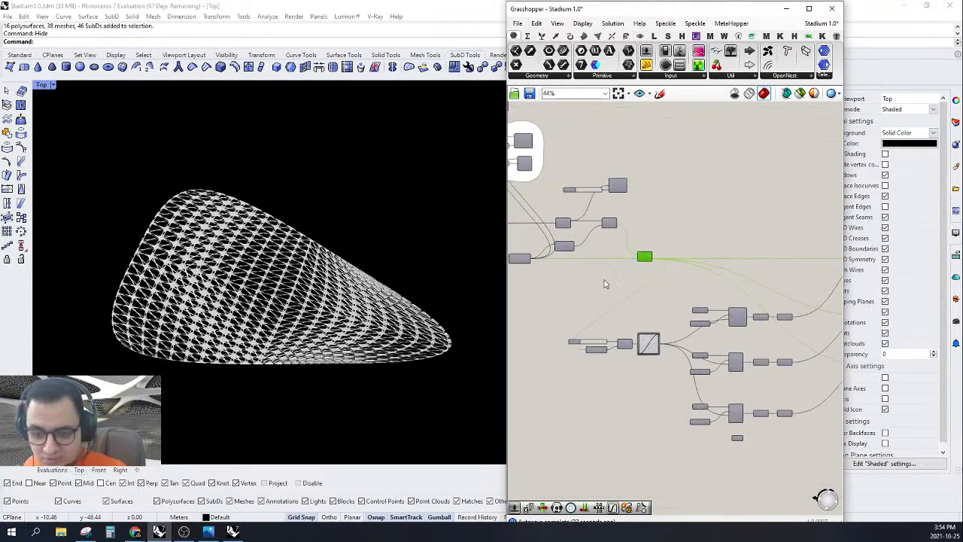
pyautogui.scroll(4, 603, 284)
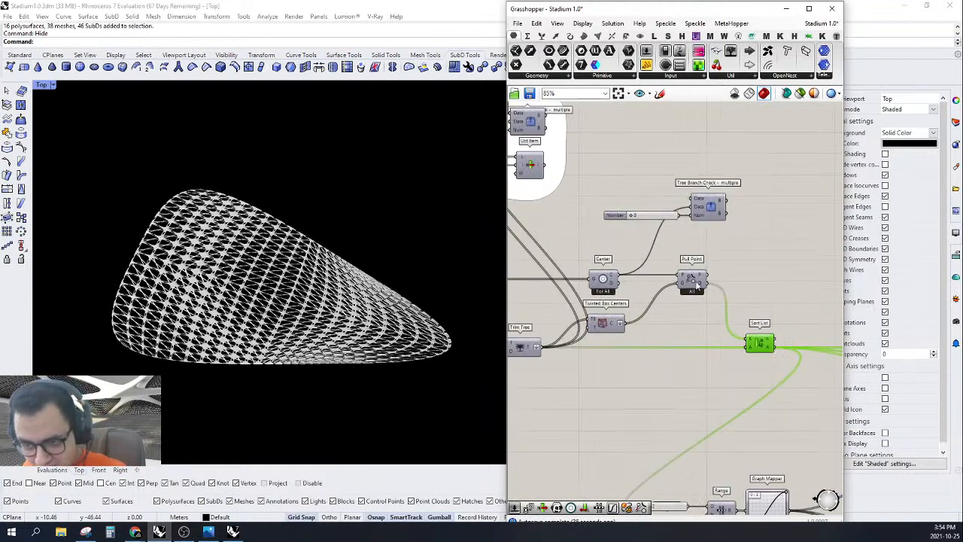
pyautogui.scroll(-2, 719, 237)
pyautogui.moveTo(733, 172); pyautogui.dragTo(656, 229)
pyautogui.moveTo(695, 224); pyautogui.dragTo(689, 262, button='right')
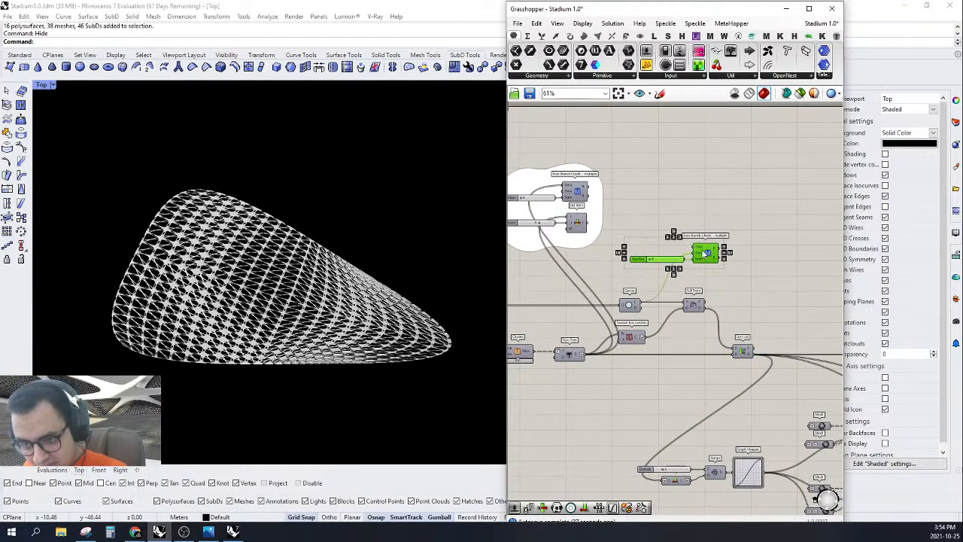
pyautogui.scroll(3, 707, 260)
pyautogui.click(721, 277)
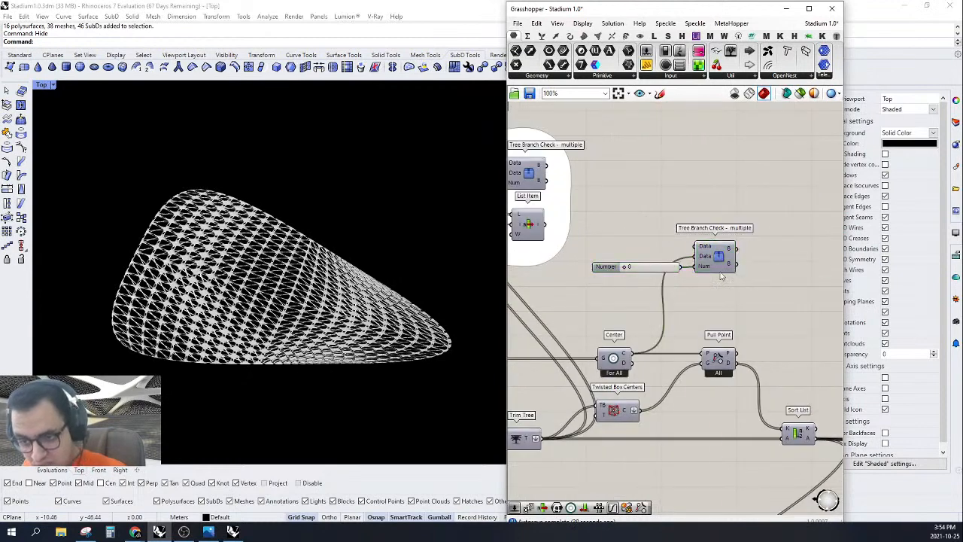
pyautogui.moveTo(721, 277); pyautogui.dragTo(719, 275)
pyautogui.moveTo(739, 192); pyautogui.dragTo(578, 295)
pyautogui.moveTo(639, 301); pyautogui.dragTo(608, 297, button='right')
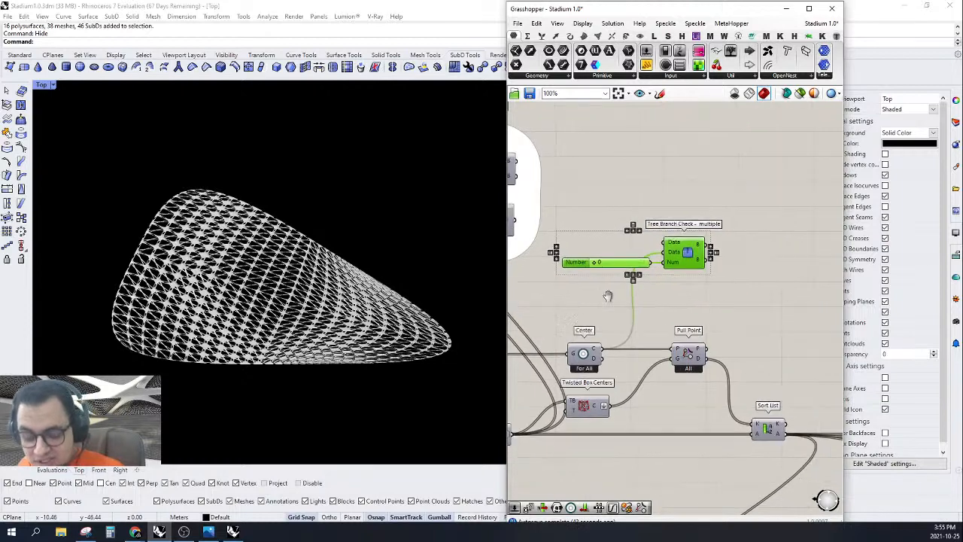
pyautogui.hotkey('ctrl', 'g')
pyautogui.click(722, 317)
pyautogui.moveTo(717, 303); pyautogui.dragTo(702, 296, button='right')
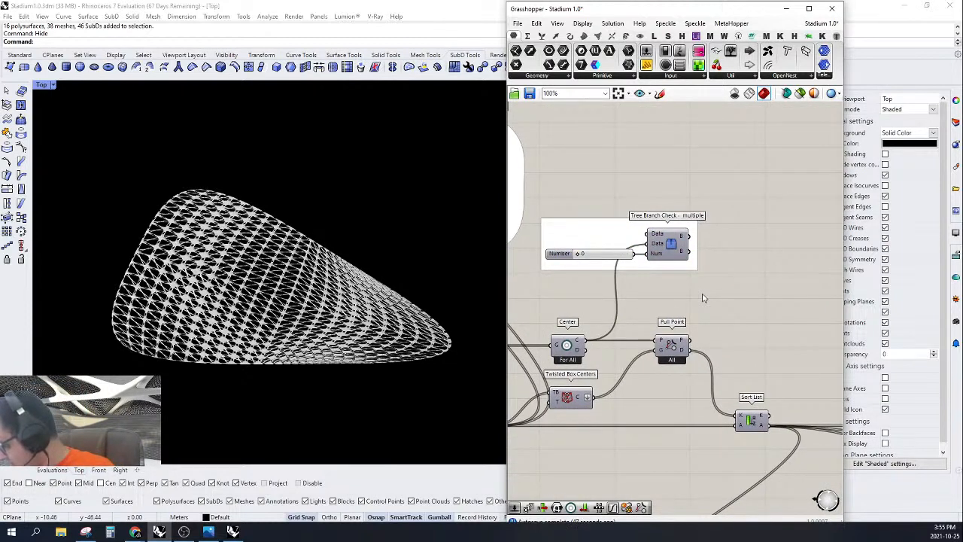
# Step: Add an Ungroup component beside the uppermost Morph To Twisted Box and connect the morph's M output to its G input
pyautogui.scroll(-8, 685, 288)
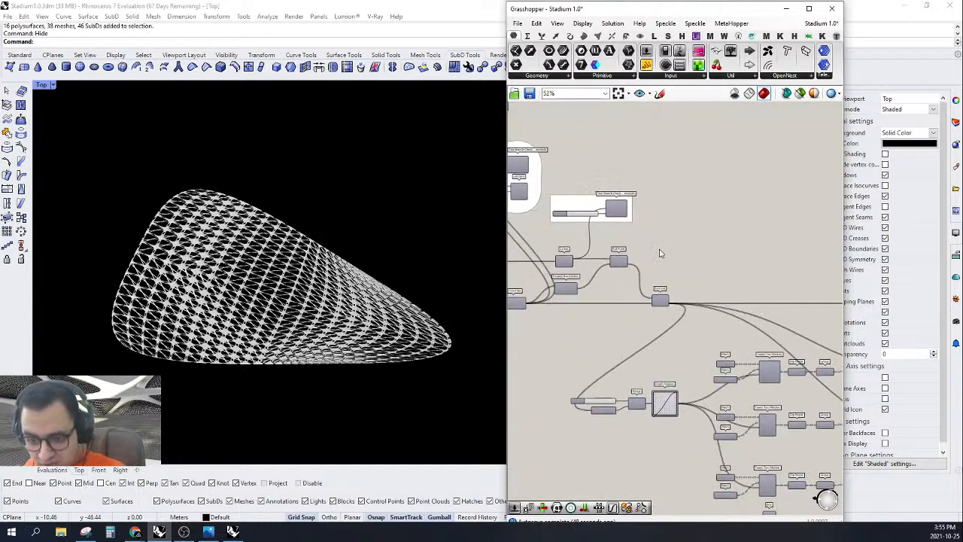
pyautogui.scroll(2, 731, 336)
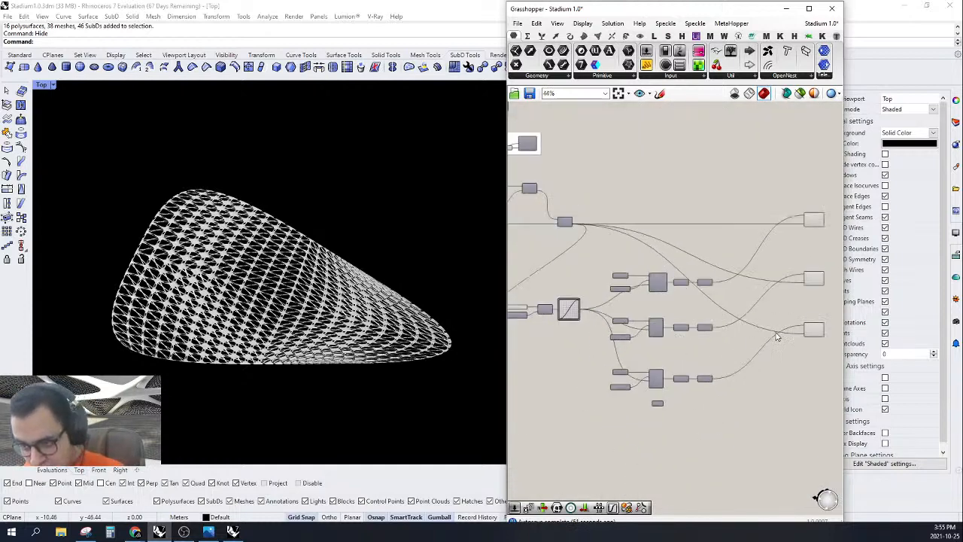
pyautogui.scroll(3, 777, 337)
pyautogui.moveTo(657, 212)
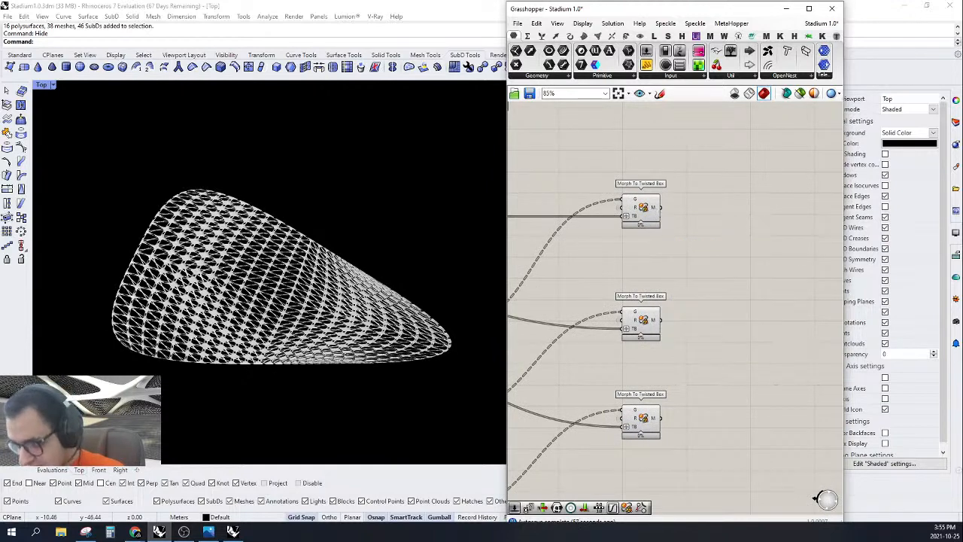
pyautogui.scroll(3, 679, 206)
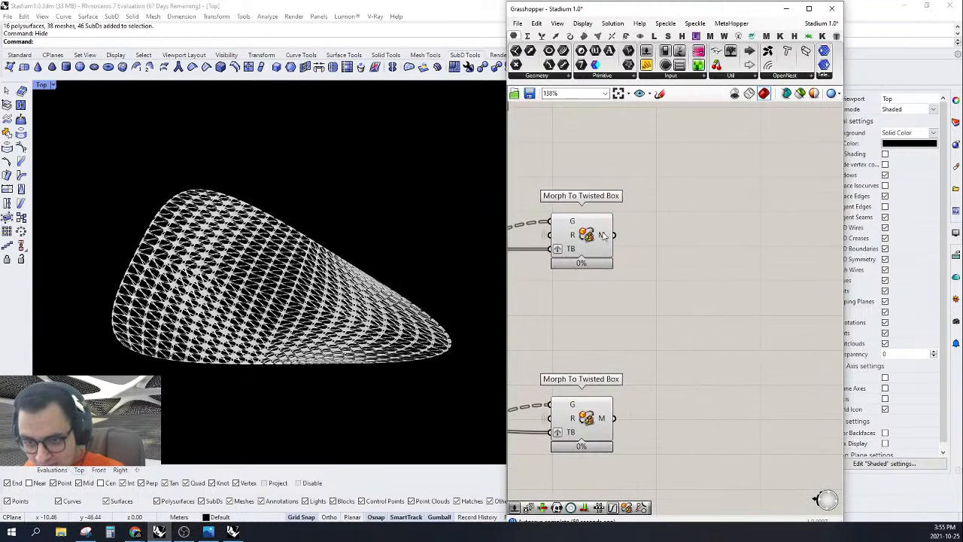
pyautogui.moveTo(603, 236)
pyautogui.doubleClick(698, 239)
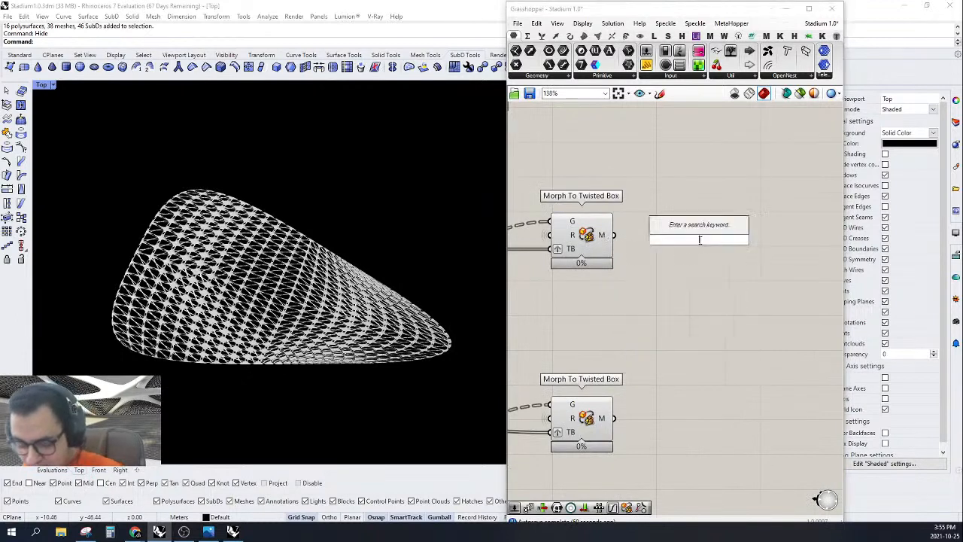
pyautogui.write('UNG')
pyautogui.click(693, 226)
pyautogui.moveTo(673, 239)
pyautogui.mouseDown()
pyautogui.moveTo(615, 235)
pyautogui.moveTo(670, 236)
pyautogui.moveTo(660, 235)
pyautogui.mouseUp()
pyautogui.click(546, 289)
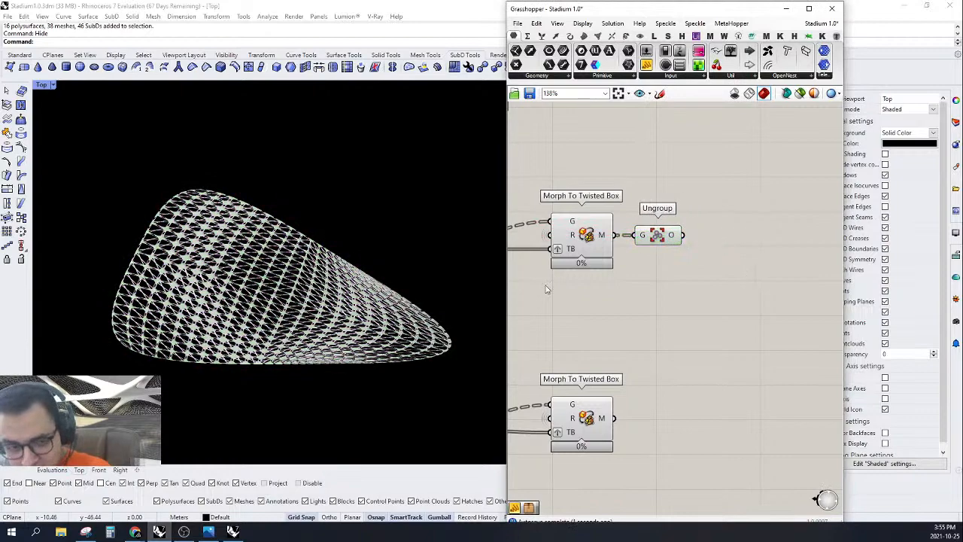
# Step: Show the Evaluations perspective view and examine the morphed façade panels up close
pyautogui.click(58, 470)
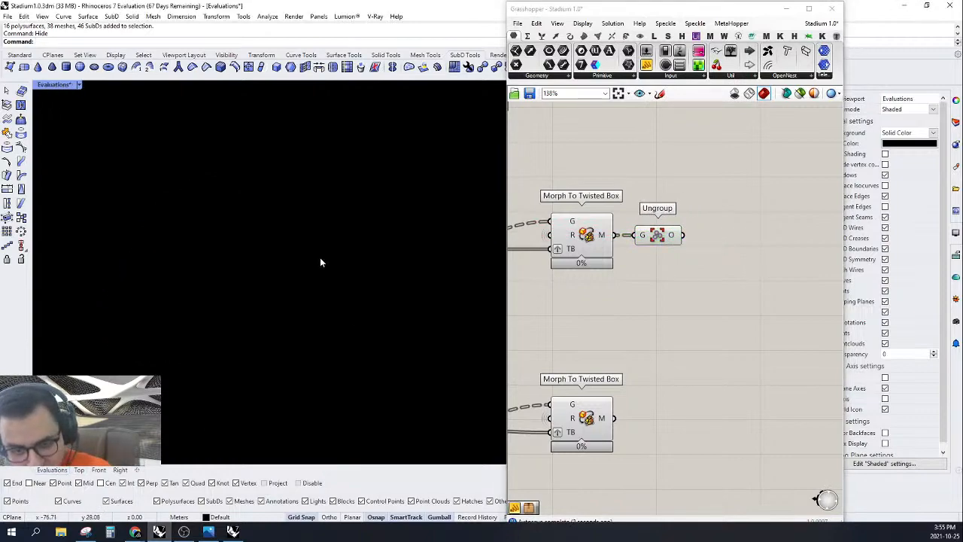
pyautogui.scroll(-7, 319, 258)
pyautogui.moveTo(280, 270); pyautogui.dragTo(350, 192, button='right')
pyautogui.scroll(5, 400, 283)
pyautogui.scroll(4, 392, 195)
pyautogui.scroll(6, 391, 194)
pyautogui.scroll(-6, 380, 239)
pyautogui.scroll(7, 350, 206)
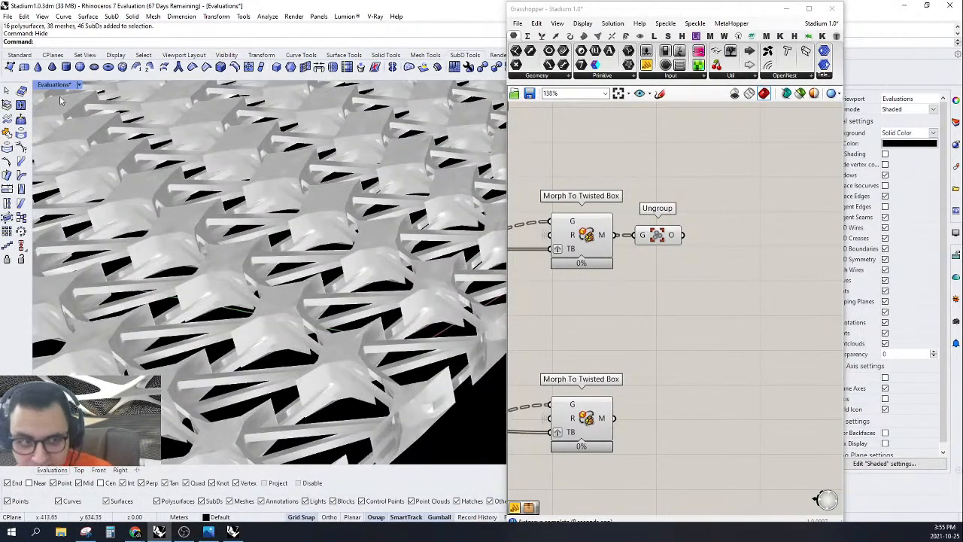
# Step: Show all hidden objects and turn off Layer 02 to expose the panels within the stadium frame
pyautogui.scroll(-8, 377, 272)
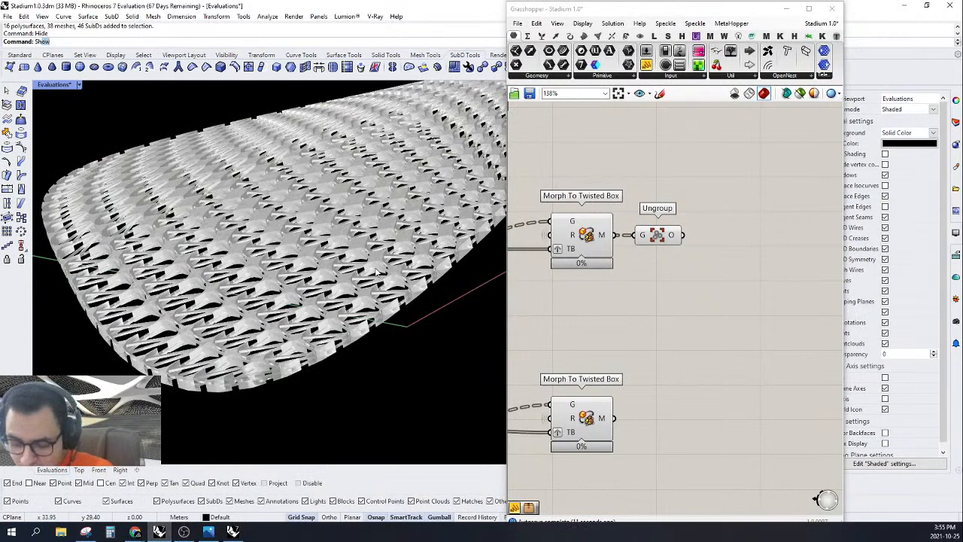
pyautogui.press('Return')
pyautogui.scroll(-8, 376, 271)
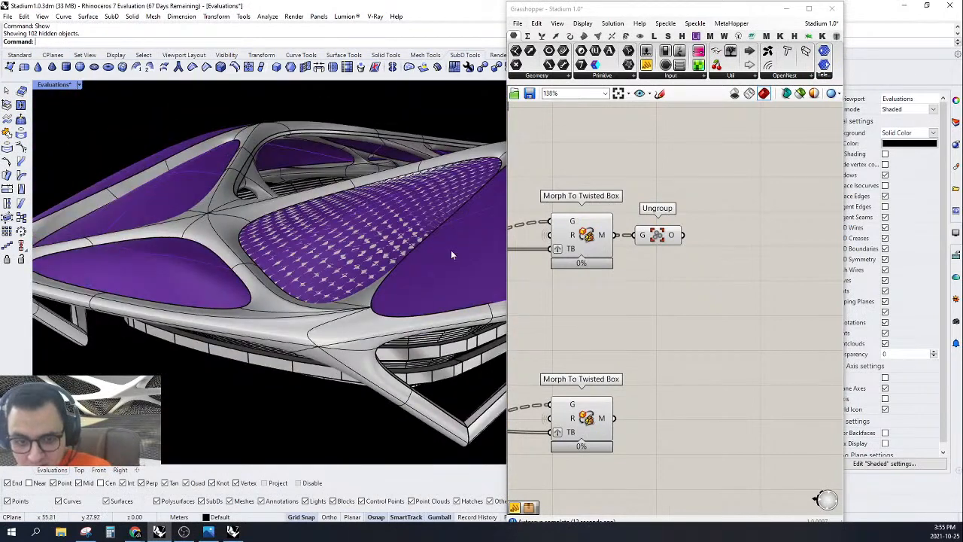
pyautogui.doubleClick(651, 14)
pyautogui.click(956, 124)
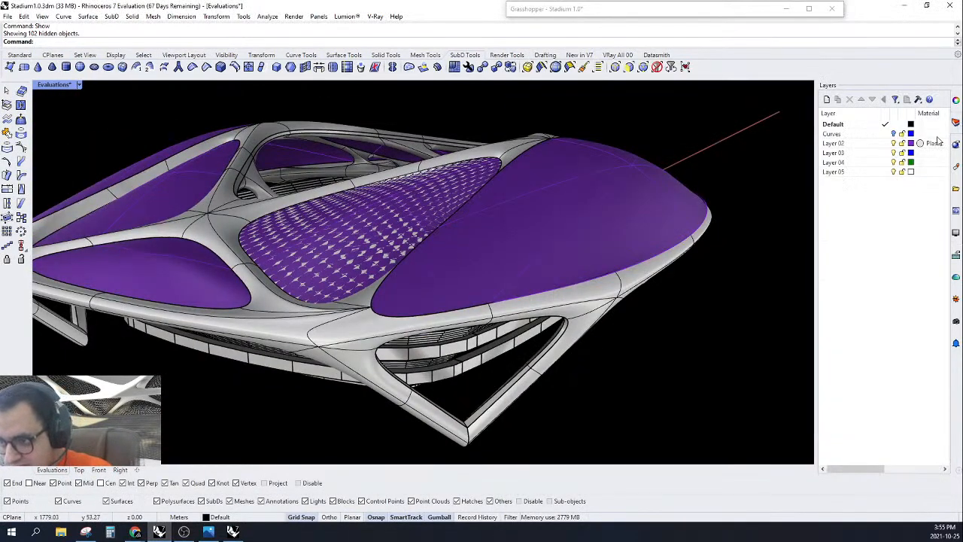
pyautogui.click(893, 143)
pyautogui.moveTo(444, 192); pyautogui.dragTo(480, 255, button='right')
pyautogui.scroll(5, 383, 269)
pyautogui.moveTo(474, 315); pyautogui.dragTo(542, 280, button='right')
pyautogui.doubleClick(668, 12)
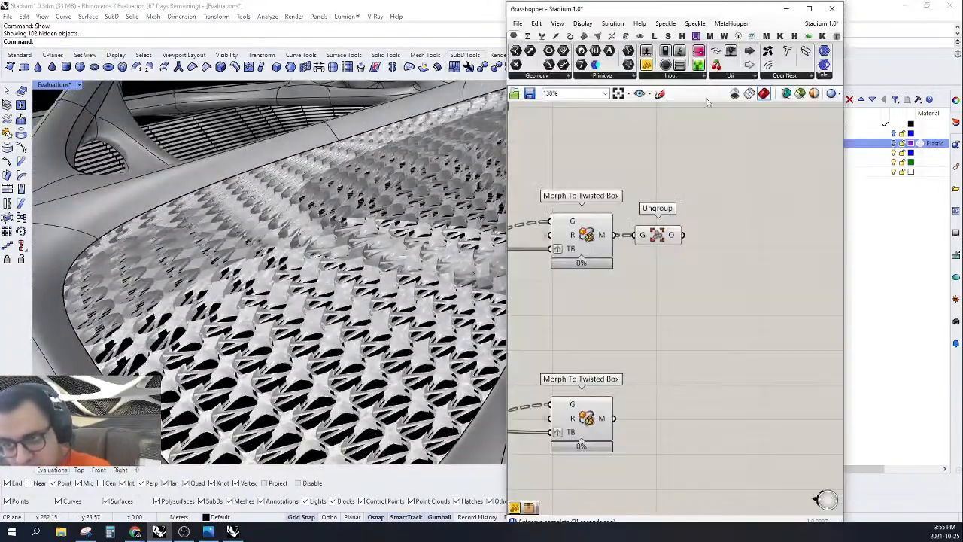
# Step: Highlight the Ungroup output and inspect which panel meshes it contains up close in the Evaluations view
pyautogui.scroll(-3, 707, 267)
pyautogui.moveTo(657, 273); pyautogui.dragTo(610, 270, button='right')
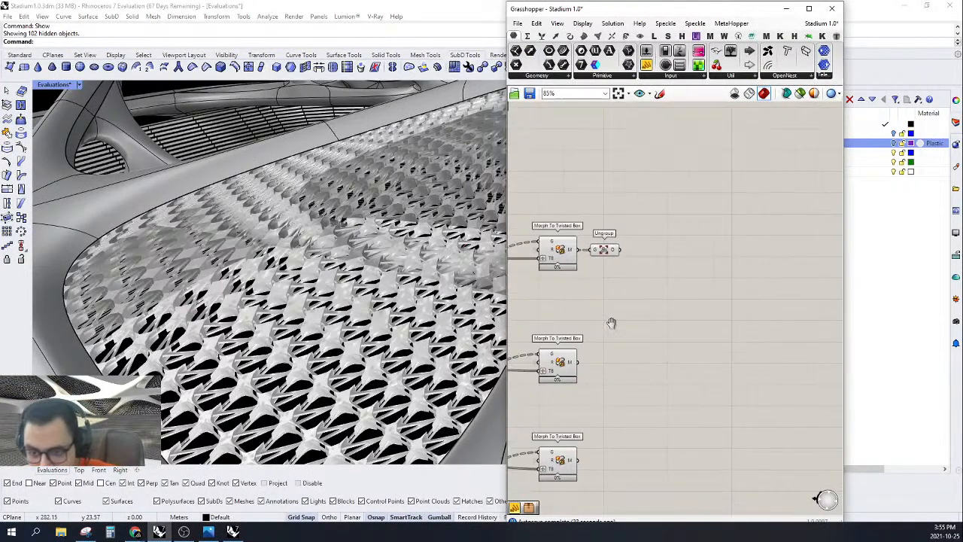
pyautogui.scroll(3, 667, 269)
pyautogui.click(594, 225)
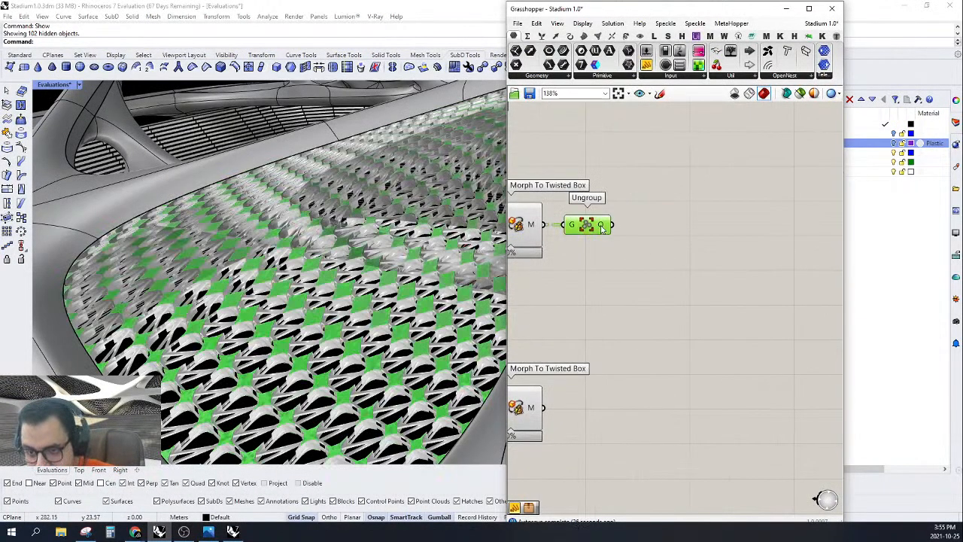
pyautogui.scroll(8, 367, 243)
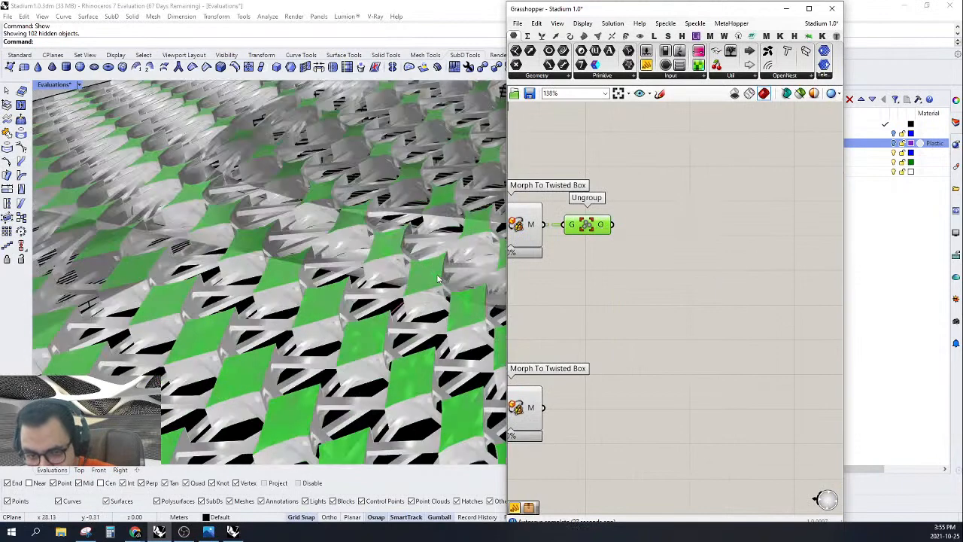
pyautogui.moveTo(682, 235); pyautogui.dragTo(653, 250, button='right')
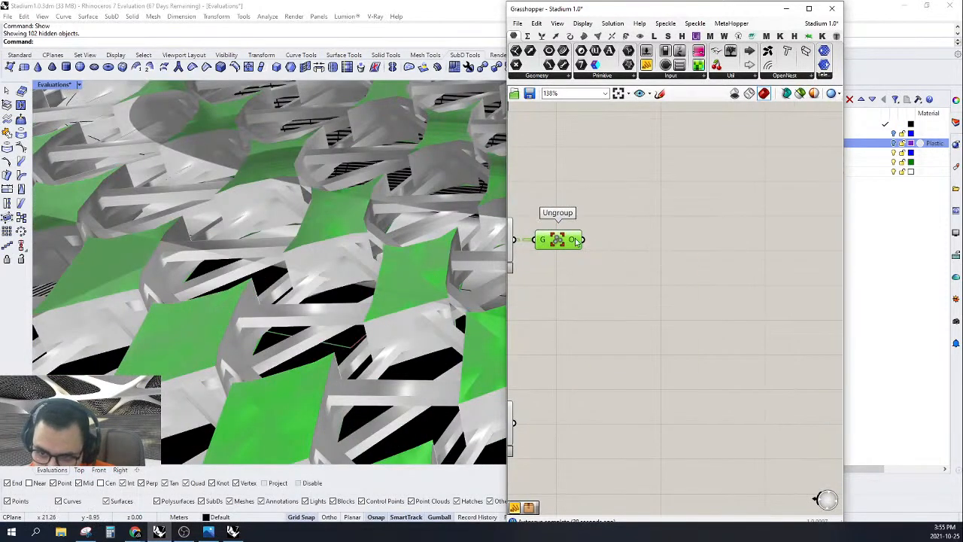
pyautogui.doubleClick(706, 243)
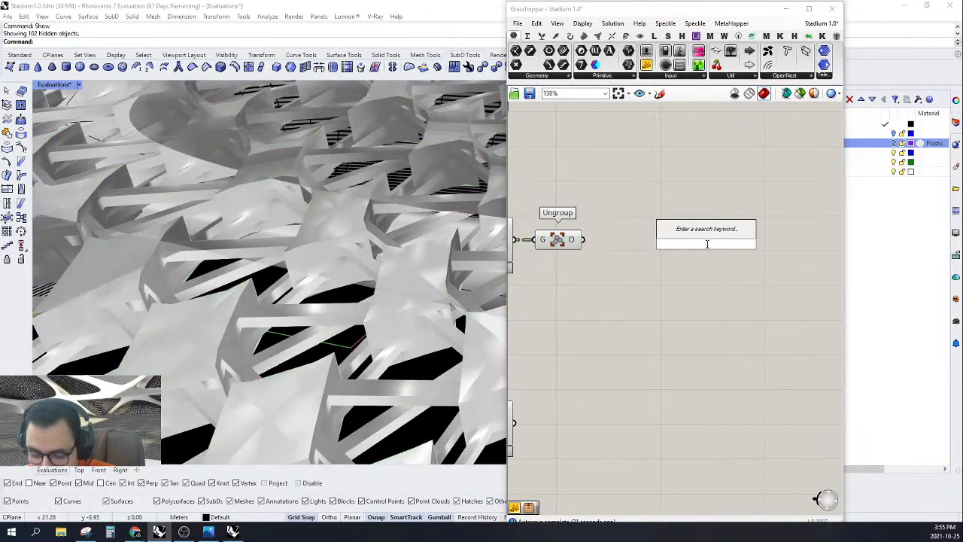
pyautogui.write('TRIM')
pyautogui.click(689, 230)
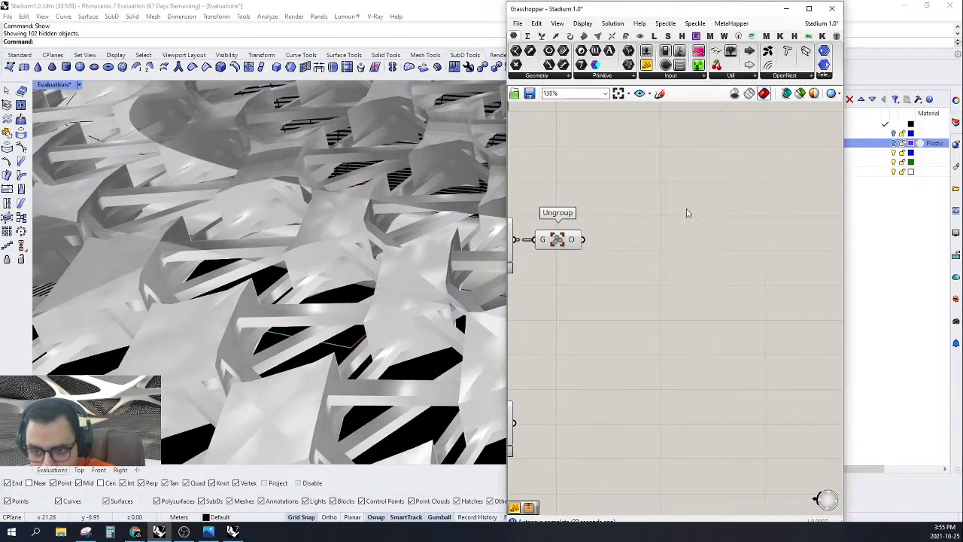
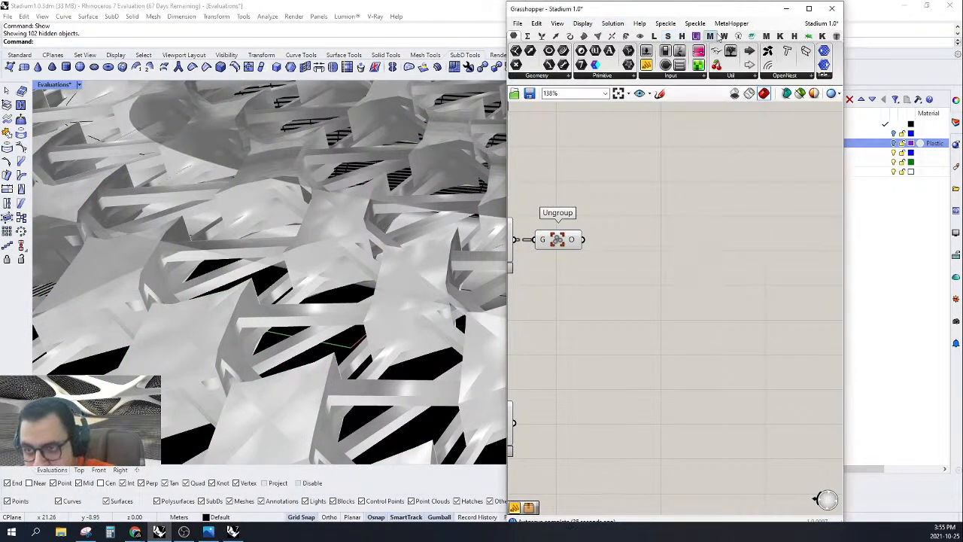
pyautogui.click(723, 37)
pyautogui.click(739, 37)
pyautogui.click(766, 37)
pyautogui.click(780, 37)
pyautogui.click(807, 37)
pyautogui.click(825, 37)
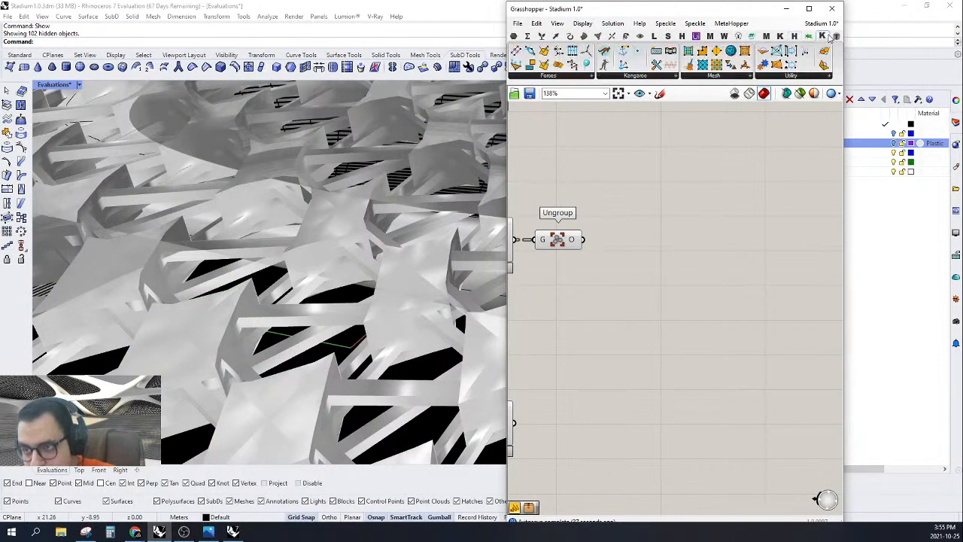
pyautogui.click(836, 37)
pyautogui.click(809, 37)
pyautogui.click(794, 37)
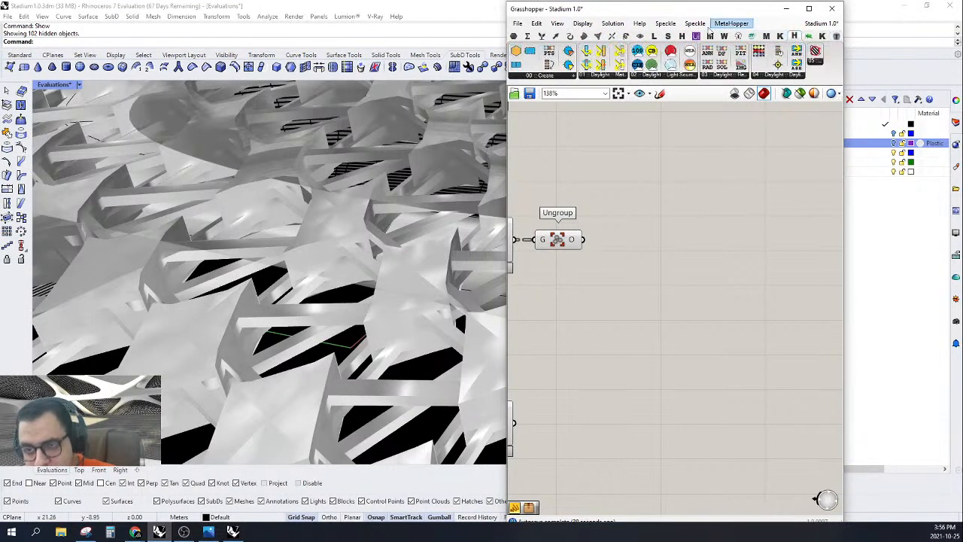
# Step: Add Weaverbird's Join Meshes and Weld, connect Ungroup's O output to its M+ input, and flatten M+
pyautogui.doubleClick(613, 277)
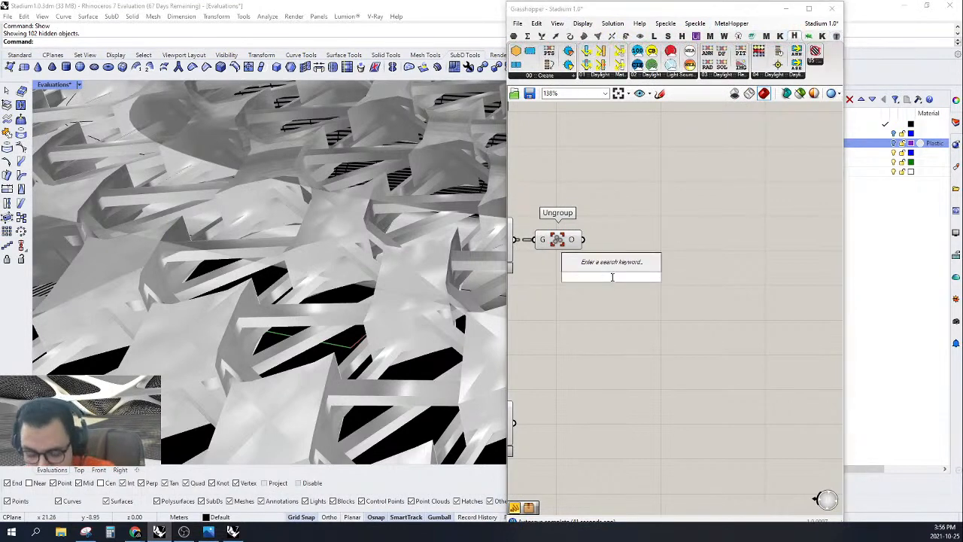
pyautogui.write('WELD')
pyautogui.click(620, 226)
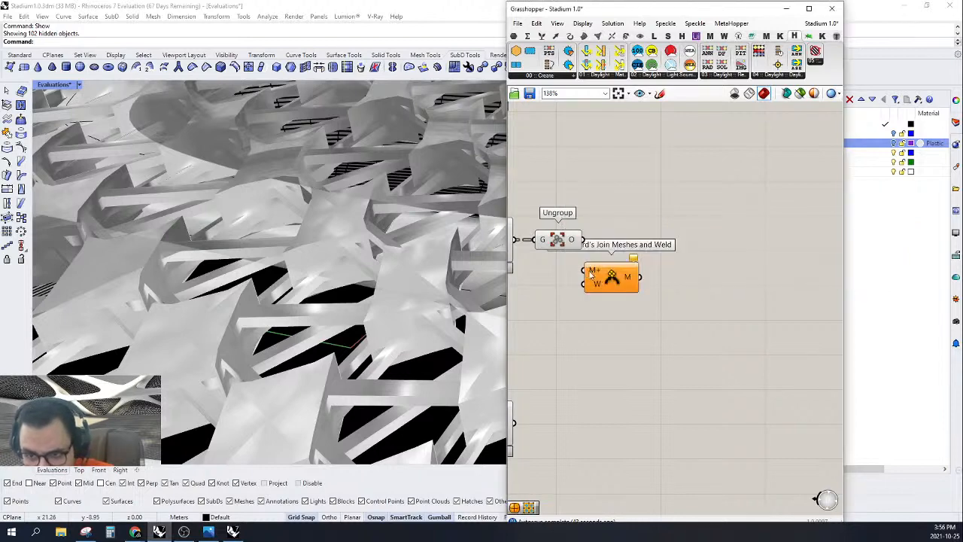
pyautogui.moveTo(610, 263); pyautogui.dragTo(679, 231)
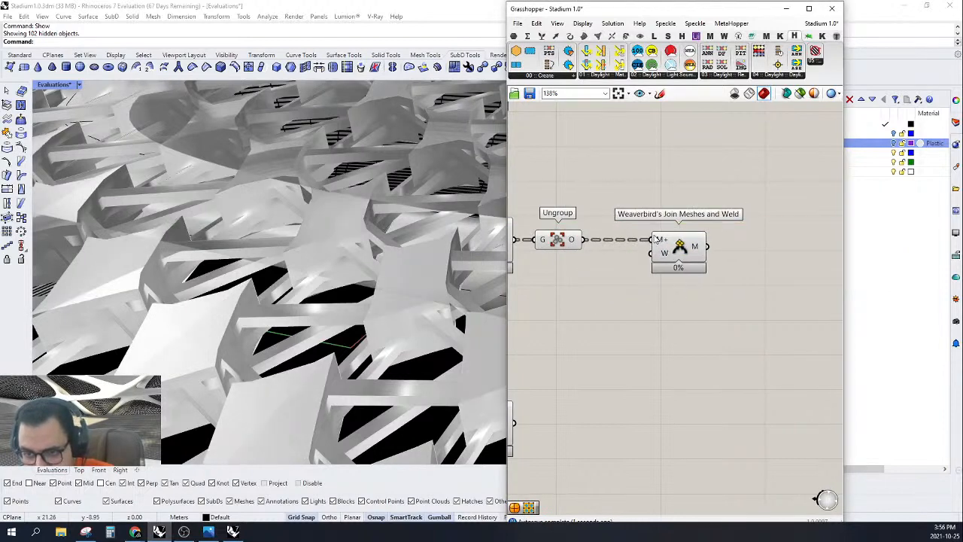
pyautogui.rightClick(657, 239)
pyautogui.click(677, 314)
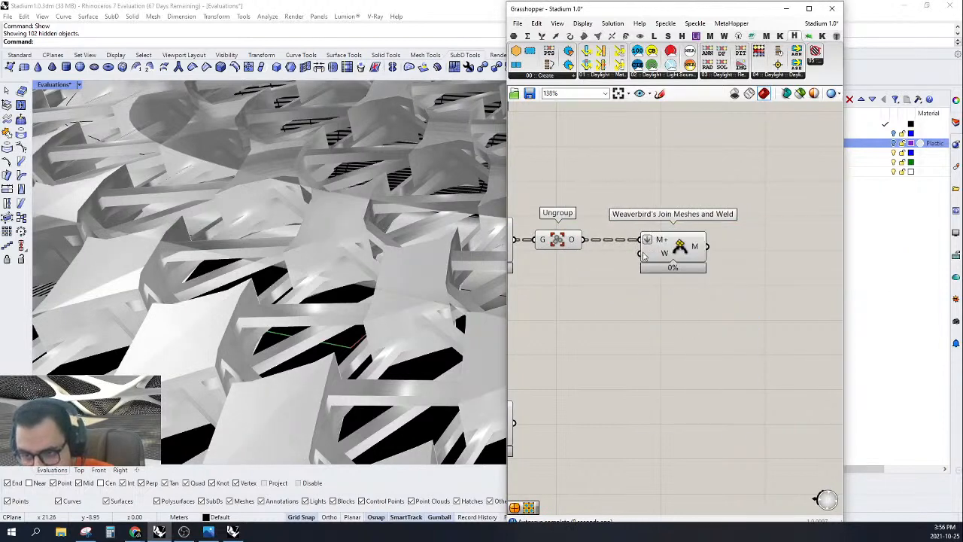
# Step: Try inverting the W input of Weaverbird's Join Meshes and Weld, and move the component farther right of Ungroup
pyautogui.rightClick(643, 254)
pyautogui.click(678, 326)
pyautogui.moveTo(680, 260); pyautogui.dragTo(659, 260)
pyautogui.moveTo(660, 252); pyautogui.dragTo(695, 260, button='right')
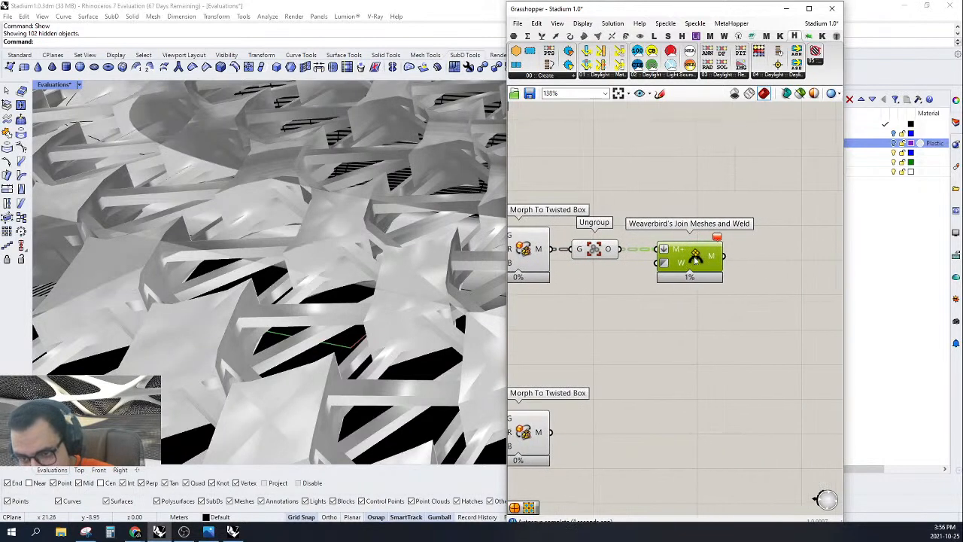
pyautogui.moveTo(700, 254); pyautogui.dragTo(758, 254)
pyautogui.moveTo(739, 261); pyautogui.dragTo(735, 291, button='right')
# Step: Check the data structure of Ungroup's O output and remove the inversion from the W input of Join Meshes and Weld
pyautogui.moveTo(606, 283)
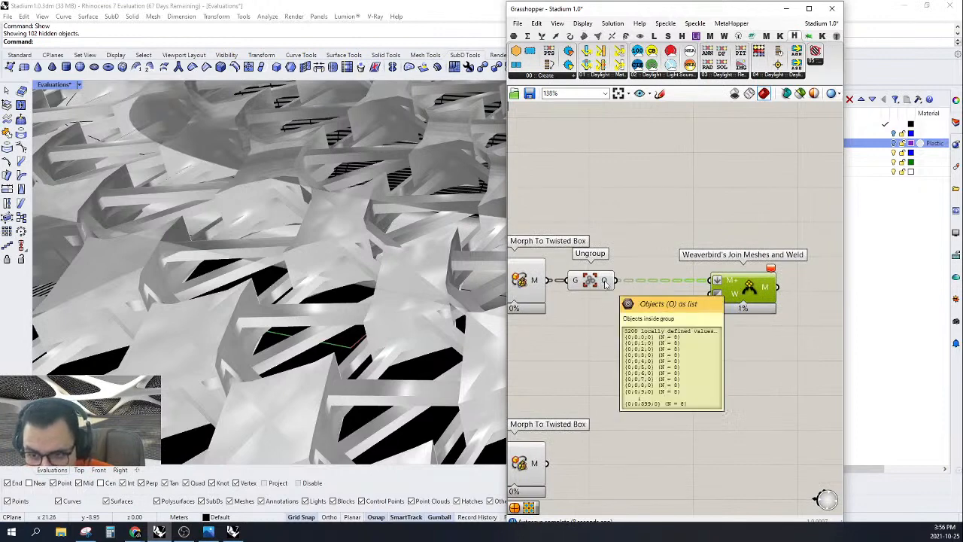
pyautogui.rightClick(718, 294)
pyautogui.click(744, 379)
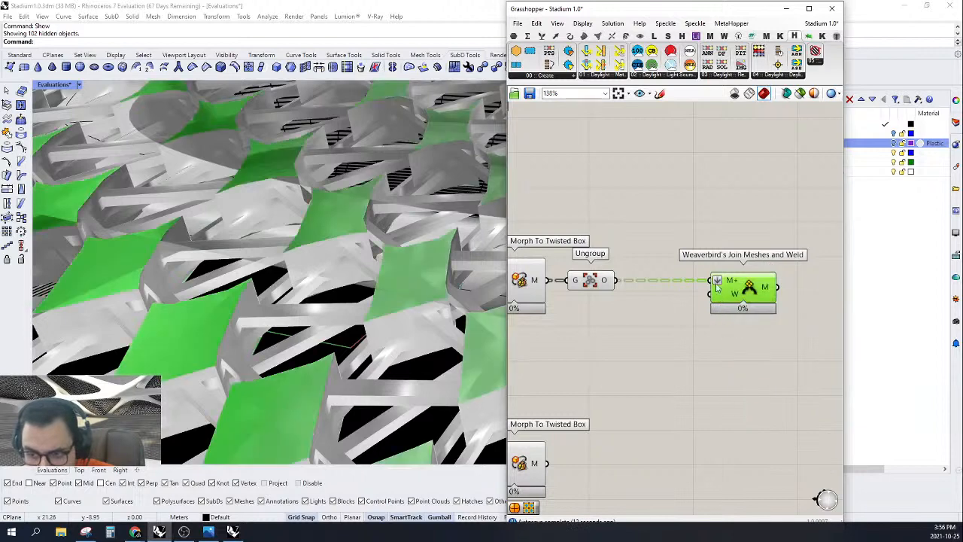
# Step: Move Join Meshes and Weld farther from Ungroup, add a Mesh Join fed by Ungroup's O output, and flatten its M input
pyautogui.moveTo(749, 292); pyautogui.dragTo(808, 295)
pyautogui.doubleClick(668, 225)
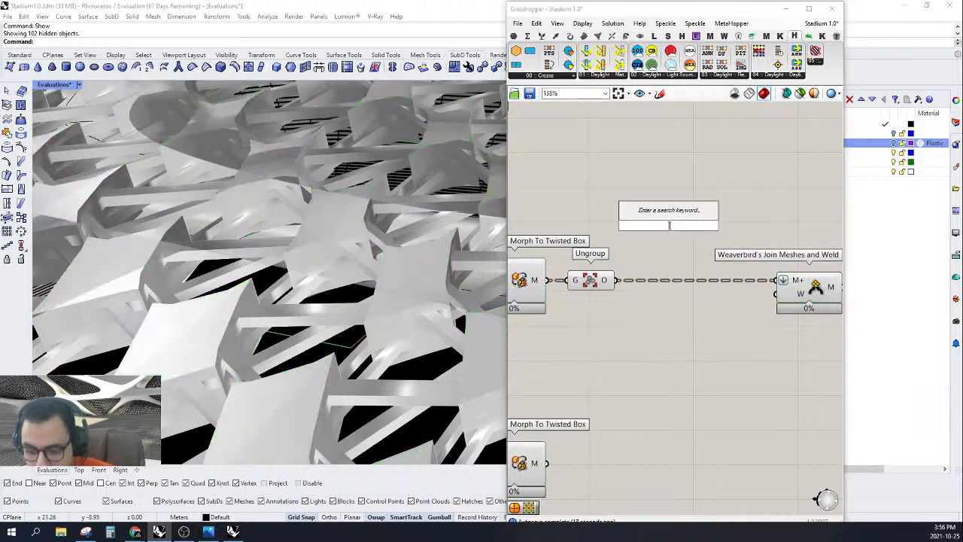
pyautogui.write('j')
pyautogui.press('Up')
pyautogui.press('Up')
pyautogui.press('Up')
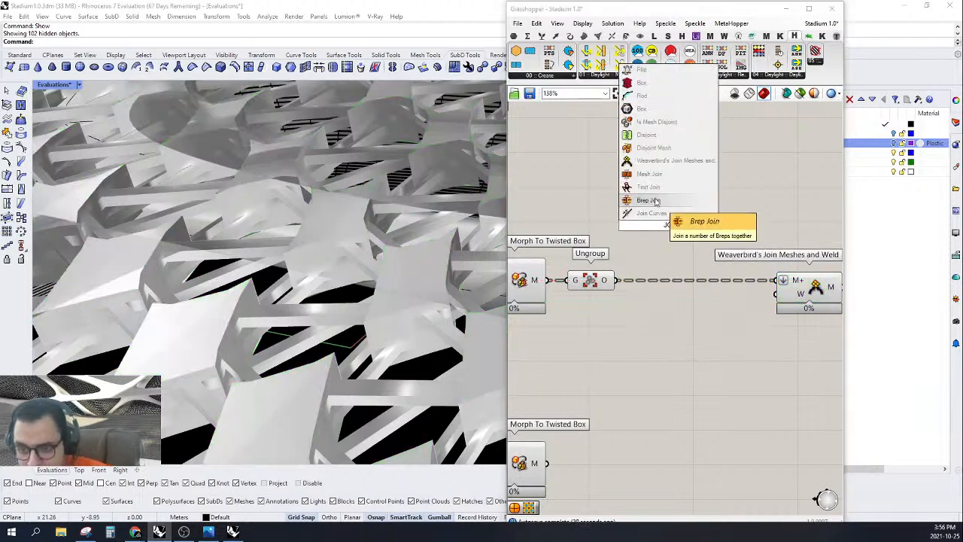
pyautogui.press('Return')
pyautogui.moveTo(643, 229); pyautogui.dragTo(617, 279)
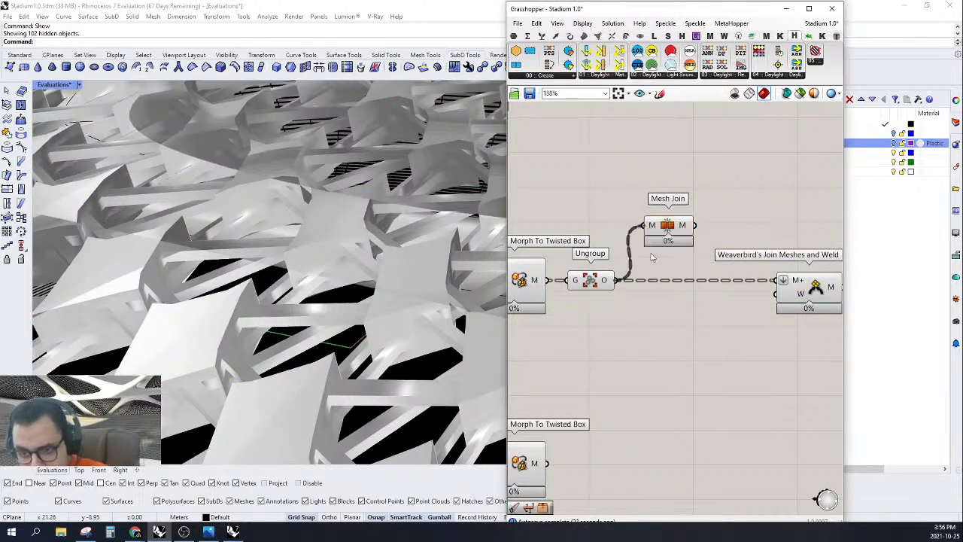
pyautogui.rightClick(652, 226)
pyautogui.click(680, 304)
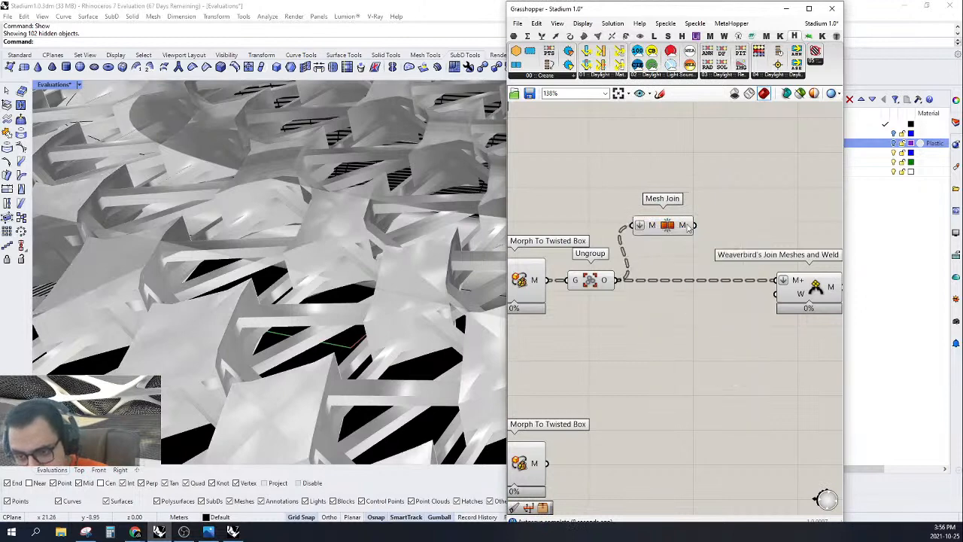
# Step: Connect Mesh Join's M output to the M+ input of Join Meshes and Weld, and line up the components after Ungroup
pyautogui.click(689, 228)
pyautogui.moveTo(704, 226); pyautogui.dragTo(778, 281)
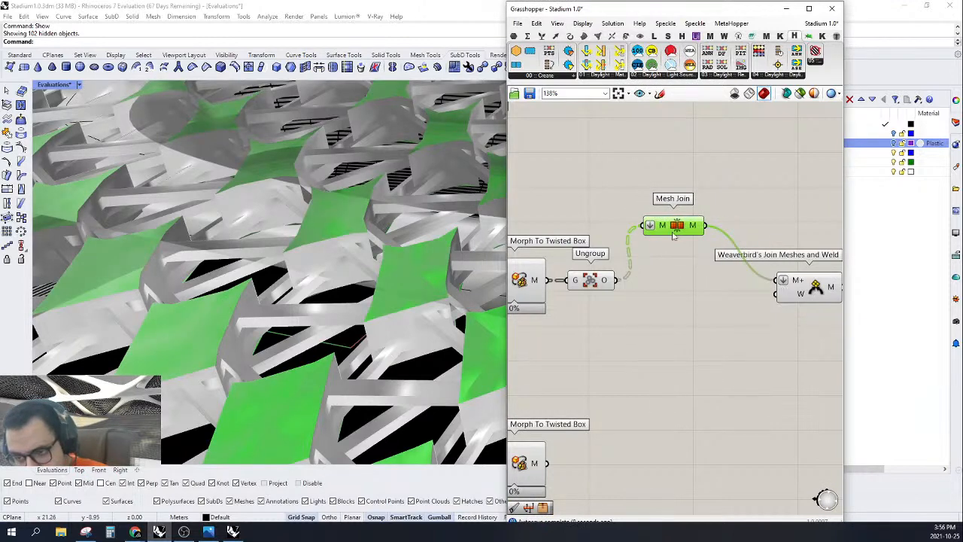
pyautogui.moveTo(674, 235); pyautogui.dragTo(682, 290)
pyautogui.moveTo(816, 287); pyautogui.dragTo(764, 277, button='right')
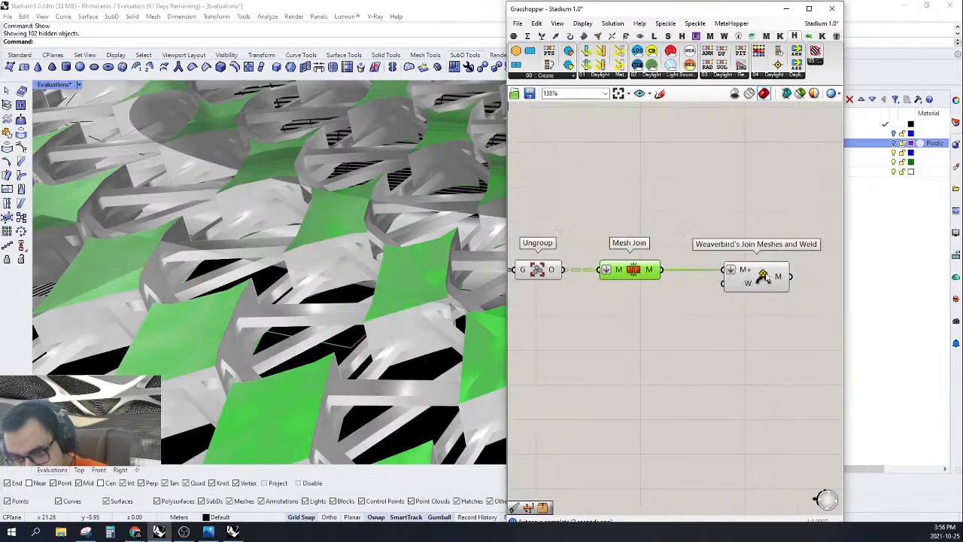
pyautogui.moveTo(763, 276); pyautogui.dragTo(730, 277)
pyautogui.moveTo(741, 275); pyautogui.dragTo(724, 275, button='right')
pyautogui.click(628, 273)
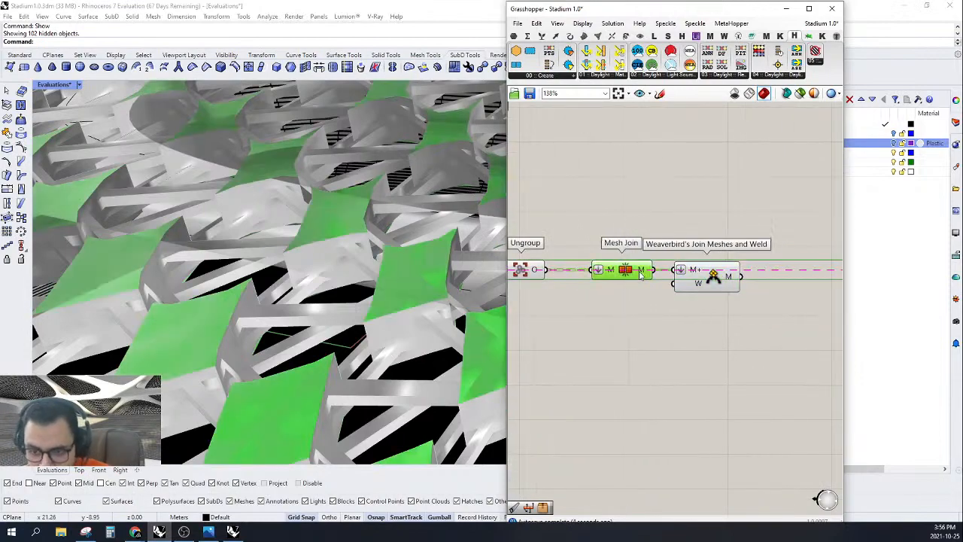
# Step: Examine the highlighted Mesh Join result across the façade opening in the Evaluations view, both overall and up close at the panels
pyautogui.scroll(-5, 399, 283)
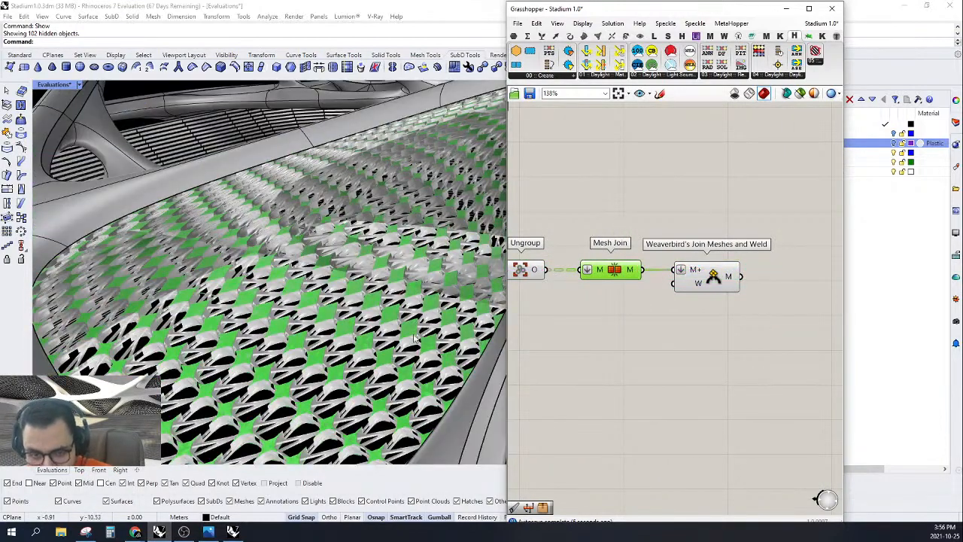
pyautogui.moveTo(415, 340); pyautogui.dragTo(344, 260, button='right')
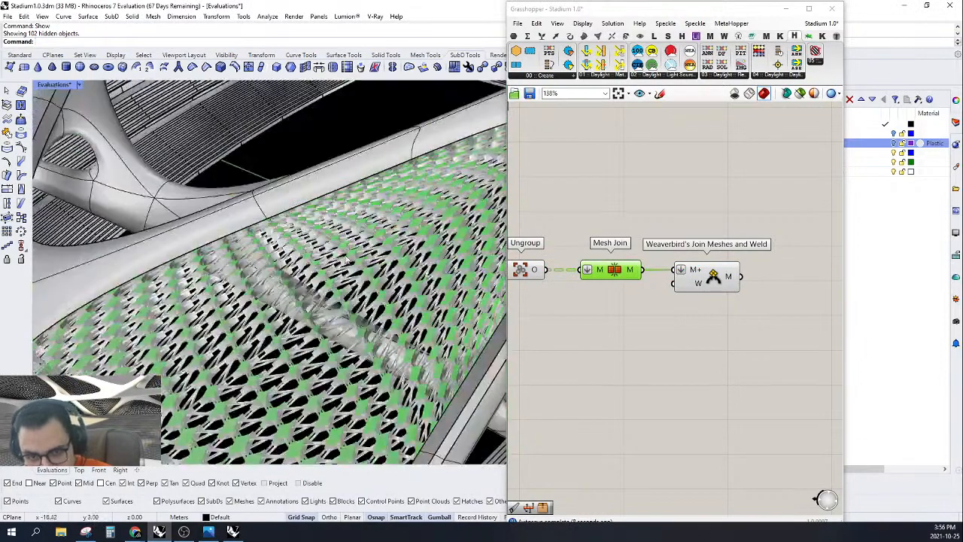
pyautogui.scroll(-5, 343, 271)
pyautogui.scroll(8, 319, 324)
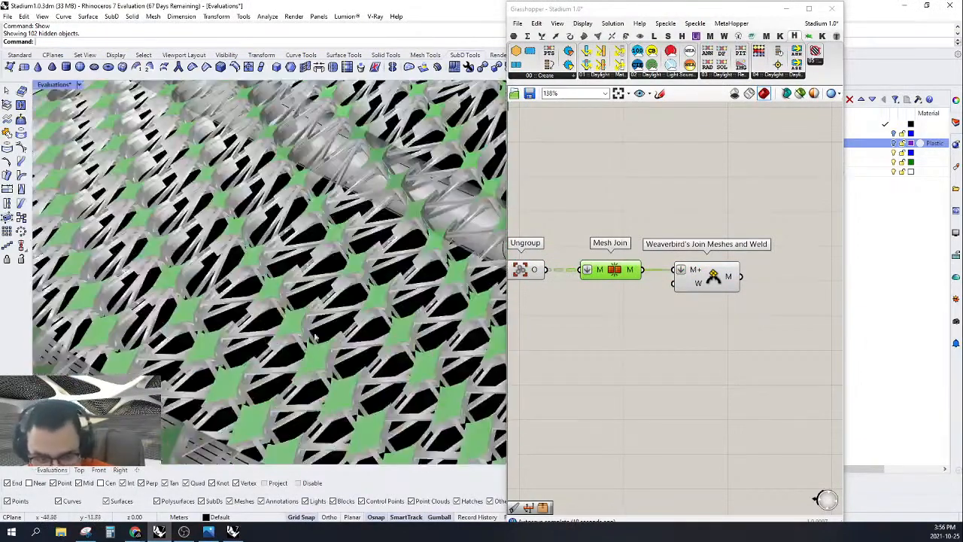
pyautogui.scroll(-5, 314, 338)
pyautogui.scroll(8, 238, 341)
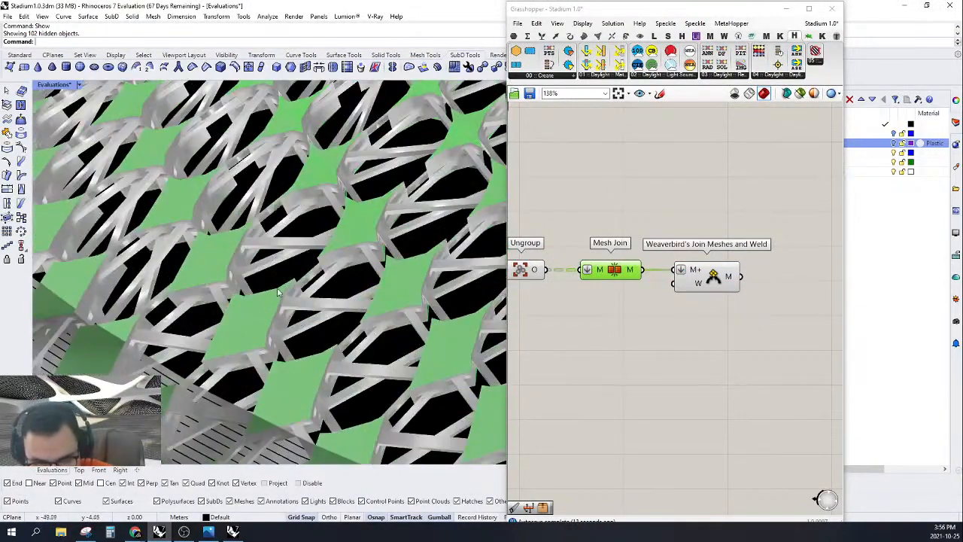
pyautogui.scroll(-5, 278, 292)
pyautogui.scroll(10, 364, 201)
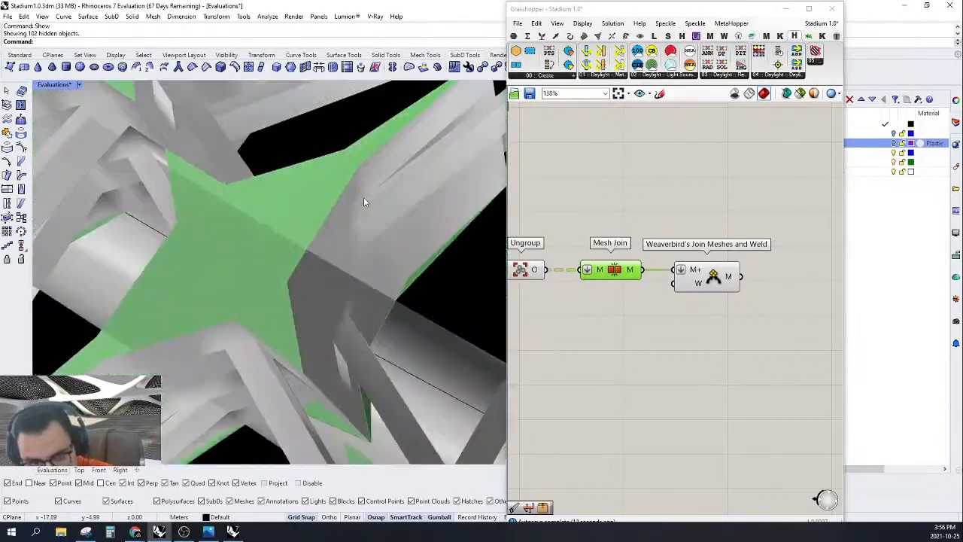
pyautogui.scroll(-5, 294, 243)
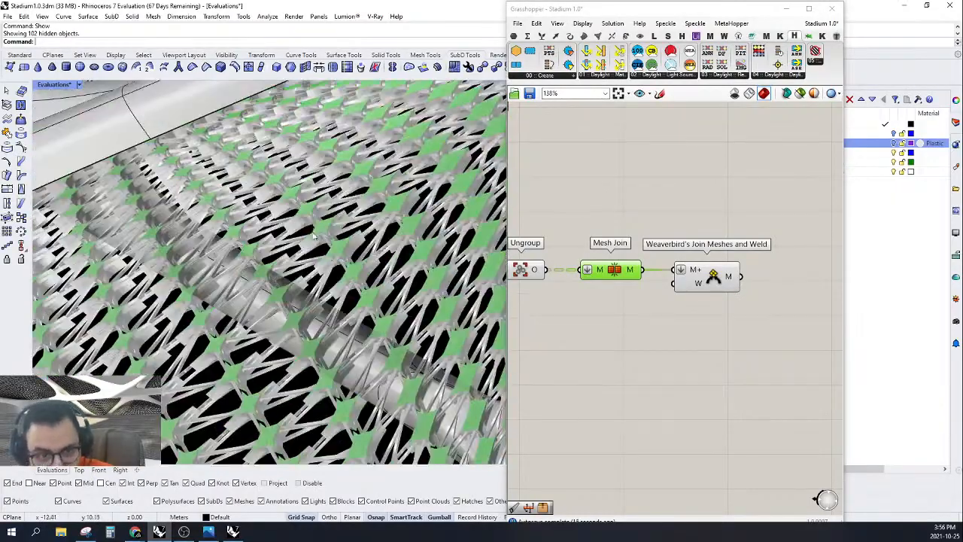
pyautogui.scroll(-5, 314, 237)
pyautogui.scroll(8, 314, 237)
pyautogui.scroll(-3, 382, 161)
pyautogui.scroll(4, 404, 250)
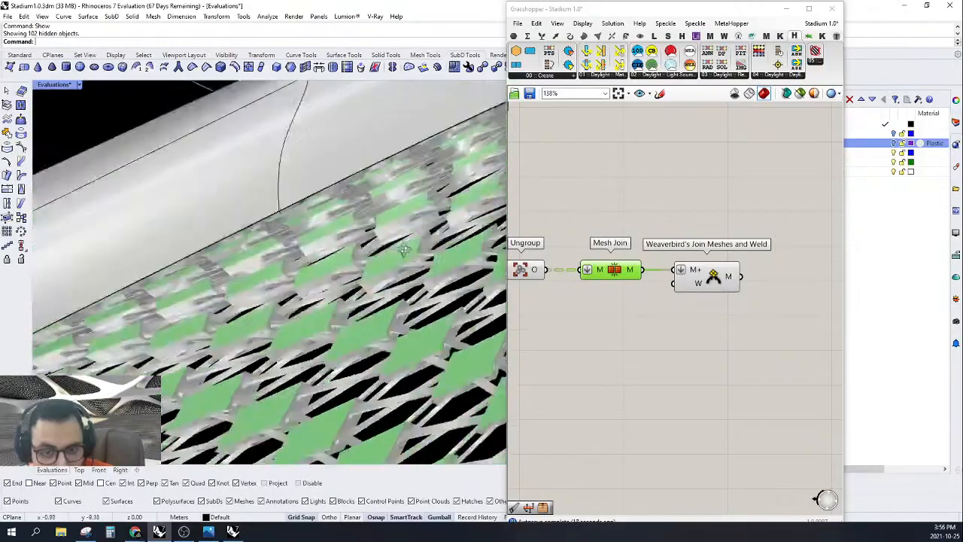
pyautogui.scroll(-6, 301, 176)
pyautogui.scroll(2, 301, 176)
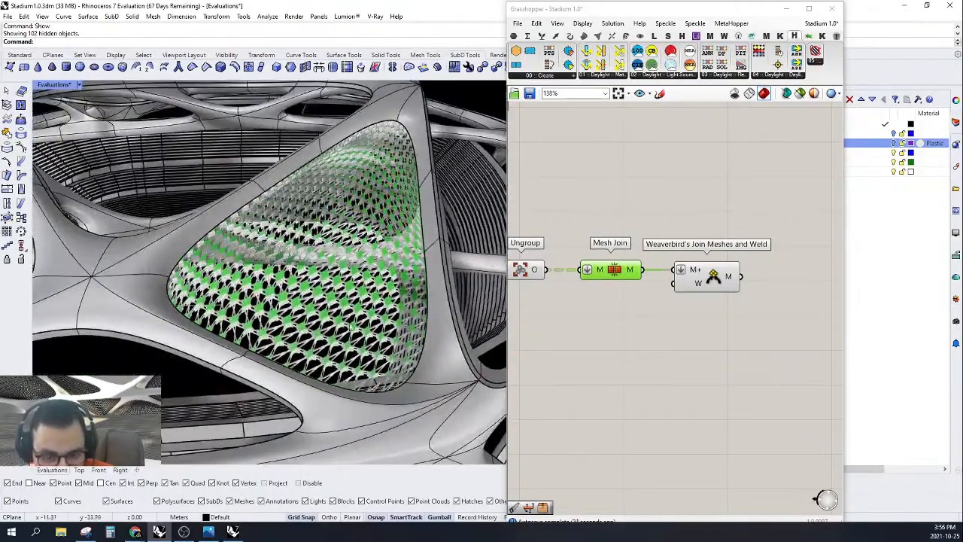
pyautogui.scroll(8, 193, 305)
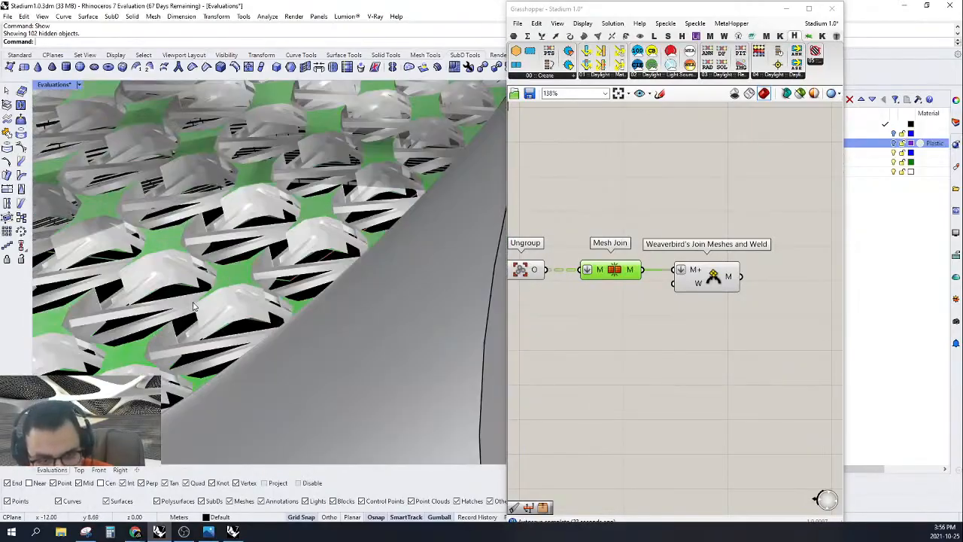
pyautogui.scroll(-5, 193, 306)
pyautogui.scroll(5, 192, 305)
pyautogui.scroll(-5, 225, 312)
pyautogui.scroll(2, 230, 316)
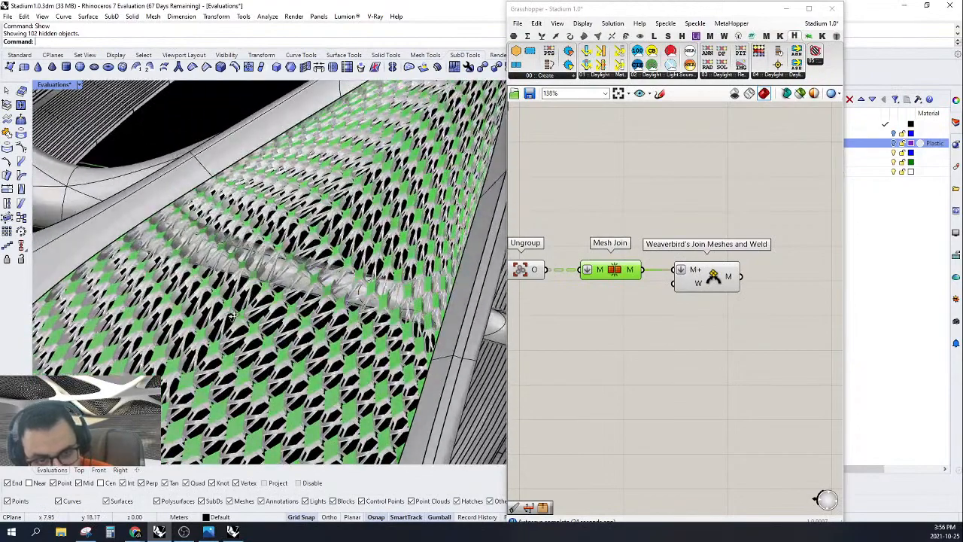
pyautogui.scroll(-2, 231, 317)
pyautogui.scroll(4, 294, 205)
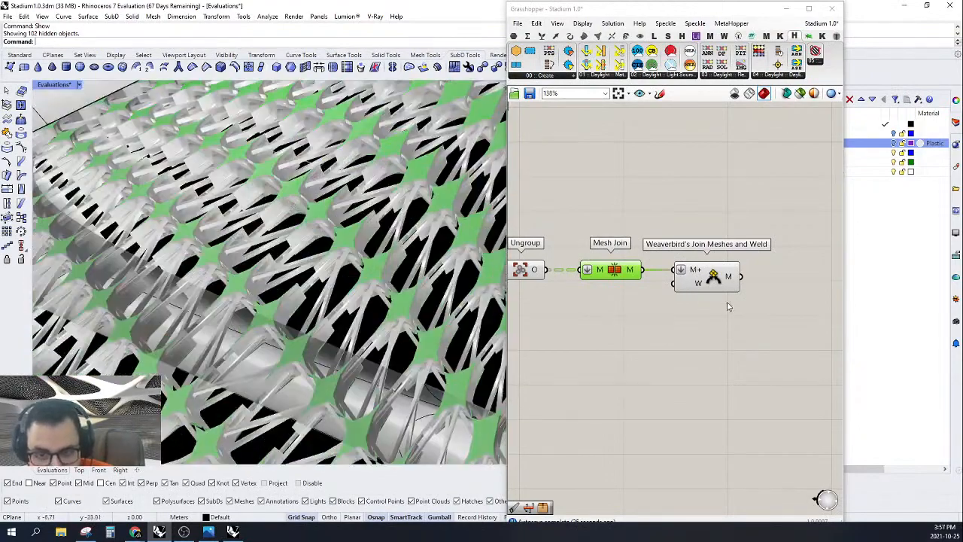
# Step: Move Mesh Join and Weaverbird's Join Meshes and Weld closer together behind Ungroup
pyautogui.moveTo(717, 277); pyautogui.dragTo(669, 289, button='right')
pyautogui.moveTo(666, 289); pyautogui.dragTo(656, 289)
pyautogui.moveTo(571, 294); pyautogui.dragTo(558, 293)
pyautogui.moveTo(646, 296); pyautogui.dragTo(625, 296)
pyautogui.moveTo(714, 280); pyautogui.dragTo(740, 277, button='right')
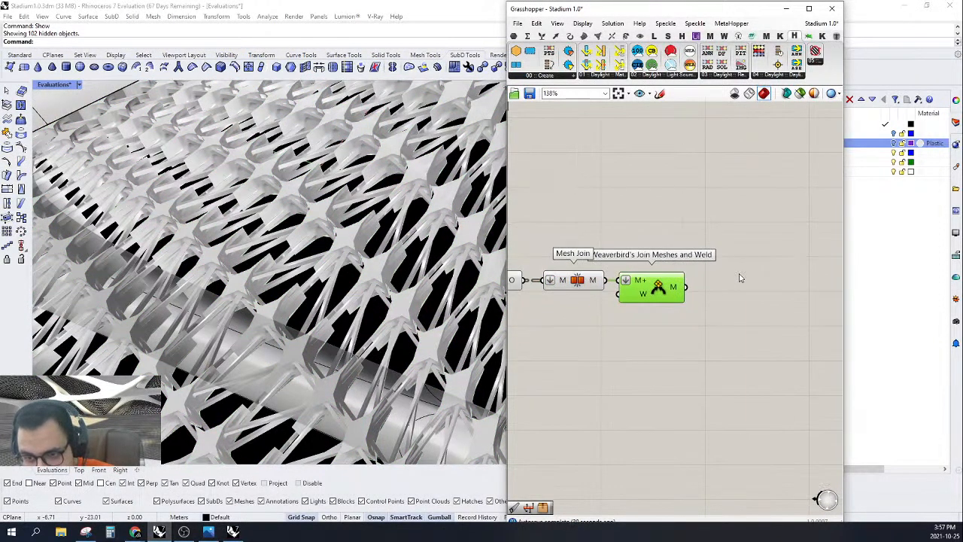
# Step: Add Weaverbird's Catmull-Clark Subdivision and connect the M output of Join Meshes and Weld to its M input
pyautogui.scroll(-2, 673, 286)
pyautogui.doubleClick(690, 288)
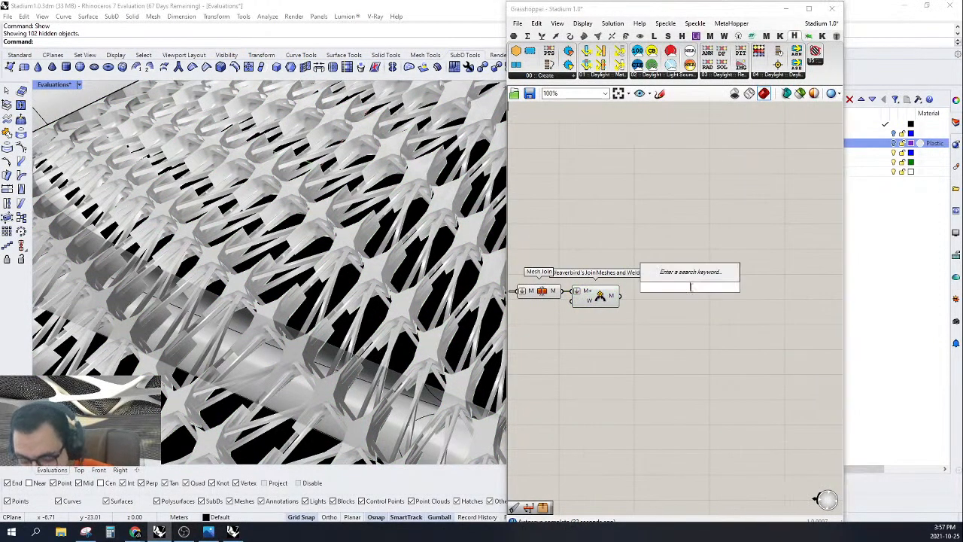
pyautogui.write('W')
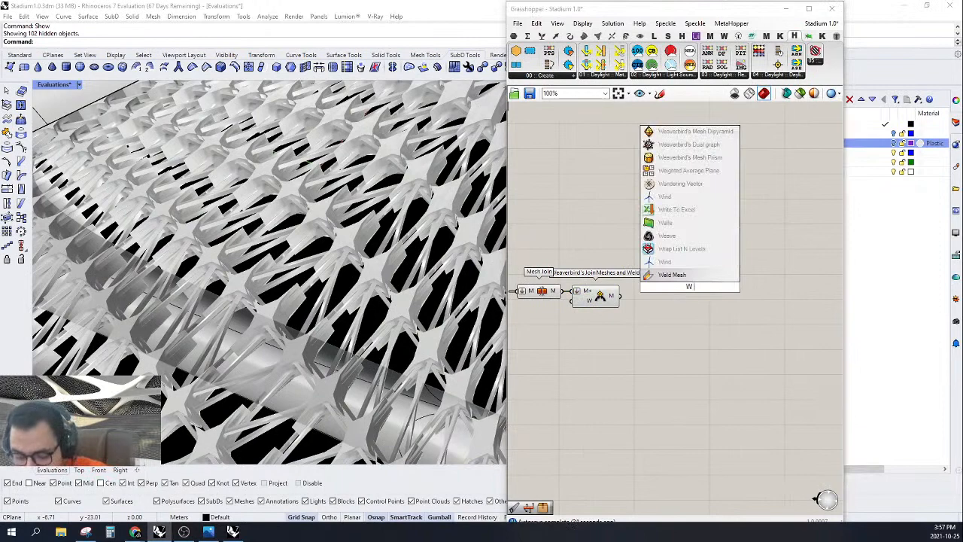
pyautogui.write(' CA')
pyautogui.click(671, 276)
pyautogui.scroll(1, 669, 289)
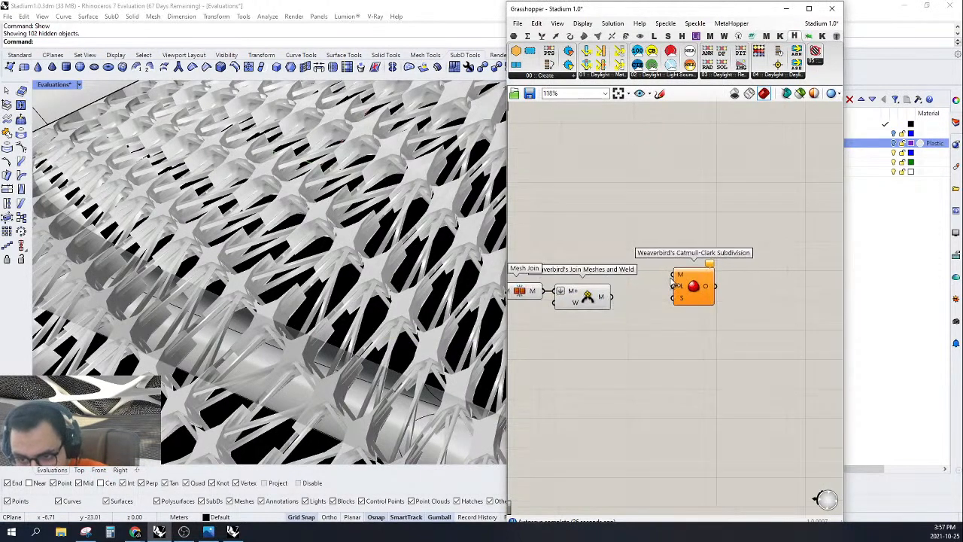
pyautogui.scroll(1, 681, 301)
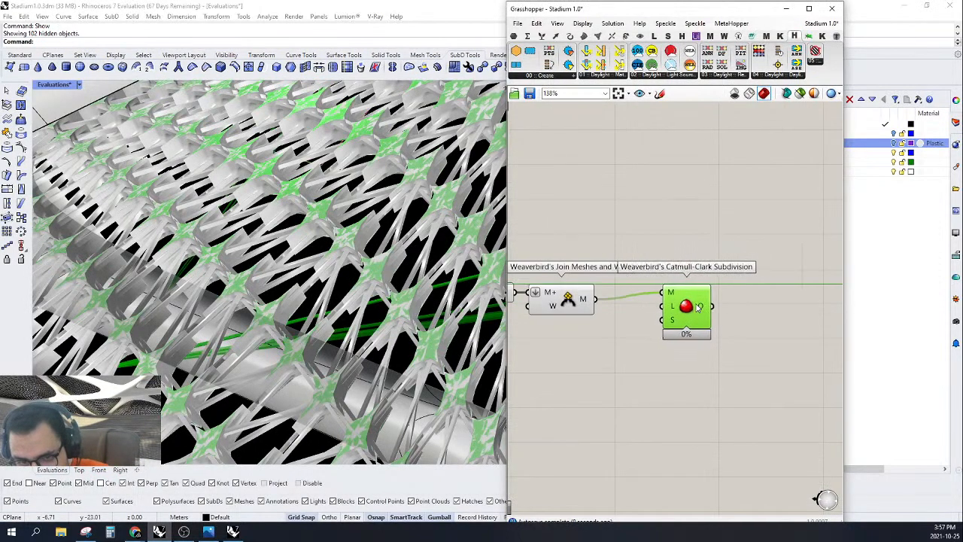
# Step: Inspect the subdivided panels up close and move Catmull-Clark Subdivision farther away from Join Meshes and Weld
pyautogui.scroll(-5, 329, 314)
pyautogui.scroll(6, 316, 296)
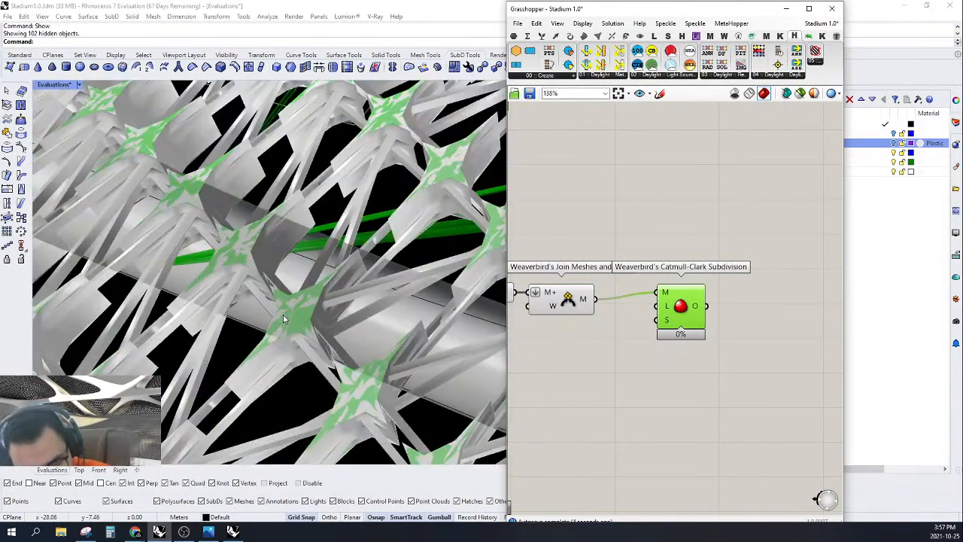
pyautogui.scroll(-5, 283, 314)
pyautogui.scroll(4, 358, 301)
pyautogui.scroll(3, 358, 301)
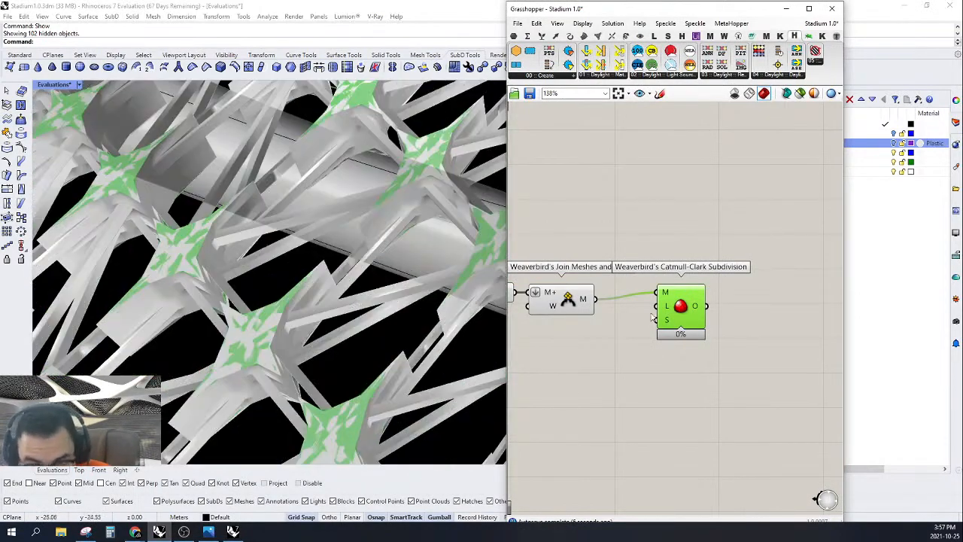
pyautogui.moveTo(693, 304); pyautogui.dragTo(819, 316)
pyautogui.doubleClick(676, 234)
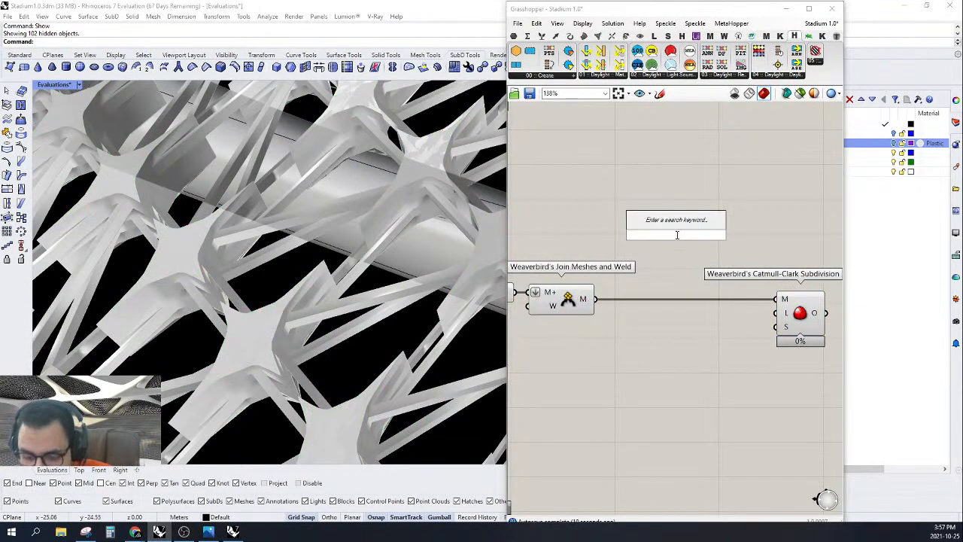
pyautogui.write('WEKD')
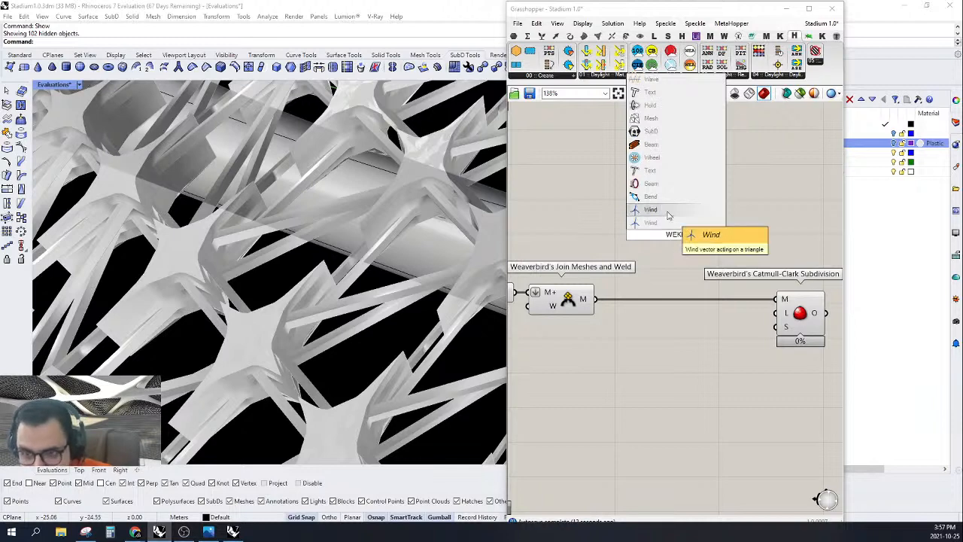
pyautogui.press('BackSpace')
pyautogui.press('BackSpace')
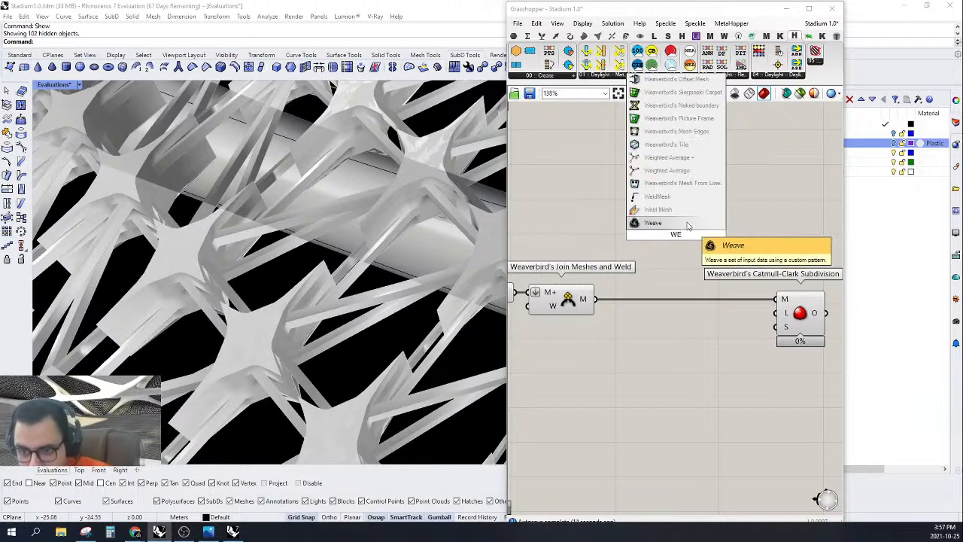
pyautogui.click(675, 211)
pyautogui.press('Delete')
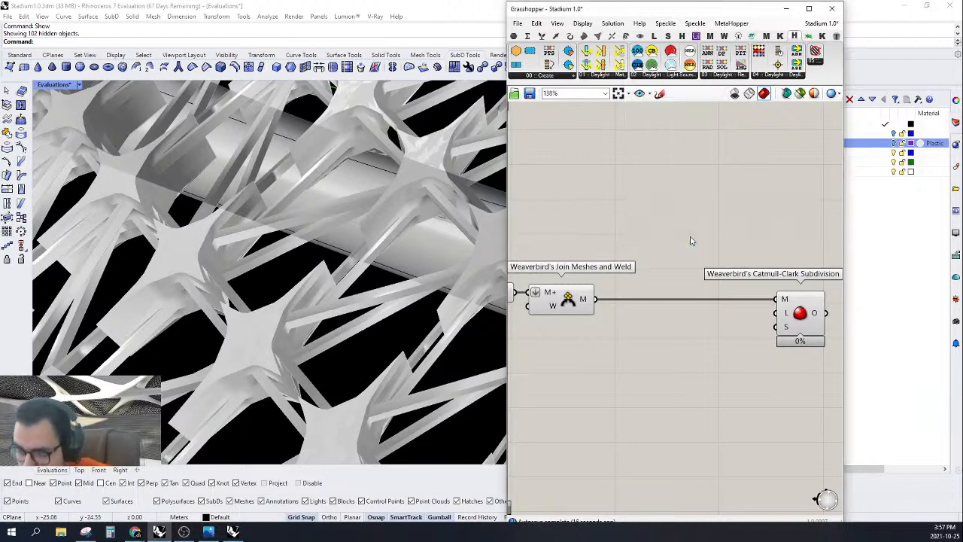
# Step: Place Mesh WeldVertices between Join Meshes and Weld and Catmull-Clark Subdivision, and connect the joined mesh to its M input
pyautogui.doubleClick(691, 237)
pyautogui.write('WEL')
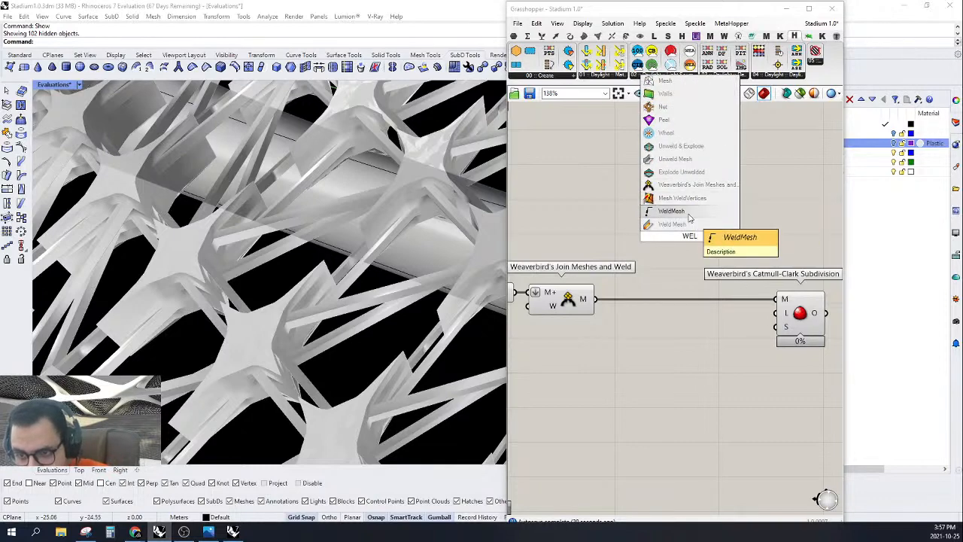
pyautogui.click(681, 198)
pyautogui.moveTo(671, 258); pyautogui.dragTo(691, 251, button='right')
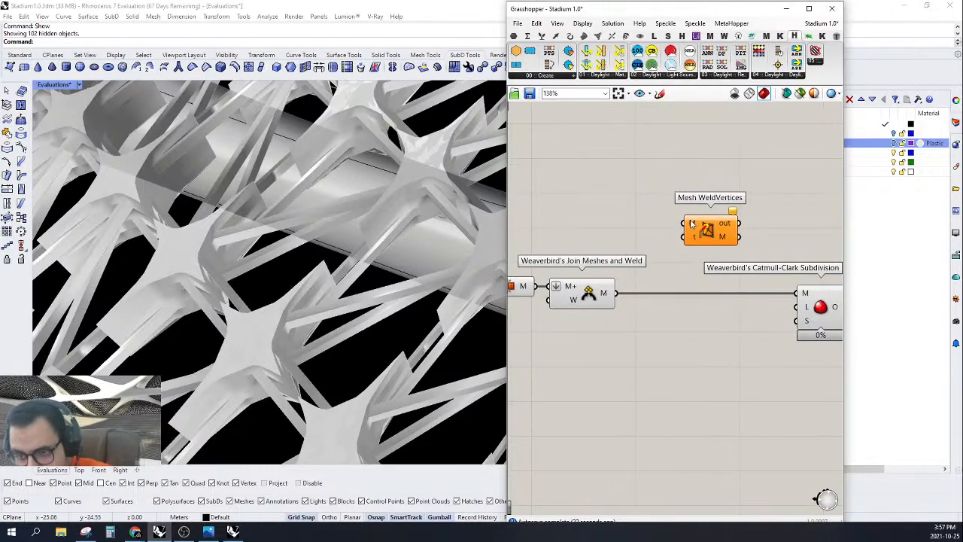
pyautogui.moveTo(636, 304); pyautogui.dragTo(615, 294)
pyautogui.moveTo(715, 235); pyautogui.dragTo(701, 308)
# Step: Add a number slider set to 0.001, connect it to the t input of Mesh WeldVertices, and check the welded panels up close
pyautogui.doubleClick(593, 343)
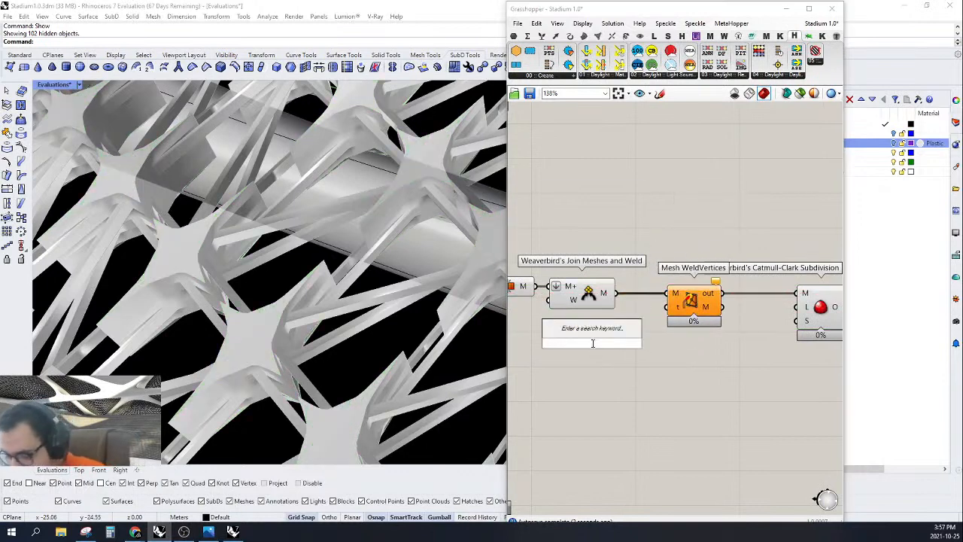
pyautogui.write('.001')
pyautogui.press('Return')
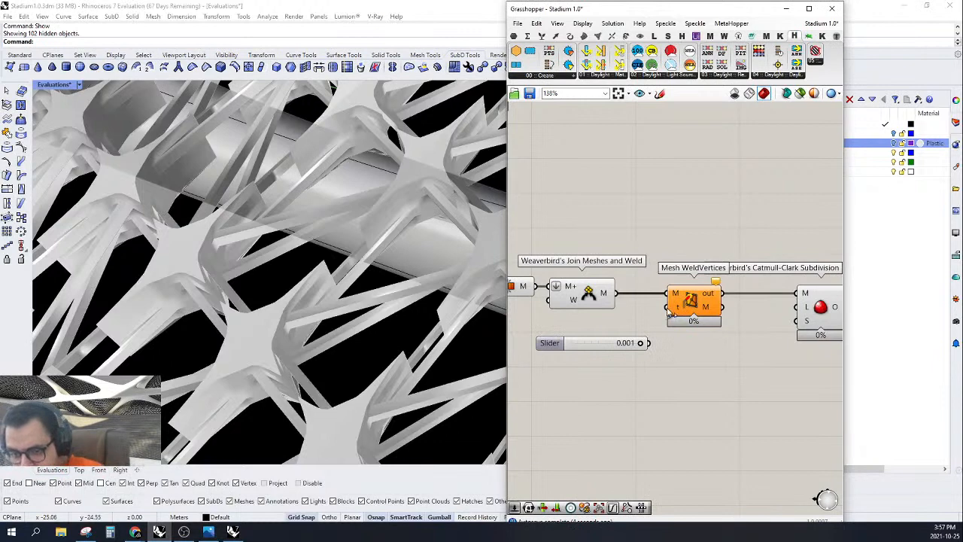
pyautogui.moveTo(668, 309)
pyautogui.mouseDown()
pyautogui.moveTo(648, 343)
pyautogui.moveTo(568, 333)
pyautogui.moveTo(672, 307)
pyautogui.mouseUp()
pyautogui.scroll(5, 445, 158)
pyautogui.scroll(-3, 426, 171)
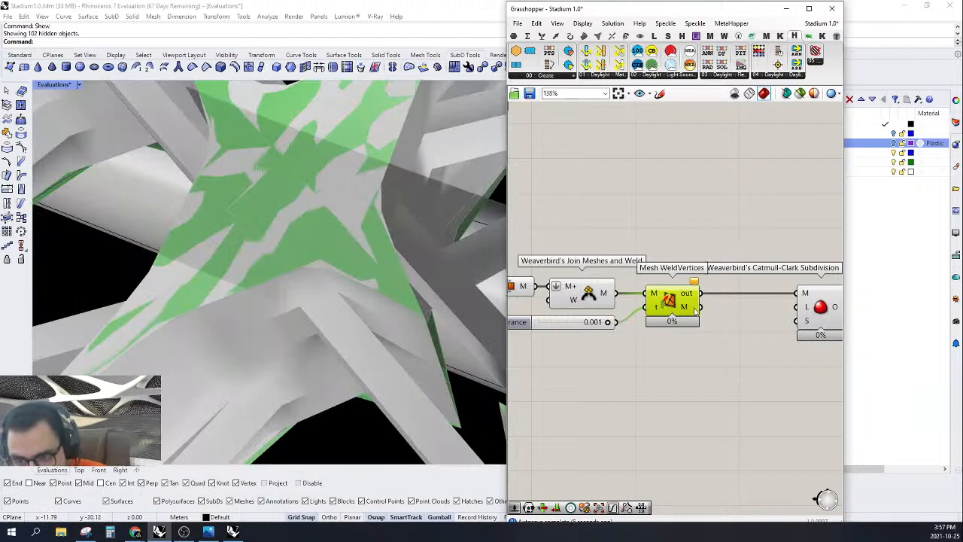
pyautogui.moveTo(696, 314); pyautogui.dragTo(753, 297, button='right')
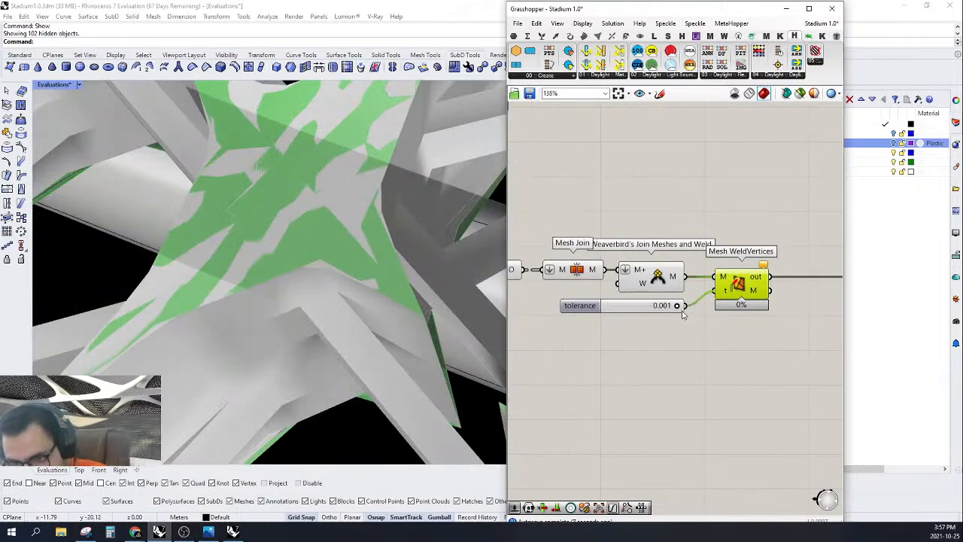
# Step: Delete Mesh WeldVertices and its tolerance slider, and move Catmull-Clark Subdivision close to Join Meshes and Weld
pyautogui.keyDown('ctrl'); pyautogui.moveTo(685, 305); pyautogui.dragTo(714, 291); pyautogui.keyUp('ctrl')
pyautogui.moveTo(724, 316); pyautogui.dragTo(682, 316, button='right')
pyautogui.moveTo(712, 337); pyautogui.dragTo(673, 295)
pyautogui.keyDown('shift'); pyautogui.click(633, 306); pyautogui.keyUp('shift')
pyautogui.moveTo(676, 326); pyautogui.dragTo(656, 325, button='right')
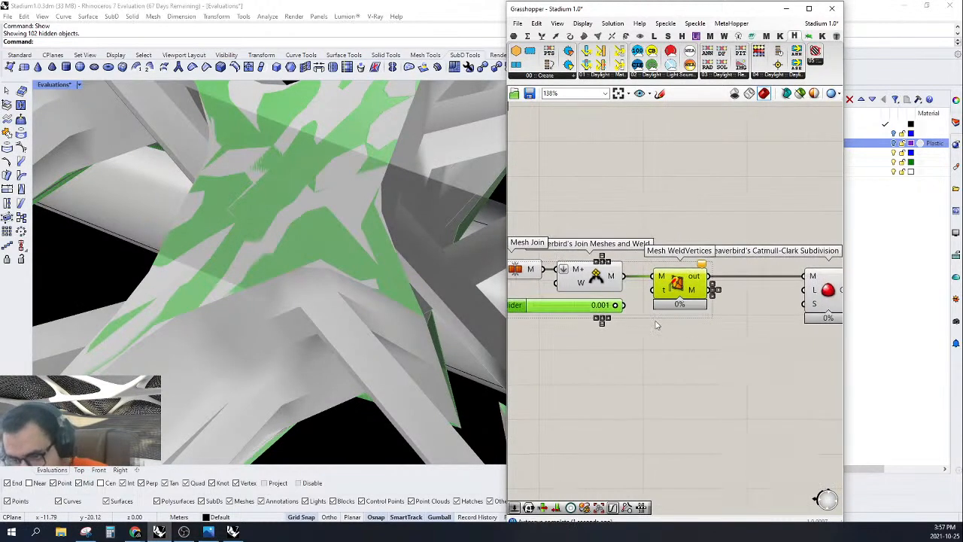
pyautogui.press('Delete')
pyautogui.moveTo(836, 286); pyautogui.dragTo(677, 284)
pyautogui.scroll(-4, 677, 285)
pyautogui.scroll(3, 696, 295)
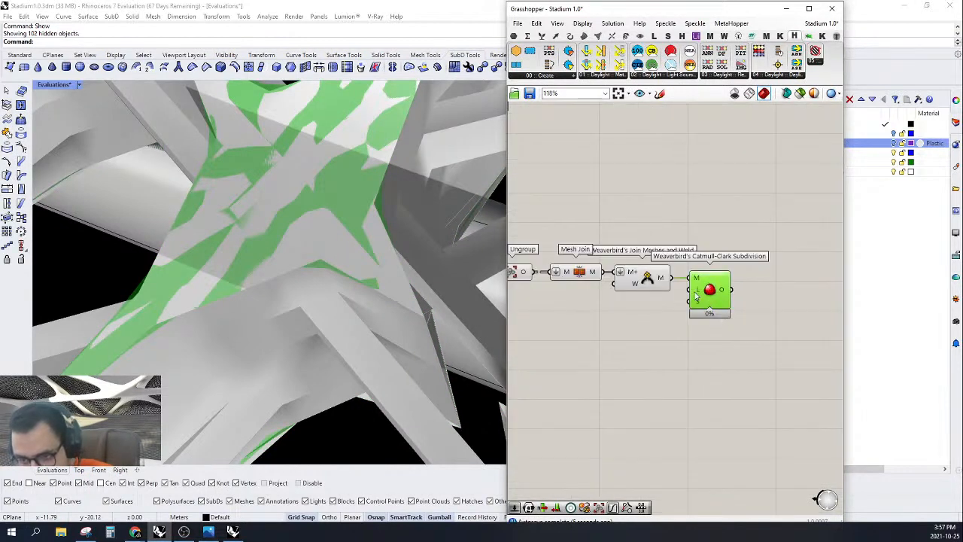
# Step: Set the L input of Catmull-Clark Subdivision to 2 and move the component farther away from Join Meshes and Weld
pyautogui.rightClick(696, 295)
pyautogui.moveTo(745, 390)
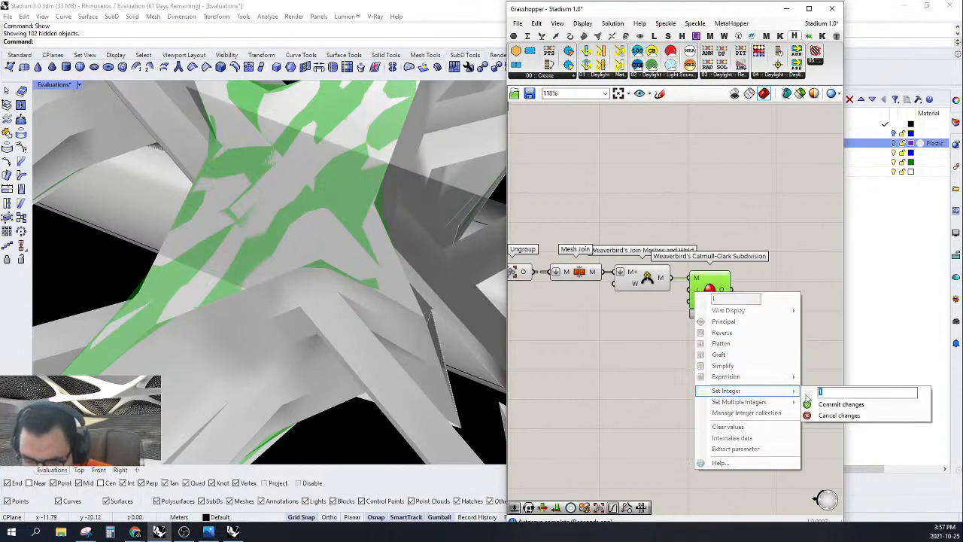
pyautogui.write('2')
pyautogui.click(823, 404)
pyautogui.scroll(-2, 700, 286)
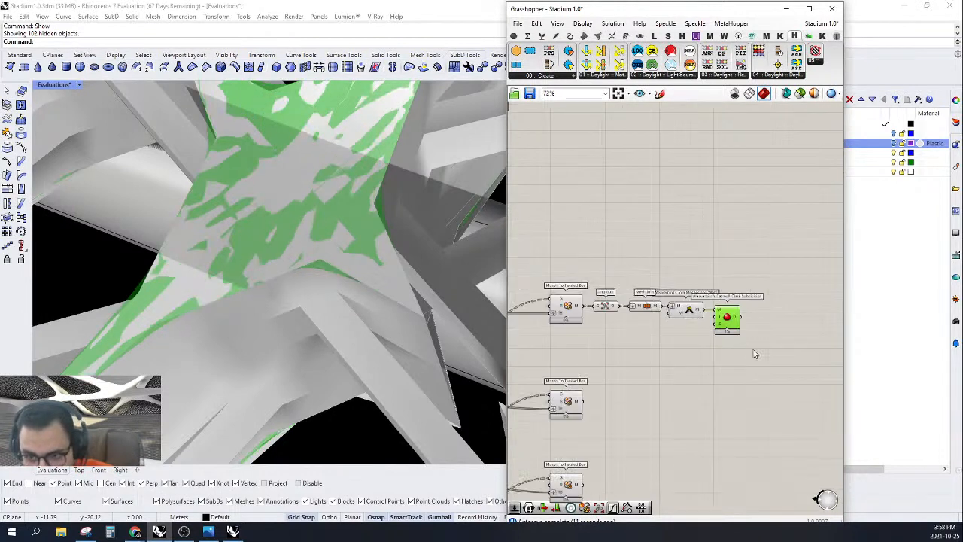
pyautogui.moveTo(698, 283); pyautogui.dragTo(810, 287)
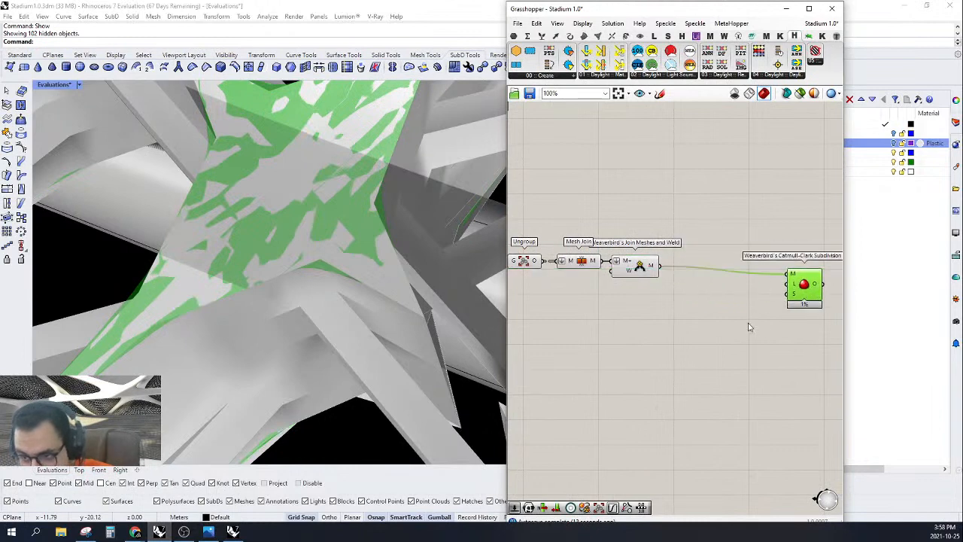
# Step: Add SubD from Mesh below Catmull-Clark Subdivision and connect the M output of Join Meshes and Weld to its M input
pyautogui.doubleClick(741, 337)
pyautogui.write('SUBD')
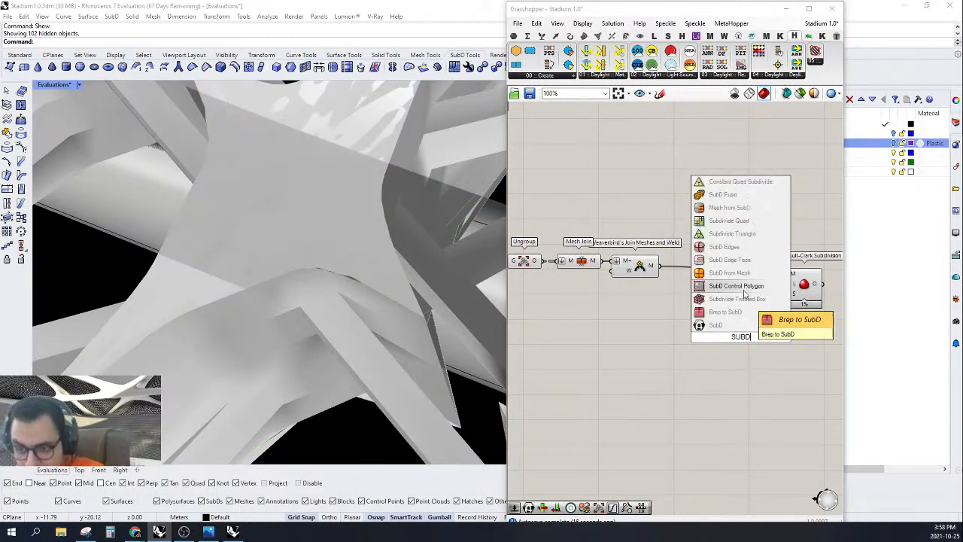
pyautogui.click(729, 272)
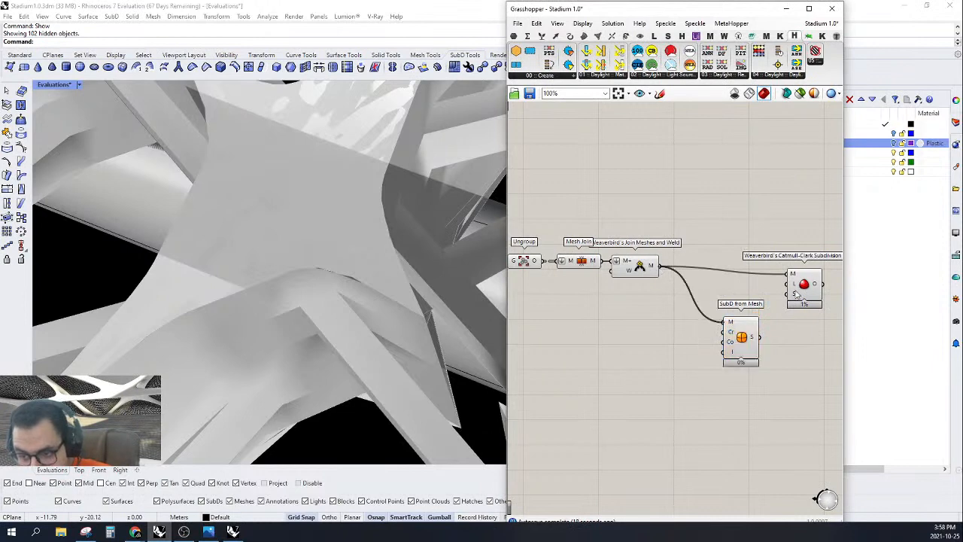
# Step: Move Catmull-Clark Subdivision above SubD from Mesh, turn off its preview, and shift SubD from Mesh farther from Join Meshes and Weld
pyautogui.moveTo(803, 291); pyautogui.dragTo(774, 238)
pyautogui.moveTo(805, 171); pyautogui.dragTo(748, 276)
pyautogui.rightClick(726, 164)
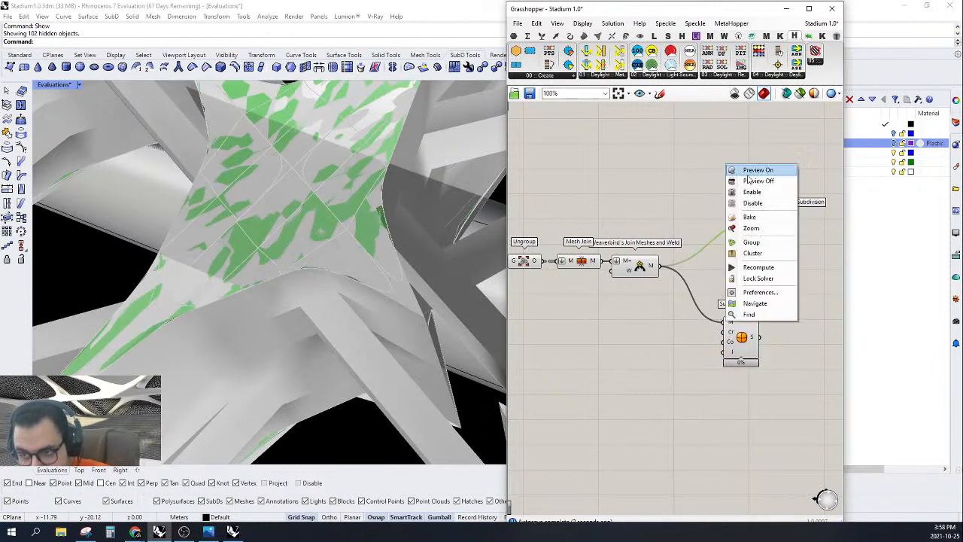
pyautogui.click(746, 179)
pyautogui.moveTo(744, 339); pyautogui.dragTo(802, 325)
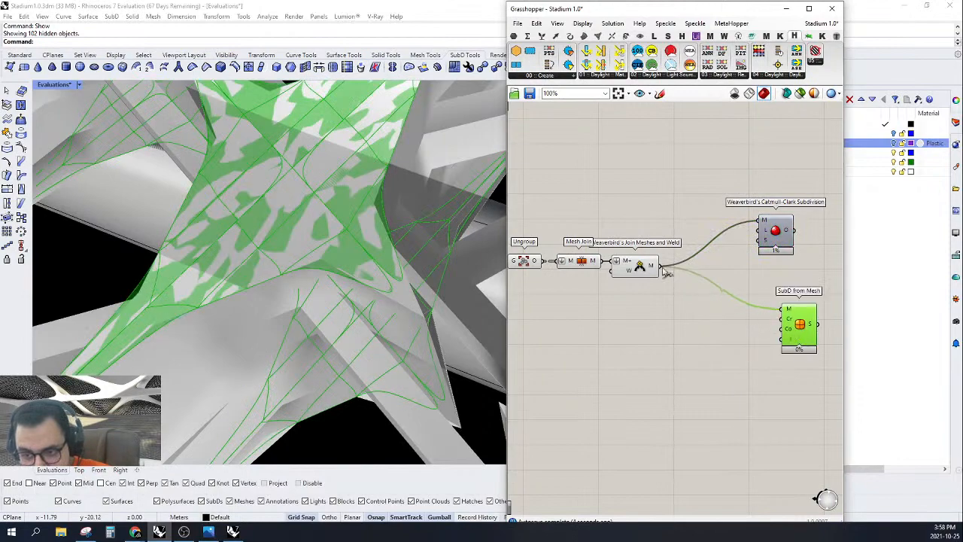
# Step: Turn off the preview of Ungroup, Mesh Join, and Join Meshes and Weld
pyautogui.scroll(-5, 322, 194)
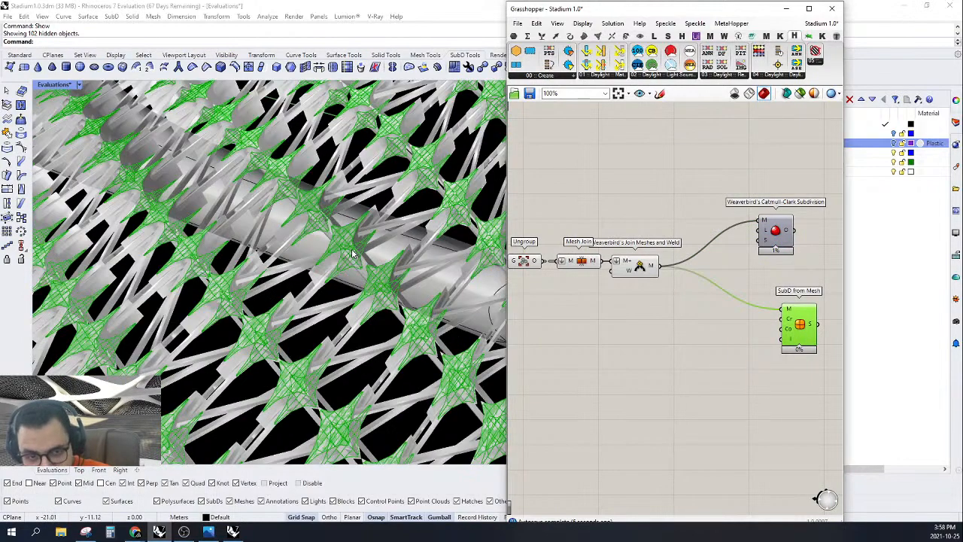
pyautogui.moveTo(689, 219); pyautogui.dragTo(495, 317)
pyautogui.rightClick(562, 188)
pyautogui.click(586, 205)
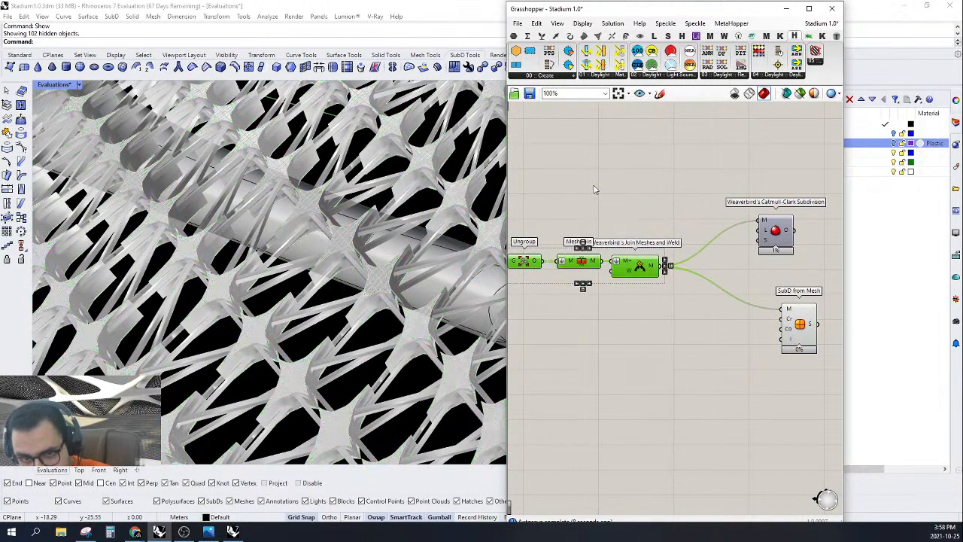
pyautogui.click(593, 186)
# Step: Turn off the preview of the three Morph To Twisted Box components and inspect the SubD panels up close
pyautogui.scroll(-1, 593, 186)
pyautogui.scroll(-4, 743, 281)
pyautogui.moveTo(705, 275); pyautogui.dragTo(752, 271, button='right')
pyautogui.moveTo(714, 212); pyautogui.dragTo(626, 420)
pyautogui.rightClick(652, 207)
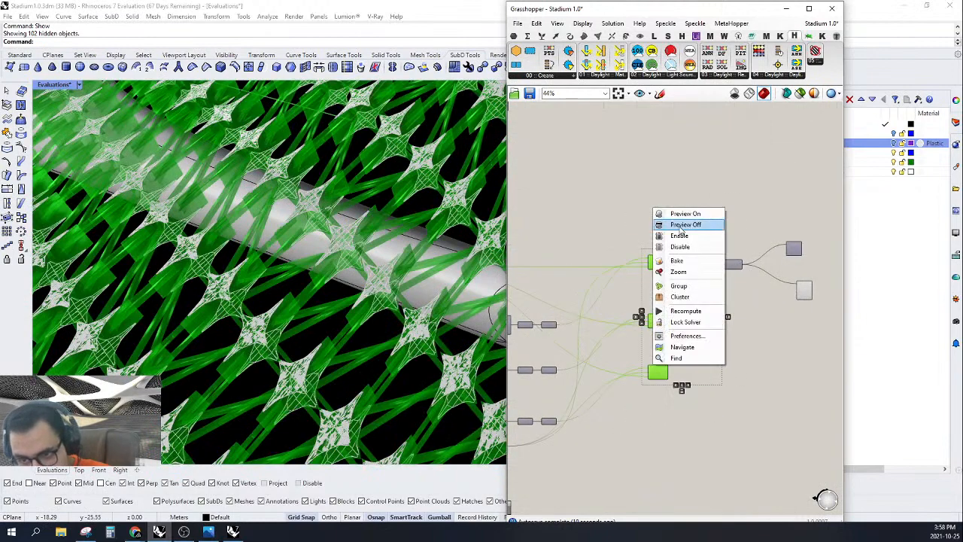
pyautogui.click(680, 225)
pyautogui.click(680, 196)
pyautogui.scroll(5, 455, 213)
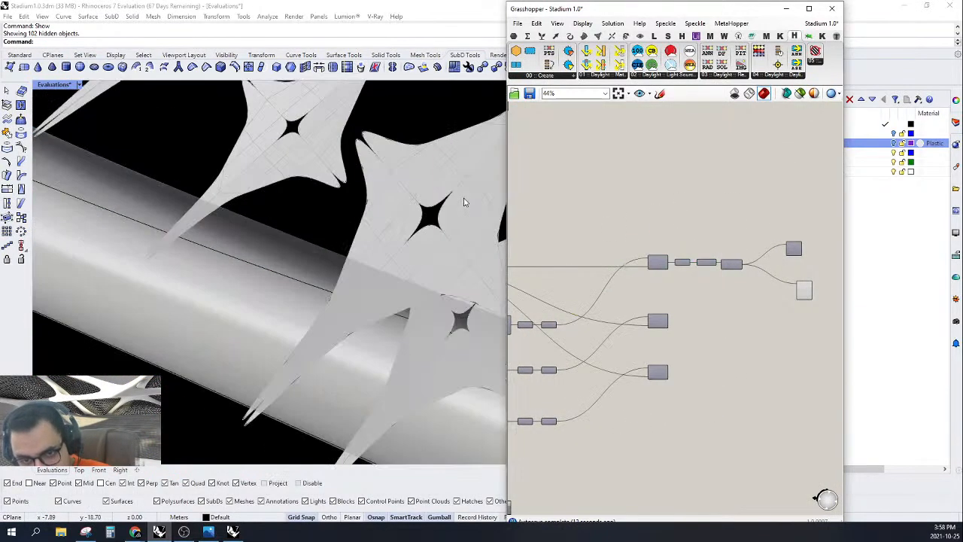
pyautogui.scroll(3, 758, 316)
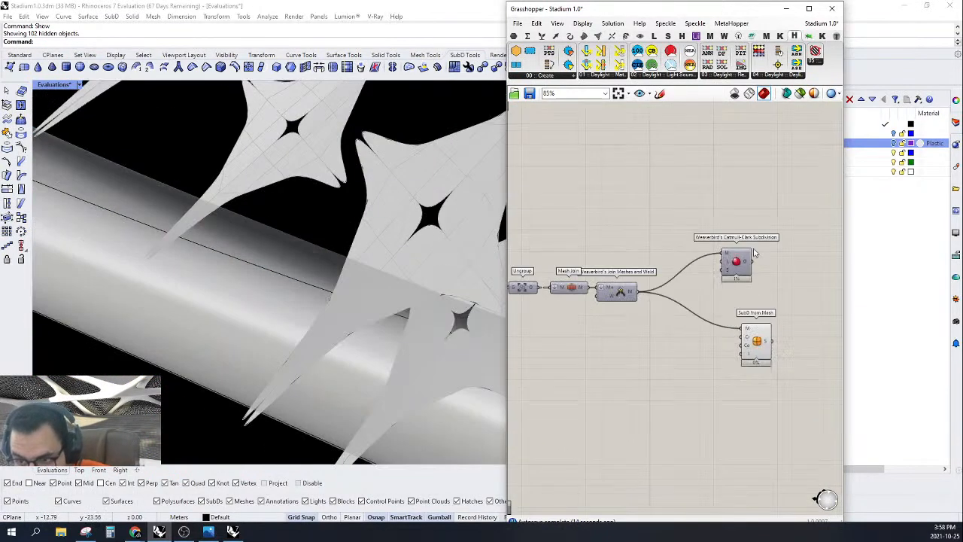
# Step: Align Catmull-Clark Subdivision and SubD from Mesh one above the other, farther away from Join Meshes and Weld
pyautogui.click(797, 217)
pyautogui.click(766, 331)
pyautogui.moveTo(769, 335); pyautogui.dragTo(804, 310)
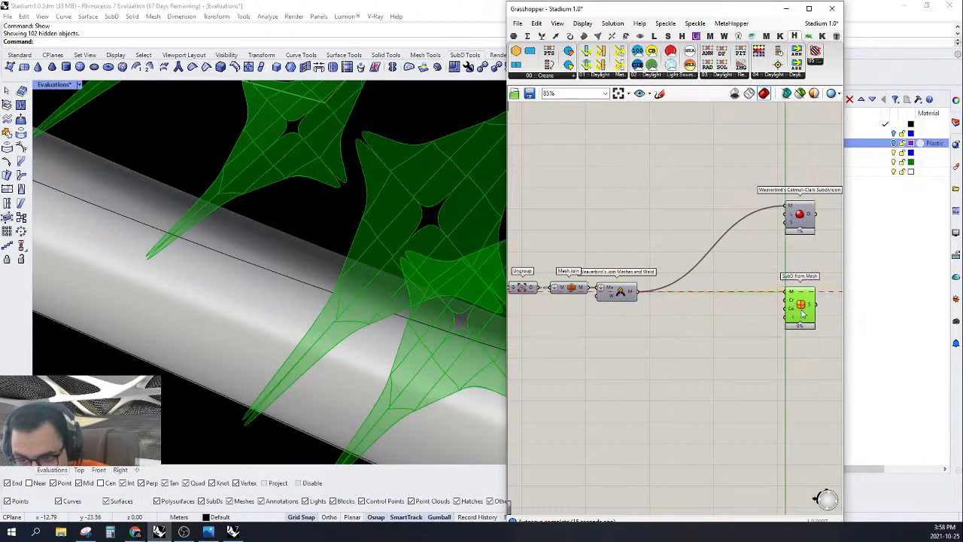
# Step: Place Mesh WeldVertices before SubD from Mesh and connect the M output of Join Meshes and Weld to its M input
pyautogui.scroll(3, 716, 286)
pyautogui.doubleClick(715, 315)
pyautogui.write('WELD')
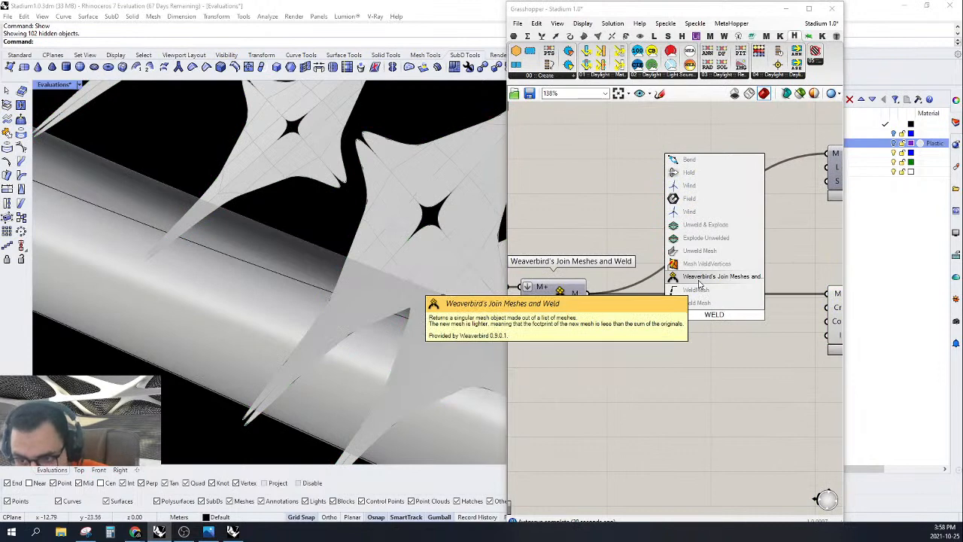
pyautogui.click(698, 263)
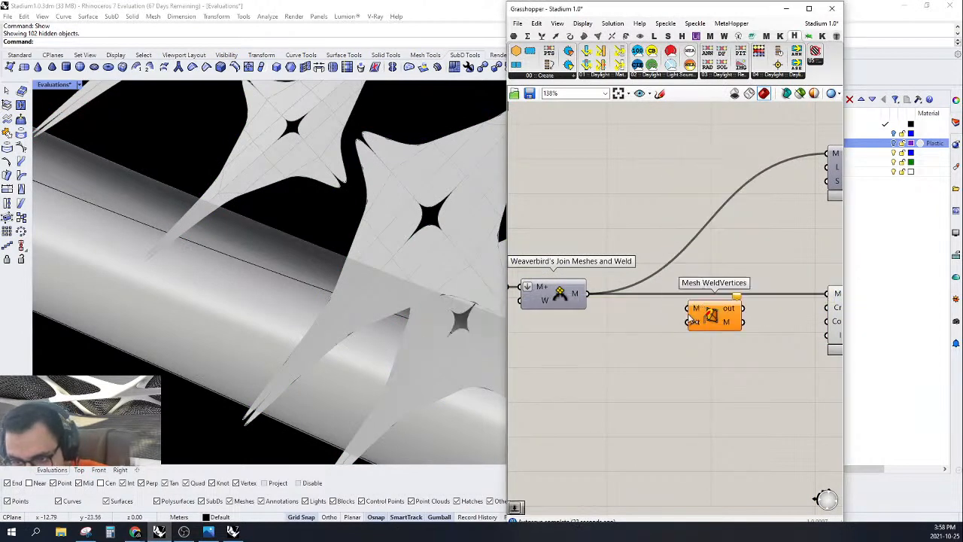
pyautogui.moveTo(707, 330); pyautogui.dragTo(716, 316)
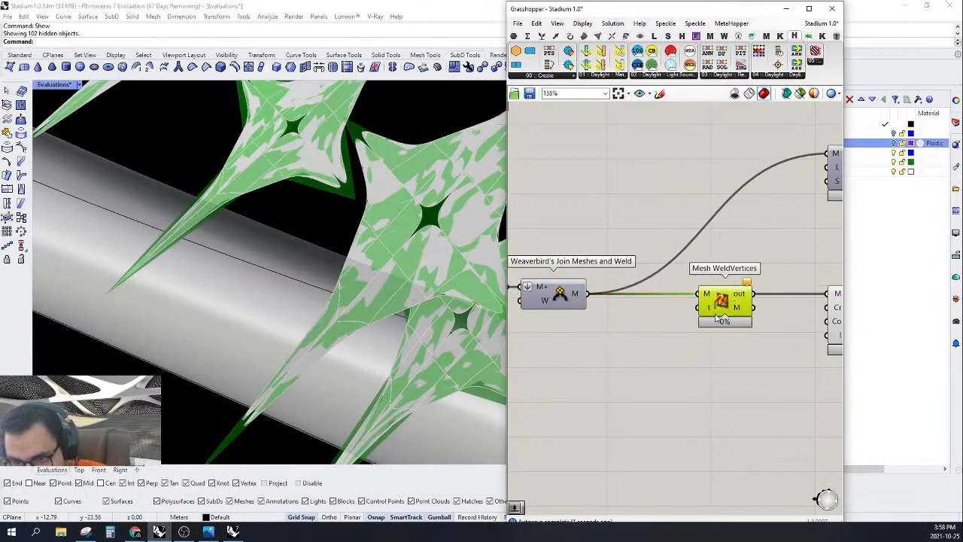
# Step: Add a number slider, connect it to the t input of Mesh WeldVertices, and set it to 0.001
pyautogui.doubleClick(619, 339)
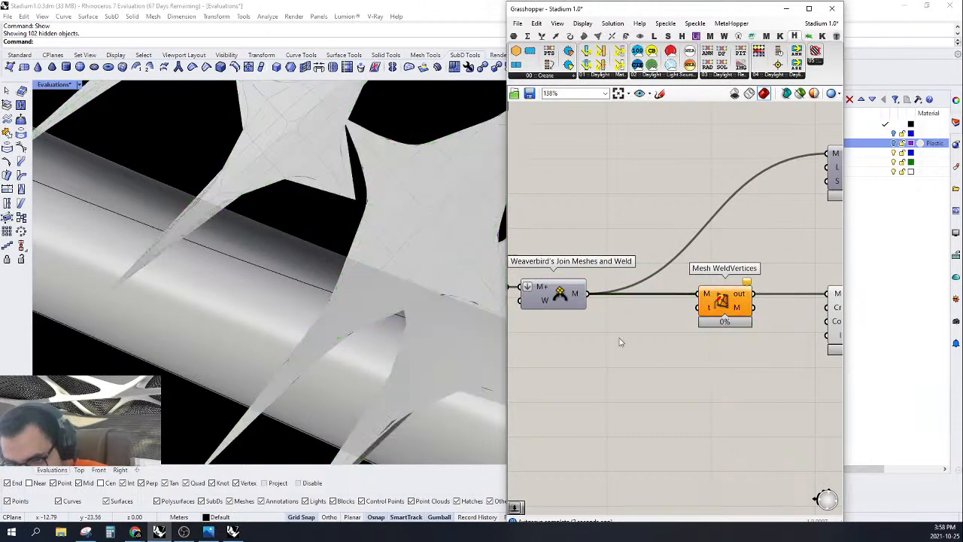
pyautogui.write('0.02')
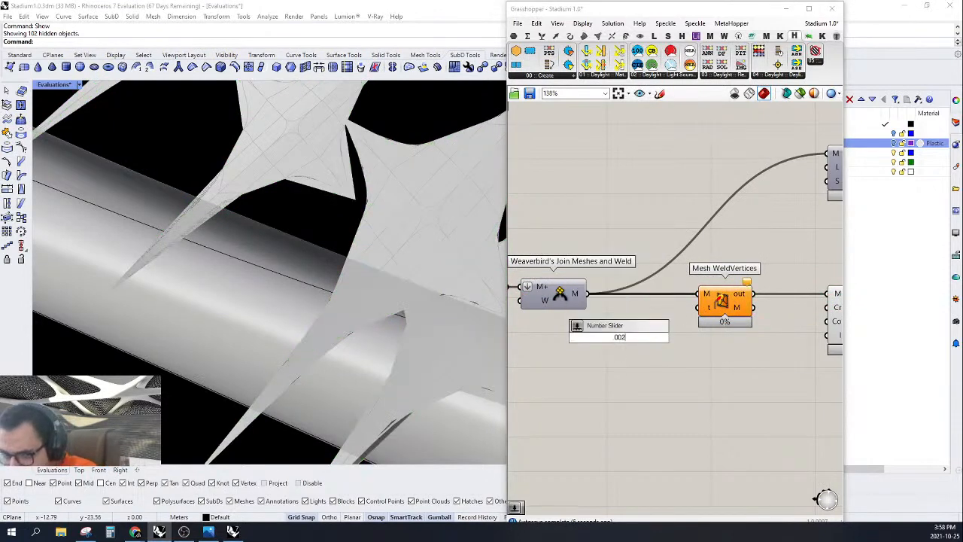
pyautogui.press('Return')
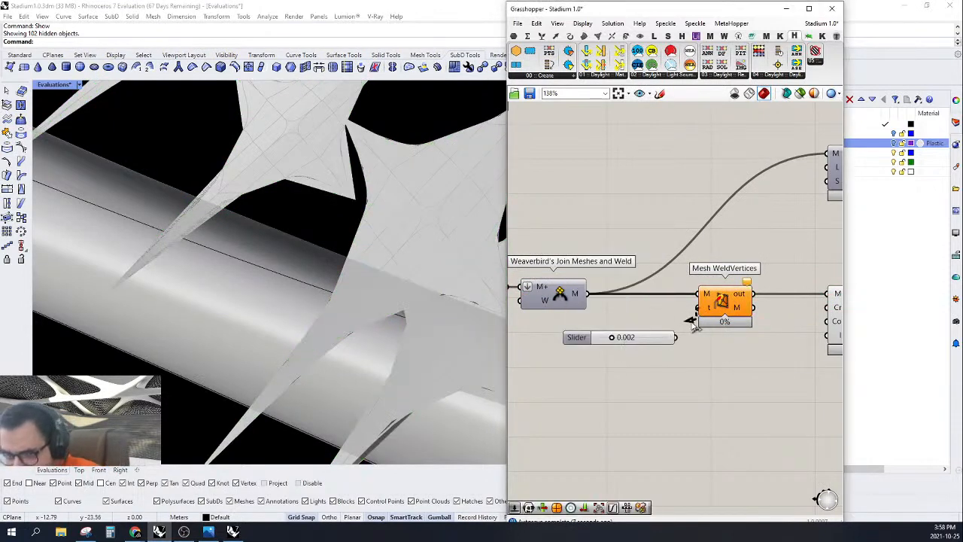
pyautogui.moveTo(690, 322); pyautogui.dragTo(675, 337)
pyautogui.scroll(2, 673, 340)
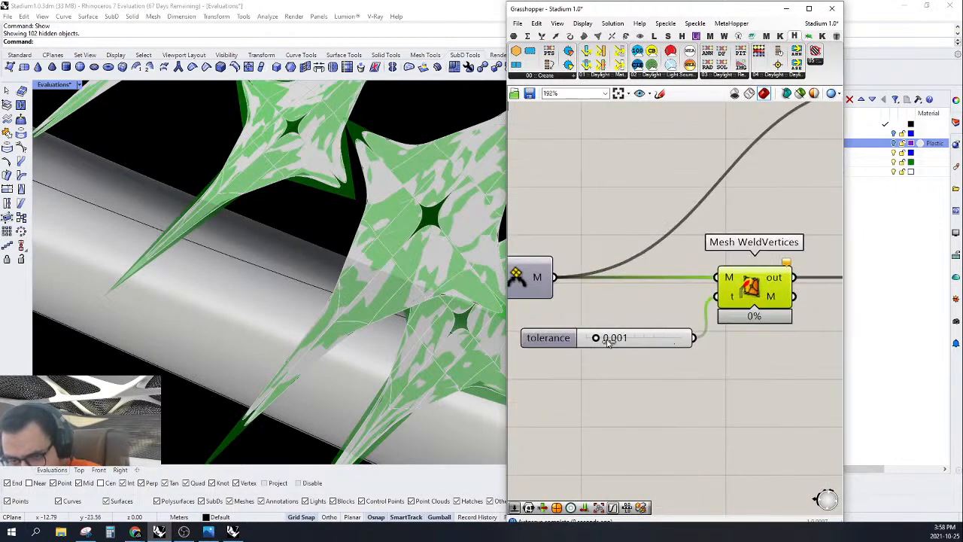
# Step: Disconnect the slider from the t input of Mesh WeldVertices and set it to 0.010
pyautogui.keyDown('ctrl'); pyautogui.moveTo(718, 297); pyautogui.dragTo(731, 372); pyautogui.keyUp('ctrl')
pyautogui.doubleClick(655, 372)
pyautogui.write('0.1')
pyautogui.press('Return')
pyautogui.moveTo(596, 372); pyautogui.dragTo(540, 372)
pyautogui.press('Delete')
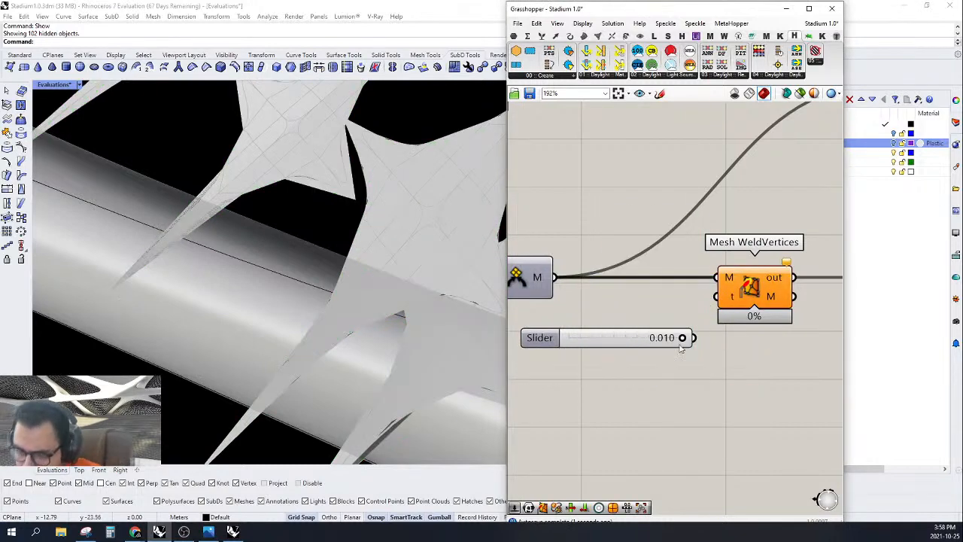
pyautogui.scroll(-3, 682, 347)
# Step: Invert the W input of Join Meshes and Weld
pyautogui.click(718, 310)
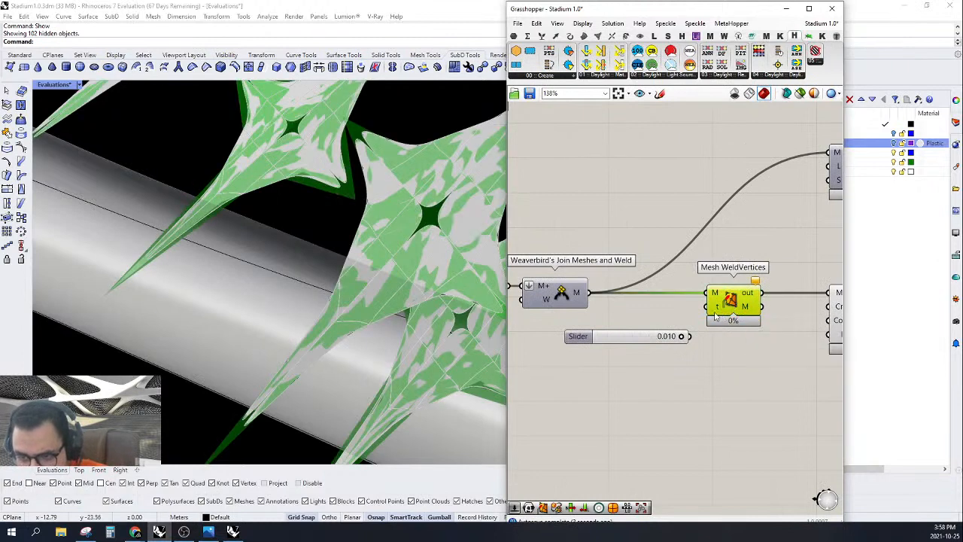
pyautogui.moveTo(562, 317); pyautogui.dragTo(651, 307, button='right')
pyautogui.rightClick(613, 292)
pyautogui.click(642, 369)
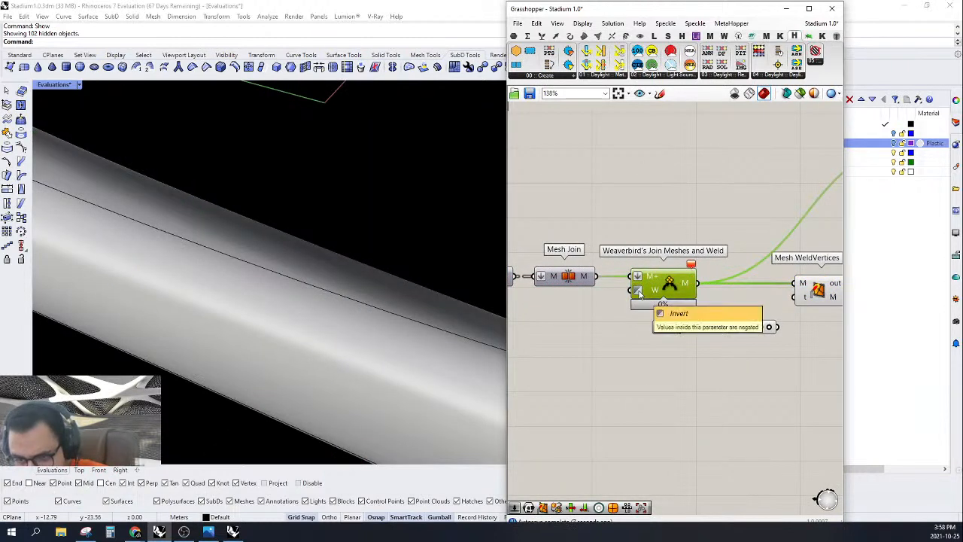
pyautogui.scroll(-2, 717, 289)
pyautogui.scroll(2, 673, 289)
# Step: Connect Mesh Join directly to the M input of Mesh WeldVertices, reconnect the slider to t, and move Join Meshes and Weld above them
pyautogui.moveTo(715, 289); pyautogui.dragTo(639, 293, button='right')
pyautogui.moveTo(673, 289); pyautogui.dragTo(569, 281)
pyautogui.moveTo(646, 295); pyautogui.dragTo(668, 237)
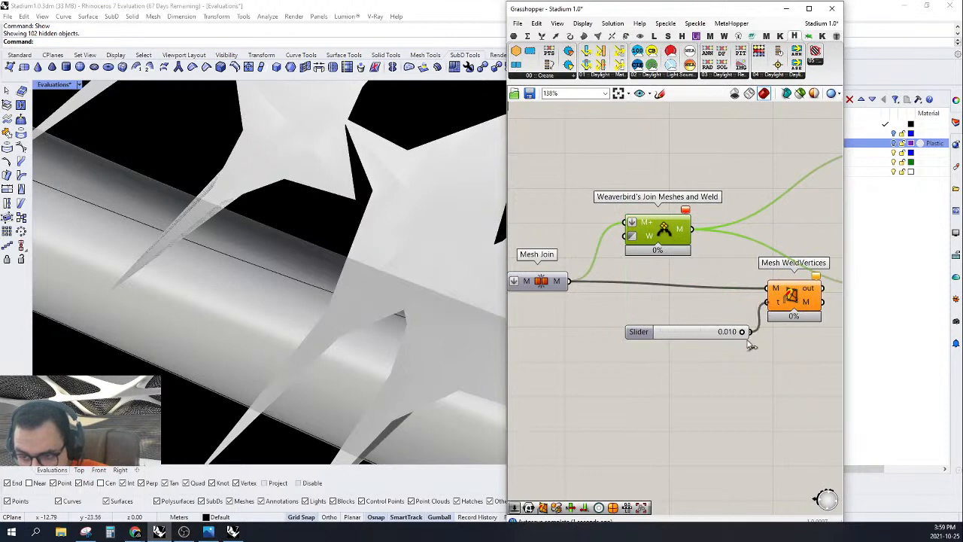
# Step: Set the tolerance slider of Mesh WeldVertices to 0.001 and move Join Meshes and Weld farther from Mesh Join
pyautogui.moveTo(750, 345); pyautogui.dragTo(742, 335)
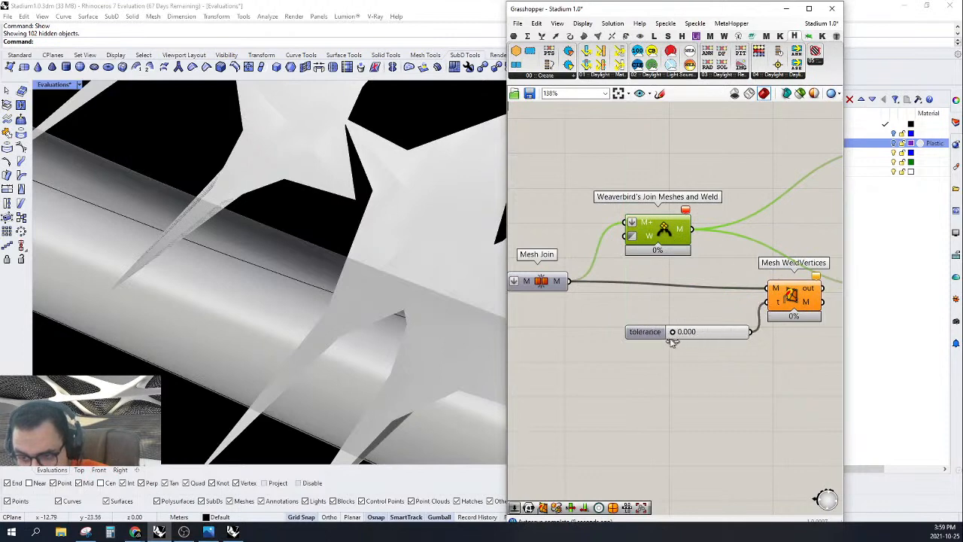
pyautogui.moveTo(806, 296); pyautogui.dragTo(800, 289)
pyautogui.scroll(-2, 793, 295)
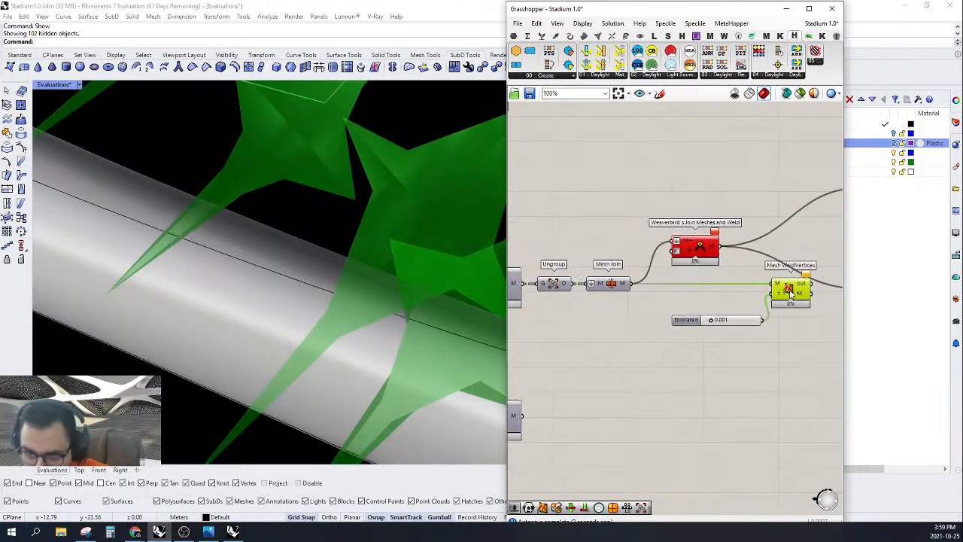
pyautogui.scroll(2, 761, 158)
pyautogui.moveTo(668, 297); pyautogui.dragTo(760, 239)
pyautogui.doubleClick(737, 289)
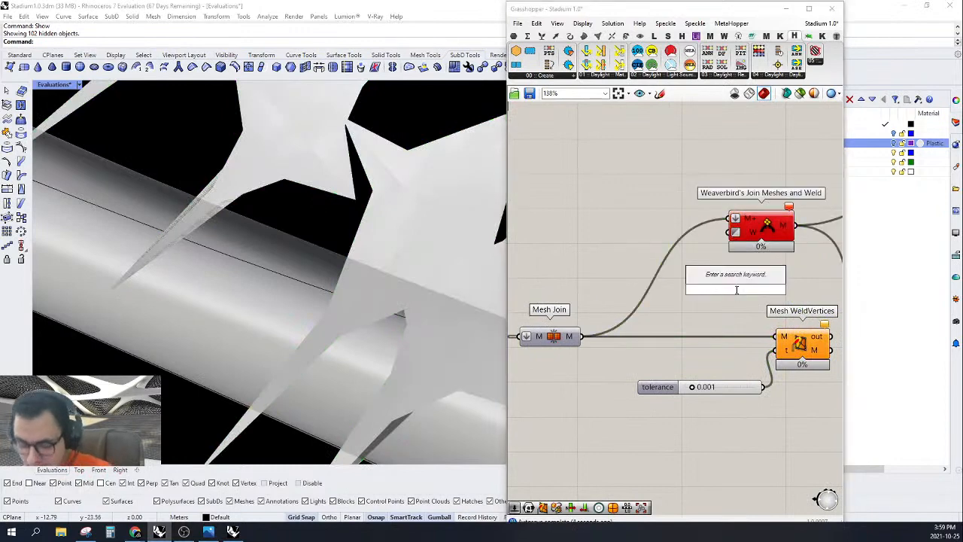
pyautogui.write('Fli')
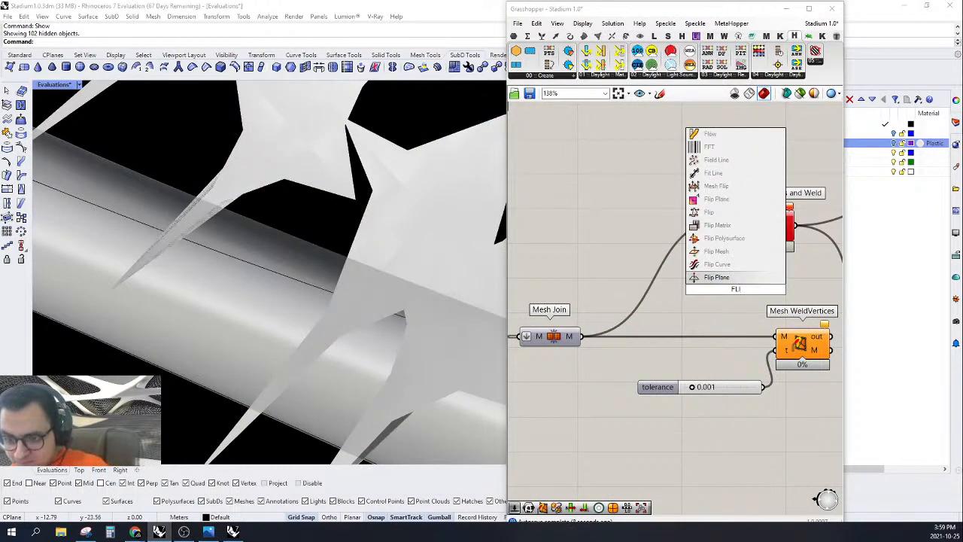
pyautogui.press('Escape')
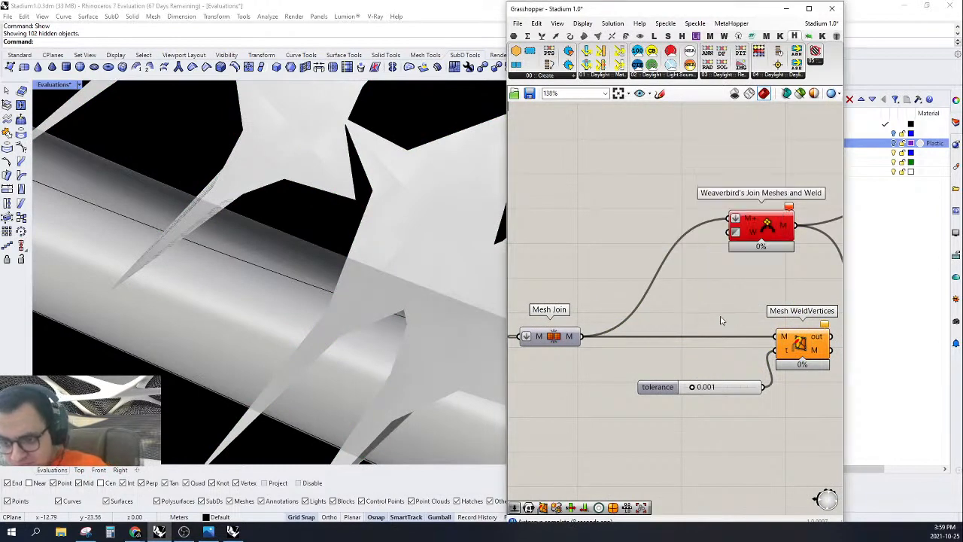
pyautogui.doubleClick(715, 317)
pyautogui.write('MD')
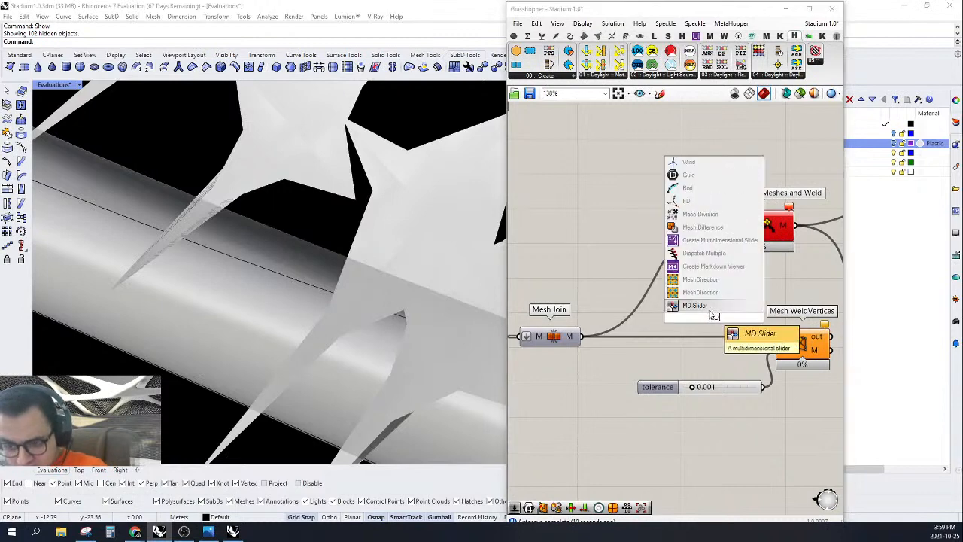
pyautogui.press('Escape')
# Step: Add Unify Mesh between Mesh Join and Mesh WeldVertices and connect the M output of Mesh Join to its M input
pyautogui.doubleClick(679, 297)
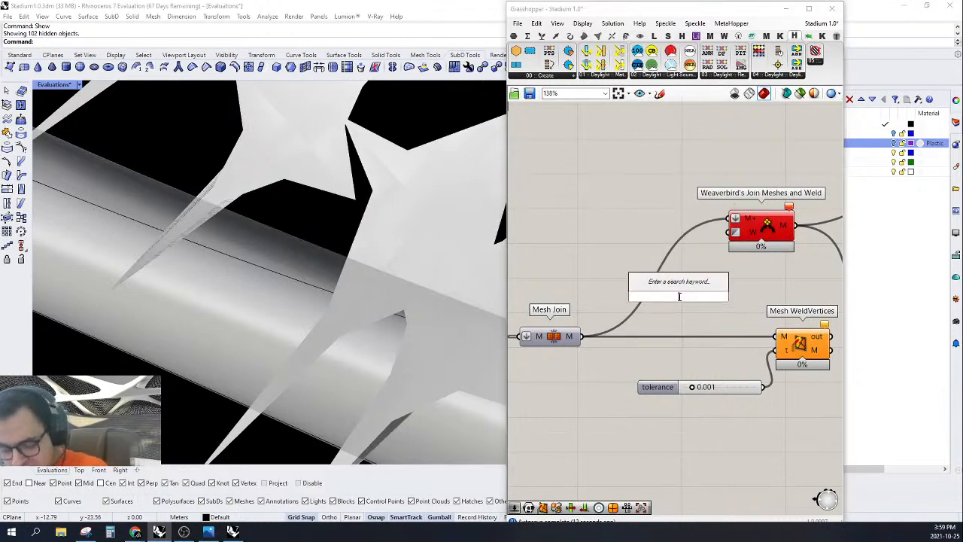
pyautogui.write('UNI')
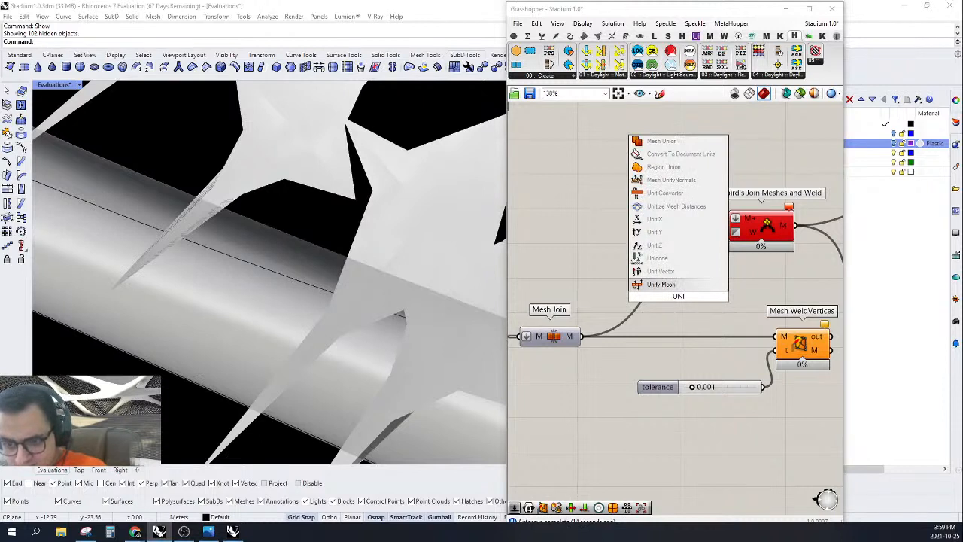
pyautogui.press('Return')
pyautogui.moveTo(573, 338); pyautogui.dragTo(574, 337)
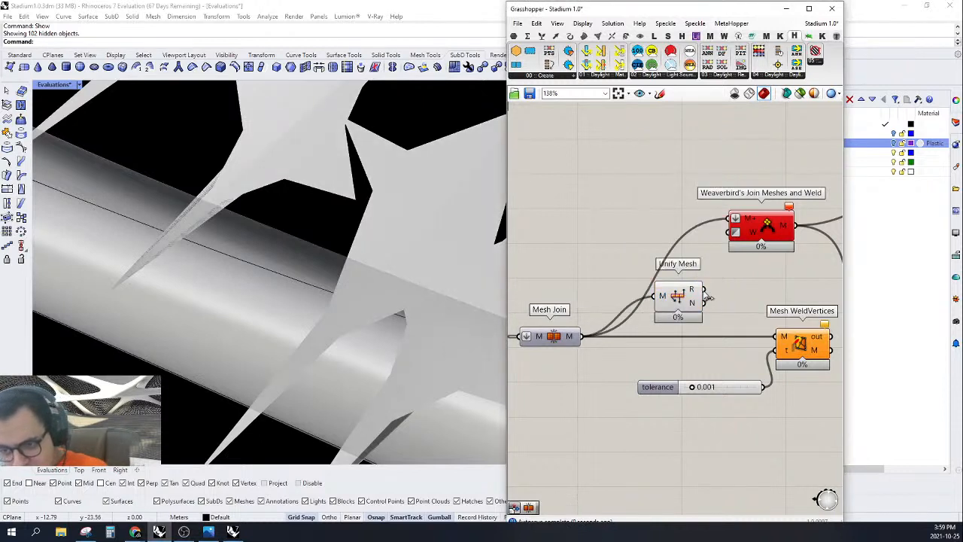
# Step: Connect the R output of Unify Mesh to the M input of Mesh WeldVertices and preview the unified mesh
pyautogui.moveTo(705, 290); pyautogui.dragTo(779, 341)
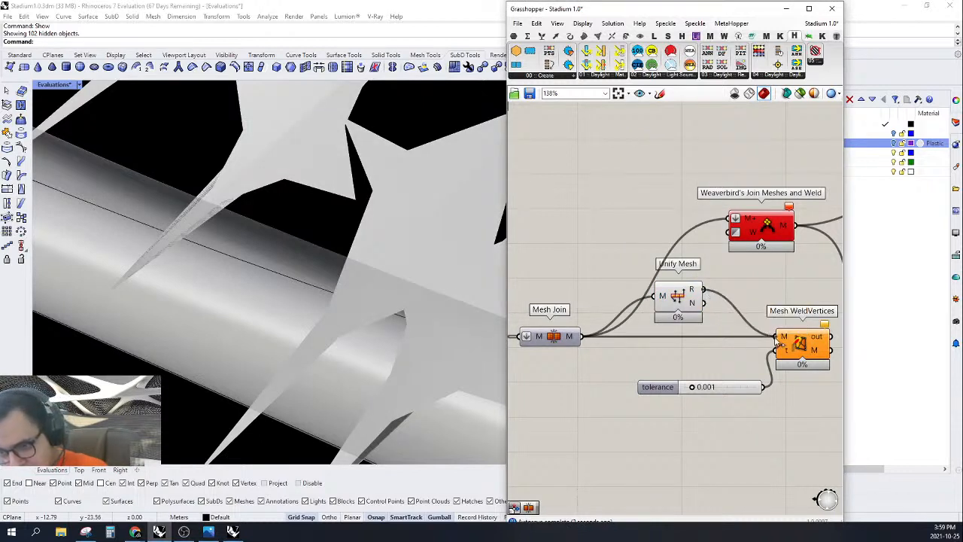
pyautogui.click(678, 295)
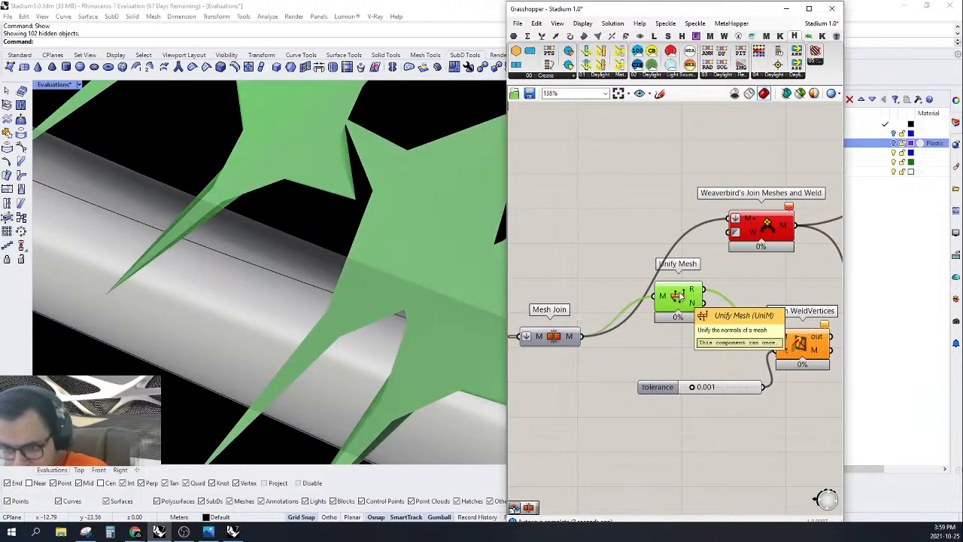
pyautogui.moveTo(671, 302)
pyautogui.mouseDown(button='right')
pyautogui.moveTo(713, 305)
pyautogui.moveTo(688, 302)
pyautogui.mouseUp(button='right')
# Step: Connect the O output of Ungroup to the M+ input of Join Meshes and Weld and arrange it above Mesh Join
pyautogui.moveTo(774, 229); pyautogui.dragTo(707, 228)
pyautogui.moveTo(693, 257); pyautogui.dragTo(753, 261, button='right')
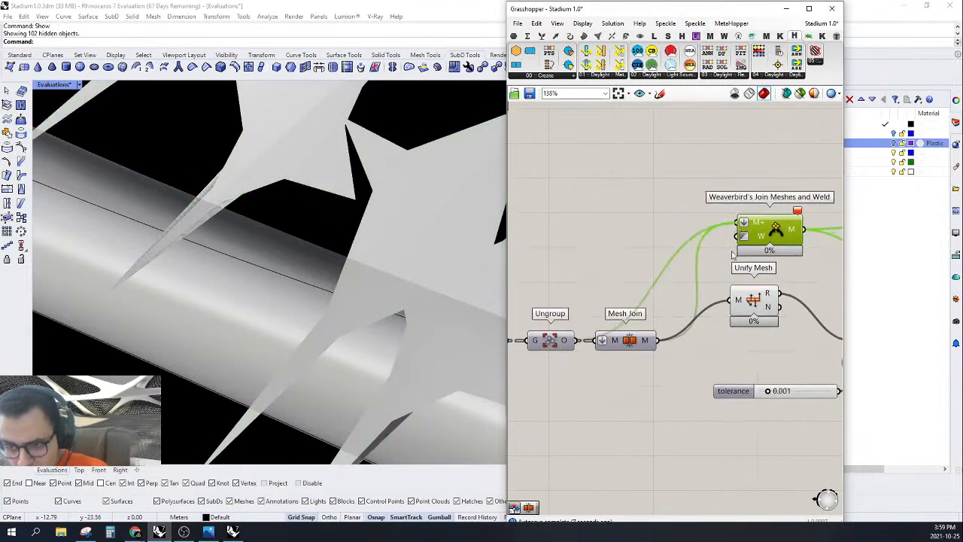
pyautogui.moveTo(772, 230); pyautogui.dragTo(695, 236)
pyautogui.moveTo(629, 340); pyautogui.dragTo(678, 321)
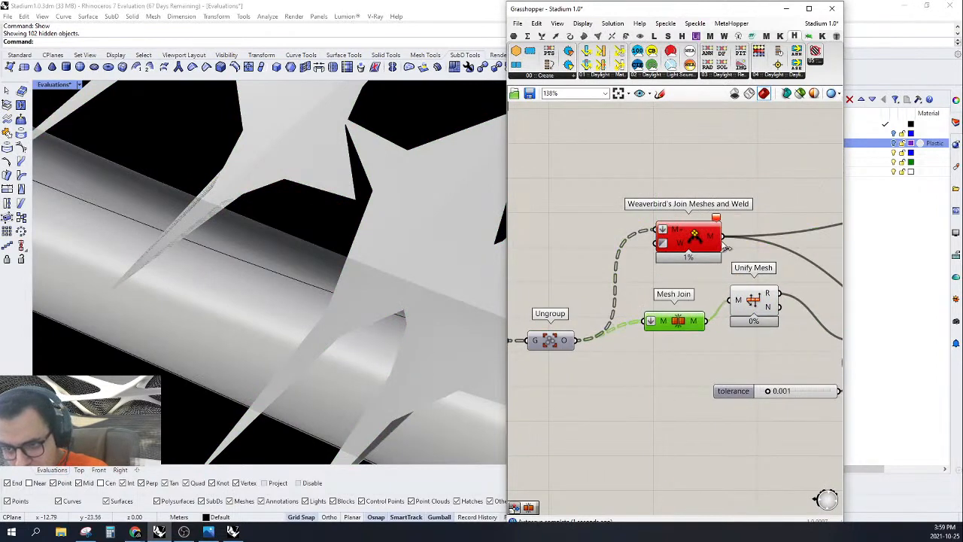
# Step: Delete Join Meshes and Weld, Mesh Join and Unify Mesh, keeping Ungroup and Mesh WeldVertices
pyautogui.scroll(-2, 691, 320)
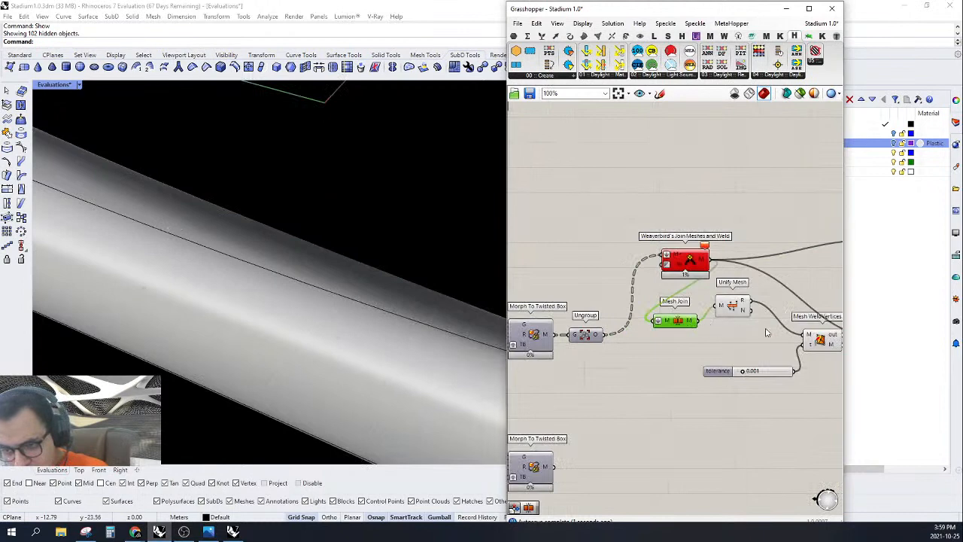
pyautogui.moveTo(766, 330); pyautogui.dragTo(634, 246)
pyautogui.moveTo(687, 264); pyautogui.dragTo(669, 282, button='right')
pyautogui.press('Delete')
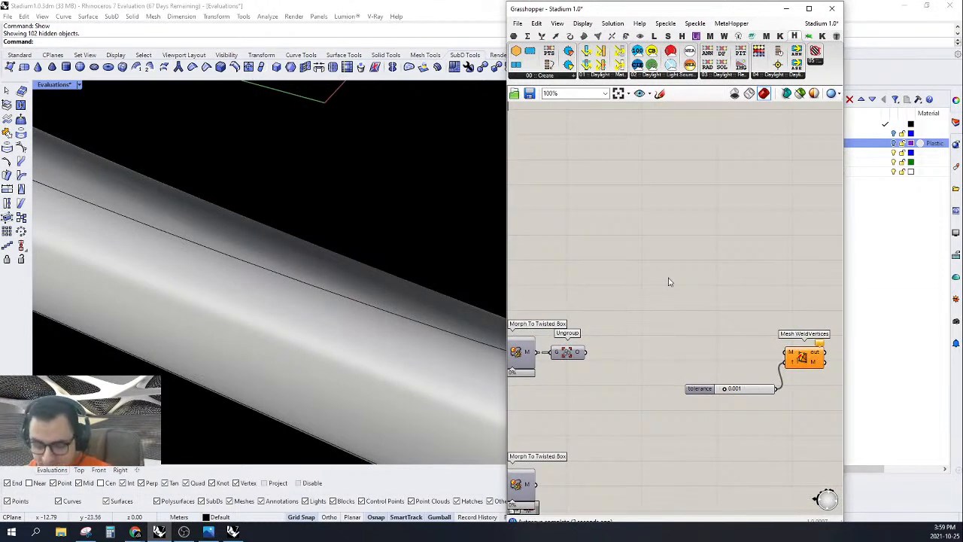
# Step: Lock the Grasshopper solver
pyautogui.click(516, 23)
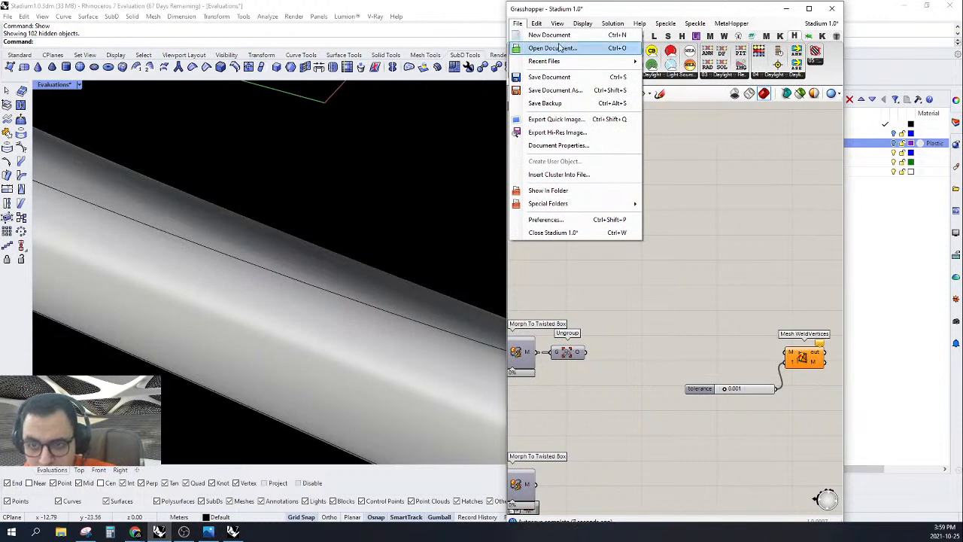
pyautogui.click(737, 190)
pyautogui.rightClick(737, 191)
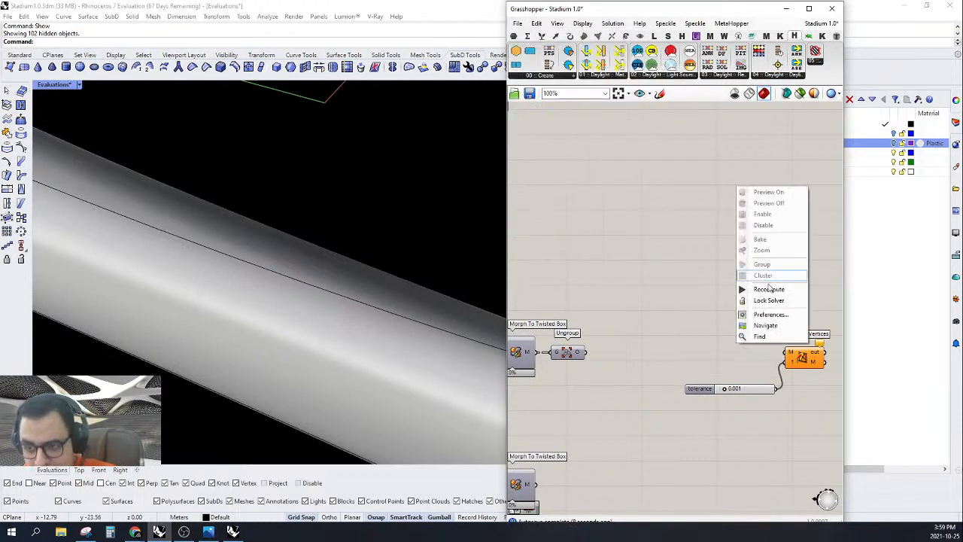
pyautogui.click(753, 303)
# Step: Open the reference definition Stadium.gh from the Stadium folder inside GH tests
pyautogui.click(517, 23)
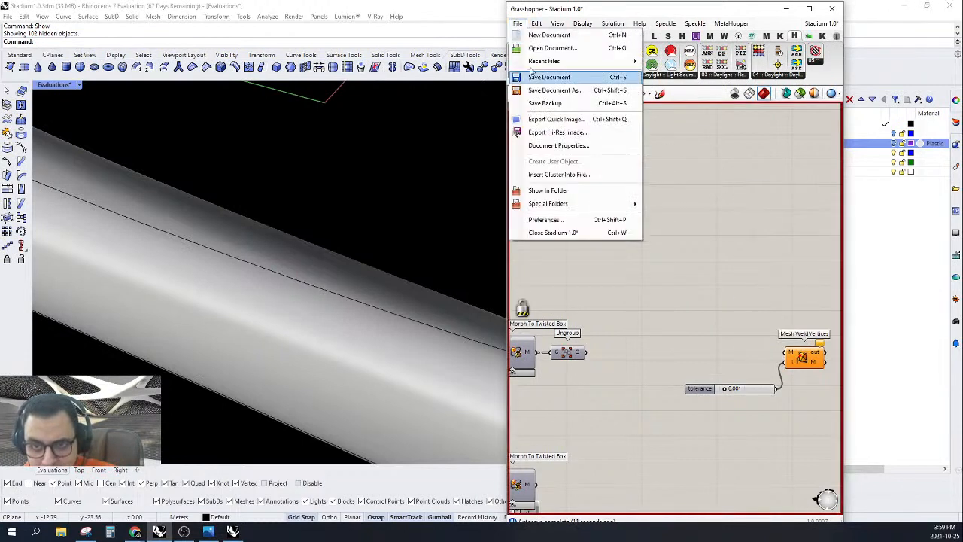
pyautogui.click(551, 47)
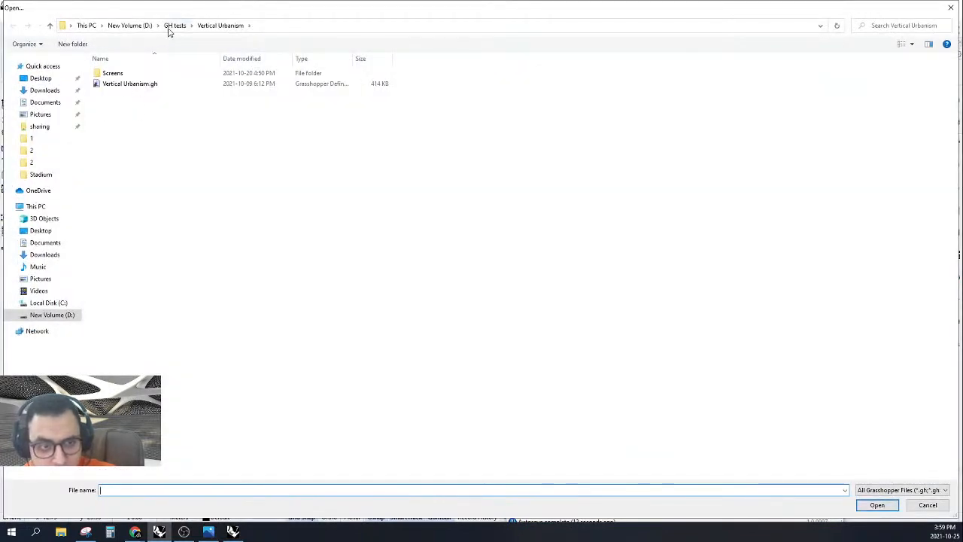
pyautogui.click(173, 26)
pyautogui.write('S')
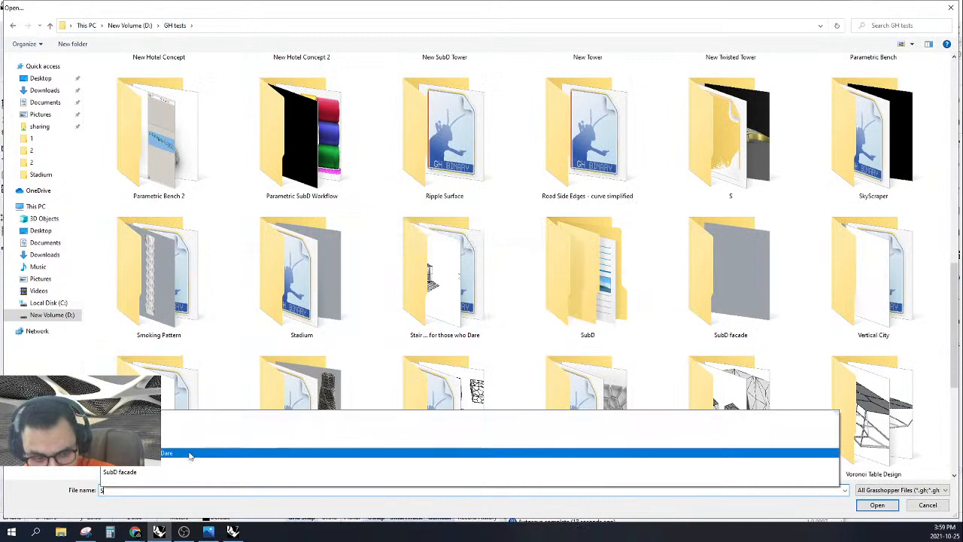
pyautogui.scroll(-4, 345, 391)
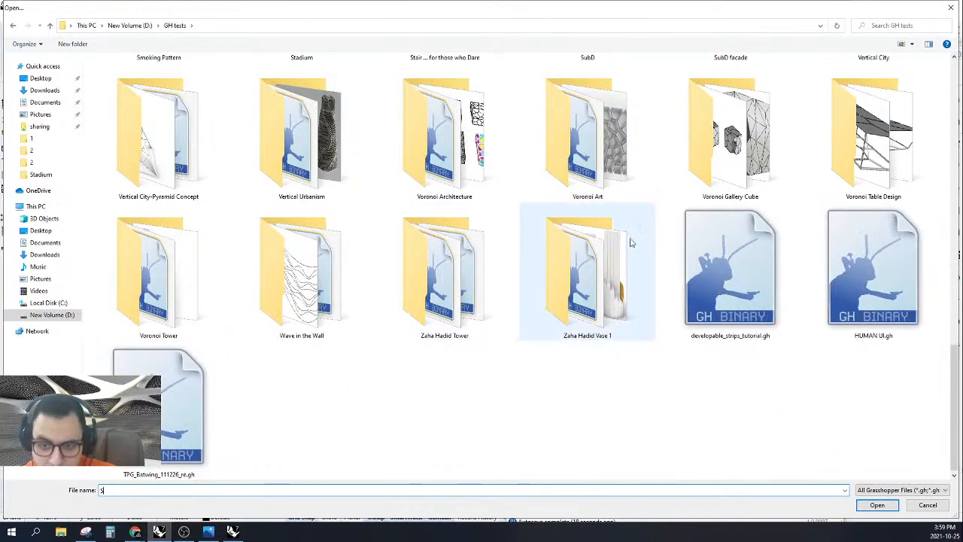
pyautogui.scroll(4, 876, 173)
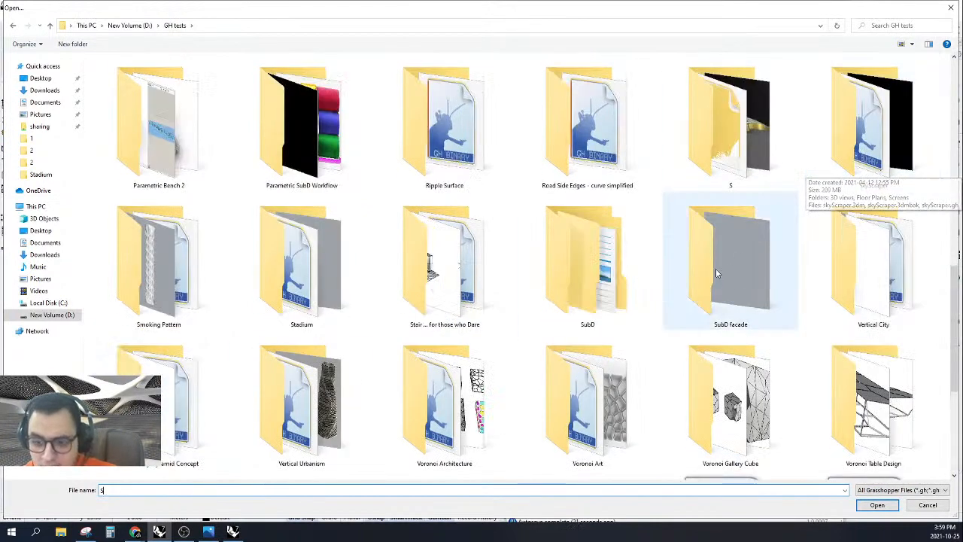
pyautogui.click(312, 297)
pyautogui.doubleClick(313, 297)
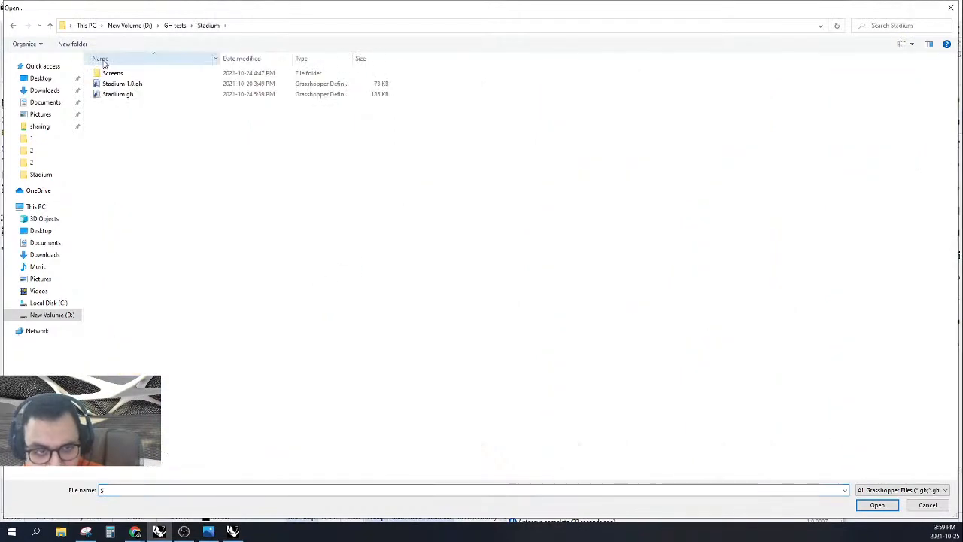
pyautogui.doubleClick(144, 97)
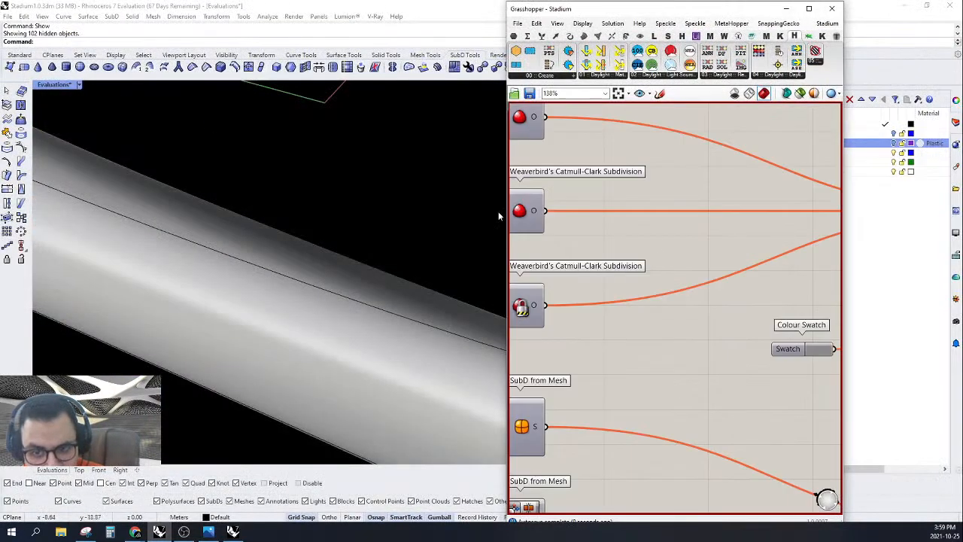
# Step: Examine how Box Morph, Ungroup, Join Meshes and Weld, and Mesh WeldVertices are wired in the reference definition
pyautogui.scroll(-5, 653, 224)
pyautogui.moveTo(715, 243); pyautogui.dragTo(790, 286, button='right')
pyautogui.moveTo(587, 303); pyautogui.dragTo(651, 294, button='right')
pyautogui.scroll(3, 715, 289)
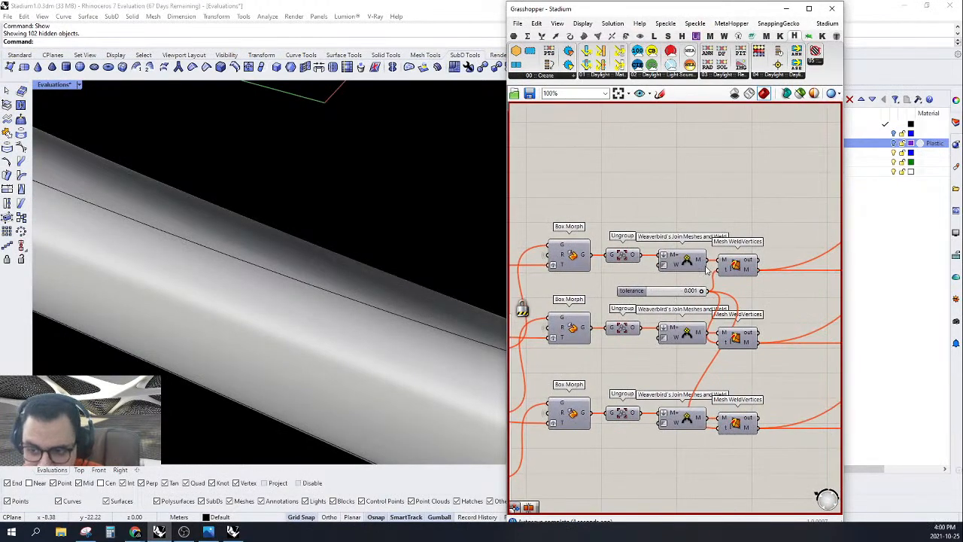
pyautogui.scroll(-3, 706, 271)
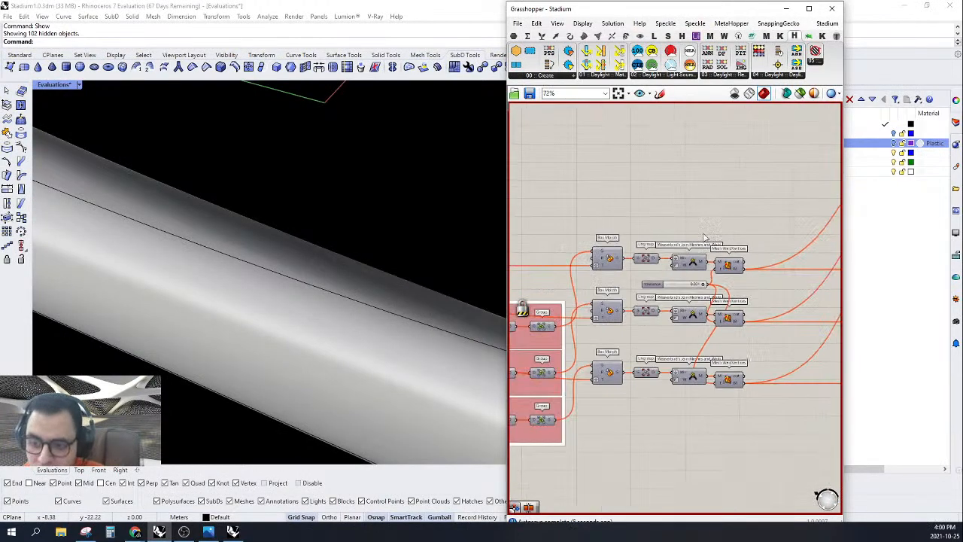
# Step: Switch back to the Stadium 1.0 definition and unlock the solver
pyautogui.click(828, 23)
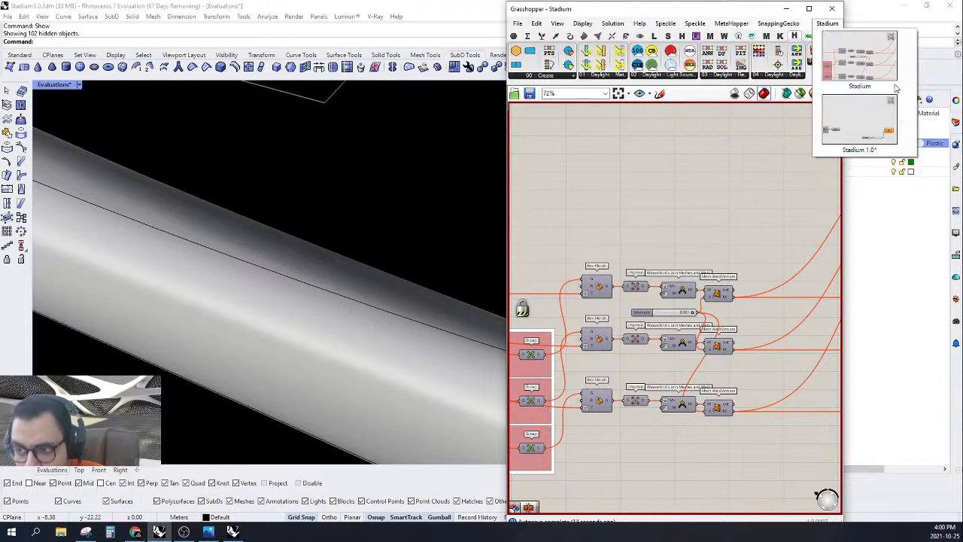
pyautogui.click(895, 109)
pyautogui.scroll(-2, 725, 319)
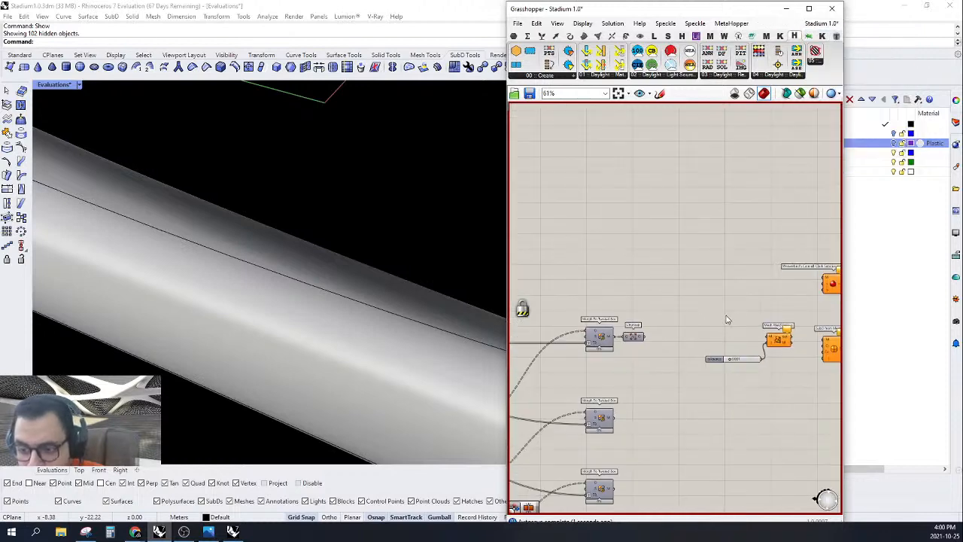
pyautogui.moveTo(723, 319)
pyautogui.mouseDown(button='right')
pyautogui.moveTo(727, 267)
pyautogui.moveTo(651, 283)
pyautogui.moveTo(718, 310)
pyautogui.mouseUp(button='right')
pyautogui.scroll(2, 667, 283)
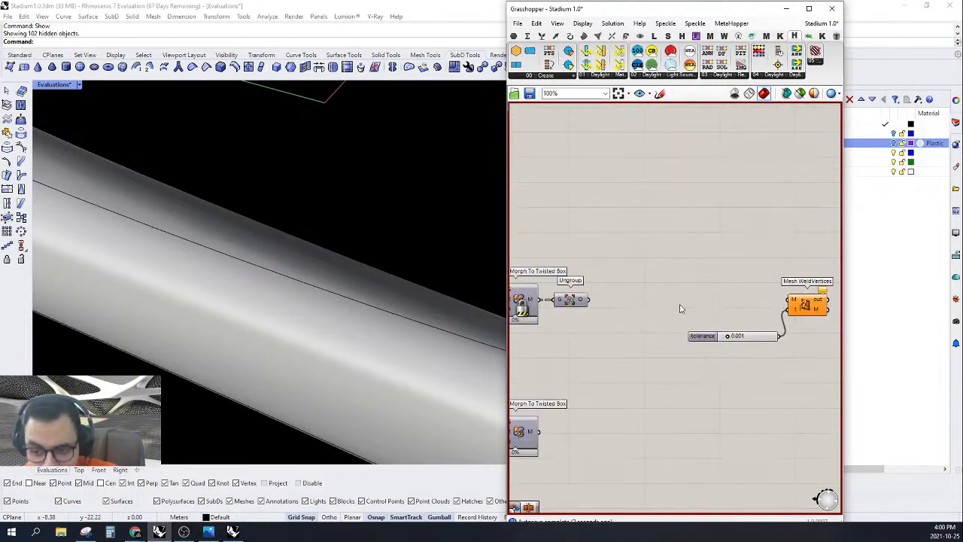
pyautogui.scroll(-2, 683, 301)
pyautogui.moveTo(630, 344); pyautogui.dragTo(634, 289, button='right')
pyautogui.rightClick(653, 295)
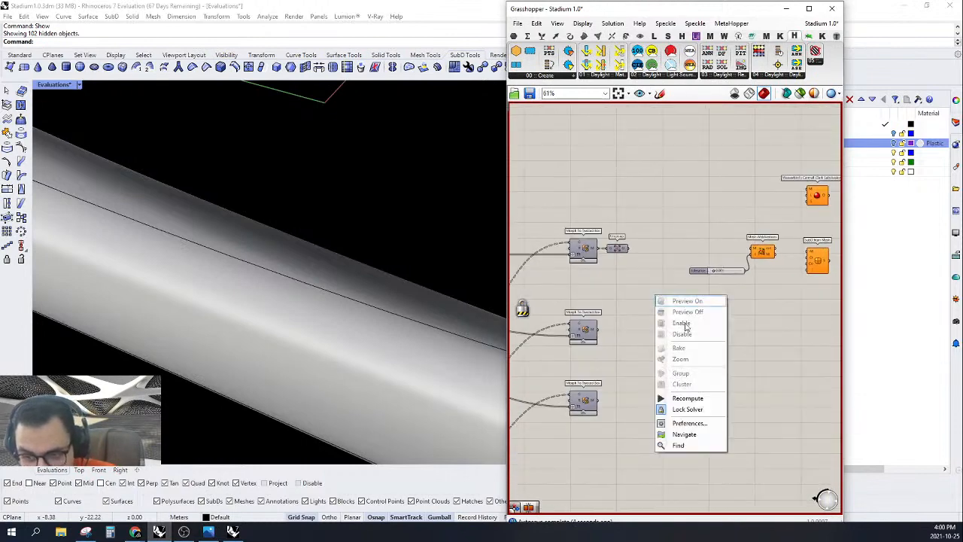
pyautogui.click(681, 408)
# Step: Add Weaverbird's Join Meshes and Weld after Ungroup, flatten its M+ input and connect Ungroup's O output to it
pyautogui.scroll(2, 677, 331)
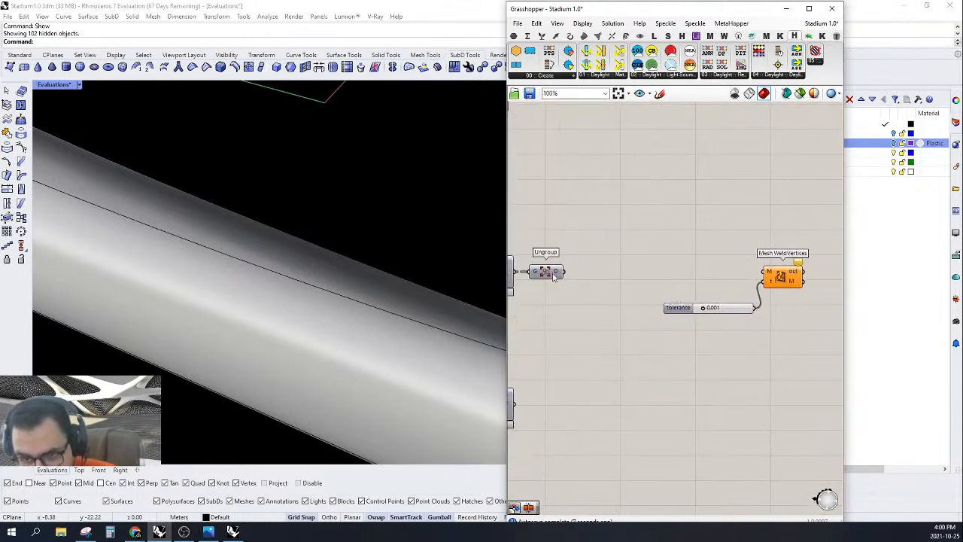
pyautogui.moveTo(655, 264); pyautogui.dragTo(663, 270, button='right')
pyautogui.moveTo(772, 282); pyautogui.dragTo(692, 263)
pyautogui.doubleClick(646, 262)
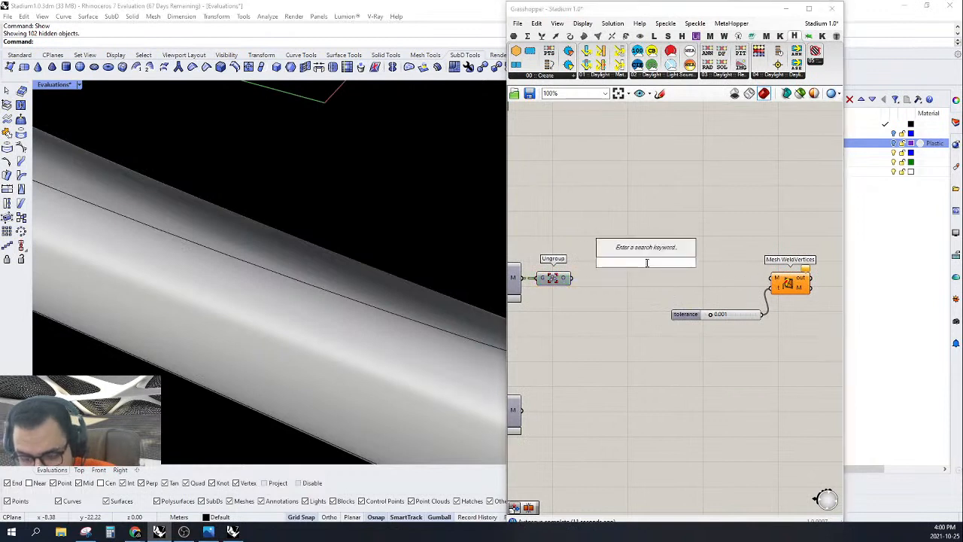
pyautogui.write('WELD')
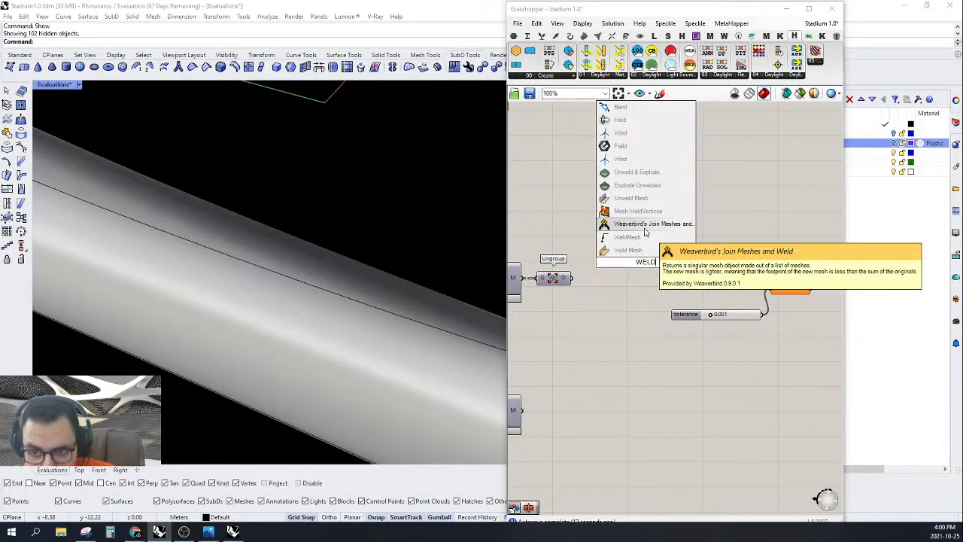
pyautogui.click(644, 228)
pyautogui.rightClick(635, 260)
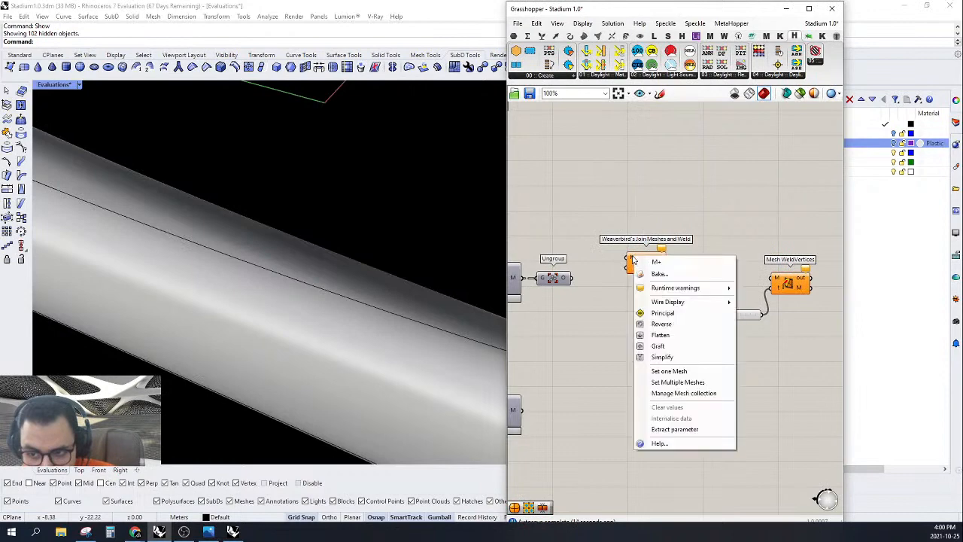
pyautogui.click(653, 334)
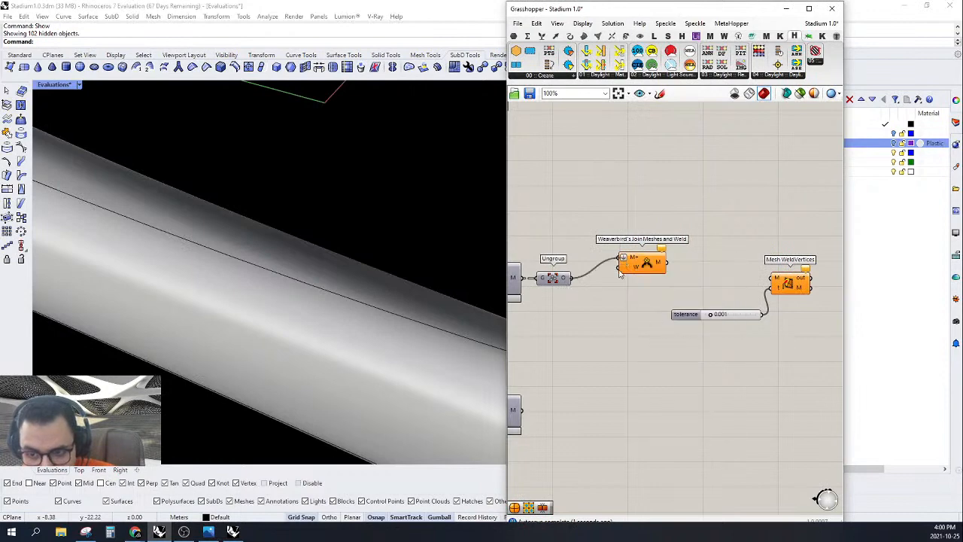
# Step: Invert the W input of Join Meshes and Weld and move the component next to Mesh WeldVertices
pyautogui.scroll(3, 619, 275)
pyautogui.click(707, 298)
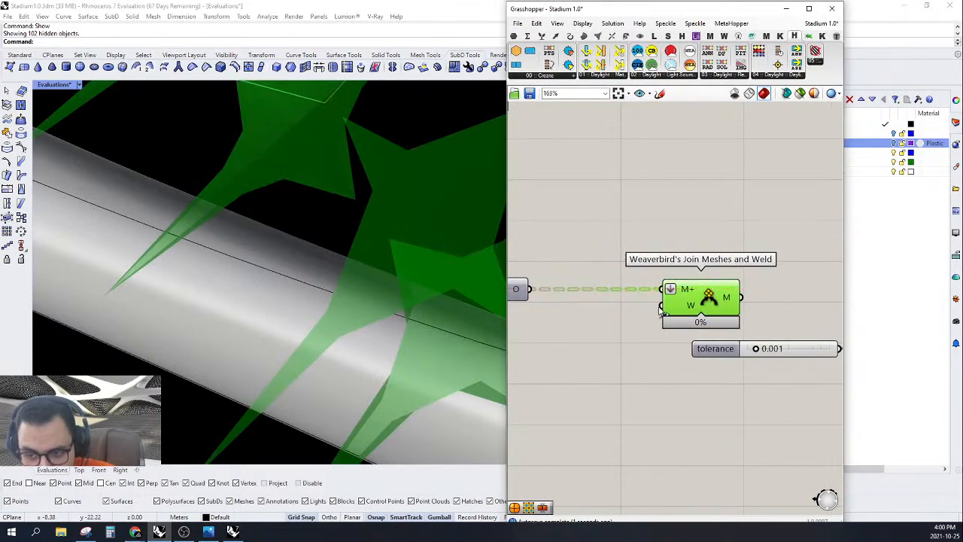
pyautogui.rightClick(661, 311)
pyautogui.click(711, 389)
pyautogui.moveTo(703, 298); pyautogui.dragTo(785, 298)
pyautogui.moveTo(707, 297); pyautogui.dragTo(742, 290, button='right')
pyautogui.scroll(-2, 717, 289)
pyautogui.moveTo(679, 286); pyautogui.dragTo(661, 284, button='right')
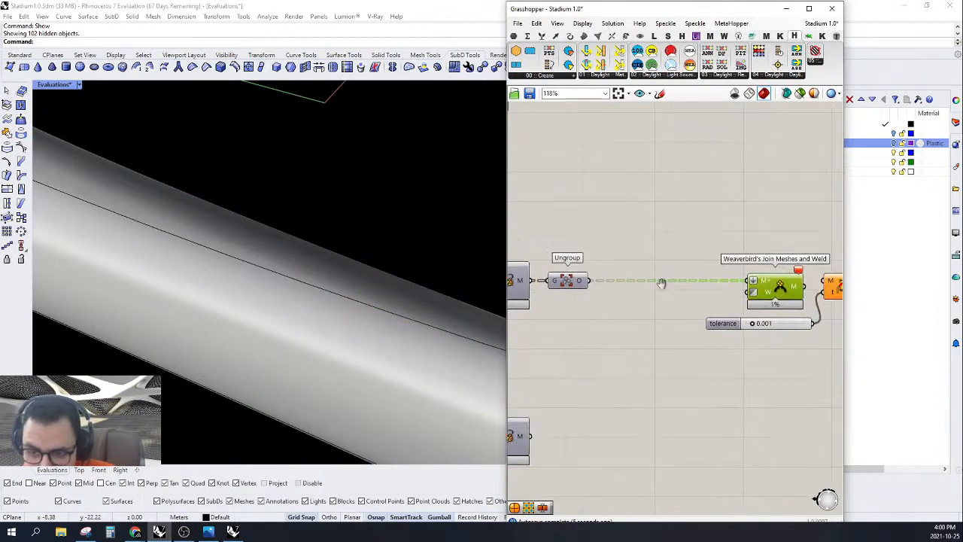
# Step: Connect Ungroup's O output directly to the M input of Mesh WeldVertices and move Join Meshes and Weld above that wire
pyautogui.scroll(1, 661, 283)
pyautogui.doubleClick(639, 305)
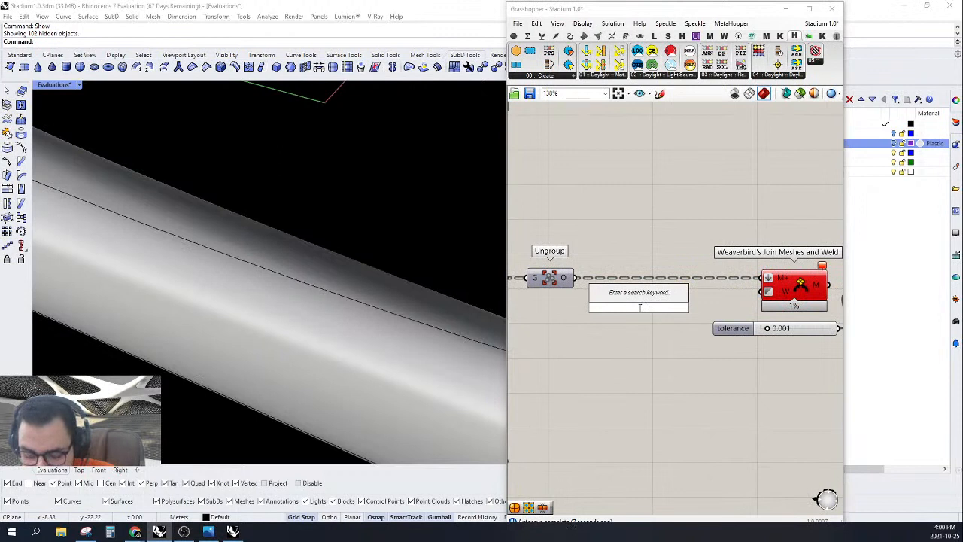
pyautogui.click(645, 325)
pyautogui.moveTo(774, 291); pyautogui.dragTo(704, 276, button='right')
pyautogui.moveTo(783, 263); pyautogui.dragTo(601, 264)
pyautogui.moveTo(826, 282); pyautogui.dragTo(715, 278, button='right')
pyautogui.rightClick(773, 260)
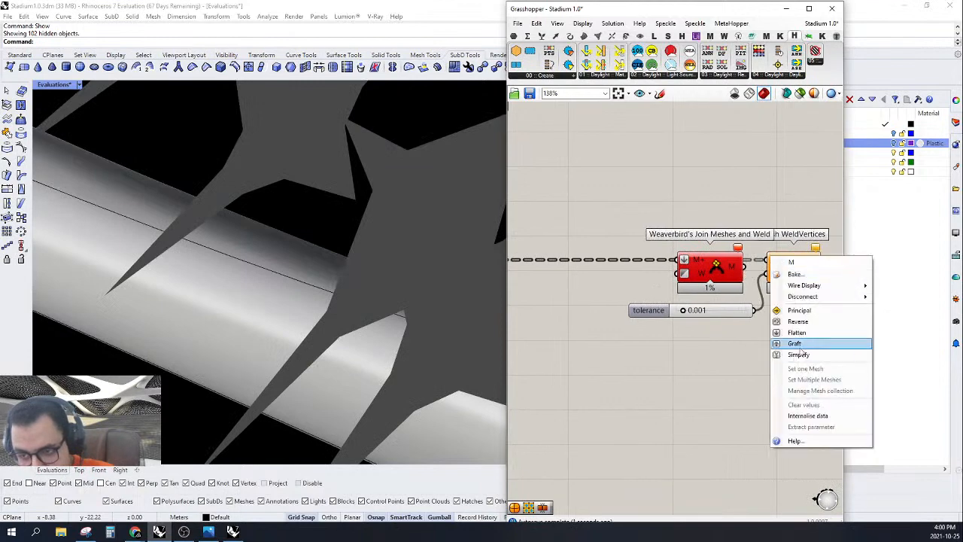
pyautogui.click(631, 291)
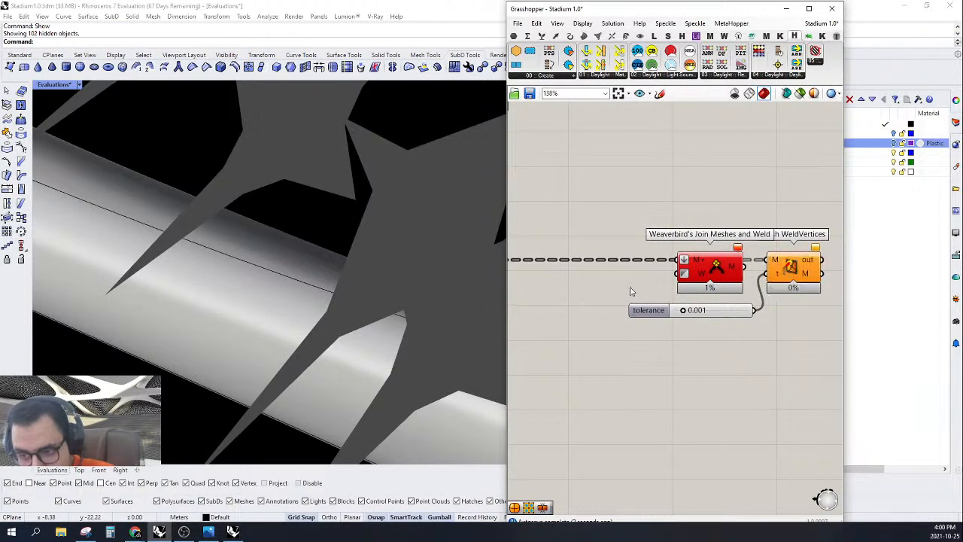
pyautogui.moveTo(693, 269); pyautogui.dragTo(682, 182)
pyautogui.moveTo(667, 231); pyautogui.dragTo(733, 255, button='right')
# Step: Try a MeshDirection component with a flattened M input between Ungroup's O output and the M+ input of Join Meshes and Weld
pyautogui.doubleClick(711, 243)
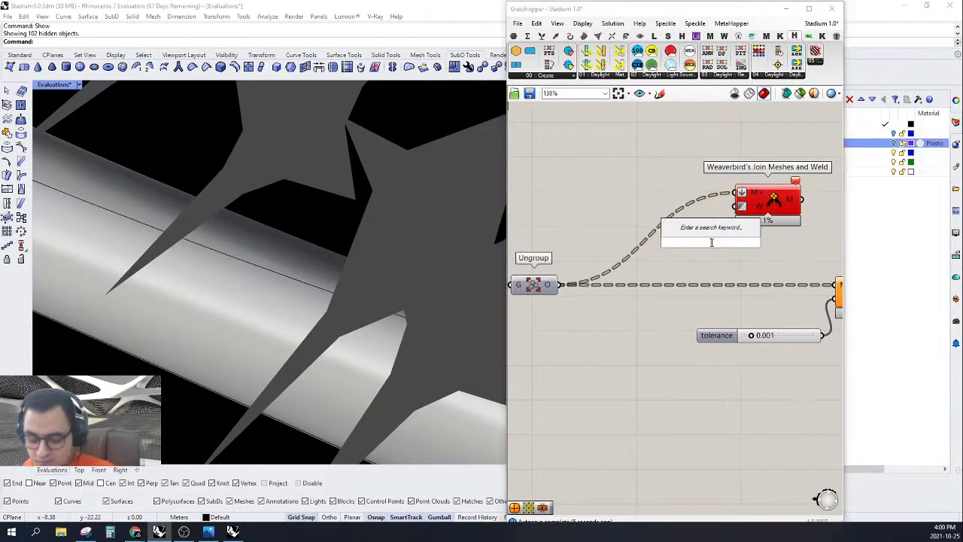
pyautogui.write('MeshD')
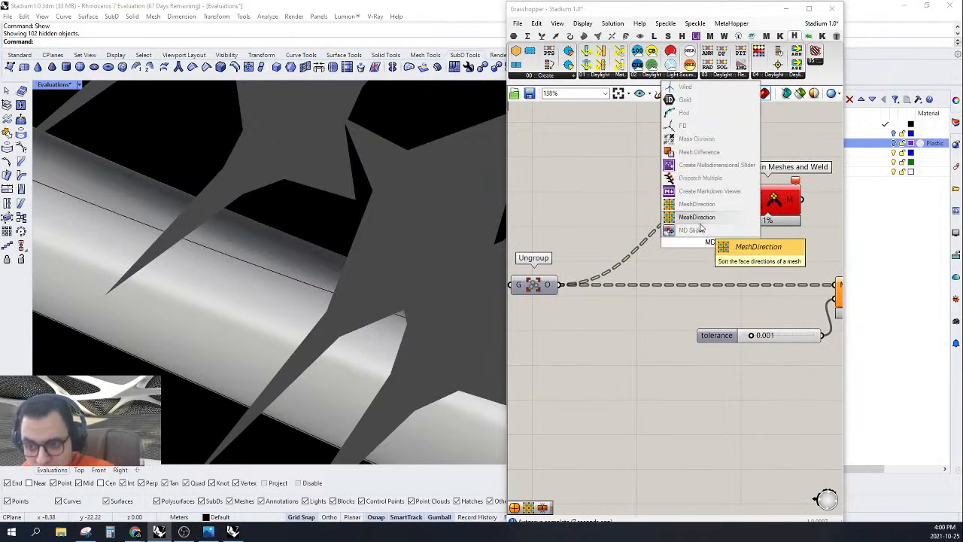
pyautogui.click(699, 218)
pyautogui.moveTo(707, 244); pyautogui.dragTo(551, 285)
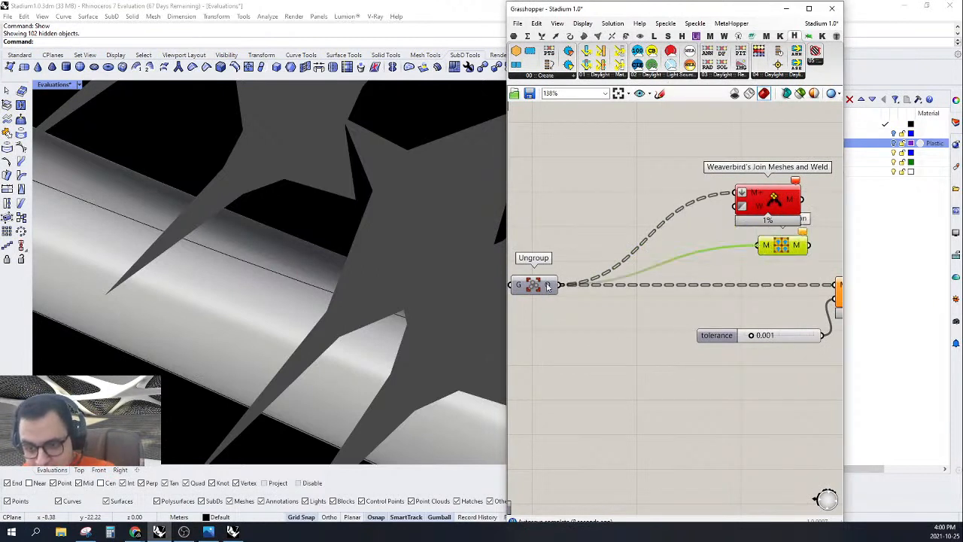
pyautogui.moveTo(782, 246); pyautogui.dragTo(685, 246)
pyautogui.rightClick(668, 251)
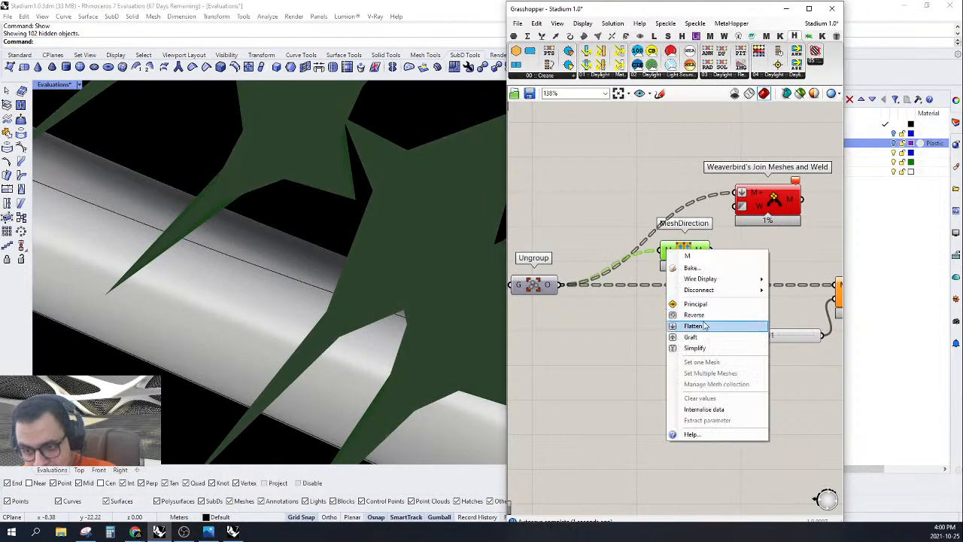
pyautogui.click(700, 337)
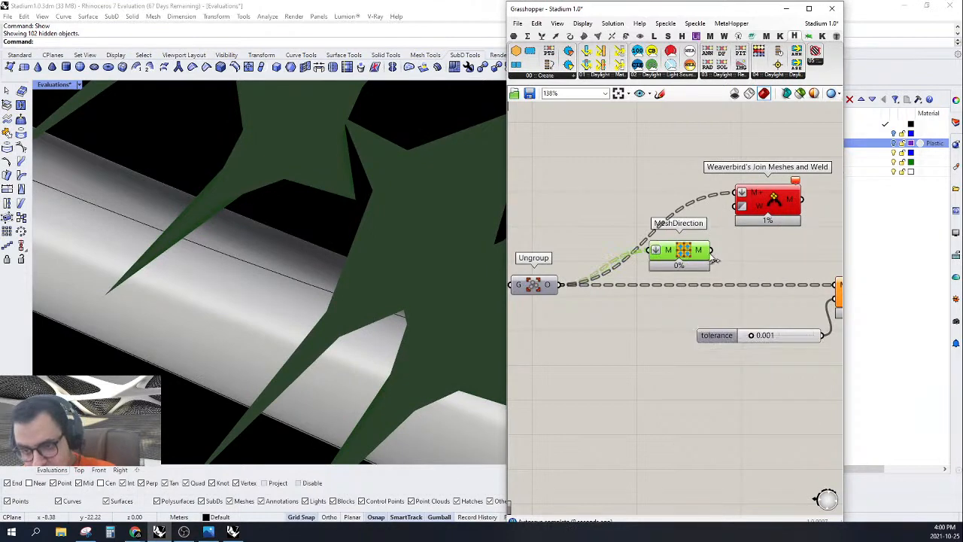
pyautogui.moveTo(773, 197); pyautogui.dragTo(766, 257)
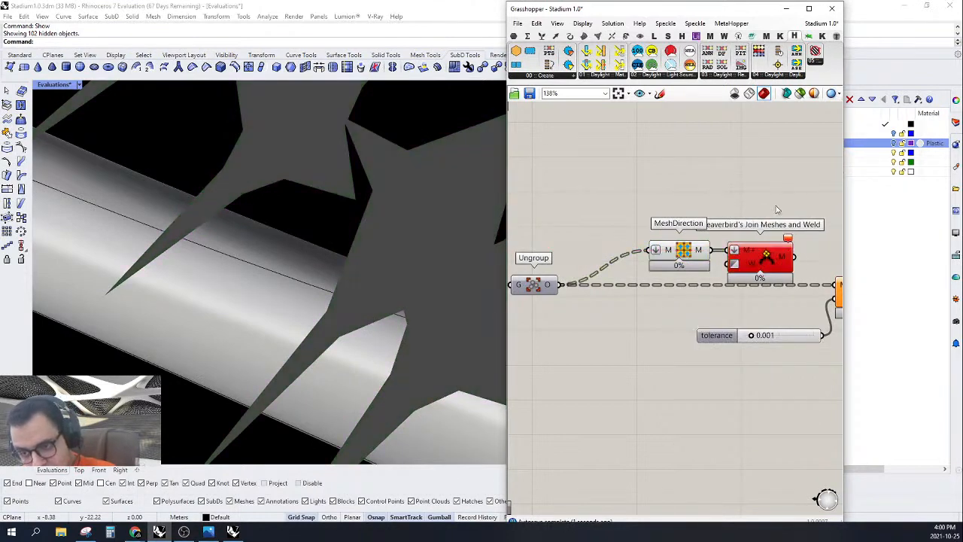
# Step: Set the Integer slider feeding the first Cluster at the start of the definition to 8
pyautogui.scroll(-5, 687, 306)
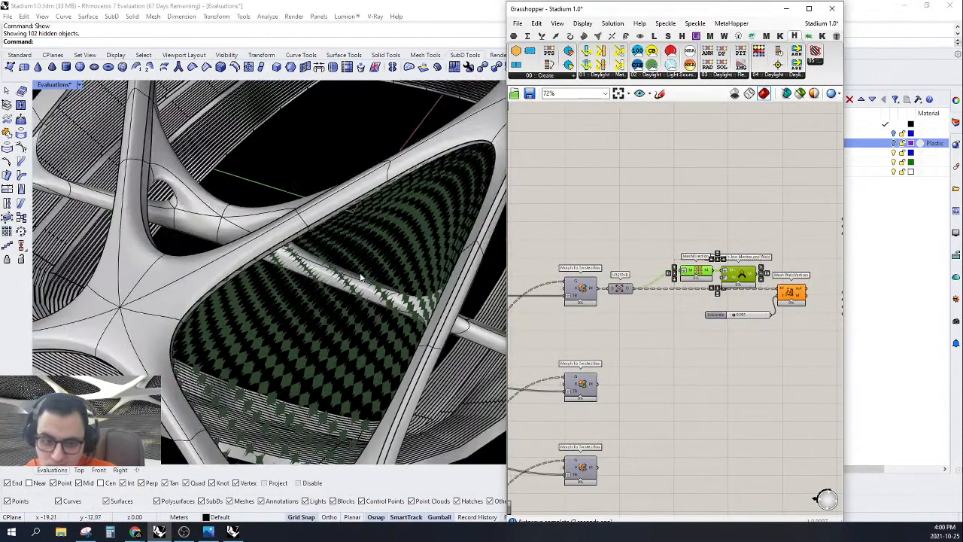
pyautogui.scroll(-5, 768, 254)
pyautogui.moveTo(519, 307); pyautogui.dragTo(689, 304, button='right')
pyautogui.scroll(8, 663, 267)
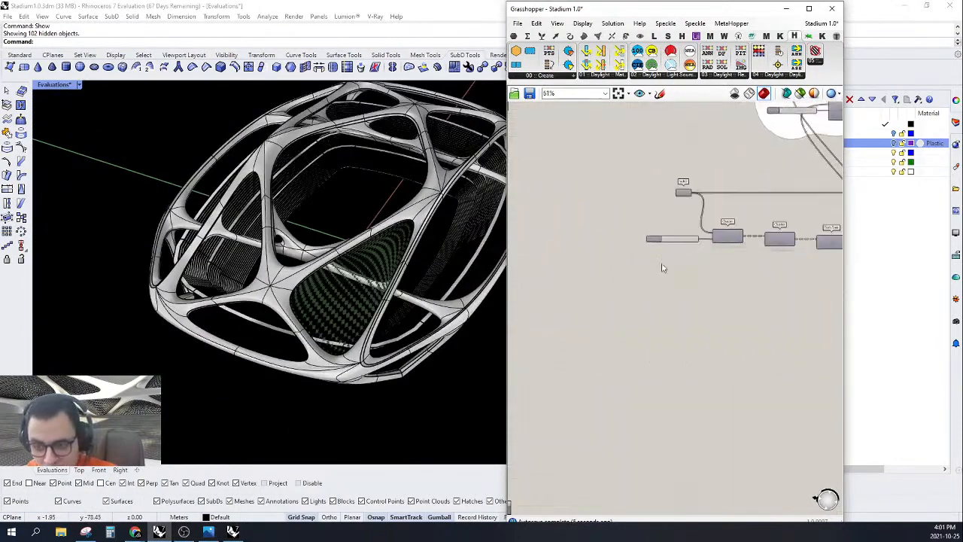
pyautogui.scroll(2, 669, 238)
pyautogui.doubleClick(669, 237)
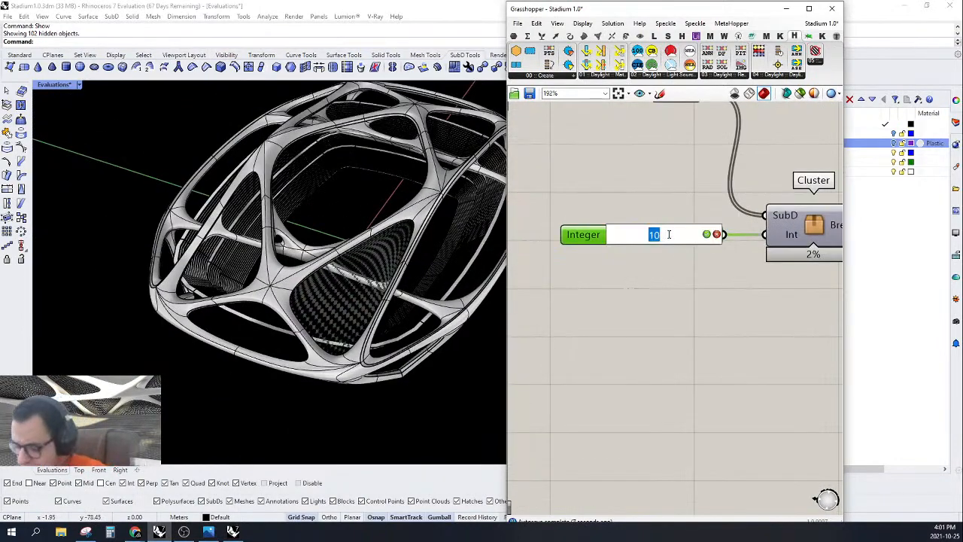
pyautogui.write('0')
pyautogui.press('Return')
pyautogui.doubleClick(659, 234)
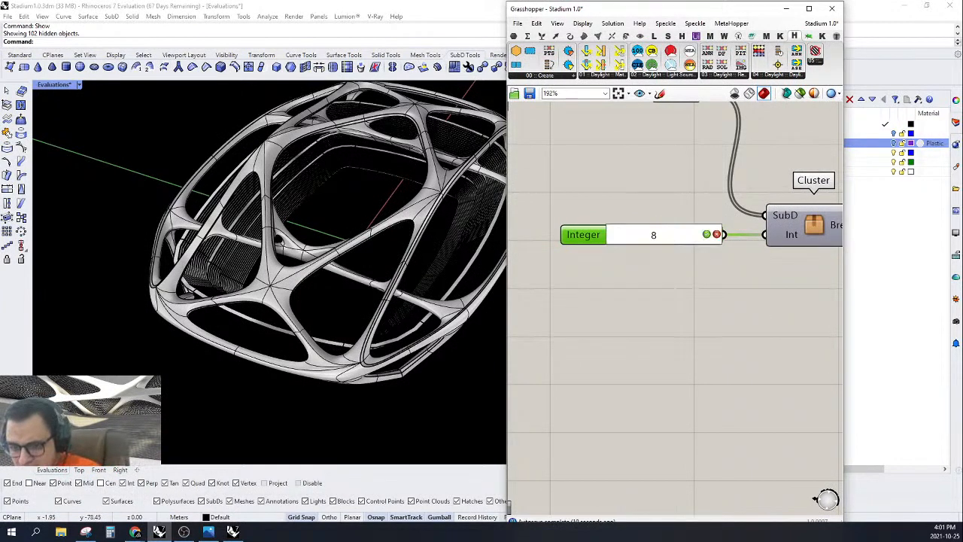
# Step: Delete MeshDirection, Join Meshes and Weld, Mesh WeldVertices and the tolerance slider after Ungroup
pyautogui.scroll(-6, 664, 254)
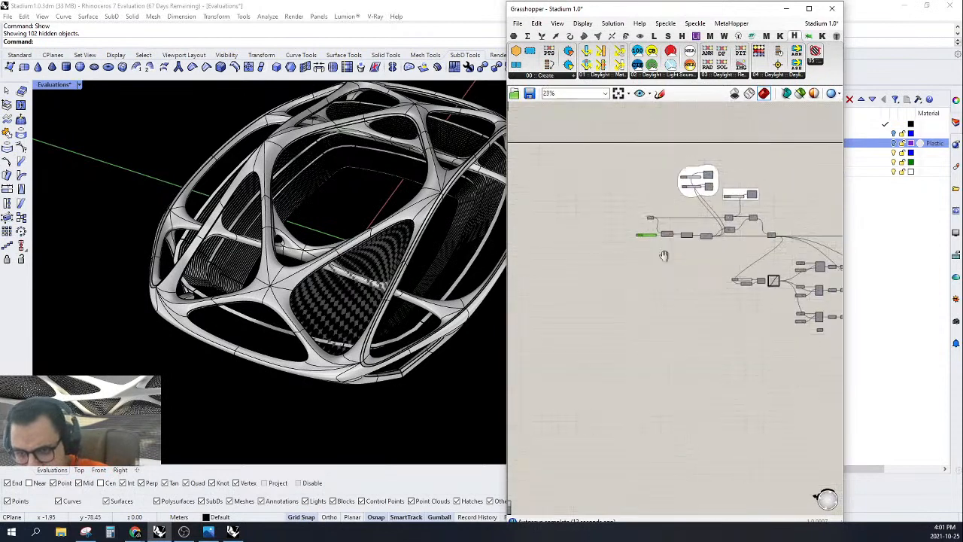
pyautogui.scroll(6, 663, 255)
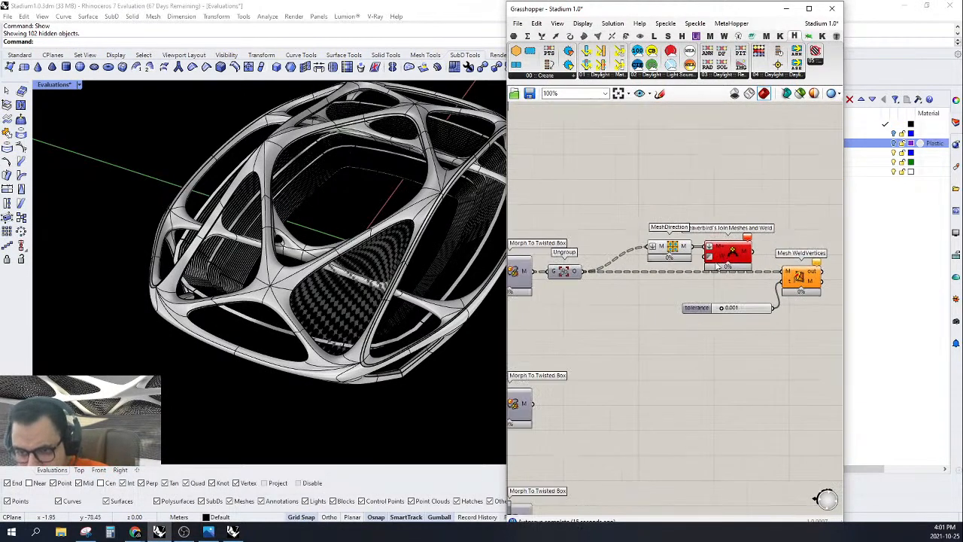
pyautogui.moveTo(758, 215); pyautogui.dragTo(644, 290)
pyautogui.moveTo(644, 292); pyautogui.dragTo(573, 313, button='right')
pyautogui.press('Delete')
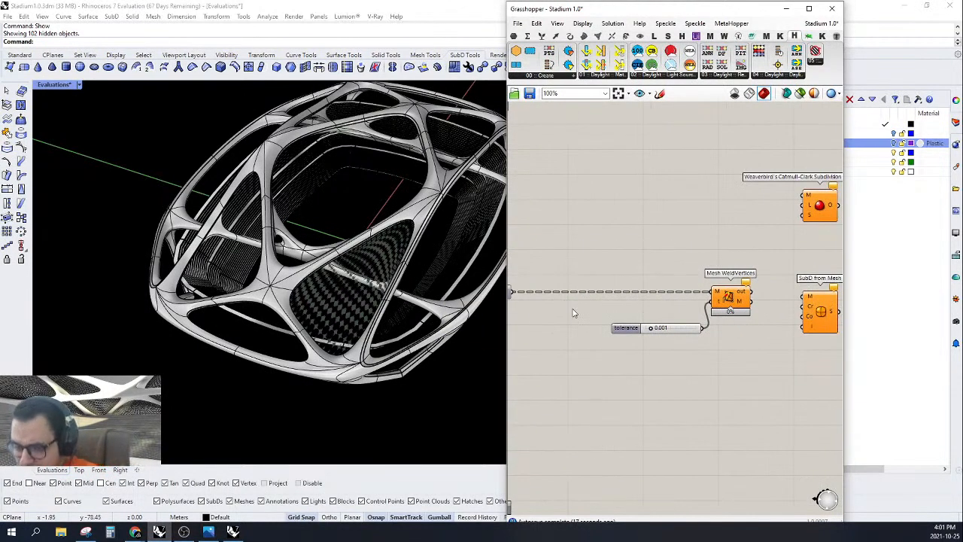
pyautogui.scroll(-3, 720, 298)
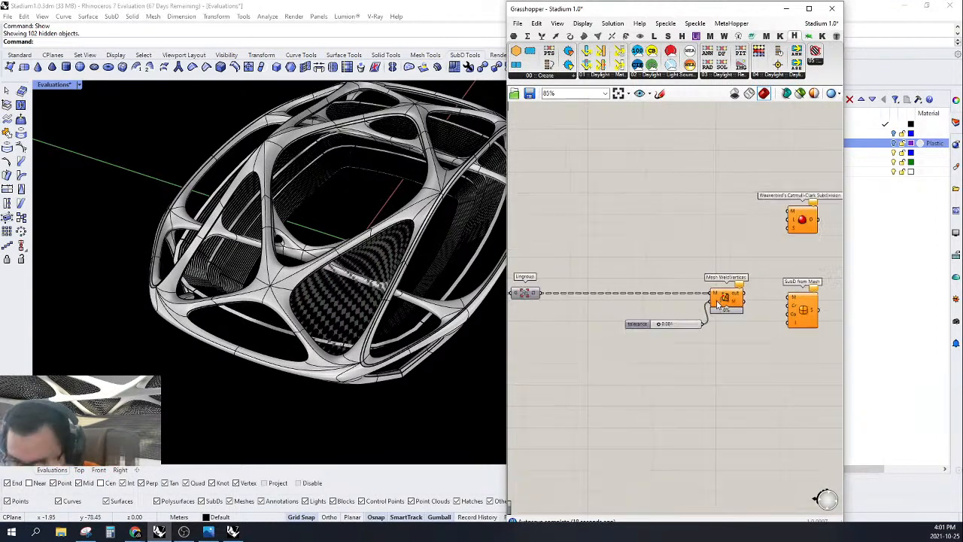
pyautogui.moveTo(735, 254); pyautogui.dragTo(665, 353)
pyautogui.moveTo(665, 352); pyautogui.dragTo(707, 340, button='right')
pyautogui.press('Delete')
# Step: Add a Panel above Ungroup, connect the O output to it and inspect the mesh data tree
pyautogui.scroll(5, 662, 286)
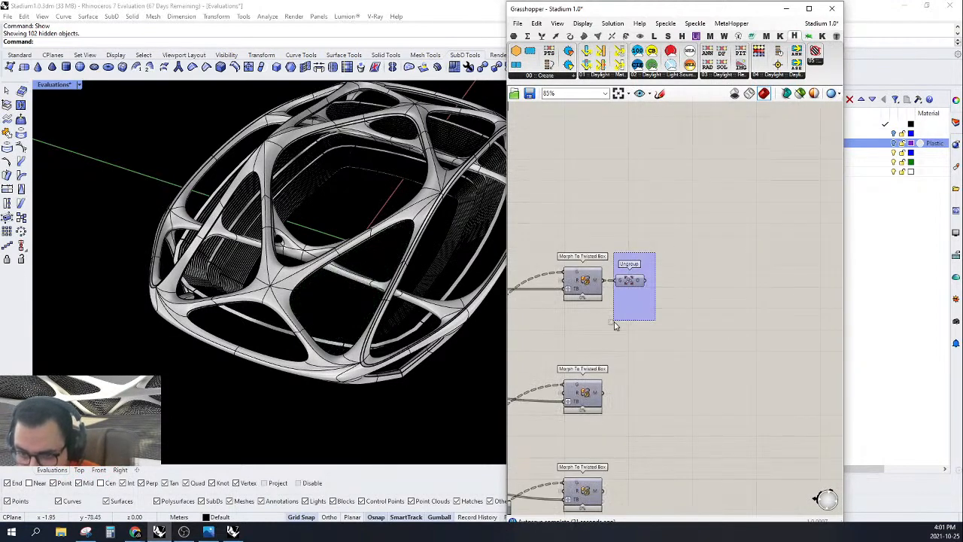
pyautogui.moveTo(631, 304)
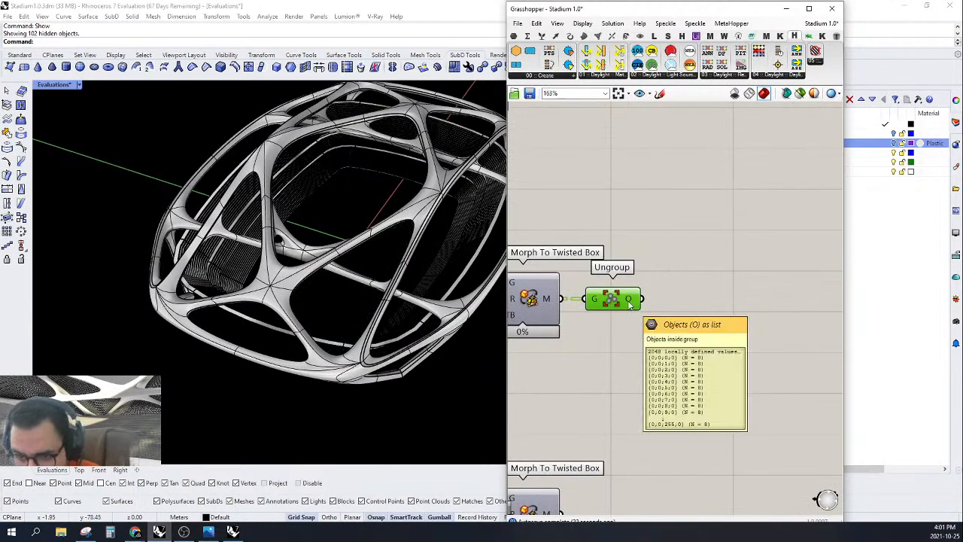
pyautogui.moveTo(650, 283); pyautogui.dragTo(613, 275, button='right')
pyautogui.click(515, 36)
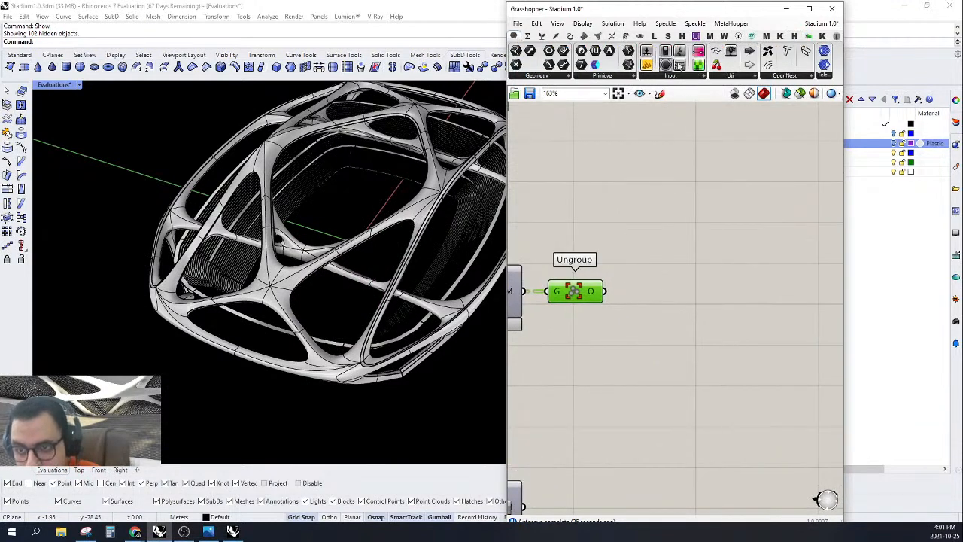
pyautogui.moveTo(729, 58); pyautogui.dragTo(721, 190)
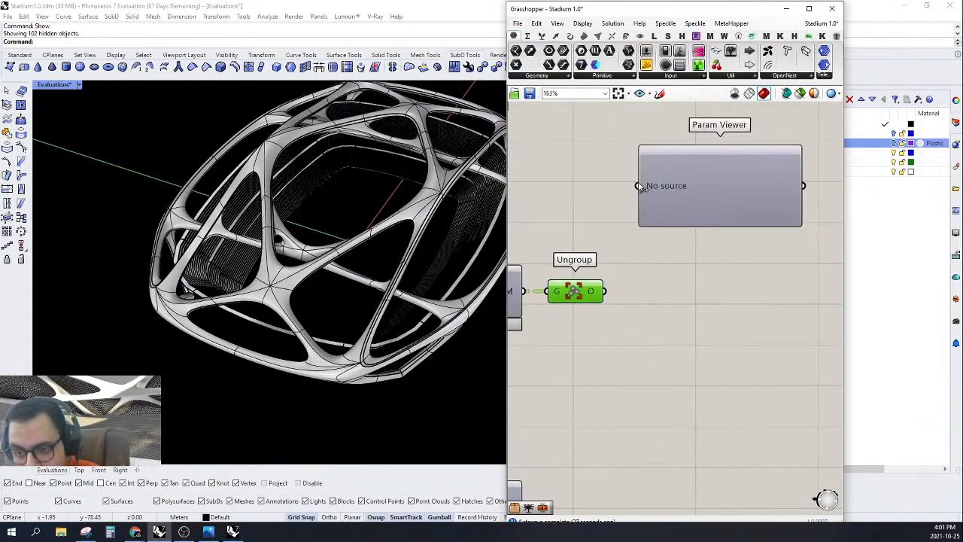
pyautogui.press('Delete')
pyautogui.moveTo(647, 66); pyautogui.dragTo(697, 224)
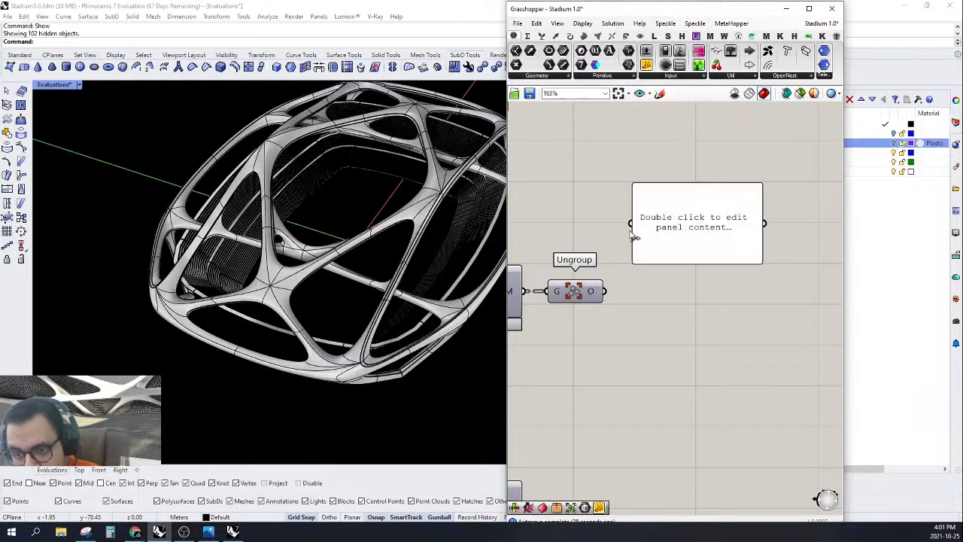
pyautogui.moveTo(604, 296); pyautogui.dragTo(604, 294)
pyautogui.moveTo(681, 232); pyautogui.dragTo(711, 231)
pyautogui.moveTo(750, 225); pyautogui.dragTo(708, 222, button='right')
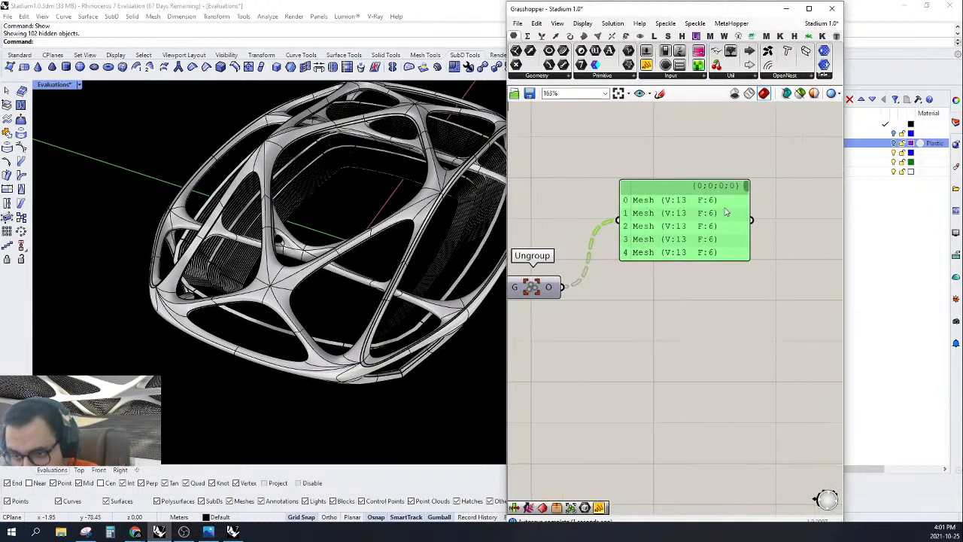
pyautogui.scroll(-2, 747, 192)
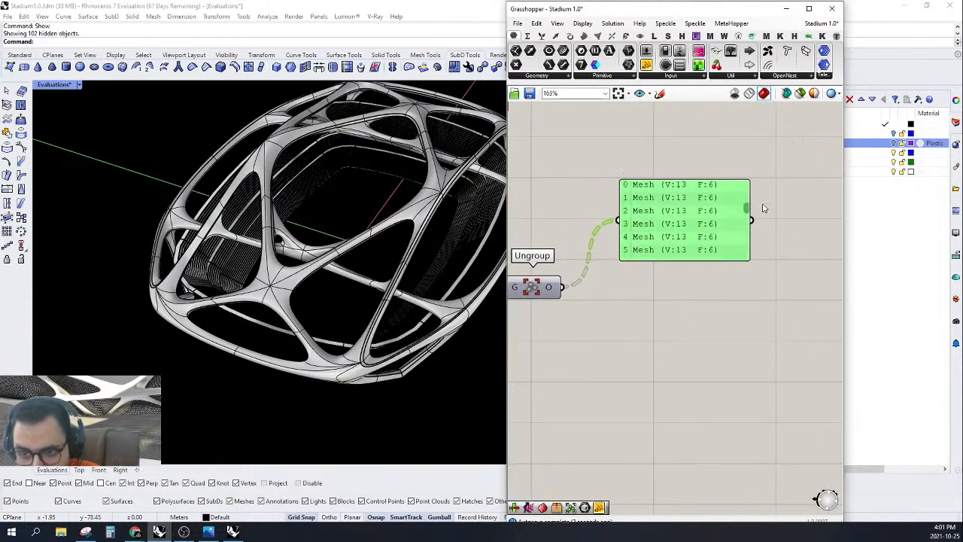
# Step: Simplify Ungroup's O output and move the panel farther away from the component
pyautogui.rightClick(550, 289)
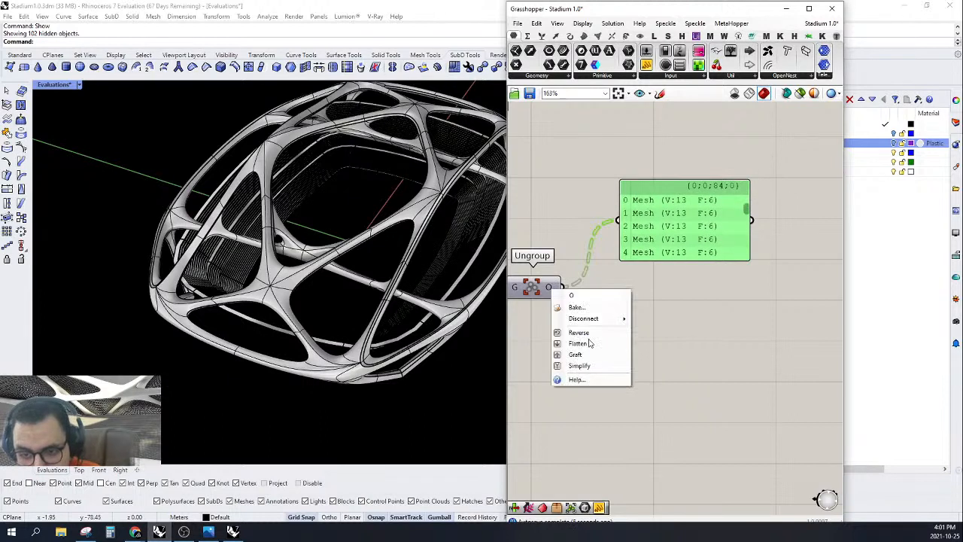
pyautogui.click(600, 354)
pyautogui.moveTo(666, 219); pyautogui.dragTo(702, 218)
pyautogui.moveTo(717, 233); pyautogui.dragTo(710, 255, button='right')
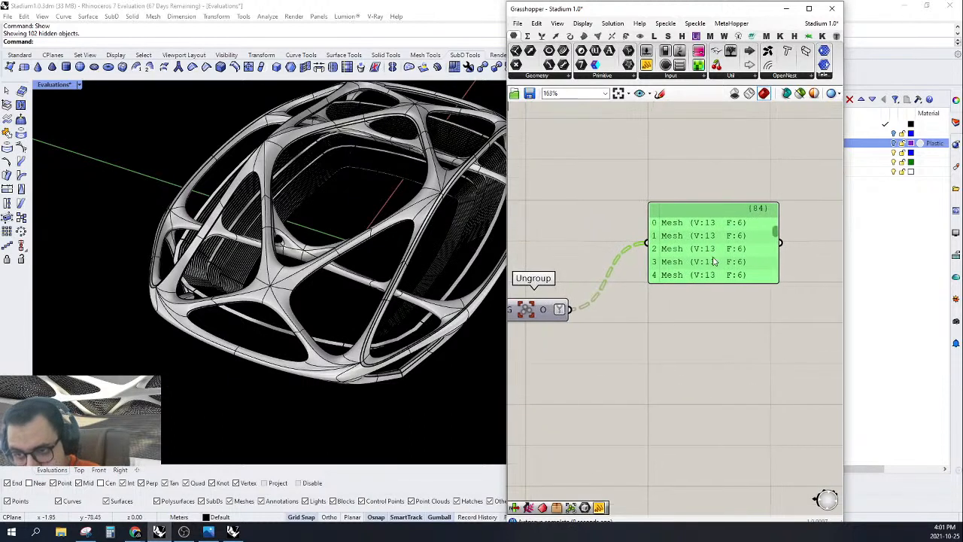
# Step: Add a Mesh WeldVertices component after Ungroup and connect Ungroup's O output to its M input
pyautogui.doubleClick(663, 347)
pyautogui.write('WELD')
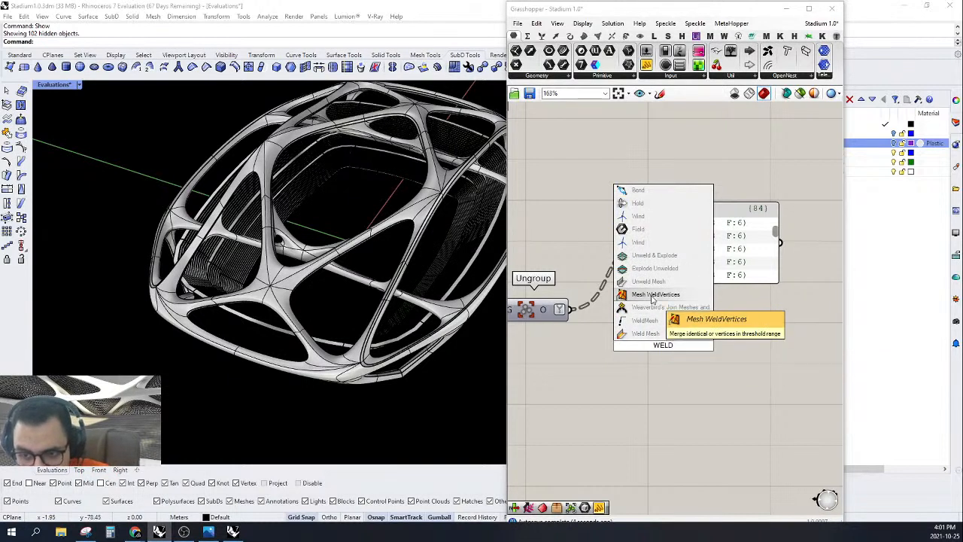
pyautogui.click(648, 294)
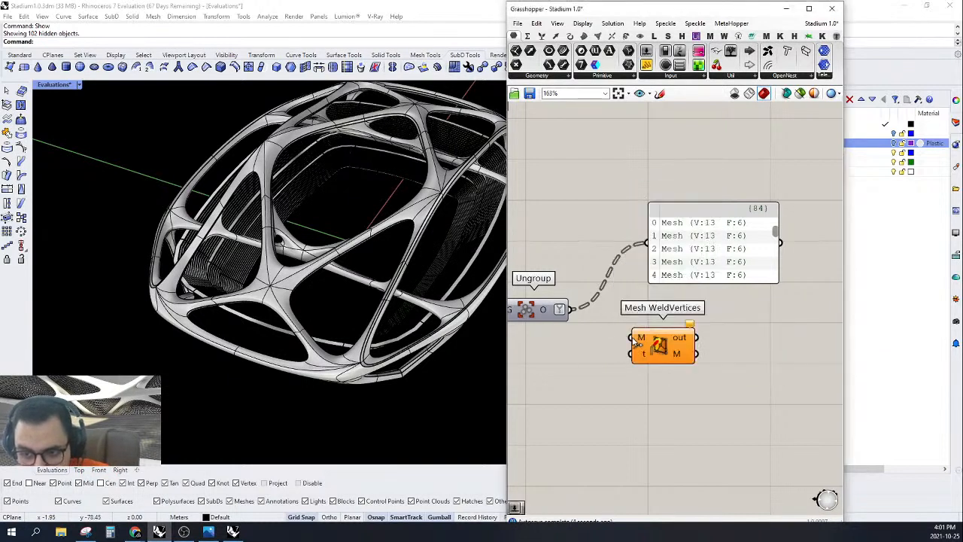
pyautogui.moveTo(666, 346); pyautogui.dragTo(775, 316)
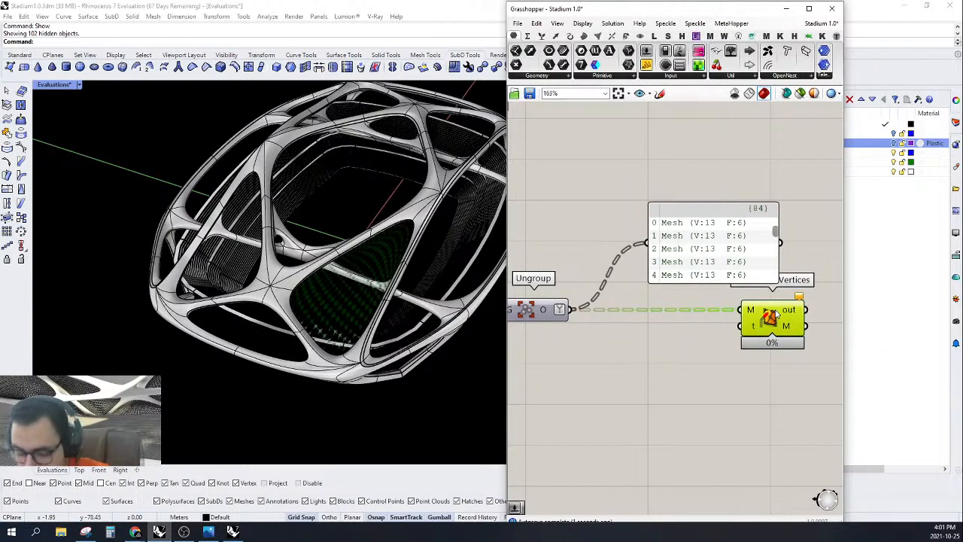
# Step: Add Weaverbird's Join Meshes and Weld between Ungroup and Mesh WeldVertices and connect Ungroup's O output to its M+ input
pyautogui.doubleClick(645, 323)
pyautogui.write('WELD')
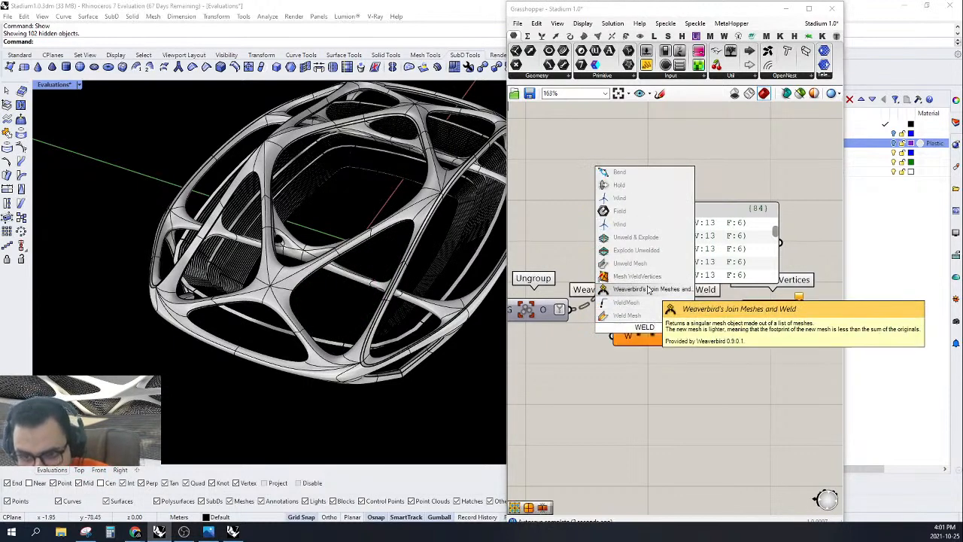
pyautogui.click(631, 299)
pyautogui.moveTo(575, 315); pyautogui.dragTo(574, 313)
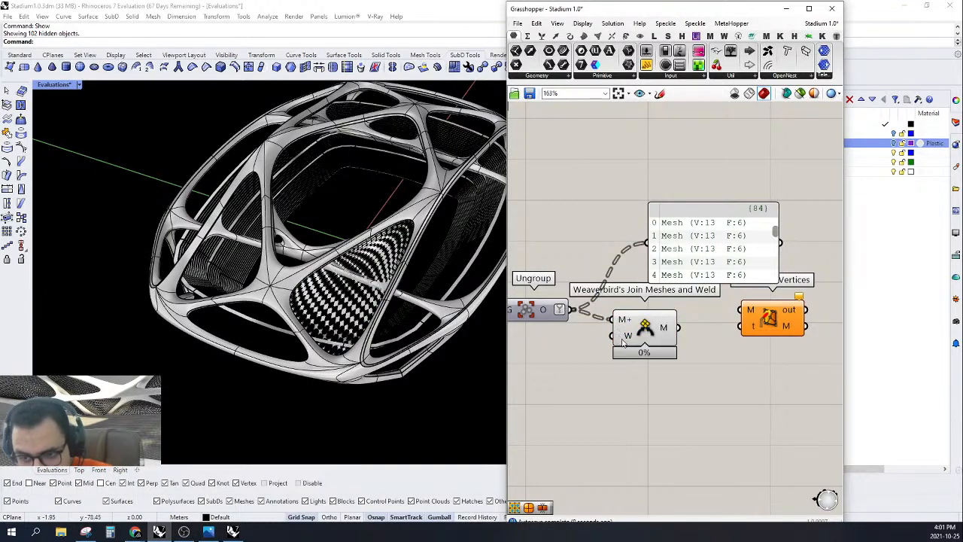
# Step: Invert the W input of Join Meshes and Weld and line the component up with Mesh WeldVertices after Ungroup
pyautogui.rightClick(622, 339)
pyautogui.click(644, 424)
pyautogui.moveTo(643, 361); pyautogui.dragTo(708, 351)
pyautogui.moveTo(799, 314); pyautogui.dragTo(835, 314)
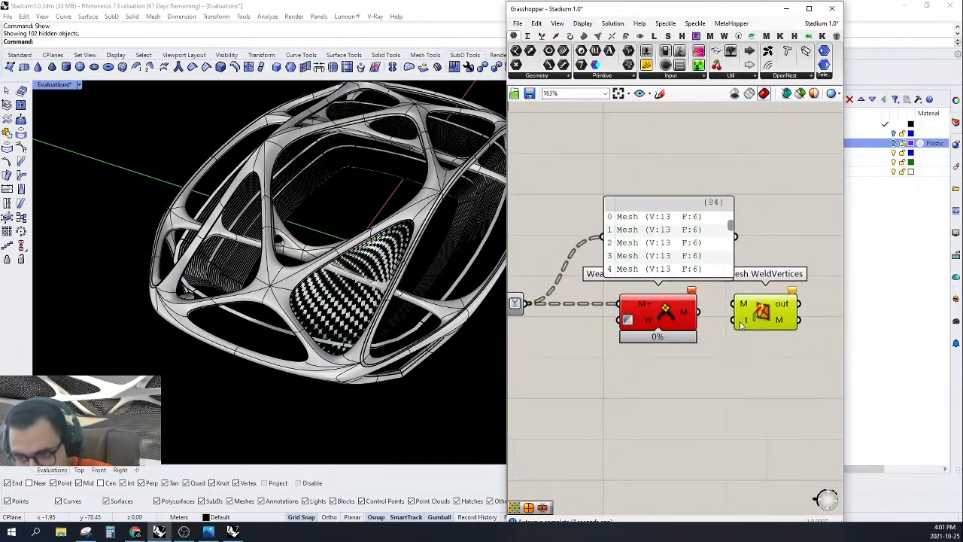
# Step: Duplicate Ungroup, its panel, Join Meshes and Weld and Mesh WeldVertices, and place the copies beside the second Morph To Twisted Box
pyautogui.scroll(-4, 737, 301)
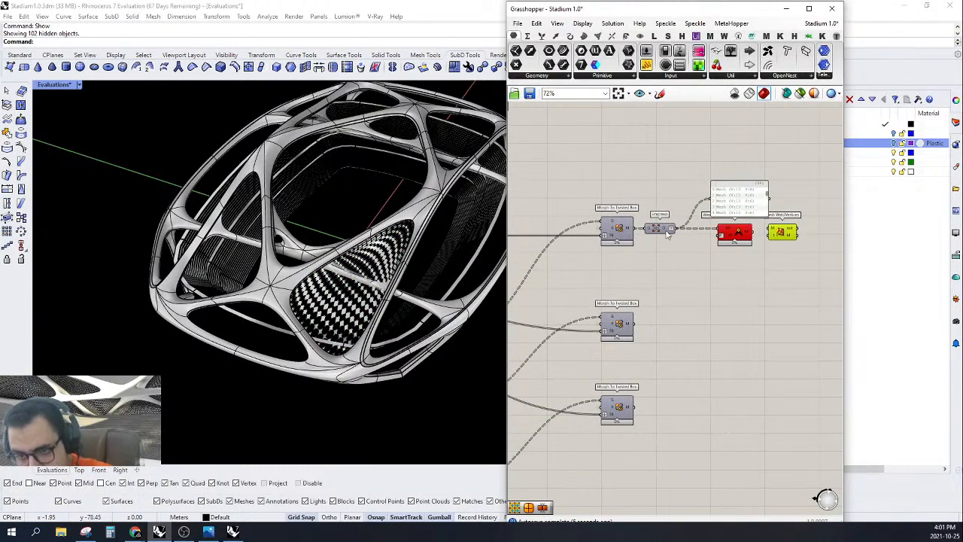
pyautogui.scroll(2, 666, 301)
pyautogui.click(591, 293)
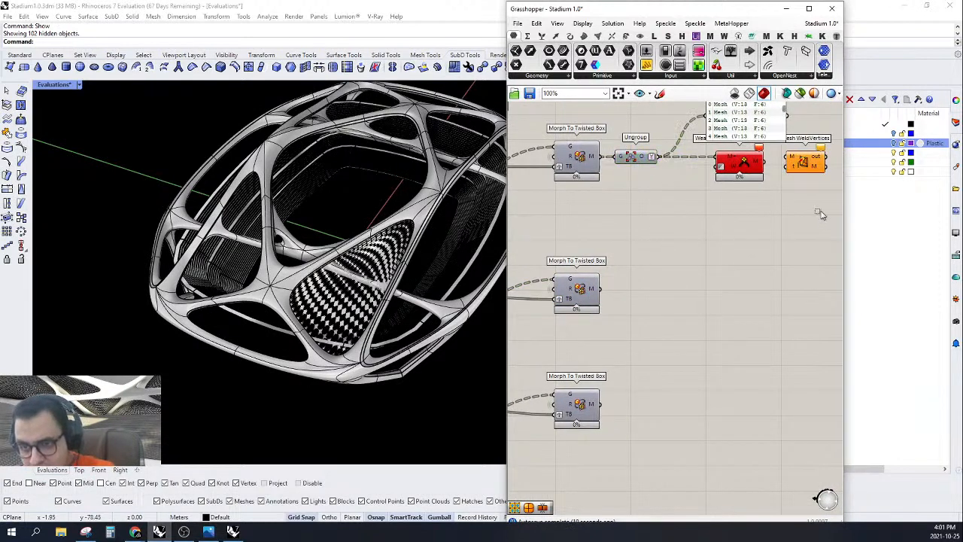
pyautogui.moveTo(821, 213); pyautogui.dragTo(604, 94)
pyautogui.hotkey('ctrl', 'c')
pyautogui.hotkey('ctrl', 'v')
pyautogui.moveTo(640, 164); pyautogui.dragTo(654, 299)
# Step: Connect the second Morph To Twisted Box's M output to the copied Ungroup and align Ungroup and Join Meshes and Weld with it
pyautogui.click(621, 304)
pyautogui.moveTo(595, 288); pyautogui.dragTo(596, 288)
pyautogui.moveTo(667, 301); pyautogui.dragTo(630, 303, button='right')
pyautogui.scroll(1, 611, 299)
pyautogui.moveTo(604, 294); pyautogui.dragTo(598, 291)
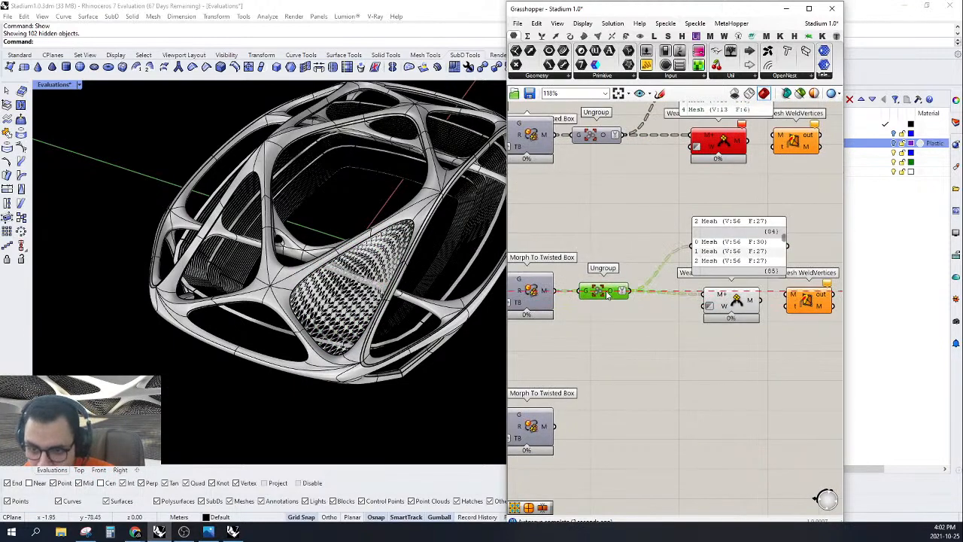
pyautogui.moveTo(682, 309); pyautogui.dragTo(645, 324, button='right')
pyautogui.moveTo(693, 325); pyautogui.dragTo(681, 322)
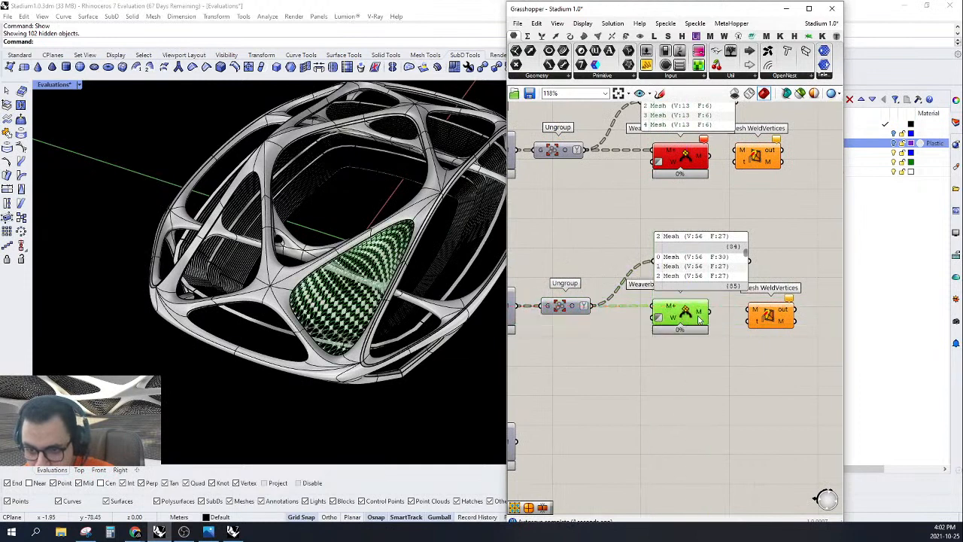
pyautogui.moveTo(681, 322); pyautogui.dragTo(659, 343, button='right')
# Step: Delete the lower chain's panel and connect Join Meshes and Weld's M output to Mesh WeldVertices' M input
pyautogui.click(698, 285)
pyautogui.moveTo(700, 284); pyautogui.dragTo(662, 283, button='right')
pyautogui.press('Delete')
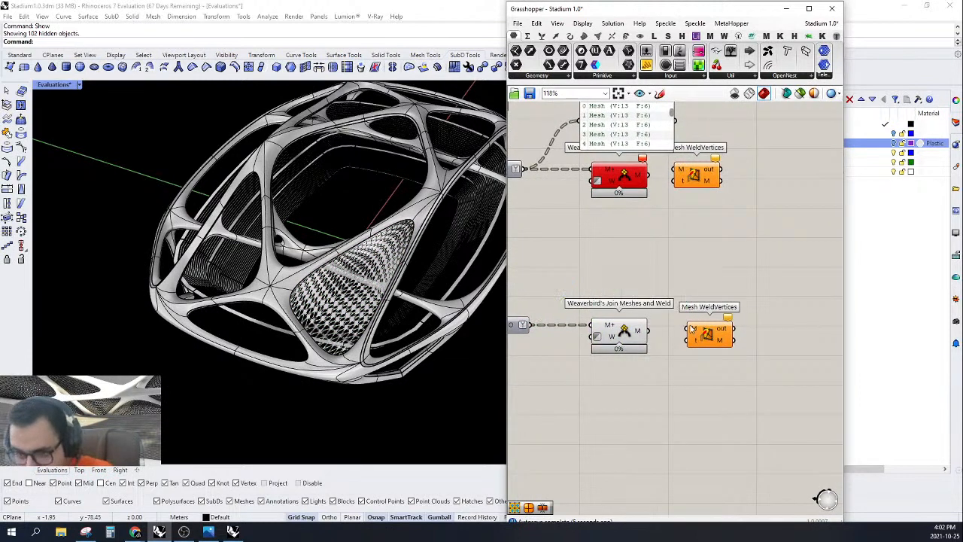
pyautogui.scroll(3, 652, 343)
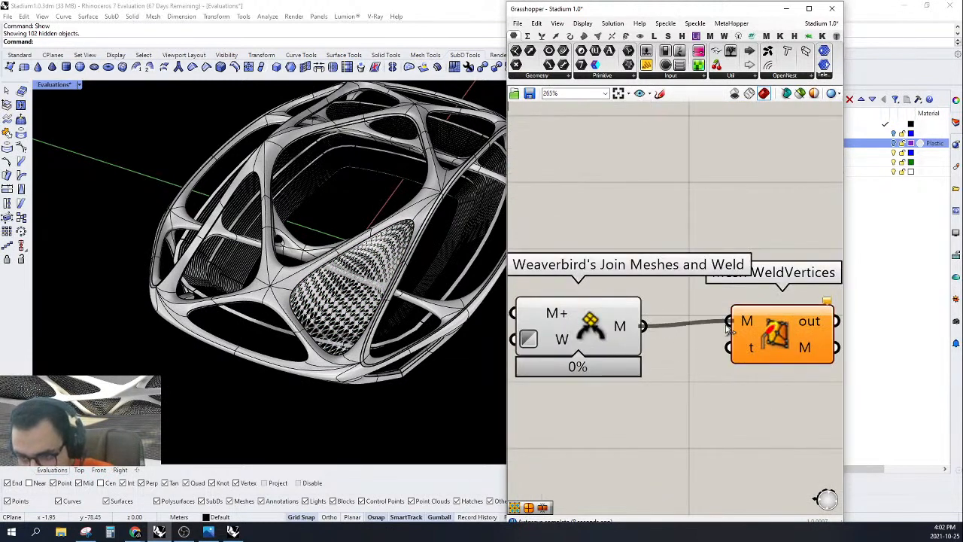
pyautogui.scroll(-2, 728, 329)
# Step: Add a number slider set to 0.01 and connect it to the lower Mesh WeldVertices' t input
pyautogui.doubleClick(700, 385)
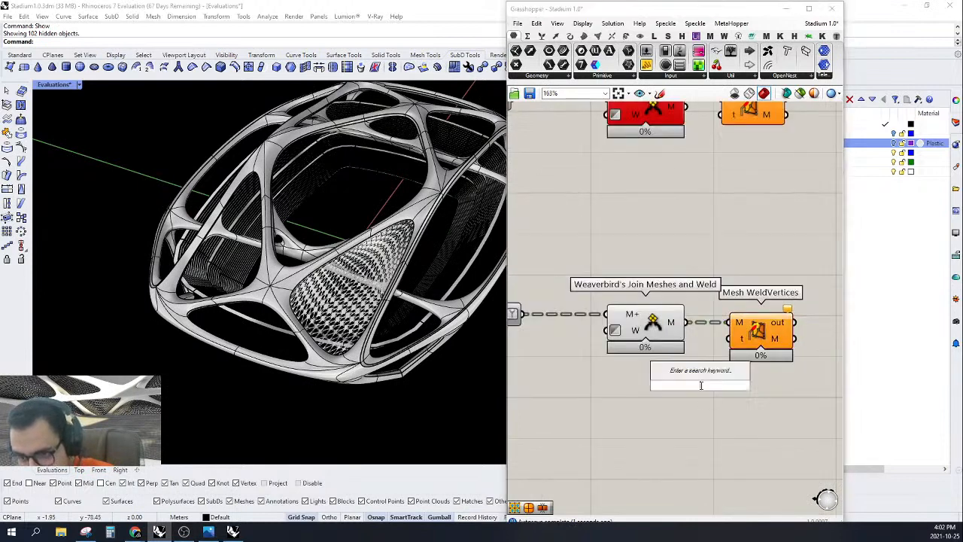
pyautogui.write('1.01')
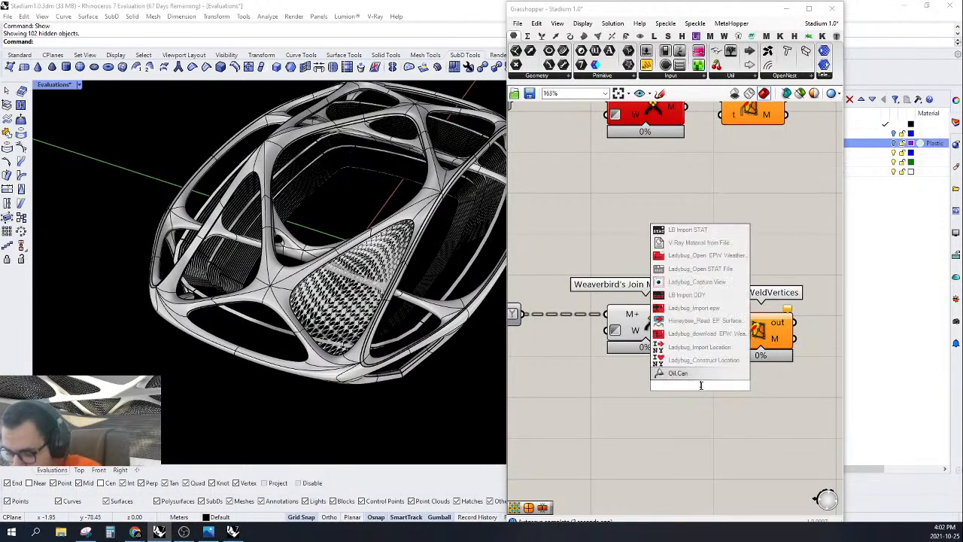
pyautogui.press('Return')
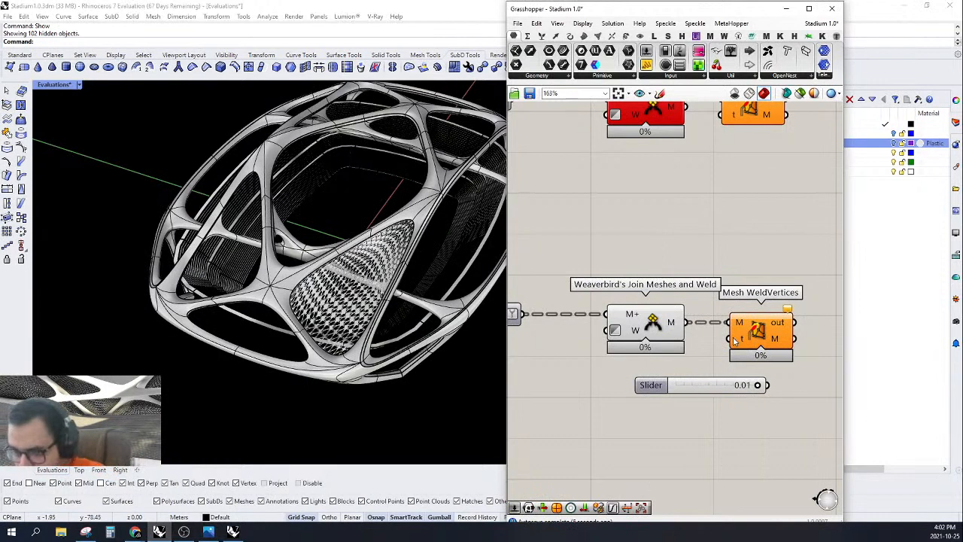
pyautogui.moveTo(651, 384); pyautogui.dragTo(562, 372)
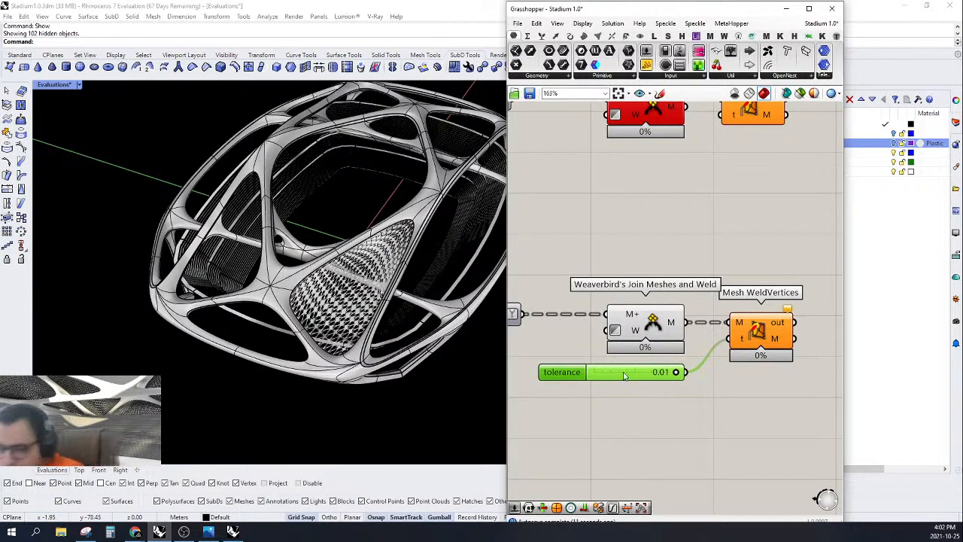
# Step: Add Combine&Clean between the lower Ungroup and Mesh WeldVertices, wire it to both, and flatten its M input
pyautogui.scroll(-3, 647, 286)
pyautogui.doubleClick(645, 279)
pyautogui.write('COM')
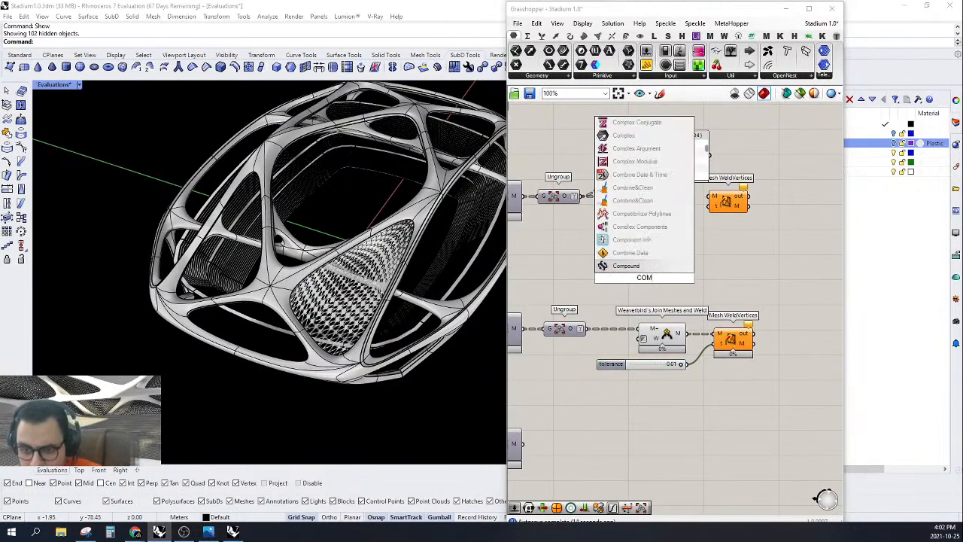
pyautogui.click(644, 202)
pyautogui.scroll(2, 631, 283)
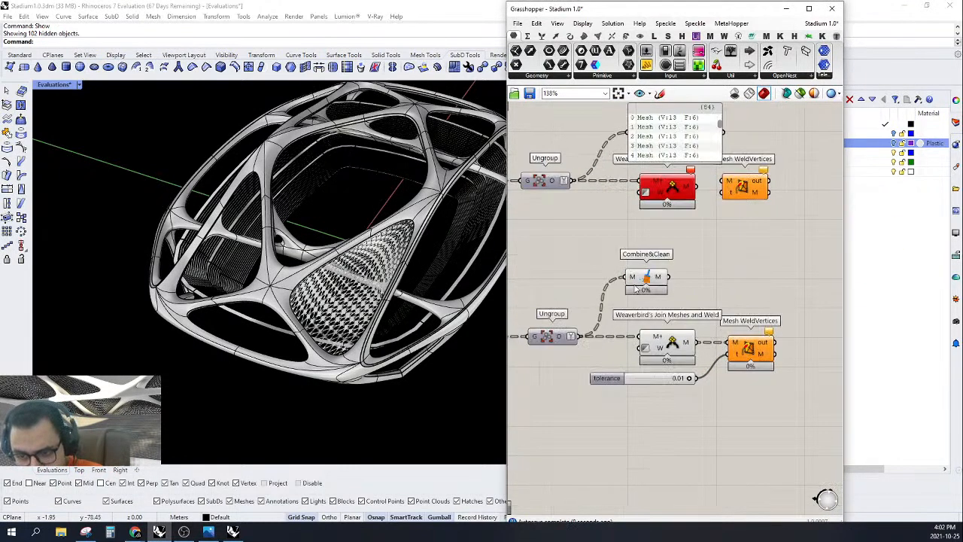
pyautogui.moveTo(666, 279)
pyautogui.moveTo(666, 276); pyautogui.dragTo(750, 353)
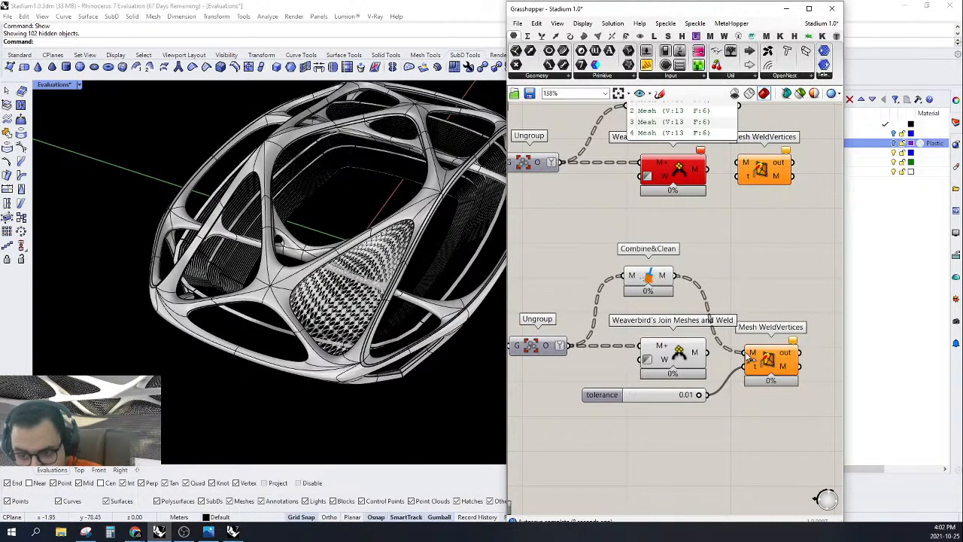
pyautogui.rightClick(632, 279)
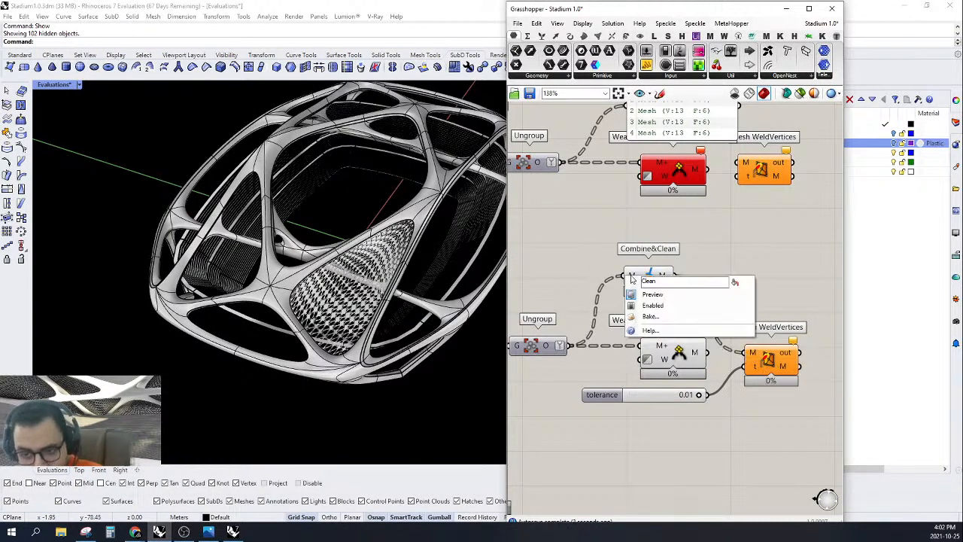
pyautogui.rightClick(631, 272)
pyautogui.click(652, 349)
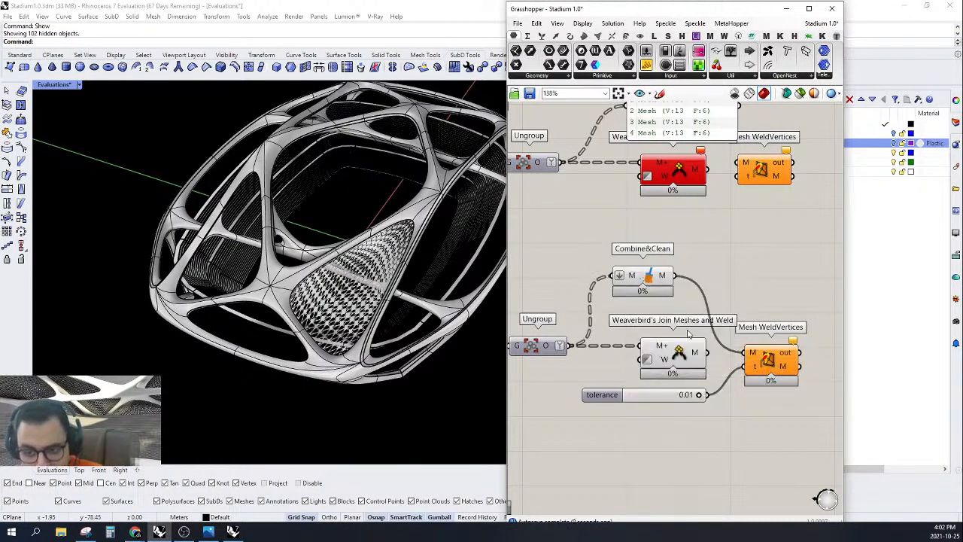
# Step: Add a number slider set to 0.001 and connect it to the lower Mesh WeldVertices' t input
pyautogui.click(769, 361)
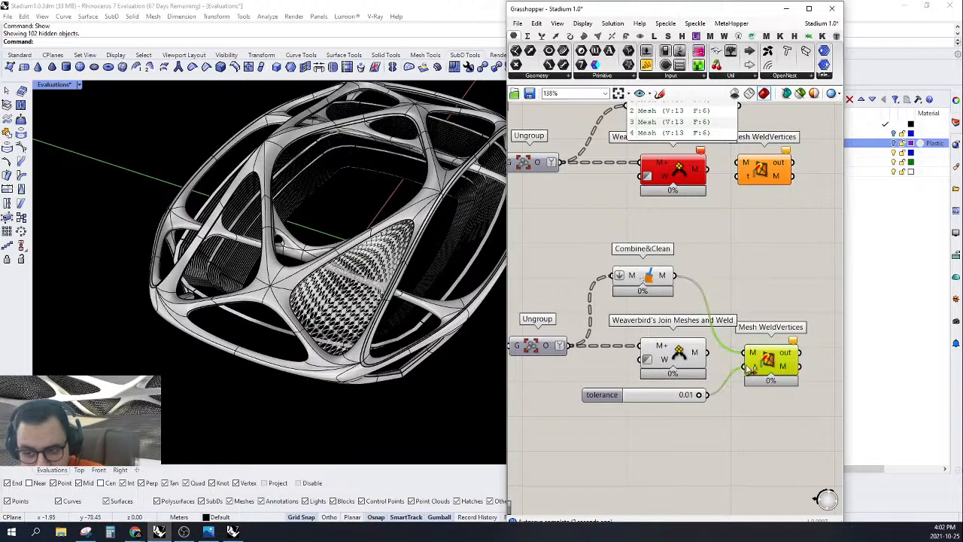
pyautogui.doubleClick(661, 416)
pyautogui.write('.001')
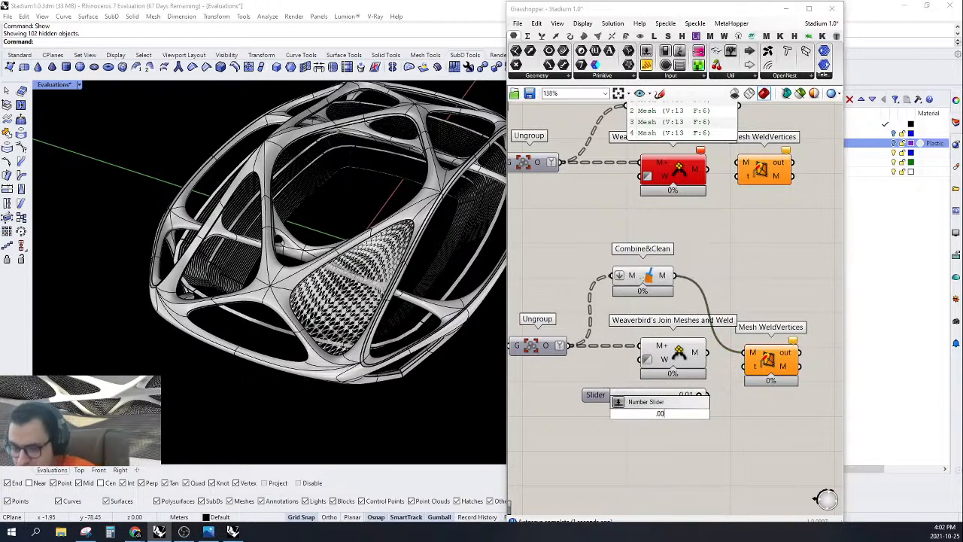
pyautogui.press('Return')
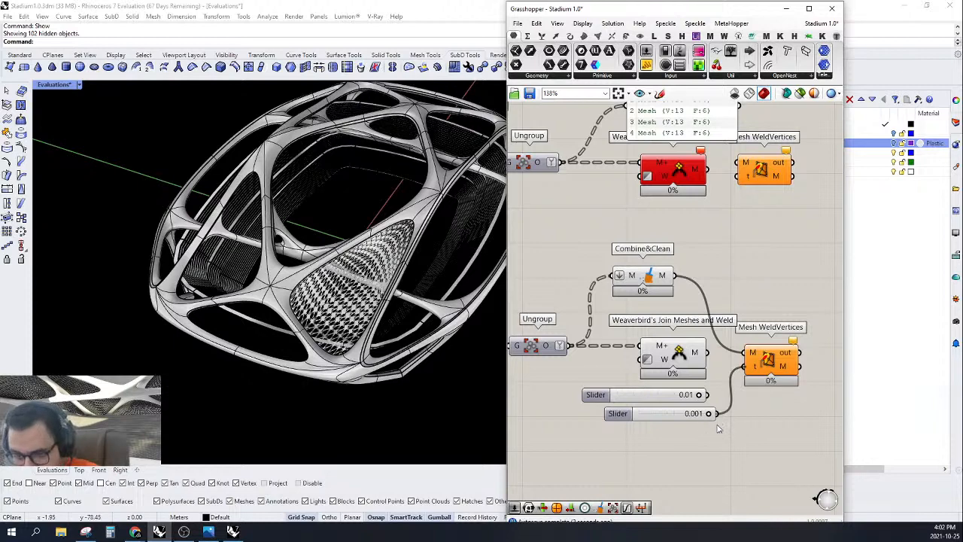
pyautogui.moveTo(716, 424); pyautogui.dragTo(716, 422)
pyautogui.click(770, 351)
# Step: Delete the lower chain's Join Meshes and Weld component together with the unused 0.01 slider
pyautogui.moveTo(692, 325); pyautogui.dragTo(653, 402)
pyautogui.moveTo(667, 378); pyautogui.dragTo(658, 401, button='right')
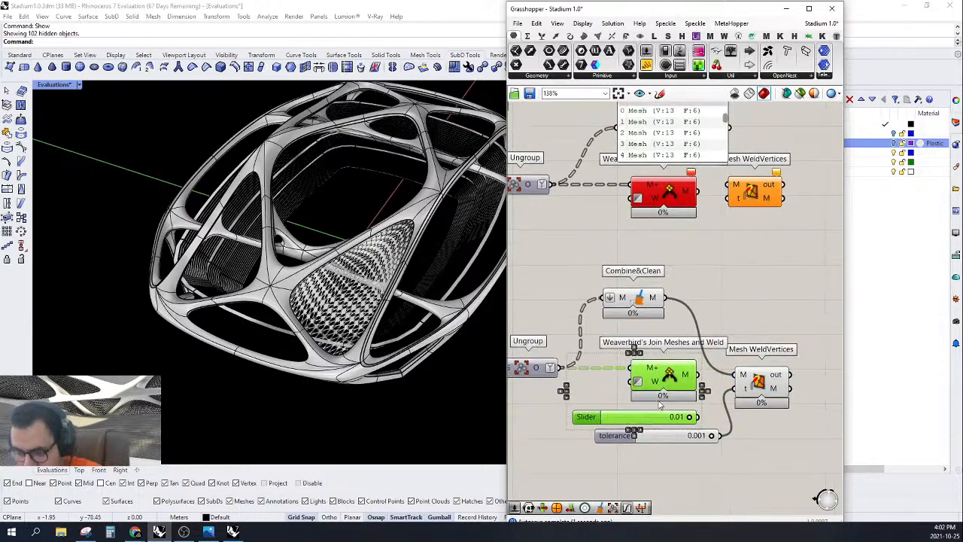
pyautogui.press('Delete')
# Step: Duplicate Combine&Clean, connect the upper Ungroup's O output to the copy, and delete the upper Join Meshes and Weld
pyautogui.moveTo(640, 301); pyautogui.dragTo(639, 260)
pyautogui.moveTo(639, 261); pyautogui.dragTo(686, 322, button='right')
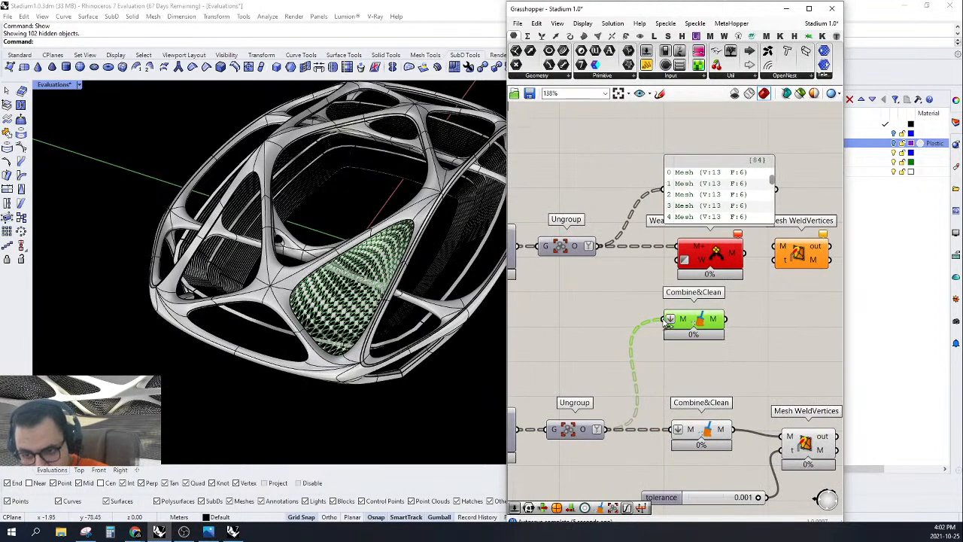
pyautogui.moveTo(664, 321); pyautogui.dragTo(600, 246)
pyautogui.click(712, 253)
pyautogui.moveTo(712, 253); pyautogui.dragTo(658, 253, button='right')
pyautogui.press('Delete')
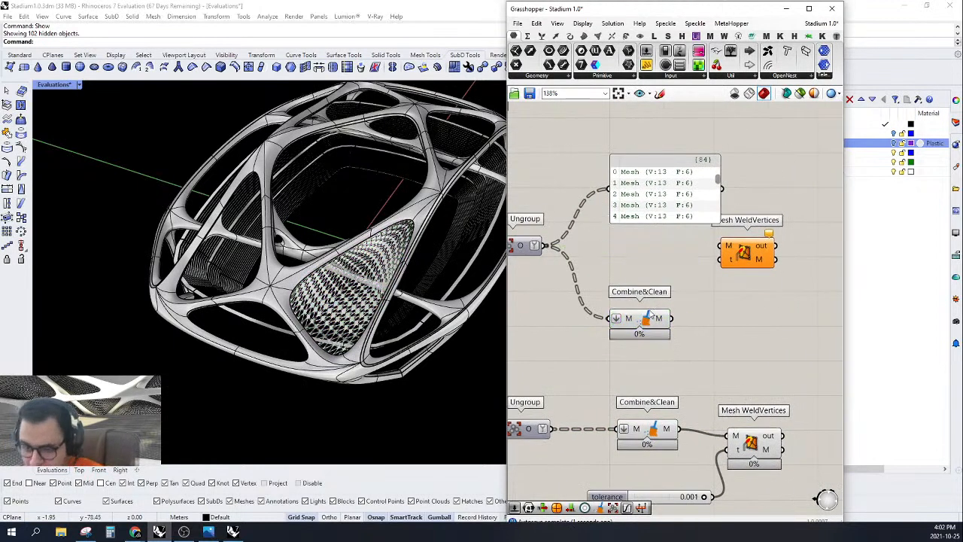
# Step: Line the copied Combine&Clean up with the upper Ungroup and connect its M output to Mesh WeldVertices' M input
pyautogui.moveTo(648, 315); pyautogui.dragTo(655, 243)
pyautogui.click(690, 253)
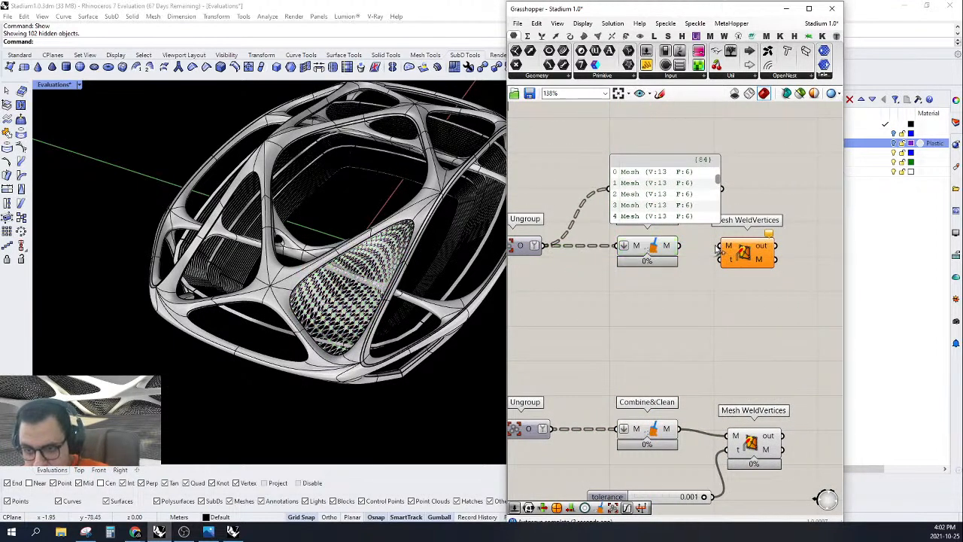
pyautogui.moveTo(716, 247); pyautogui.dragTo(745, 256)
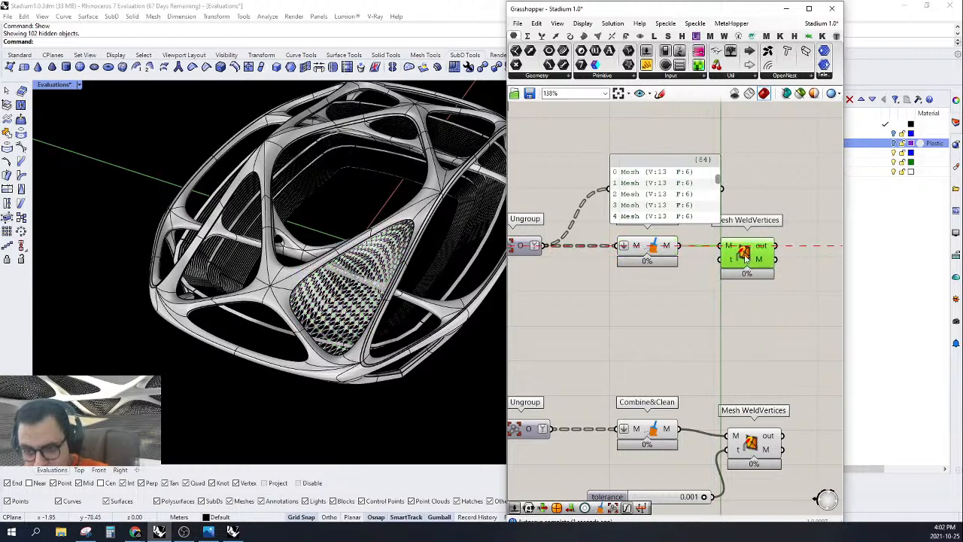
# Step: Move the mesh list panel clear of the upper Combine&Clean and delete it
pyautogui.moveTo(702, 275); pyautogui.dragTo(713, 307, button='right')
pyautogui.moveTo(700, 229); pyautogui.dragTo(699, 215)
pyautogui.moveTo(749, 235); pyautogui.dragTo(704, 255, button='right')
pyautogui.moveTo(649, 238); pyautogui.dragTo(672, 222)
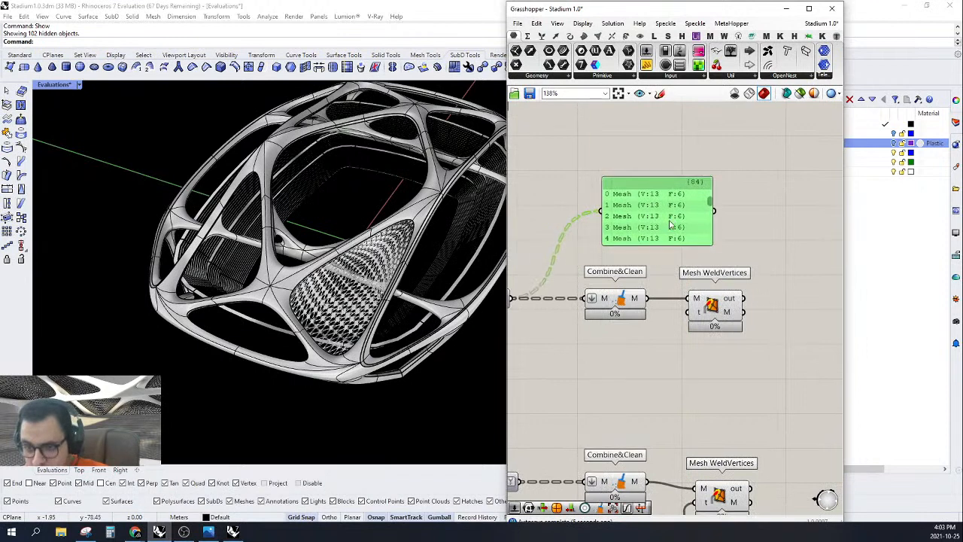
pyautogui.moveTo(675, 229); pyautogui.dragTo(654, 227, button='right')
pyautogui.press('Delete')
# Step: Align the two Mesh WeldVertices components close to Combine&Clean and place the tolerance slider directly beneath the lower Combine&Clean
pyautogui.scroll(-3, 653, 225)
pyautogui.scroll(3, 643, 350)
pyautogui.click(649, 388)
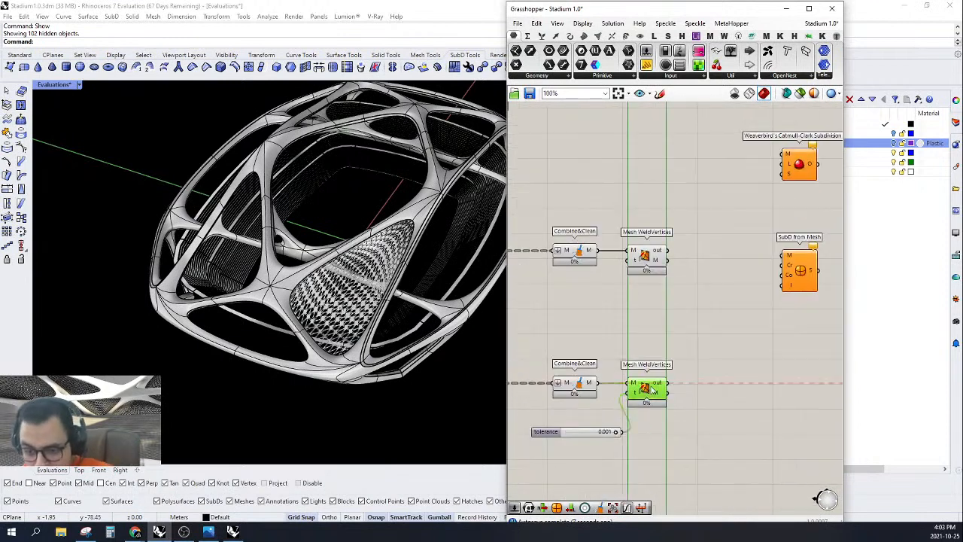
pyautogui.moveTo(655, 388); pyautogui.dragTo(723, 367, button='right')
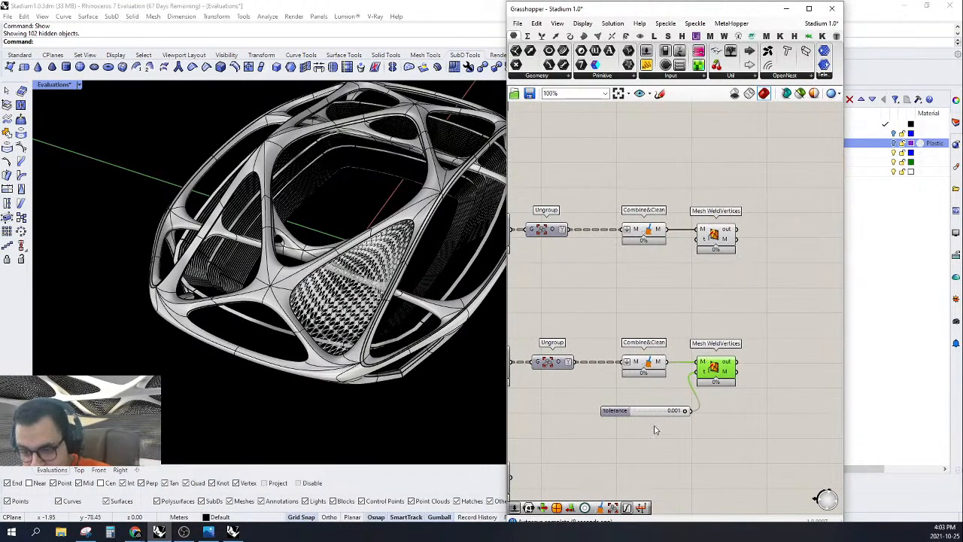
pyautogui.moveTo(659, 415); pyautogui.dragTo(634, 394)
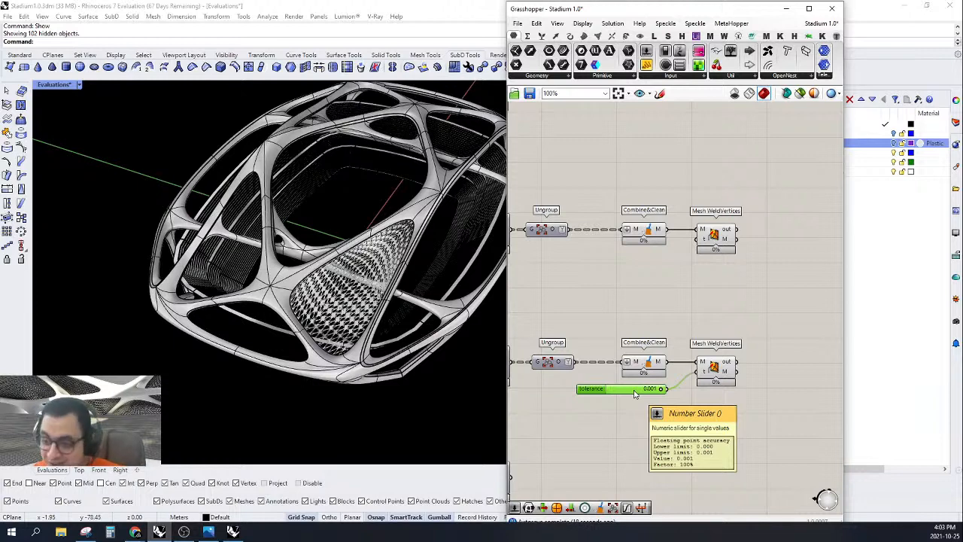
pyautogui.moveTo(790, 473); pyautogui.dragTo(693, 224)
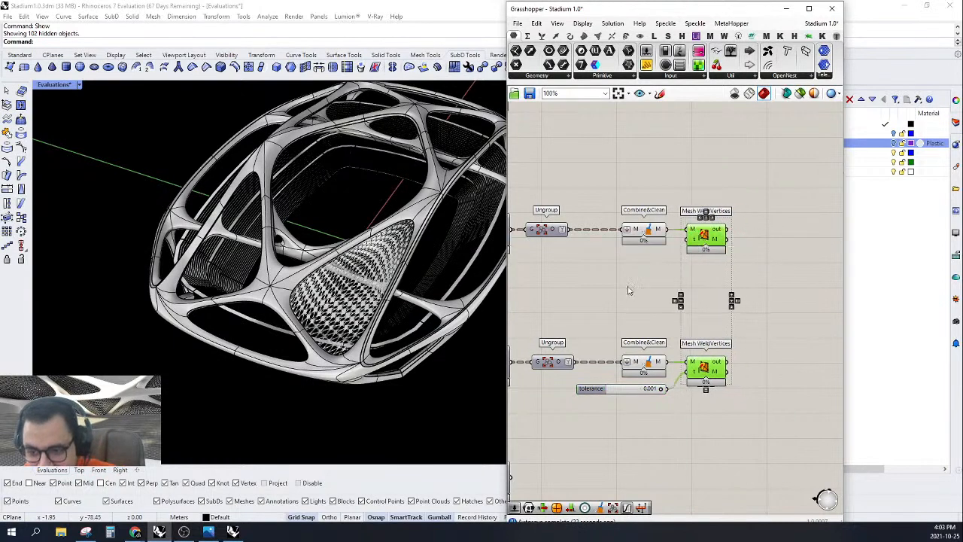
pyautogui.click(715, 303)
# Step: Connect the upper Mesh WeldVertices' M output to the M inputs of Catmull-Clark Subdivision and SubD from Mesh
pyautogui.scroll(-1, 738, 307)
pyautogui.scroll(-1, 739, 307)
pyautogui.moveTo(738, 307); pyautogui.dragTo(674, 301, button='right')
pyautogui.scroll(2, 719, 281)
pyautogui.moveTo(675, 226); pyautogui.dragTo(735, 162)
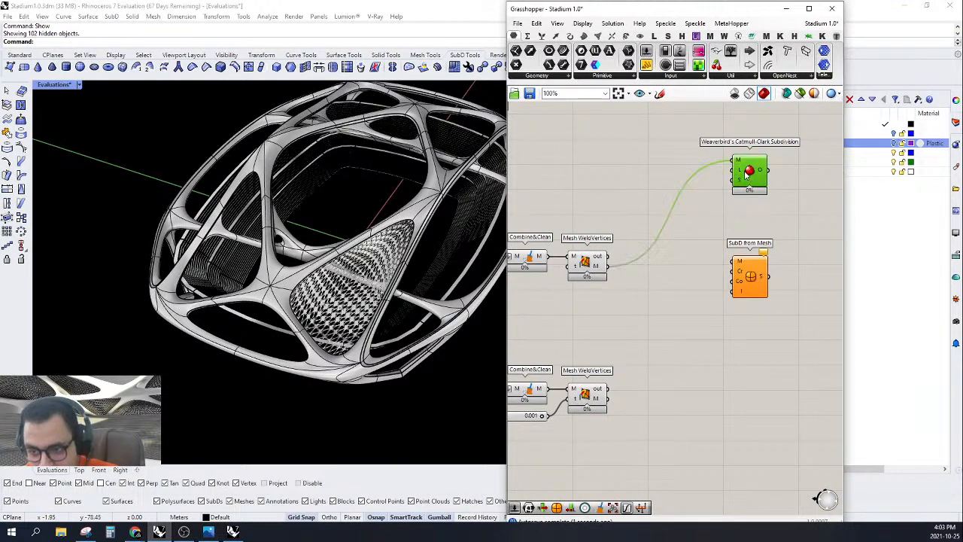
pyautogui.rightClick(747, 175)
pyautogui.click(737, 168)
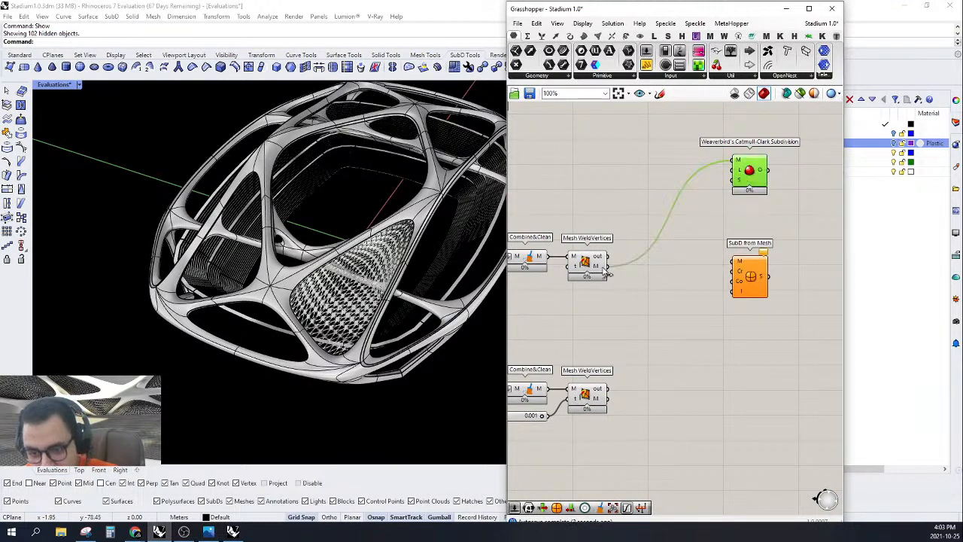
pyautogui.moveTo(607, 271); pyautogui.dragTo(724, 263)
pyautogui.click(750, 283)
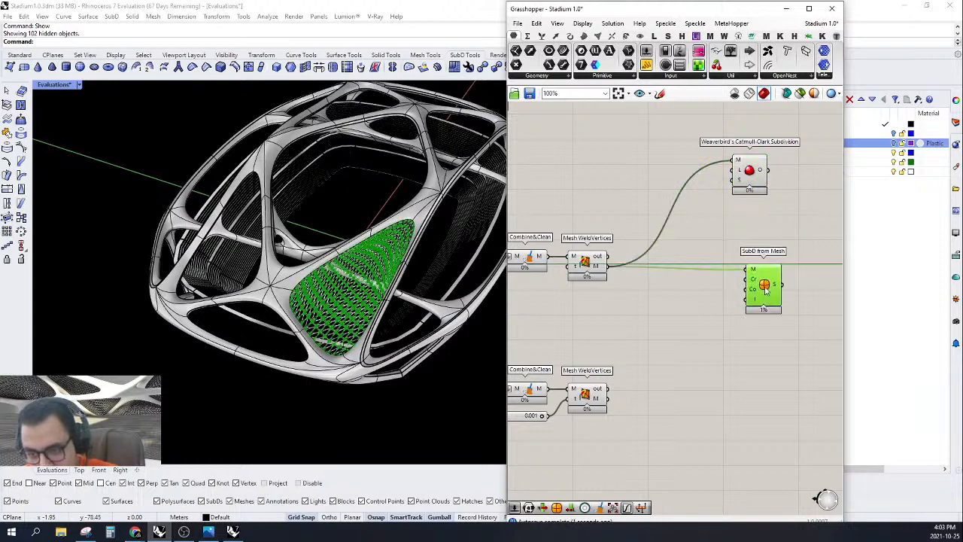
# Step: Turn off the preview of SubD from Mesh
pyautogui.click(756, 175)
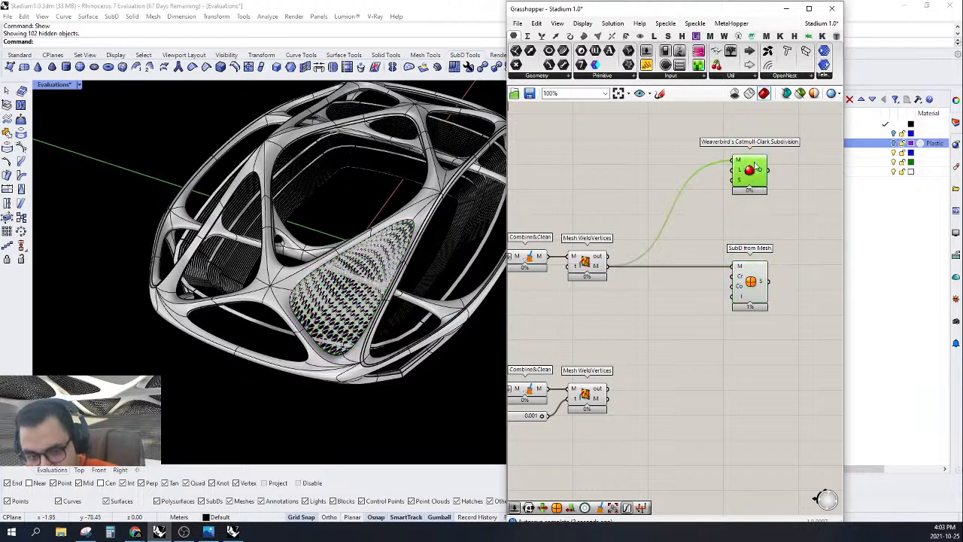
pyautogui.moveTo(765, 229); pyautogui.dragTo(716, 268)
pyautogui.rightClick(695, 216)
pyautogui.click(705, 222)
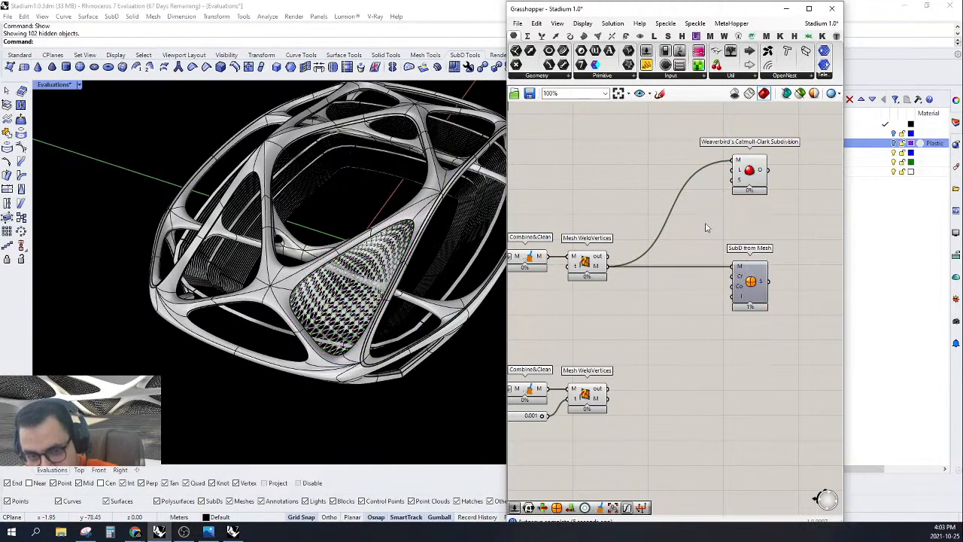
# Step: Turn off the preview of Combine&Clean and Mesh WeldVertices in both chains to isolate the Catmull-Clark result
pyautogui.scroll(10, 405, 270)
pyautogui.scroll(4, 371, 267)
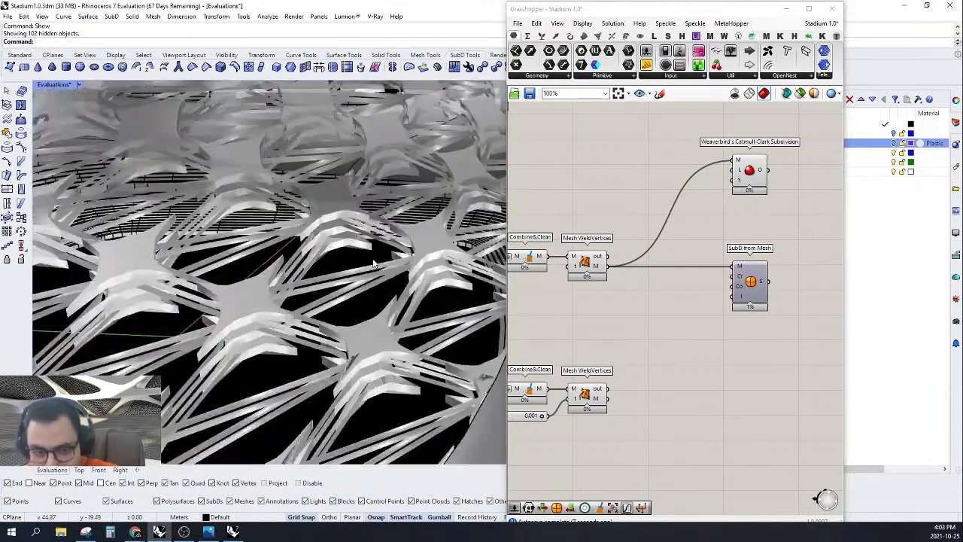
pyautogui.moveTo(419, 284); pyautogui.dragTo(398, 279, button='right')
pyautogui.moveTo(743, 182); pyautogui.dragTo(770, 177, button='right')
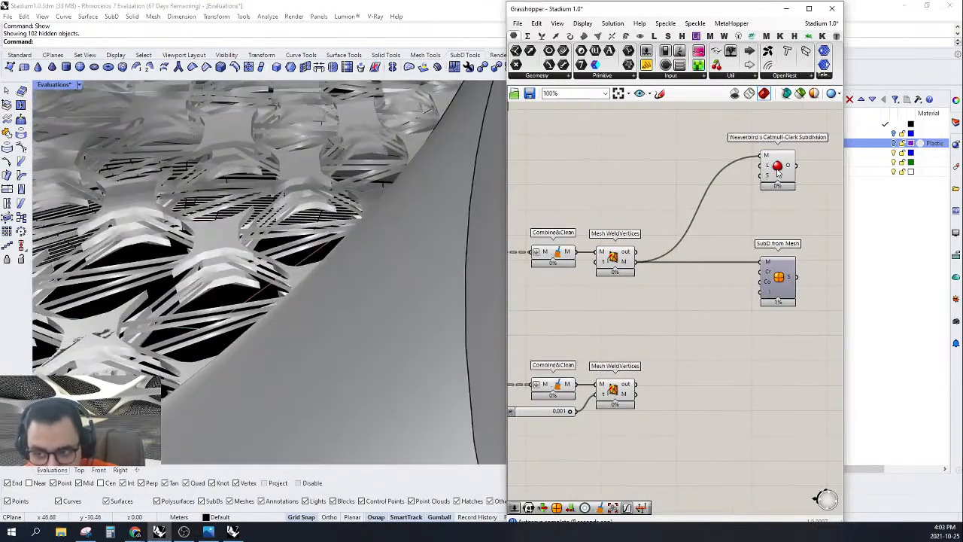
pyautogui.click(778, 181)
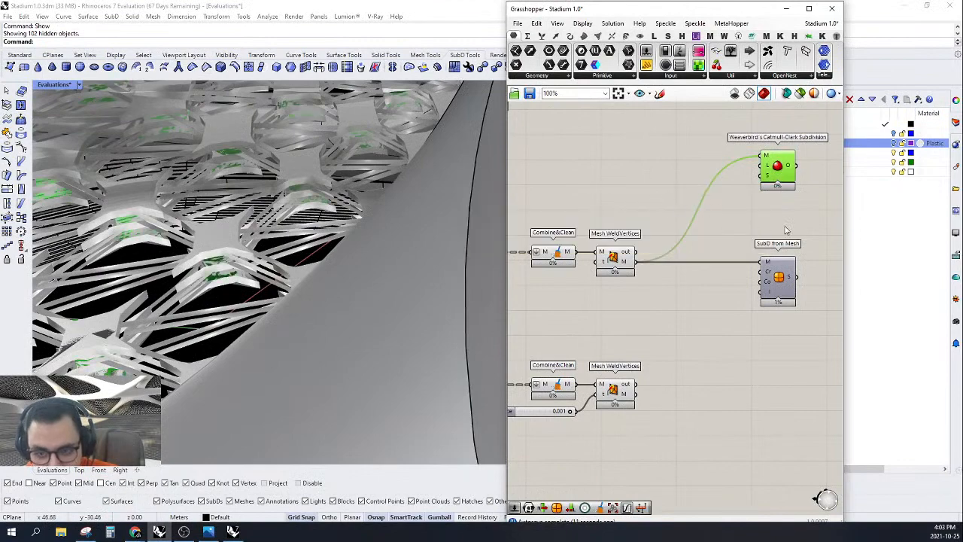
pyautogui.scroll(-2, 786, 226)
pyautogui.moveTo(693, 206); pyautogui.dragTo(591, 384)
pyautogui.rightClick(591, 222)
pyautogui.click(612, 239)
pyautogui.moveTo(690, 210); pyautogui.dragTo(659, 218, button='right')
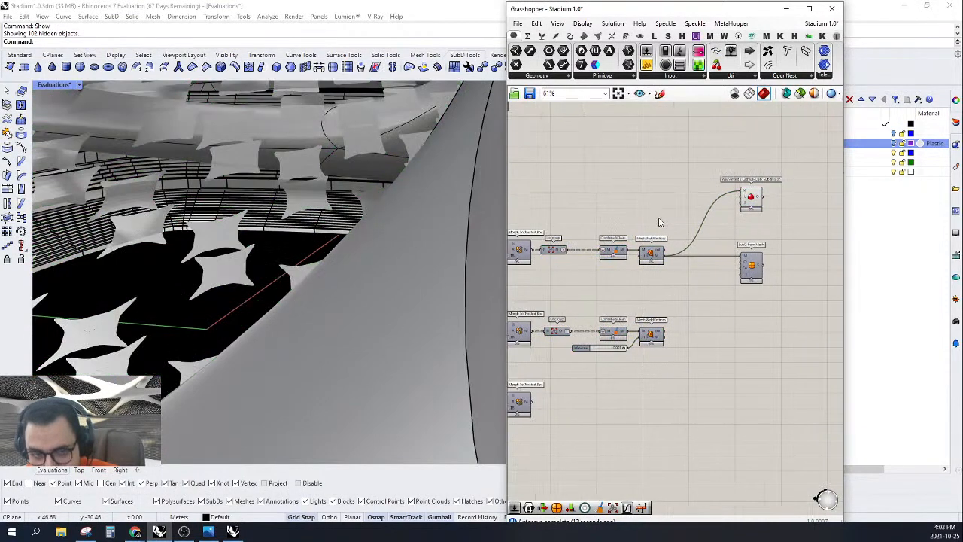
# Step: Duplicate Catmull-Clark Subdivision with its mesh input connection and place the copy directly below the original
pyautogui.click(753, 203)
pyautogui.moveTo(692, 288); pyautogui.dragTo(701, 263, button='right')
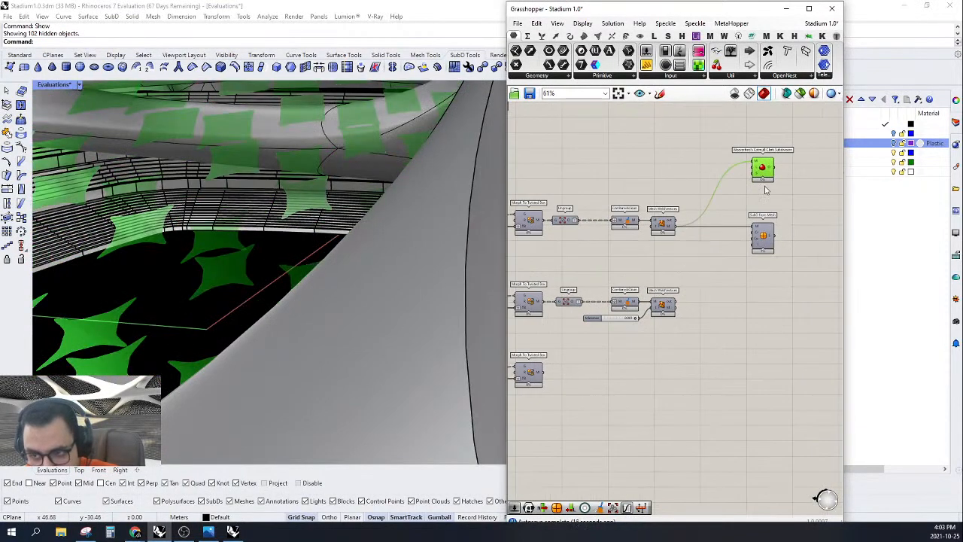
pyautogui.moveTo(766, 188); pyautogui.dragTo(744, 223, button='right')
pyautogui.moveTo(746, 208); pyautogui.dragTo(734, 183)
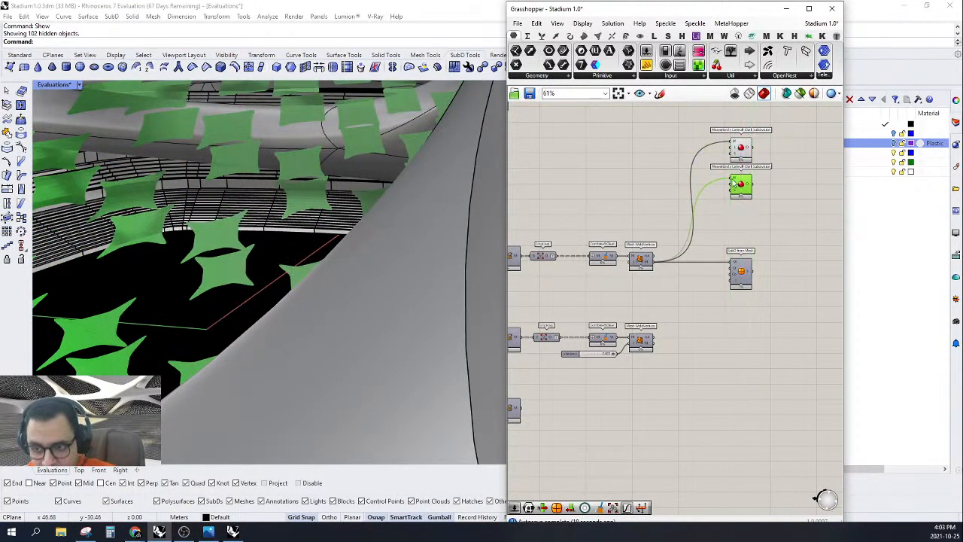
# Step: Connect the M output of the middle chain's Mesh WeldVertices to the duplicated Catmull-Clark Subdivision's M input
pyautogui.moveTo(653, 340); pyautogui.dragTo(652, 339)
pyautogui.moveTo(723, 231); pyautogui.dragTo(749, 214, button='right')
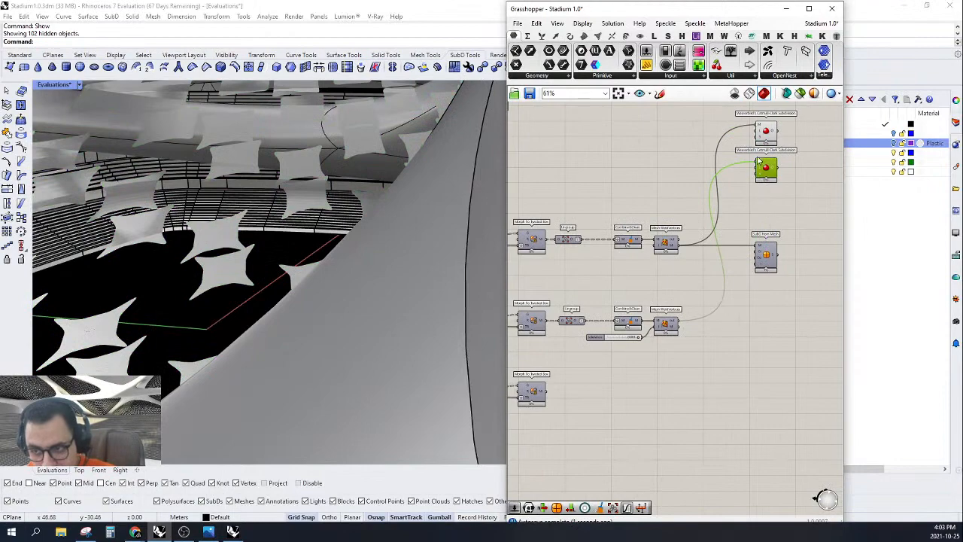
pyautogui.moveTo(756, 167); pyautogui.dragTo(681, 327)
pyautogui.moveTo(707, 350); pyautogui.dragTo(715, 379, button='right')
# Step: Duplicate both Catmull-Clark Subdivision components with their mesh connections and place the copies below SubD from Mesh
pyautogui.moveTo(789, 228); pyautogui.dragTo(740, 123)
pyautogui.moveTo(727, 197); pyautogui.dragTo(706, 183, button='right')
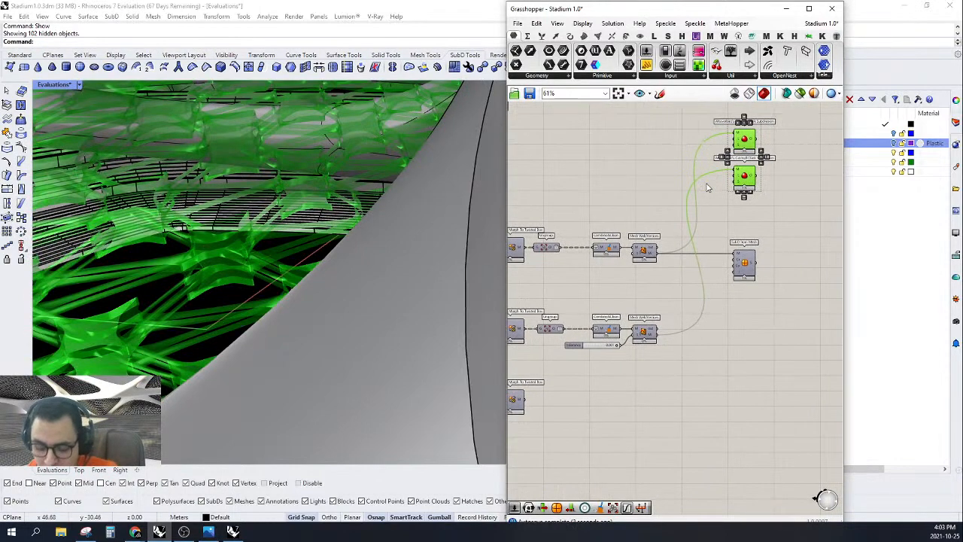
pyautogui.keyDown('alt'); pyautogui.moveTo(743, 158); pyautogui.dragTo(753, 350); pyautogui.keyUp('alt')
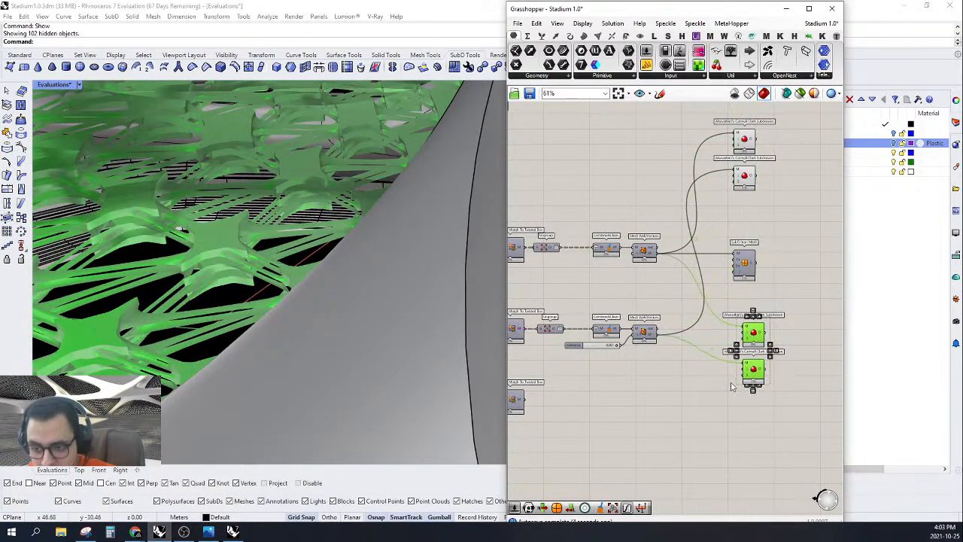
# Step: Duplicate the middle chain's Ungroup, Combine&Clean, tolerance slider and Mesh WeldVertices, and feed the copied Ungroup from the third Morph To Twisted Box
pyautogui.click(693, 350)
pyautogui.scroll(-2, 691, 348)
pyautogui.moveTo(680, 376); pyautogui.dragTo(593, 311)
pyautogui.moveTo(595, 322); pyautogui.dragTo(610, 307, button='right')
pyautogui.scroll(3, 609, 338)
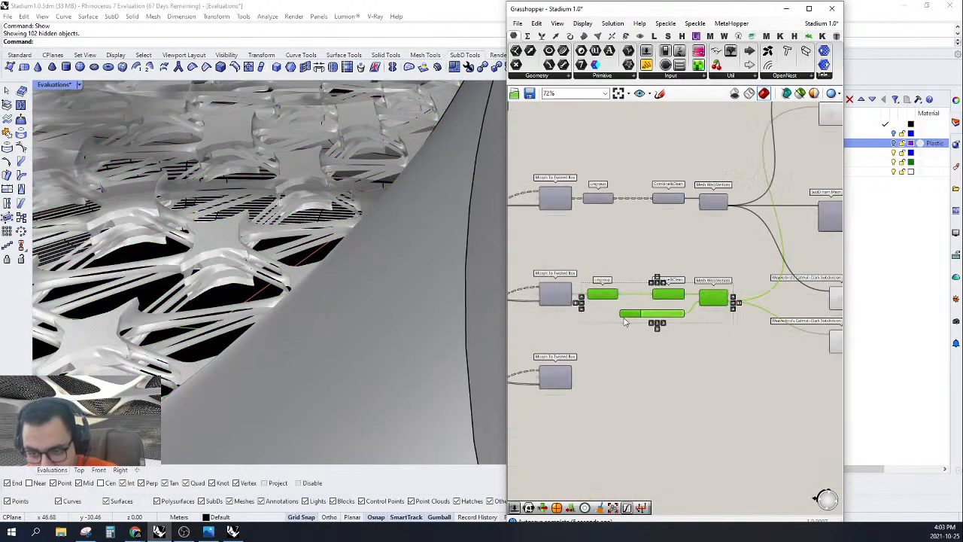
pyautogui.moveTo(637, 346); pyautogui.dragTo(650, 311, button='right')
pyautogui.keyDown('alt'); pyautogui.moveTo(684, 261); pyautogui.dragTo(686, 329); pyautogui.keyUp('alt')
pyautogui.click(610, 347)
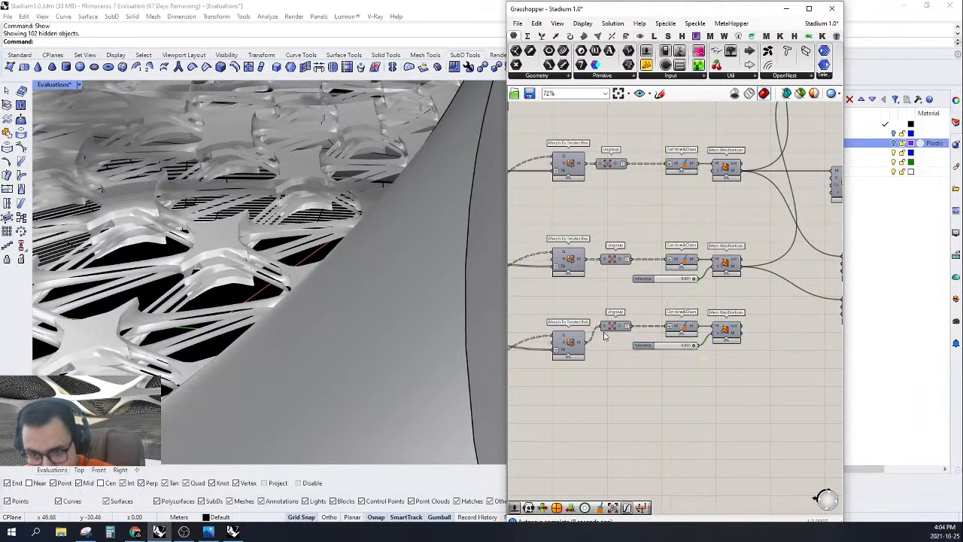
# Step: Move the copied Ungroup, Combine&Clean and Mesh WeldVertices down into line with the third Morph To Twisted Box
pyautogui.moveTo(615, 331); pyautogui.dragTo(651, 400)
pyautogui.scroll(3, 698, 349)
pyautogui.moveTo(676, 322); pyautogui.dragTo(677, 351)
pyautogui.moveTo(724, 331); pyautogui.dragTo(719, 358)
pyautogui.scroll(-4, 719, 358)
pyautogui.scroll(3, 665, 391)
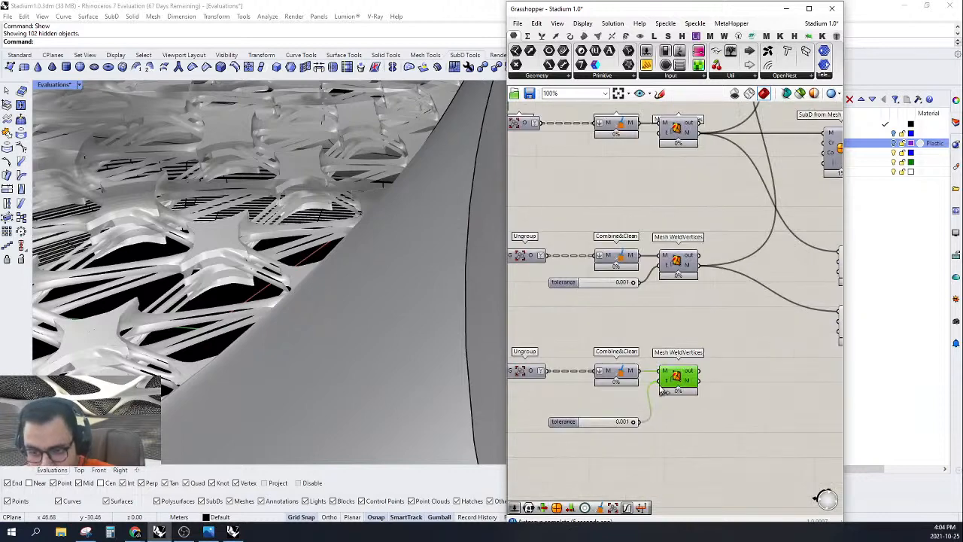
# Step: Connect the middle chain's tolerance slider to the third Mesh WeldVertices' t input and delete the copied slider
pyautogui.moveTo(645, 290); pyautogui.dragTo(644, 288)
pyautogui.moveTo(688, 351); pyautogui.dragTo(686, 378, button='right')
pyautogui.scroll(-4, 677, 381)
pyautogui.moveTo(664, 404); pyautogui.dragTo(599, 414)
pyautogui.moveTo(657, 408); pyautogui.dragTo(634, 407, button='right')
pyautogui.press('Delete')
# Step: Delete the lower Catmull-Clark copy, place the remaining one above SubD from Mesh and feed it from the third Mesh WeldVertices' M output
pyautogui.scroll(3, 704, 332)
pyautogui.click(730, 360)
pyautogui.press('Delete')
pyautogui.scroll(-1, 730, 359)
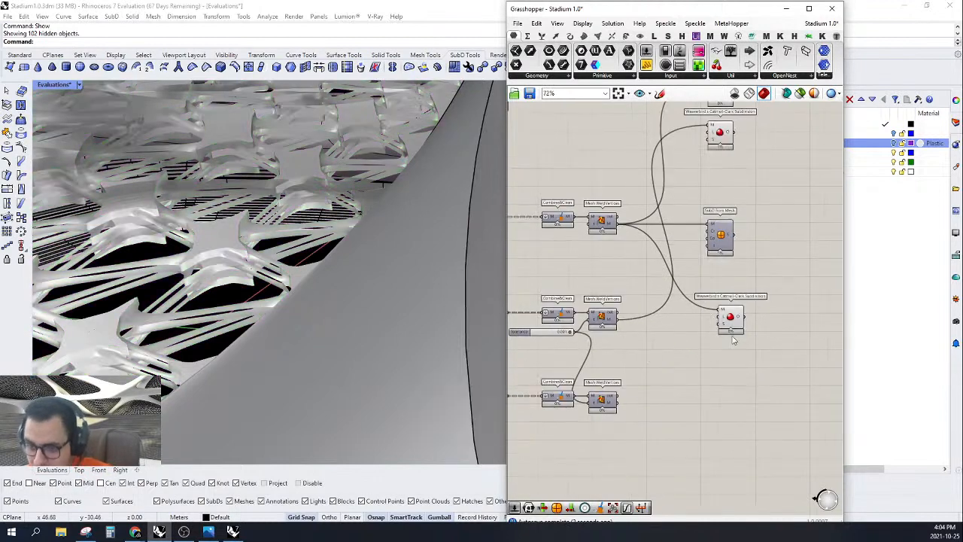
pyautogui.moveTo(733, 325); pyautogui.dragTo(617, 410)
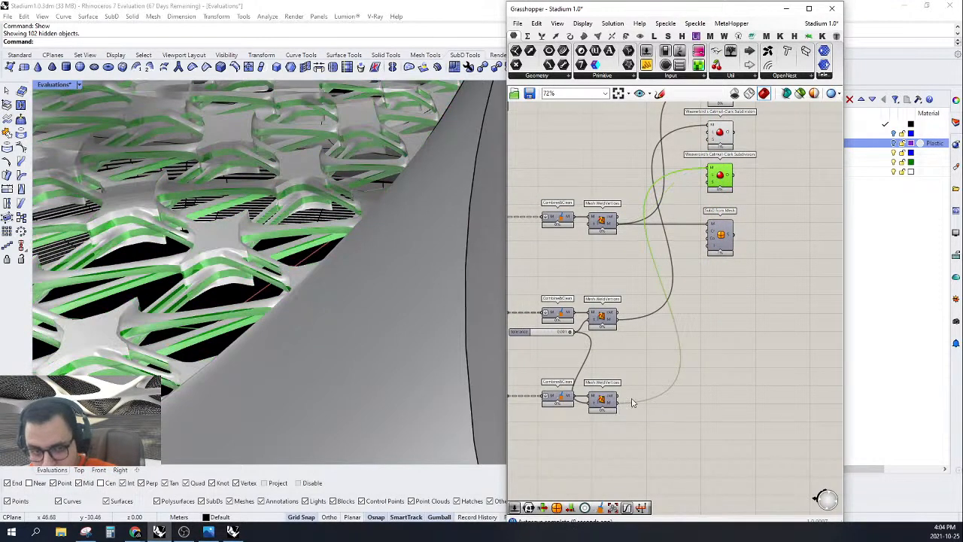
# Step: Set the Evaluations viewport's display mode to Rendered and frame the façade panels
pyautogui.click(745, 353)
pyautogui.scroll(-3, 751, 348)
pyautogui.scroll(-8, 324, 226)
pyautogui.moveTo(320, 241); pyautogui.dragTo(290, 301, button='right')
pyautogui.scroll(-6, 289, 302)
pyautogui.click(81, 86)
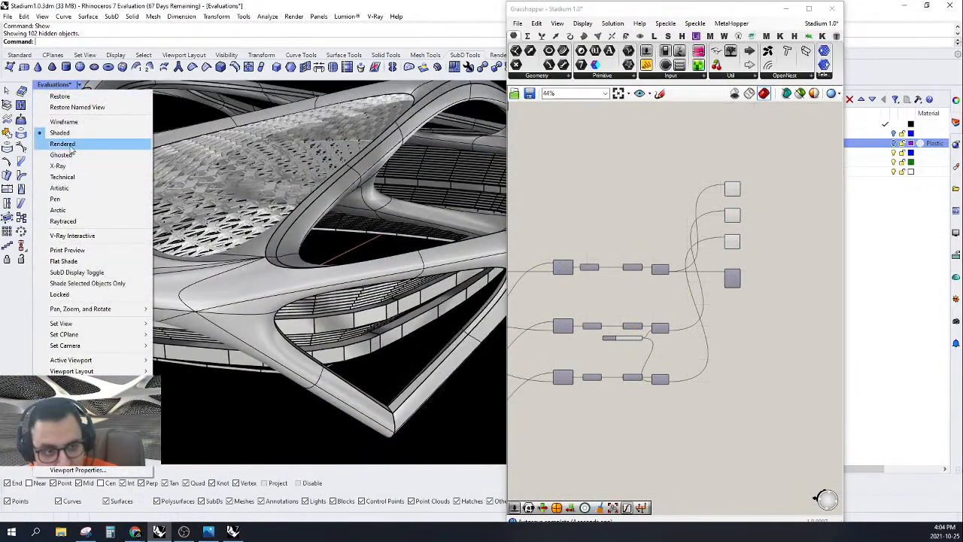
pyautogui.click(71, 143)
pyautogui.scroll(5, 293, 259)
pyautogui.scroll(4, 738, 253)
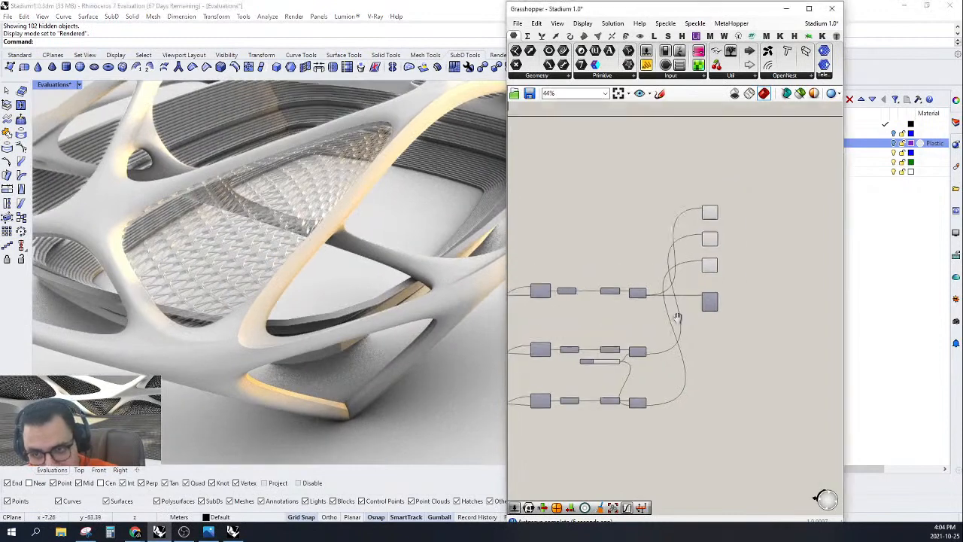
# Step: Add a Custom Preview component and connect all three Catmull-Clark Subdivision outputs to its G input
pyautogui.doubleClick(720, 252)
pyautogui.write('CUS')
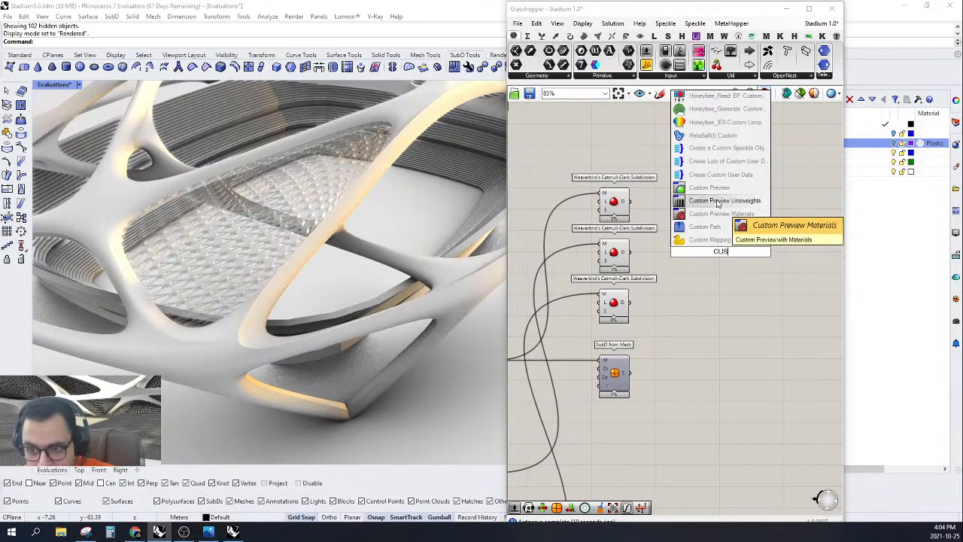
pyautogui.click(708, 219)
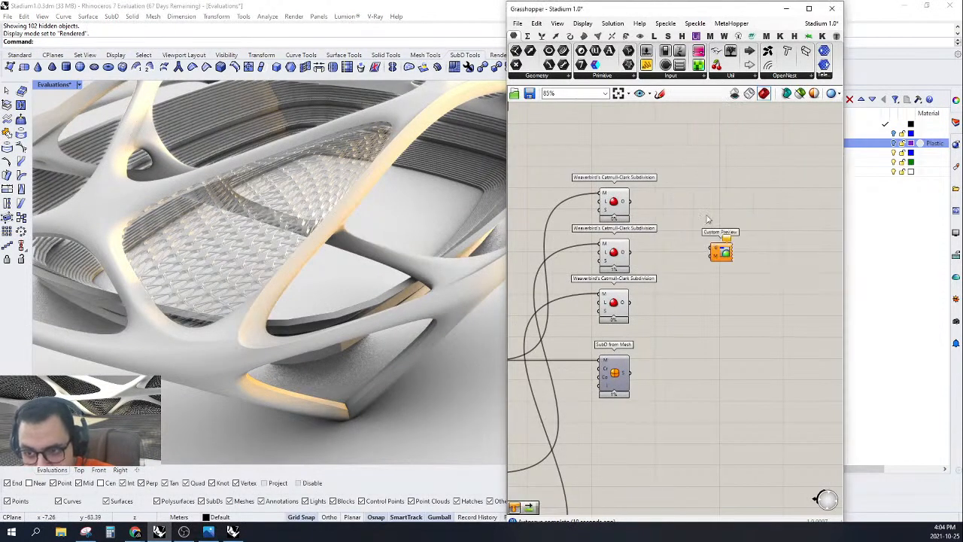
pyautogui.moveTo(639, 208); pyautogui.dragTo(636, 204)
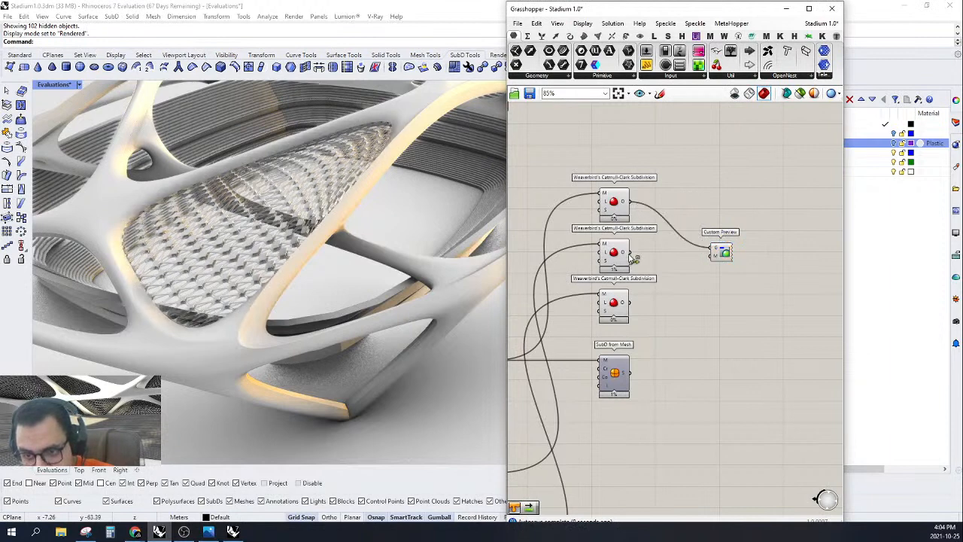
pyautogui.moveTo(720, 257); pyautogui.dragTo(712, 255)
pyautogui.moveTo(639, 297); pyautogui.dragTo(815, 259)
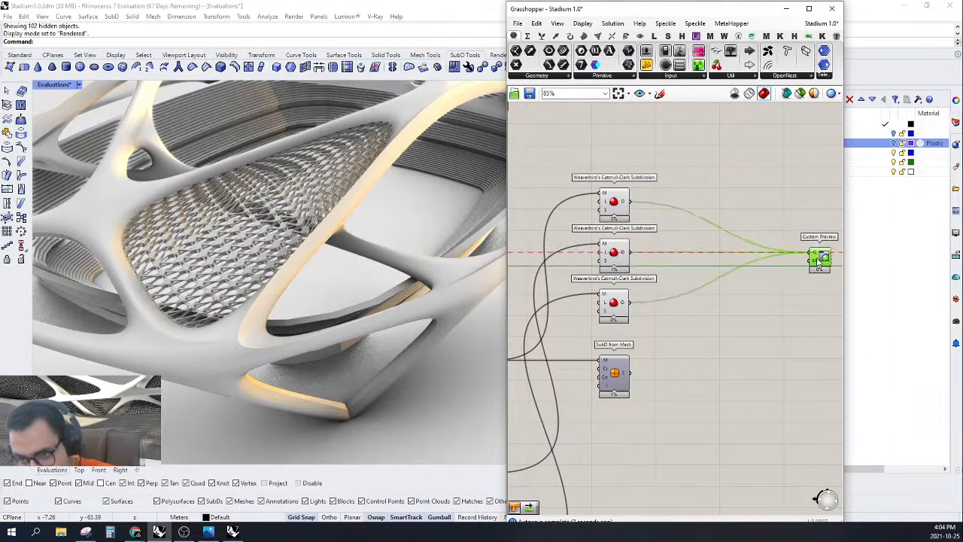
# Step: Add a Colour Swatch below the wires and try to connect it to Custom Preview's M input
pyautogui.moveTo(771, 302); pyautogui.dragTo(688, 269, button='right')
pyautogui.doubleClick(655, 297)
pyautogui.write('SW')
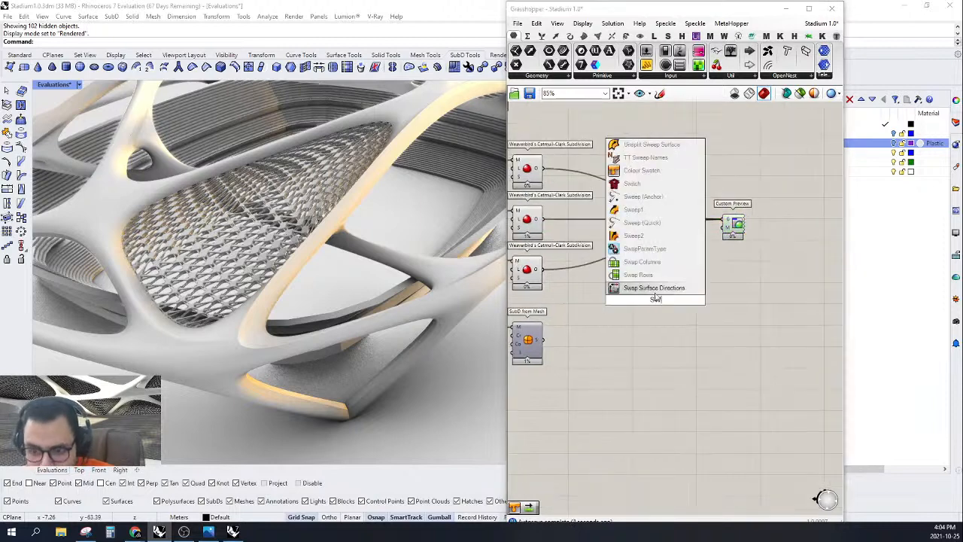
pyautogui.click(665, 175)
pyautogui.scroll(3, 700, 228)
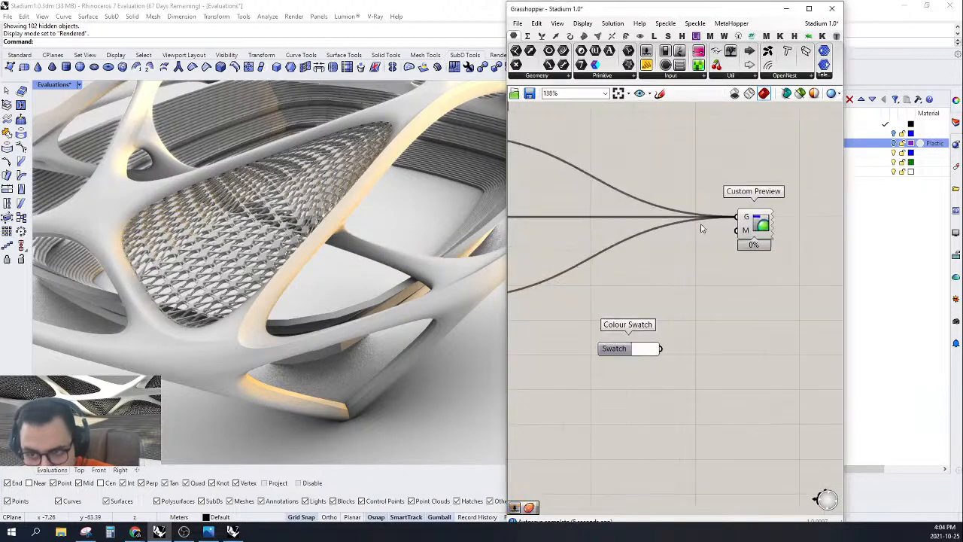
pyautogui.moveTo(741, 238); pyautogui.dragTo(667, 350)
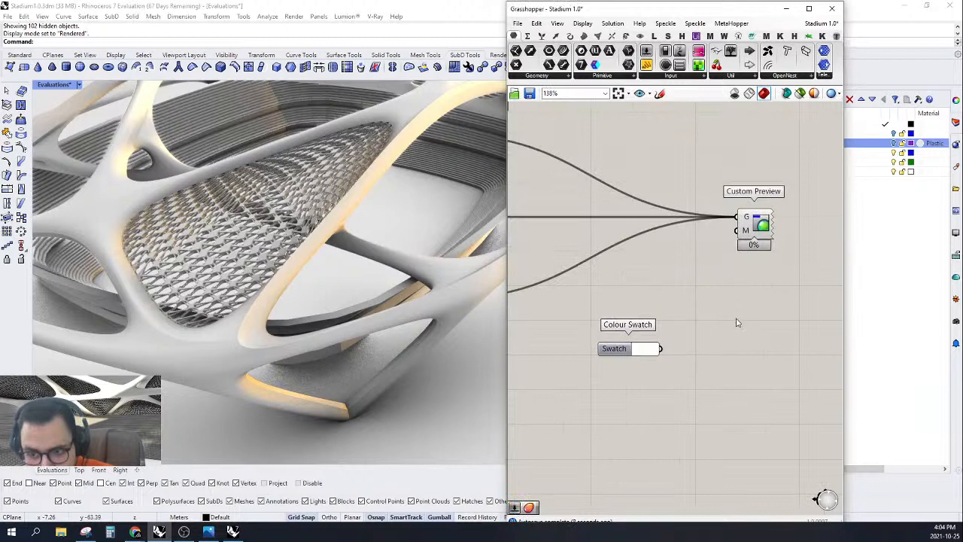
# Step: Search for a material component to supply Custom Preview's M input
pyautogui.doubleClick(697, 297)
pyautogui.write('MATE')
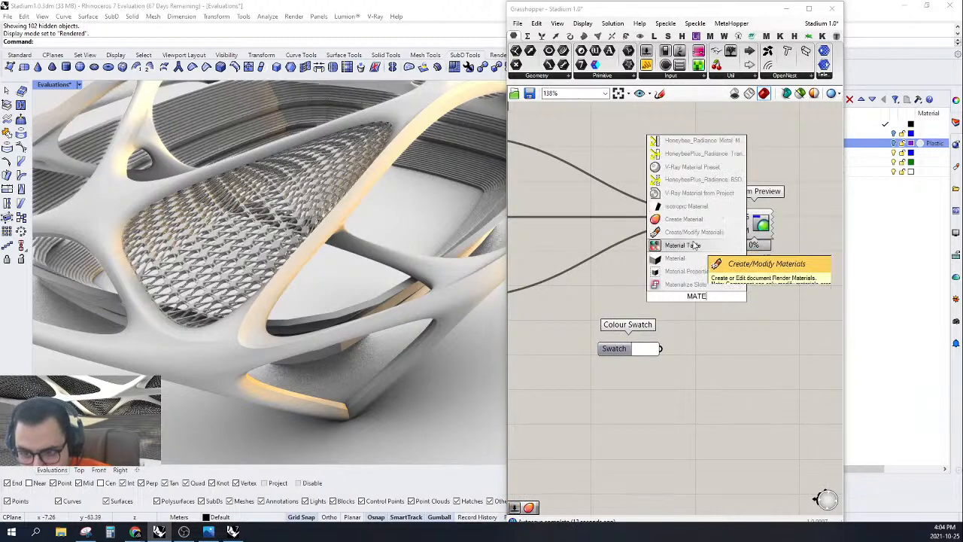
# Step: Add a Create Material component to the Custom Preview's material input and feed its Kd input from the colour swatch set to grey
pyautogui.click(686, 220)
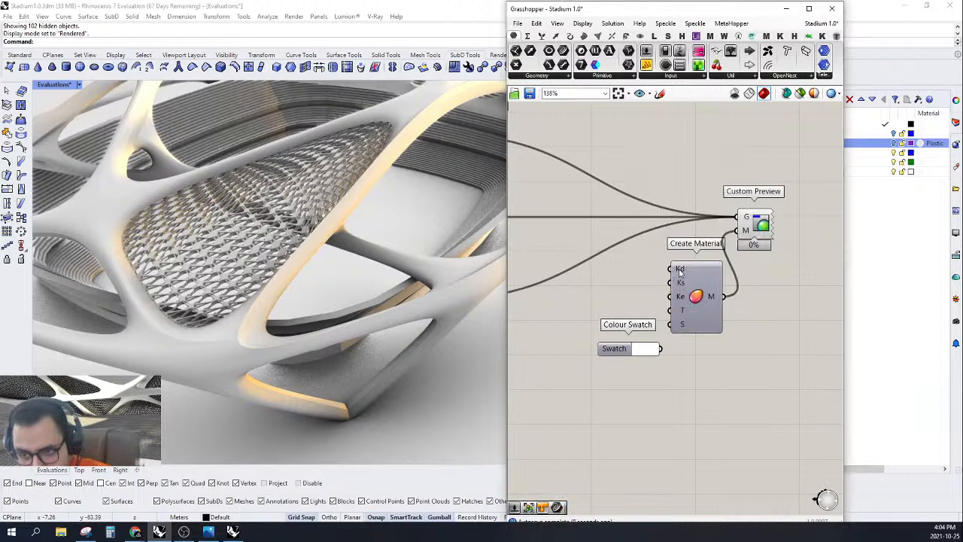
pyautogui.moveTo(623, 356); pyautogui.dragTo(612, 276)
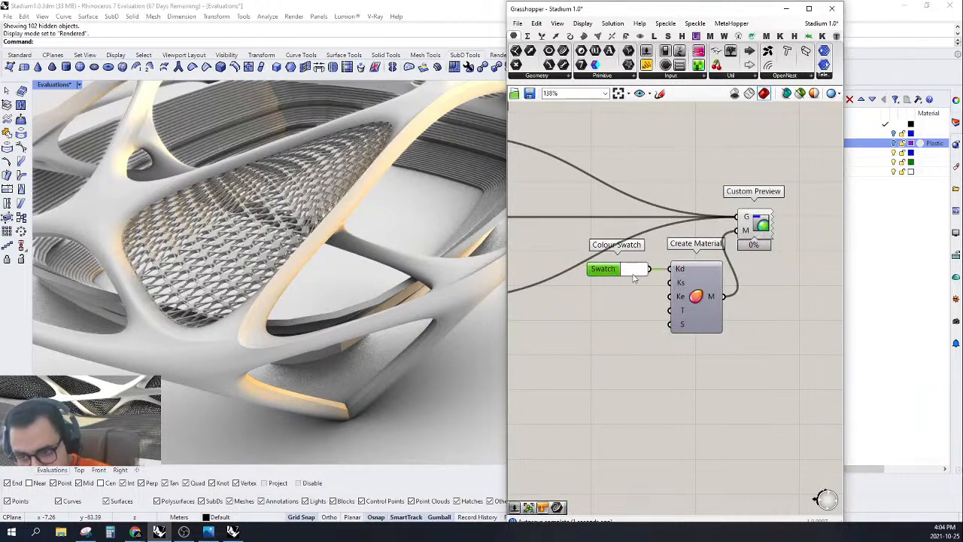
pyautogui.click(634, 269)
pyautogui.click(712, 325)
pyautogui.moveTo(722, 328); pyautogui.dragTo(724, 334)
pyautogui.click(578, 310)
# Step: Turn off the preview of the three Weaverbird's Catmull-Clark Subdivision components
pyautogui.scroll(-4, 602, 301)
pyautogui.moveTo(588, 167); pyautogui.dragTo(676, 161, button='right')
pyautogui.moveTo(681, 158); pyautogui.dragTo(589, 317)
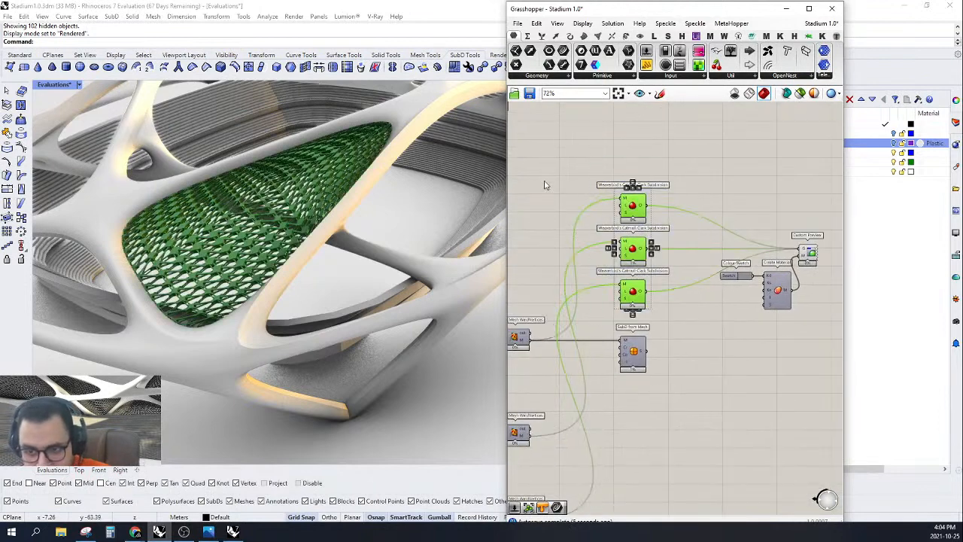
pyautogui.rightClick(538, 165)
pyautogui.click(557, 183)
pyautogui.click(557, 172)
# Step: Darken the grey of the colour swatch that drives the Create Material component
pyautogui.moveTo(765, 288); pyautogui.dragTo(662, 281, button='right')
pyautogui.scroll(5, 665, 286)
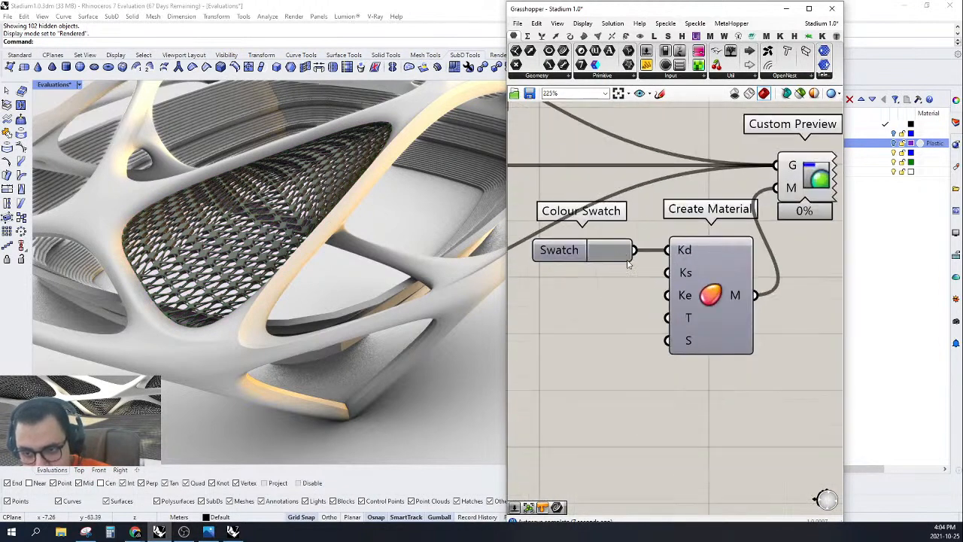
pyautogui.click(612, 251)
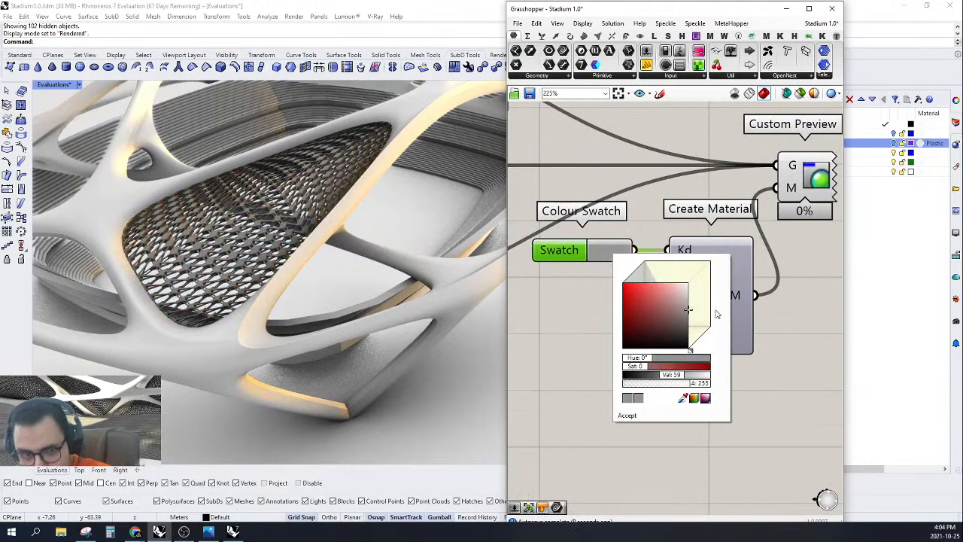
pyautogui.click(796, 300)
pyautogui.scroll(-3, 800, 299)
pyautogui.scroll(-3, 739, 292)
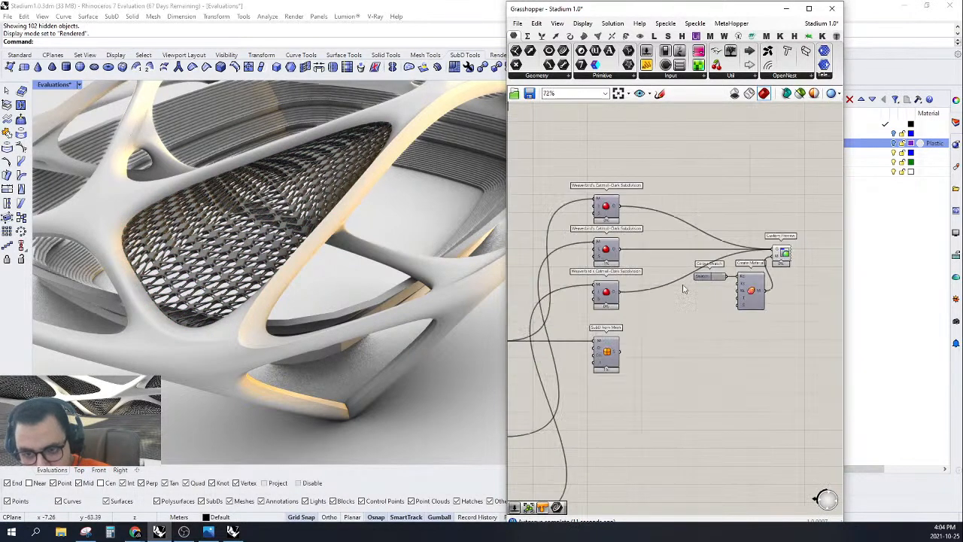
# Step: Examine the three Mesh WeldVertices branches and how the SubD from Mesh component connects to them
pyautogui.moveTo(684, 288); pyautogui.dragTo(740, 268, button='right')
pyautogui.scroll(-3, 733, 275)
pyautogui.moveTo(681, 332); pyautogui.dragTo(684, 299, button='right')
pyautogui.scroll(2, 687, 287)
pyautogui.click(698, 277)
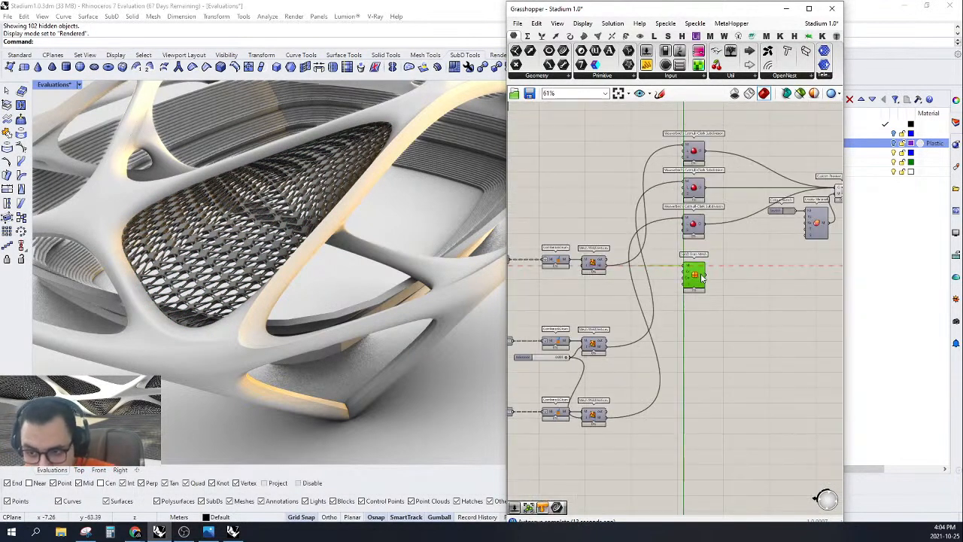
pyautogui.click(721, 317)
pyautogui.scroll(-2, 711, 312)
pyautogui.moveTo(703, 314); pyautogui.dragTo(738, 293, button='right')
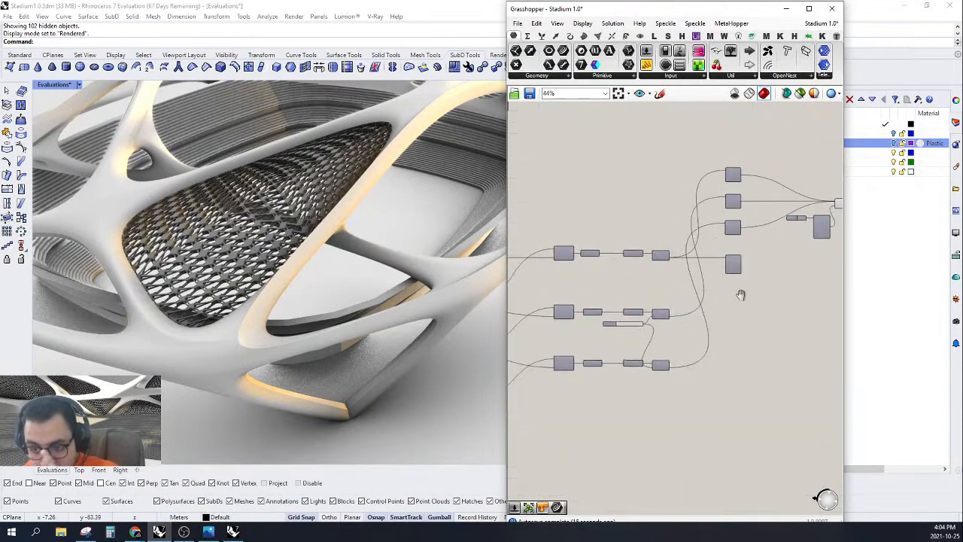
pyautogui.scroll(3, 699, 379)
pyautogui.scroll(-4, 701, 388)
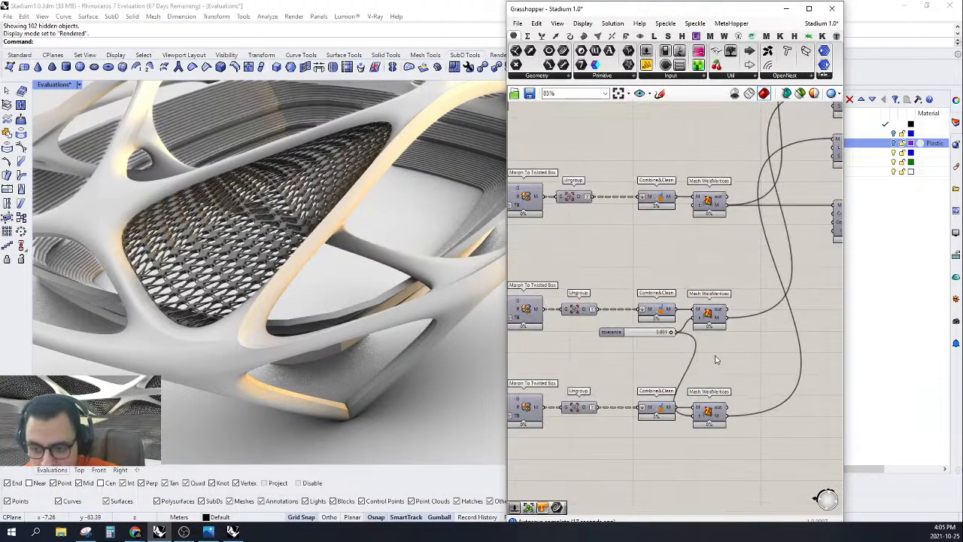
pyautogui.scroll(4, 670, 242)
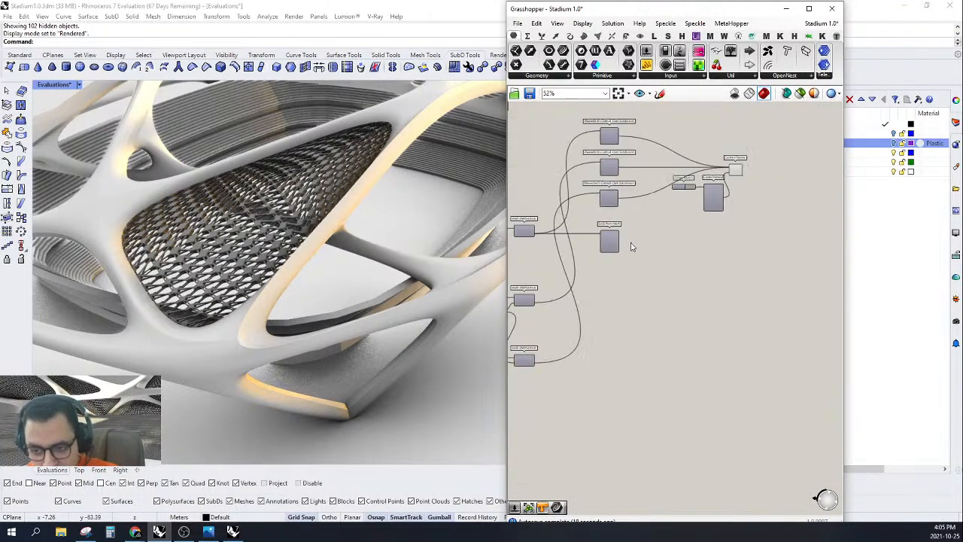
# Step: Duplicate the SubD from Mesh component twice, wiring one copy to each of the two remaining Mesh WeldVertices outputs
pyautogui.click(670, 242)
pyautogui.scroll(2, 680, 250)
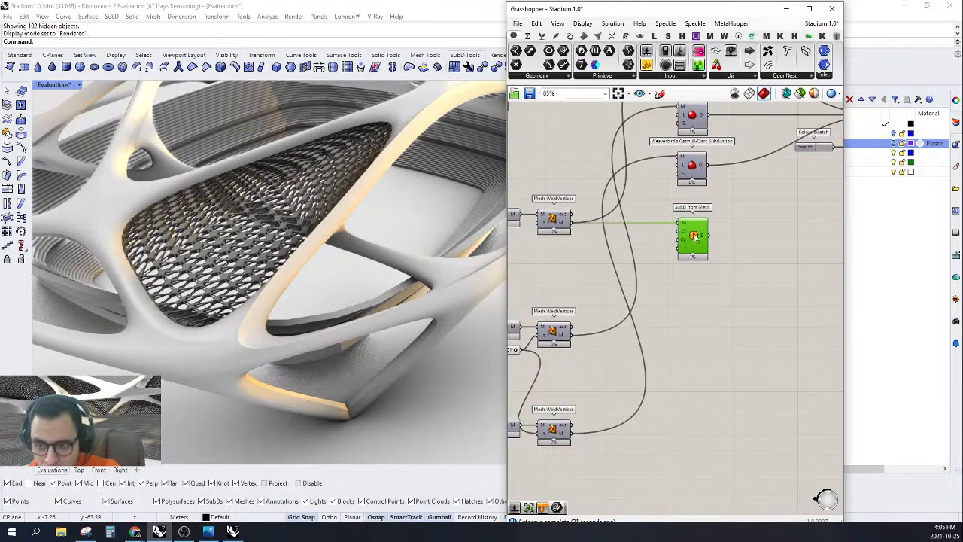
pyautogui.keyDown('alt'); pyautogui.moveTo(685, 251); pyautogui.dragTo(690, 347); pyautogui.keyUp('alt')
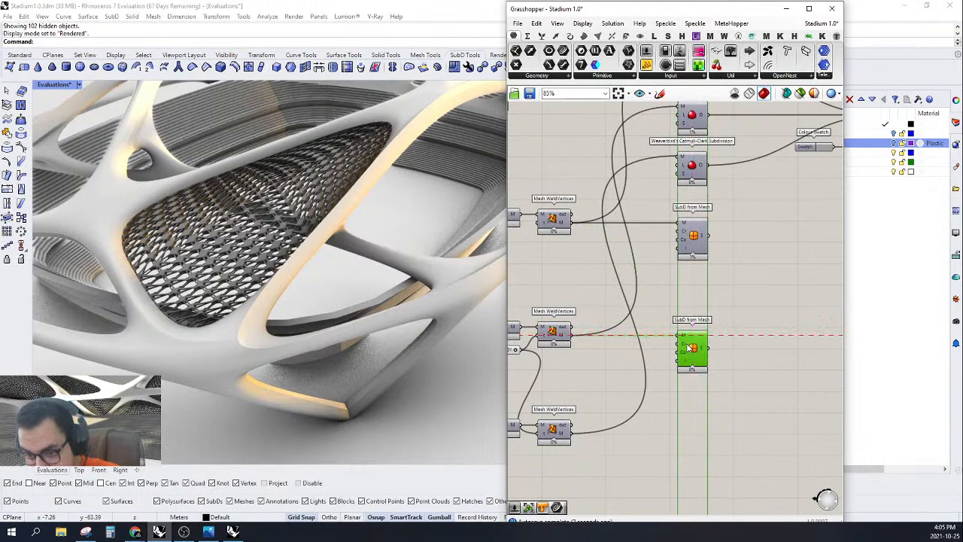
pyautogui.moveTo(687, 345); pyautogui.dragTo(731, 308, button='right')
pyautogui.keyDown('alt'); pyautogui.moveTo(733, 309); pyautogui.dragTo(621, 404); pyautogui.keyUp('alt')
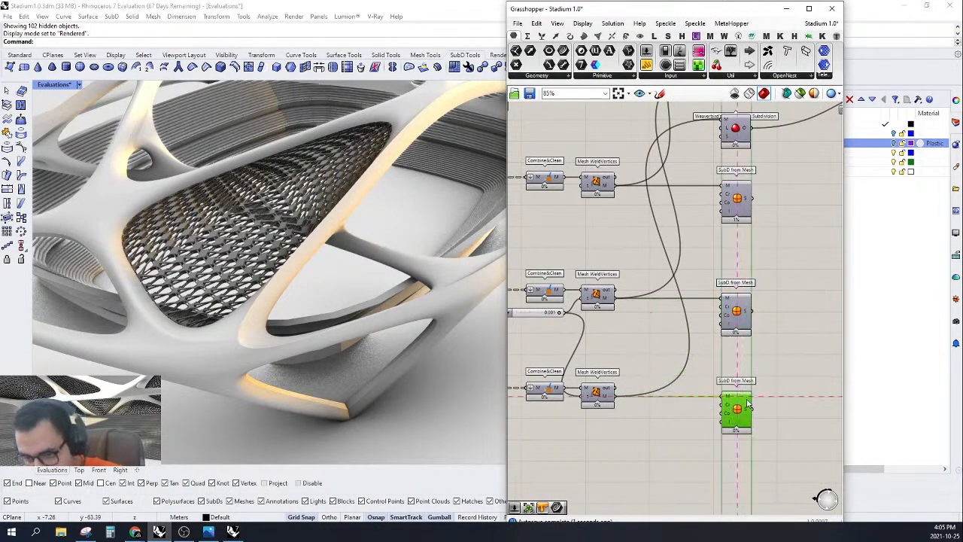
# Step: Duplicate the Custom Preview component and place the copy below the original, keeping the same material input
pyautogui.scroll(-3, 745, 328)
pyautogui.scroll(2, 744, 267)
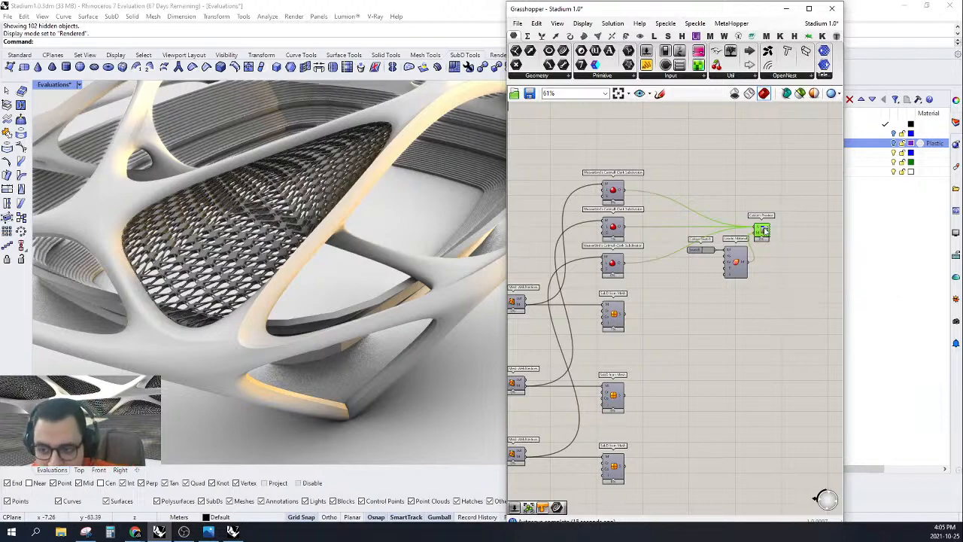
pyautogui.scroll(1, 692, 194)
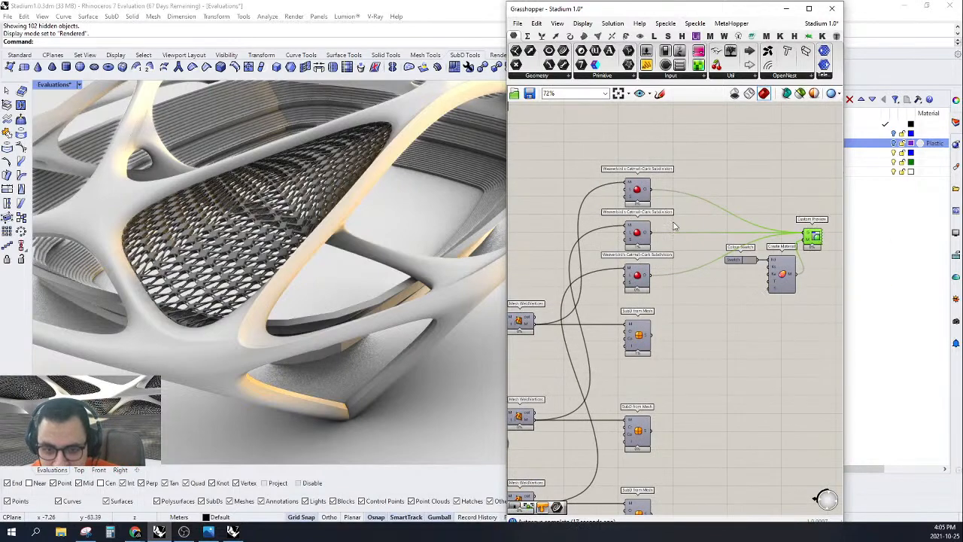
pyautogui.scroll(5, 310, 239)
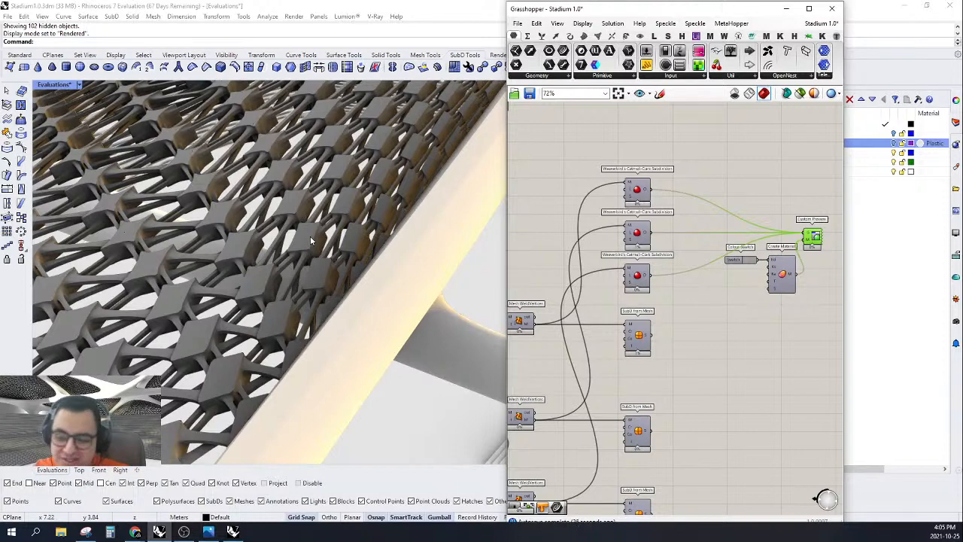
pyautogui.scroll(-3, 310, 240)
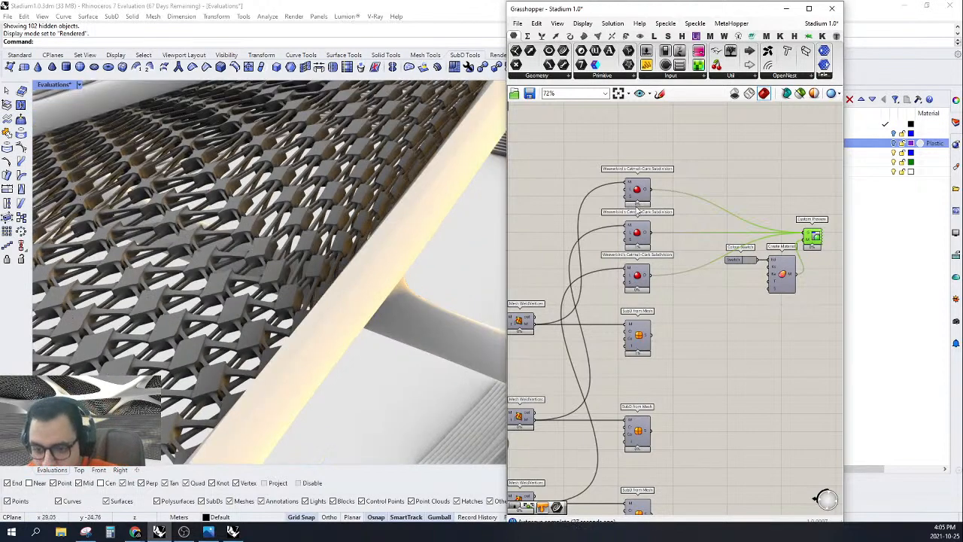
pyautogui.scroll(-3, 638, 211)
pyautogui.scroll(3, 733, 224)
pyautogui.moveTo(738, 224); pyautogui.dragTo(628, 202, button='right')
pyautogui.moveTo(680, 168); pyautogui.dragTo(711, 206)
pyautogui.moveTo(700, 205); pyautogui.dragTo(711, 231, button='right')
pyautogui.moveTo(707, 214); pyautogui.dragTo(799, 327)
pyautogui.scroll(-2, 800, 216)
pyautogui.scroll(2, 805, 214)
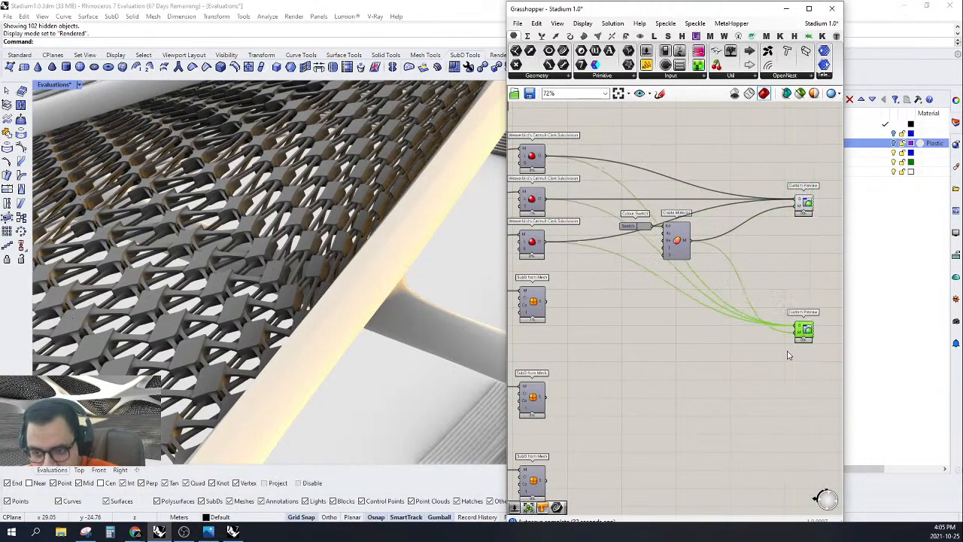
# Step: Replace the copied Custom Preview's geometry inputs with the three SubD from Mesh outputs and align it with the middle one
pyautogui.moveTo(798, 327); pyautogui.dragTo(794, 291, button='right')
pyautogui.moveTo(613, 271); pyautogui.dragTo(547, 271)
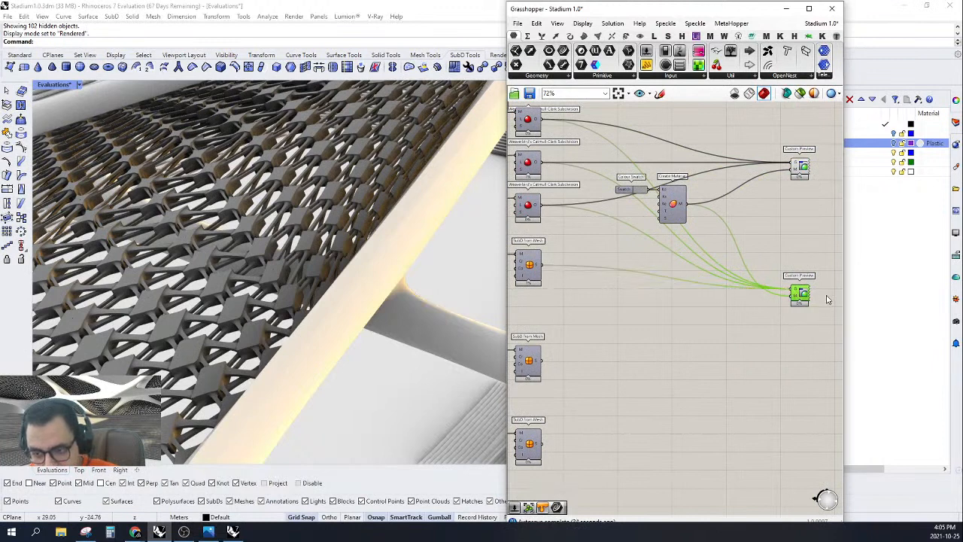
pyautogui.keyDown('shift'); pyautogui.moveTo(789, 292); pyautogui.dragTo(546, 367); pyautogui.keyUp('shift')
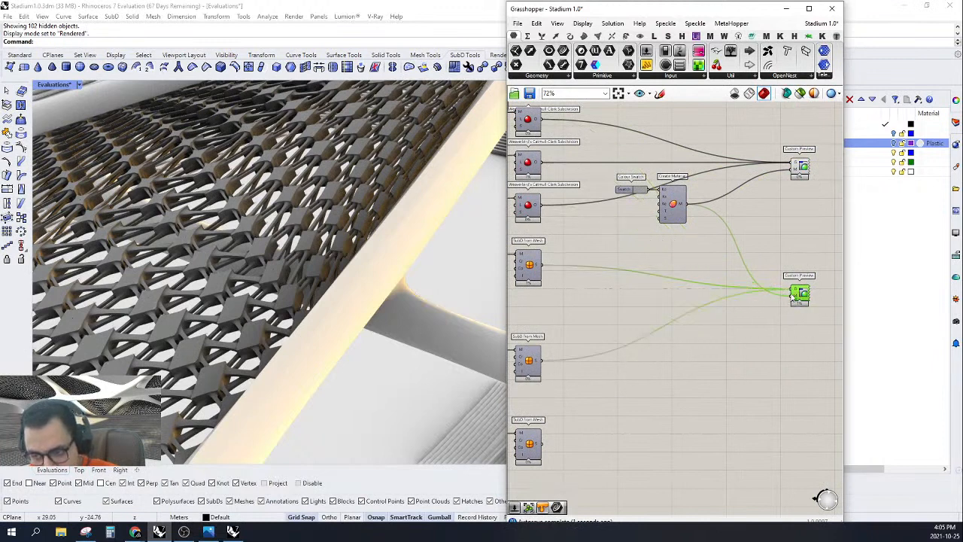
pyautogui.keyDown('shift'); pyautogui.moveTo(792, 296); pyautogui.dragTo(548, 450); pyautogui.keyUp('shift')
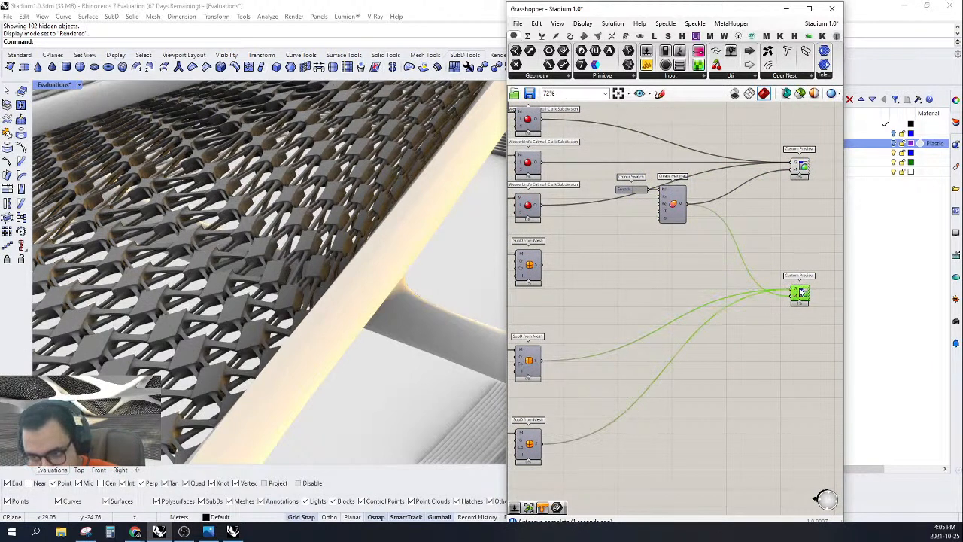
pyautogui.keyDown('shift'); pyautogui.moveTo(787, 290); pyautogui.dragTo(540, 265); pyautogui.keyUp('shift')
pyautogui.moveTo(806, 294); pyautogui.dragTo(812, 364)
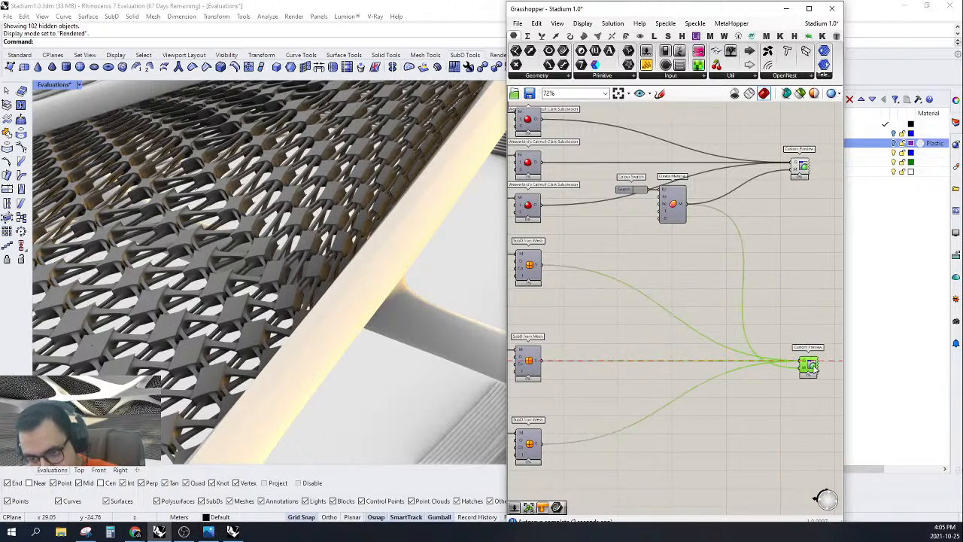
# Step: Disable the Custom Preview component fed by the SubD from Mesh components
pyautogui.scroll(-5, 747, 353)
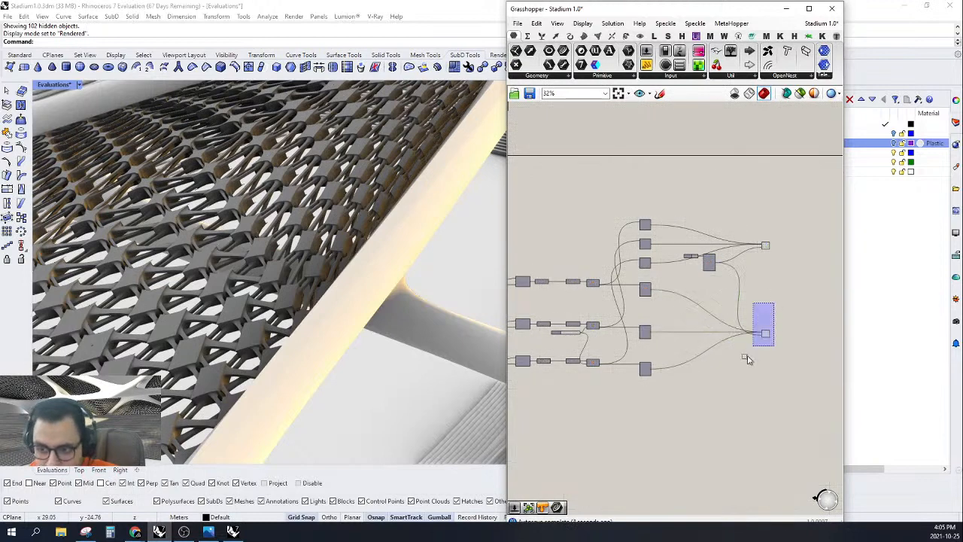
pyautogui.moveTo(747, 359); pyautogui.dragTo(748, 359)
pyautogui.rightClick(765, 280)
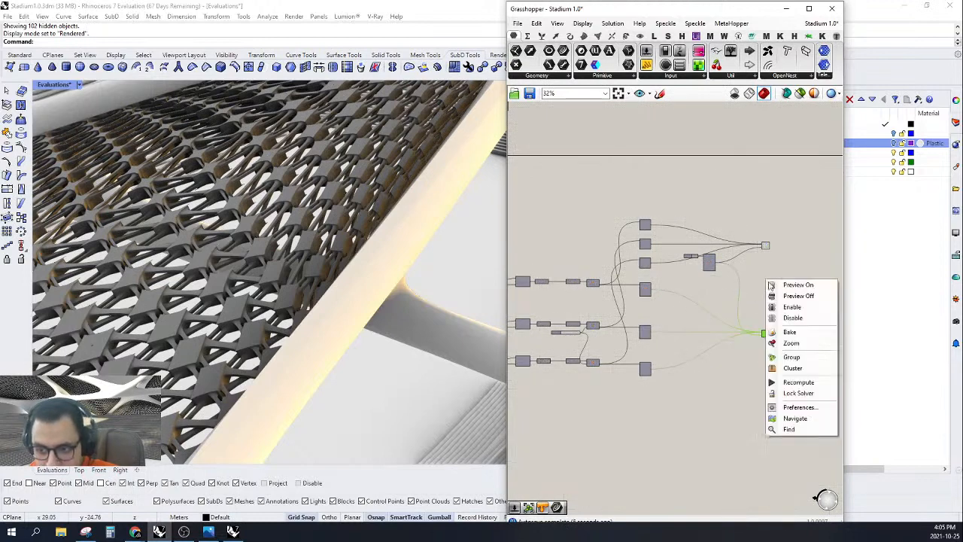
pyautogui.click(780, 319)
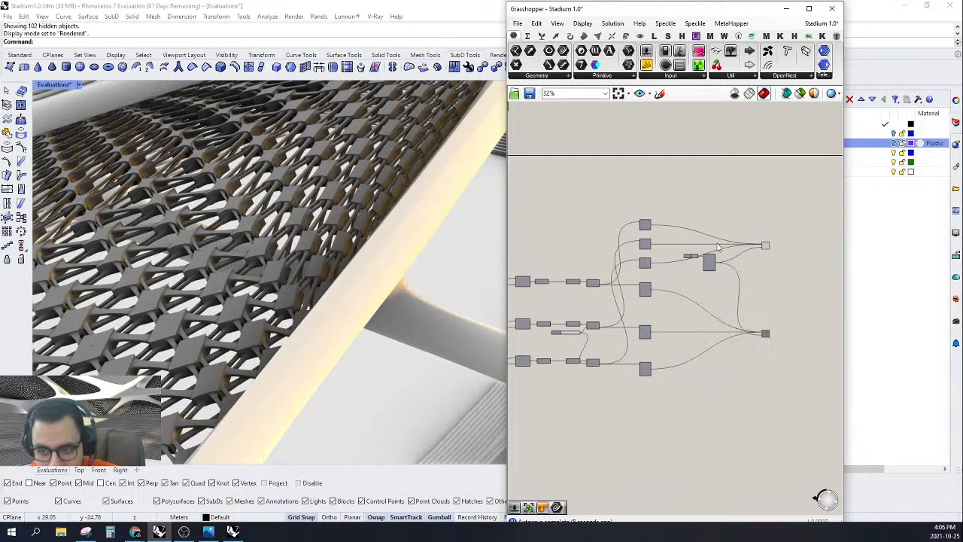
# Step: Inspect the facade lattice up close, checking the node surfaces for open seams between the mesh modules
pyautogui.scroll(5, 717, 247)
pyautogui.scroll(-4, 700, 264)
pyautogui.scroll(3, 702, 279)
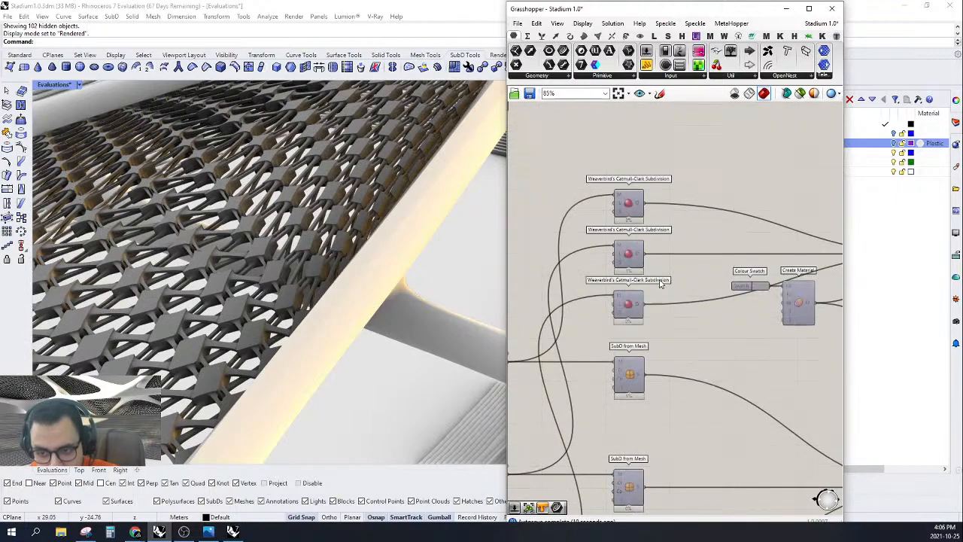
pyautogui.moveTo(662, 285); pyautogui.dragTo(764, 272, button='right')
pyautogui.scroll(-6, 320, 263)
pyautogui.moveTo(323, 271); pyautogui.dragTo(381, 282, button='right')
pyautogui.scroll(8, 346, 230)
pyautogui.scroll(5, 371, 205)
pyautogui.scroll(-9, 361, 218)
pyautogui.scroll(-8, 340, 263)
pyautogui.scroll(3, 349, 305)
pyautogui.scroll(6, 380, 281)
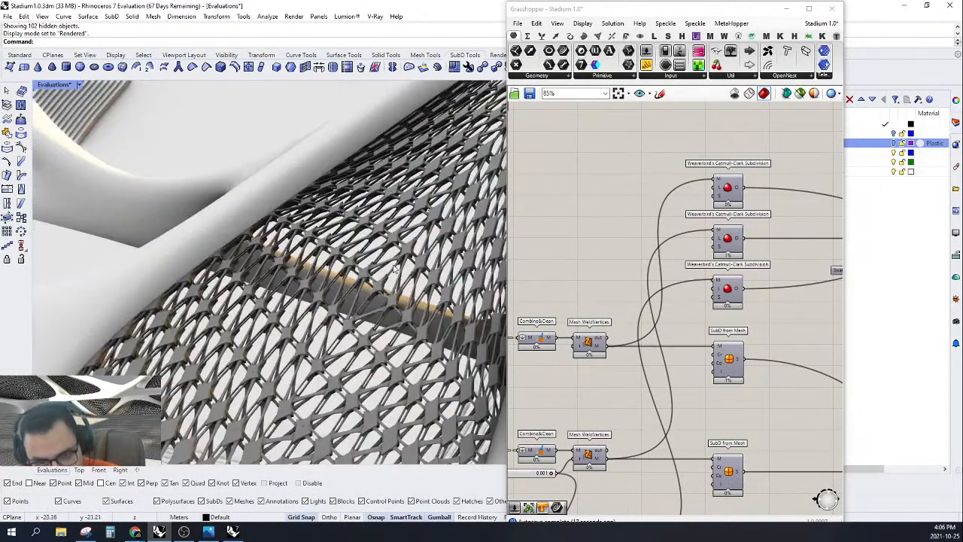
pyautogui.scroll(8, 395, 259)
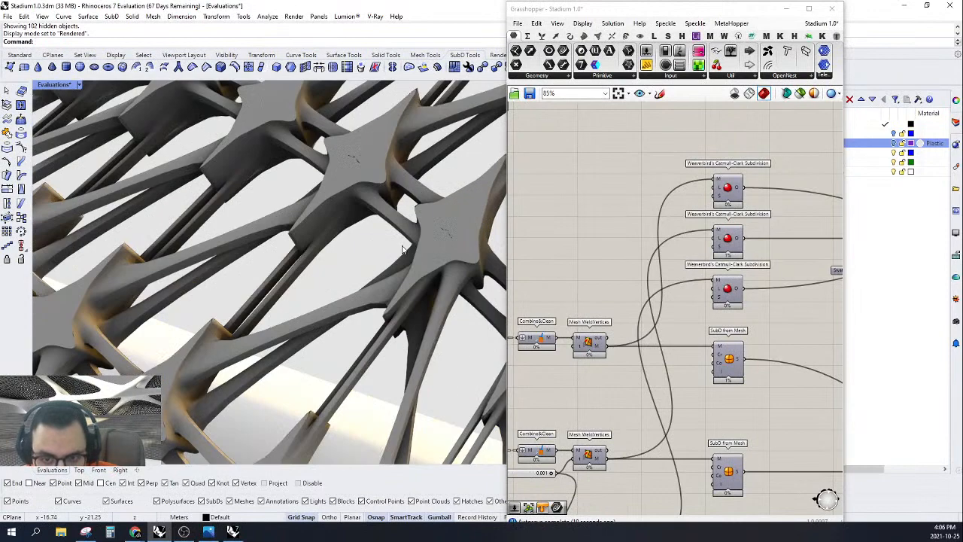
pyautogui.scroll(5, 422, 244)
# Step: Connect the 0.001 tolerance slider to the t input of the uppermost Mesh WeldVertices component
pyautogui.moveTo(552, 430); pyautogui.dragTo(667, 322, button='right')
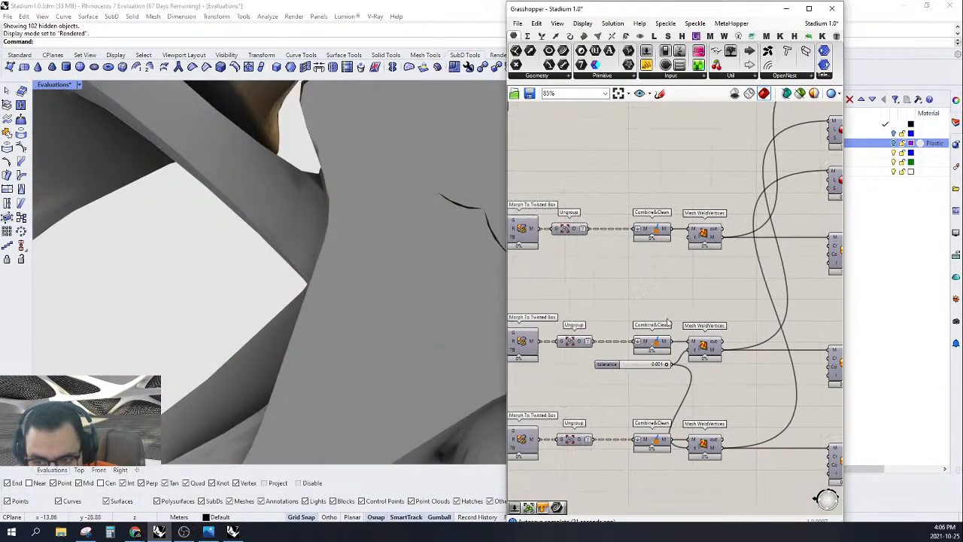
pyautogui.moveTo(685, 352); pyautogui.dragTo(689, 343)
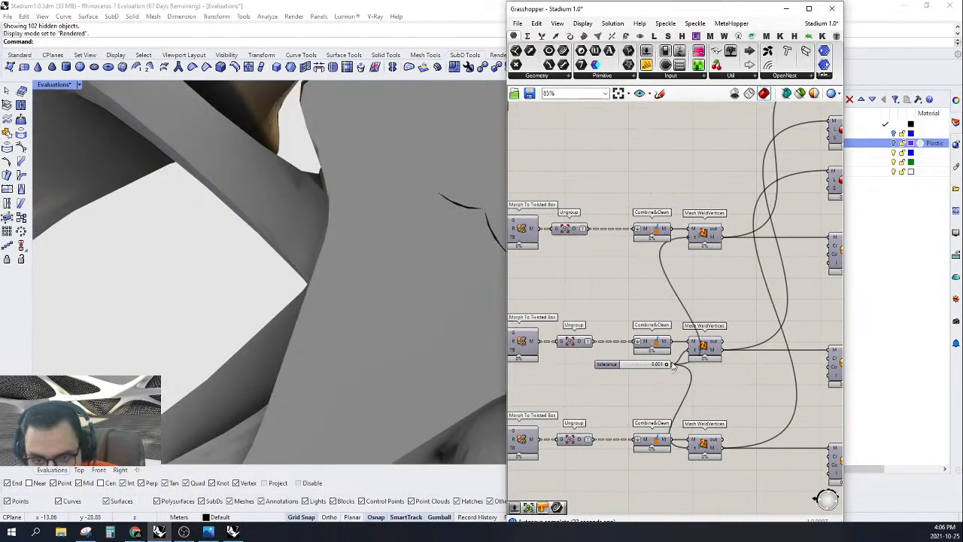
pyautogui.scroll(2, 656, 366)
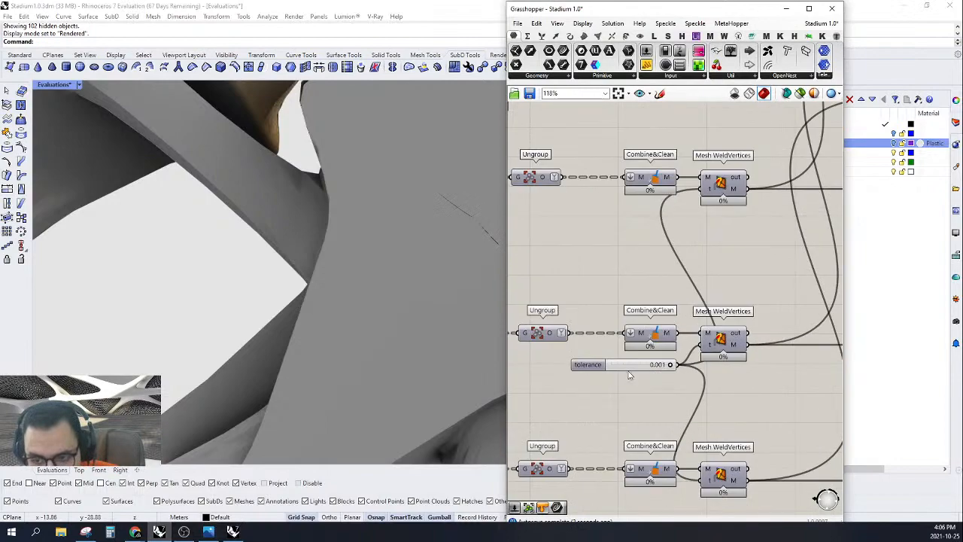
# Step: Inspect the lattice nodes and struts in the model again to check the welded seams
pyautogui.scroll(-5, 403, 307)
pyautogui.scroll(5, 321, 314)
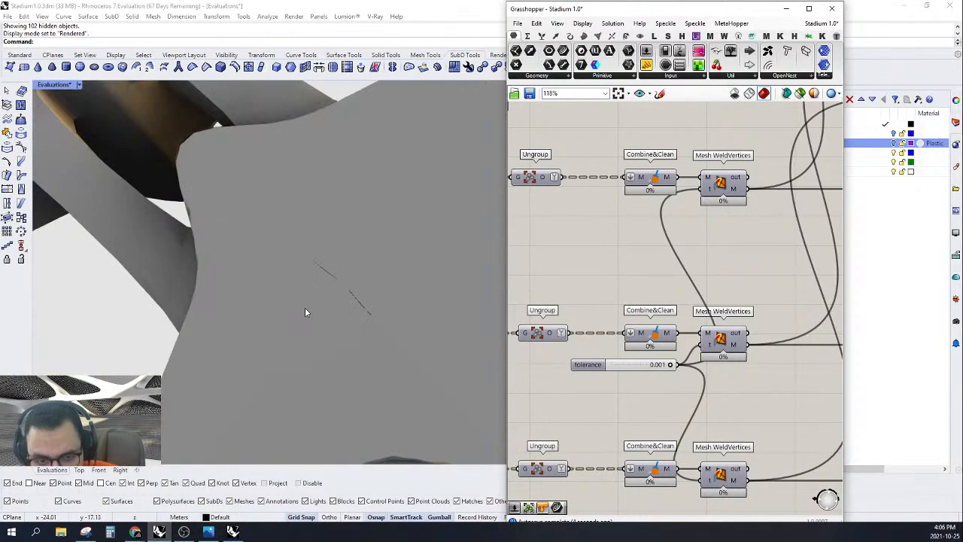
pyautogui.scroll(-3, 306, 314)
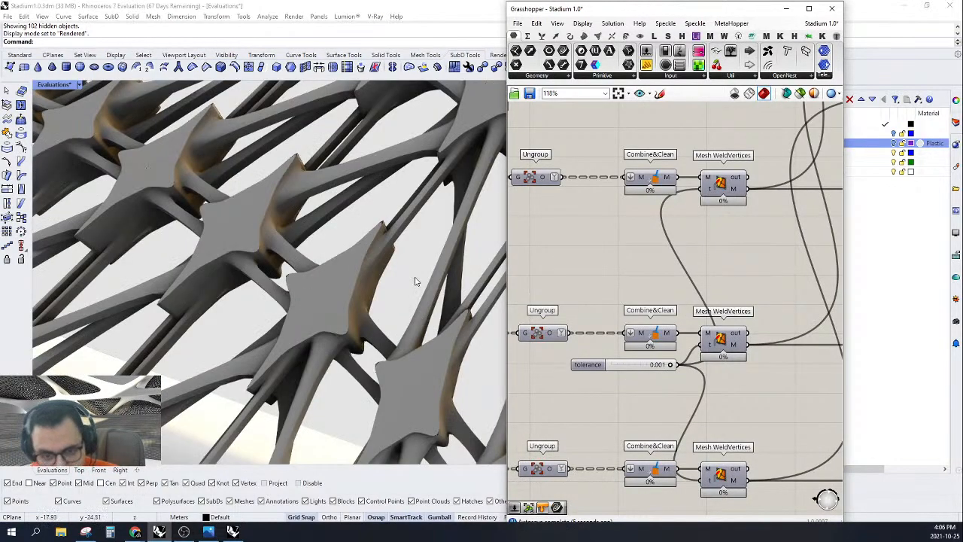
pyautogui.scroll(-5, 416, 281)
pyautogui.moveTo(417, 281); pyautogui.dragTo(358, 219, button='right')
pyautogui.scroll(5, 358, 219)
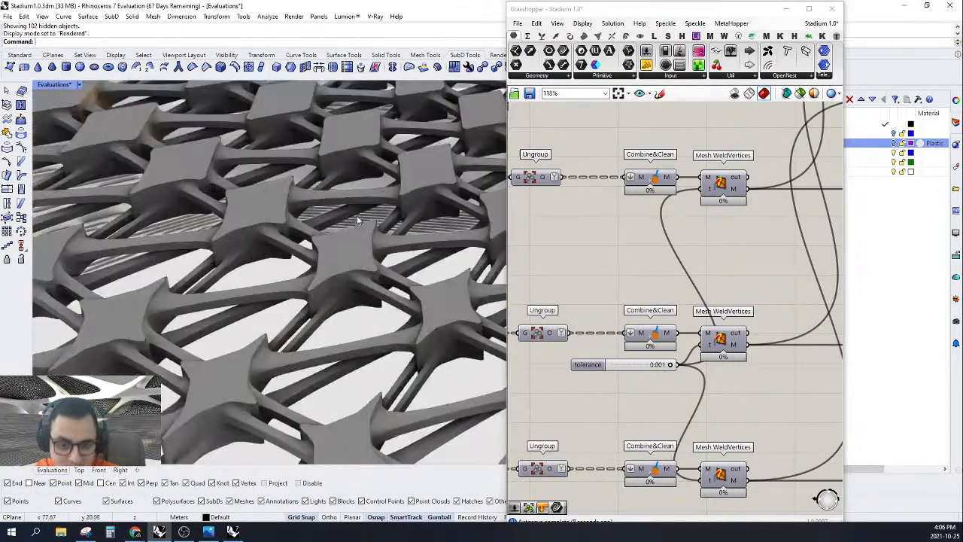
pyautogui.scroll(-8, 577, 273)
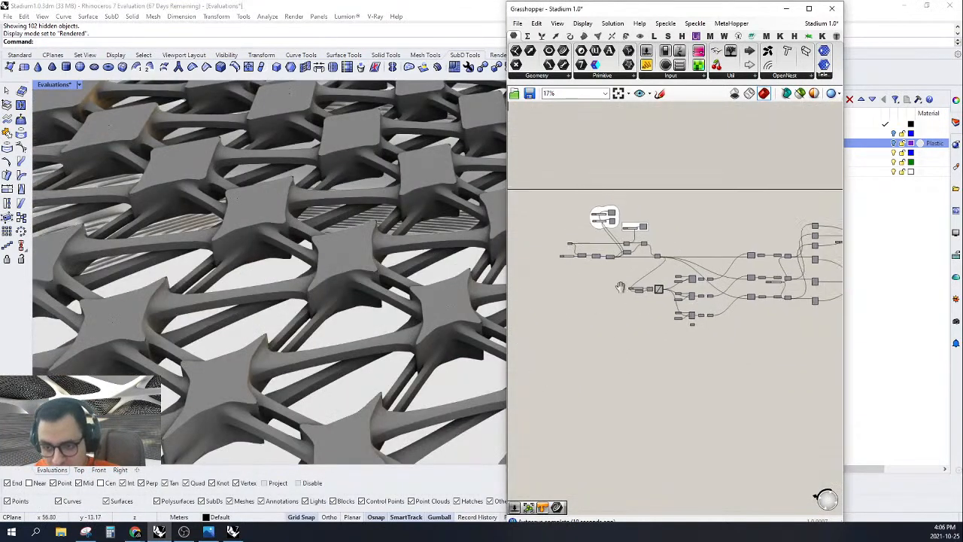
# Step: Examine the lattice definition on the Grasshopper canvas, from its input sliders through to the final preview components
pyautogui.scroll(2, 575, 275)
pyautogui.moveTo(768, 157); pyautogui.dragTo(509, 306)
pyautogui.moveTo(612, 272); pyautogui.dragTo(548, 273)
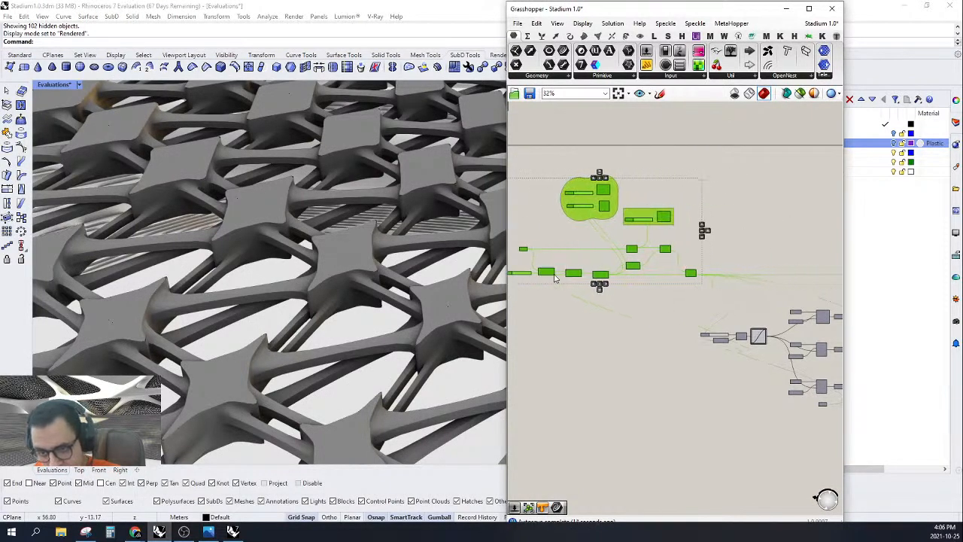
pyautogui.click(656, 265)
pyautogui.scroll(4, 659, 266)
pyautogui.moveTo(638, 278); pyautogui.dragTo(695, 296, button='right')
pyautogui.scroll(-6, 695, 295)
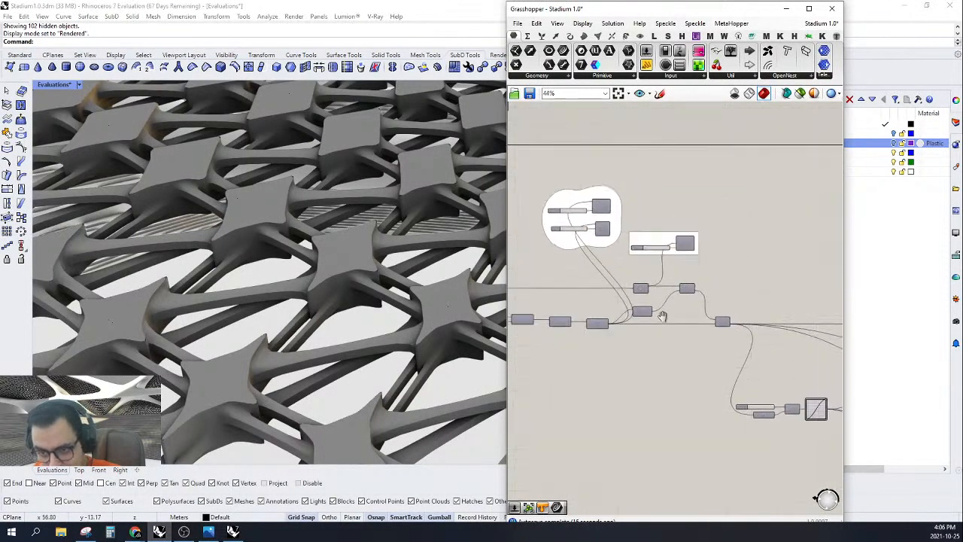
pyautogui.scroll(-3, 626, 266)
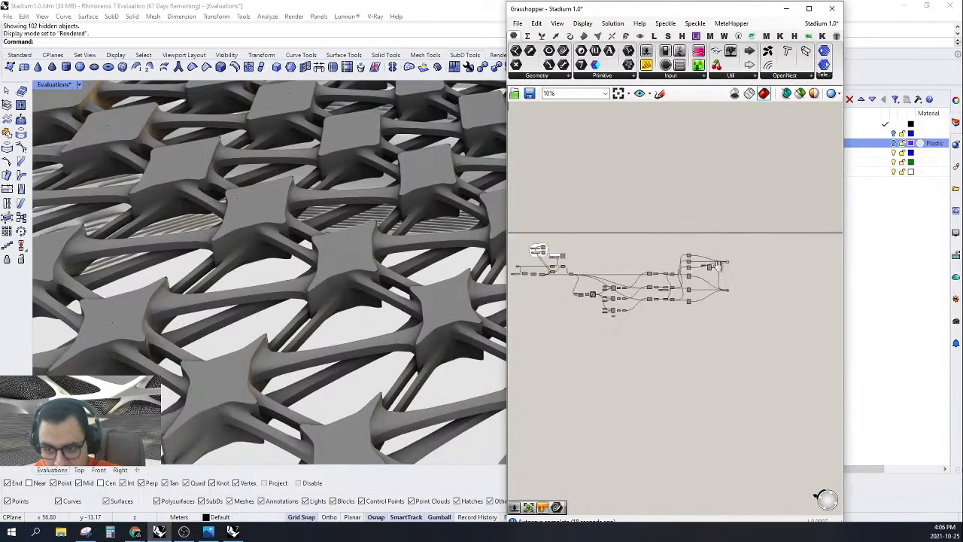
pyautogui.moveTo(801, 210); pyautogui.dragTo(530, 375)
pyautogui.scroll(1, 622, 274)
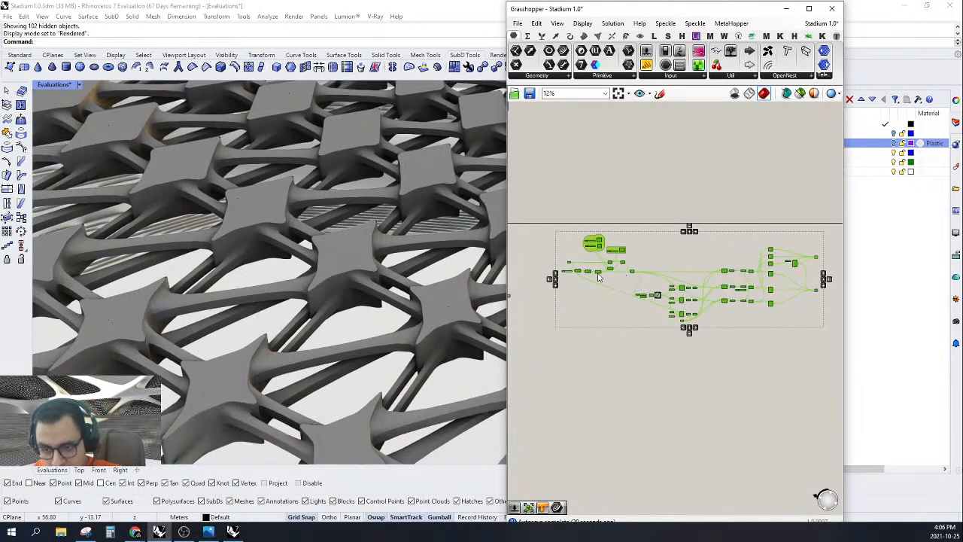
pyautogui.moveTo(599, 277); pyautogui.dragTo(690, 276, button='right')
pyautogui.click(664, 336)
pyautogui.moveTo(664, 337); pyautogui.dragTo(592, 322, button='right')
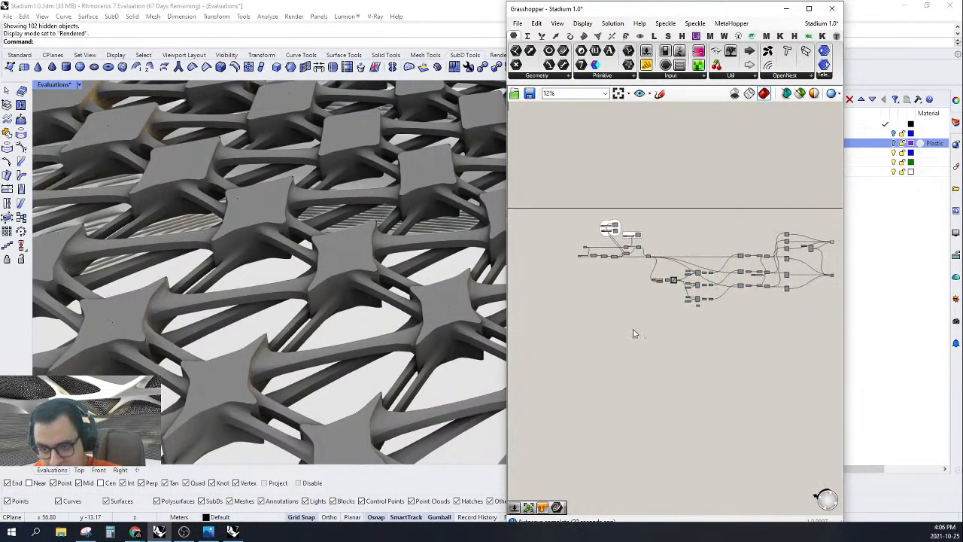
pyautogui.scroll(-1, 685, 316)
pyautogui.moveTo(686, 315)
pyautogui.mouseDown(button='right')
pyautogui.moveTo(679, 303)
pyautogui.moveTo(688, 307)
pyautogui.mouseUp(button='right')
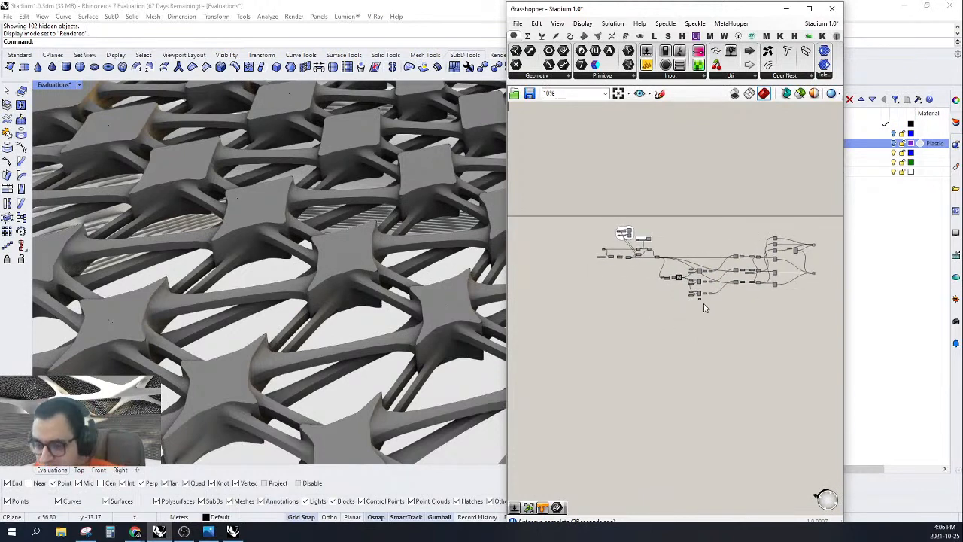
# Step: Inspect the dark lattice panel within the stadium facade, both from a distance and up close
pyautogui.scroll(-12, 282, 344)
pyautogui.moveTo(282, 344); pyautogui.dragTo(292, 389, button='right')
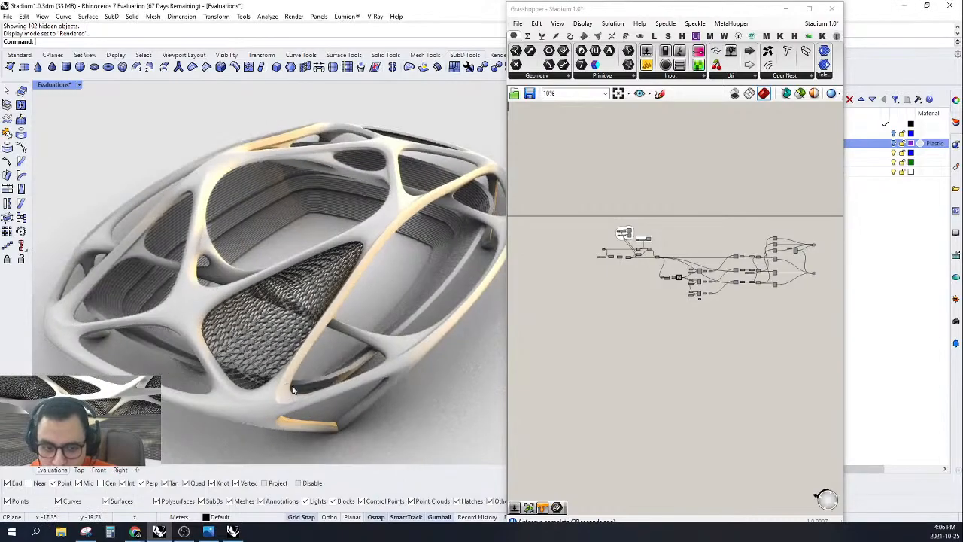
pyautogui.scroll(12, 302, 226)
pyautogui.scroll(-6, 388, 285)
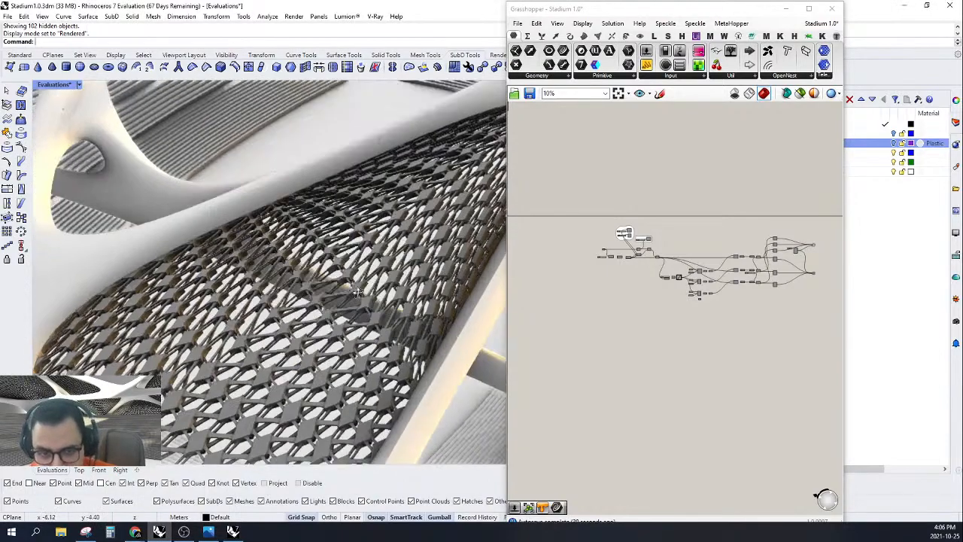
pyautogui.moveTo(388, 285); pyautogui.dragTo(334, 289, button='right')
pyautogui.scroll(-5, 333, 325)
pyautogui.scroll(7, 323, 320)
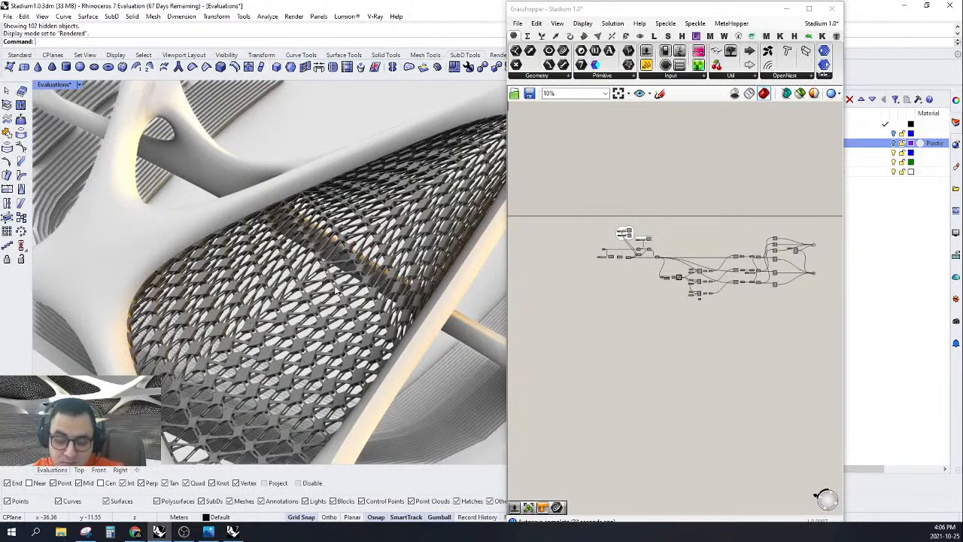
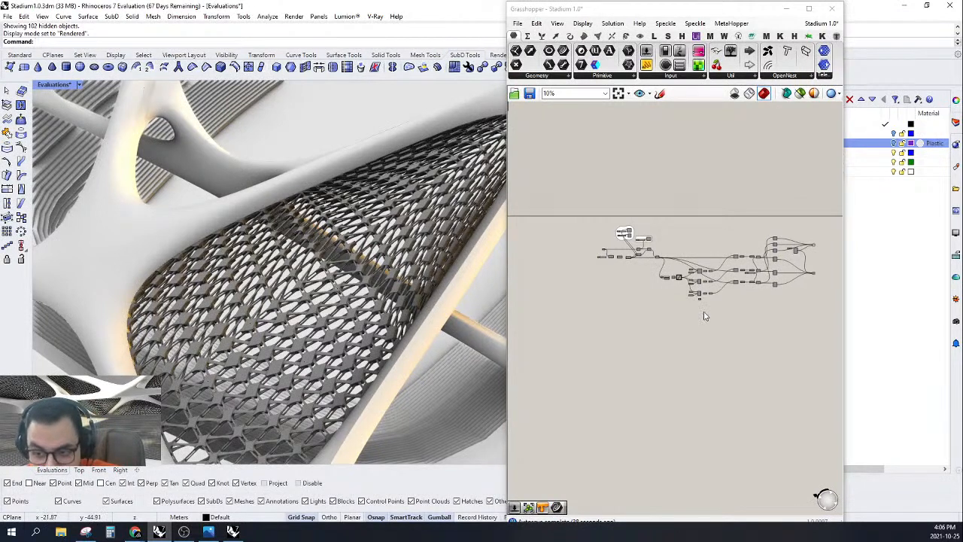
# Step: Duplicate the entire lattice definition and place the copy below the original on the Grasshopper canvas
pyautogui.click(705, 315)
pyautogui.moveTo(825, 207); pyautogui.dragTo(580, 350)
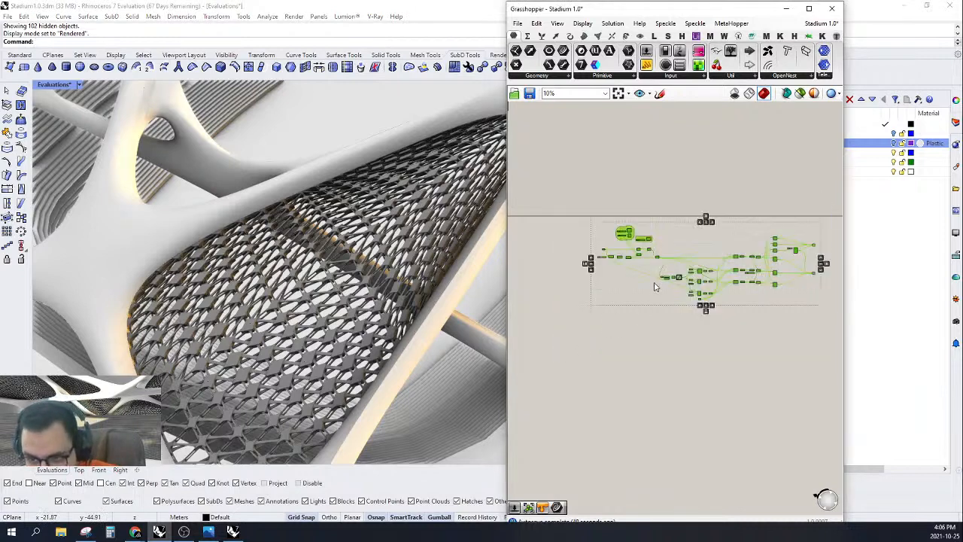
pyautogui.scroll(3, 679, 277)
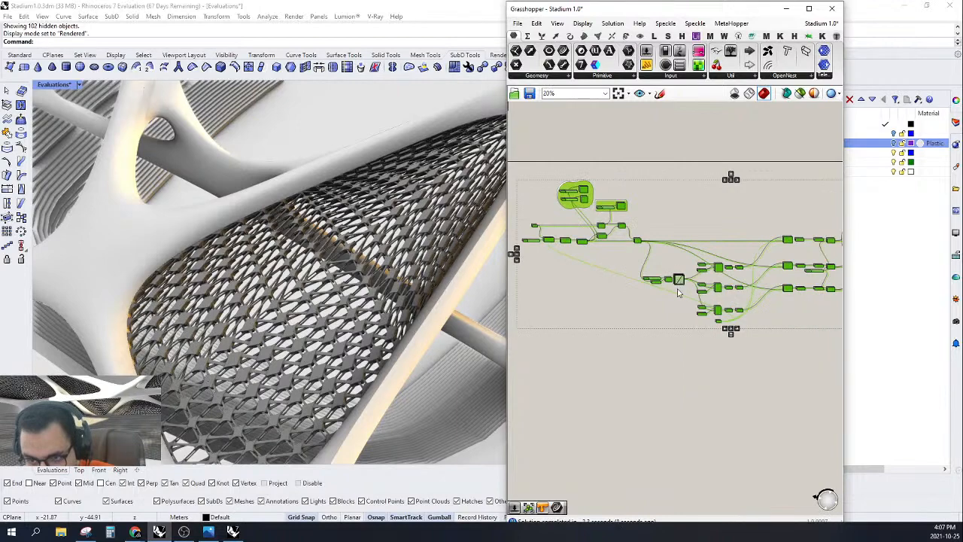
pyautogui.moveTo(677, 283); pyautogui.dragTo(666, 512)
pyautogui.scroll(-3, 689, 346)
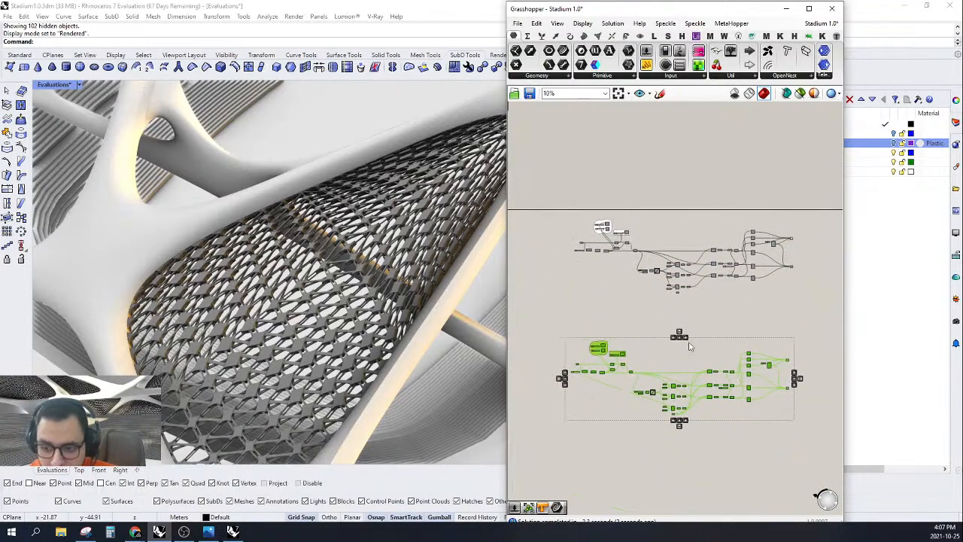
pyautogui.scroll(-3, 695, 319)
pyautogui.click(699, 319)
# Step: Run the Show command for hidden objects and display the two base modules in Shaded mode
pyautogui.scroll(-12, 333, 316)
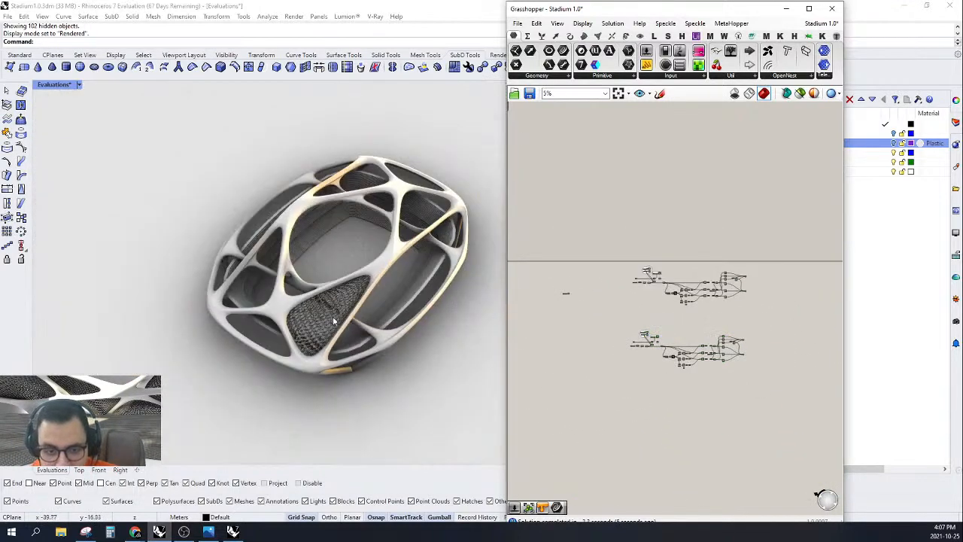
pyautogui.moveTo(333, 315); pyautogui.dragTo(342, 354, button='right')
pyautogui.scroll(5, 320, 302)
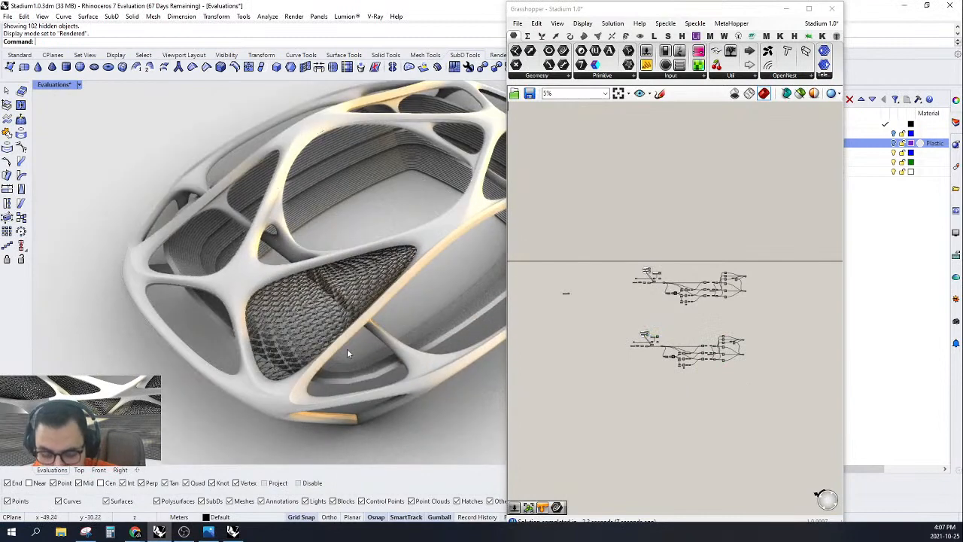
pyautogui.press('Return')
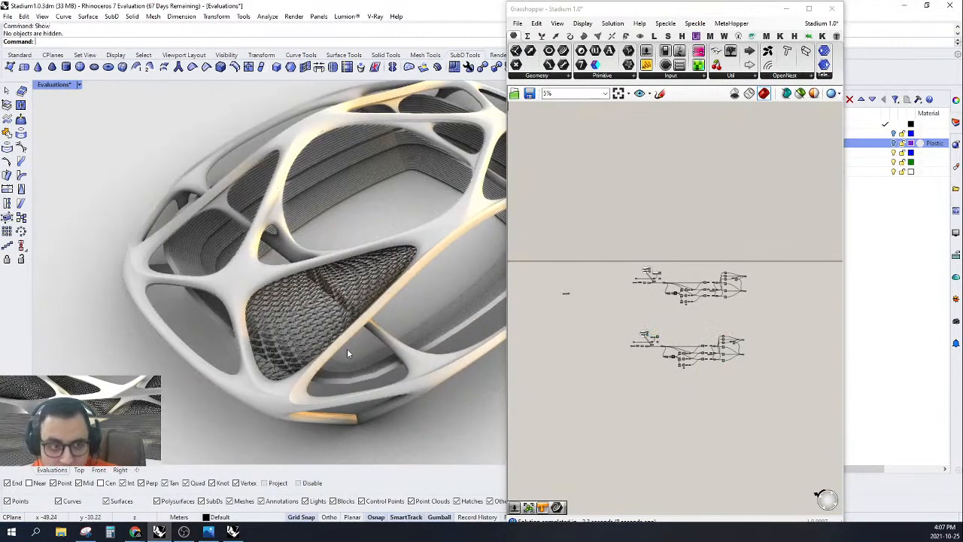
pyautogui.scroll(-14, 350, 348)
pyautogui.scroll(10, 120, 260)
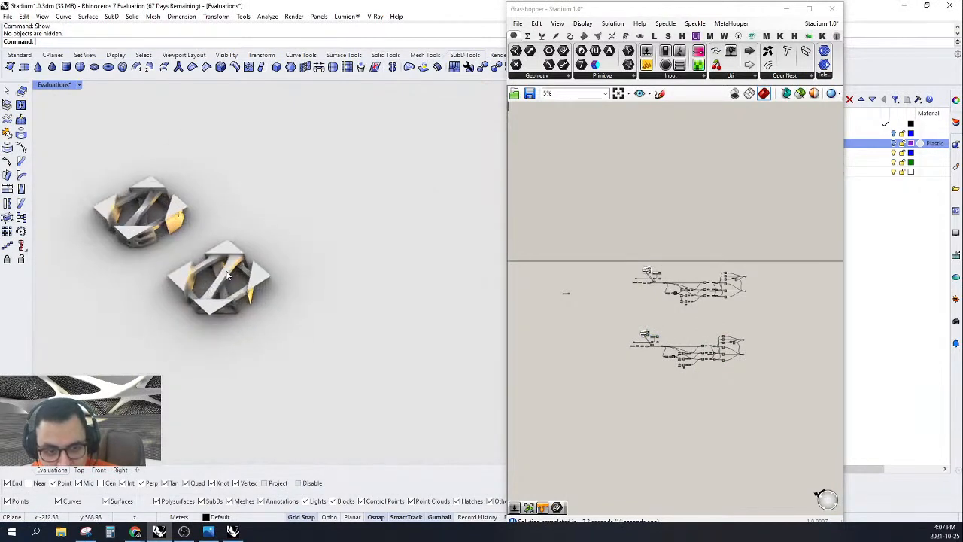
pyautogui.scroll(3, 228, 275)
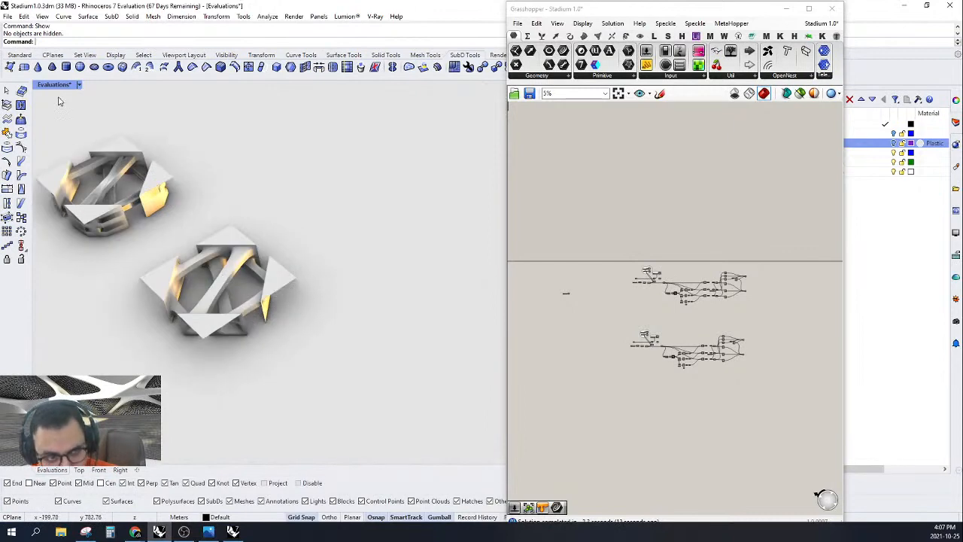
pyautogui.click(80, 85)
pyautogui.click(87, 132)
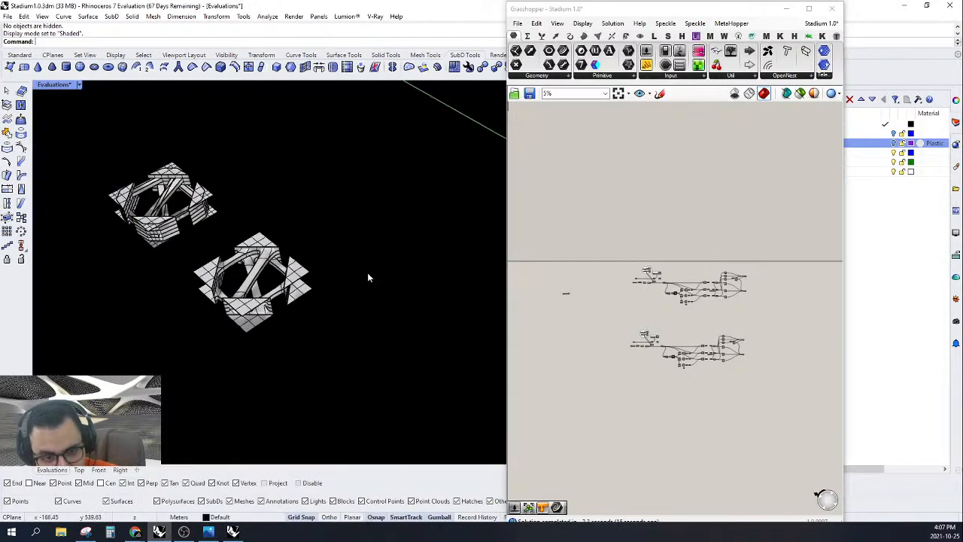
# Step: Inspect the two SubD base modules from several angles, comparing their corner blocks and struts
pyautogui.scroll(2, 285, 273)
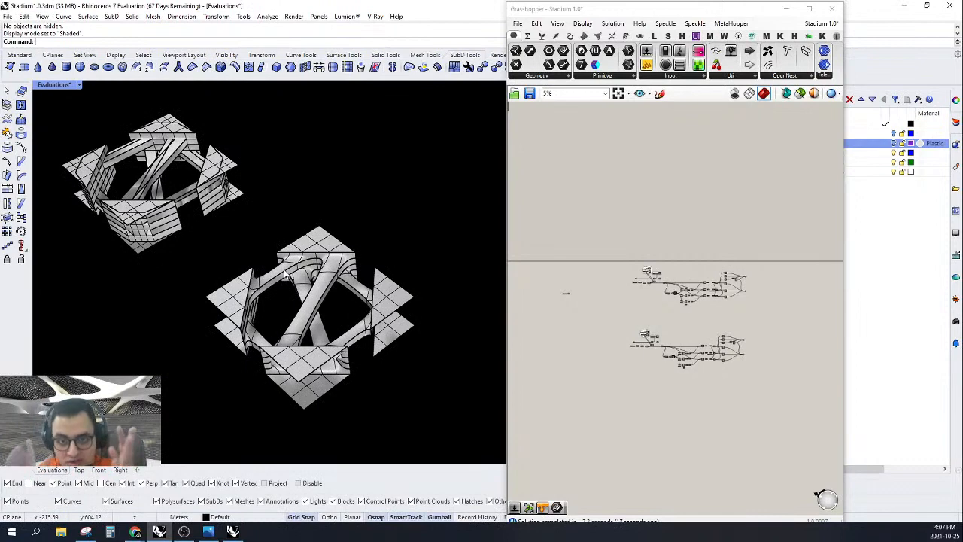
pyautogui.scroll(1, 287, 302)
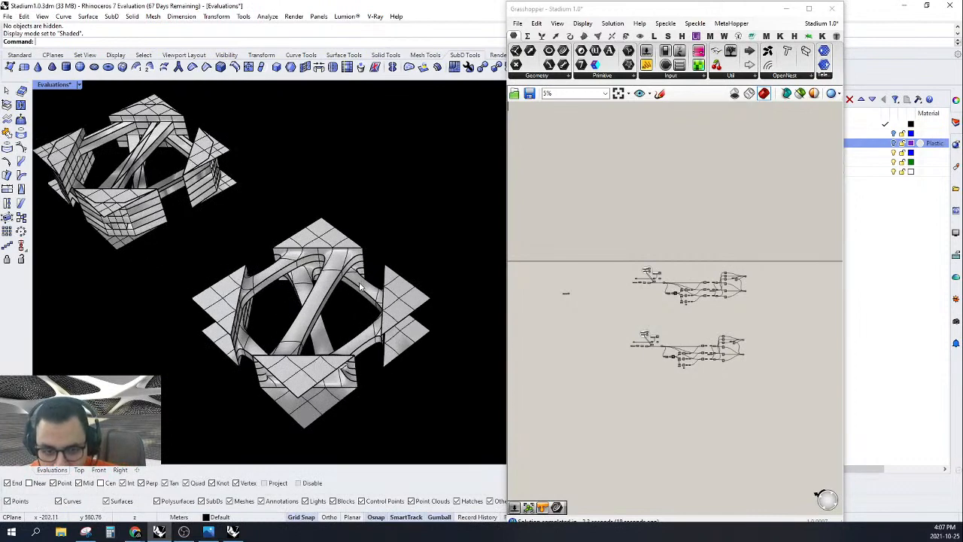
pyautogui.scroll(-9, 434, 284)
pyautogui.moveTo(389, 302); pyautogui.dragTo(338, 328, button='right')
pyautogui.scroll(2, 391, 314)
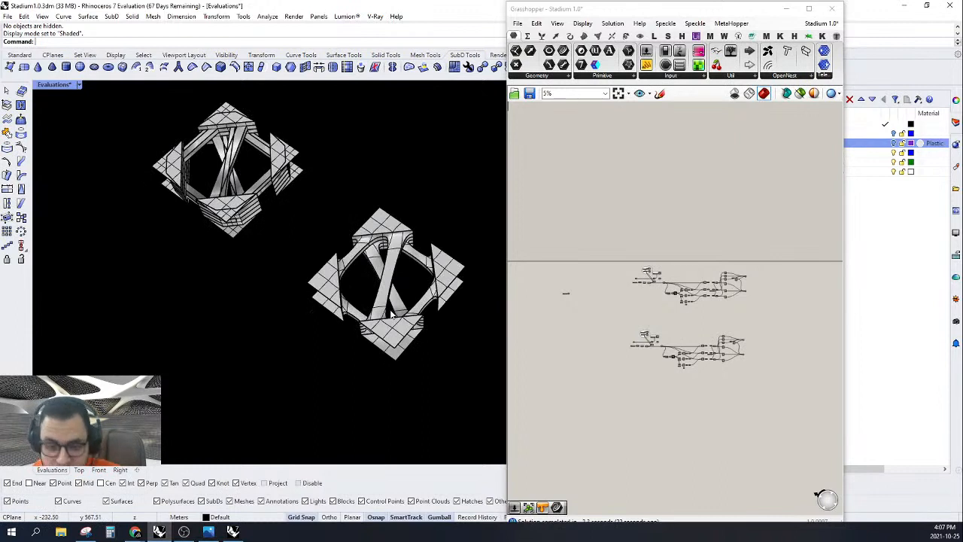
pyautogui.scroll(3, 423, 267)
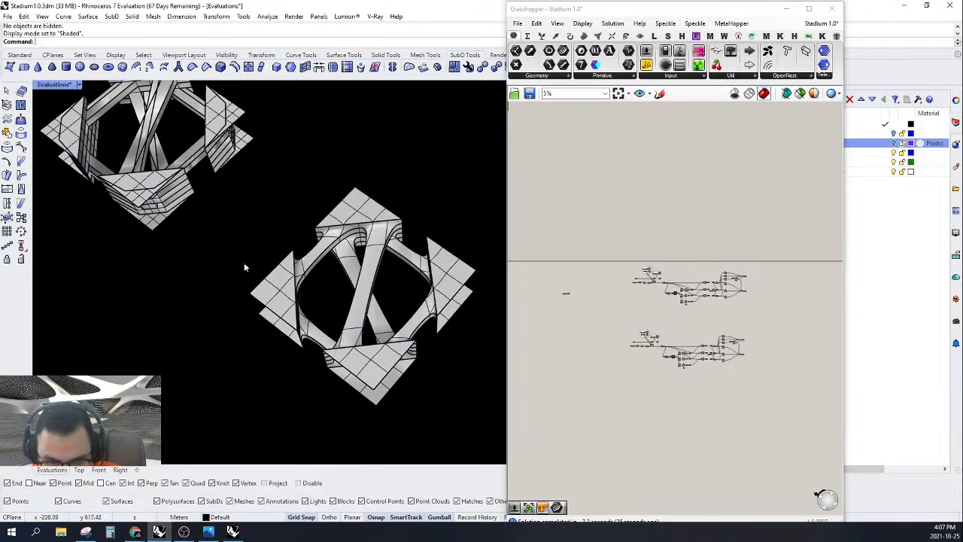
pyautogui.moveTo(234, 366); pyautogui.dragTo(453, 201)
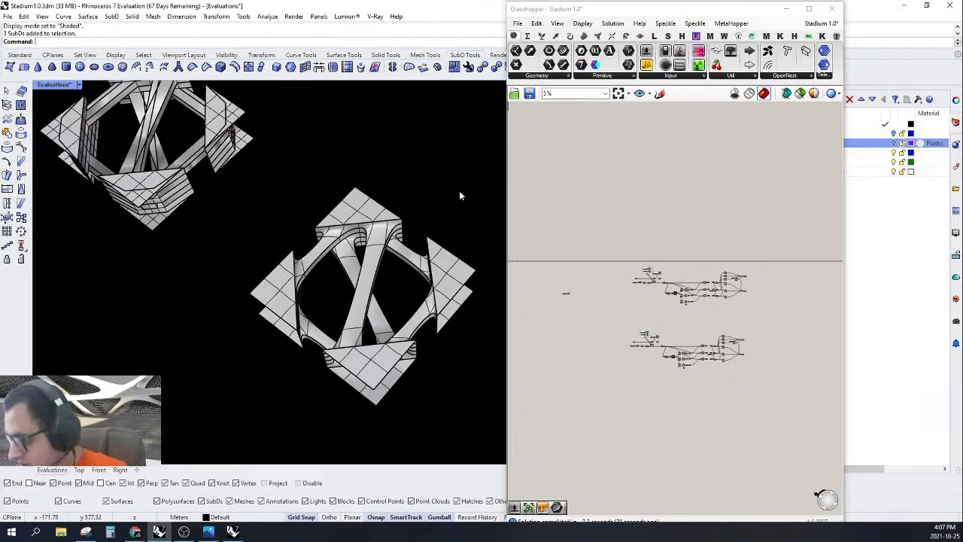
pyautogui.scroll(-1, 380, 292)
pyautogui.moveTo(380, 295); pyautogui.dragTo(332, 333, button='right')
pyautogui.scroll(-4, 332, 332)
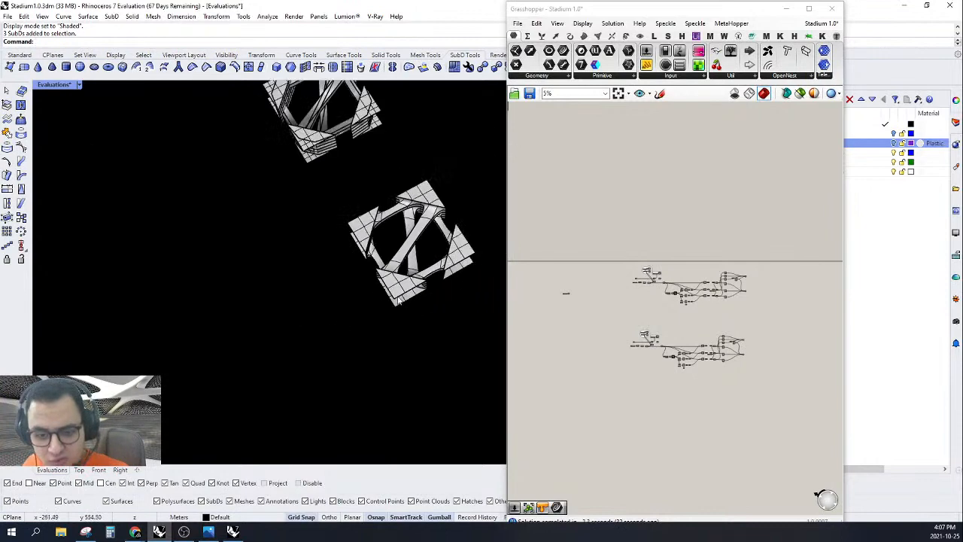
pyautogui.scroll(7, 476, 176)
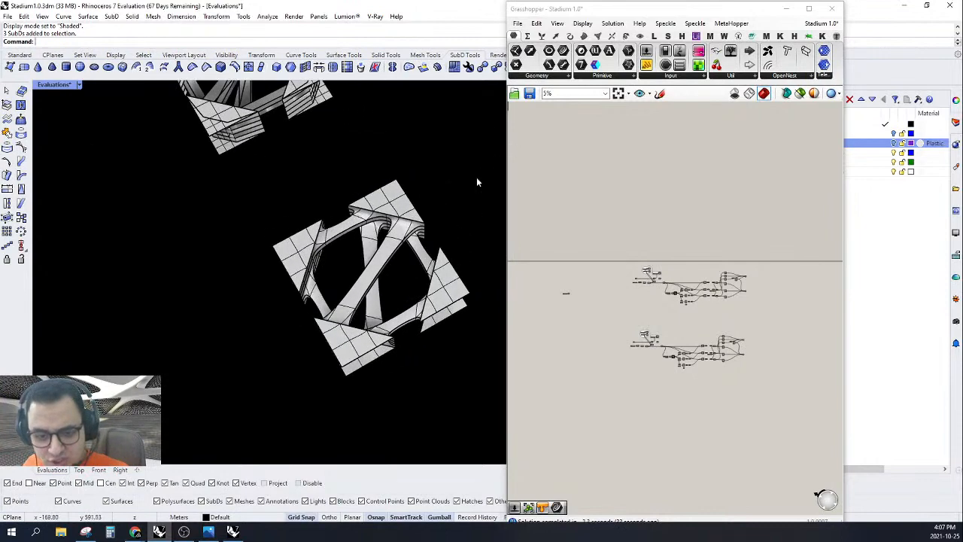
# Step: In the Top view, duplicate the lower module's 19 SubDs and place the copy beside it along the X axis
pyautogui.click(79, 470)
pyautogui.scroll(-15, 338, 304)
pyautogui.scroll(8, 272, 125)
pyautogui.scroll(10, 292, 115)
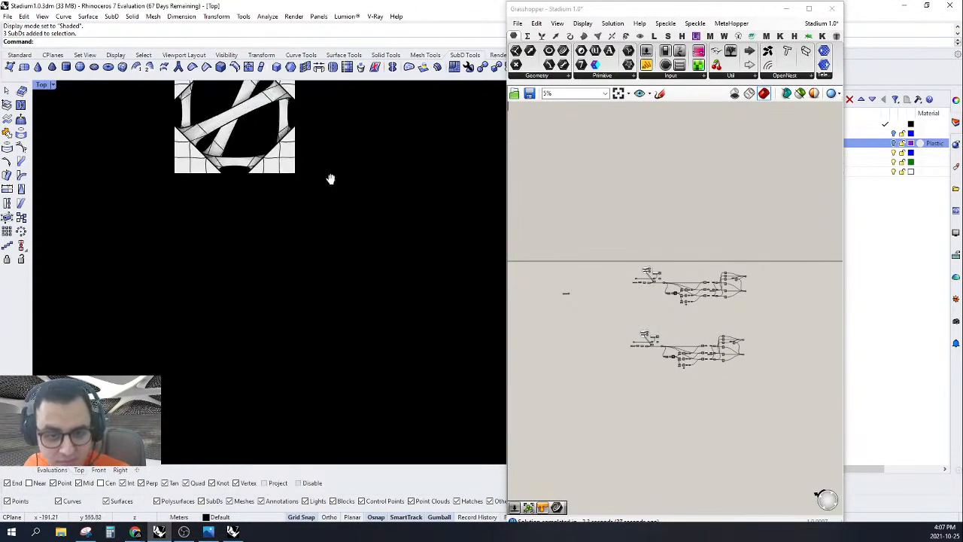
pyautogui.moveTo(329, 178); pyautogui.dragTo(399, 280, button='right')
pyautogui.moveTo(421, 118); pyautogui.dragTo(90, 335)
pyautogui.scroll(-10, 129, 317)
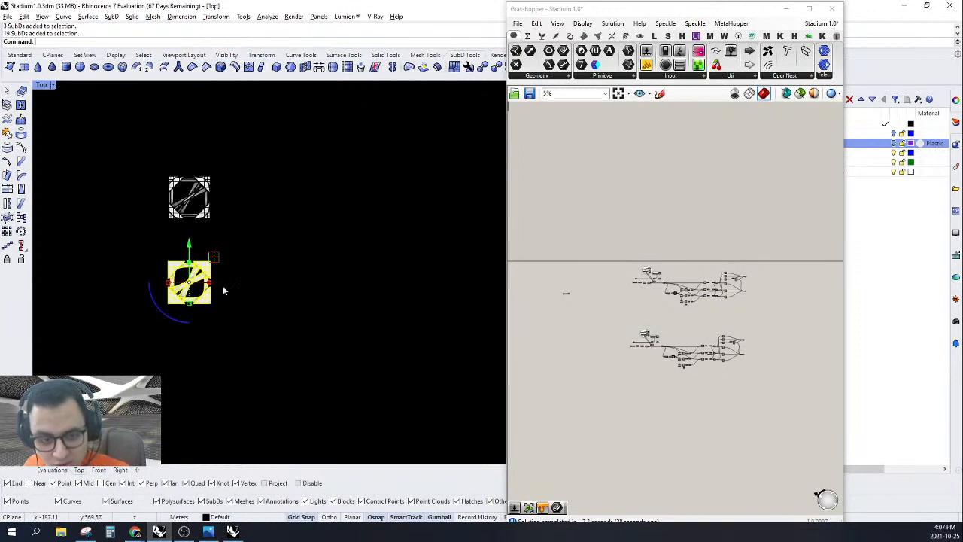
pyautogui.moveTo(226, 282); pyautogui.dragTo(386, 278)
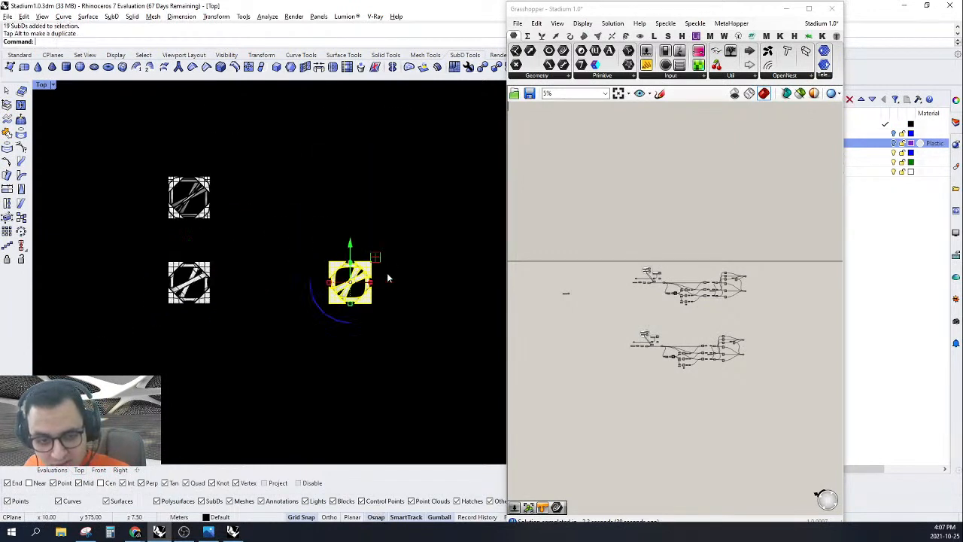
# Step: Set the Shaded display background to use the application settings and turn on the grid and CPlane axes
pyautogui.click(54, 84)
pyautogui.click(63, 109)
pyautogui.click(53, 85)
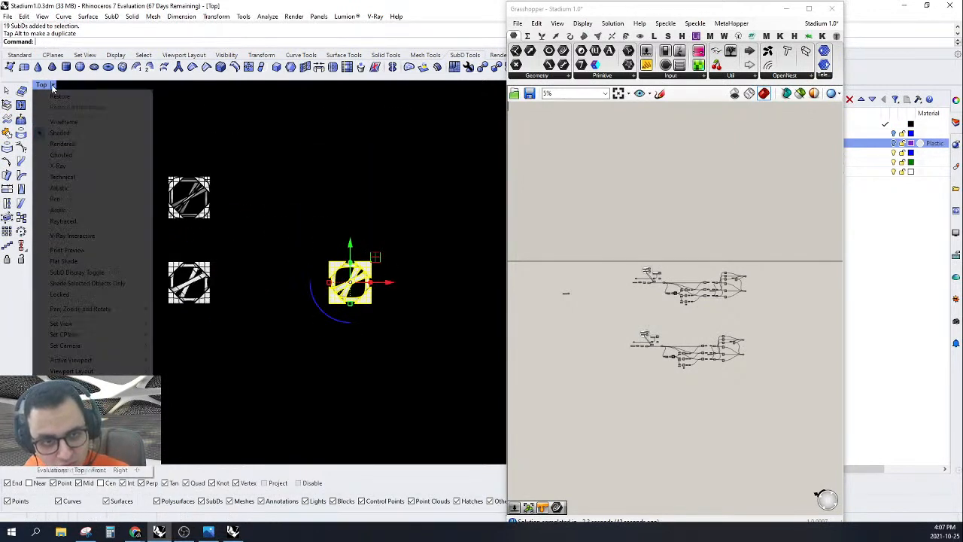
pyautogui.click(65, 125)
pyautogui.doubleClick(550, 13)
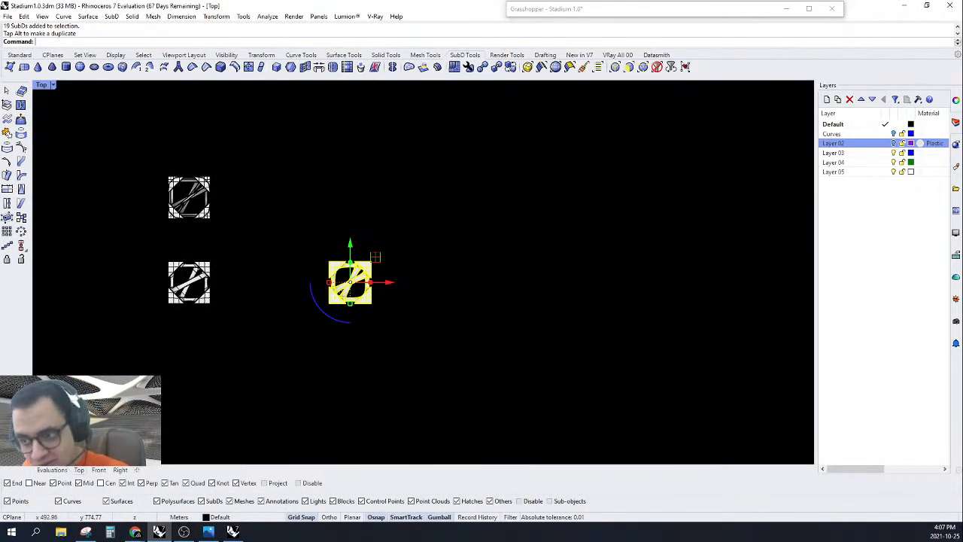
pyautogui.click(956, 232)
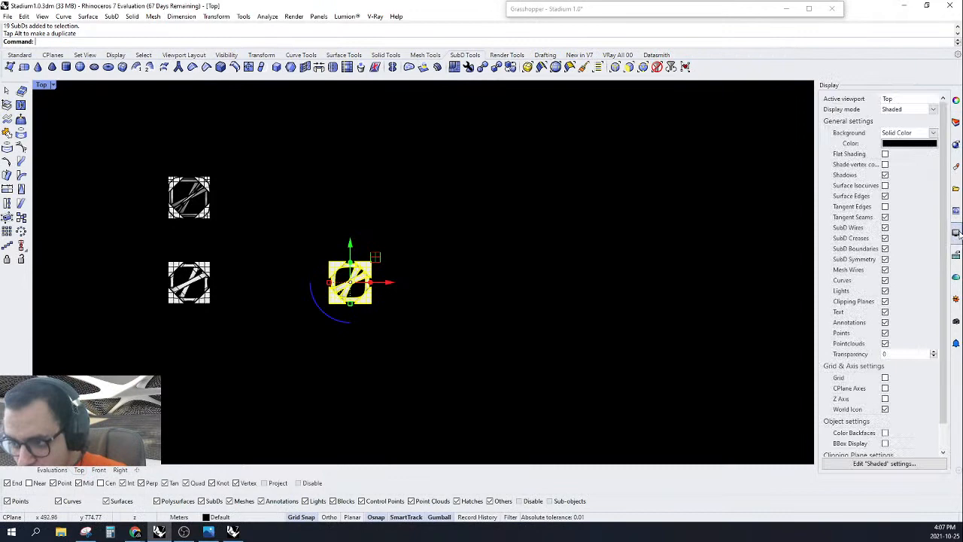
pyautogui.click(902, 133)
pyautogui.click(904, 142)
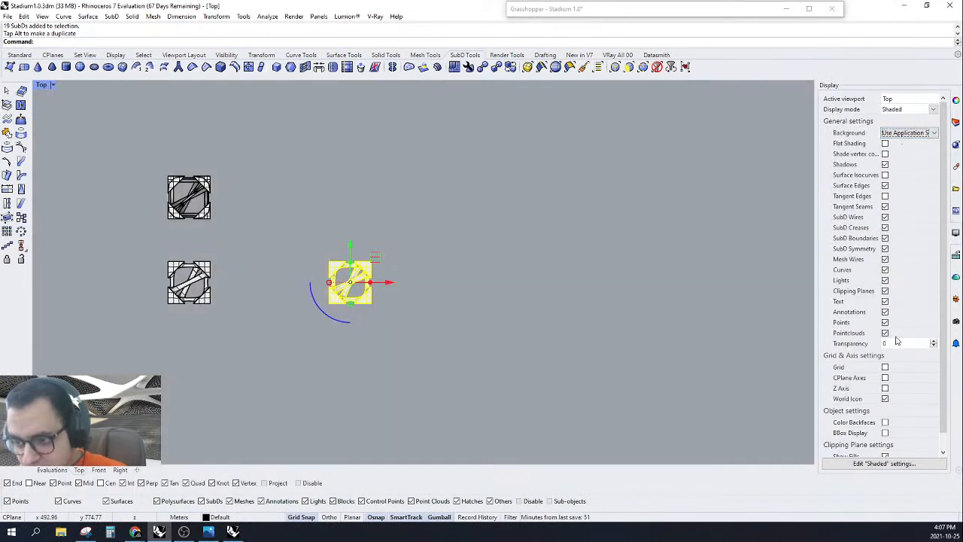
pyautogui.click(886, 368)
# Step: Move the copied SubD module farther away along the X axis, deselect it and return to the Evaluations view
pyautogui.scroll(-1, 475, 289)
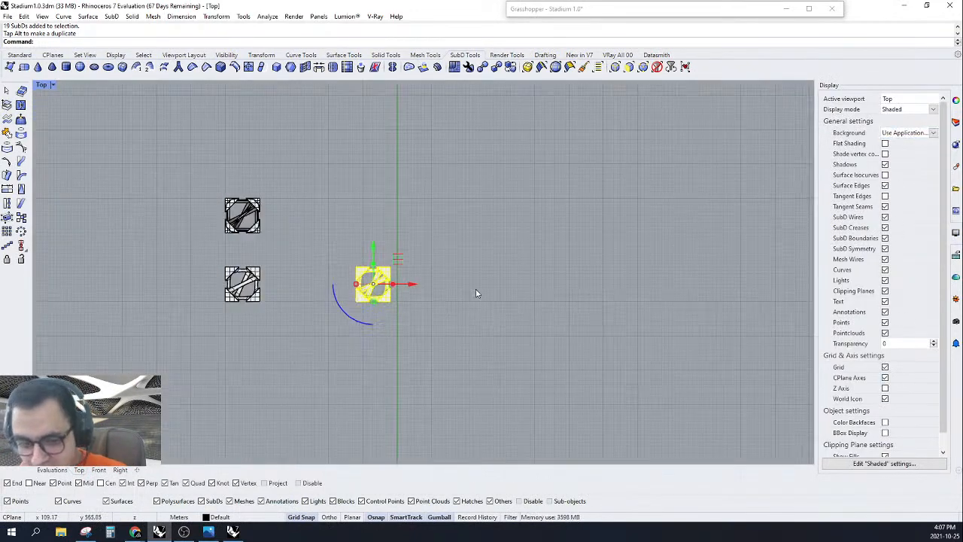
pyautogui.scroll(4, 433, 297)
pyautogui.moveTo(424, 249); pyautogui.dragTo(525, 254)
pyautogui.click(644, 239)
pyautogui.click(52, 469)
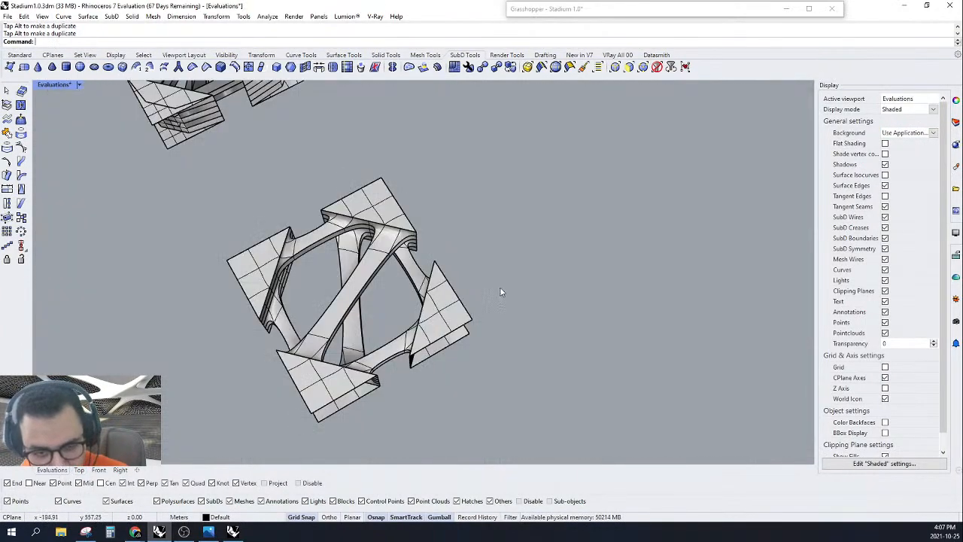
# Step: Inspect the copied SubD module's corner blocks and struts up close and from the side
pyautogui.moveTo(500, 290); pyautogui.dragTo(522, 277, button='right')
pyautogui.scroll(-5, 277, 385)
pyautogui.scroll(7, 561, 287)
pyautogui.scroll(11, 527, 273)
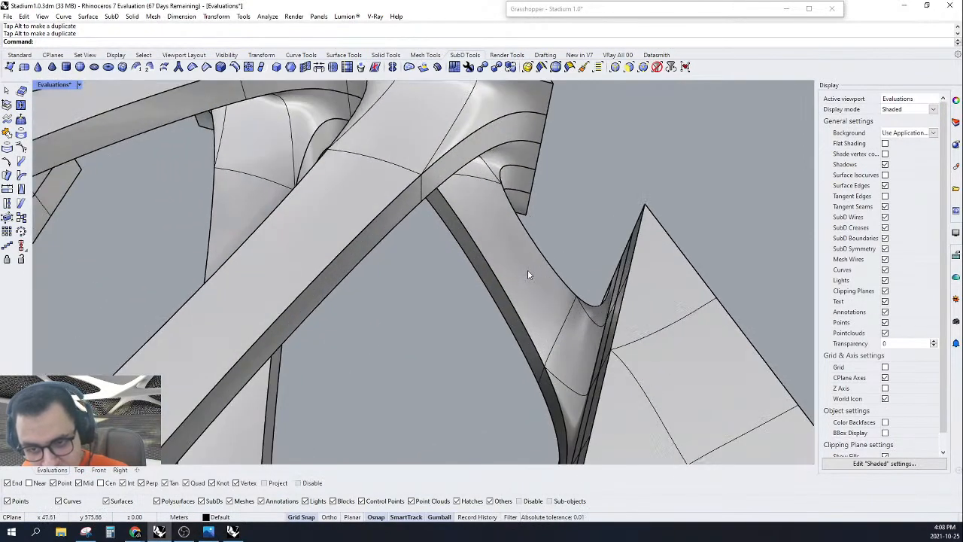
pyautogui.moveTo(569, 252); pyautogui.dragTo(630, 251, button='right')
pyautogui.scroll(-8, 645, 309)
pyautogui.scroll(-7, 630, 255)
pyautogui.moveTo(628, 313); pyautogui.dragTo(604, 311, button='right')
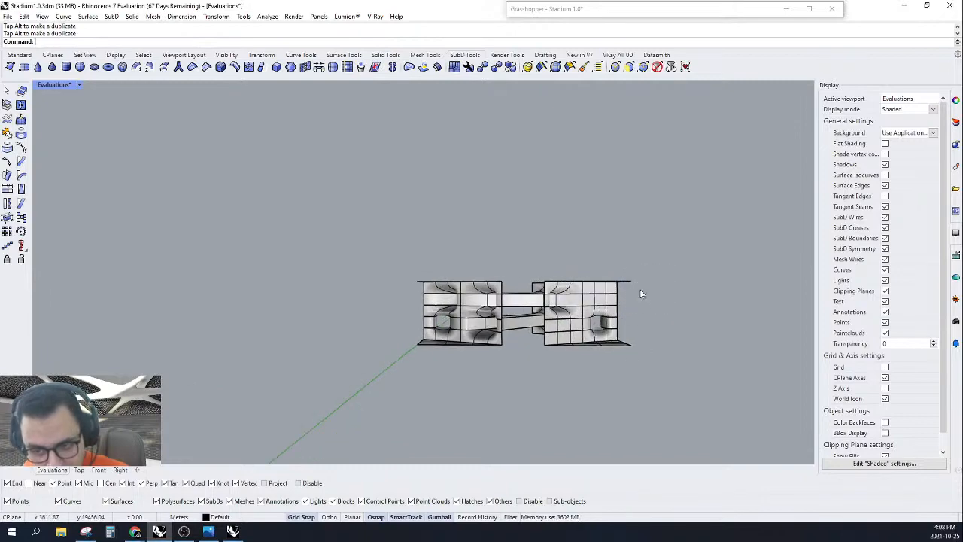
# Step: Delete the copied module's struts and corner side walls, keeping only its flat triangular top and bottom plates
pyautogui.hotkey('ctrl', 'a')
pyautogui.moveTo(370, 334); pyautogui.dragTo(595, 352, button='right')
pyautogui.scroll(5, 434, 326)
pyautogui.keyDown('ctrl'); pyautogui.click(499, 350); pyautogui.keyUp('ctrl')
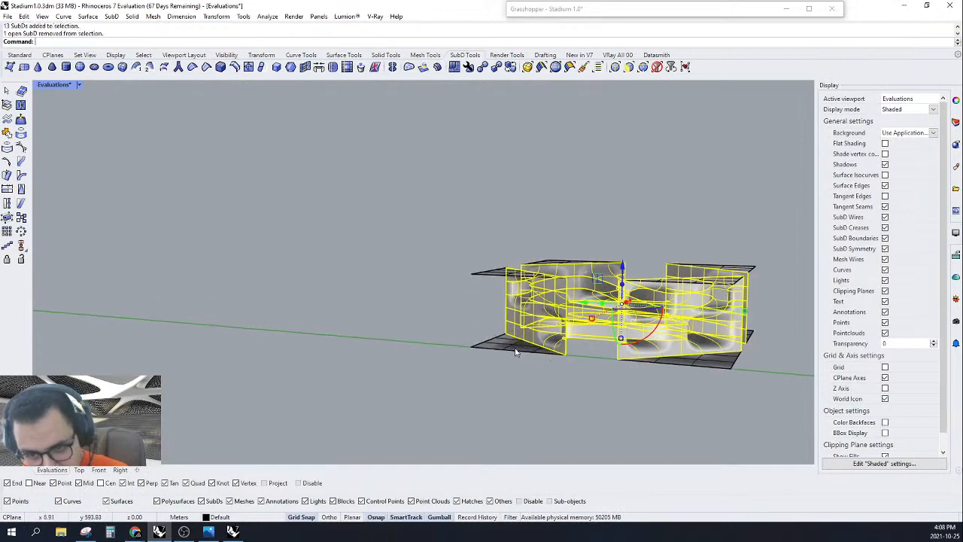
pyautogui.moveTo(516, 352); pyautogui.dragTo(492, 393, button='right')
pyautogui.scroll(-4, 460, 346)
pyautogui.moveTo(460, 350); pyautogui.dragTo(578, 372, button='right')
pyautogui.press('Delete')
pyautogui.scroll(7, 684, 363)
pyautogui.moveTo(681, 363); pyautogui.dragTo(600, 337, button='right')
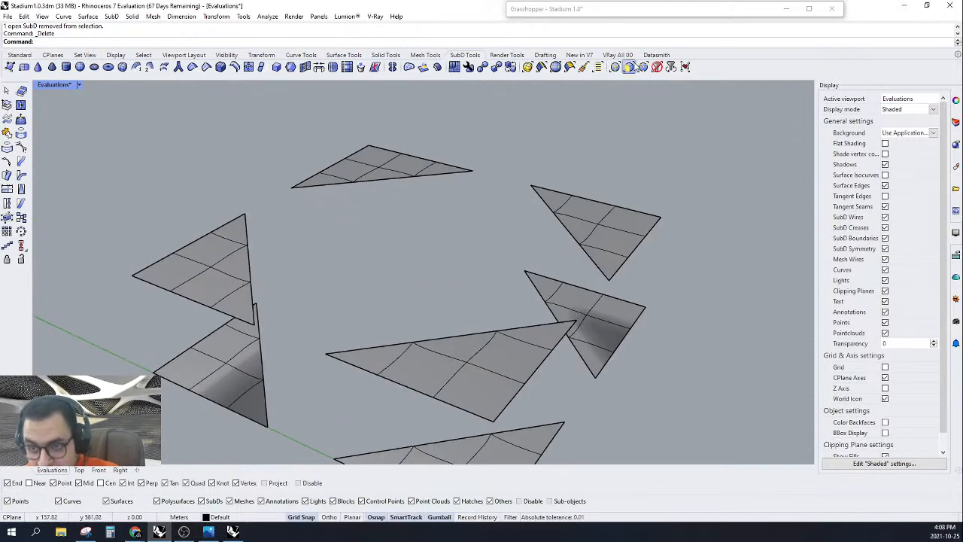
pyautogui.keyDown('ctrl'); pyautogui.keyDown('shift'); pyautogui.click(595, 263); pyautogui.keyUp('shift'); pyautogui.keyUp('ctrl')
pyautogui.moveTo(585, 277); pyautogui.dragTo(604, 236, button='right')
pyautogui.scroll(4, 595, 282)
pyautogui.scroll(-5, 584, 302)
pyautogui.scroll(5, 582, 284)
pyautogui.click(631, 67)
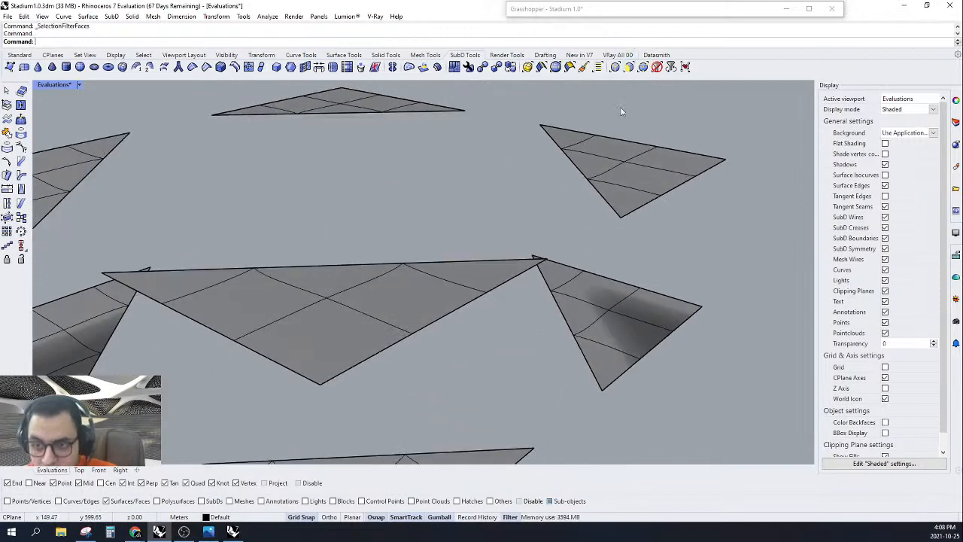
pyautogui.click(600, 197)
pyautogui.press('Escape')
pyautogui.click(617, 54)
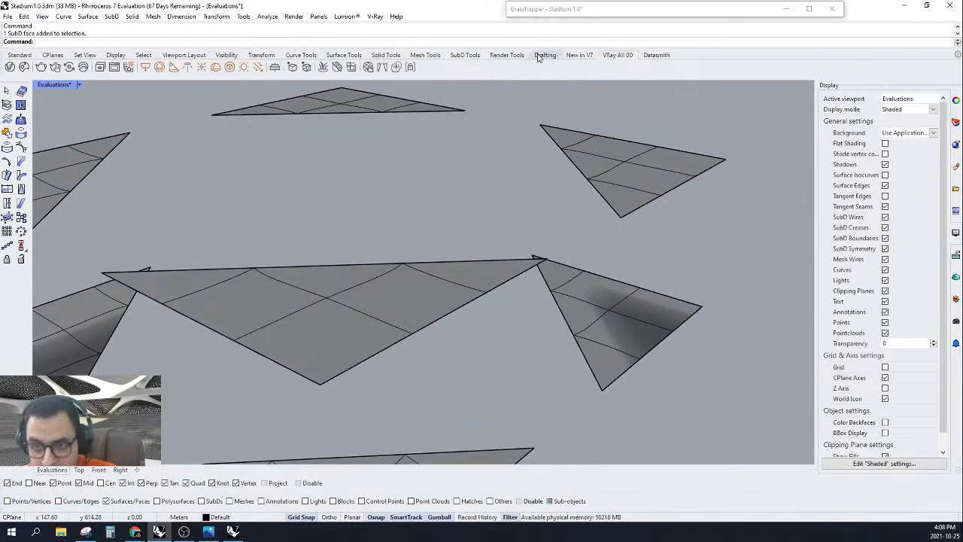
pyautogui.click(455, 55)
# Step: Filter selection to SubD edges and select only the diagonal inner boundary edges of one corner's upper triangular plate
pyautogui.click(615, 66)
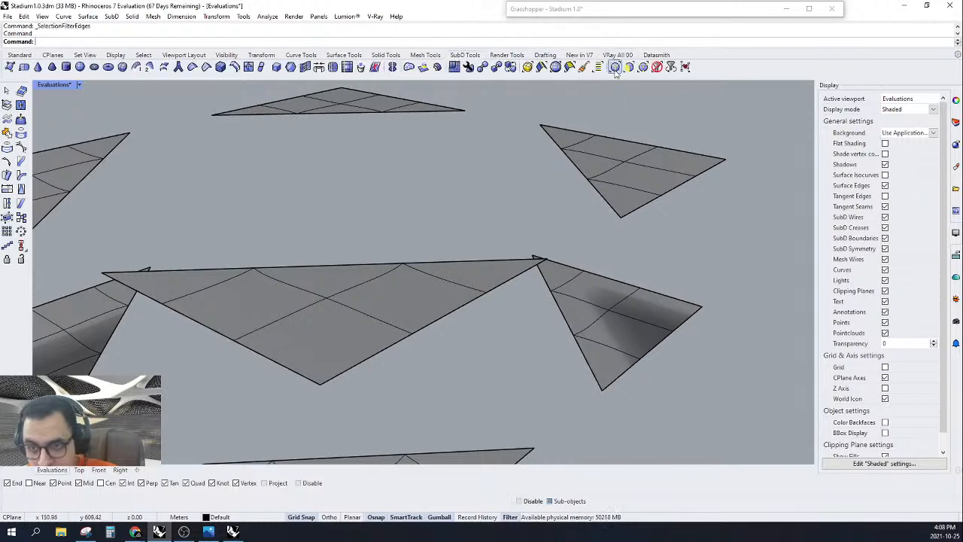
pyautogui.click(599, 196)
pyautogui.scroll(2, 615, 213)
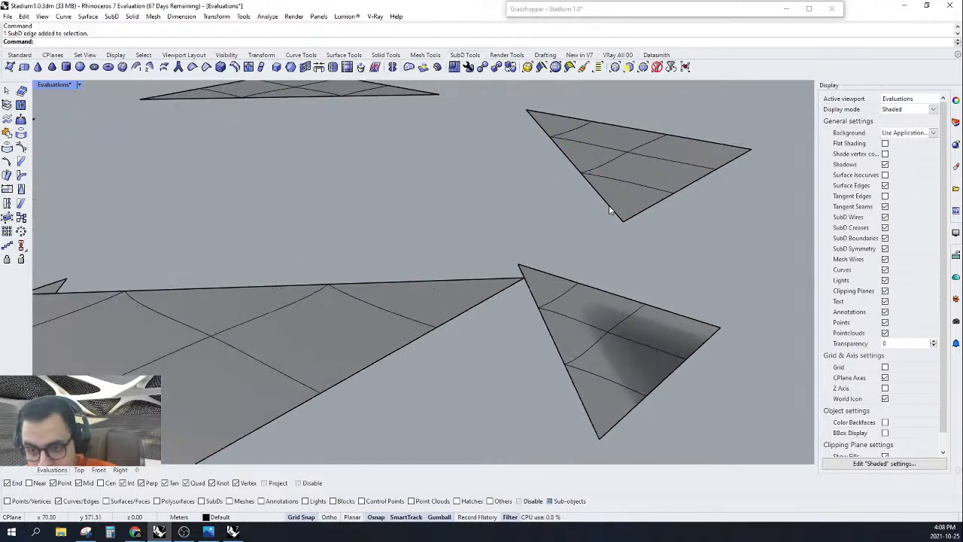
pyautogui.doubleClick(610, 209)
pyautogui.scroll(-3, 648, 187)
pyautogui.scroll(1, 694, 198)
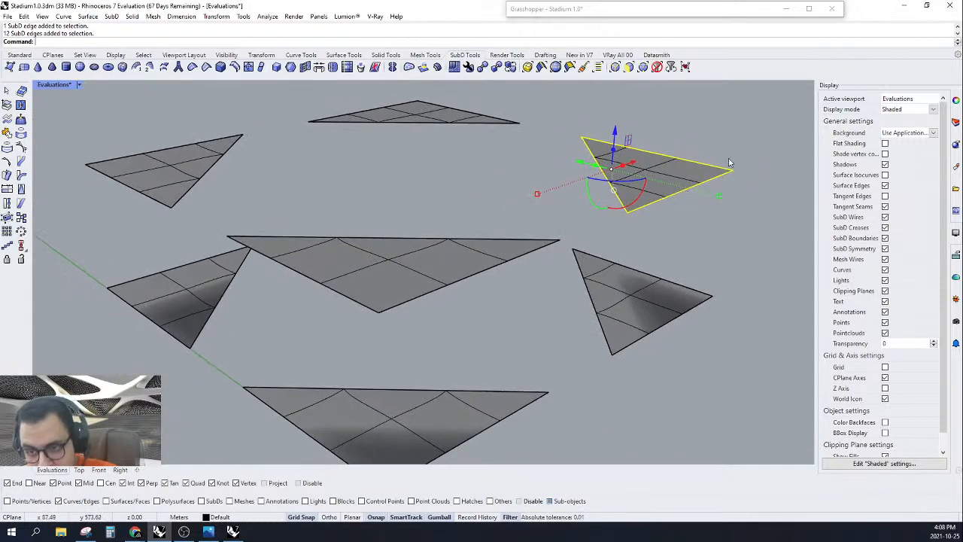
pyautogui.keyDown('ctrl'); pyautogui.moveTo(635, 226); pyautogui.dragTo(634, 225); pyautogui.keyUp('ctrl')
pyautogui.moveTo(662, 225); pyautogui.dragTo(646, 221, button='right')
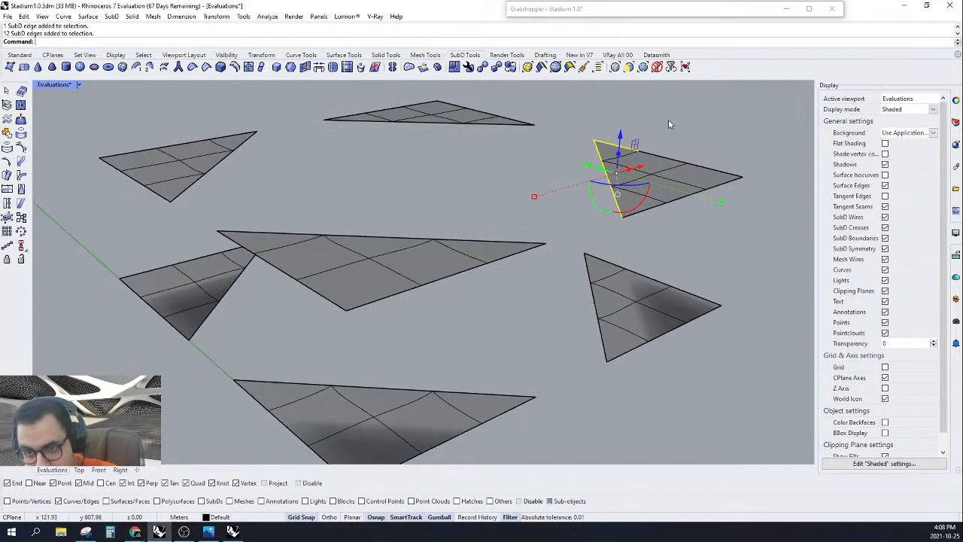
pyautogui.scroll(2, 577, 349)
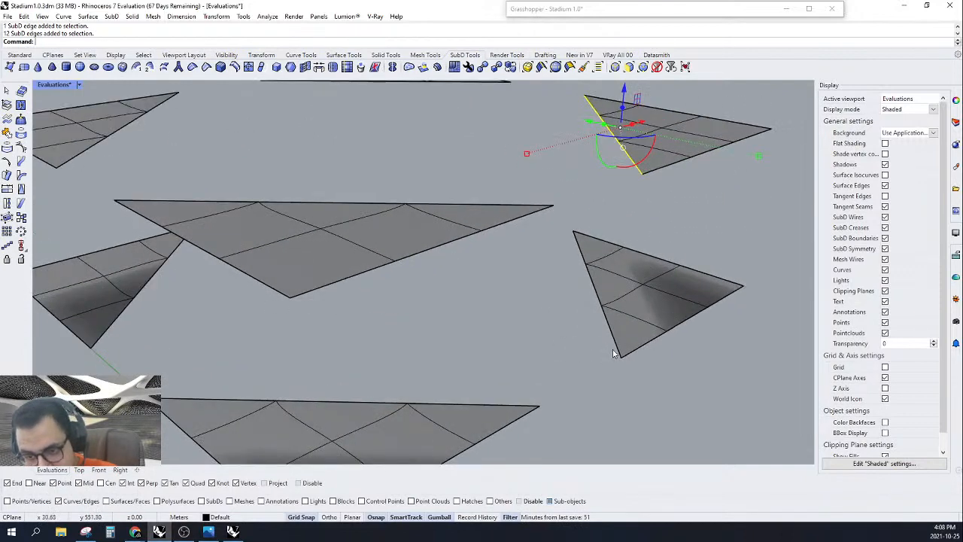
# Step: Add the lower plate's matching diagonal edges to the selection and bridge both sets with 3 segments, Join and Crease enabled
pyautogui.keyDown('shift'); pyautogui.click(614, 353); pyautogui.keyUp('shift')
pyautogui.scroll(2, 595, 264)
pyautogui.keyDown('shift'); pyautogui.click(566, 233); pyautogui.keyUp('shift')
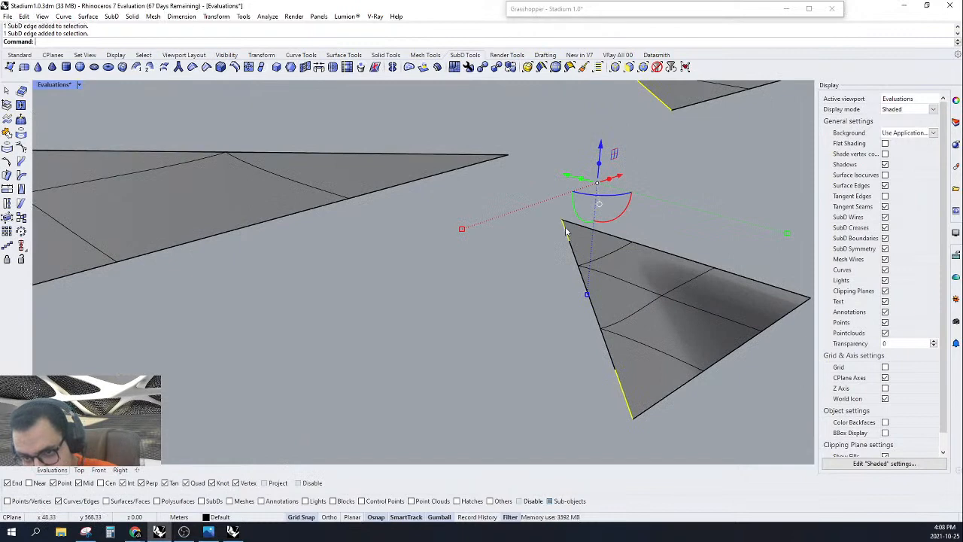
pyautogui.keyDown('shift'); pyautogui.doubleClick(571, 253); pyautogui.keyUp('shift')
pyautogui.scroll(-3, 610, 279)
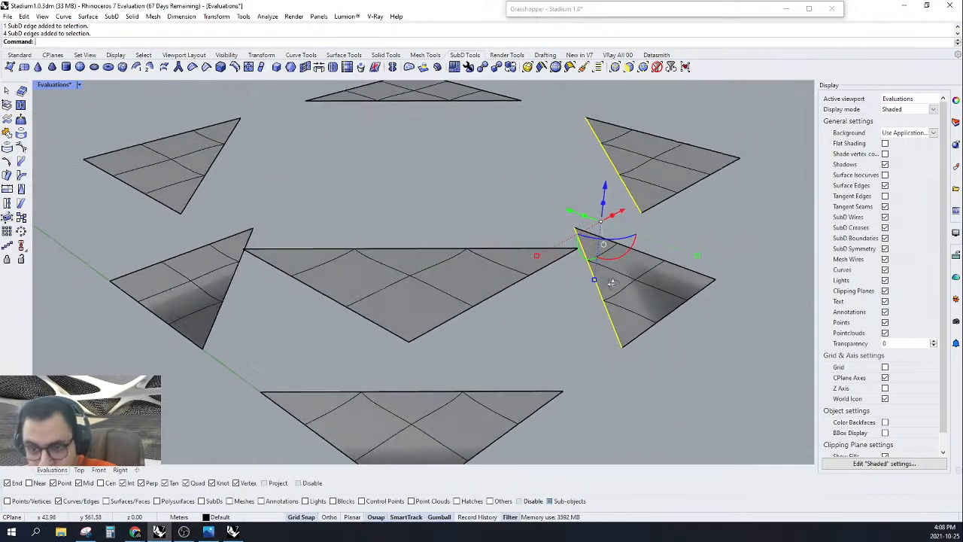
pyautogui.click(321, 70)
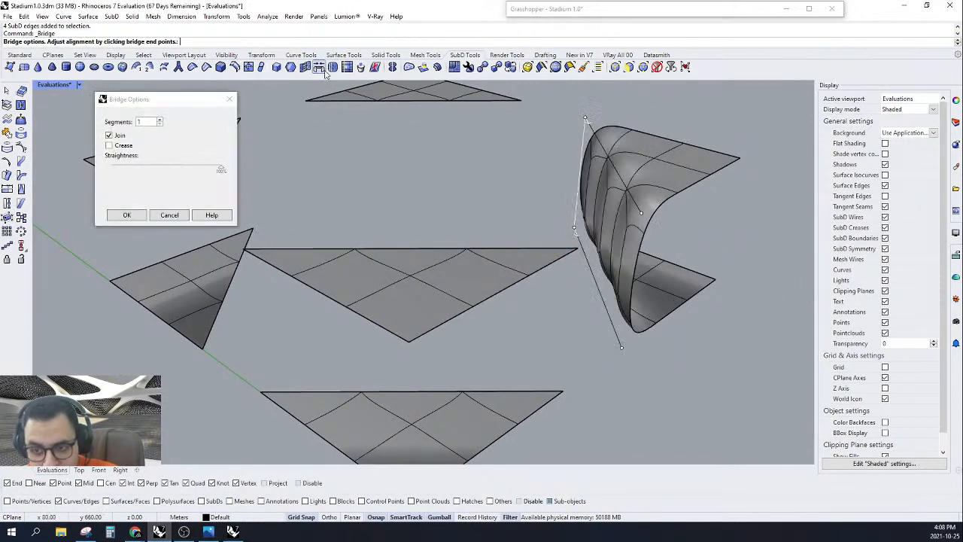
pyautogui.click(110, 146)
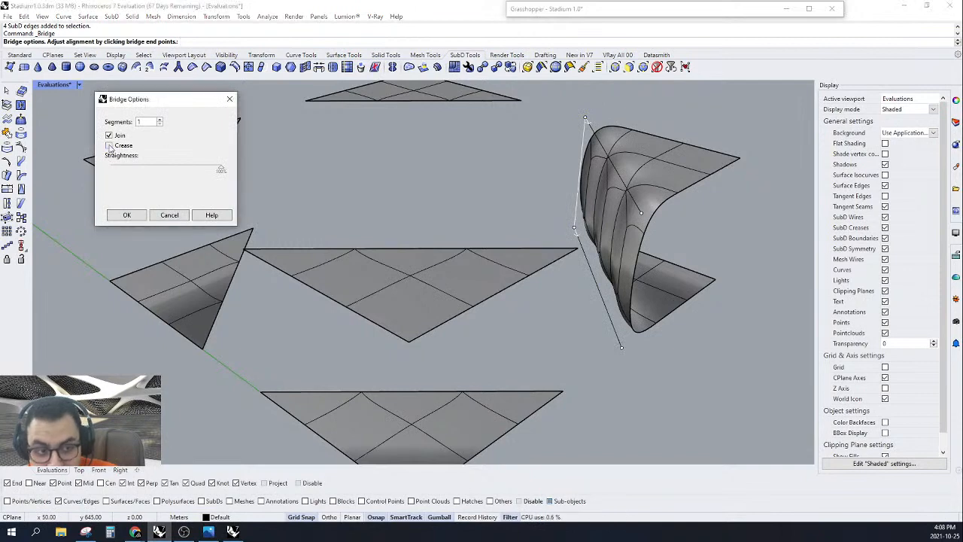
pyautogui.click(160, 121)
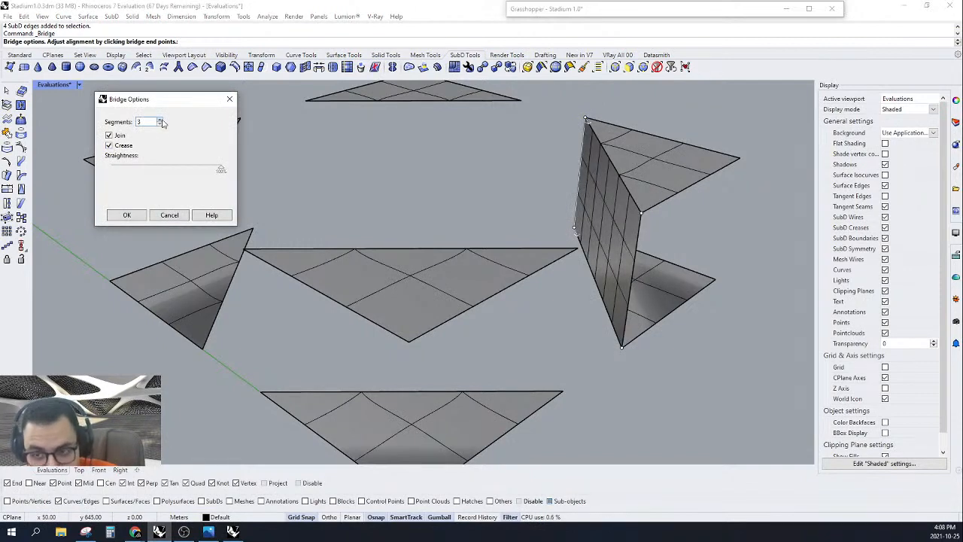
pyautogui.click(127, 215)
# Step: Delete the triangular plates at the other three corners, keeping only the bridged corner block
pyautogui.moveTo(135, 222); pyautogui.dragTo(566, 193, button='right')
pyautogui.scroll(6, 624, 229)
pyautogui.moveTo(660, 86); pyautogui.dragTo(508, 170)
pyautogui.moveTo(543, 180); pyautogui.dragTo(686, 300, button='right')
pyautogui.press('Delete')
pyautogui.scroll(-3, 592, 184)
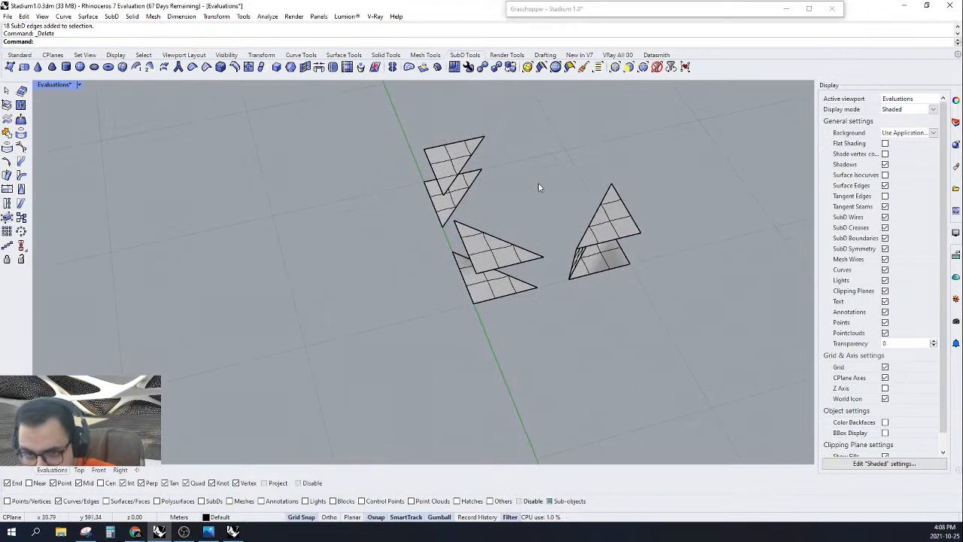
pyautogui.moveTo(539, 183); pyautogui.dragTo(498, 207, button='right')
pyautogui.moveTo(534, 121); pyautogui.dragTo(409, 365)
pyautogui.moveTo(574, 316); pyautogui.dragTo(677, 157, button='right')
pyautogui.press('Delete')
pyautogui.moveTo(459, 412); pyautogui.dragTo(459, 412)
pyautogui.moveTo(459, 412); pyautogui.dragTo(525, 368, button='right')
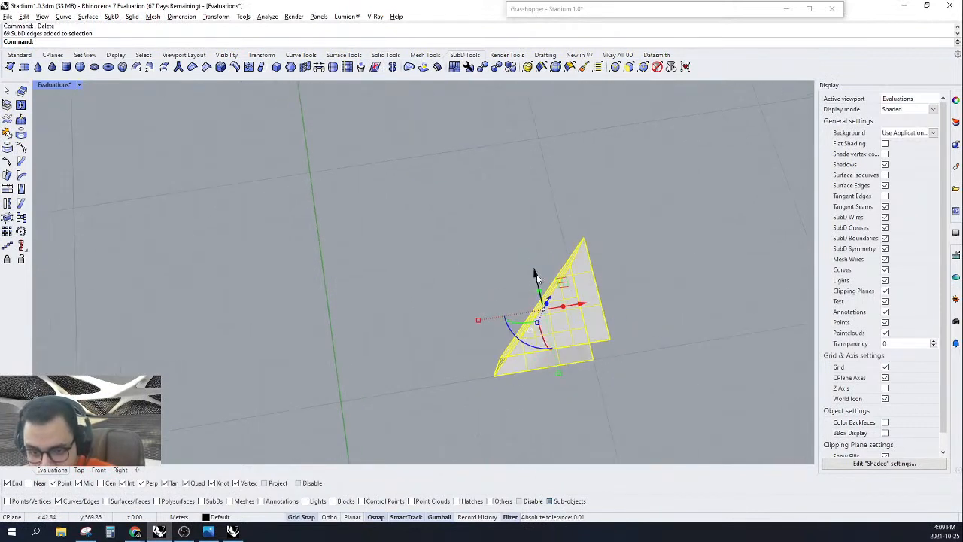
pyautogui.moveTo(534, 275); pyautogui.dragTo(486, 143)
pyautogui.moveTo(482, 150); pyautogui.dragTo(552, 207, button='right')
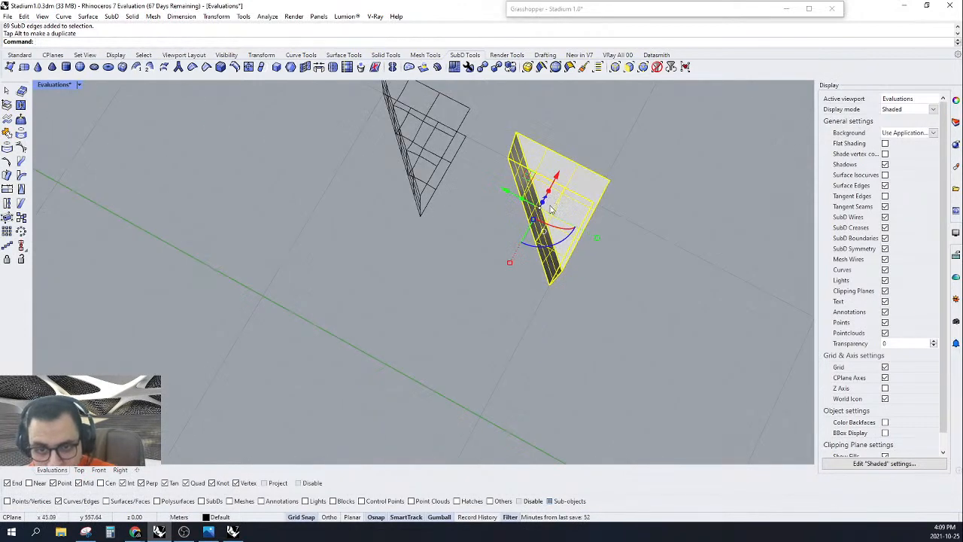
pyautogui.hotkey('ctrl', 'z')
pyautogui.scroll(-5, 591, 289)
pyautogui.press('Escape')
# Step: Turn off the sub-object selection filter and duplicate the bridged corner block along the Y axis
pyautogui.click(656, 68)
pyautogui.click(583, 239)
pyautogui.moveTo(565, 271); pyautogui.dragTo(474, 331, button='right')
pyautogui.keyDown('alt'); pyautogui.moveTo(533, 280); pyautogui.dragTo(485, 235); pyautogui.keyUp('alt')
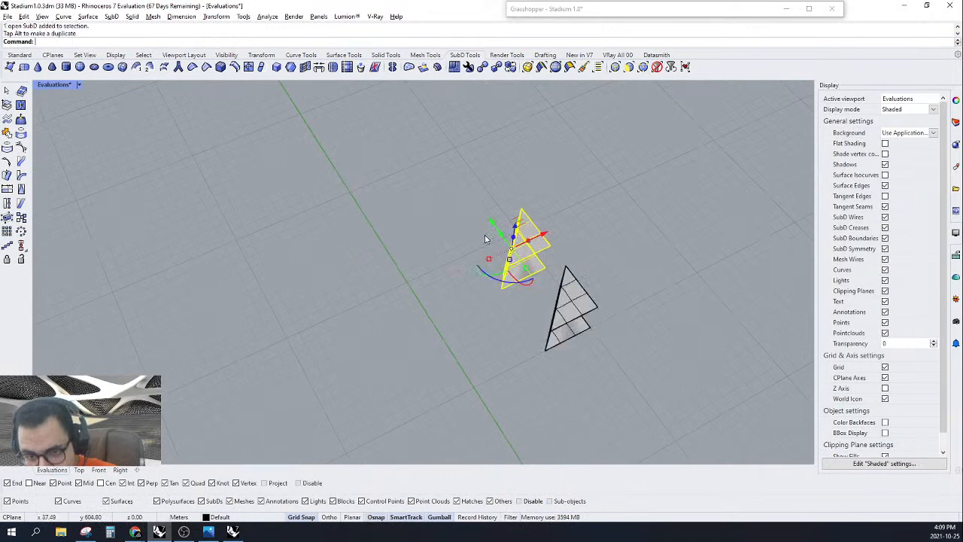
pyautogui.scroll(3, 497, 259)
# Step: Rotate the copied corner block 90 degrees about its vertical axis and deselect it
pyautogui.click(497, 263)
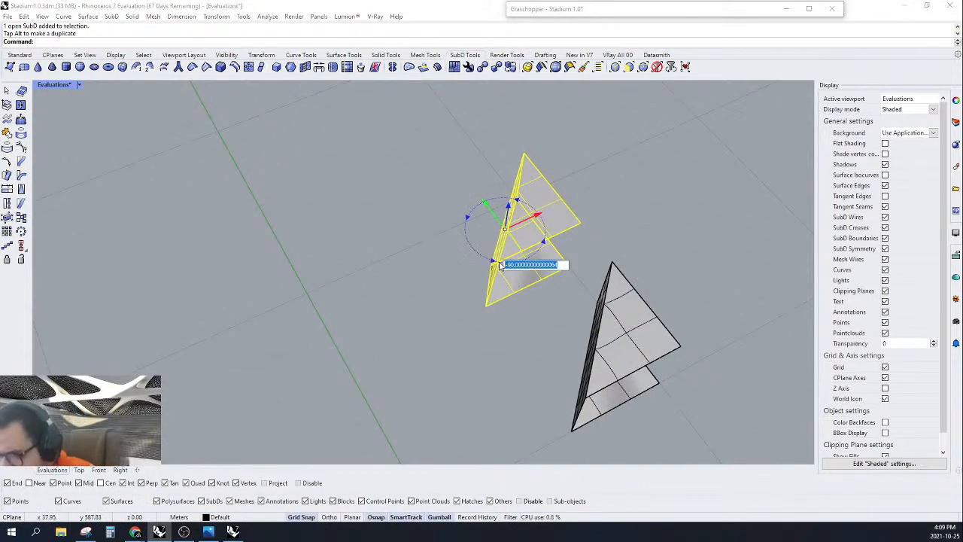
pyautogui.write('90')
pyautogui.press('Return')
pyautogui.moveTo(501, 264); pyautogui.dragTo(464, 272, button='right')
pyautogui.click(644, 210)
pyautogui.scroll(-4, 645, 211)
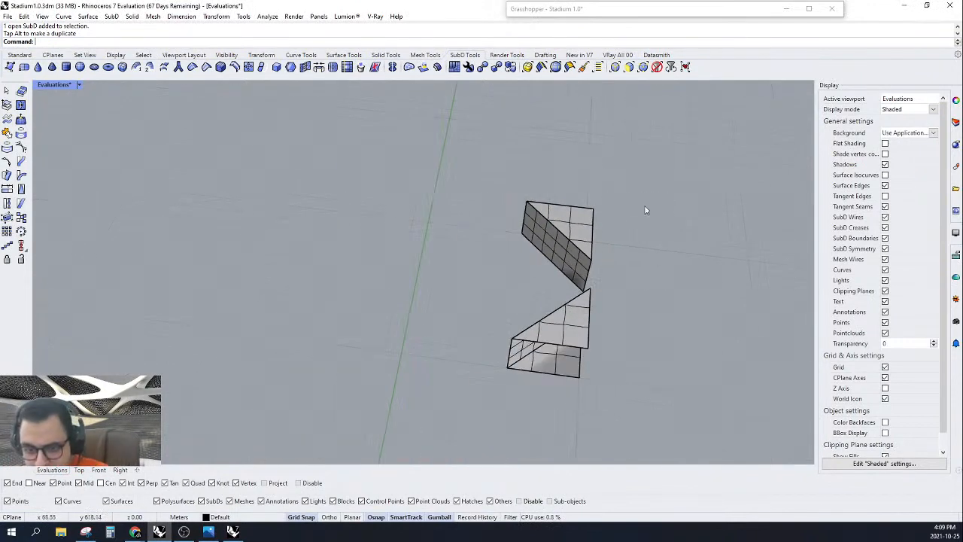
# Step: Mirror both corner blocks with Copy=Yes across a plane parallel to the Y axis to form the opposite pair
pyautogui.moveTo(645, 211); pyautogui.dragTo(477, 392)
pyautogui.moveTo(476, 393); pyautogui.dragTo(505, 419, button='right')
pyautogui.write('mirror')
pyautogui.press('Return')
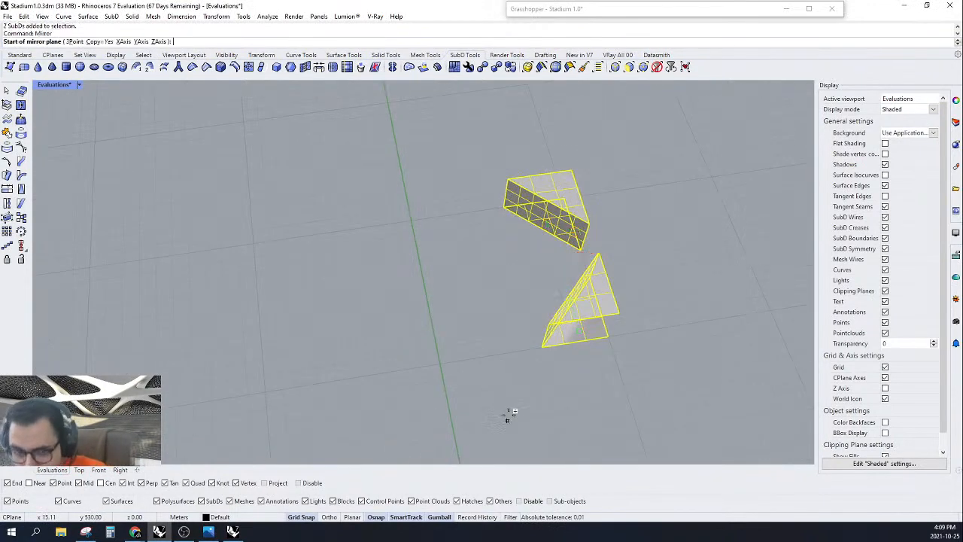
pyautogui.click(524, 348)
pyautogui.click(489, 208)
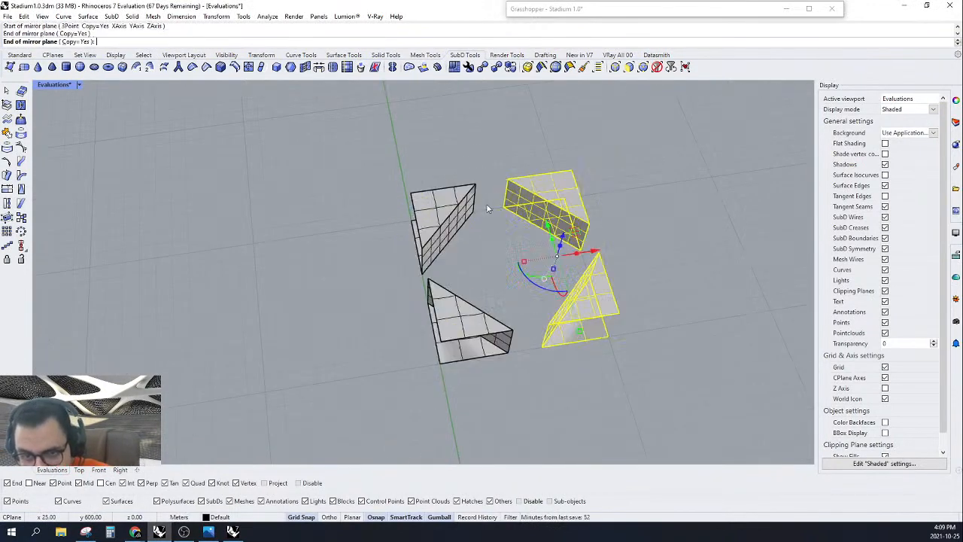
pyautogui.click(521, 253)
# Step: With the SubD edge filter, select the two horizontal edge loops on the inner walls of two neighbouring corner blocks
pyautogui.scroll(-5, 521, 253)
pyautogui.moveTo(521, 254); pyautogui.dragTo(531, 183, button='right')
pyautogui.scroll(10, 524, 197)
pyautogui.moveTo(570, 264); pyautogui.dragTo(633, 274, button='right')
pyautogui.scroll(-5, 668, 242)
pyautogui.scroll(5, 666, 277)
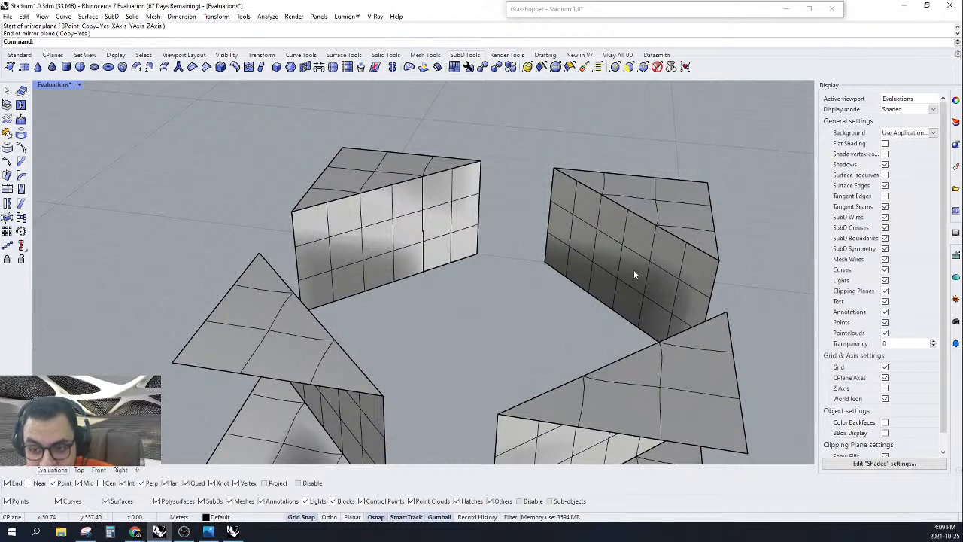
pyautogui.click(614, 67)
pyautogui.doubleClick(691, 286)
pyautogui.doubleClick(676, 322)
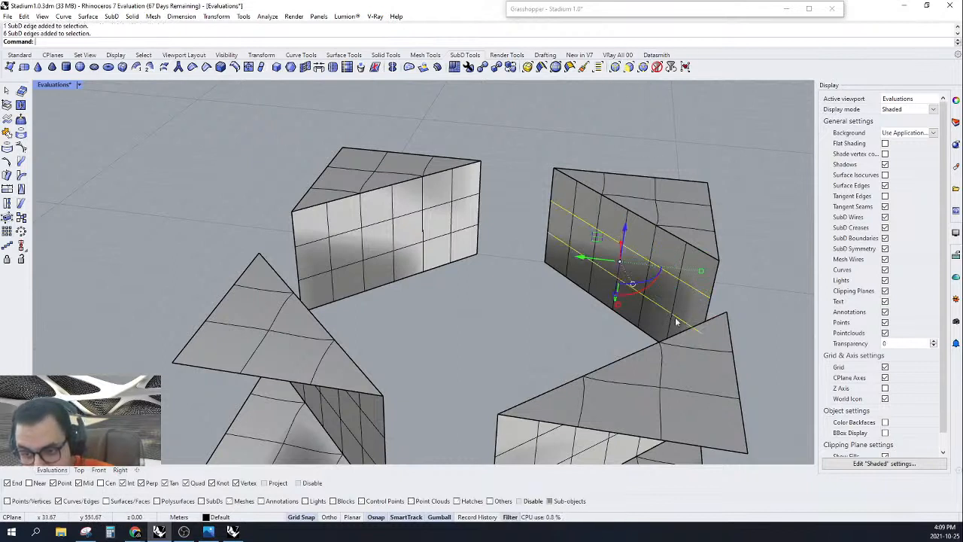
pyautogui.keyDown('shift'); pyautogui.doubleClick(467, 228); pyautogui.keyUp('shift')
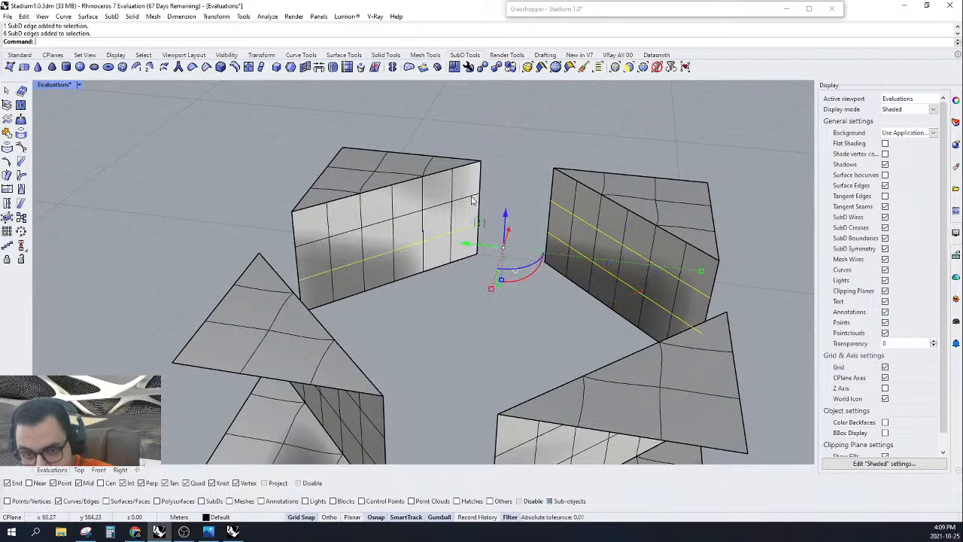
pyautogui.keyDown('shift'); pyautogui.doubleClick(472, 196); pyautogui.keyUp('shift')
# Step: Extend the selection to the horizontal loops of all four inner walls, crease them and clear the selection
pyautogui.scroll(-5, 471, 200)
pyautogui.moveTo(509, 374); pyautogui.dragTo(525, 309, button='right')
pyautogui.scroll(3, 503, 272)
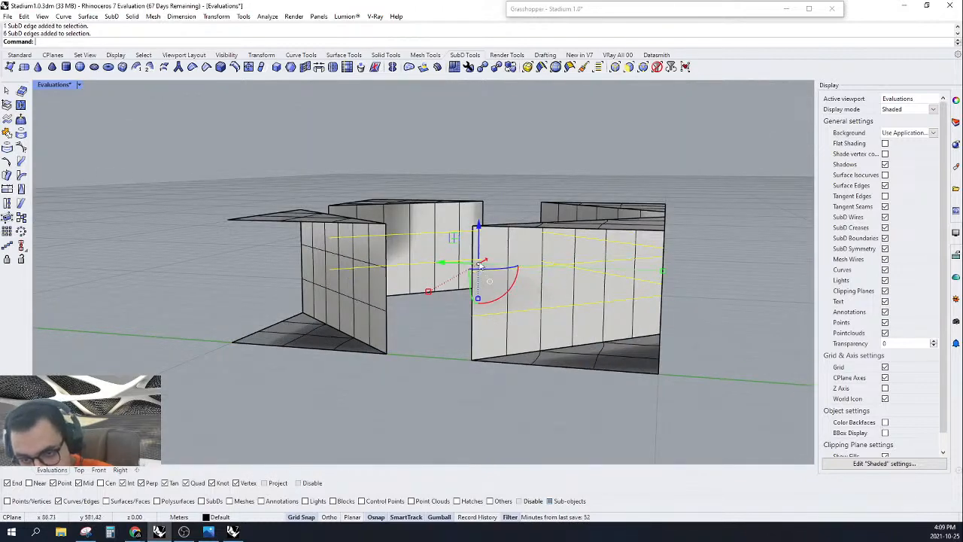
pyautogui.moveTo(482, 267); pyautogui.dragTo(360, 262, button='right')
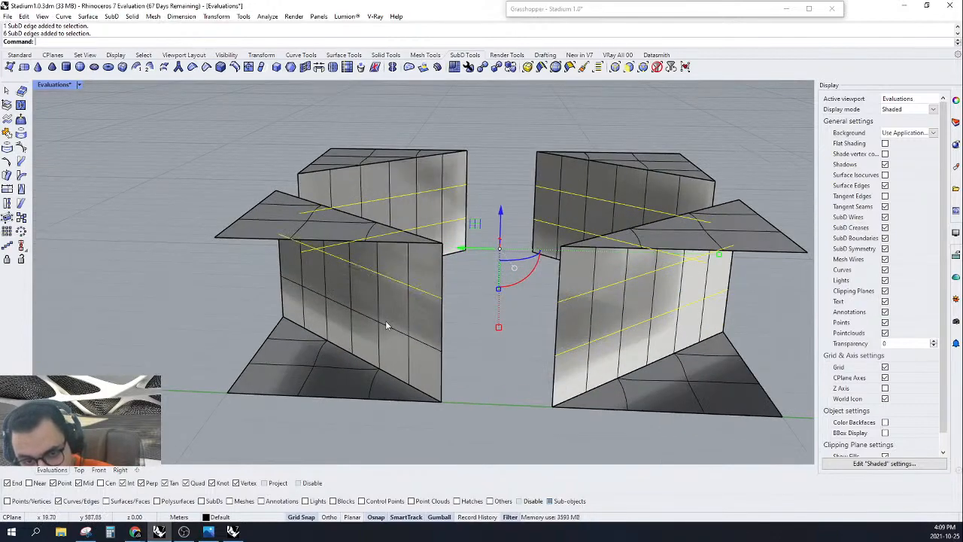
pyautogui.click(208, 70)
pyautogui.moveTo(451, 180); pyautogui.dragTo(471, 233, button='right')
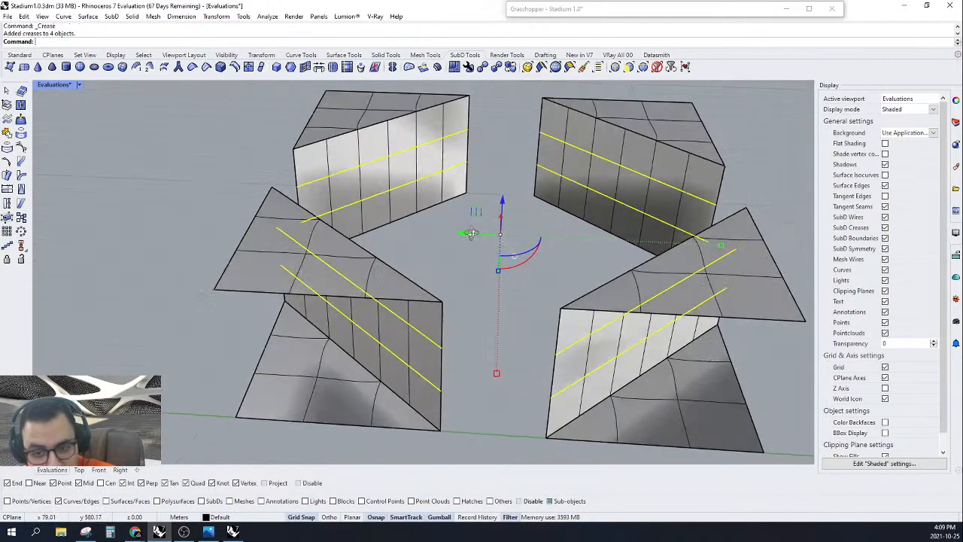
pyautogui.press('Escape')
# Step: Filter selection to SubD faces, pick a central face on one corner's inner wall and undo its accidental move
pyautogui.scroll(3, 671, 193)
pyautogui.moveTo(671, 193); pyautogui.dragTo(646, 202, button='right')
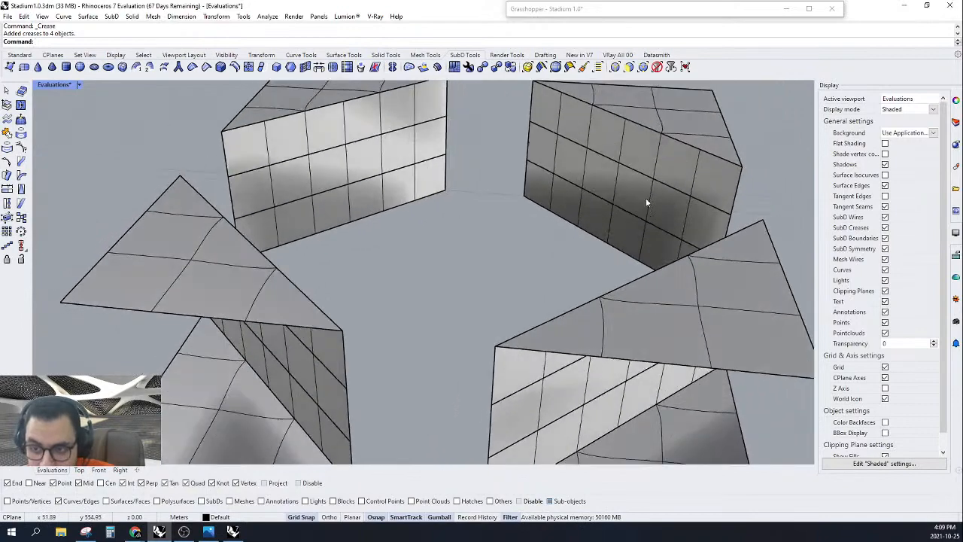
pyautogui.click(630, 69)
pyautogui.click(631, 175)
pyautogui.moveTo(633, 222); pyautogui.dragTo(648, 199)
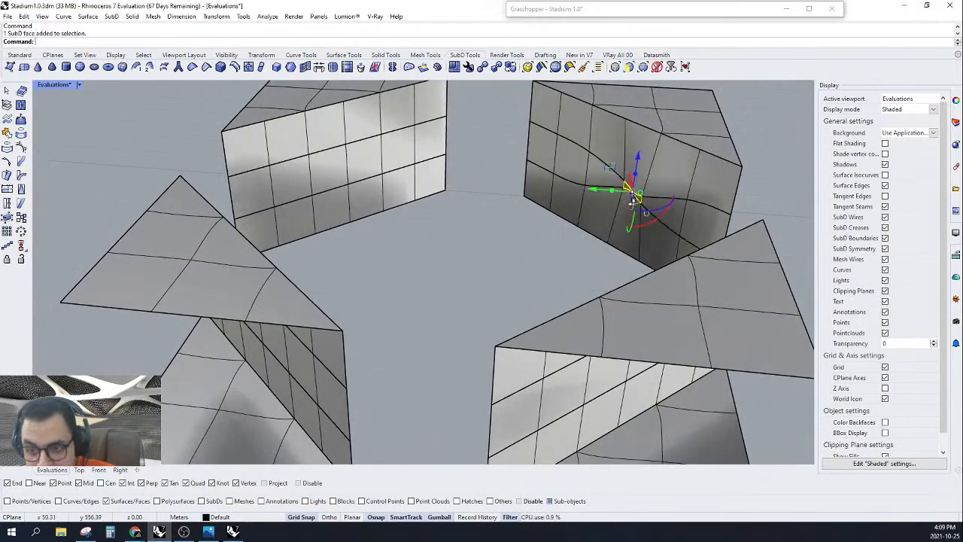
pyautogui.moveTo(648, 198); pyautogui.dragTo(564, 227, button='right')
pyautogui.hotkey('ctrl', 'z')
# Step: Select the two adjacent central faces in the middle row on the inner walls of two diagonally opposite corner blocks
pyautogui.keyDown('shift'); pyautogui.click(656, 194); pyautogui.keyUp('shift')
pyautogui.keyDown('shift'); pyautogui.click(301, 233); pyautogui.keyUp('shift')
pyautogui.keyDown('shift'); pyautogui.click(340, 192); pyautogui.keyUp('shift')
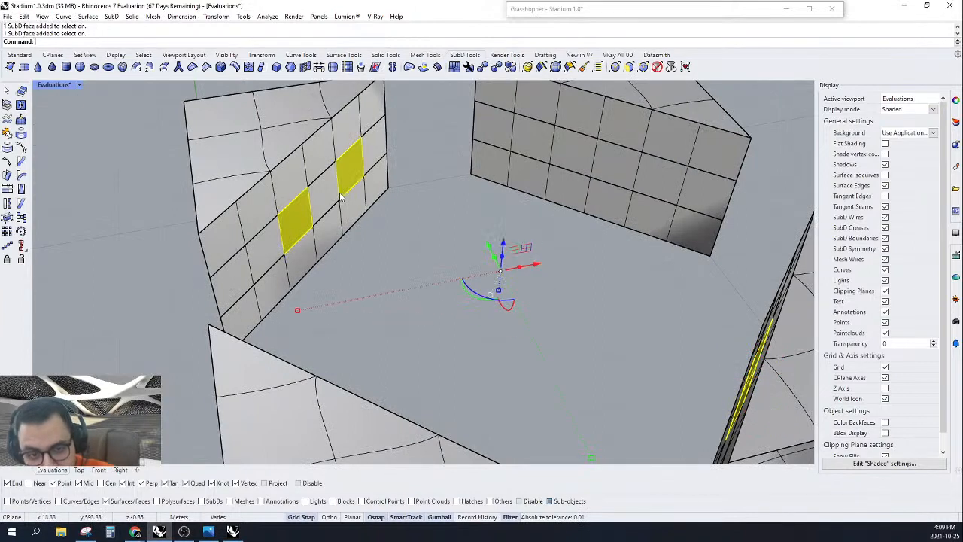
pyautogui.keyDown('shift'); pyautogui.click(336, 194); pyautogui.keyUp('shift')
pyautogui.keyDown('ctrl'); pyautogui.click(358, 184); pyautogui.keyUp('ctrl')
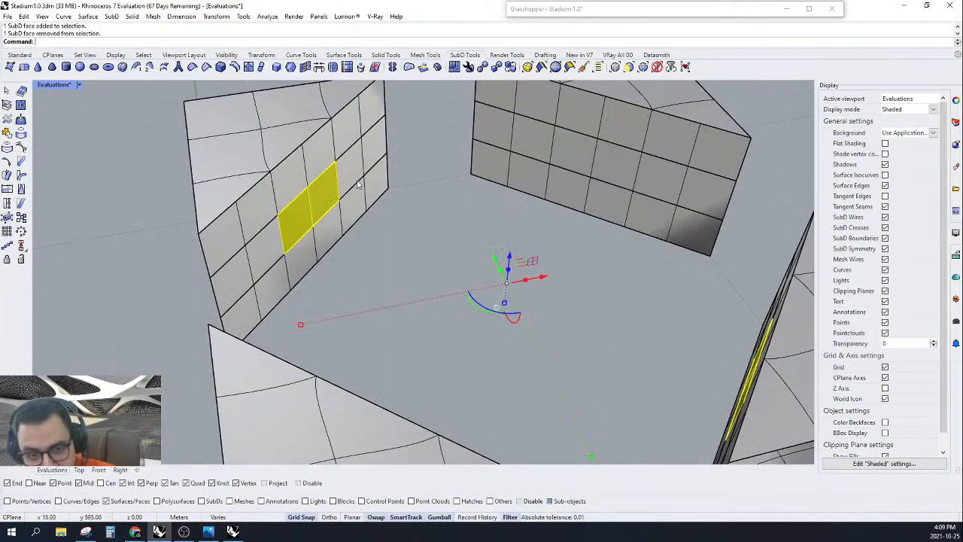
# Step: Bridge the selected faces with 3 segments, Join on, Crease off and 100% straightness, and clear the selection
pyautogui.click(319, 67)
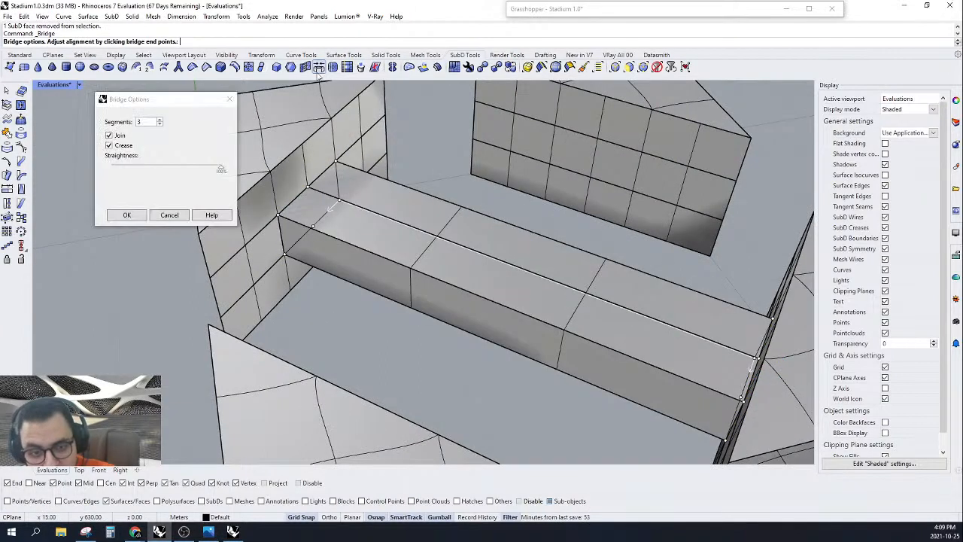
pyautogui.click(109, 146)
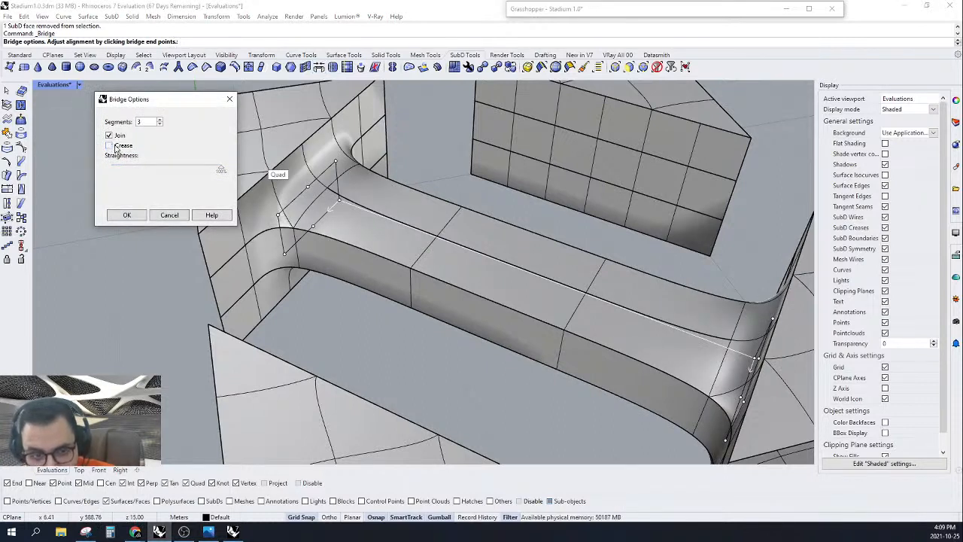
pyautogui.click(127, 215)
pyautogui.moveTo(126, 217); pyautogui.dragTo(561, 183, button='right')
pyautogui.keyDown('ctrl'); pyautogui.keyDown('shift'); pyautogui.click(561, 183); pyautogui.keyUp('shift'); pyautogui.keyUp('ctrl')
pyautogui.press('Escape')
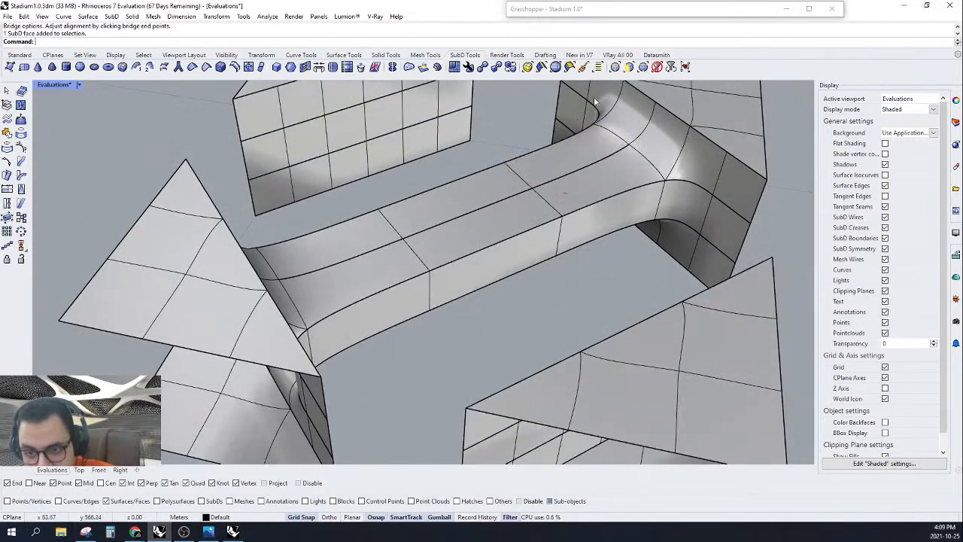
# Step: Remove the creases from the lengthwise centre edge loops on the upper and lower sides of the new middle strut
pyautogui.click(615, 67)
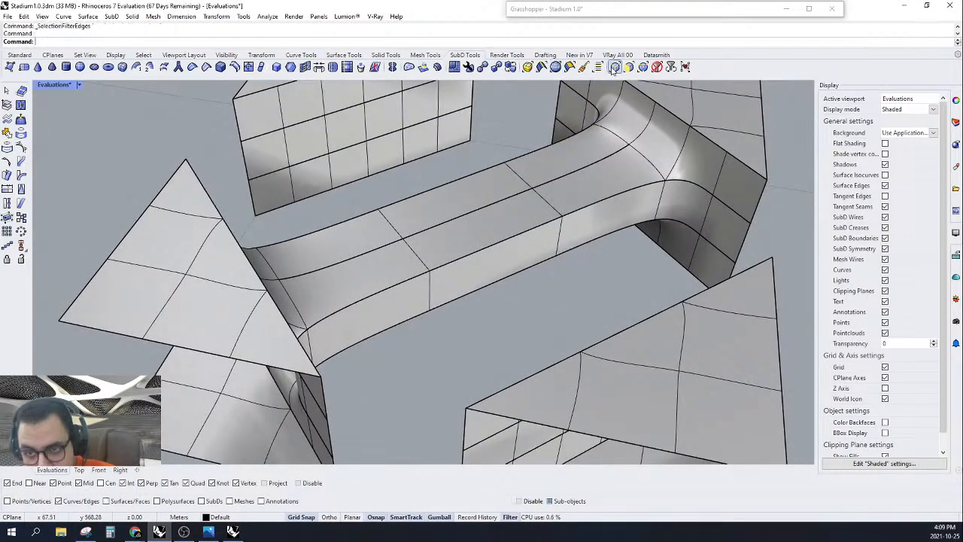
pyautogui.doubleClick(587, 172)
pyautogui.moveTo(594, 233); pyautogui.dragTo(617, 128, button='right')
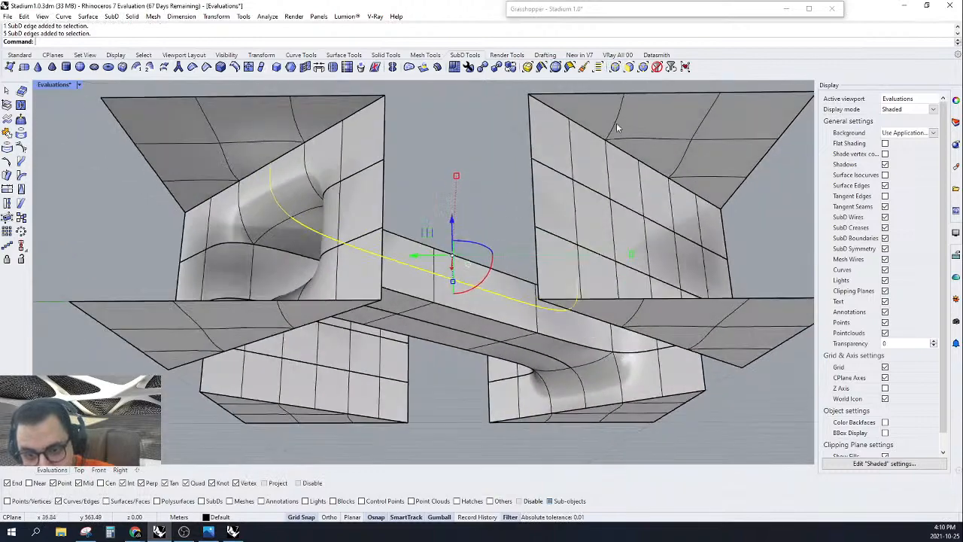
pyautogui.keyDown('shift'); pyautogui.doubleClick(475, 338); pyautogui.keyUp('shift')
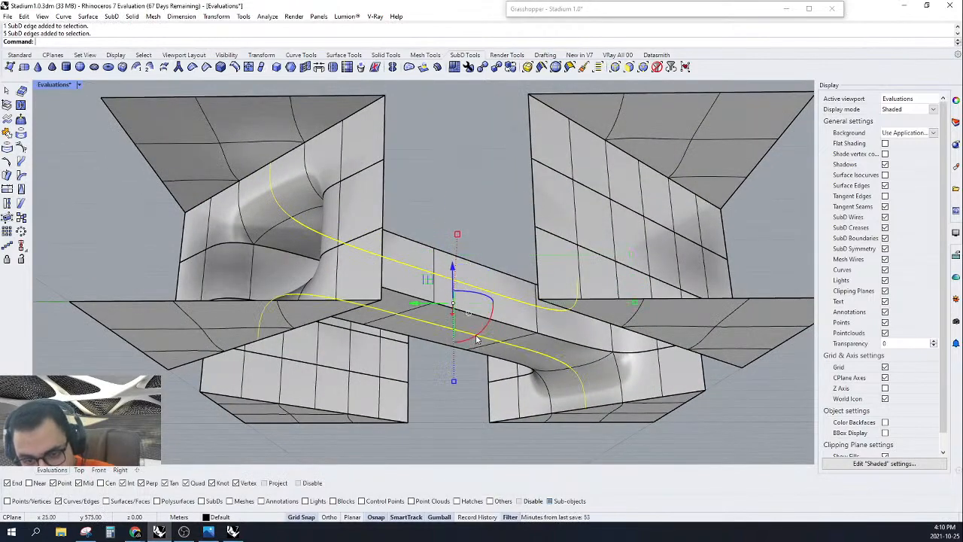
pyautogui.click(193, 67)
pyautogui.moveTo(462, 153); pyautogui.dragTo(346, 238, button='right')
# Step: Bridge the two central top-row faces on the other pair of opposite corner blocks with 3 segments, joined and uncreased
pyautogui.click(629, 67)
pyautogui.click(577, 211)
pyautogui.keyDown('shift'); pyautogui.click(543, 207); pyautogui.keyUp('shift')
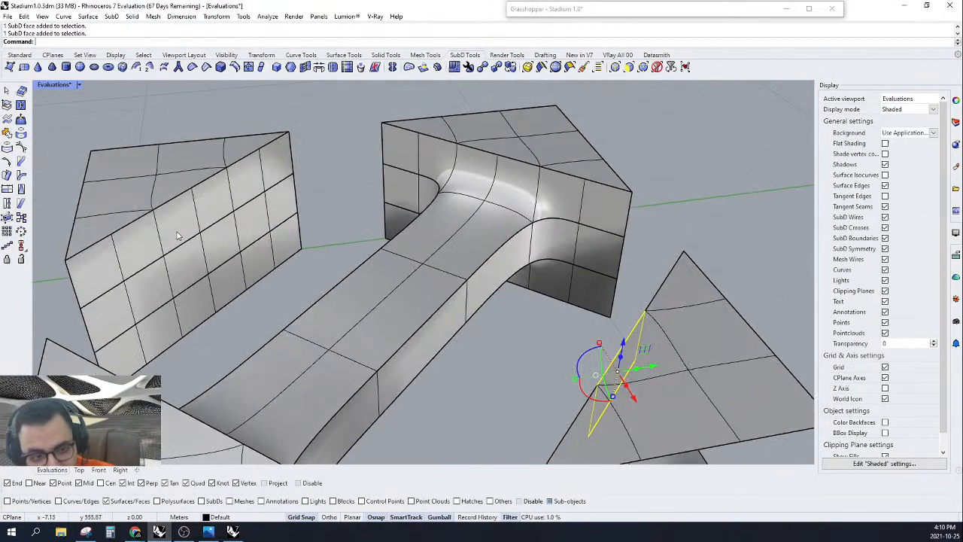
pyautogui.keyDown('shift'); pyautogui.click(197, 220); pyautogui.keyUp('shift')
pyautogui.moveTo(251, 208); pyautogui.dragTo(268, 165, button='right')
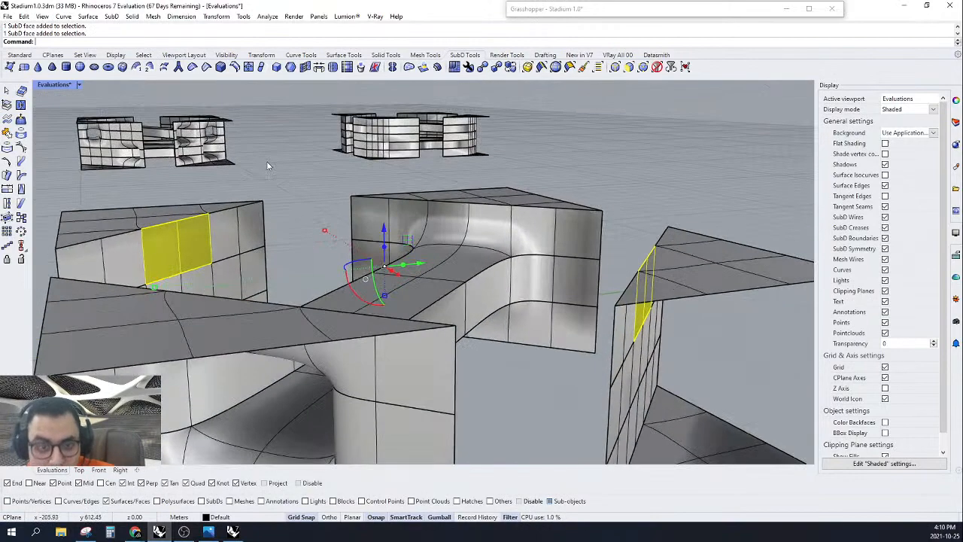
pyautogui.click(319, 70)
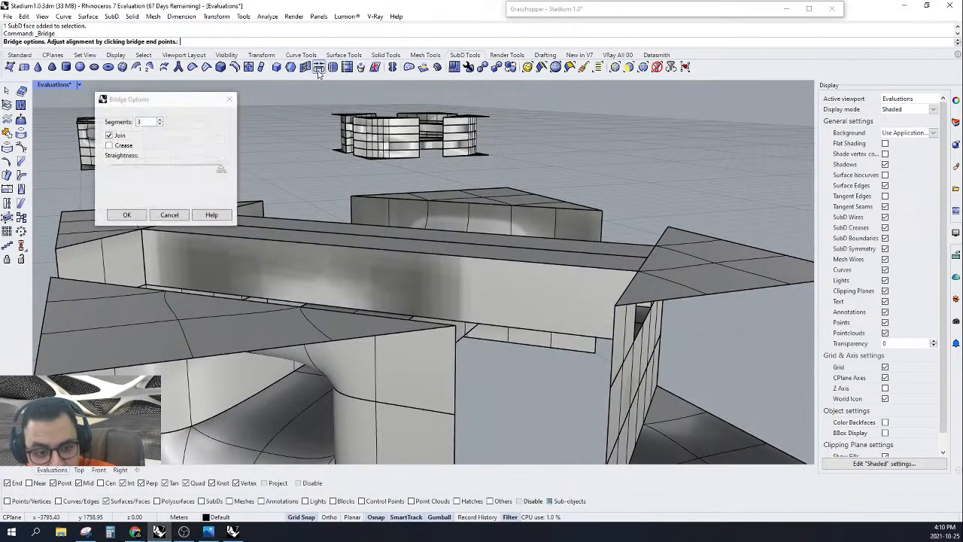
pyautogui.click(124, 215)
pyautogui.moveTo(125, 219); pyautogui.dragTo(327, 246, button='right')
pyautogui.keyDown('ctrl'); pyautogui.keyDown('shift'); pyautogui.click(547, 273); pyautogui.keyUp('shift'); pyautogui.keyUp('ctrl')
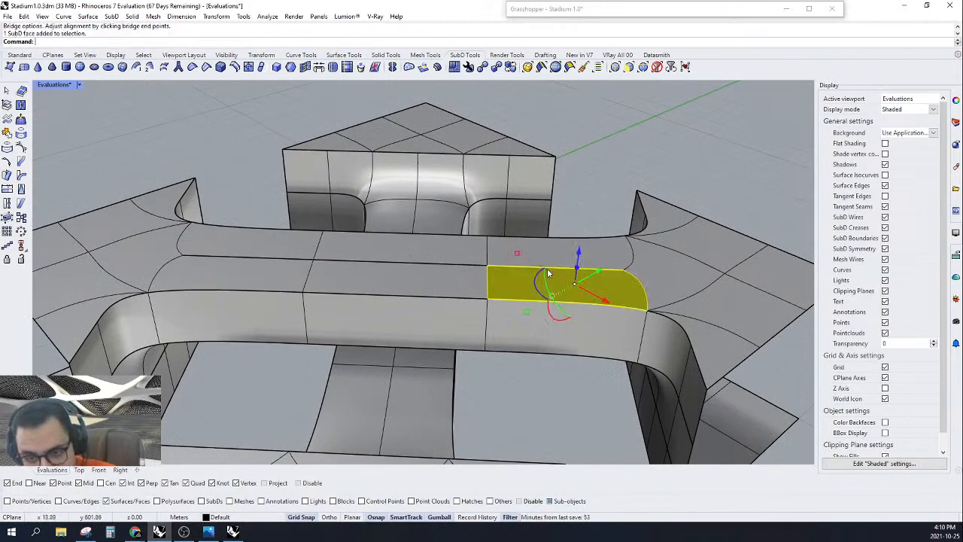
pyautogui.click(596, 94)
# Step: Remove the creases from the lengthwise centre edge loops on the top and underside of the upper strut
pyautogui.click(619, 68)
pyautogui.doubleClick(581, 266)
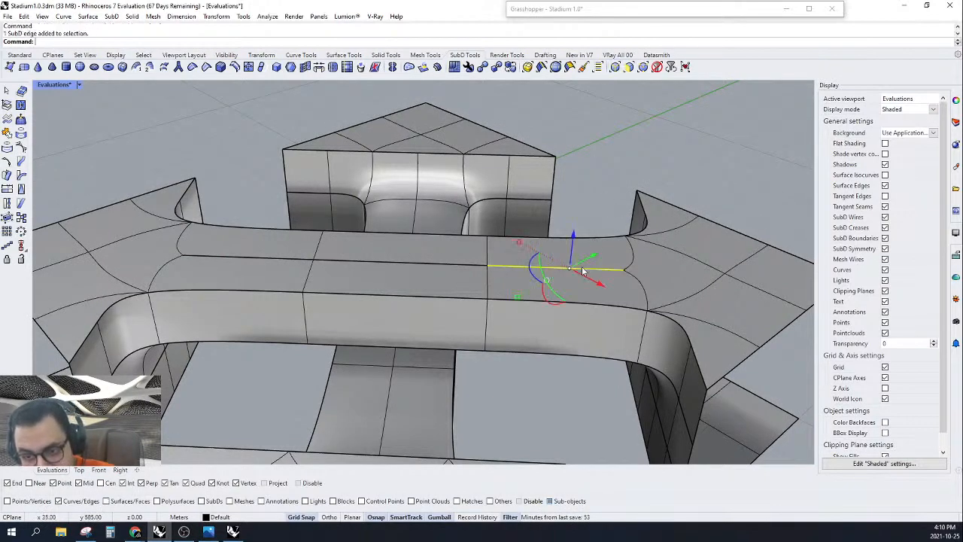
pyautogui.moveTo(581, 266); pyautogui.dragTo(595, 458, button='right')
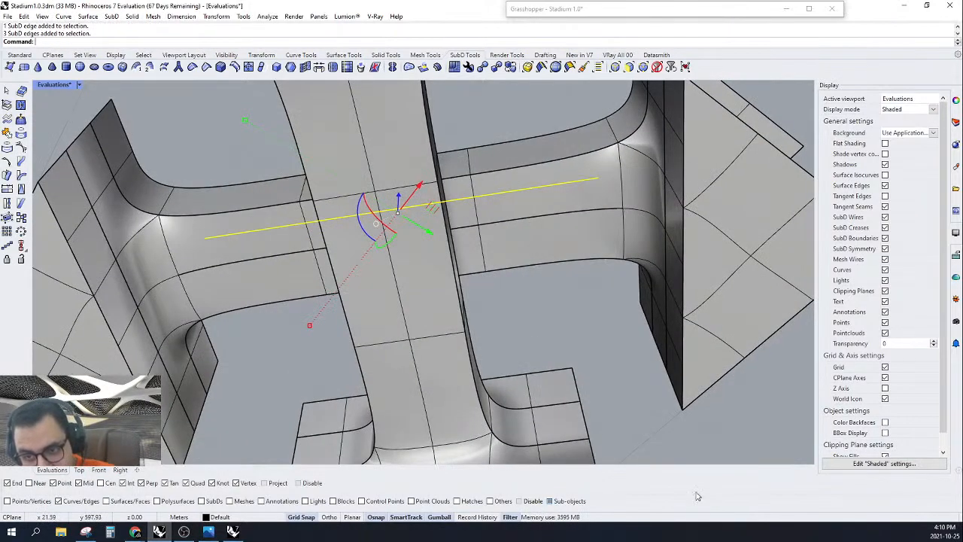
pyautogui.doubleClick(589, 208)
pyautogui.moveTo(590, 208); pyautogui.dragTo(629, 248, button='right')
pyautogui.moveTo(649, 345); pyautogui.dragTo(467, 277, button='right')
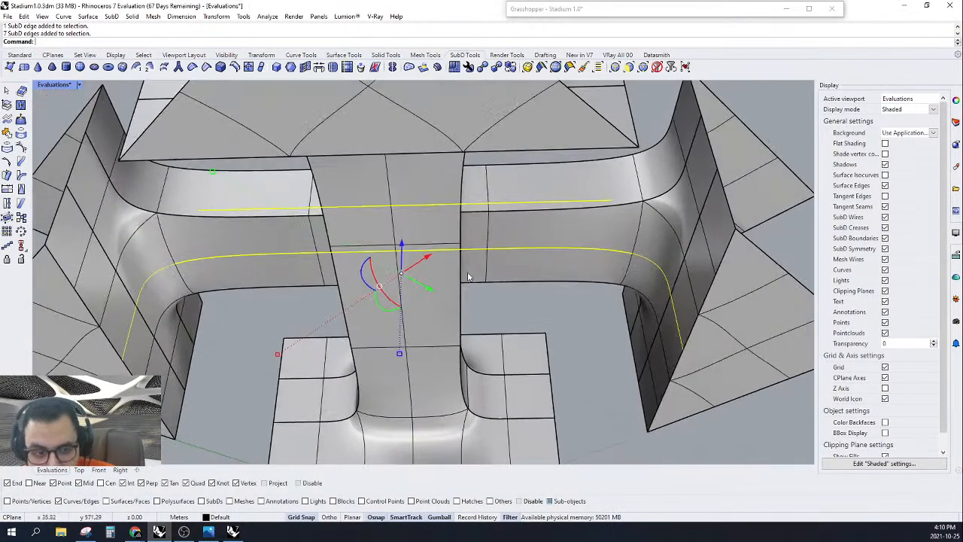
pyautogui.click(194, 67)
pyautogui.click(203, 332)
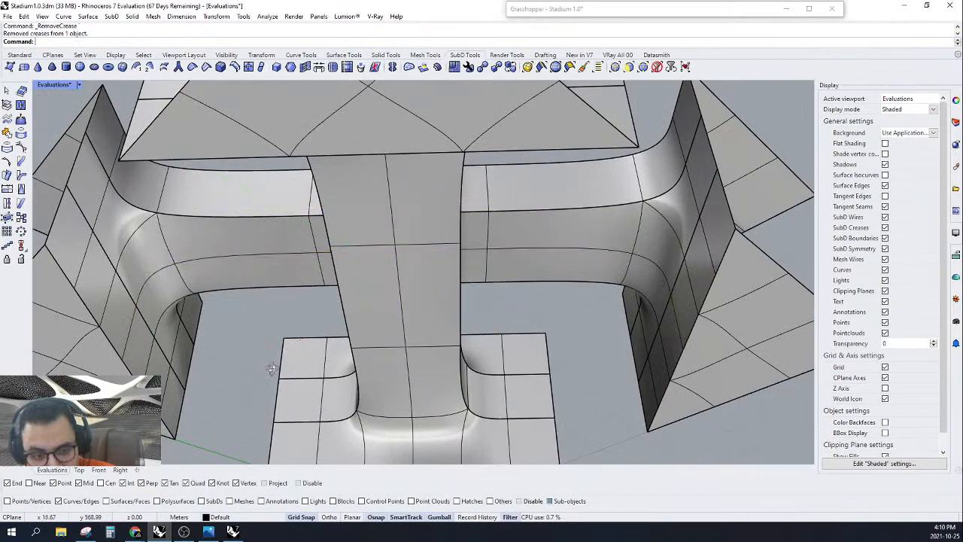
# Step: Bridge the two central bottom-row faces of the same corner blocks with 3 segments, joined and uncreased, below the middle strut
pyautogui.moveTo(271, 367); pyautogui.dragTo(437, 366, button='right')
pyautogui.scroll(-7, 474, 399)
pyautogui.scroll(5, 474, 403)
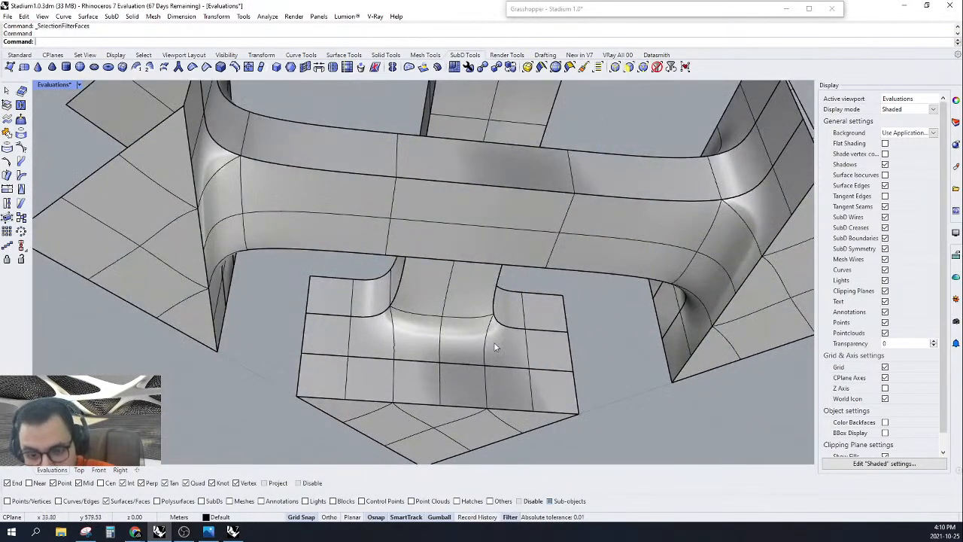
pyautogui.click(447, 390)
pyautogui.keyDown('shift'); pyautogui.click(423, 388); pyautogui.keyUp('shift')
pyautogui.moveTo(423, 387); pyautogui.dragTo(390, 325, button='right')
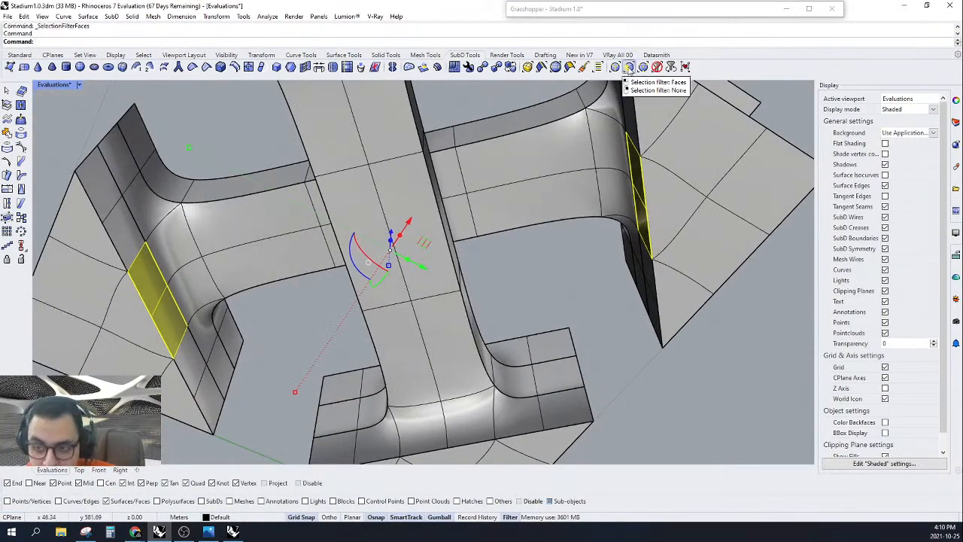
pyautogui.click(319, 67)
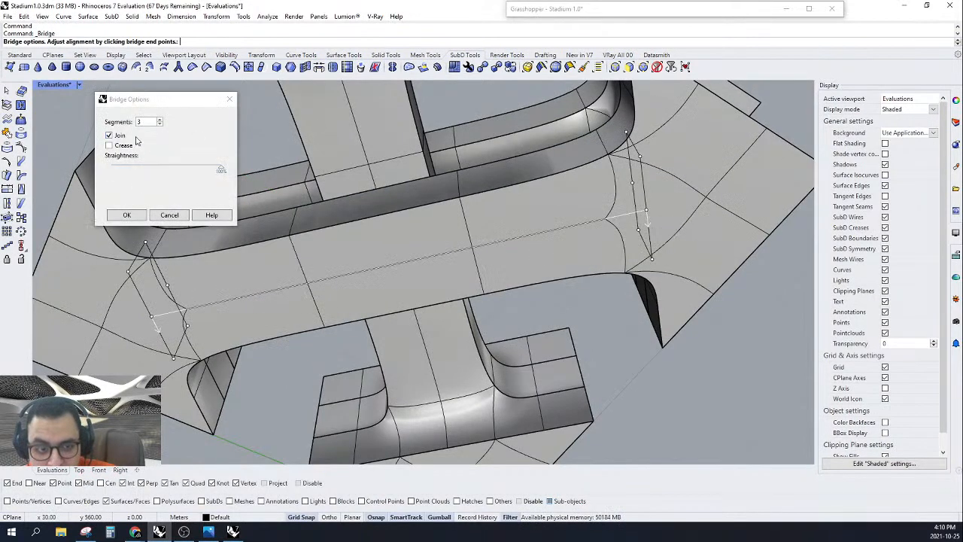
pyautogui.click(126, 216)
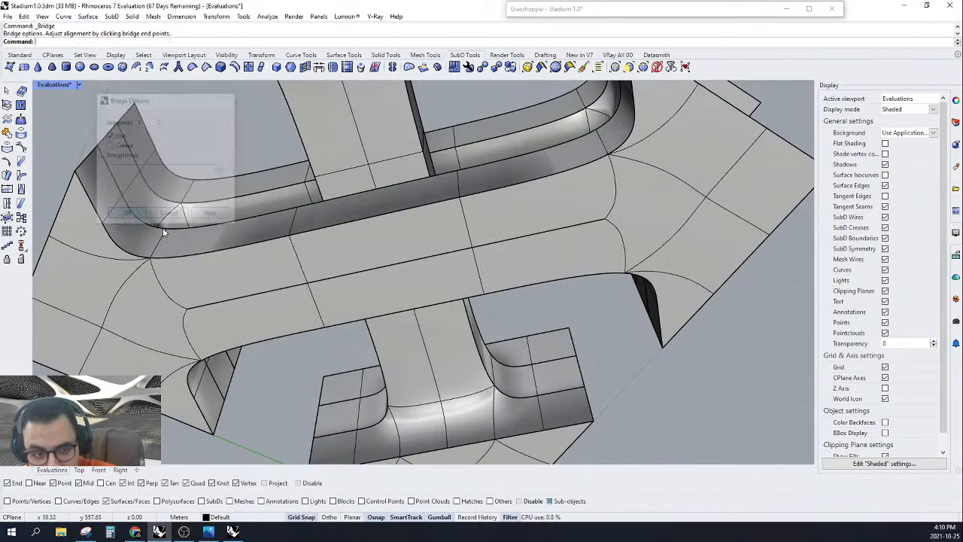
pyautogui.click(503, 242)
pyautogui.press('Escape')
# Step: Select the lengthwise centre edge loops on both sides of the lower strut and remove their creases
pyautogui.click(616, 67)
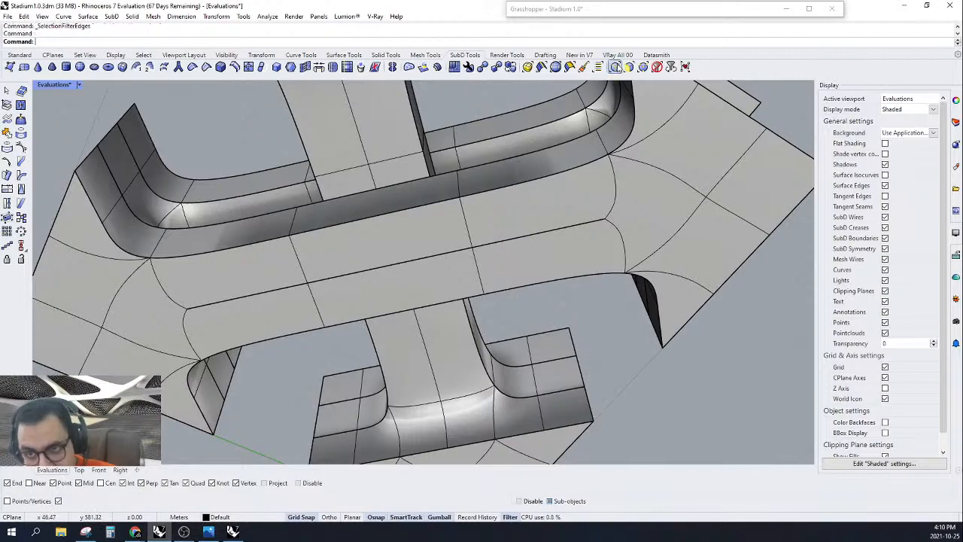
pyautogui.doubleClick(558, 229)
pyautogui.moveTo(518, 279); pyautogui.dragTo(529, 363, button='right')
pyautogui.scroll(5, 582, 280)
pyautogui.keyDown('shift'); pyautogui.doubleClick(579, 276); pyautogui.keyUp('shift')
pyautogui.scroll(-6, 580, 277)
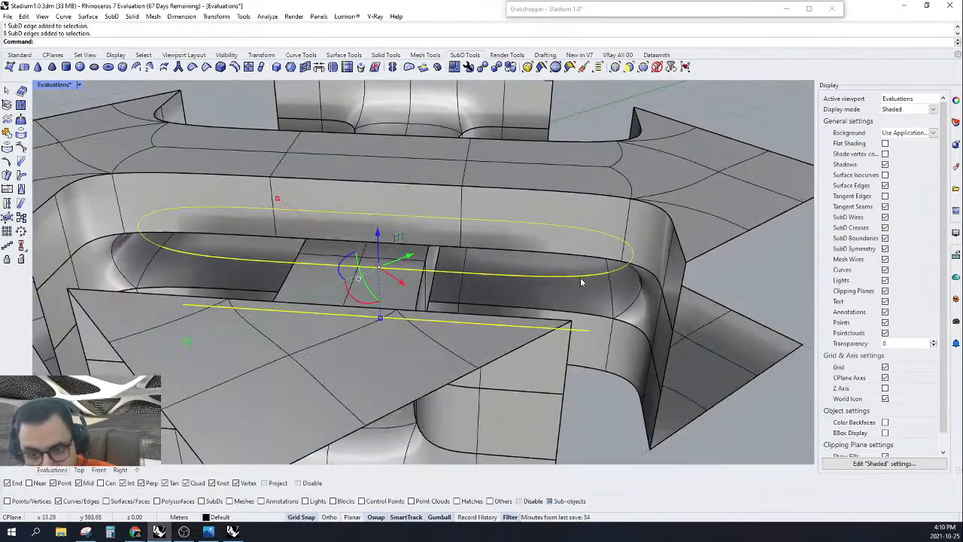
pyautogui.scroll(2, 580, 277)
pyautogui.moveTo(580, 276); pyautogui.dragTo(411, 134, button='right')
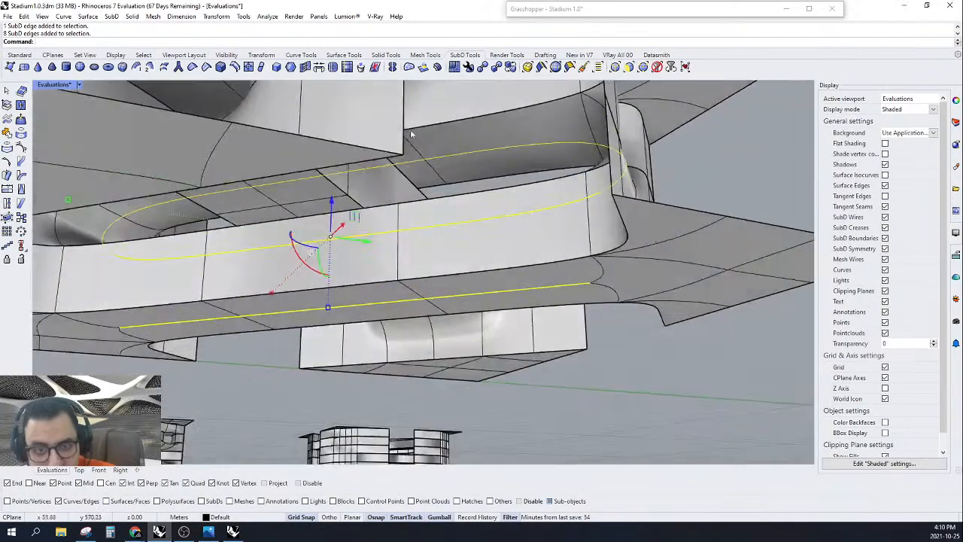
pyautogui.click(192, 66)
# Step: Examine the three crossing struts and their smooth transitions into the corner blocks from several angles
pyautogui.moveTo(511, 226); pyautogui.dragTo(712, 246, button='right')
pyautogui.scroll(-5, 596, 292)
pyautogui.scroll(5, 527, 249)
pyautogui.moveTo(526, 249); pyautogui.dragTo(461, 292, button='right')
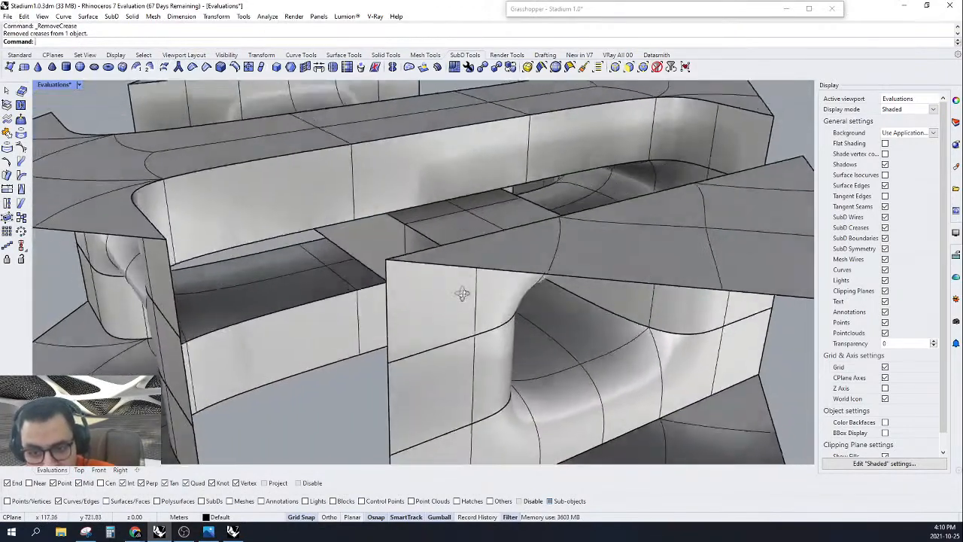
pyautogui.scroll(4, 471, 192)
pyautogui.moveTo(471, 192); pyautogui.dragTo(465, 270, button='right')
pyautogui.scroll(-8, 457, 208)
pyautogui.scroll(-8, 464, 270)
pyautogui.scroll(5, 460, 203)
pyautogui.moveTo(459, 197); pyautogui.dragTo(480, 243, button='right')
pyautogui.scroll(-5, 586, 233)
pyautogui.moveTo(586, 233); pyautogui.dragTo(545, 279, button='right')
pyautogui.moveTo(652, 129); pyautogui.dragTo(302, 417)
pyautogui.moveTo(357, 384); pyautogui.dragTo(422, 404, button='right')
pyautogui.press('Escape')
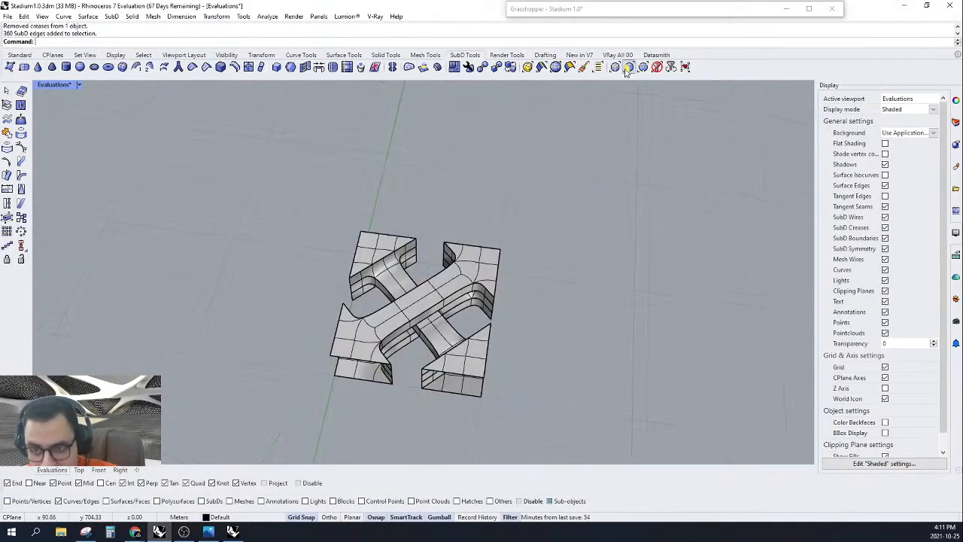
# Step: Turn off the sub-object selection filter and select both SubDs of the crossing strut module
pyautogui.click(655, 69)
pyautogui.scroll(-5, 639, 119)
pyautogui.moveTo(641, 119); pyautogui.dragTo(422, 331)
pyautogui.scroll(-4, 422, 331)
pyautogui.moveTo(421, 331); pyautogui.dragTo(491, 304, button='right')
pyautogui.scroll(2, 467, 216)
# Step: Duplicate both module SubDs into the free space beside the original along the Y axis
pyautogui.keyDown('alt'); pyautogui.moveTo(460, 222); pyautogui.dragTo(413, 145); pyautogui.keyUp('alt')
pyautogui.scroll(8, 414, 146)
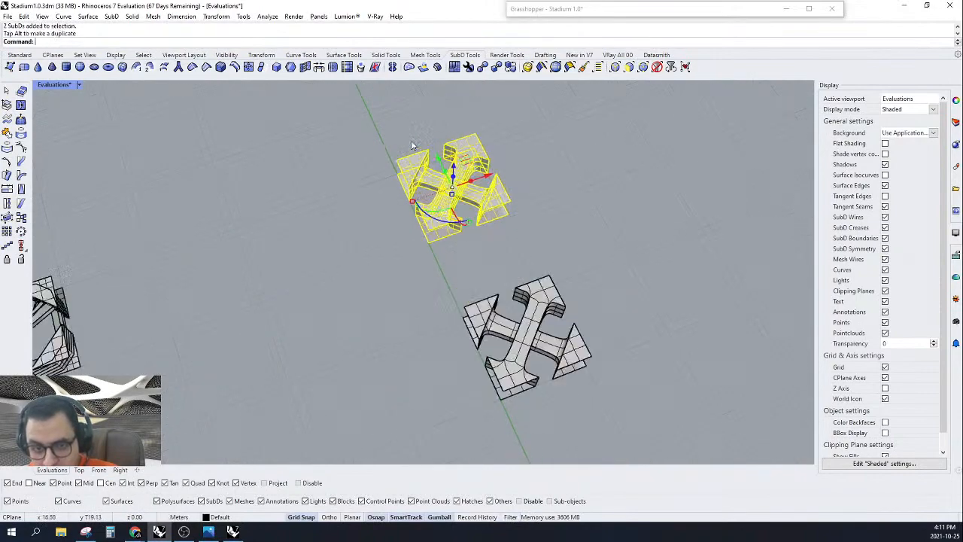
pyautogui.click(453, 156)
pyautogui.scroll(-1, 507, 172)
pyautogui.scroll(-5, 521, 251)
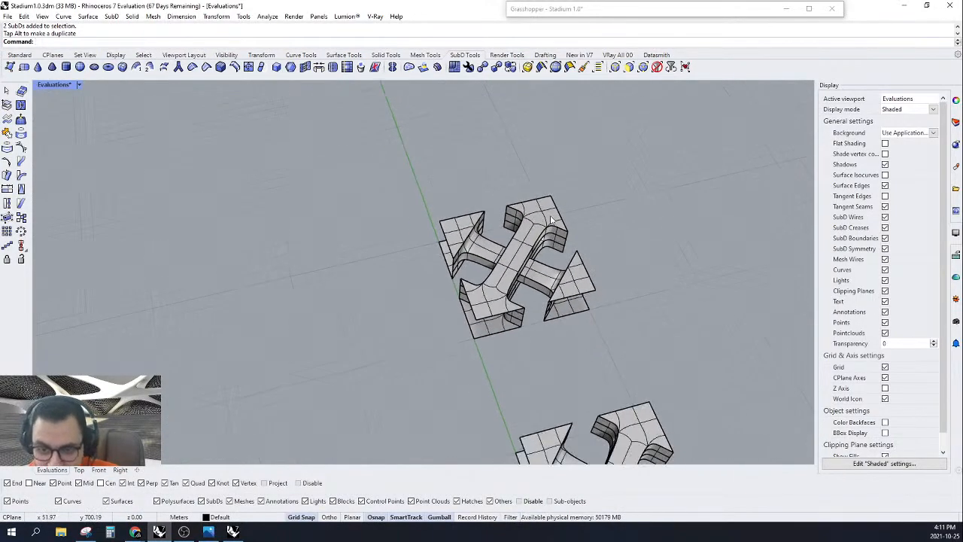
# Step: Select both SubDs of the duplicated module and delete them
pyautogui.click(549, 260)
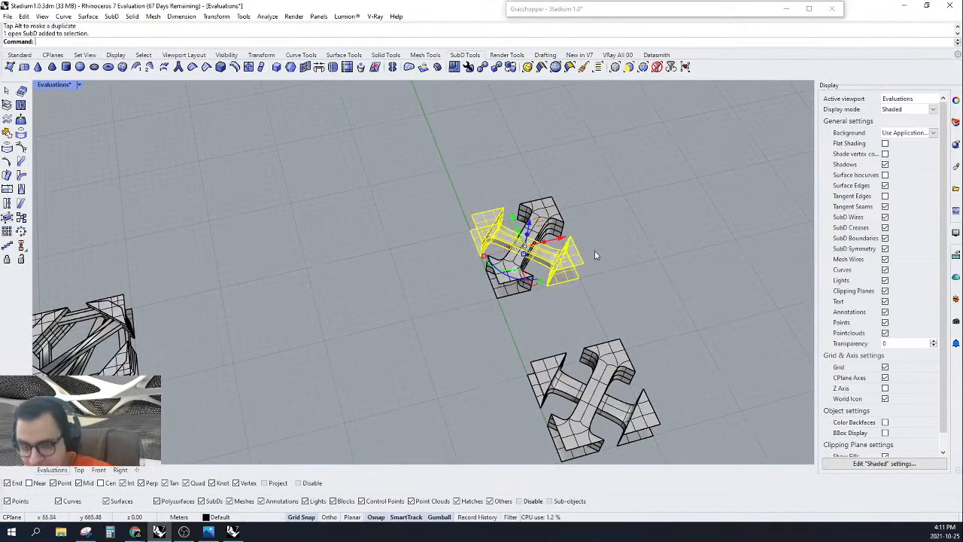
pyautogui.moveTo(594, 251); pyautogui.dragTo(325, 349)
pyautogui.click(617, 176)
pyautogui.moveTo(616, 173); pyautogui.dragTo(426, 292)
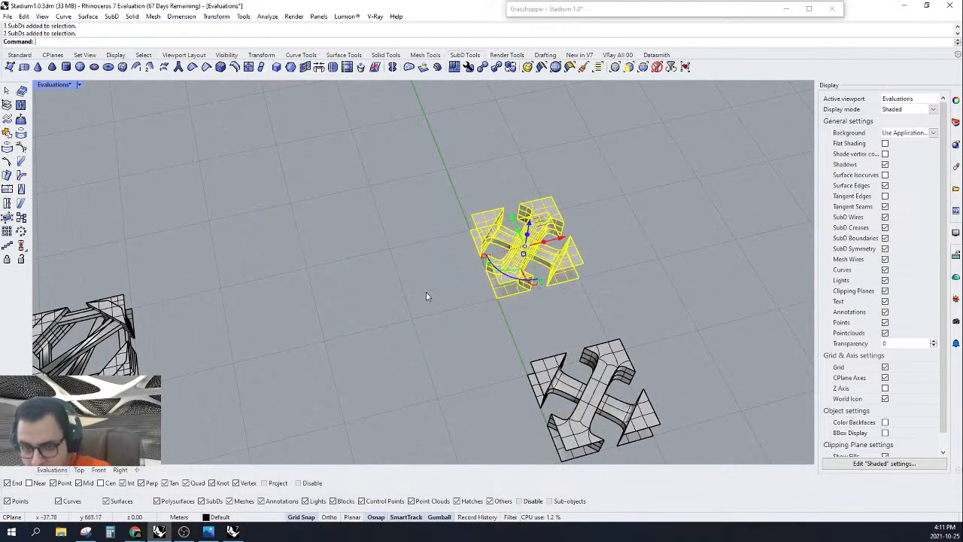
pyautogui.press('Delete')
# Step: Extract the control polygons of both original module SubDs and move the resulting meshes to free space along the Y axis
pyautogui.scroll(-4, 606, 219)
pyautogui.moveTo(680, 249); pyautogui.dragTo(492, 405)
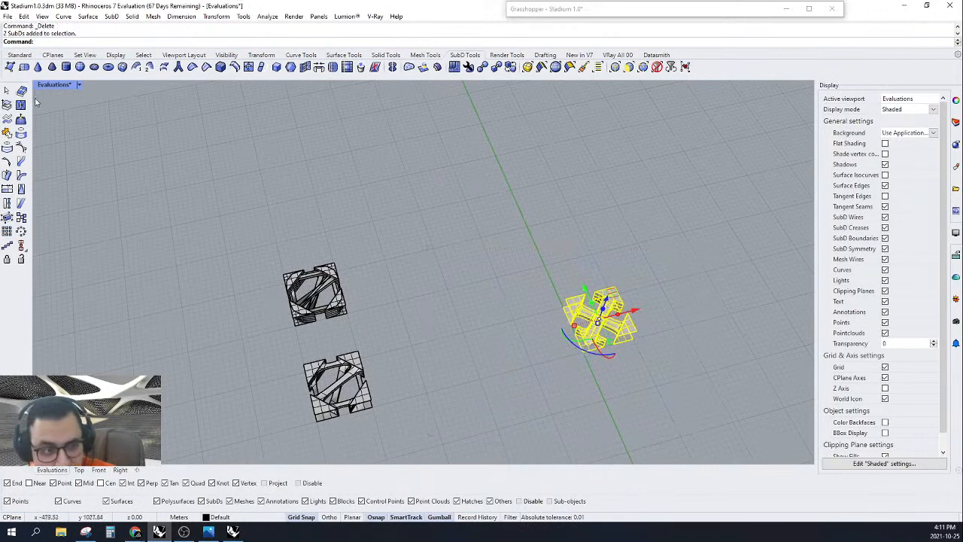
pyautogui.click(21, 91)
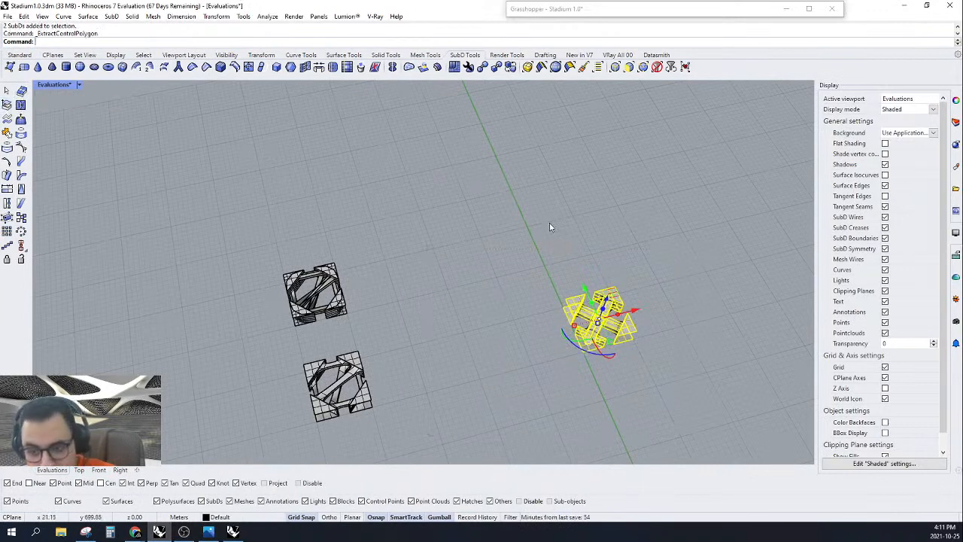
pyautogui.moveTo(584, 286); pyautogui.dragTo(540, 213)
pyautogui.scroll(9, 600, 234)
pyautogui.click(600, 235)
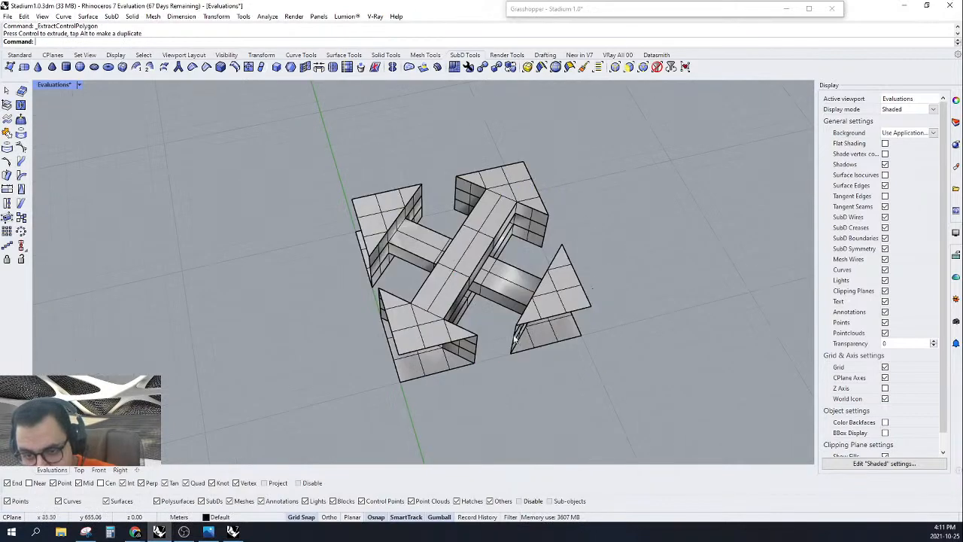
# Step: Undo the move and the control polygon extraction, and leave the module's SubDs unselected
pyautogui.moveTo(514, 335); pyautogui.dragTo(540, 327, button='right')
pyautogui.scroll(-9, 563, 251)
pyautogui.scroll(4, 543, 330)
pyautogui.hotkey('ctrl', 'z')
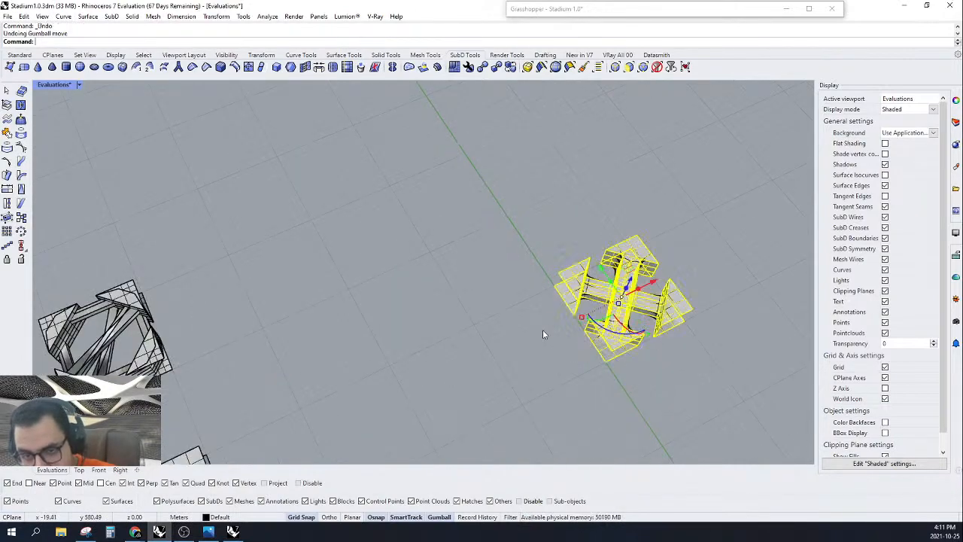
pyautogui.scroll(-4, 543, 329)
pyautogui.scroll(4, 652, 304)
pyautogui.scroll(4, 652, 304)
pyautogui.hotkey('ctrl', 'z')
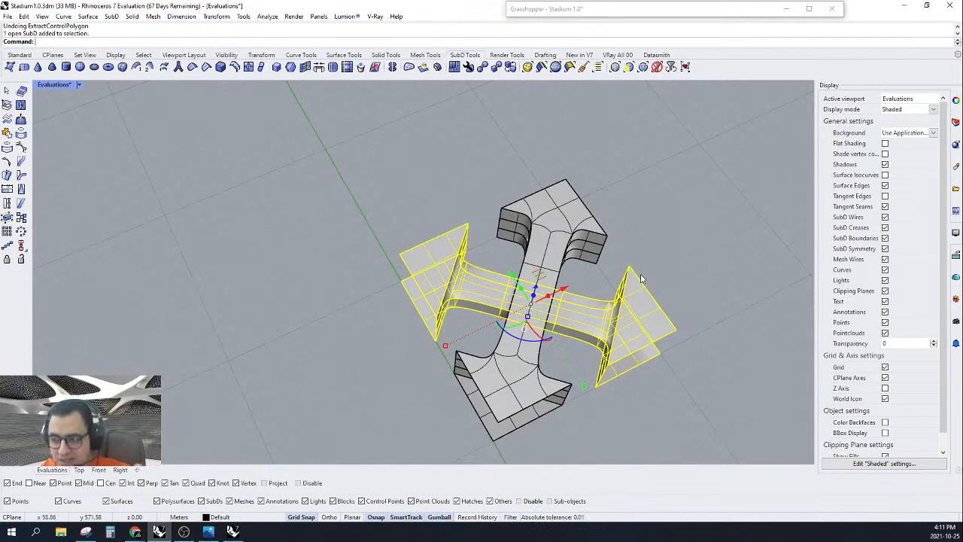
pyautogui.press('Delete')
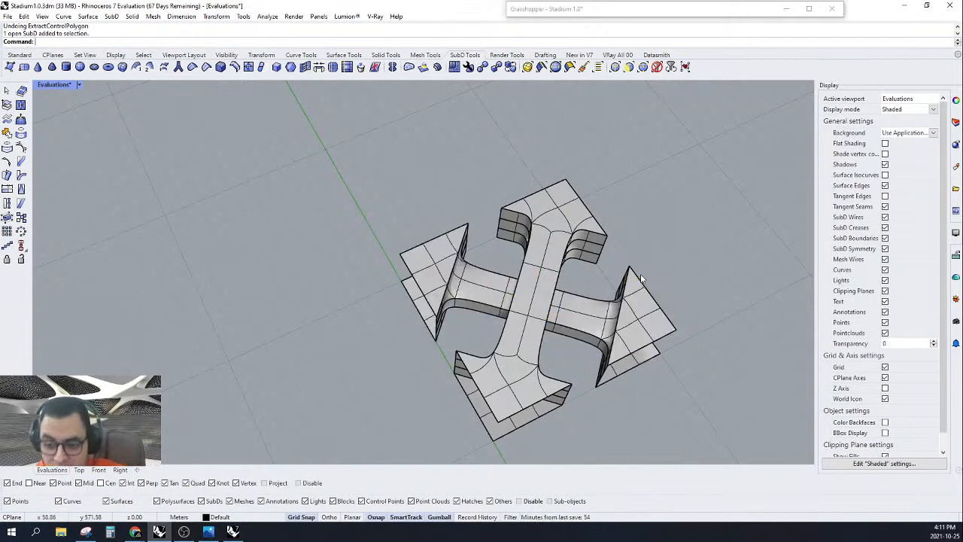
# Step: Restrict selection to faces and select the SubD faces of the module's two lower corner blocks in the Top view
pyautogui.click(81, 471)
pyautogui.scroll(-7, 447, 308)
pyautogui.scroll(12, 472, 294)
pyautogui.moveTo(568, 203); pyautogui.dragTo(646, 209, button='right')
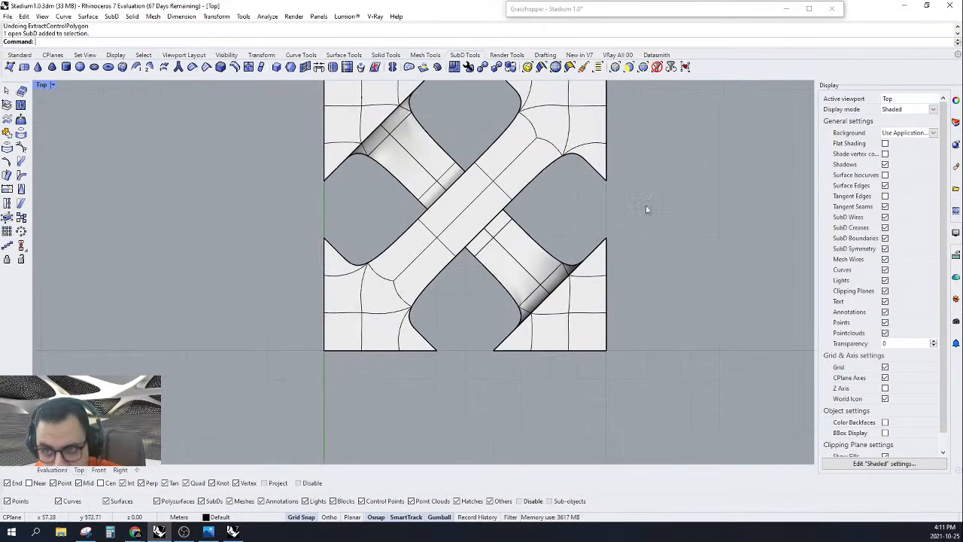
pyautogui.click(628, 67)
pyautogui.moveTo(596, 288); pyautogui.dragTo(597, 290)
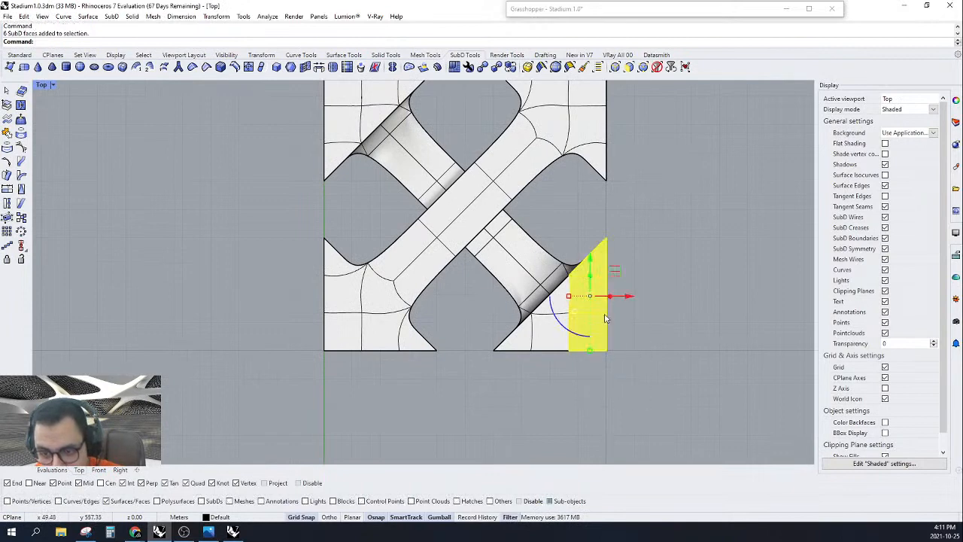
pyautogui.moveTo(571, 332); pyautogui.dragTo(561, 317)
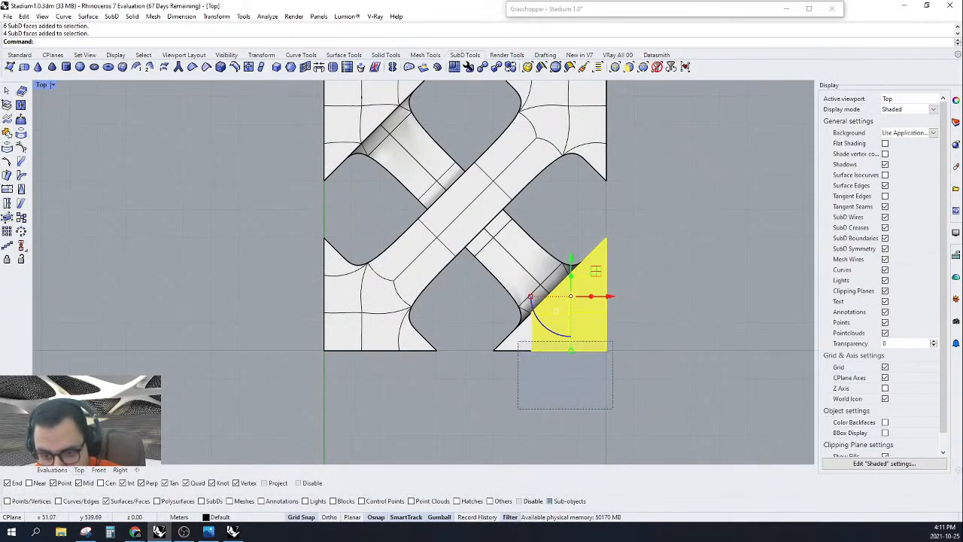
pyautogui.moveTo(517, 409); pyautogui.dragTo(380, 413)
pyautogui.moveTo(363, 343); pyautogui.dragTo(368, 360)
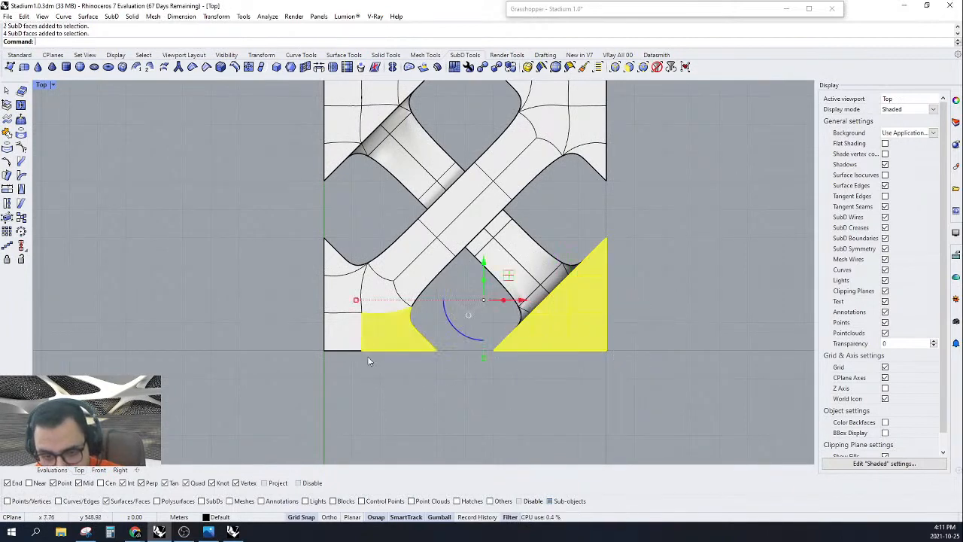
pyautogui.moveTo(304, 268); pyautogui.dragTo(305, 272)
# Step: Add the SubD faces of the module's two upper corner blocks to the selection in the Top view
pyautogui.scroll(-4, 367, 331)
pyautogui.scroll(6, 376, 148)
pyautogui.moveTo(377, 148); pyautogui.dragTo(382, 179, button='right')
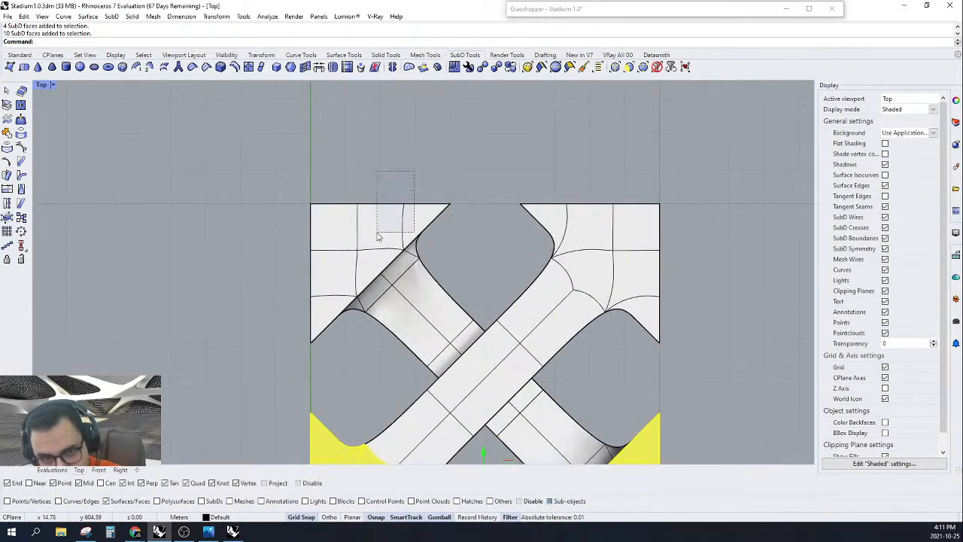
pyautogui.moveTo(378, 237); pyautogui.dragTo(379, 238)
pyautogui.moveTo(362, 167); pyautogui.dragTo(308, 300)
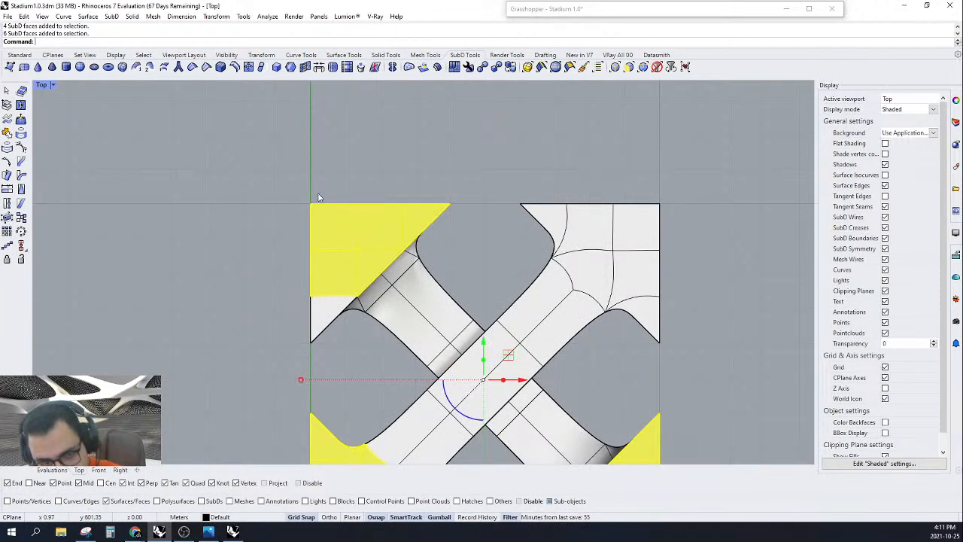
pyautogui.moveTo(287, 295); pyautogui.dragTo(280, 310)
pyautogui.moveTo(719, 143); pyautogui.dragTo(564, 293)
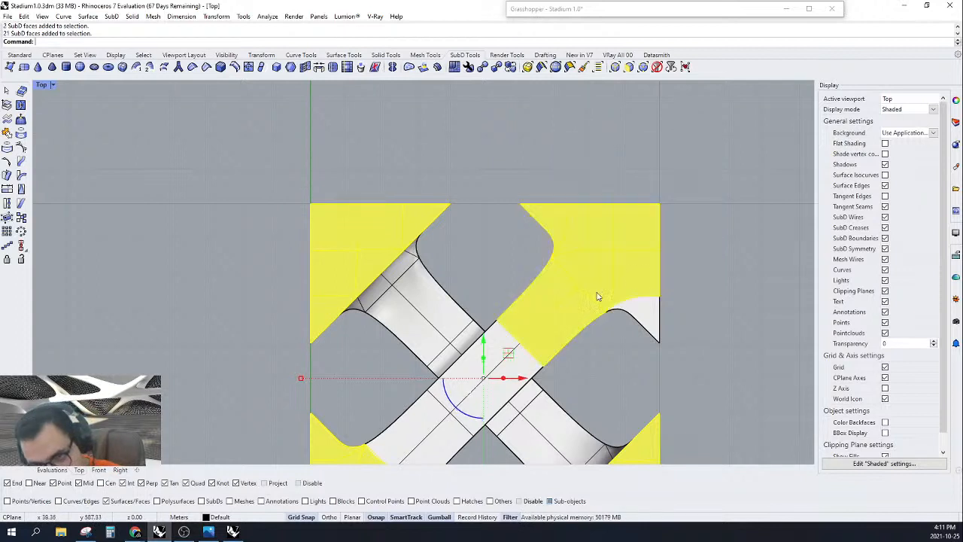
pyautogui.keyDown('shift'); pyautogui.moveTo(650, 311); pyautogui.dragTo(649, 312); pyautogui.keyUp('shift')
# Step: Set the Top view to Wireframe and add the remaining faces along the lower-left to upper-right diagonal strut to the selection
pyautogui.scroll(-6, 669, 255)
pyautogui.scroll(8, 539, 362)
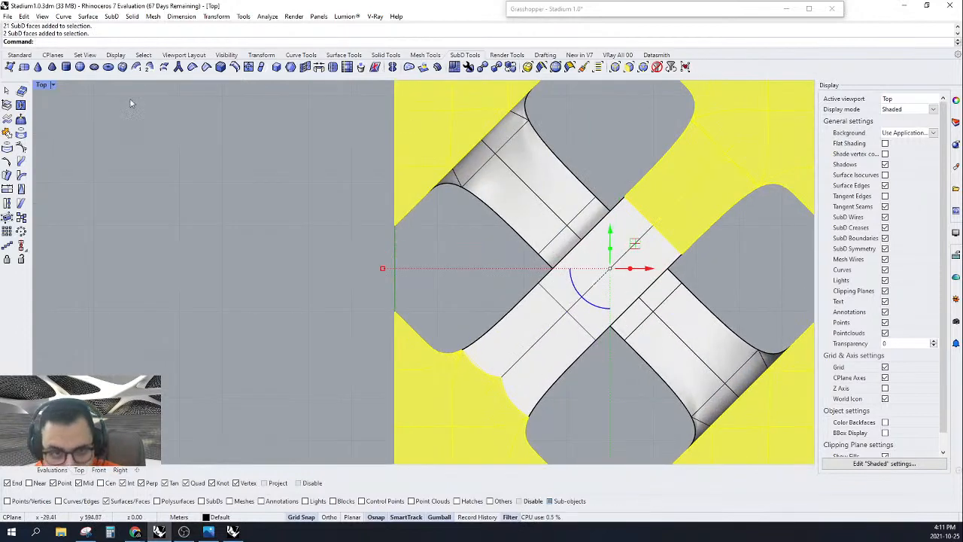
pyautogui.click(54, 85)
pyautogui.click(55, 121)
pyautogui.scroll(3, 516, 328)
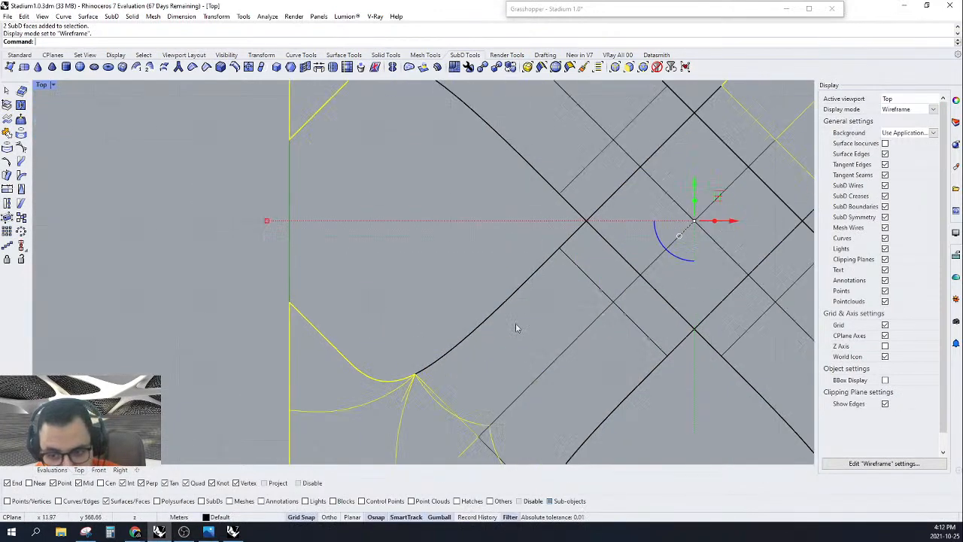
pyautogui.keyDown('shift'); pyautogui.moveTo(506, 324); pyautogui.dragTo(505, 322); pyautogui.keyUp('shift')
pyautogui.scroll(-8, 504, 321)
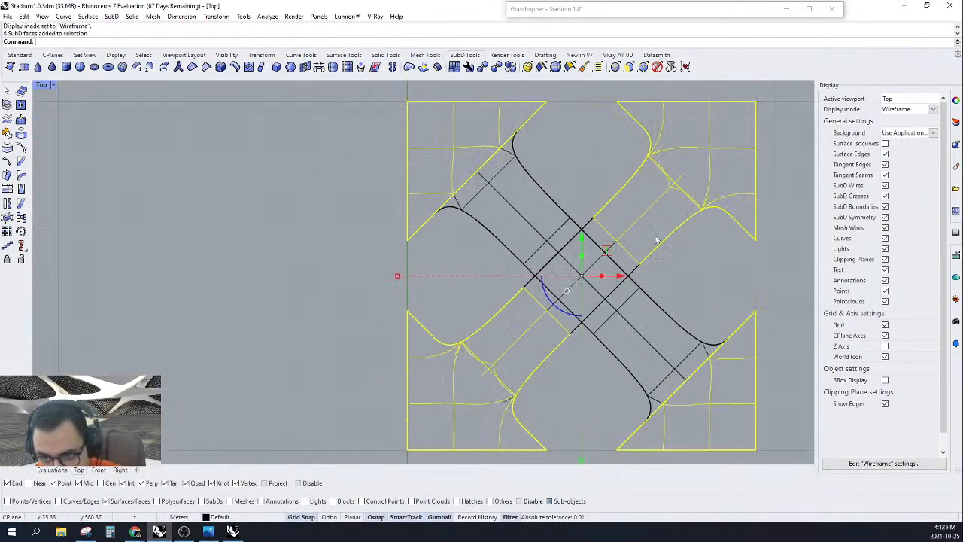
pyautogui.scroll(8, 652, 230)
pyautogui.moveTo(579, 272); pyautogui.dragTo(558, 228)
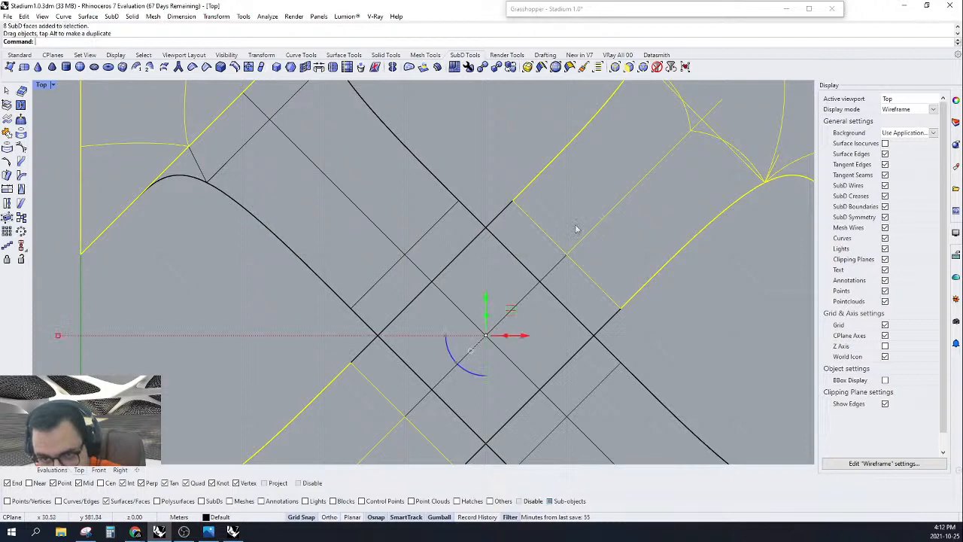
pyautogui.scroll(6, 581, 263)
pyautogui.keyDown('shift'); pyautogui.moveTo(568, 296); pyautogui.dragTo(533, 224); pyautogui.keyUp('shift')
pyautogui.scroll(-10, 638, 238)
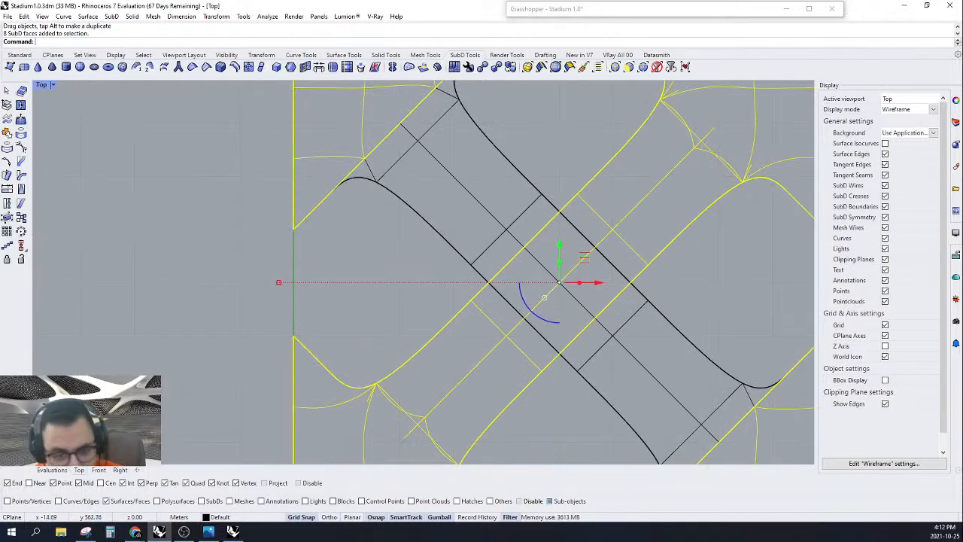
# Step: Add the middle-row side faces at one end of the upper diagonal strut to the face selection in the Evaluations view
pyautogui.click(52, 470)
pyautogui.scroll(-8, 534, 256)
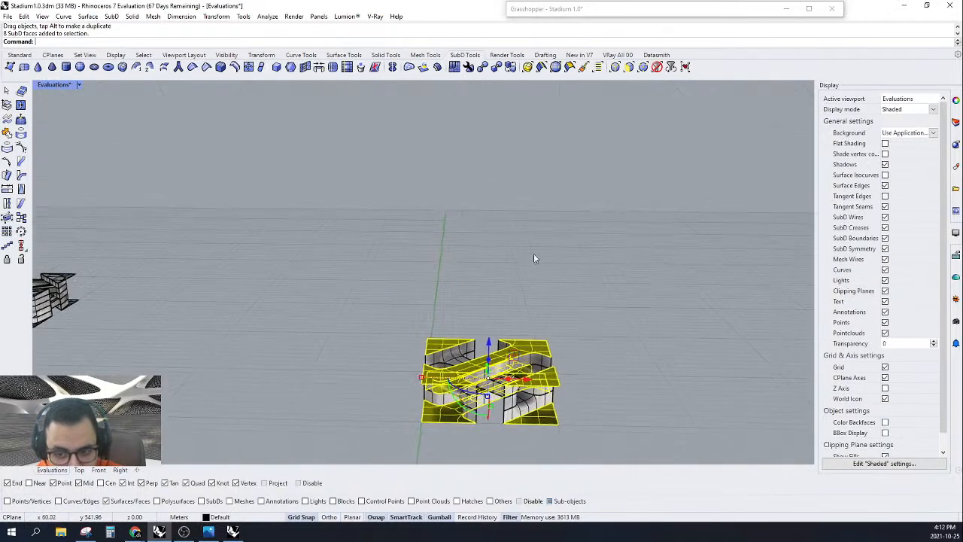
pyautogui.scroll(10, 528, 322)
pyautogui.moveTo(484, 365); pyautogui.dragTo(420, 324, button='right')
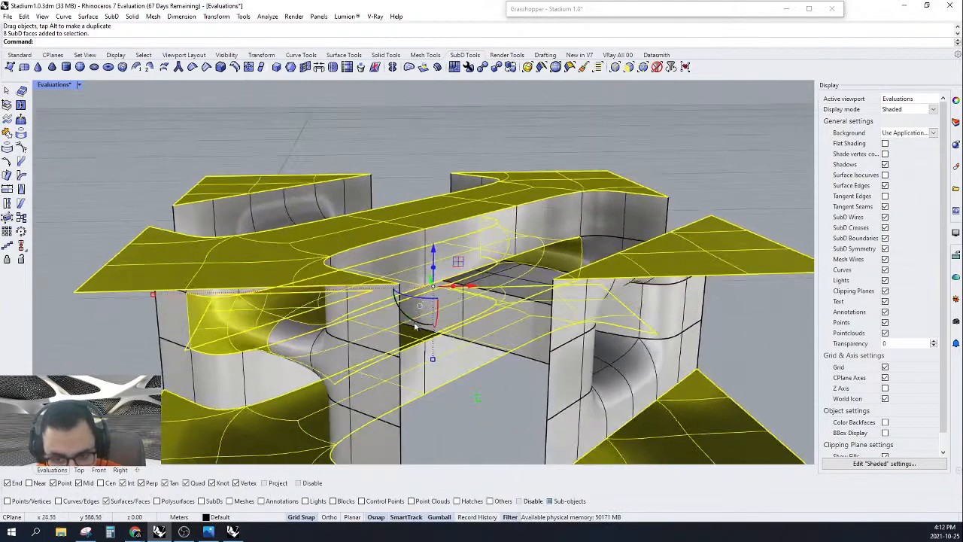
pyautogui.scroll(4, 404, 323)
pyautogui.scroll(-4, 645, 213)
pyautogui.moveTo(524, 292); pyautogui.dragTo(525, 312, button='right')
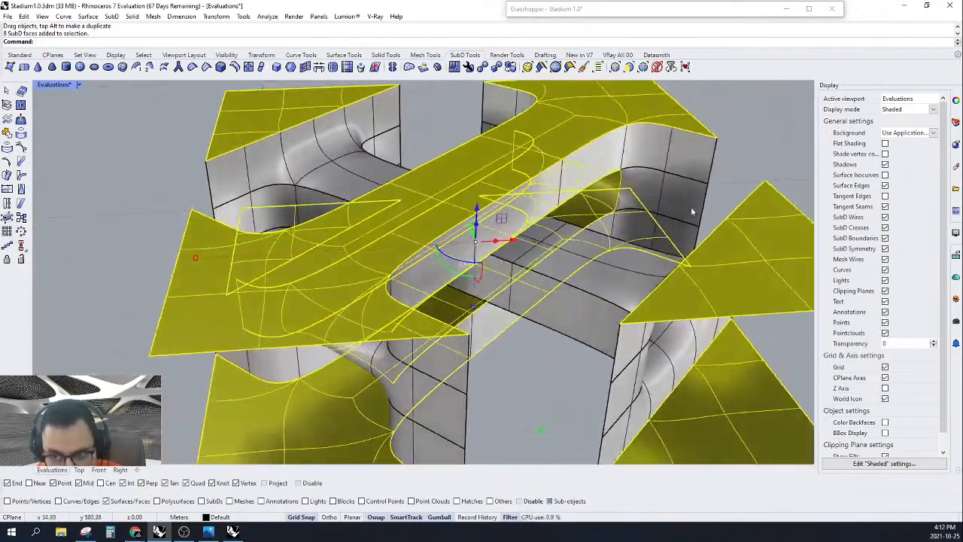
pyautogui.scroll(6, 694, 190)
pyautogui.keyDown('shift'); pyautogui.click(597, 190); pyautogui.keyUp('shift')
pyautogui.scroll(-8, 723, 216)
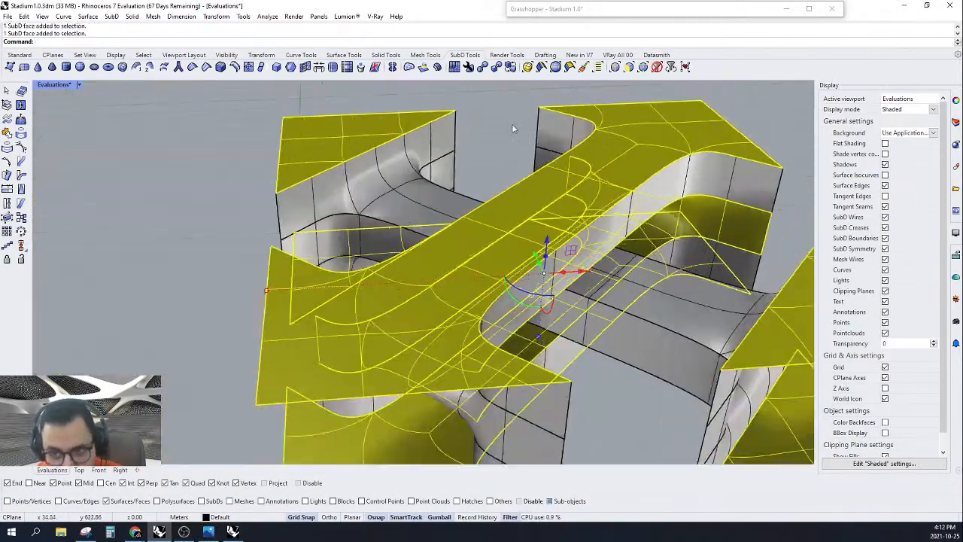
# Step: Add the middle-row side faces on further corner blocks around the module to the face selection
pyautogui.moveTo(513, 127); pyautogui.dragTo(494, 221, button='right')
pyautogui.scroll(7, 492, 220)
pyautogui.scroll(-7, 307, 210)
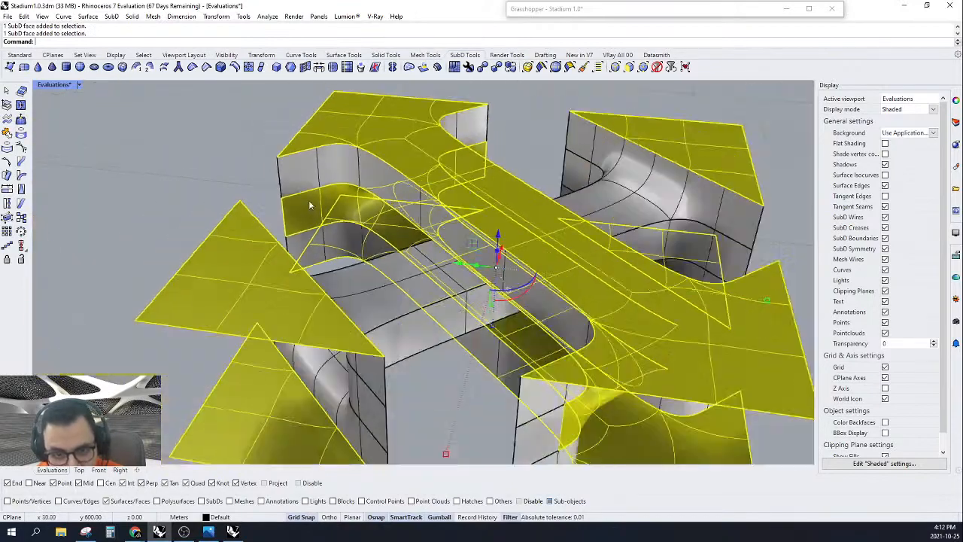
pyautogui.moveTo(361, 301); pyautogui.dragTo(561, 260, button='right')
pyautogui.scroll(4, 559, 321)
pyautogui.moveTo(553, 319); pyautogui.dragTo(579, 318, button='right')
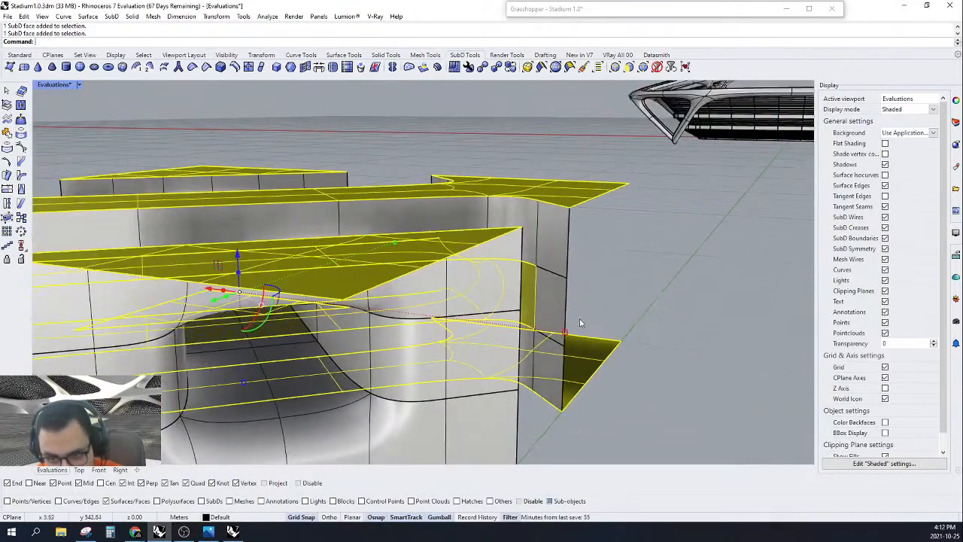
pyautogui.scroll(3, 578, 317)
pyautogui.keyDown('shift'); pyautogui.click(550, 305); pyautogui.keyUp('shift')
pyautogui.moveTo(370, 307); pyautogui.dragTo(516, 320, button='right')
pyautogui.scroll(-6, 516, 320)
pyautogui.moveTo(284, 317); pyautogui.dragTo(368, 294, button='right')
pyautogui.scroll(6, 407, 267)
pyautogui.keyDown('shift'); pyautogui.click(290, 263); pyautogui.keyUp('shift')
pyautogui.keyDown('shift'); pyautogui.click(173, 253); pyautogui.keyUp('shift')
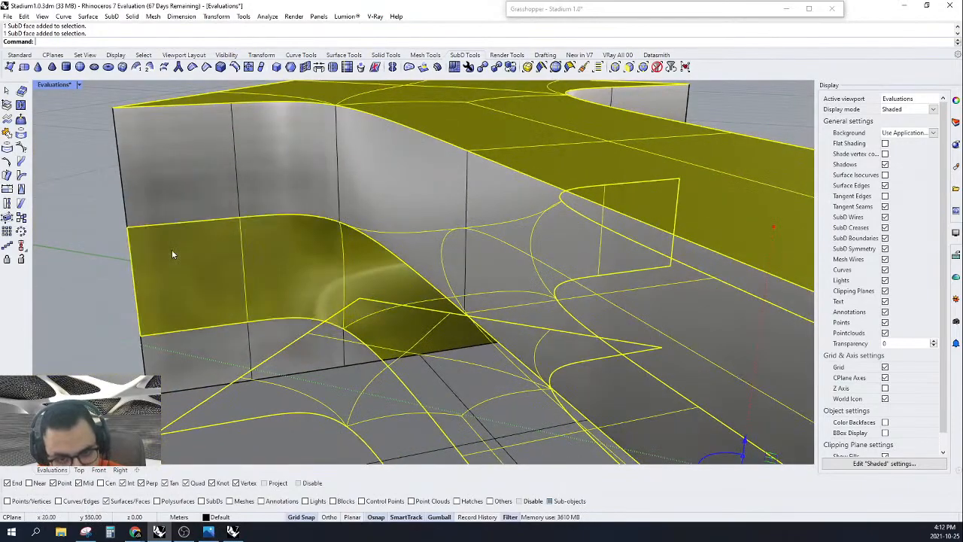
# Step: Add the middle-row side faces running along one side of the lower crossing strut to the face selection
pyautogui.scroll(-7, 174, 253)
pyautogui.moveTo(196, 301); pyautogui.dragTo(634, 274, button='right')
pyautogui.scroll(6, 633, 274)
pyautogui.keyDown('shift'); pyautogui.click(633, 274); pyautogui.keyUp('shift')
pyautogui.keyDown('shift'); pyautogui.doubleClick(585, 220); pyautogui.keyUp('shift')
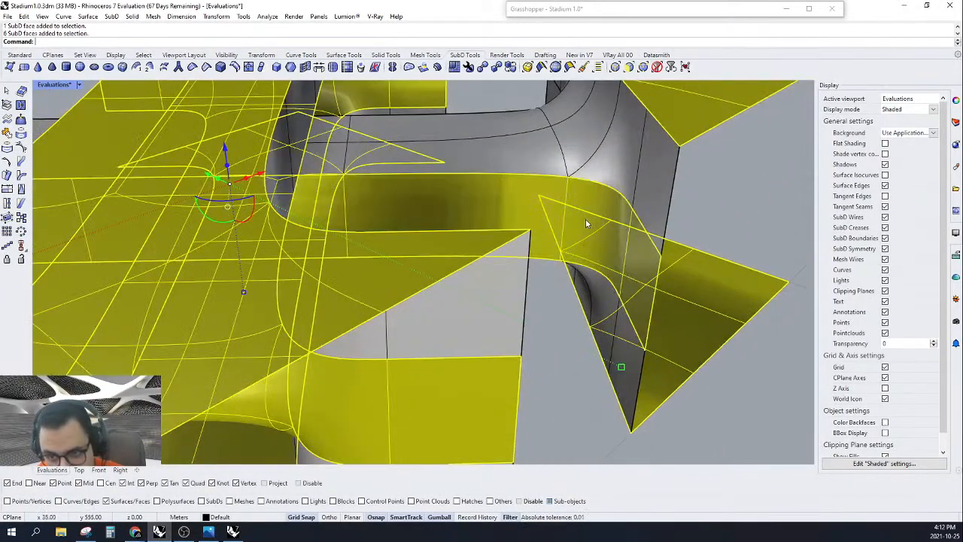
# Step: Add the matching middle-row side faces on the opposite side of the lower crossing strut to the face selection
pyautogui.scroll(-7, 586, 218)
pyautogui.moveTo(585, 219); pyautogui.dragTo(511, 212, button='right')
pyautogui.scroll(-5, 512, 212)
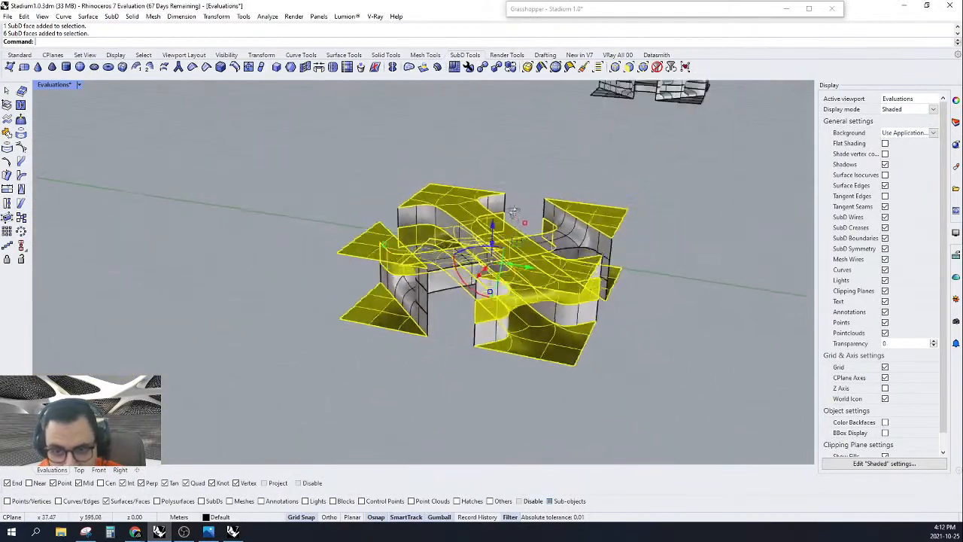
pyautogui.scroll(7, 423, 267)
pyautogui.moveTo(423, 266); pyautogui.dragTo(512, 197, button='right')
pyautogui.scroll(-6, 513, 196)
pyautogui.scroll(6, 382, 243)
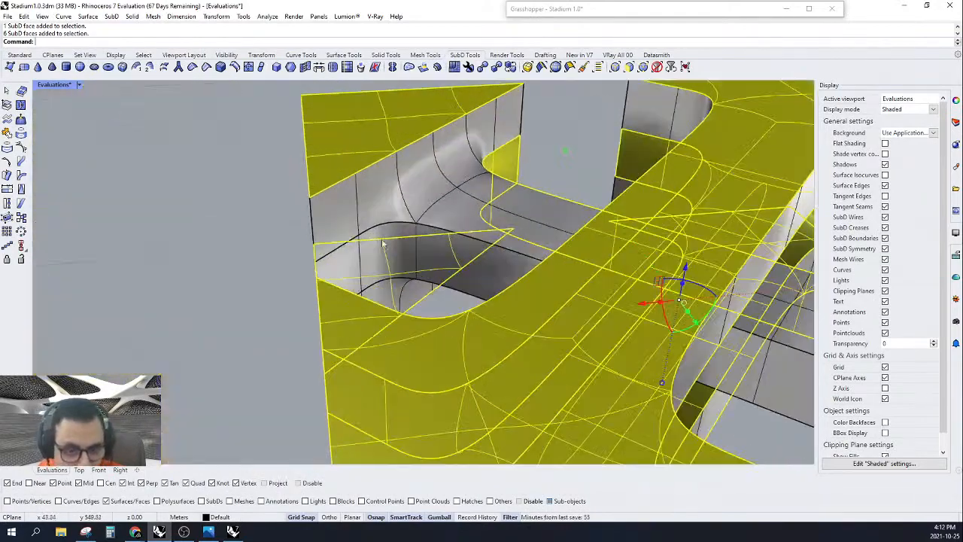
pyautogui.keyDown('shift'); pyautogui.click(347, 269); pyautogui.keyUp('shift')
pyautogui.keyDown('shift'); pyautogui.doubleClick(386, 246); pyautogui.keyUp('shift')
pyautogui.scroll(-7, 386, 246)
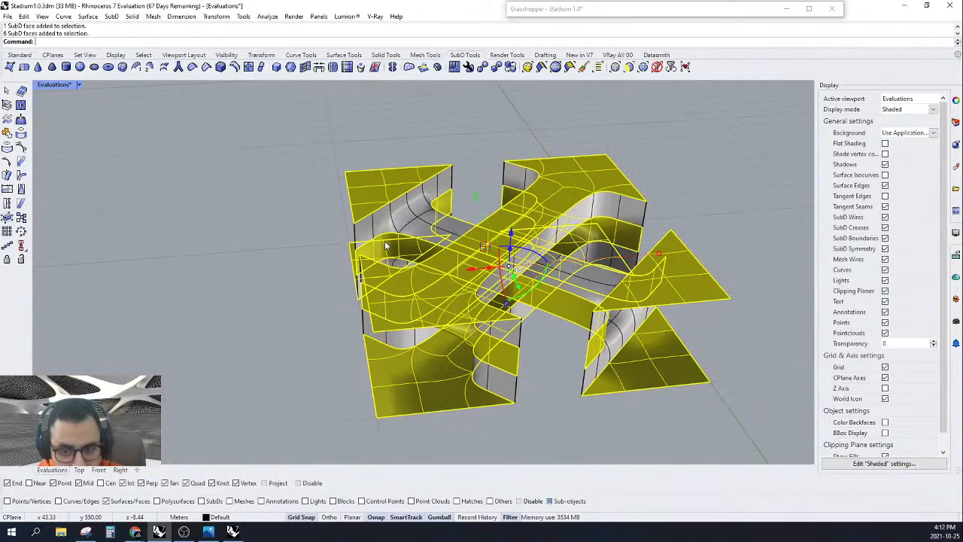
# Step: Extract the selected faces from both module SubDs as separate SubDs and turn off the sub-object selection filter
pyautogui.moveTo(386, 246); pyautogui.dragTo(531, 235, button='right')
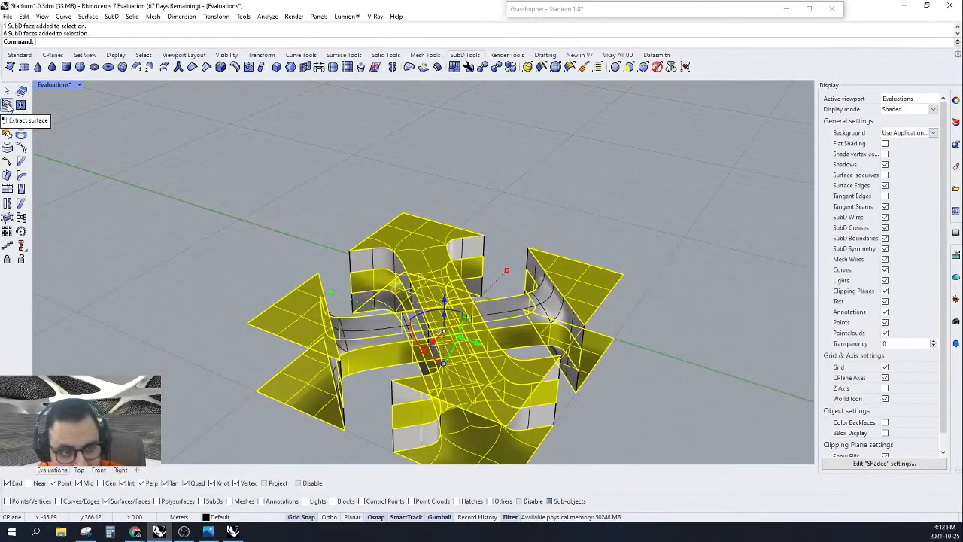
pyautogui.click(6, 105)
pyautogui.click(212, 174)
pyautogui.moveTo(212, 174); pyautogui.dragTo(525, 337, button='right')
pyautogui.scroll(4, 530, 331)
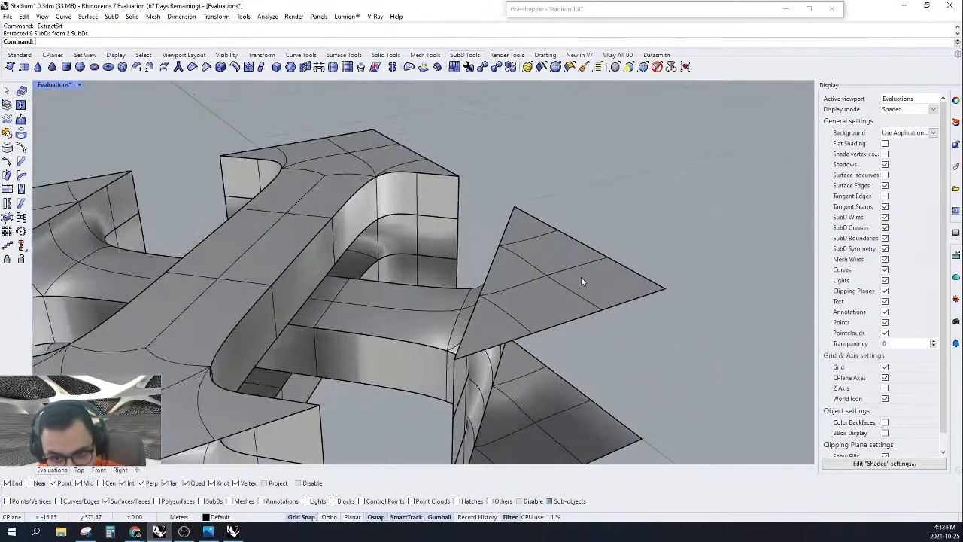
pyautogui.keyDown('ctrl'); pyautogui.keyDown('shift'); pyautogui.click(581, 281); pyautogui.keyUp('shift'); pyautogui.keyUp('ctrl')
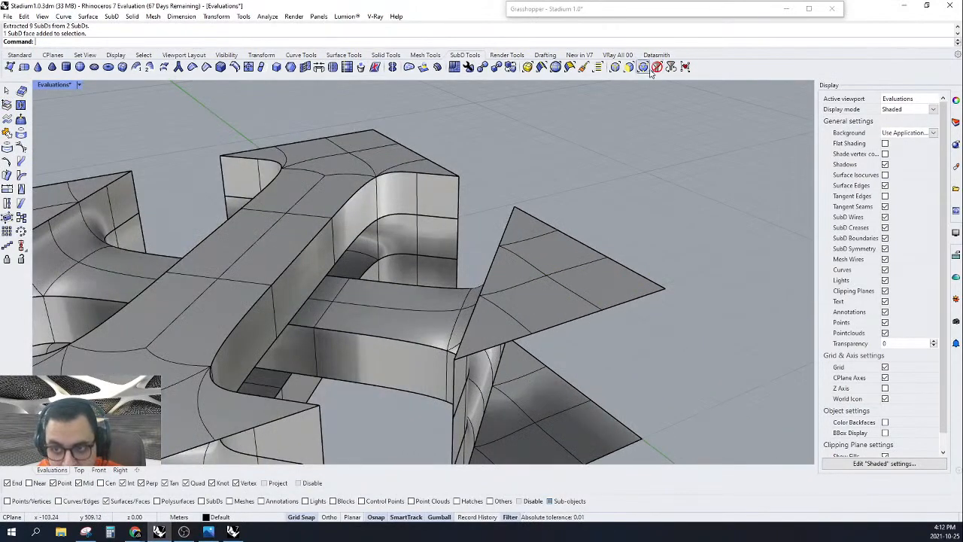
# Step: Check the separation by selecting the module's extracted top and bottom face panels
pyautogui.click(556, 276)
pyautogui.scroll(-6, 557, 275)
pyautogui.scroll(3, 576, 312)
pyautogui.keyDown('shift'); pyautogui.click(580, 315); pyautogui.keyUp('shift')
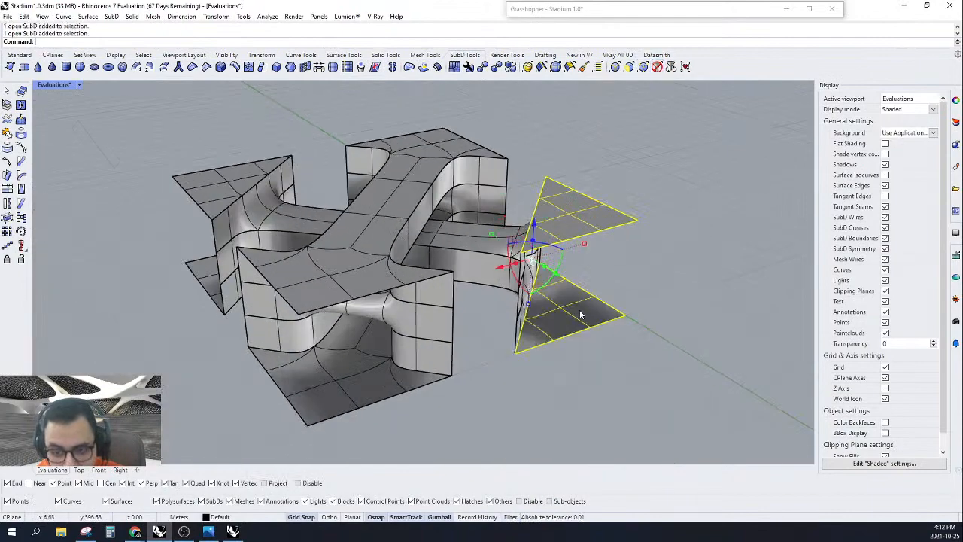
pyautogui.keyDown('shift'); pyautogui.click(349, 391); pyautogui.keyUp('shift')
pyautogui.keyDown('shift'); pyautogui.click(353, 294); pyautogui.keyUp('shift')
pyautogui.keyDown('shift'); pyautogui.click(263, 189); pyautogui.keyUp('shift')
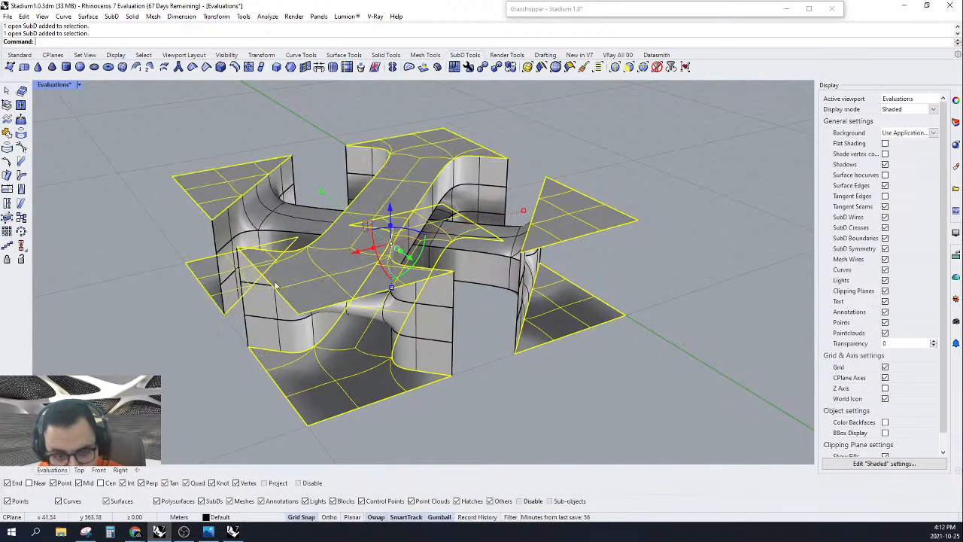
pyautogui.moveTo(275, 286); pyautogui.dragTo(324, 284, button='right')
pyautogui.scroll(4, 324, 284)
pyautogui.scroll(-4, 451, 270)
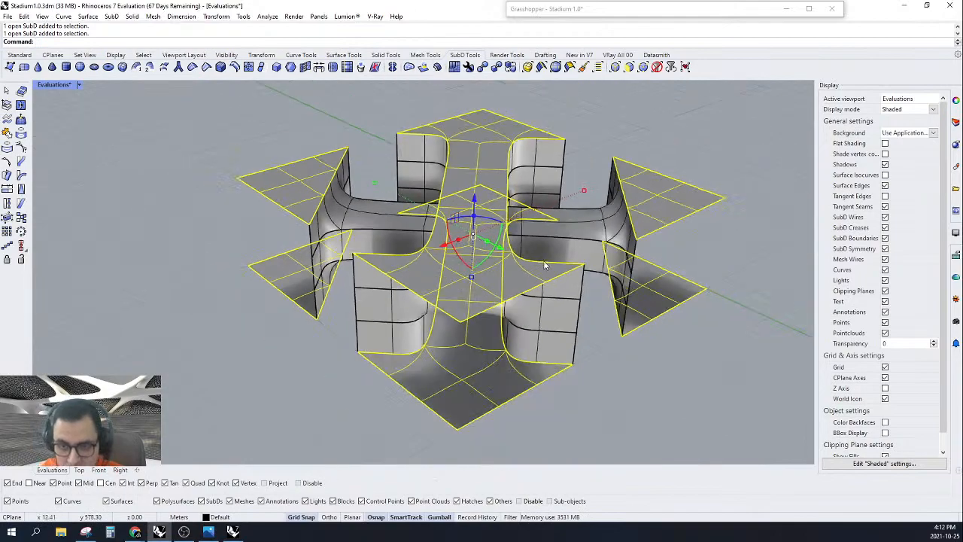
# Step: Check the extracted side bands and strut pieces by selecting them around the module, and clear the selection
pyautogui.moveTo(545, 265); pyautogui.dragTo(297, 185, button='right')
pyautogui.scroll(-4, 503, 254)
pyautogui.scroll(6, 589, 247)
pyautogui.click(547, 185)
pyautogui.scroll(-6, 564, 202)
pyautogui.scroll(5, 539, 244)
pyautogui.keyDown('shift'); pyautogui.click(621, 189); pyautogui.keyUp('shift')
pyautogui.keyDown('shift'); pyautogui.click(298, 186); pyautogui.keyUp('shift')
pyautogui.moveTo(299, 224); pyautogui.dragTo(594, 222, button='right')
pyautogui.scroll(-4, 450, 230)
pyautogui.scroll(3, 565, 268)
pyautogui.click(618, 262)
pyautogui.moveTo(634, 247)
pyautogui.mouseDown(button='right')
pyautogui.moveTo(495, 278)
pyautogui.moveTo(342, 251)
pyautogui.moveTo(620, 238)
pyautogui.mouseUp(button='right')
pyautogui.keyDown('shift'); pyautogui.click(341, 252); pyautogui.keyUp('shift')
pyautogui.press('Escape')
# Step: Extract the control polygons of all the module's SubDs and move the resulting meshes along the Y axis into free space
pyautogui.scroll(-8, 615, 299)
pyautogui.moveTo(614, 299); pyautogui.dragTo(628, 357, button='right')
pyautogui.scroll(-5, 628, 357)
pyautogui.scroll(-5, 527, 314)
pyautogui.moveTo(591, 286); pyautogui.dragTo(275, 263, button='right')
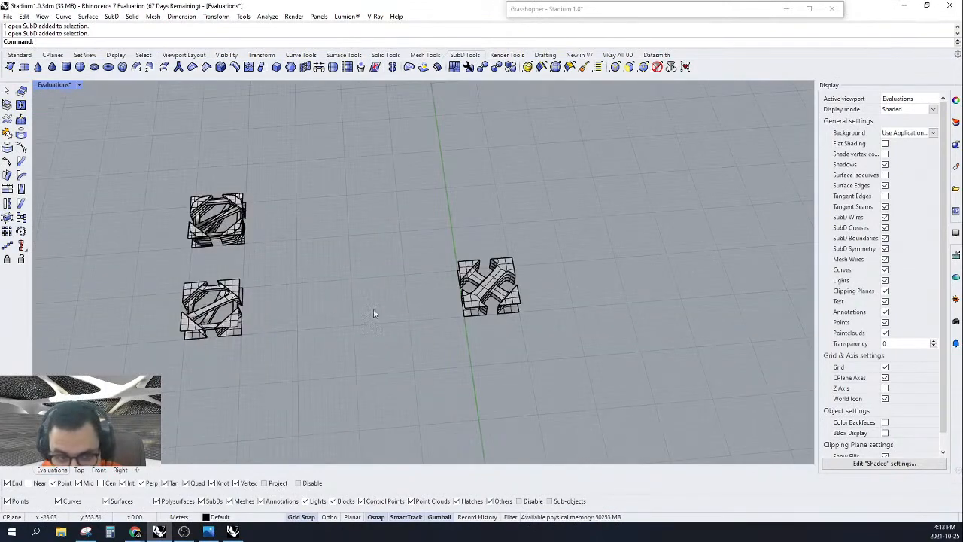
pyautogui.moveTo(331, 221); pyautogui.dragTo(548, 349)
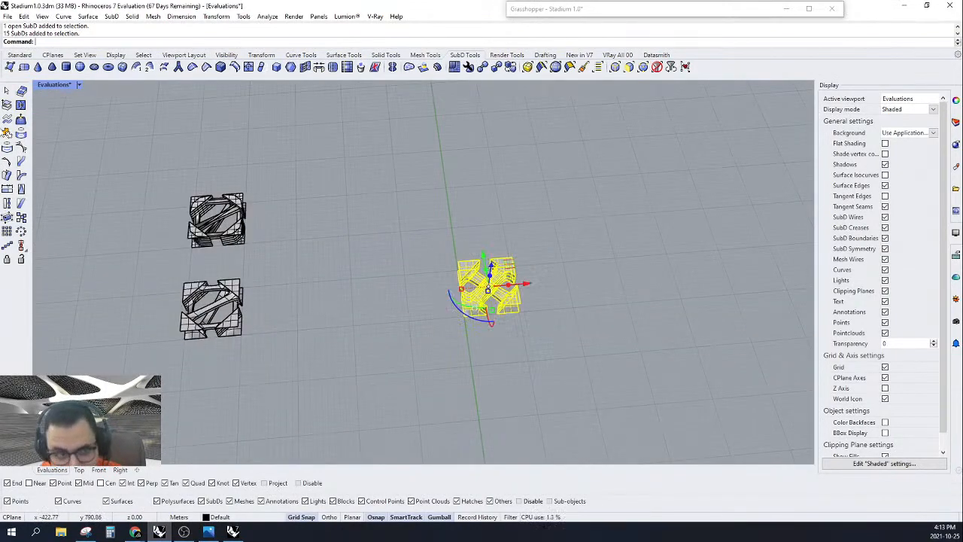
pyautogui.click(19, 91)
pyautogui.press('alt')
pyautogui.moveTo(491, 257); pyautogui.dragTo(478, 178)
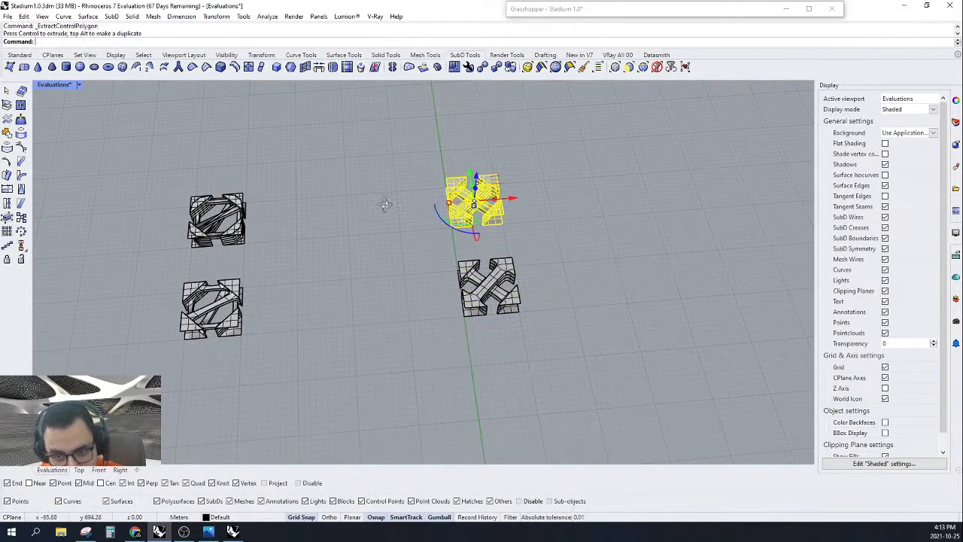
# Step: Try to move the module's control polygon meshes farther along the Y axis, and undo the move
pyautogui.moveTo(387, 204); pyautogui.dragTo(479, 260, button='right')
pyautogui.scroll(-4, 478, 260)
pyautogui.scroll(7, 431, 150)
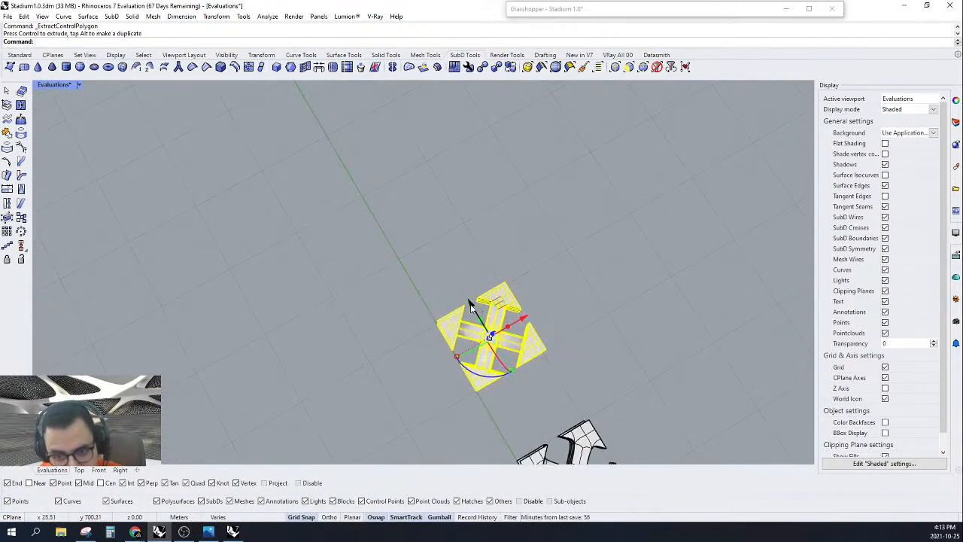
pyautogui.moveTo(568, 217); pyautogui.dragTo(511, 249)
pyautogui.scroll(-5, 523, 231)
pyautogui.scroll(8, 502, 298)
pyautogui.scroll(-7, 489, 307)
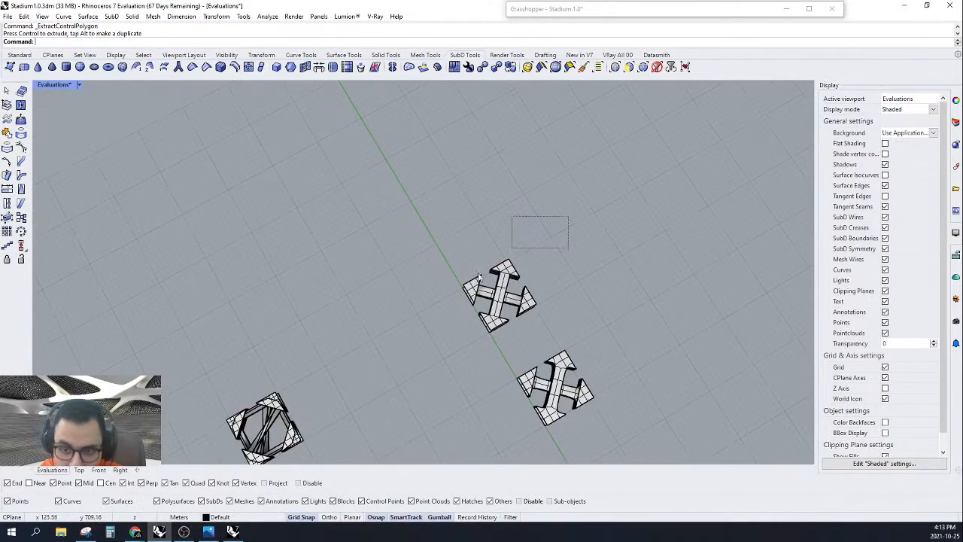
pyautogui.moveTo(479, 277); pyautogui.dragTo(422, 334)
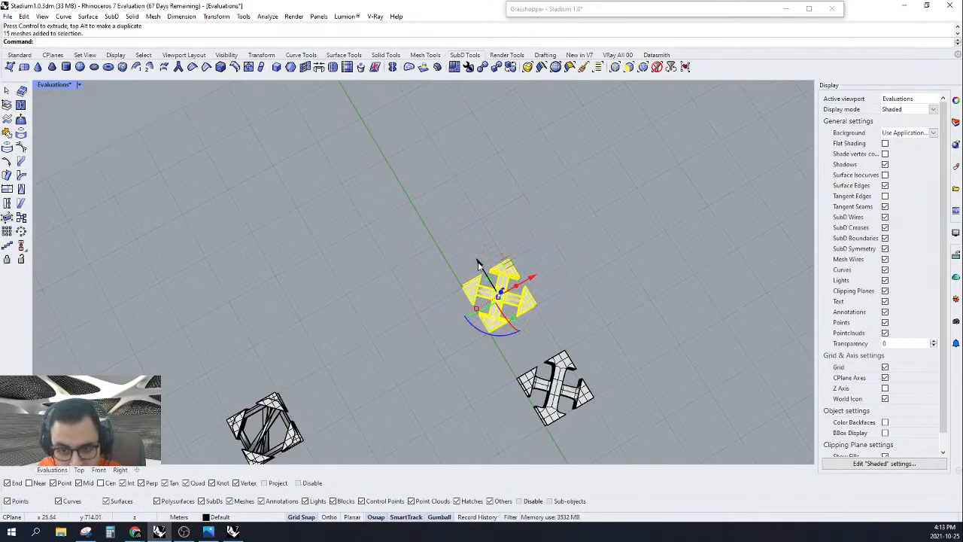
pyautogui.moveTo(478, 263); pyautogui.dragTo(422, 184)
pyautogui.hotkey('ctrl', 'z')
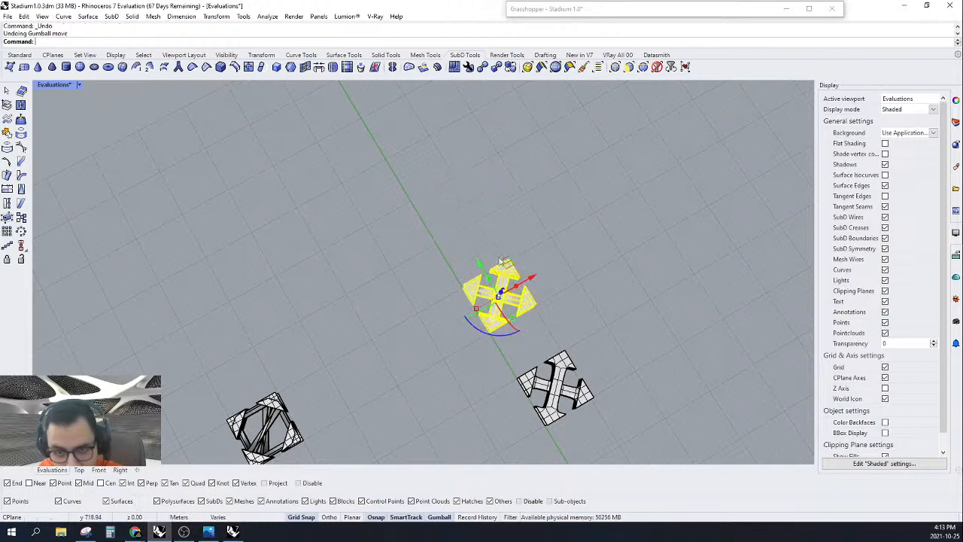
# Step: Select the top and bottom panel meshes at all corners of the module, including the strut faces, and group them
pyautogui.scroll(8, 498, 316)
pyautogui.press('Escape')
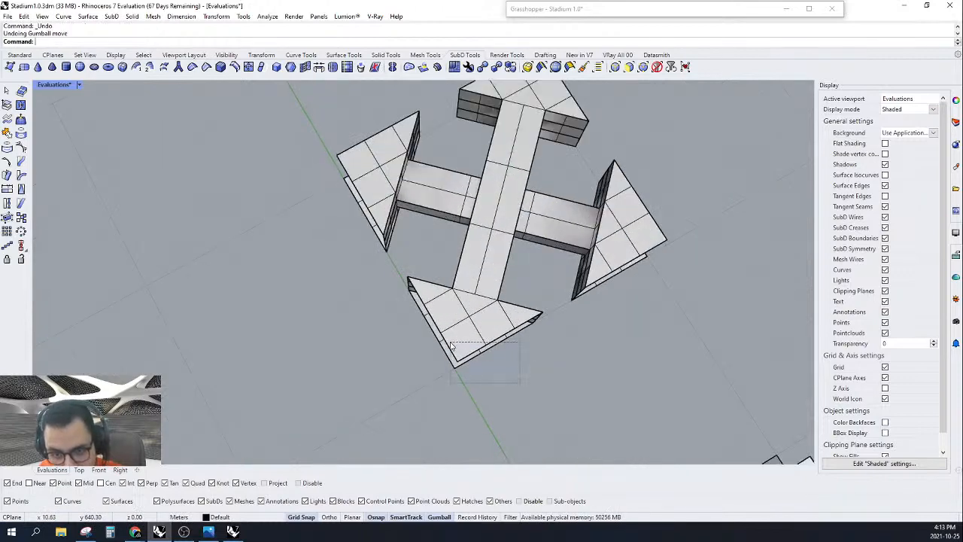
pyautogui.moveTo(451, 346); pyautogui.dragTo(451, 348)
pyautogui.moveTo(709, 279); pyautogui.dragTo(660, 200)
pyautogui.moveTo(660, 200); pyautogui.dragTo(606, 140, button='right')
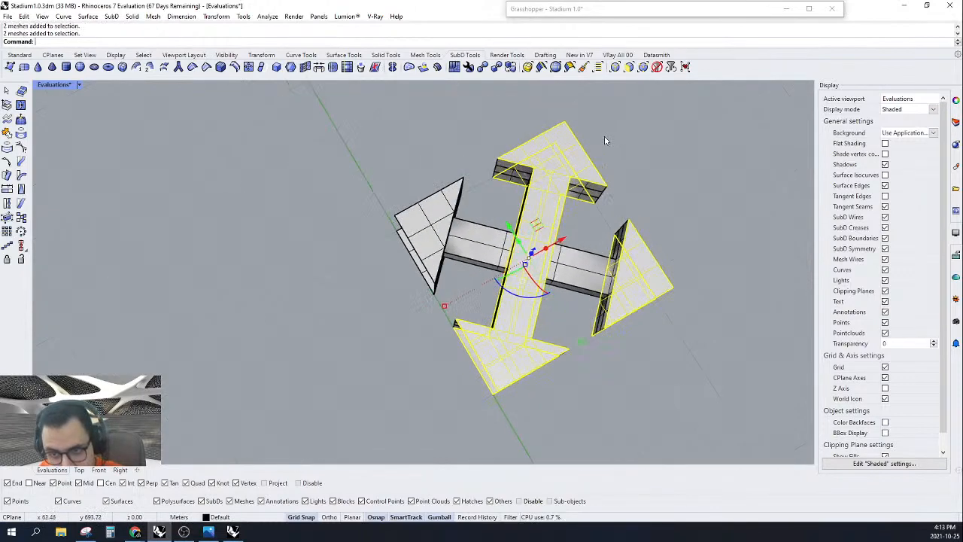
pyautogui.scroll(2, 606, 140)
pyautogui.keyDown('shift'); pyautogui.moveTo(353, 159); pyautogui.dragTo(318, 304); pyautogui.keyUp('shift')
pyautogui.keyDown('shift'); pyautogui.moveTo(367, 183); pyautogui.dragTo(346, 269); pyautogui.keyUp('shift')
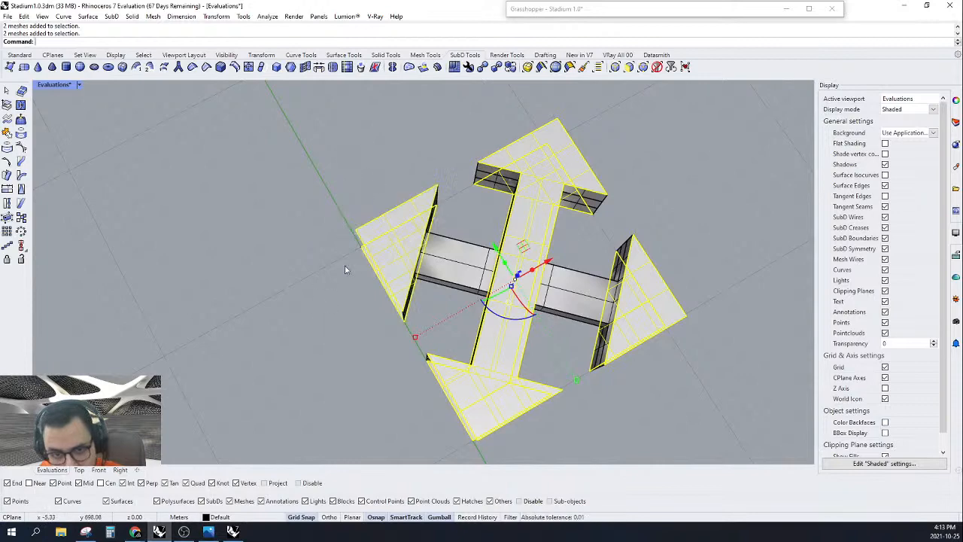
pyautogui.hotkey('ctrl', 'g')
pyautogui.press('Escape')
# Step: Select the mid-height band meshes running around the corners and along the struts, group them, and clear the selection
pyautogui.scroll(2, 429, 263)
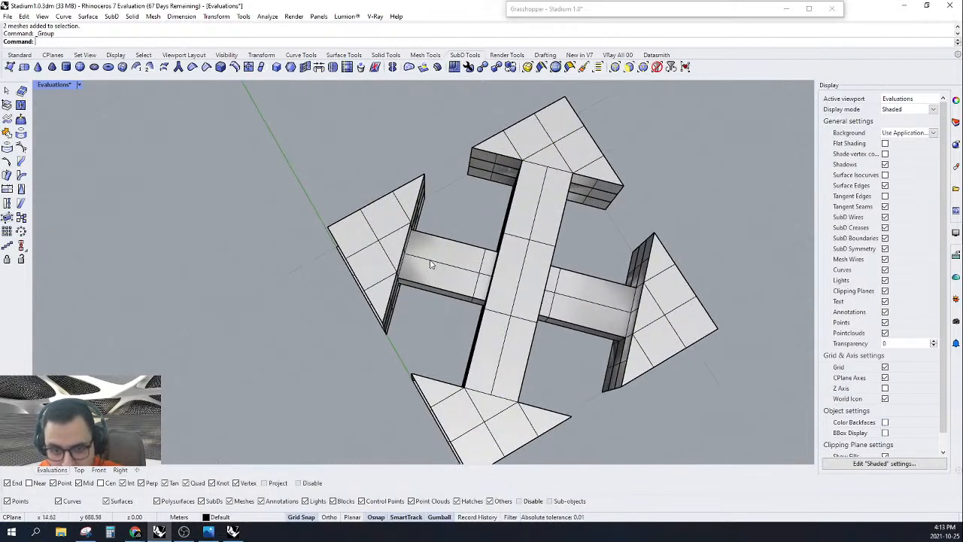
pyautogui.click(428, 264)
pyautogui.moveTo(532, 319); pyautogui.dragTo(580, 227, button='right')
pyautogui.scroll(-6, 580, 227)
pyautogui.scroll(10, 597, 344)
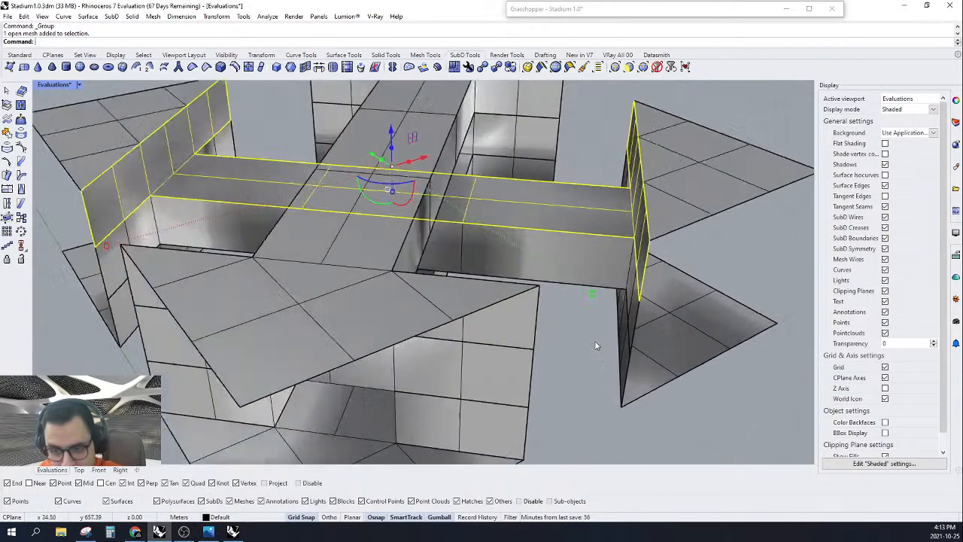
pyautogui.keyDown('shift'); pyautogui.click(626, 338); pyautogui.keyUp('shift')
pyautogui.scroll(-8, 617, 333)
pyautogui.moveTo(613, 329); pyautogui.dragTo(534, 306, button='right')
pyautogui.scroll(6, 580, 402)
pyautogui.scroll(-5, 527, 386)
pyautogui.moveTo(531, 364); pyautogui.dragTo(552, 368, button='right')
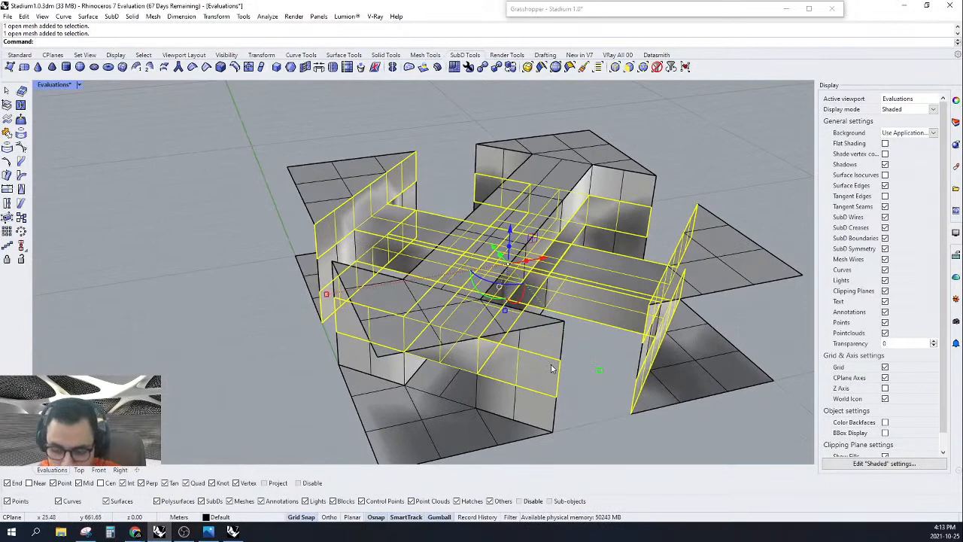
pyautogui.press('Escape')
# Step: Move the two mesh groups aside along the Y axis and group the six side strip meshes left behind
pyautogui.scroll(-5, 552, 367)
pyautogui.moveTo(487, 275); pyautogui.dragTo(561, 290, button='right')
pyautogui.scroll(-5, 563, 252)
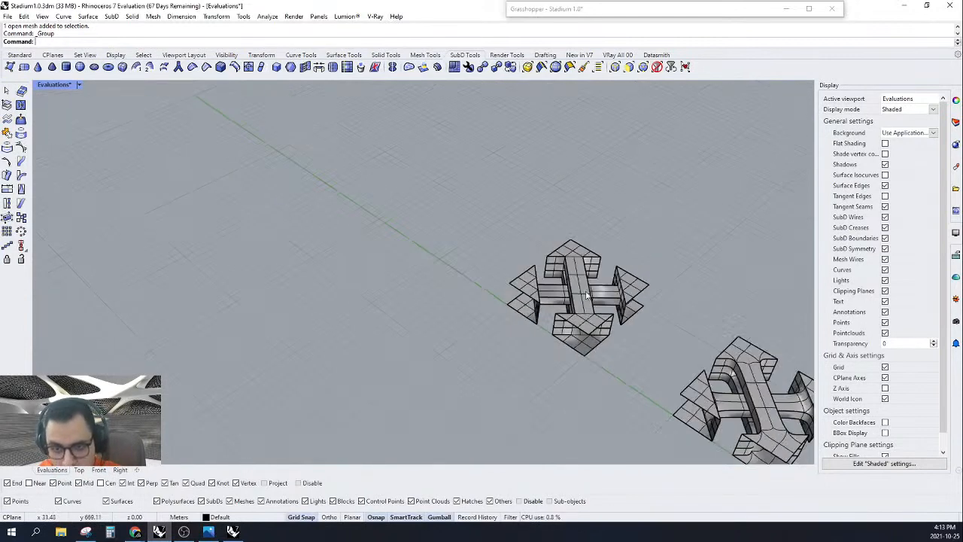
pyautogui.scroll(6, 563, 246)
pyautogui.click(604, 252)
pyautogui.keyDown('shift'); pyautogui.click(637, 294); pyautogui.keyUp('shift')
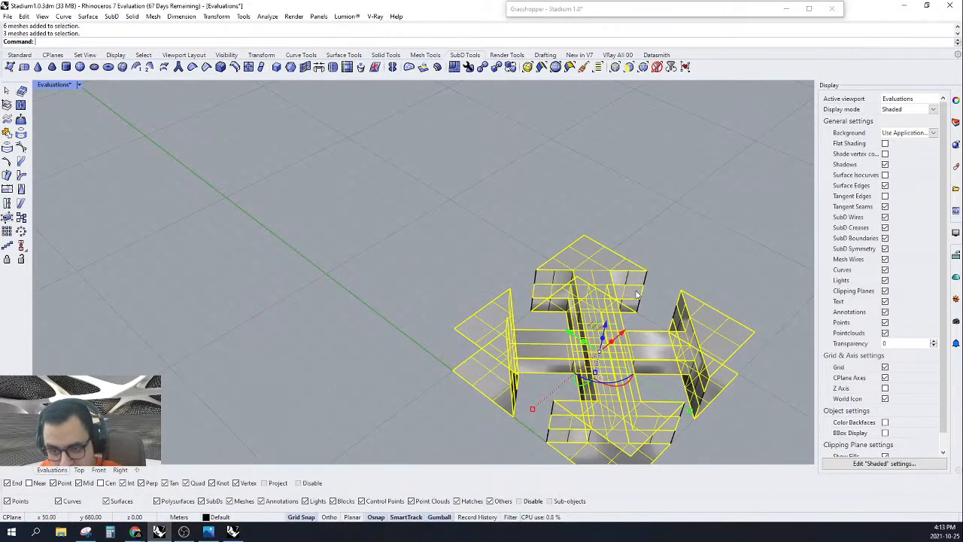
pyautogui.scroll(-5, 635, 294)
pyautogui.moveTo(523, 321); pyautogui.dragTo(556, 274, button='right')
pyautogui.press('alt')
pyautogui.moveTo(524, 246); pyautogui.dragTo(412, 220)
pyautogui.moveTo(509, 357); pyautogui.dragTo(473, 378)
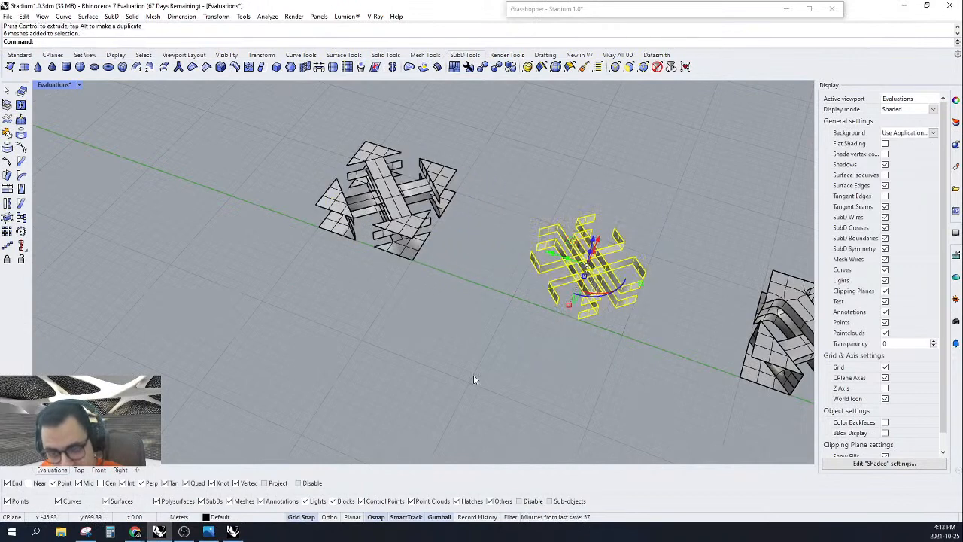
pyautogui.hotkey('ctrl', 'g')
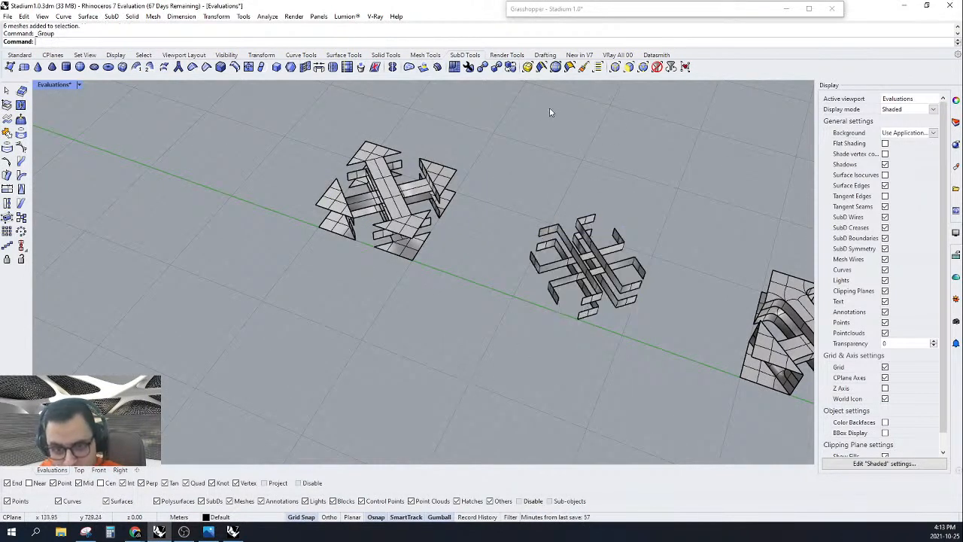
# Step: Move the displaced mesh groups back onto the side strips to reassemble the module
pyautogui.moveTo(501, 125); pyautogui.dragTo(208, 325)
pyautogui.moveTo(354, 188); pyautogui.dragTo(553, 253)
pyautogui.click(564, 330)
pyautogui.scroll(-5, 564, 329)
# Step: Copy the complete grouped mesh module along the Y axis into the free space beside it and clear the selection
pyautogui.moveTo(601, 369); pyautogui.dragTo(489, 186)
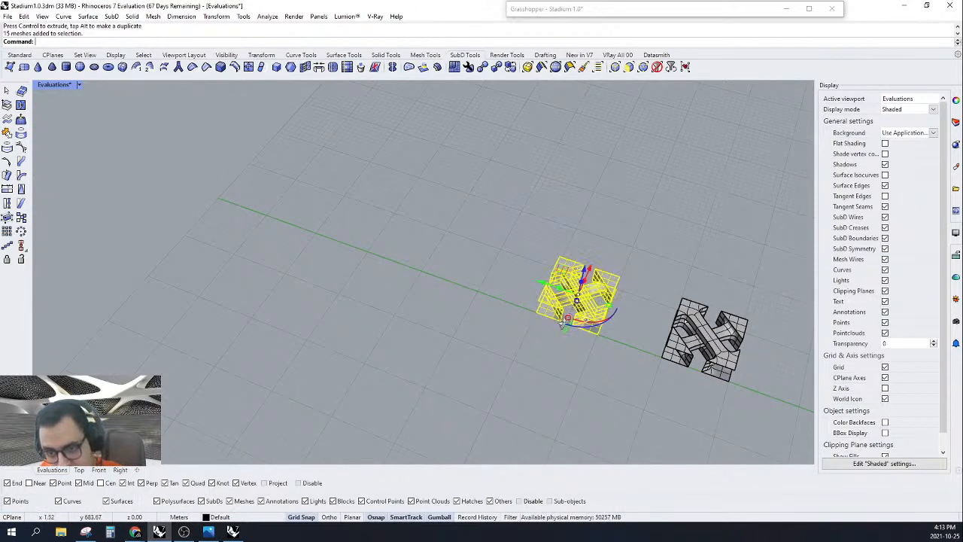
pyautogui.moveTo(562, 324); pyautogui.dragTo(541, 271, button='right')
pyautogui.scroll(3, 560, 172)
pyautogui.scroll(-5, 553, 225)
pyautogui.moveTo(564, 188); pyautogui.dragTo(664, 275, button='right')
pyautogui.scroll(4, 632, 246)
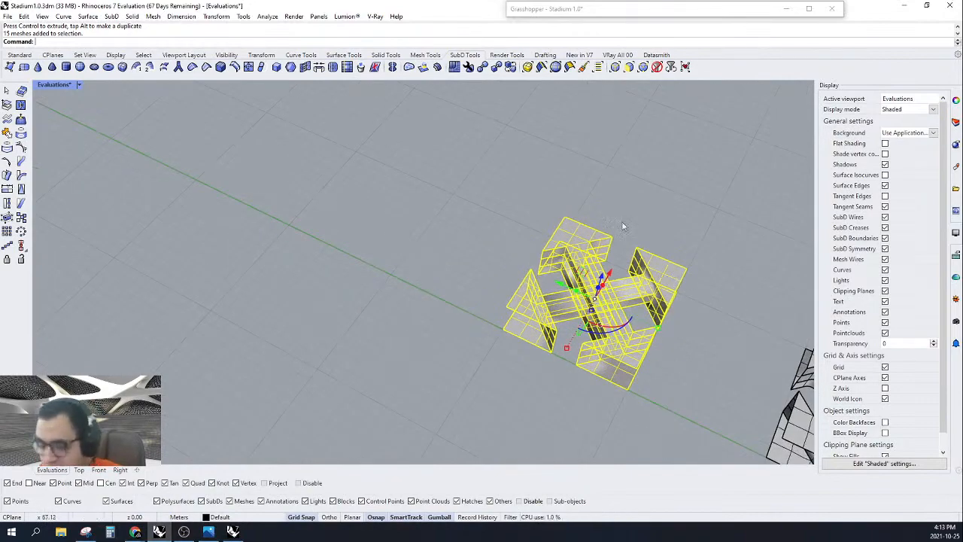
pyautogui.moveTo(622, 225); pyautogui.dragTo(580, 236, button='right')
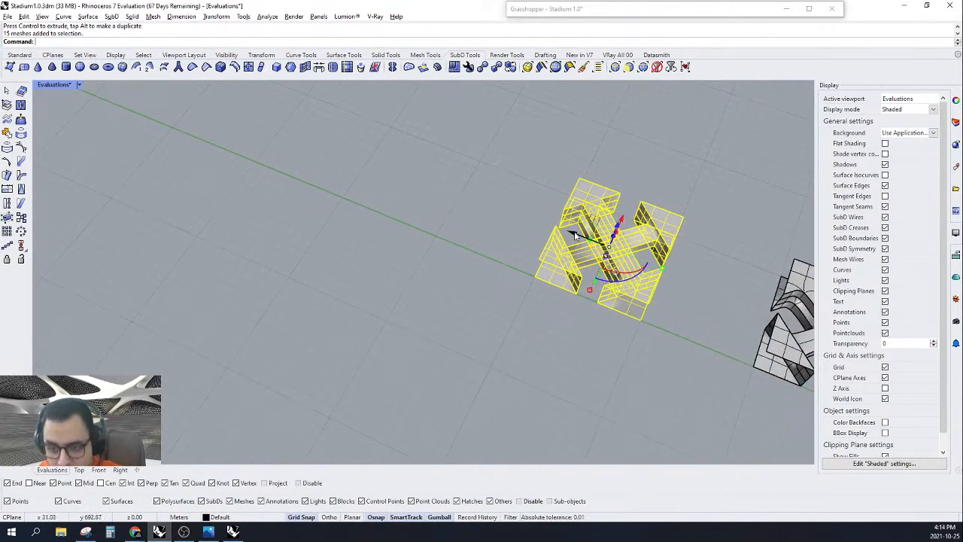
pyautogui.click(453, 290)
pyautogui.moveTo(451, 292); pyautogui.dragTo(543, 286, button='right')
pyautogui.moveTo(645, 182); pyautogui.dragTo(384, 356)
pyautogui.moveTo(510, 263); pyautogui.dragTo(348, 219)
pyautogui.press('alt')
pyautogui.press('Escape')
pyautogui.moveTo(348, 220); pyautogui.dragTo(460, 213, button='right')
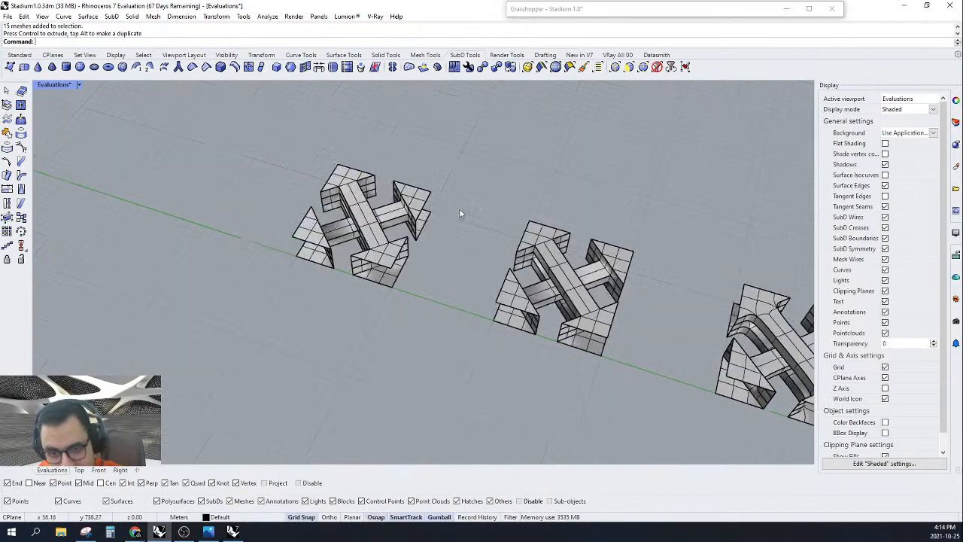
# Step: Open the Grasshopper definition and disable the three components fed by the tweened mesh groups
pyautogui.doubleClick(648, 11)
pyautogui.scroll(12, 688, 355)
pyautogui.moveTo(648, 316); pyautogui.dragTo(646, 274, button='right')
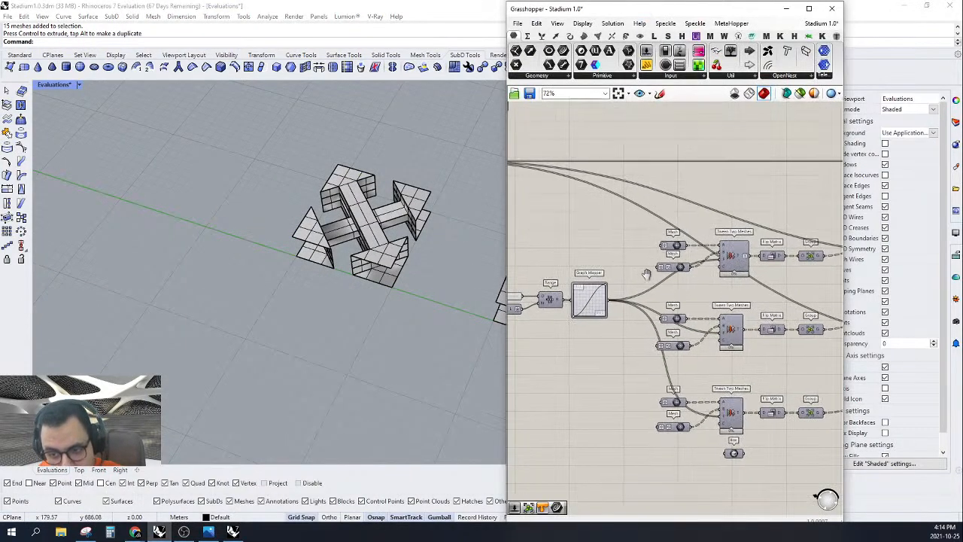
pyautogui.scroll(-5, 646, 274)
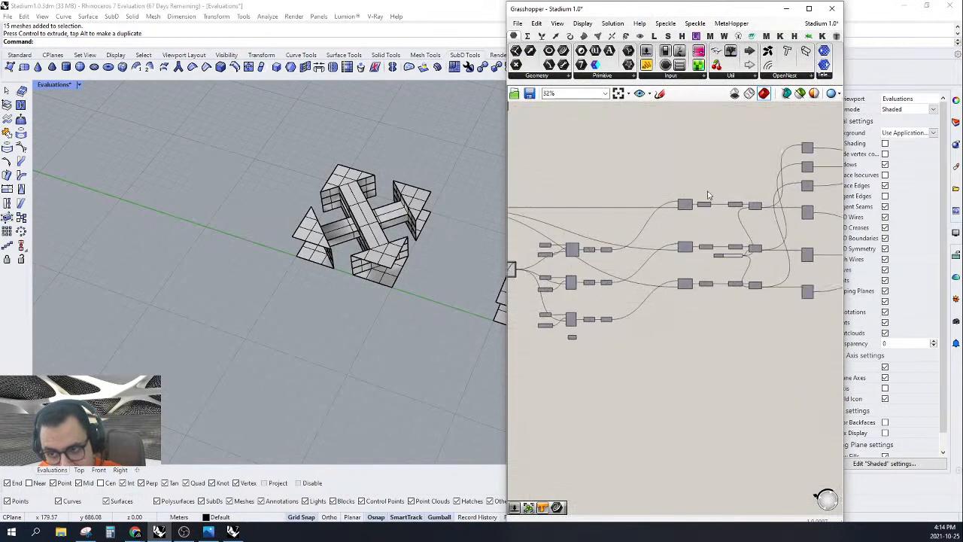
pyautogui.moveTo(683, 190); pyautogui.dragTo(652, 356)
pyautogui.middleClick(626, 164)
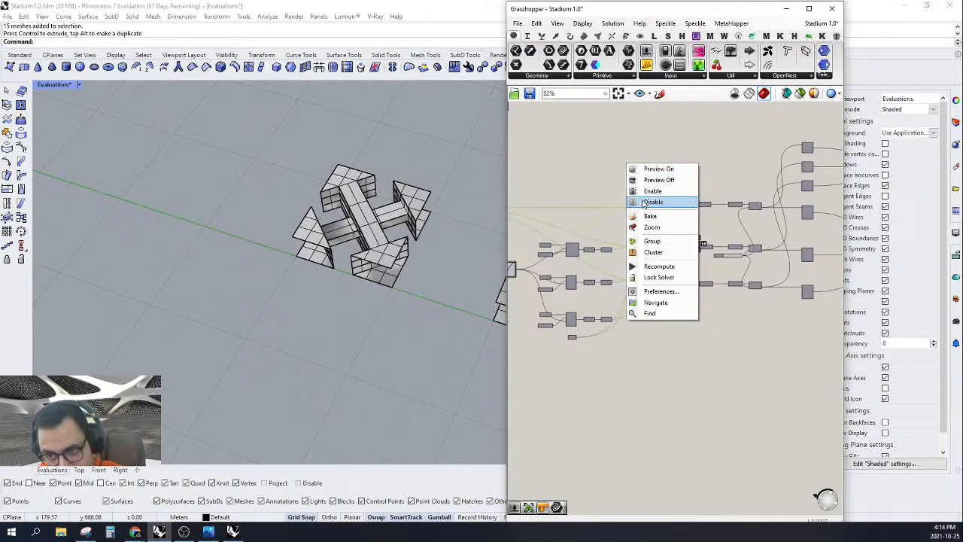
pyautogui.click(645, 202)
pyautogui.moveTo(515, 280); pyautogui.dragTo(560, 257, button='right')
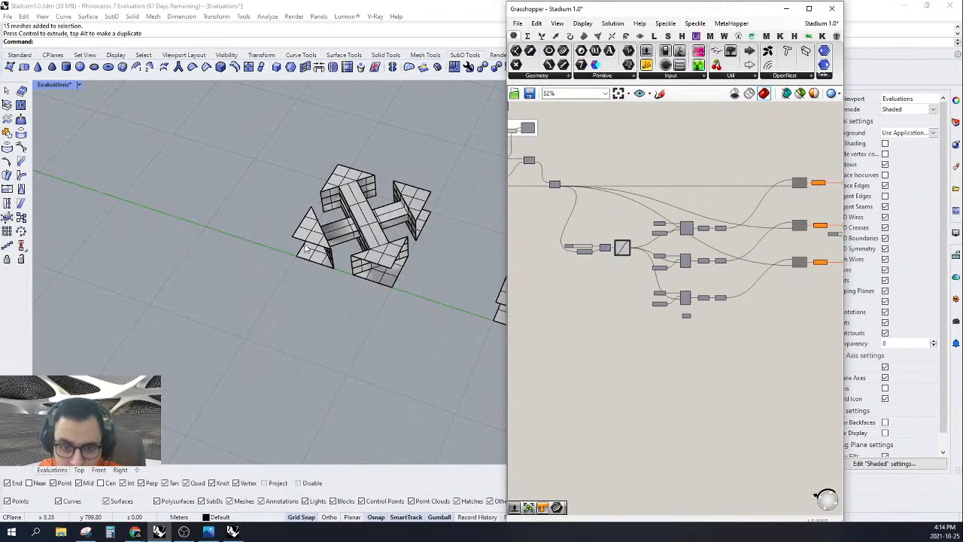
# Step: Inspect the row of mesh modules and the source SubD module in the viewport
pyautogui.scroll(-5, 306, 248)
pyautogui.scroll(3, 368, 232)
pyautogui.scroll(-6, 329, 218)
pyautogui.moveTo(333, 254); pyautogui.dragTo(317, 251, button='right')
pyautogui.scroll(4, 381, 193)
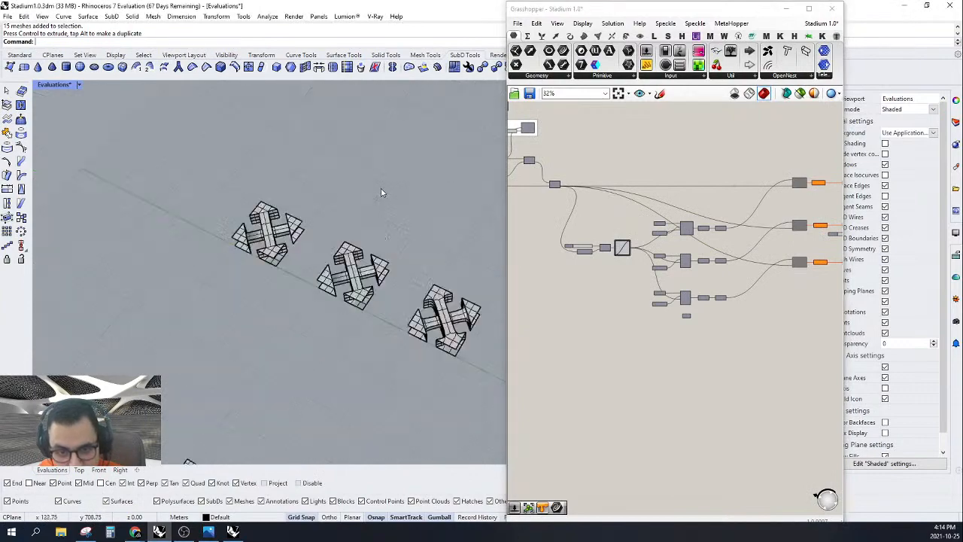
pyautogui.scroll(2, 380, 193)
pyautogui.moveTo(380, 192); pyautogui.dragTo(358, 276, button='right')
pyautogui.scroll(-6, 448, 249)
pyautogui.scroll(6, 489, 320)
pyautogui.moveTo(495, 312); pyautogui.dragTo(492, 282, button='right')
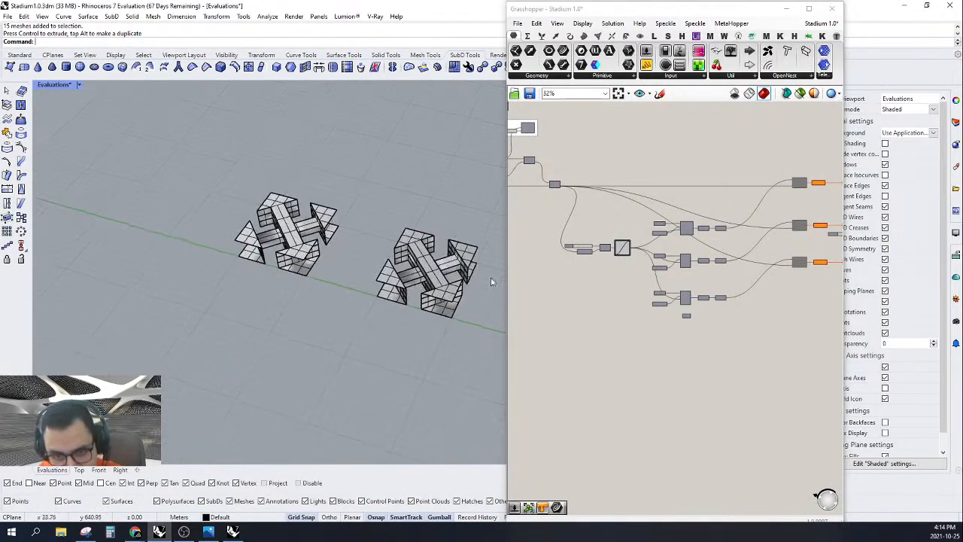
pyautogui.scroll(6, 613, 197)
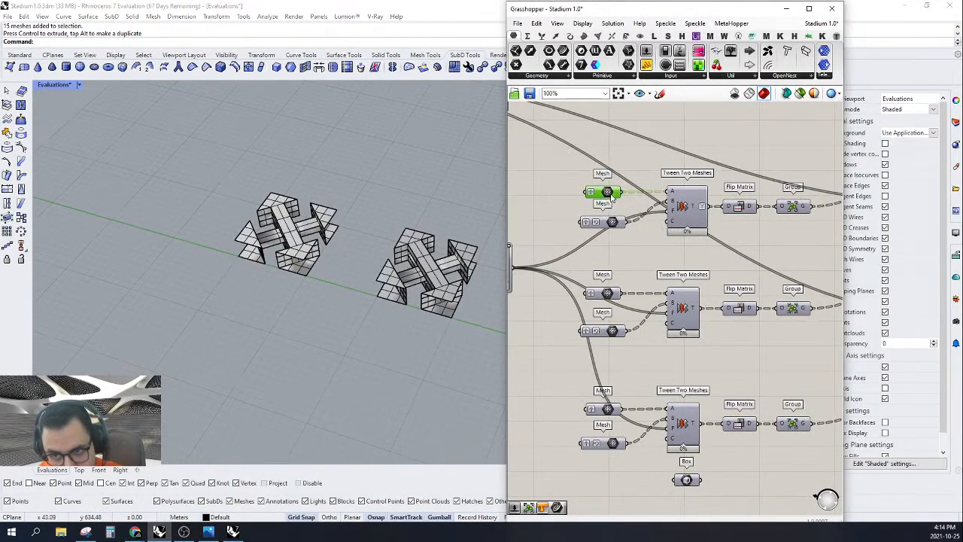
pyautogui.rightClick(614, 197)
pyautogui.click(654, 326)
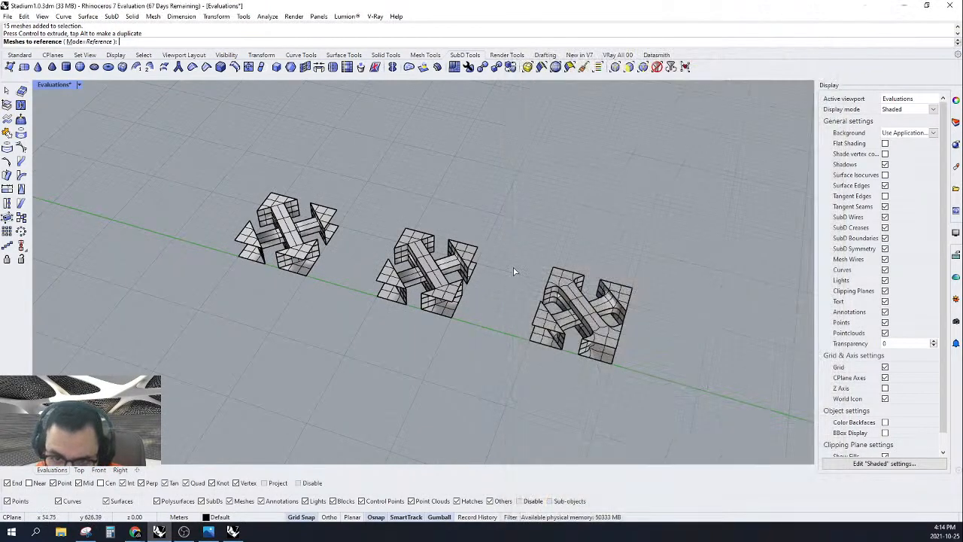
pyautogui.press('Escape')
# Step: Reference the middle module's grouped panel meshes as multiple meshes in the Mesh parameter feeding input A of the first Tween Two Meshes
pyautogui.scroll(3, 470, 249)
pyautogui.click(464, 252)
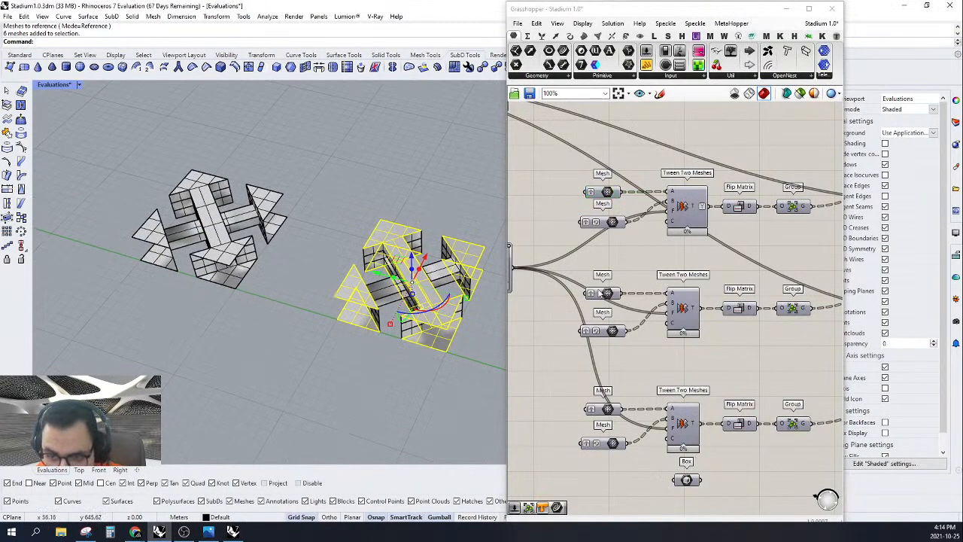
pyautogui.rightClick(605, 192)
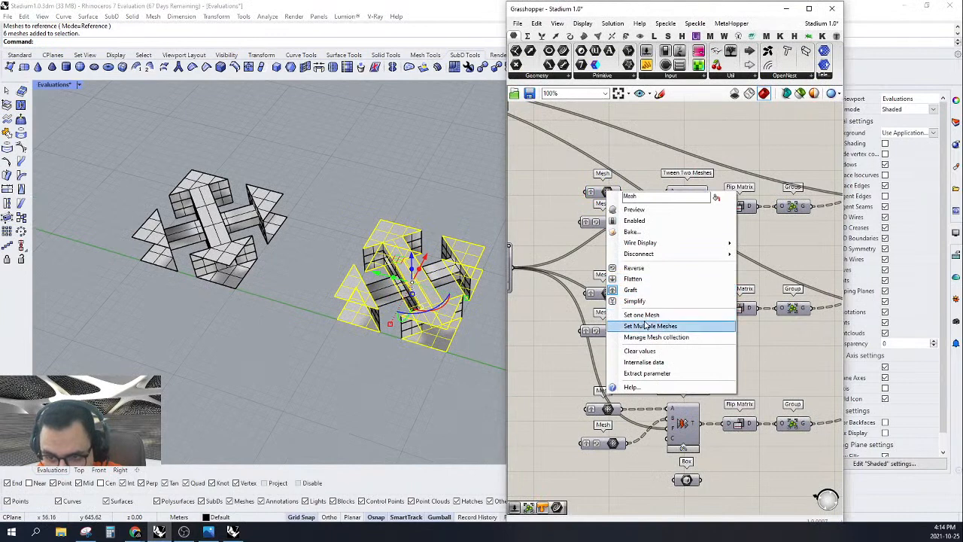
pyautogui.click(649, 327)
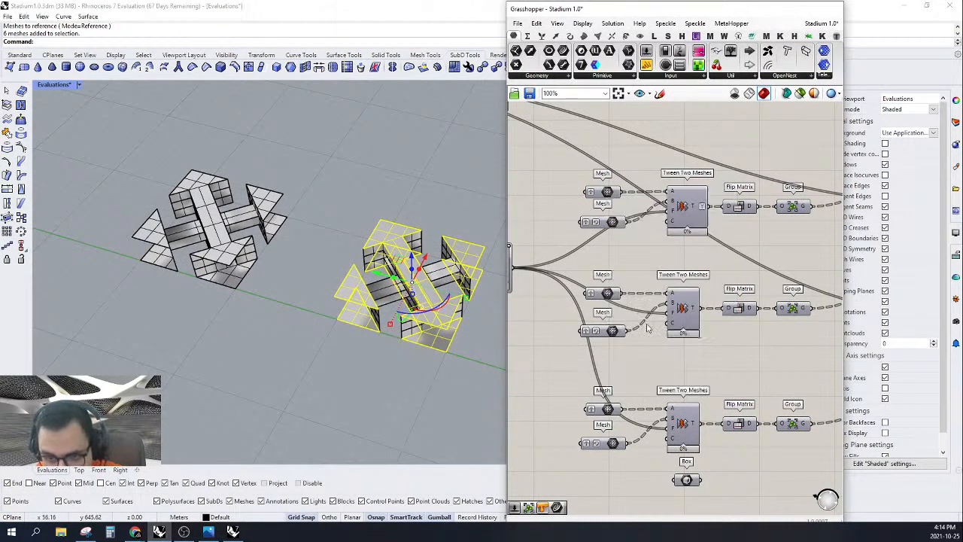
# Step: Switch the preview of the Mesh parameters on and back off
pyautogui.moveTo(628, 164); pyautogui.dragTo(575, 320)
pyautogui.rightClick(556, 160)
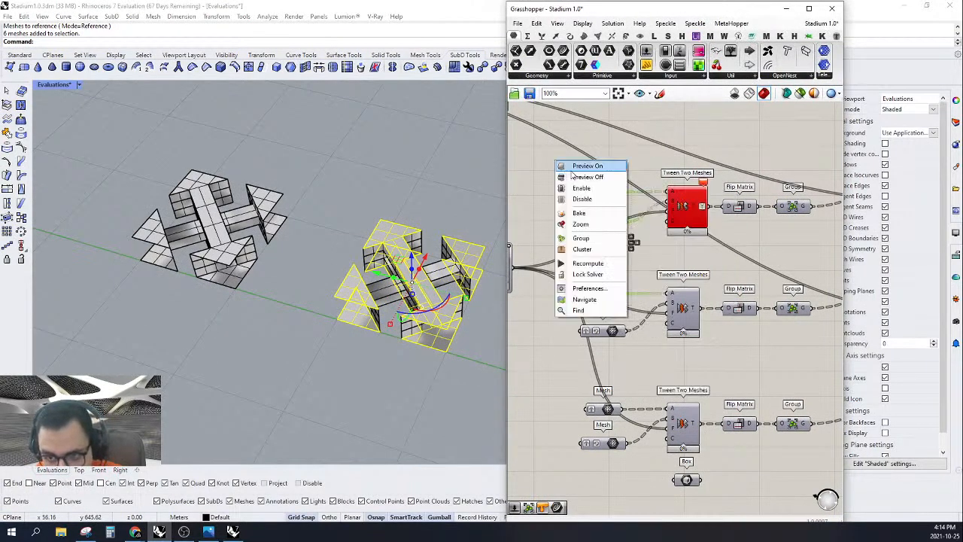
pyautogui.click(575, 166)
pyautogui.moveTo(622, 157); pyautogui.dragTo(570, 474)
pyautogui.rightClick(536, 183)
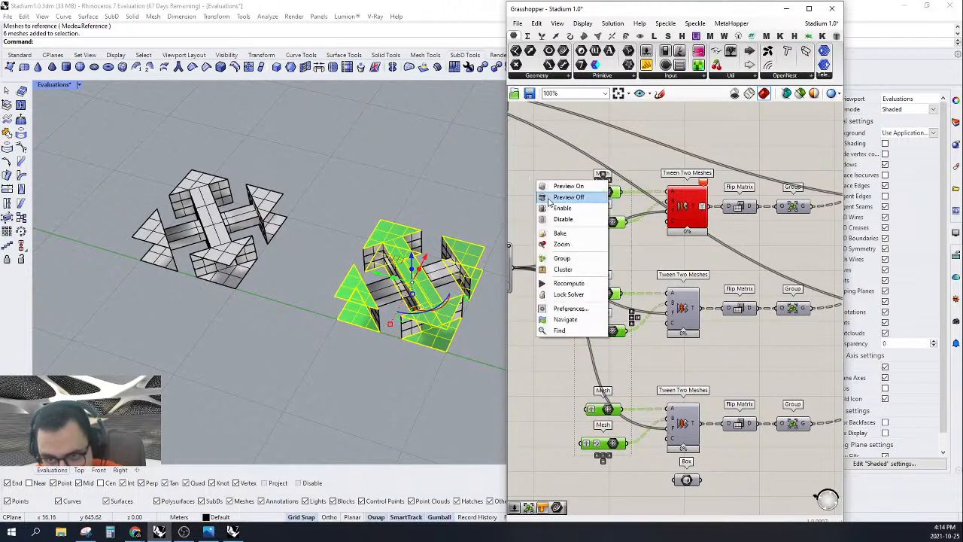
pyautogui.click(550, 198)
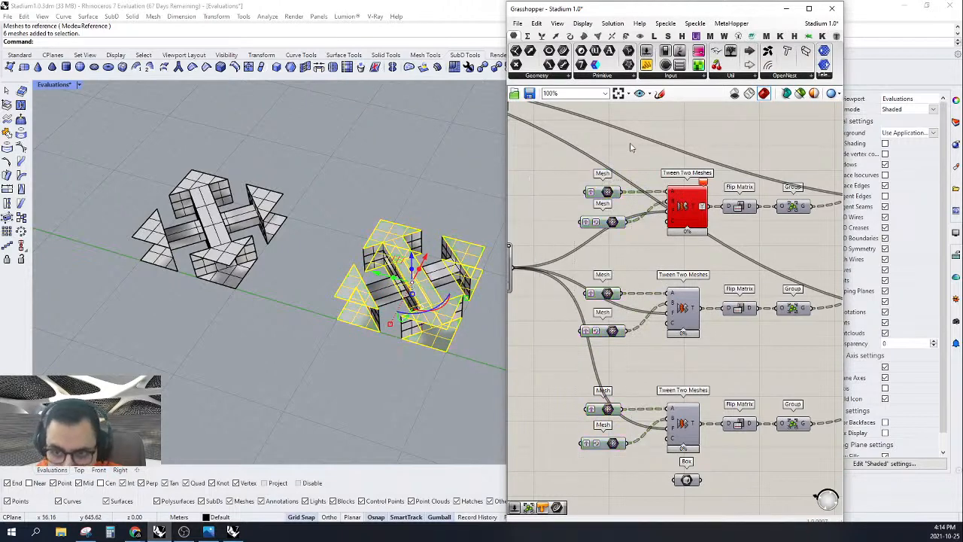
# Step: Turn on the preview of all six Mesh parameters and highlight the first one's referenced meshes
pyautogui.moveTo(630, 147); pyautogui.dragTo(575, 422)
pyautogui.moveTo(628, 167); pyautogui.dragTo(575, 481)
pyautogui.rightClick(547, 173)
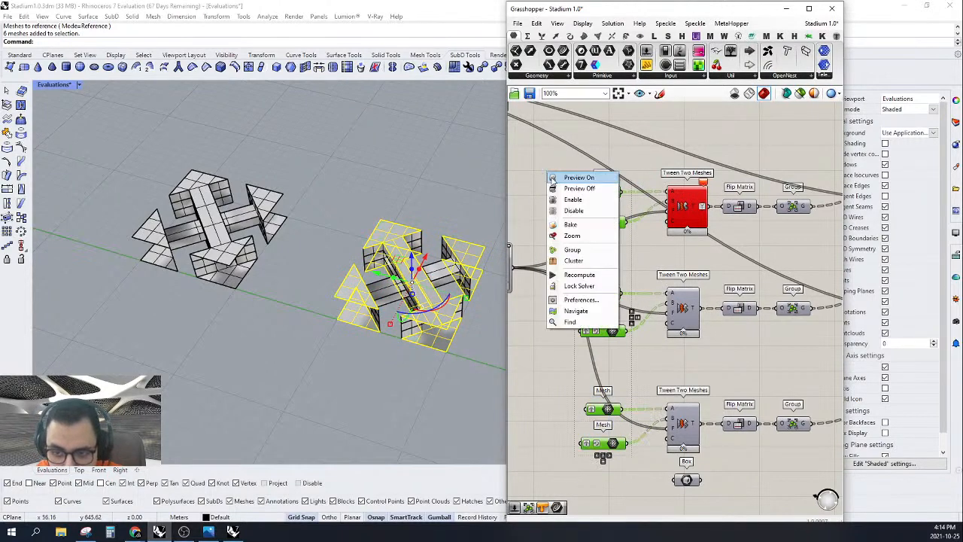
pyautogui.click(553, 179)
pyautogui.click(546, 153)
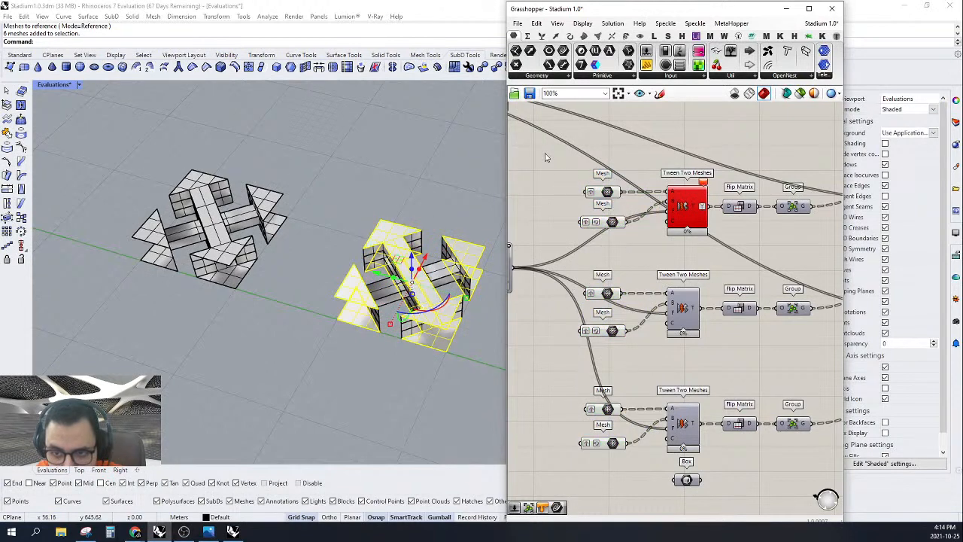
pyautogui.click(609, 193)
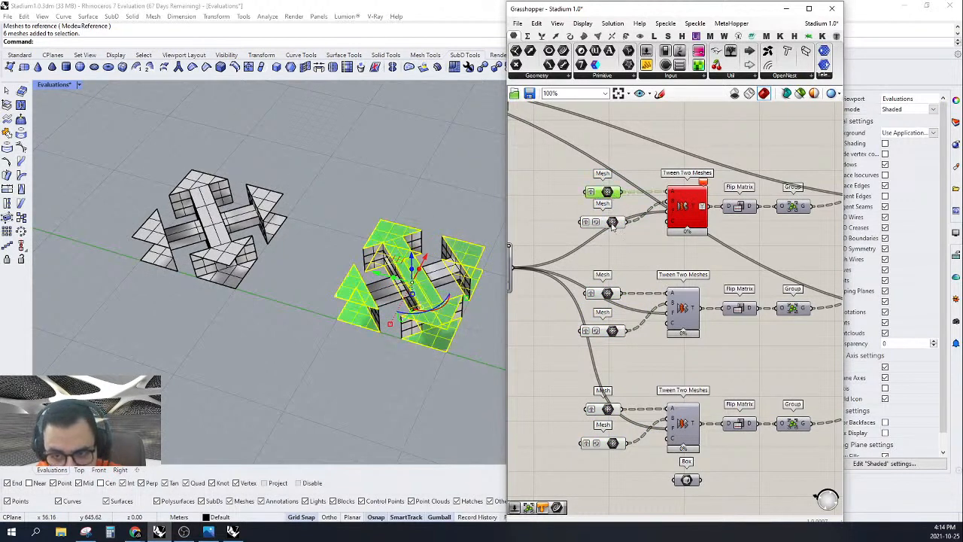
# Step: Set the document's preview colour for unselected geometry to the red preset and clear the selection to check it on the meshes
pyautogui.click(814, 94)
pyautogui.click(850, 54)
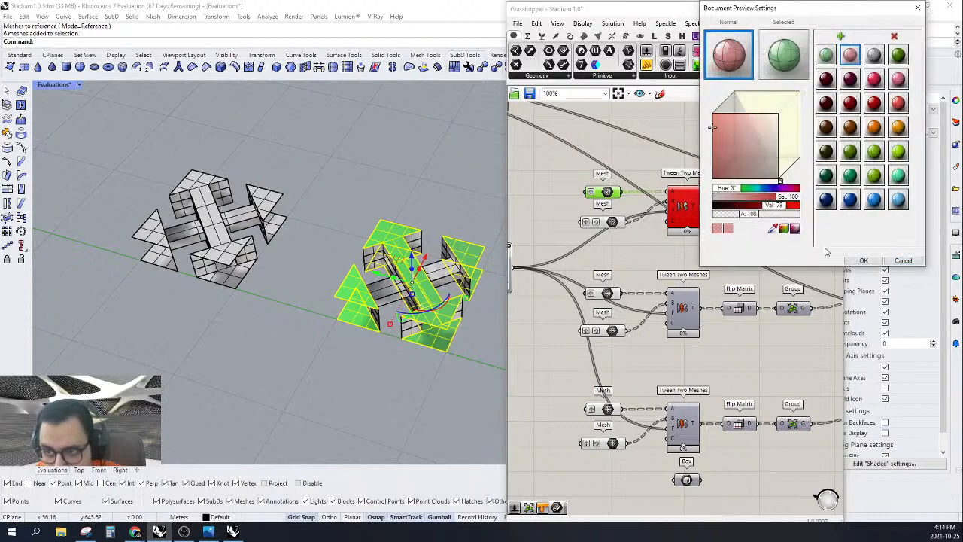
pyautogui.click(862, 261)
pyautogui.click(563, 169)
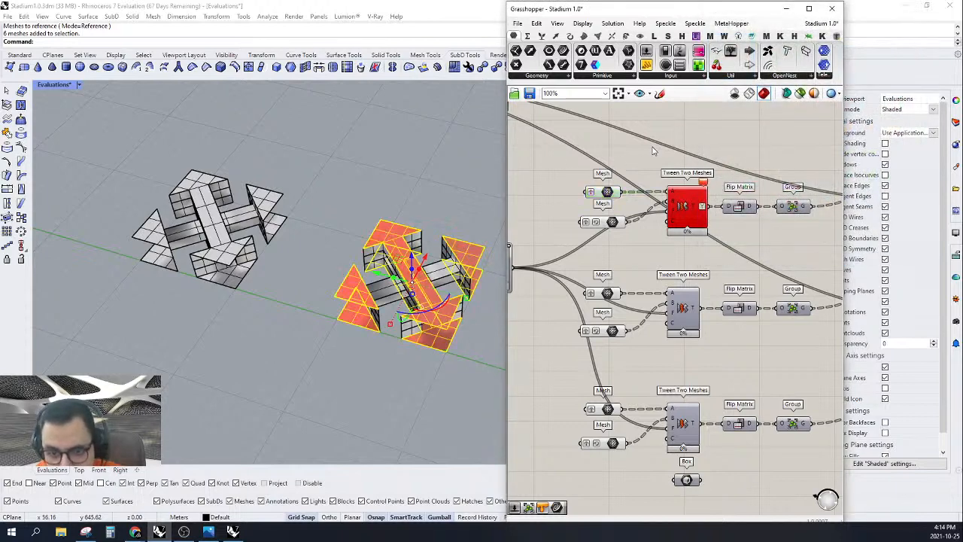
pyautogui.moveTo(636, 161); pyautogui.dragTo(566, 494)
pyautogui.click(542, 218)
pyautogui.click(482, 217)
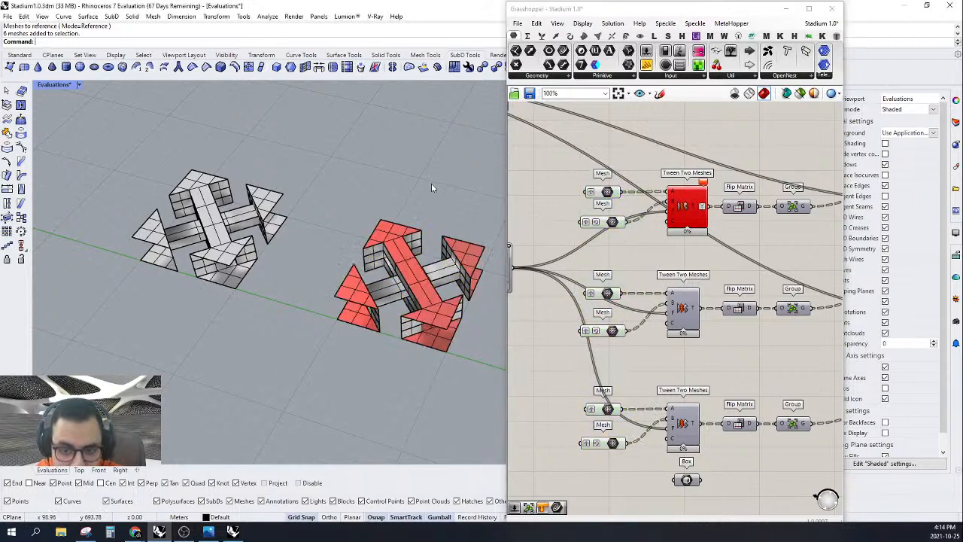
# Step: Reference the outermost mesh module's grouped panel meshes as multiple meshes in the Mesh parameter feeding input B of the first Tween Two Meshes
pyautogui.click(609, 222)
pyautogui.click(204, 178)
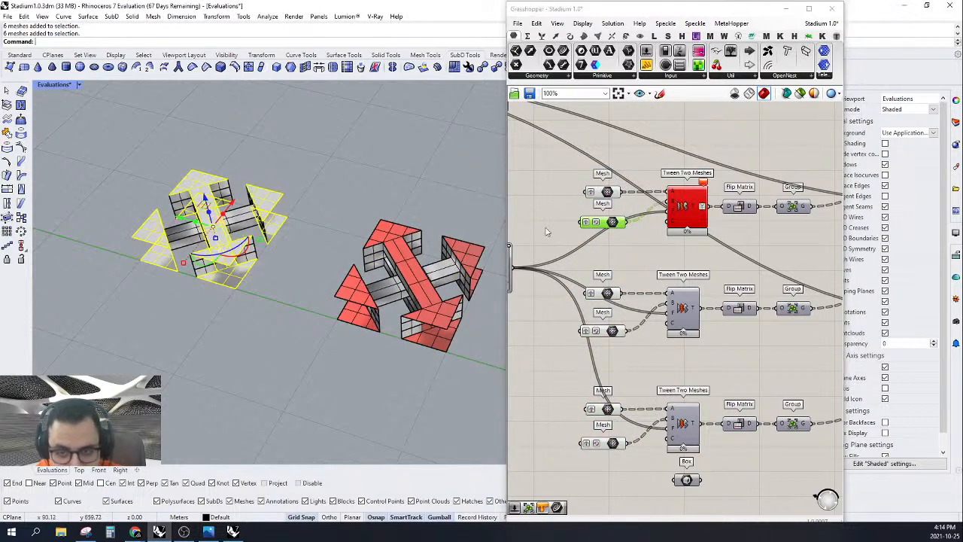
pyautogui.rightClick(618, 223)
pyautogui.click(656, 358)
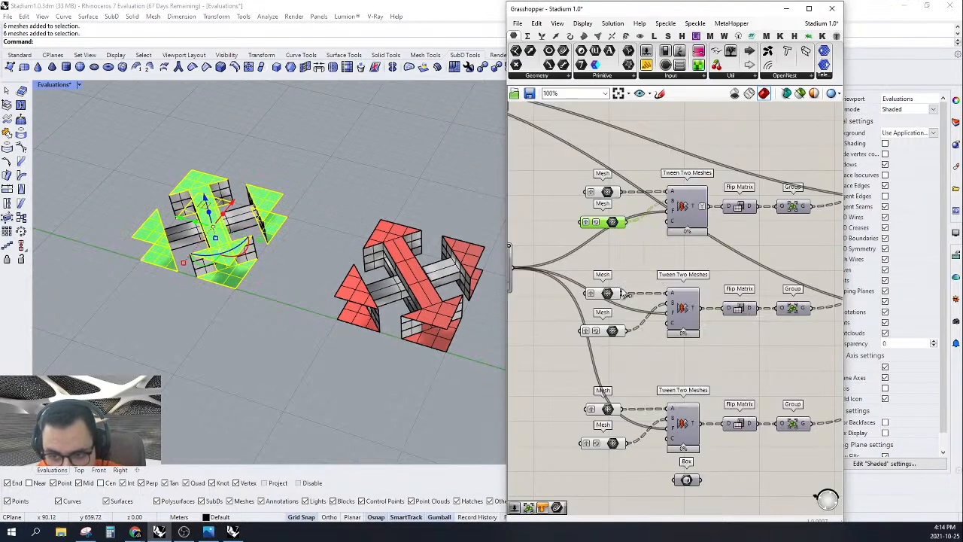
pyautogui.click(461, 185)
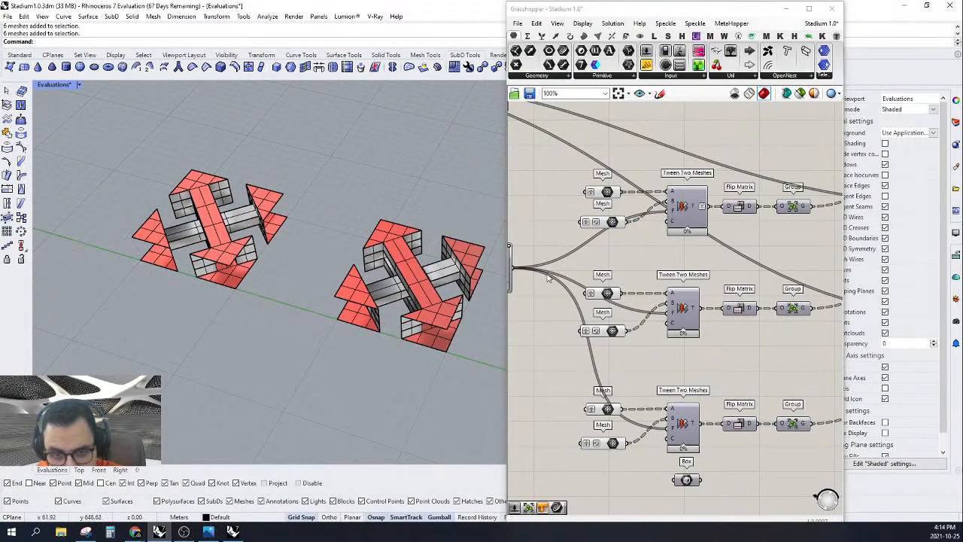
# Step: Reference the middle module's three-mesh strip group as multiple meshes in the Mesh parameter feeding input A of the second Tween Two Meshes
pyautogui.click(447, 274)
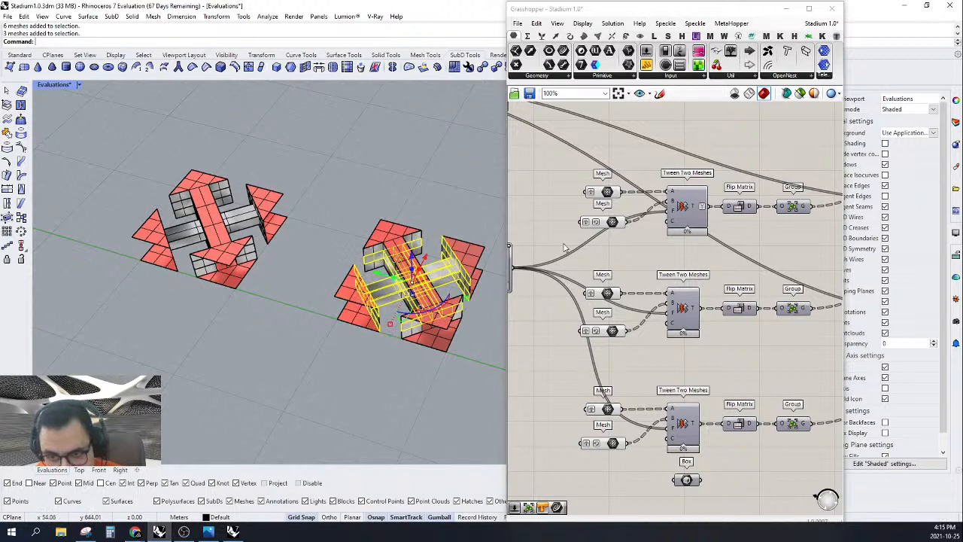
pyautogui.rightClick(602, 293)
pyautogui.click(627, 434)
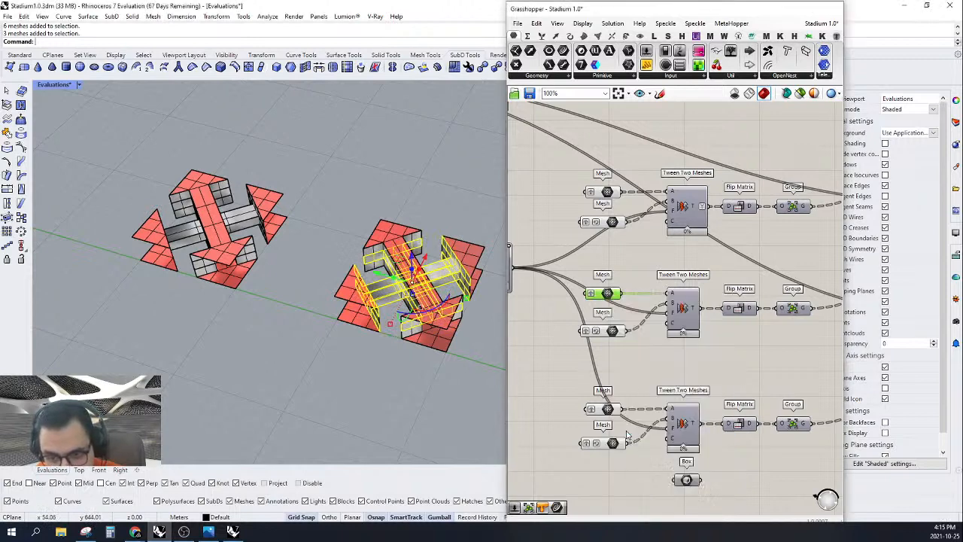
# Step: Reference the outermost module's three-mesh strip group as multiple meshes in the Mesh parameter feeding input B of the second Tween Two Meshes
pyautogui.click(612, 335)
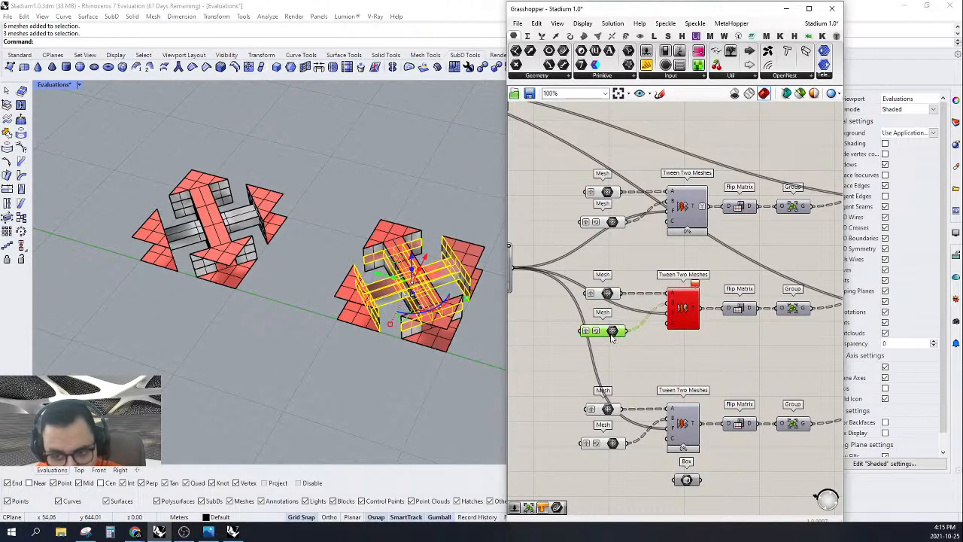
pyautogui.click(249, 217)
pyautogui.rightClick(612, 336)
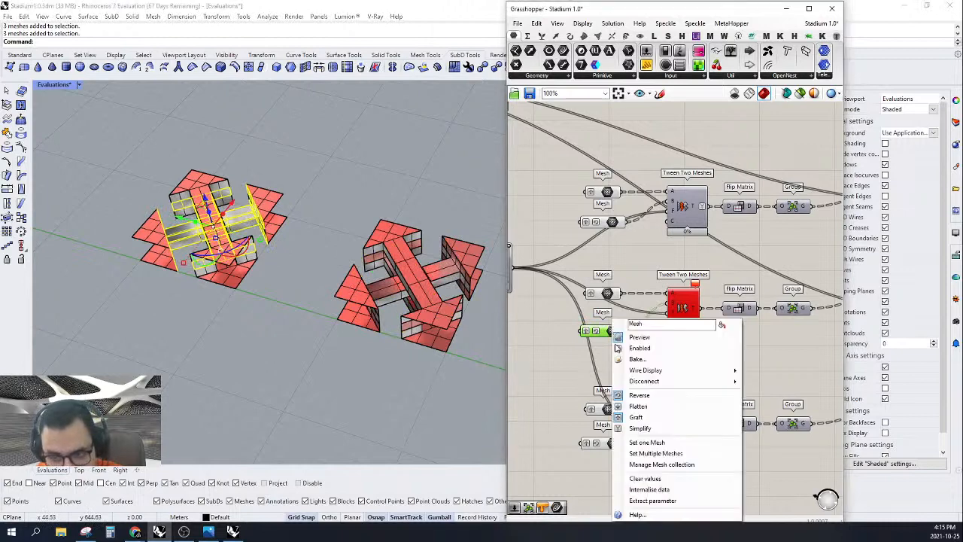
pyautogui.click(645, 460)
pyautogui.click(341, 323)
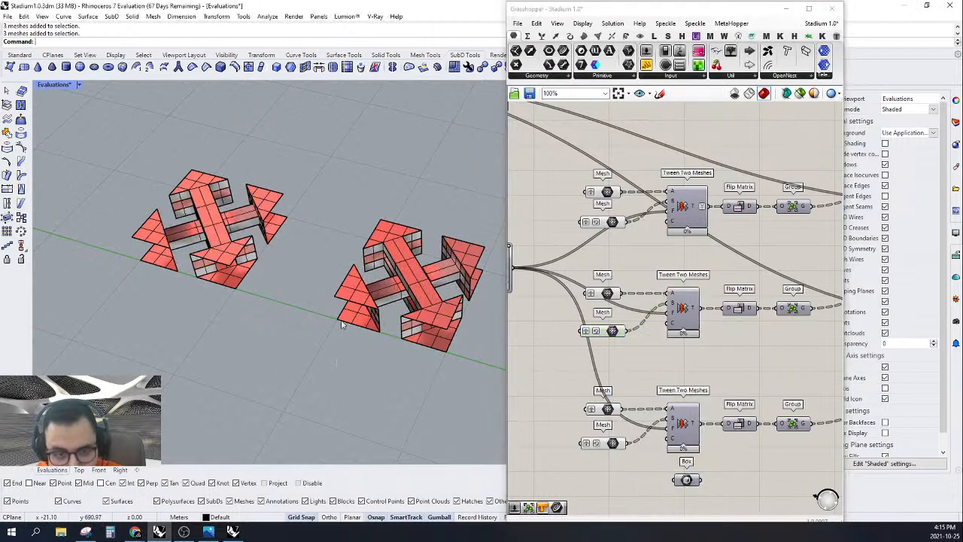
# Step: Reference the middle module's remaining side-wall mesh group as multiple meshes in the Mesh parameter feeding input A of the third Tween Two Meshes
pyautogui.click(414, 239)
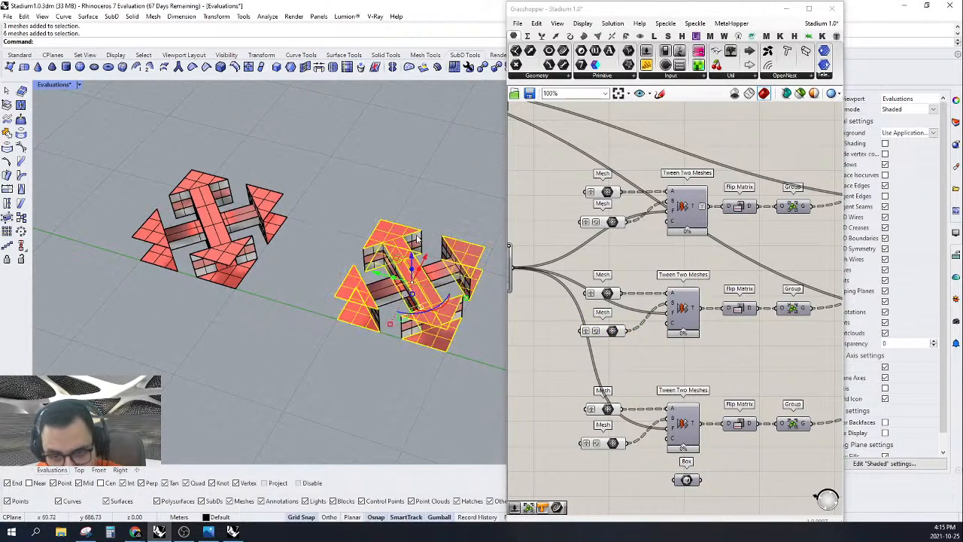
pyautogui.scroll(10, 414, 239)
pyautogui.click(421, 242)
pyautogui.scroll(-9, 408, 220)
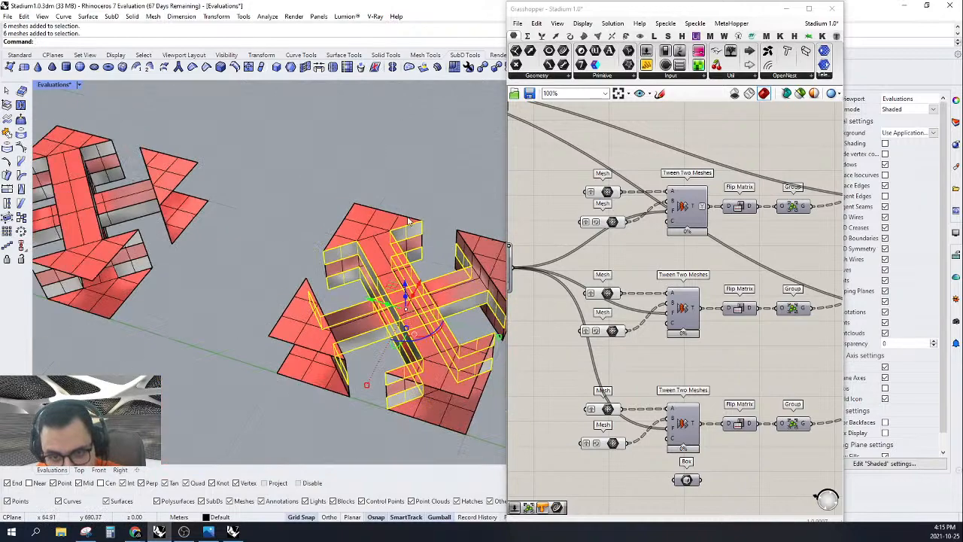
pyautogui.click(608, 408)
pyautogui.rightClick(605, 409)
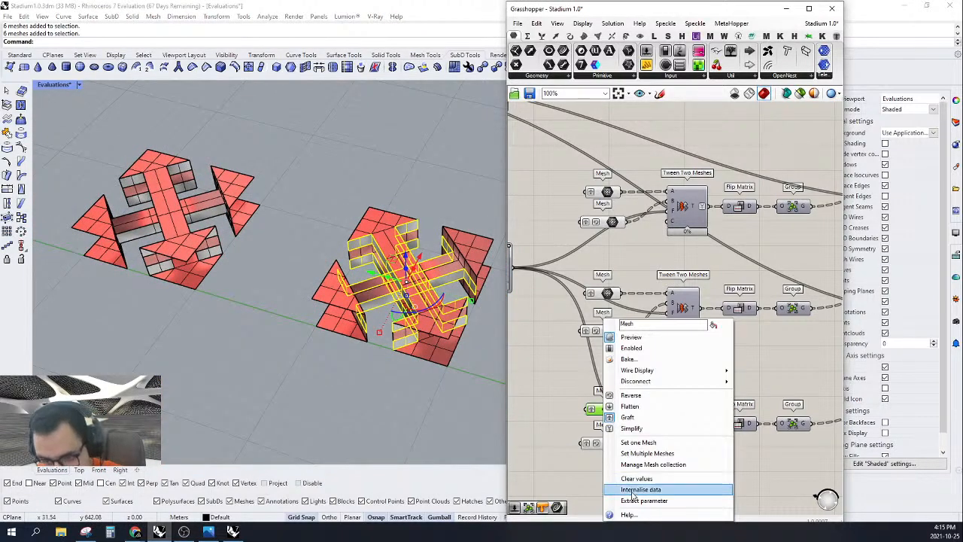
pyautogui.click(634, 453)
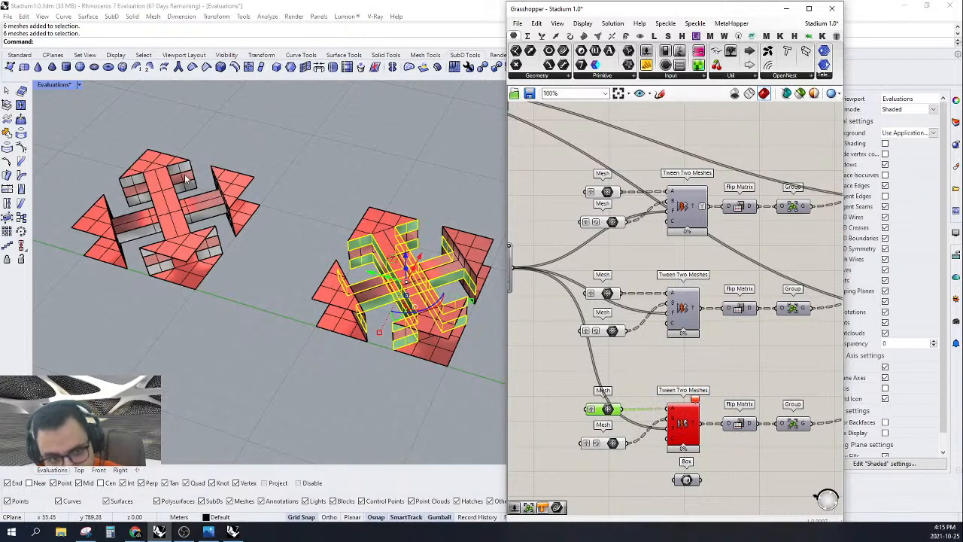
# Step: Reference the outermost module's remaining side-wall mesh group as multiple meshes in the Mesh parameter feeding input B of the third Tween Two Meshes
pyautogui.click(183, 175)
pyautogui.click(617, 444)
pyautogui.rightClick(613, 444)
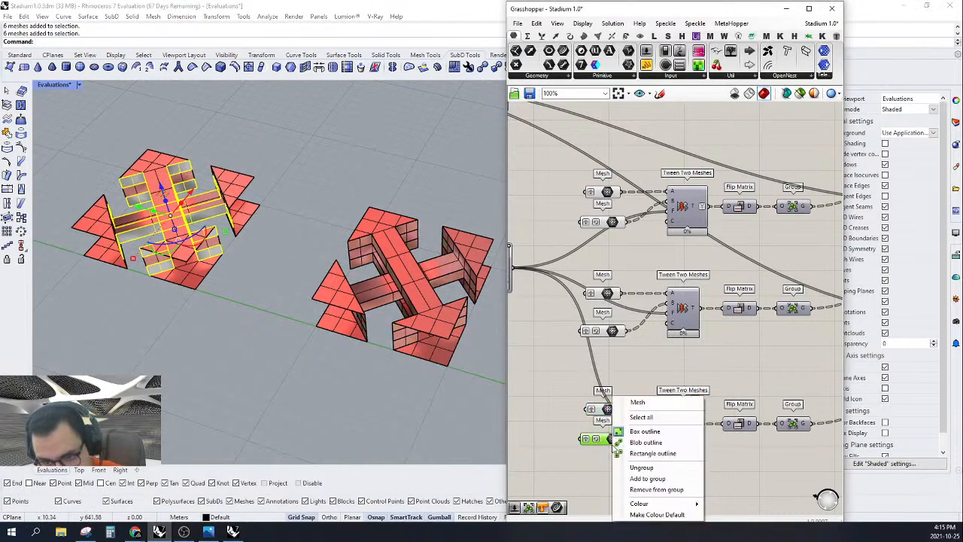
pyautogui.rightClick(610, 446)
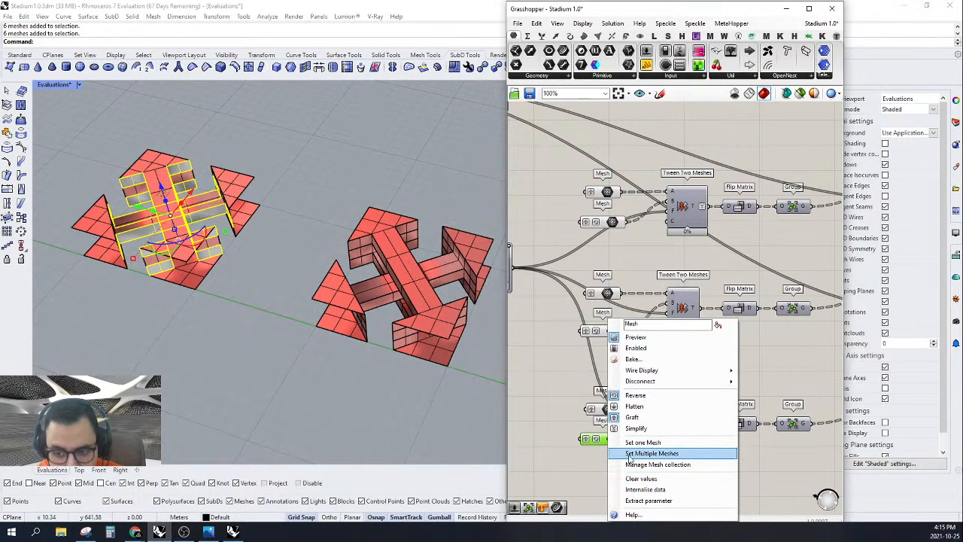
pyautogui.click(633, 454)
# Step: Examine the previewed meshes of both modules in the Evaluations view and from above in the Top view
pyautogui.scroll(-4, 651, 346)
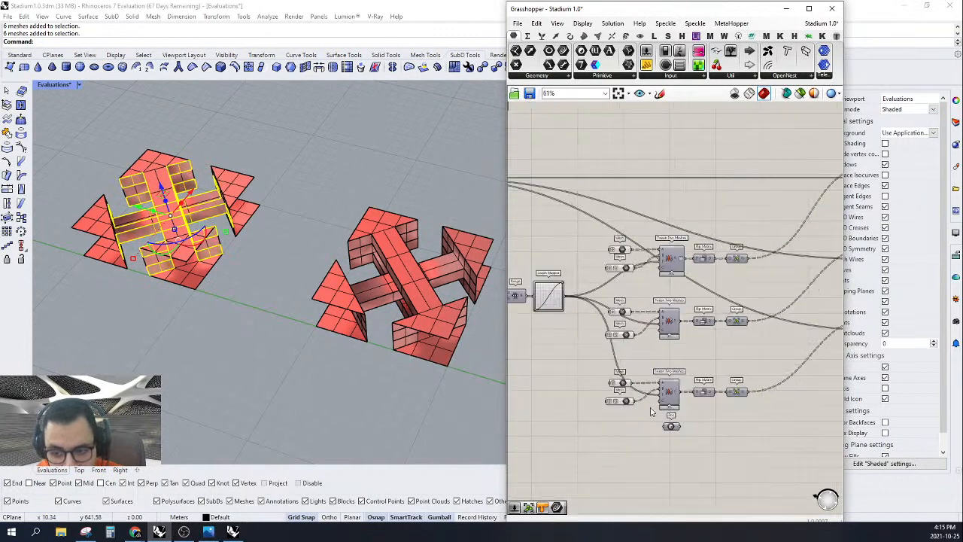
pyautogui.moveTo(592, 455); pyautogui.dragTo(652, 197)
pyautogui.click(653, 196)
pyautogui.scroll(-1, 653, 197)
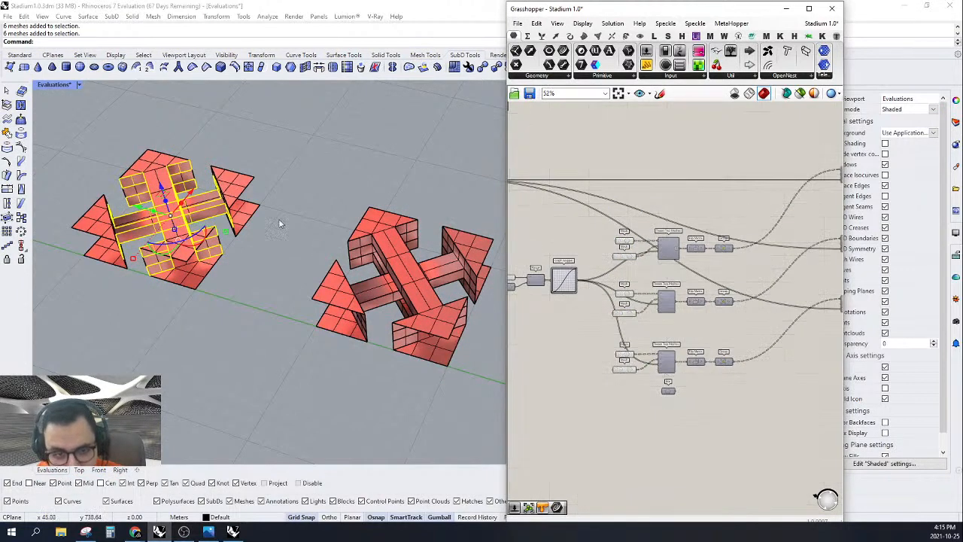
pyautogui.moveTo(279, 221); pyautogui.dragTo(390, 328, button='right')
pyautogui.click(277, 163)
pyautogui.scroll(-6, 323, 226)
pyautogui.scroll(4, 322, 226)
pyautogui.scroll(-4, 393, 269)
pyautogui.scroll(6, 356, 250)
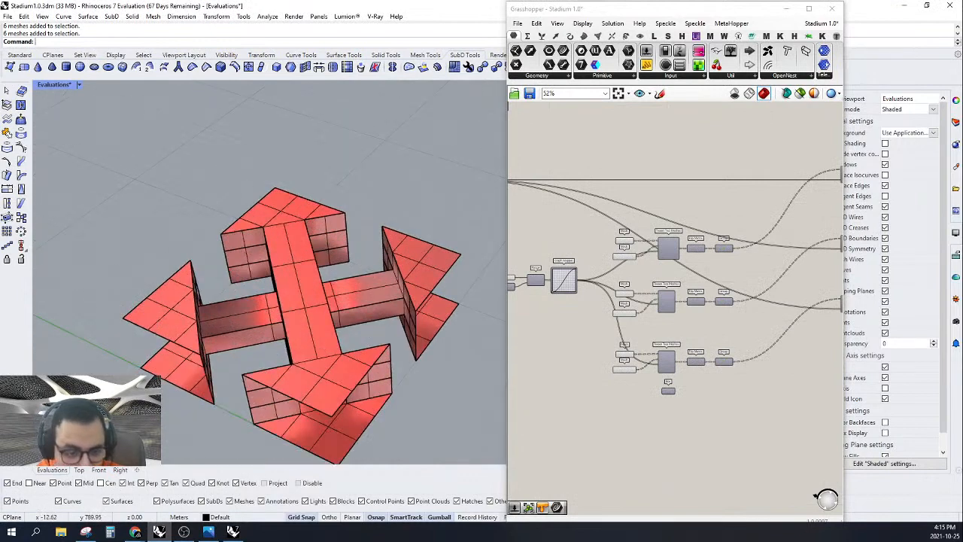
pyautogui.click(78, 470)
pyautogui.scroll(-8, 307, 209)
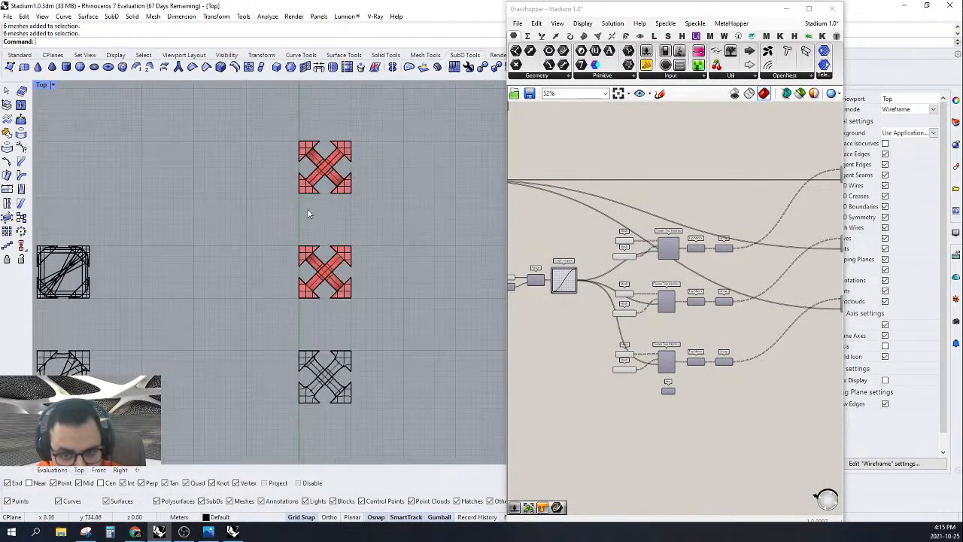
pyautogui.scroll(4, 316, 188)
pyautogui.scroll(5, 337, 130)
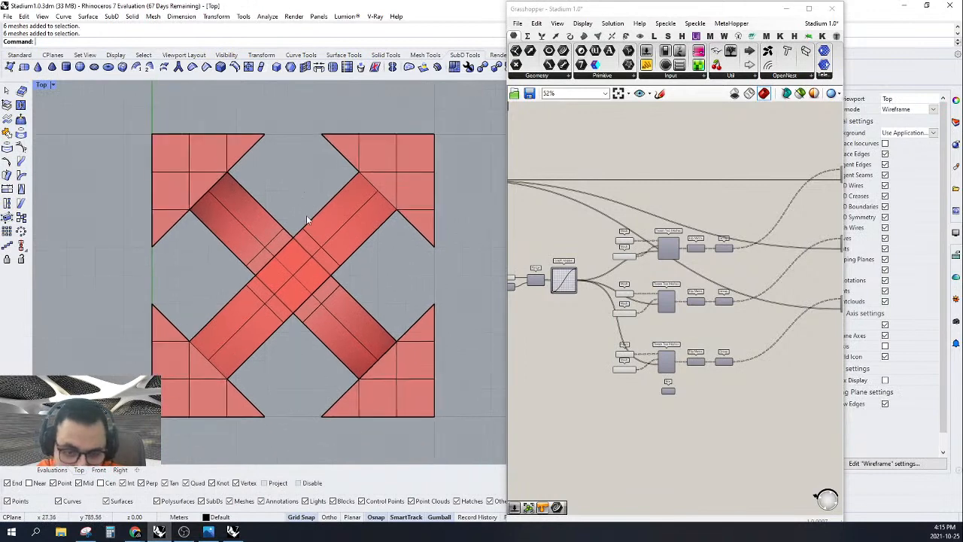
# Step: Collapse the Grasshopper window and switch the SubD display from smooth to flat in the Top view
pyautogui.doubleClick(592, 13)
pyautogui.scroll(4, 353, 226)
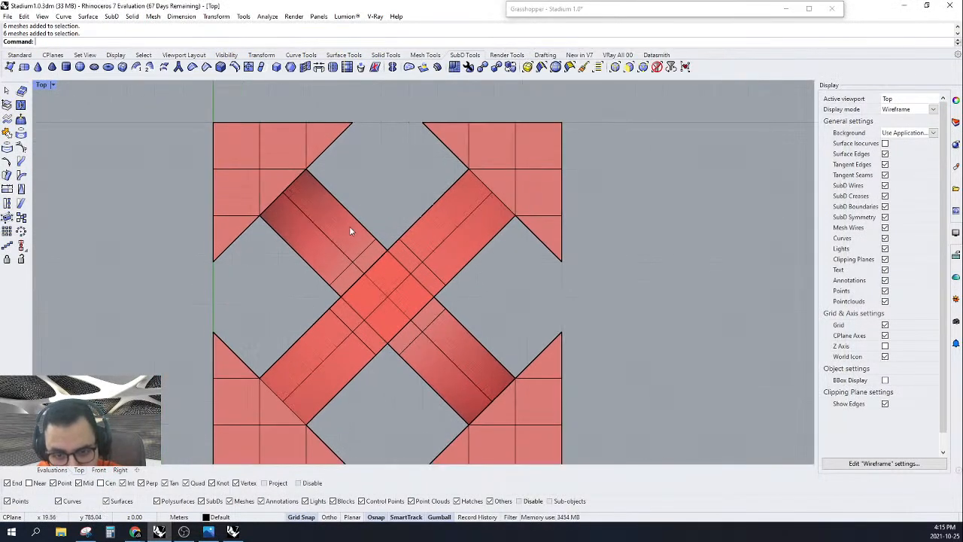
pyautogui.scroll(2, 349, 230)
pyautogui.scroll(-10, 349, 230)
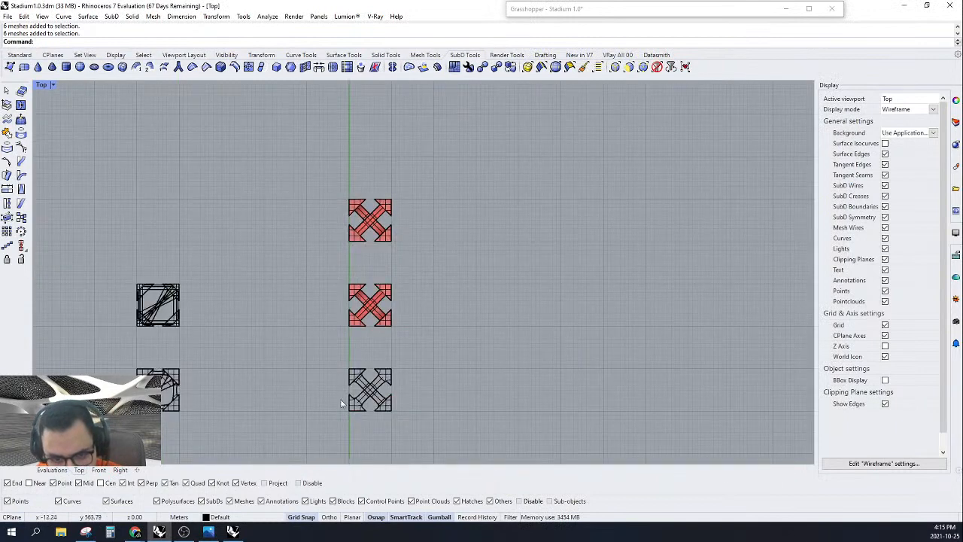
pyautogui.scroll(8, 341, 404)
pyautogui.press('Tab')
# Step: Compare the layout of the source SubD module with the two previewed mesh modules in the Top view
pyautogui.scroll(-3, 392, 364)
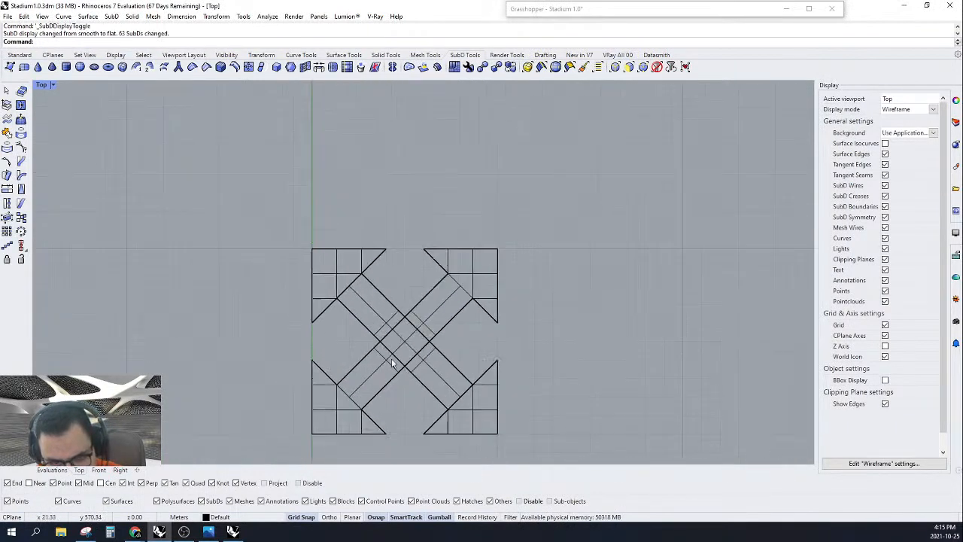
pyautogui.scroll(2, 392, 364)
pyautogui.scroll(-6, 392, 364)
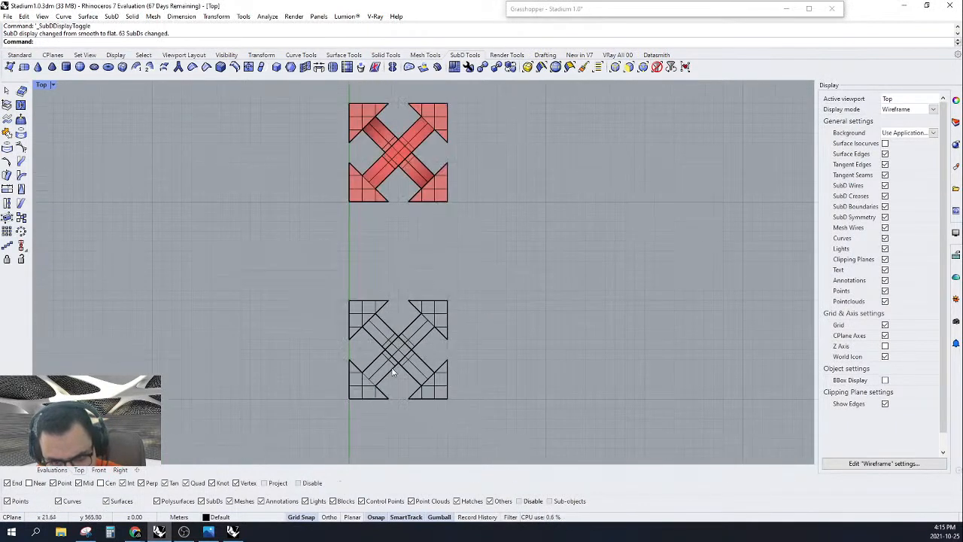
pyautogui.moveTo(428, 193); pyautogui.dragTo(442, 304, button='right')
pyautogui.moveTo(430, 135); pyautogui.dragTo(443, 286, button='right')
pyautogui.scroll(-3, 442, 217)
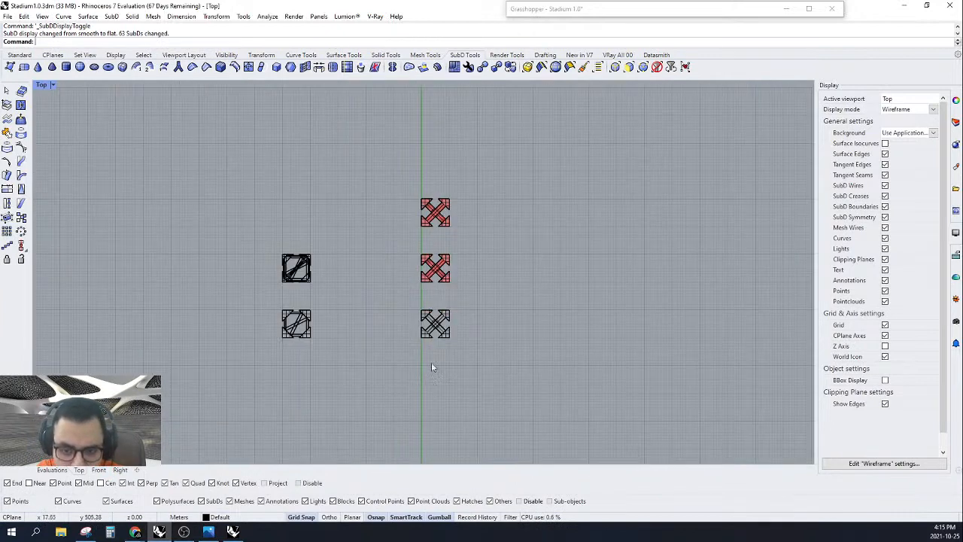
pyautogui.scroll(6, 432, 365)
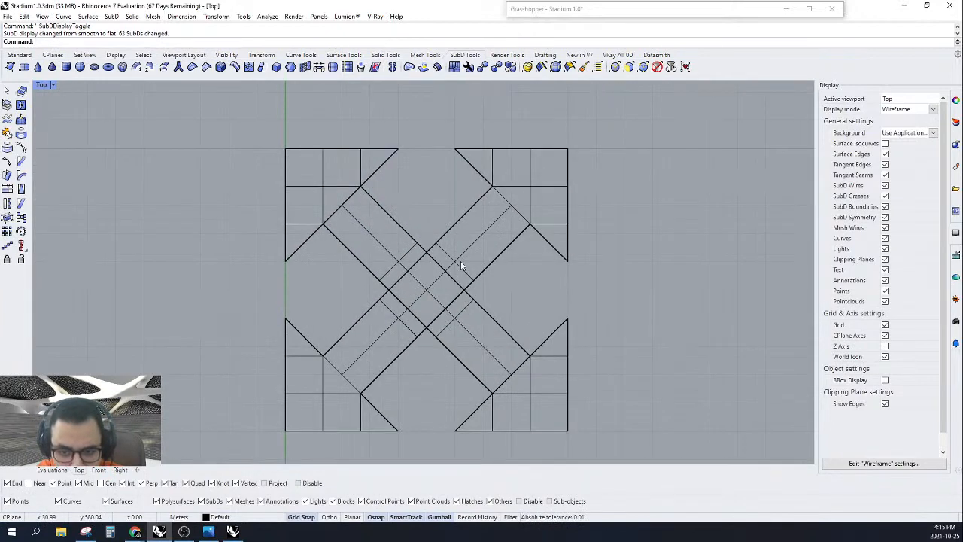
pyautogui.scroll(-10, 461, 263)
pyautogui.moveTo(458, 265); pyautogui.dragTo(453, 383, button='right')
pyautogui.moveTo(454, 214); pyautogui.dragTo(445, 392, button='right')
pyautogui.moveTo(442, 178); pyautogui.dragTo(429, 338, button='right')
pyautogui.scroll(8, 437, 289)
pyautogui.scroll(-5, 436, 225)
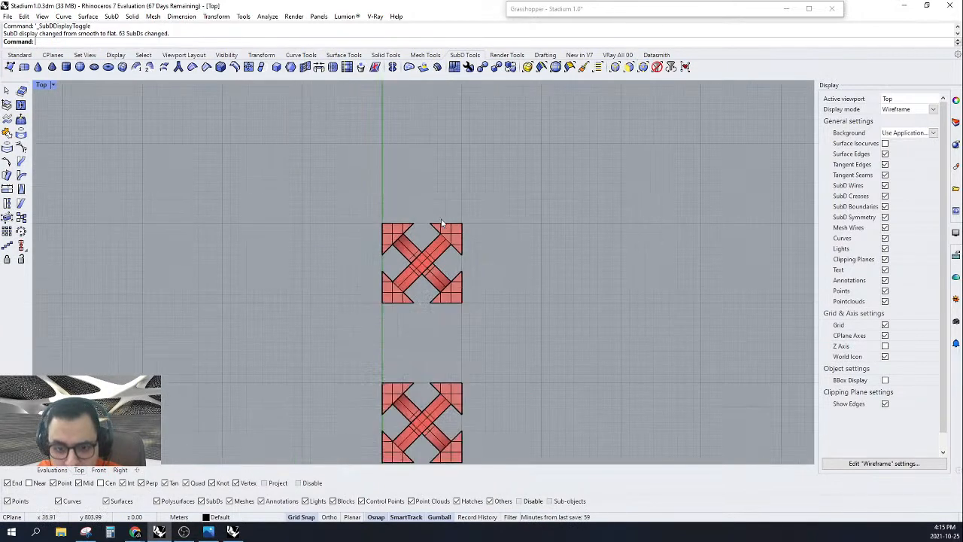
pyautogui.scroll(6, 473, 202)
pyautogui.moveTo(427, 269); pyautogui.dragTo(433, 294, button='right')
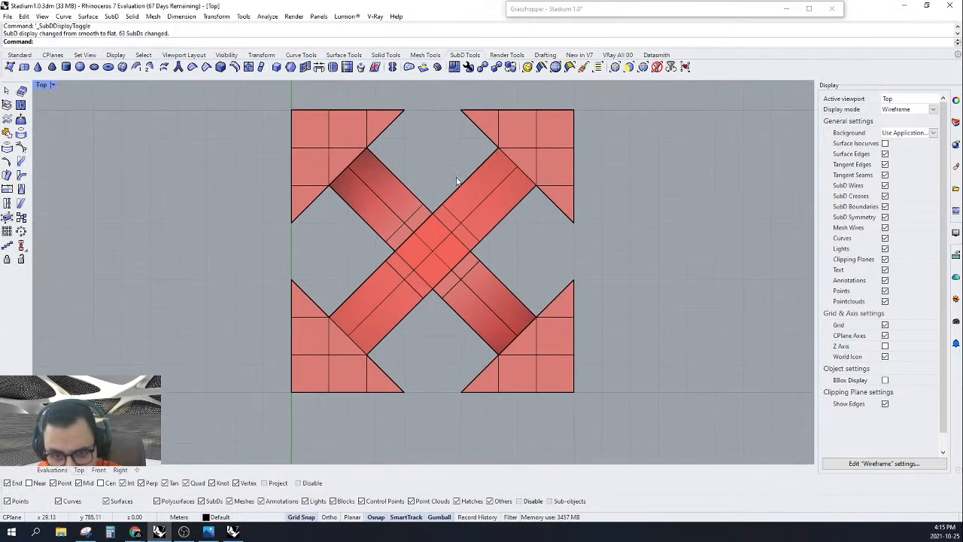
pyautogui.scroll(4, 440, 215)
pyautogui.click(615, 68)
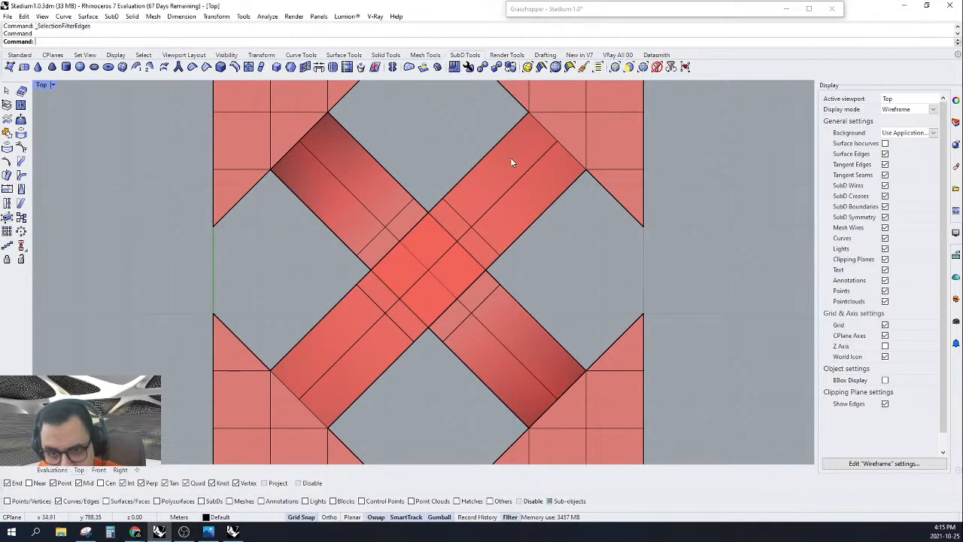
pyautogui.click(458, 218)
pyautogui.scroll(-4, 474, 227)
pyautogui.scroll(3, 474, 233)
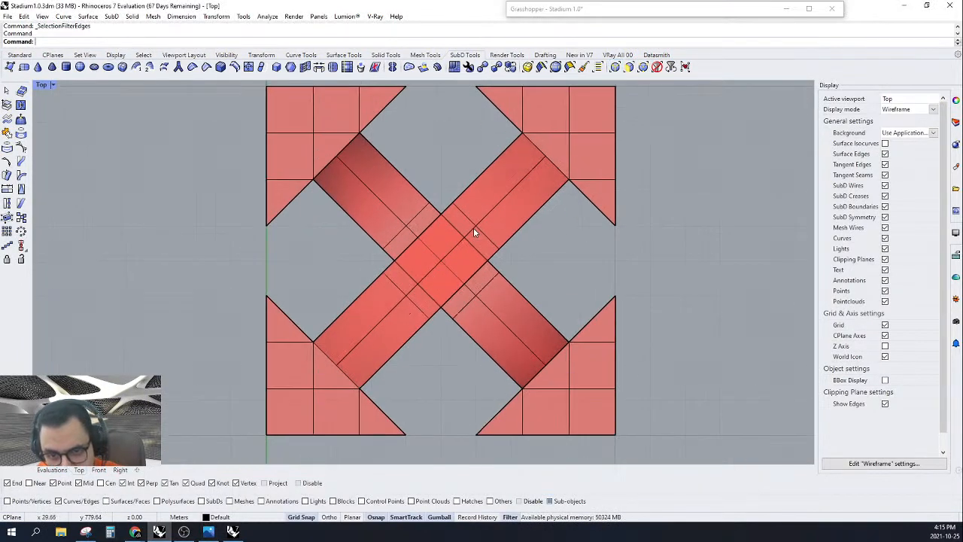
pyautogui.scroll(-5, 473, 227)
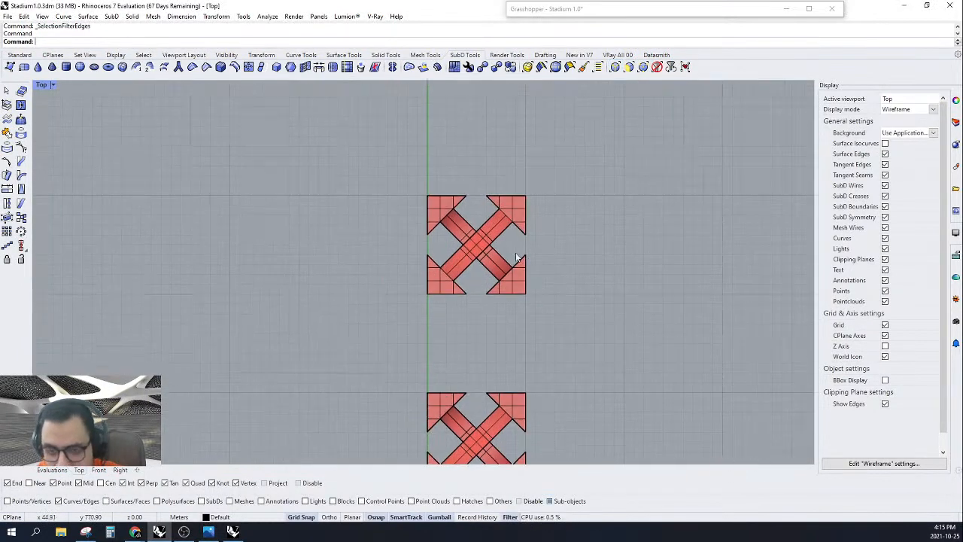
pyautogui.click(643, 67)
pyautogui.scroll(-3, 545, 146)
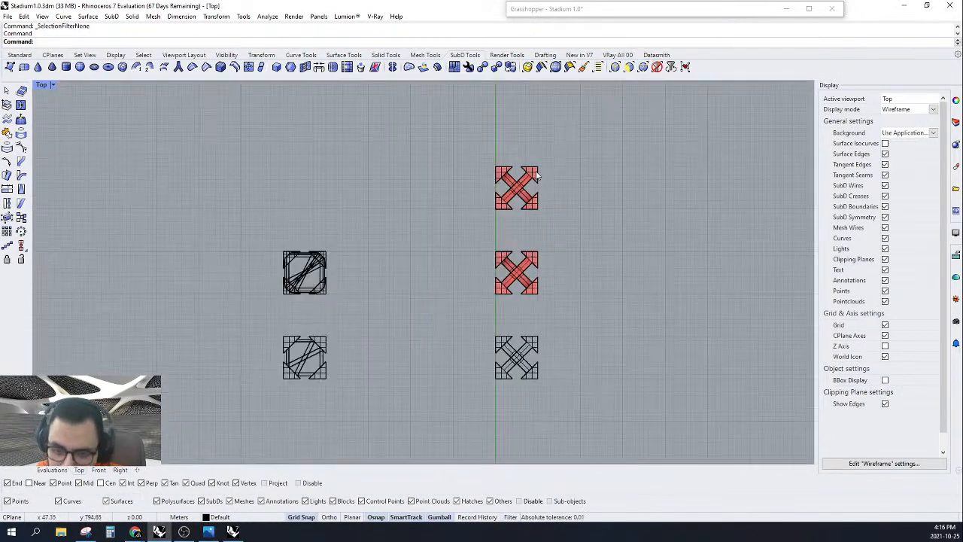
pyautogui.scroll(5, 518, 380)
pyautogui.scroll(2, 518, 380)
pyautogui.scroll(-6, 521, 293)
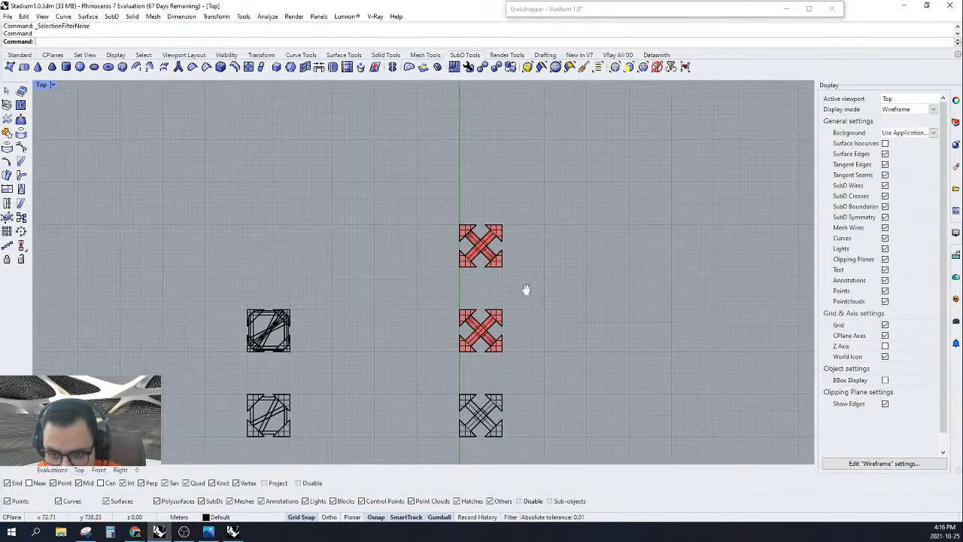
# Step: Try to shrink the brush-selected vertices of the outermost module's upper-right corner toward the corner point with Scale2D
pyautogui.scroll(2, 628, 128)
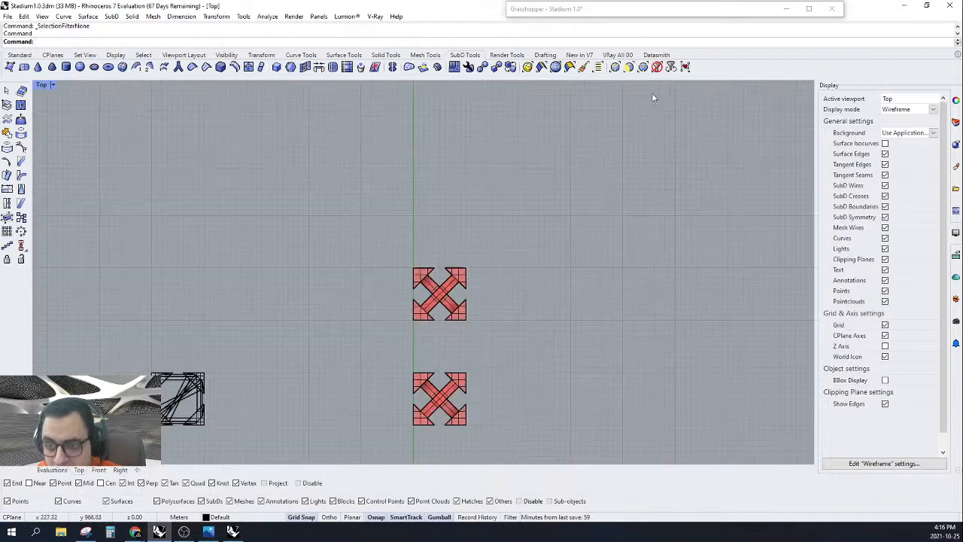
pyautogui.scroll(3, 633, 87)
pyautogui.scroll(-3, 447, 206)
pyautogui.scroll(4, 436, 228)
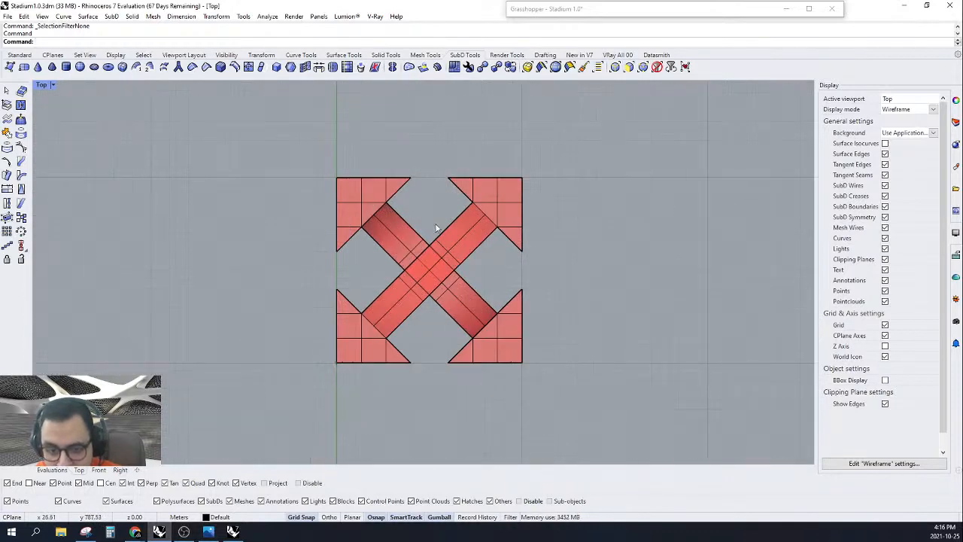
pyautogui.click(583, 67)
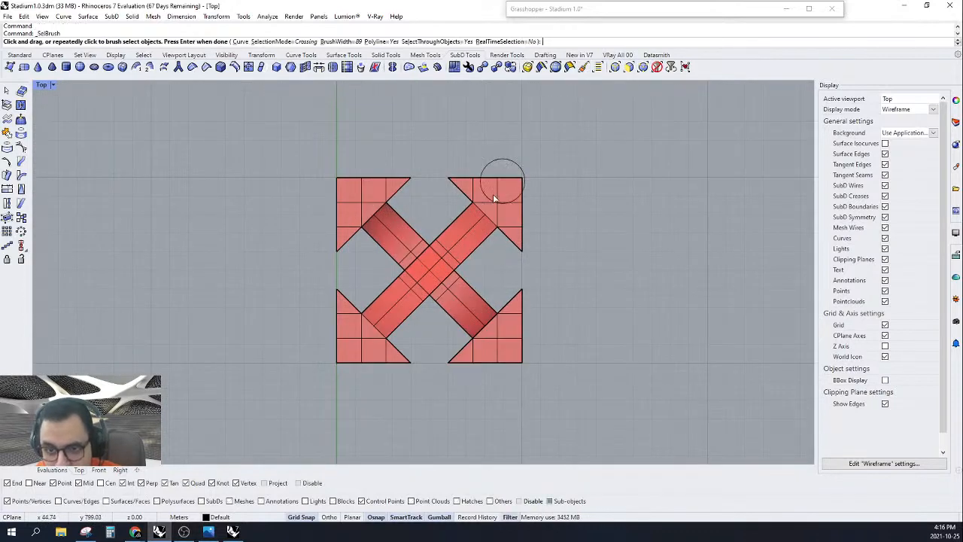
pyautogui.scroll(2, 474, 207)
pyautogui.moveTo(464, 199)
pyautogui.mouseDown()
pyautogui.moveTo(523, 244)
pyautogui.moveTo(516, 161)
pyautogui.moveTo(511, 176)
pyautogui.moveTo(580, 253)
pyautogui.moveTo(572, 218)
pyautogui.mouseUp()
pyautogui.press('Return')
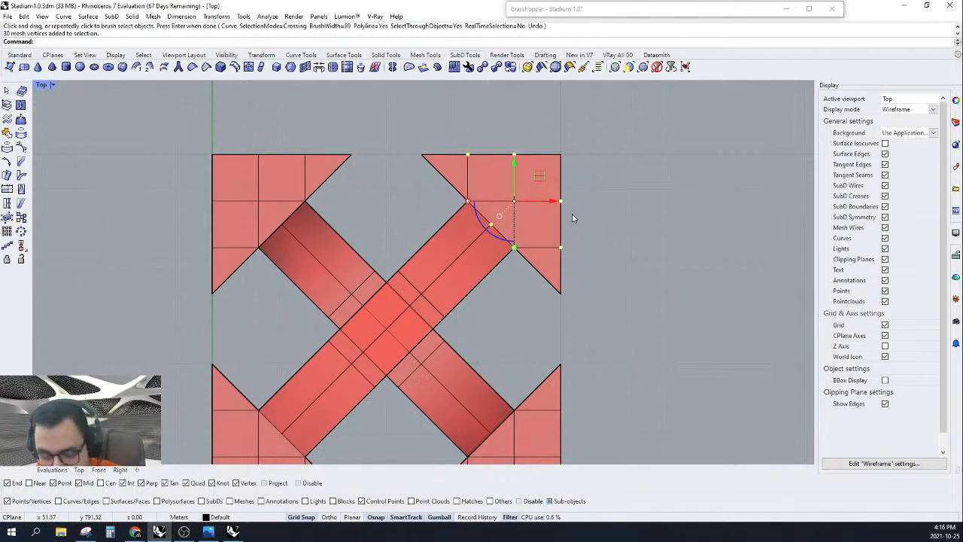
pyautogui.write('Sca')
pyautogui.press('Return')
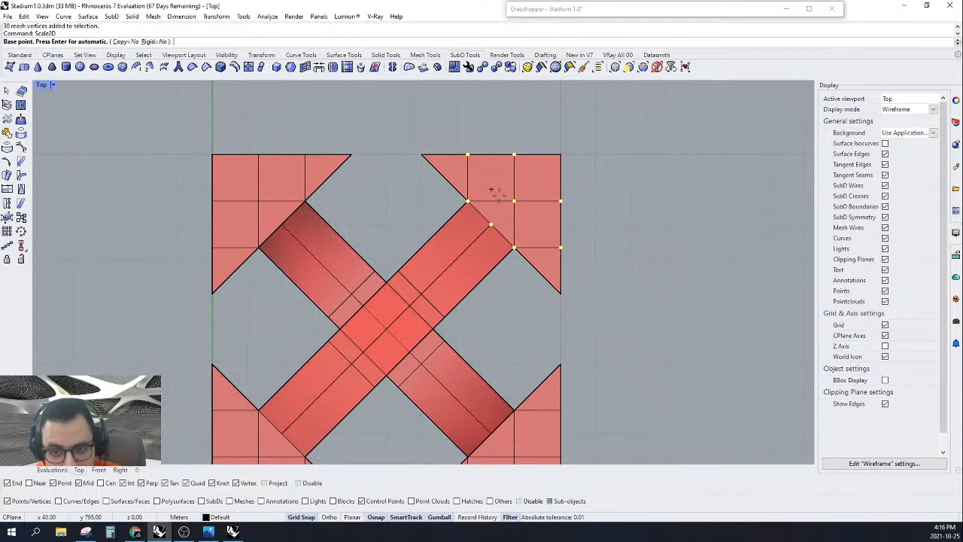
pyautogui.click(560, 155)
pyautogui.click(490, 225)
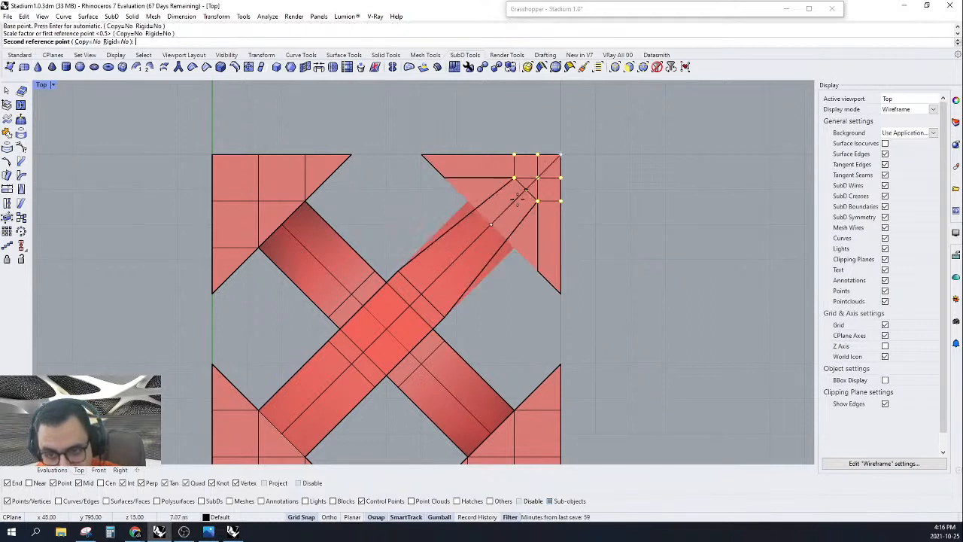
pyautogui.click(516, 200)
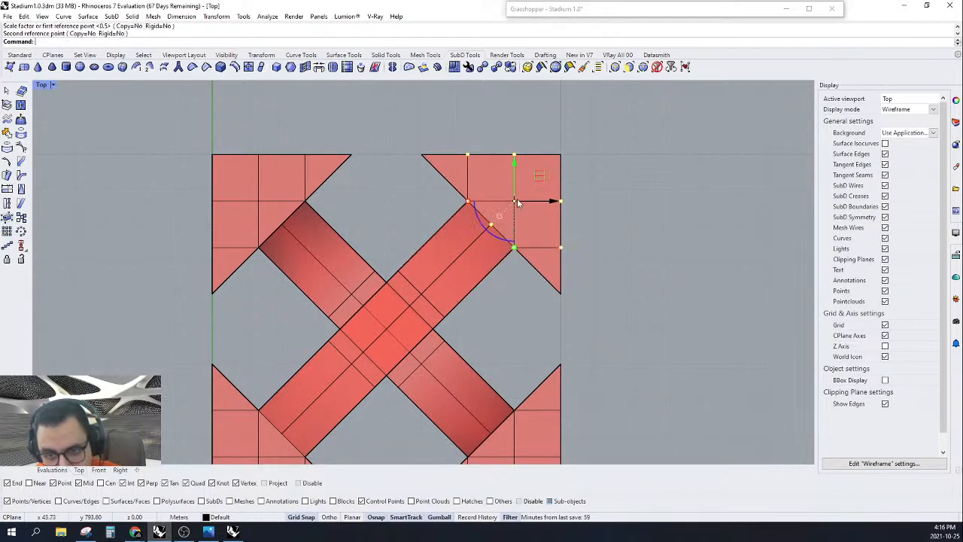
# Step: Window-select the vertices around the outermost module's upper-right corner and scale them in 2D toward the corner point by about 0.34
pyautogui.click(642, 66)
pyautogui.click(431, 186)
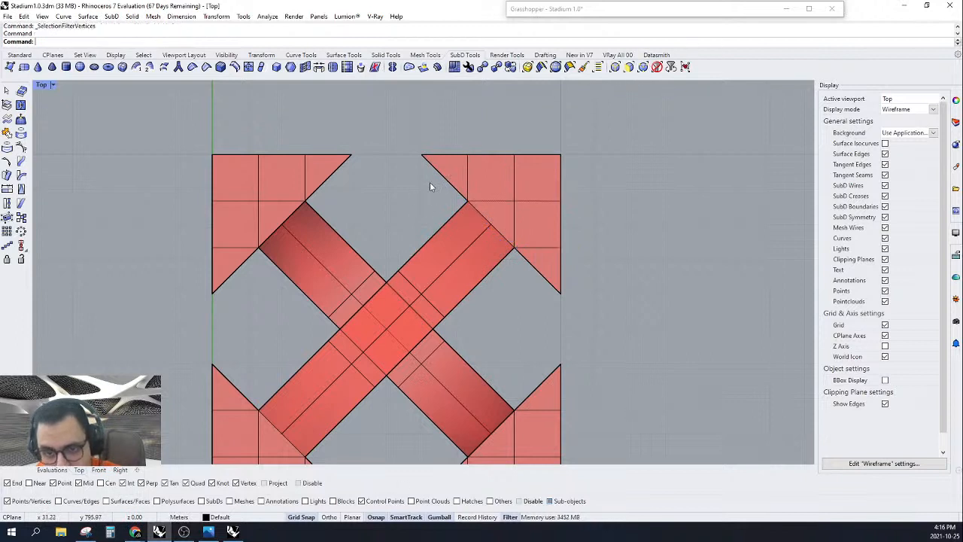
pyautogui.moveTo(432, 138); pyautogui.dragTo(573, 281)
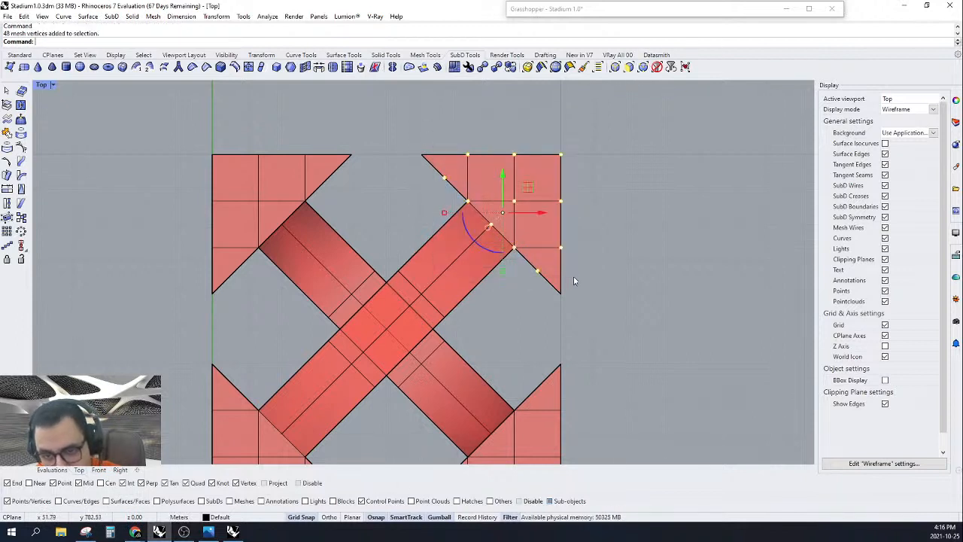
pyautogui.press('Return')
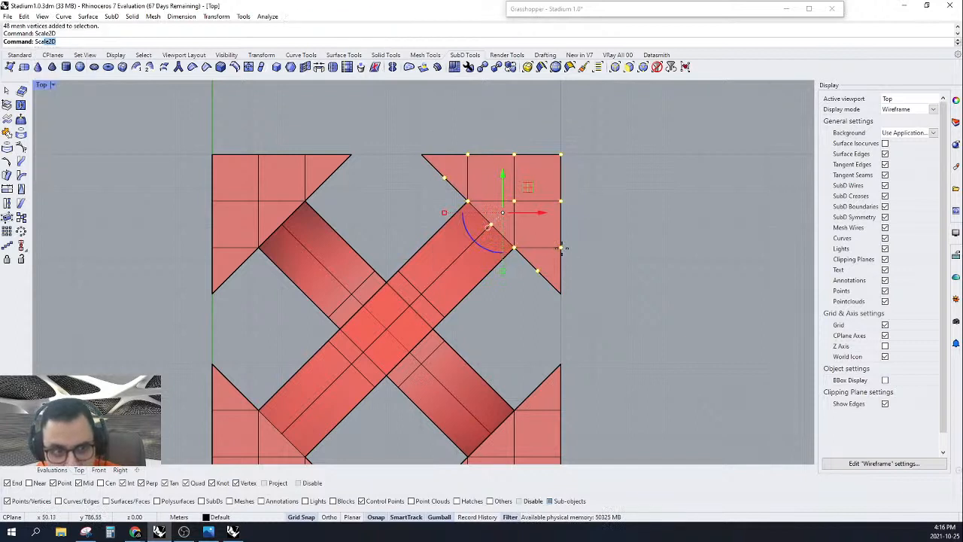
pyautogui.click(491, 224)
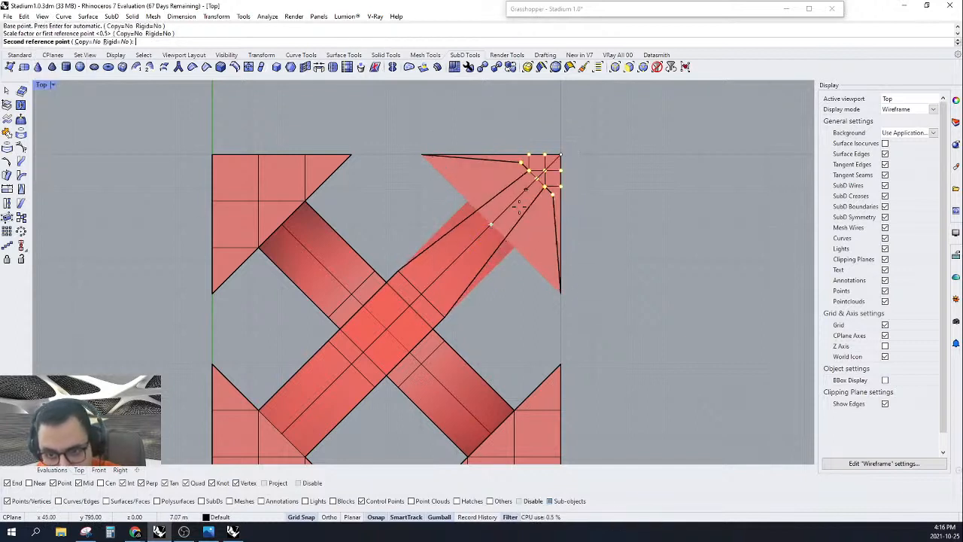
pyautogui.scroll(3, 524, 189)
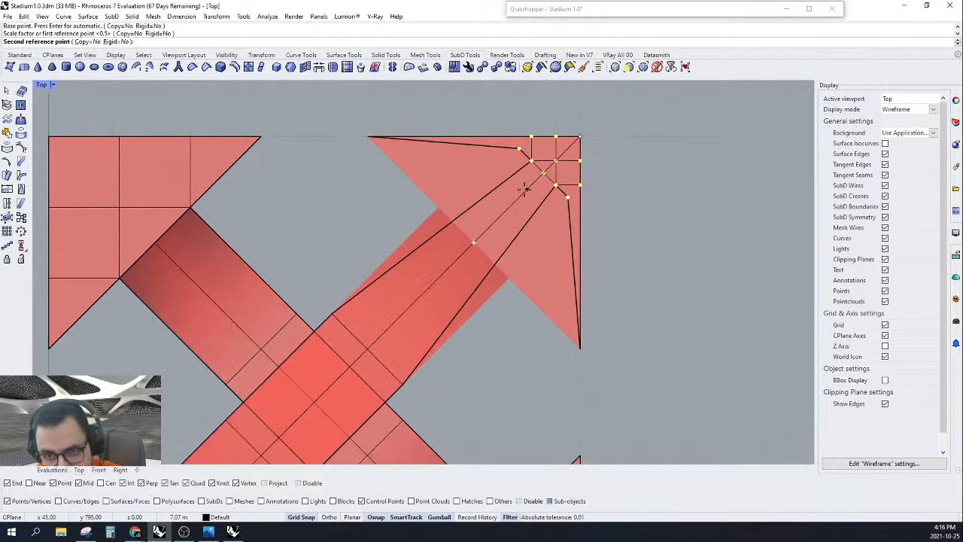
pyautogui.click(525, 188)
pyautogui.scroll(-3, 577, 170)
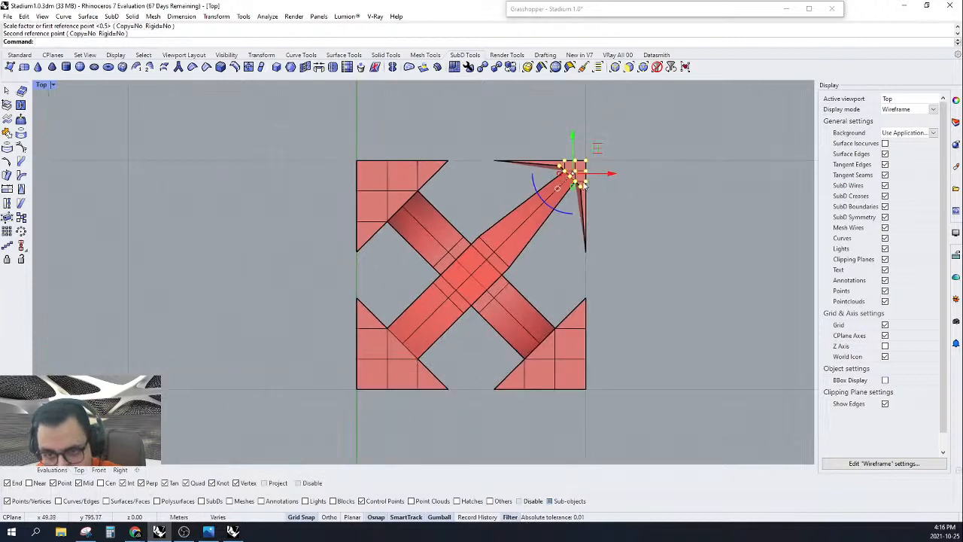
# Step: Select the vertices around the module's upper-left corner and scale them in 2D toward that corner point by about 0.35
pyautogui.scroll(2, 501, 179)
pyautogui.moveTo(500, 178); pyautogui.dragTo(508, 208, button='right')
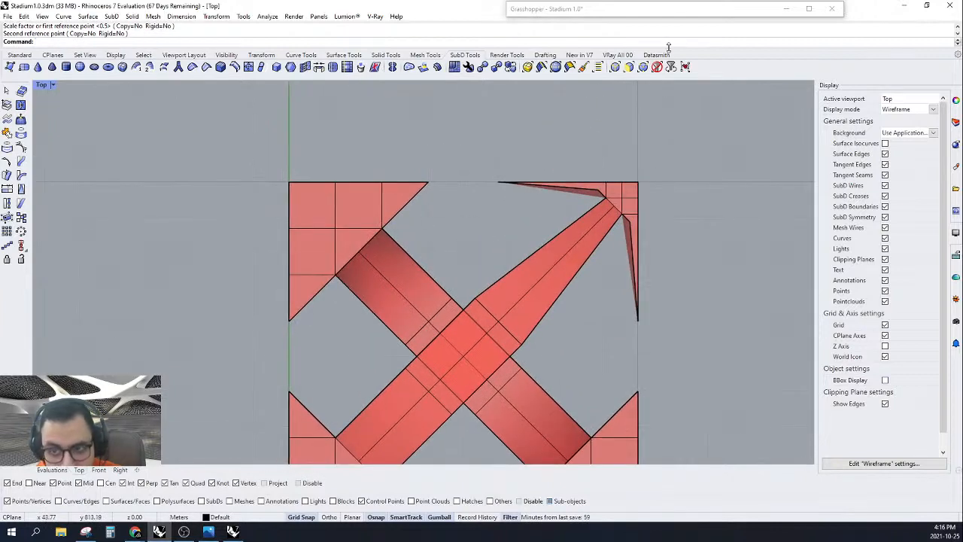
pyautogui.click(643, 68)
pyautogui.moveTo(304, 148); pyautogui.dragTo(407, 311)
pyautogui.keyDown('shift'); pyautogui.moveTo(251, 215); pyautogui.dragTo(319, 300); pyautogui.keyUp('shift')
pyautogui.write('Scale2D')
pyautogui.press('Return')
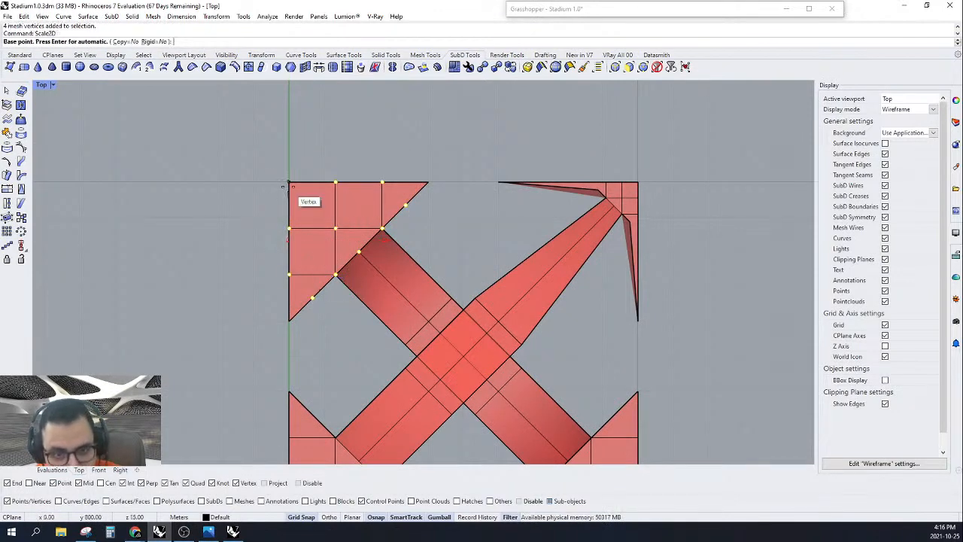
pyautogui.click(289, 182)
pyautogui.click(360, 253)
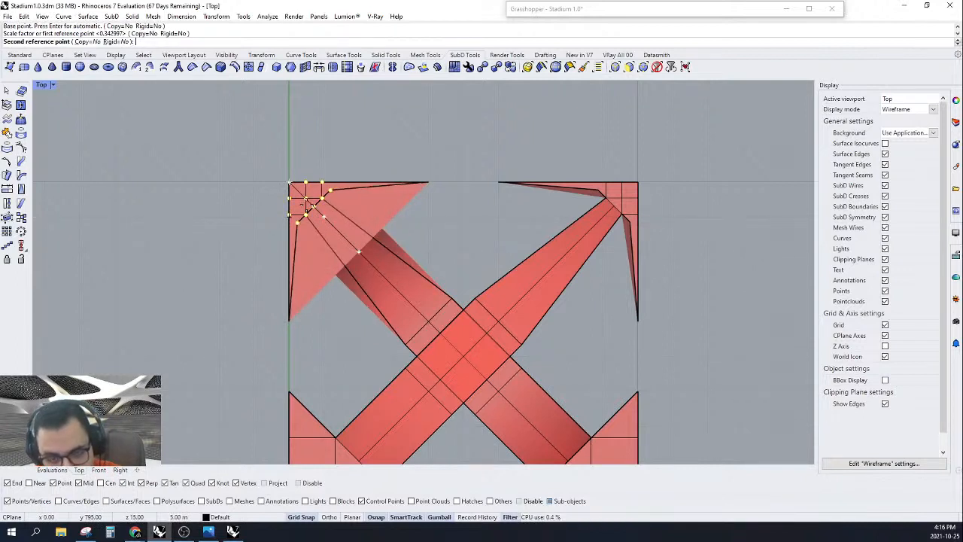
pyautogui.click(305, 201)
pyautogui.scroll(-3, 441, 203)
pyautogui.press('Escape')
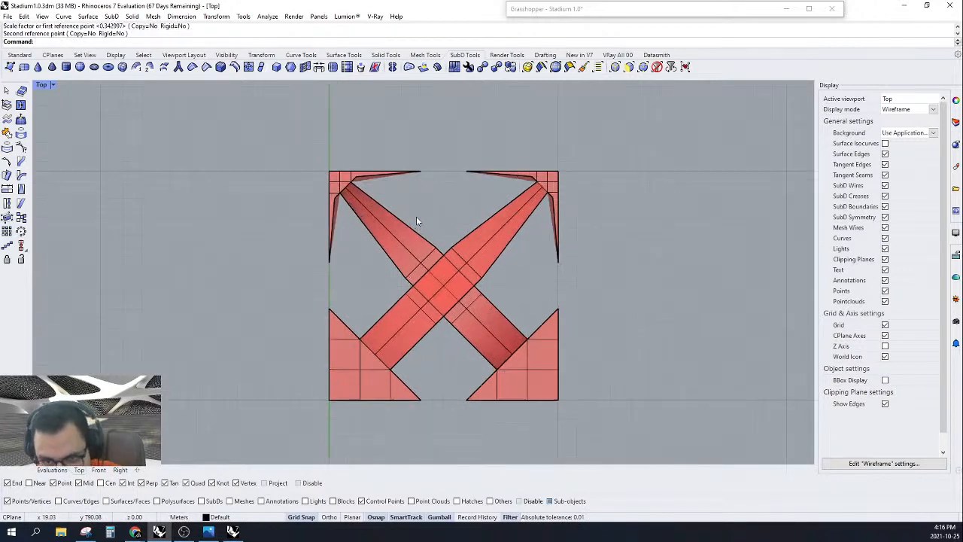
# Step: Select the vertices around the module's lower-right corner and scale them in 2D toward that corner point by about 0.35
pyautogui.scroll(2, 533, 301)
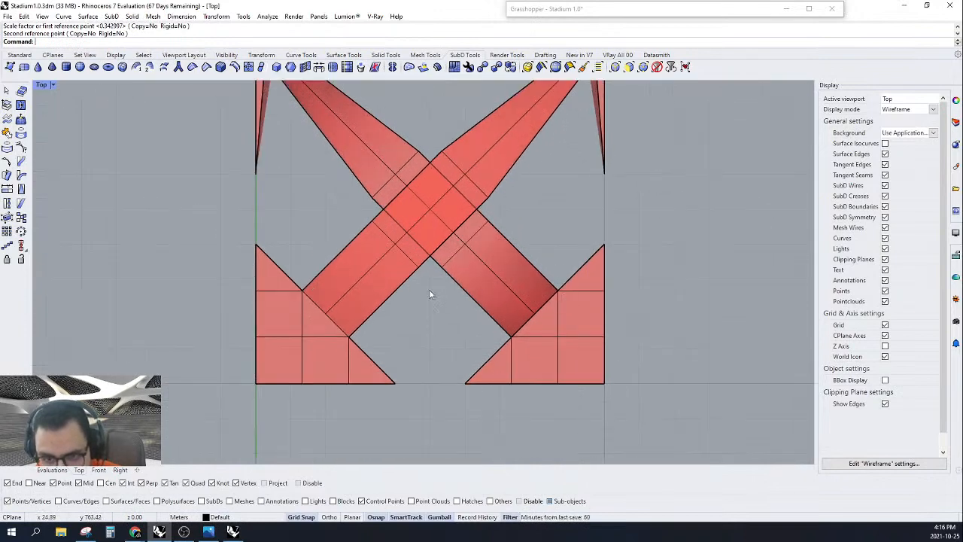
pyautogui.moveTo(430, 292); pyautogui.dragTo(639, 364)
pyautogui.moveTo(594, 226); pyautogui.dragTo(554, 386)
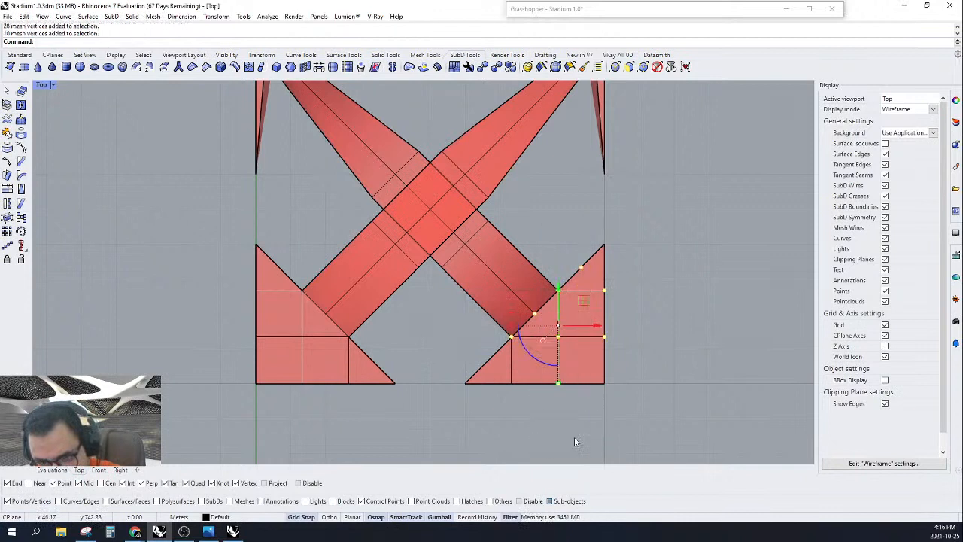
pyautogui.moveTo(489, 415); pyautogui.dragTo(589, 190)
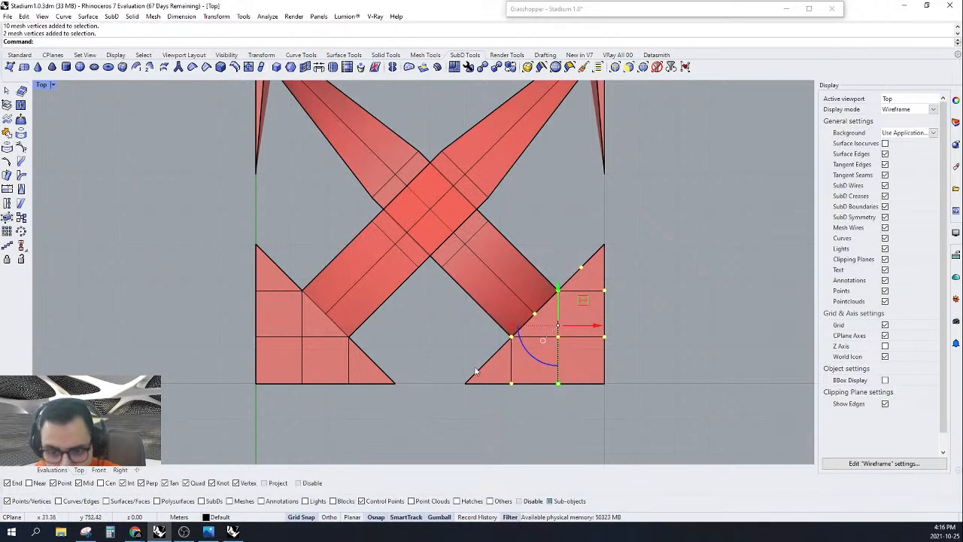
pyautogui.keyDown('shift'); pyautogui.moveTo(466, 340); pyautogui.dragTo(524, 406); pyautogui.keyUp('shift')
pyautogui.write('Scale2D')
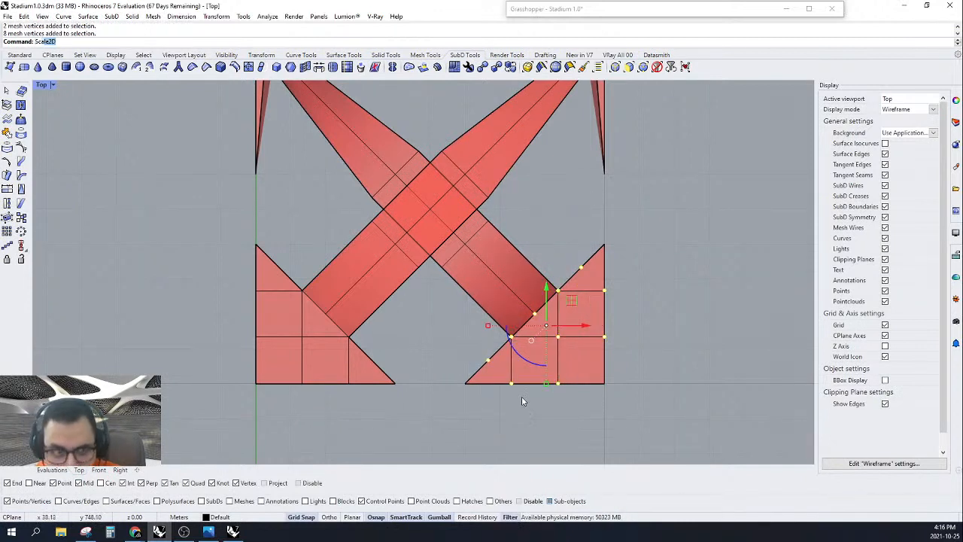
pyautogui.press('Return')
pyautogui.click(604, 384)
pyautogui.click(534, 314)
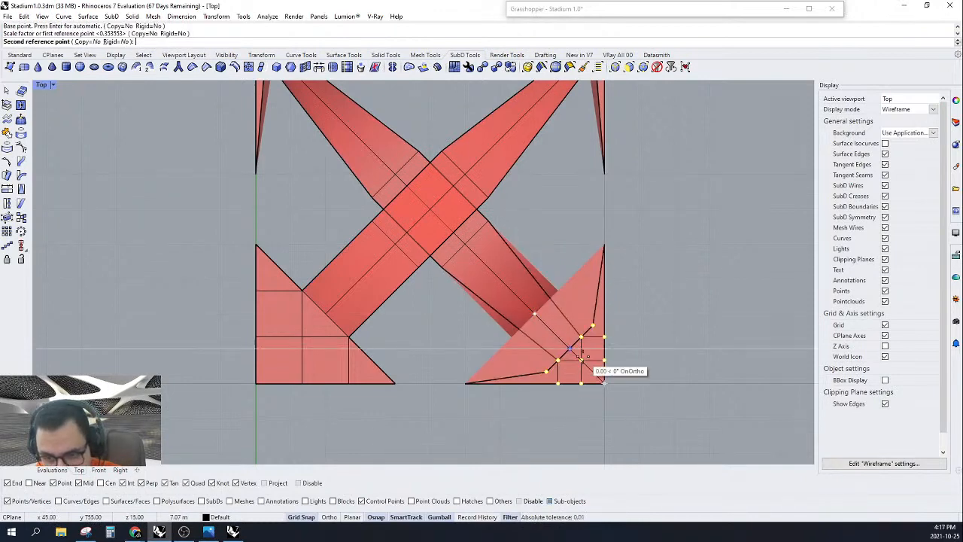
pyautogui.scroll(5, 588, 367)
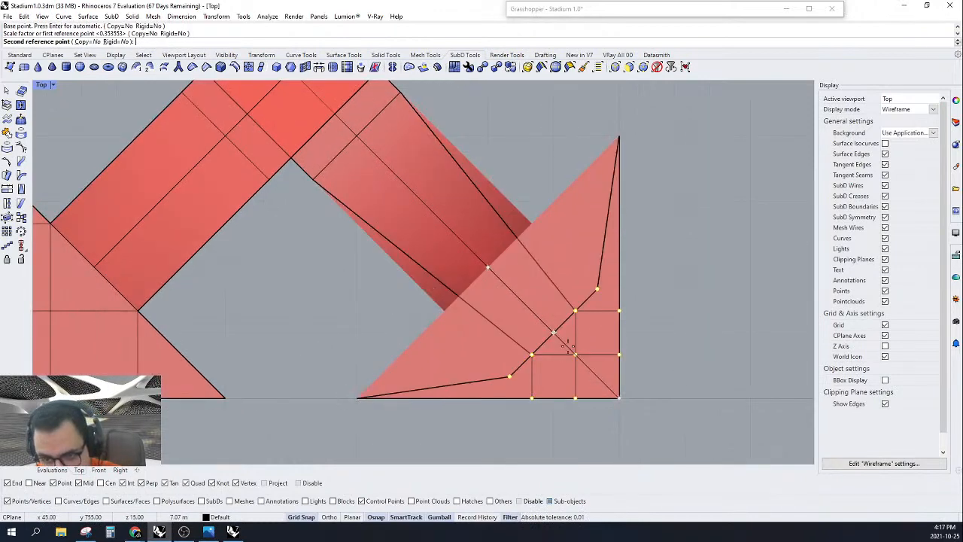
pyautogui.click(578, 358)
pyautogui.scroll(-8, 577, 361)
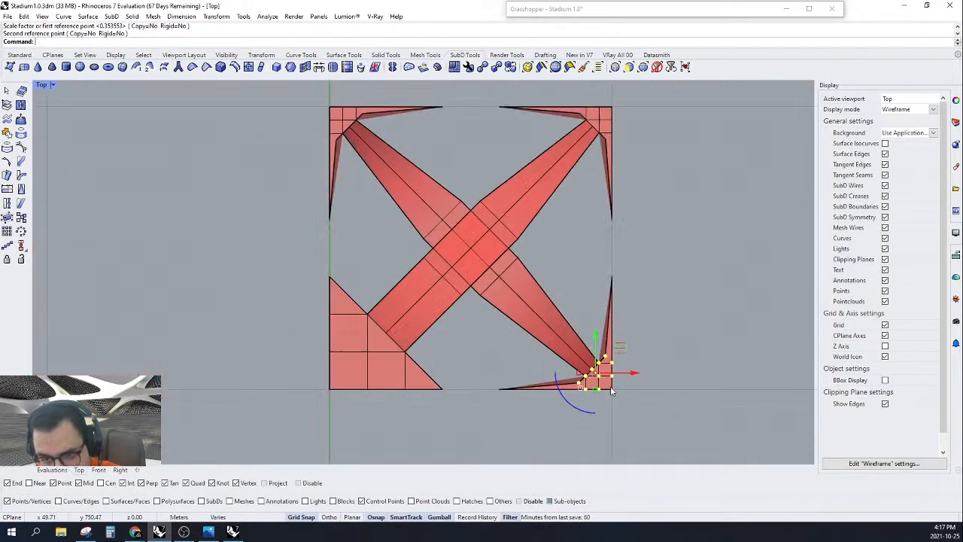
# Step: Select the vertices around the module's lower-left corner and scale them in 2D toward that corner point by about 0.35
pyautogui.scroll(3, 398, 354)
pyautogui.moveTo(271, 256); pyautogui.dragTo(458, 401)
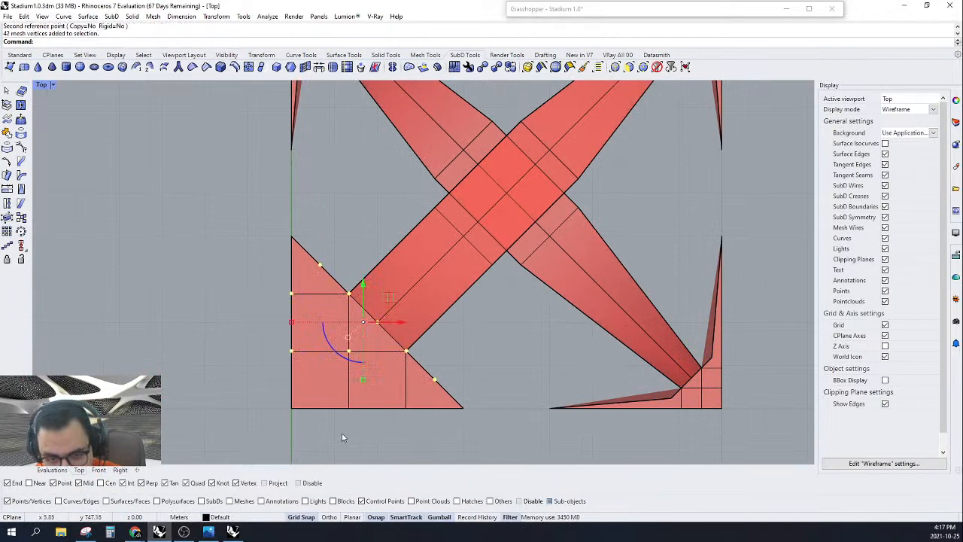
pyautogui.moveTo(341, 432); pyautogui.dragTo(415, 313)
pyautogui.write('Scale2D')
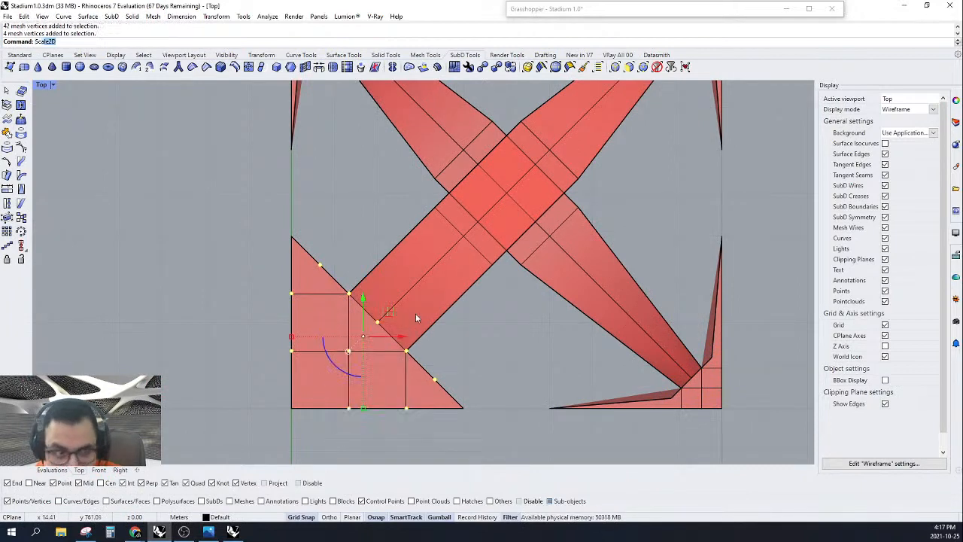
pyautogui.press('Return')
pyautogui.click(292, 407)
pyautogui.click(378, 322)
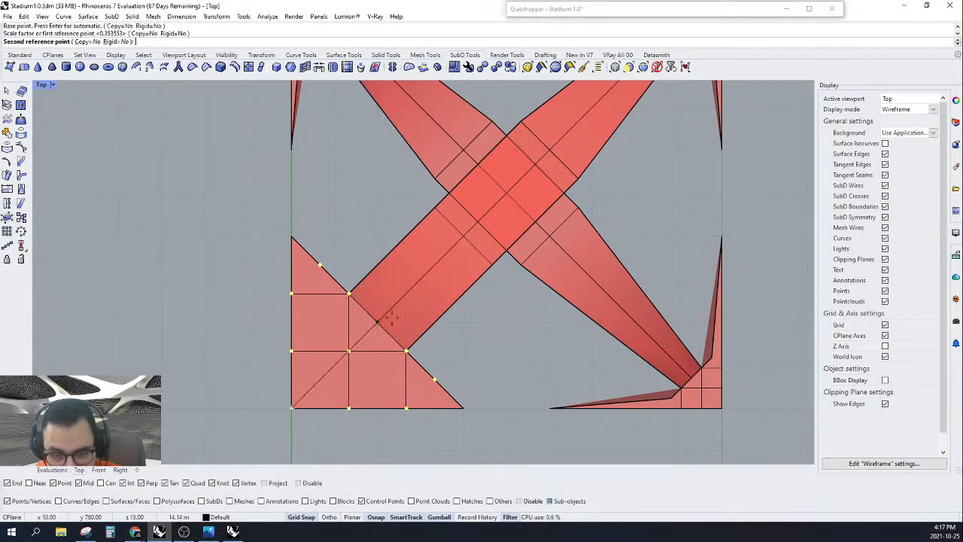
pyautogui.scroll(4, 307, 399)
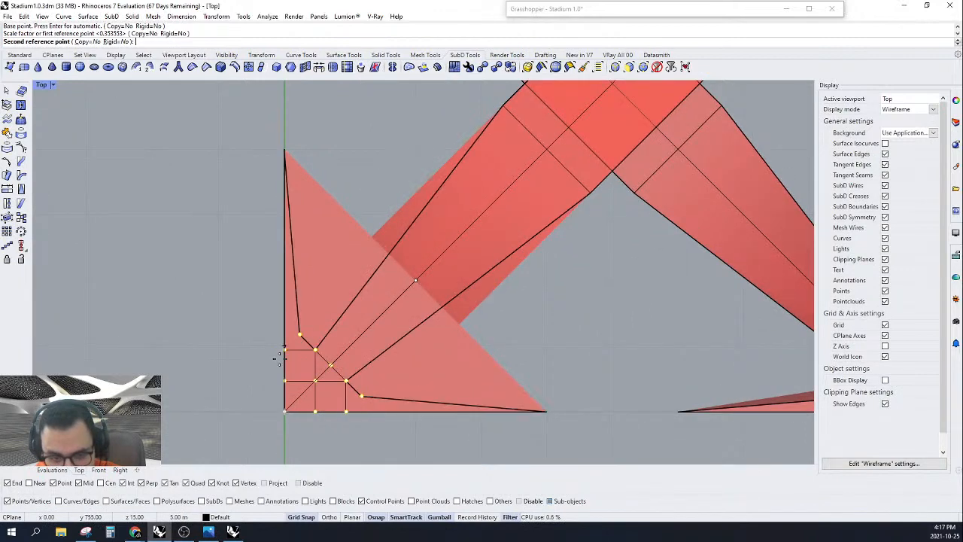
pyautogui.click(280, 362)
pyautogui.scroll(-5, 279, 362)
pyautogui.scroll(-3, 448, 347)
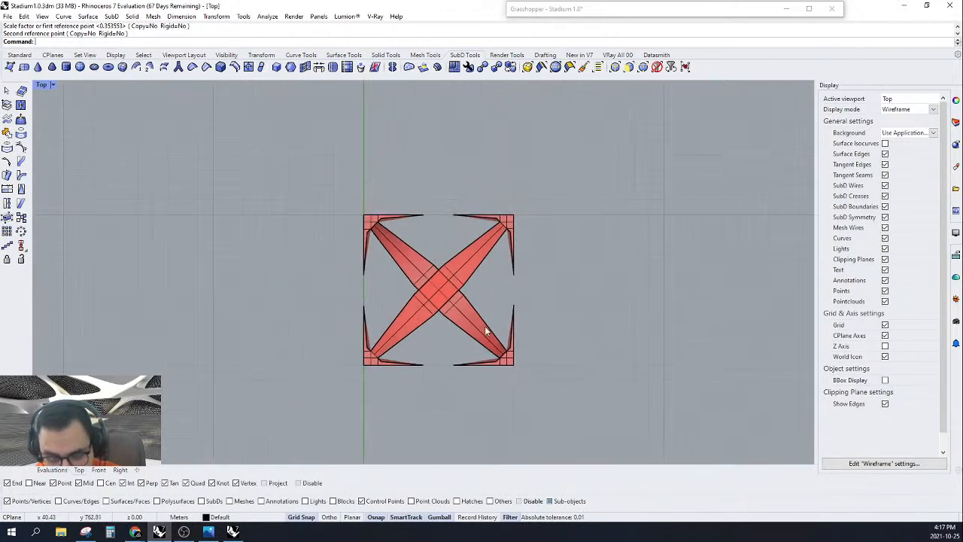
# Step: Select the vertices around the module's central crossing and shrink them with Scale2D about the module's centre to slim the diagonal arms
pyautogui.scroll(-2, 527, 232)
pyautogui.scroll(10, 520, 267)
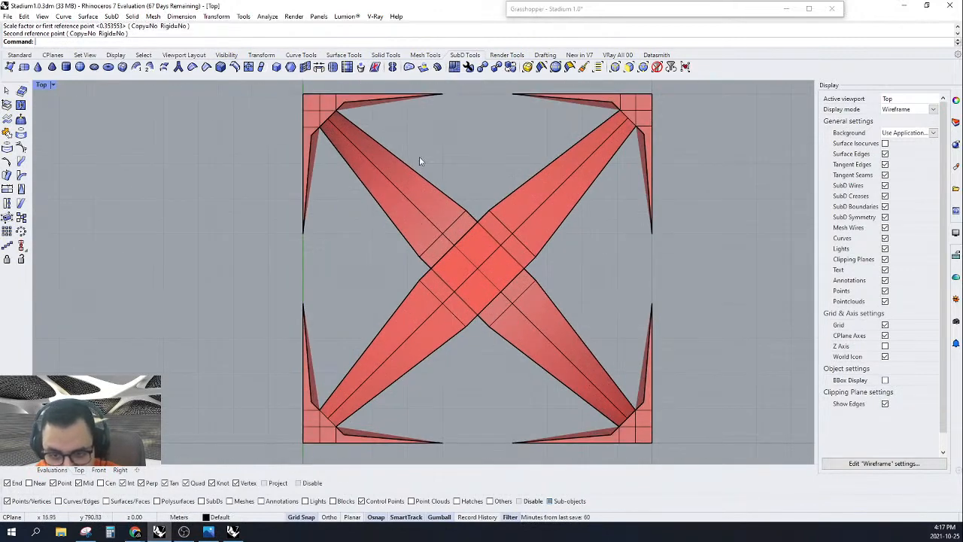
pyautogui.moveTo(410, 154); pyautogui.dragTo(545, 382)
pyautogui.write('sc')
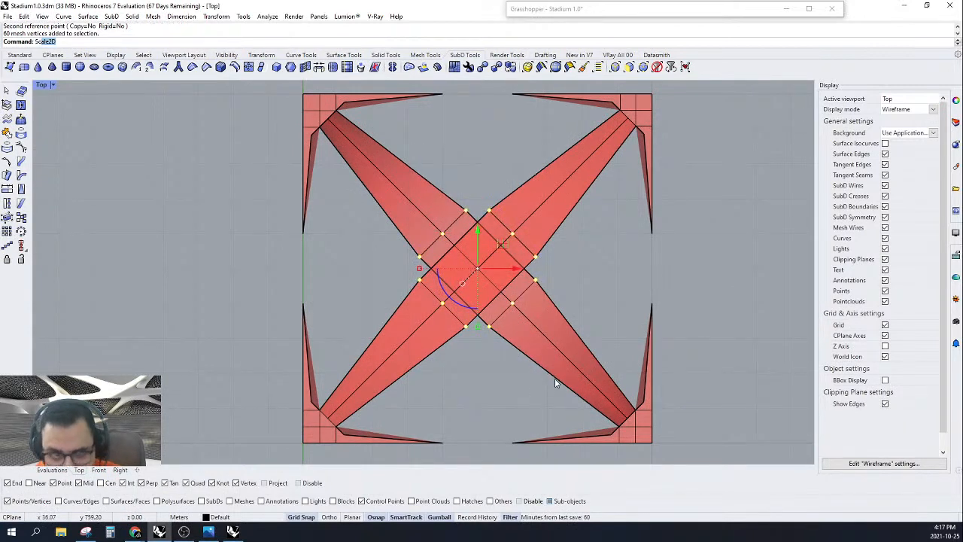
pyautogui.press('Return')
pyautogui.click(477, 269)
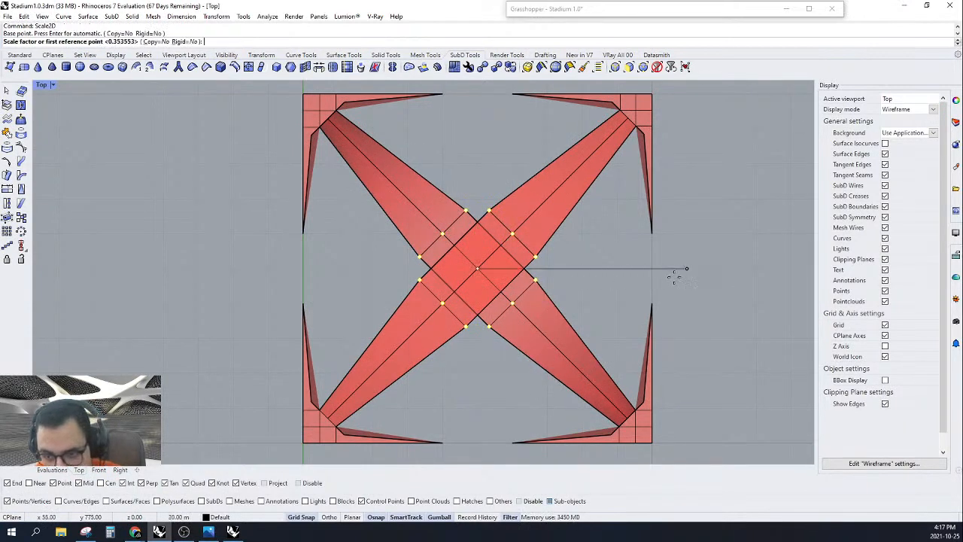
pyautogui.click(651, 269)
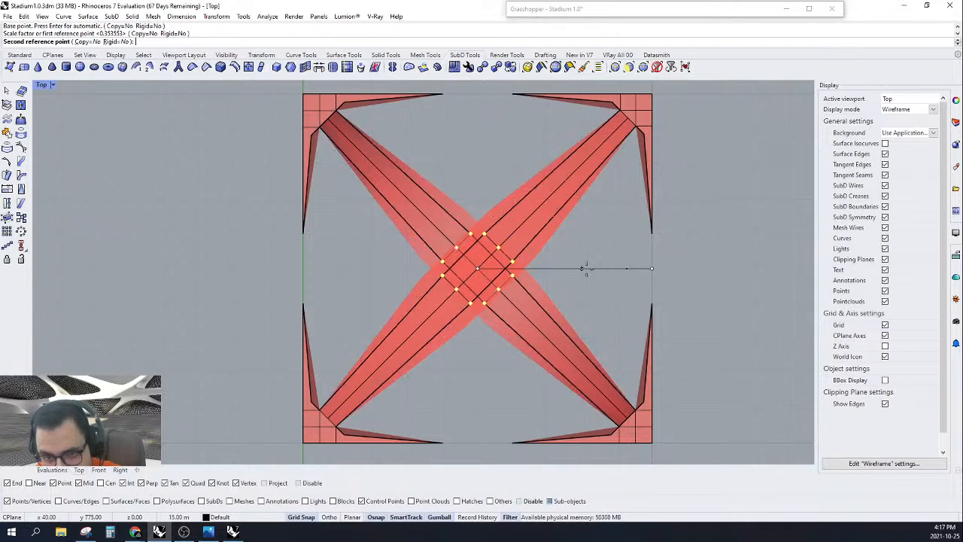
pyautogui.click(555, 268)
pyautogui.scroll(-5, 570, 276)
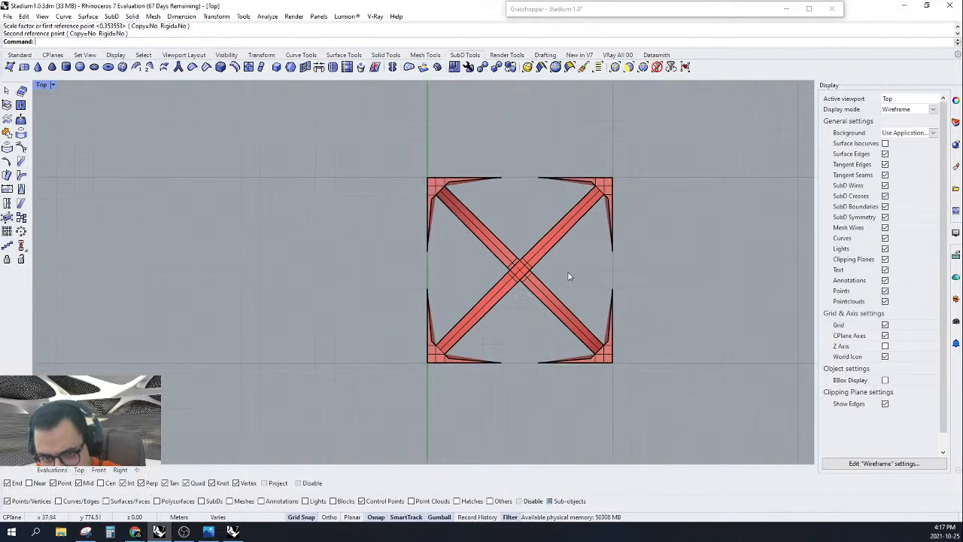
pyautogui.scroll(-5, 582, 278)
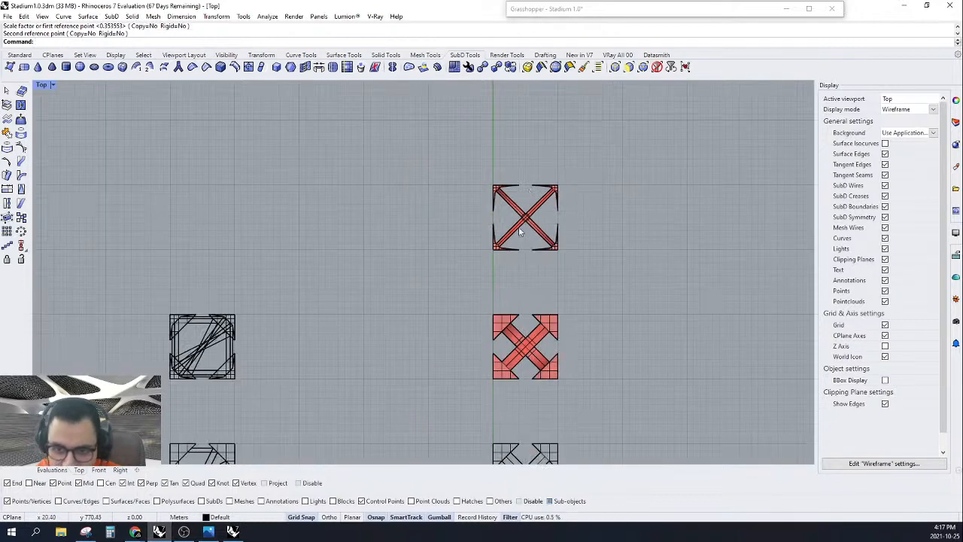
# Step: In the Evaluations perspective view, turn off the vertex-only selection filter so whole meshes can be selected
pyautogui.click(42, 471)
pyautogui.scroll(-10, 463, 265)
pyautogui.scroll(6, 450, 258)
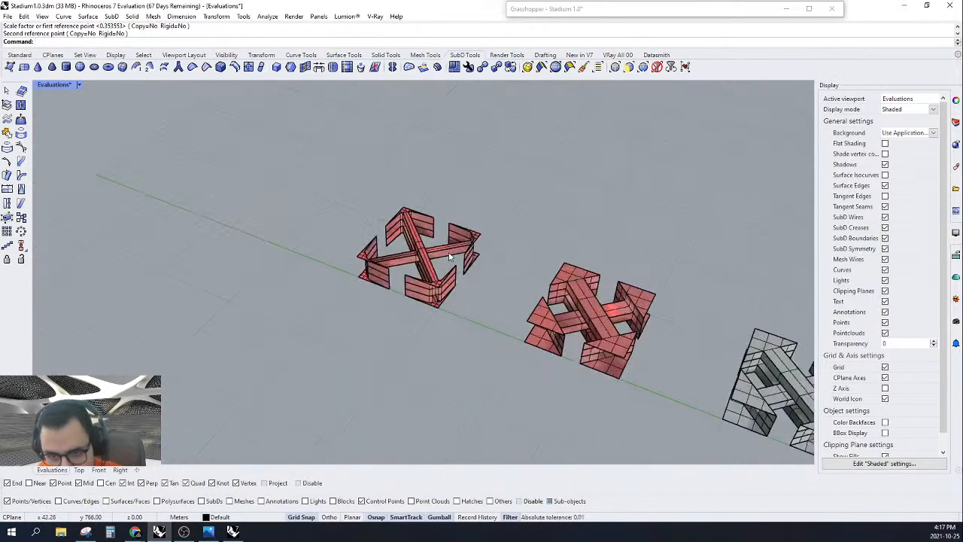
pyautogui.moveTo(493, 177); pyautogui.dragTo(245, 372)
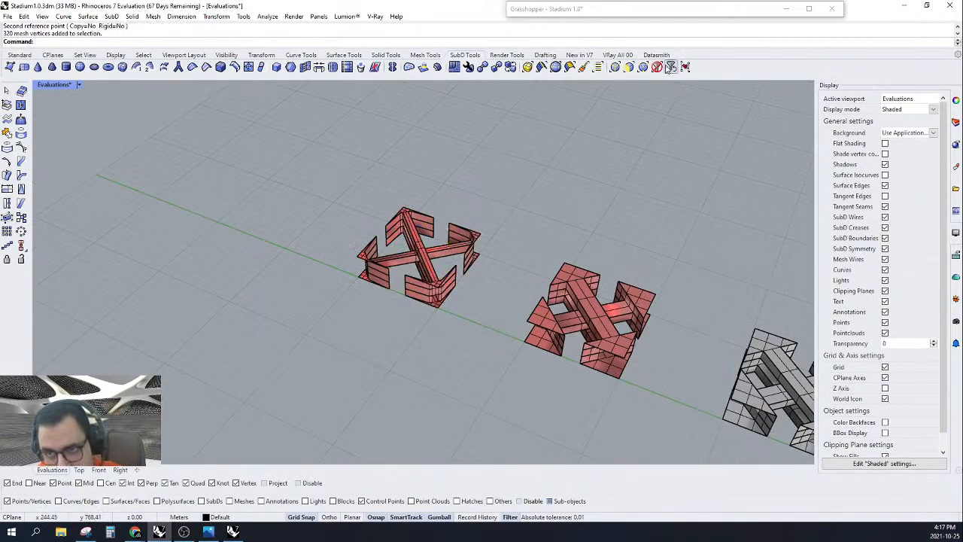
pyautogui.click(669, 68)
# Step: Select the whole slim lattice module and move it along the Y axis onto the neighbouring thicker module, overlapping it
pyautogui.moveTo(504, 168); pyautogui.dragTo(300, 366)
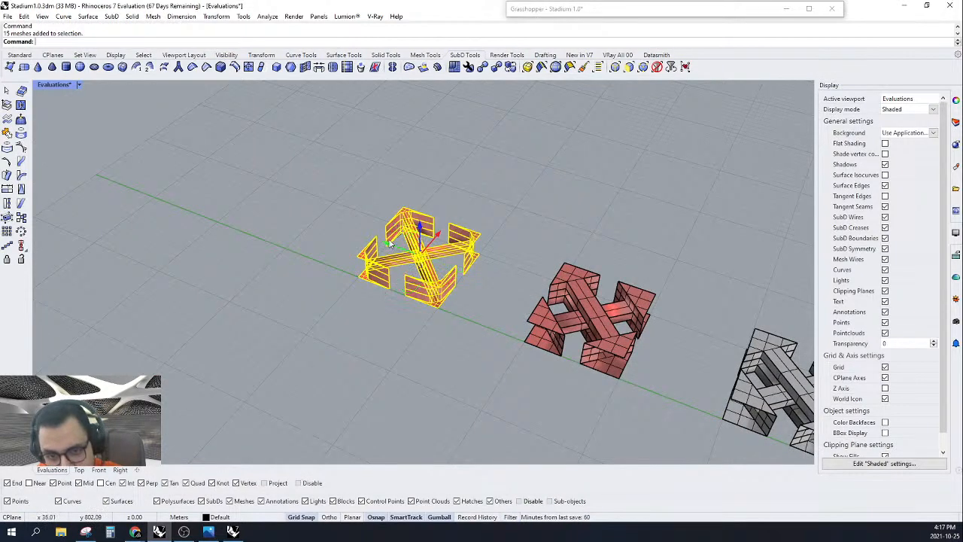
pyautogui.moveTo(389, 243); pyautogui.dragTo(564, 303)
pyautogui.click(516, 201)
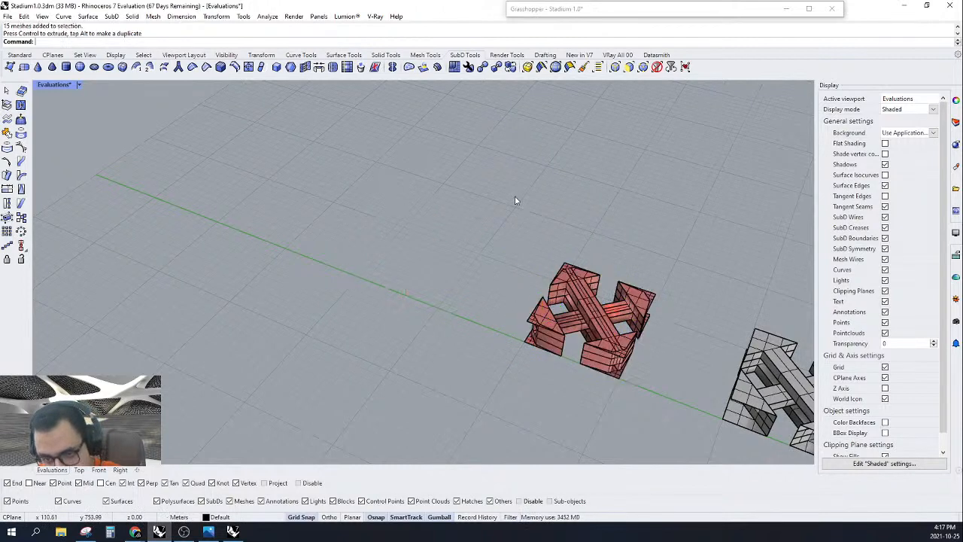
# Step: Set one box for the Box parameter below the tween components, spanning the overlapped modules from a base corner to the opposite upper corner
pyautogui.scroll(-5, 515, 201)
pyautogui.scroll(3, 553, 261)
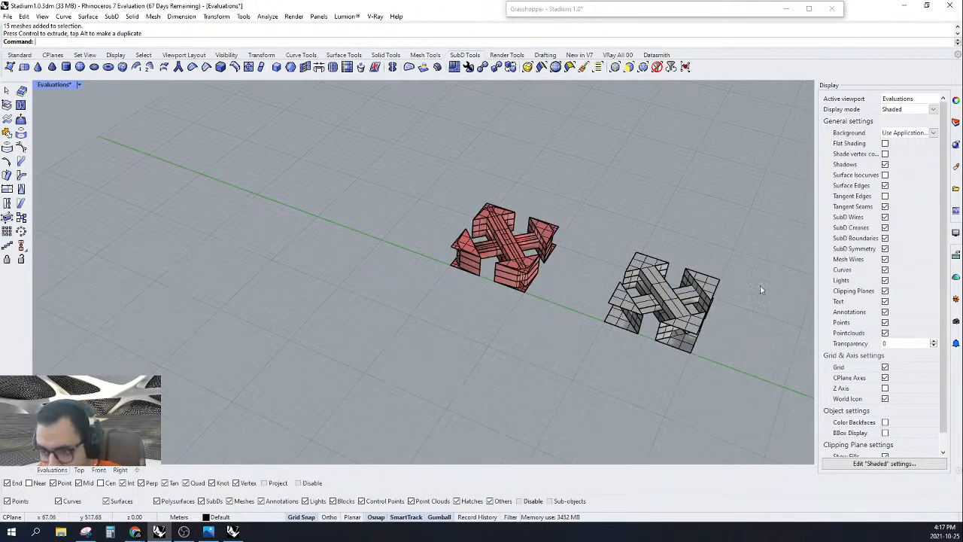
pyautogui.click(711, 9)
pyautogui.scroll(4, 658, 334)
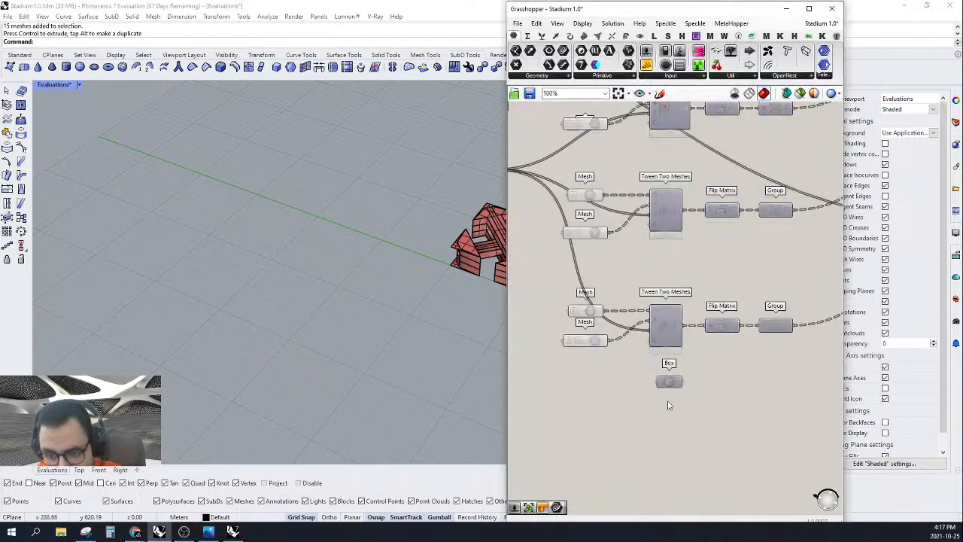
pyautogui.click(670, 385)
pyautogui.rightClick(674, 389)
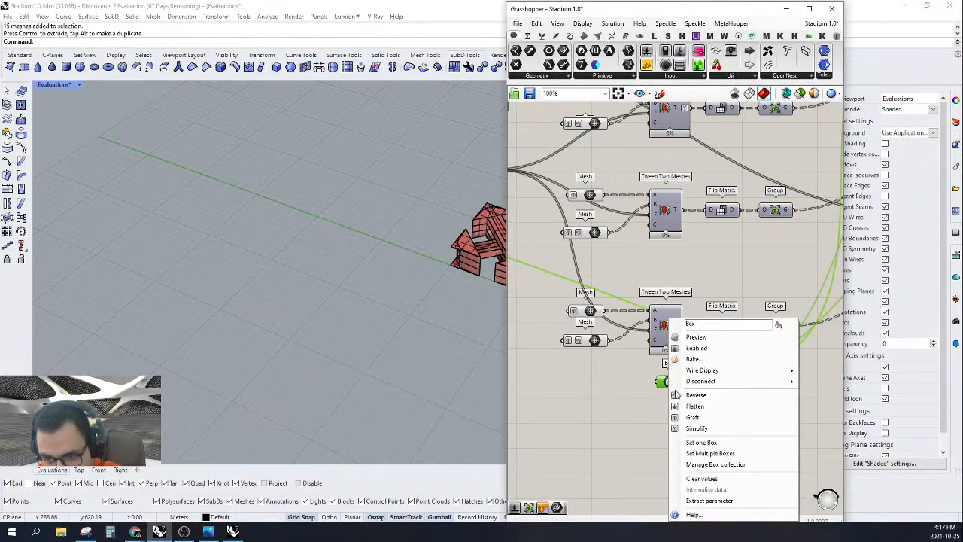
pyautogui.click(701, 442)
pyautogui.scroll(8, 512, 266)
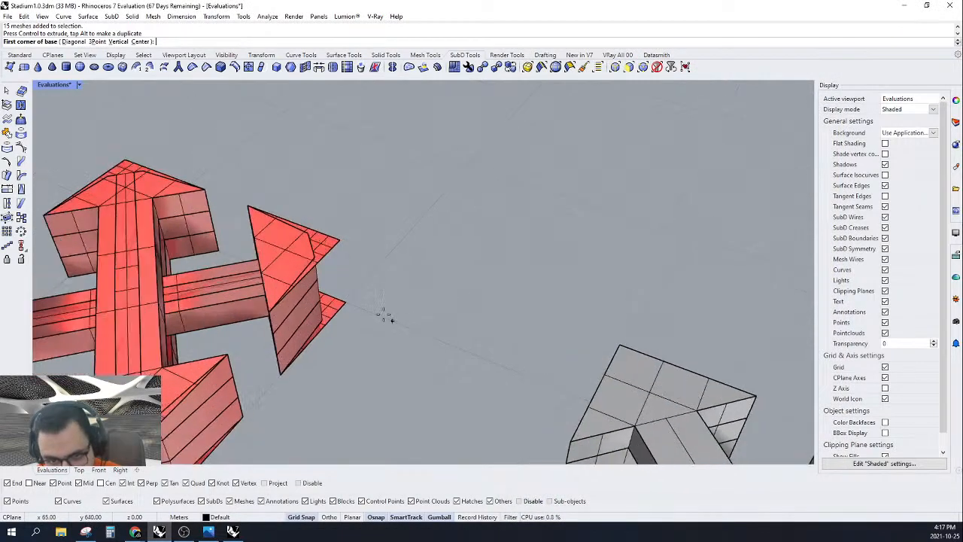
pyautogui.click(344, 302)
pyautogui.scroll(-4, 564, 279)
pyautogui.scroll(5, 158, 286)
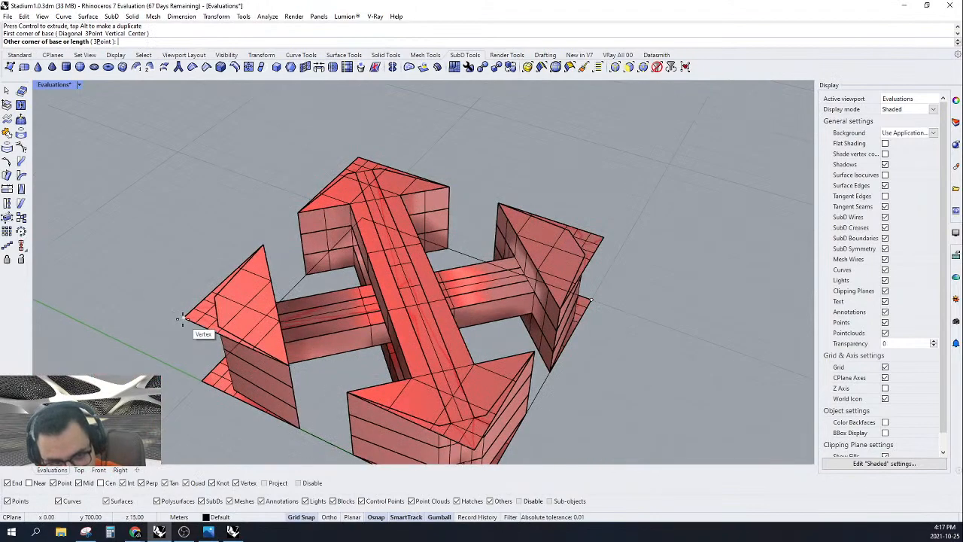
pyautogui.click(183, 320)
pyautogui.press('Return')
# Step: Turn off the preview of the mesh tweening components in the Grasshopper definition
pyautogui.scroll(-4, 660, 320)
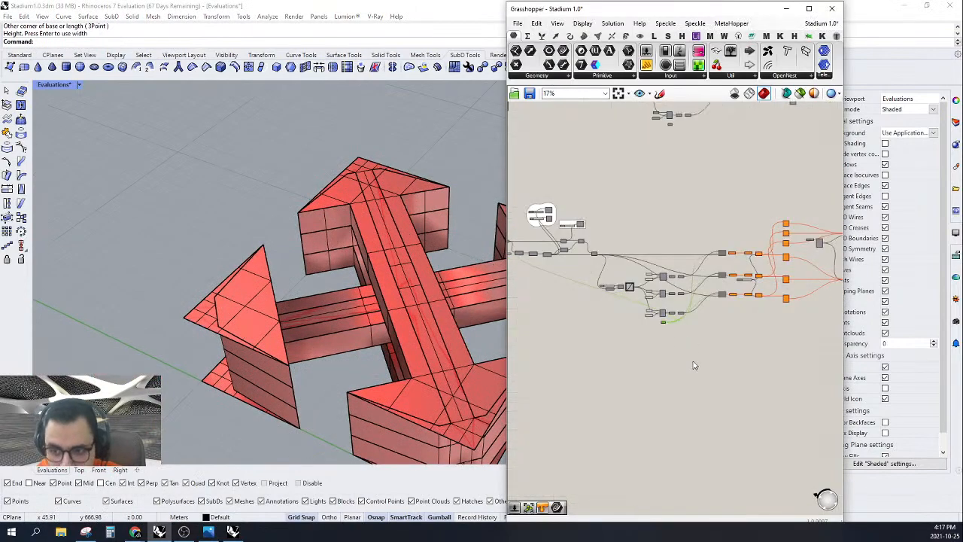
pyautogui.moveTo(693, 363); pyautogui.dragTo(606, 221)
pyautogui.rightClick(642, 211)
pyautogui.click(657, 227)
pyautogui.scroll(5, 781, 250)
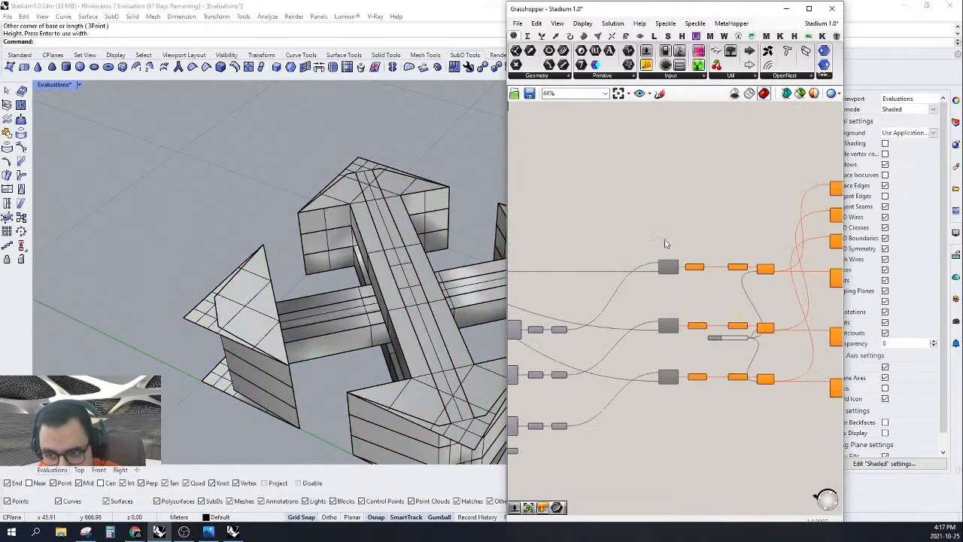
# Step: Select the three disabled clusters that receive the tweened meshes and enable them
pyautogui.moveTo(666, 243); pyautogui.dragTo(645, 424)
pyautogui.rightClick(632, 222)
pyautogui.click(644, 246)
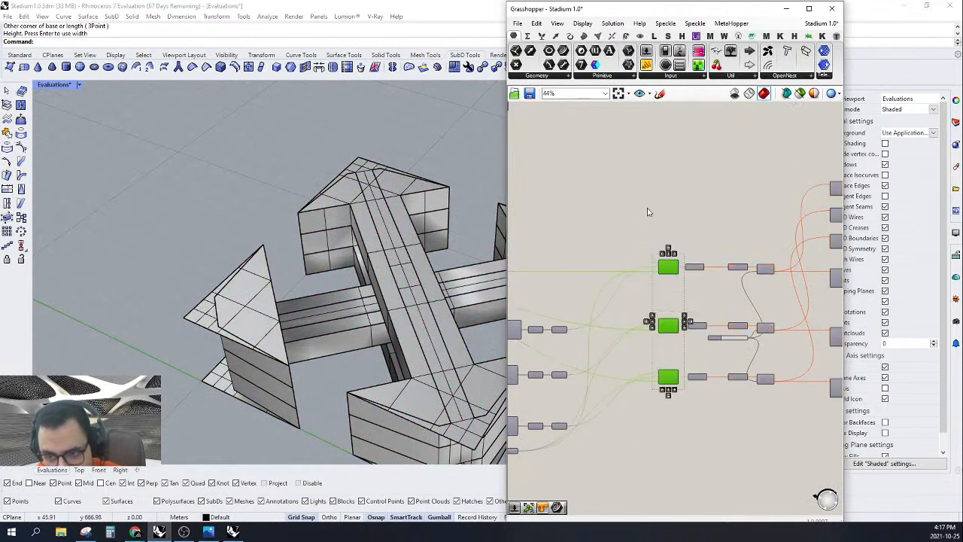
pyautogui.click(654, 216)
pyautogui.scroll(-3, 655, 217)
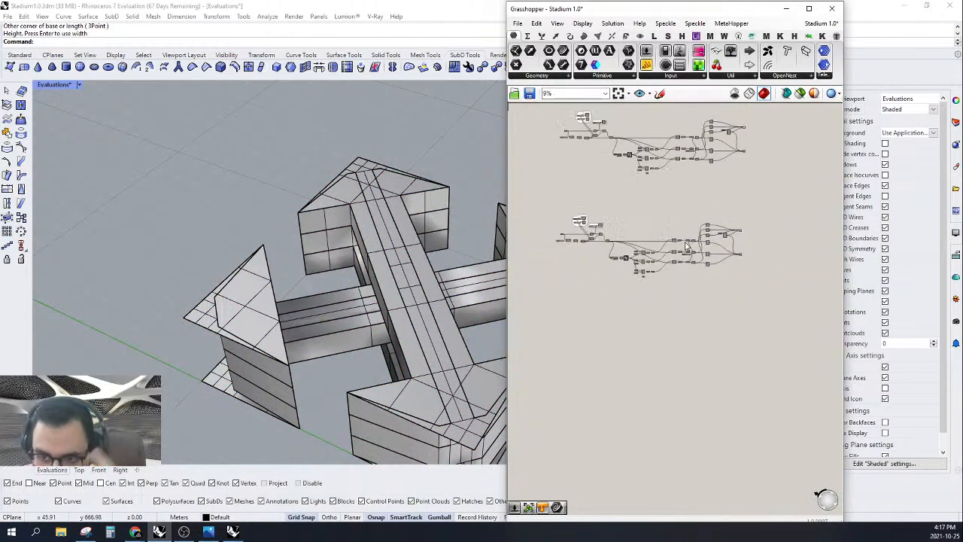
# Step: Return to the stadium model and try to unhide hidden objects with the Show command
pyautogui.doubleClick(641, 9)
pyautogui.scroll(-20, 617, 172)
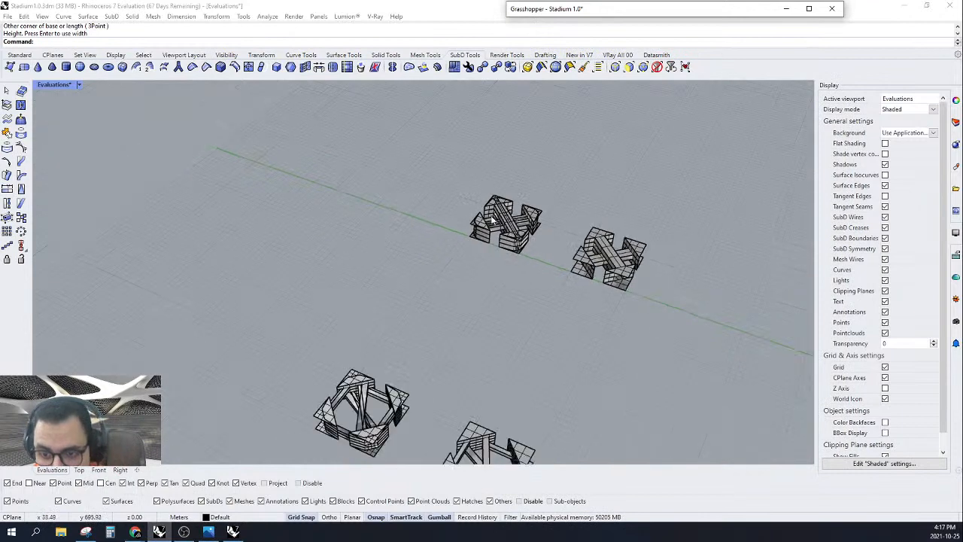
pyautogui.scroll(15, 598, 248)
pyautogui.moveTo(598, 250); pyautogui.dragTo(567, 268, button='right')
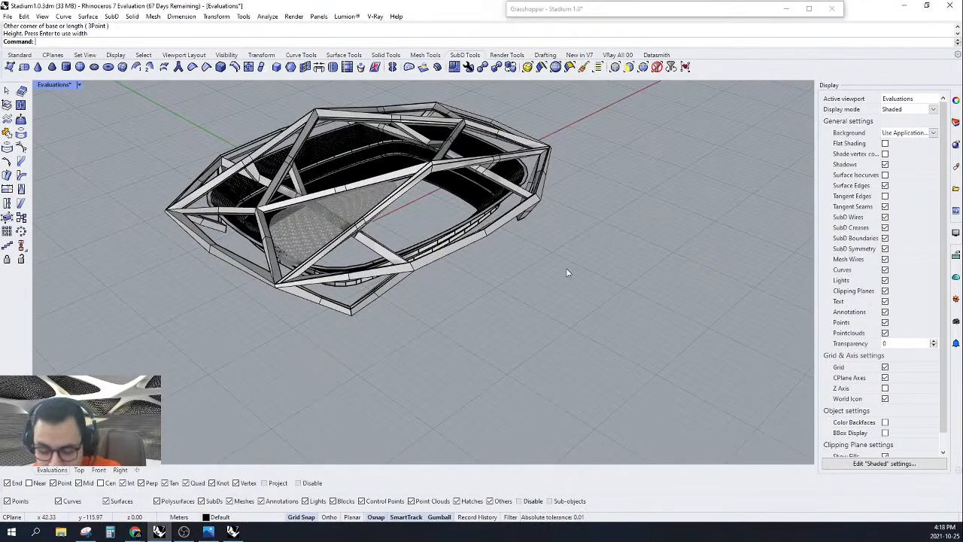
pyautogui.write('Show')
pyautogui.press('Return')
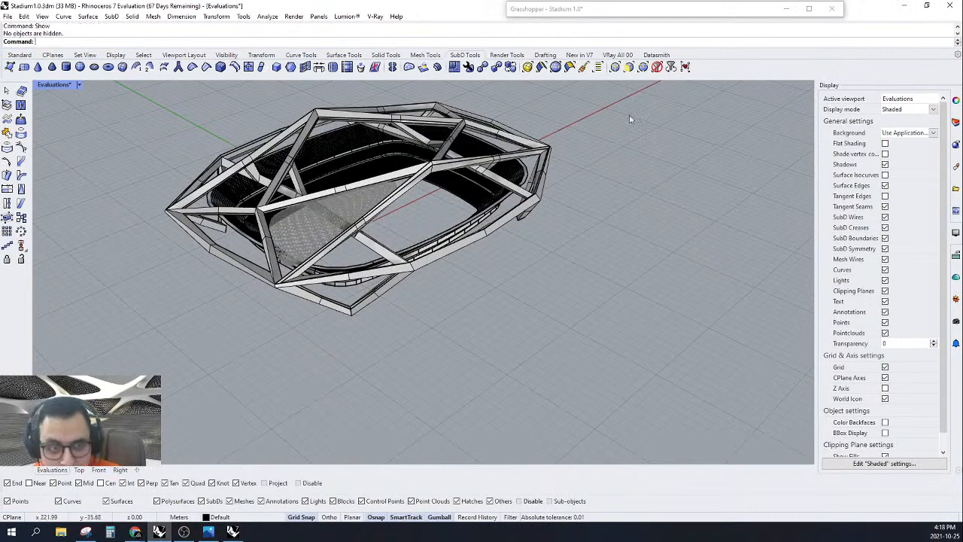
# Step: Turn on Layer 02 with the purple facade panels and toggle the SubD display from flat to smooth
pyautogui.click(956, 122)
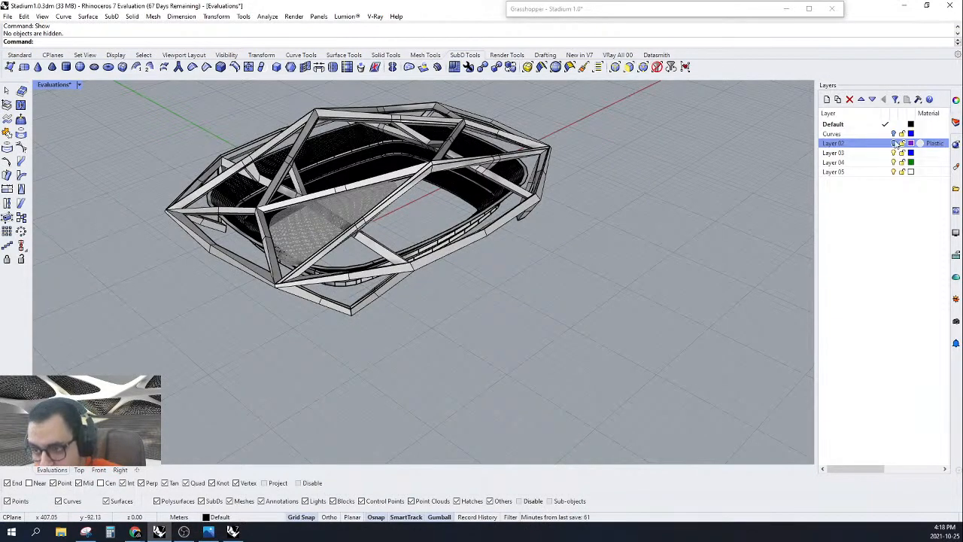
pyautogui.click(894, 143)
pyautogui.scroll(-7, 465, 282)
pyautogui.scroll(9, 464, 218)
pyautogui.press('Tab')
pyautogui.scroll(10, 502, 301)
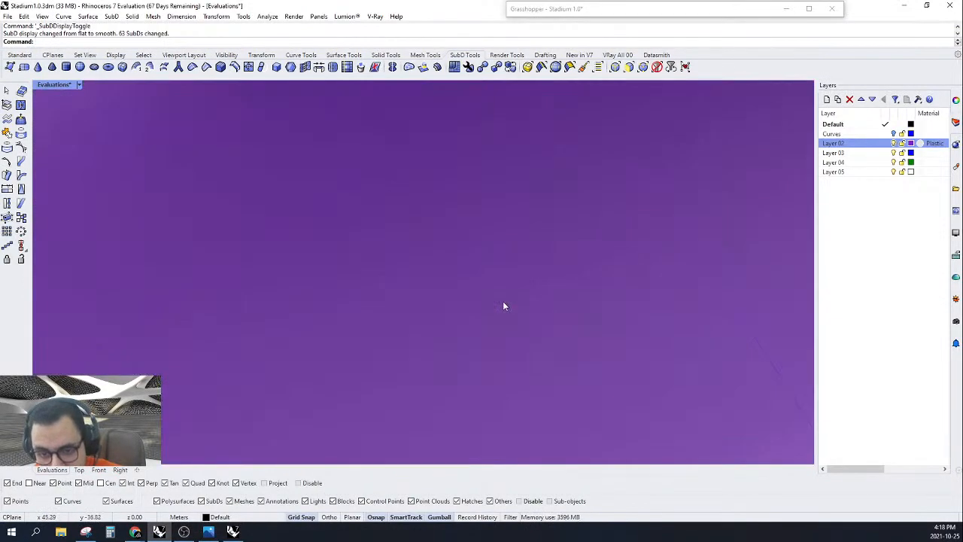
# Step: Select the two layered SubD surfaces of the large front facade panel and assign them as multiple SubDs to the SubD parameter
pyautogui.click(502, 301)
pyautogui.scroll(-10, 503, 301)
pyautogui.keyDown('shift'); pyautogui.click(472, 315); pyautogui.keyUp('shift')
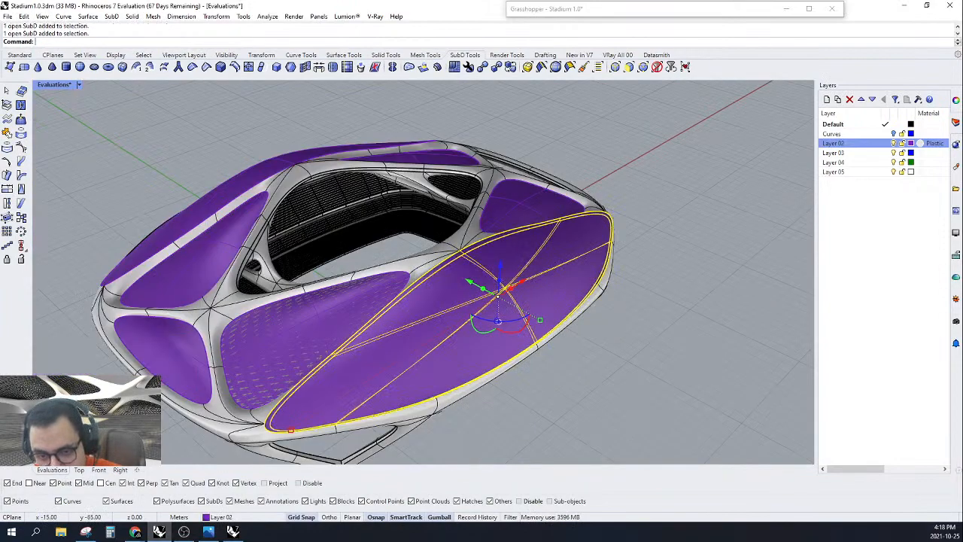
pyautogui.doubleClick(584, 14)
pyautogui.scroll(7, 539, 235)
pyautogui.scroll(5, 594, 234)
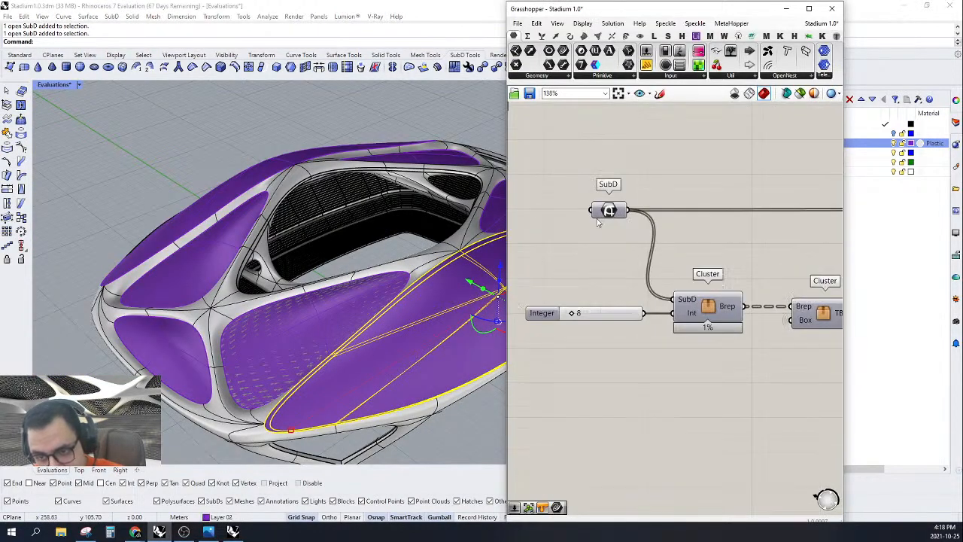
pyautogui.click(608, 210)
pyautogui.rightClick(608, 210)
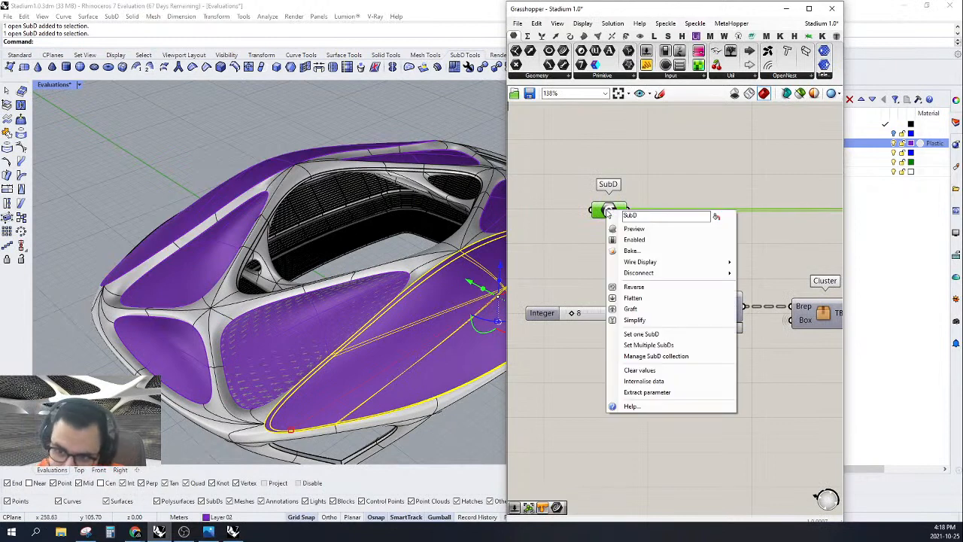
pyautogui.click(645, 344)
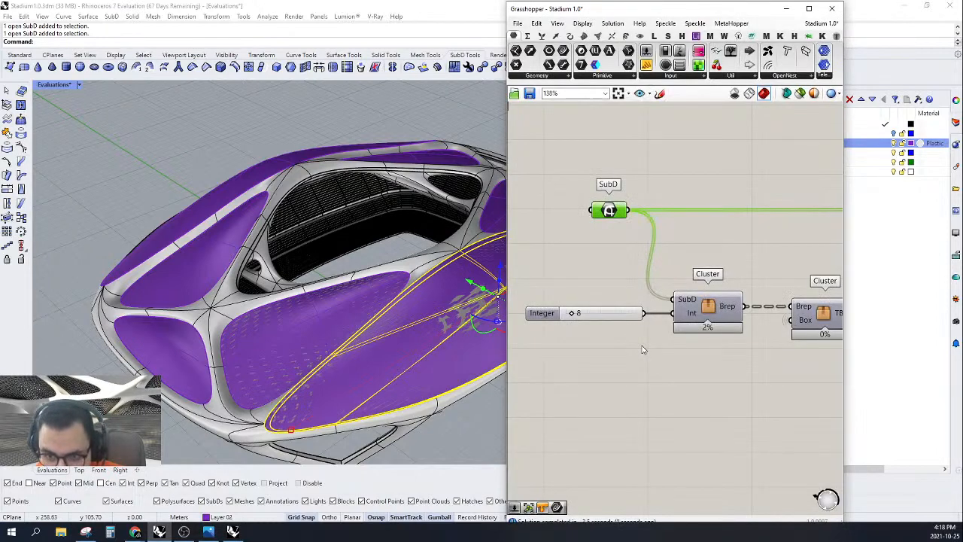
# Step: Hide Layer 02 and examine the lattice mapped onto the large front facade panel
pyautogui.doubleClick(631, 13)
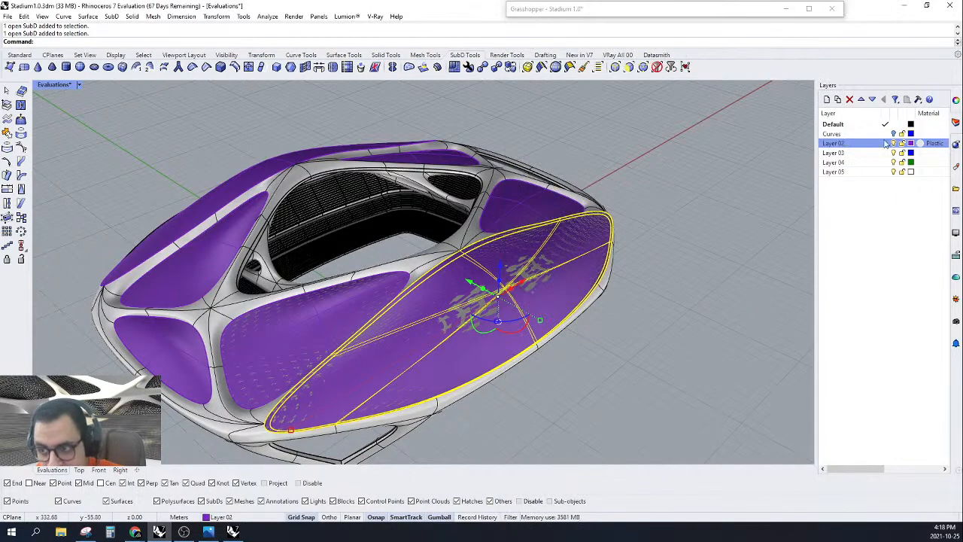
pyautogui.click(893, 143)
pyautogui.scroll(4, 540, 286)
pyautogui.moveTo(540, 286); pyautogui.dragTo(521, 294, button='right')
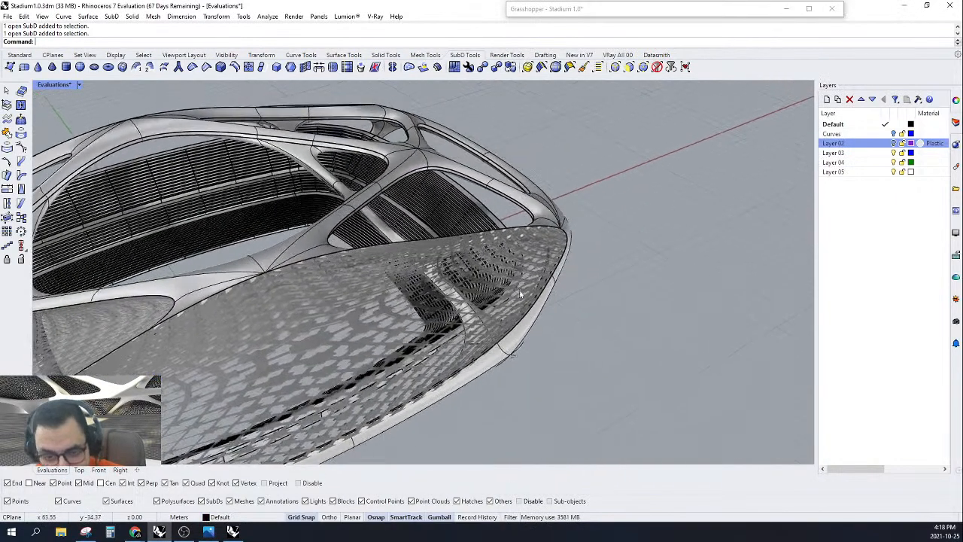
pyautogui.scroll(4, 282, 342)
pyautogui.scroll(-4, 491, 282)
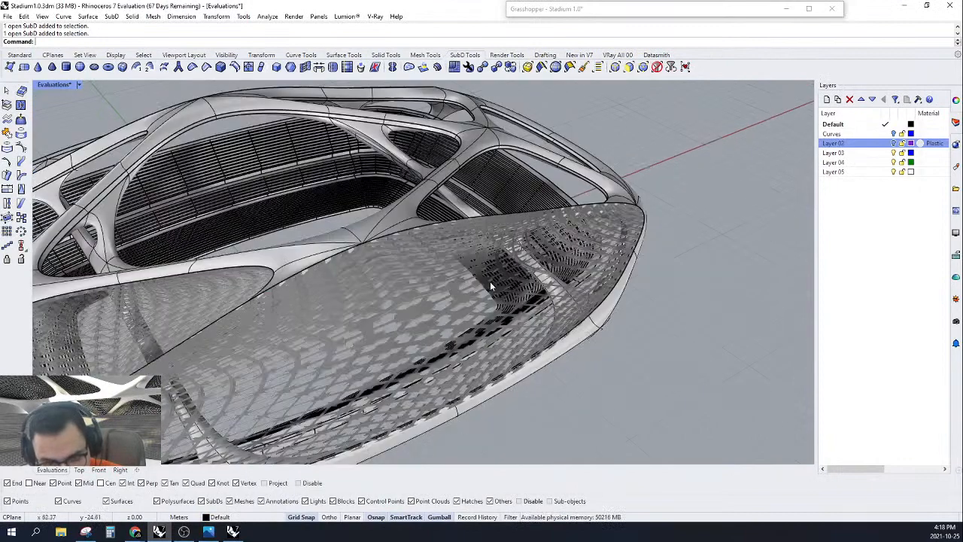
pyautogui.scroll(3, 359, 368)
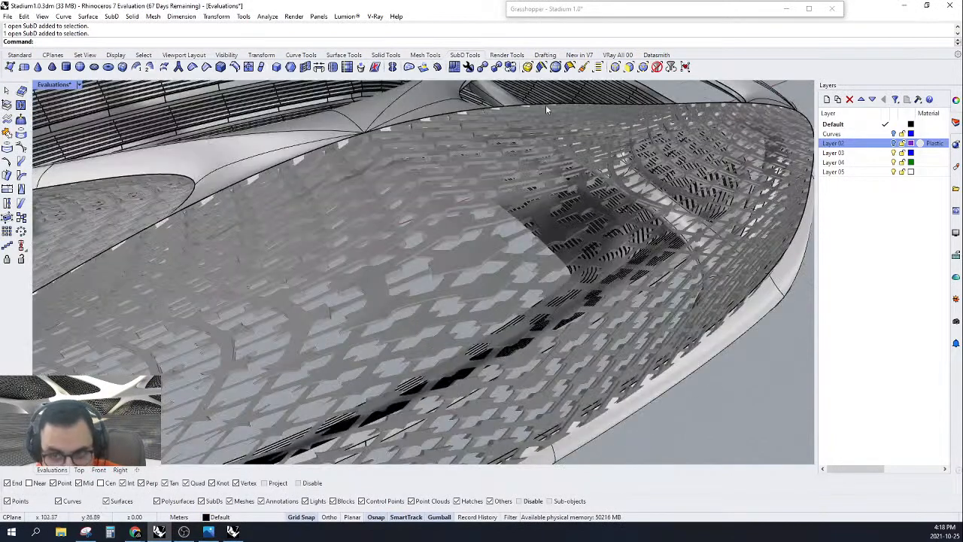
# Step: Set the Integer slider feeding the subdivision cluster to 20
pyautogui.doubleClick(594, 6)
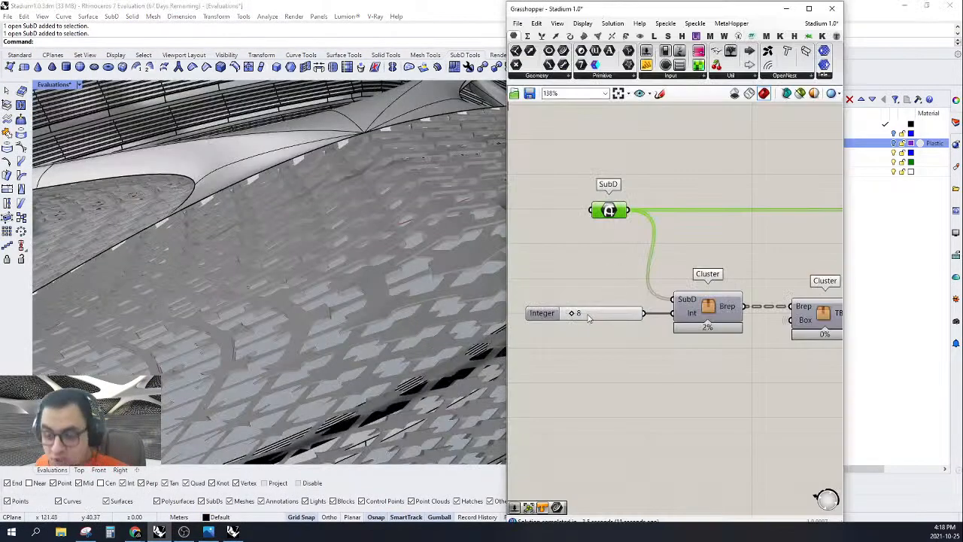
pyautogui.doubleClick(589, 316)
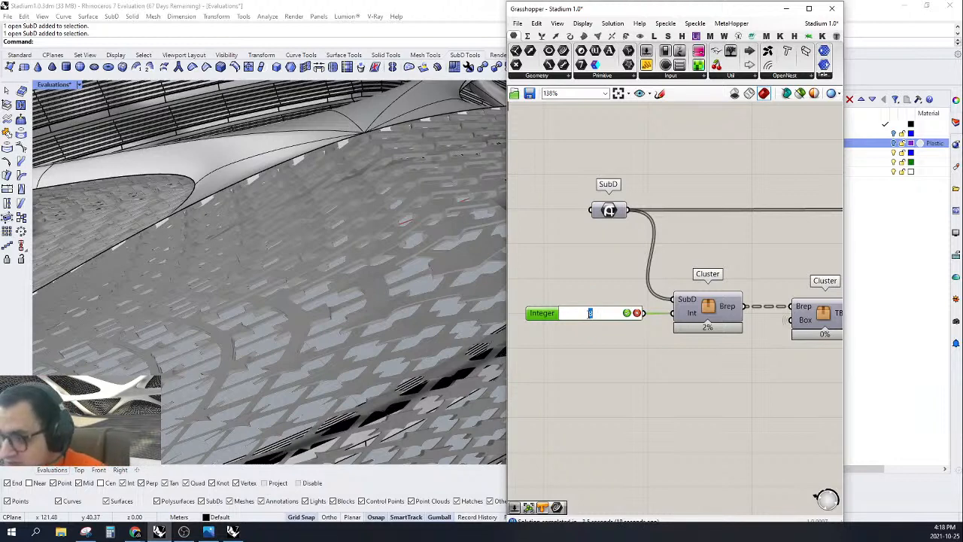
pyautogui.write('20')
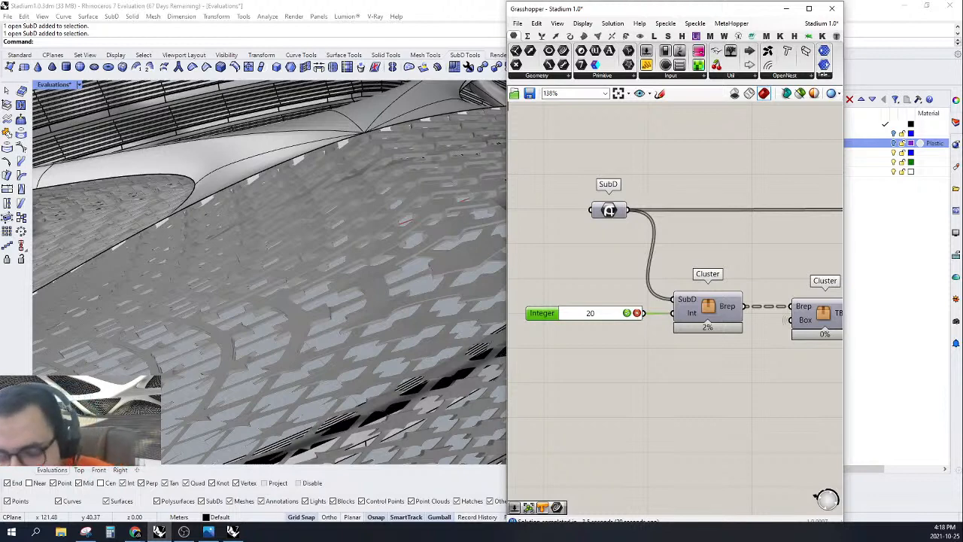
pyautogui.press('Return')
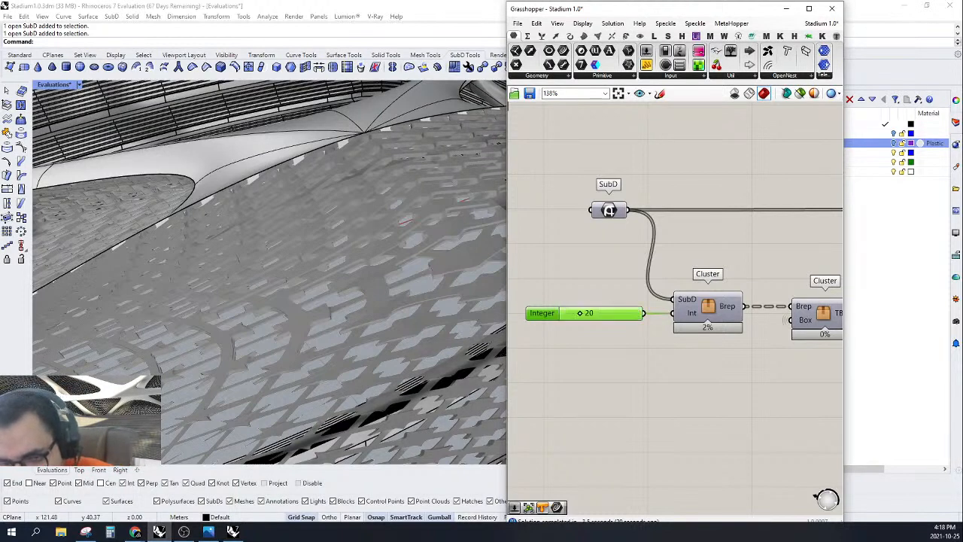
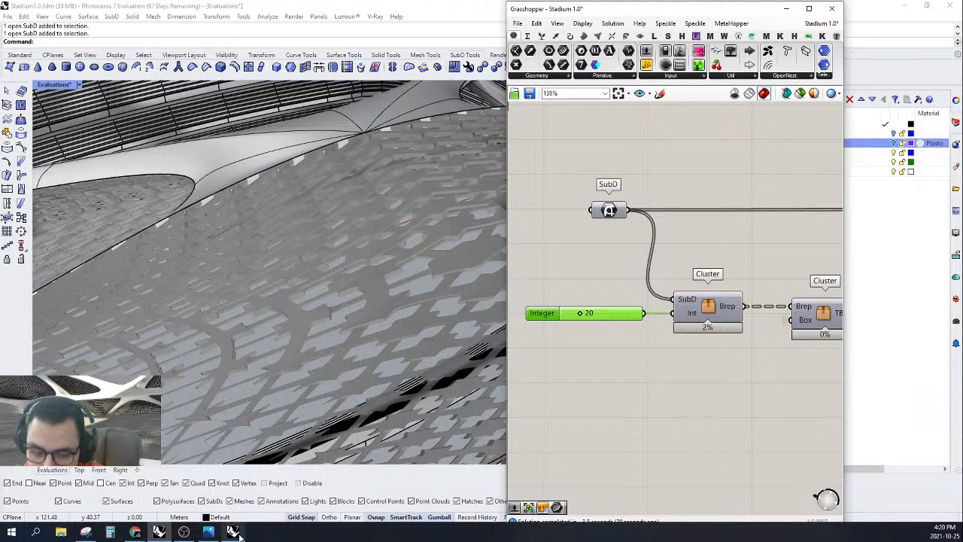
# Step: Switch to the finished Stadium.3dm model and hide the Units to Morph layer
pyautogui.moveTo(238, 531)
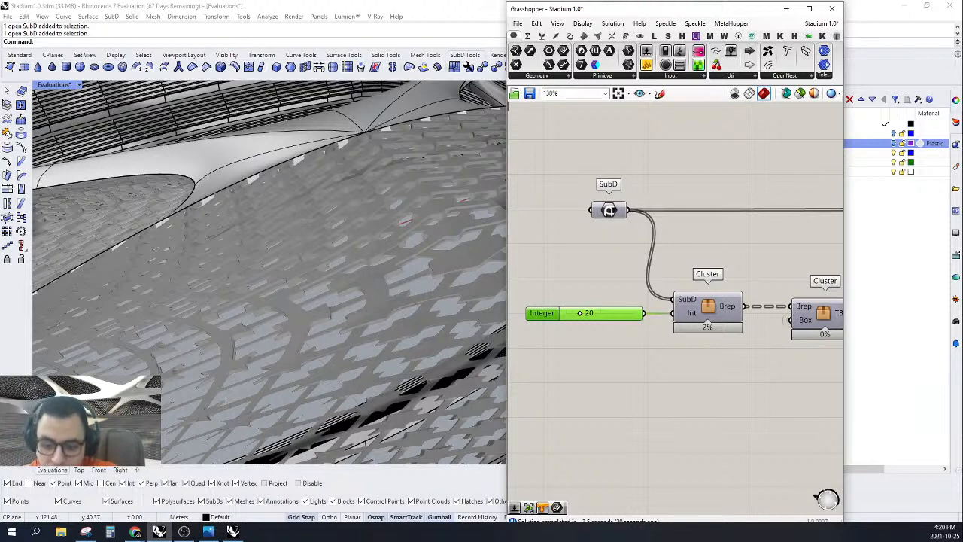
pyautogui.click(233, 532)
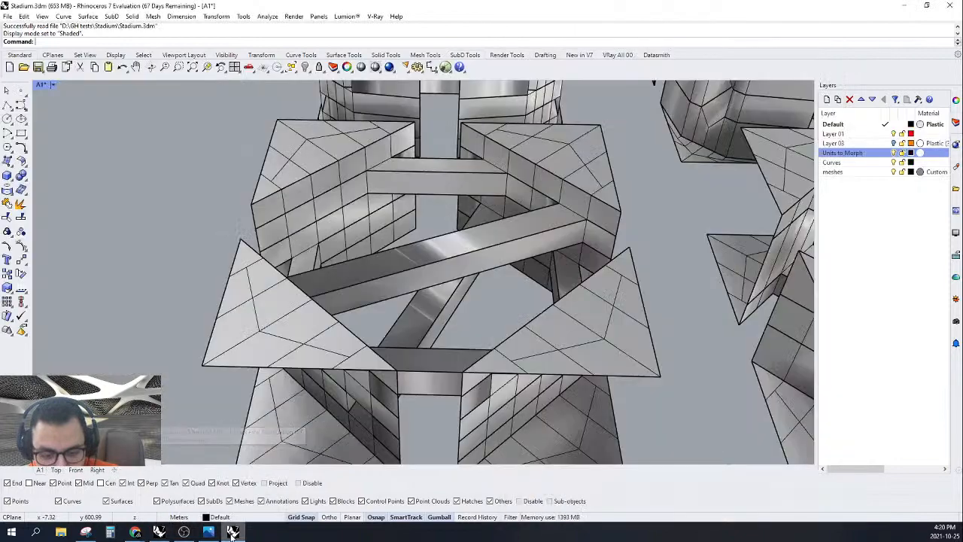
pyautogui.scroll(-6, 370, 303)
pyautogui.scroll(-3, 360, 314)
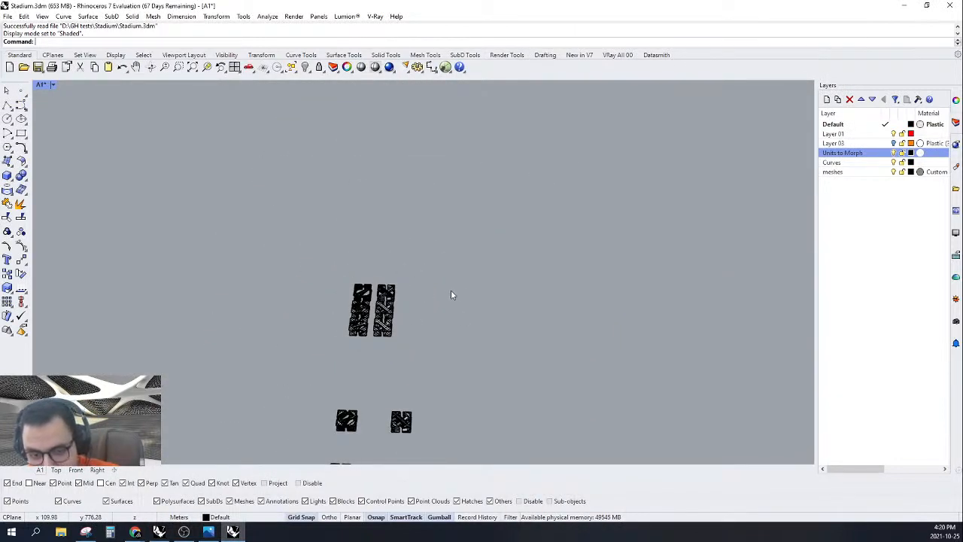
pyautogui.scroll(-2, 474, 260)
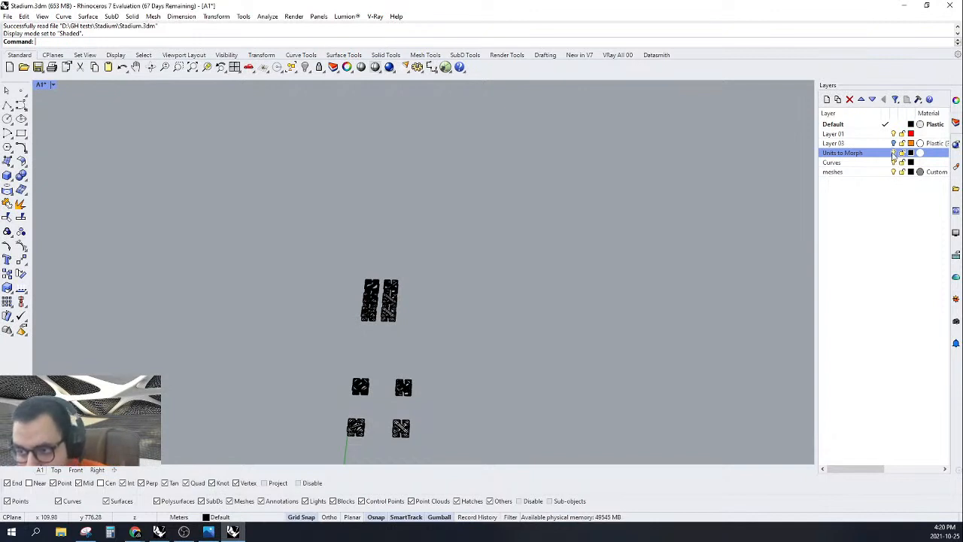
pyautogui.scroll(-2, 451, 290)
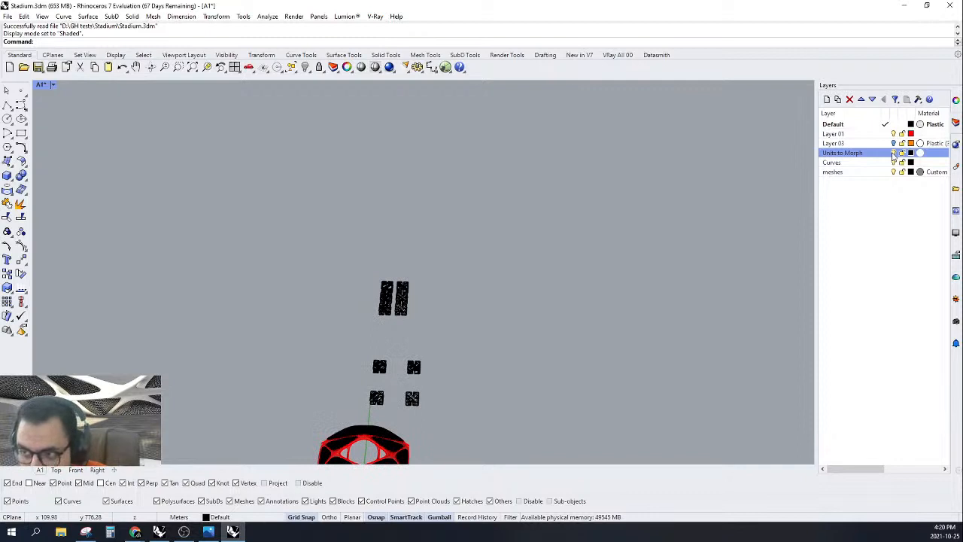
pyautogui.click(893, 153)
# Step: Turn off mesh wires in the Shaded display of the stadium and switch viewport A1 to Rendered mode
pyautogui.click(955, 234)
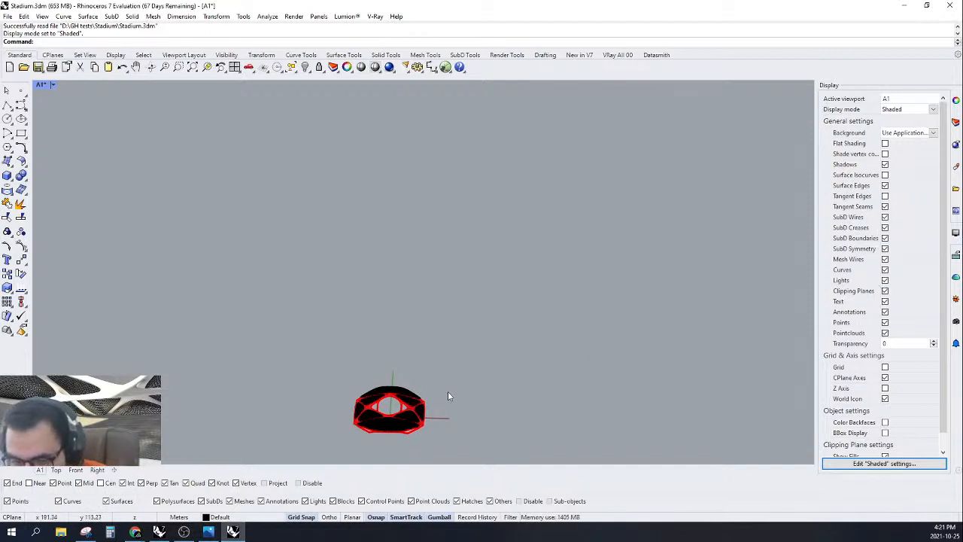
pyautogui.click(885, 258)
pyautogui.scroll(5, 429, 422)
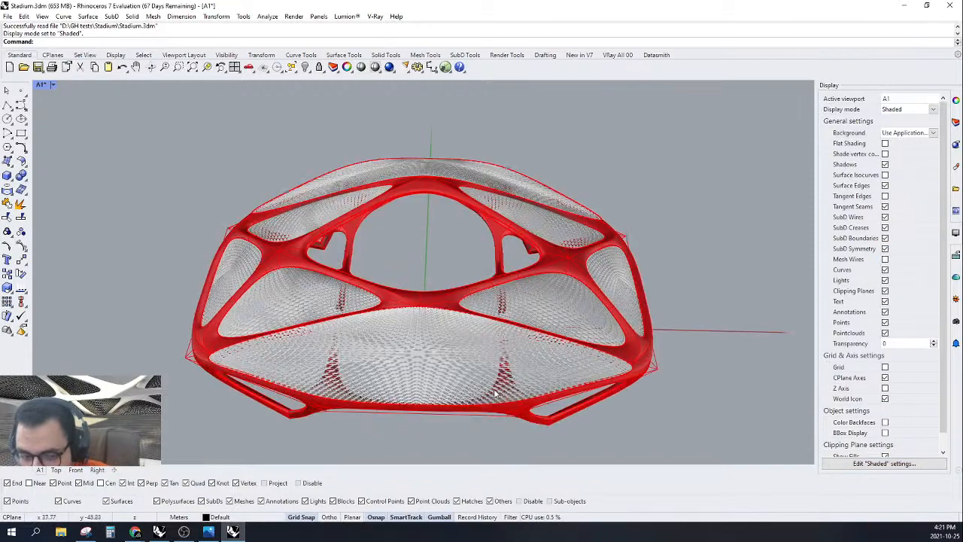
pyautogui.moveTo(495, 393); pyautogui.dragTo(550, 392, button='right')
pyautogui.scroll(-6, 550, 391)
pyautogui.scroll(9, 692, 333)
pyautogui.moveTo(720, 331); pyautogui.dragTo(709, 317, button='right')
pyautogui.scroll(8, 526, 256)
pyautogui.scroll(-7, 504, 254)
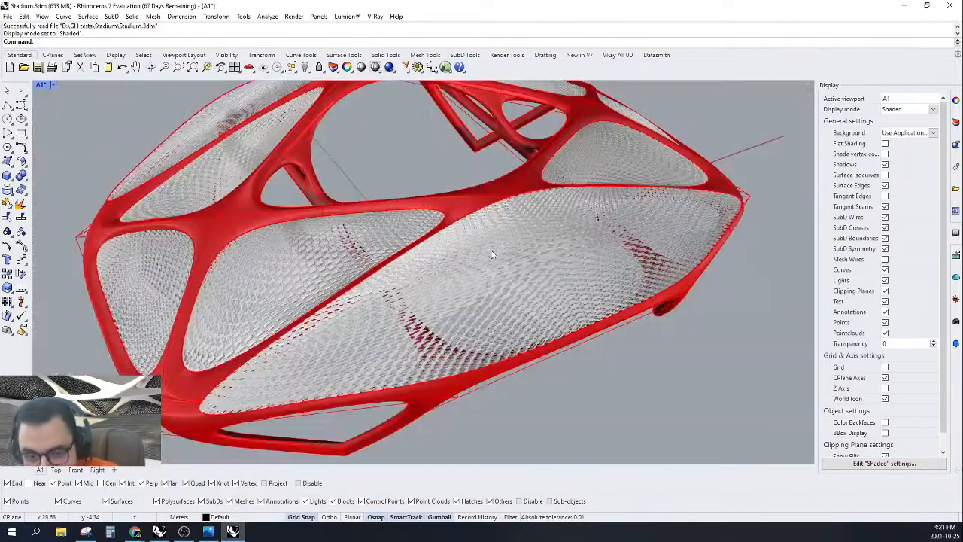
pyautogui.click(51, 88)
pyautogui.click(73, 146)
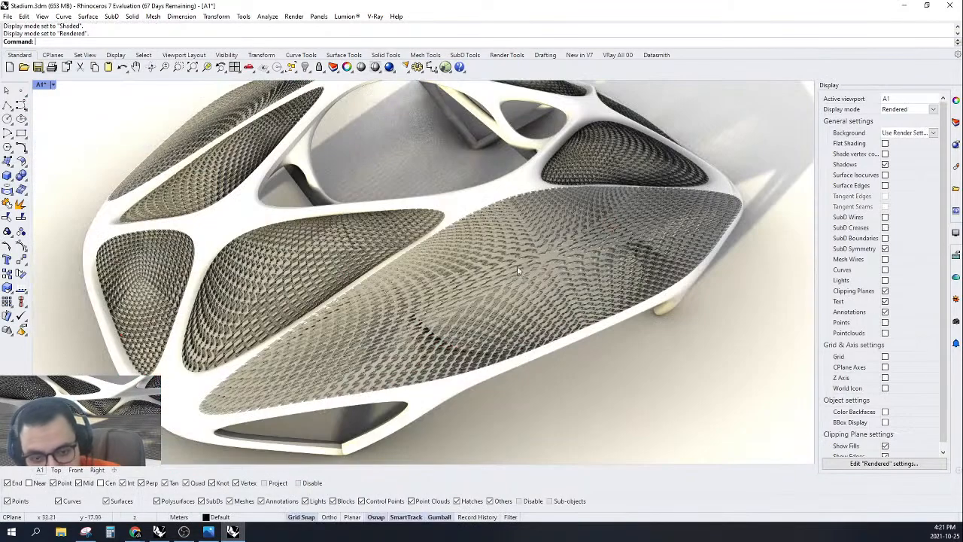
# Step: Examine the rendered facade lattice from close-up module details out to the whole stadium
pyautogui.scroll(-8, 516, 269)
pyautogui.scroll(12, 662, 210)
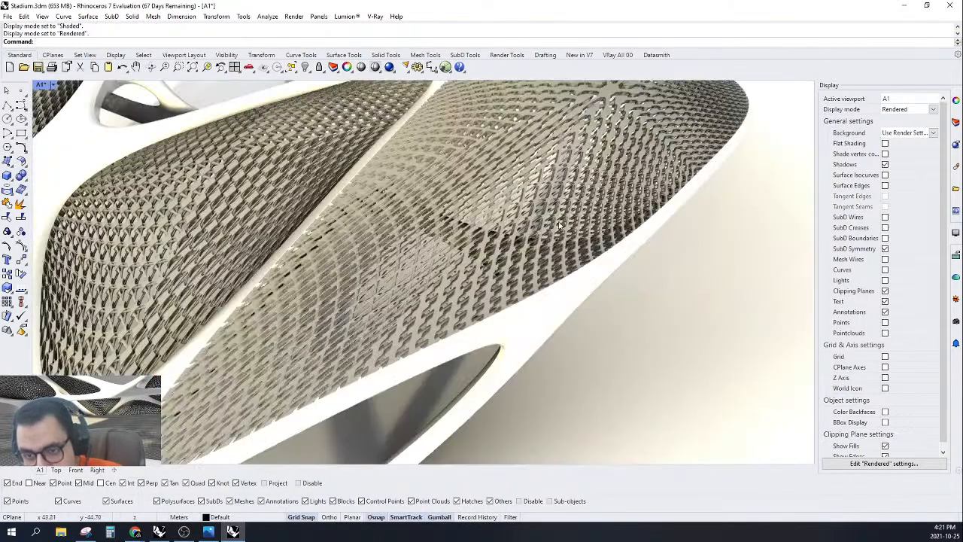
pyautogui.scroll(-6, 559, 223)
pyautogui.scroll(12, 549, 223)
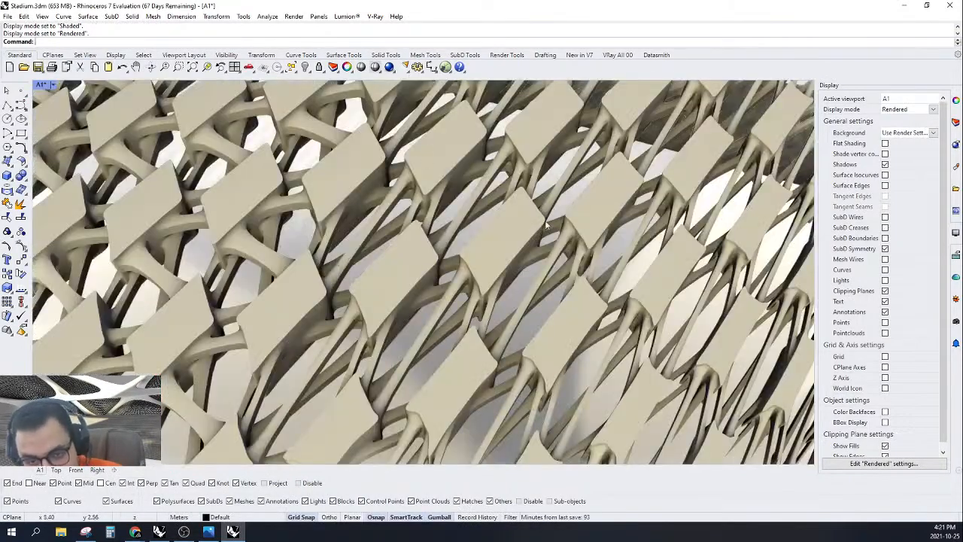
pyautogui.scroll(-4, 400, 270)
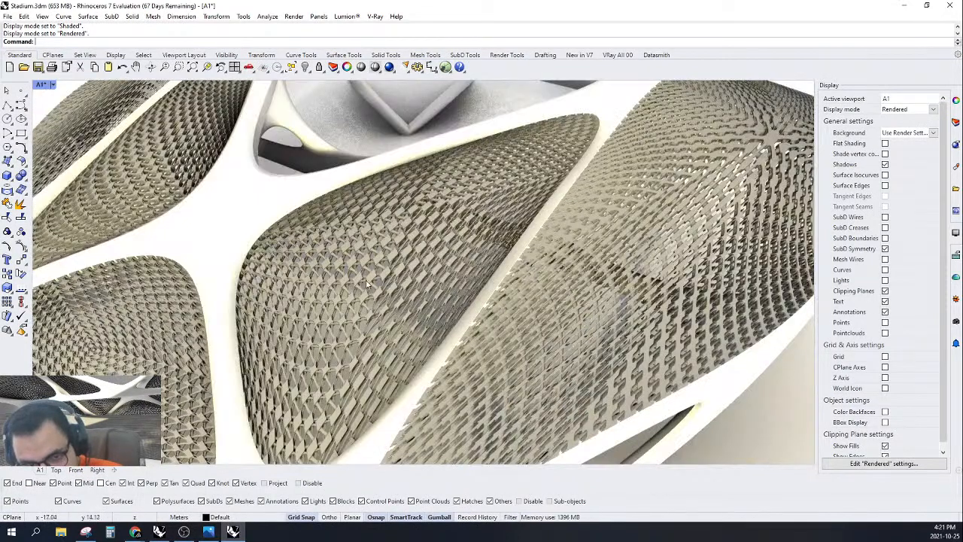
pyautogui.scroll(-6, 350, 281)
pyautogui.moveTo(349, 281); pyautogui.dragTo(289, 371, button='right')
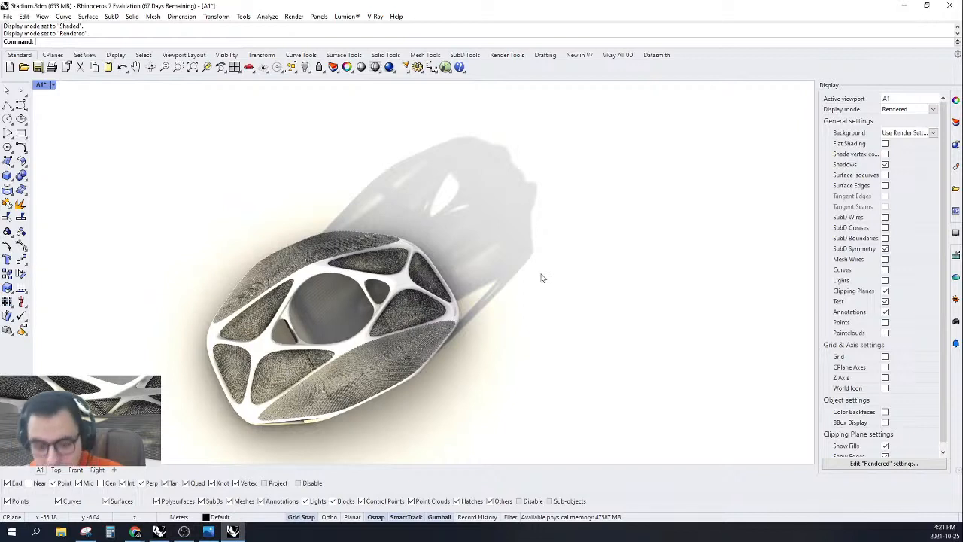
# Step: Zoom to the selected facade lattice mesh and inspect its modules from several angles
pyautogui.click(208, 69)
pyautogui.press('Escape')
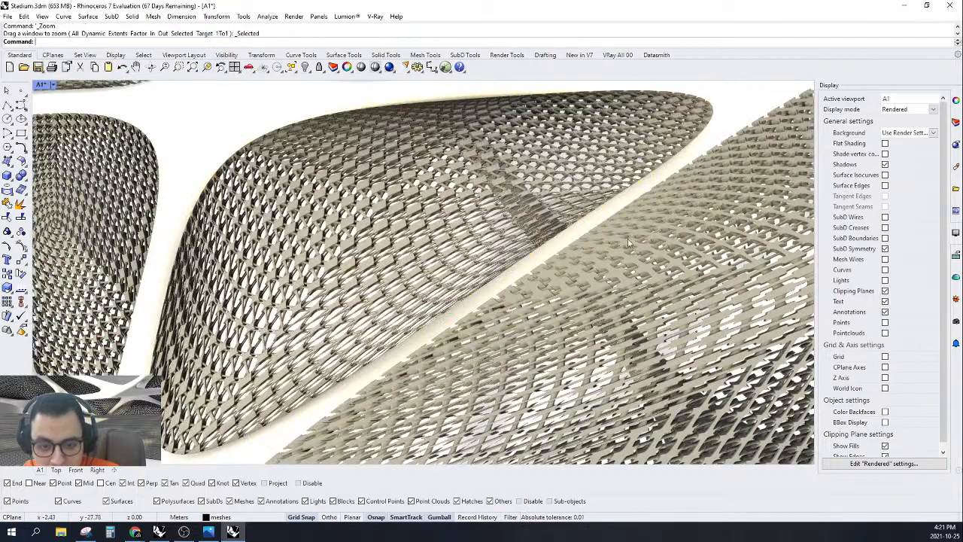
pyautogui.moveTo(627, 239); pyautogui.dragTo(486, 219, button='right')
pyautogui.scroll(4, 486, 220)
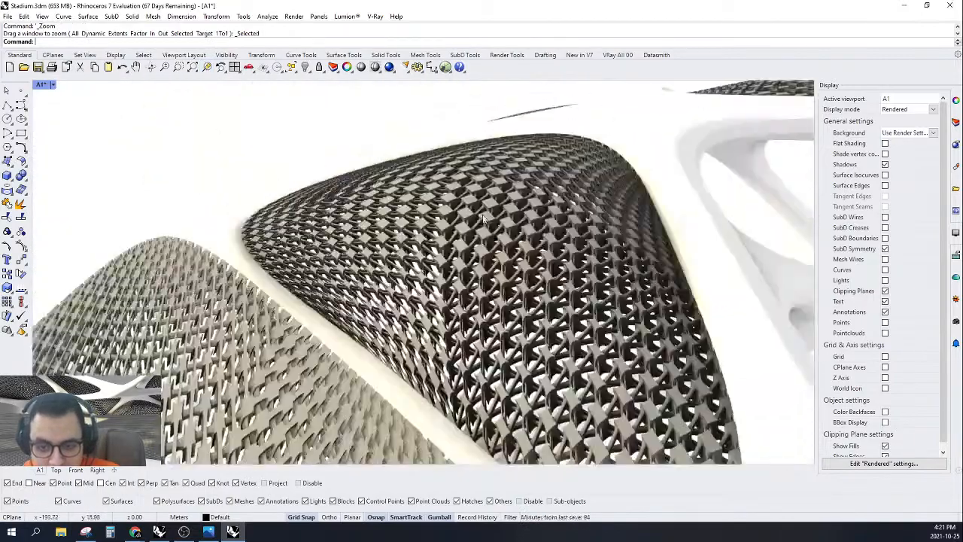
pyautogui.moveTo(509, 252); pyautogui.dragTo(581, 291, button='right')
pyautogui.scroll(2, 582, 290)
pyautogui.moveTo(572, 253)
pyautogui.mouseDown(button='right')
pyautogui.moveTo(589, 242)
pyautogui.moveTo(569, 249)
pyautogui.mouseUp(button='right')
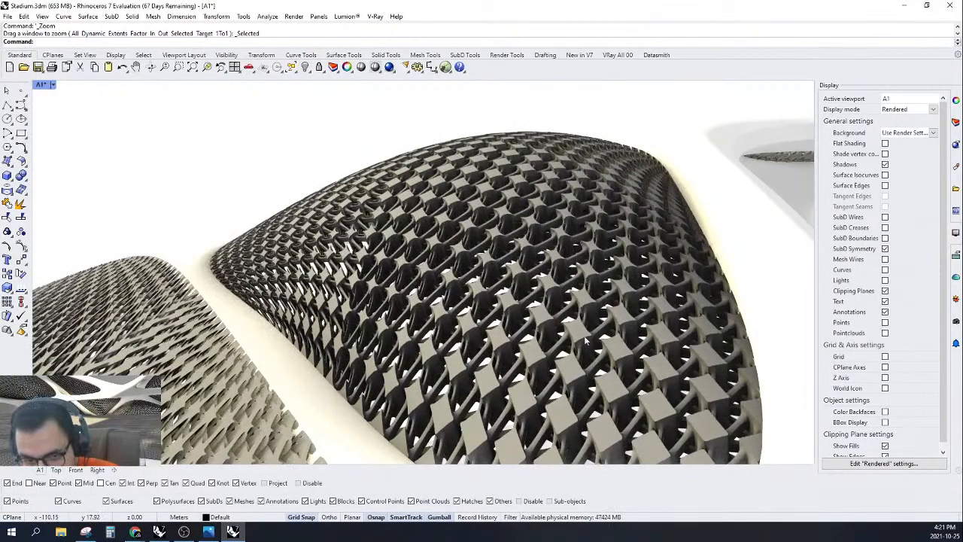
pyautogui.moveTo(587, 341); pyautogui.dragTo(696, 333, button='right')
pyautogui.scroll(-3, 656, 332)
pyautogui.scroll(-5, 695, 334)
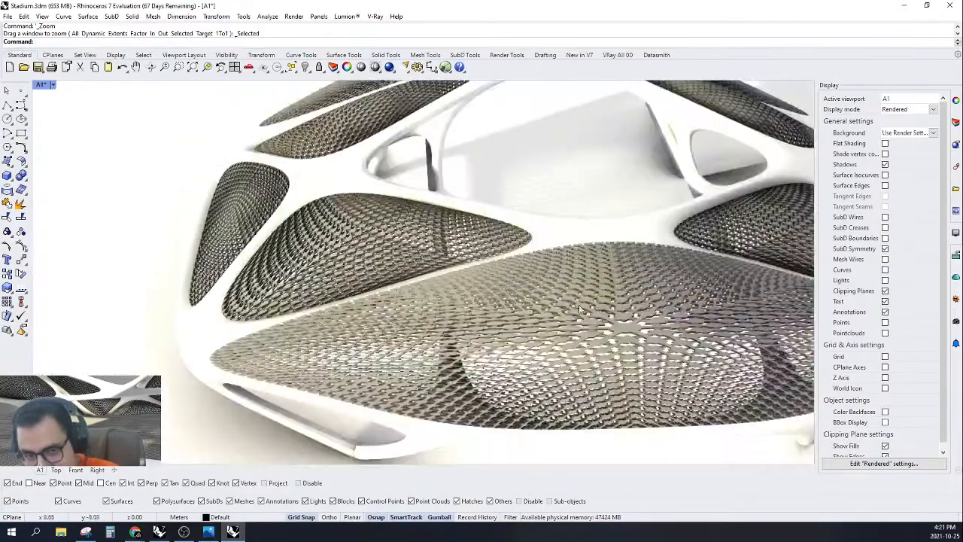
# Step: Inspect the large front panel's lattice up close around the star-shaped junction where the modules converge
pyautogui.scroll(4, 694, 336)
pyautogui.scroll(-5, 688, 331)
pyautogui.scroll(6, 534, 271)
pyautogui.moveTo(527, 268)
pyautogui.mouseDown(button='right')
pyautogui.moveTo(532, 288)
pyautogui.moveTo(525, 272)
pyautogui.moveTo(537, 275)
pyautogui.mouseUp(button='right')
pyautogui.scroll(3, 530, 284)
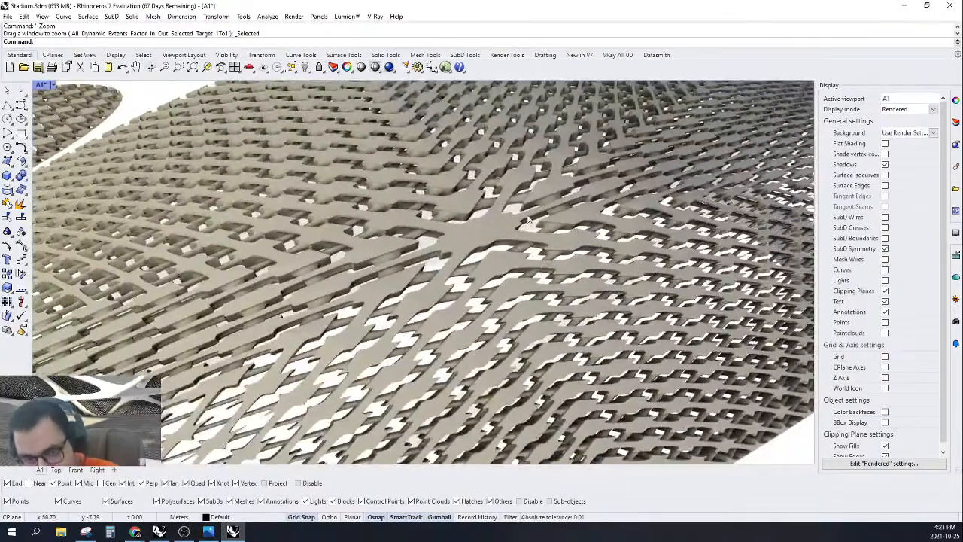
pyautogui.scroll(8, 529, 220)
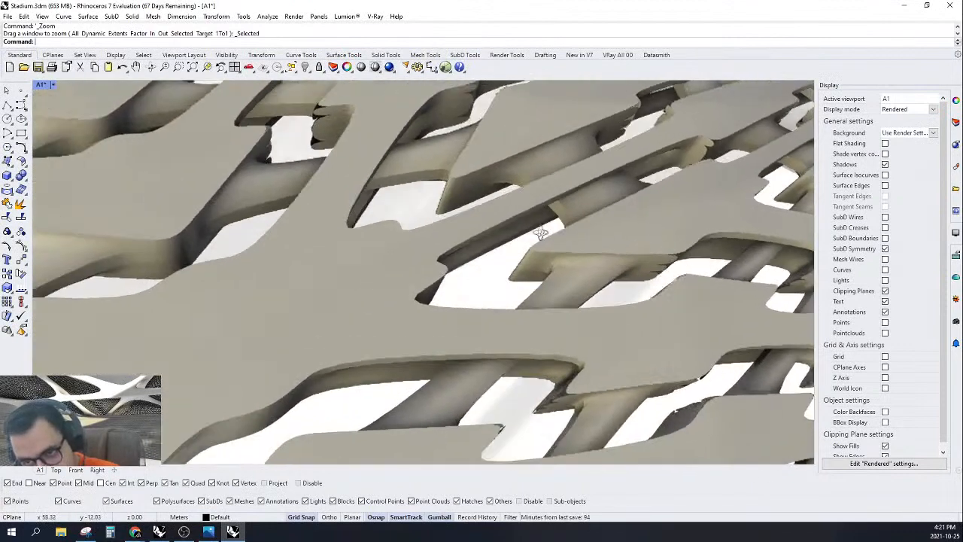
pyautogui.moveTo(540, 233); pyautogui.dragTo(625, 347, button='right')
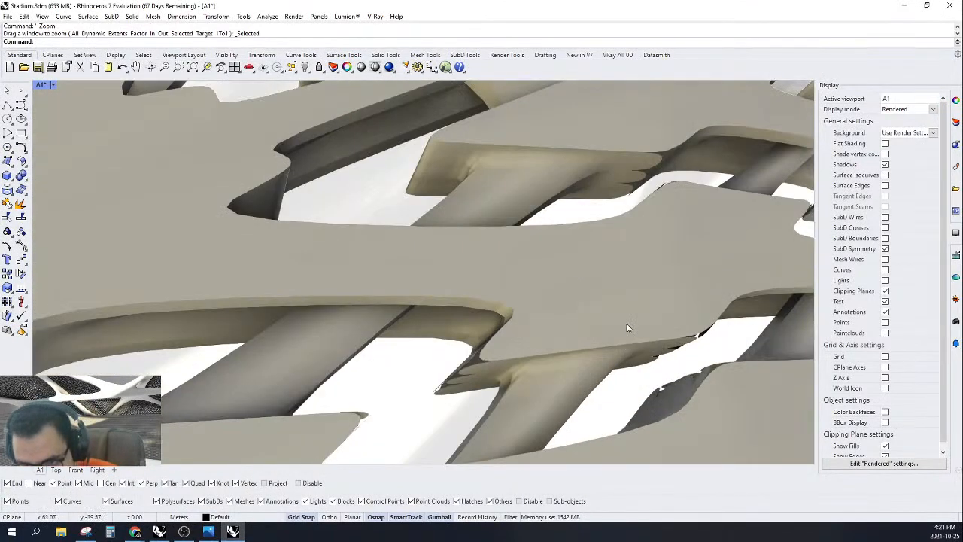
pyautogui.click(628, 327)
pyautogui.scroll(-8, 628, 329)
pyautogui.press('Escape')
pyautogui.scroll(8, 643, 338)
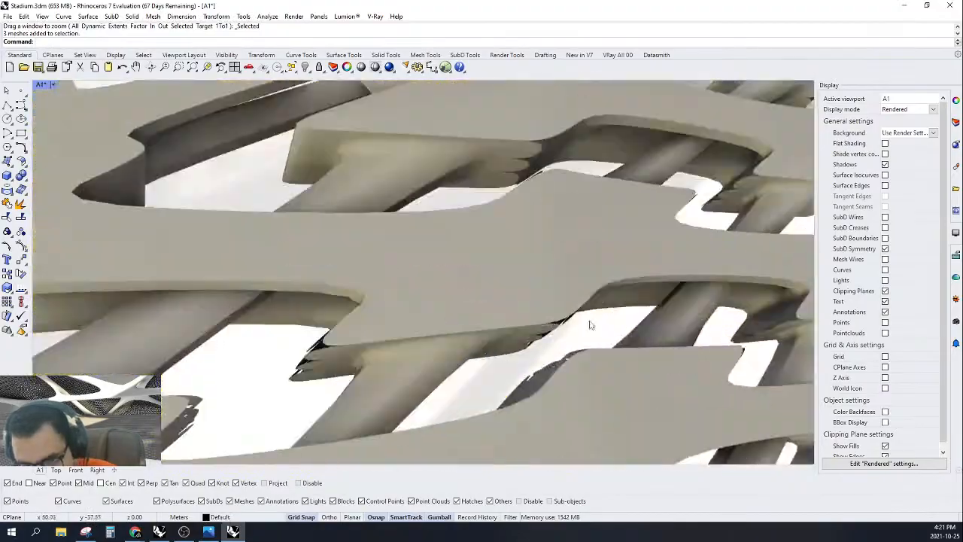
pyautogui.scroll(-10, 590, 325)
pyautogui.moveTo(591, 325); pyautogui.dragTo(563, 302, button='right')
pyautogui.scroll(6, 599, 273)
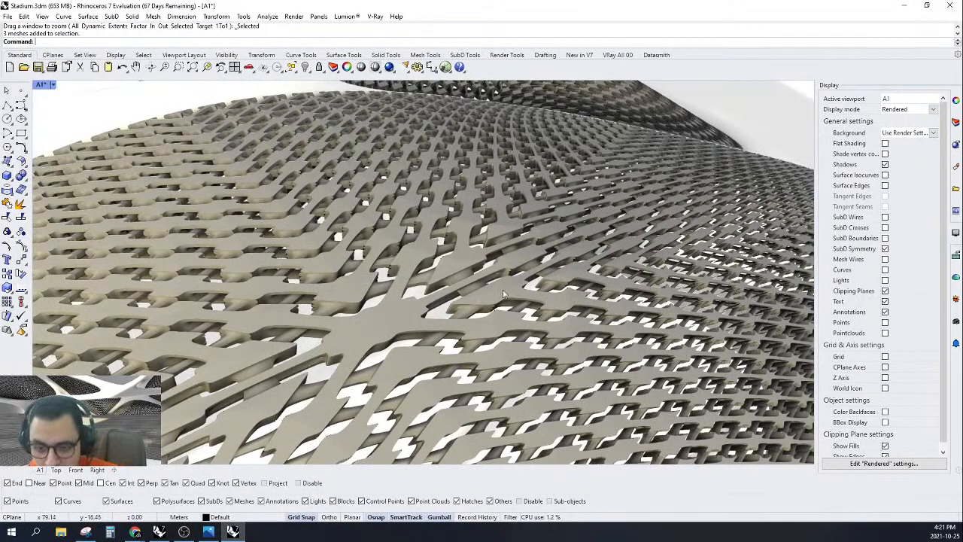
# Step: Examine the lattice density across the front and side facade panels and the rendered stadium as a whole
pyautogui.scroll(-5, 533, 311)
pyautogui.scroll(-3, 534, 312)
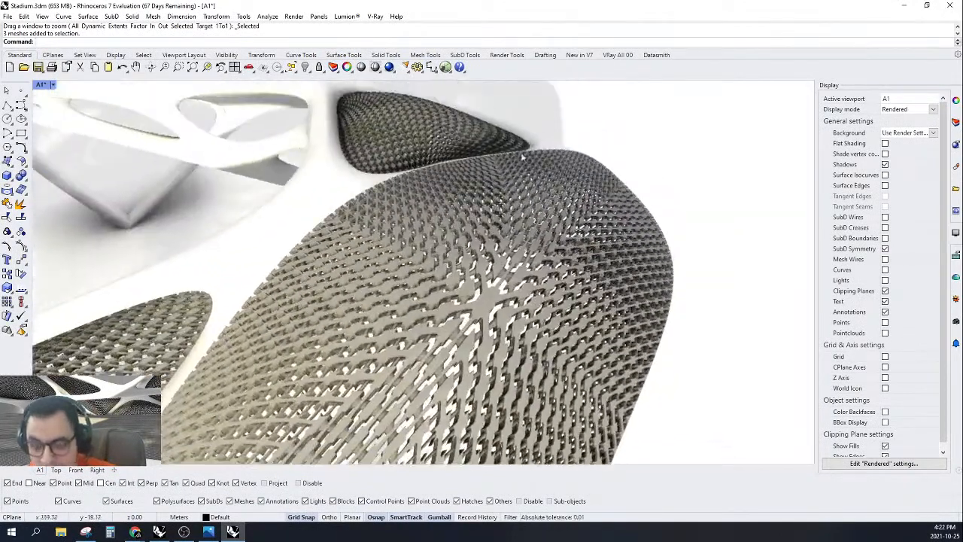
pyautogui.moveTo(533, 313); pyautogui.dragTo(514, 194, button='right')
pyautogui.scroll(5, 534, 231)
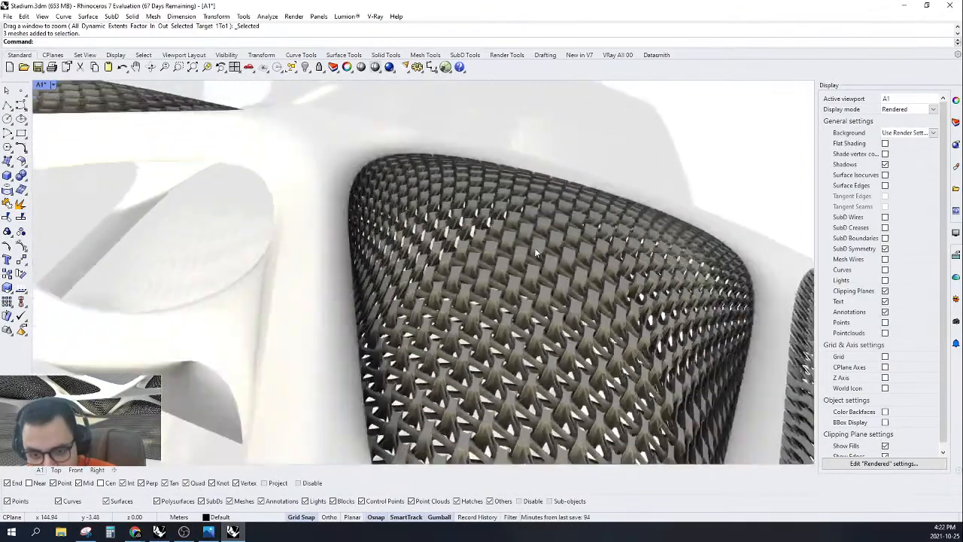
pyautogui.scroll(-5, 548, 256)
pyautogui.scroll(-5, 548, 258)
pyautogui.moveTo(548, 243)
pyautogui.mouseDown(button='right')
pyautogui.moveTo(526, 271)
pyautogui.moveTo(544, 224)
pyautogui.mouseUp(button='right')
pyautogui.scroll(5, 422, 342)
pyautogui.scroll(-10, 484, 317)
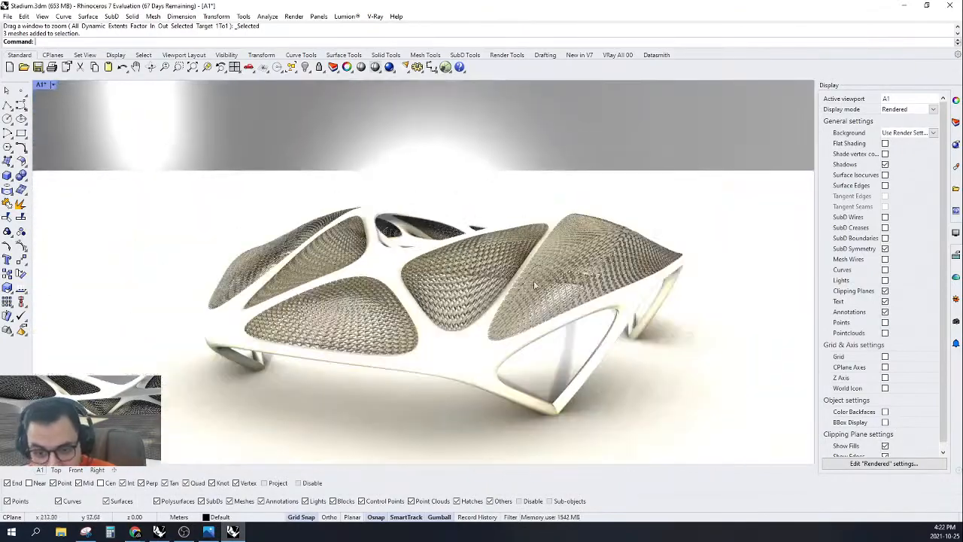
pyautogui.moveTo(345, 305); pyautogui.dragTo(495, 304, button='right')
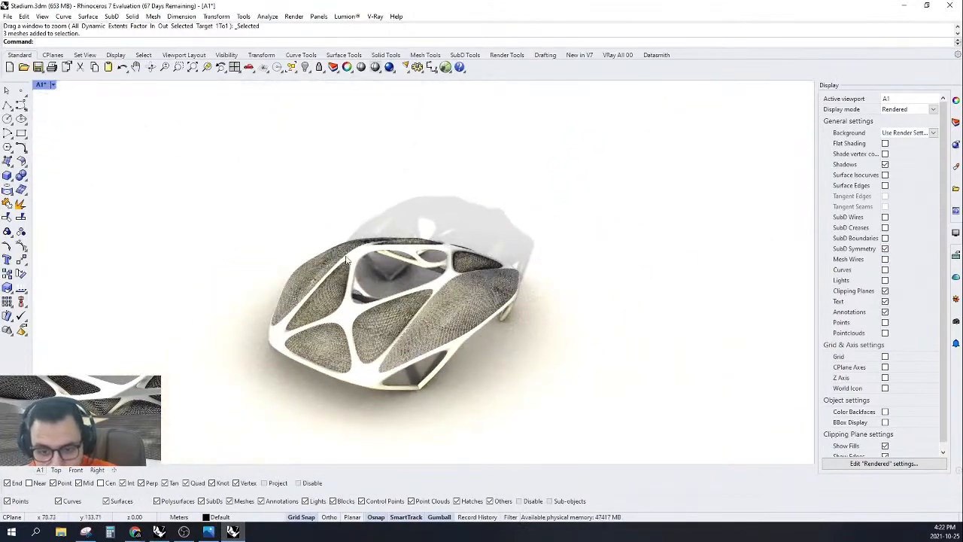
pyautogui.scroll(5, 495, 304)
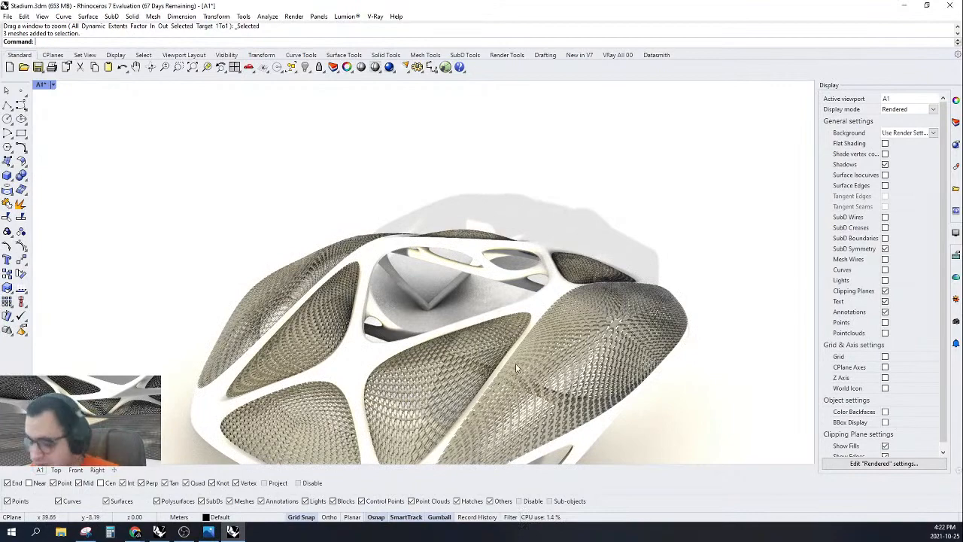
# Step: Switch back to Stadium1.0.3dm and inspect the recomputed denser lattice on the large front facade panel
pyautogui.moveTo(165, 532)
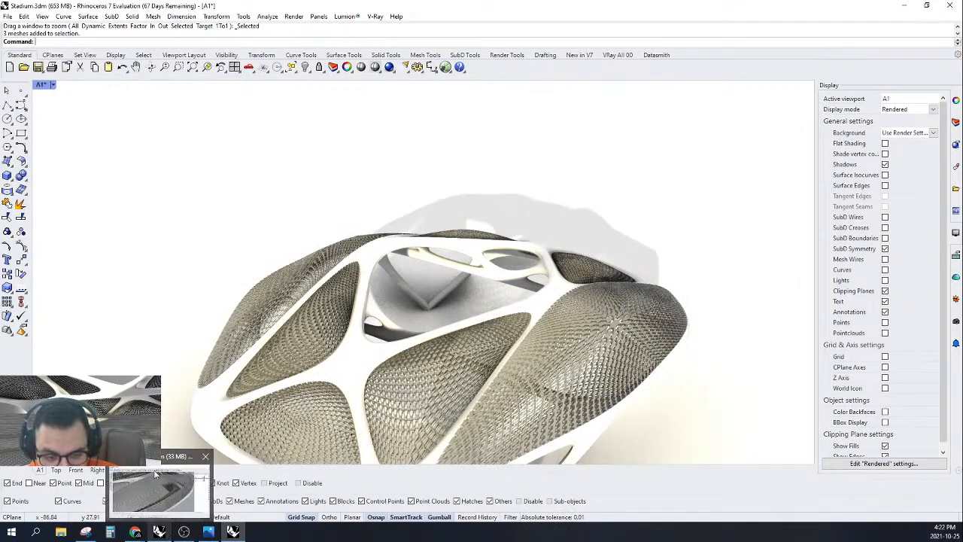
pyautogui.click(187, 493)
pyautogui.scroll(-10, 192, 274)
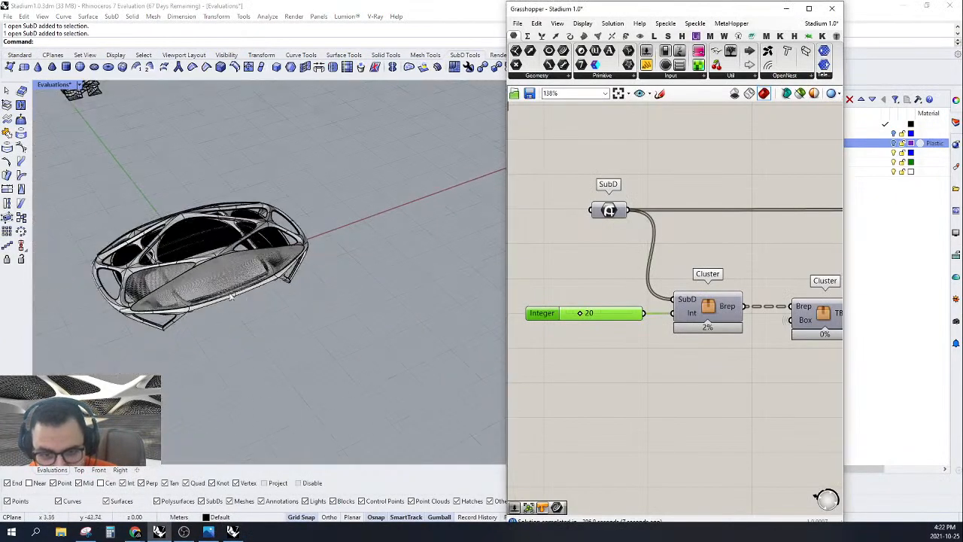
pyautogui.scroll(15, 238, 227)
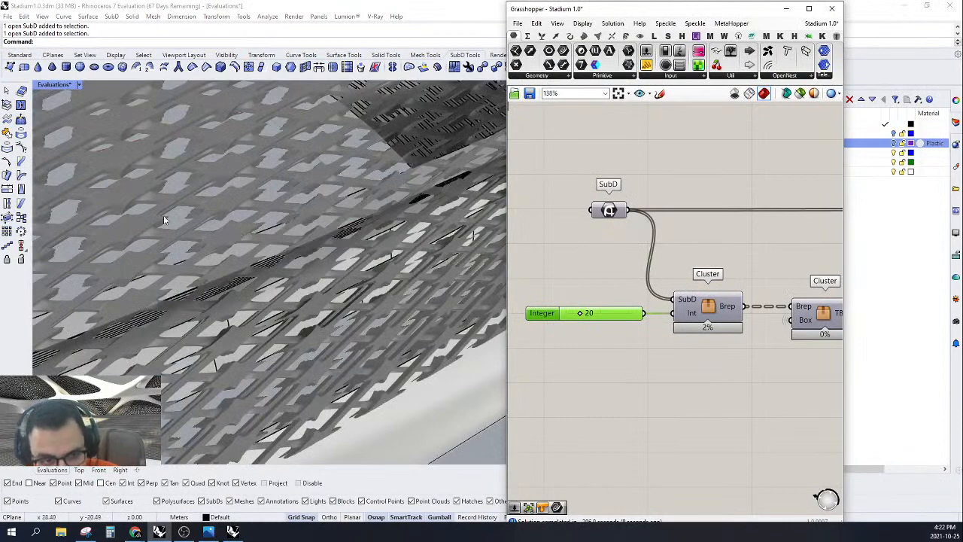
pyautogui.scroll(5, 277, 248)
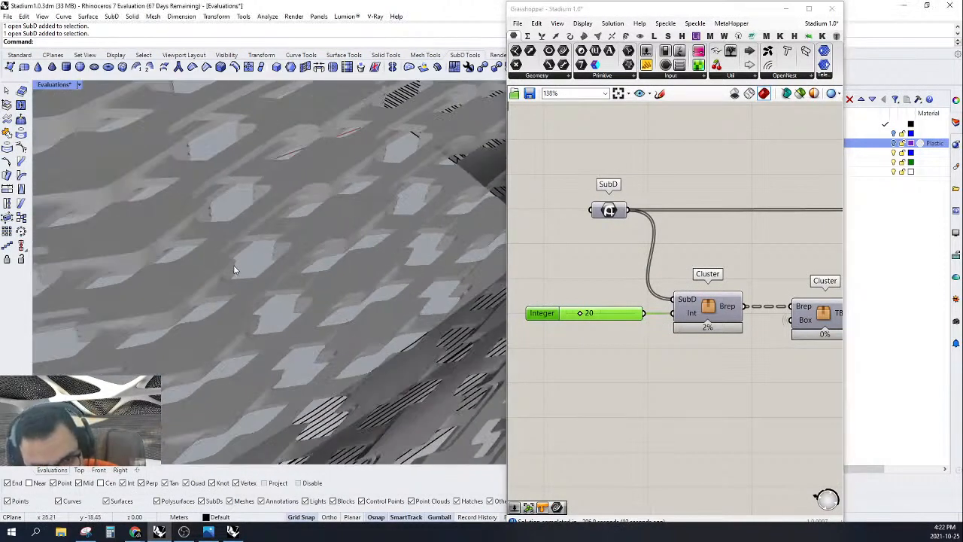
# Step: Locate and select the middle Mesh WeldVertices component in the Grasshopper definition to review the mesh welding stage
pyautogui.scroll(-8, 737, 270)
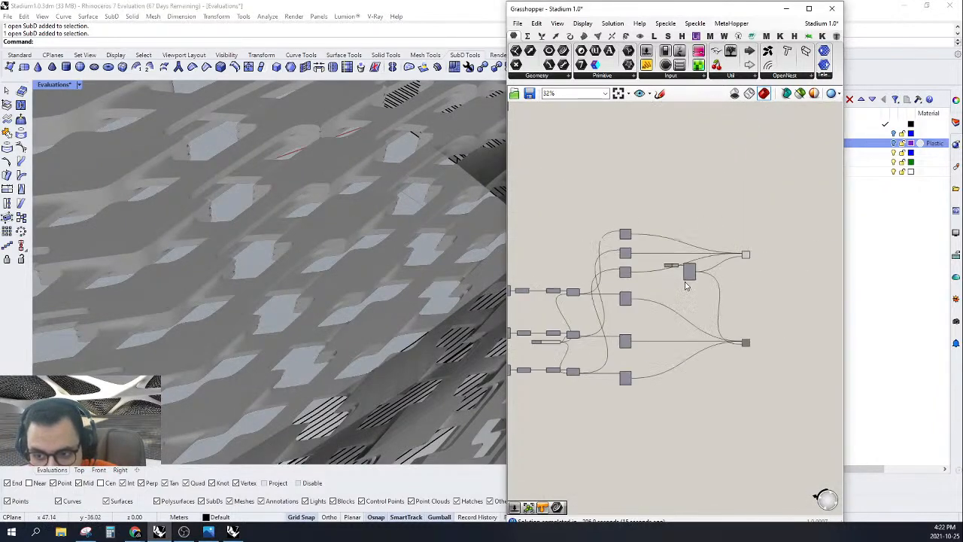
pyautogui.scroll(8, 686, 286)
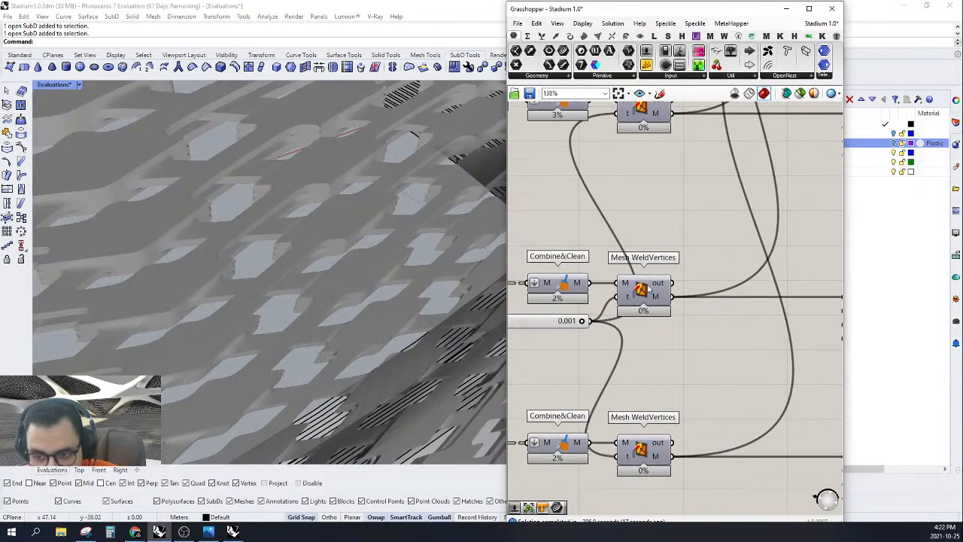
pyautogui.click(641, 290)
pyautogui.scroll(-4, 640, 297)
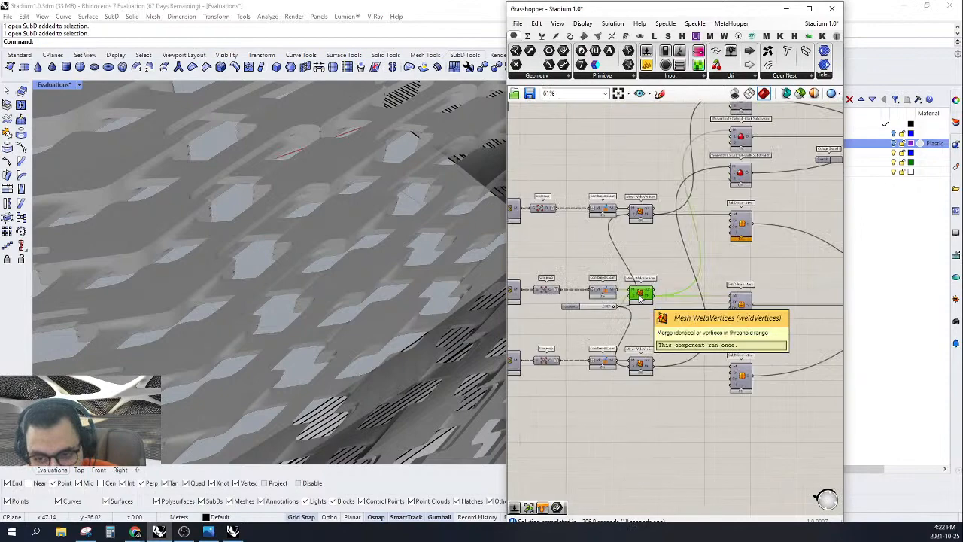
pyautogui.scroll(3, 273, 252)
pyautogui.scroll(-3, 273, 252)
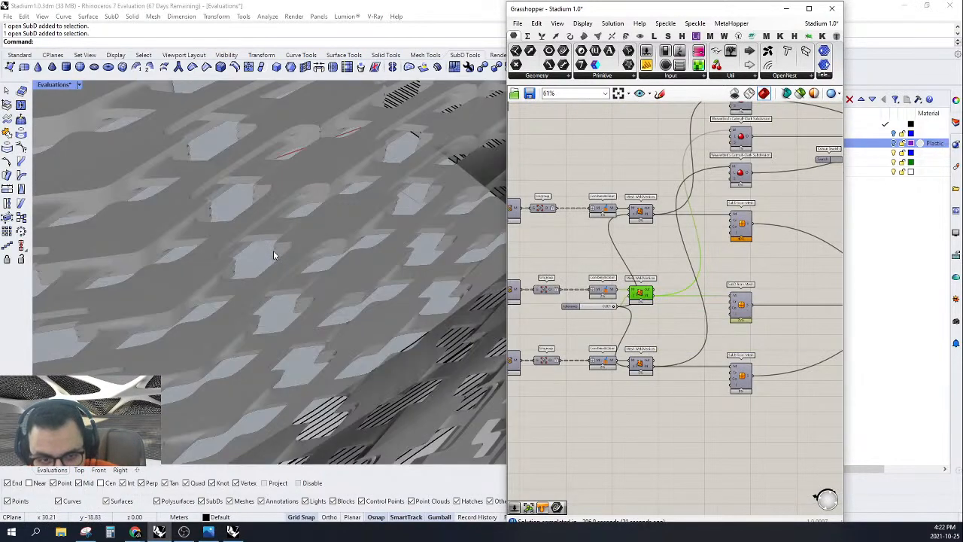
# Step: Examine the front and side facade lattices together with the stadium's structural frame from several angles
pyautogui.scroll(-12, 273, 252)
pyautogui.moveTo(273, 252); pyautogui.dragTo(368, 232, button='right')
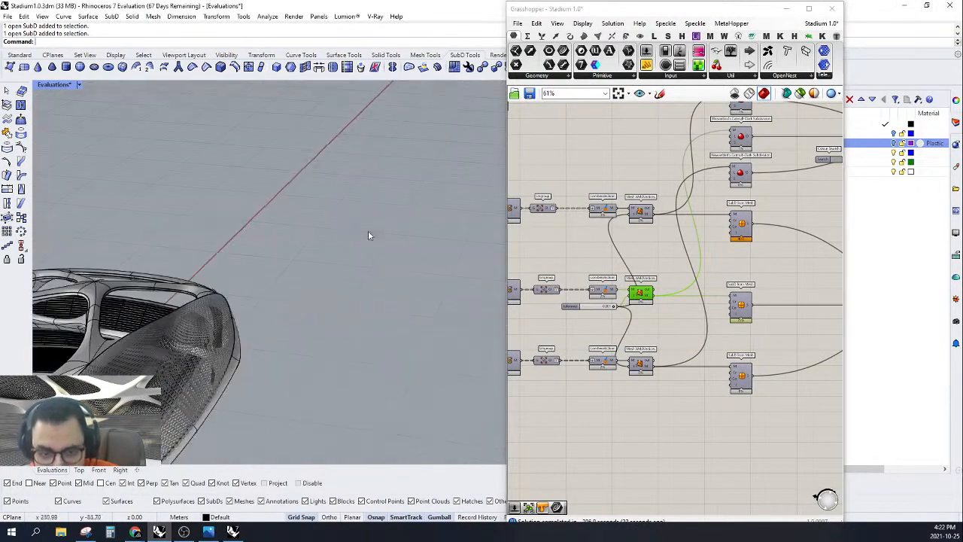
pyautogui.scroll(-5, 210, 362)
pyautogui.scroll(10, 200, 344)
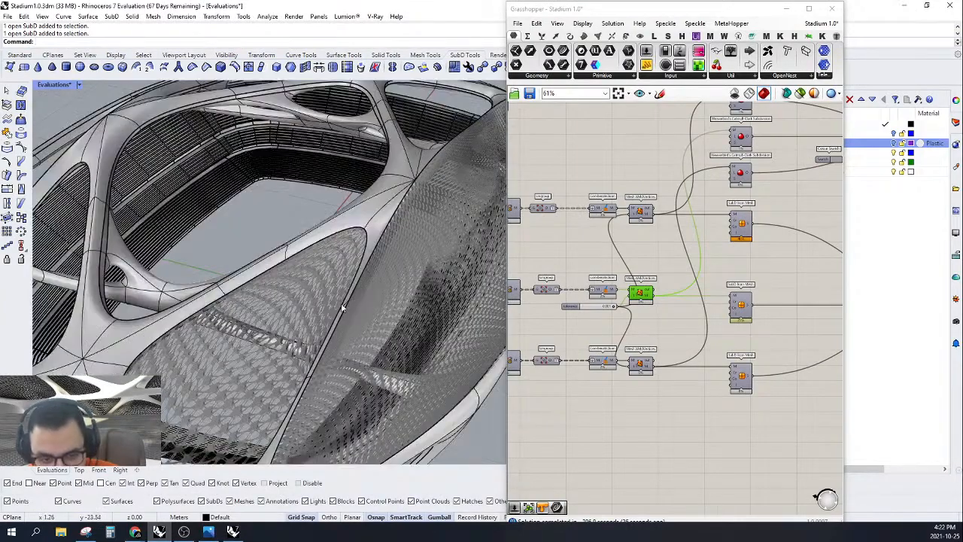
pyautogui.moveTo(342, 307); pyautogui.dragTo(355, 312, button='right')
pyautogui.moveTo(369, 273)
pyautogui.mouseDown(button='right')
pyautogui.moveTo(406, 244)
pyautogui.moveTo(382, 266)
pyautogui.mouseUp(button='right')
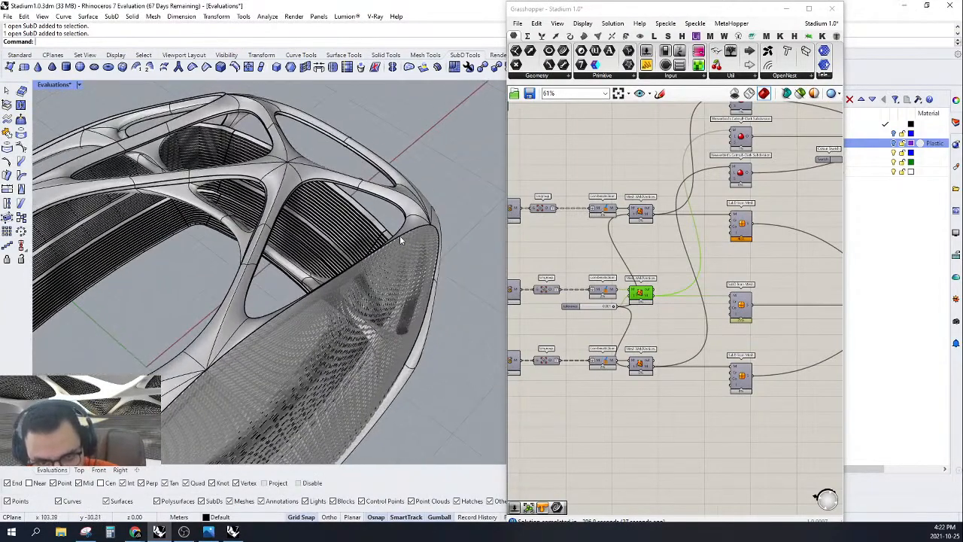
pyautogui.moveTo(400, 235); pyautogui.dragTo(350, 296, button='right')
pyautogui.scroll(-8, 350, 296)
pyautogui.scroll(8, 341, 328)
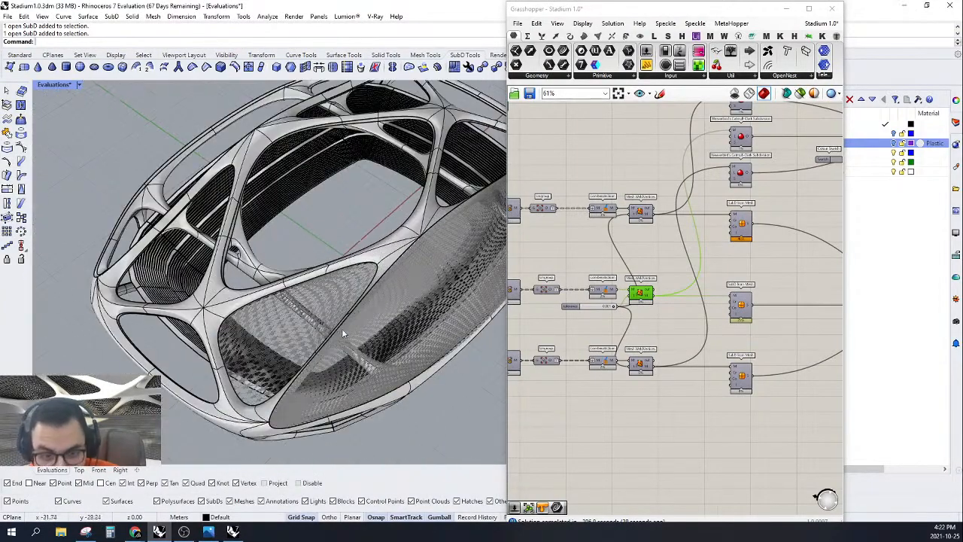
pyautogui.scroll(3, 342, 328)
# Step: Set the integer slider feeding the first Cluster's Int input to 10 in the Grasshopper definition
pyautogui.scroll(-4, 573, 339)
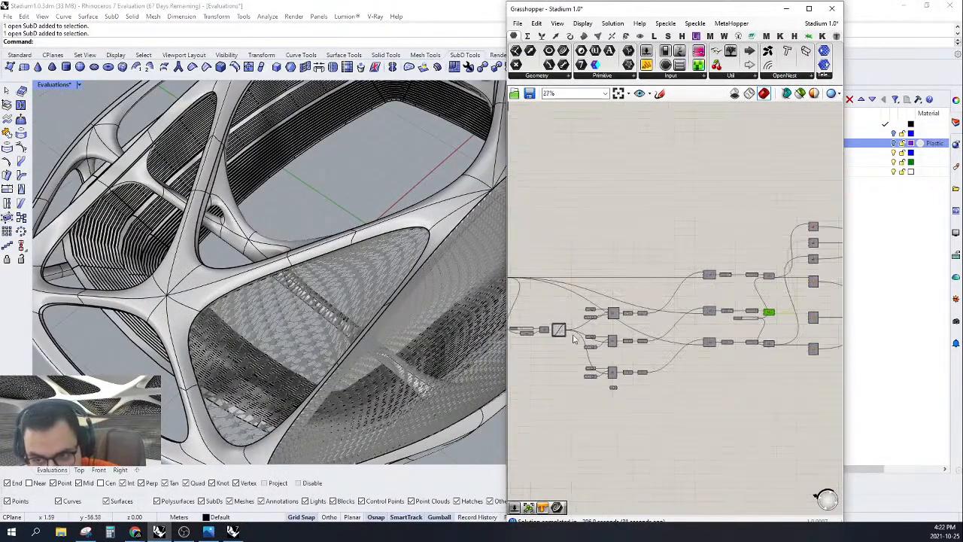
pyautogui.scroll(9, 573, 339)
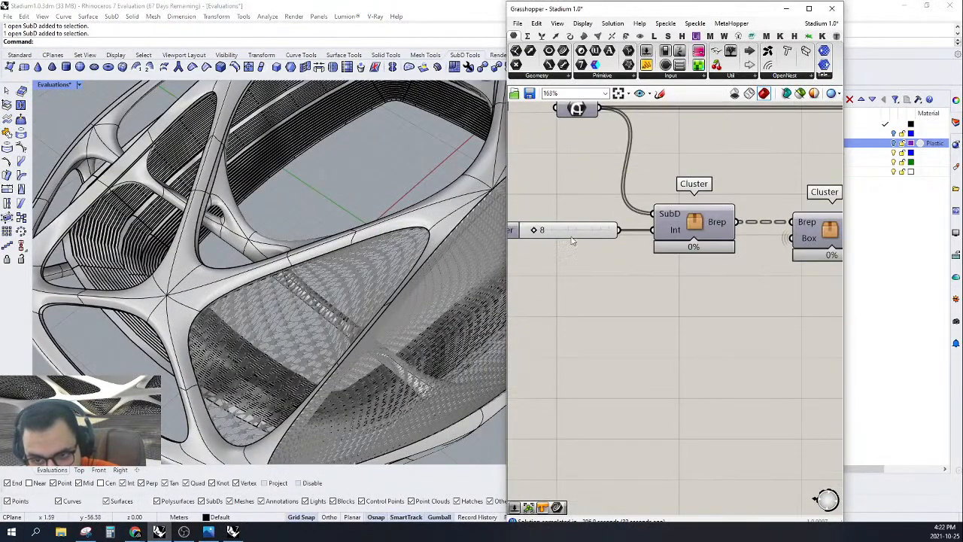
pyautogui.doubleClick(571, 235)
pyautogui.write('10')
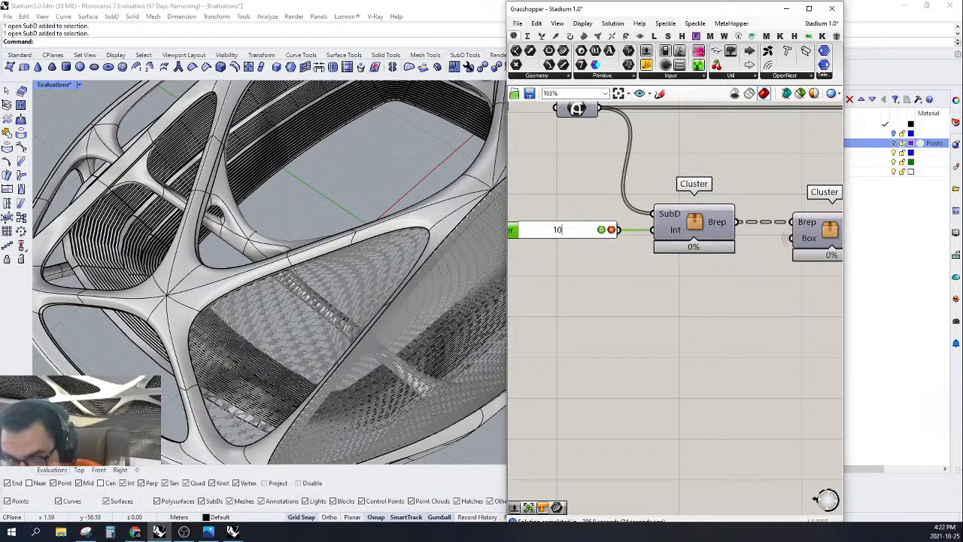
pyautogui.press('Return')
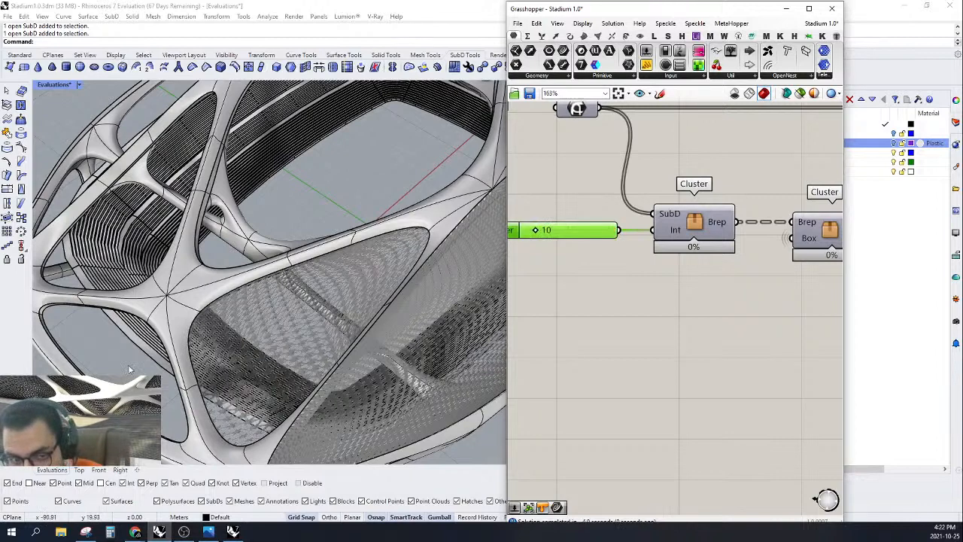
# Step: Save the Grasshopper definition and view the whole stadium with both lattice panels
pyautogui.scroll(10, 323, 315)
pyautogui.scroll(-10, 332, 252)
pyautogui.scroll(-4, 668, 279)
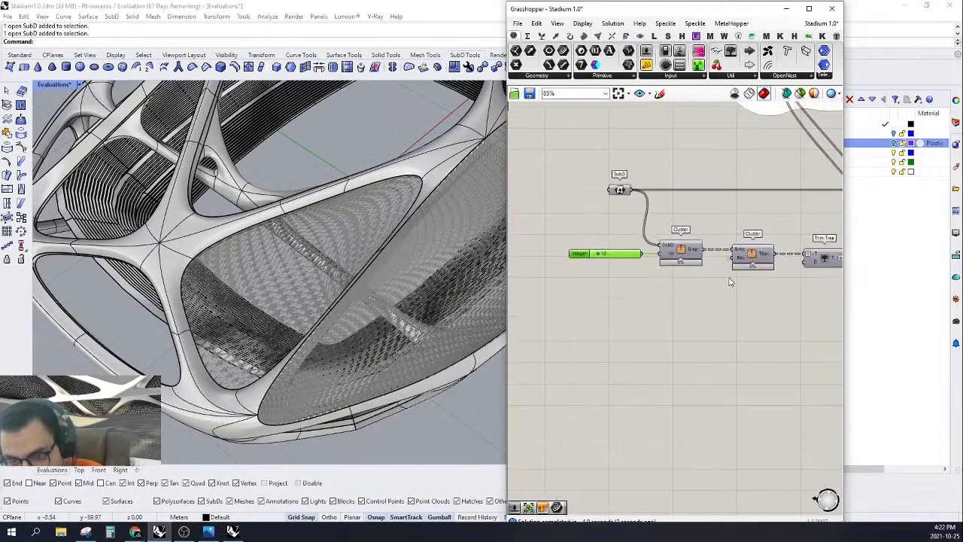
pyautogui.scroll(-6, 729, 281)
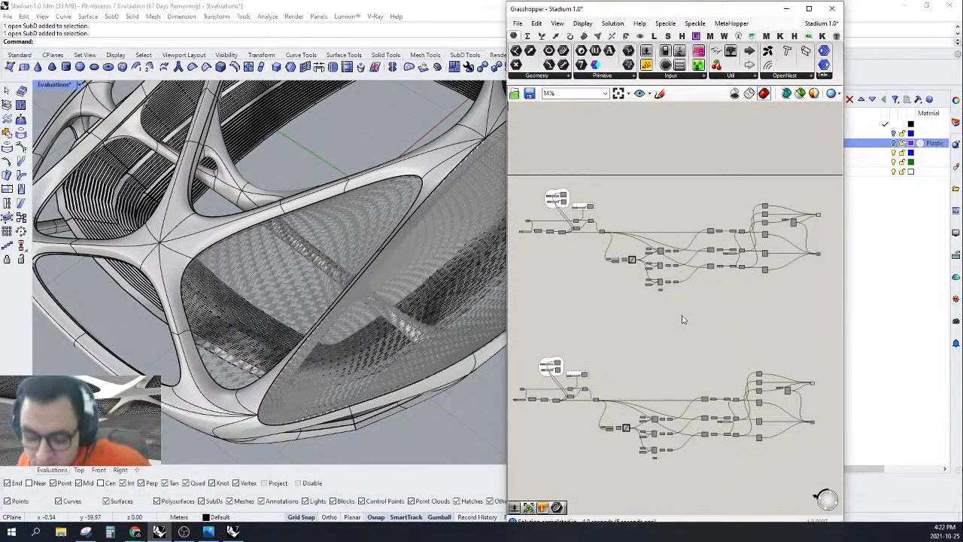
pyautogui.hotkey('ctrl', 's')
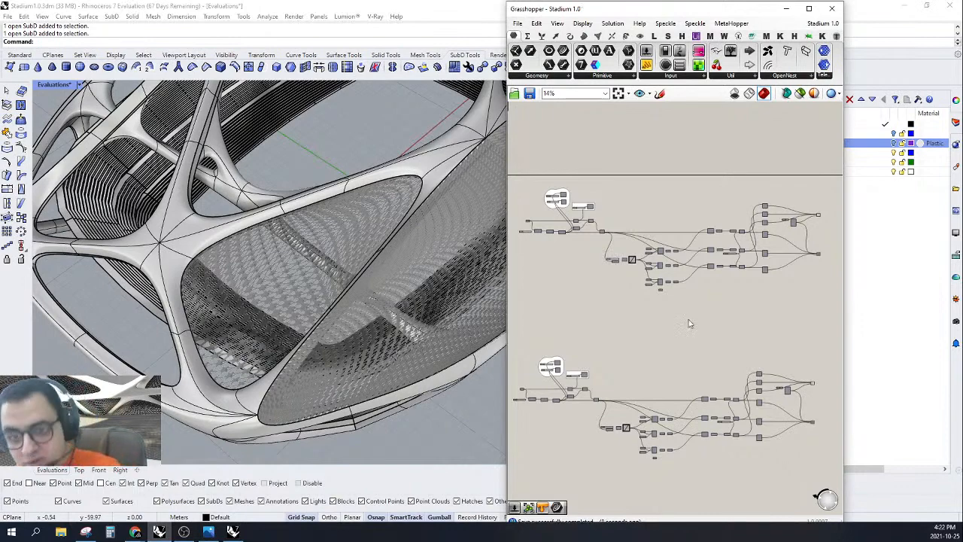
pyautogui.scroll(-5, 331, 337)
pyautogui.scroll(3, 331, 338)
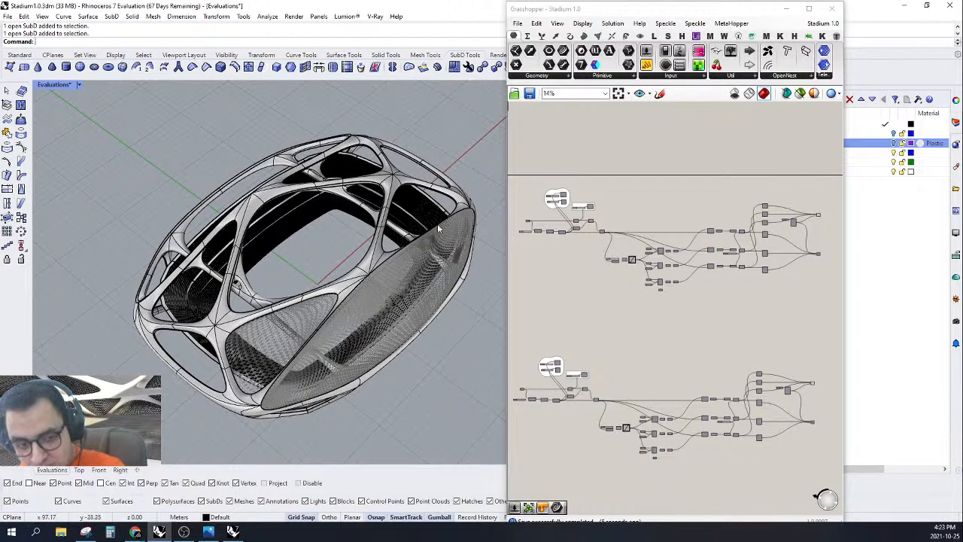
pyautogui.moveTo(437, 223); pyautogui.dragTo(427, 258, button='right')
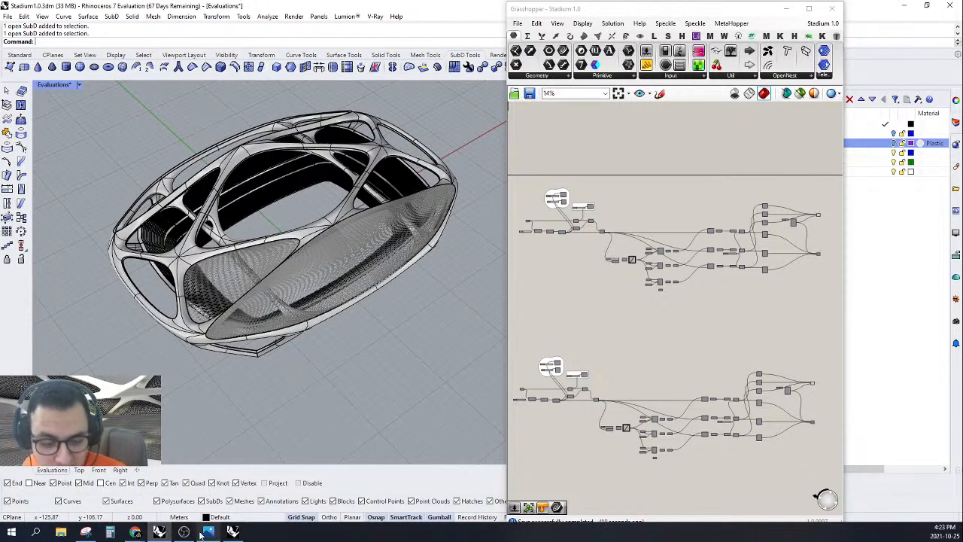
# Step: Switch to the Stadium YT p2 design in Canva, present it full screen with the Standard type, and move to the Let's Start slide
pyautogui.moveTo(140, 533)
pyautogui.click(139, 484)
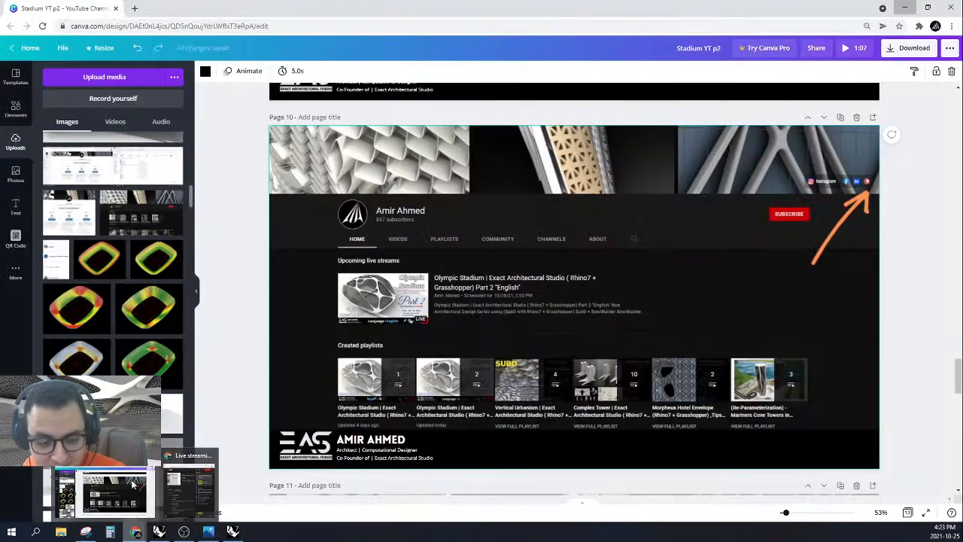
pyautogui.click(951, 47)
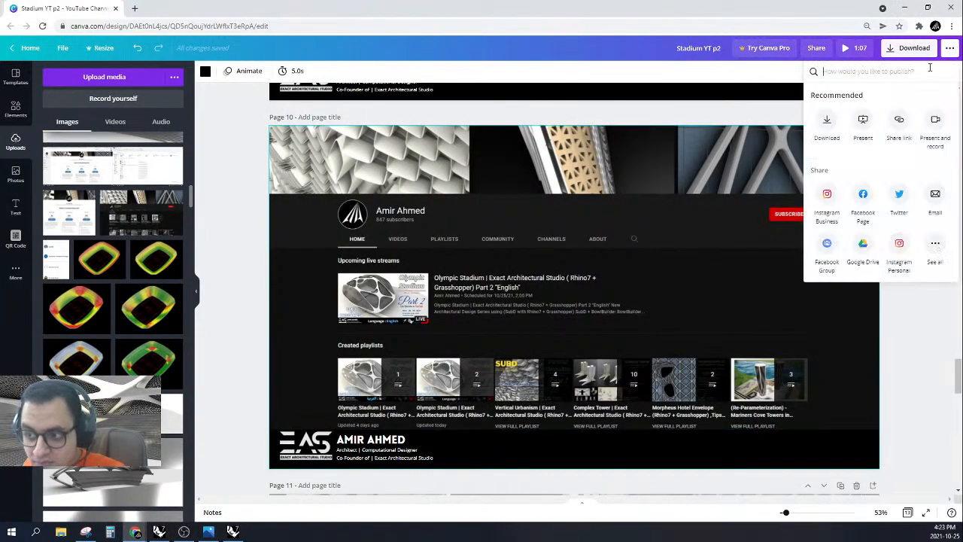
pyautogui.click(861, 118)
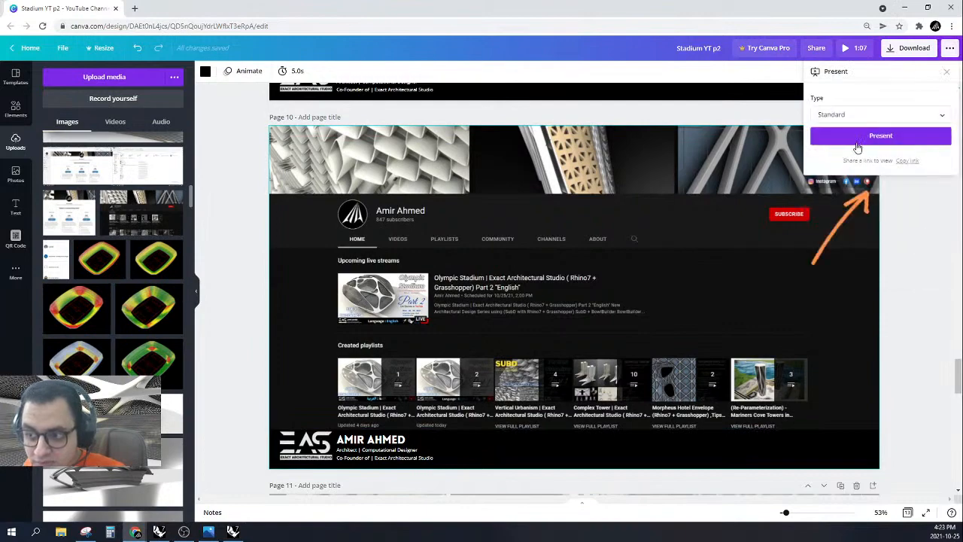
pyautogui.click(857, 141)
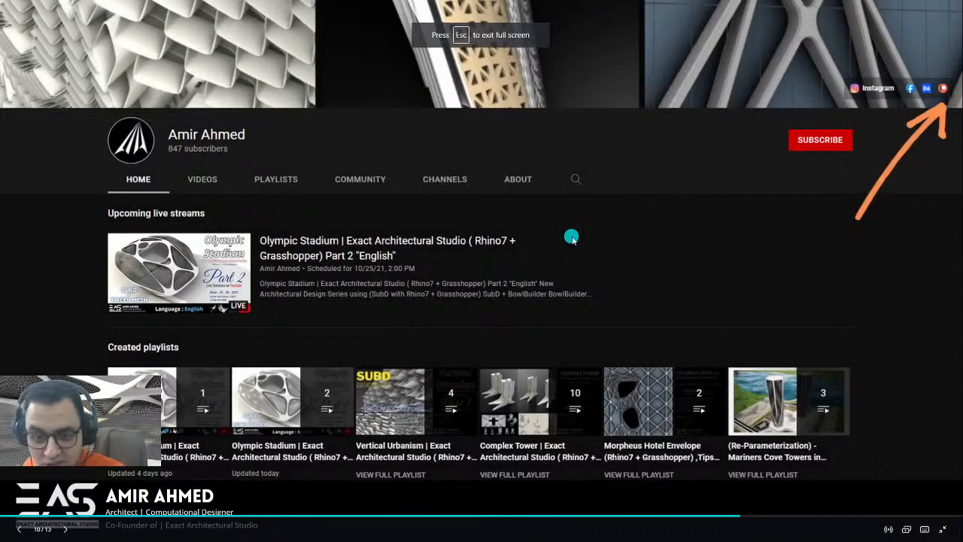
pyautogui.press('Left')
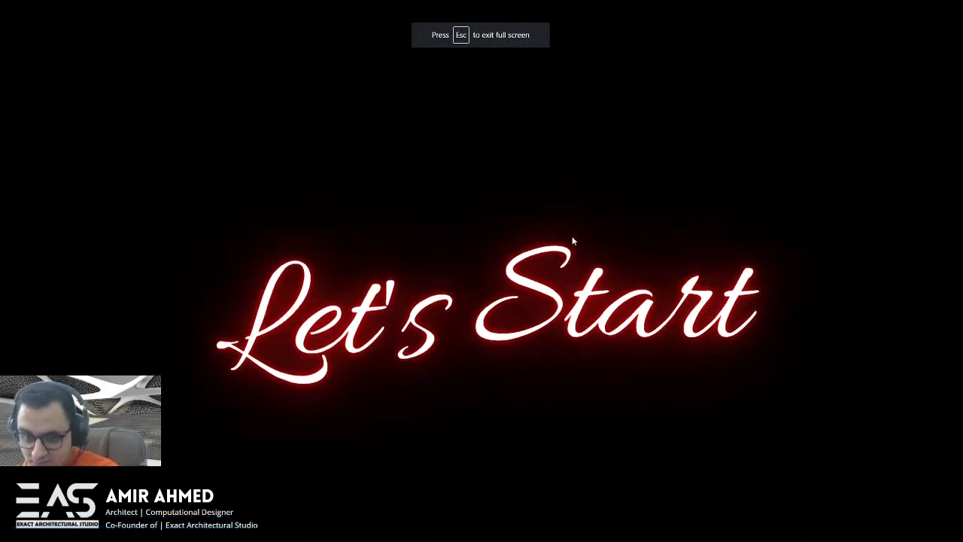